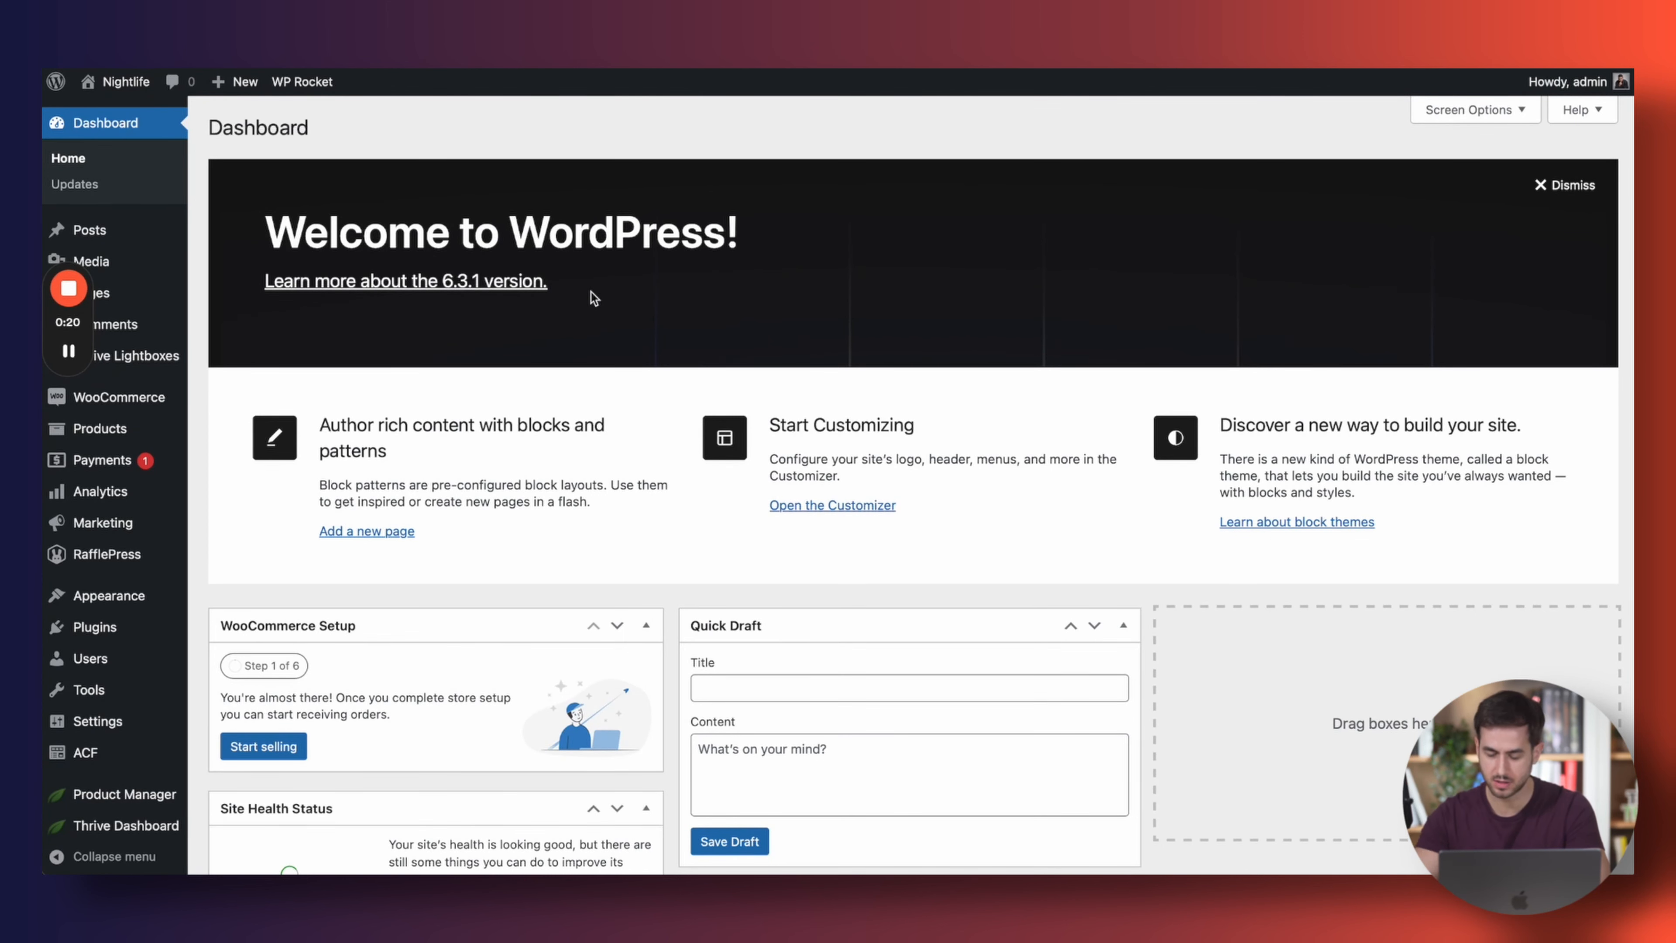
Examine the rotating customer testimonials on the MonsterInsights landing page
click(940, 56)
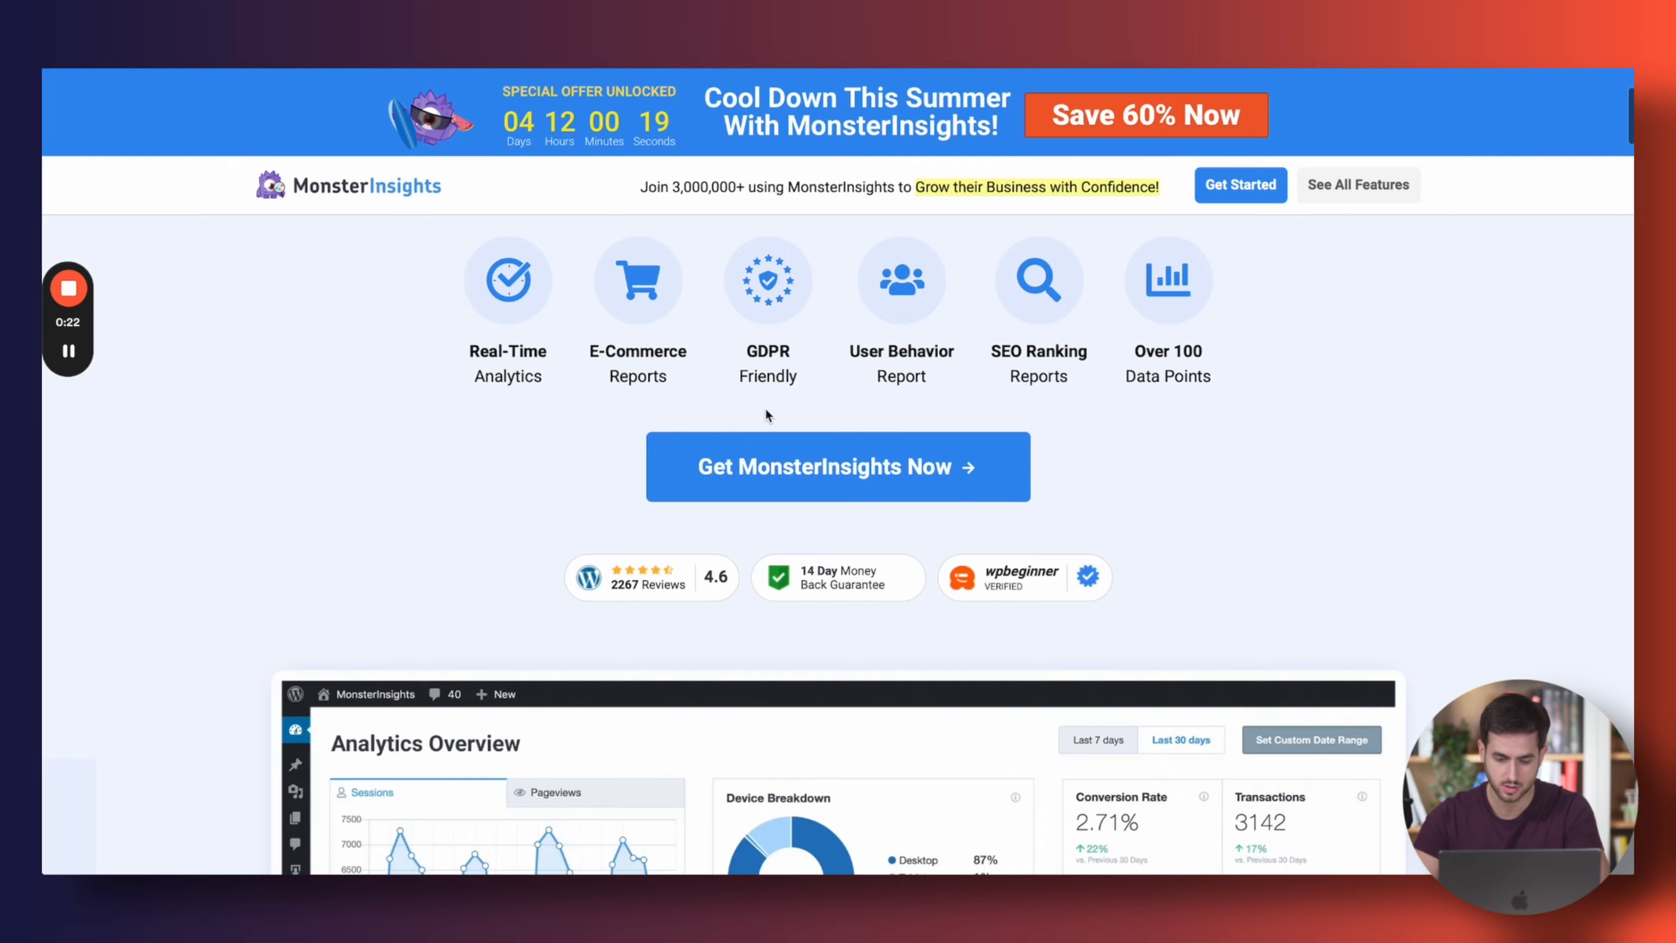
scroll(767, 414, down, 15)
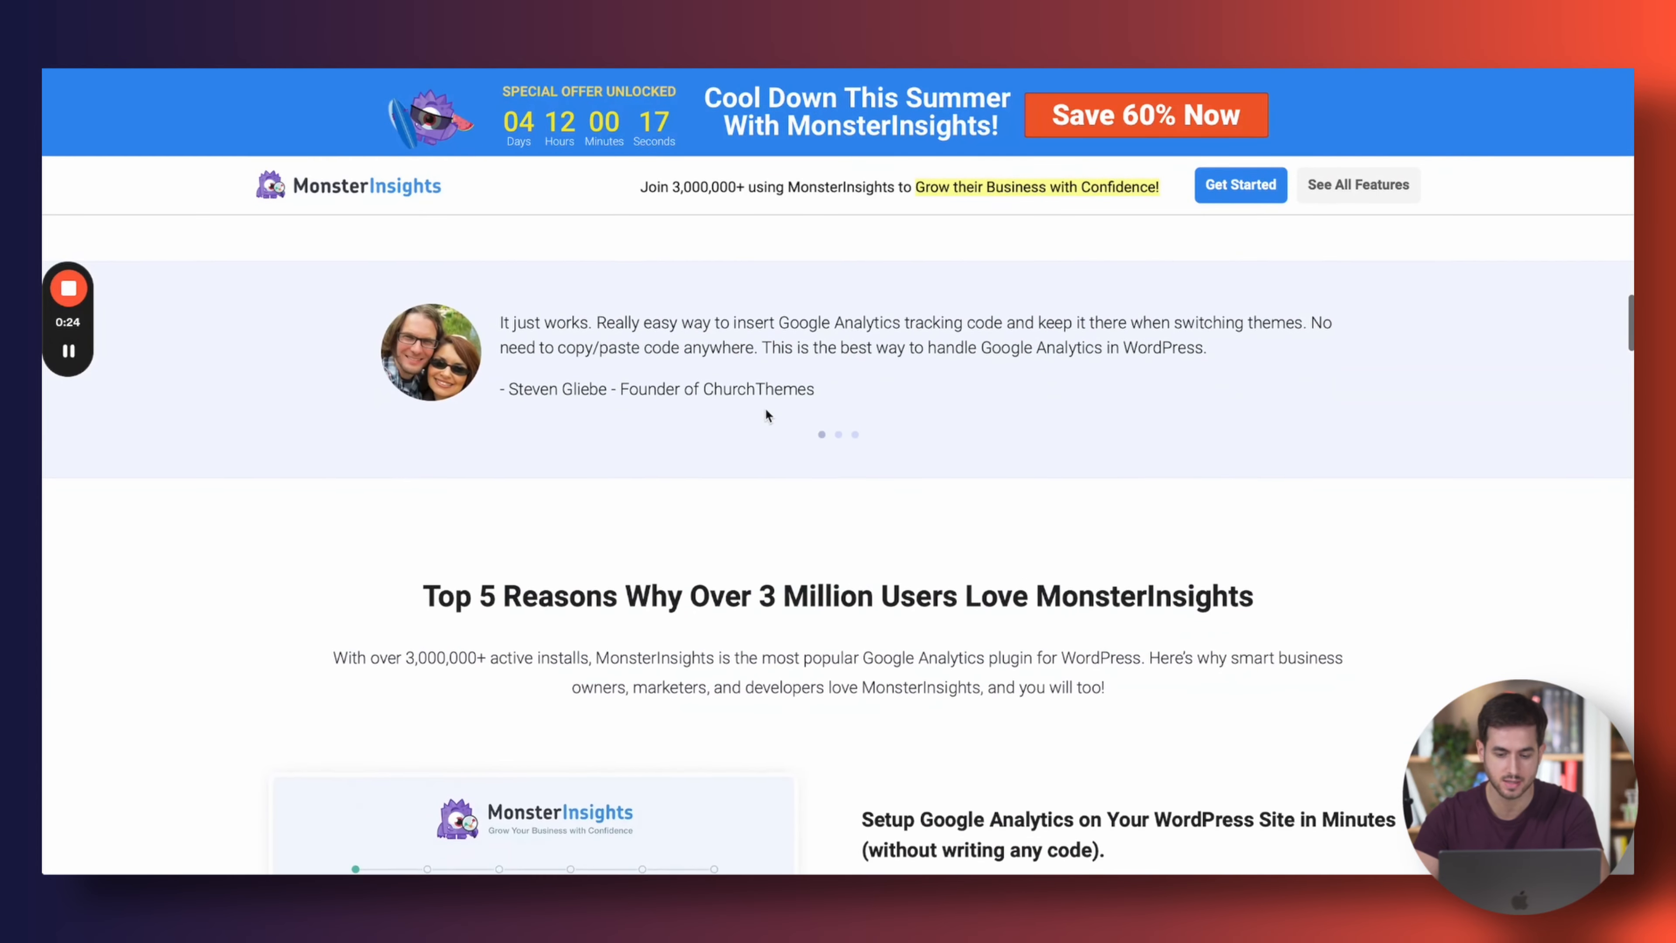
scroll(767, 415, up, 1)
click(837, 430)
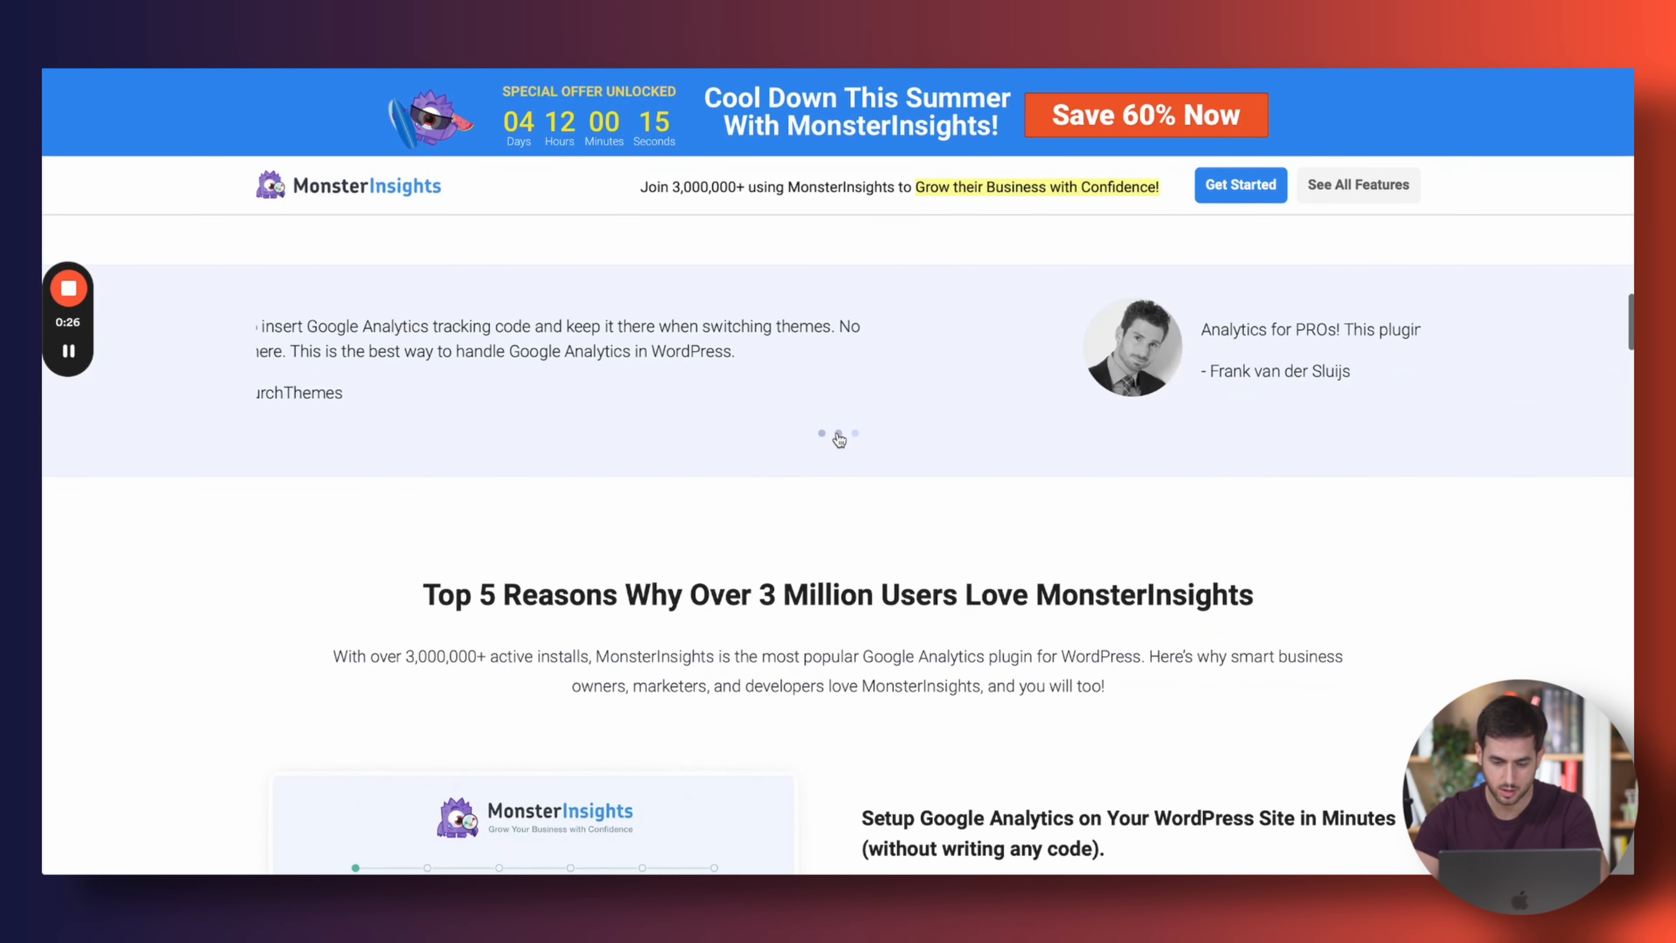
click(853, 427)
click(822, 423)
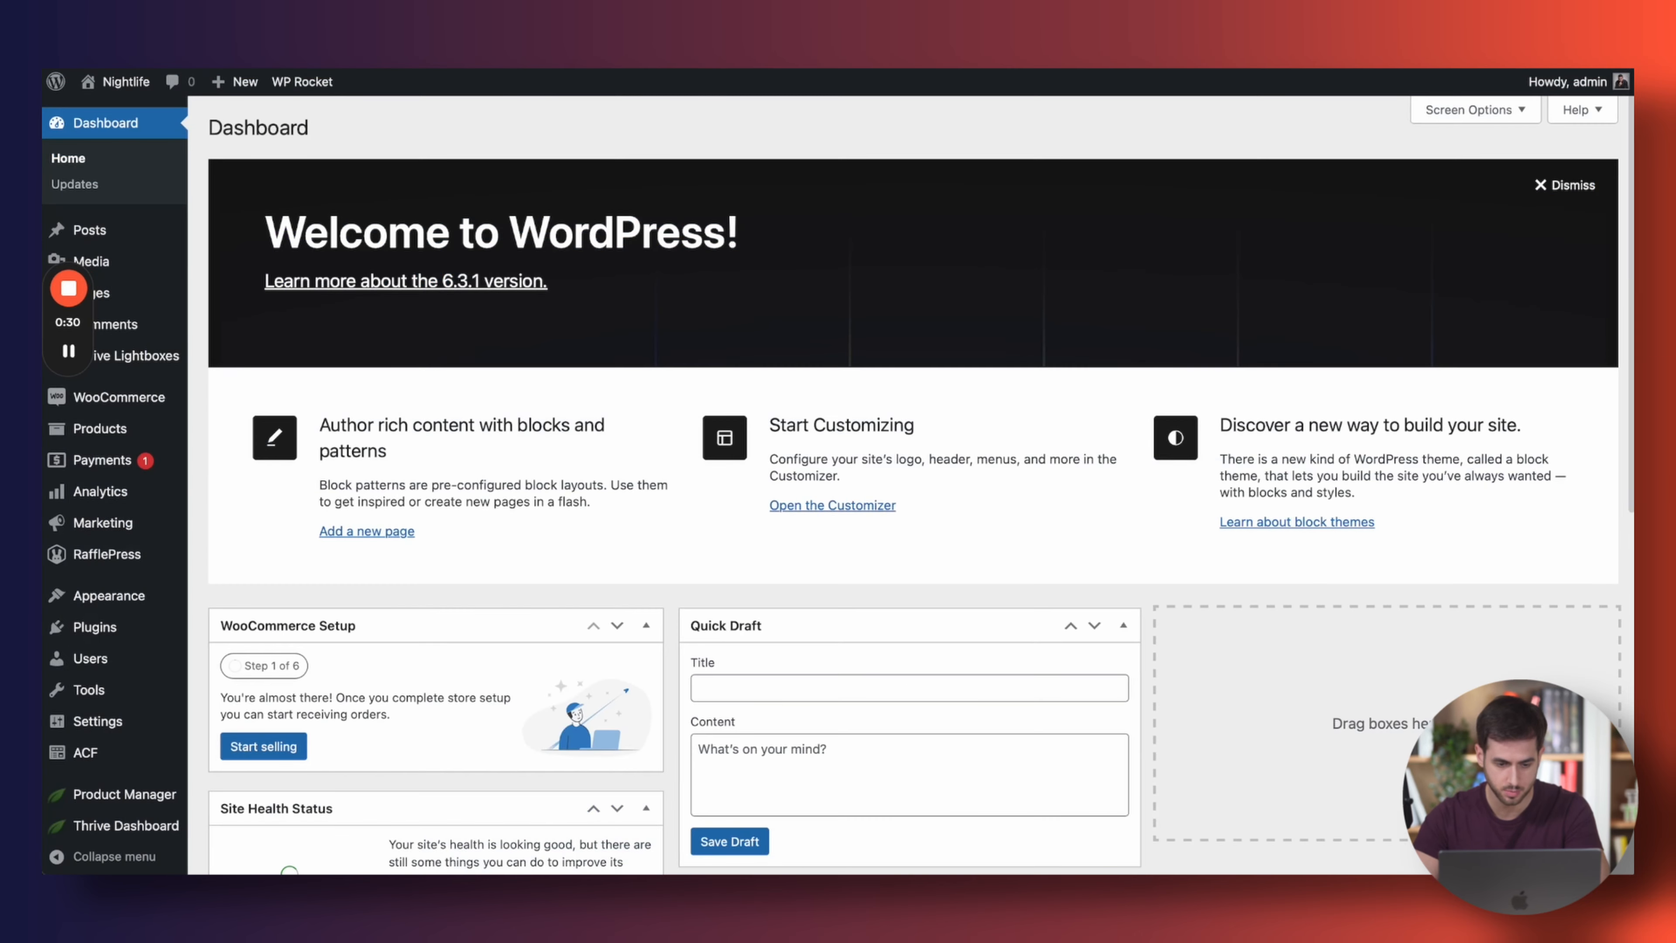
Open the Thrive Ovation testimonial library in the WordPress admin and start creating a new testimonial
click(1132, 57)
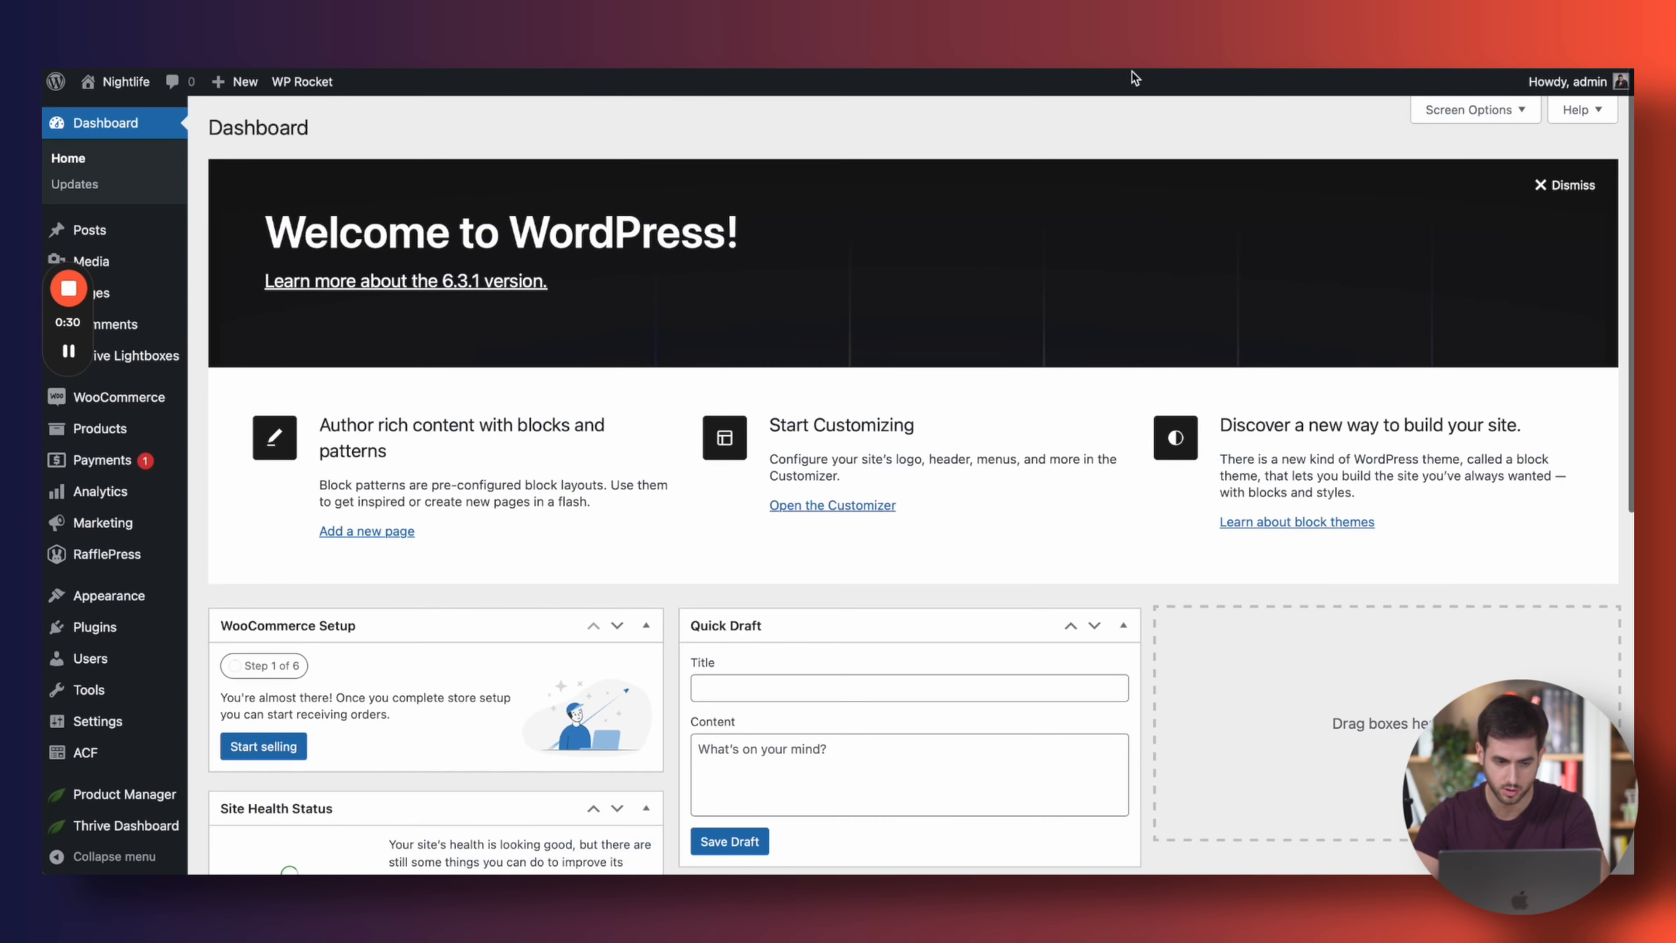
mouse_move(144, 264)
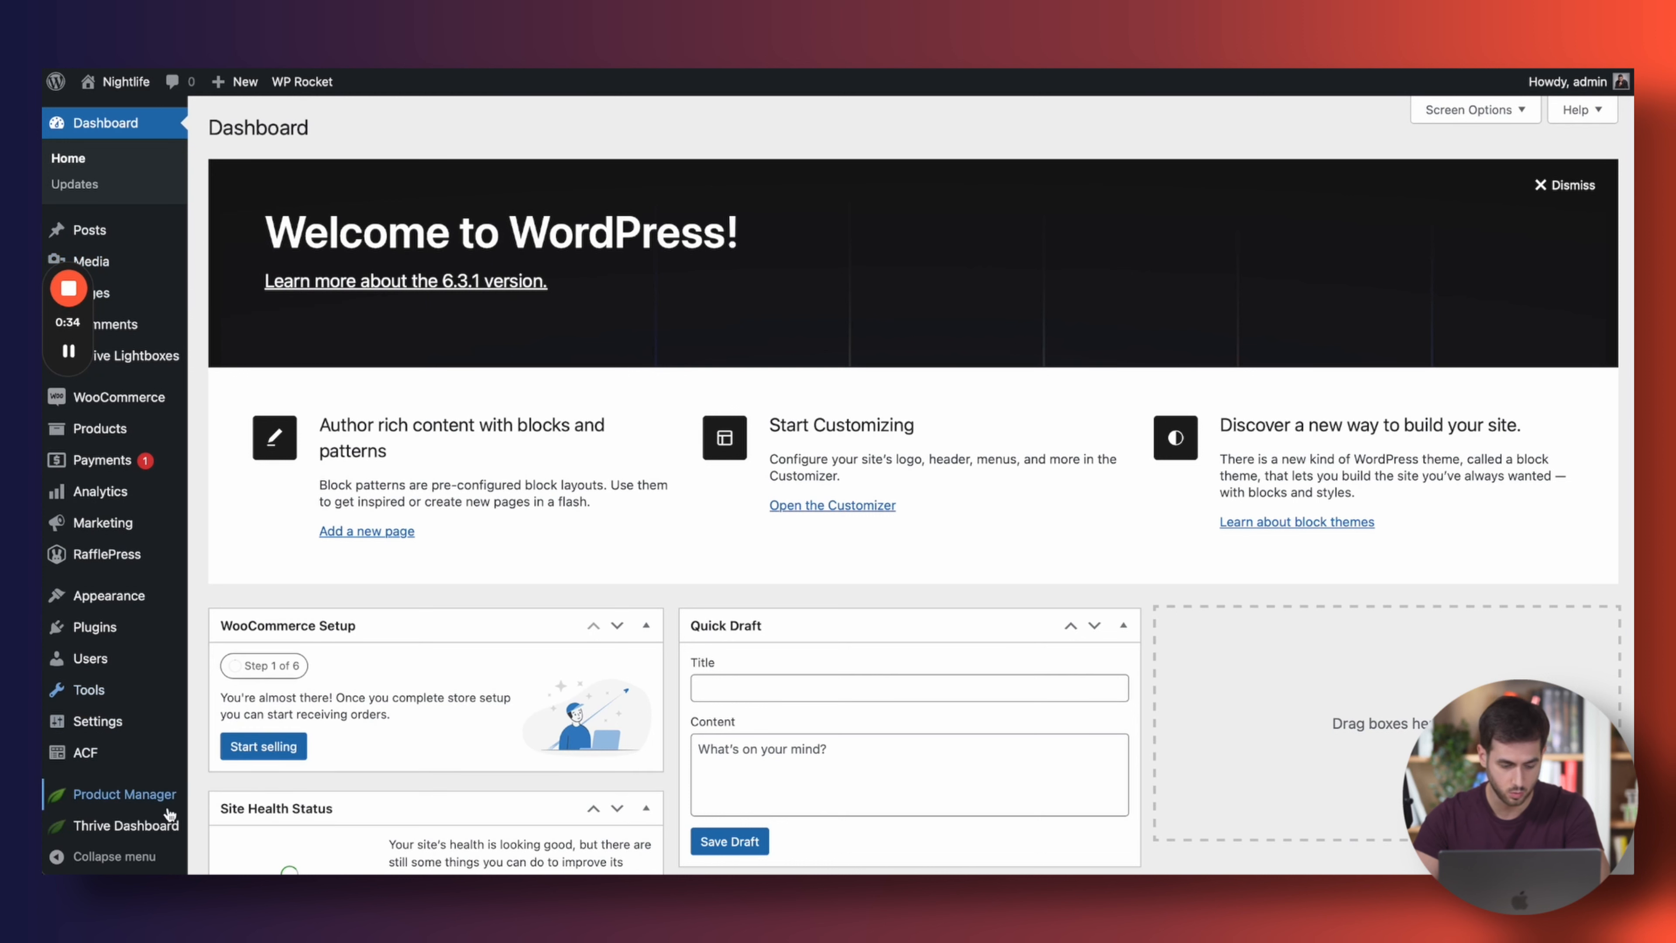
mouse_move(170, 829)
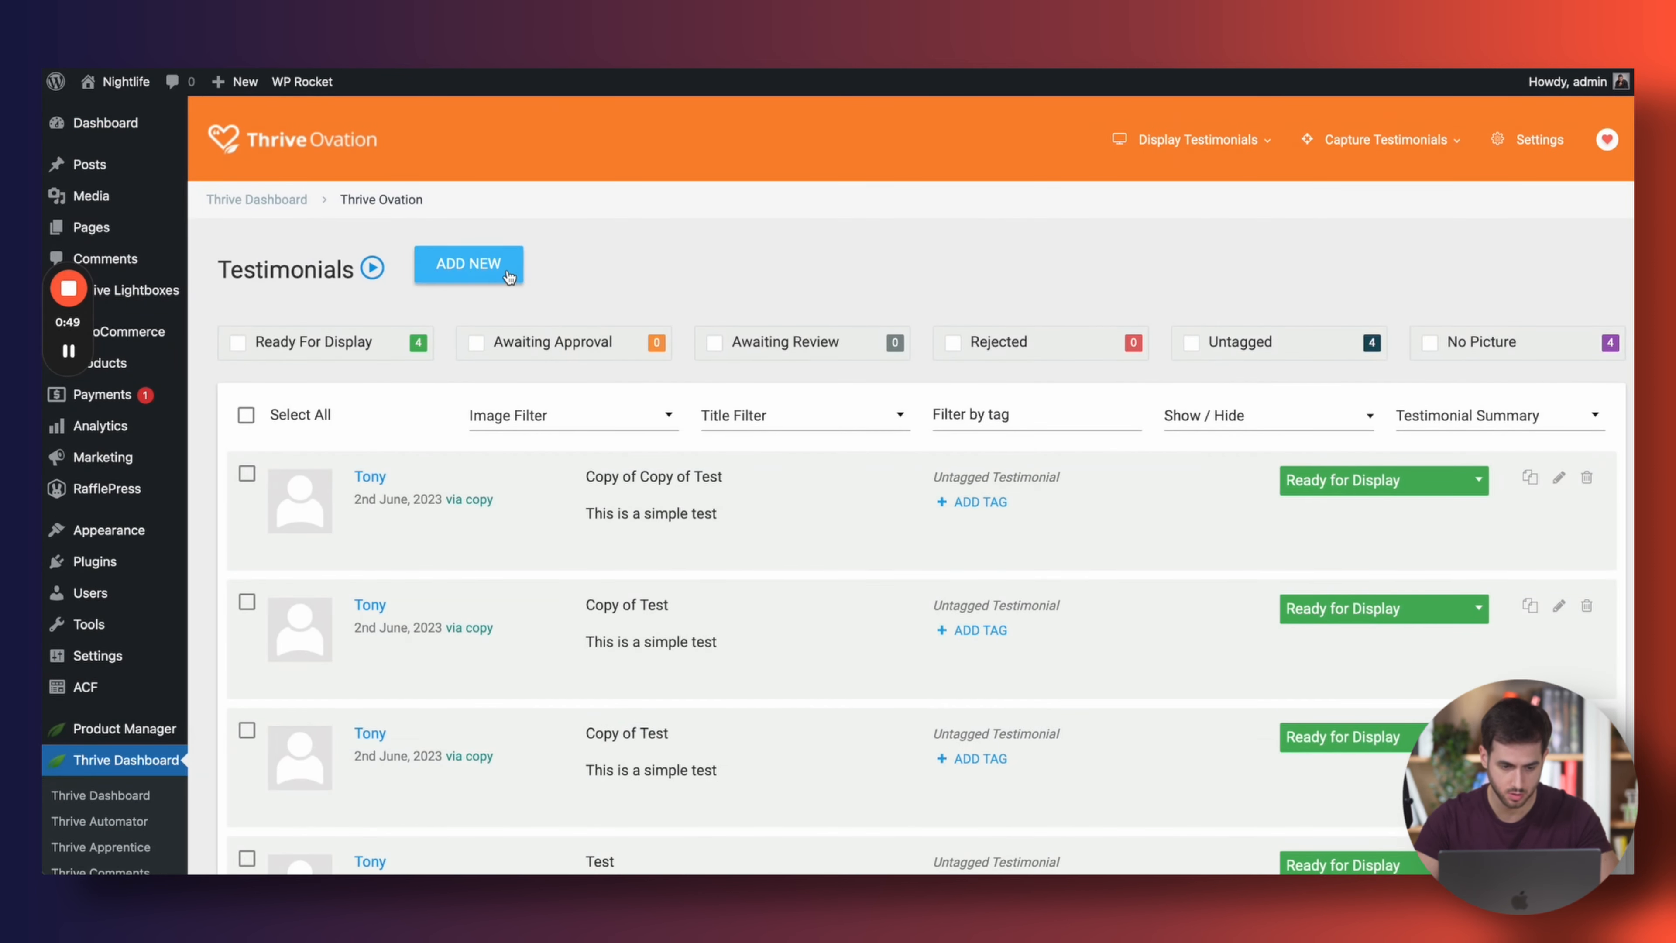
click(509, 277)
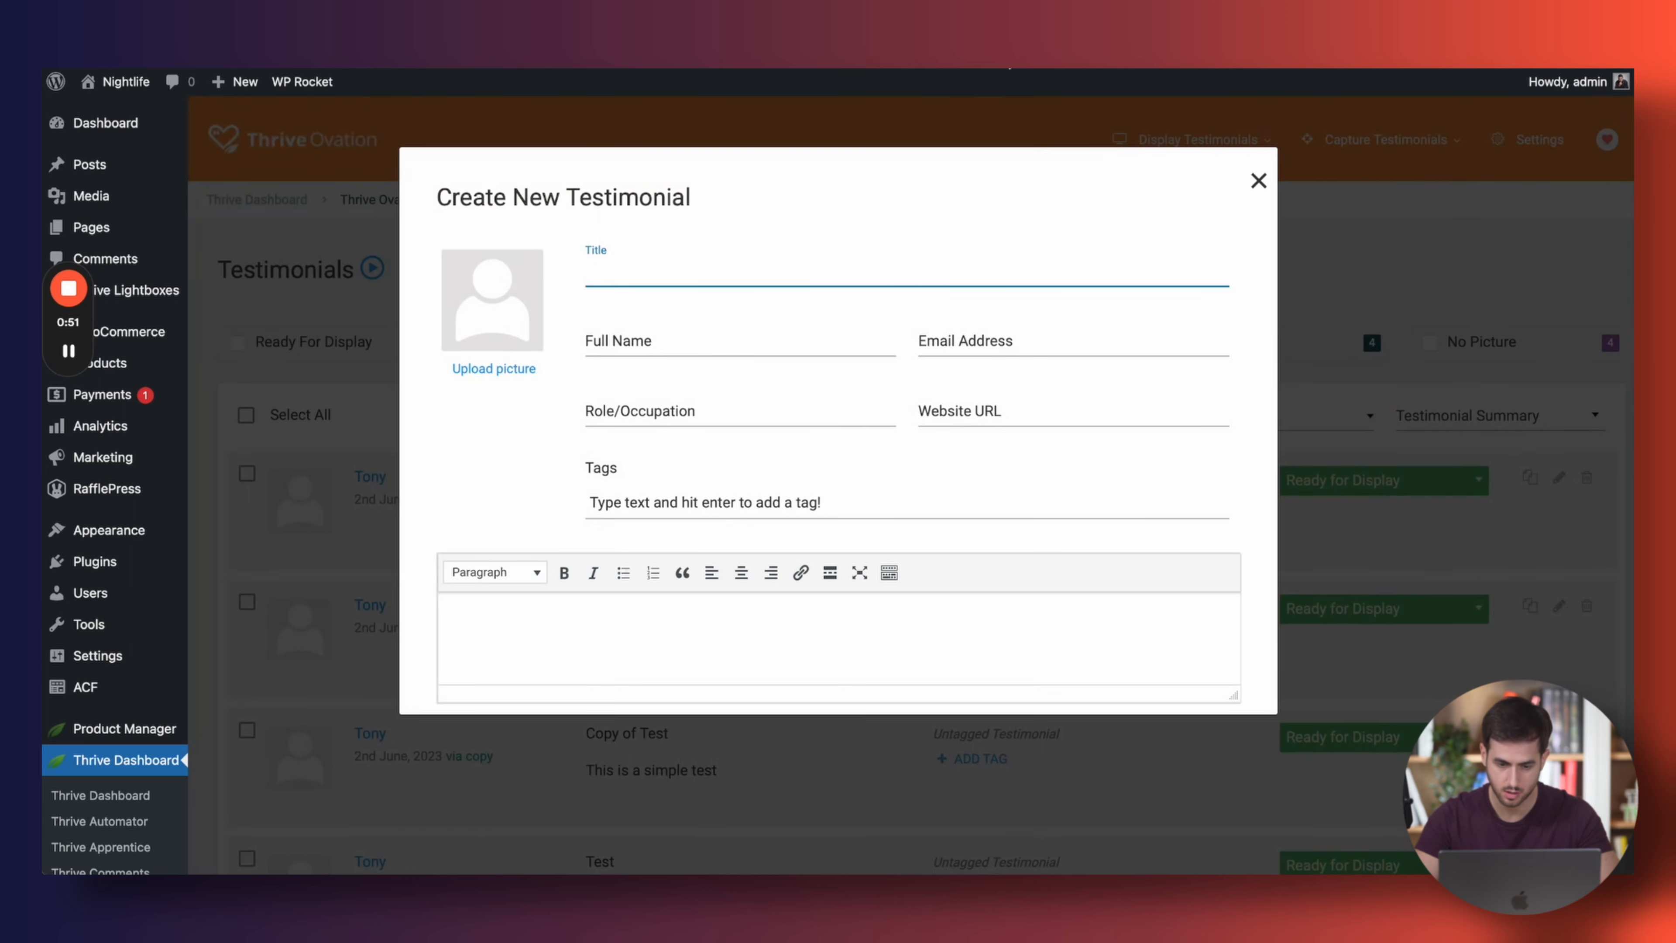
From the first MonsterInsights page testimonial, enter the author's name as the title and "Founder of ChurchThemes" as the role/occupation
click(1007, 57)
scroll(576, 448, up, 1)
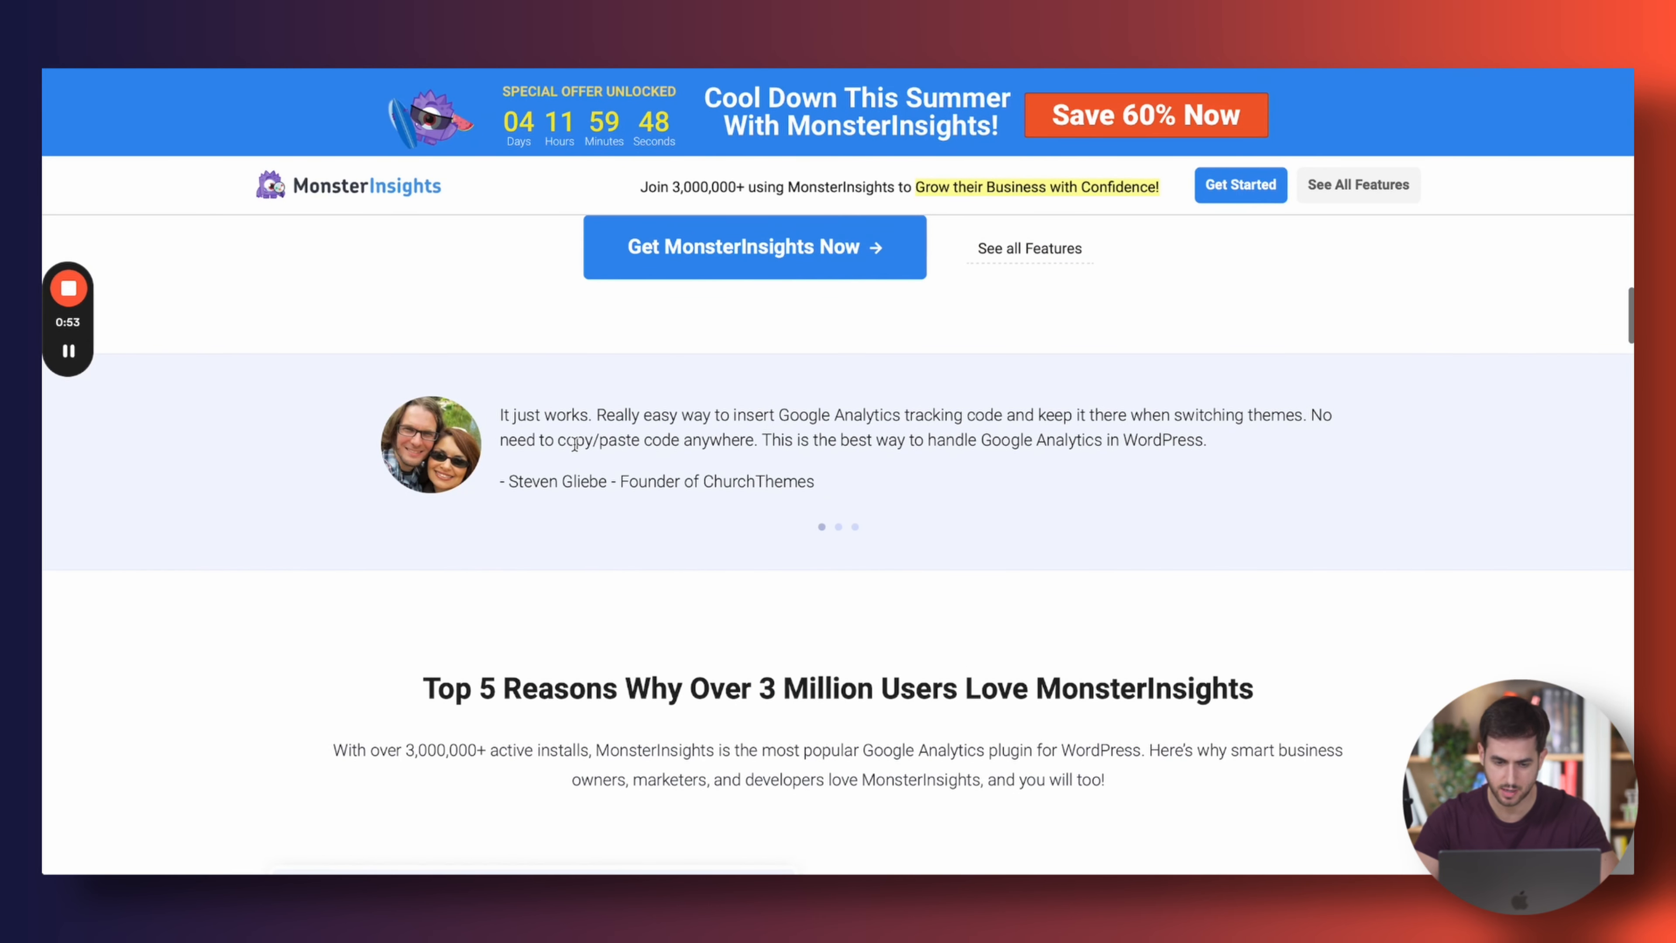
click(618, 57)
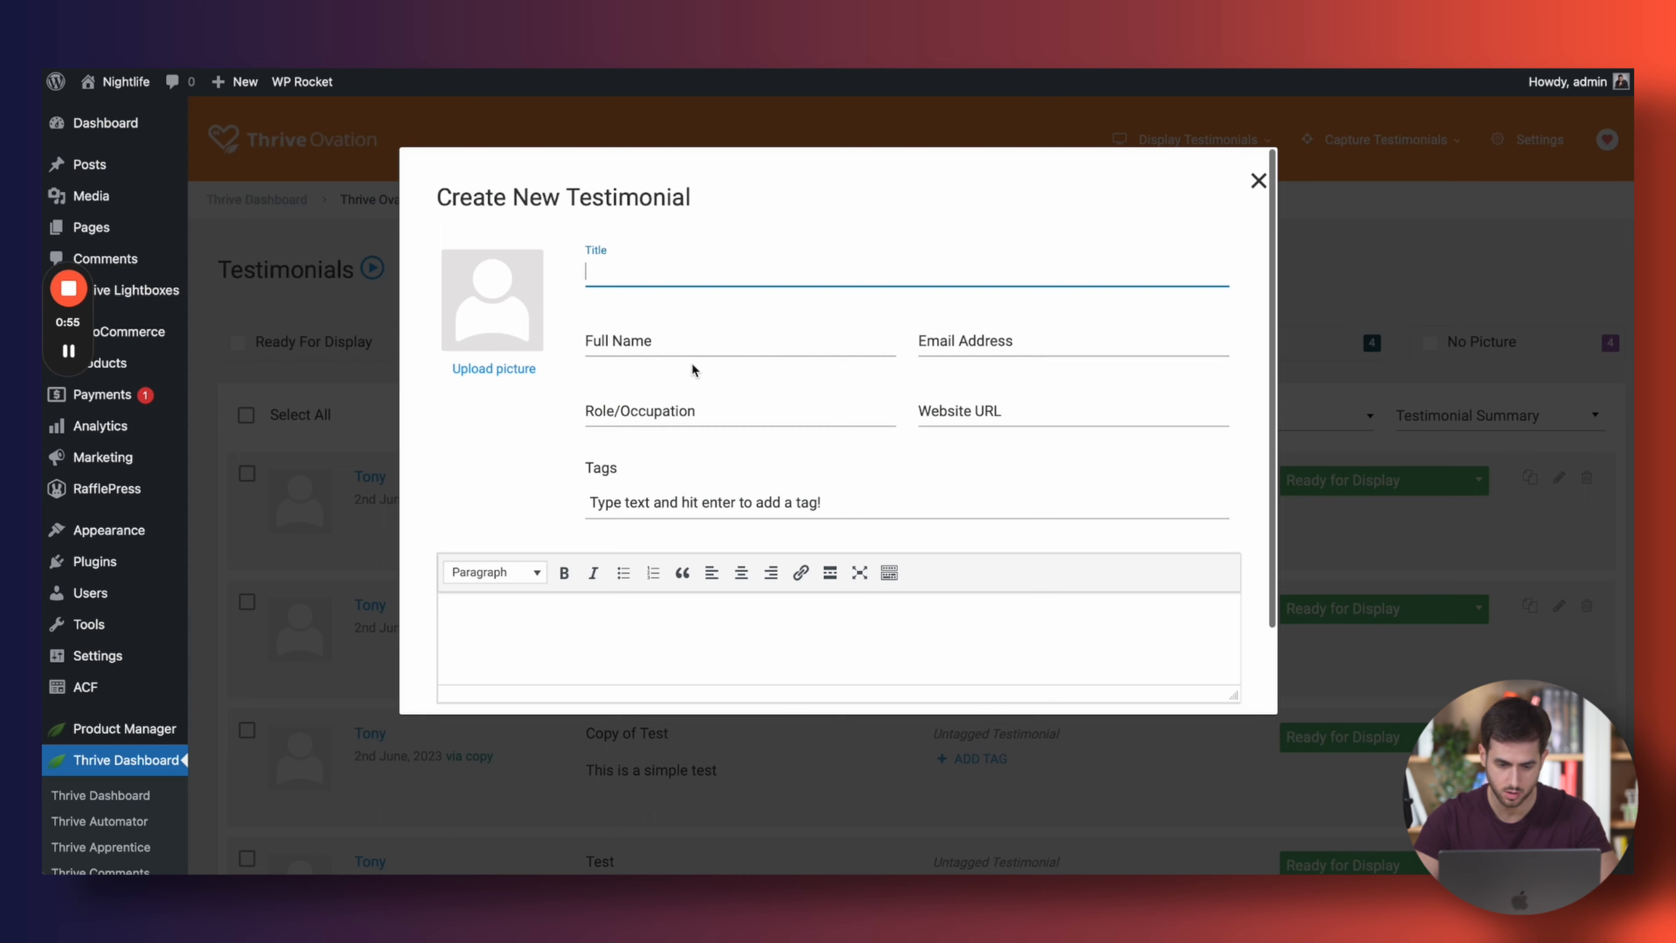
scroll(692, 505, down, 3)
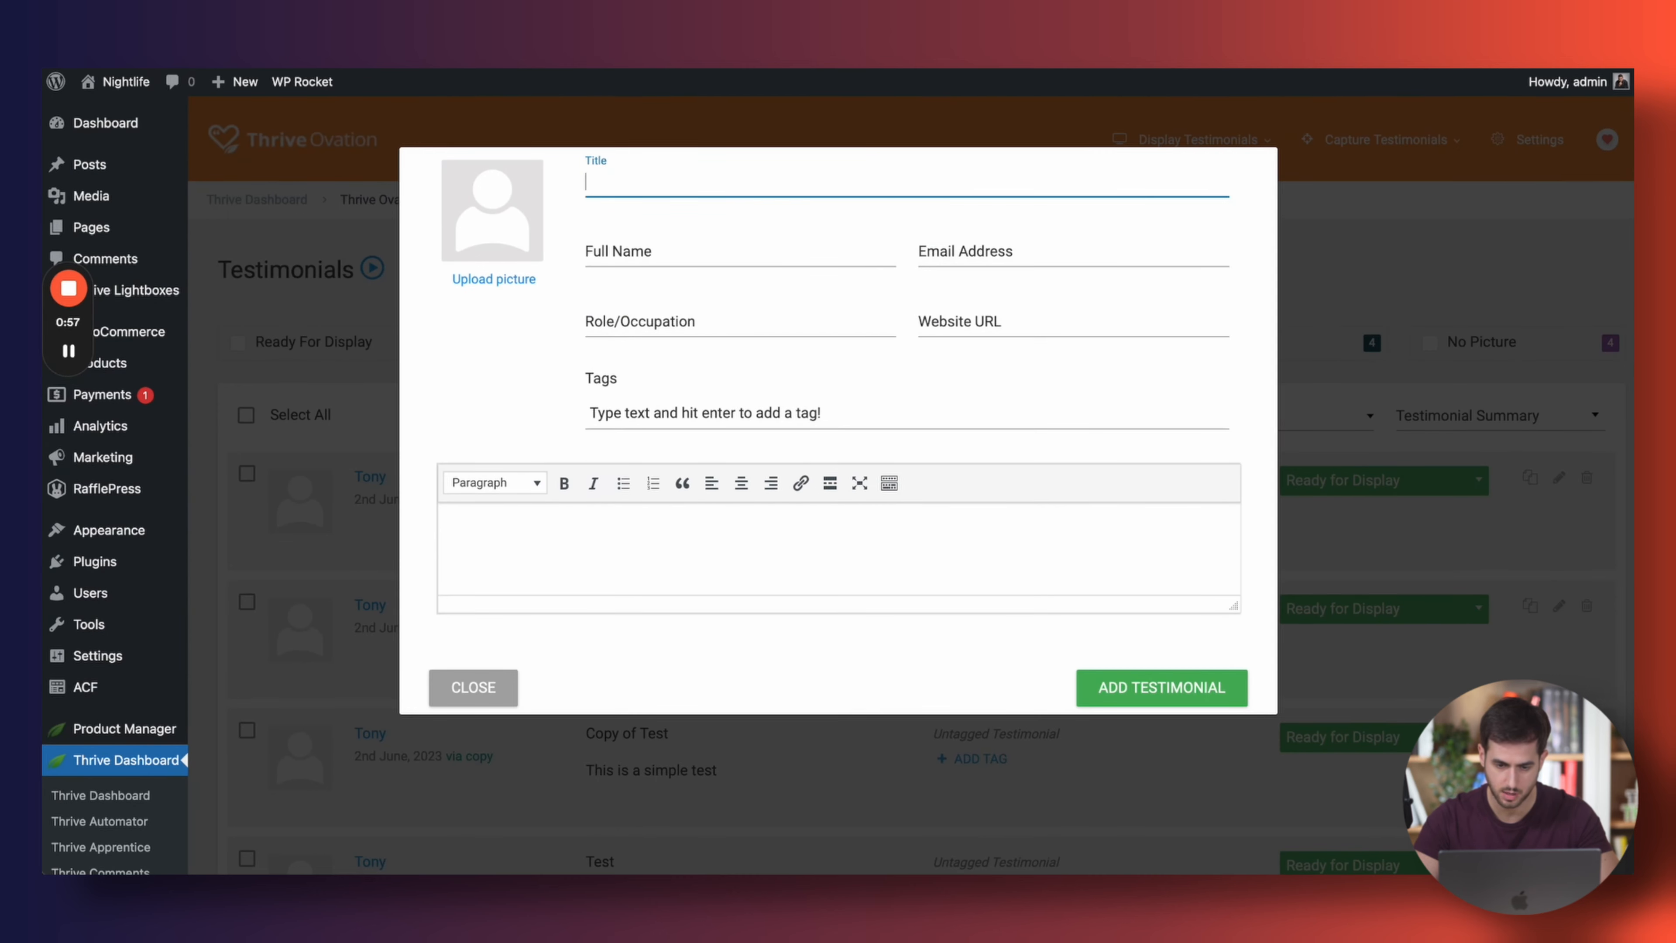
click(699, 57)
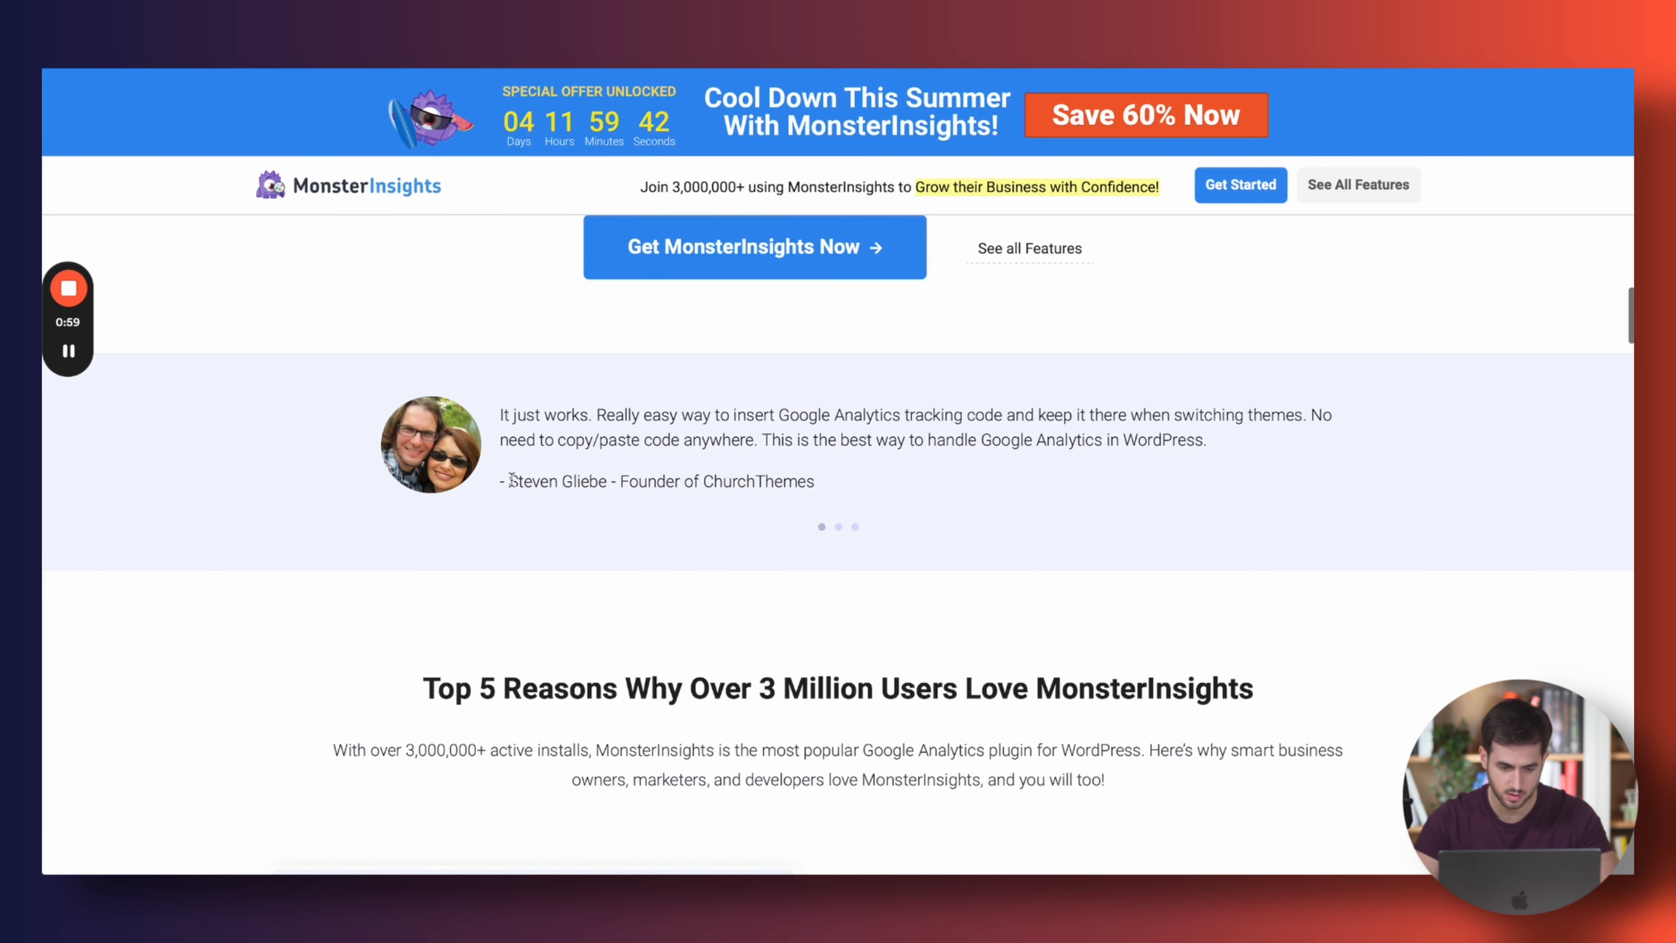
click(618, 57)
text(Steven Gliebe)
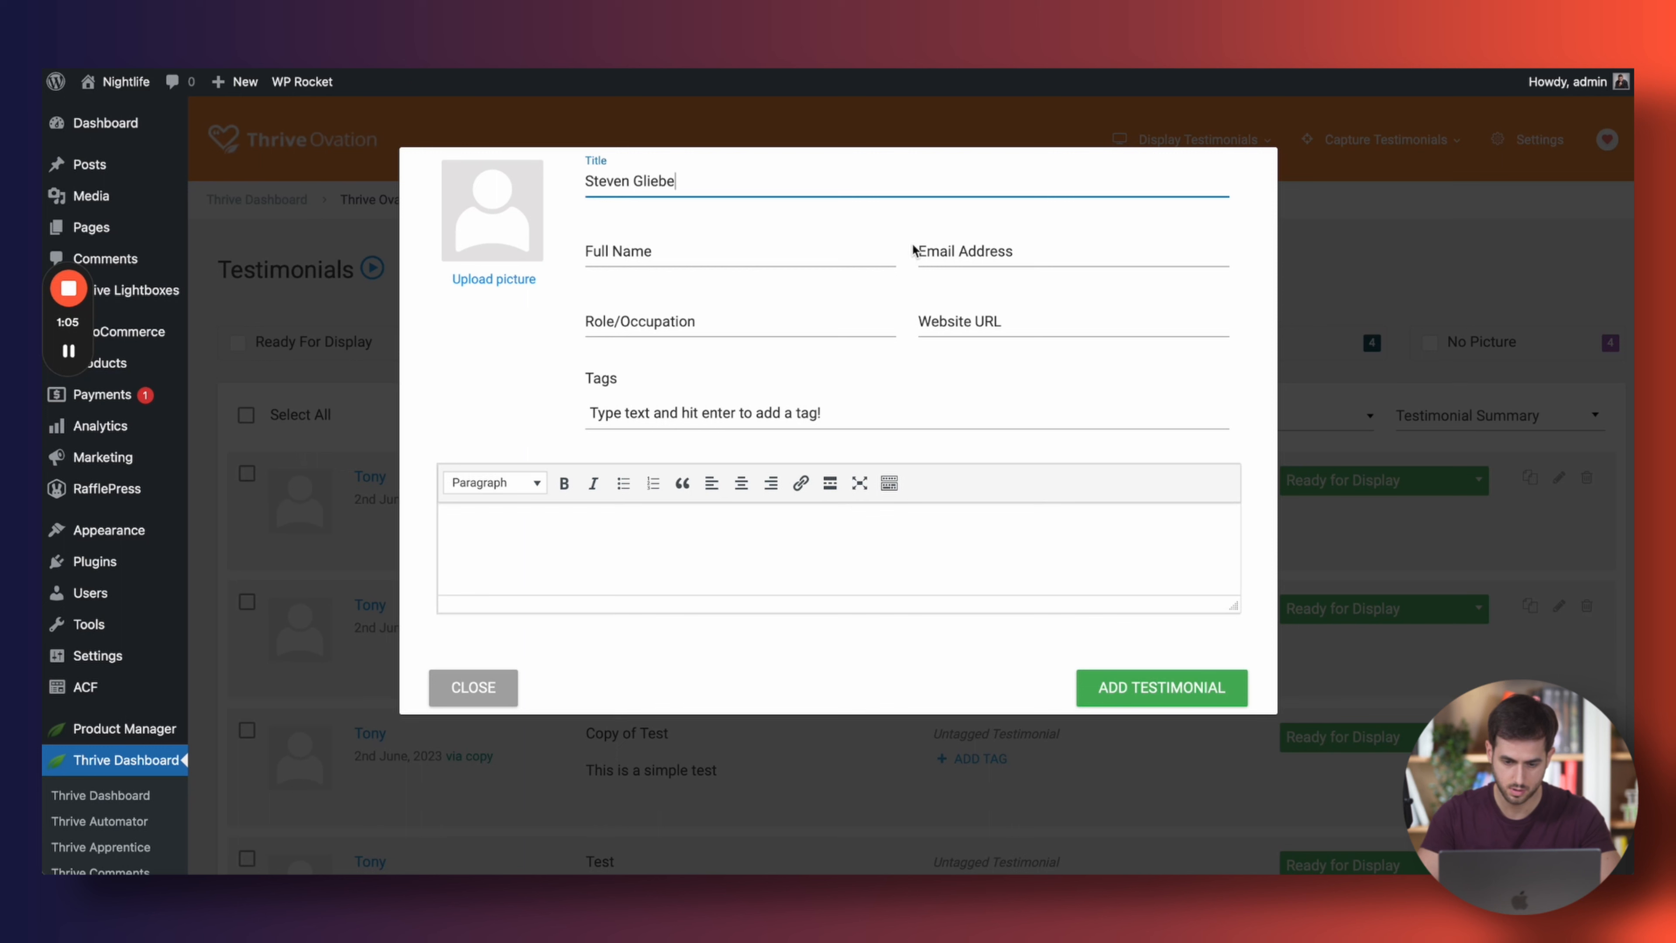
click(743, 328)
text(Founder of ChurchThemes)
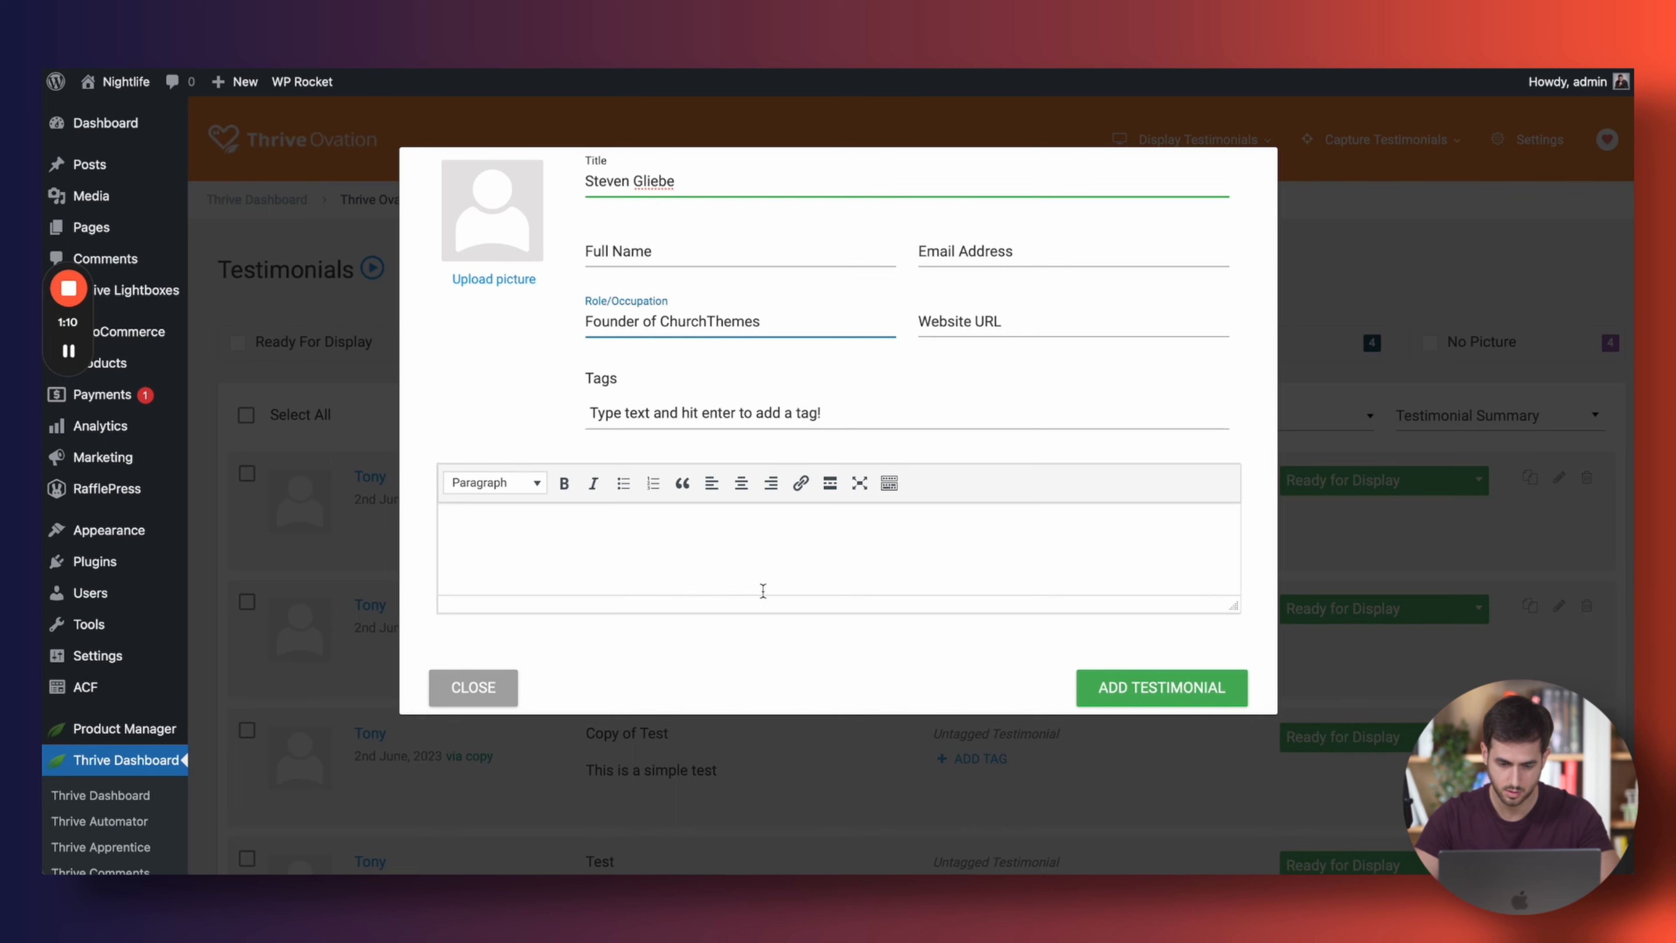
Tag the testimonial monster-insights and copy the matching quote text from the MonsterInsights page into its body
scroll(755, 423, down, 1)
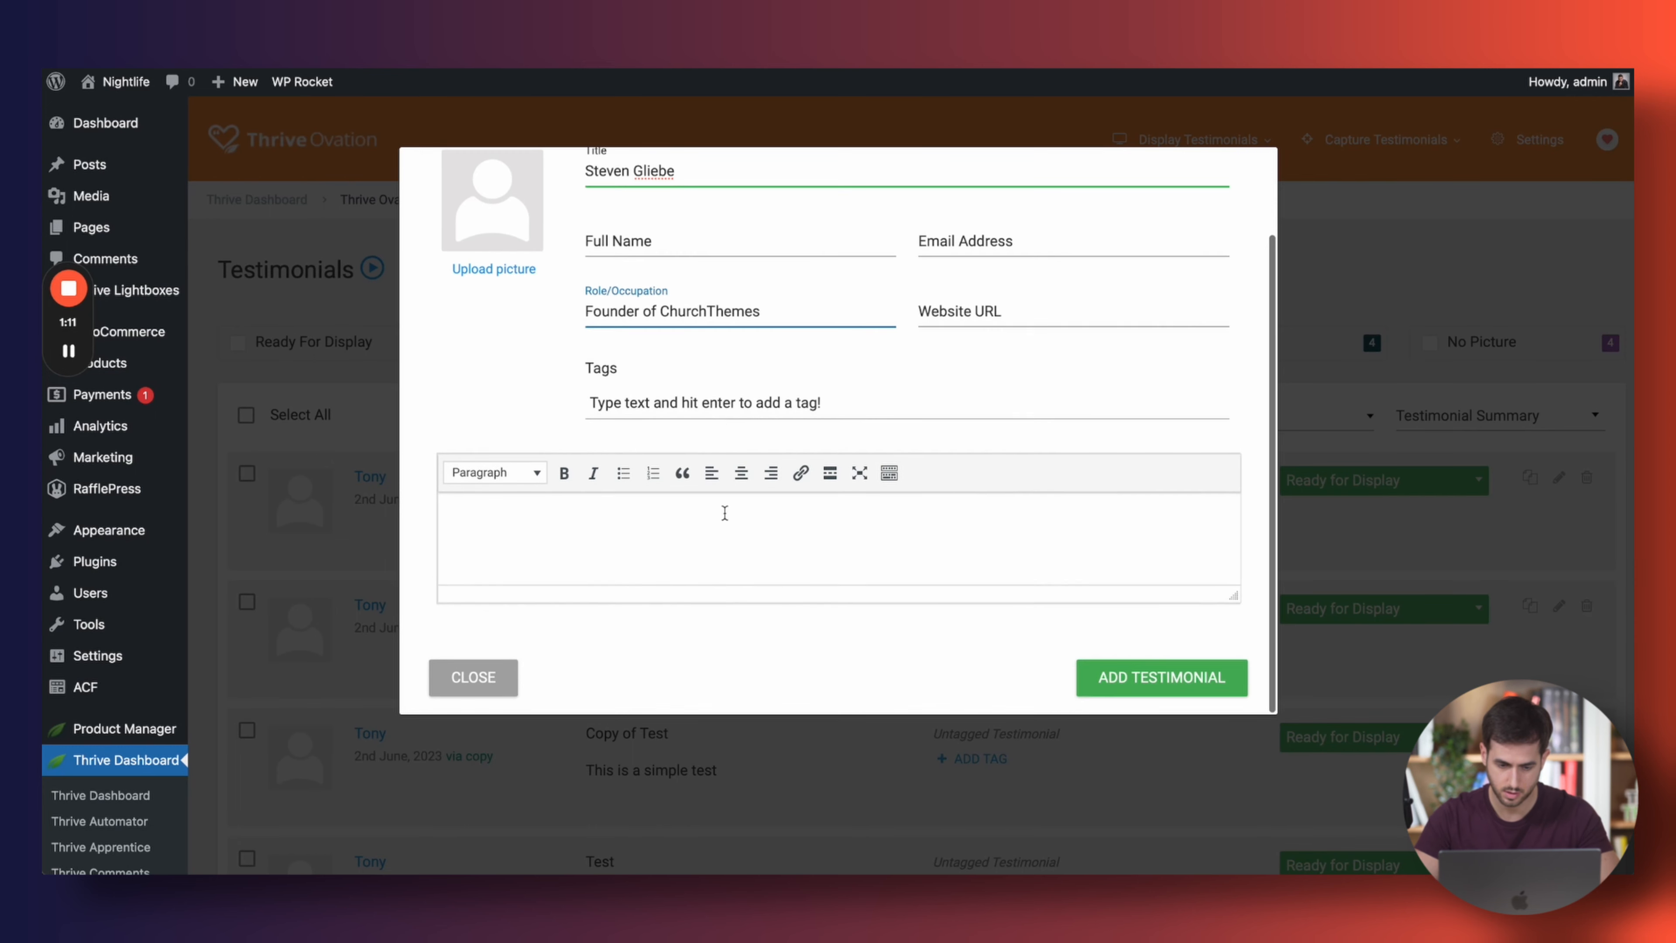
click(819, 400)
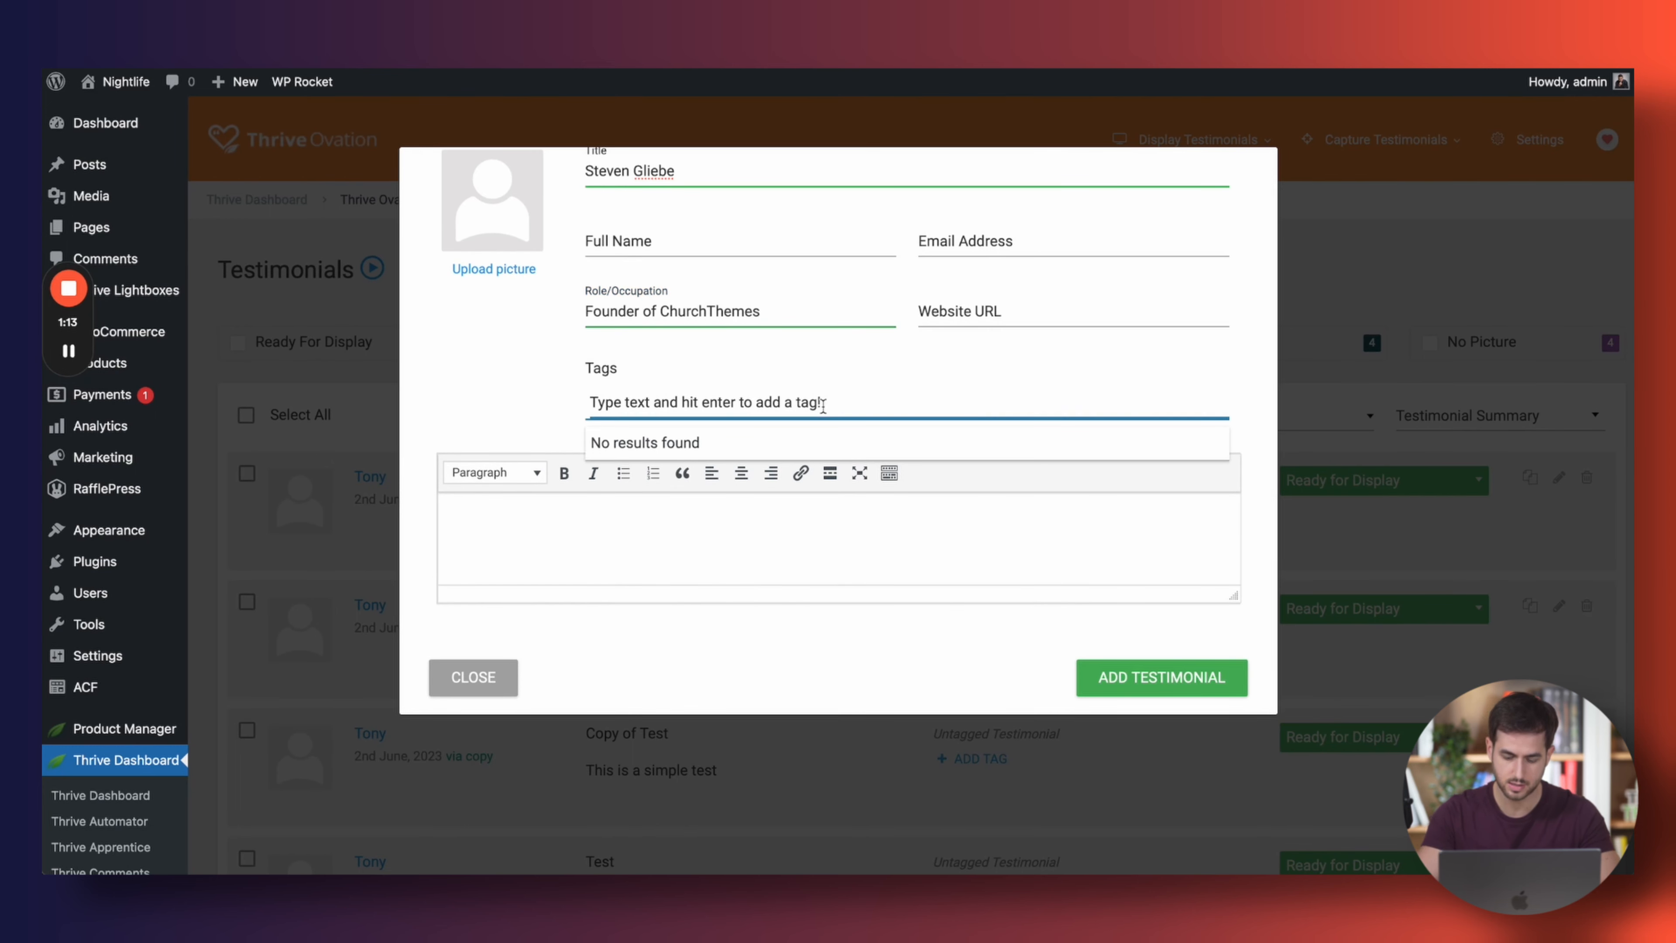
text(monster-insights)
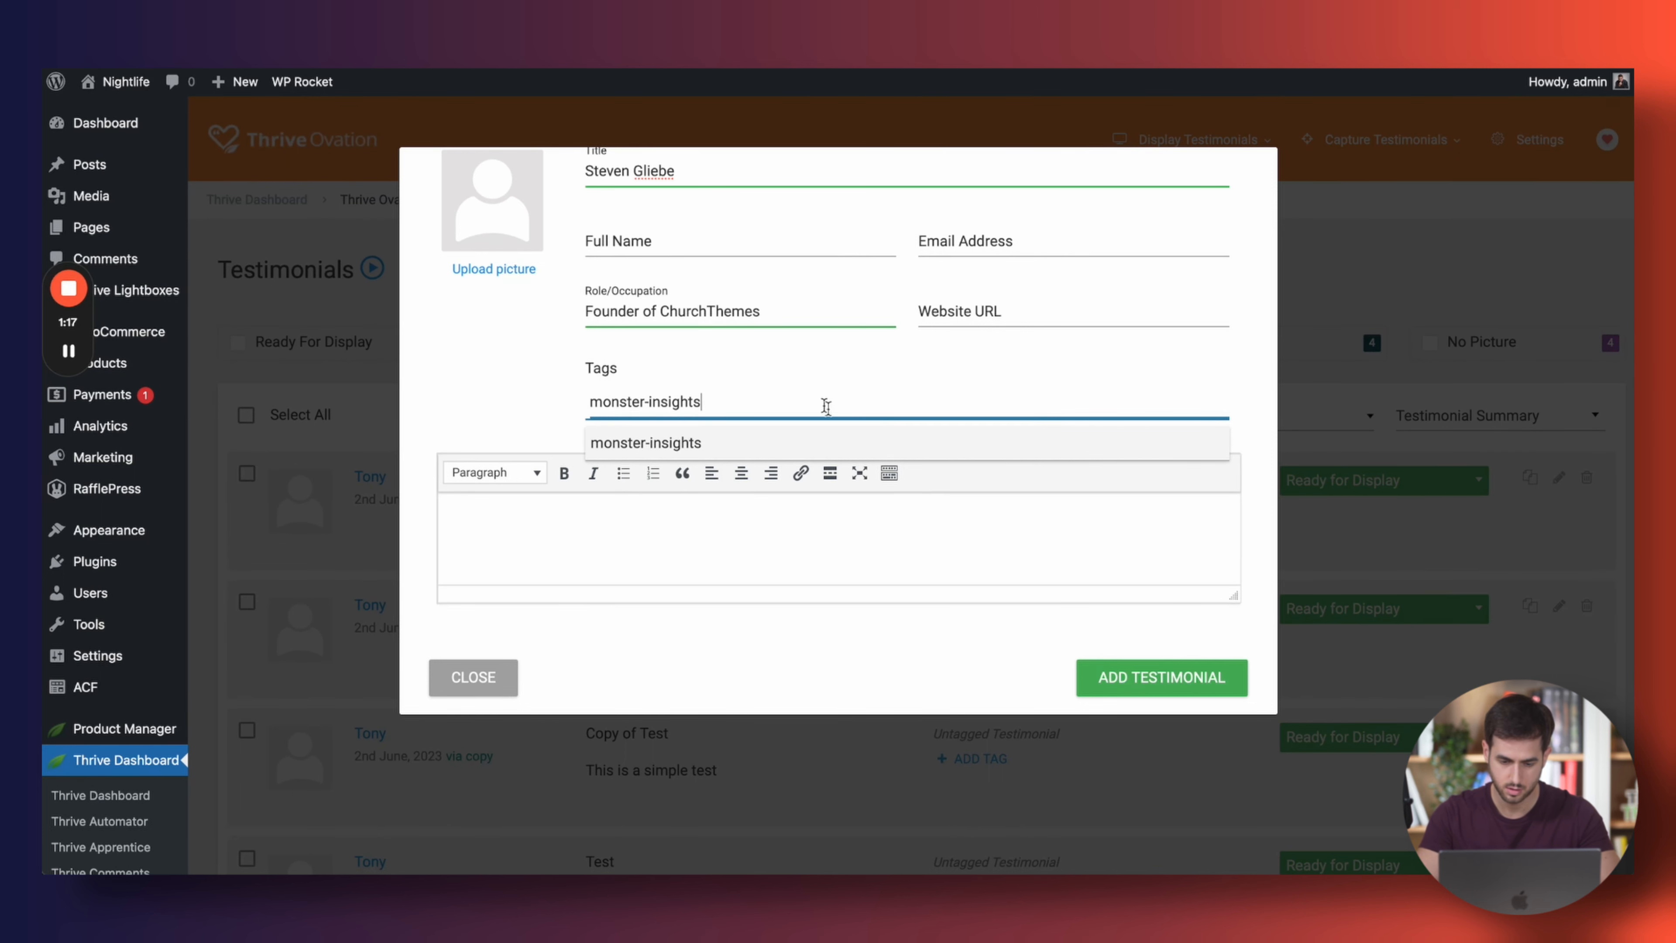
click(827, 442)
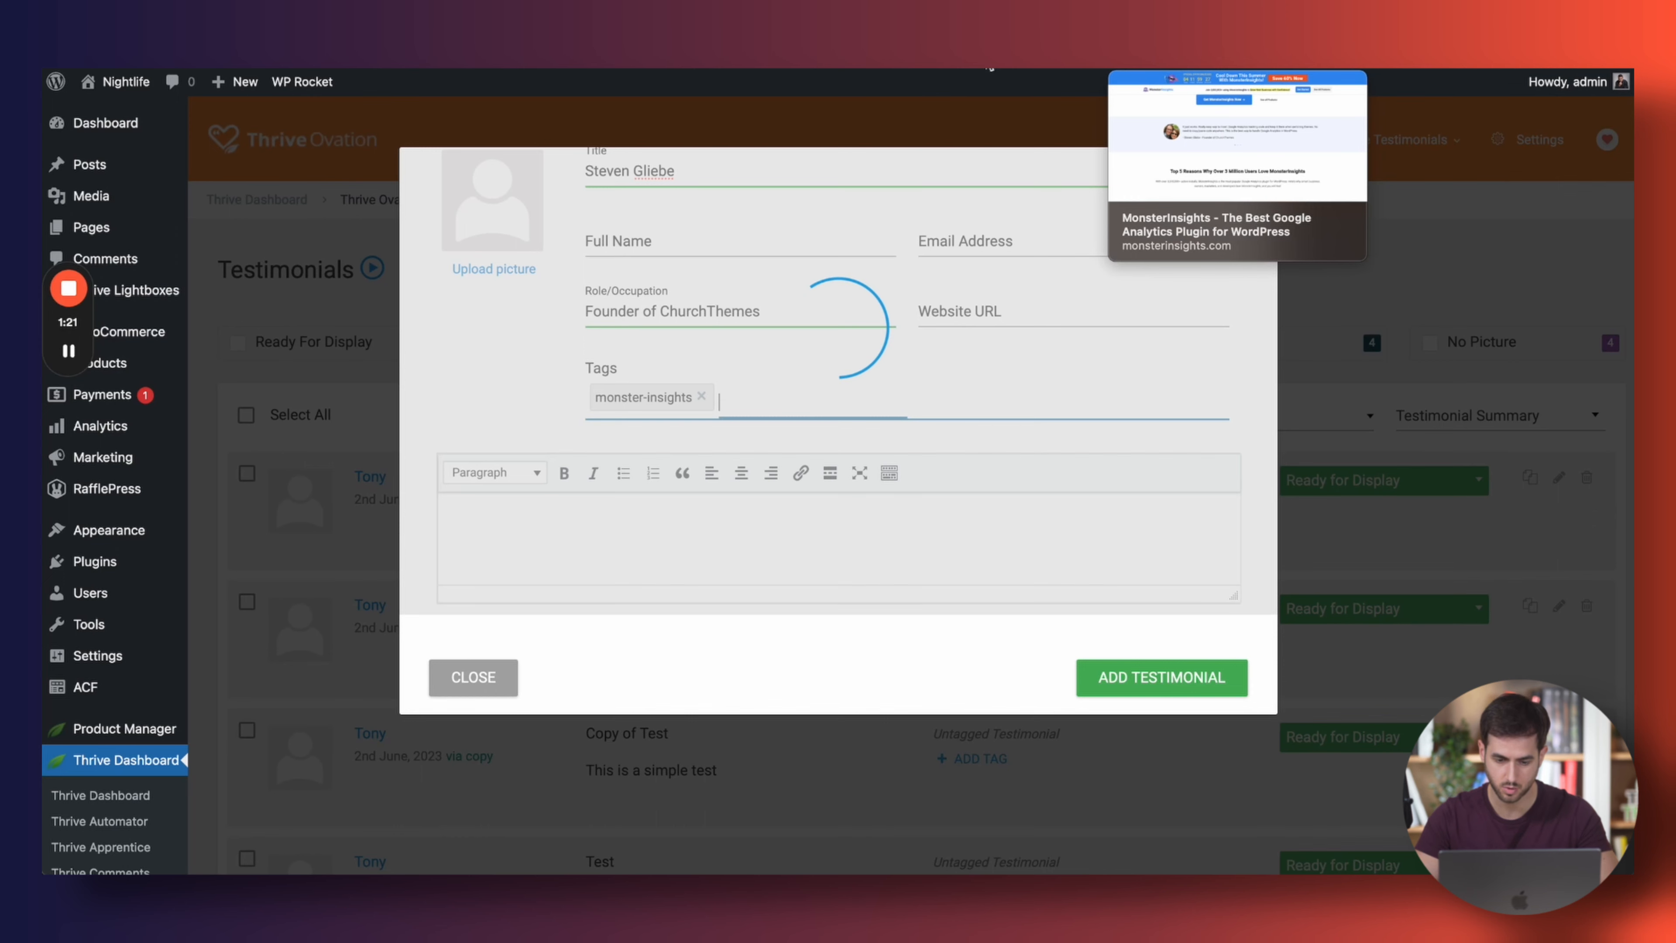
click(987, 56)
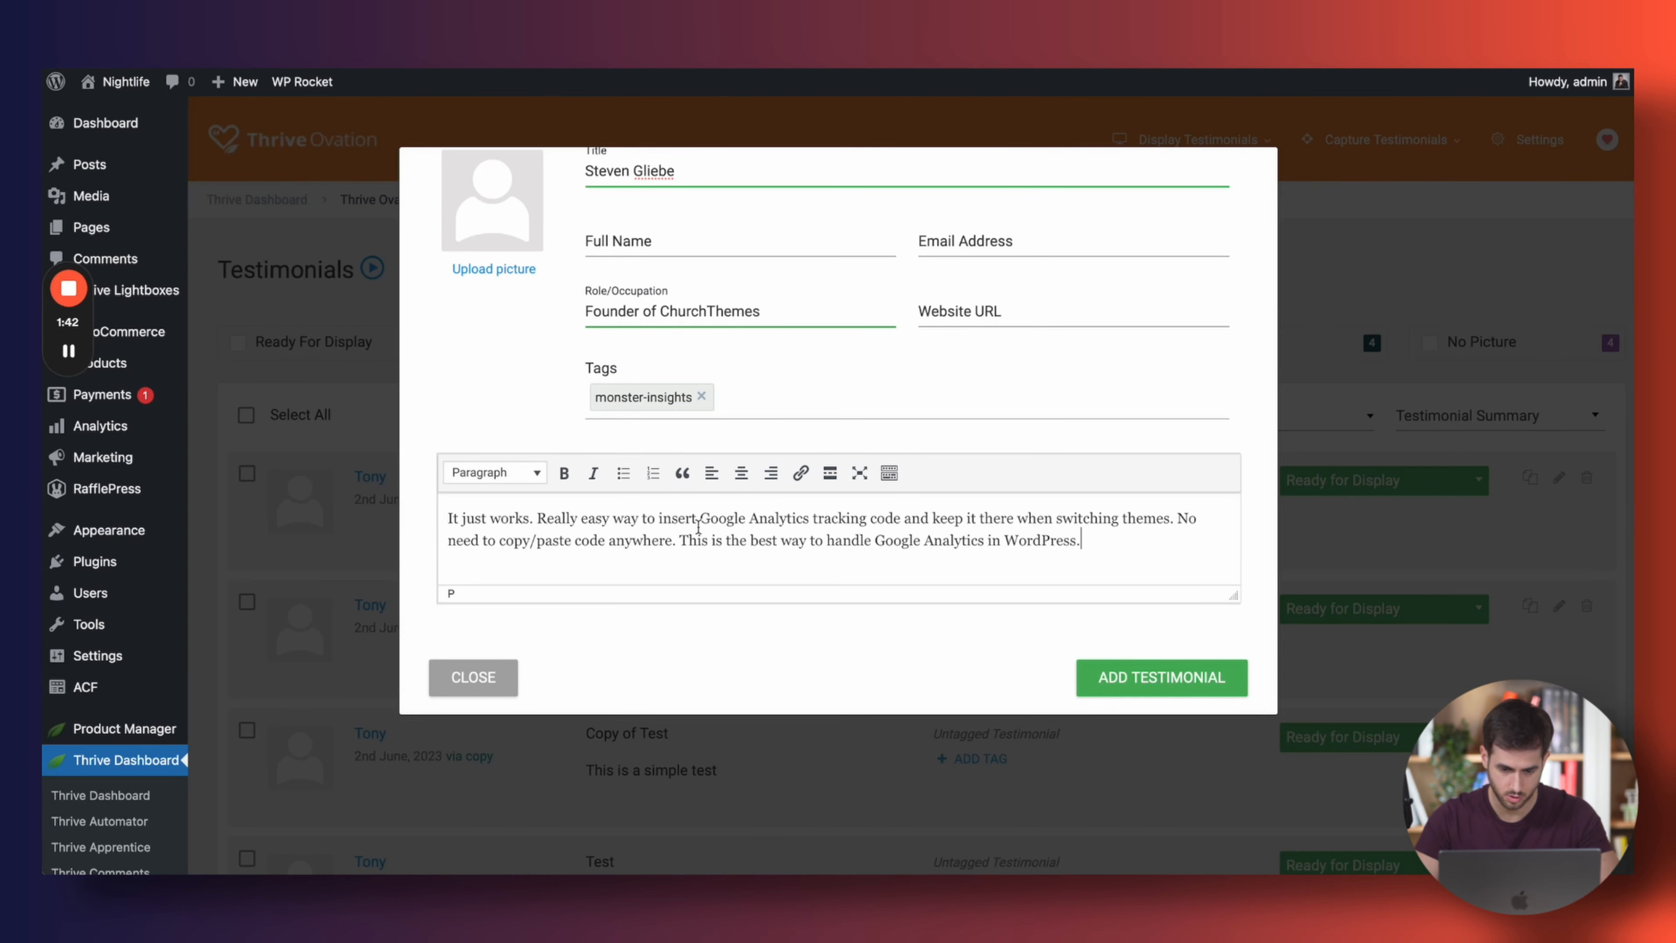
Try to add the testimonial, and move the author's name from the title to the full name
click(1122, 677)
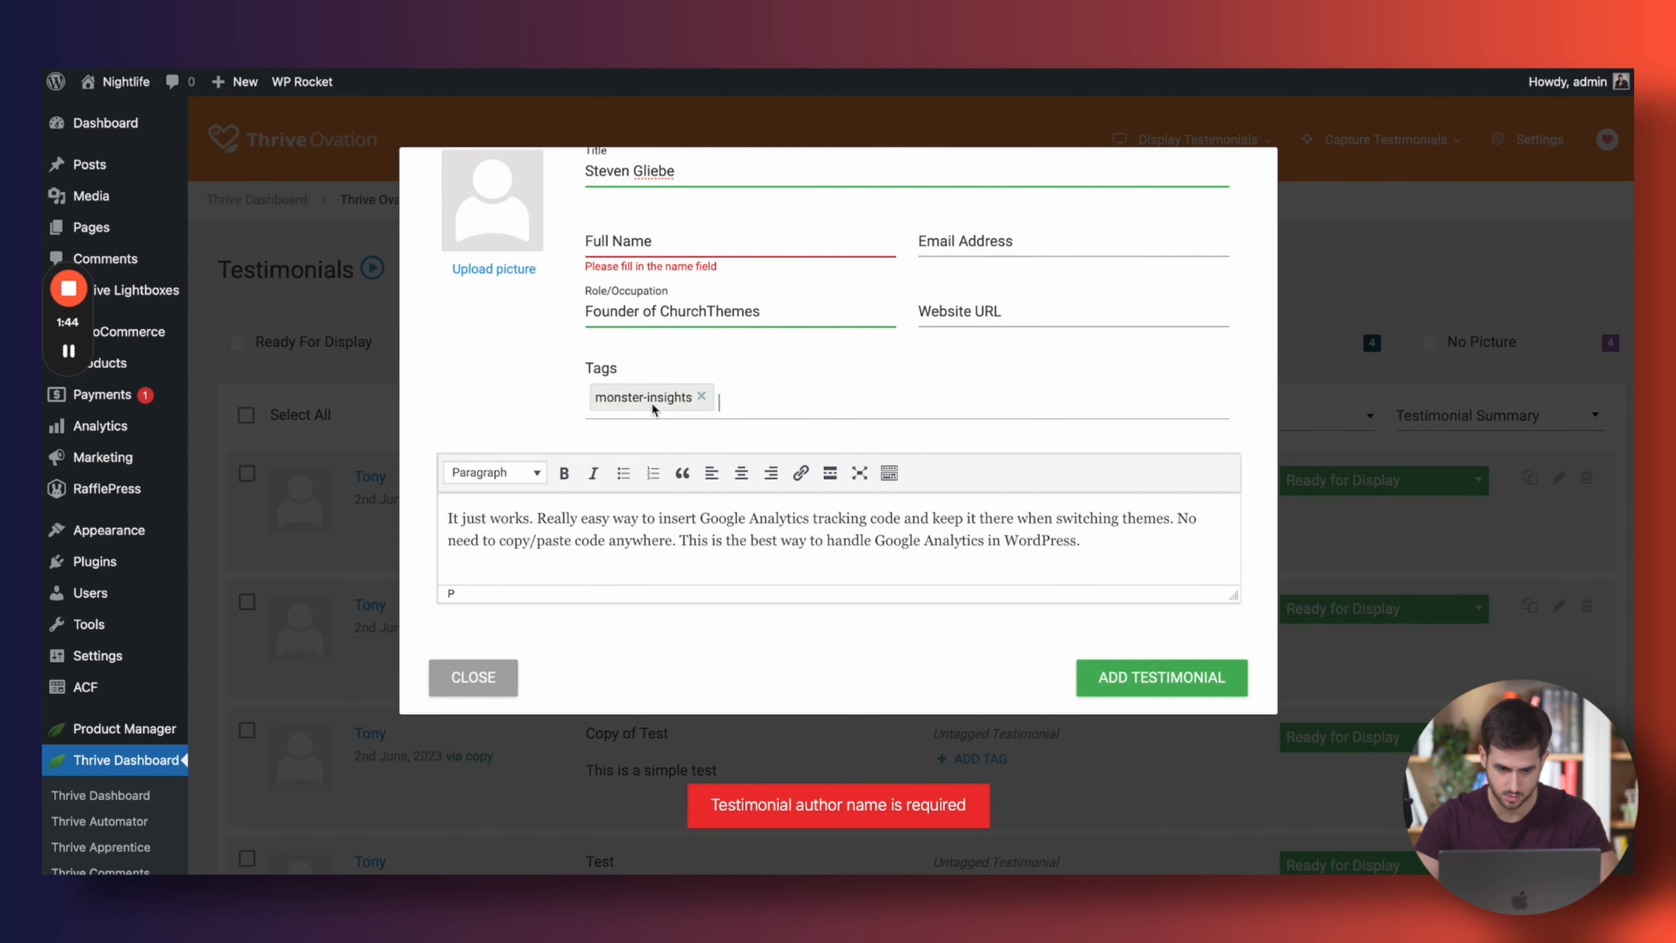
scroll(641, 250, up, 1)
triple_click(653, 215)
key(super+c)
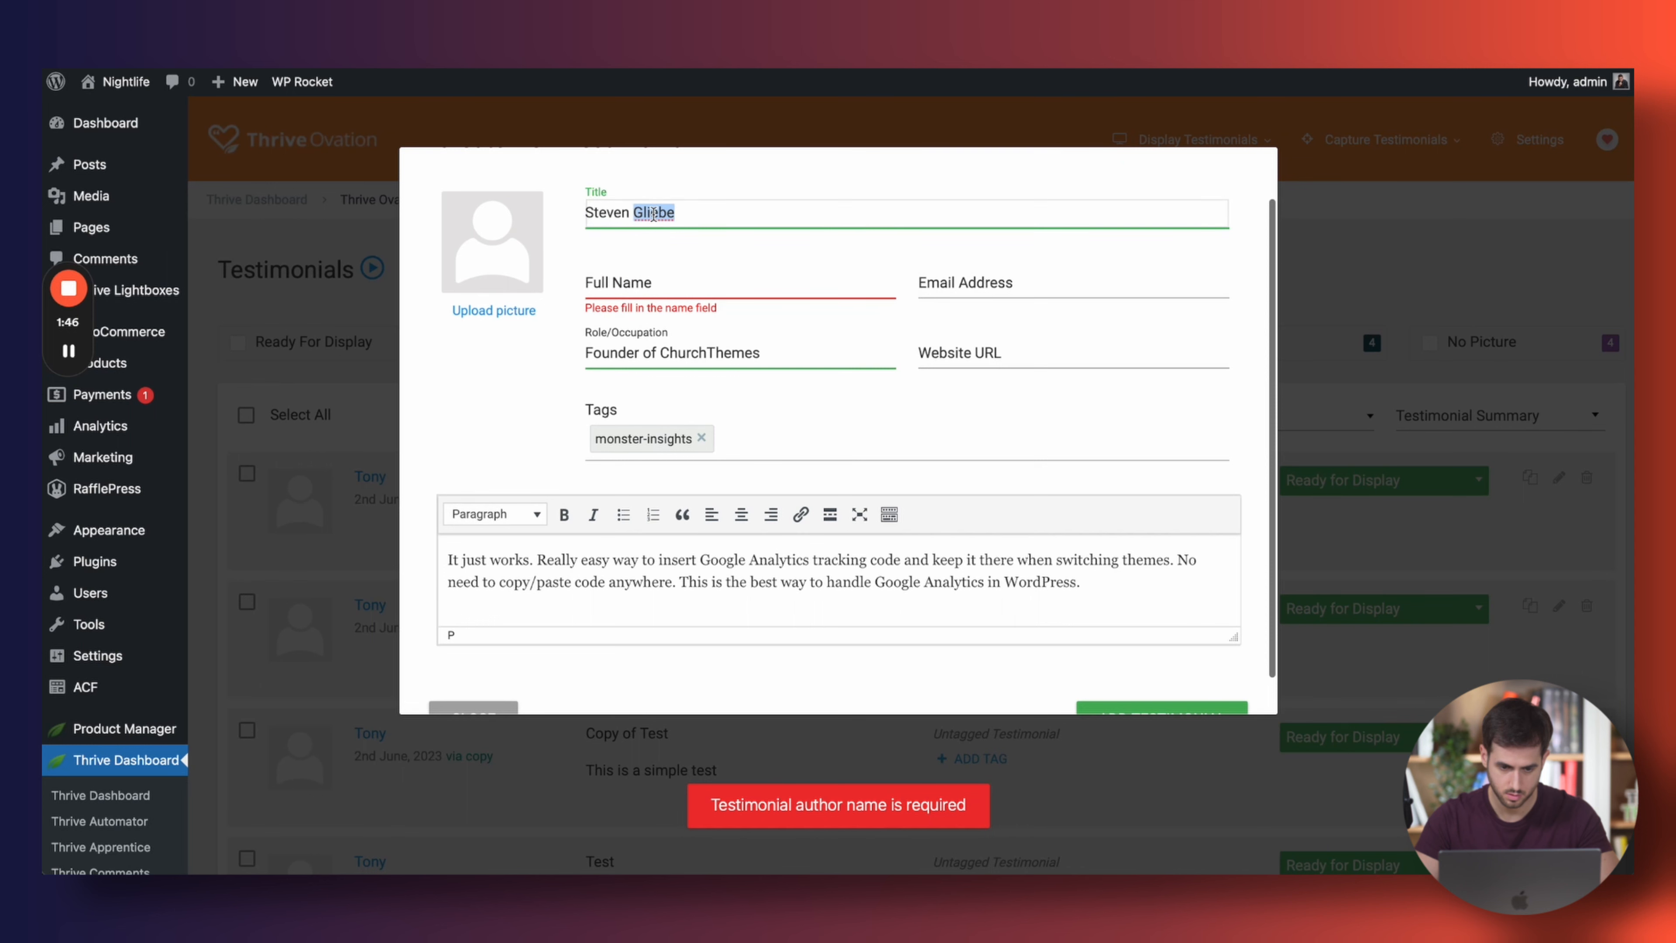
key(BackSpace)
click(653, 283)
key(super+v)
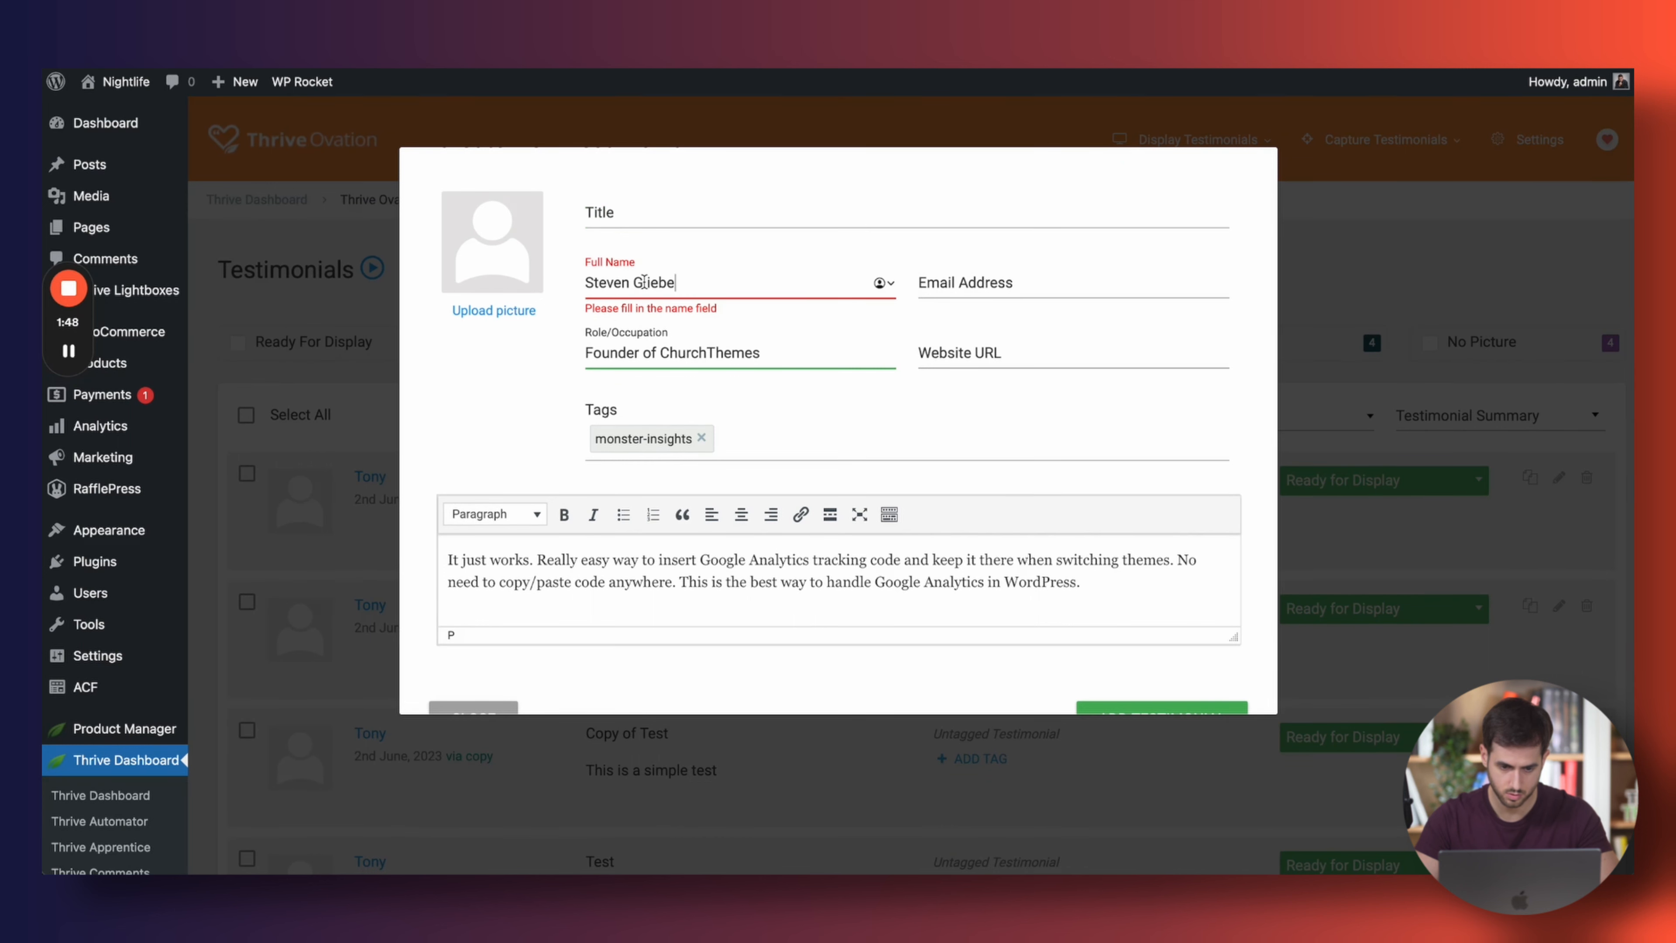
scroll(643, 274, up, 1)
click(633, 264)
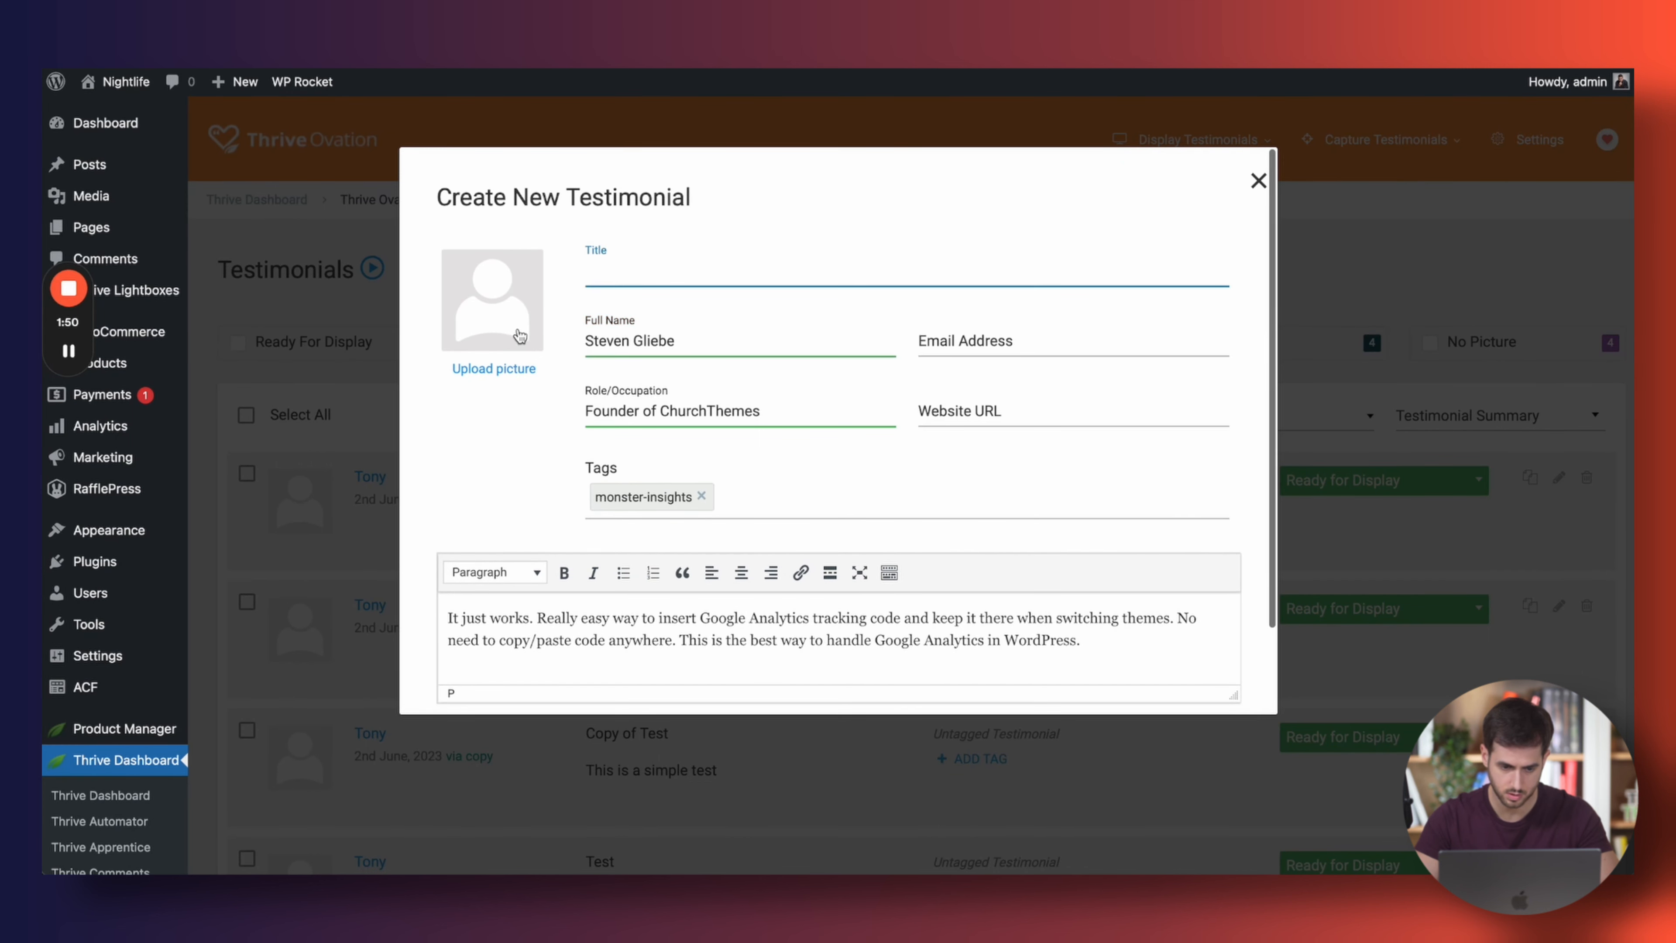
Set the couple's photo from the media library as the author picture and add the testimonial
click(497, 369)
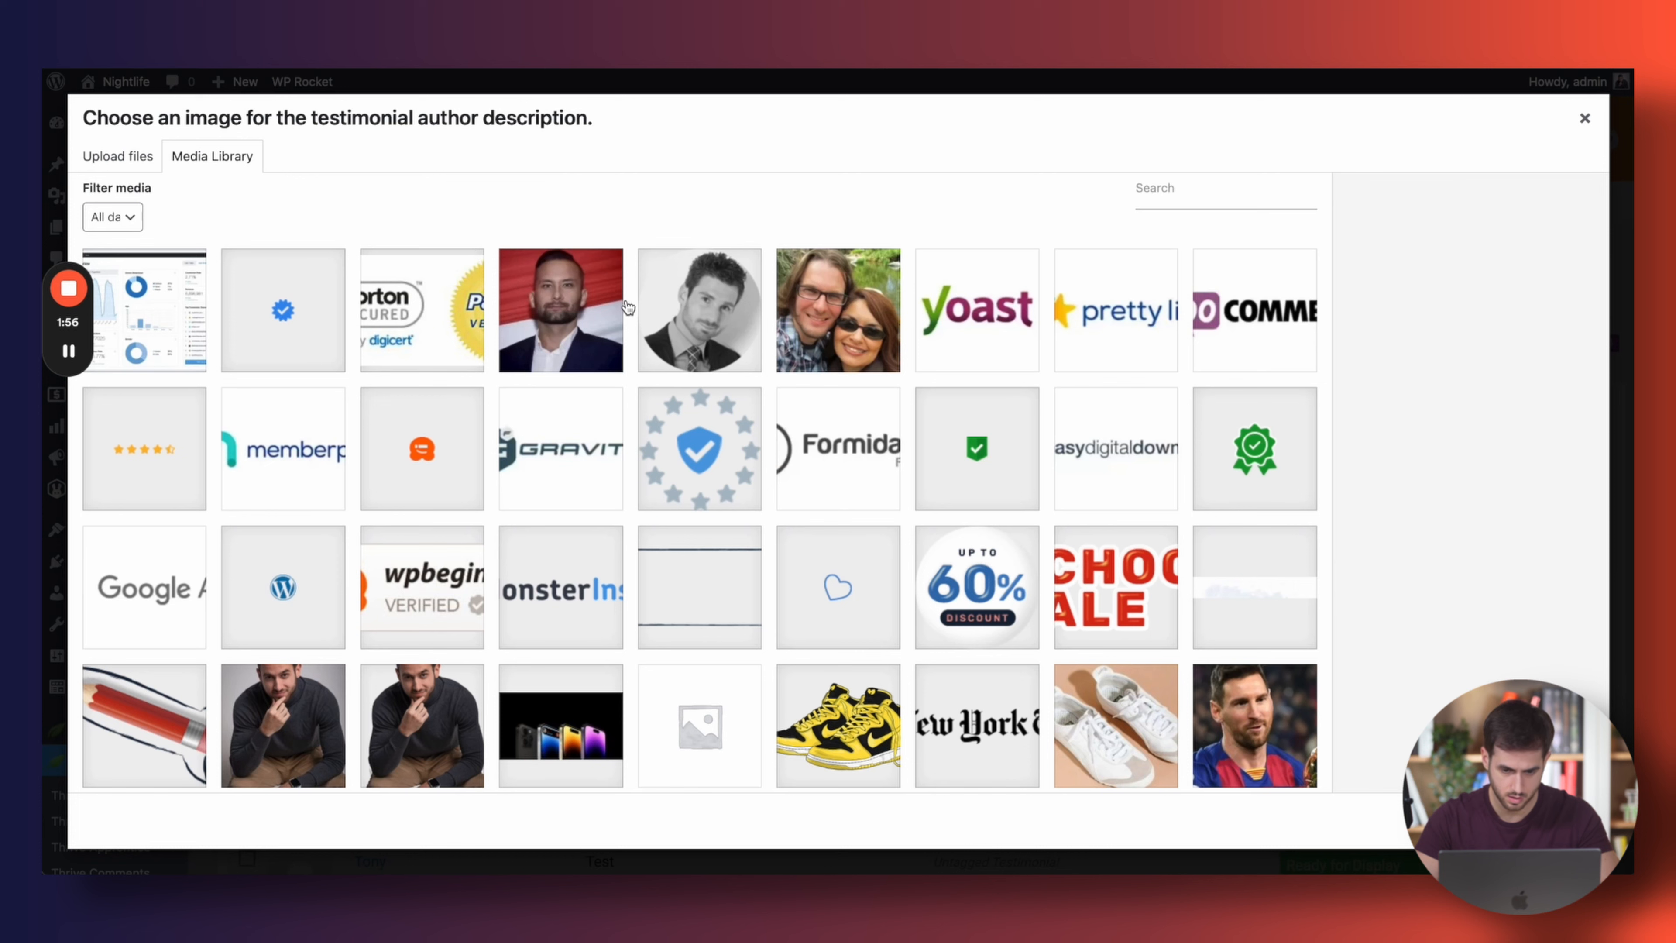
click(891, 343)
click(1548, 820)
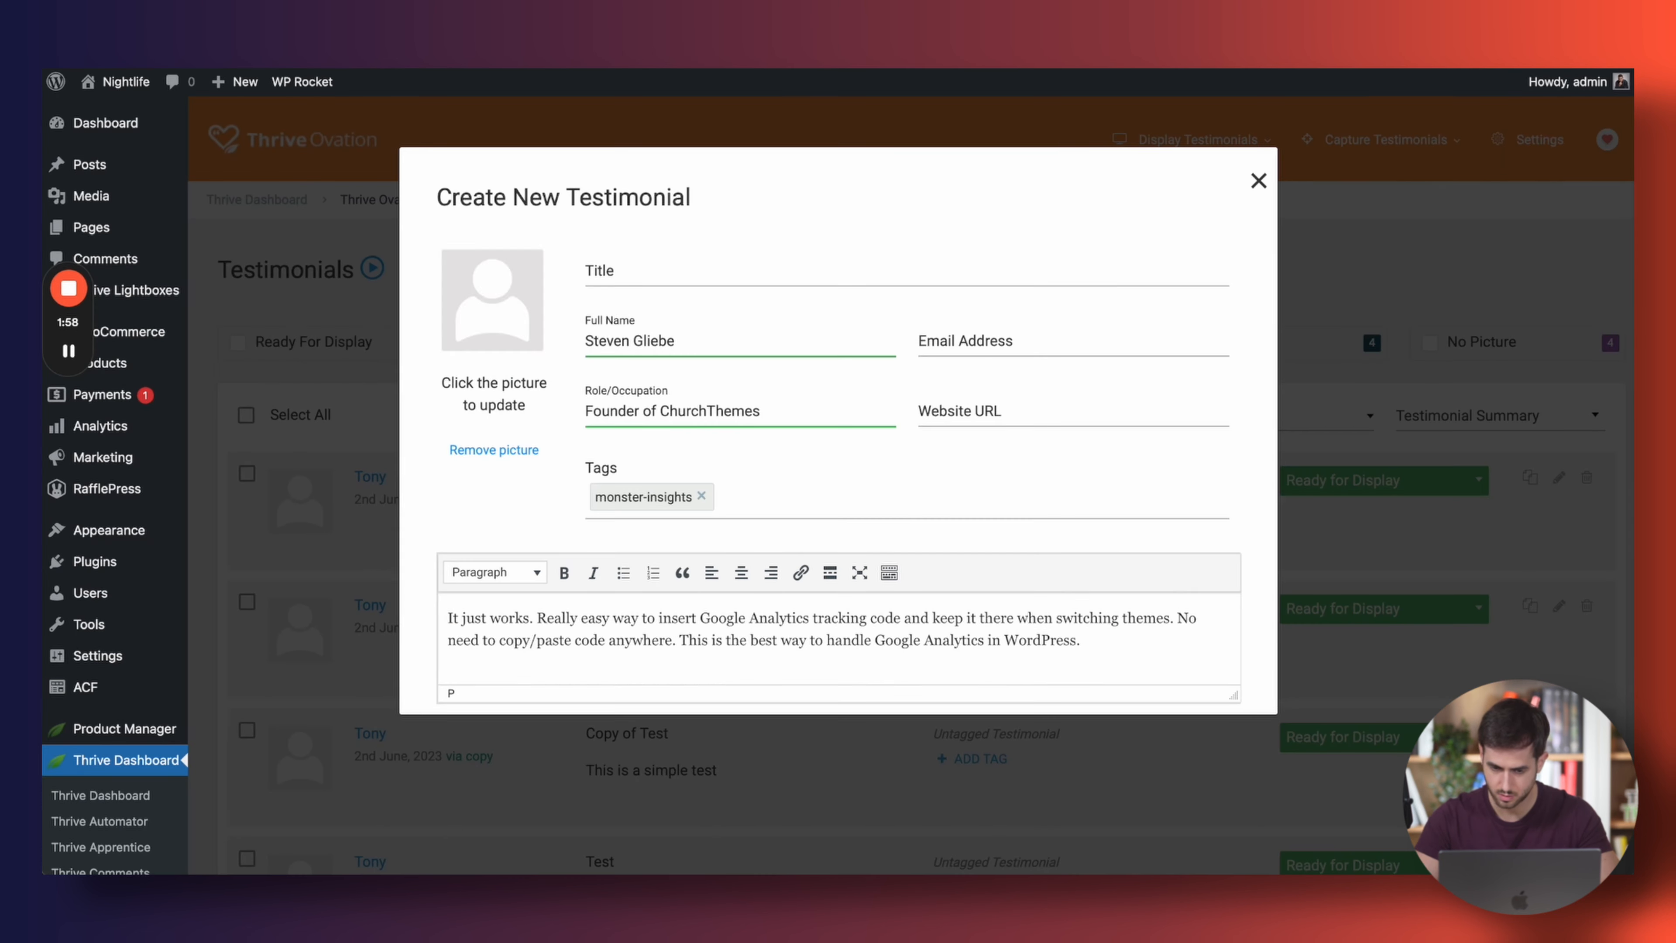
scroll(841, 467, down, 3)
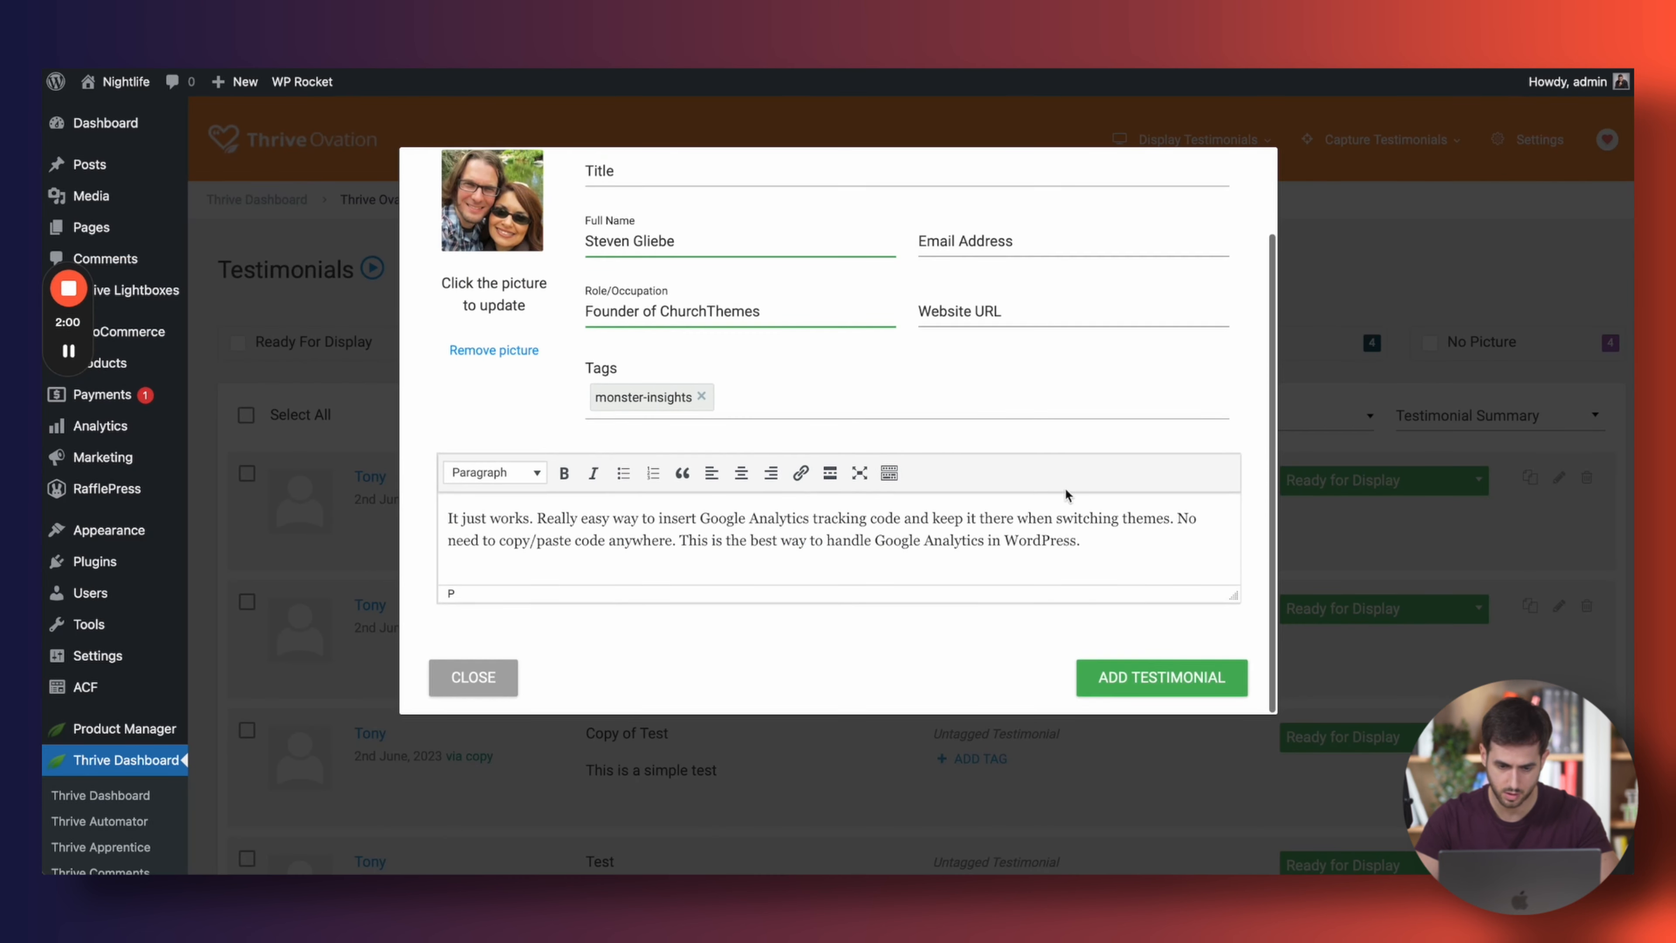
click(1148, 690)
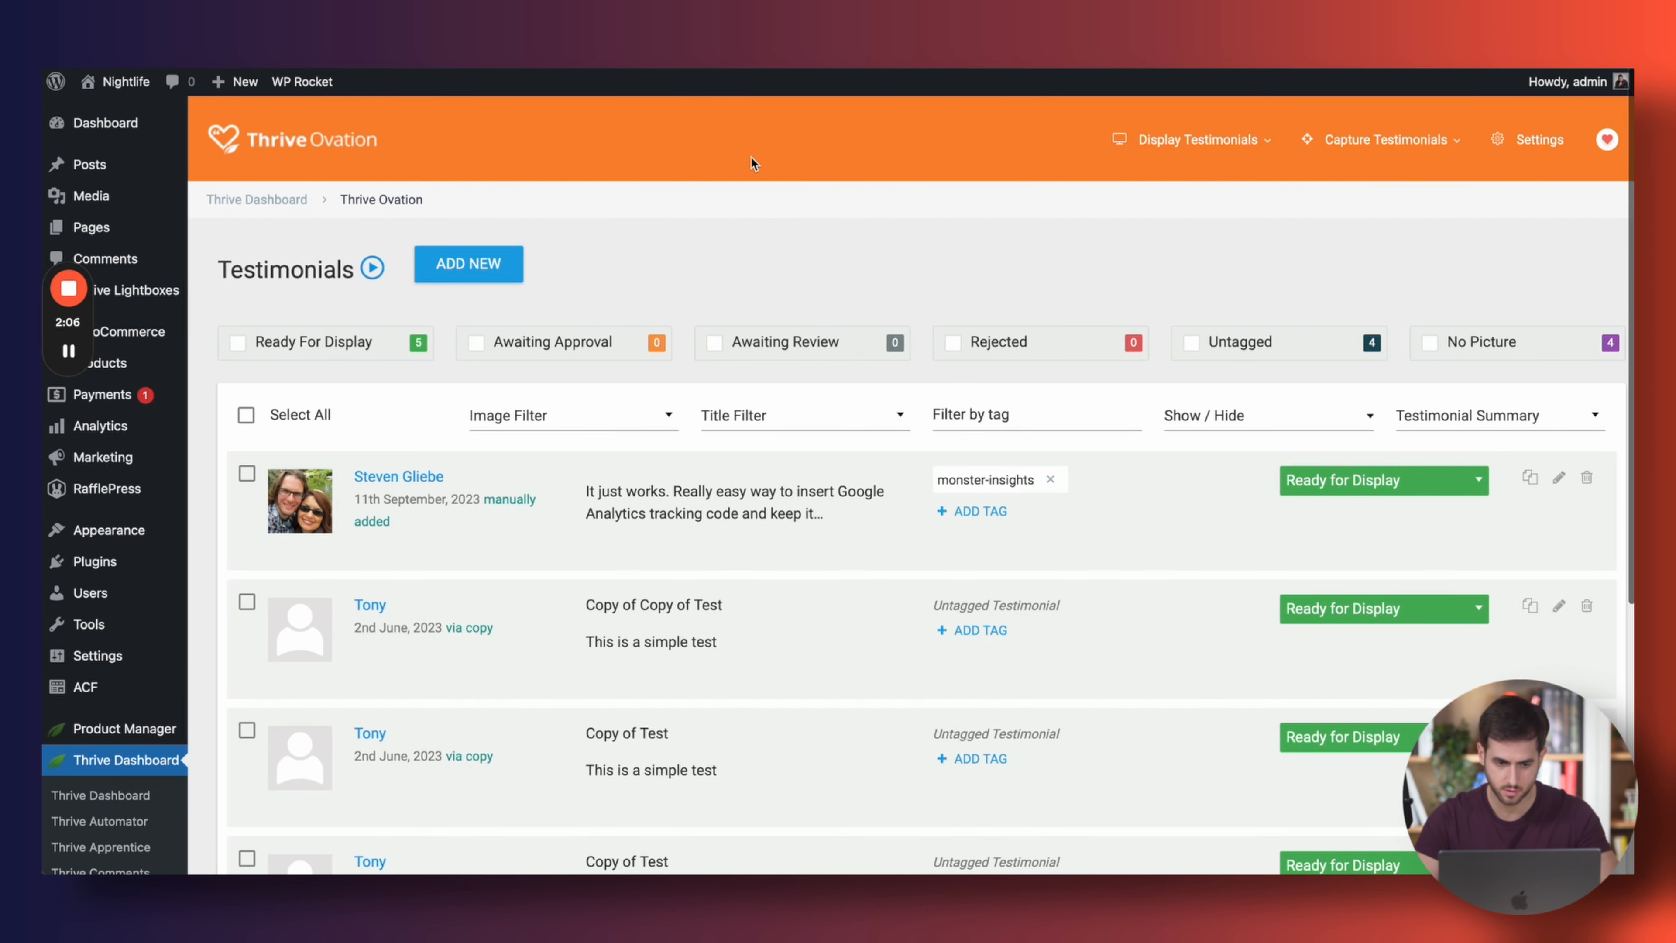
Start another new testimonial and enter the first name of the second MonsterInsights page testimonial's author as the full name
click(517, 267)
click(1005, 59)
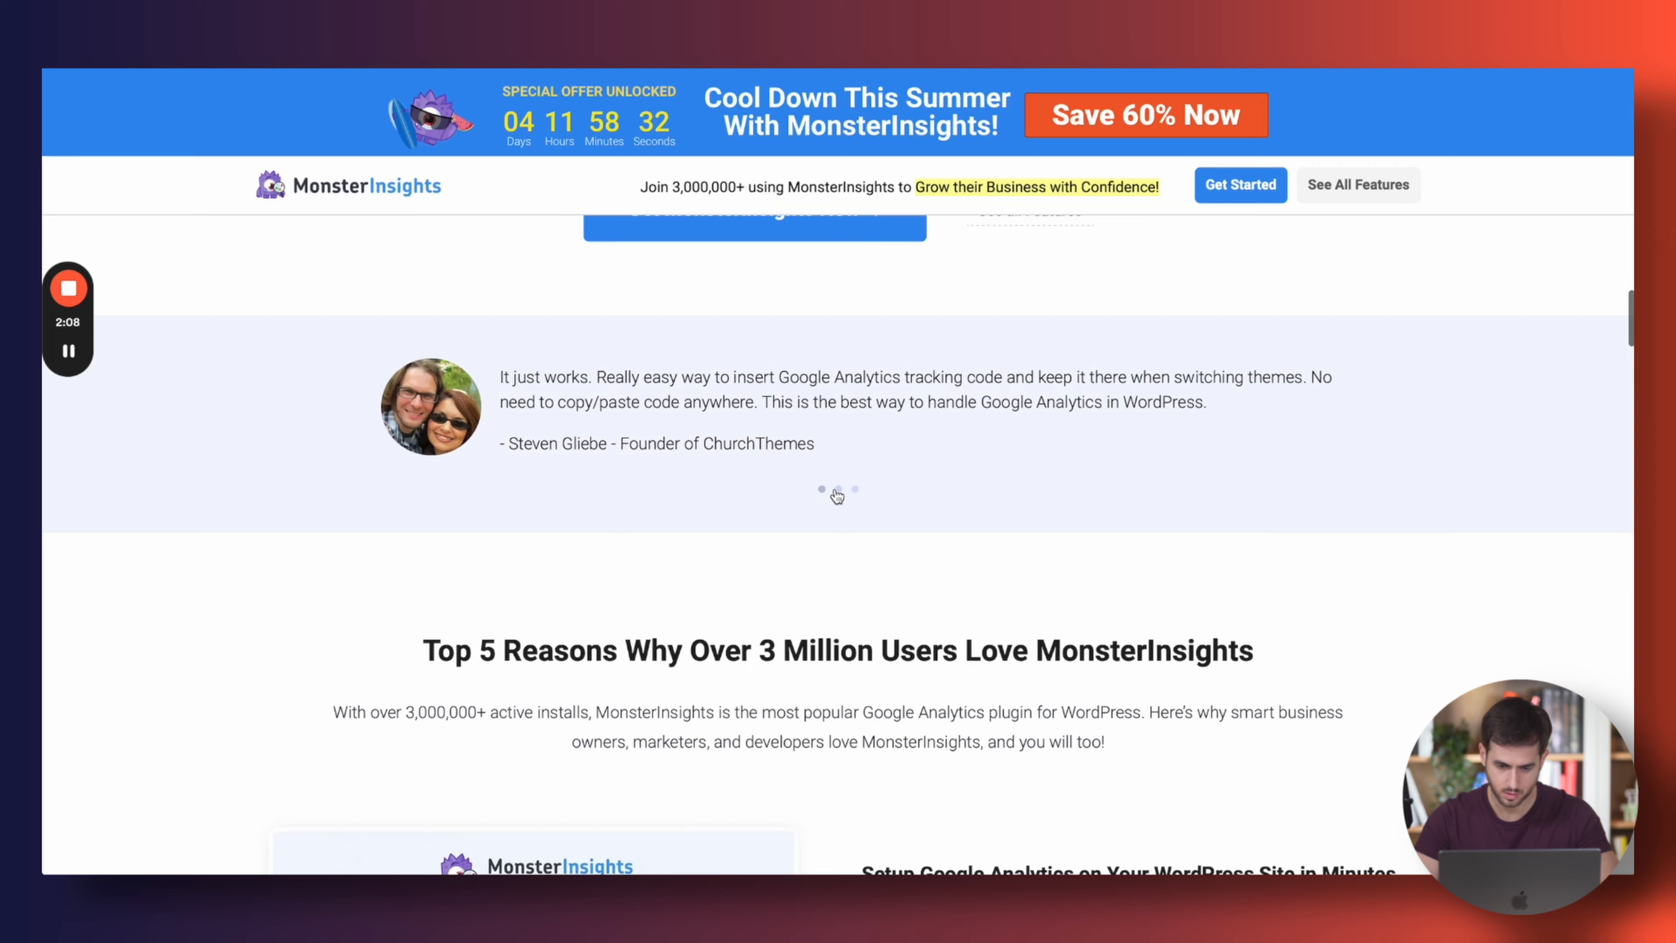
click(838, 490)
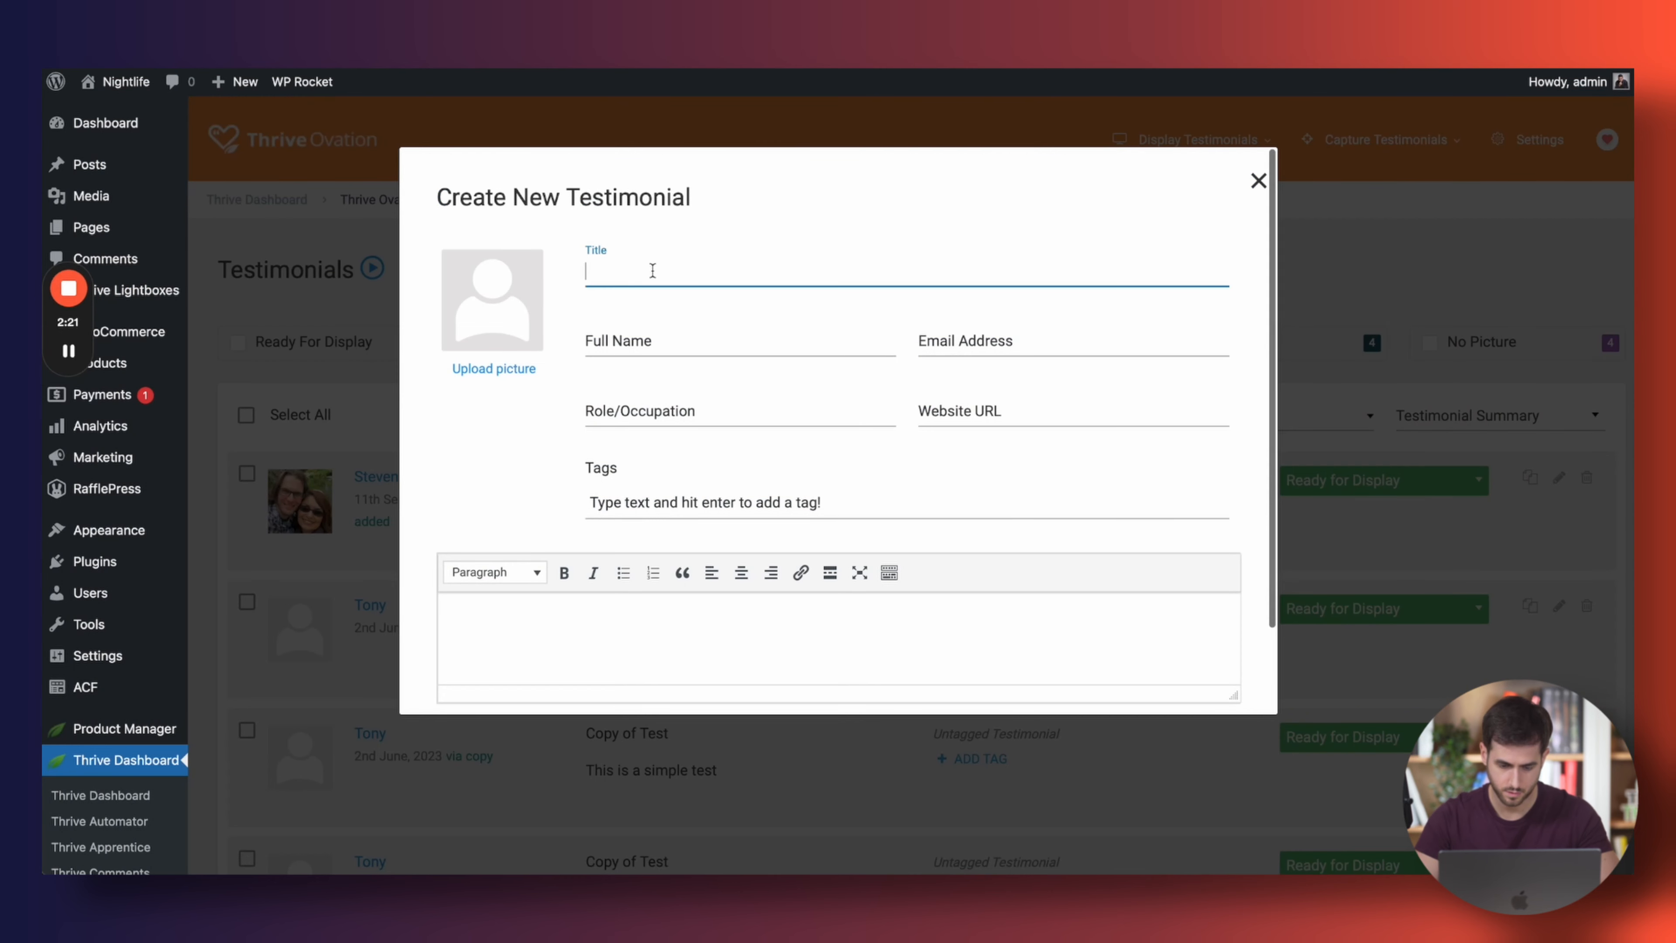
key(Tab)
text(F)
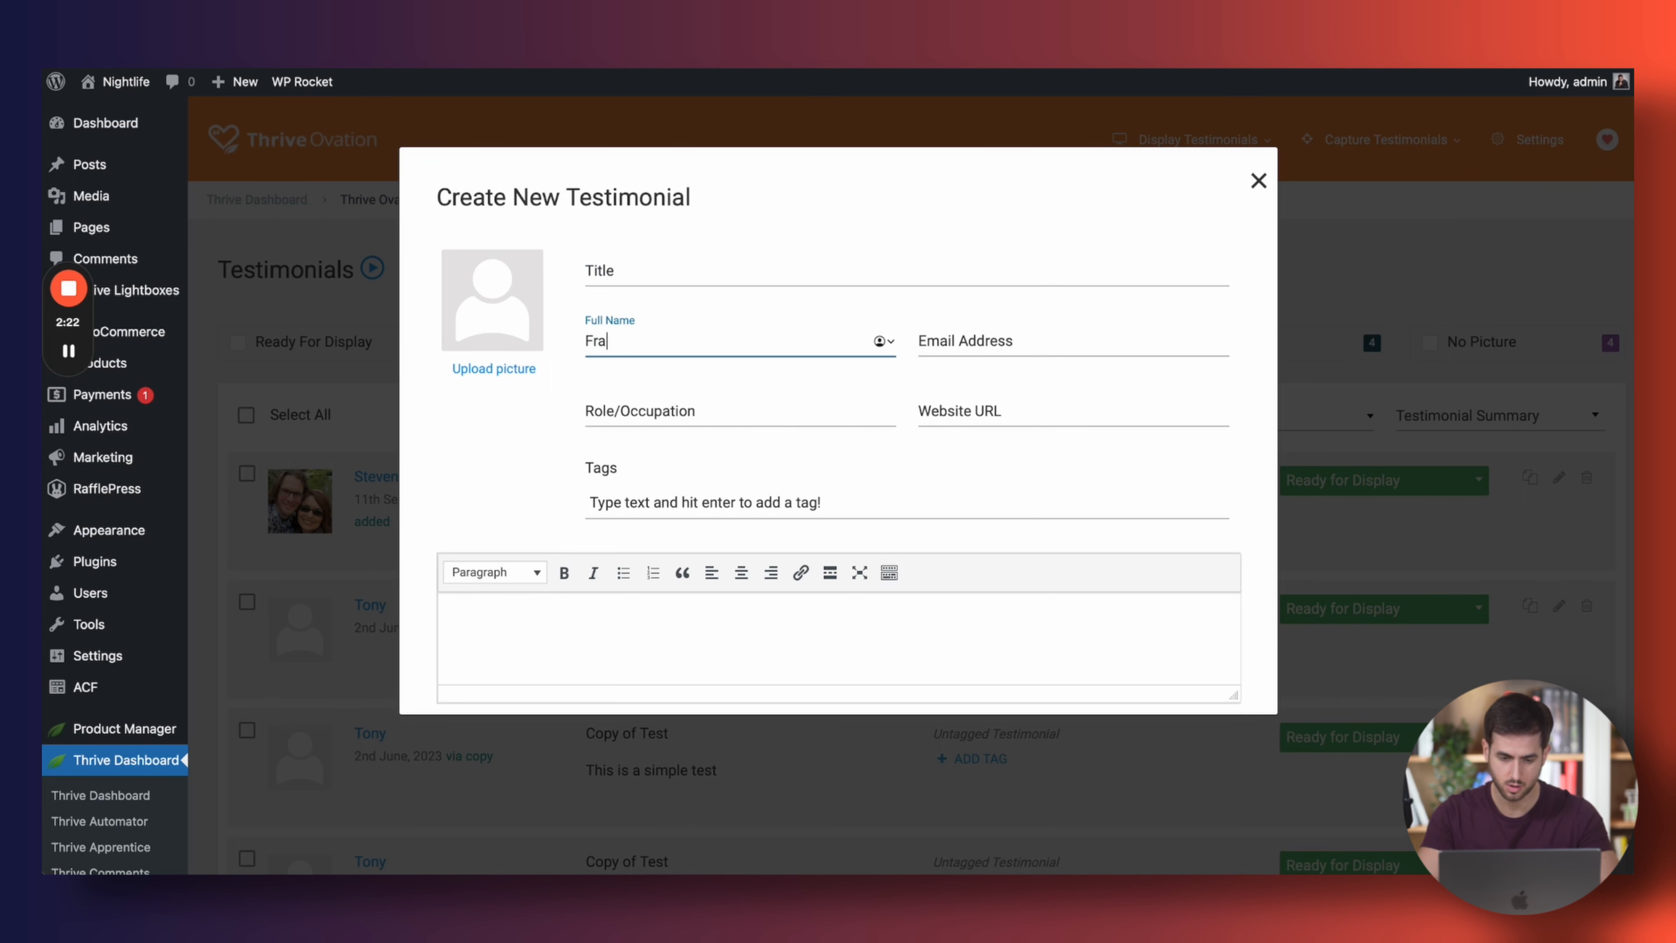
Enter the body "Analytics for PROs! This plugin brings it all, great features and helpful info to easily see what you are doing." and tag it monster-insights
scroll(667, 574, down, 3)
click(688, 517)
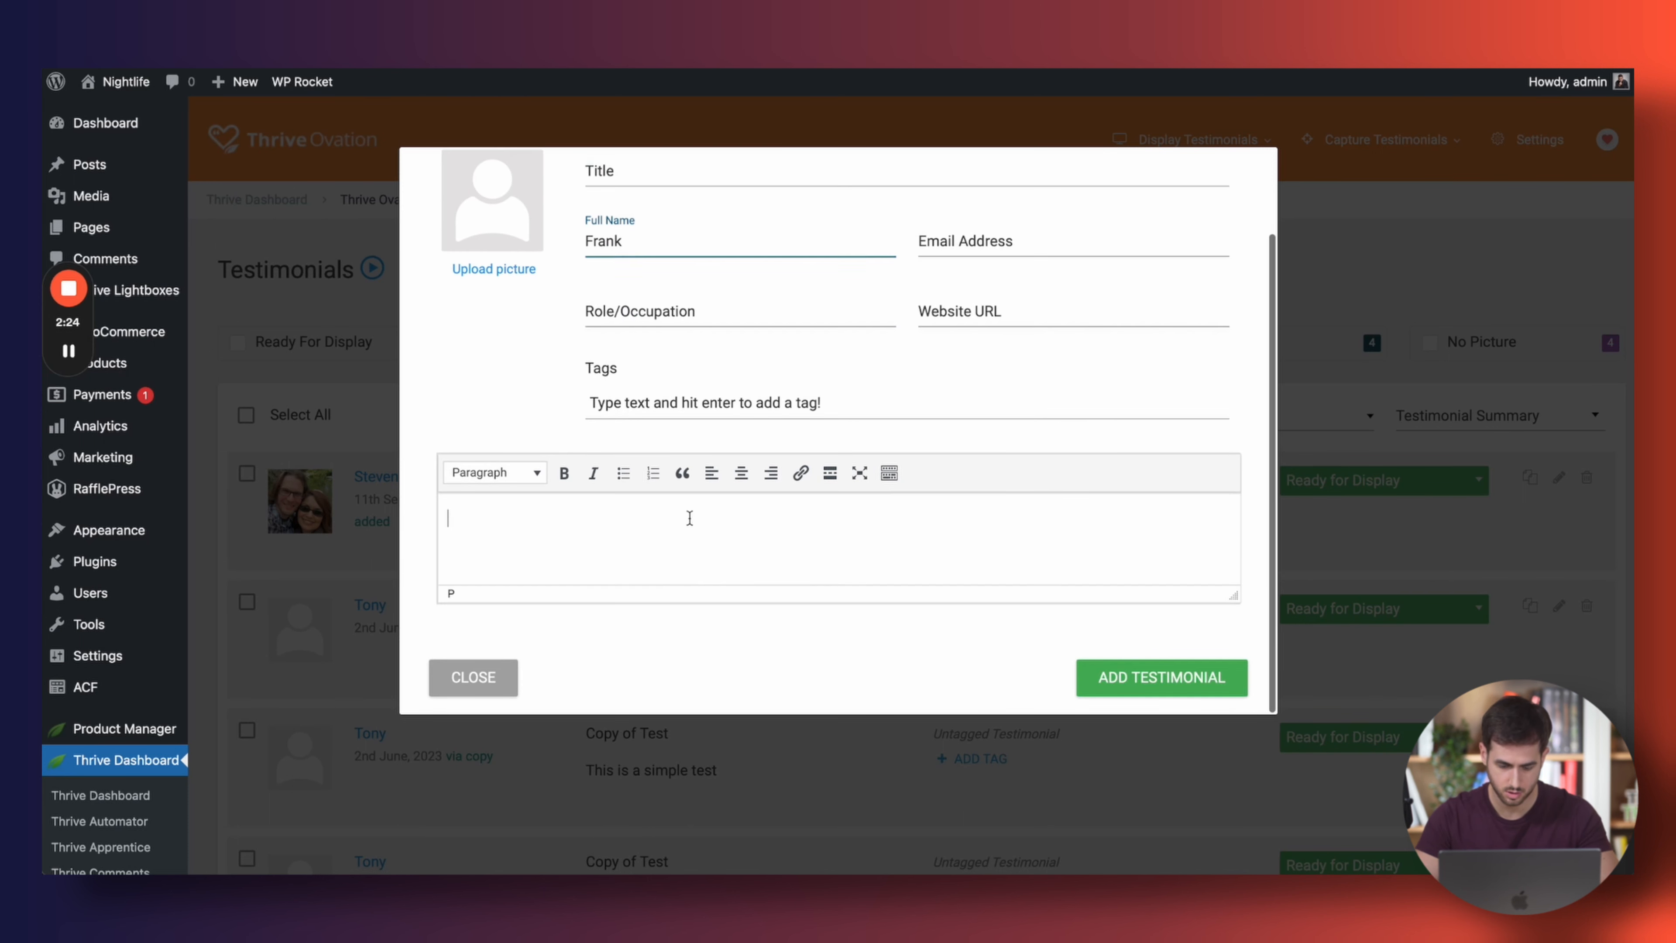
text(Analytics for PROs! This plugin brings it all, great features and helpful info to easily see what you are doing.)
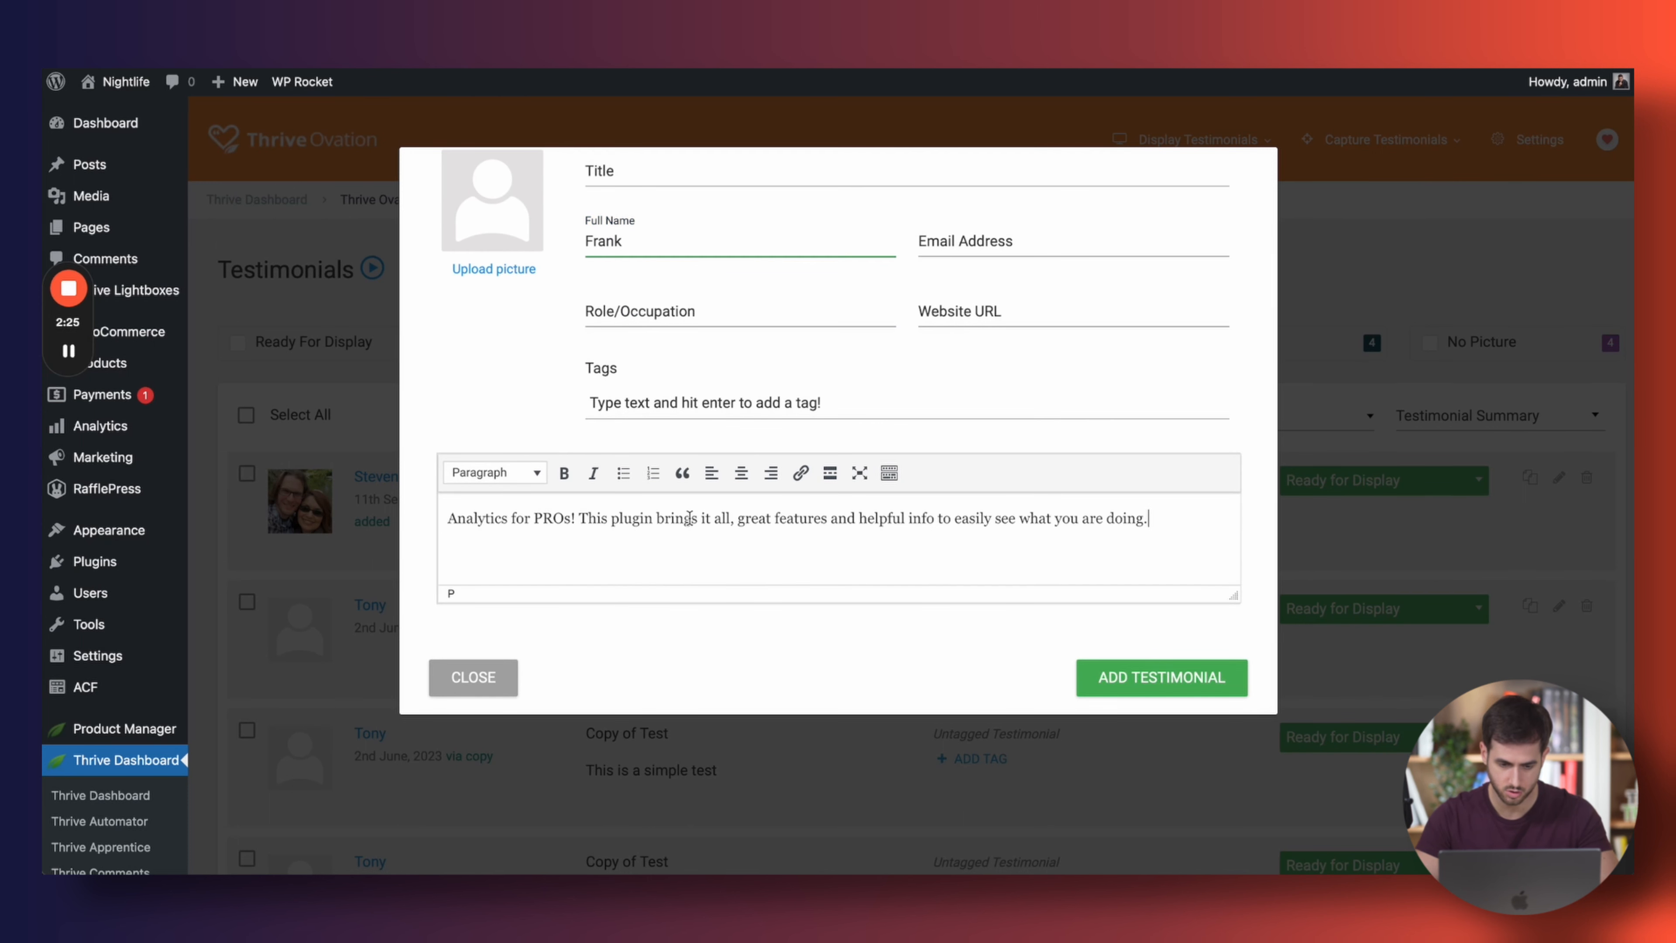
click(639, 395)
click(650, 455)
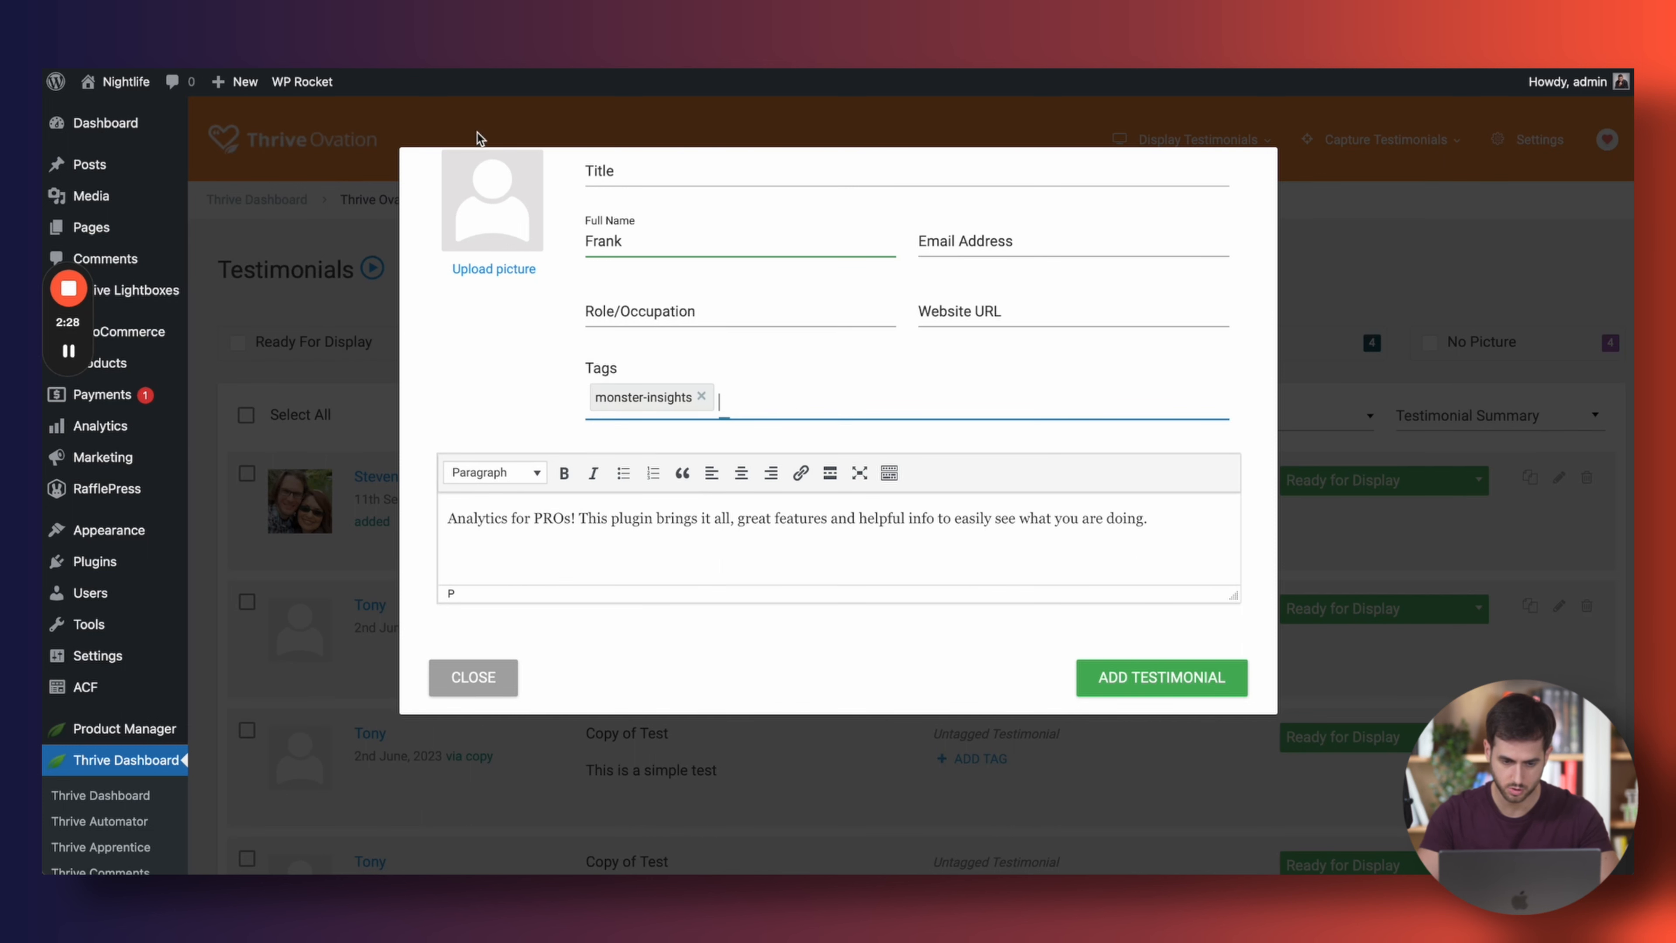
Set the black-and-white portrait download-10.webp from the media library as the author picture and add the testimonial
click(496, 230)
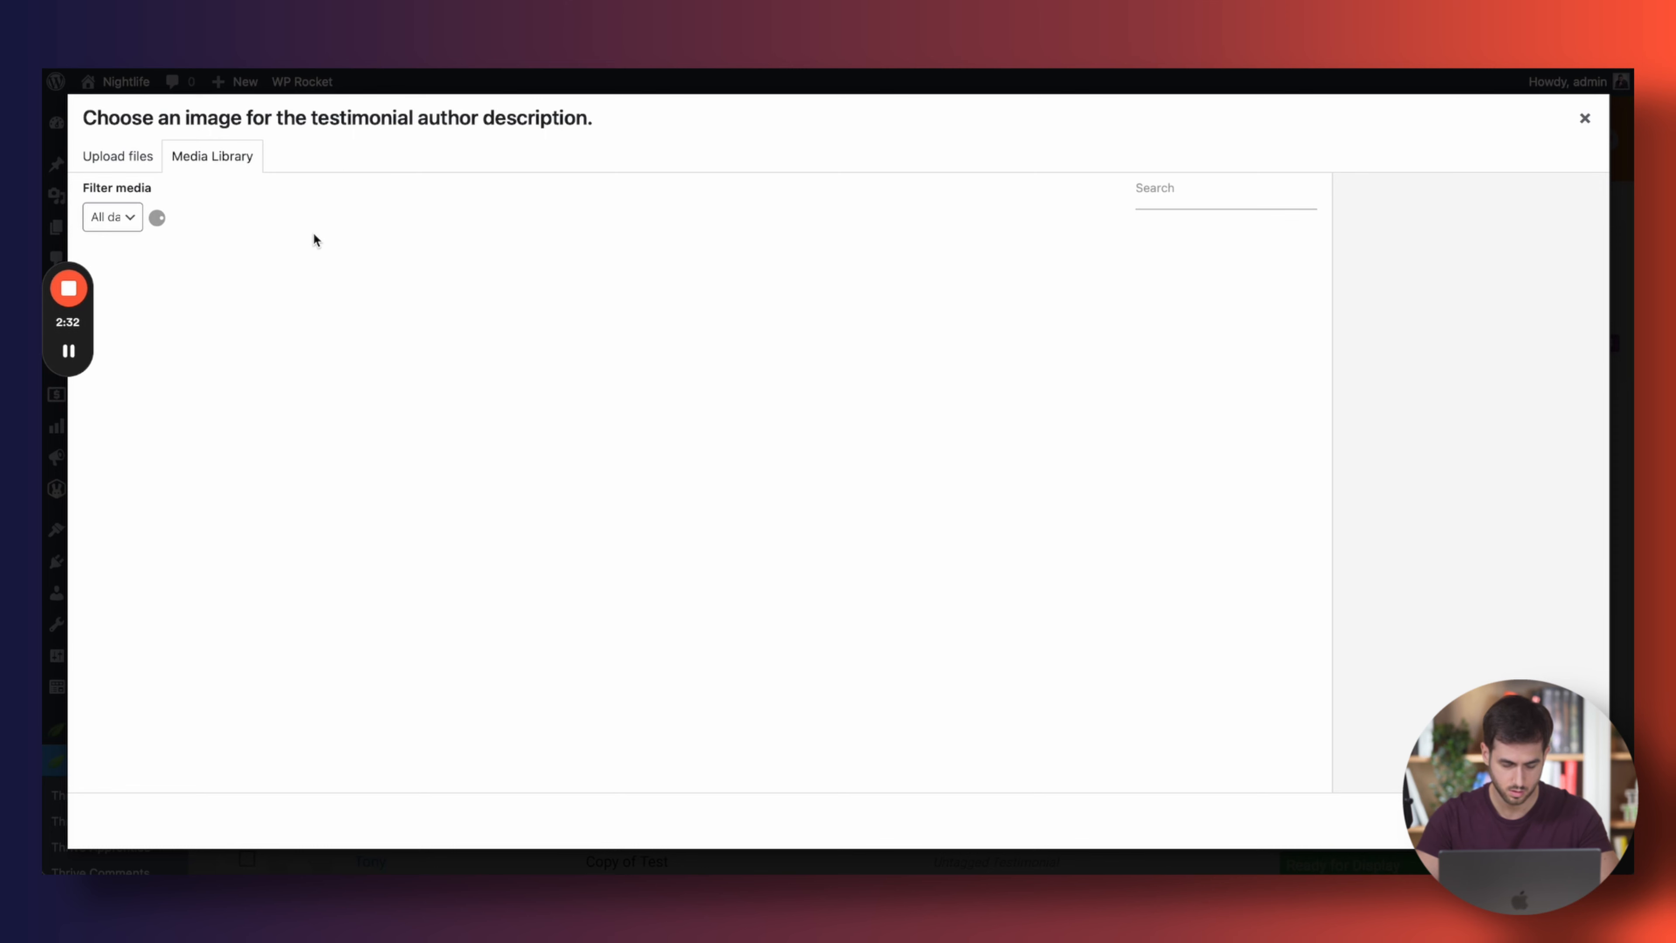
click(663, 308)
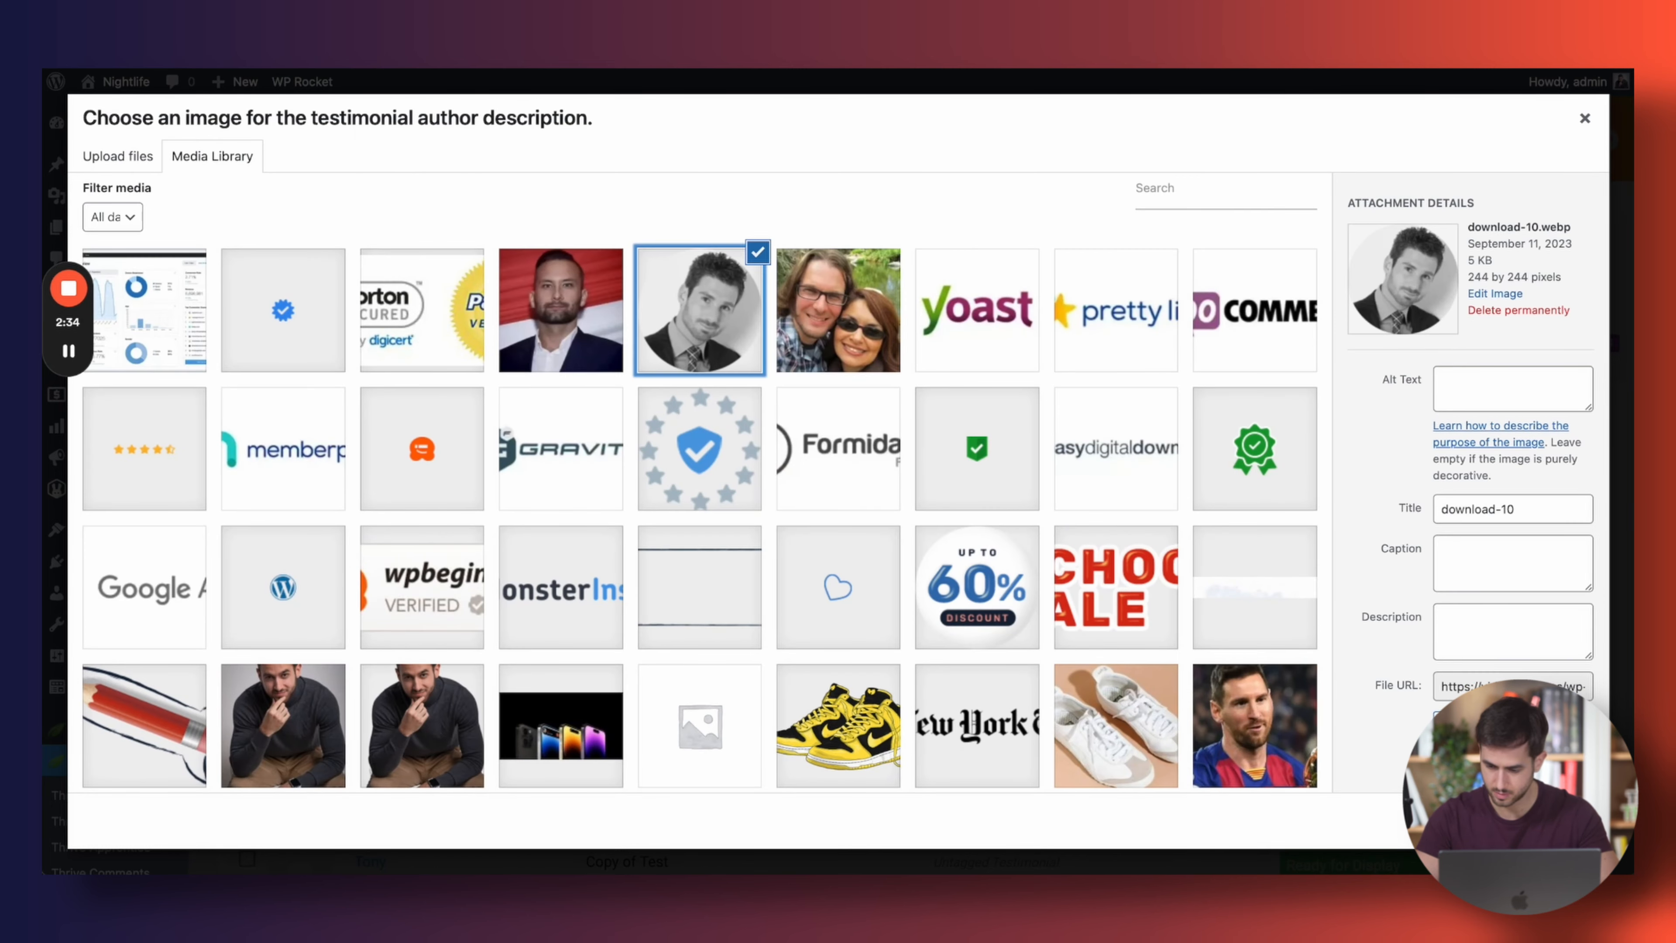
click(1560, 820)
click(1120, 691)
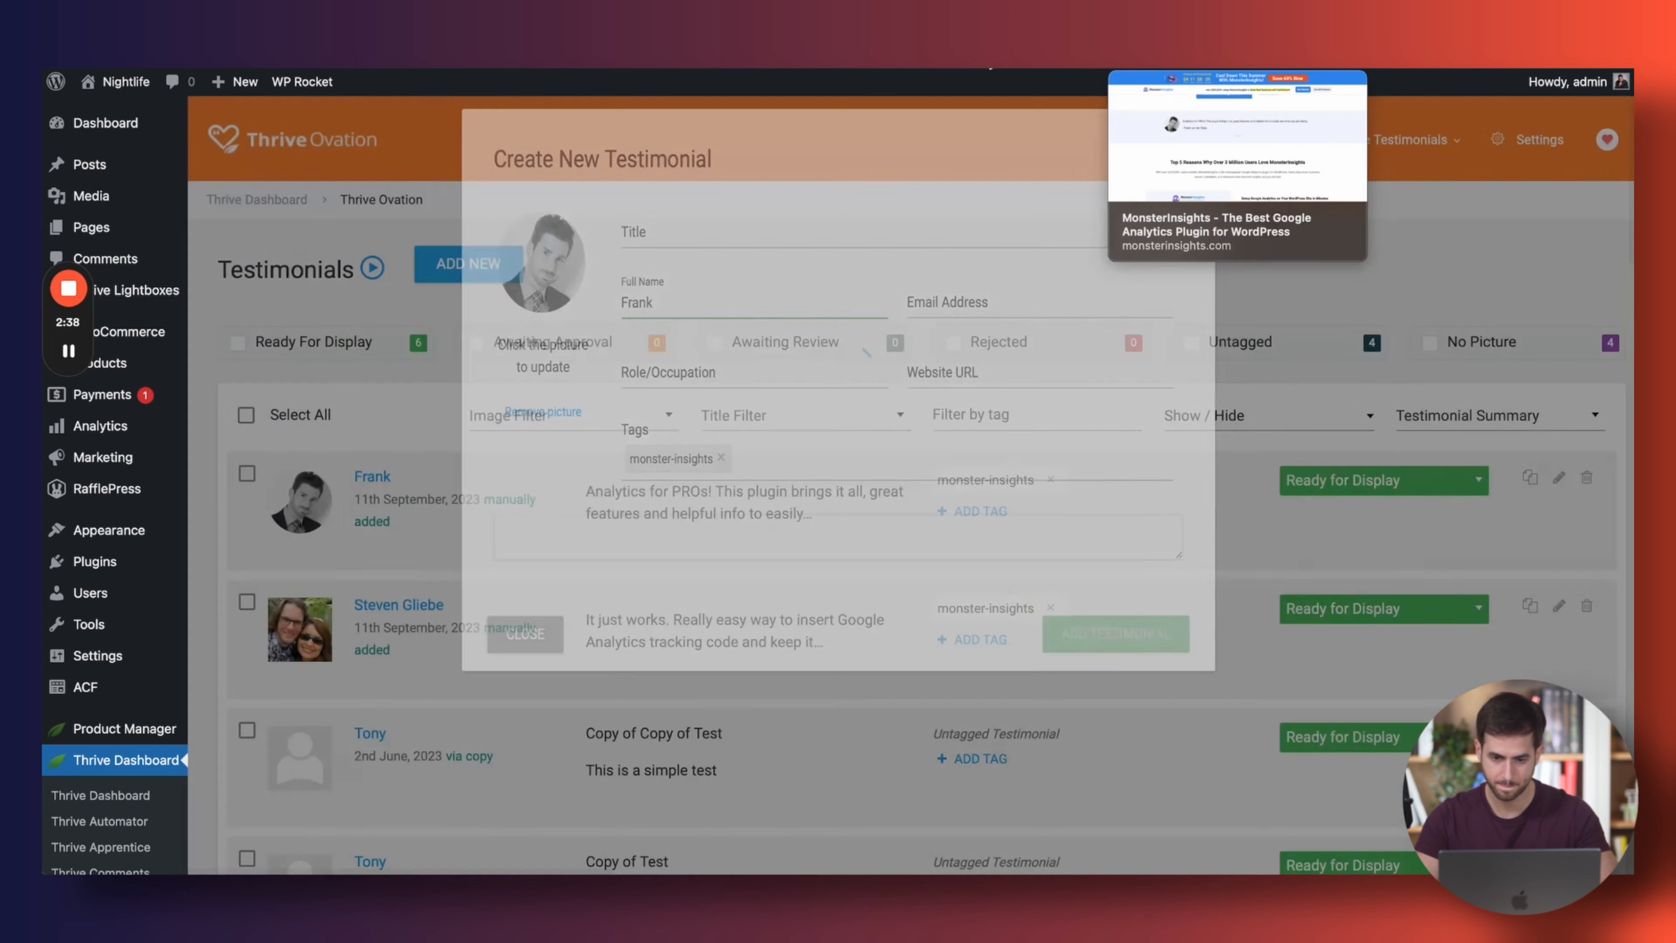
Start another new testimonial with the third author's full name and his red-background portrait from the media library
click(428, 256)
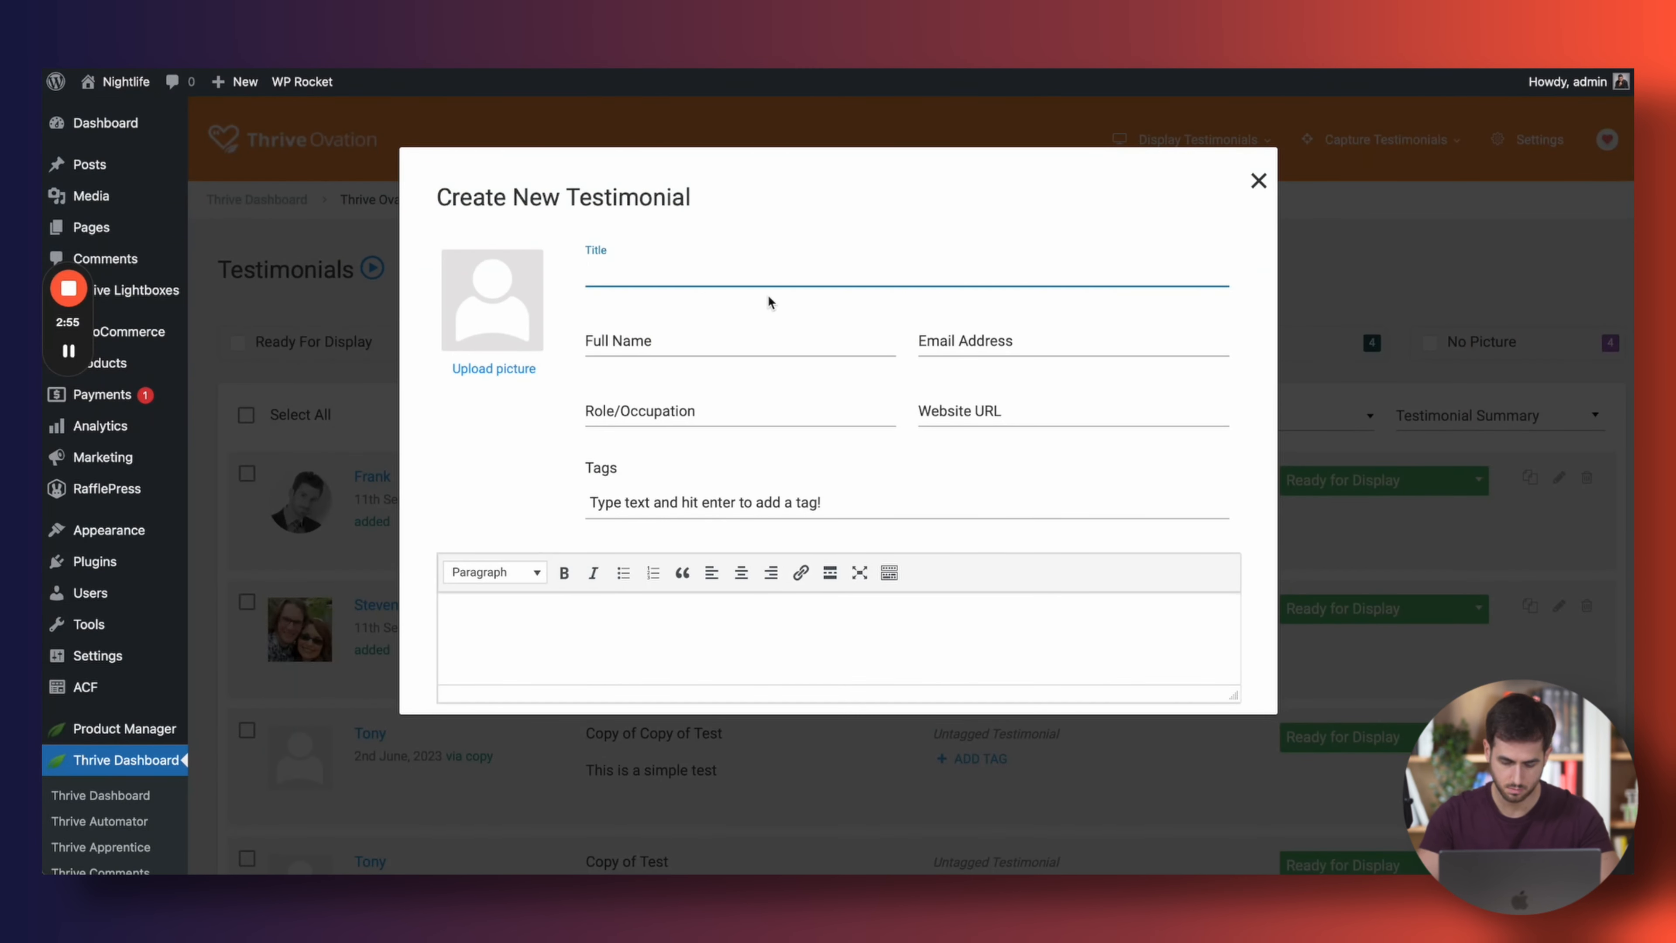
key(Tab)
text(Matt Jaworski)
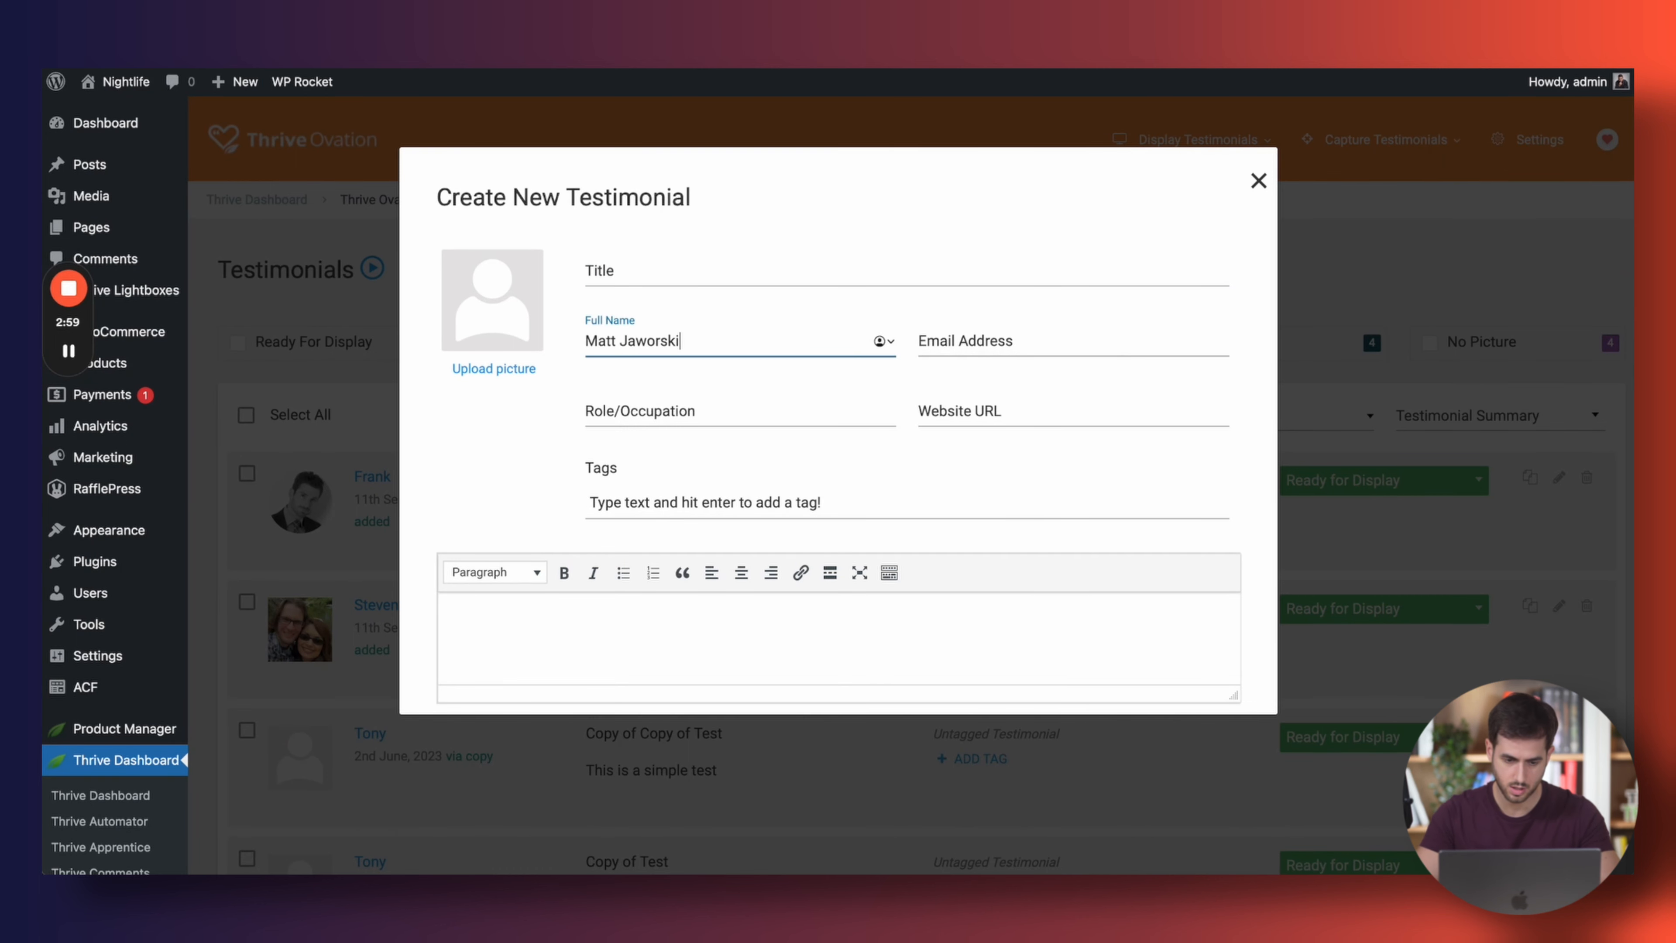
click(515, 368)
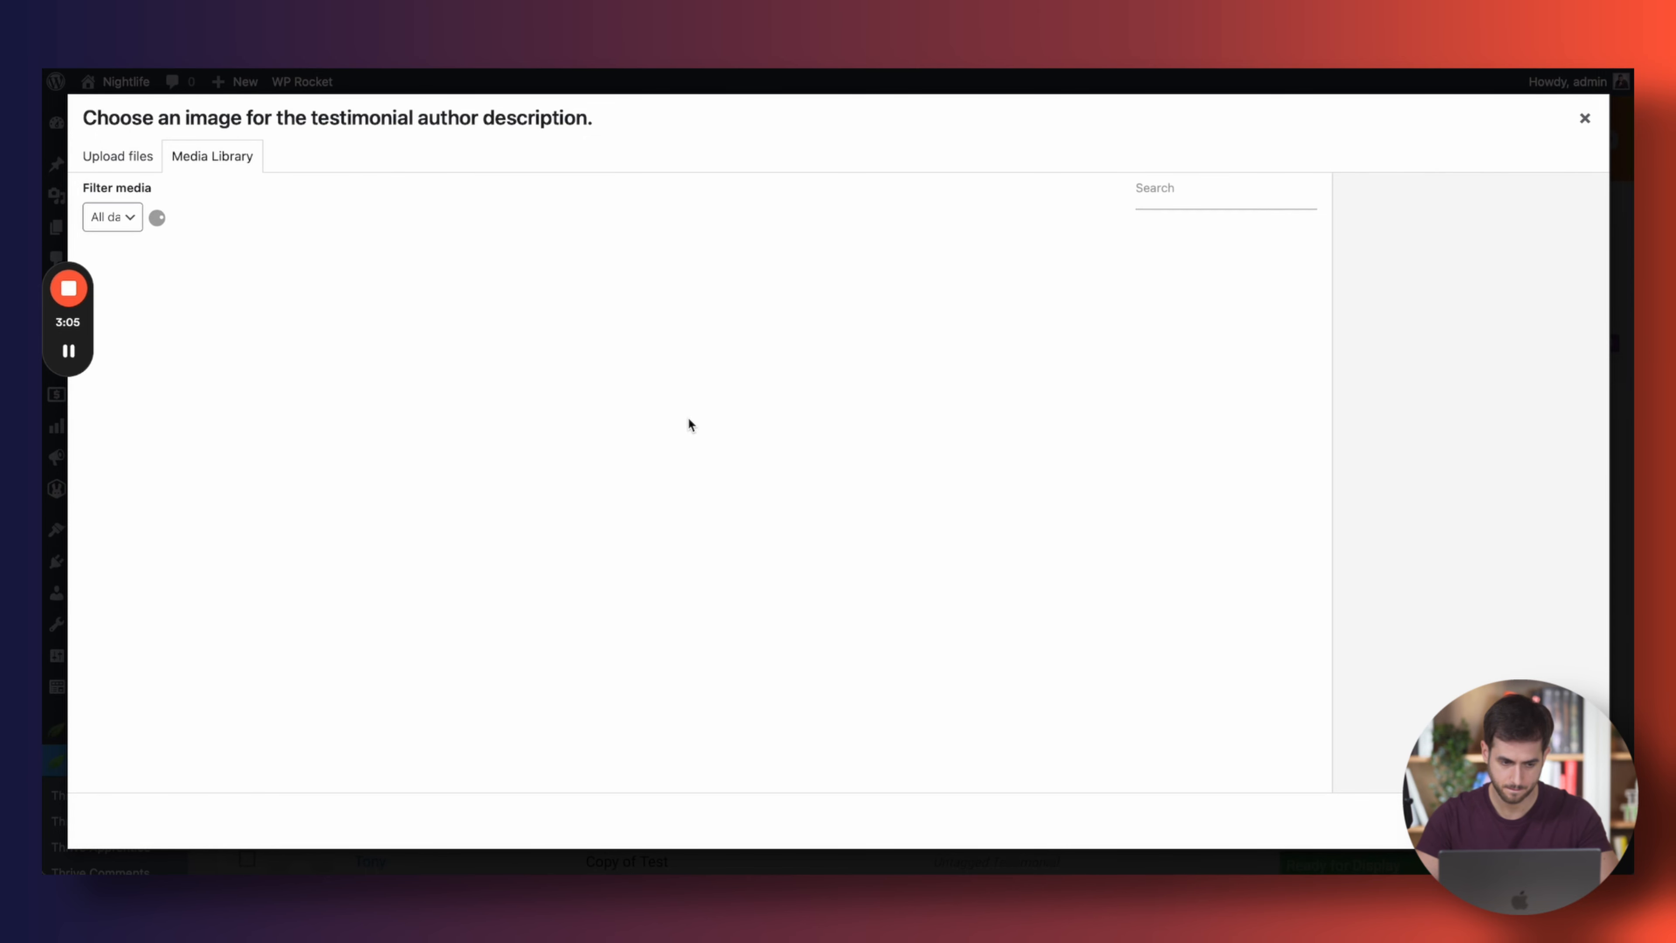
click(562, 279)
click(1551, 820)
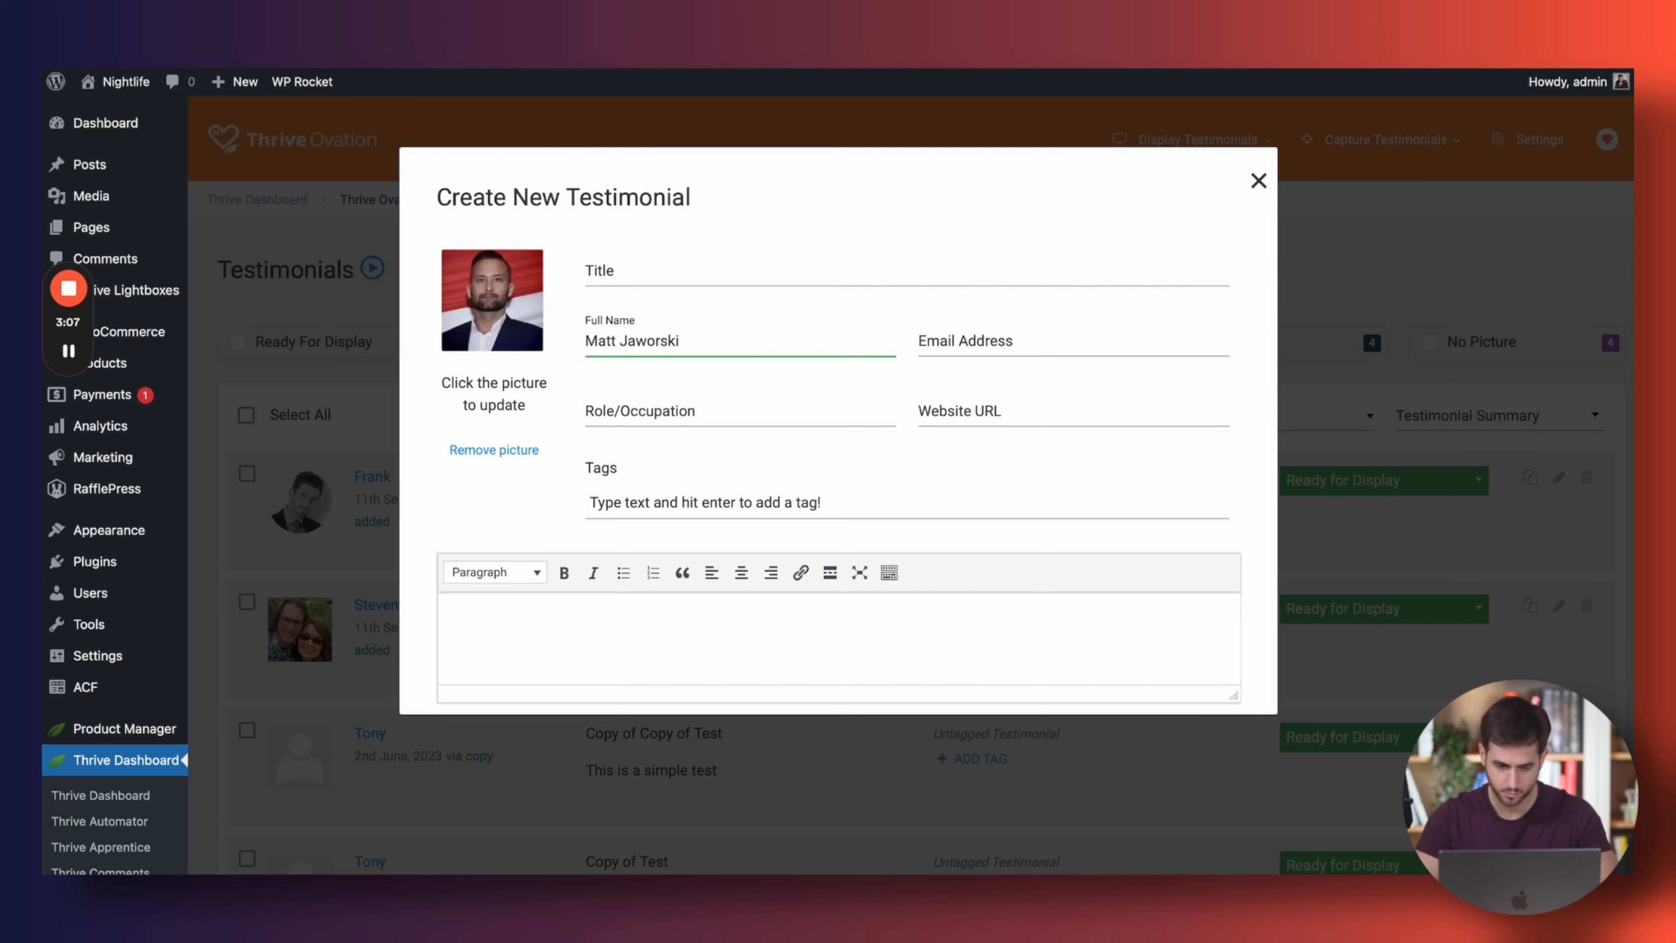
Enter the body "Simple, yet powerful. Amazing piece of plugin, does exactly what's expected and even more." and add the testimonial
scroll(686, 615, down, 2)
click(702, 558)
text(Simple, yet powerful. Amazing piece of plugin, does exactly what's expected and even more.)
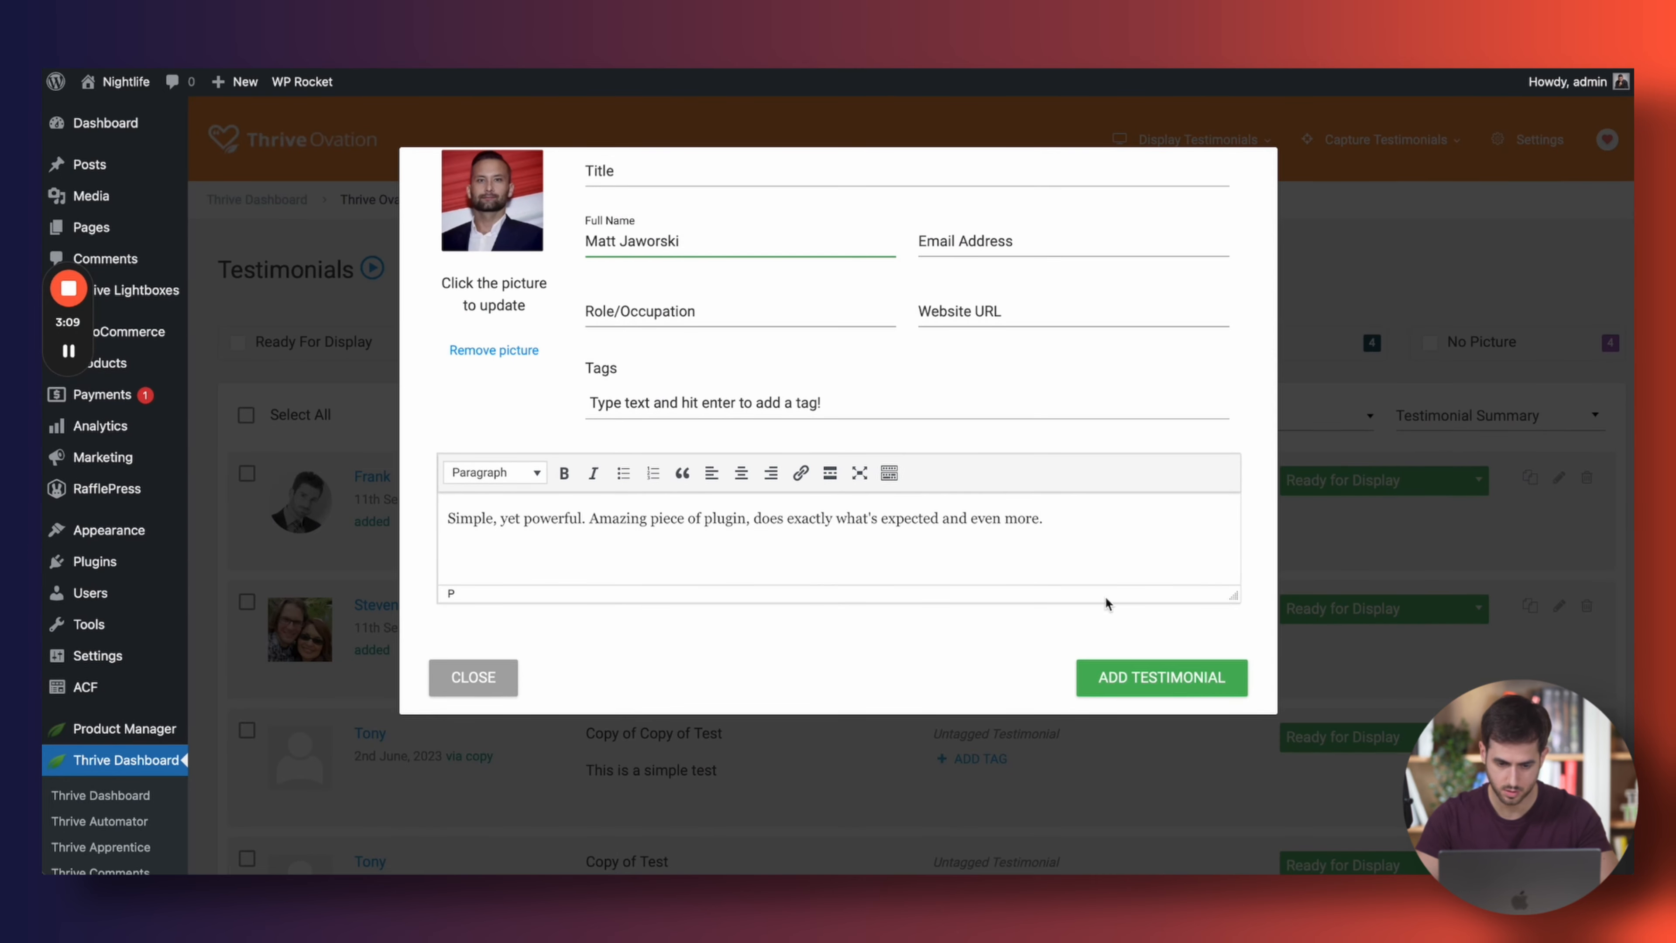
click(1164, 675)
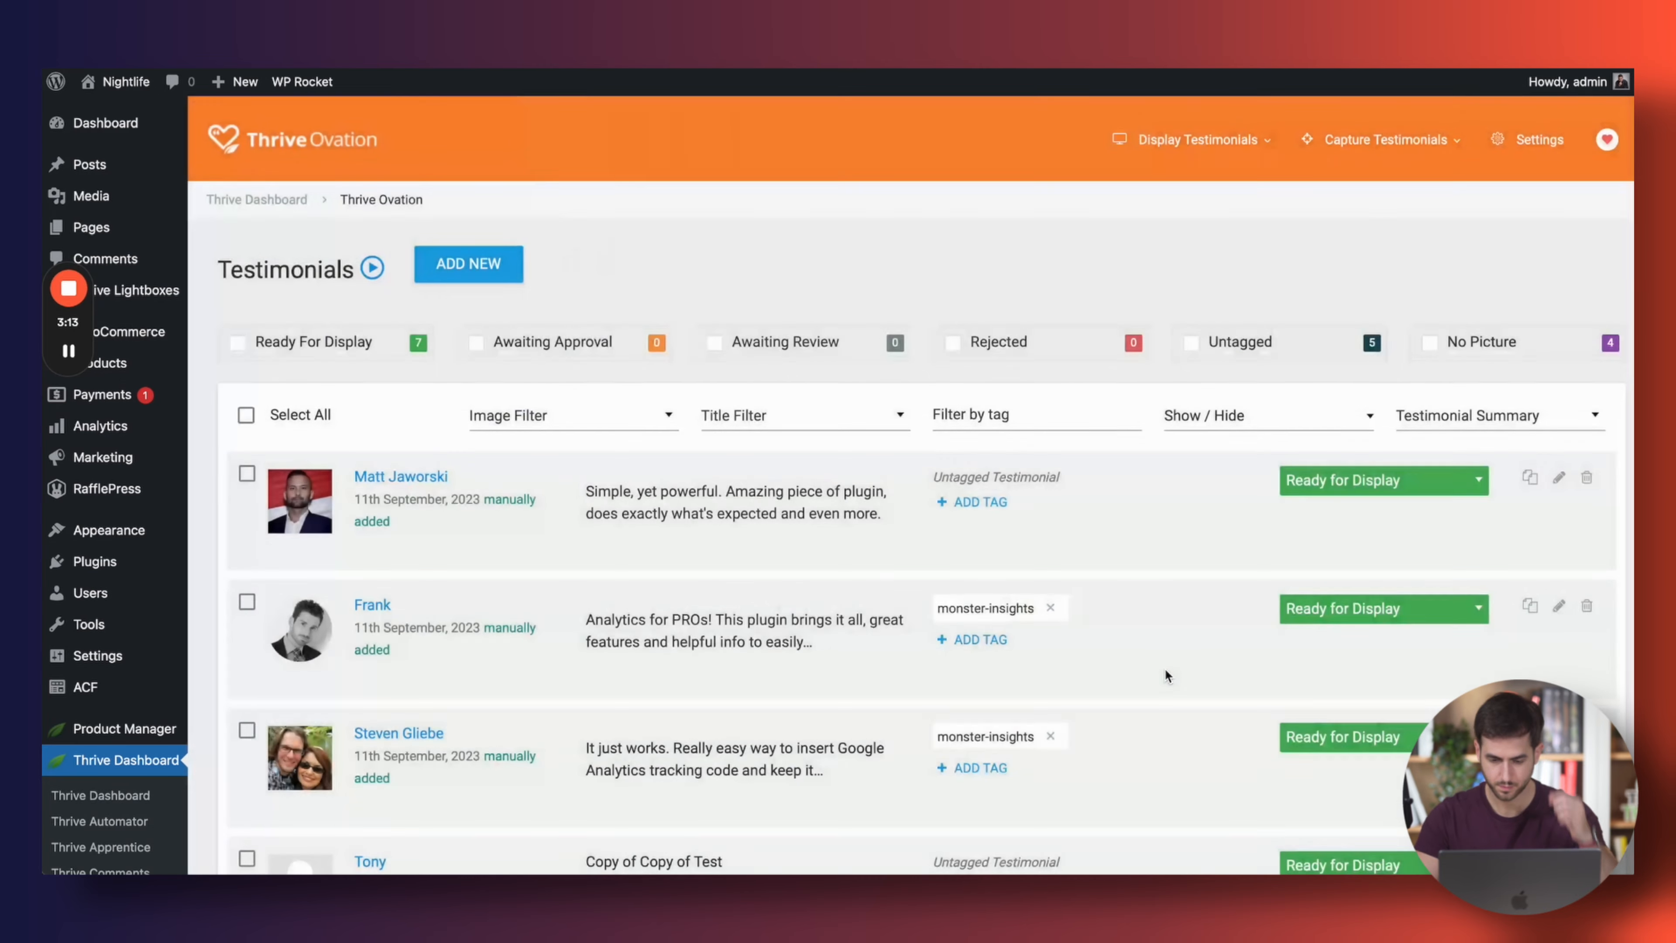
Tag the newest testimonial in the list monster-insights
scroll(1115, 671, down, 3)
click(975, 397)
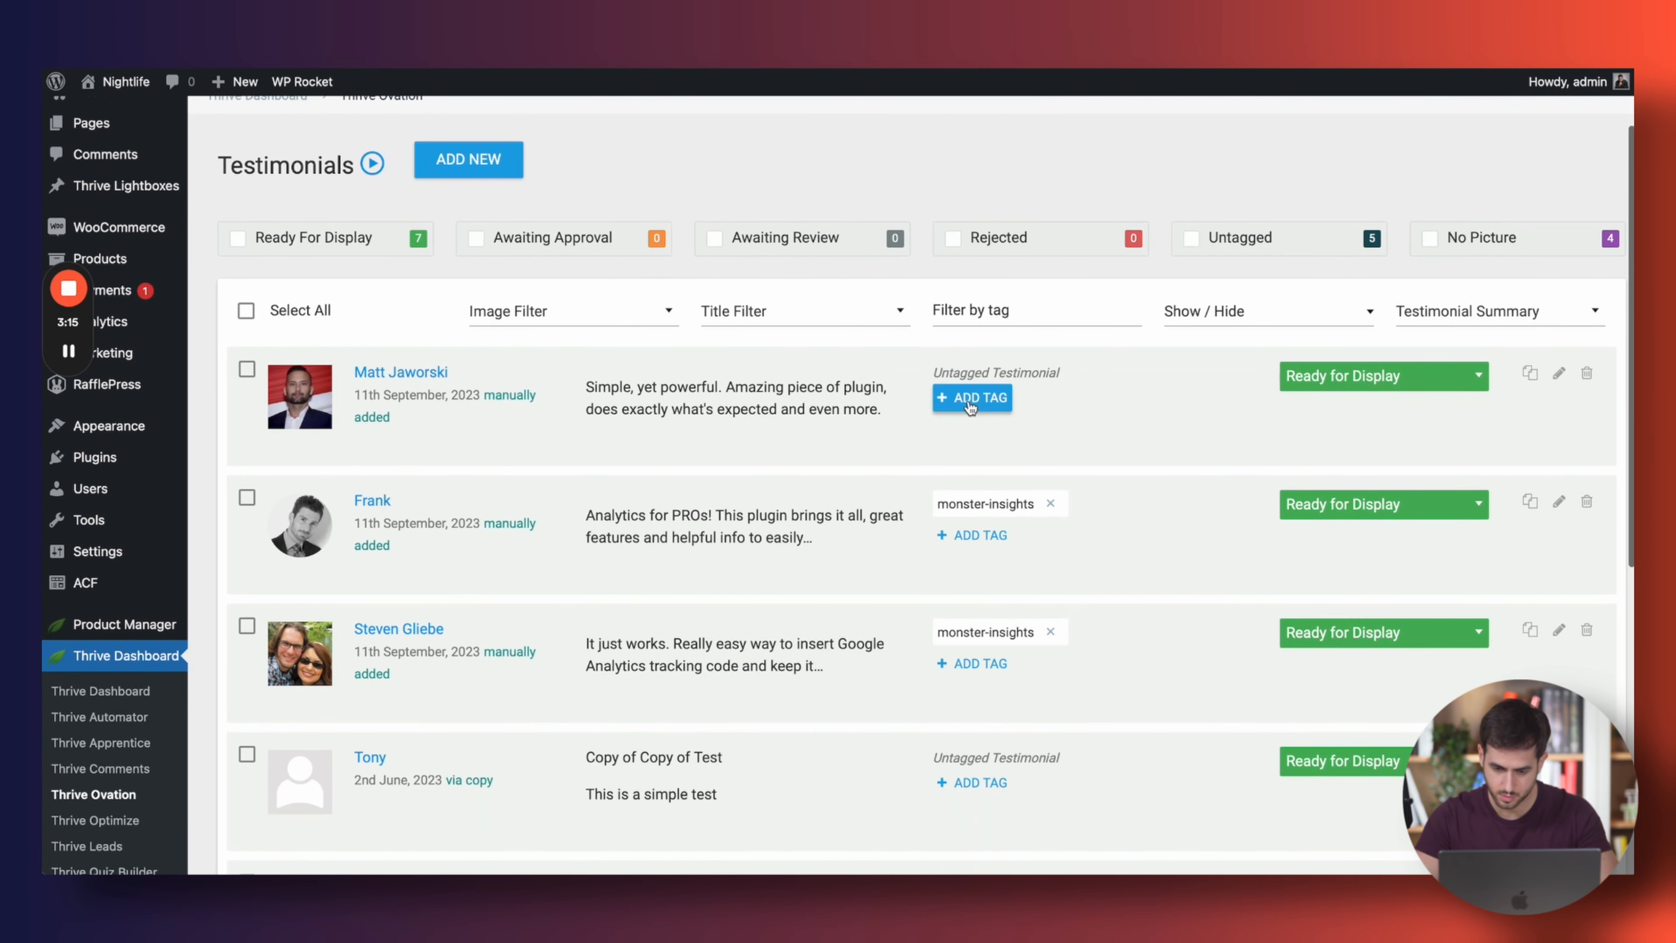
click(970, 417)
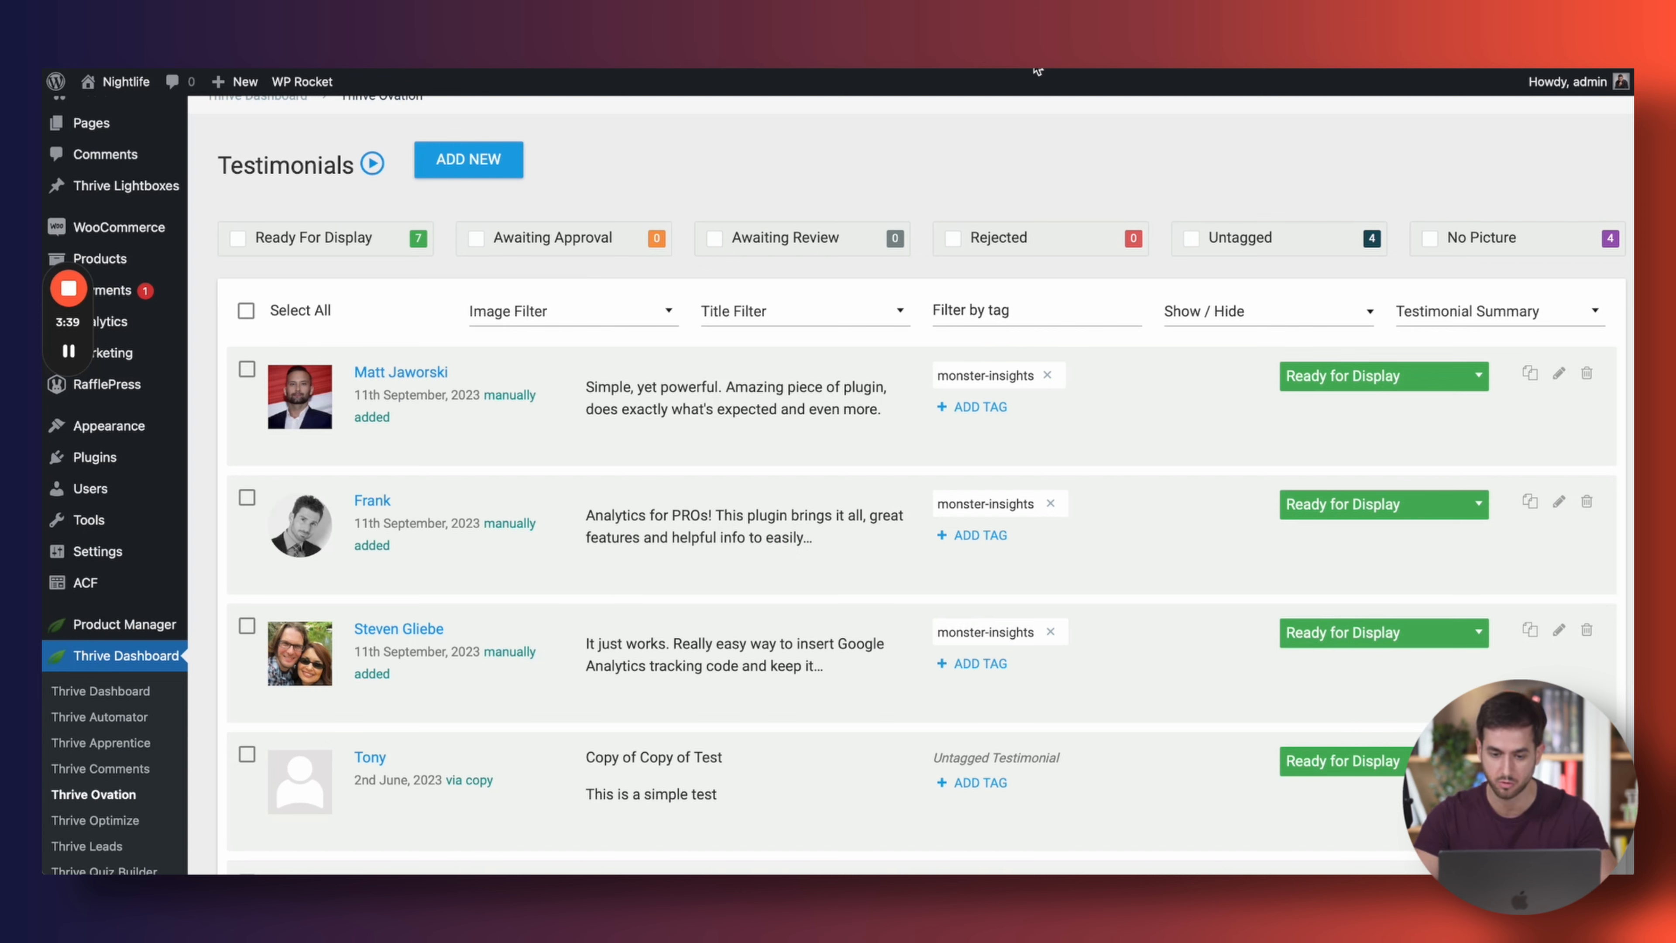
Review the testimonial slider on the MonsterInsights page and return to the testimonials list
click(1020, 39)
scroll(614, 536, up, 3)
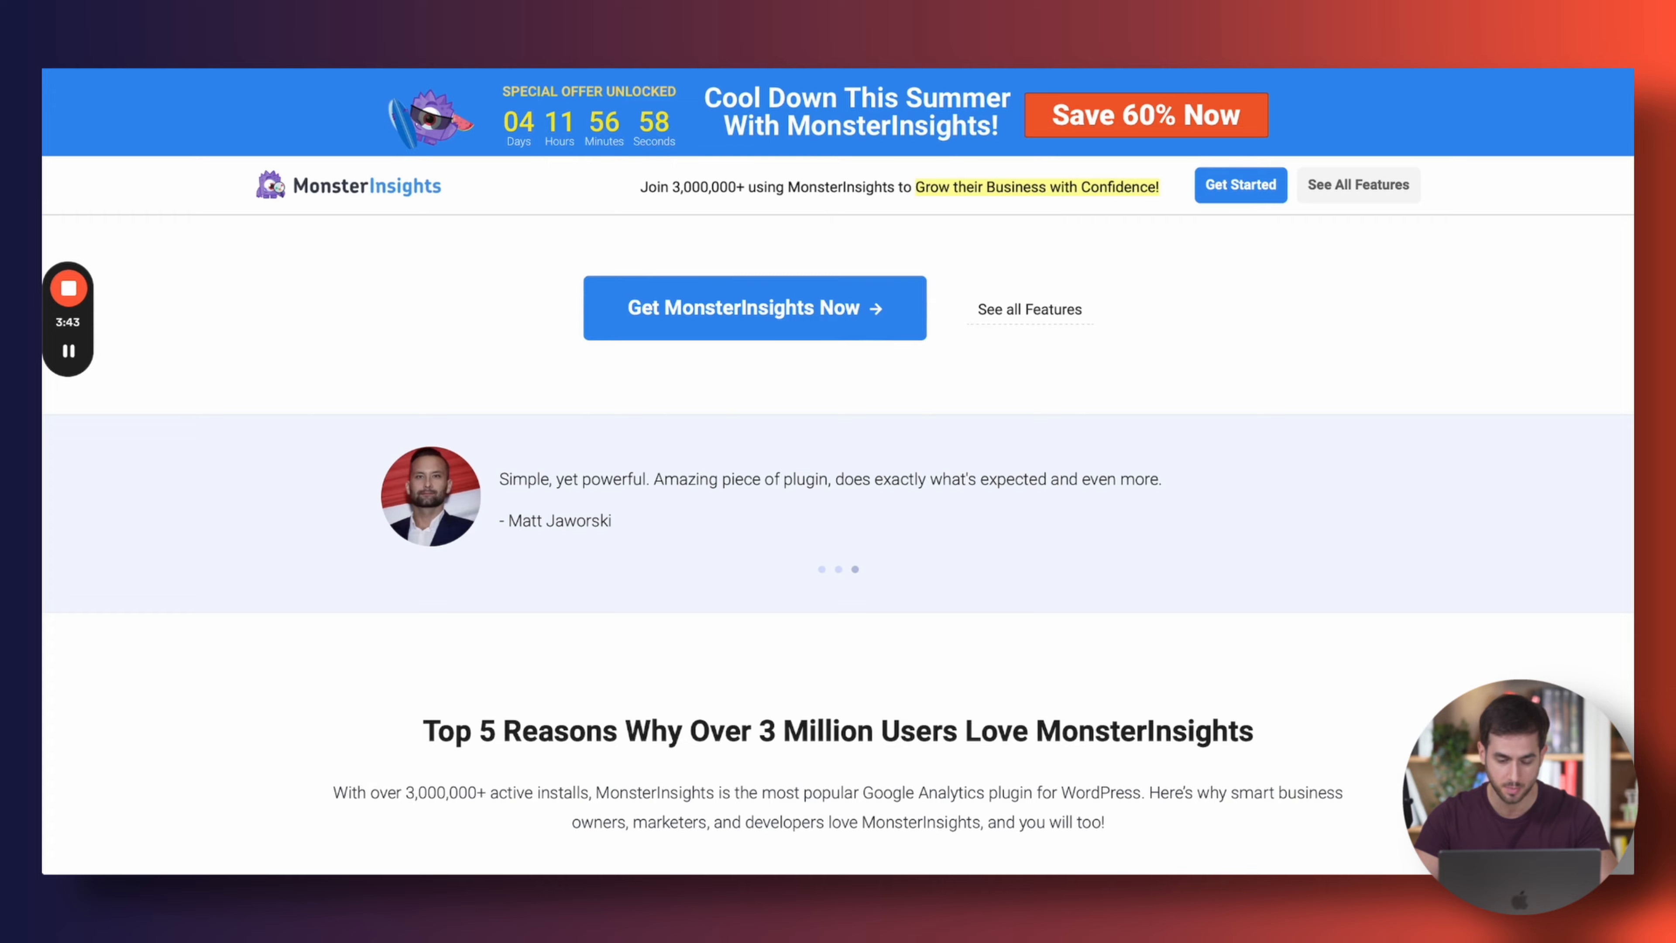
click(396, 43)
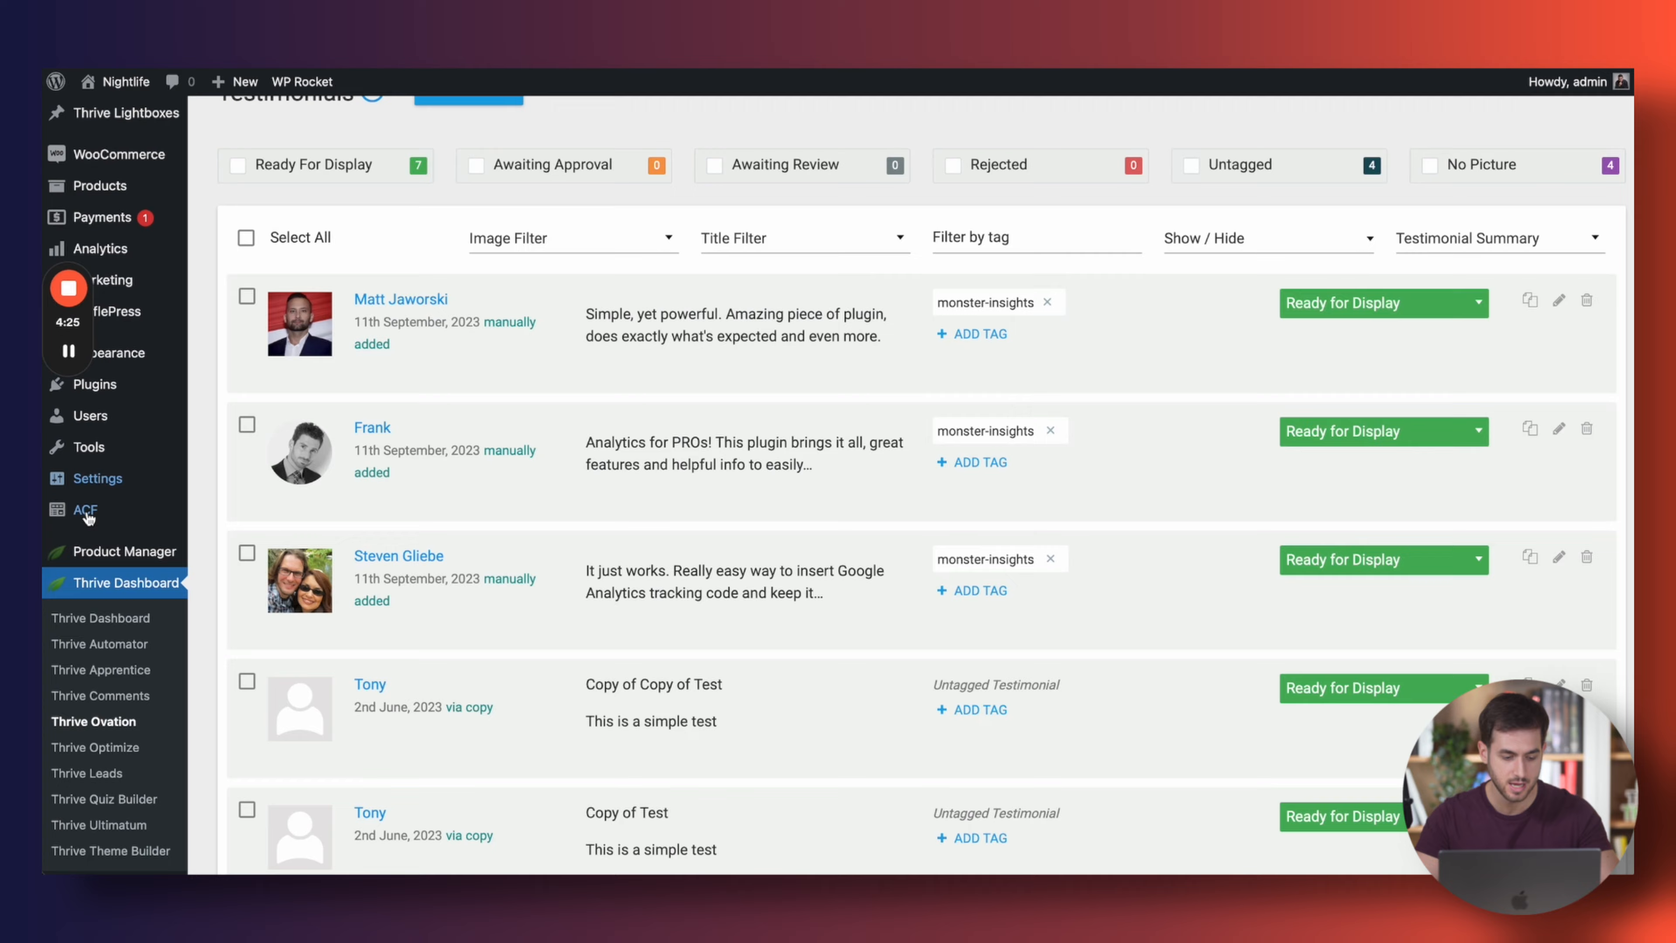
Go from the testimonials to the Thrive Dashboard and open the Headers section of Global Elements
scroll(153, 563, down, 6)
scroll(153, 562, up, 3)
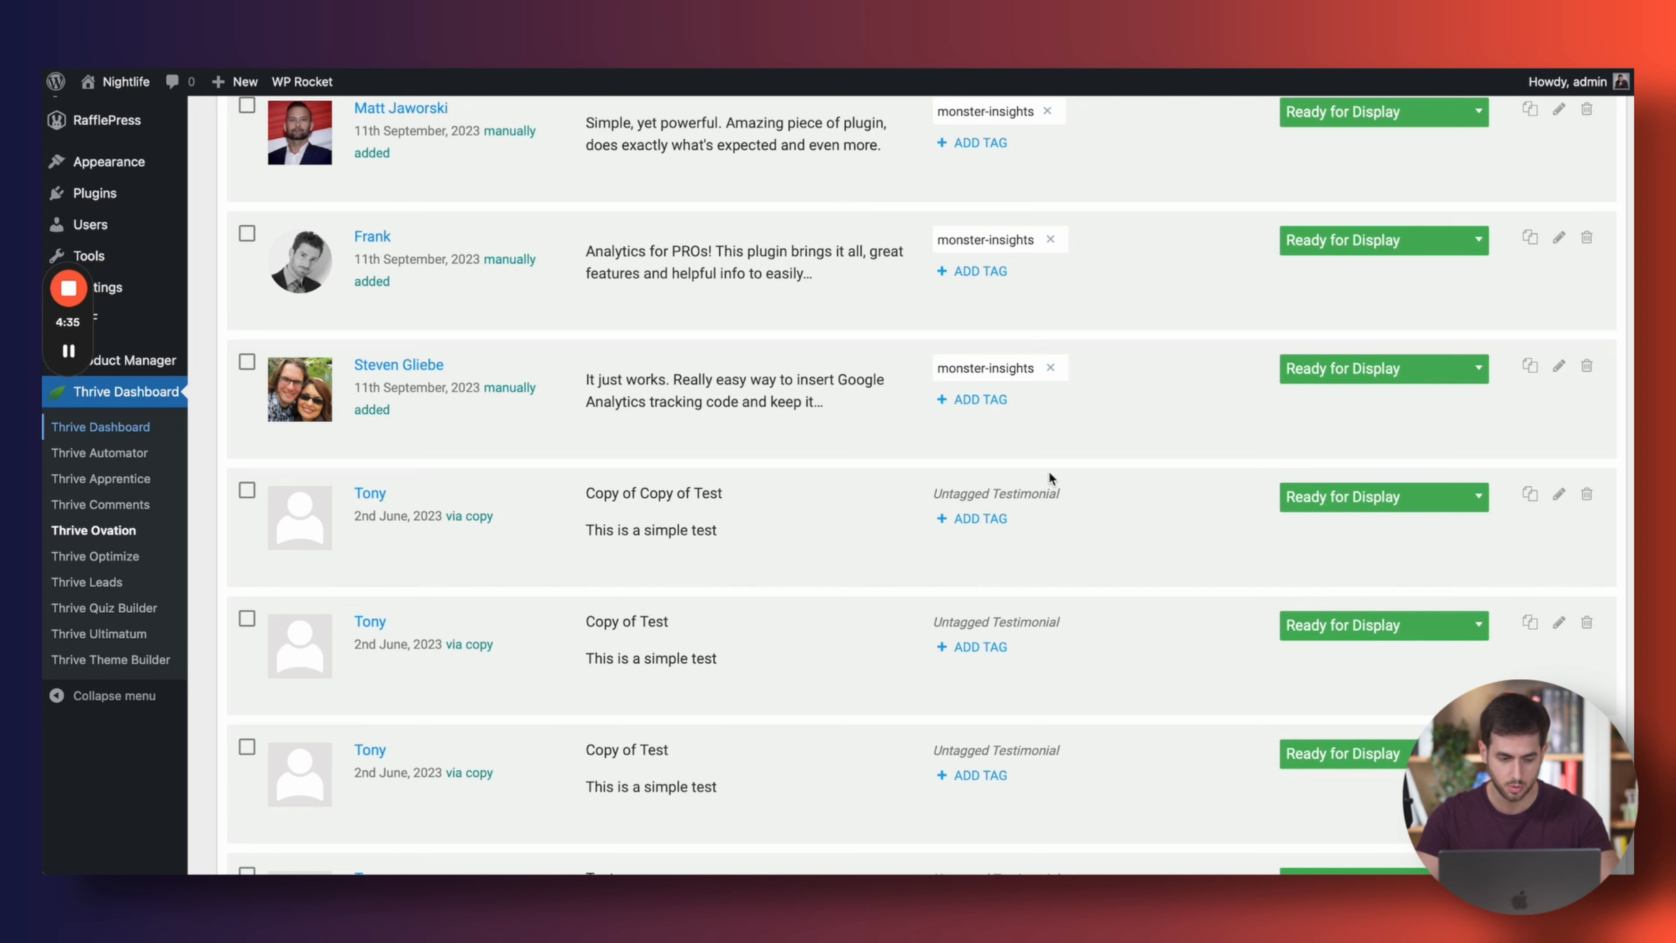
key(super+Left)
scroll(960, 545, down, 10)
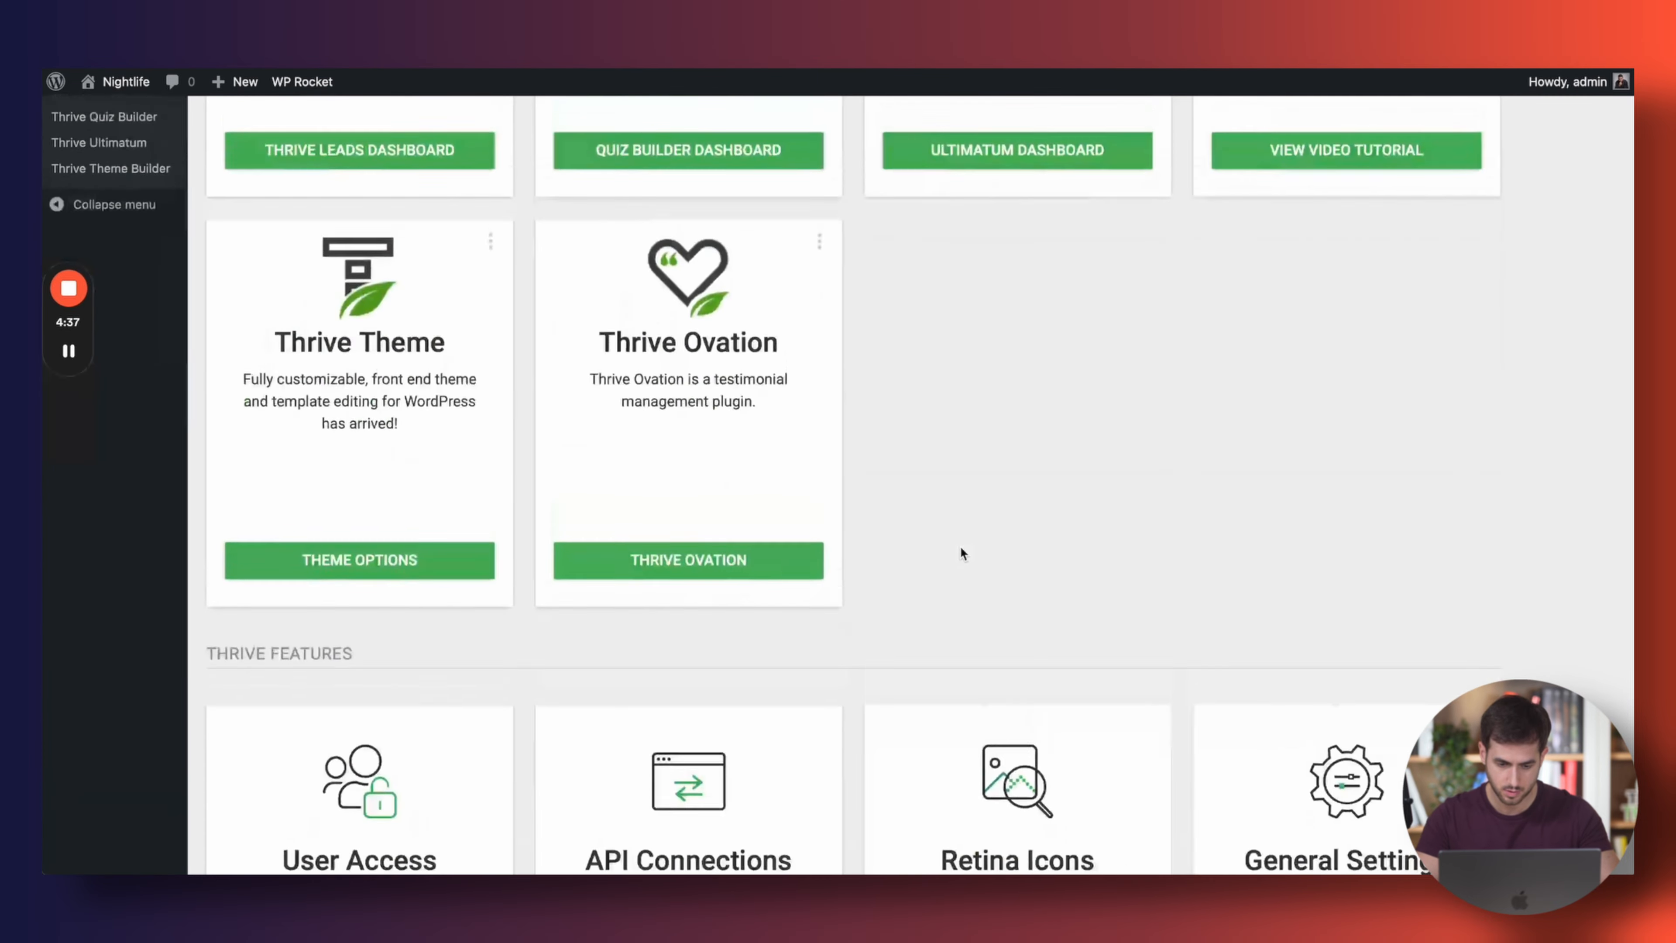
scroll(960, 545, down, 10)
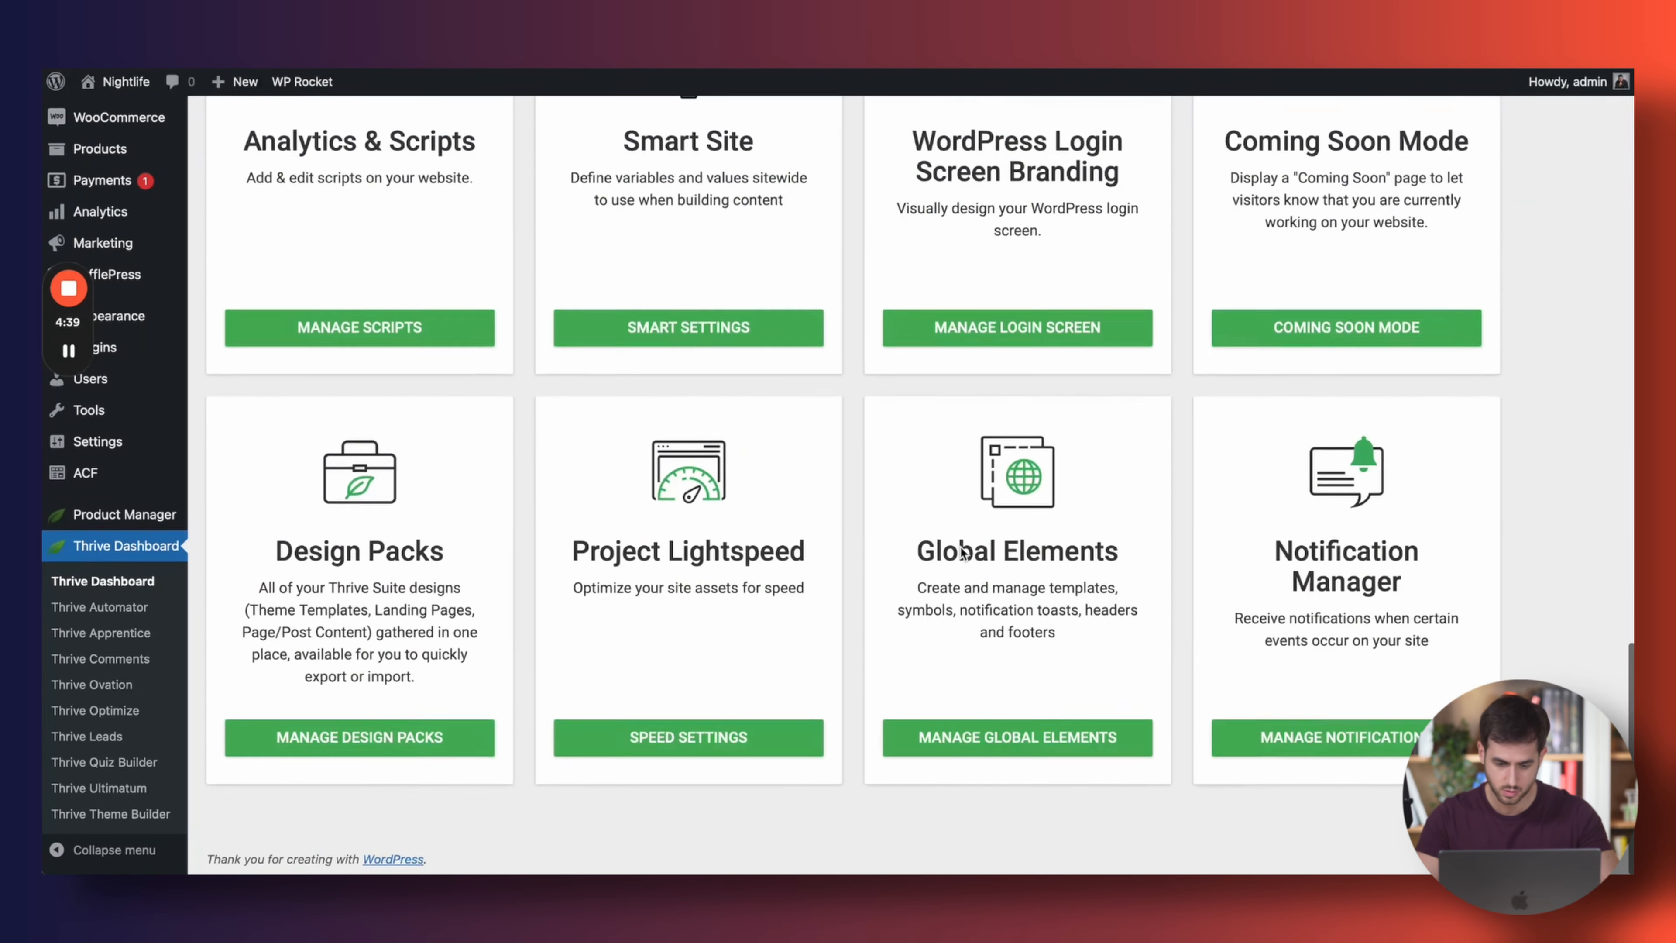
click(983, 744)
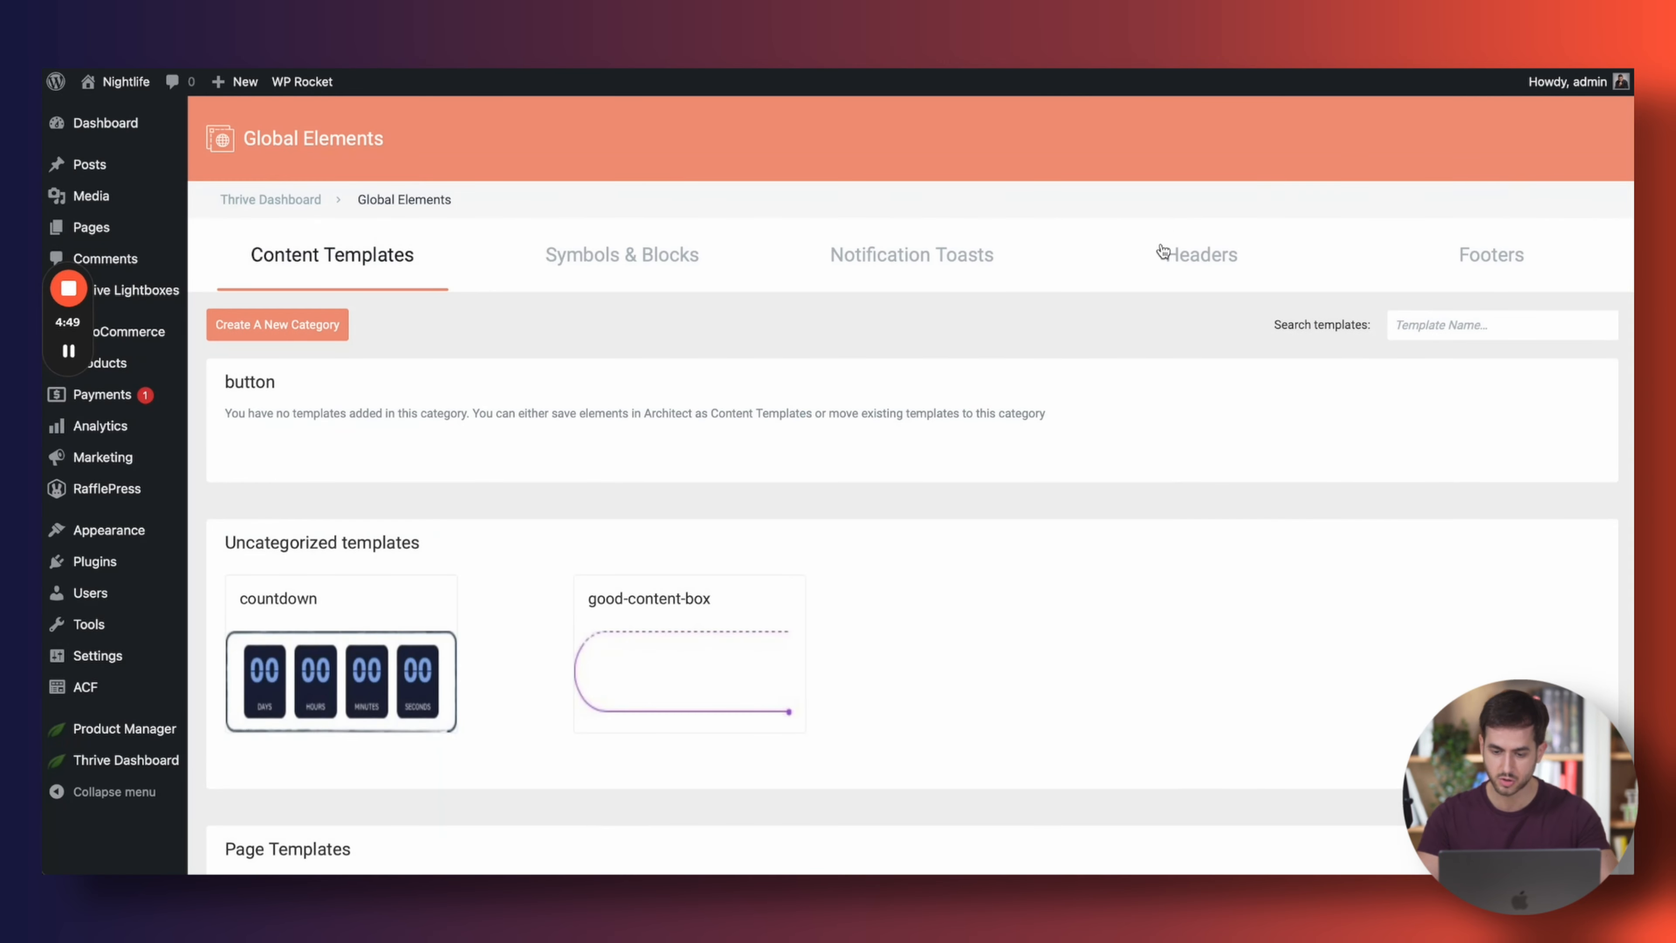
click(1162, 252)
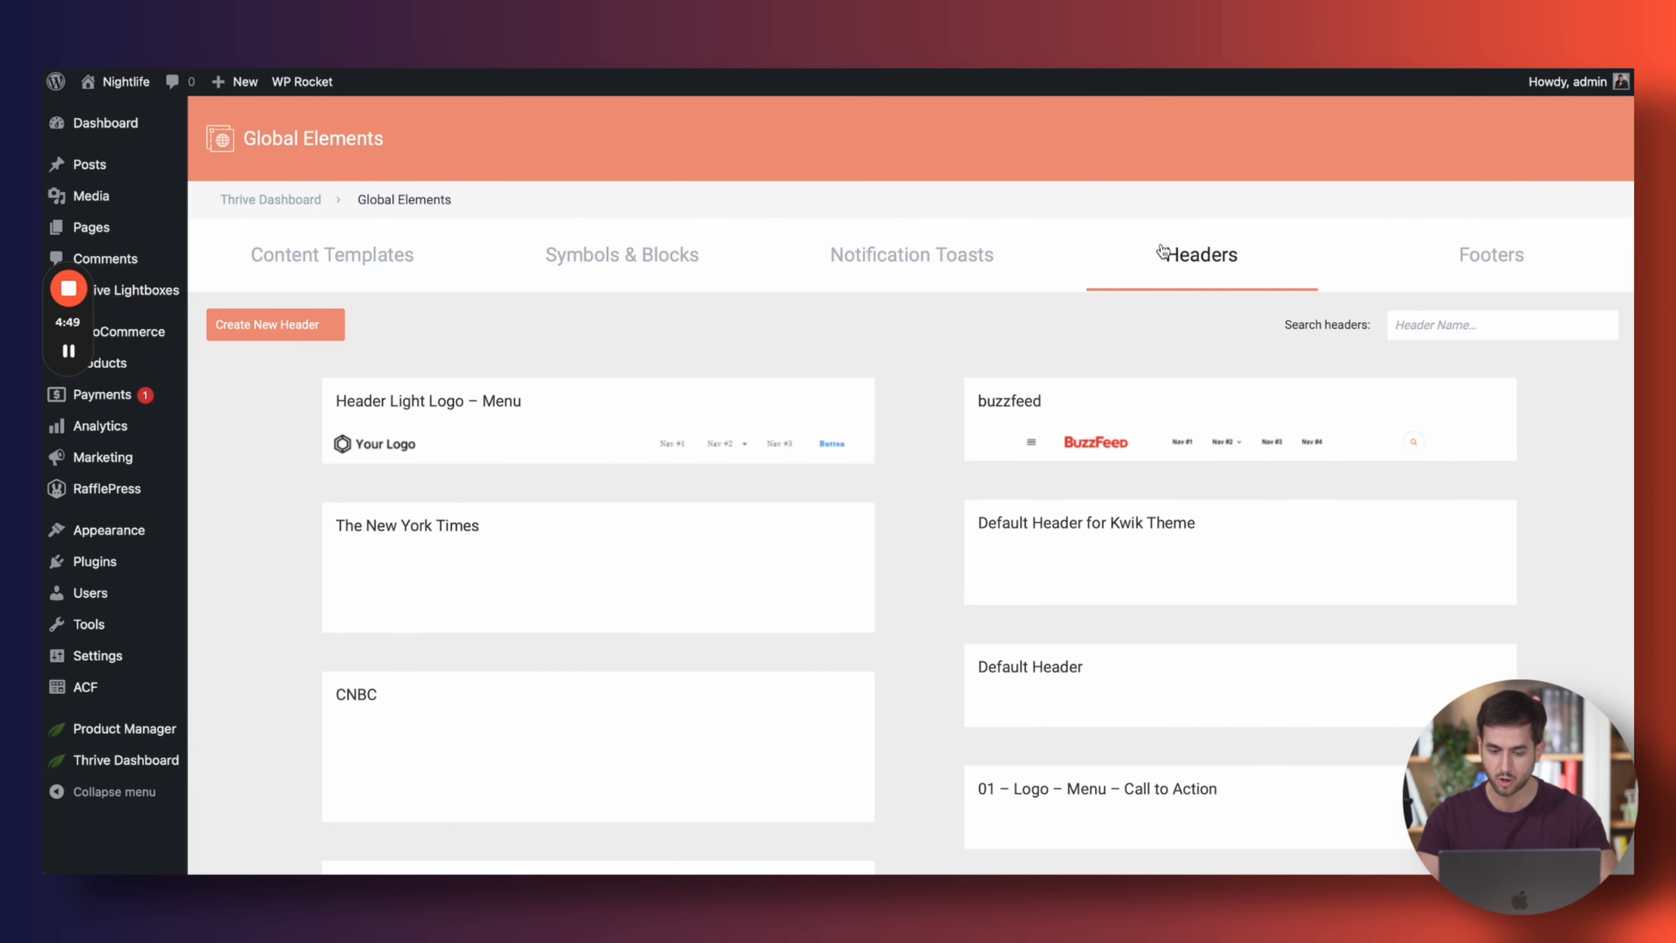
Examine the saved header designs, including The New York Times, CNBC and buzzfeed
scroll(875, 392, down, 5)
scroll(875, 393, up, 2)
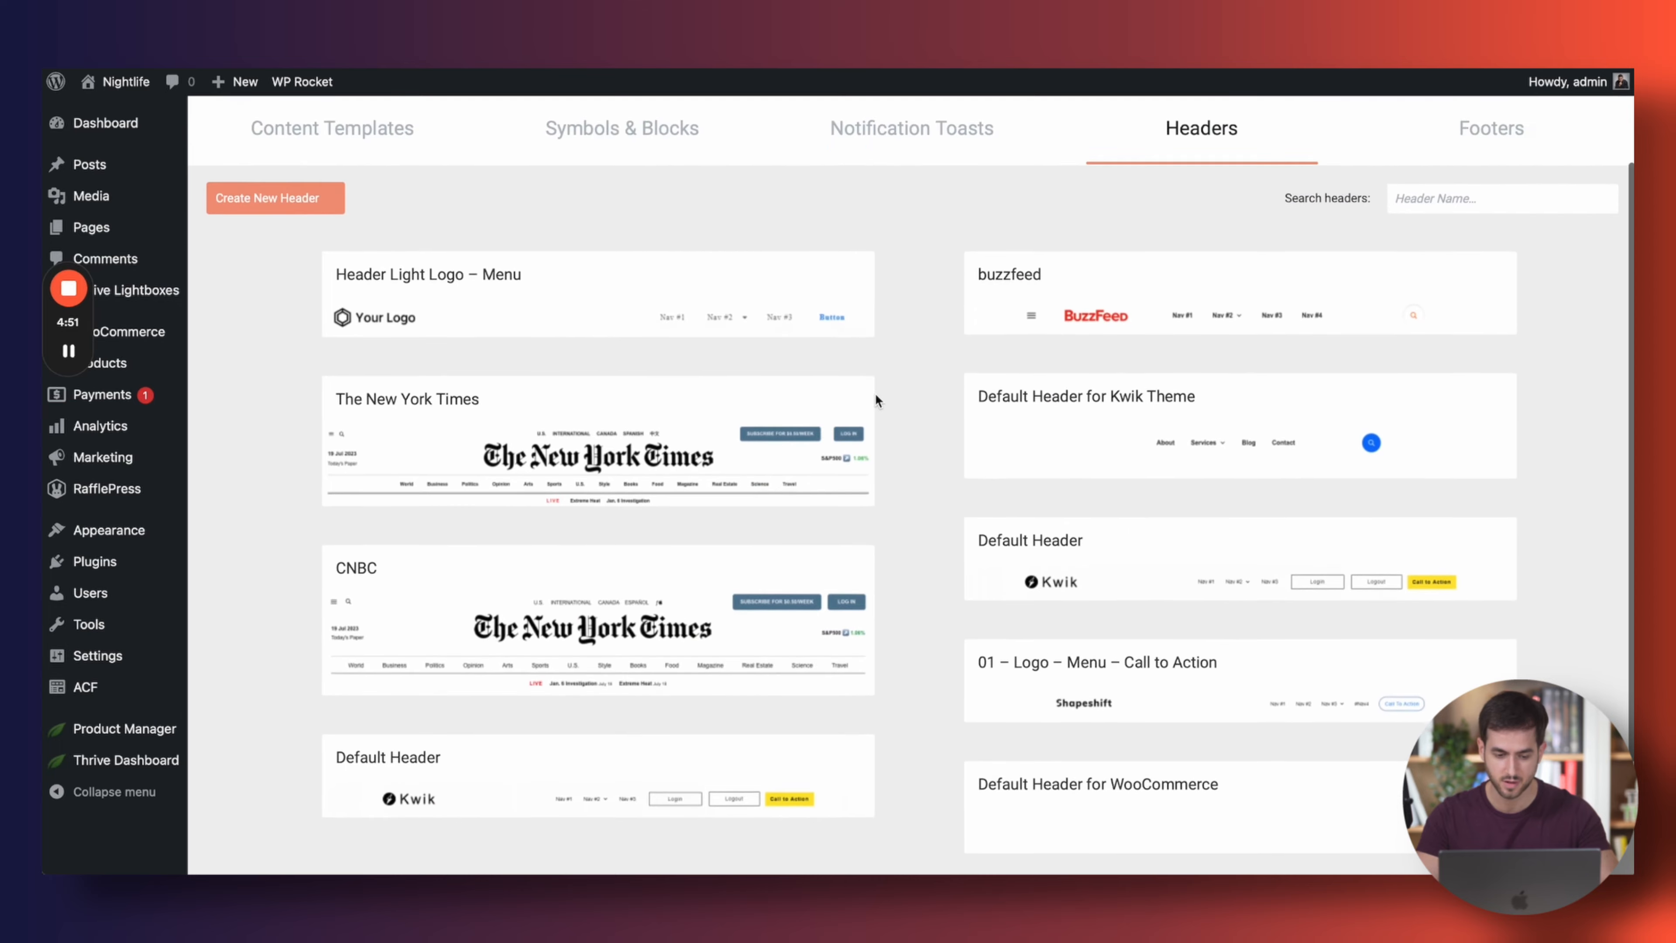
scroll(875, 396, up, 1)
scroll(876, 396, down, 2)
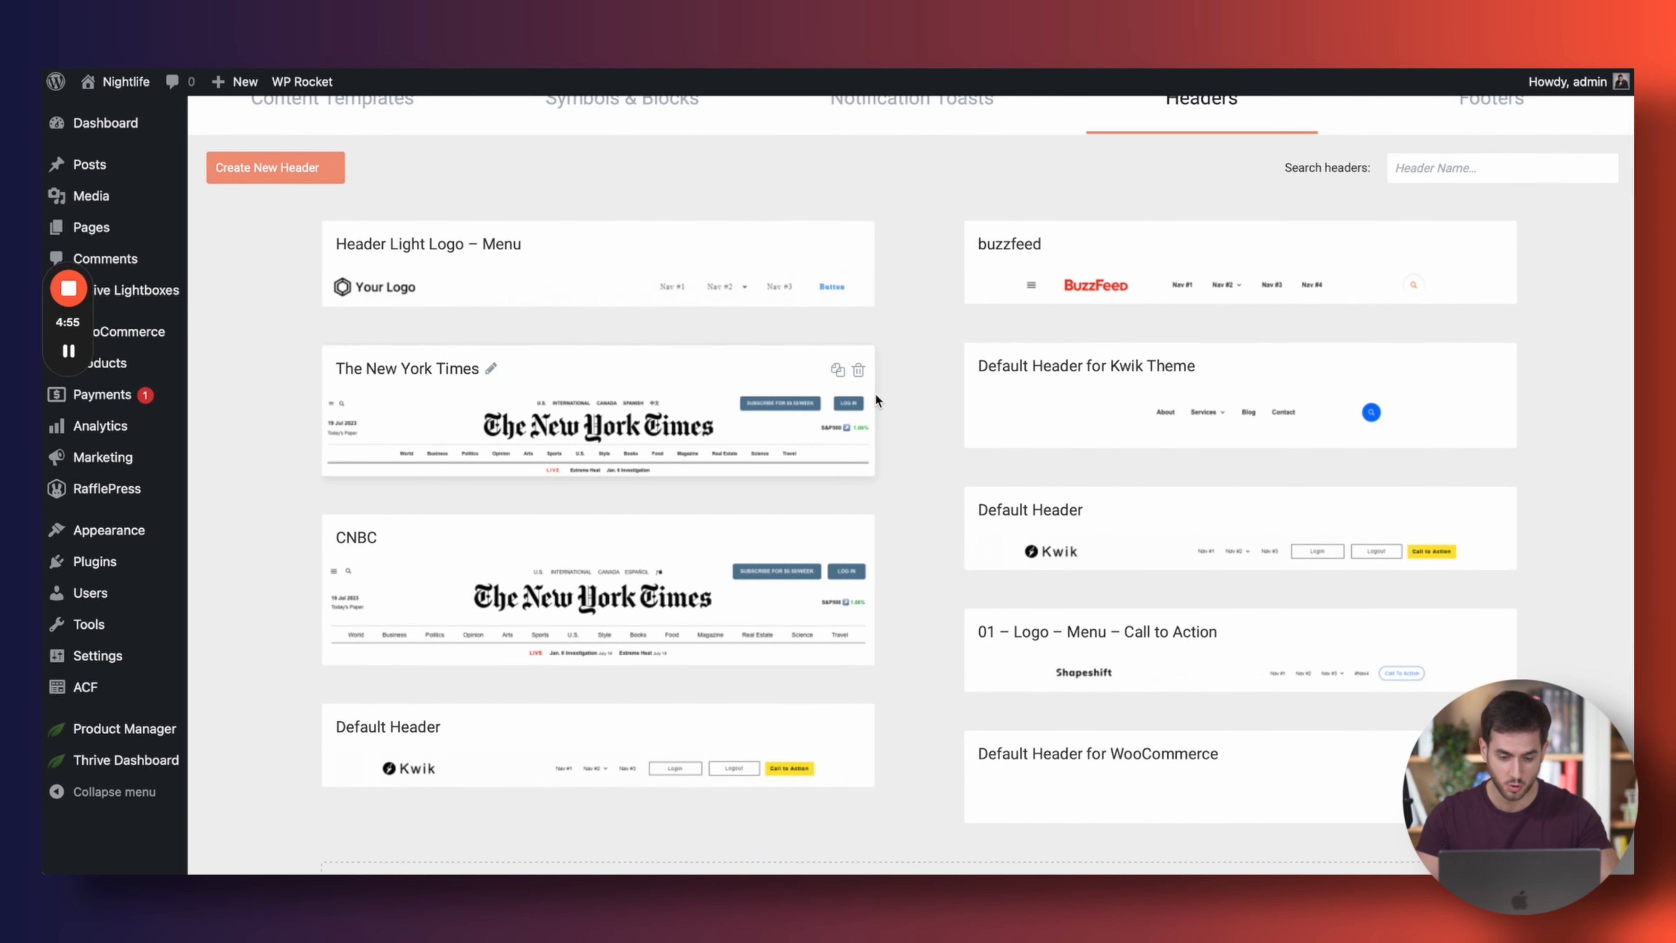
scroll(875, 395, up, 1)
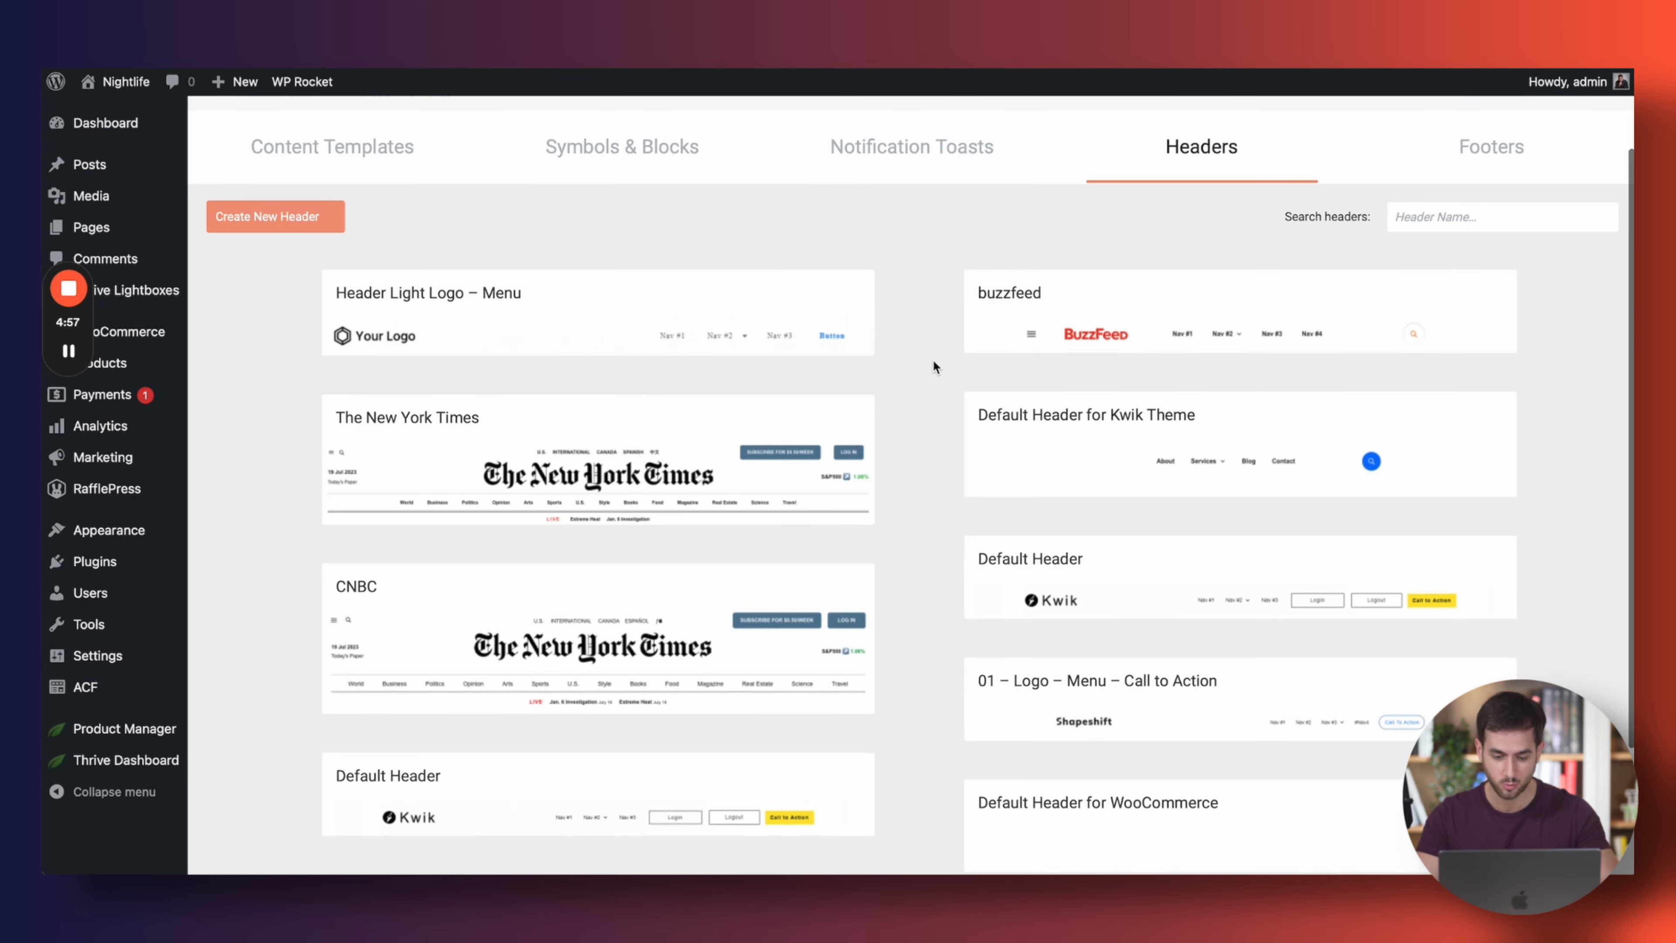
scroll(931, 360, down, 2)
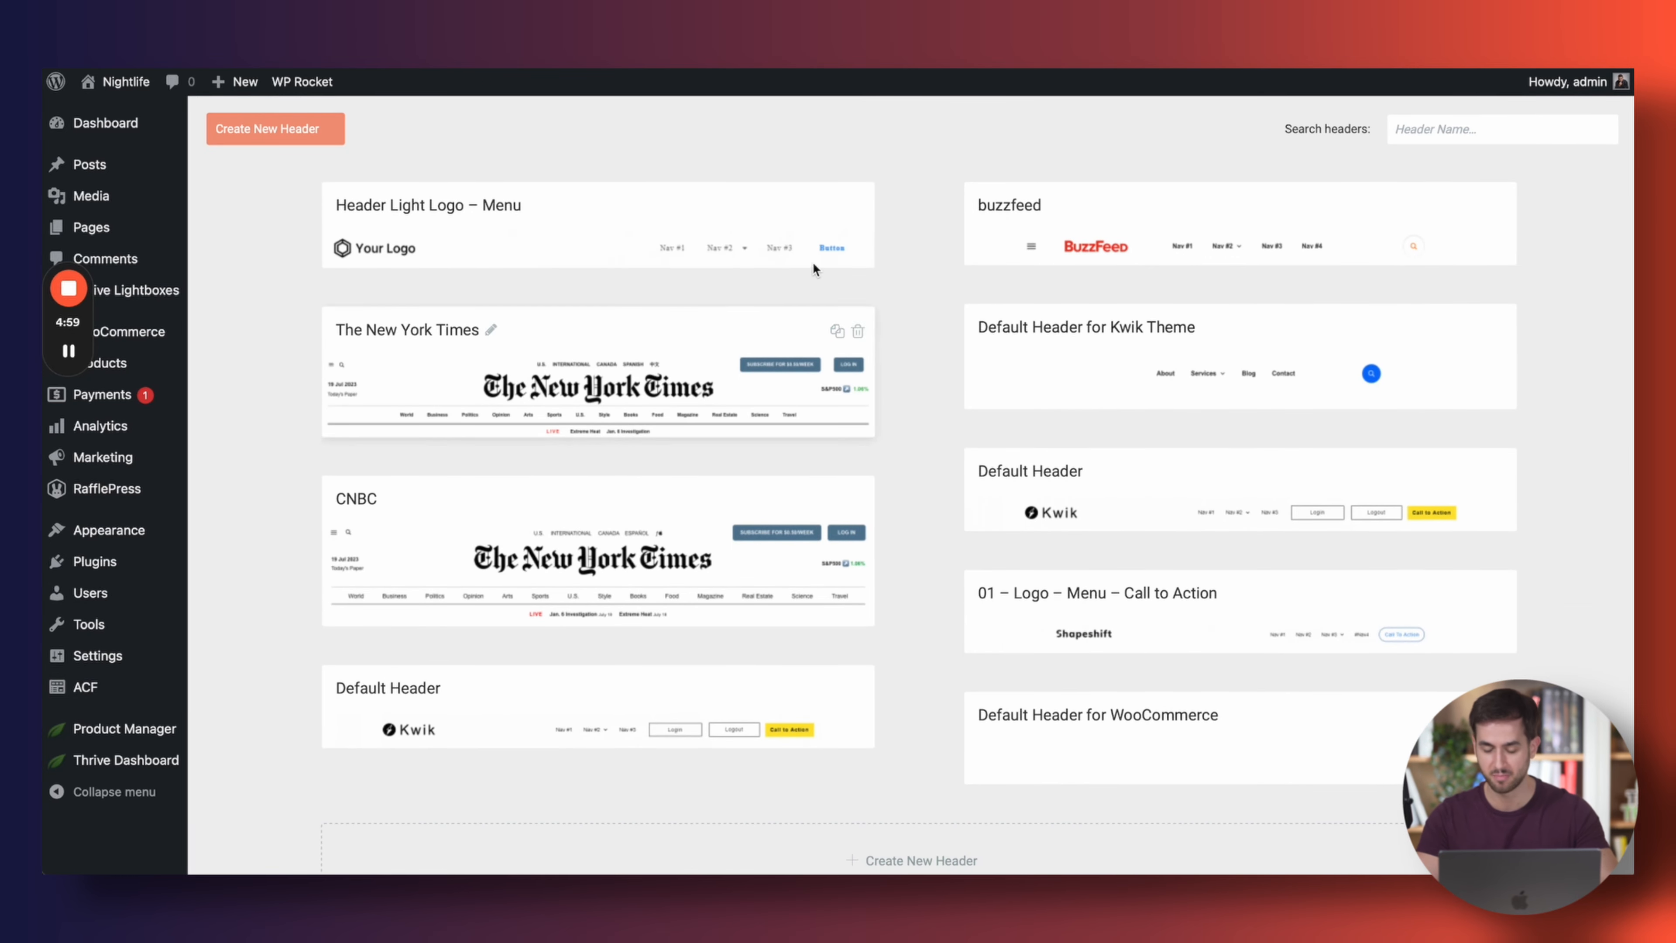
mouse_move(766, 537)
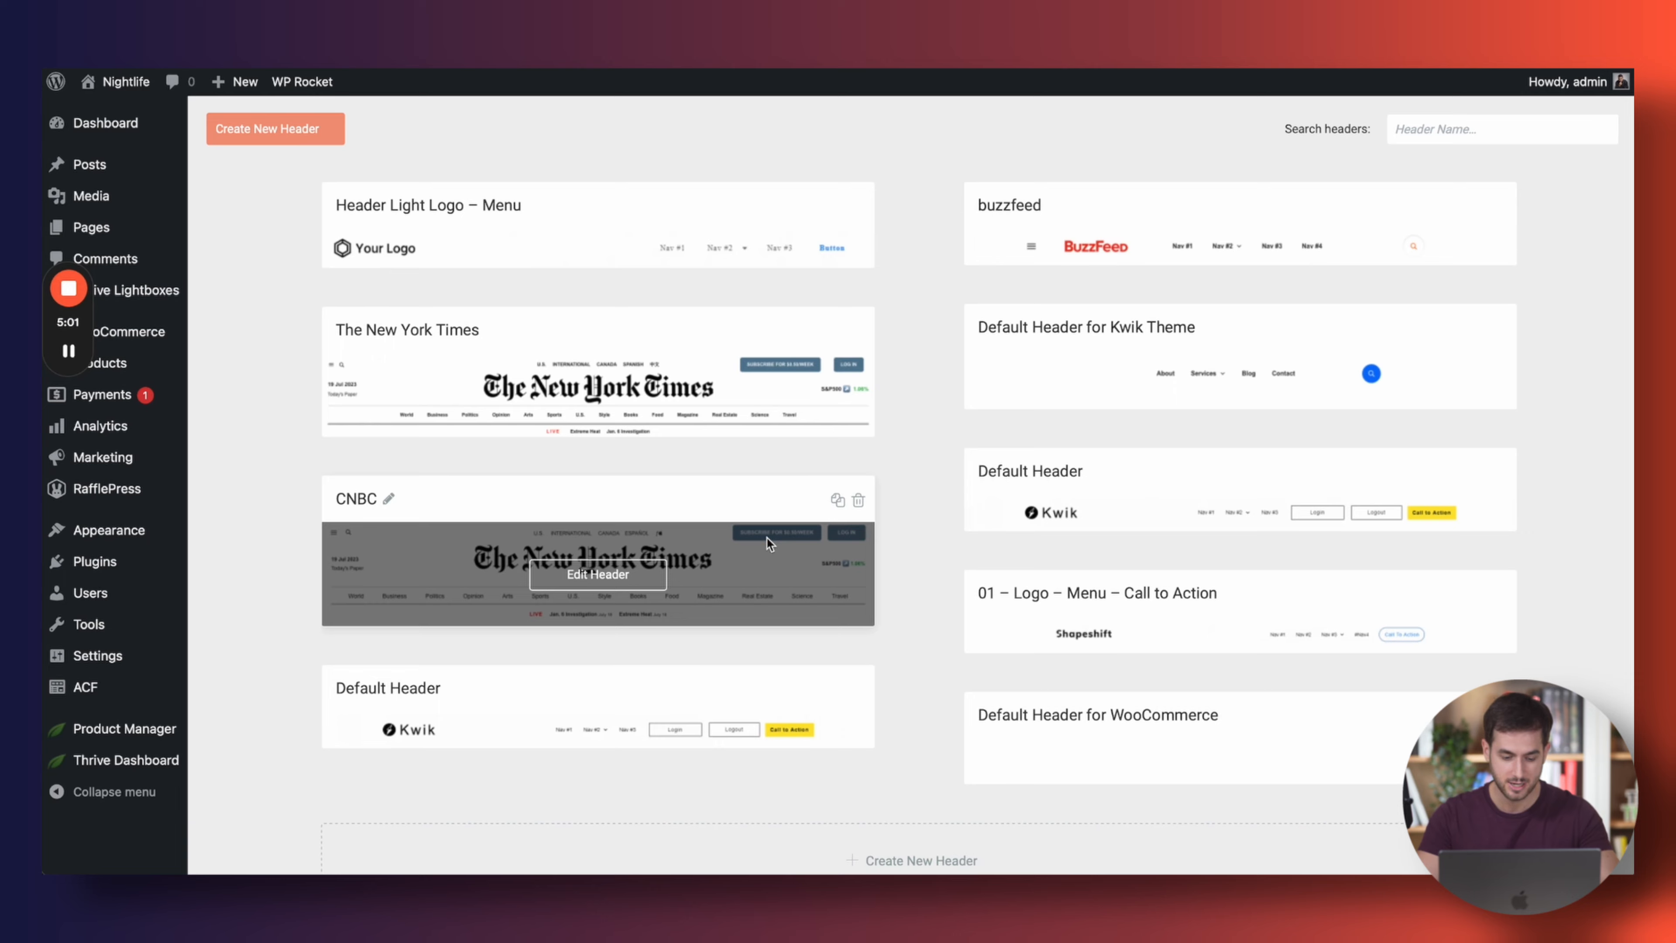
scroll(563, 604, up, 1)
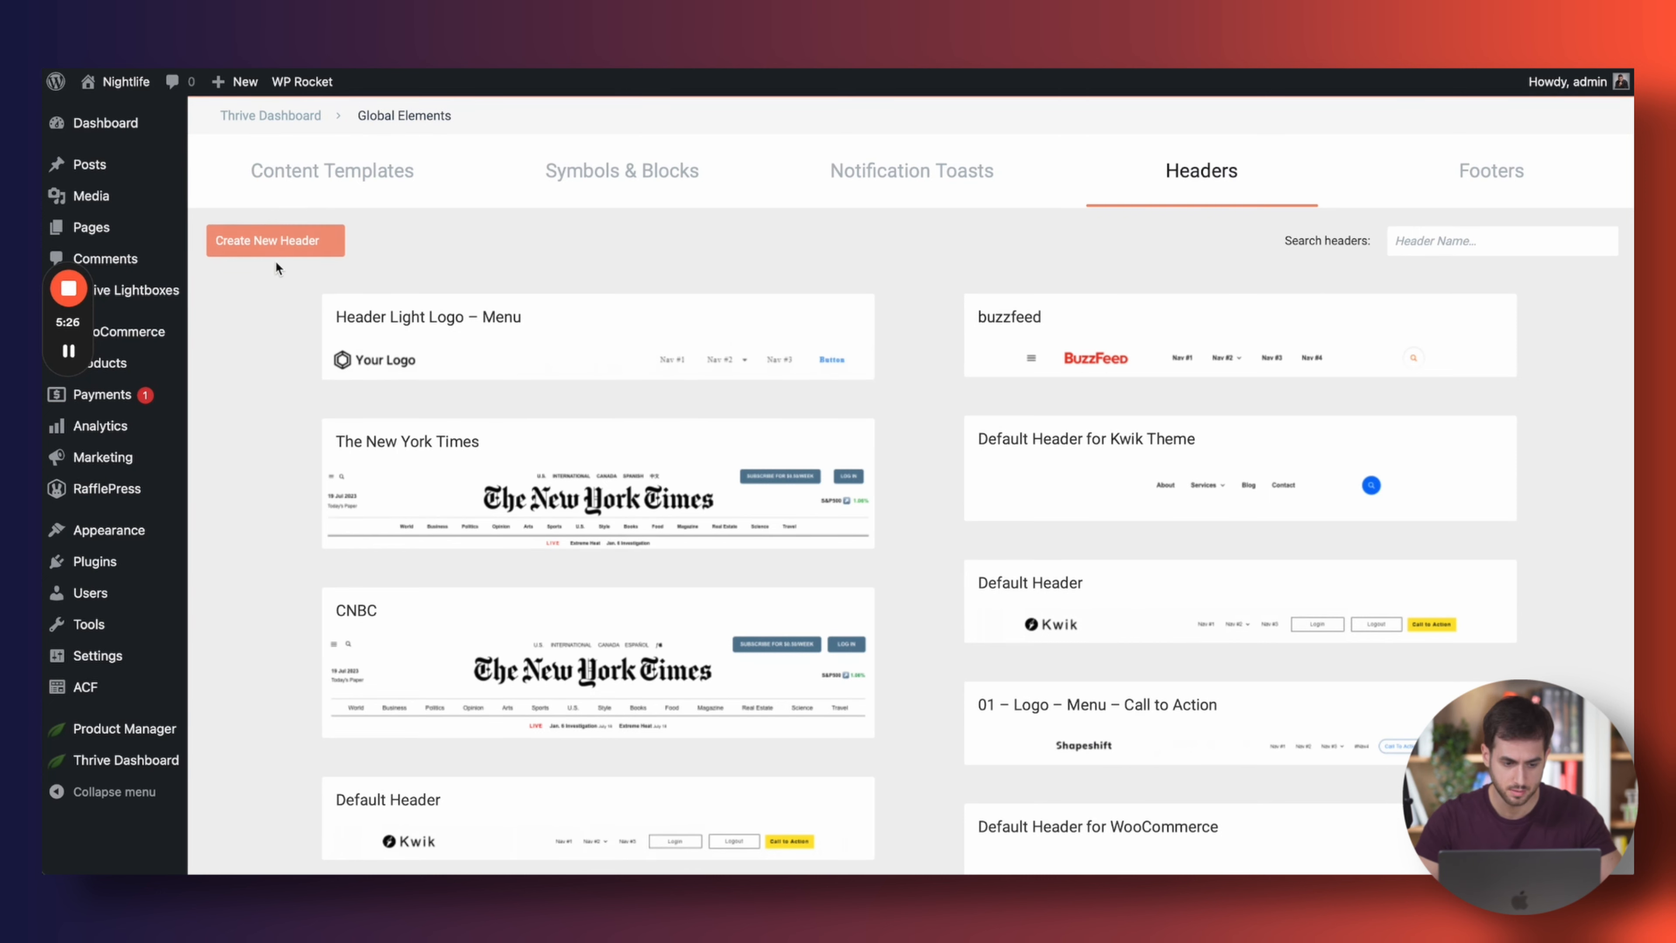
Start creating a new header and look through the starting templates
click(276, 241)
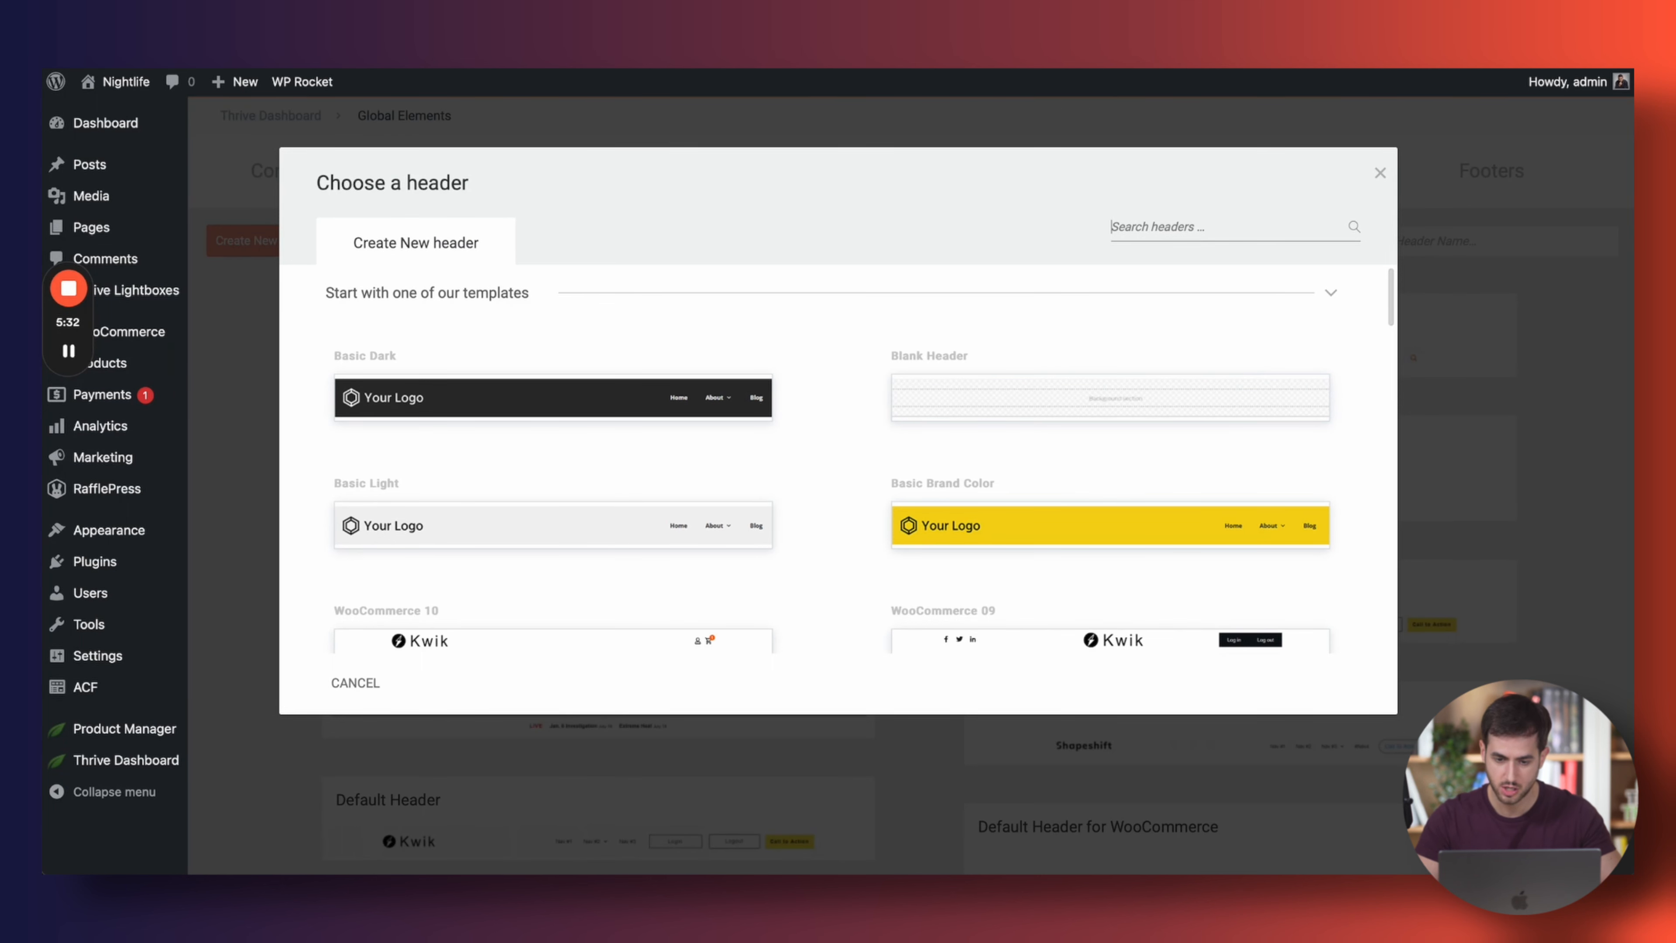
scroll(940, 396, down, 3)
scroll(940, 396, up, 2)
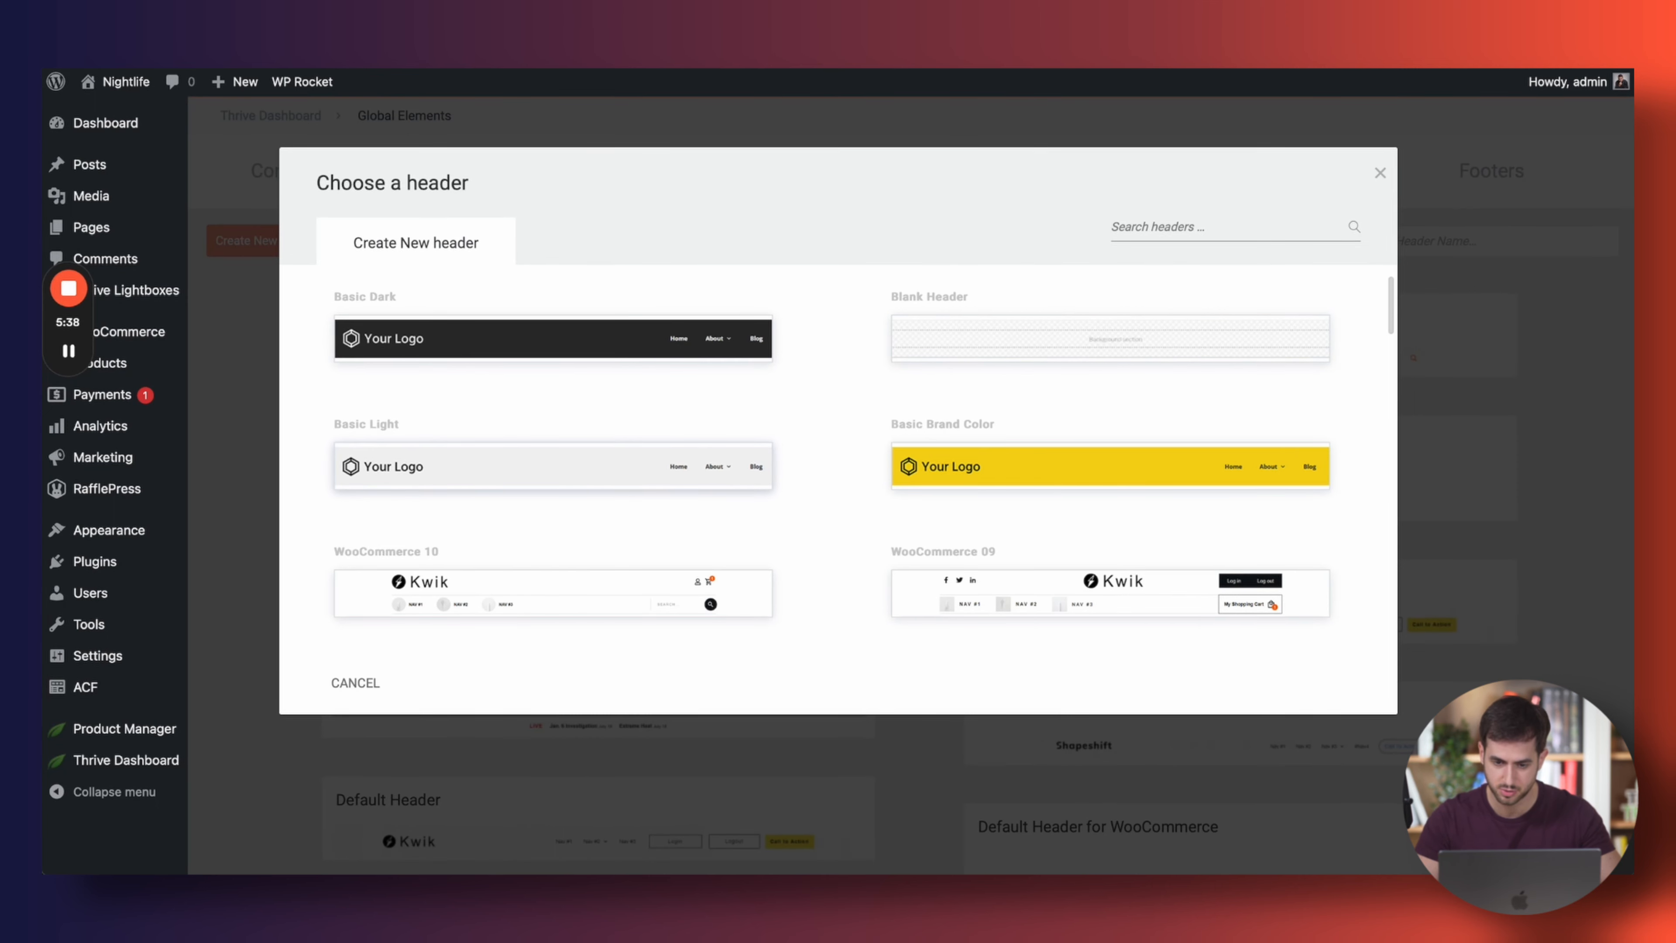
Switch to the MonsterInsights page and view the header at its very beginning
click(1008, 72)
scroll(744, 314, up, 20)
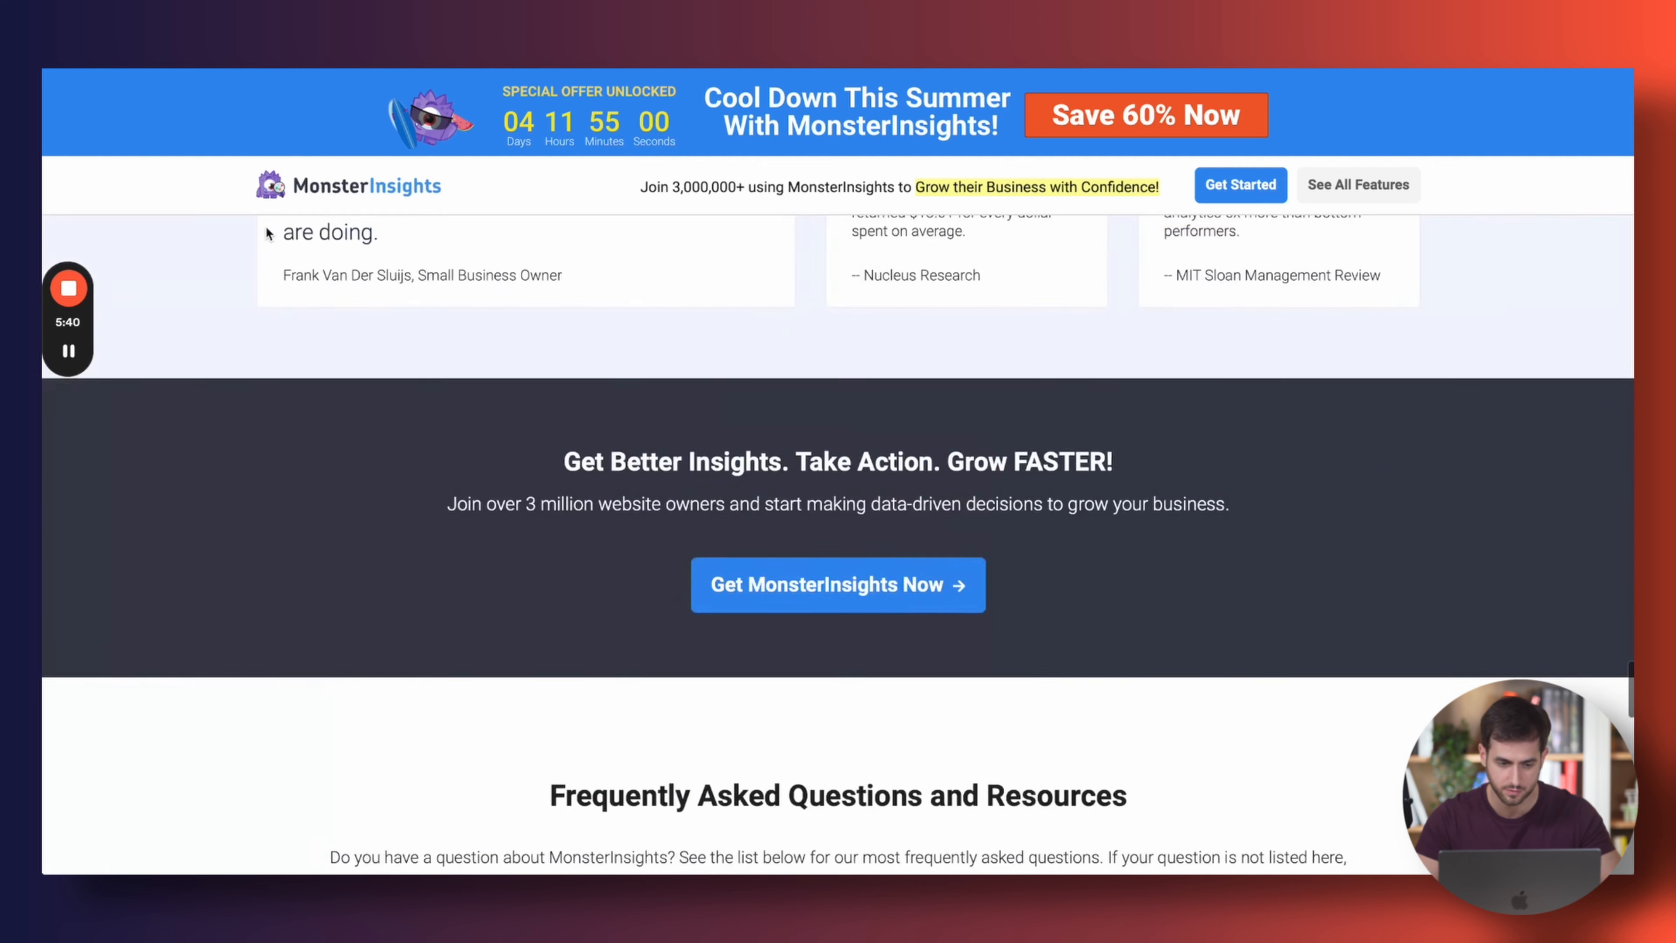
key(super+shift+d)
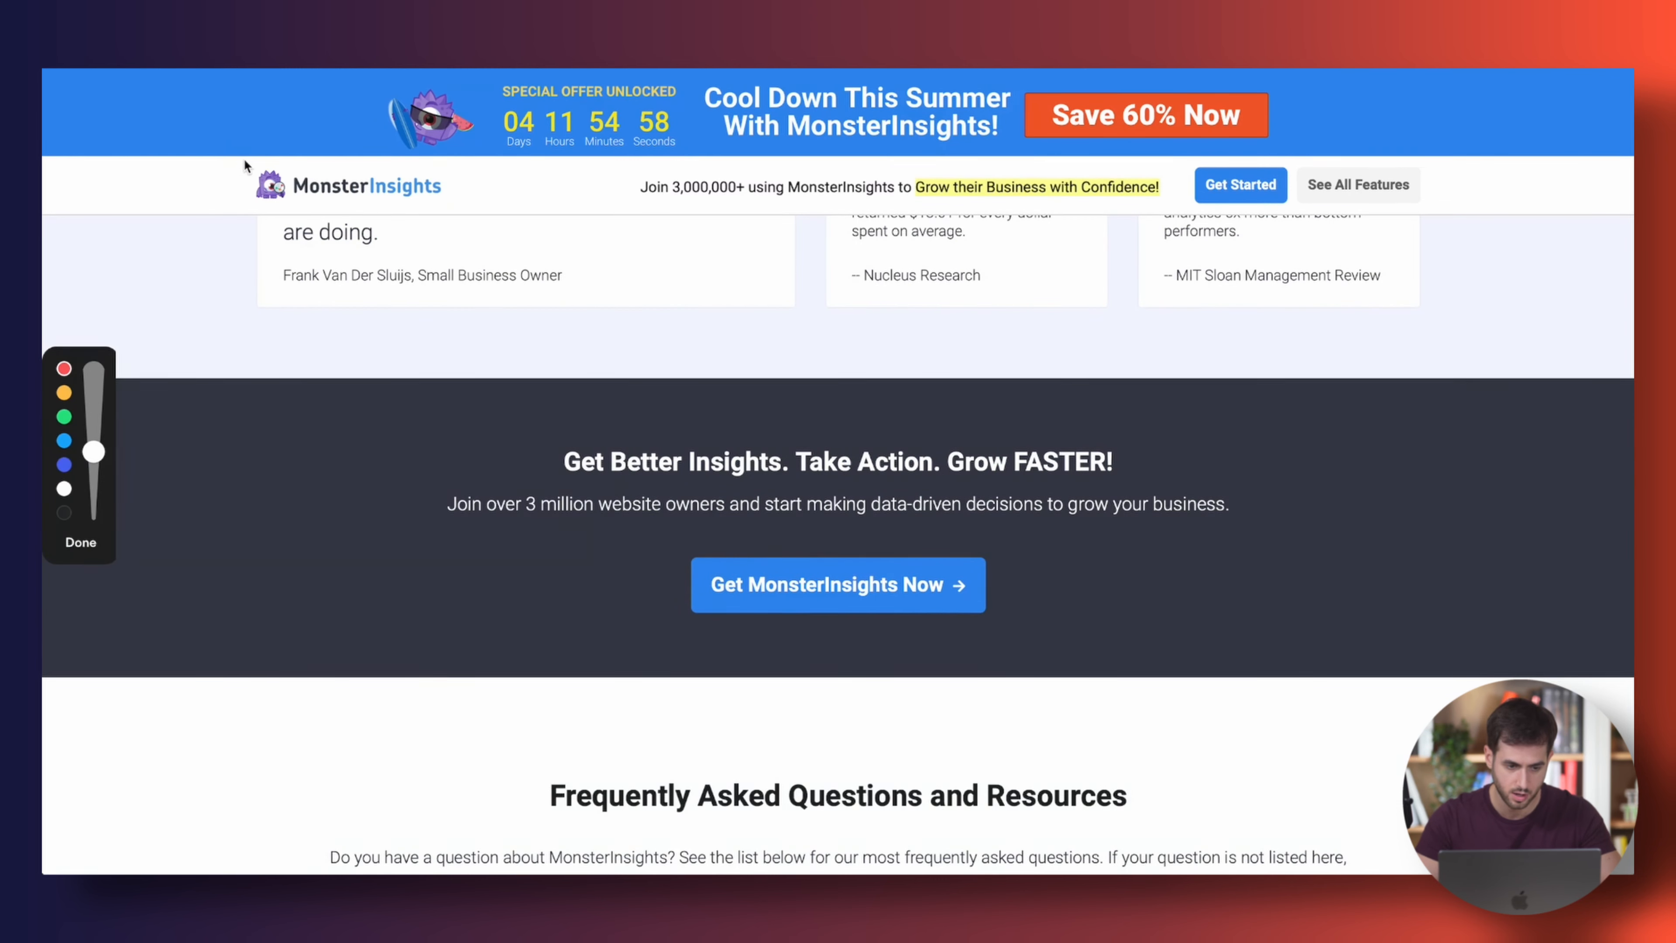
mouse_move(245, 164)
mouse_down()
mouse_move(254, 201)
mouse_move(468, 204)
mouse_move(228, 159)
mouse_up()
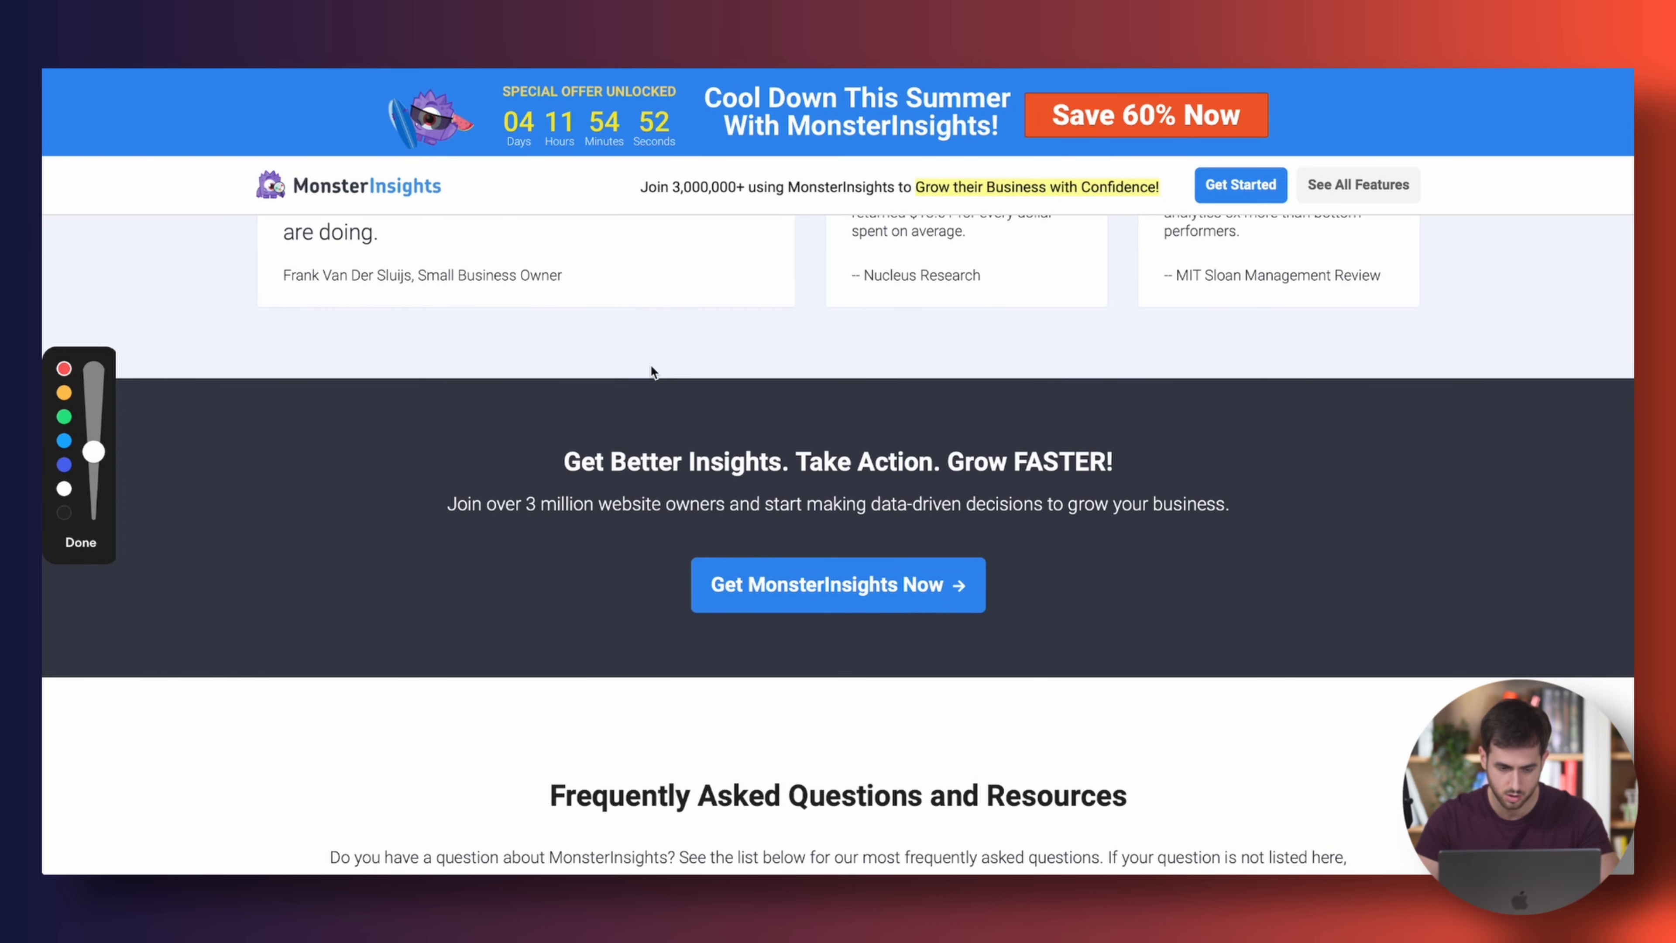
key(super+shift+d)
scroll(651, 372, up, 10)
scroll(651, 366, up, 15)
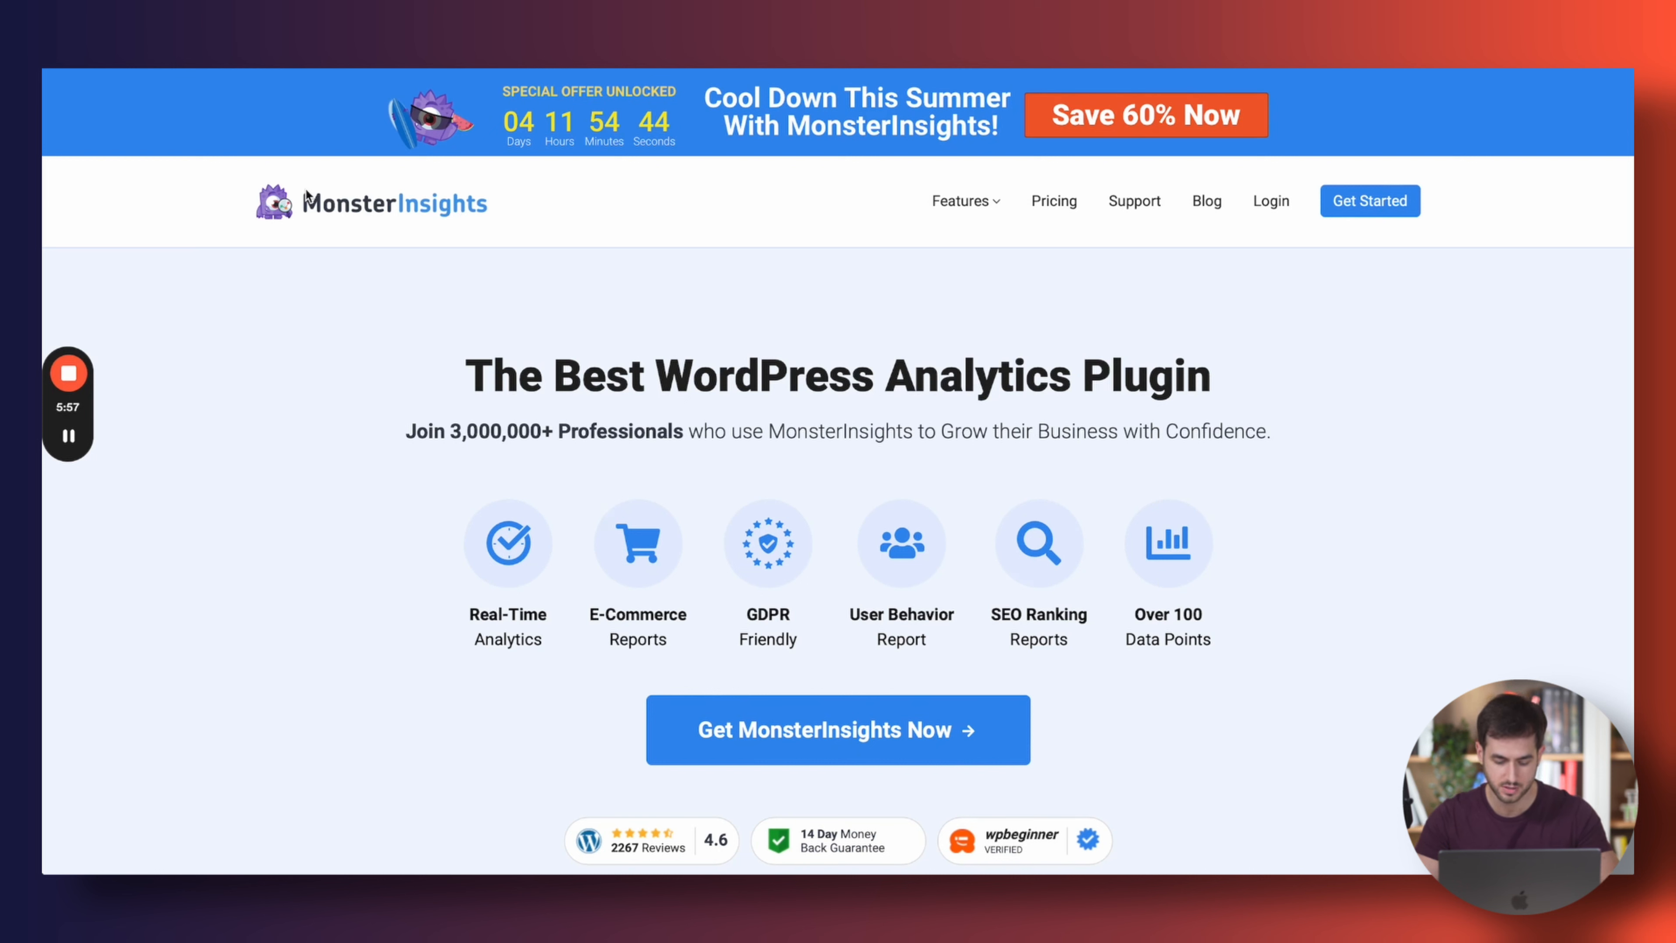
Outline the MonsterInsights logo and the header's navigation menu in red, and clear the markings
key(ctrl+shift+d)
mouse_move(261, 146)
mouse_down()
mouse_move(240, 249)
mouse_move(537, 246)
mouse_move(219, 144)
mouse_up()
mouse_move(922, 160)
mouse_down()
mouse_move(916, 275)
mouse_move(1446, 211)
mouse_move(1070, 128)
mouse_up()
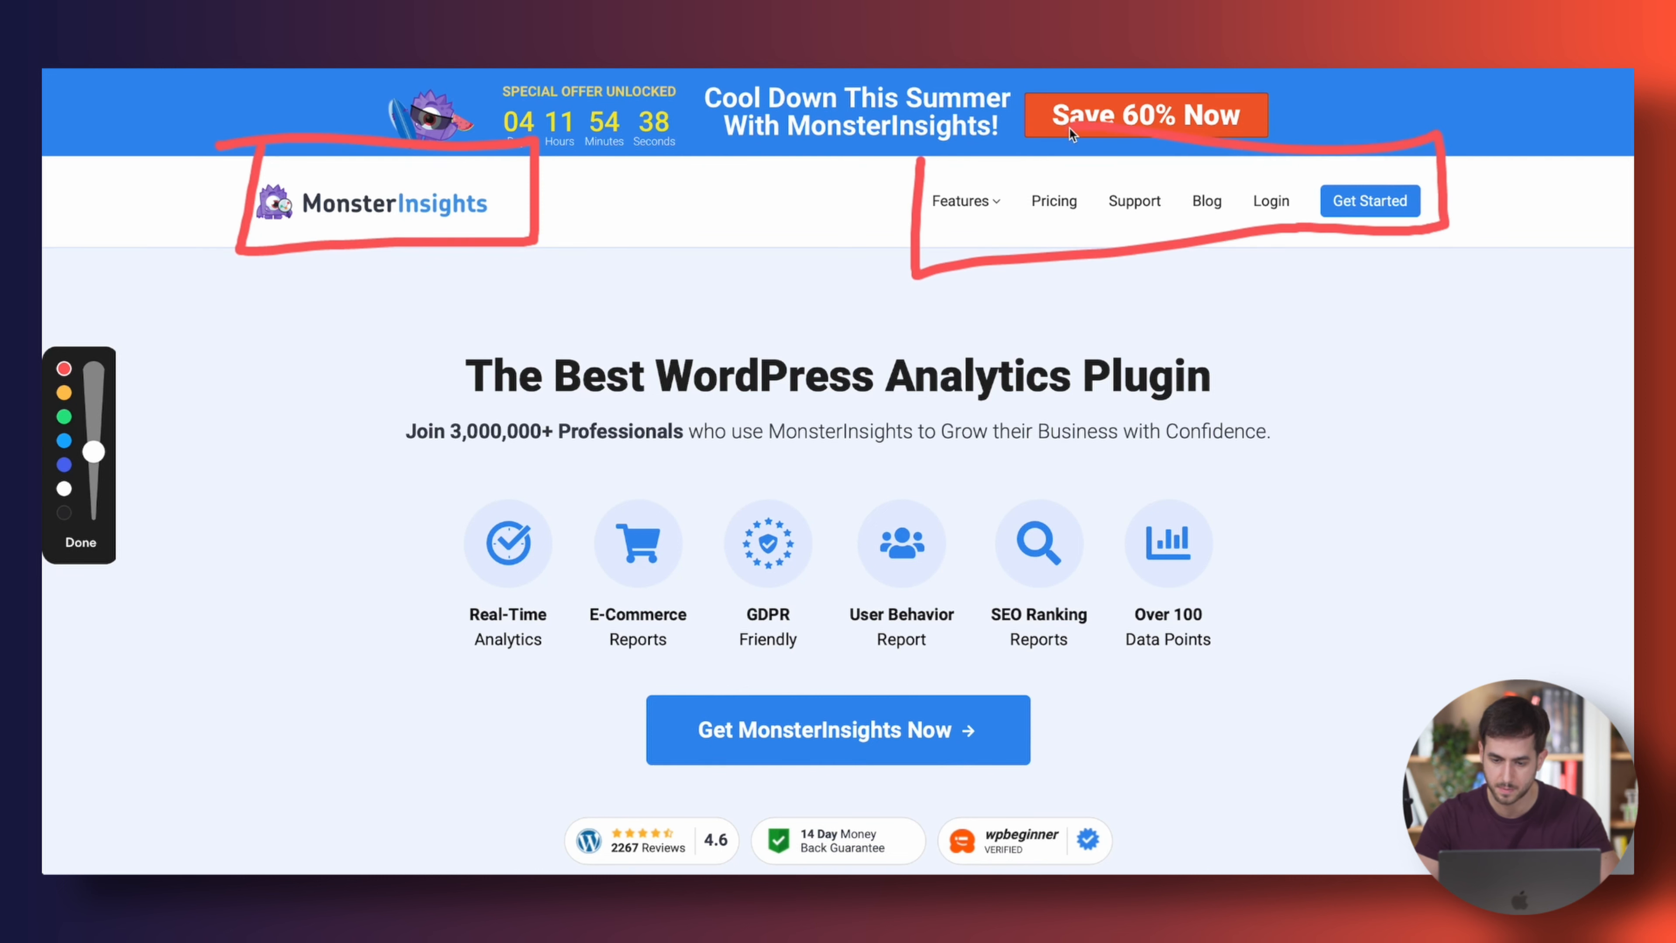
drag(960, 143, 910, 148)
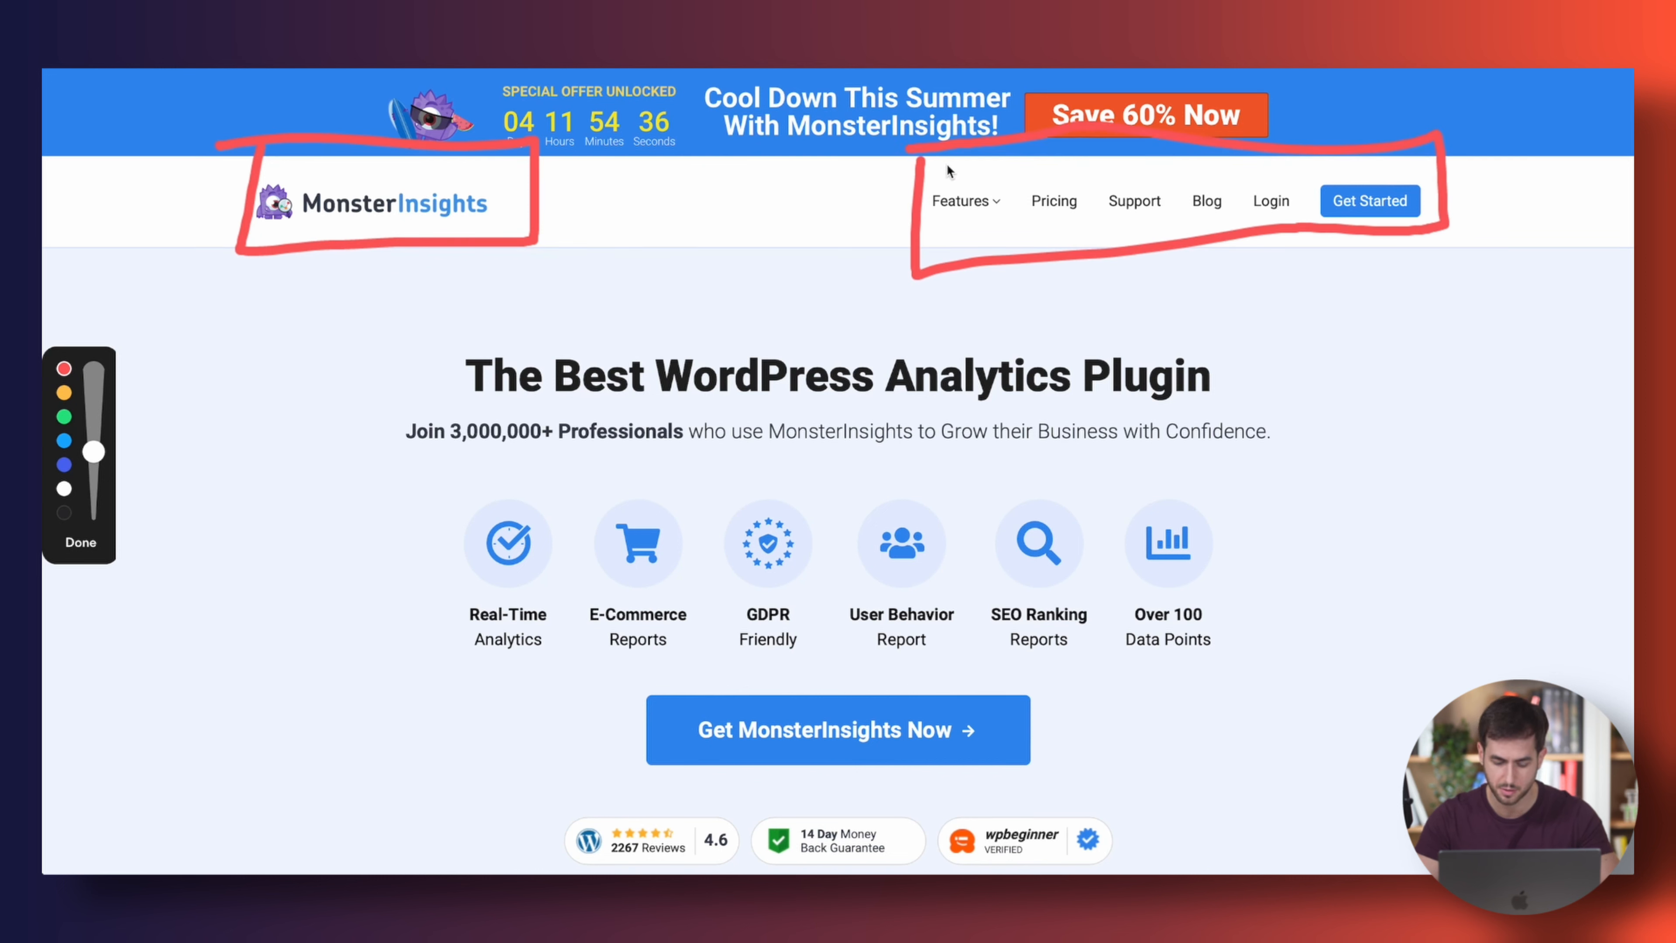
key(Escape)
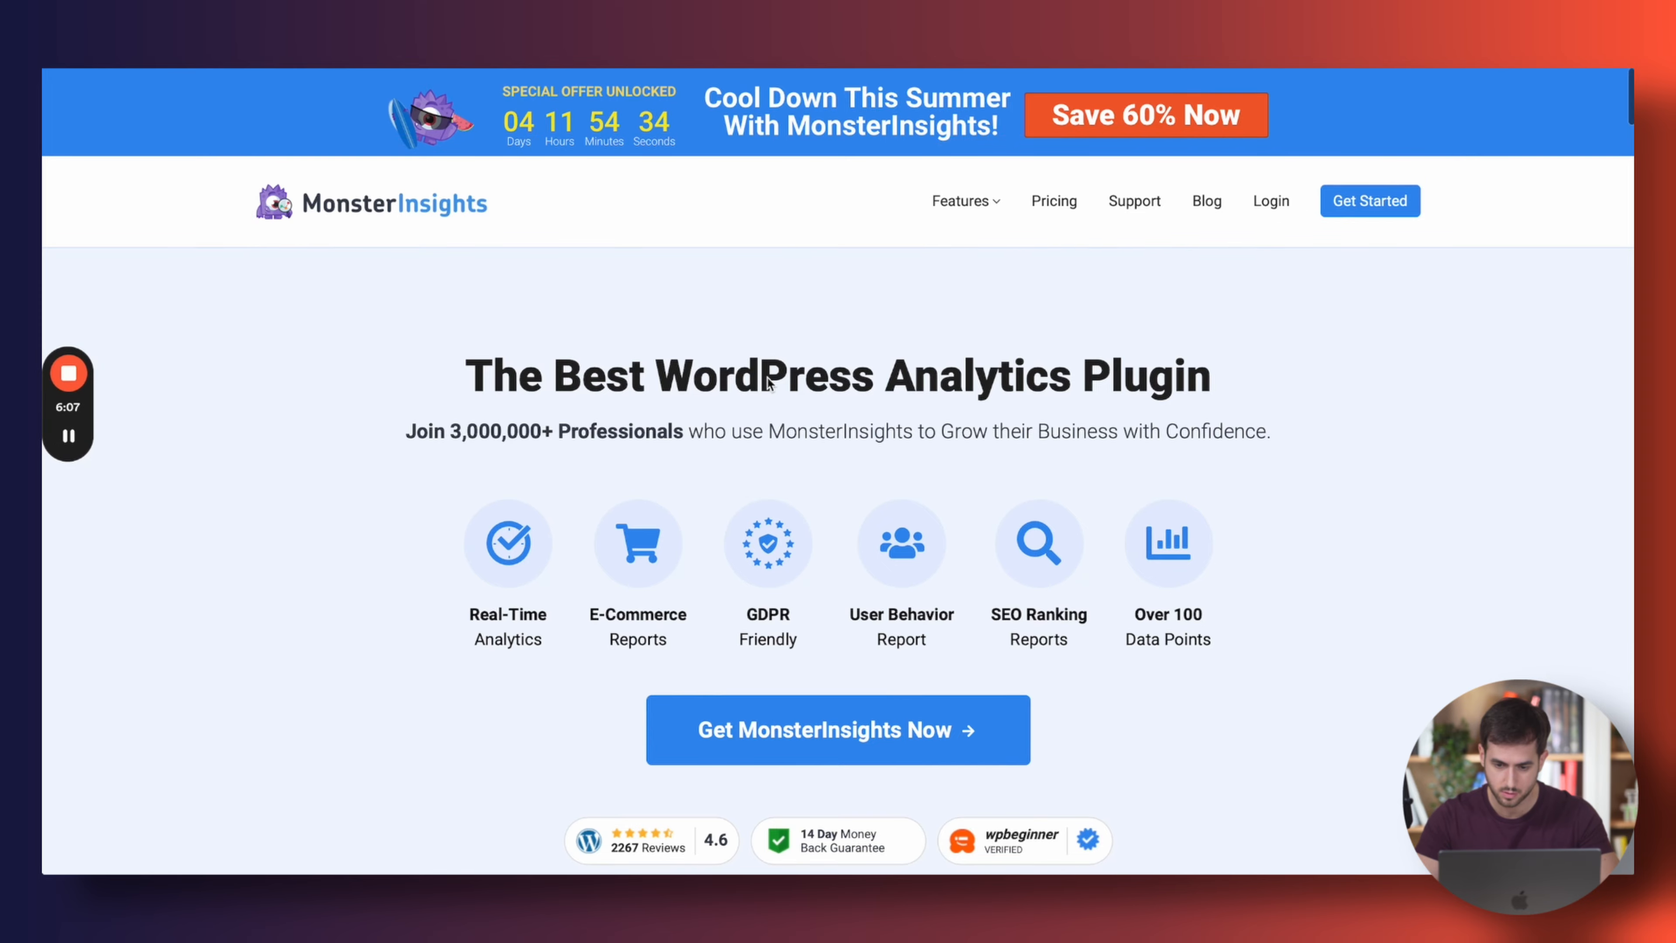
Create a new header from the Basic Light template and name it "Monster Insights' Header"
scroll(767, 382, down, 3)
scroll(767, 383, down, 10)
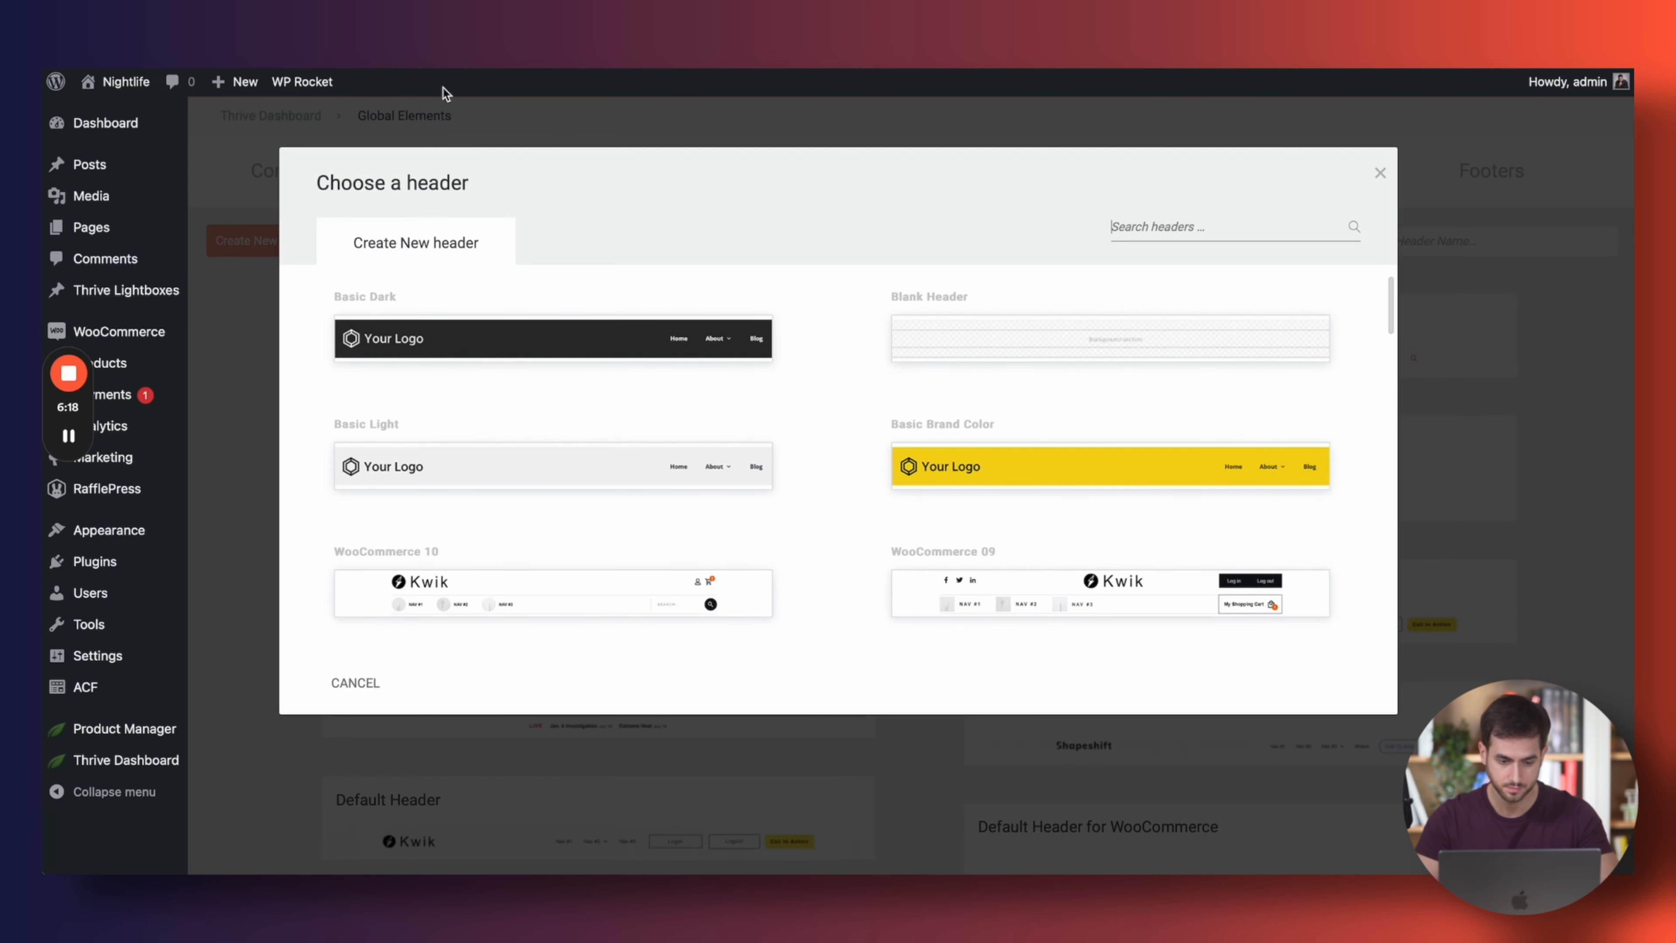
click(393, 480)
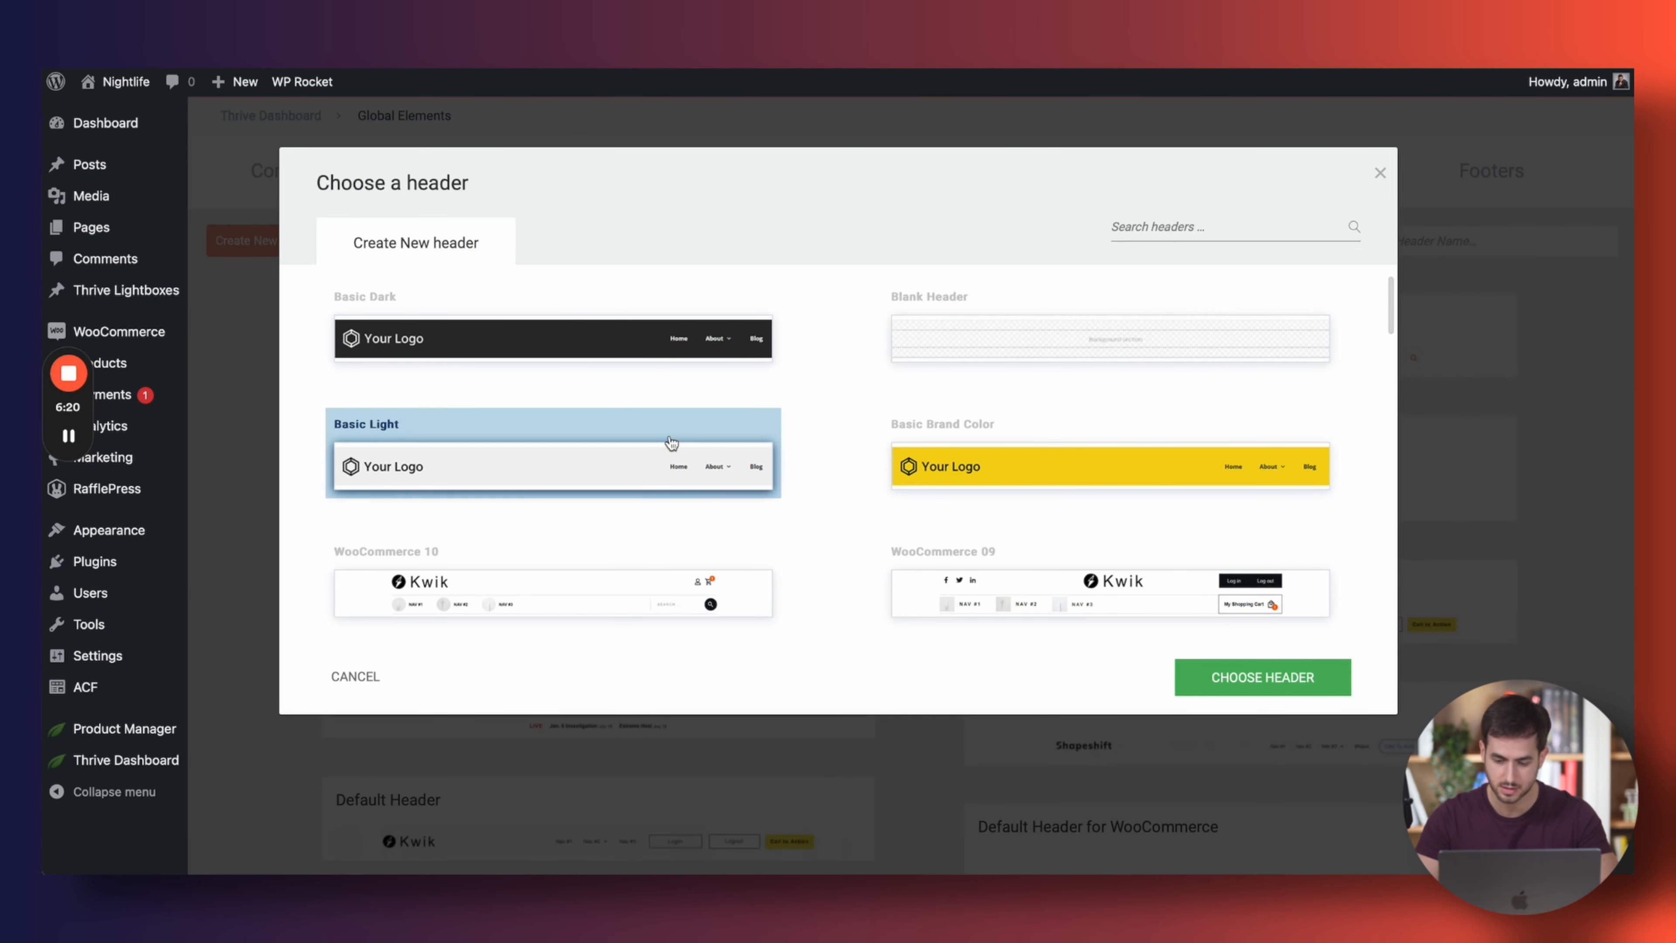
click(1252, 682)
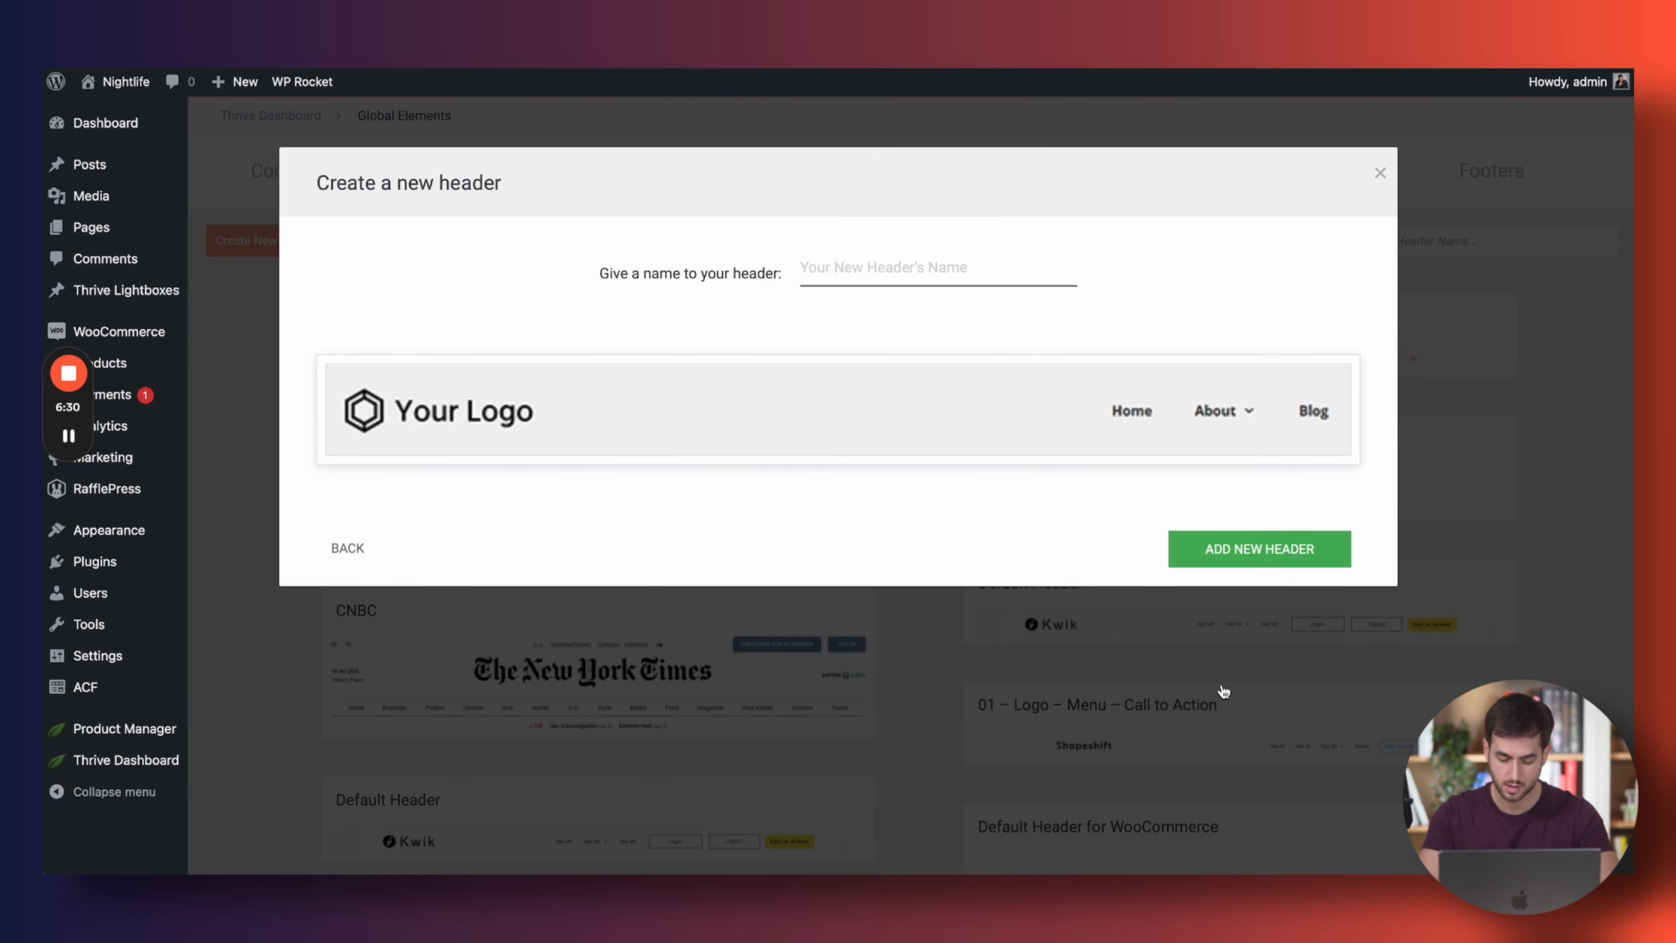
text(Monster Insights' Header)
click(1247, 555)
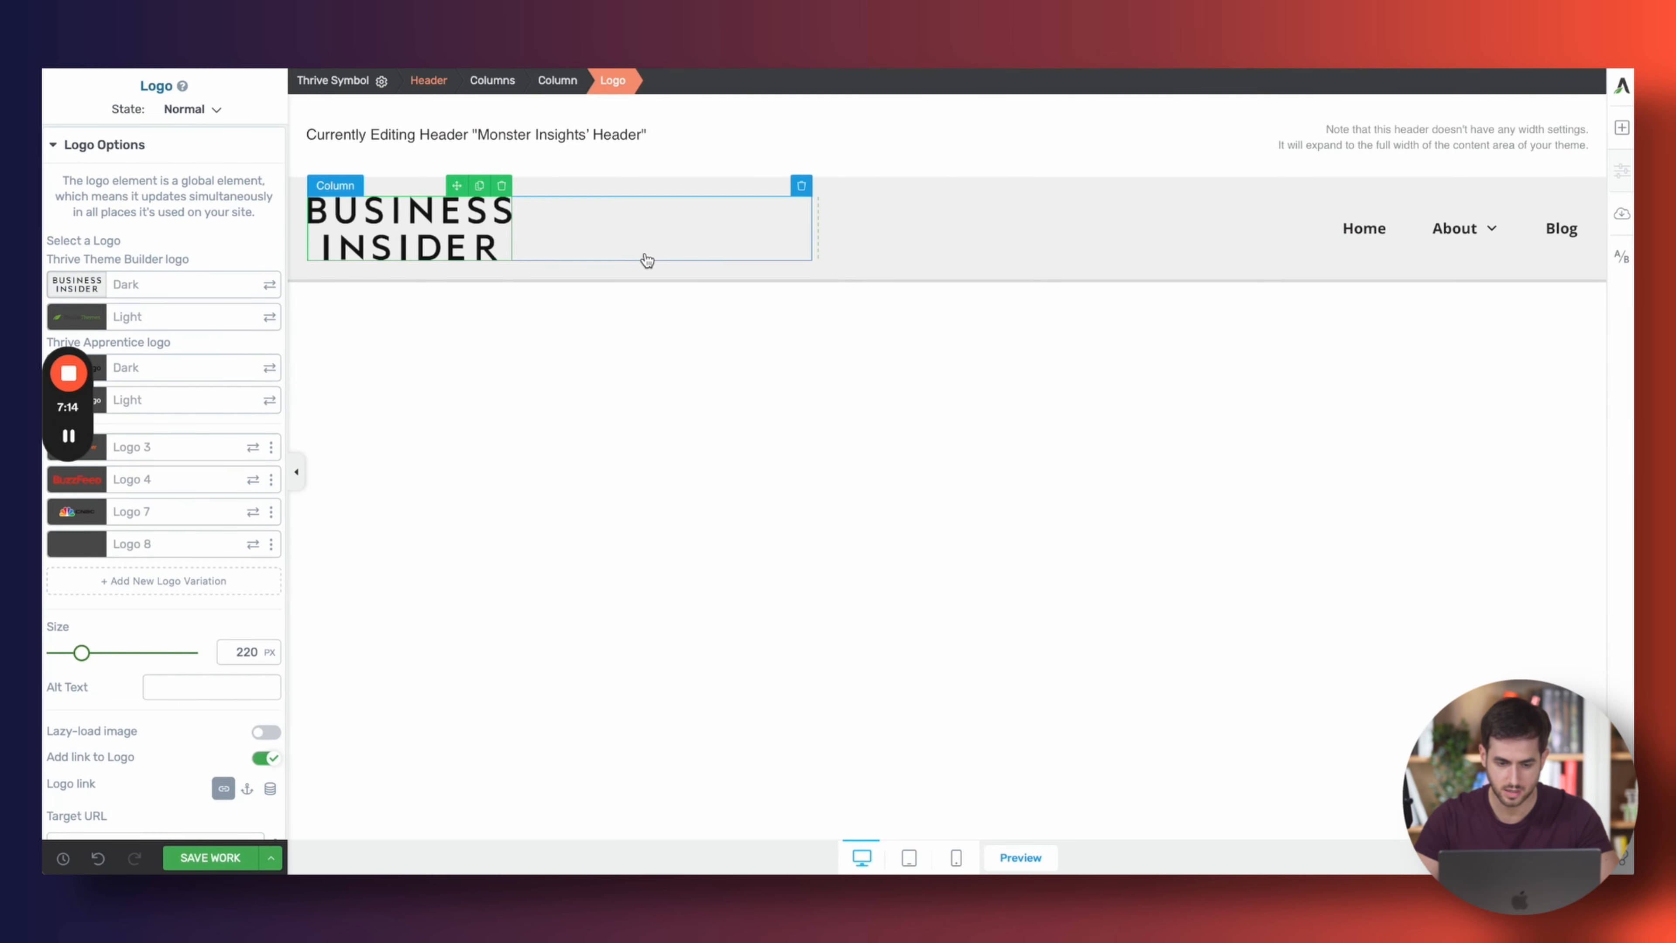
click(646, 260)
click(580, 277)
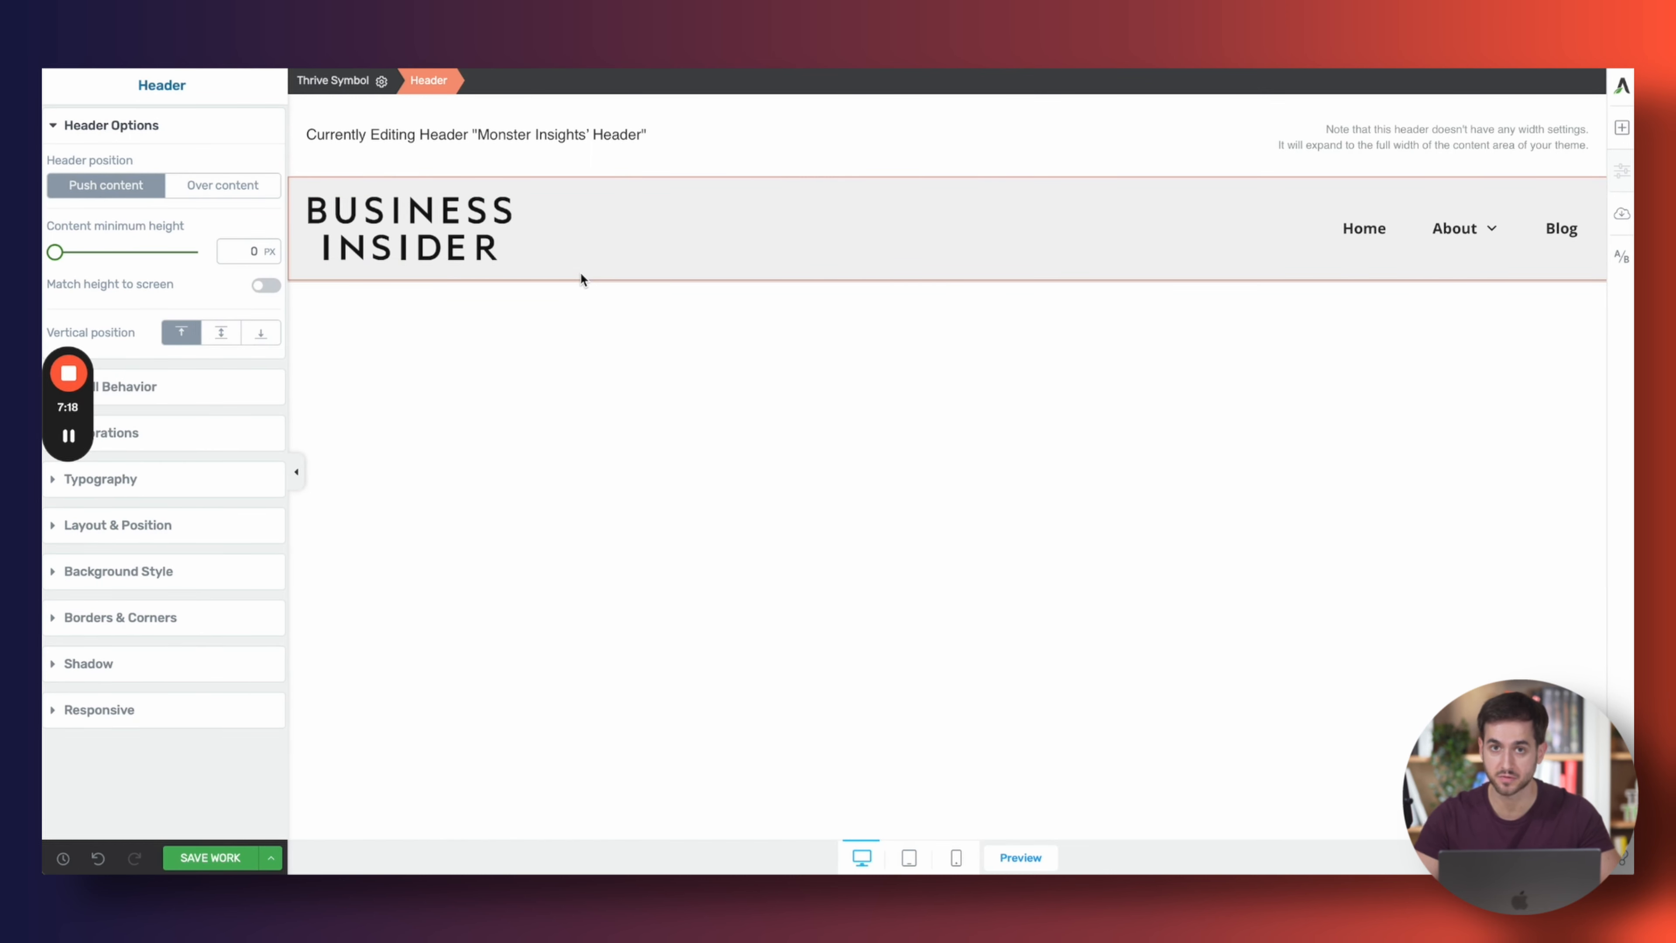
click(385, 218)
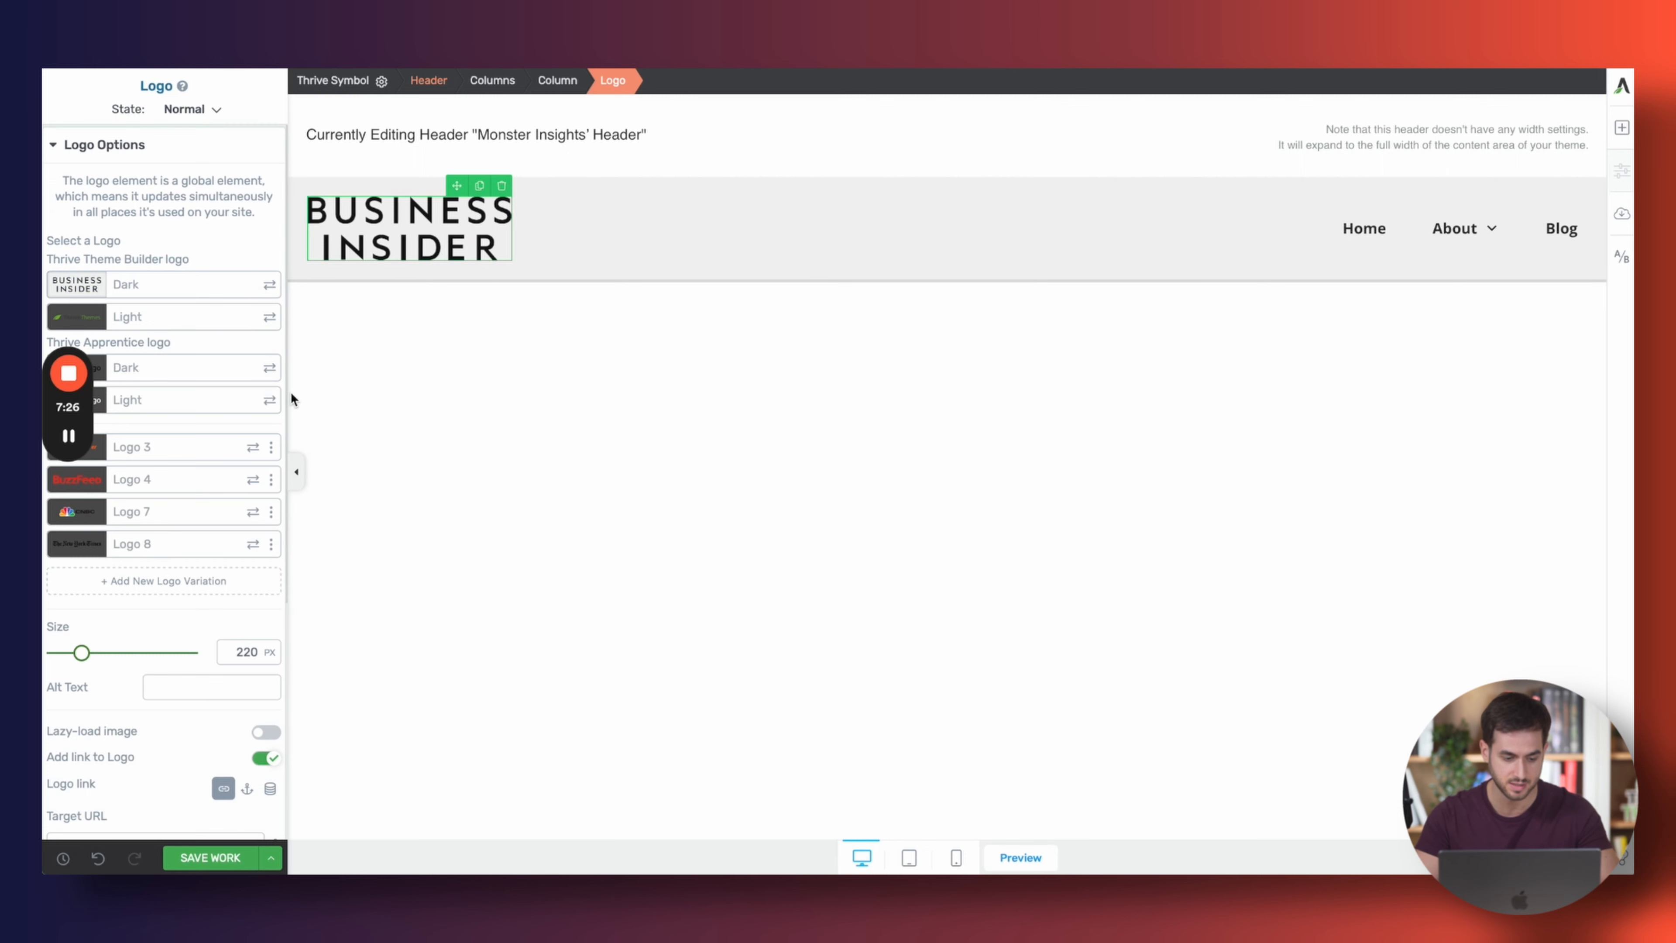
click(119, 582)
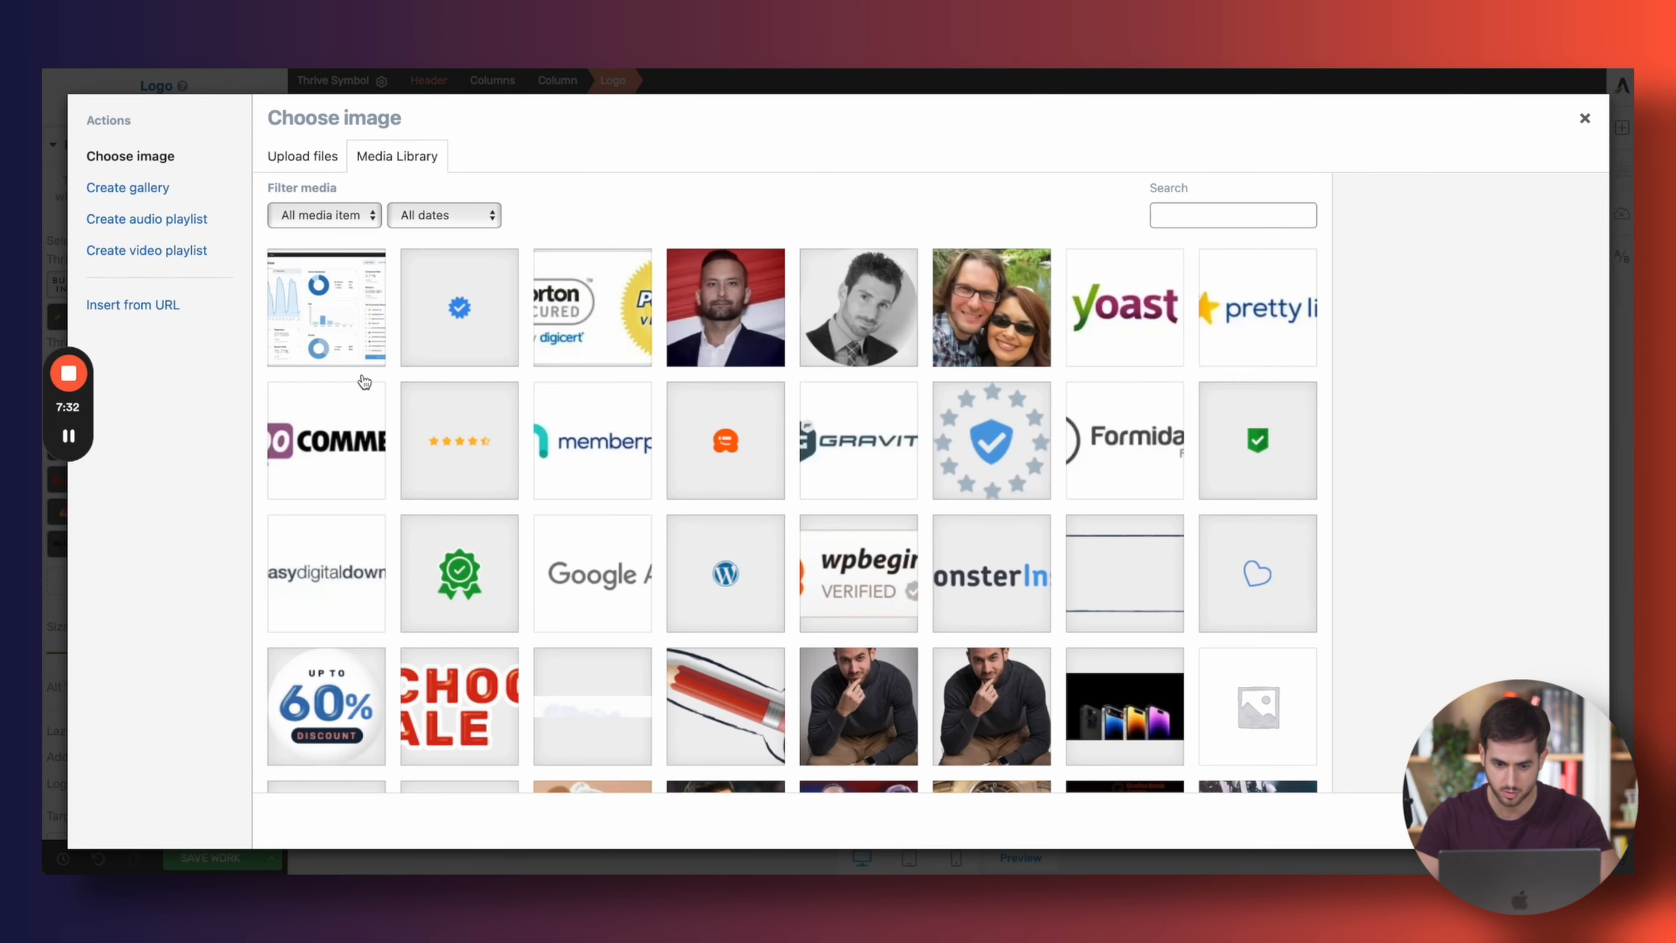
scroll(738, 451, down, 2)
scroll(974, 533, up, 2)
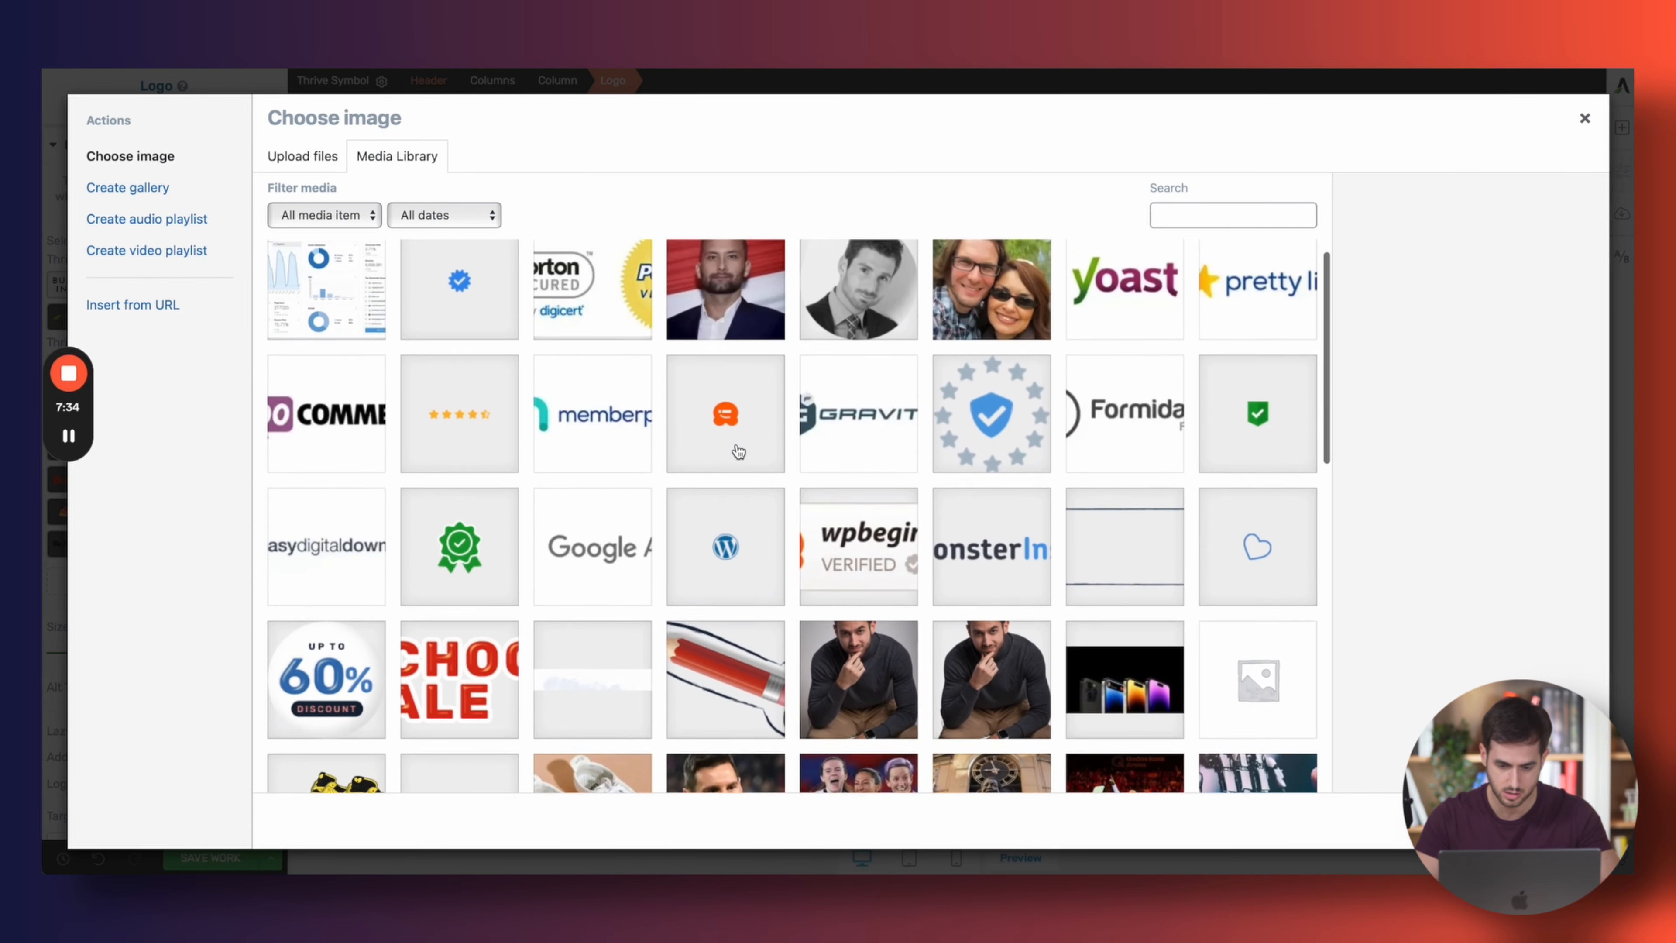
click(1009, 606)
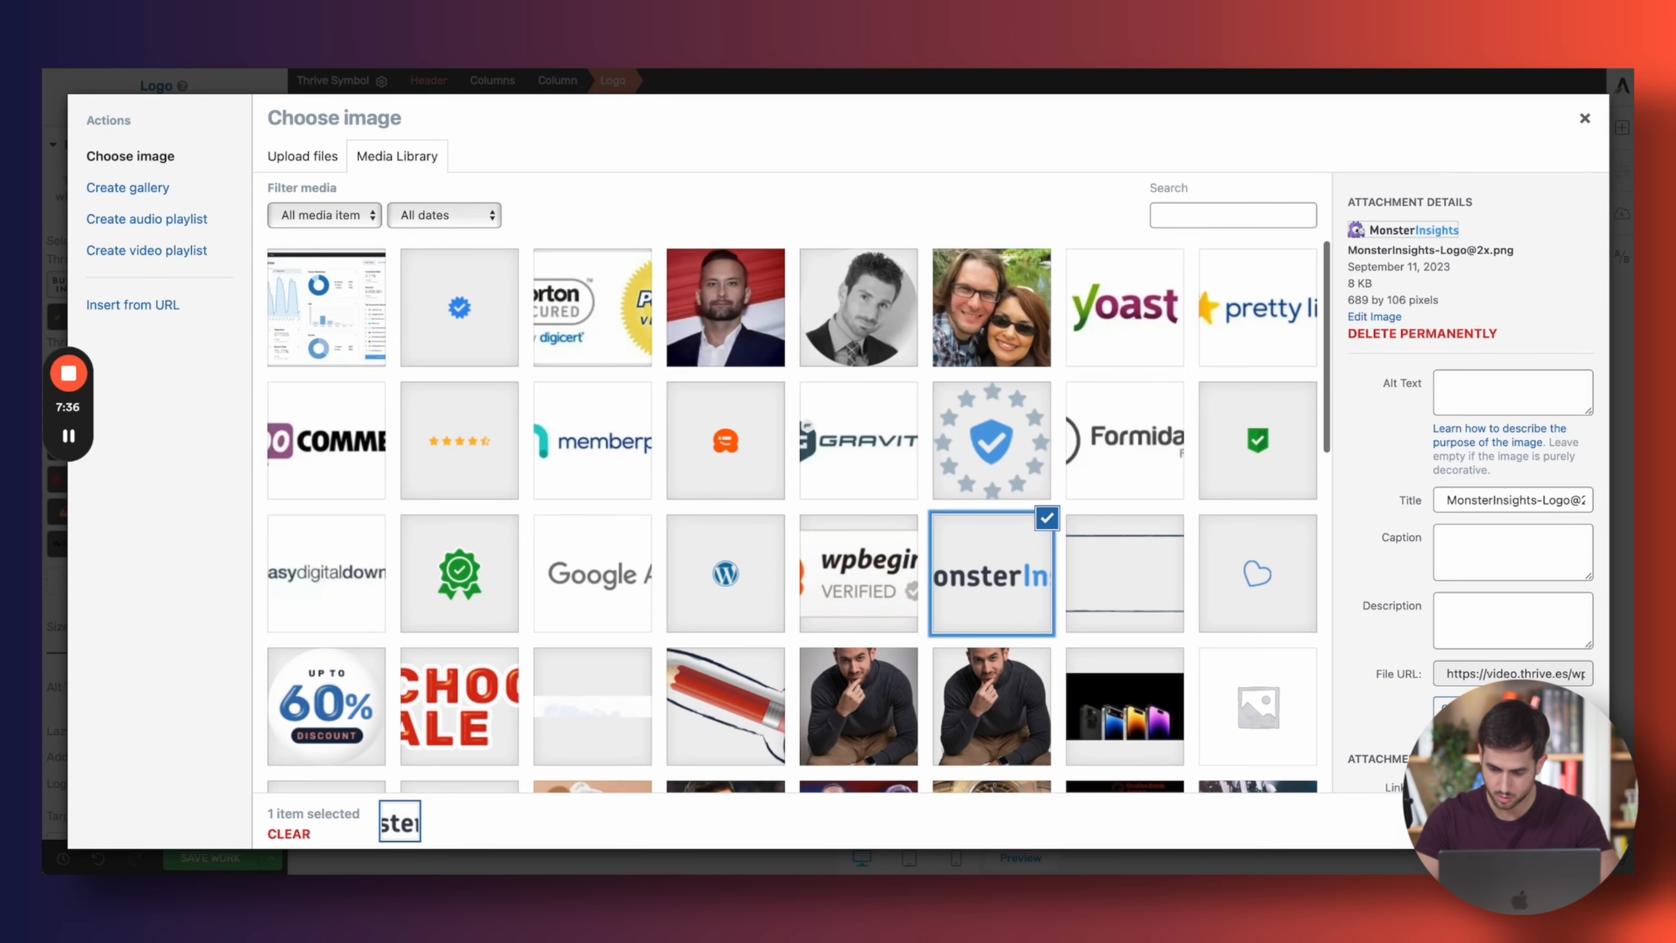
click(1564, 820)
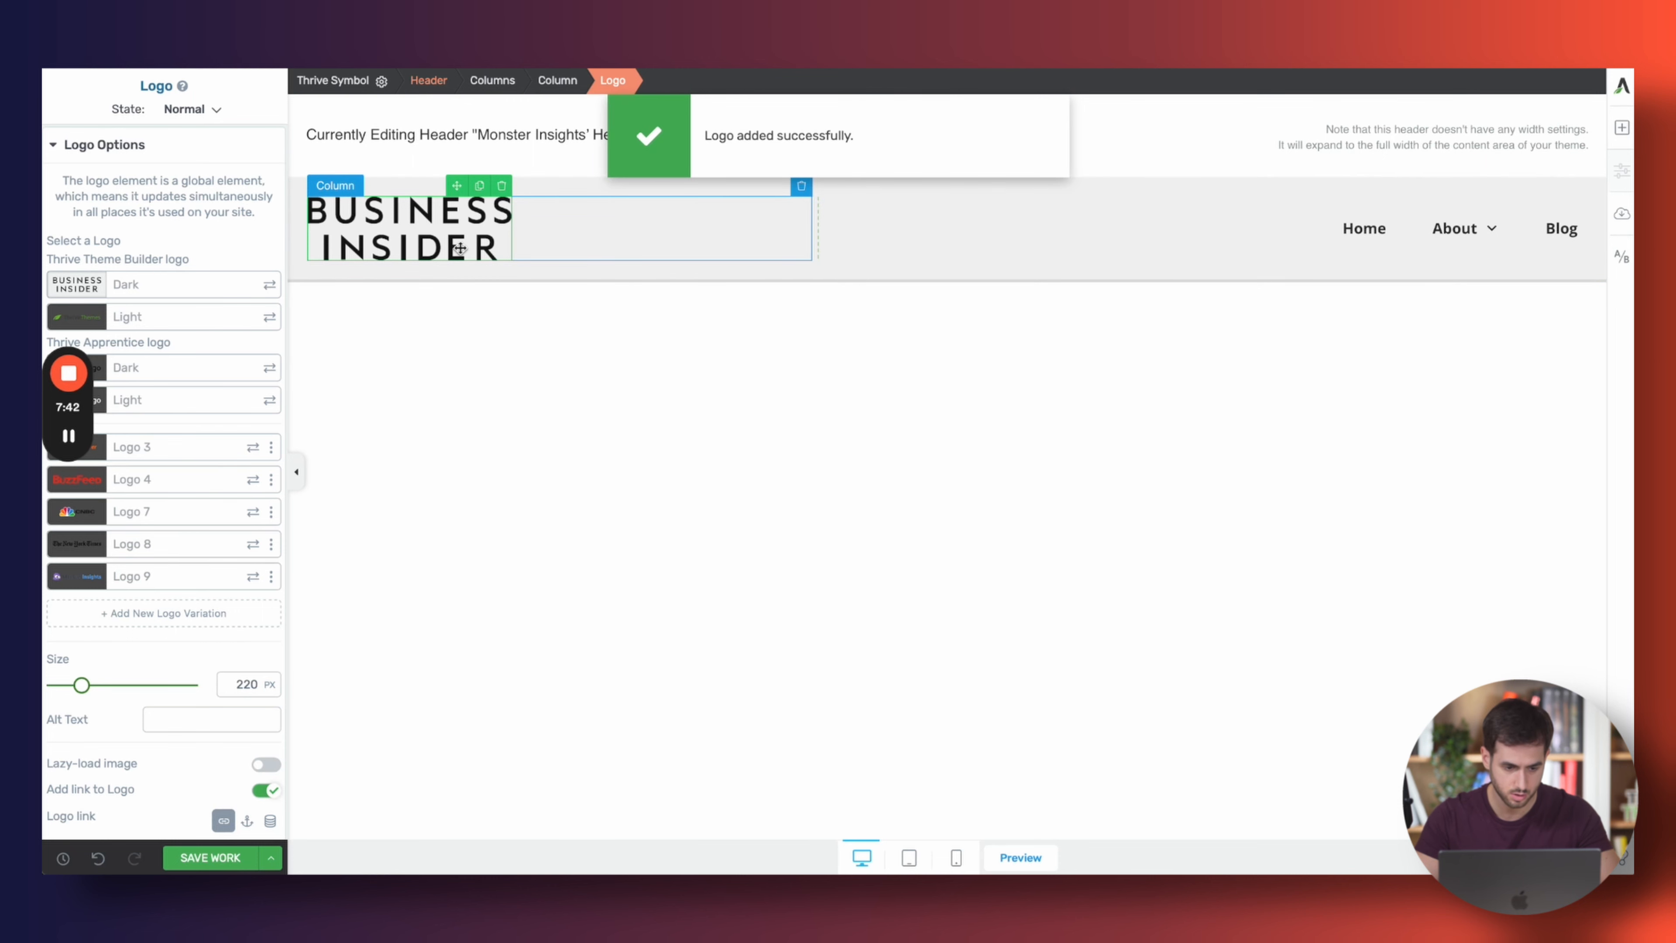
click(182, 572)
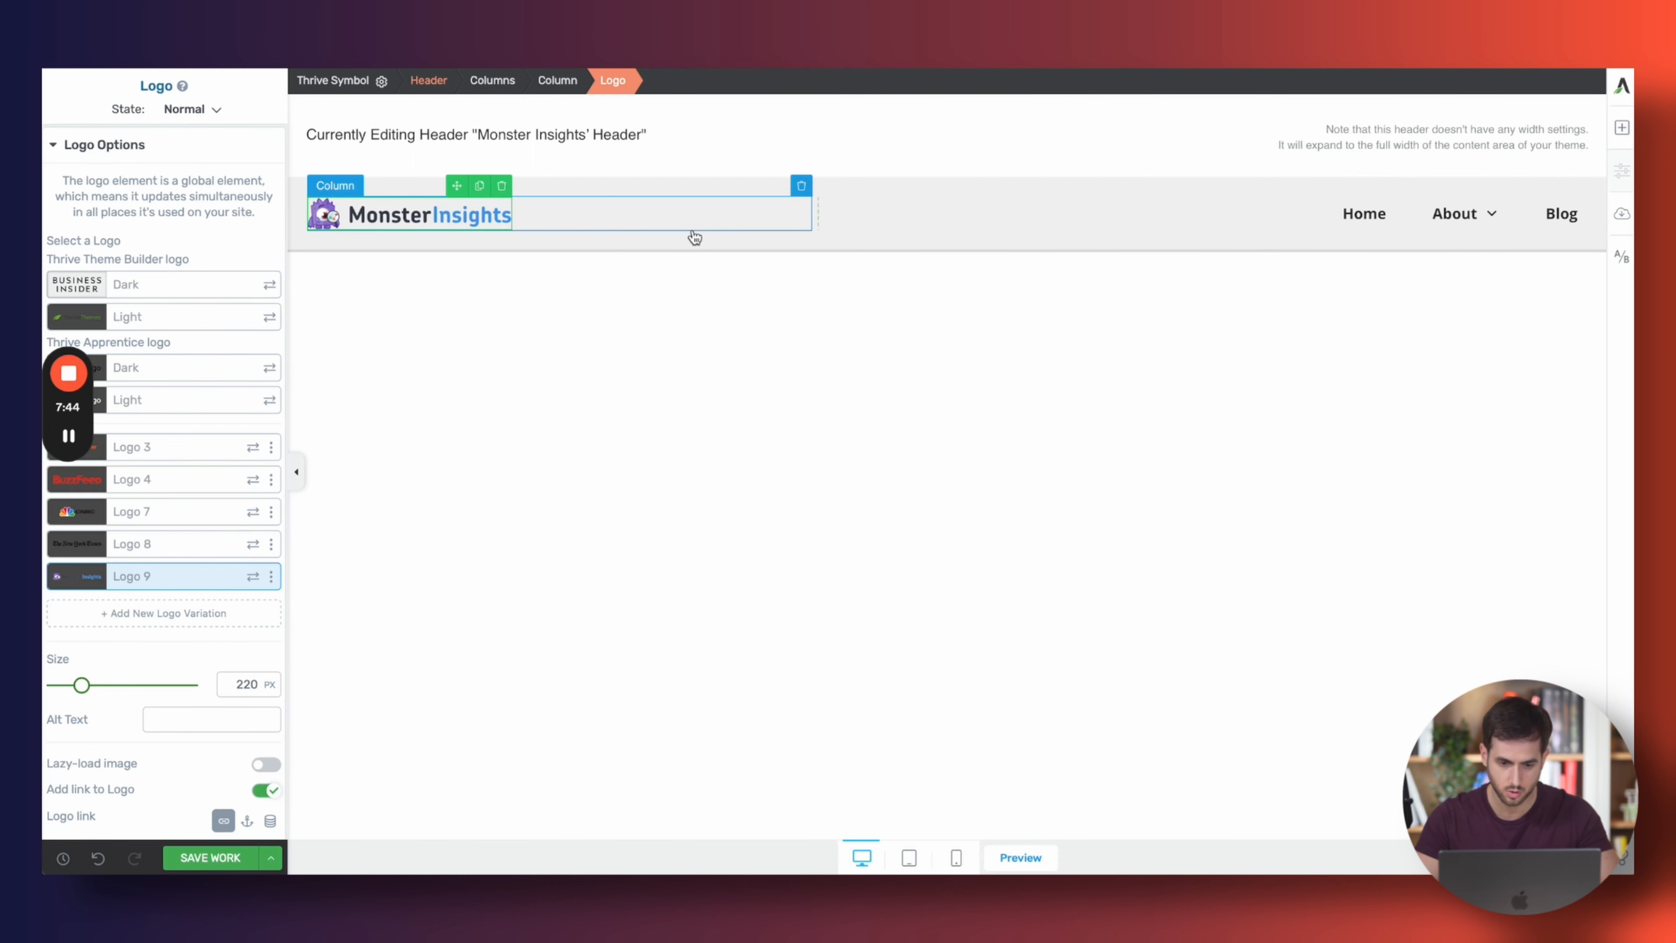
Set the whole header's background color to white (#ffffff)
click(667, 248)
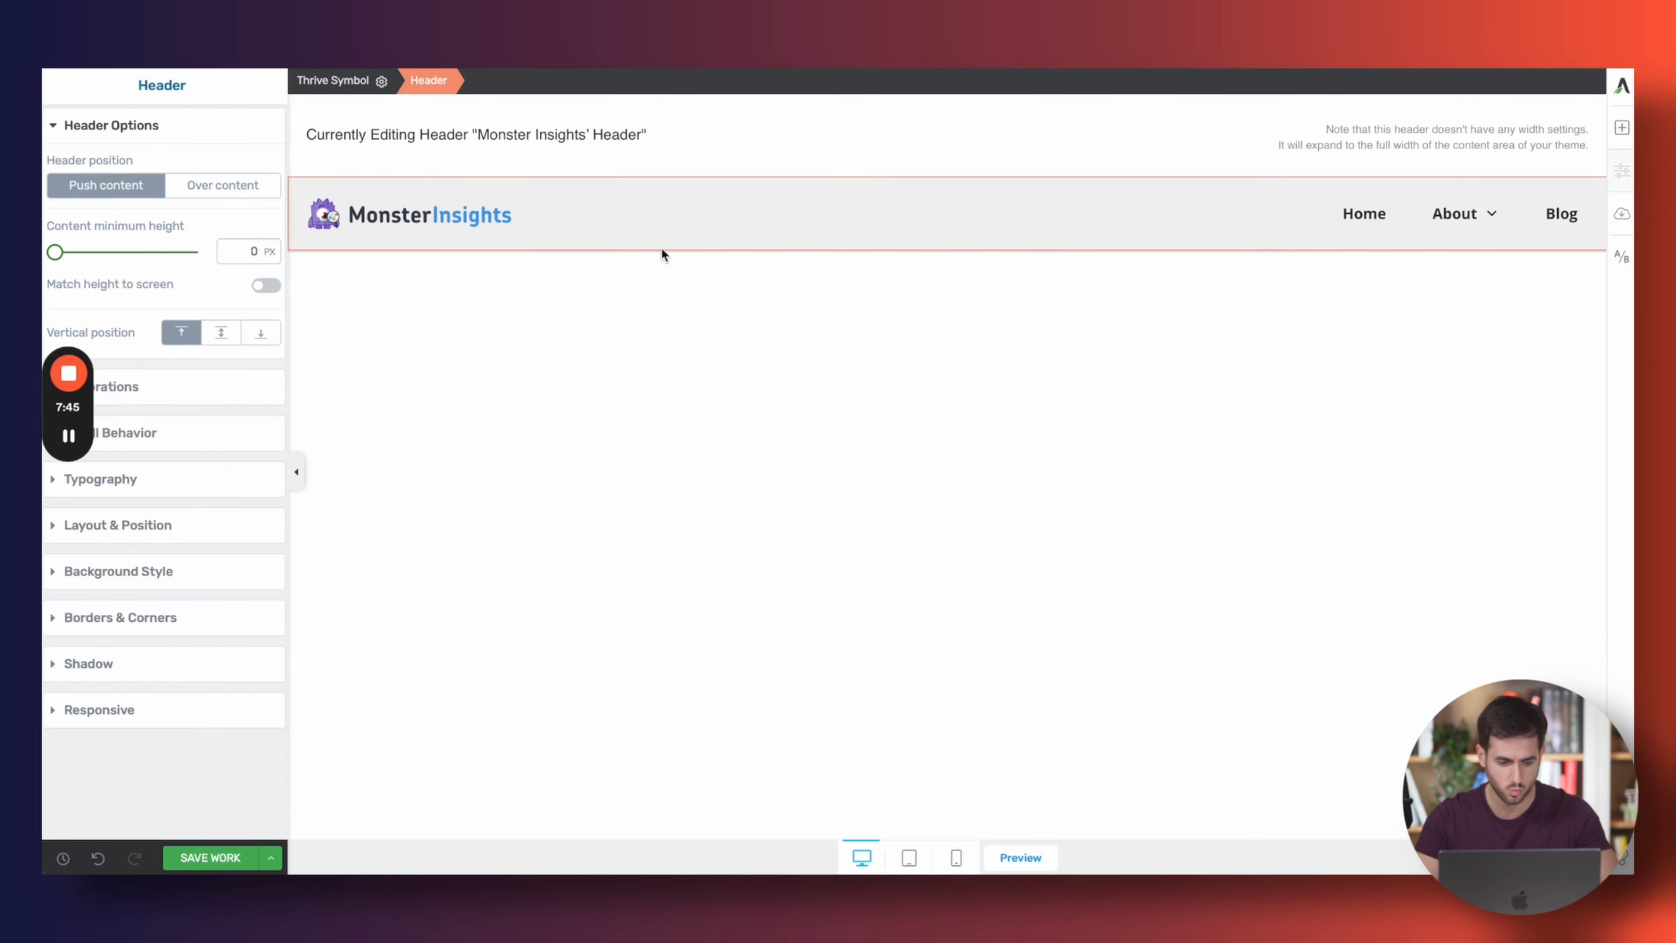
click(154, 571)
click(56, 482)
drag(64, 465, 59, 436)
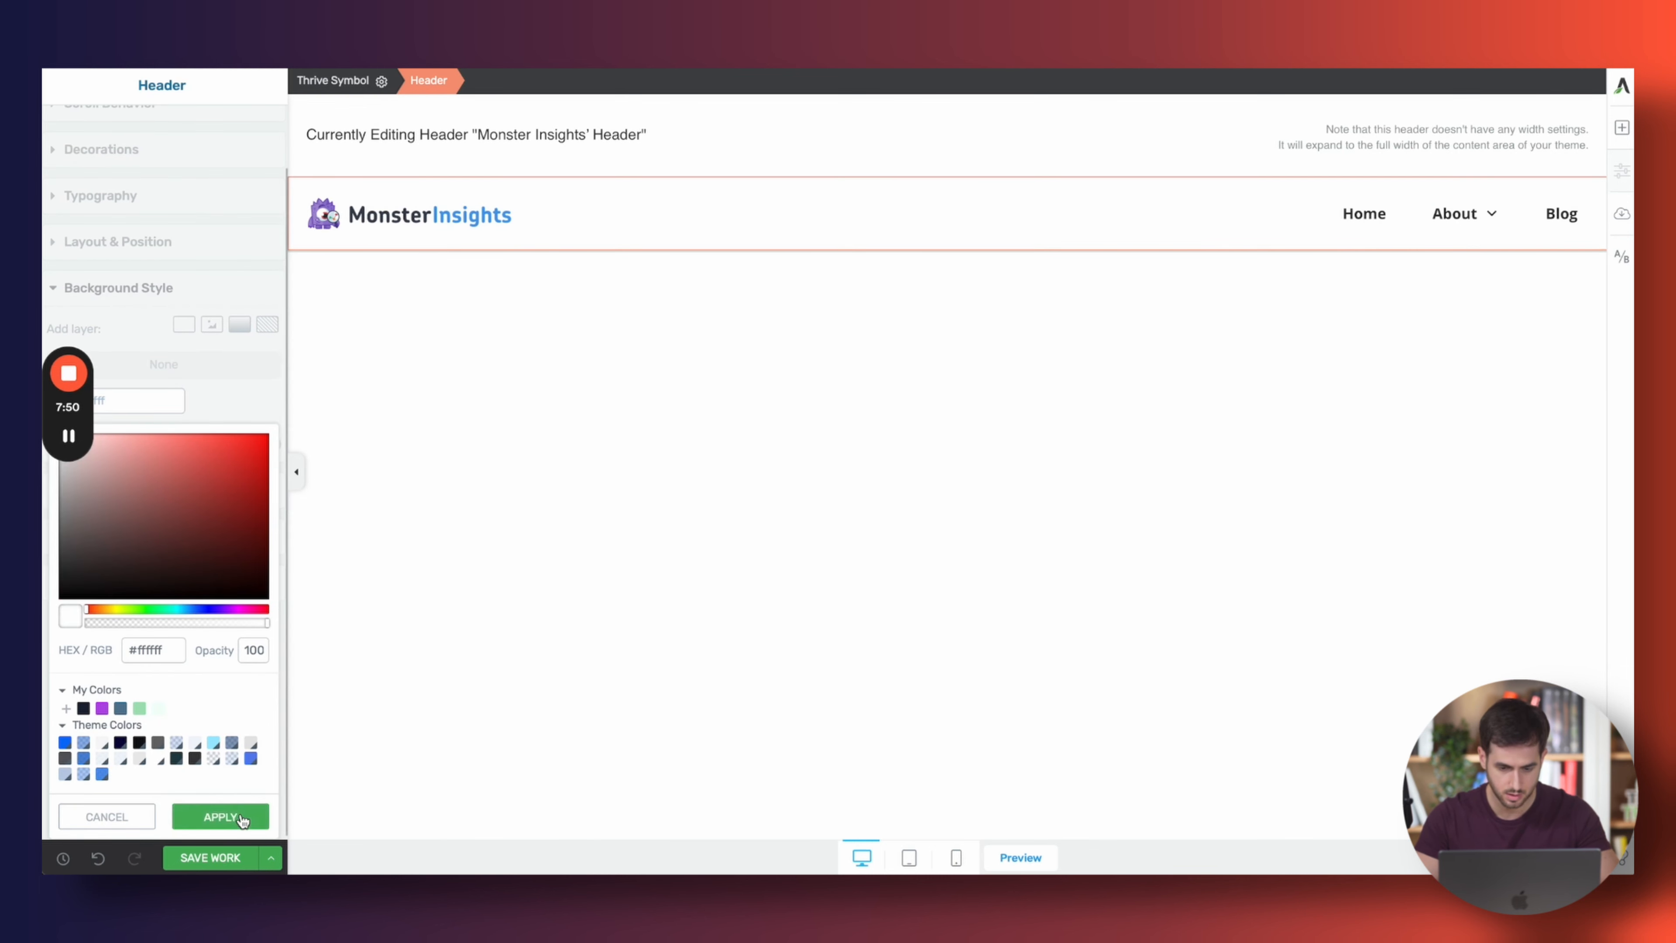
click(221, 817)
Change the font of the top-level menu items to the Google font Roboto
click(1347, 215)
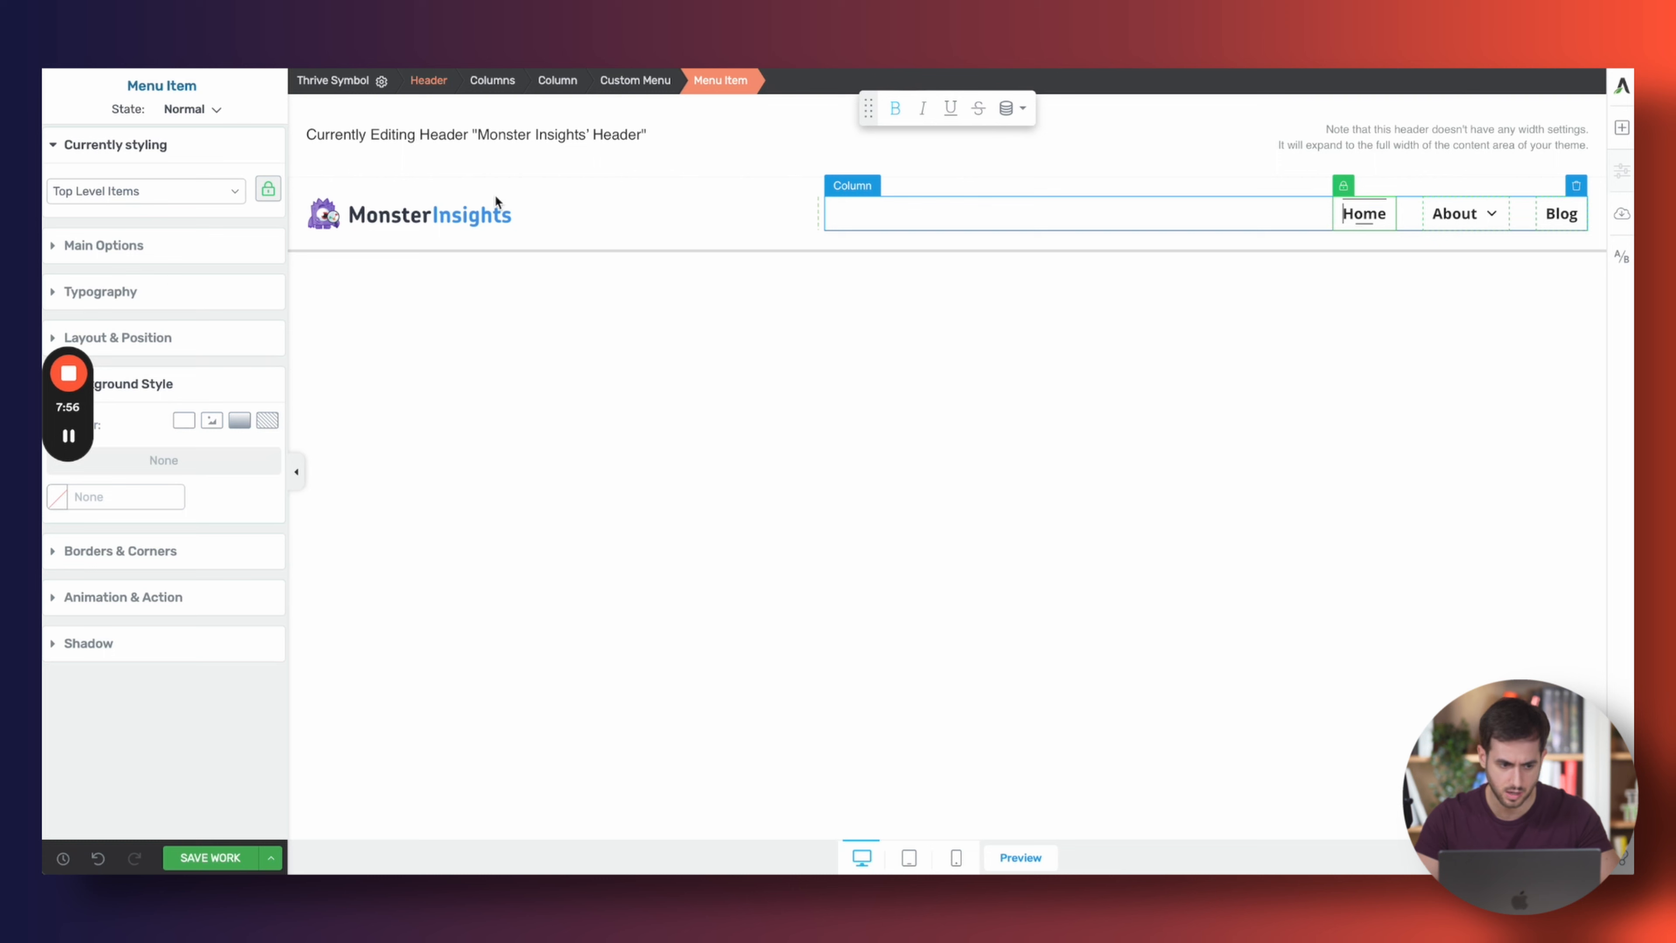
click(140, 295)
click(197, 336)
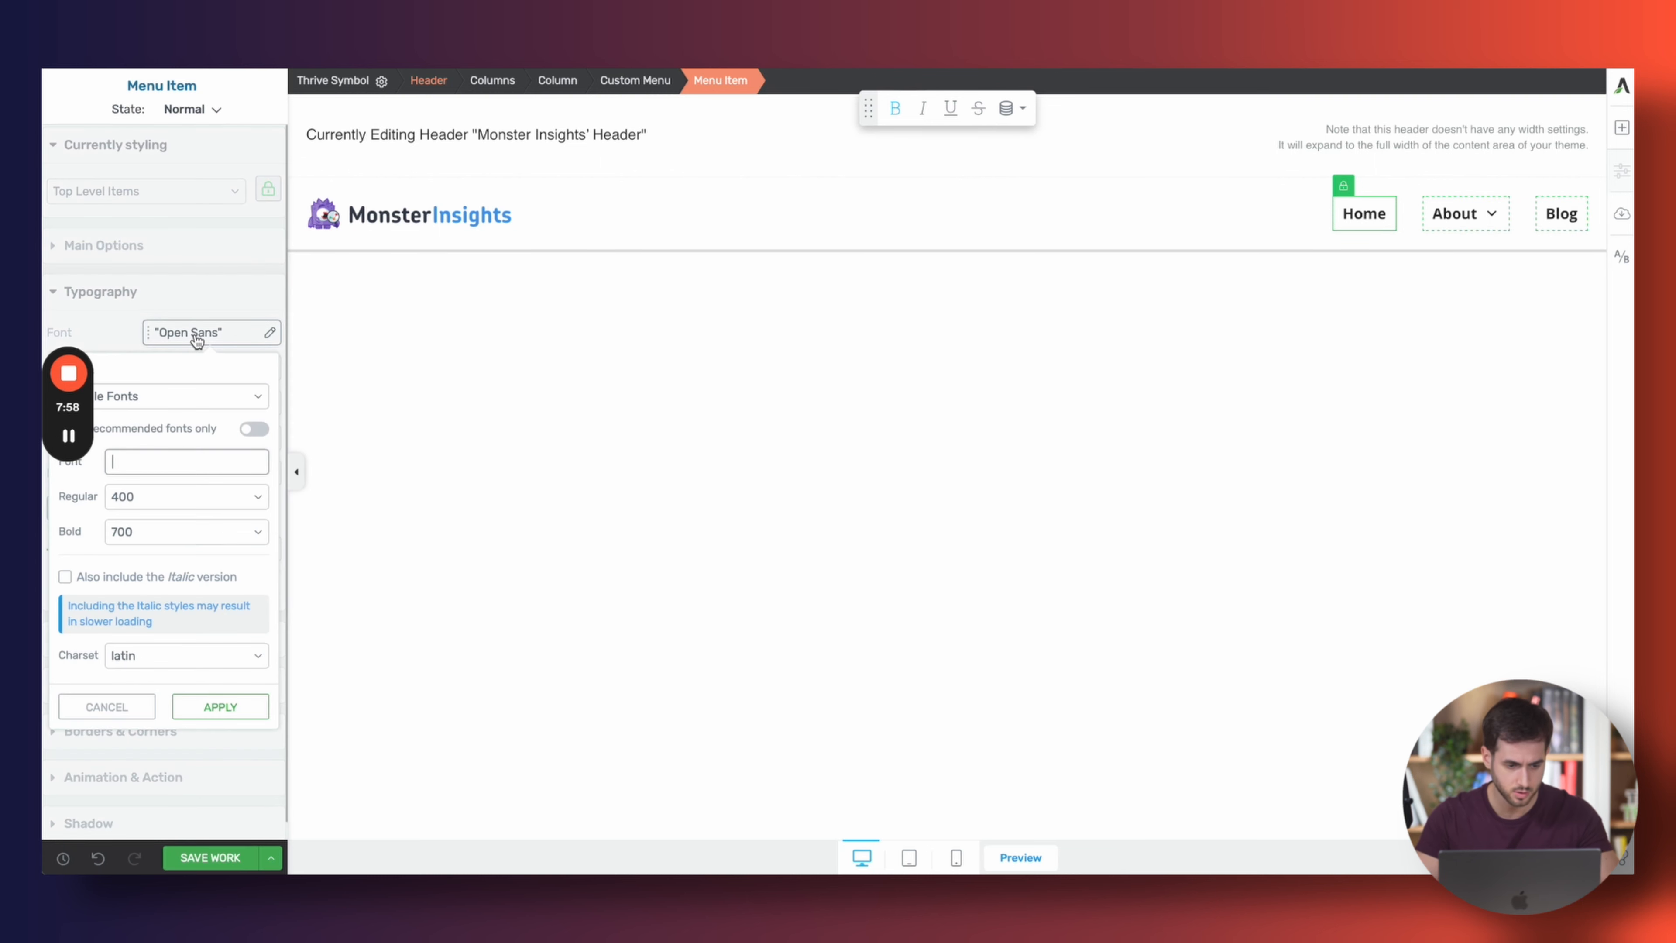
text(roboto)
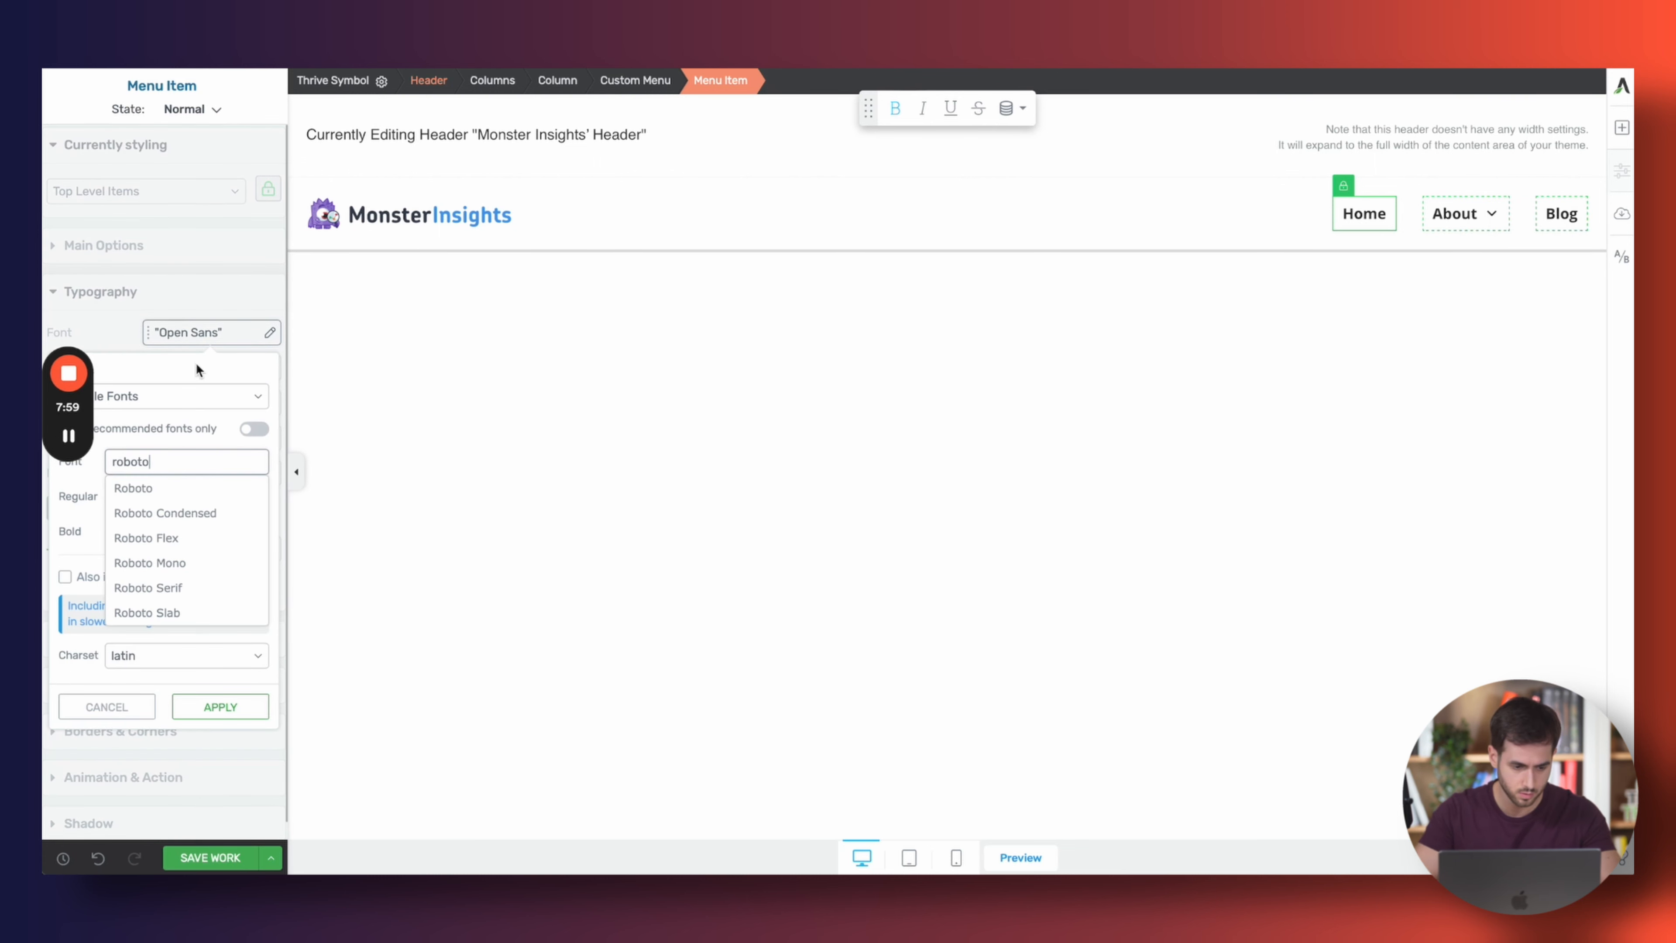
click(175, 494)
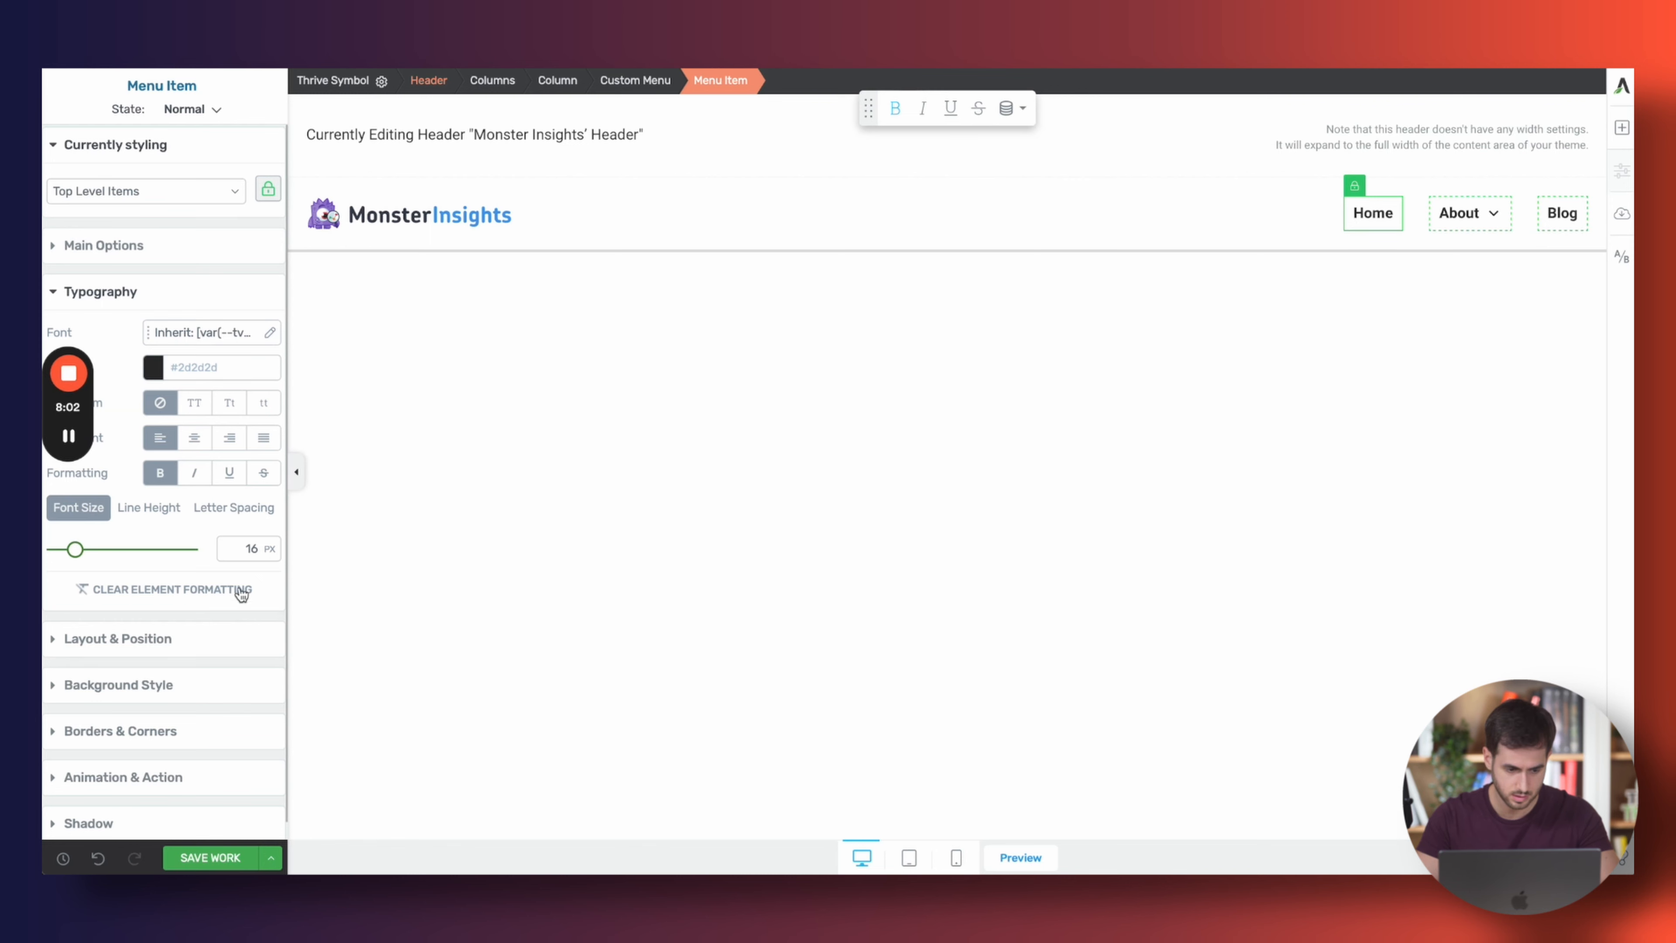
Check the MonsterInsights navigation labels, then rename the Home and About menu items as Features and the Blog item as Pricing
click(1061, 68)
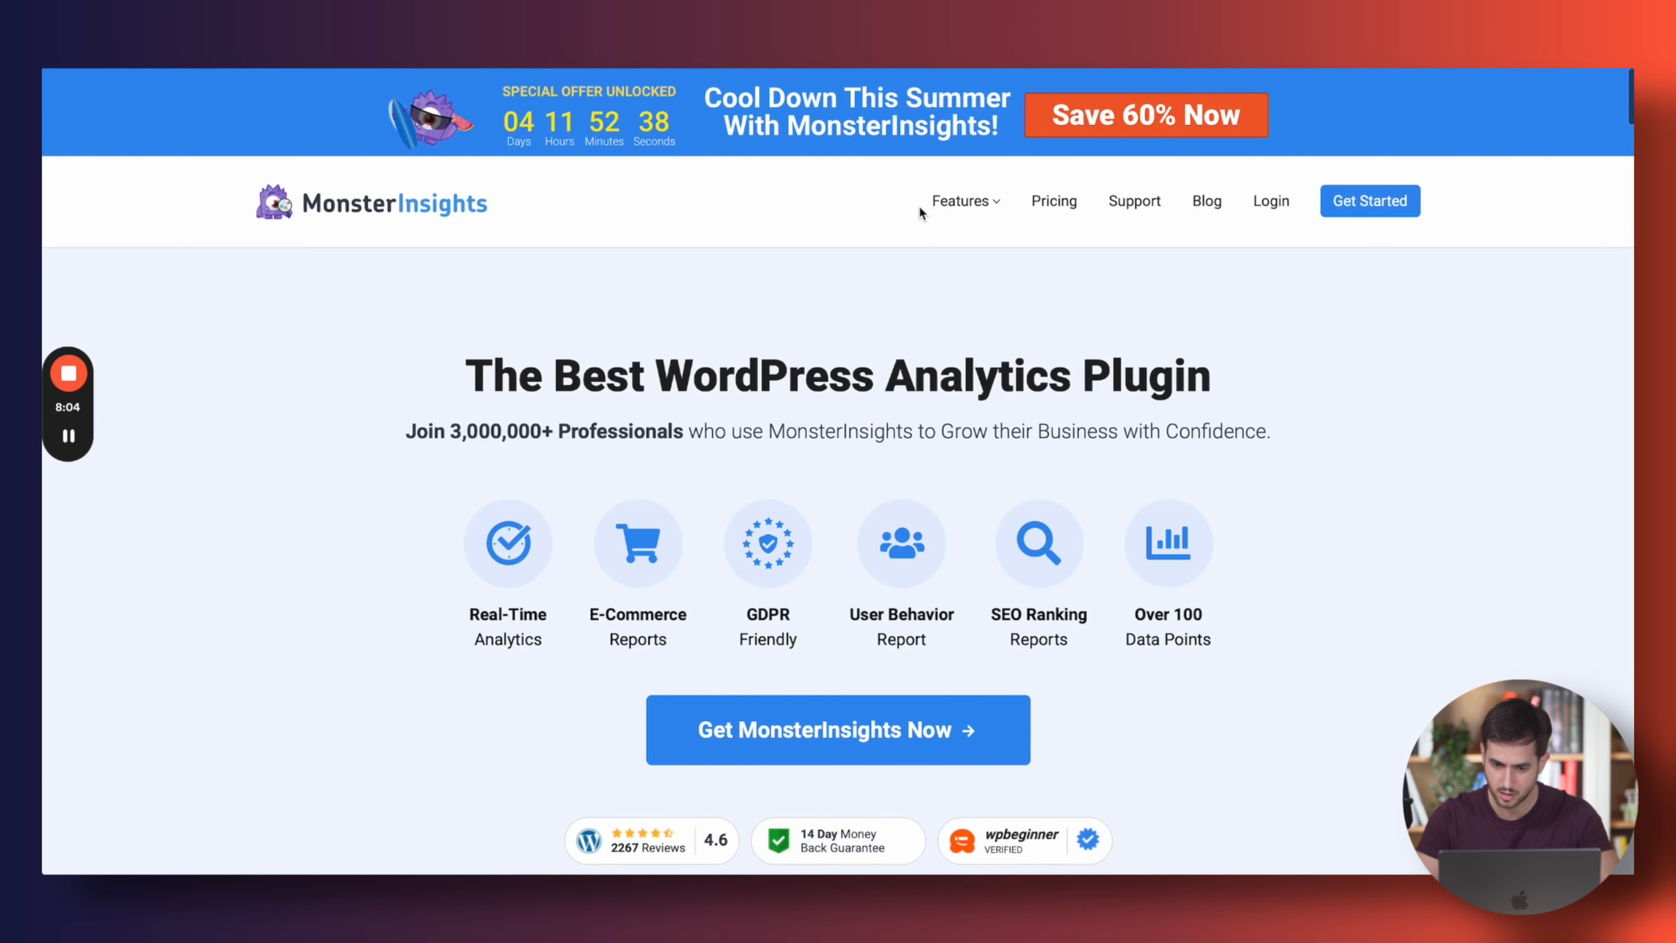
click(957, 68)
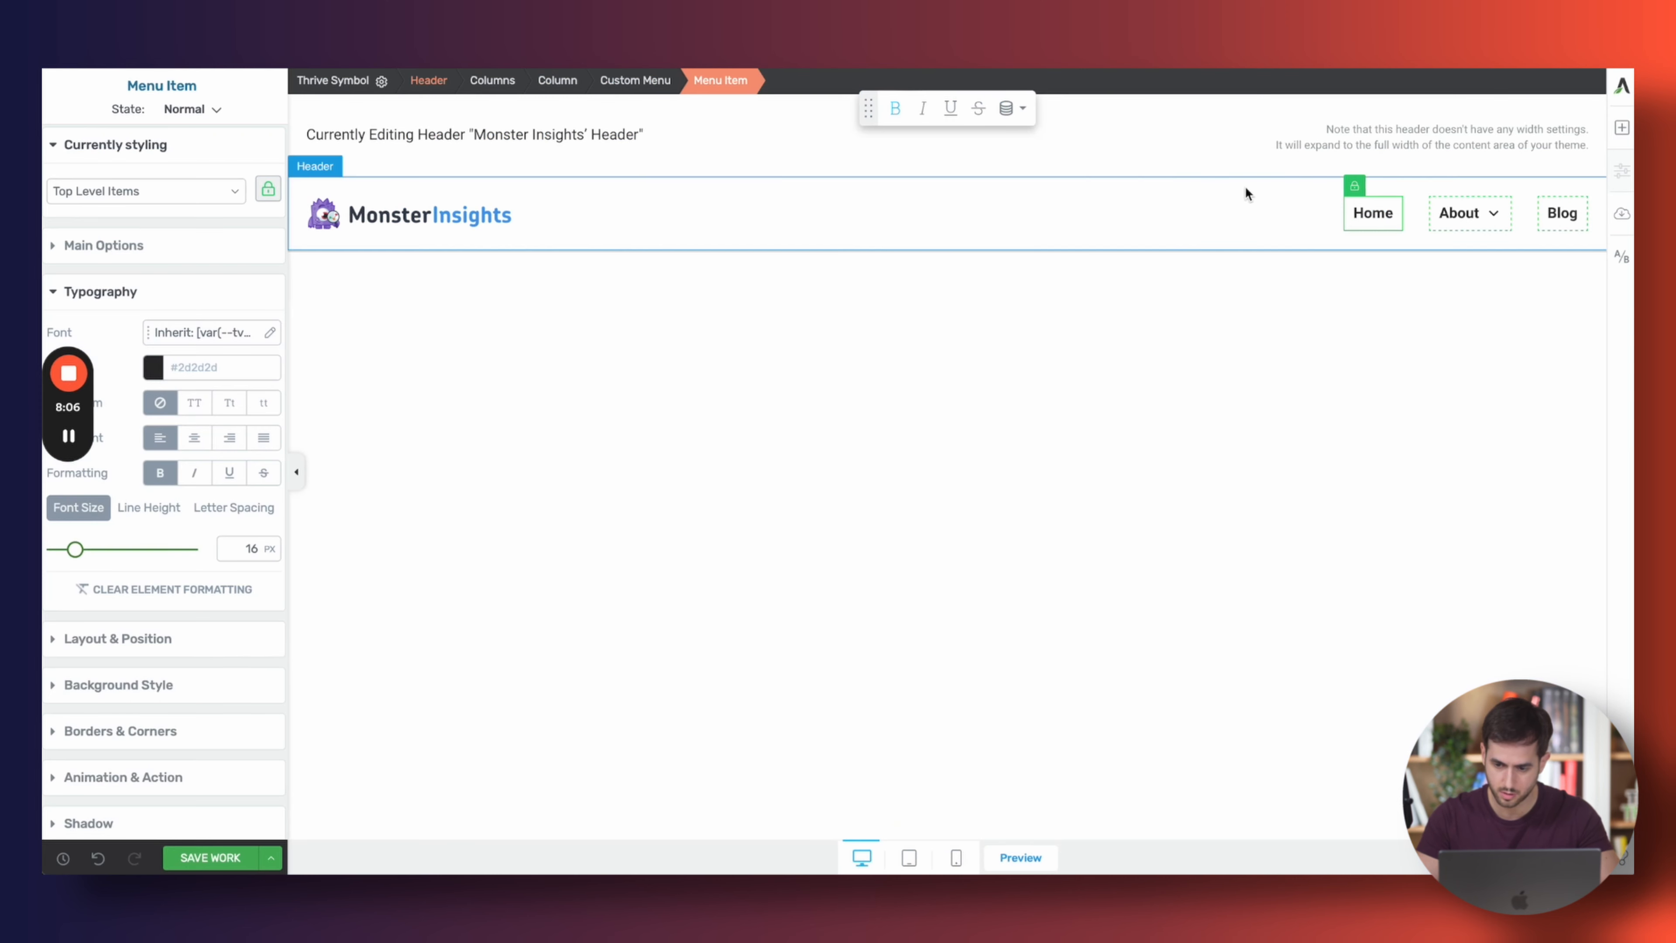
double_click(1363, 200)
text(Features)
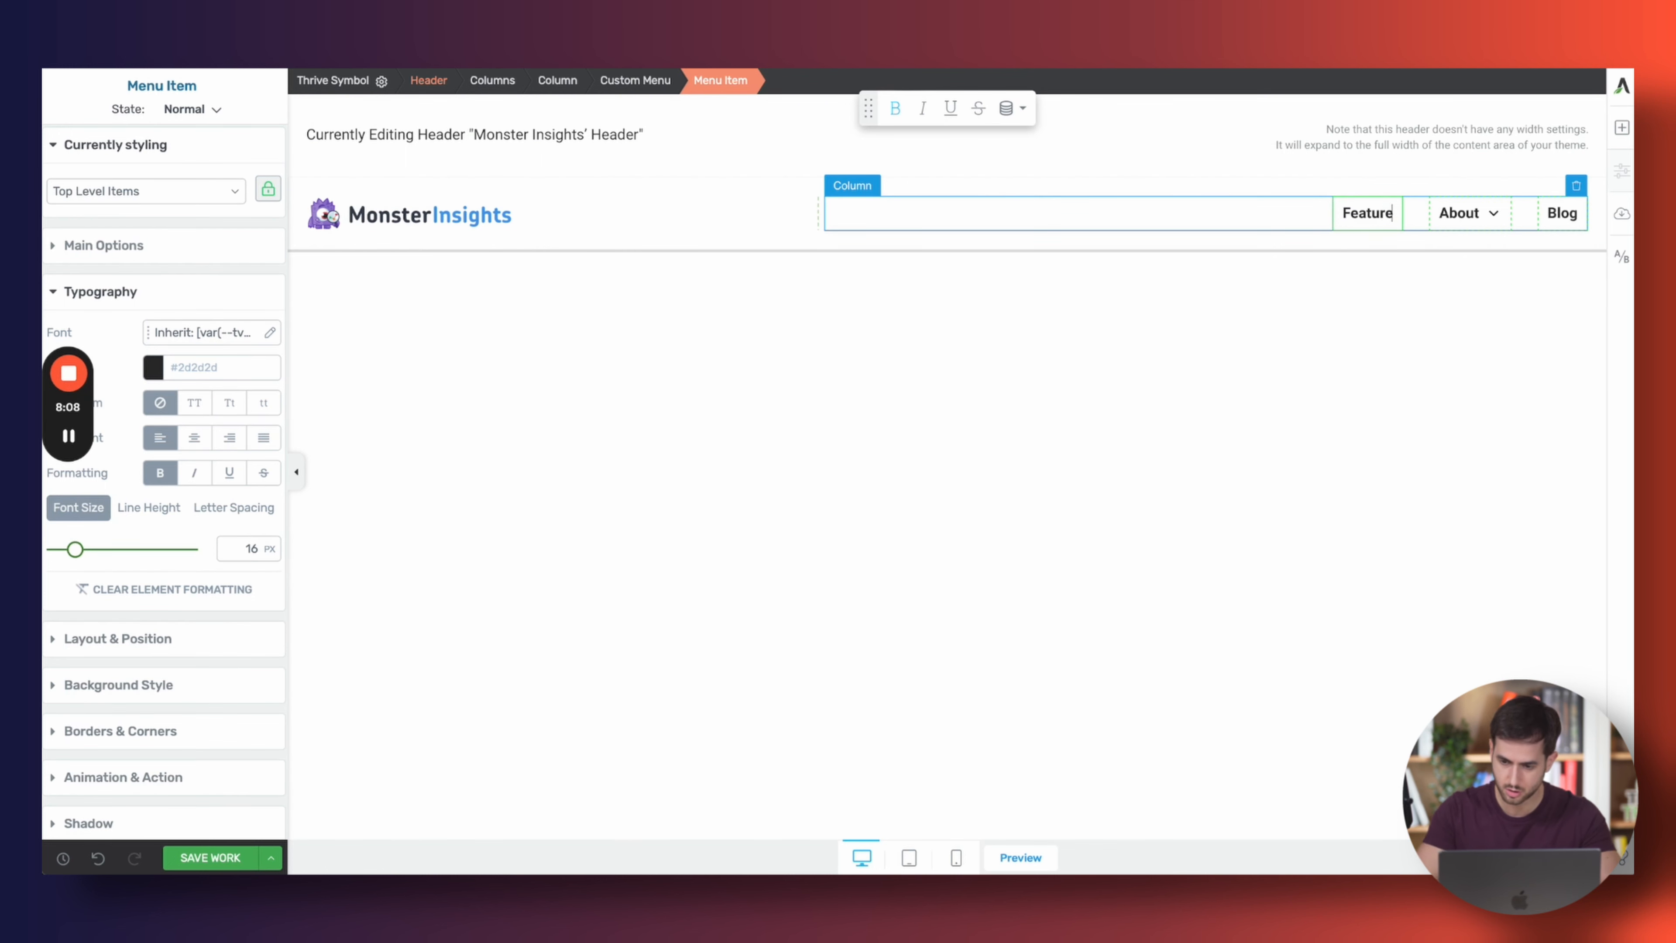
click(1455, 210)
double_click(1454, 210)
text(Features)
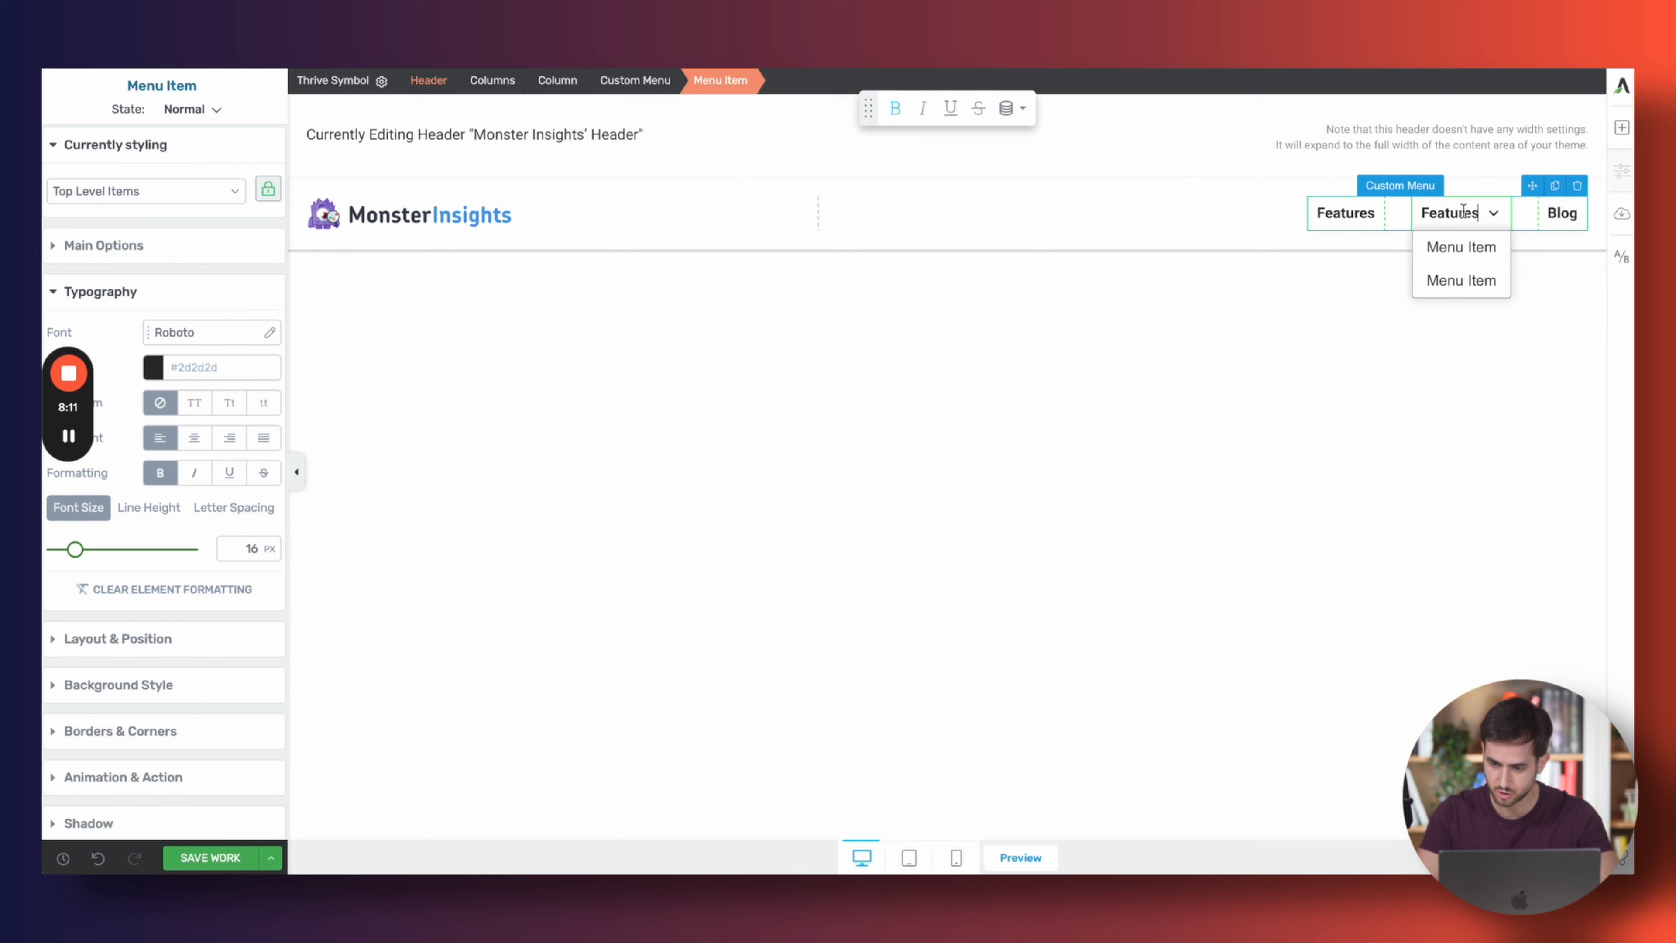
double_click(1559, 214)
text(Pricing)
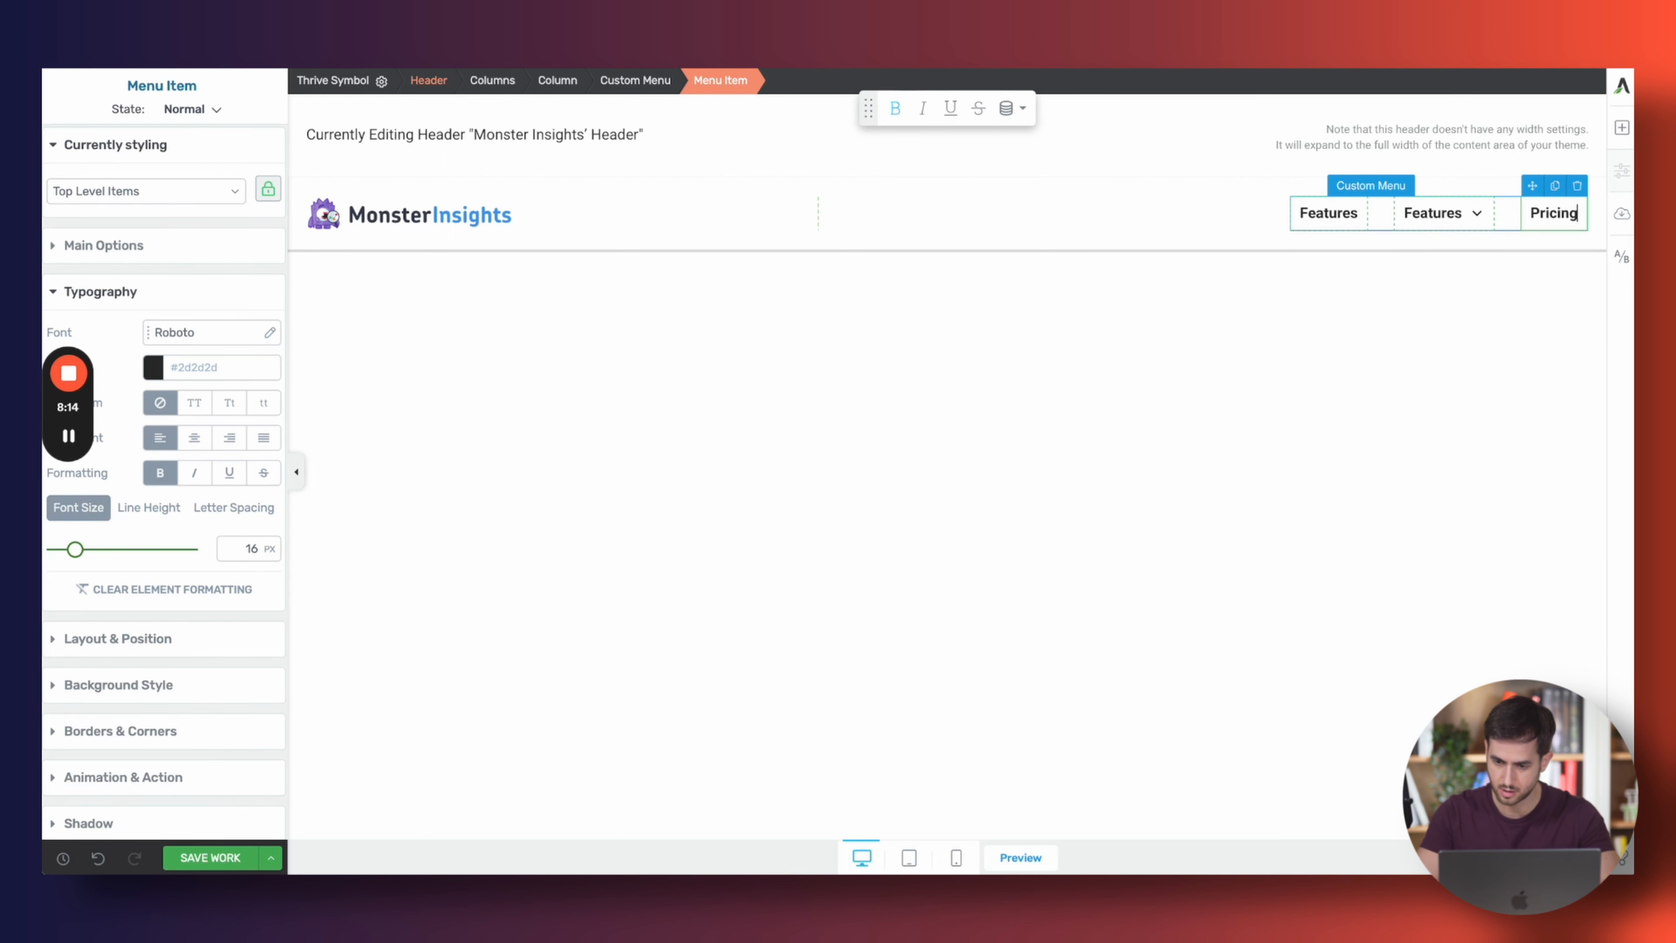
Reorder the custom menu's items so that the Features item with the sub-menu comes first
click(622, 79)
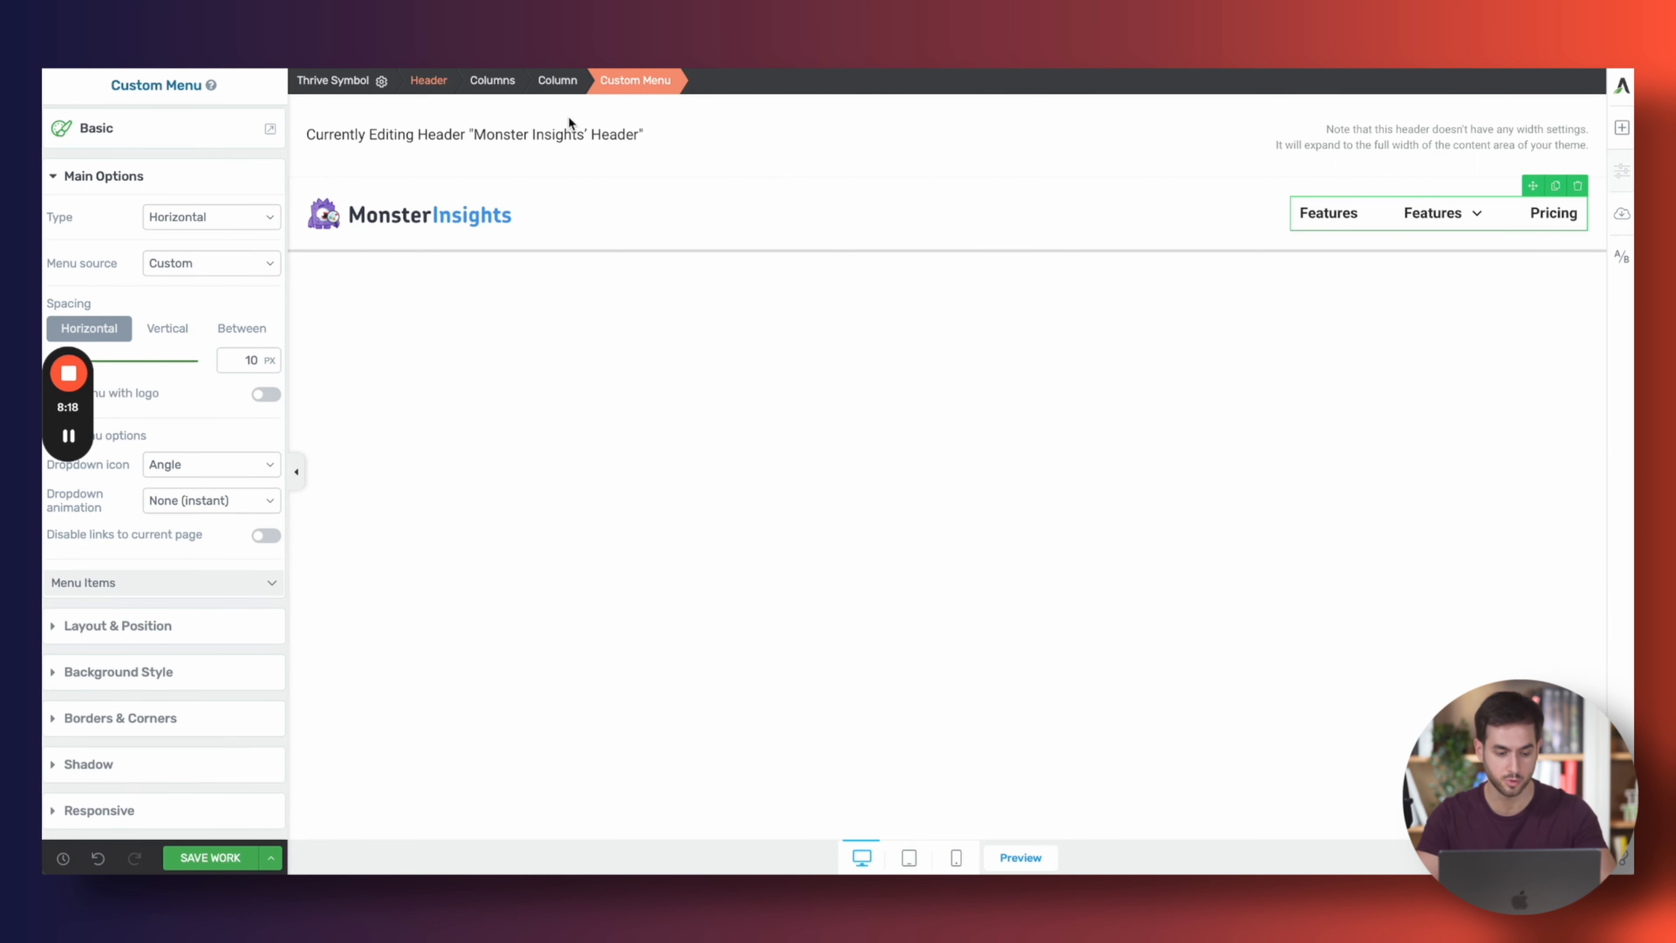
click(165, 582)
scroll(129, 627, down, 3)
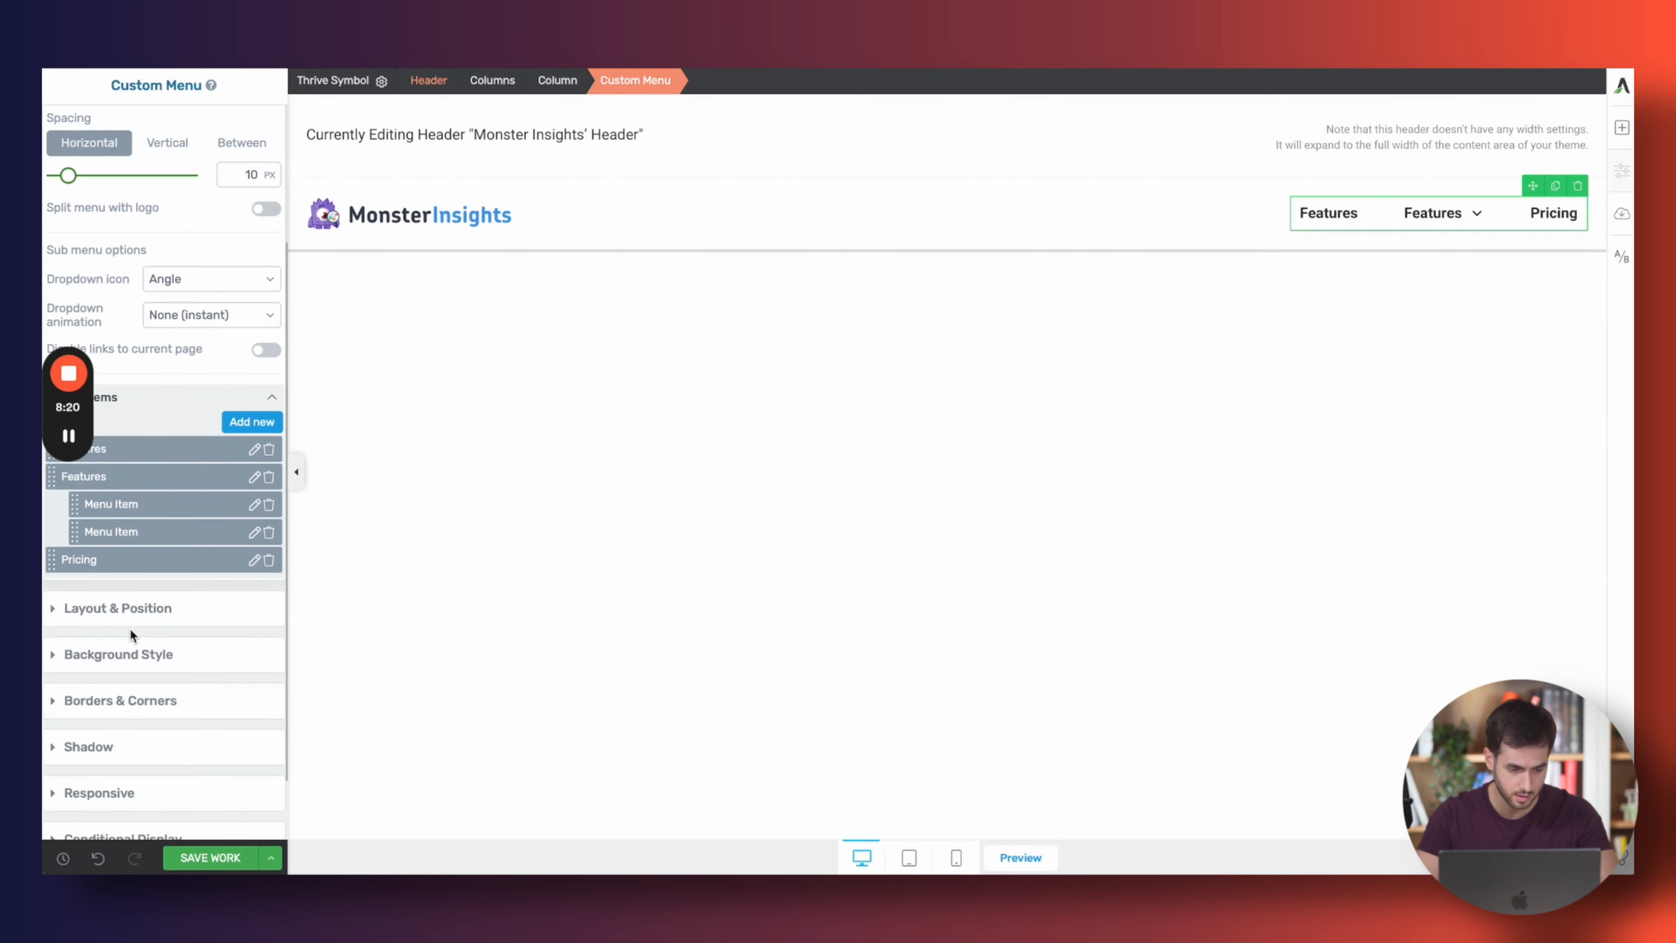
scroll(130, 628, up, 1)
drag(54, 552, 59, 594)
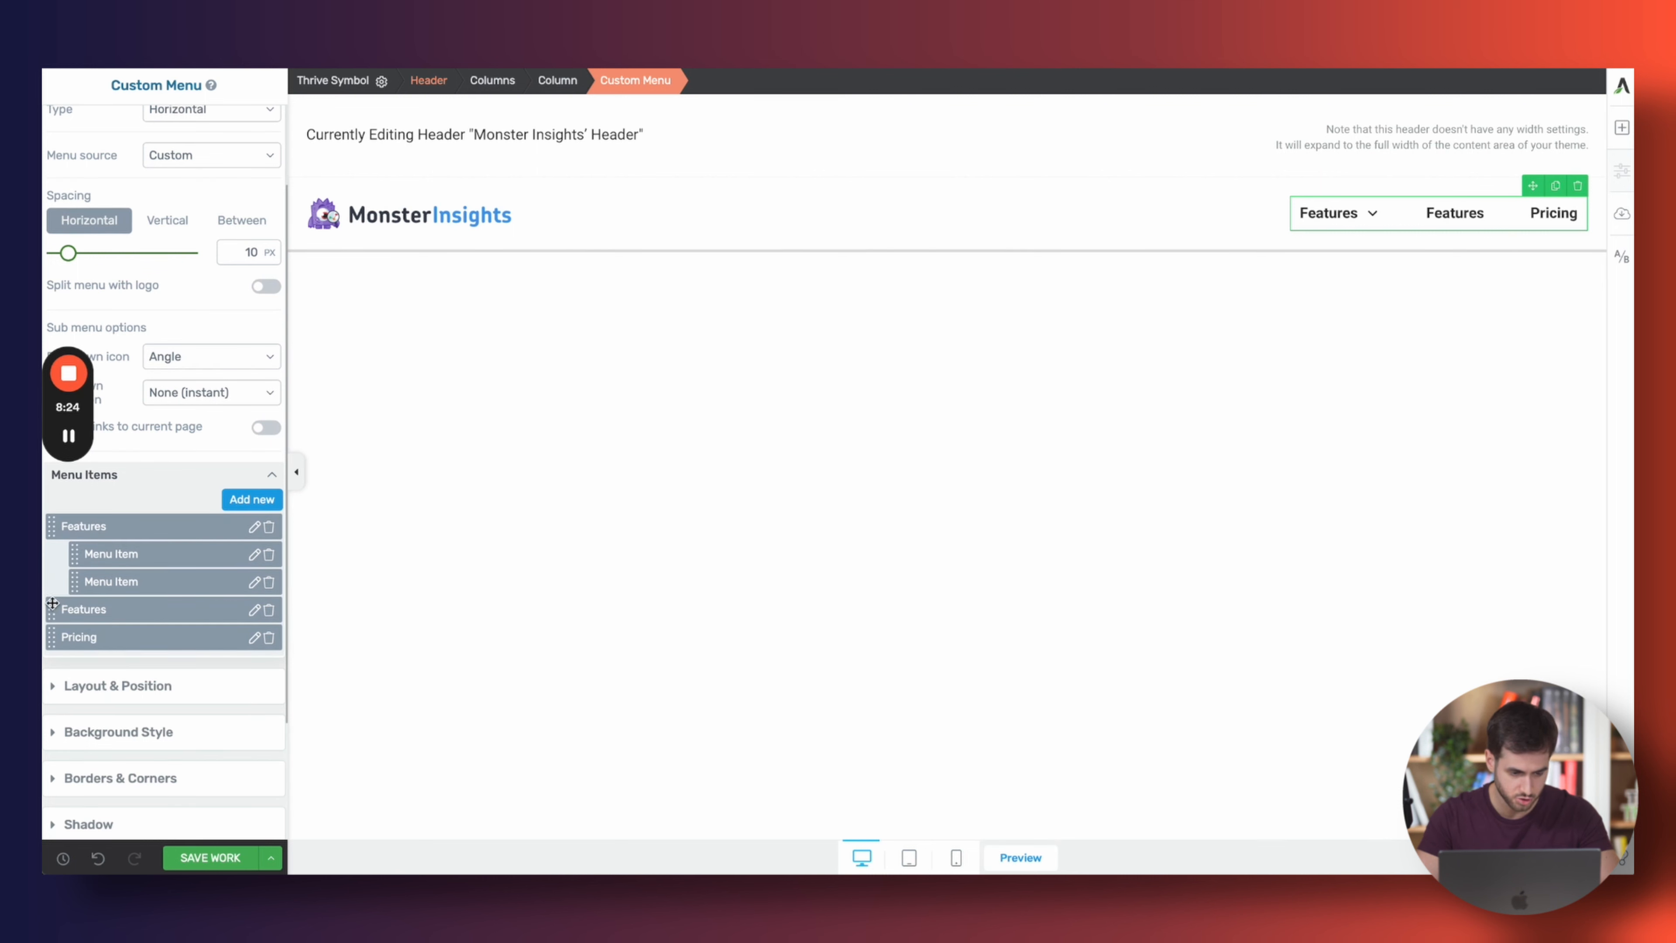
Rename the Features item without a sub-menu as Support and move it after Pricing
click(254, 610)
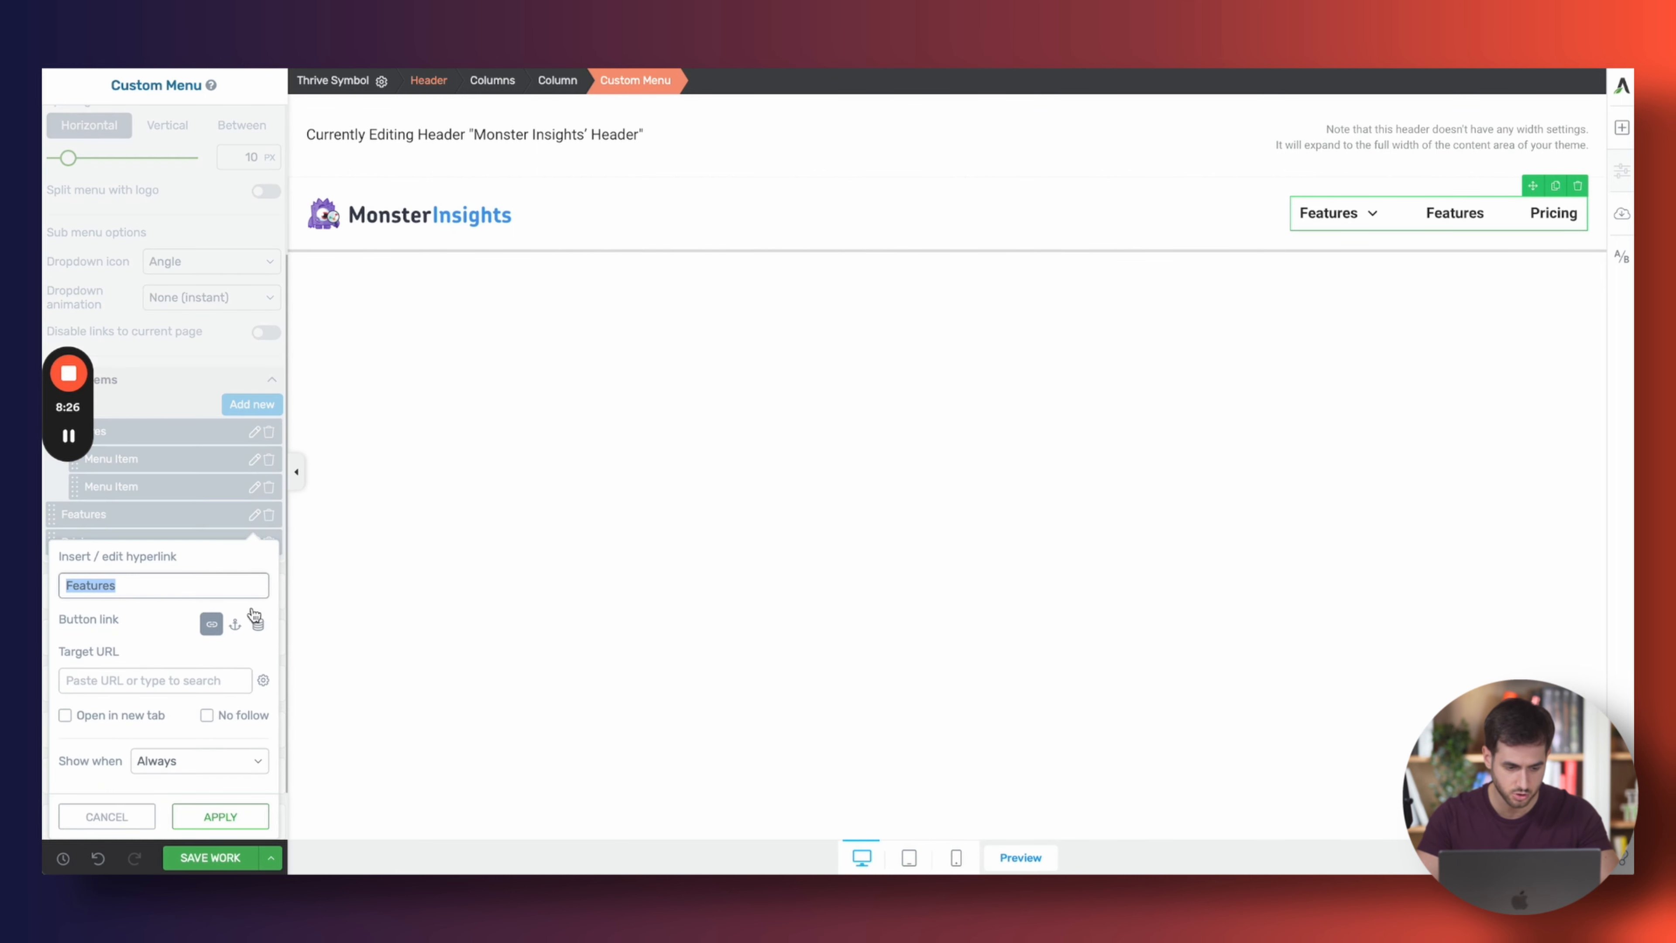
click(811, 33)
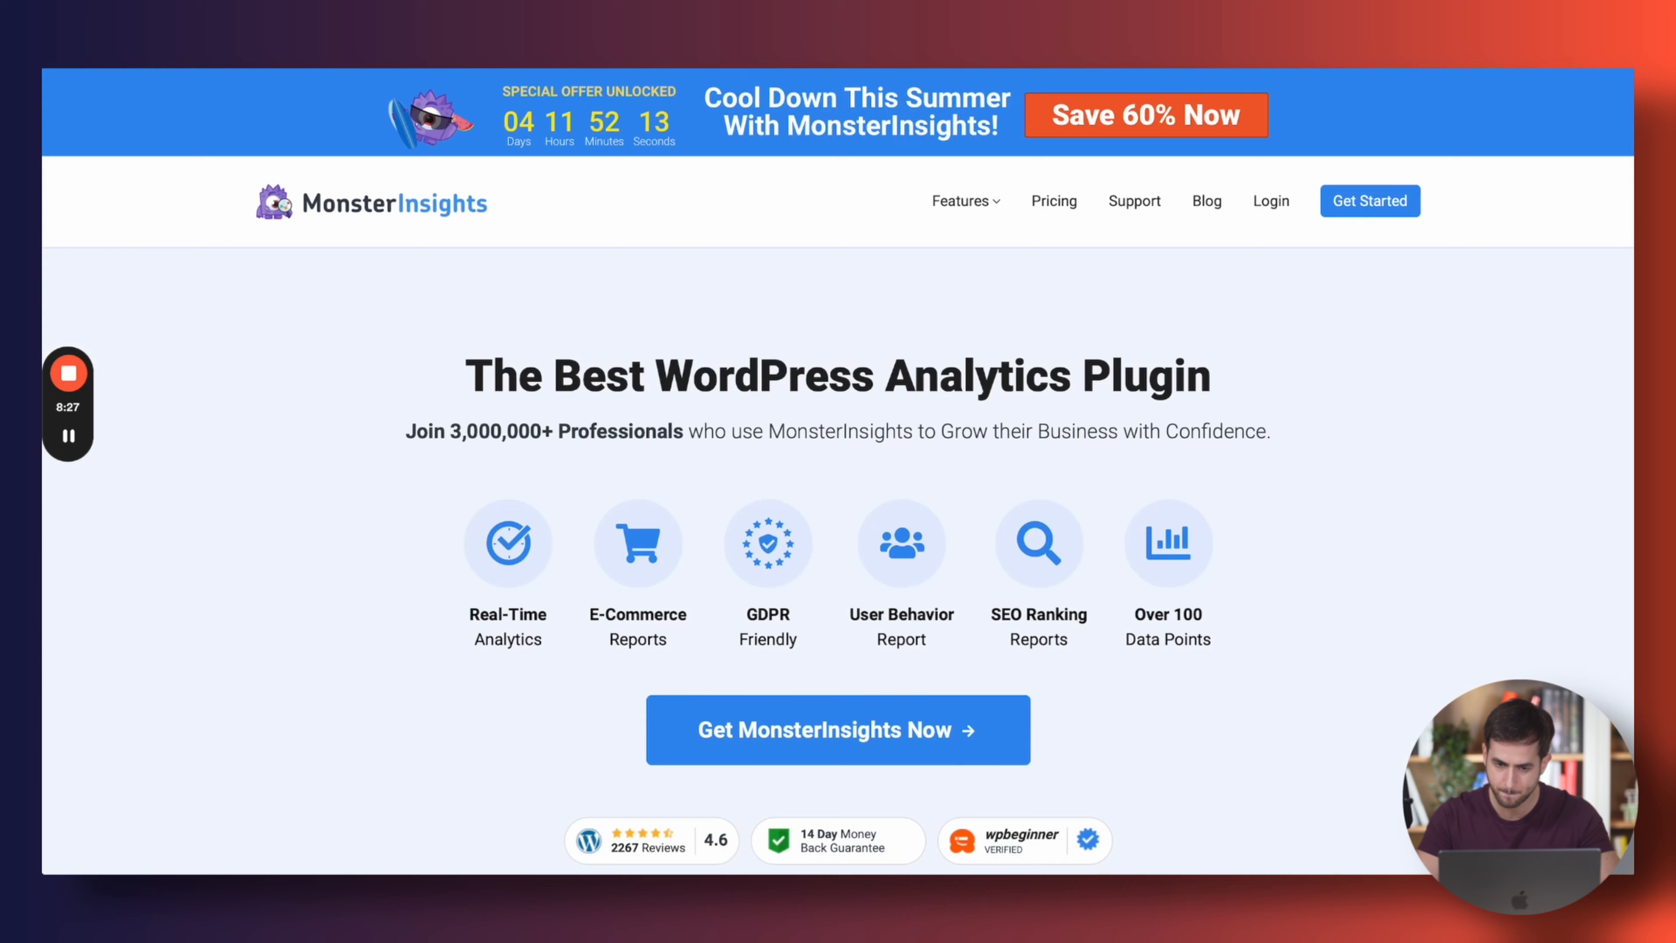
click(764, 69)
text(Support)
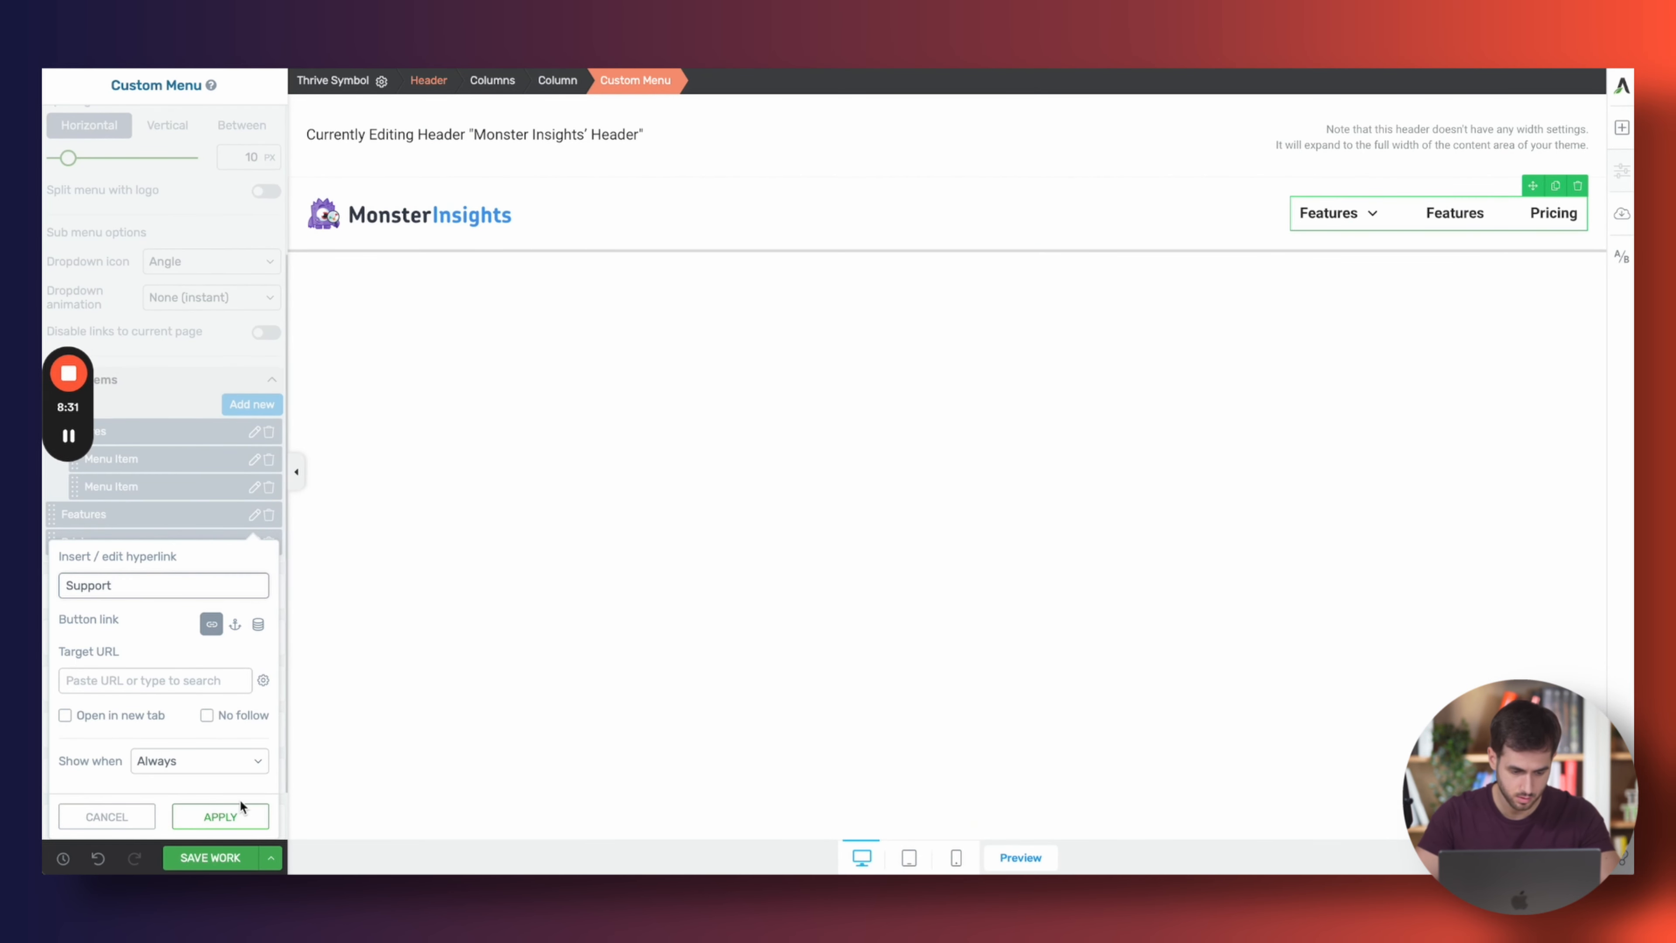
click(220, 816)
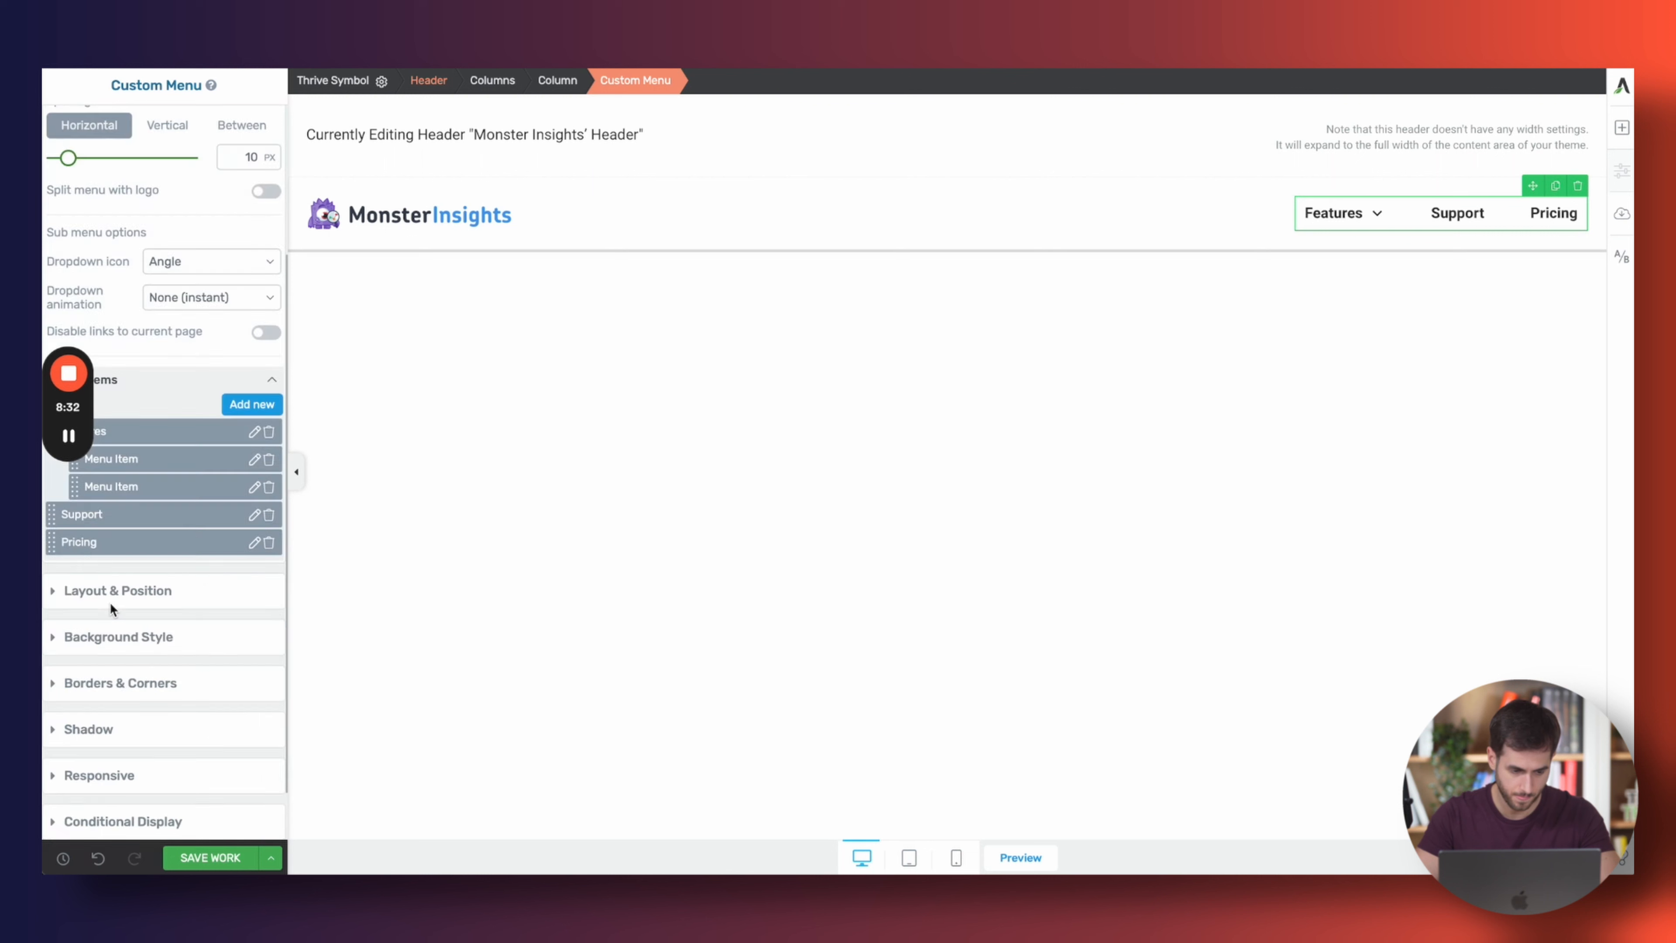
drag(50, 513, 52, 545)
Add a fourth top-level item to the custom menu and label it Login
click(251, 404)
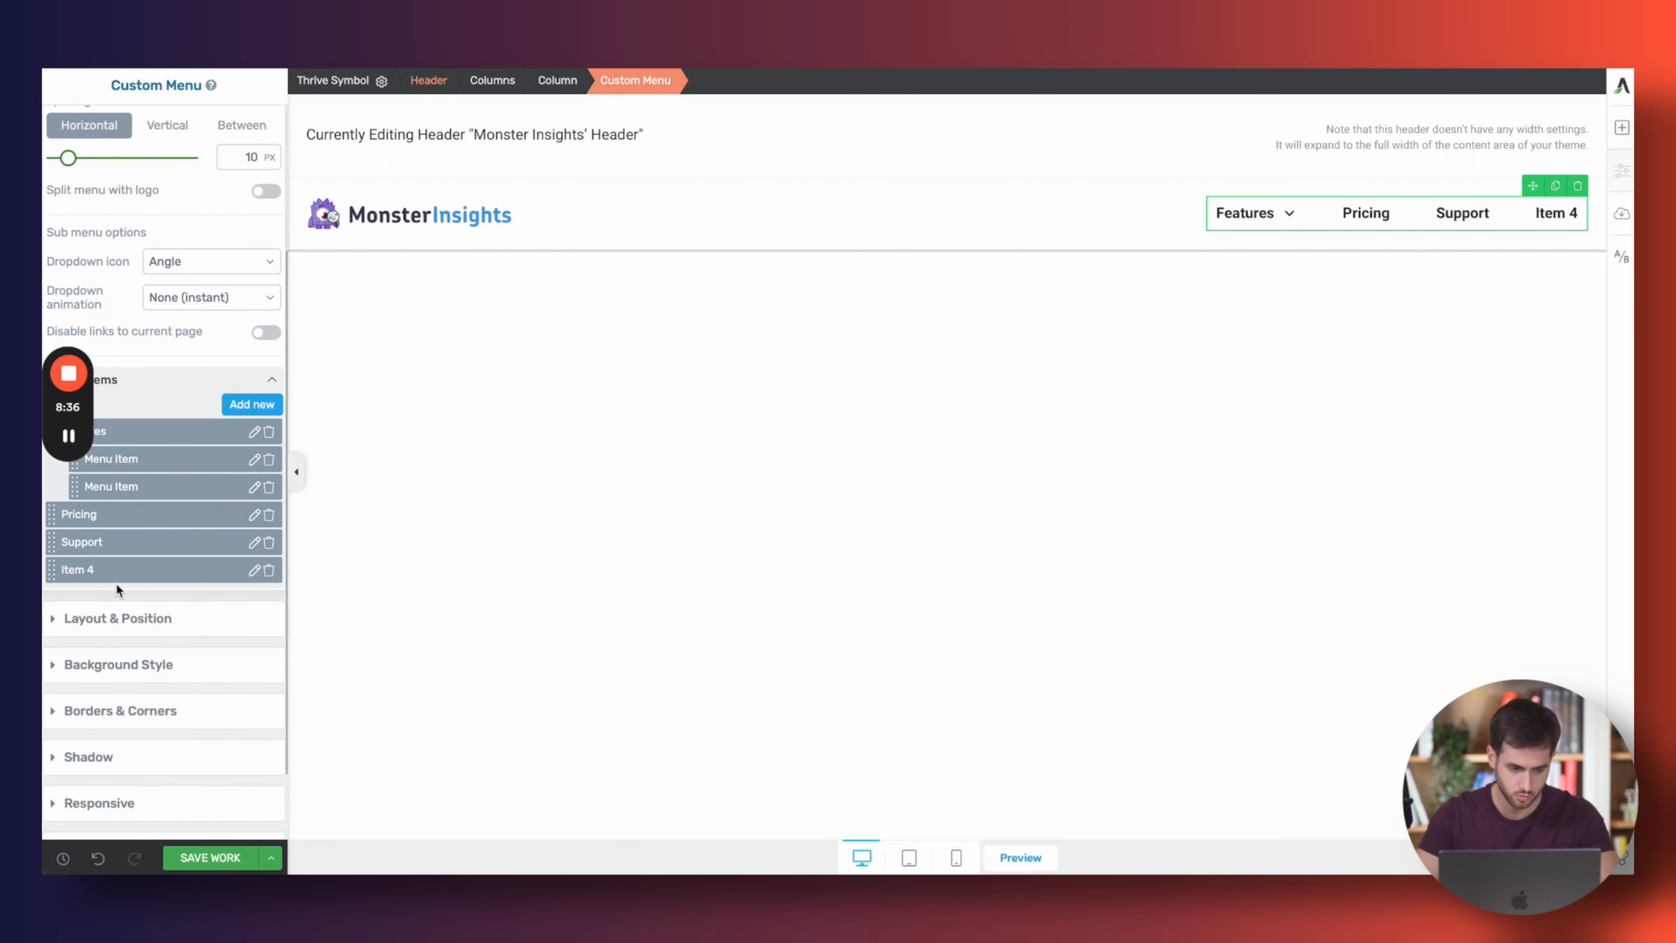
click(253, 572)
key(BackSpace)
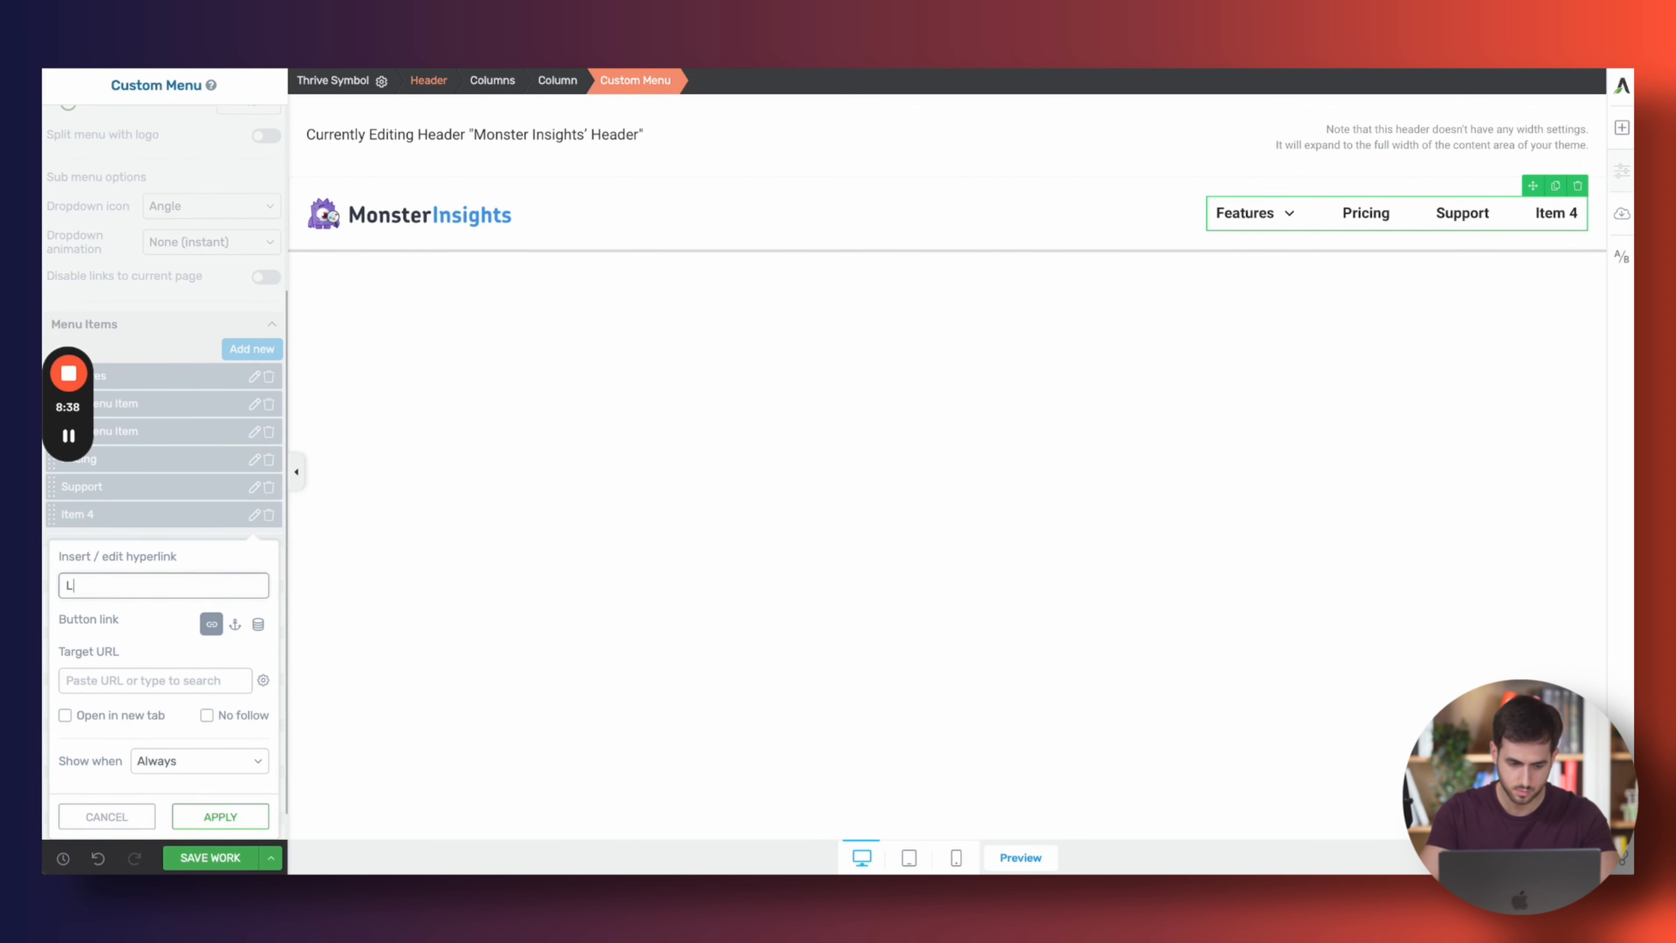
text(Login)
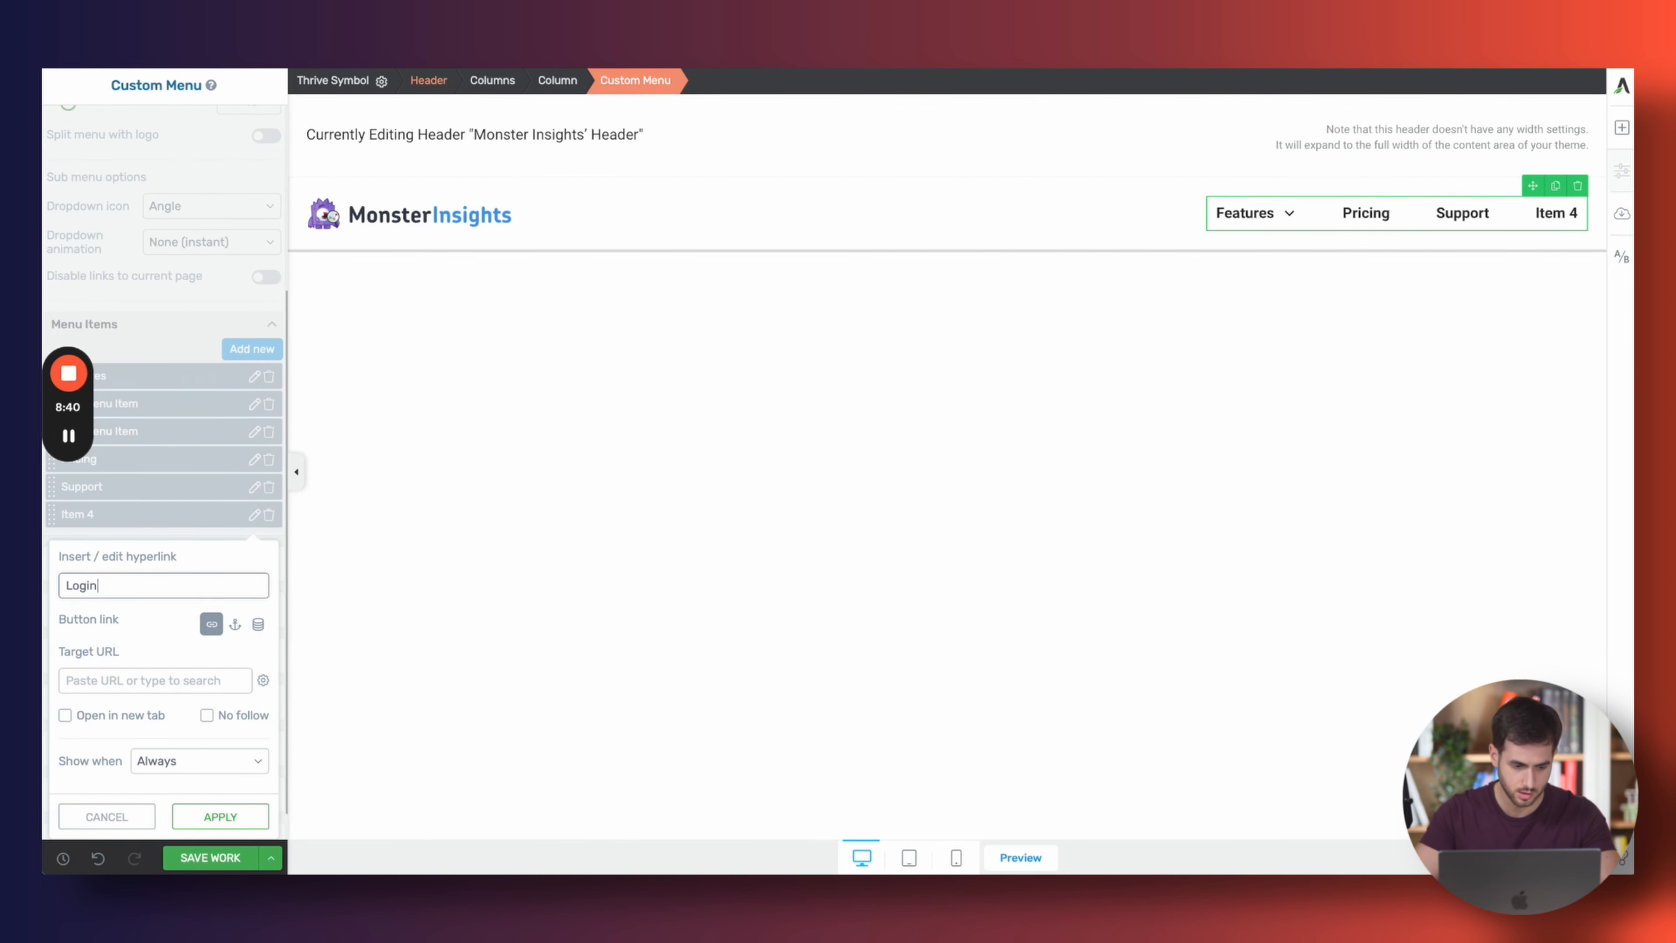
click(219, 816)
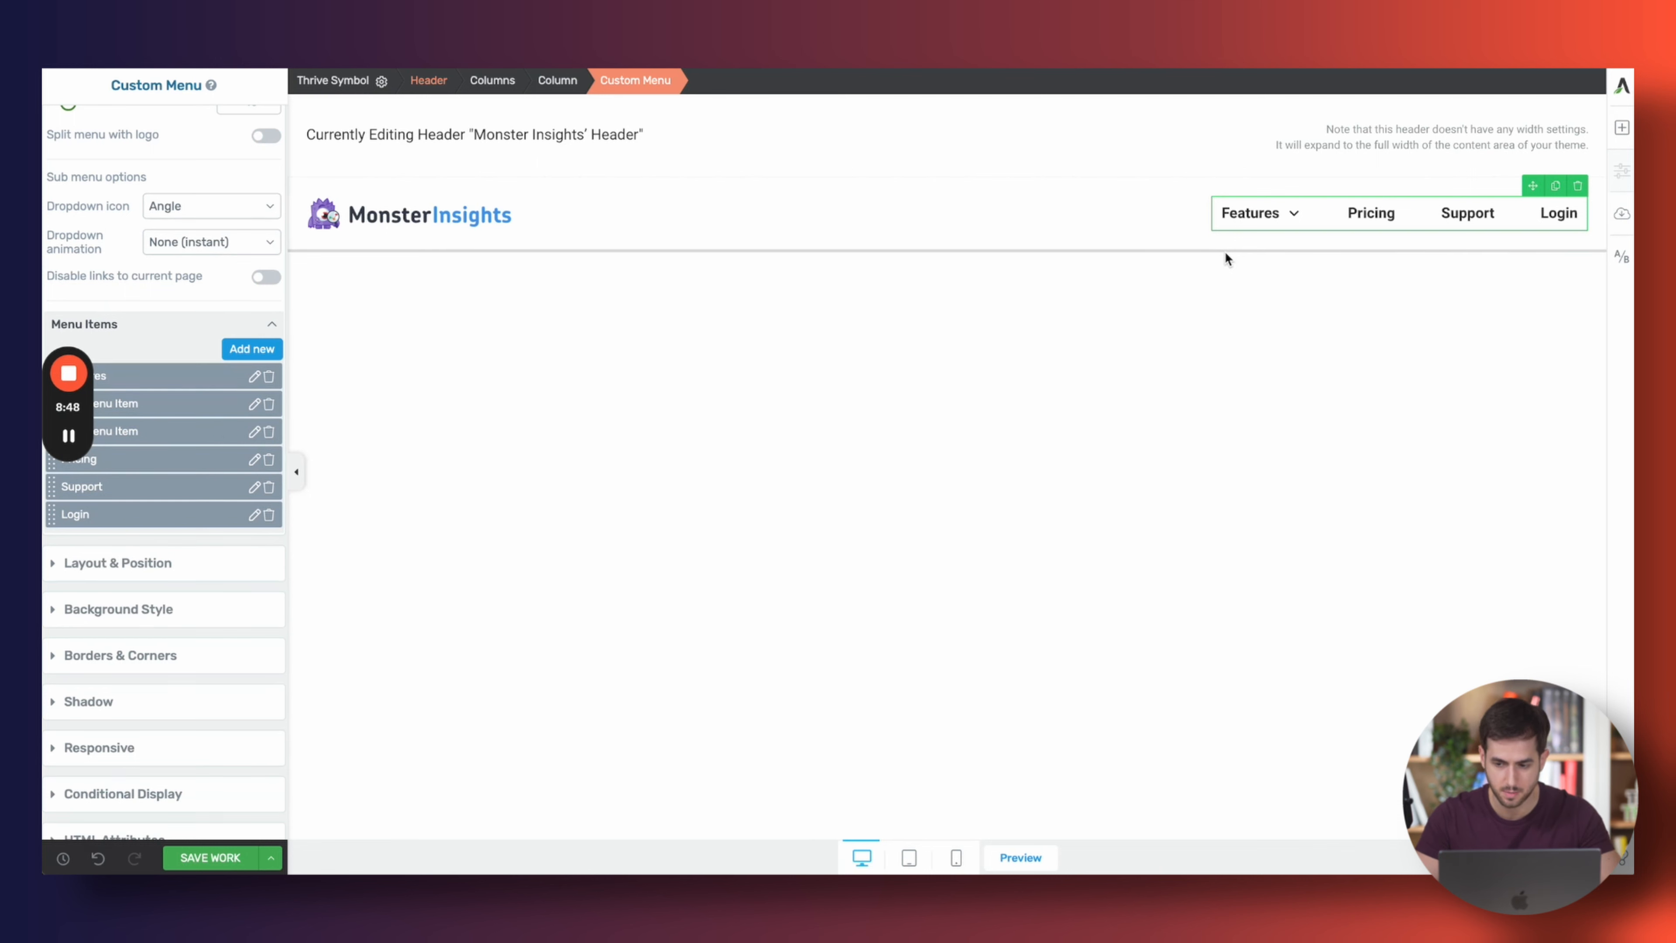
Add a Button element to the header in its own column to the right of the navigation menu
click(1622, 130)
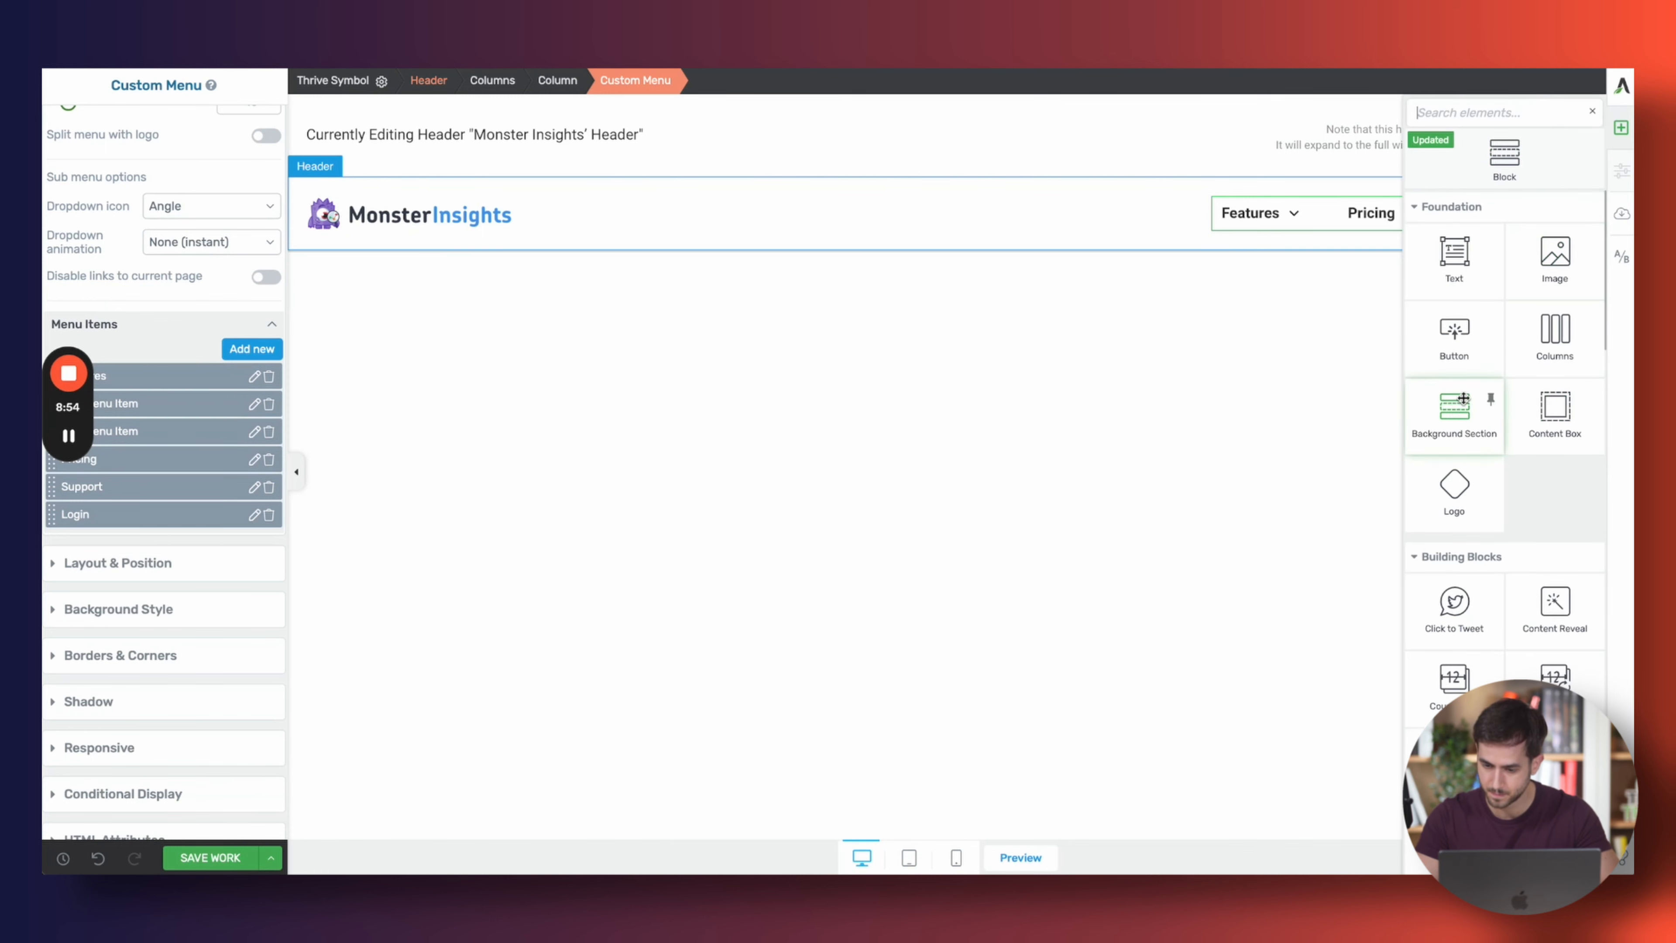
drag(1427, 326, 1511, 244)
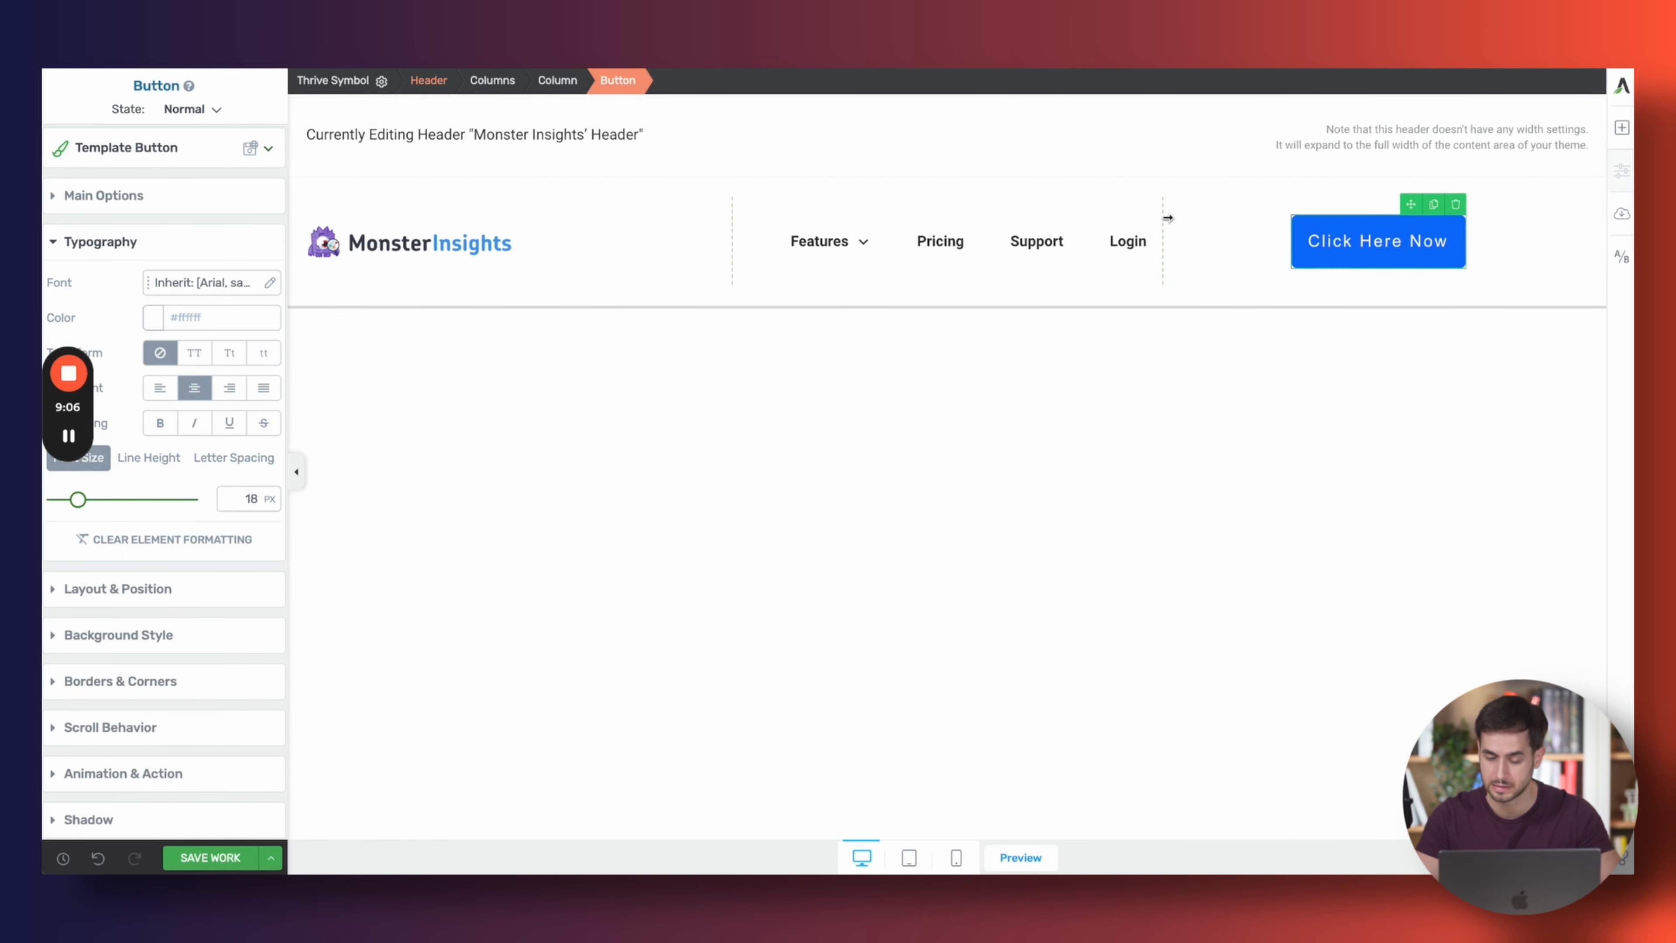
Widen the navigation menu's column so the button's column becomes just wide enough for the button at the header's end
drag(1171, 214, 1402, 179)
click(1453, 316)
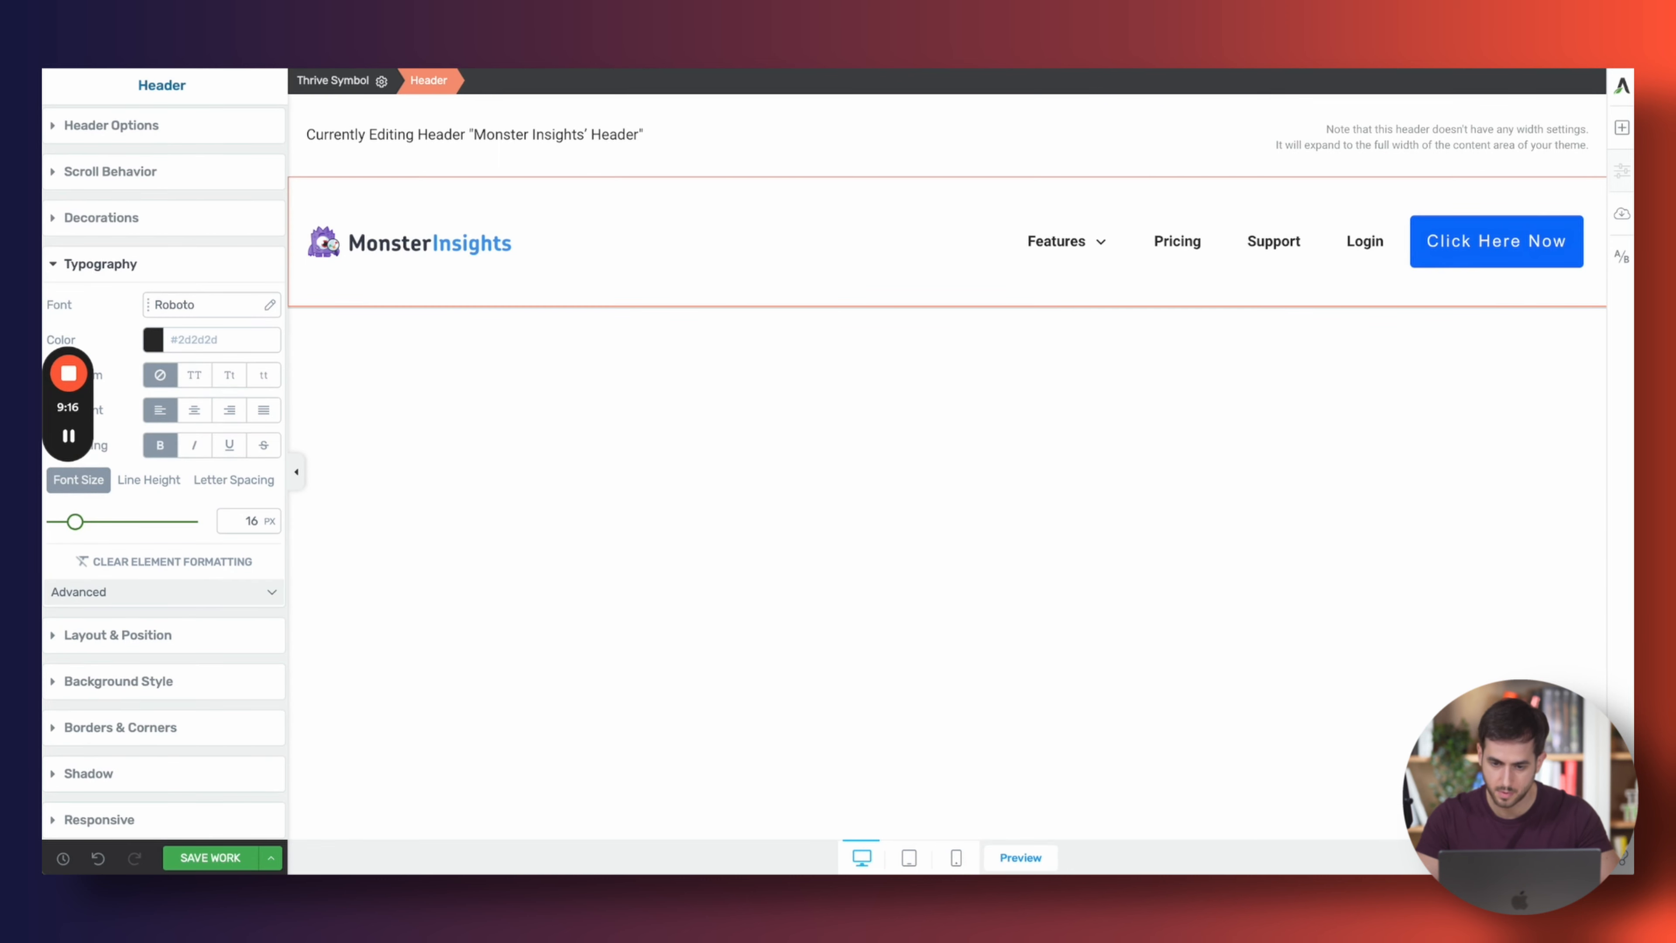
Switch to the original MonsterInsights page and sample the blue of the Get MonsterInsights Now button with the color picker
key(ctrl+Tab)
scroll(267, 467, down, 1)
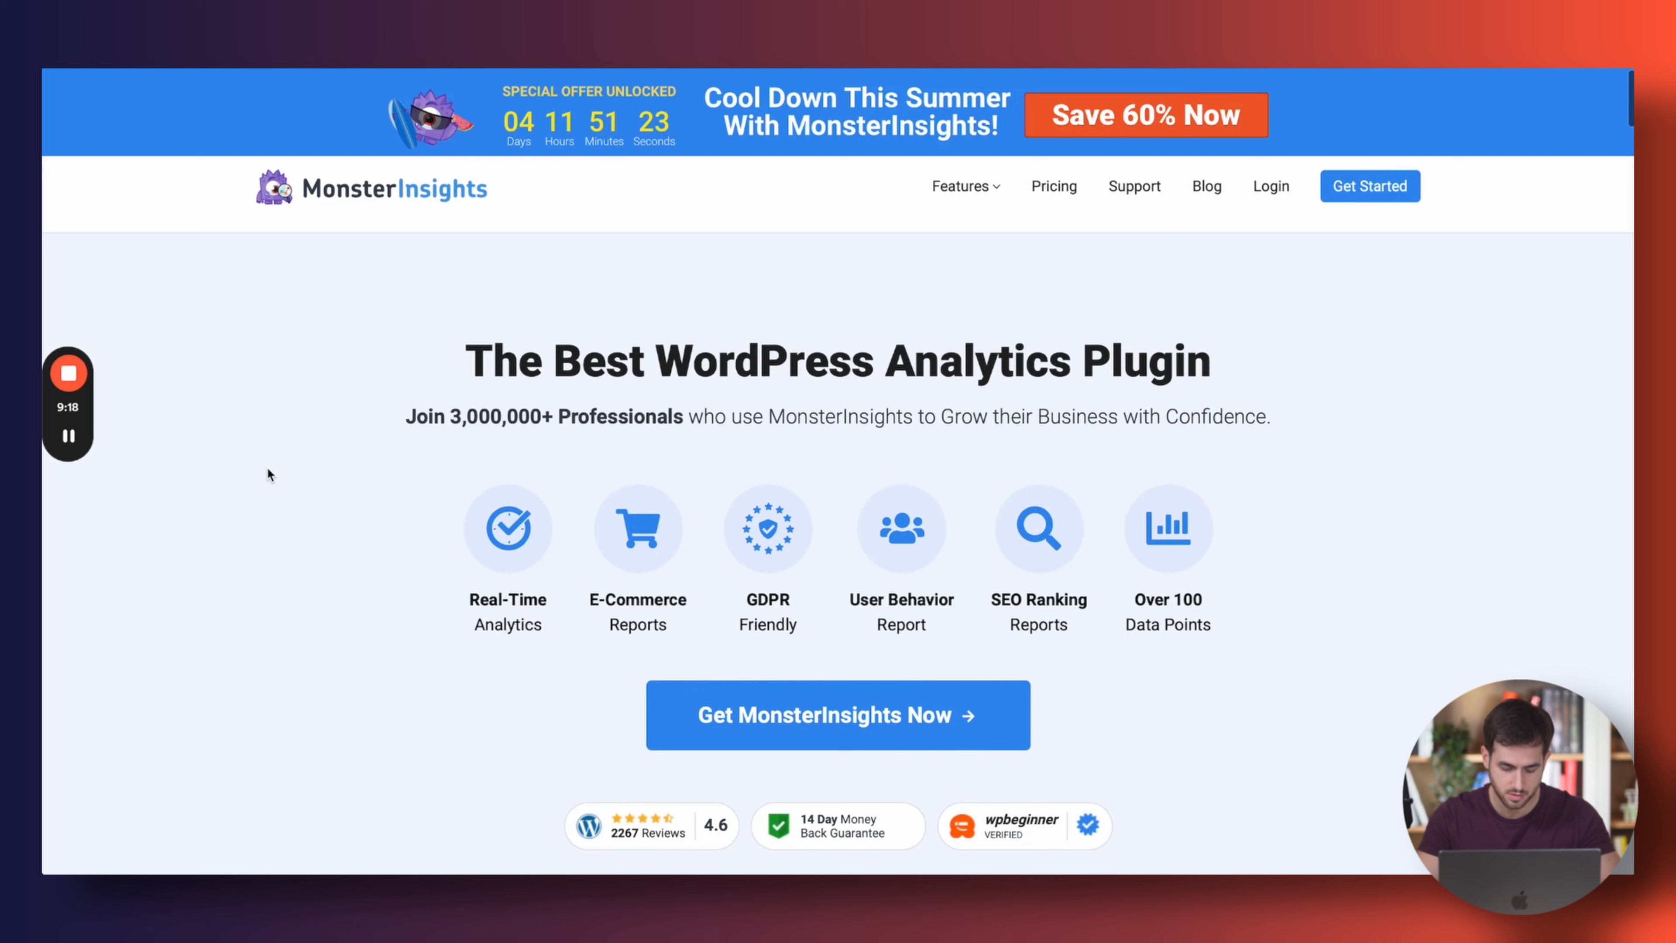
key(ctrl+alt+super+p)
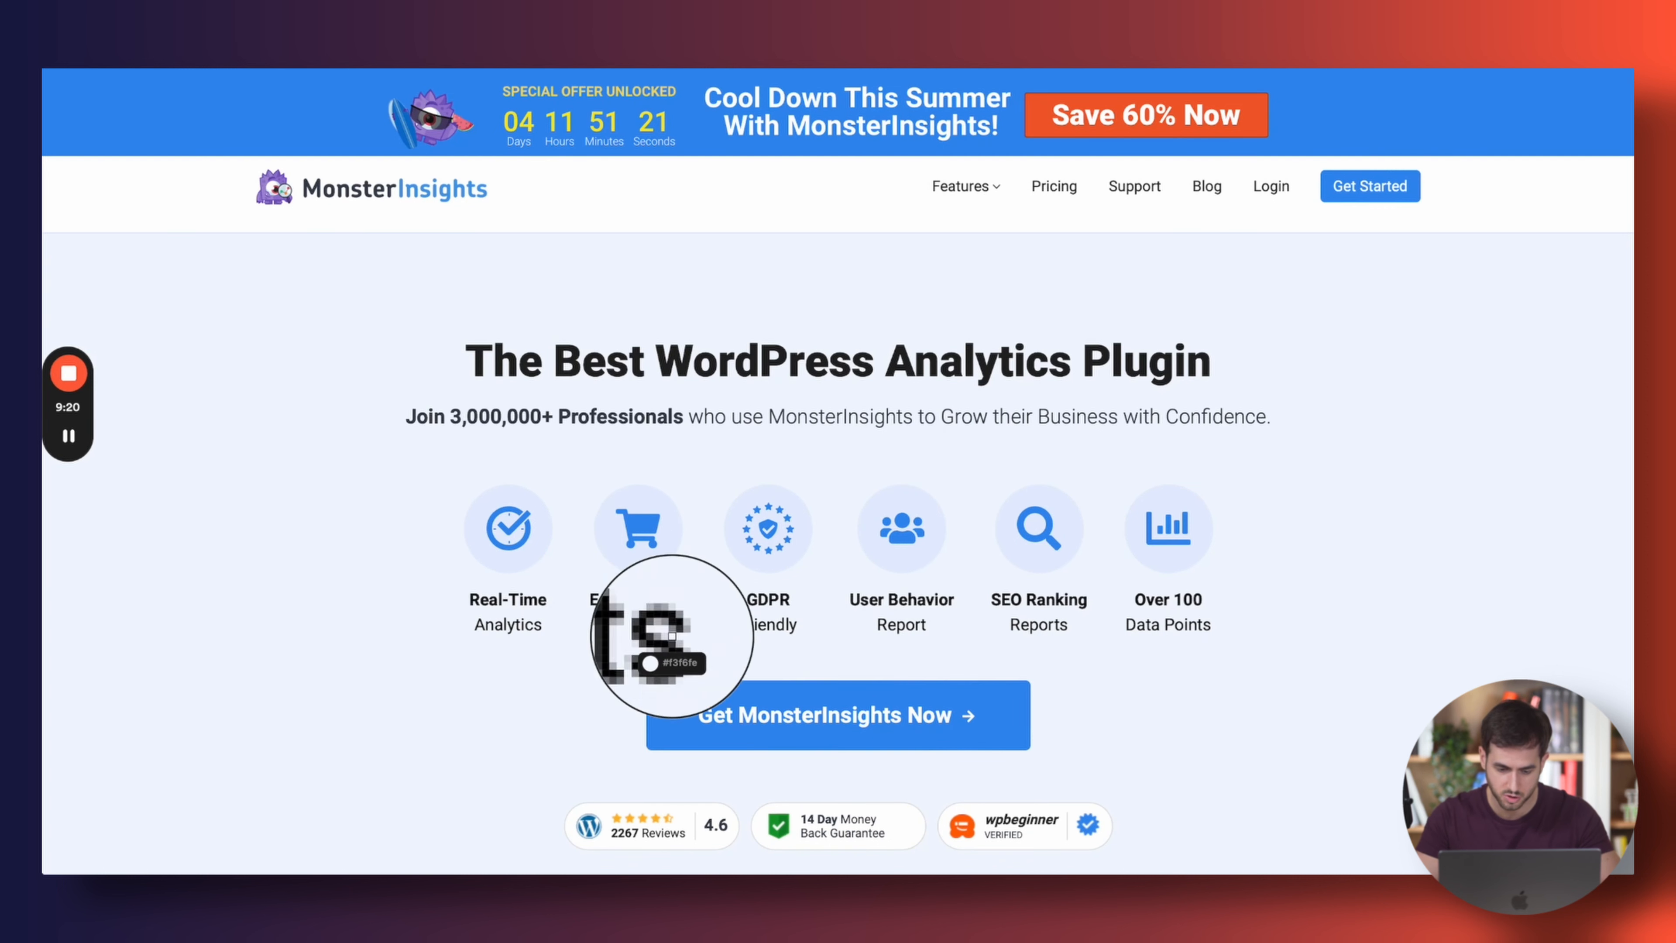
click(695, 692)
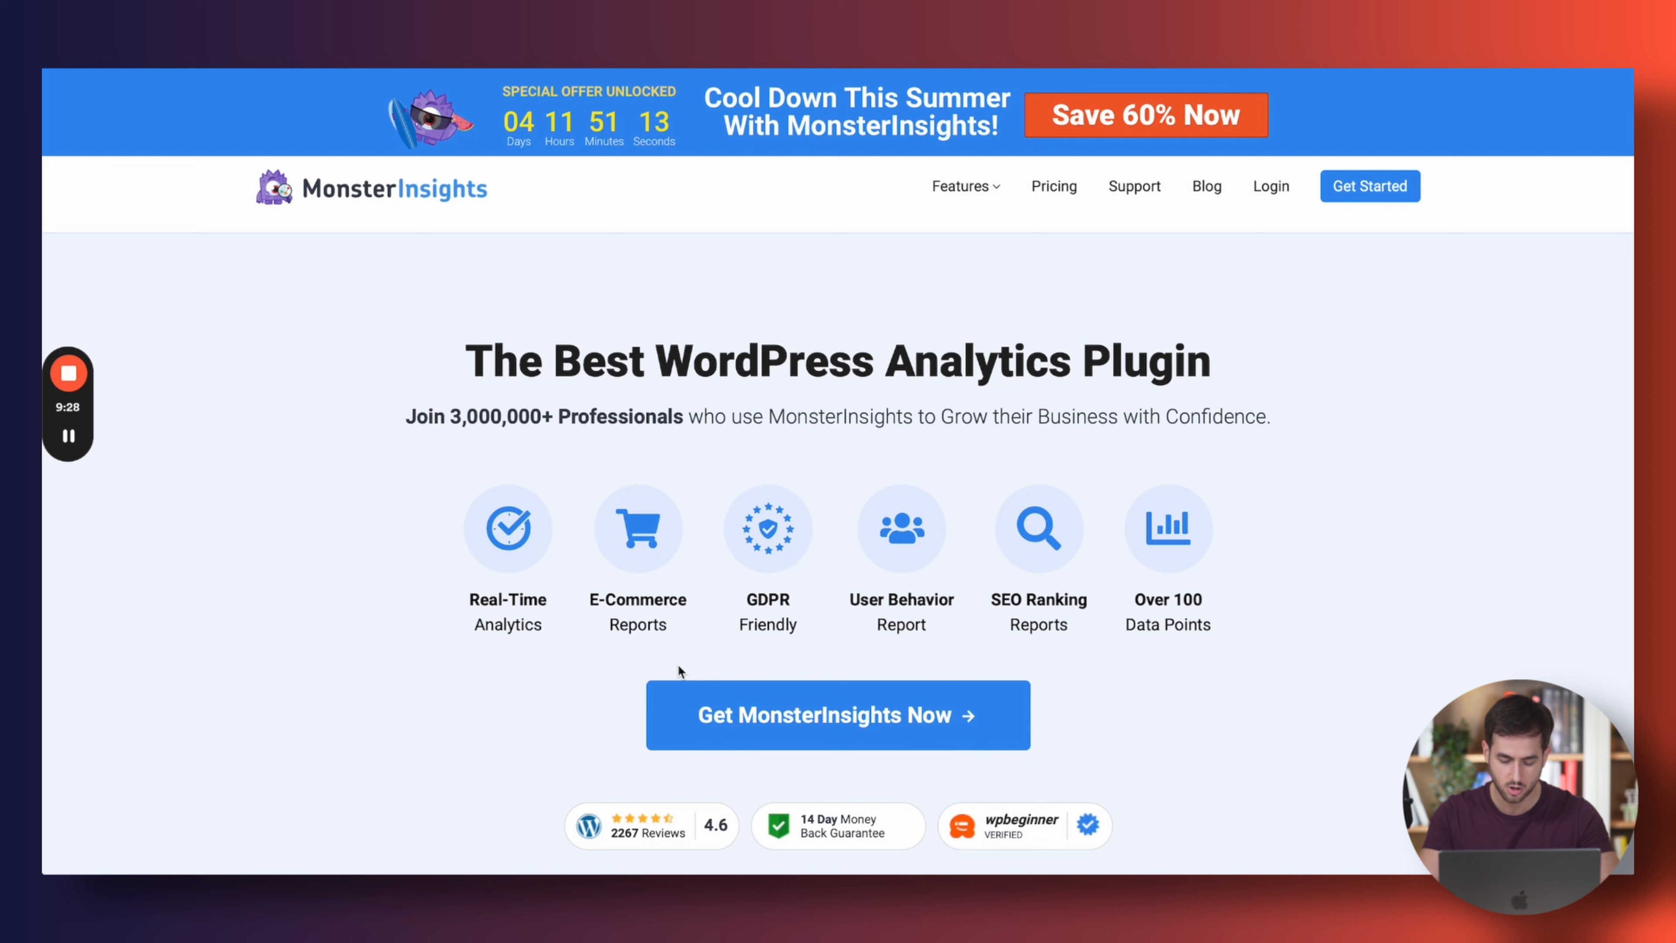
key(super+shift+c)
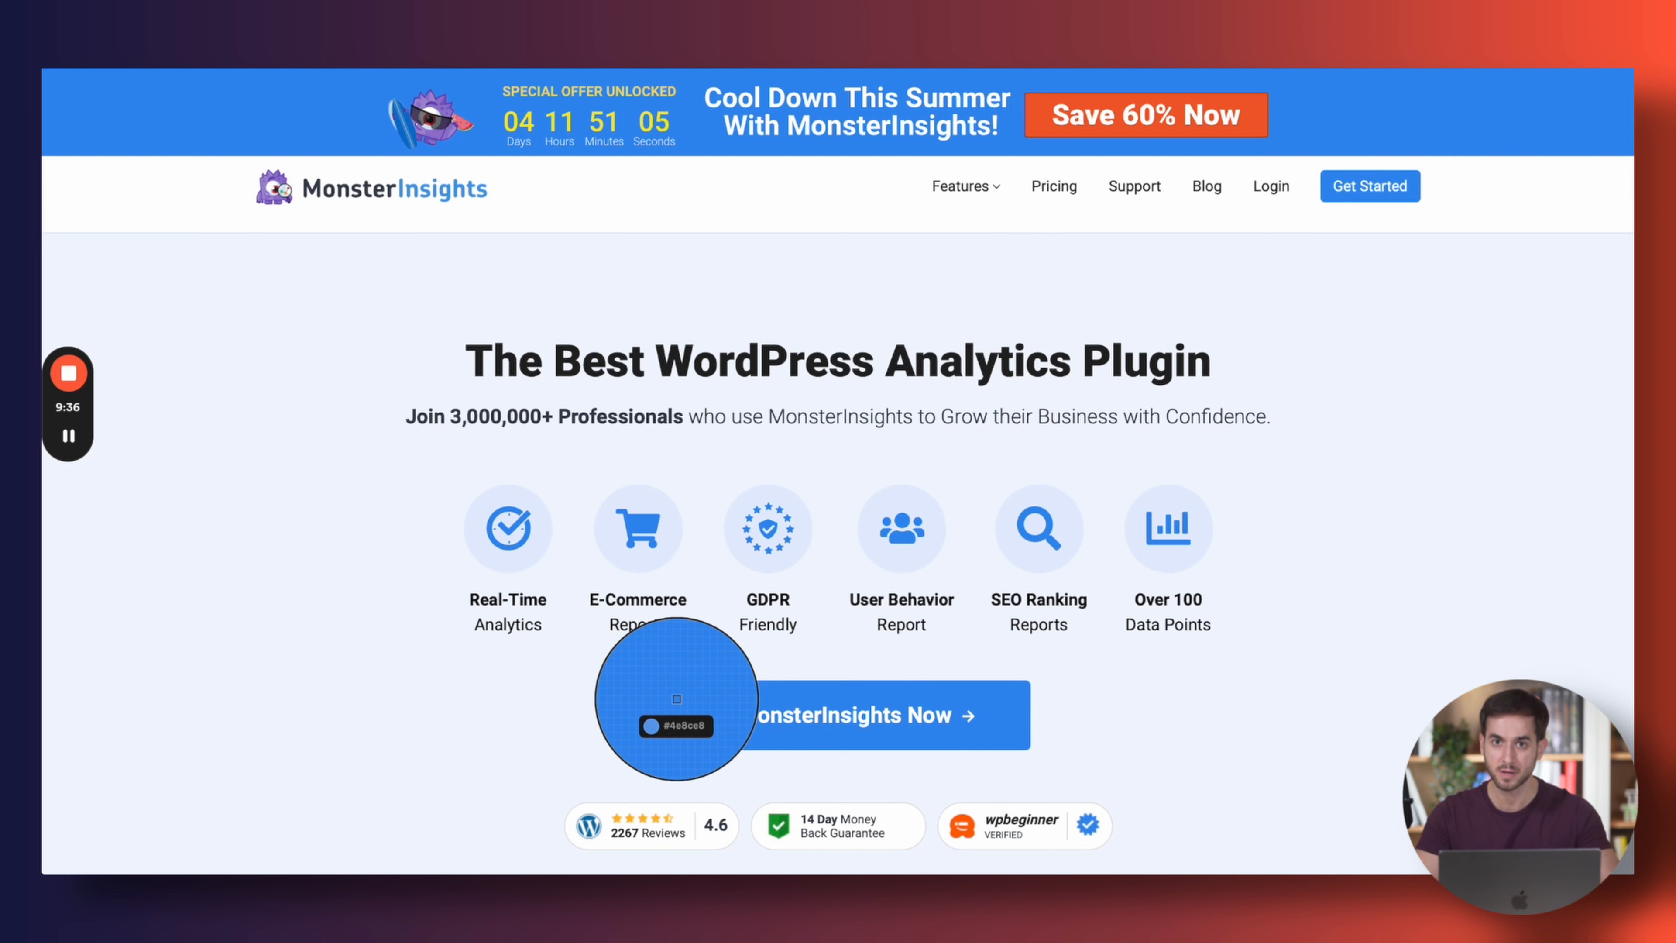
click(676, 698)
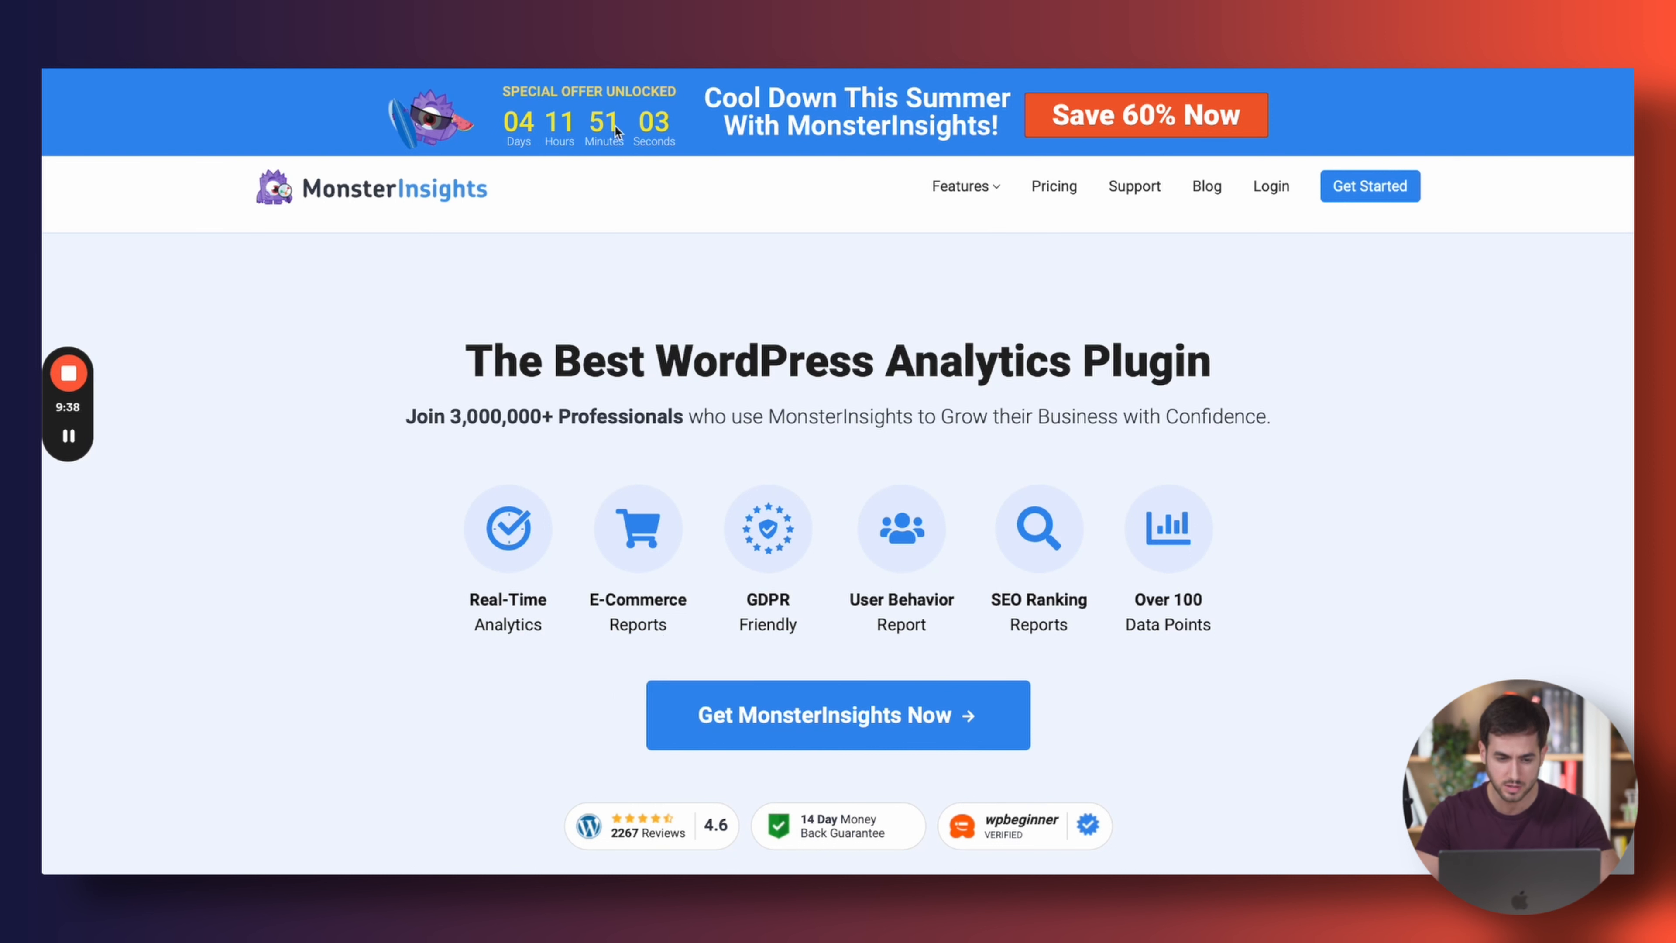
Return to the header editor, unlink the button's main color from the theme color and set it to #4e8ce8
key(ctrl+Tab)
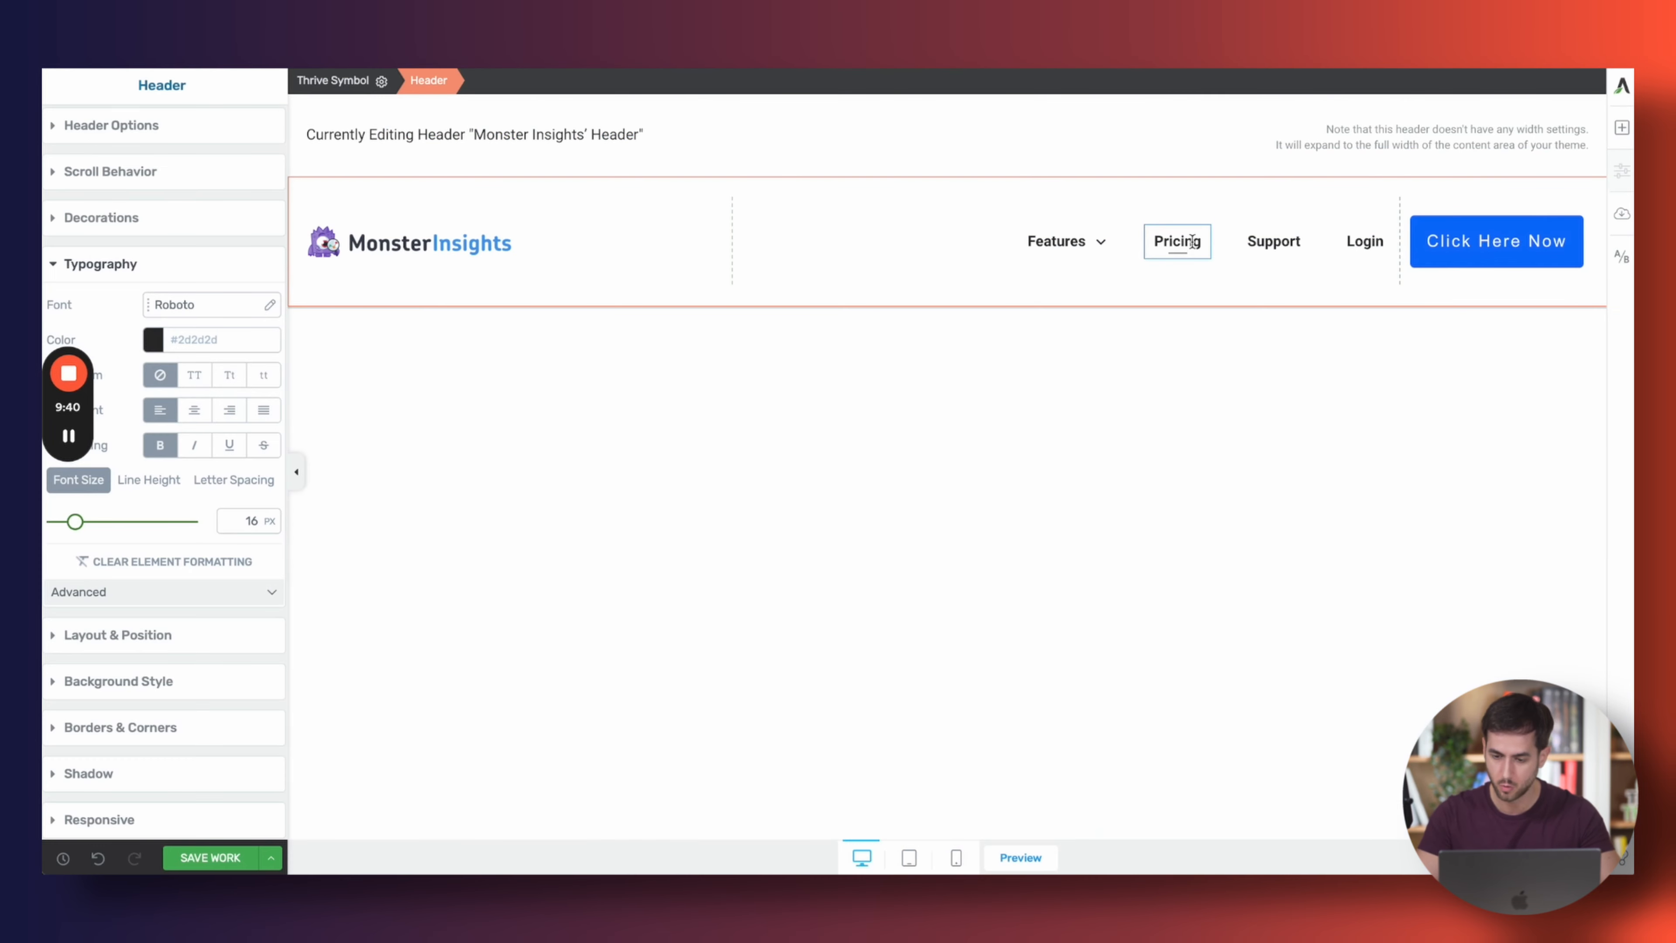
click(1446, 254)
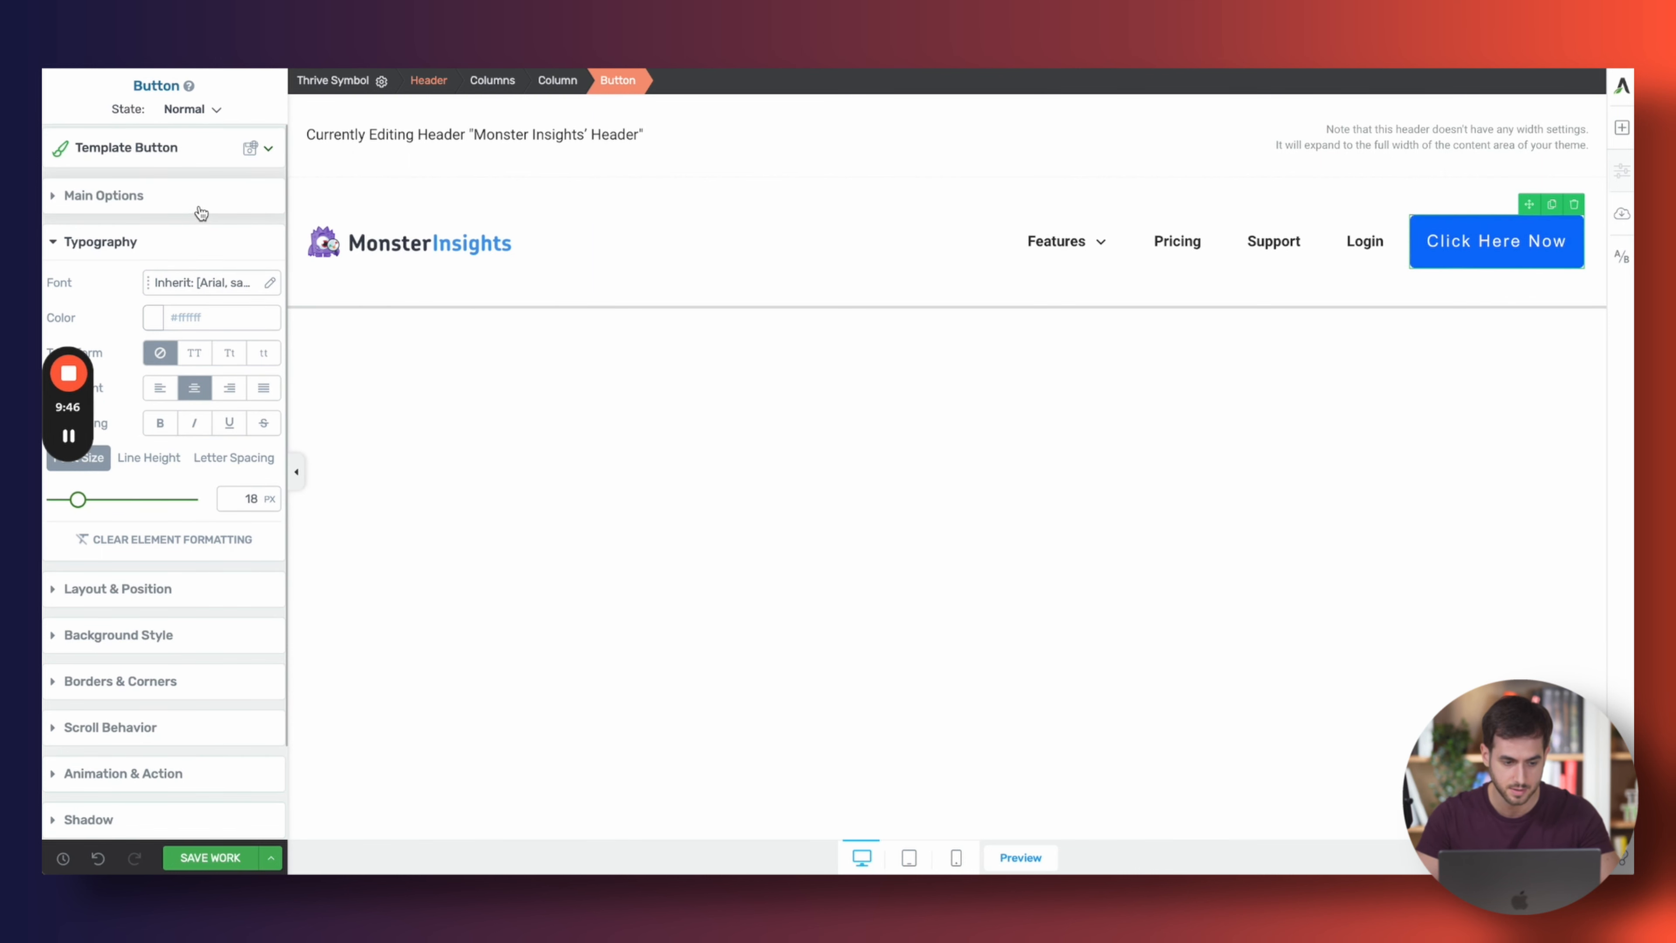
click(179, 198)
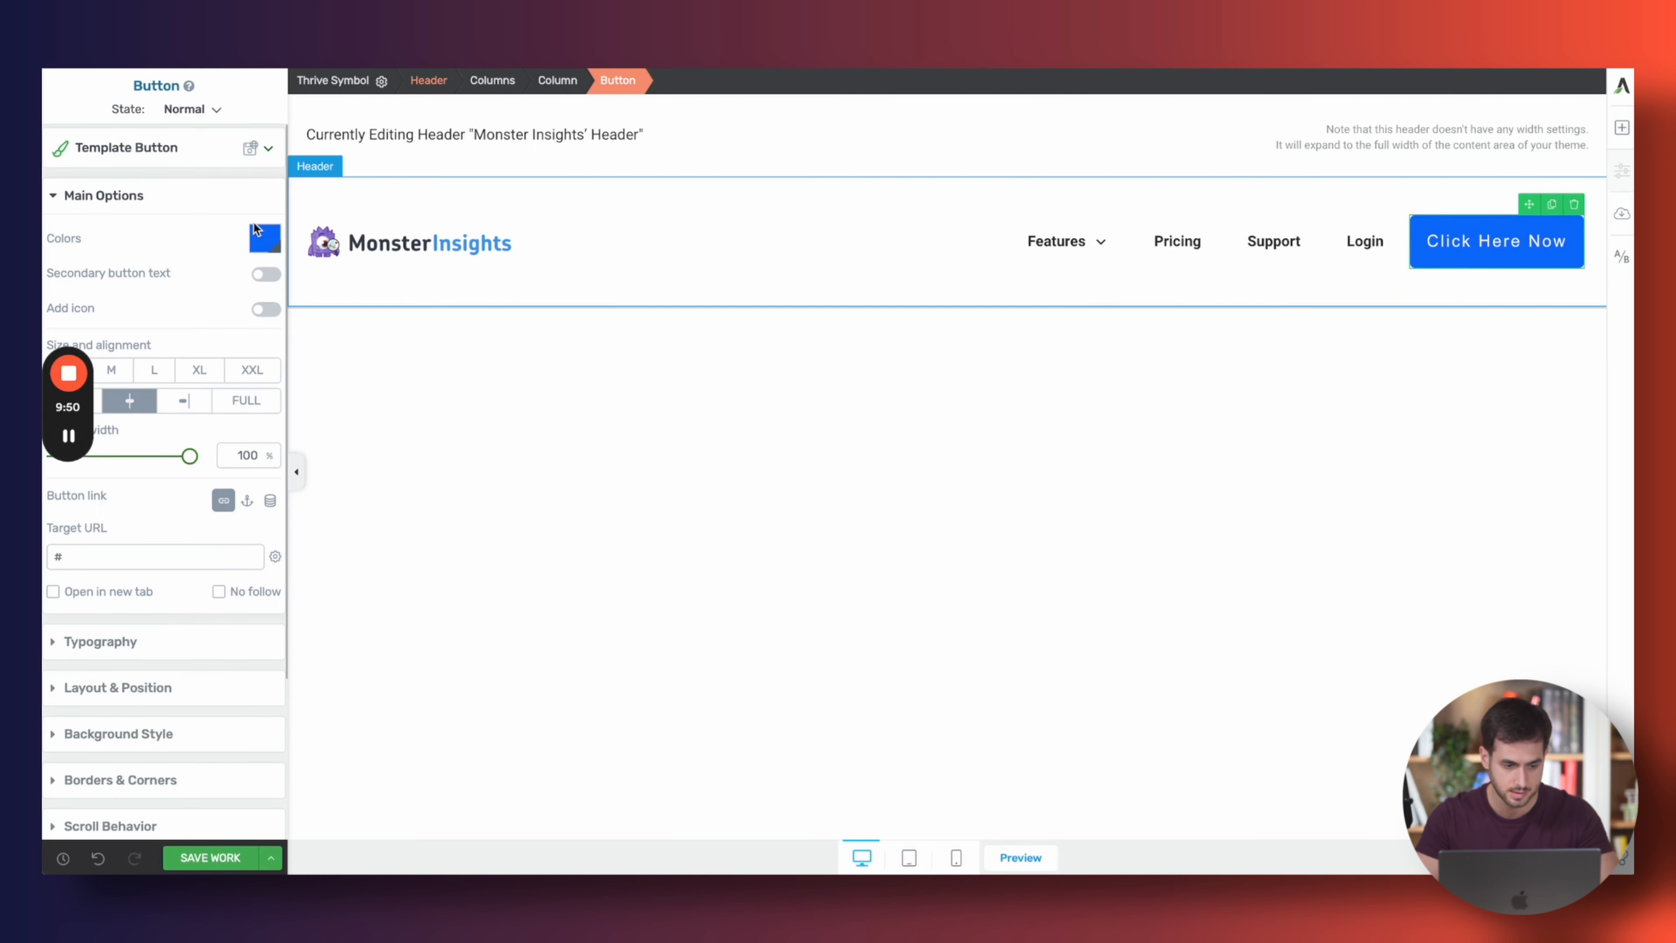
click(263, 239)
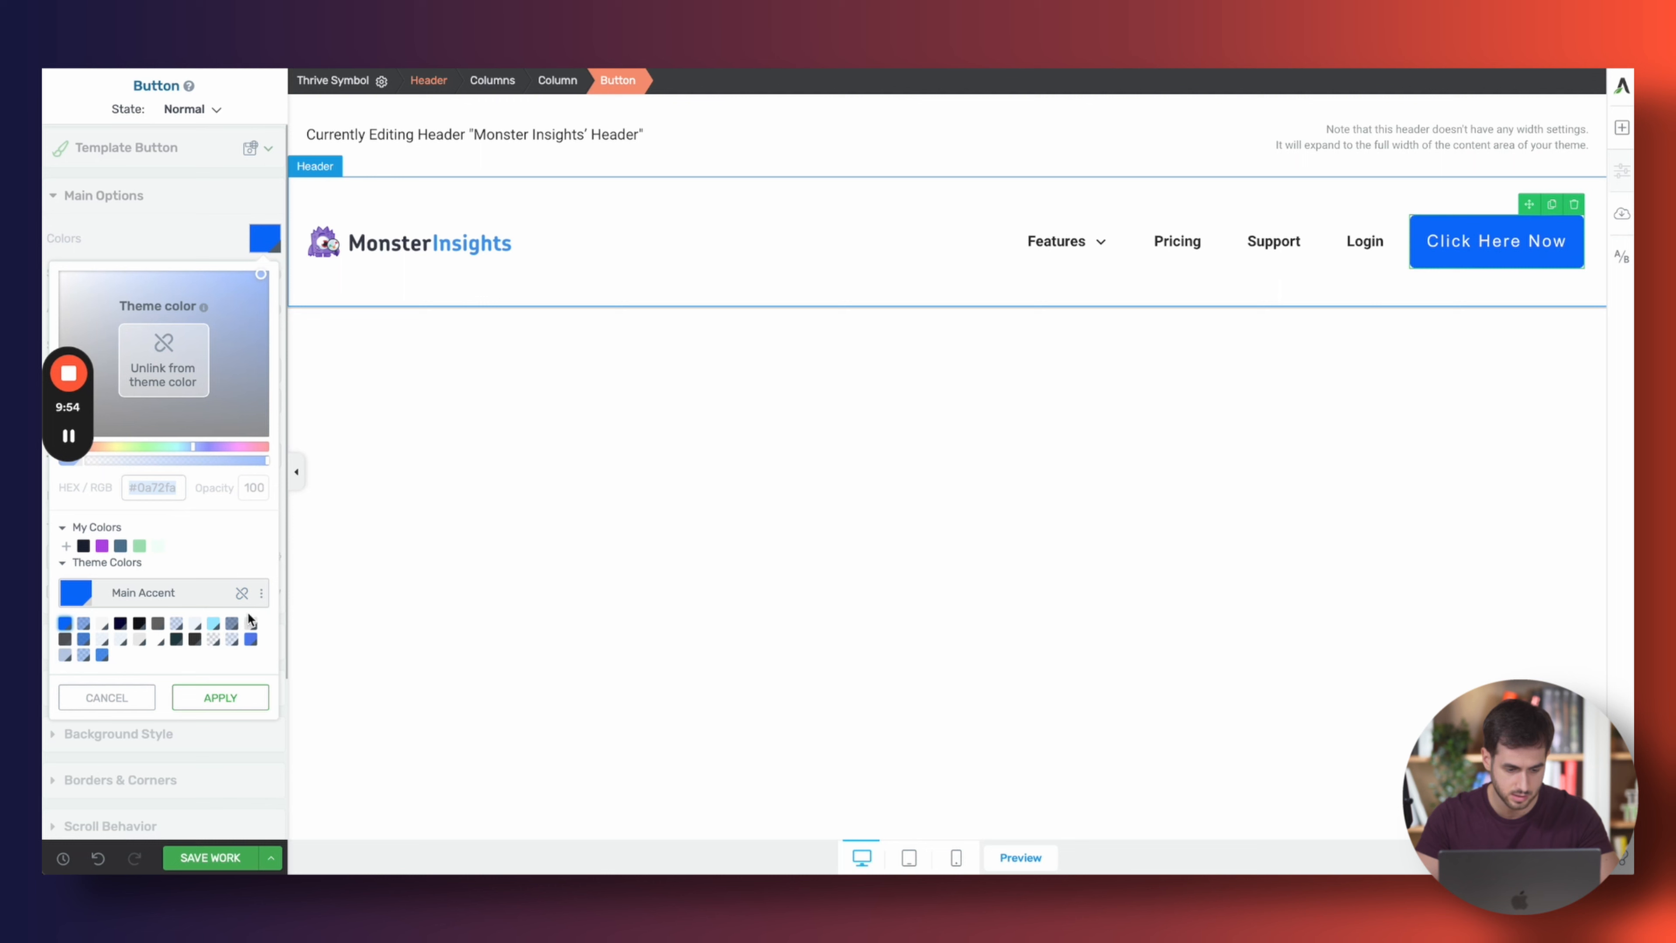
click(242, 594)
triple_click(147, 485)
key(super+v)
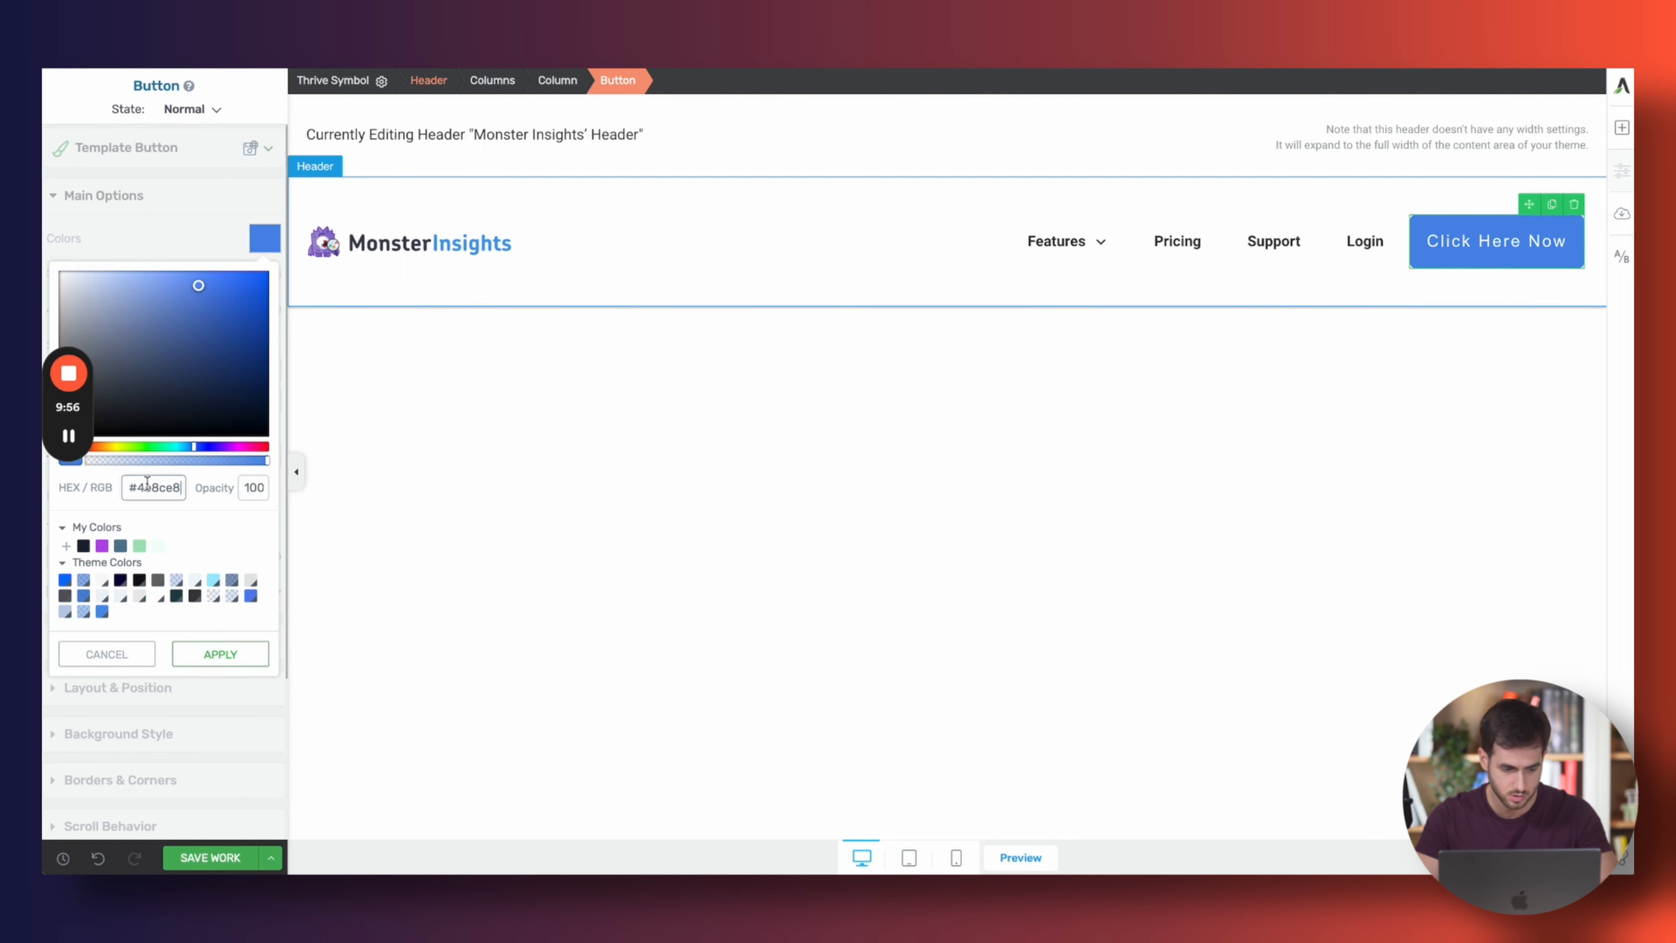
click(228, 657)
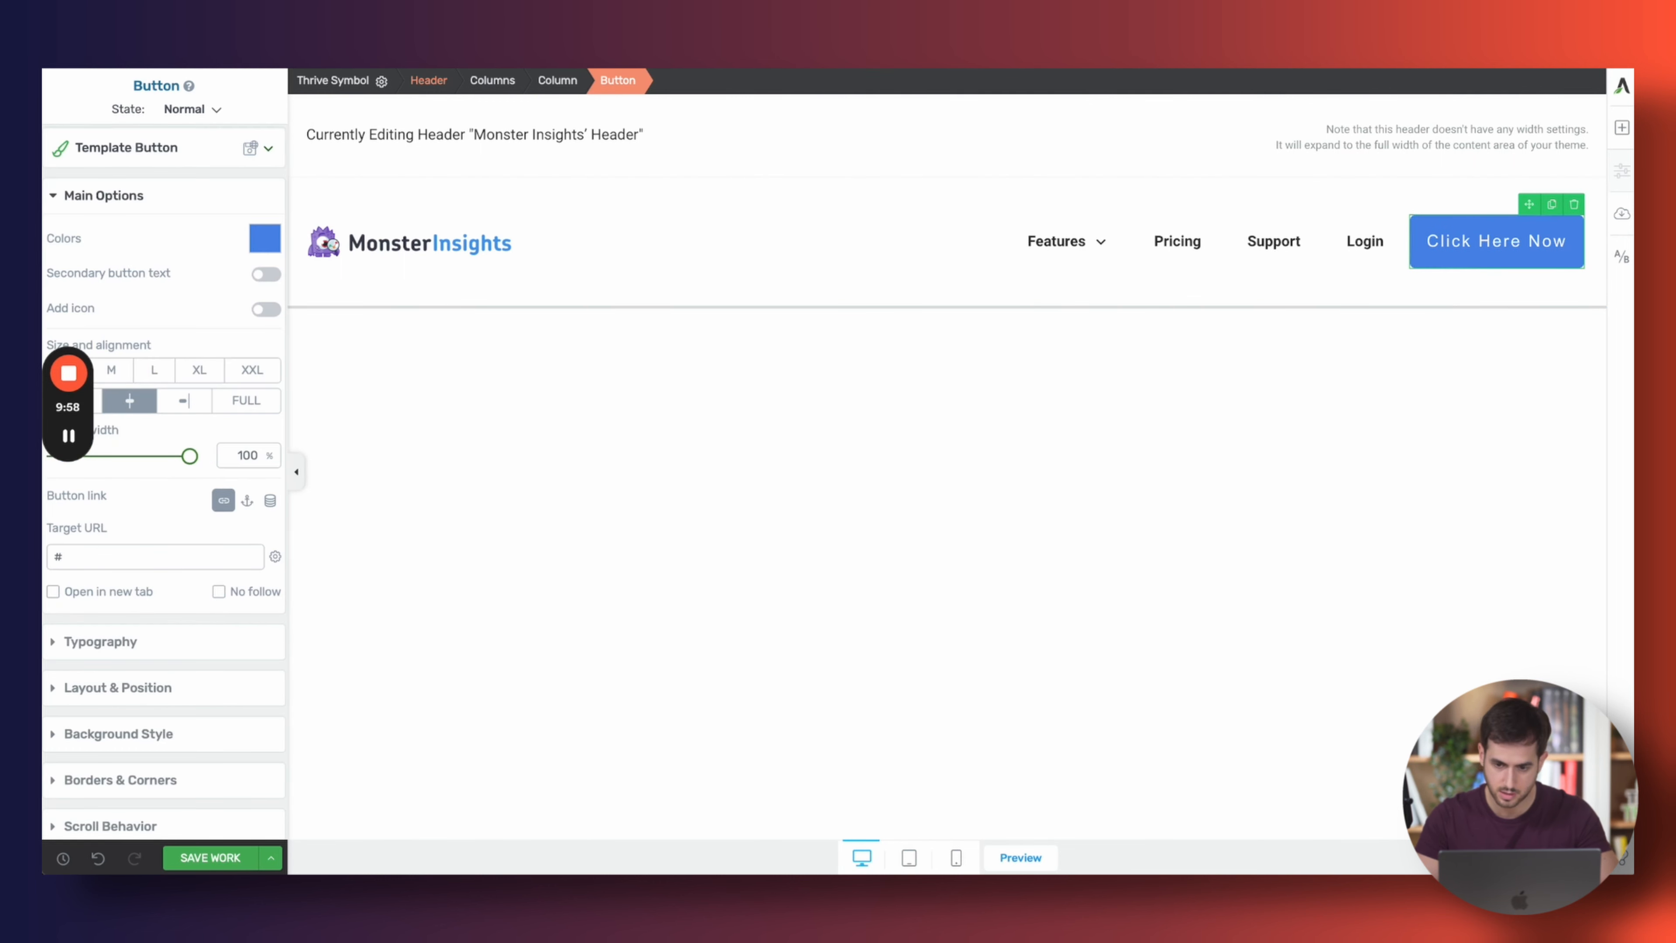
Inspect the computed styles of the Get Started button on the original MonsterInsights page, and return to the header editor
key(ctrl+Tab)
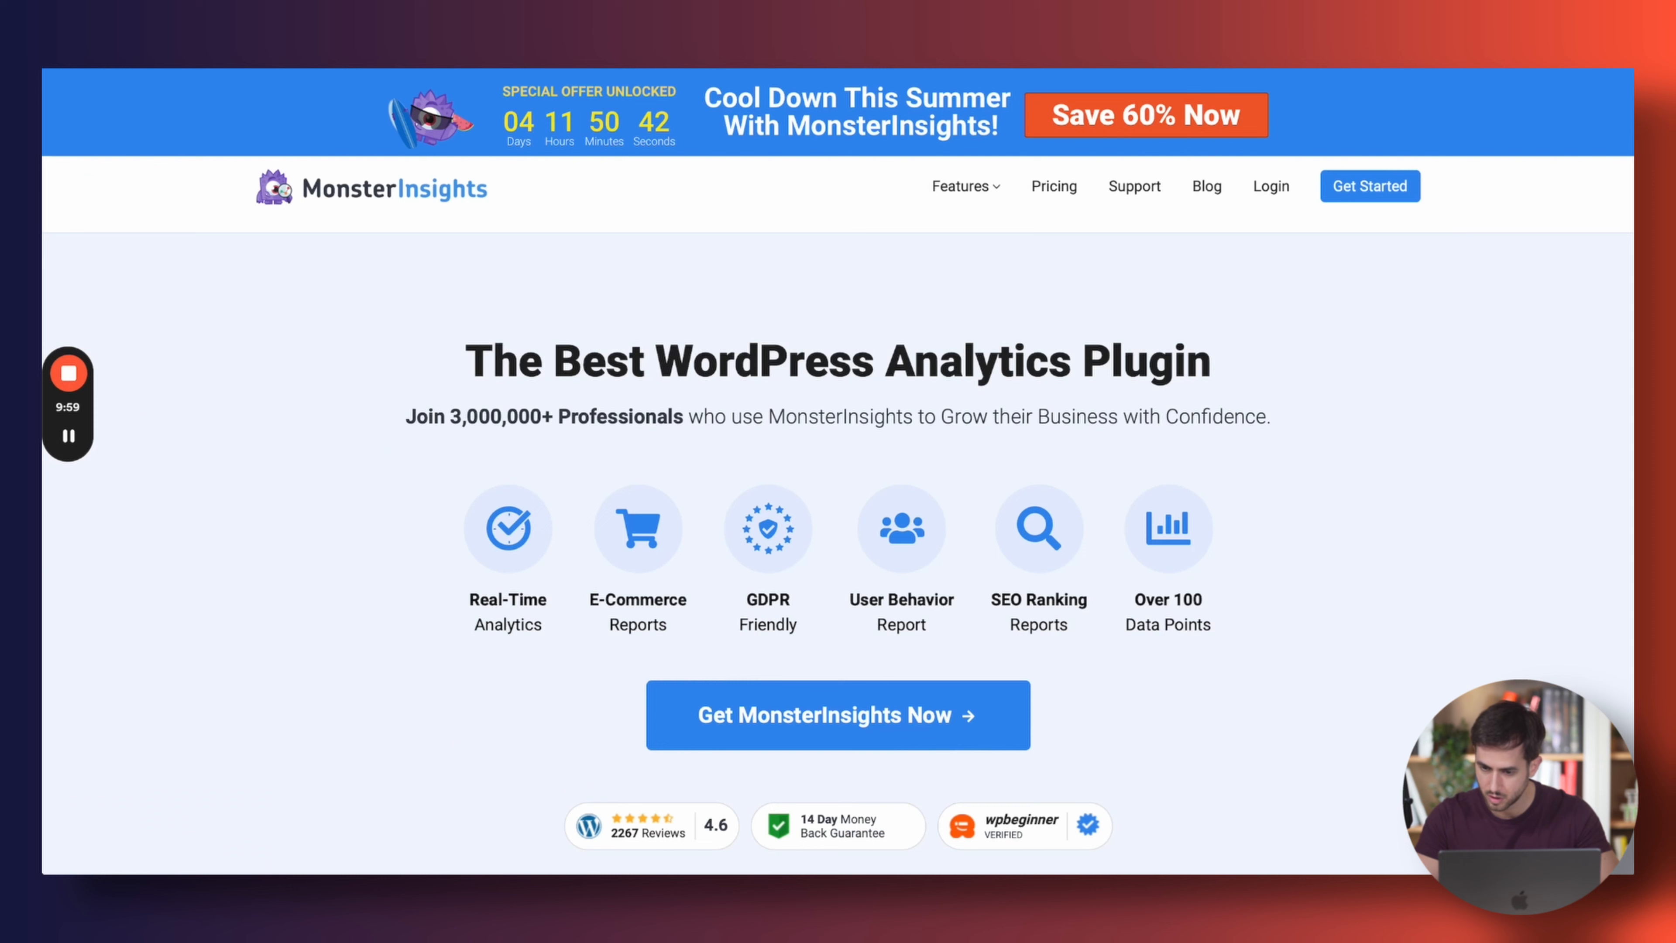
right_click(1351, 203)
click(1383, 426)
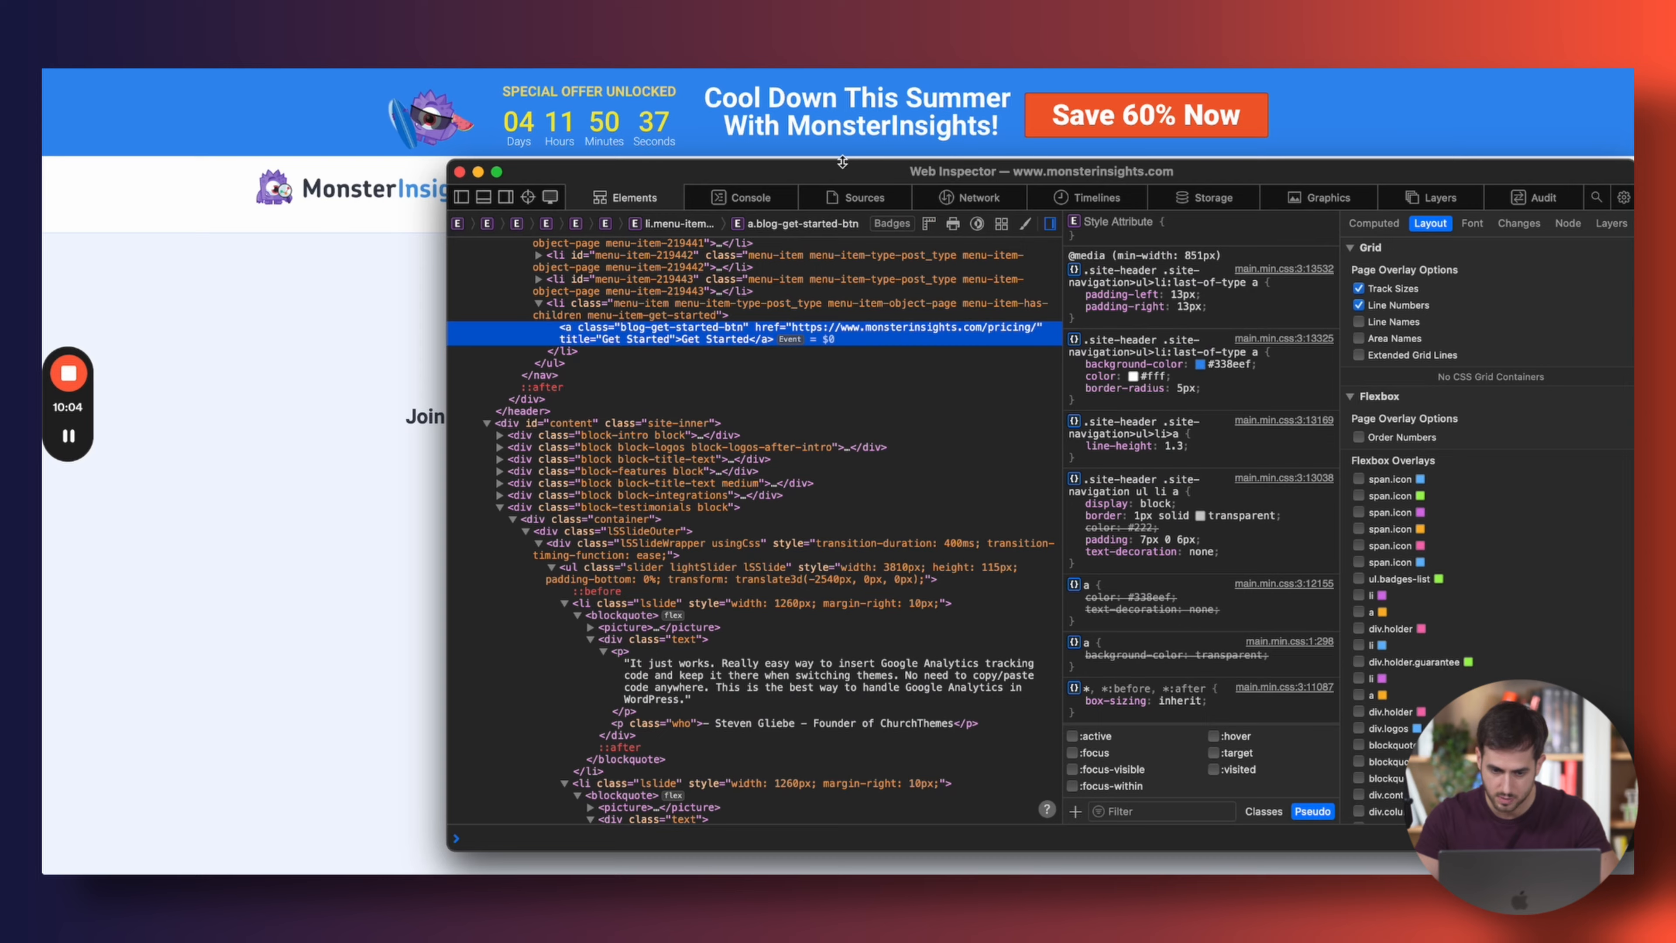
drag(810, 173, 465, 206)
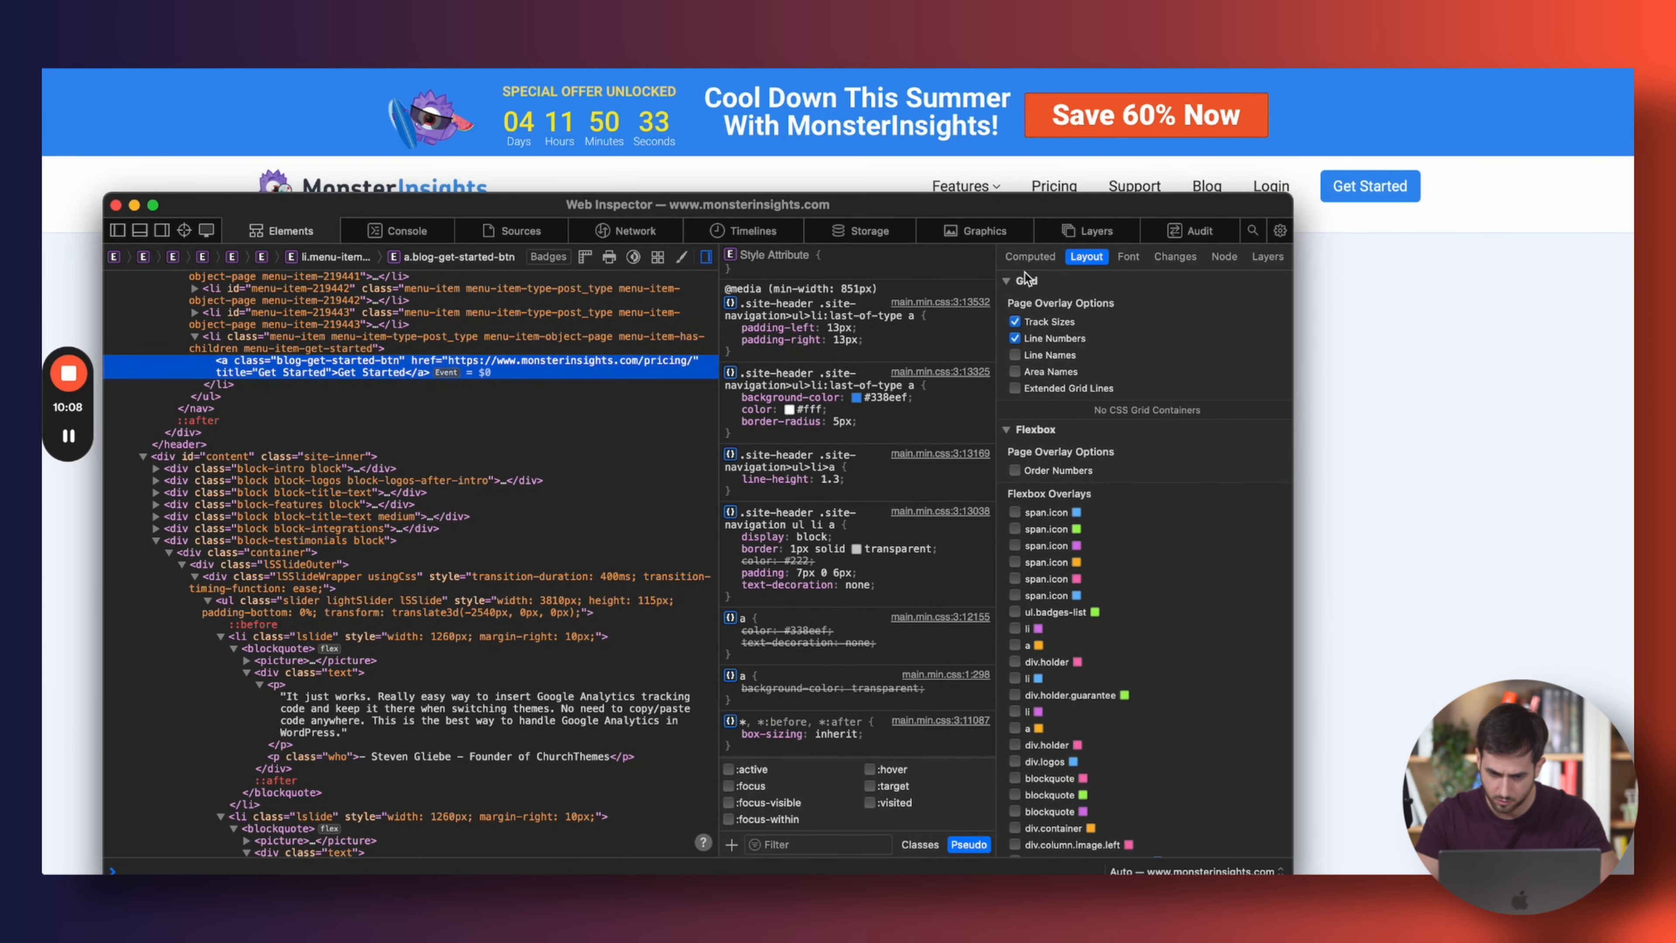
click(1031, 257)
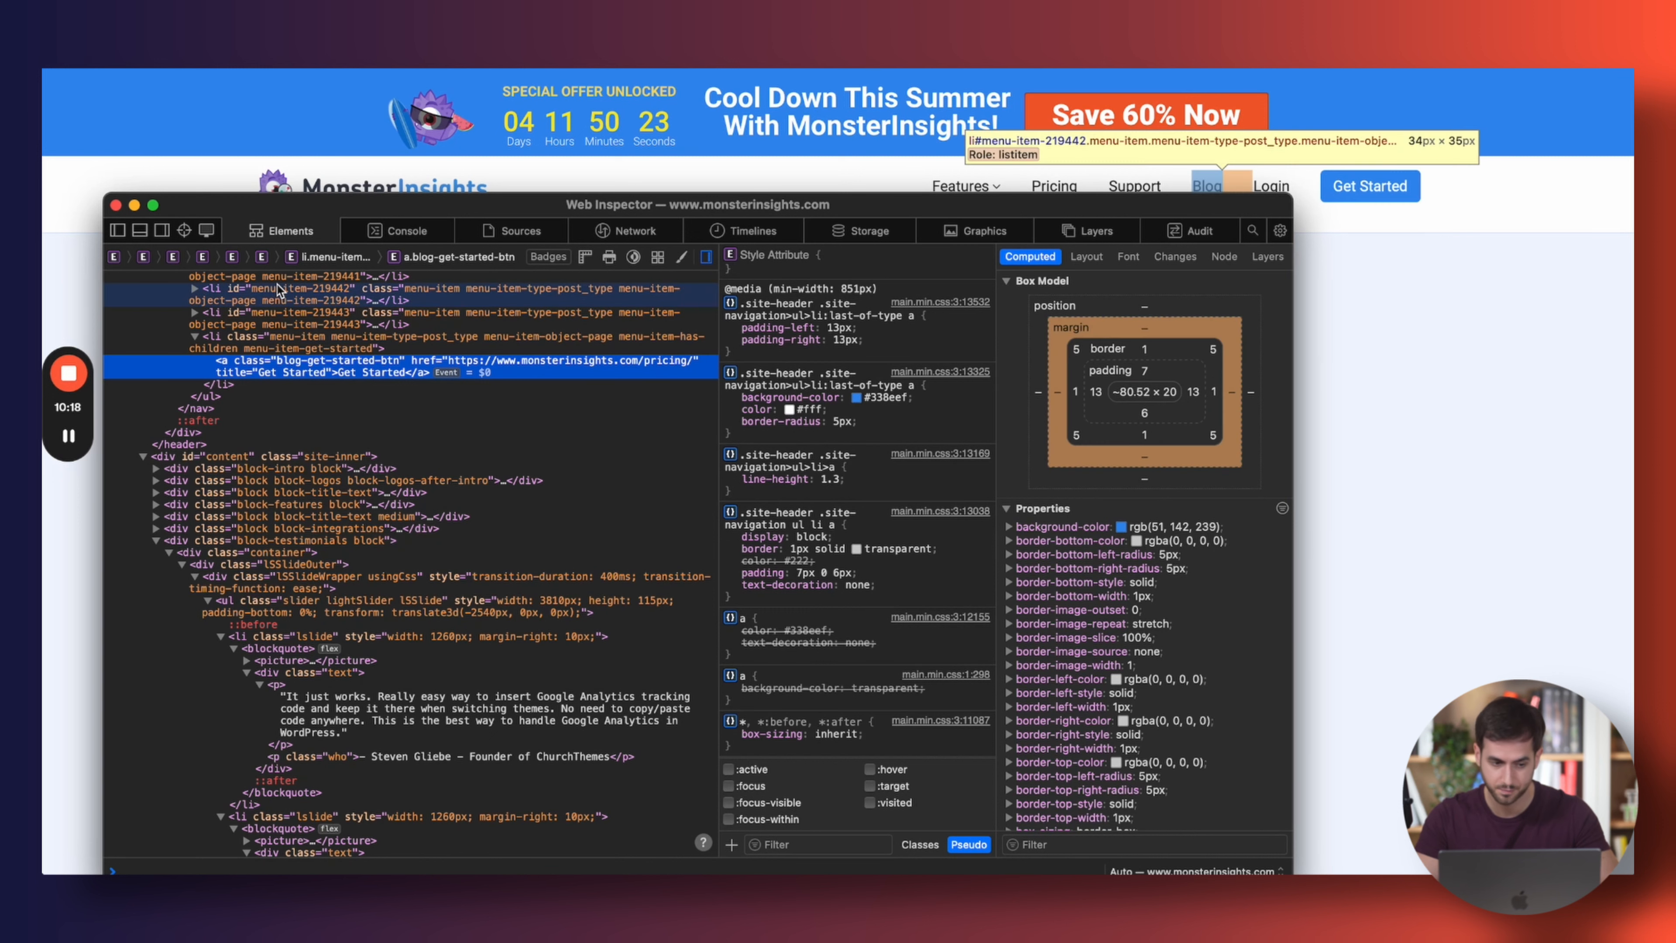
click(116, 205)
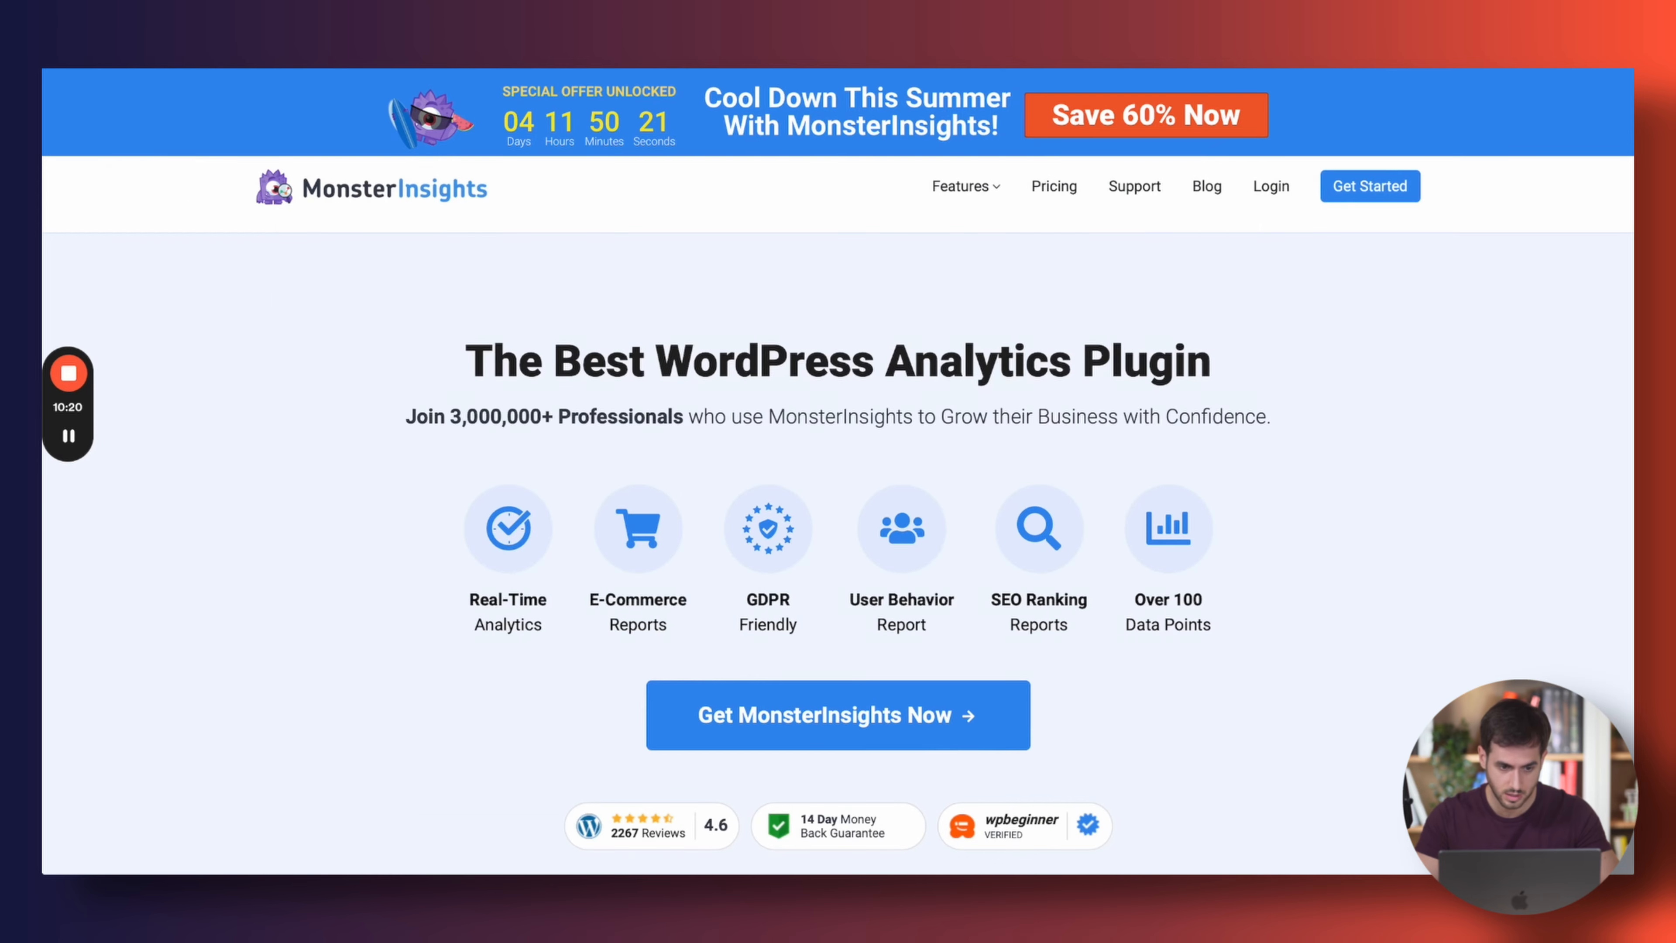
click(420, 69)
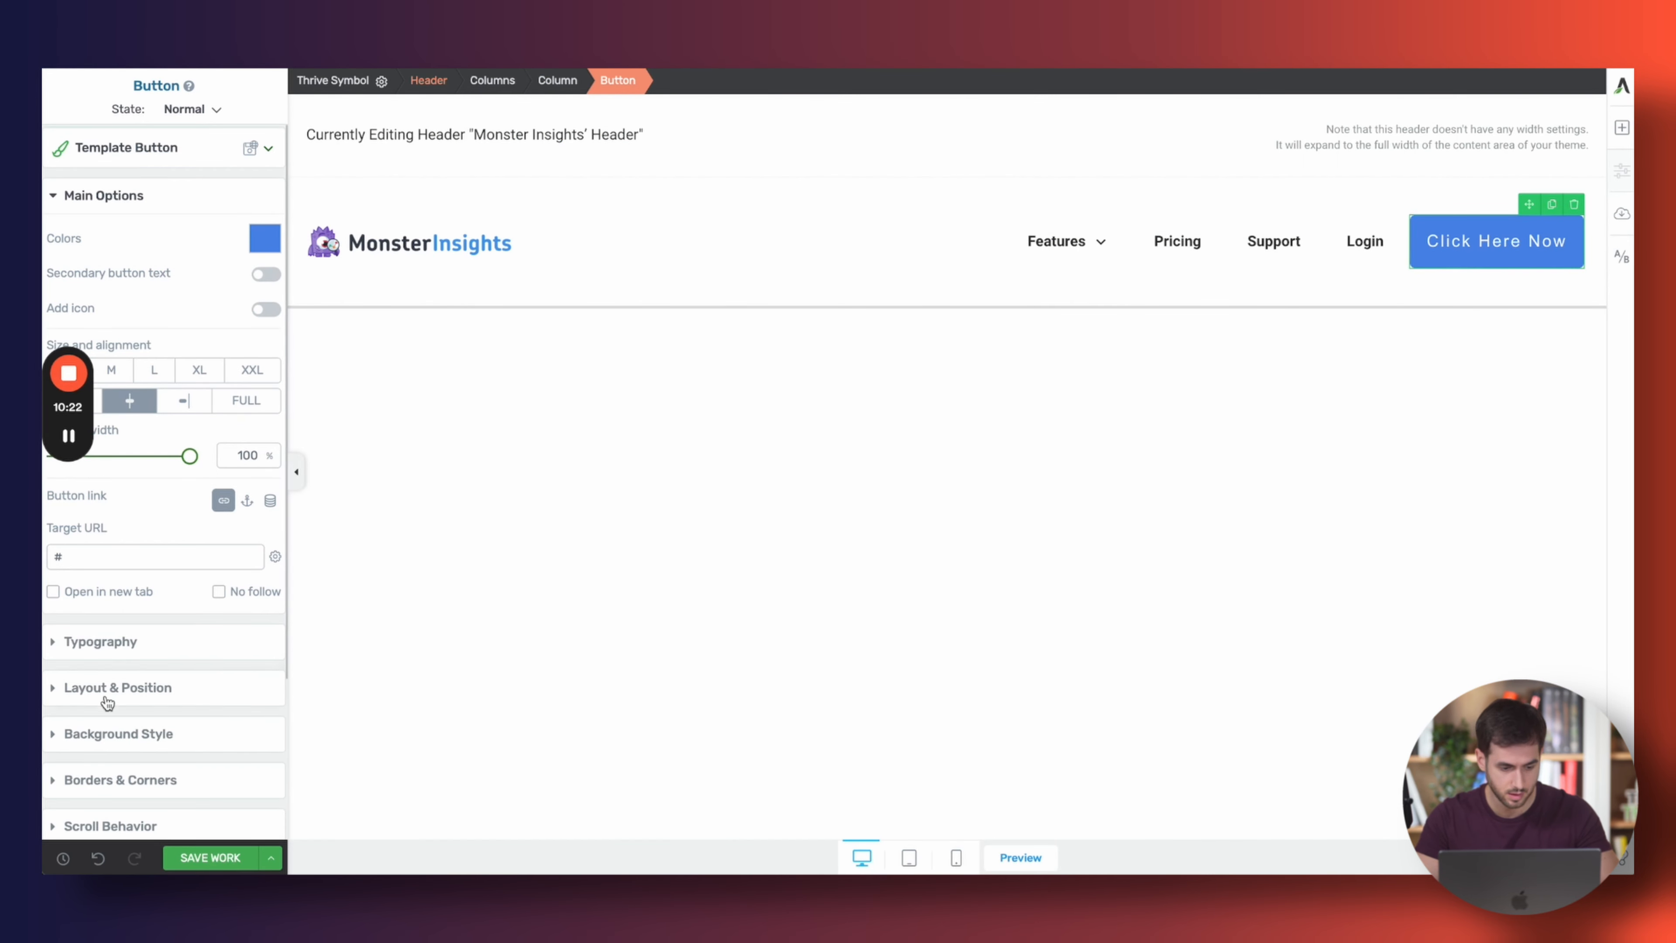
scroll(198, 571, down, 3)
scroll(198, 593, up, 3)
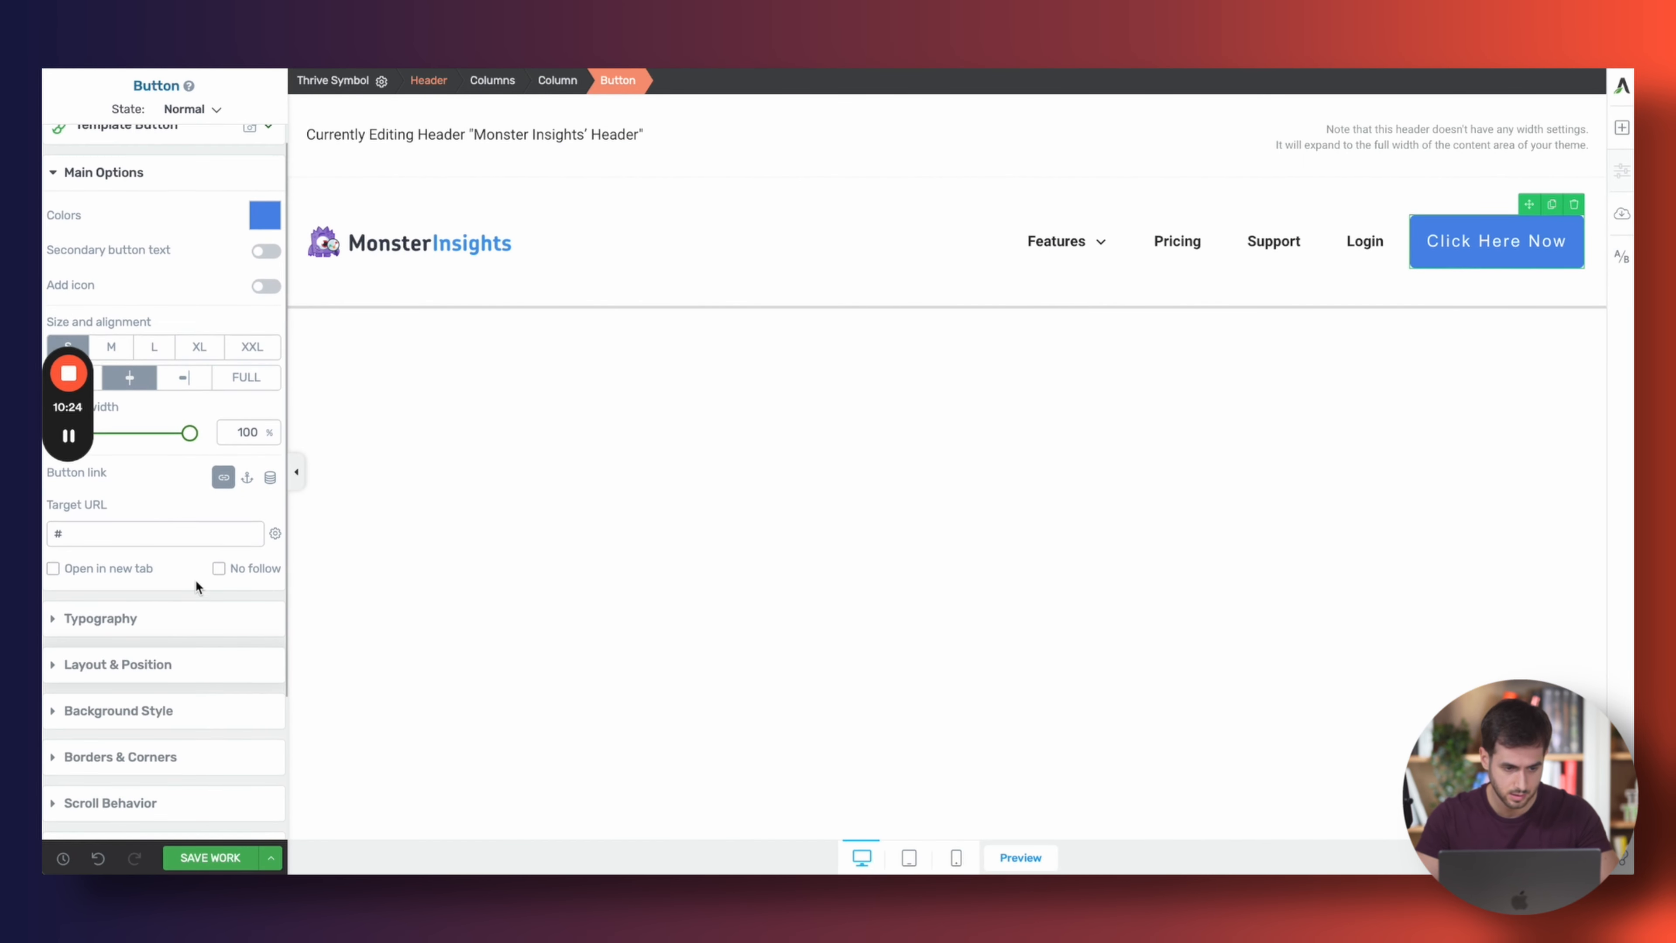
click(264, 214)
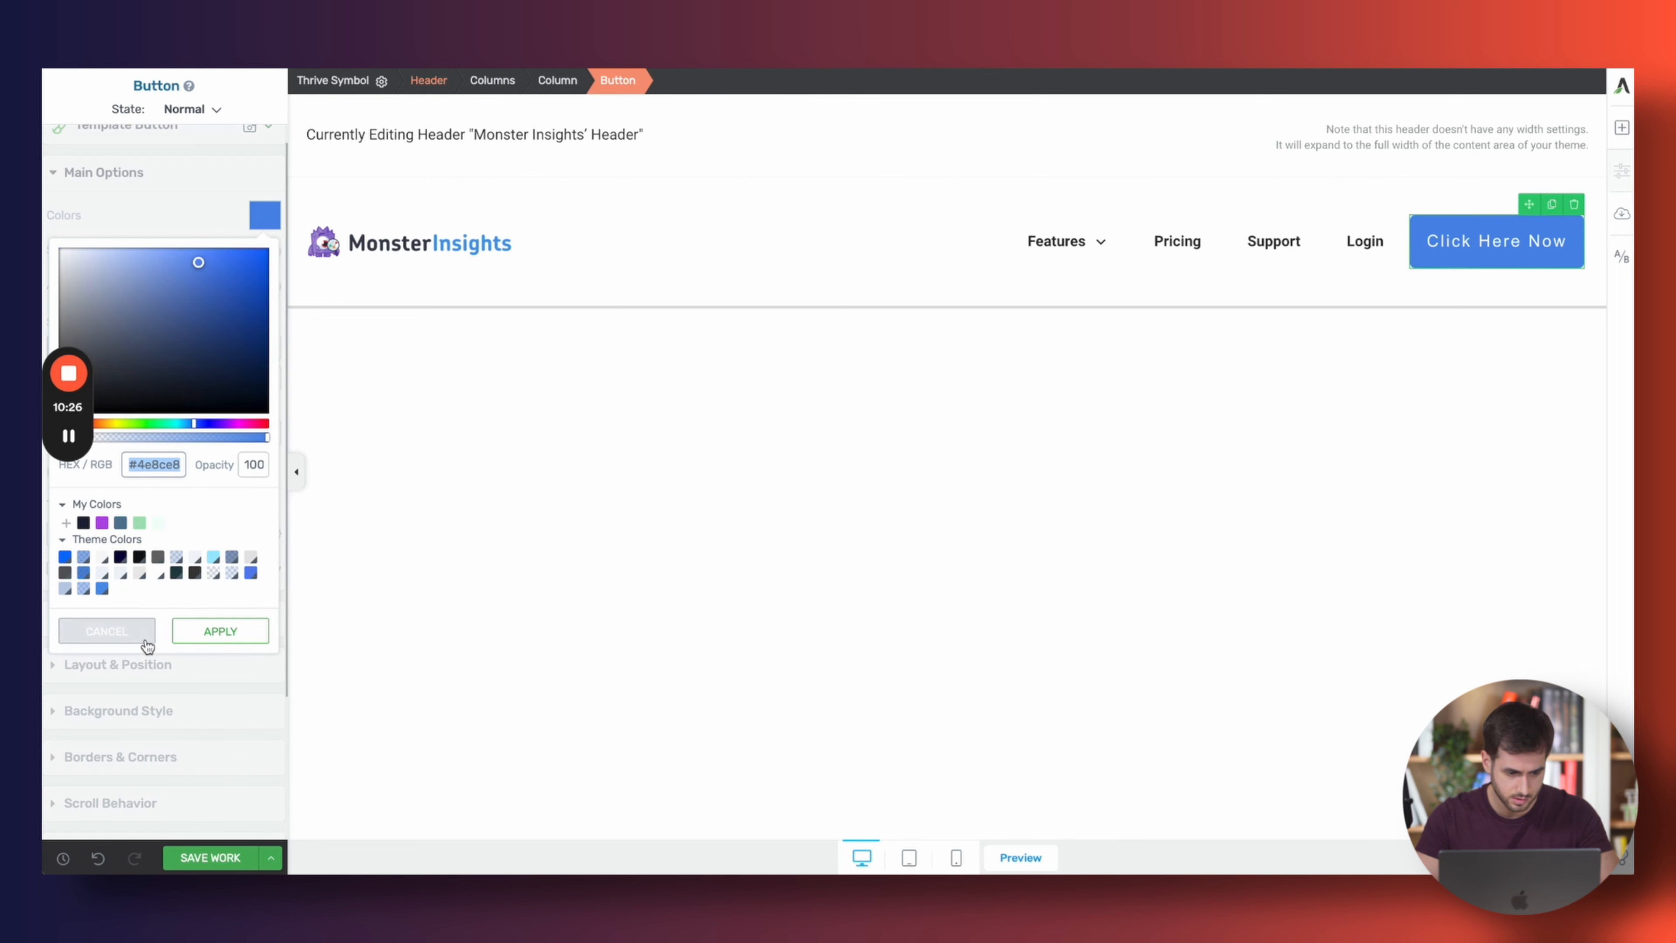
click(106, 630)
Replace the button's background layer with solid #4e8ce8 at 100% opacity and set its corner radius to 5 px
scroll(202, 629, down, 5)
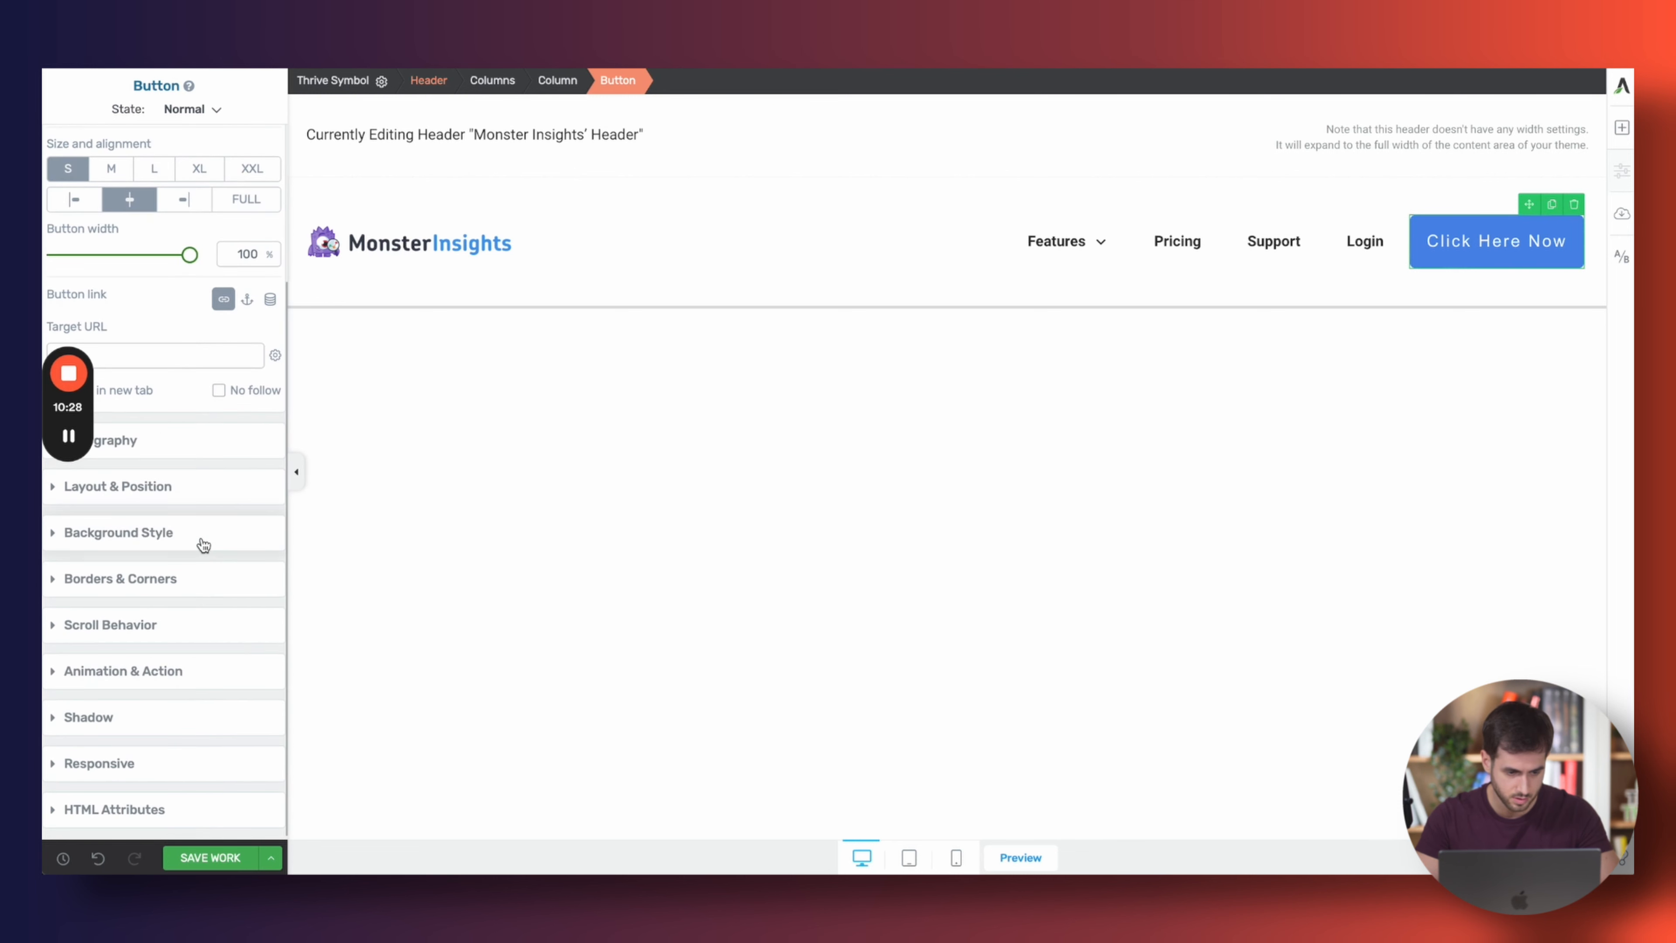
click(205, 545)
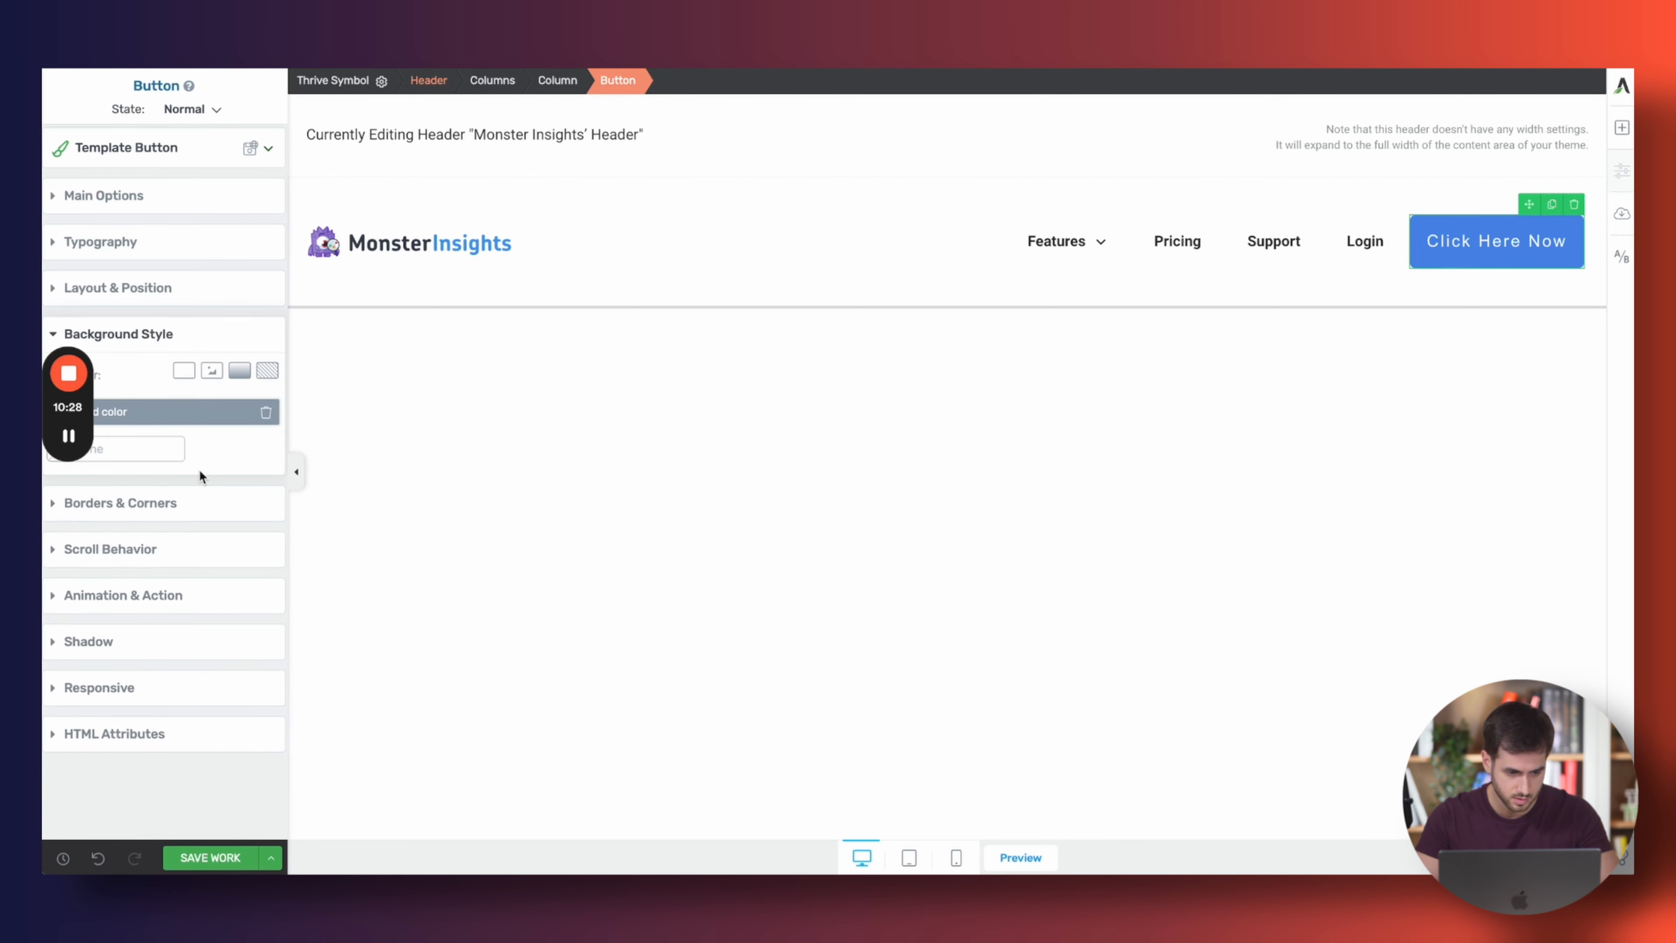
click(265, 414)
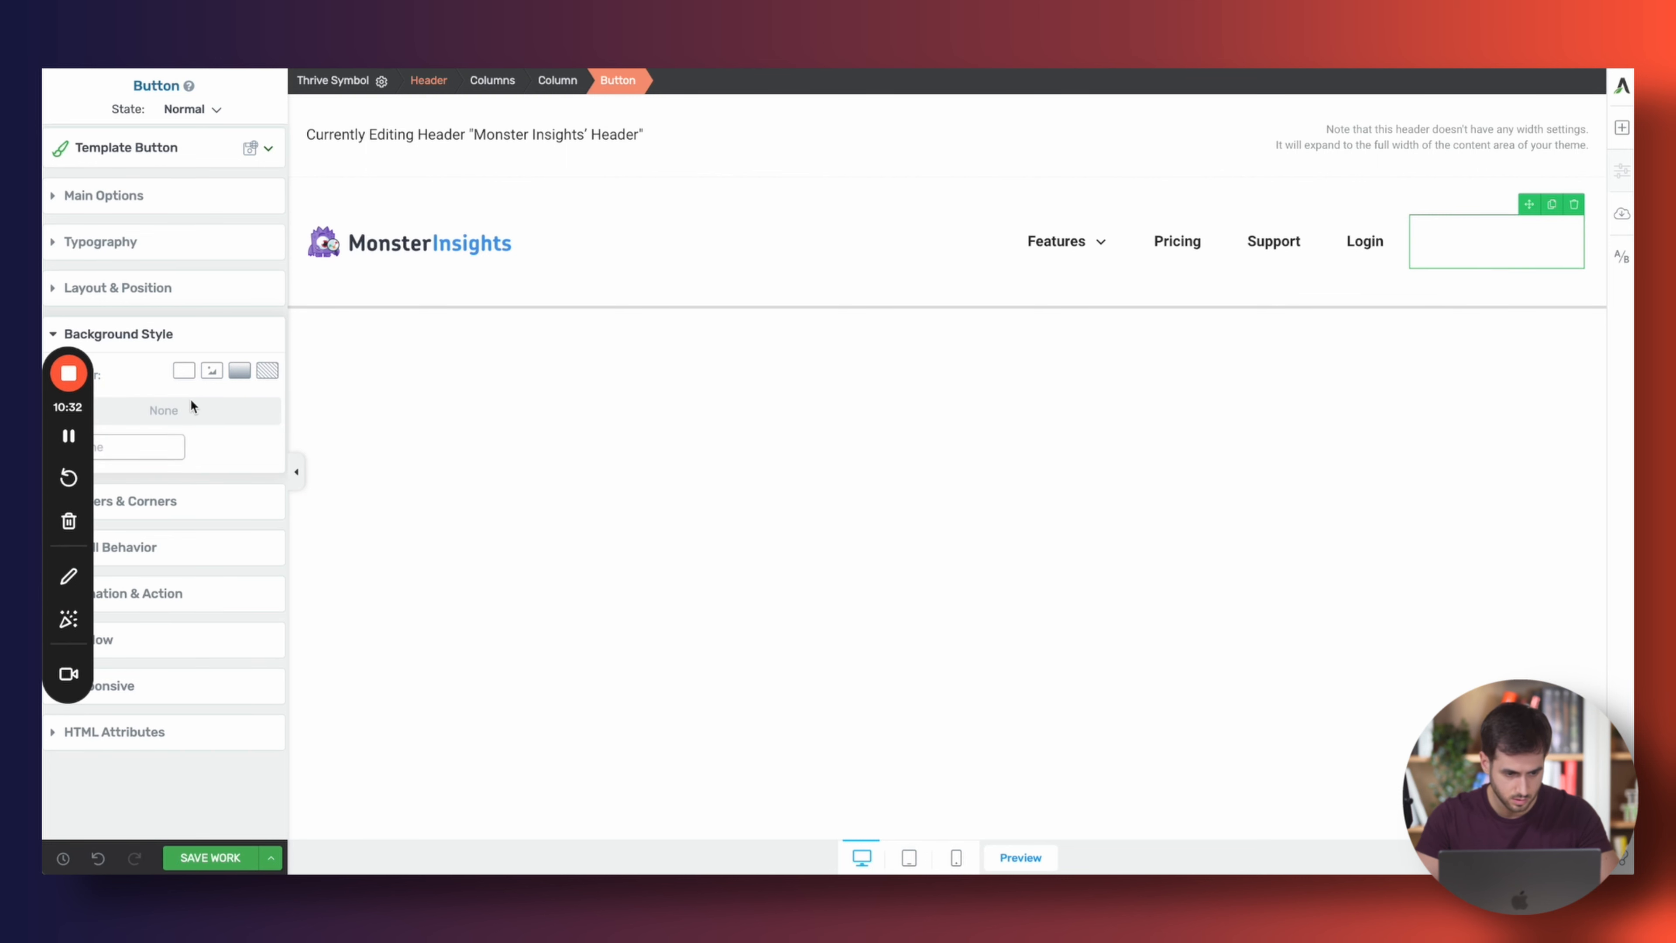
click(185, 370)
key(super+v)
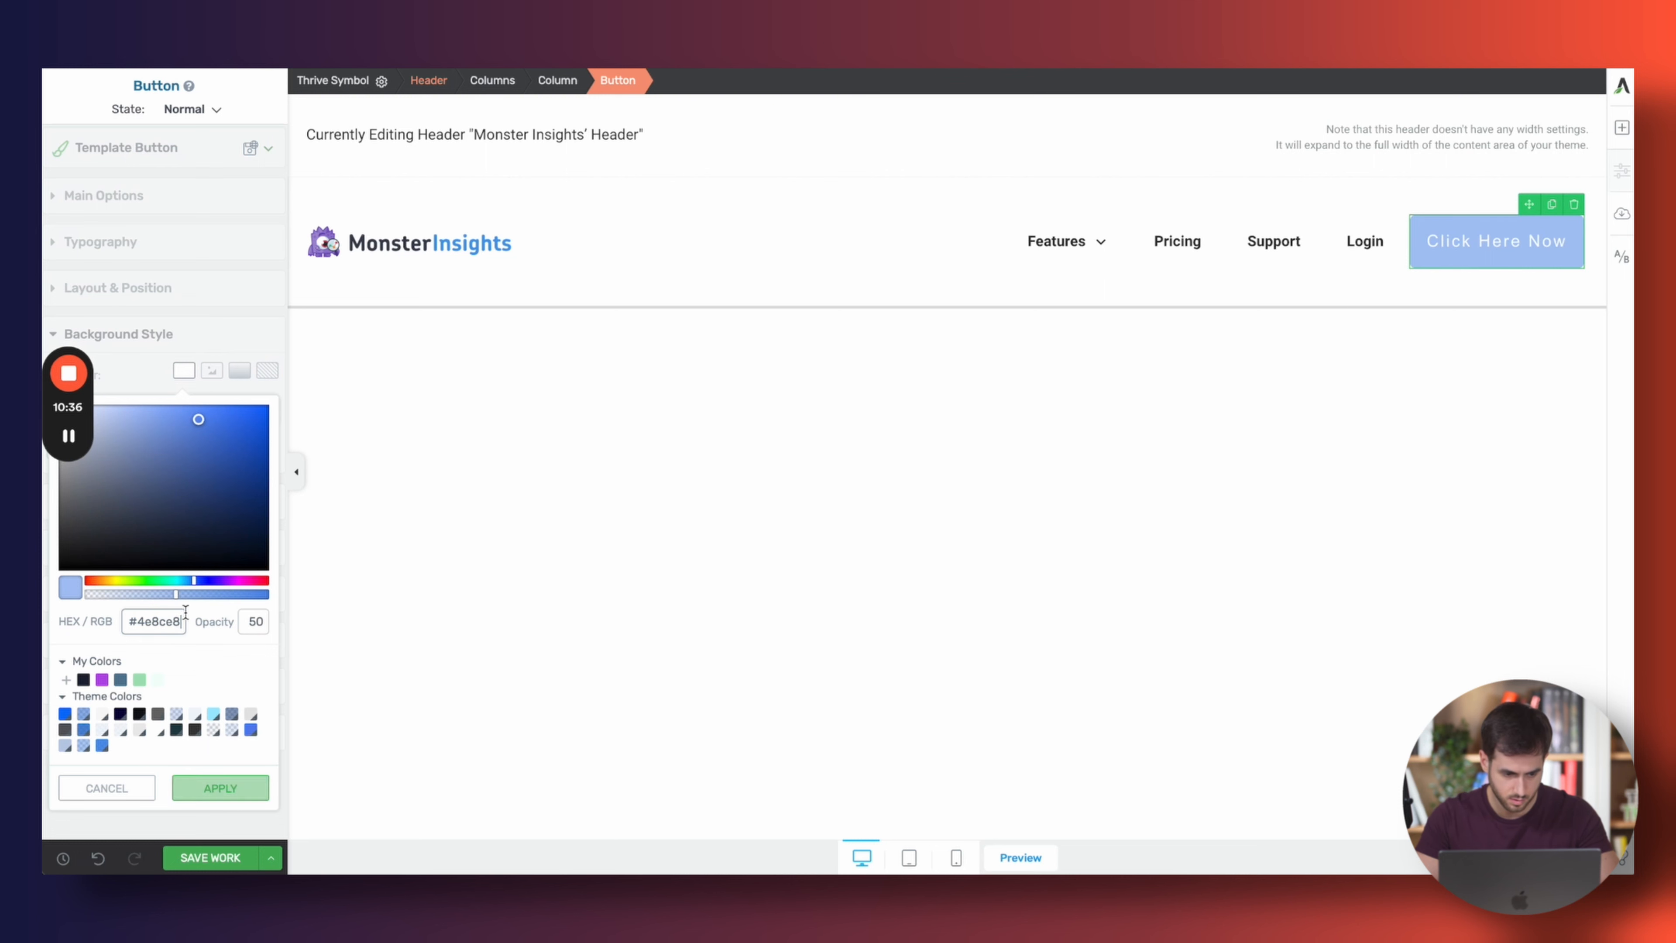
drag(175, 594, 300, 607)
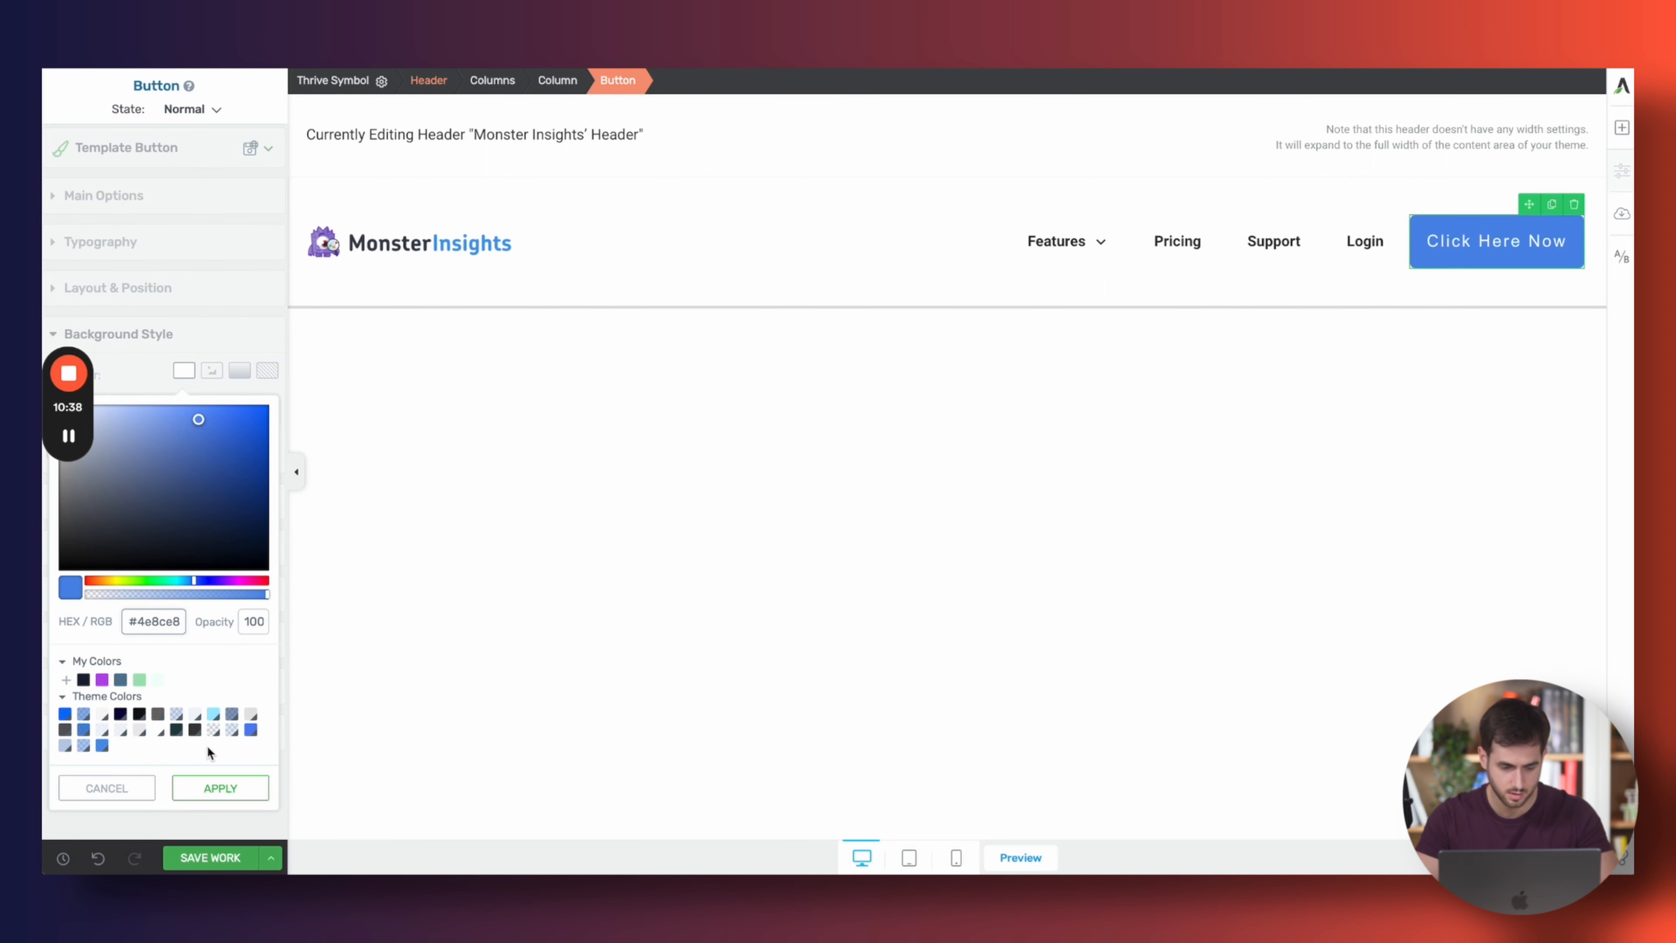
click(206, 782)
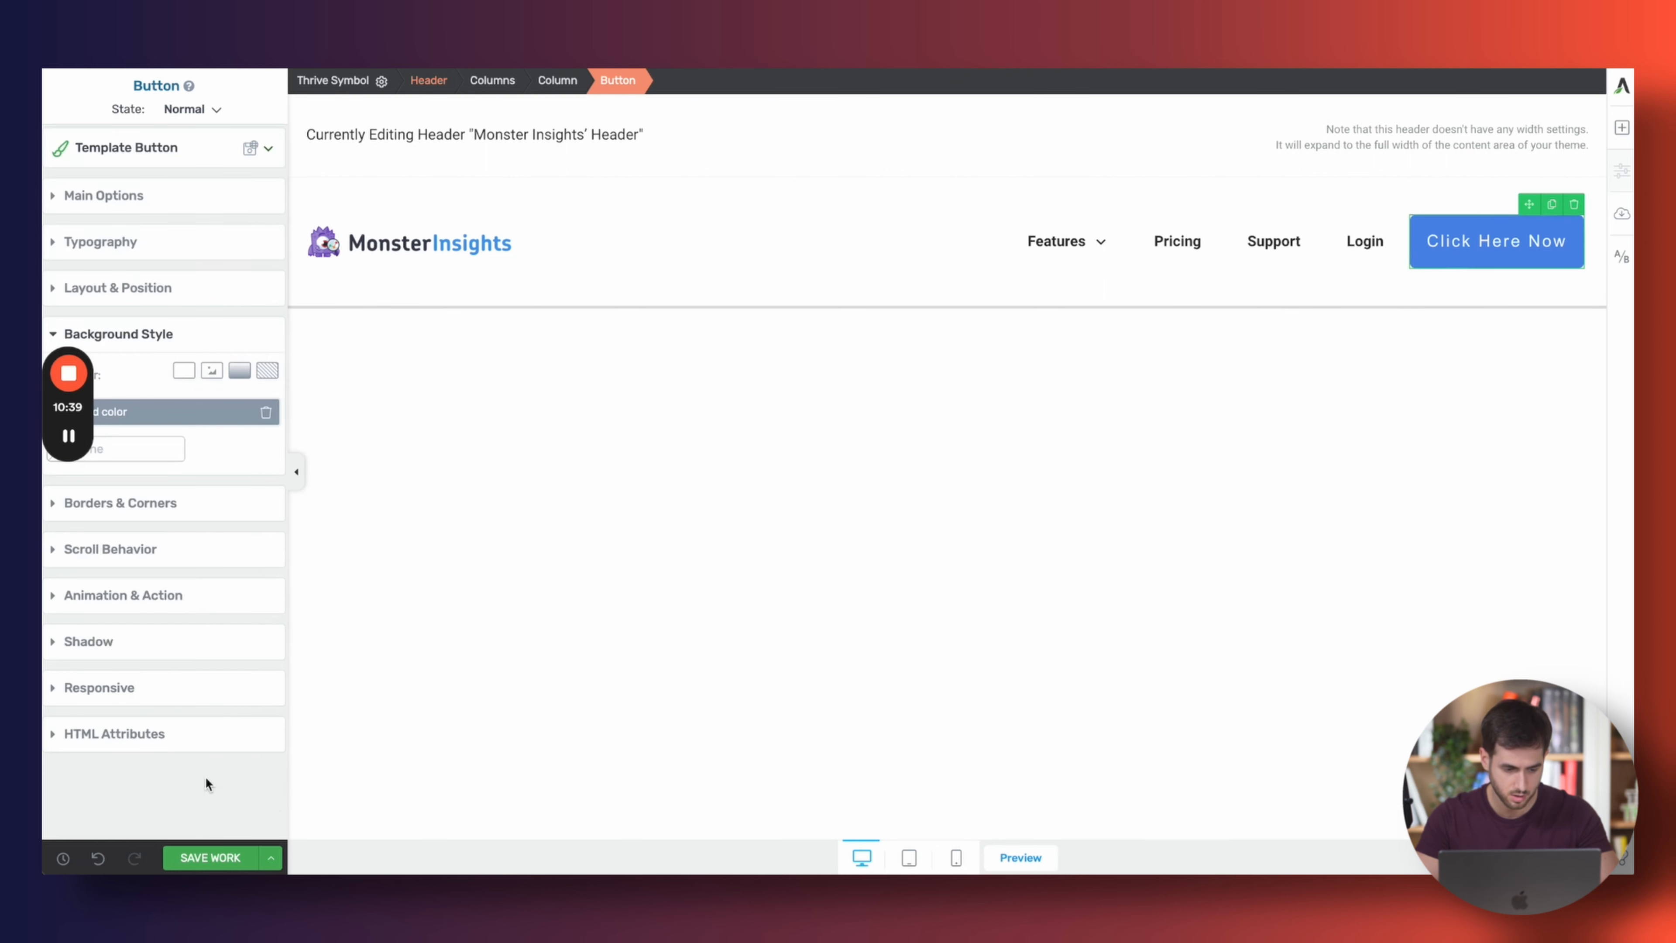
click(140, 503)
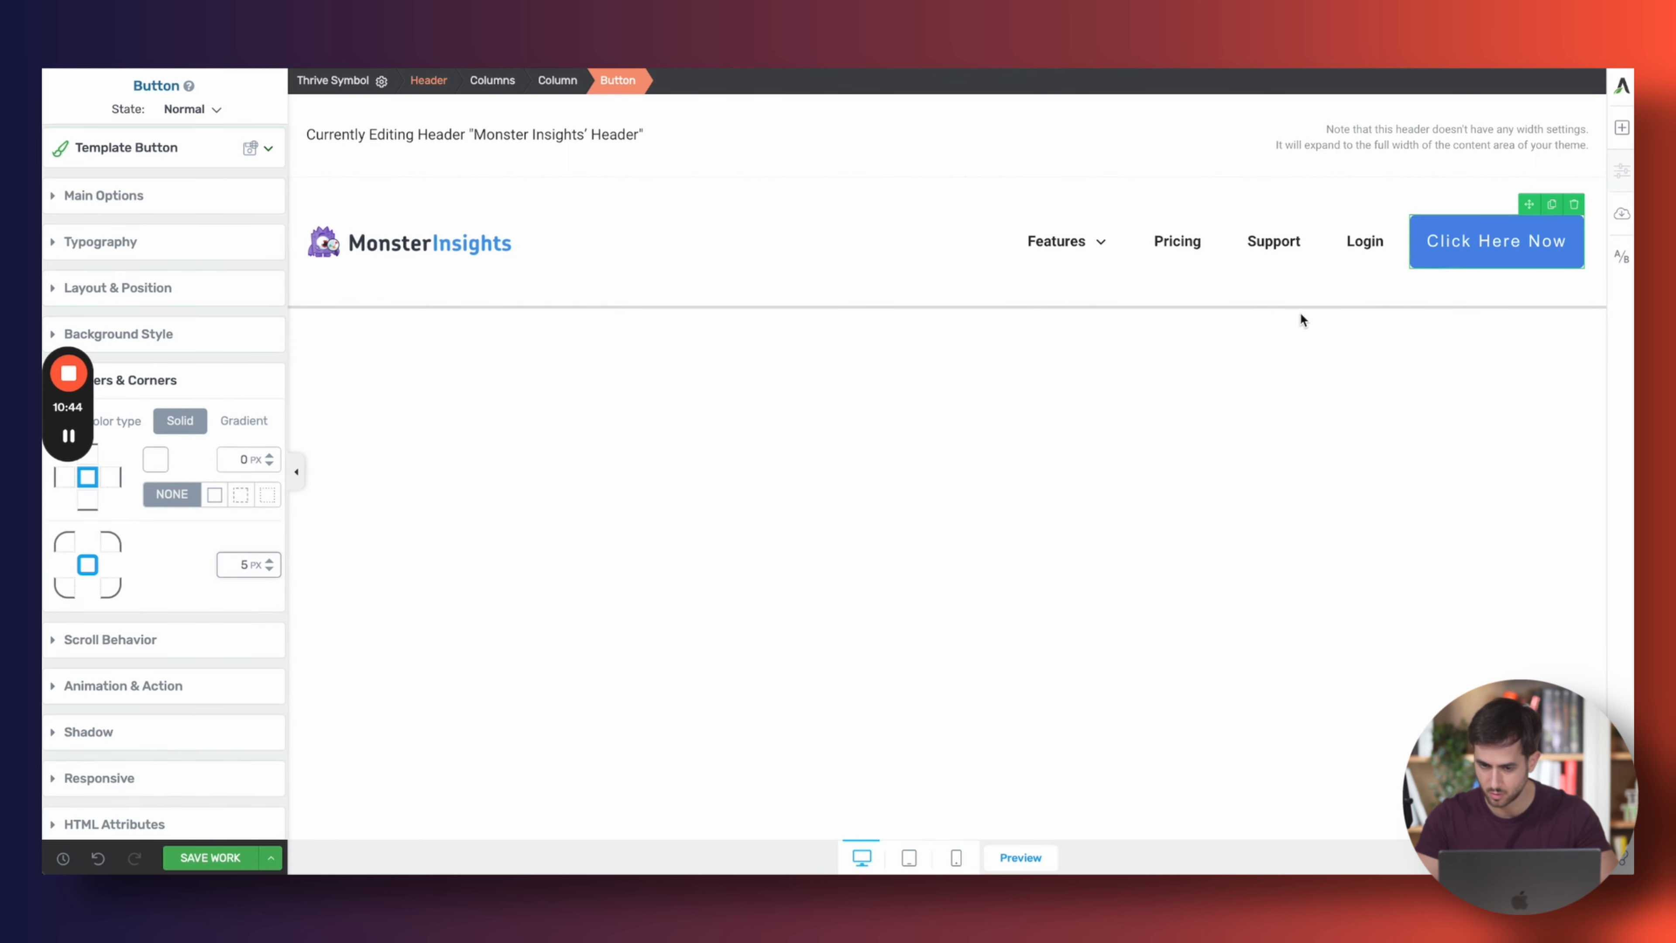
Set the button's font to Roboto from Google Fonts and its letter spacing to 0 px
click(191, 242)
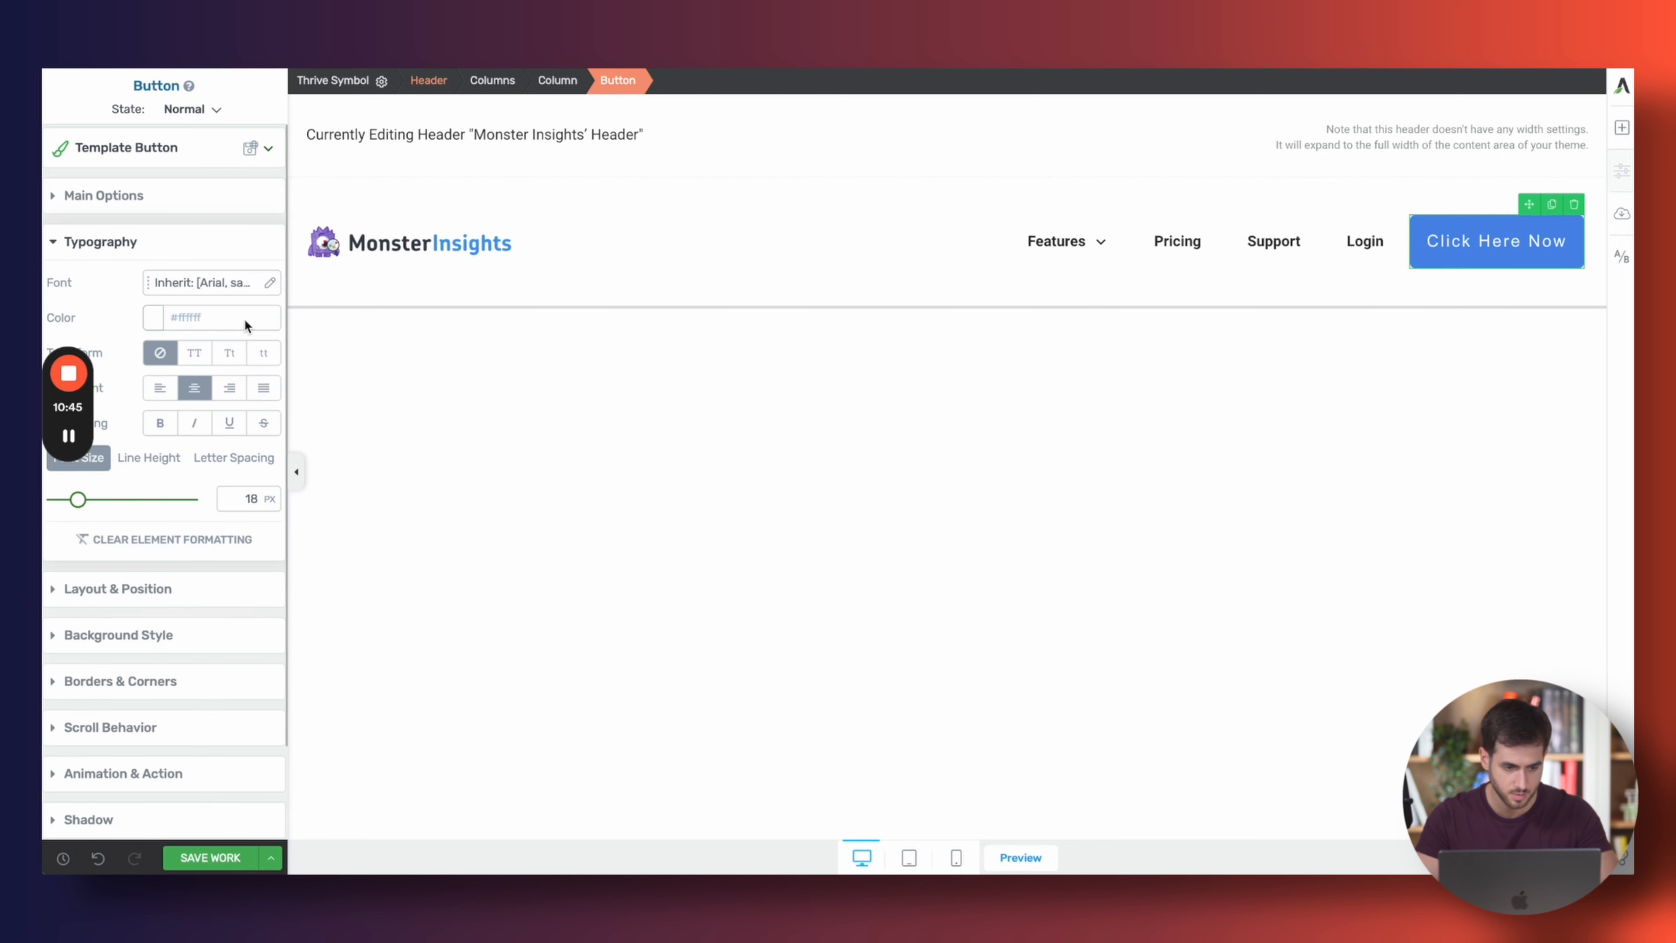
click(198, 283)
click(143, 342)
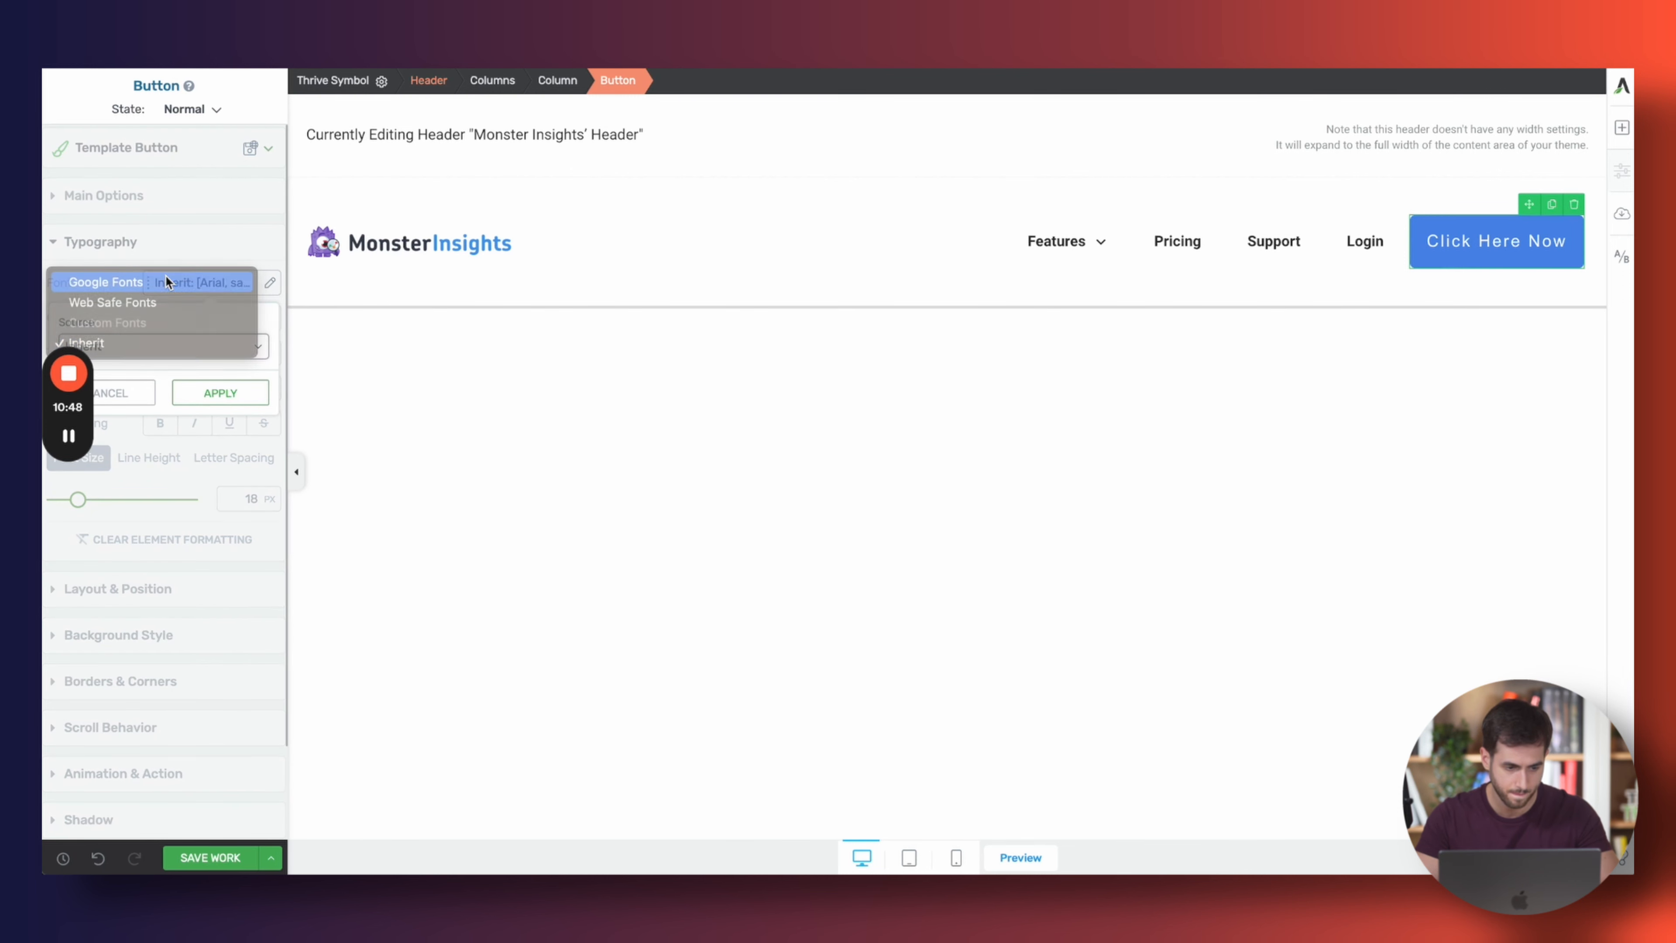
click(165, 282)
click(185, 409)
text(Roboto)
click(187, 439)
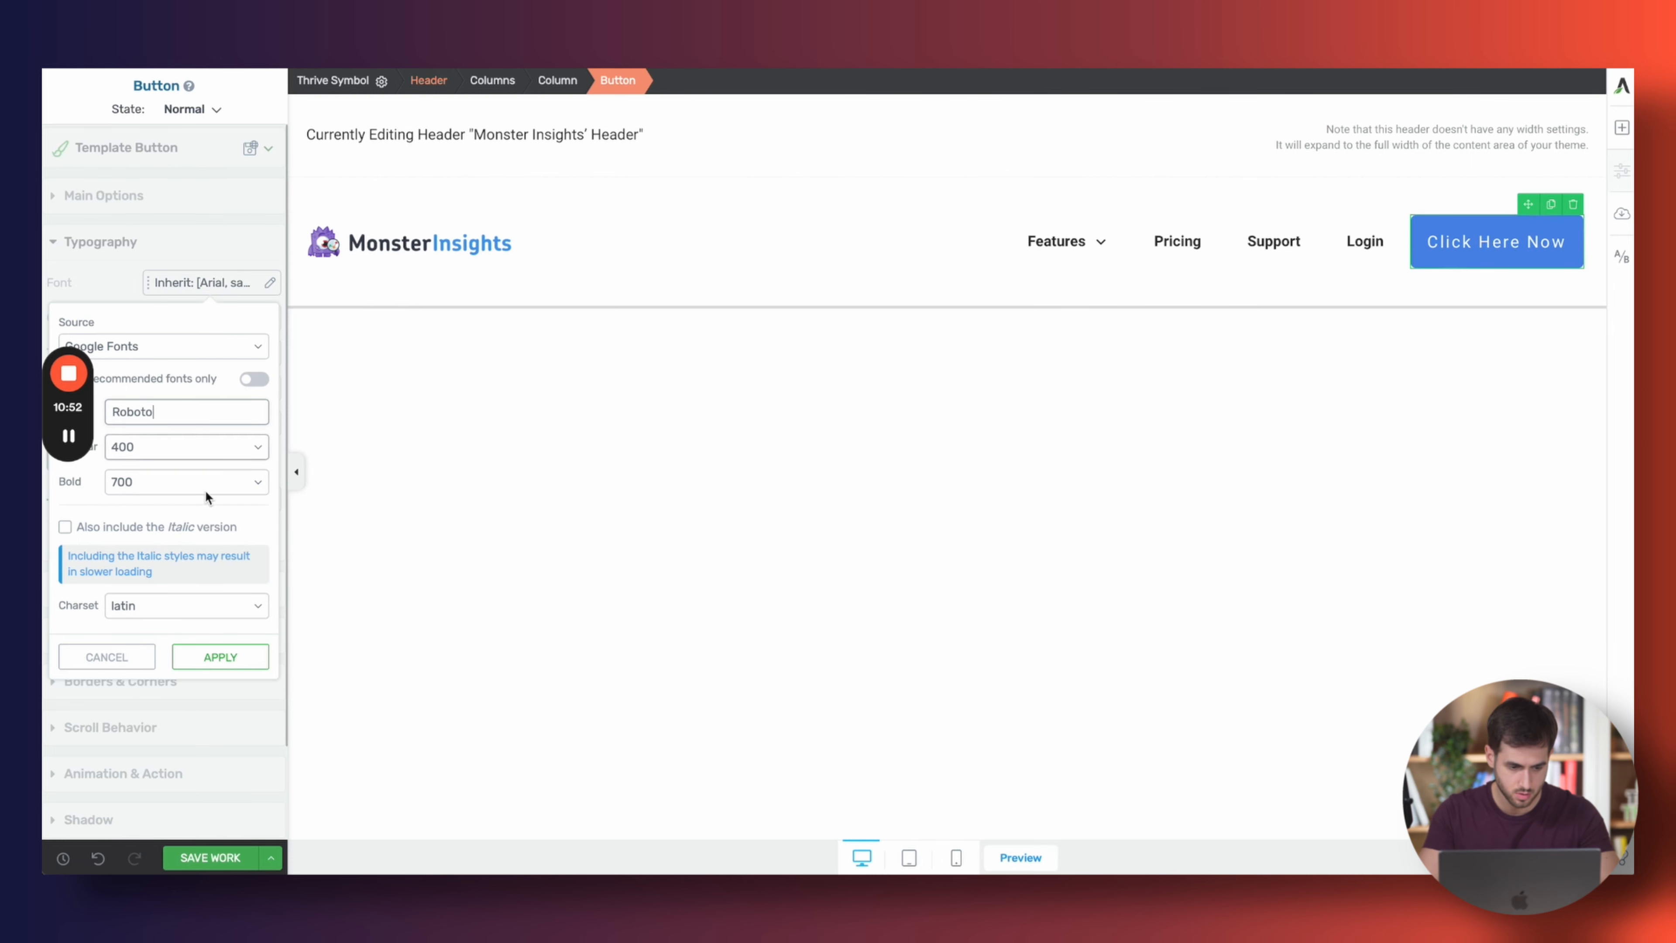
click(219, 656)
click(212, 462)
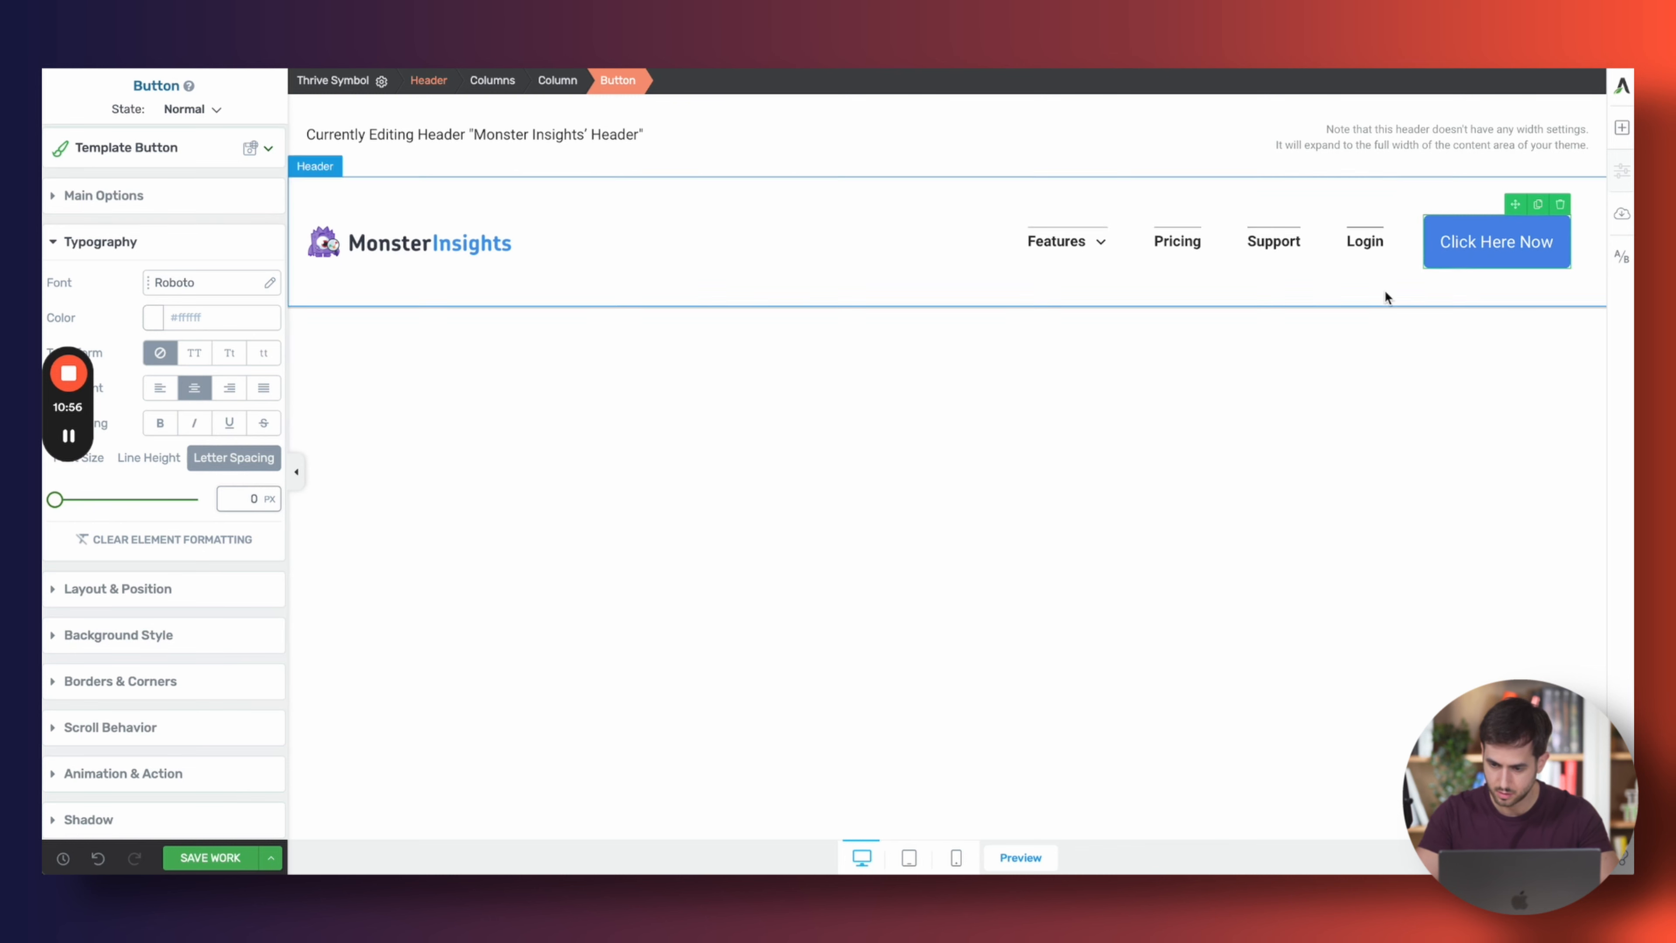
Replace the header button's label with Get Started and compare it with the original page
double_click(1481, 245)
key(ctrl+a)
text(Let)
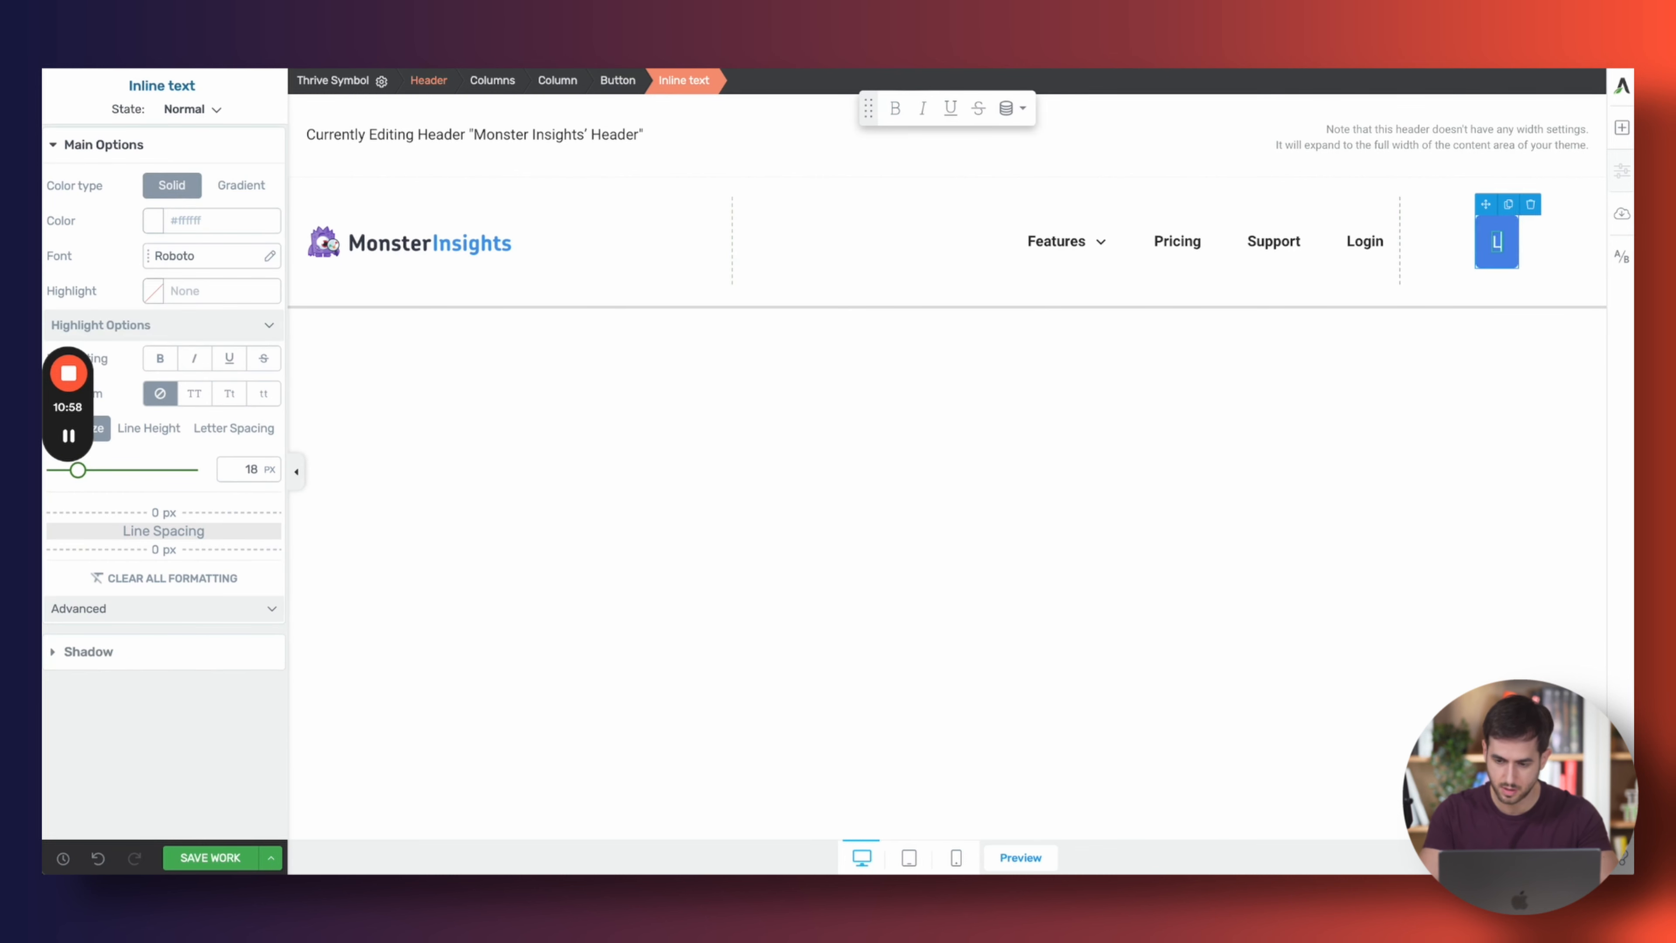
key(BackSpace)
key(BackSpace)
key(BackSpace)
text(Ge)
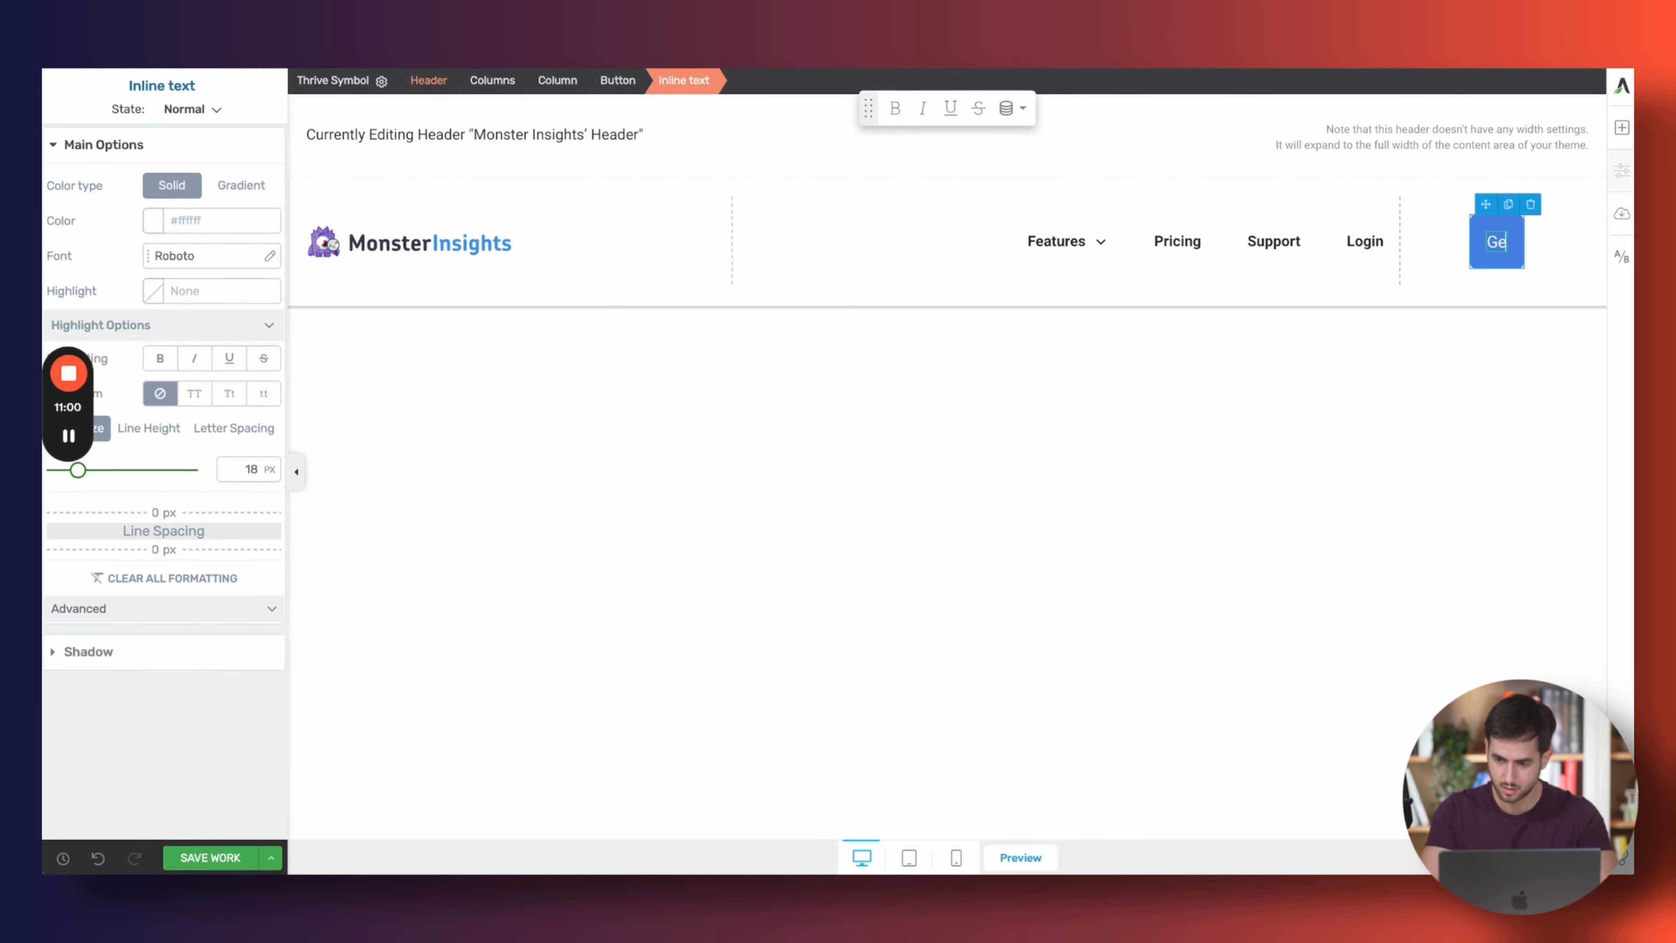
text(t Started)
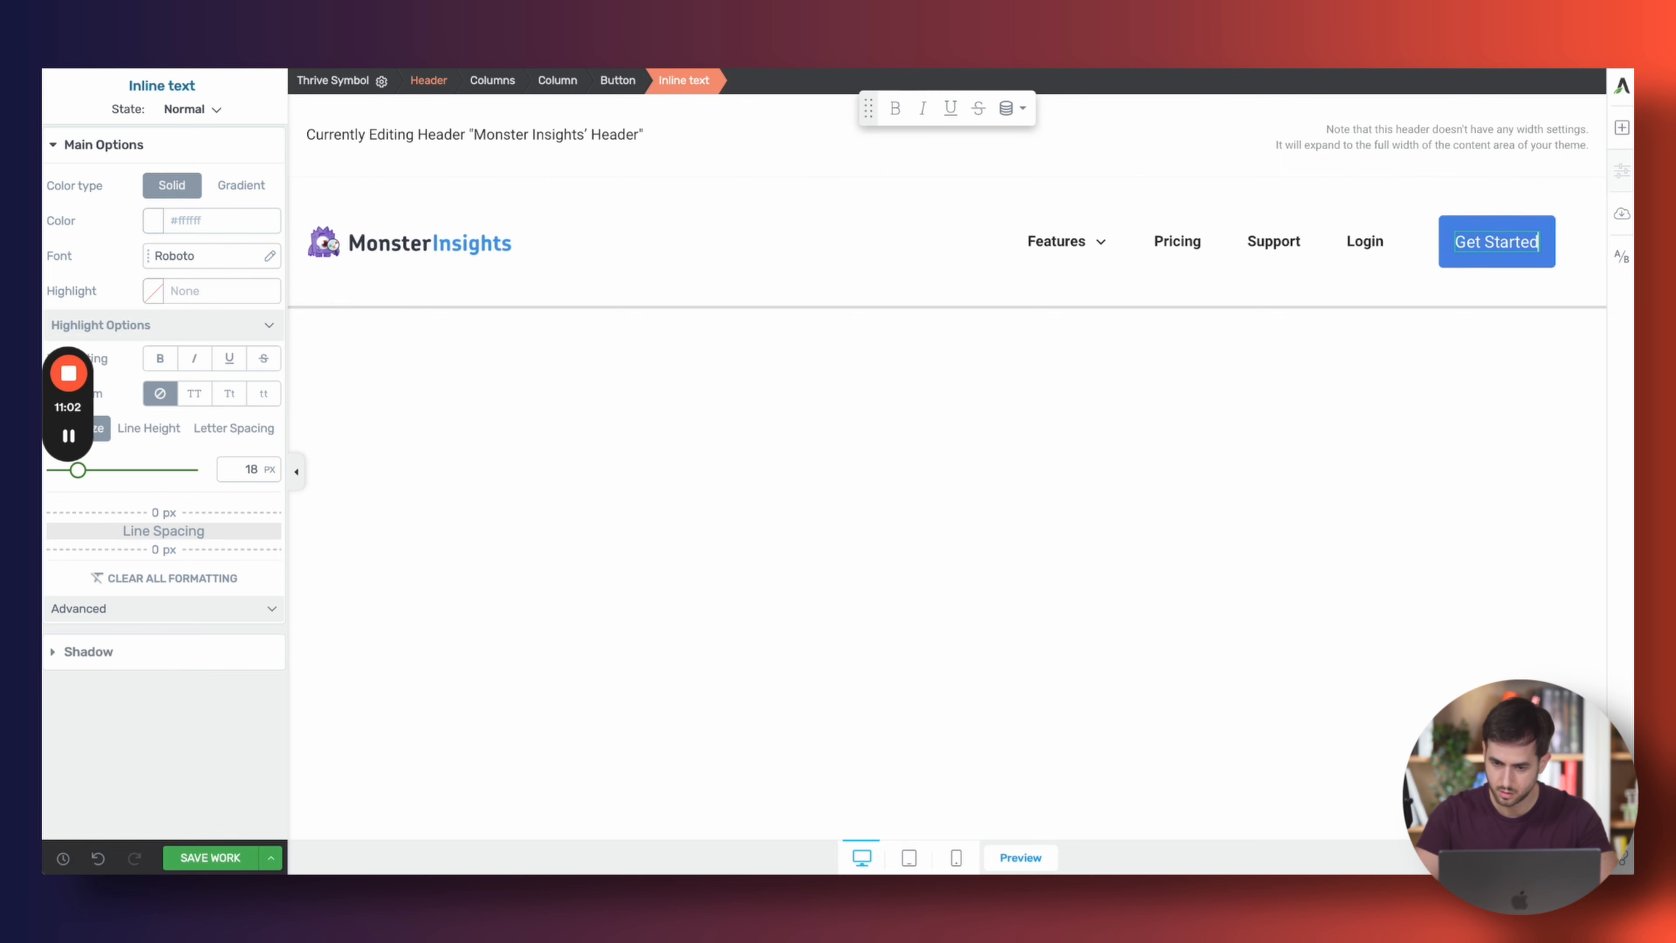
key(ctrl+Tab)
key(ctrl+shift+Tab)
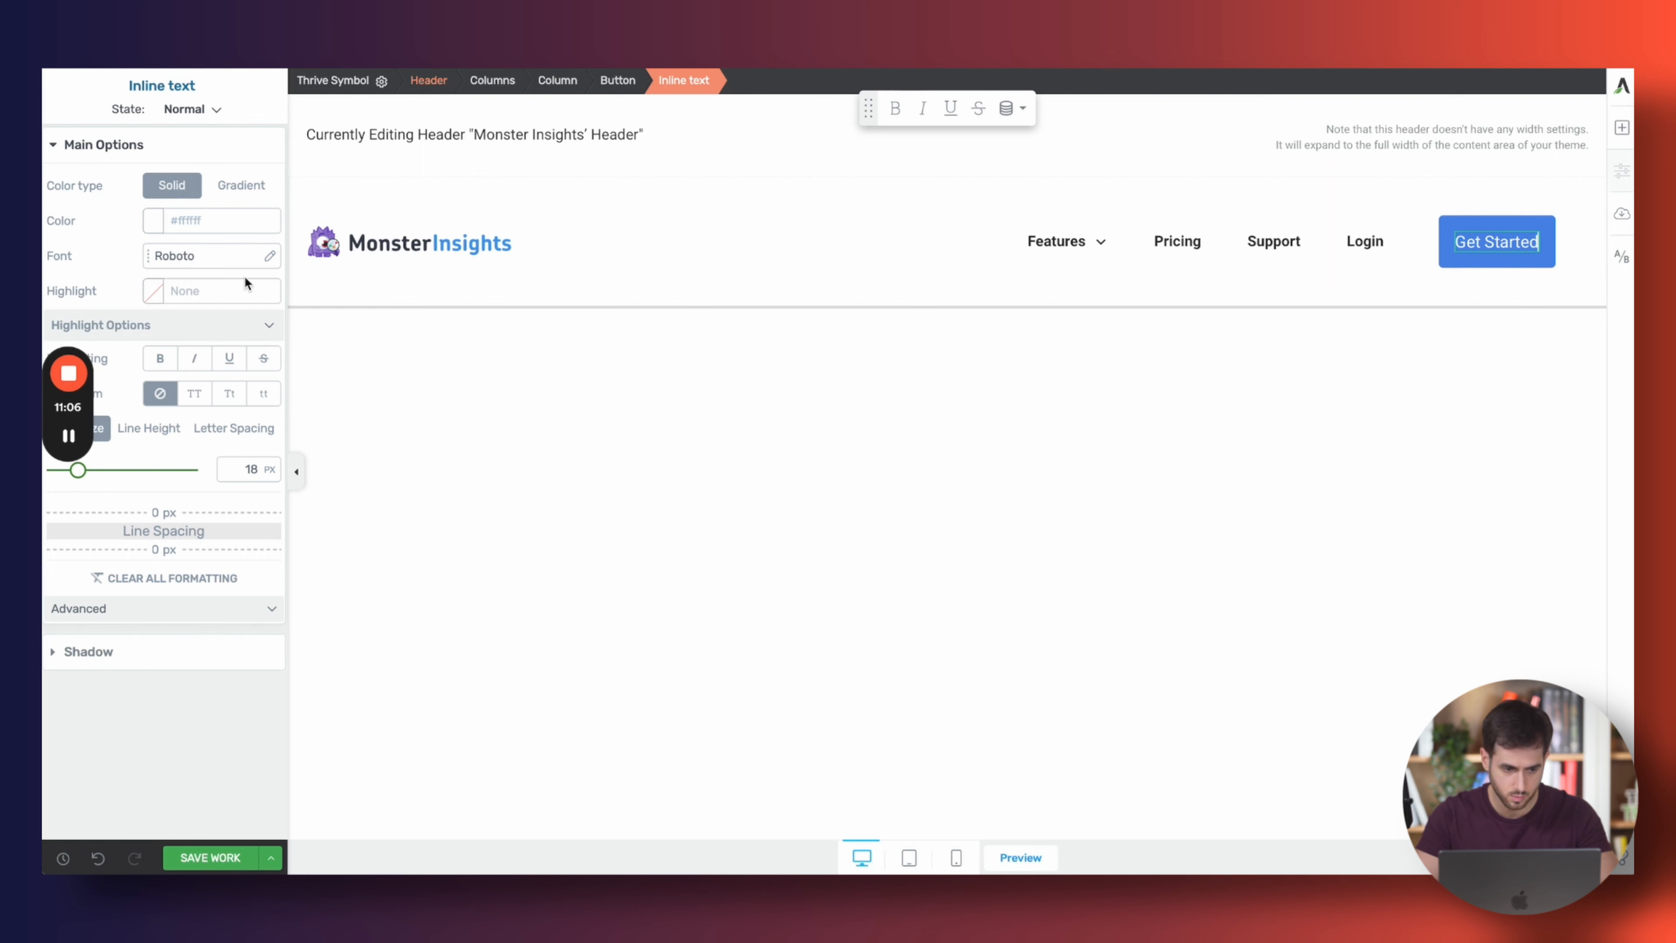
Apply Roboto to the Get Started label with regular weight 400 and bold weight 700
click(200, 263)
click(176, 426)
click(177, 423)
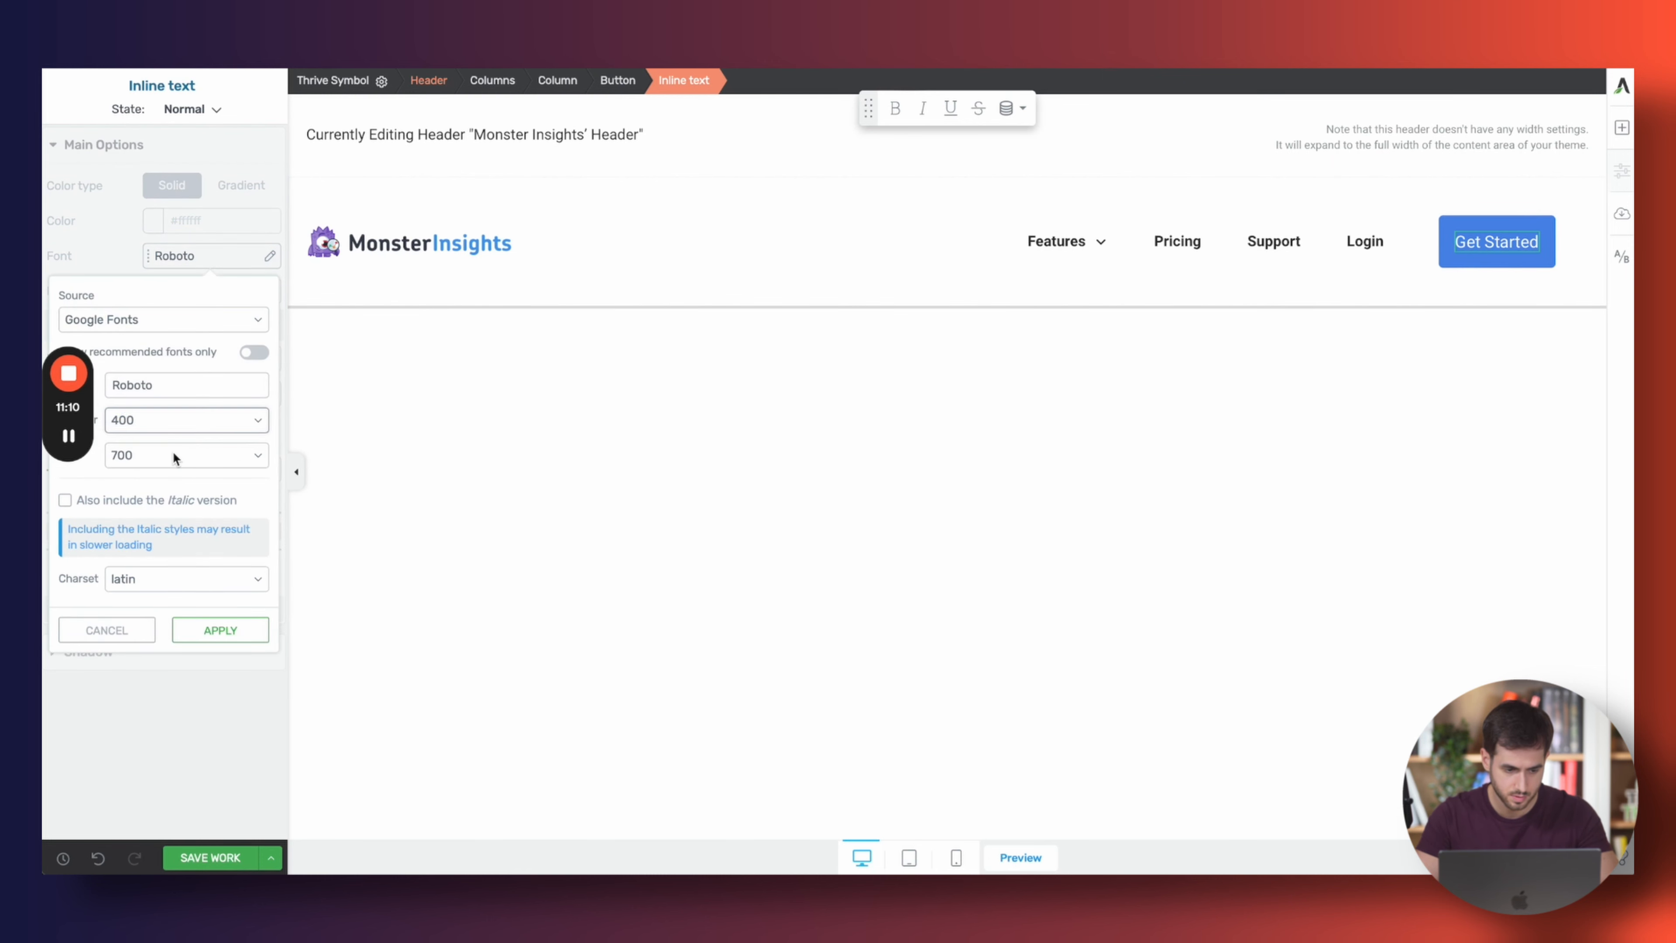
click(167, 453)
click(174, 427)
click(220, 631)
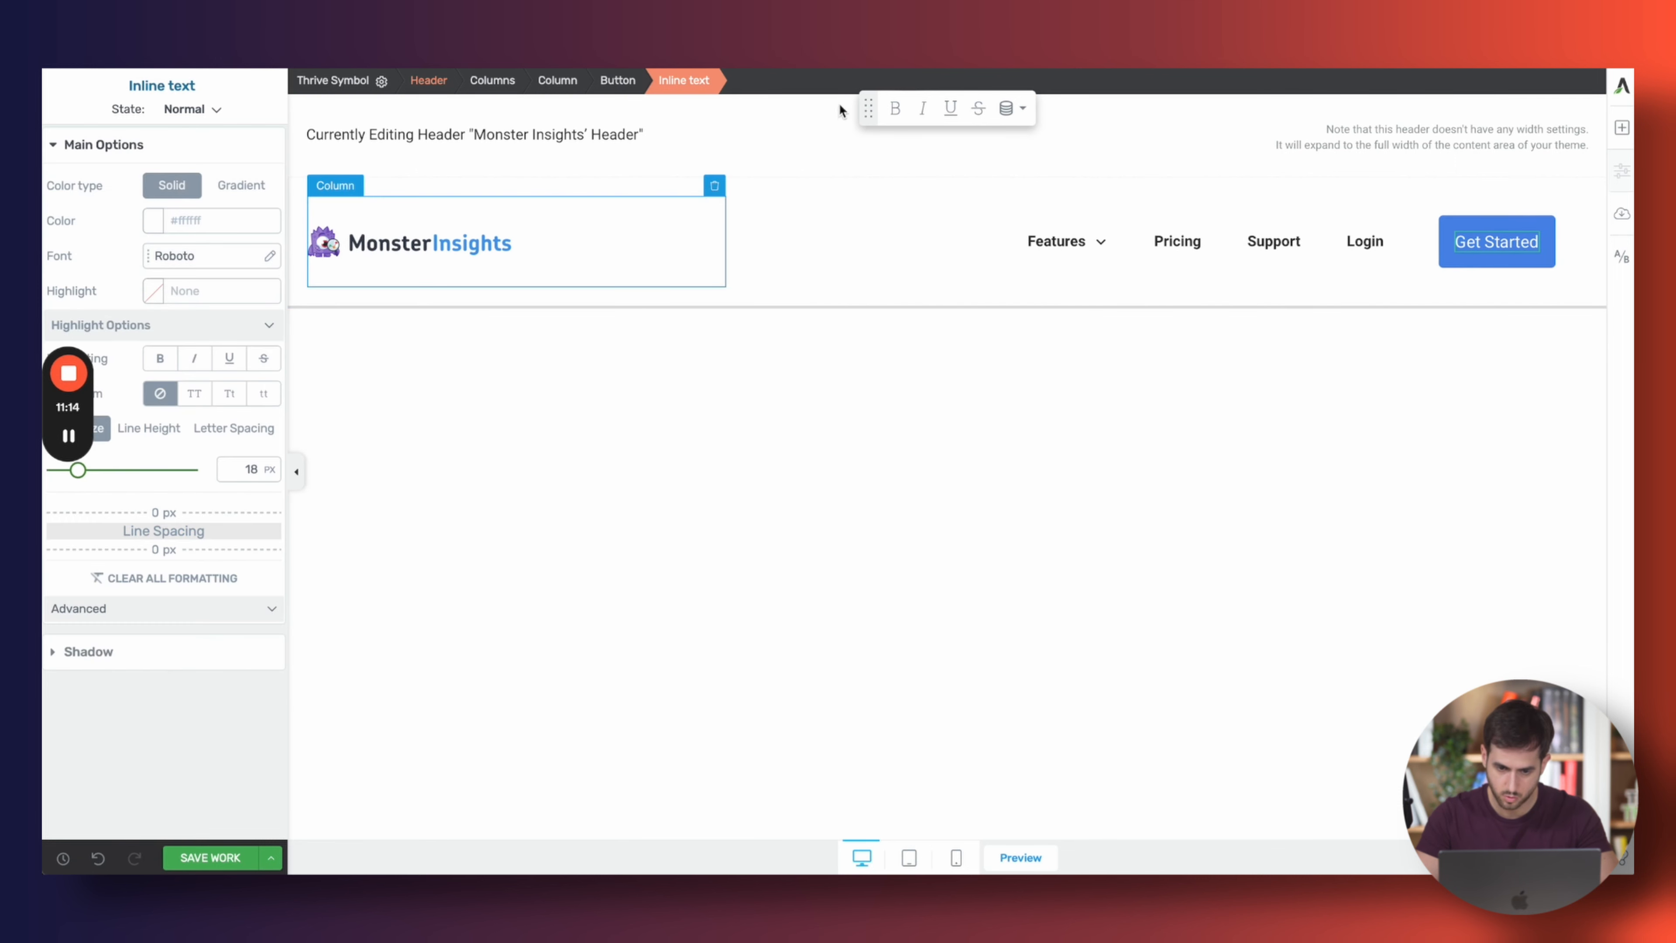
Make the whole Get Started button label bold and deselect it
click(897, 109)
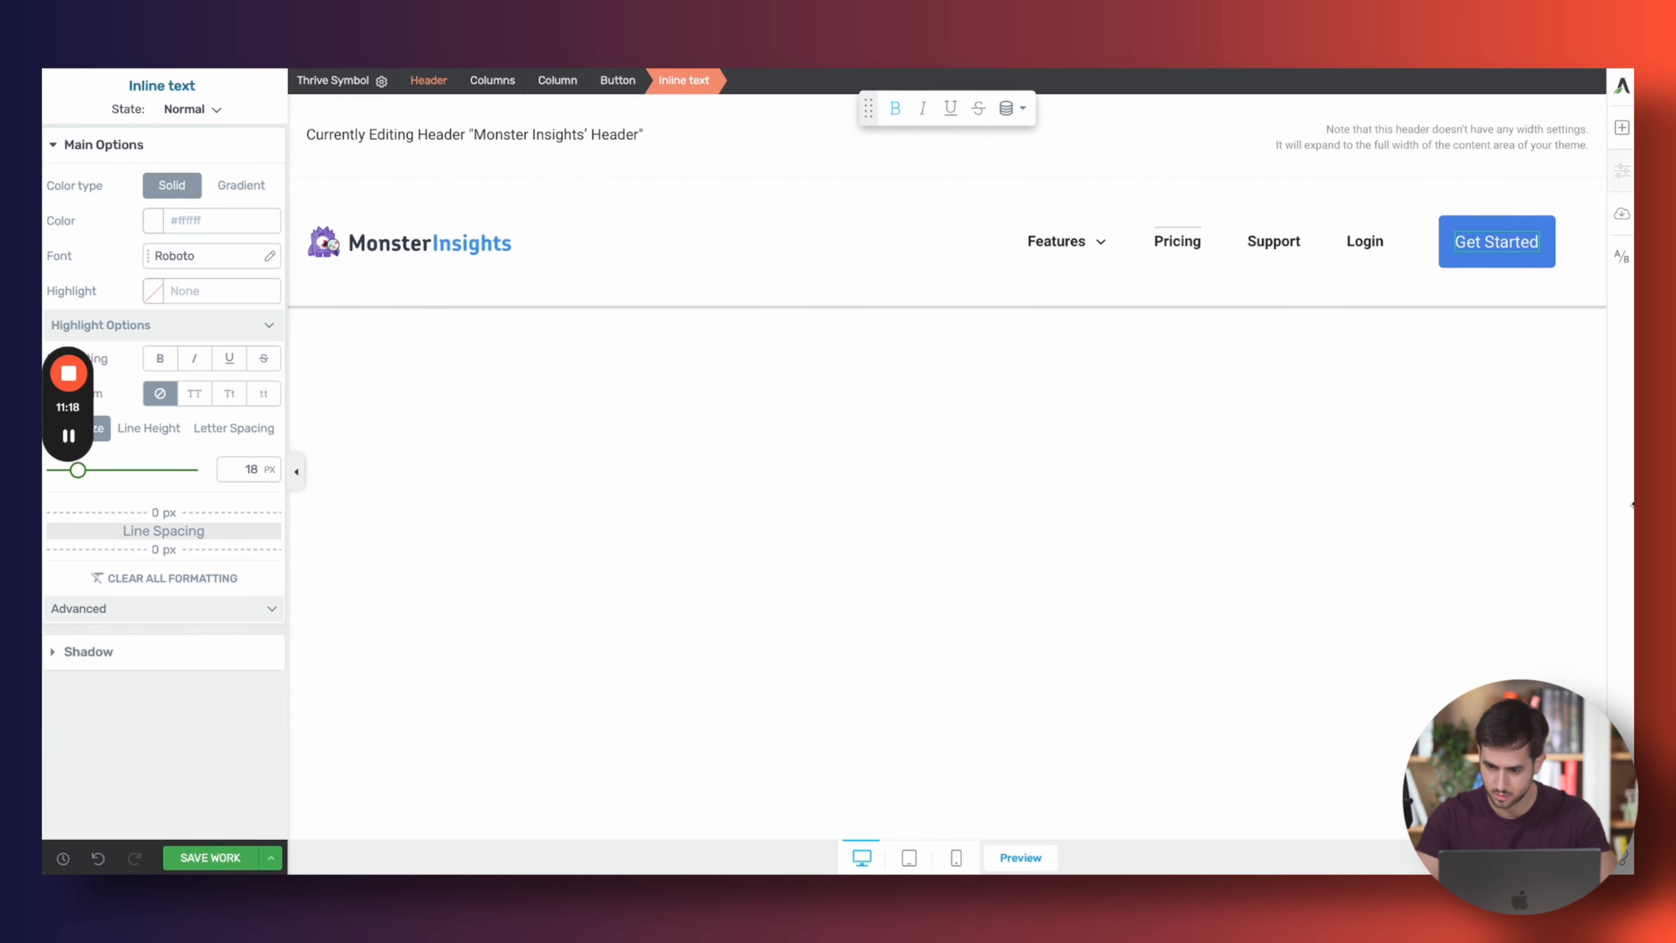
triple_click(1495, 247)
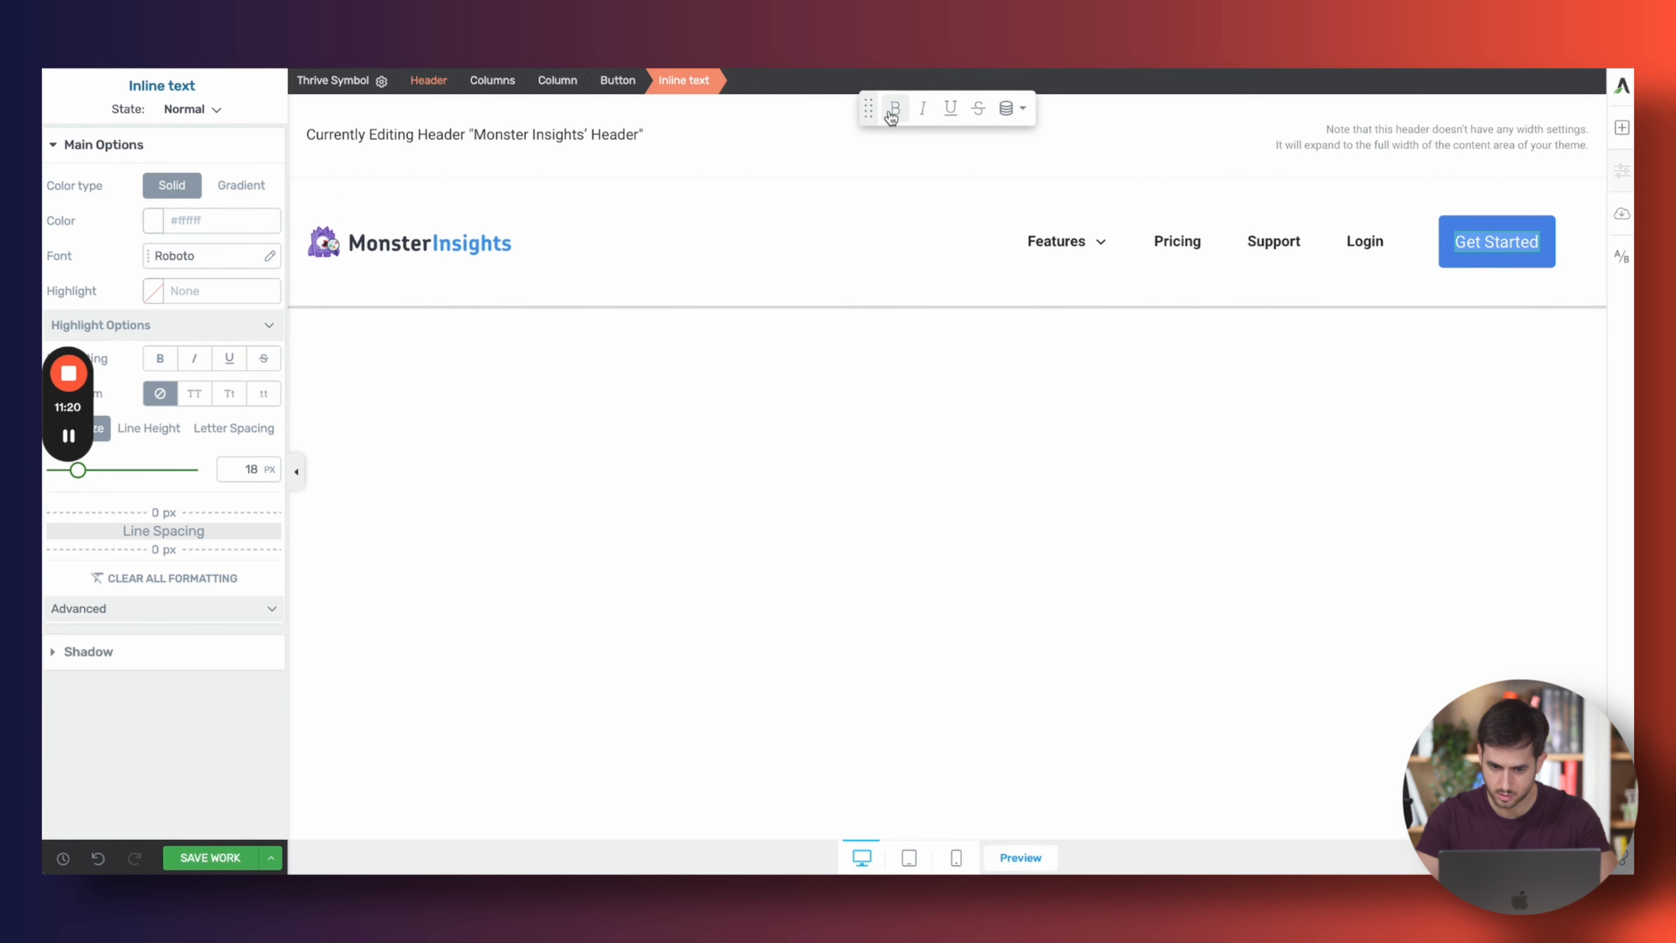
click(1044, 354)
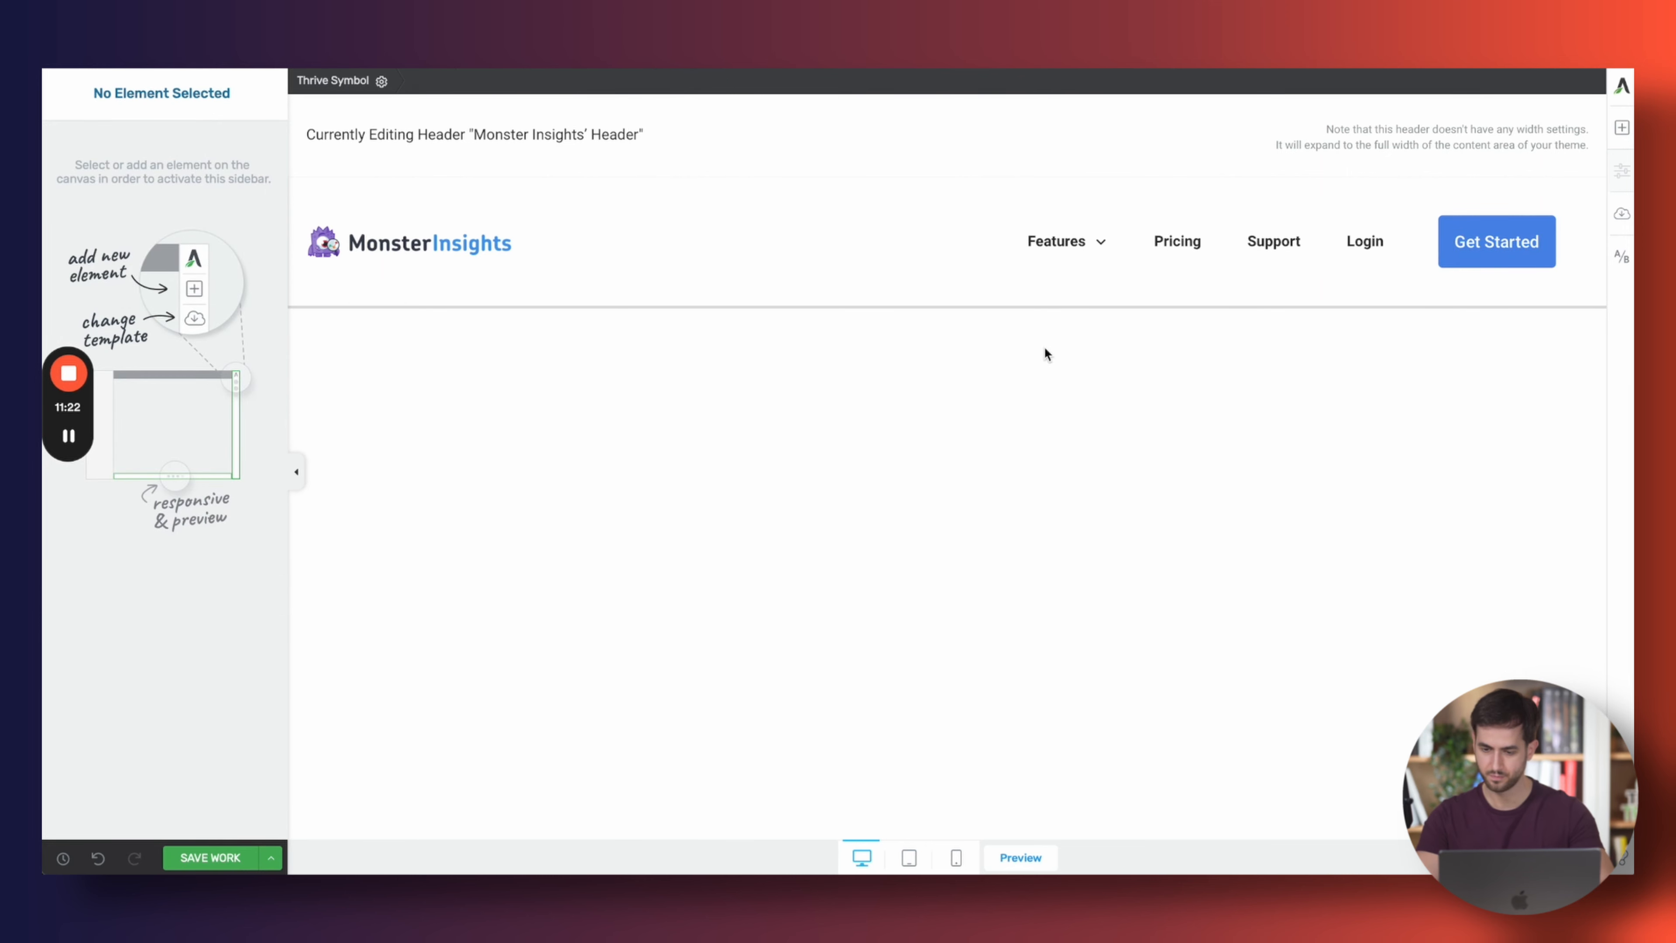
Inspect the computed font size and weight of the Get Started button on the original MonsterInsights page
click(948, 69)
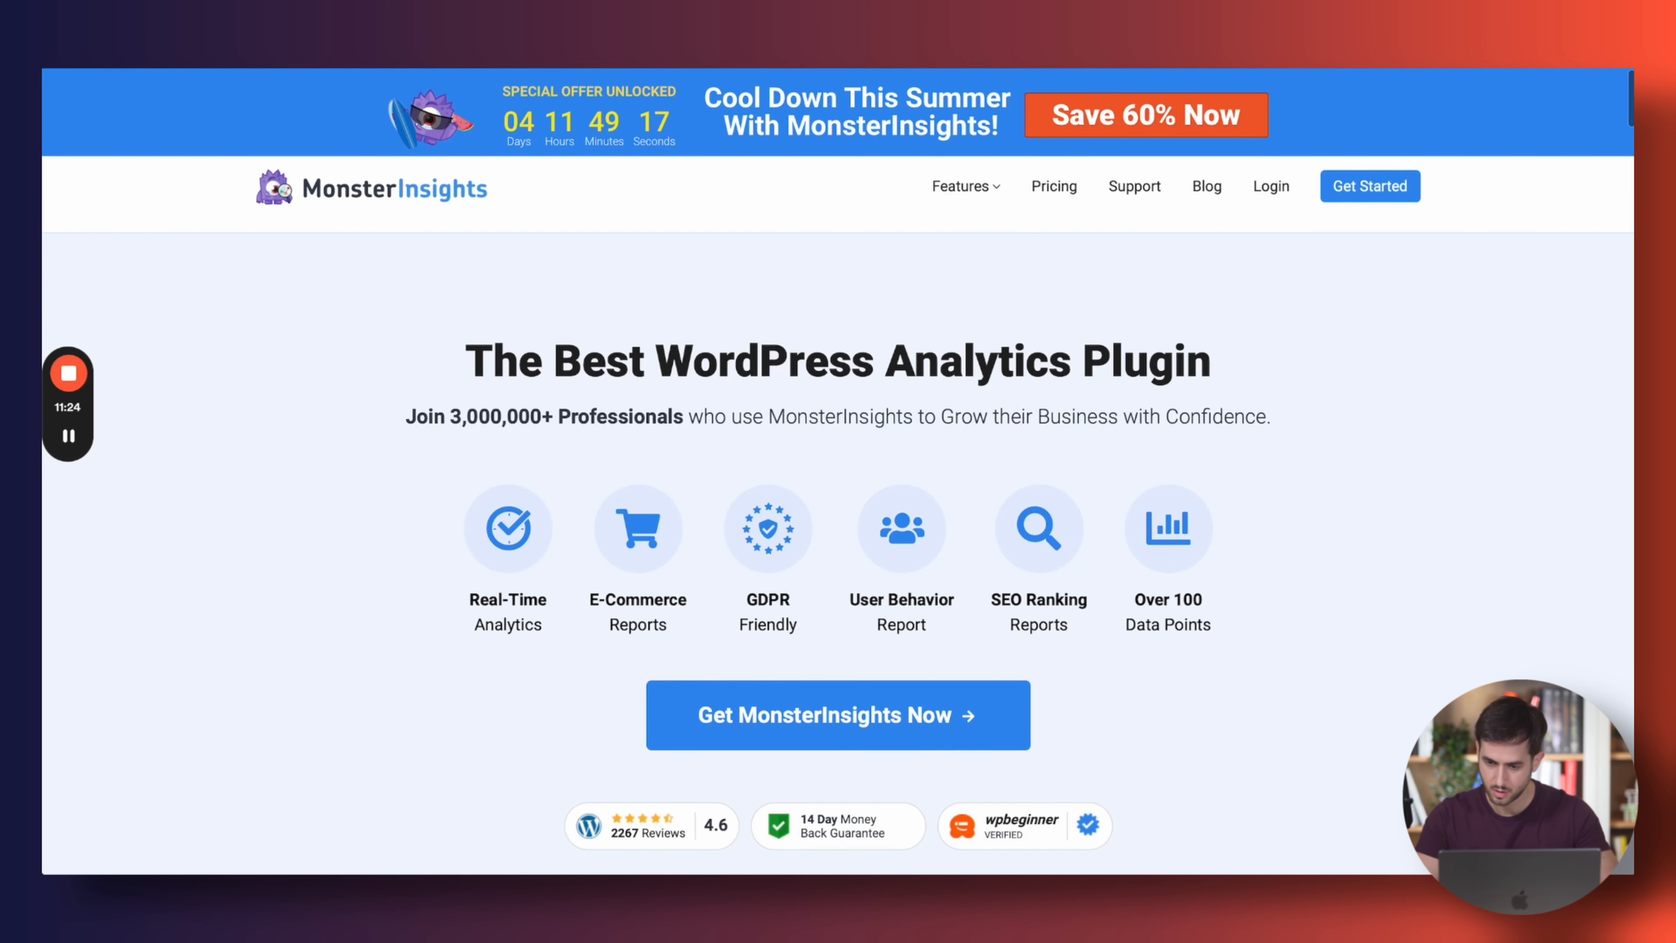
right_click(1349, 184)
click(1399, 414)
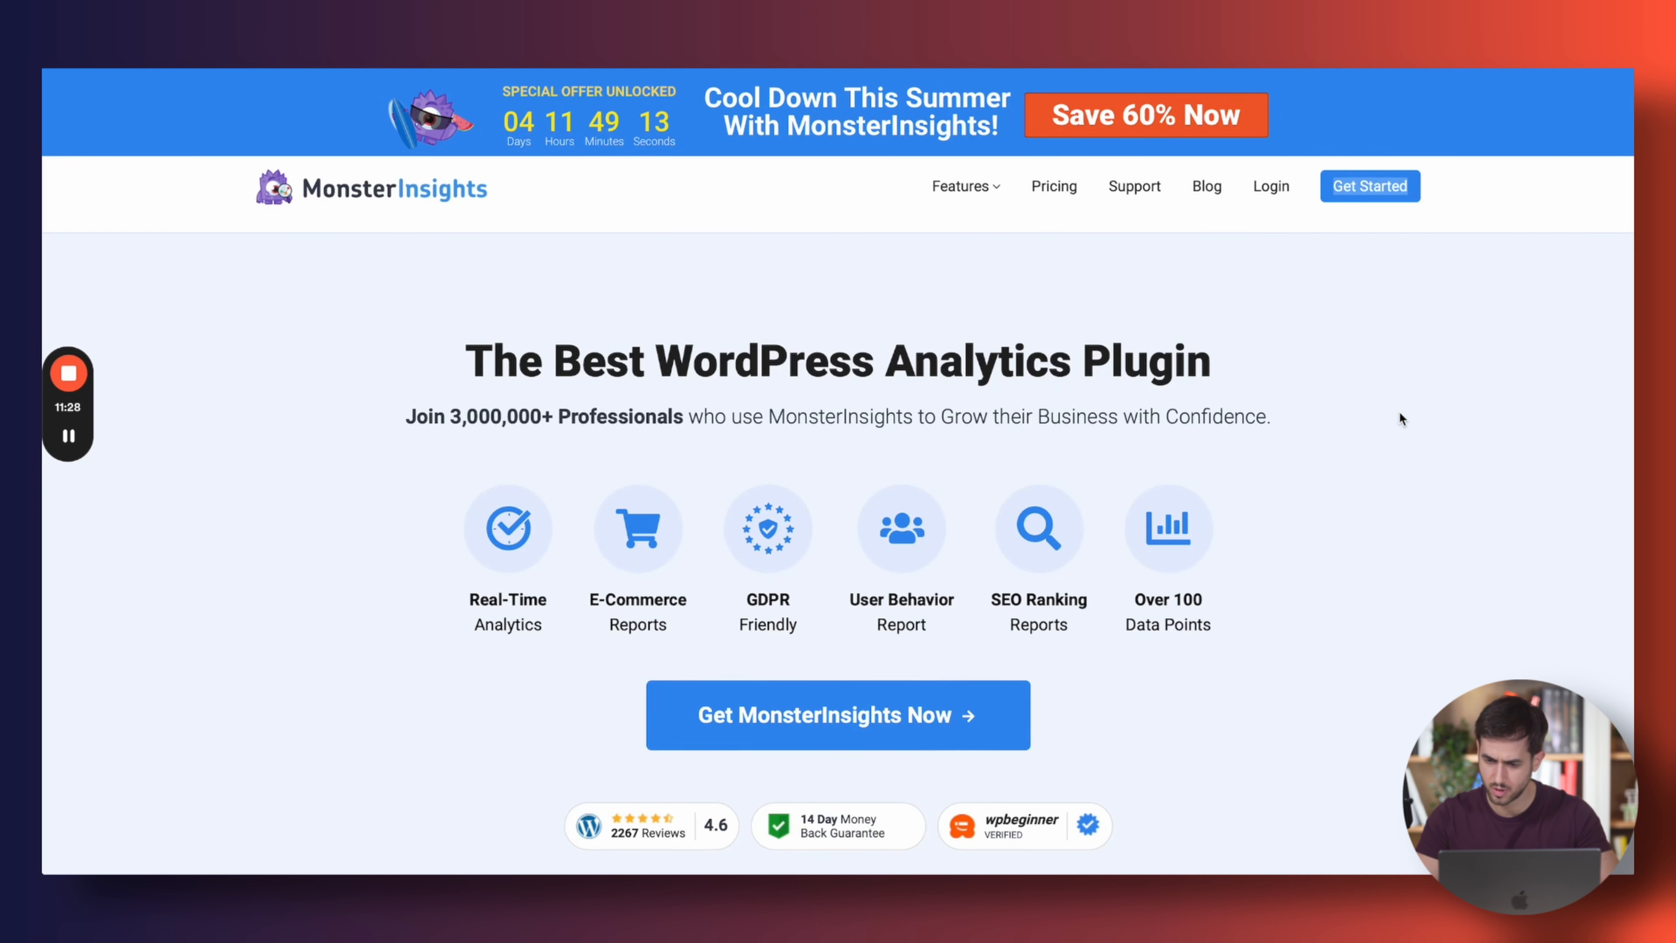
scroll(1143, 633, down, 2)
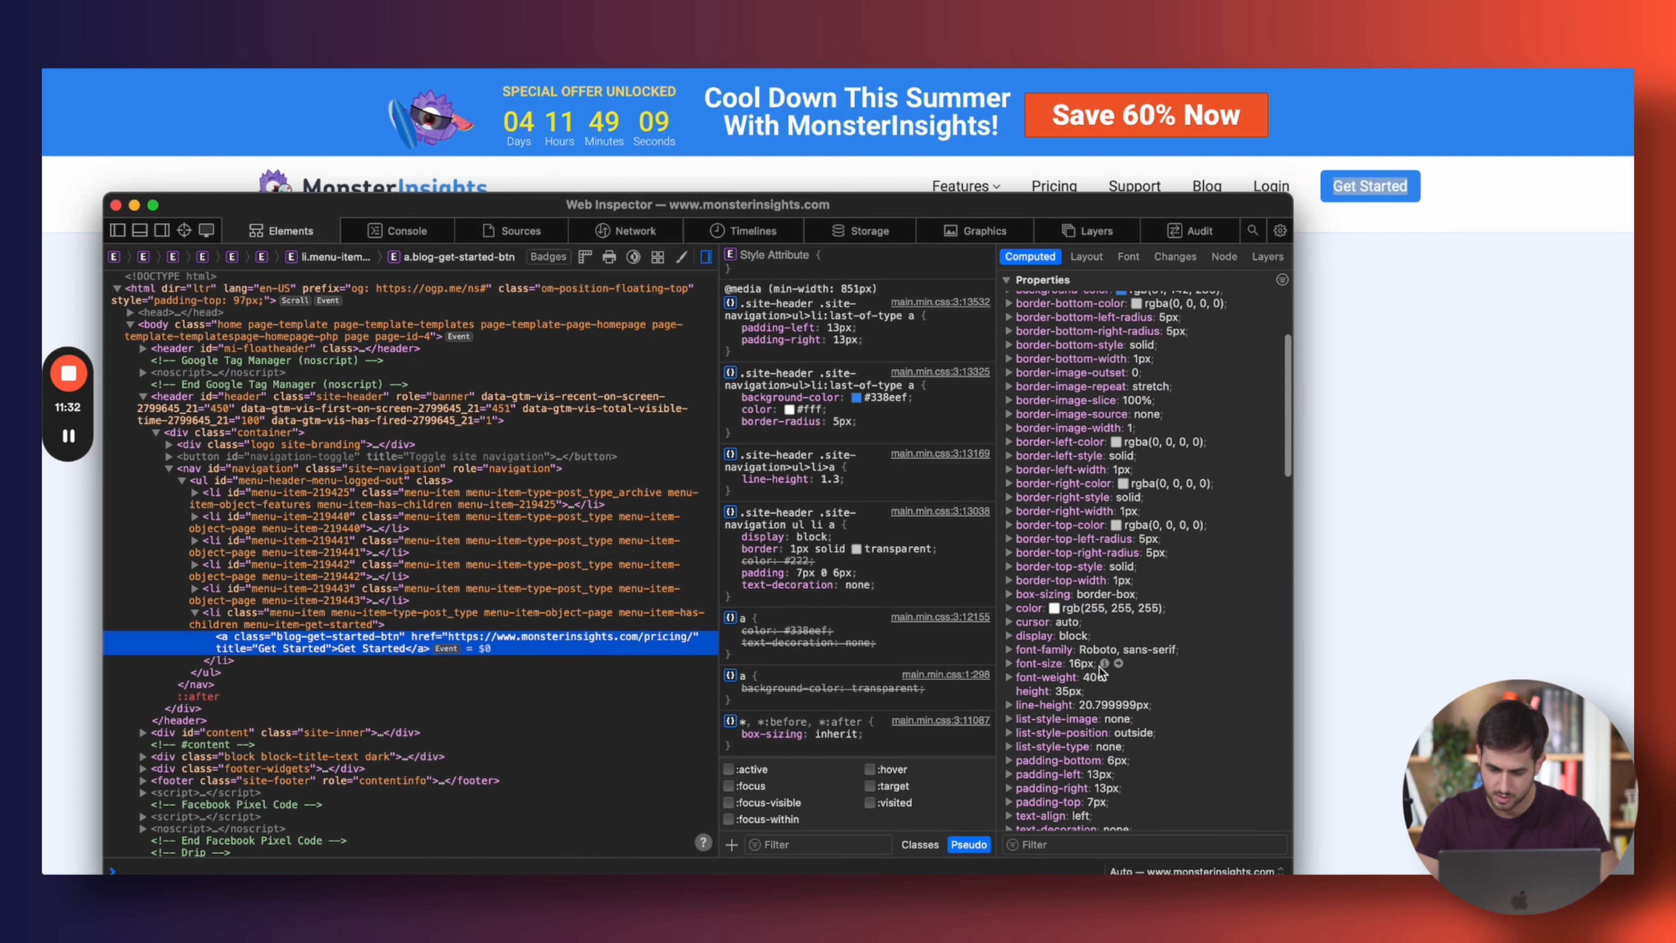
click(115, 205)
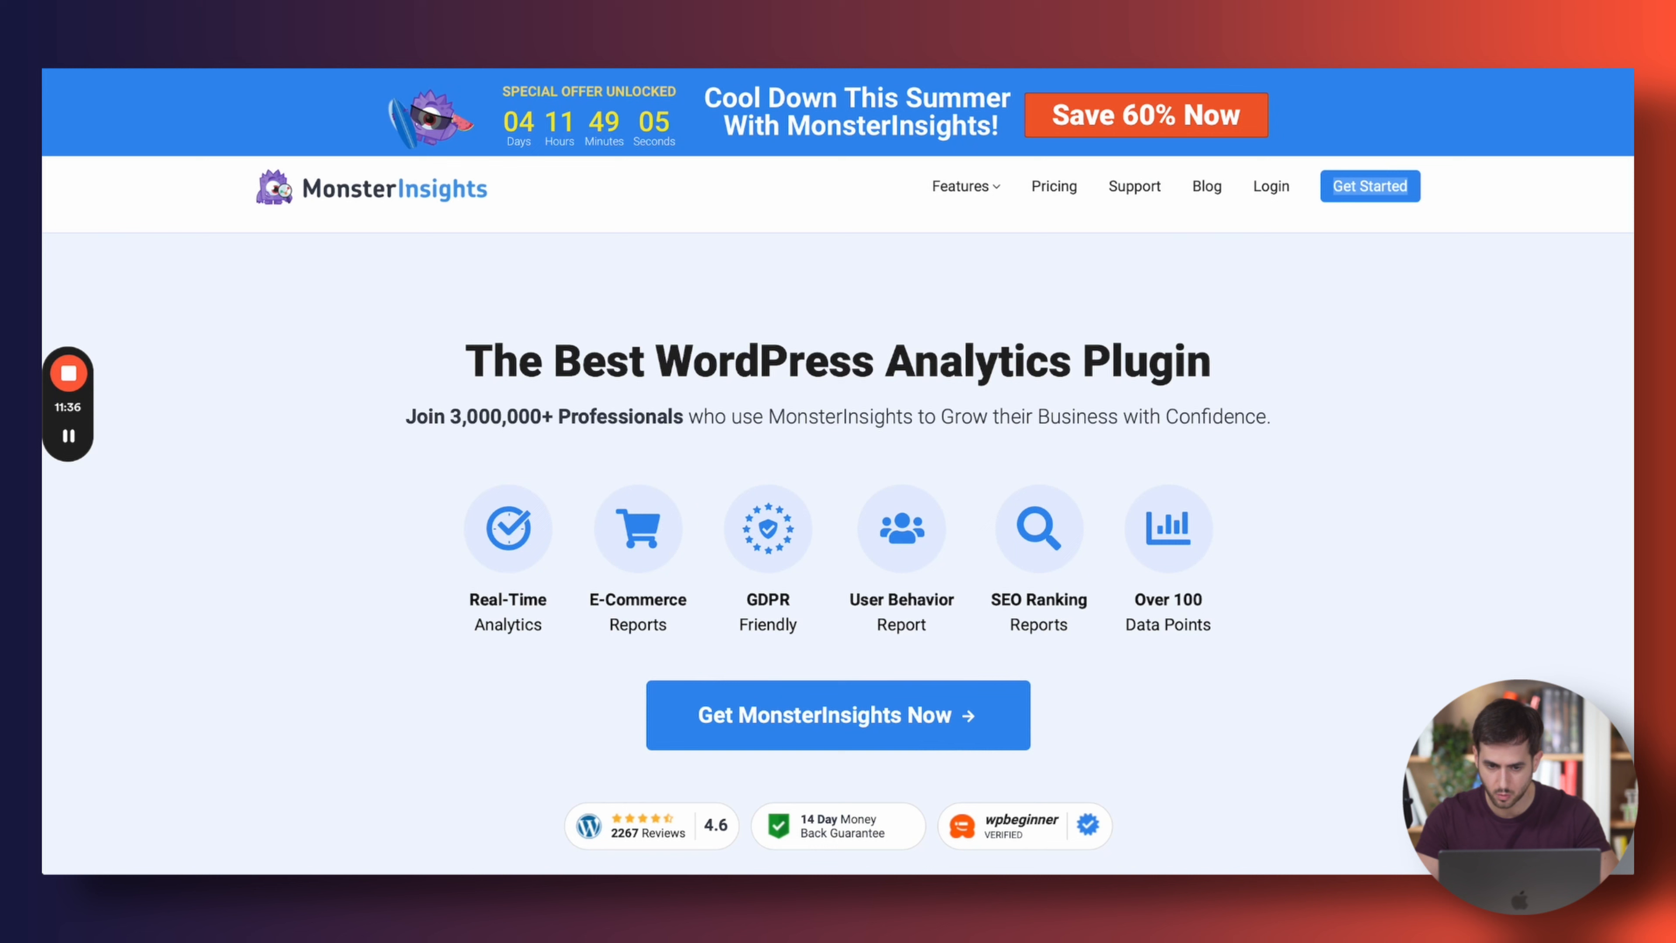
Inspect the original Get Started button's width and height, and return to the header editor
right_click(1330, 205)
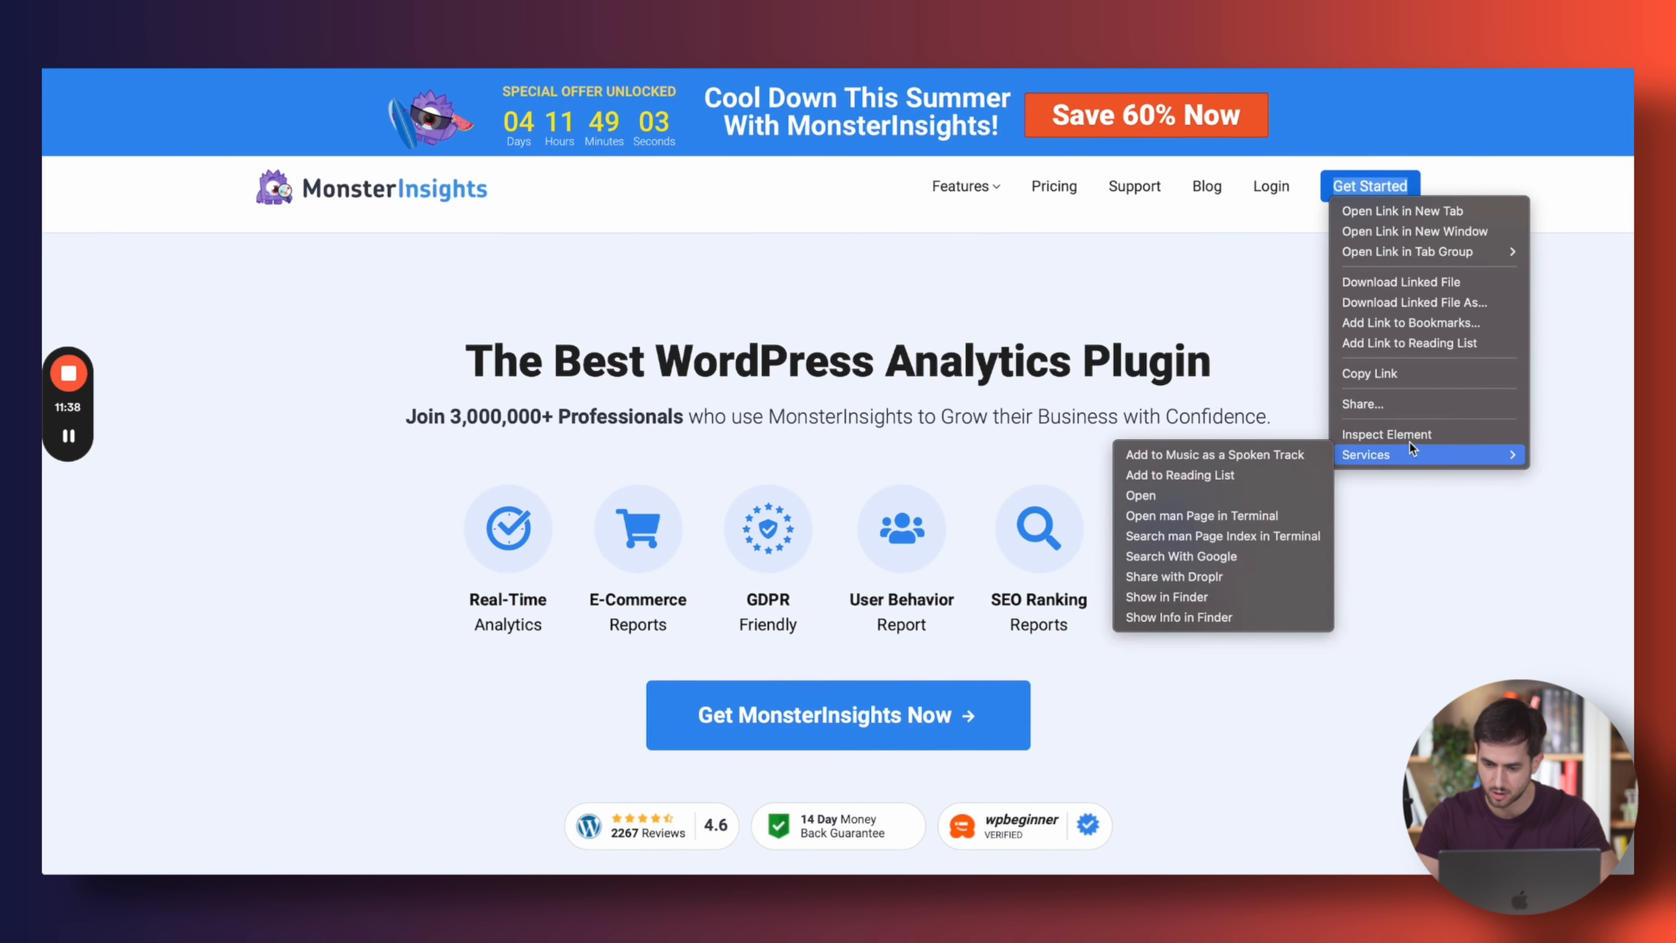
click(1385, 434)
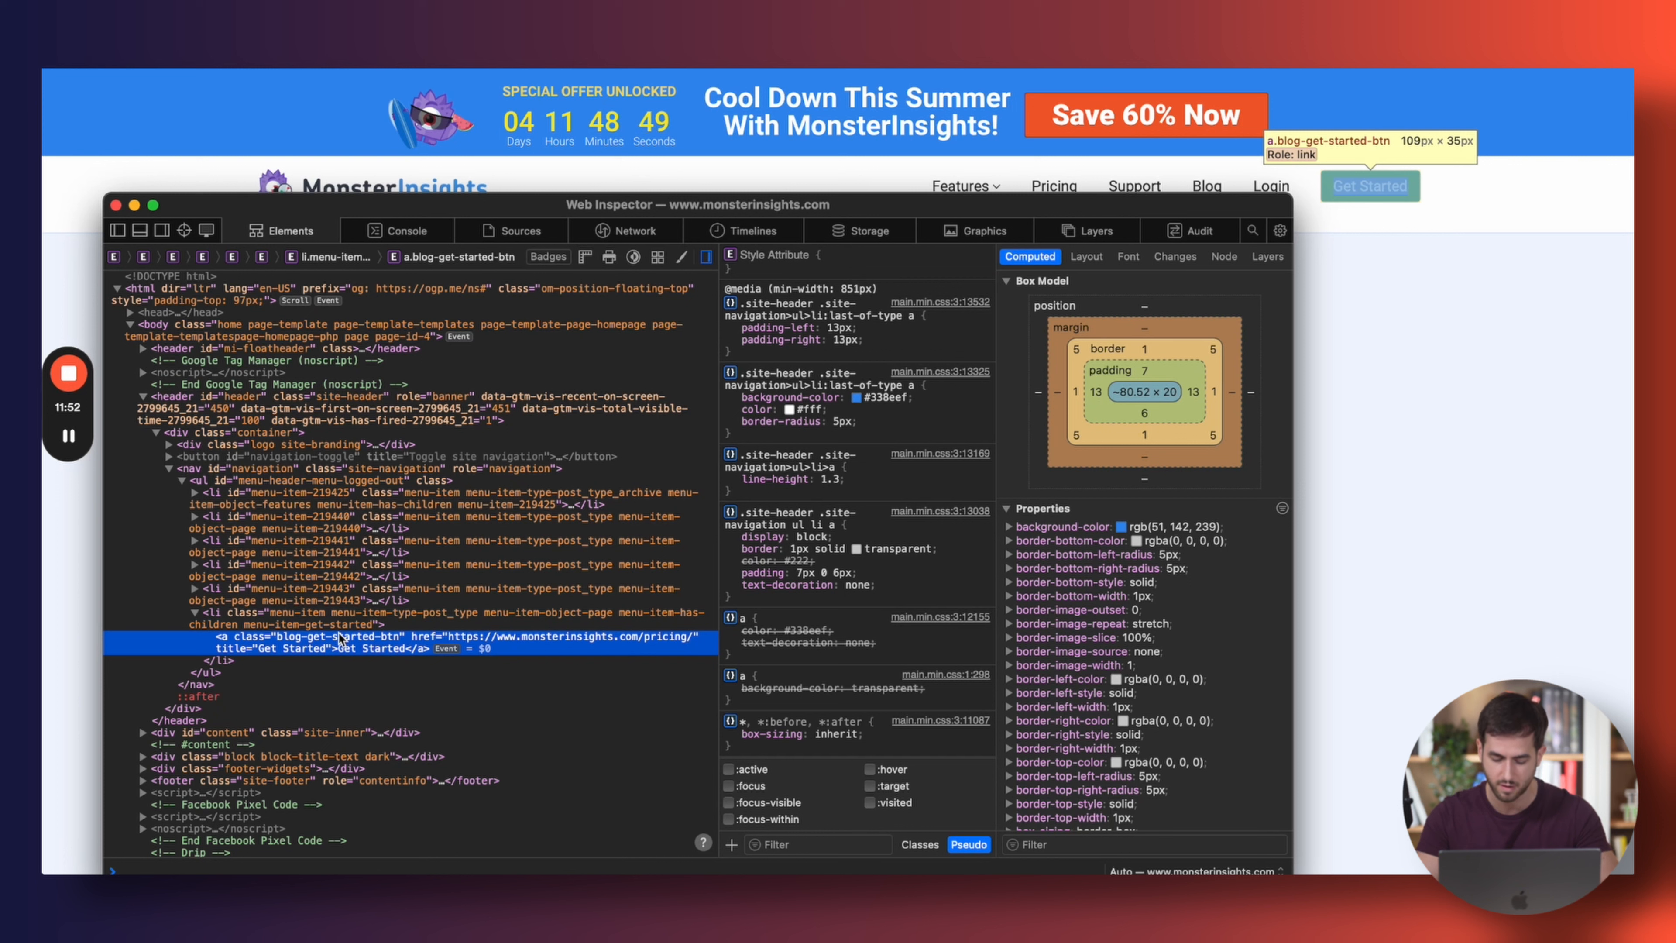
key(super+shift+d)
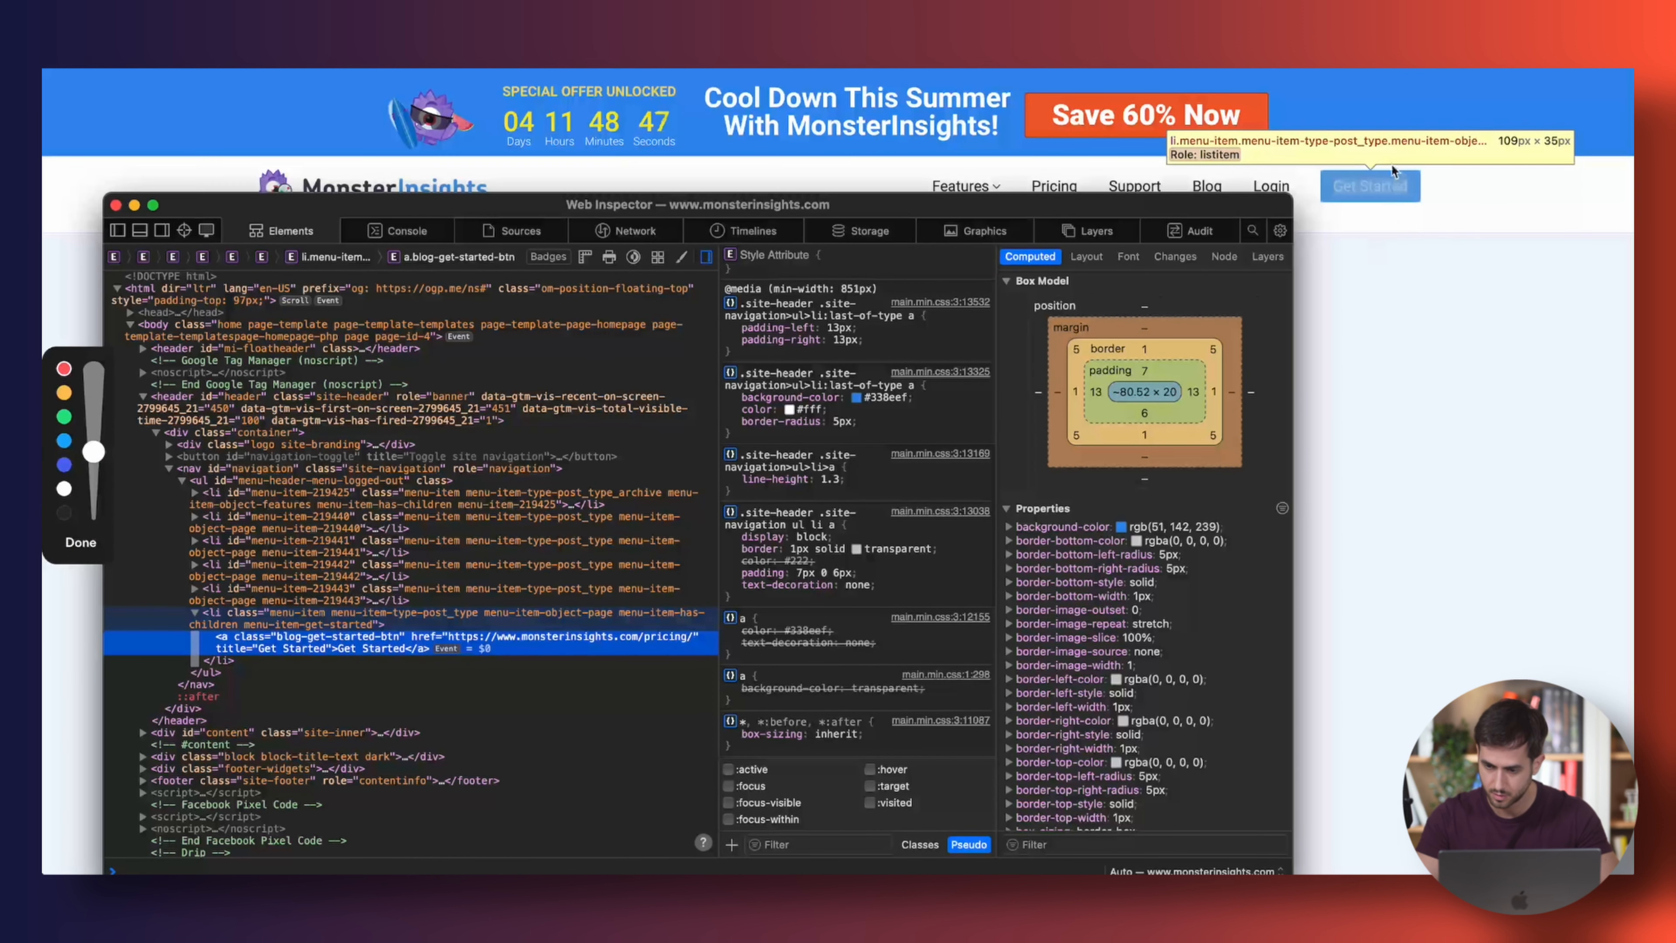
mouse_move(1515, 118)
mouse_down()
mouse_move(1481, 177)
mouse_move(1571, 129)
mouse_up()
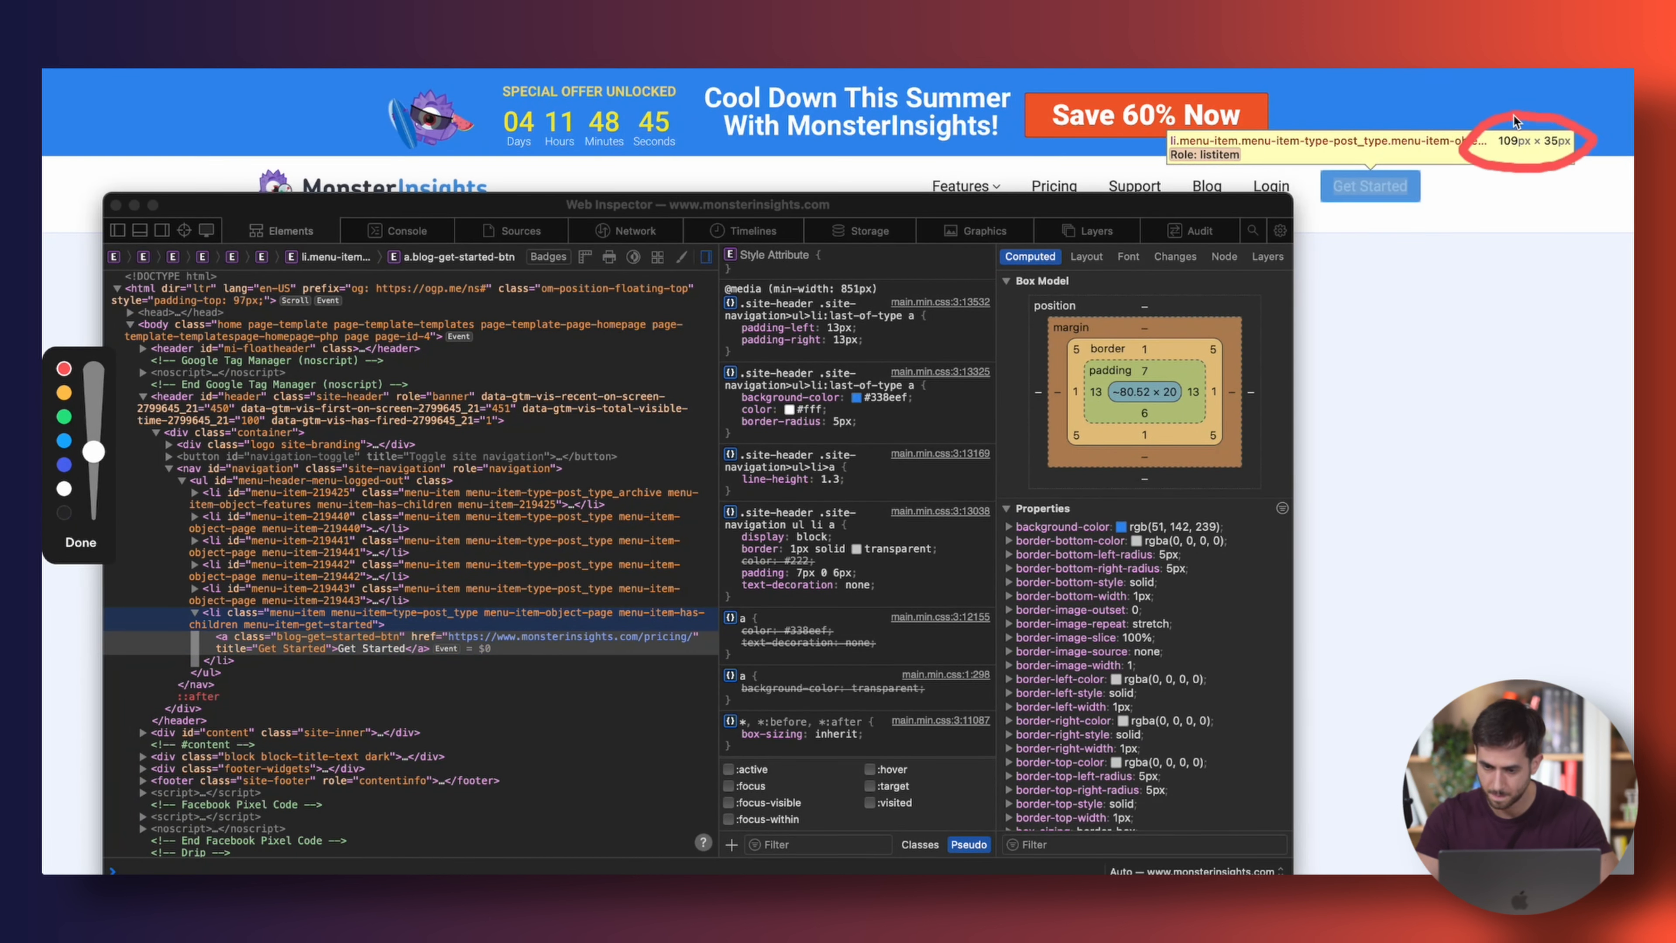
click(80, 542)
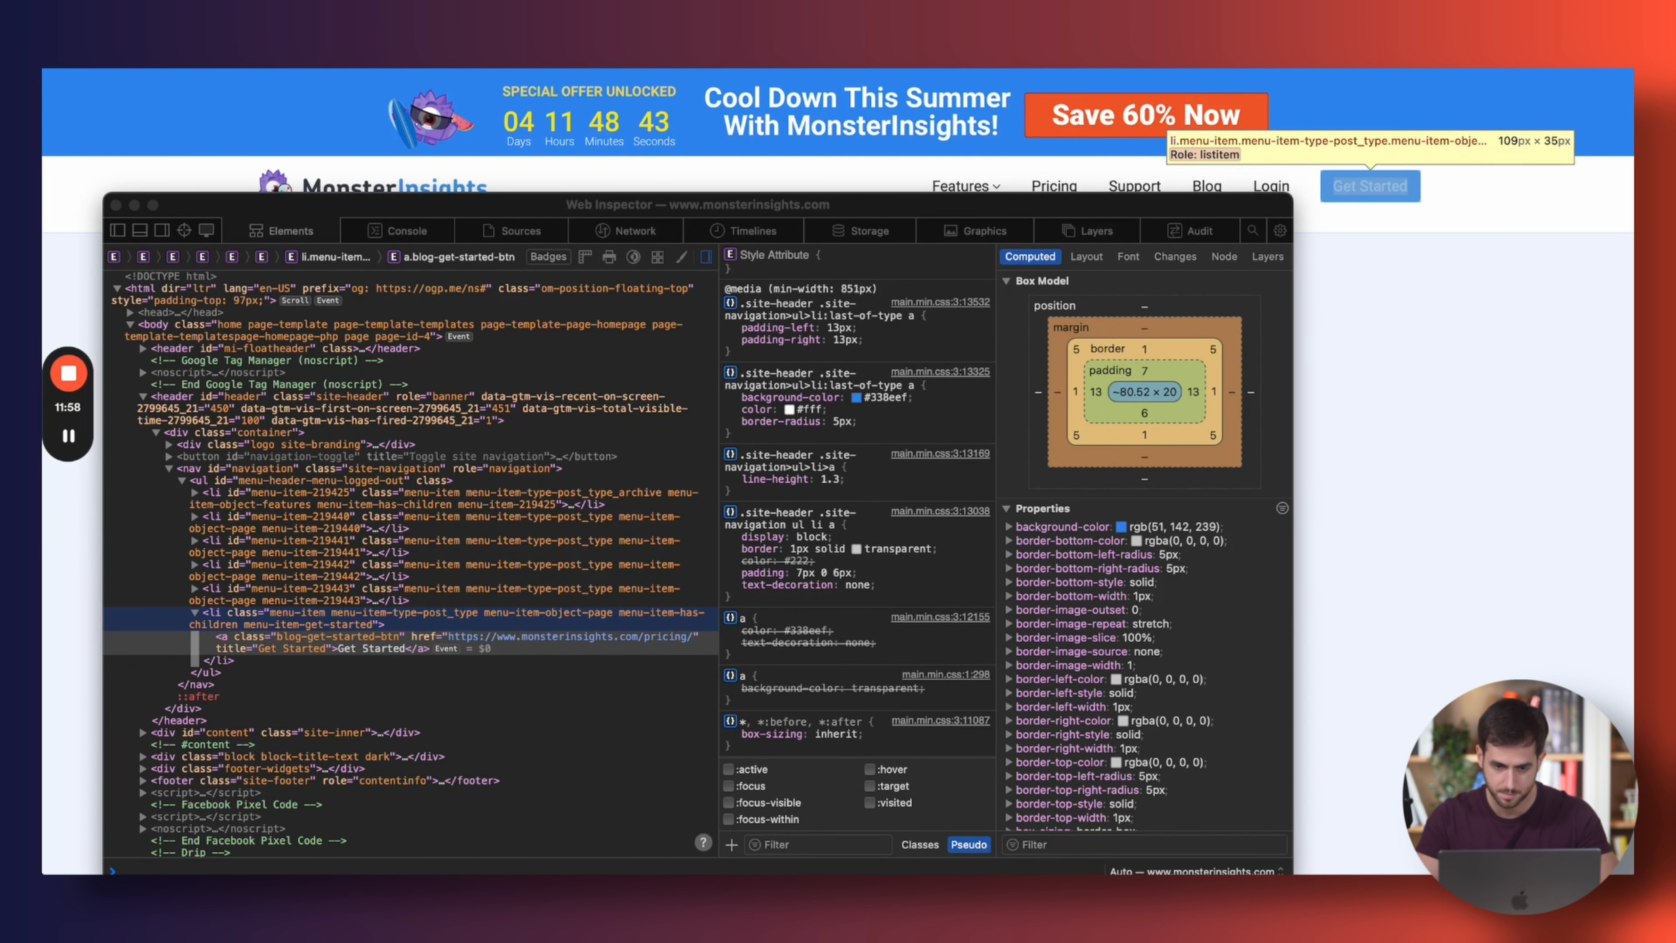
key(super+Tab)
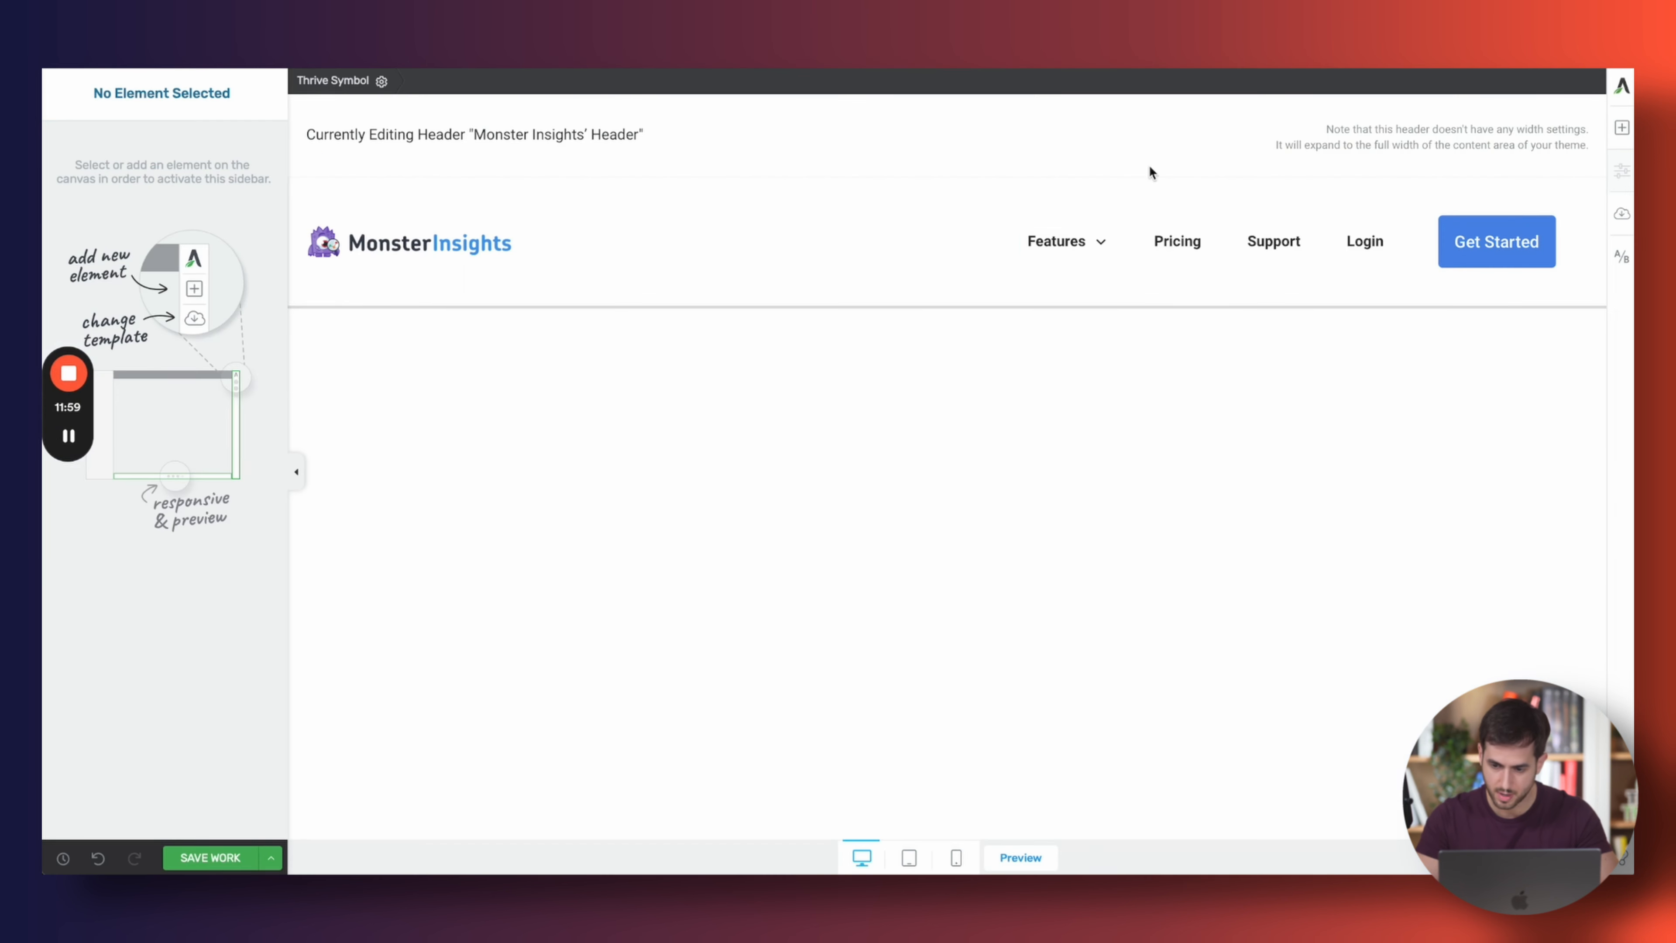
Give the header's Get Started button a fixed height of 35 px
click(1462, 261)
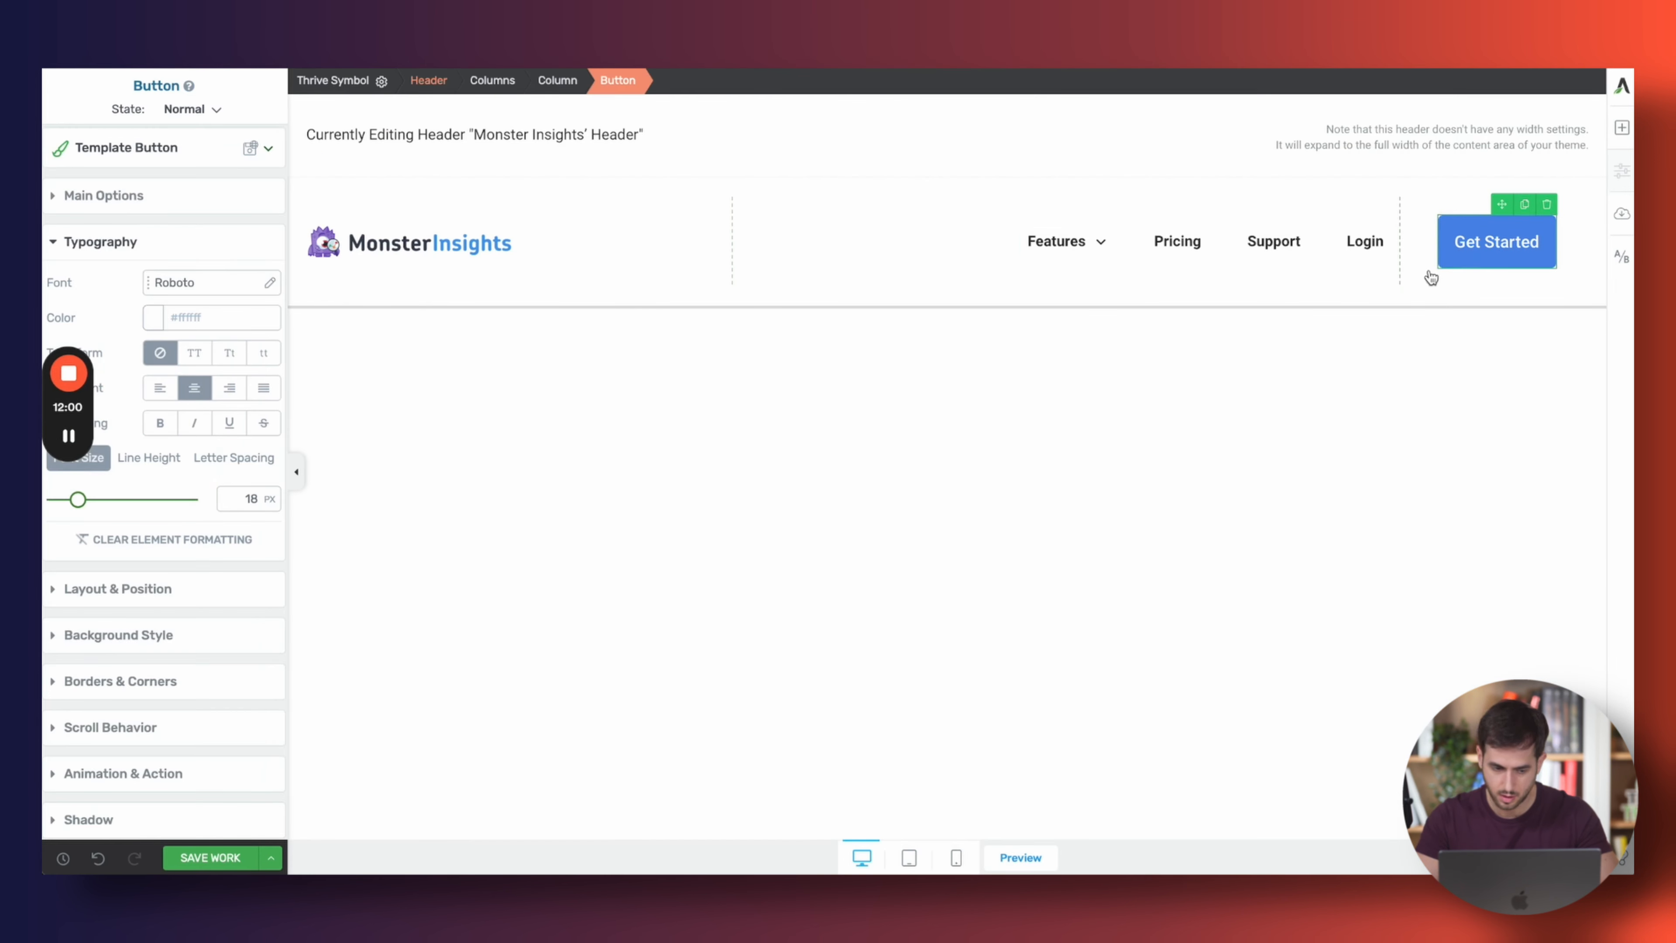
click(180, 594)
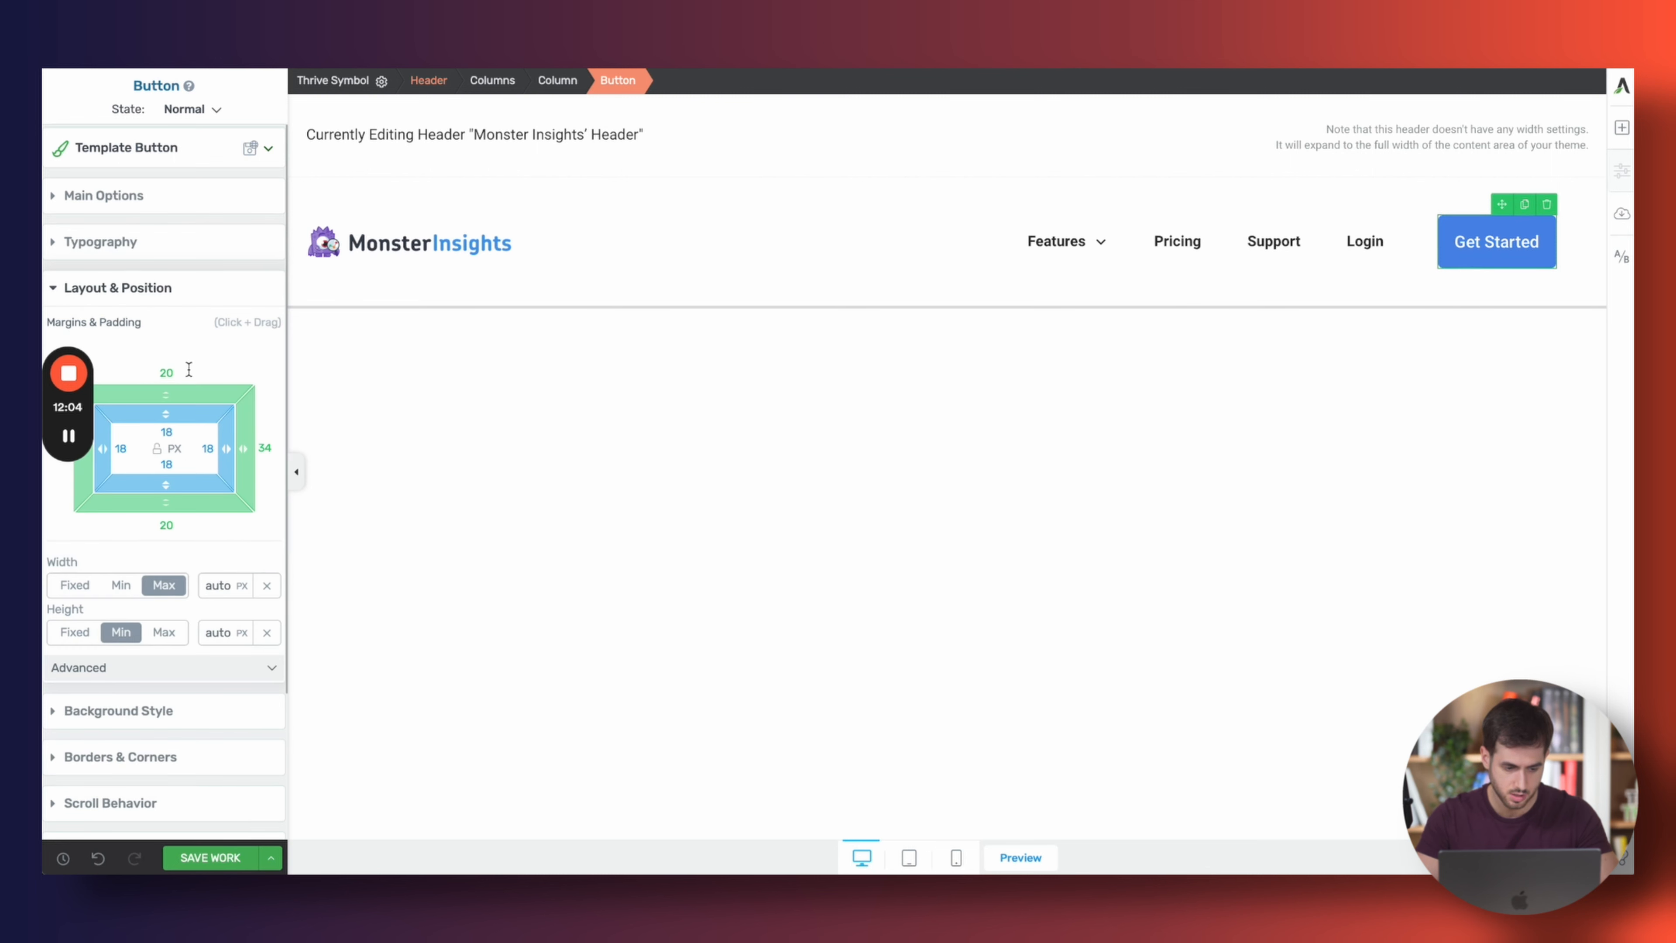
click(80, 638)
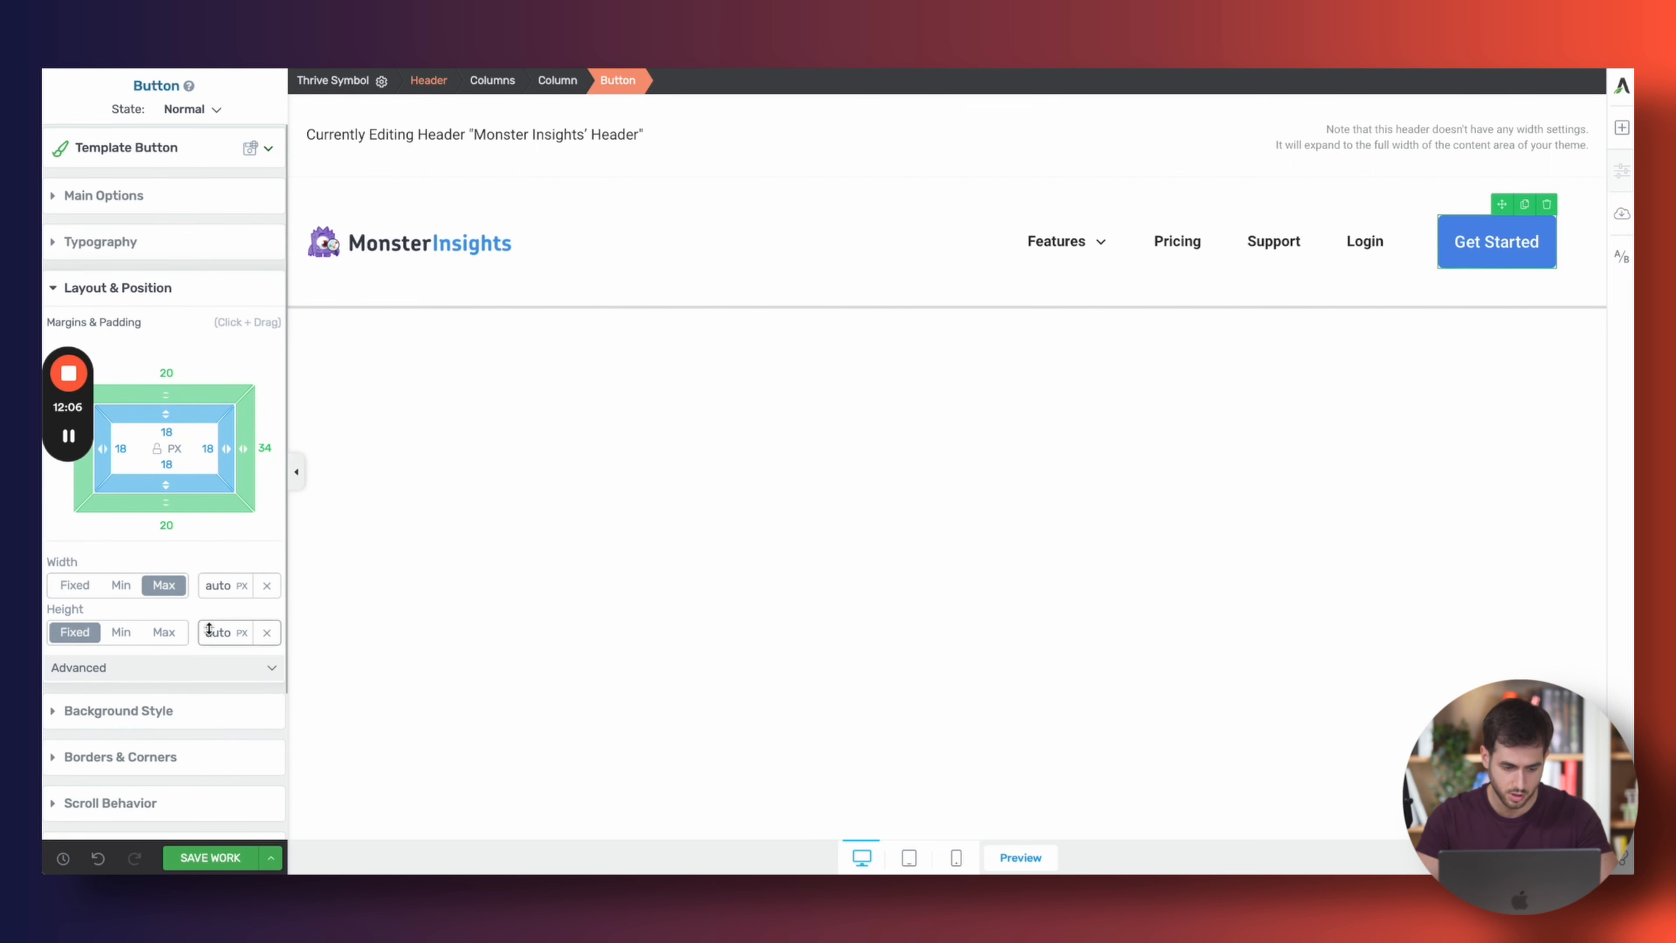
text(35)
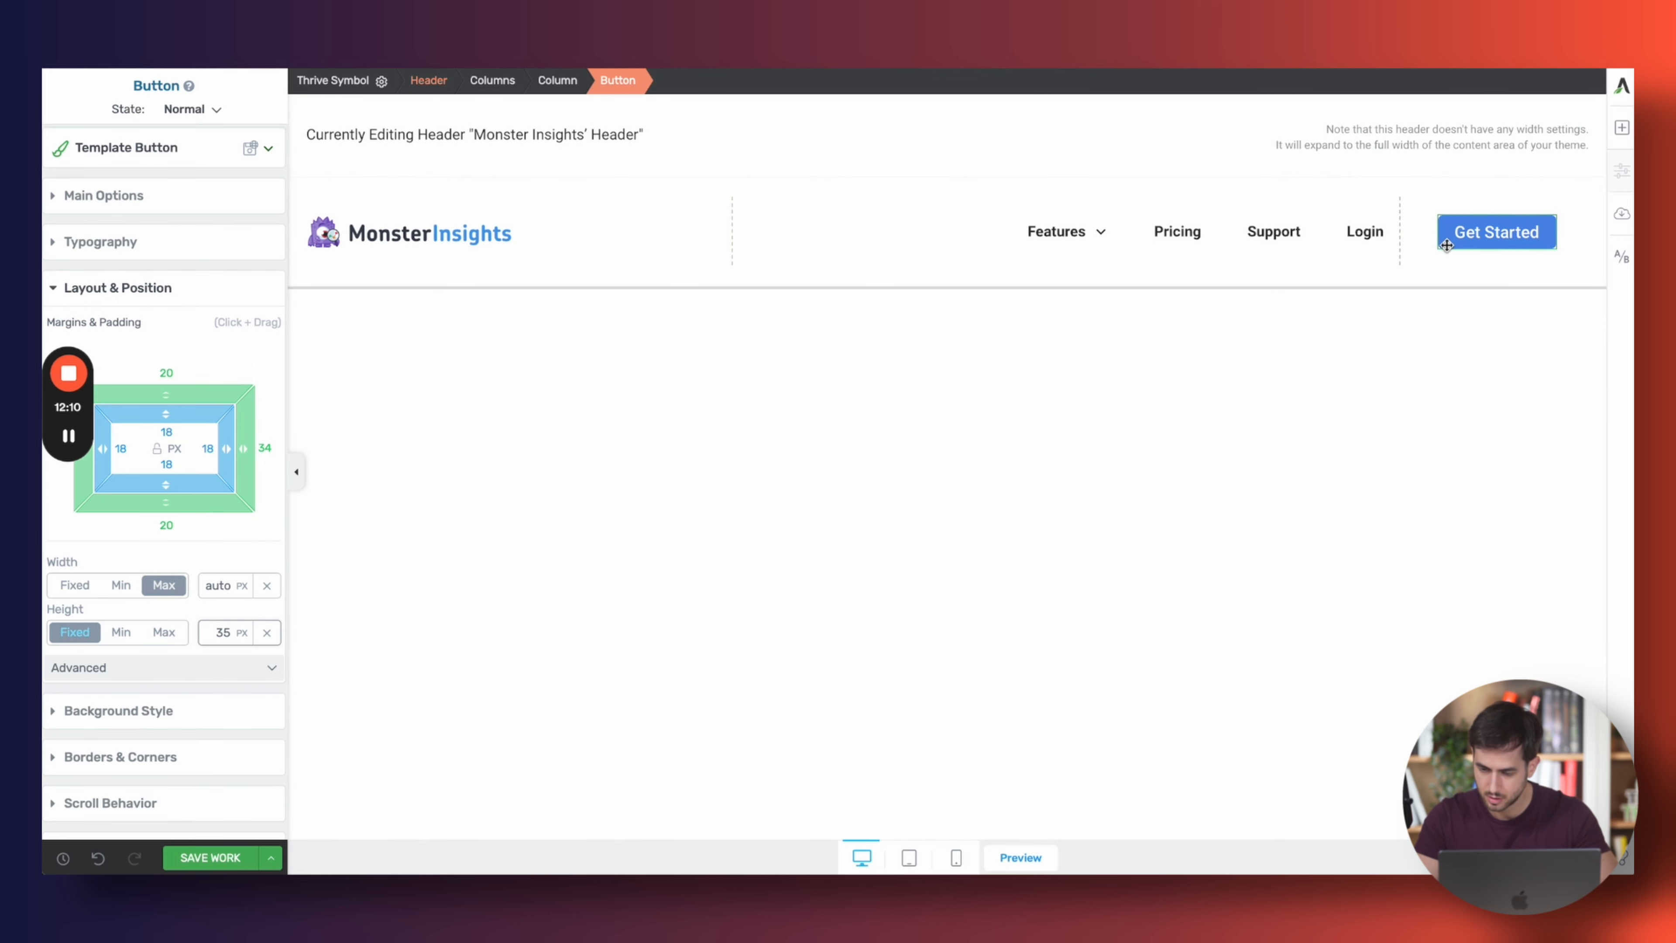
Set the Get Started button's font size to 16 px
click(180, 243)
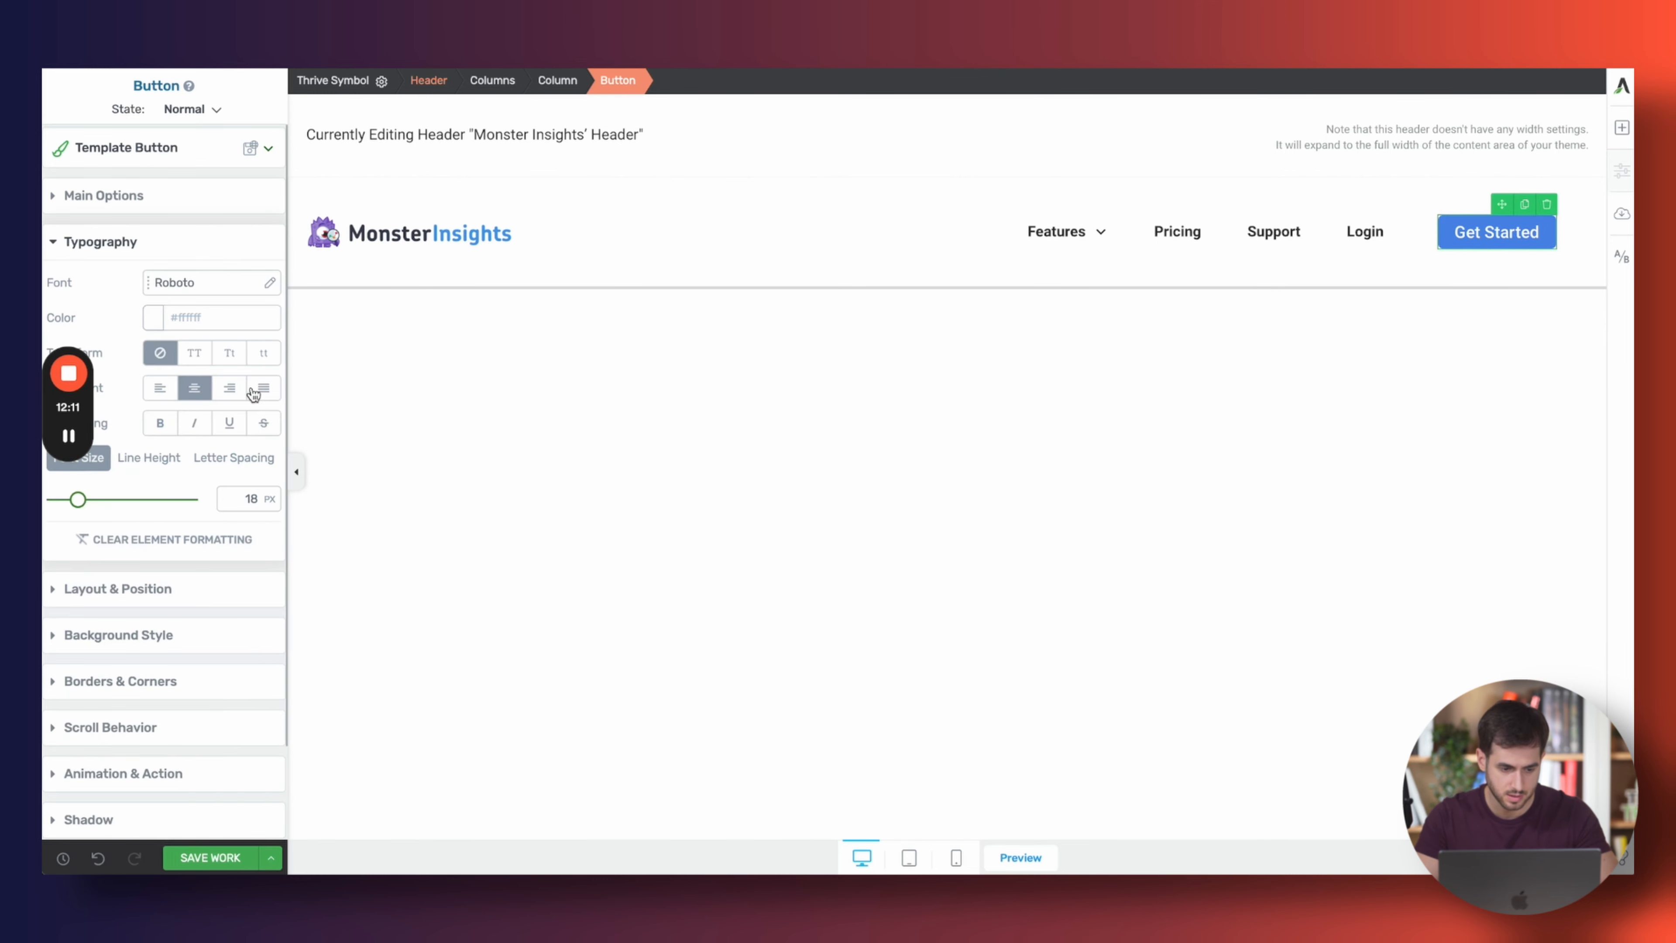
click(248, 497)
text(16)
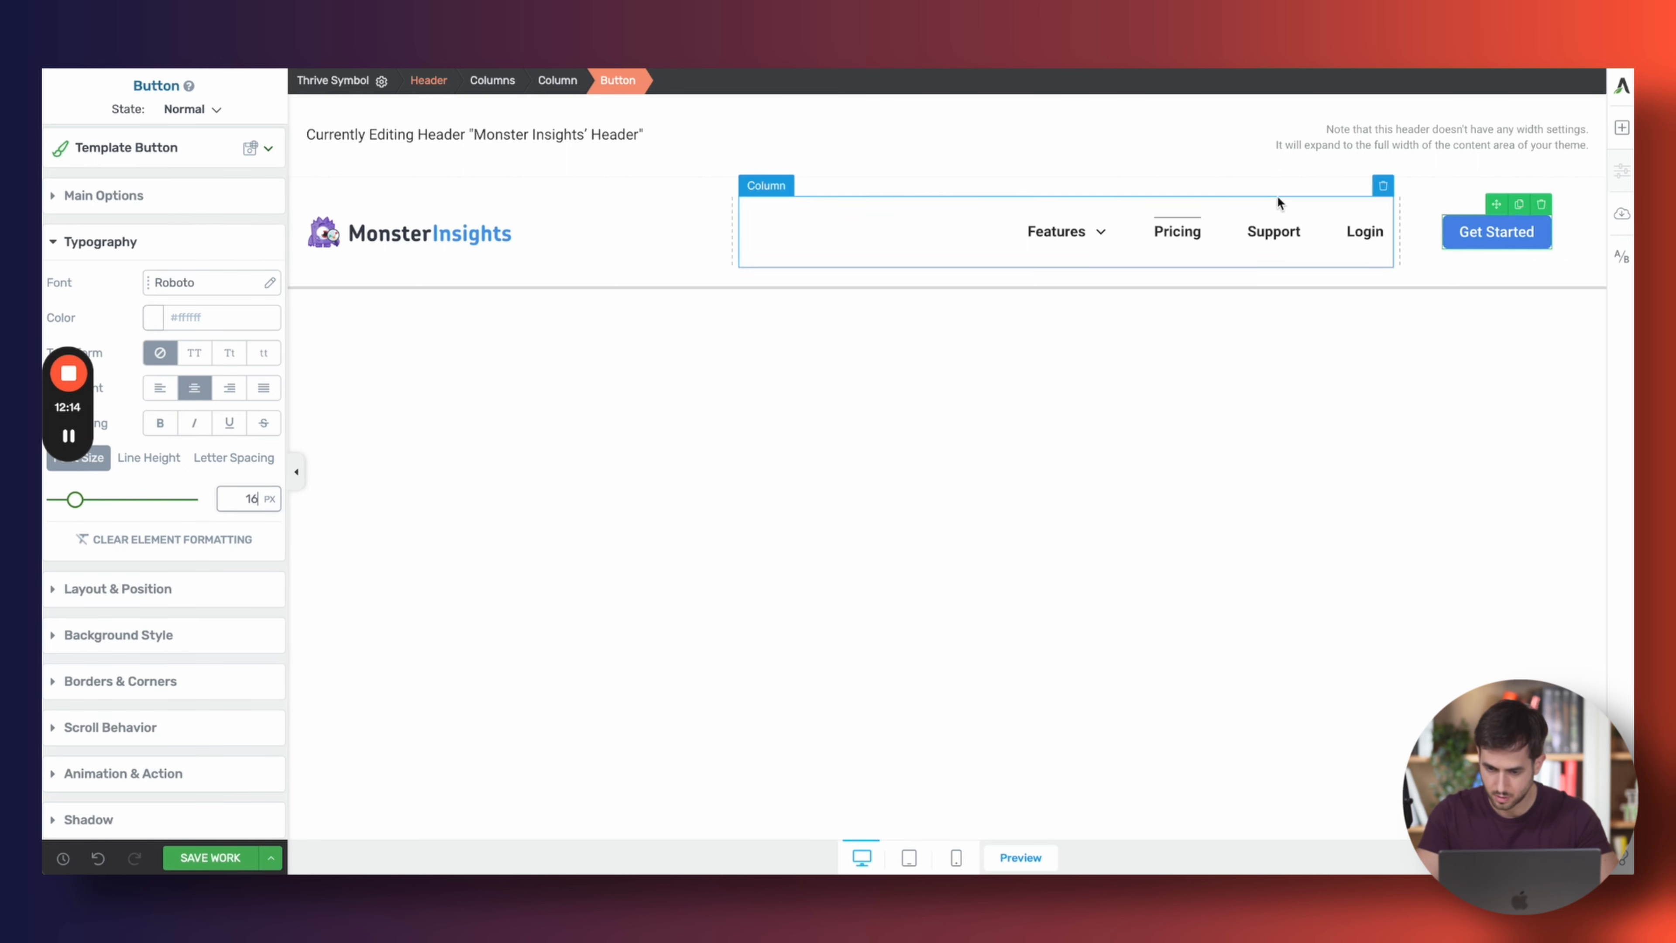
Check the menu items' typography and widen the menu column so the Get Started button's column becomes narrower
click(1257, 232)
click(1233, 247)
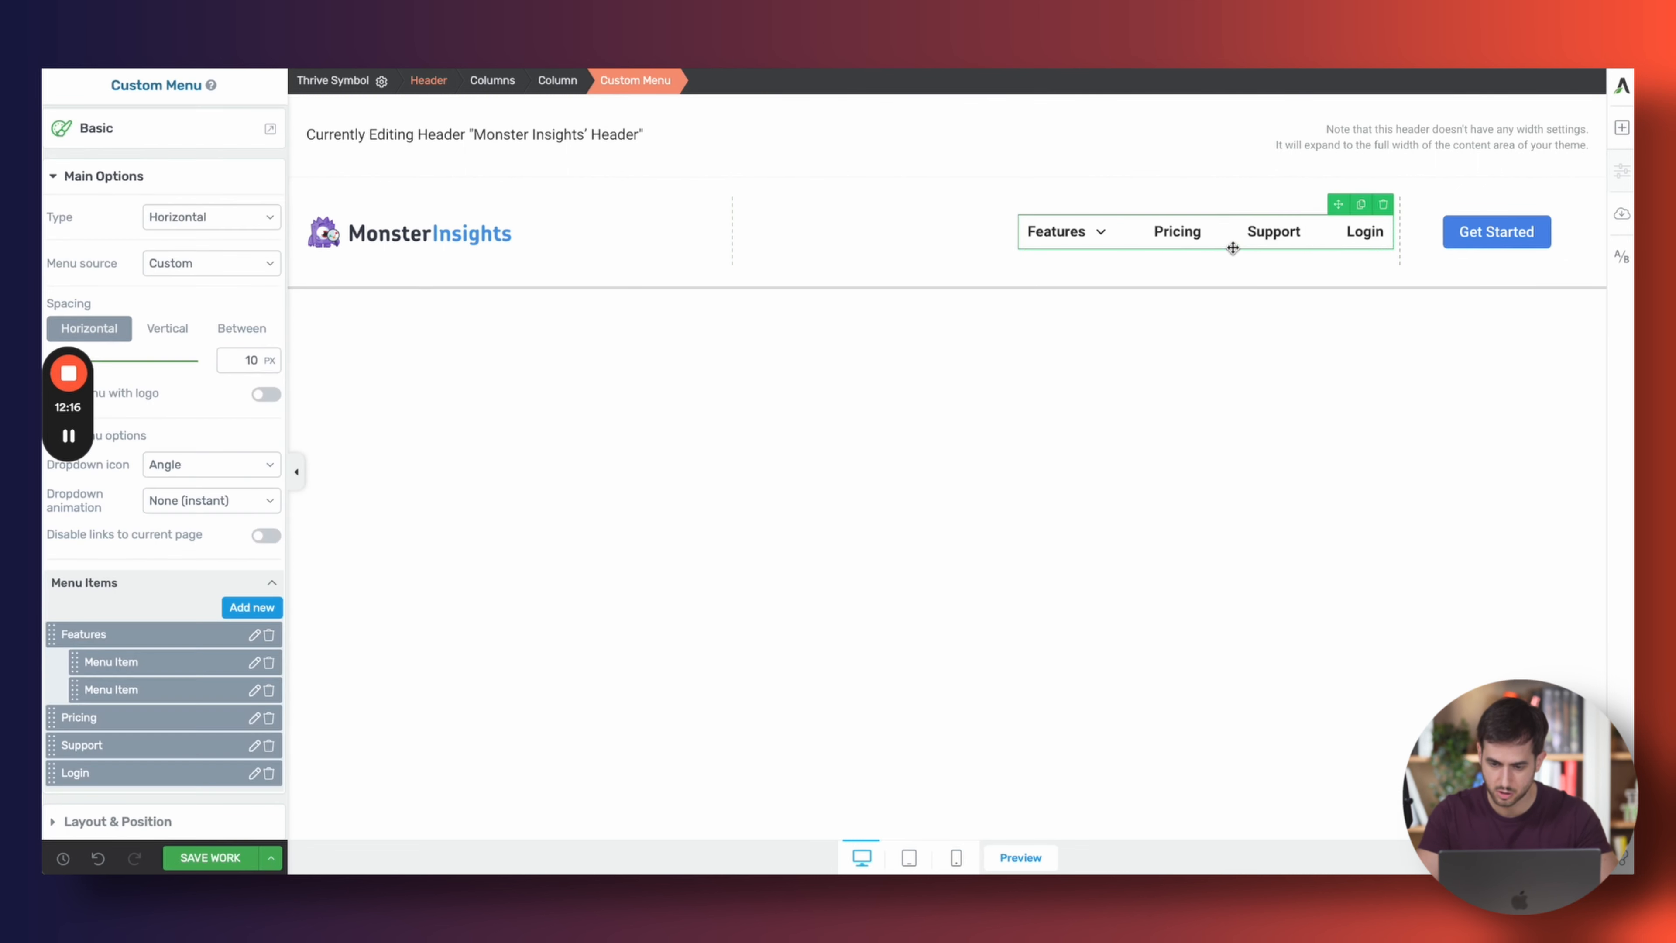
click(1245, 250)
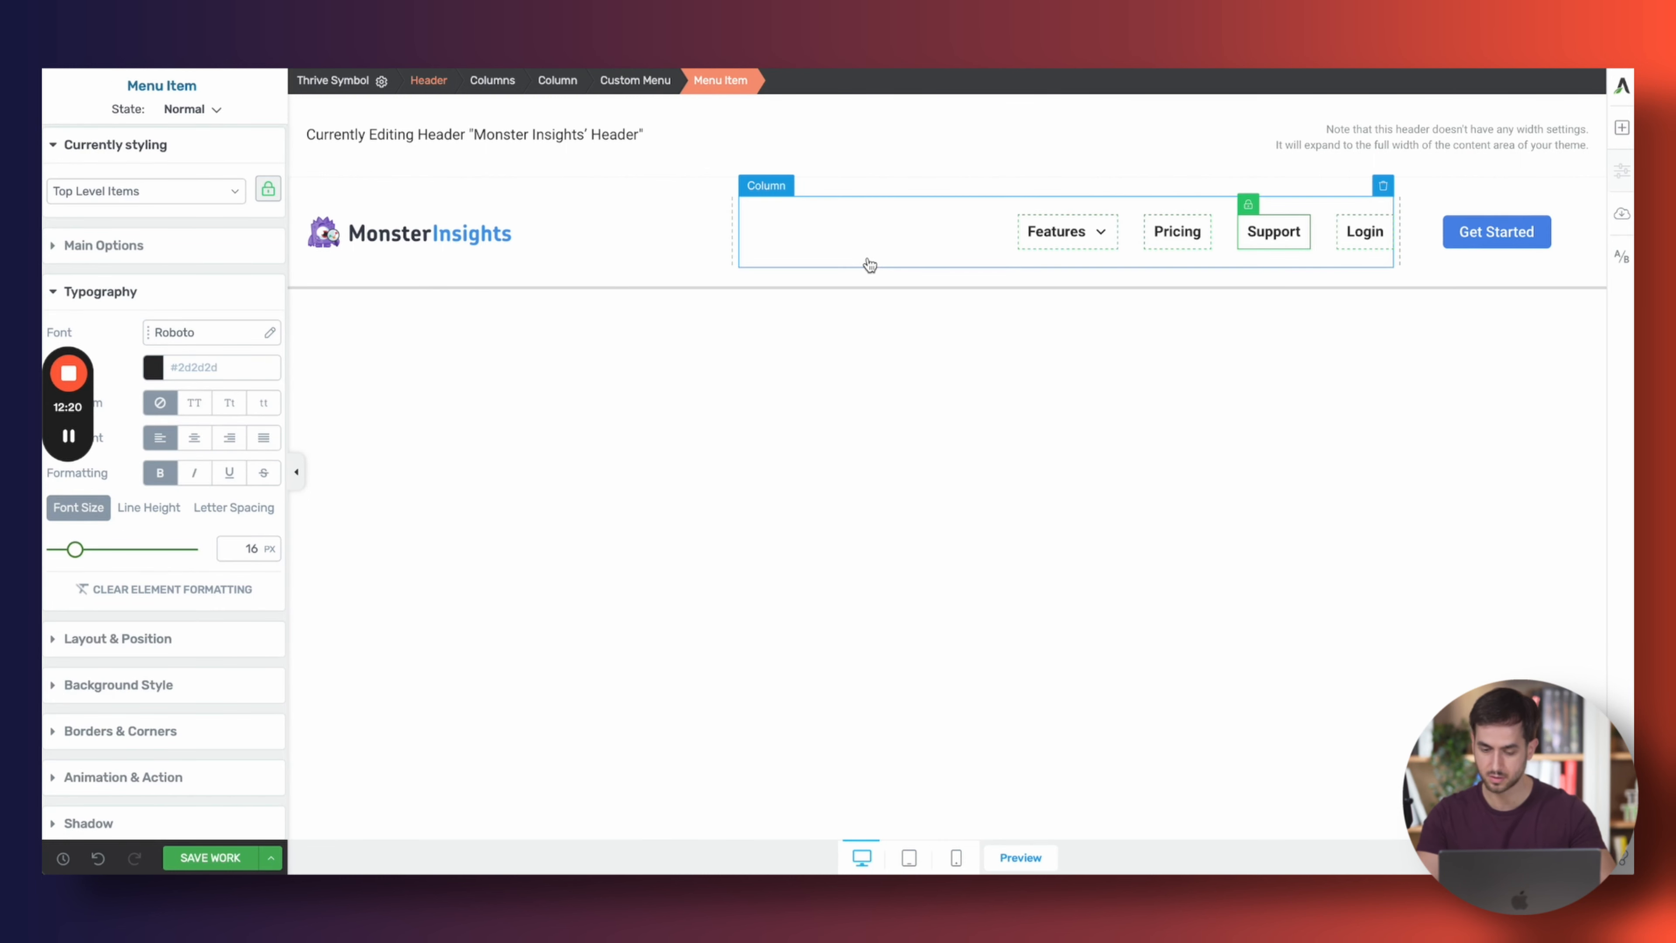
drag(1399, 227, 1436, 224)
click(1115, 363)
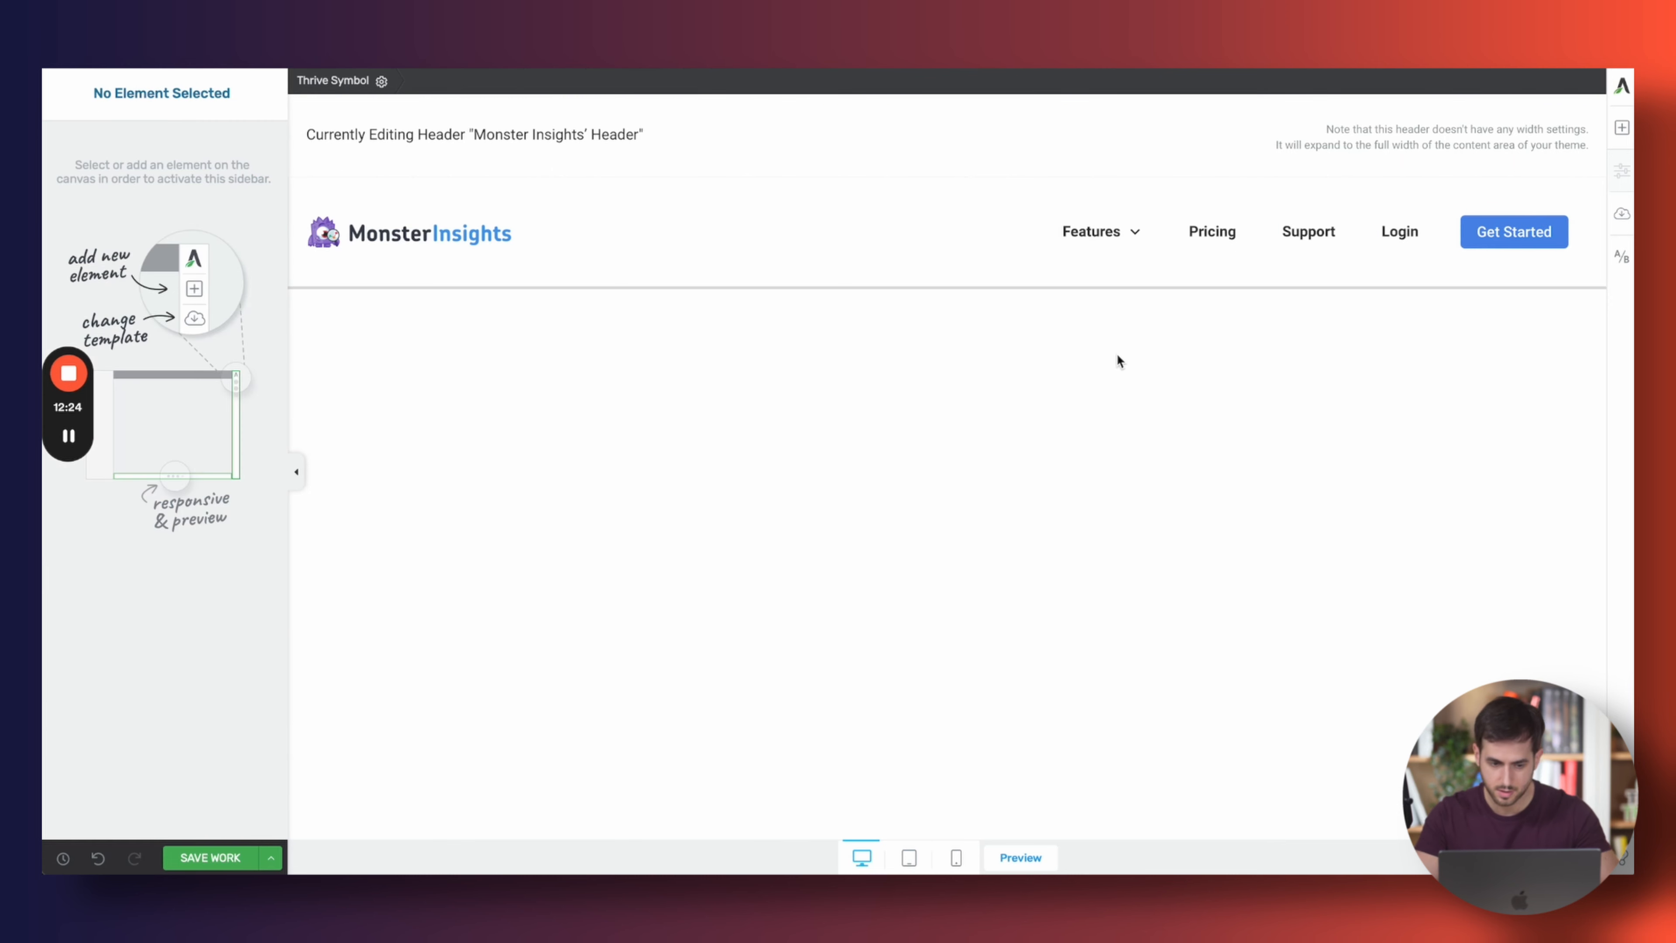
Compare the header's layout with the original MonsterInsights page and return to the header editor
click(937, 66)
scroll(505, 238, up, 1)
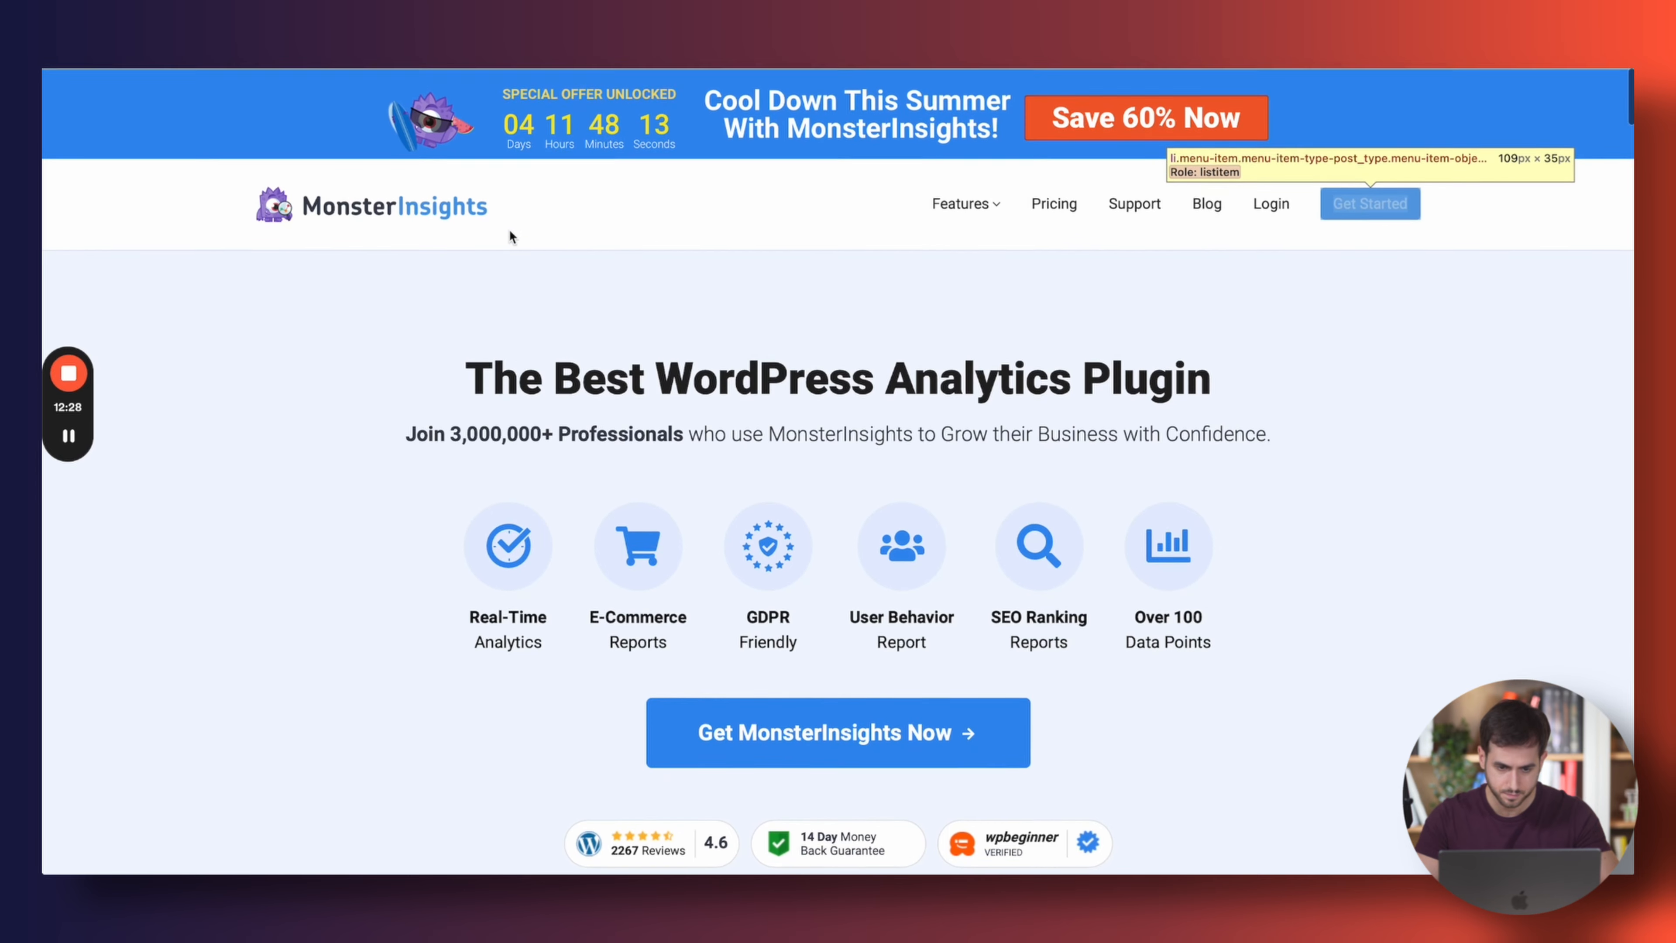
click(584, 66)
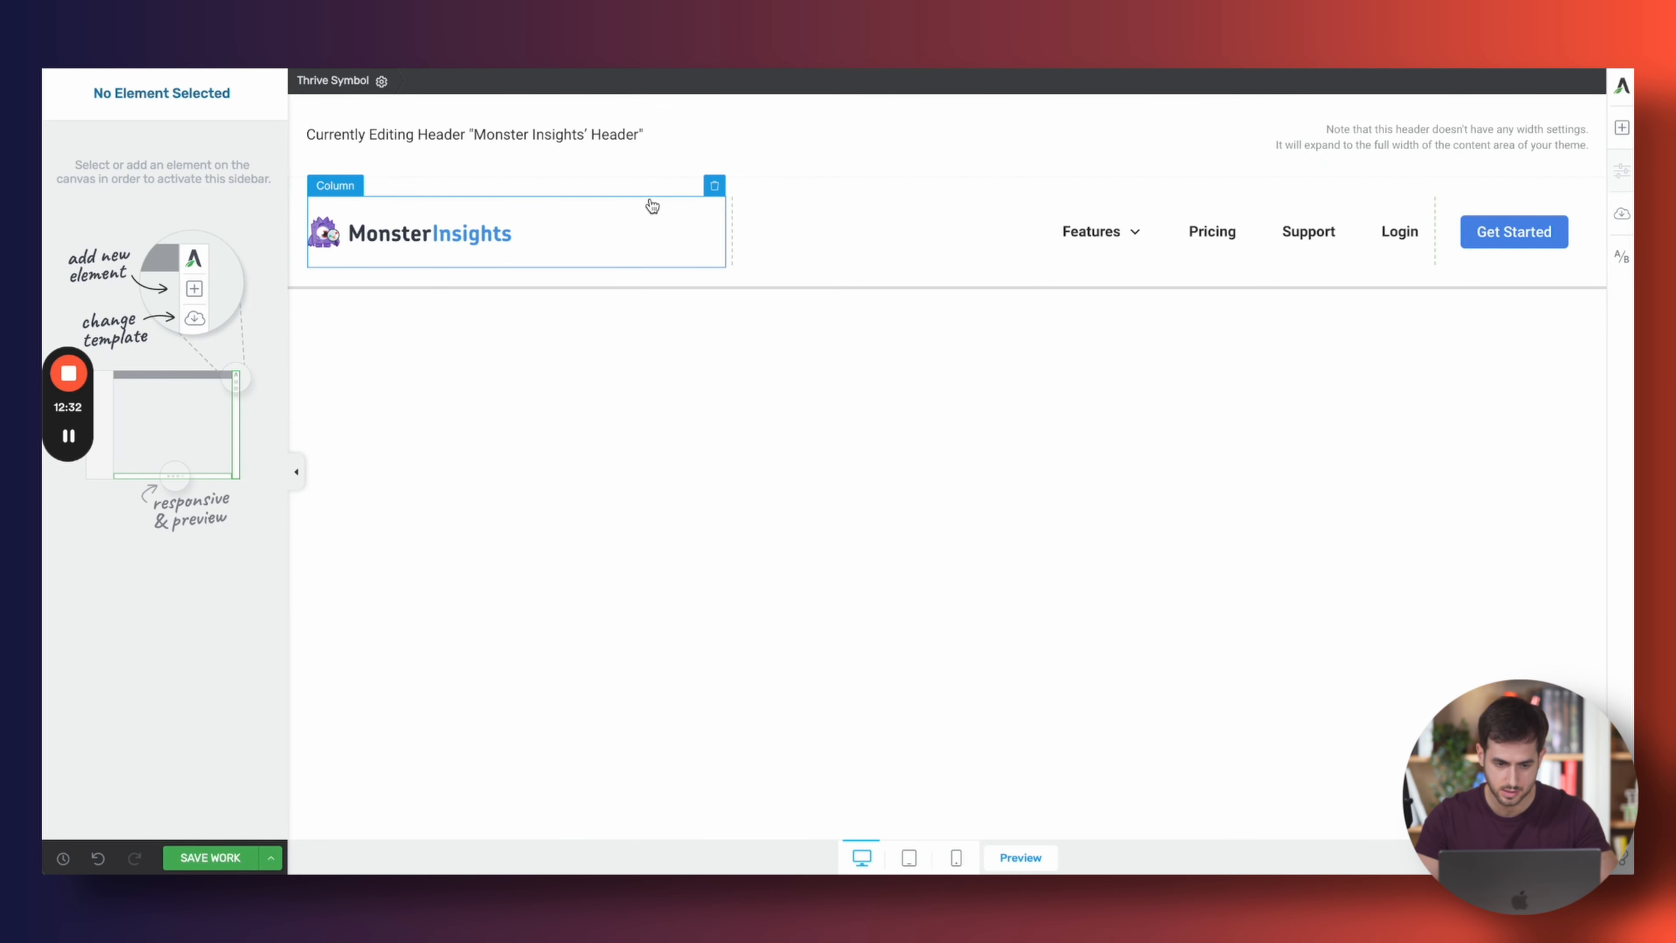
Examine the margins and padding of the header's columns, logo and custom menu
click(651, 204)
click(492, 81)
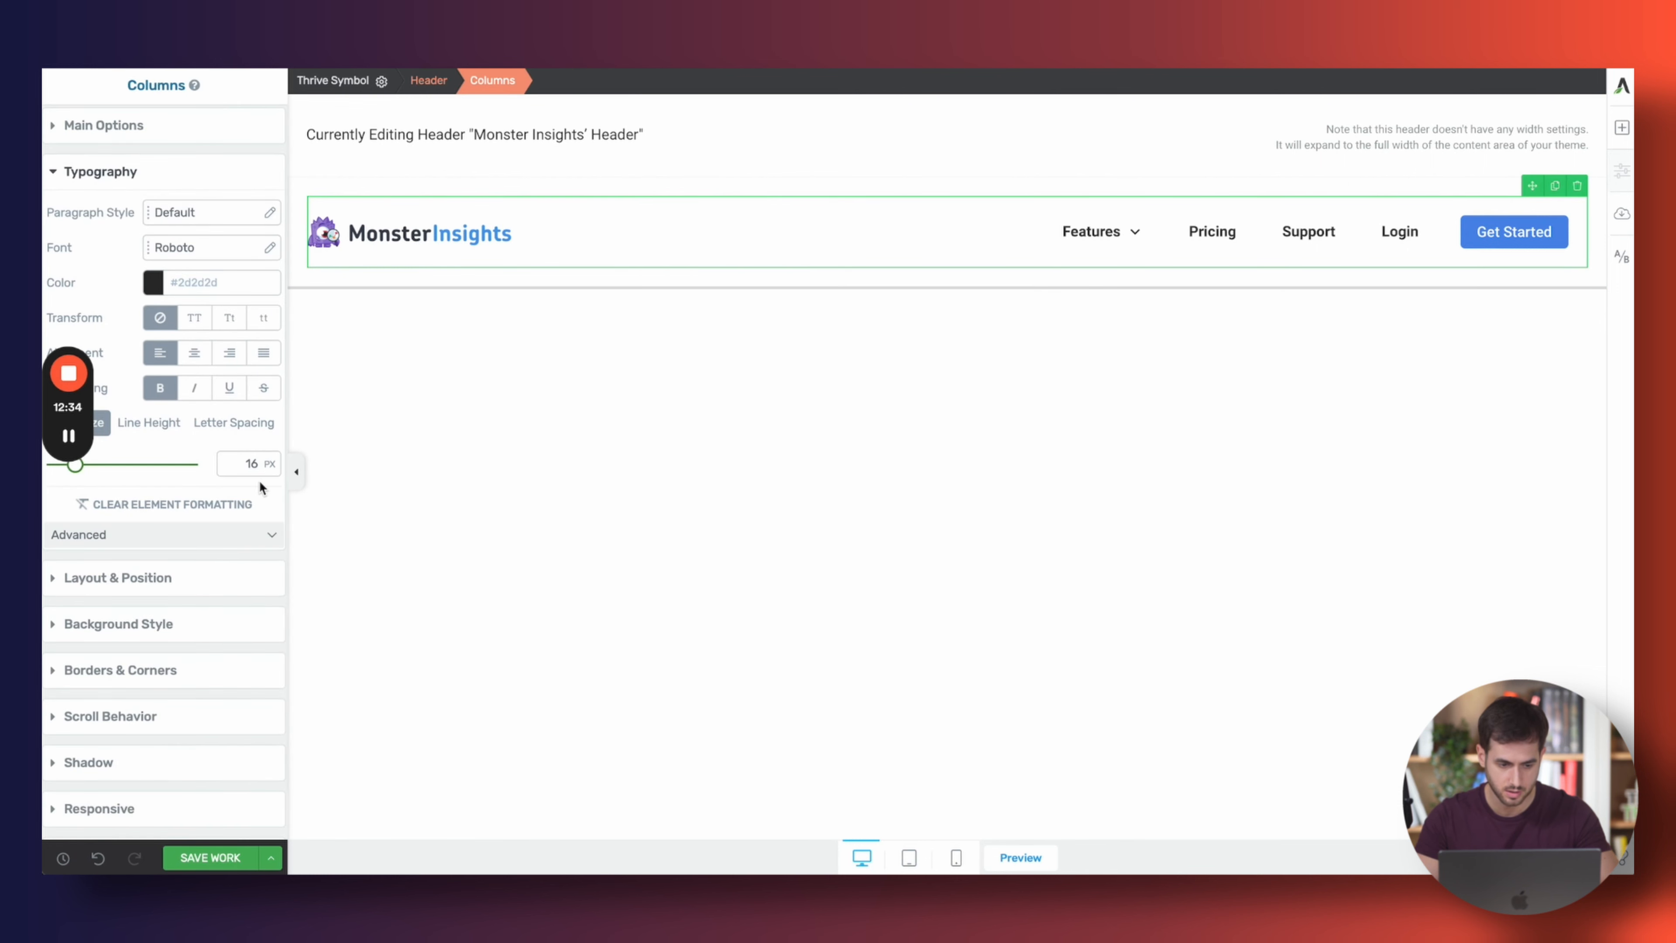
click(221, 592)
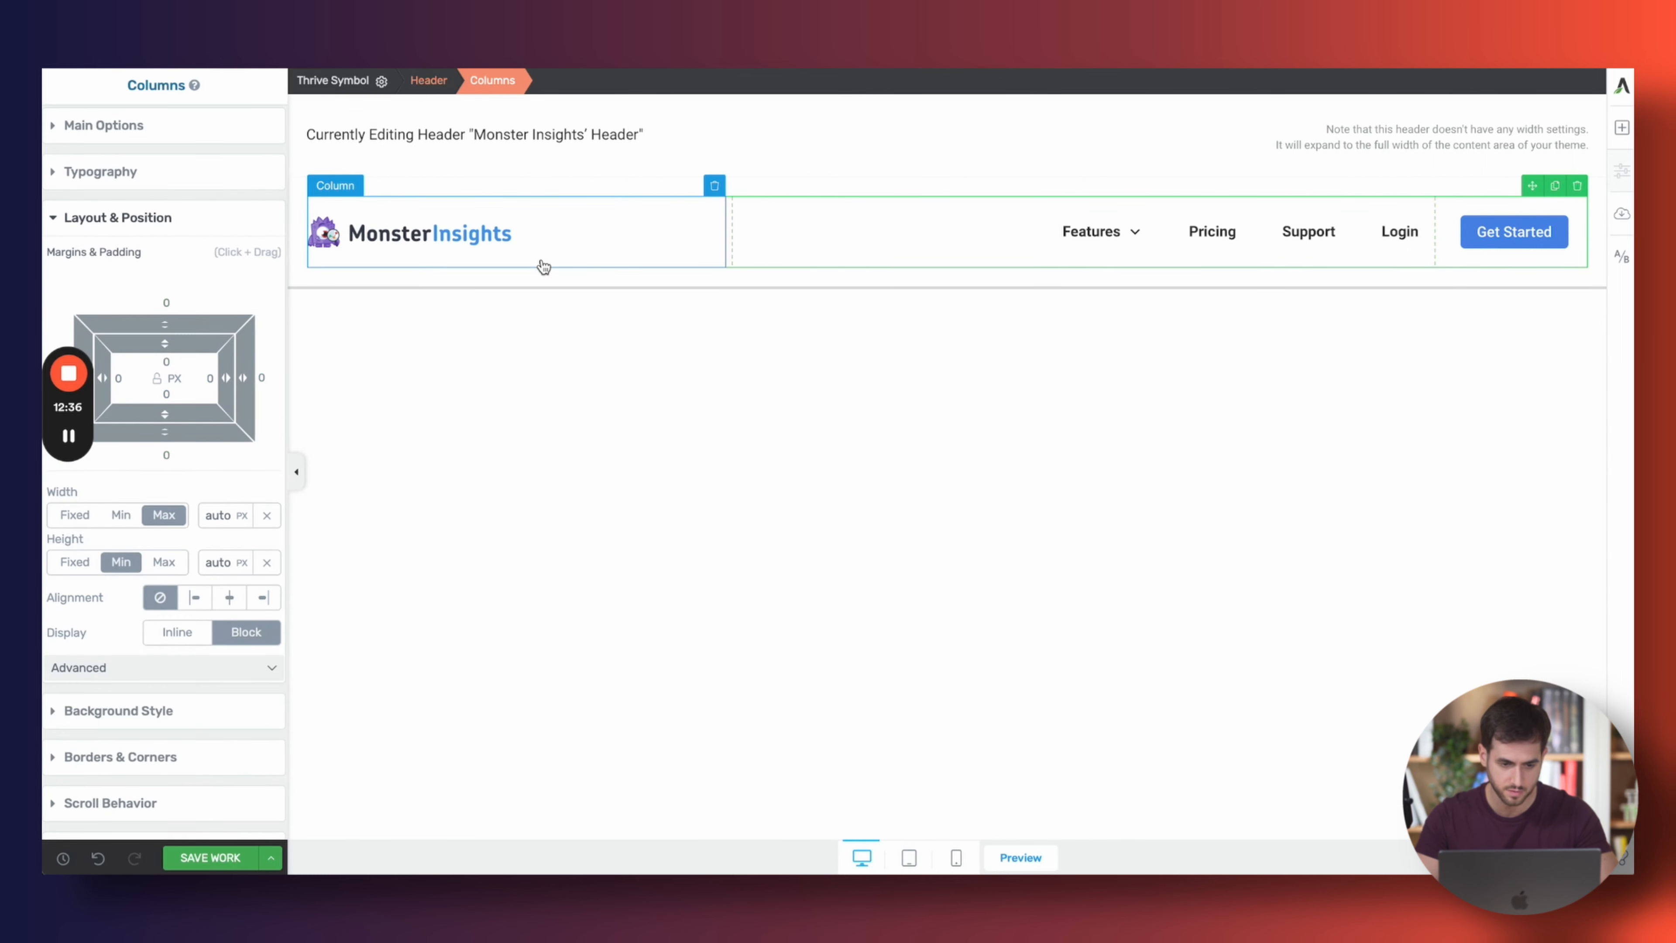
click(444, 233)
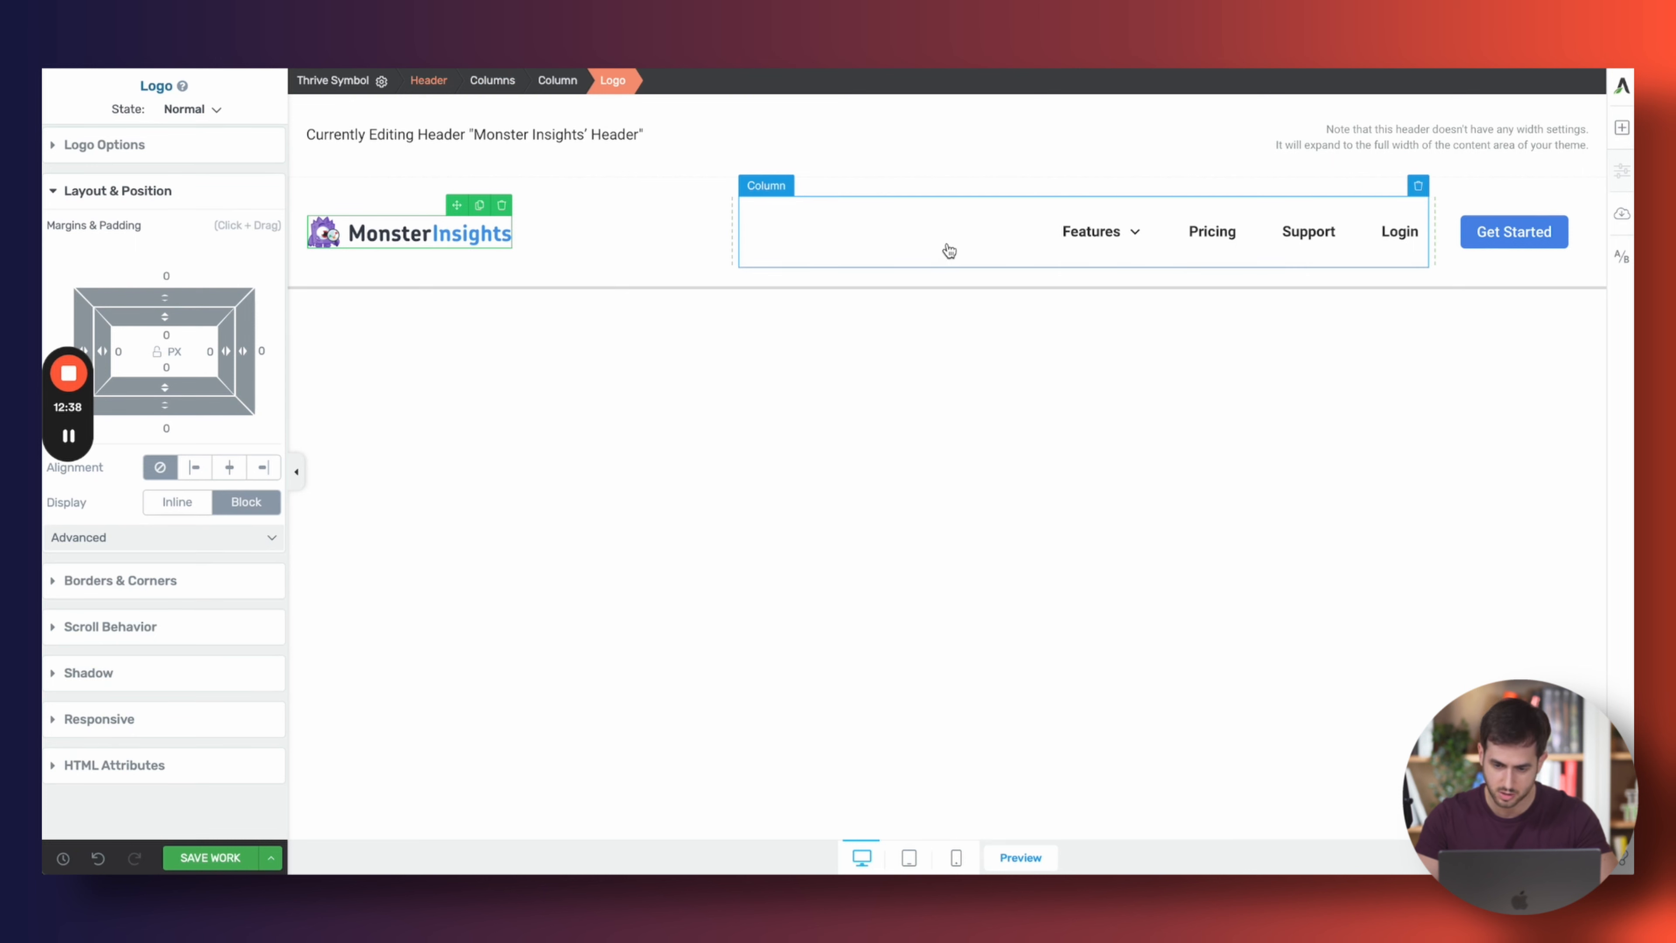
click(1165, 223)
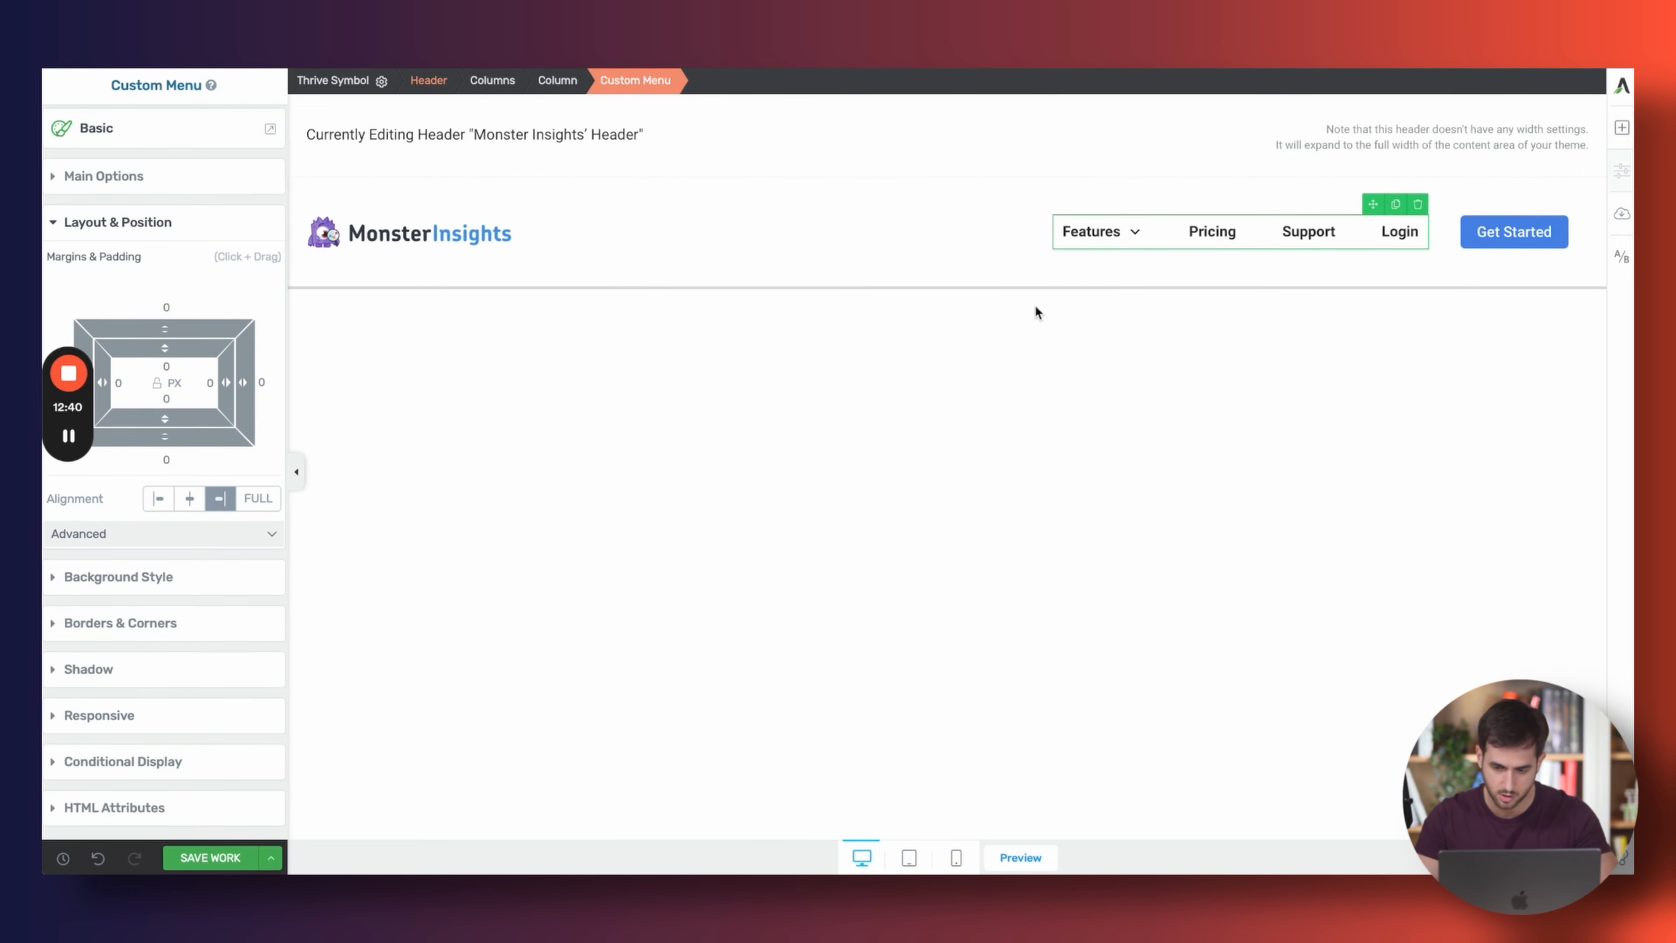
Set the Get Started button's top and bottom margins to 0 px and check the header at full width
click(1466, 234)
click(166, 372)
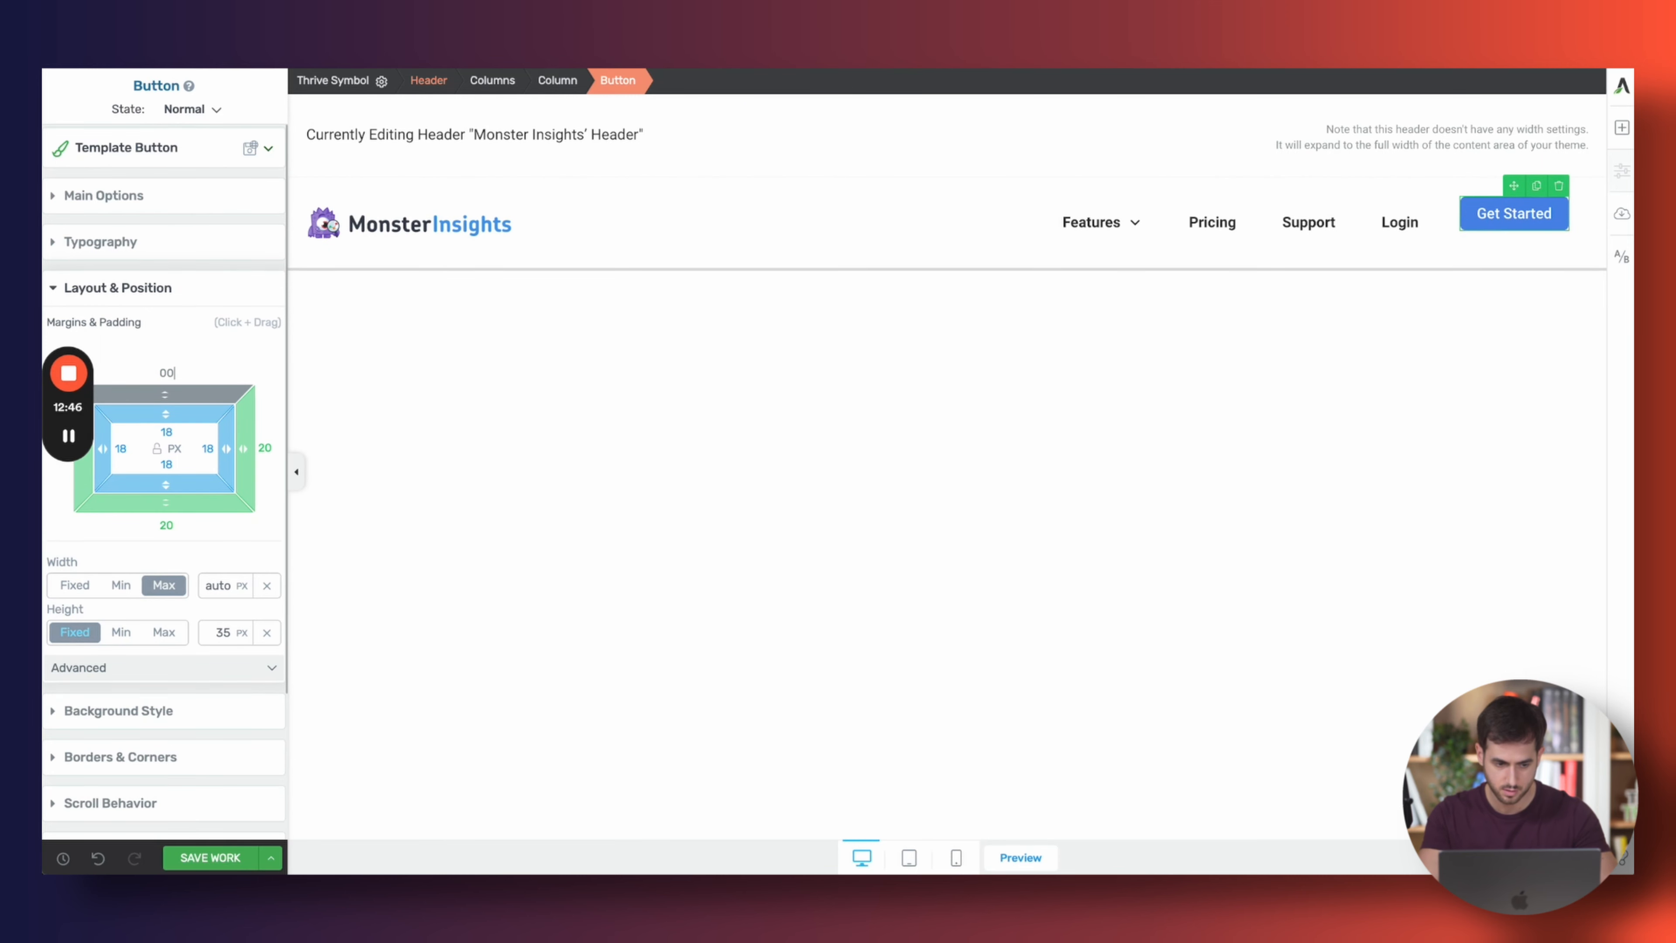
key(Tab)
key(Tab)
text(0)
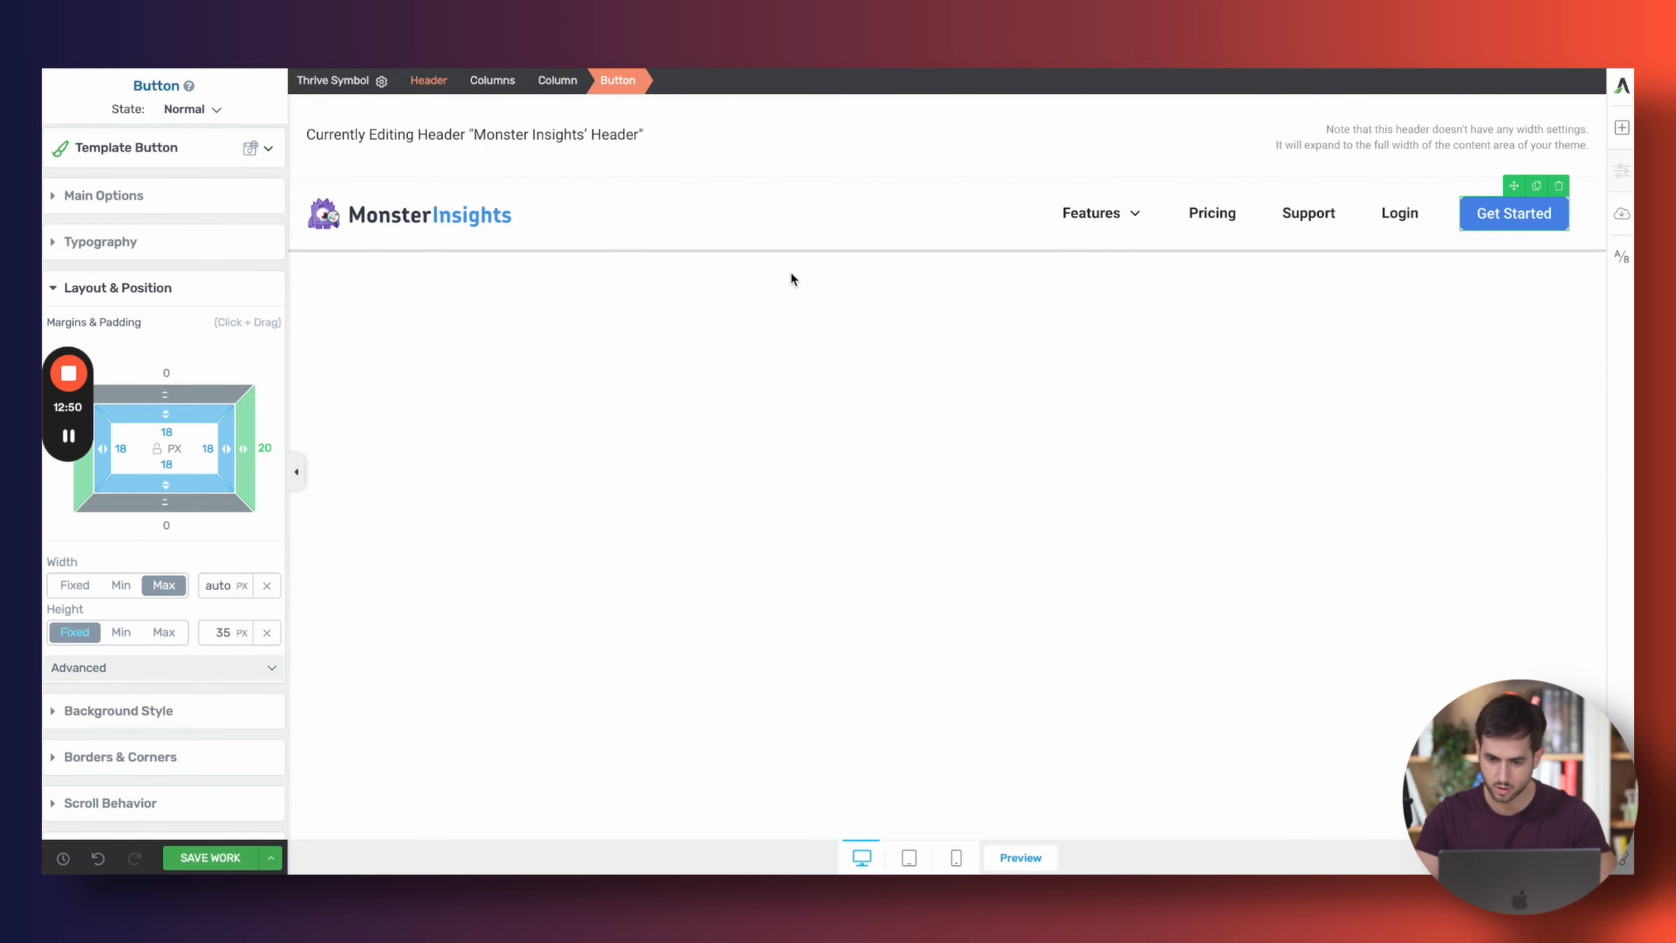
click(296, 472)
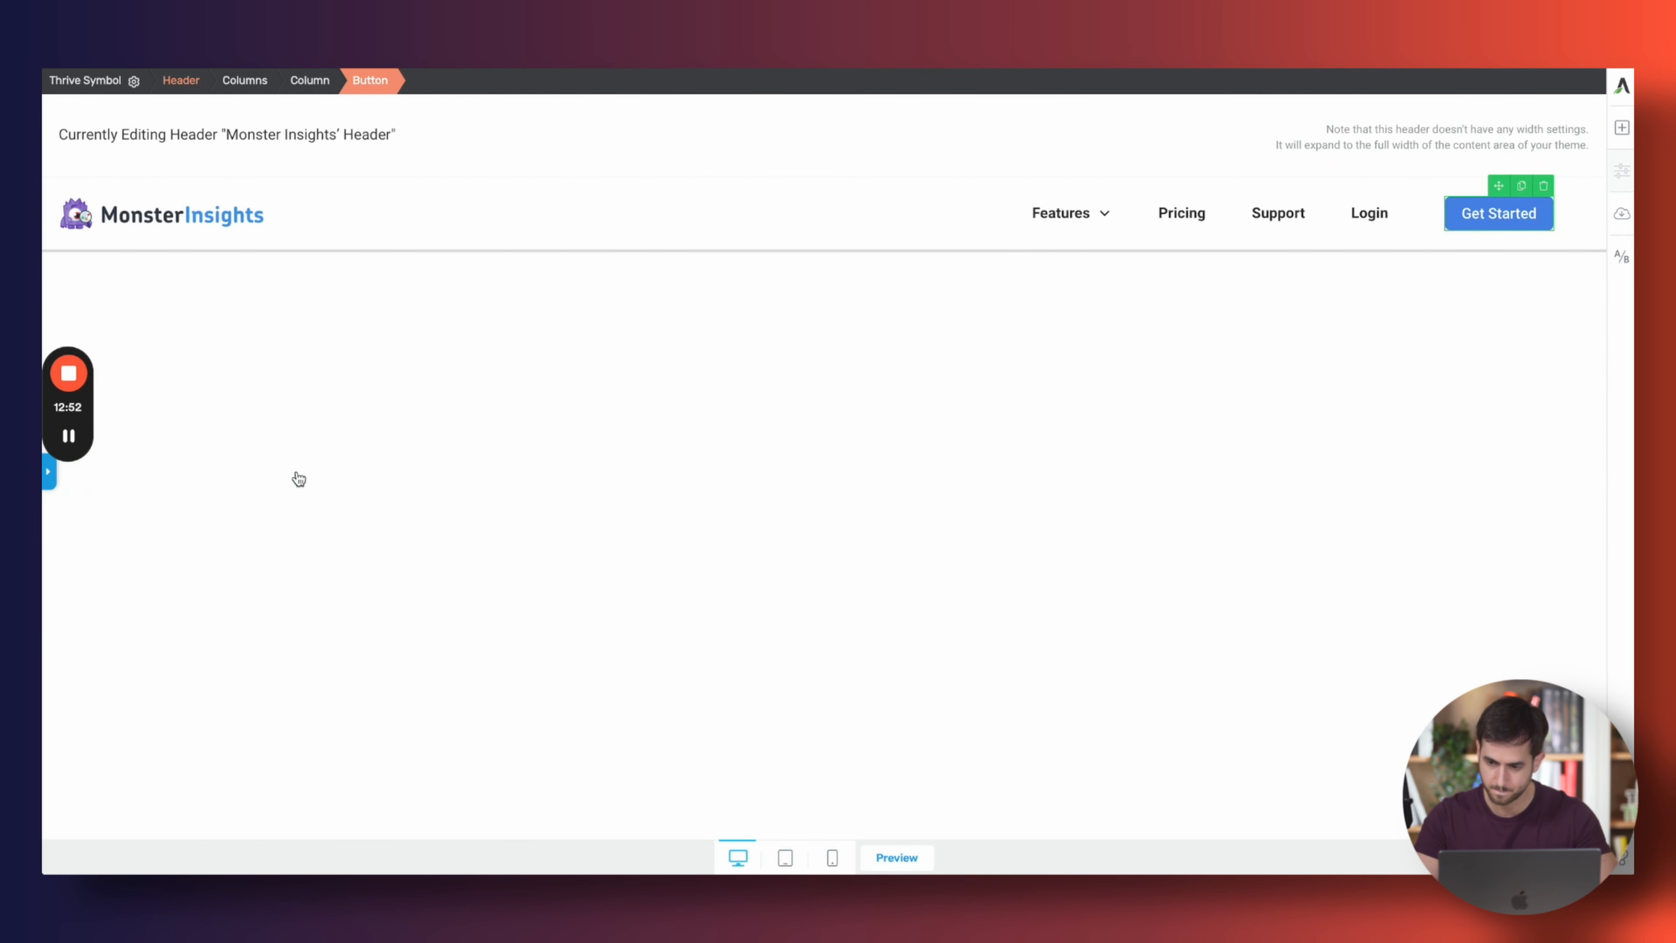
click(49, 471)
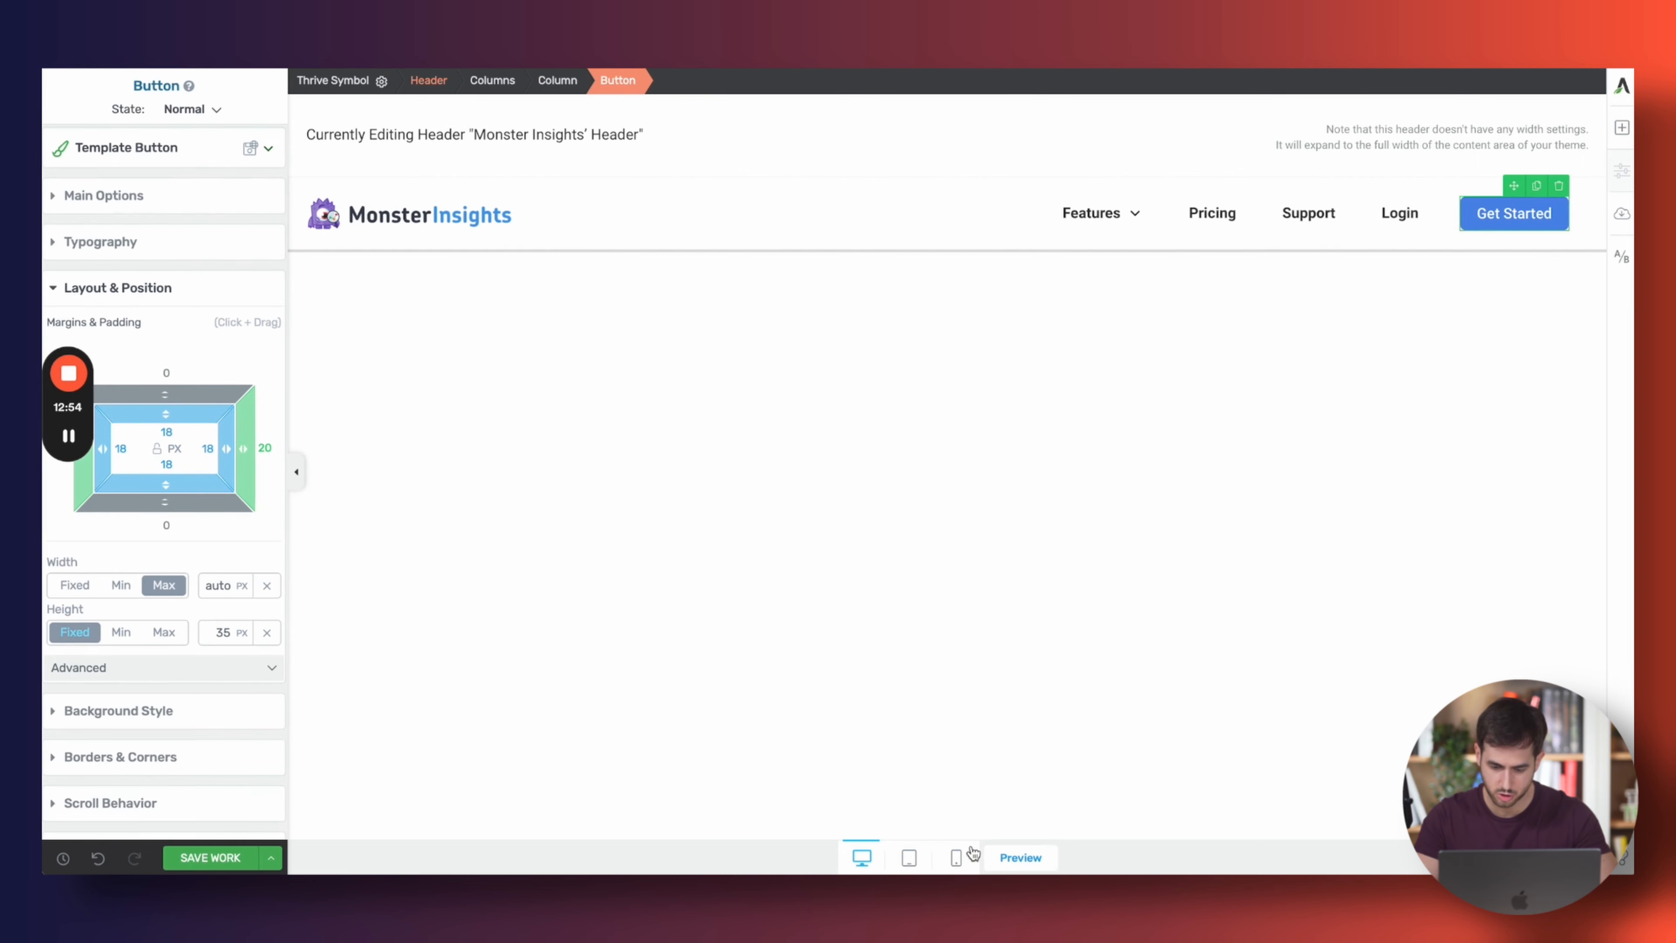
Compare the header's mobile layout with the original MonsterInsights page at iPhone 8 size, then return to the header editor
click(956, 856)
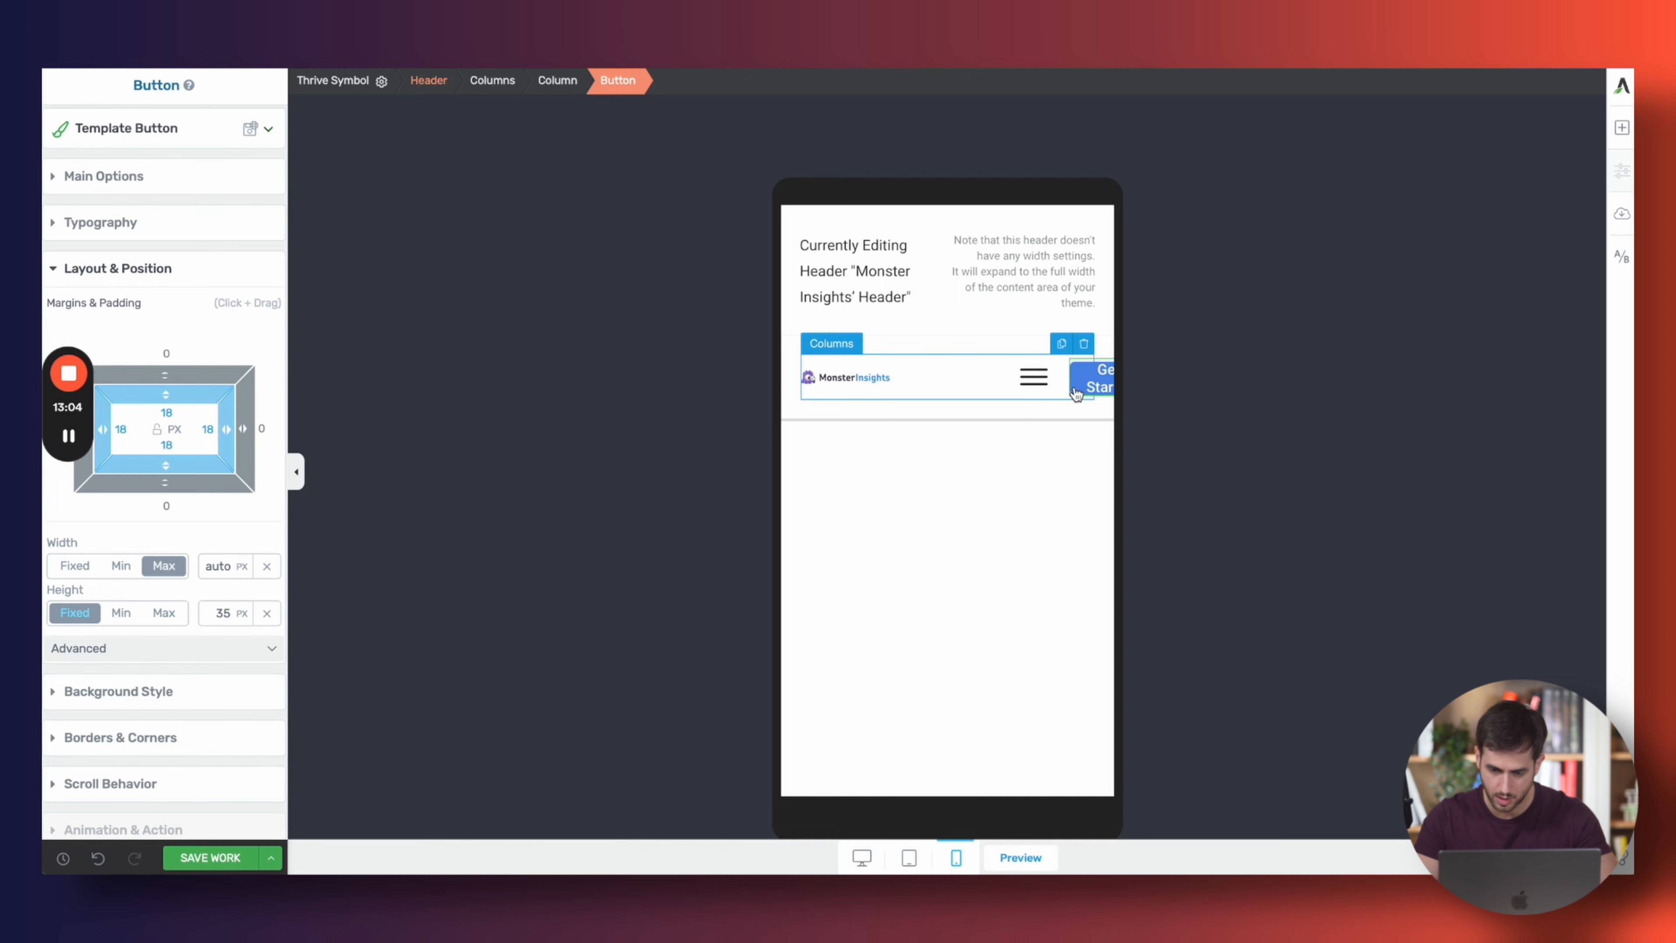
click(1084, 69)
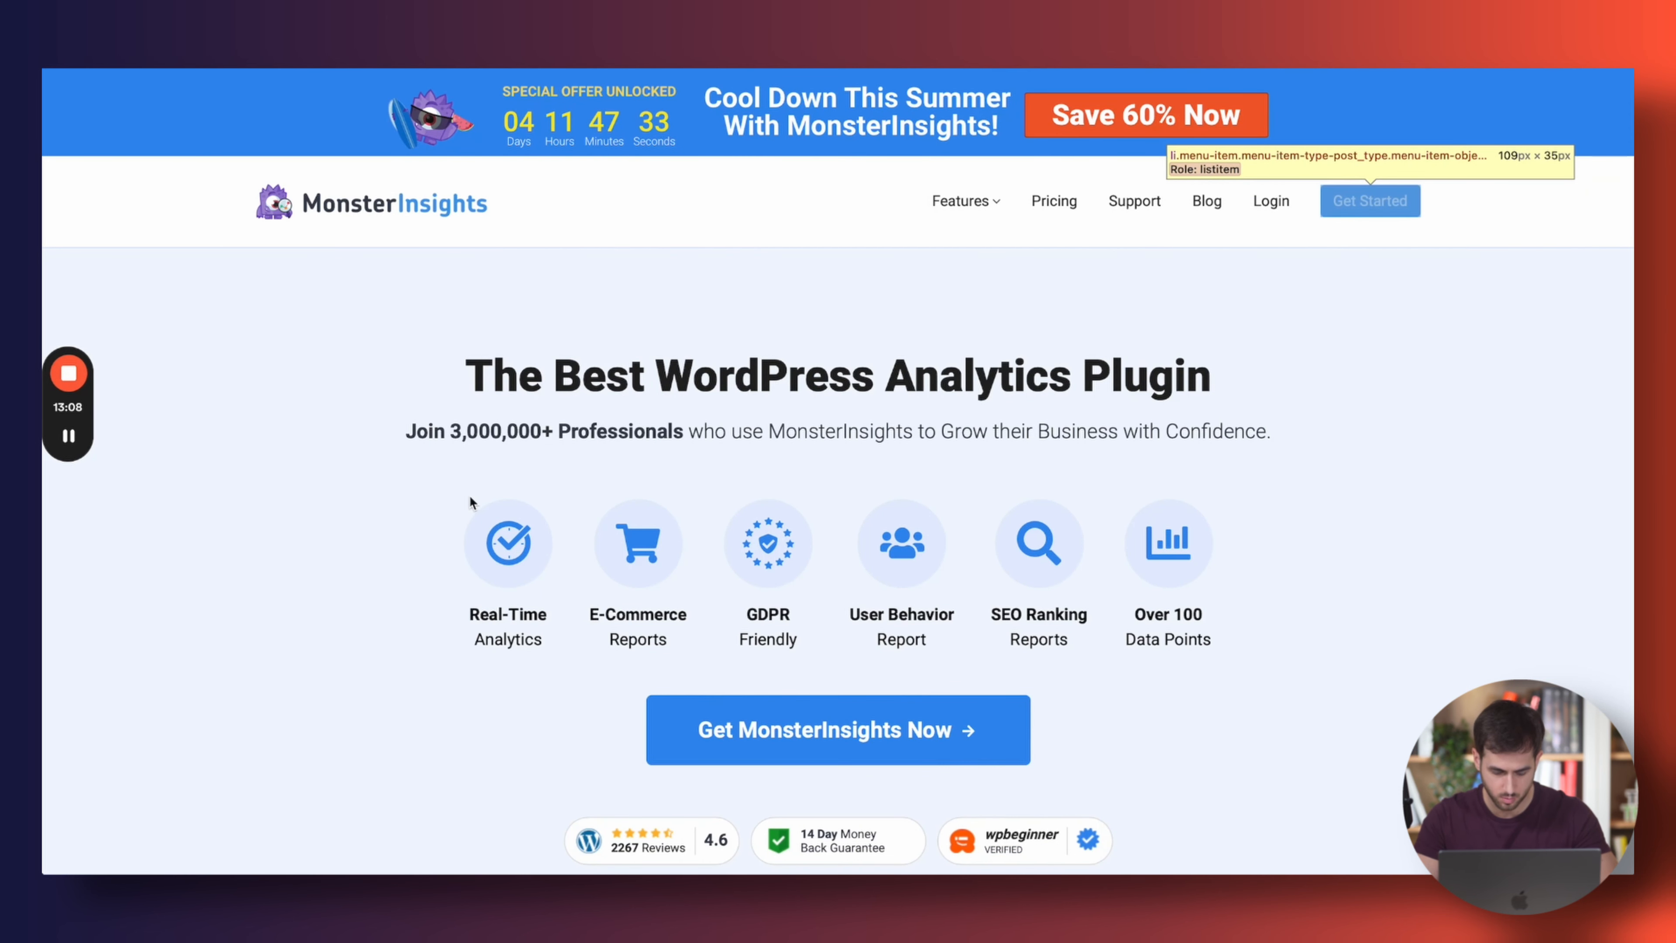
key(alt+super+r)
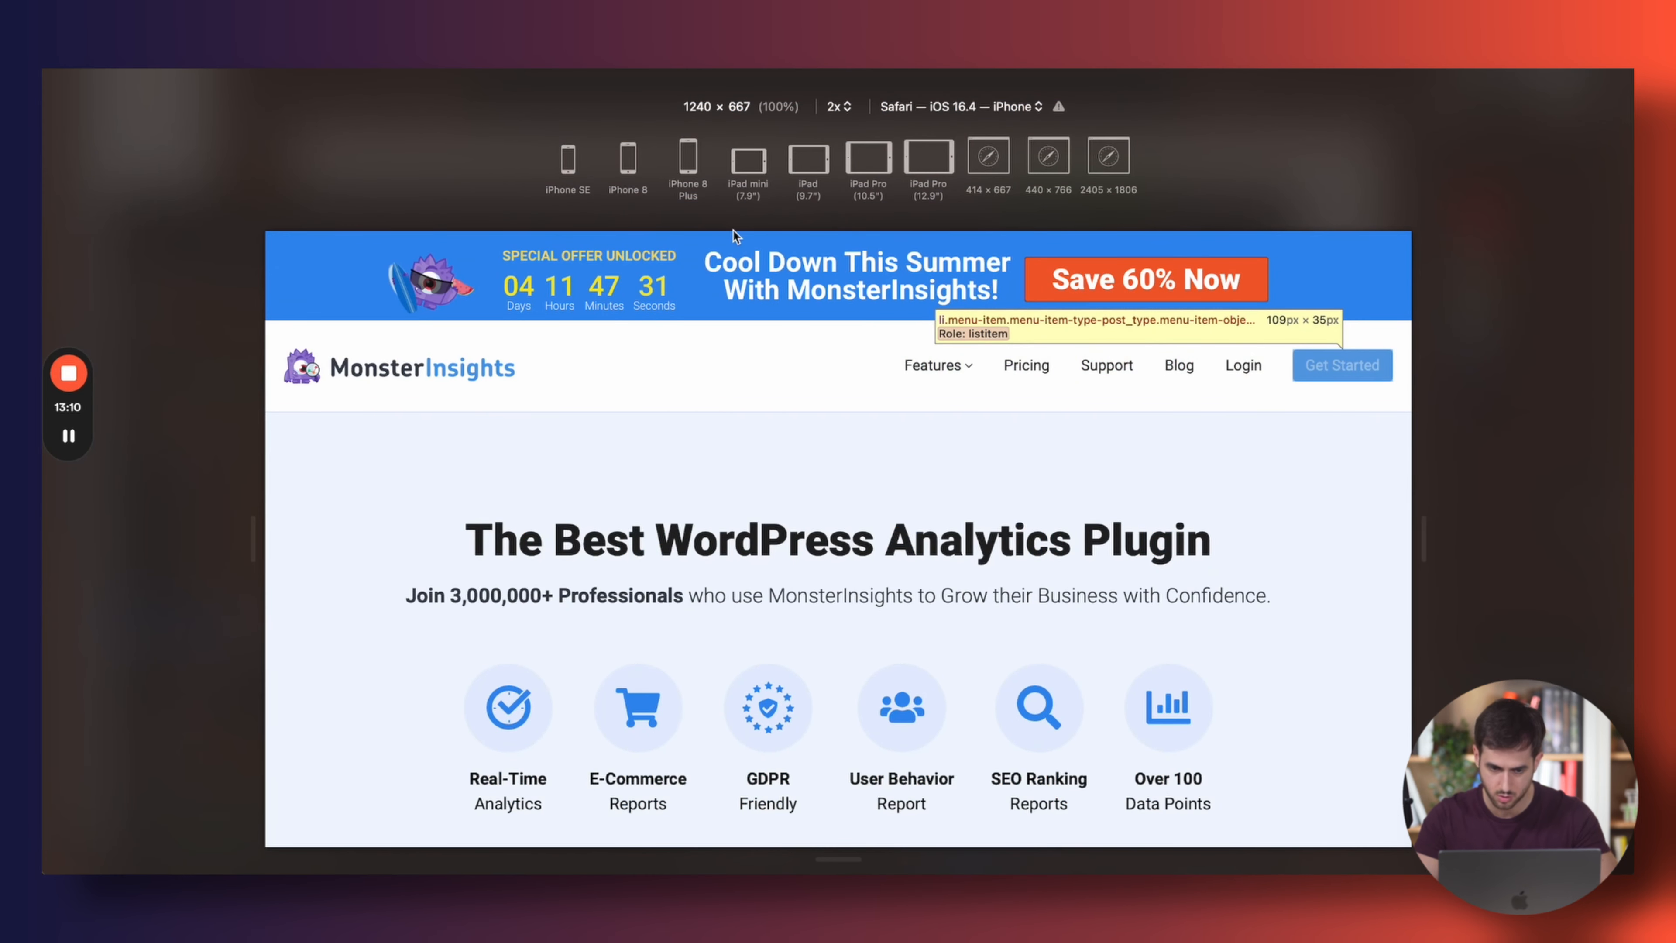
click(626, 162)
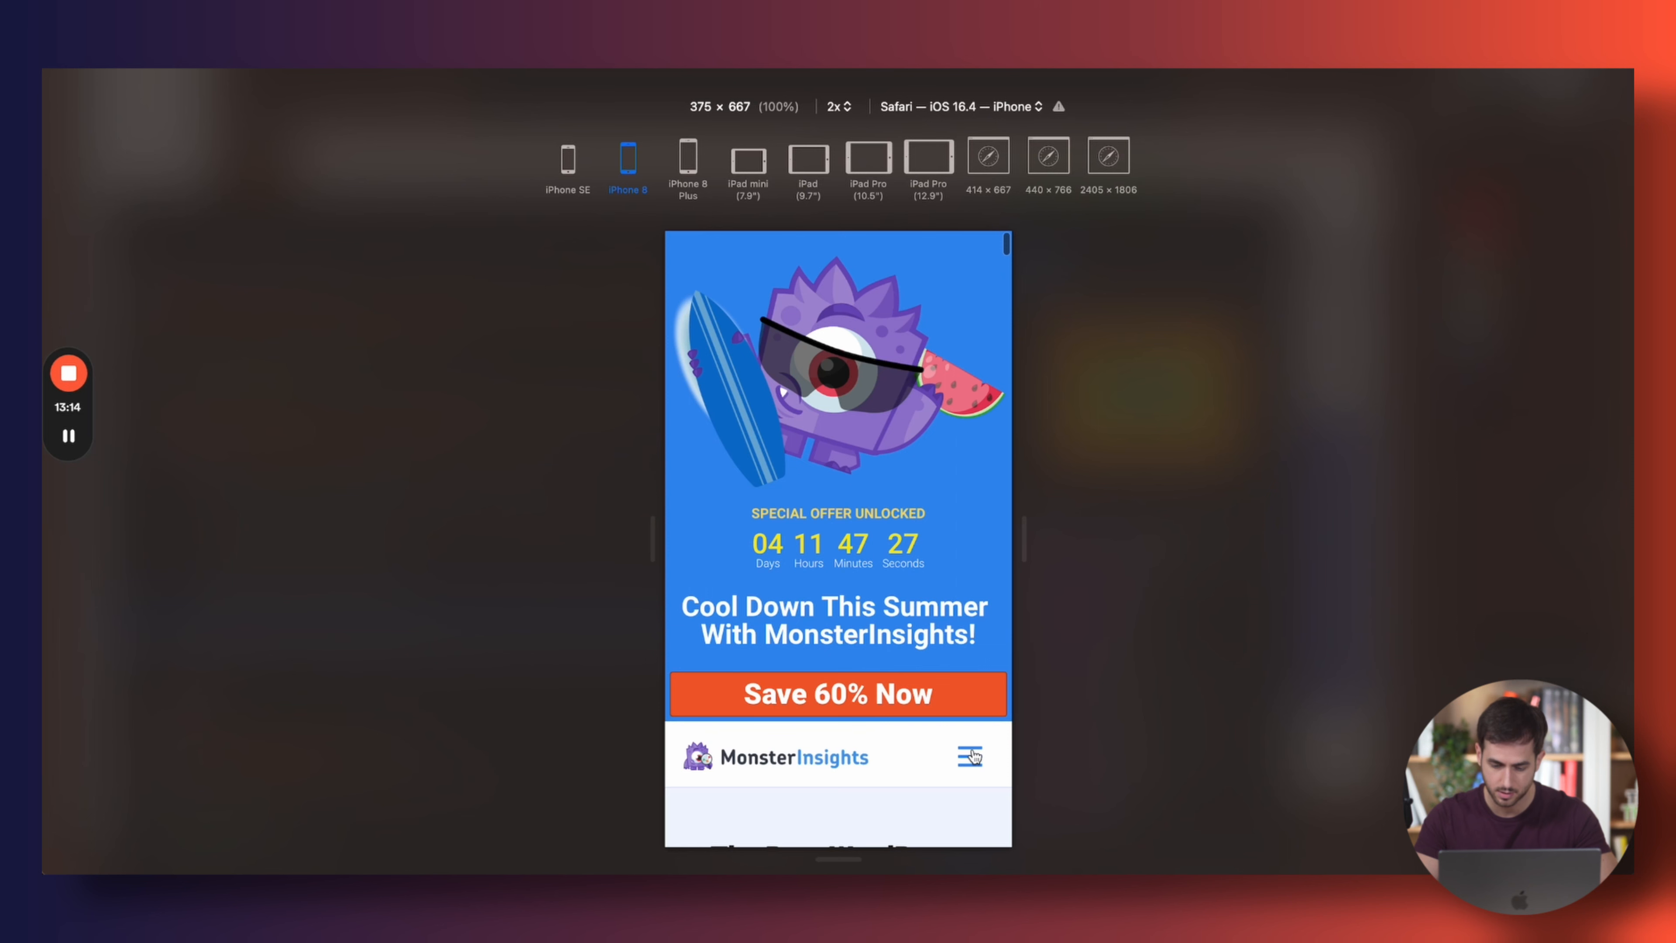
scroll(911, 354, down, 2)
scroll(911, 354, up, 3)
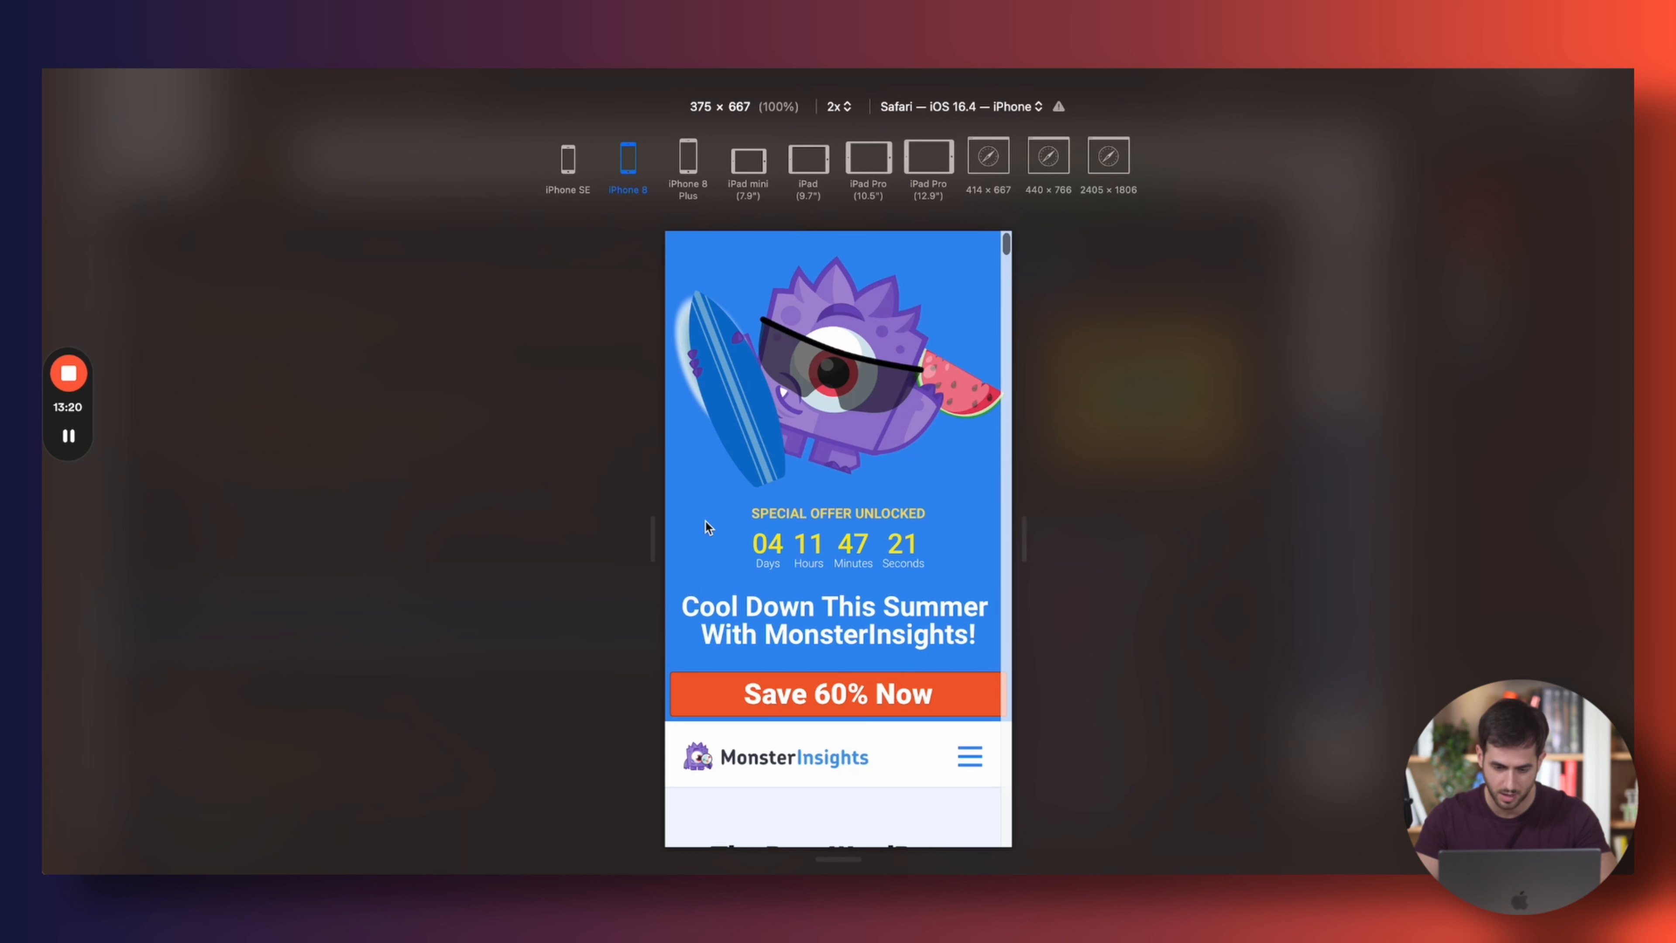
key(super+r)
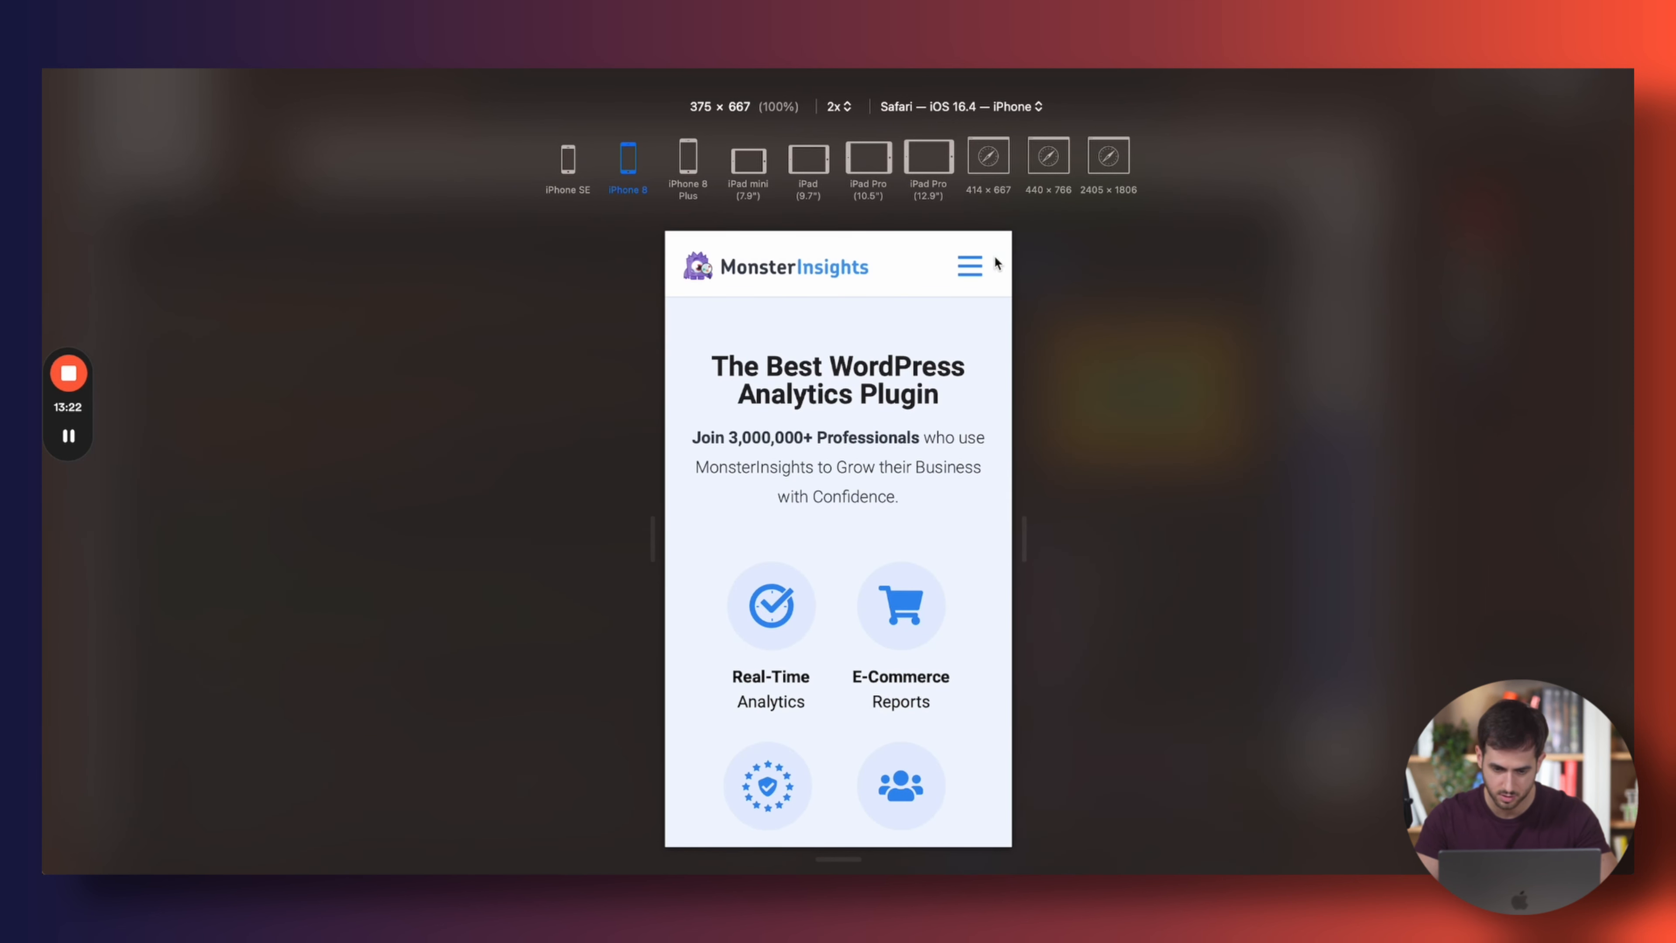
click(958, 272)
click(973, 271)
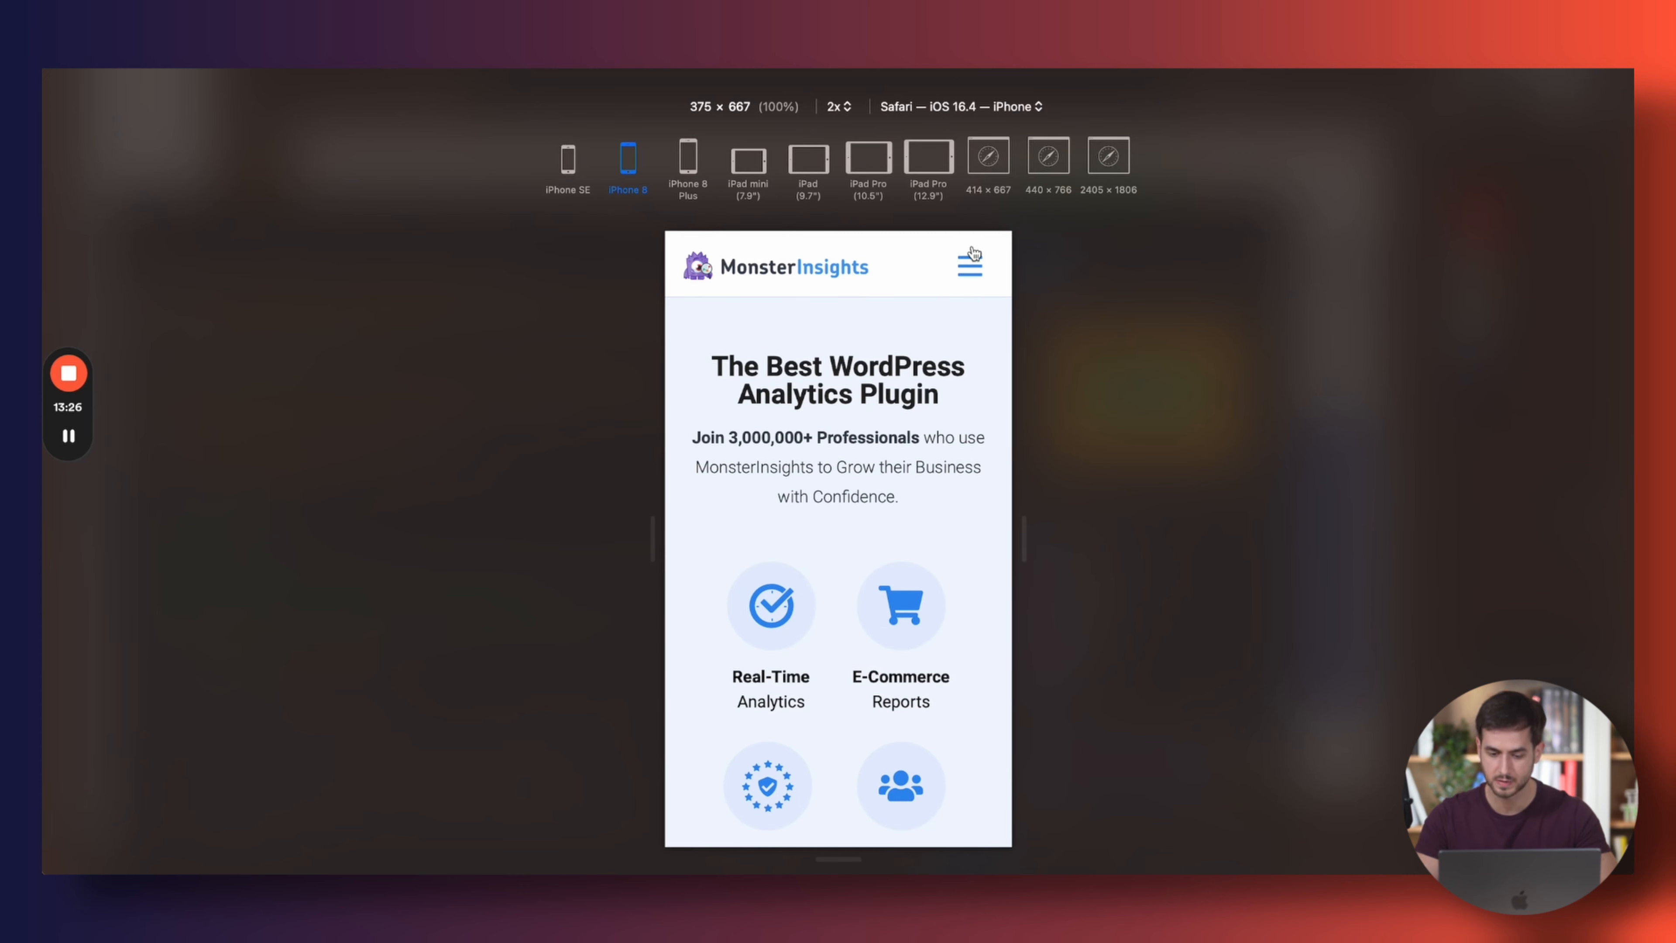
key(ctrl+Tab)
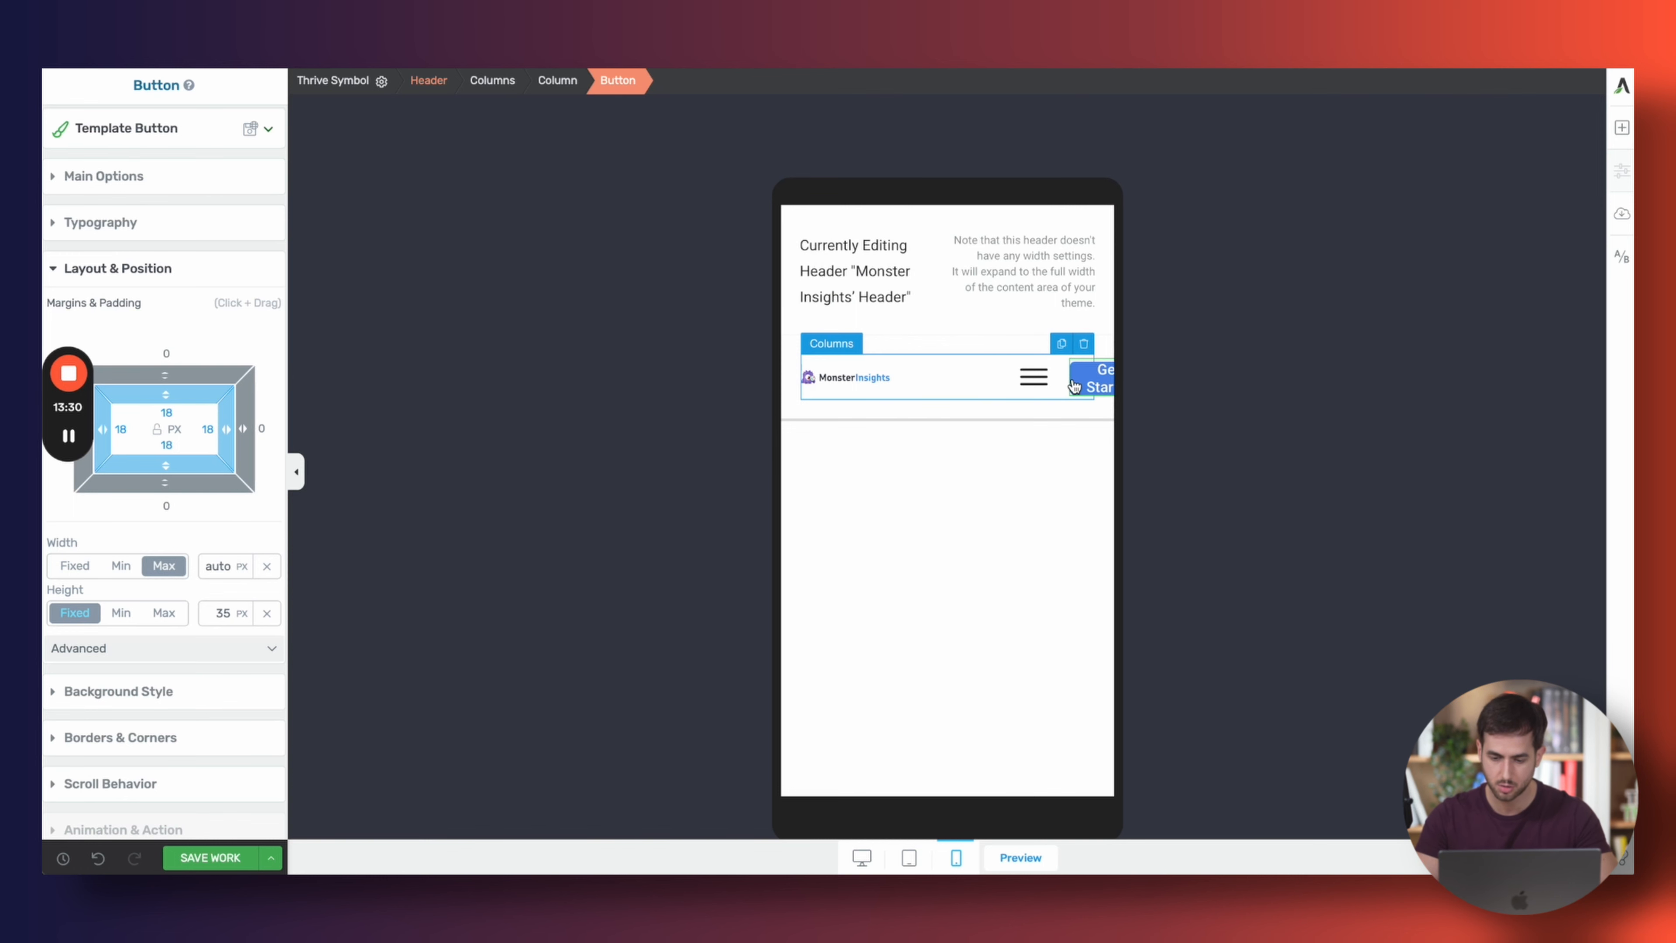
Make the Get Started button visible on desktop only and check the header in the mobile view
click(876, 854)
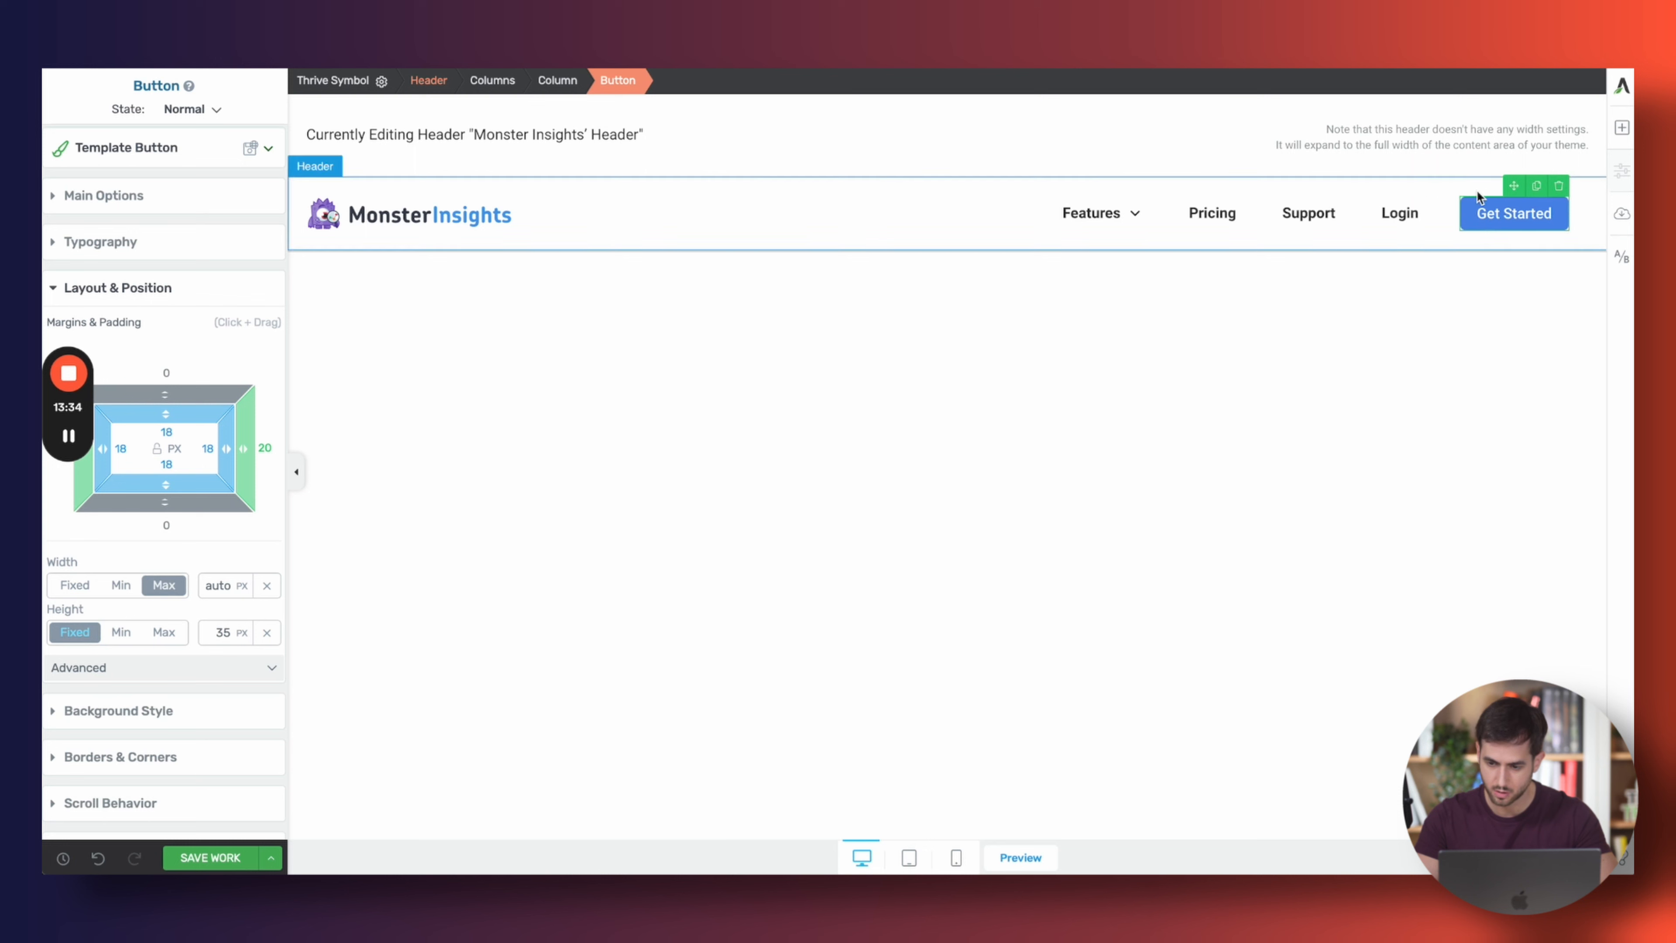
scroll(281, 722, down, 5)
scroll(154, 696, up, 2)
click(138, 759)
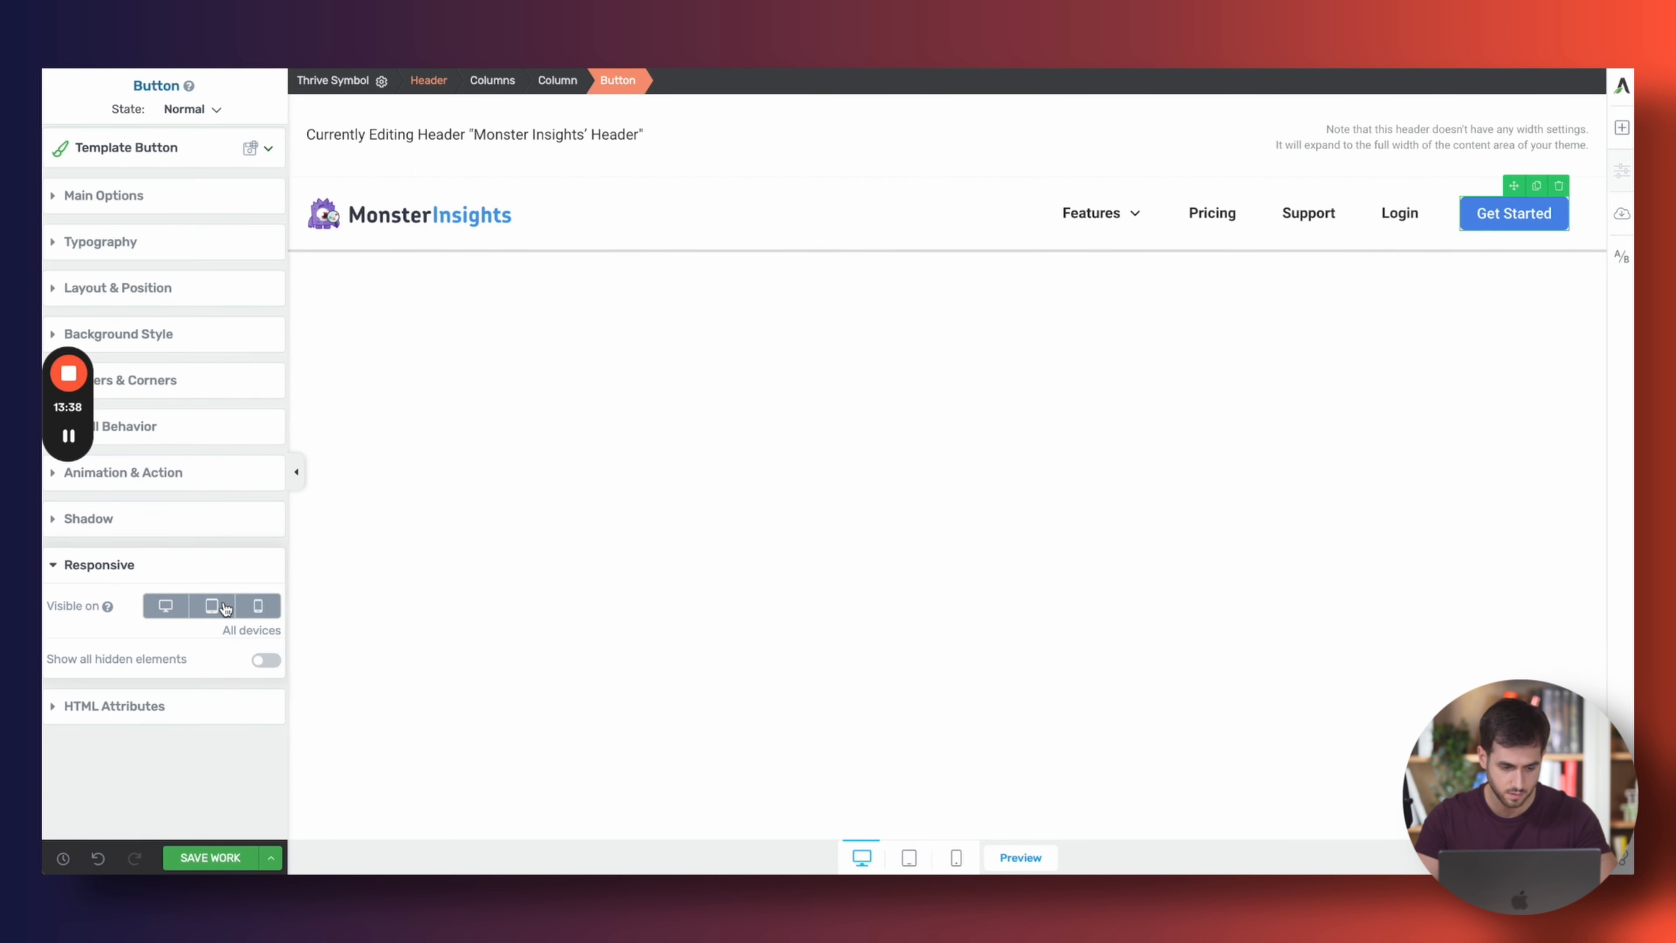
click(258, 606)
click(212, 605)
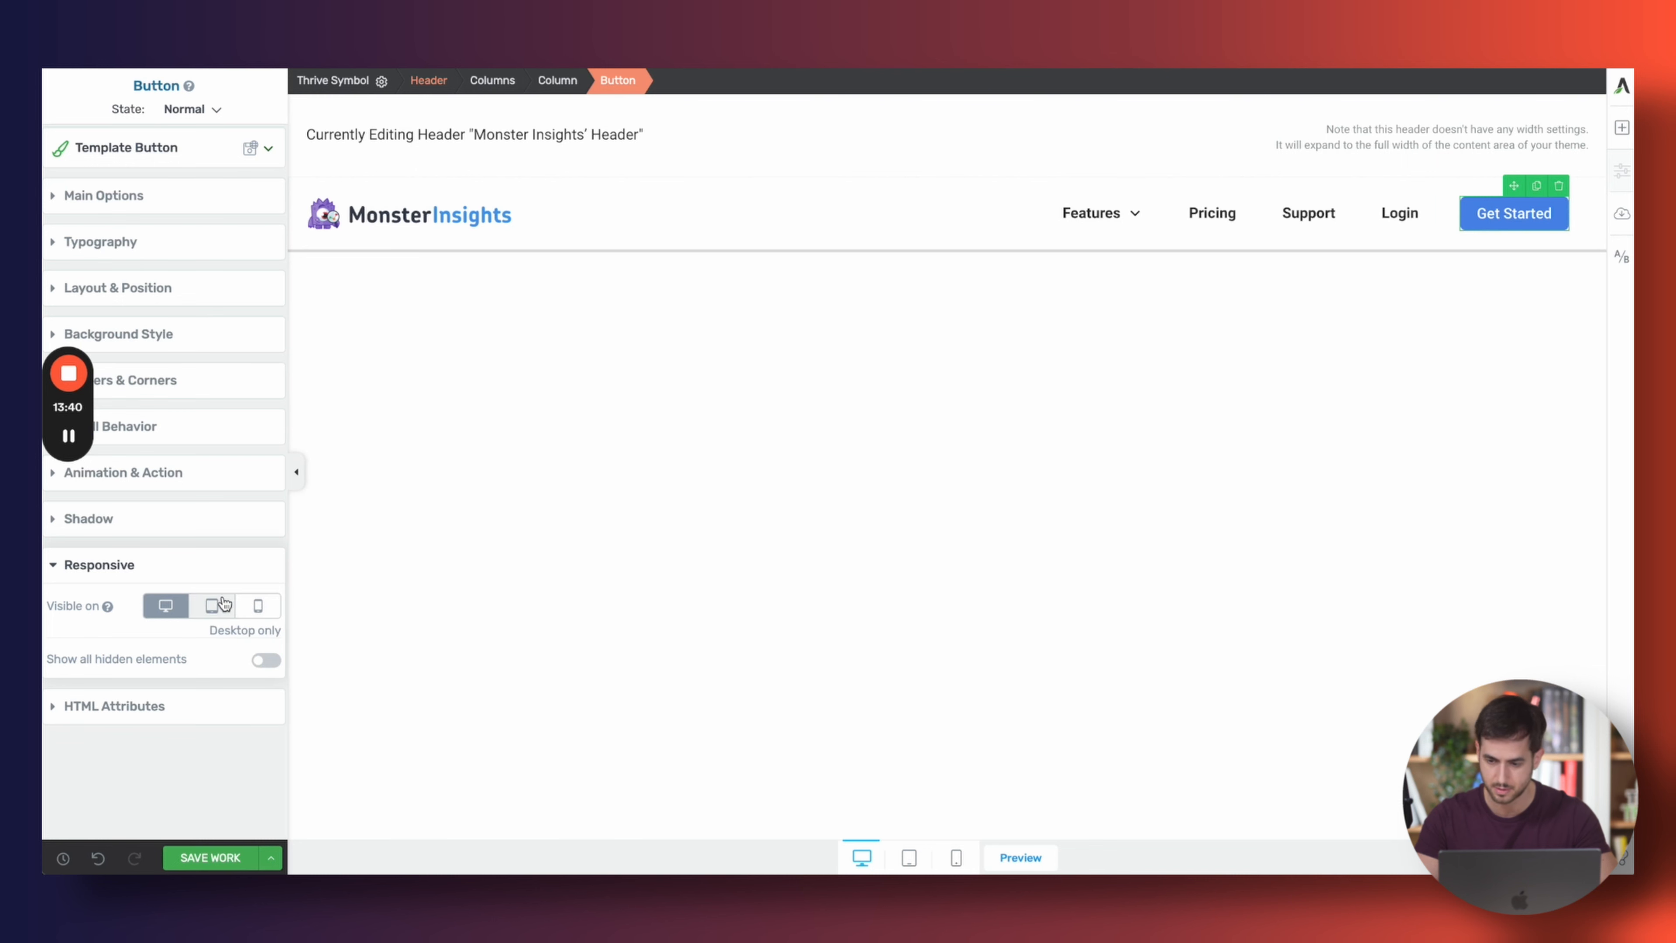
click(955, 857)
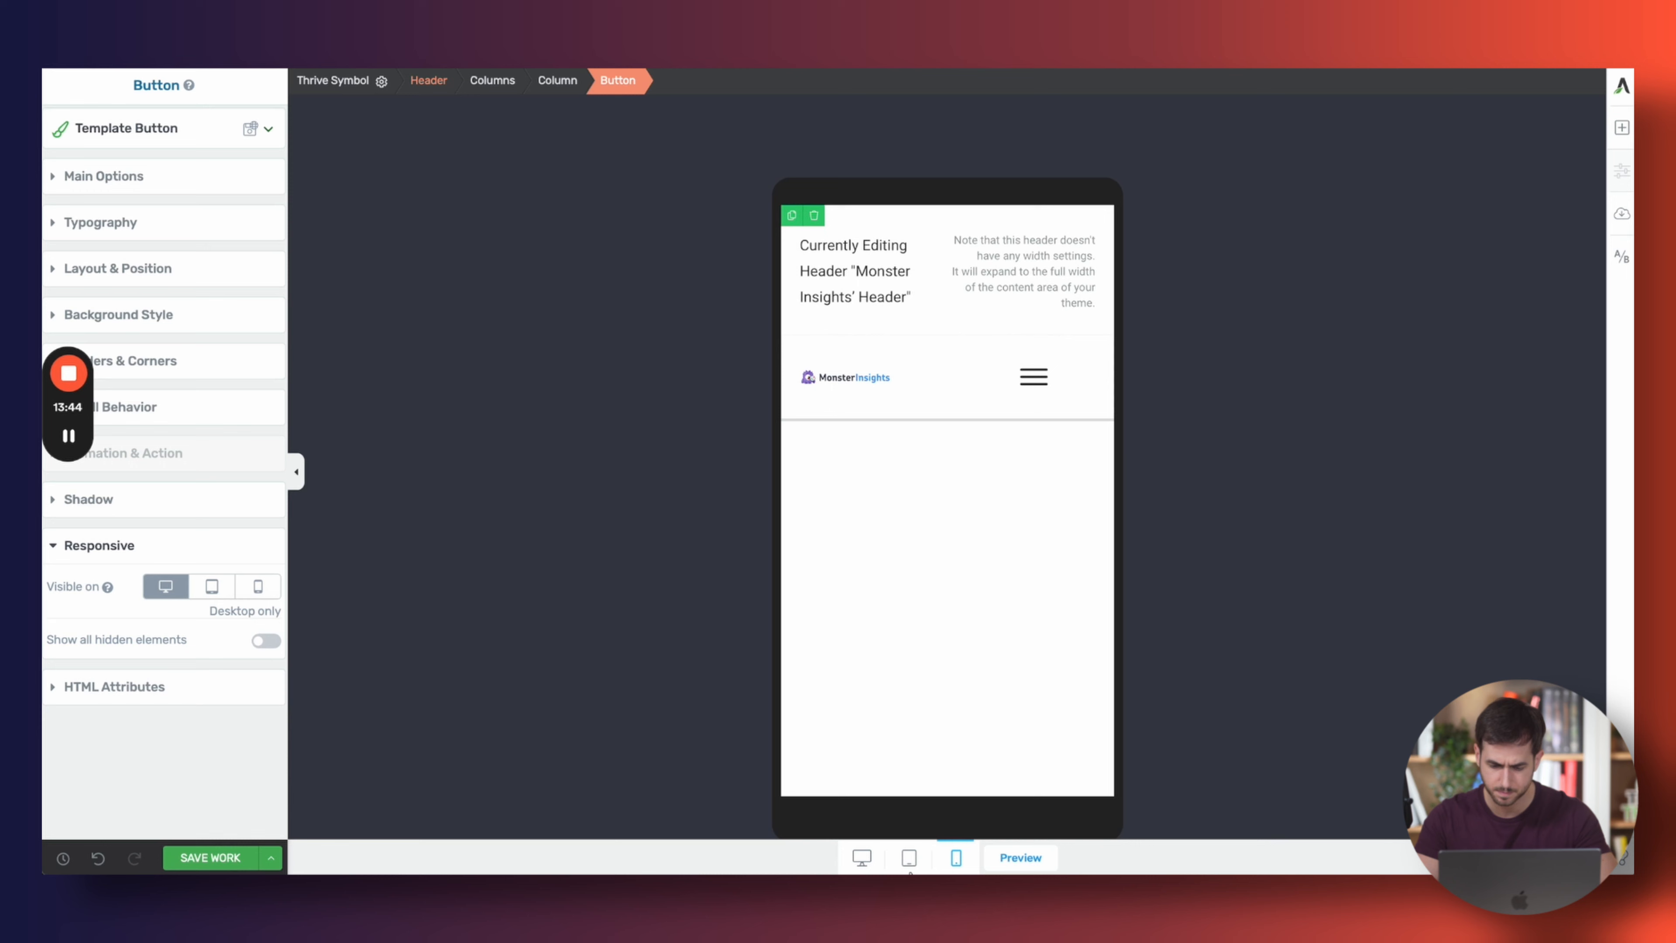
Compare the desktop and mobile headers and examine the column that holds the Get Started button
click(862, 858)
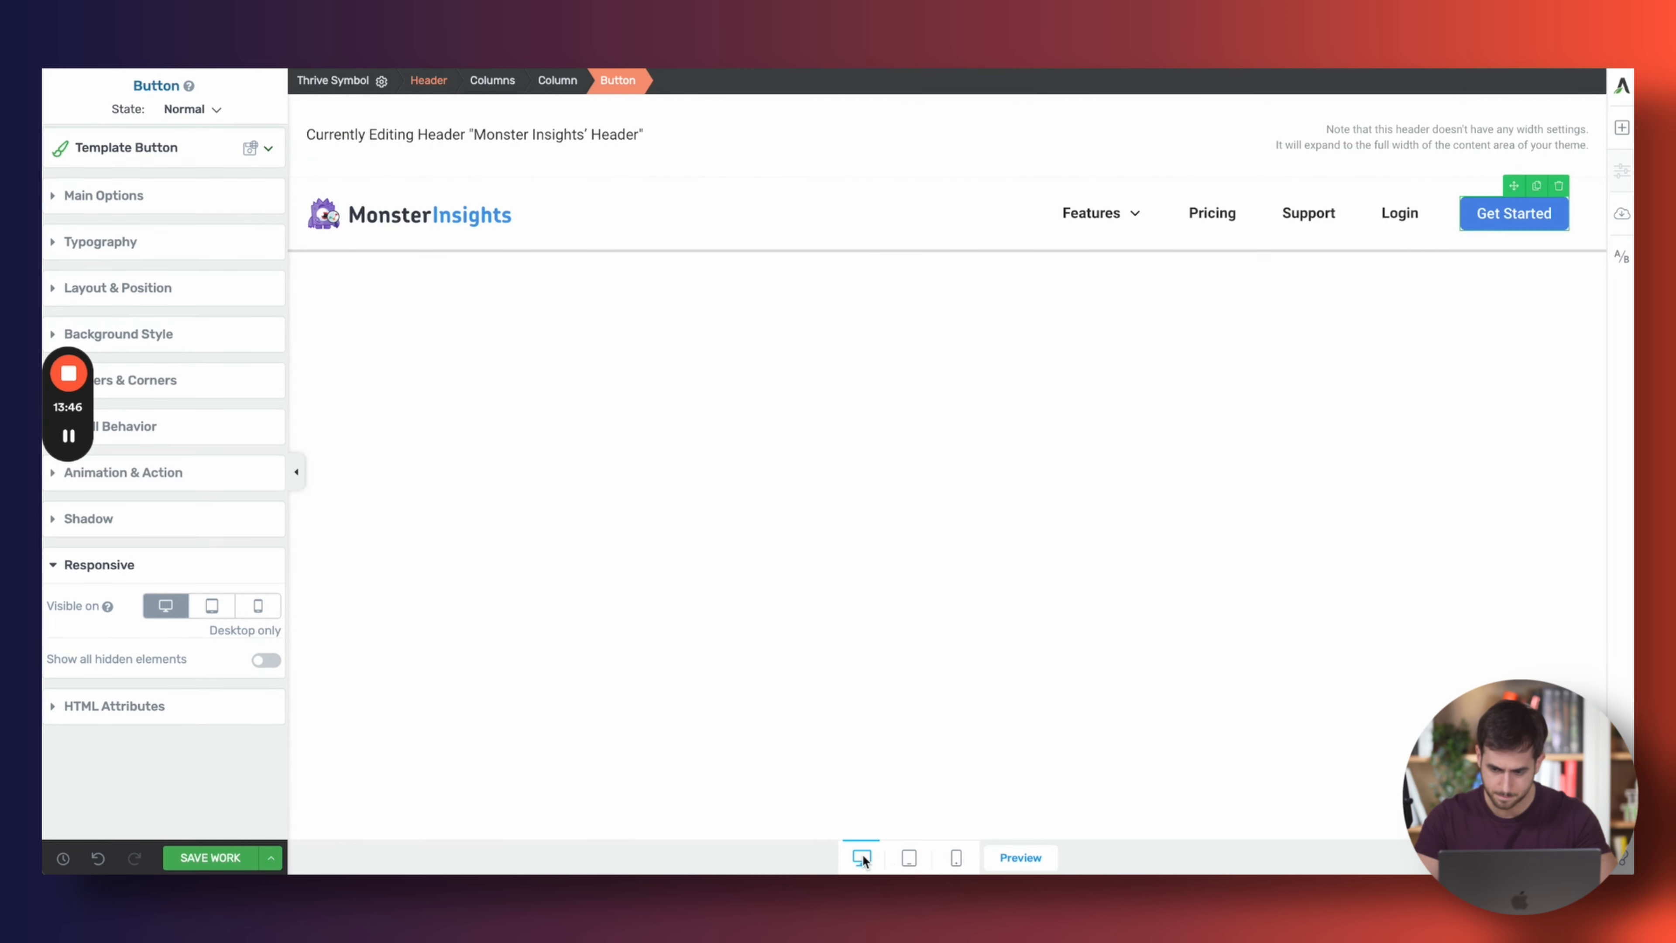
click(956, 859)
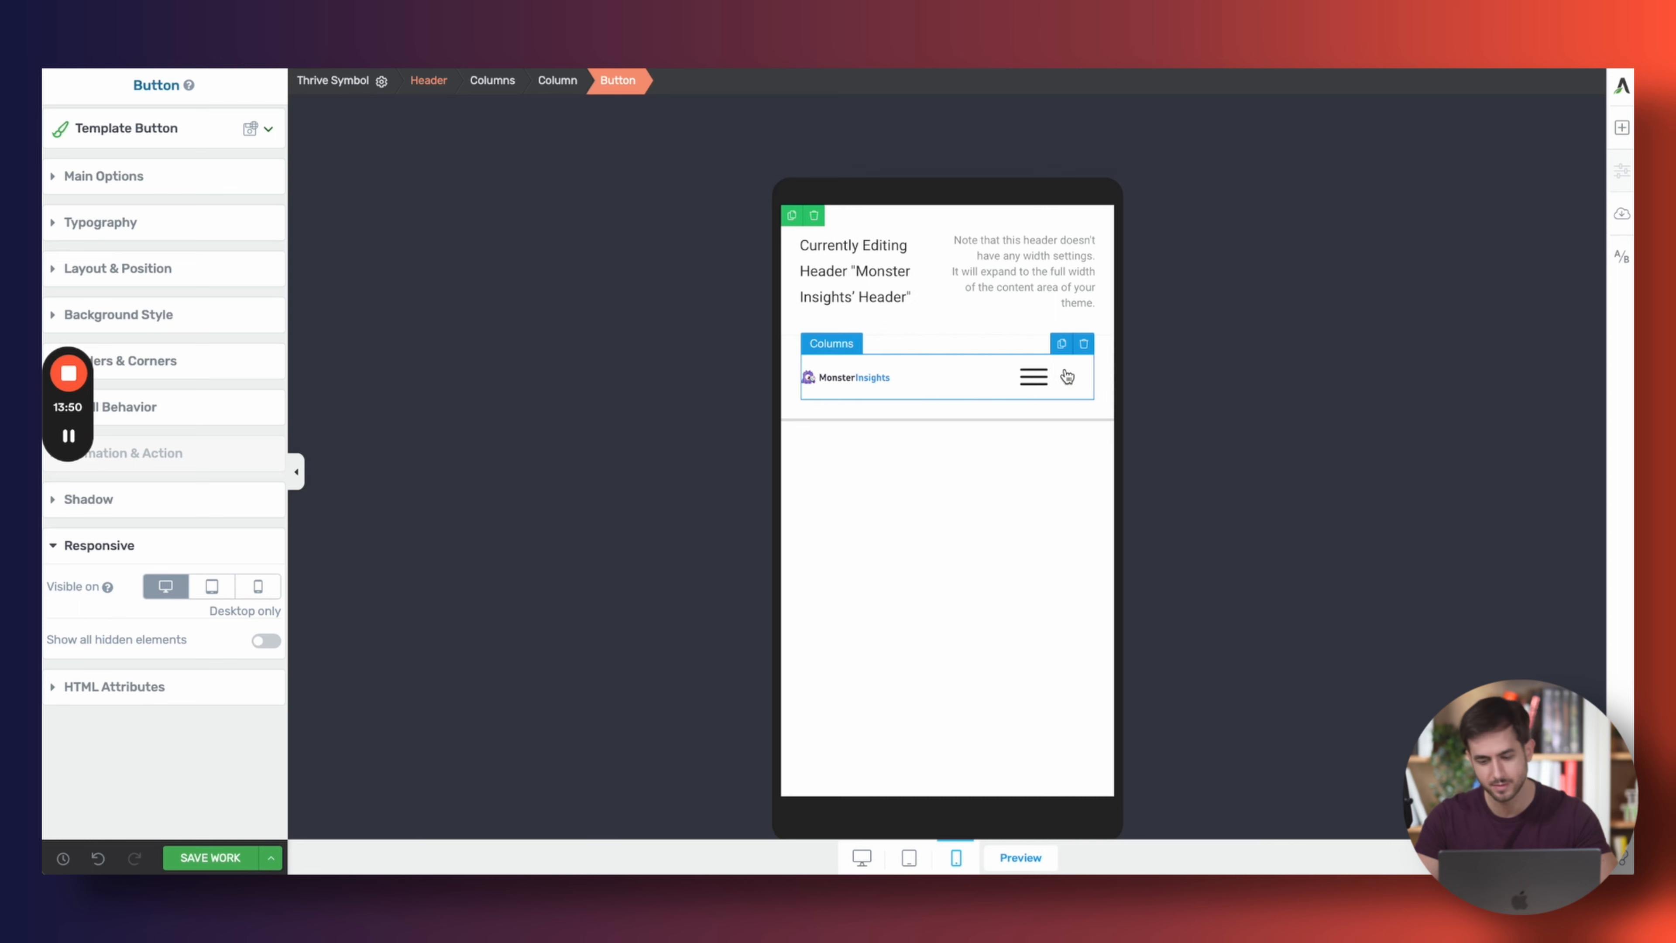
click(1085, 385)
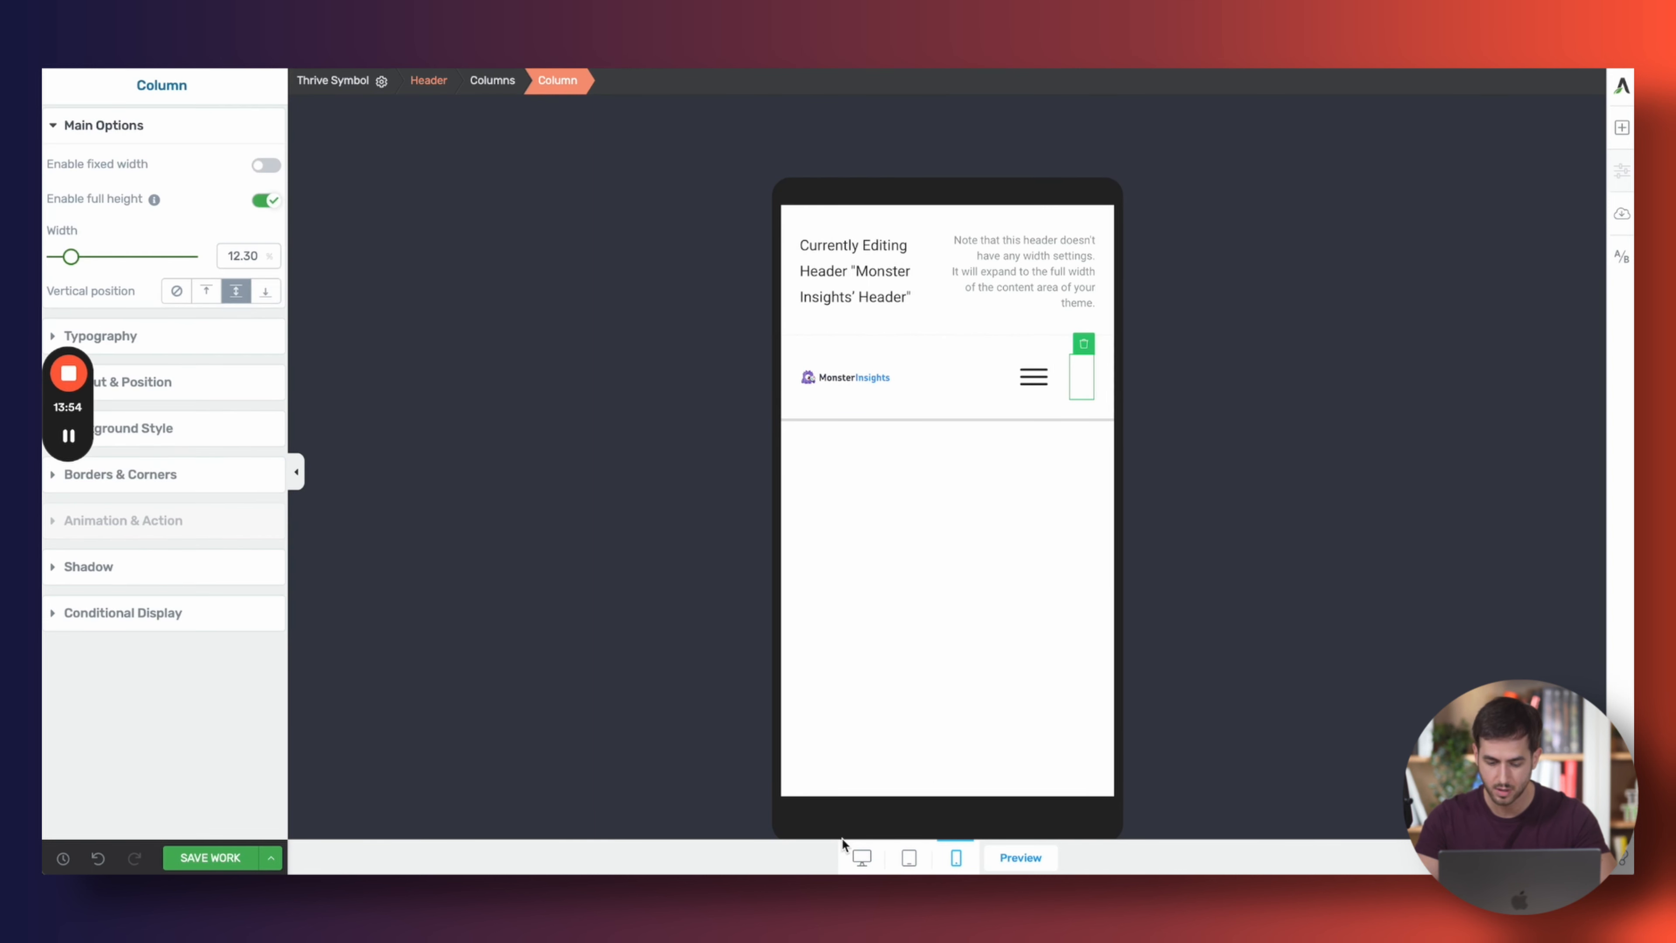
click(862, 856)
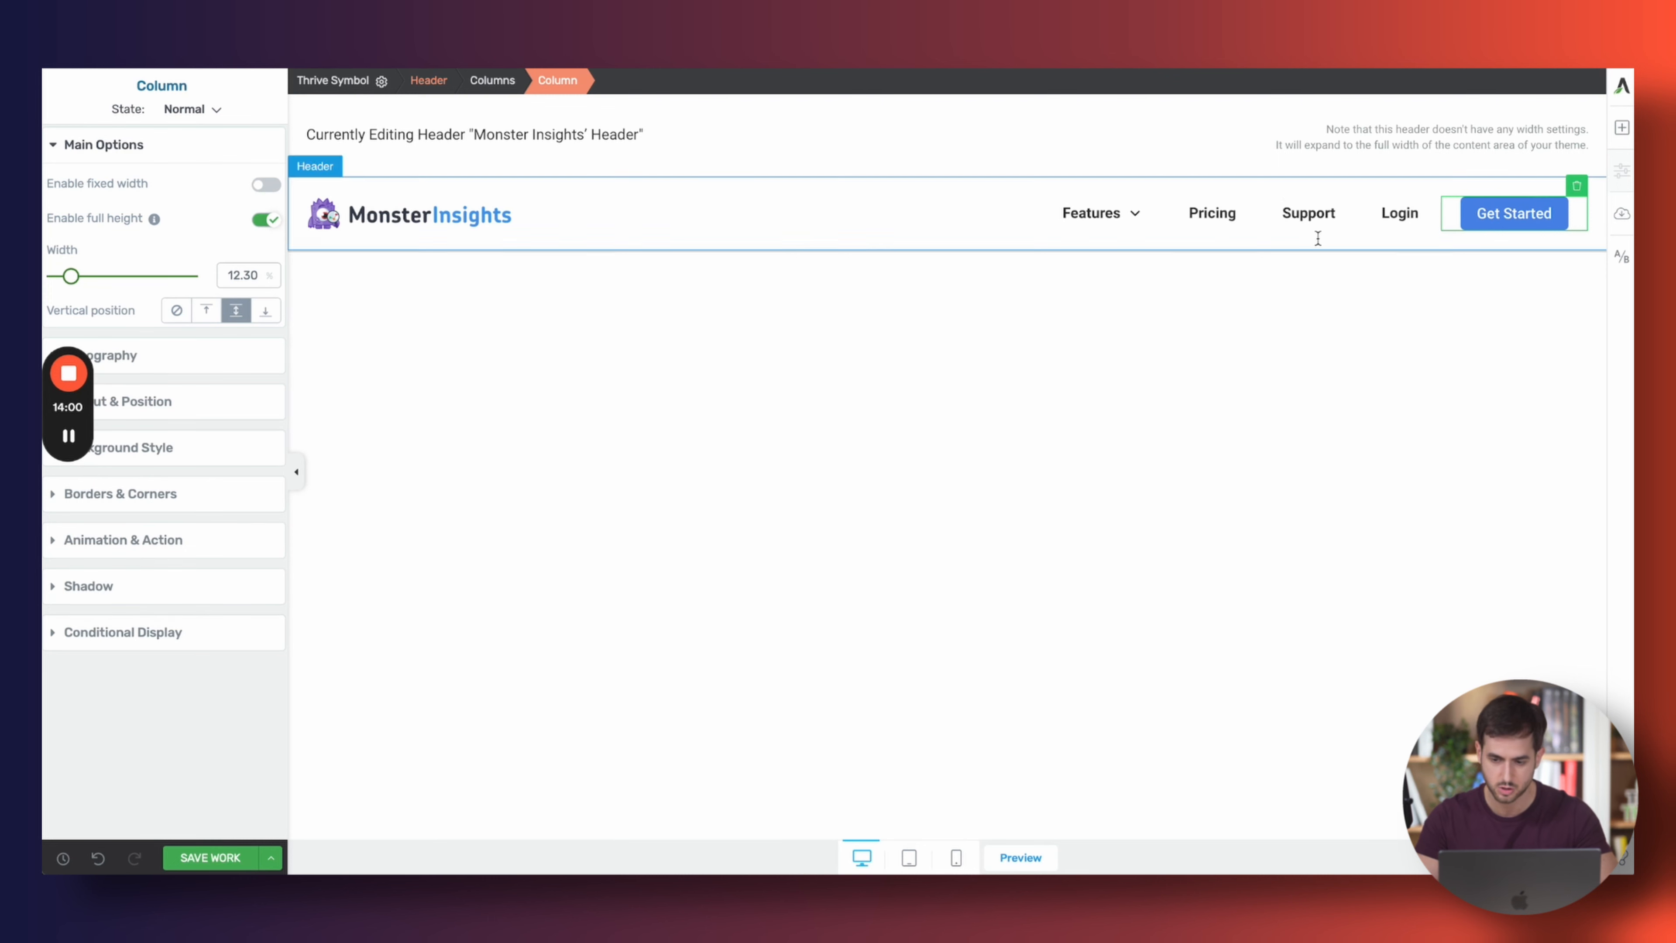
Add a Columns element with two equal columns below the existing header row
click(1623, 130)
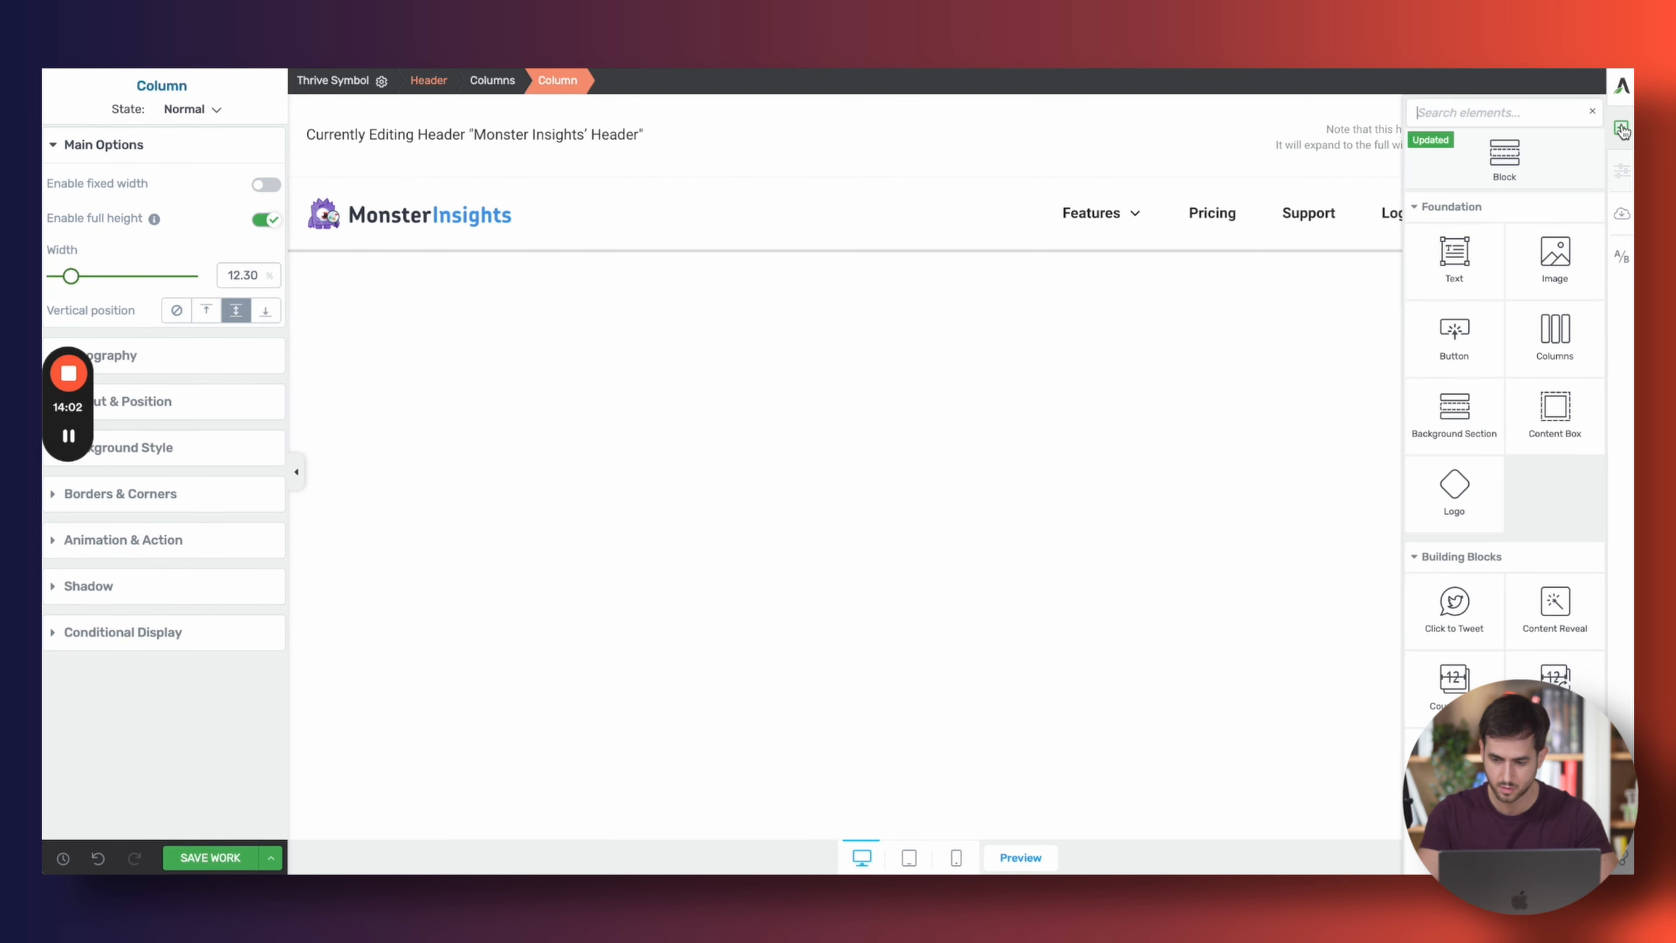
text(col)
drag(1449, 192, 875, 226)
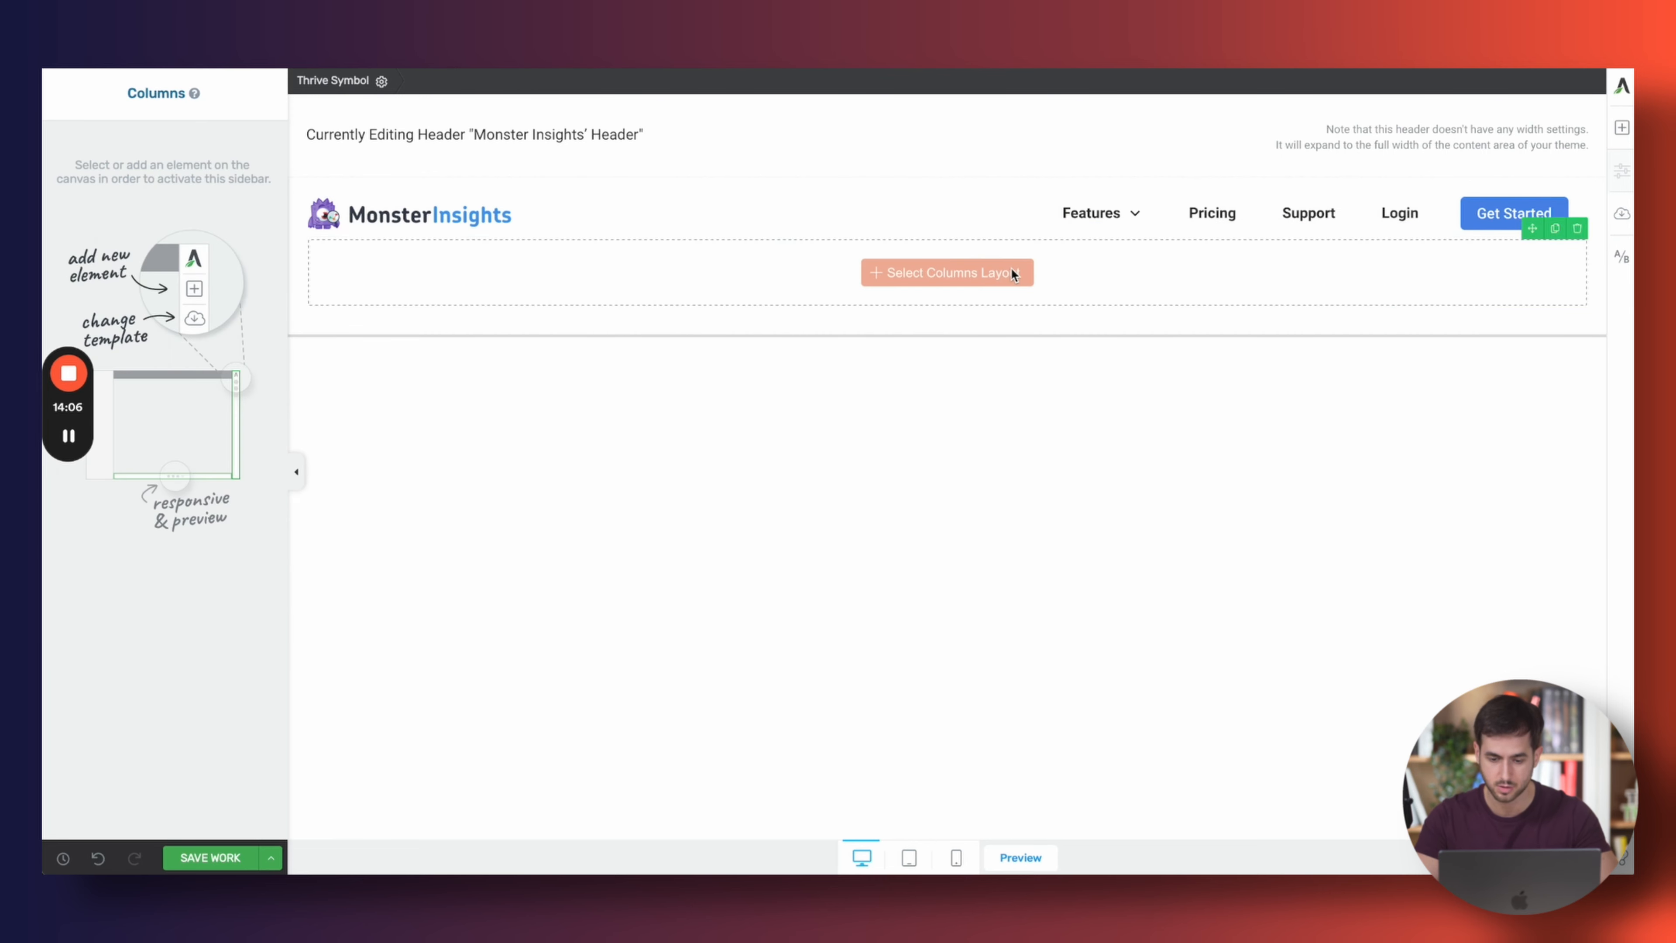
click(837, 330)
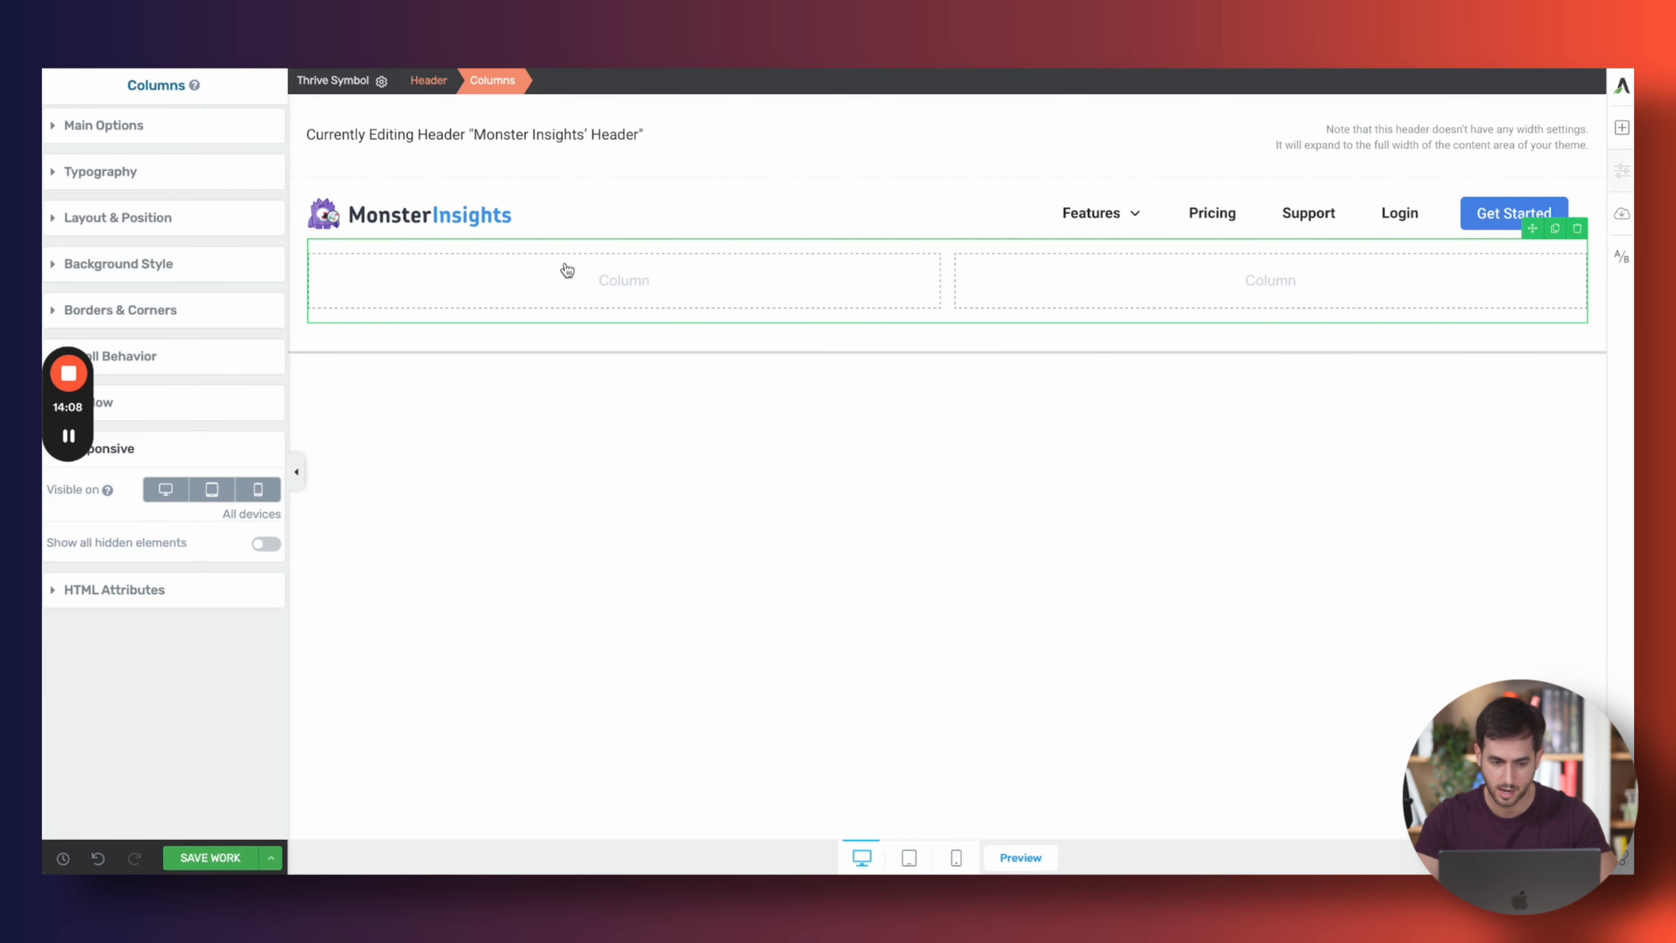
Duplicate the logo into the new row's left column and the custom menu into its right column
click(498, 218)
click(481, 187)
drag(455, 249, 441, 297)
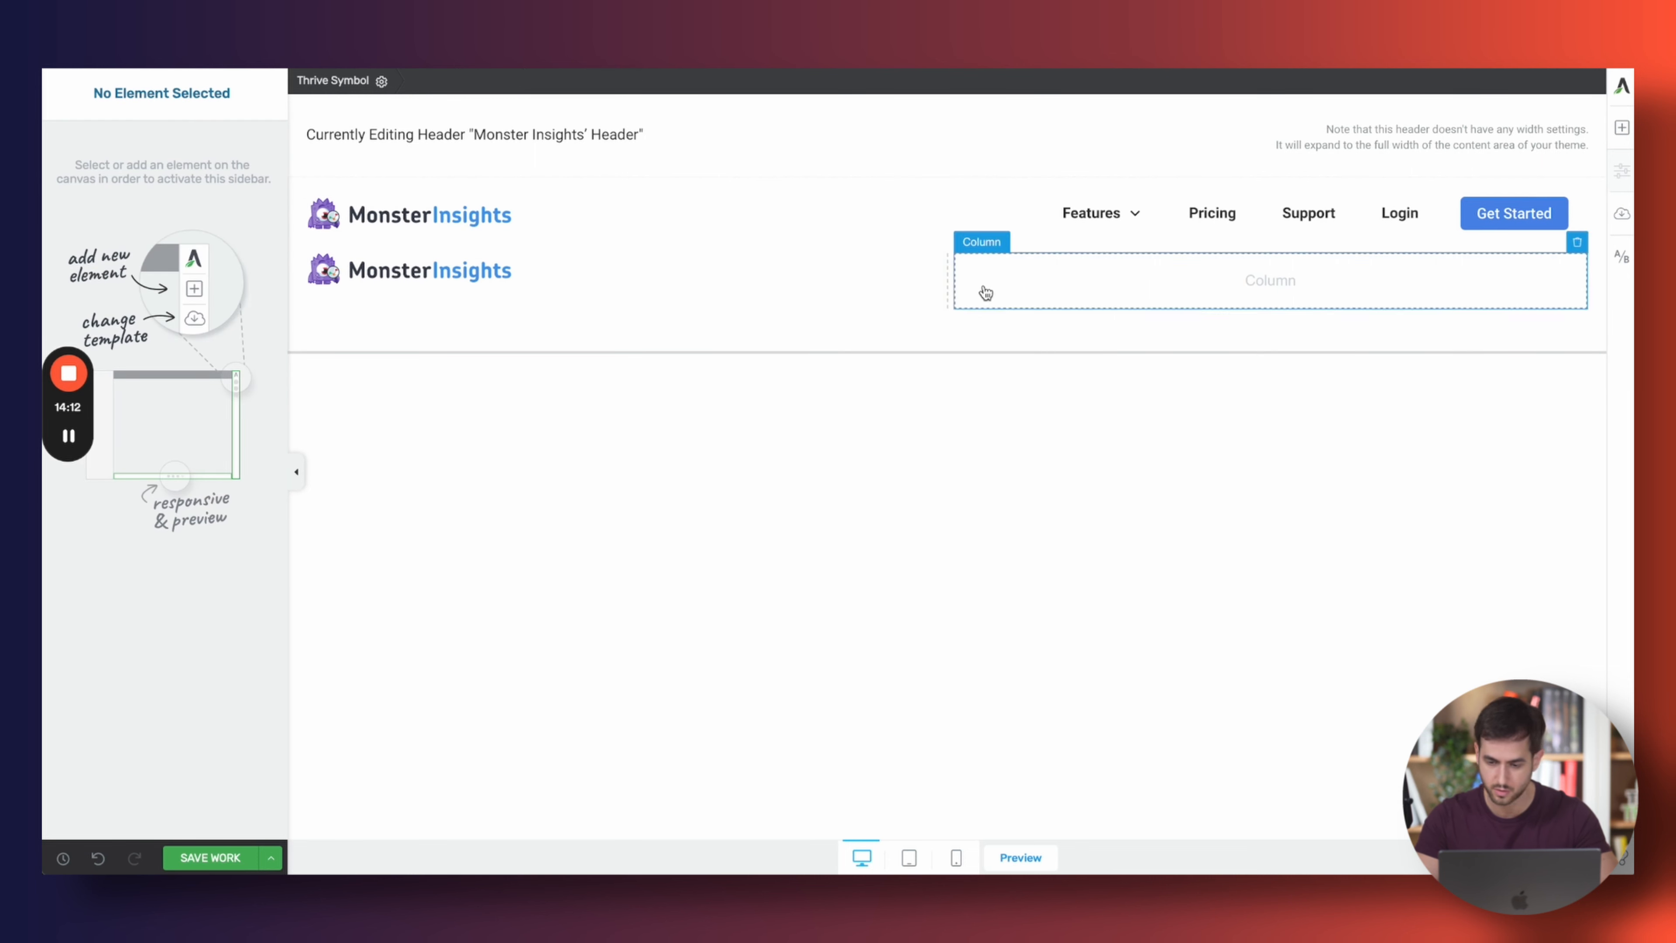
click(1259, 201)
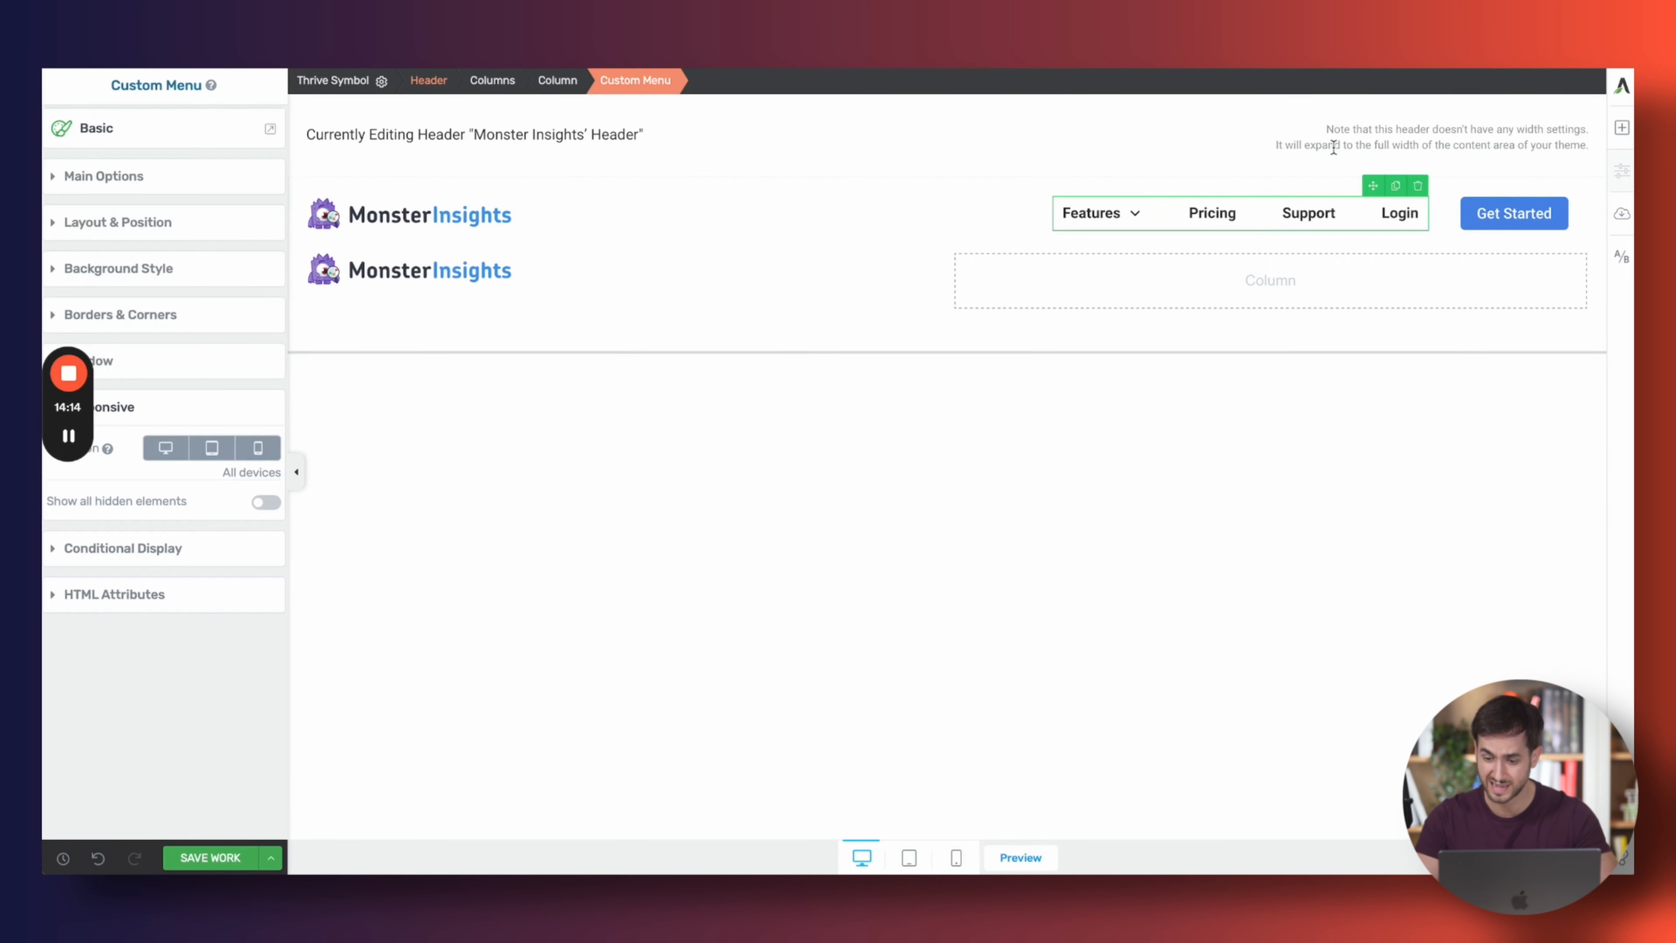
click(1395, 185)
drag(1373, 185, 1441, 333)
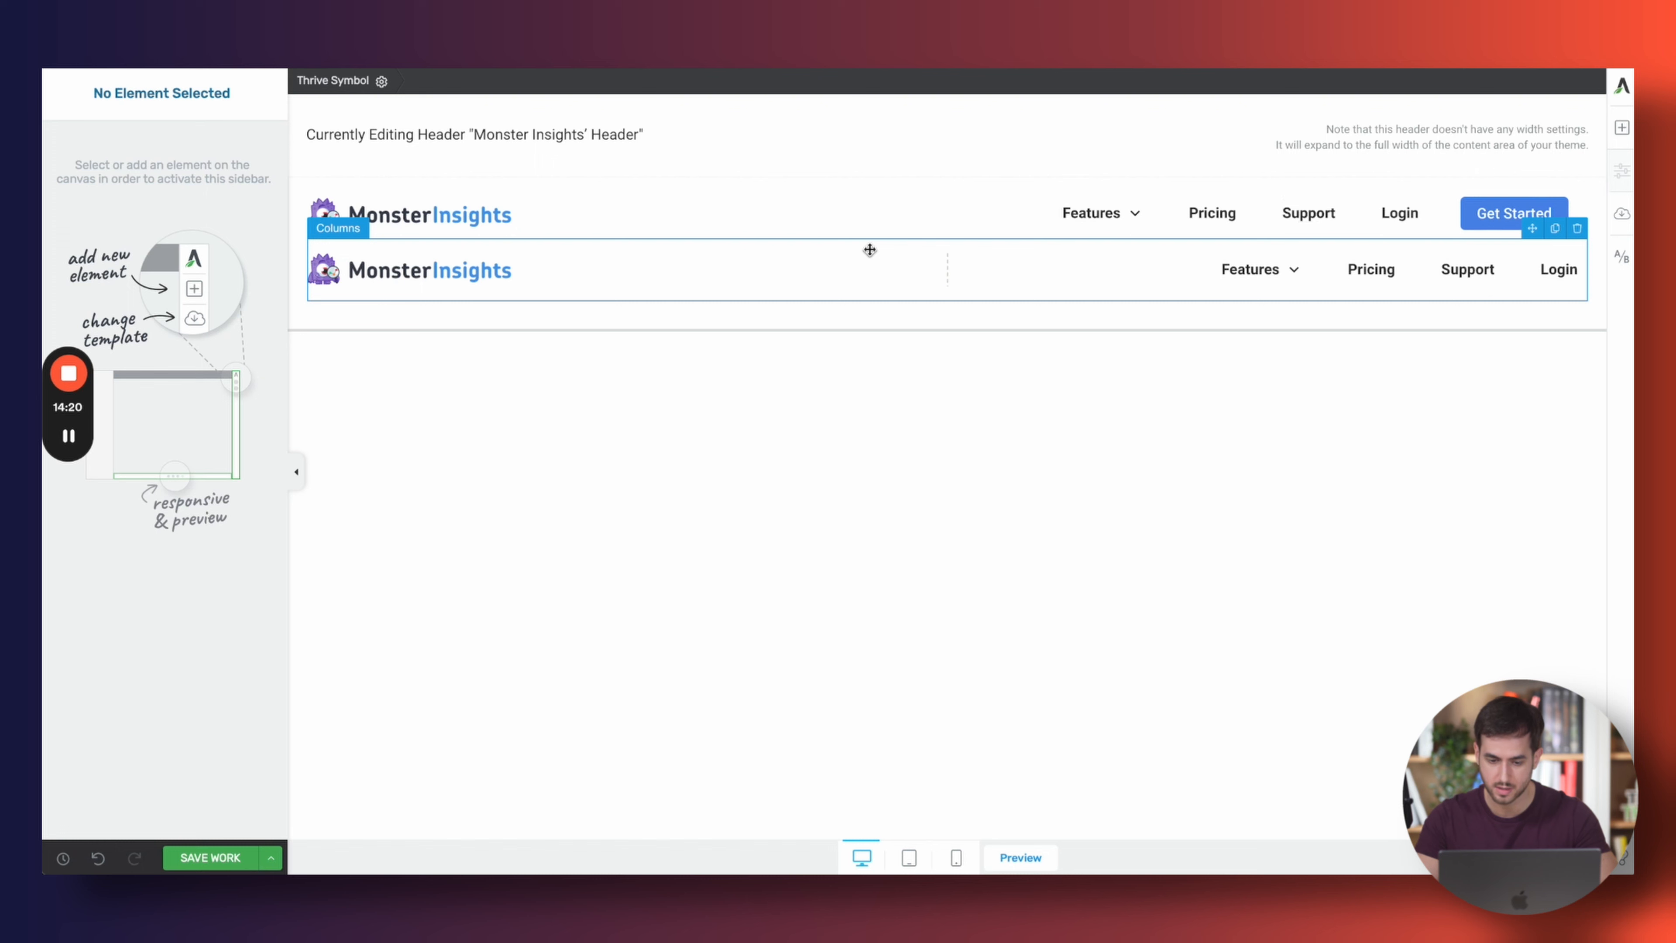
Make the original columns row with the Get Started button visible on desktop only
click(758, 224)
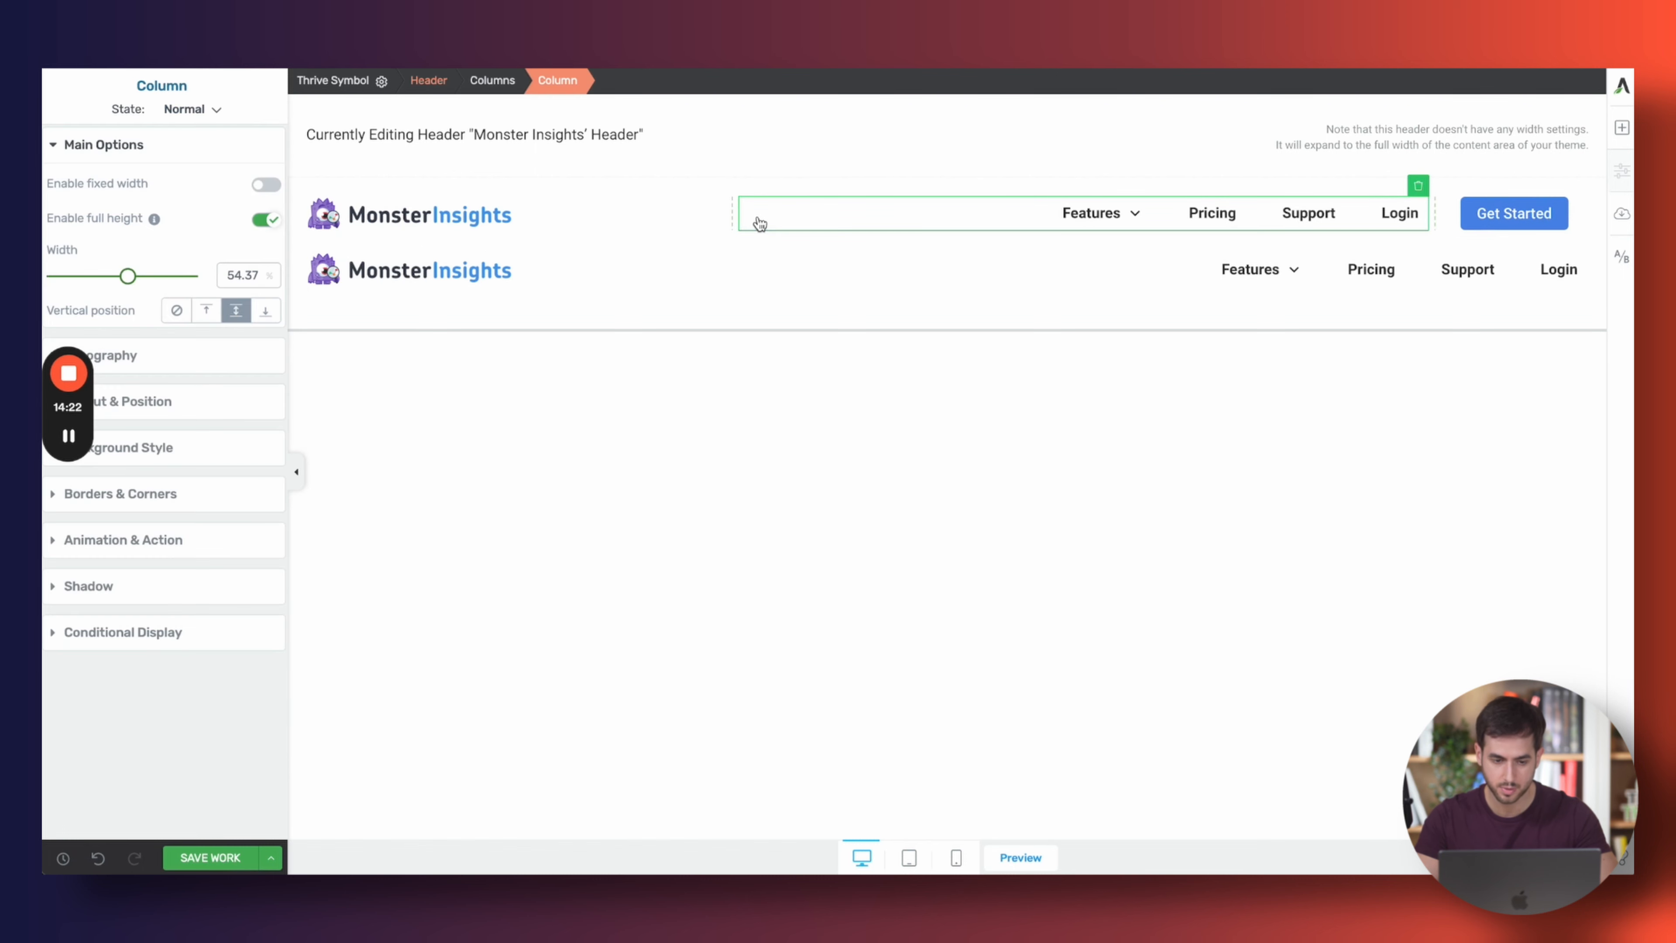
click(497, 82)
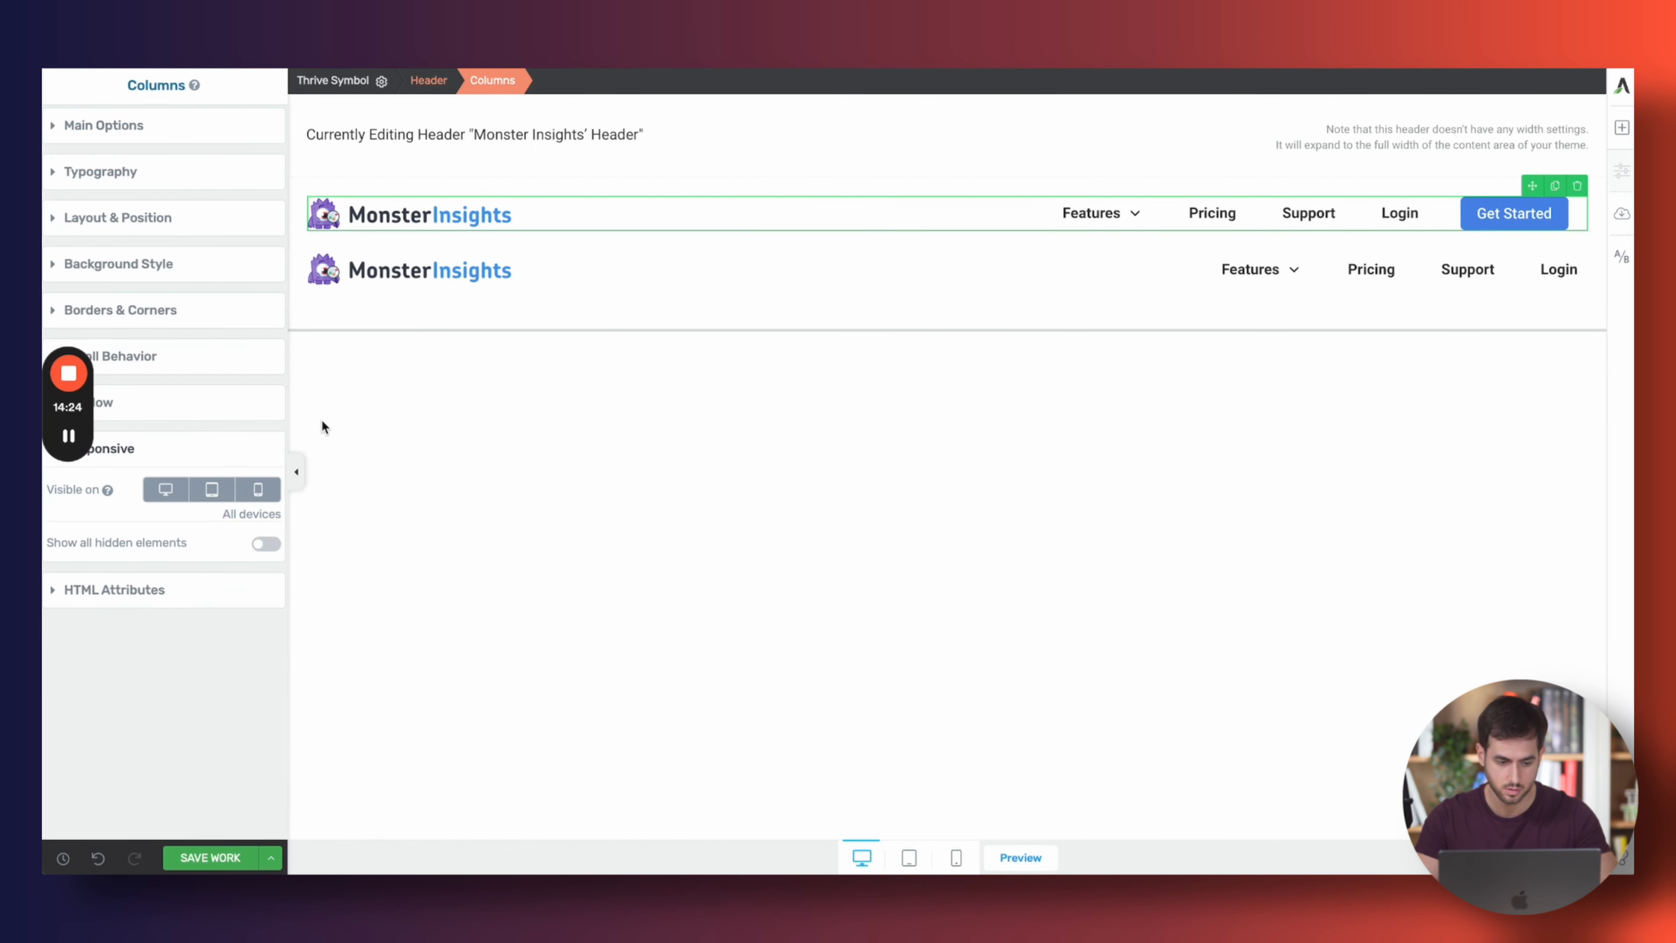
click(214, 488)
click(258, 489)
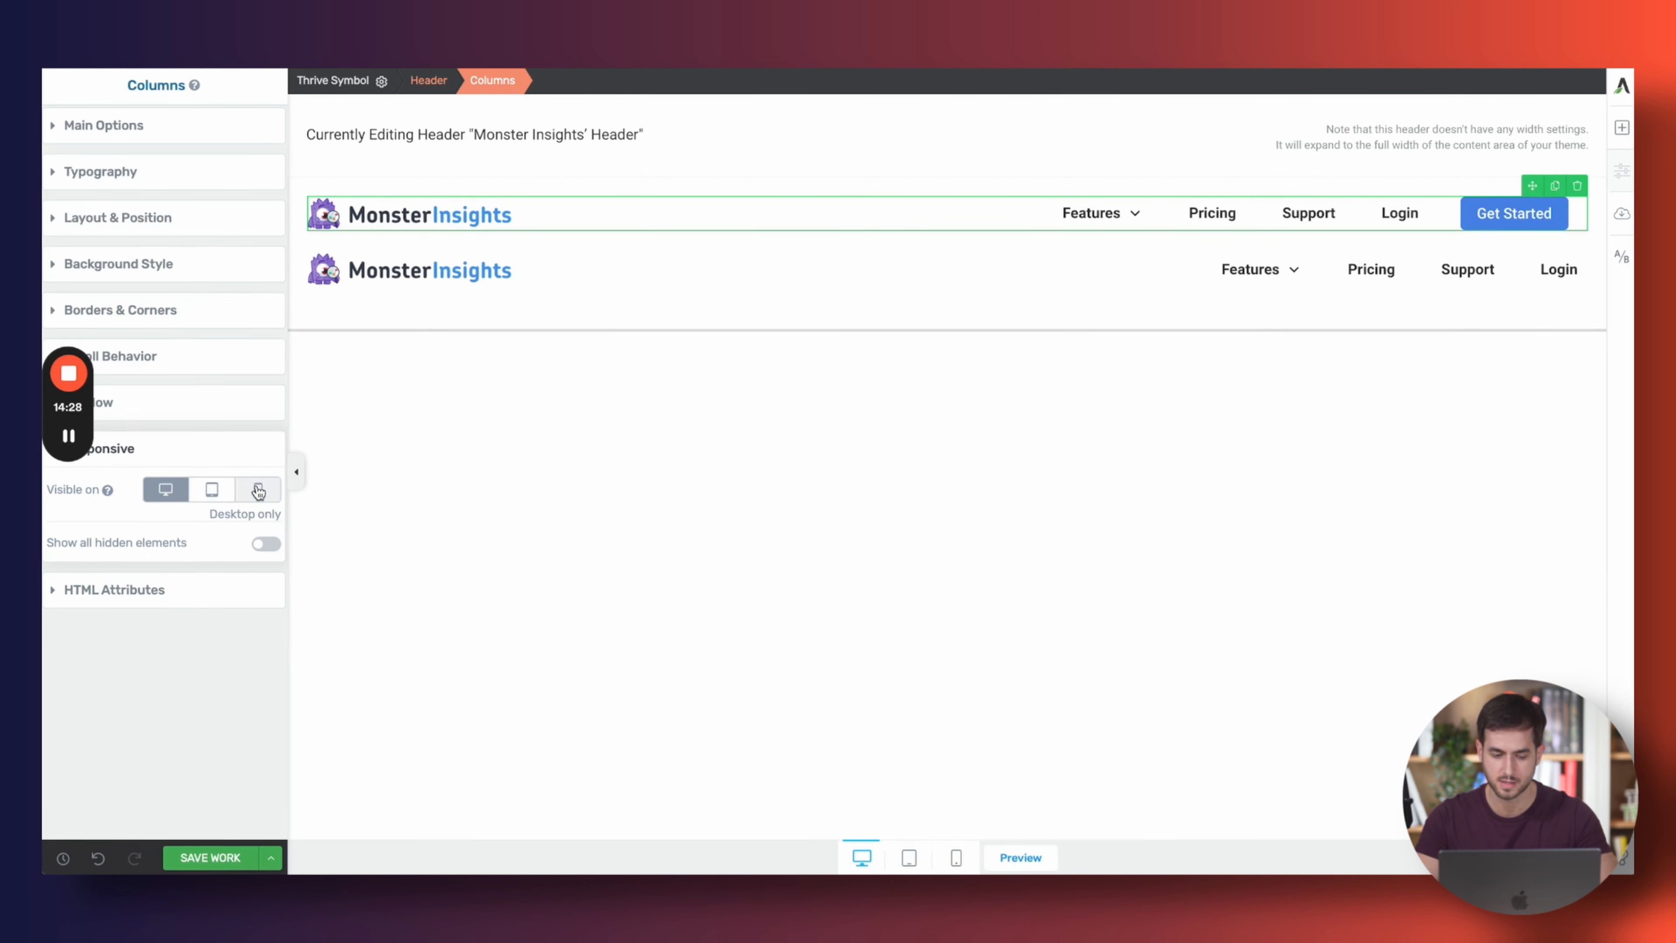
Make the duplicated logo and menu row visible on tablet and mobile only, and check it in the mobile view
click(867, 253)
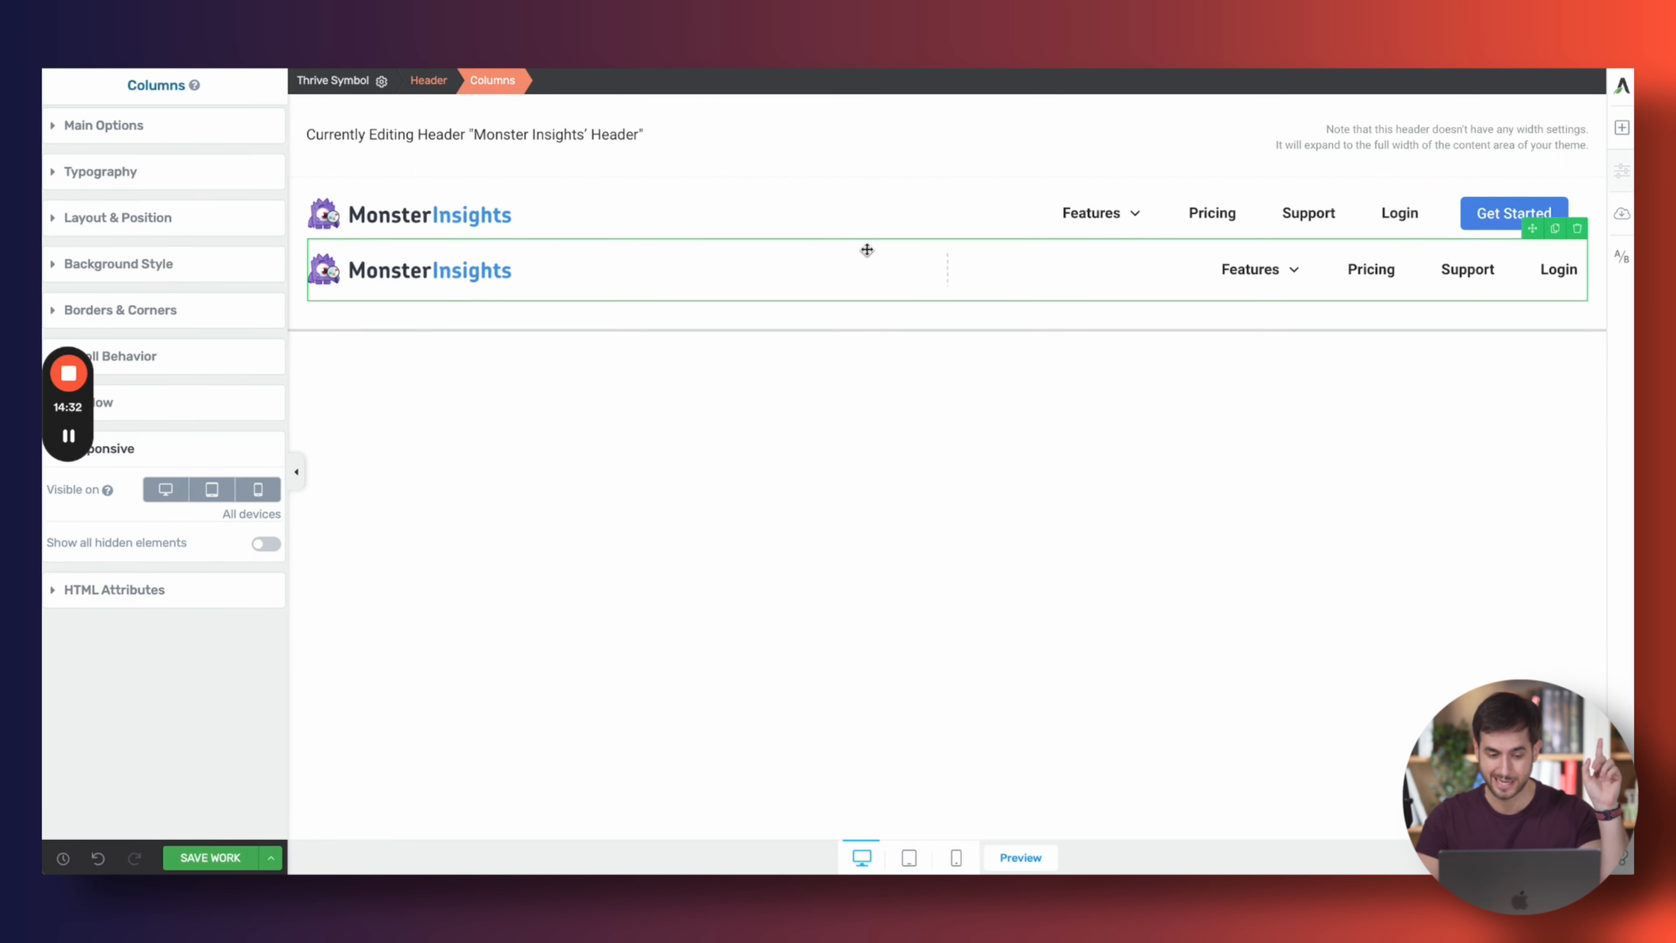
click(168, 491)
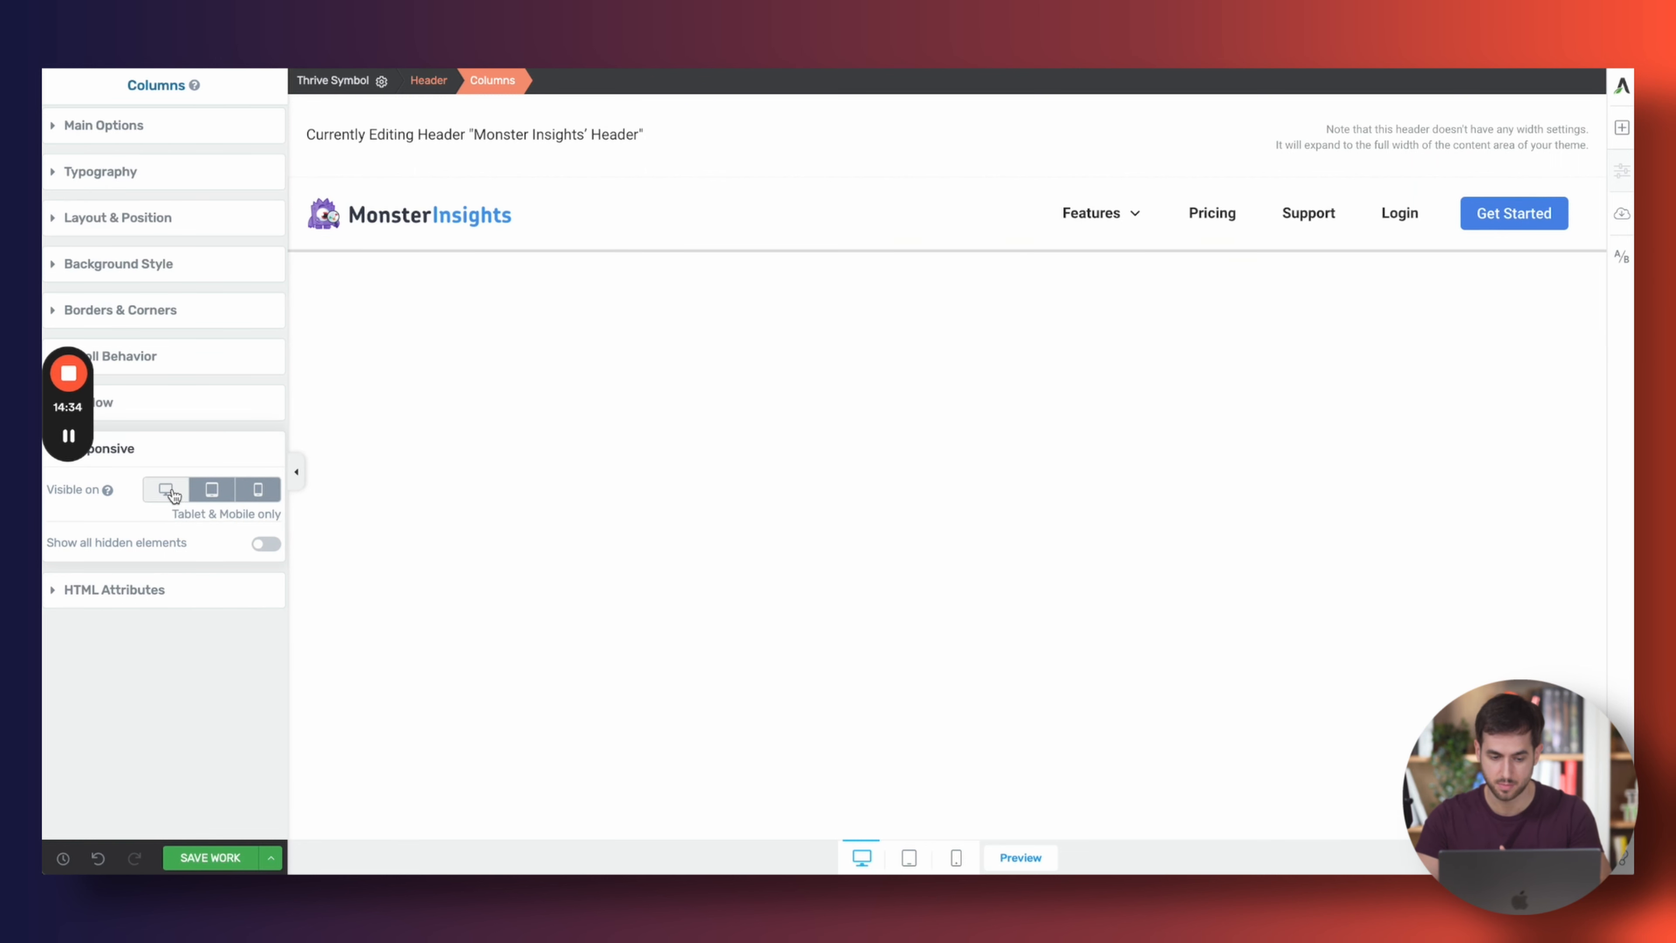
click(960, 858)
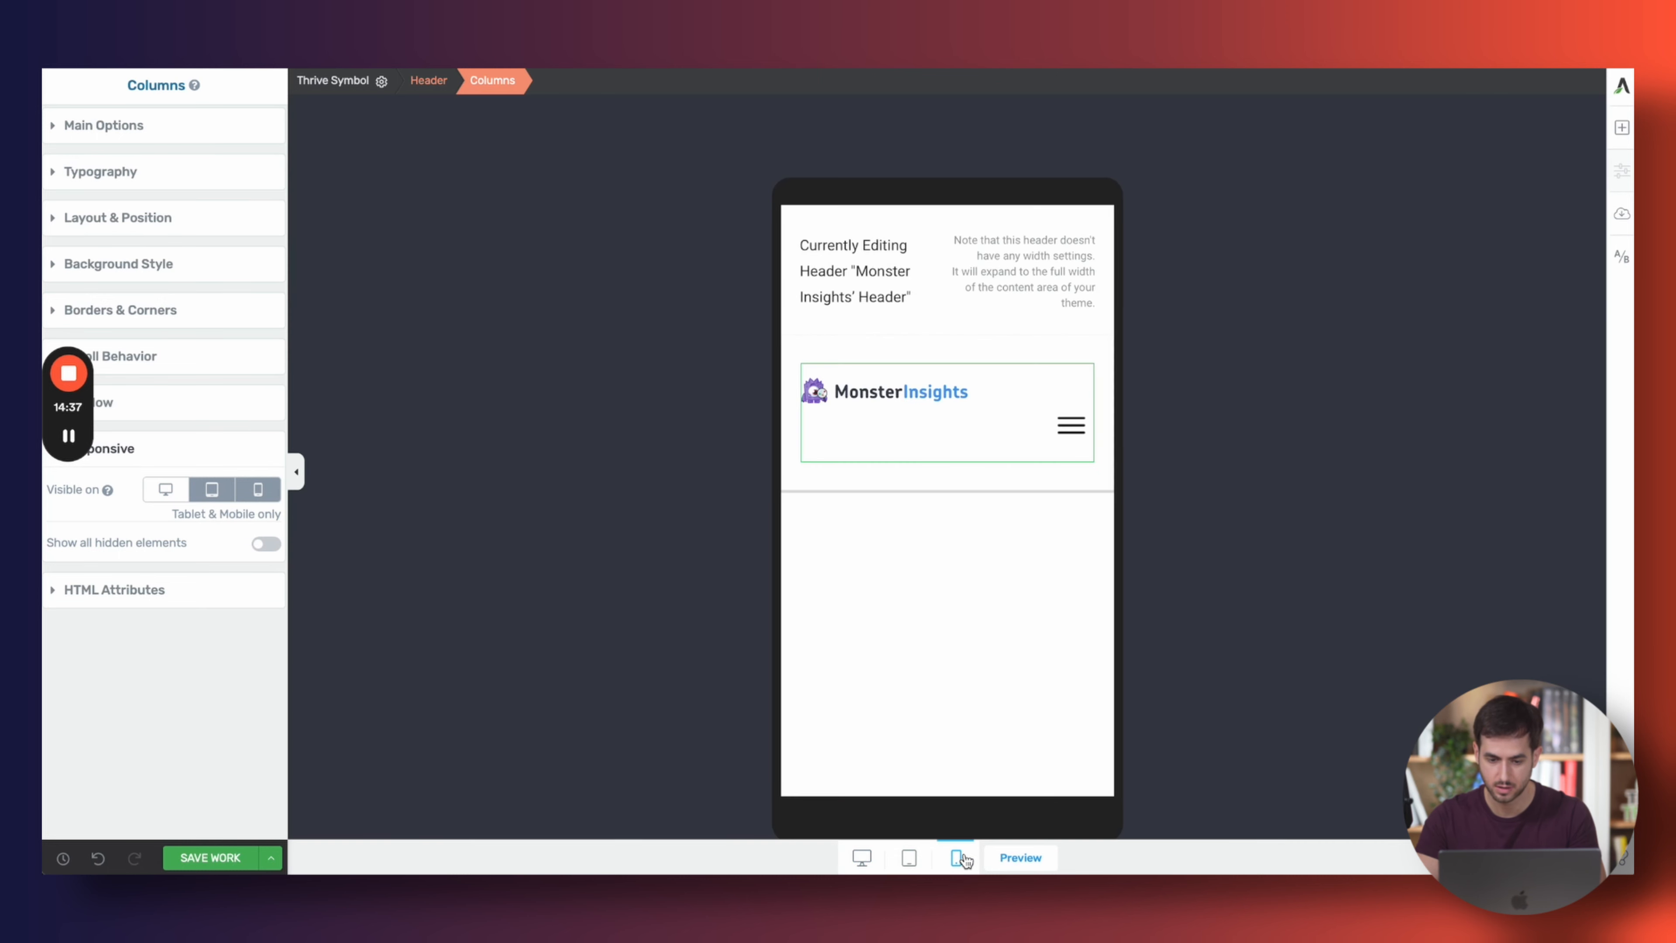
Disable column wrapping for the mobile header row and widen the logo column so the logo regains its full size
click(1005, 411)
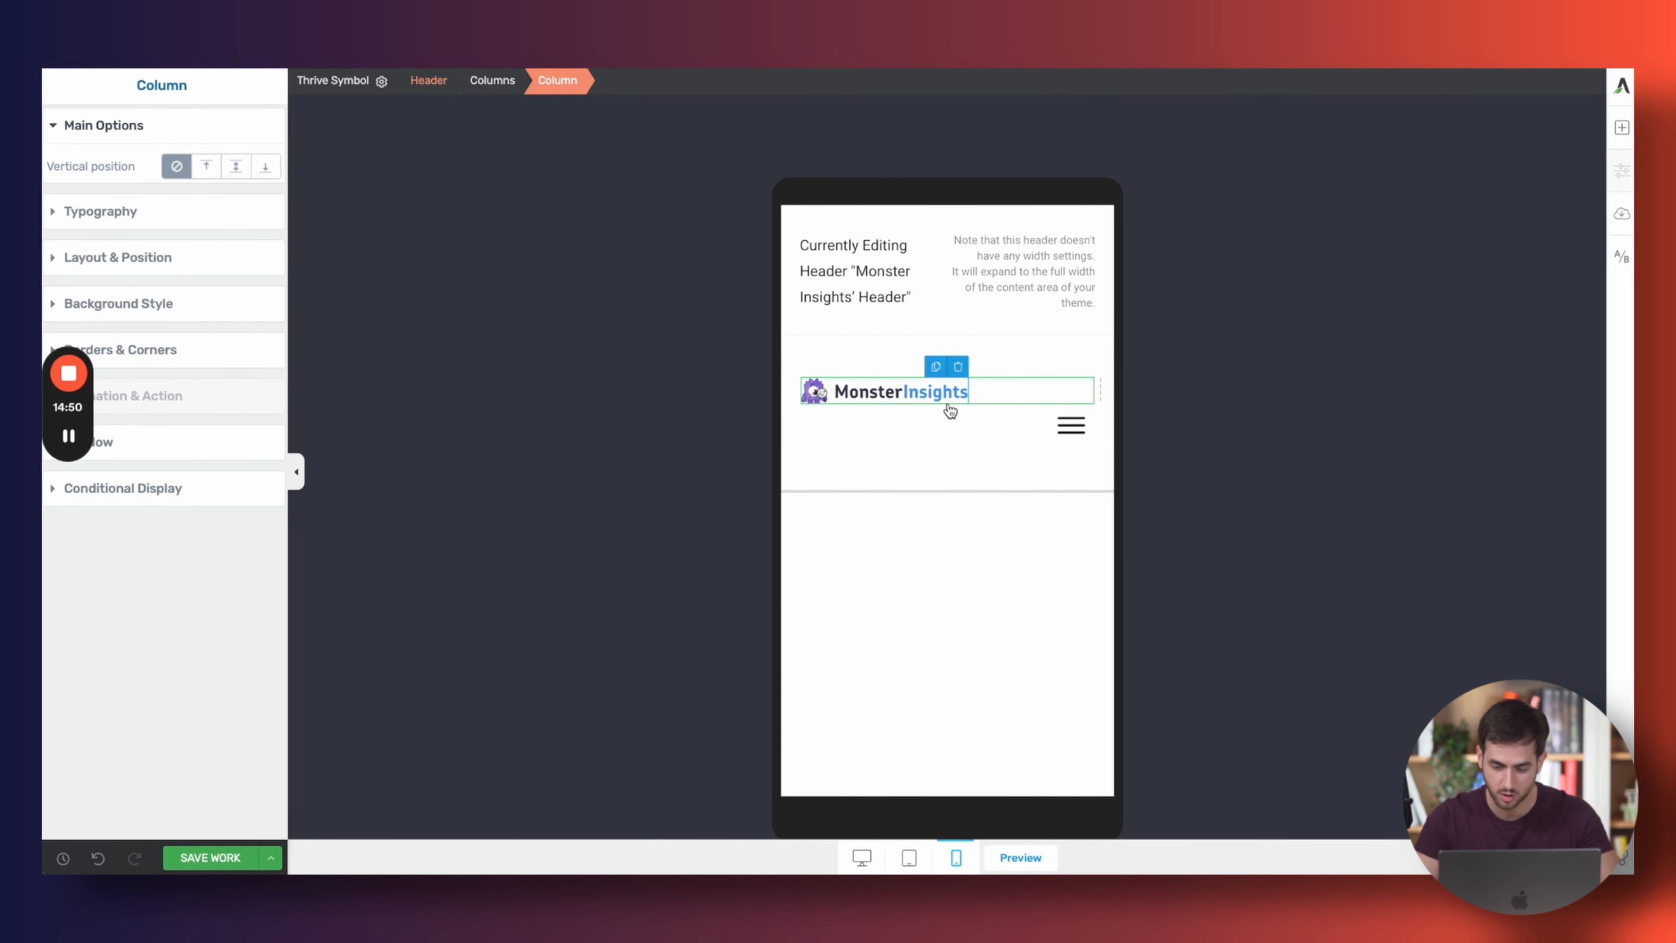
click(491, 80)
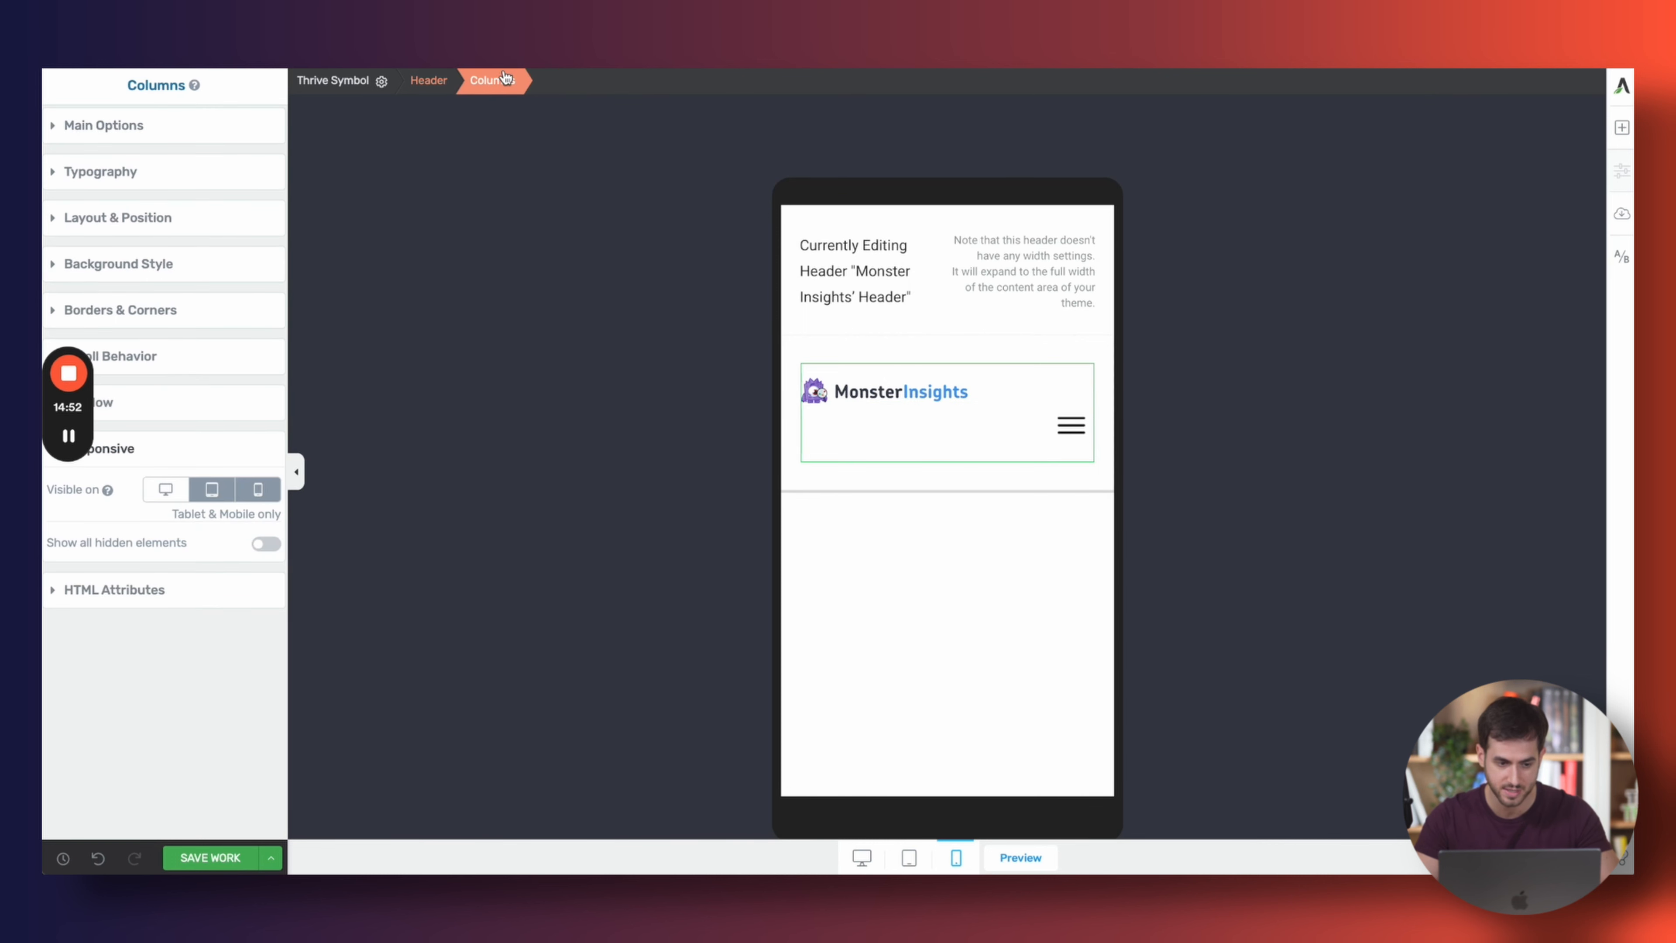
click(204, 139)
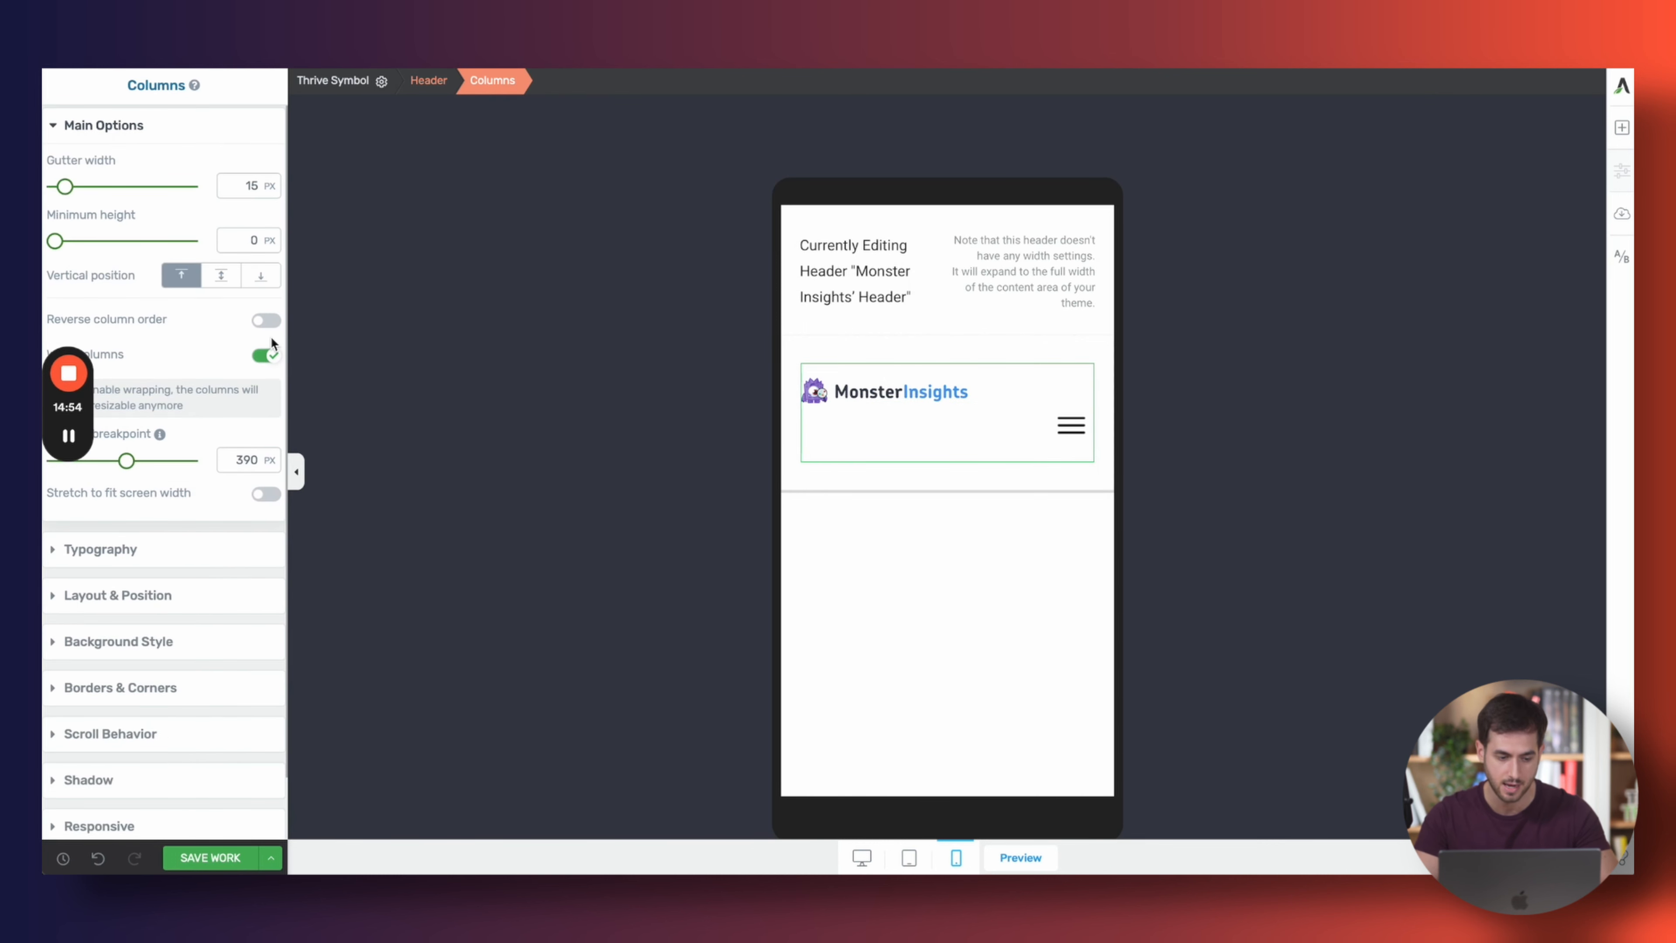
click(265, 356)
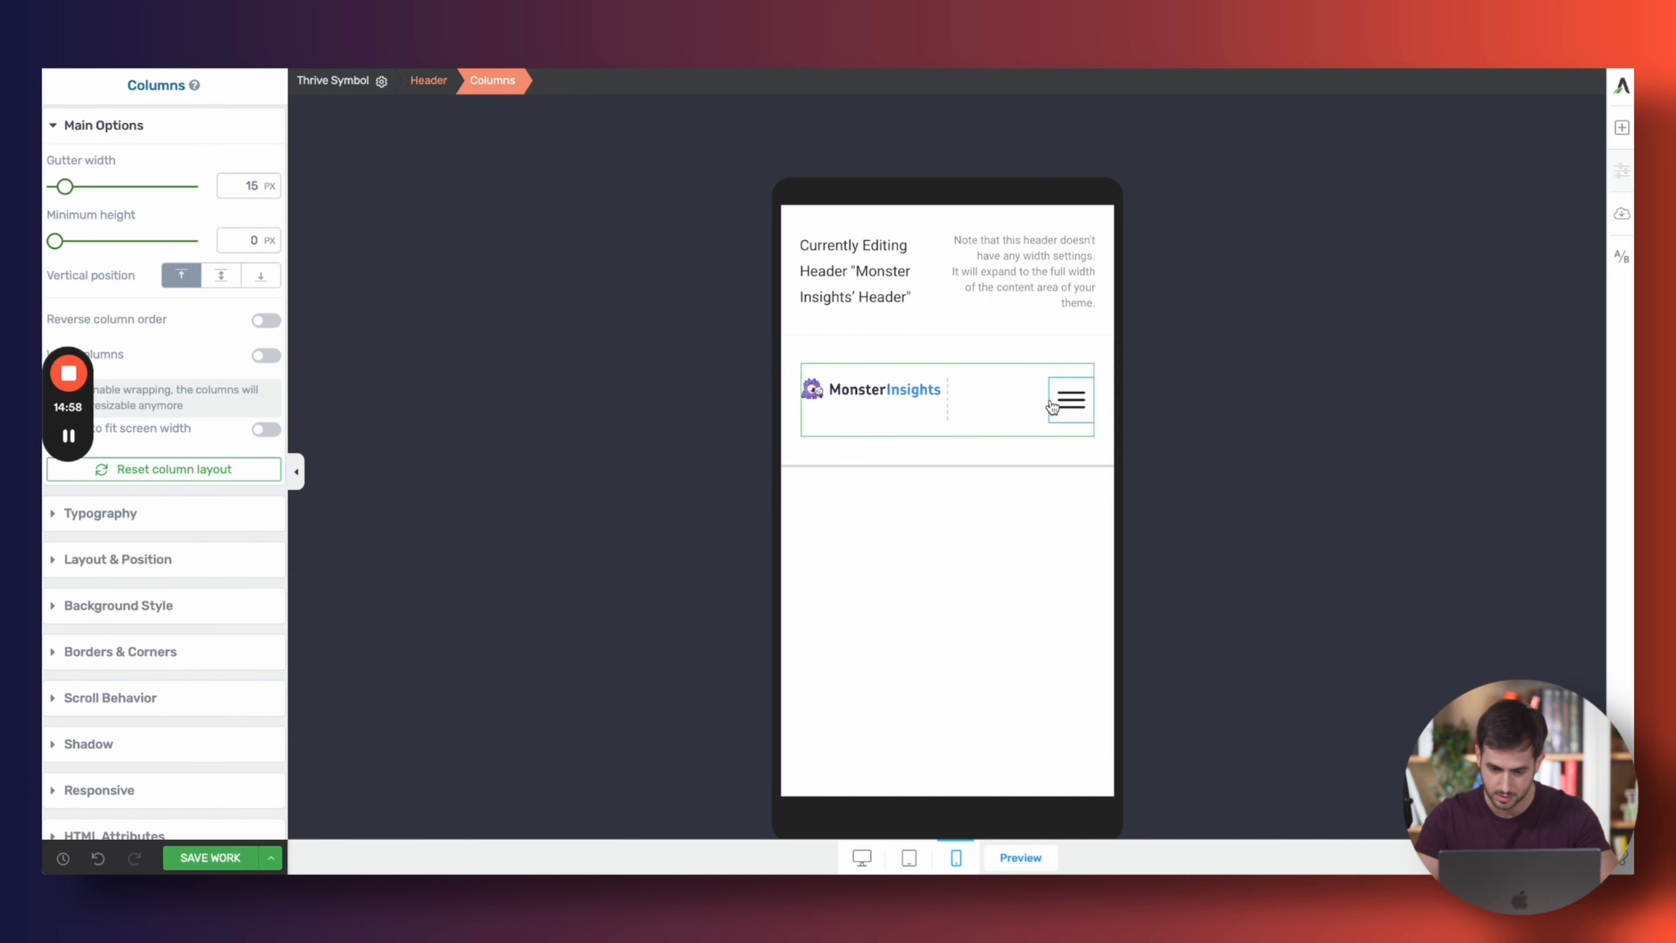
drag(947, 394, 988, 394)
Set the vertical position of the mobile header columns to middle so the logo lines up with the hamburger icon
click(1064, 405)
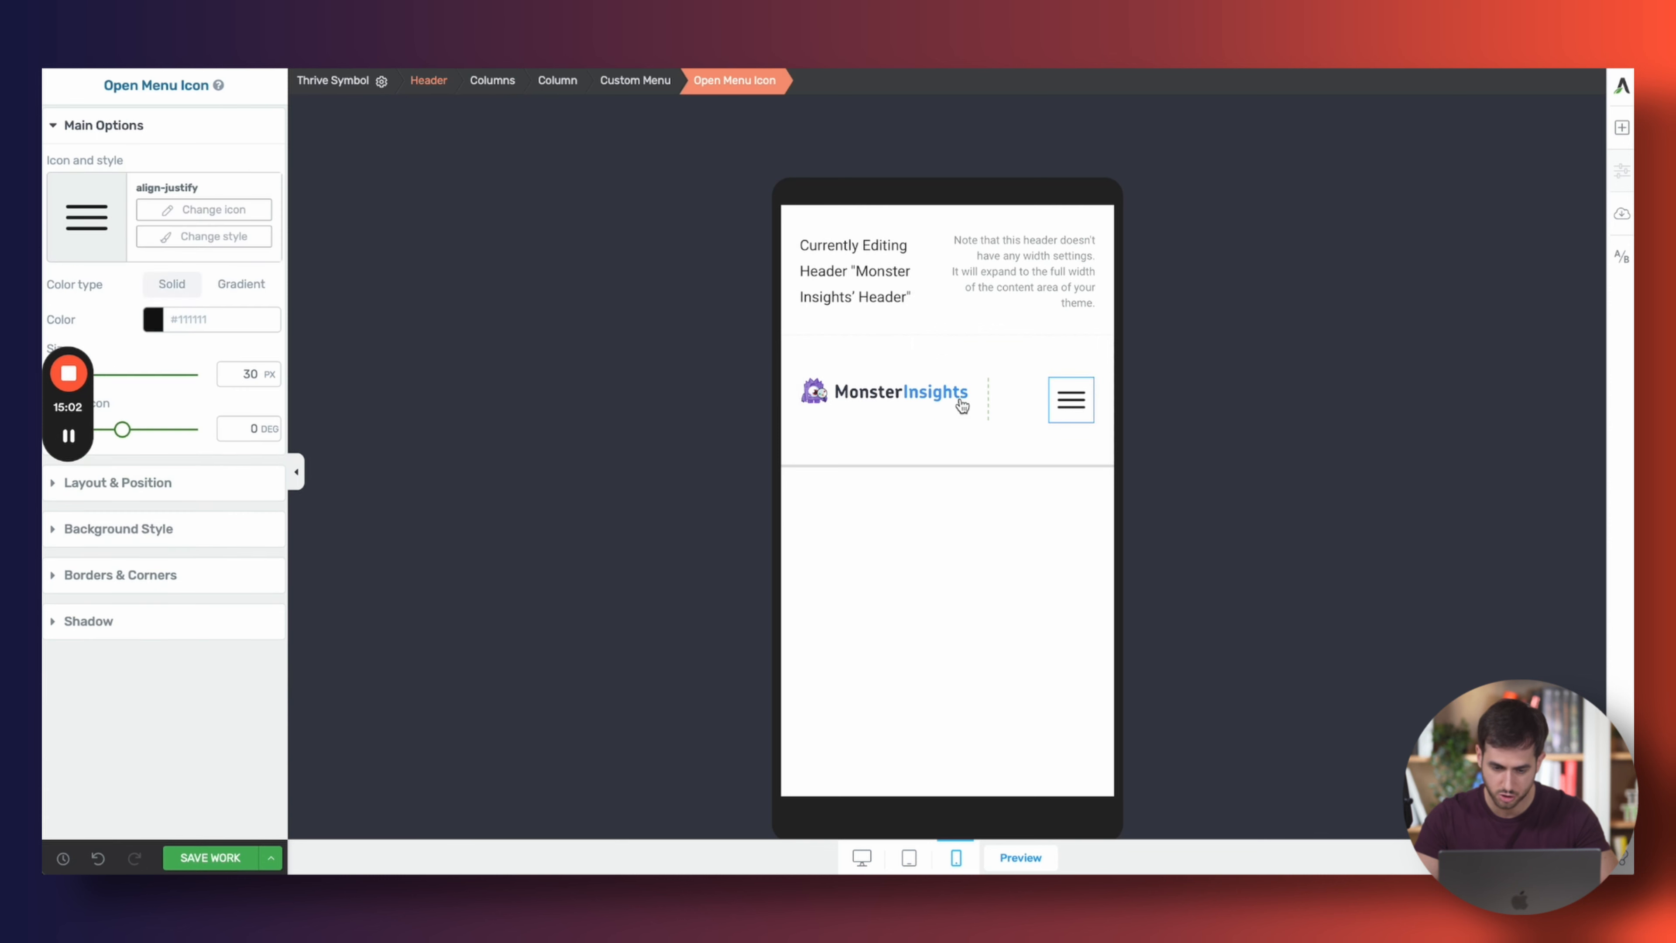
click(888, 396)
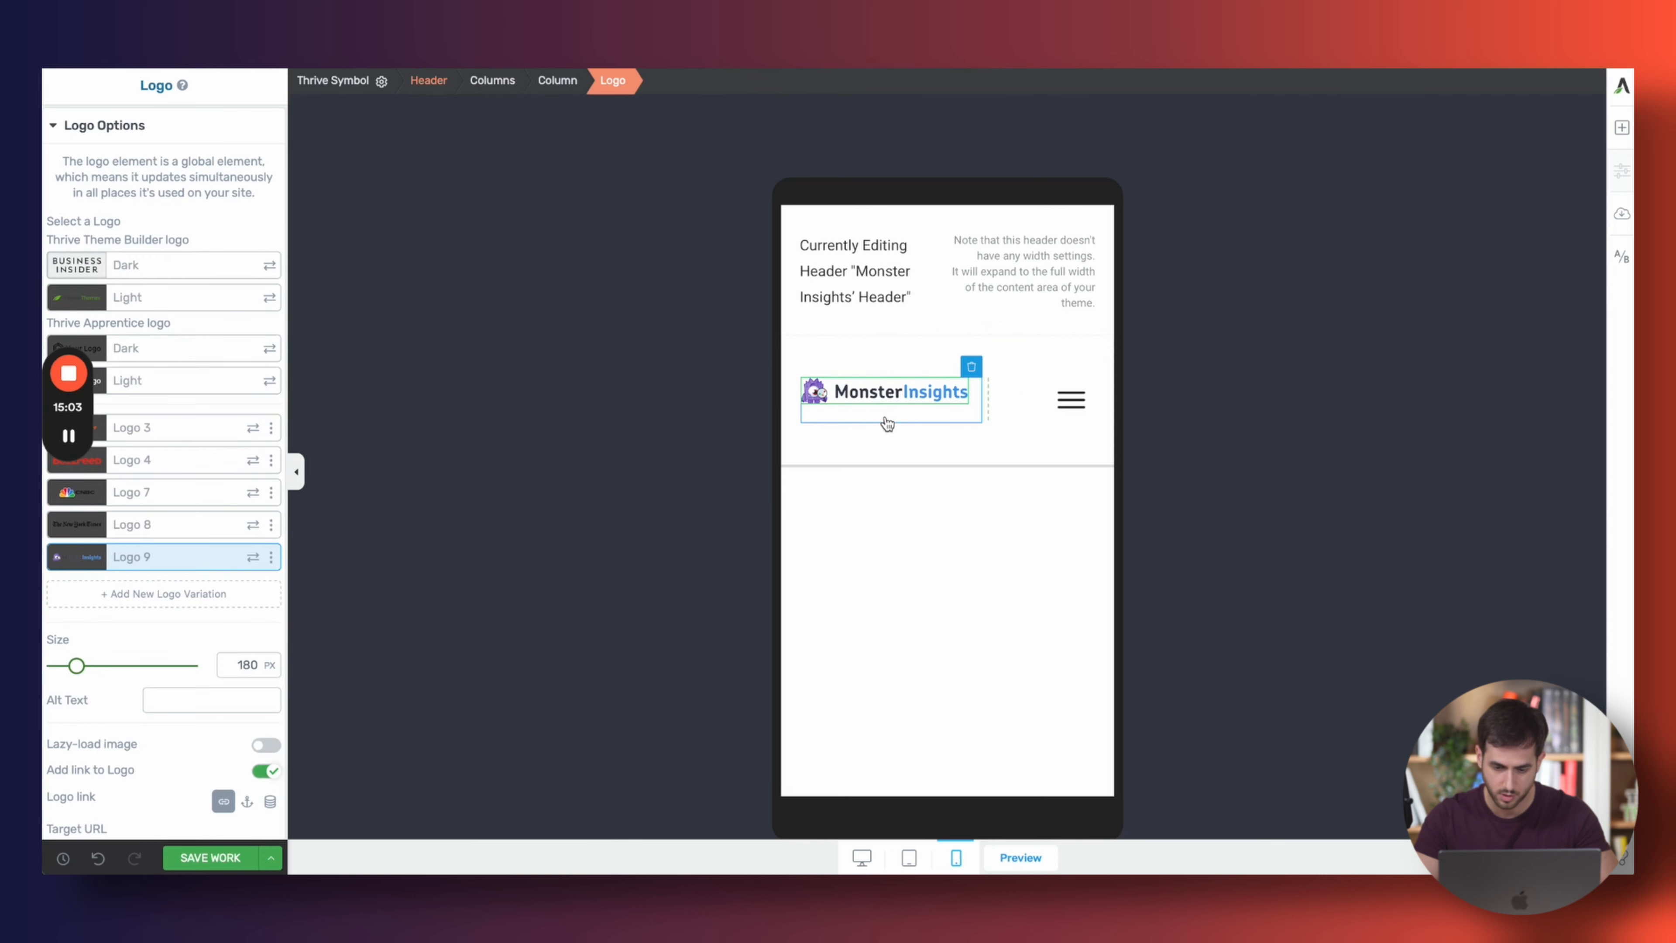
click(1070, 405)
click(201, 488)
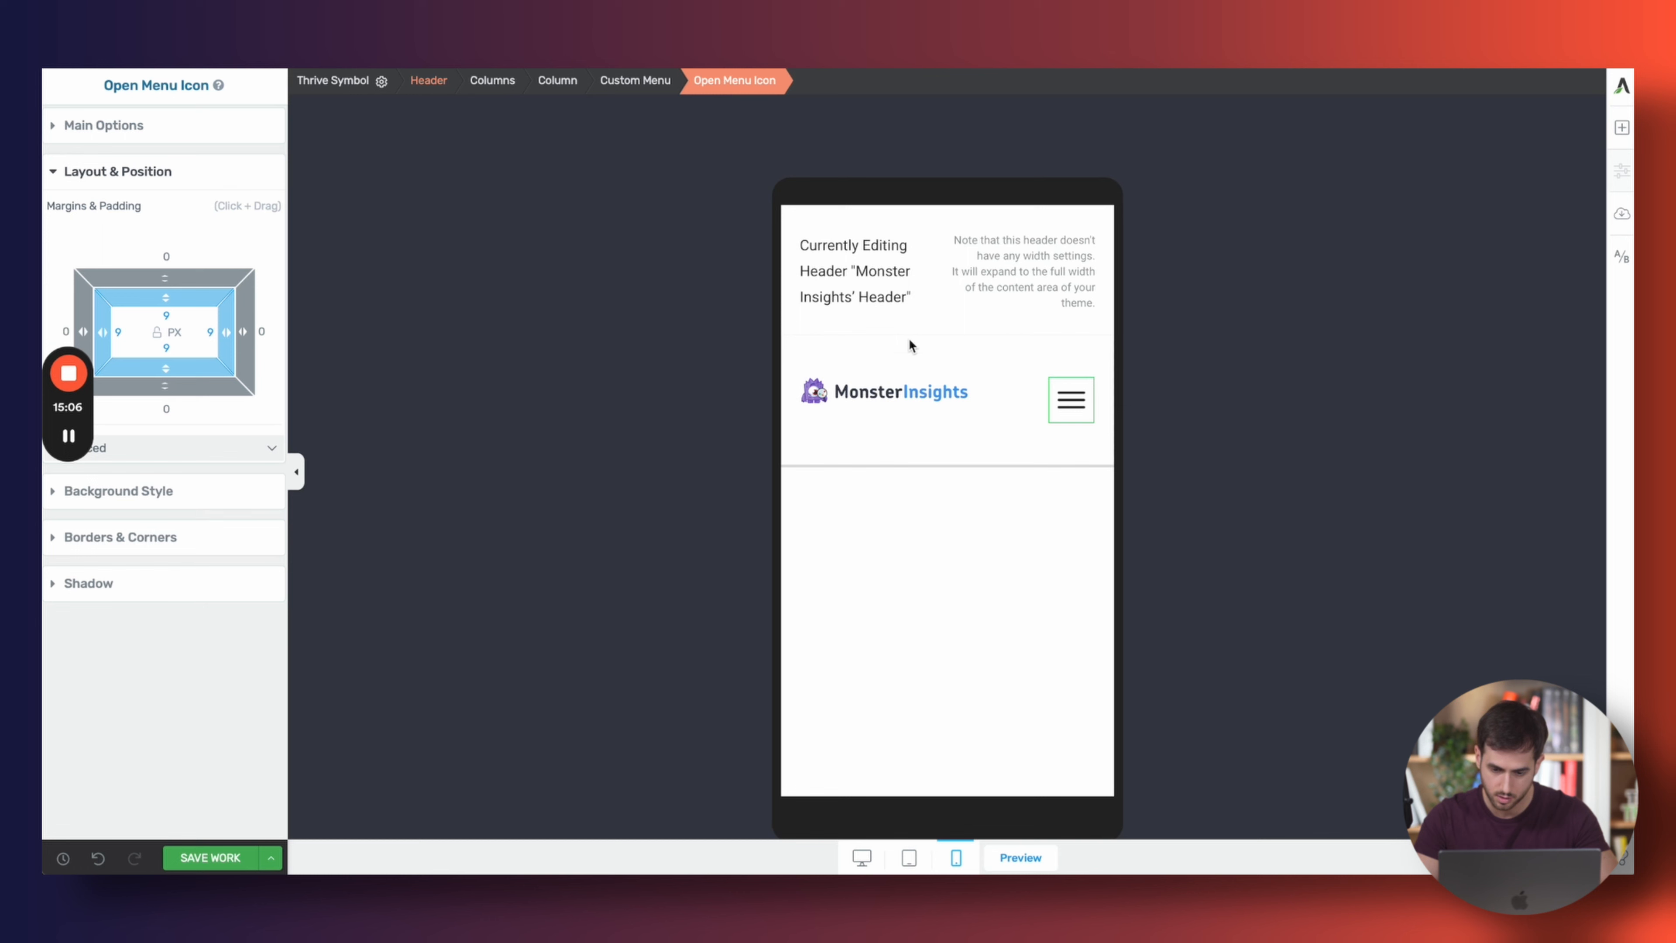
click(960, 393)
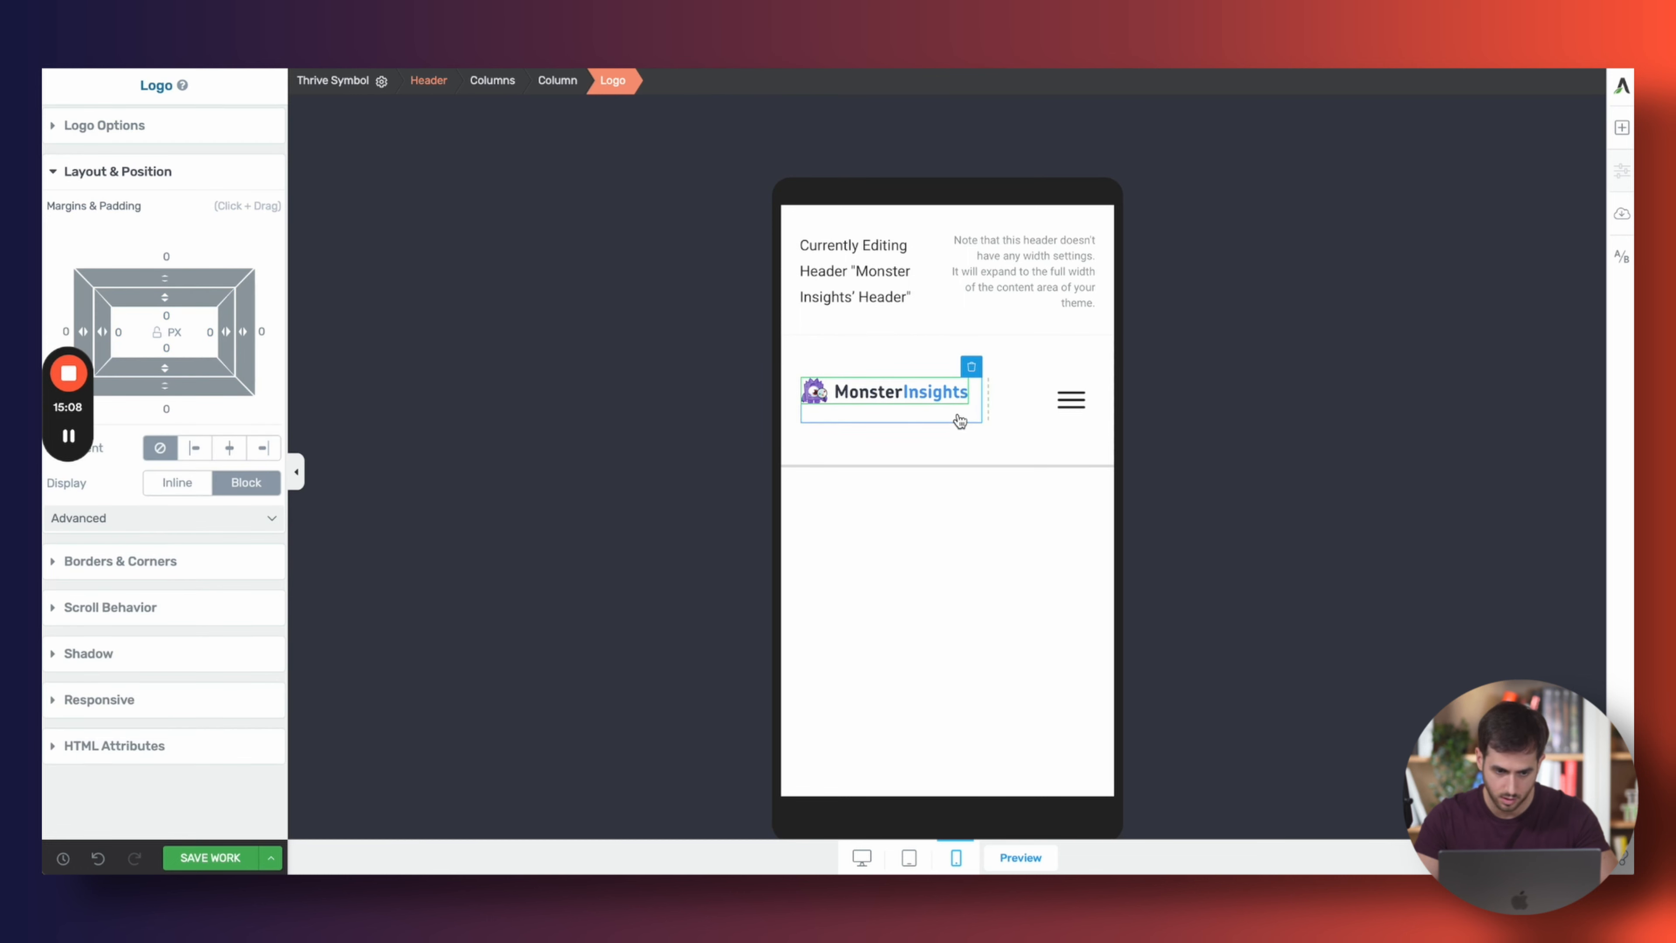
click(501, 81)
click(235, 144)
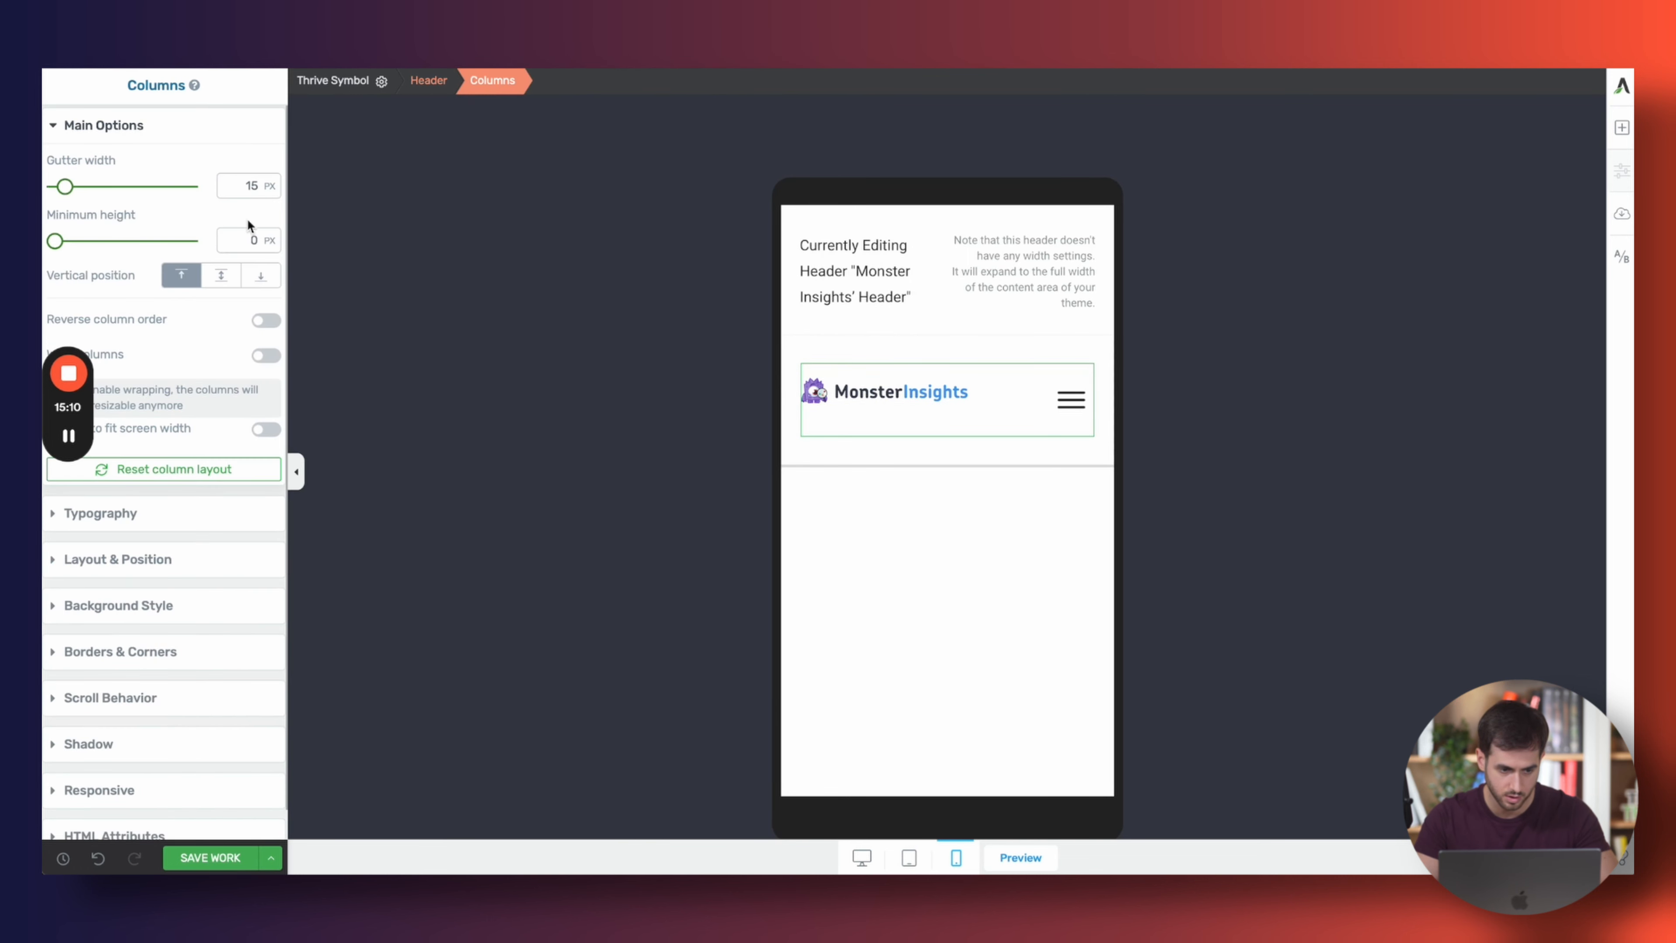
click(220, 275)
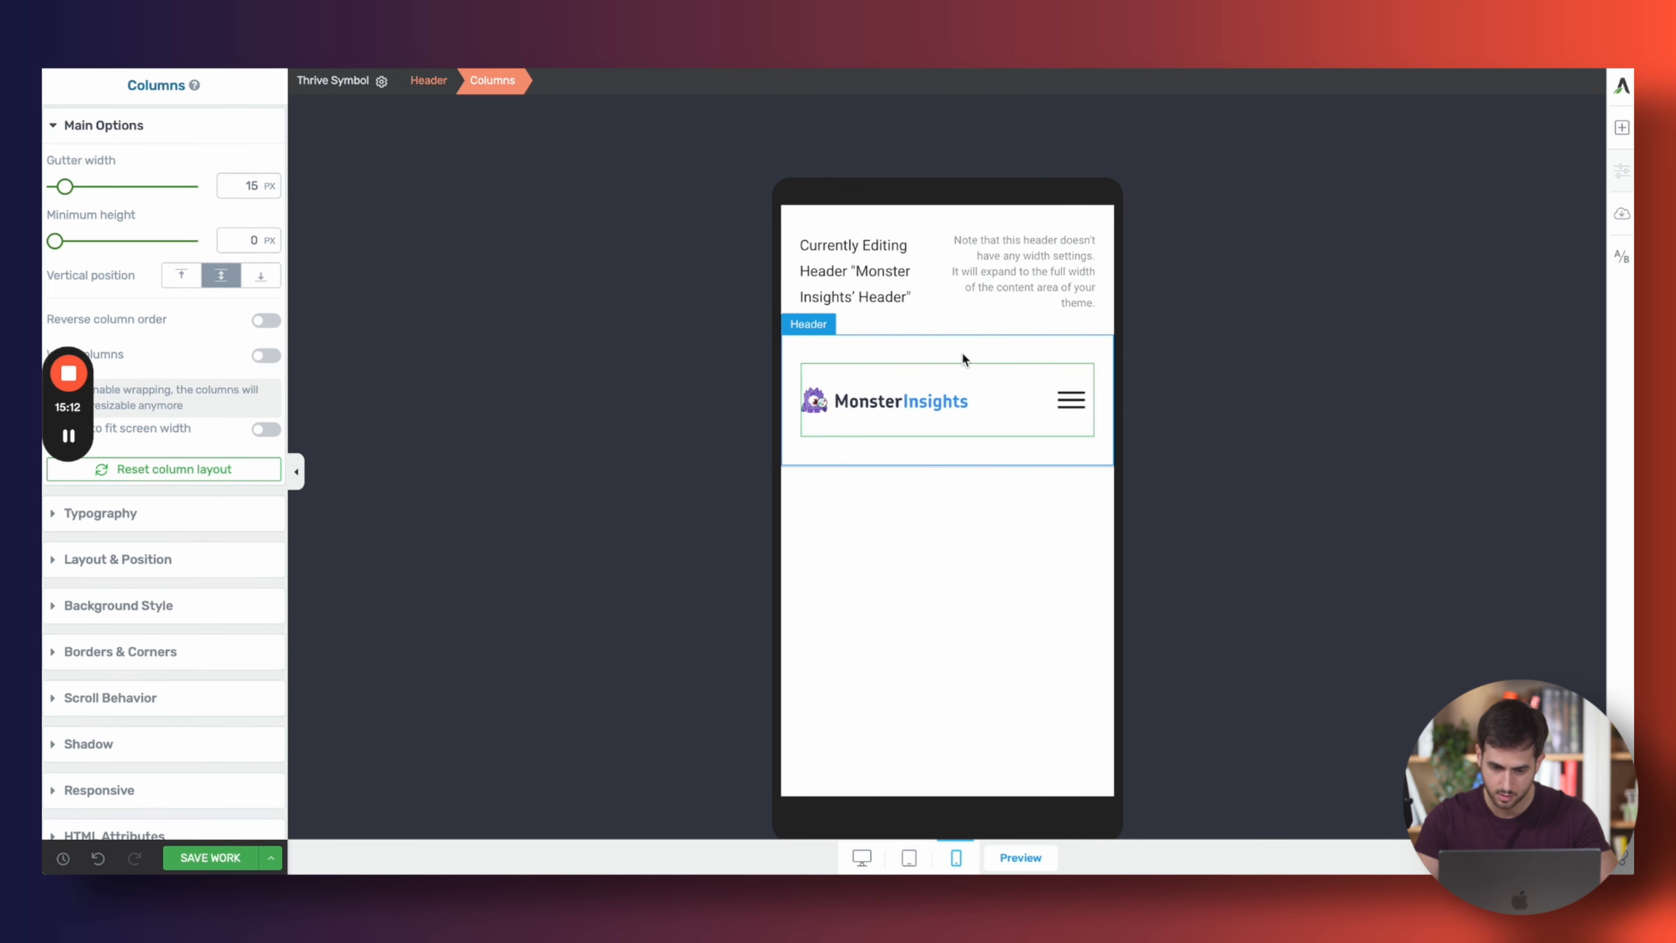
Find the extra vertical spacing in the mobile header and set the columns row's top and bottom padding to 0
click(899, 348)
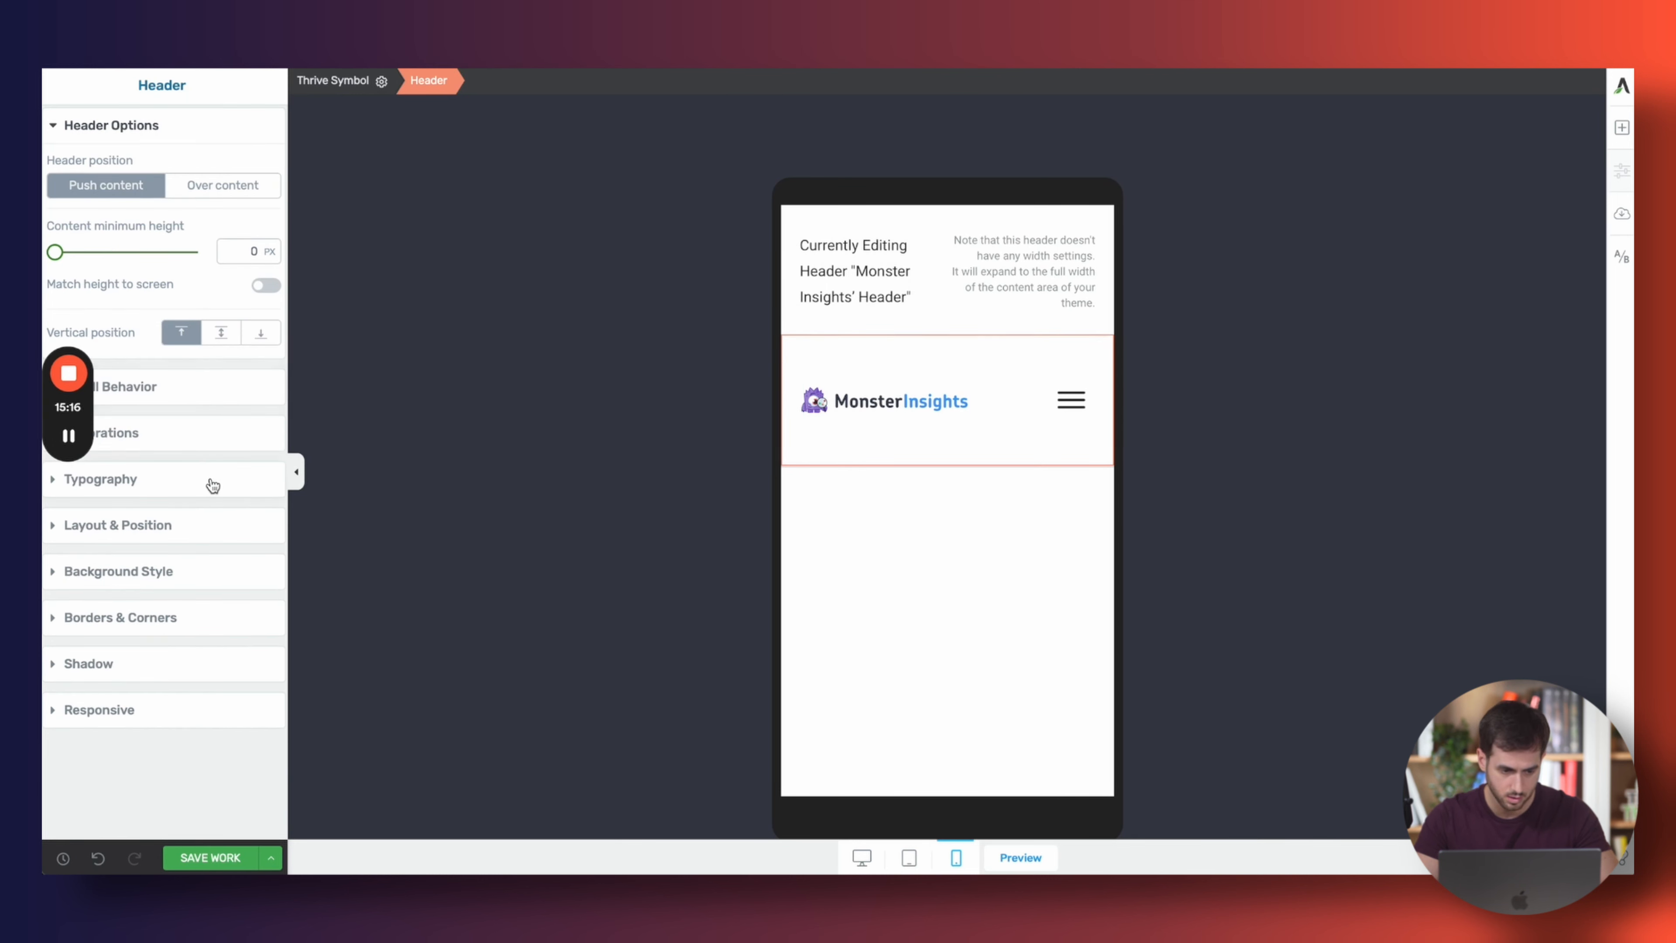
click(222, 528)
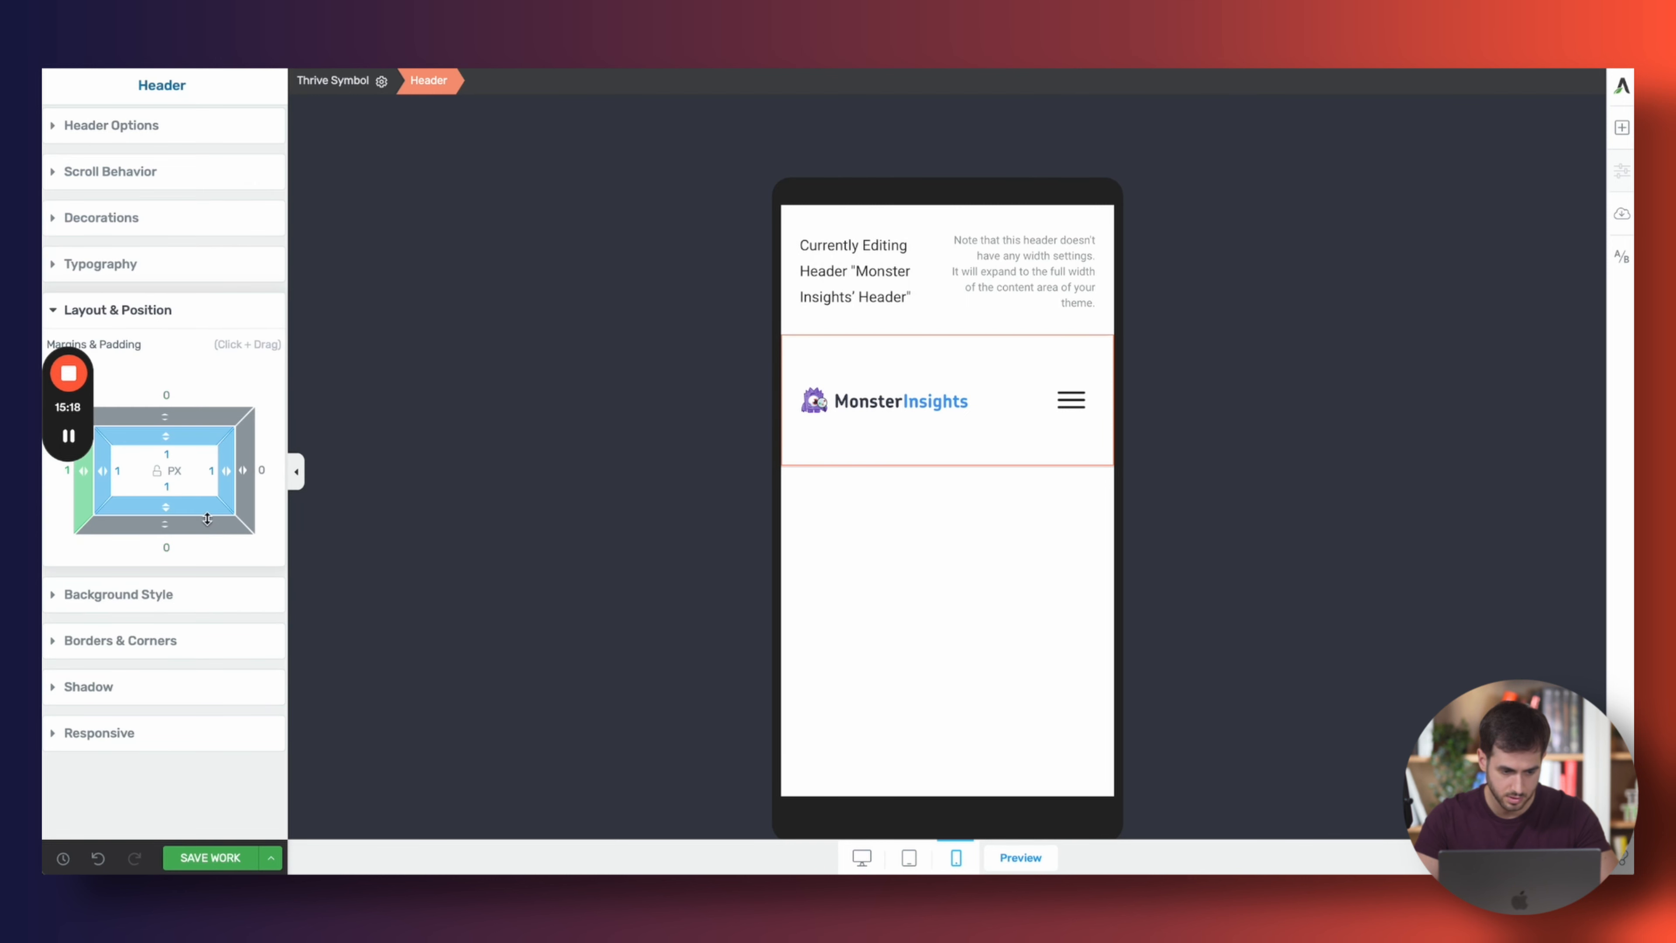
click(1018, 401)
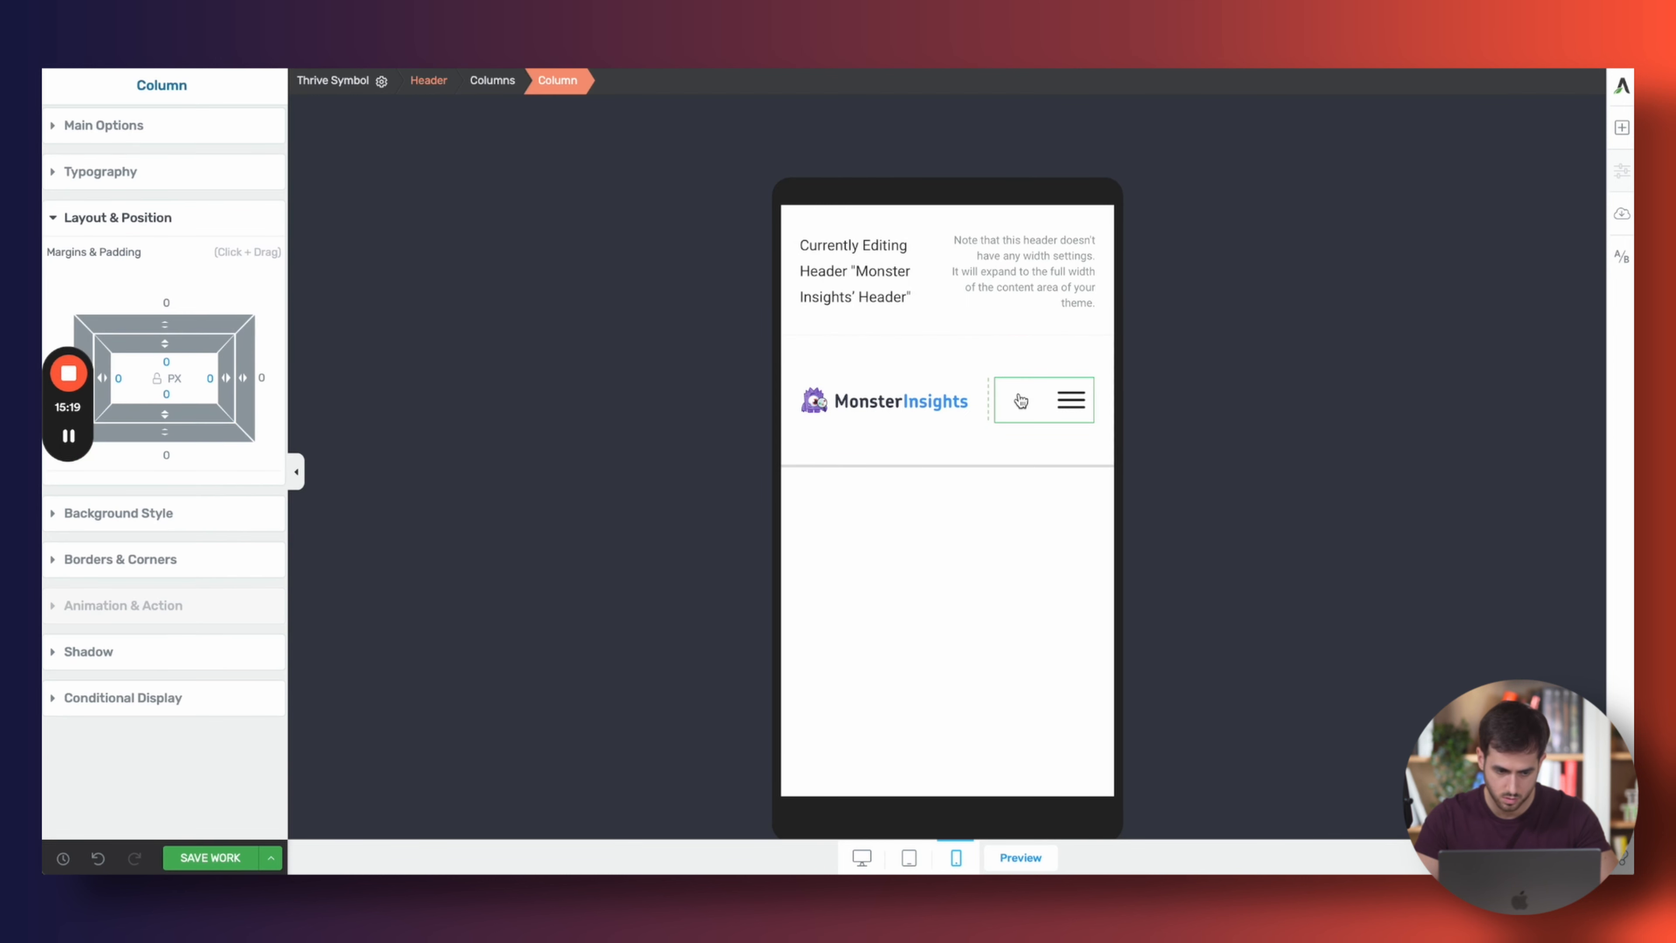
click(1069, 398)
click(653, 81)
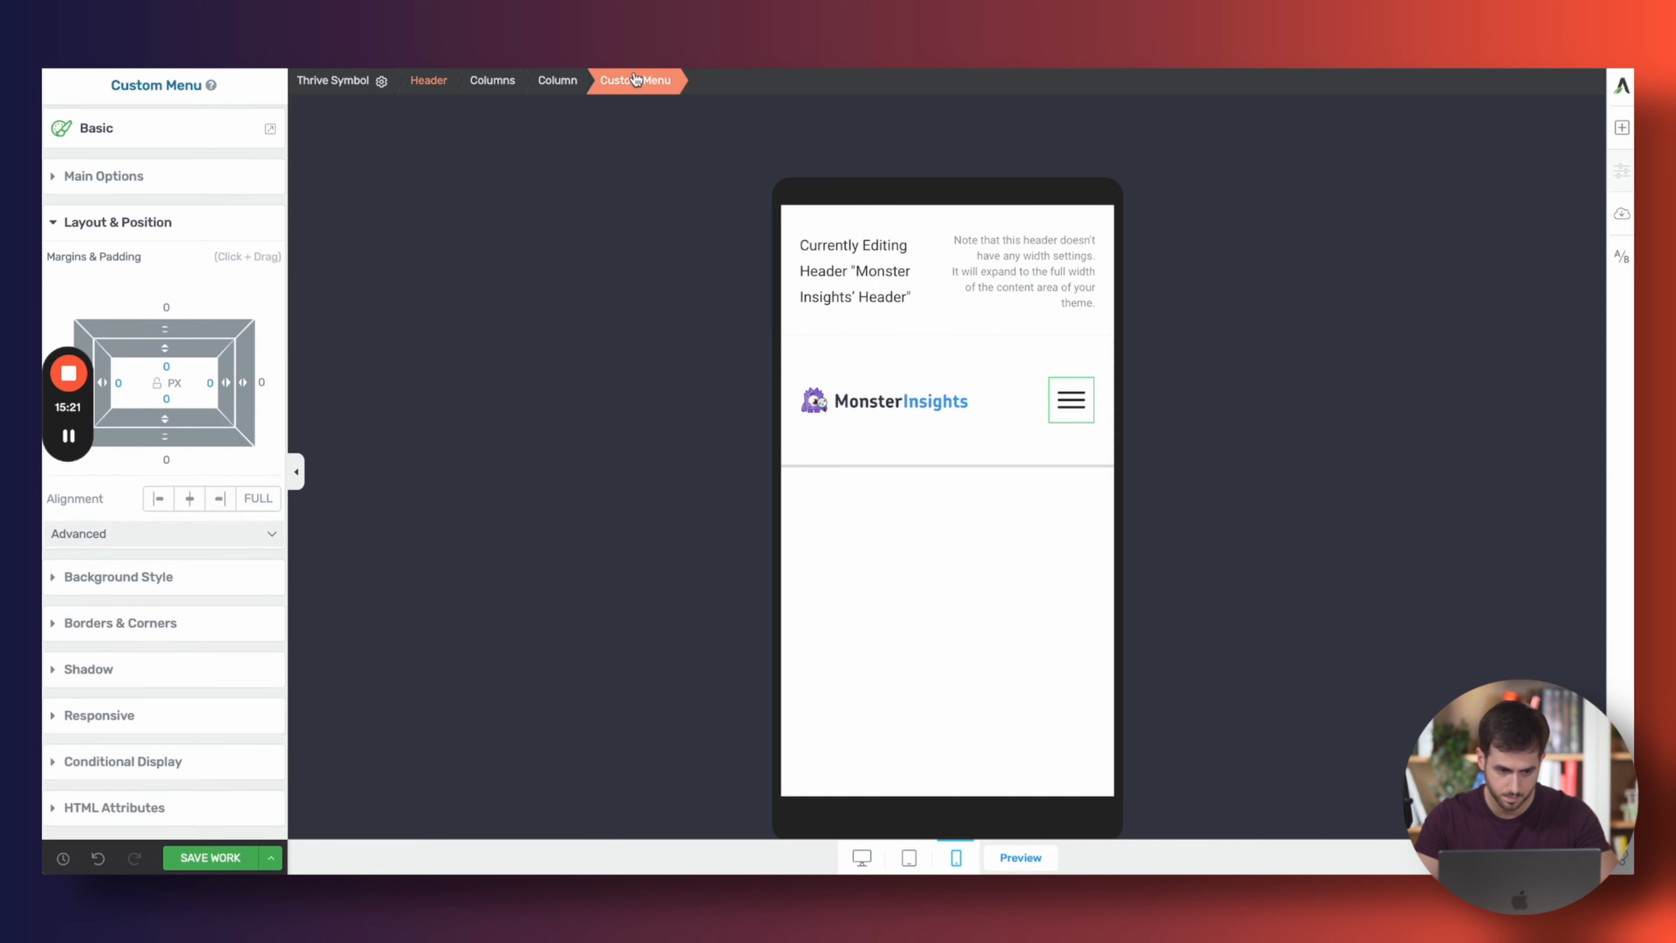
click(546, 82)
click(493, 81)
click(173, 300)
text(0)
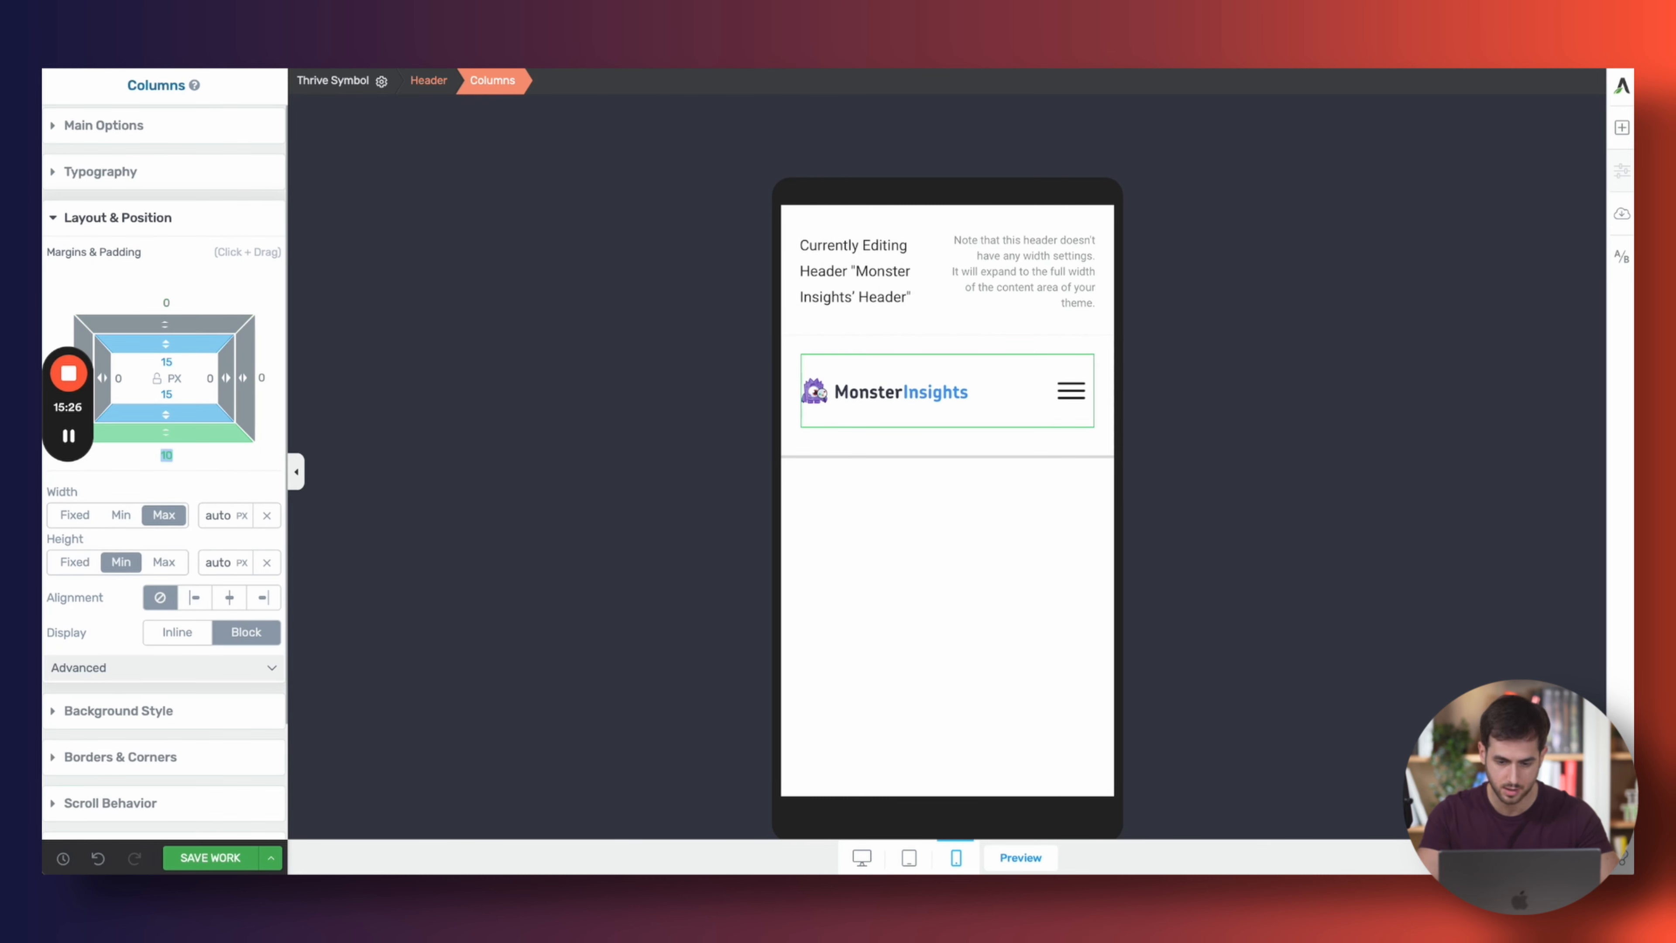
text(0)
key(Tab)
text(0)
key(Tab)
text(0)
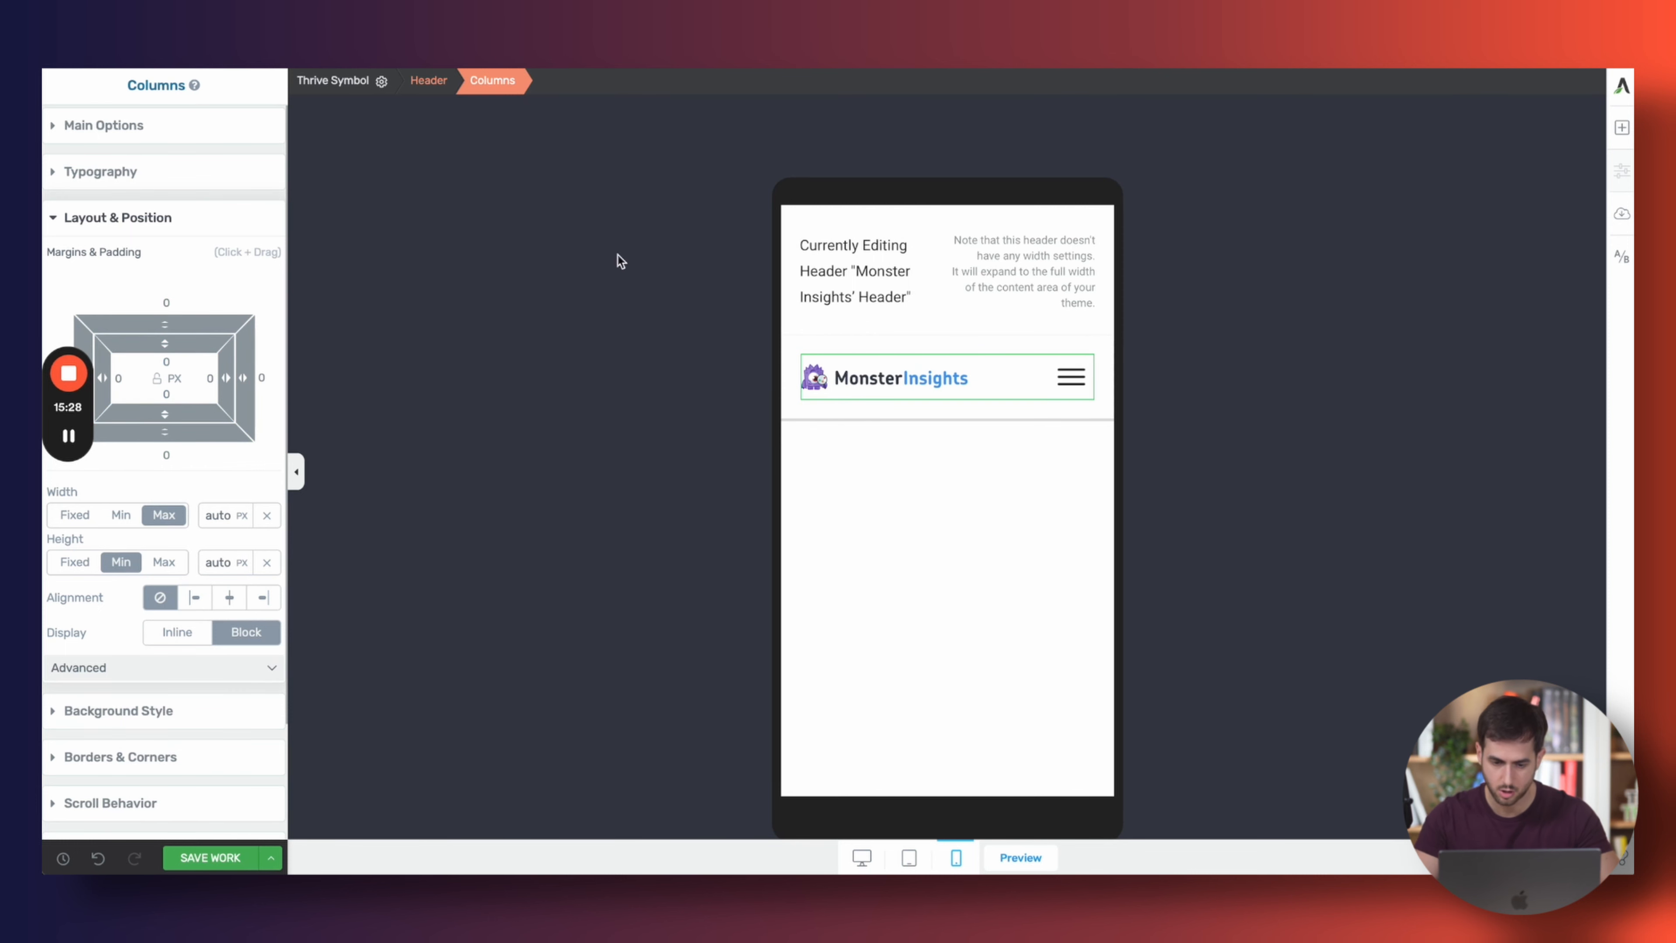
Set the whole header's scroll behavior to Sticky while in the desktop view
click(892, 350)
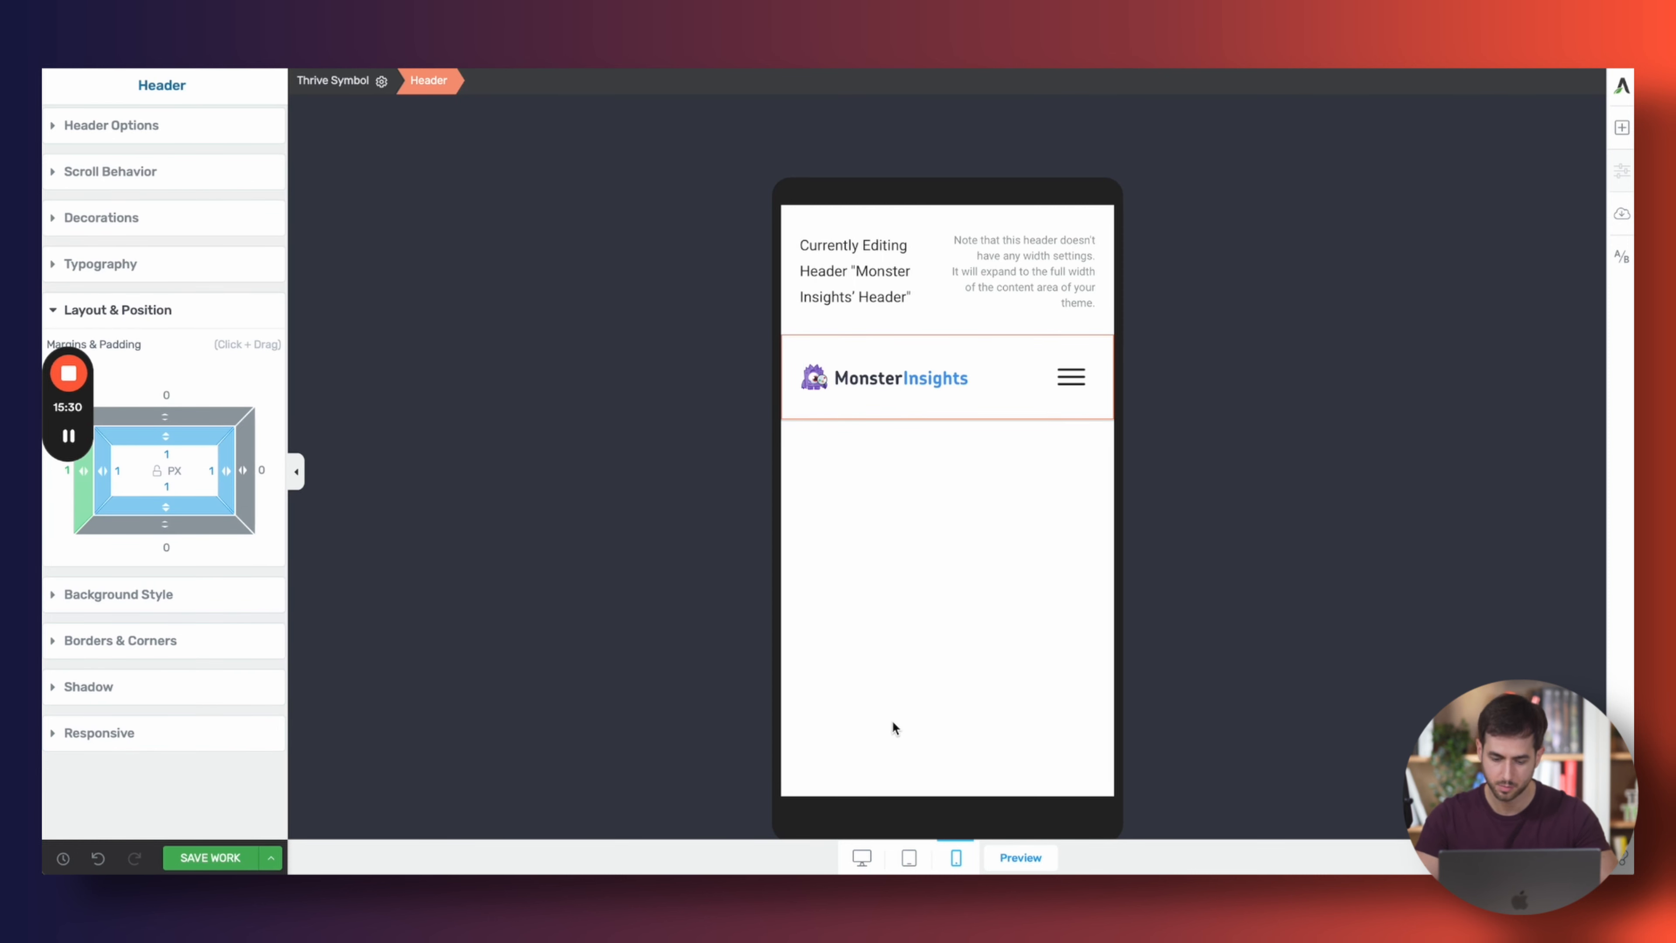
click(863, 859)
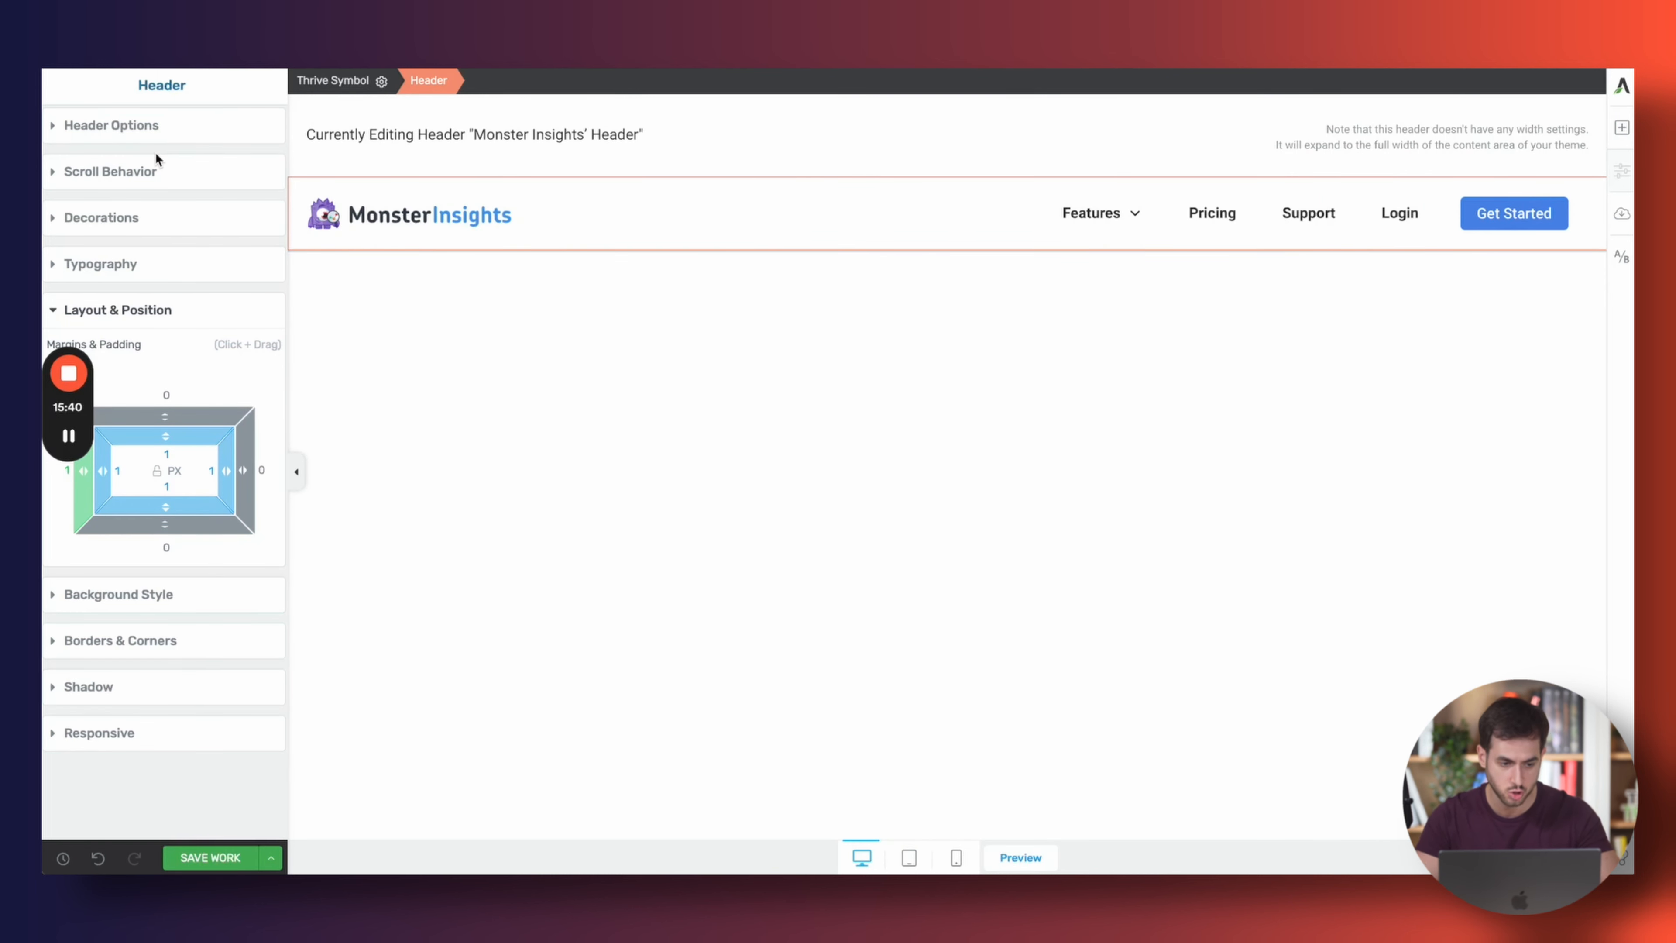
click(158, 172)
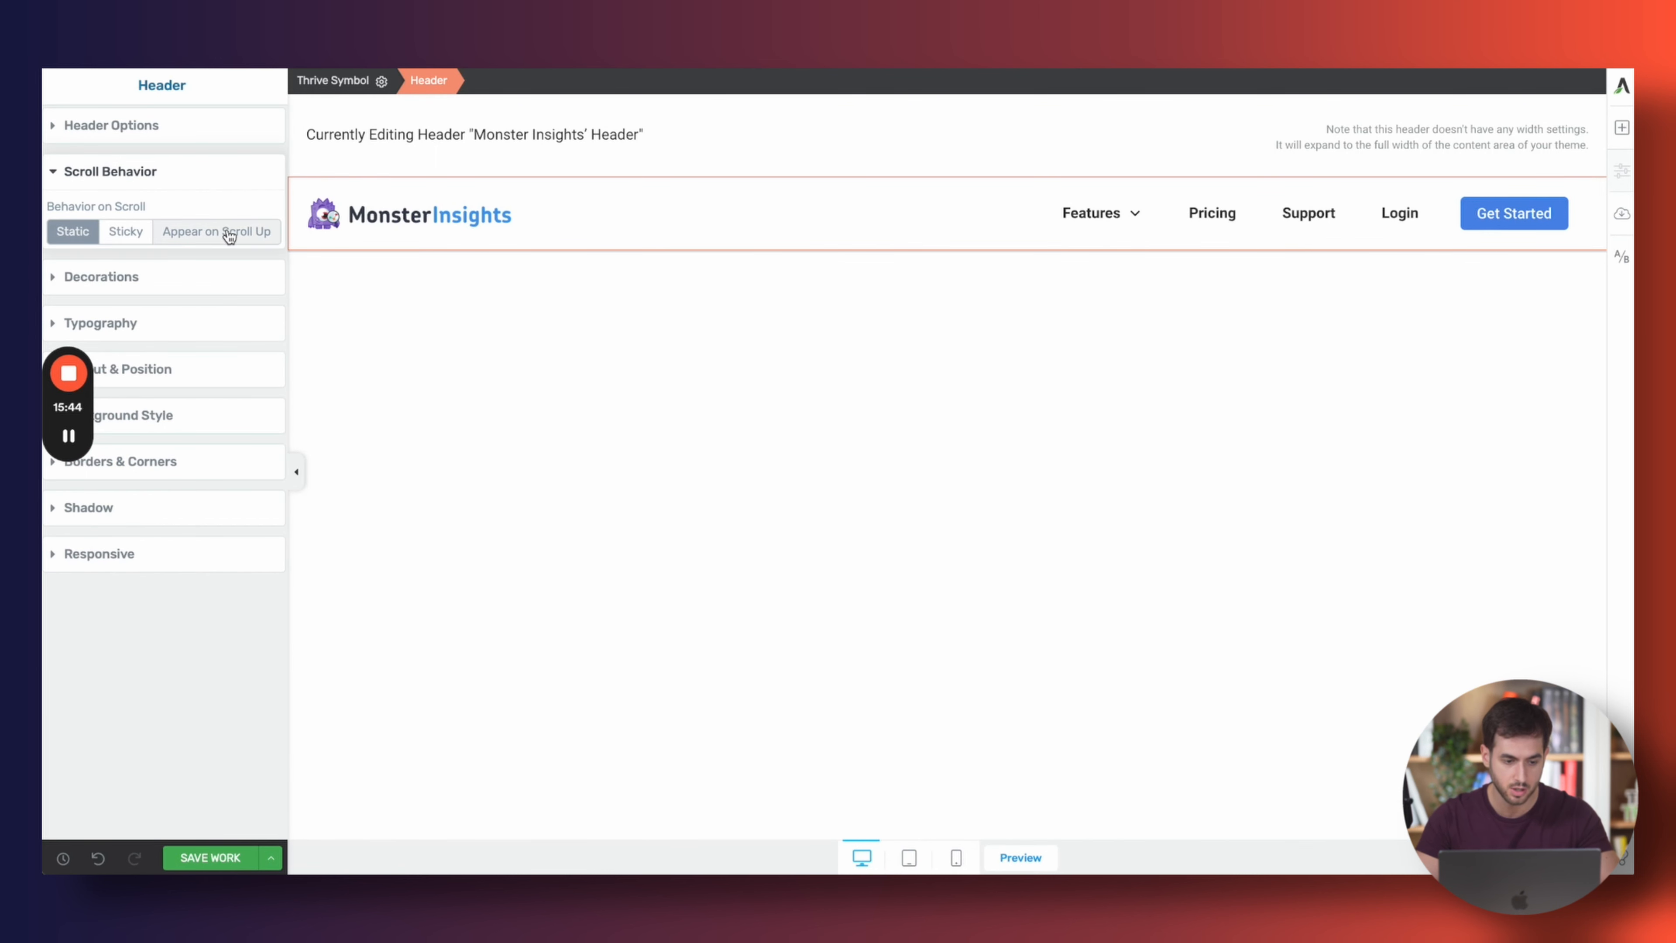
click(129, 237)
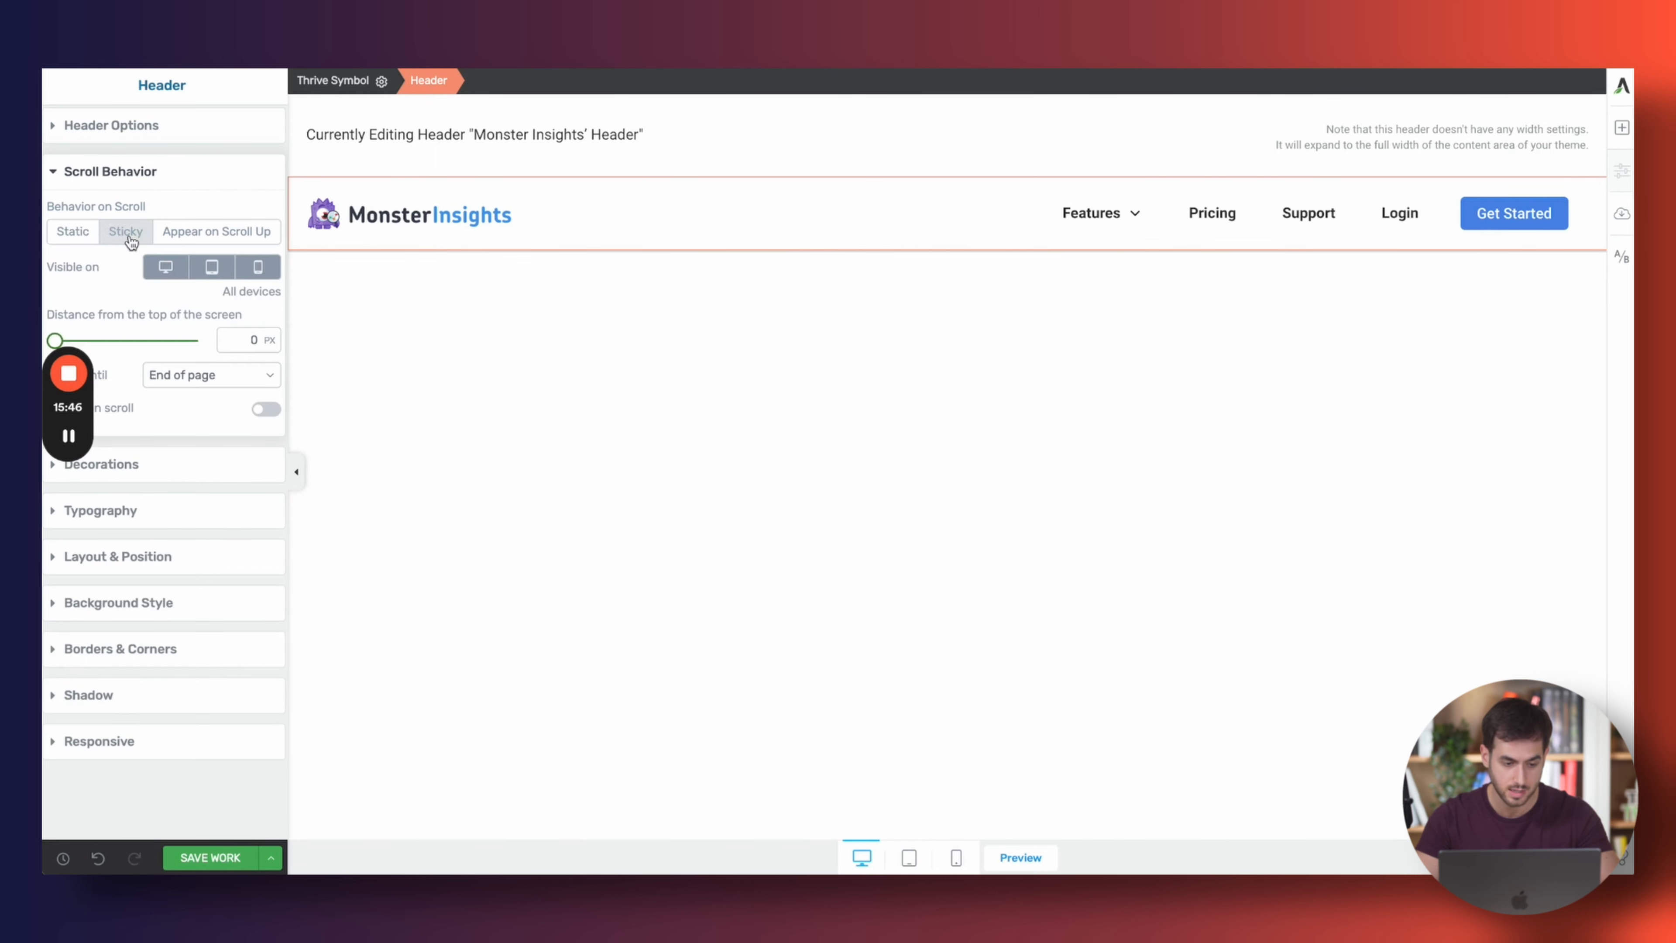
Switch the header's displayed state to On scroll for editing
click(158, 126)
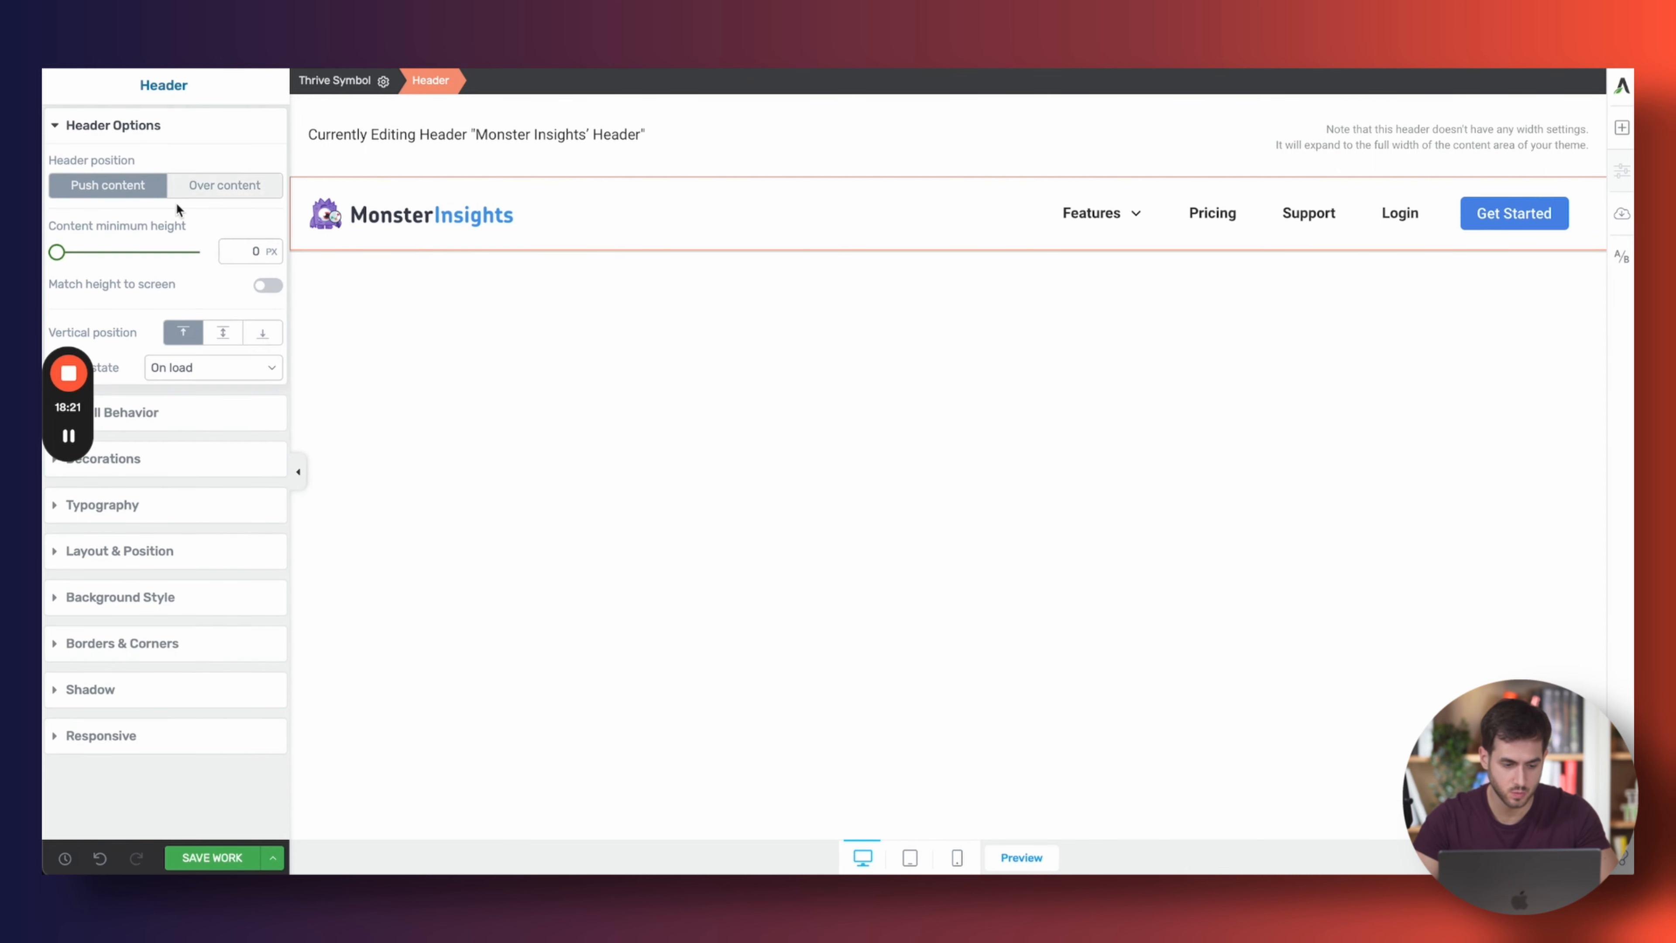
click(184, 369)
click(181, 380)
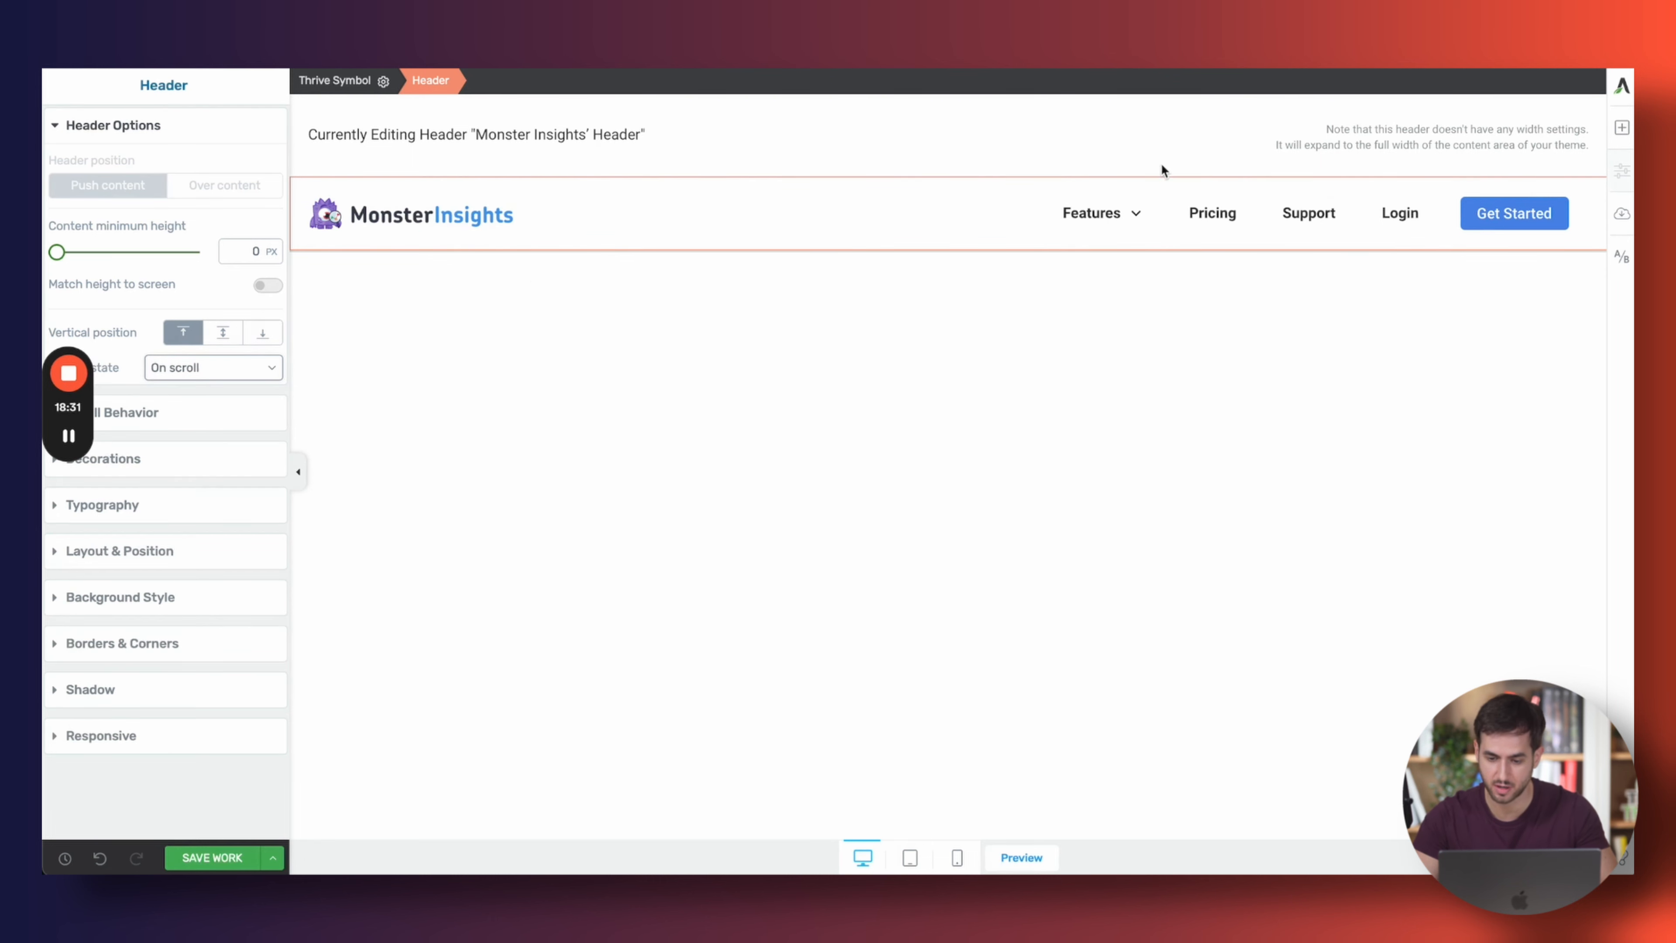
Switch to the MonsterInsights page, show it at full desktop width and copy the tagline from its sticky header
key(ctrl+Tab)
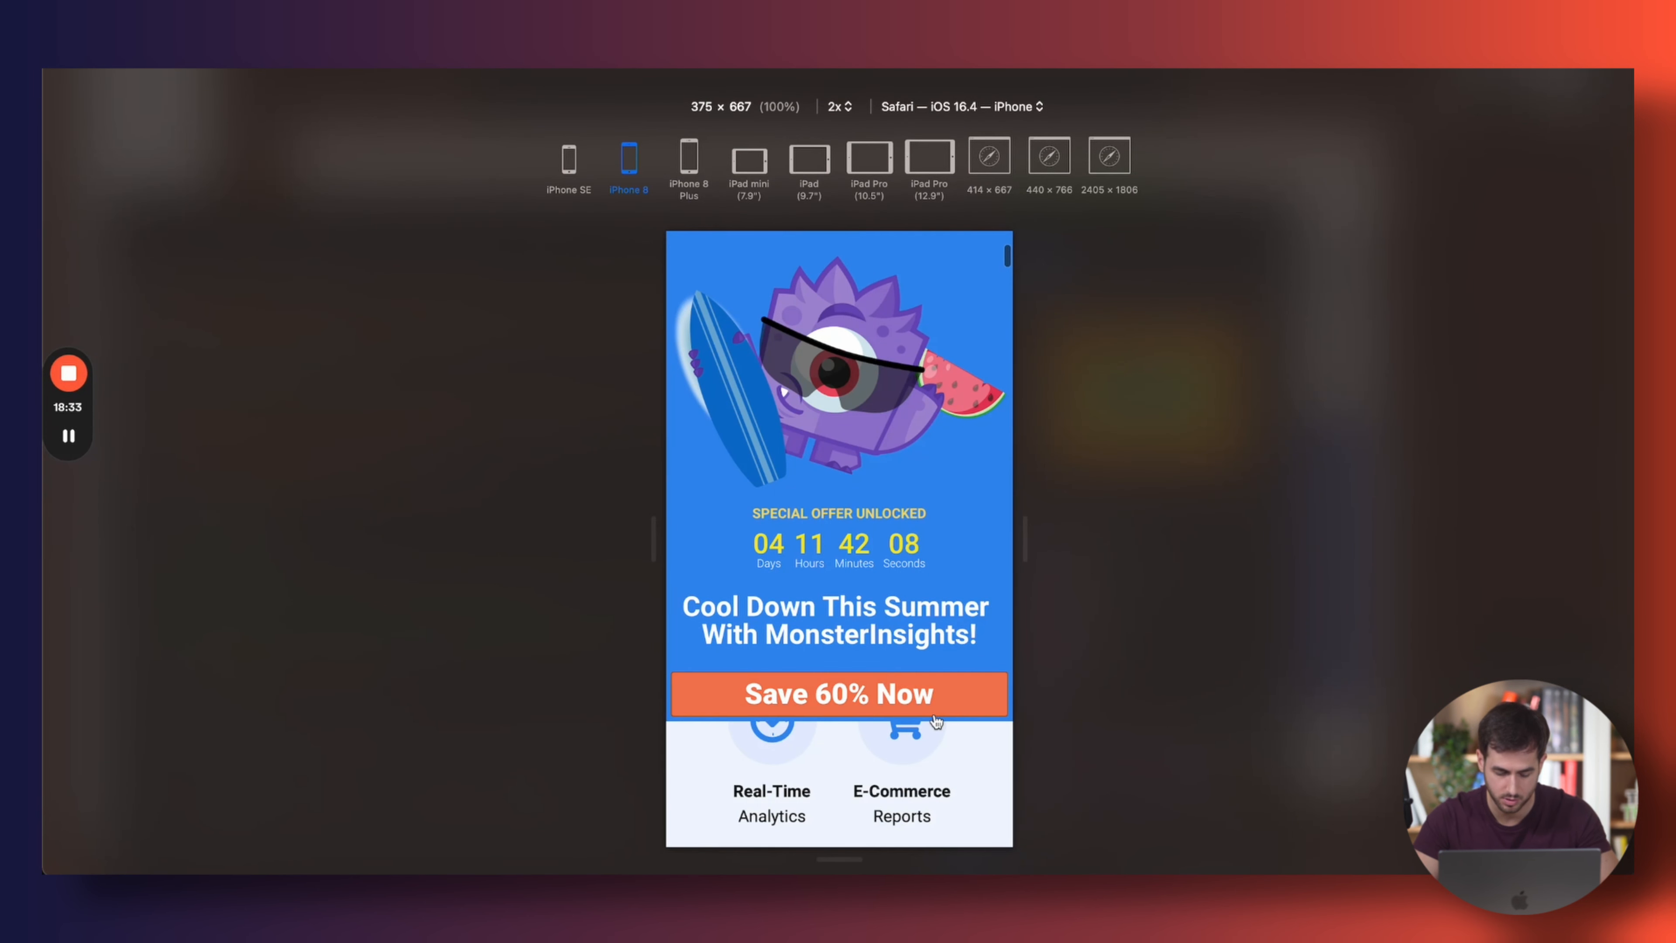
click(1115, 168)
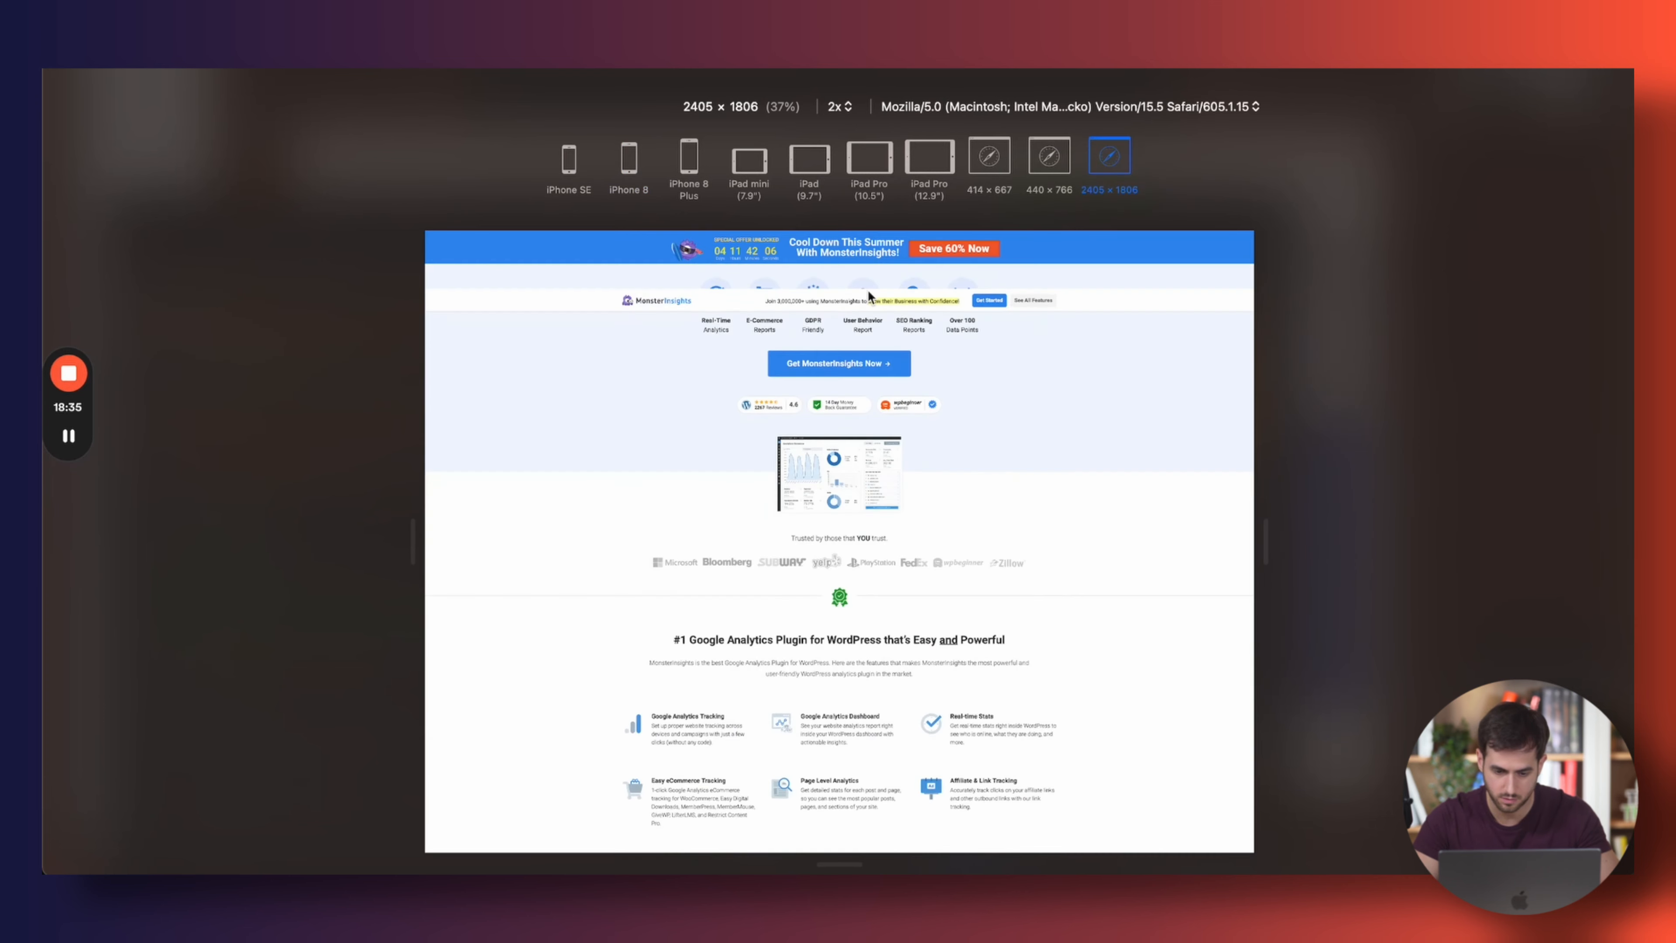
key(ctrl+super+r)
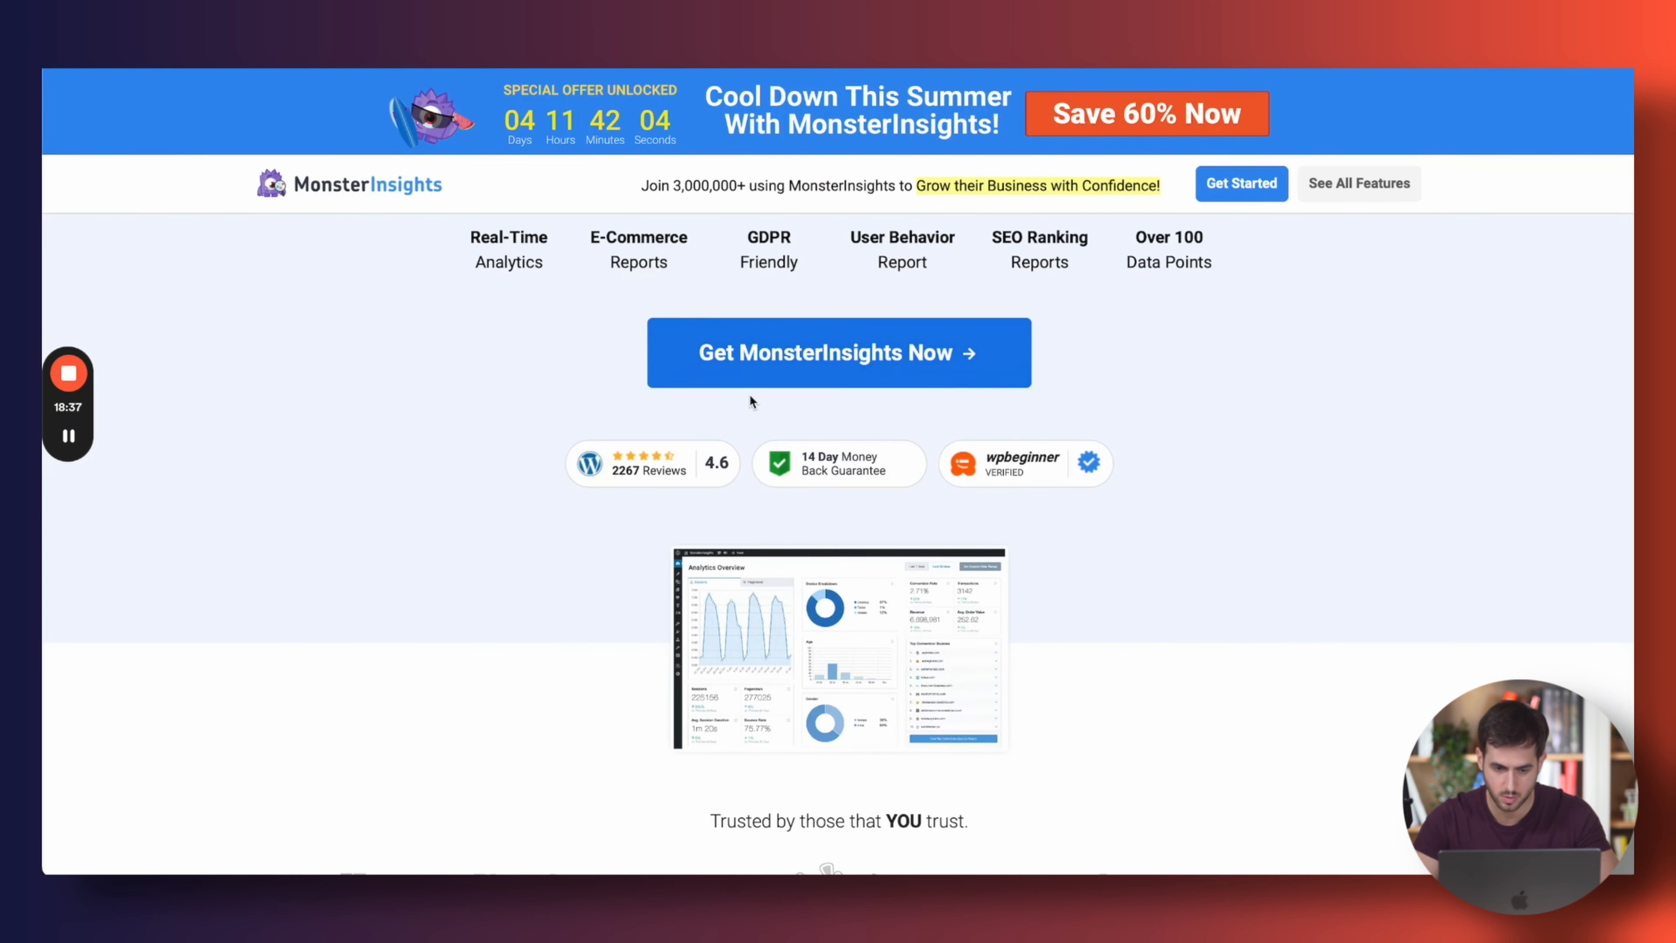
scroll(393, 426, up, 5)
scroll(393, 430, down, 10)
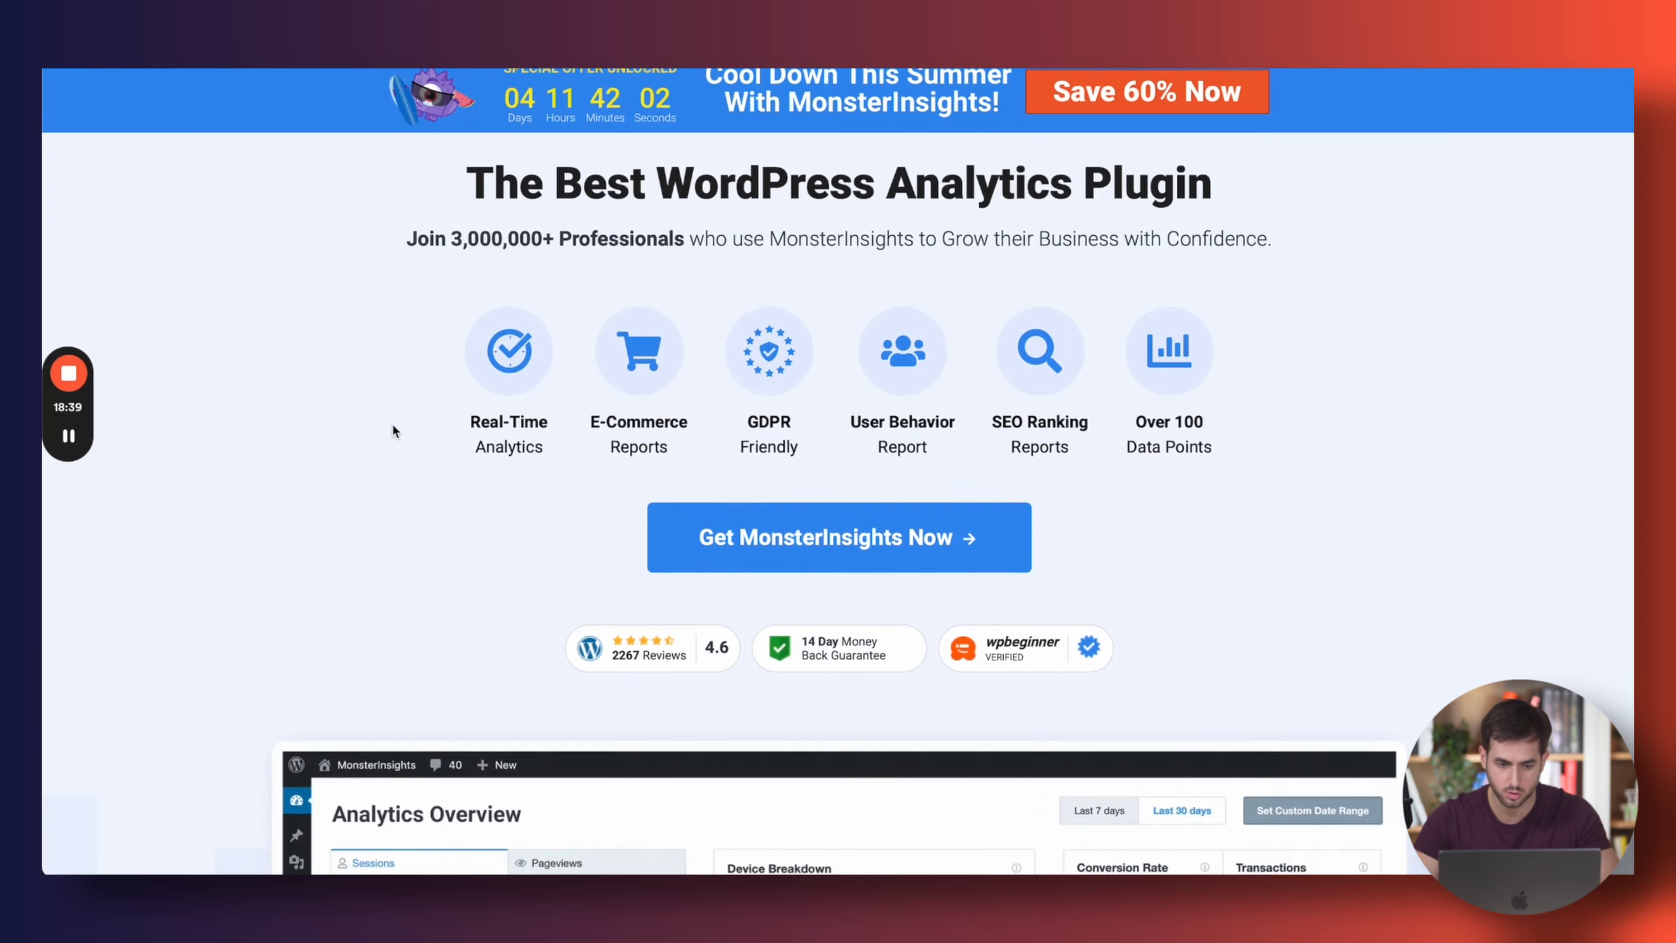
scroll(393, 426, down, 2)
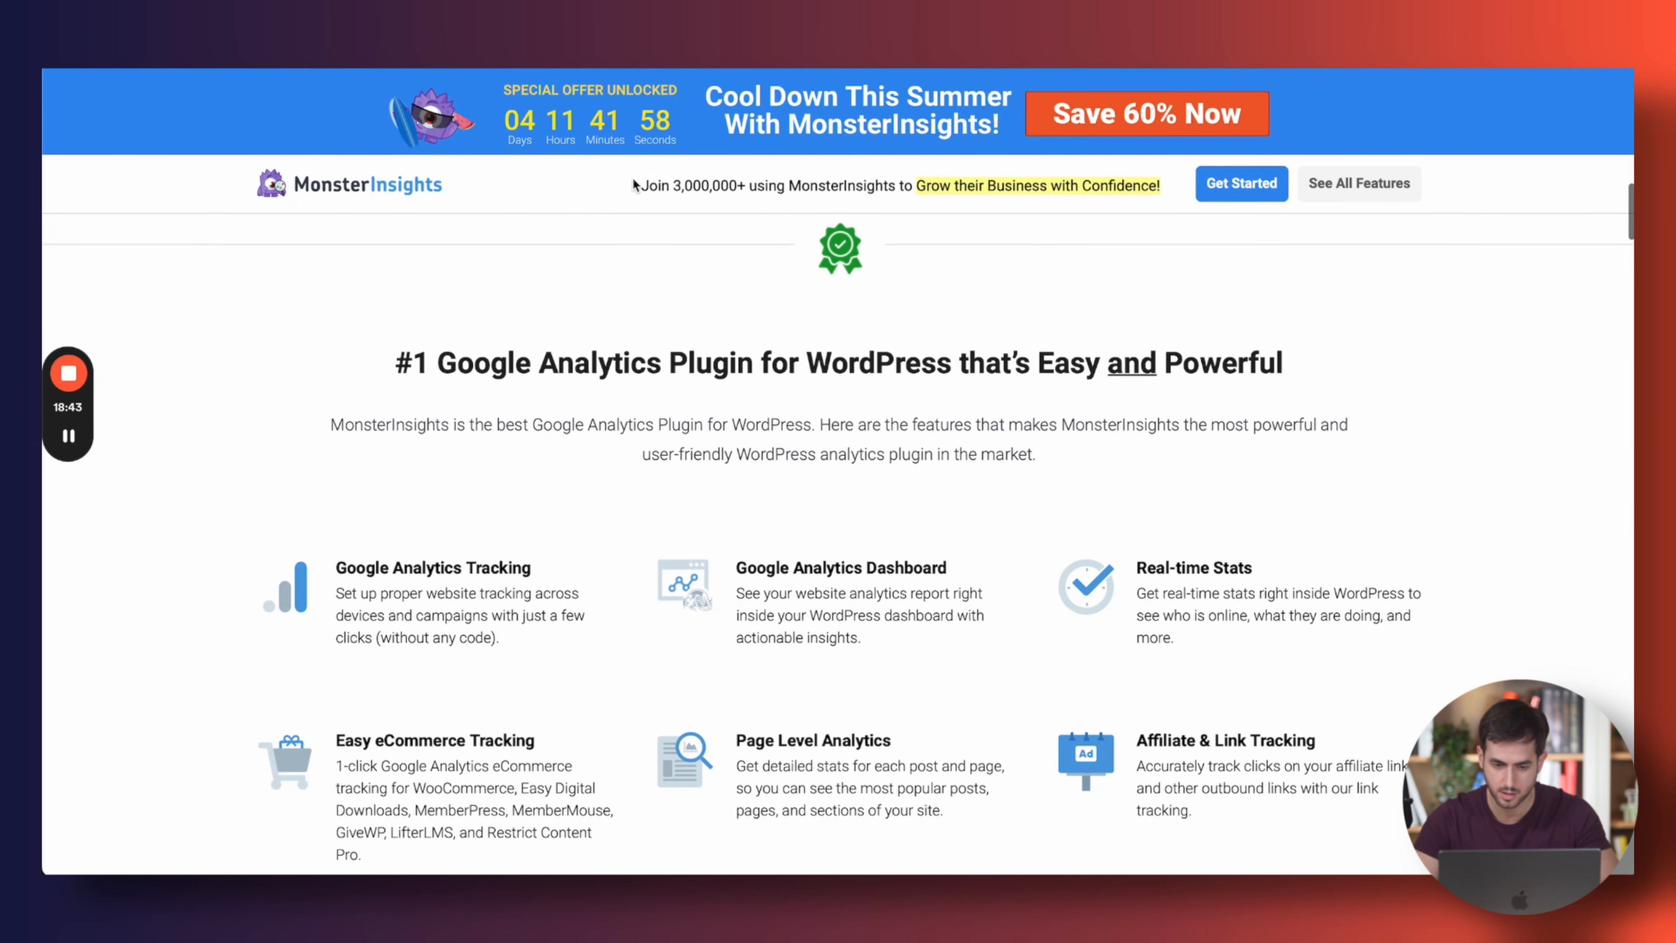
drag(641, 189, 1164, 179)
key(super+c)
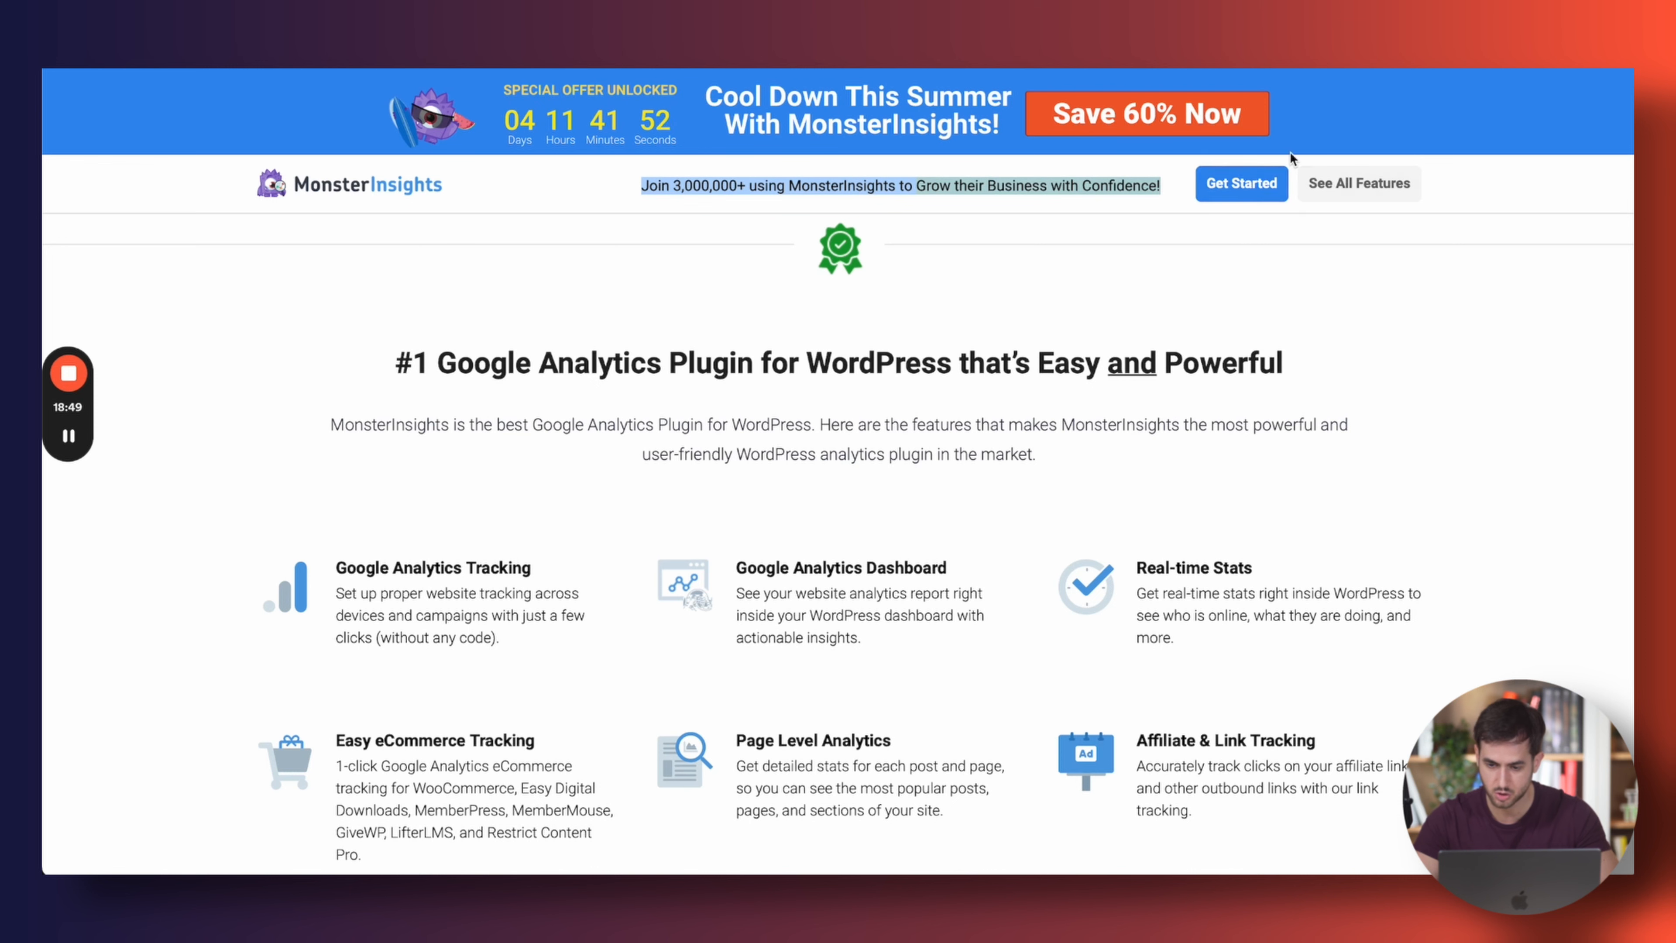
Return to the Thrive header editor and delete the custom menu from the middle column of the on-scroll header
click(938, 40)
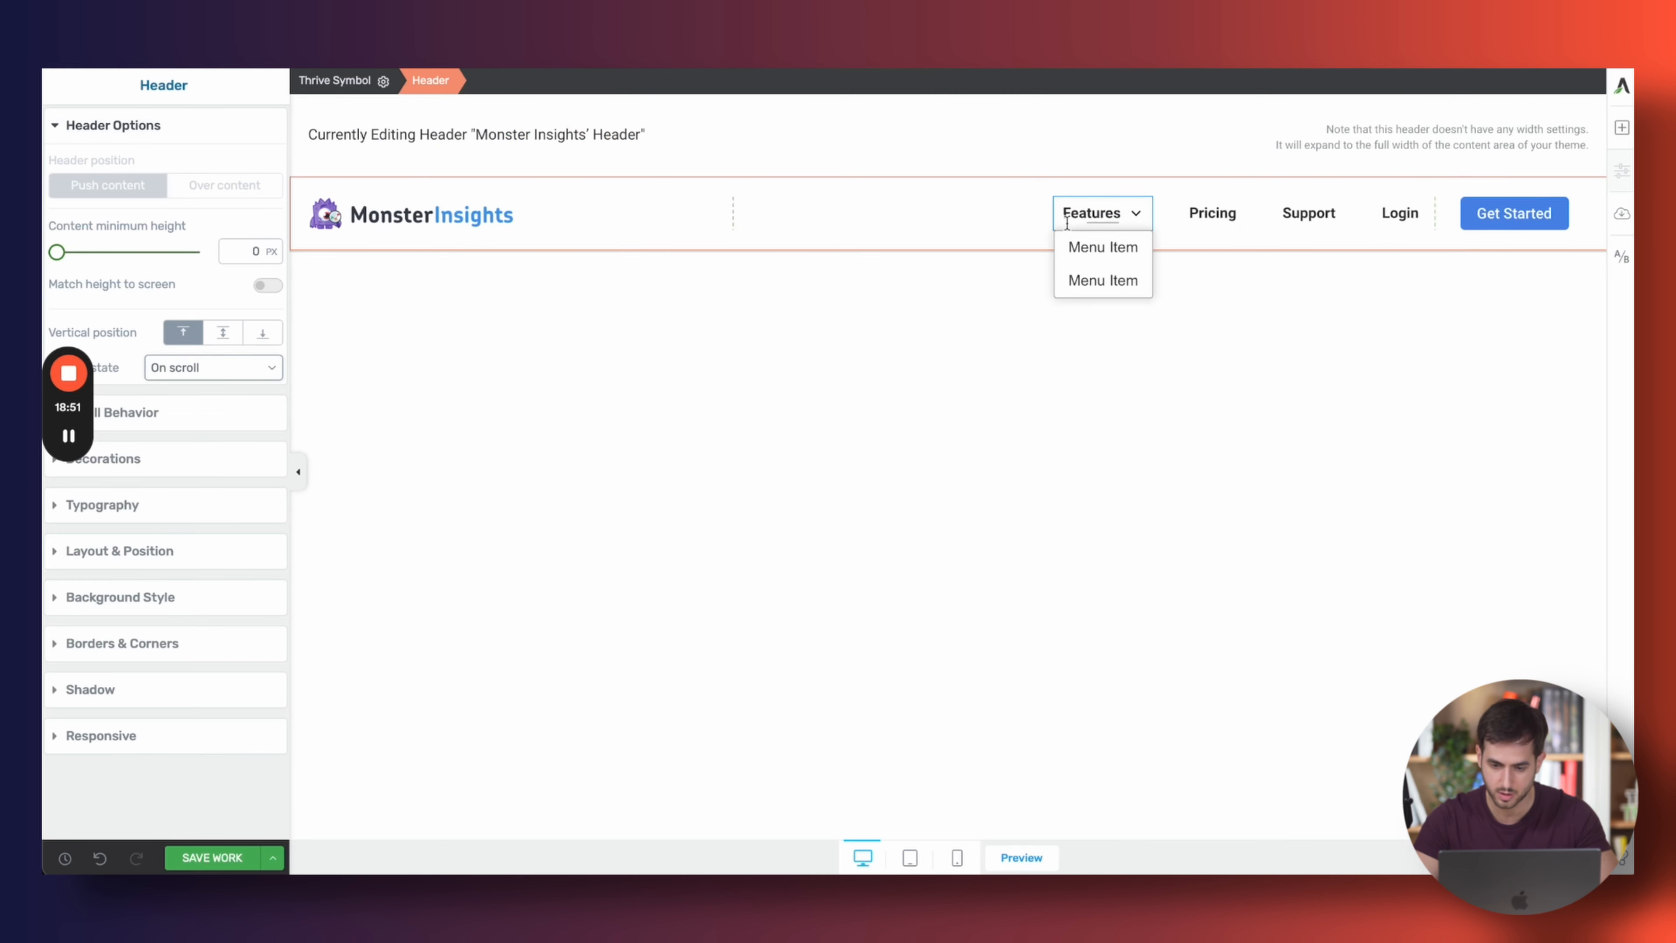
click(988, 211)
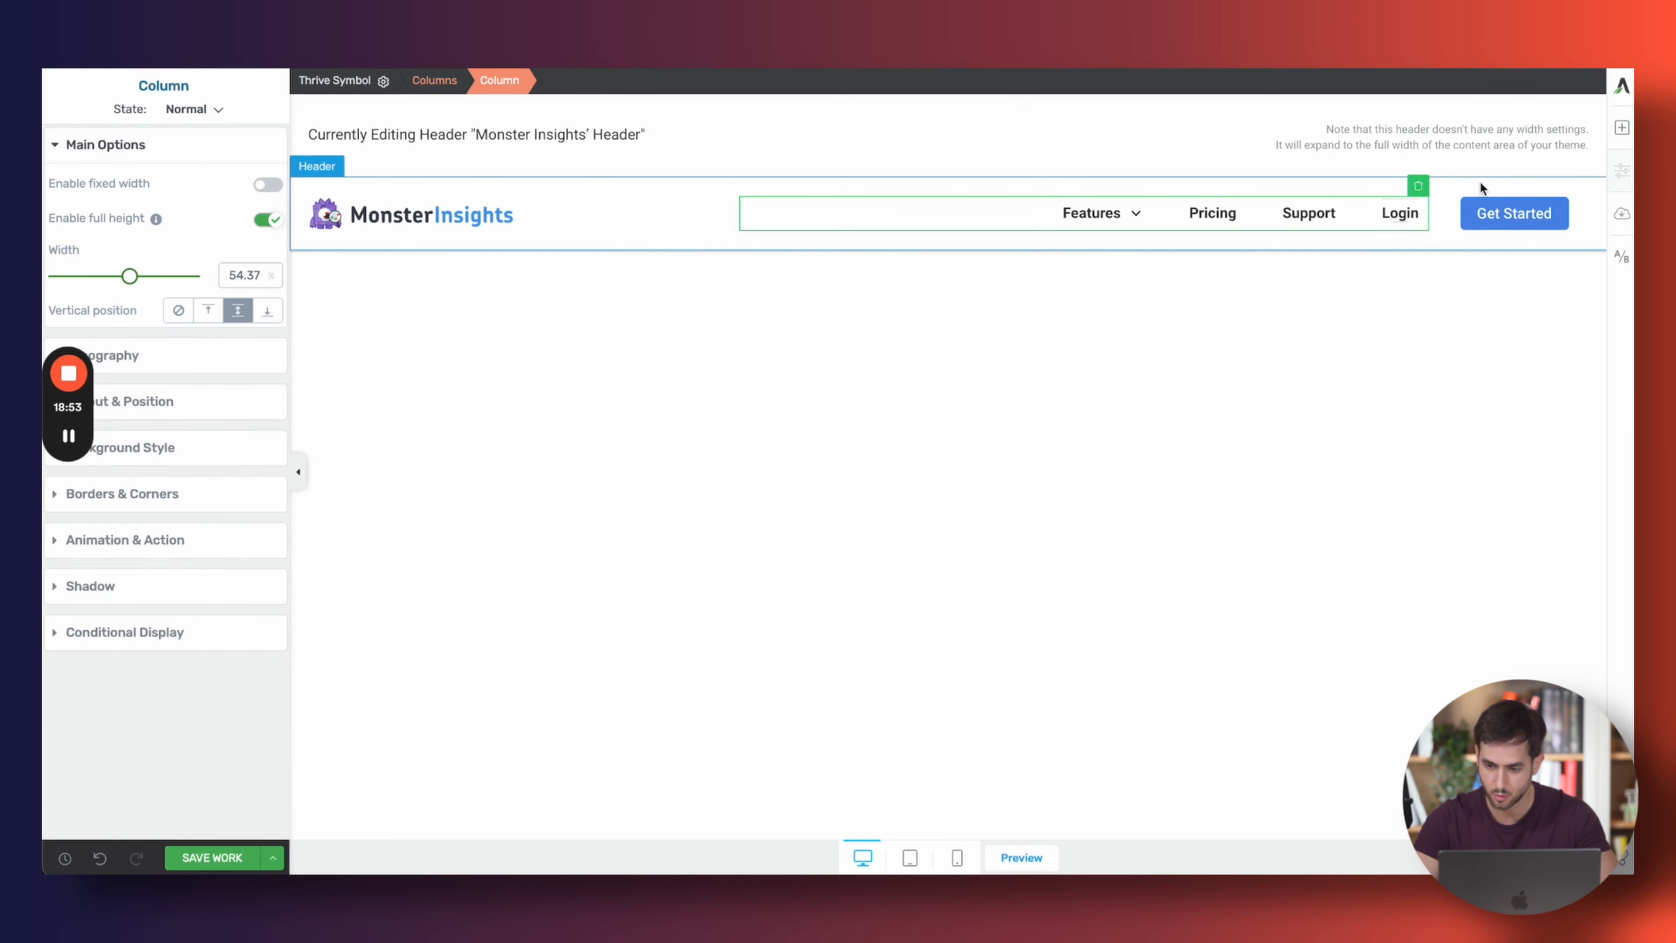
click(1352, 206)
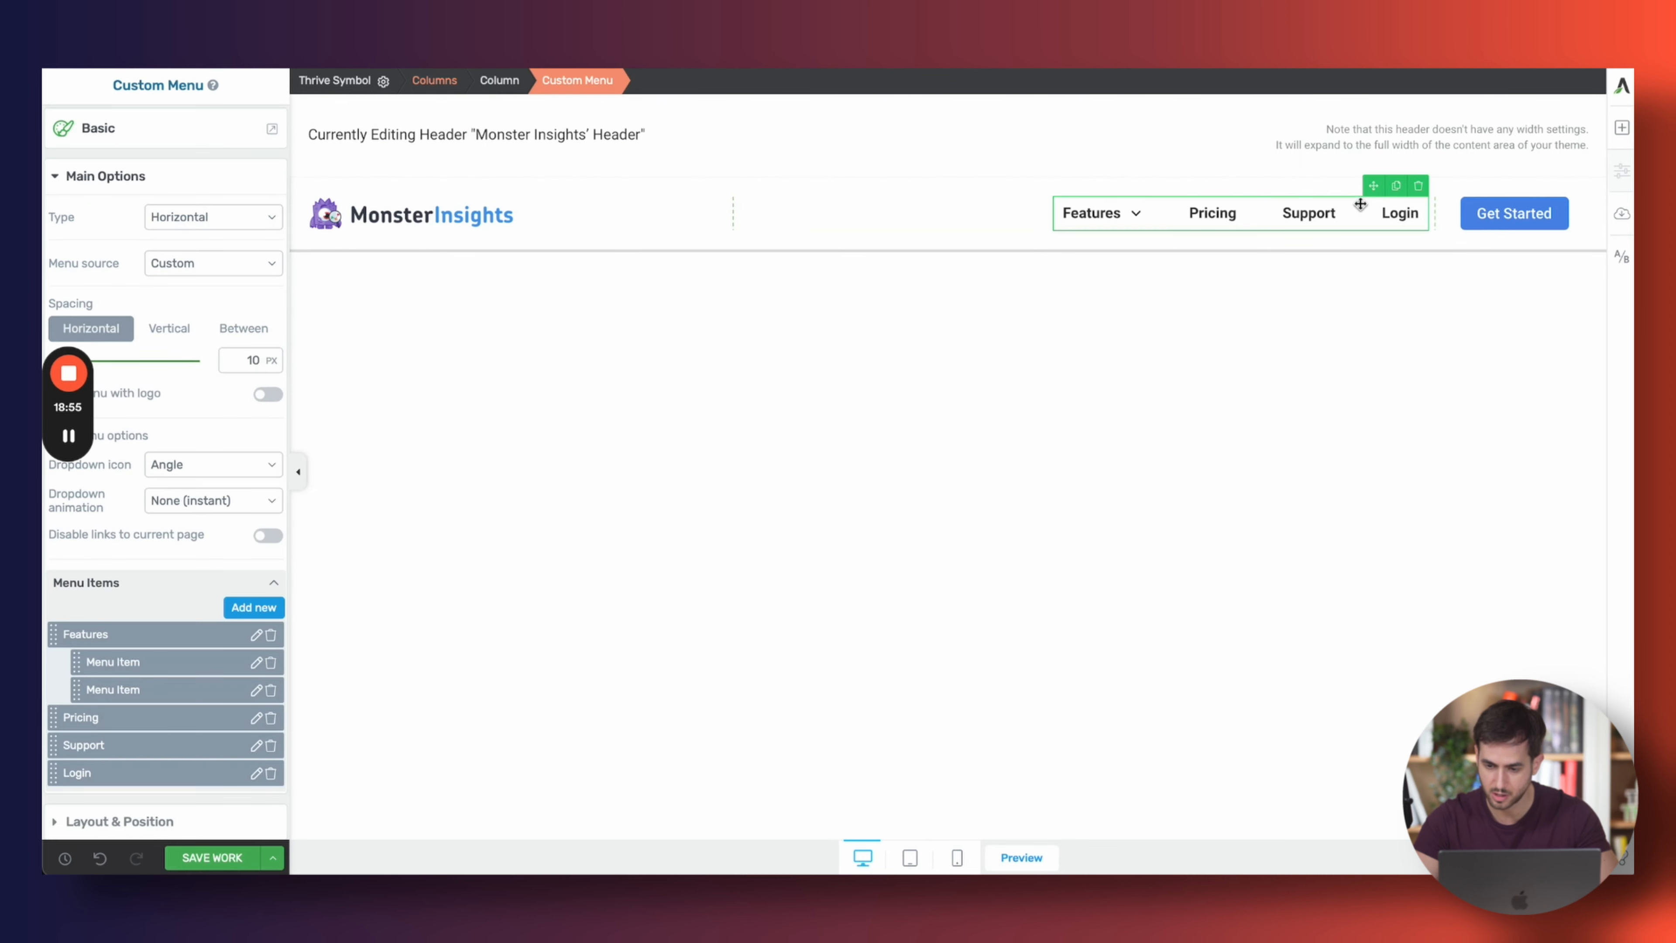
click(1418, 186)
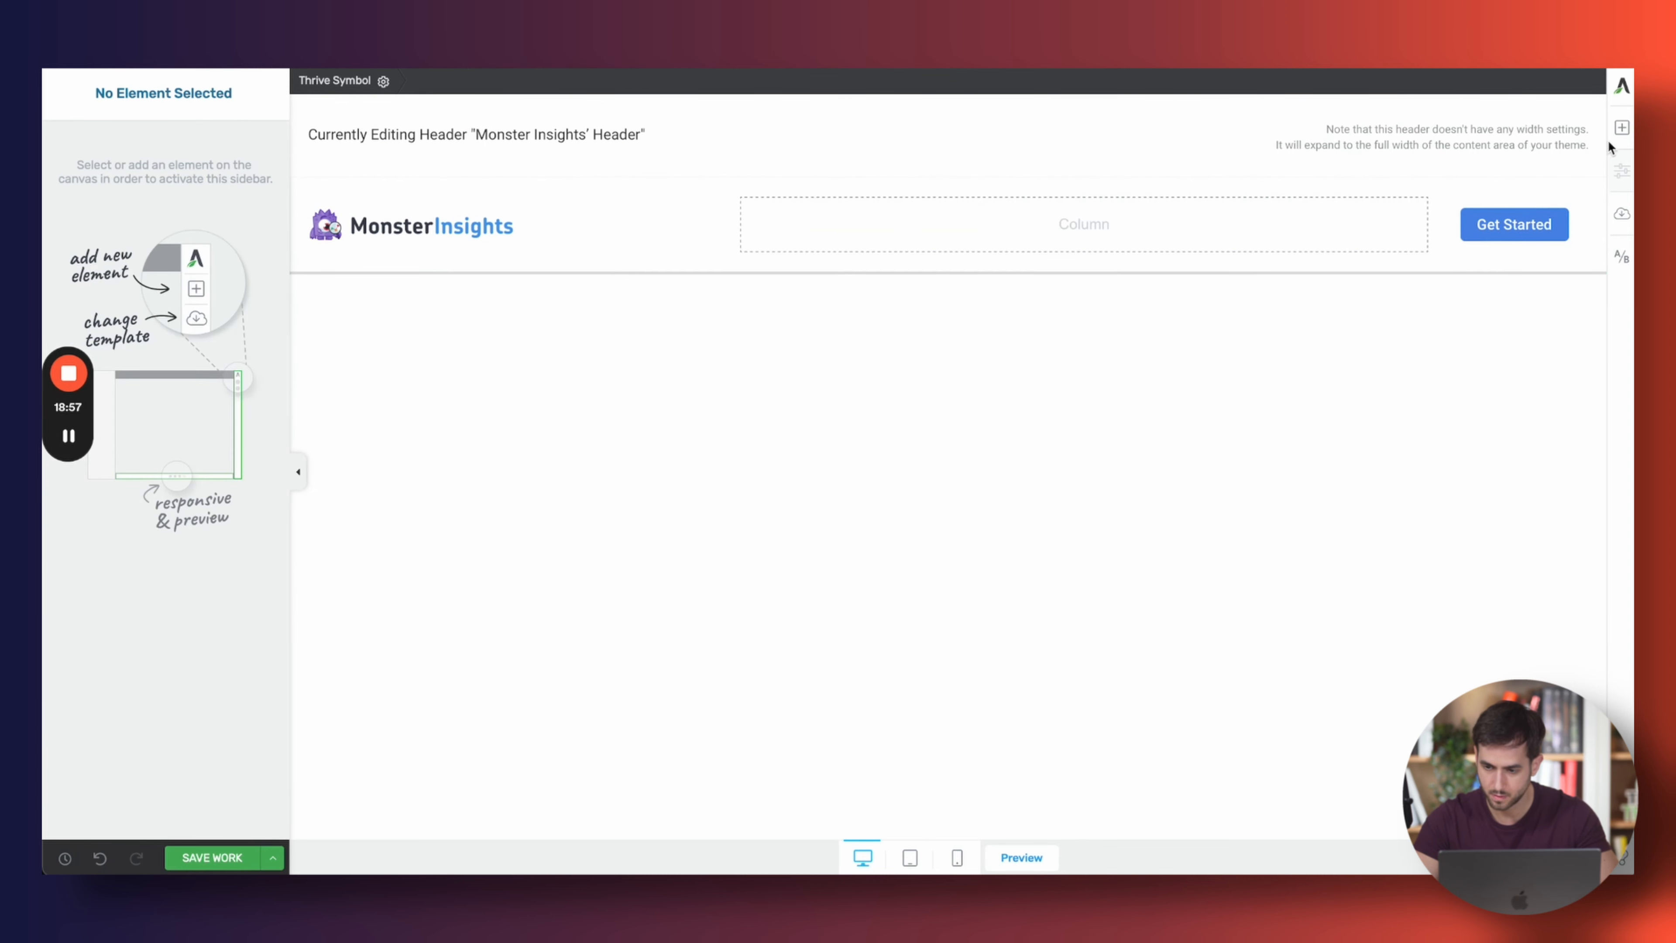
Add a text element to the empty column reading "Join 3,000,000+ using MonsterInsights to Grow their Business with Confidence!" without a bullet
click(1620, 129)
drag(1451, 254, 1188, 217)
click(955, 219)
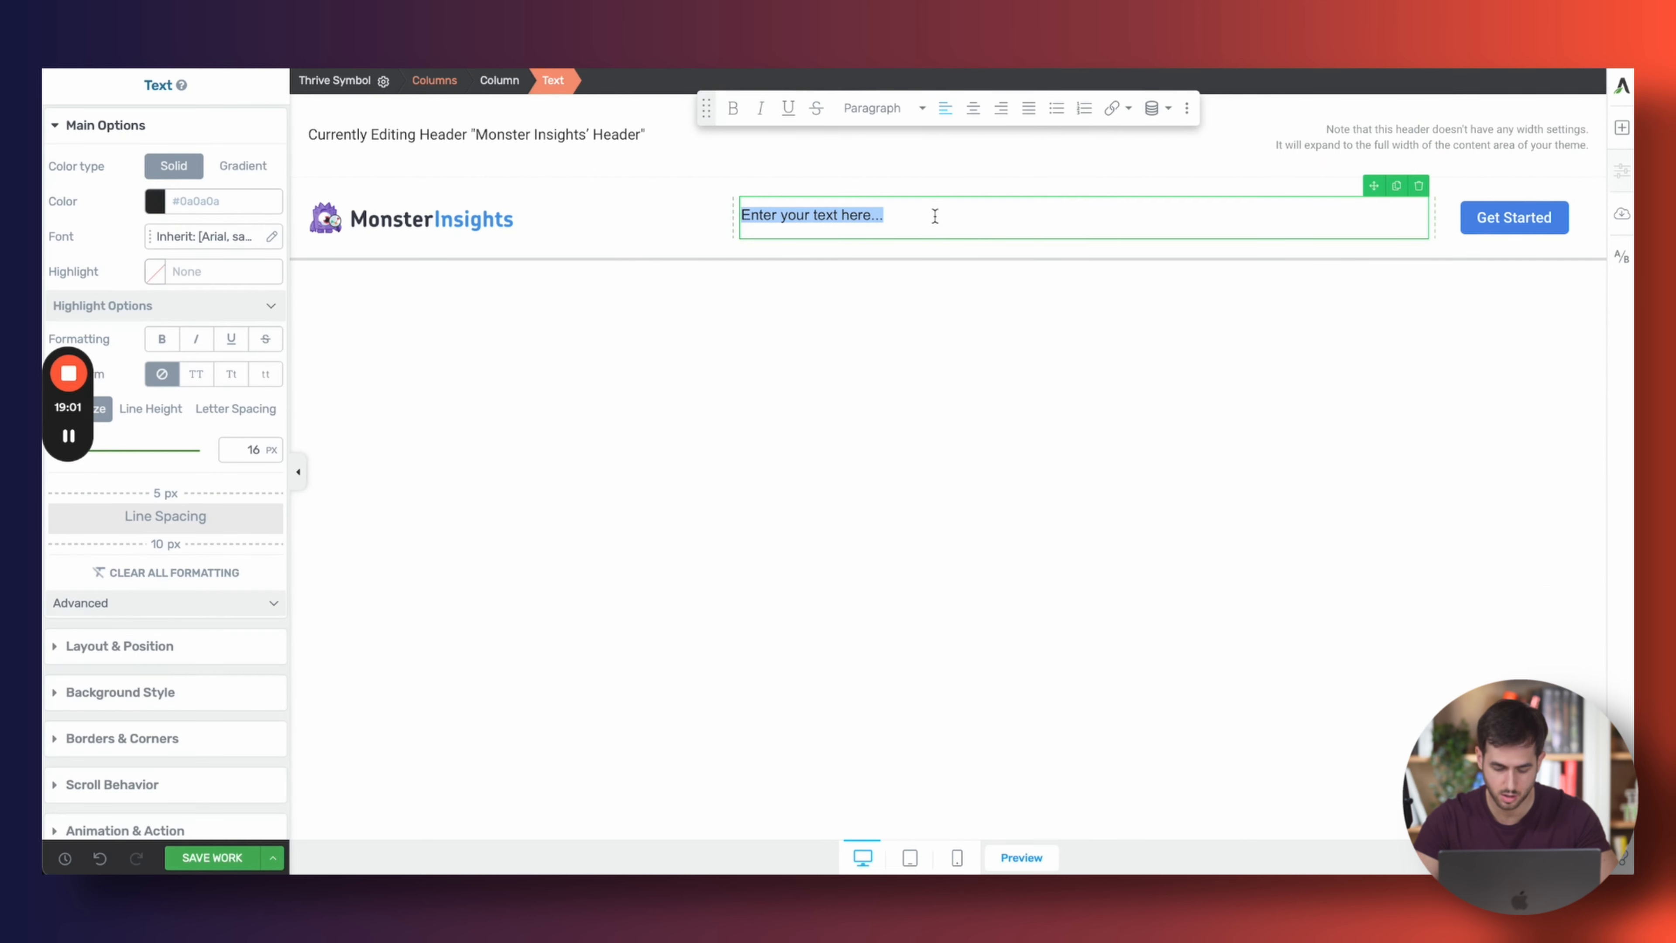
key(super+v)
double_click(935, 213)
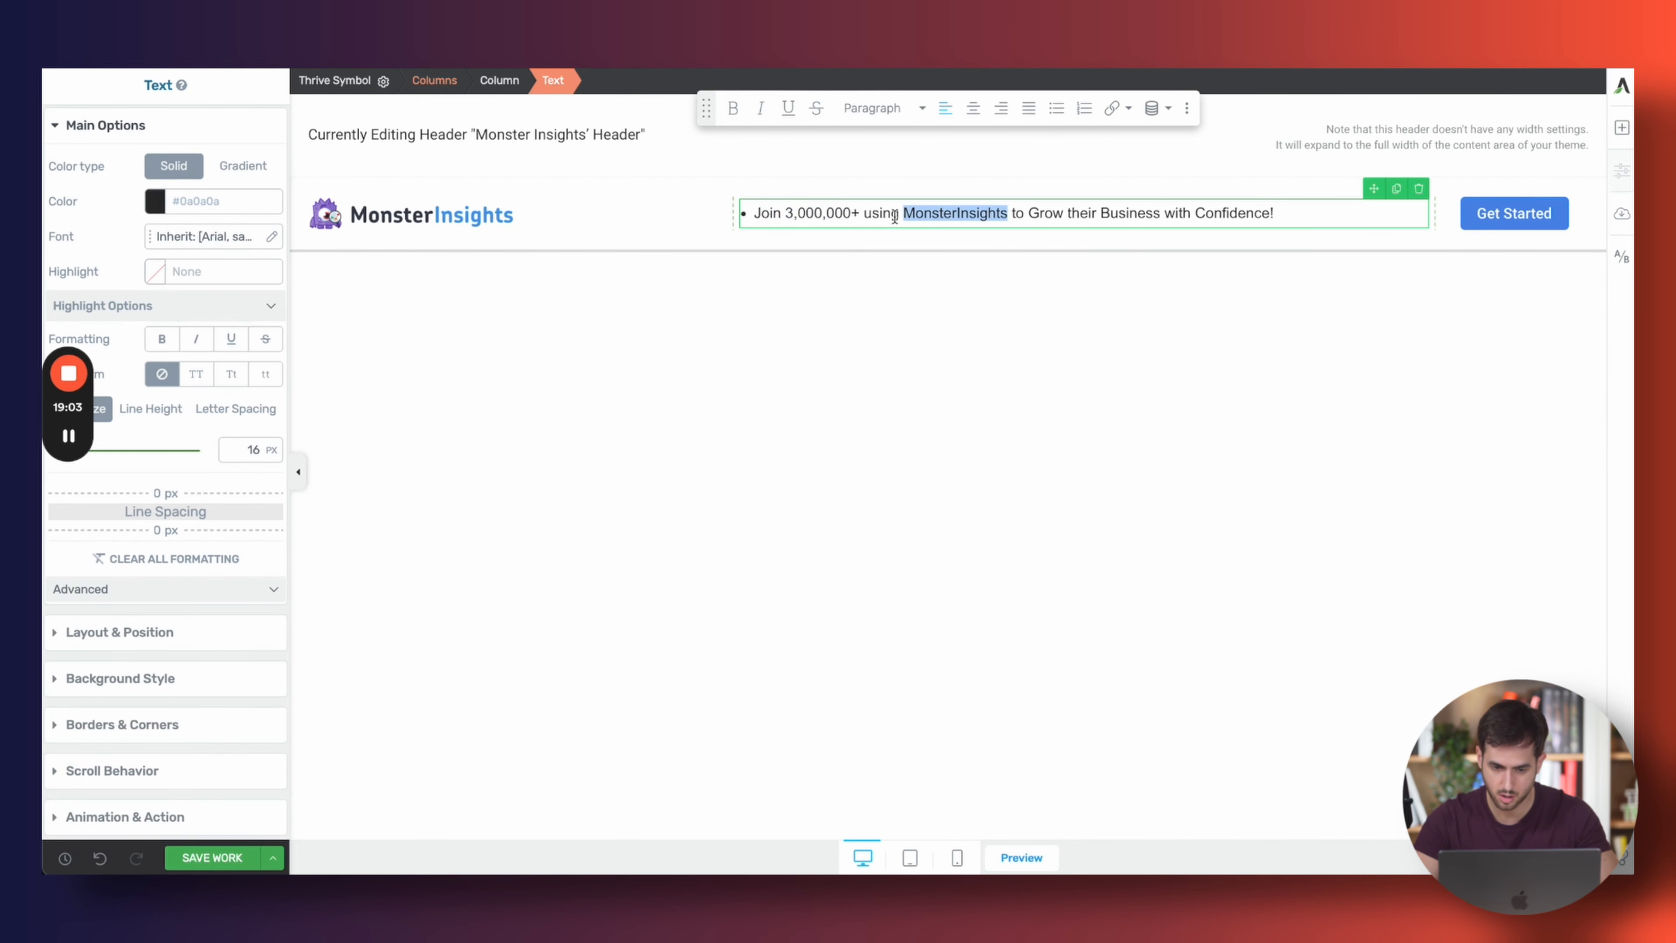
click(754, 211)
key(super+a)
key(super+c)
key(BackSpace)
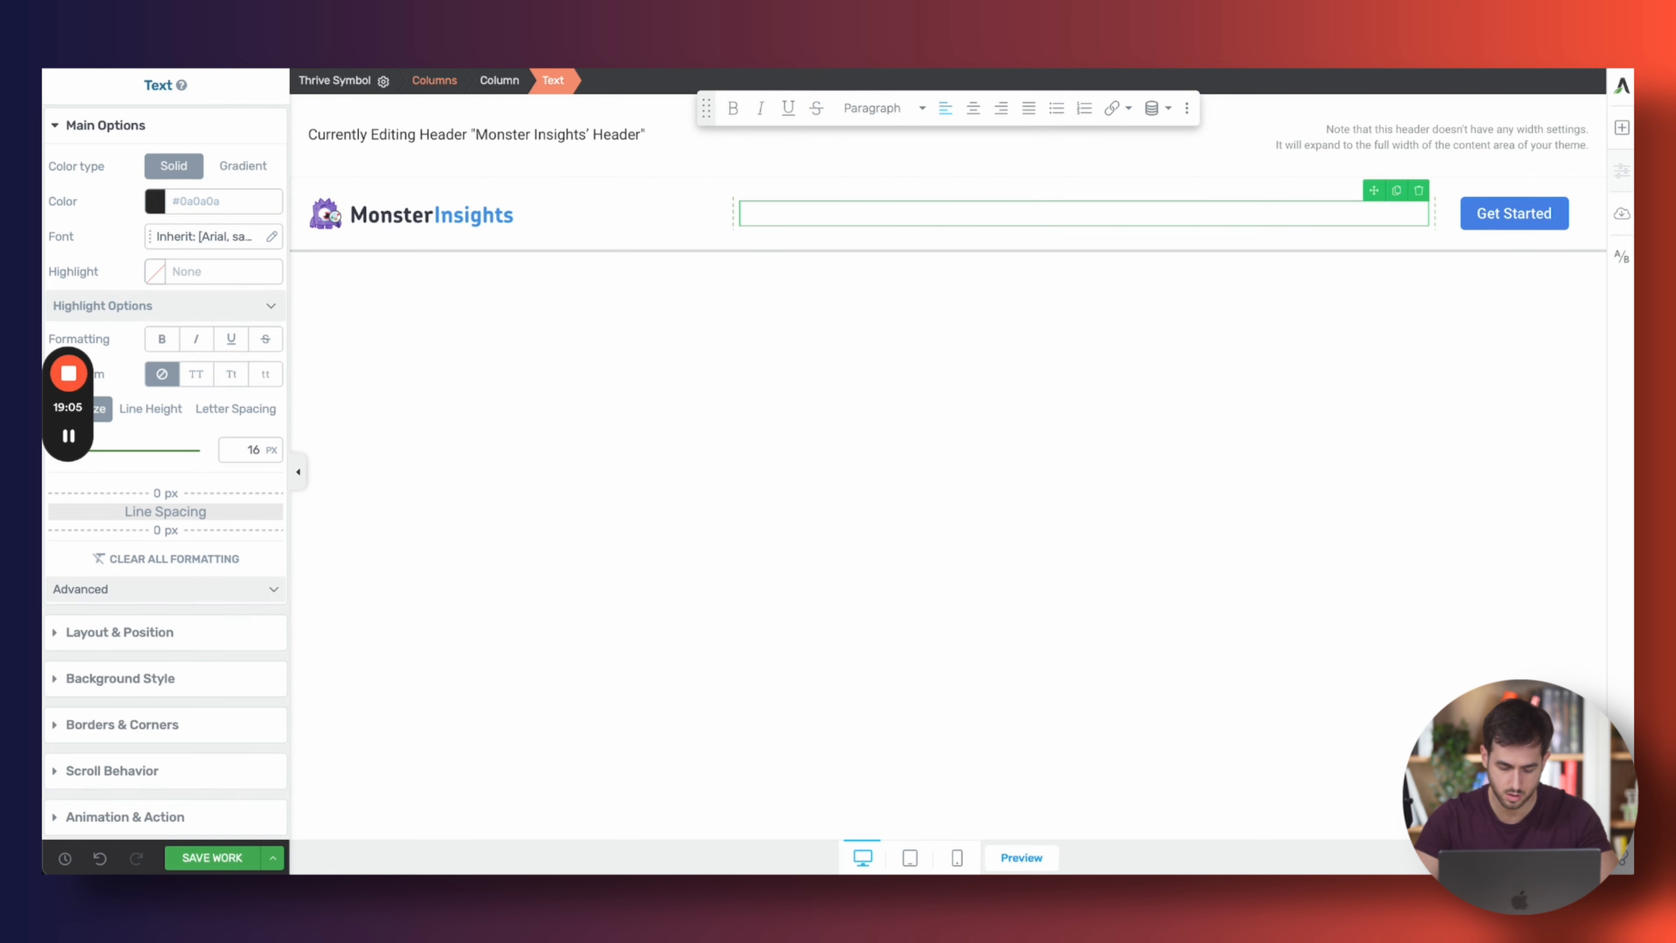
key(super+v)
Change the font of the whole tagline to Roboto from Google Fonts
key(super+a)
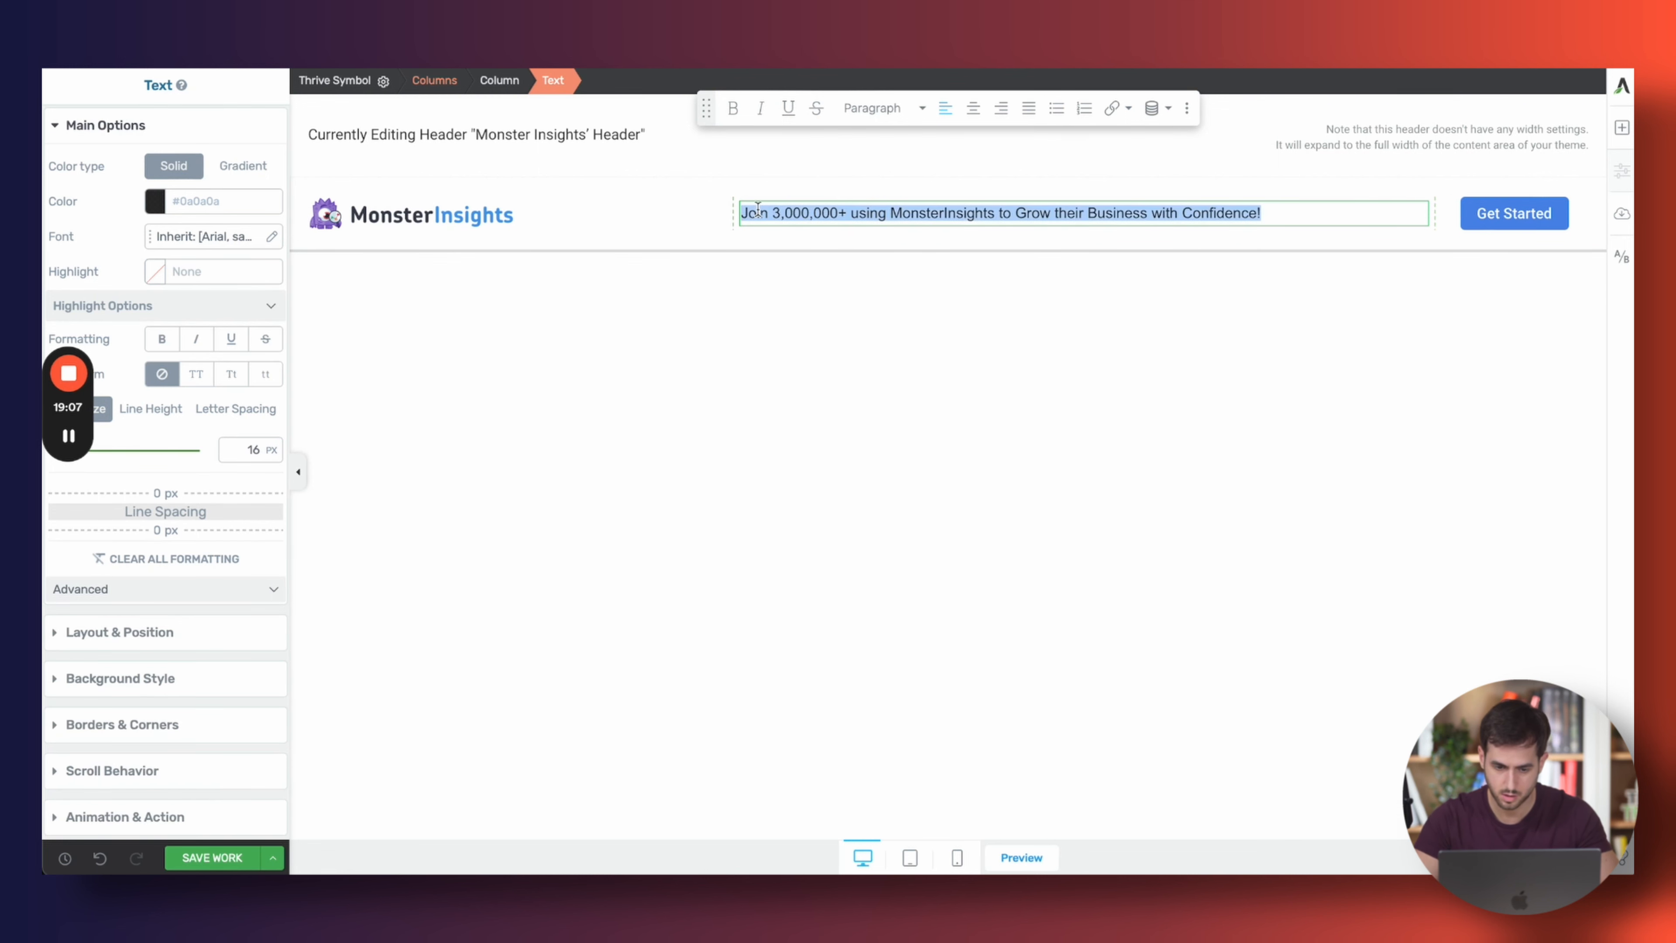
click(205, 236)
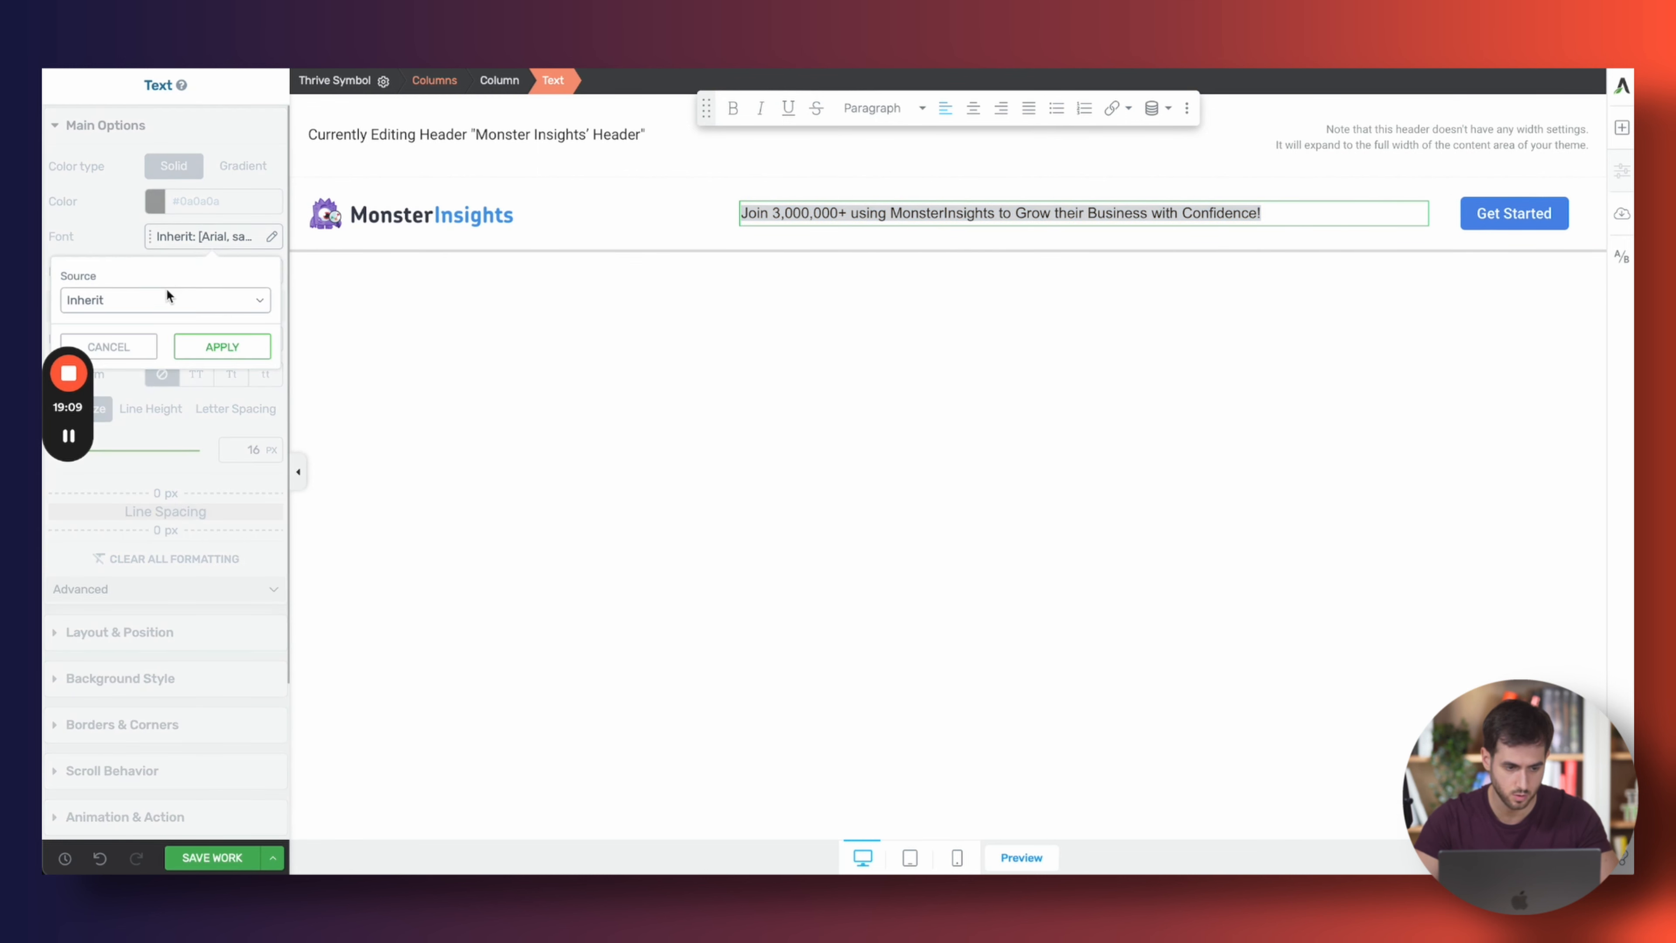
click(166, 294)
click(179, 232)
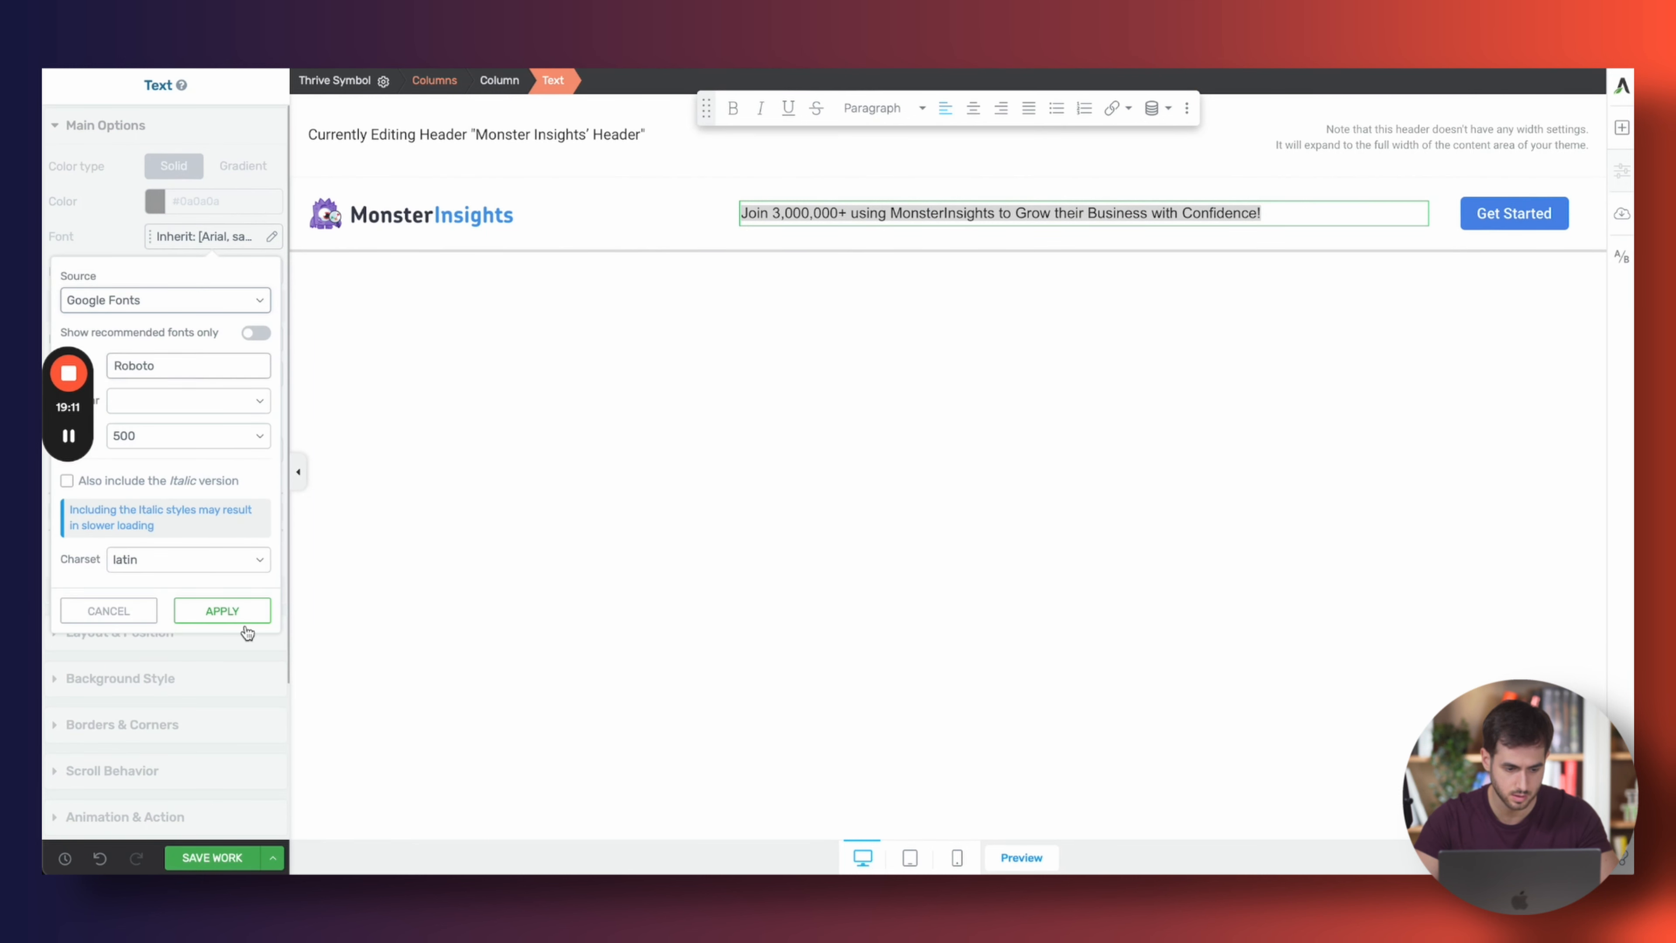
click(222, 610)
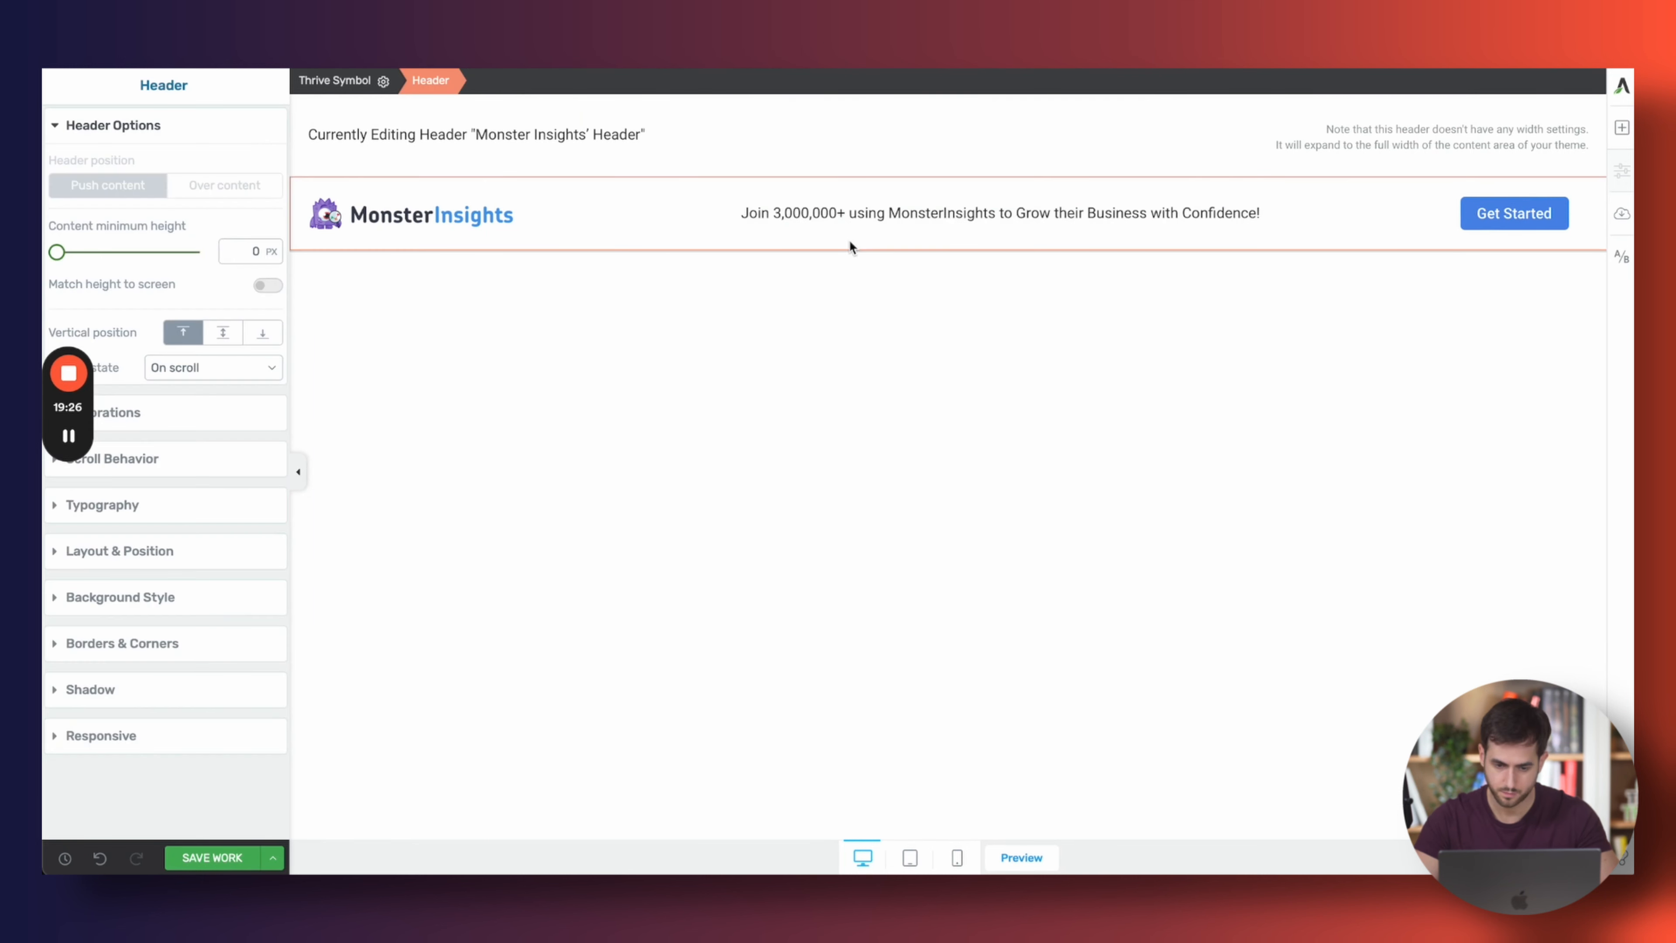
Compare the header's On load state, including its menu, with the On scroll state, finishing on On scroll
click(229, 362)
click(222, 351)
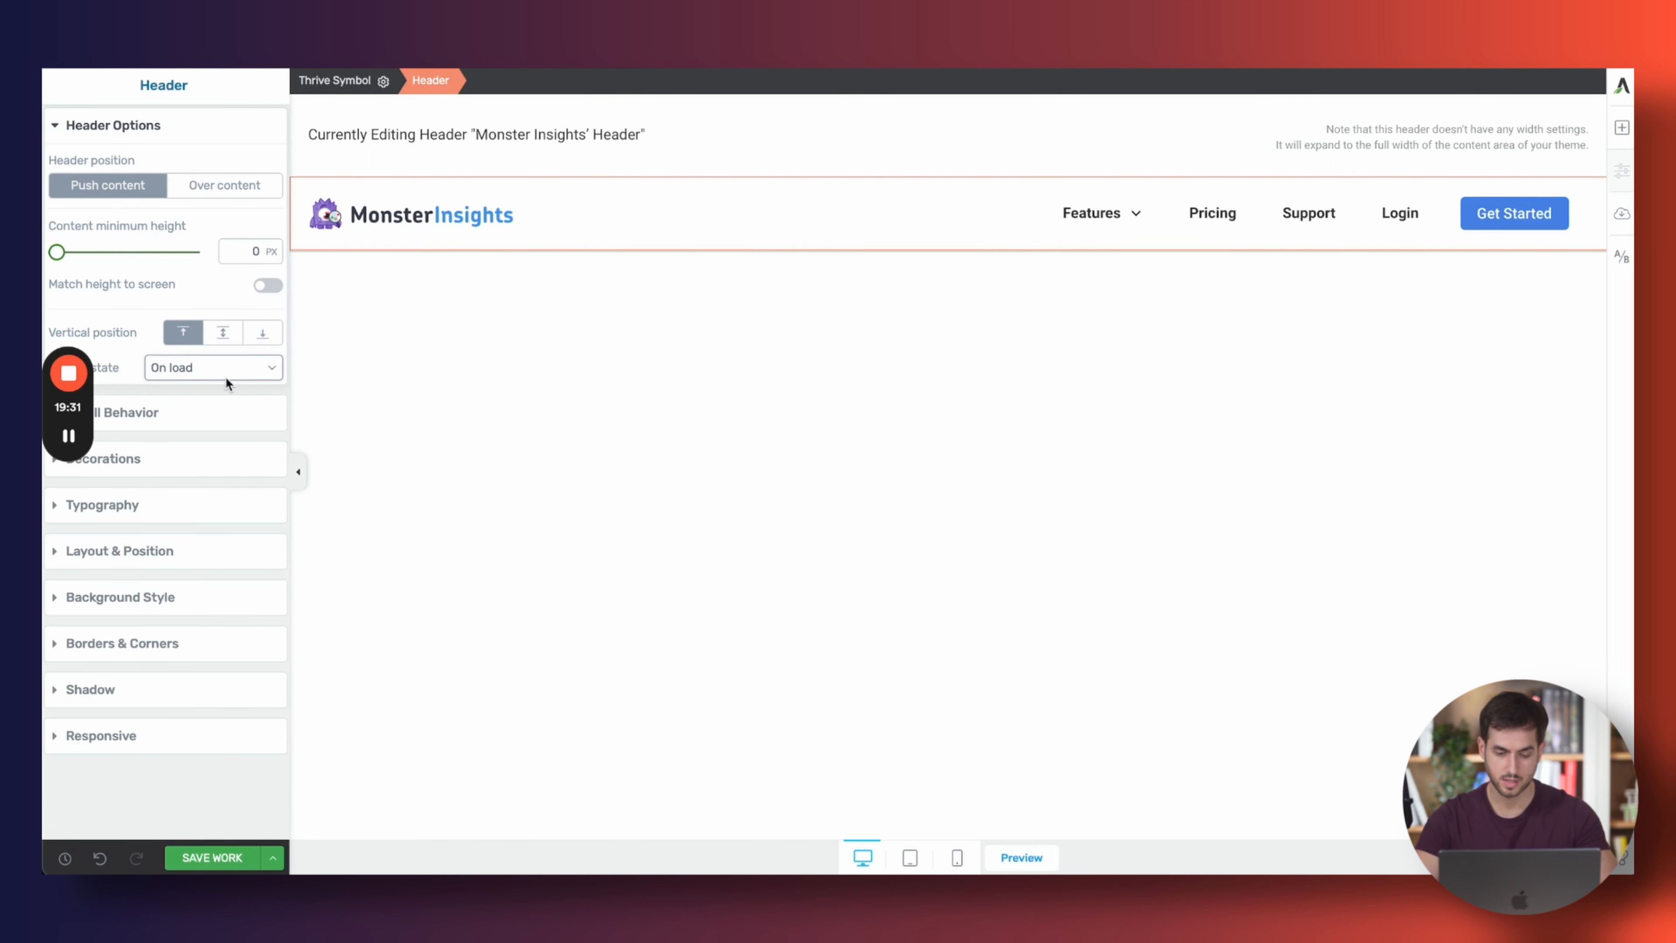
click(225, 376)
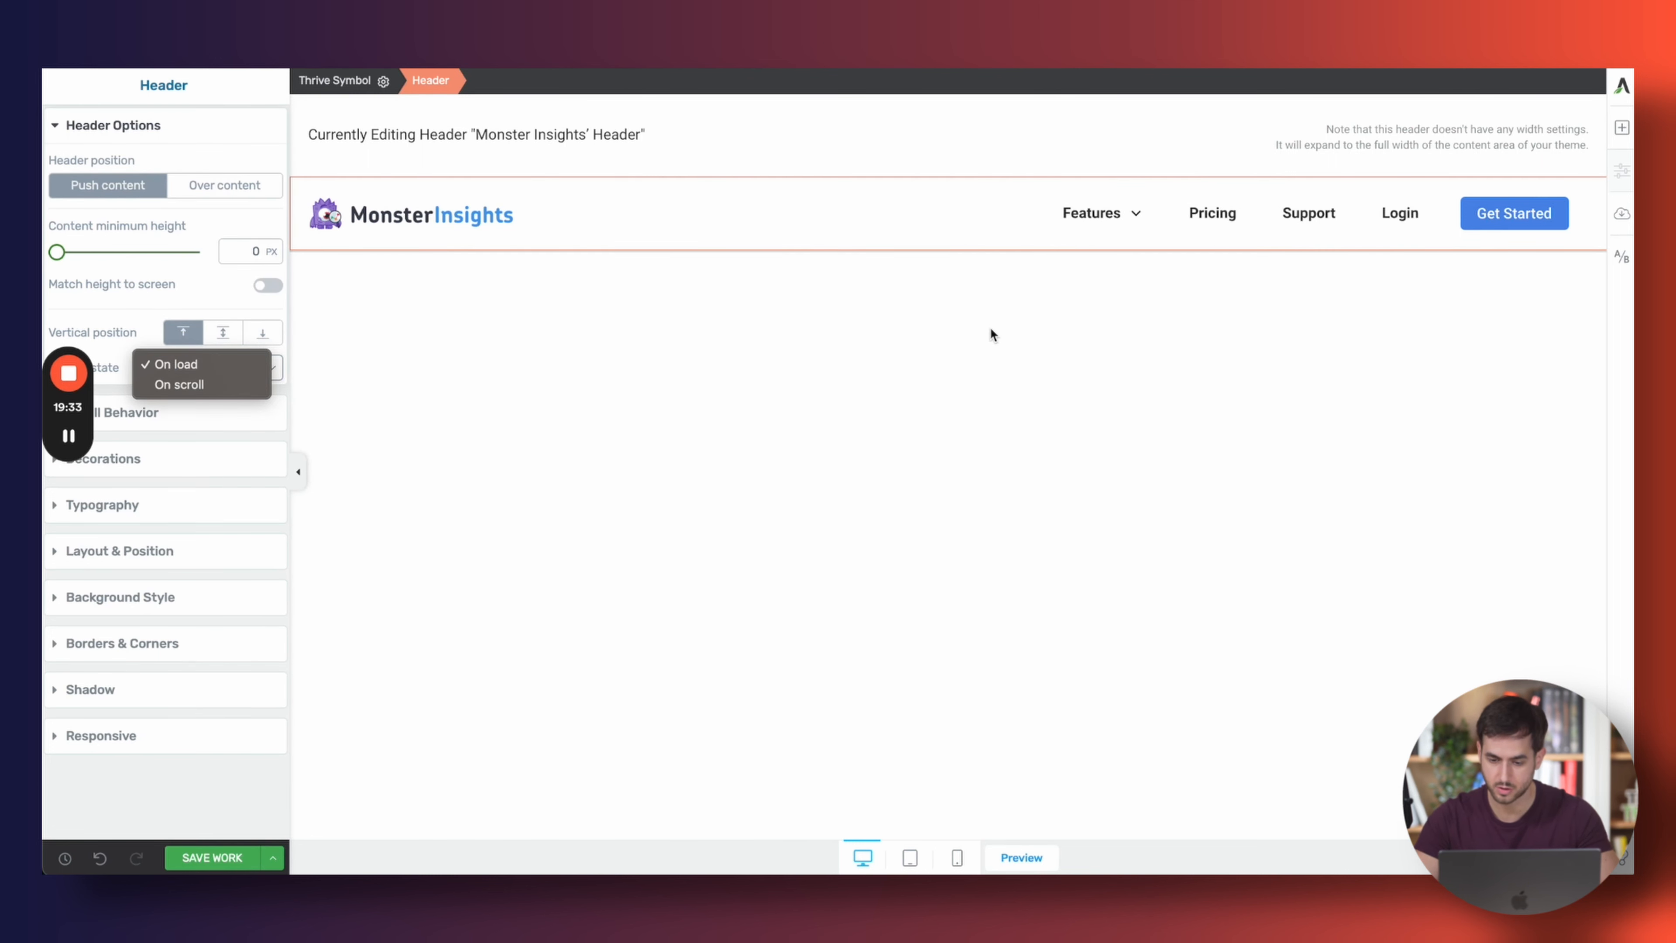
click(1049, 281)
mouse_move(1115, 213)
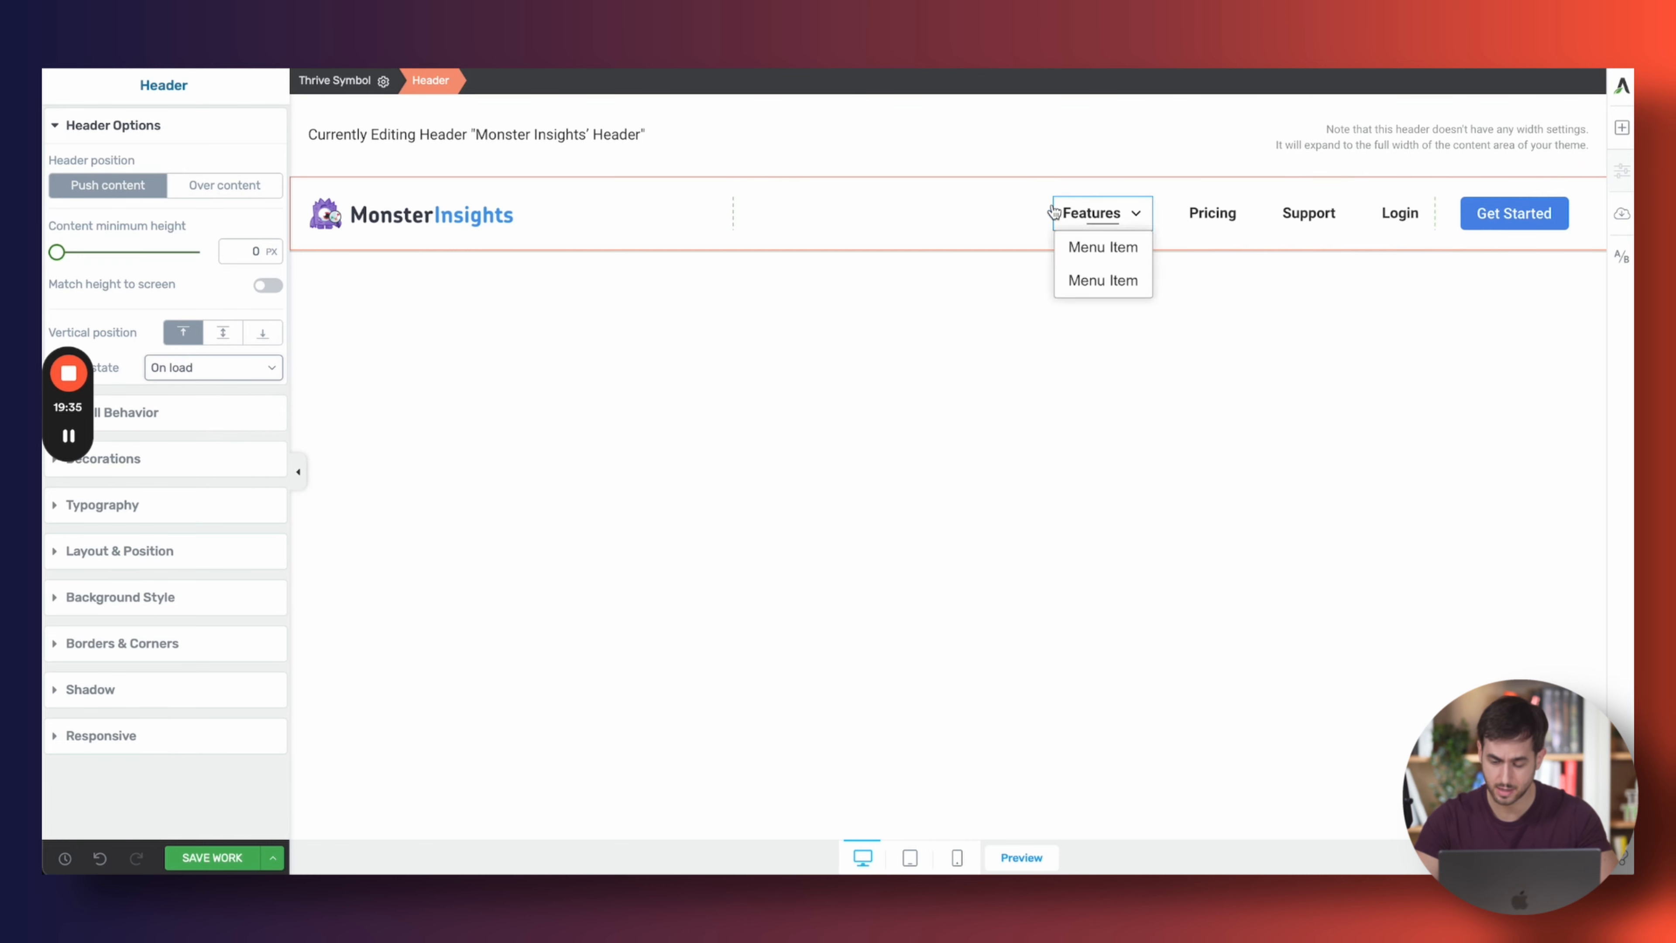
click(215, 370)
click(205, 385)
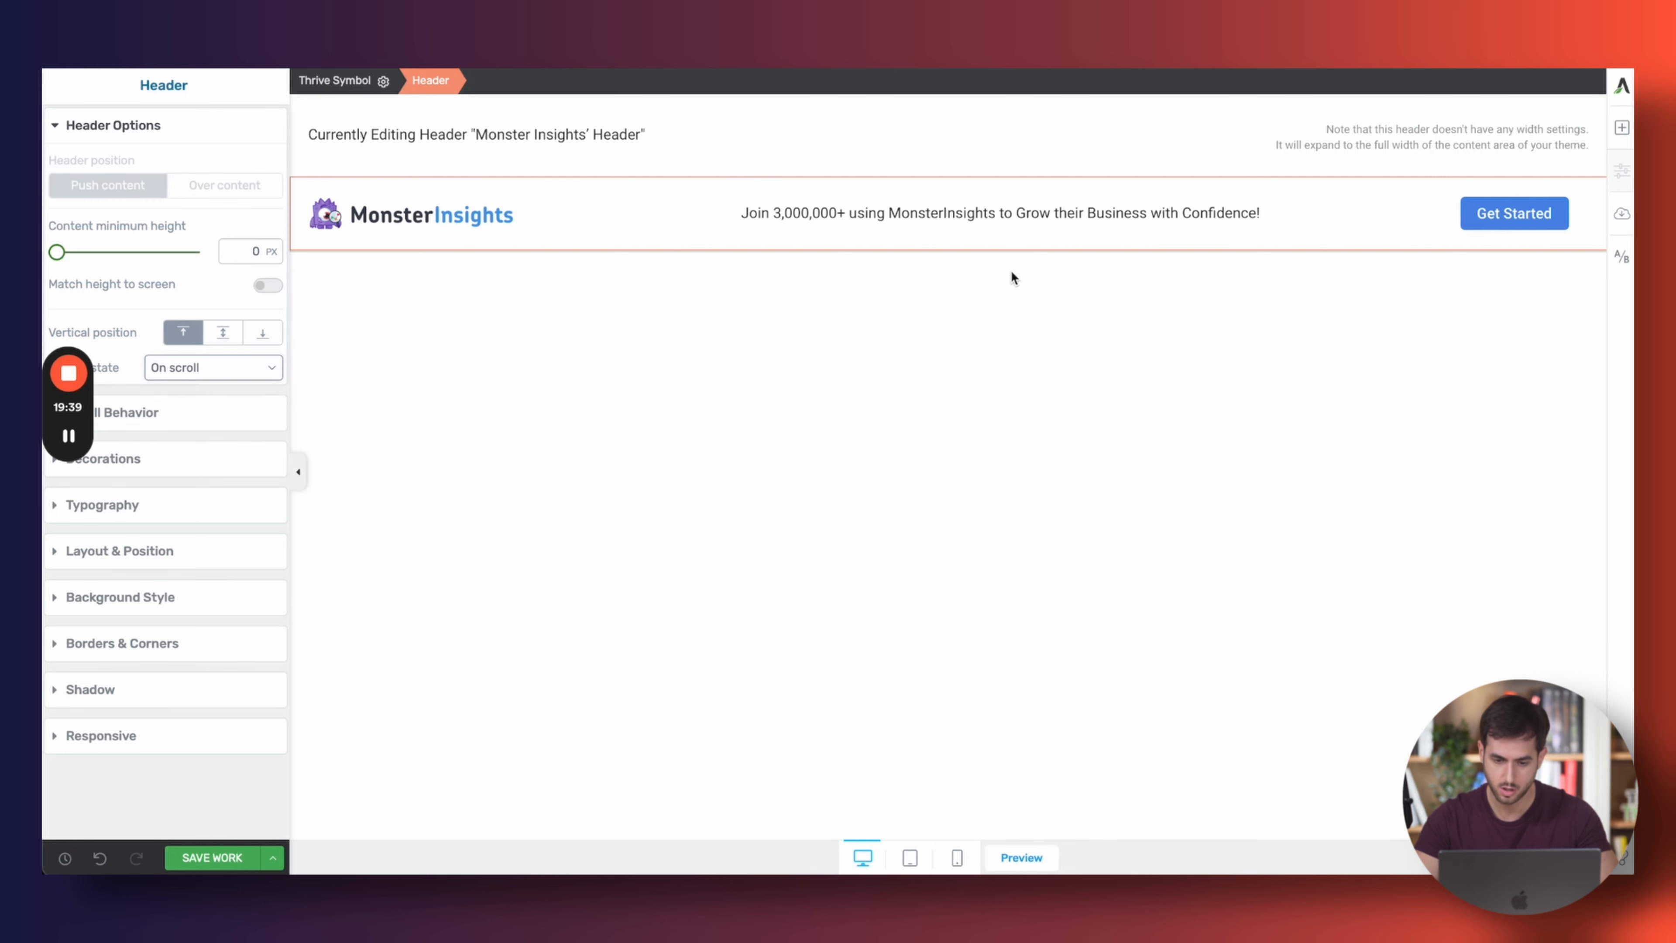
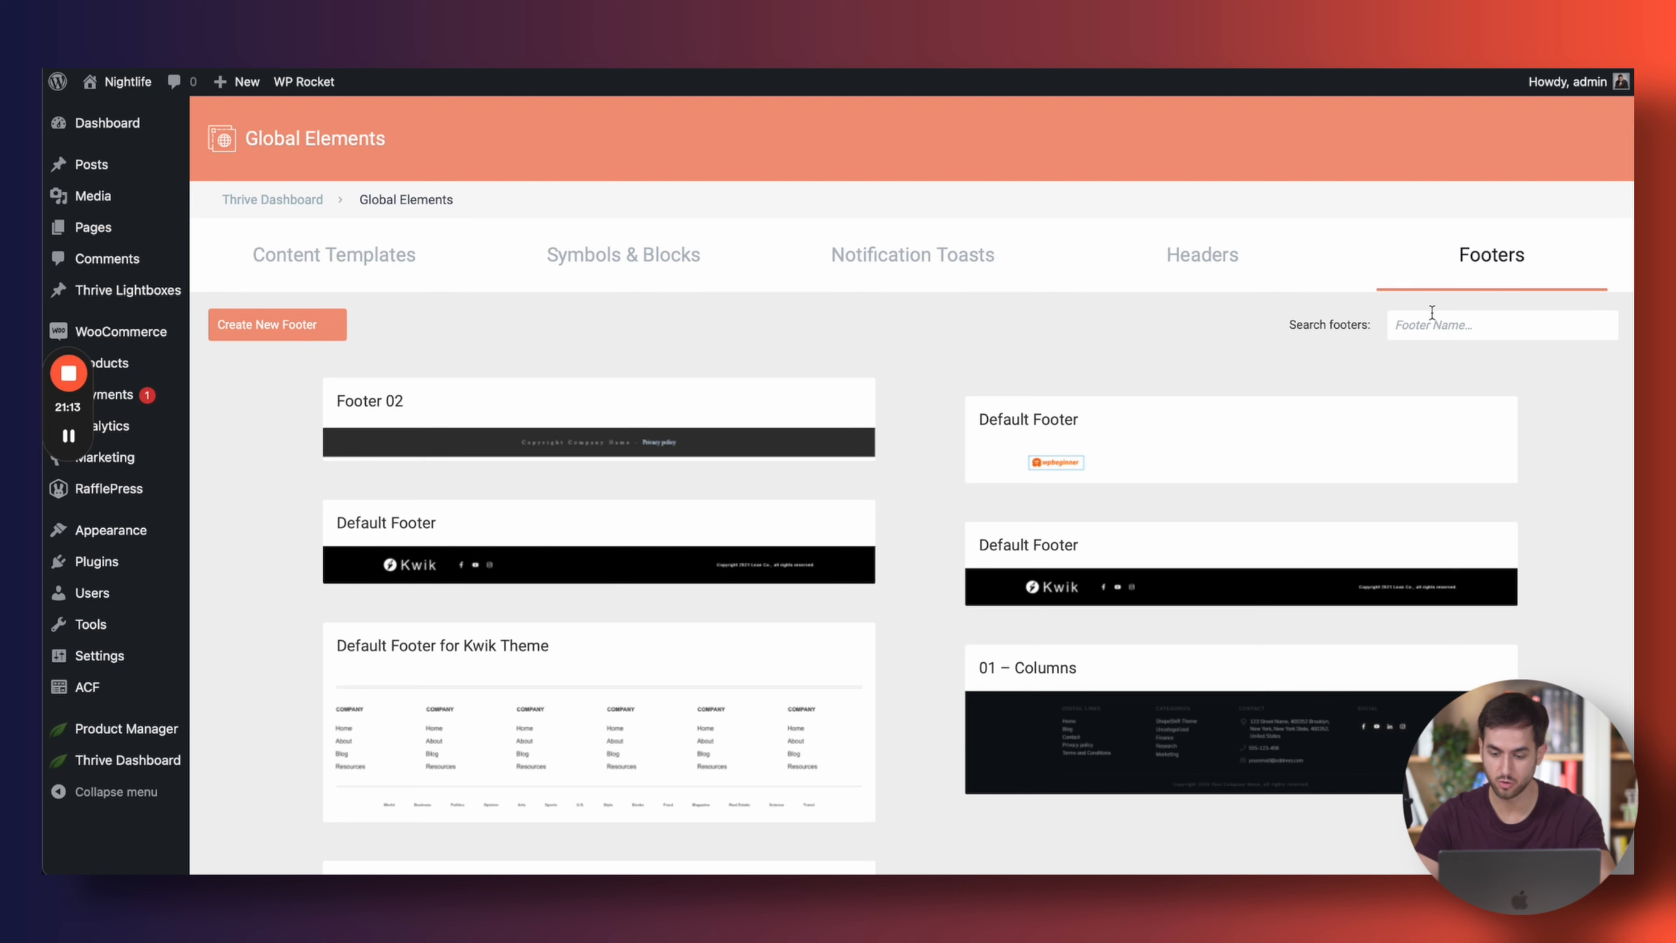
Check the saved headers in Global Elements, return to the footers and start creating a new footer
click(1188, 281)
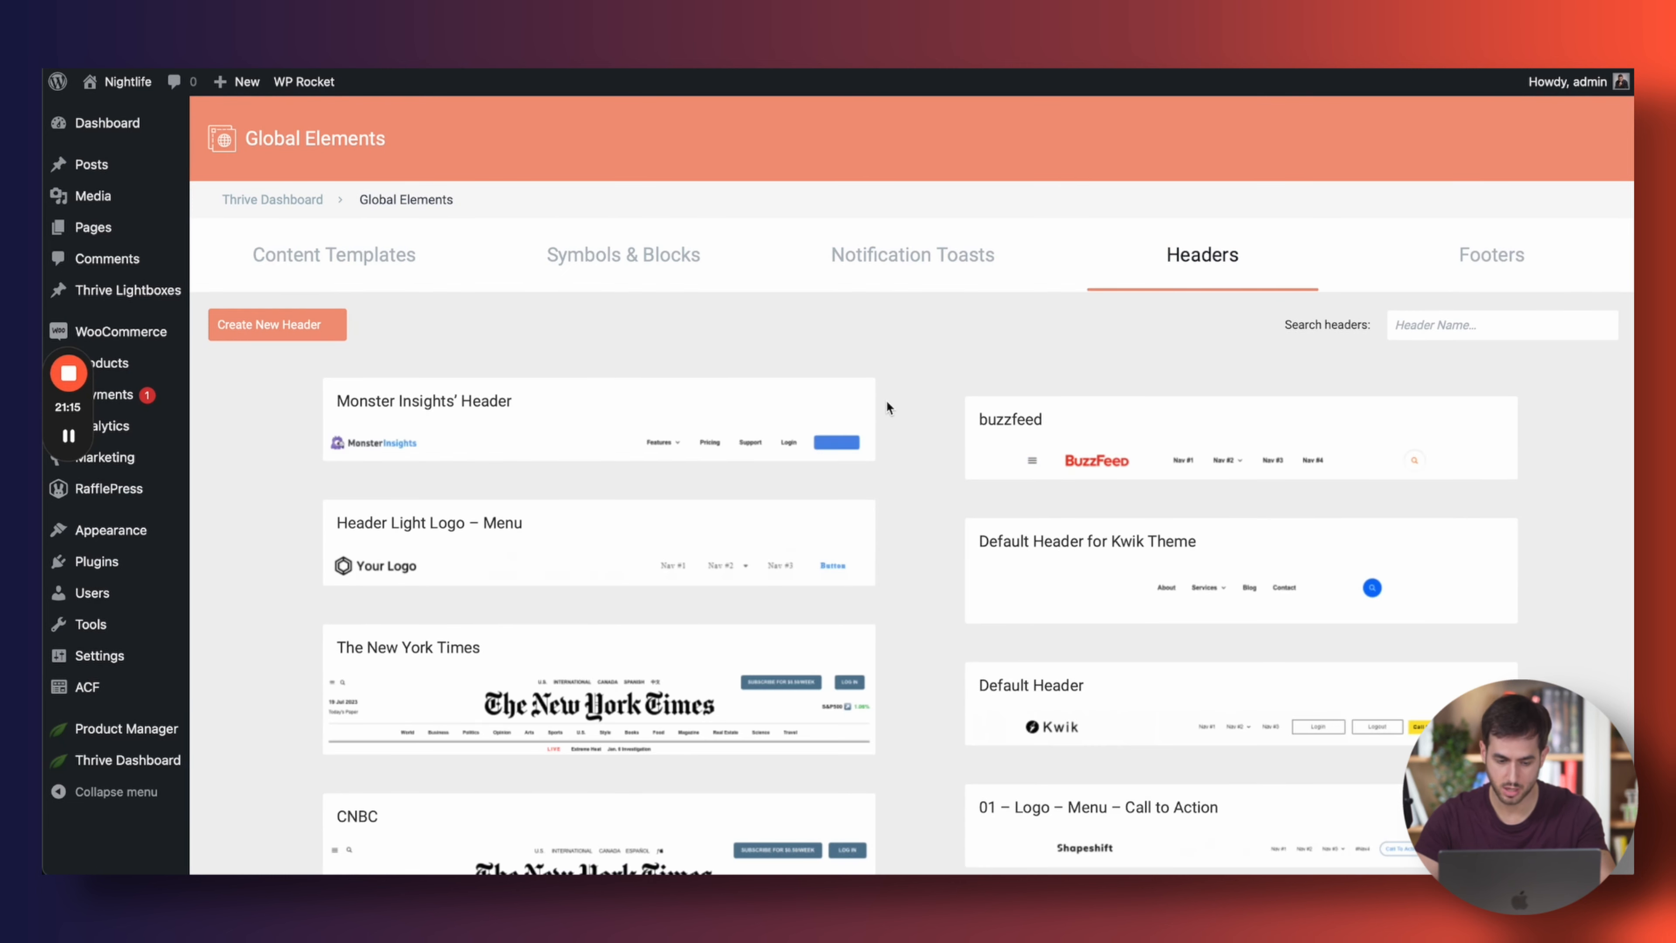
scroll(886, 403, down, 2)
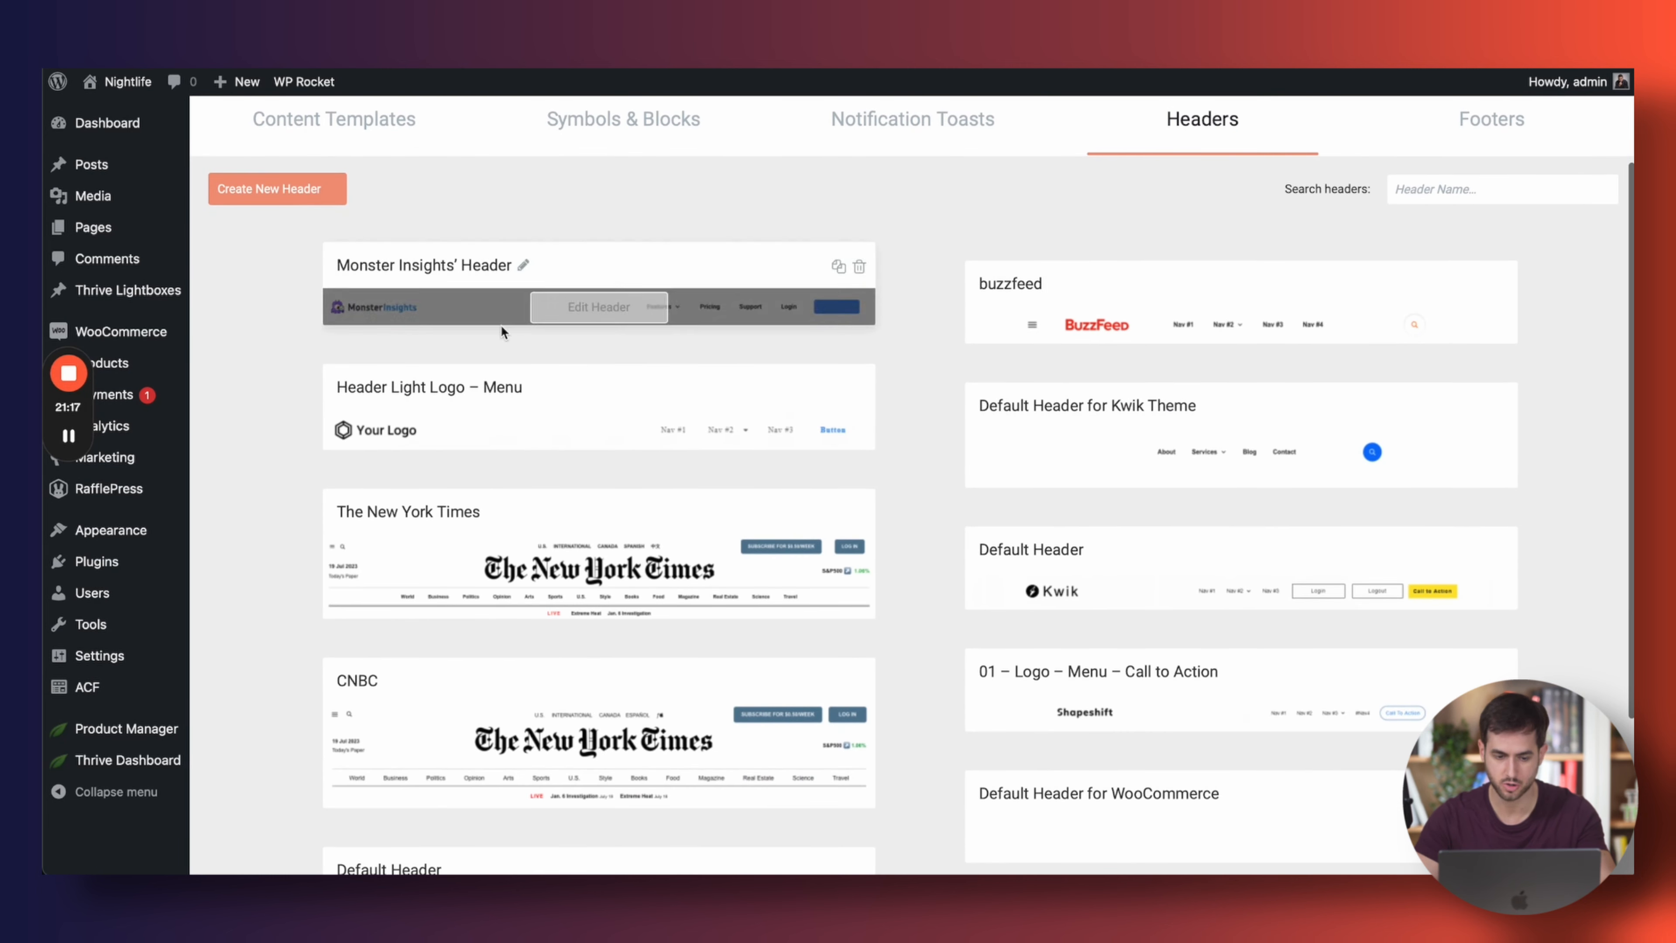
scroll(520, 329, up, 1)
click(1467, 201)
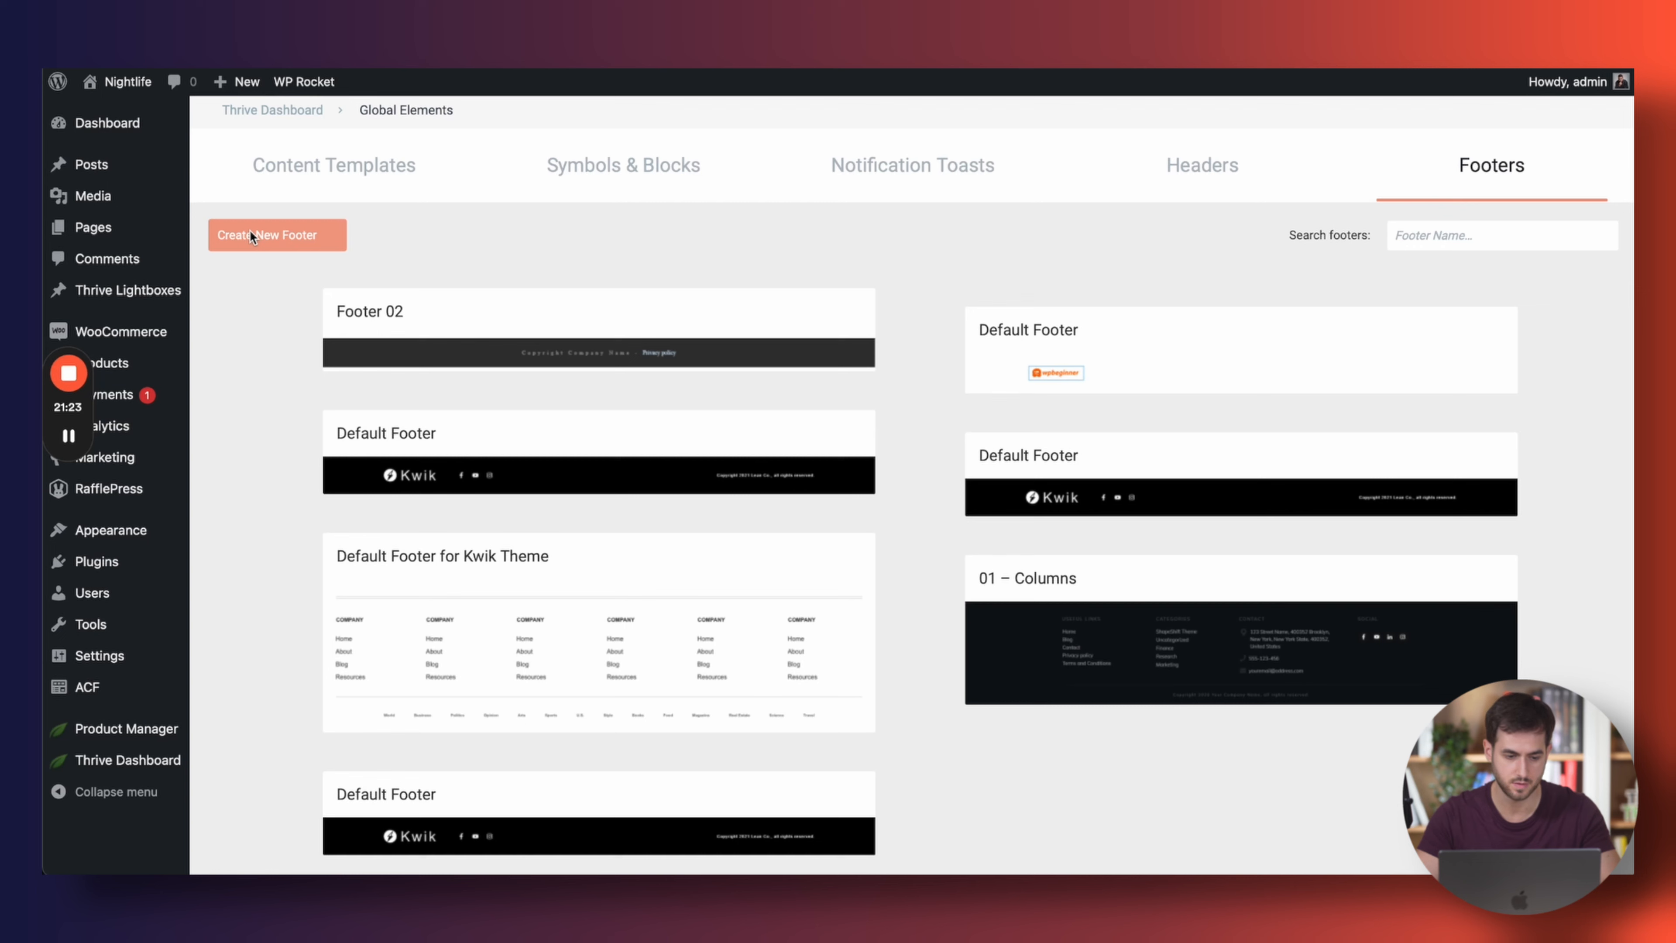
click(266, 236)
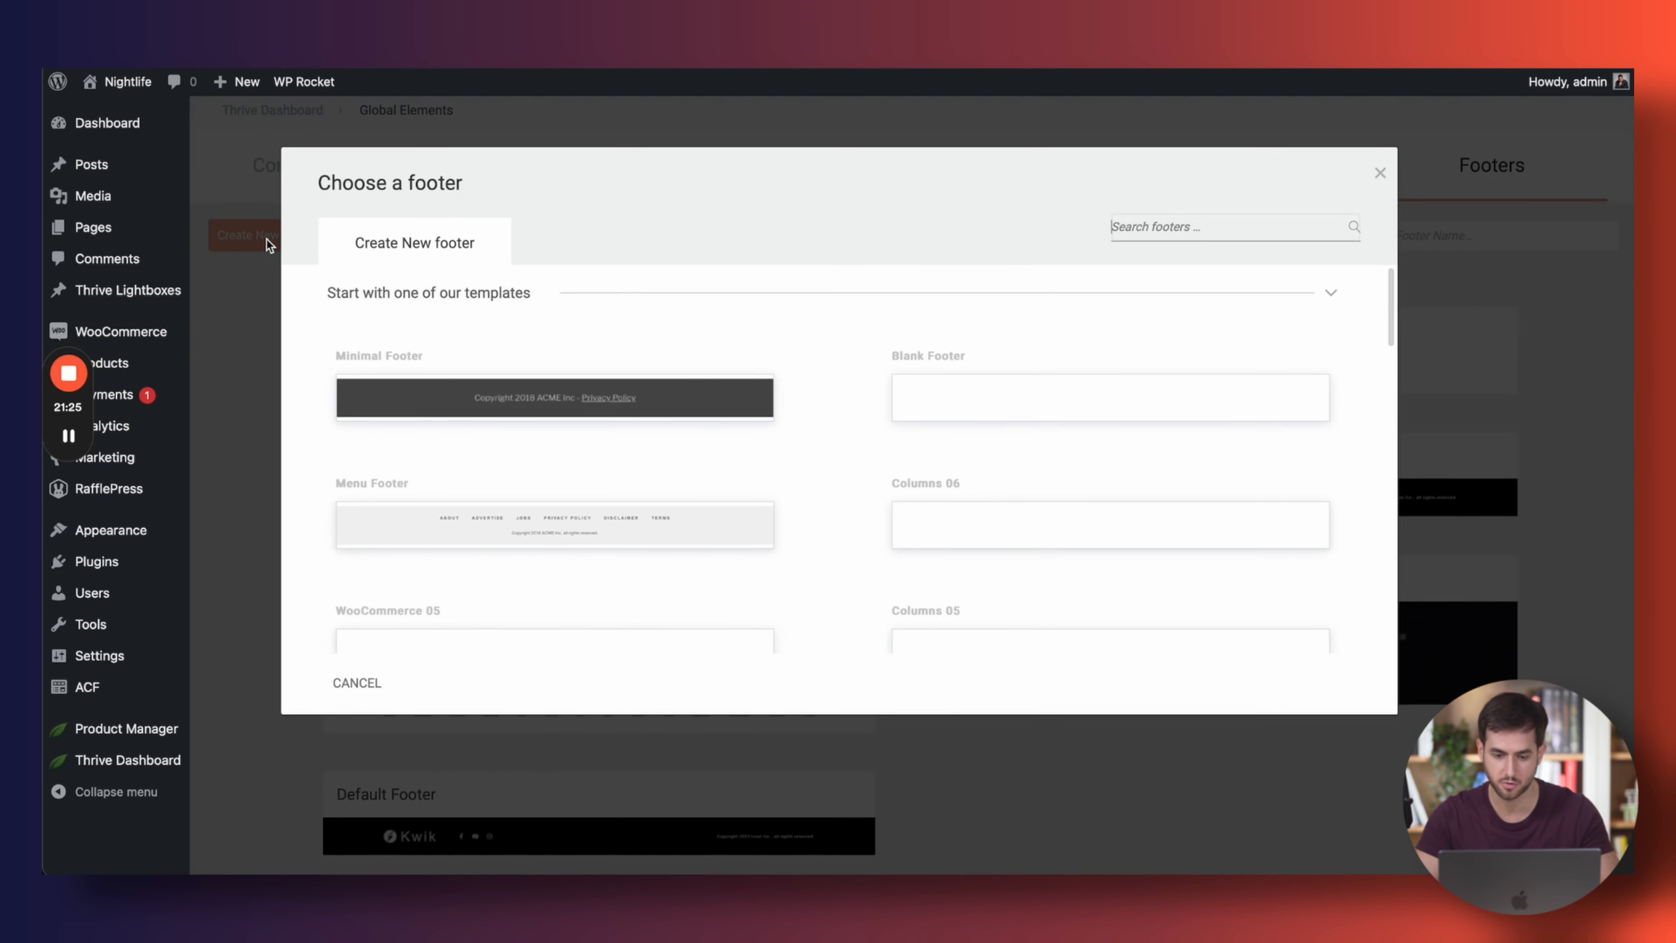
Check the footer at the end of the MonsterInsights page and choose the Columns 05 template for the new footer
click(1007, 62)
scroll(757, 416, down, 20)
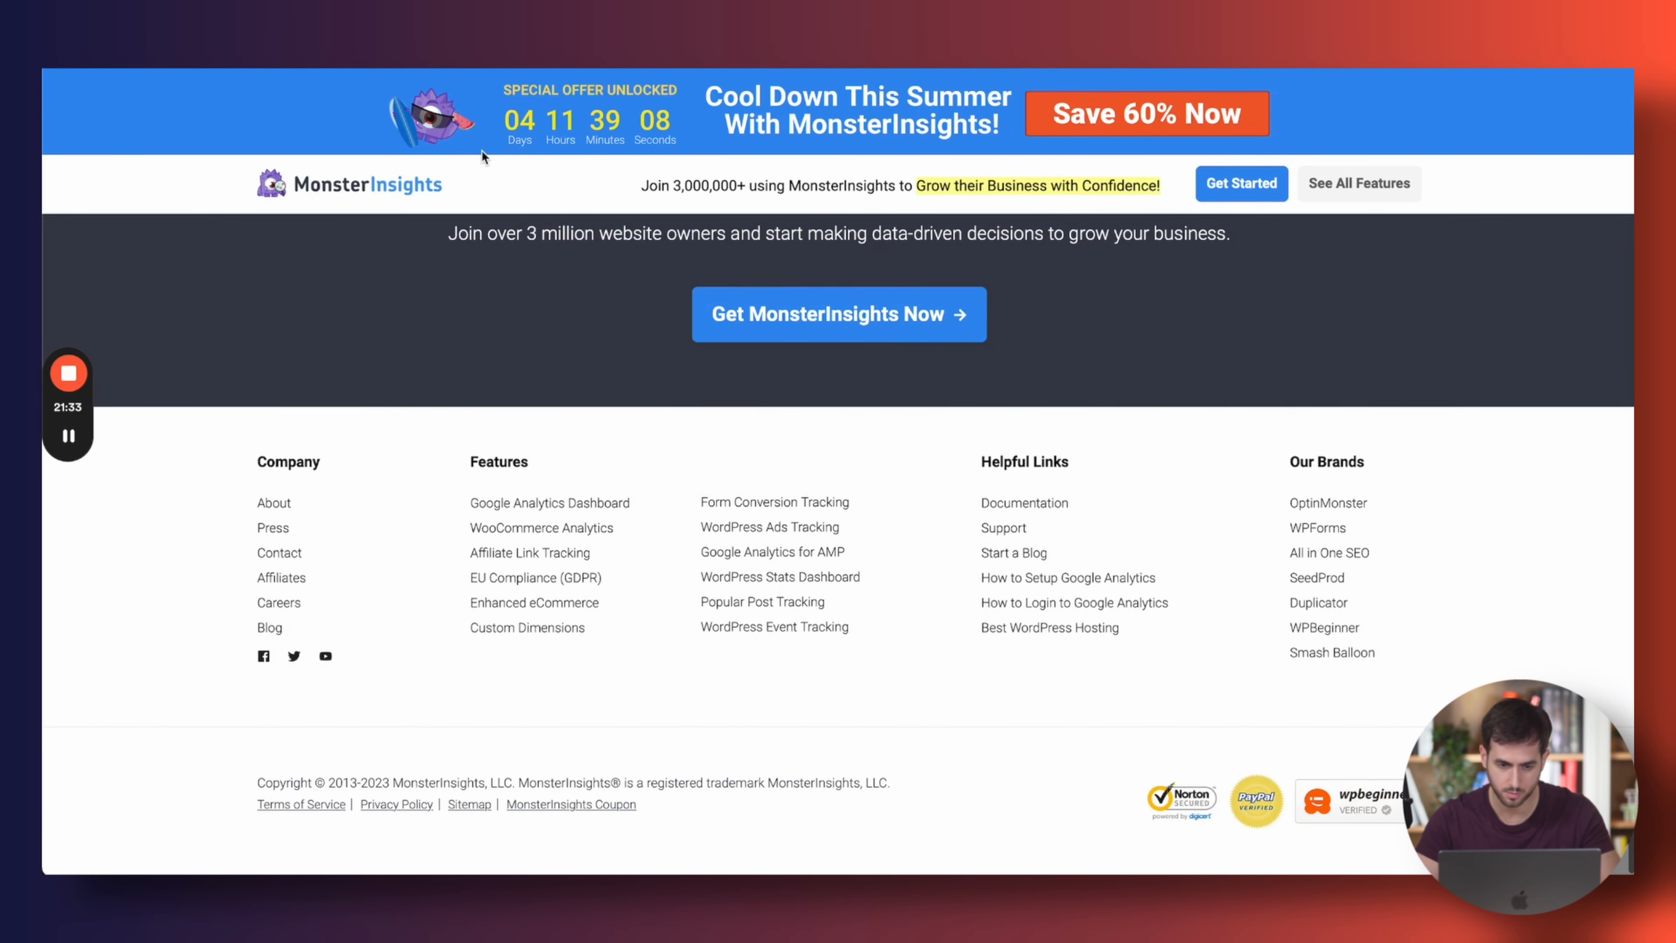
key(ctrl+shift+Tab)
scroll(767, 555, down, 5)
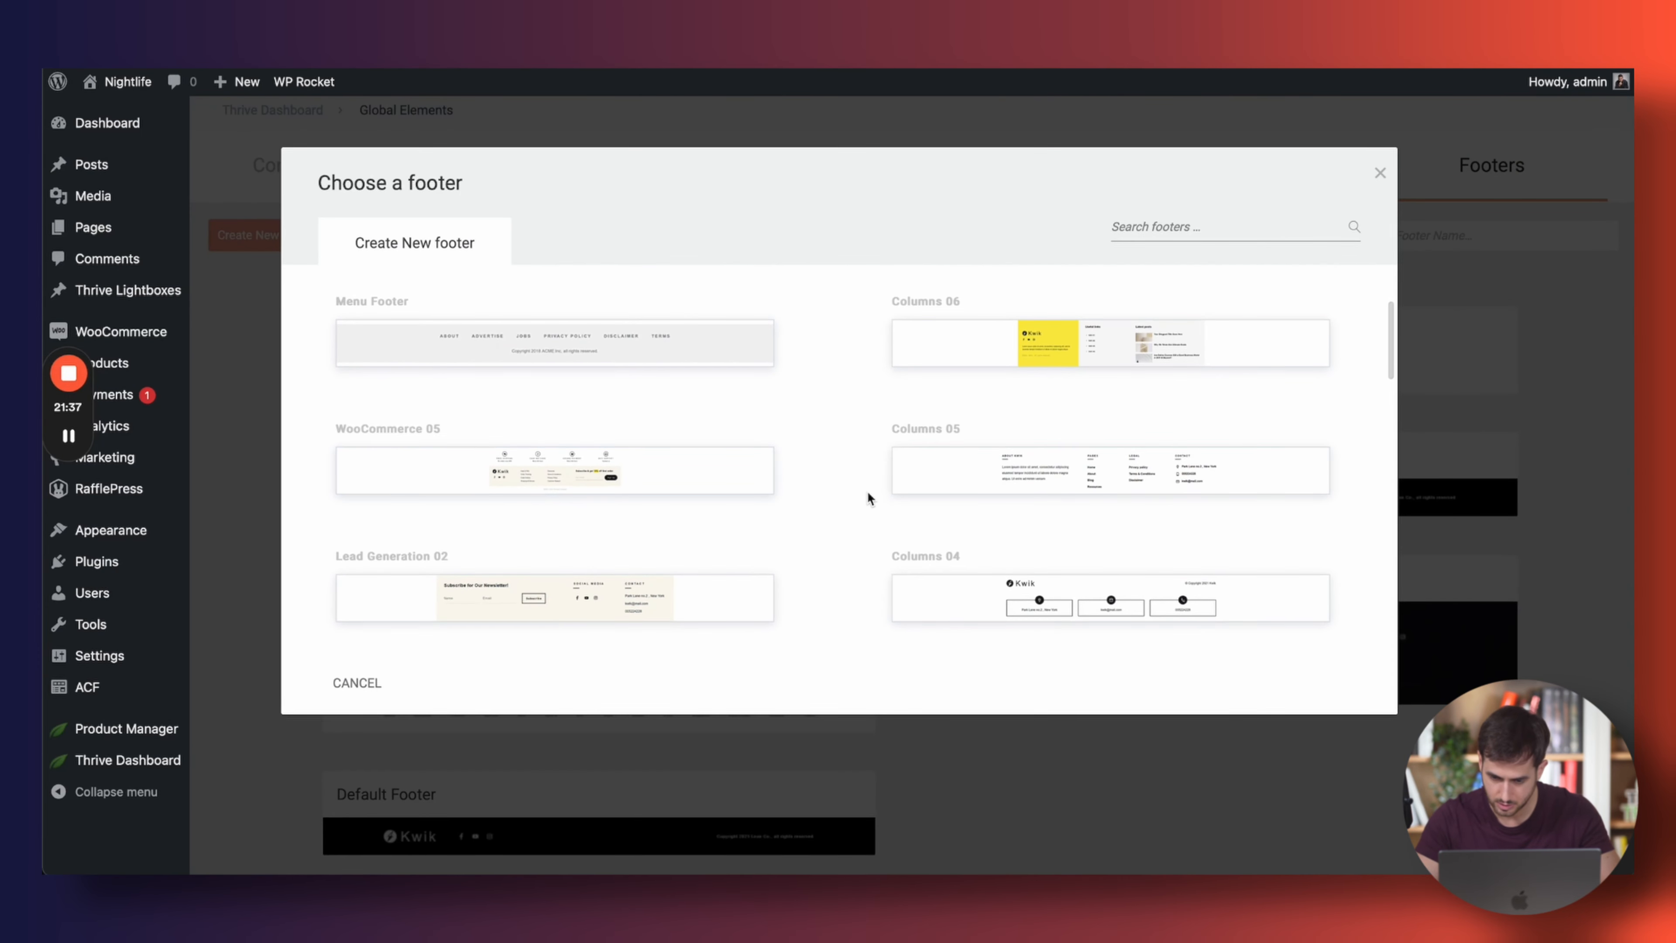
scroll(949, 490, down, 3)
scroll(951, 492, up, 3)
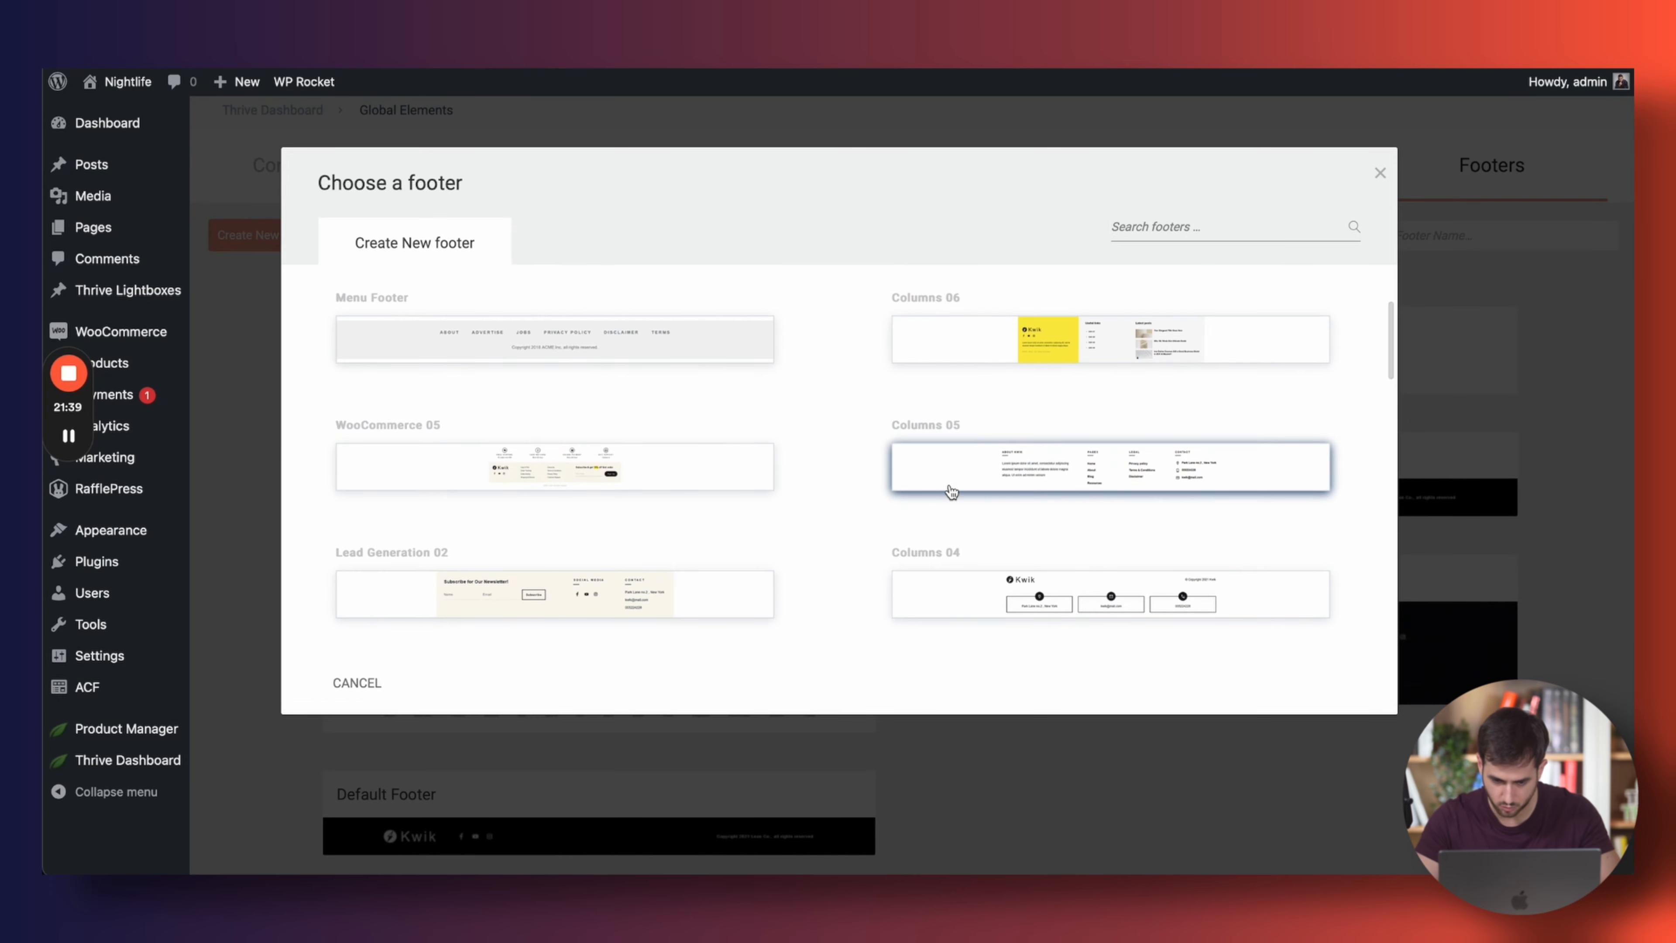
click(975, 488)
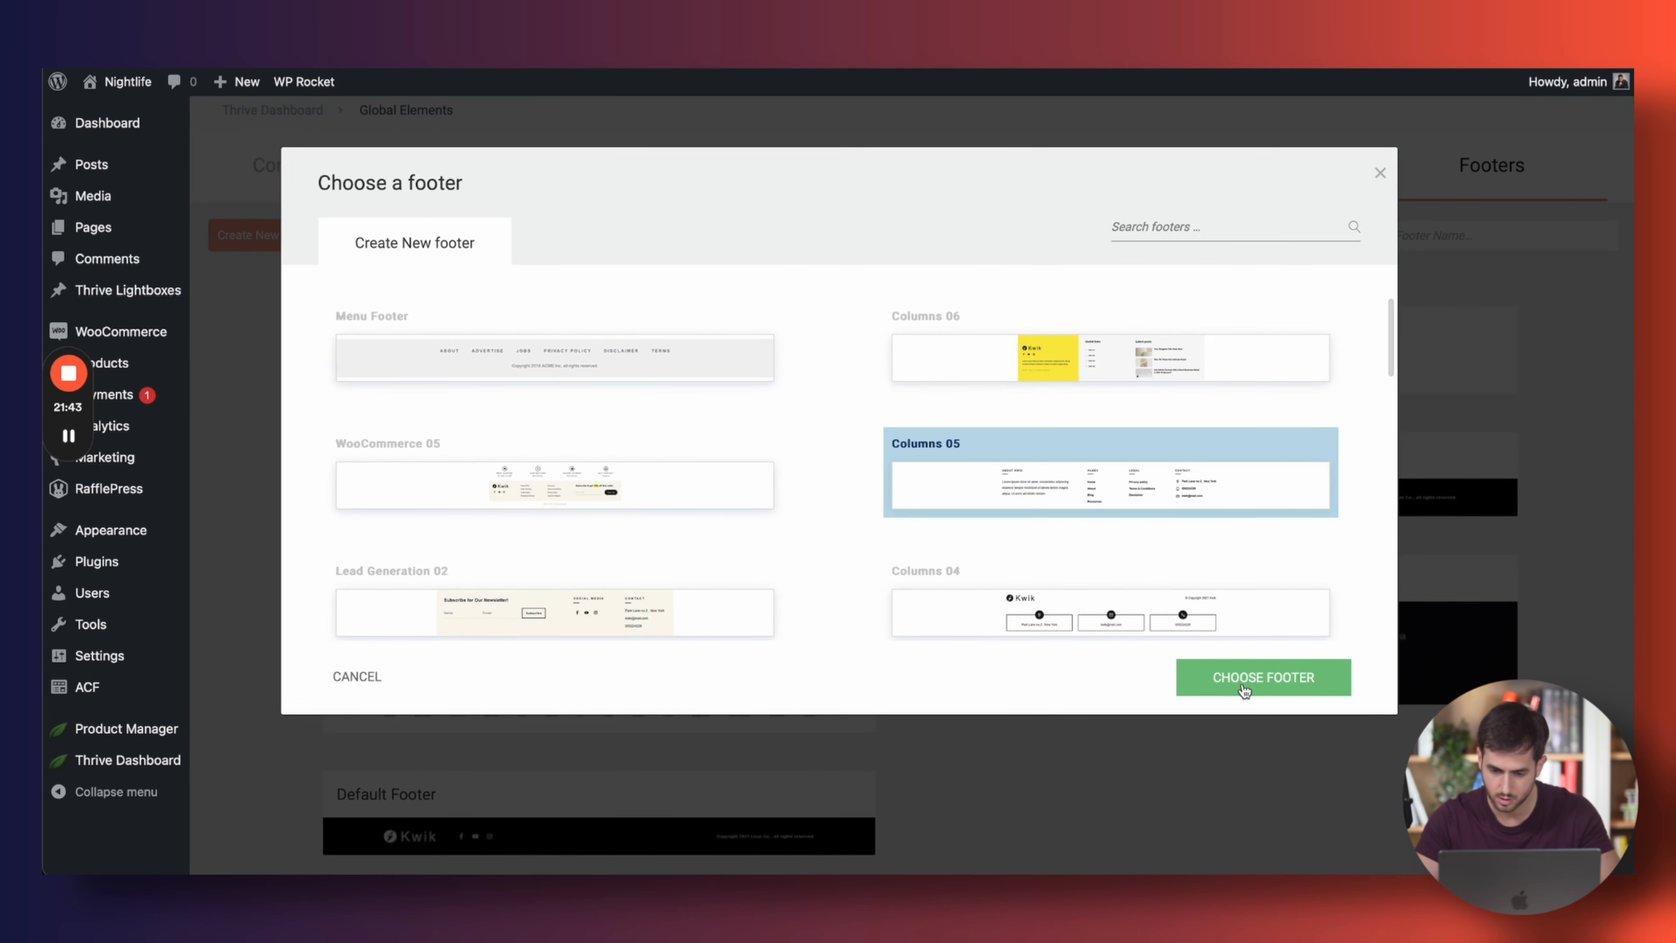
click(1243, 690)
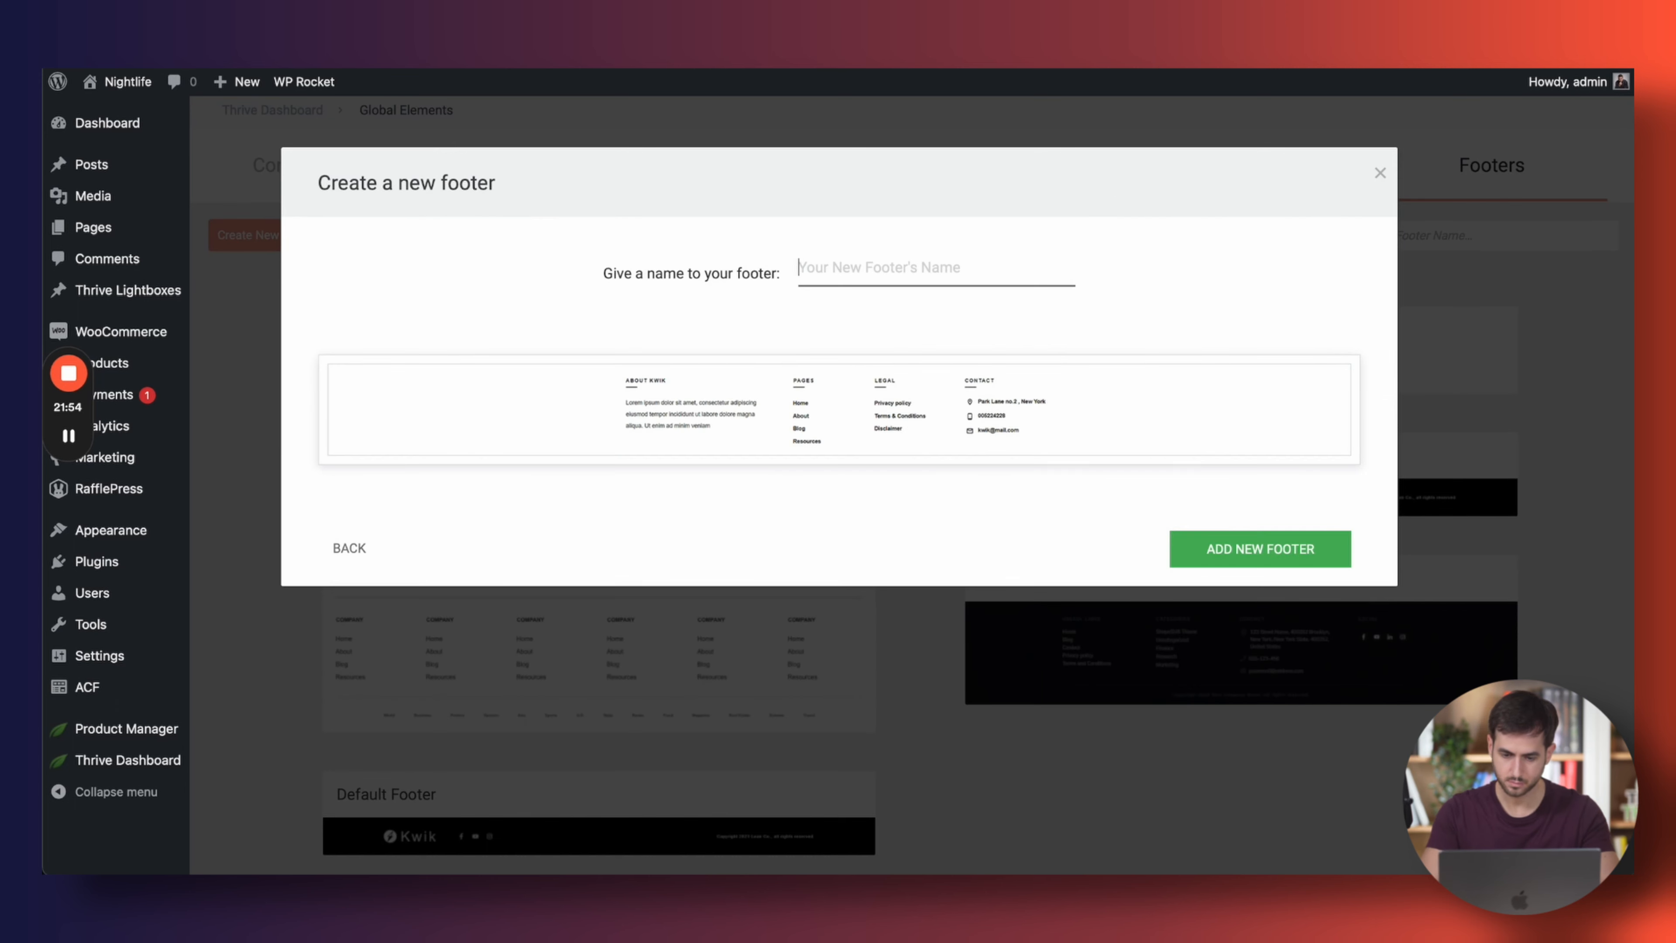
Name the new footer "Monster Insights' Footer" and add it
text(Mo)
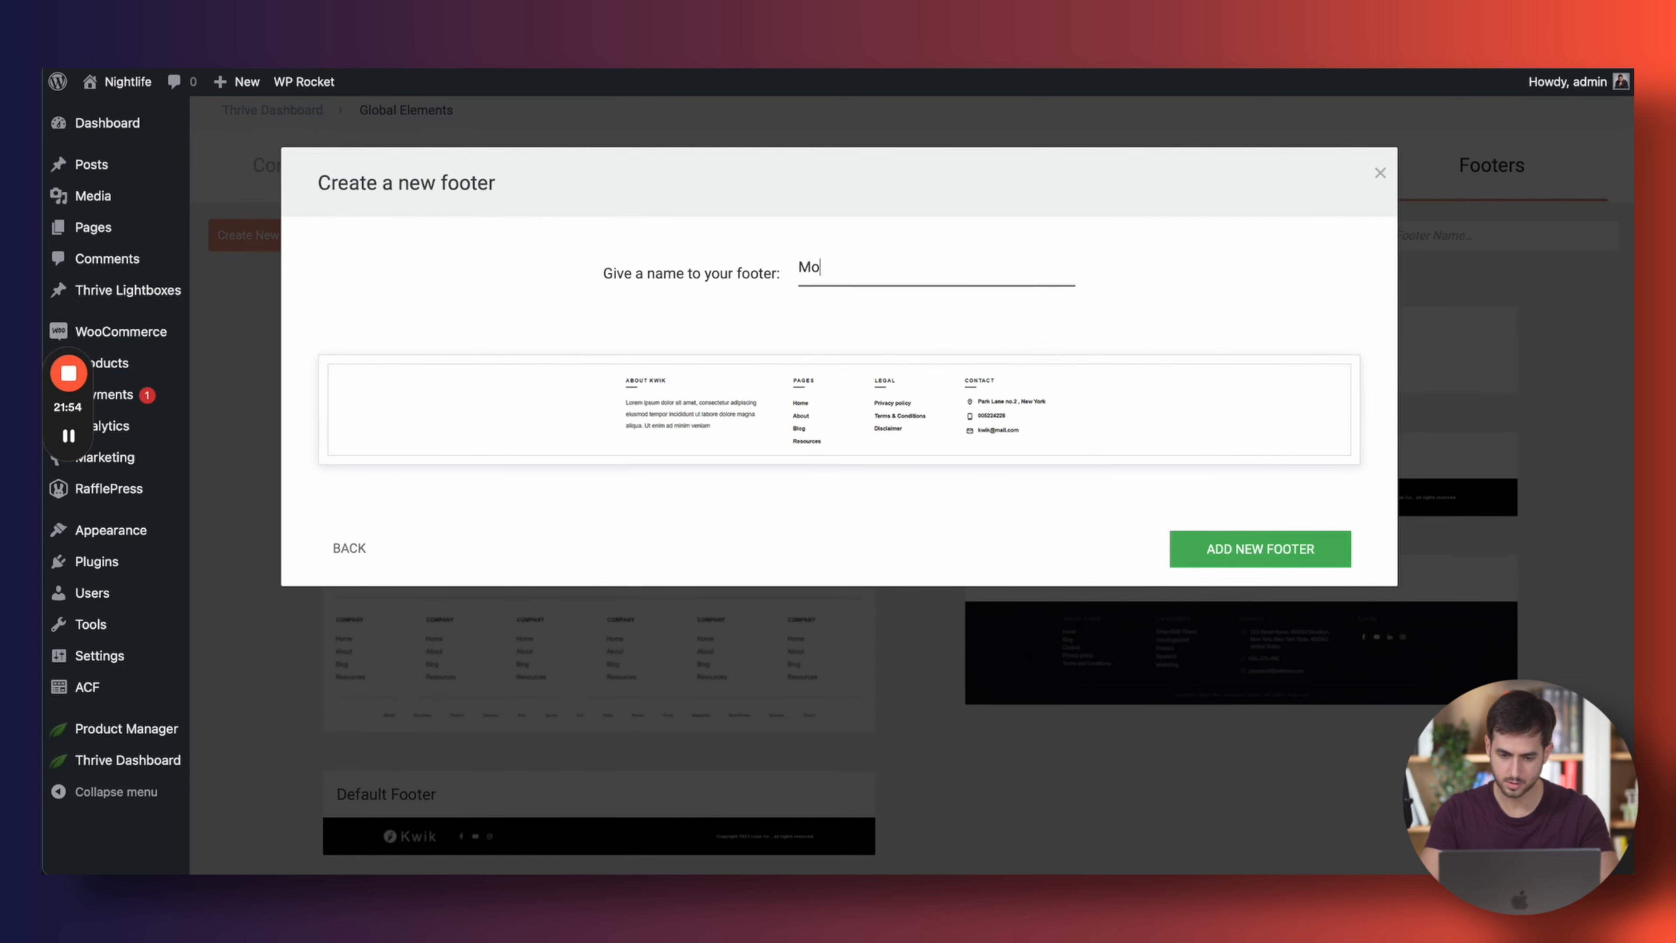
text(nster Insights' Footer)
click(1261, 548)
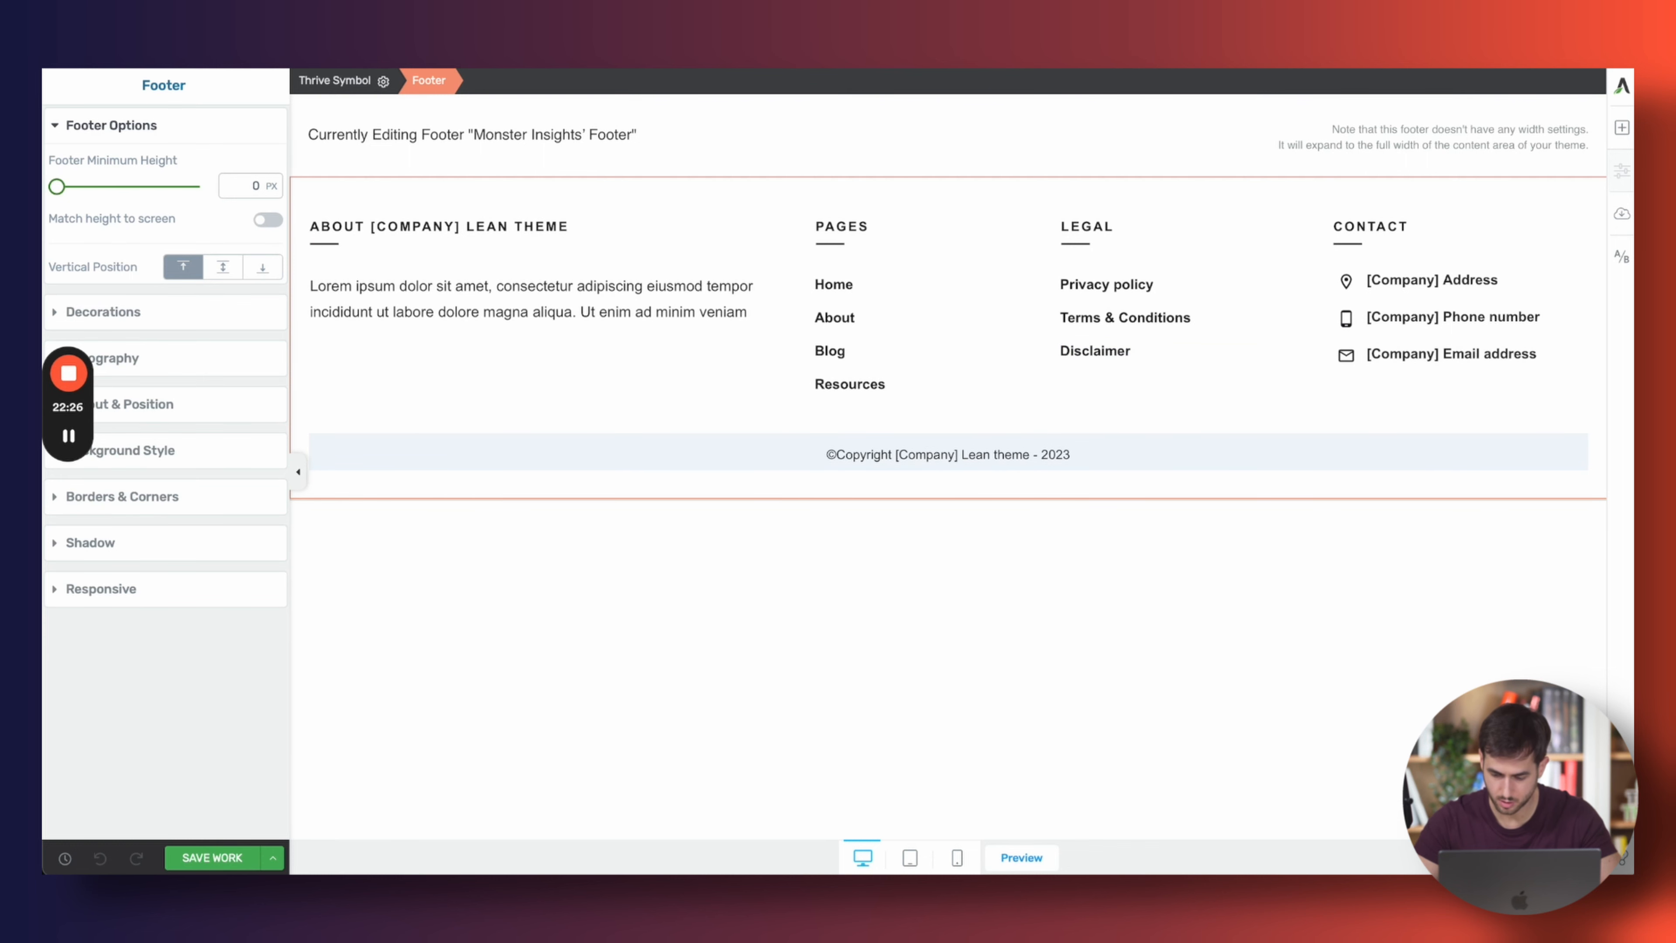
Compare the column layout of the MonsterInsights page's footer with the new footer in the Thrive editor
click(1222, 69)
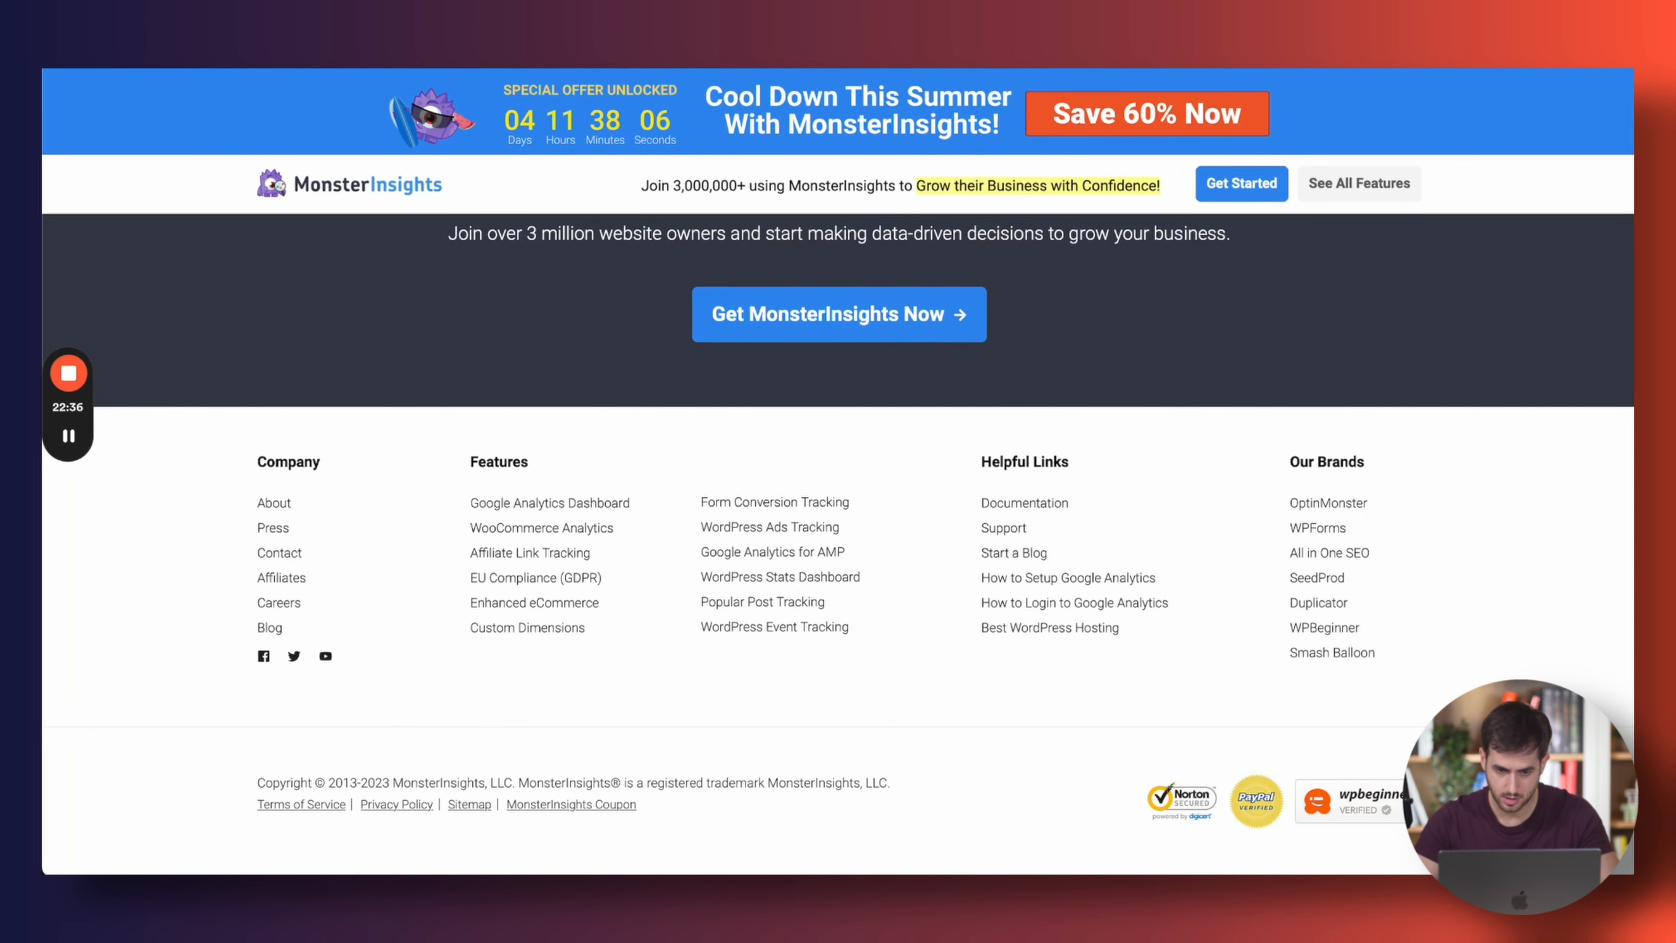
click(775, 69)
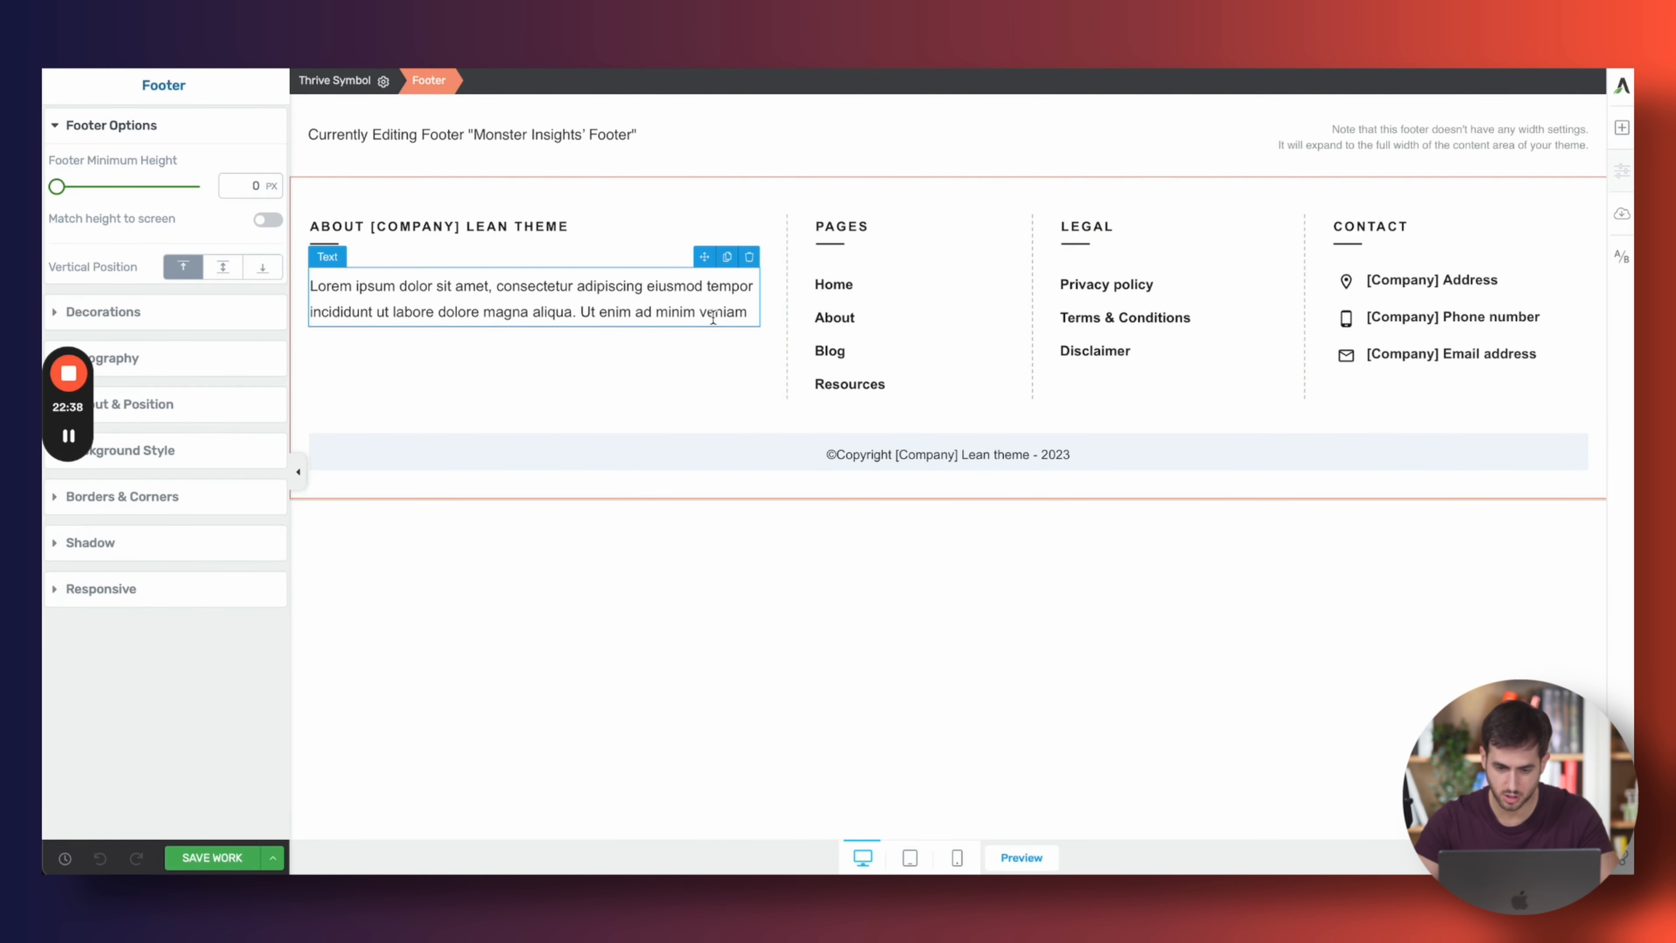
click(996, 69)
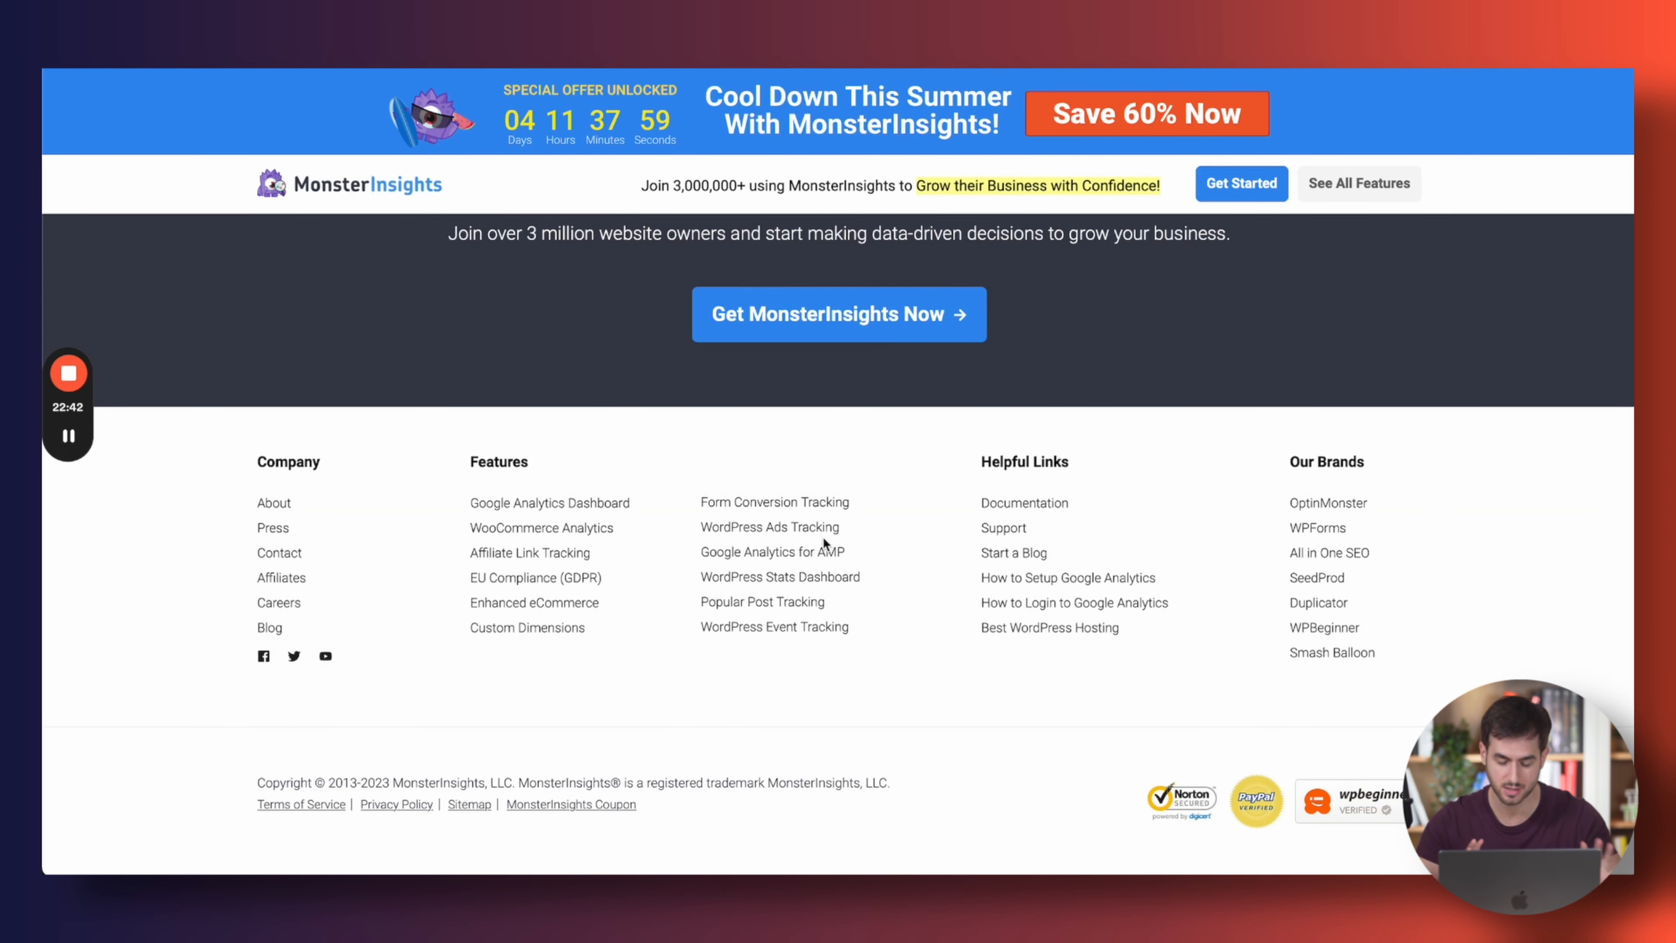
click(627, 69)
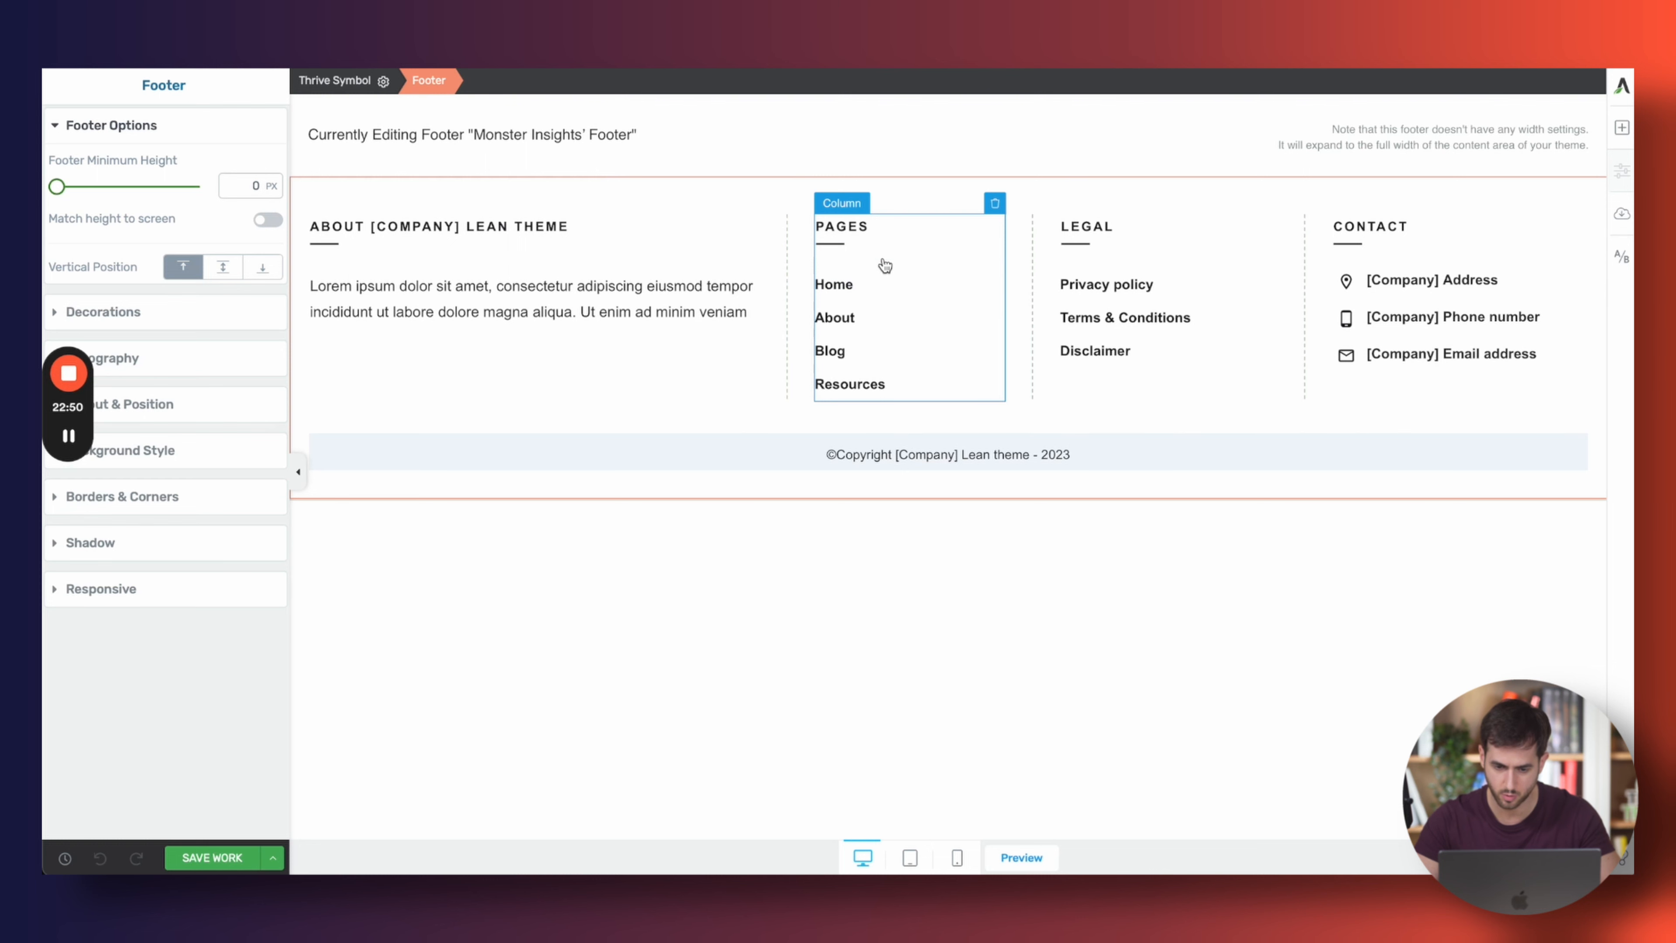
Duplicate the CONTACT heading and its short underline, placing the copies in a new fifth column after the contact column
click(884, 265)
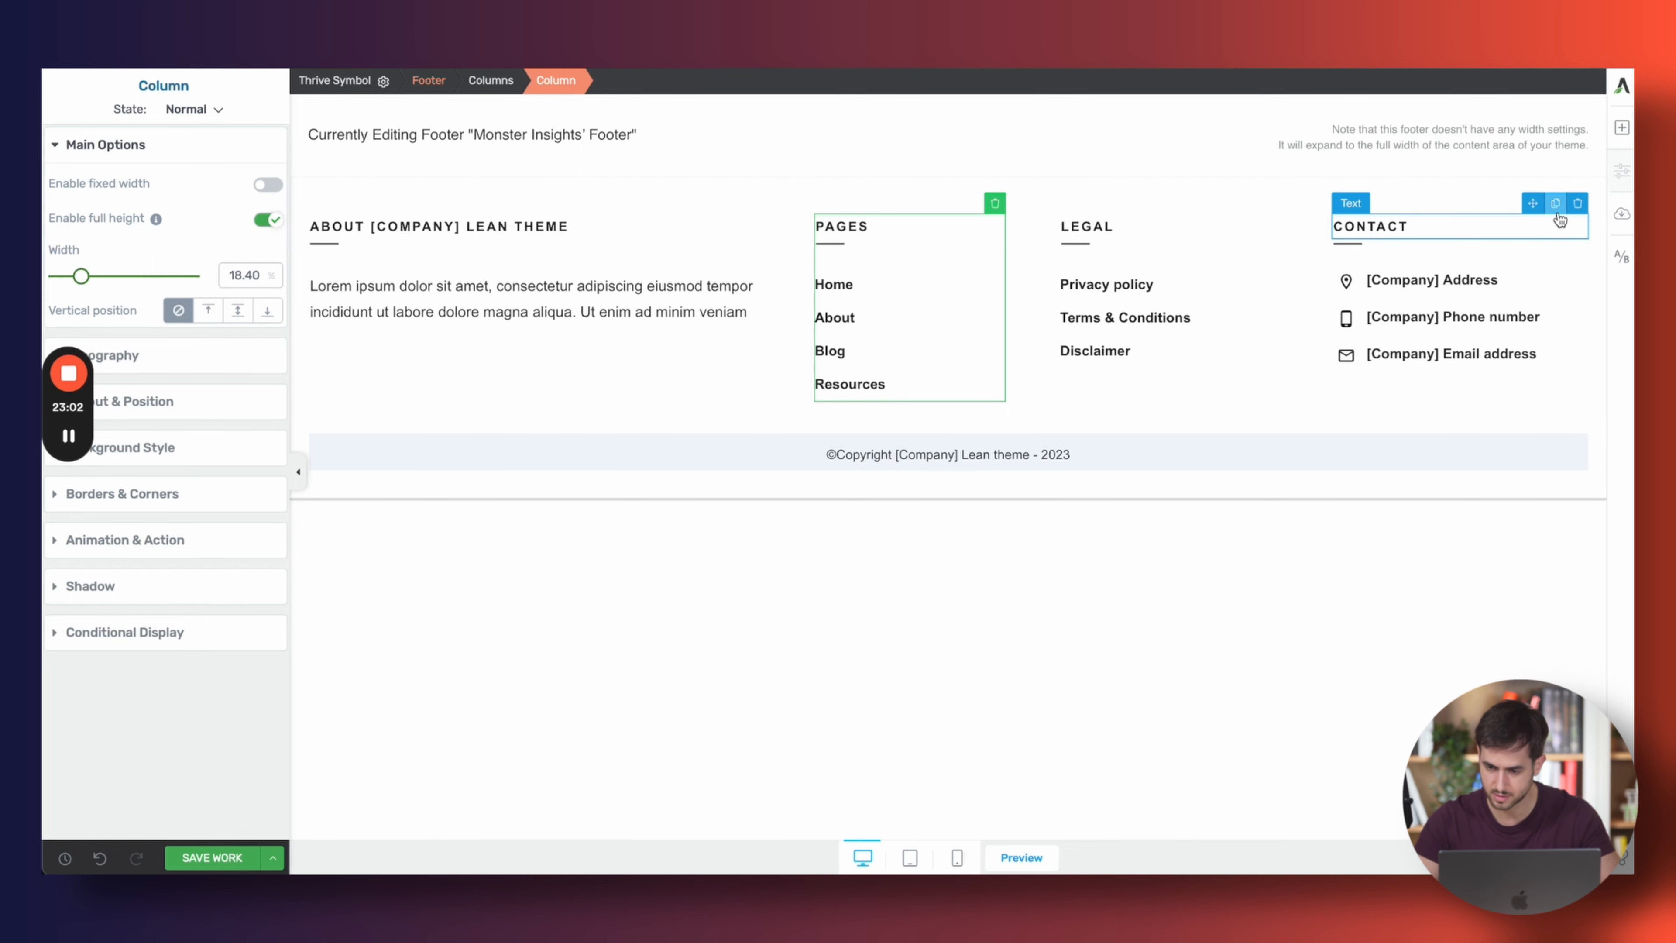
click(1556, 206)
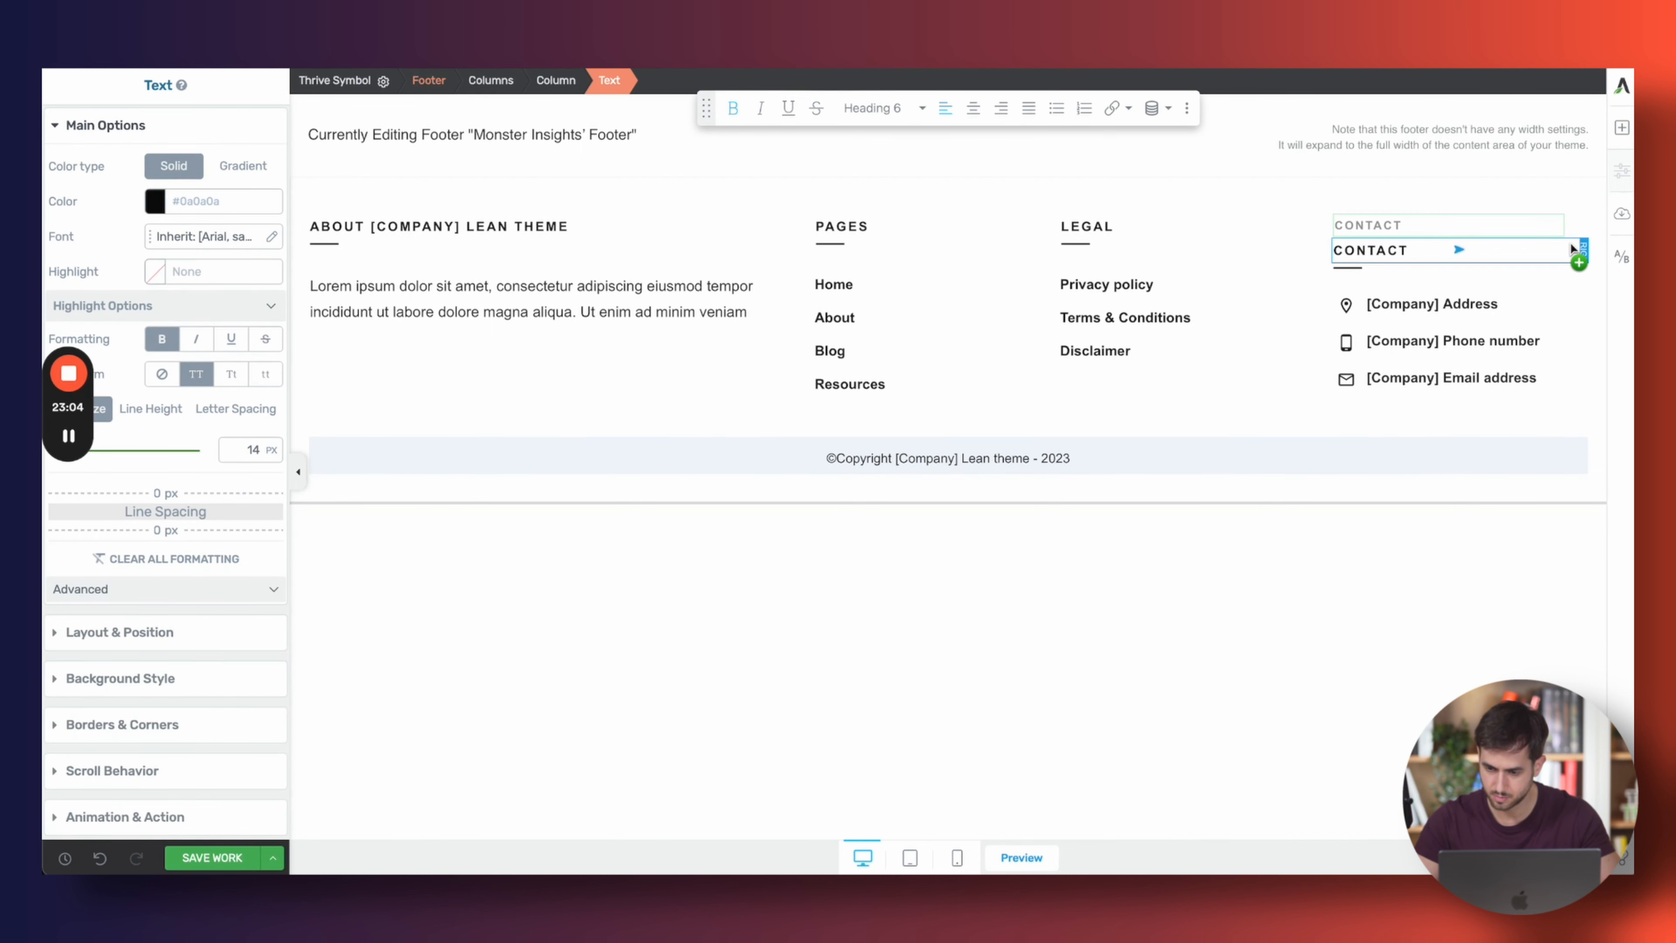
drag(1571, 249, 1581, 249)
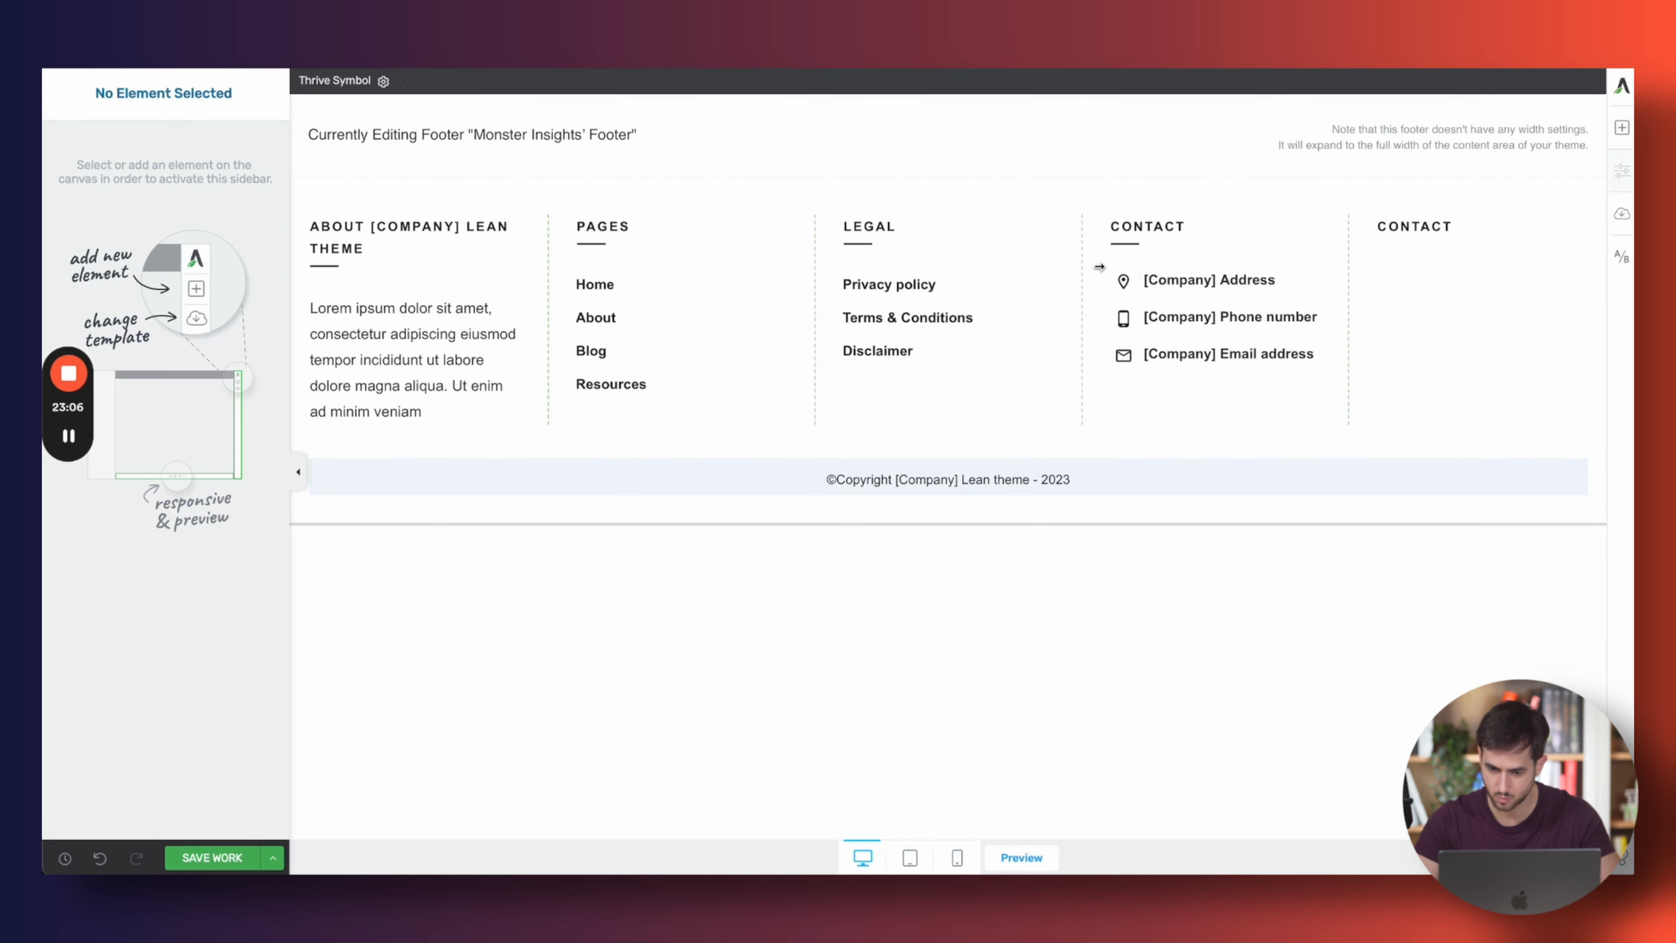
click(1124, 244)
drag(1120, 227, 1429, 247)
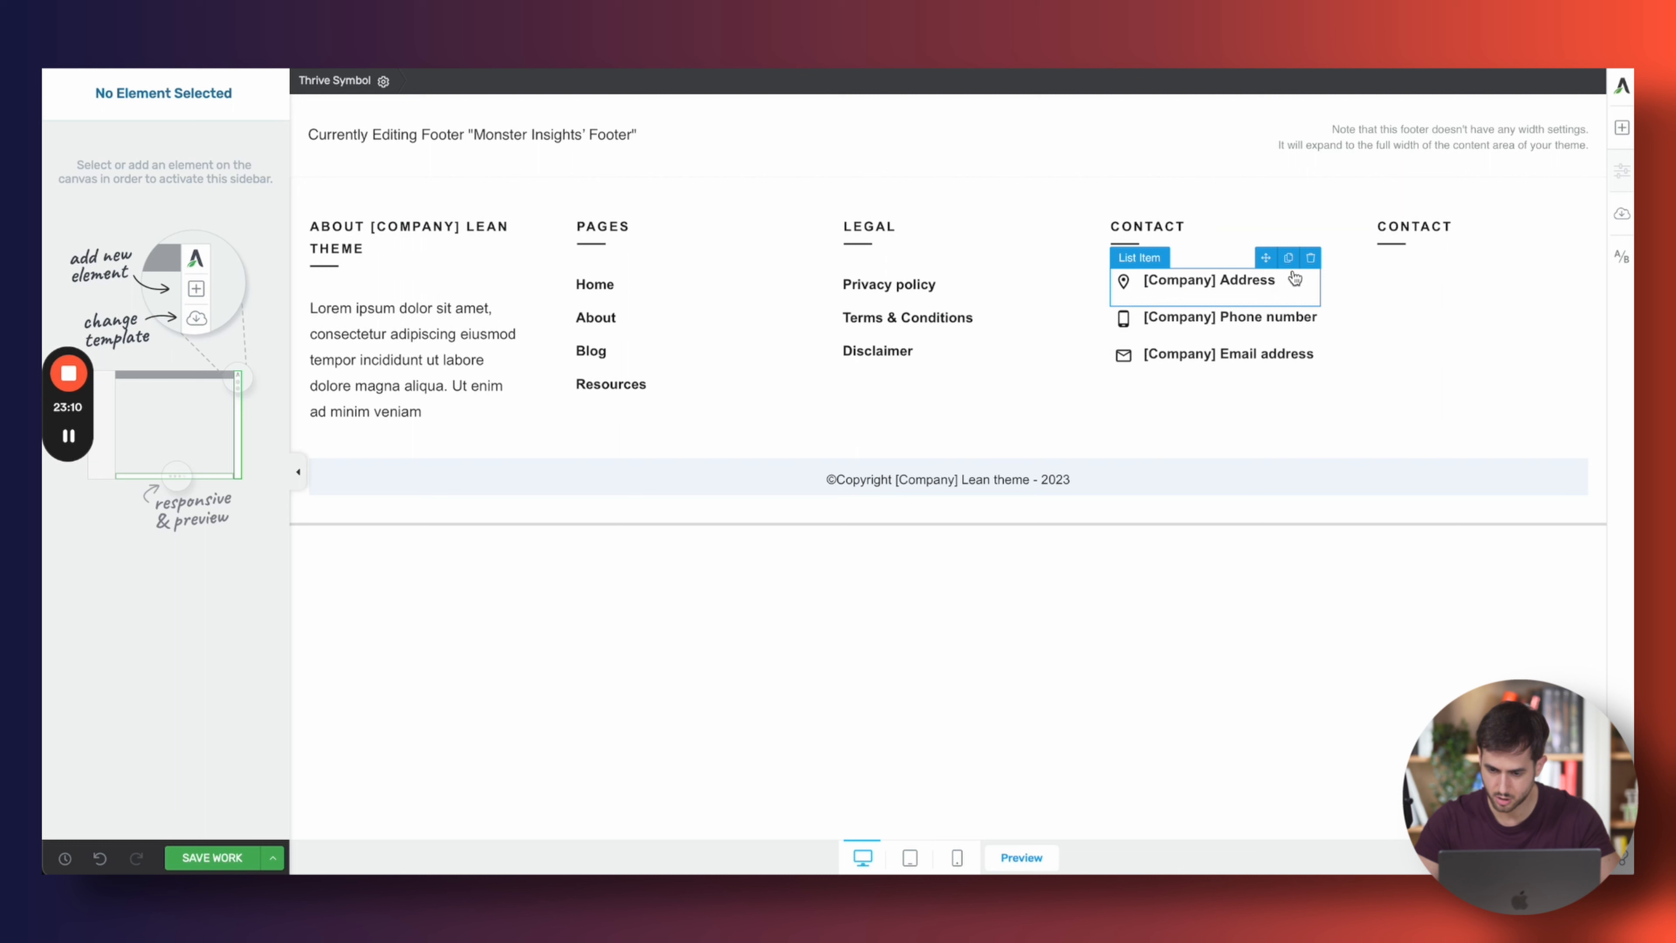
Duplicate the [Company] Address list item, try moving the copy to the fifth column, and undo that move
click(1288, 257)
mouse_move(1265, 257)
mouse_down()
mouse_move(1416, 241)
mouse_move(1395, 254)
mouse_up()
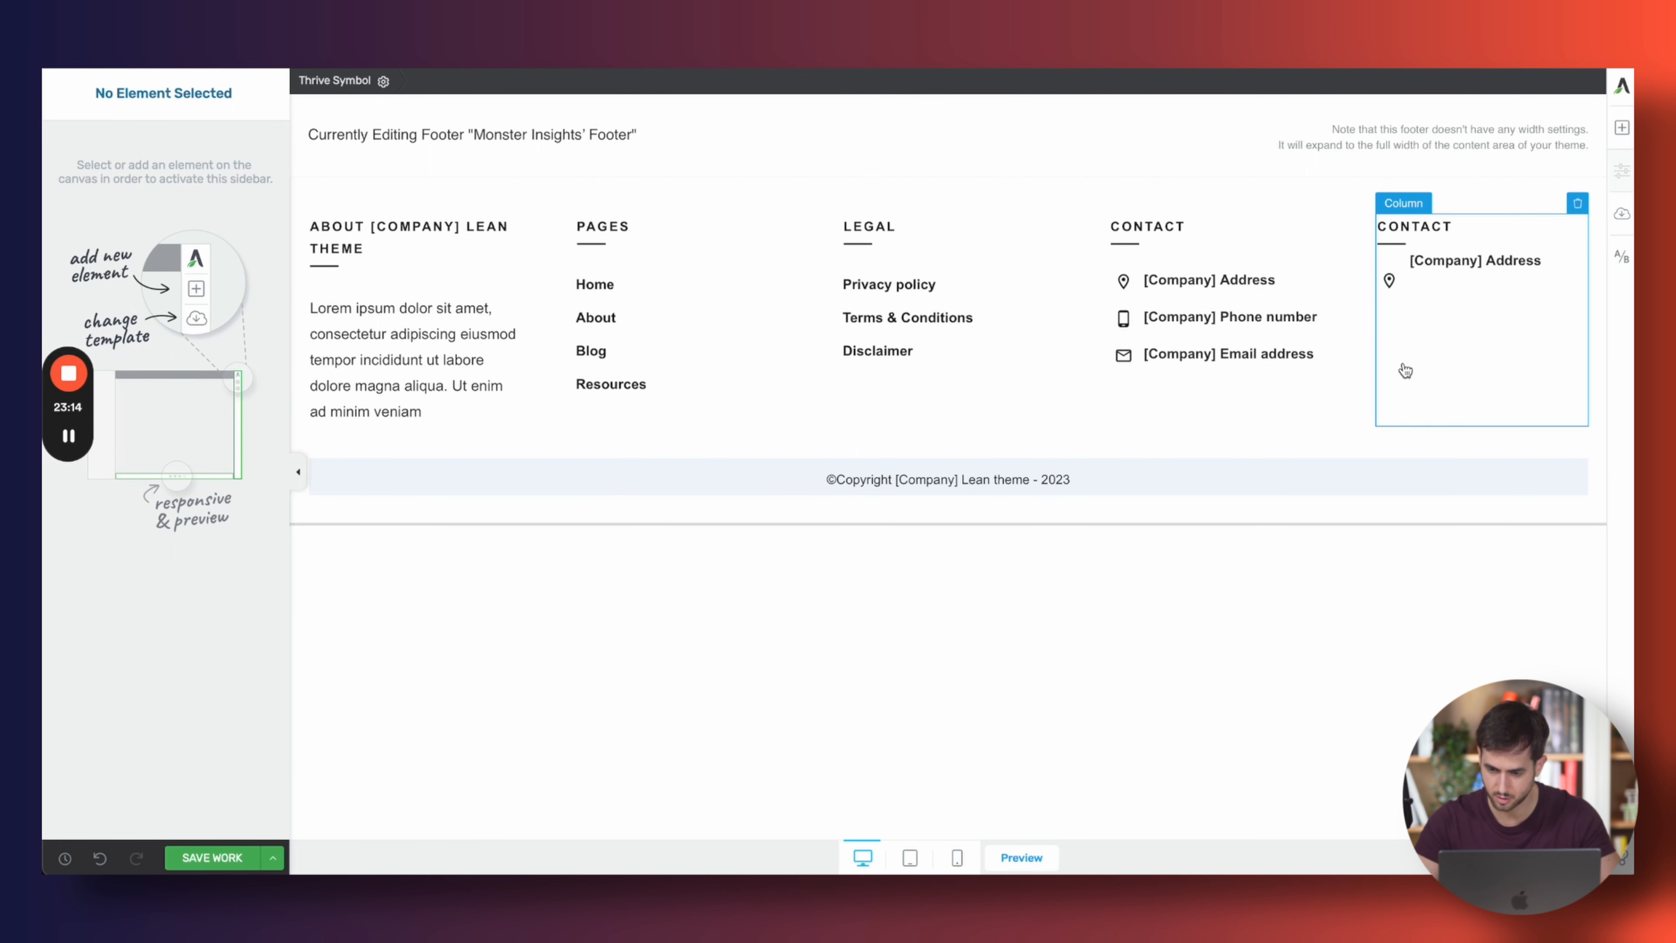
click(99, 858)
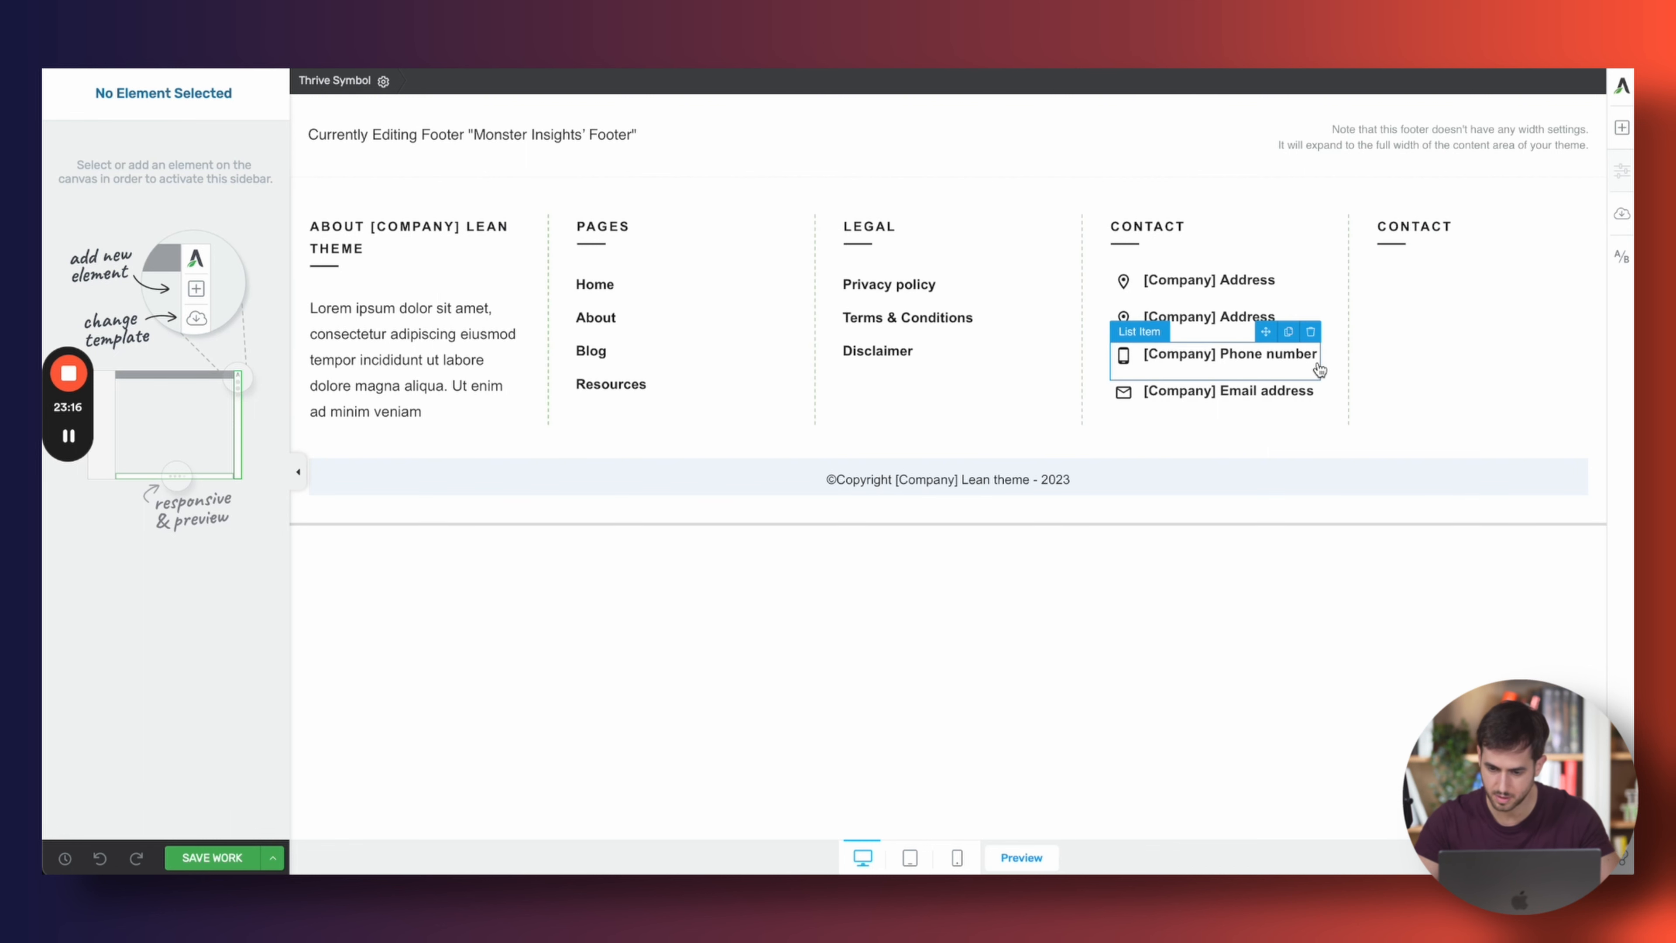
Duplicate the whole contact styled list and move the copy below the heading in the fifth column
click(1292, 323)
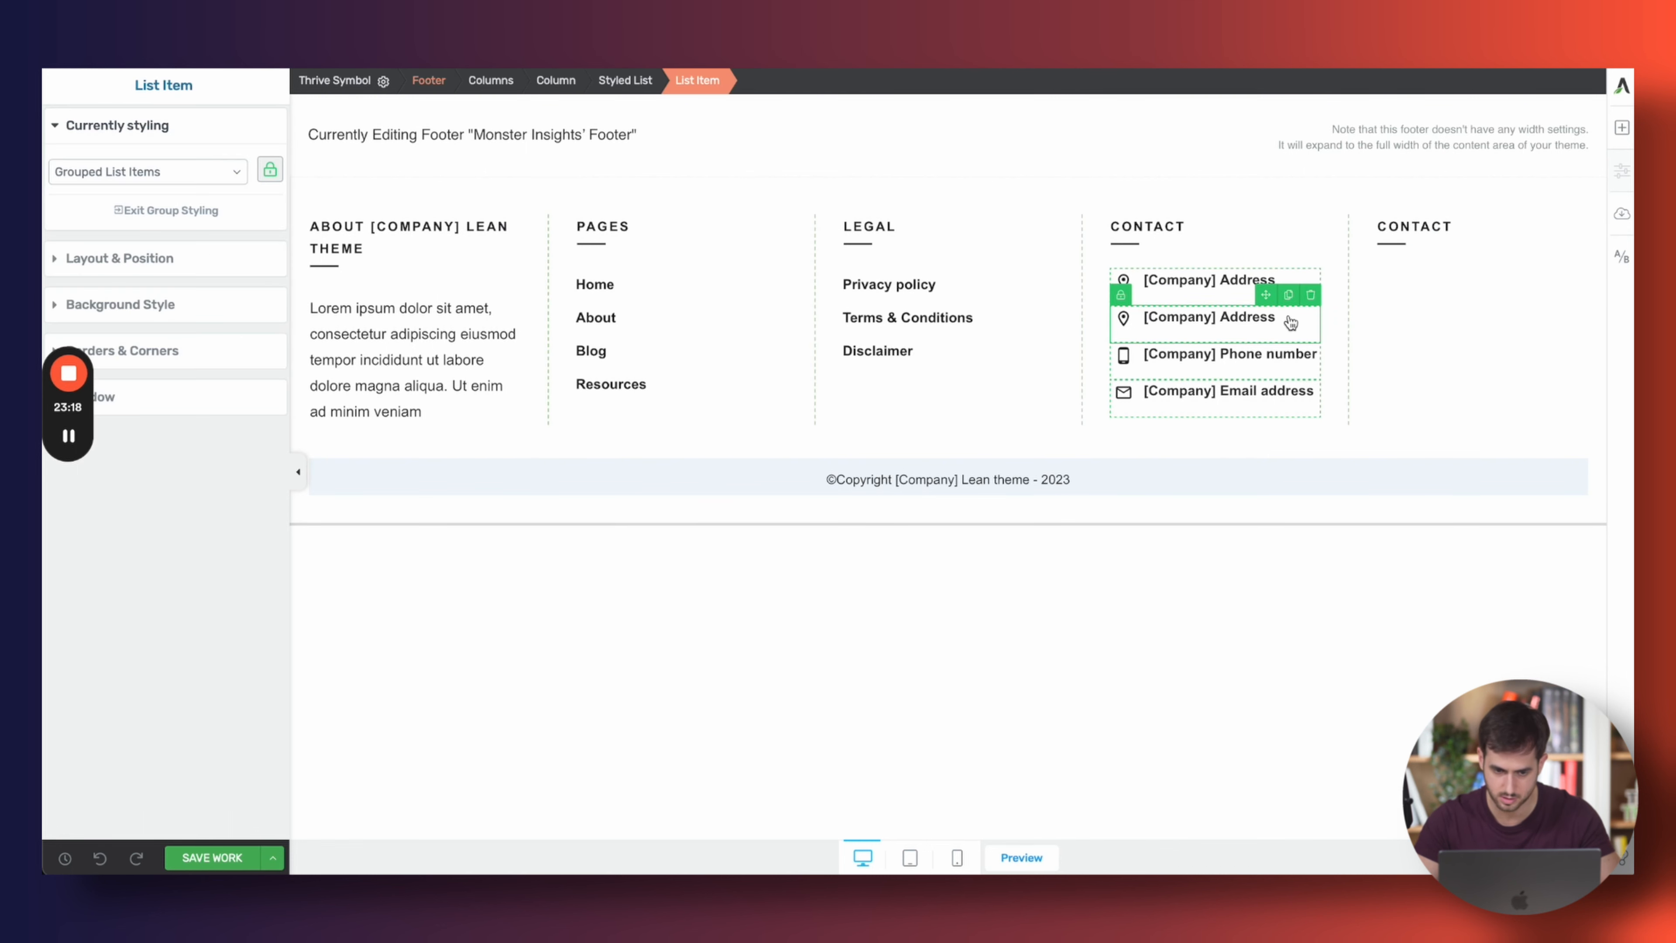
click(625, 80)
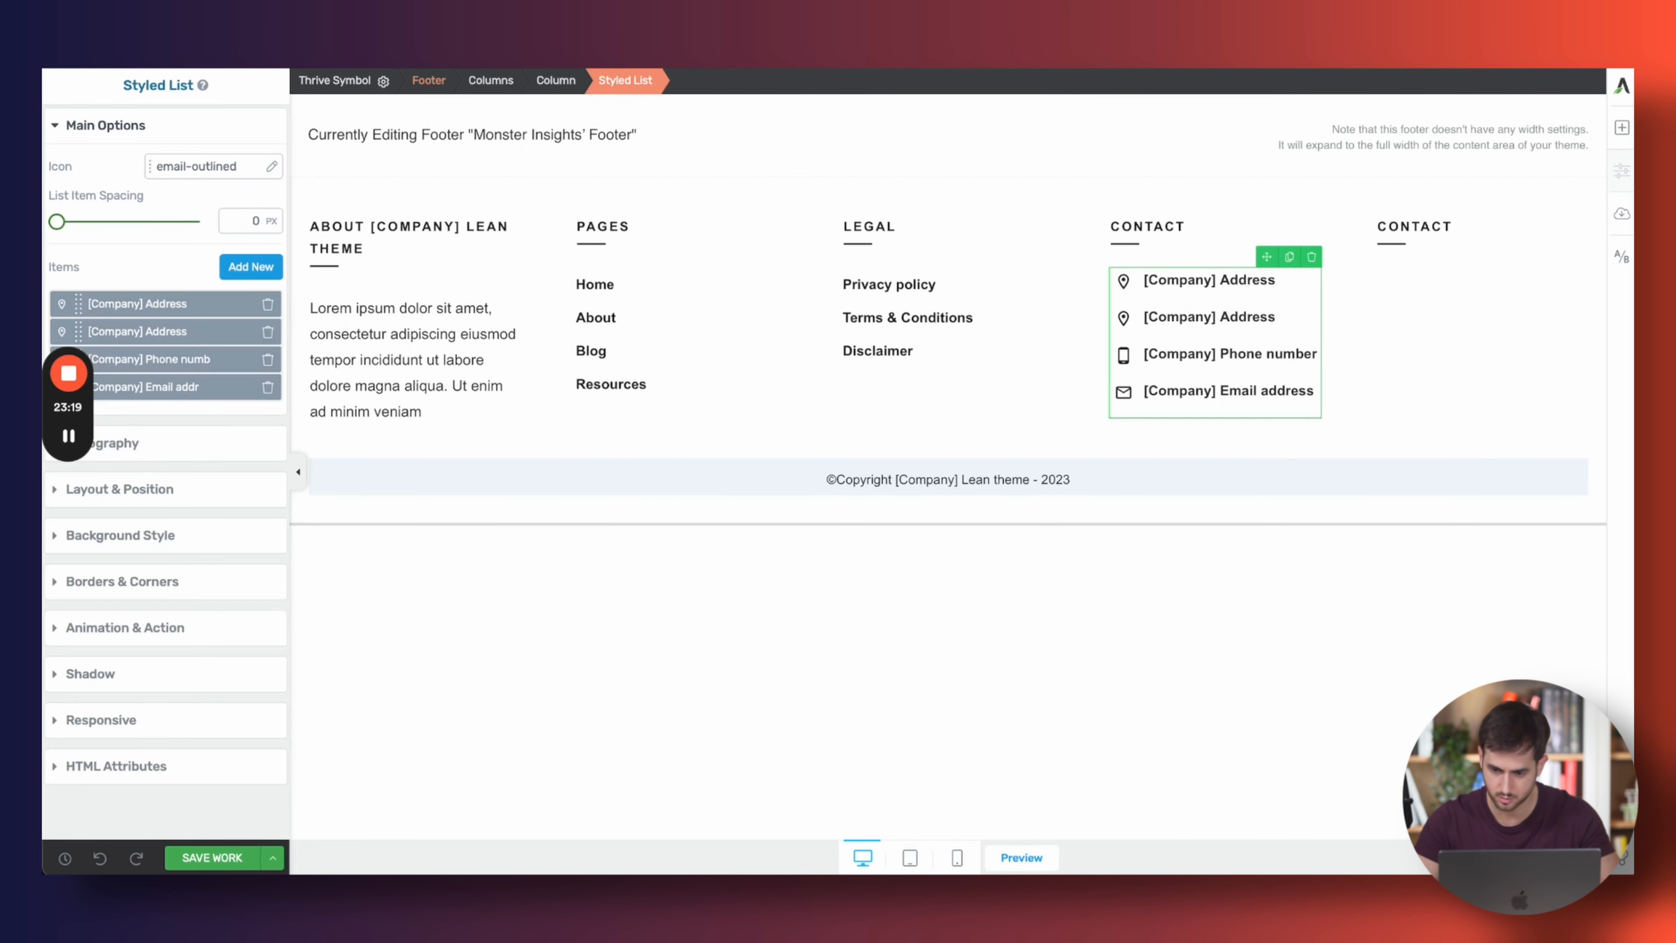
click(1289, 257)
mouse_move(1267, 256)
mouse_down()
mouse_move(1373, 278)
mouse_move(1395, 249)
mouse_up()
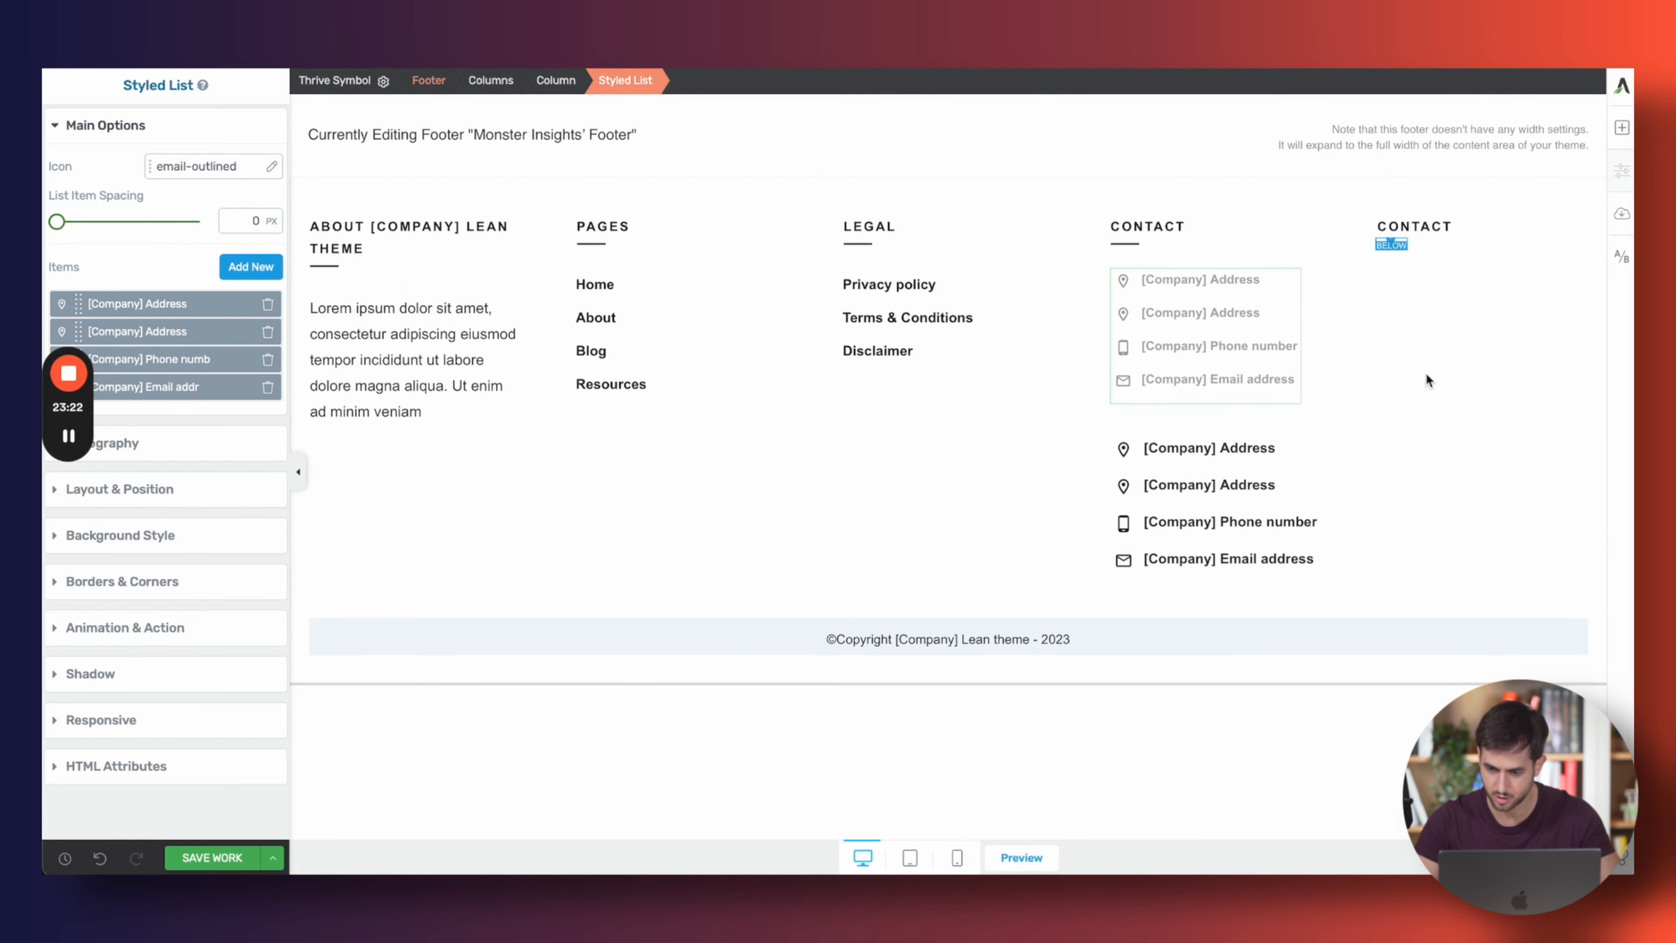
drag(1426, 381, 1433, 422)
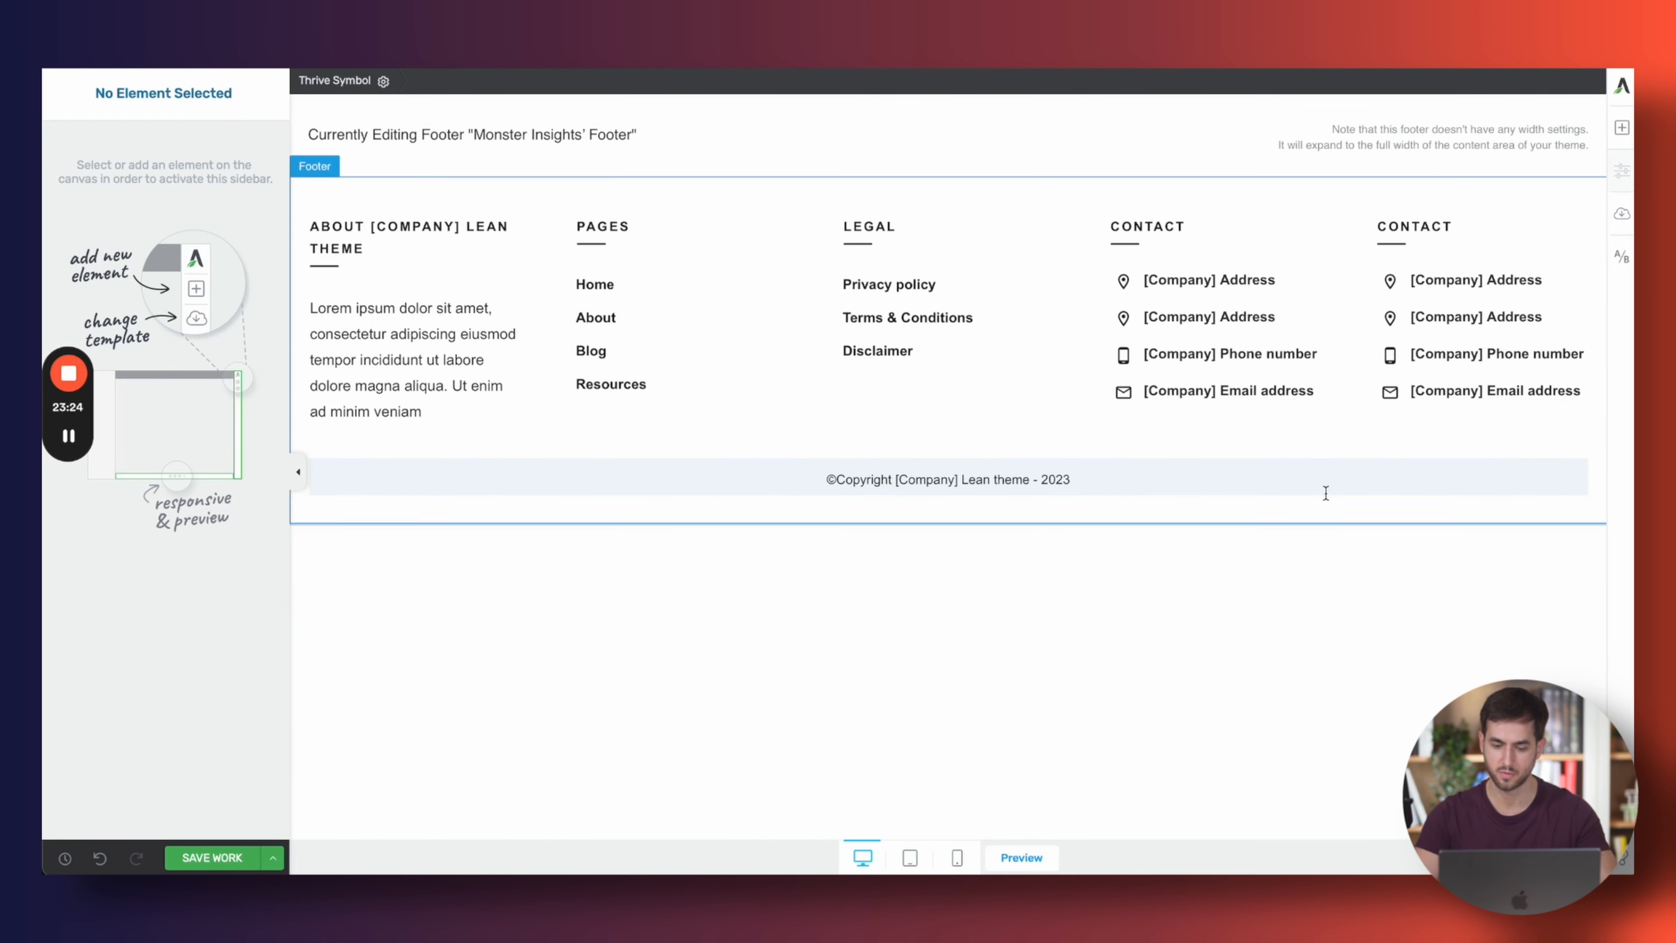
Check the separator in the MonsterInsights page's footer and add a Divider between the footer columns and the copyright text
click(1120, 70)
scroll(899, 463, down, 1)
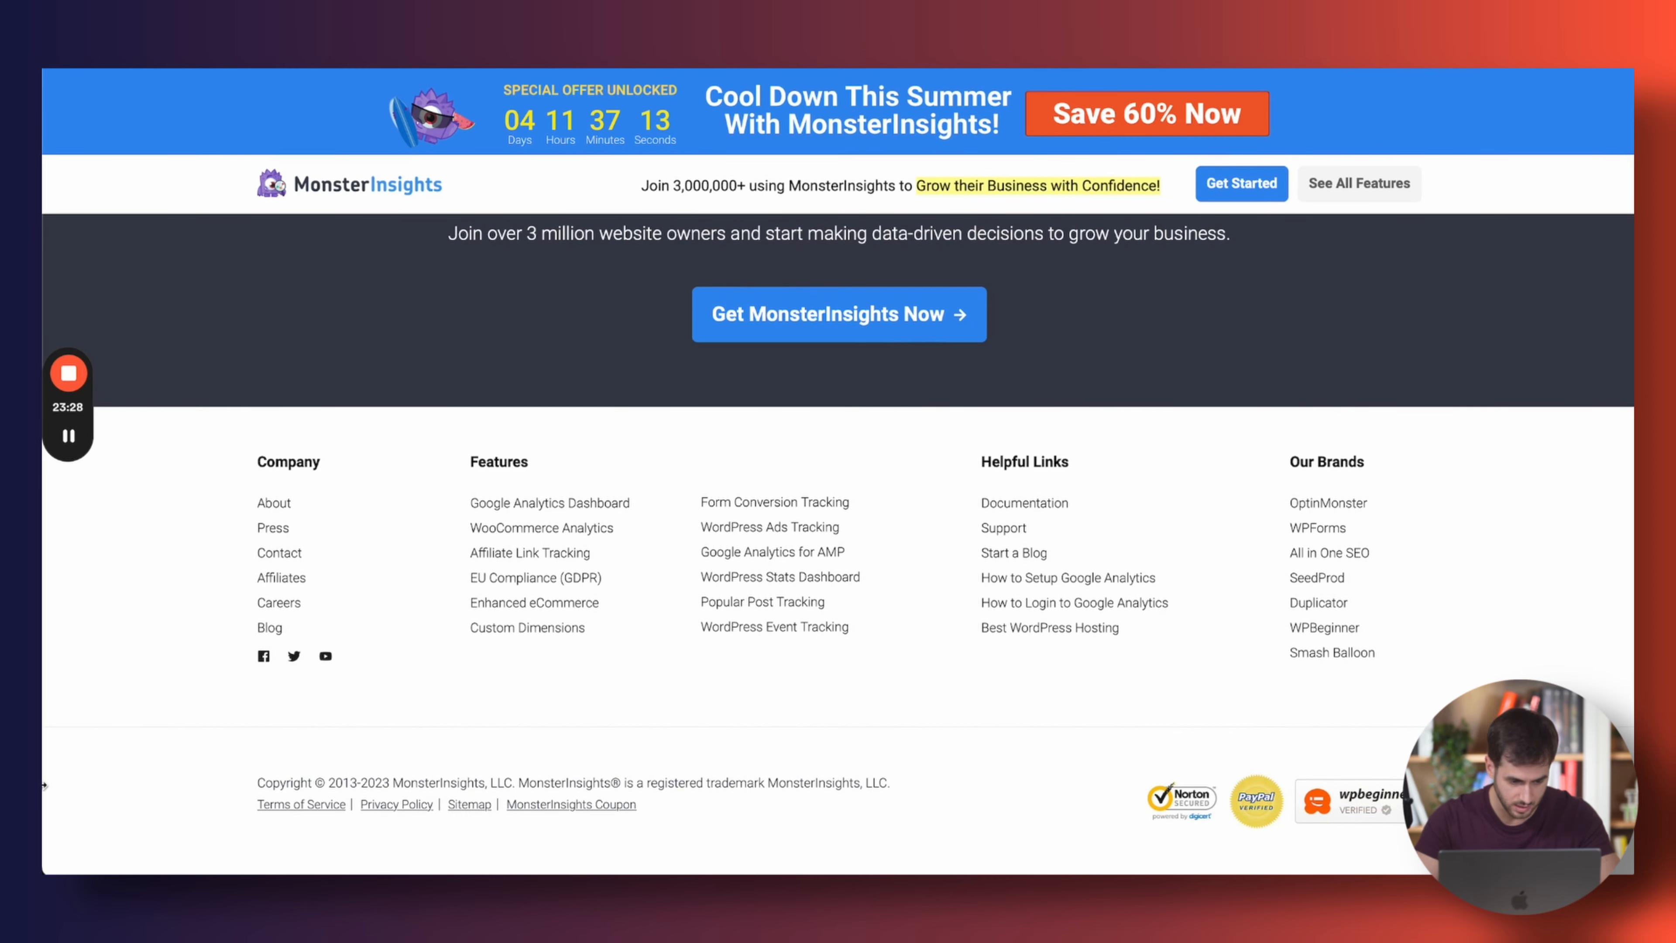
click(626, 70)
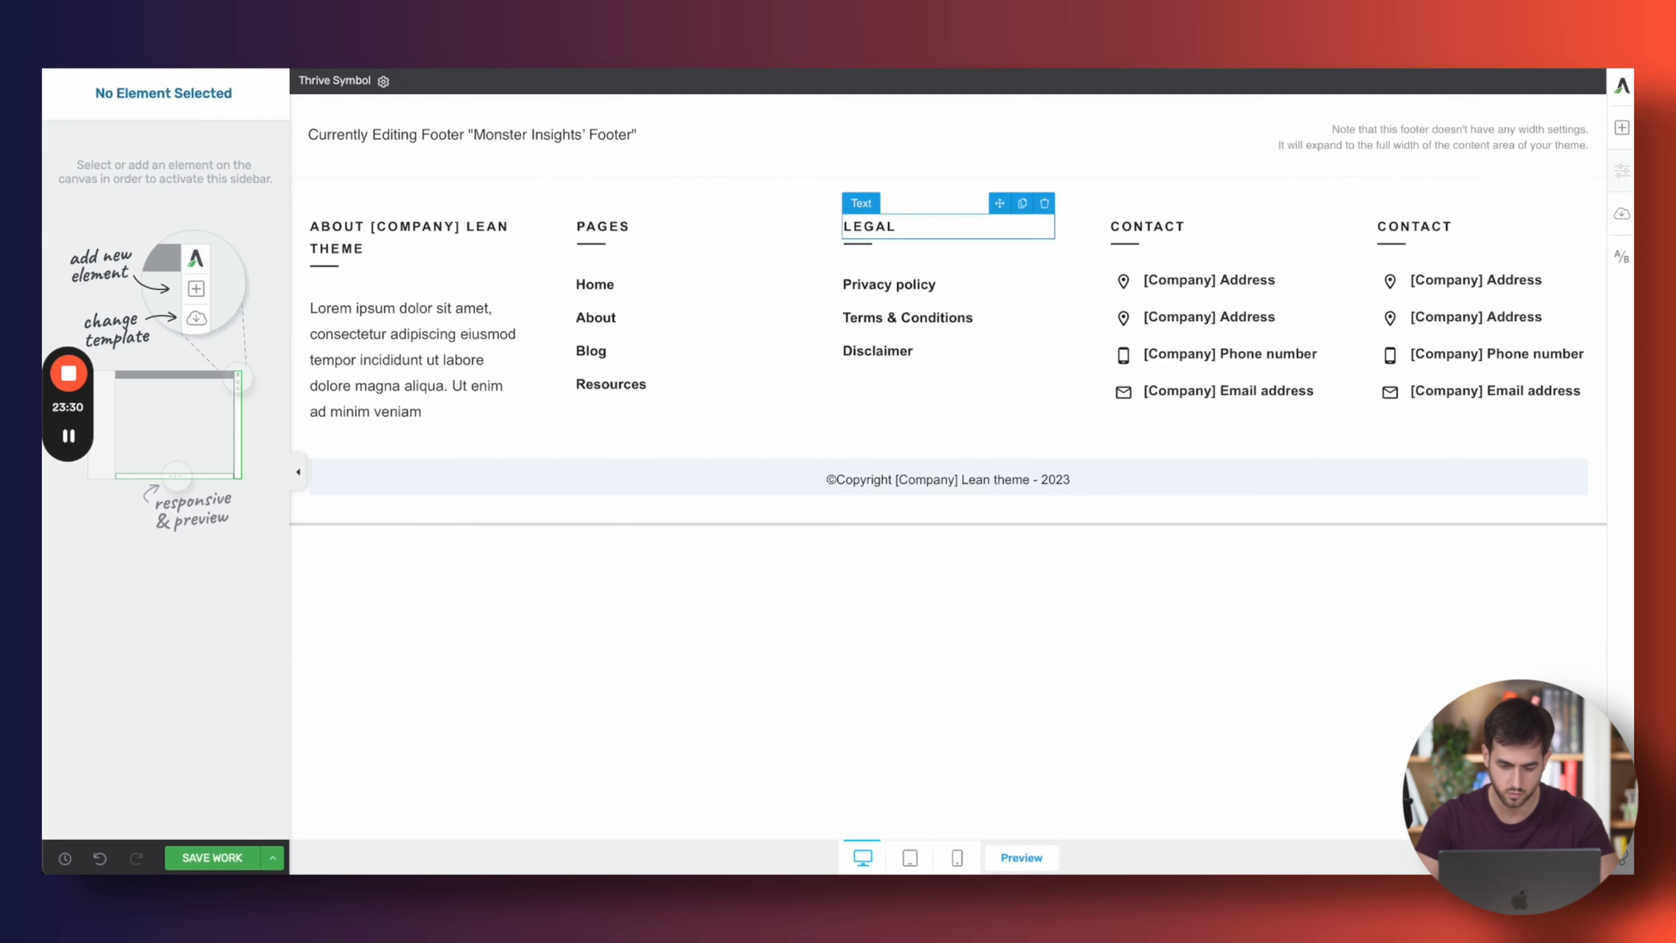
click(1622, 122)
text(di)
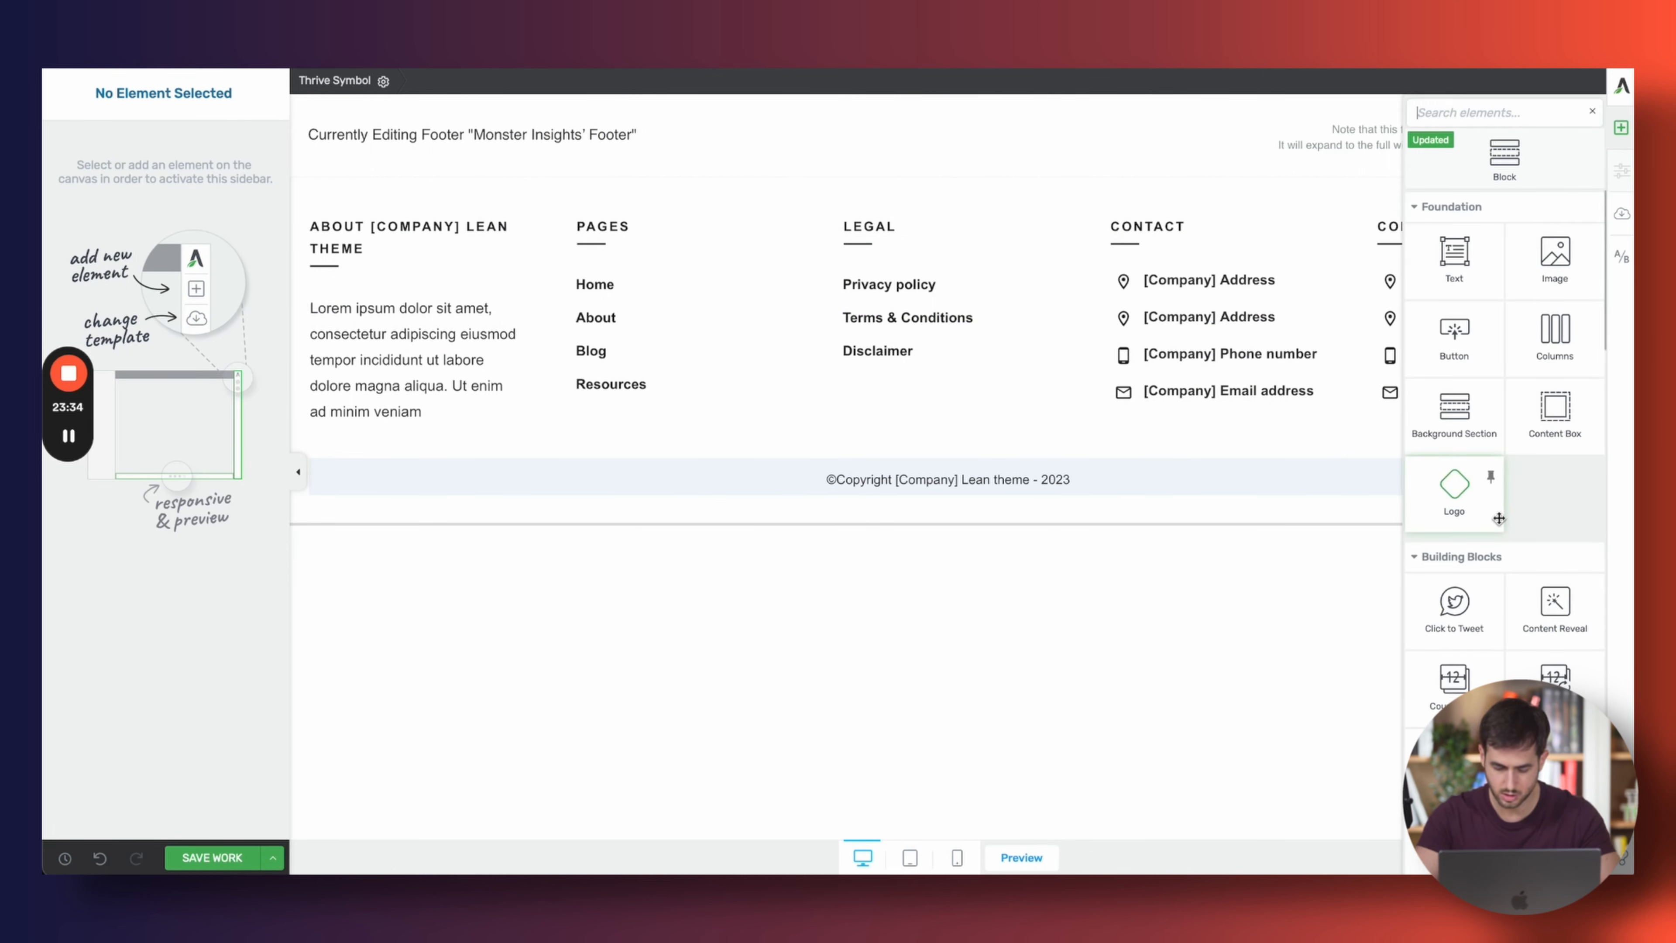
text(v)
drag(1454, 235, 950, 437)
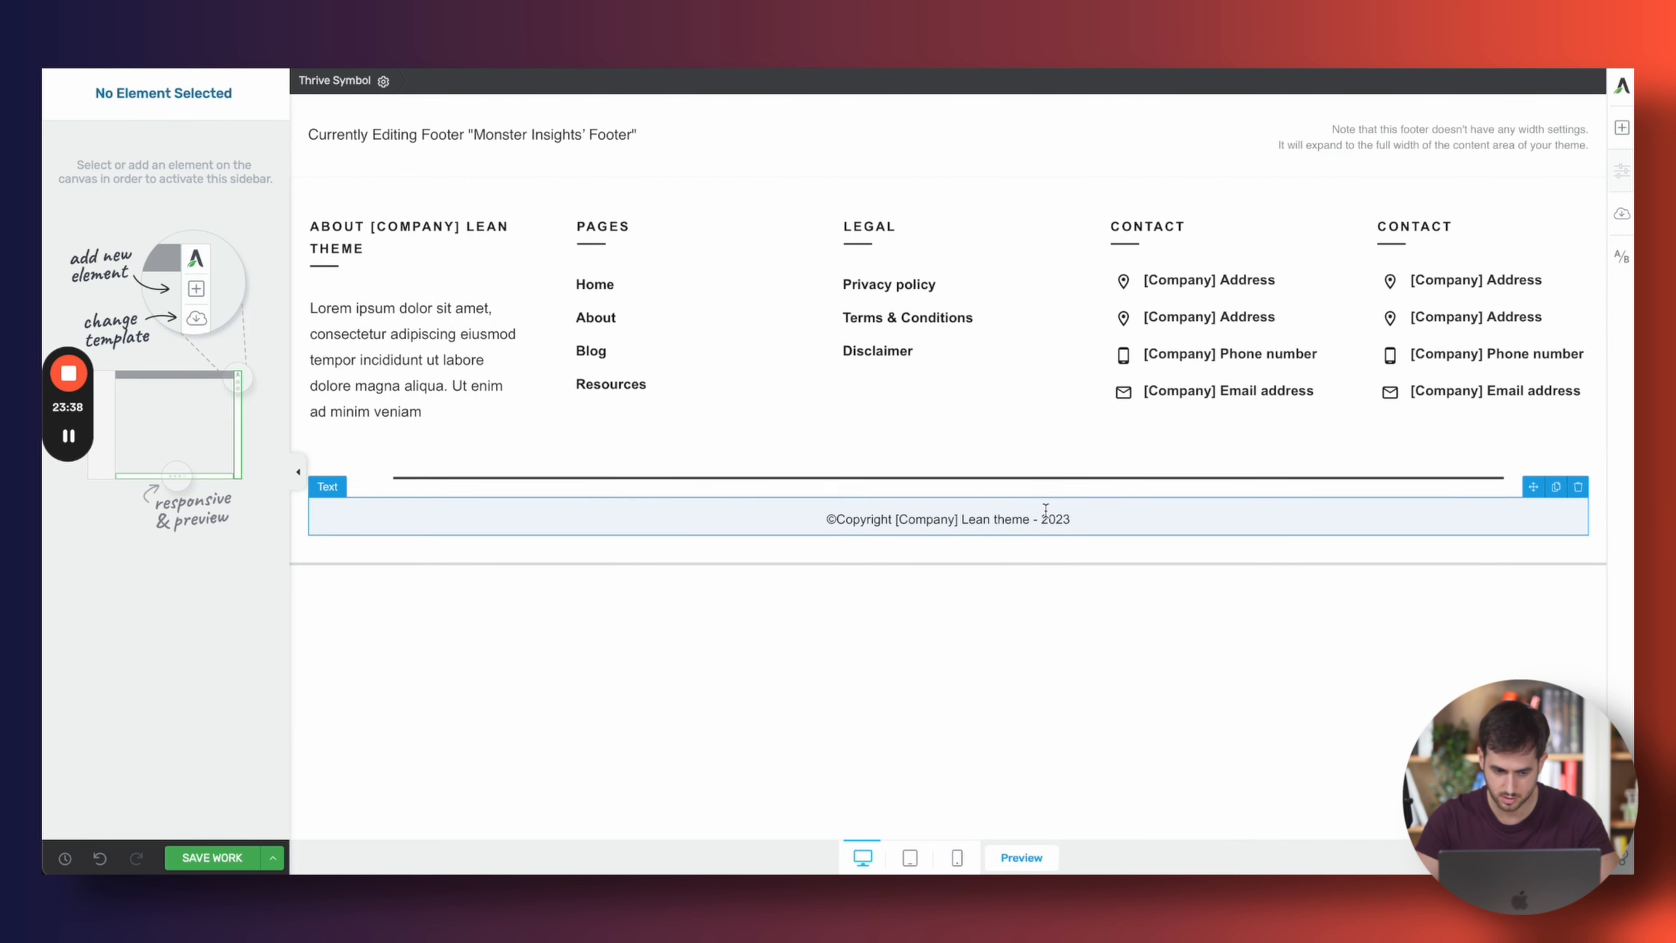
Set the footer divider's thickness to 1 px and its colour opacity to 20
click(239, 292)
text(1)
click(156, 239)
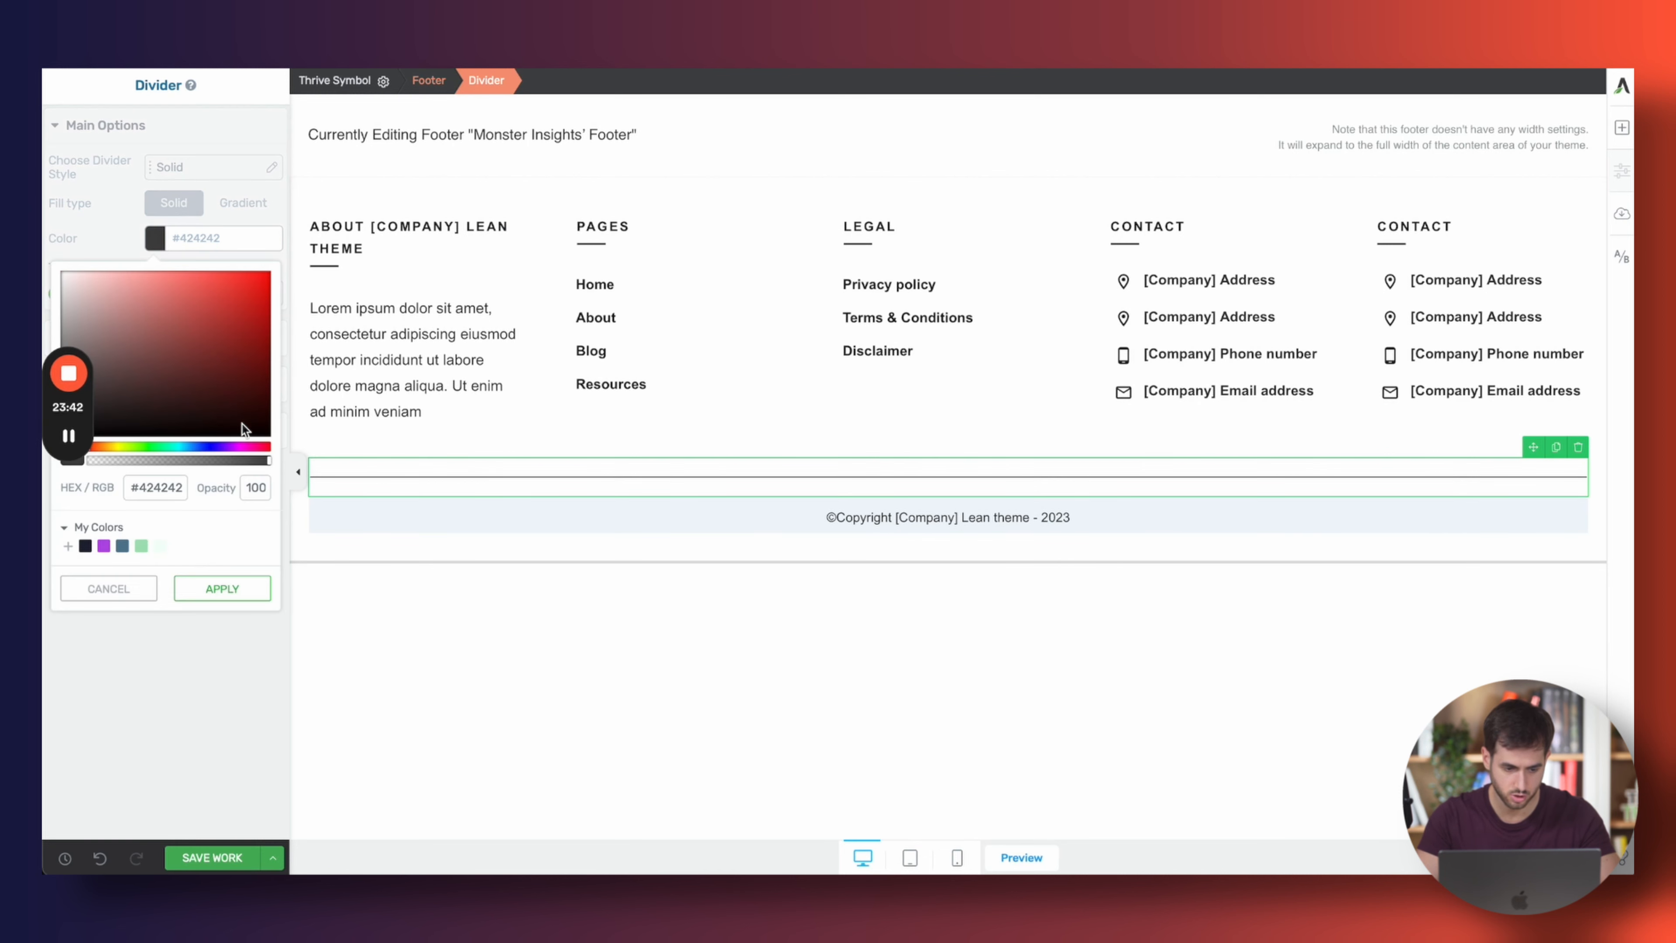
text(10)
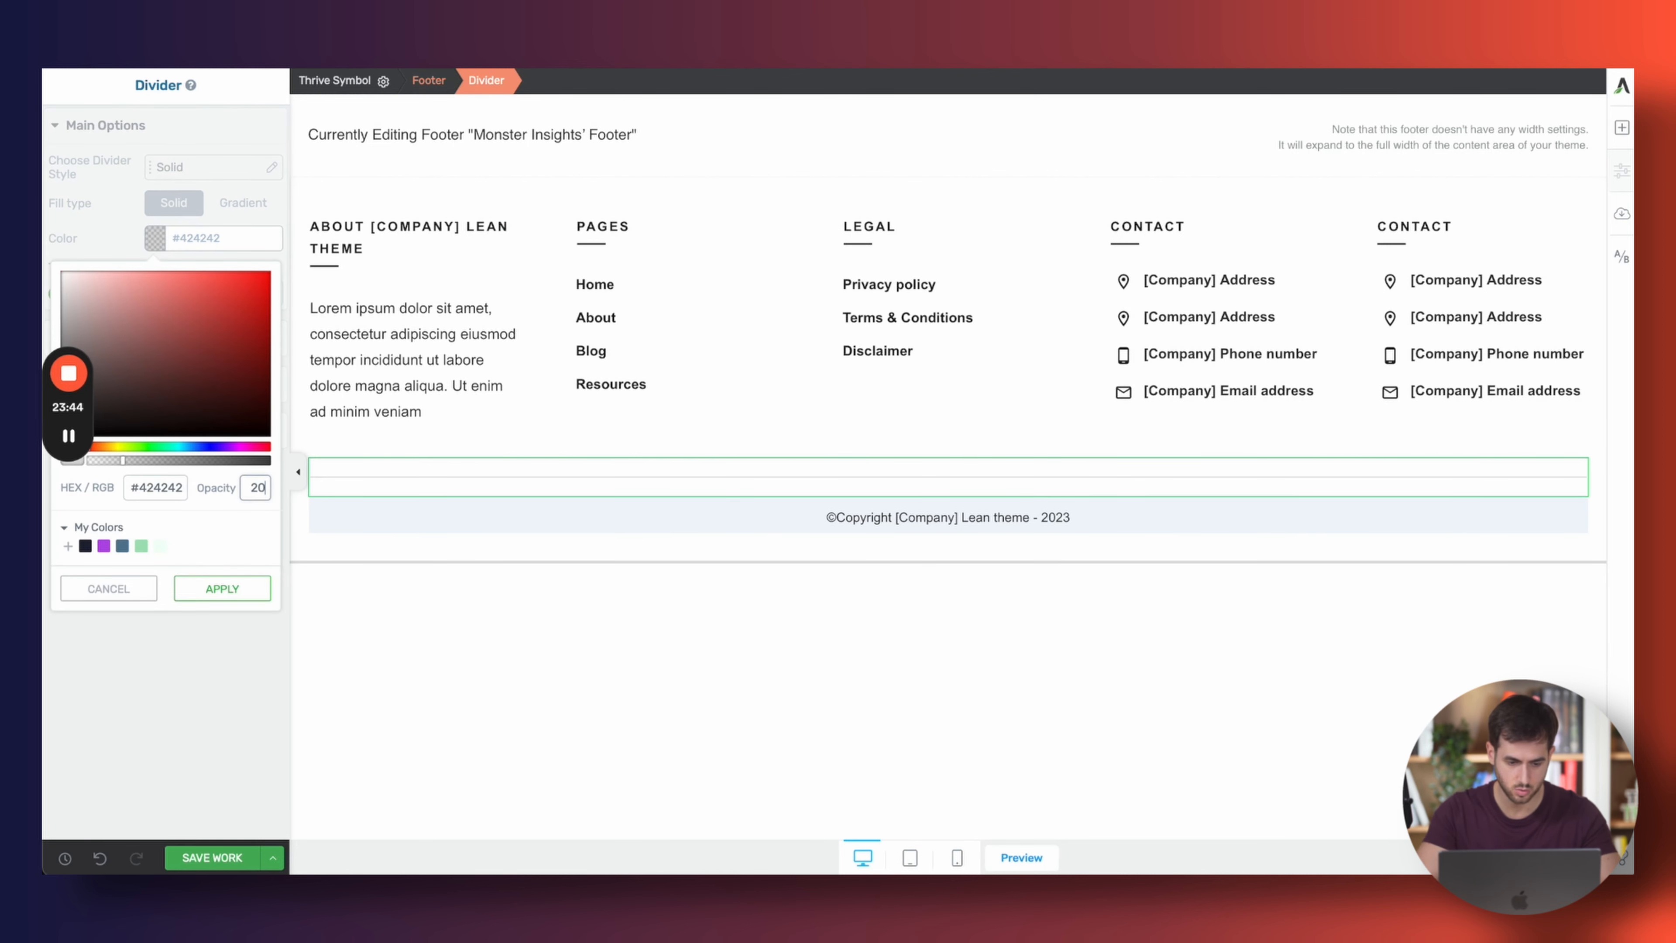
click(205, 593)
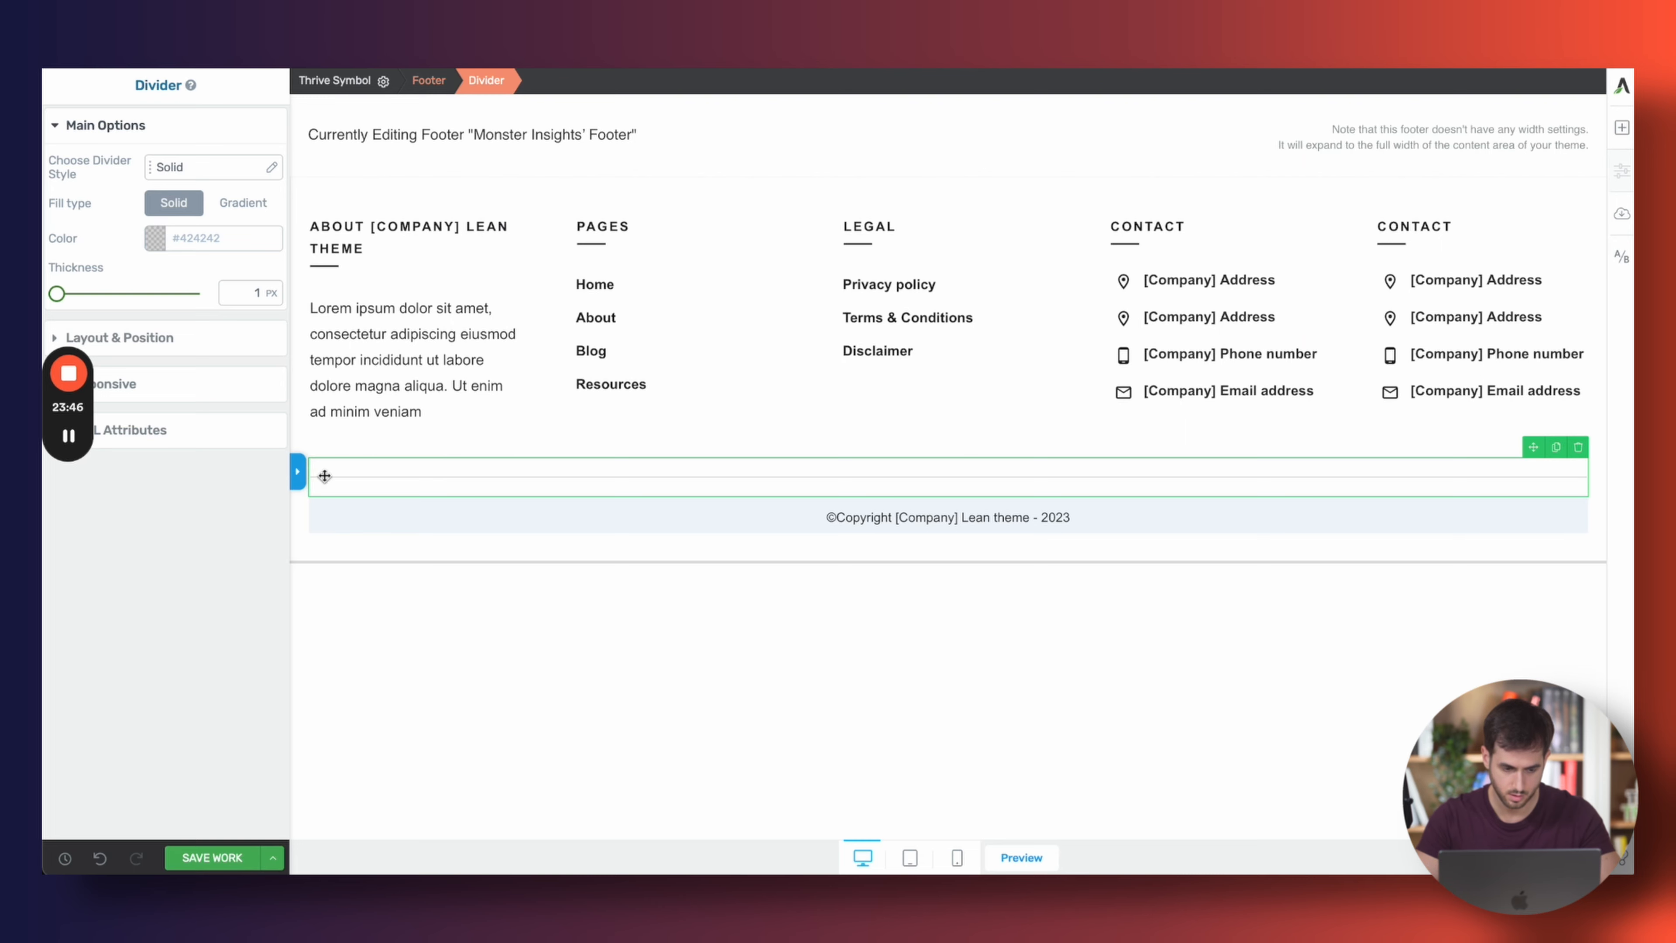
click(354, 549)
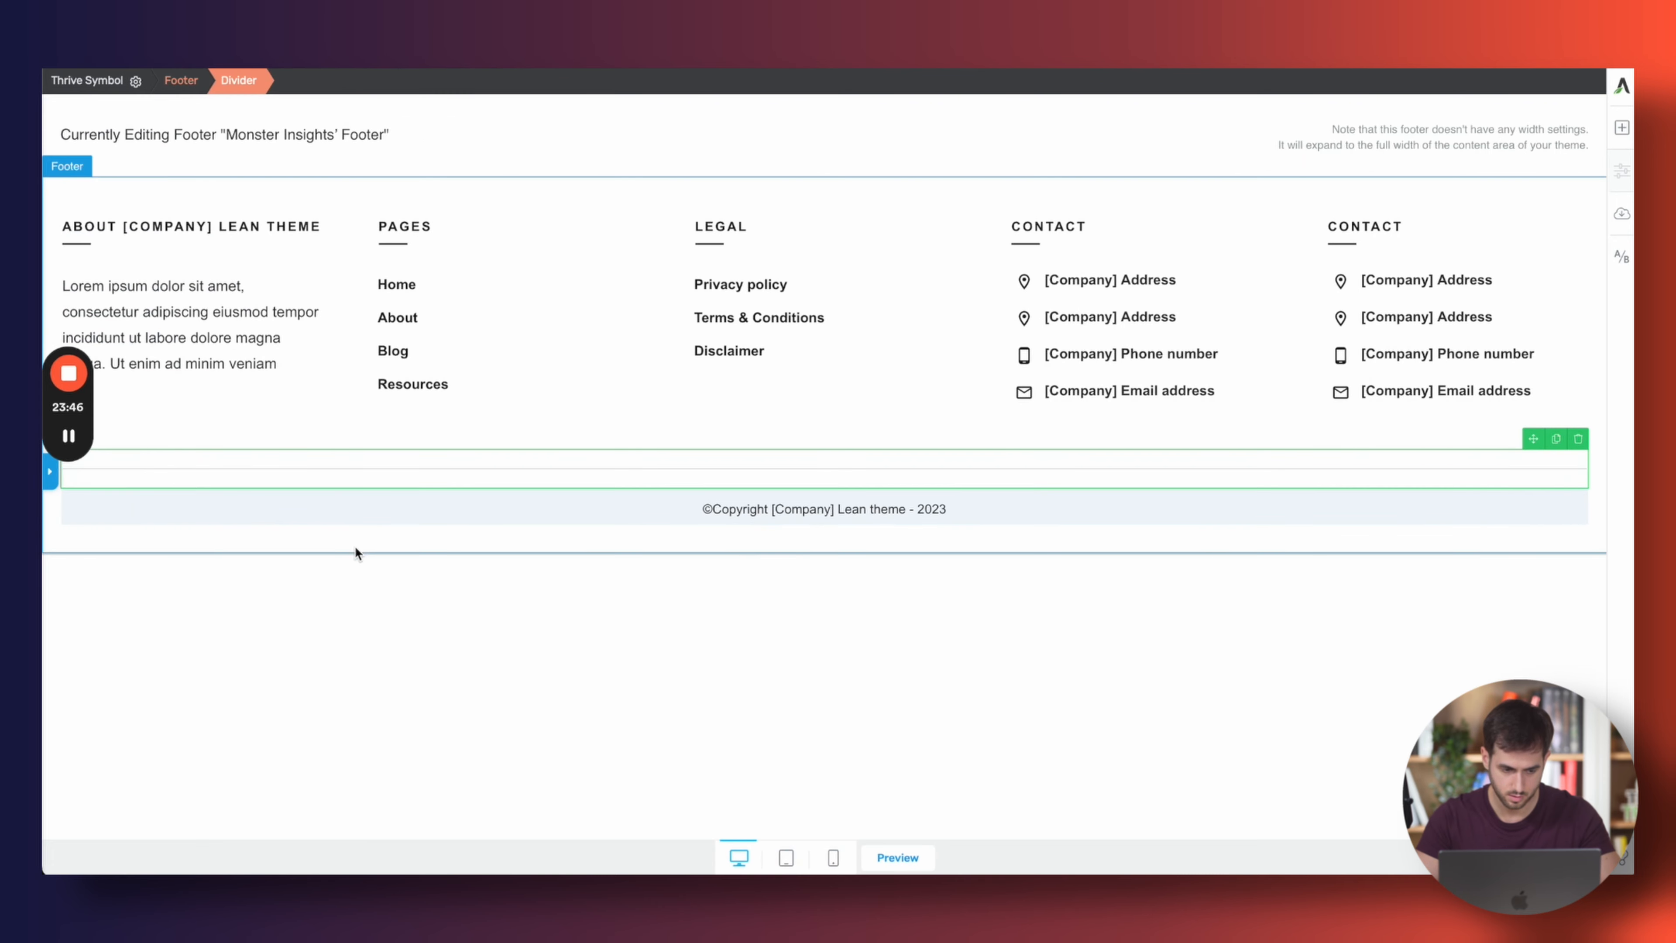
click(50, 473)
Check the MonsterInsights page's footer and add a Columns element with two equal halves between the divider and the copyright text
click(1064, 53)
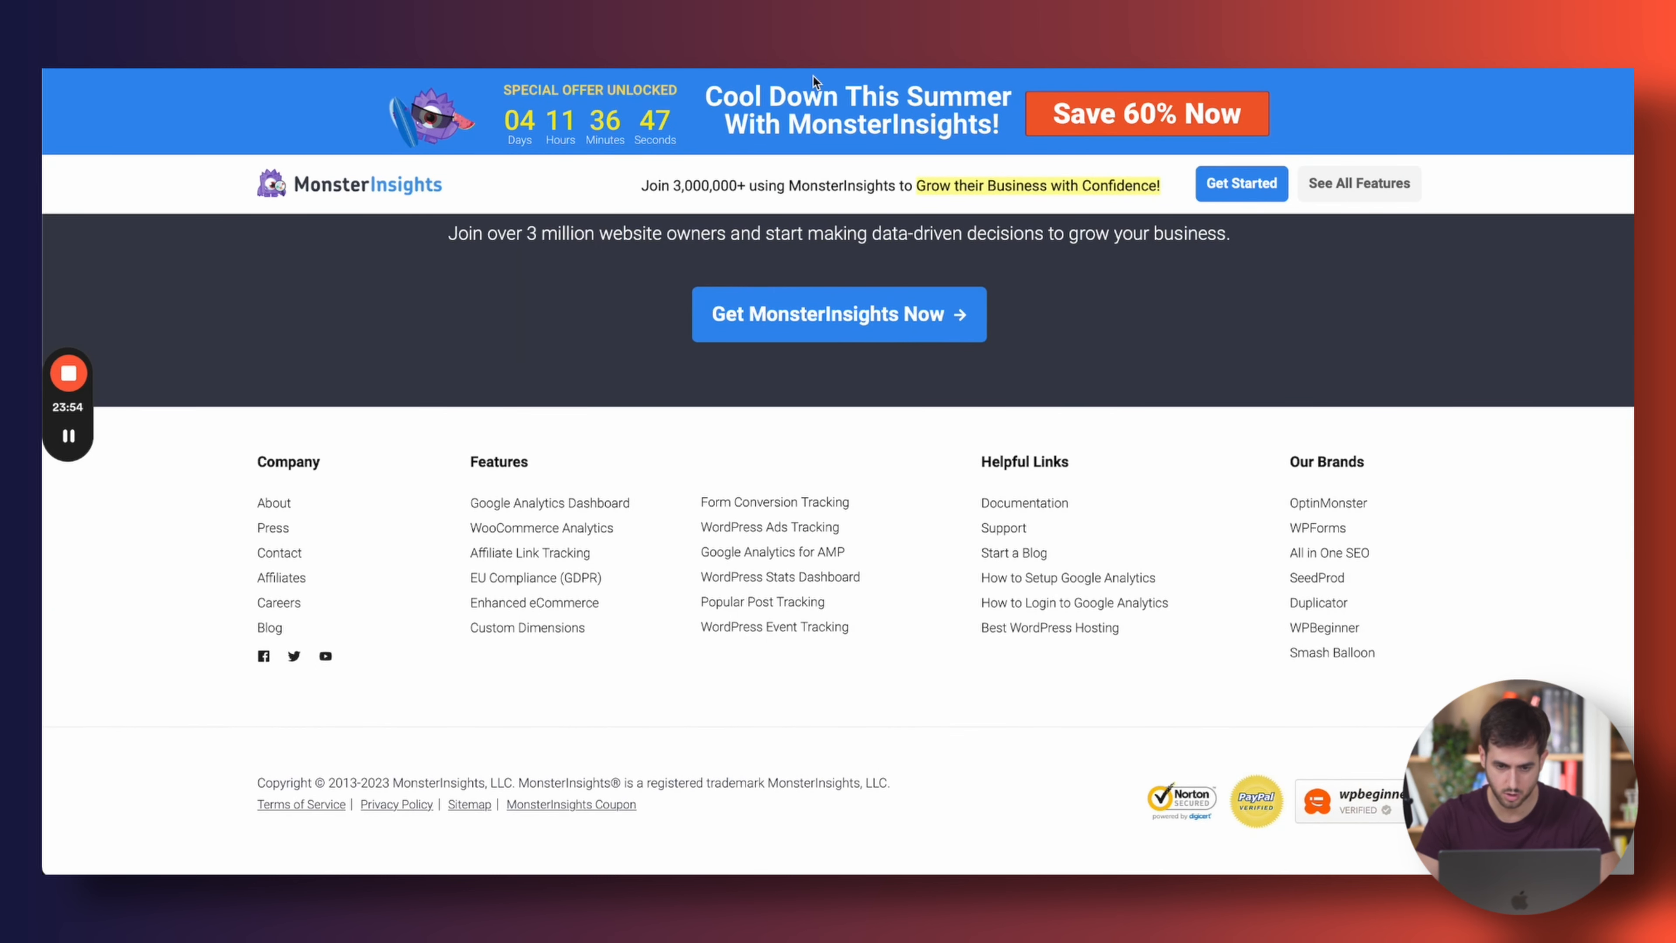
click(779, 52)
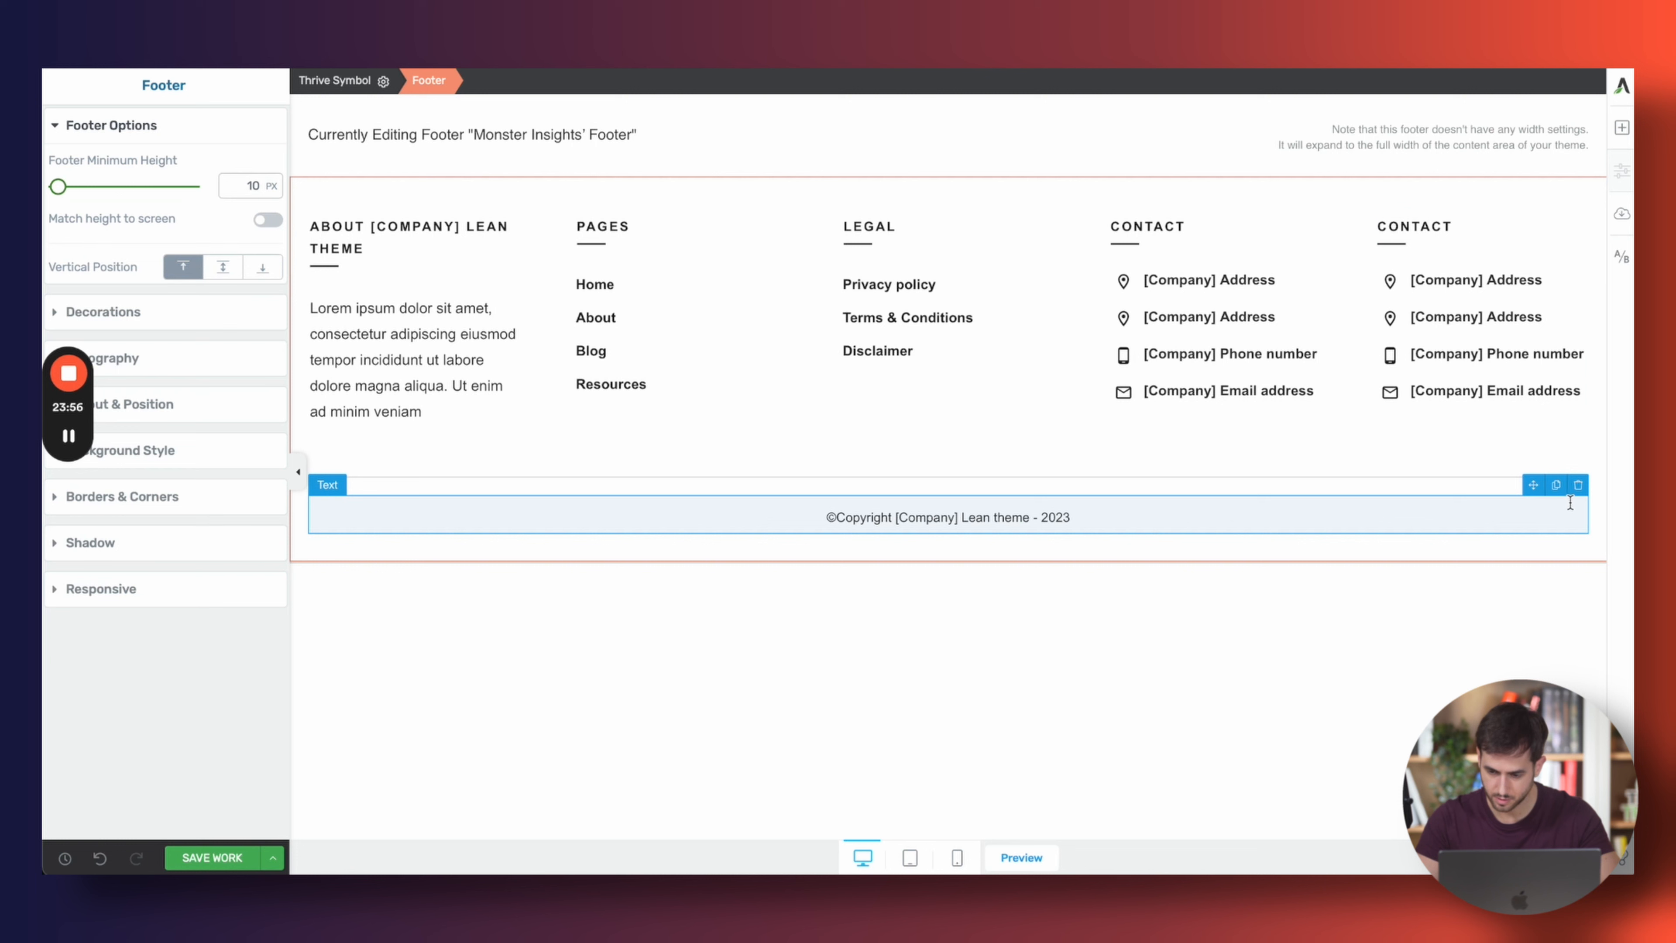
click(1623, 129)
text(col)
drag(1455, 198, 1116, 539)
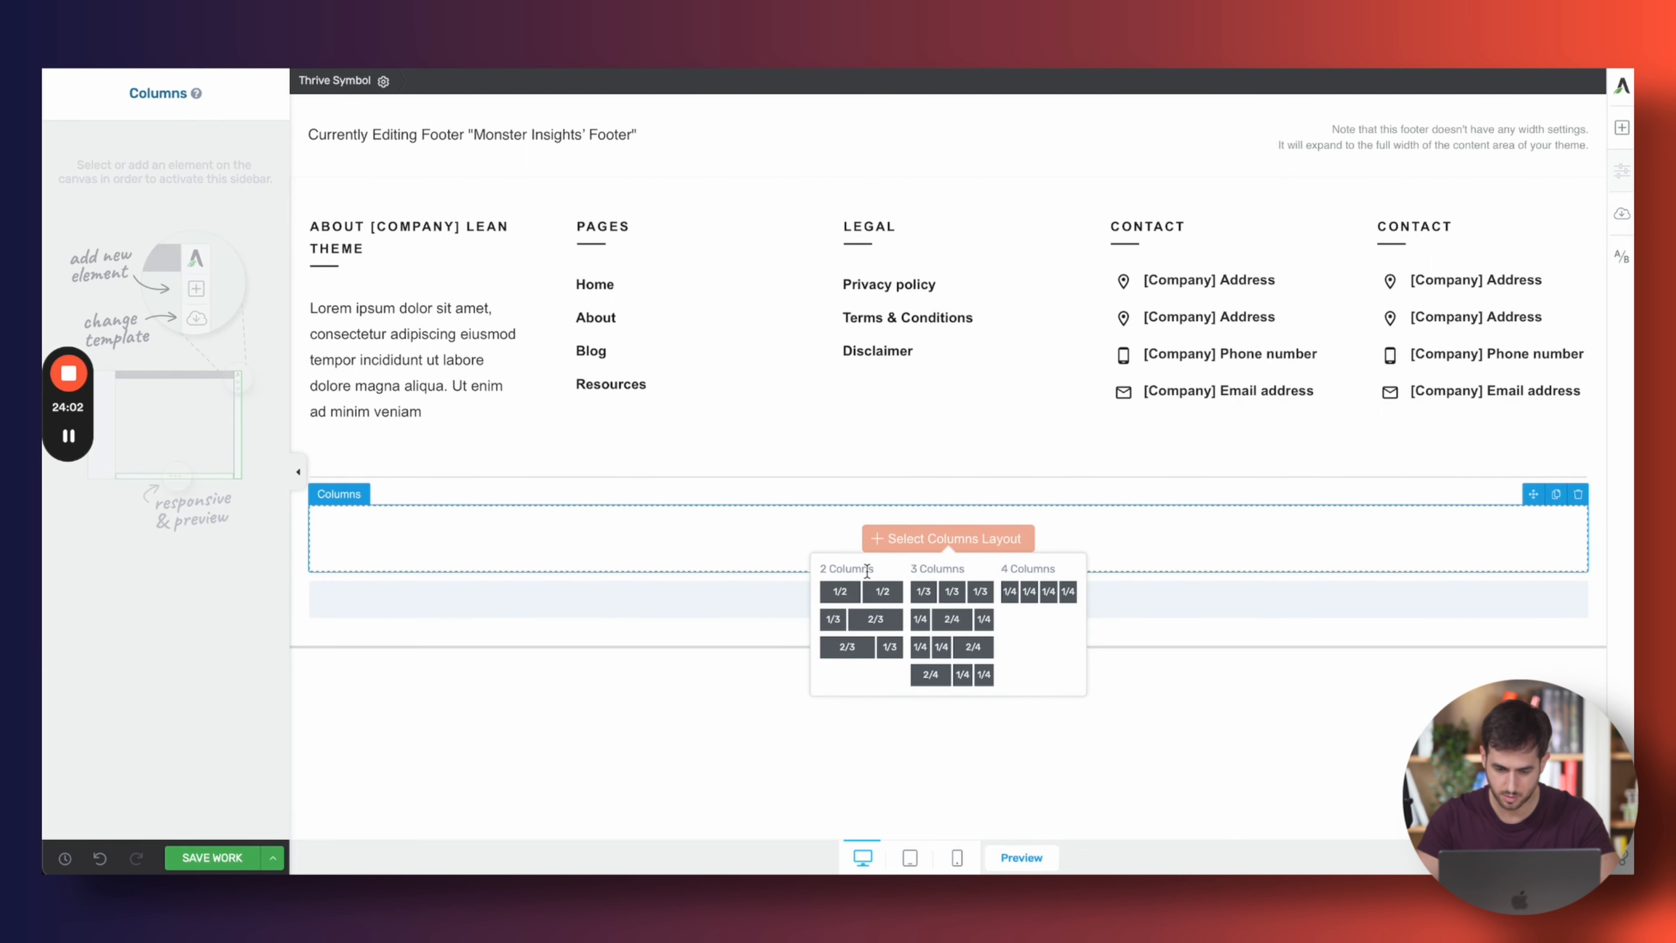
click(864, 591)
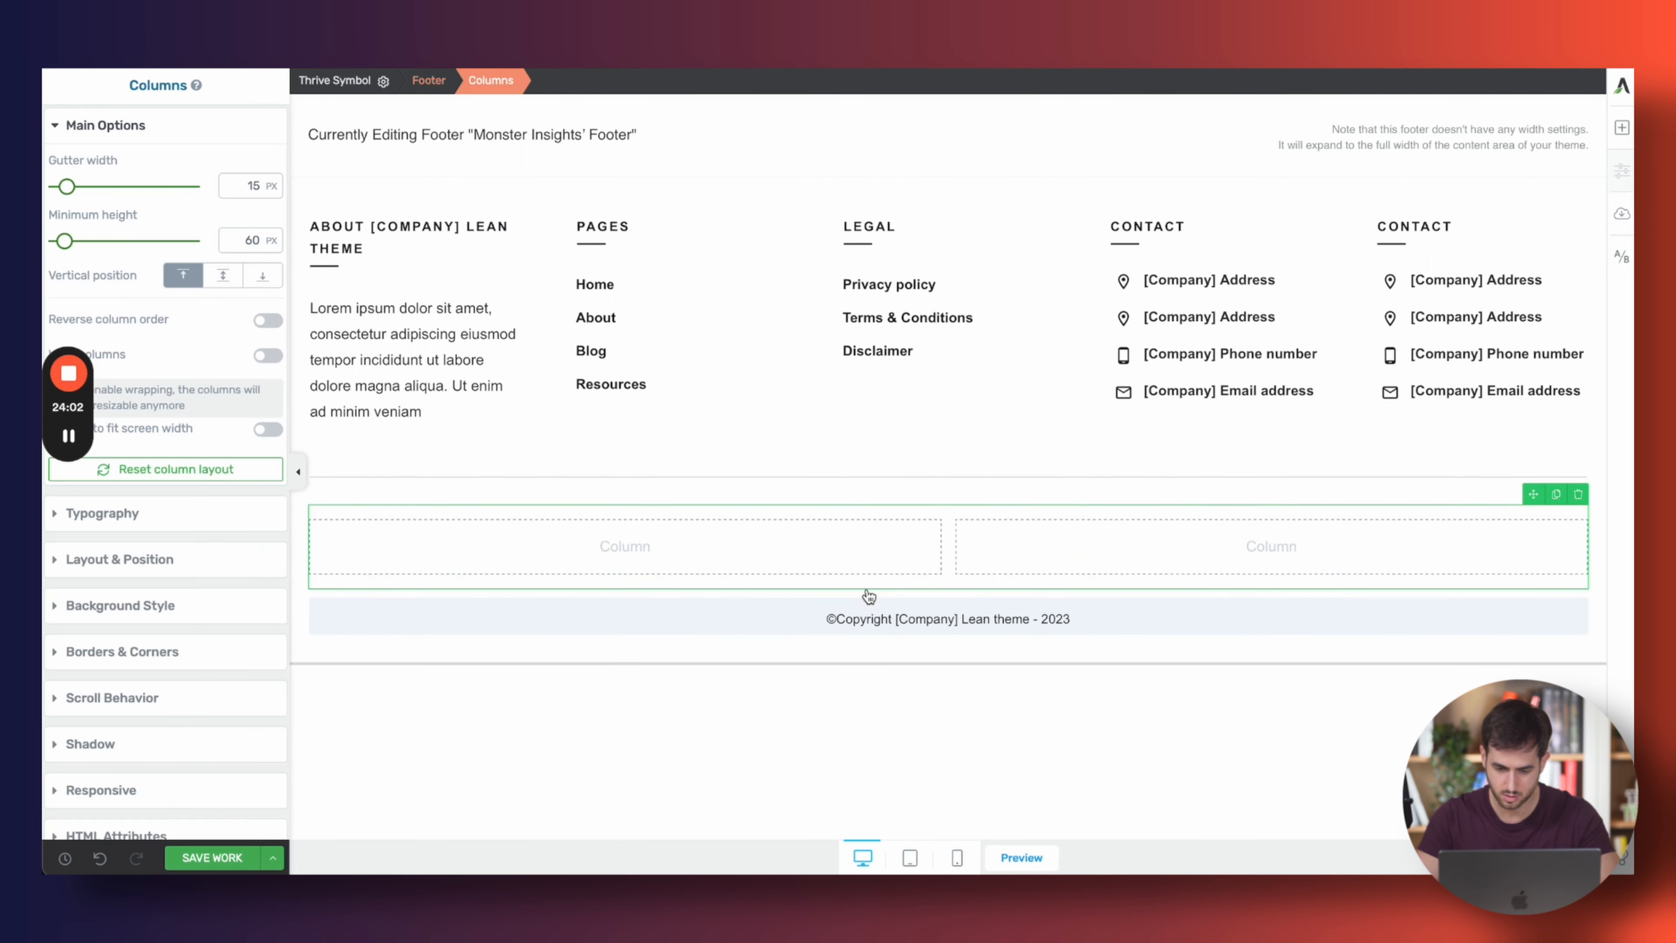
Move the copyright text into the first of the two new columns below the divider
click(1043, 607)
drag(1533, 586, 845, 602)
click(818, 555)
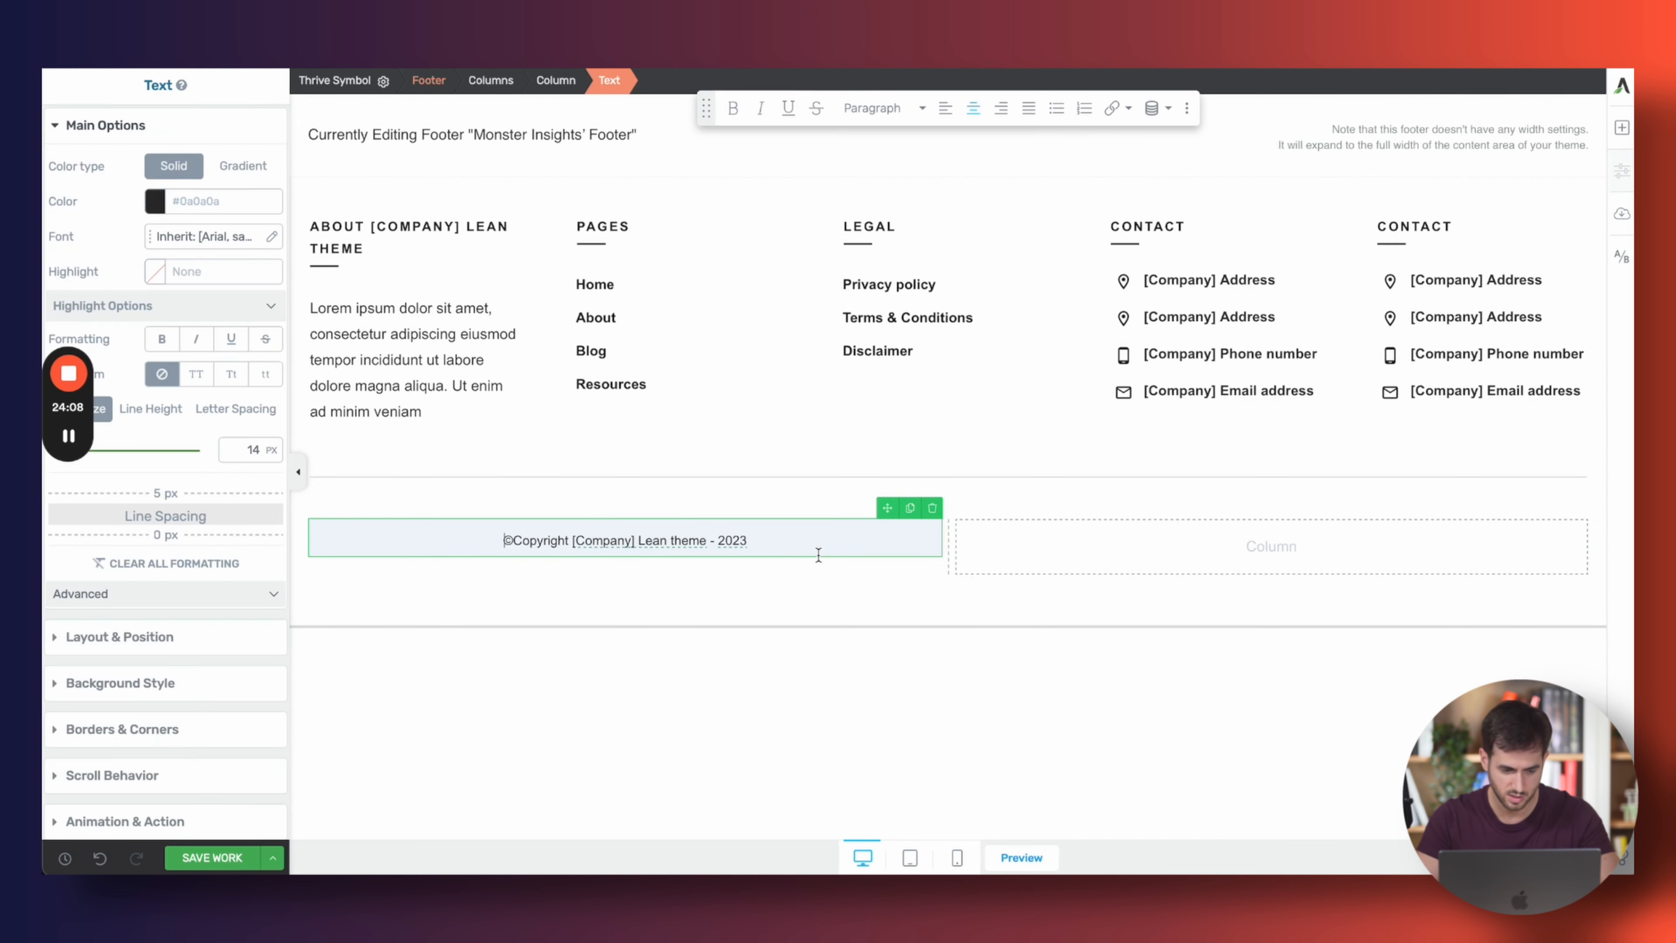
Unlink the copyright text's background from the Accent Light theme colour and set it to #ffffff
click(254, 682)
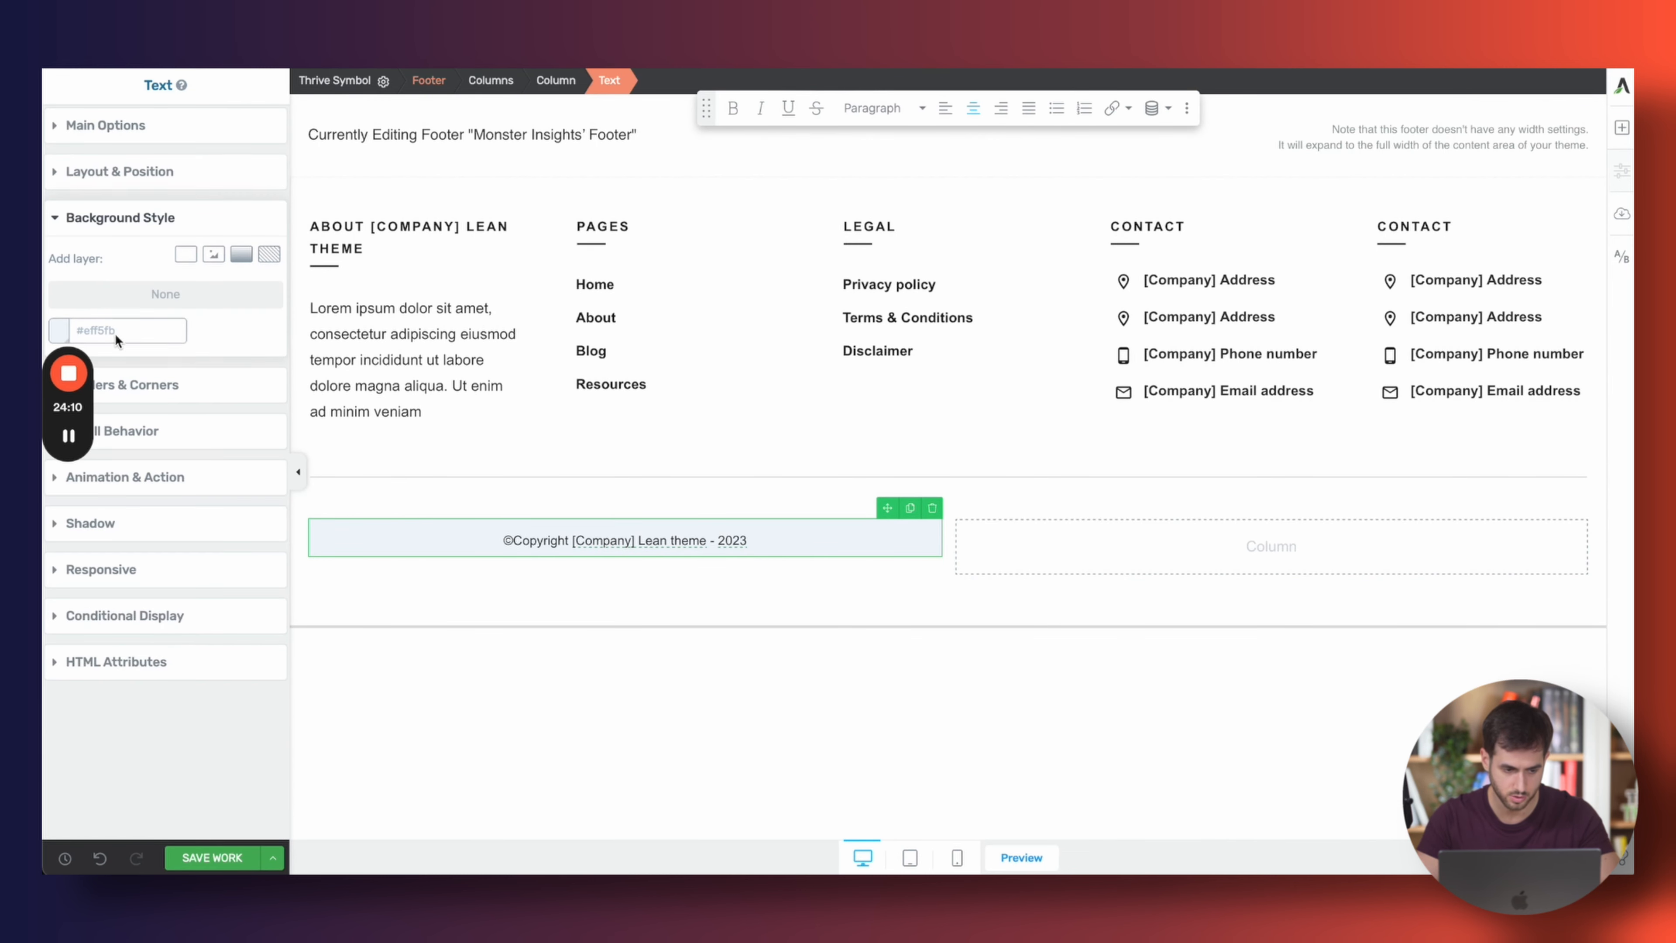
click(117, 337)
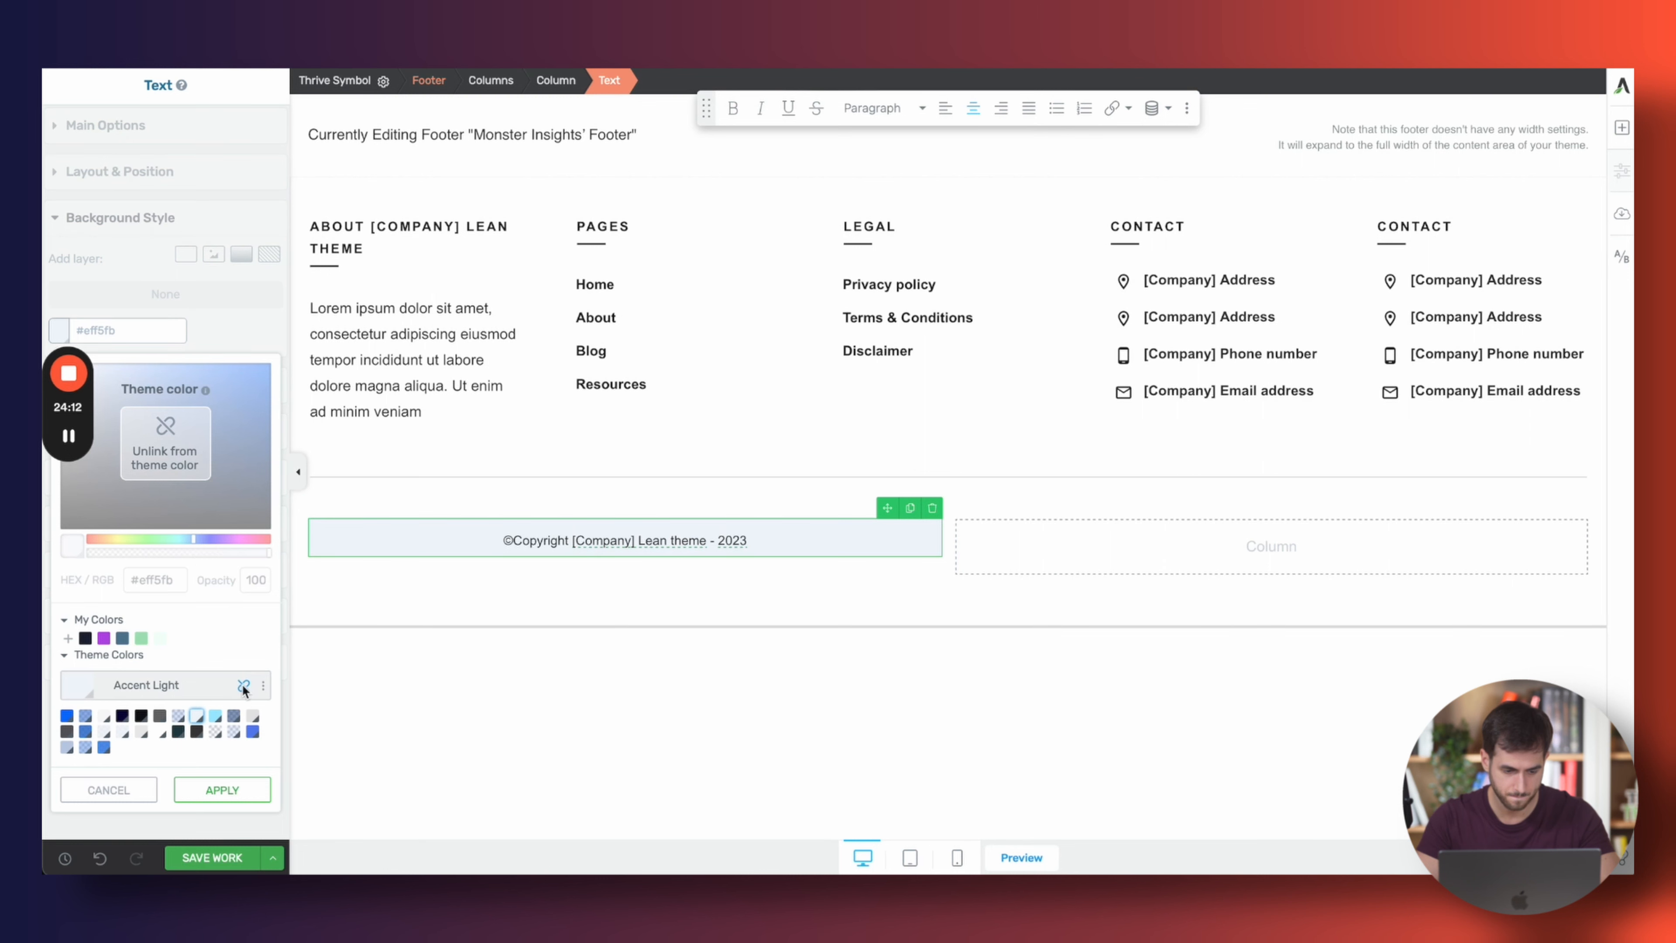
click(244, 686)
drag(214, 481, 41, 234)
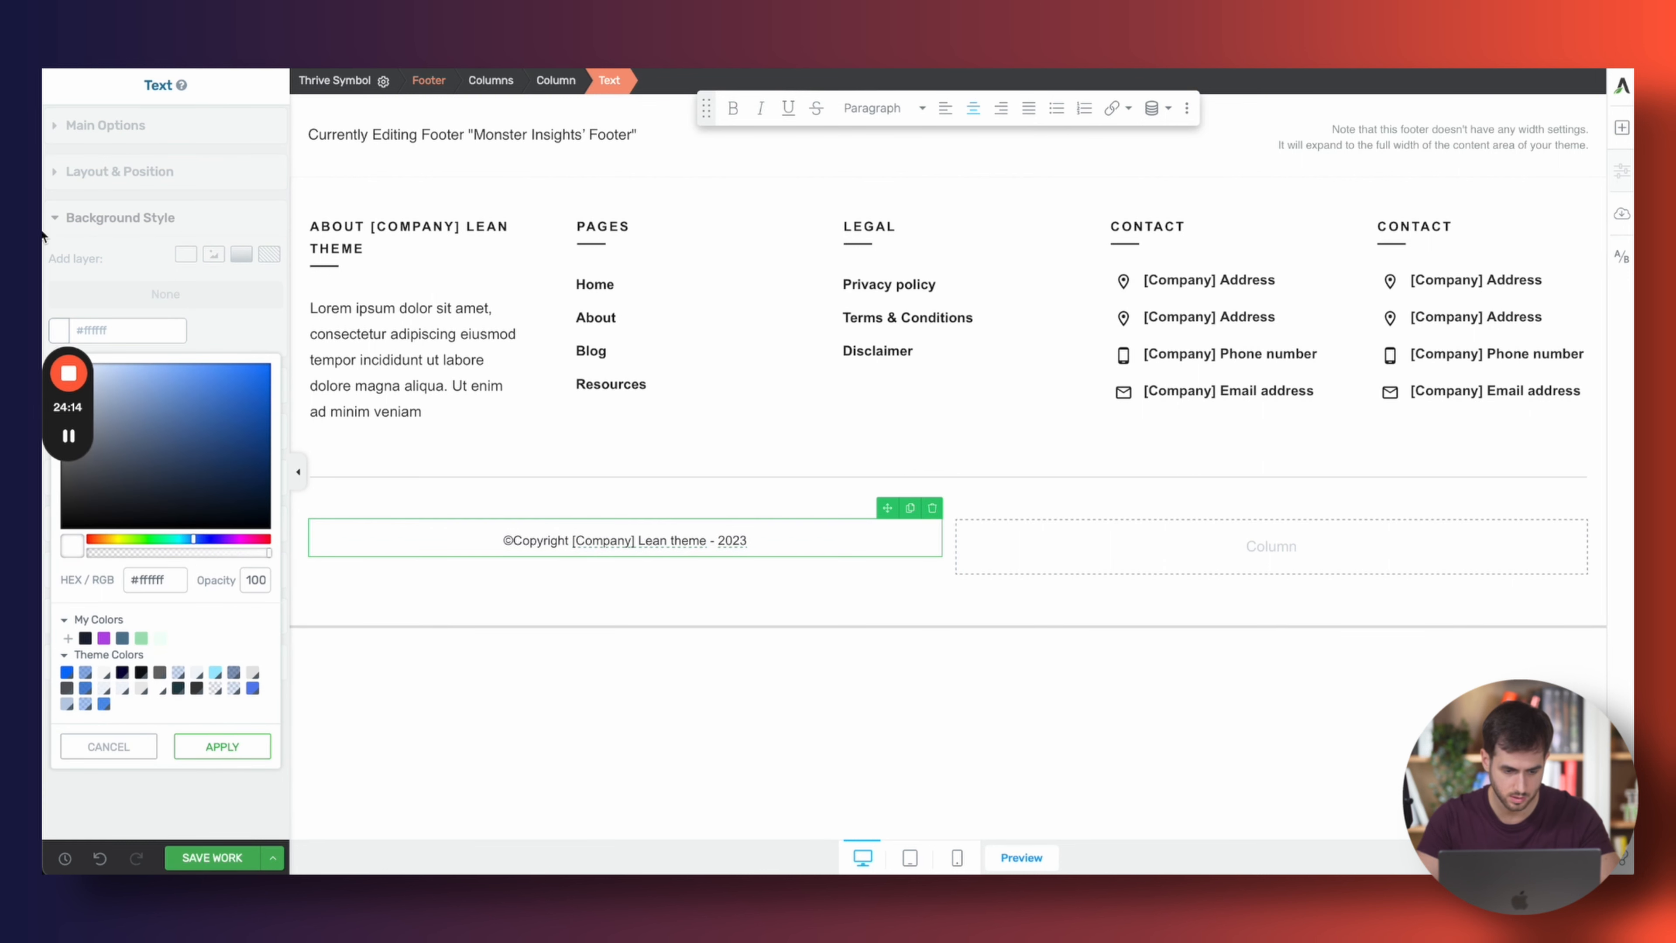
click(245, 758)
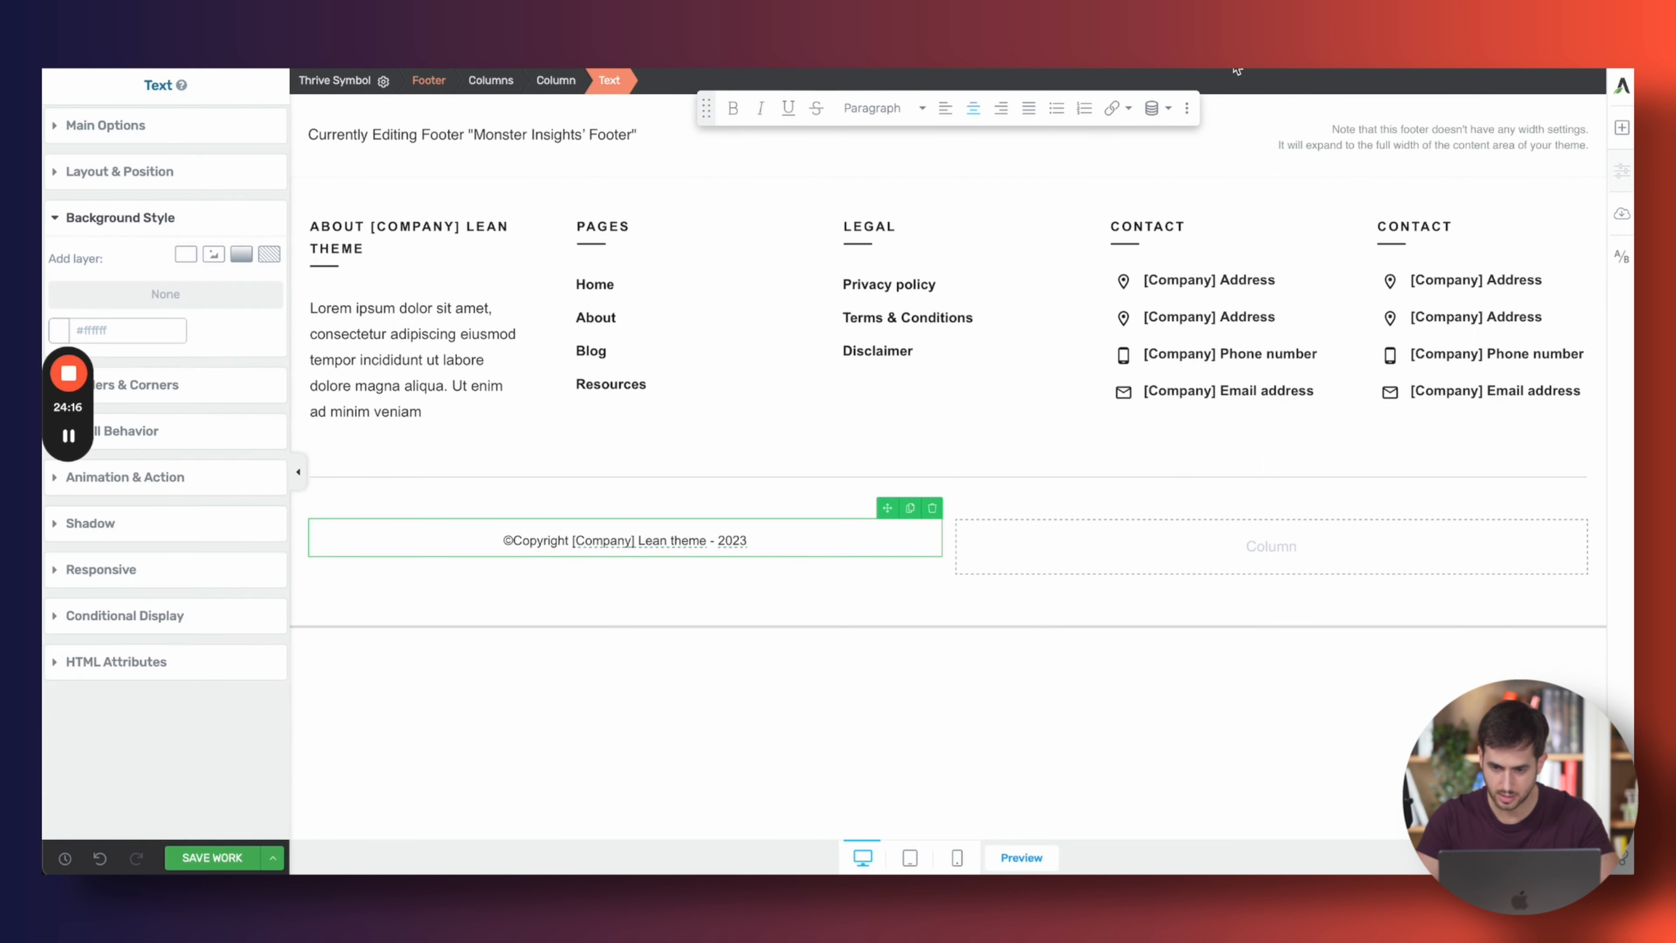
Check the trust badges in the MonsterInsights footer and add a Content Box to the empty column beside the copyright text
key(ctrl+Tab)
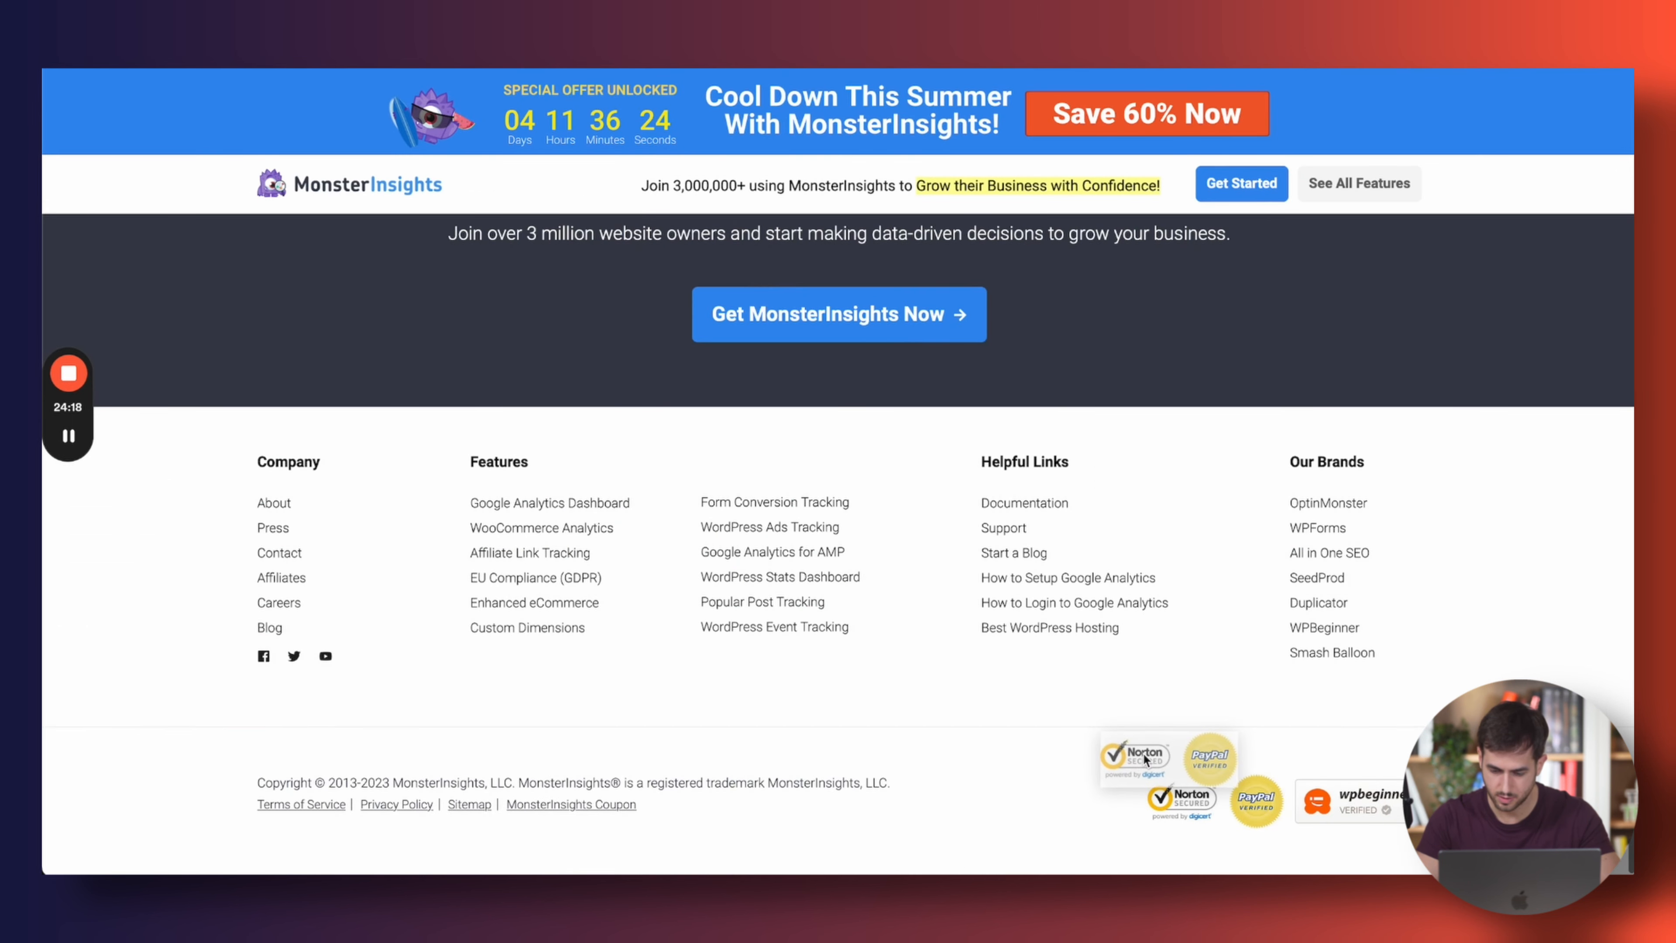
drag(1367, 788, 1377, 781)
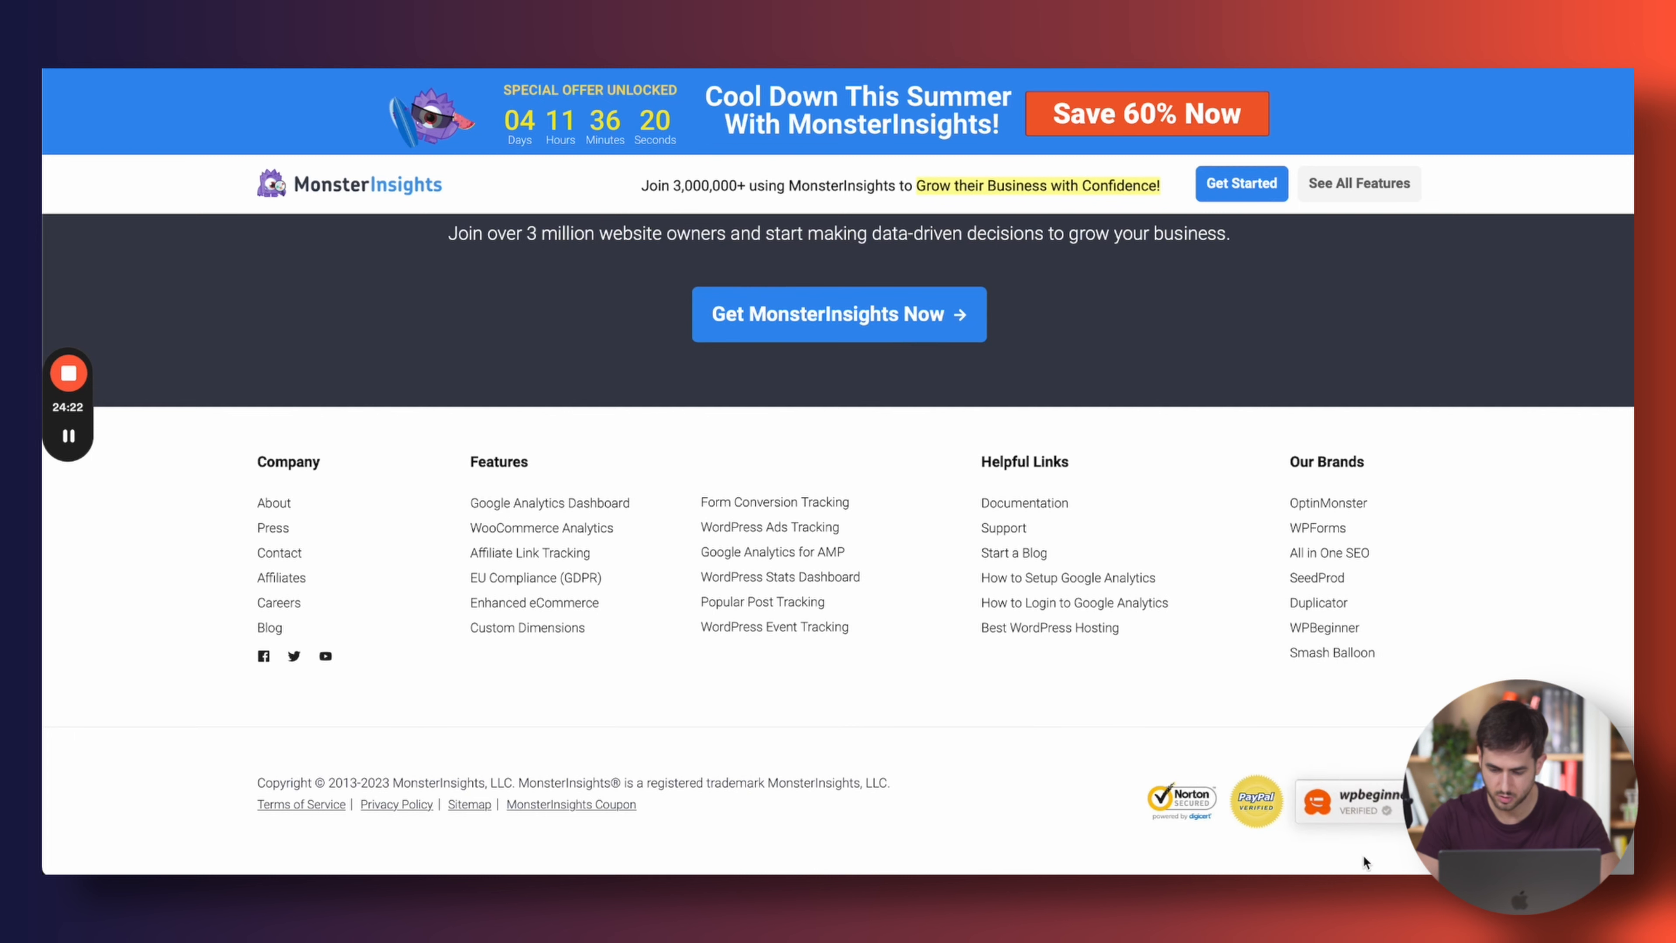
click(940, 66)
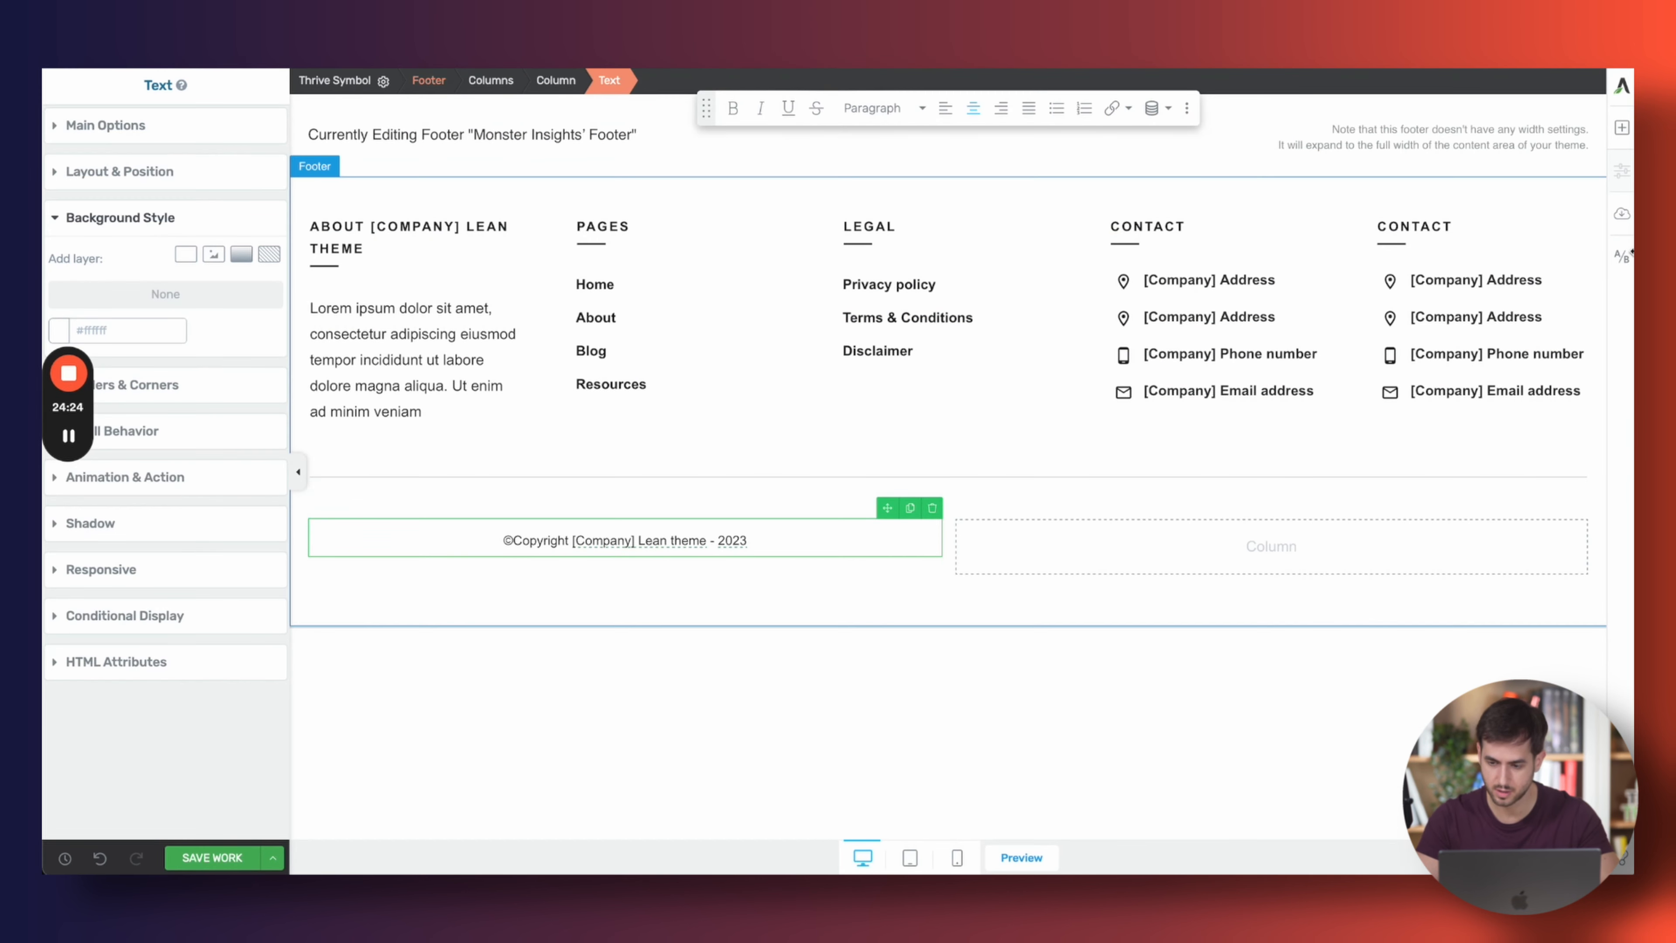
click(1622, 127)
text(col)
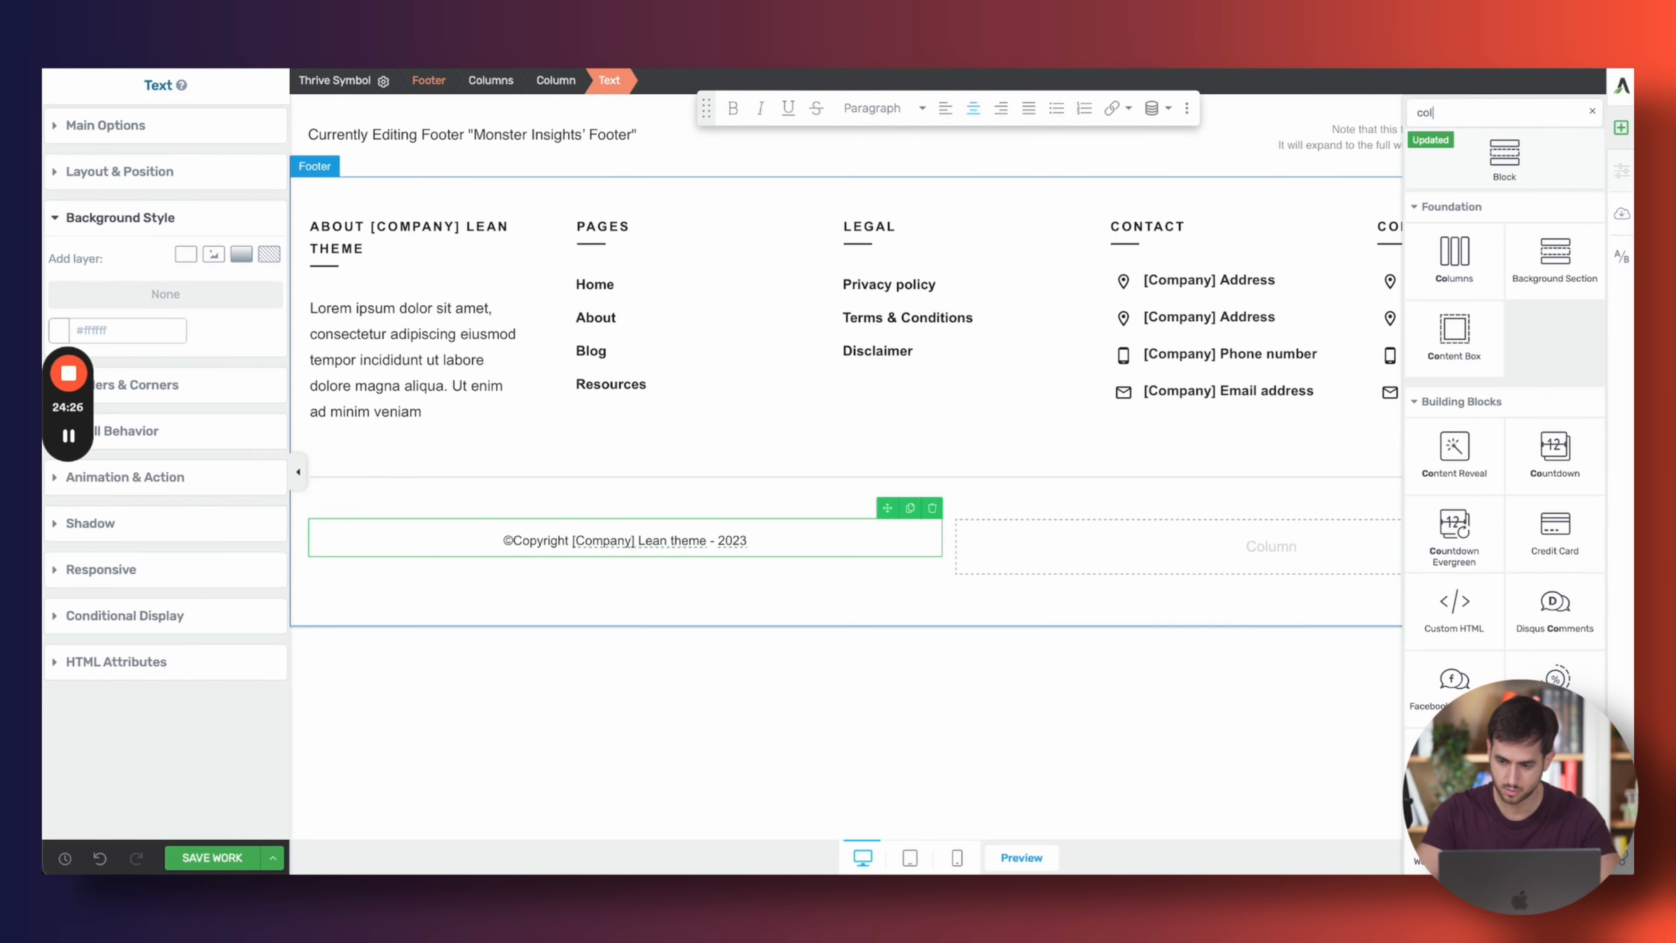
key(BackSpace)
text(n)
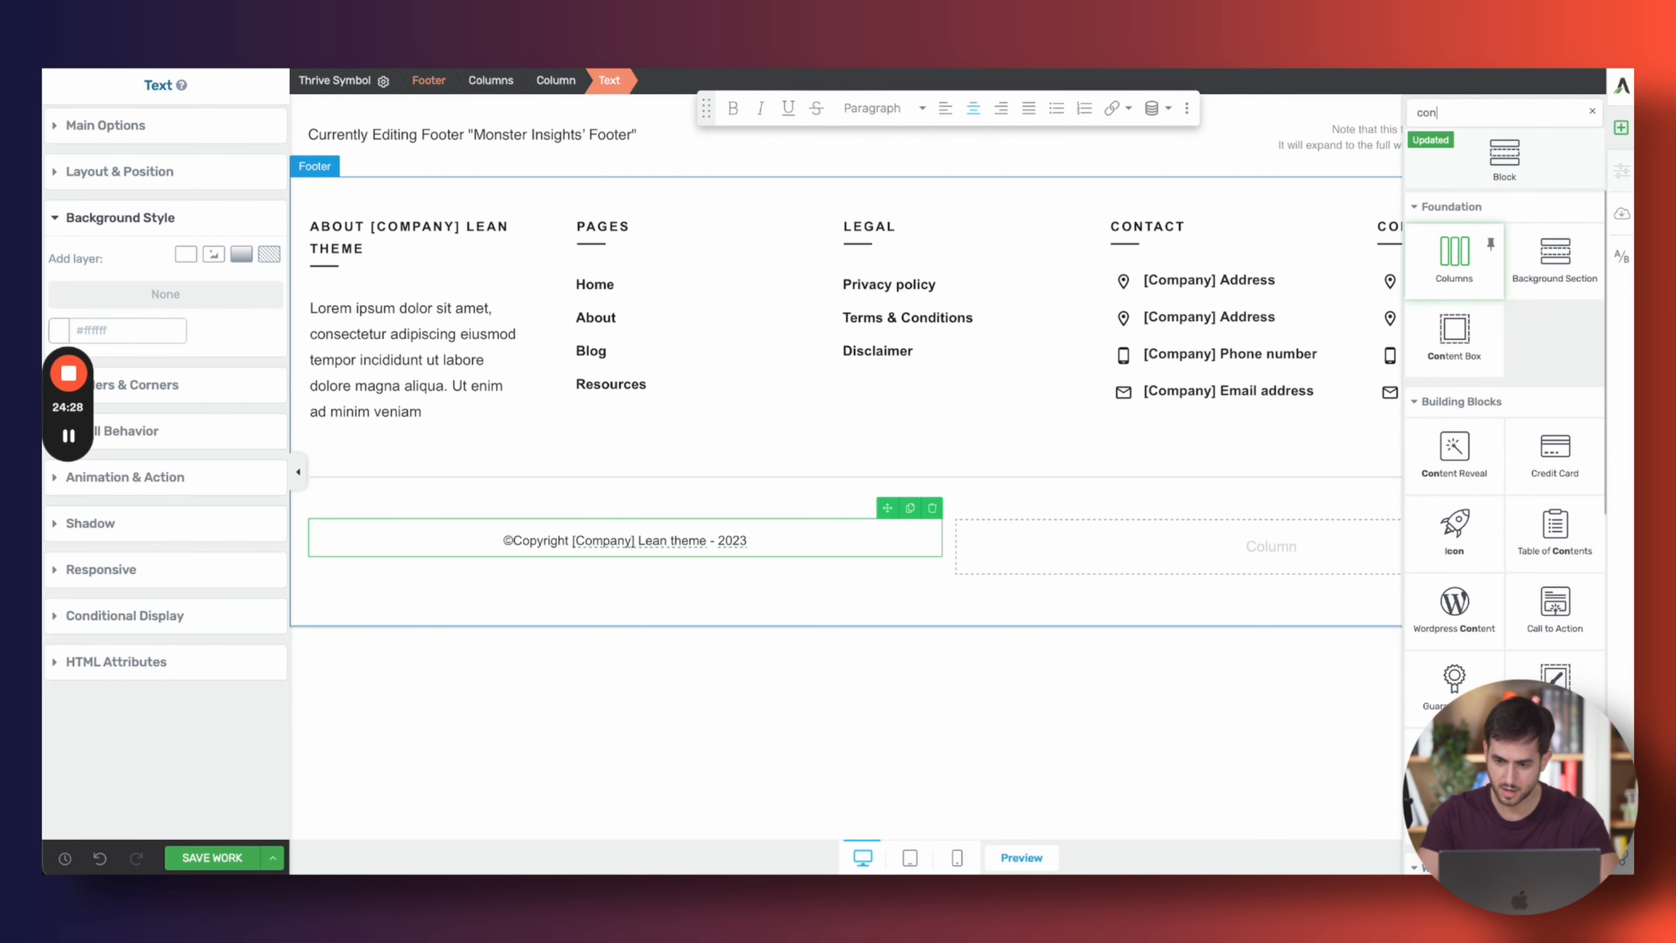
drag(1436, 324, 1244, 562)
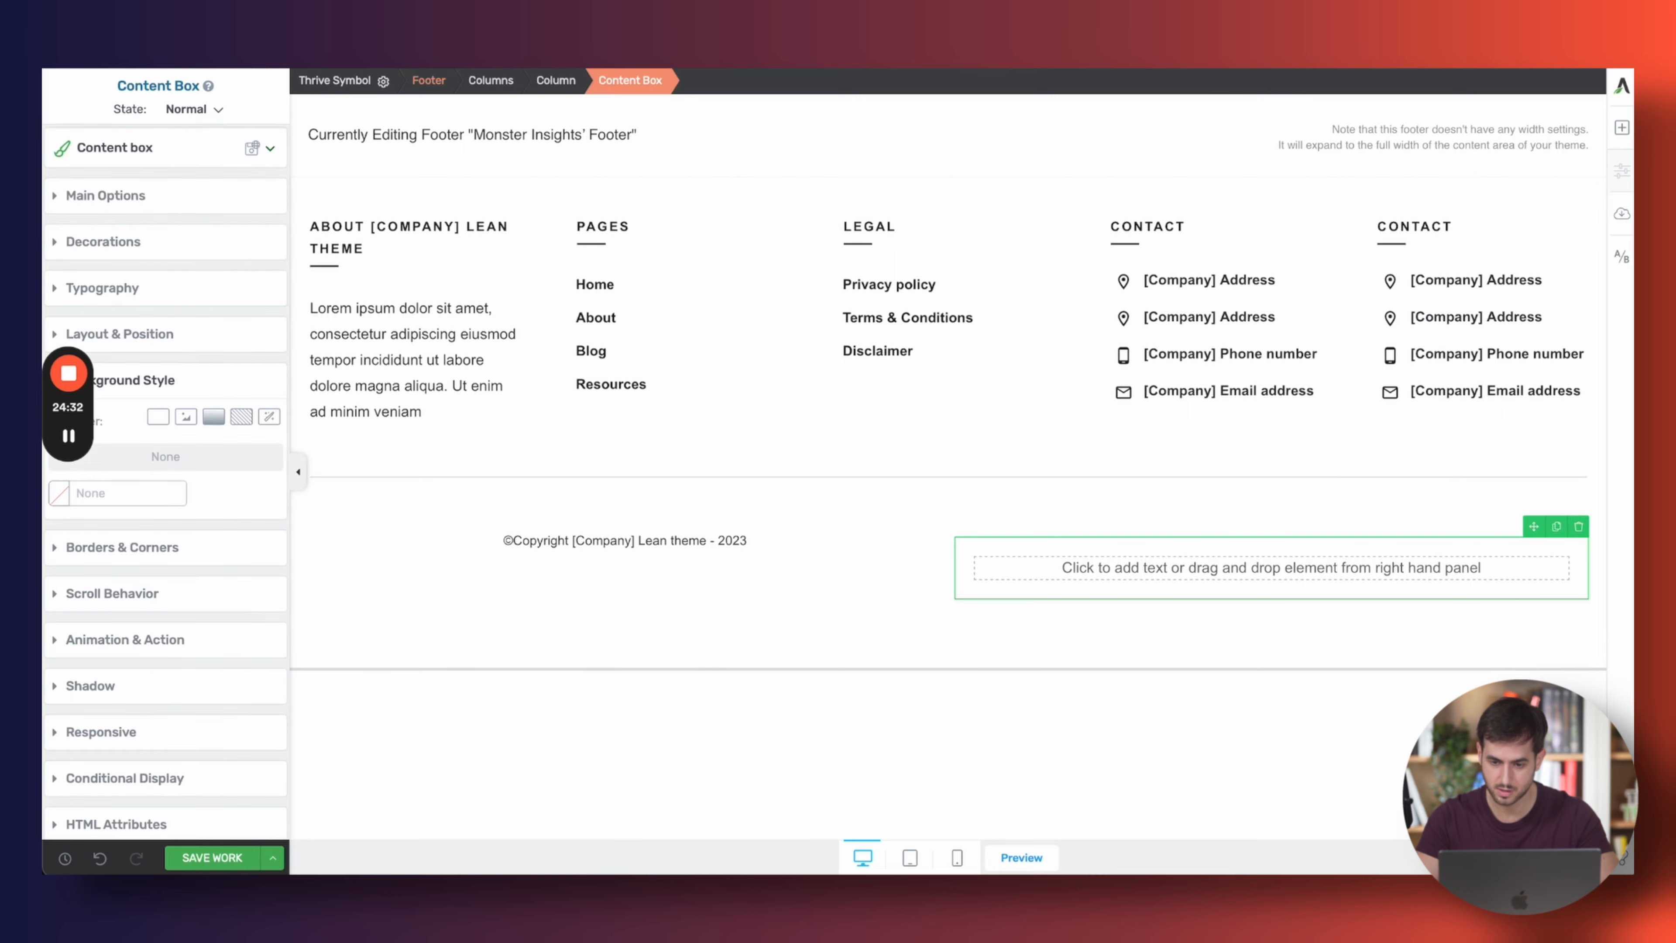
Compare the badge layout with the MonsterInsights footer and add two equal columns inside the content box
key(ctrl+Tab)
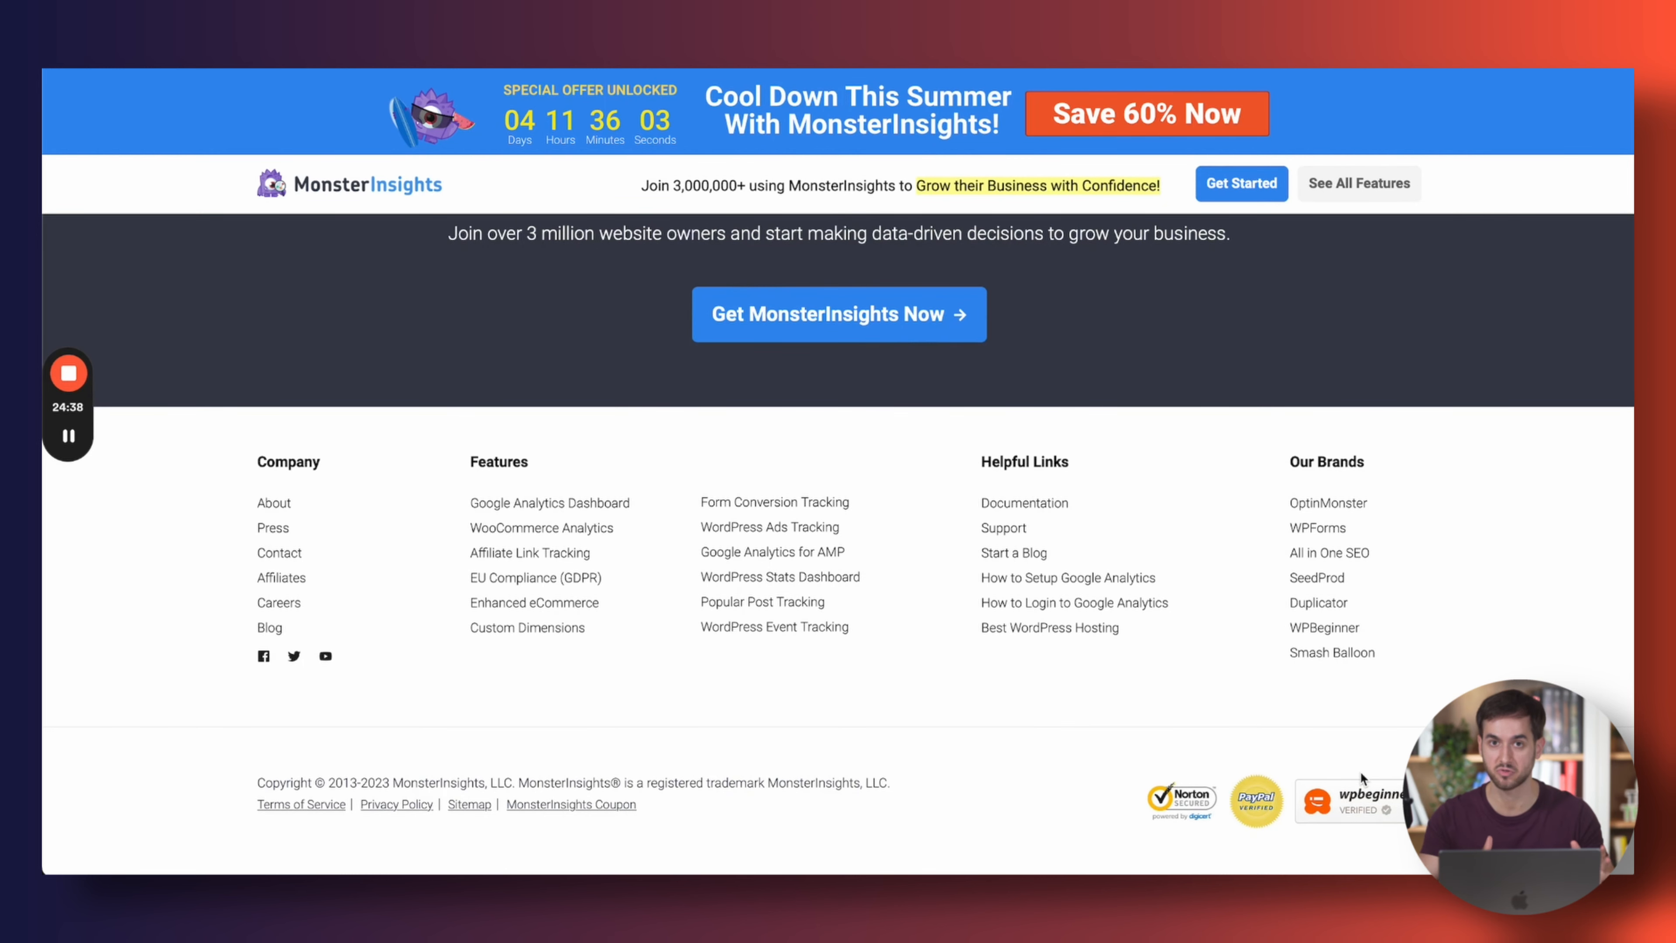
click(832, 69)
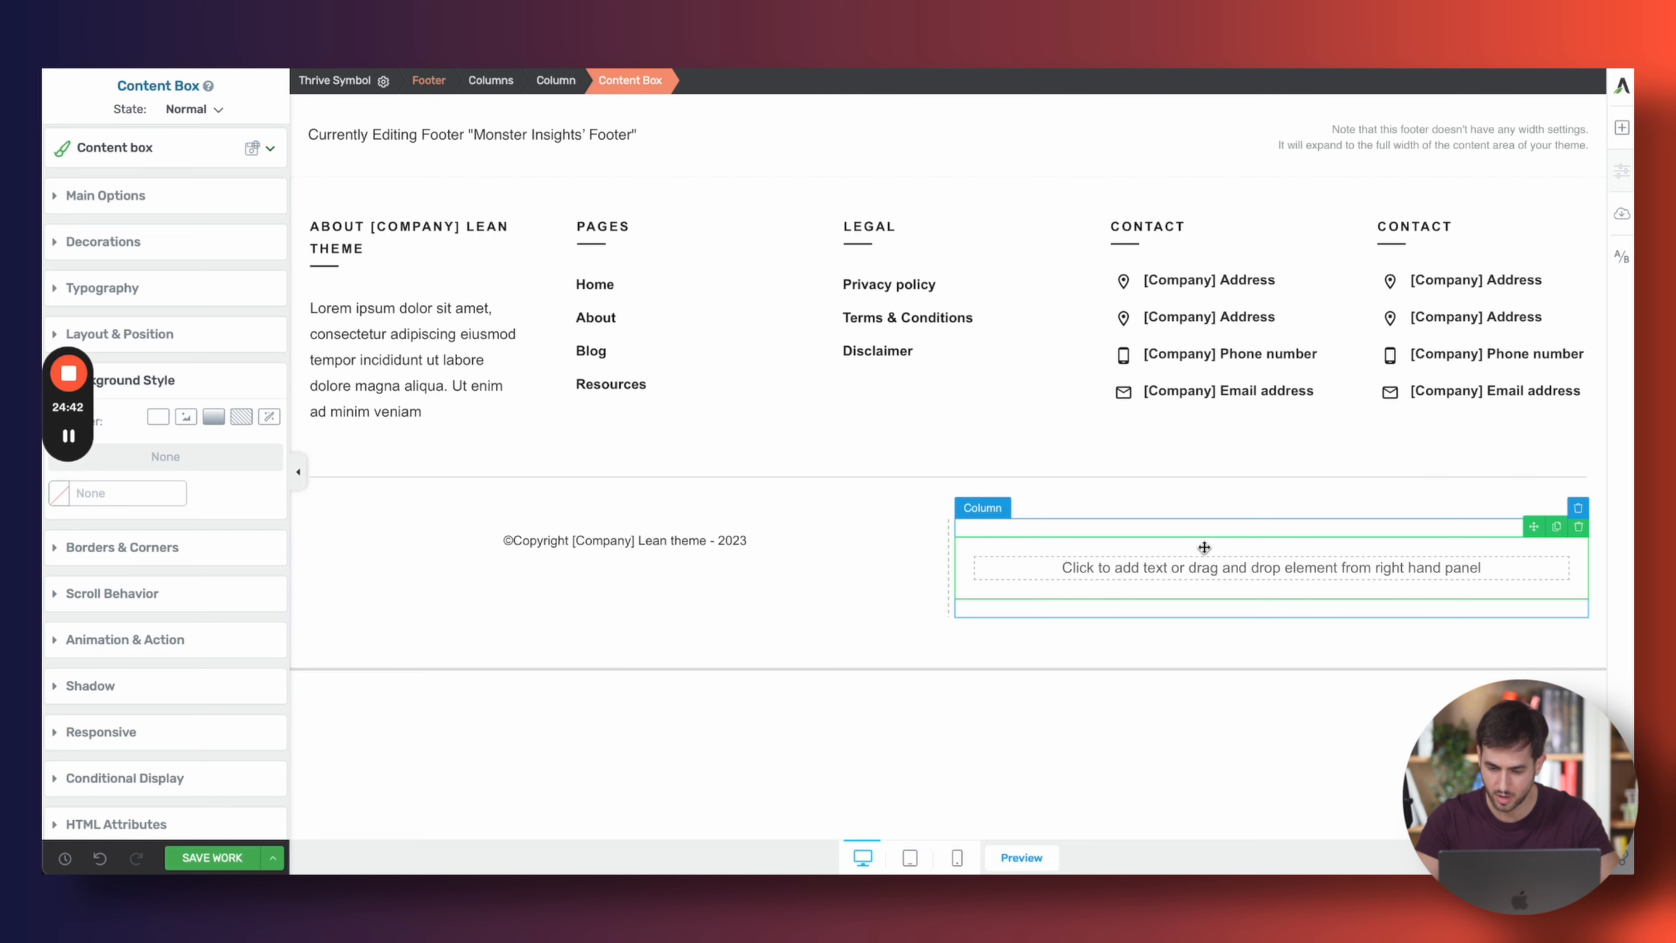
click(1618, 129)
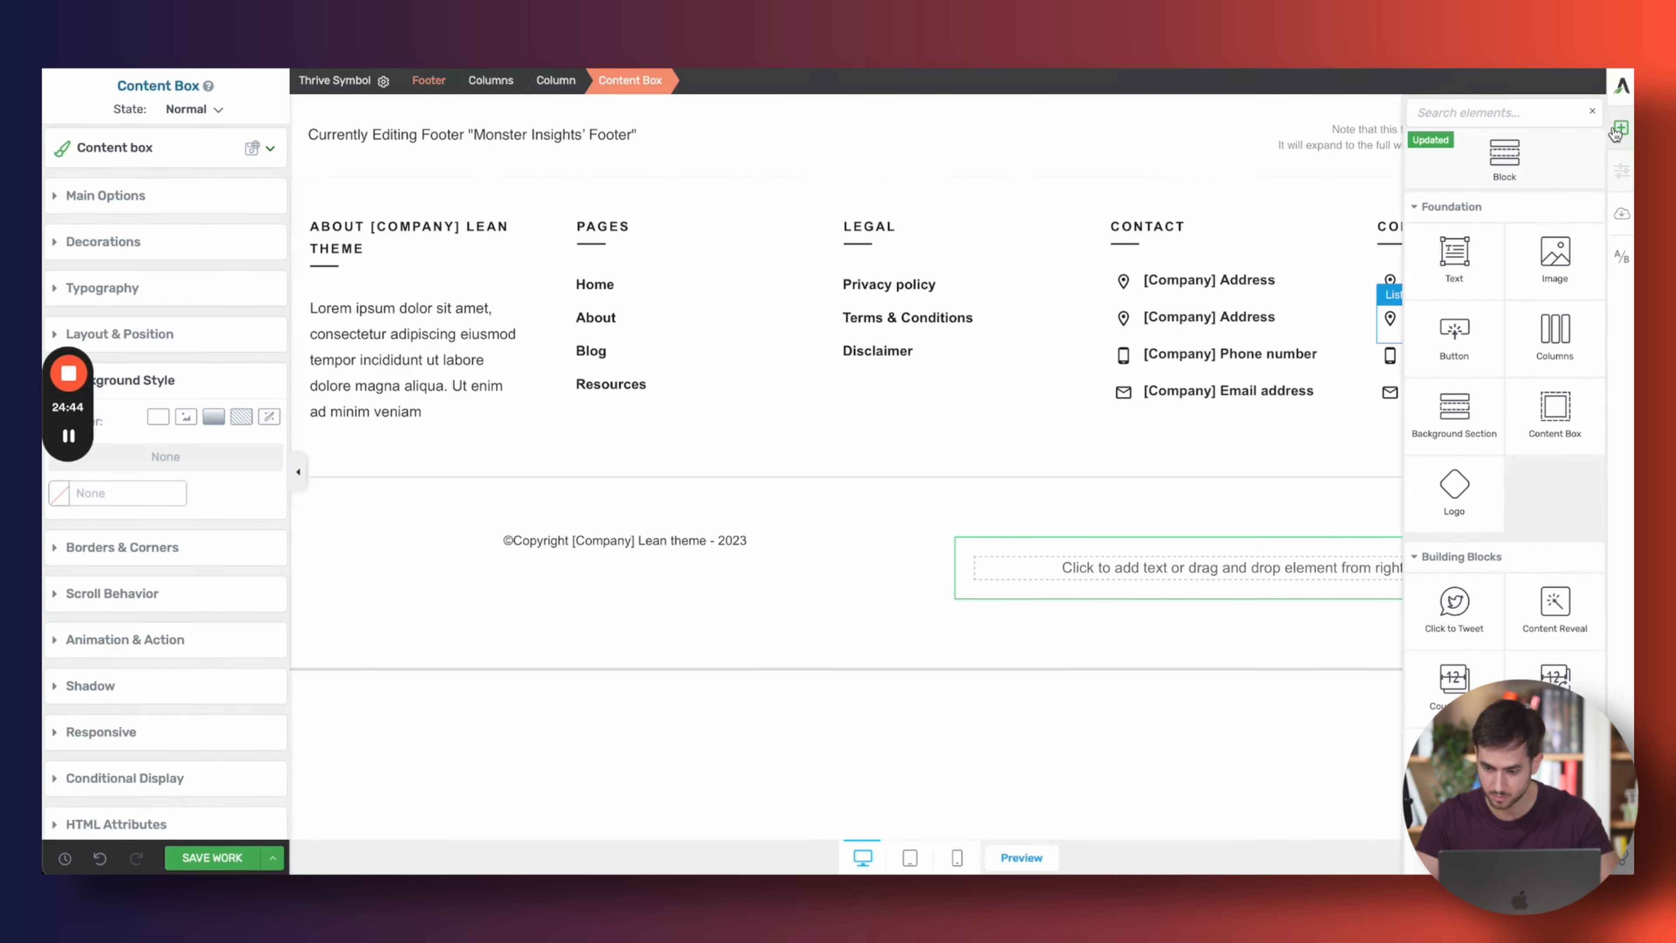
drag(1554, 330, 1234, 587)
click(1212, 669)
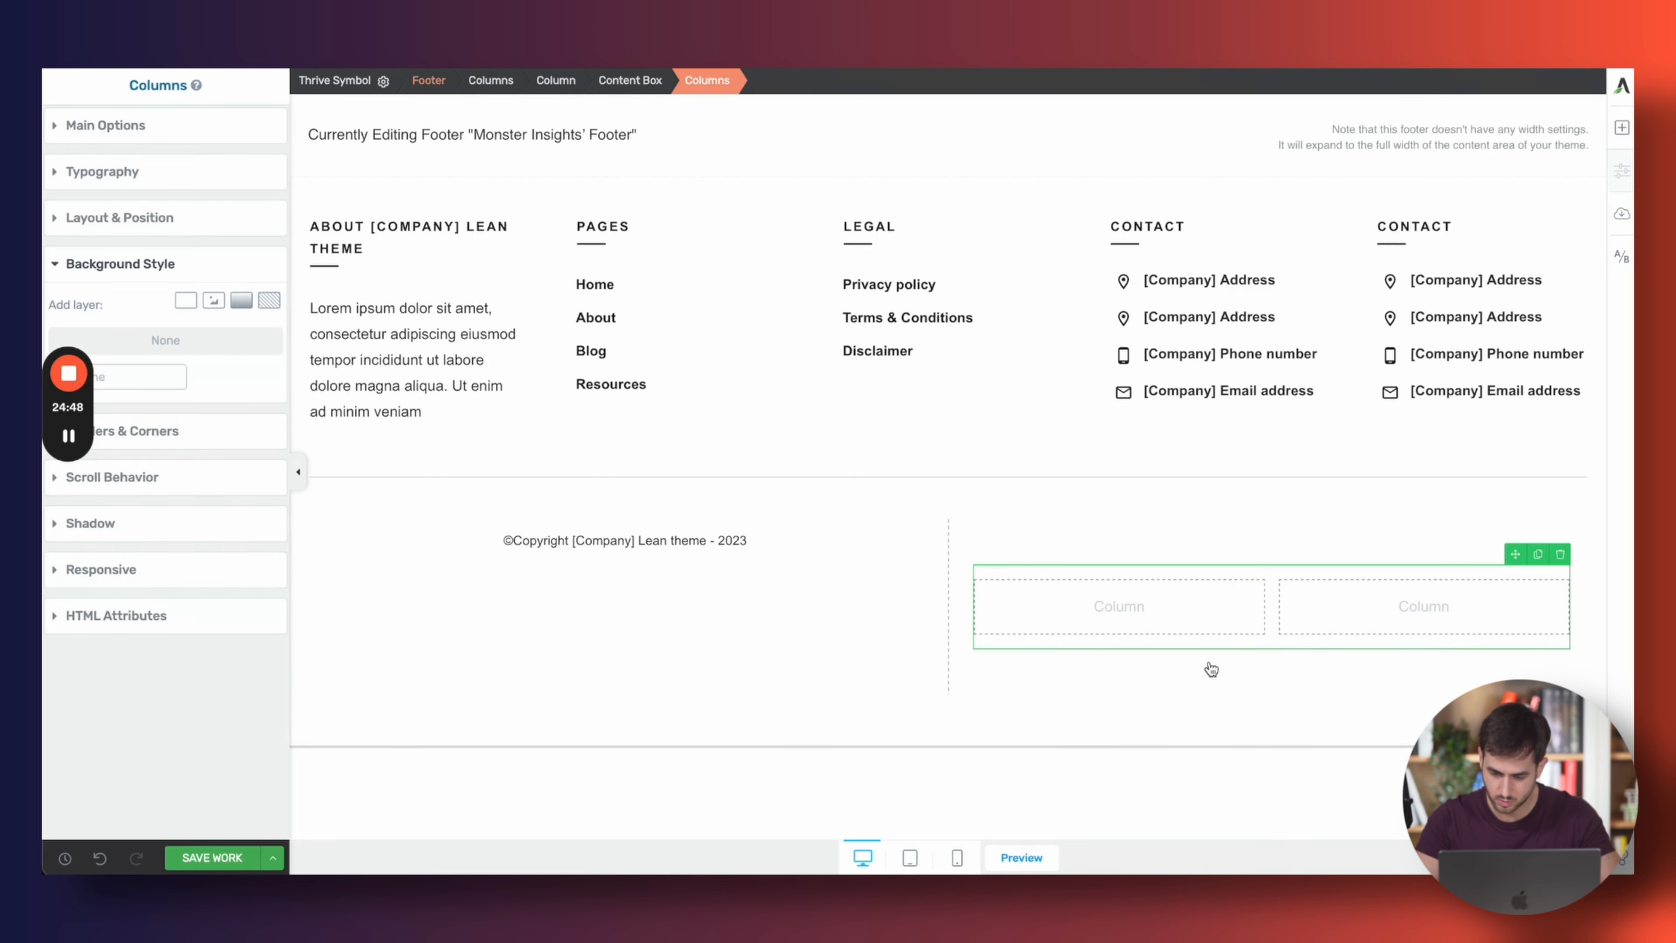
Insert the Norton and PayPal badge image download.jpg from the media library into the content box's first column
click(1622, 127)
text(ima)
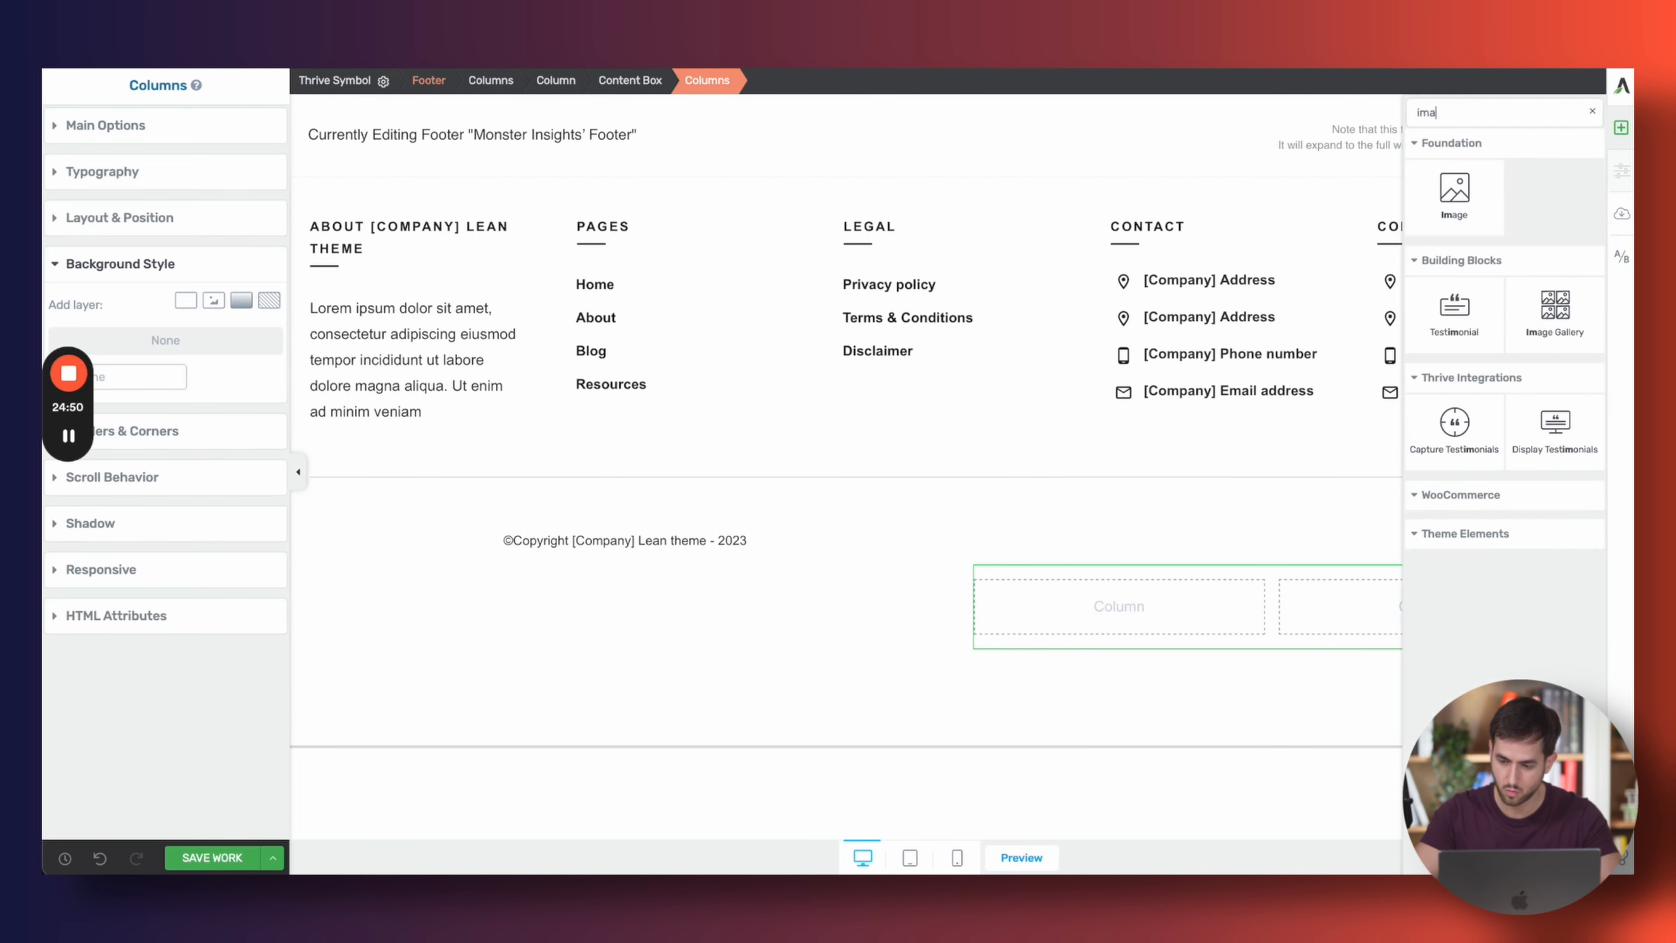
drag(1454, 192, 1133, 653)
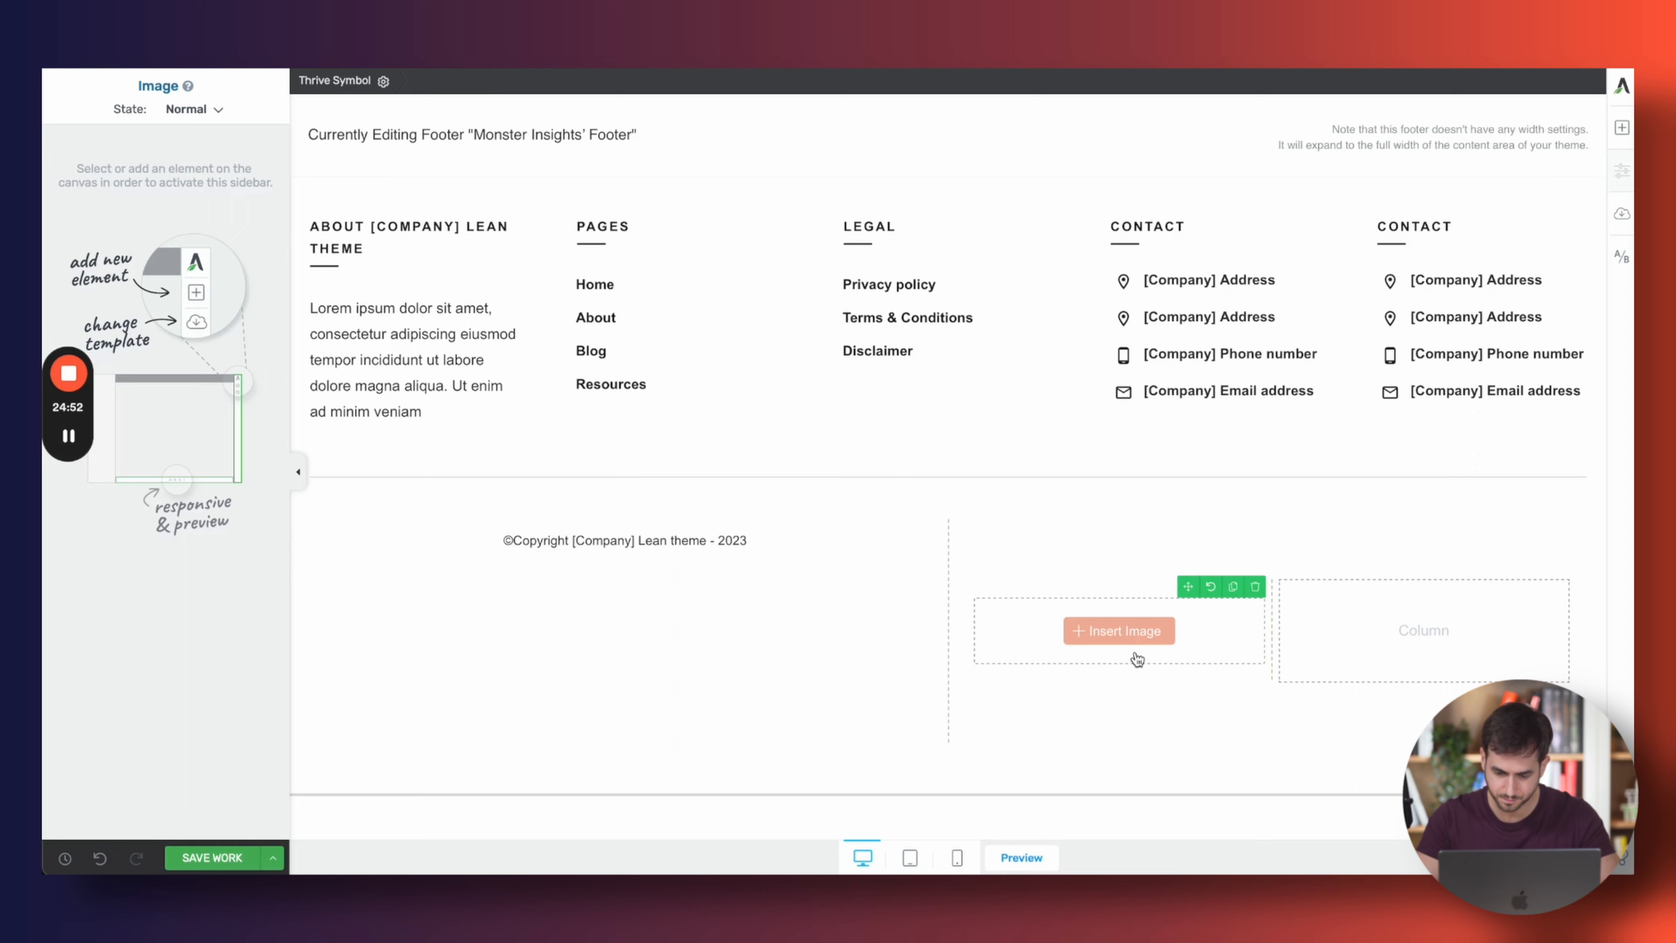
key(ctrl+Tab)
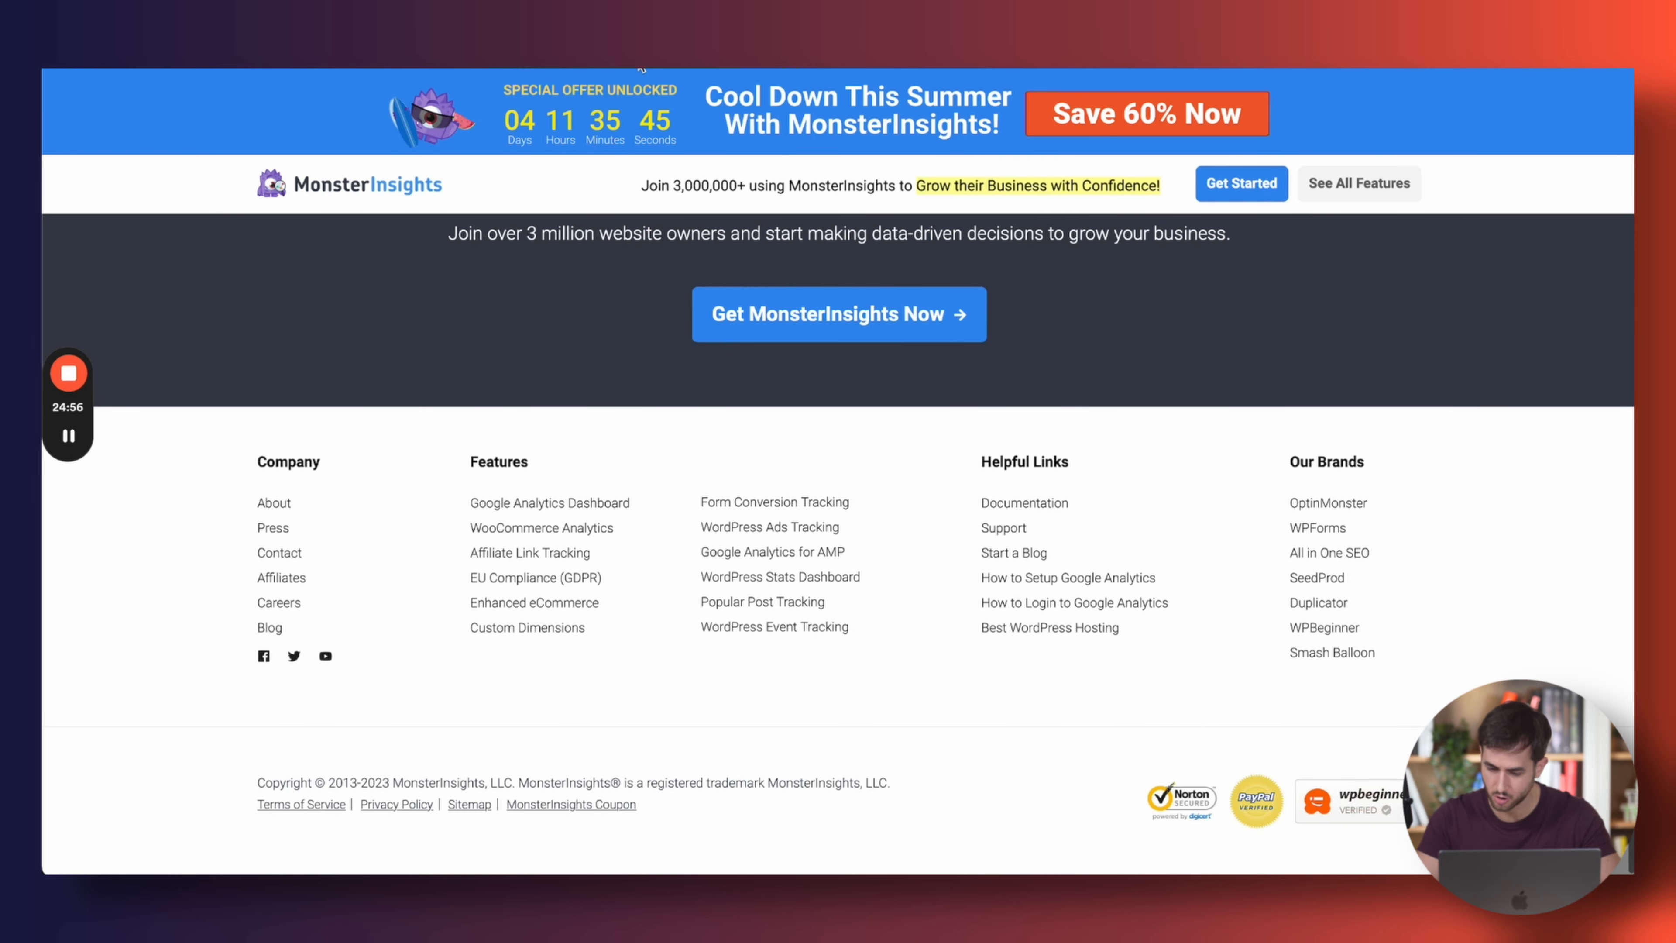
key(ctrl+shift+Tab)
click(635, 308)
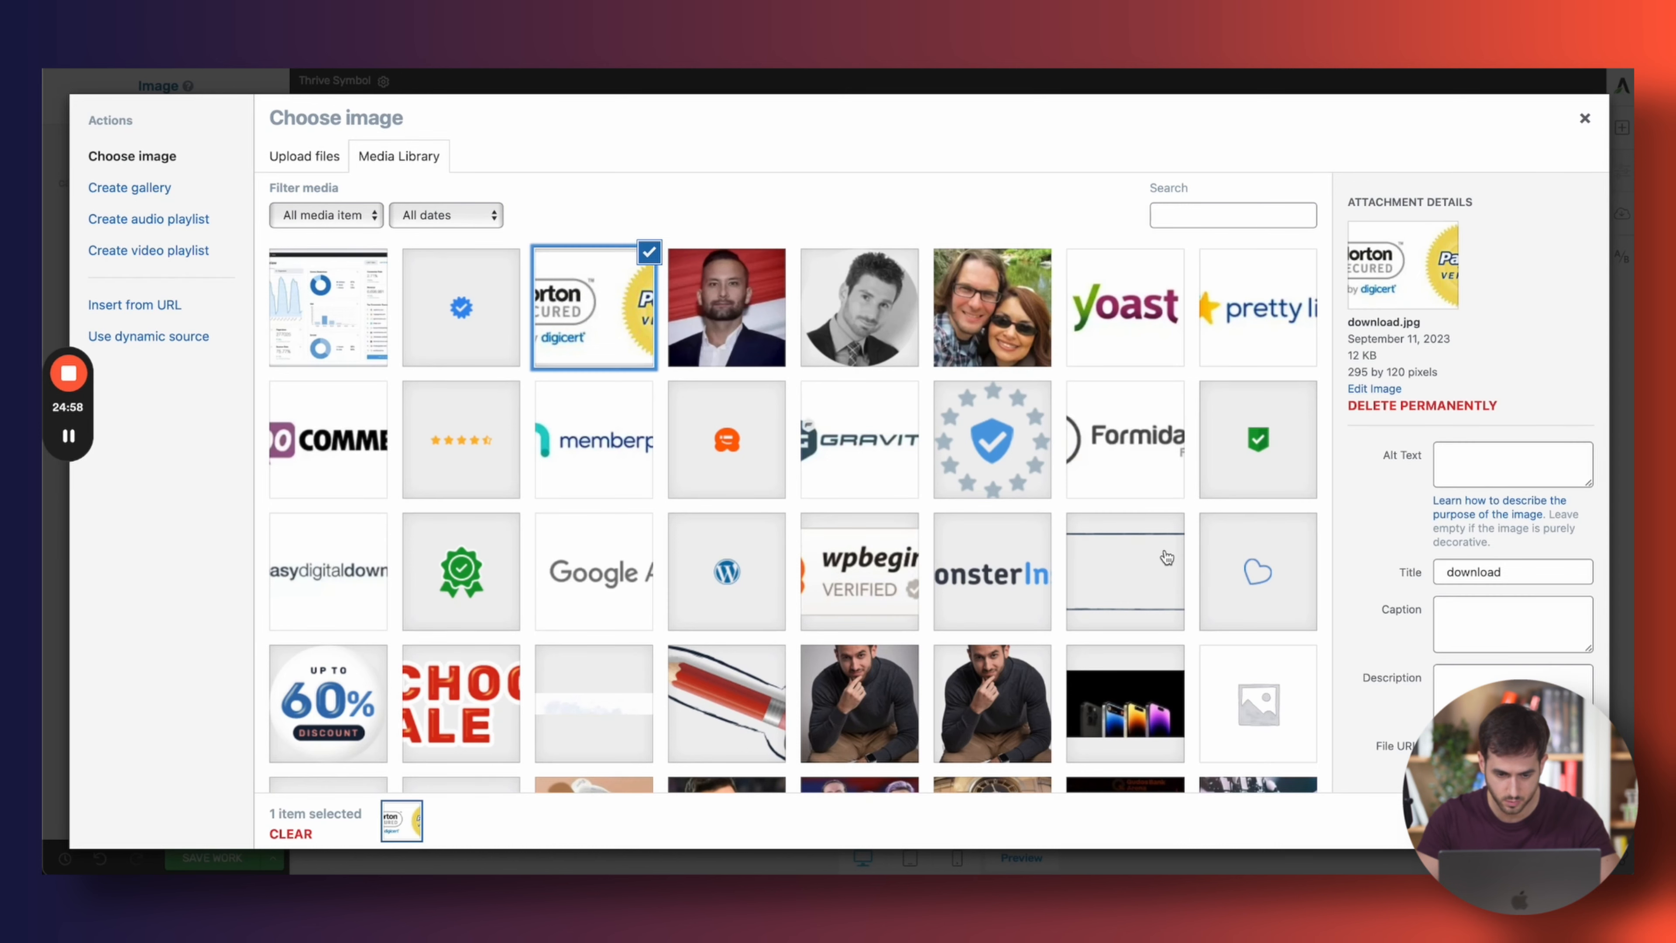
click(1556, 820)
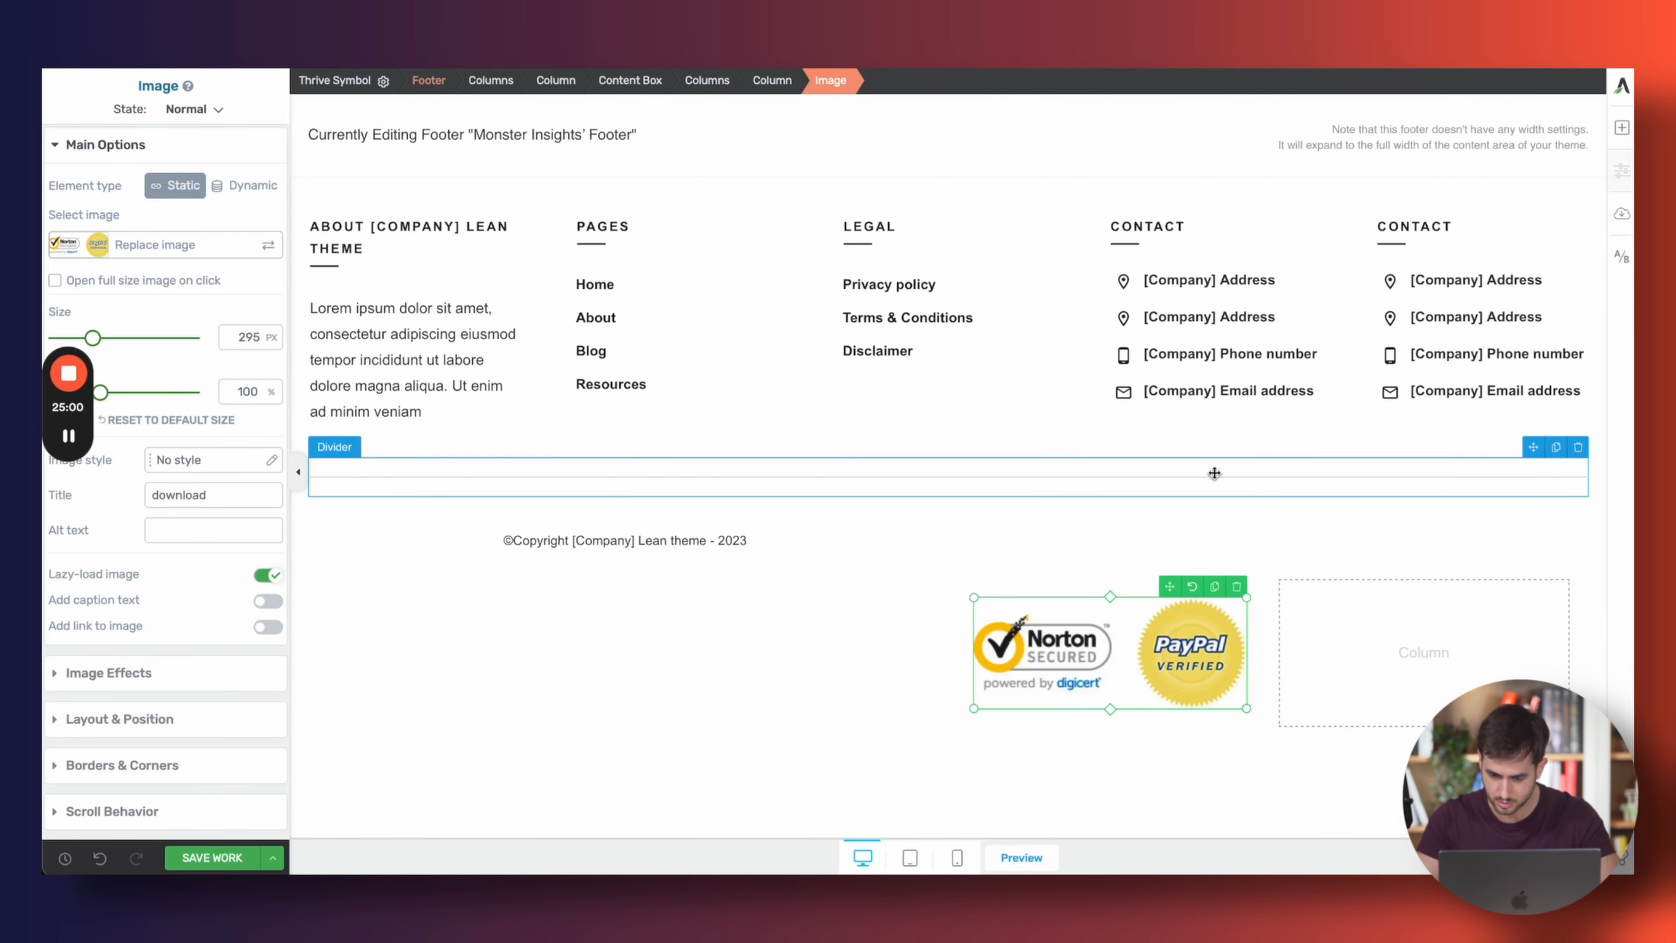
Duplicate the Norton and PayPal badge image and move the copy into the content box's second column
click(1214, 587)
drag(1178, 587, 1389, 719)
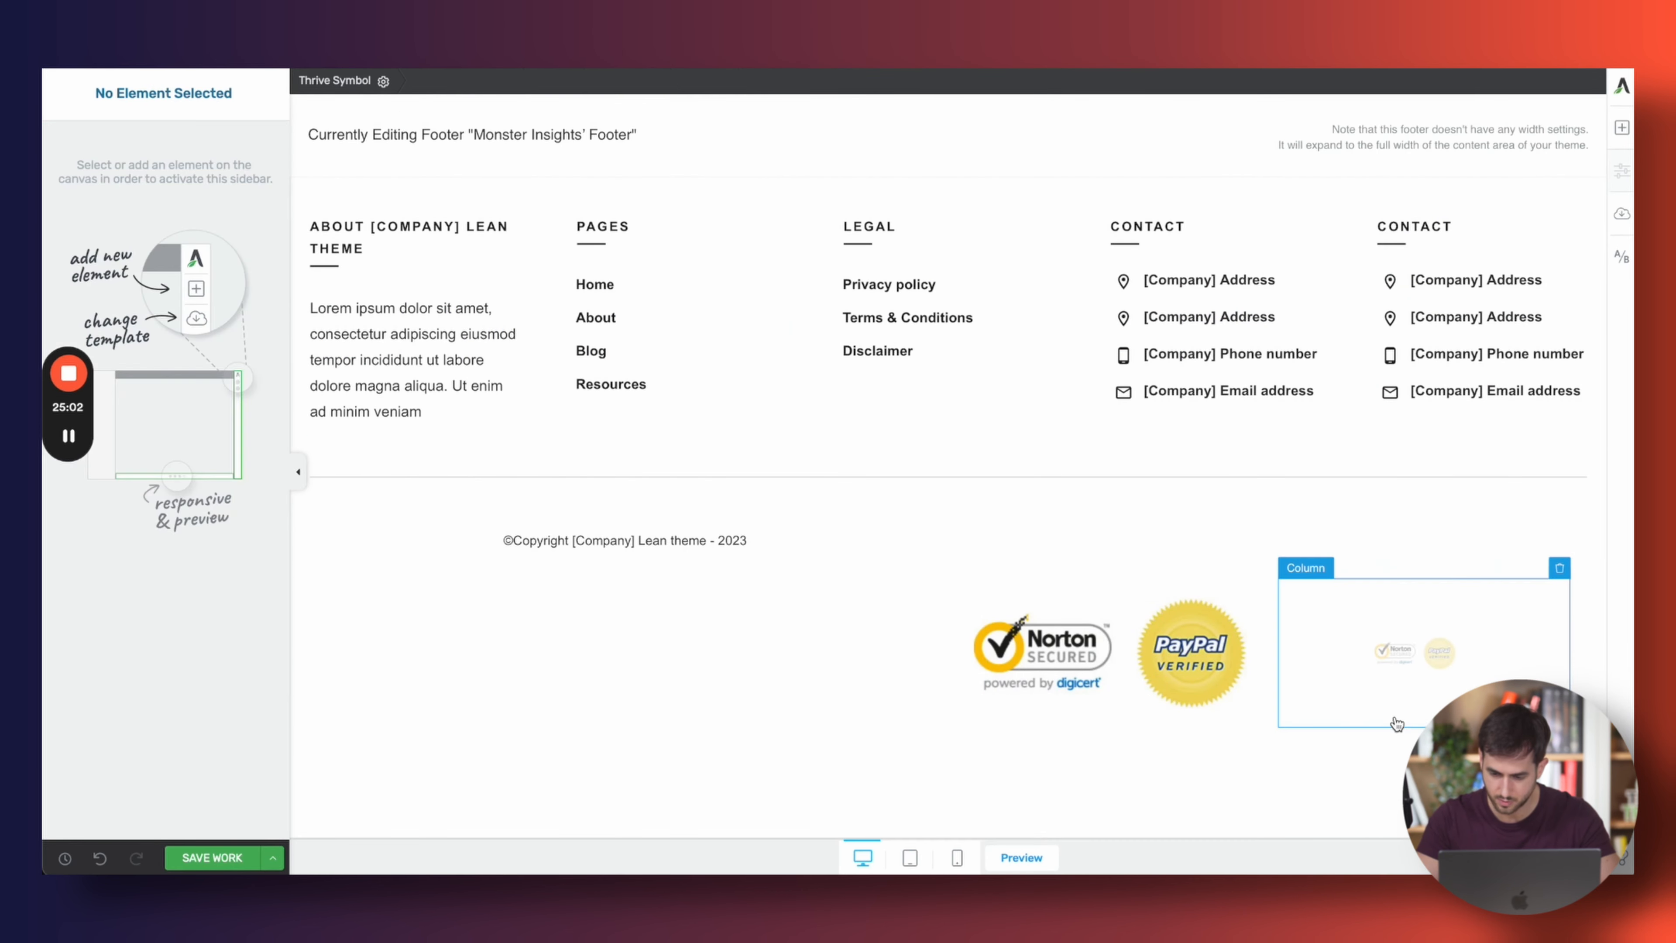
key(ctrl+Tab)
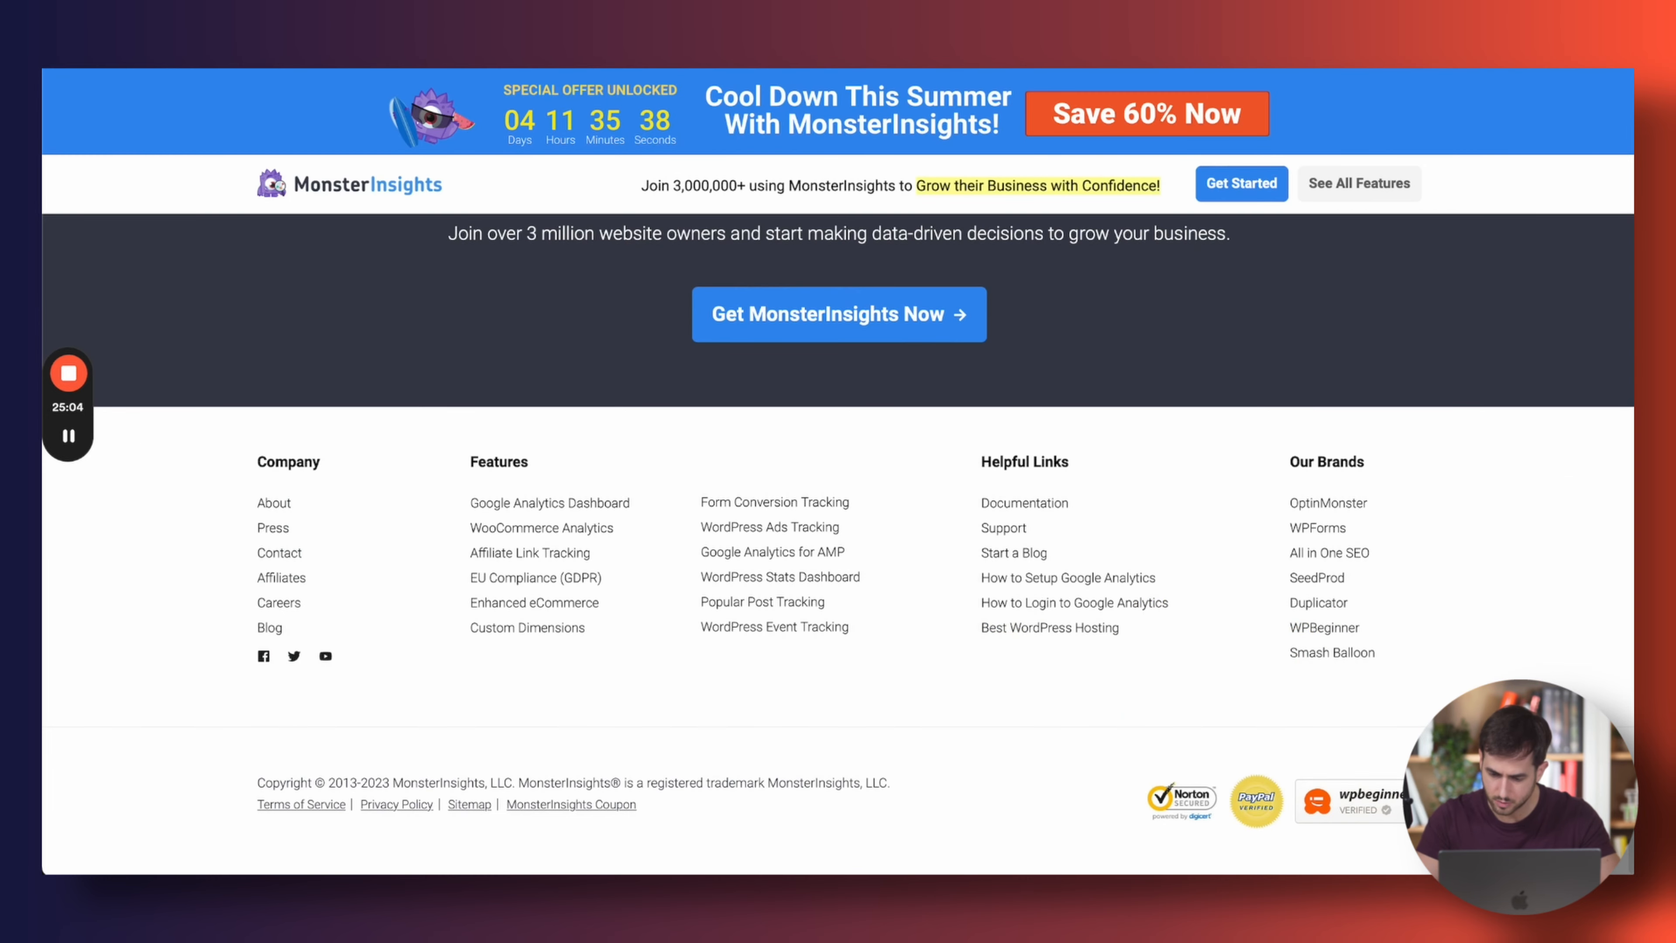
key(ctrl+shift+Tab)
click(1427, 644)
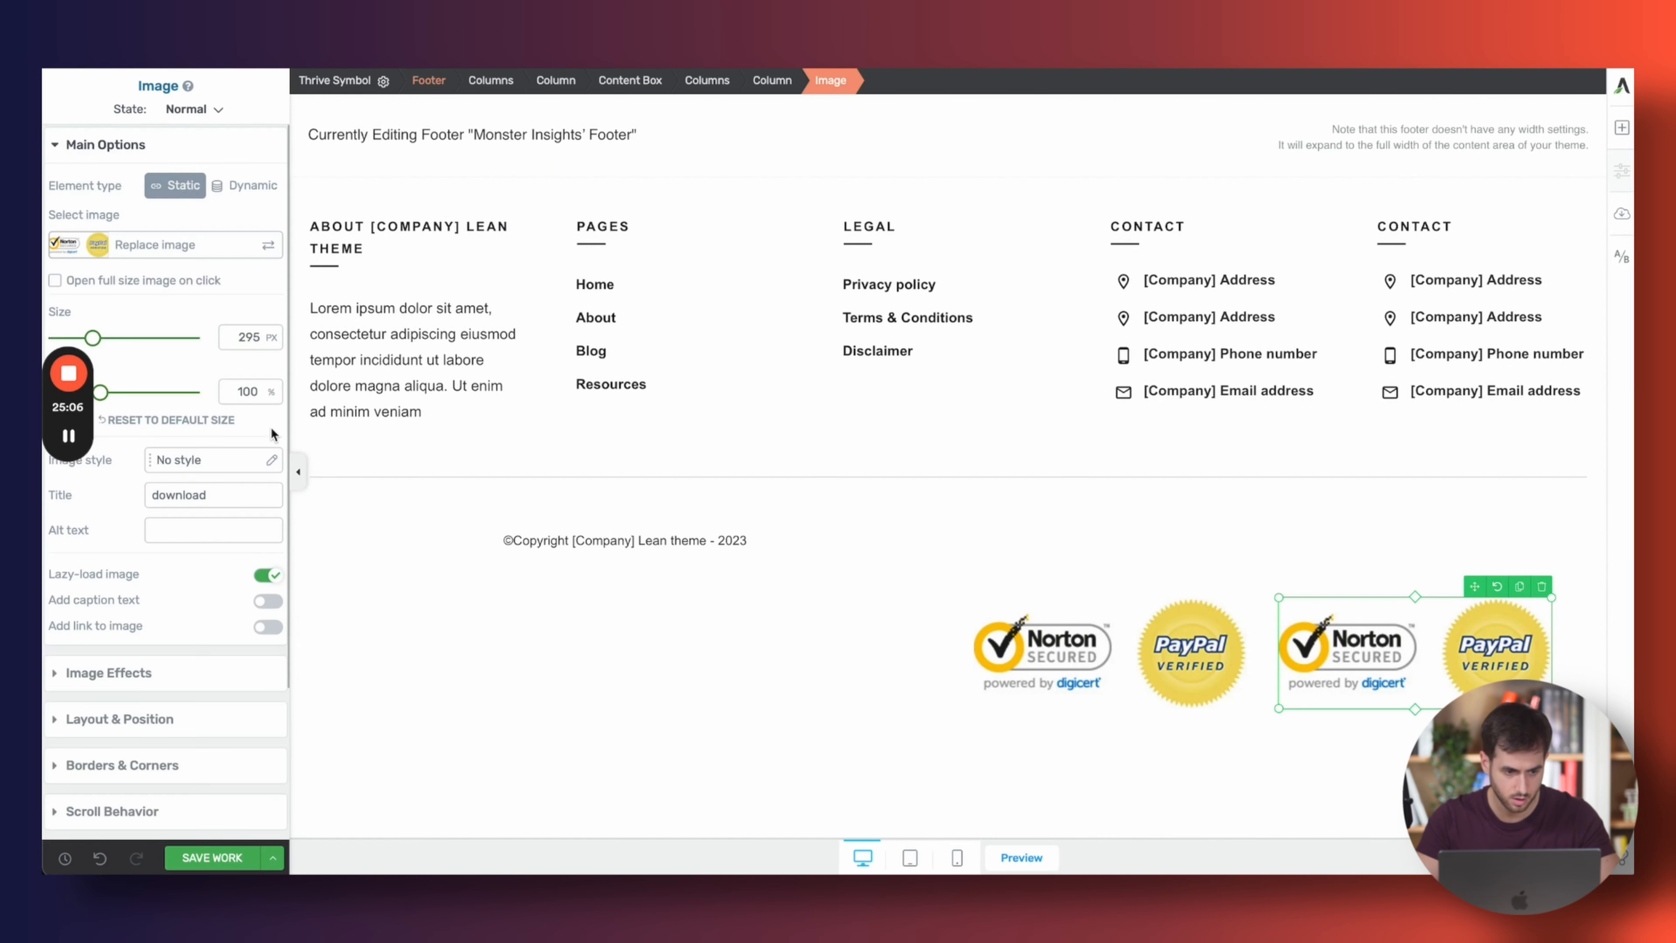
Replace the duplicated badge image with the wpbeginner Verified image from the media library
click(153, 246)
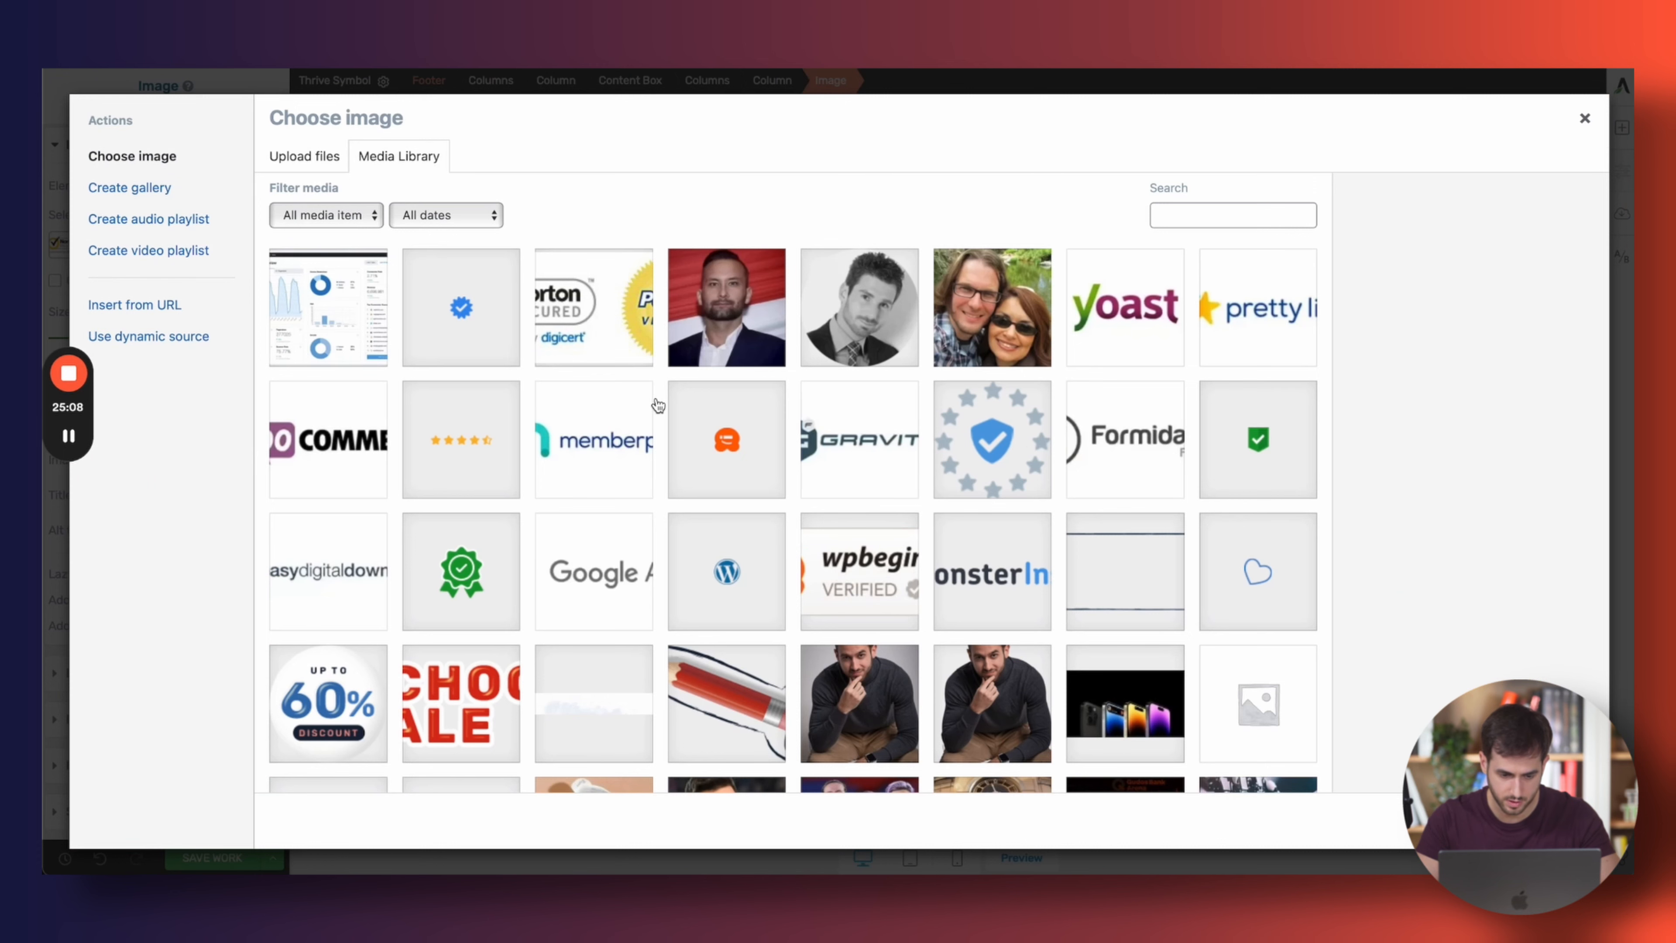
click(791, 560)
click(854, 581)
click(1562, 820)
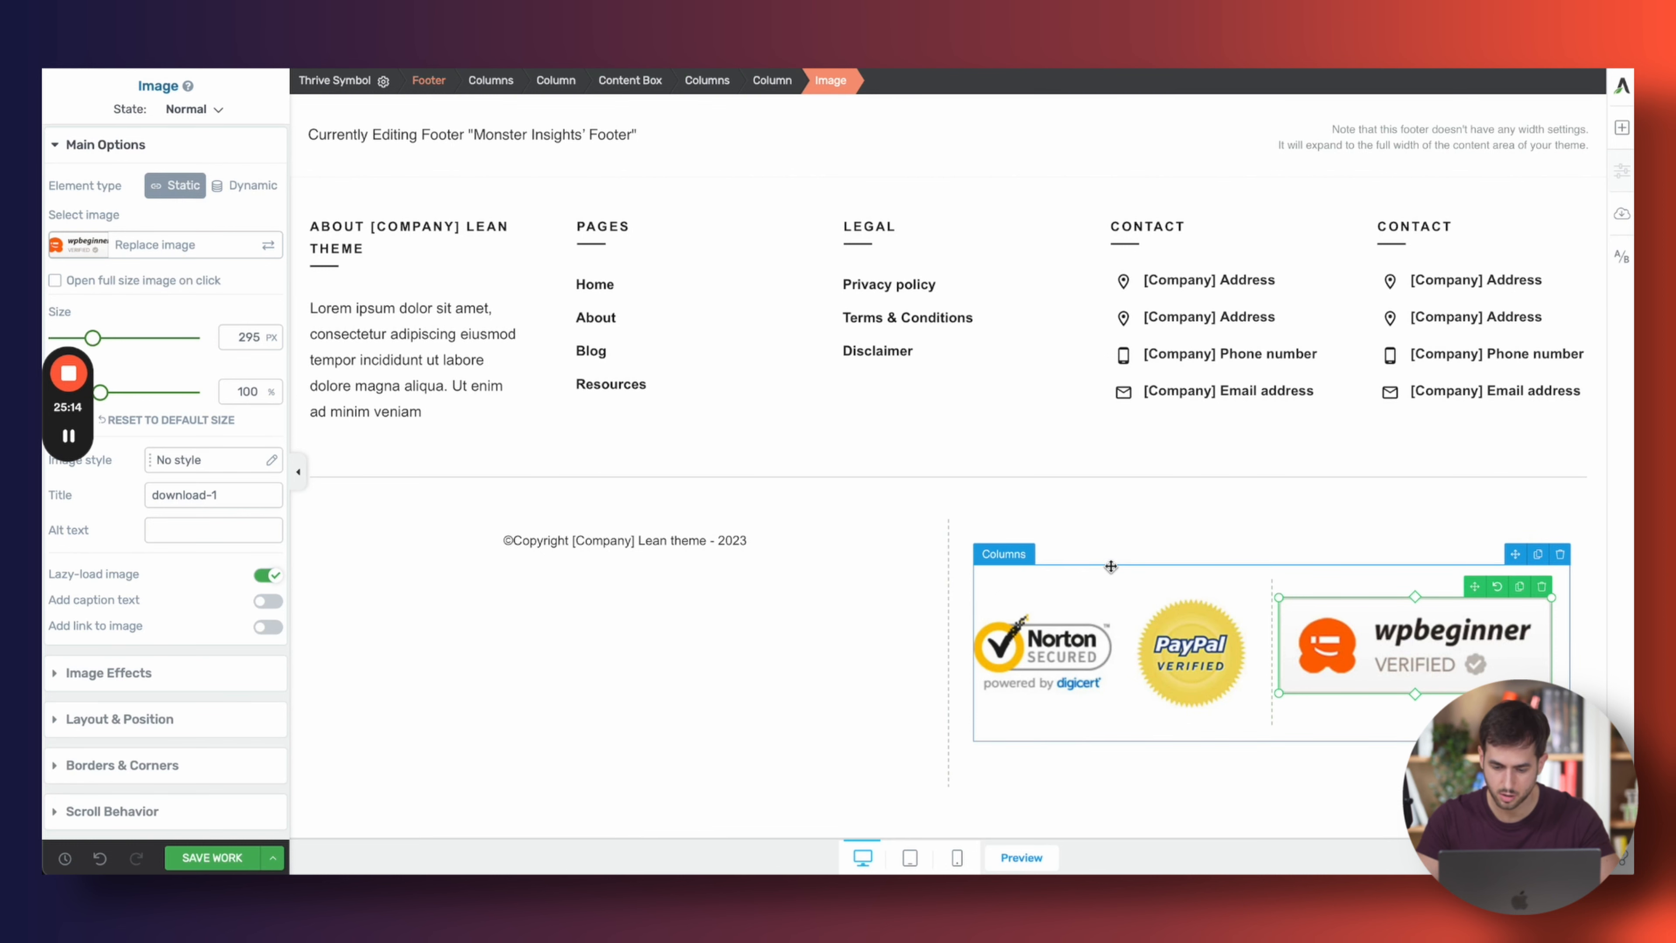
Set the maximum width of the content box holding the trust badges to 295 px
click(1114, 555)
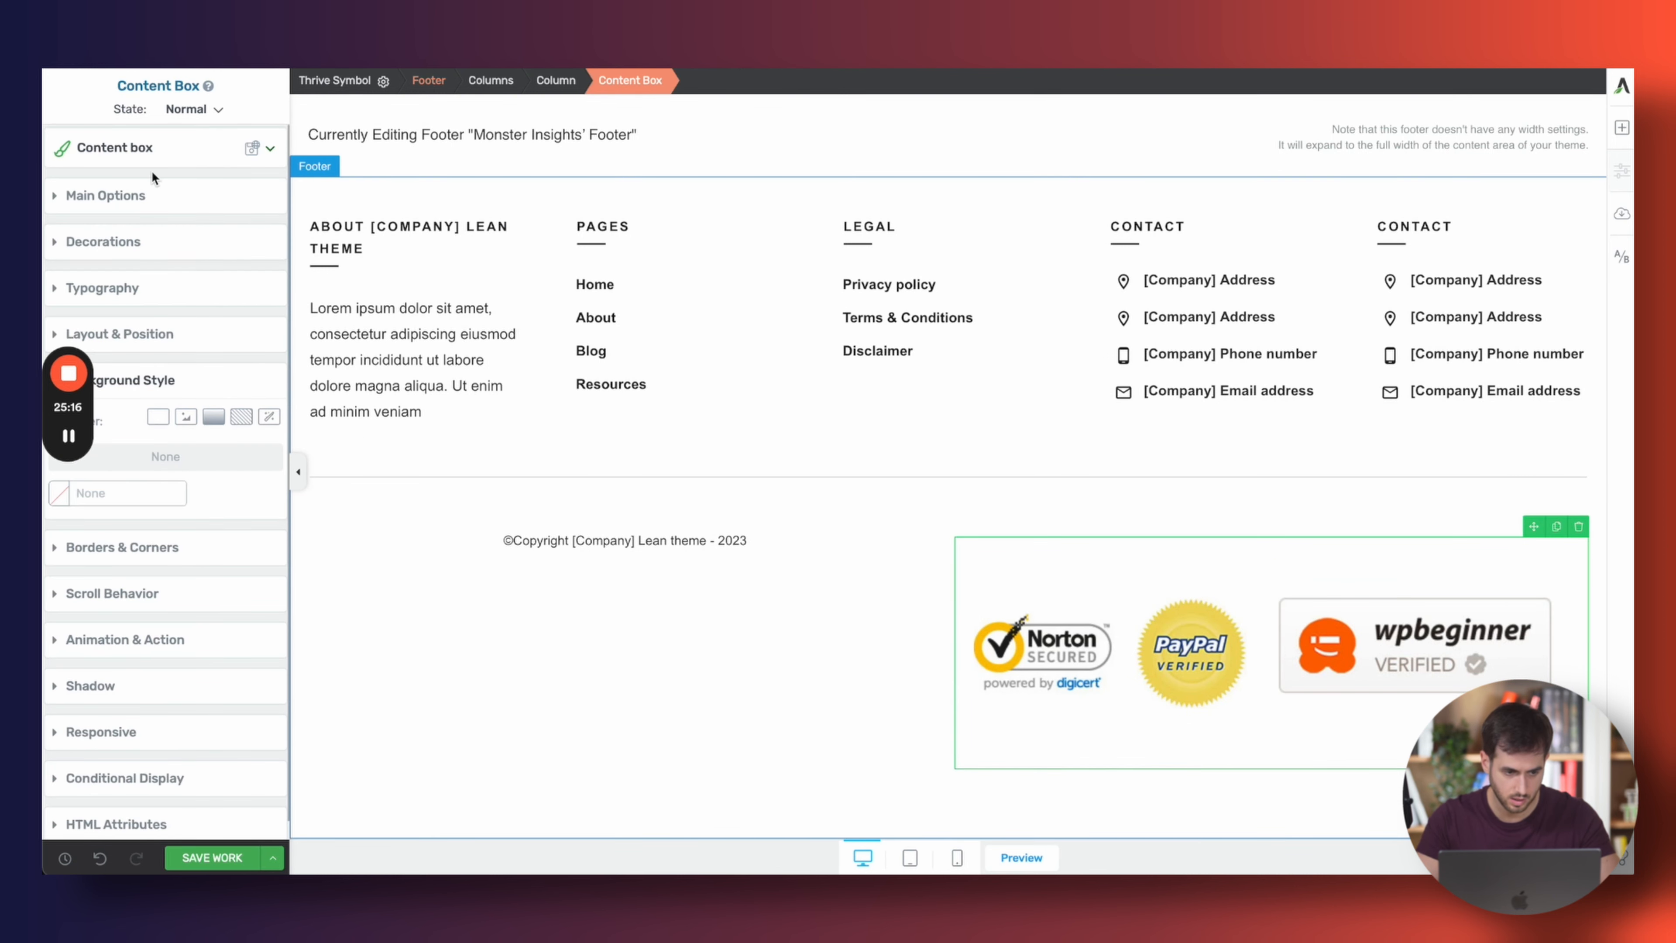
click(153, 198)
drag(99, 258, 81, 259)
drag(64, 258, 72, 260)
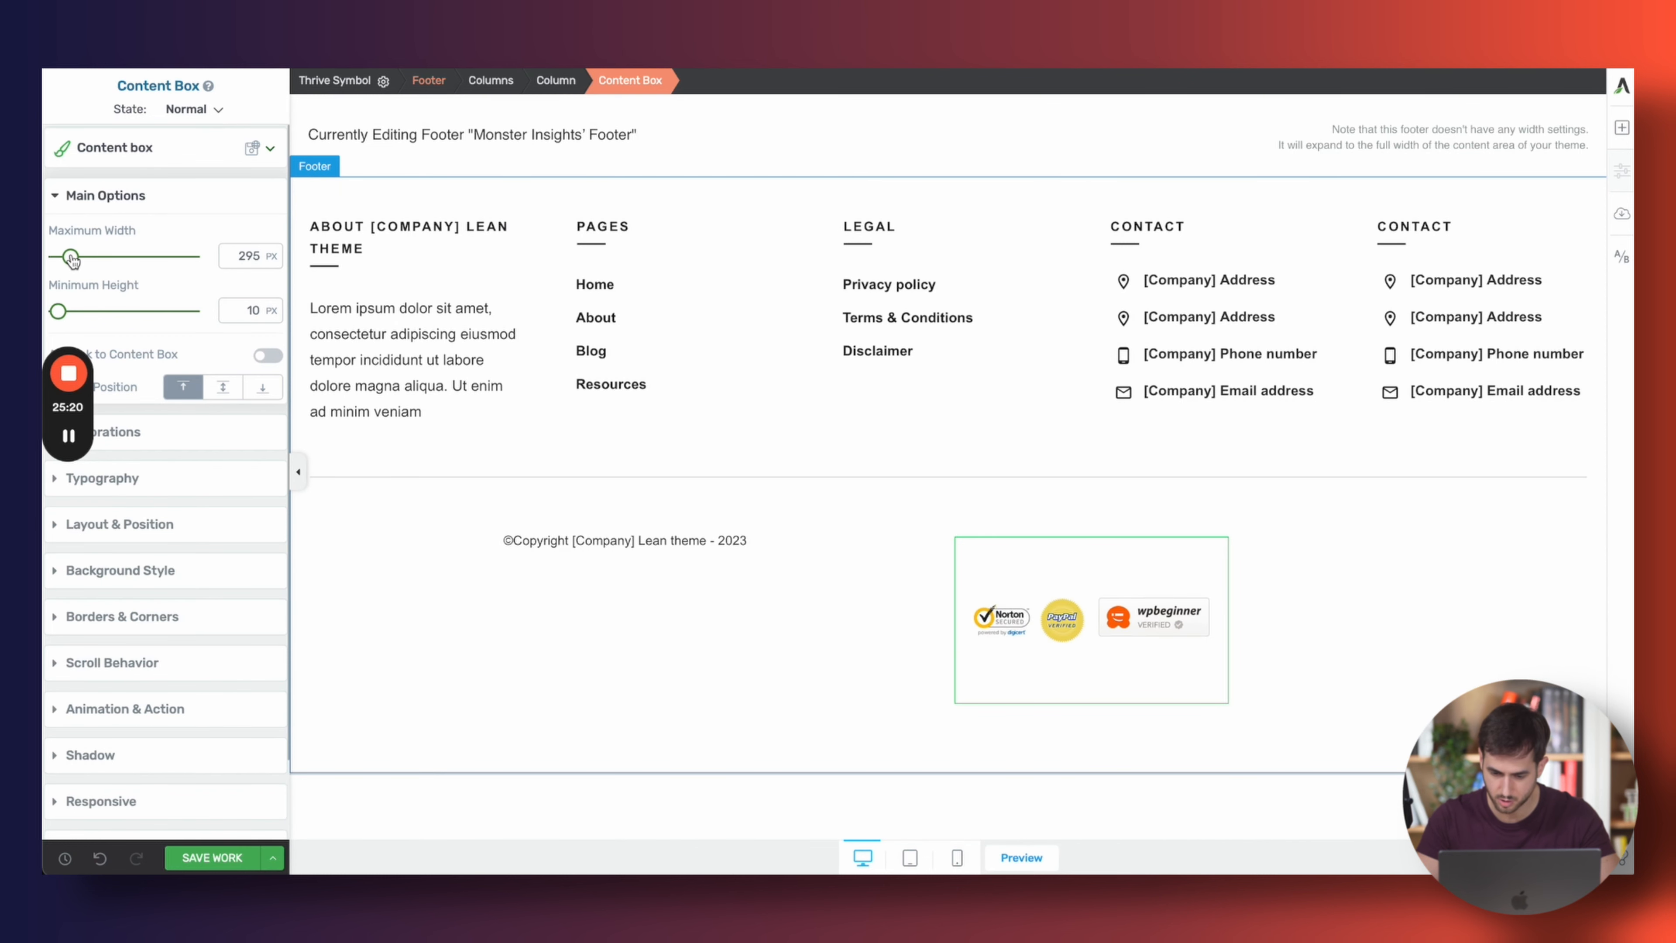
Set the badge content box's top and bottom margins and the padding on all four sides to 0
click(189, 523)
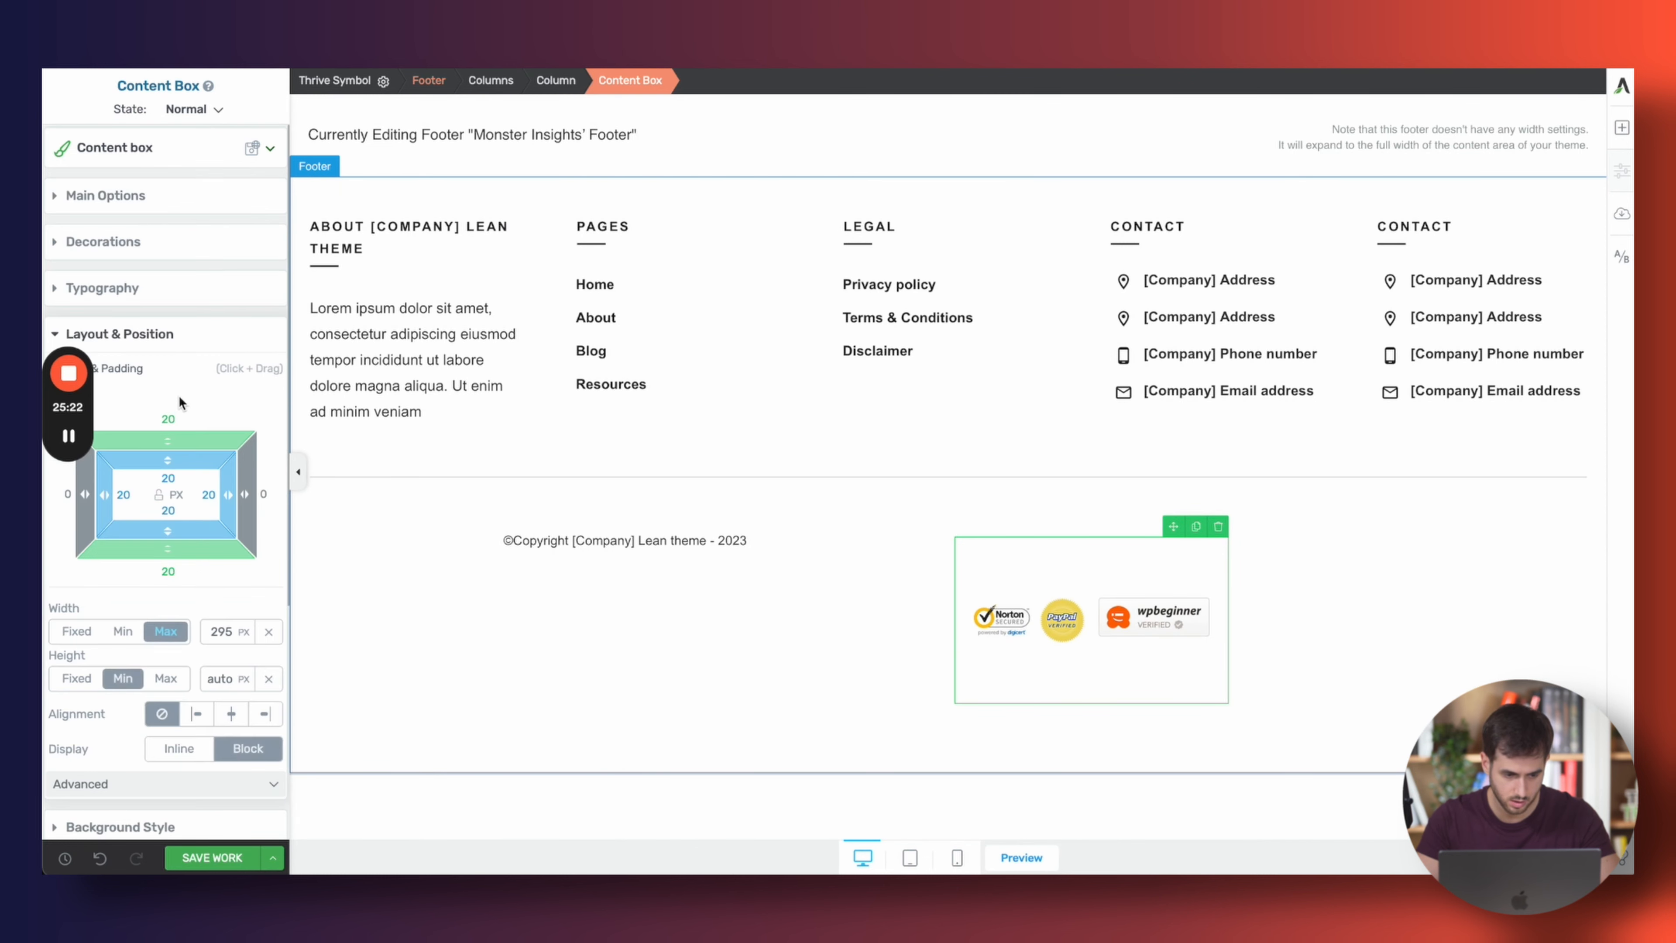
click(179, 412)
text(0)
key(Tab)
text(0)
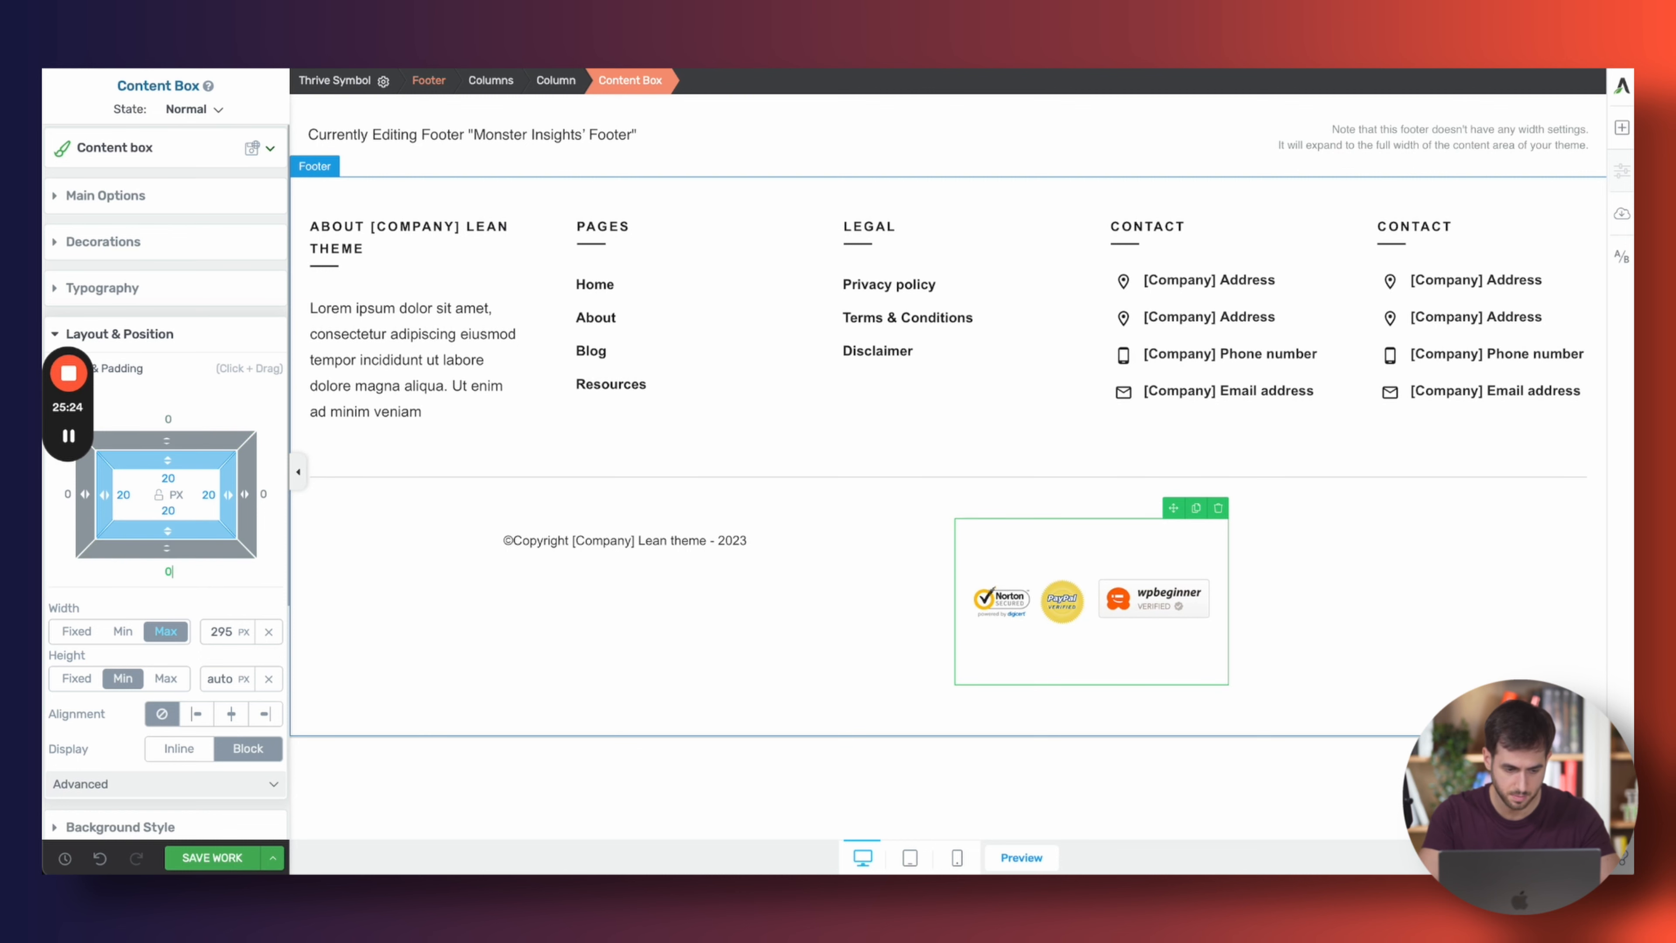
text(0)
key(Tab)
text(0)
key(Tab)
text(0)
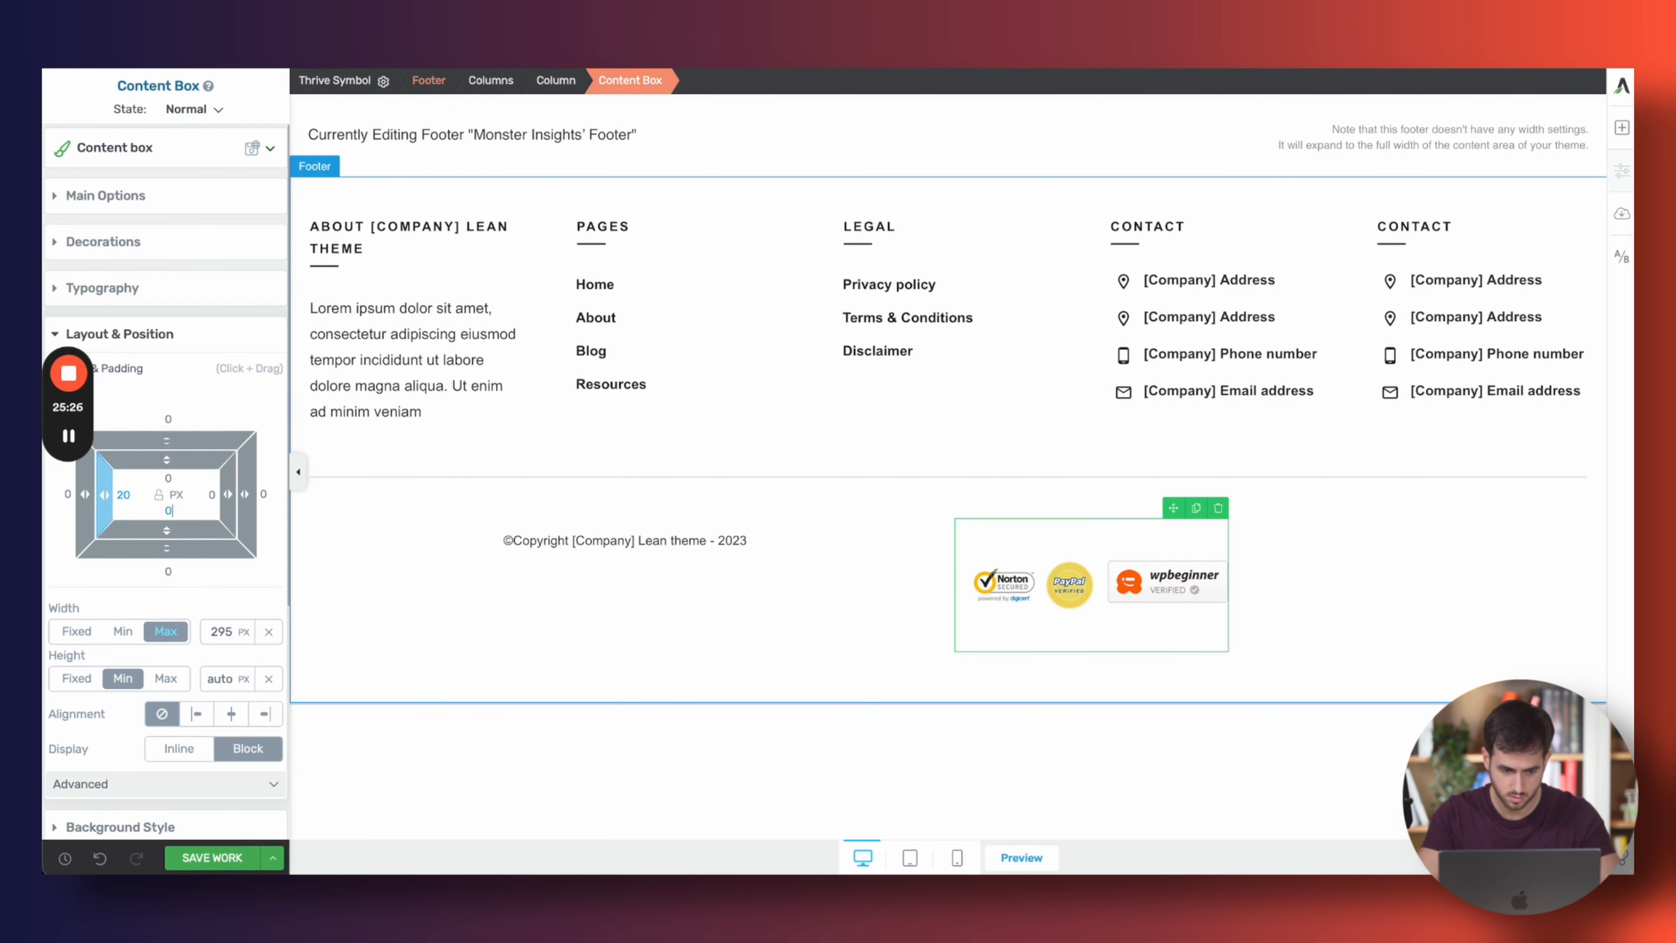
key(Tab)
text(0)
Set the top and bottom margins of the wpbeginner badge image to 0
click(1161, 585)
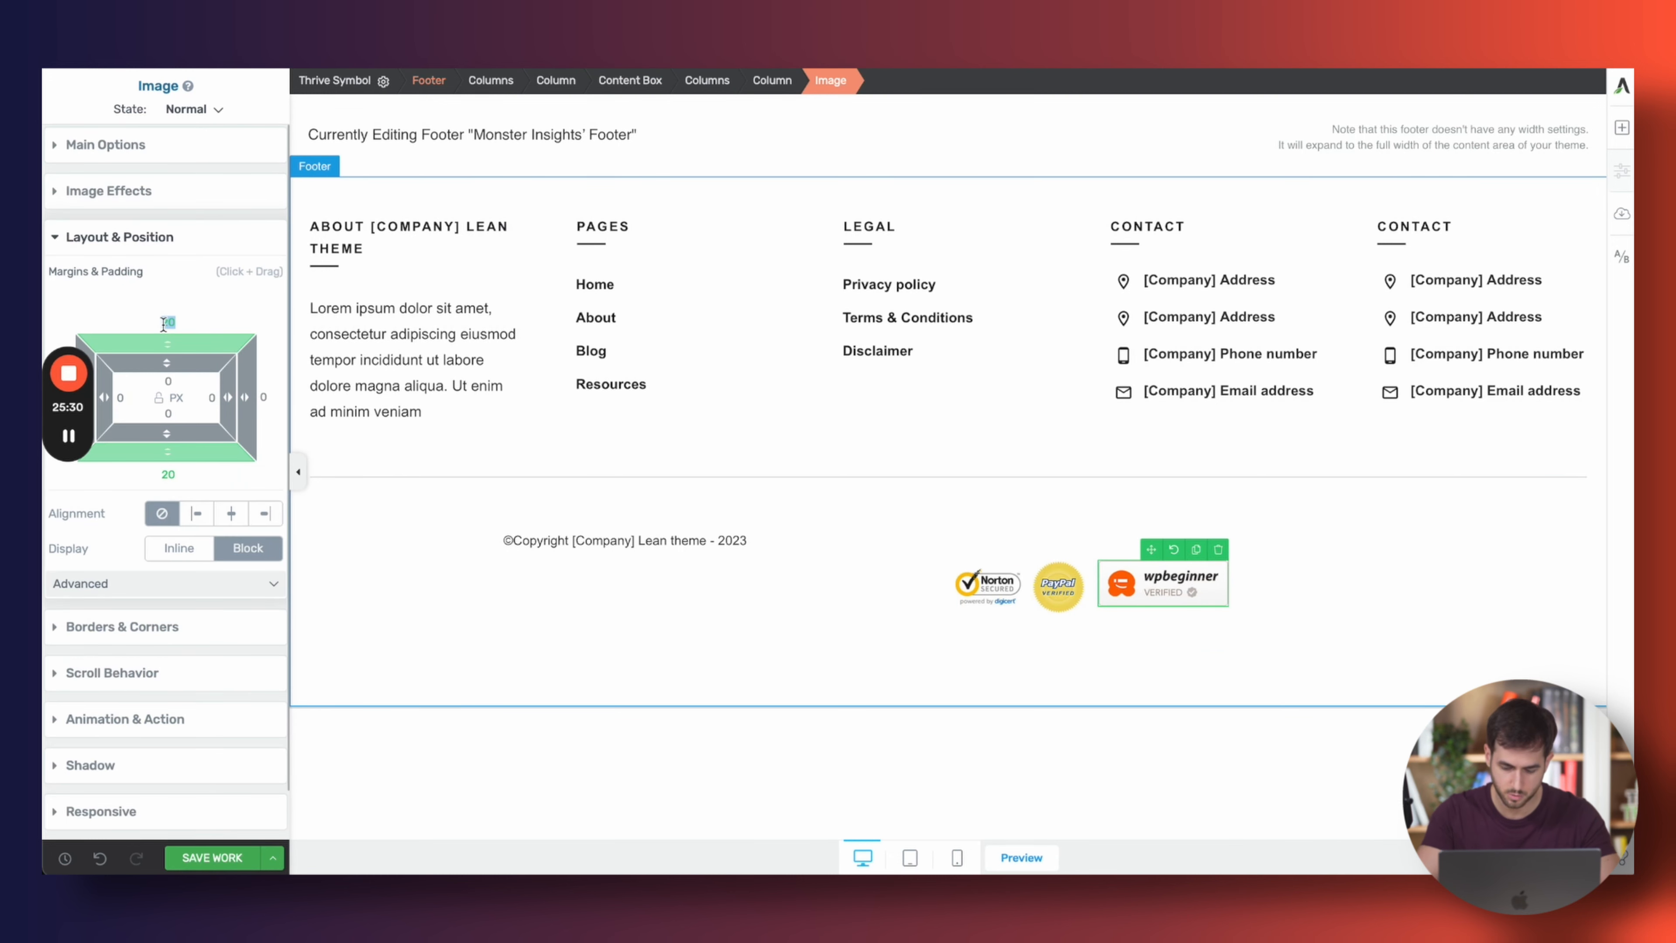
text(0)
key(Tab)
key(Tab)
text(0)
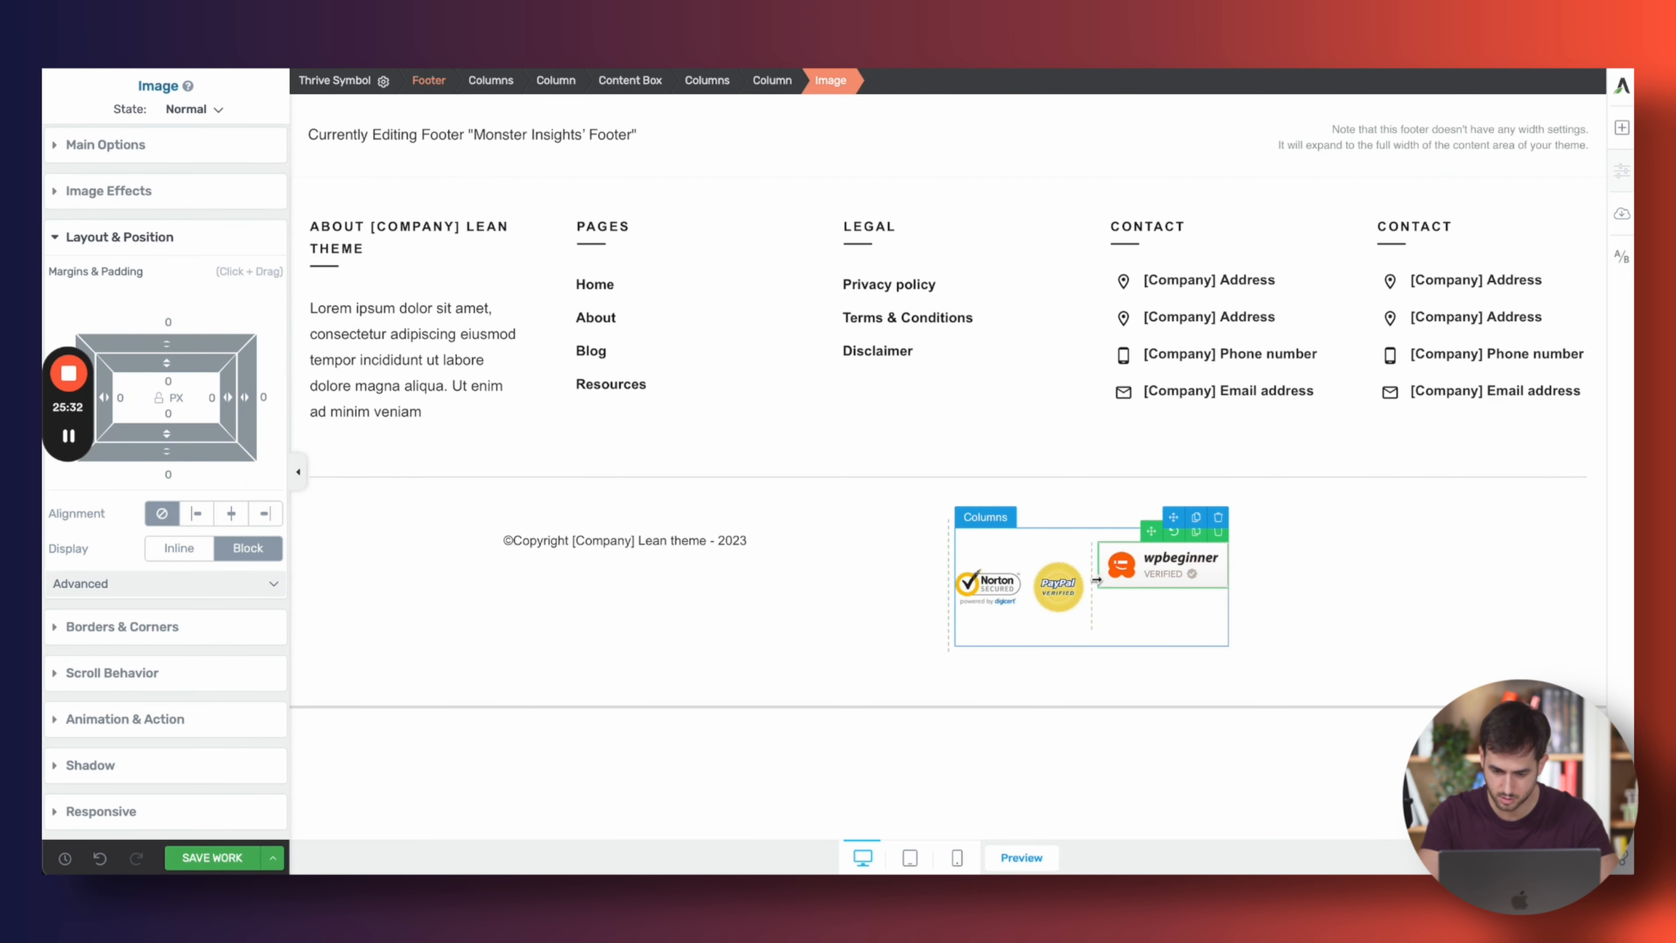
Set the top and bottom margins of the Norton and PayPal badge image to 0
click(1057, 585)
text(0)
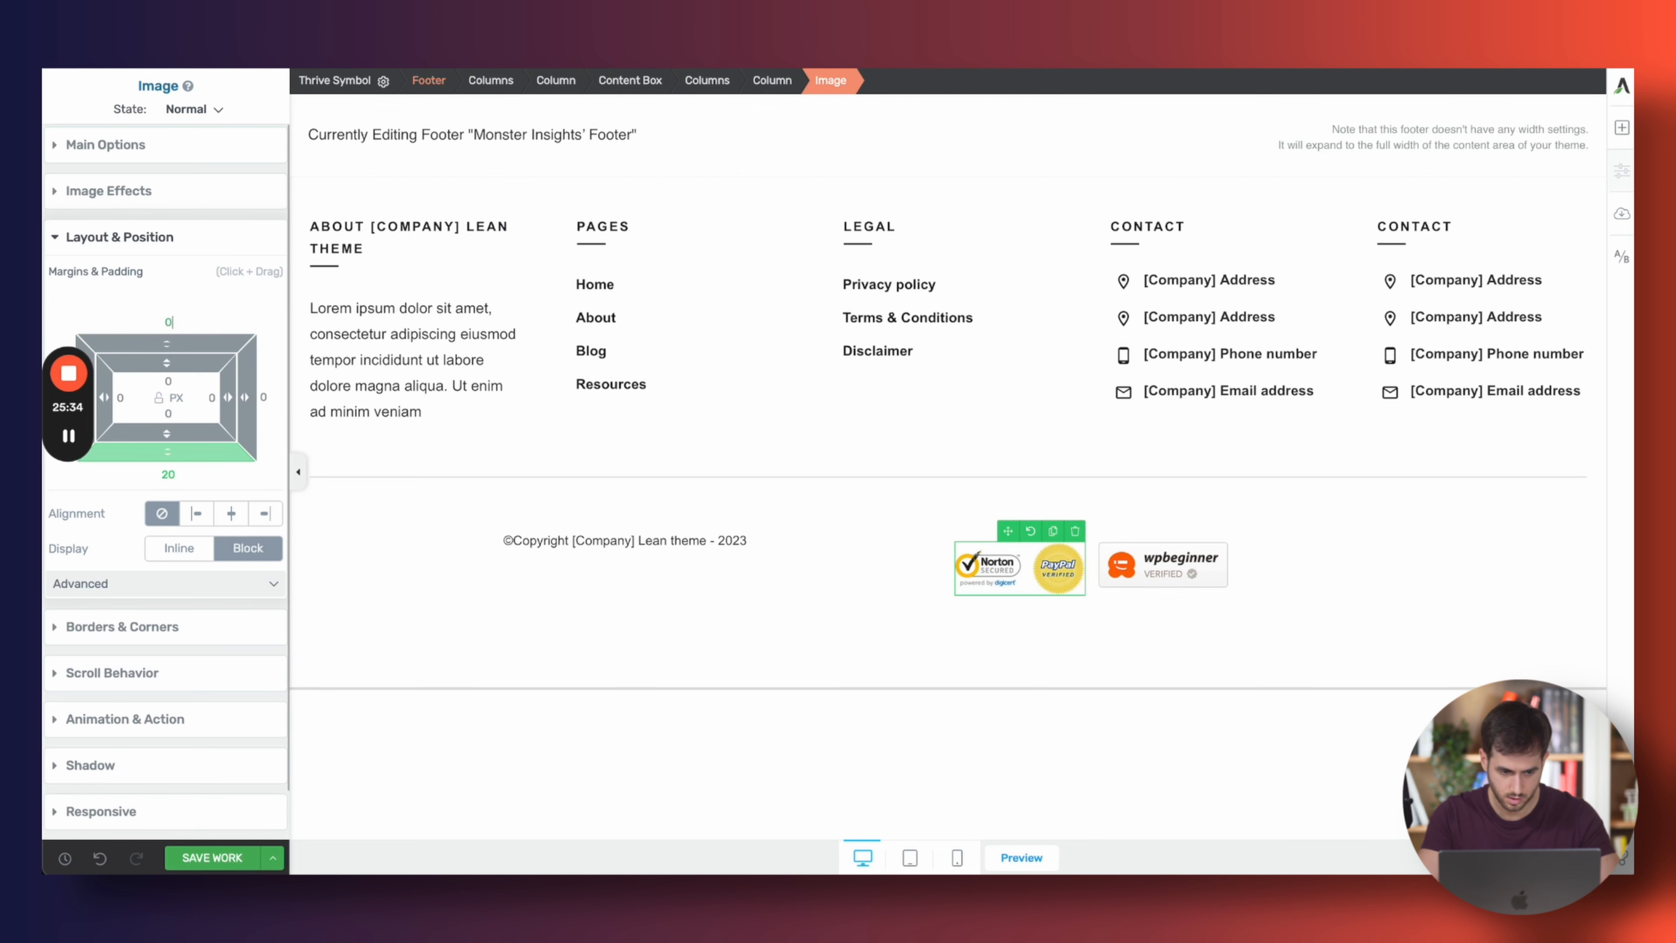
key(Tab)
key(Tab)
text(0)
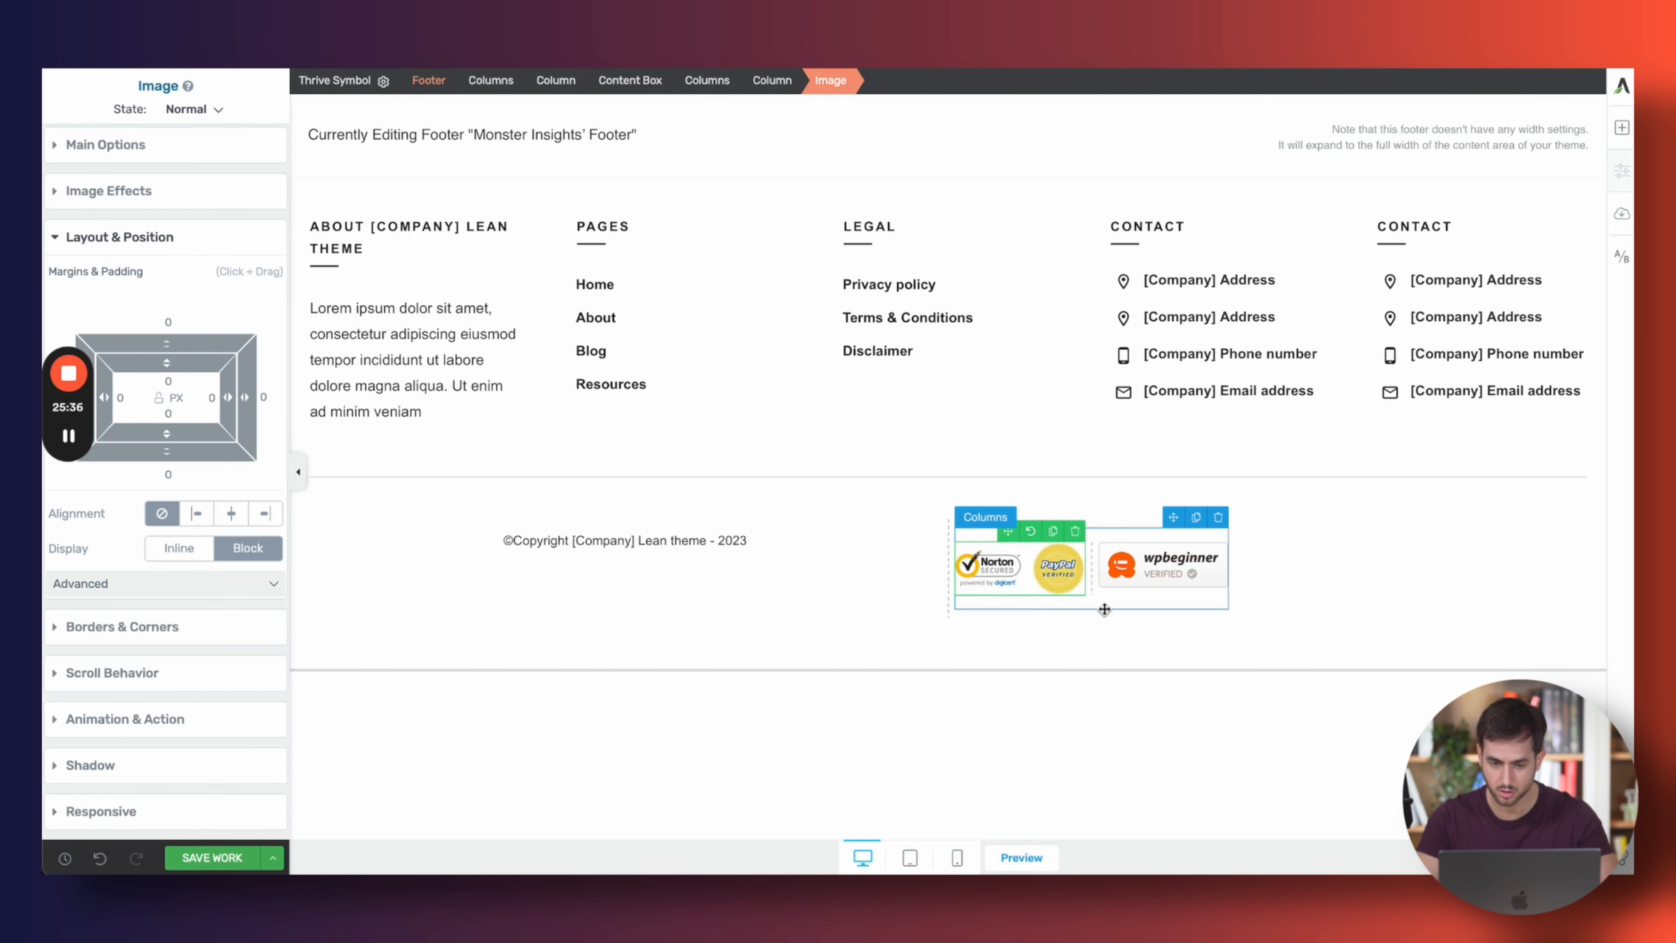
Align the content box with the trust badges to the right of its column
click(640, 85)
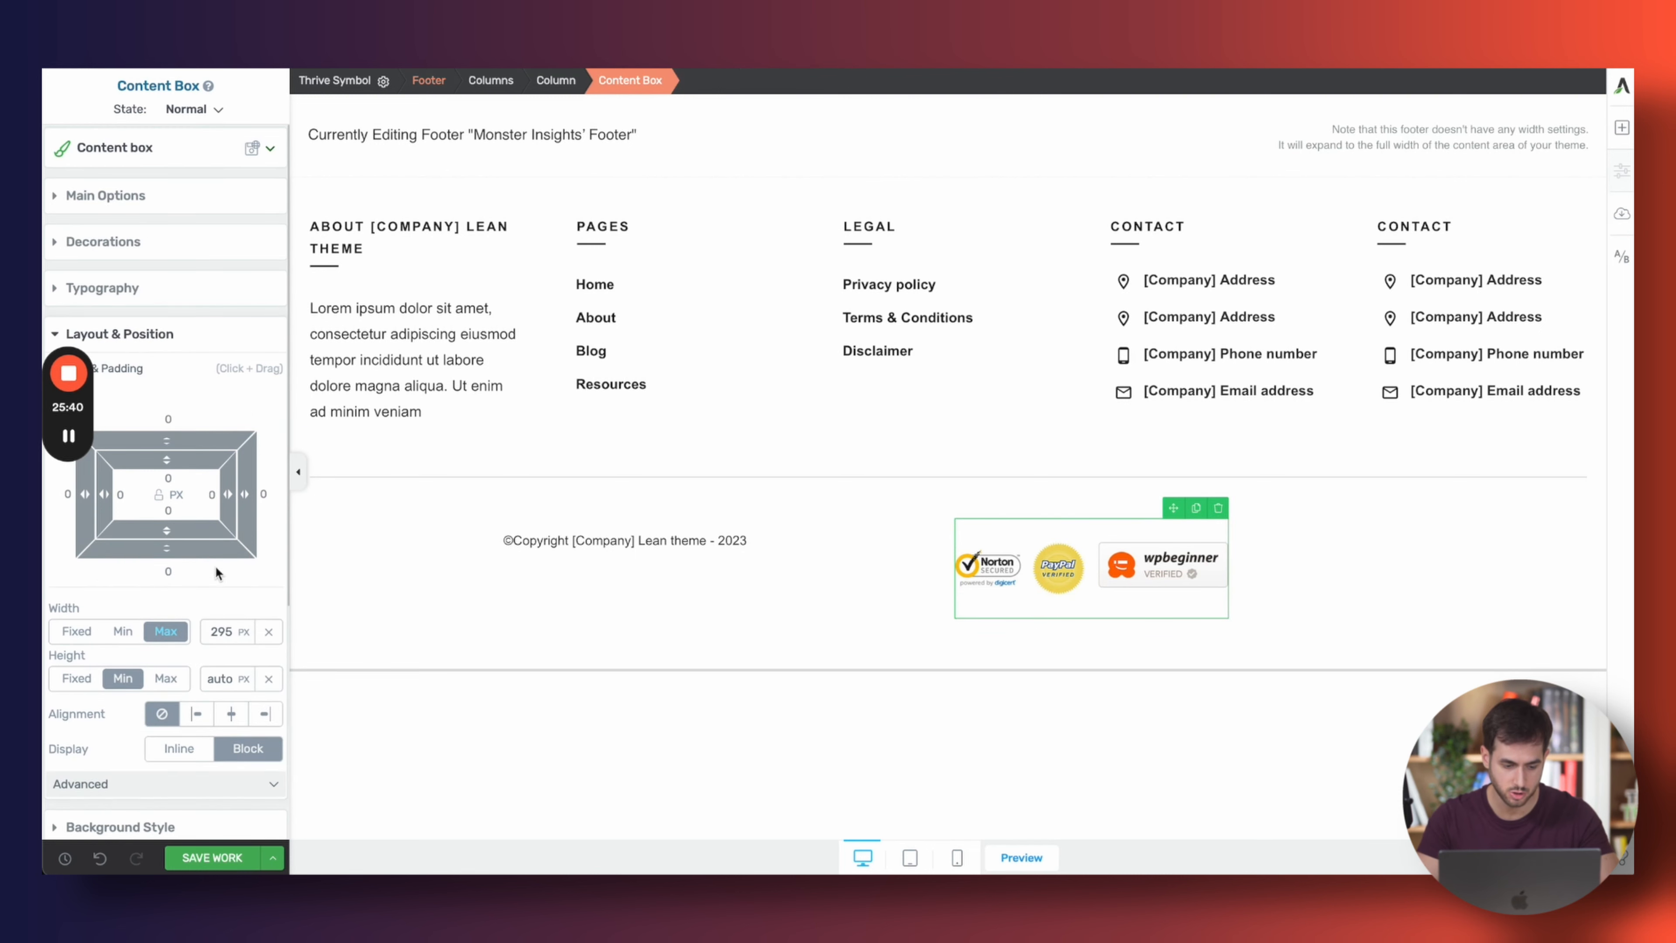
scroll(237, 588, down, 1)
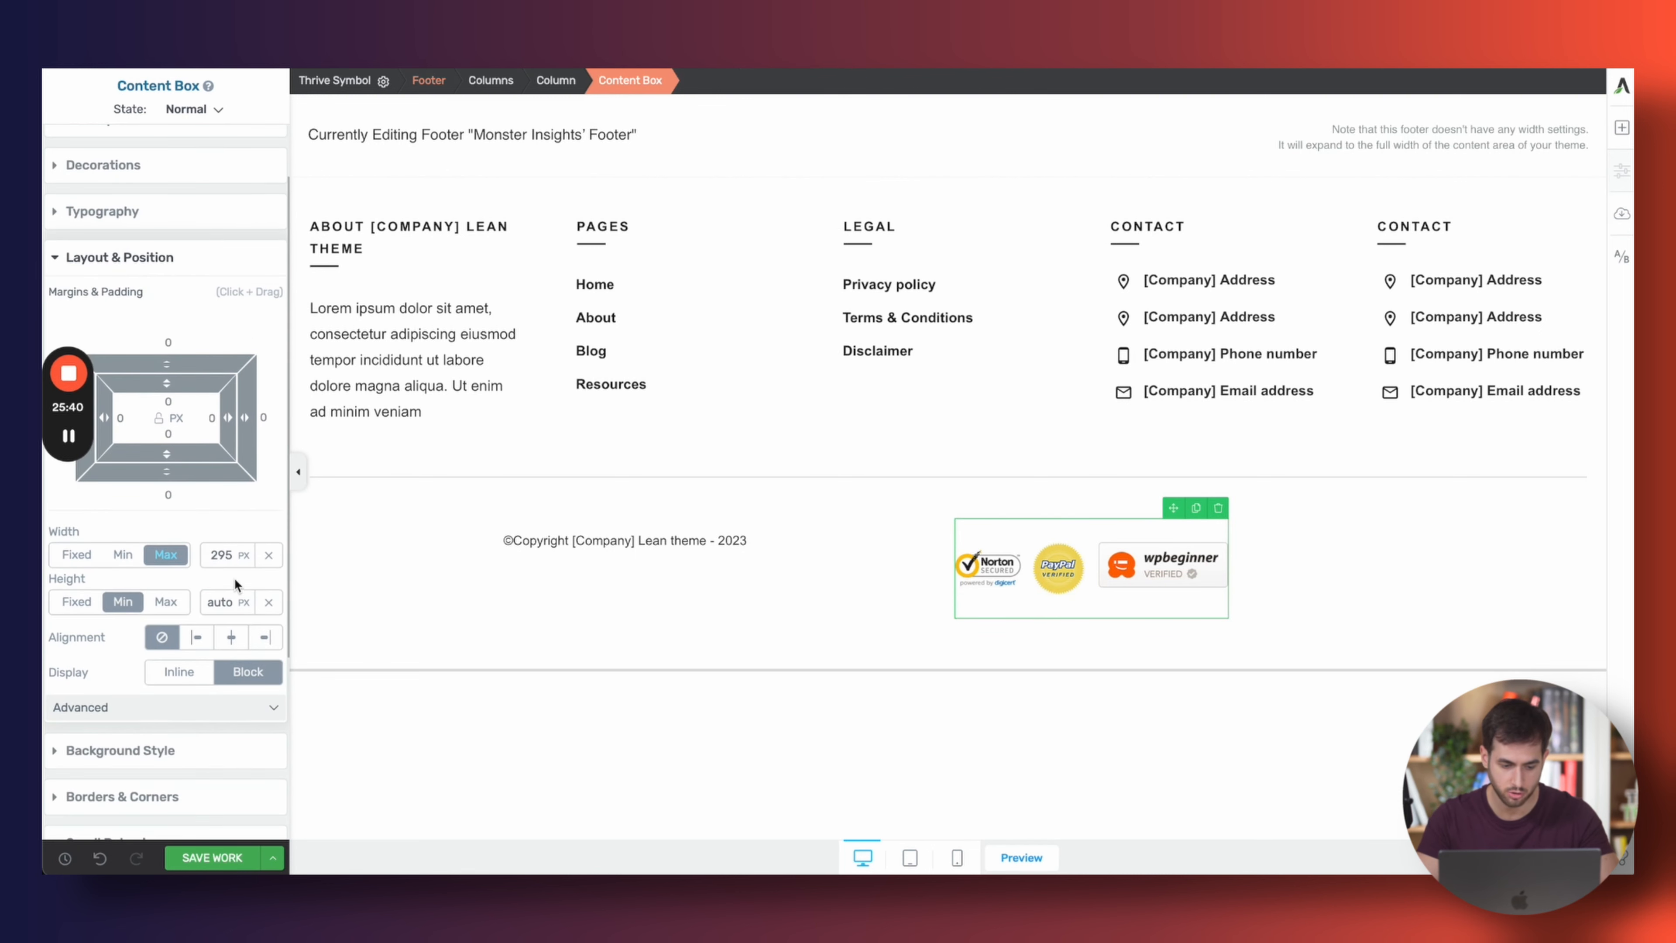
click(264, 636)
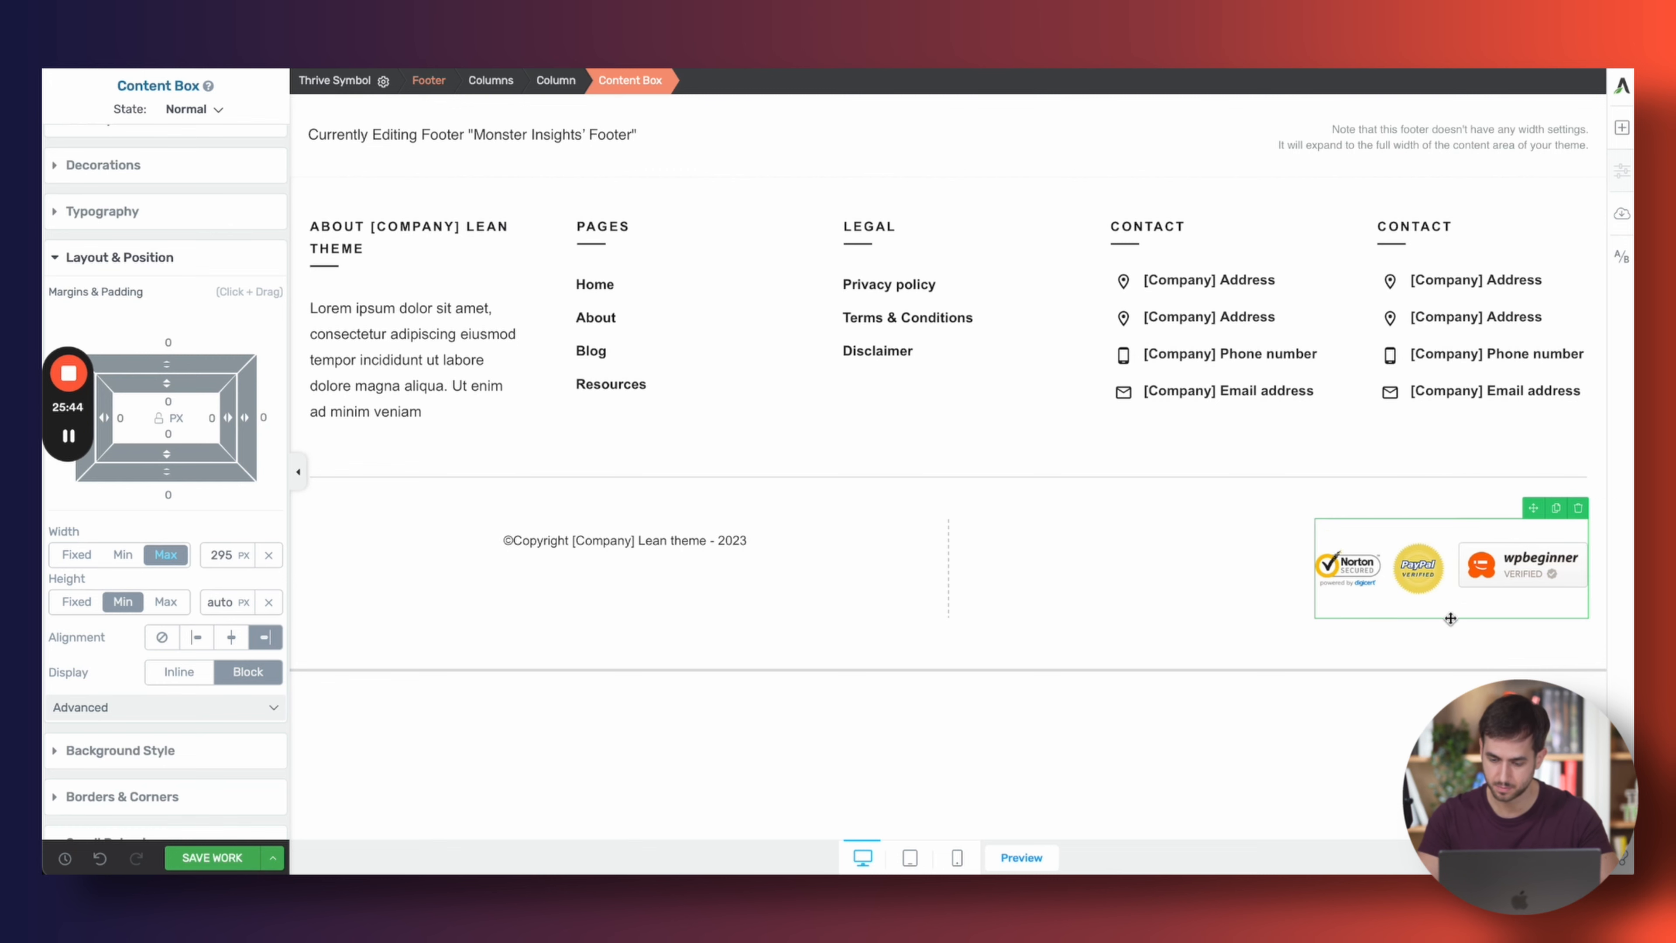
Switch to the MonsterInsights page and copy the copyright line from its footer
click(1211, 55)
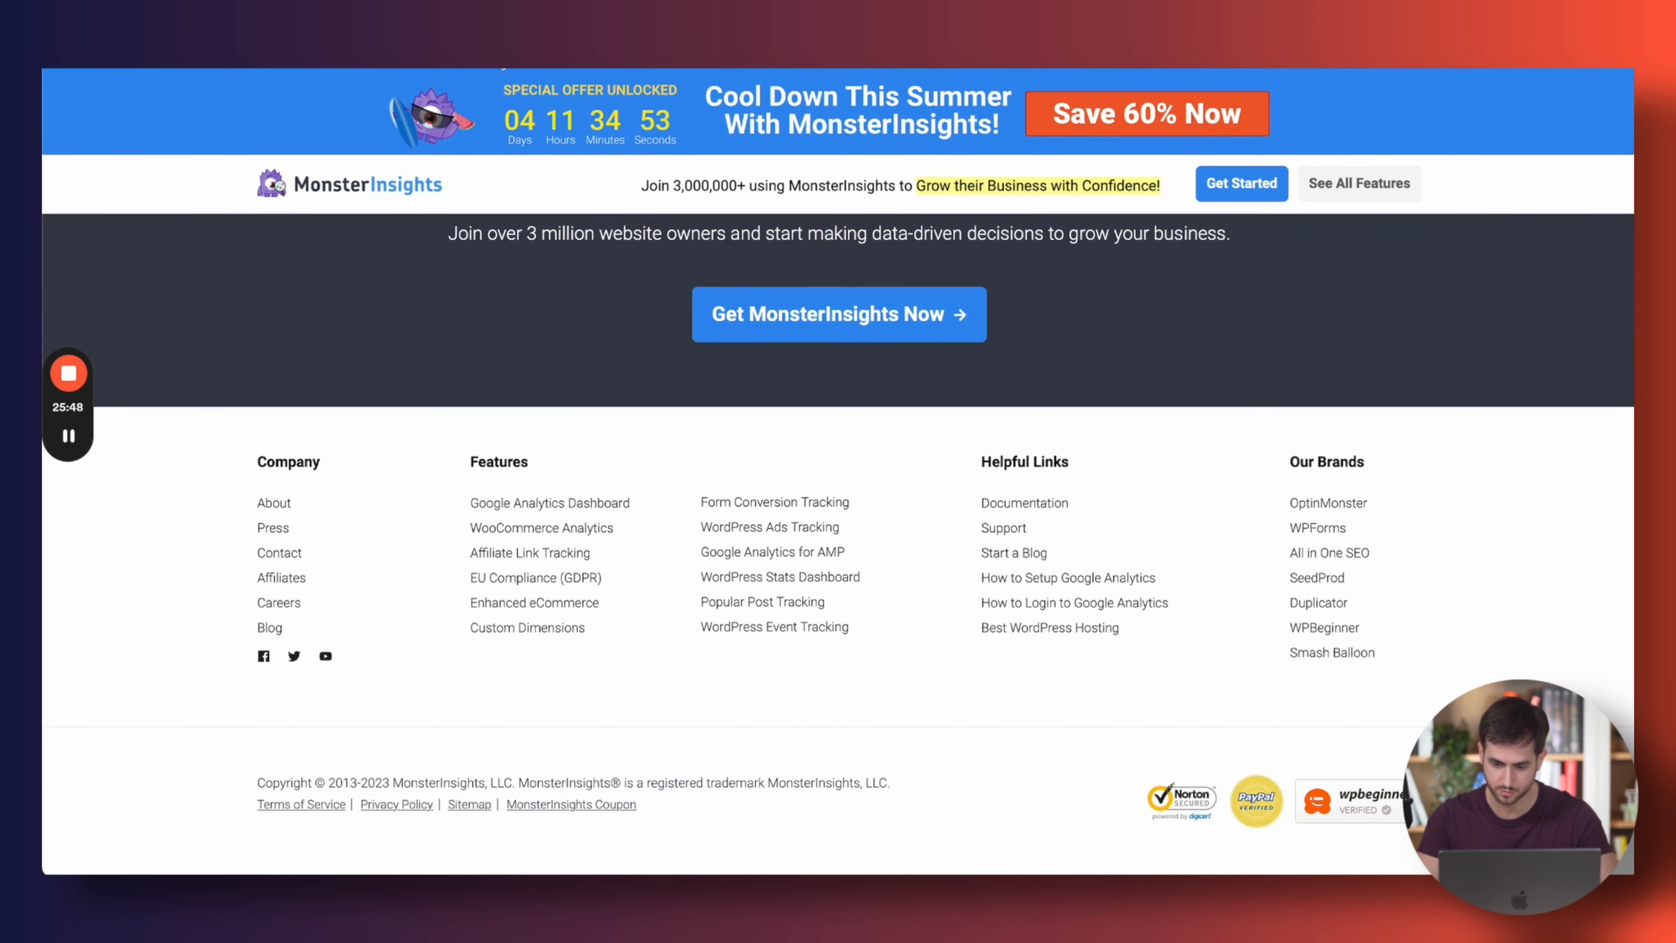
double_click(397, 780)
triple_click(397, 778)
key(super+c)
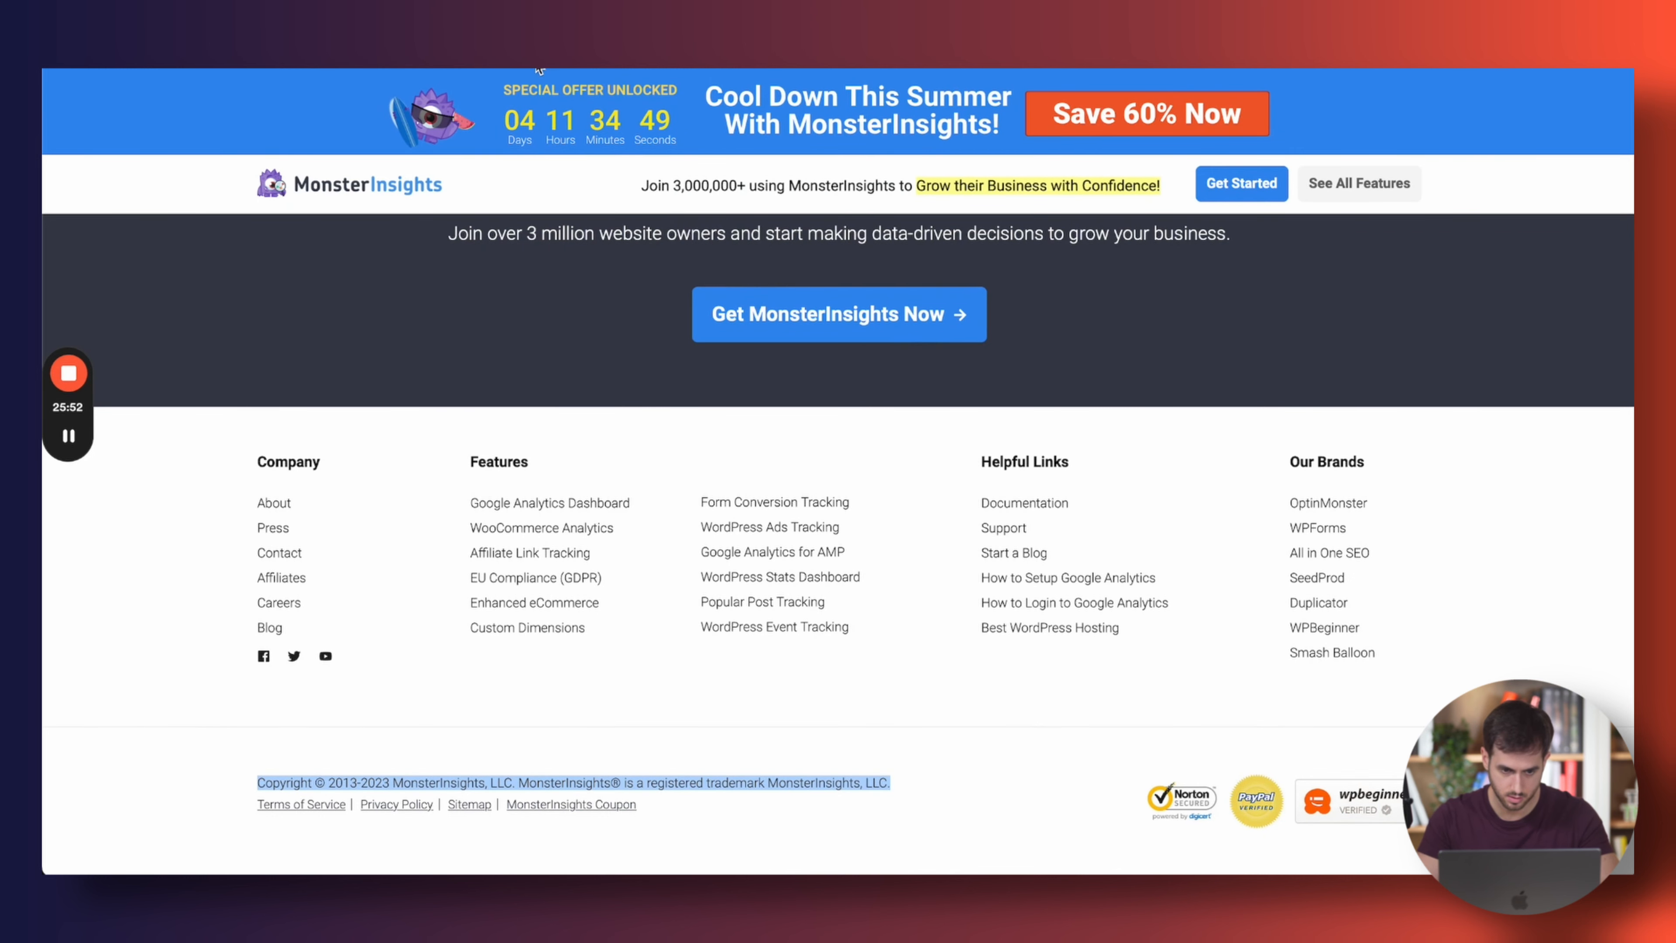
Back in the footer editor, replace the placeholder copyright text with the copied MonsterInsights line and remove the extra blank line
click(533, 40)
triple_click(570, 536)
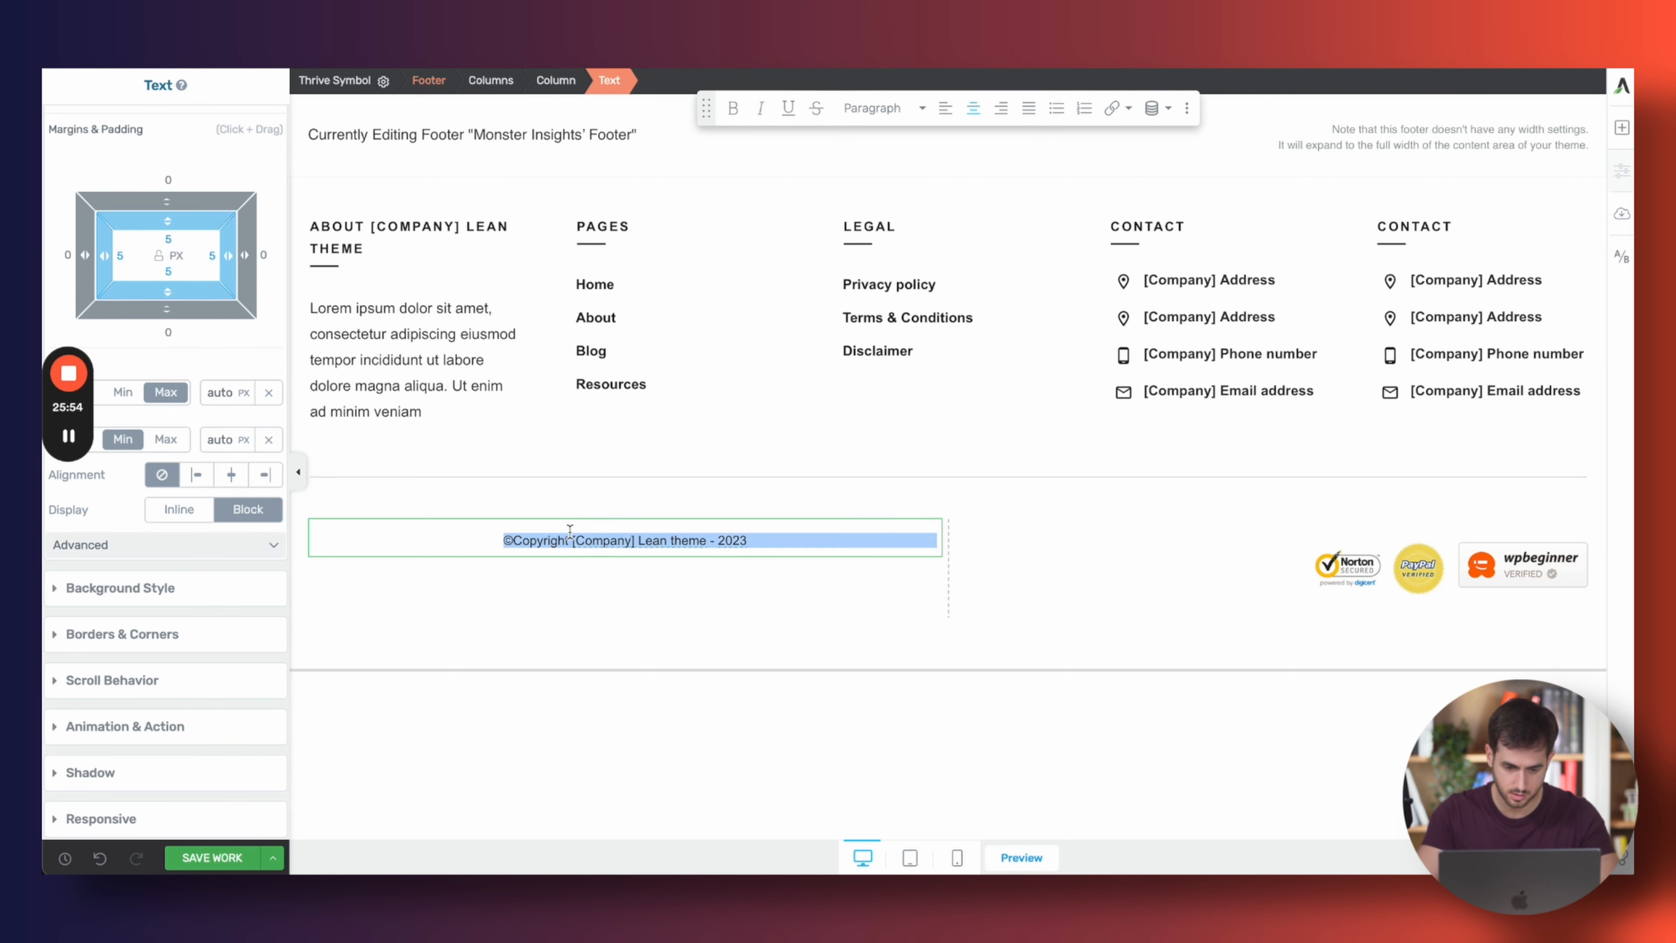
key(BackSpace)
key(super+v)
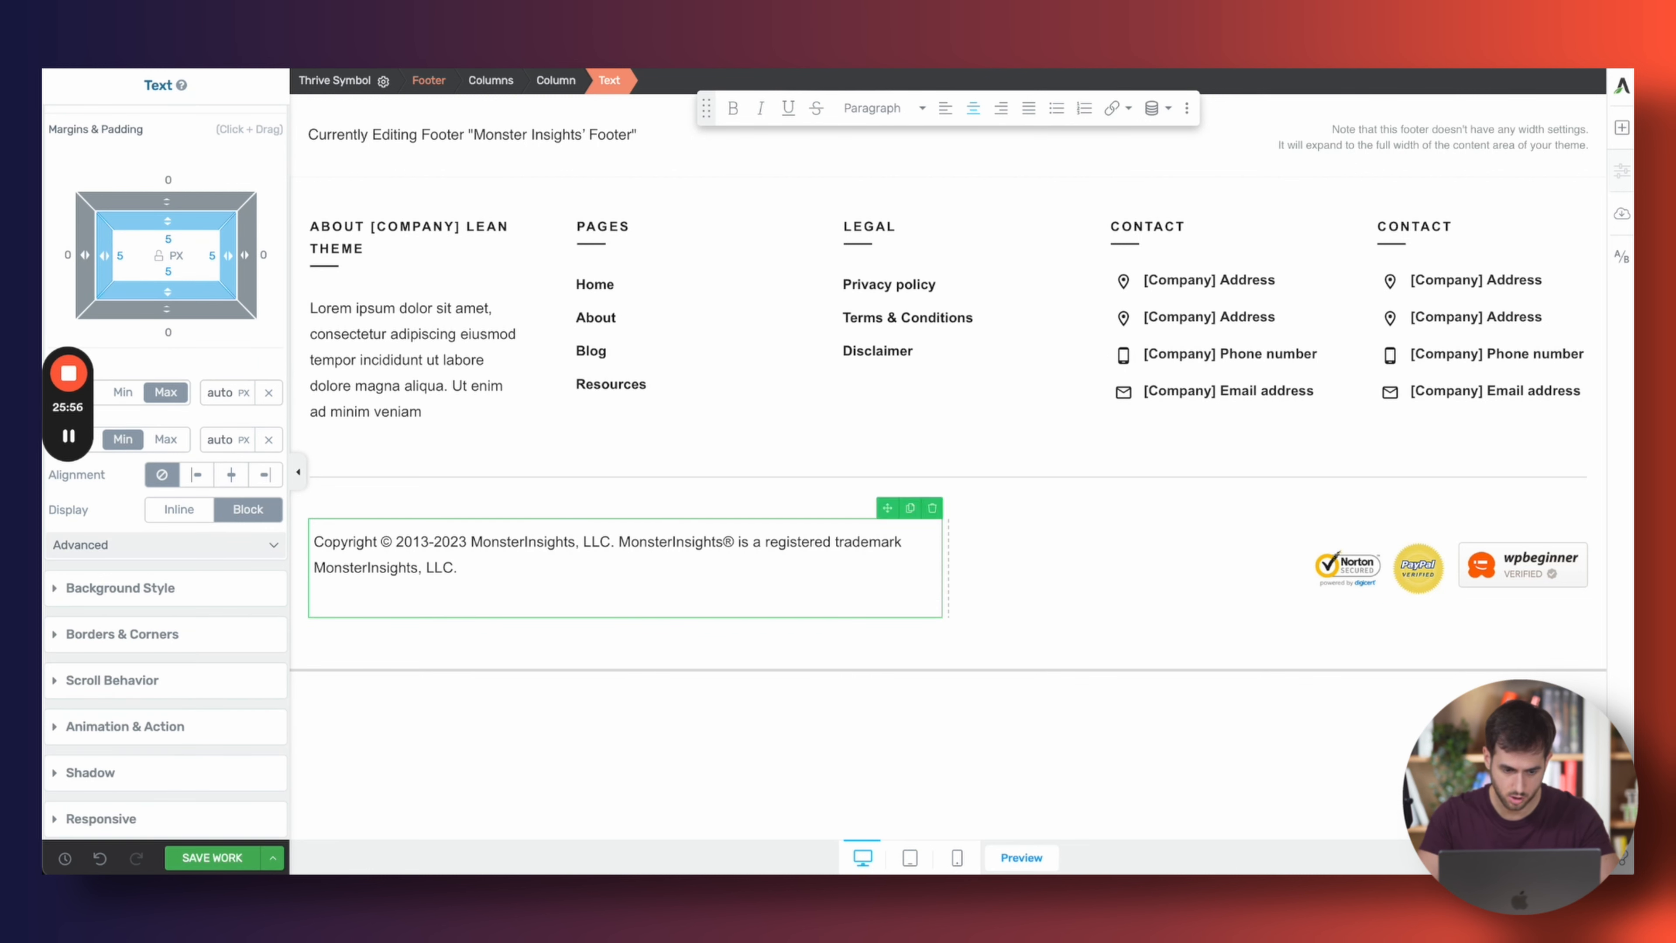
key(BackSpace)
Widen the copyright column so its text fits on one line, and check the links below the copyright on the MonsterInsights page
drag(950, 581, 1093, 577)
key(ctrl+Tab)
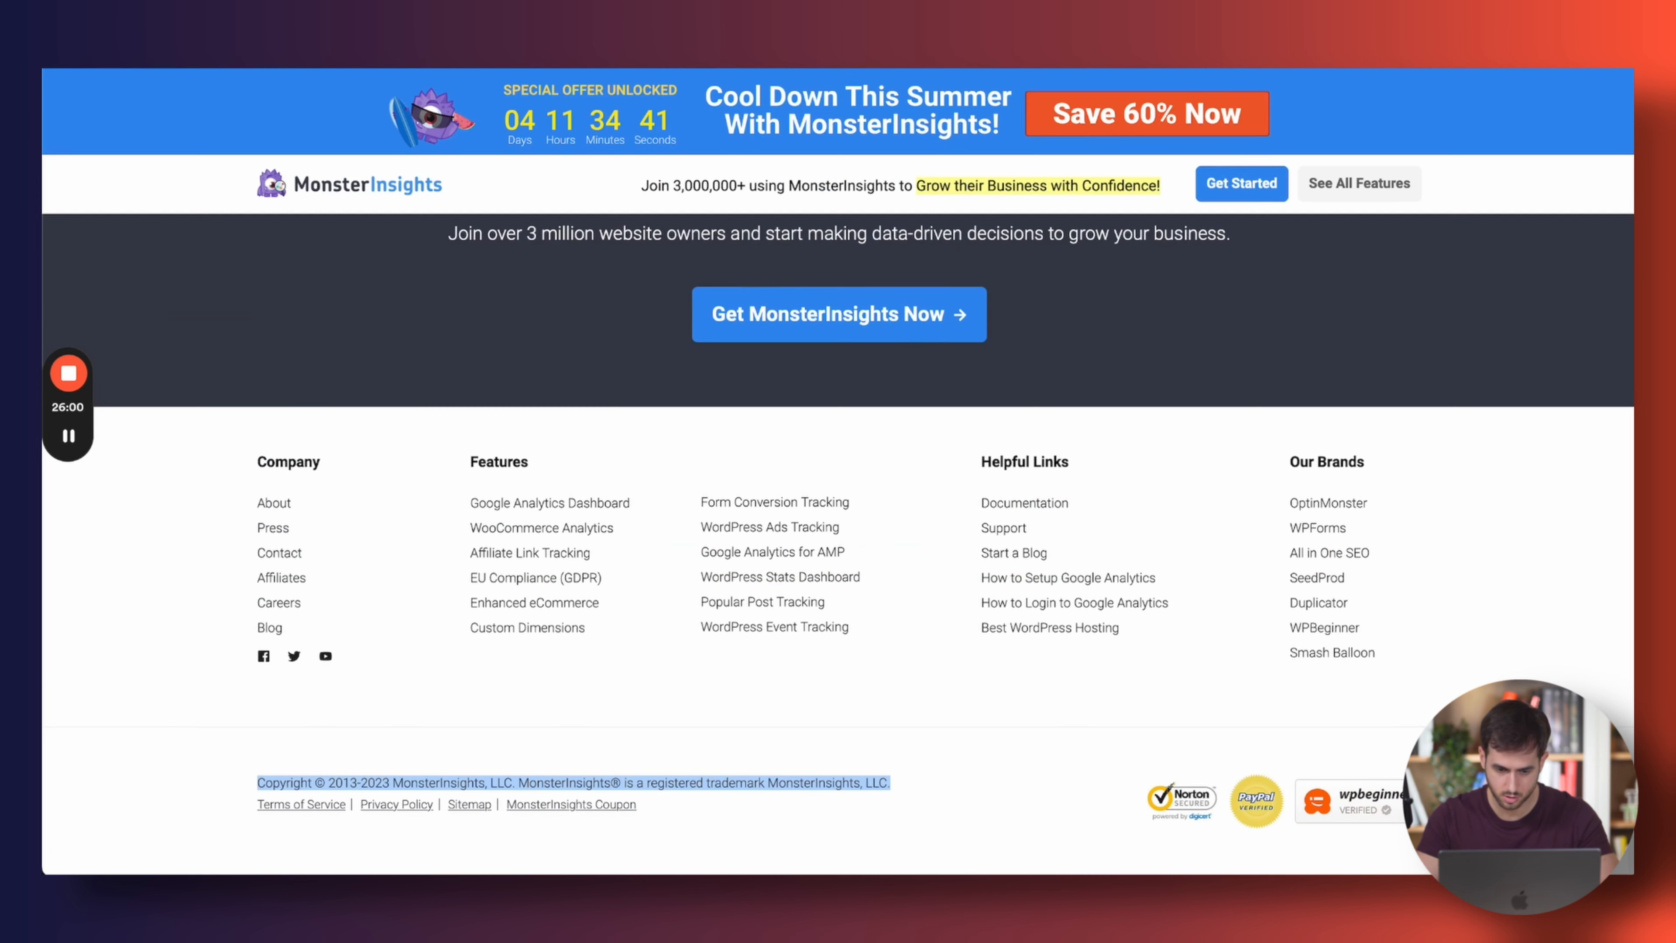
click(698, 821)
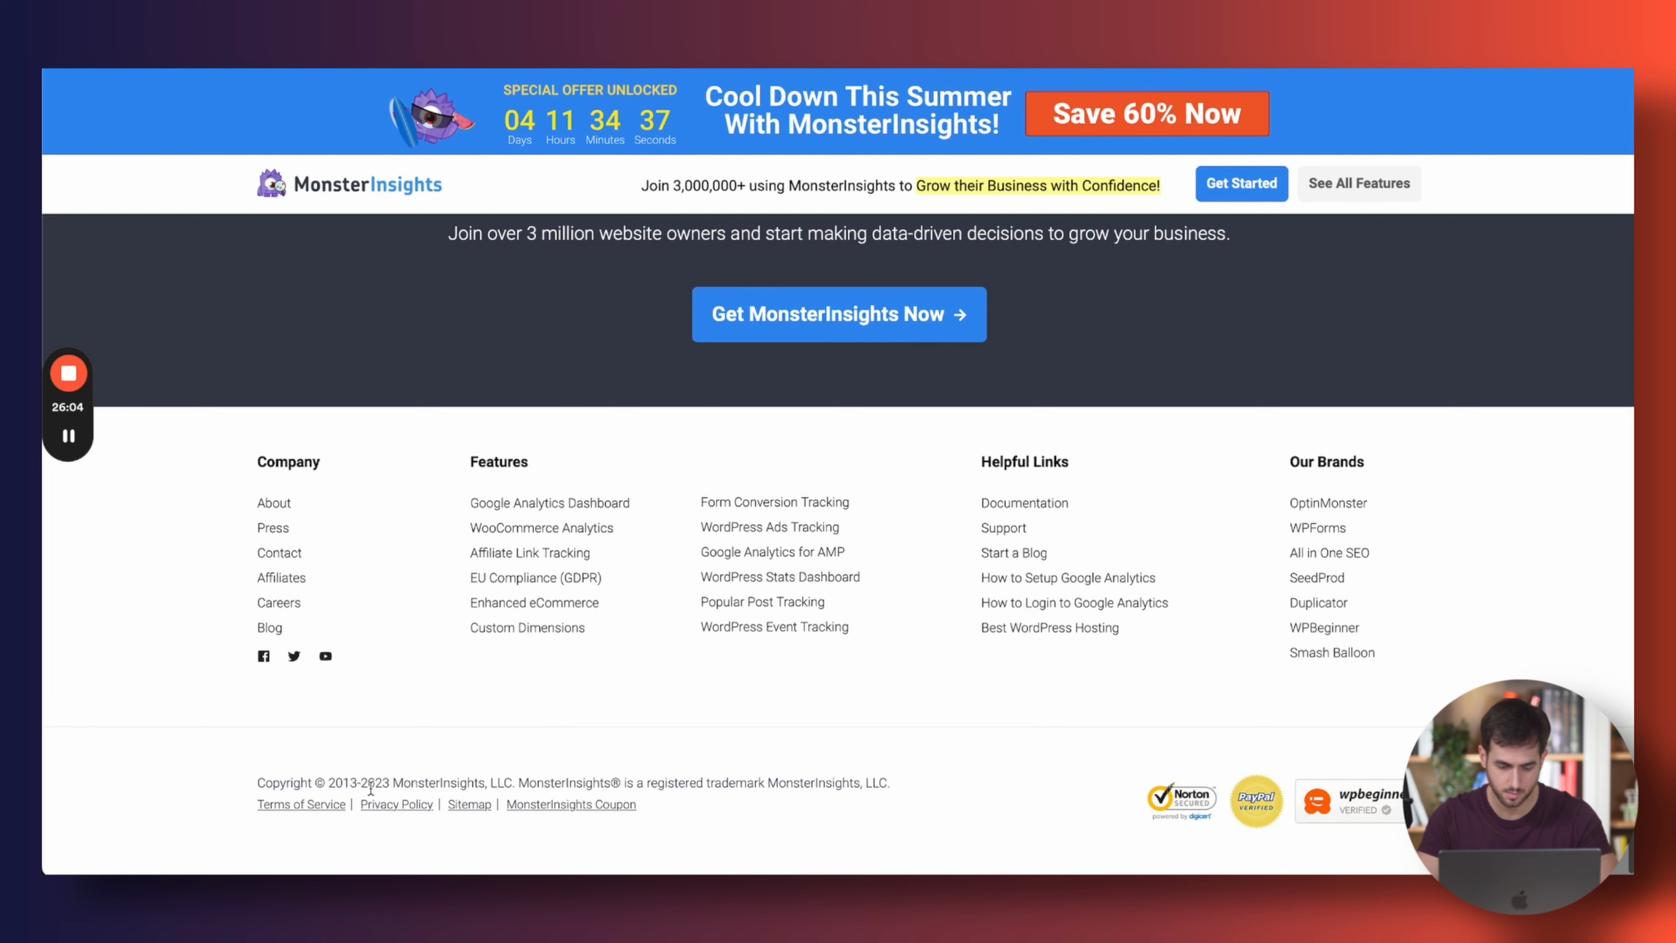
click(740, 71)
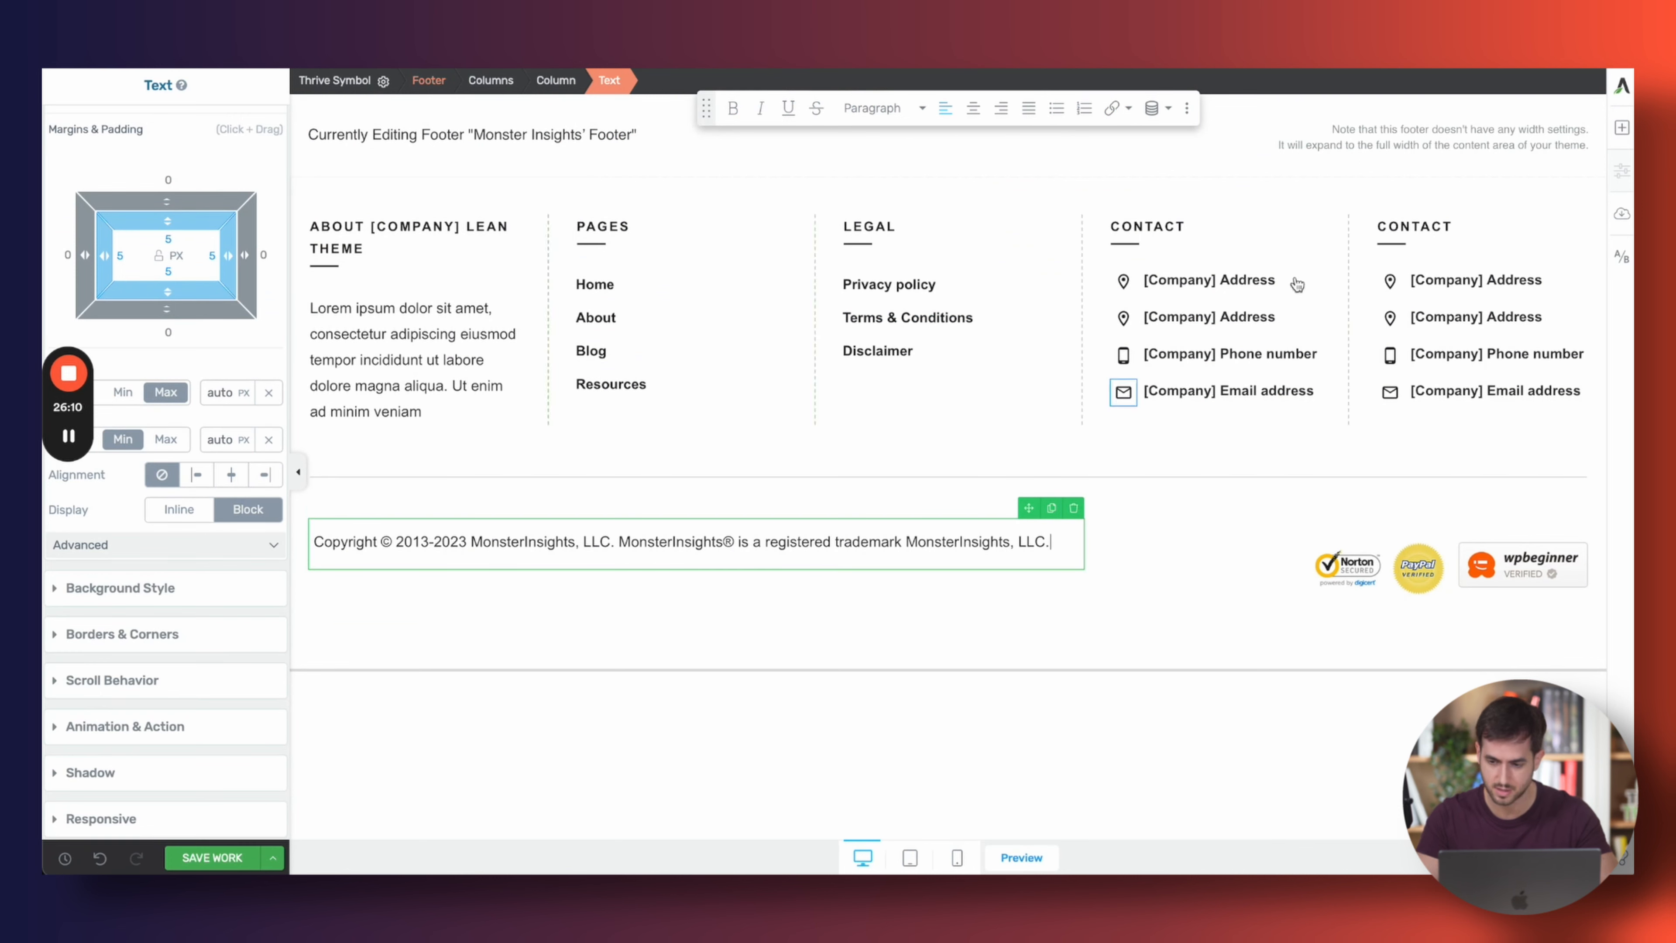
Try adding a Standard Dropdown Menu below the copyright line, using the Categories WordPress menu and the Basic template
click(1621, 128)
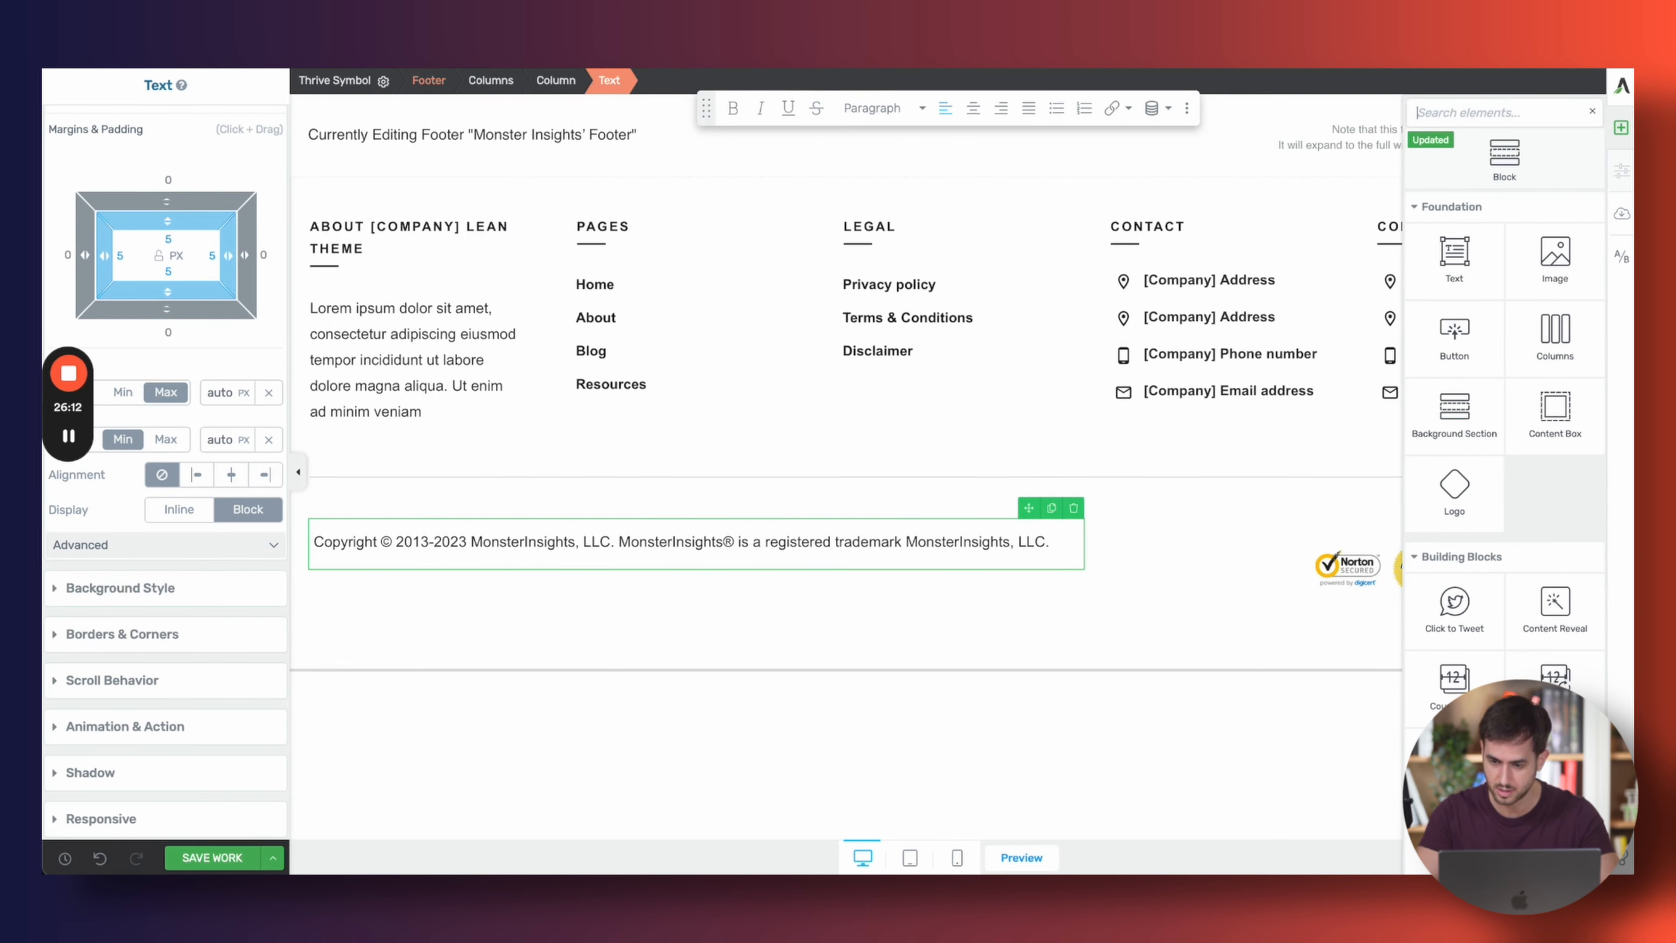
text(menu)
drag(1452, 227, 673, 583)
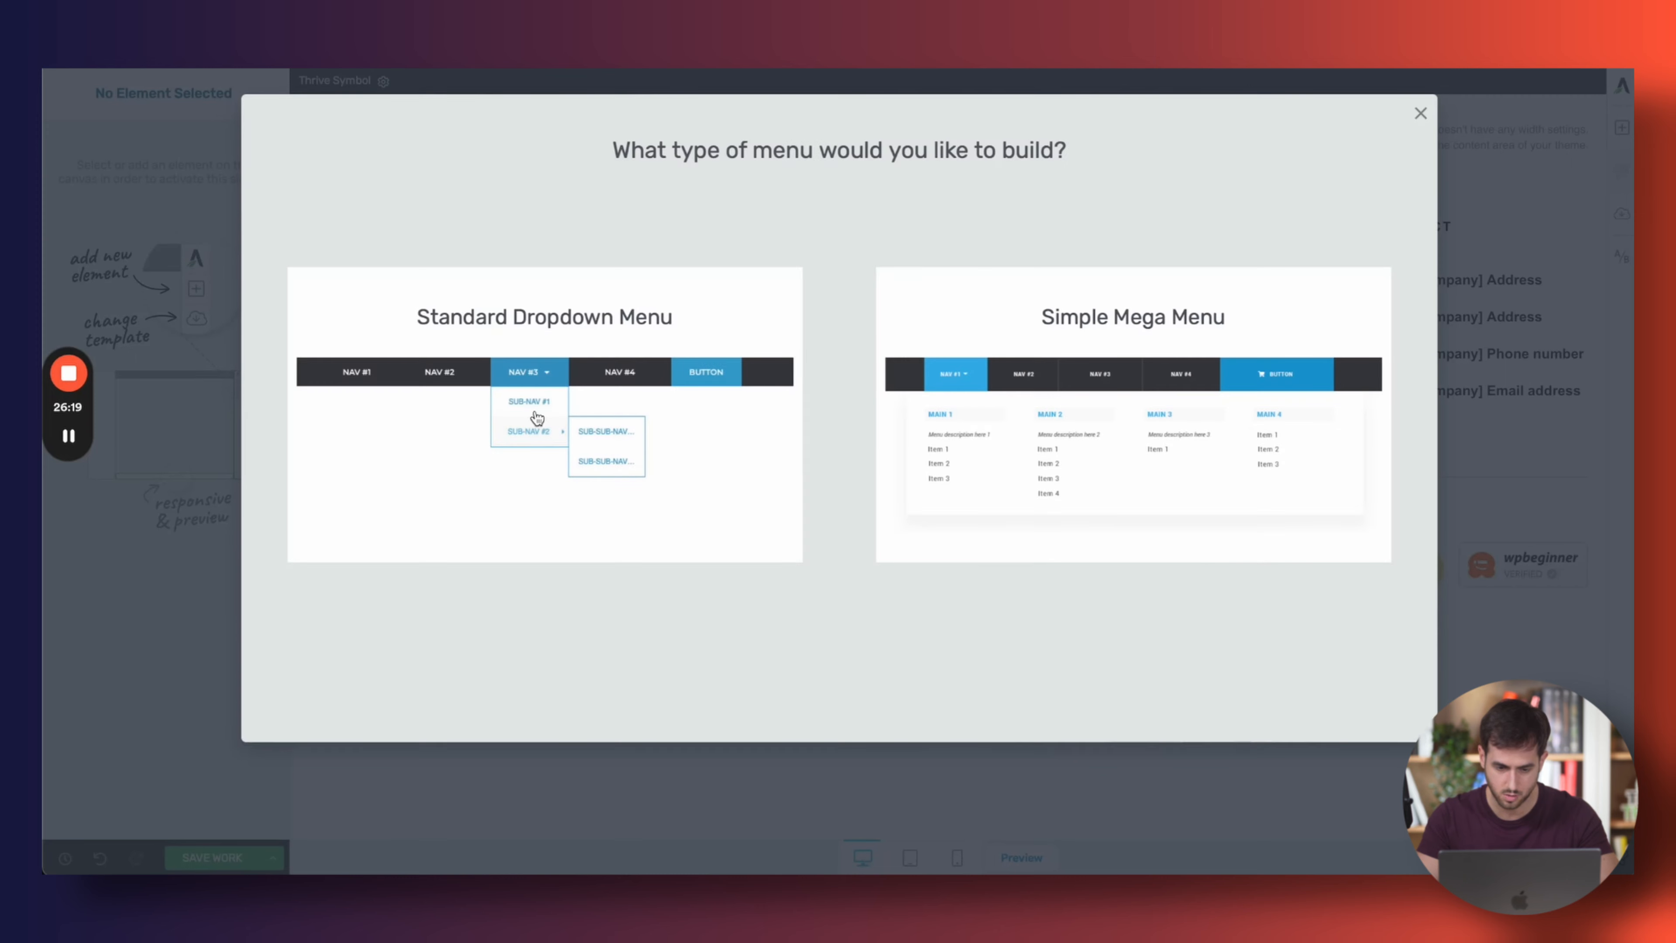
click(581, 396)
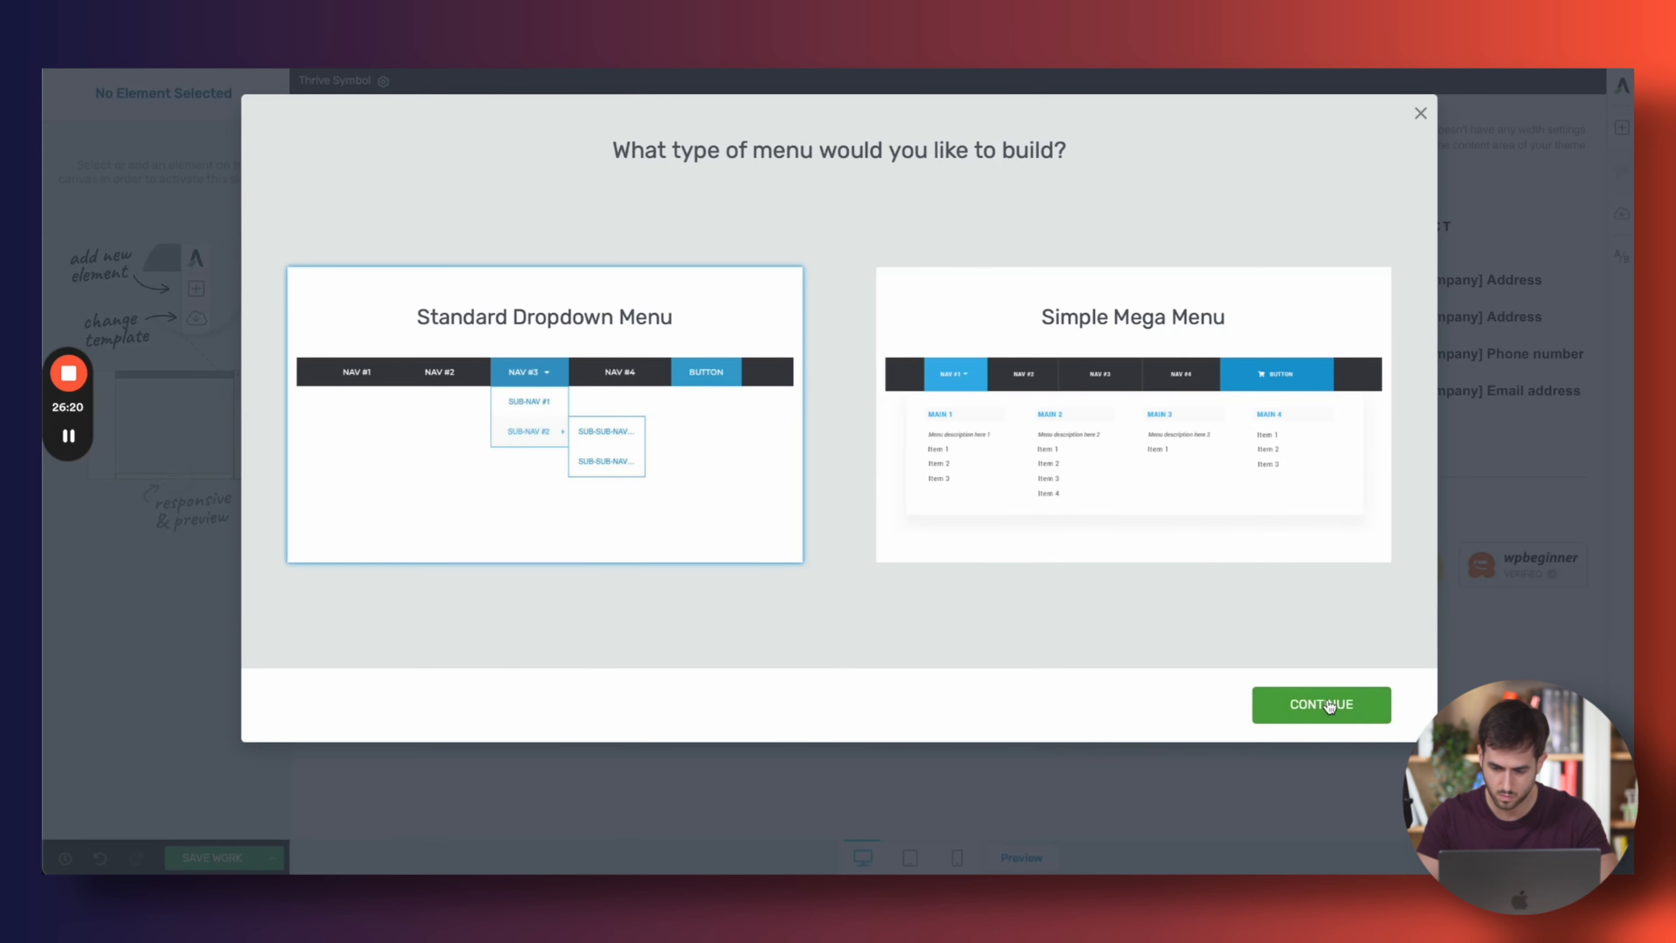
click(1316, 708)
click(1105, 376)
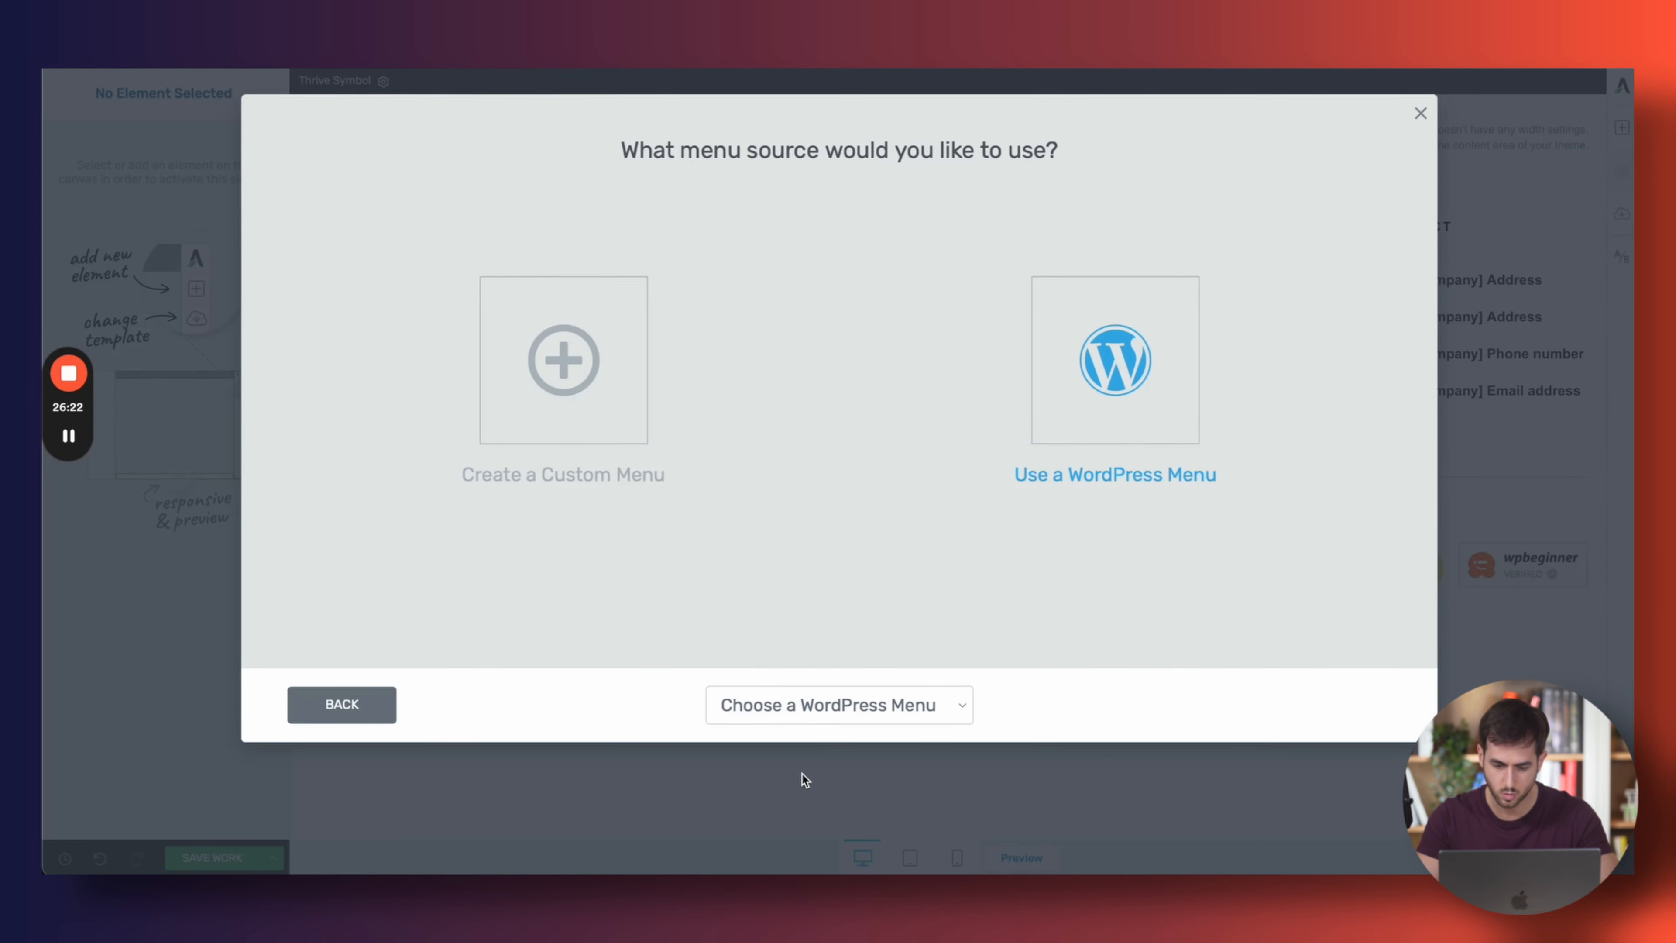
click(817, 706)
click(805, 728)
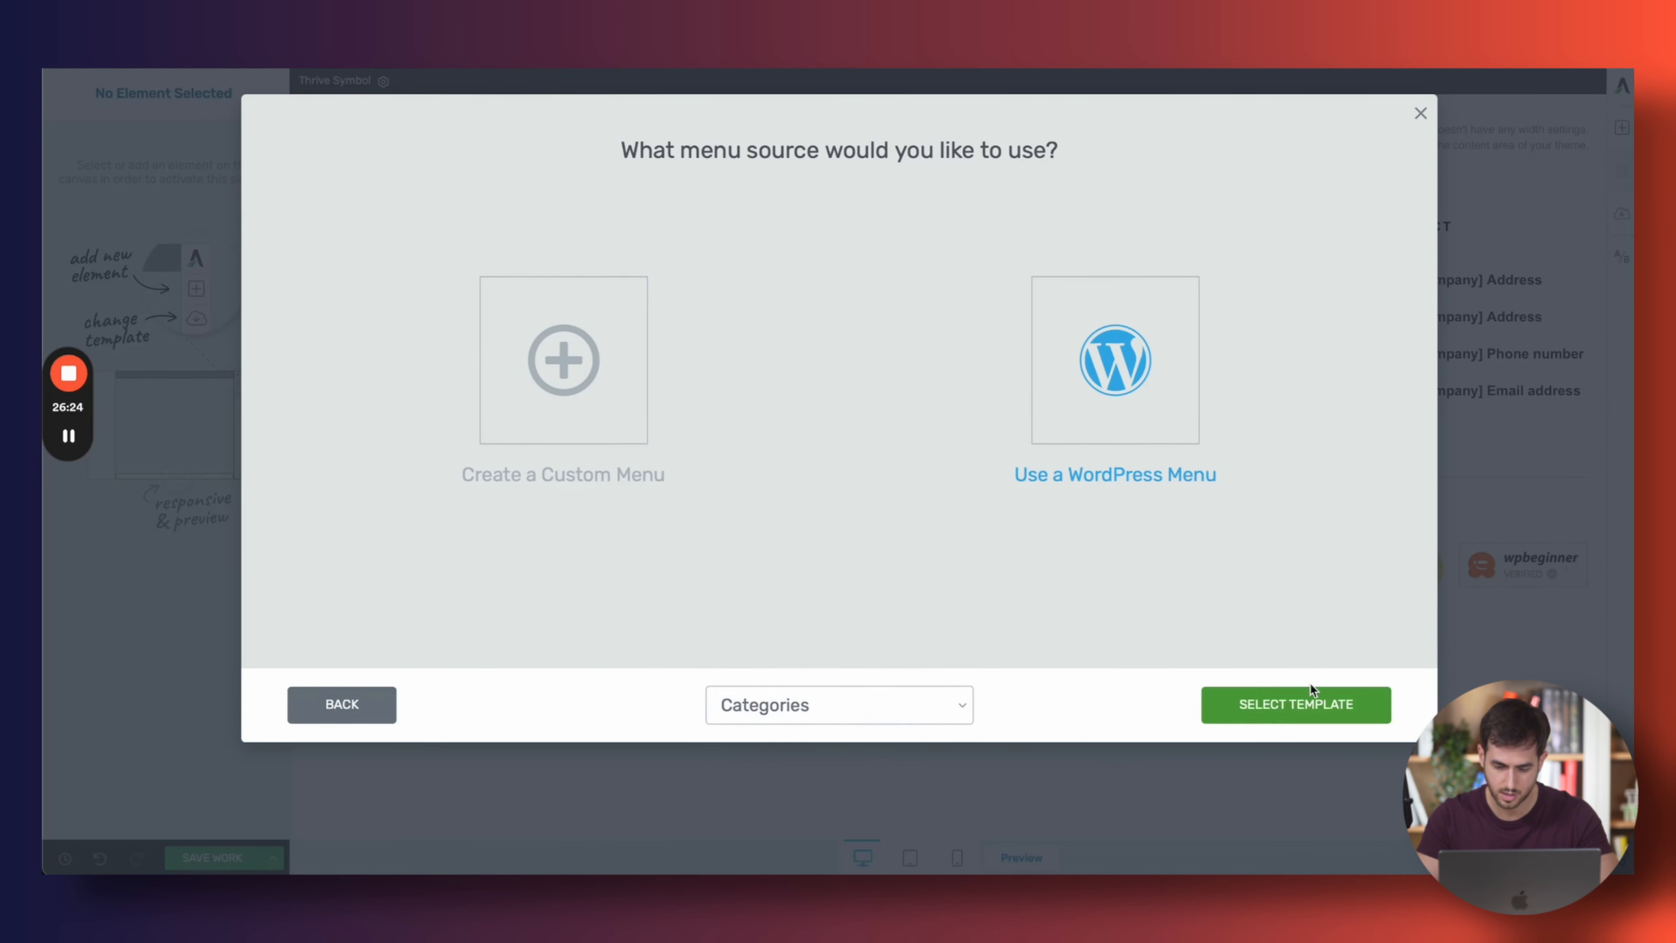
click(1309, 706)
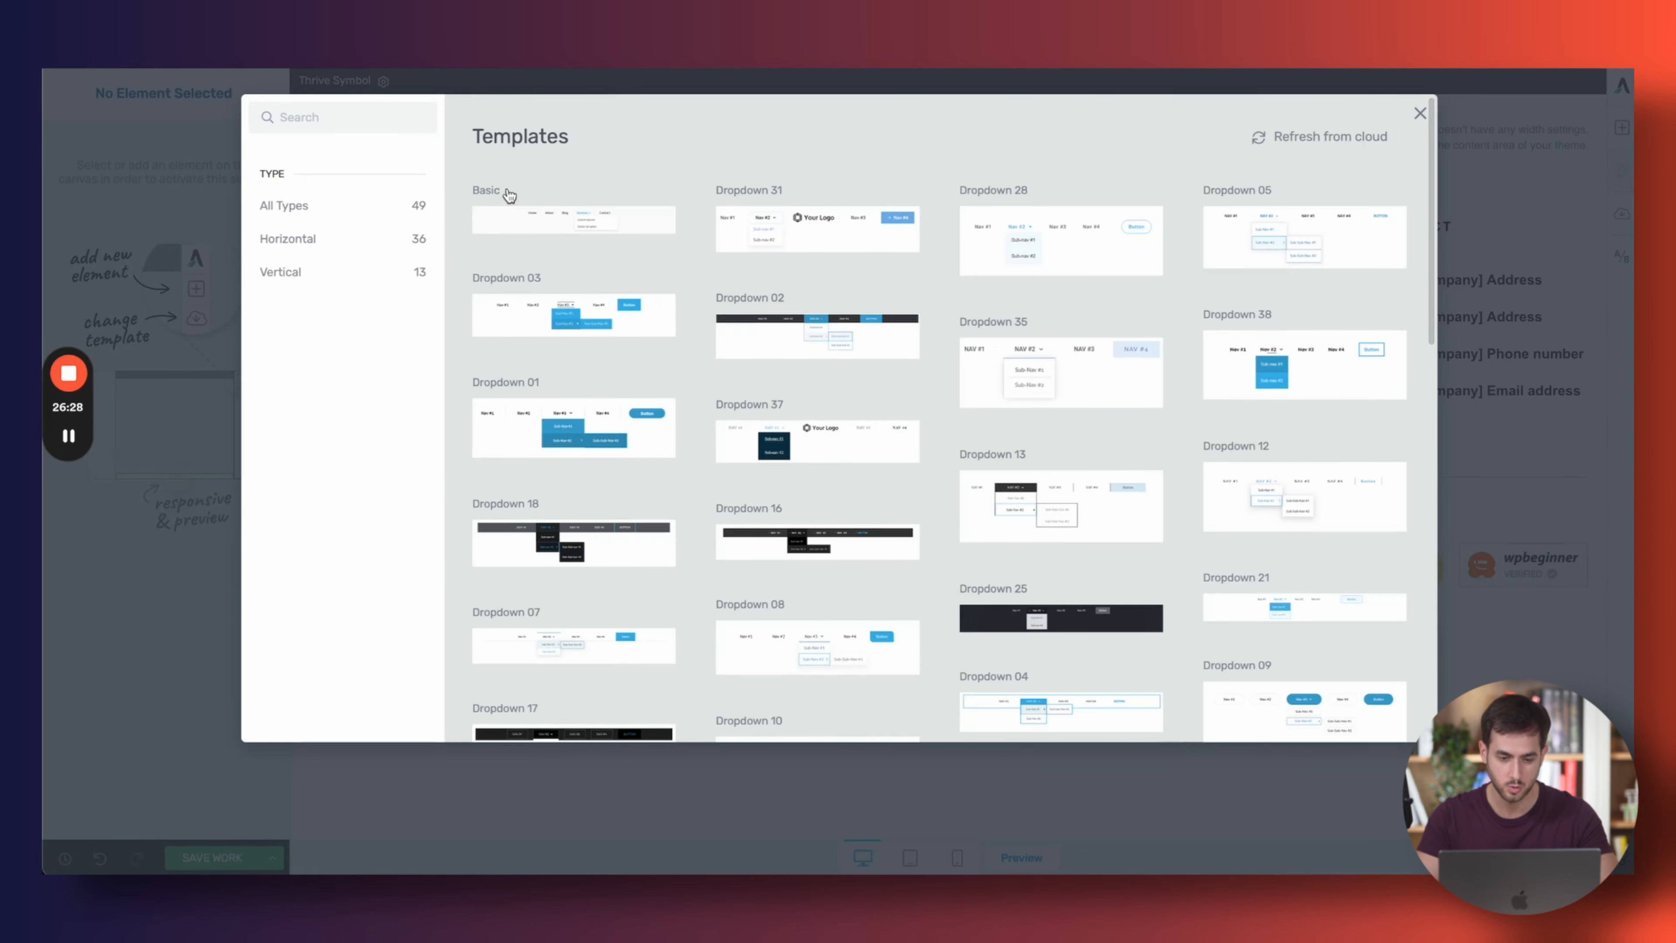
click(538, 222)
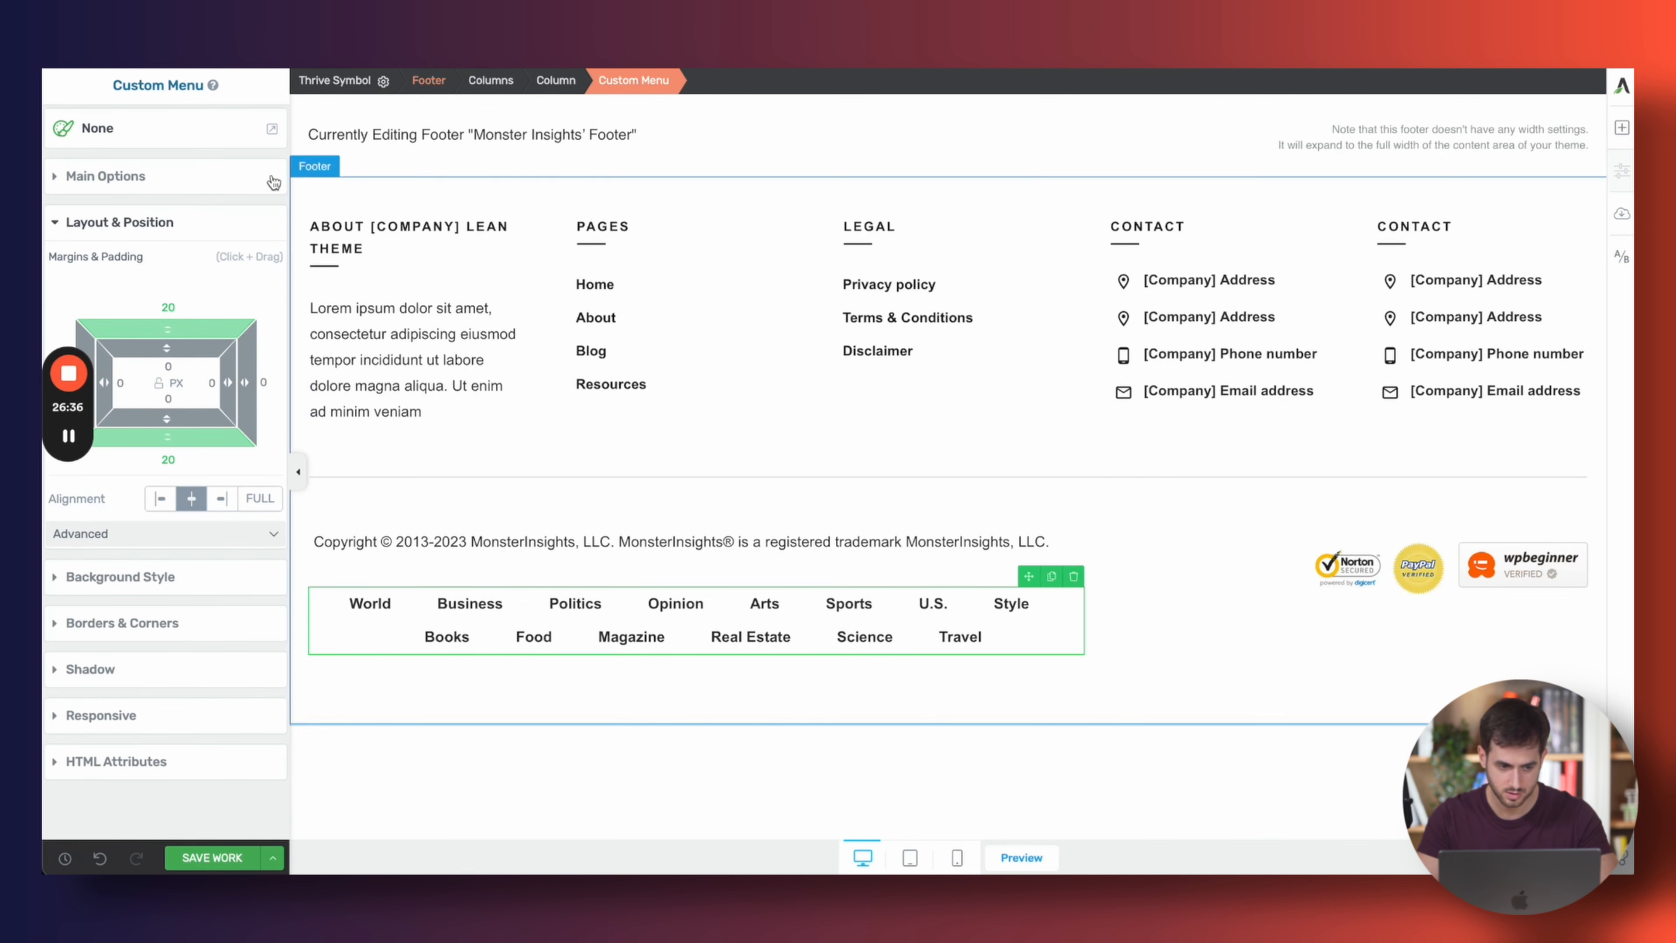
Delete the categories menu below the copyright line and compare with the MonsterInsights footer
click(257, 178)
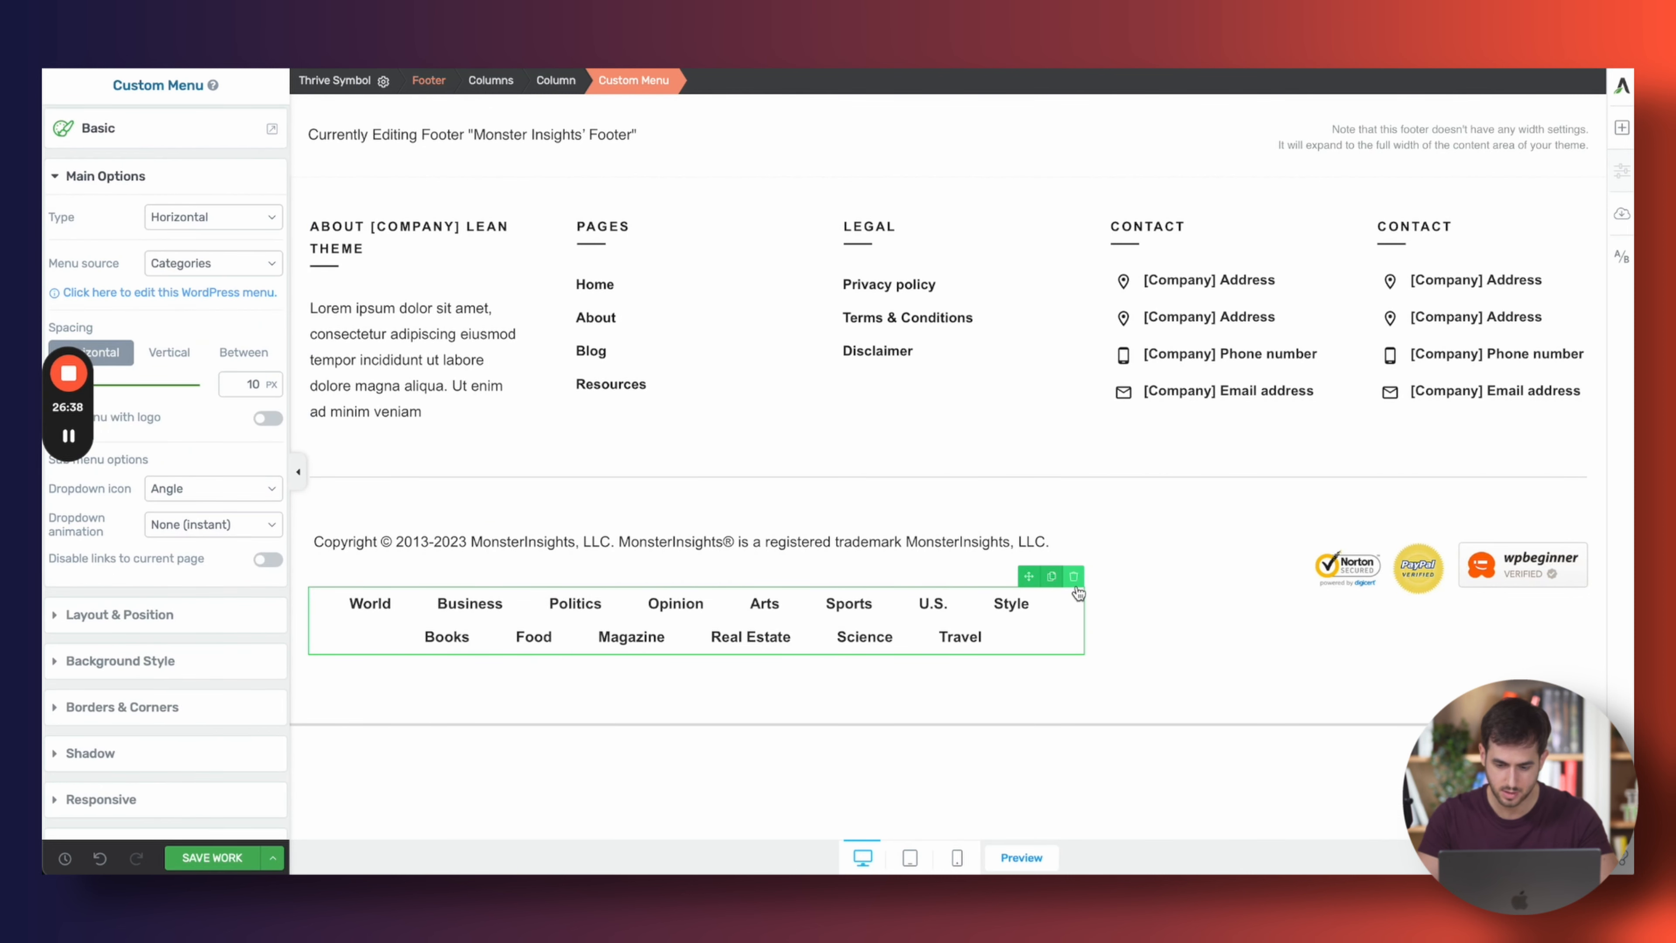
click(1073, 578)
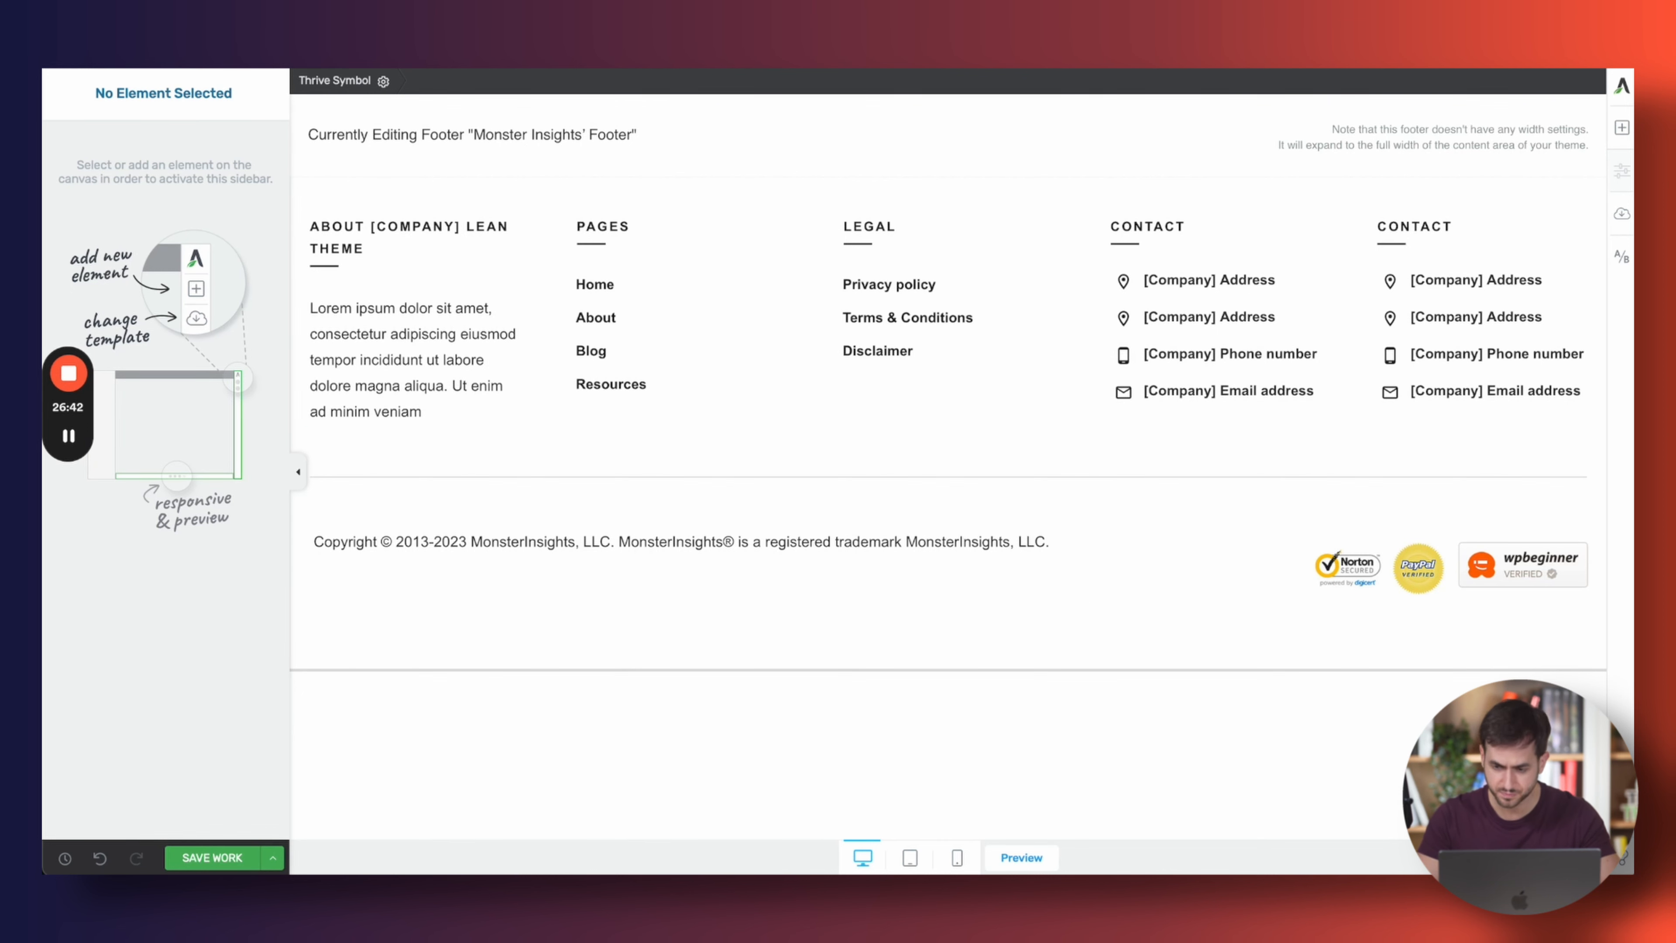
click(1082, 46)
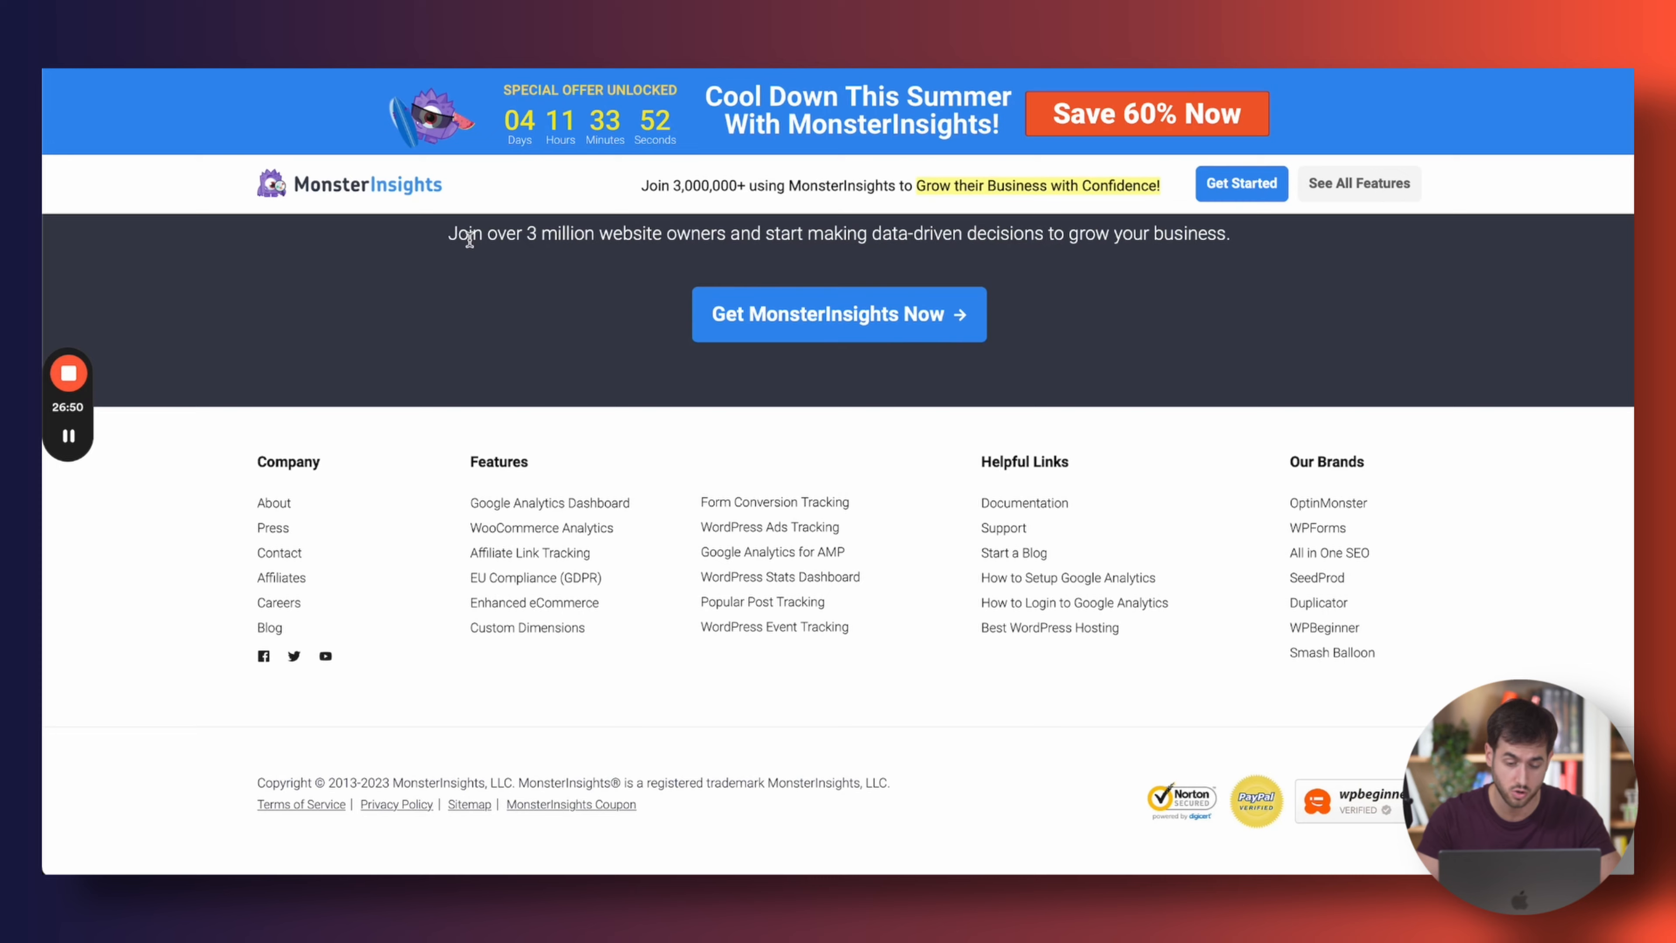
click(607, 46)
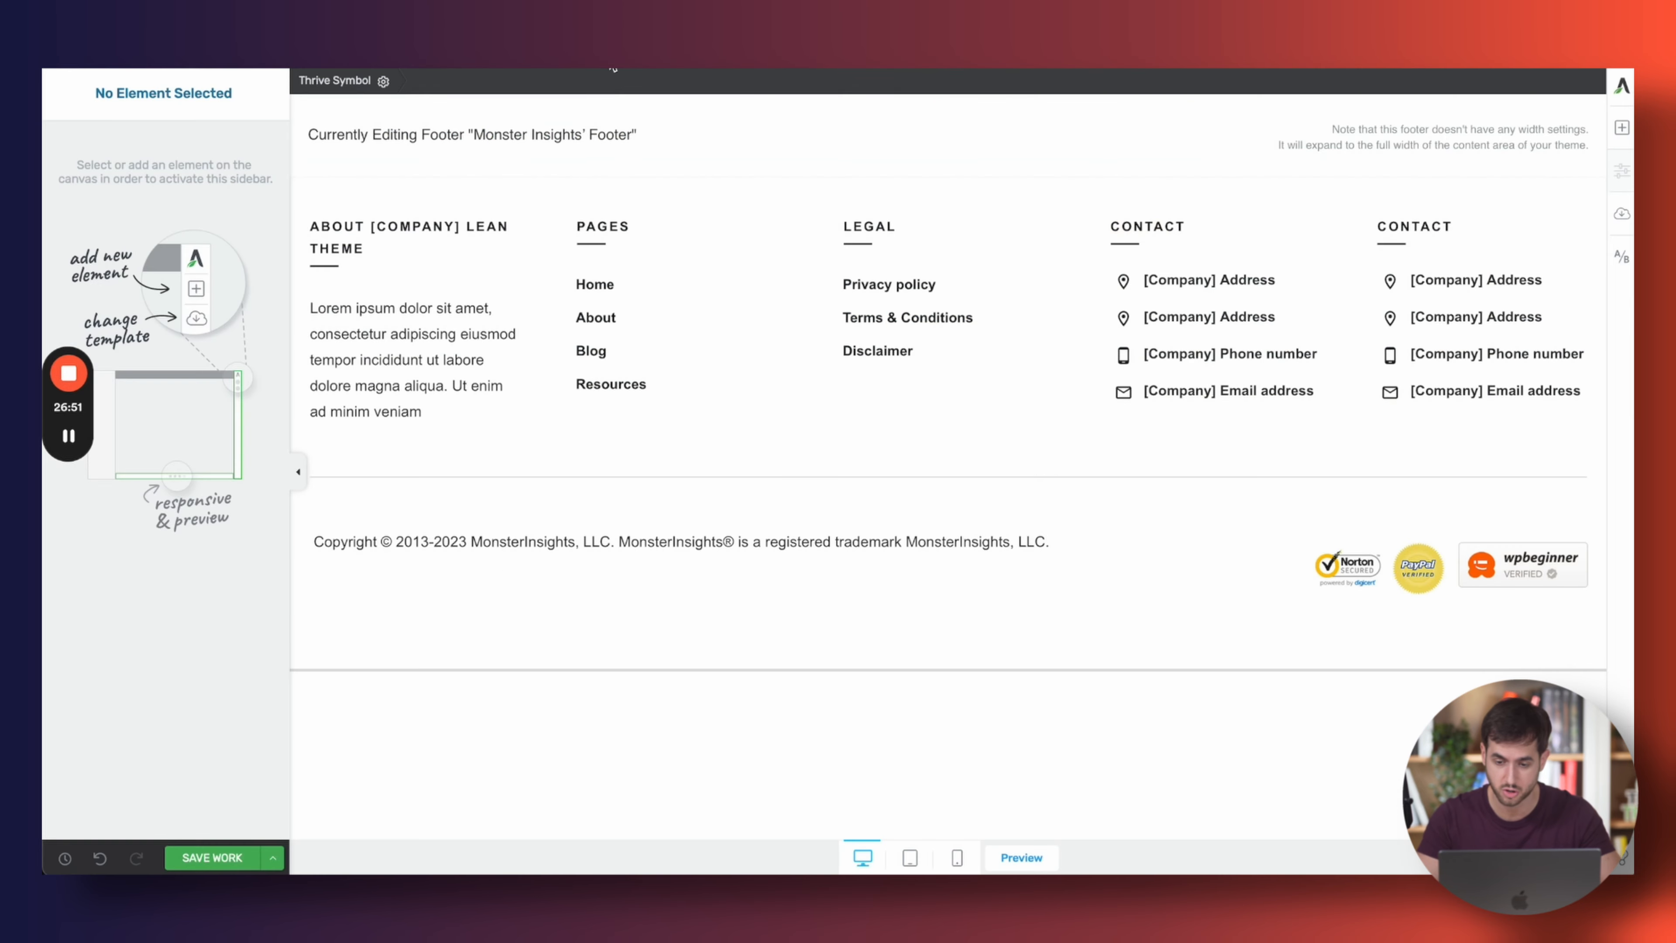
Add a text element below the copyright line reading "Terms | Privacy | Affiliates"
click(1622, 128)
drag(1456, 260, 759, 584)
text(Terms)
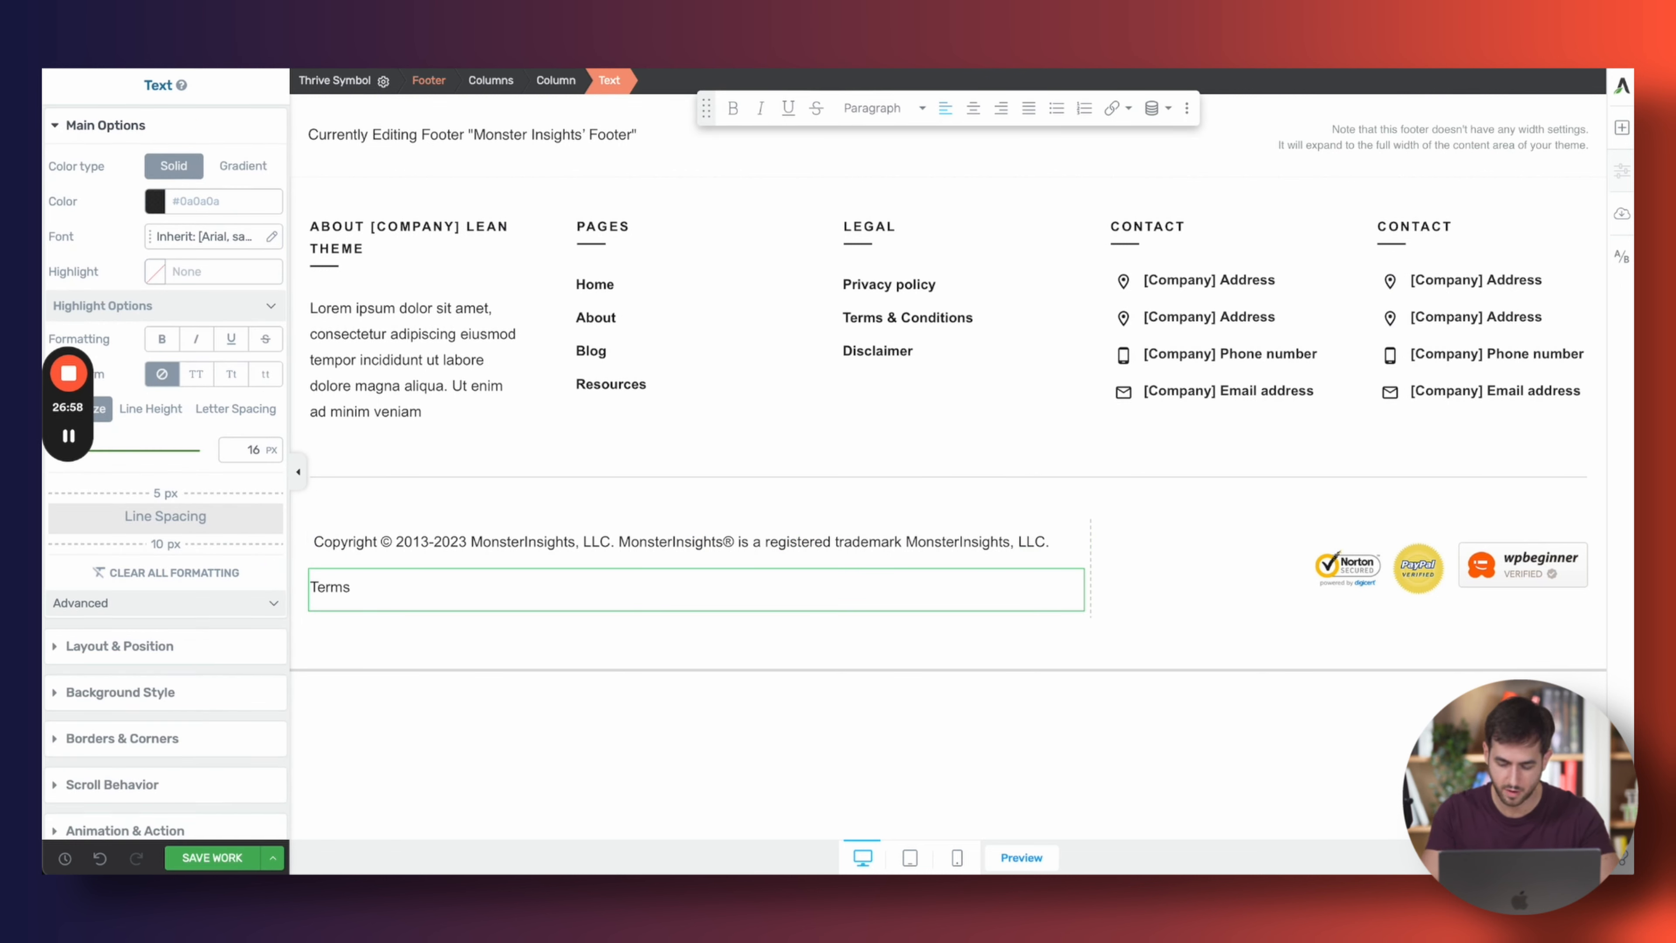
text( |.)
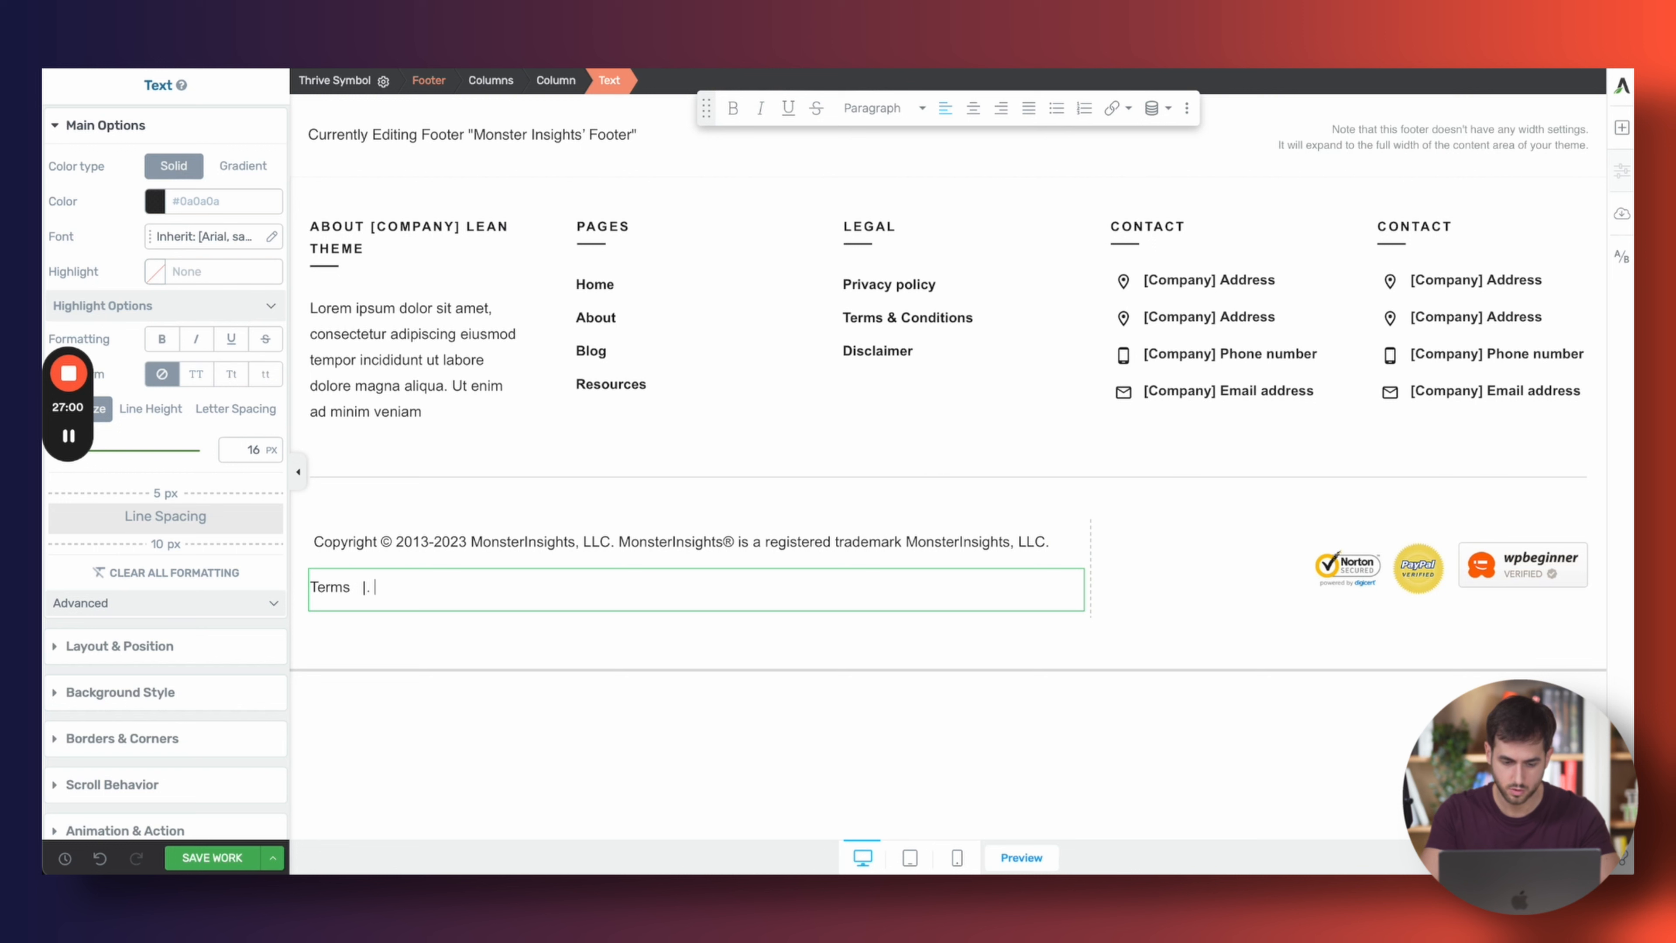
key(BackSpace)
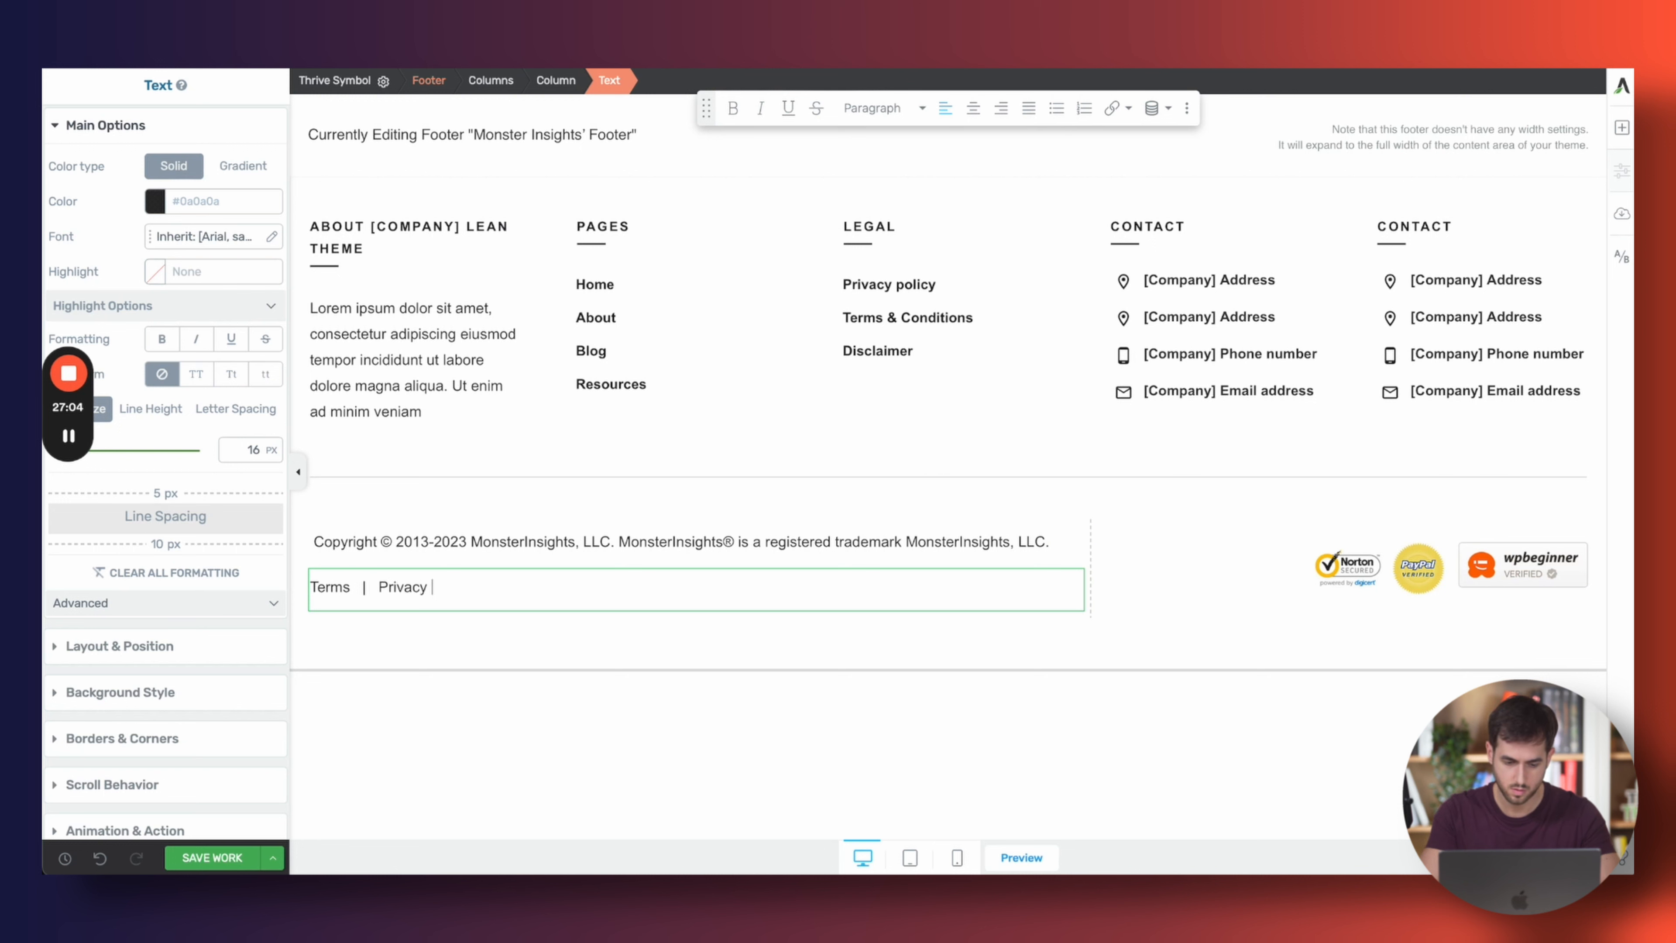
text(Privacy |)
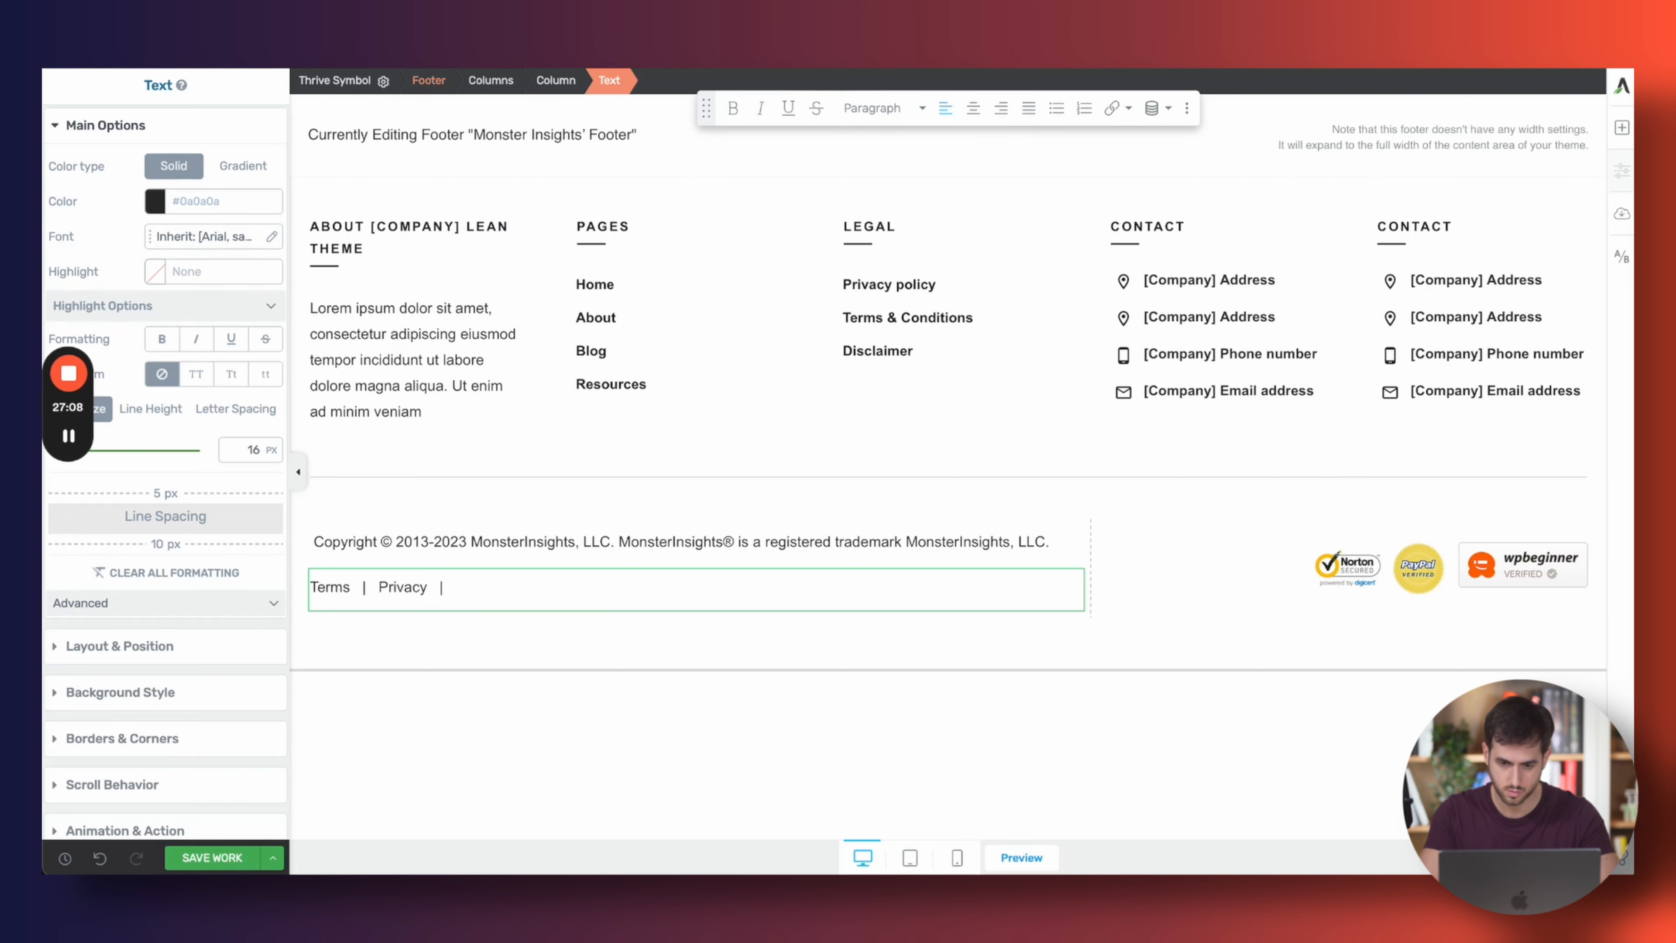
key(BackSpace)
key(BackSpace)
key(BackSpace)
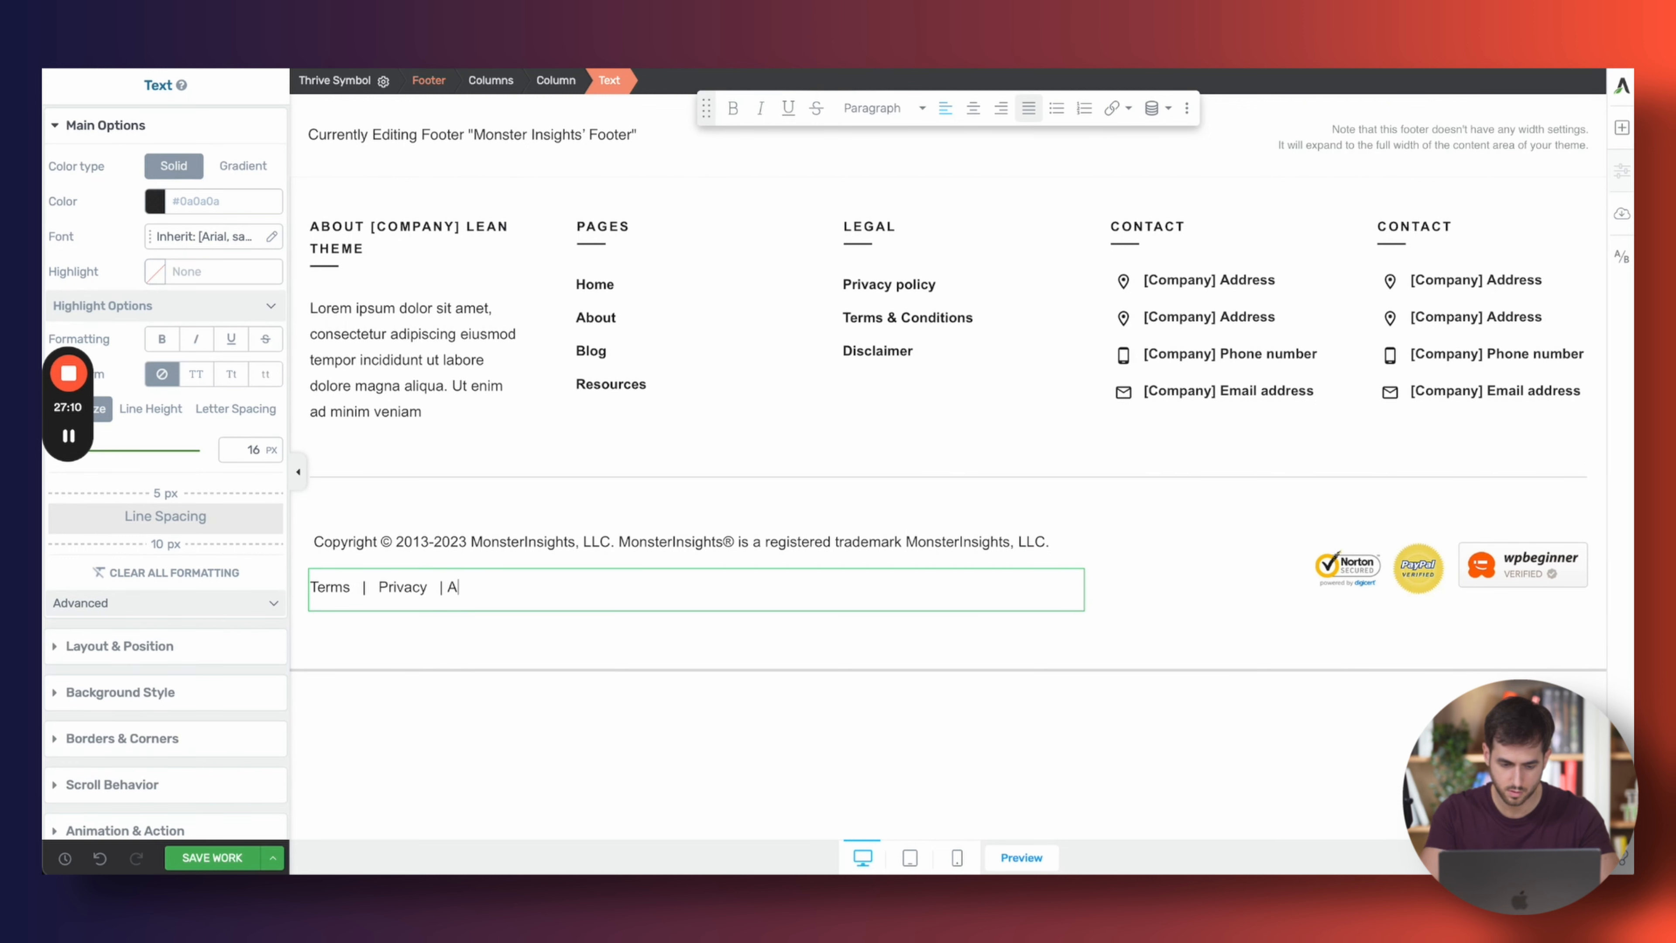
text(Affiliates)
Change the font of the whole Terms, Privacy and Affiliates line to the Google font Roboto
key(ctrl+a)
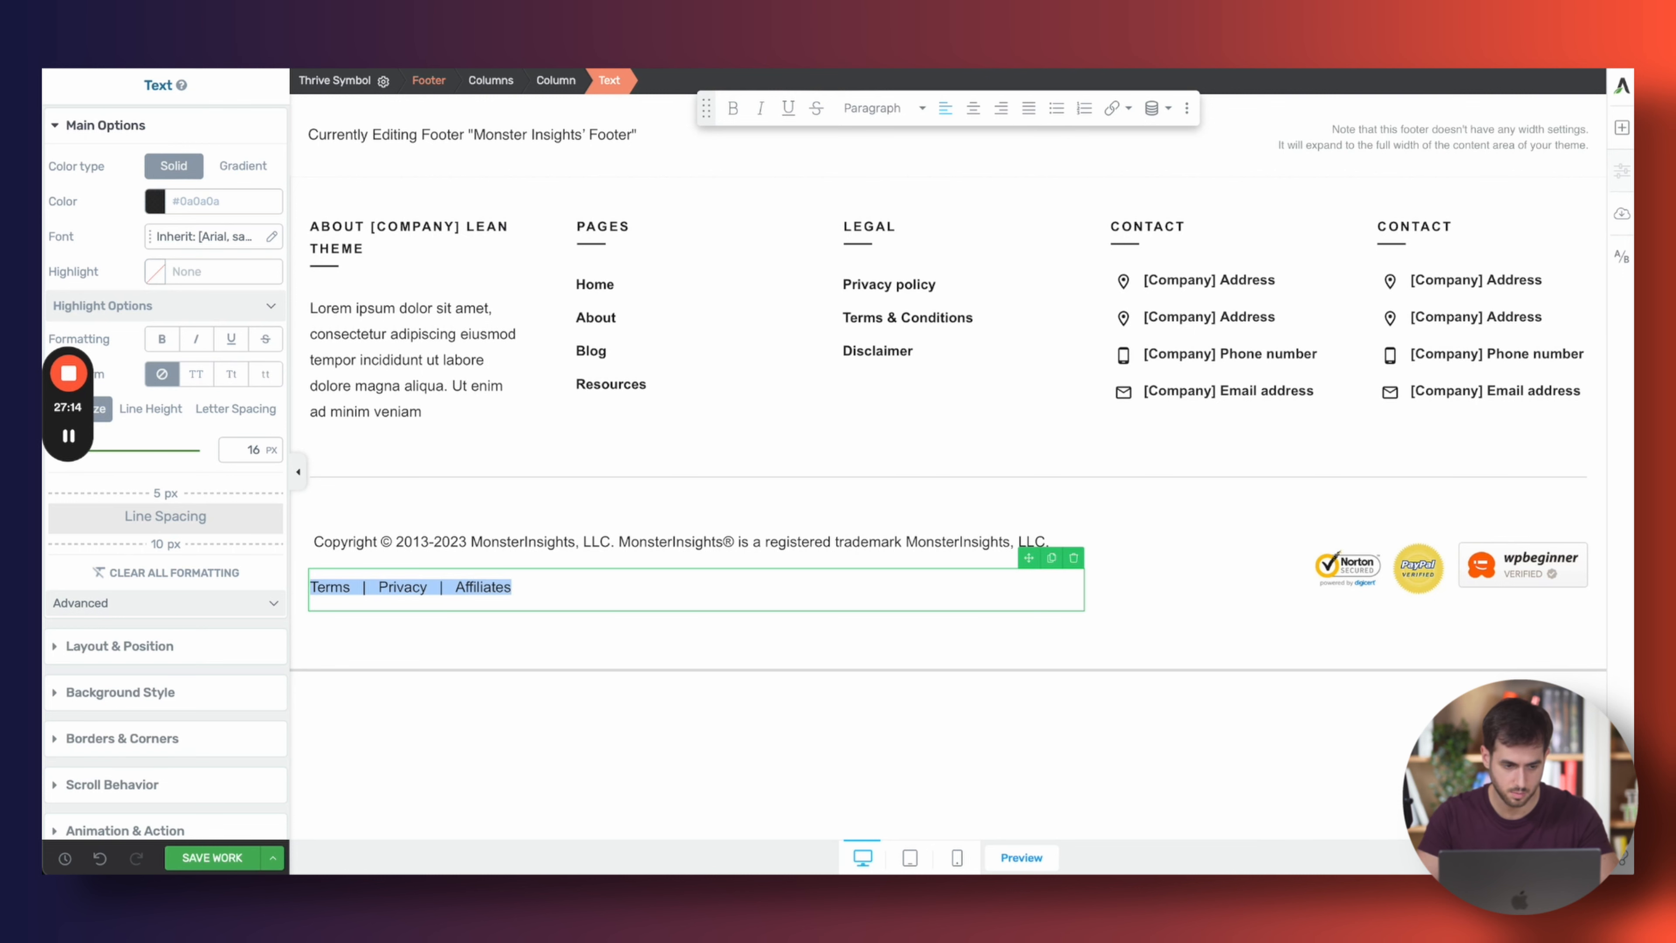
click(194, 240)
click(191, 292)
click(200, 232)
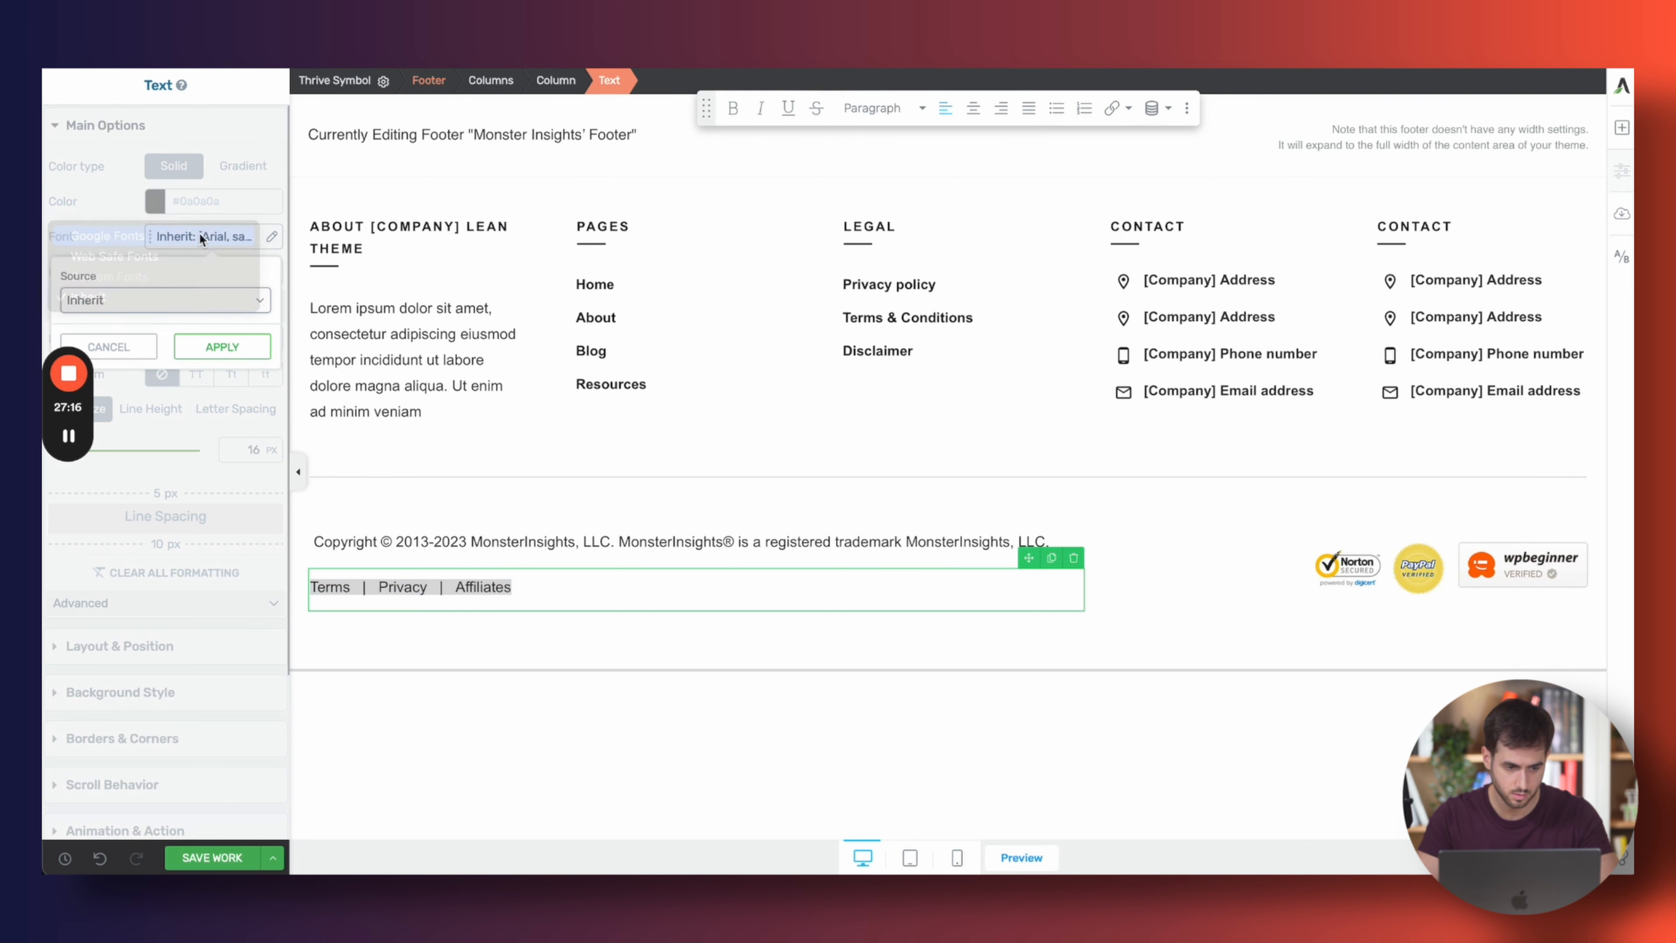
click(180, 357)
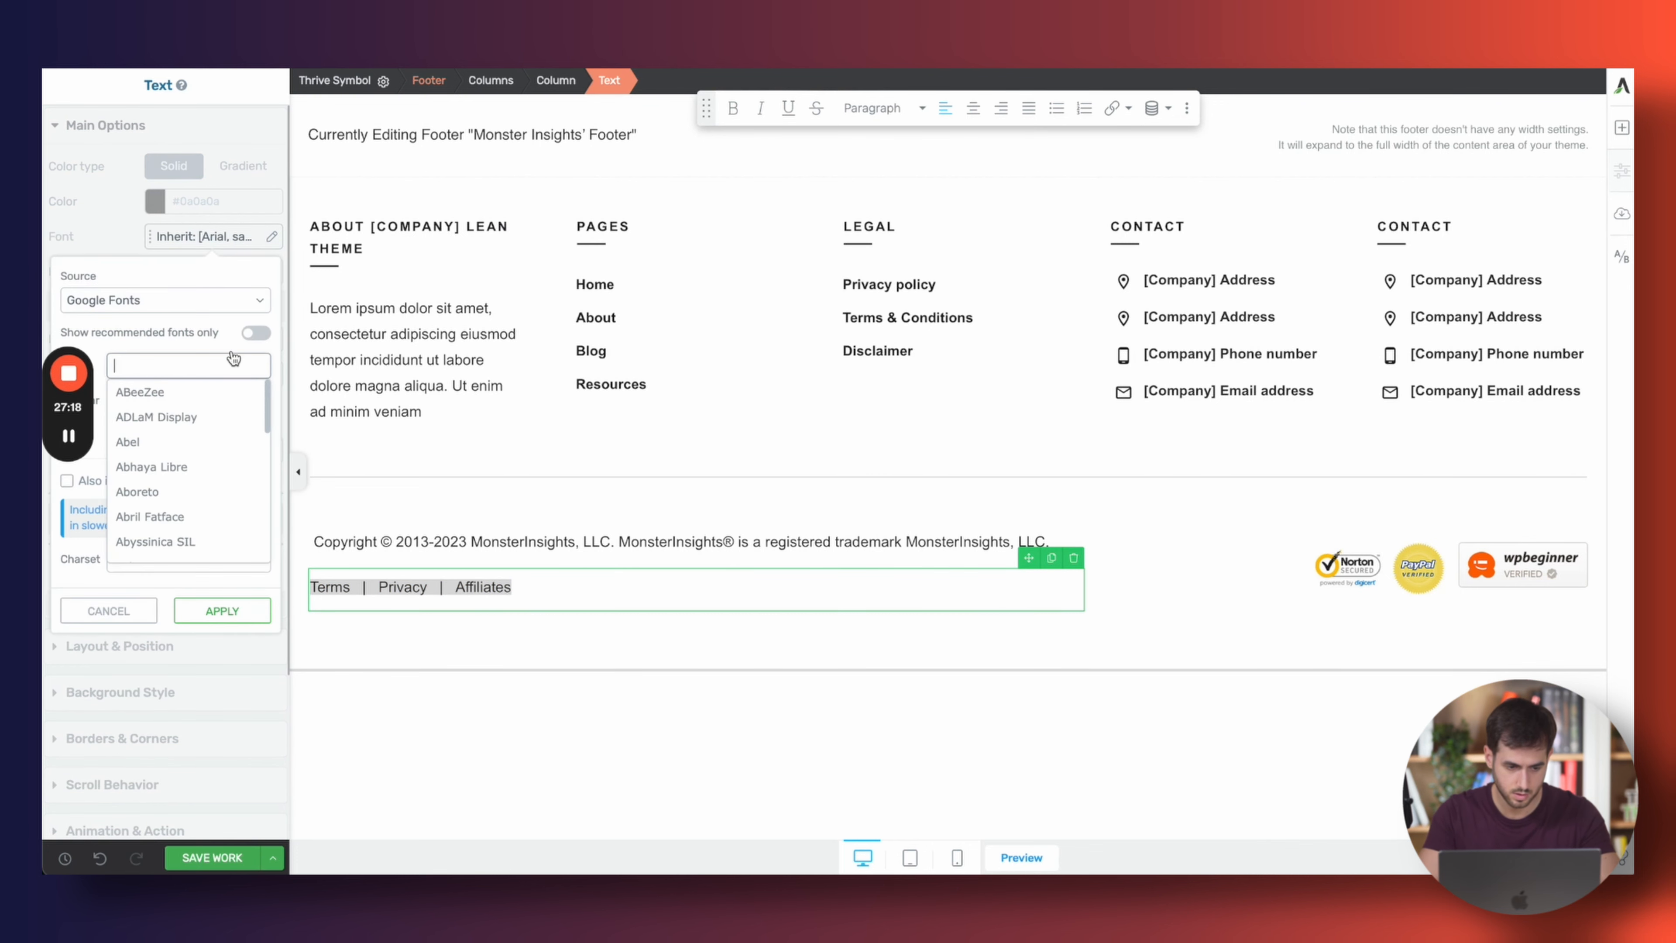
click(254, 333)
click(254, 334)
click(199, 366)
text(Roboto)
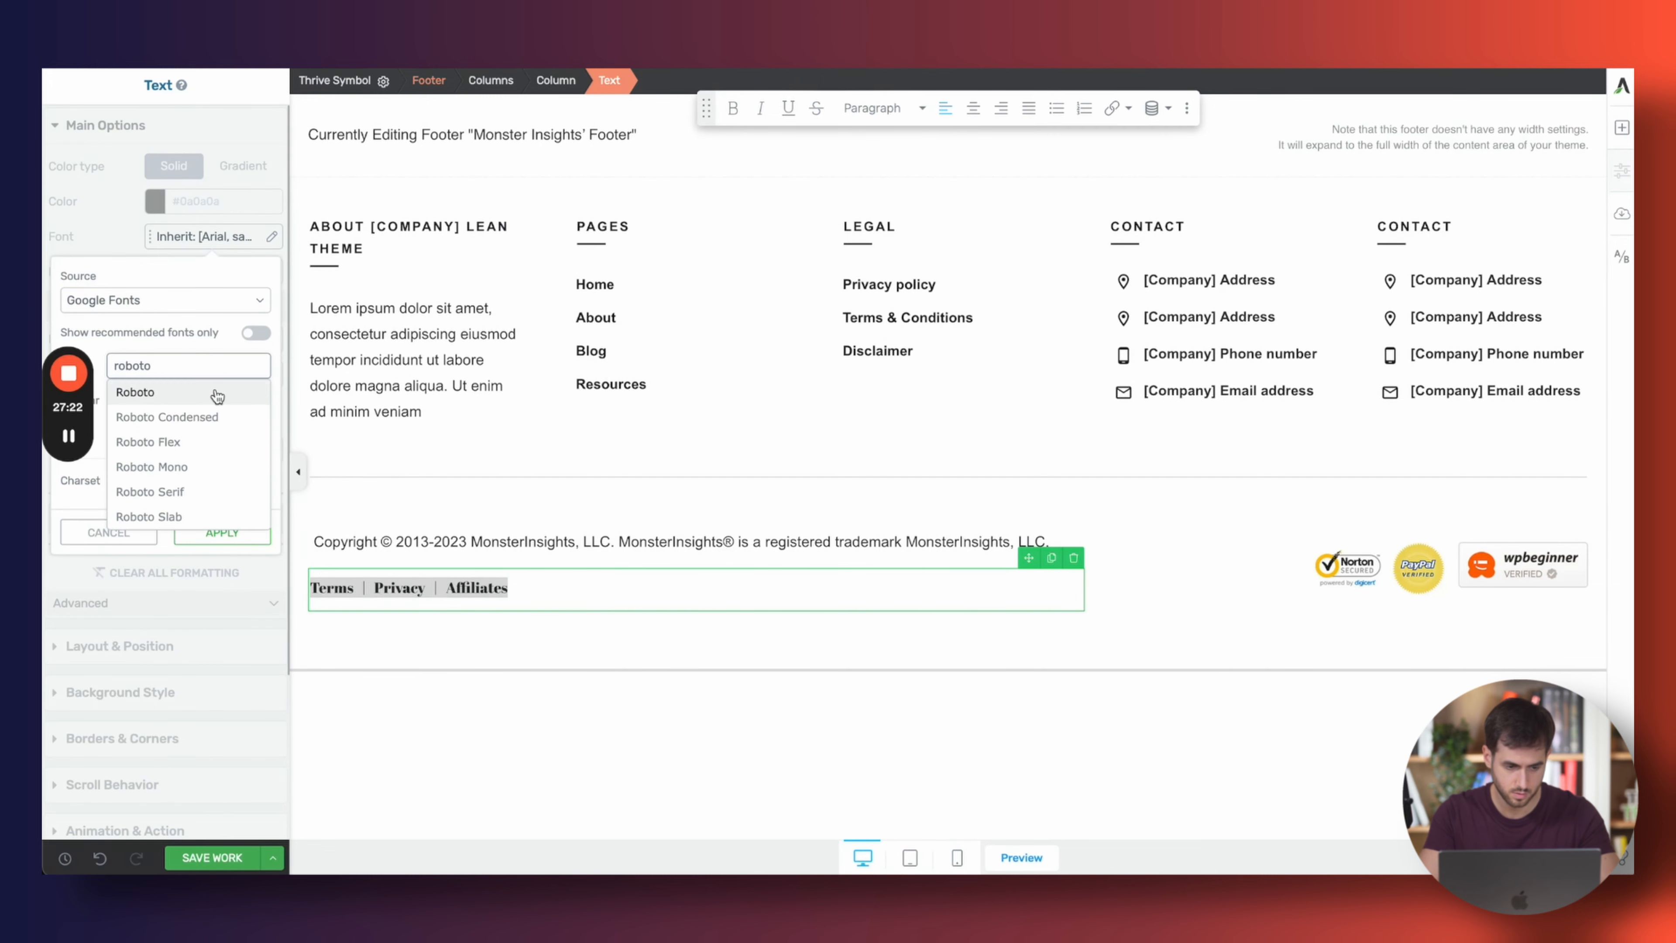
click(201, 393)
click(214, 610)
Set the font size of the Terms, Privacy and Affiliates line to 12 px and its bottom spacing to 0 px
click(242, 441)
text(12)
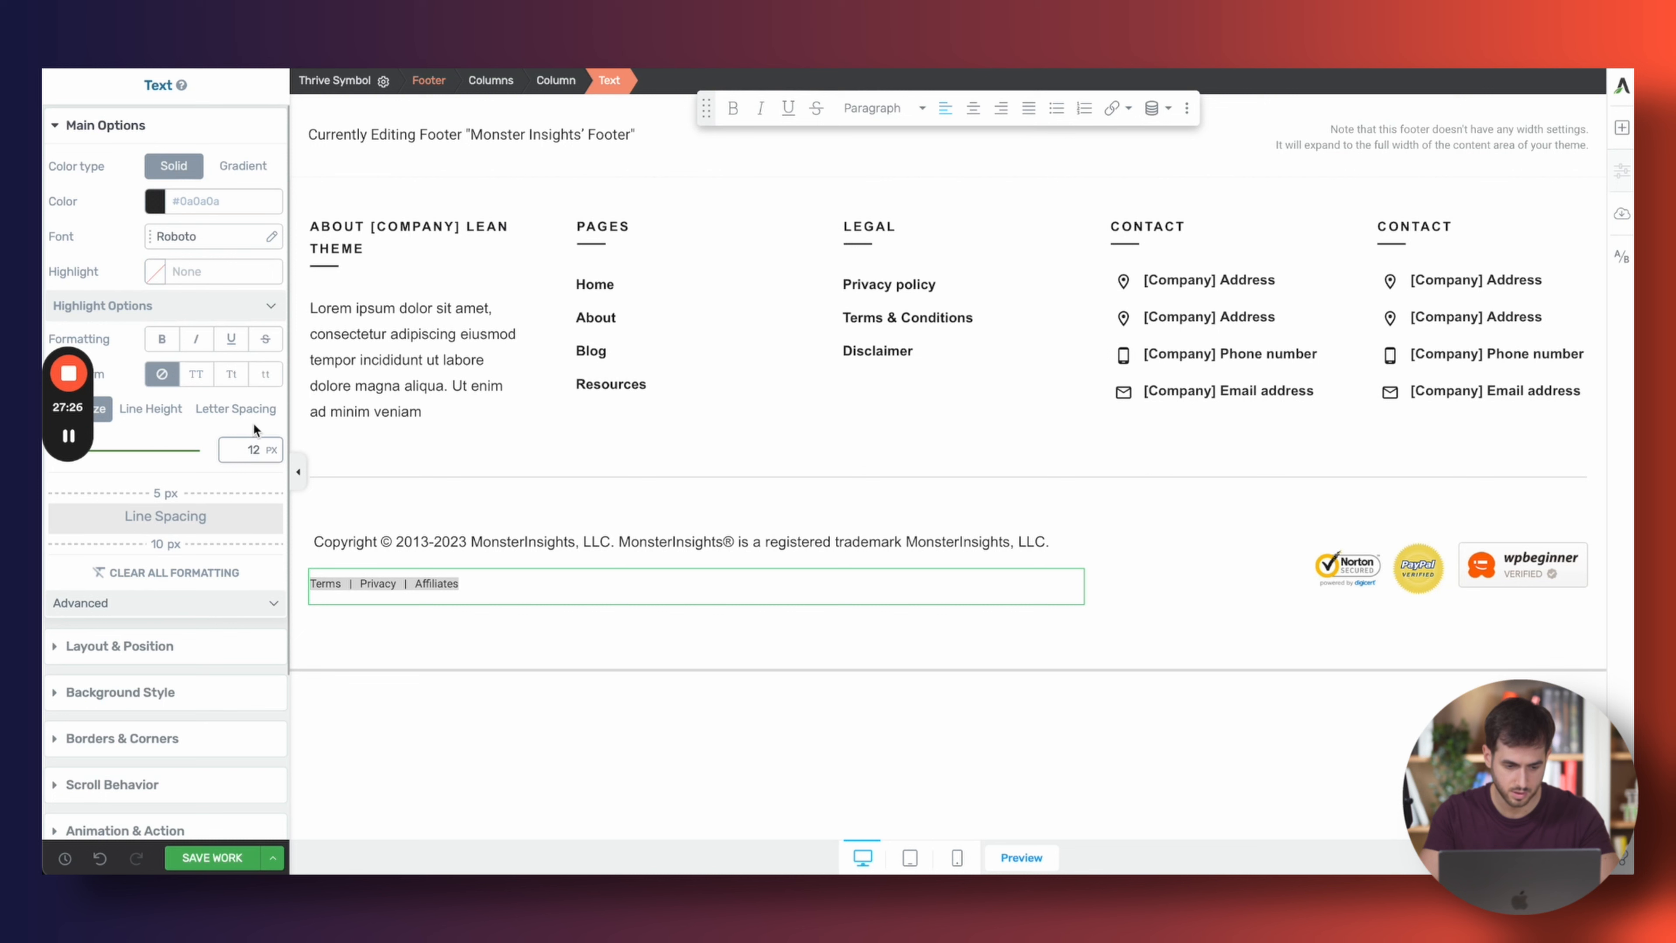
click(256, 413)
click(556, 583)
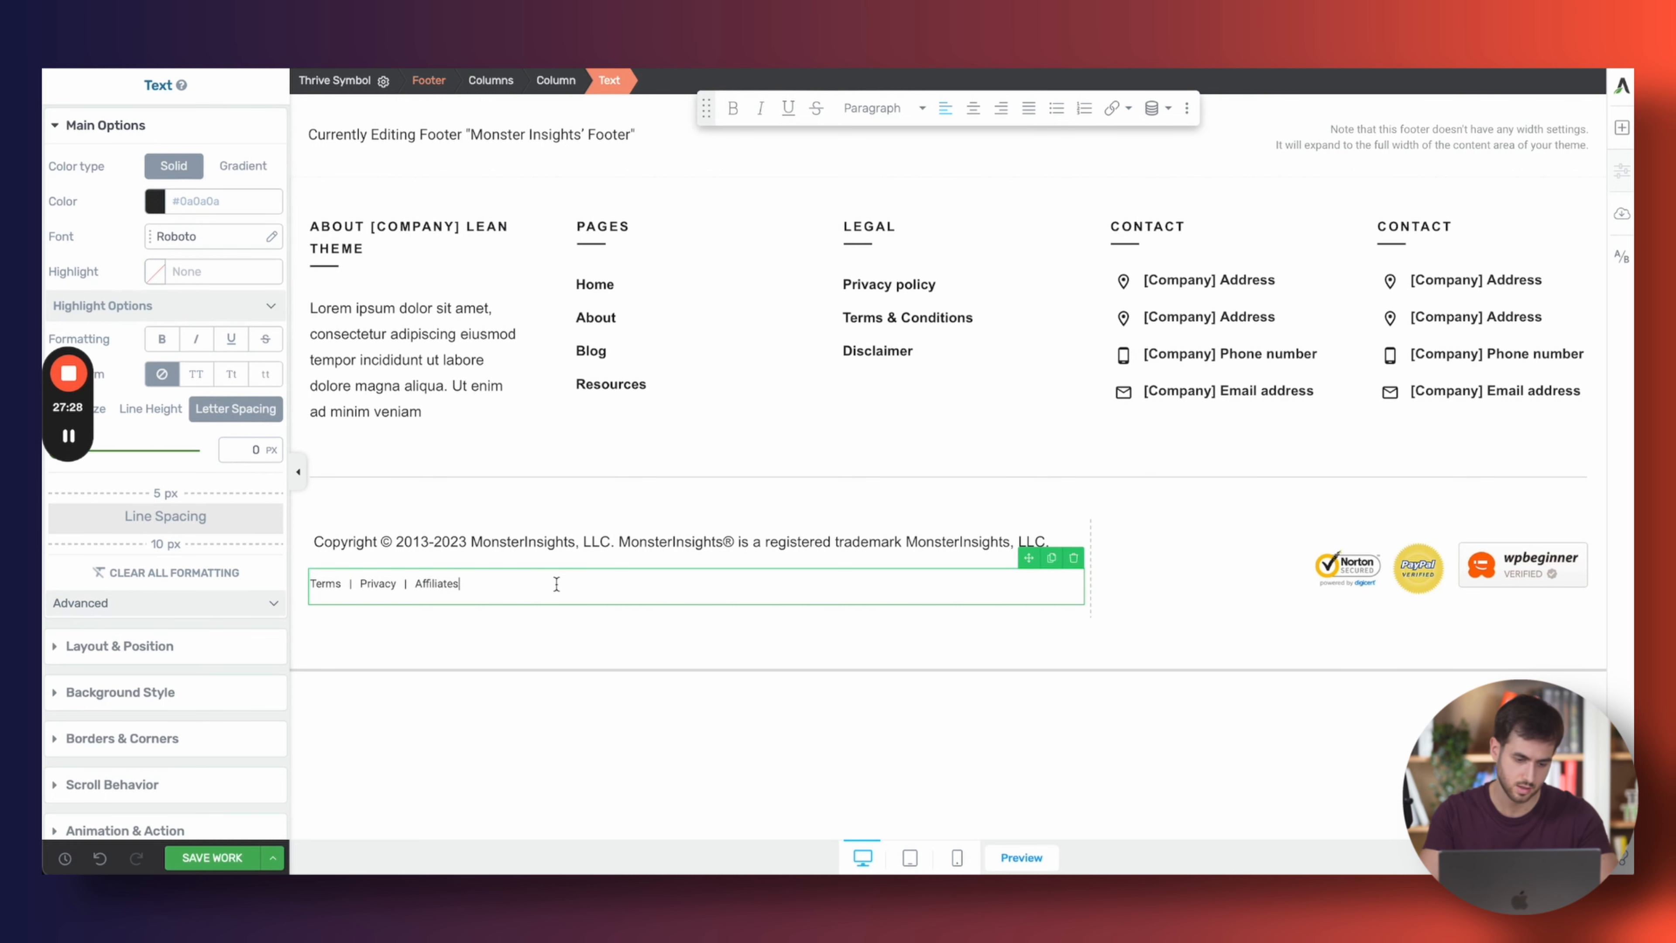
click(580, 614)
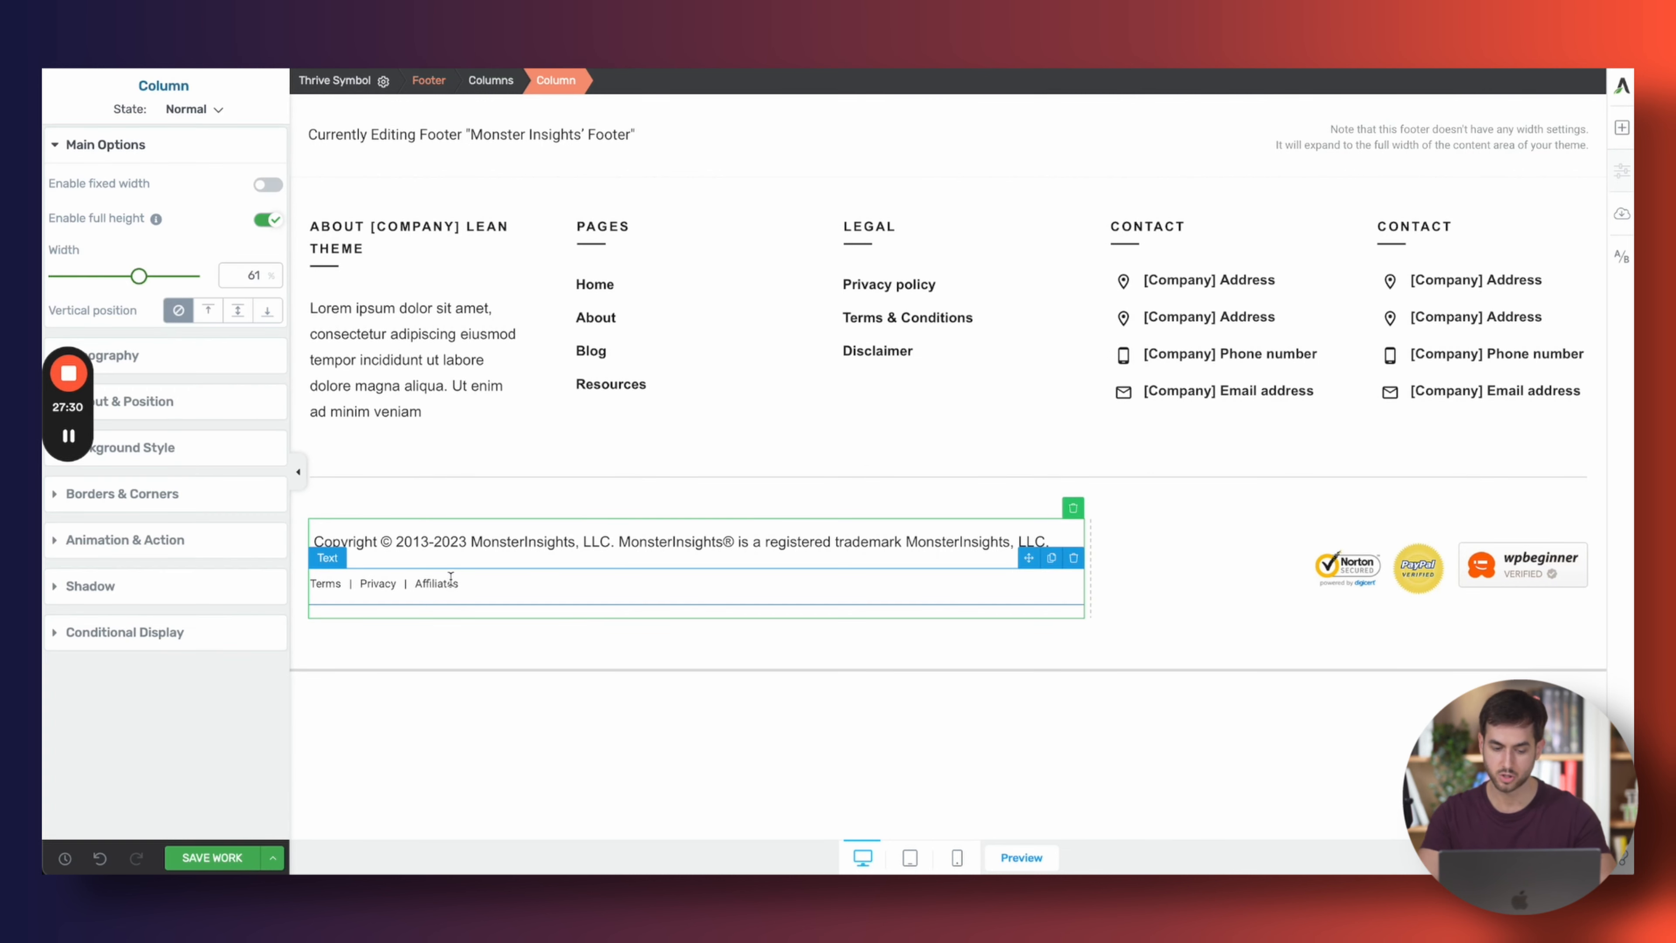
click(439, 584)
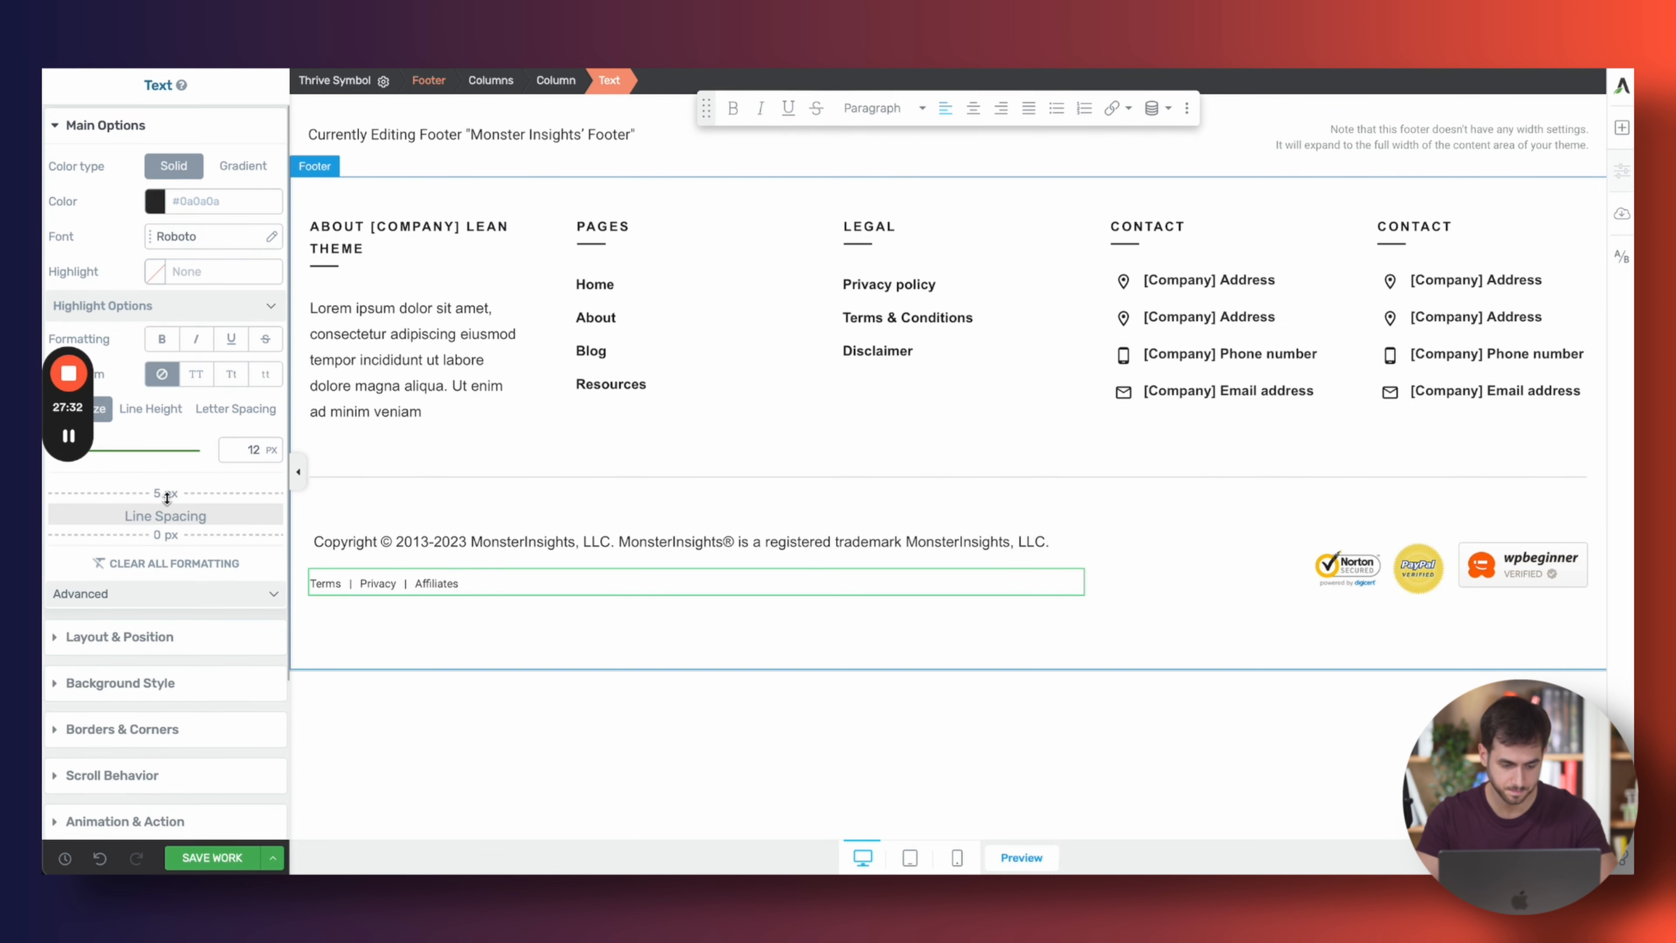
key(Escape)
Examine the footer at full canvas width and check the Thrive Symbol and Footer settings
click(297, 472)
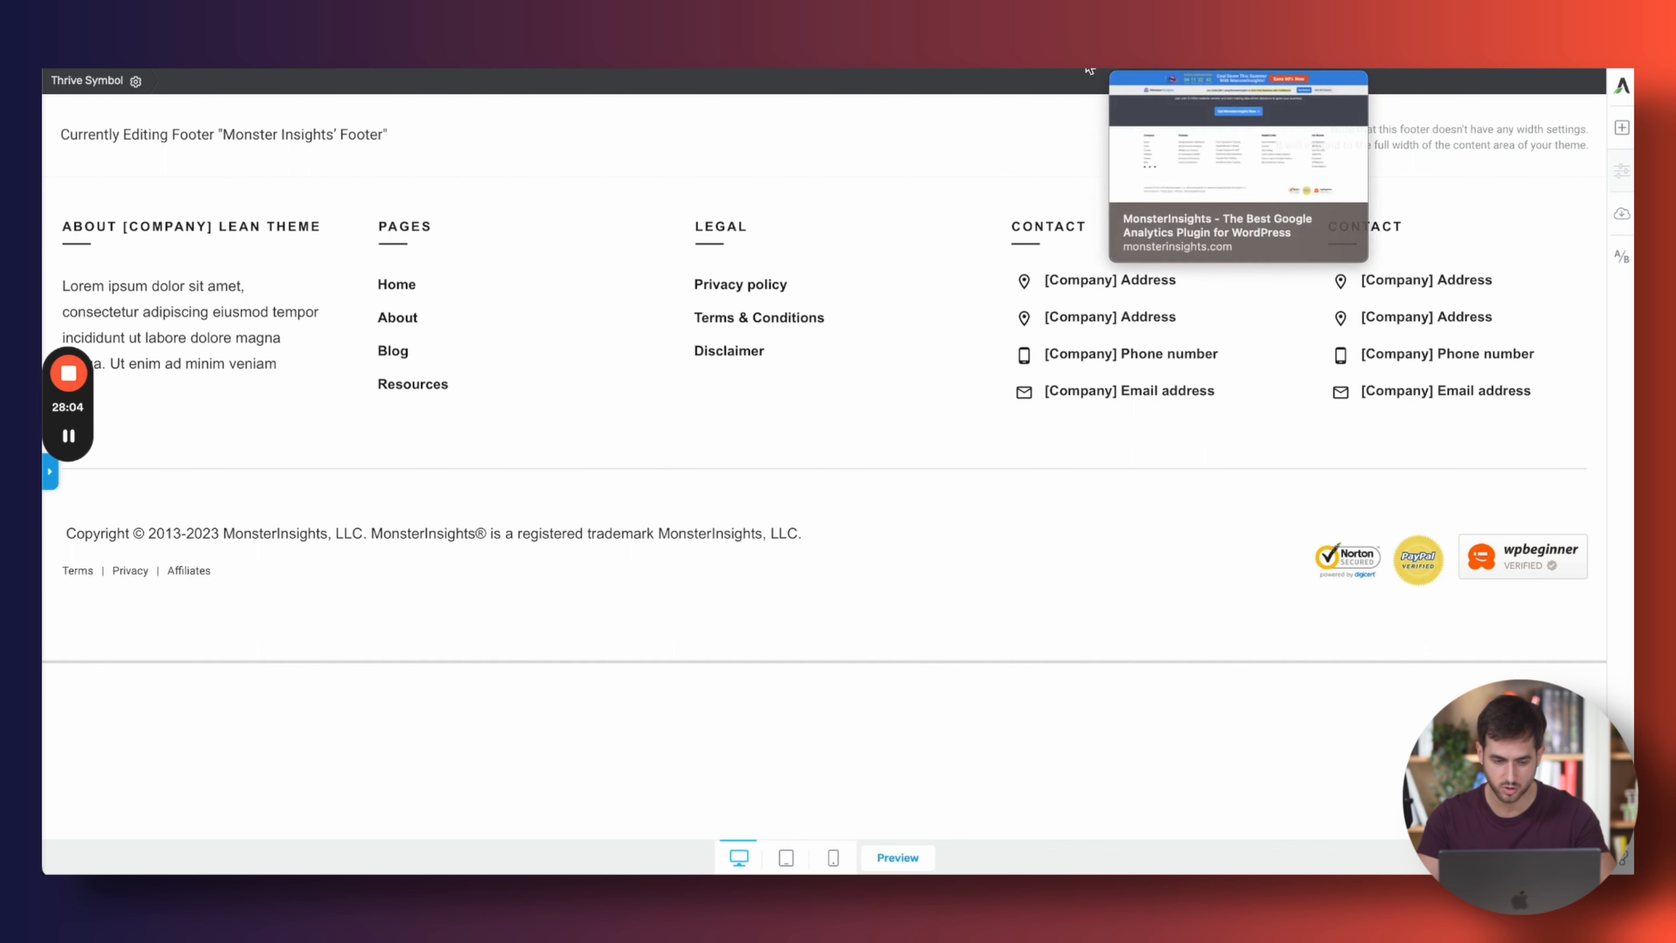
click(51, 474)
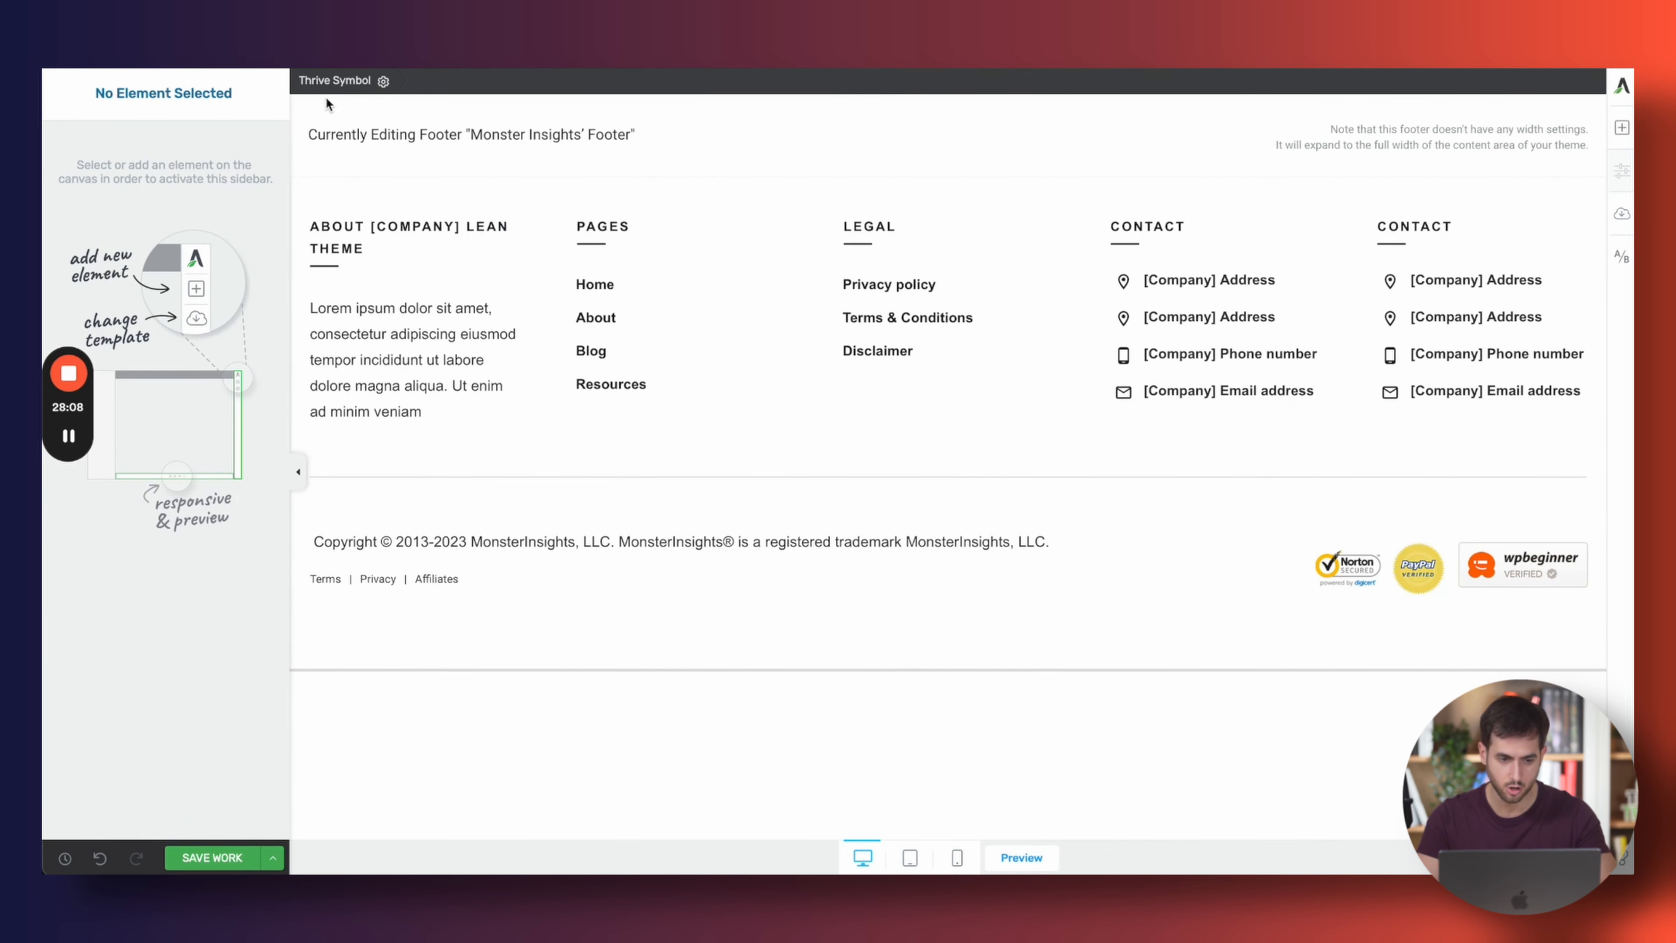
click(373, 92)
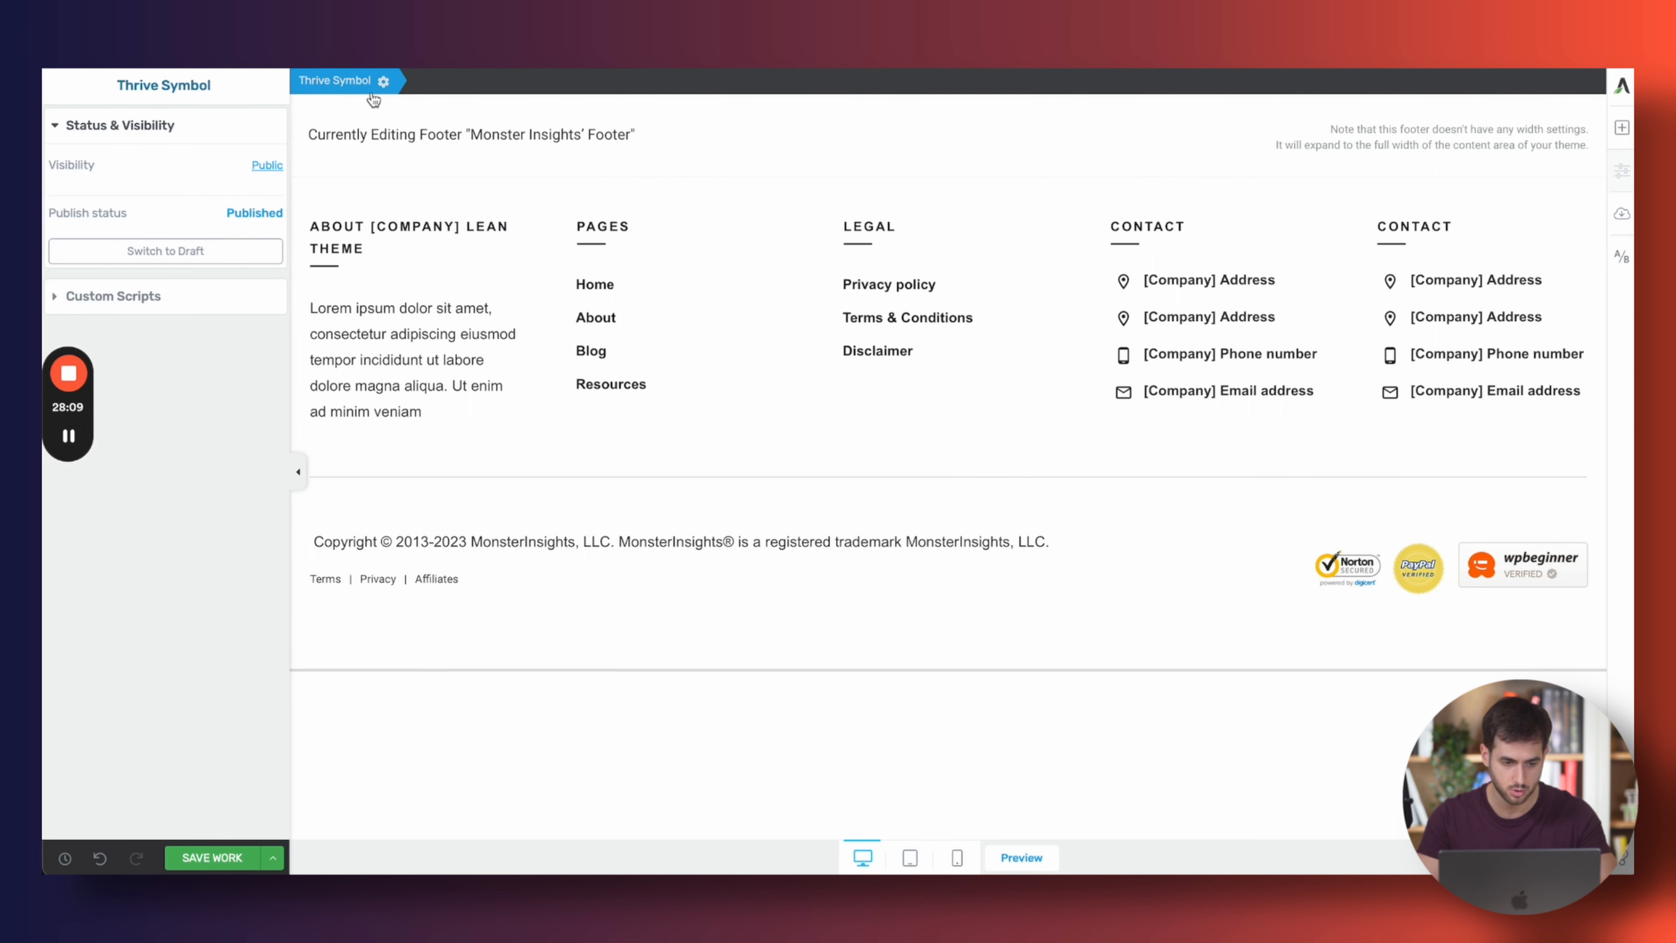
click(426, 192)
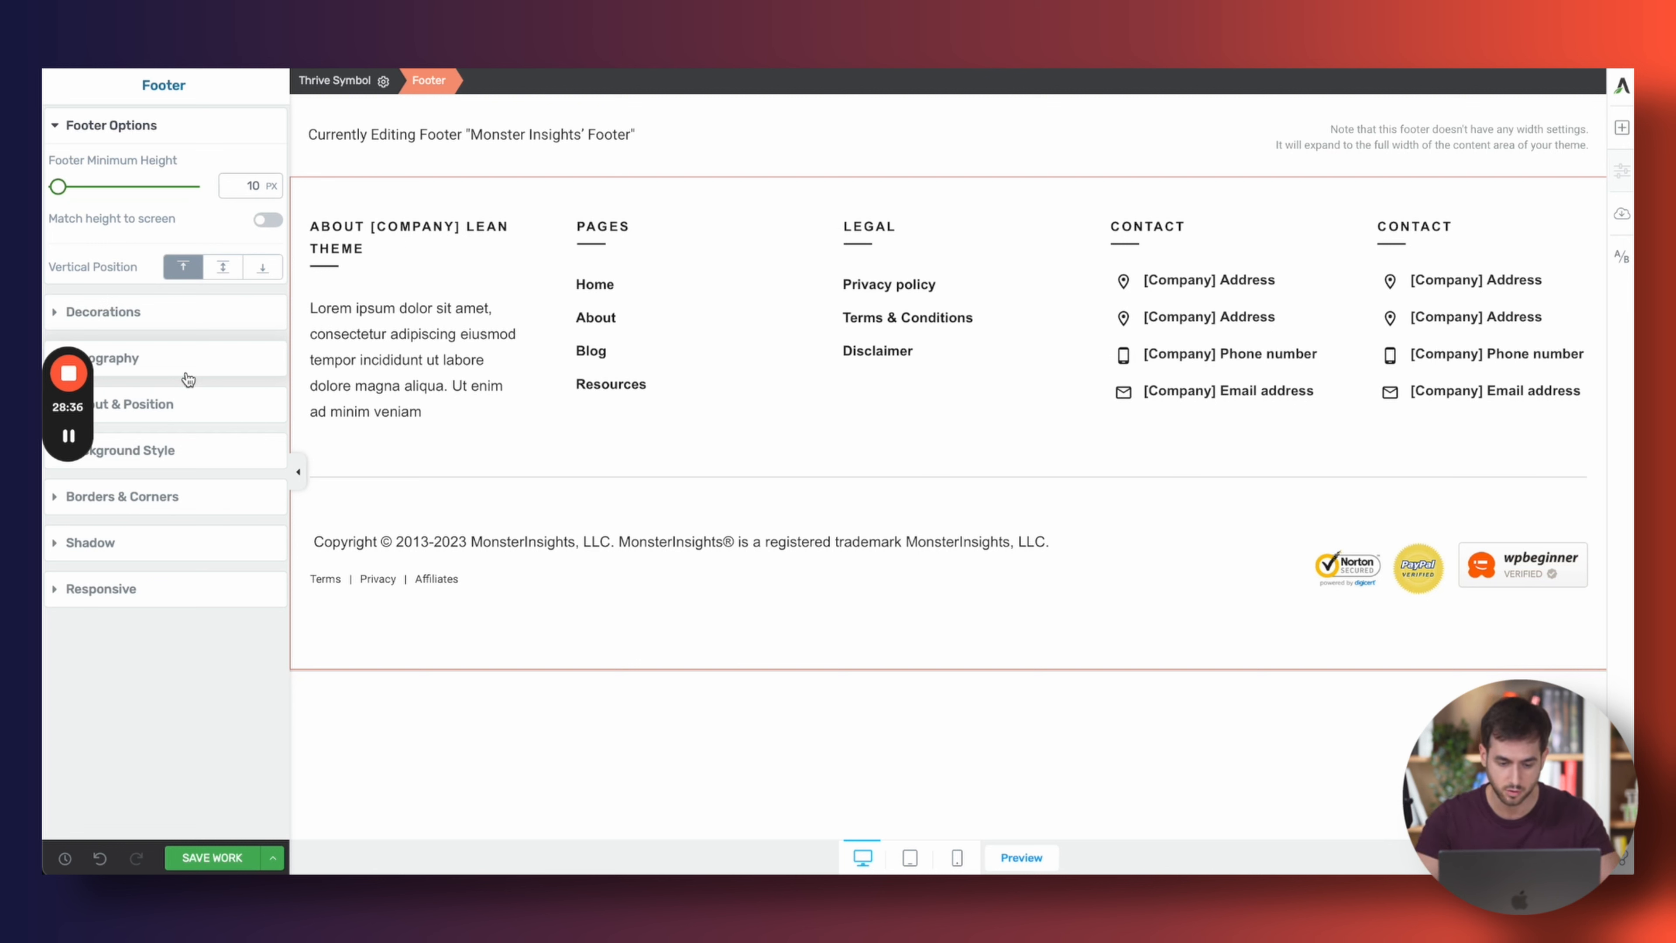
Insert a Background Section between the divider and the copyright row and stretch it to fit the screen width
click(1622, 126)
text(back)
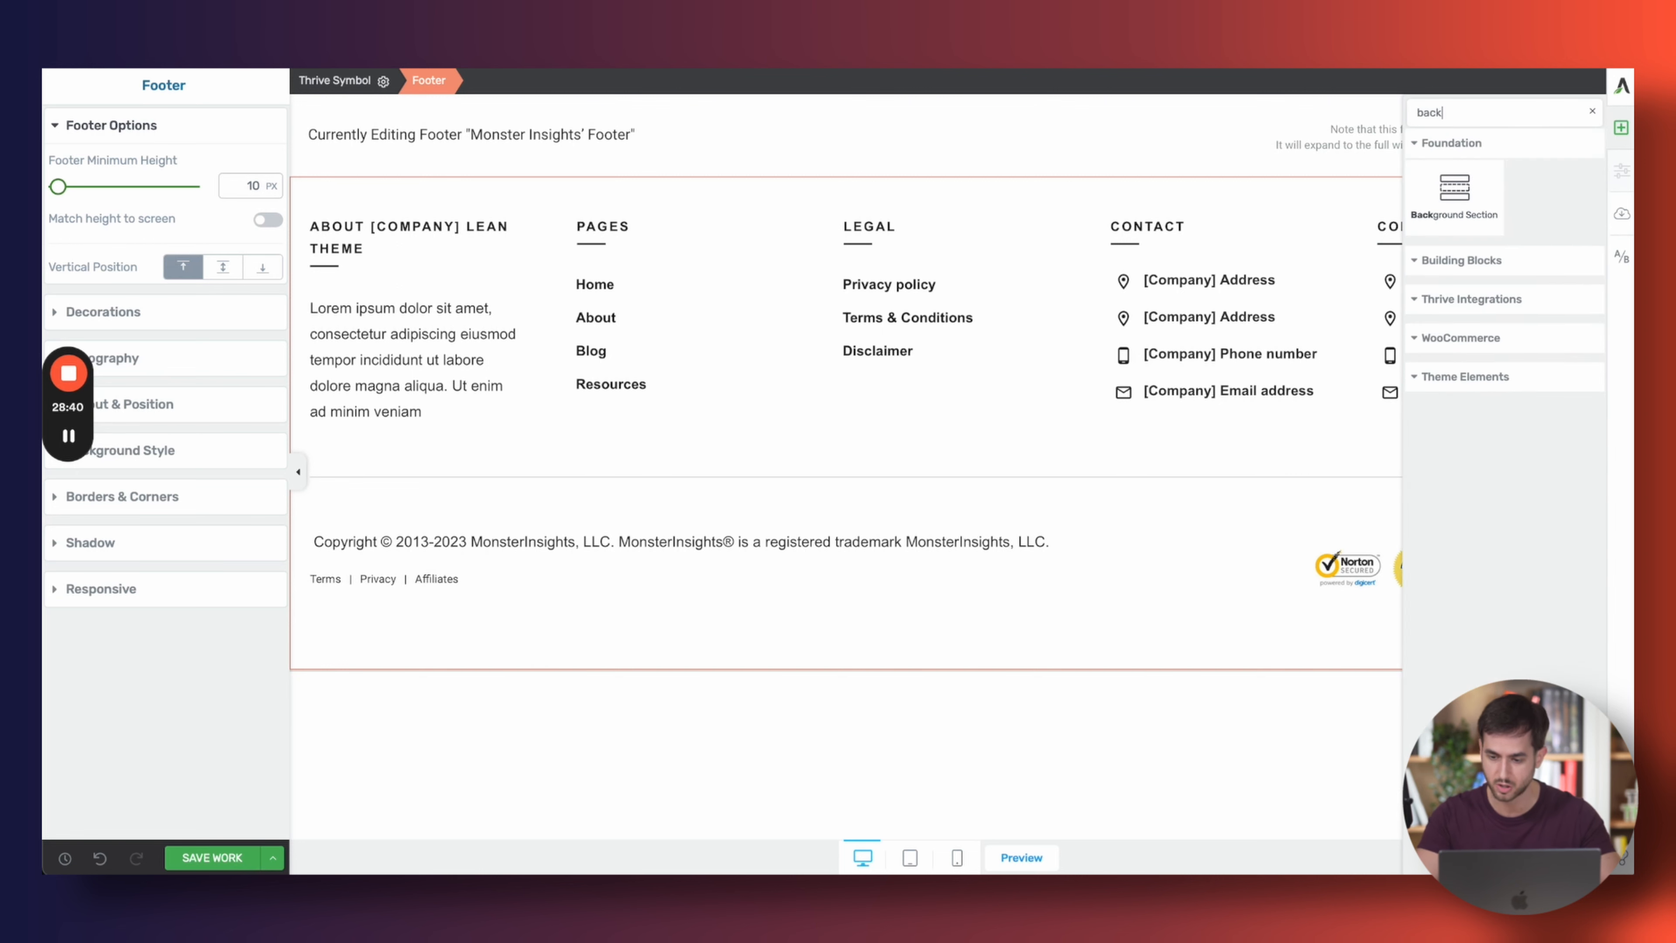
drag(1452, 198, 989, 484)
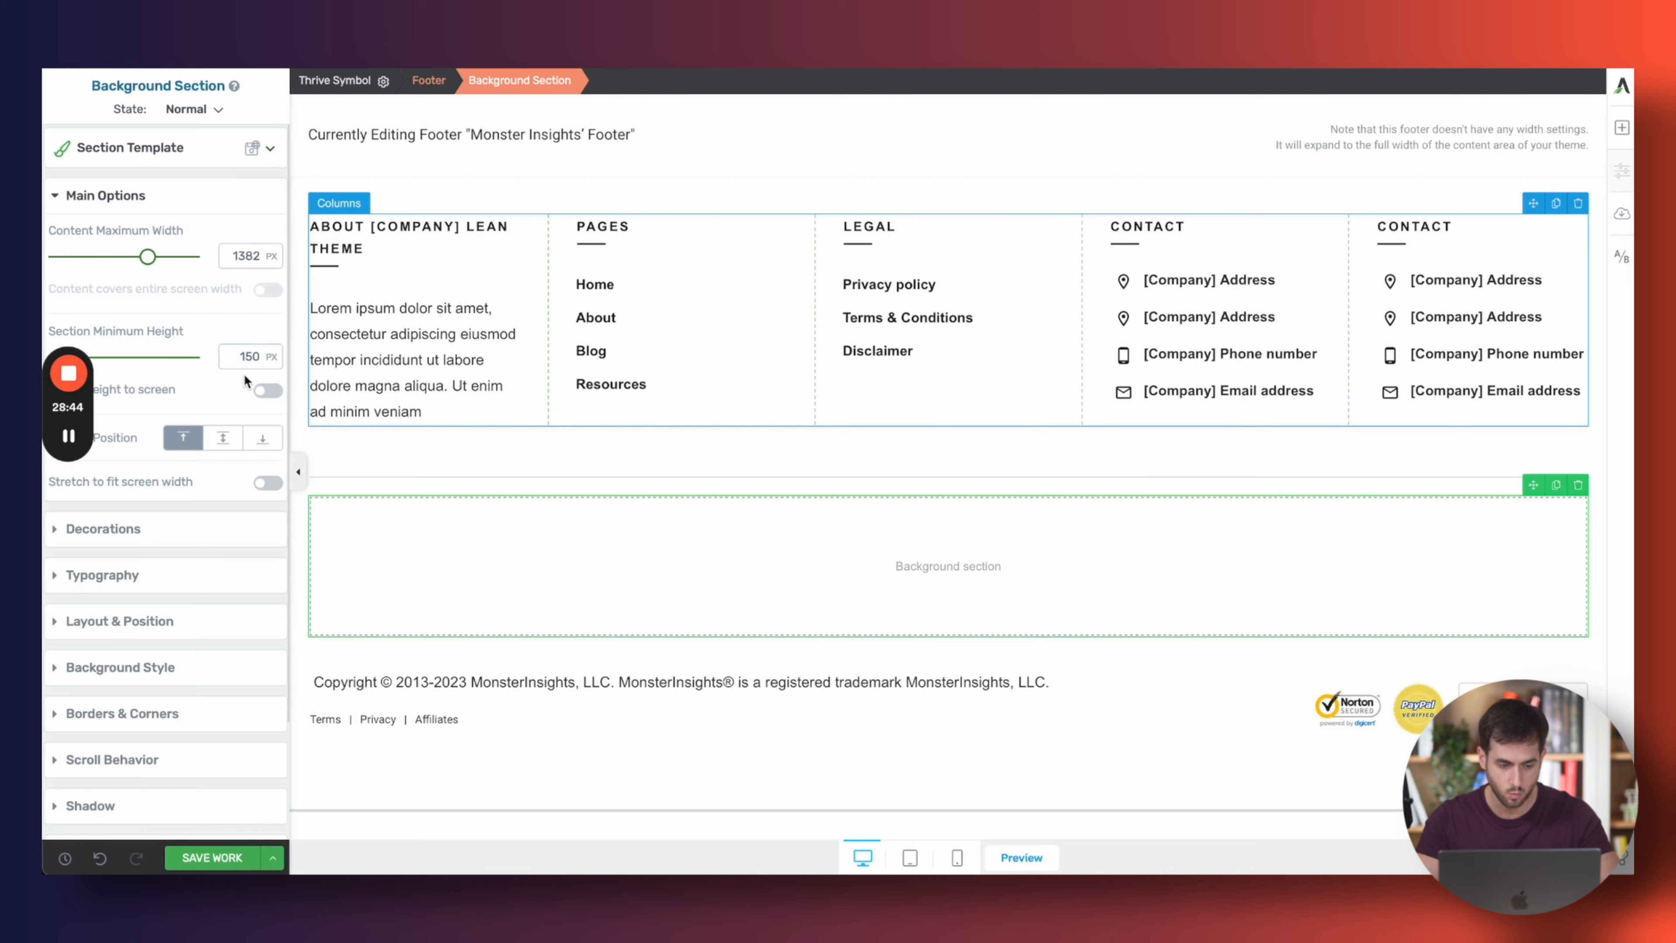
click(267, 484)
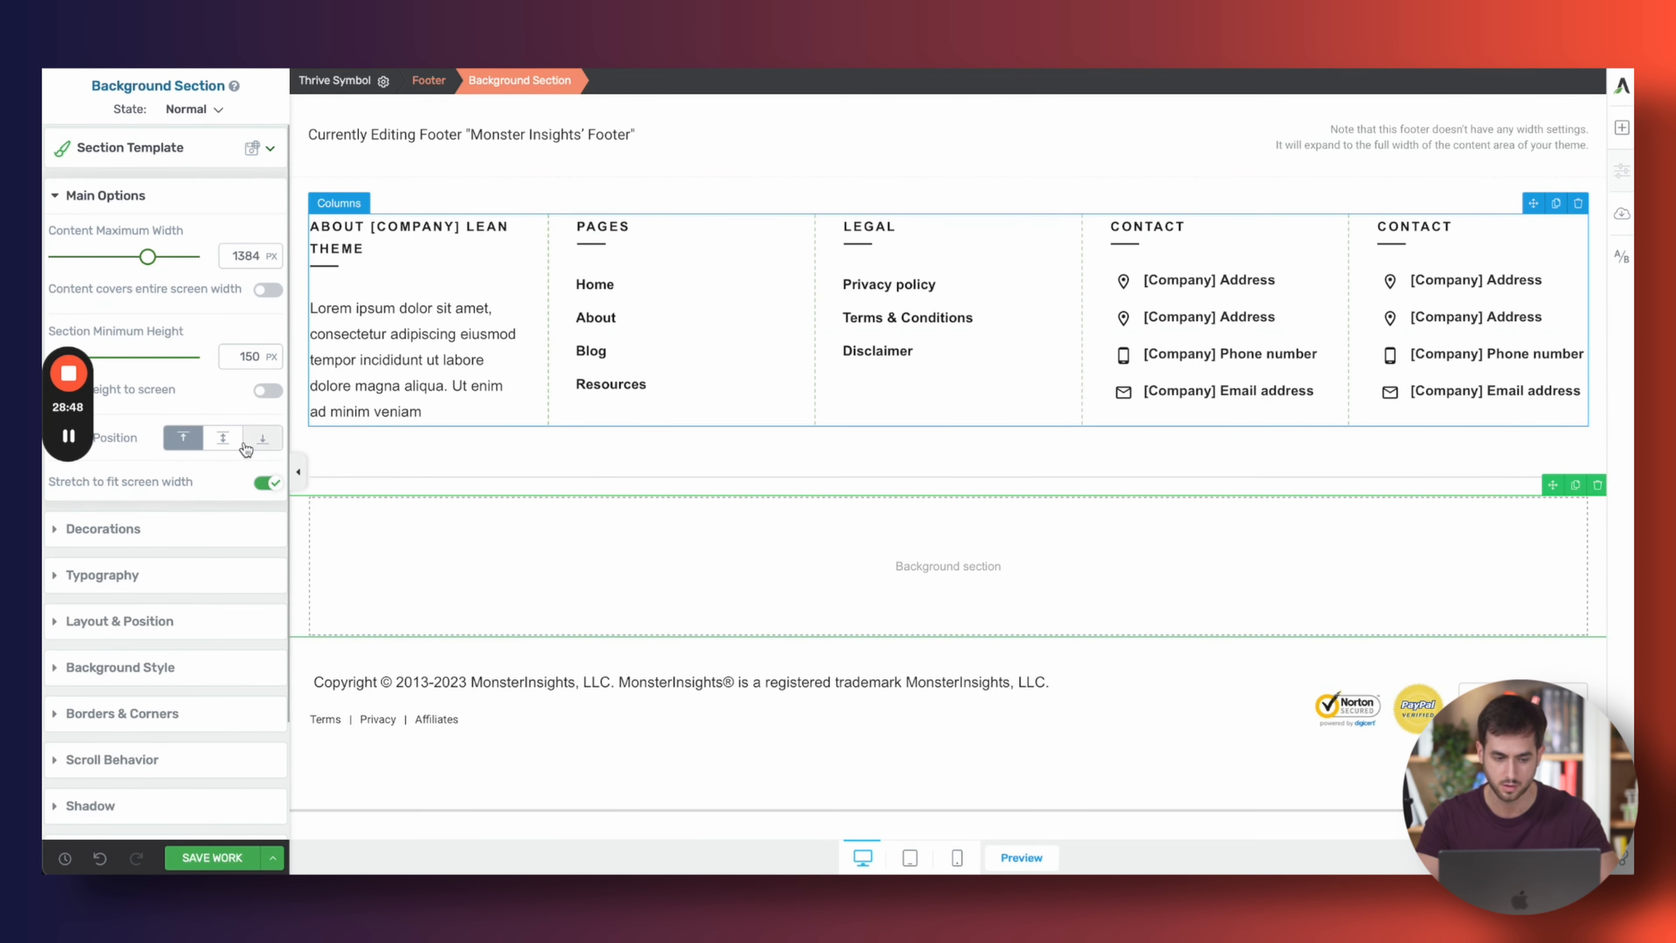
Move the divider into the background section and make the section's content cover the entire screen width
click(777, 472)
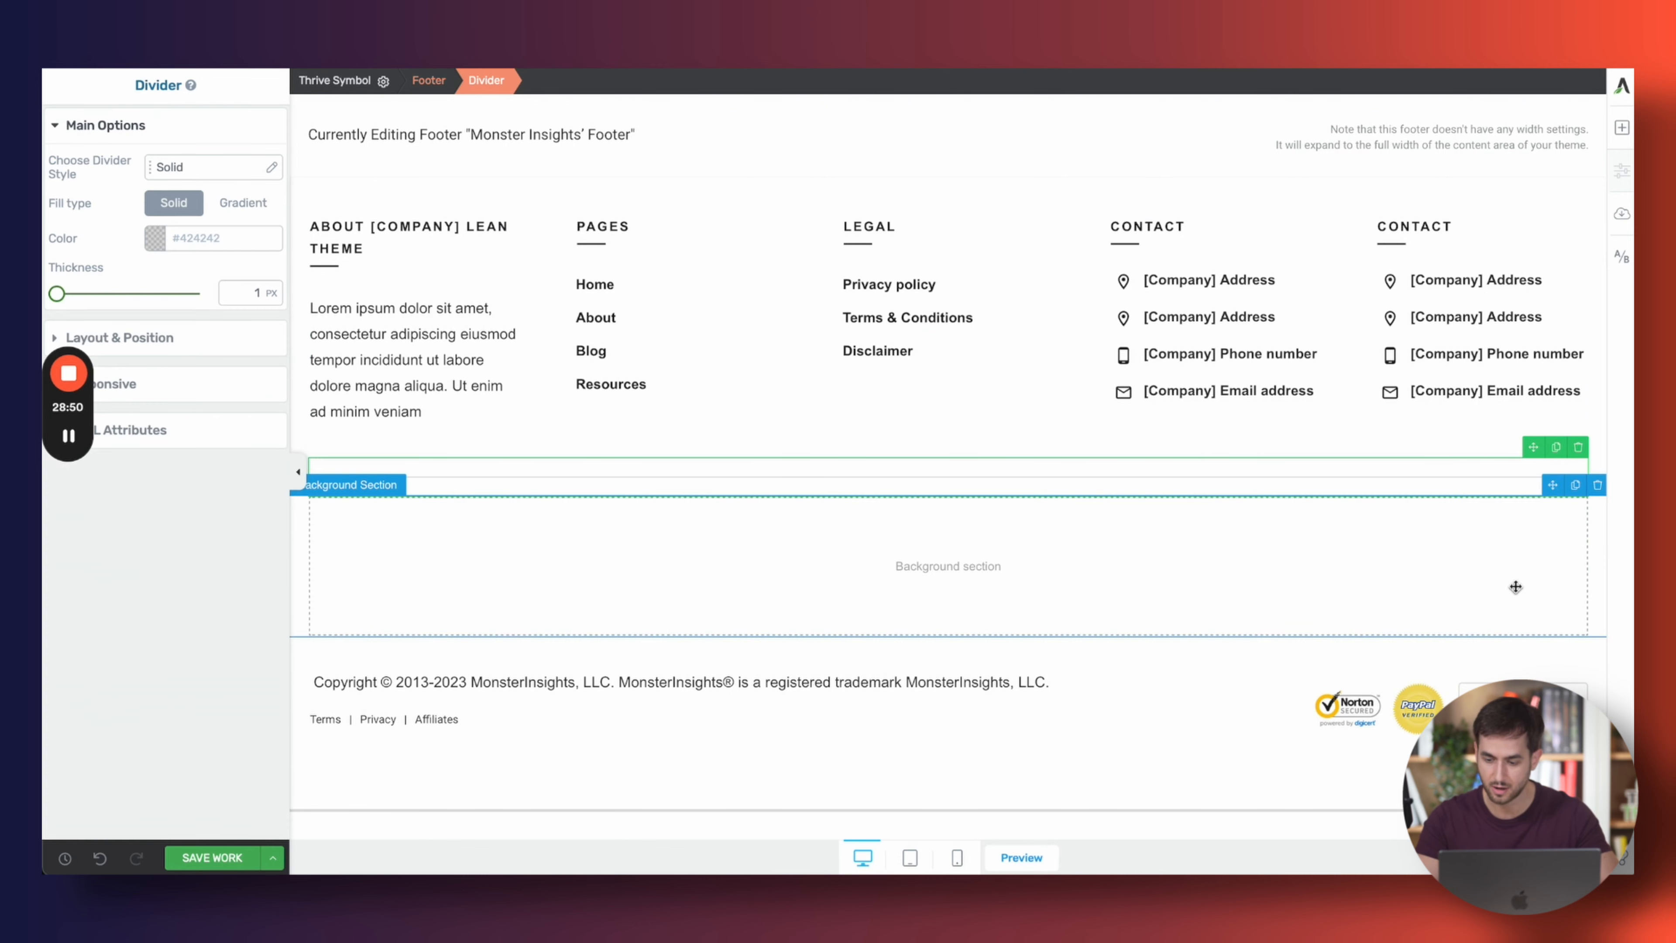
drag(1532, 447, 1270, 574)
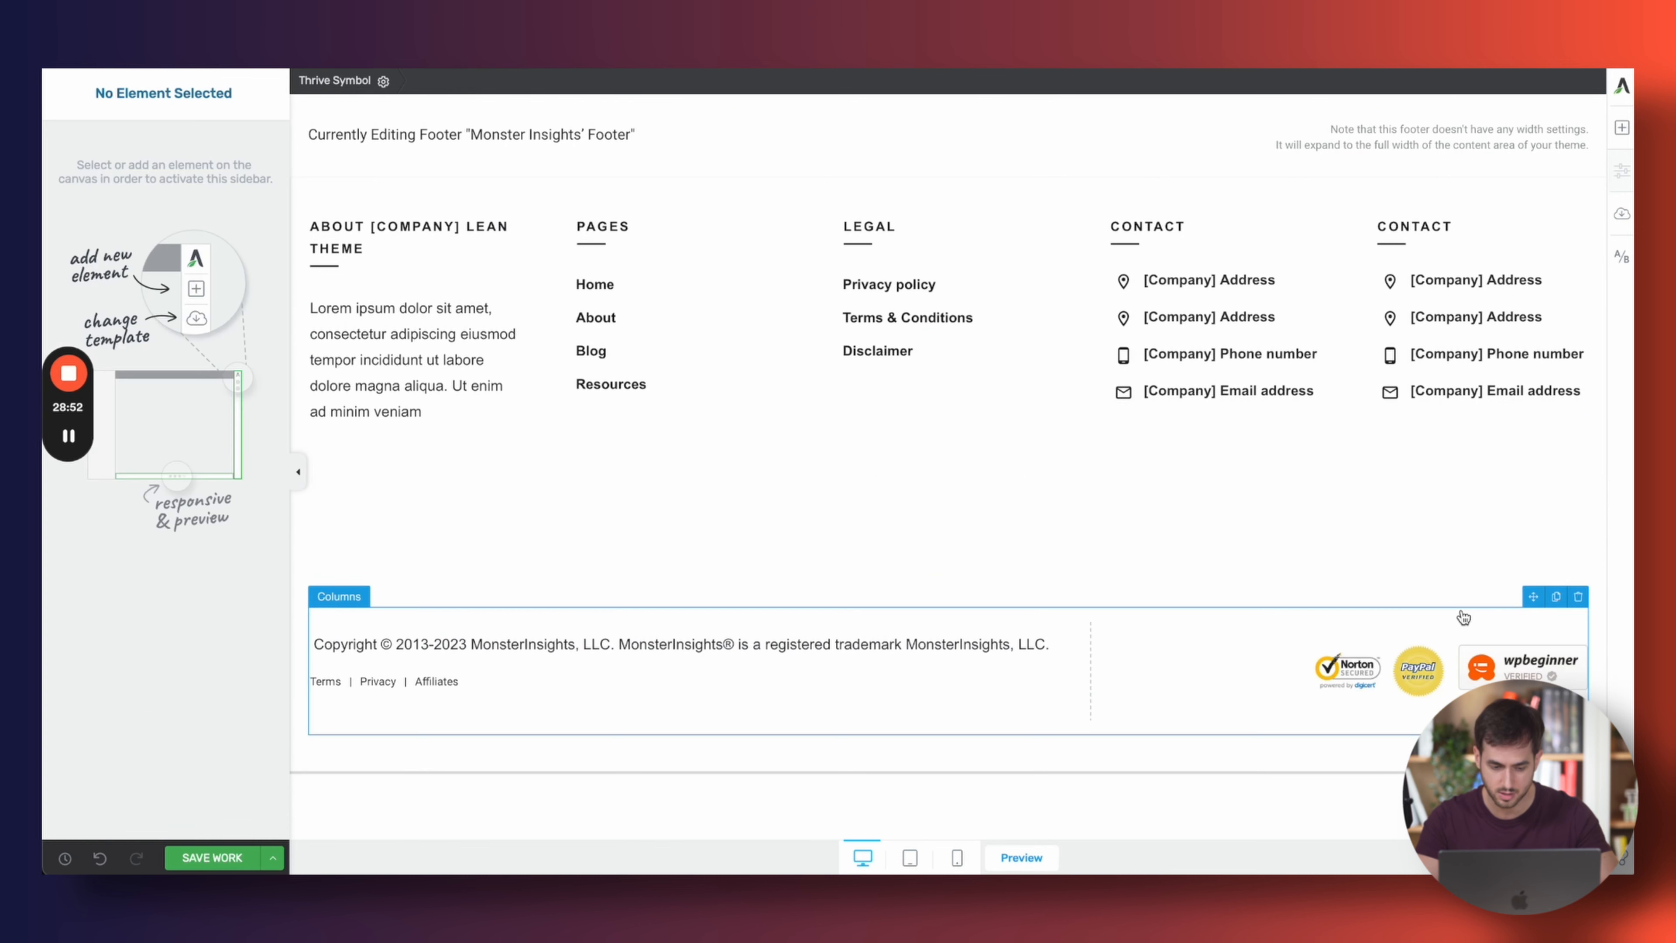
click(311, 551)
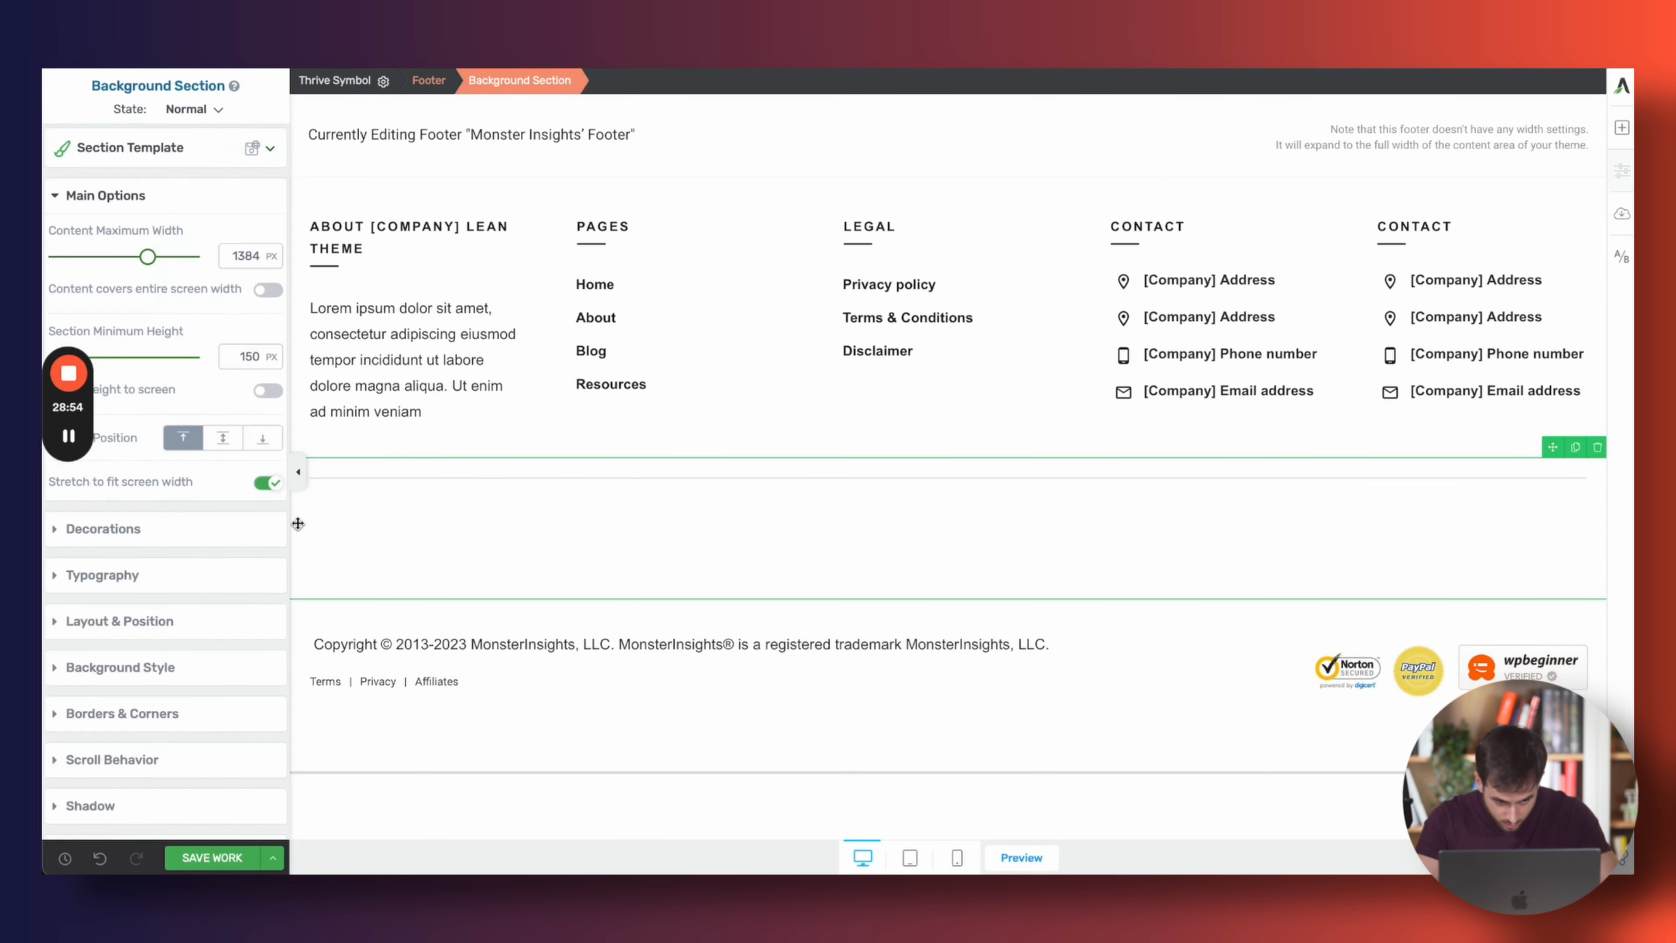
click(298, 488)
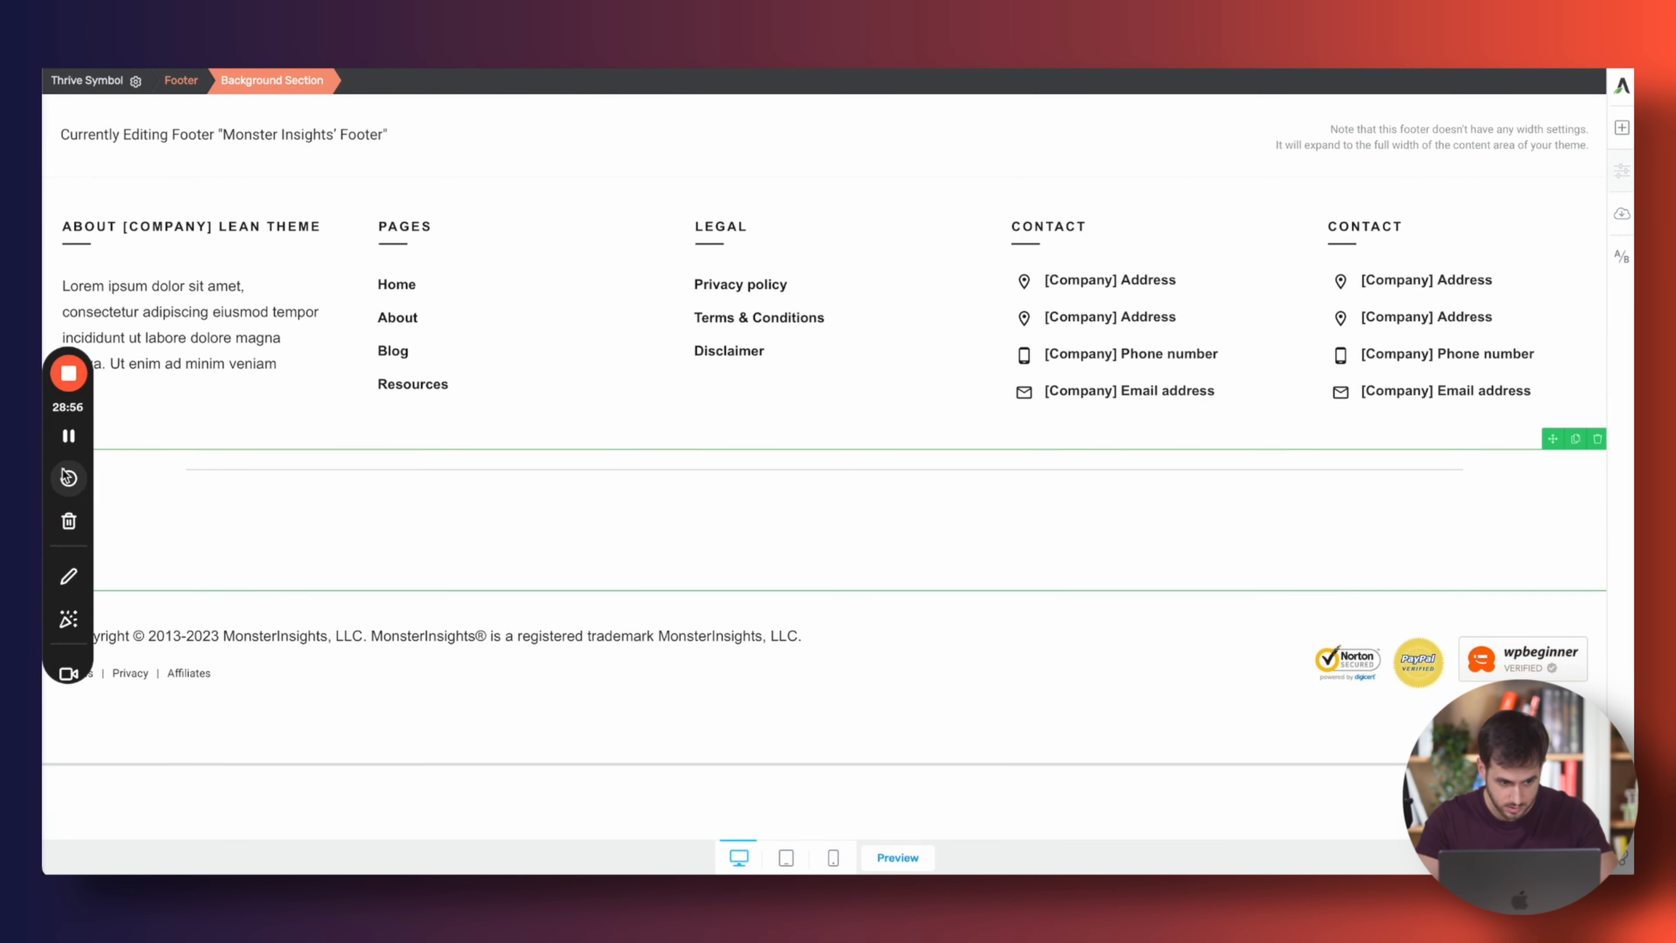
click(50, 484)
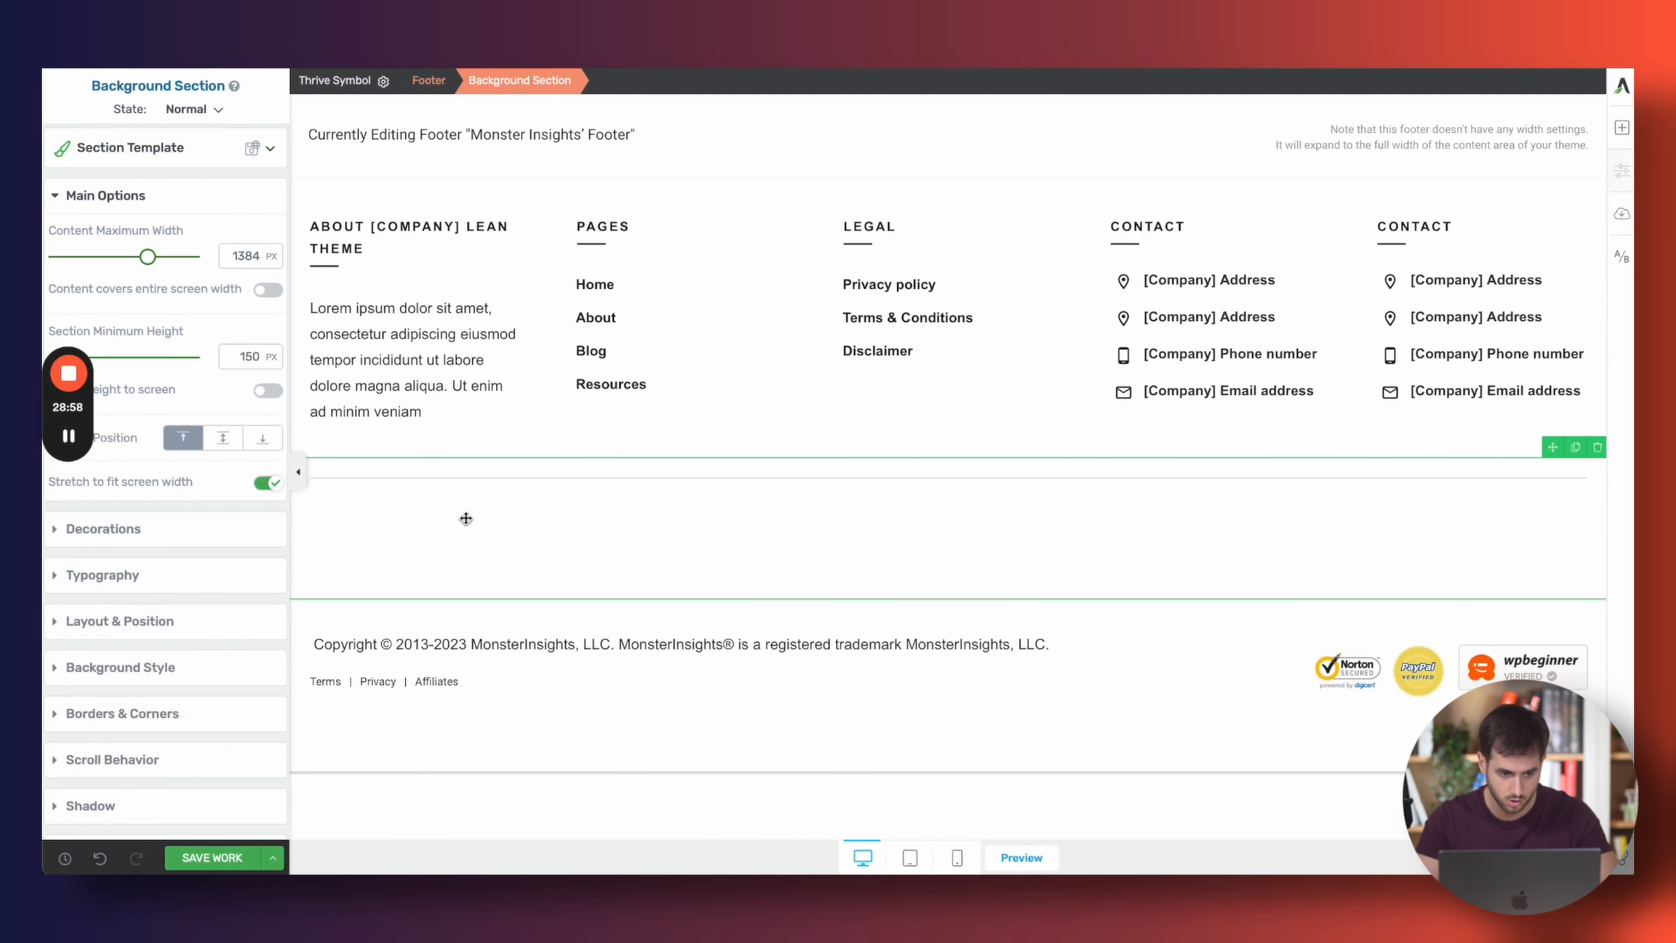
click(269, 292)
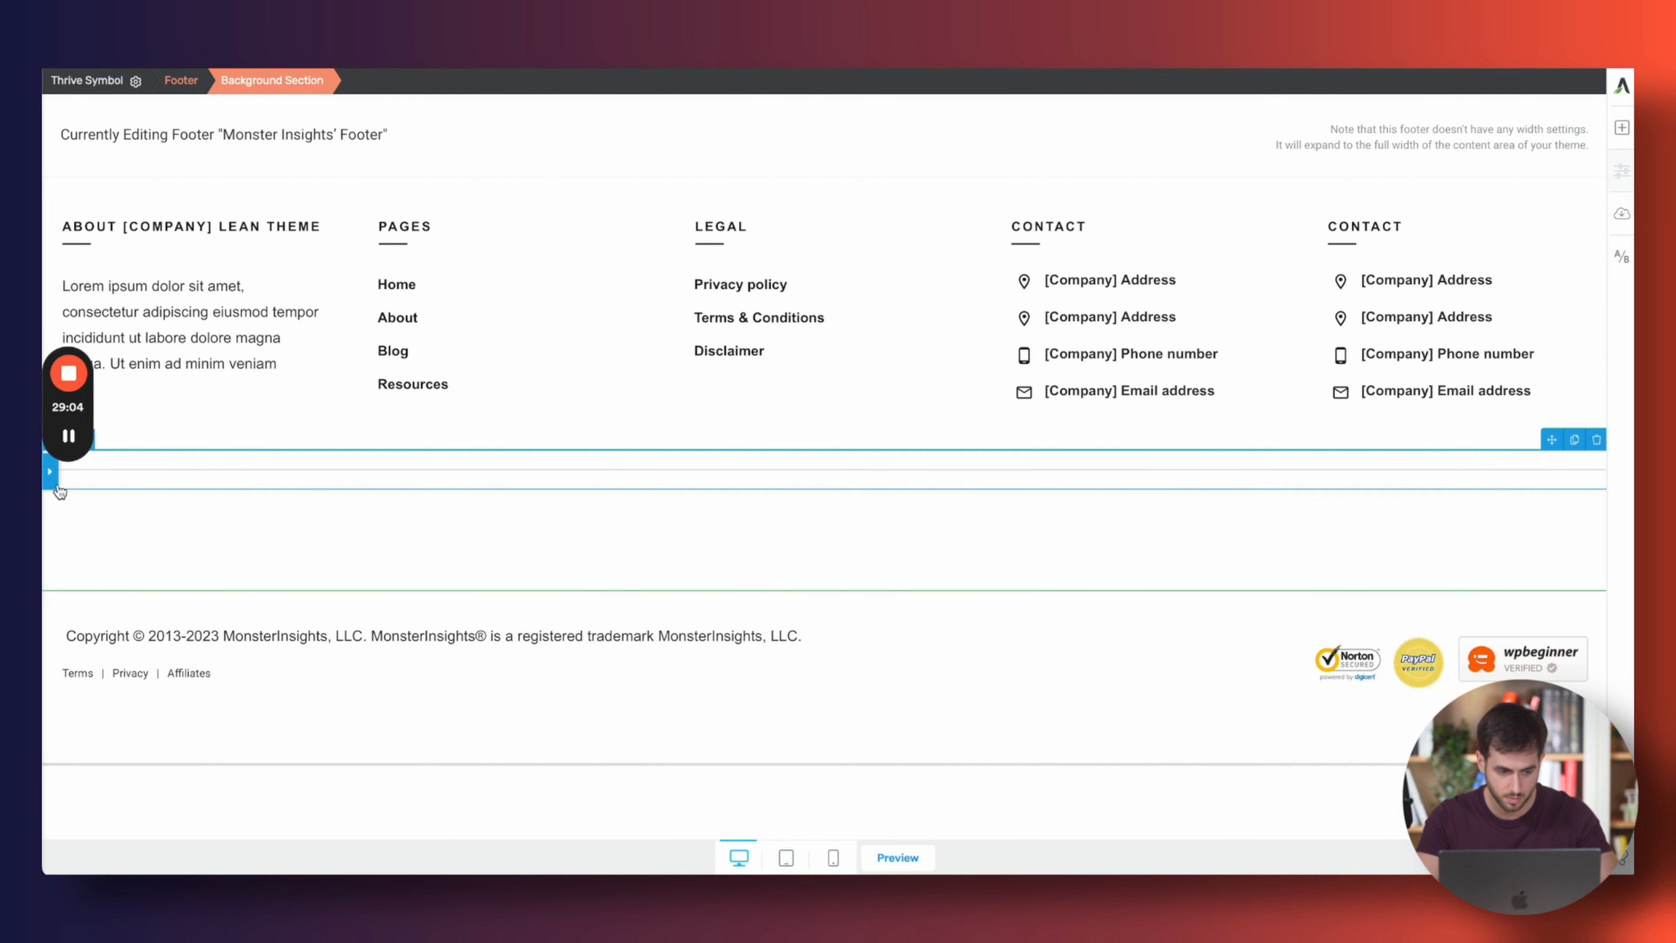
Set the background section's minimum height to 0 px and save the footer
click(50, 473)
double_click(241, 357)
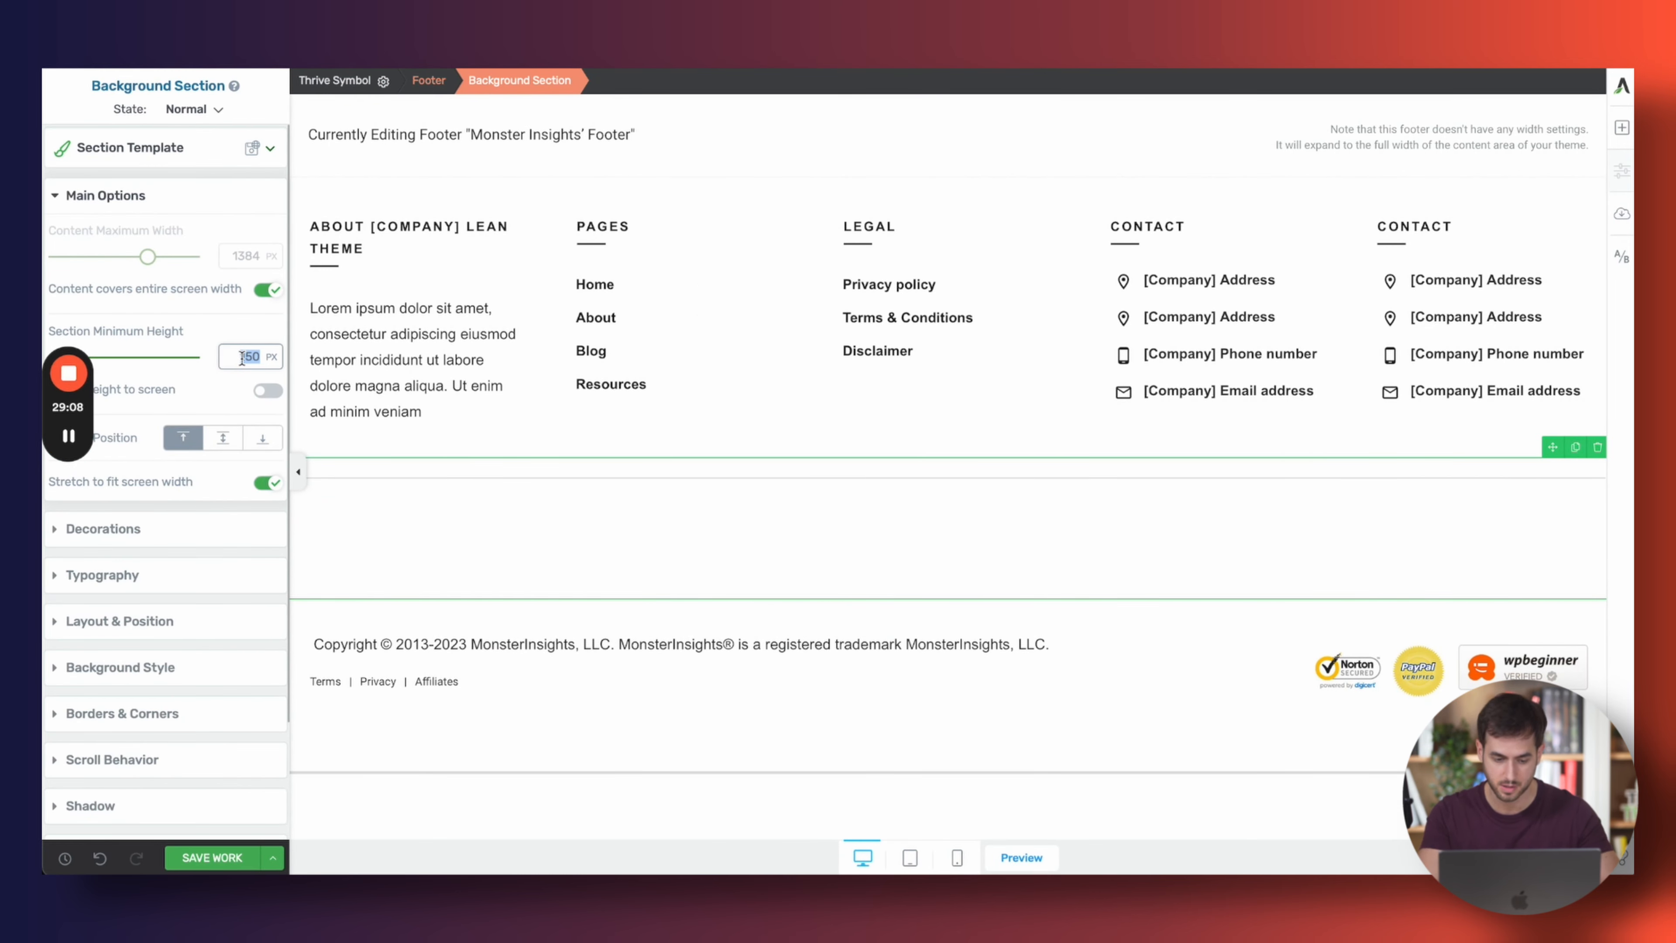
text(0)
click(213, 858)
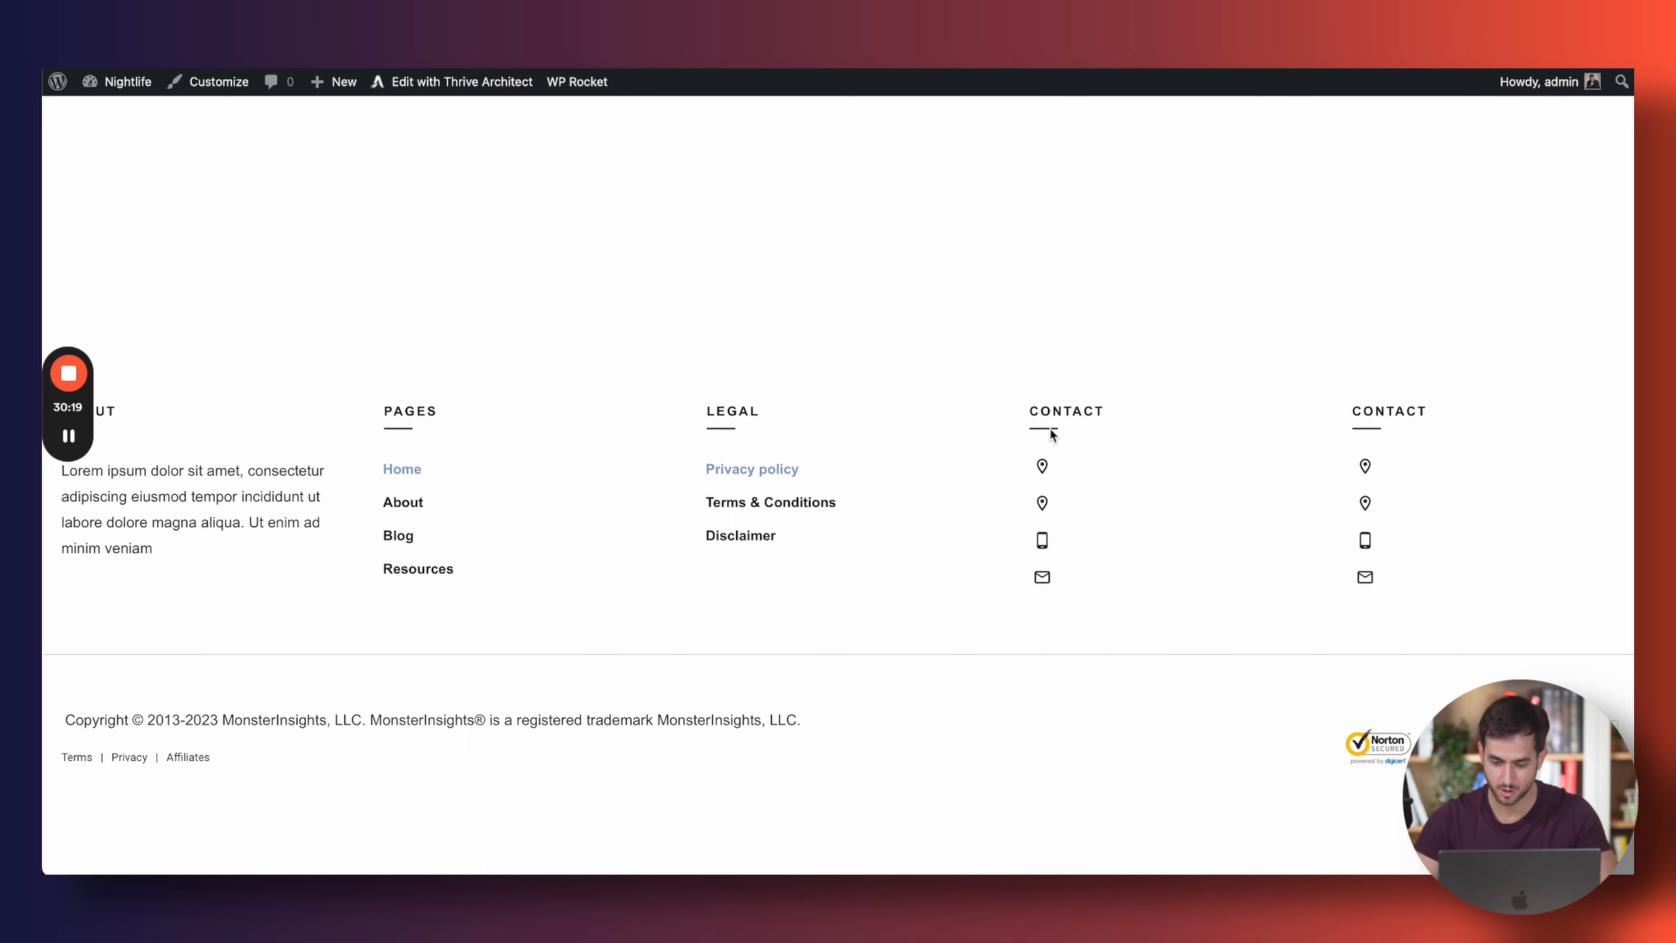
Examine the footer on the live site and compare its layout with the MonsterInsights footer
drag(1060, 462, 1142, 542)
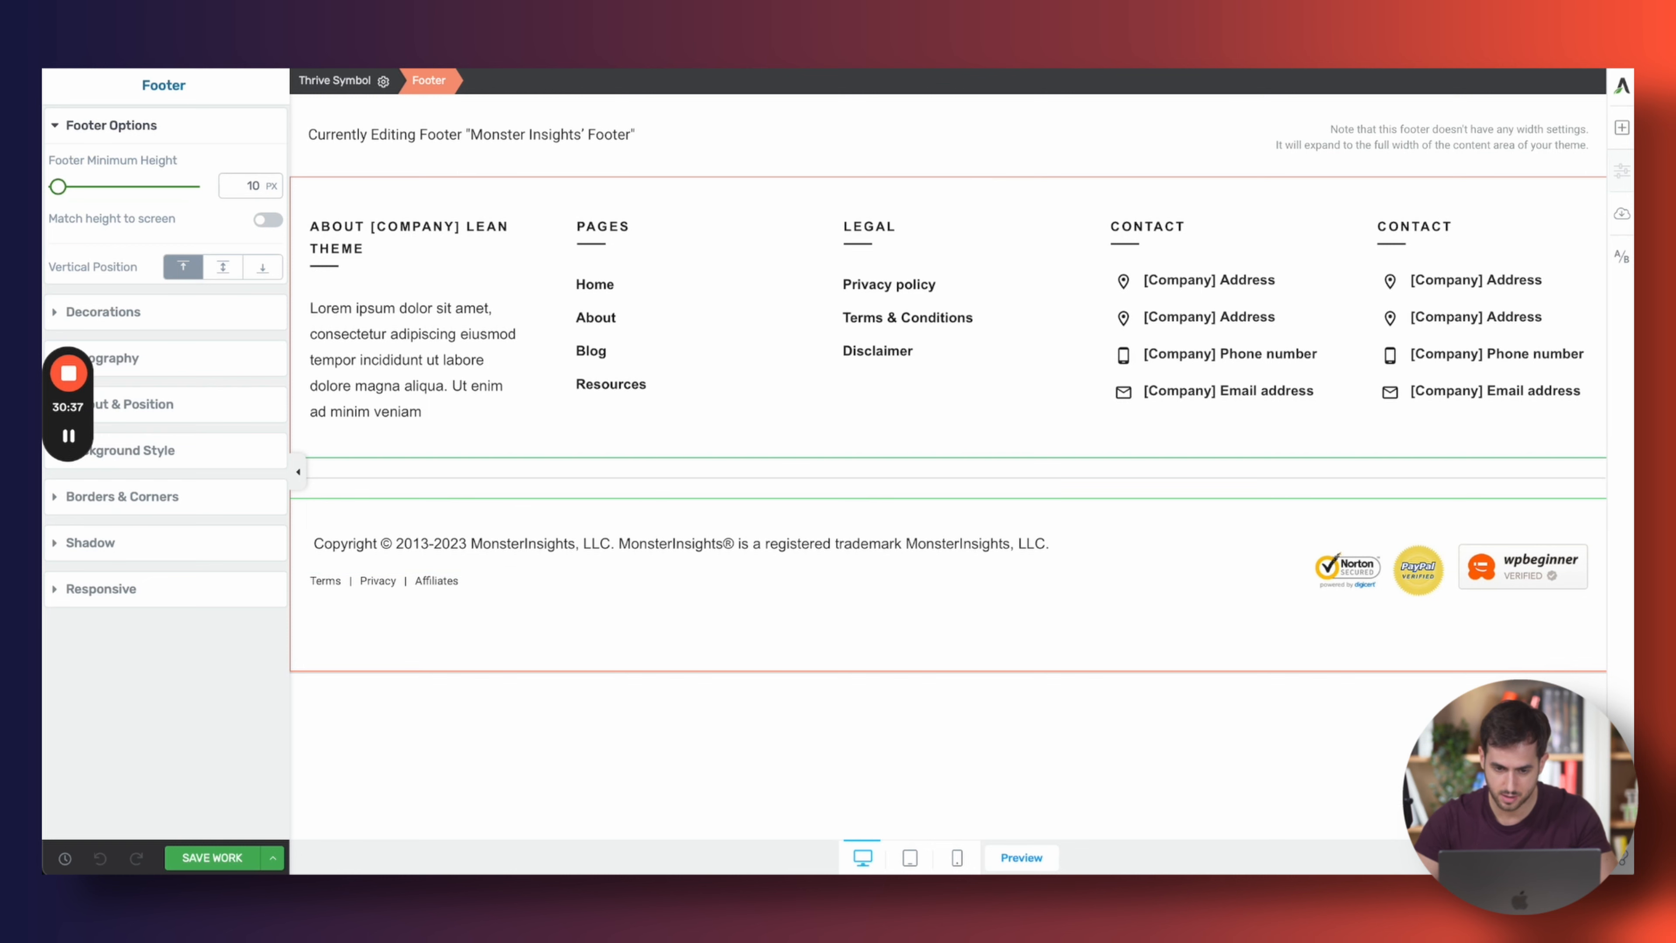
click(1121, 39)
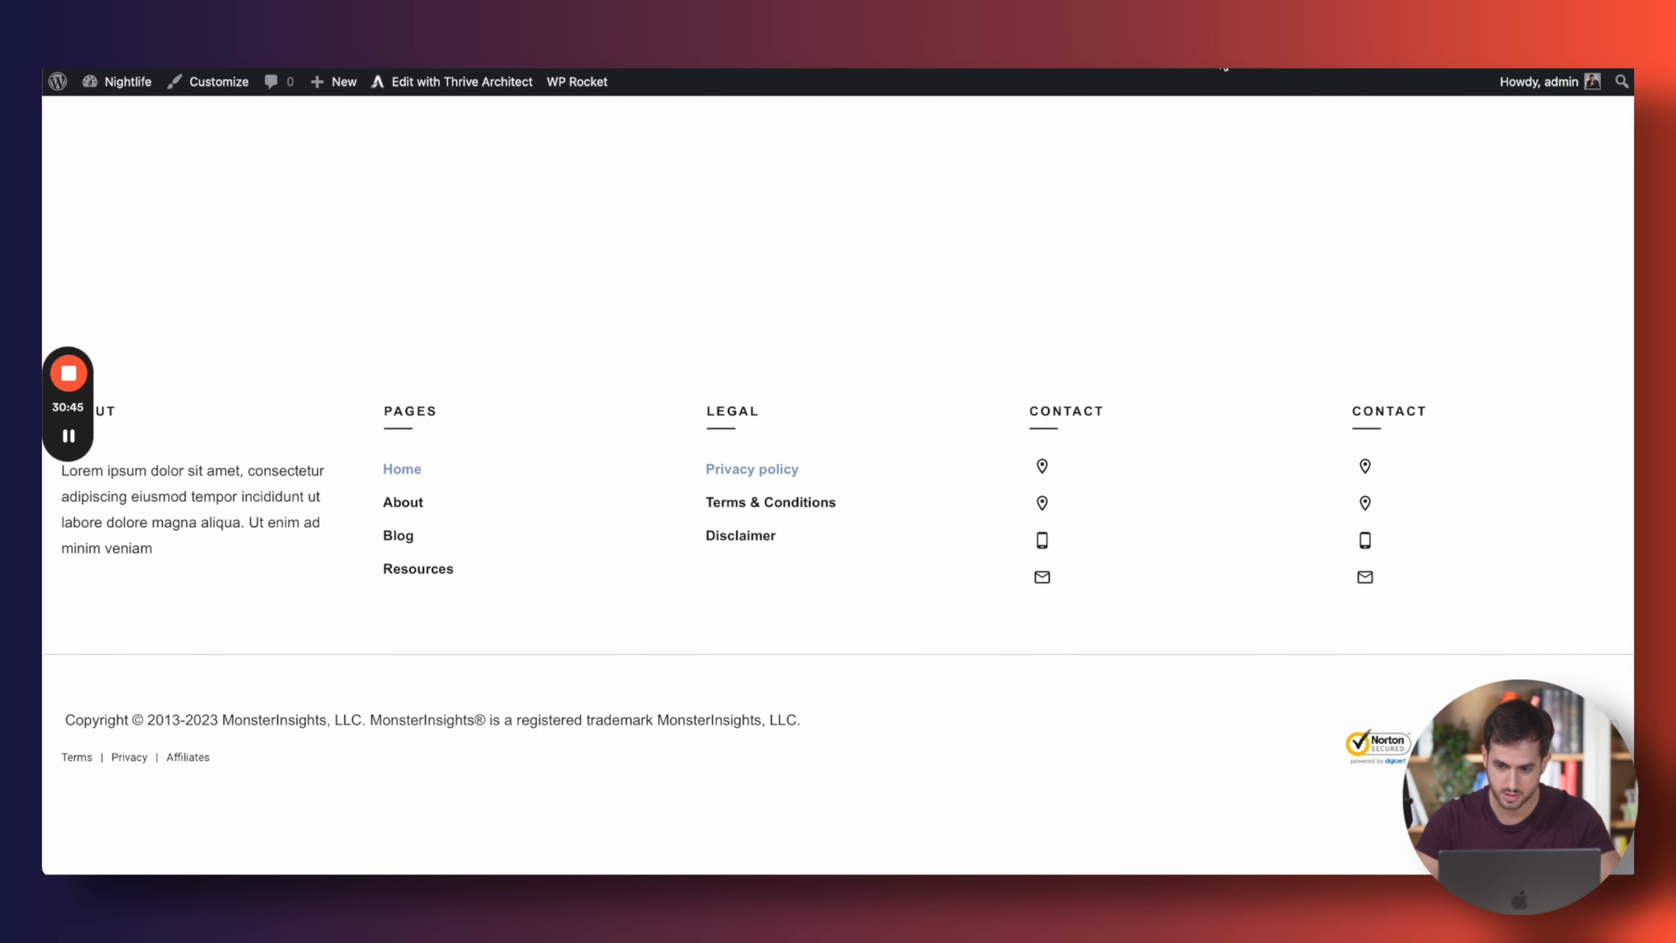
click(1216, 55)
scroll(724, 562, down, 1)
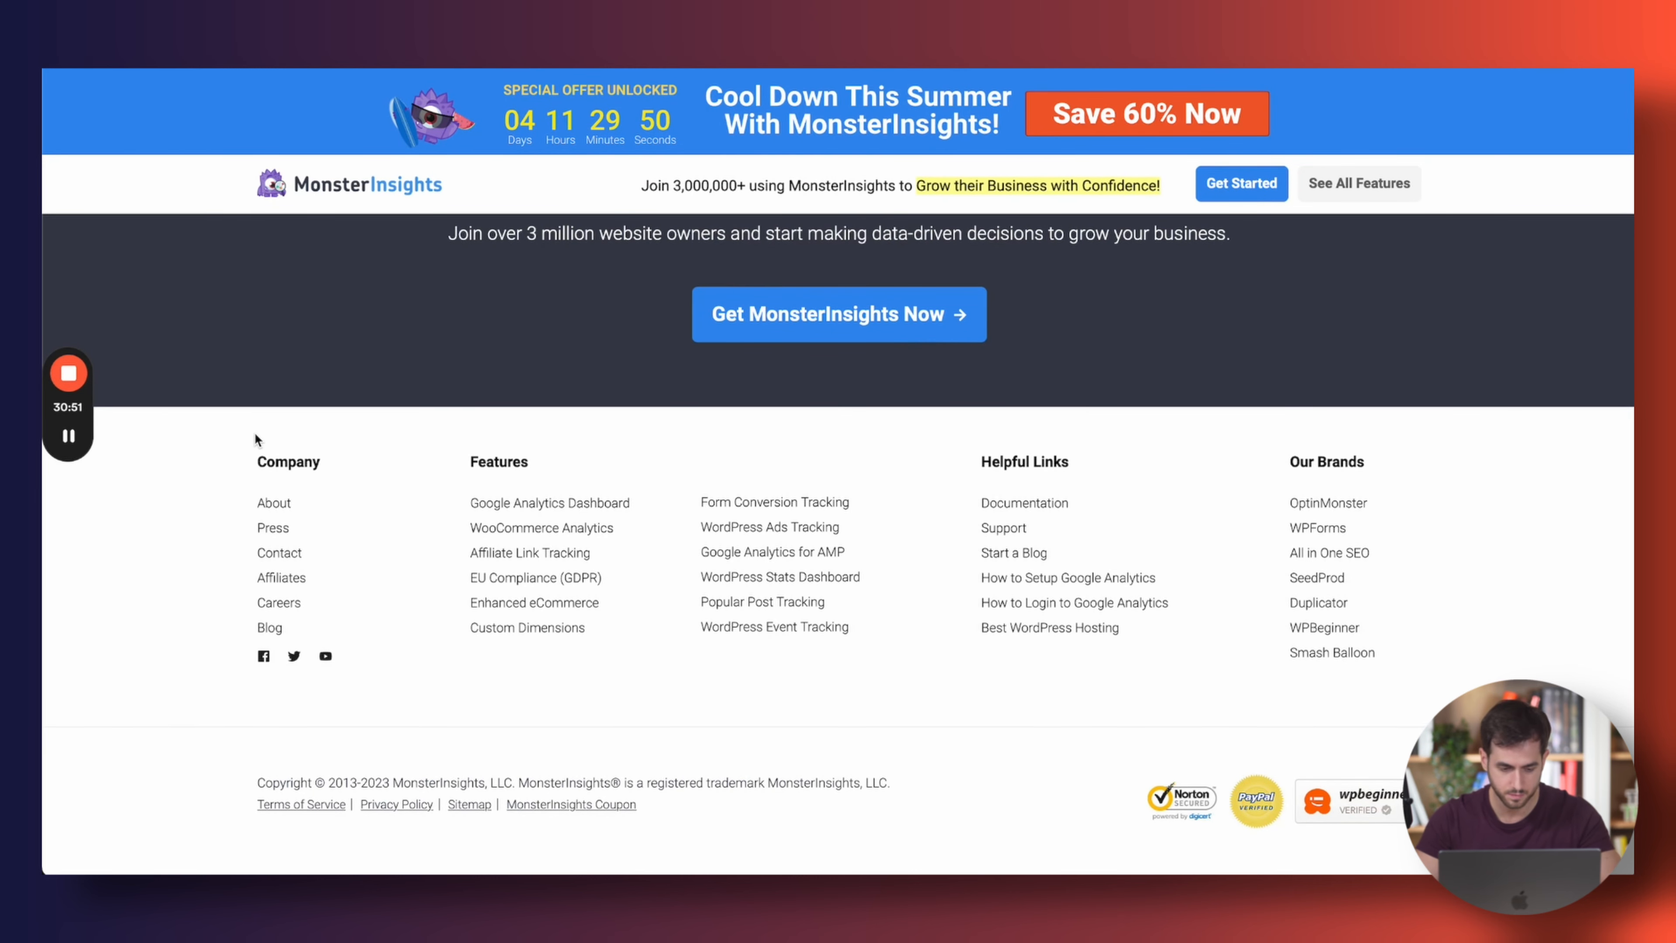
key(ctrl+shift+d)
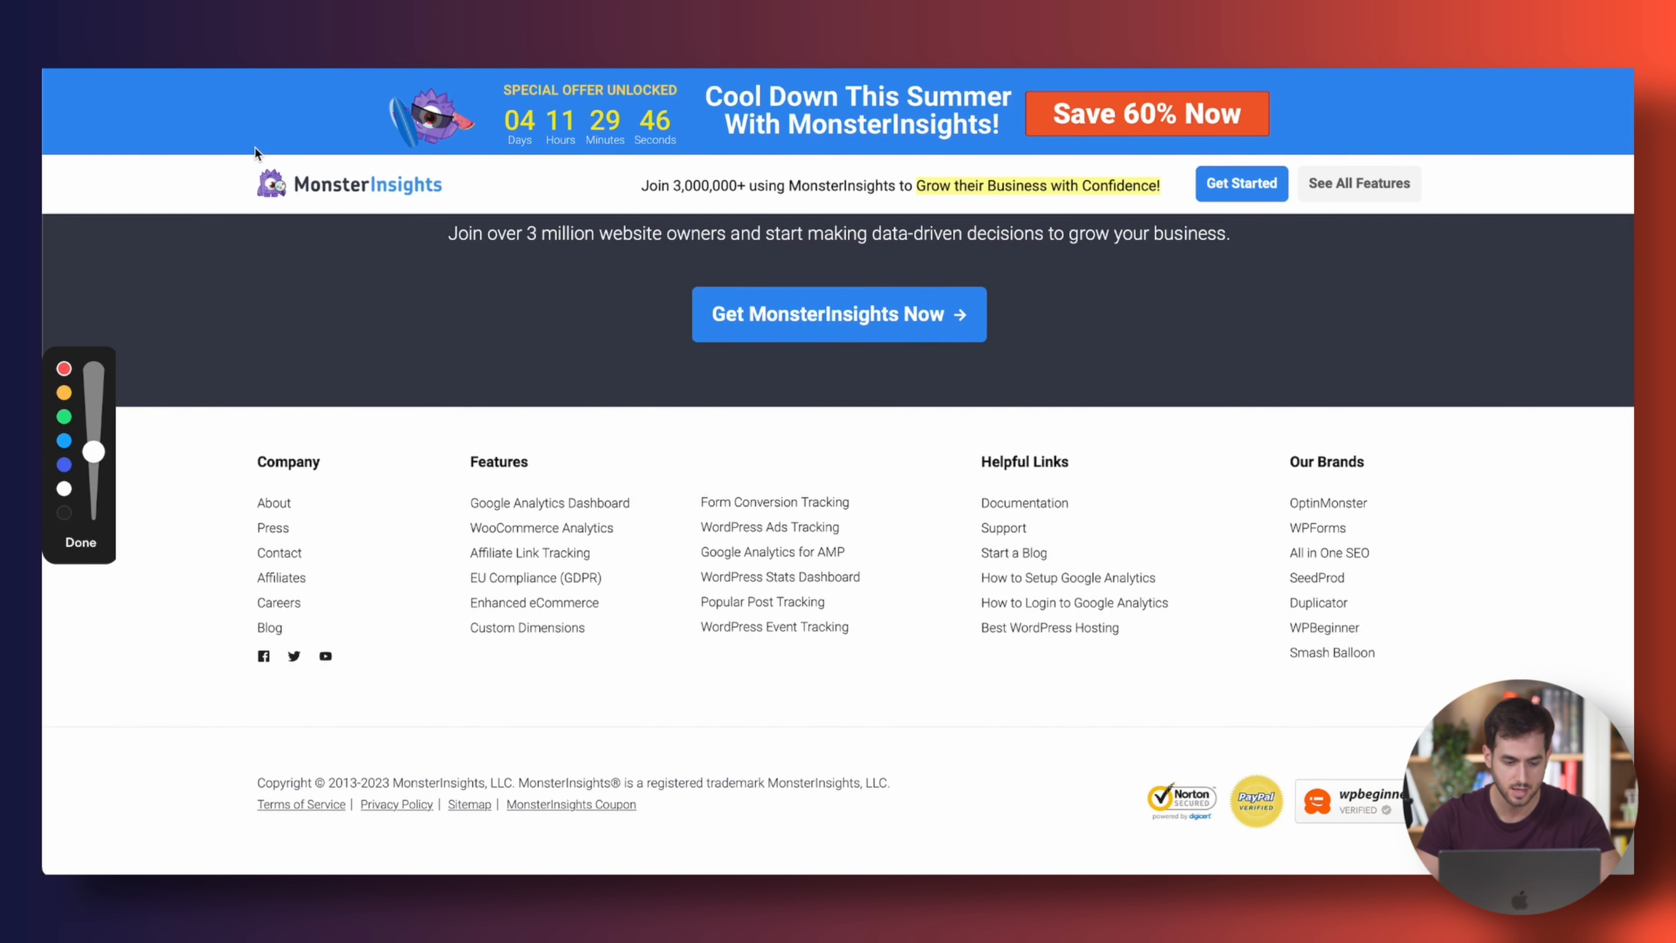
drag(254, 147, 244, 662)
drag(234, 790, 226, 853)
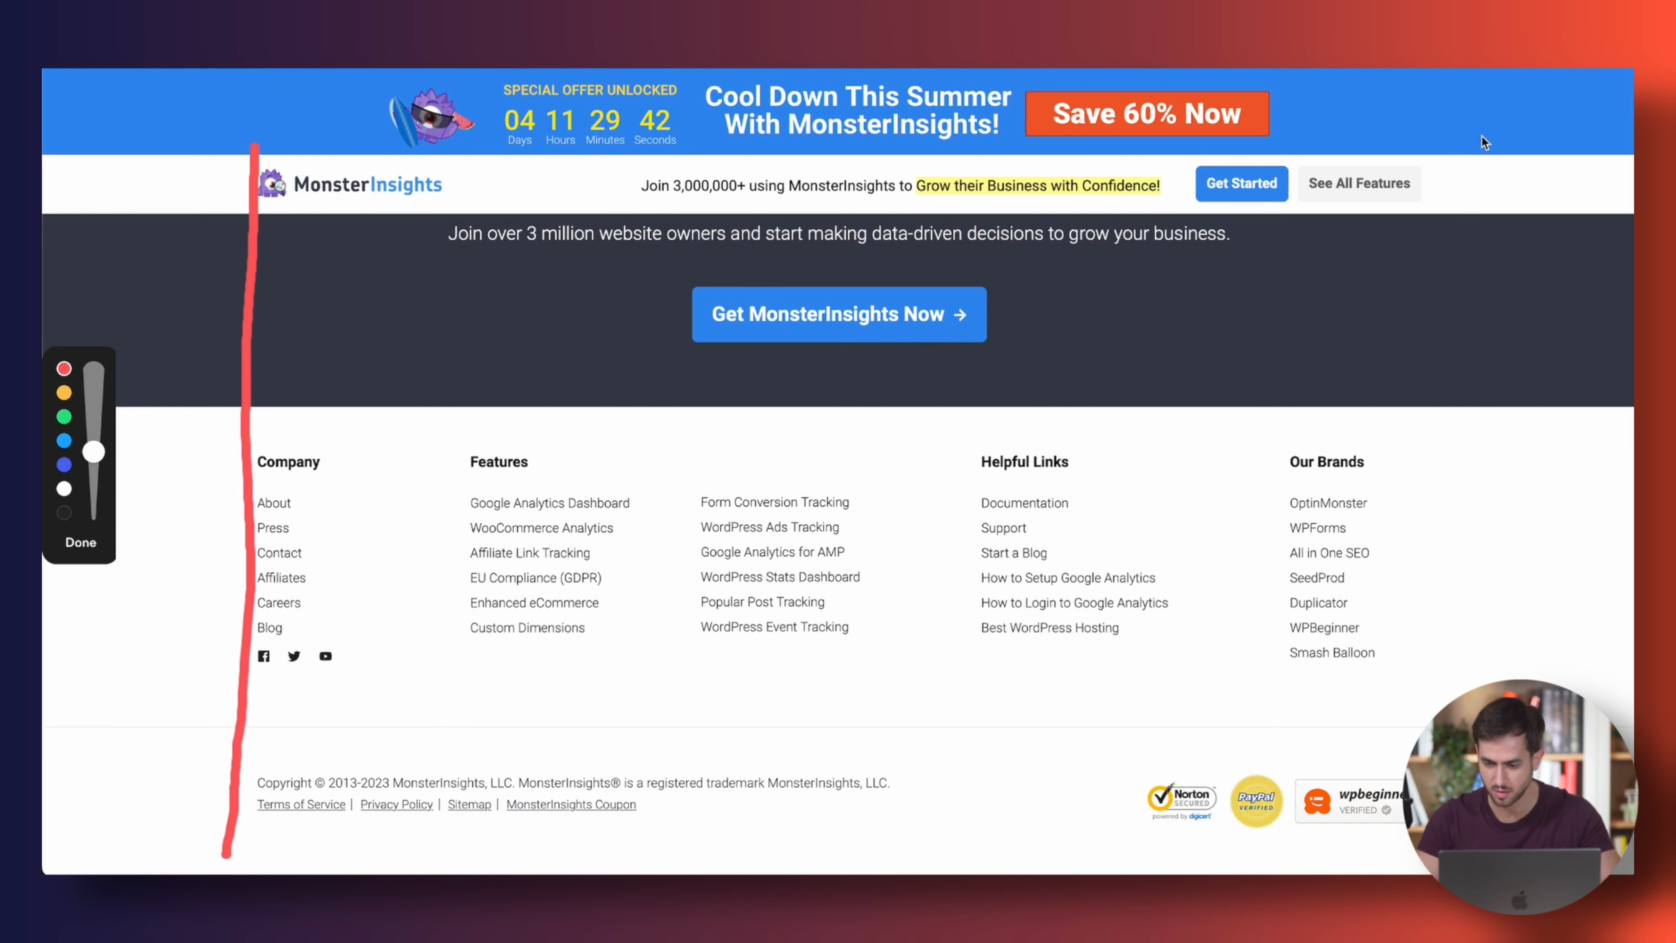
click(1428, 164)
drag(1429, 191, 1440, 400)
drag(1462, 566, 1458, 686)
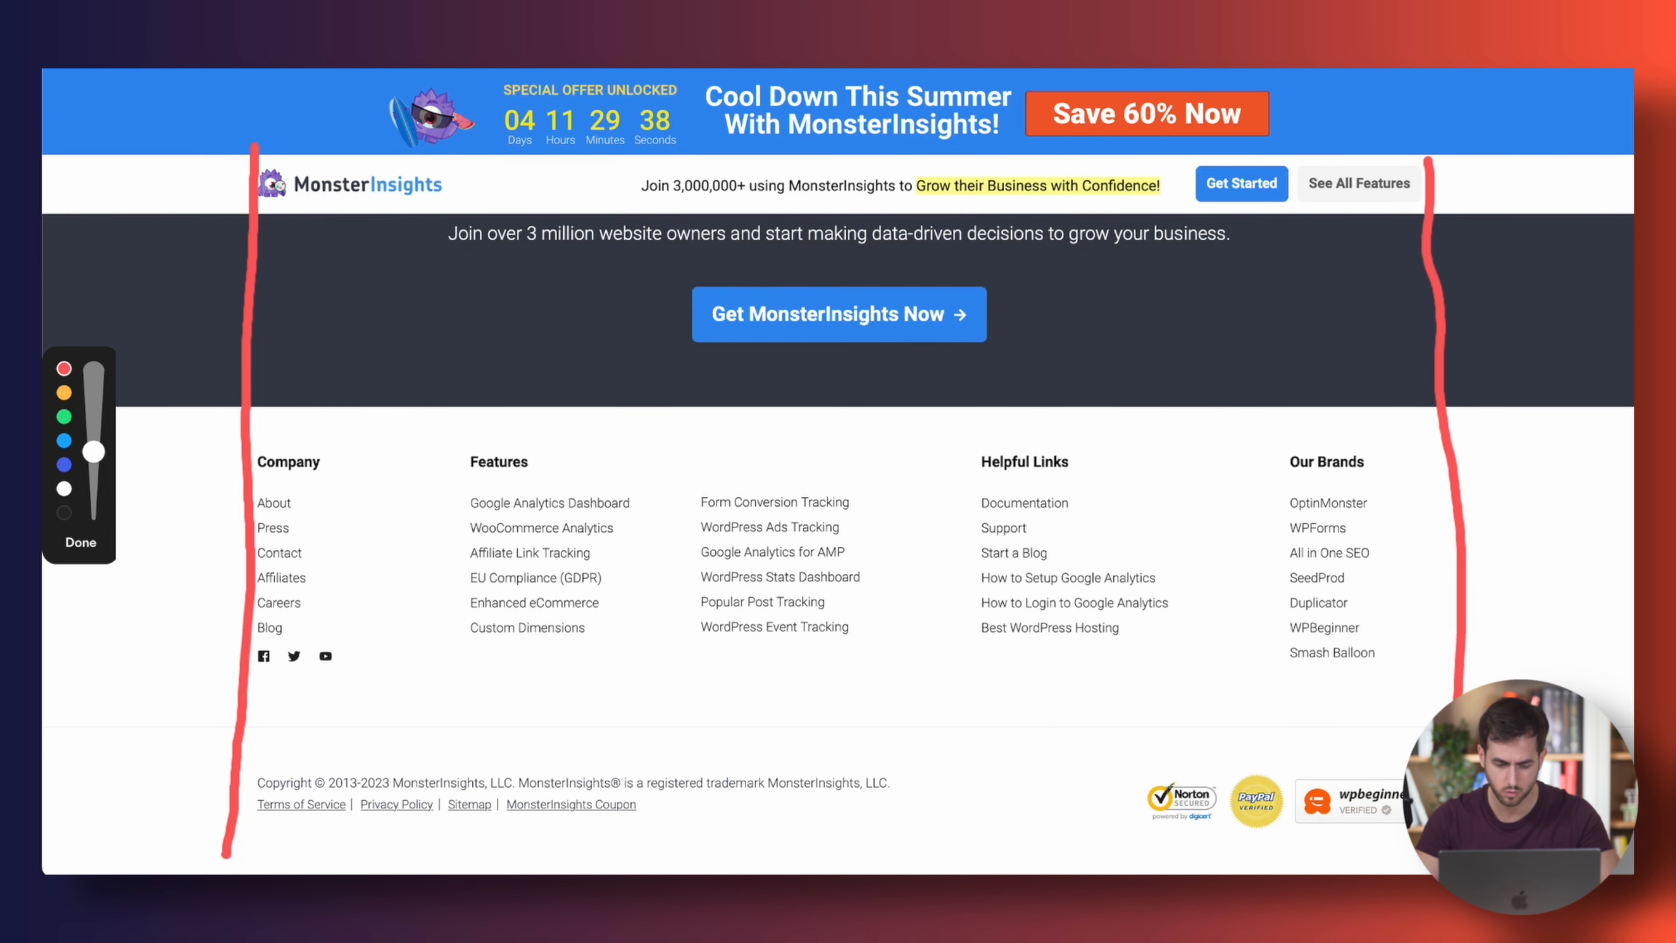
key(Escape)
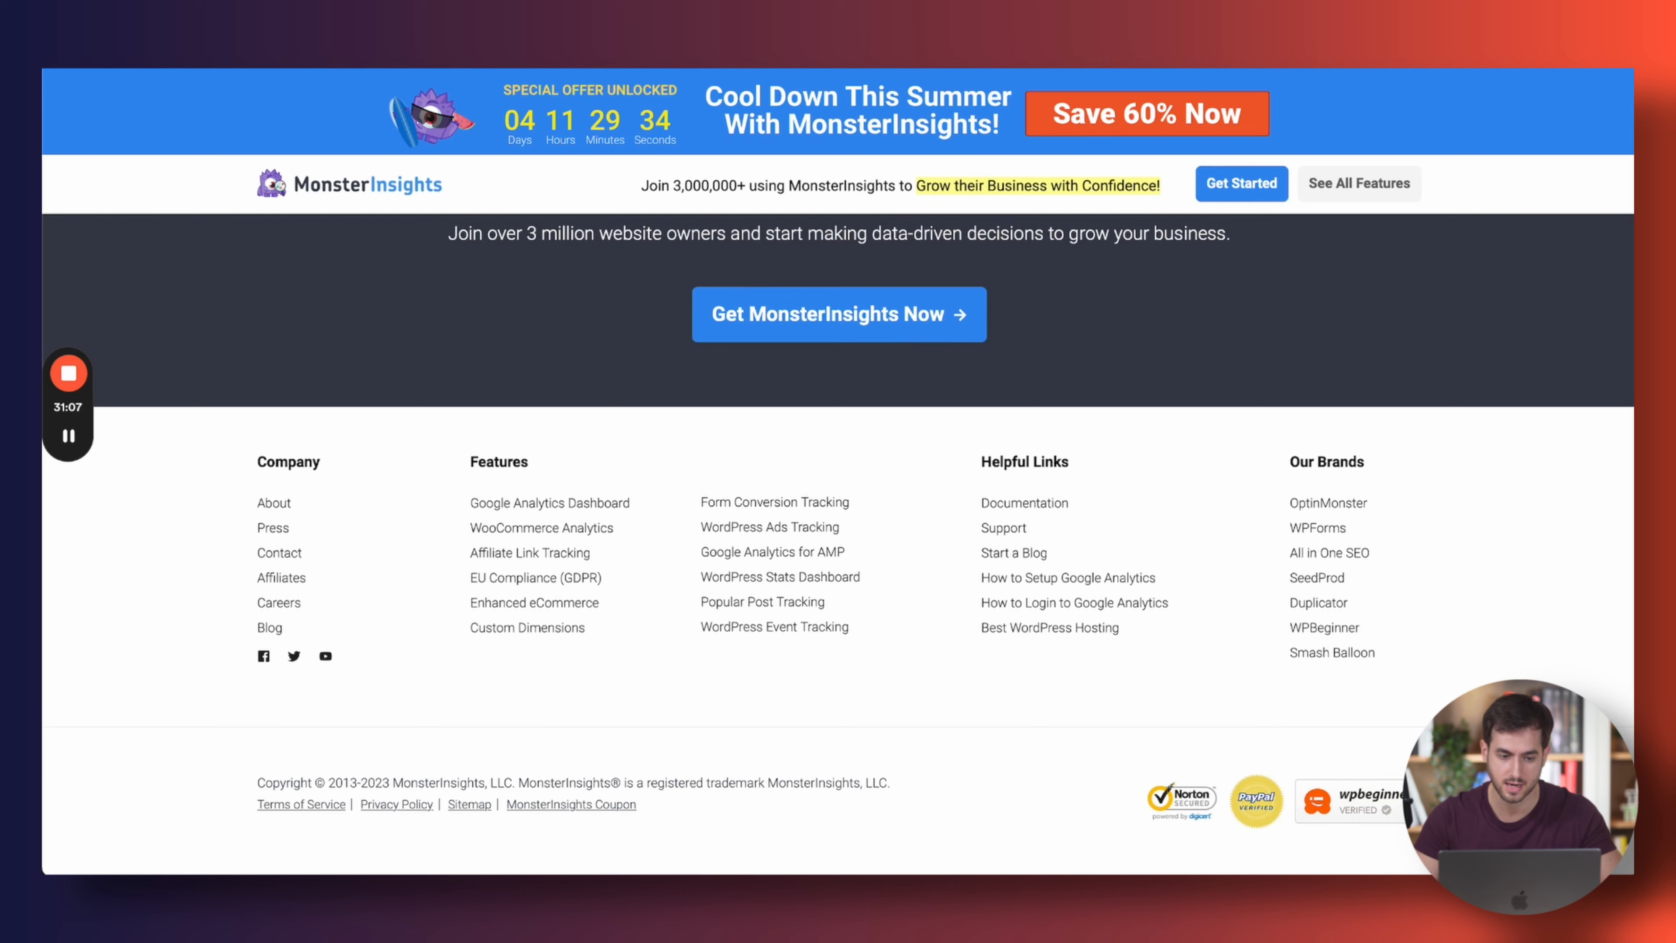
Return to the footer editor and save the MonsterInsights footer
key(ctrl+Tab)
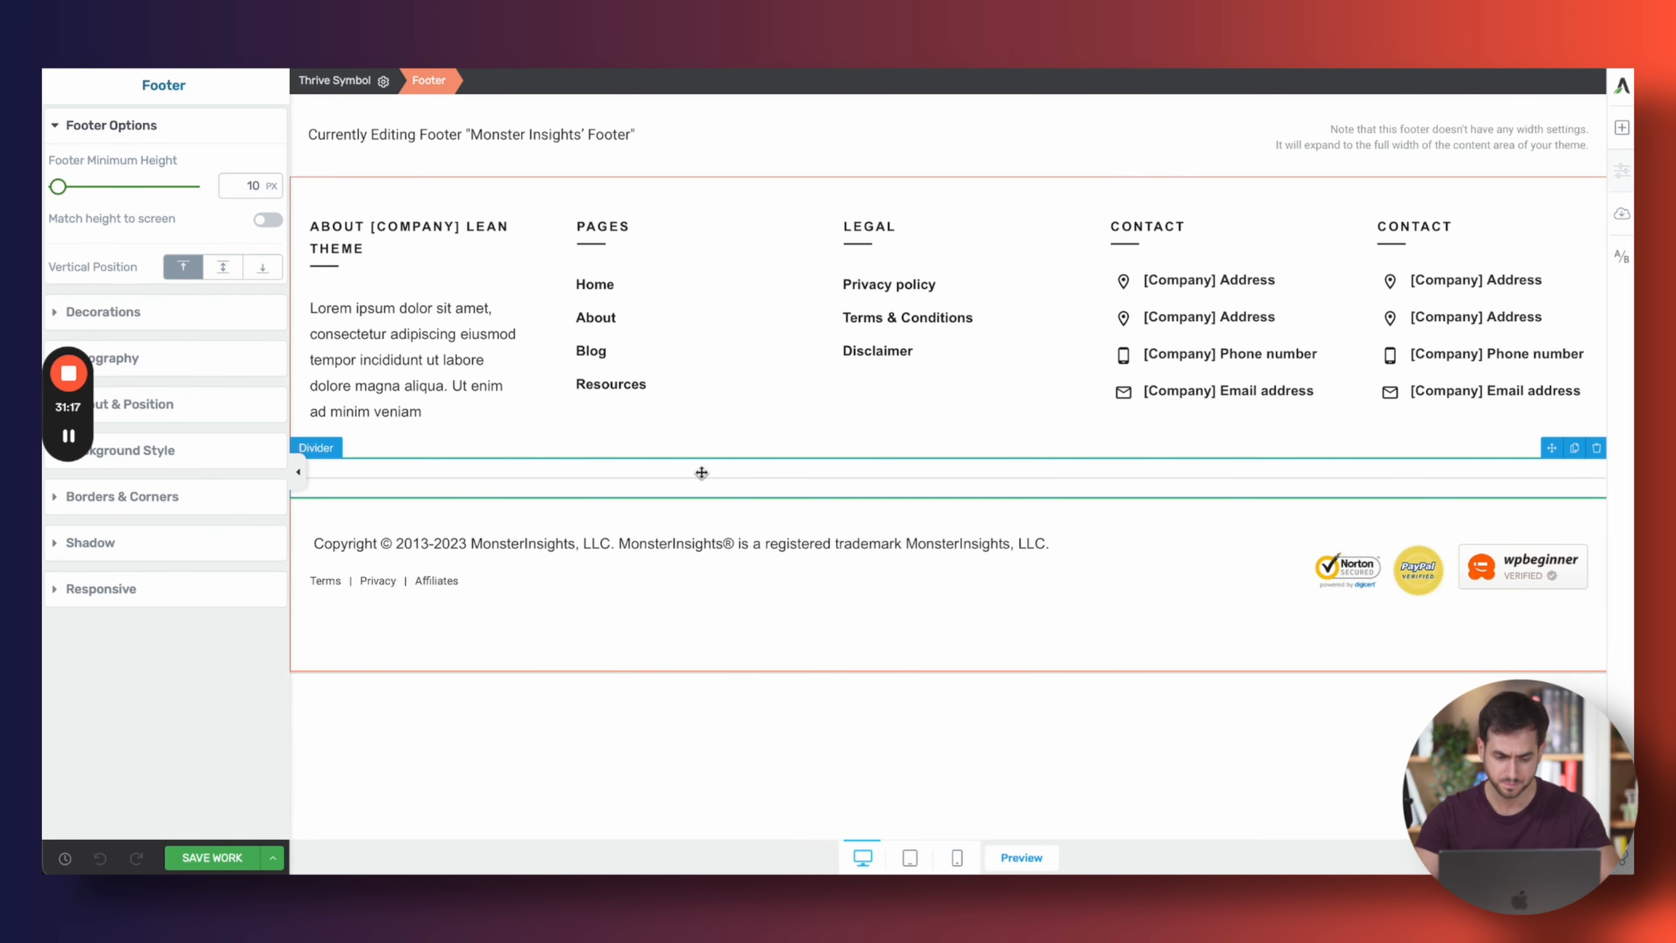
key(ctrl+s)
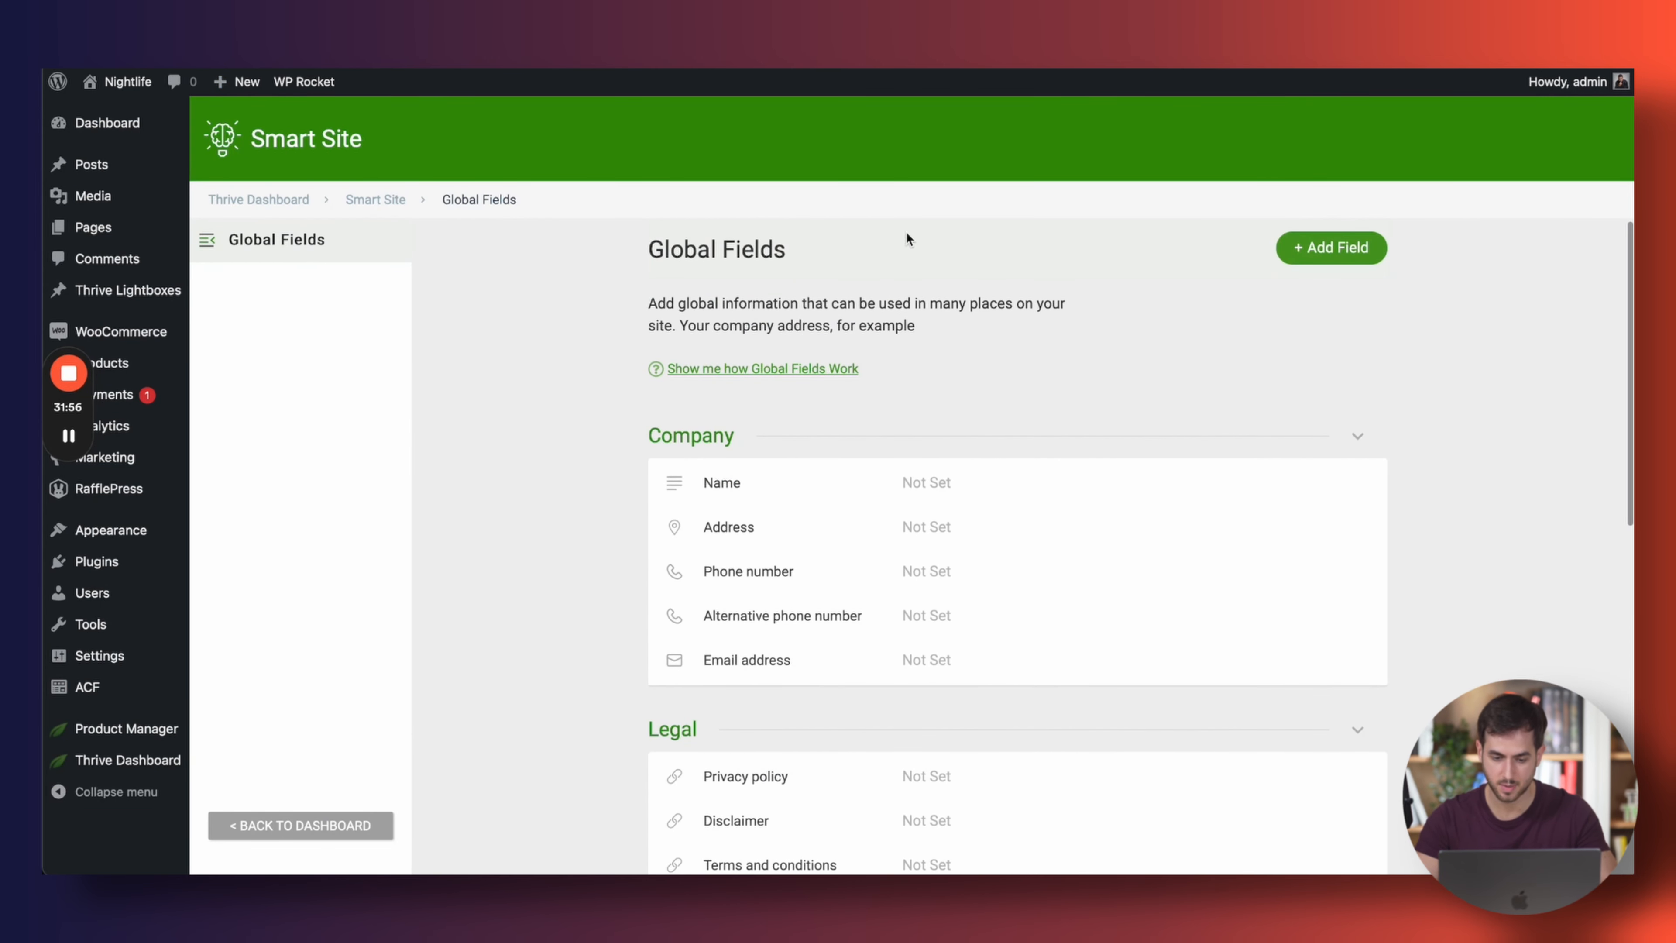
Edit the company's Address global field in Smart Site and enter the street and district in address line 1
scroll(606, 297, down, 3)
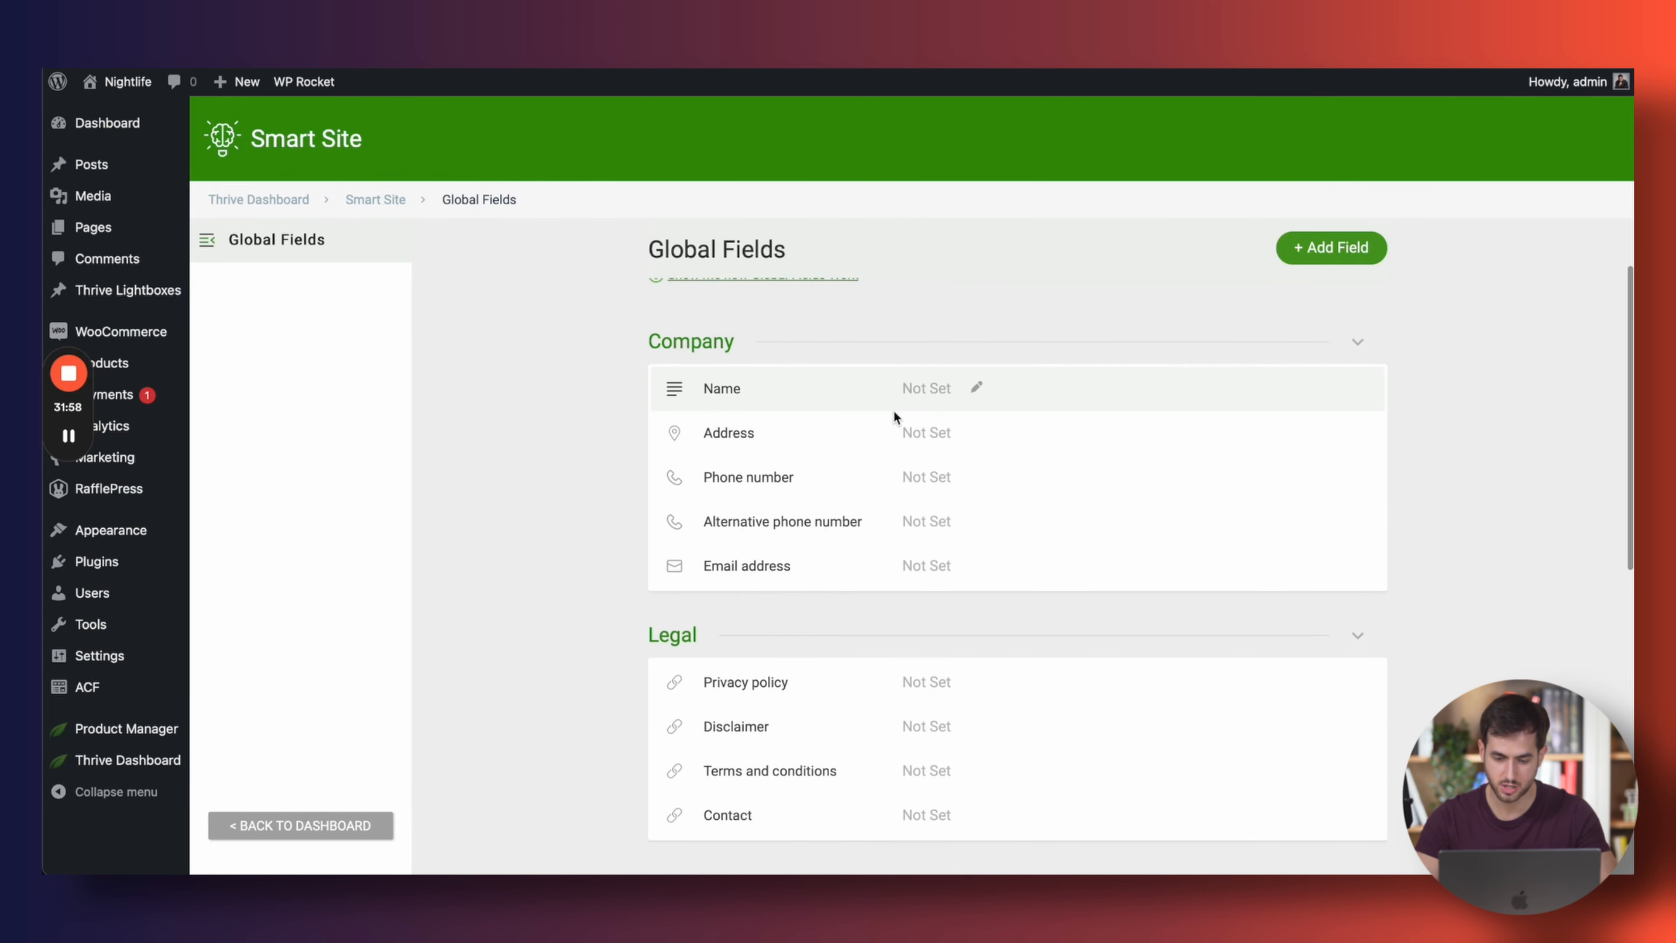
click(978, 434)
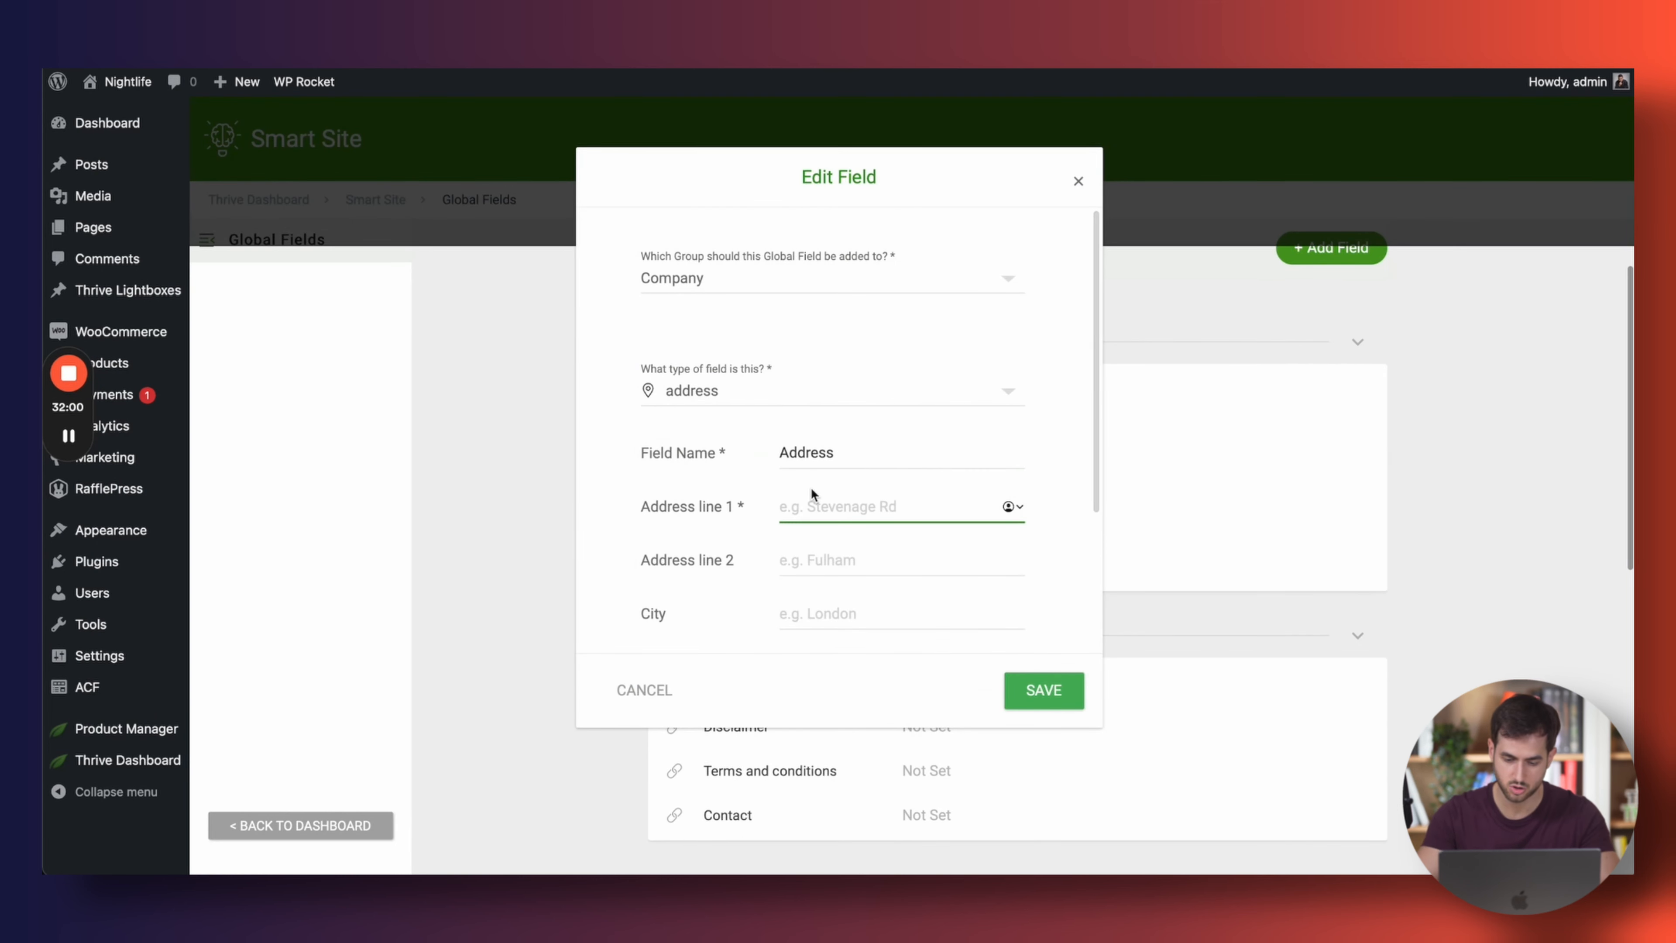
text(Manhat)
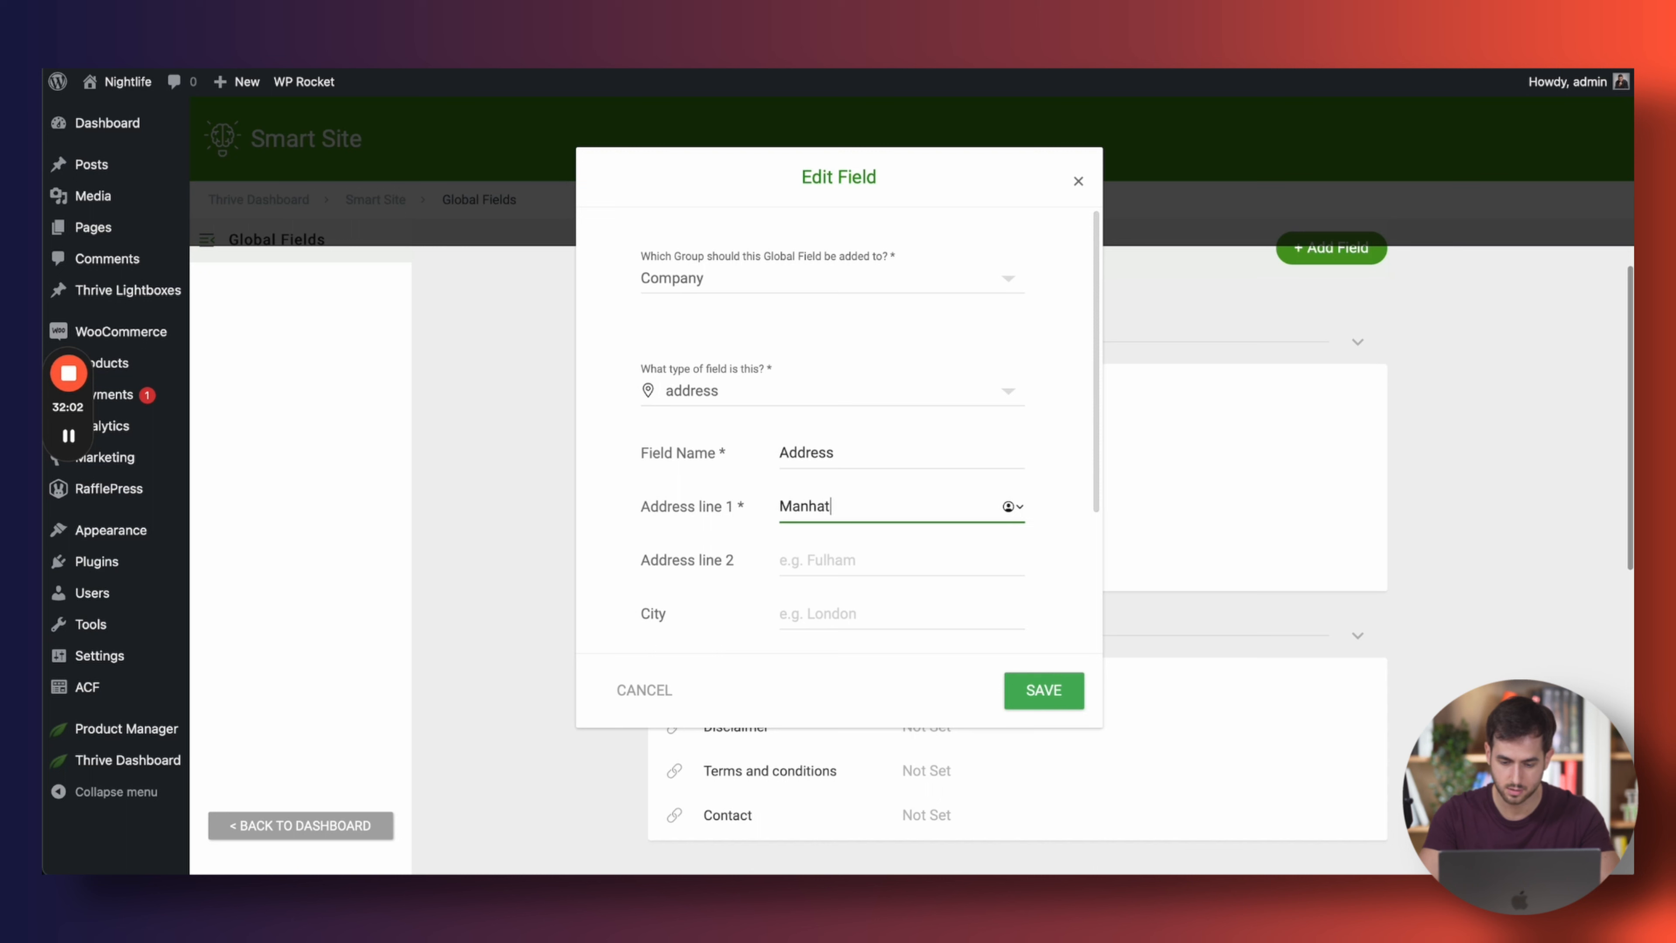
text(tan)
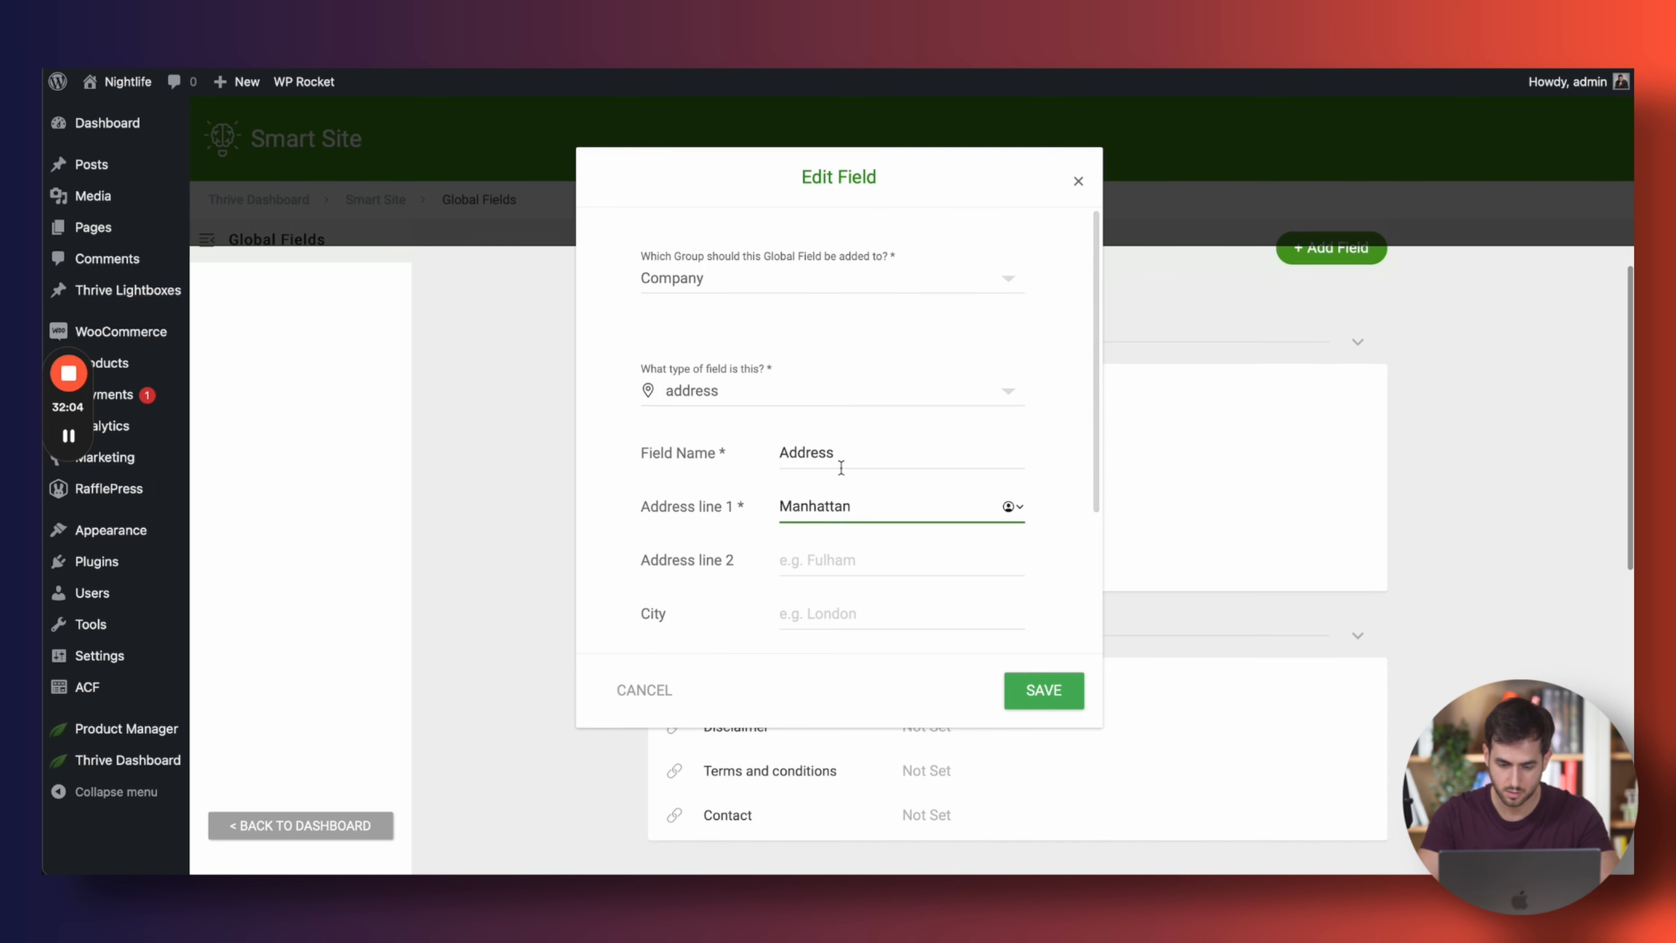
click(781, 509)
text(5th,)
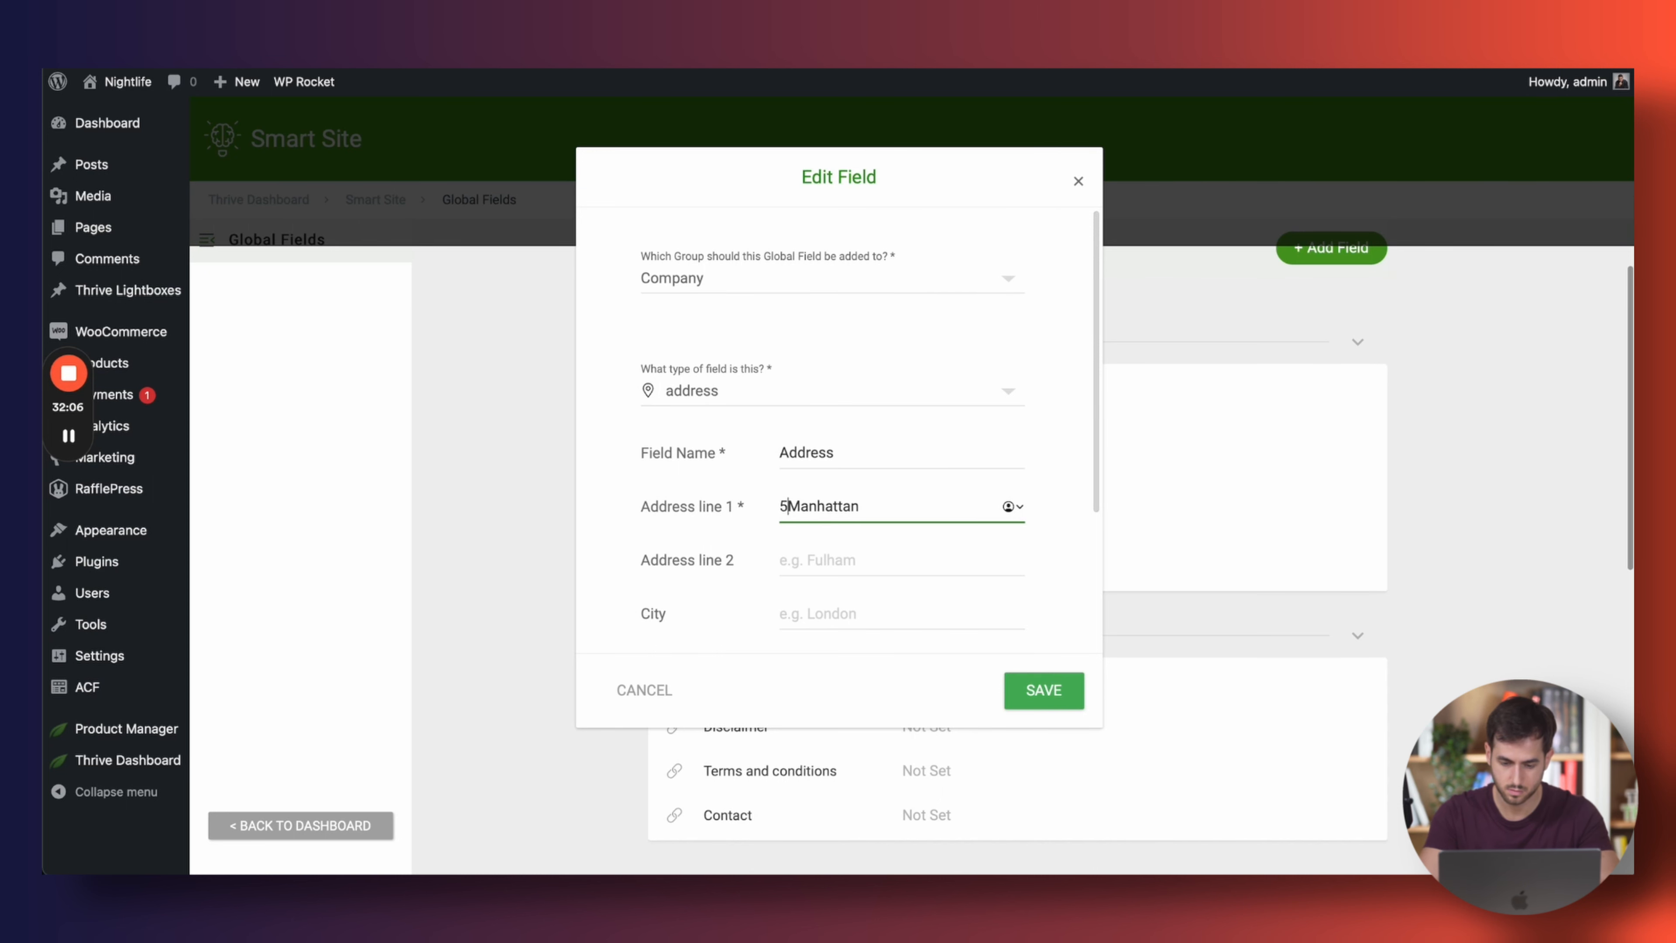
text( Avenue,)
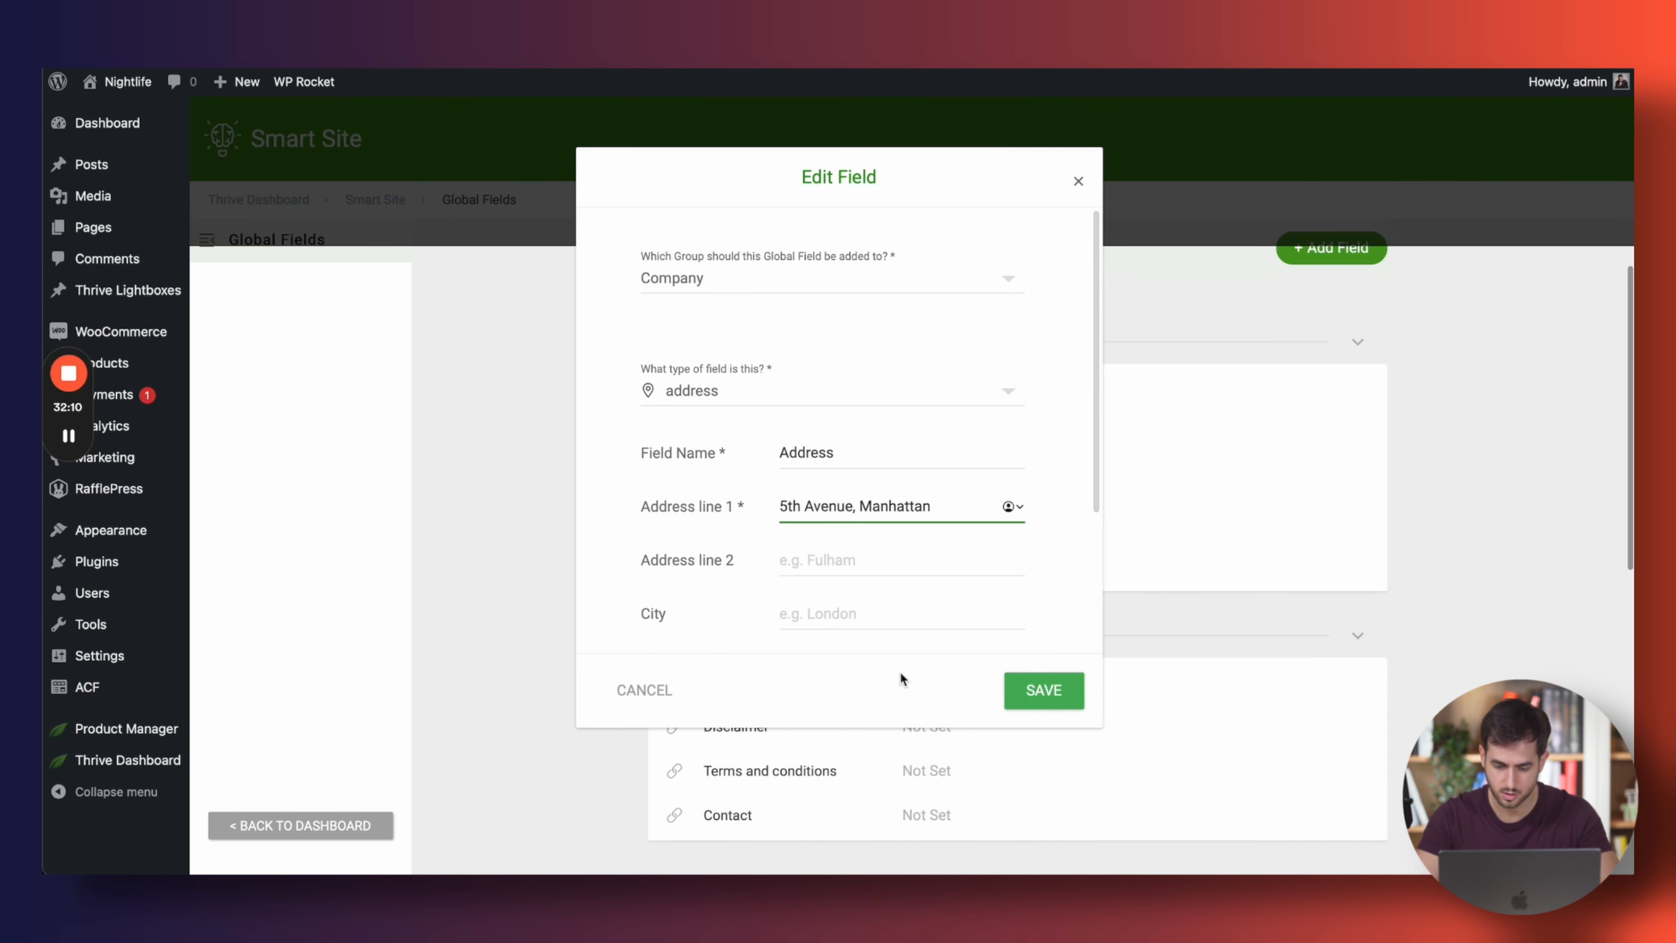
Fill in the city of the company address and save the global field
click(883, 624)
text(New York)
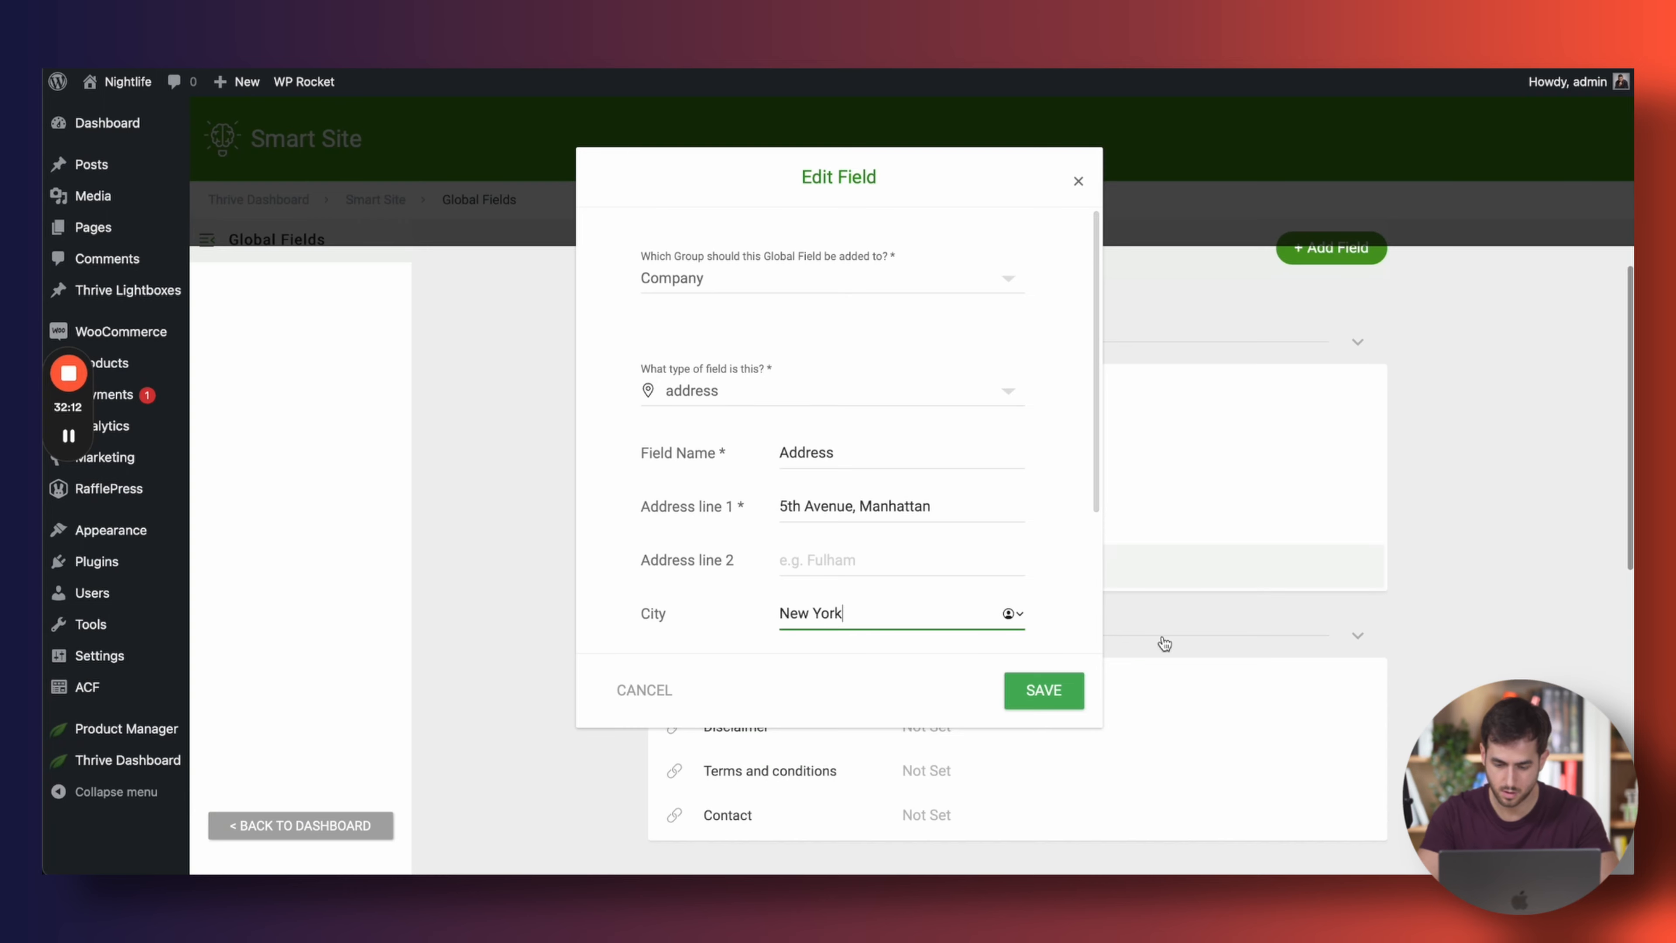
click(1044, 690)
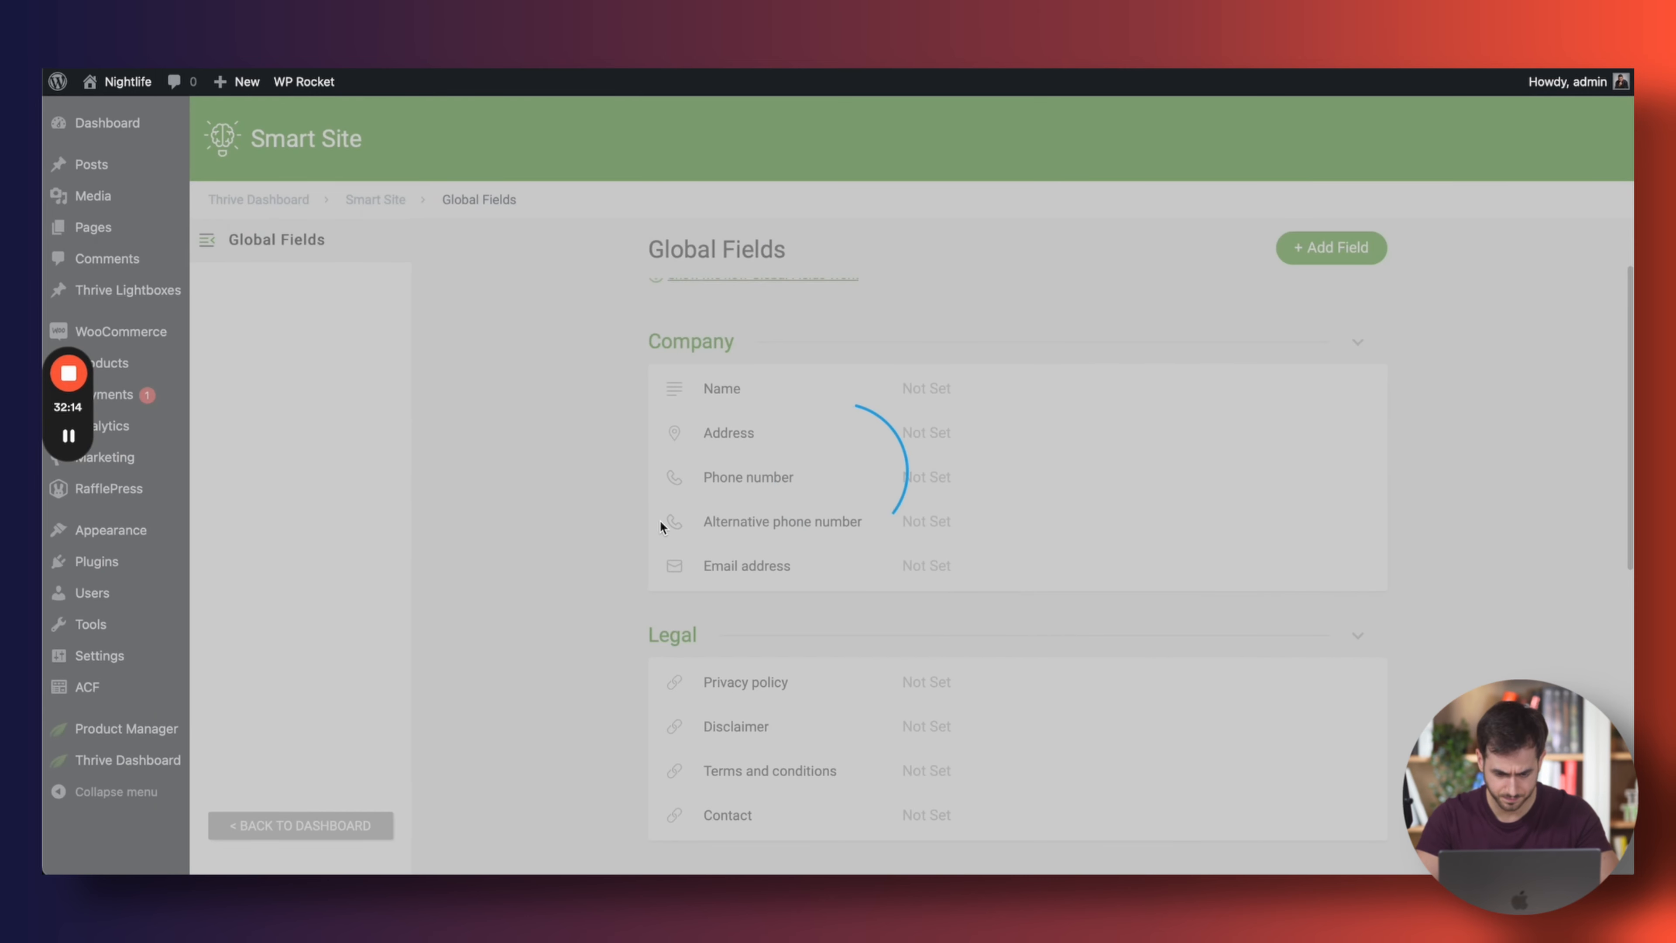
scroll(836, 506, down, 3)
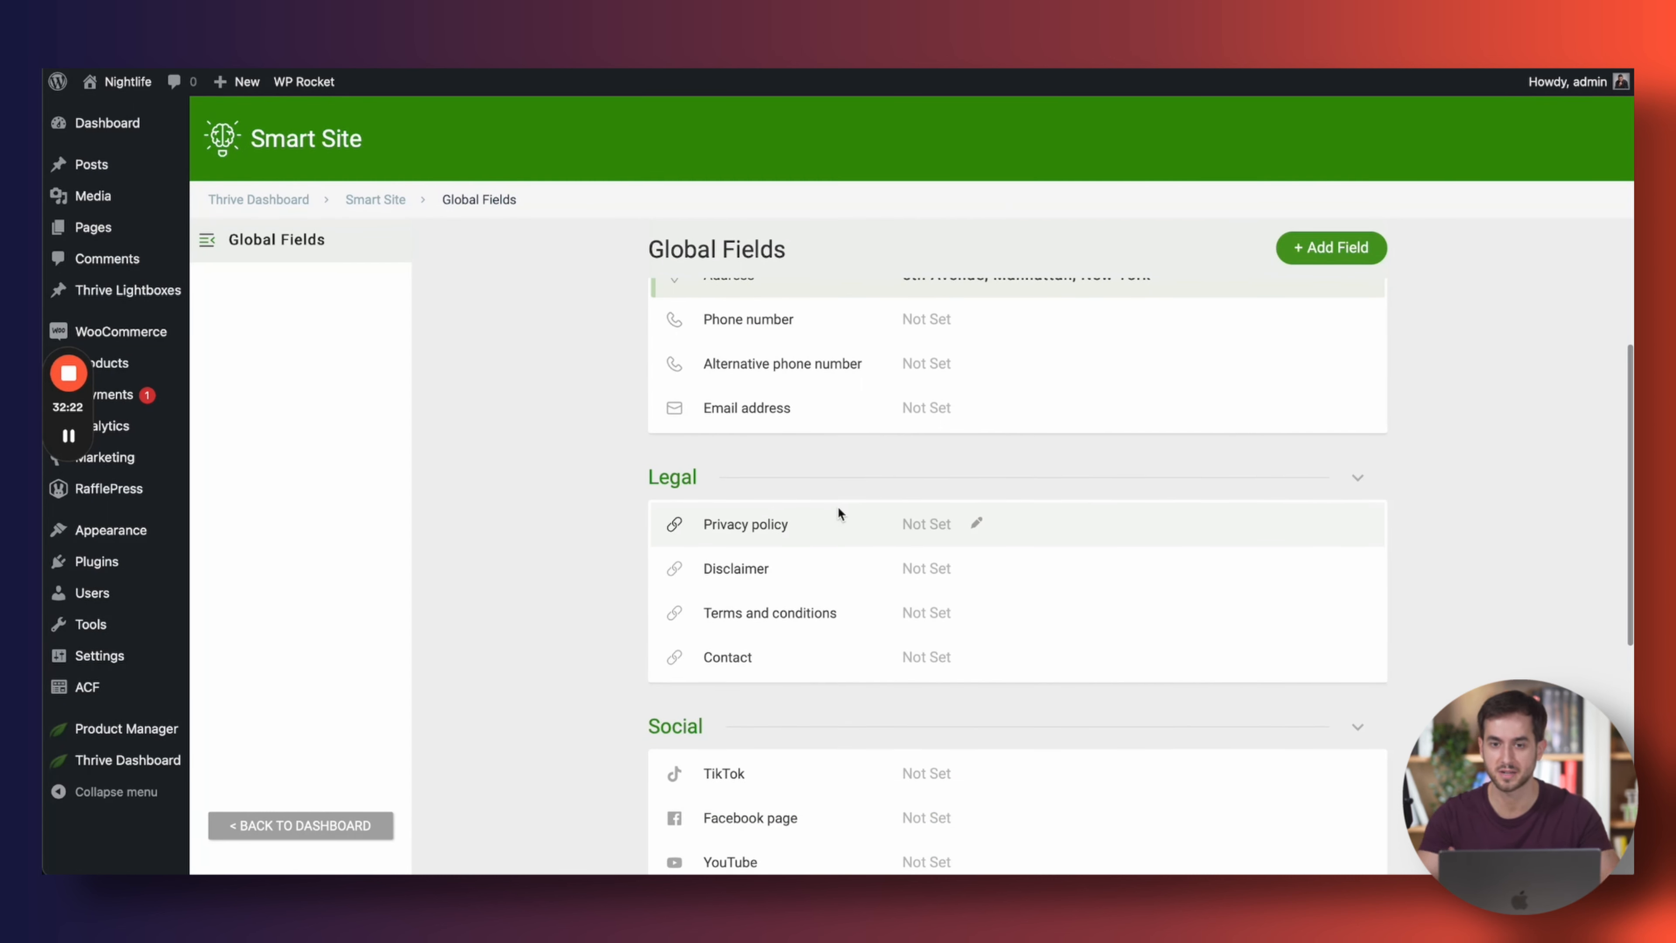
scroll(837, 506, up, 3)
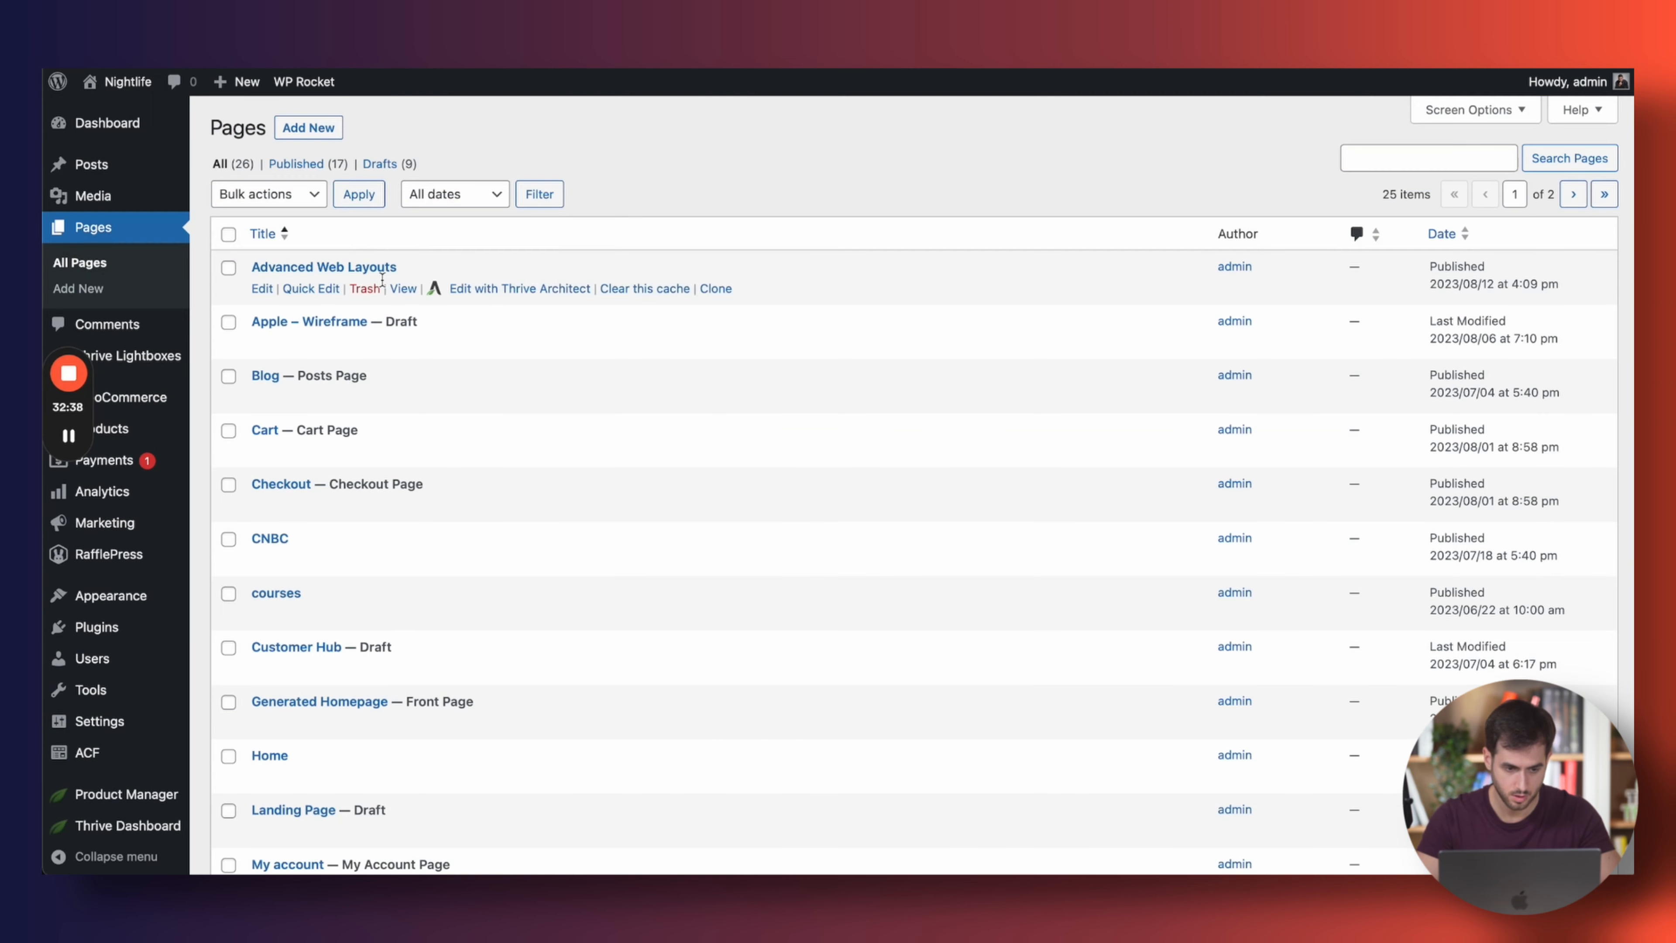
Create a new page titled "Monster Insights" and launch it in Thrive Architect as a Blank Page with Header and Footer
click(318, 124)
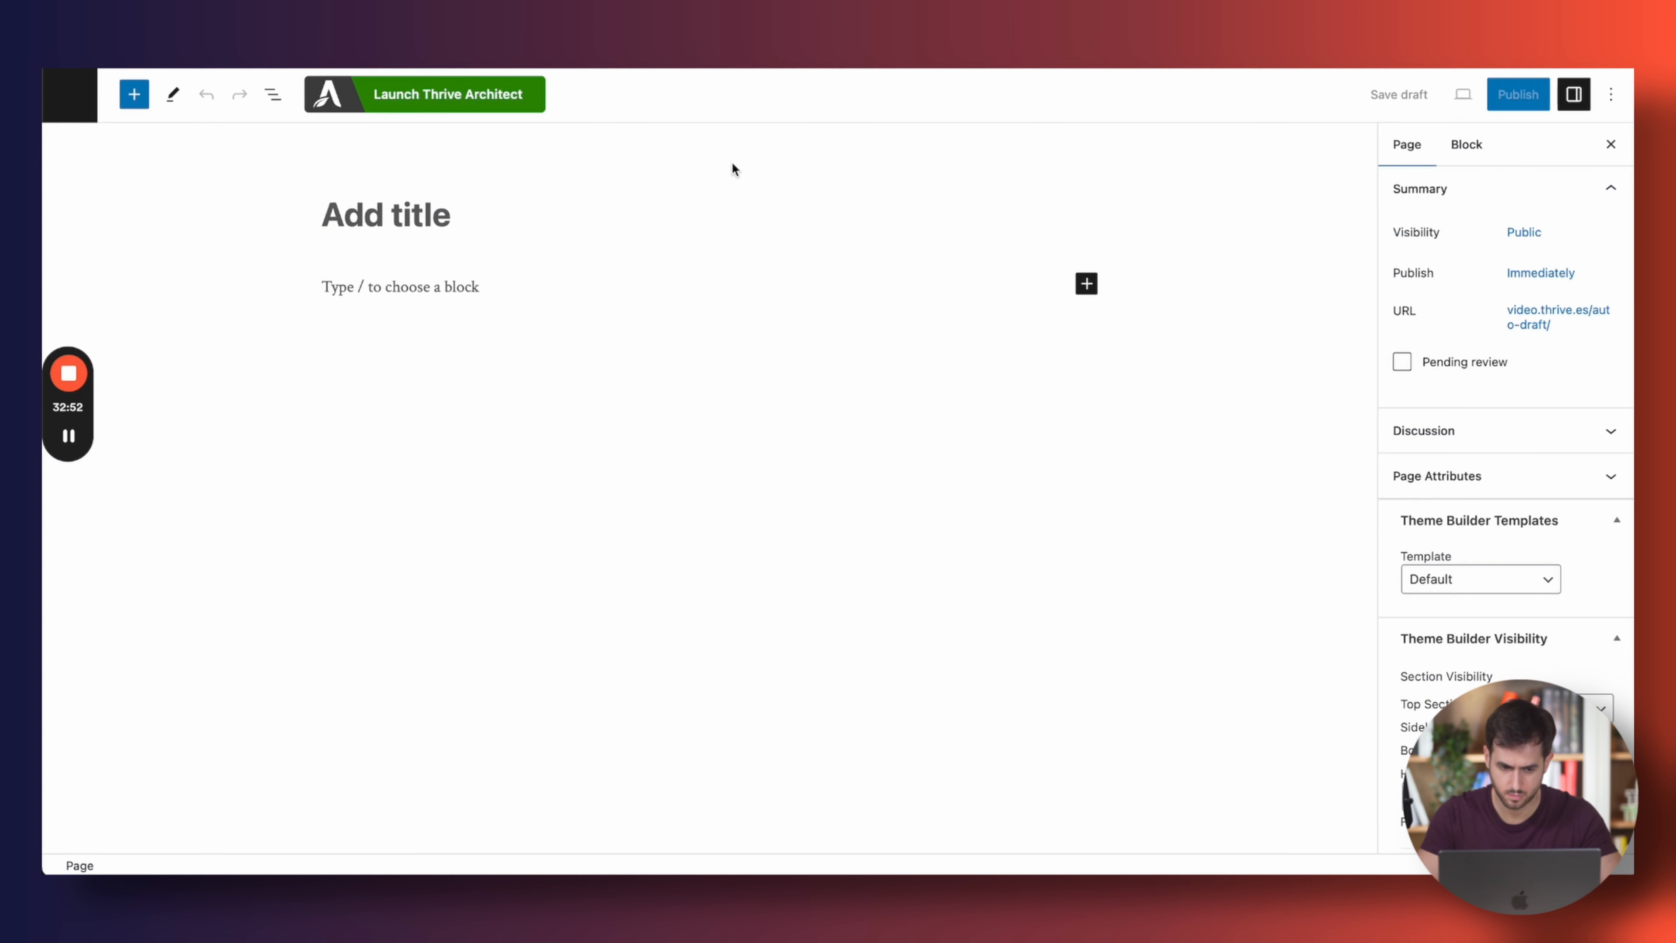
text(Mons)
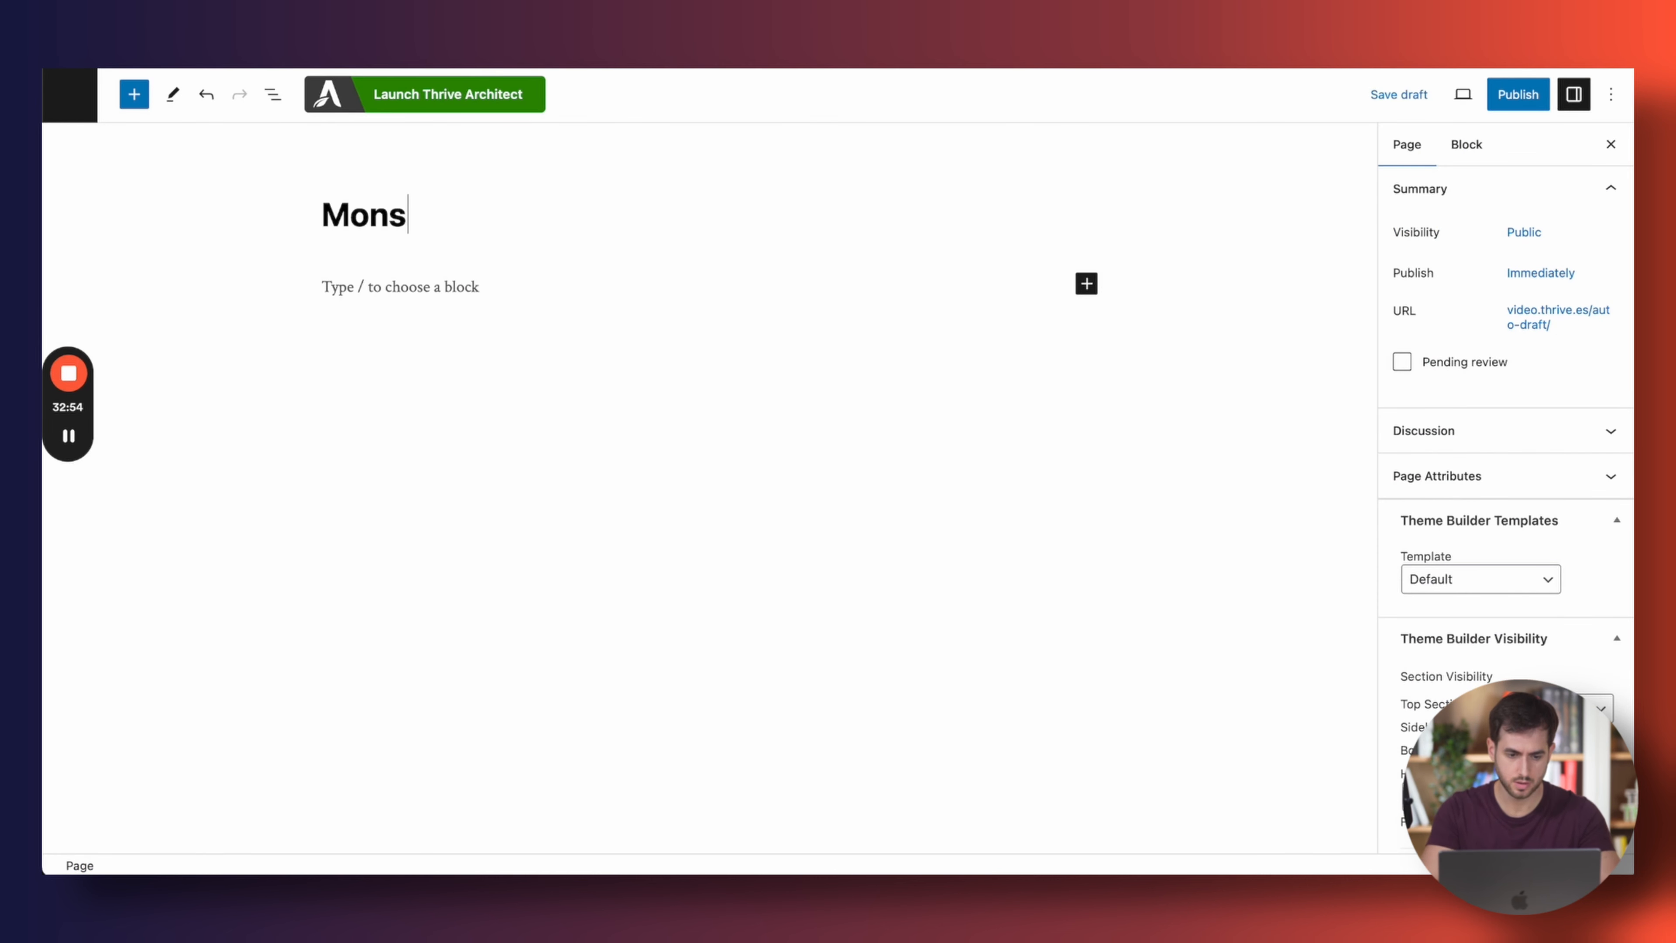
text(ter Insights)
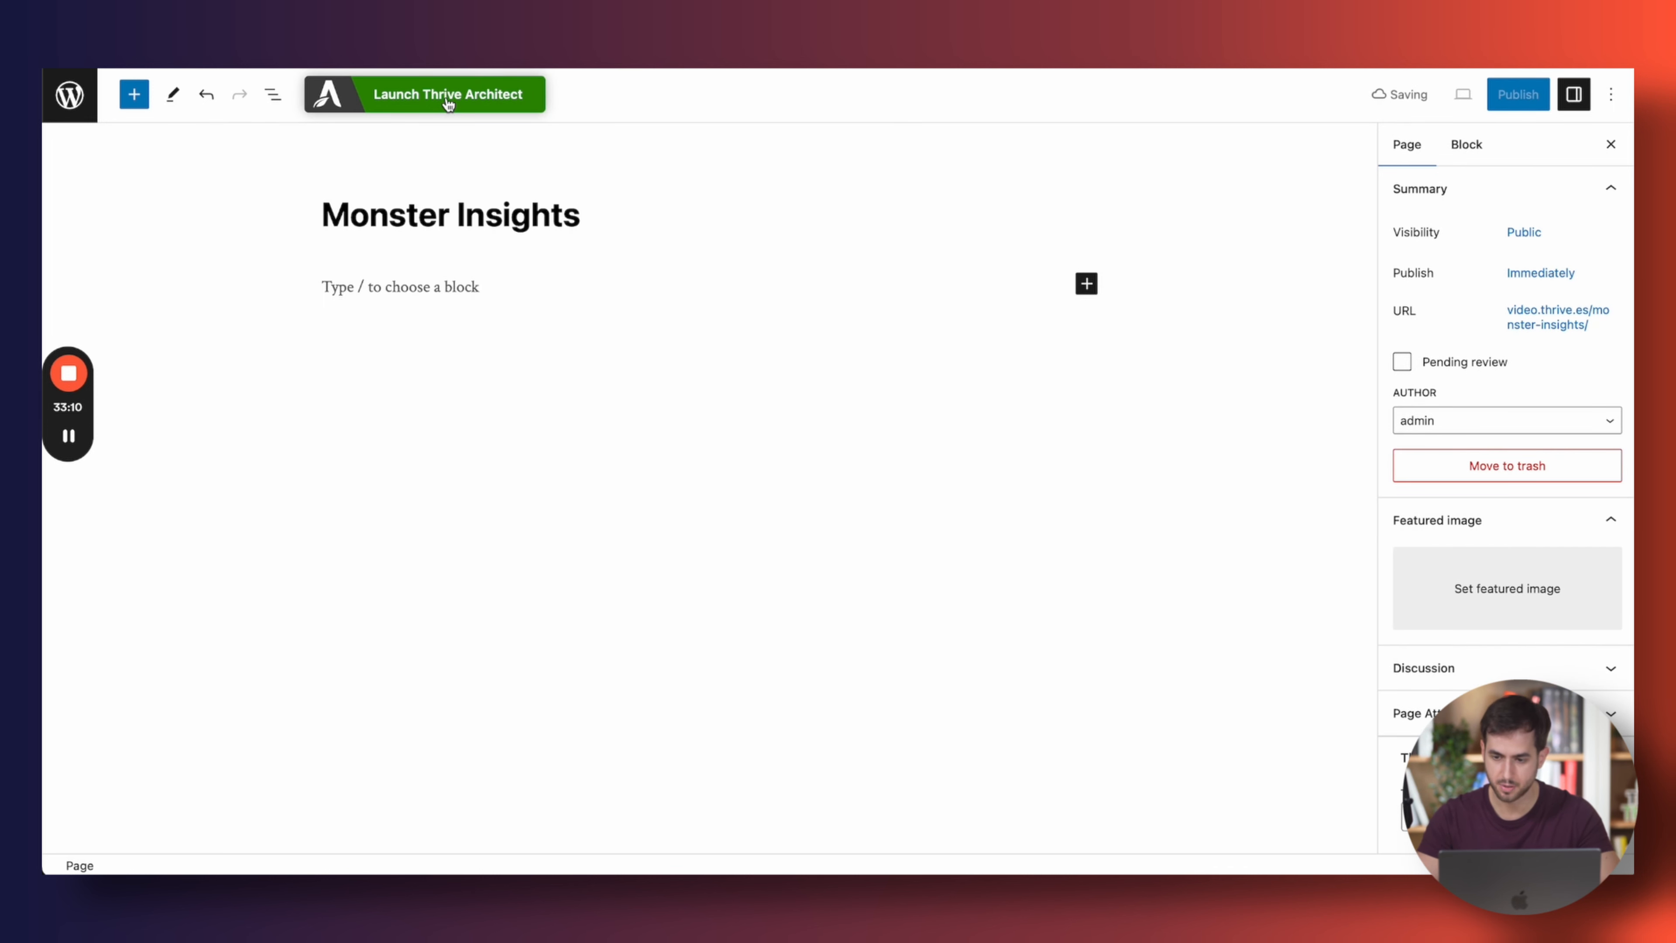
click(446, 99)
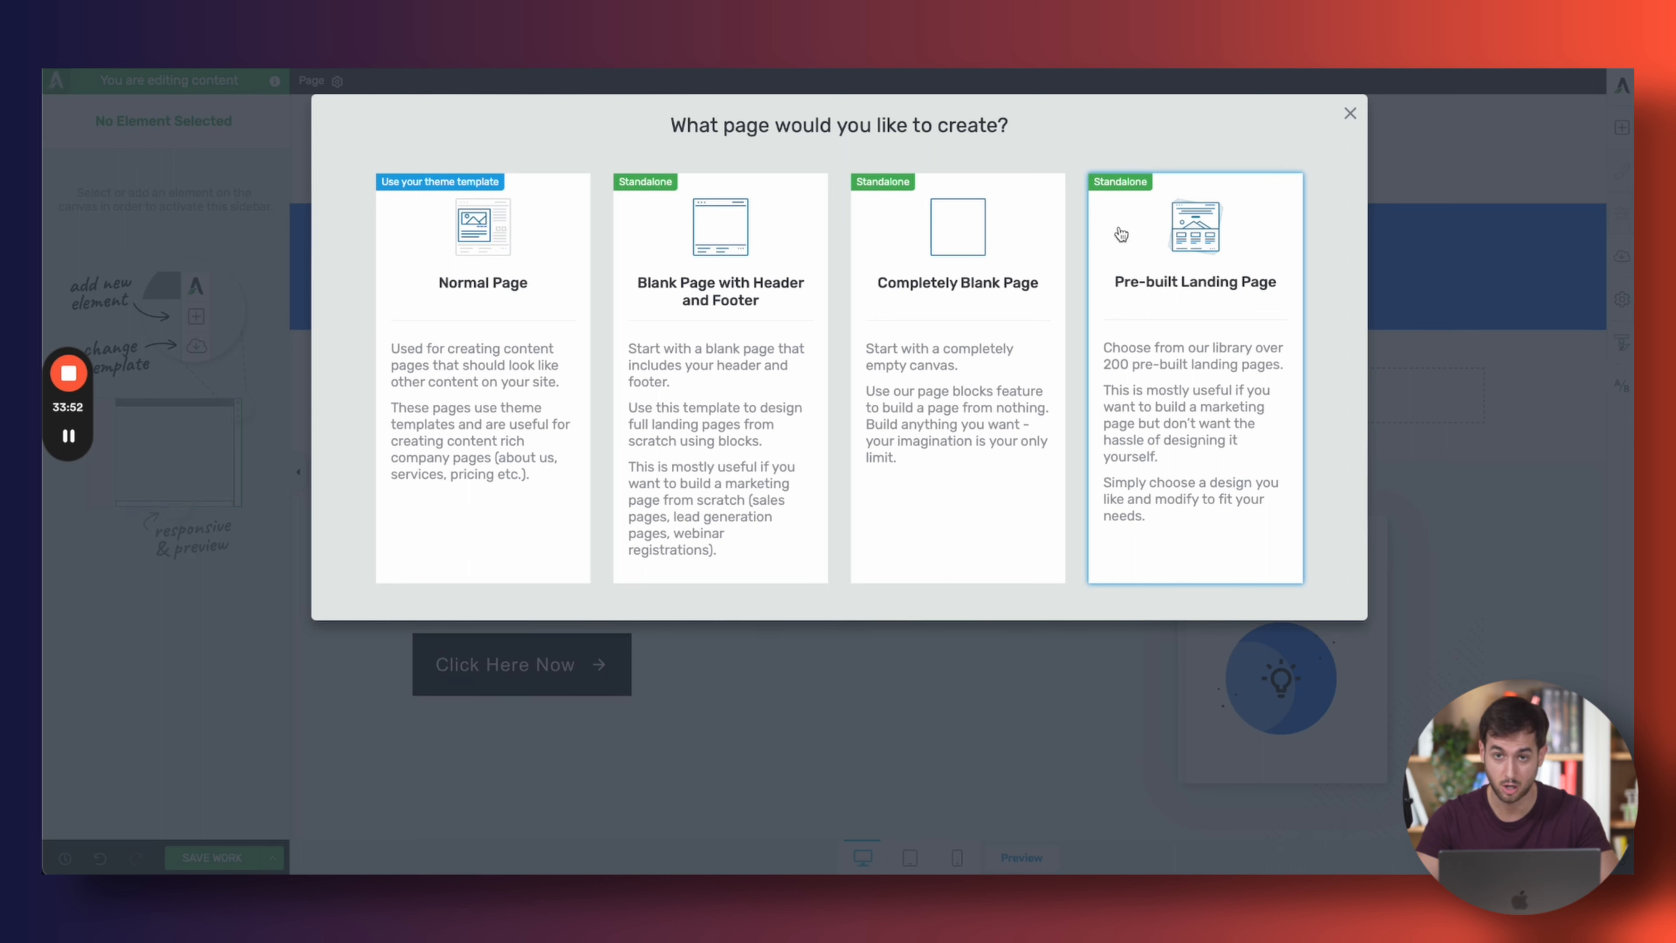
click(725, 235)
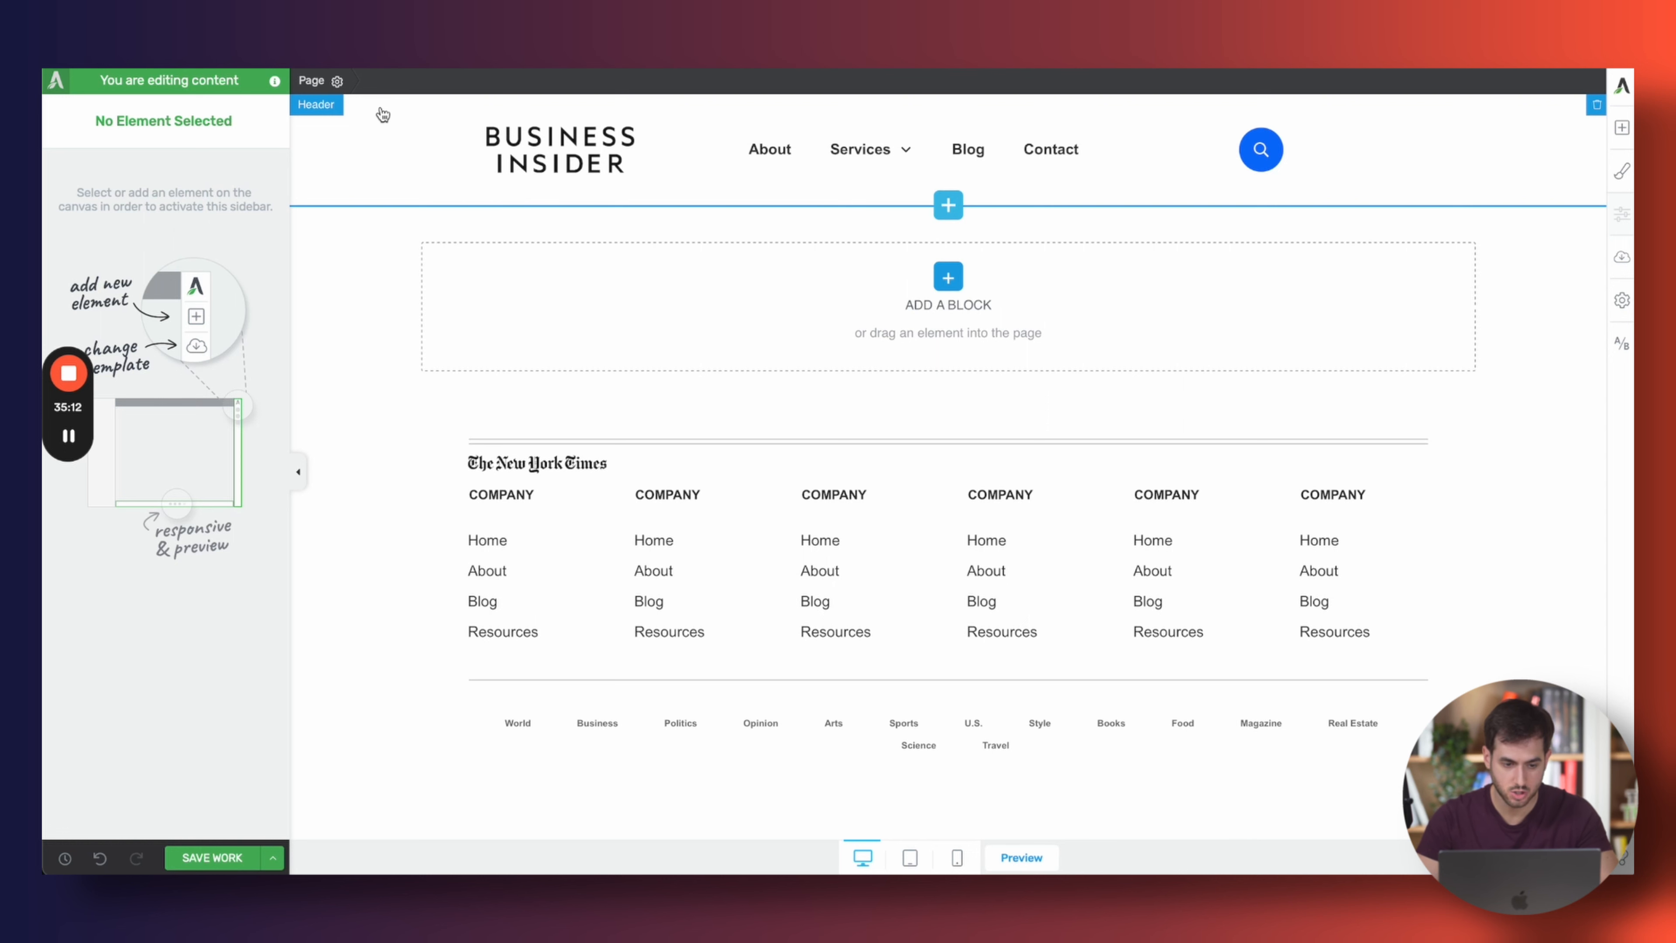
Replace the page's header with the saved "Monster Insights' Header"
click(372, 172)
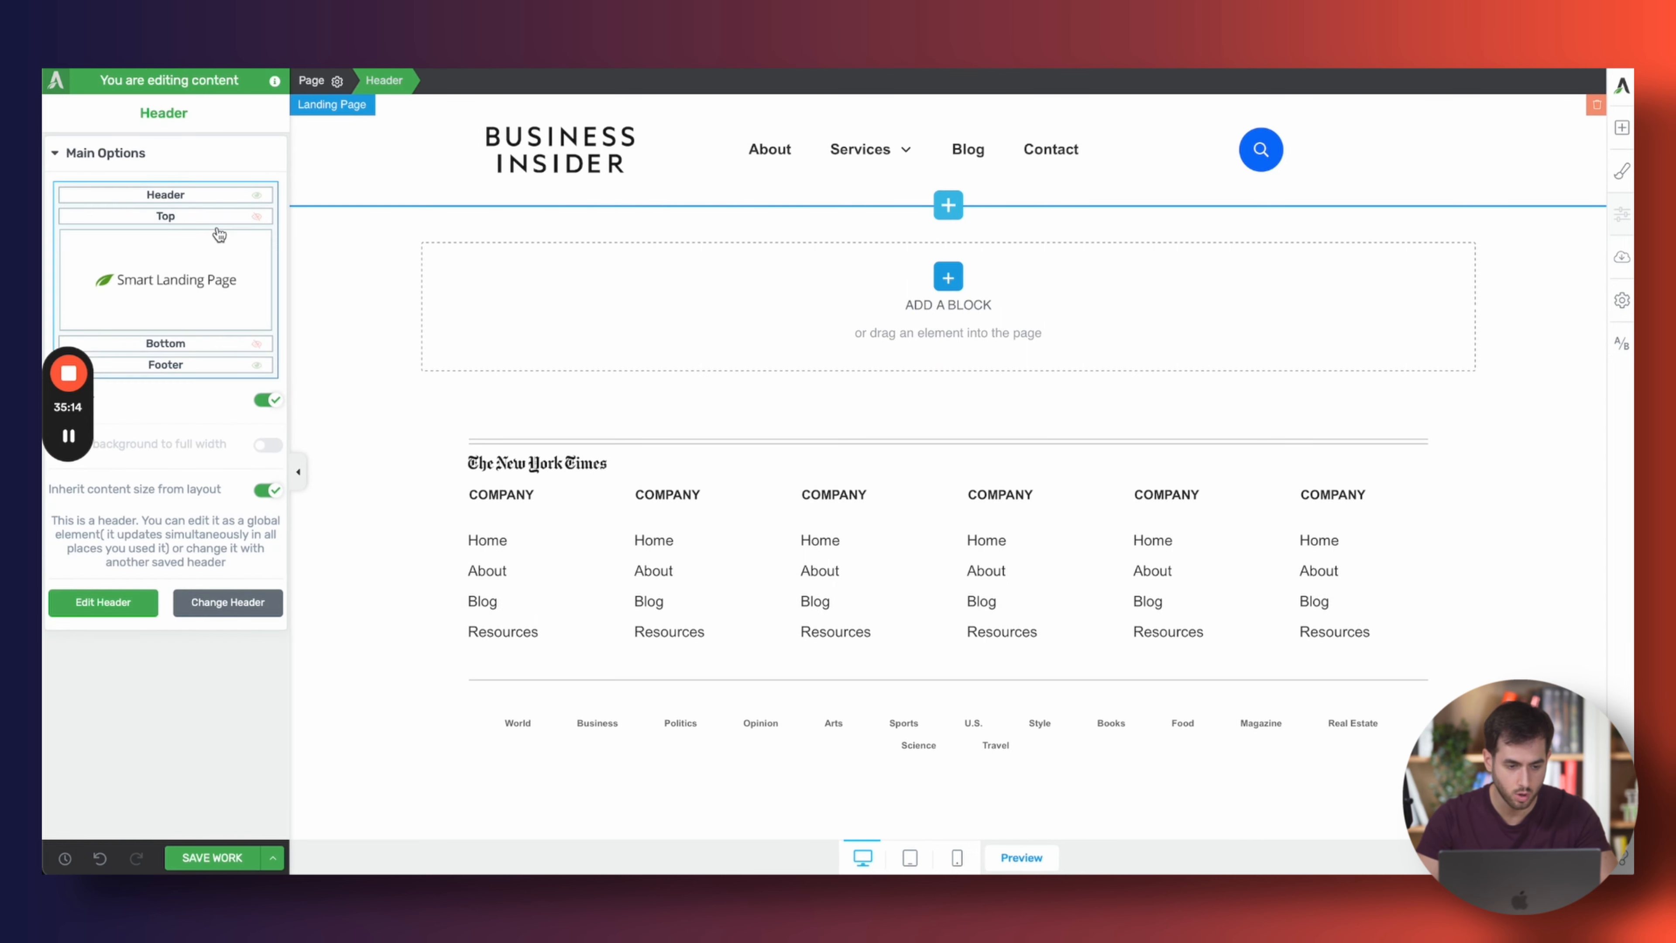
click(218, 602)
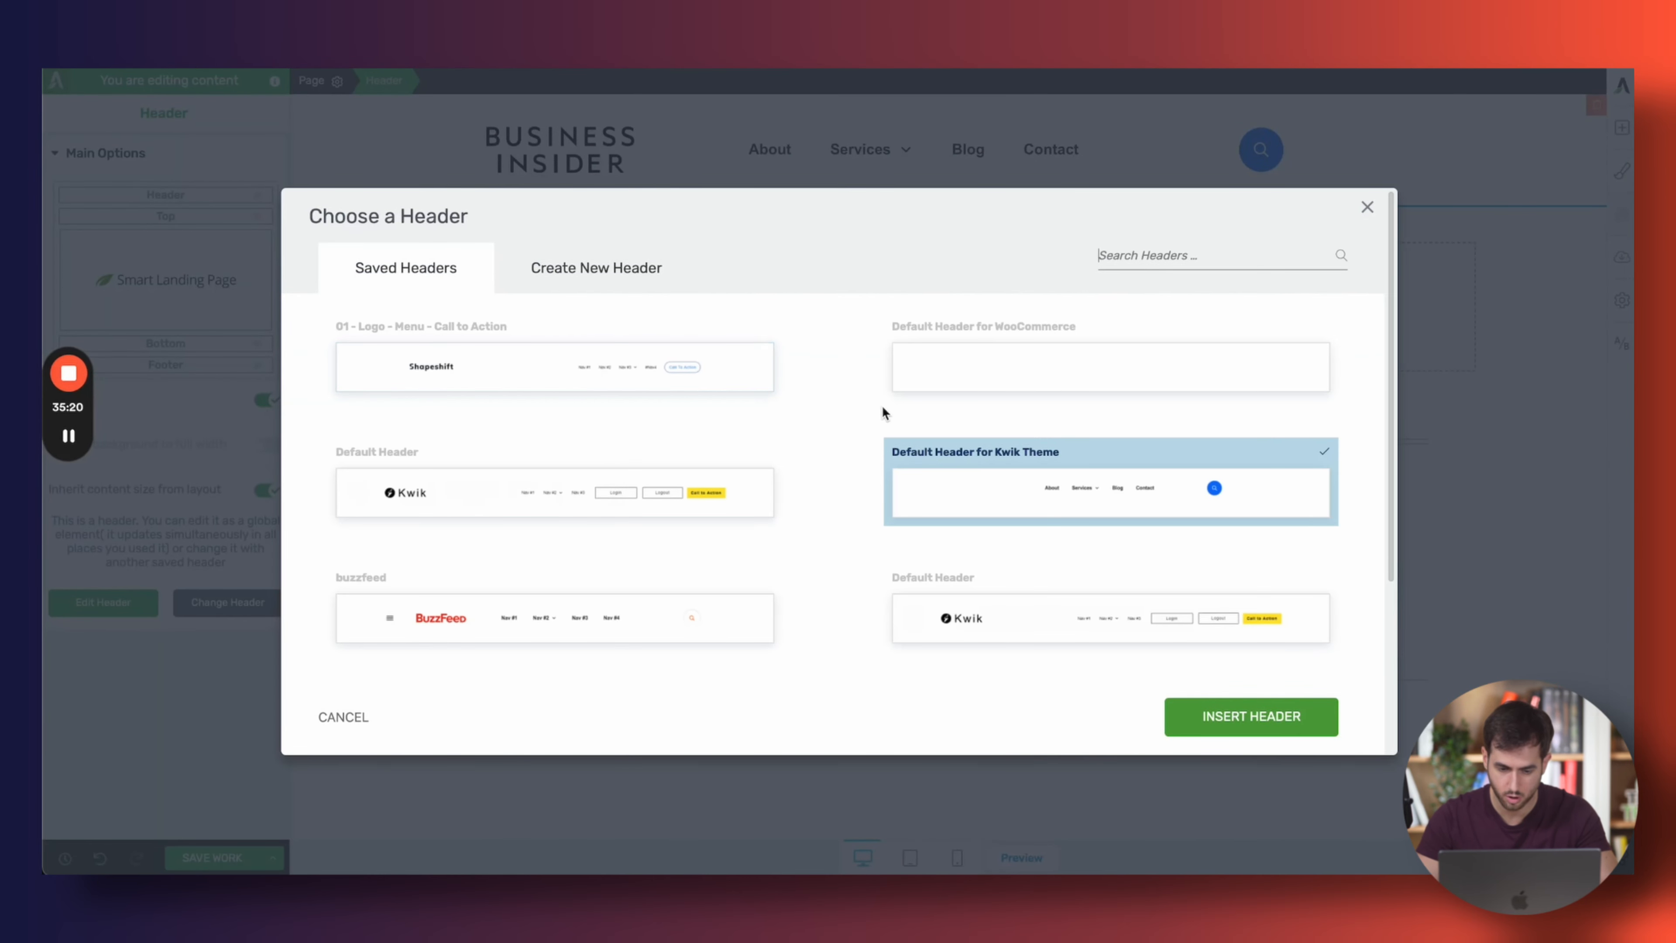
scroll(911, 422, down, 1)
scroll(911, 423, down, 5)
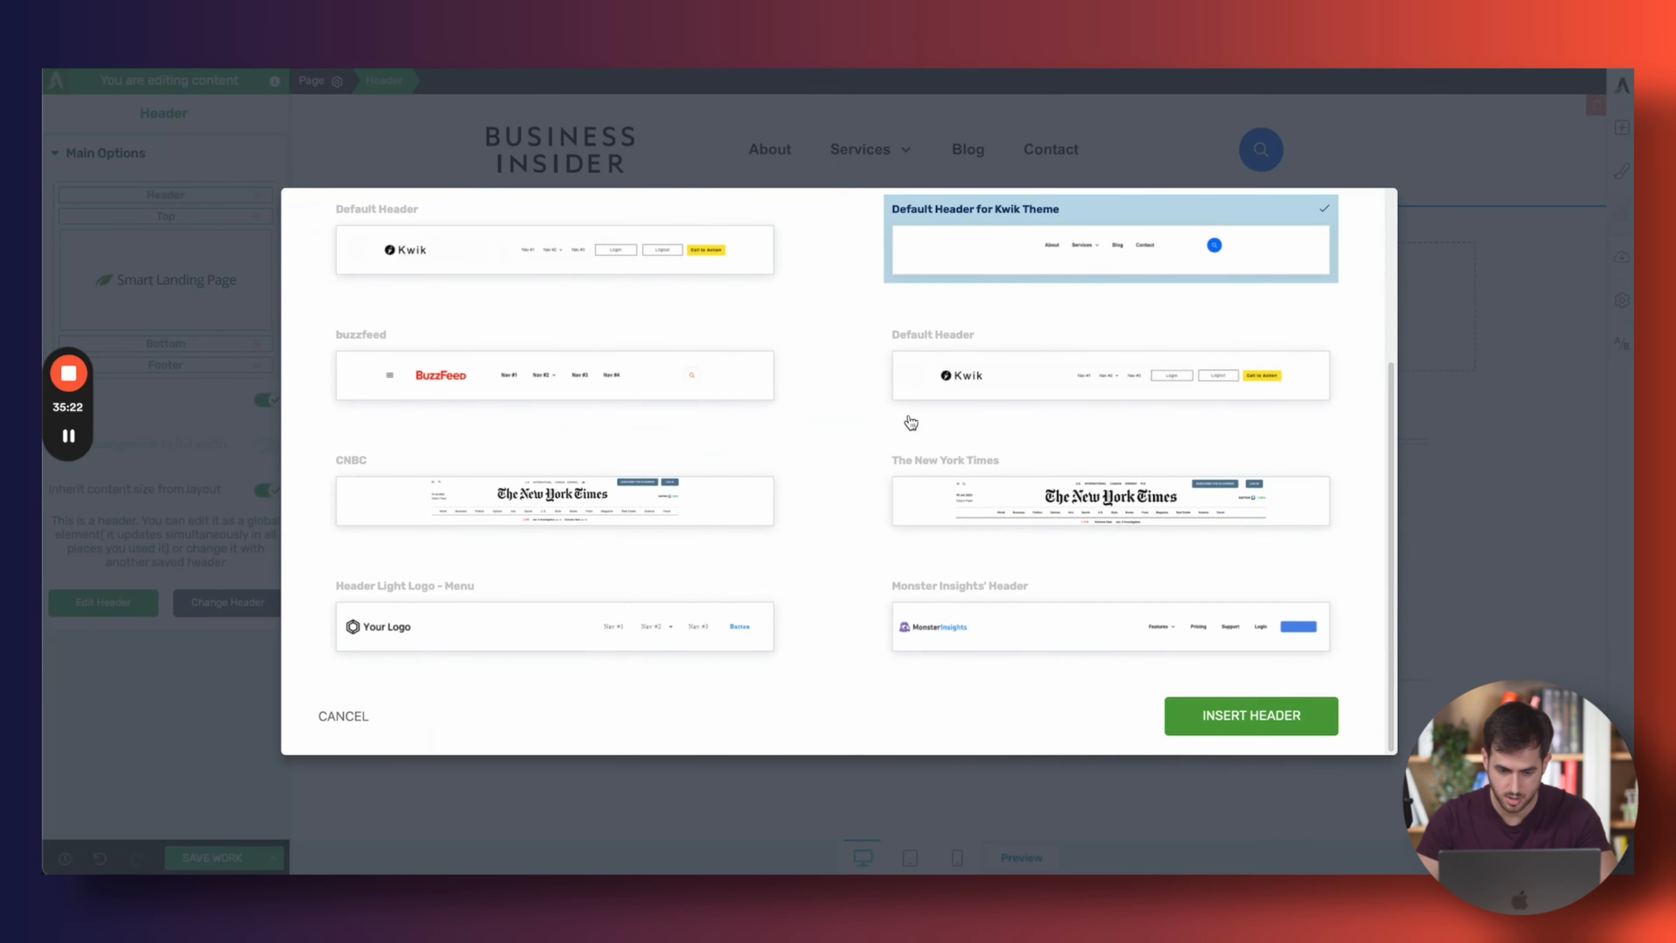
click(1050, 644)
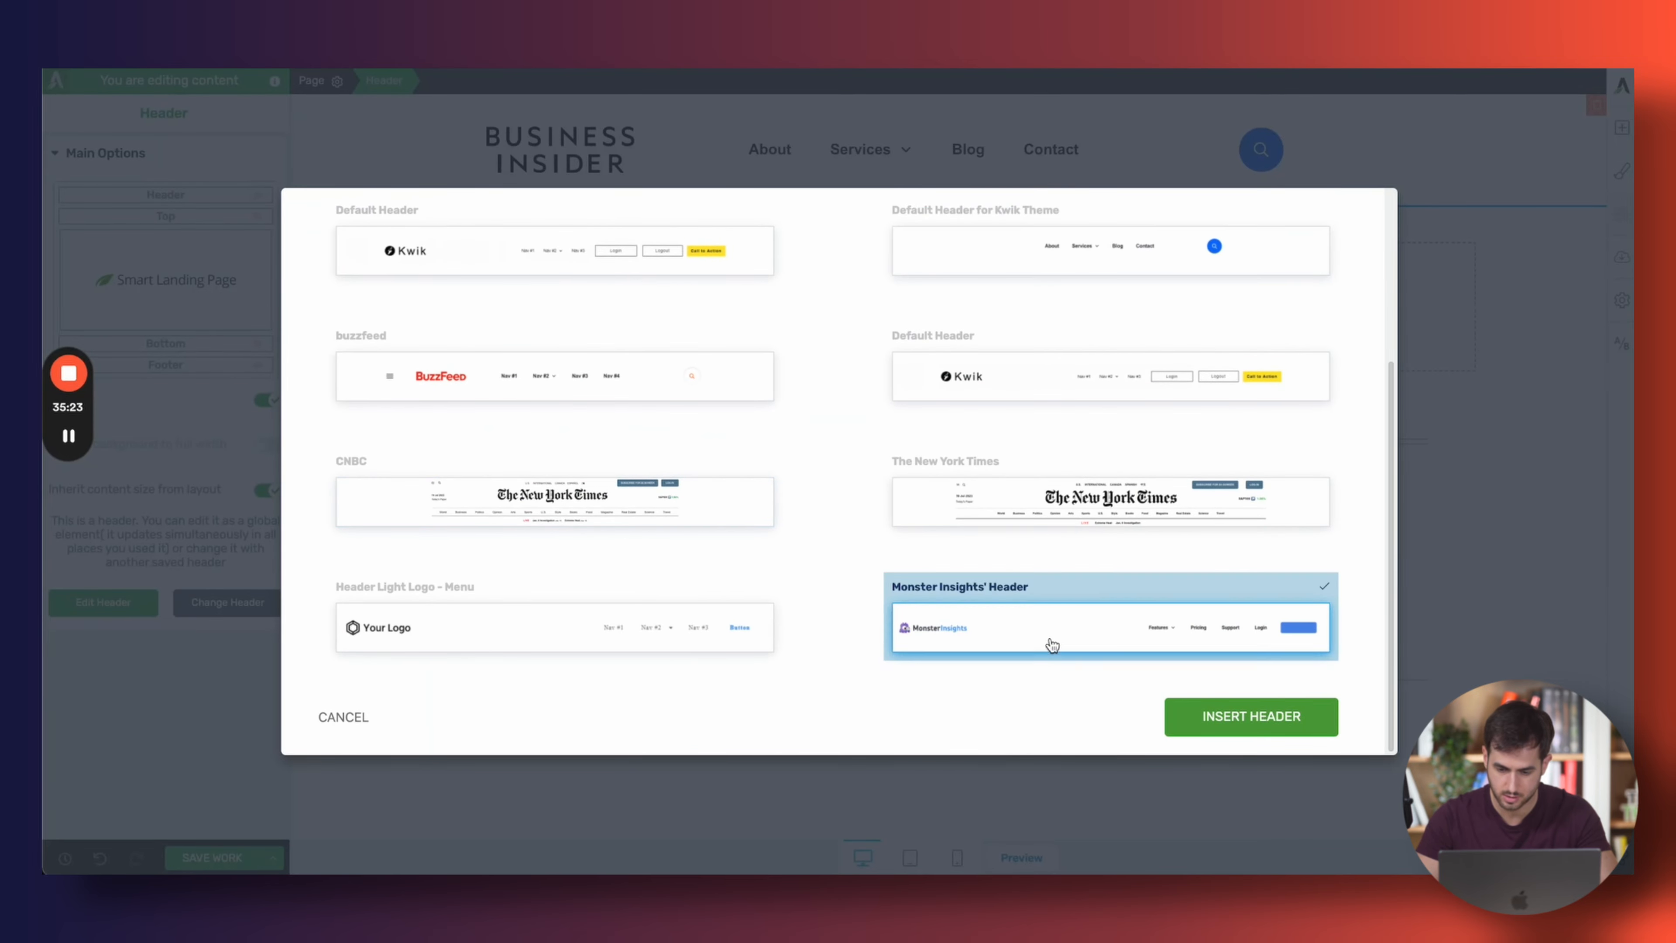
click(1264, 715)
Inspect the container inside the floating header on the MonsterInsights site to read its width and padding
key(ctrl+Tab)
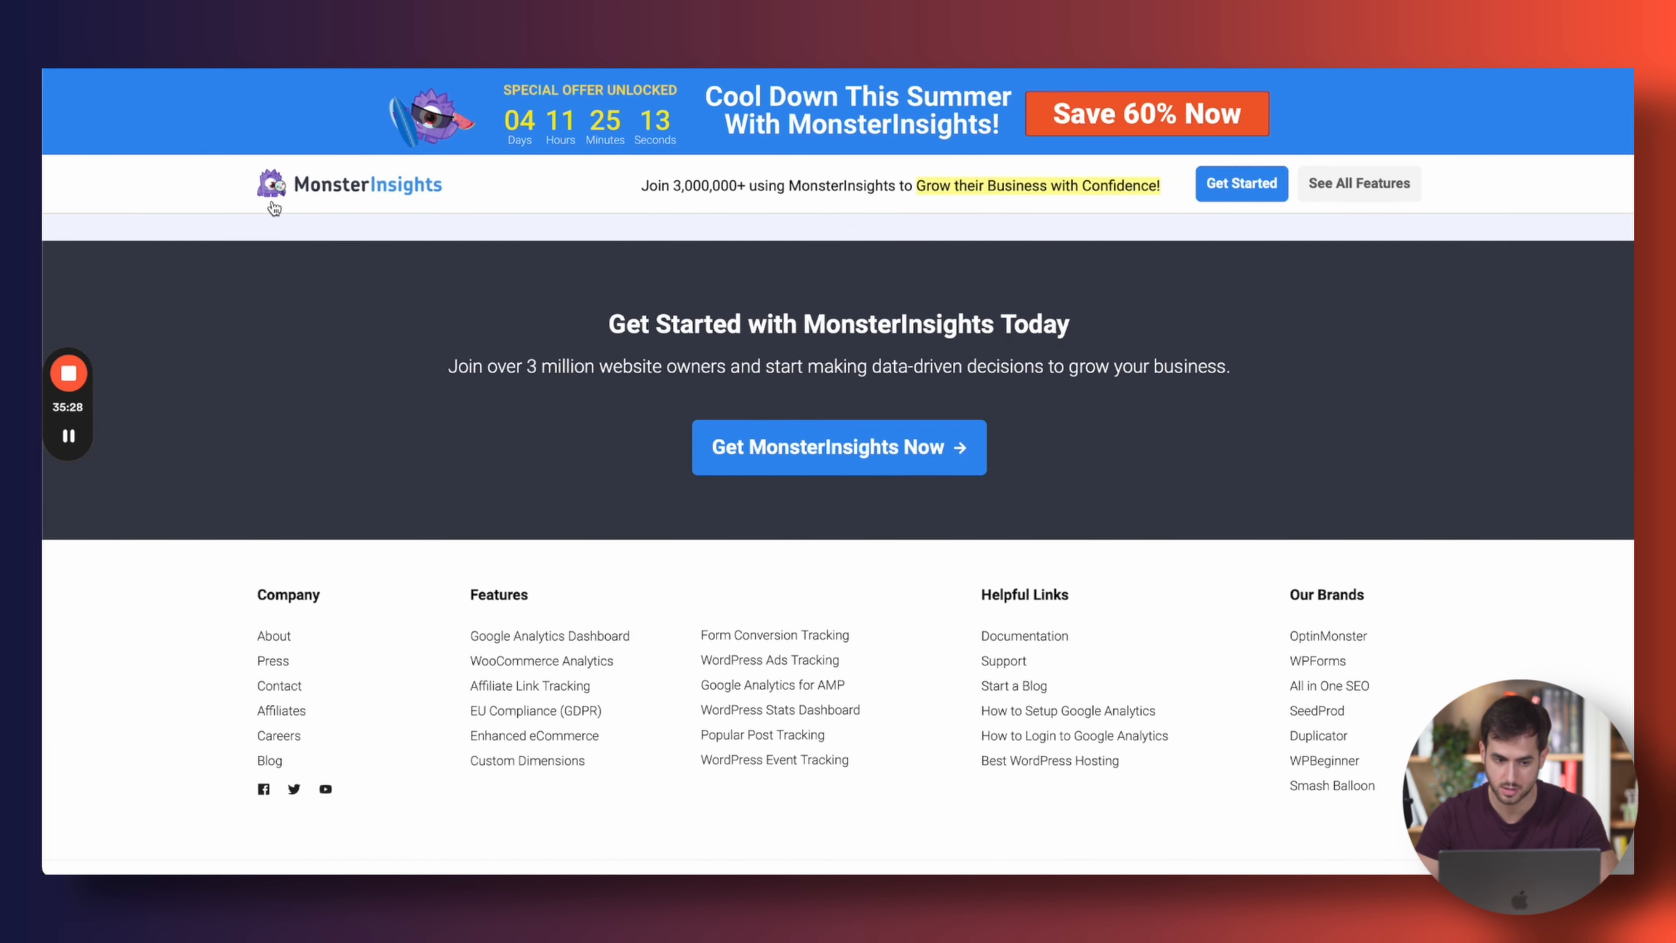
right_click(156, 179)
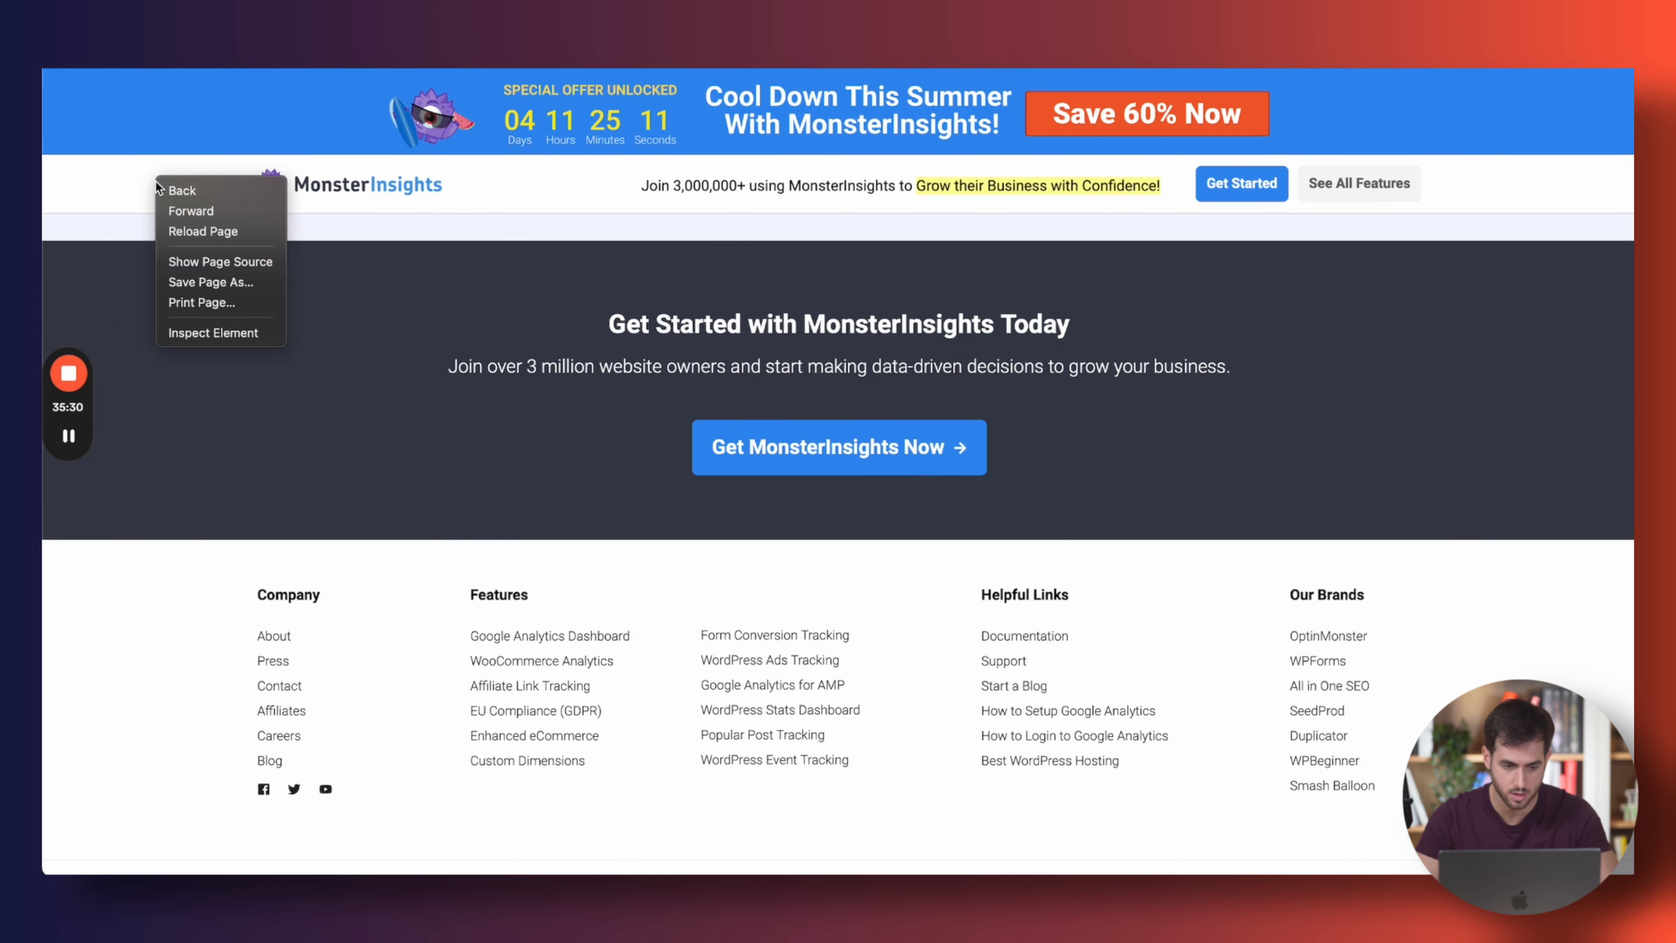
click(271, 332)
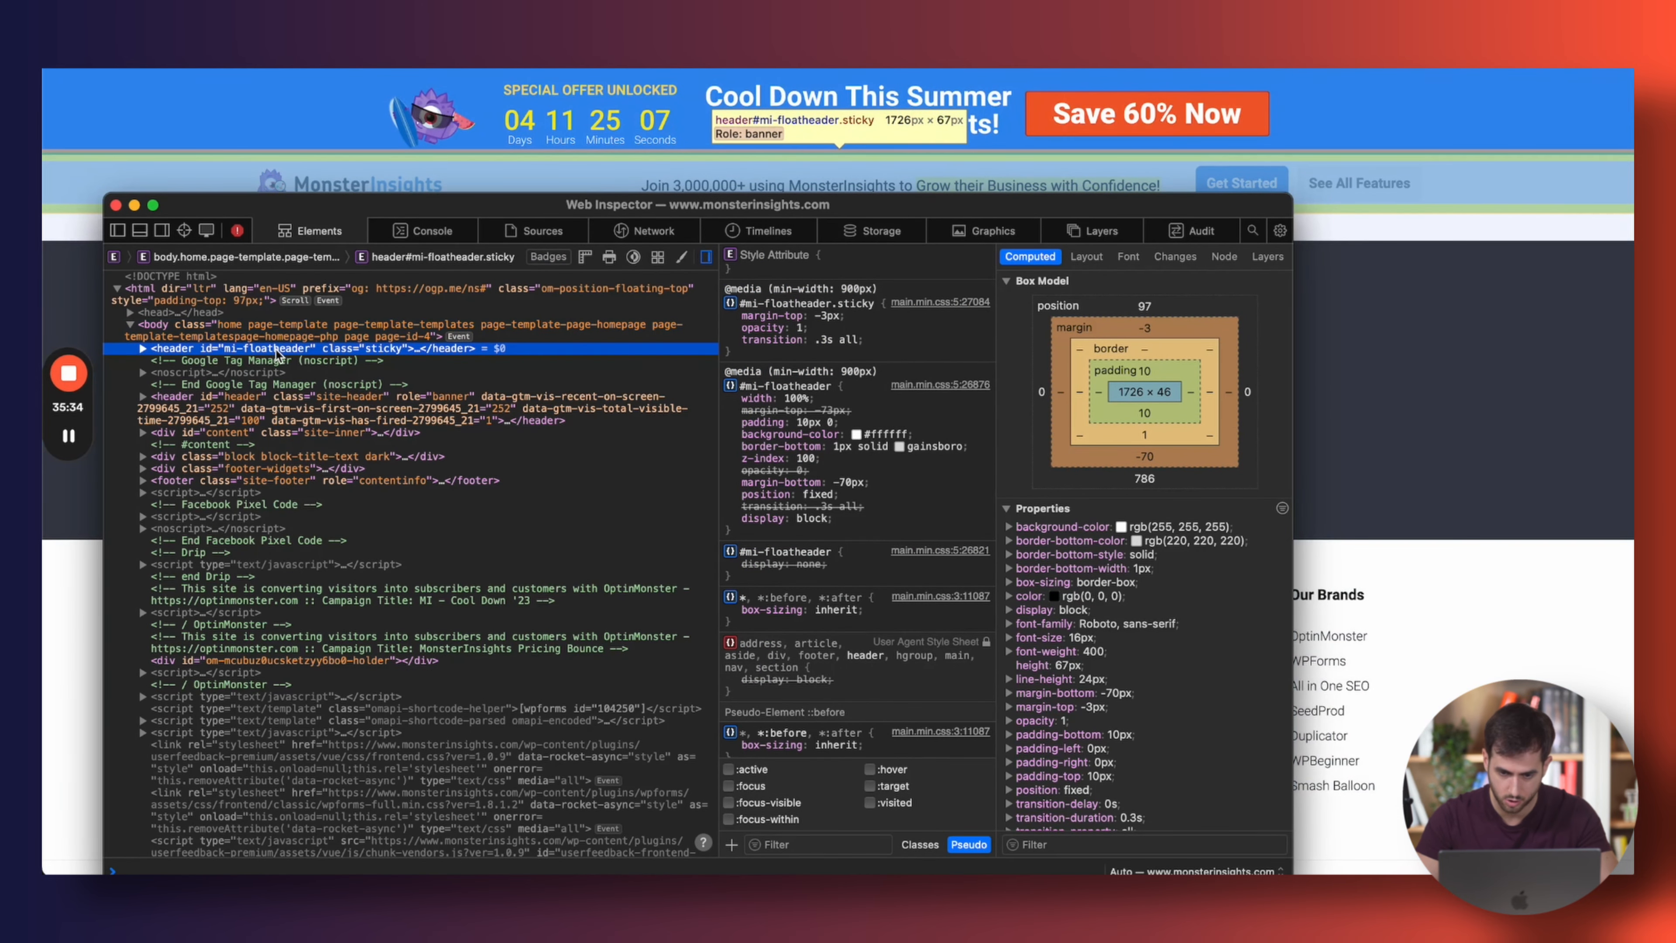
click(143, 349)
click(205, 362)
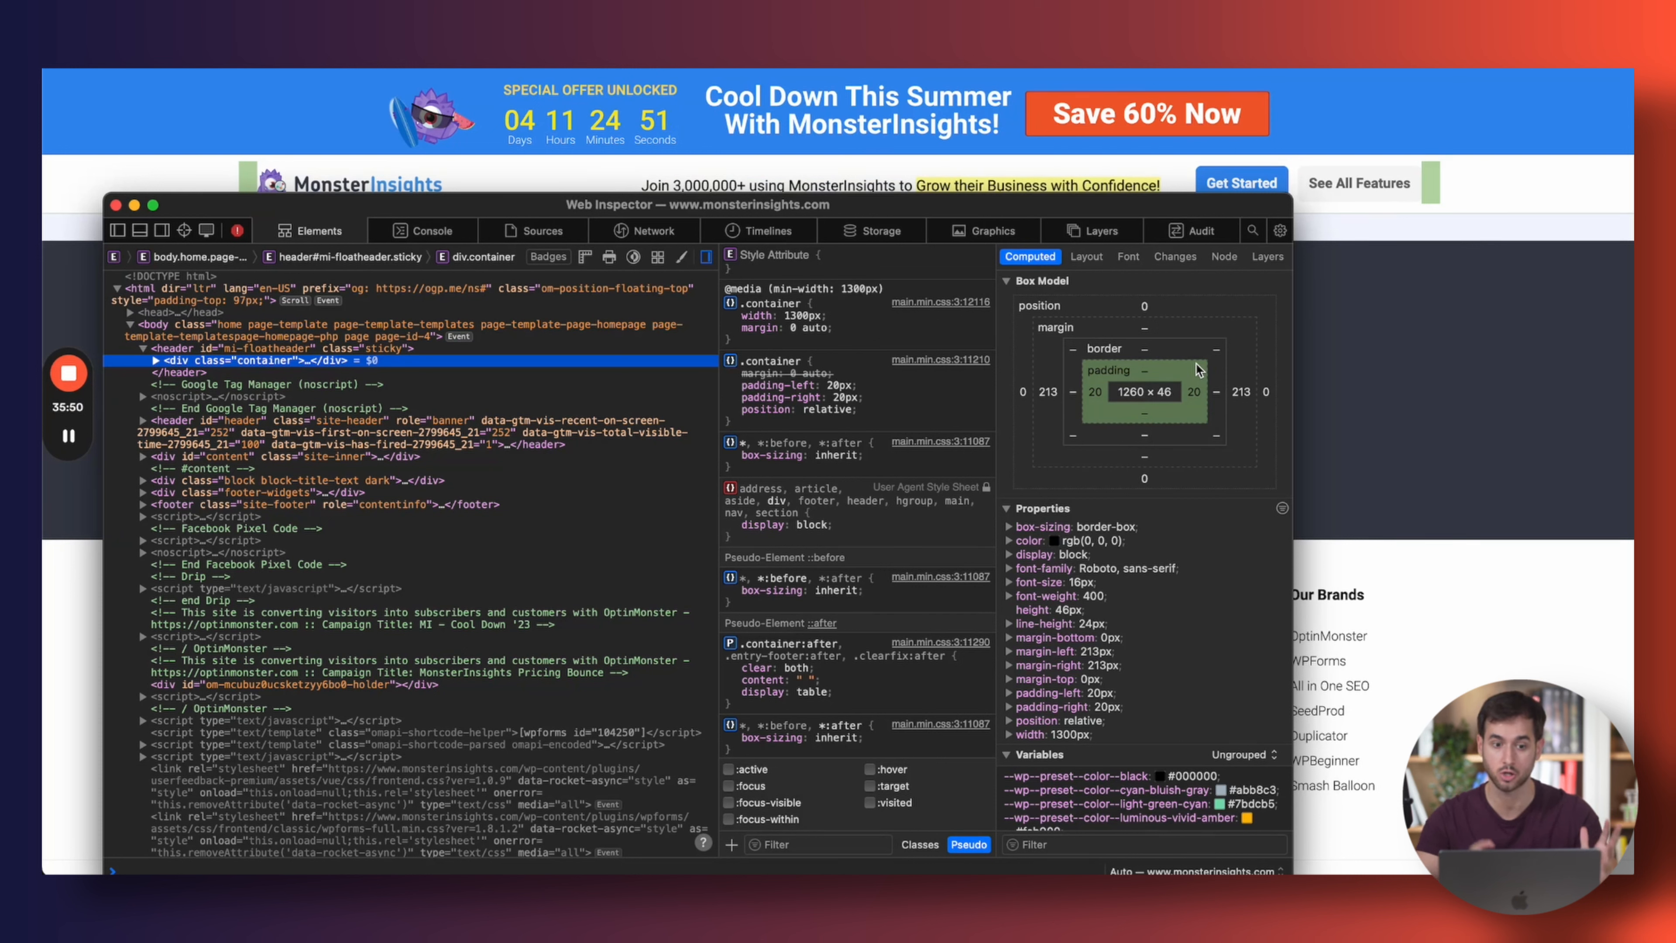
click(116, 205)
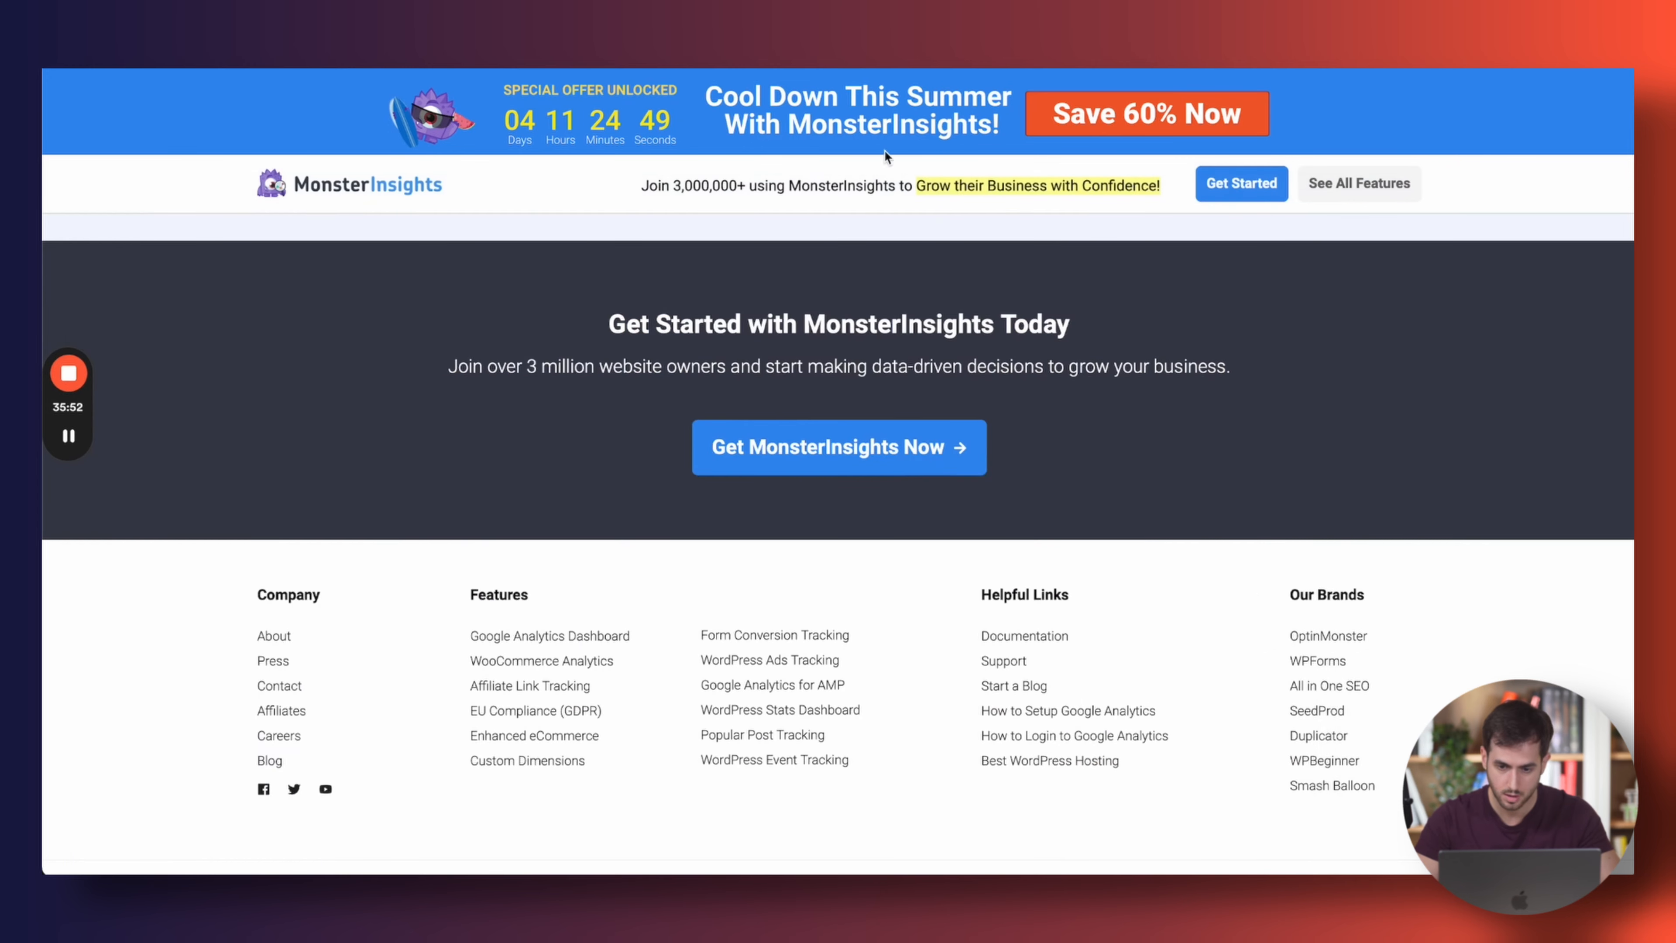
Stop stretching the header content to full width, set its content width to 1300 px, and check the header across the full canvas
key(ctrl+Tab)
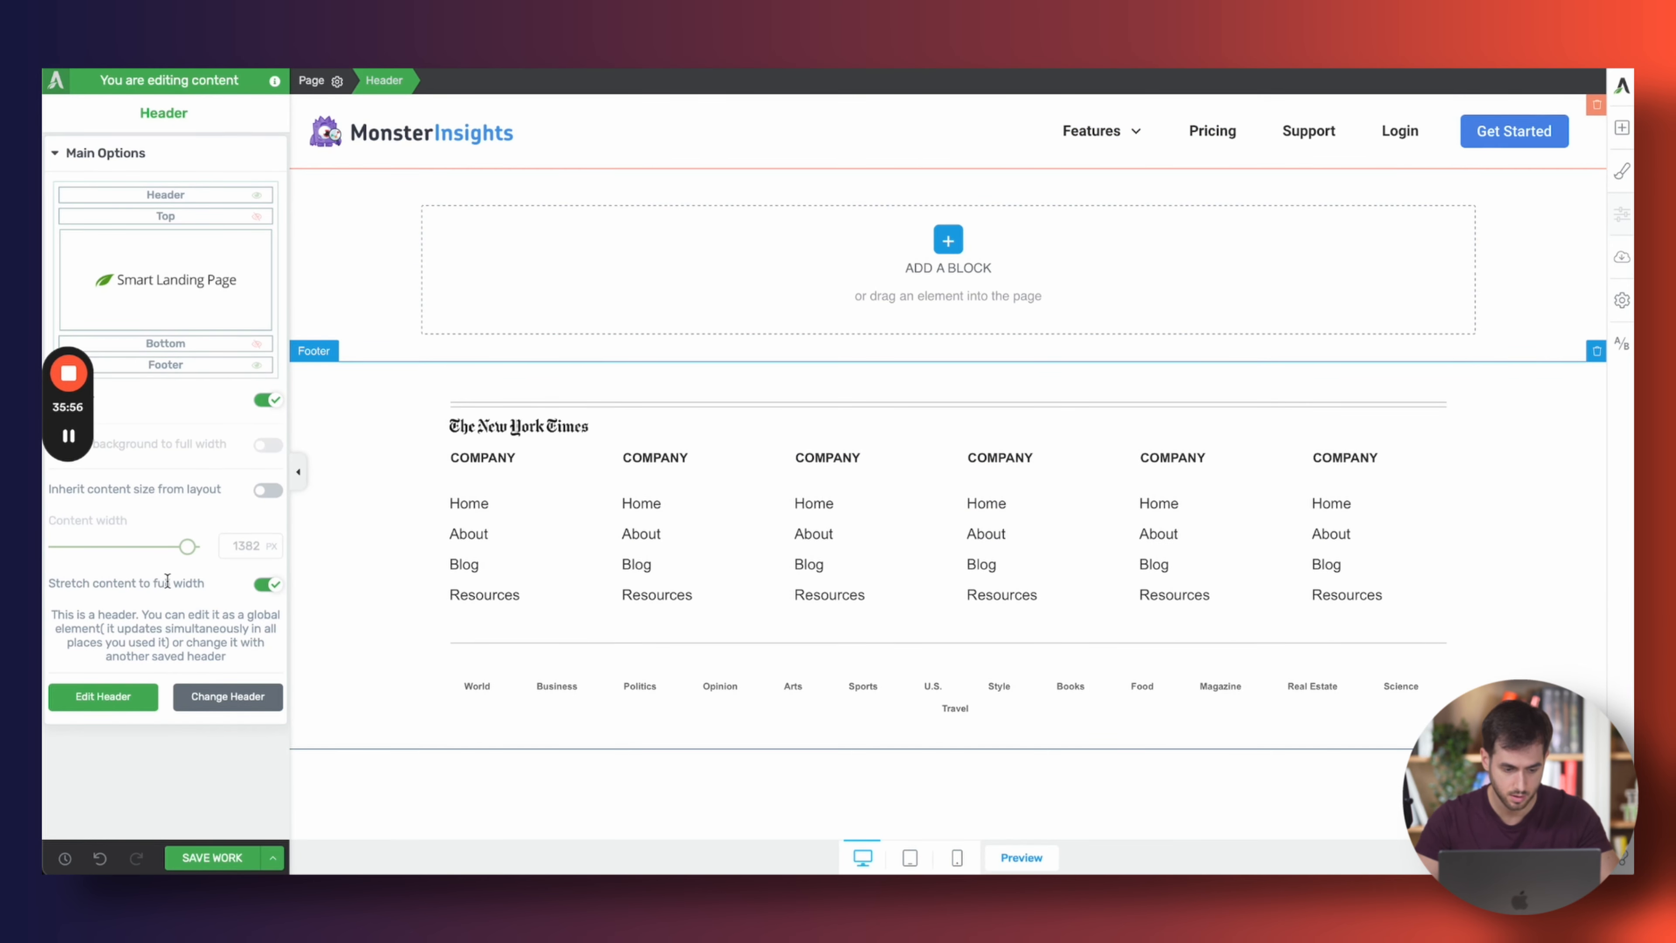
click(268, 584)
double_click(246, 545)
text(1300)
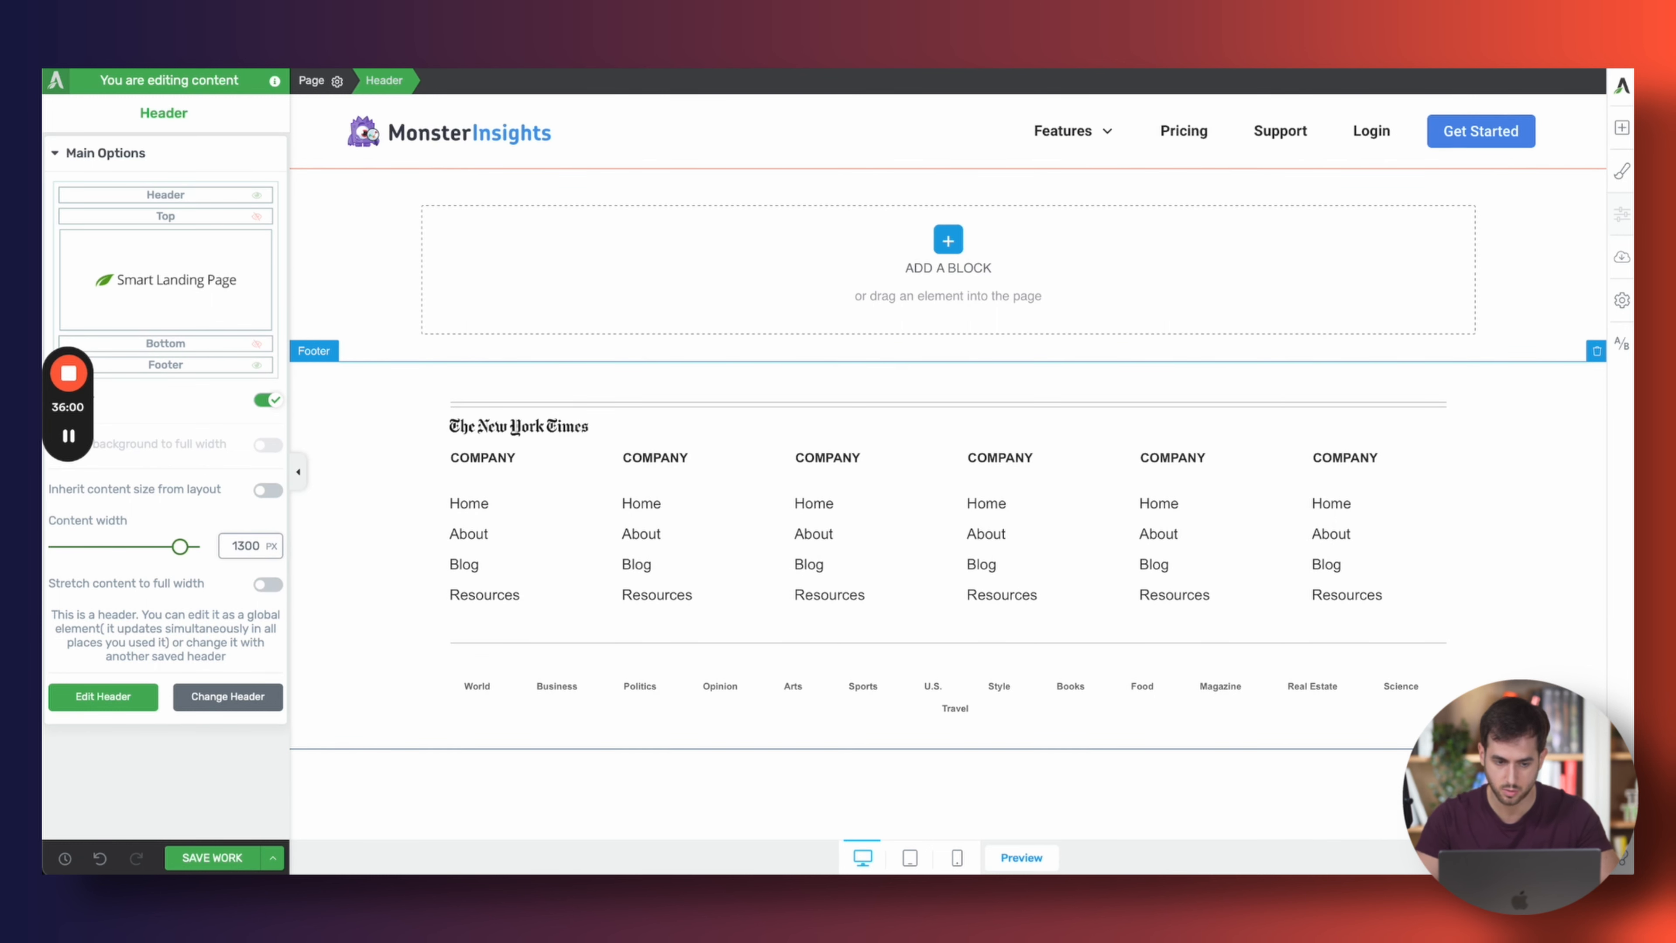
click(302, 461)
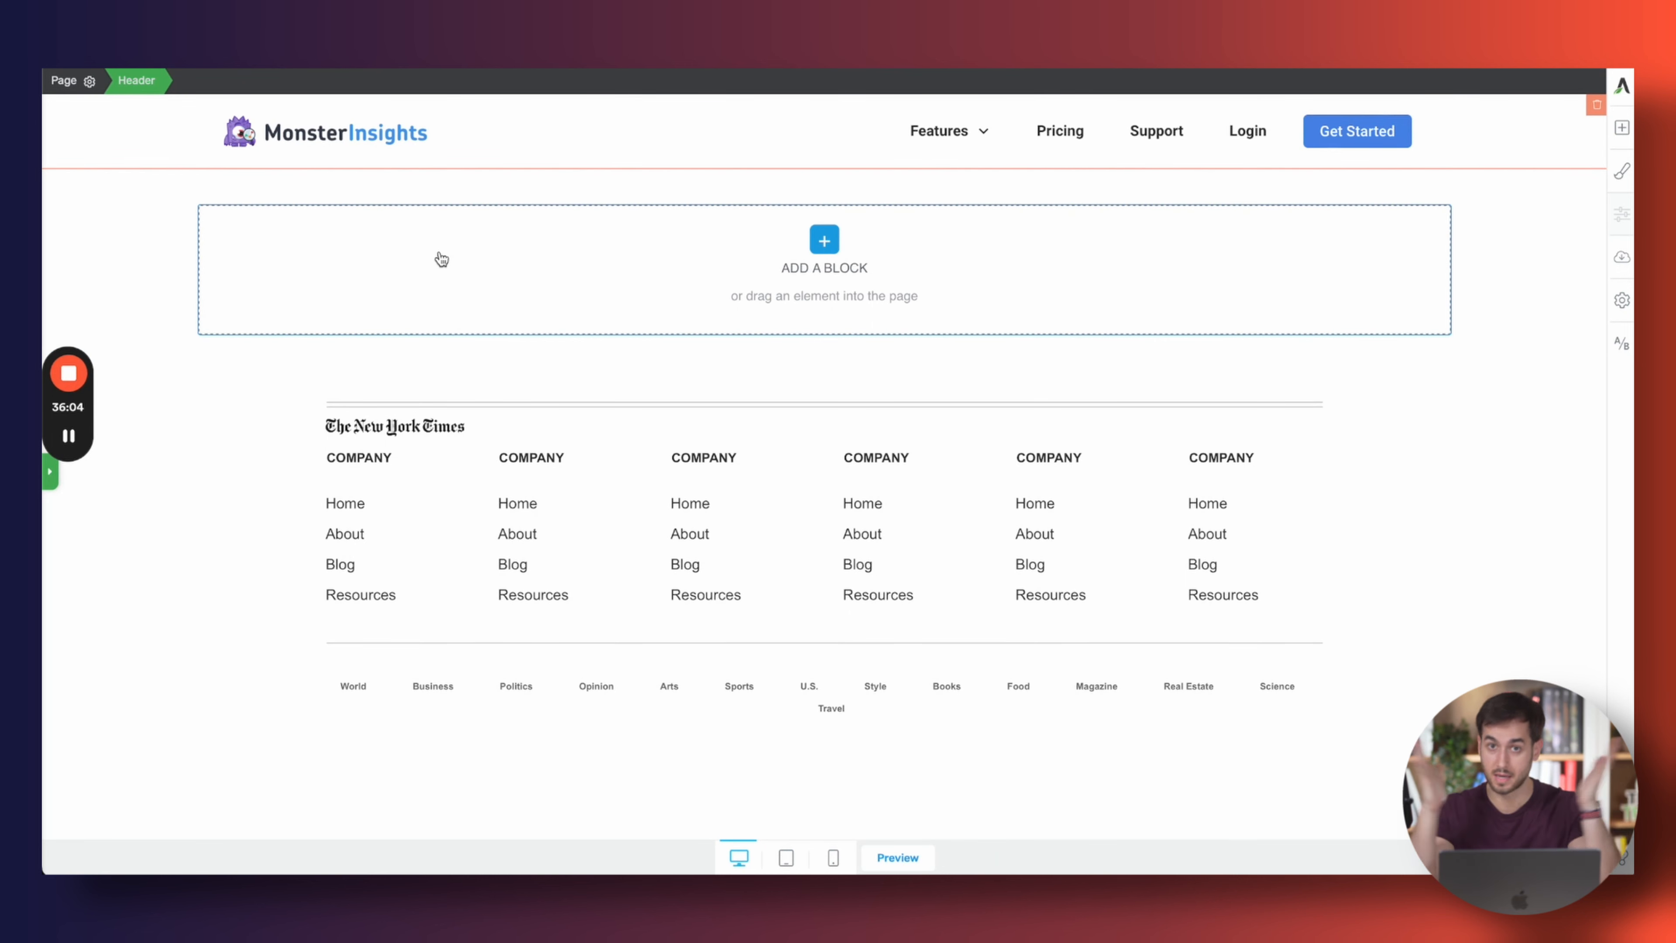
click(50, 472)
Replace the page's footer with the saved "Monster Insights' Footer"
click(357, 580)
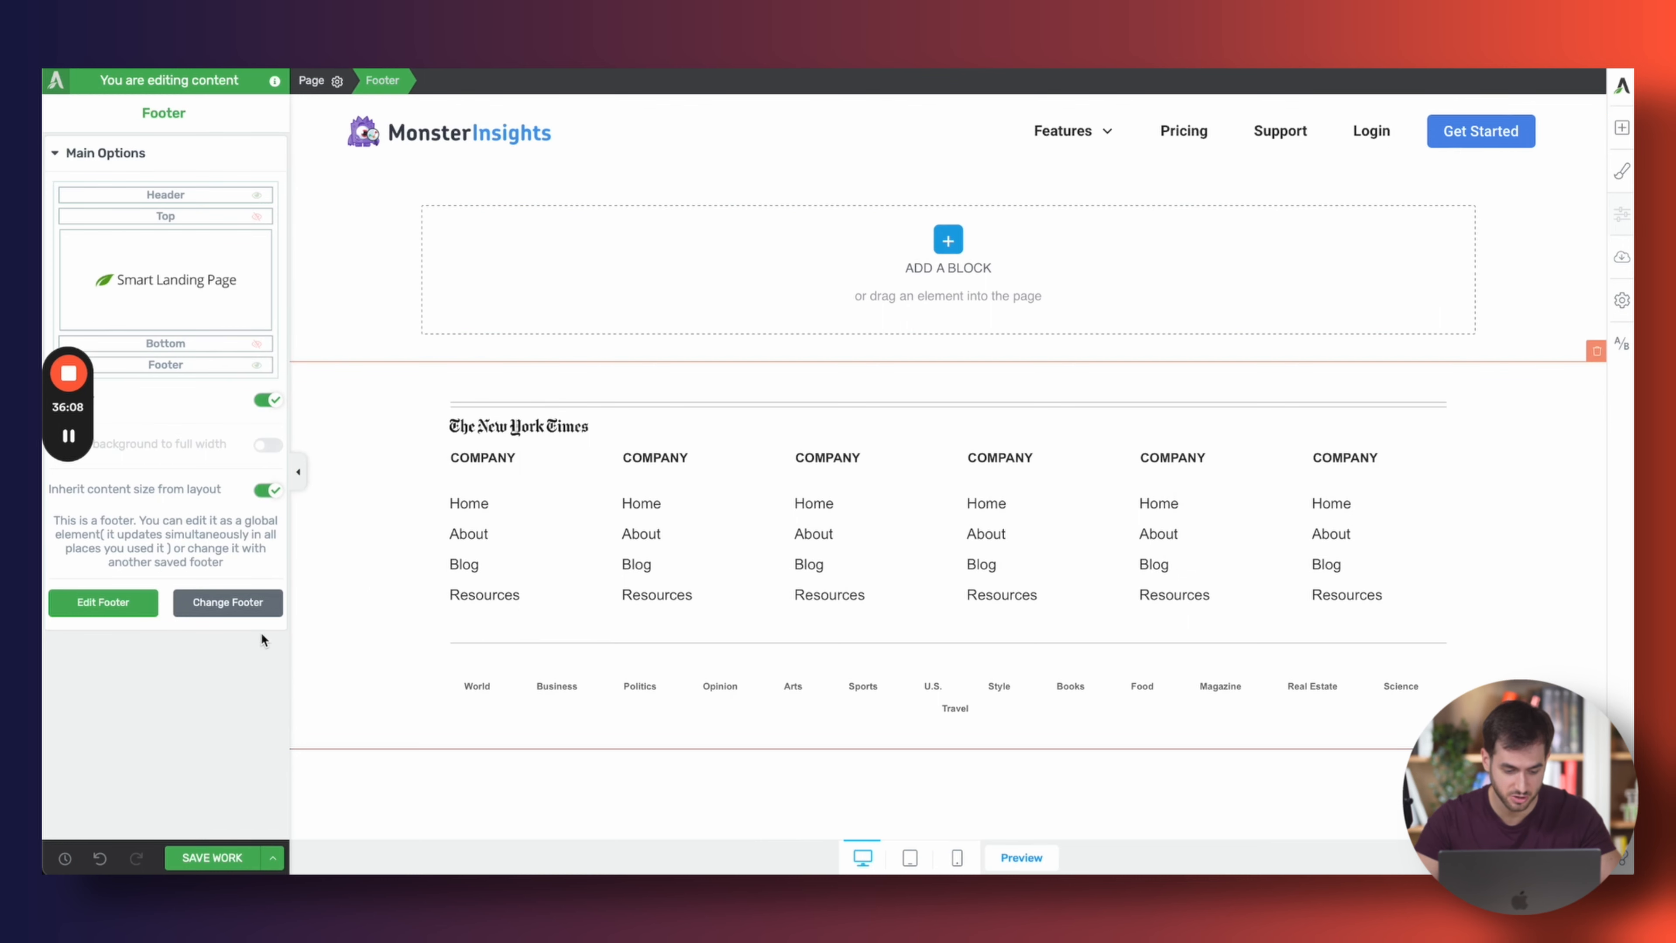
click(255, 611)
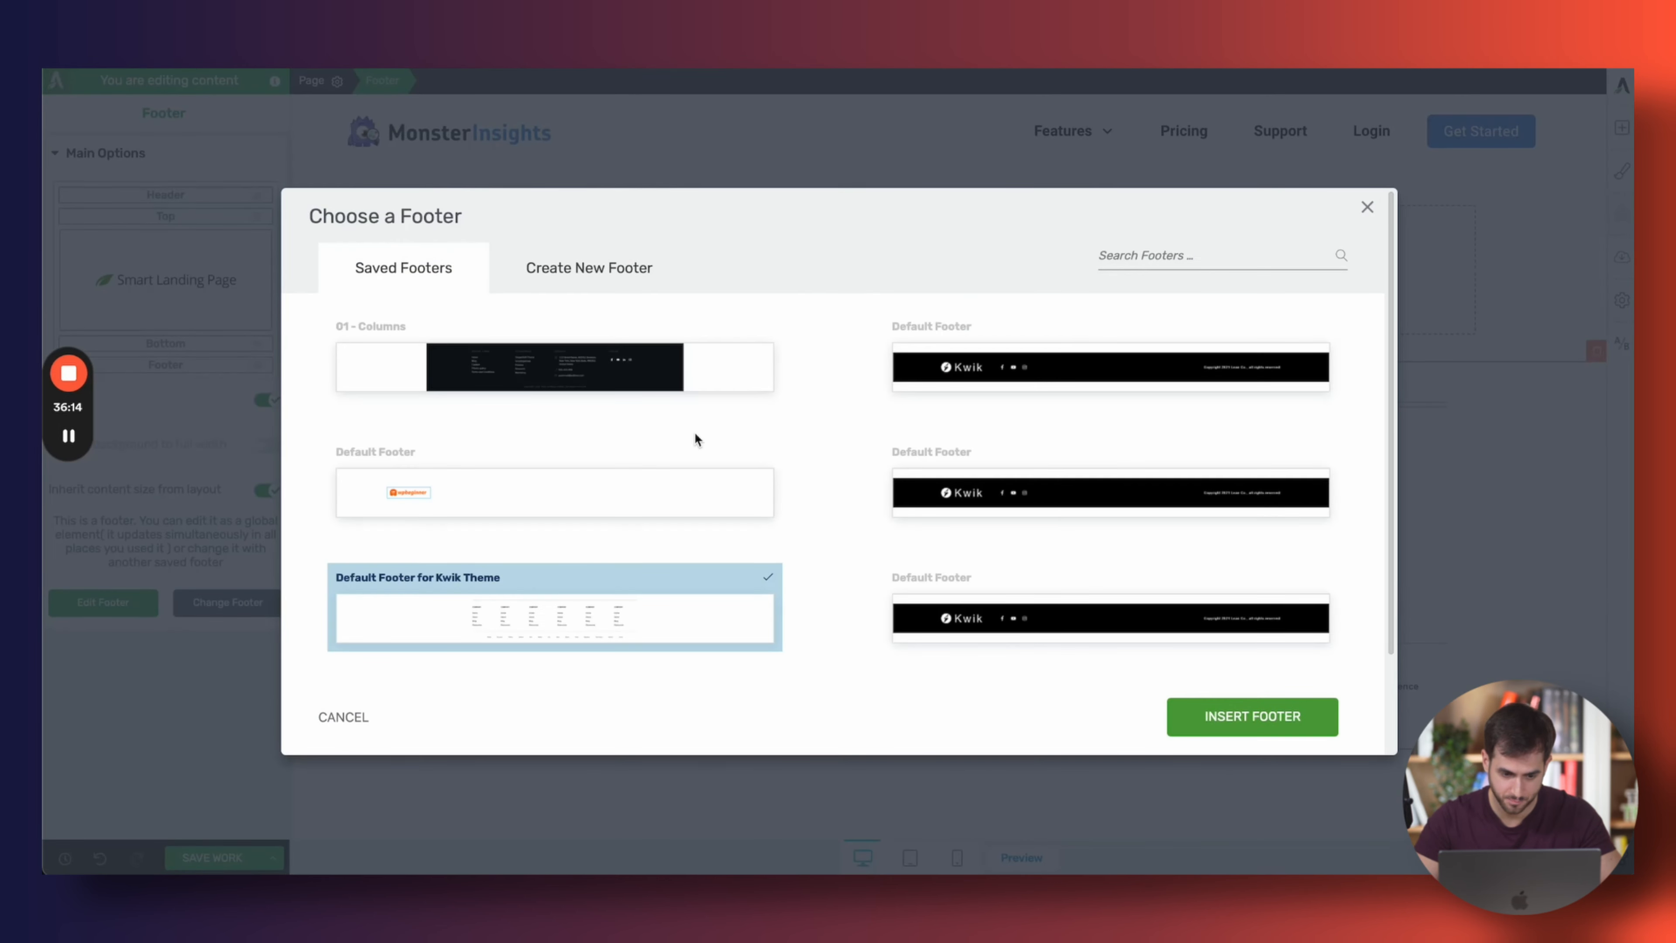
scroll(838, 460, down, 2)
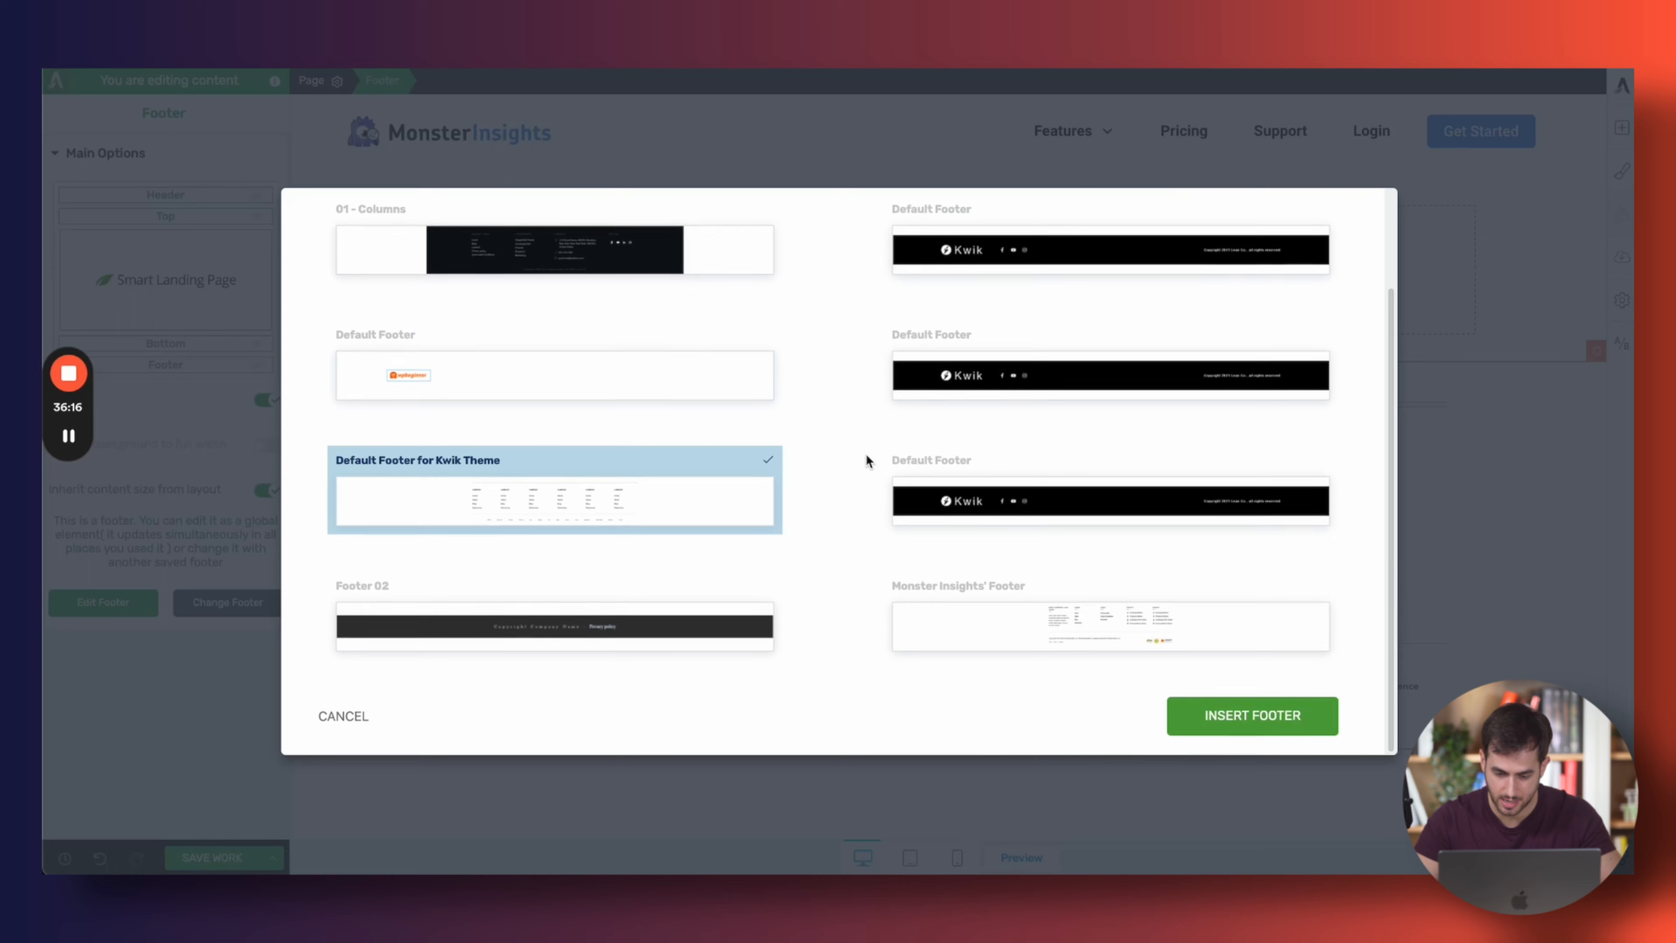
click(1015, 642)
click(1245, 732)
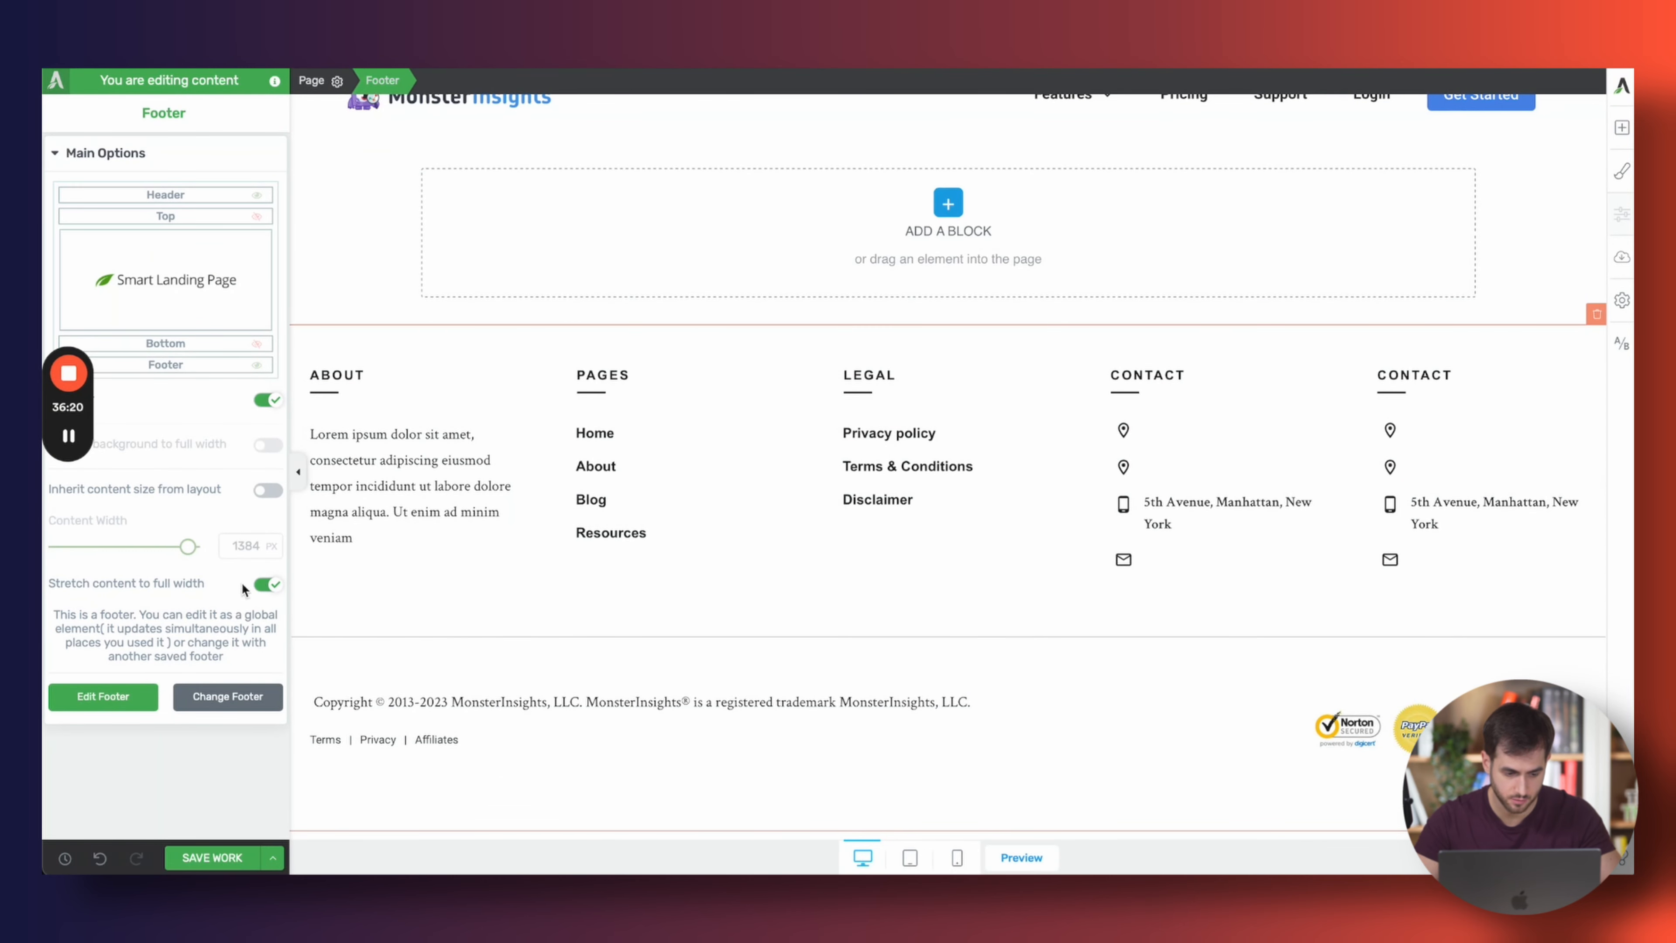
Stop stretching the footer content to full width, set its content width to 1300 px, and check the footer across the full canvas
click(266, 585)
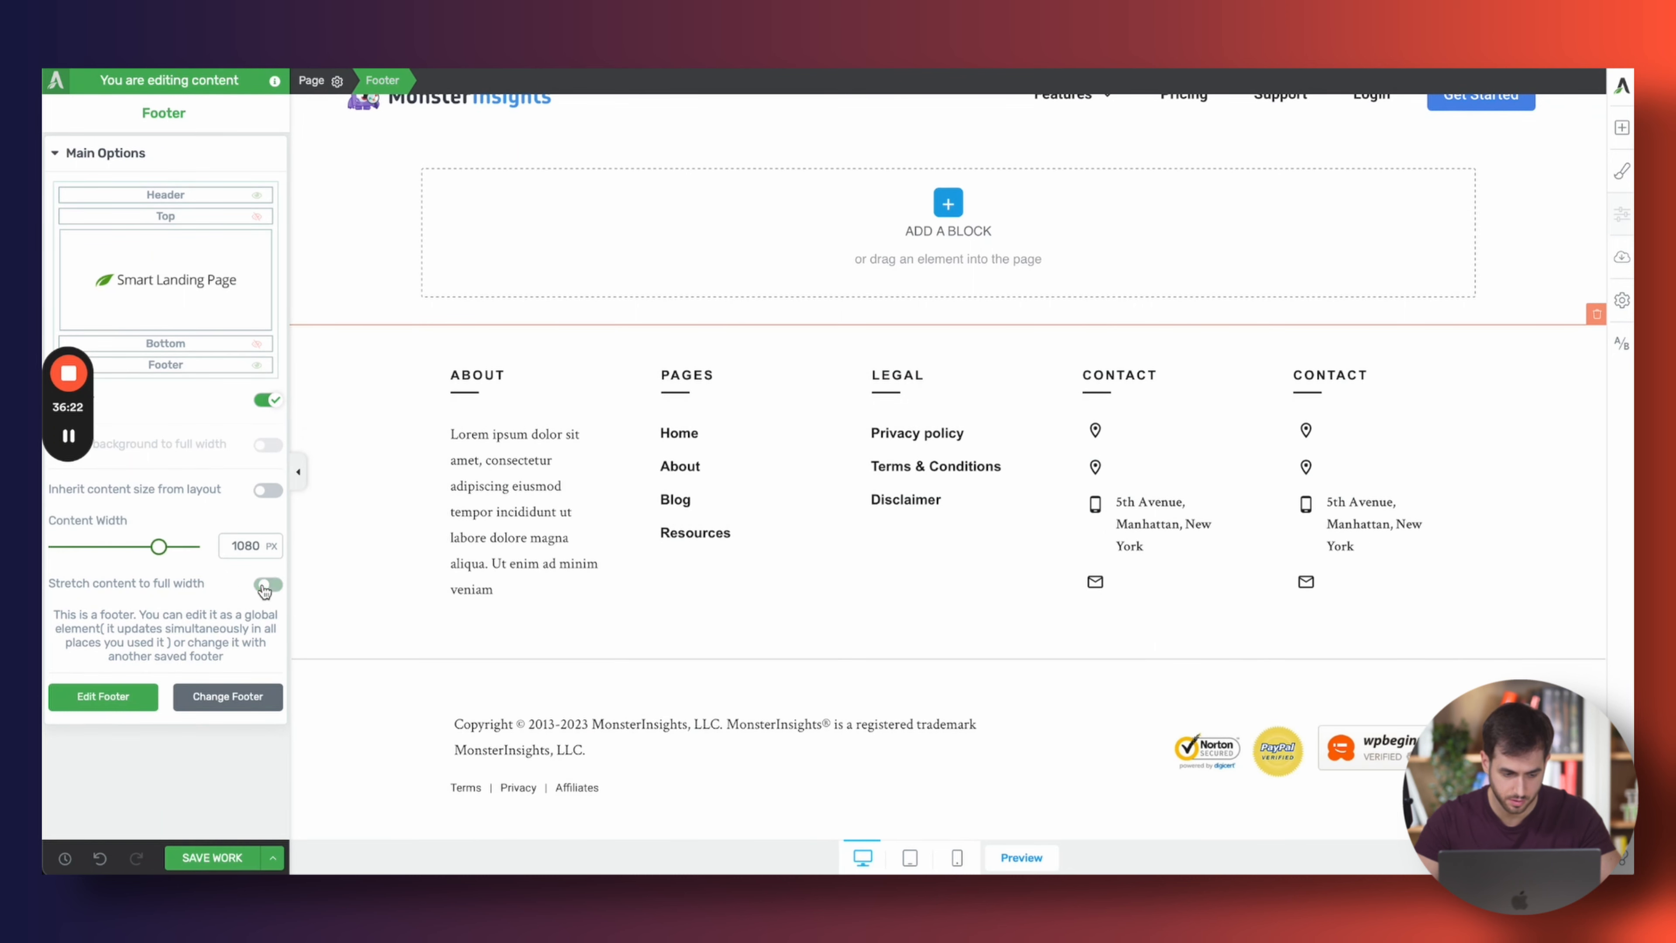
double_click(244, 548)
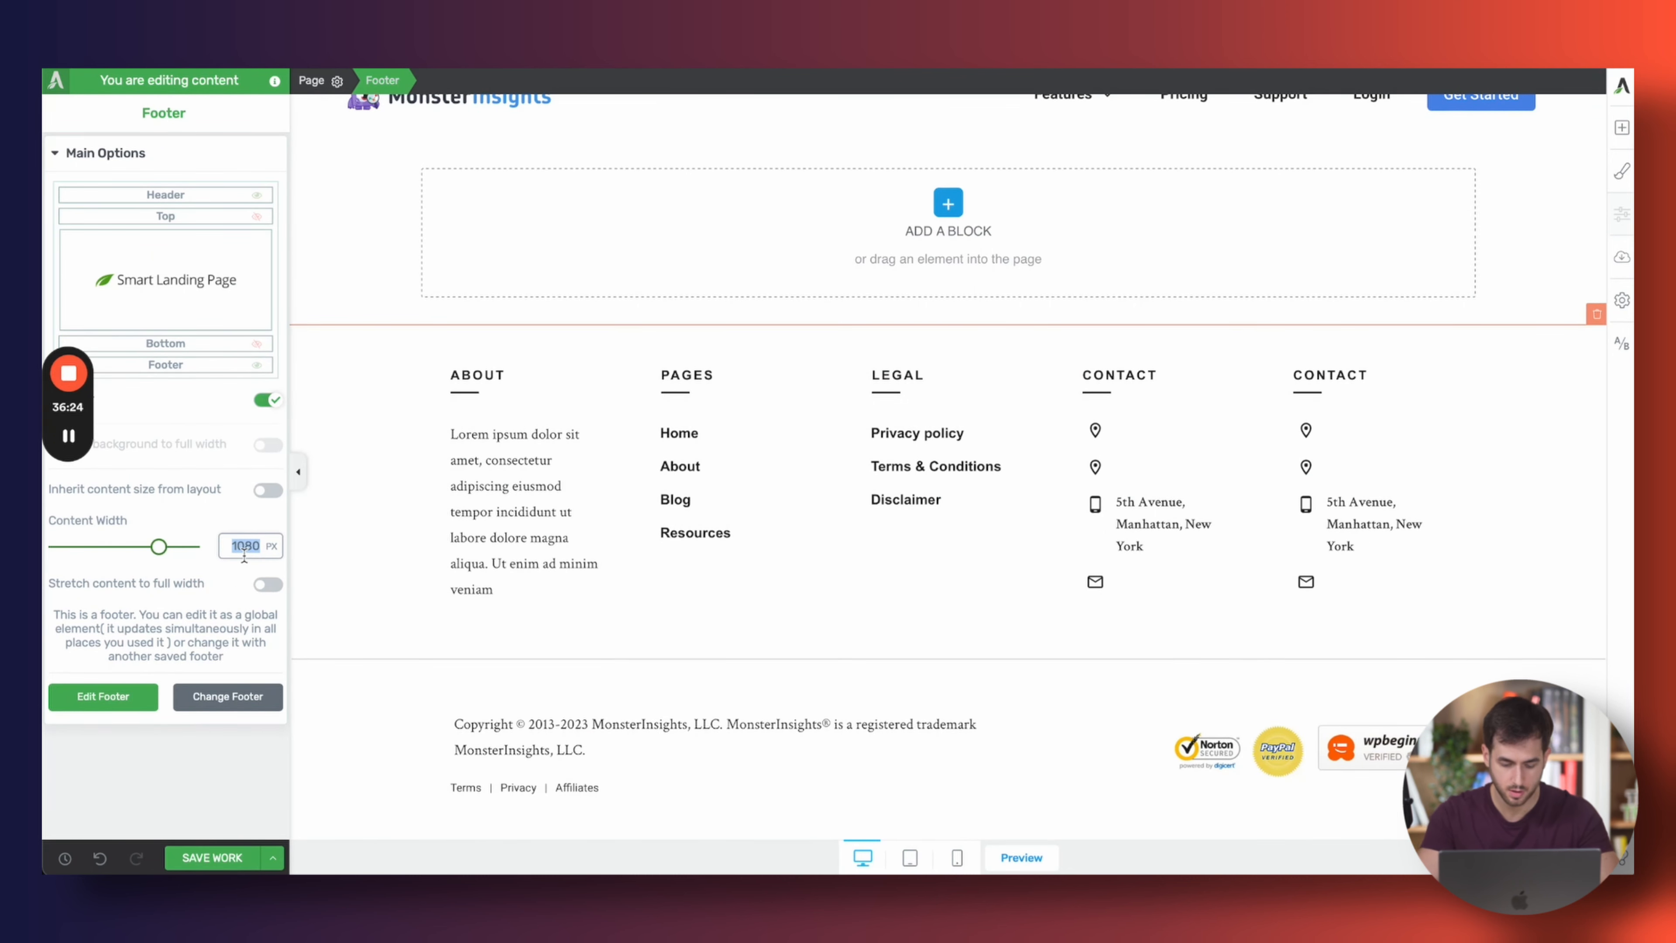
text(1300)
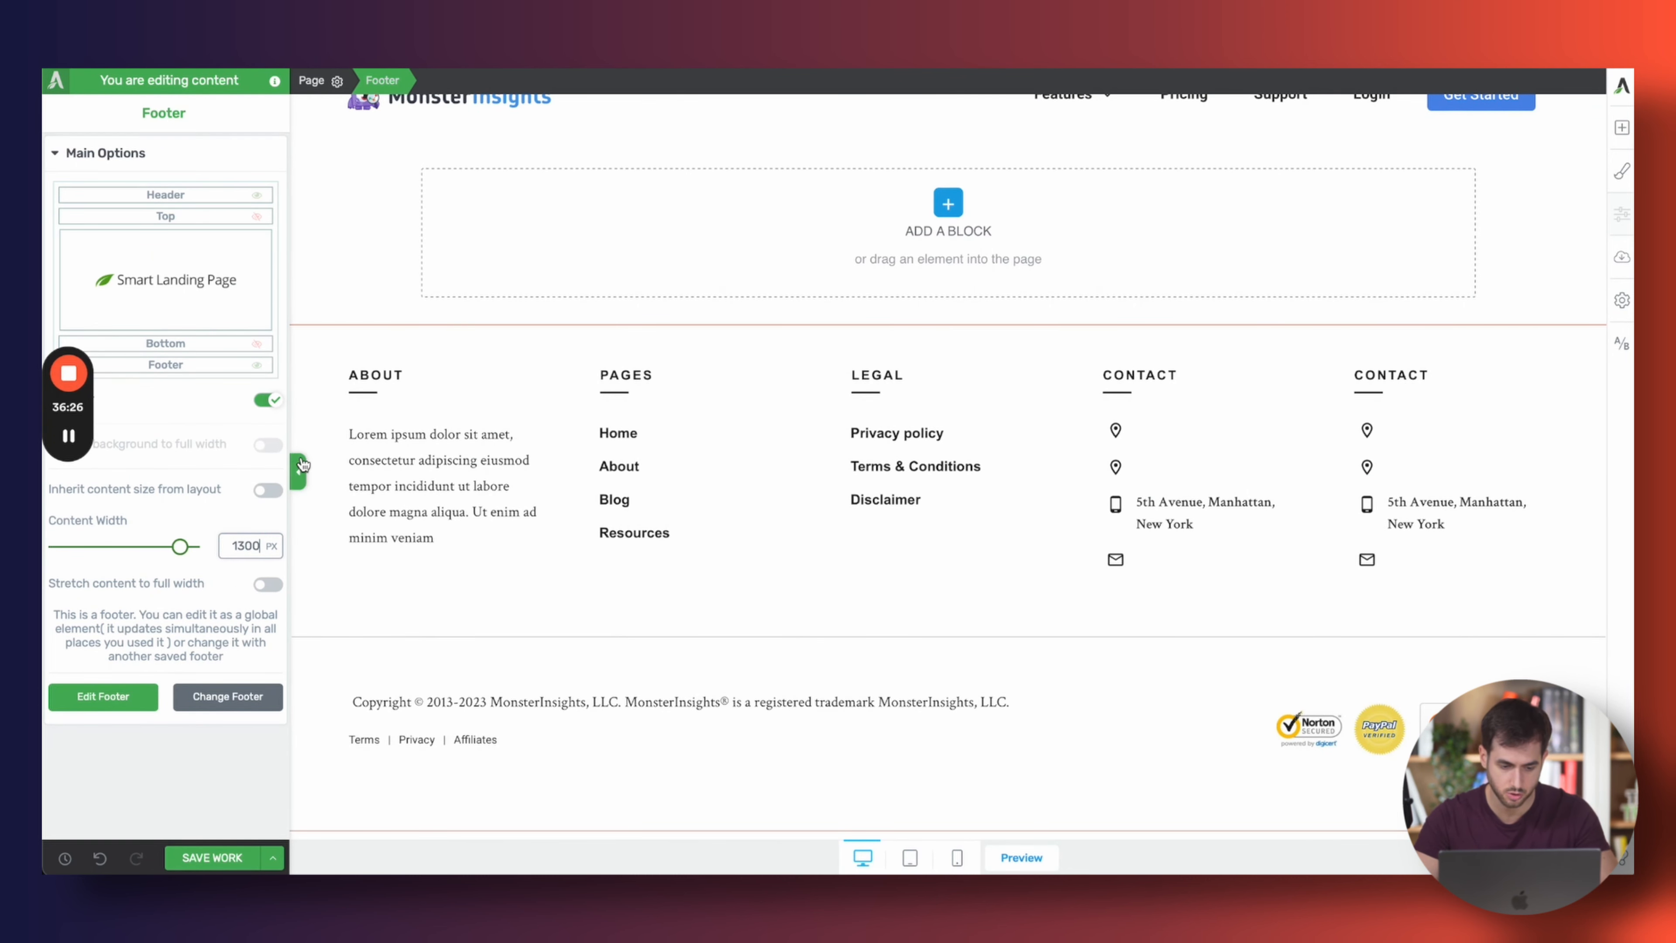
click(301, 466)
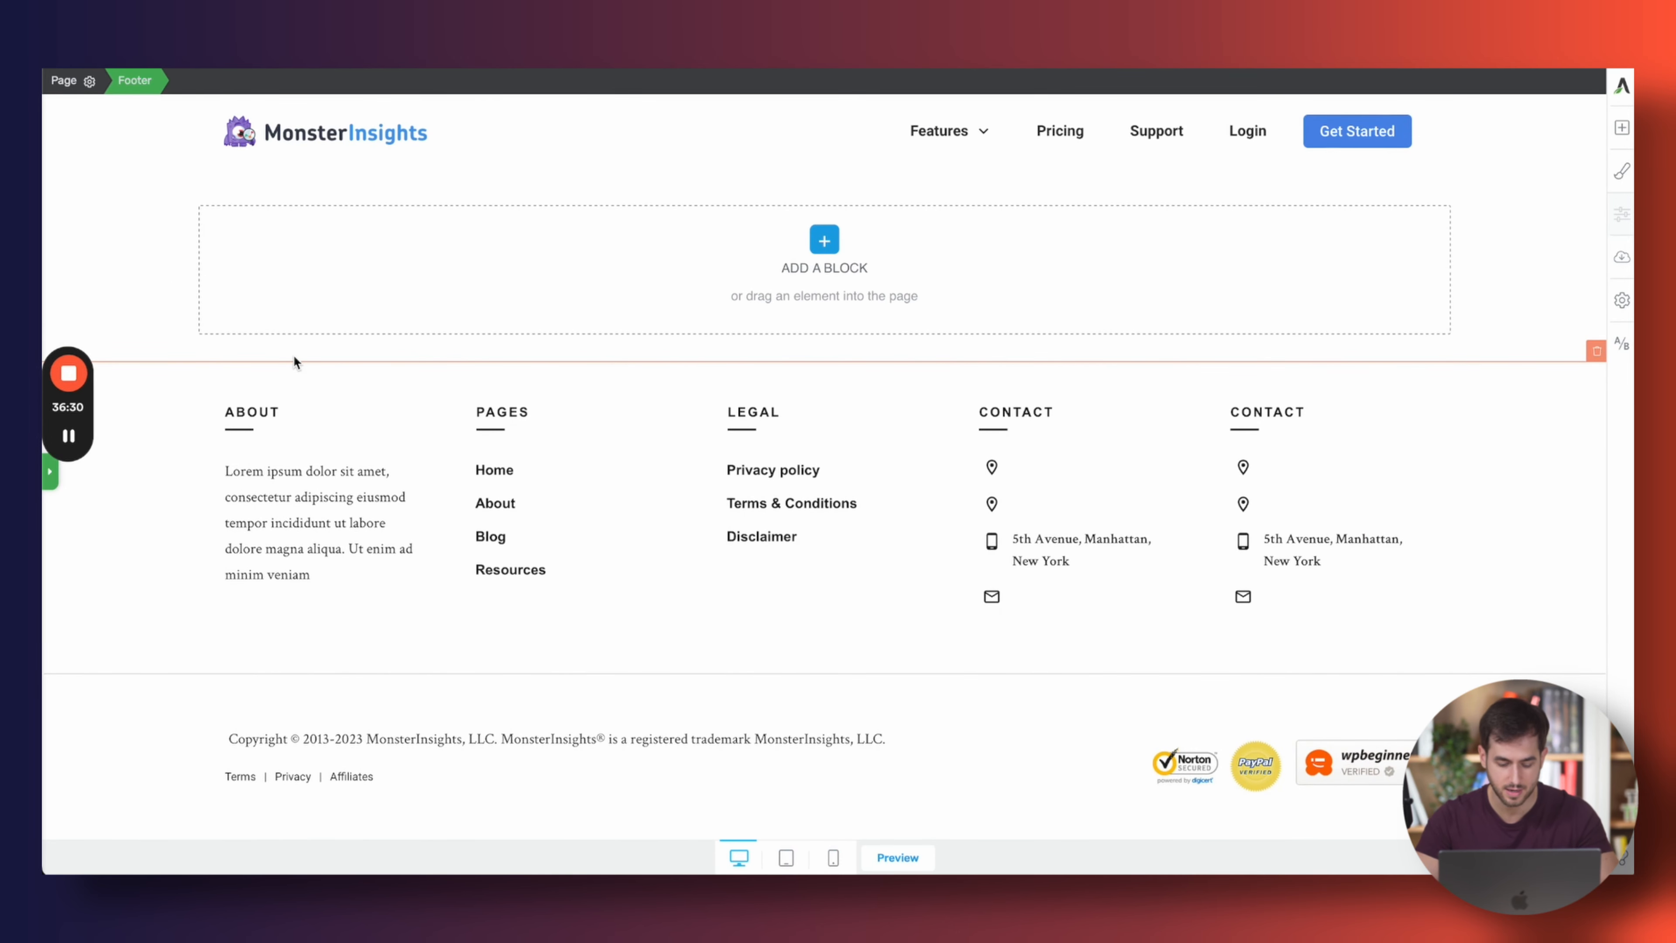
key(ctrl+shift+d)
drag(209, 103, 211, 720)
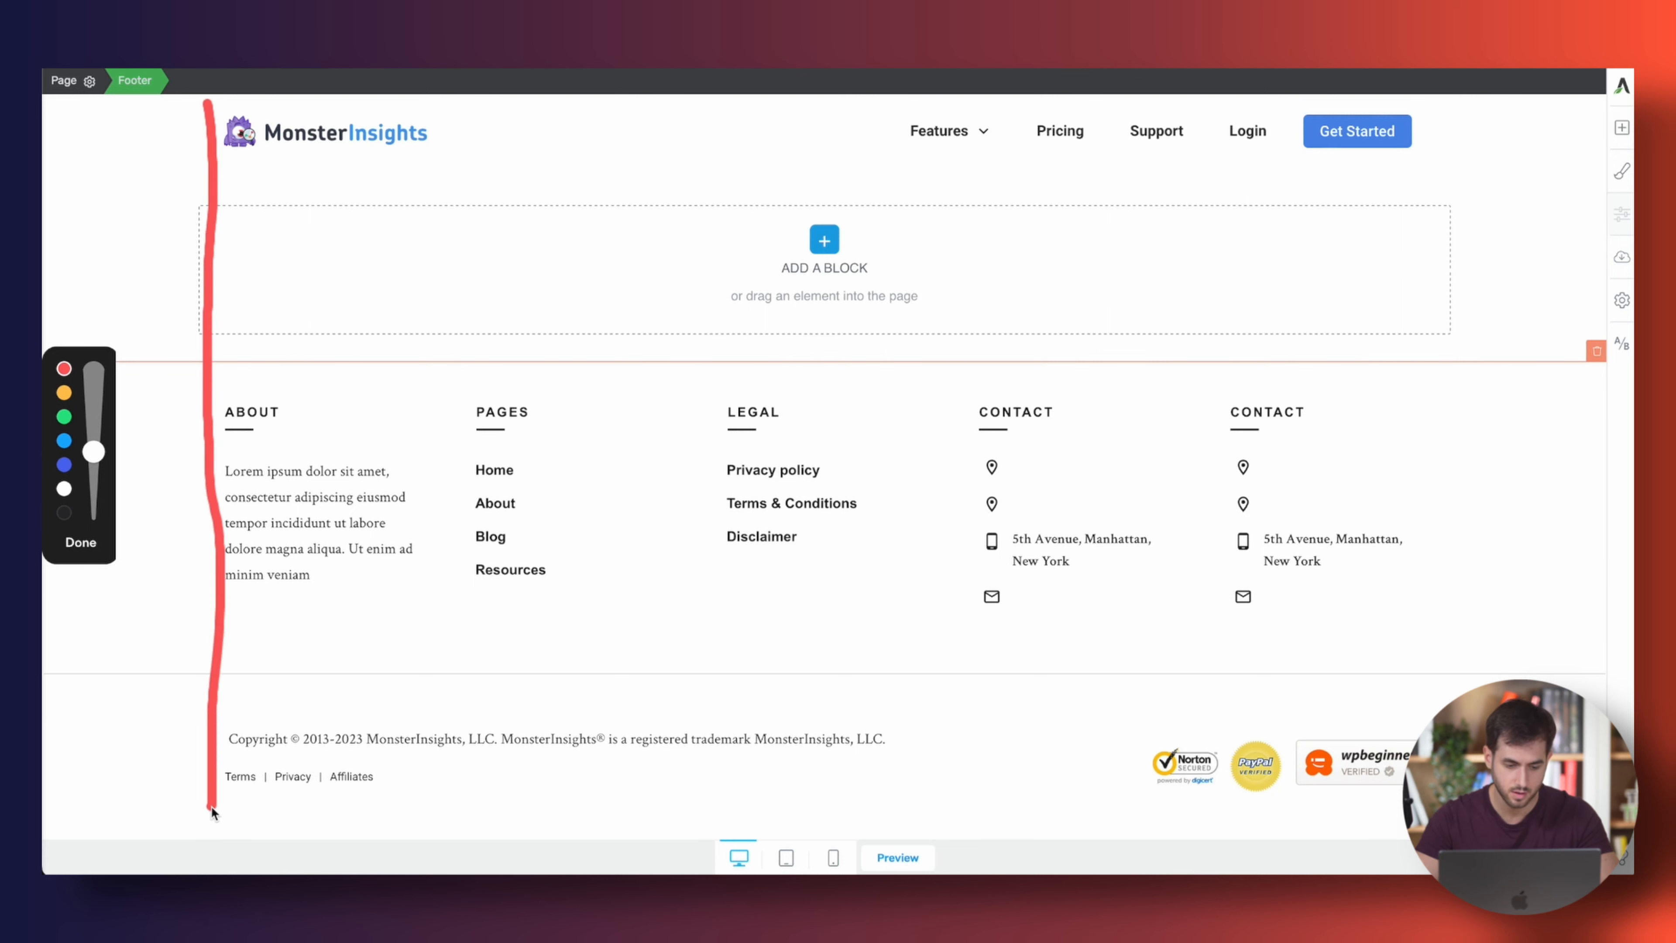
drag(1429, 109, 1454, 694)
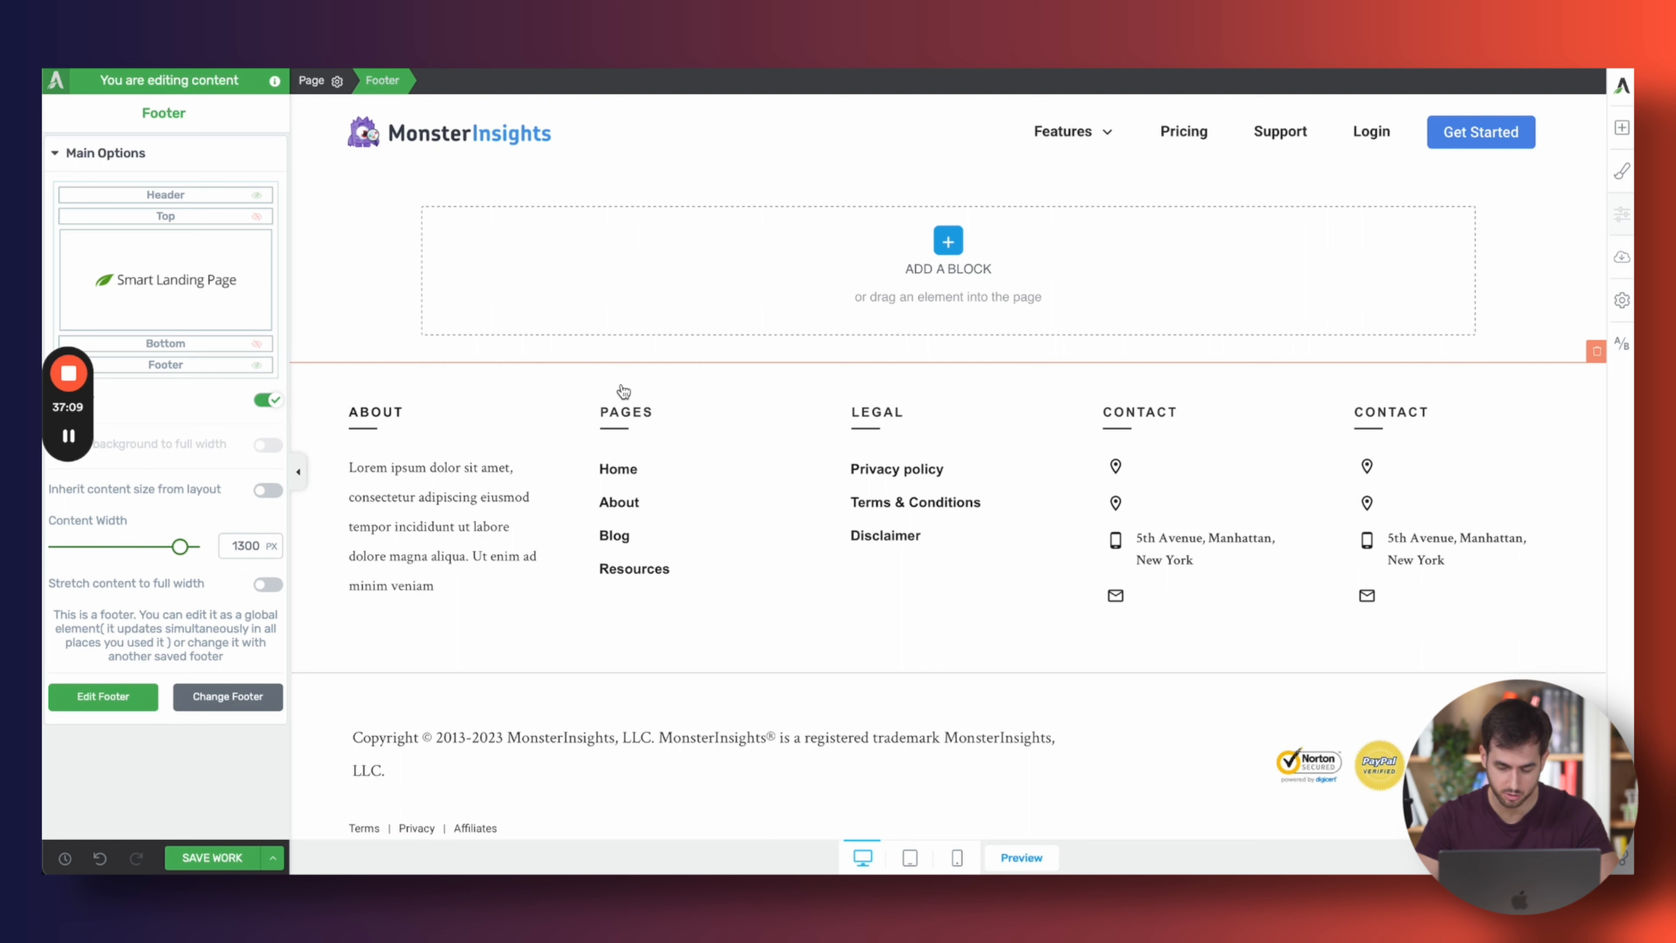
Turn off inheriting typography from the active theme in the page's font styles and check the footer text
click(1622, 171)
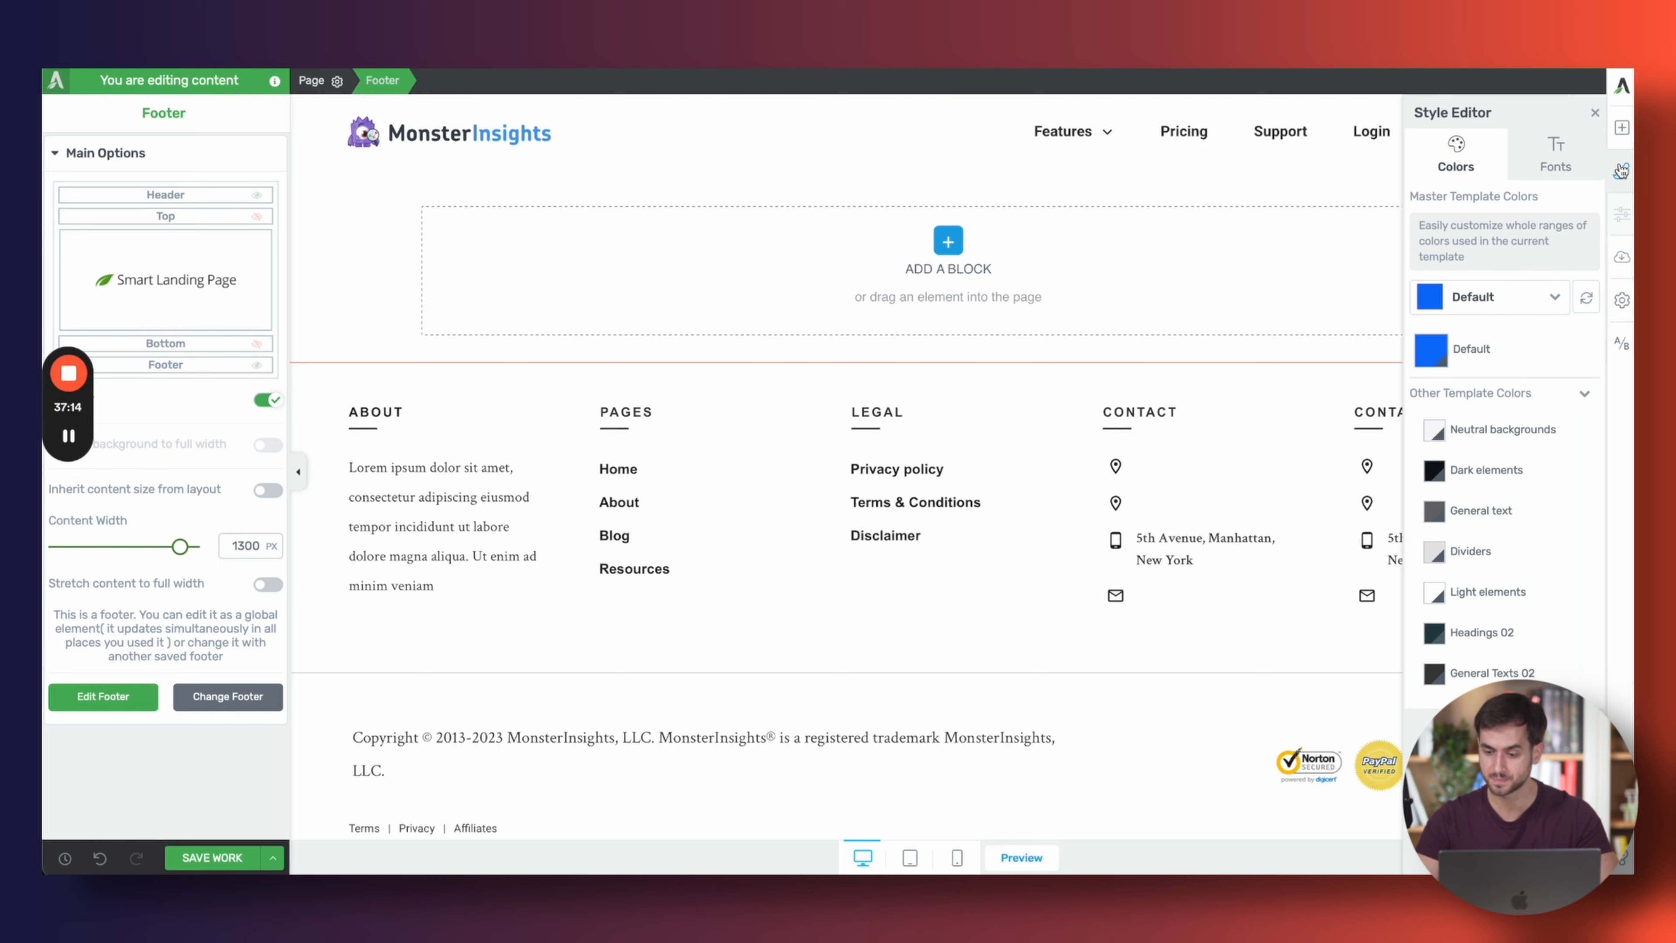
click(1557, 165)
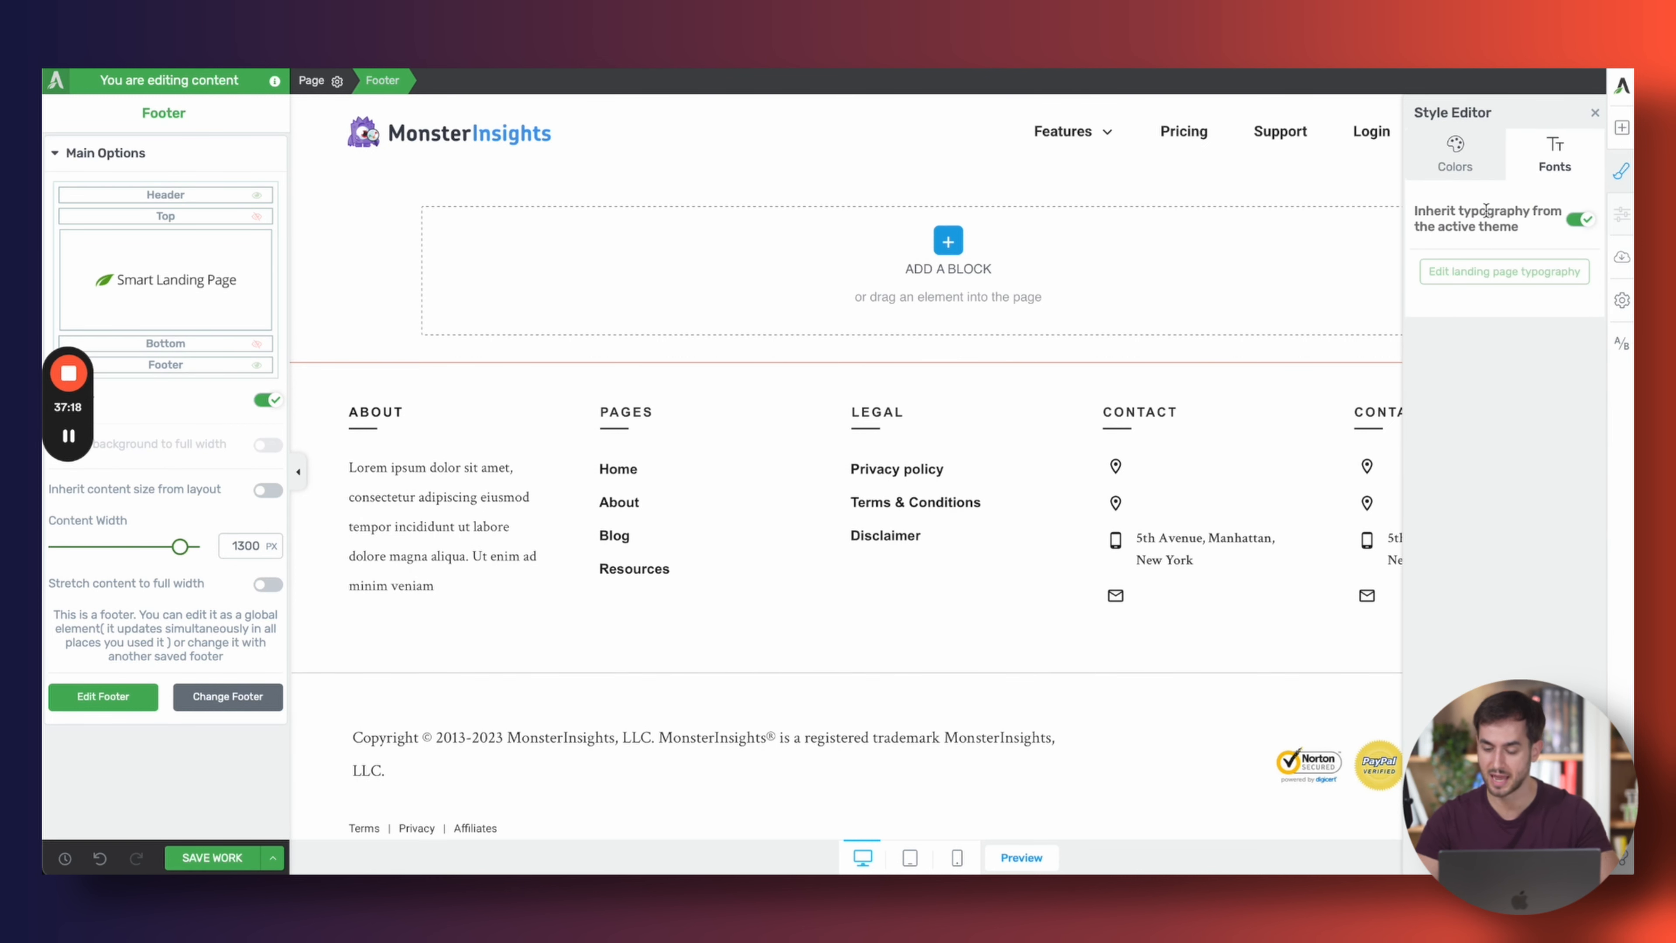
click(1577, 220)
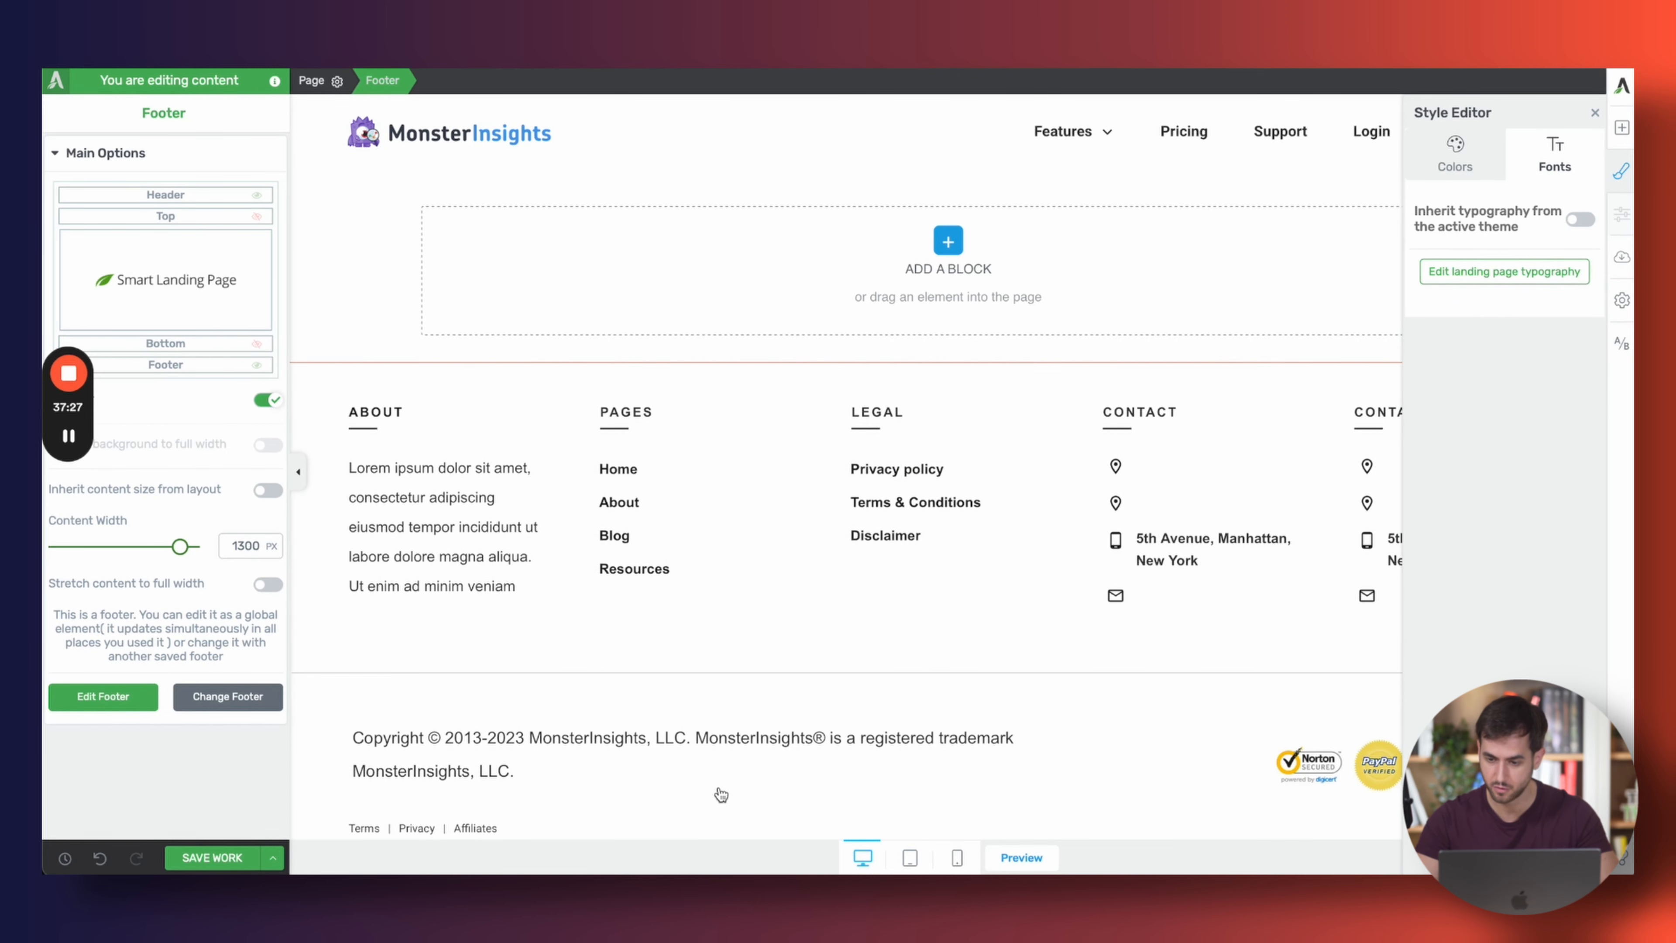
scroll(815, 760, down, 1)
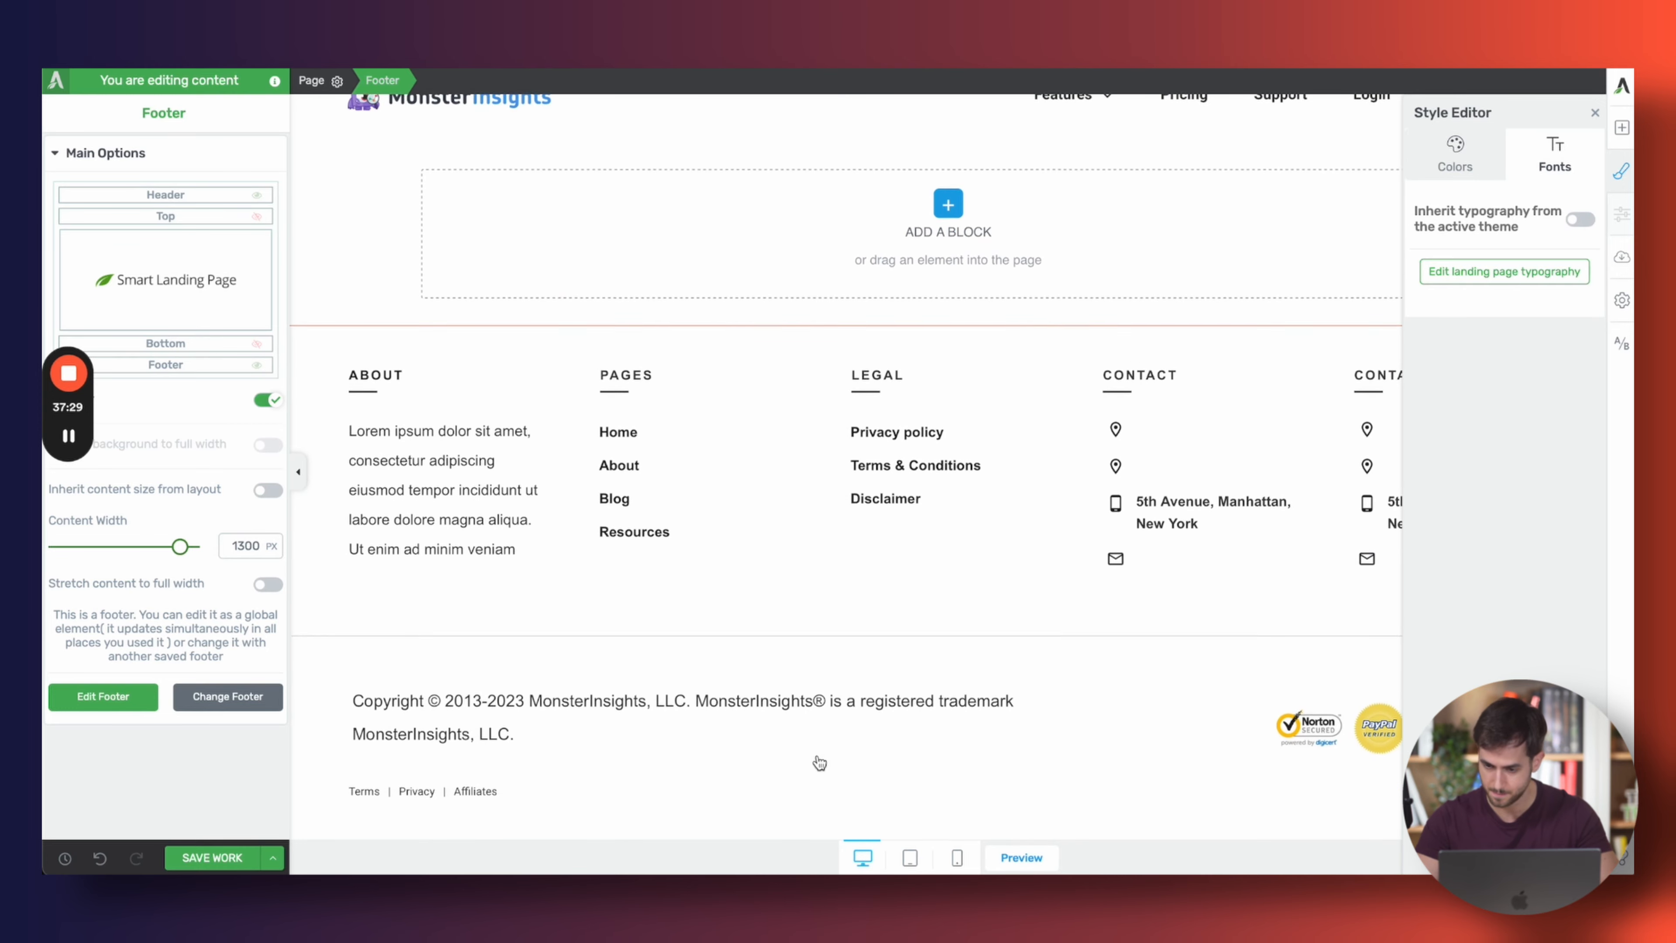
scroll(819, 763, up, 1)
Sample the blue from the MonsterInsights site and set the default master template color to #4e8ce8
click(1480, 170)
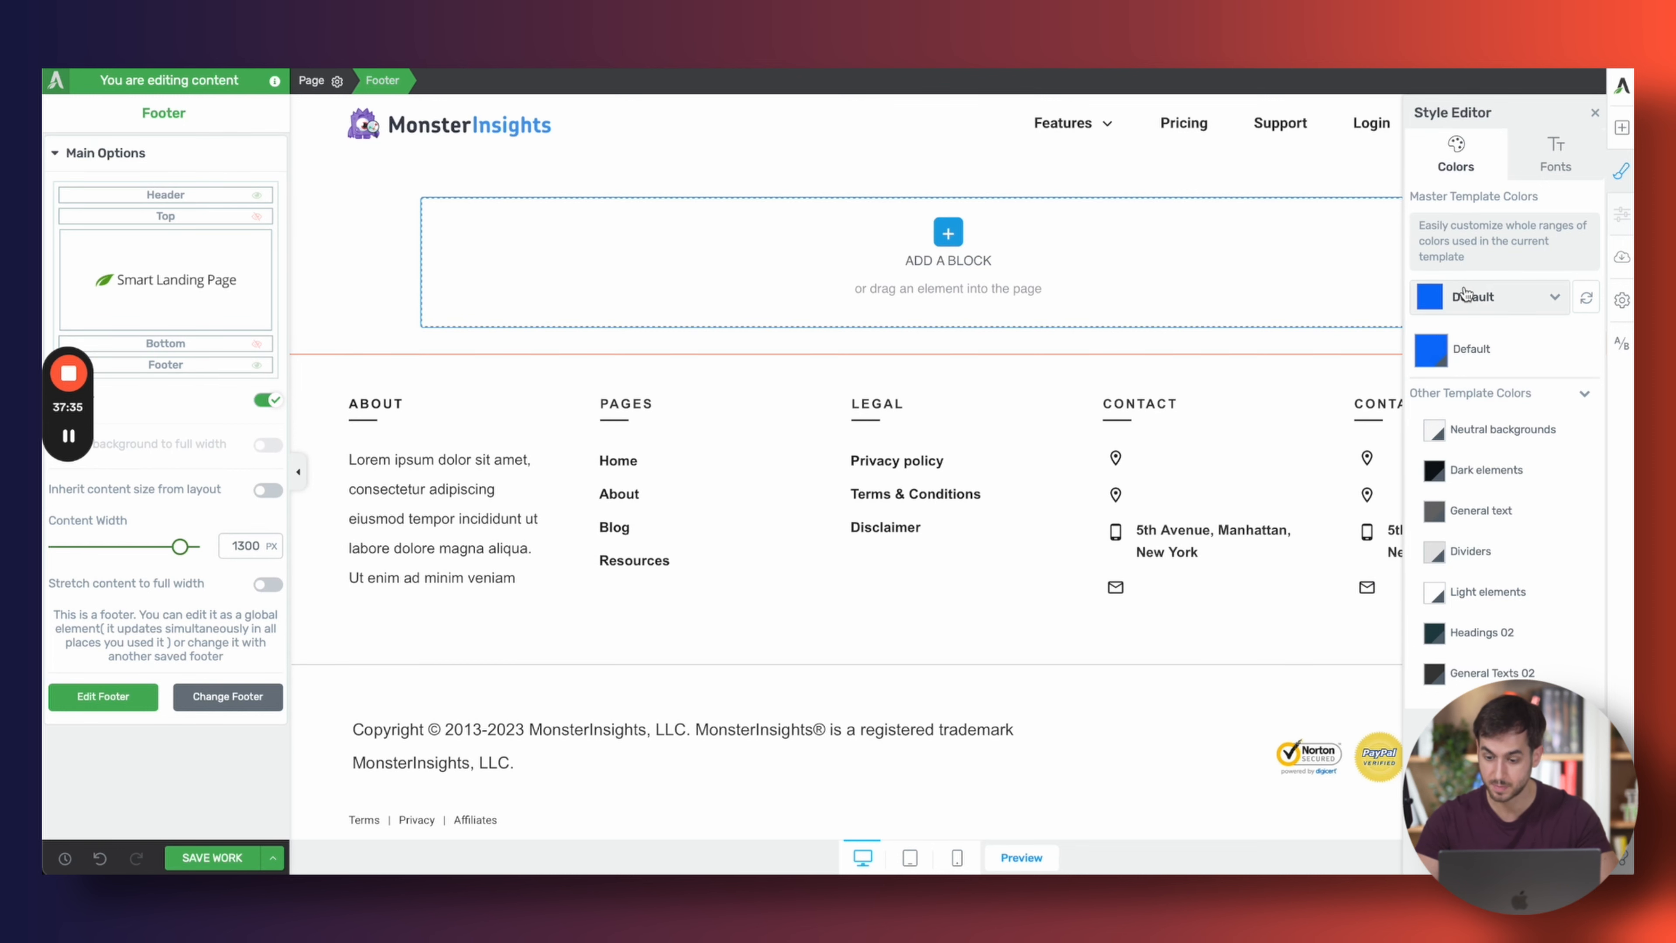
key(ctrl+Tab)
click(1317, 65)
click(924, 433)
key(ctrl+shift+Tab)
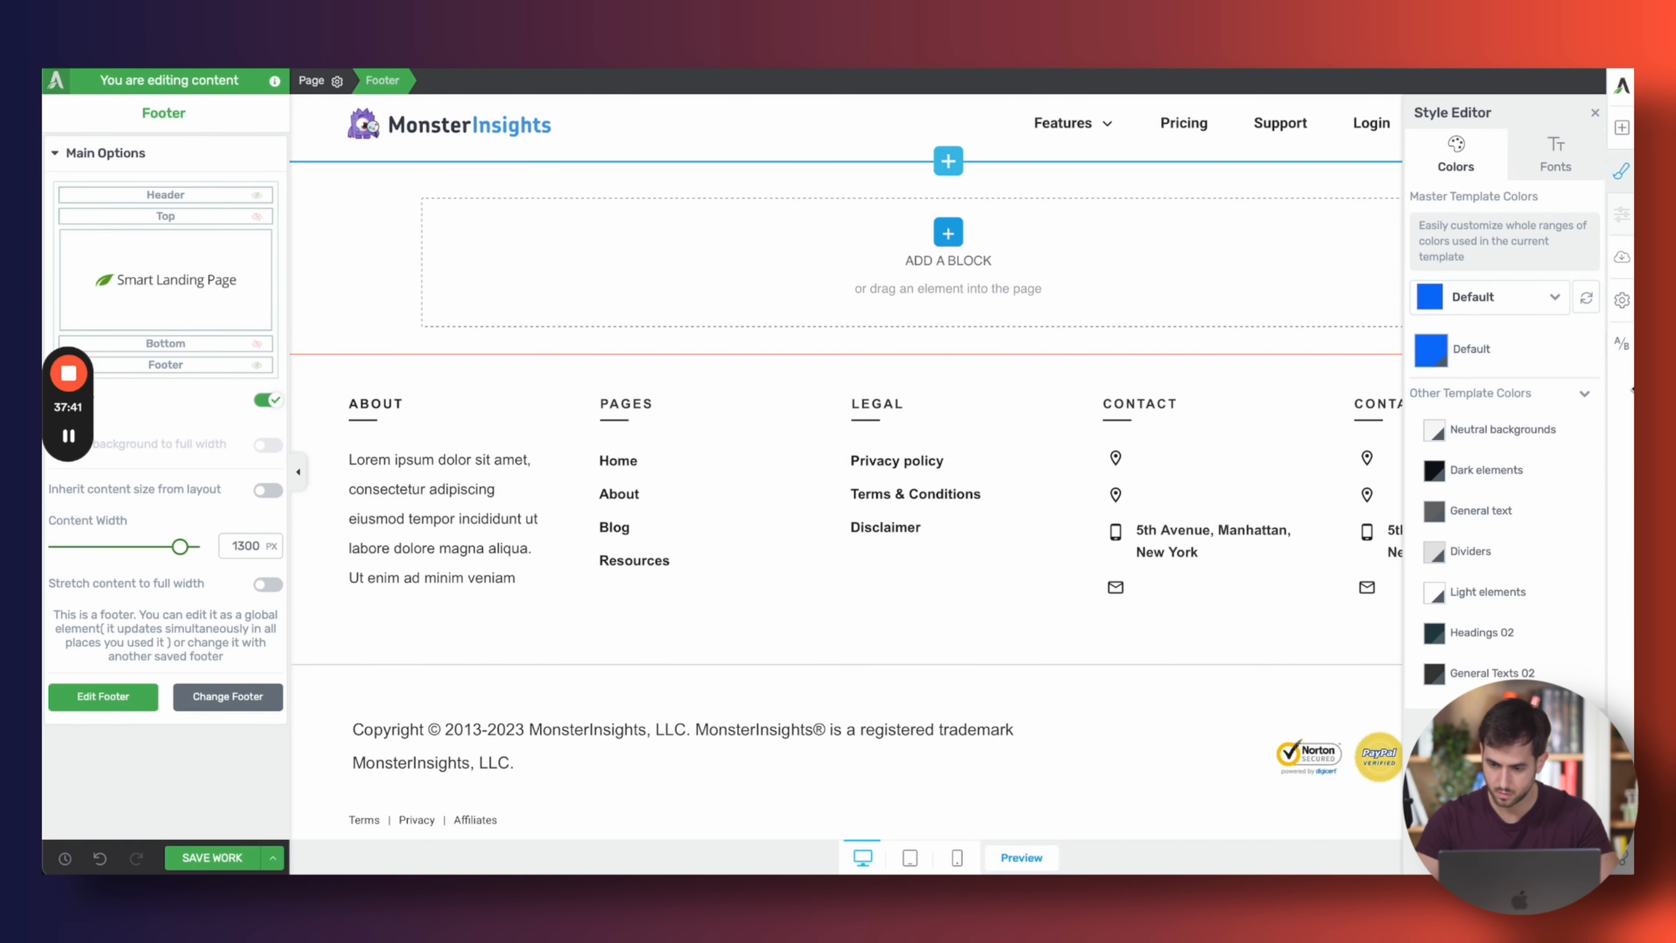
click(1444, 354)
text(#4e8ce8)
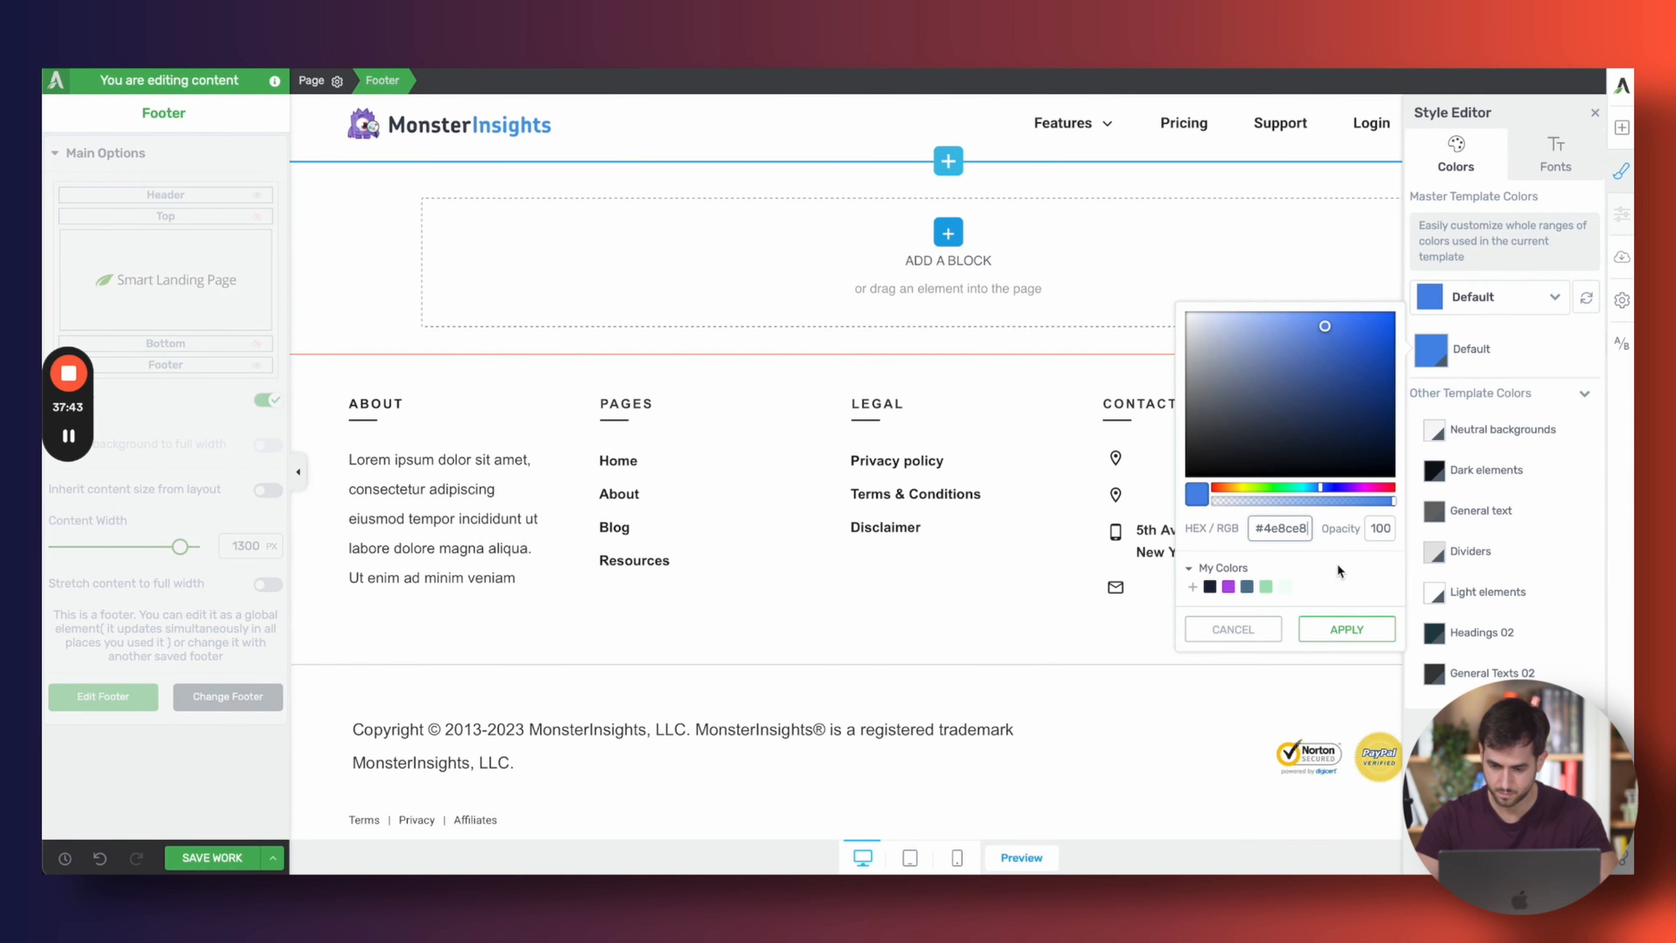
click(1346, 629)
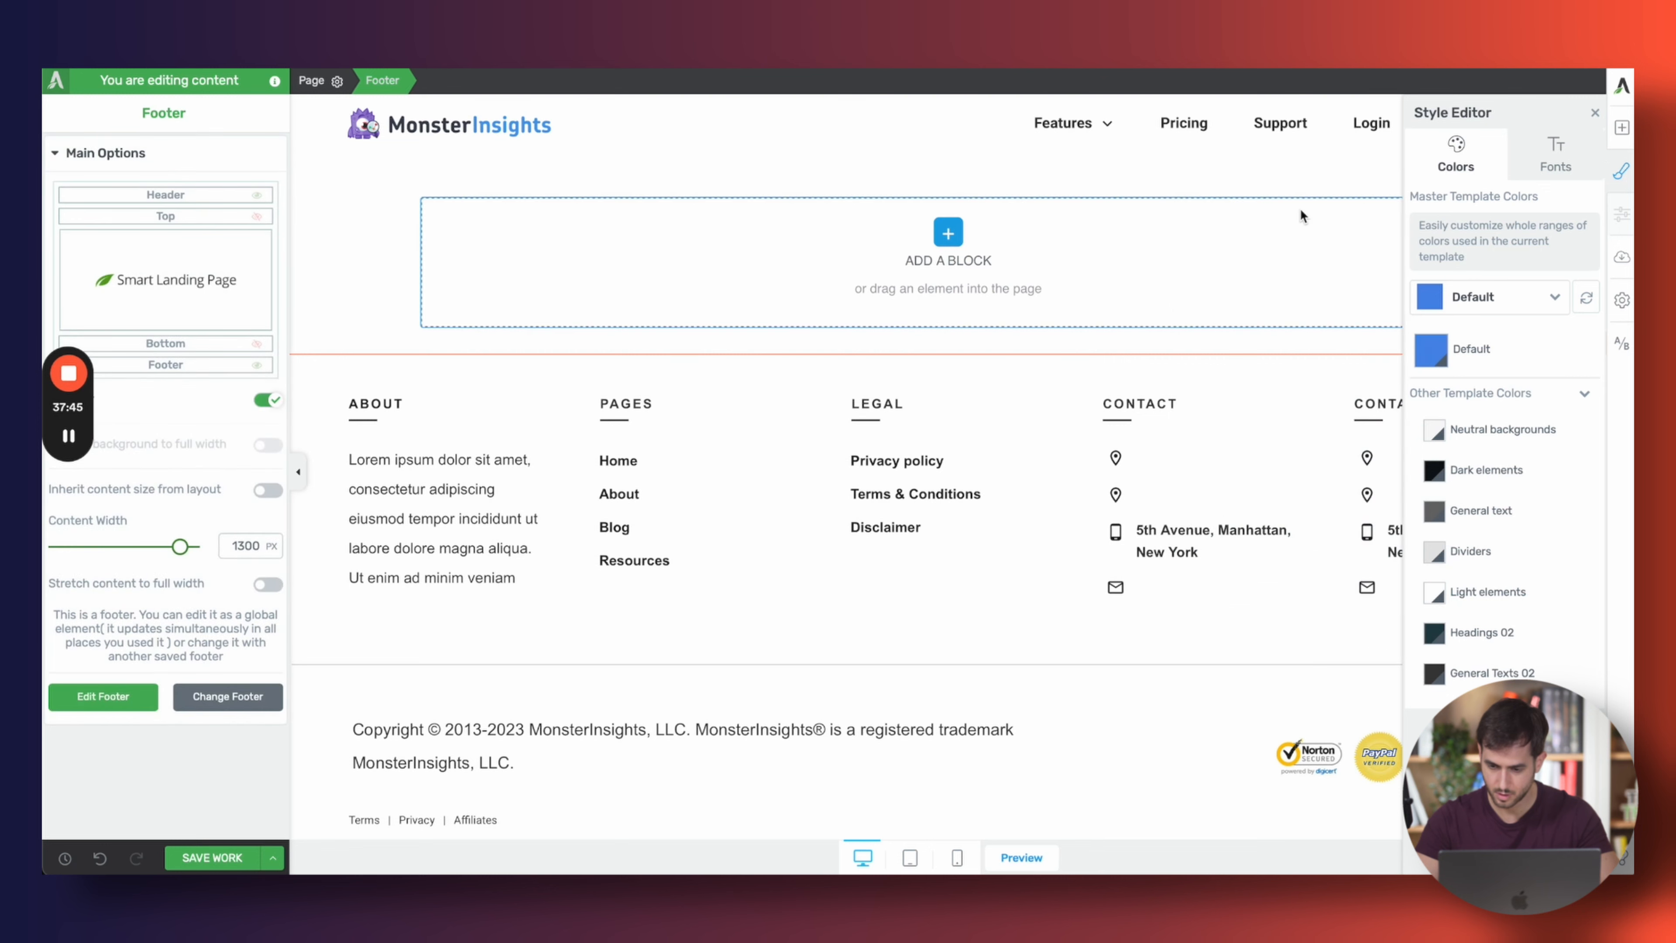
click(1593, 115)
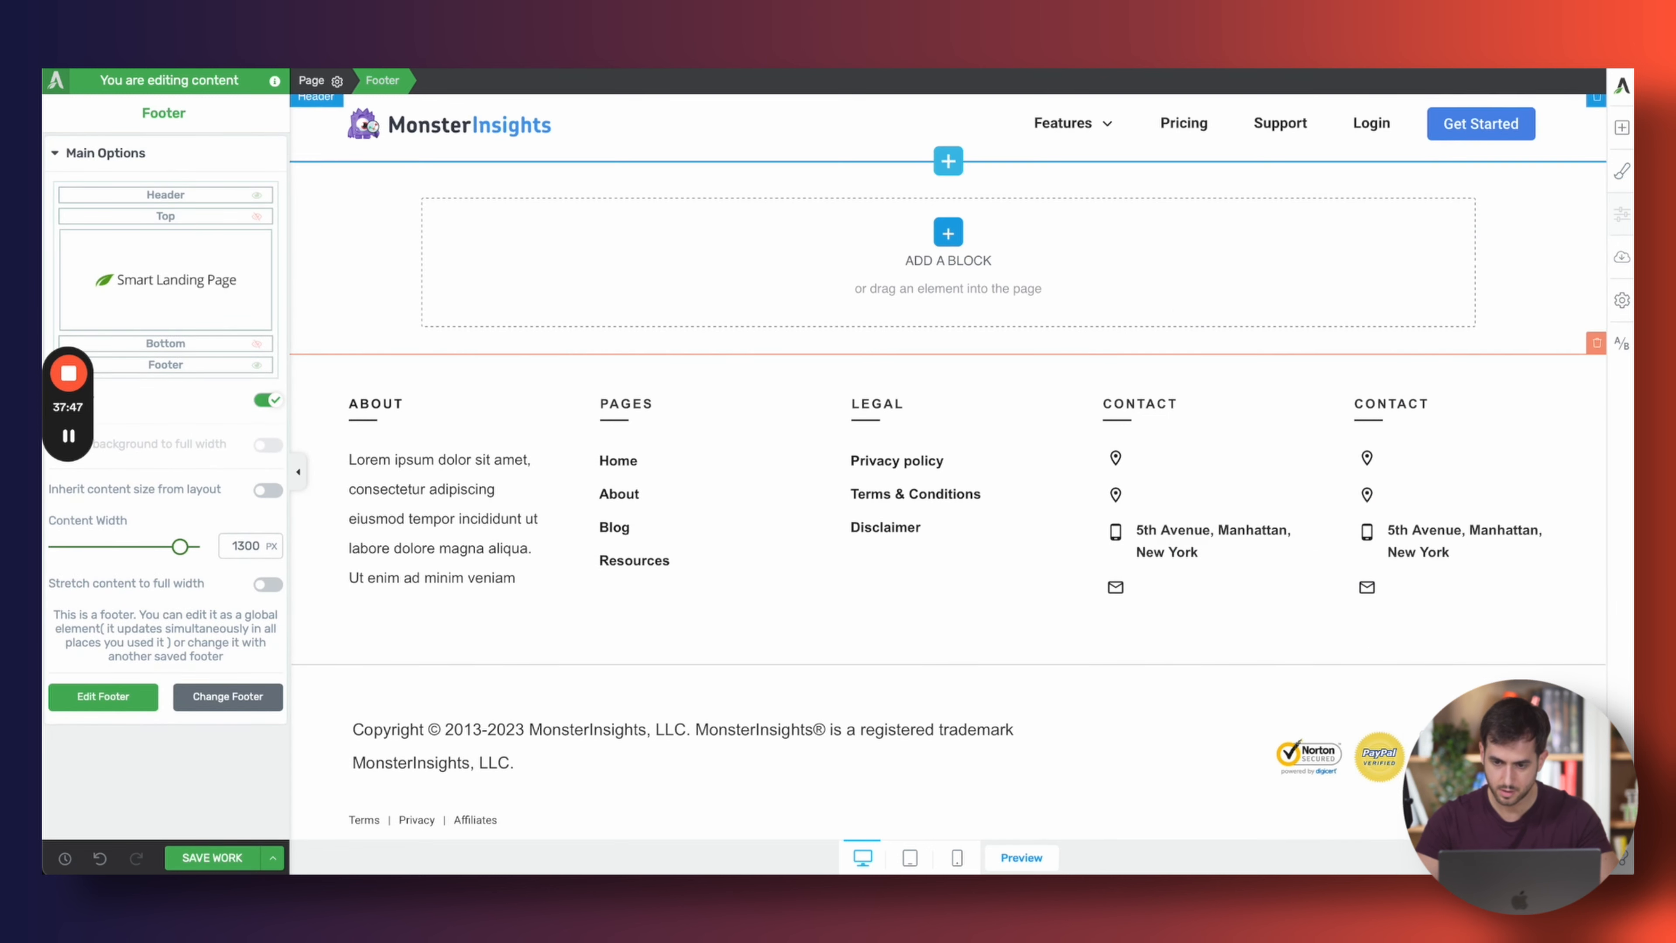
Examine the hero section of the MonsterInsights homepage, including its heading, icon row, button and badges
click(1345, 68)
scroll(1003, 357, up, 20)
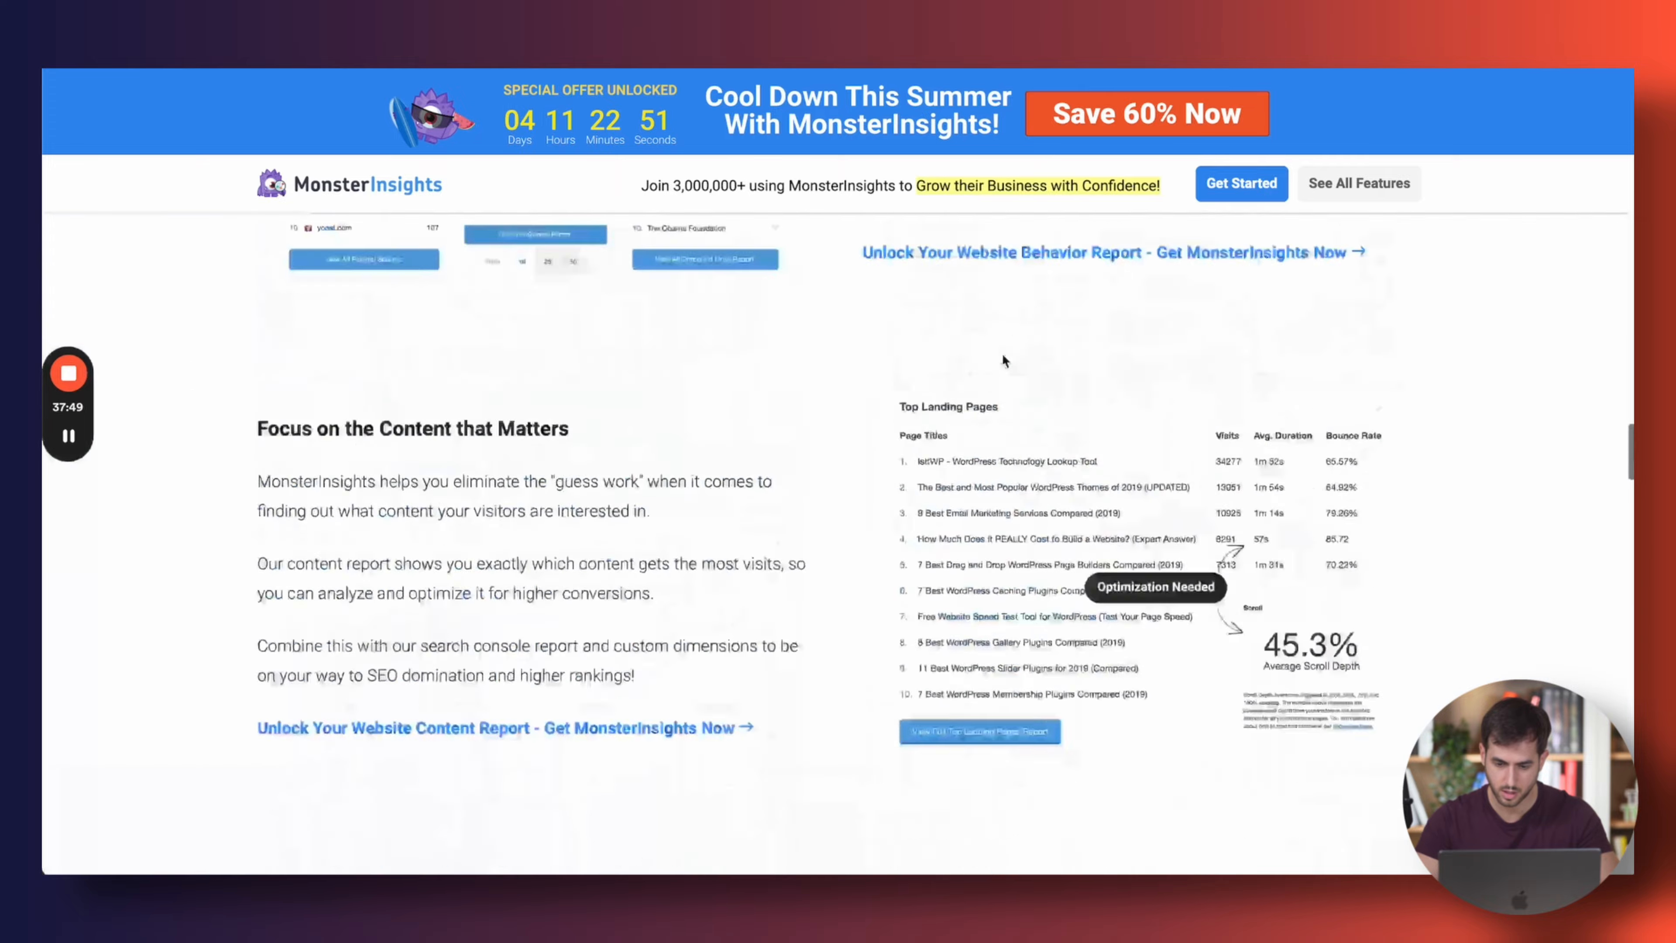
scroll(1003, 356, up, 18)
scroll(1003, 357, down, 3)
scroll(1003, 357, up, 3)
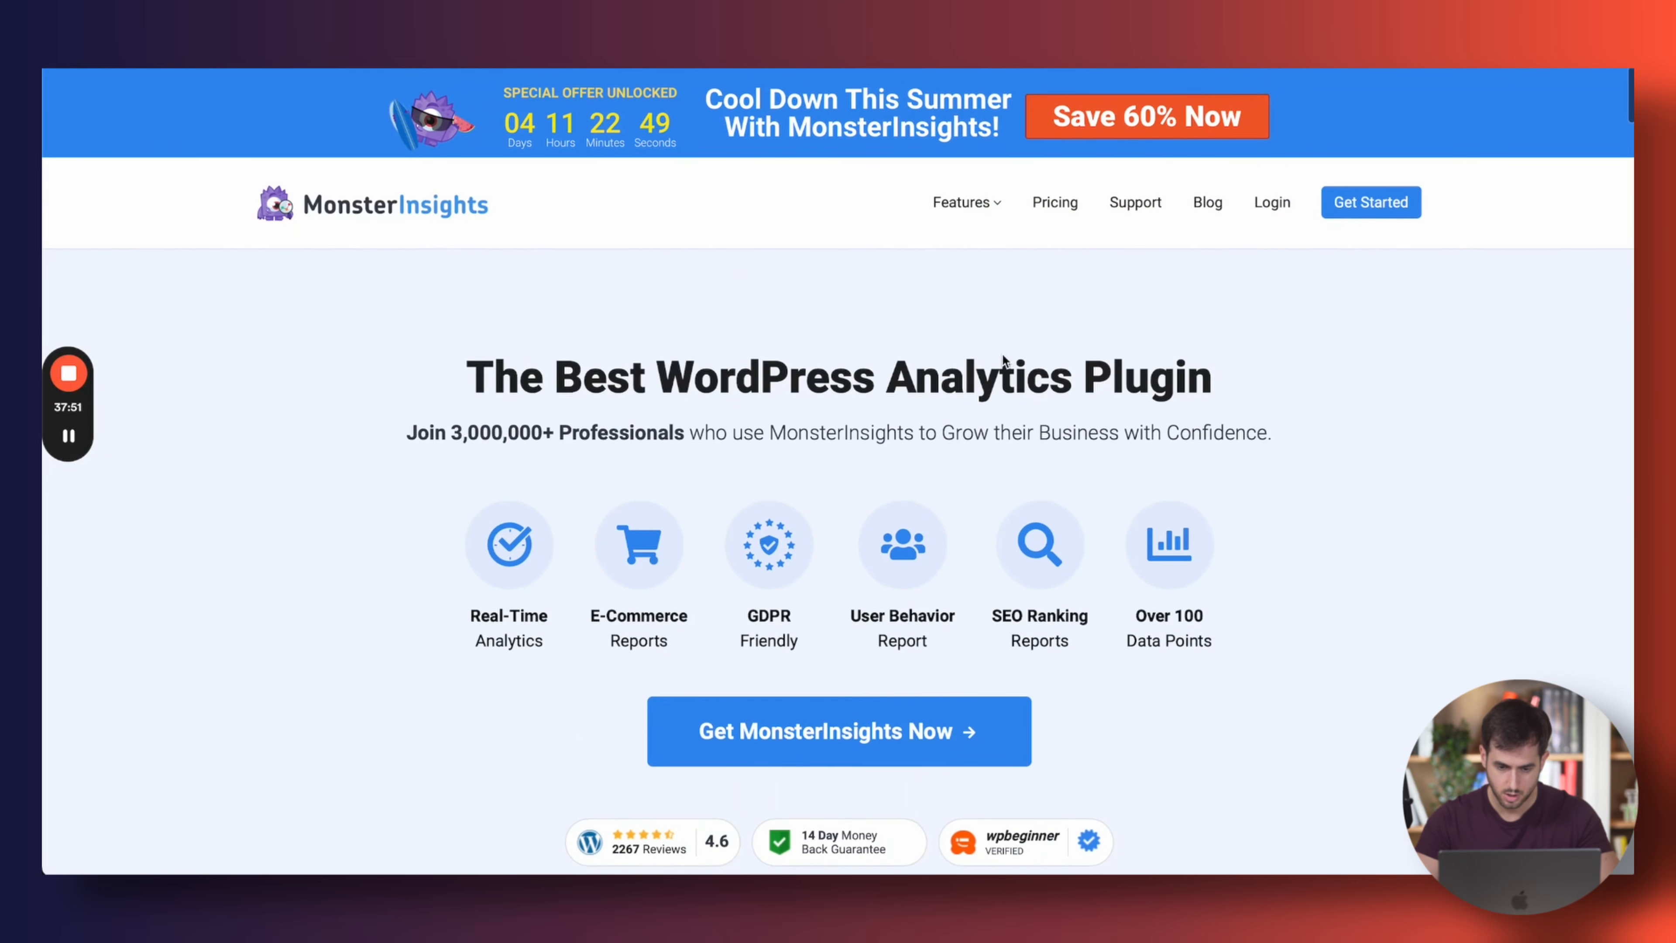
triple_click(522, 357)
scroll(660, 466, down, 3)
scroll(660, 466, up, 3)
scroll(415, 307, down, 4)
scroll(415, 305, up, 3)
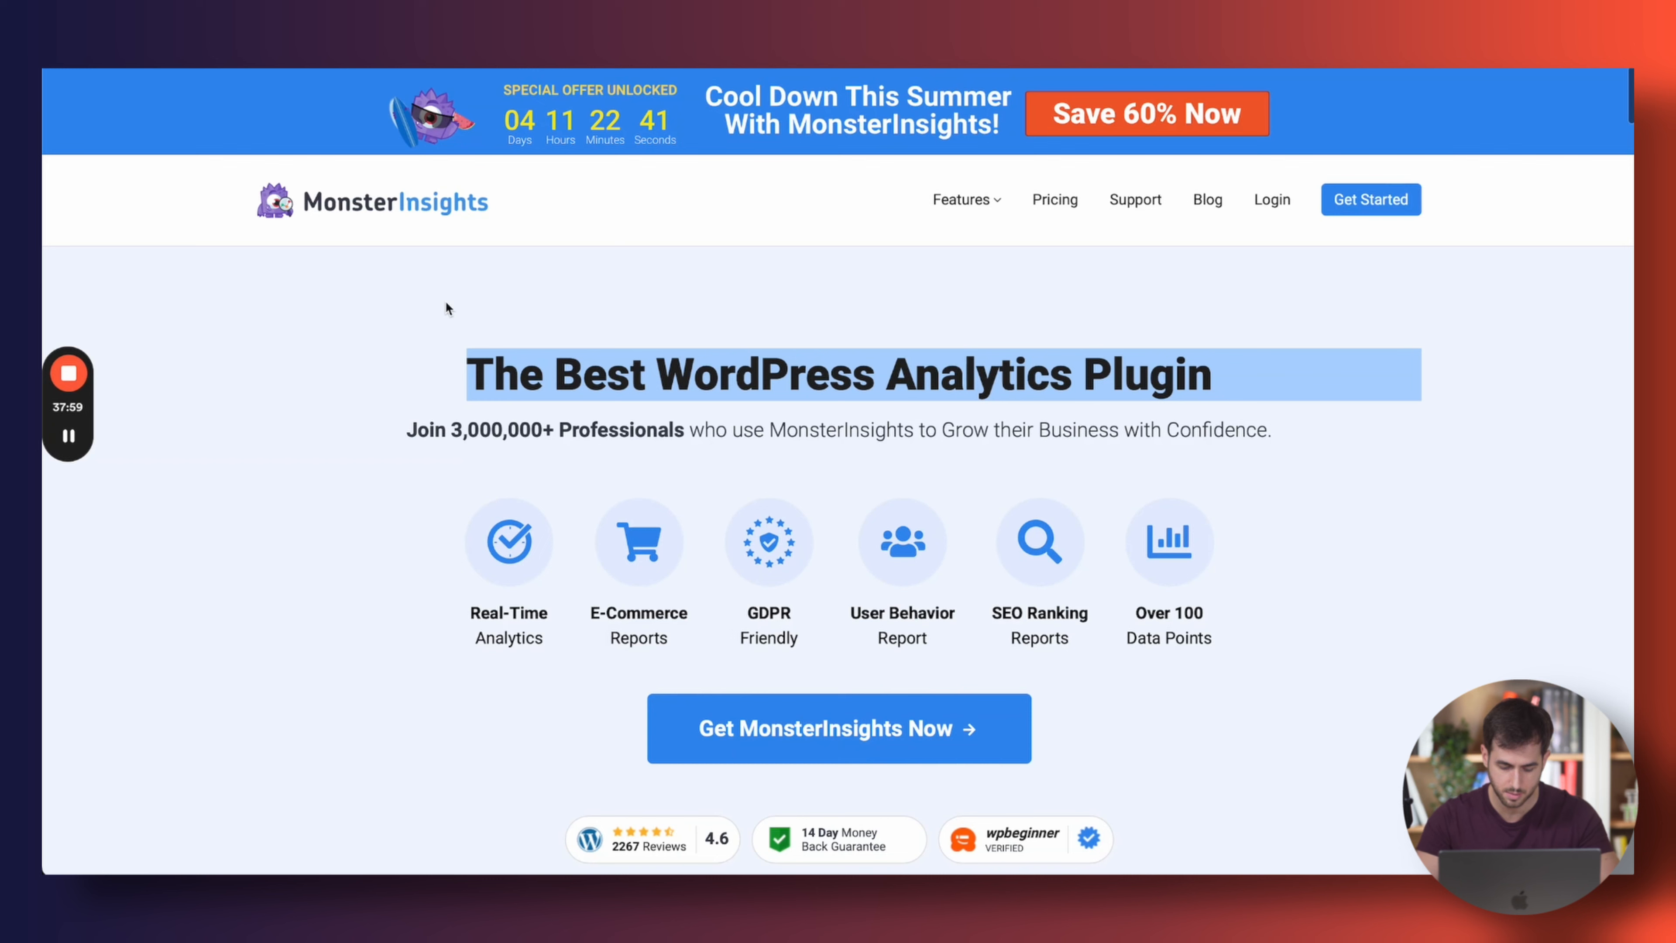
Sample the hero's light background color on the MonsterInsights site and add a Background Section between the page's header and footer
key(ctrl+alt+super+p)
click(408, 307)
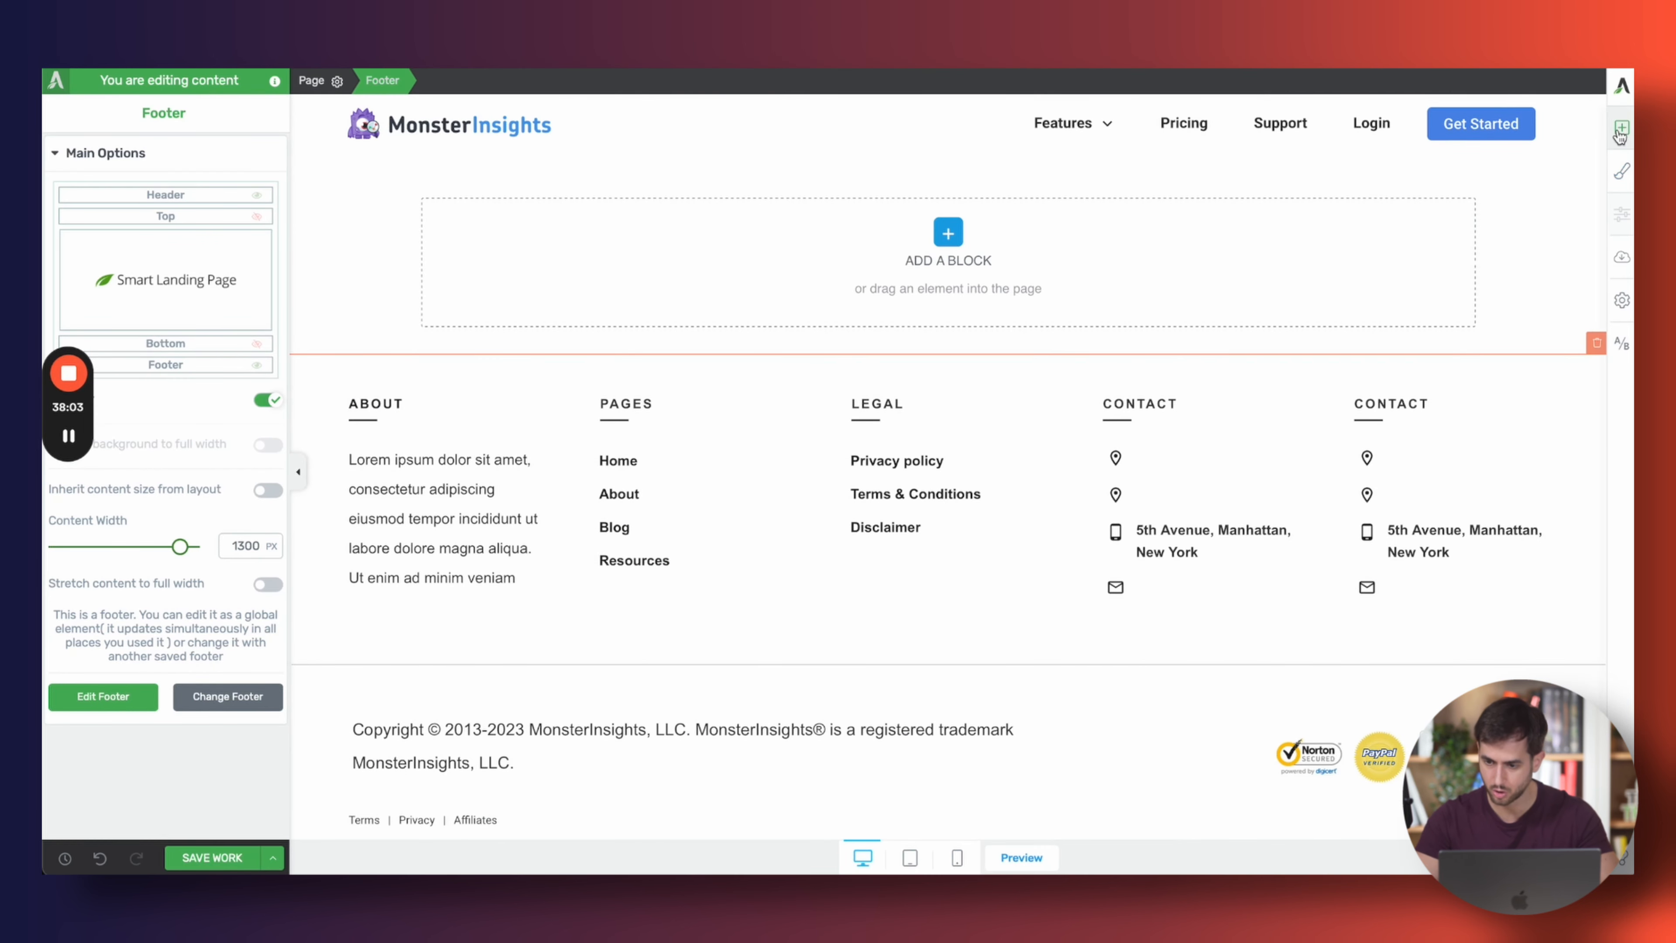
click(1621, 128)
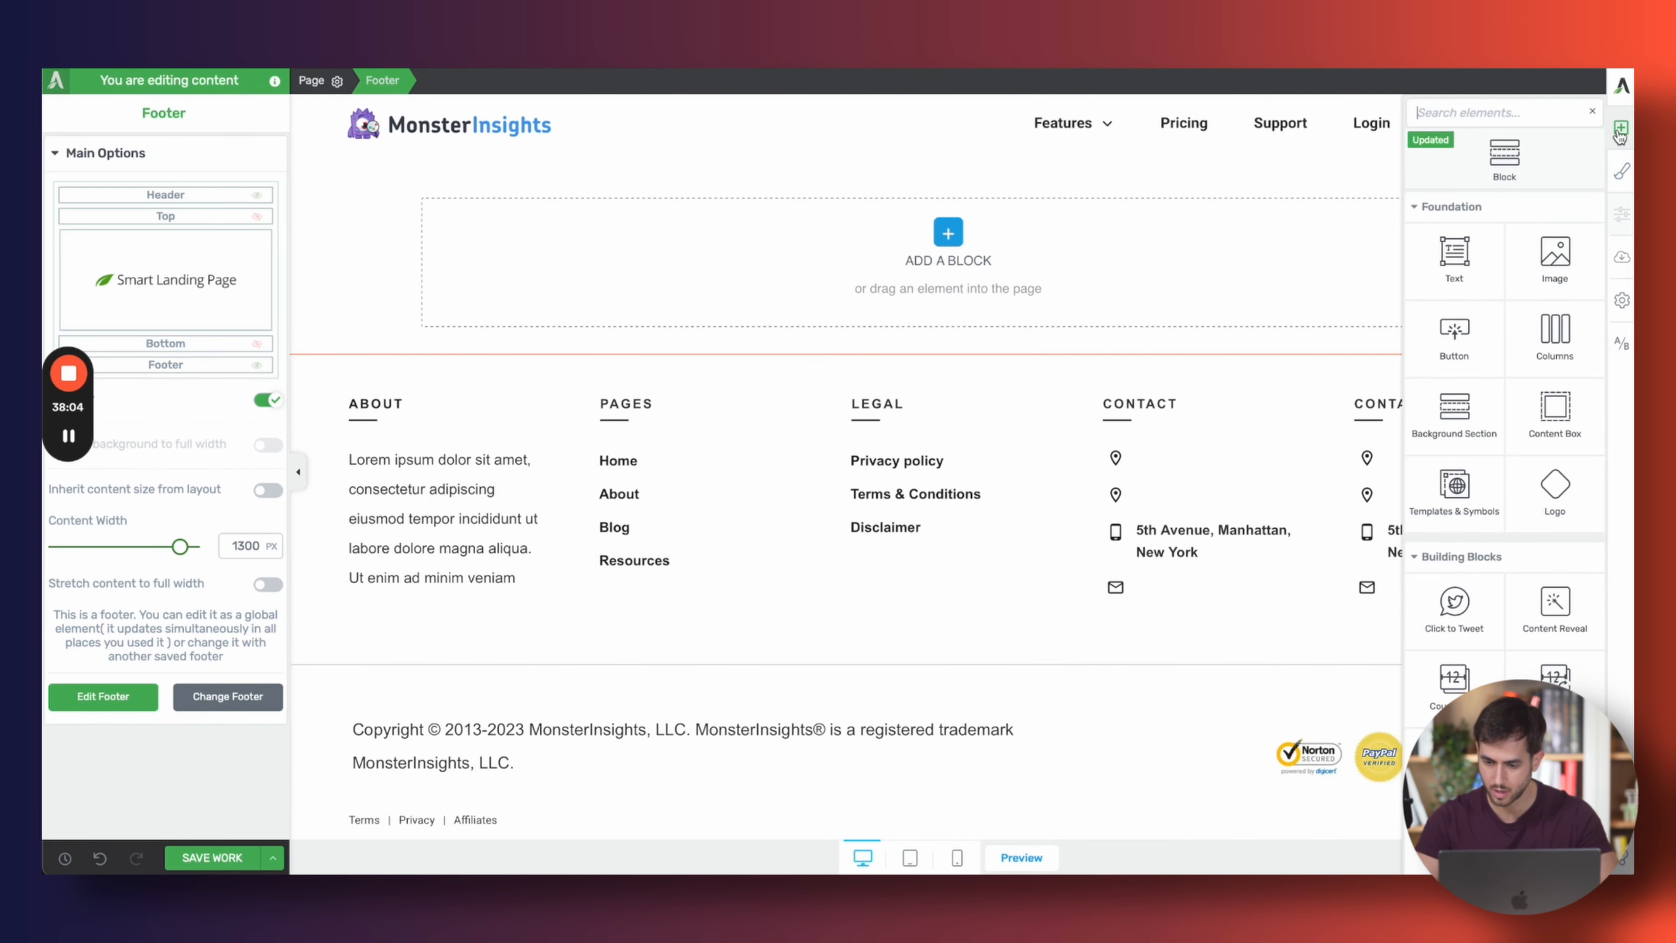
drag(1454, 409, 651, 318)
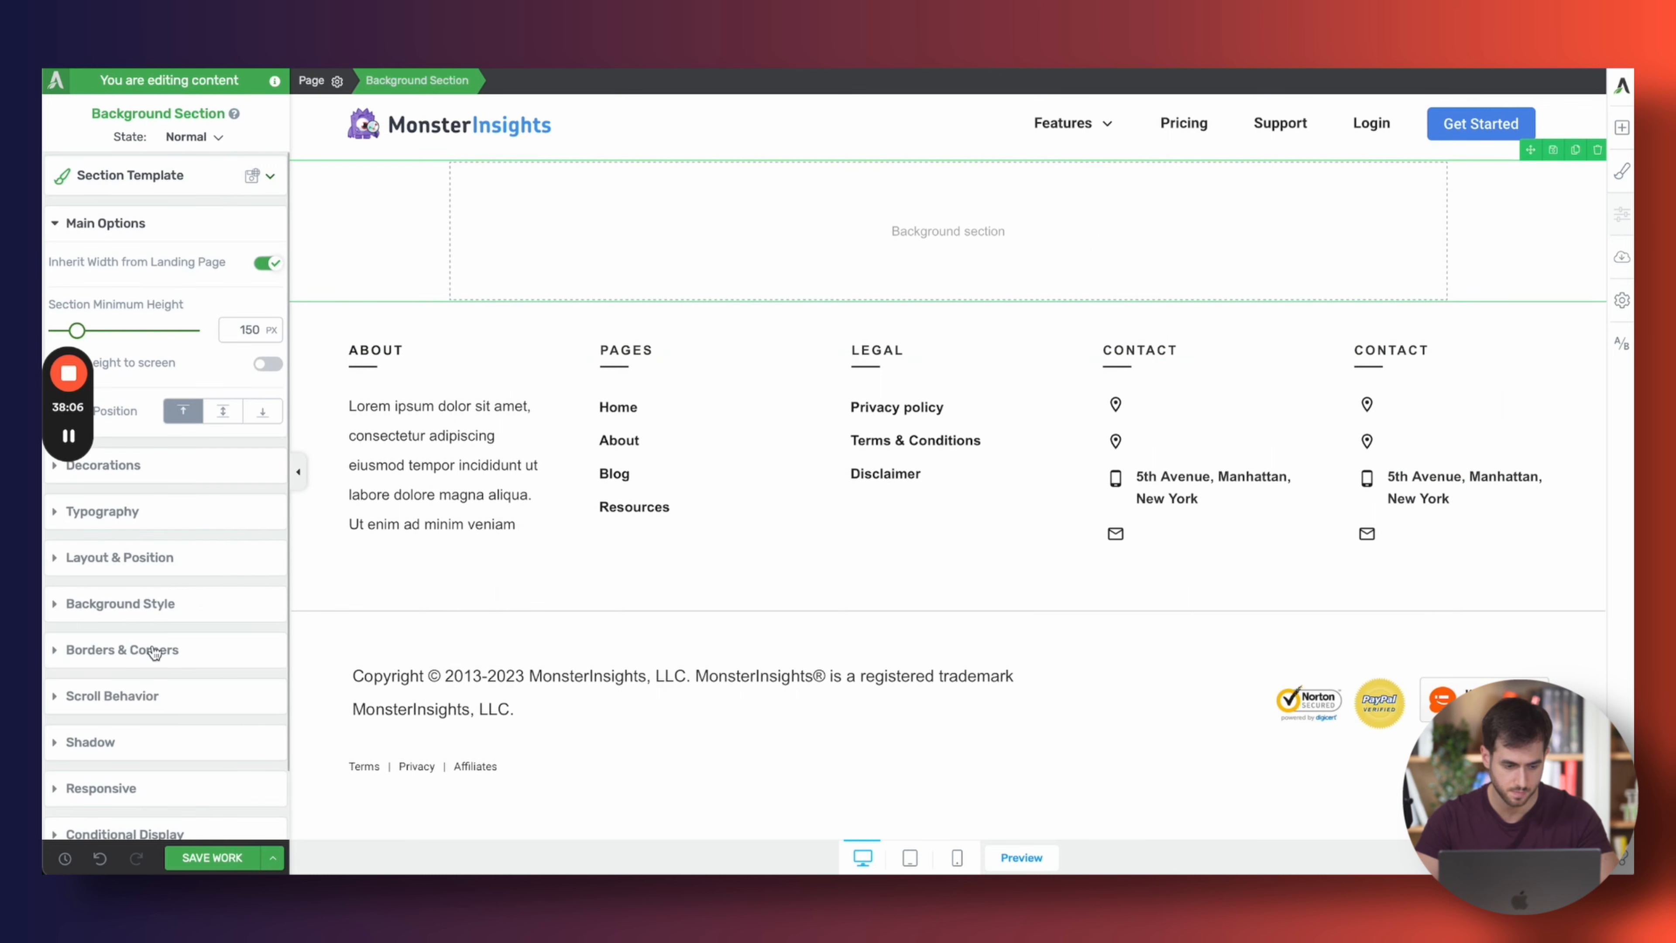
Set the background section's color to #f3f6fe
click(160, 611)
click(116, 521)
click(151, 642)
text(#f3f6fe)
click(224, 817)
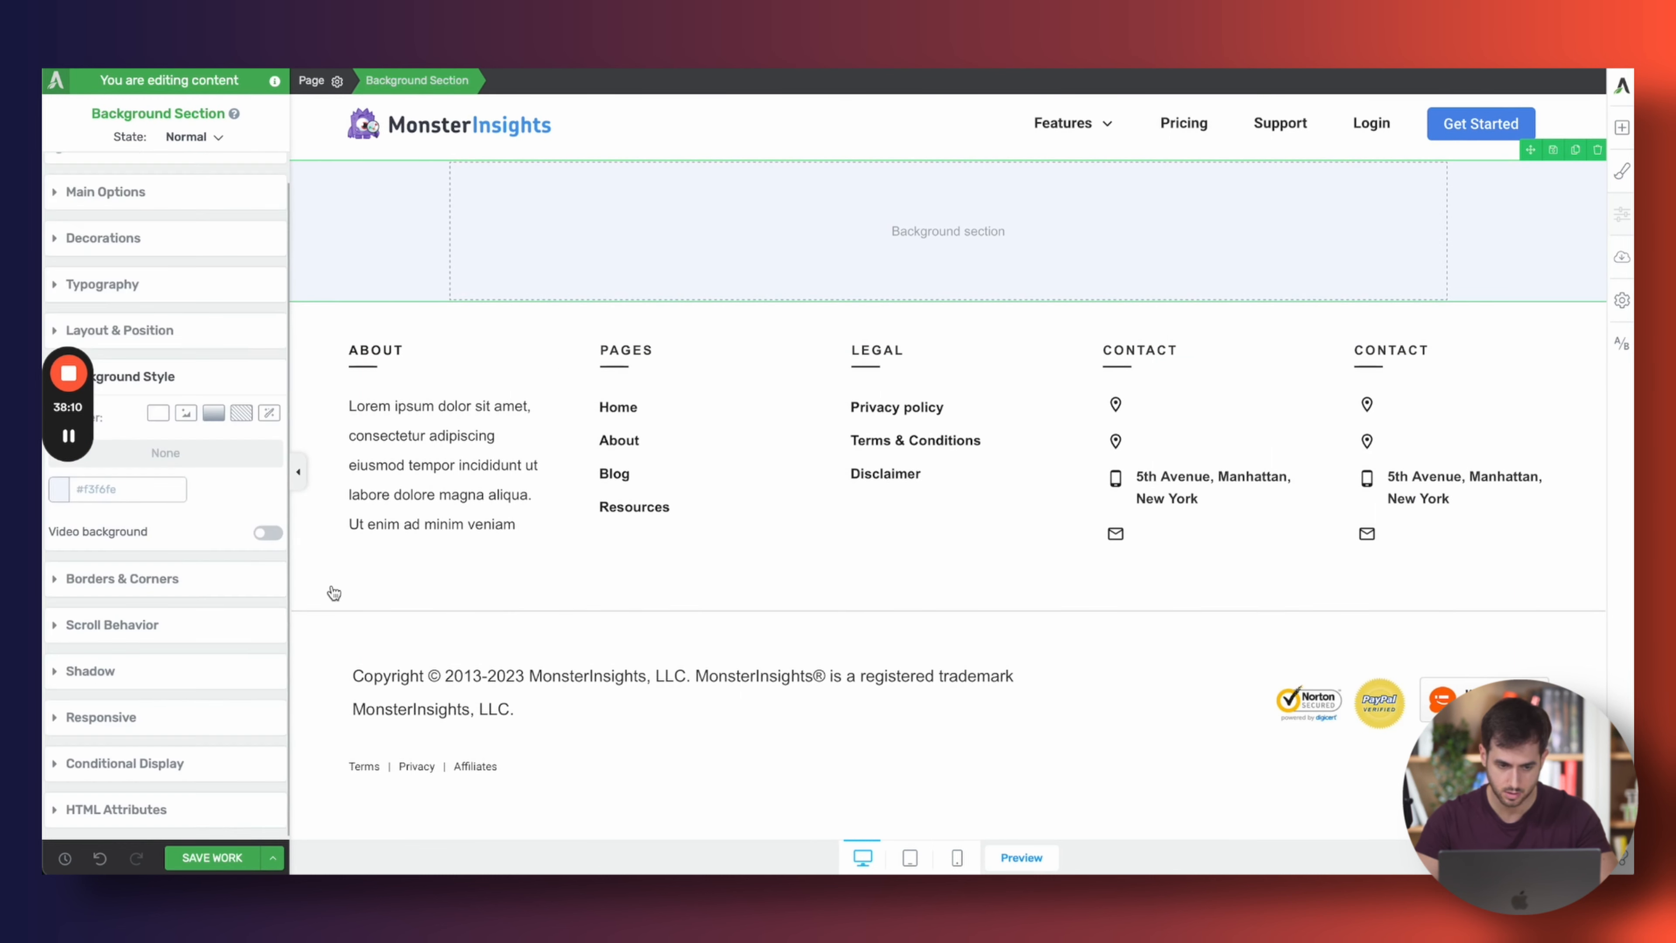
Set the background section's minimum height to 678 px
click(167, 201)
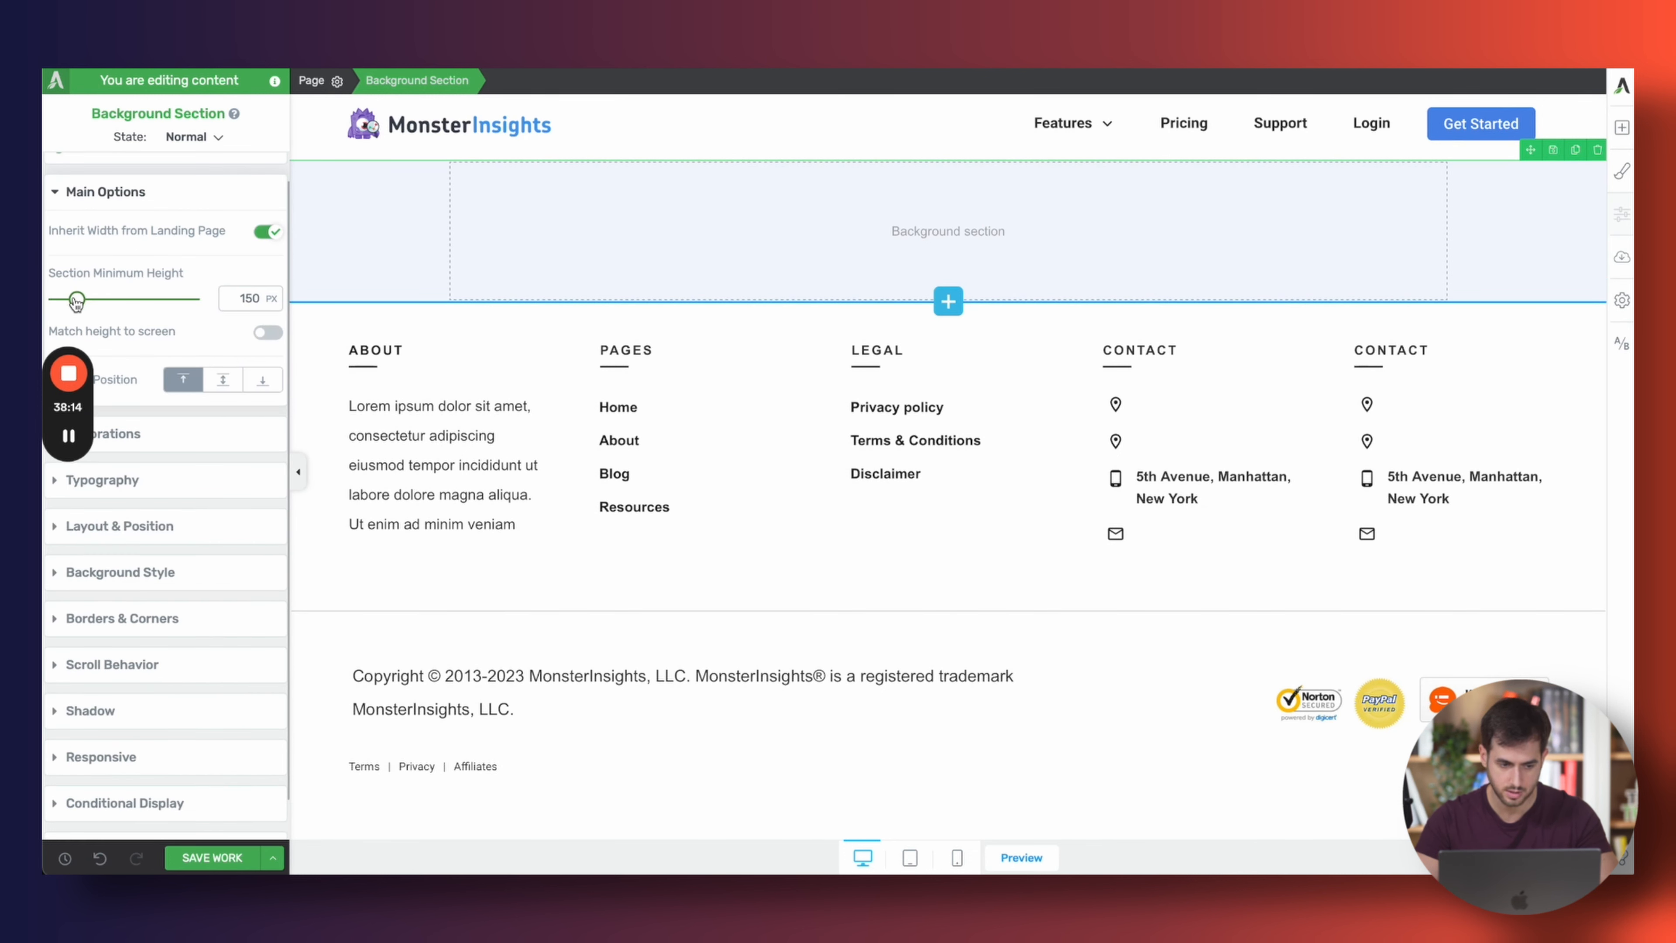
scroll(77, 301, up, 1)
drag(77, 328, 150, 330)
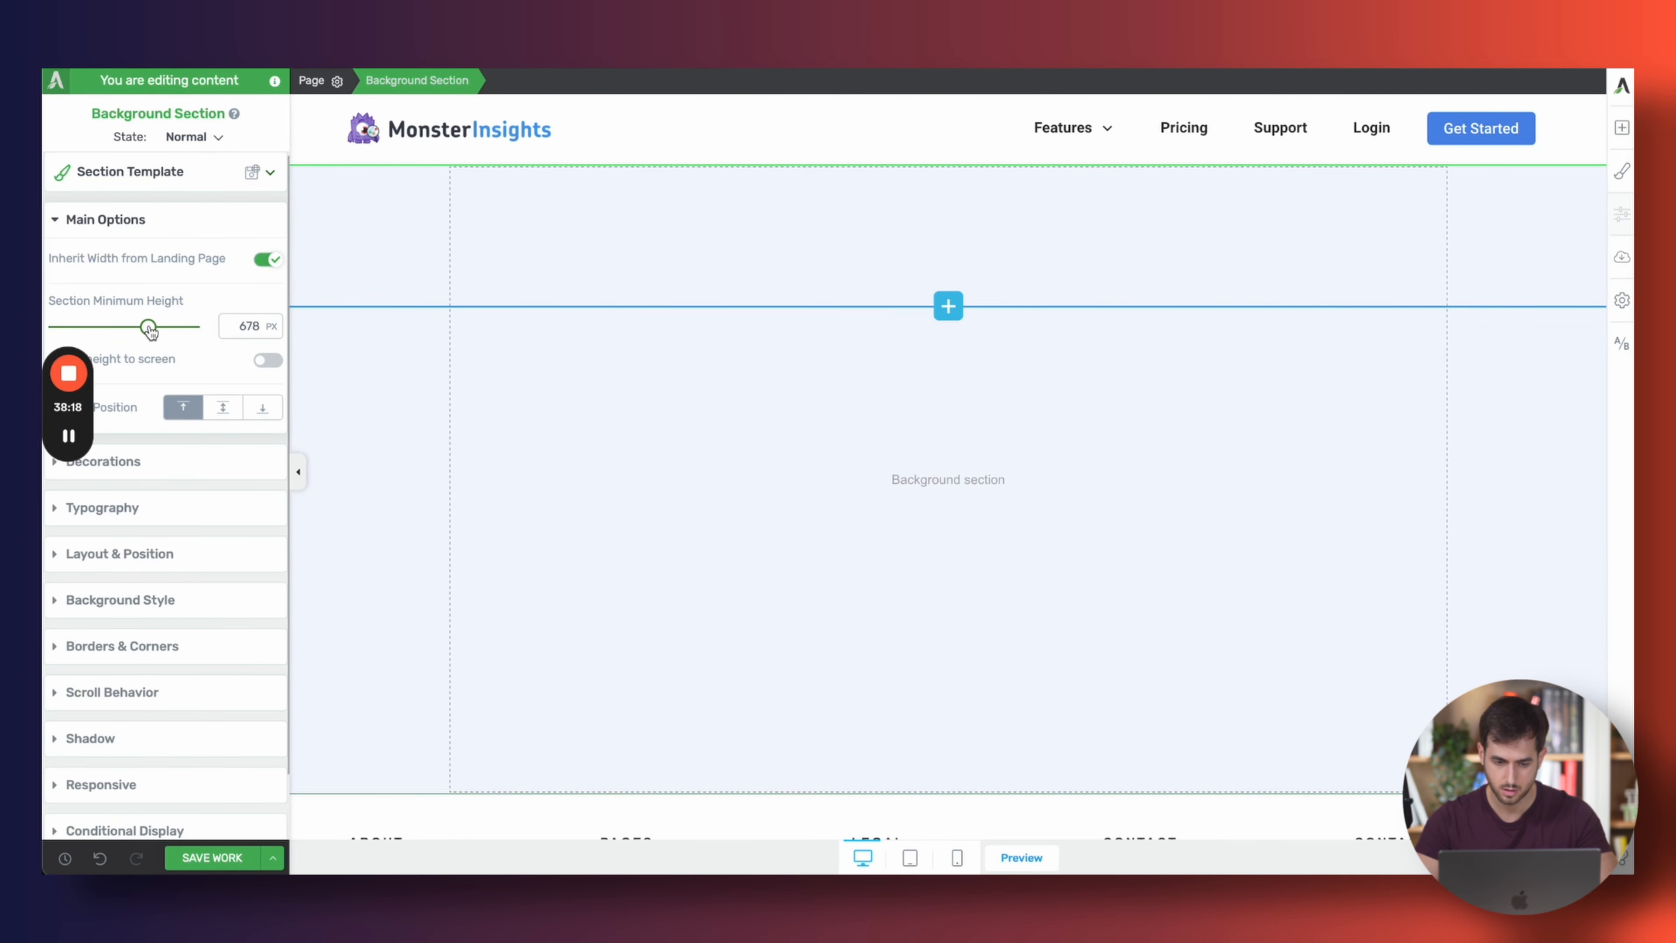
Examine the height and vertical placement of the hero content on the MonsterInsights homepage
click(1426, 52)
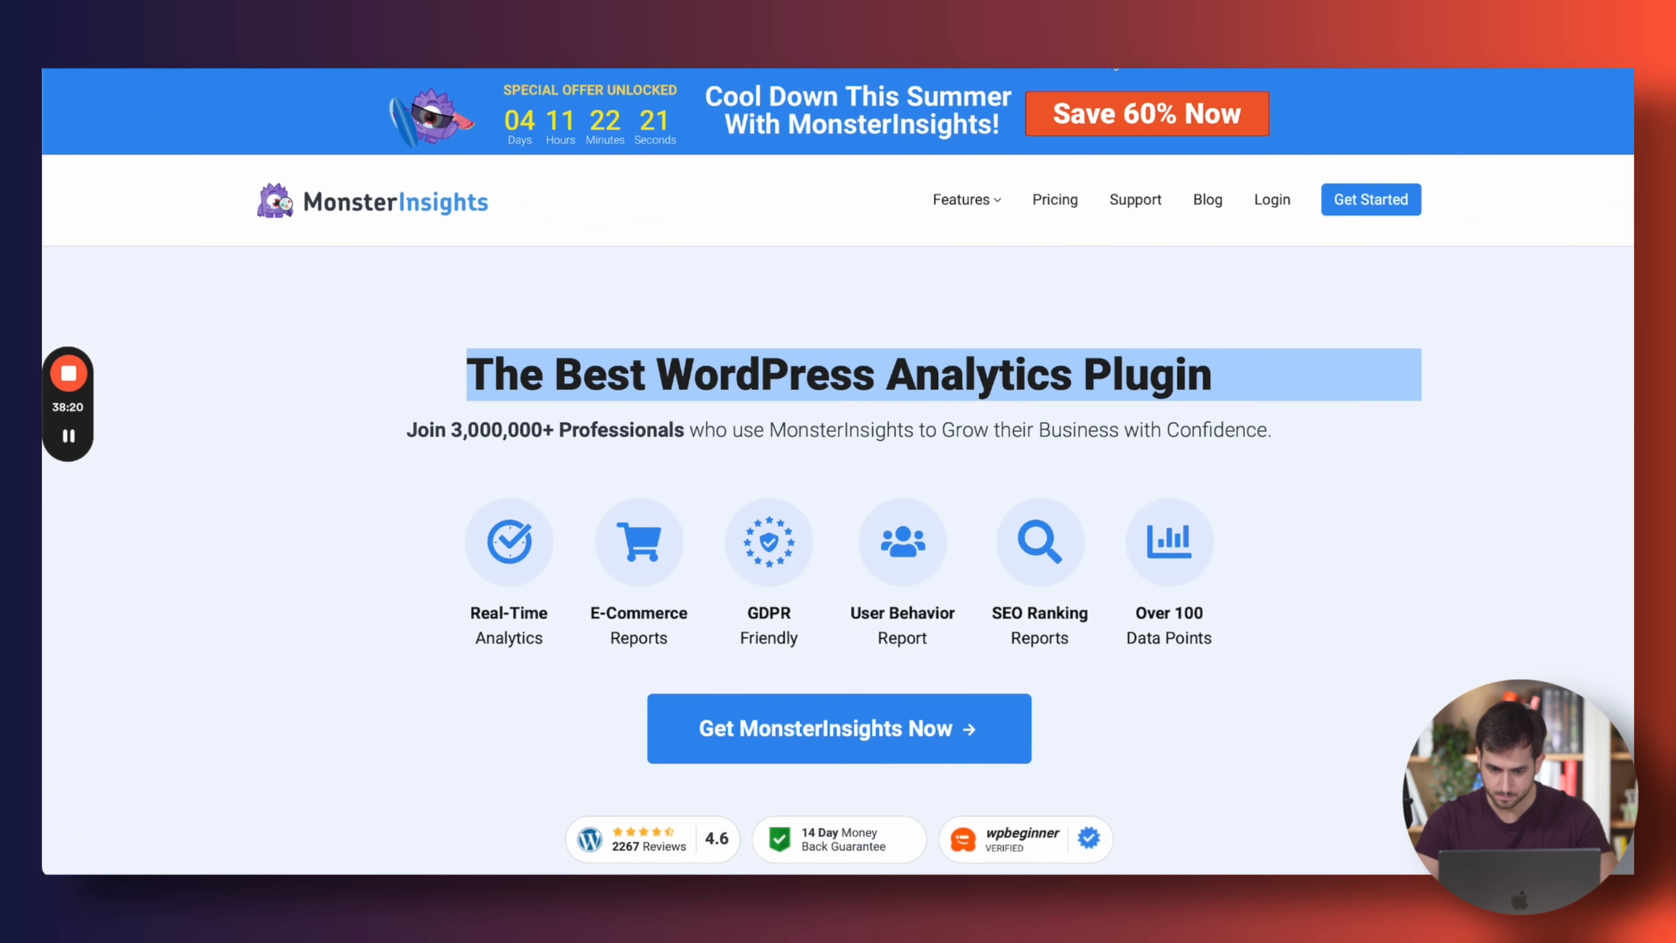
scroll(541, 342, down, 2)
scroll(541, 342, down, 3)
scroll(542, 343, up, 3)
scroll(541, 343, down, 1)
scroll(541, 342, up, 1)
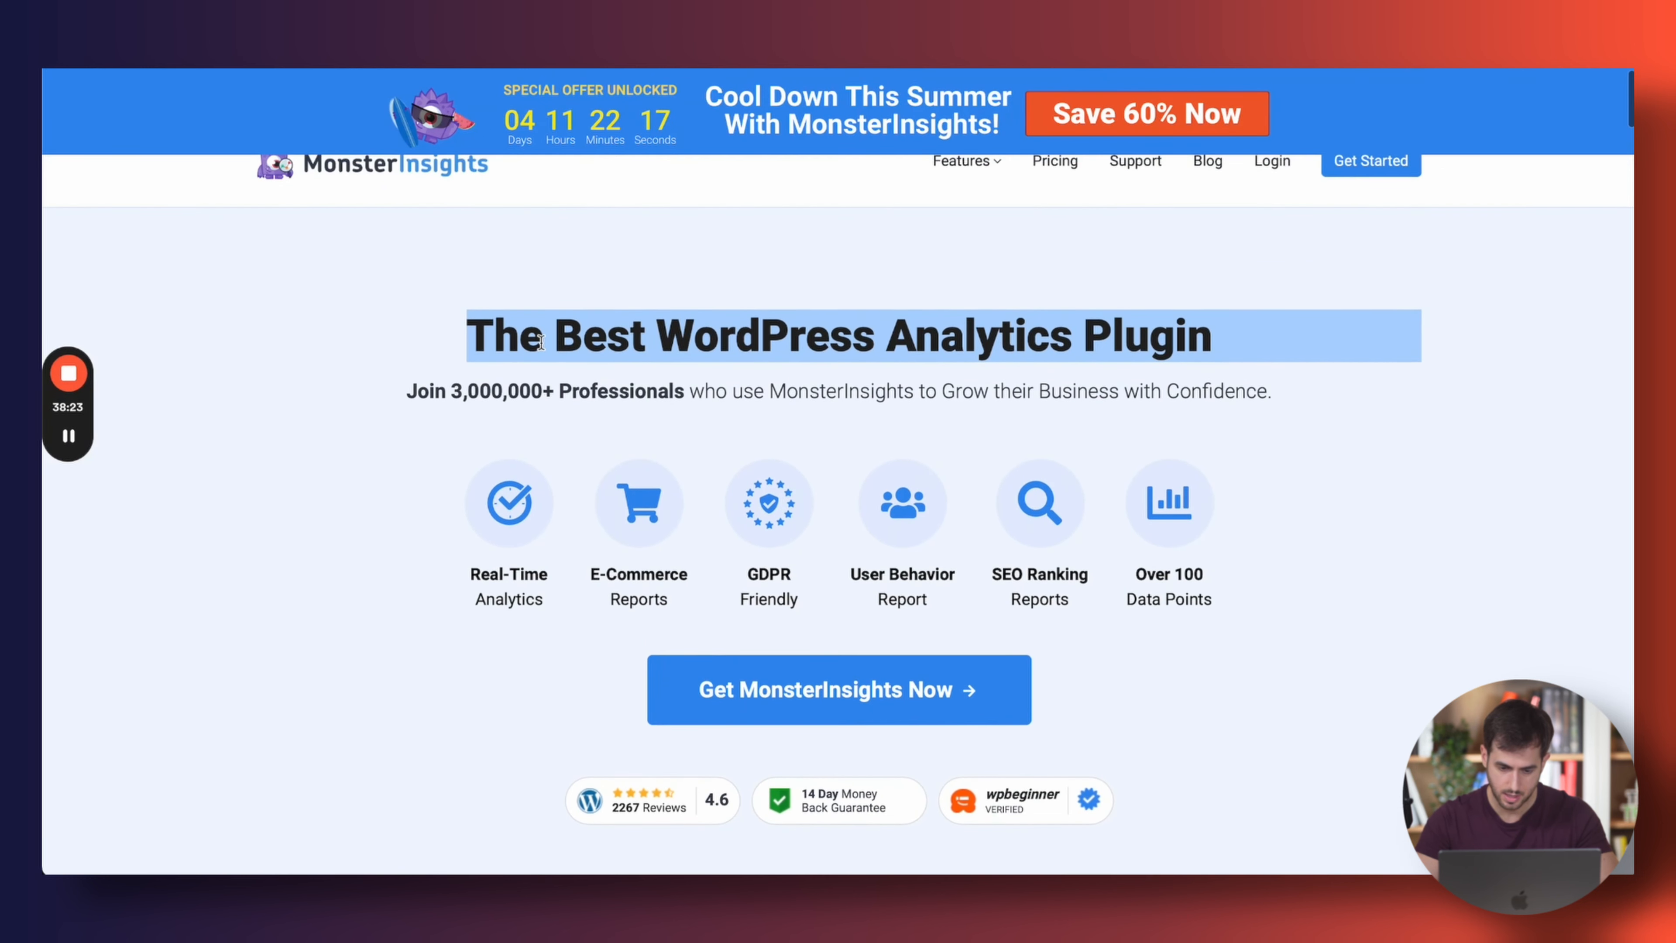
scroll(541, 342, down, 1)
key(super+shift+d)
drag(387, 257, 380, 789)
mouse_move(407, 257)
mouse_down()
mouse_move(1099, 264)
mouse_move(1398, 390)
mouse_move(1389, 789)
mouse_move(376, 821)
mouse_up()
key(super+shift+d)
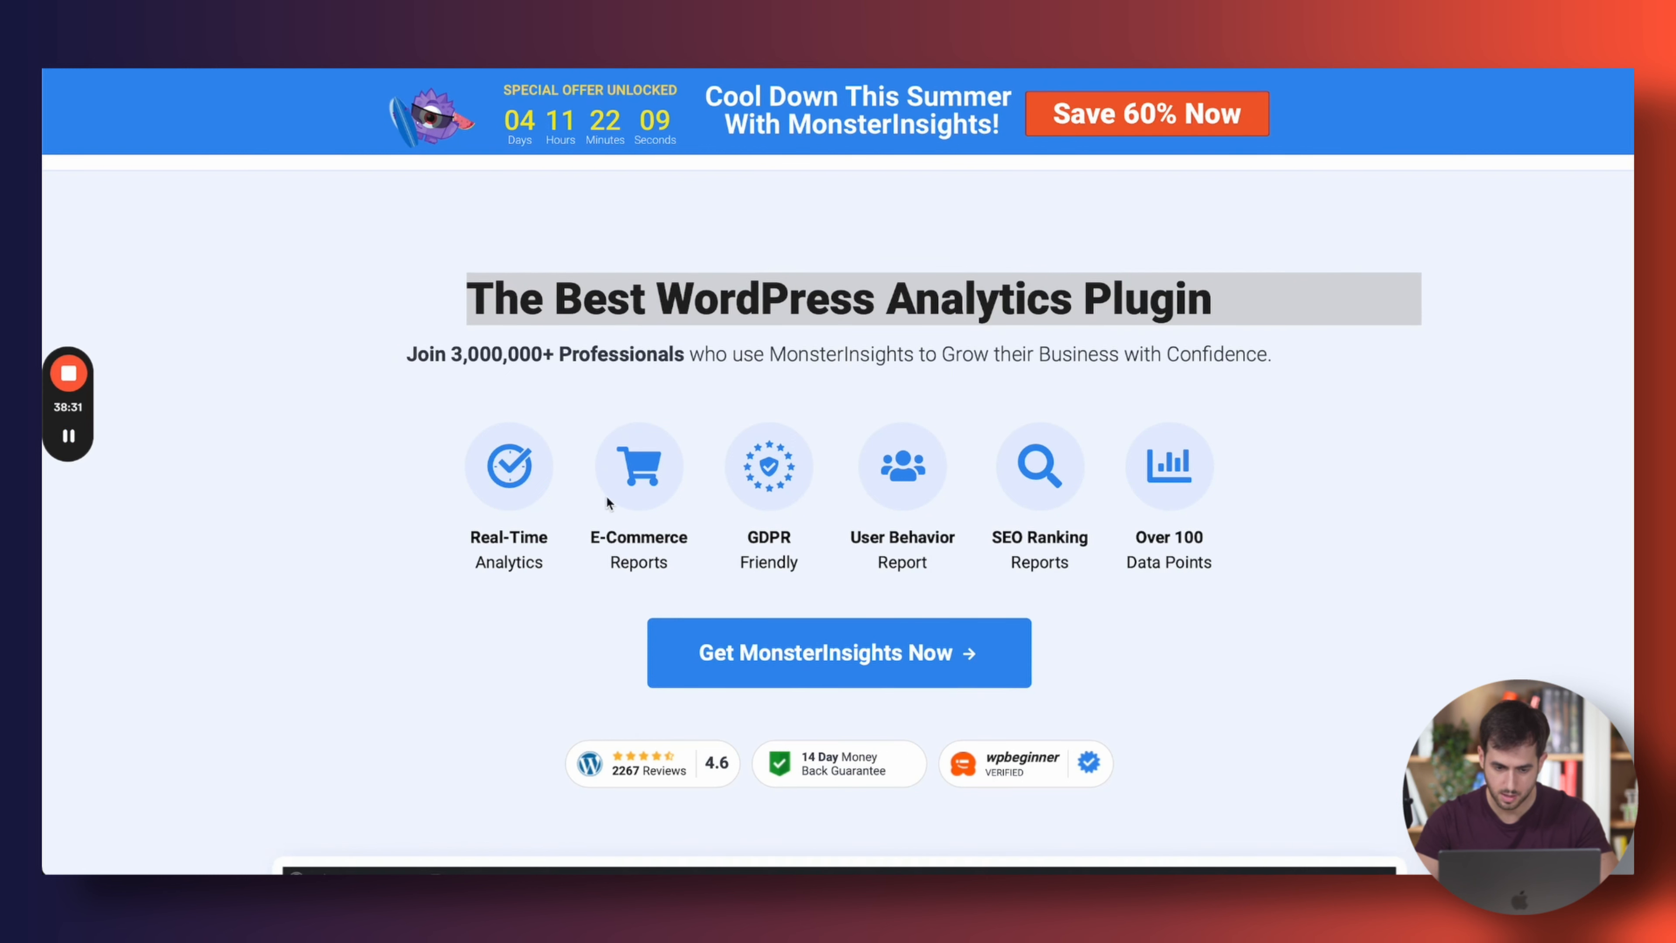
Inspect the hero's tagline paragraph on the MonsterInsights homepage to read its width, and close the inspector
right_click(654, 355)
click(694, 554)
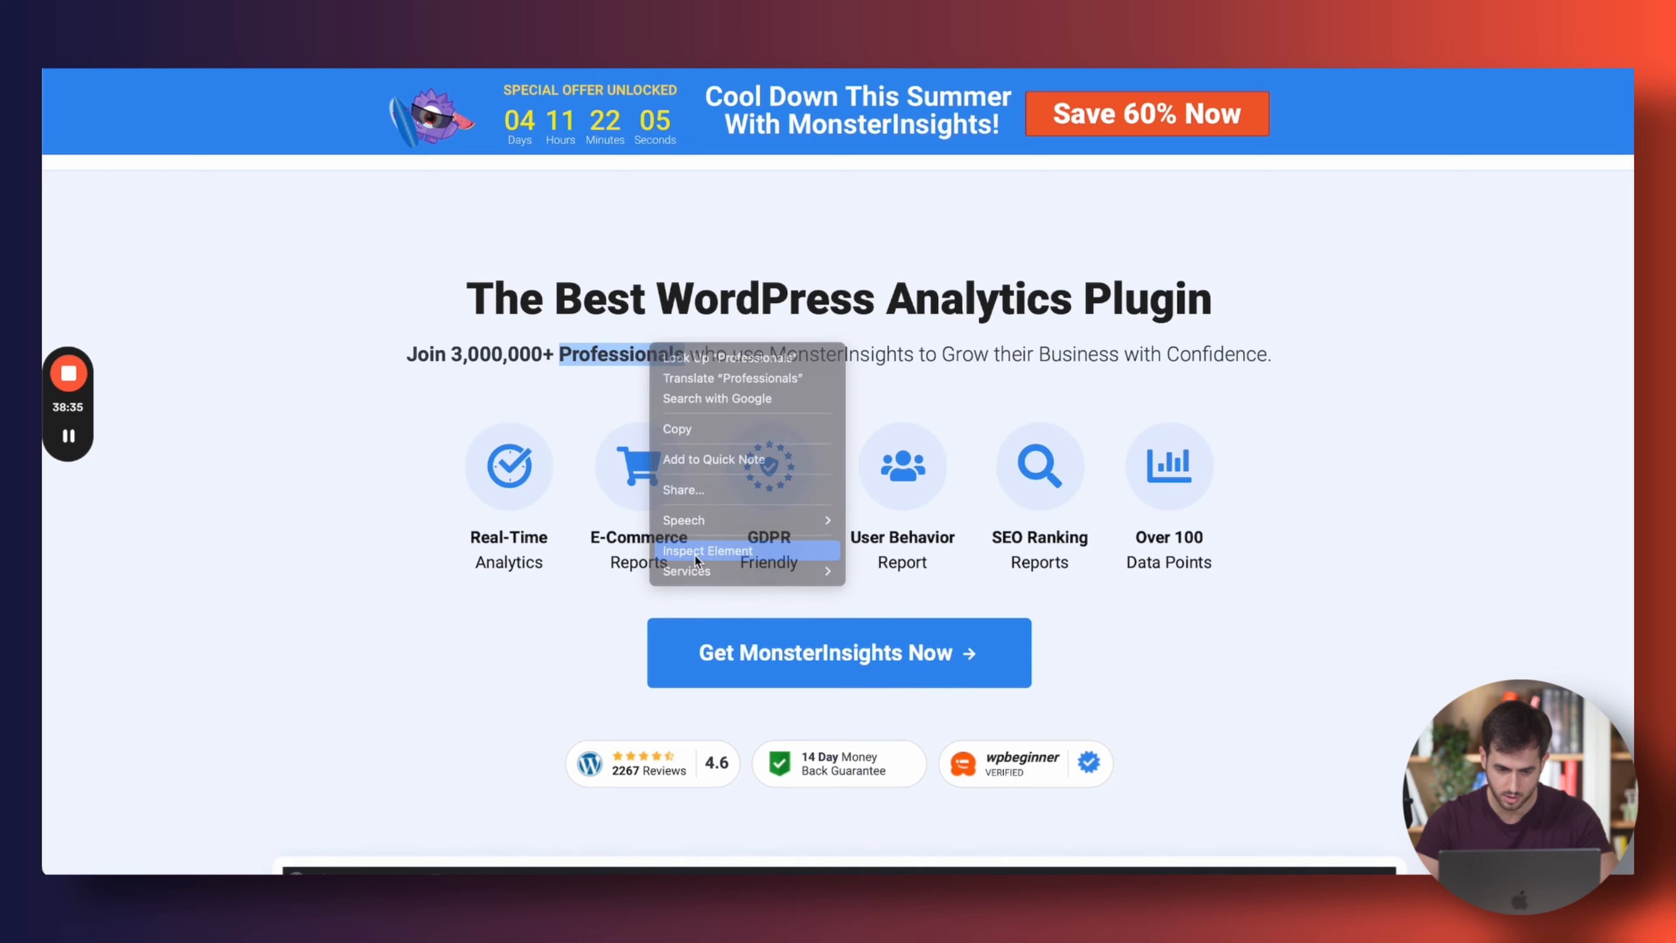
drag(323, 195, 1161, 86)
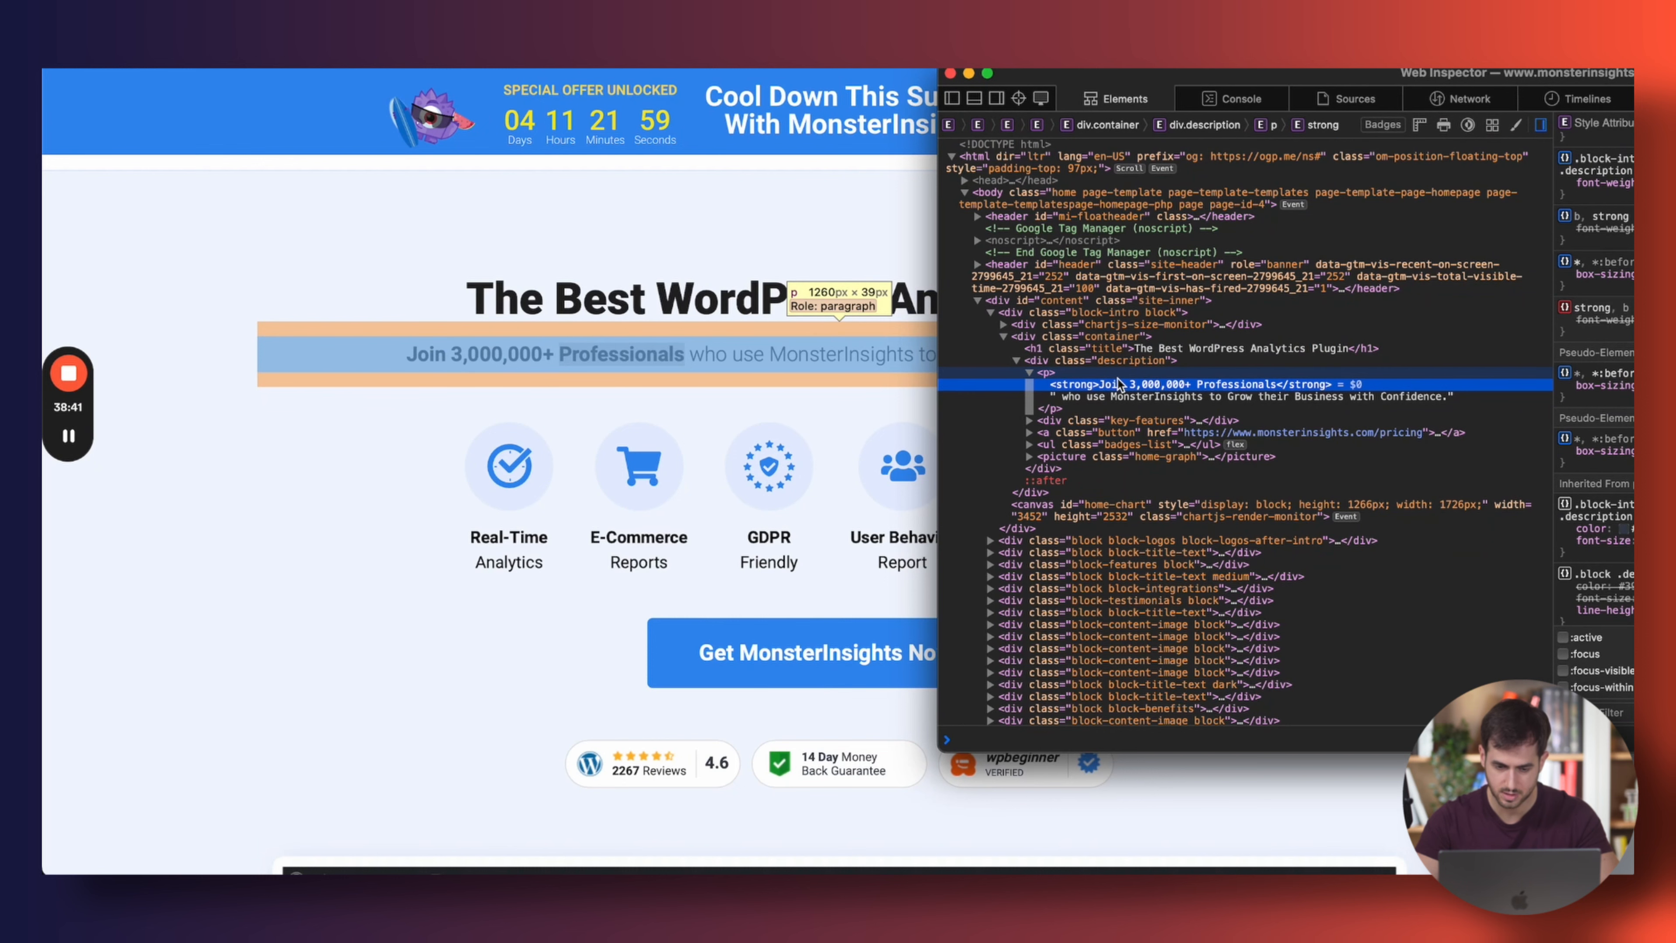
click(951, 75)
click(971, 69)
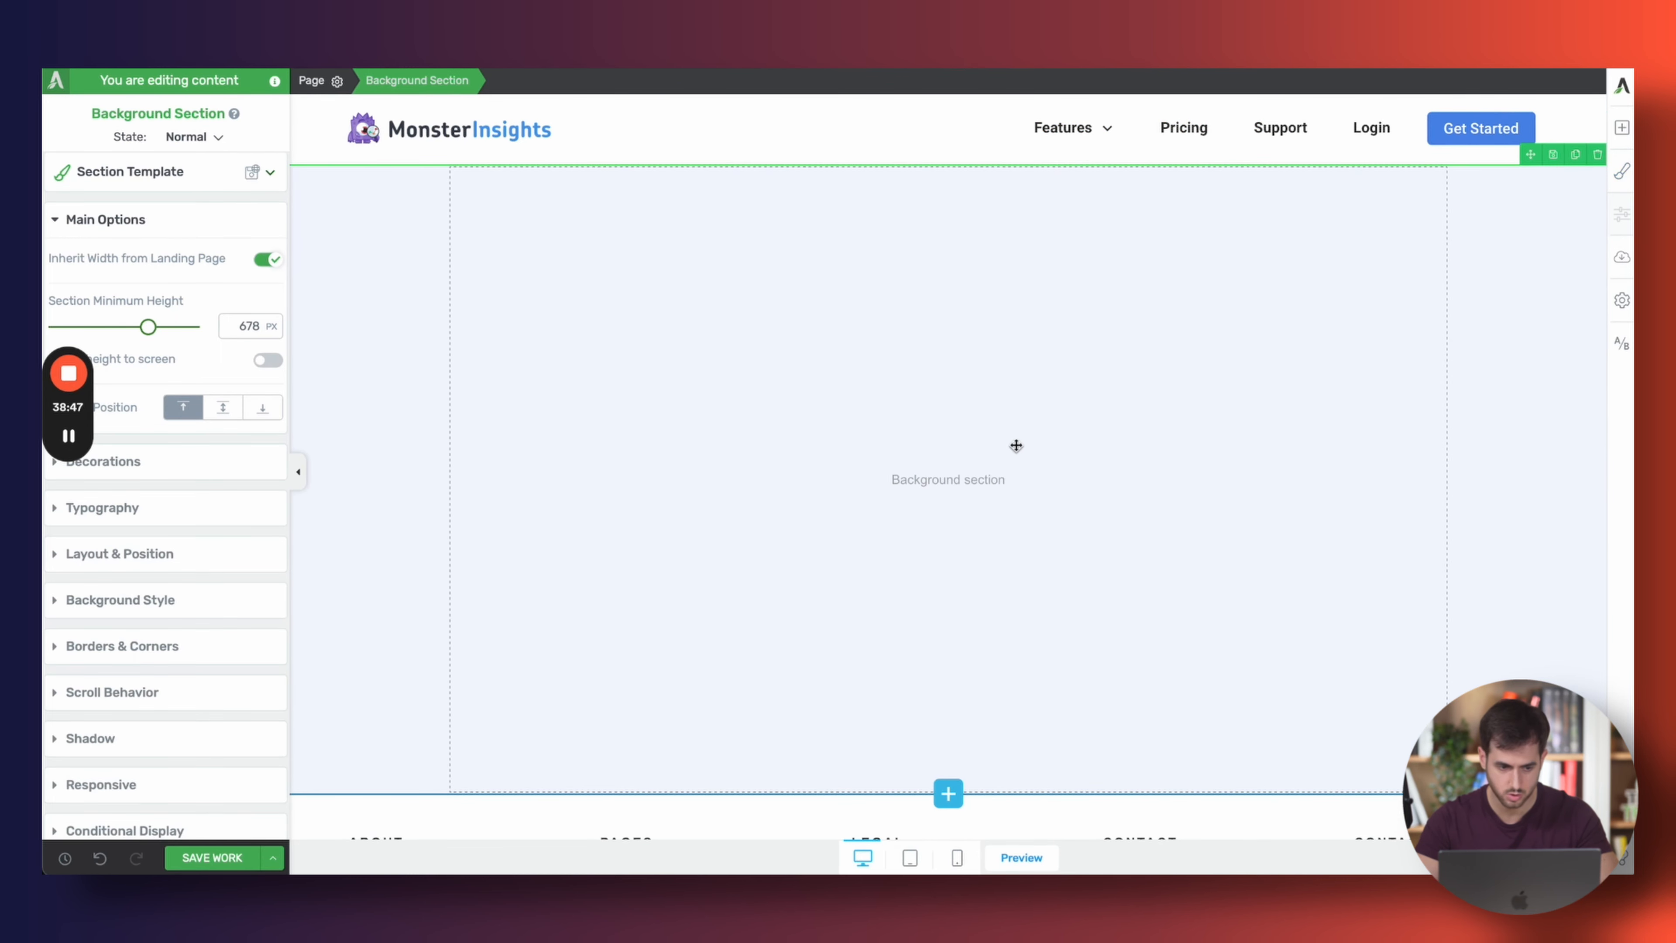
Center the background section's content vertically and add a Content Box inside the section
click(223, 414)
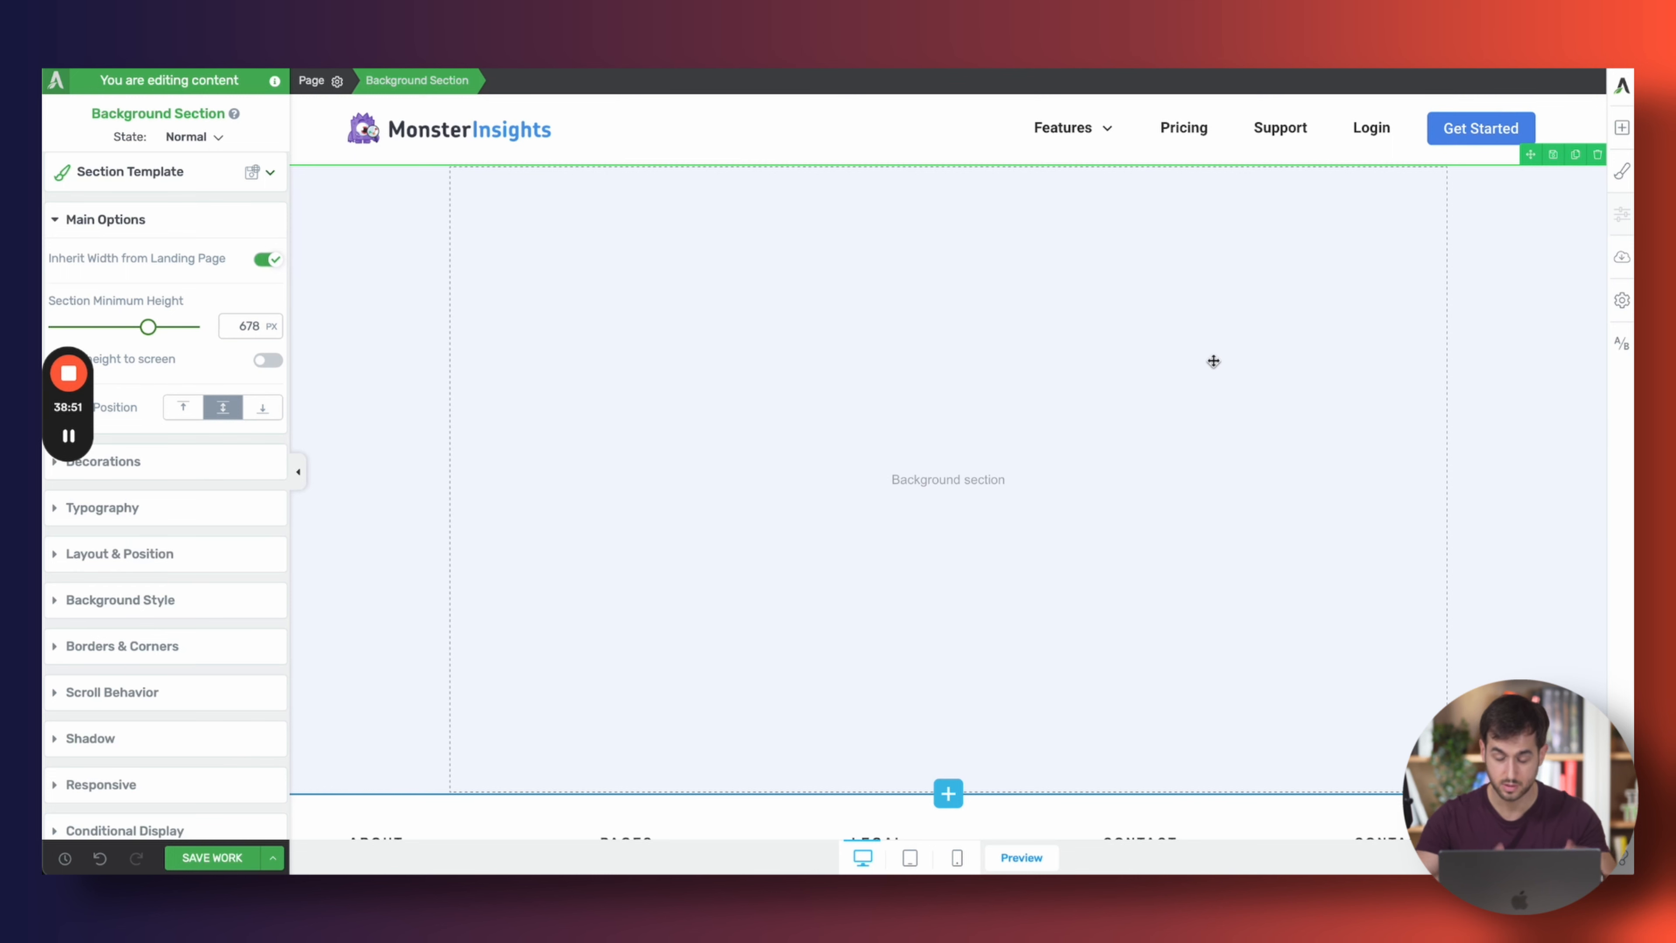
click(1621, 128)
drag(1555, 330, 1134, 599)
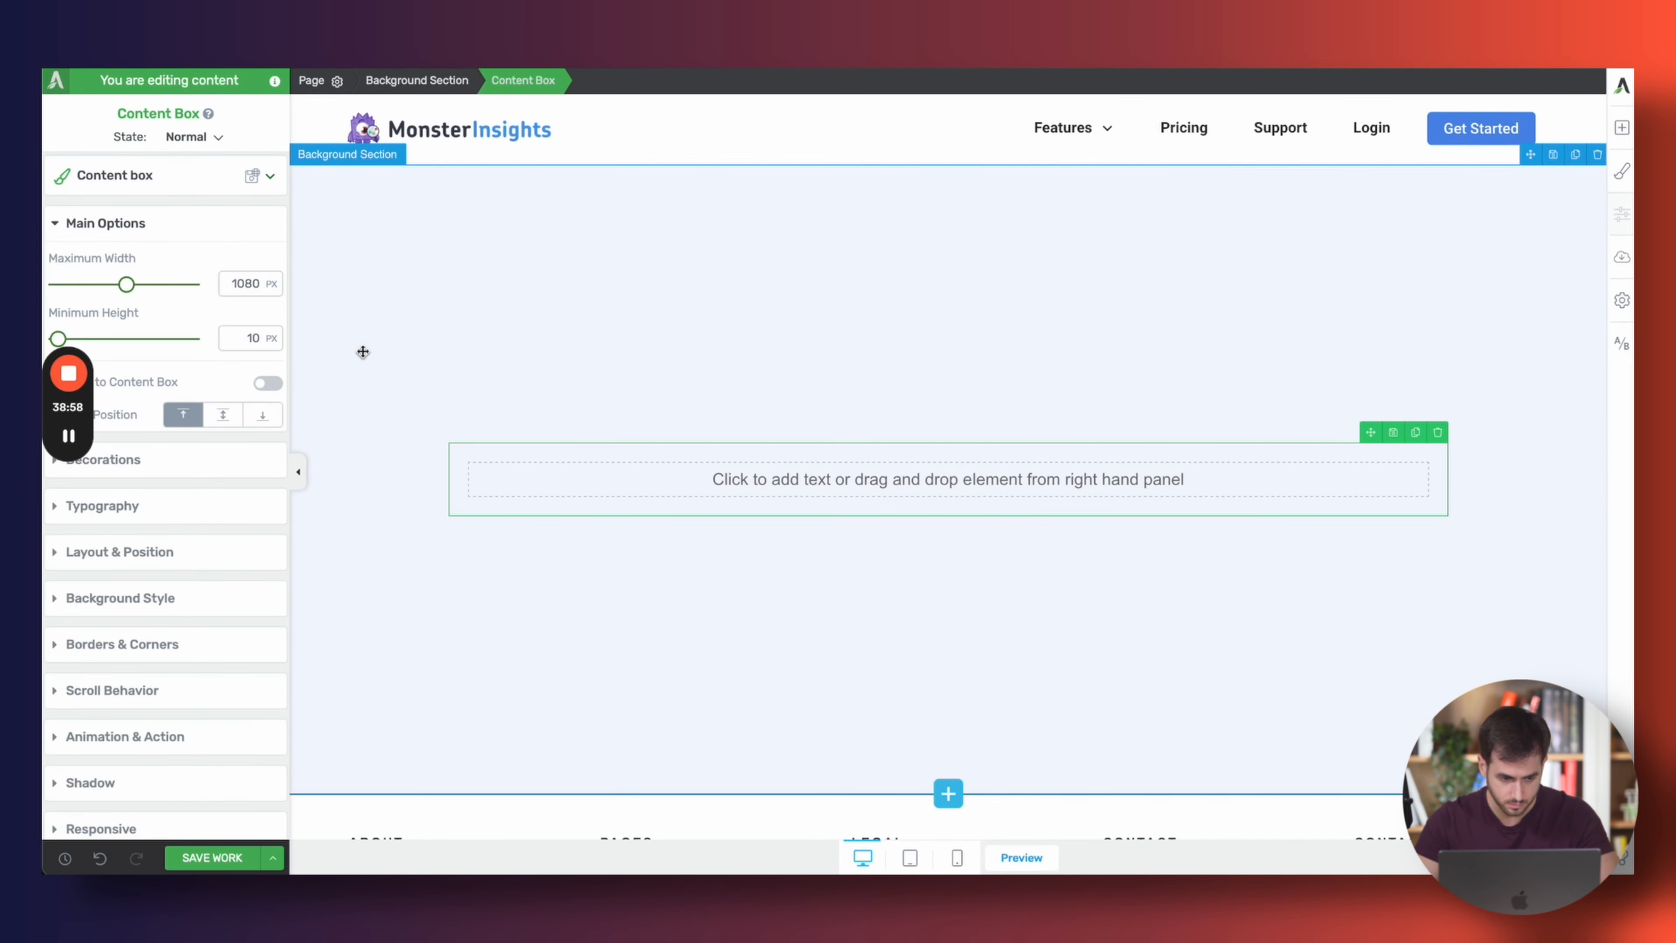
Set the content box's maximum width to 1300 px and open its layout and position settings
double_click(237, 283)
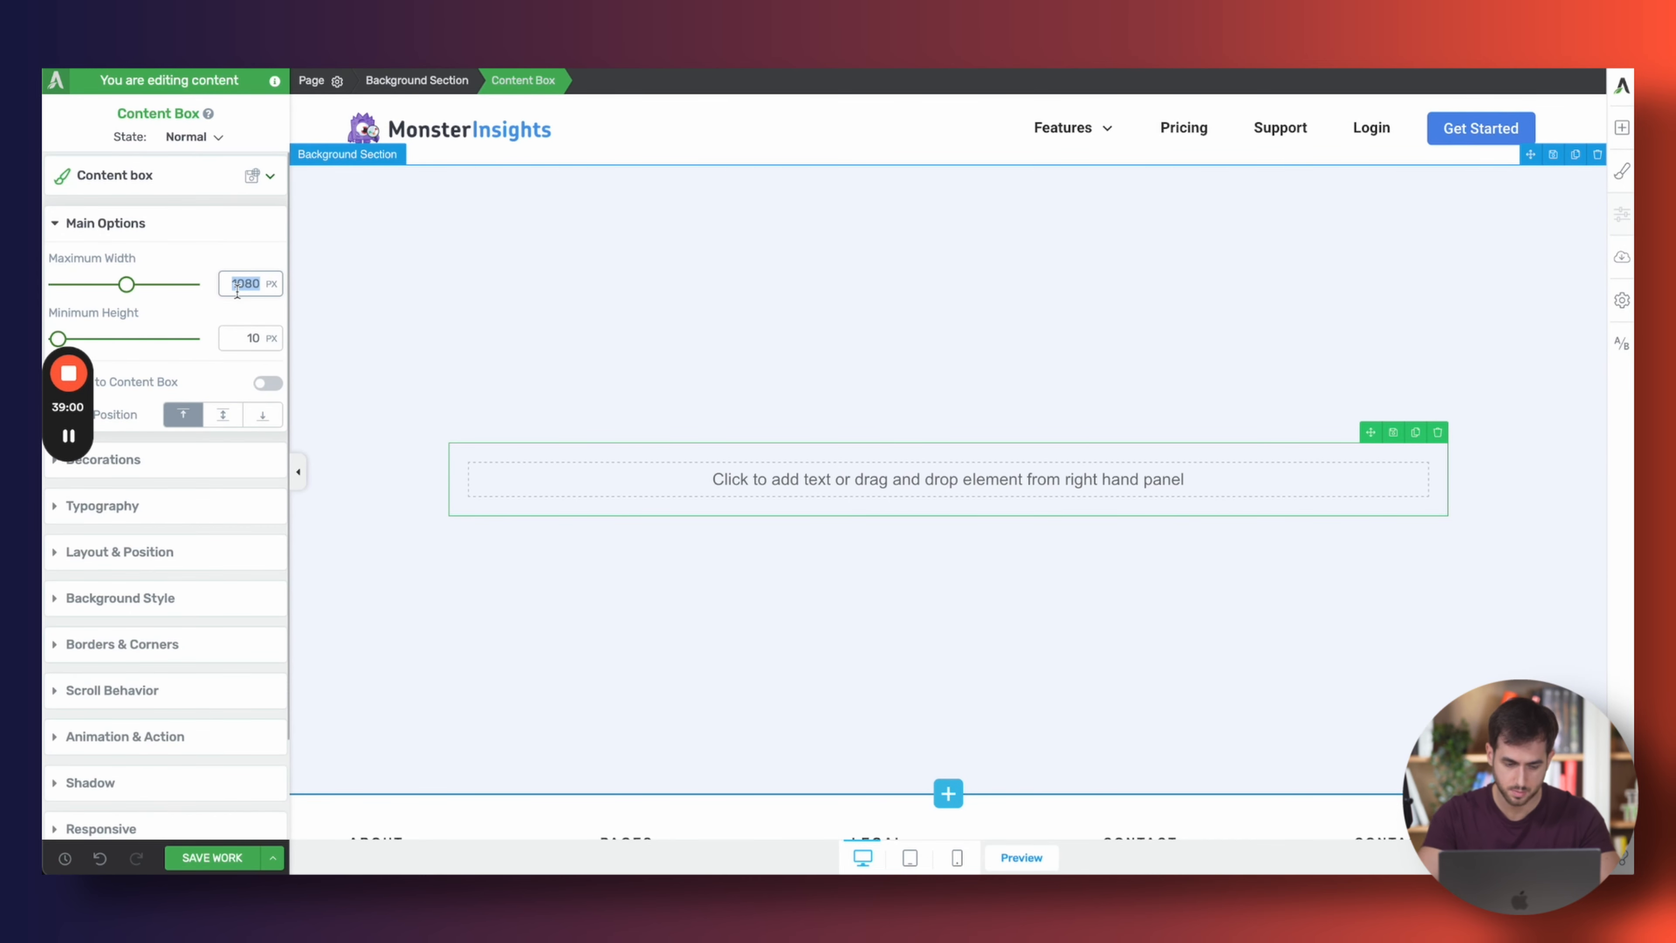
text(1300)
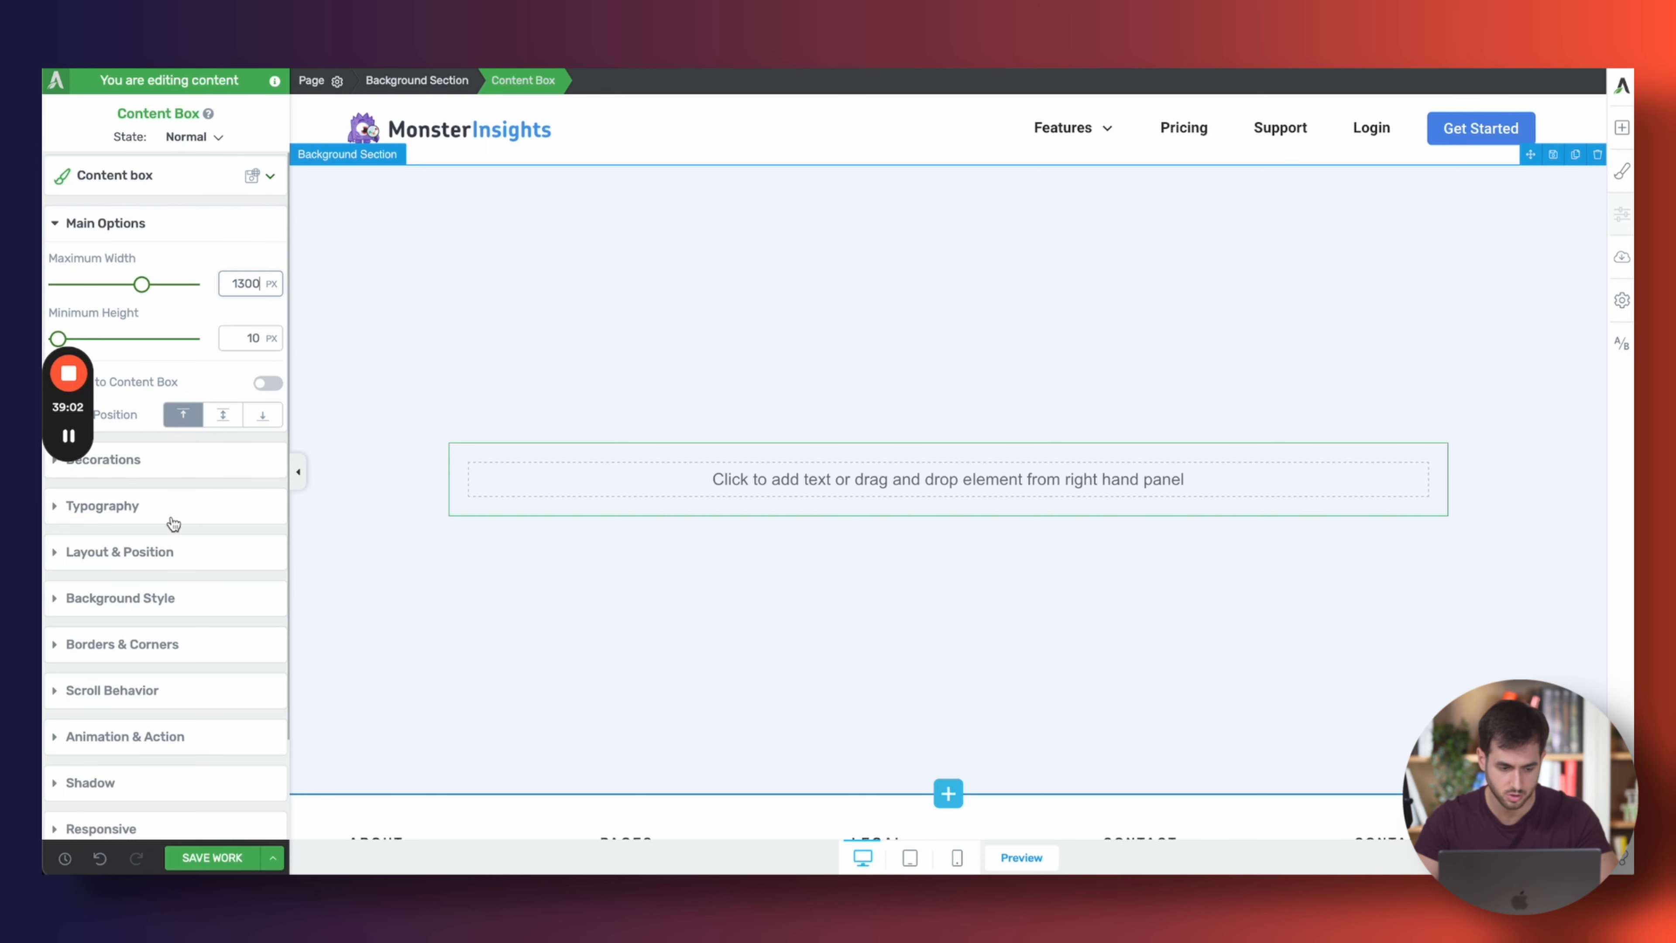
click(149, 551)
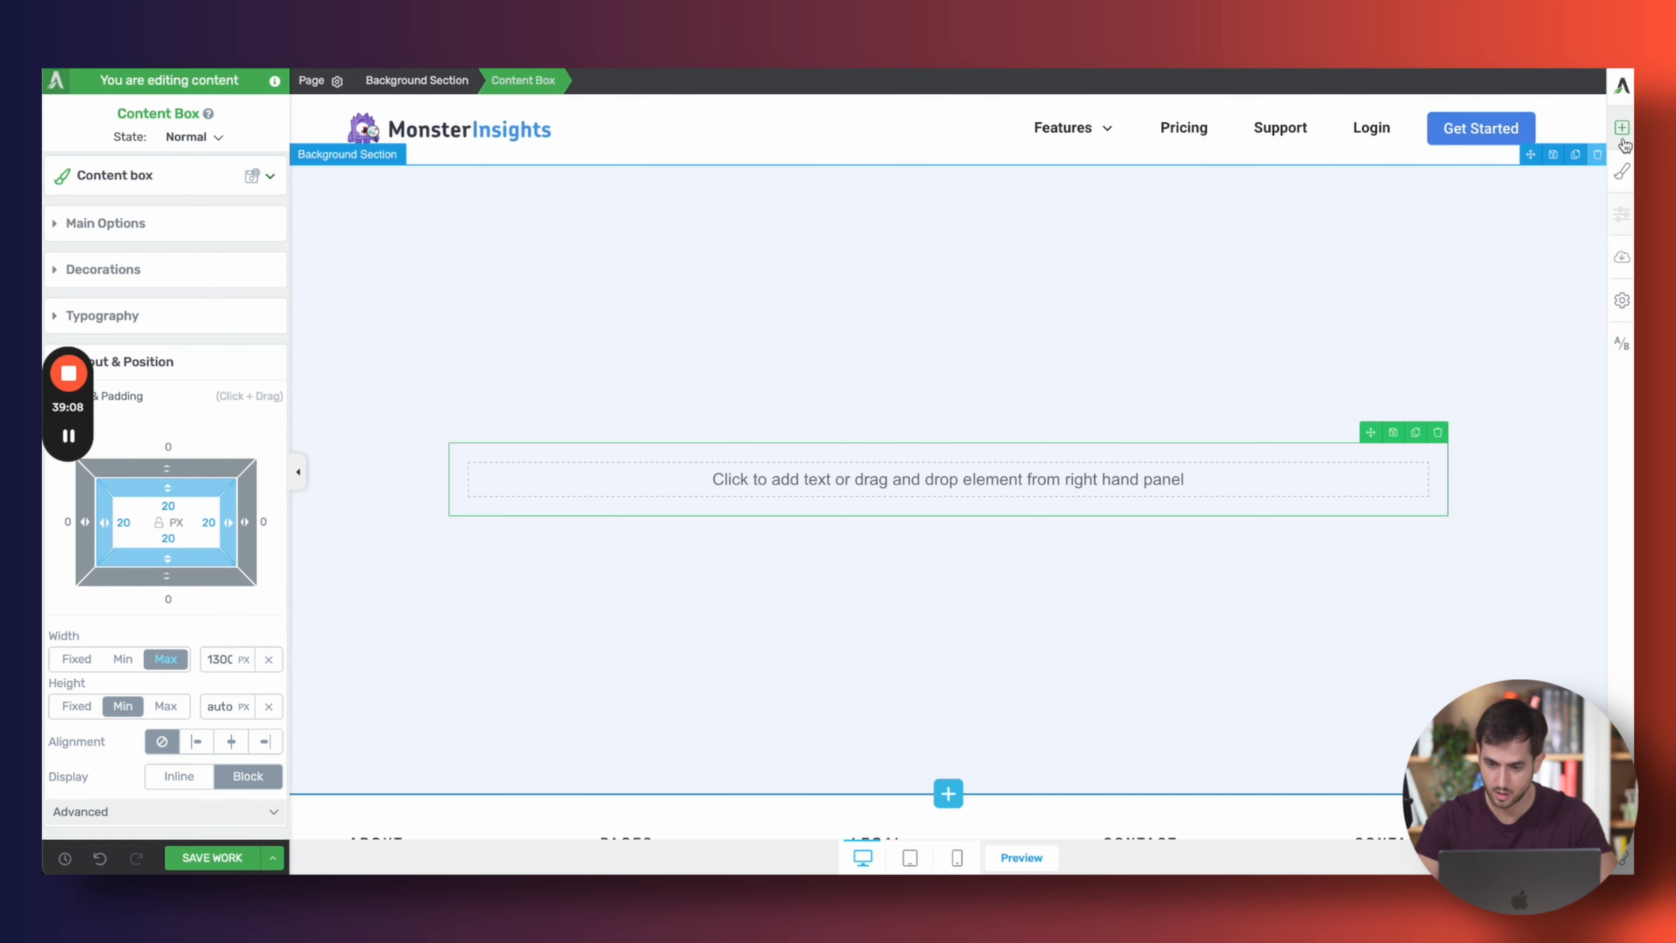
Copy the headline "The Best WordPress Analytics Plugin" from the MonsterInsights homepage and paste it into a new Text element in the content box
click(1036, 40)
triple_click(834, 285)
key(super+c)
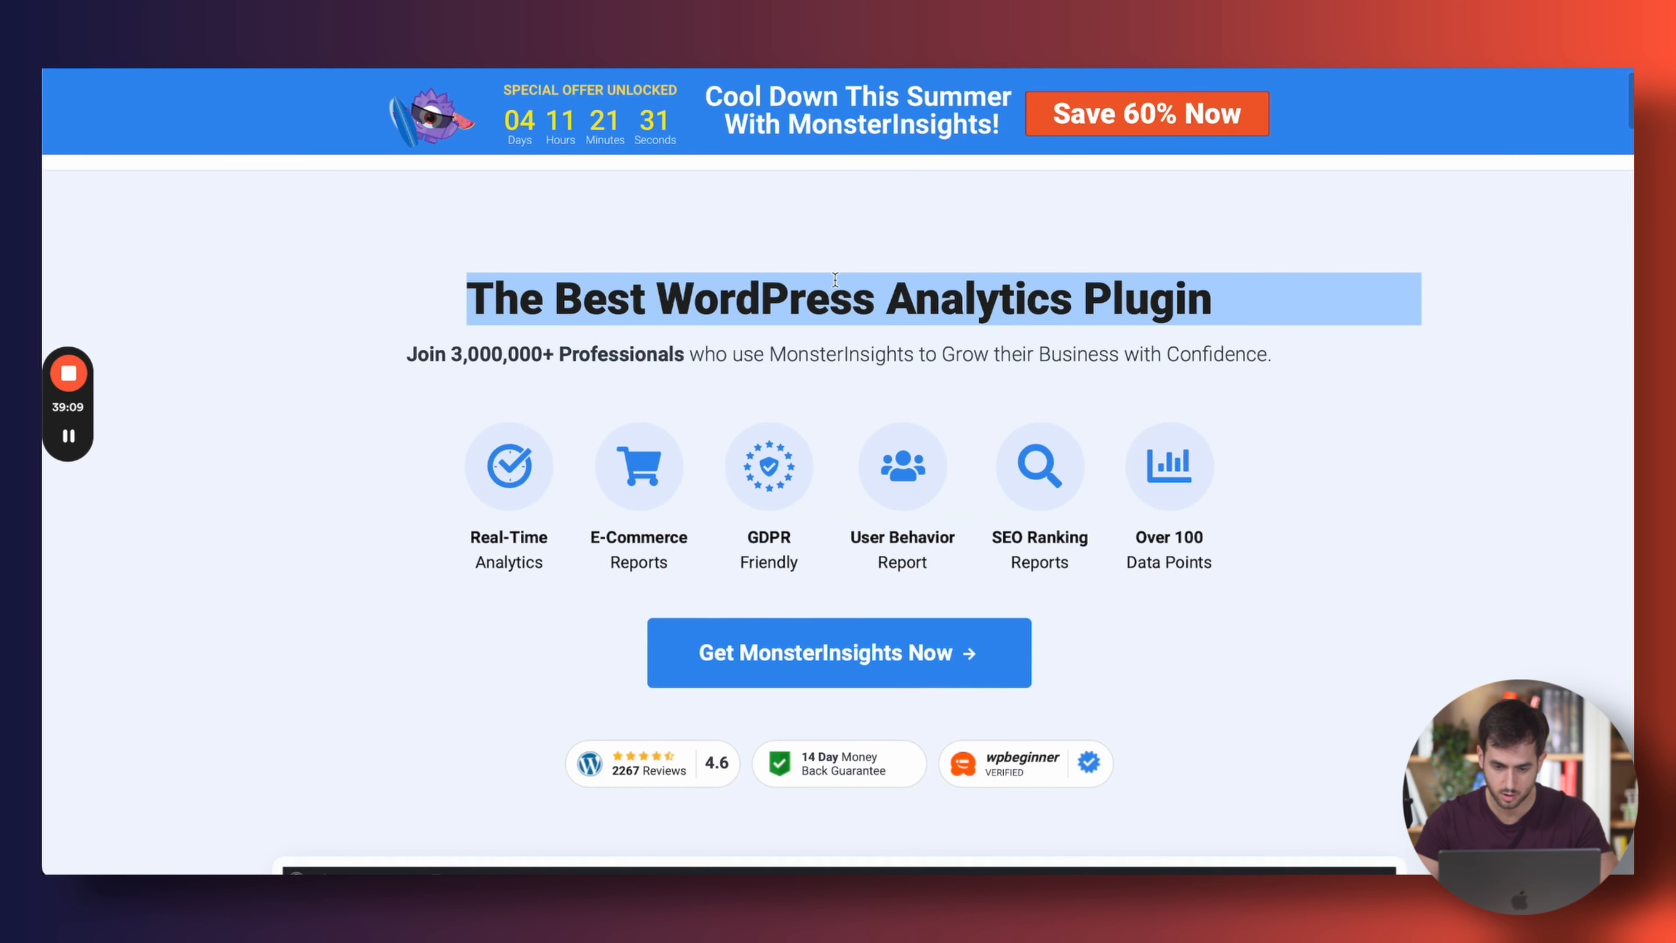
click(1006, 80)
click(1033, 68)
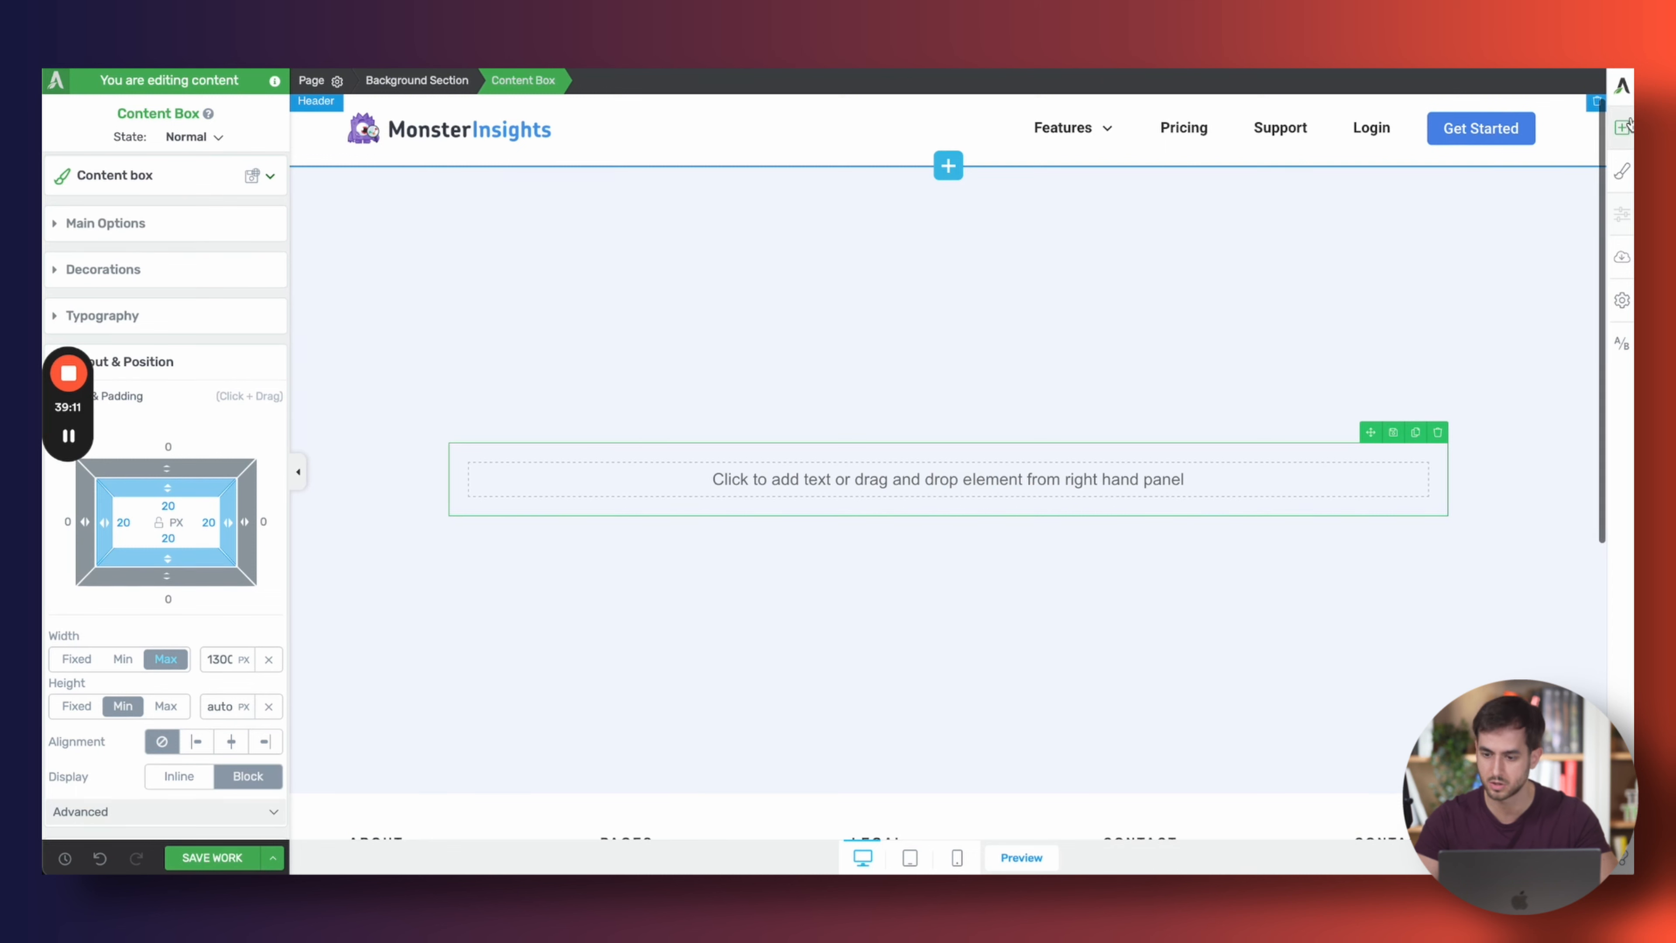
click(1622, 128)
drag(1476, 264, 1002, 475)
key(super+a)
key(super+v)
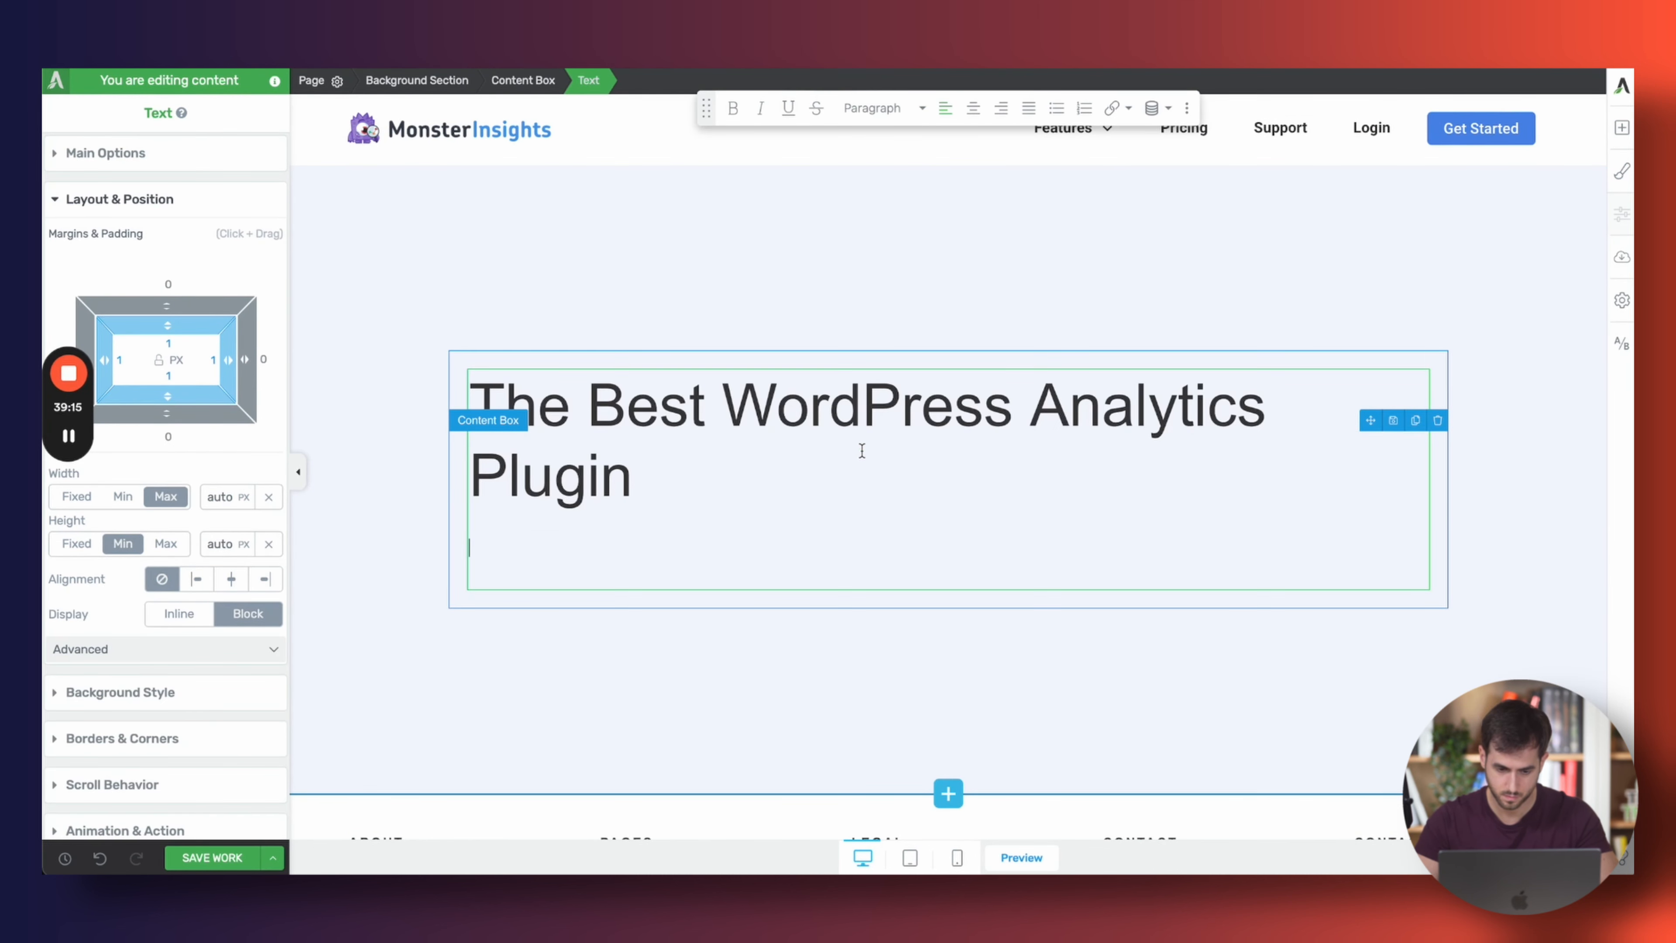
Set the headline's font to Roboto from Google Fonts, with all fonts listed, and make the headline bold and centered
triple_click(755, 432)
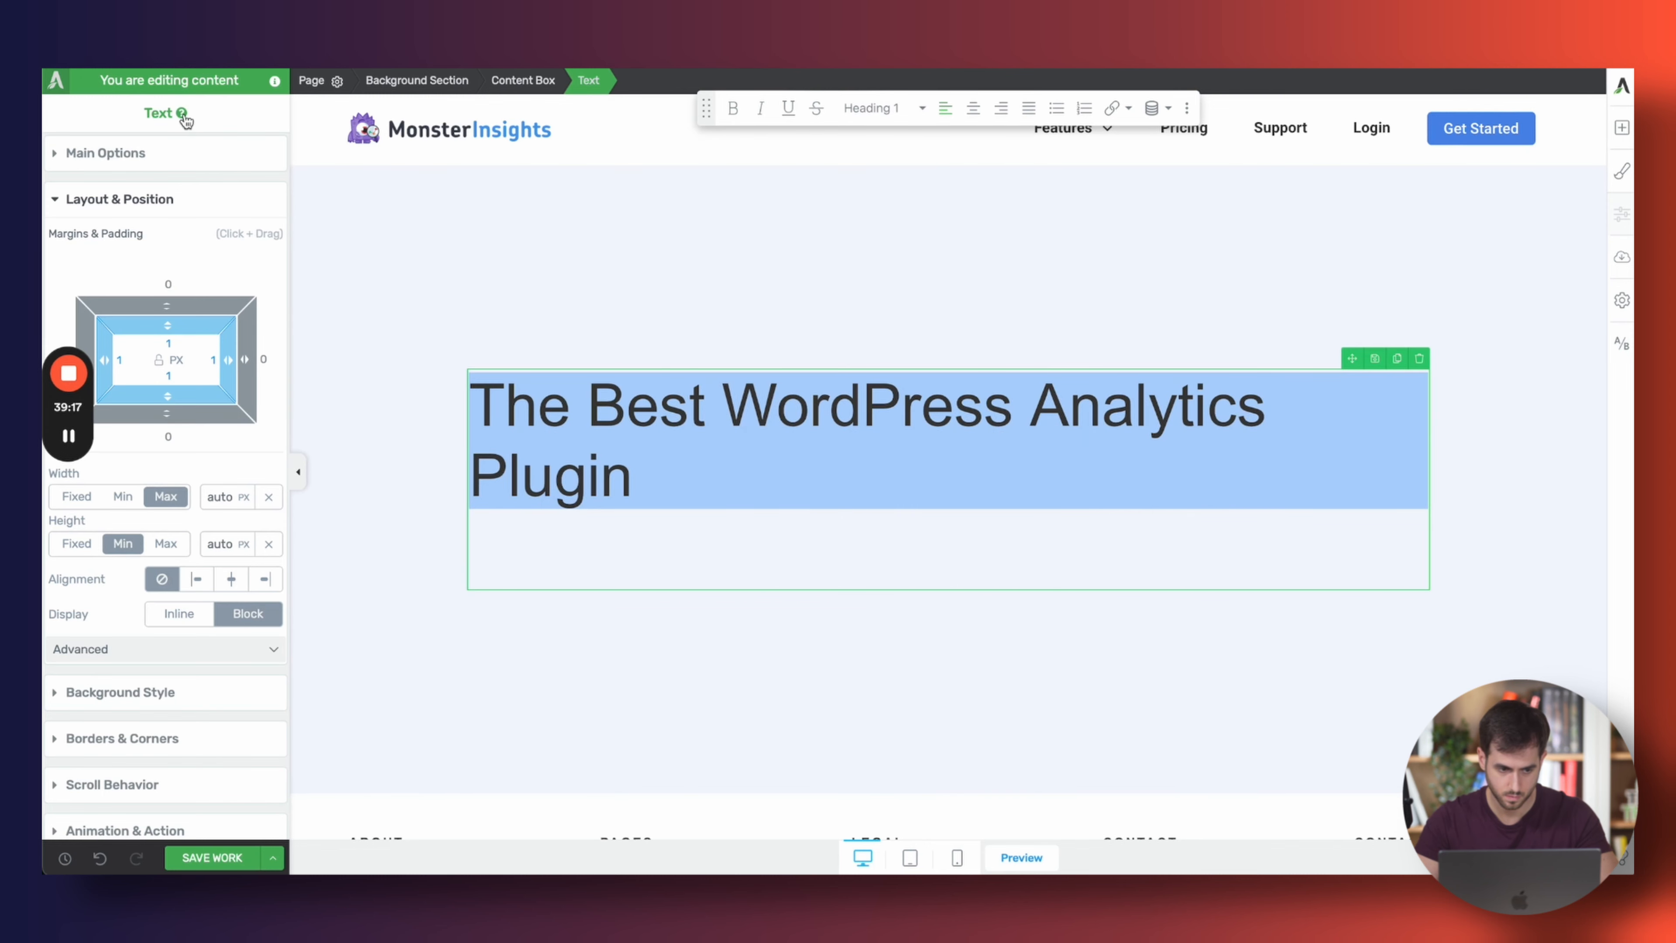
click(885, 113)
click(230, 155)
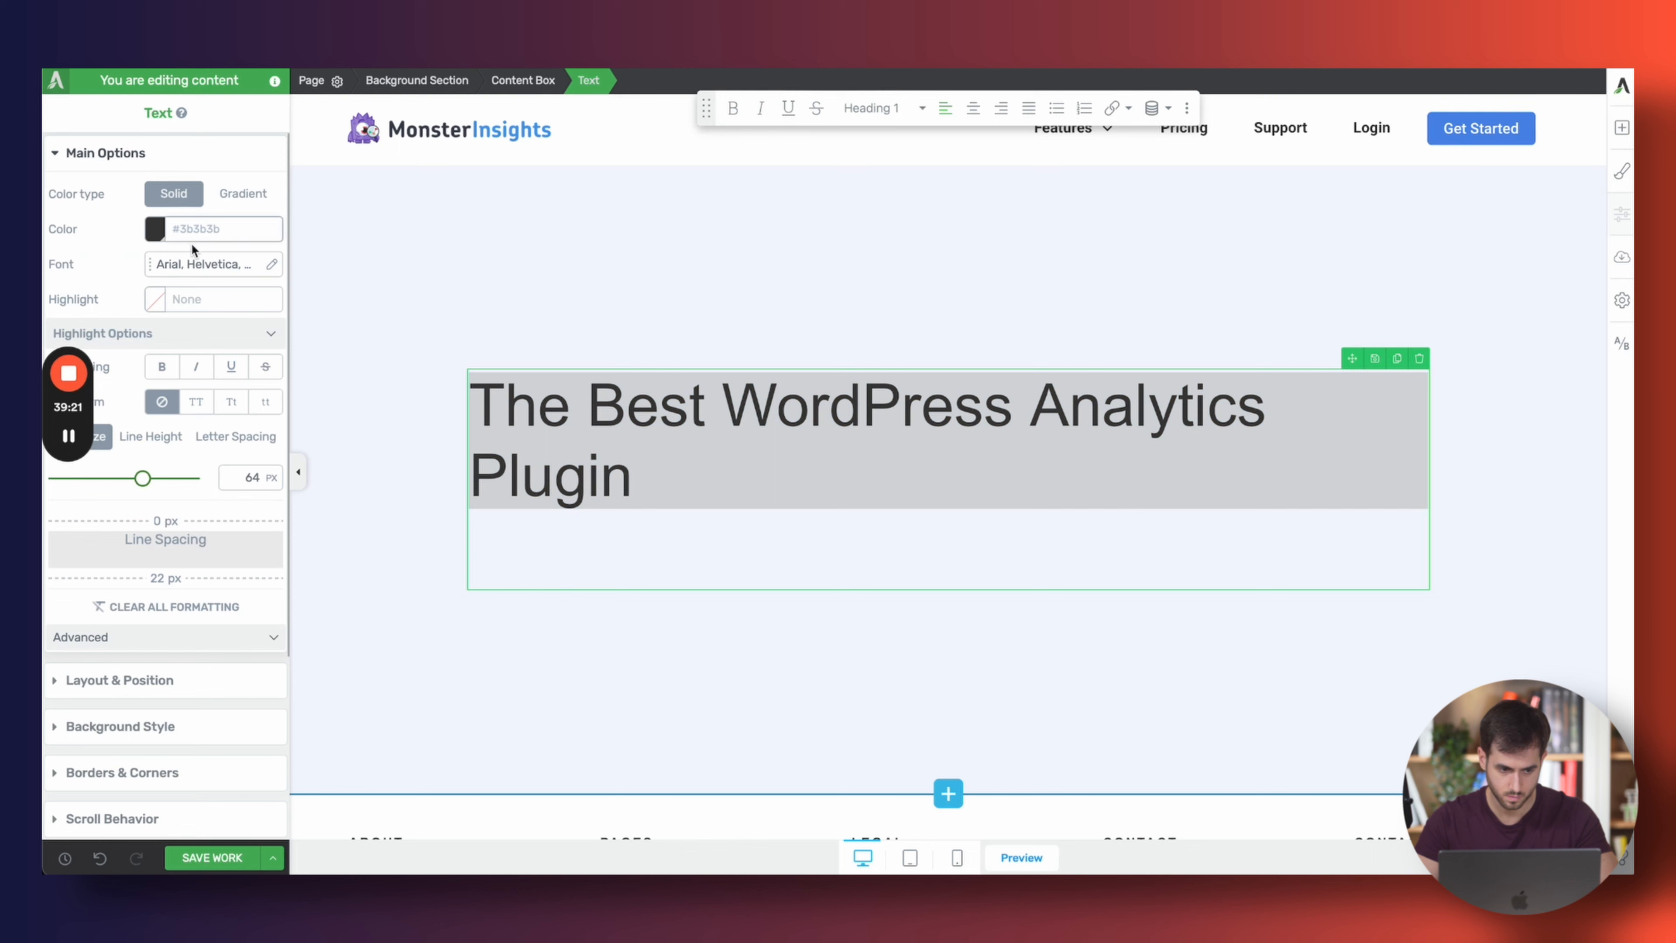
click(198, 264)
click(185, 323)
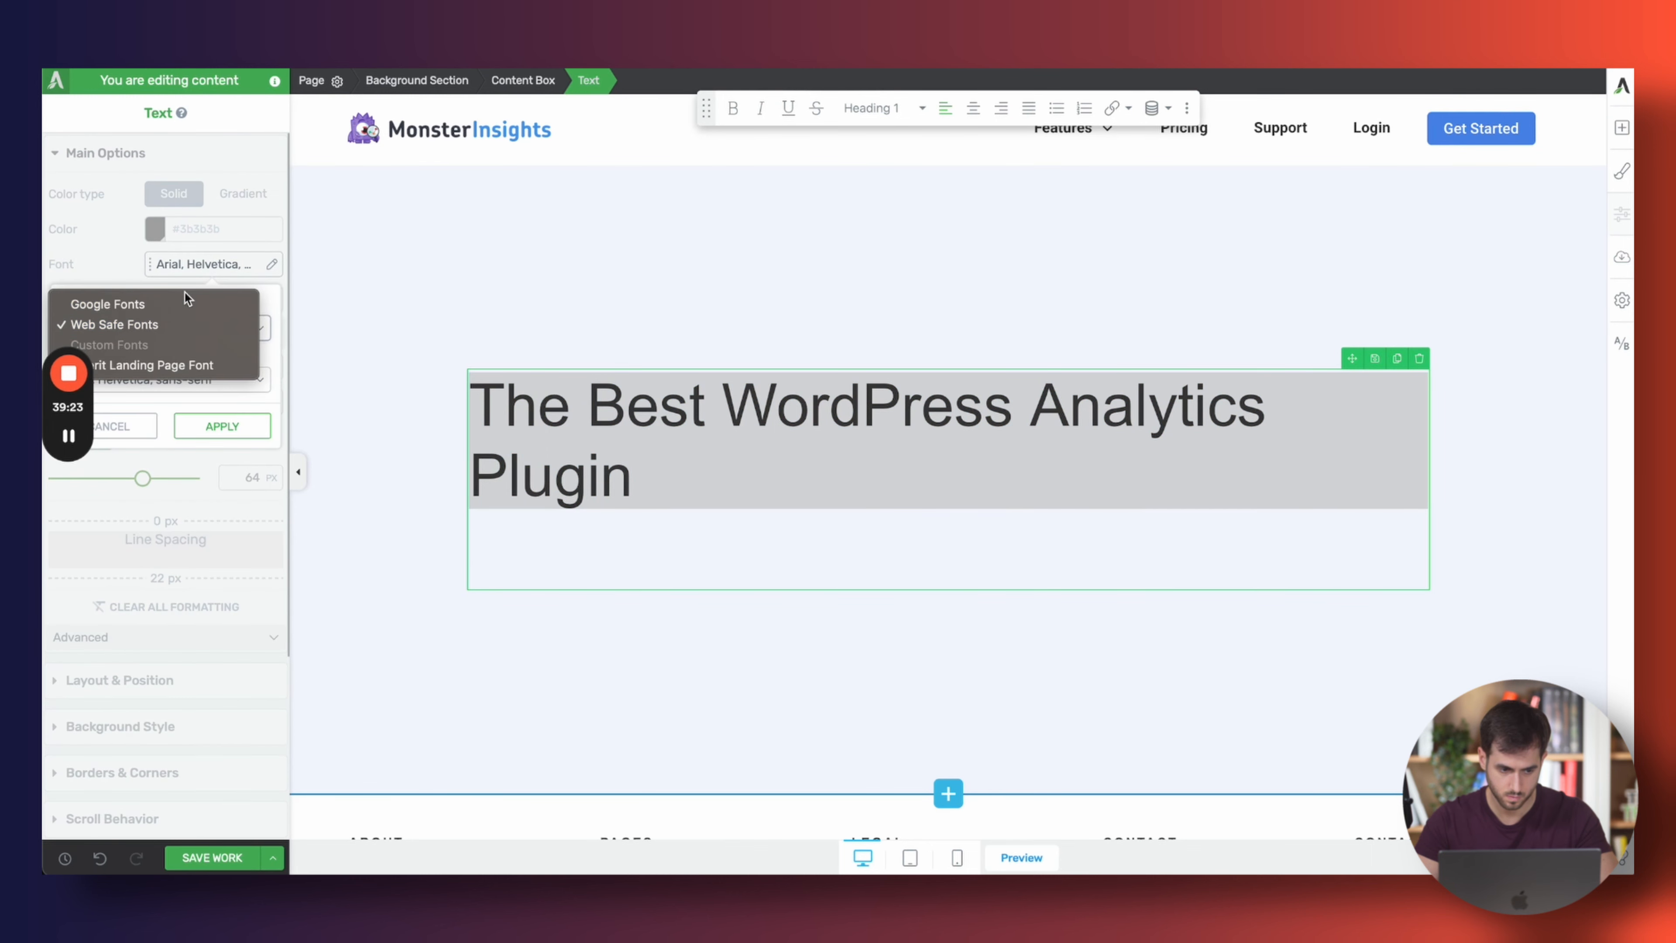
click(179, 301)
click(257, 360)
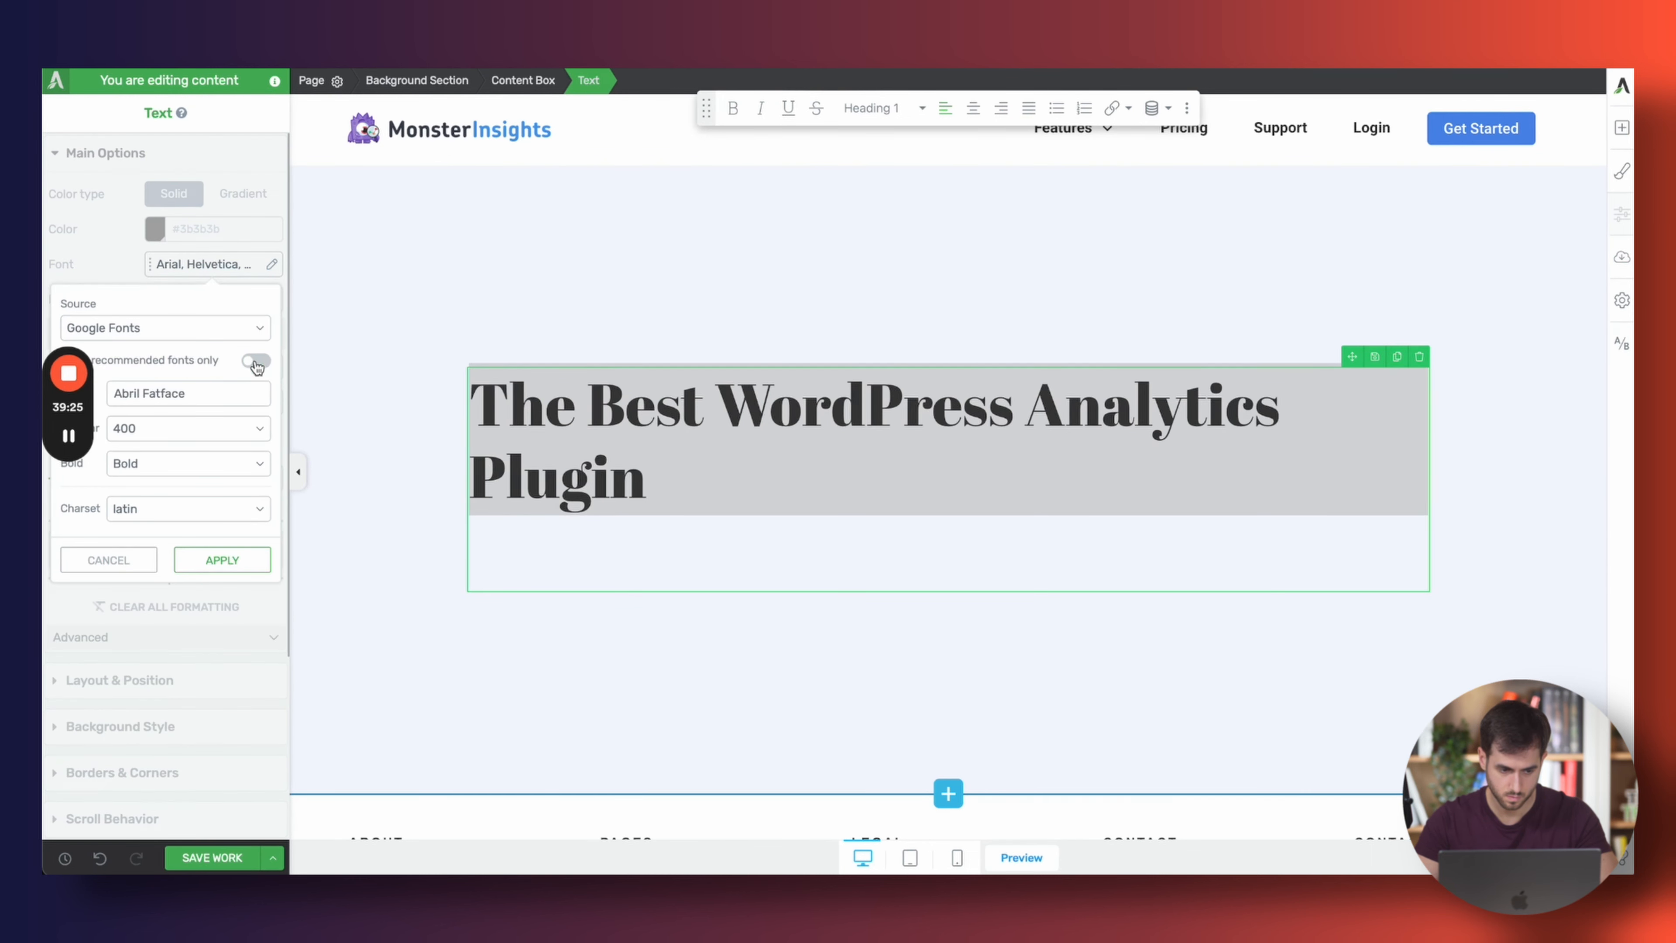
click(188, 393)
text(robot)
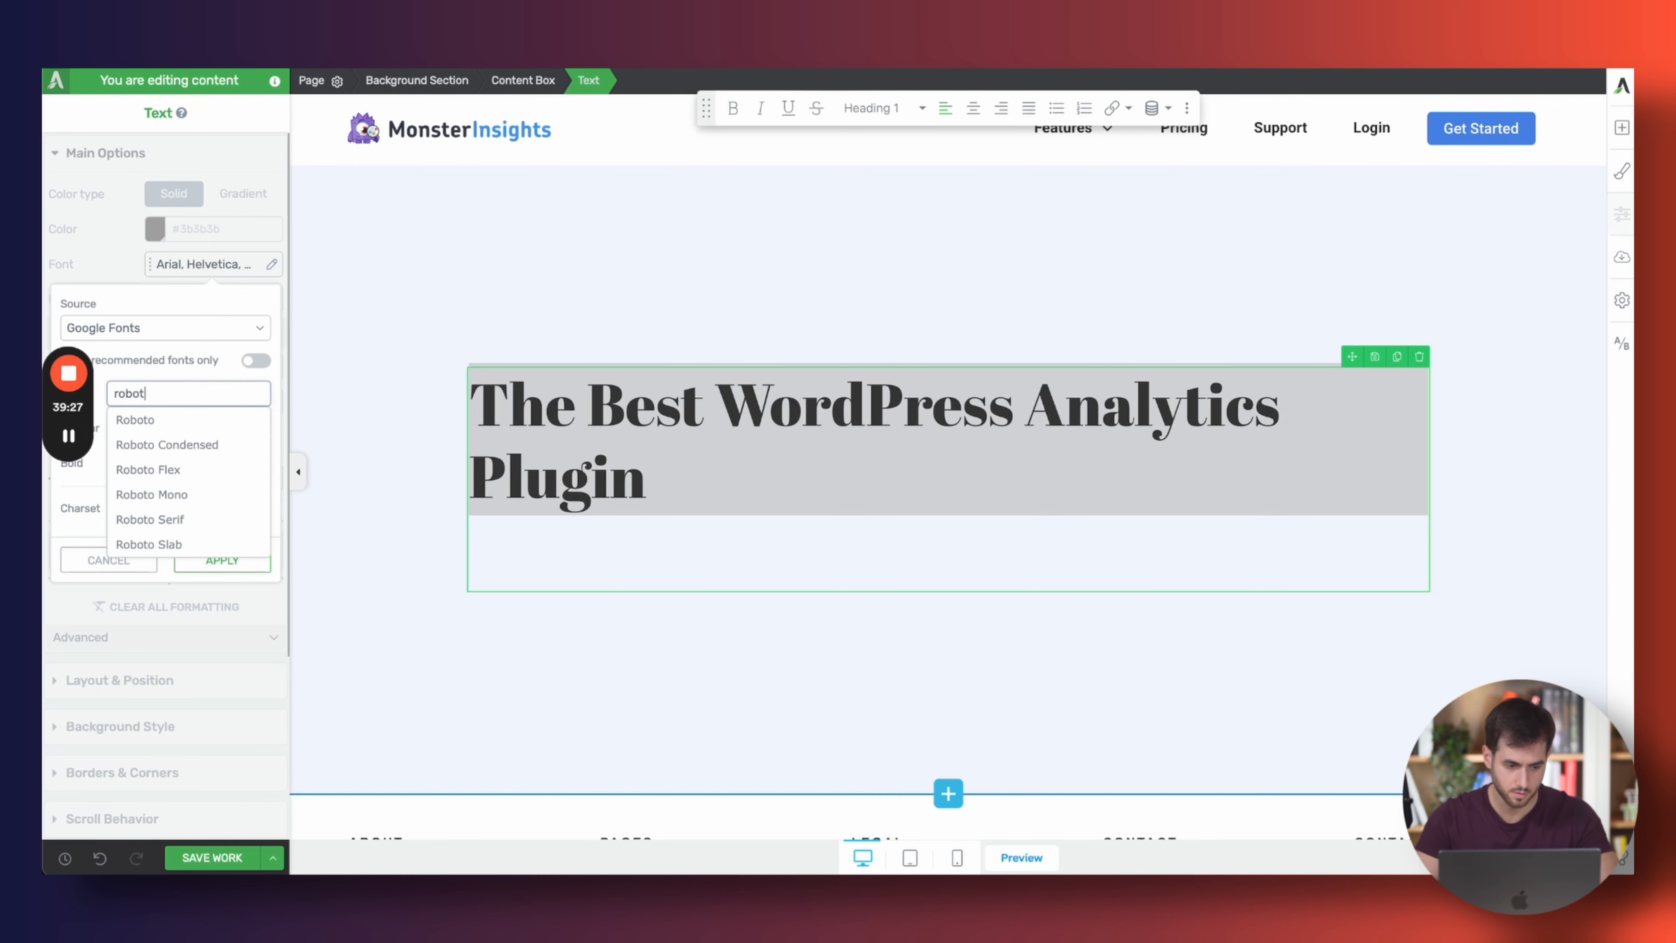
click(177, 423)
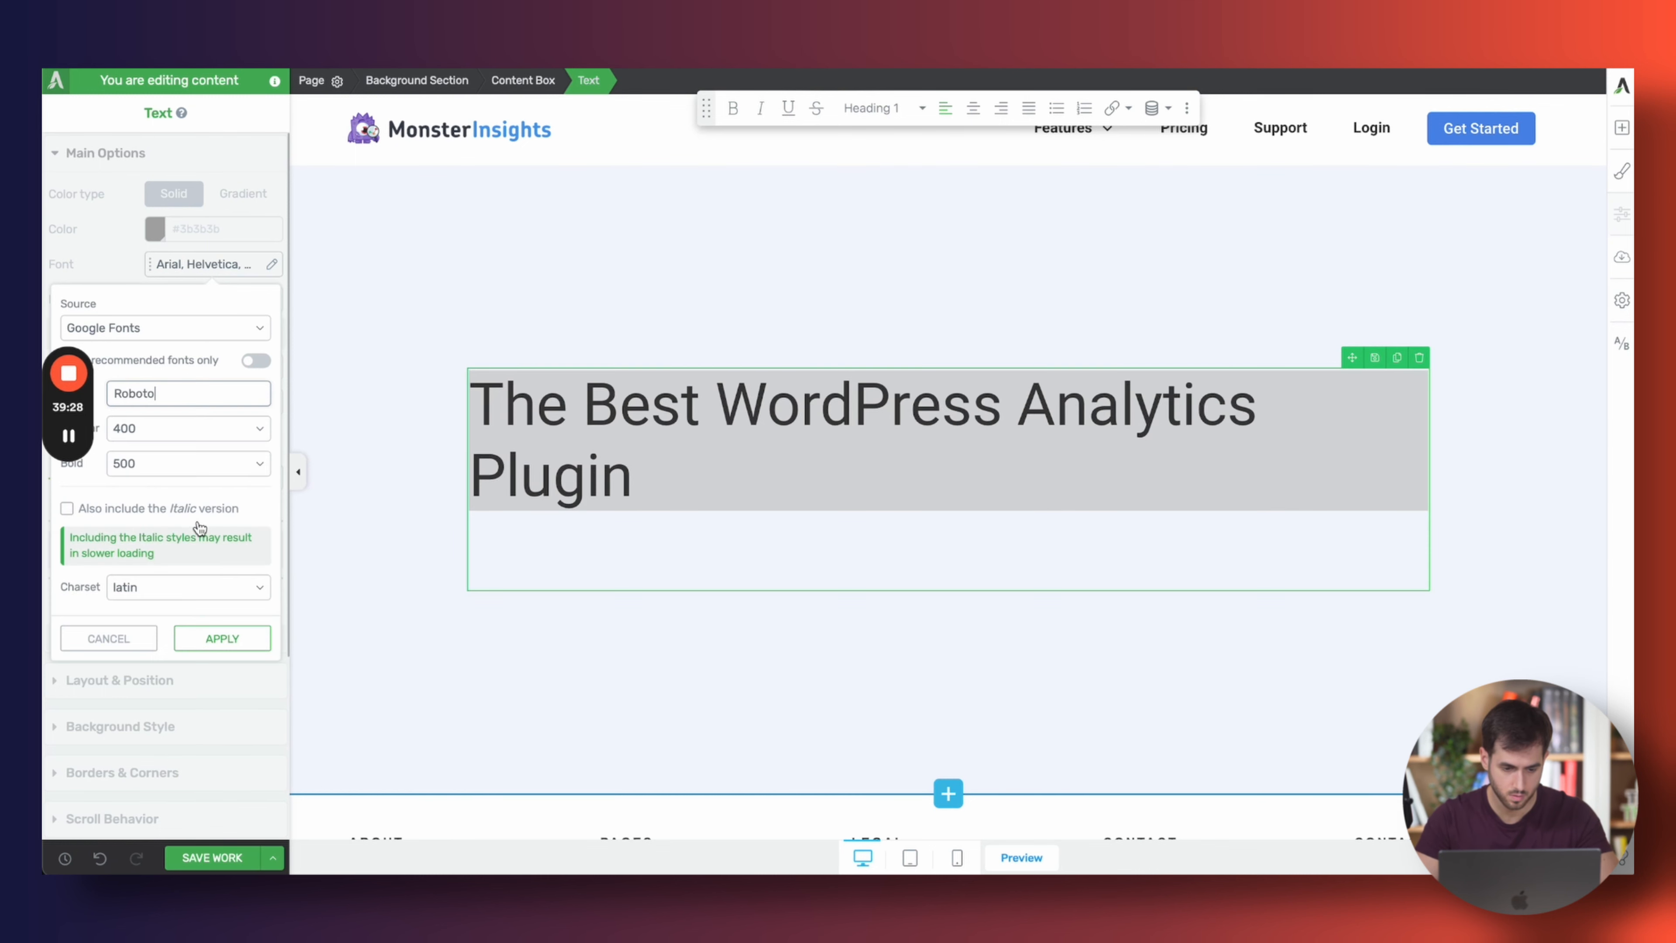
click(210, 639)
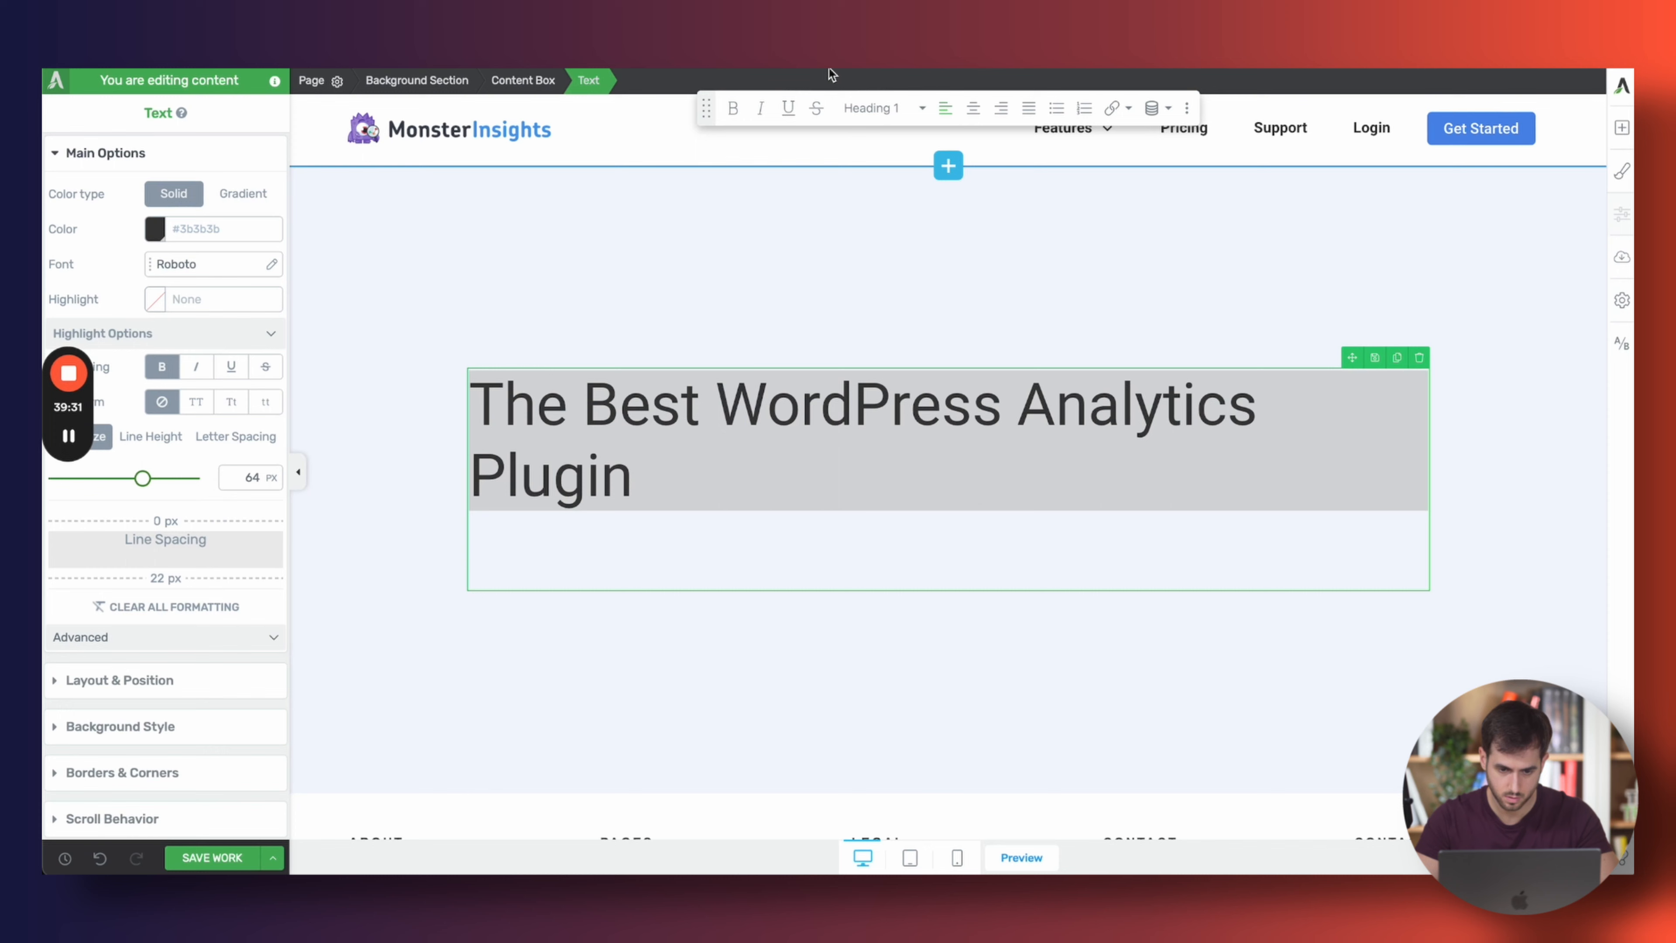
click(734, 109)
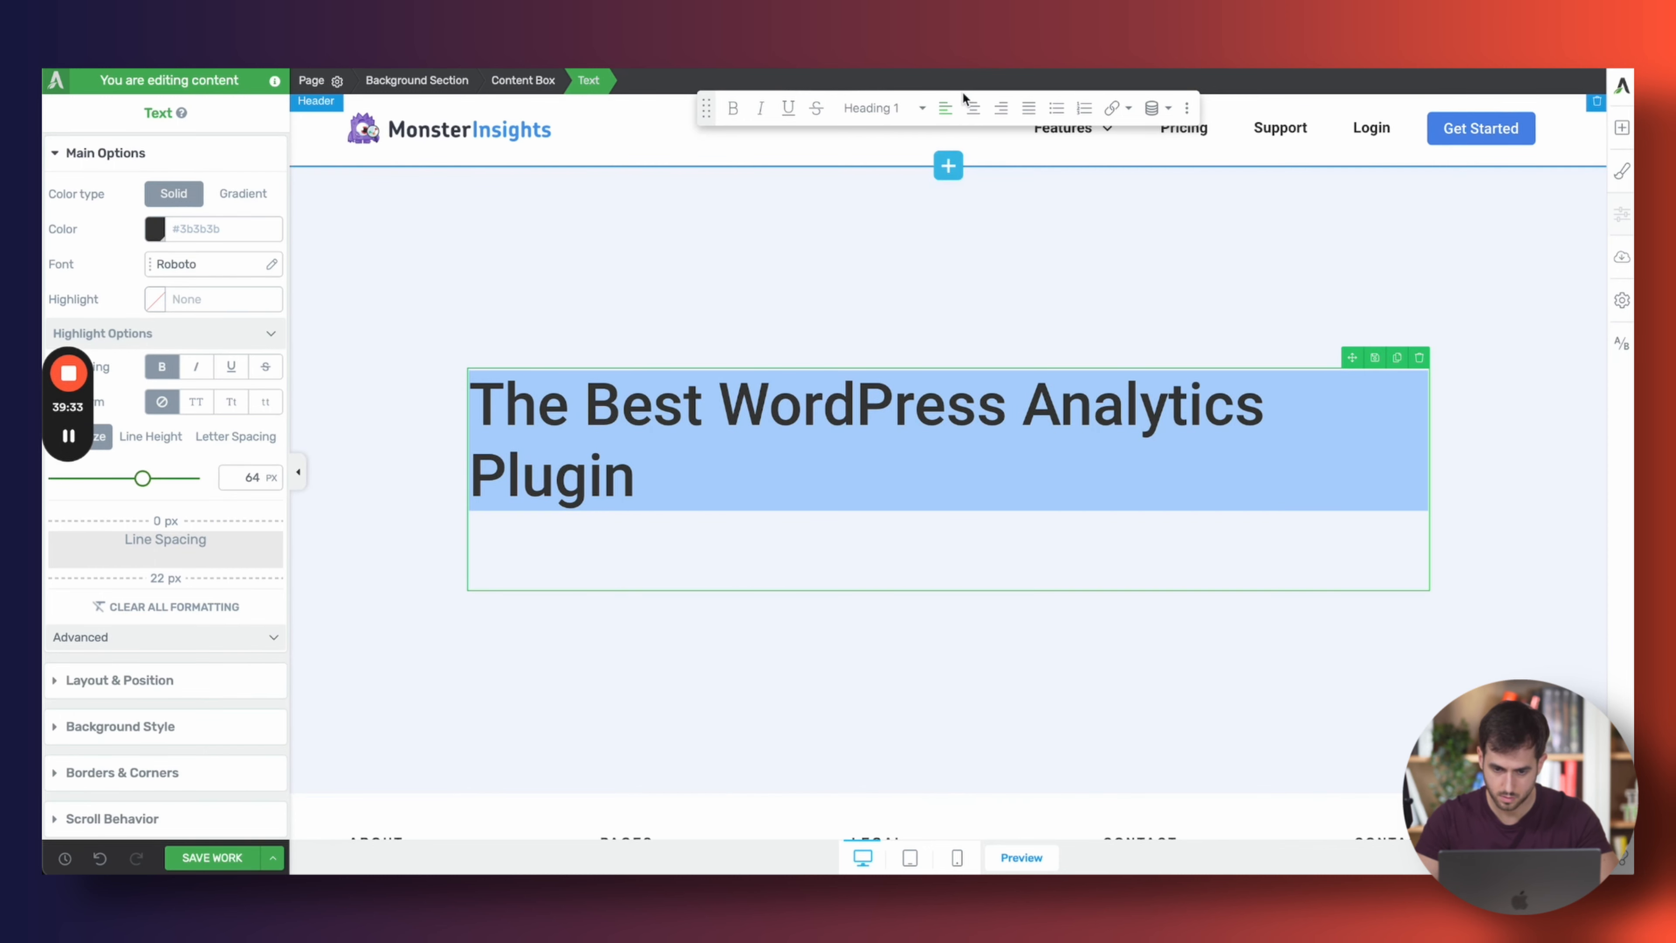
click(973, 107)
Inspect the headline on the MonsterInsights homepage to read its font size and weight, then return to the page editor
click(1249, 68)
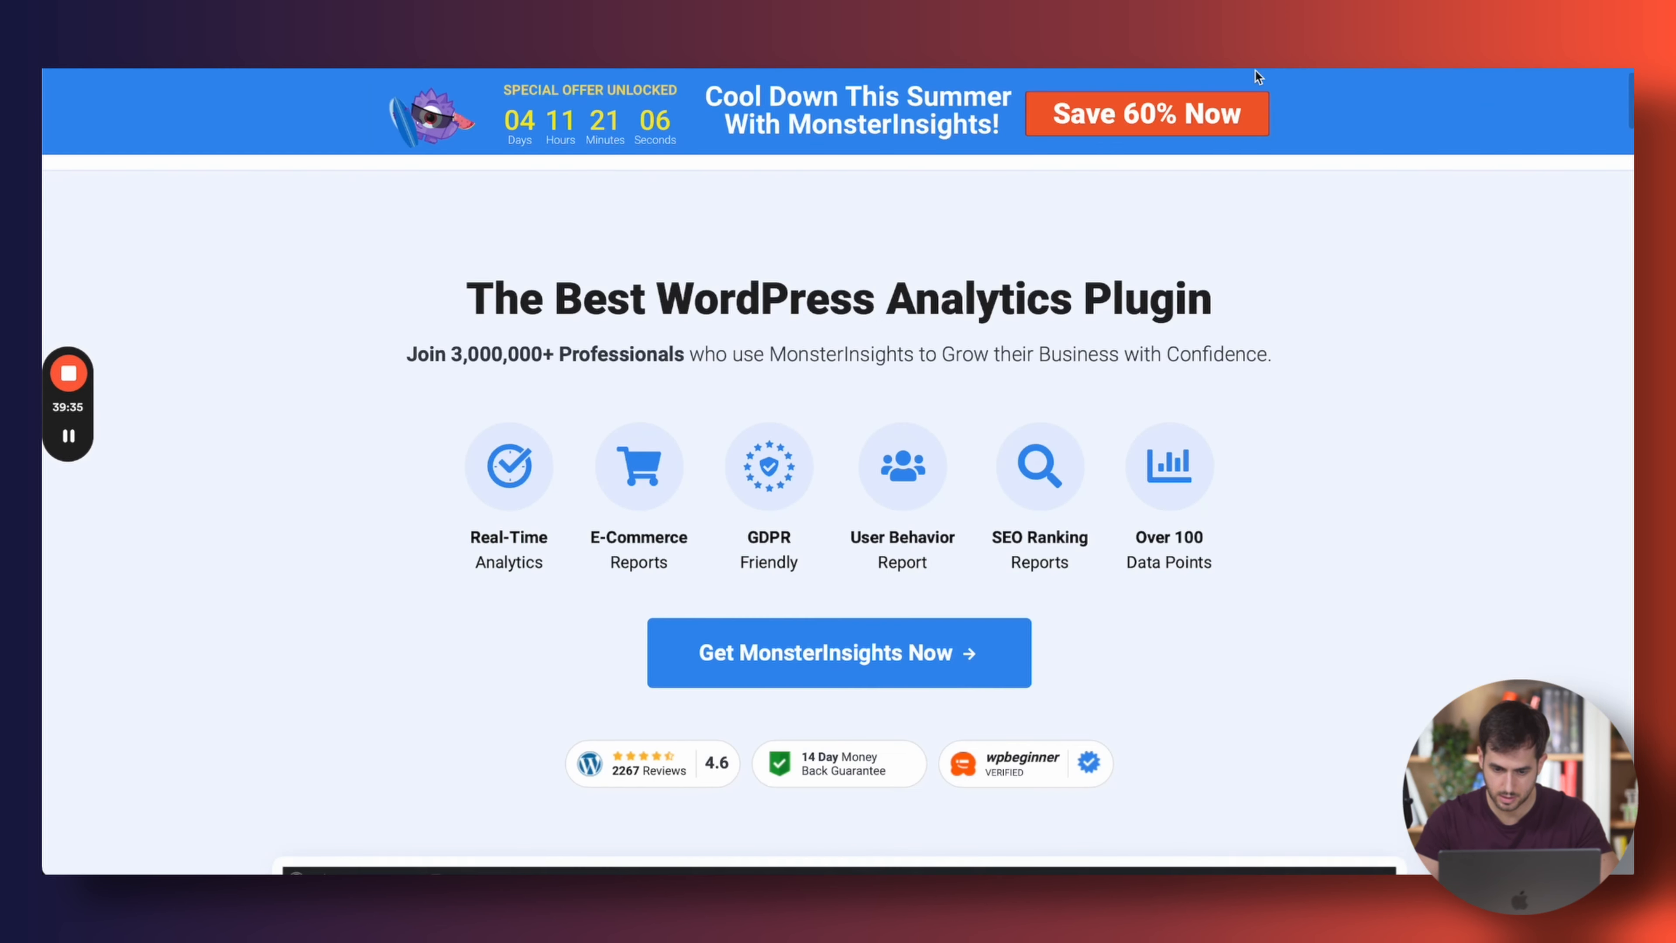
right_click(885, 301)
click(943, 506)
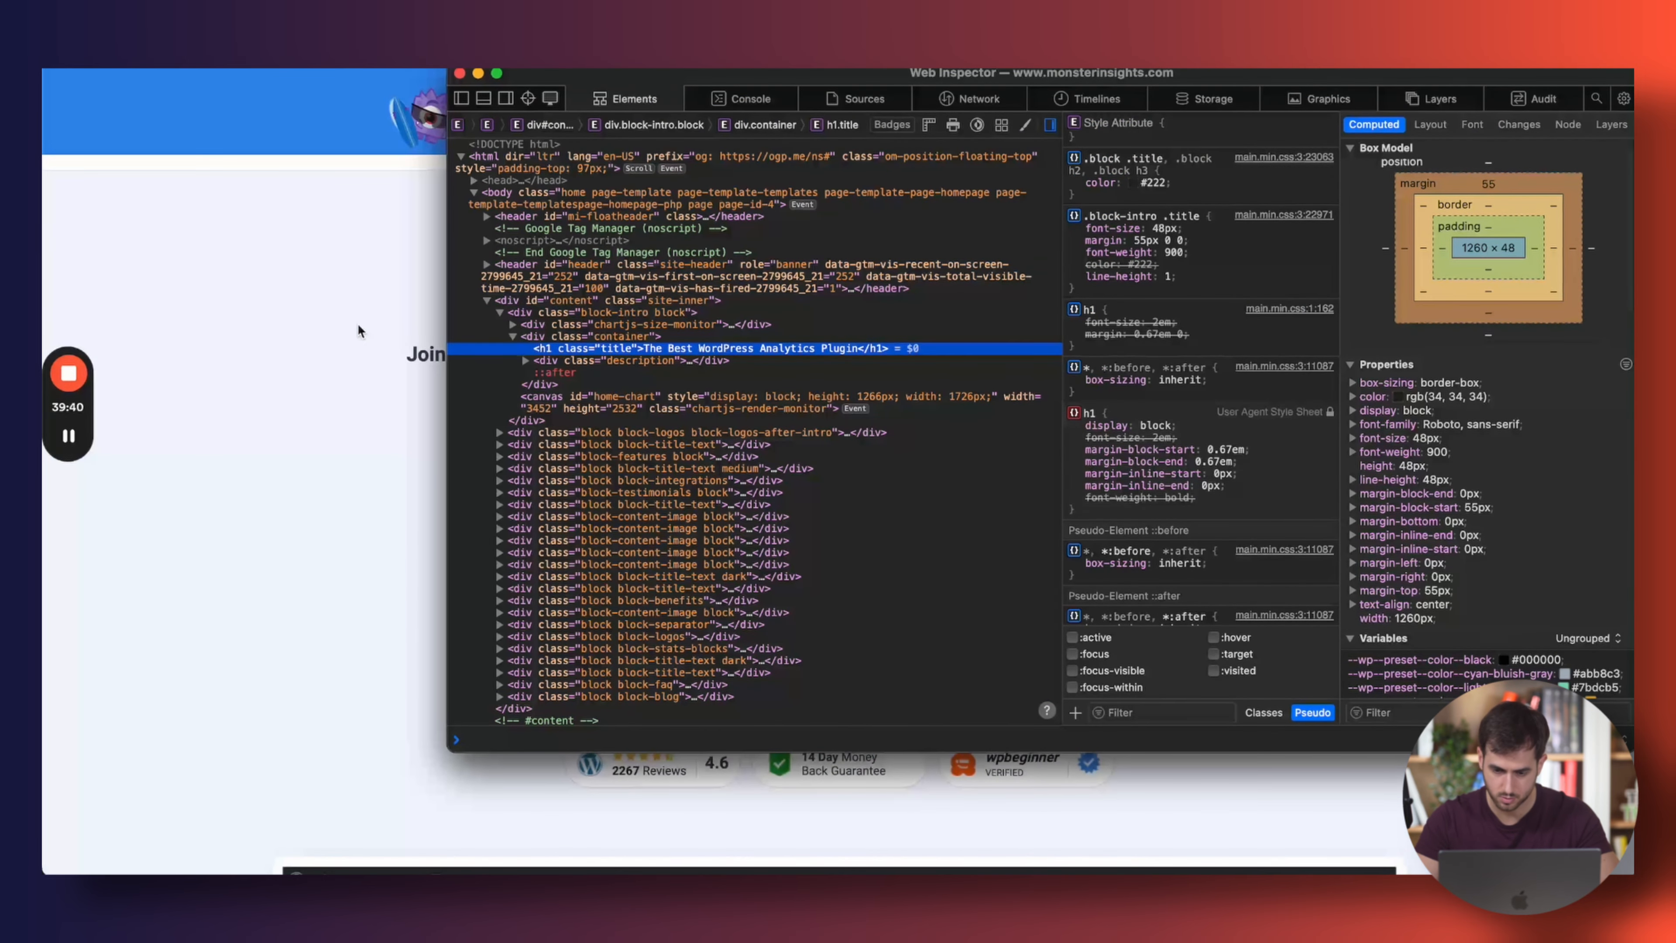
click(358, 324)
click(502, 69)
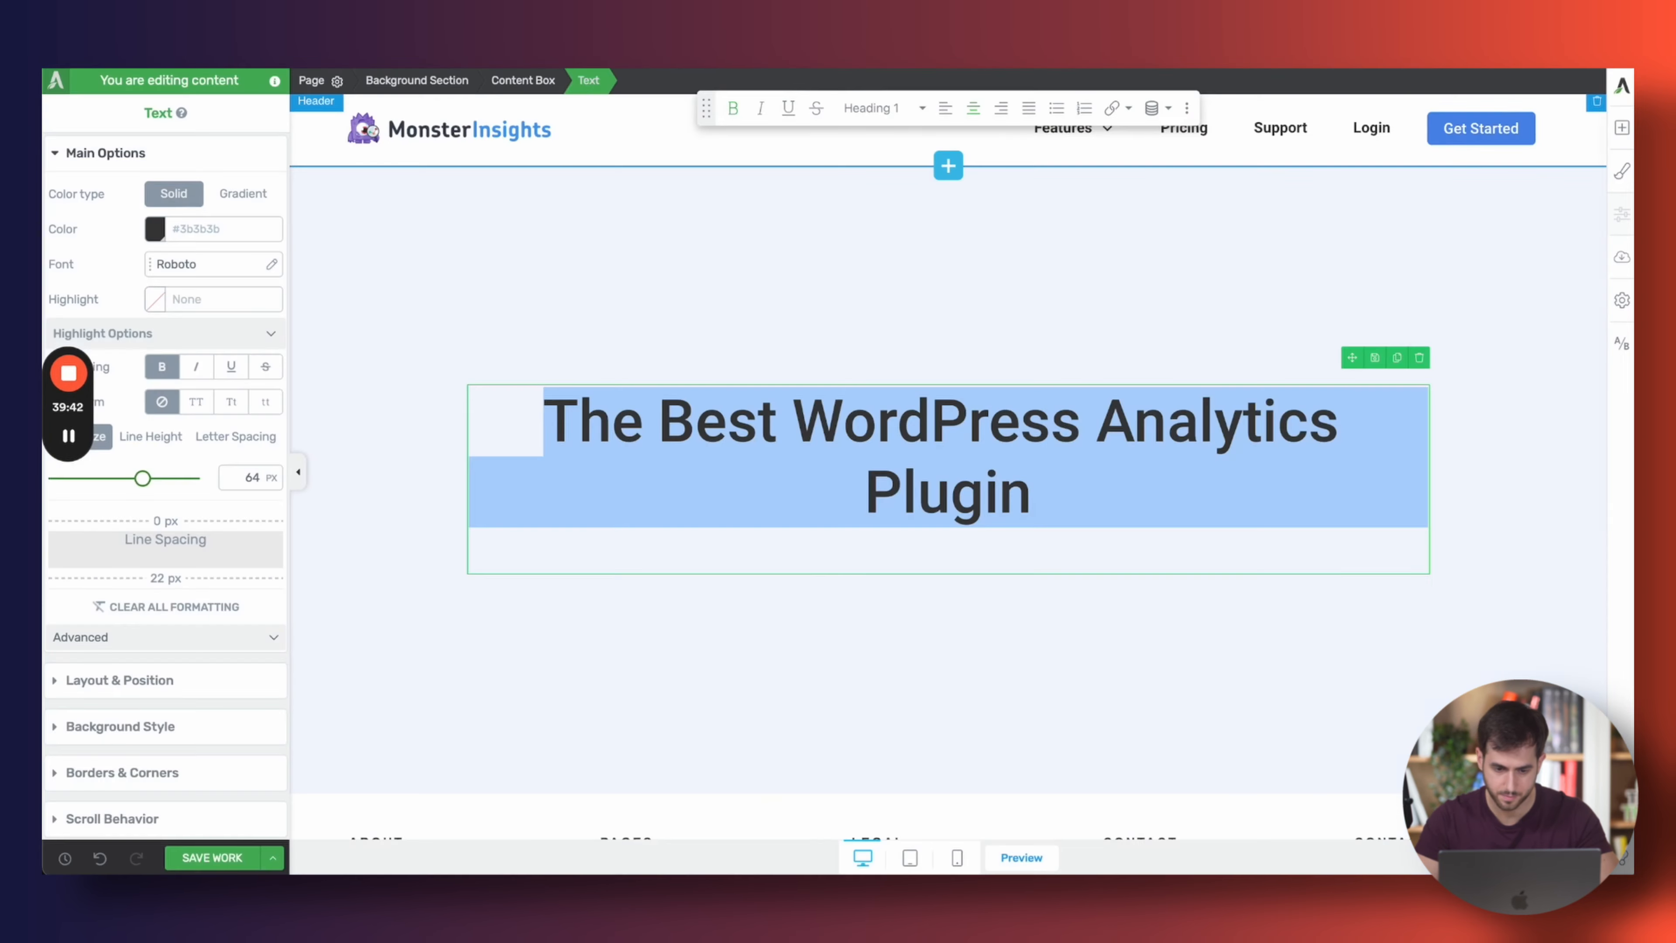
Set the headline's font size to 48 px and the bold weight of its Roboto font to 900
double_click(251, 477)
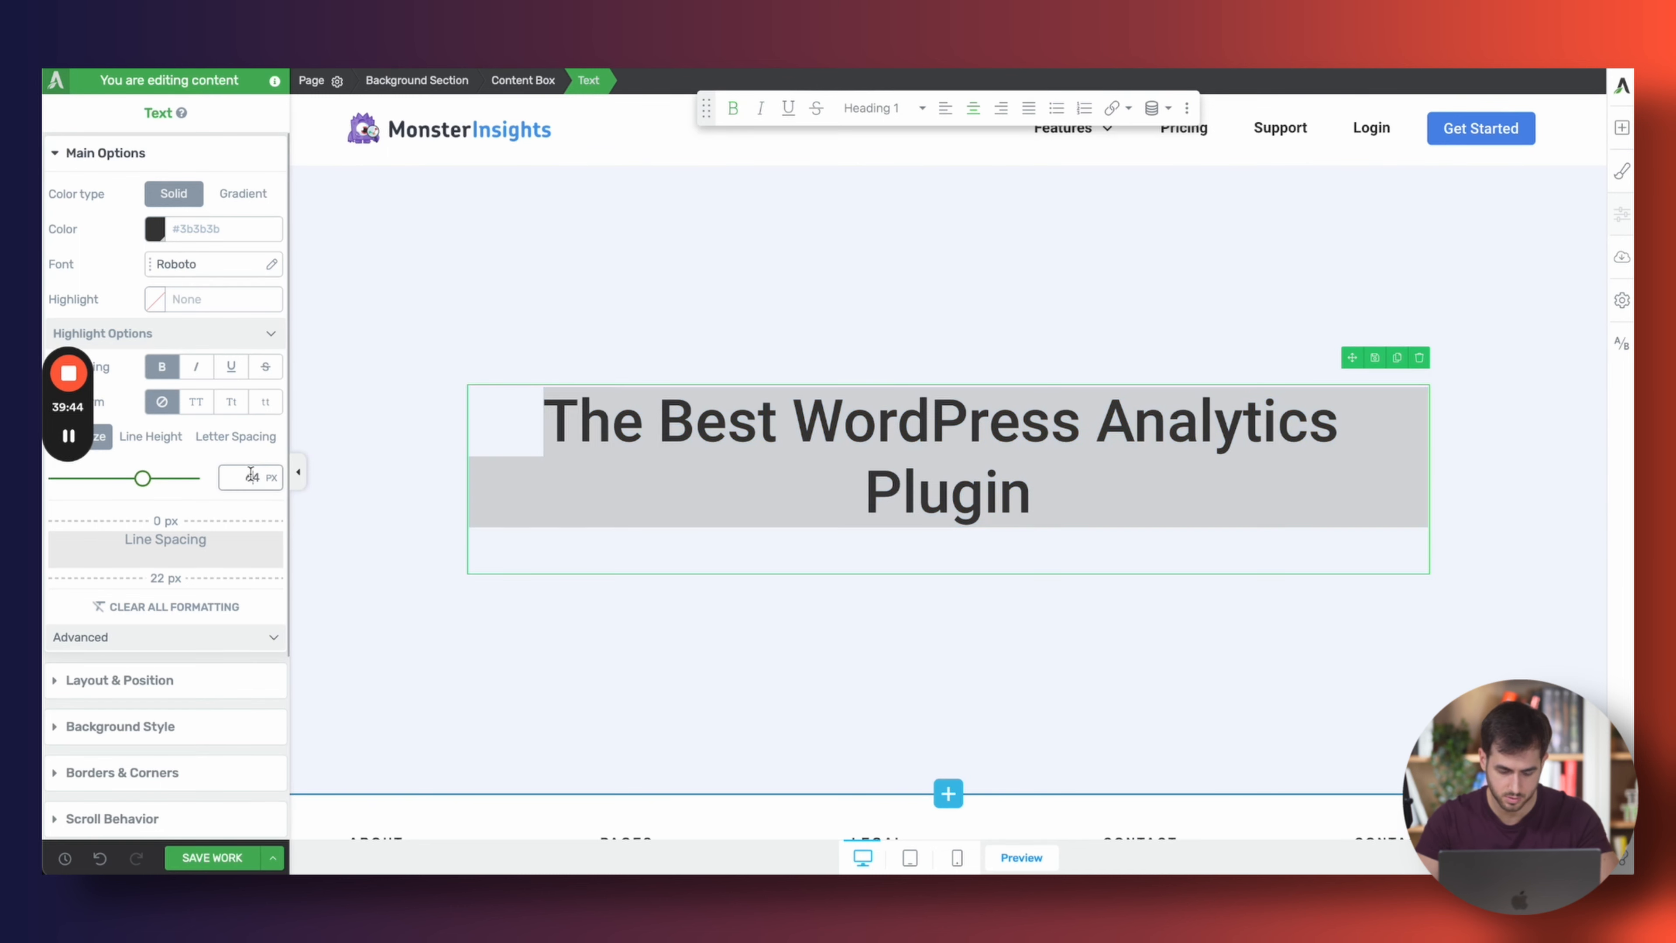
text(48)
click(238, 265)
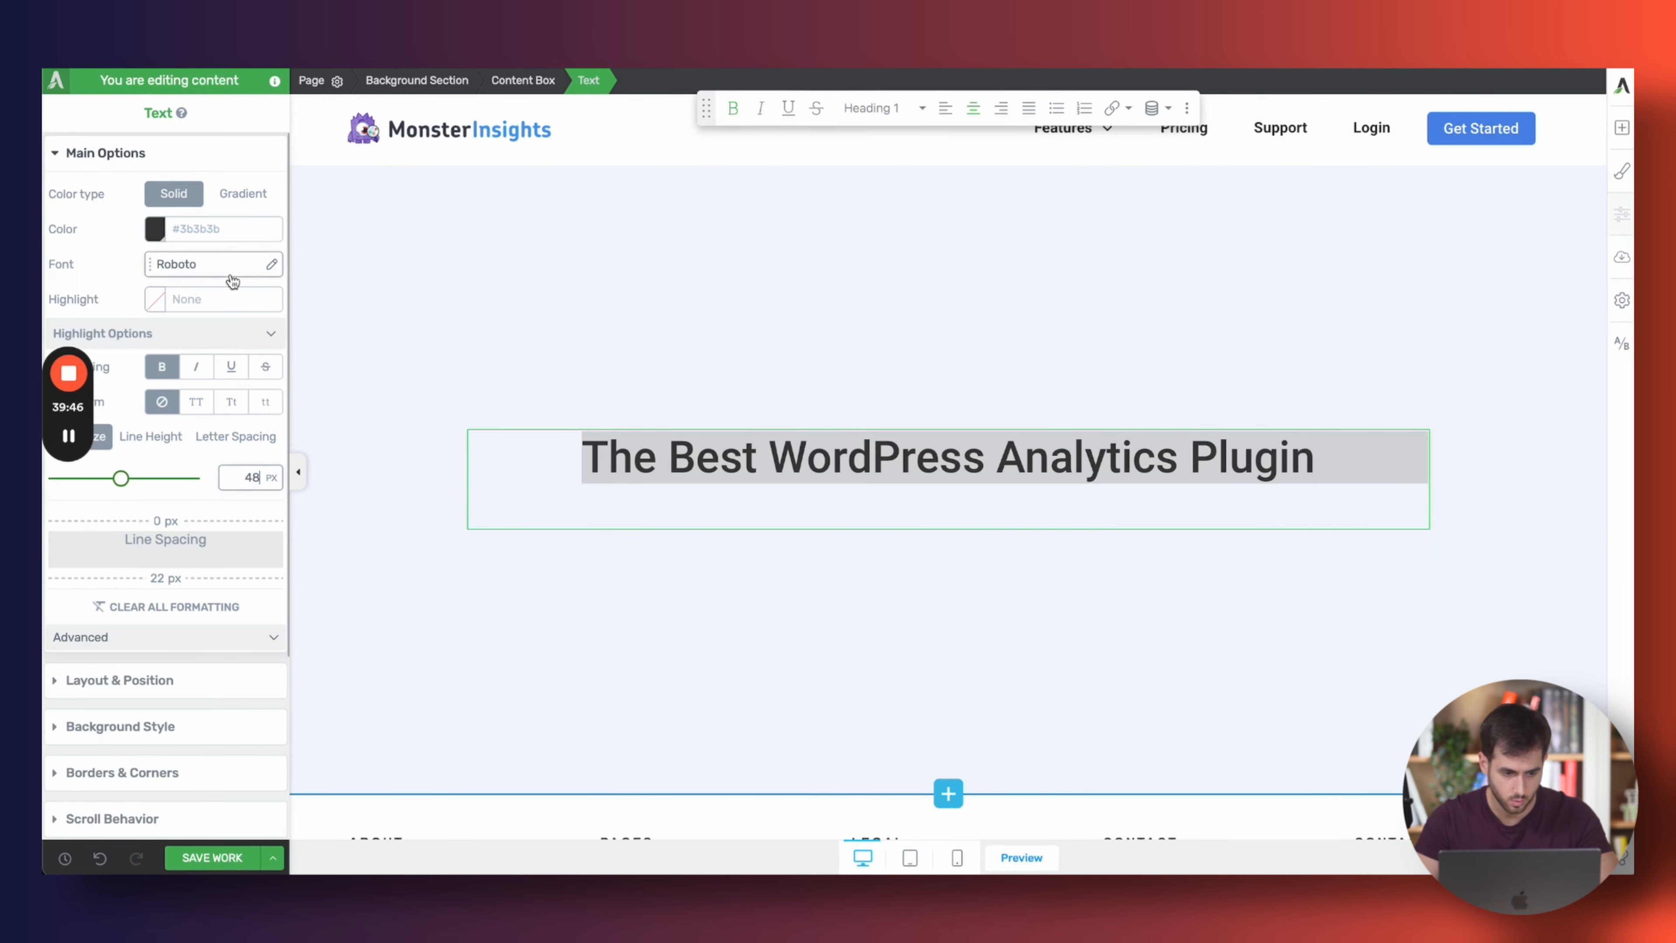
click(145, 460)
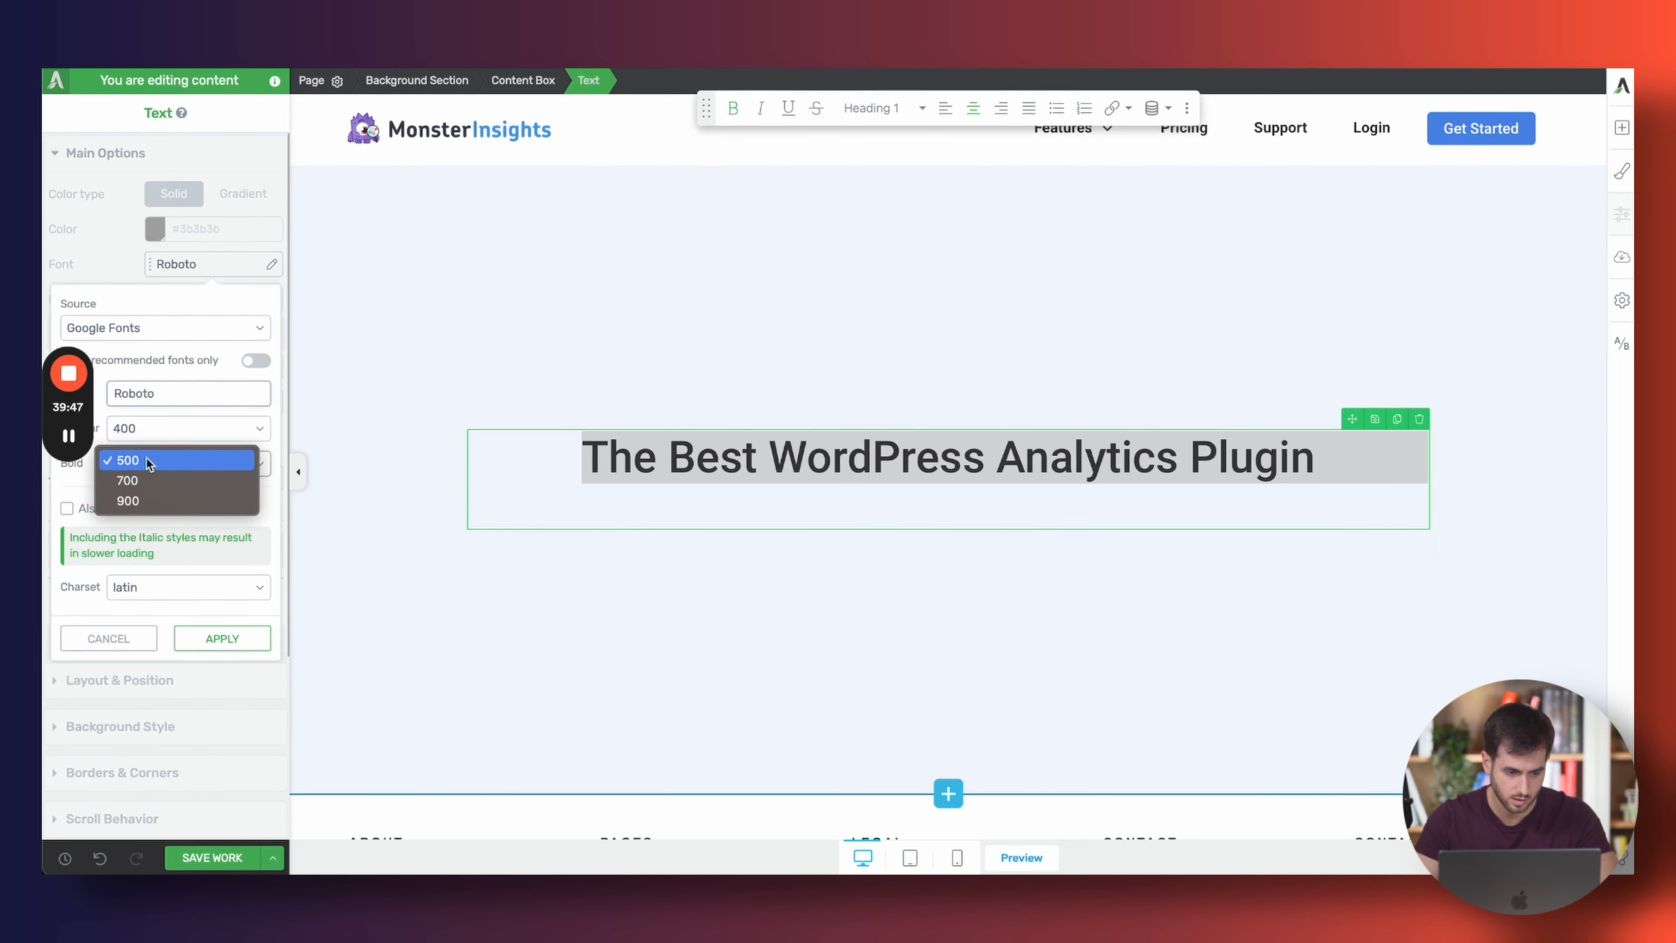
click(130, 500)
click(223, 638)
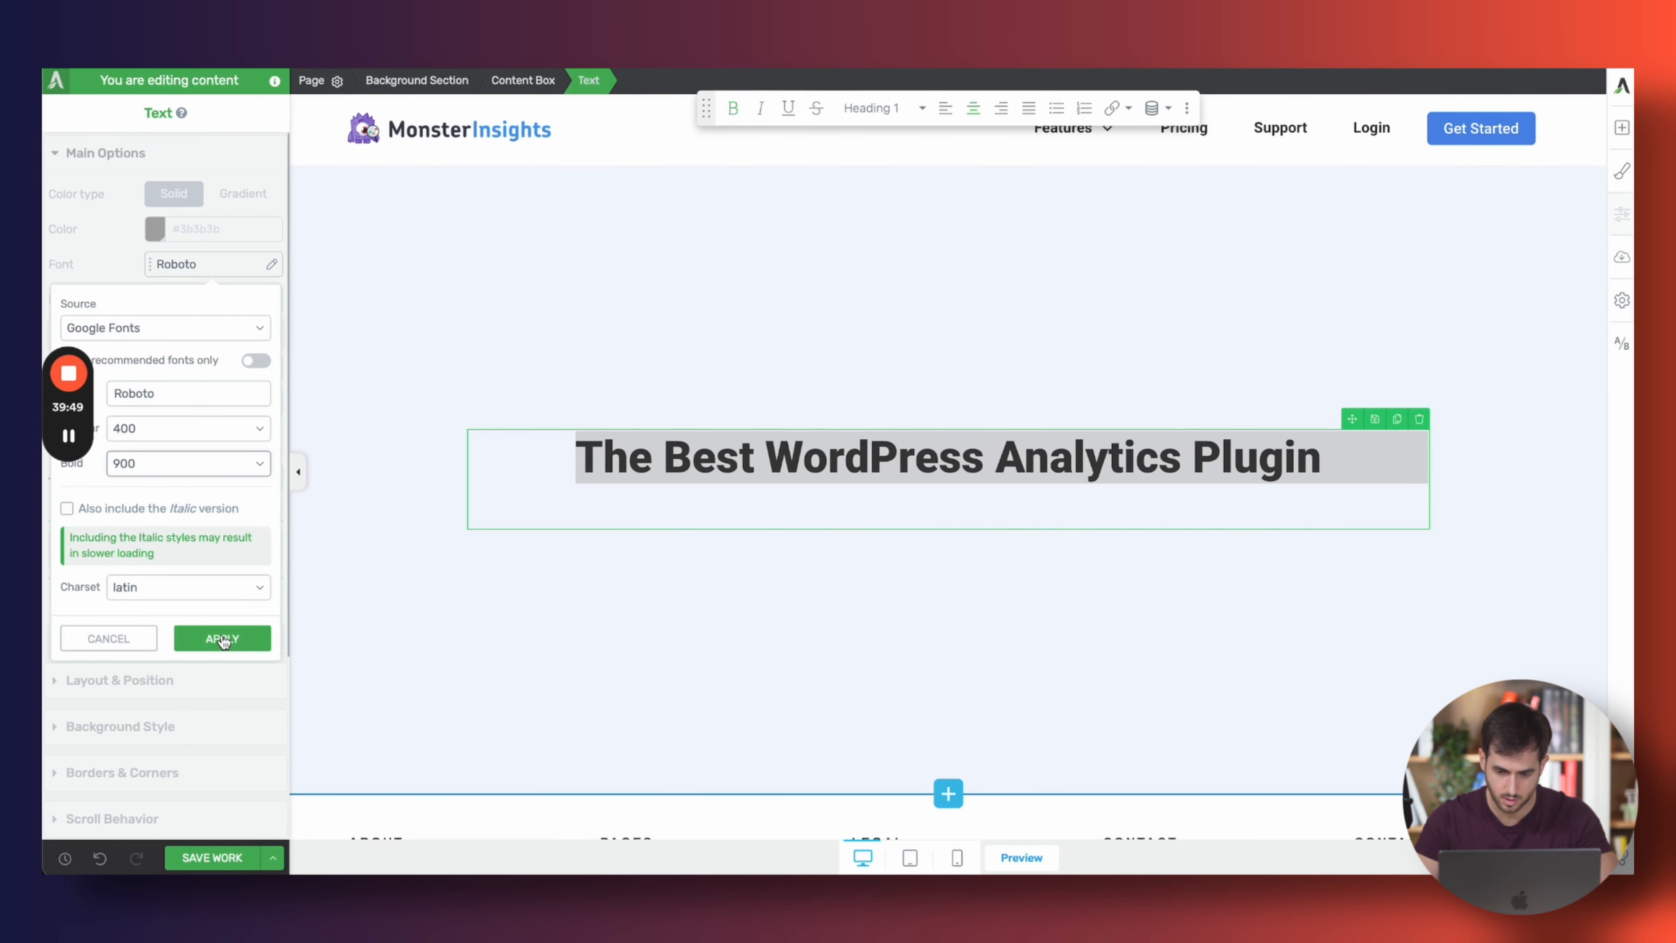
Duplicate the headline element, replace the copy's text with the "Join 3,000,000+ Professionals" tagline from the MonsterInsights homepage, and center it
click(1378, 69)
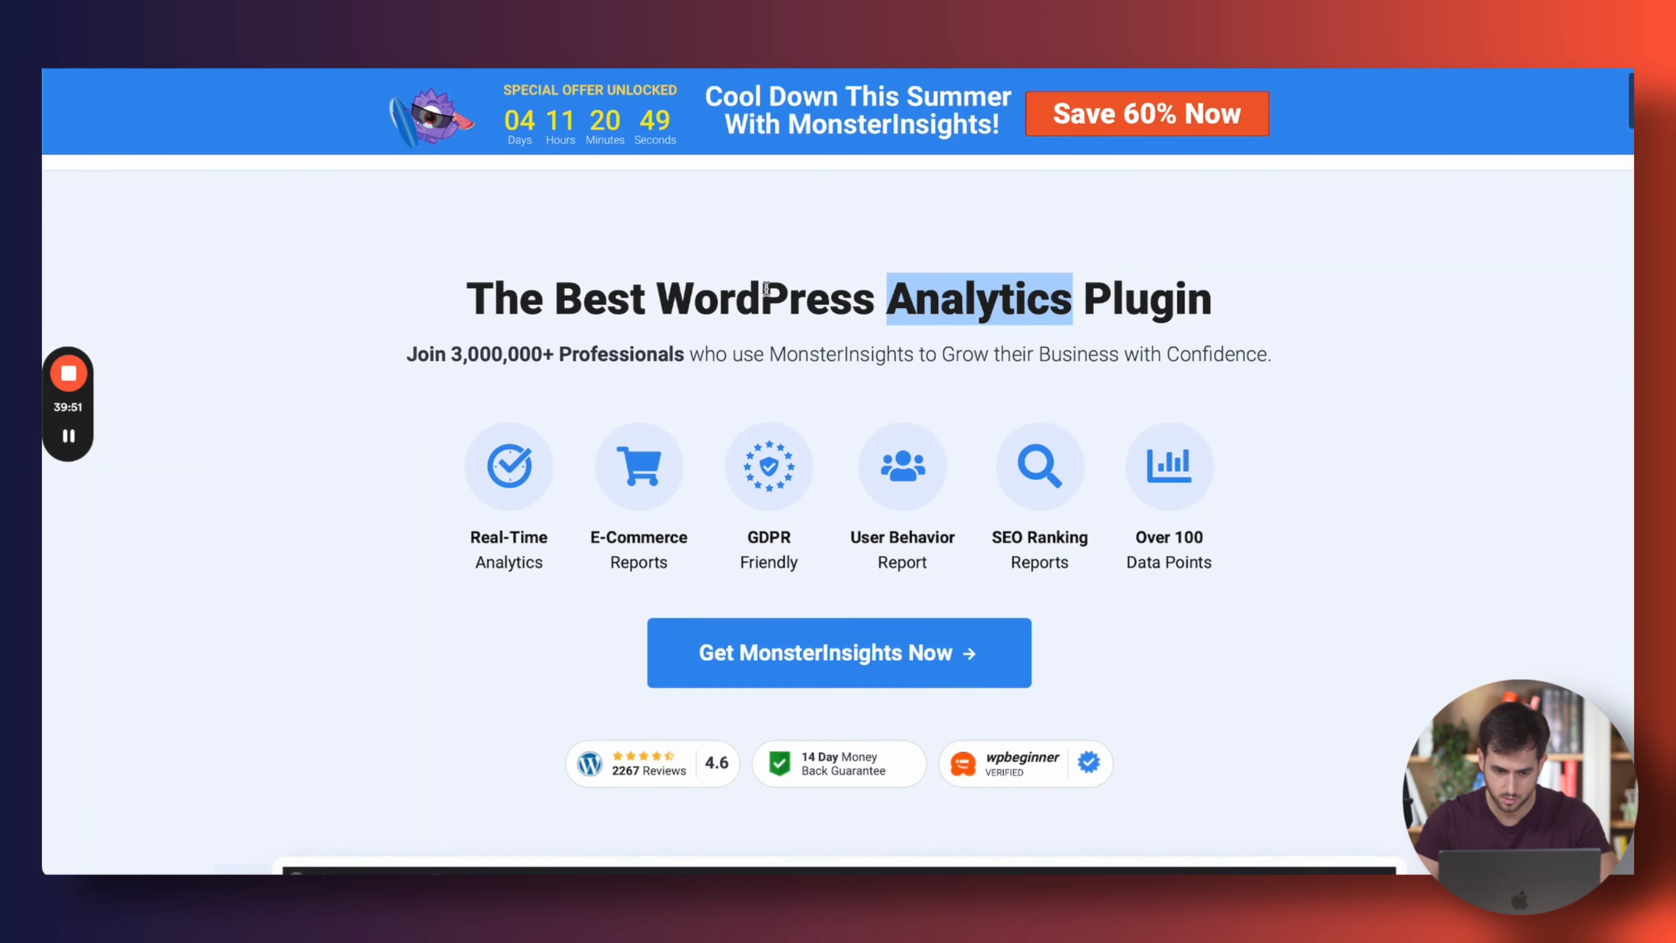
triple_click(749, 352)
key(super+c)
click(1059, 69)
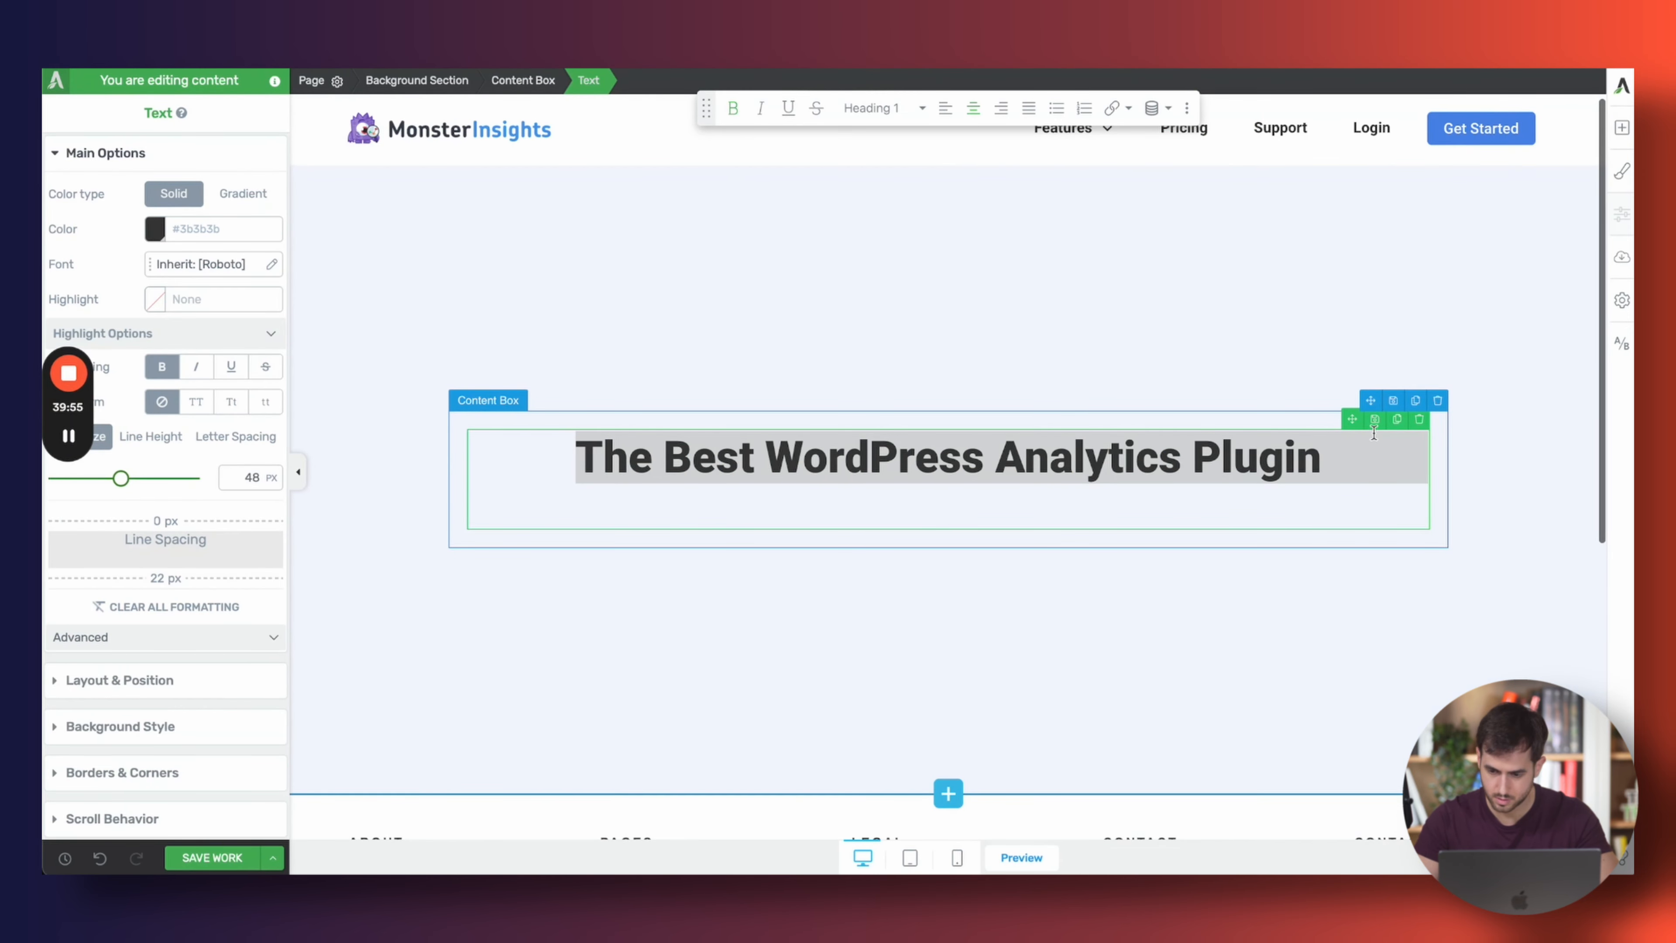
click(1396, 419)
triple_click(1034, 509)
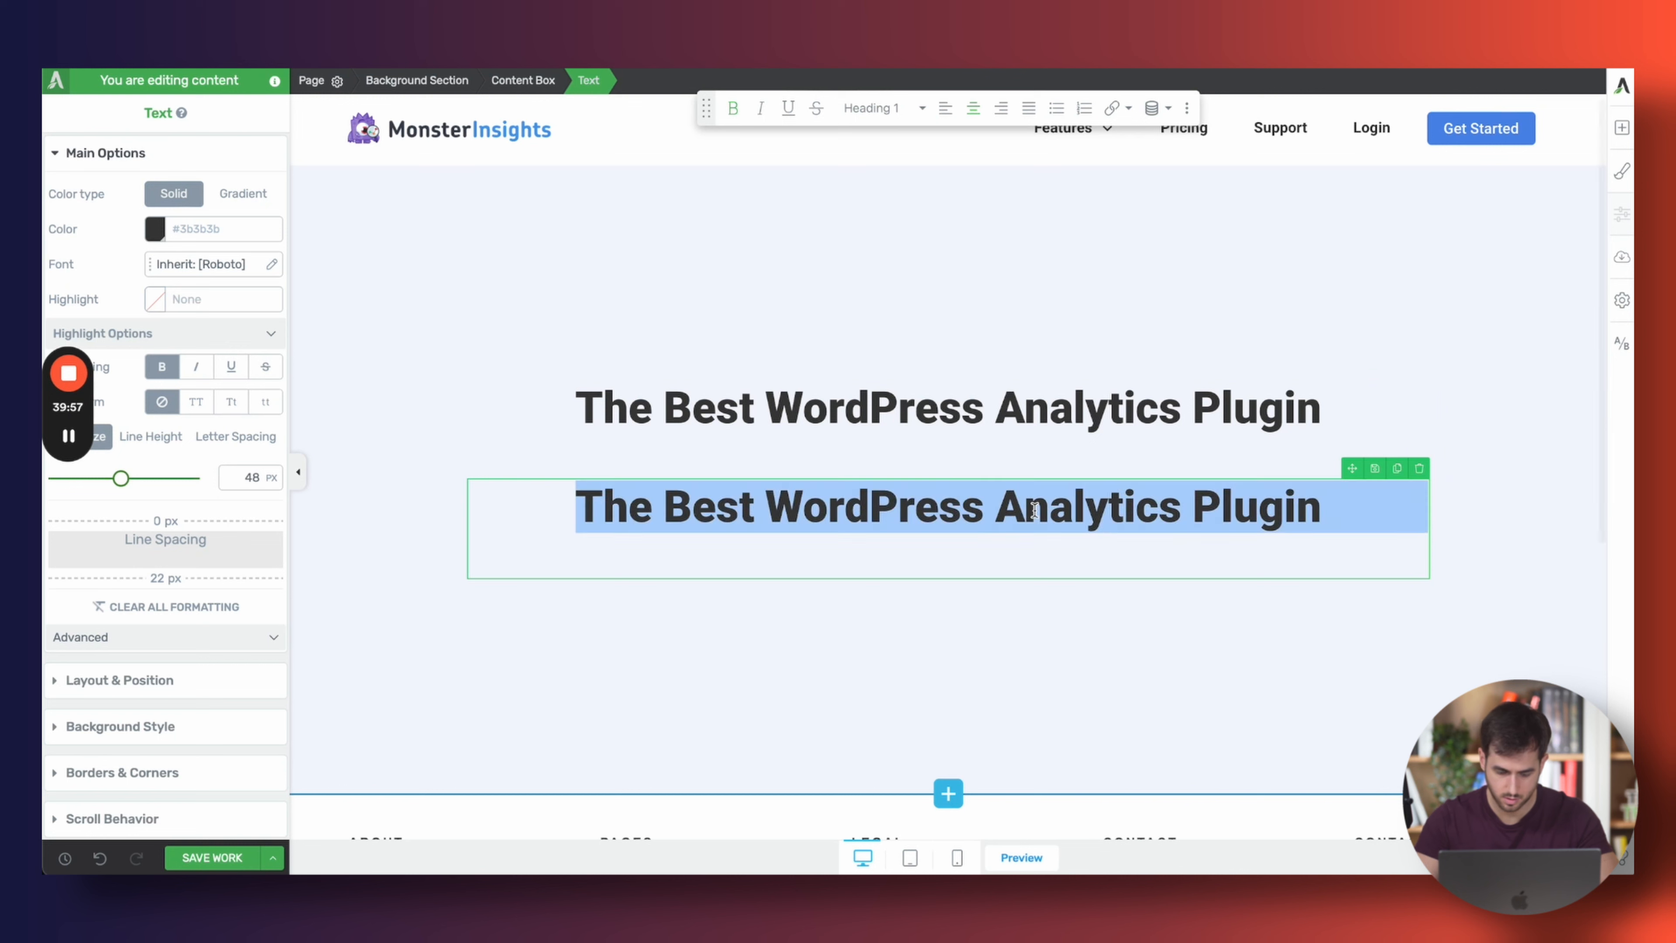
key(super+v)
triple_click(1034, 509)
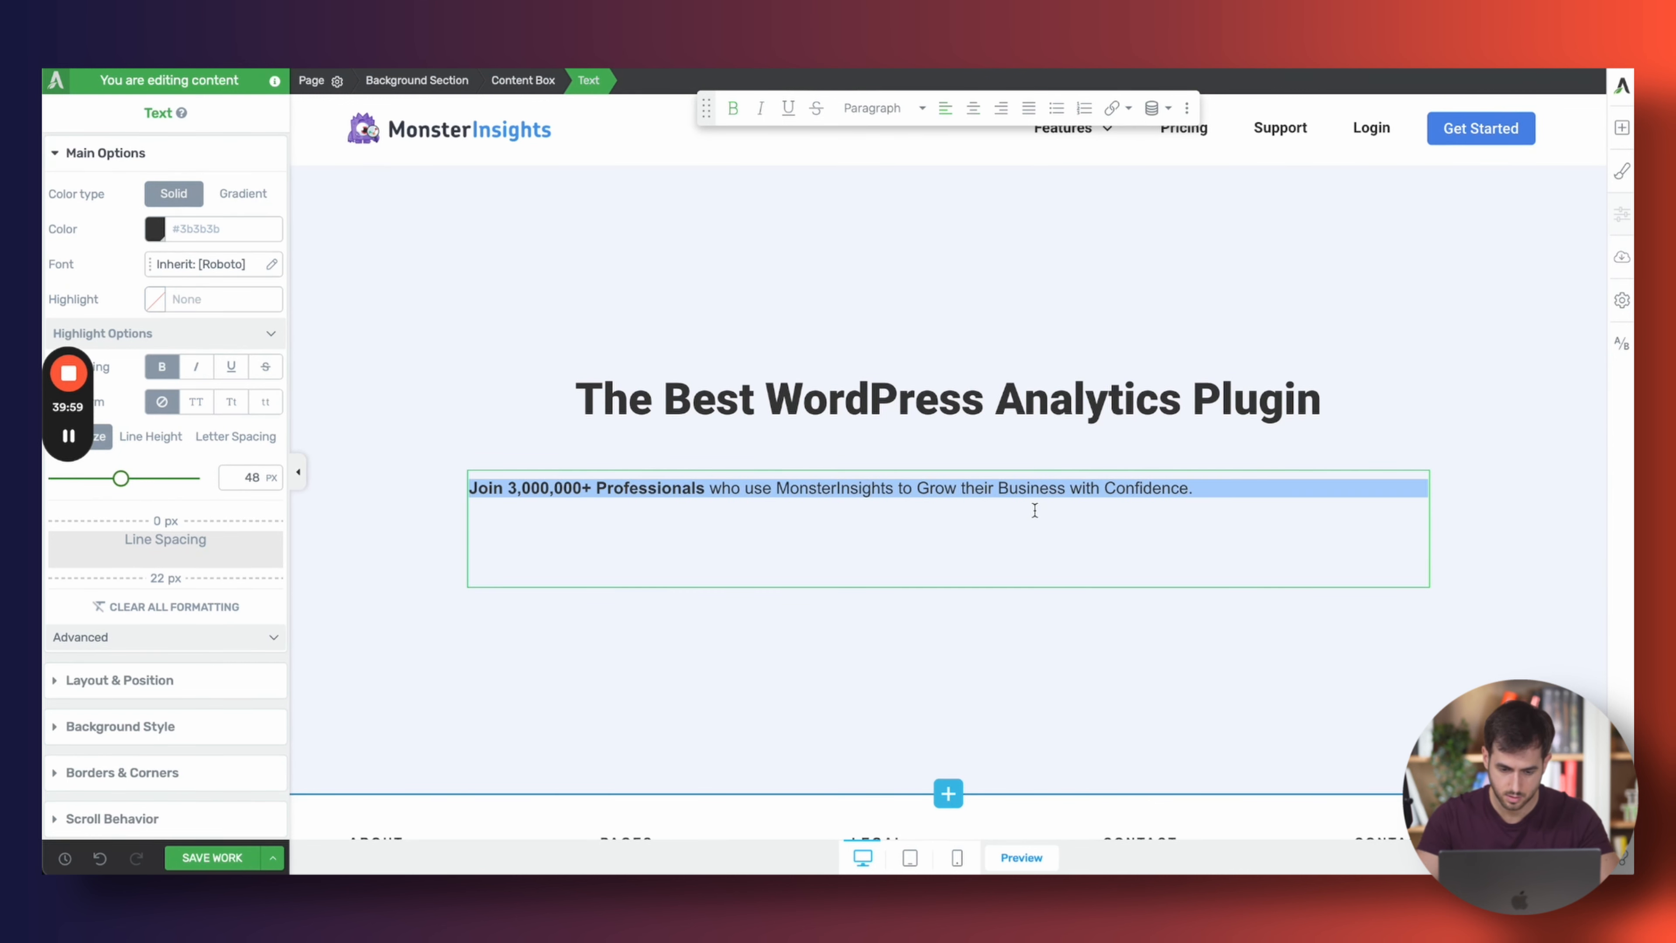
click(973, 107)
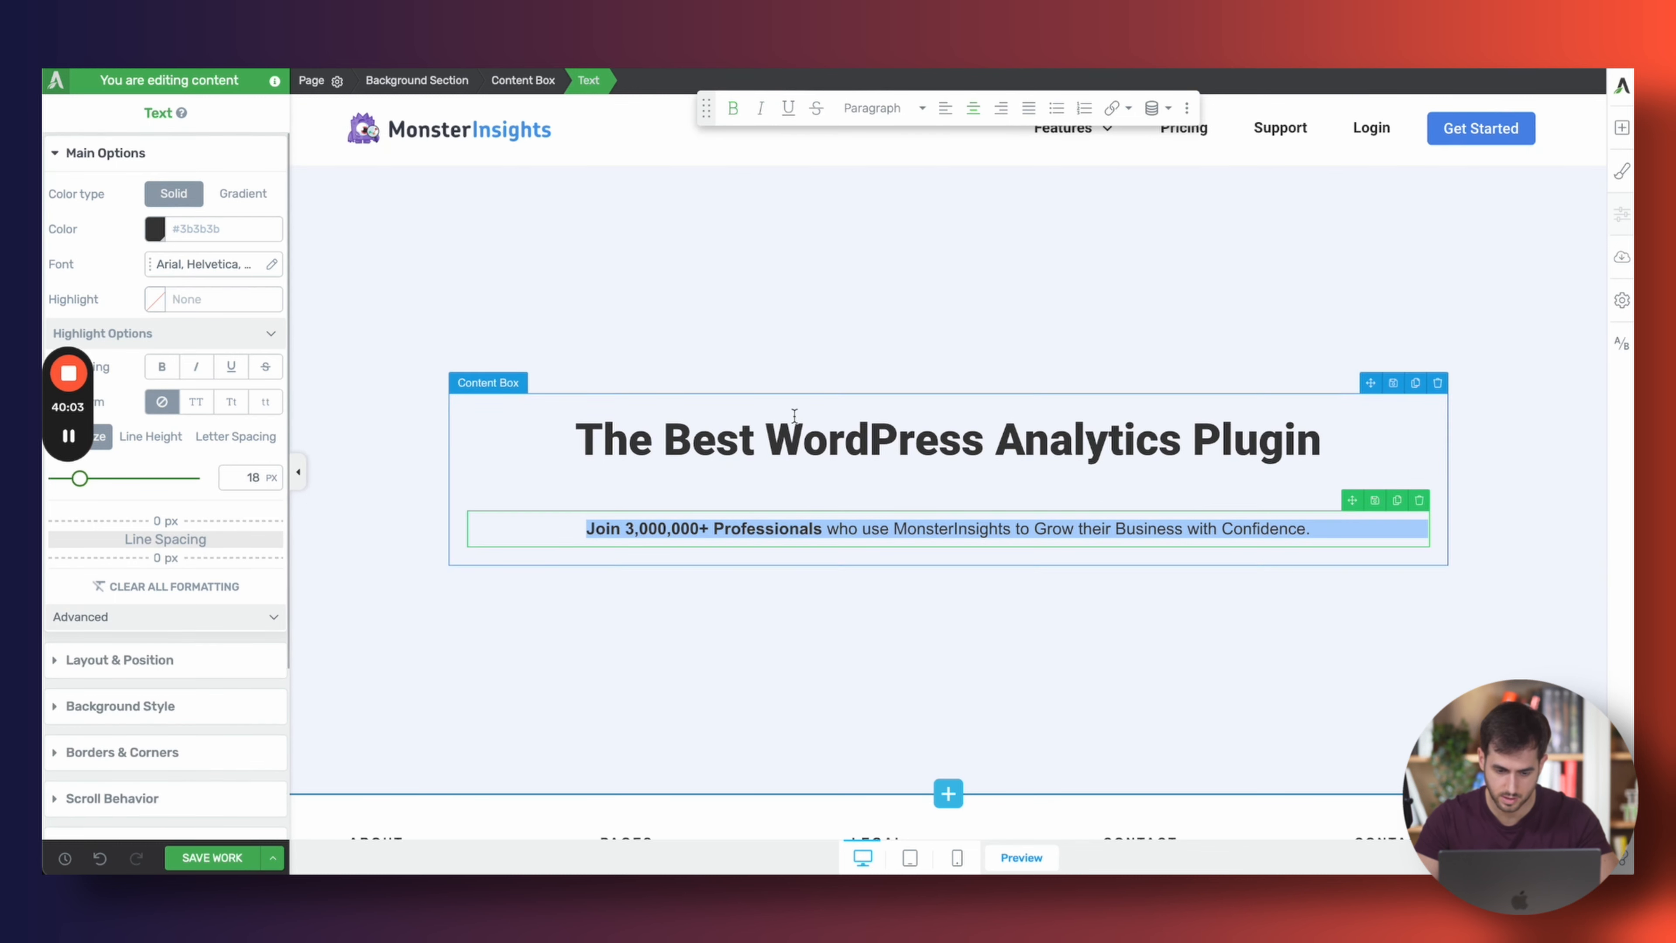
Set the line spacing below the headline to 0 px and check the hero's arrangement on the MonsterInsights homepage
click(795, 448)
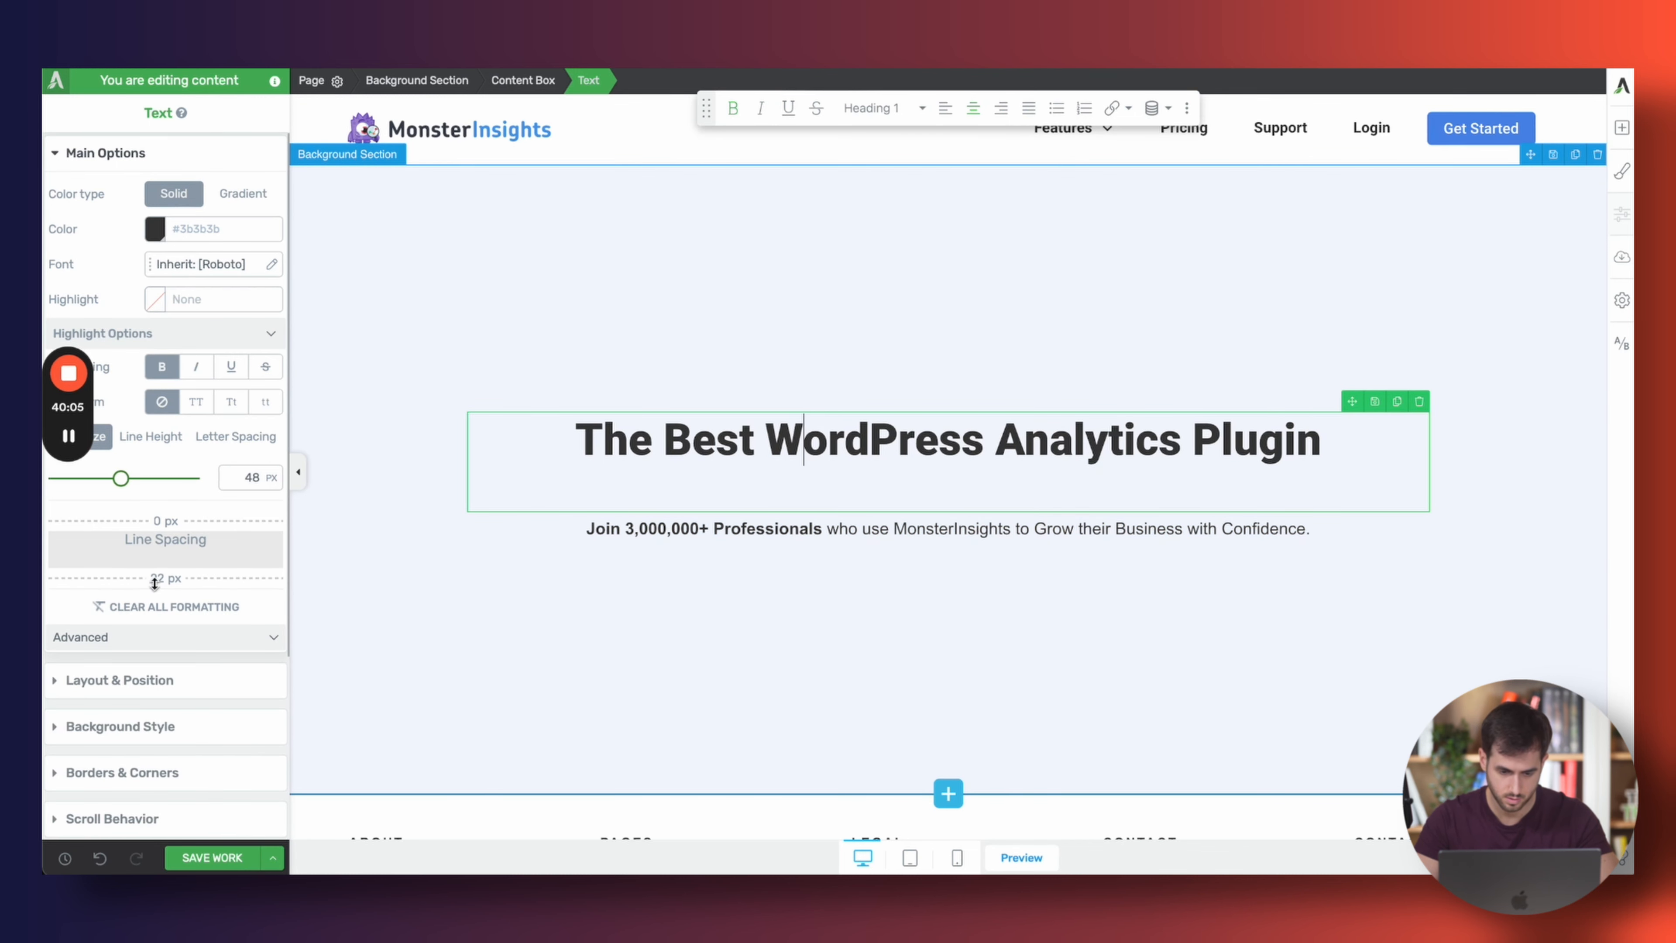
drag(155, 582, 169, 543)
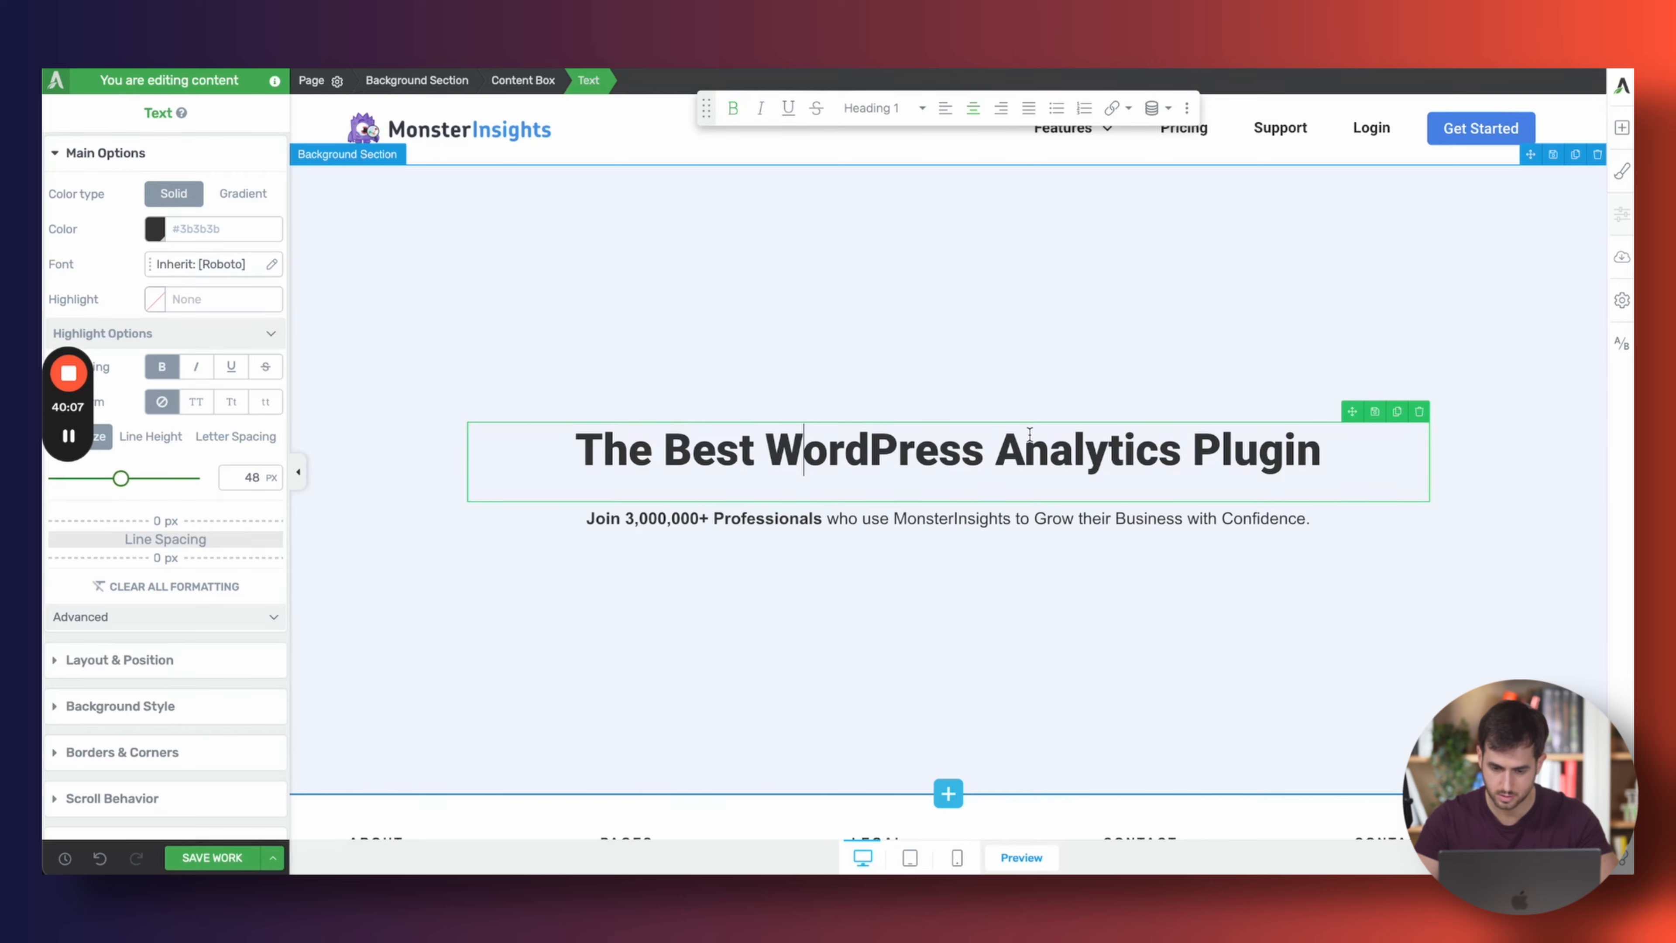
key(ctrl+Tab)
scroll(801, 426, down, 1)
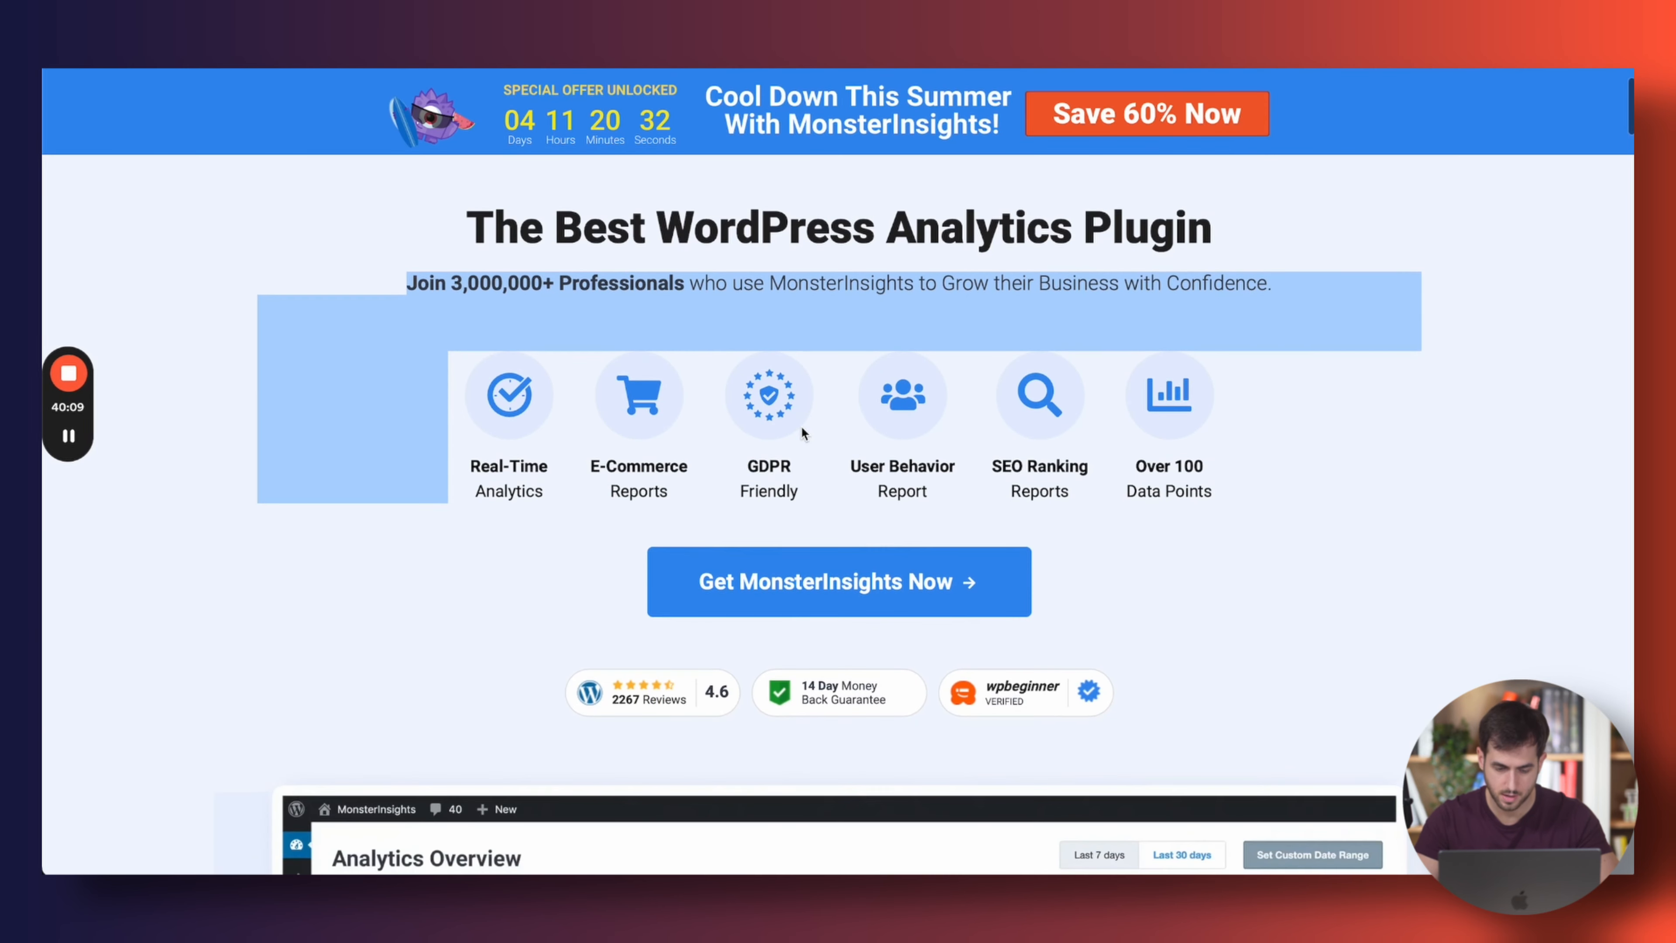
click(446, 372)
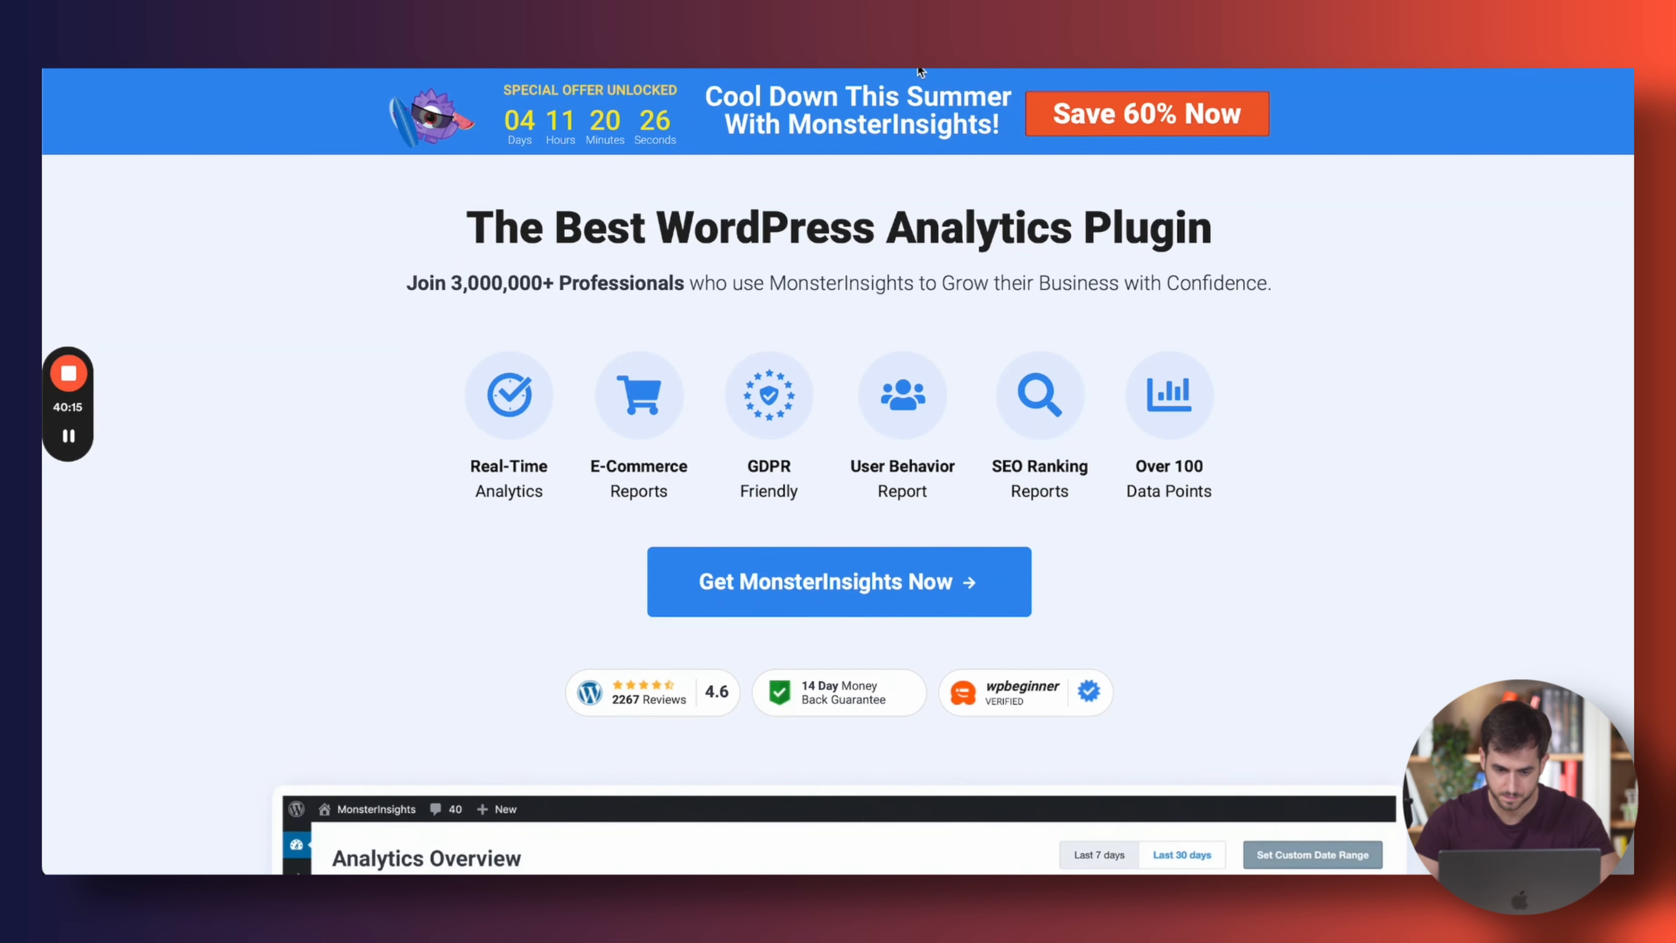
key(ctrl+Tab)
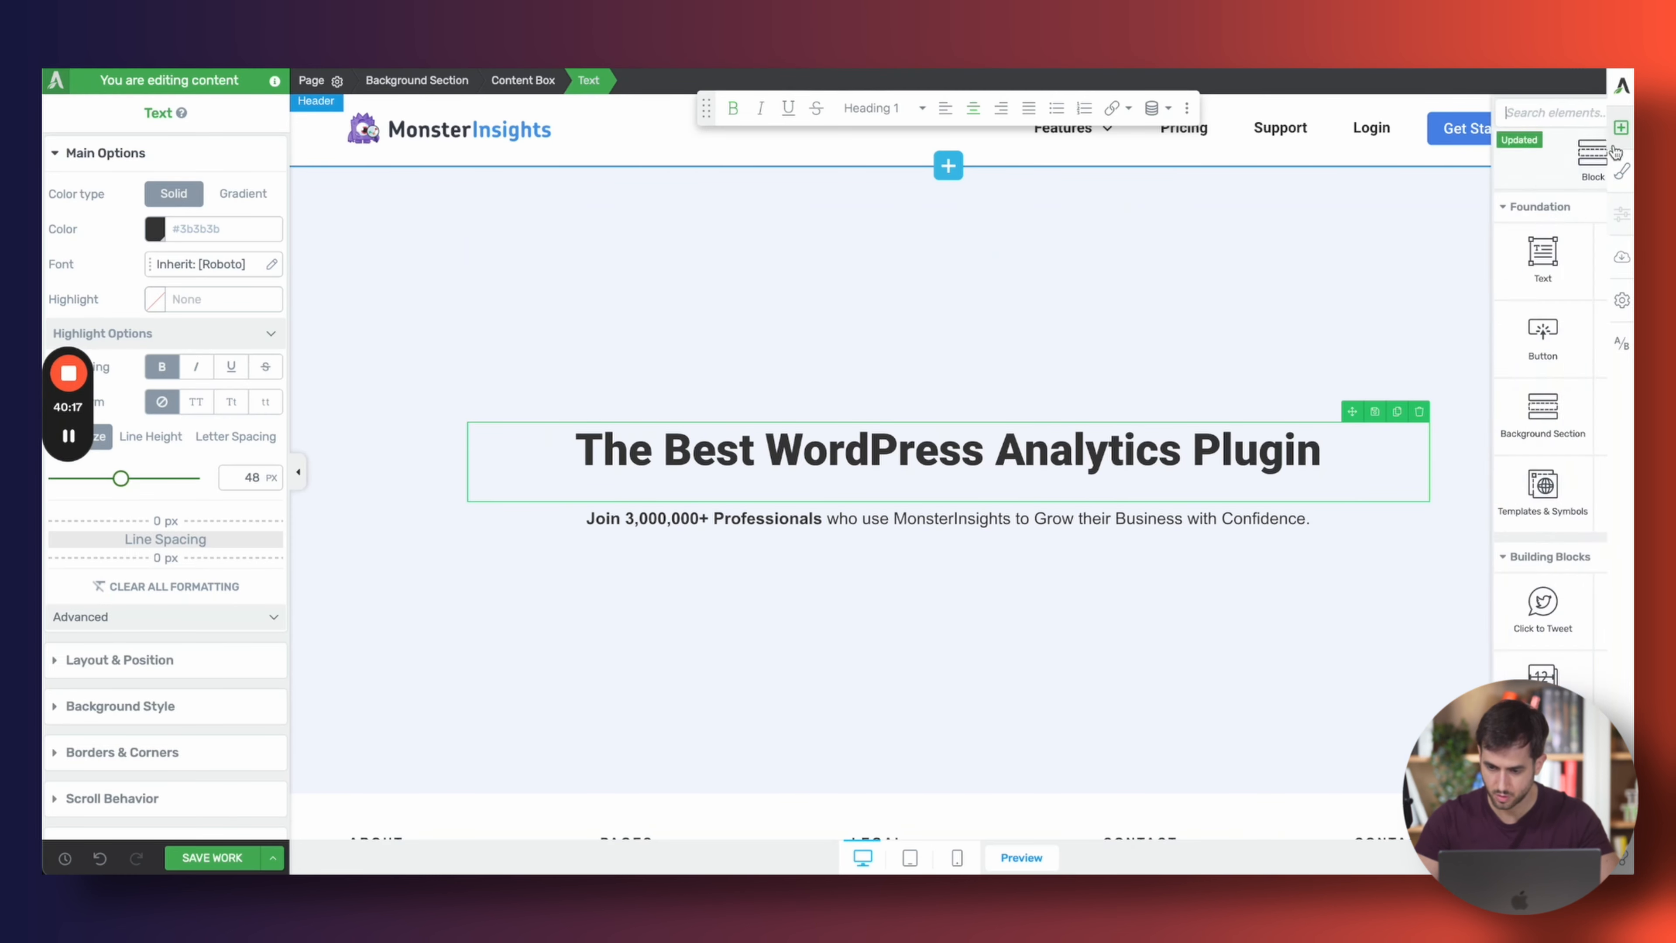
Add a Columns element with four columns below the tagline and compare it with the feature icons on the MonsterInsights homepage
drag(1541, 330, 1043, 534)
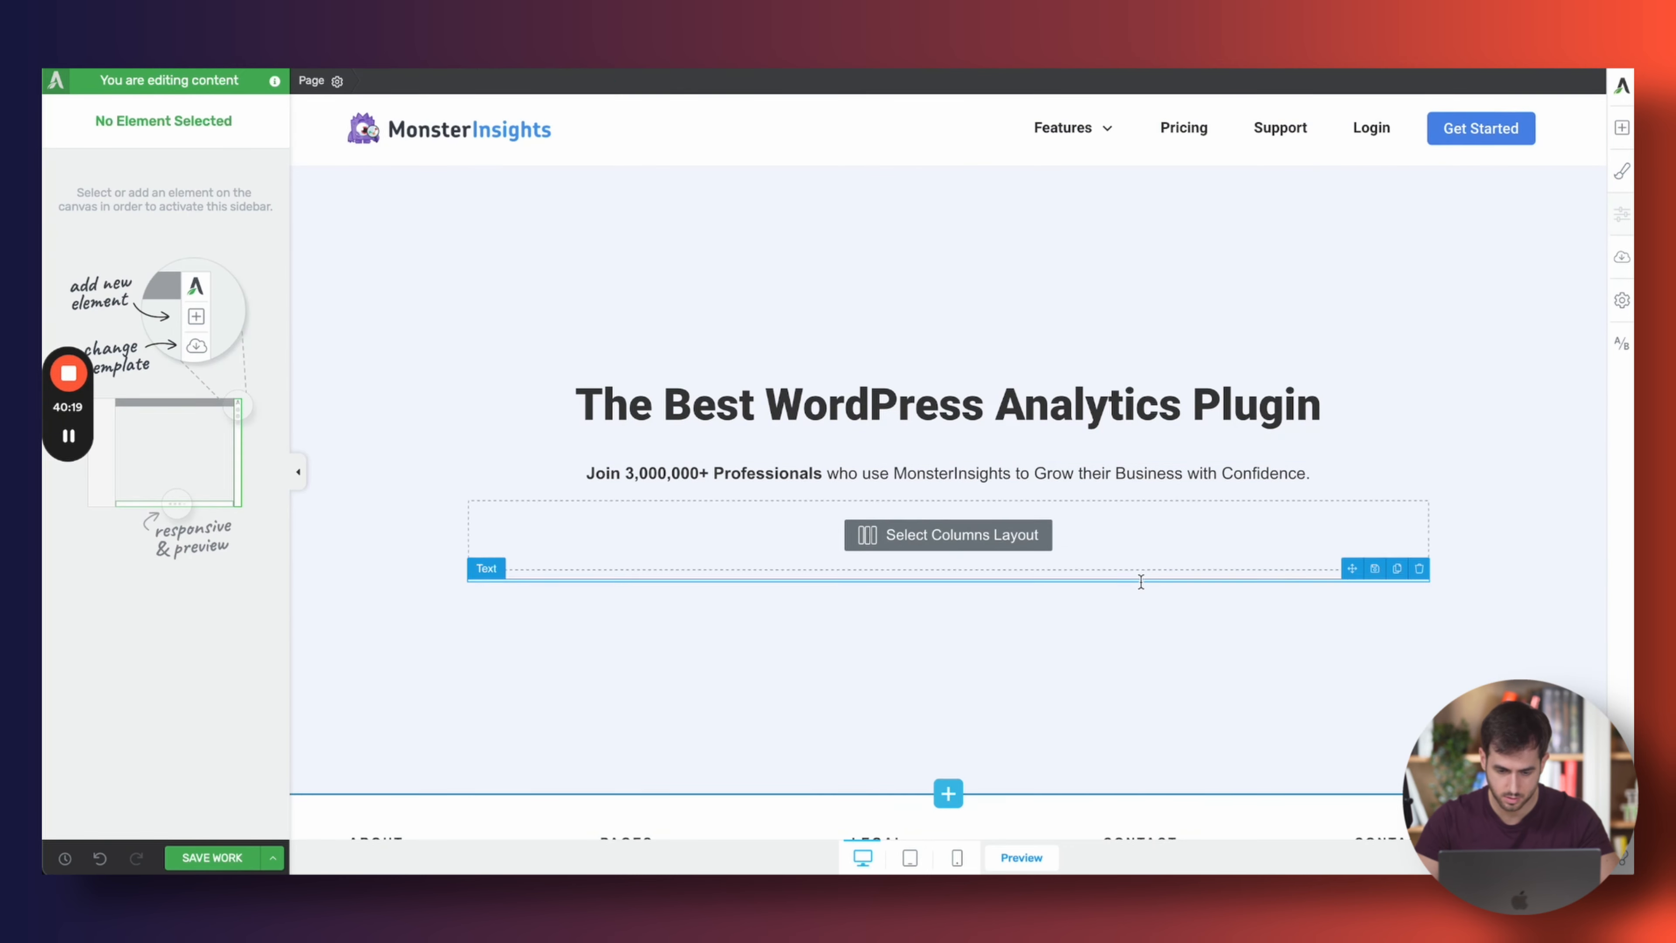
click(1040, 588)
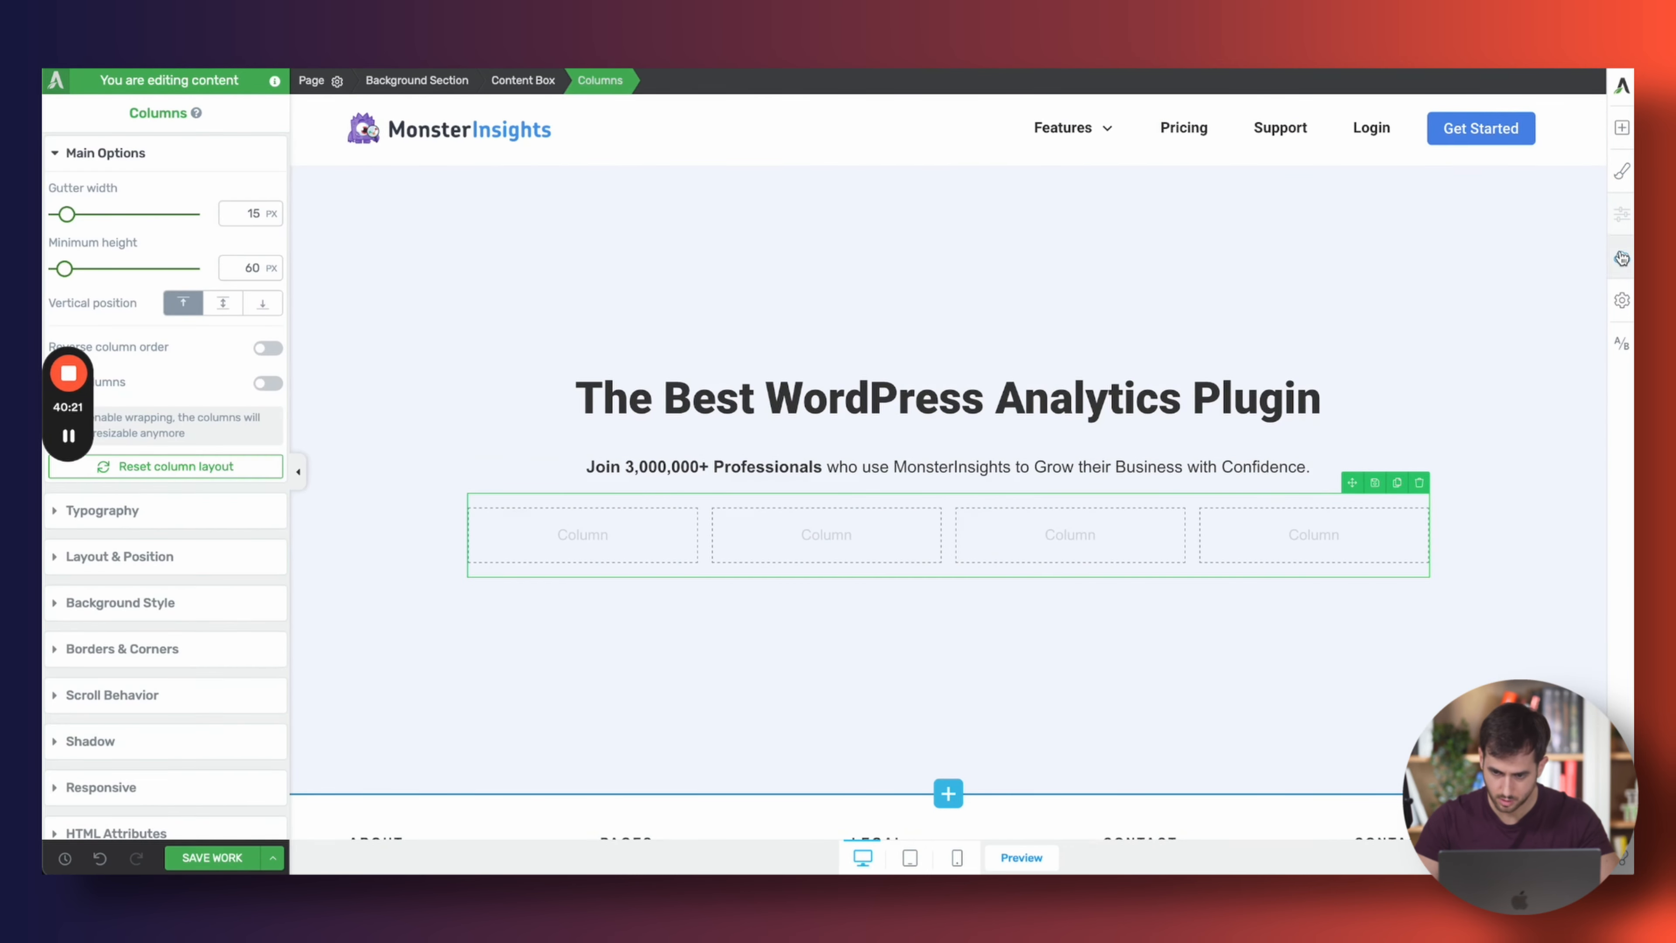
key(ctrl+Tab)
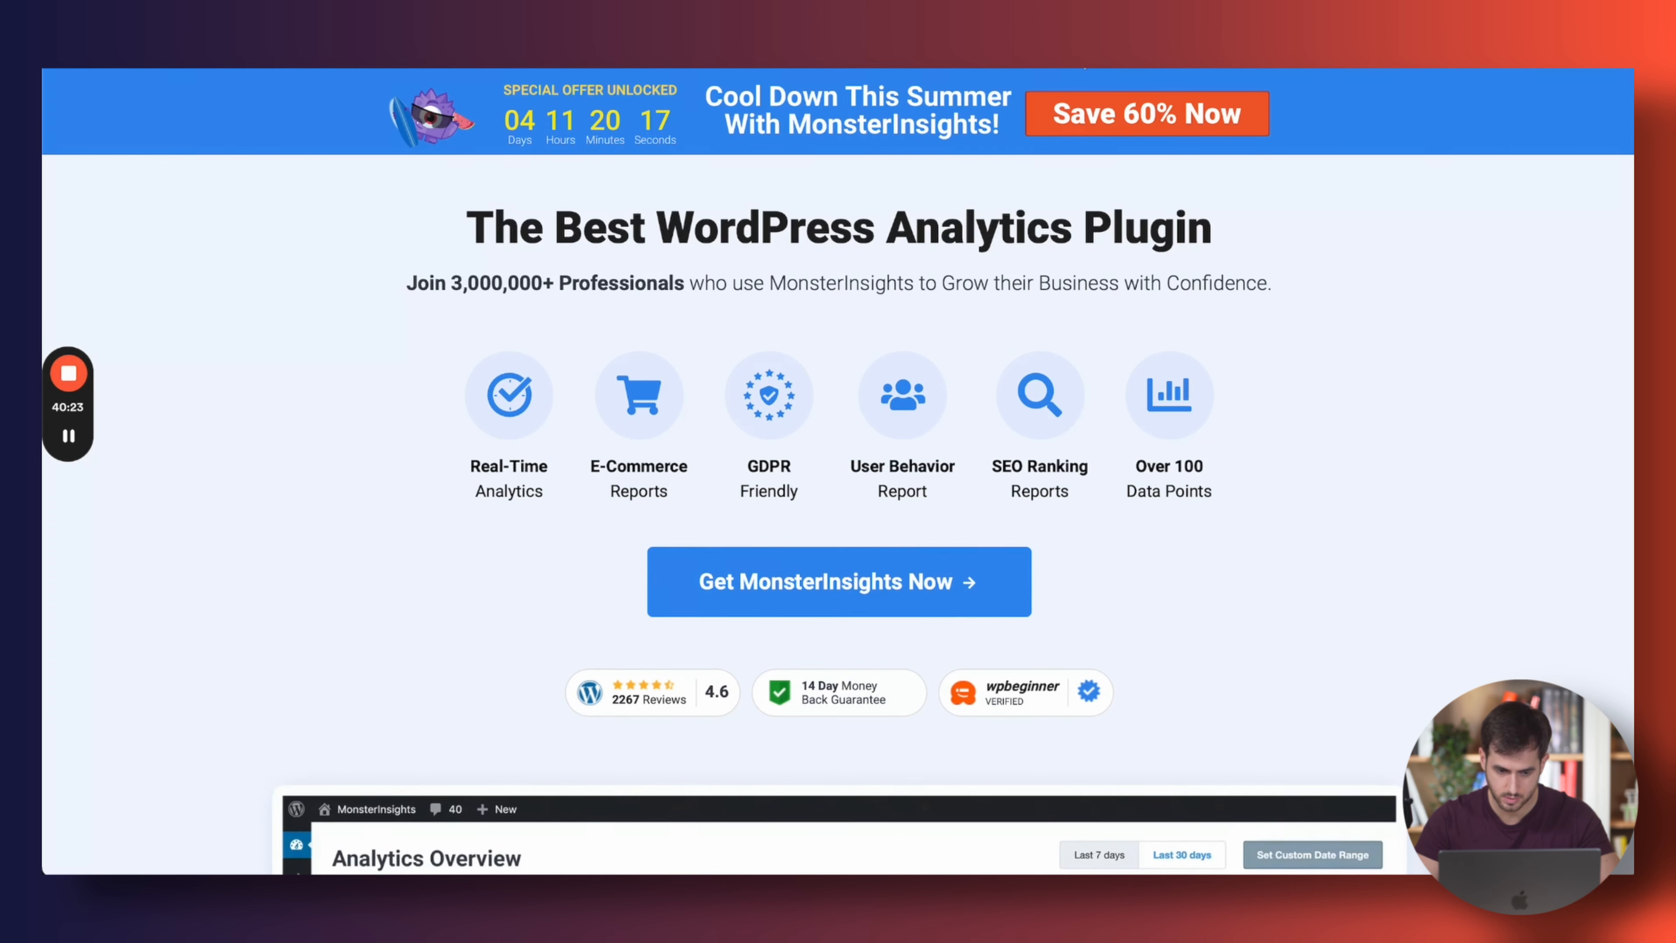
click(1082, 59)
Add an Icon element to the first column, searching the icon library for "time" and choosing the clock-check-solid icon
click(1621, 128)
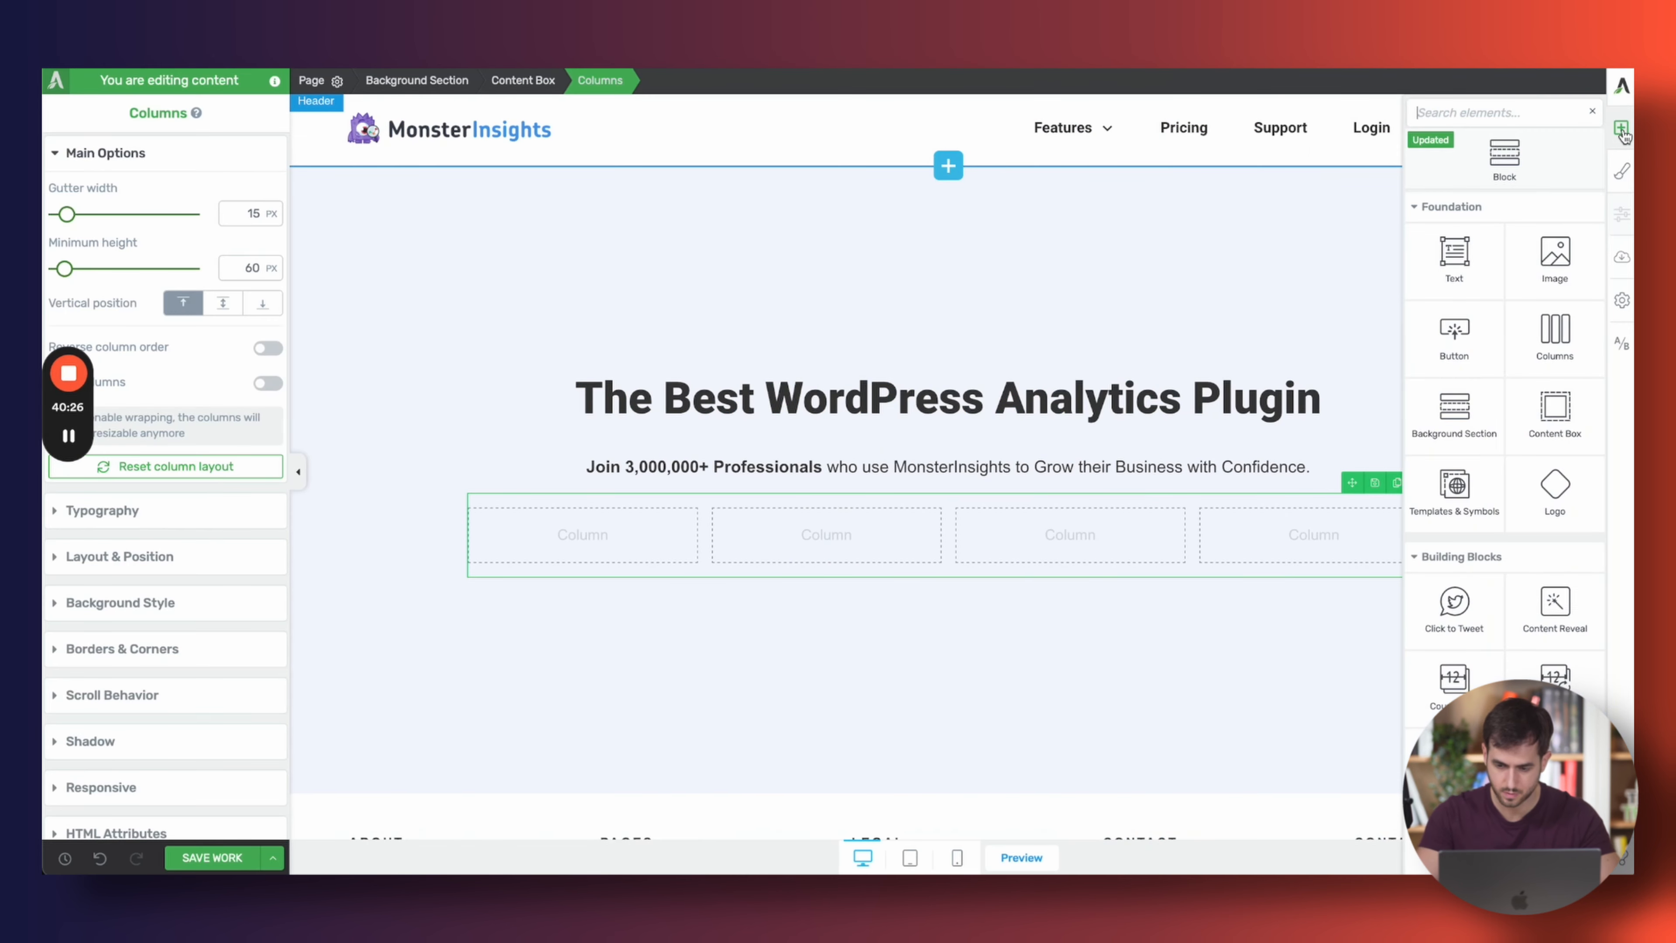
text(ico)
drag(1555, 234, 636, 519)
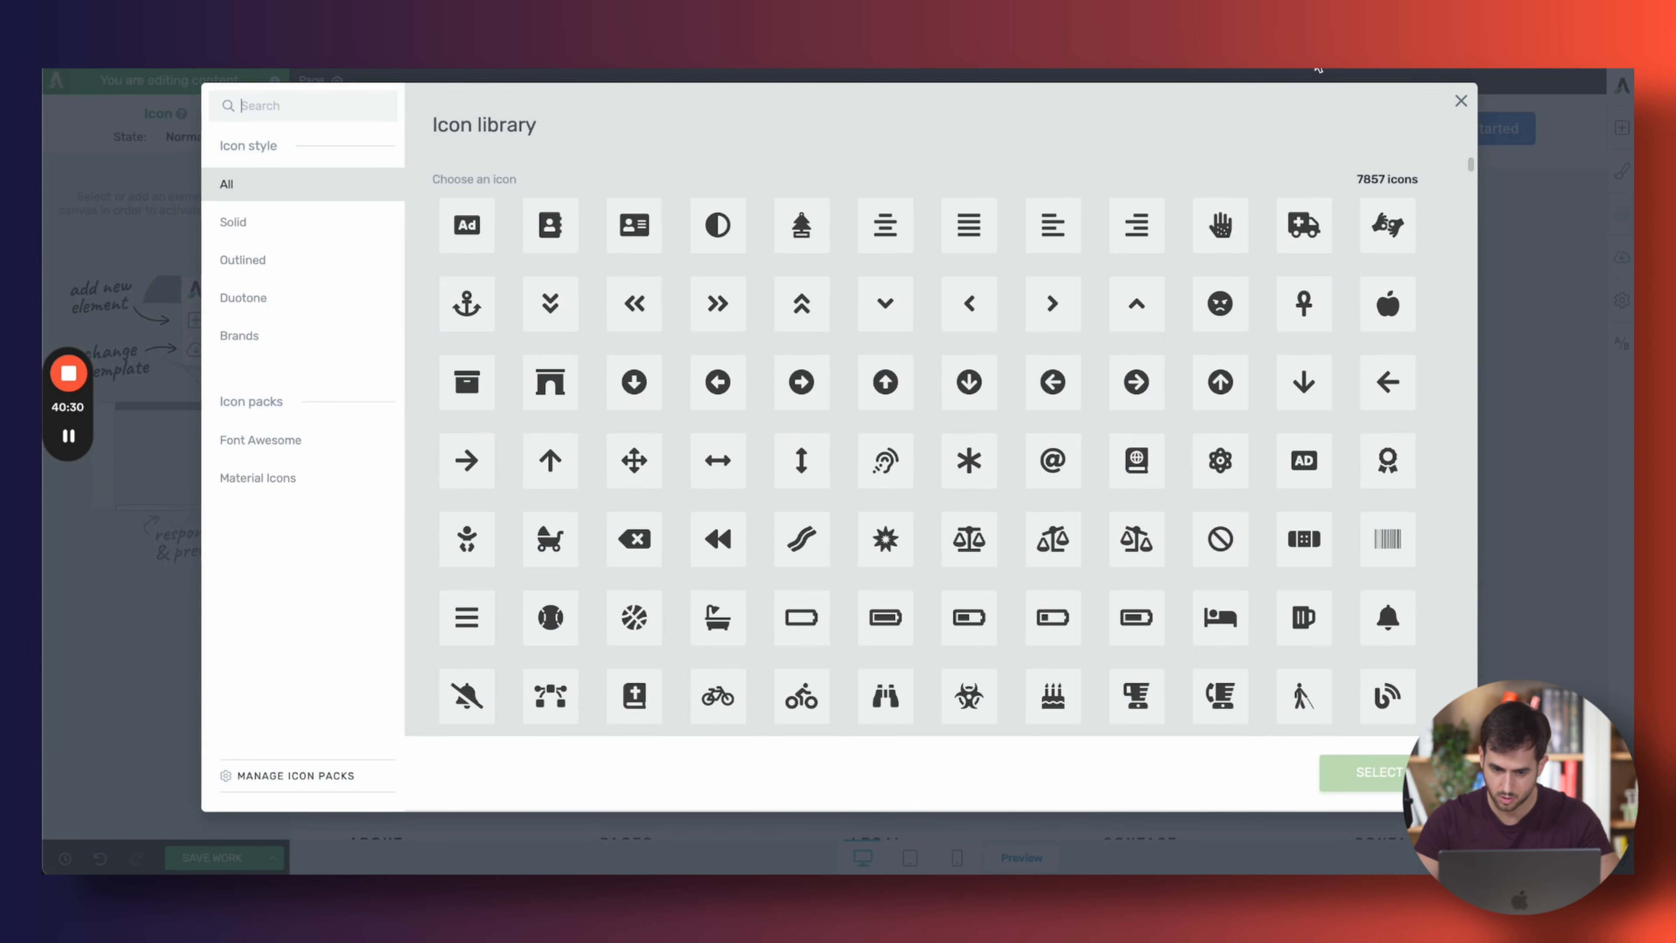
click(1316, 59)
click(1030, 59)
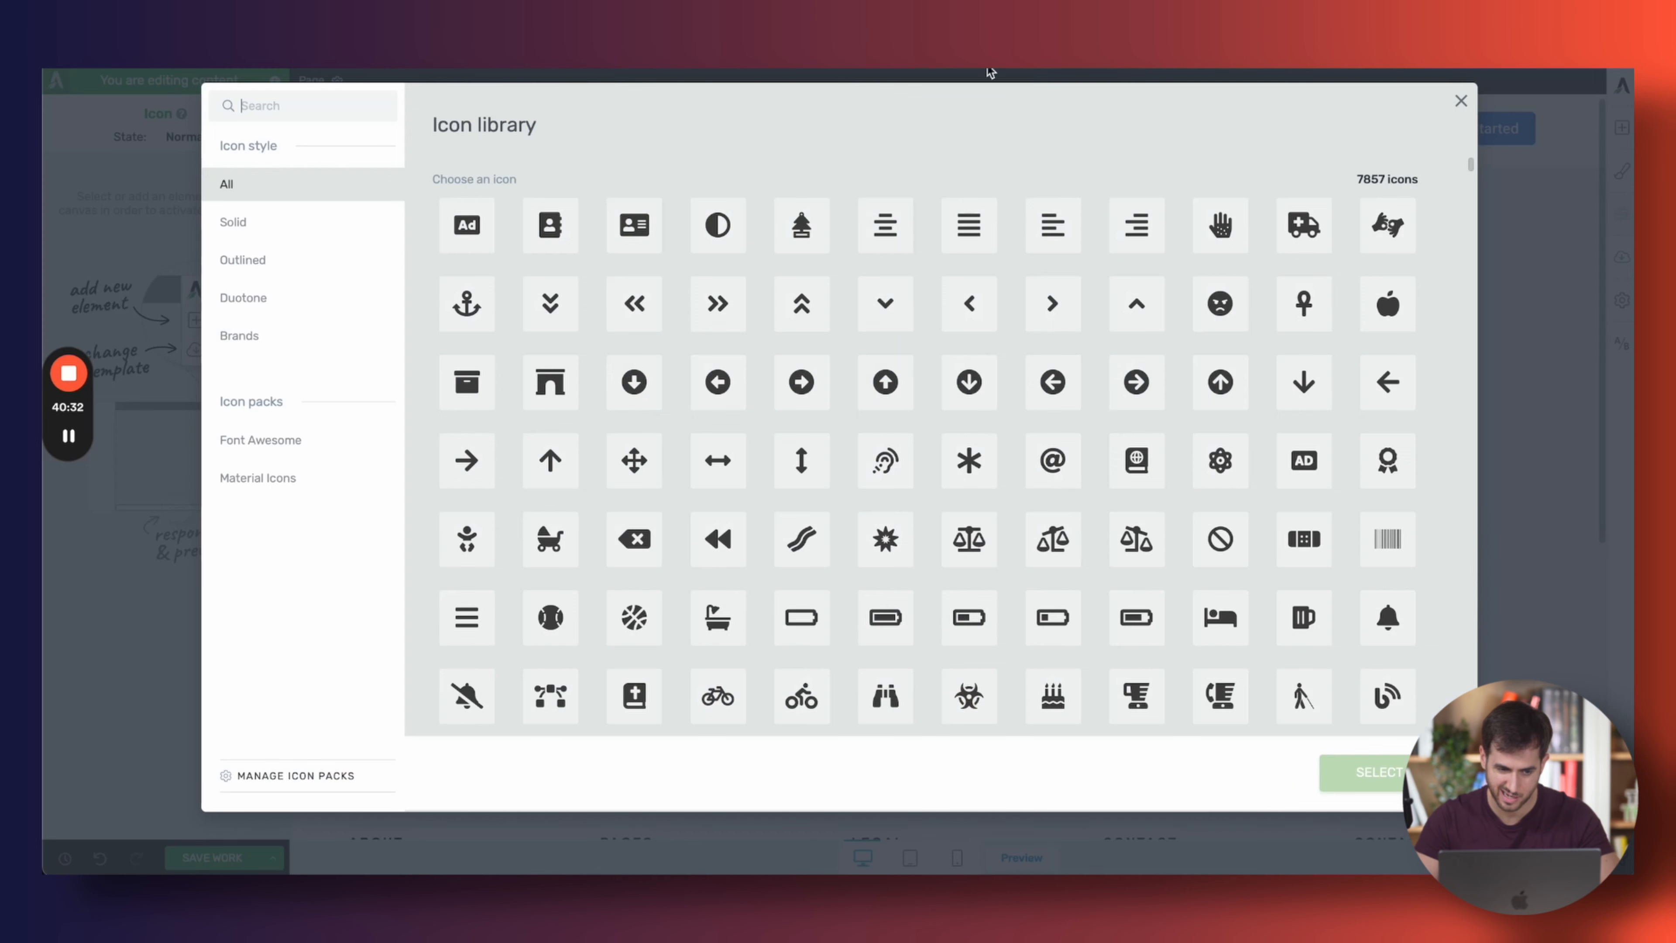
text(time)
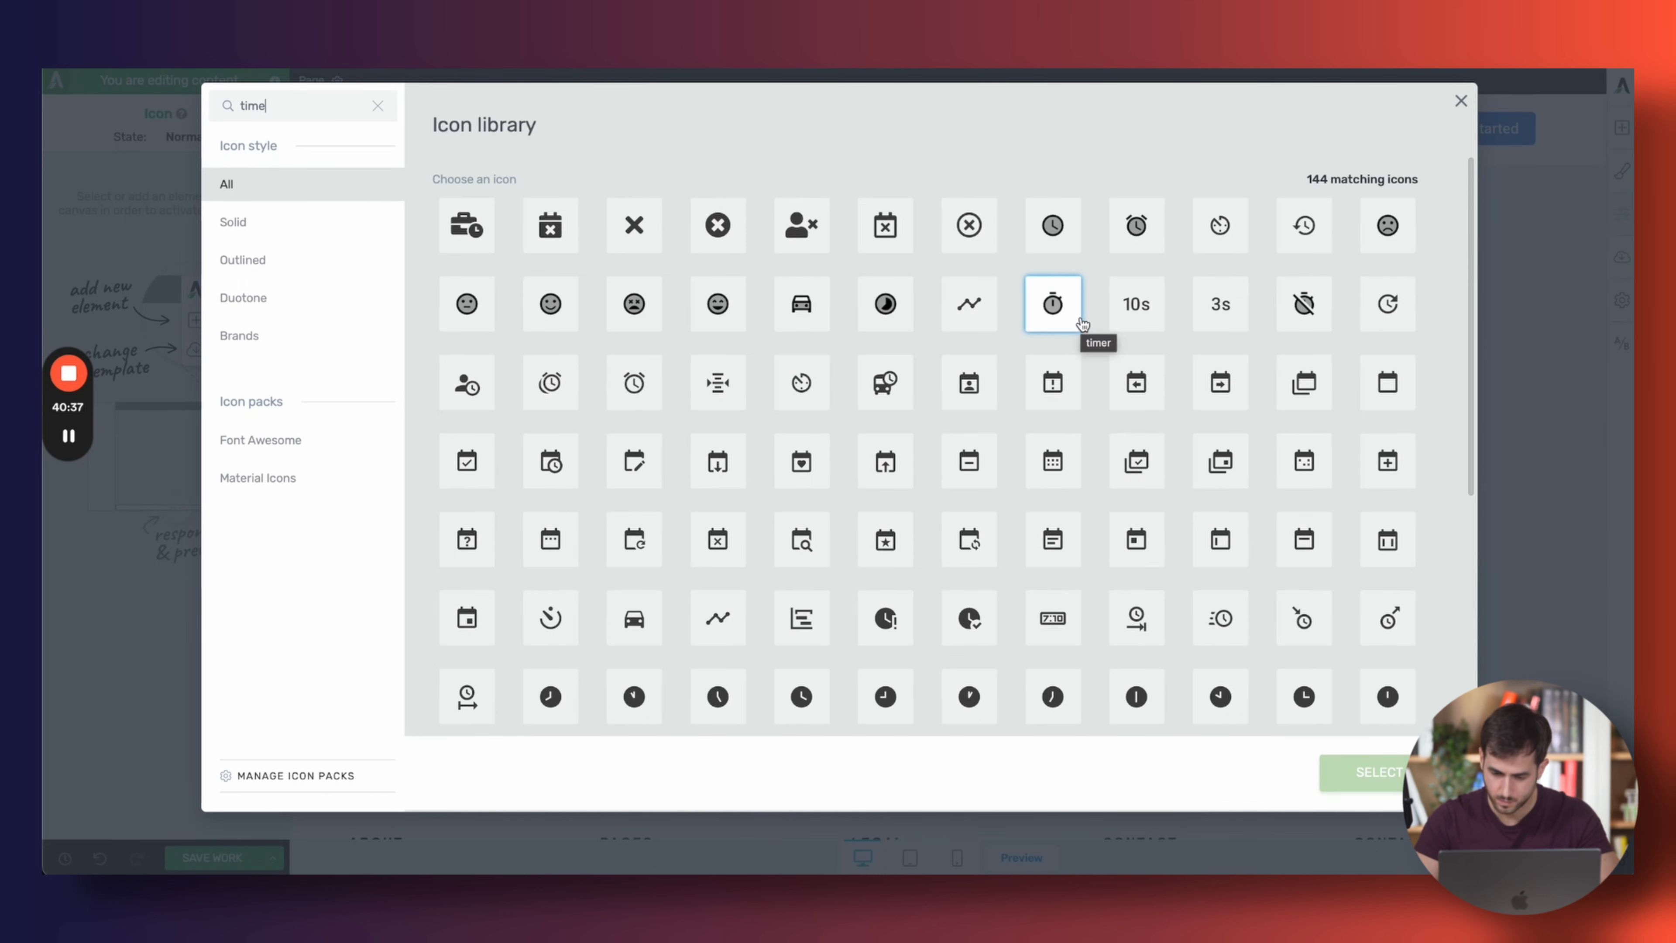
click(969, 619)
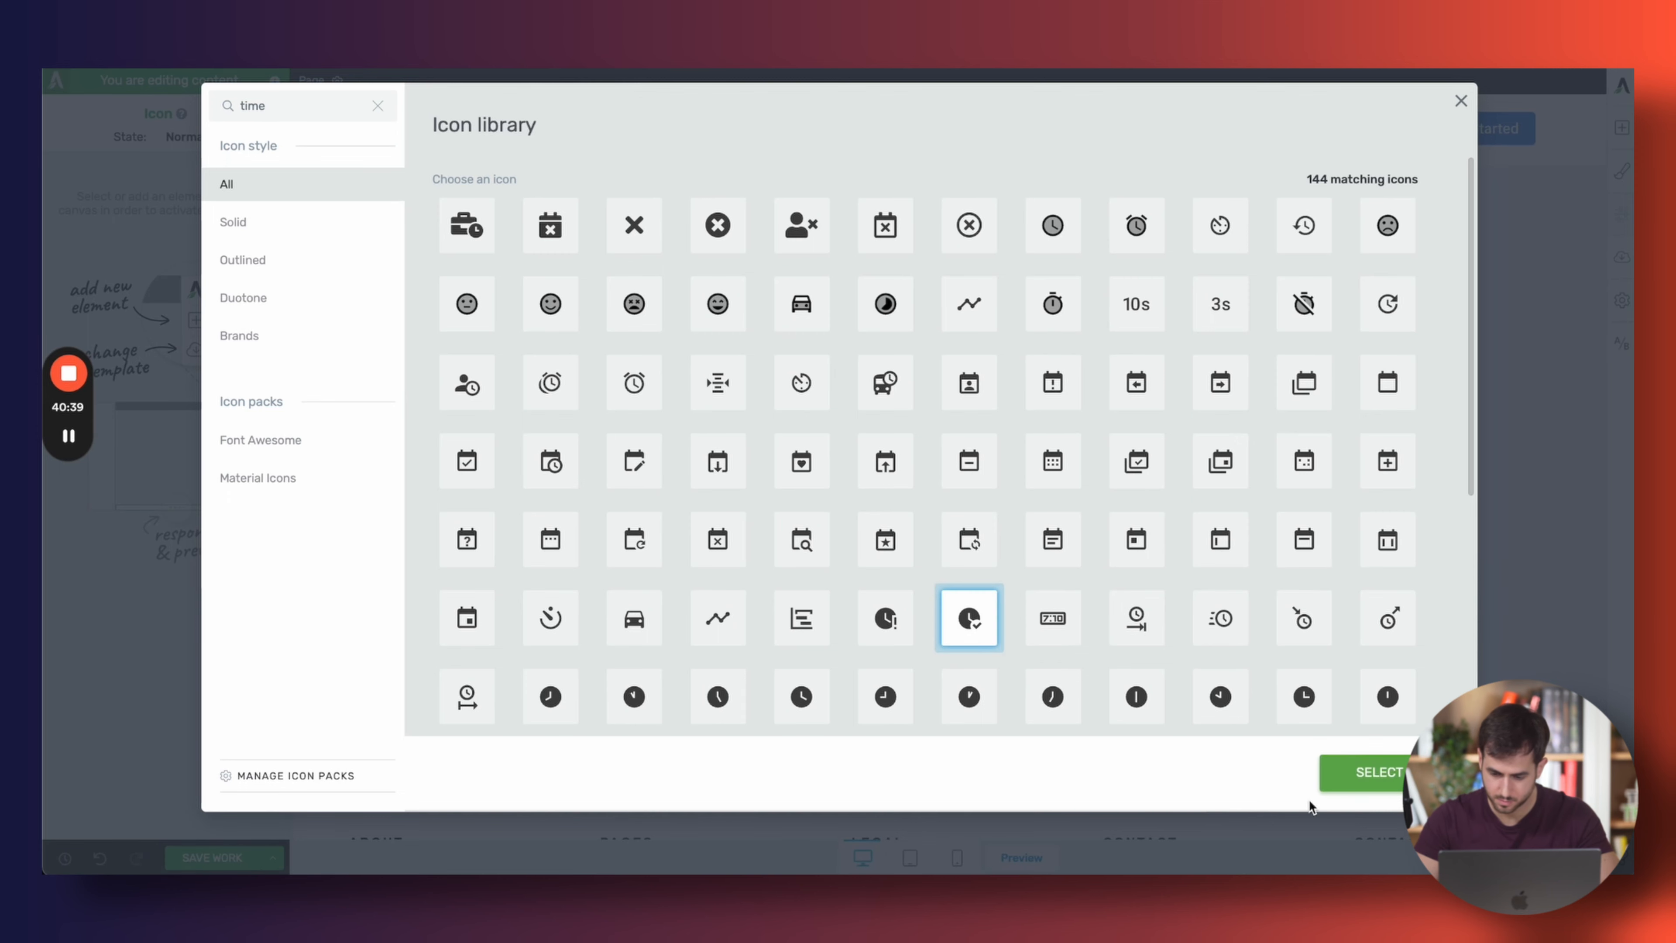
click(1373, 773)
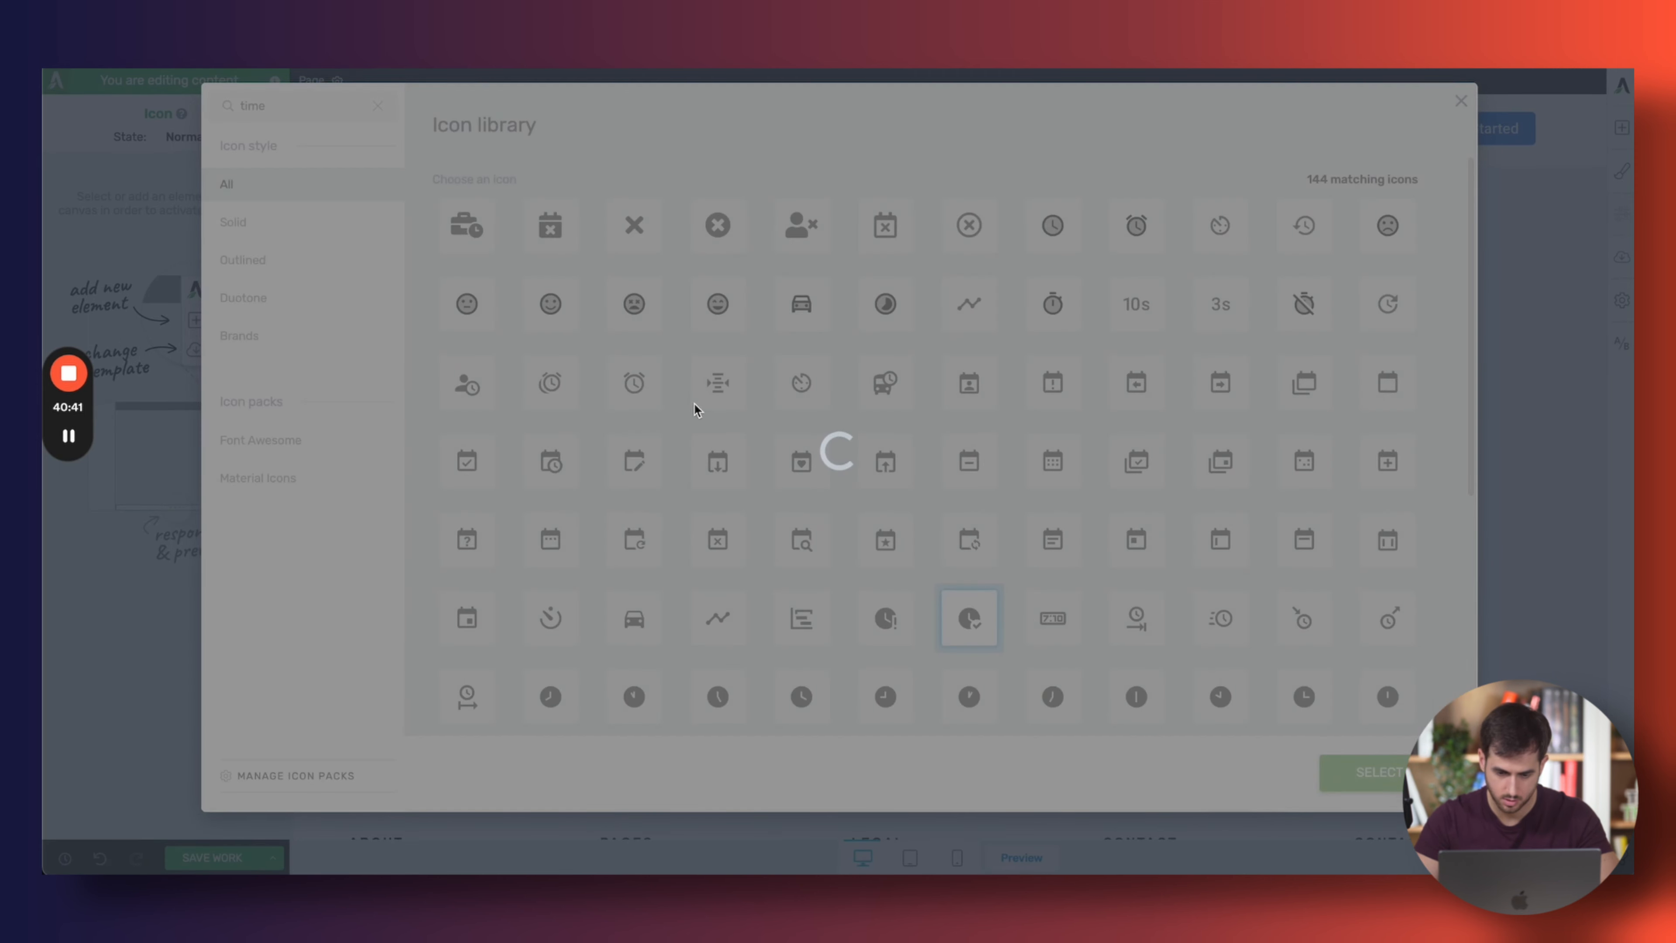
Set the clock icon's color to #4e8ce8 and save that blue as a favorite color
click(1397, 69)
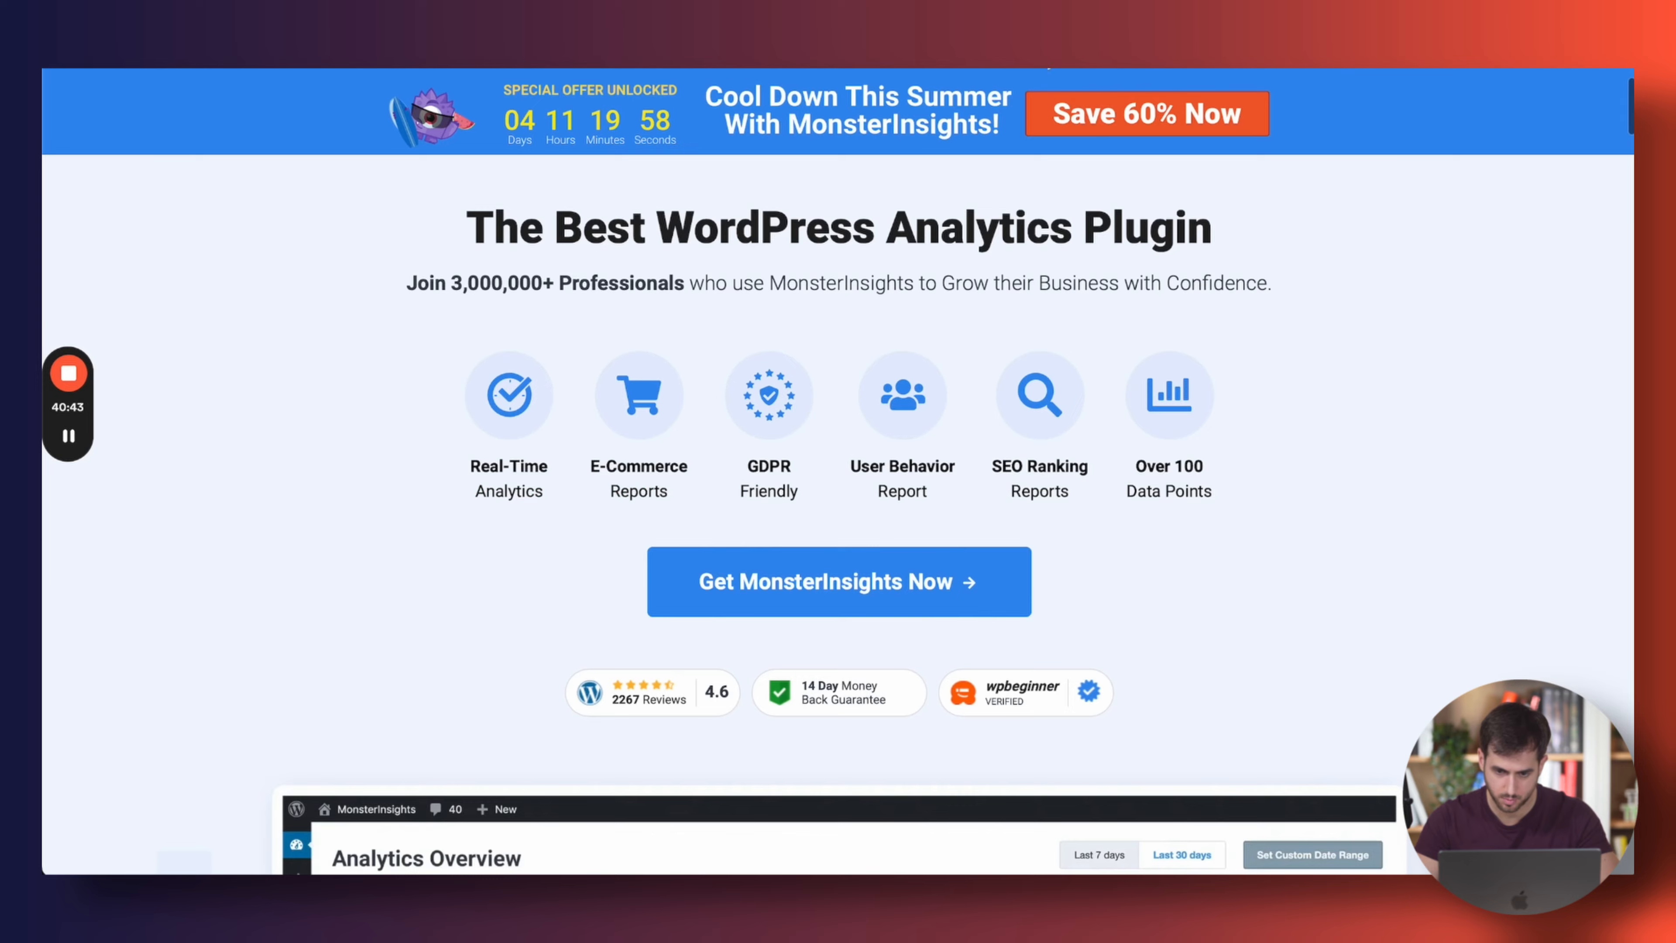
click(687, 69)
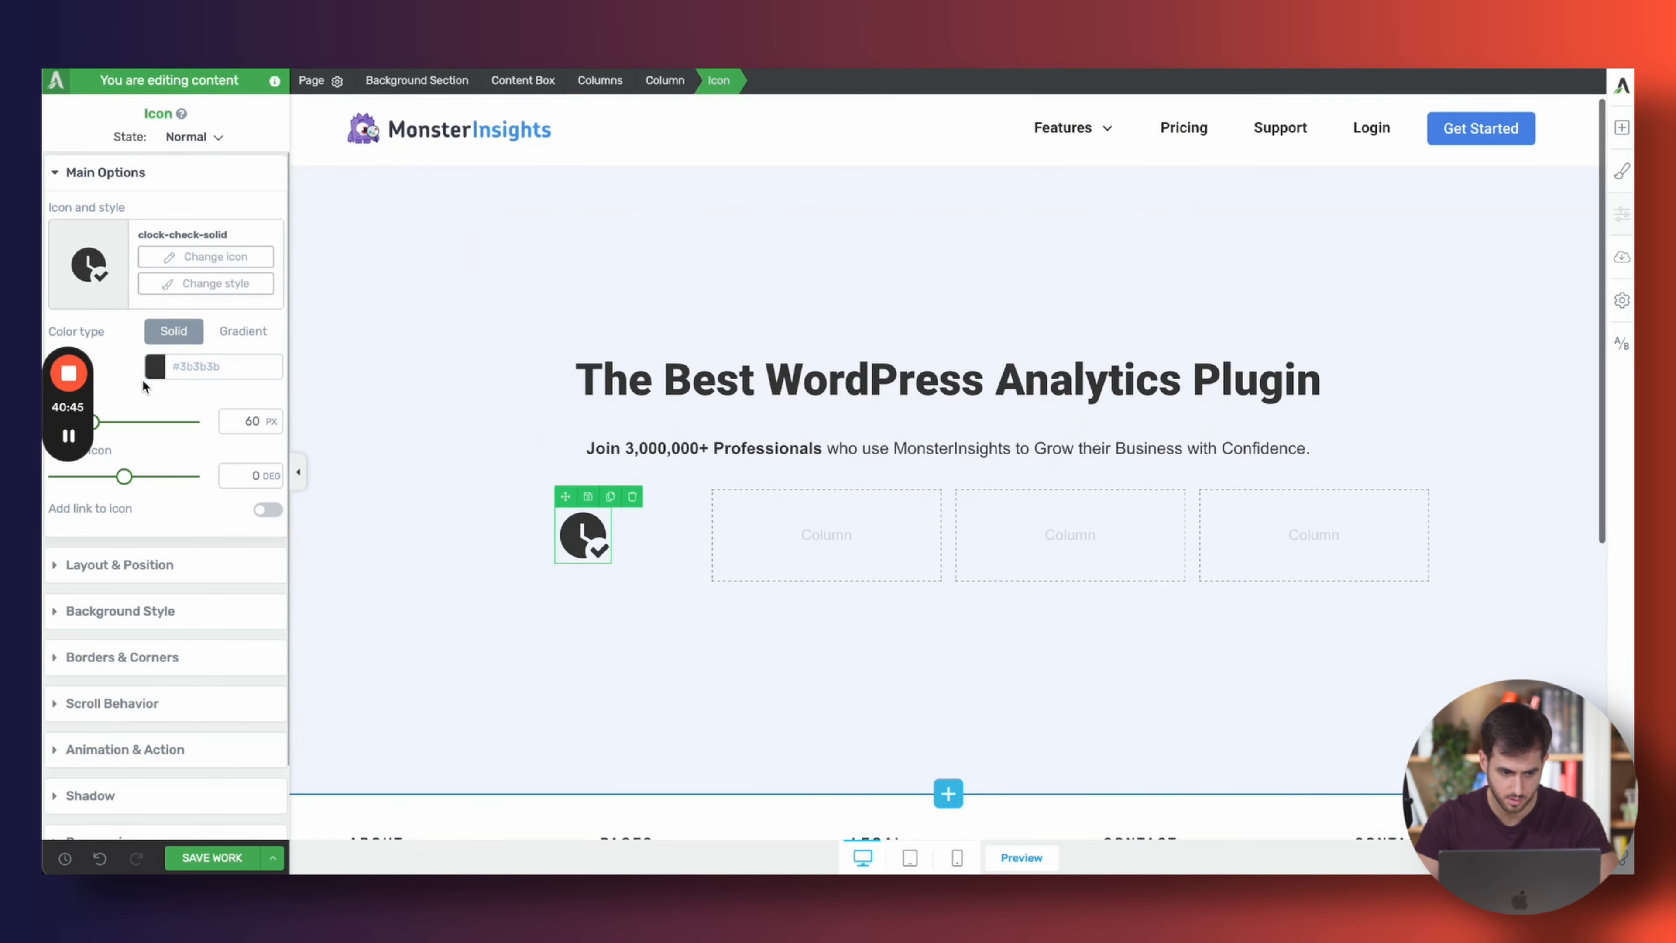
click(153, 370)
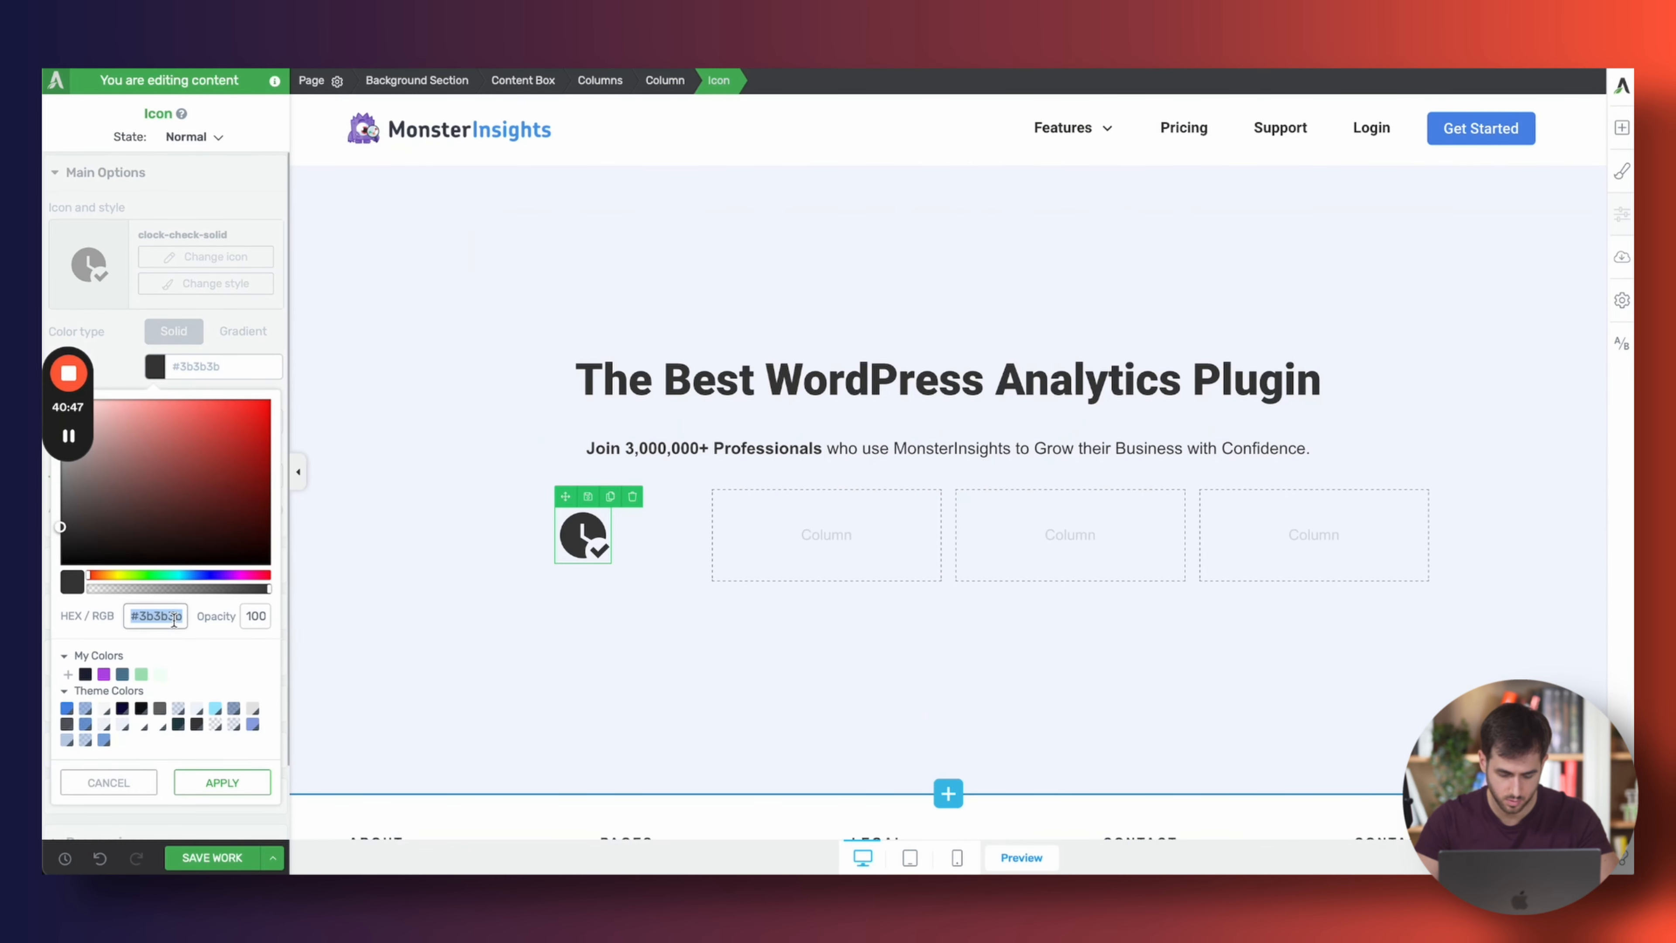
key(super+shift+v)
double_click(995, 836)
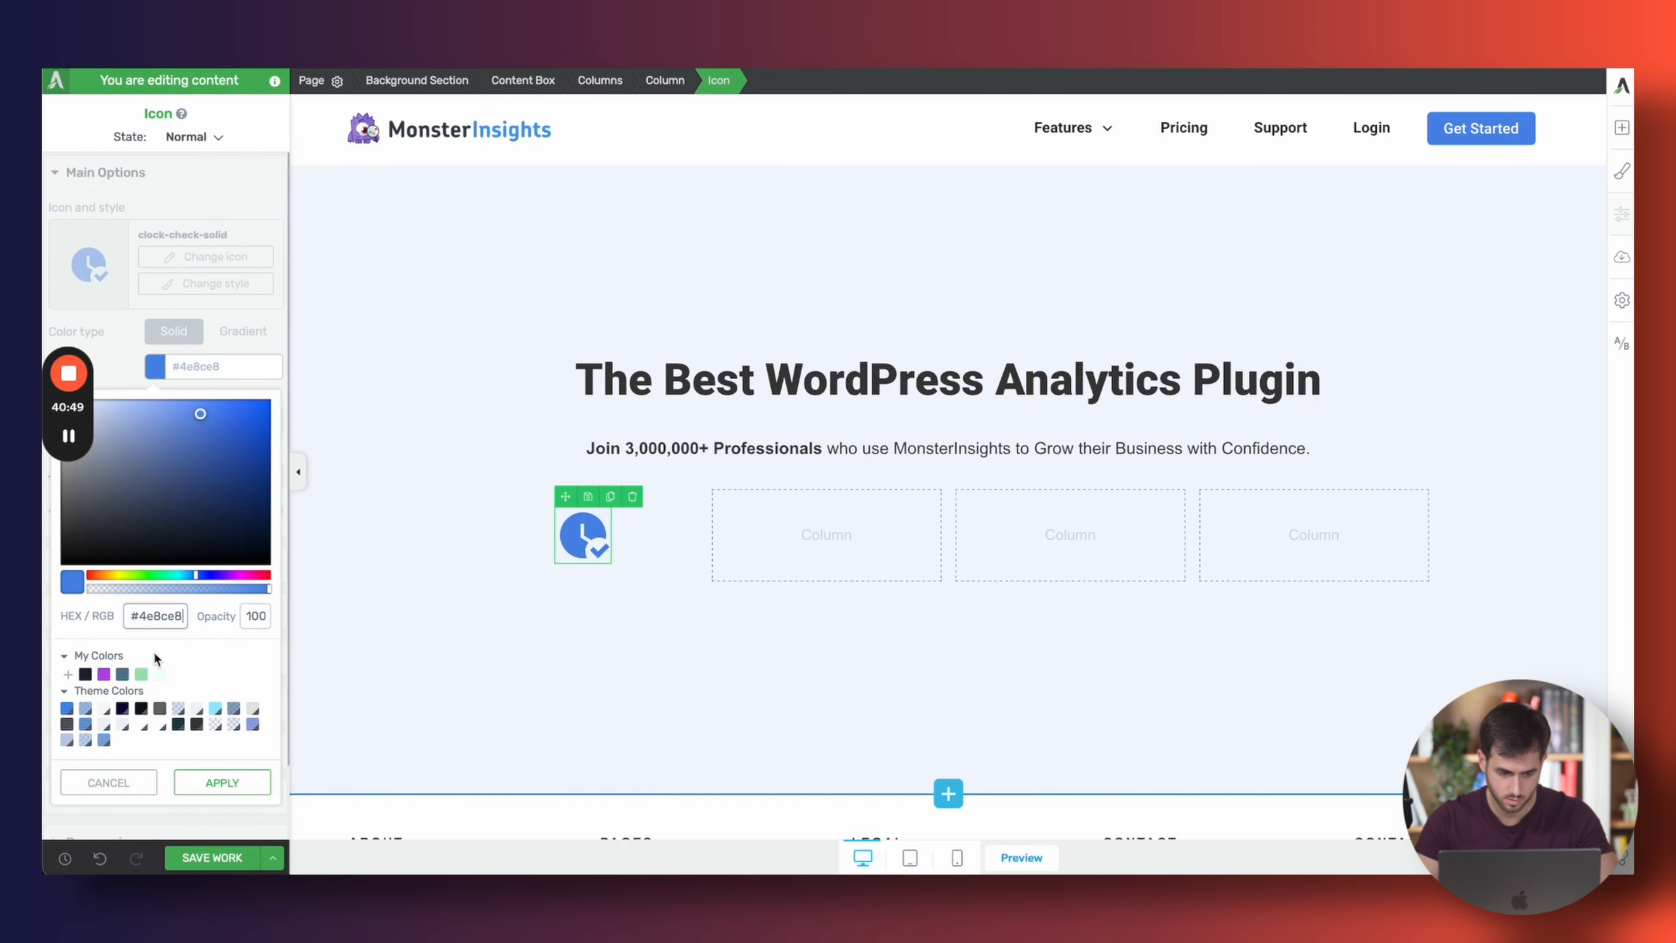
click(67, 675)
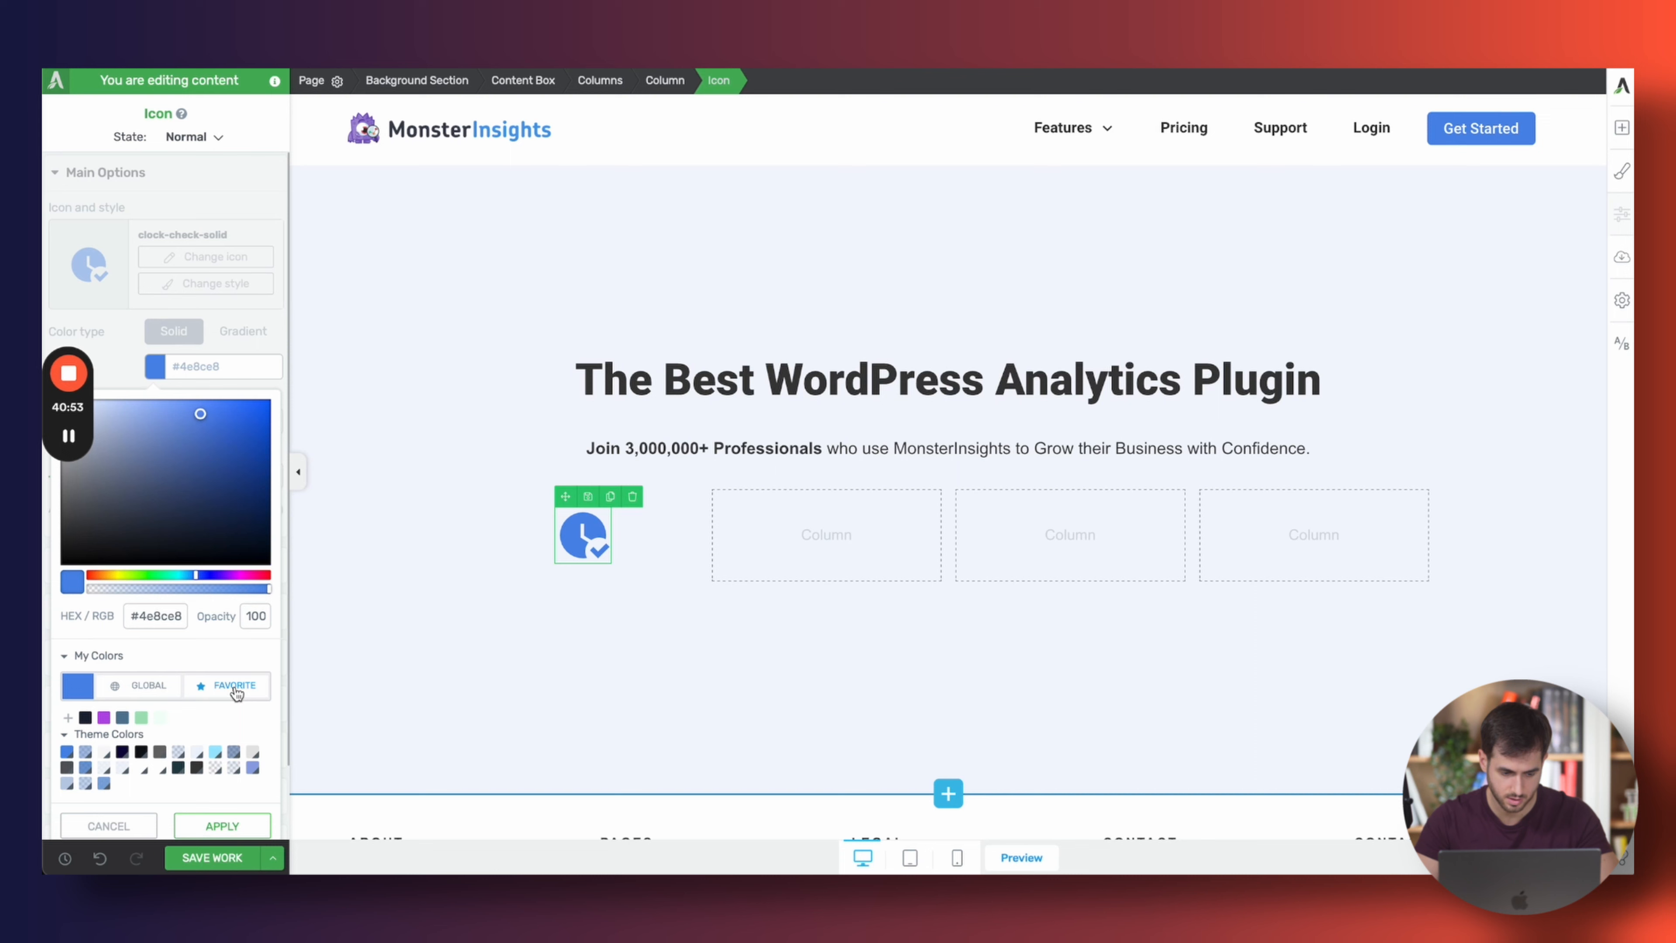
scroll(236, 693, down, 1)
click(223, 731)
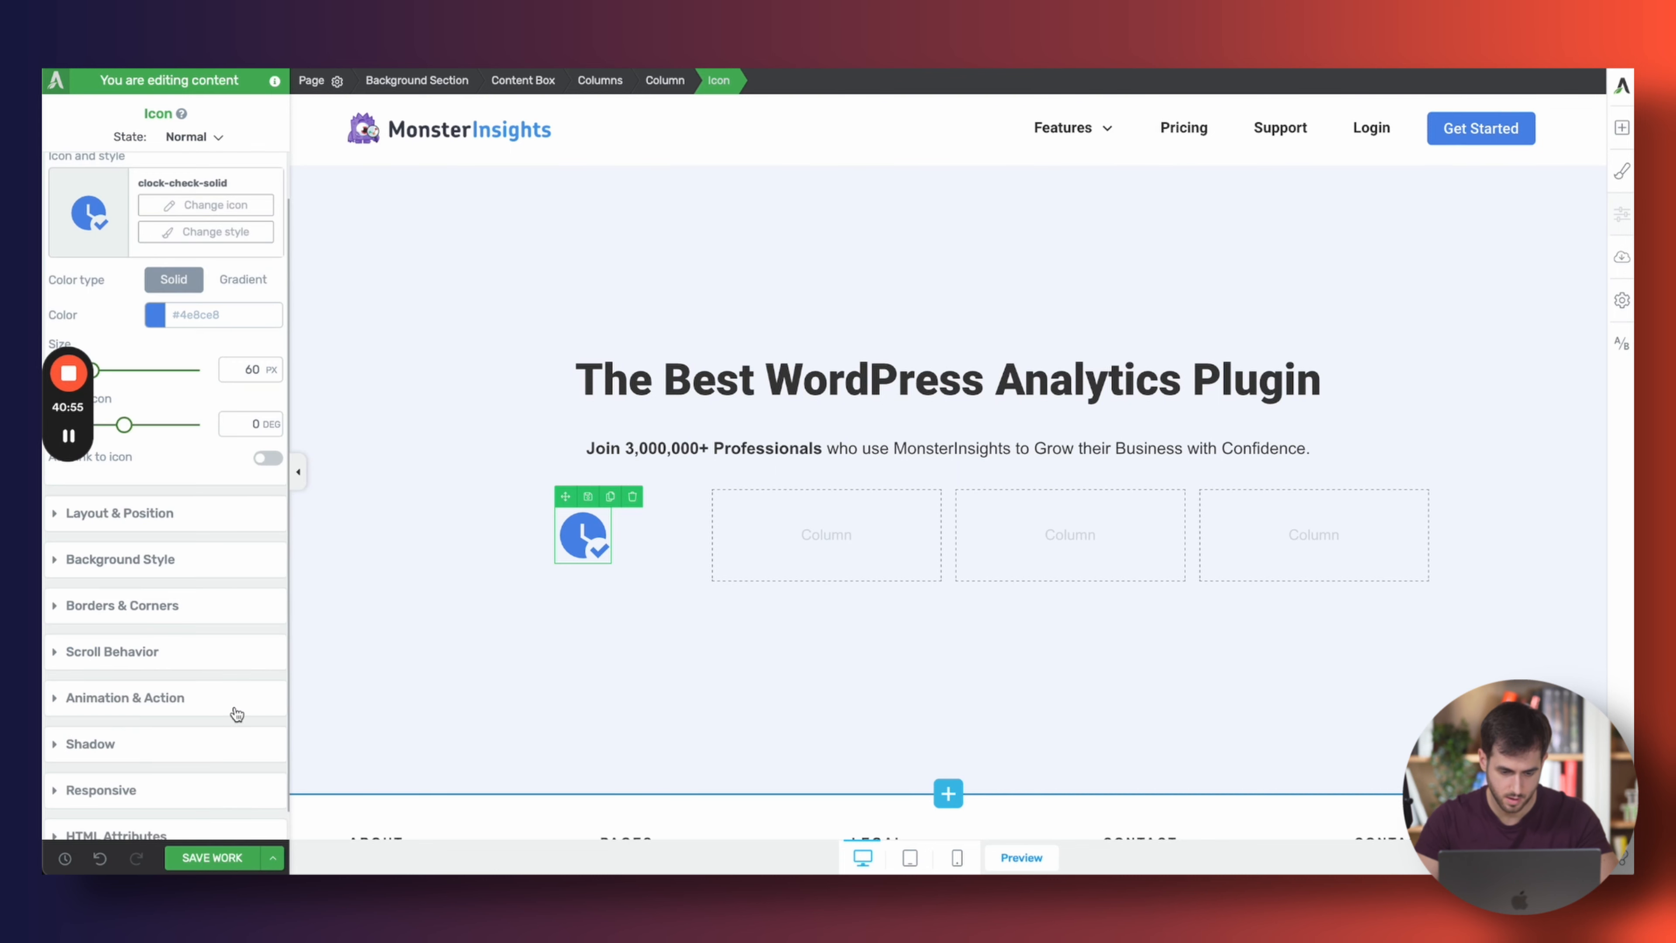
Add a pale blue solid-color background layer to the clock icon, following the feature icons on the MonsterInsights homepage
click(1287, 56)
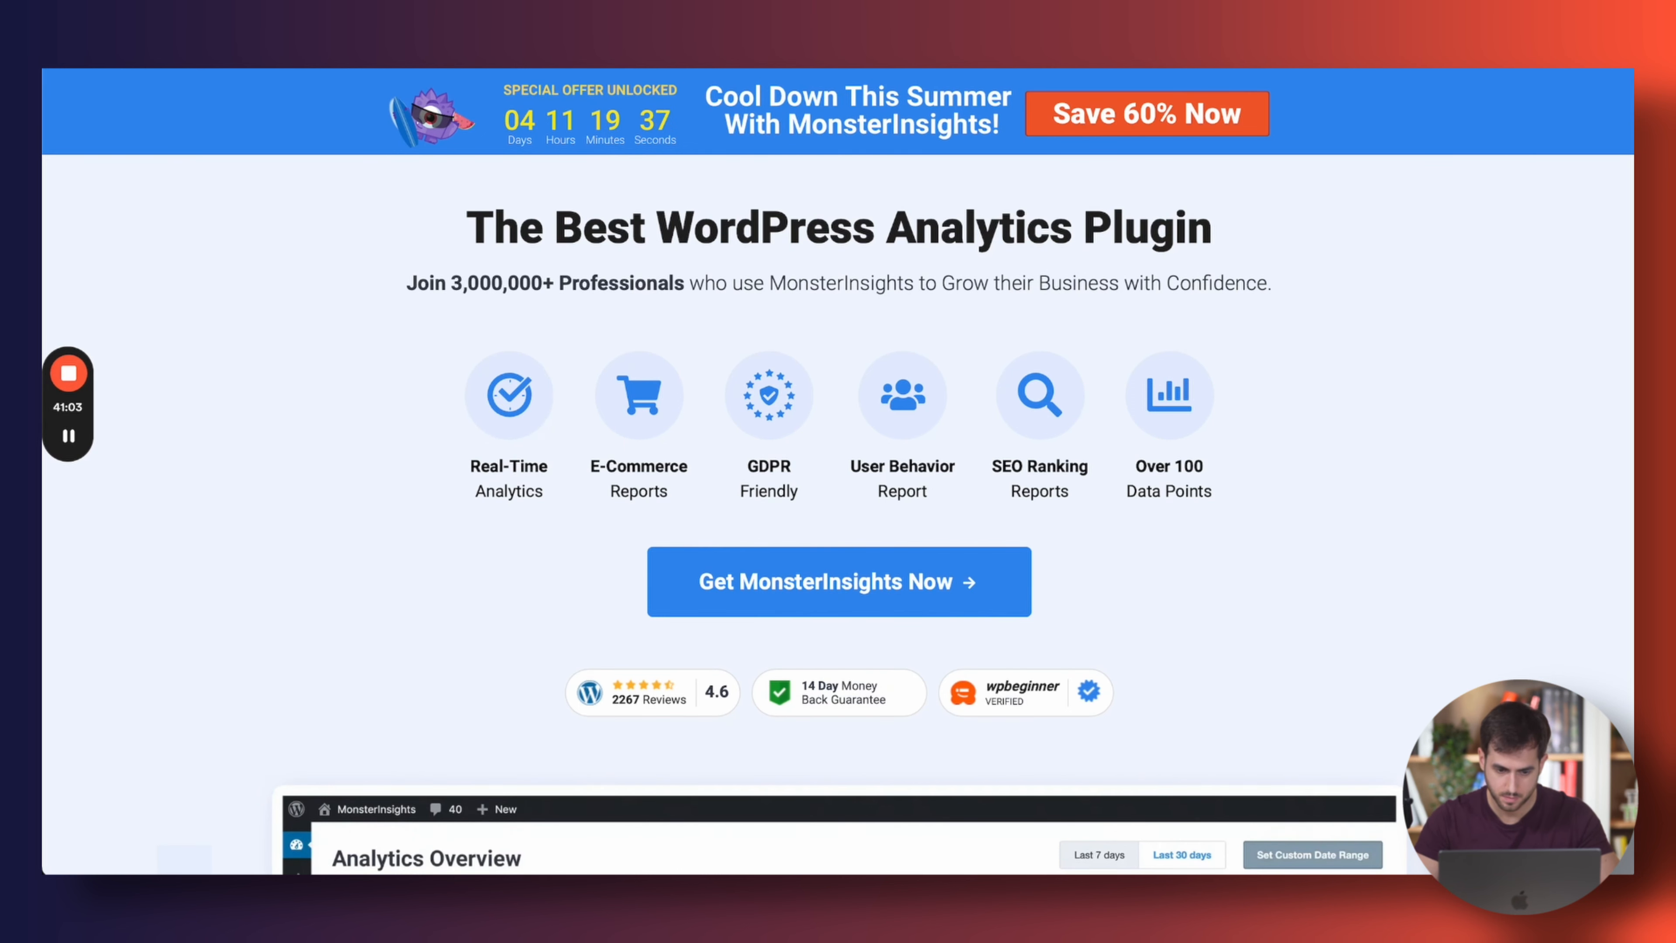
click(825, 58)
click(156, 573)
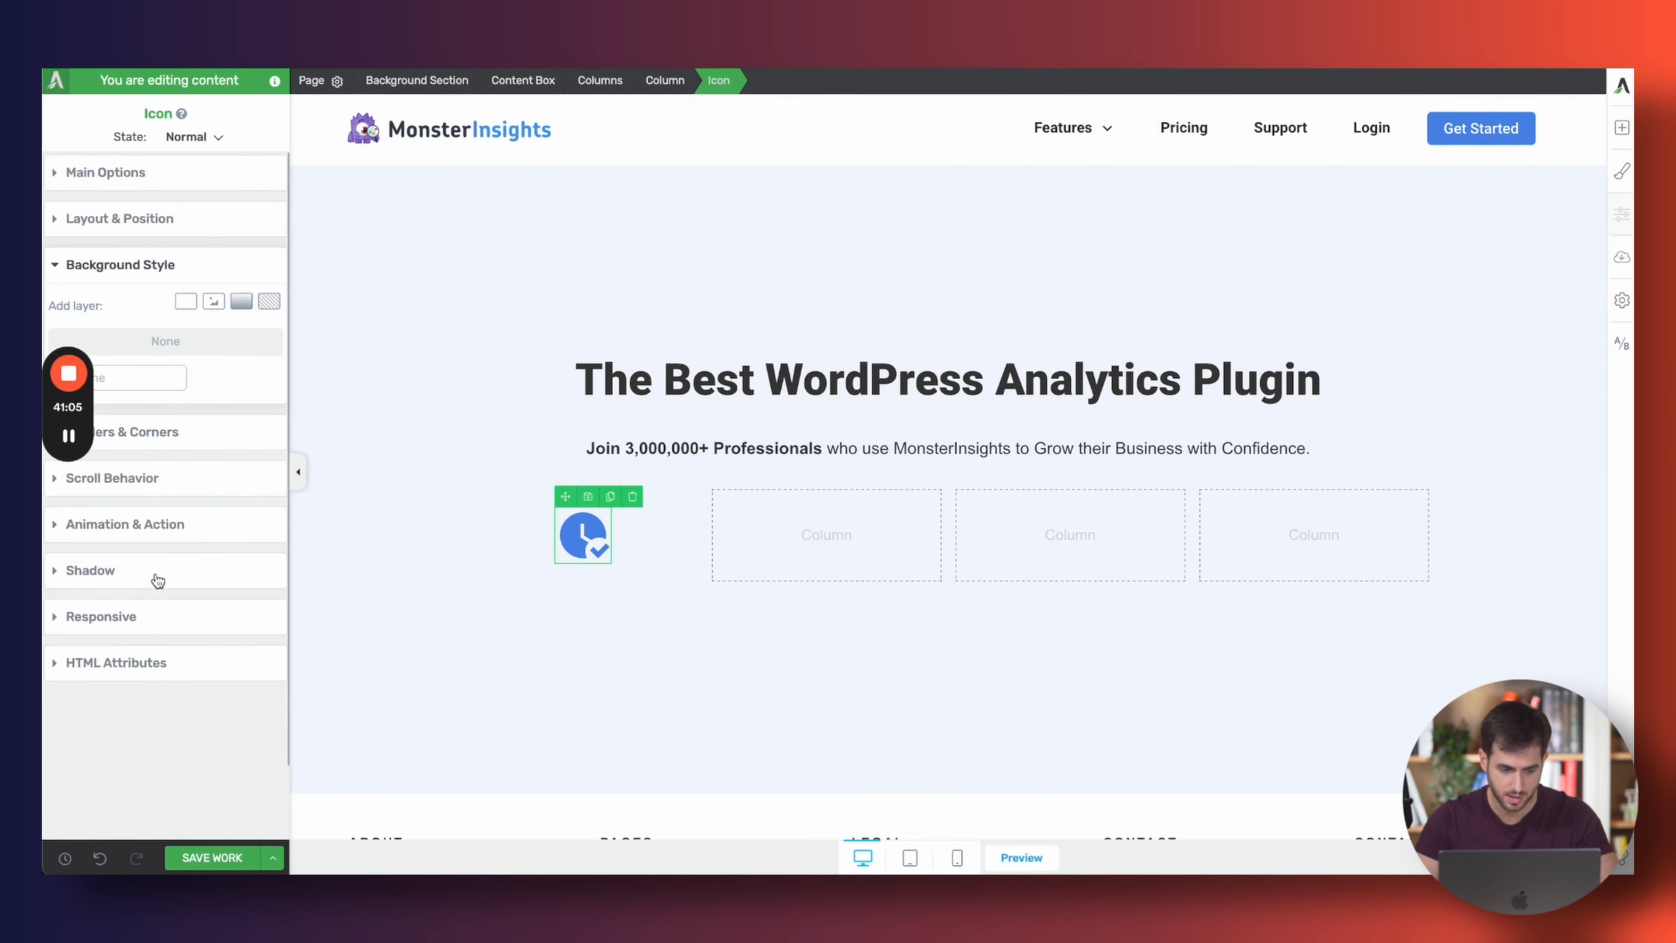
click(185, 302)
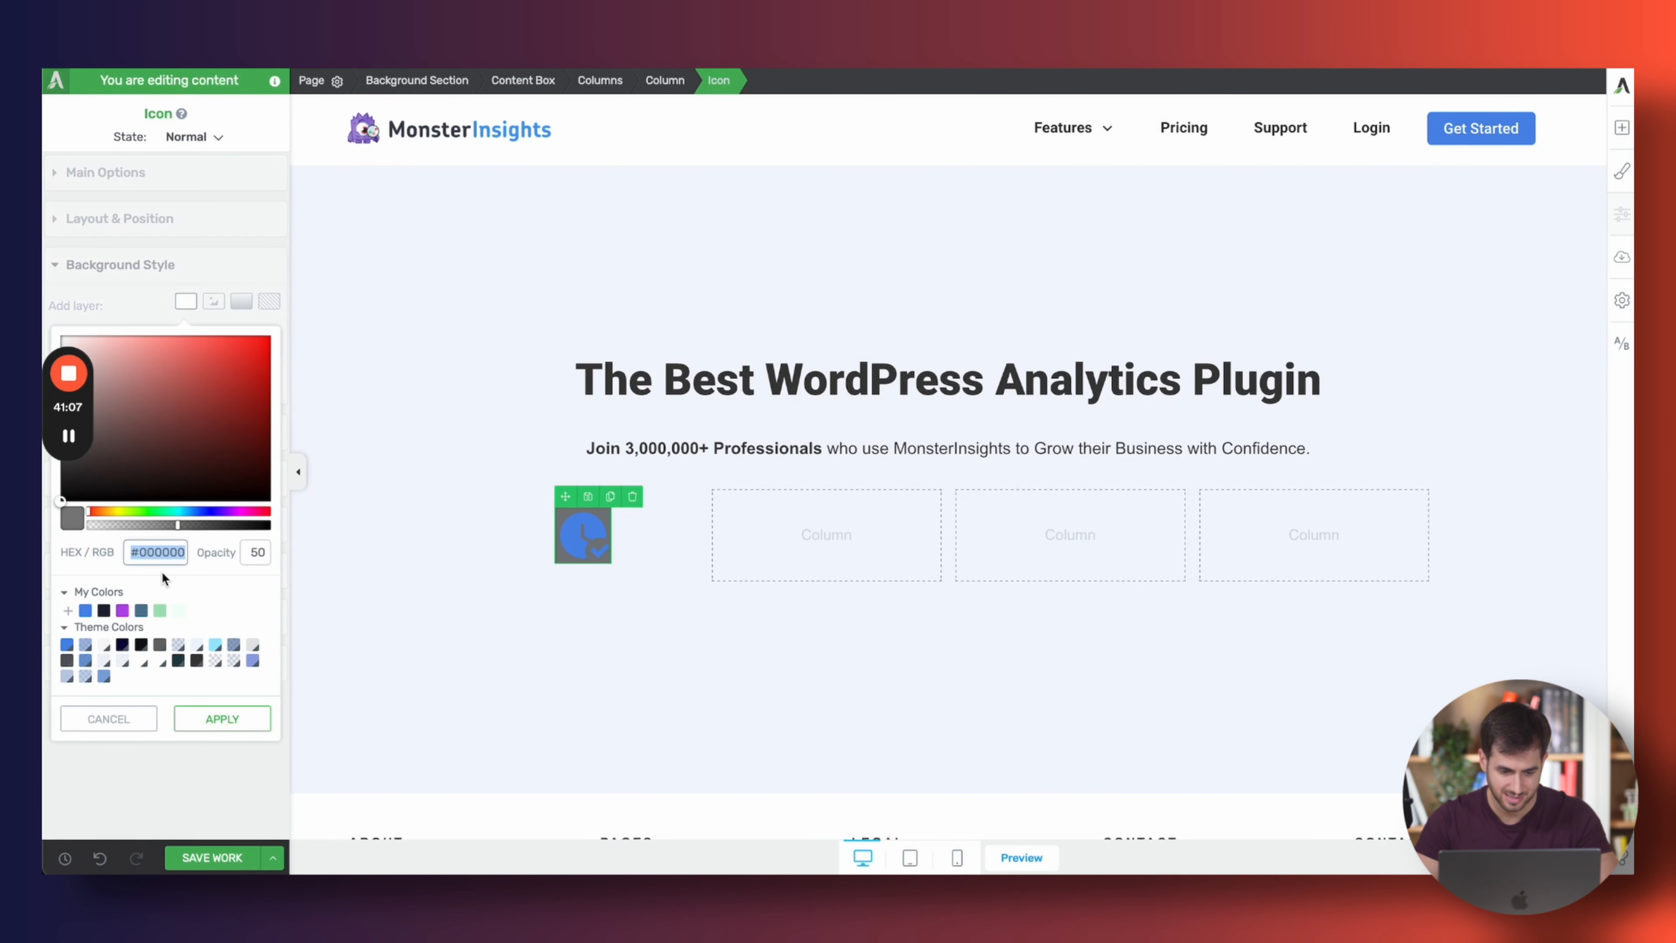
click(259, 718)
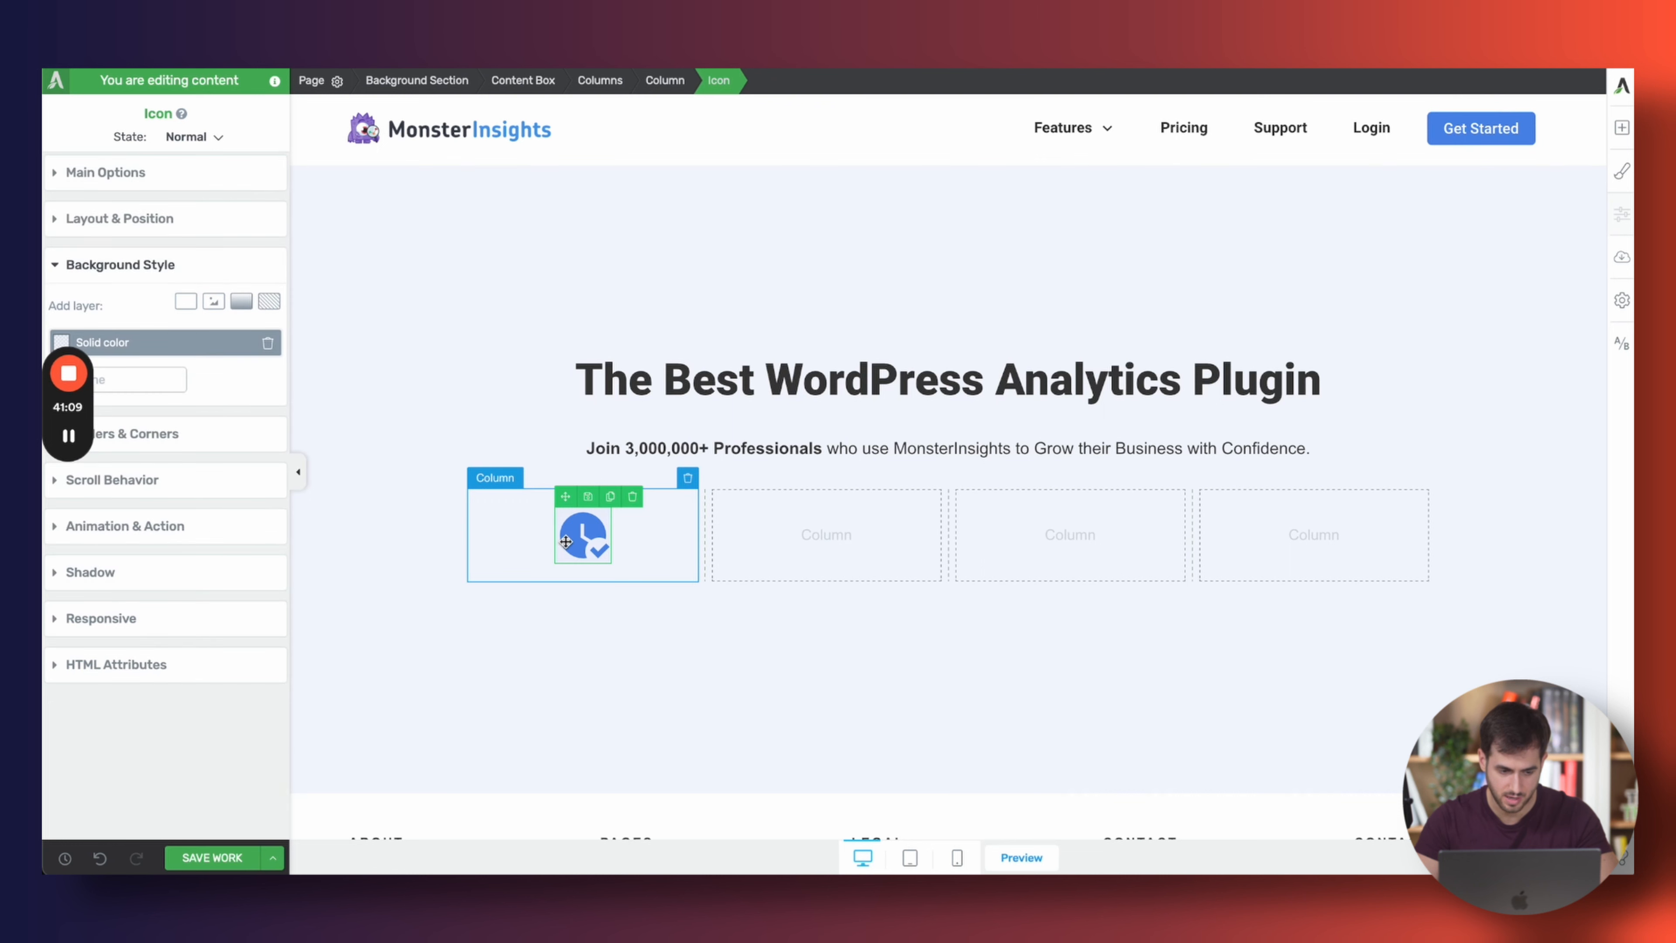
click(203, 343)
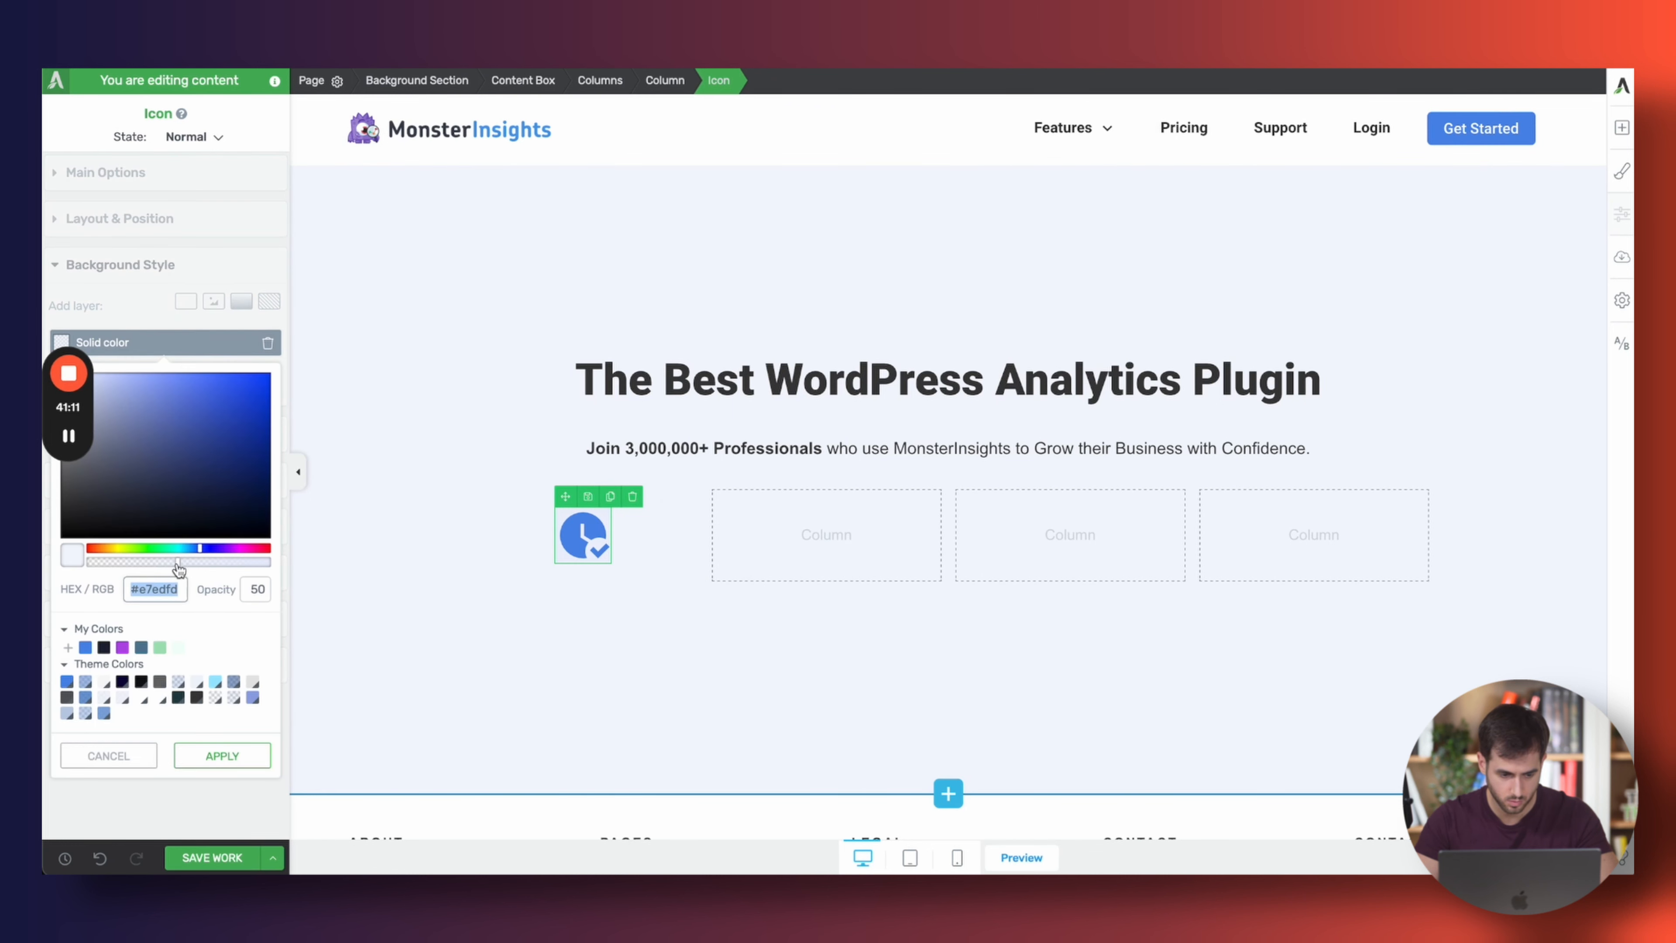
click(222, 755)
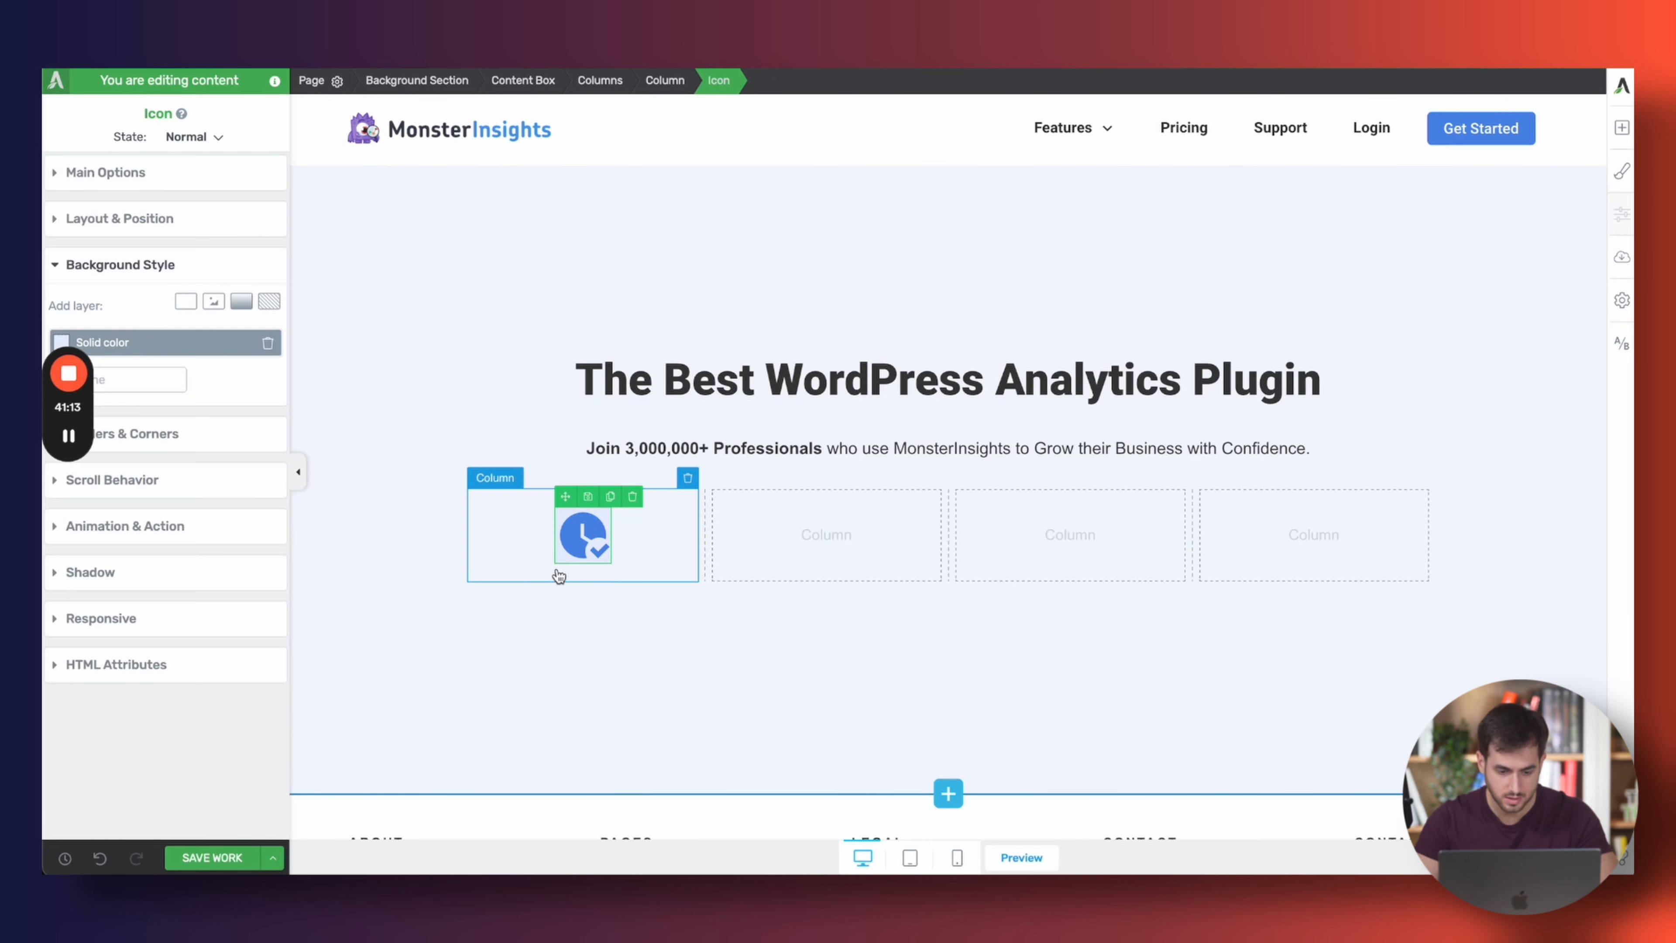
Set the clock icon's padding to 20 px on all four sides
click(212, 220)
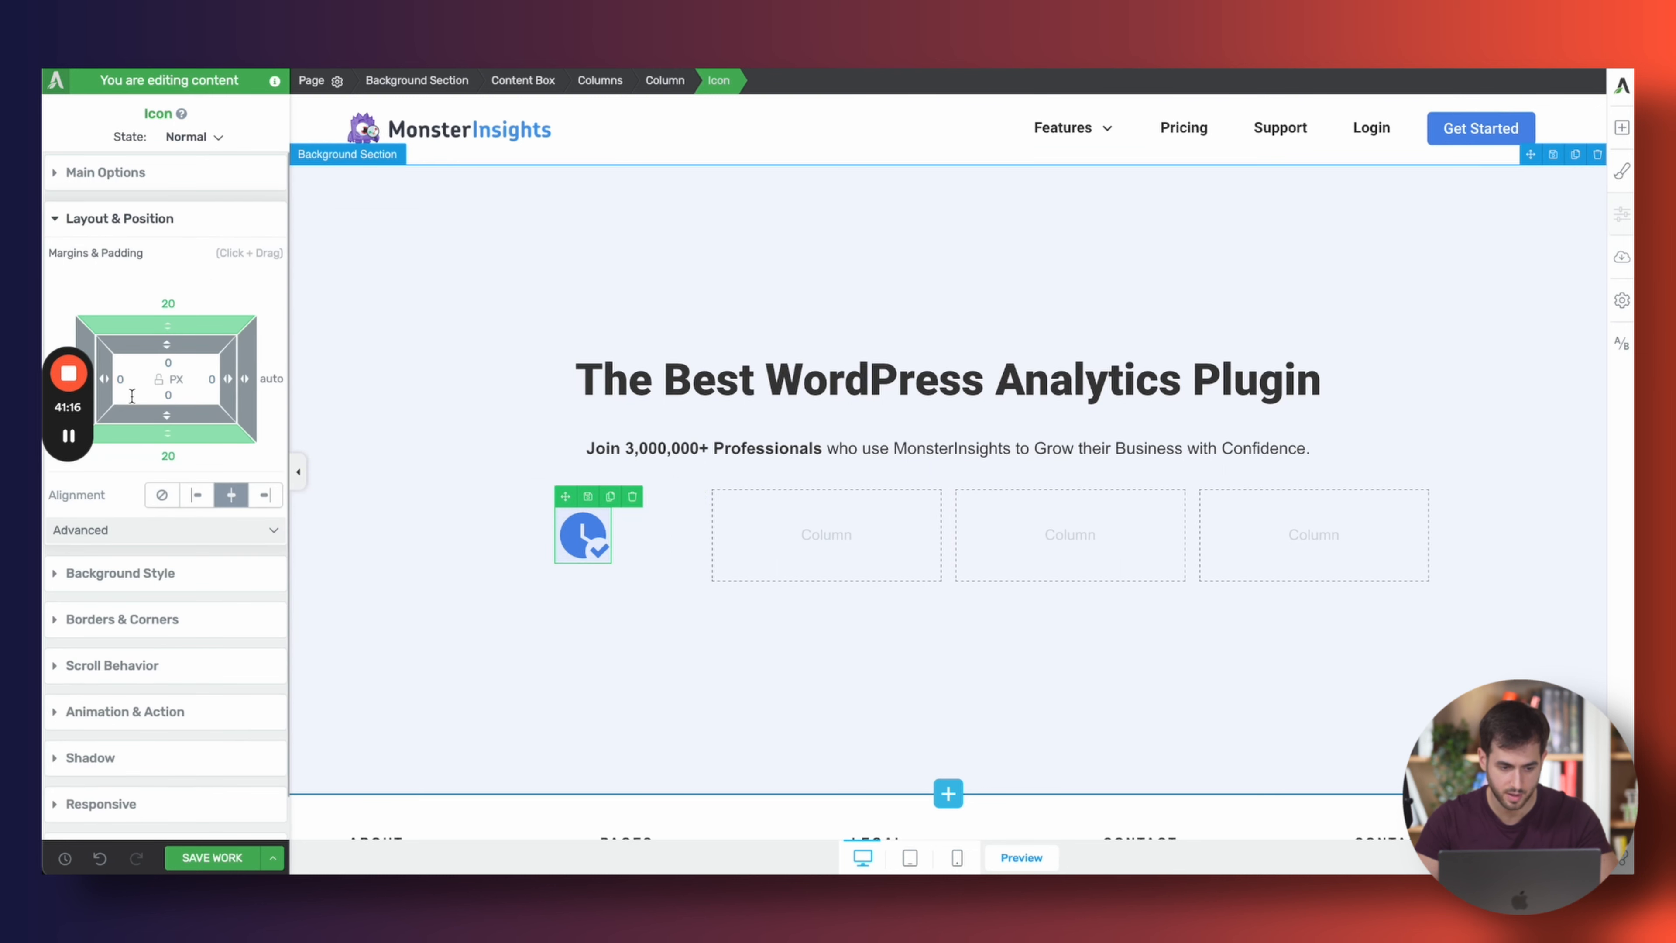
text(20)
key(Tab)
text(20)
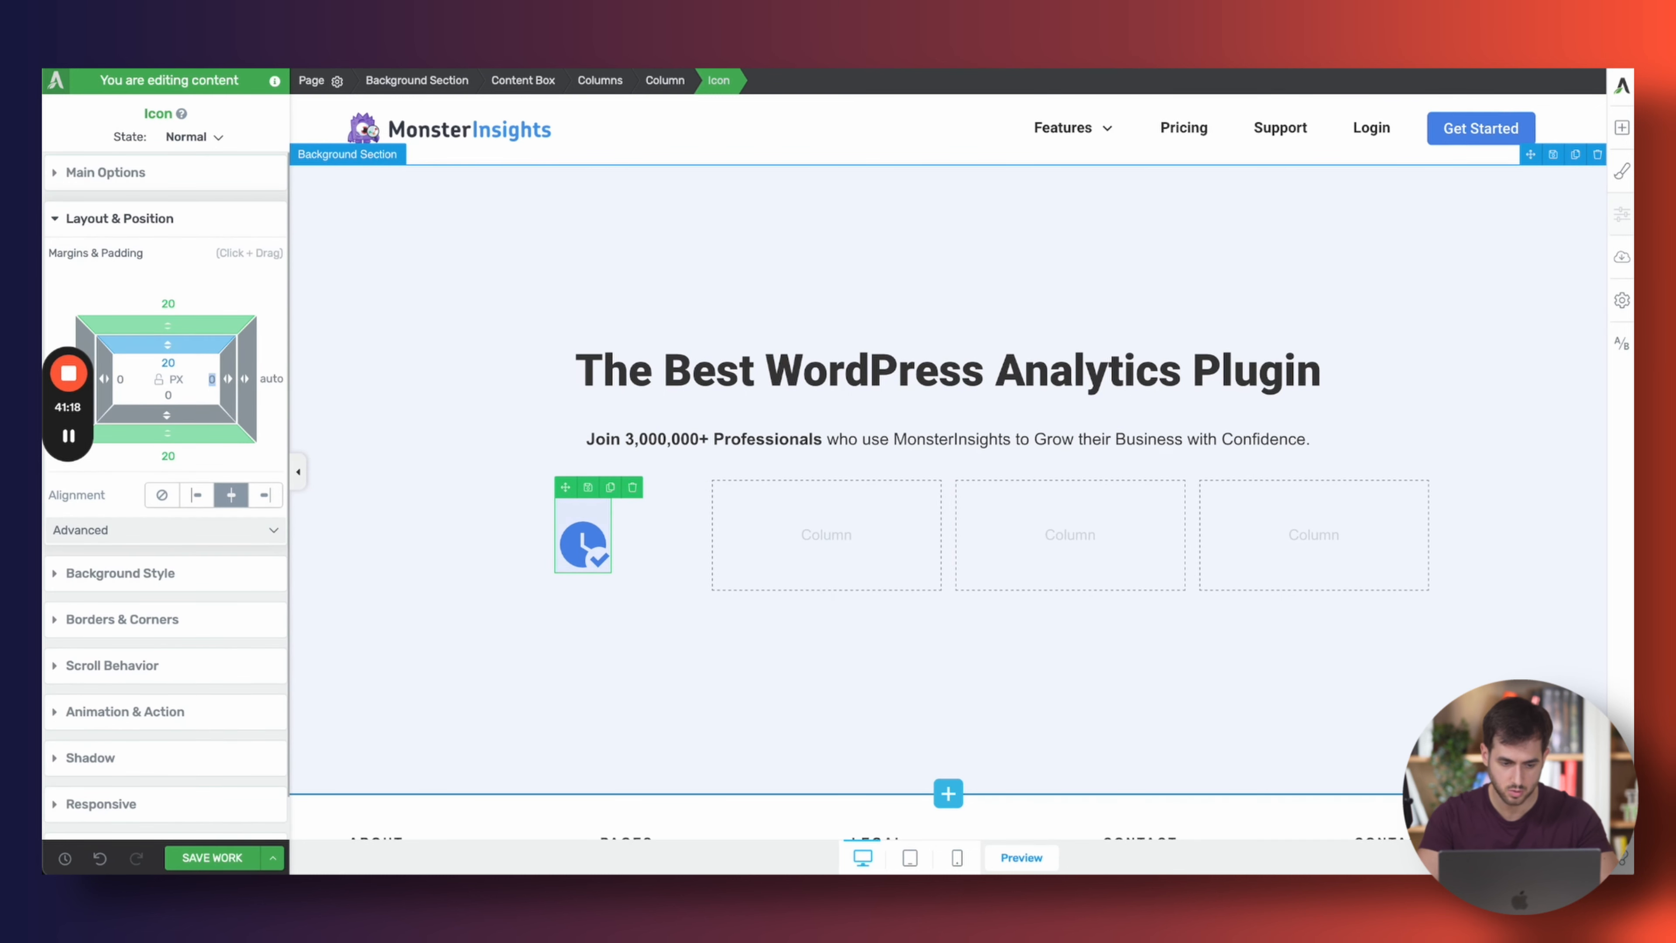
key(Tab)
text(20)
key(Tab)
text(20)
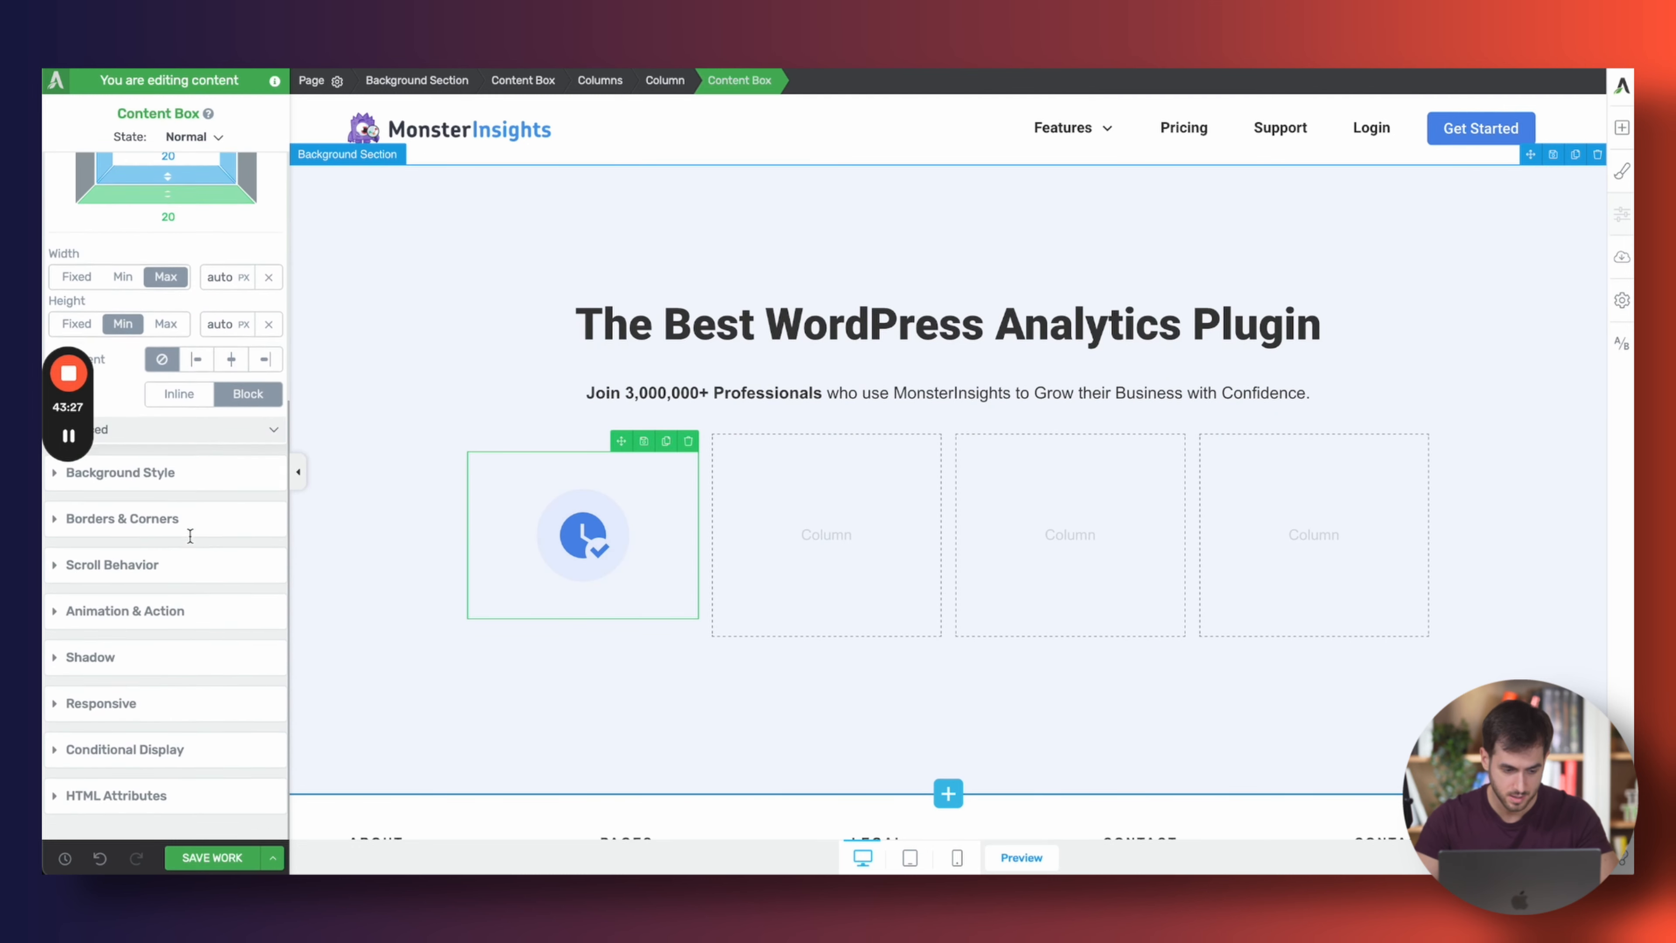
Check the feature labels on the MonsterInsights homepage and add a Text element below the clock icon in the first column's content box
scroll(190, 536, up, 1)
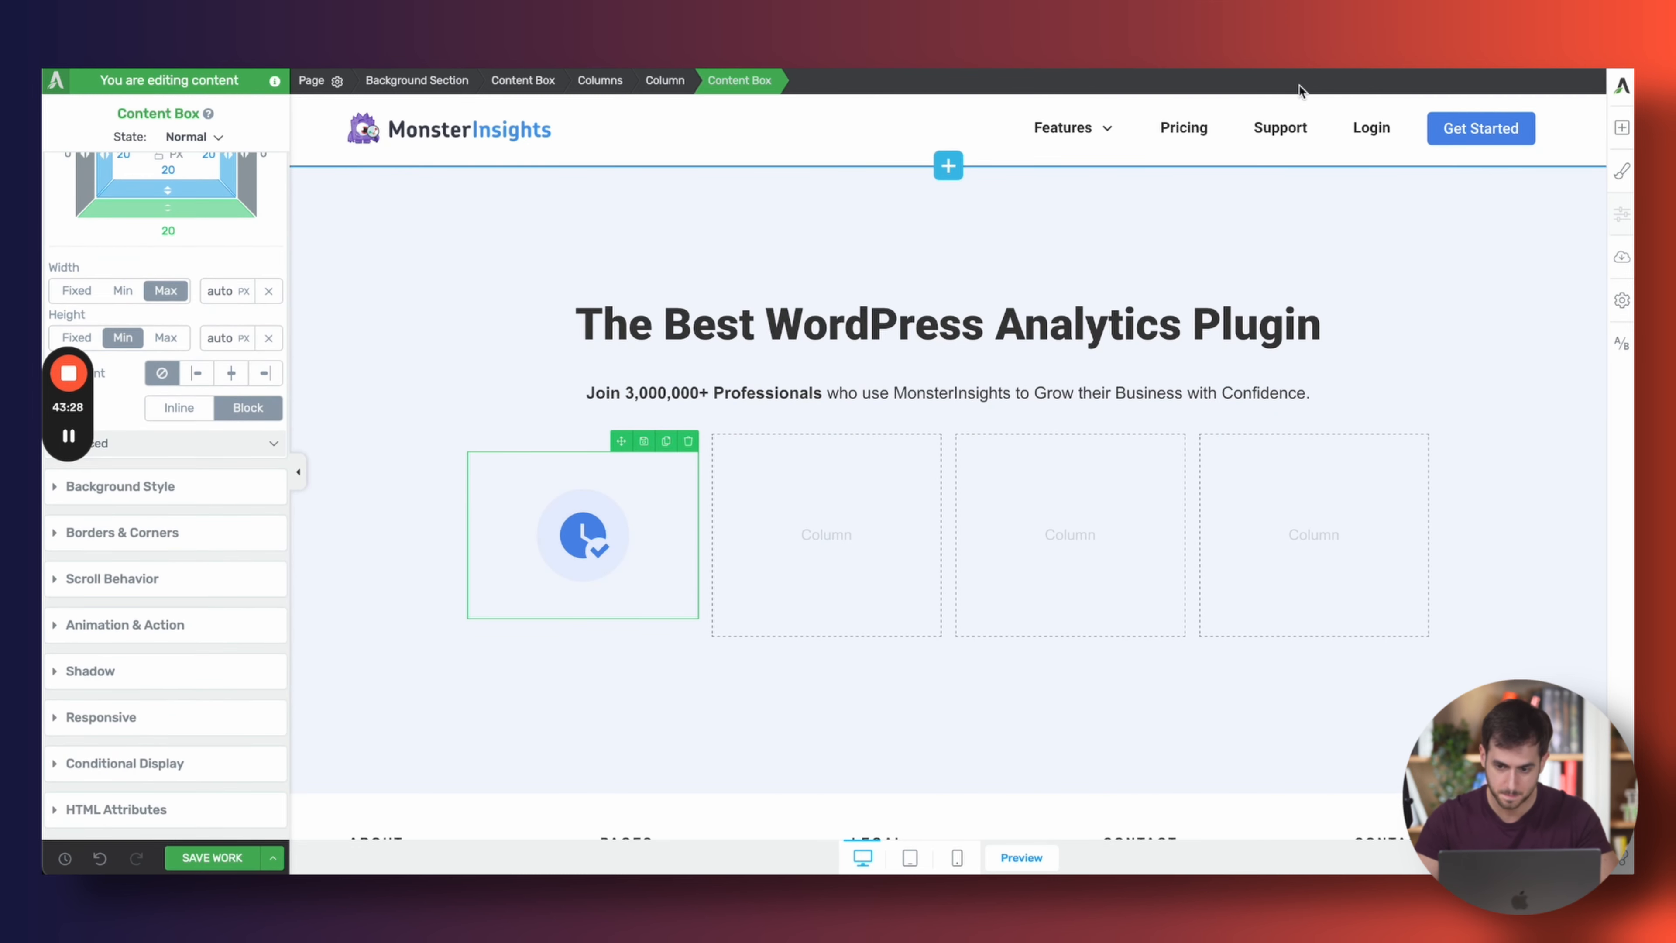
click(1360, 64)
click(1253, 64)
click(1621, 128)
text(tex)
drag(1454, 192, 609, 633)
click(607, 637)
Set the font size of all the text below the clock icon to 18 px
key(super+a)
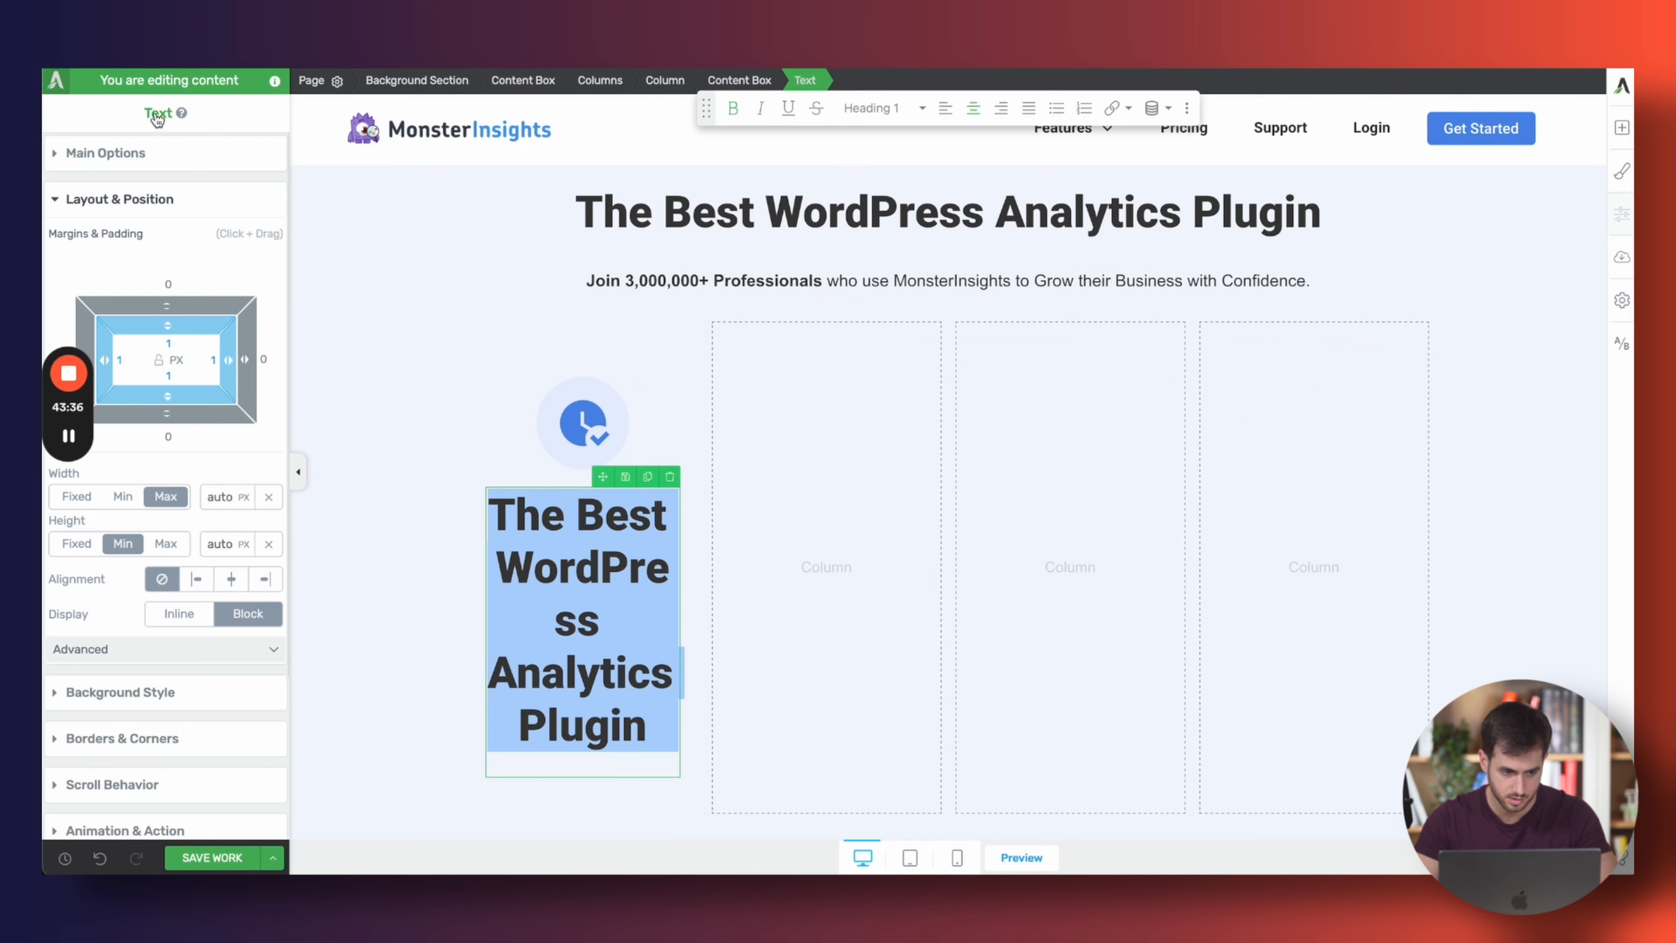
click(165, 152)
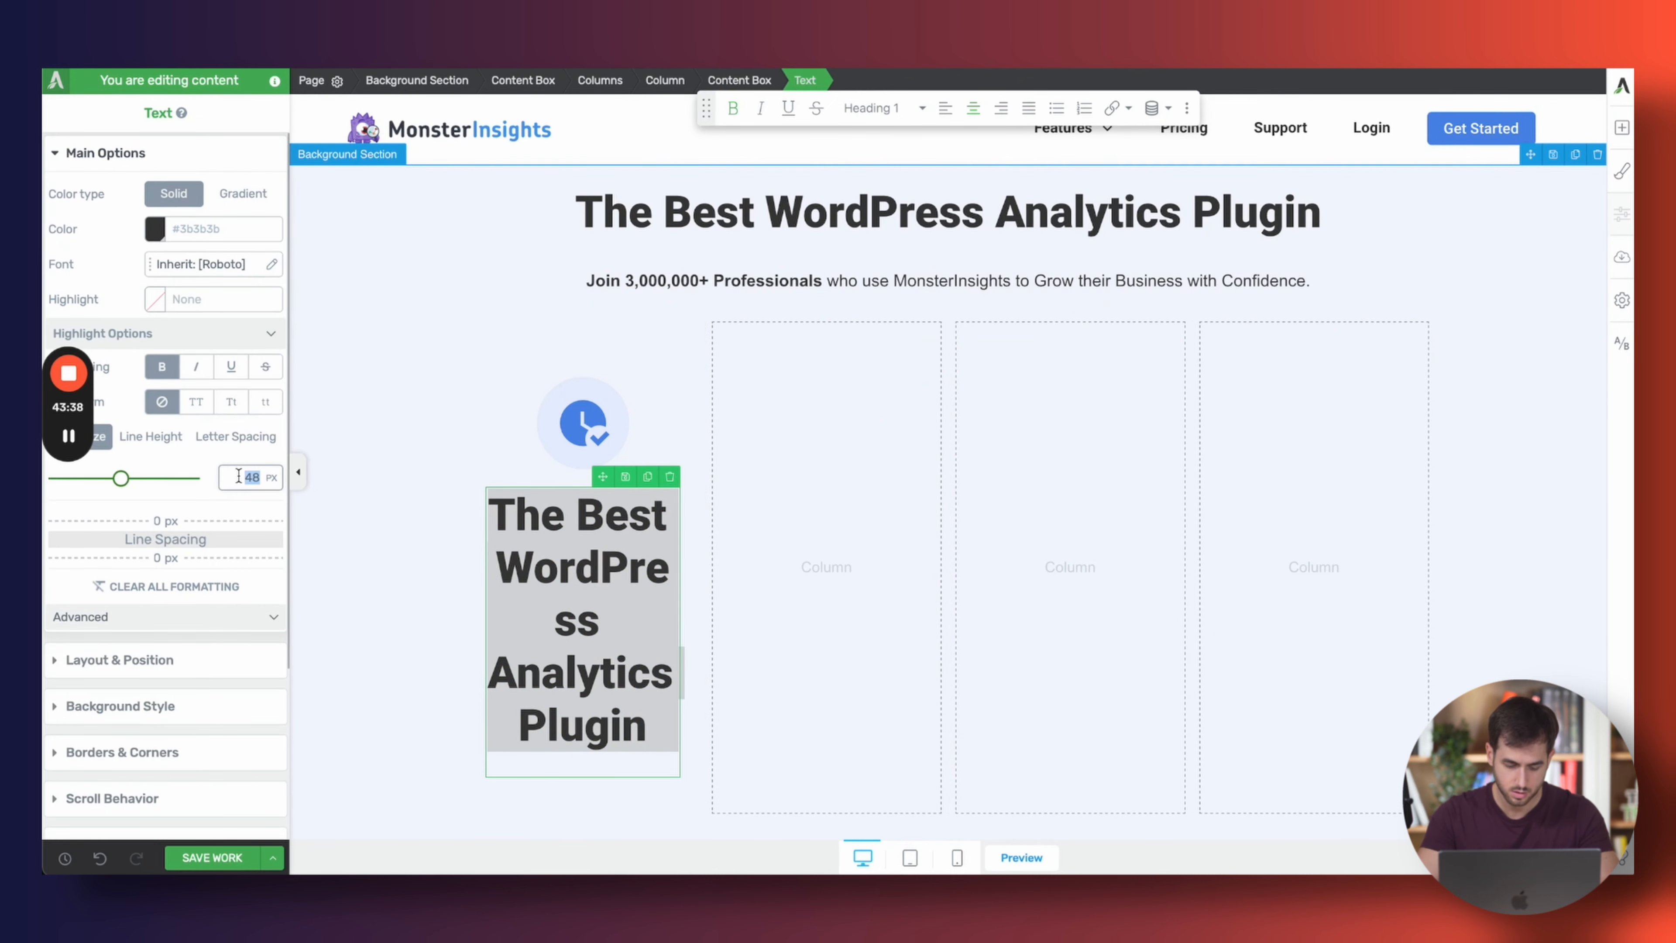
text(18)
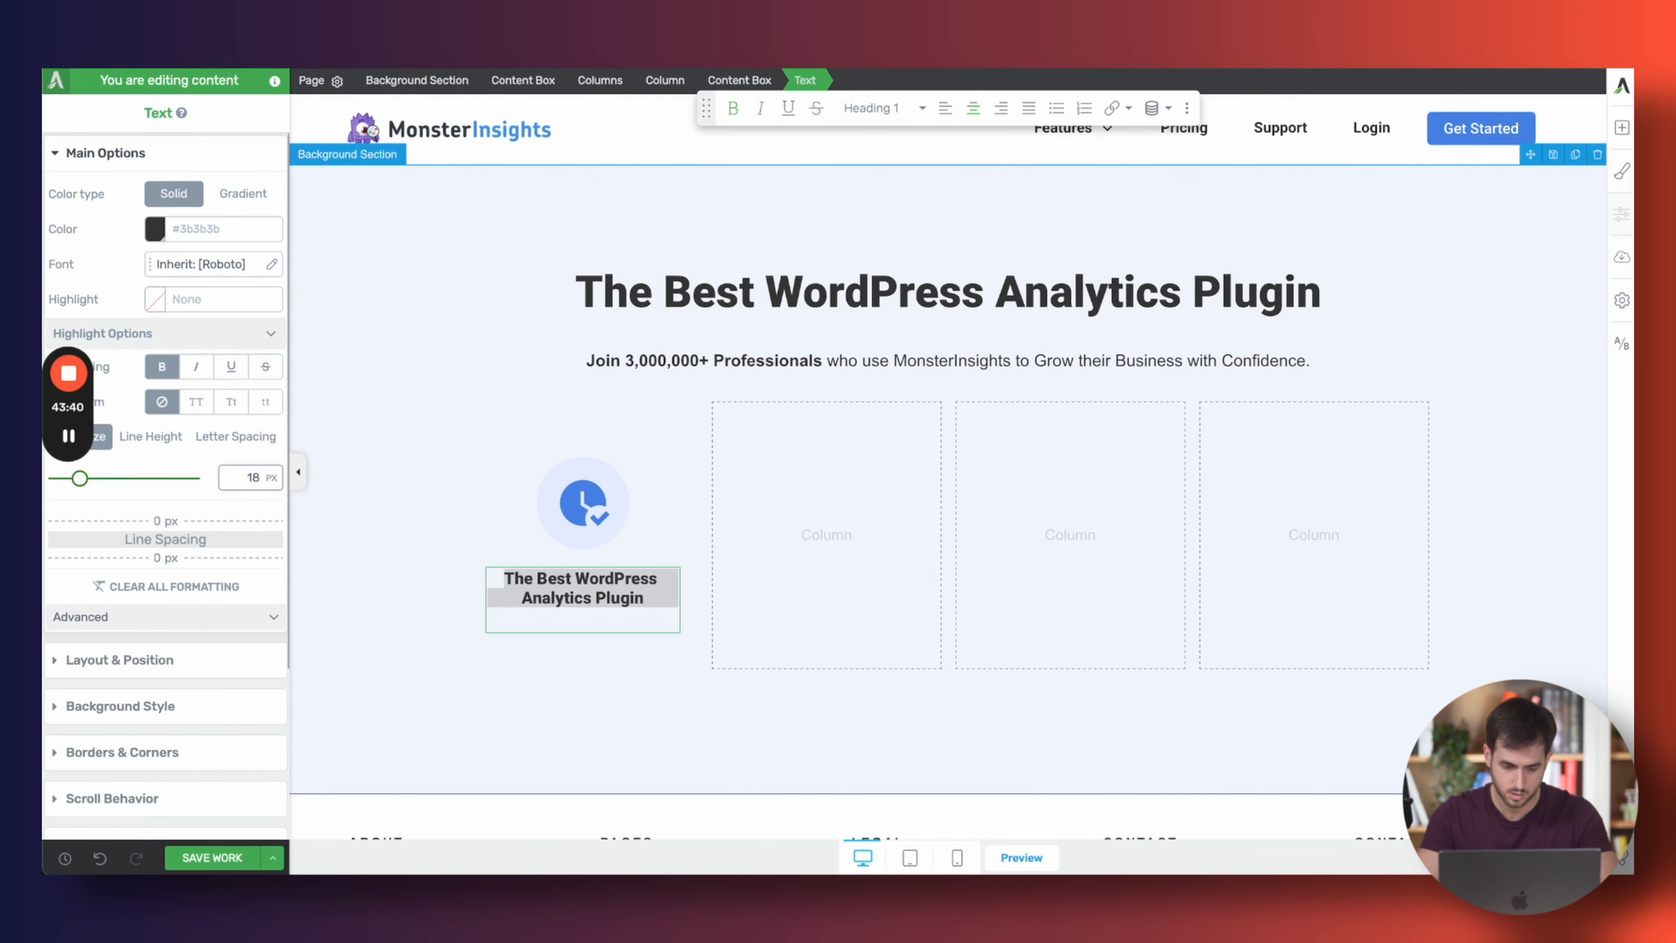
key(BackSpace)
key(BackSpace)
text(0)
text(18)
Replace the text below the clock icon with "Real Time"
click(542, 581)
key(super+a)
text(Real Time)
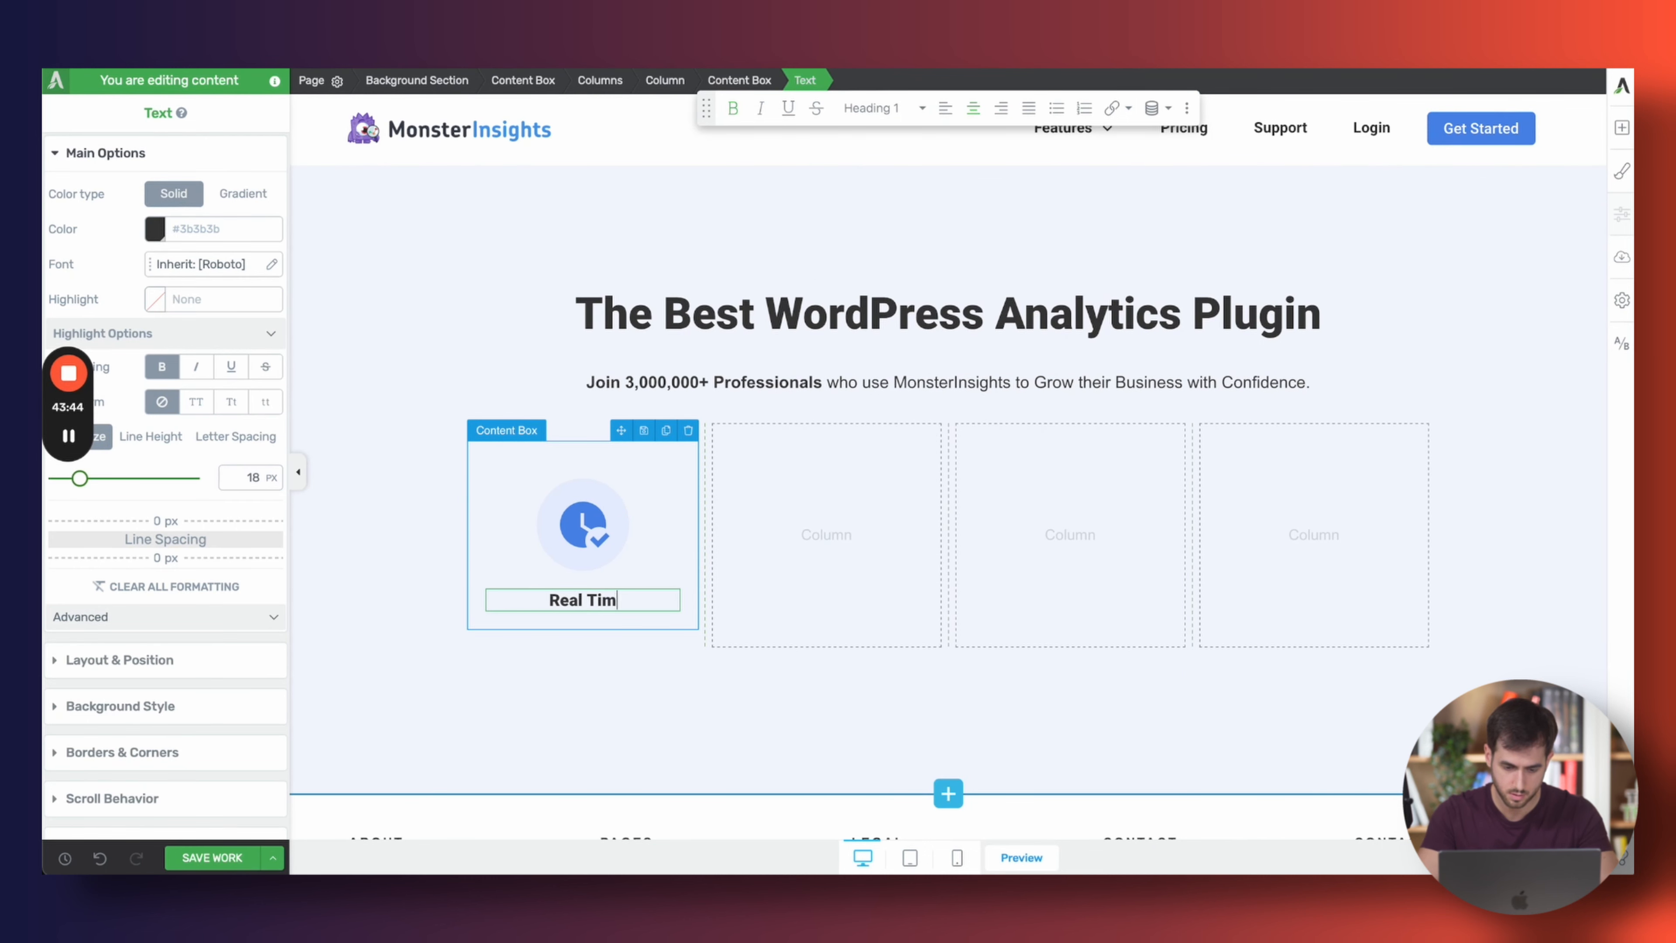
Duplicate the "Real Time" label, change the copy's text to "Analytics" as on the MonsterInsights homepage, and remove its bold formatting
click(1301, 68)
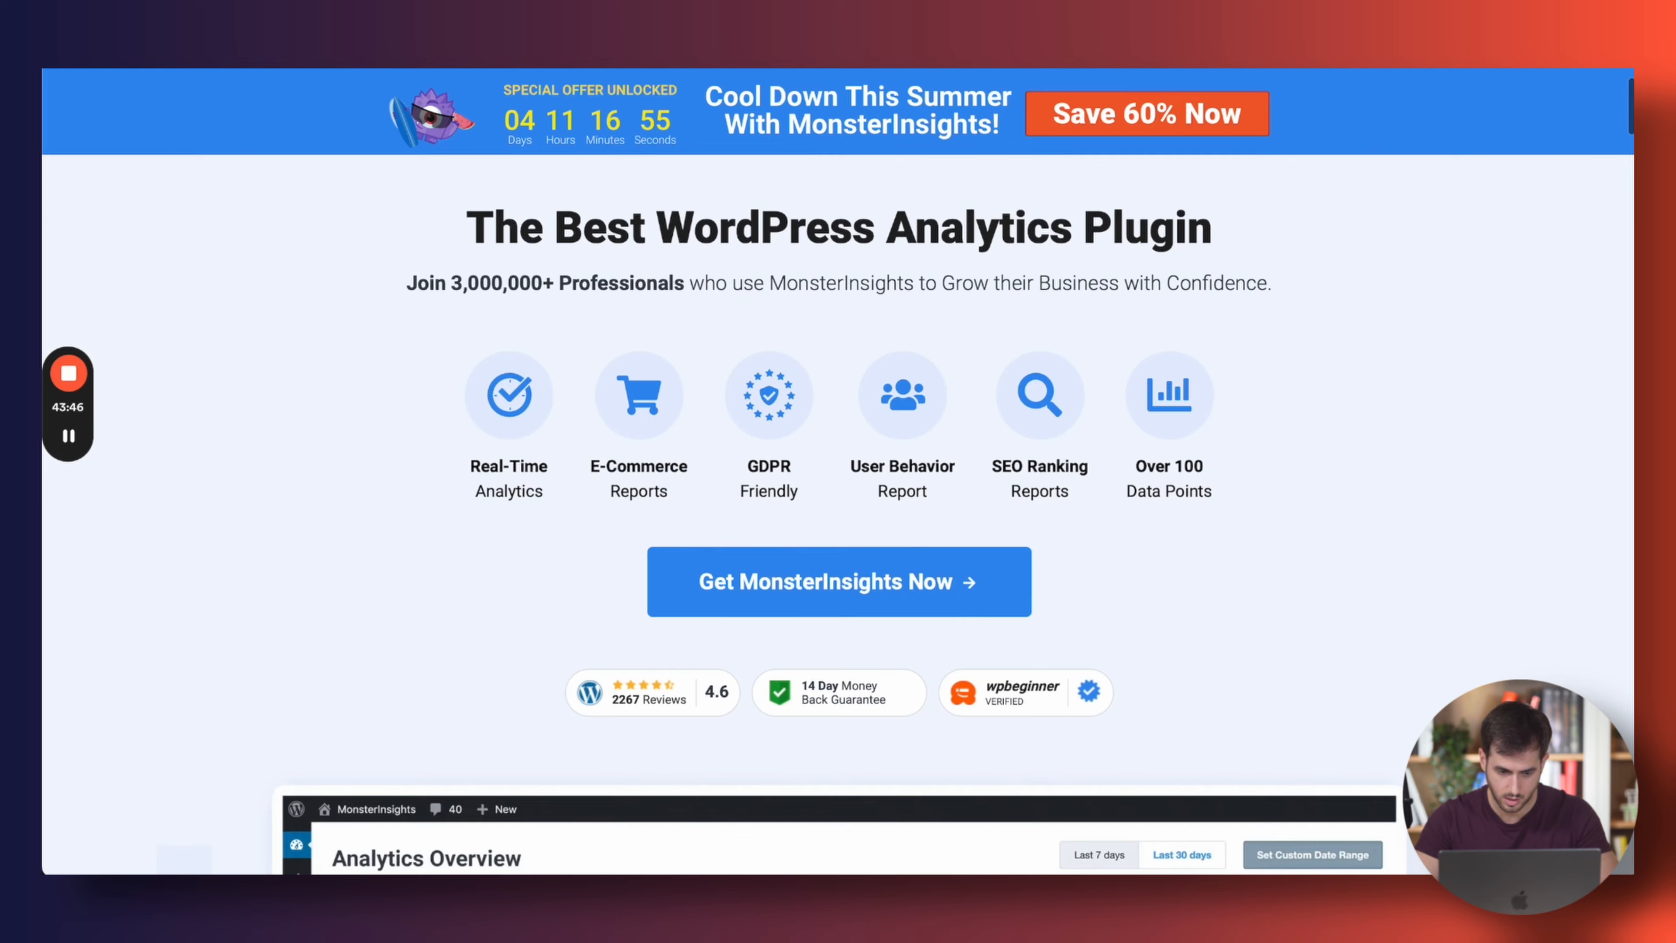
click(1121, 68)
click(647, 579)
click(617, 618)
key(super+a)
text(Ana)
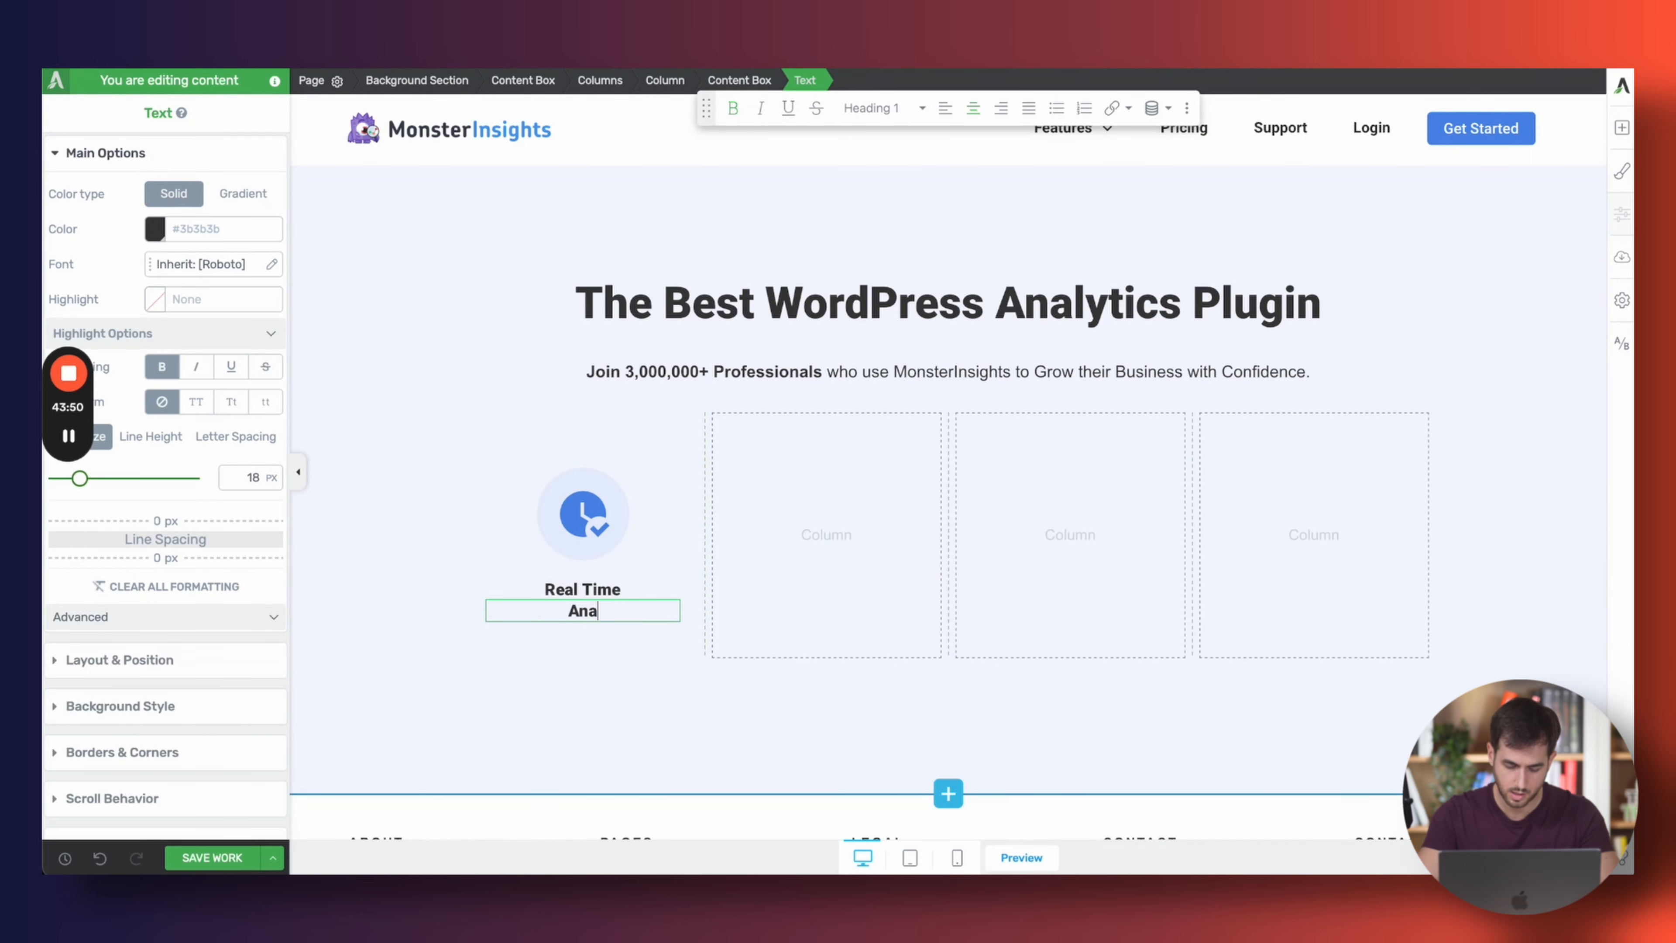
text(lytics)
key(super+a)
click(733, 109)
click(409, 482)
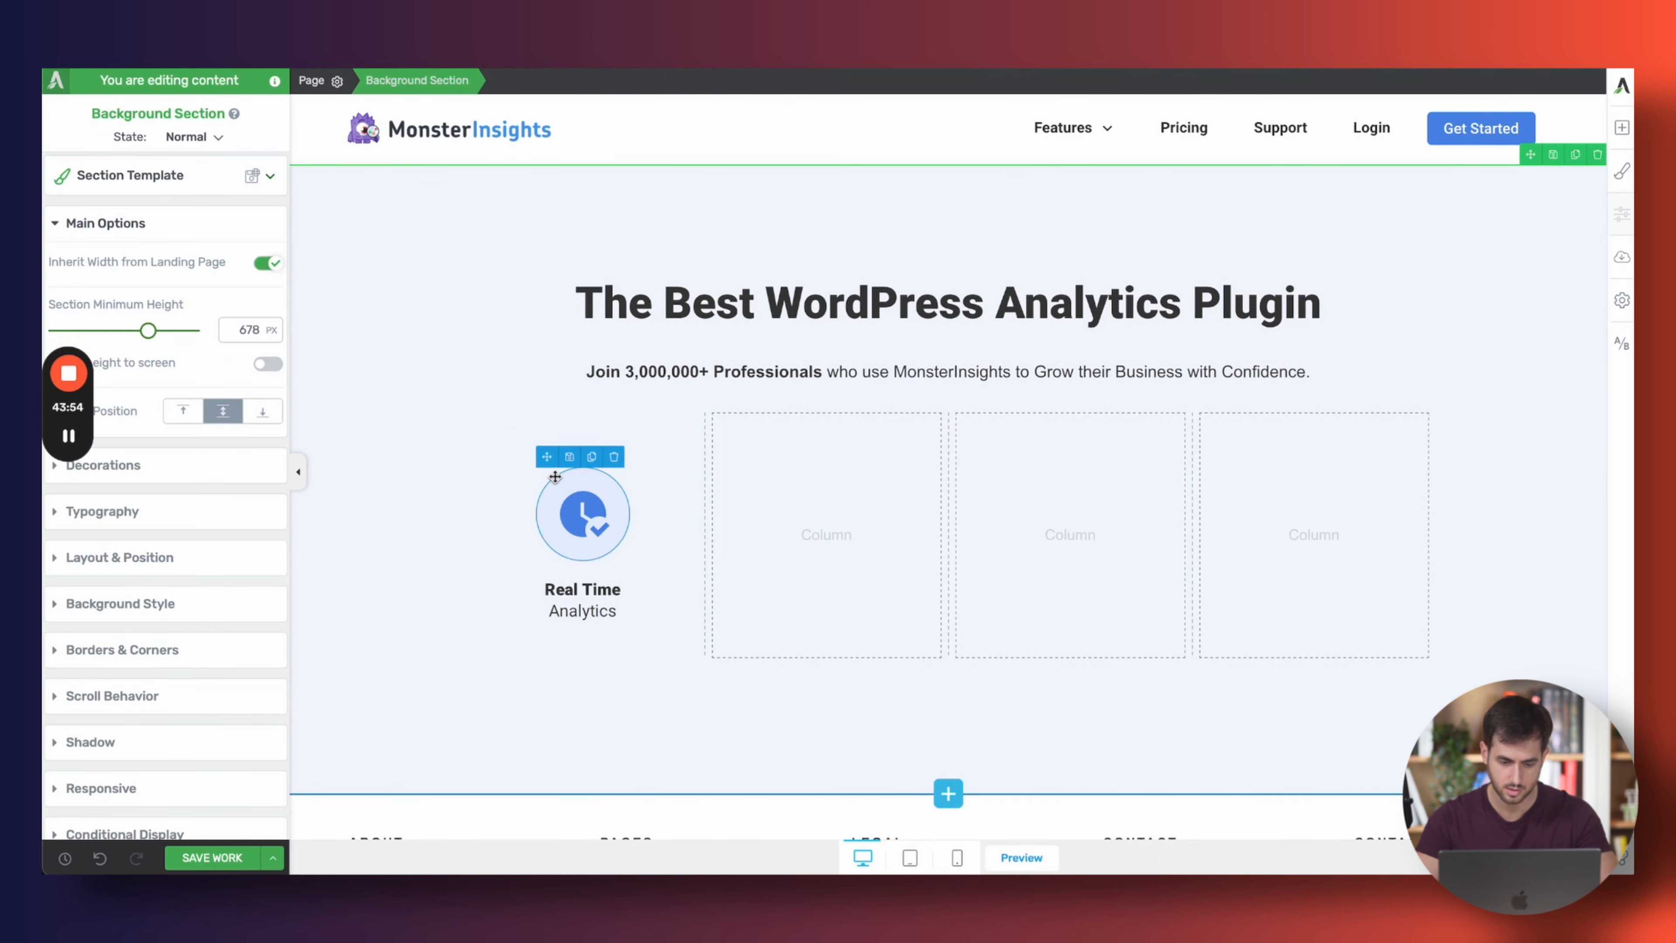
Duplicate the "Real Time Analytics" content box and move one of the two boxes into the second column
click(613, 561)
click(665, 420)
scroll(665, 420, down, 2)
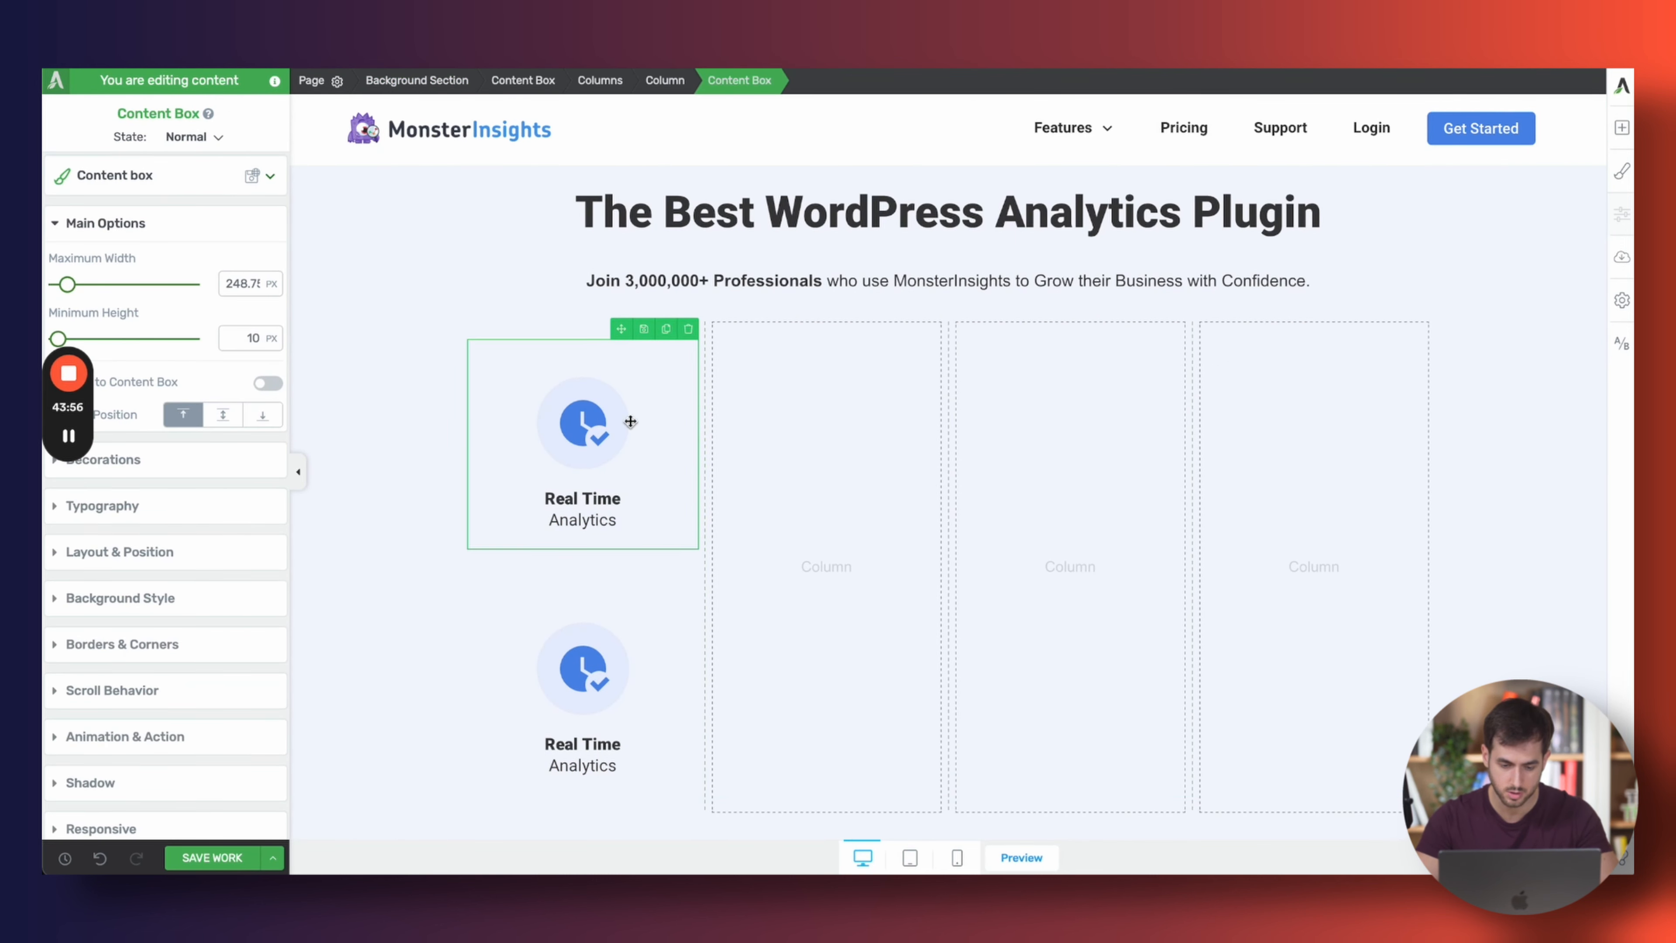
drag(623, 335, 872, 496)
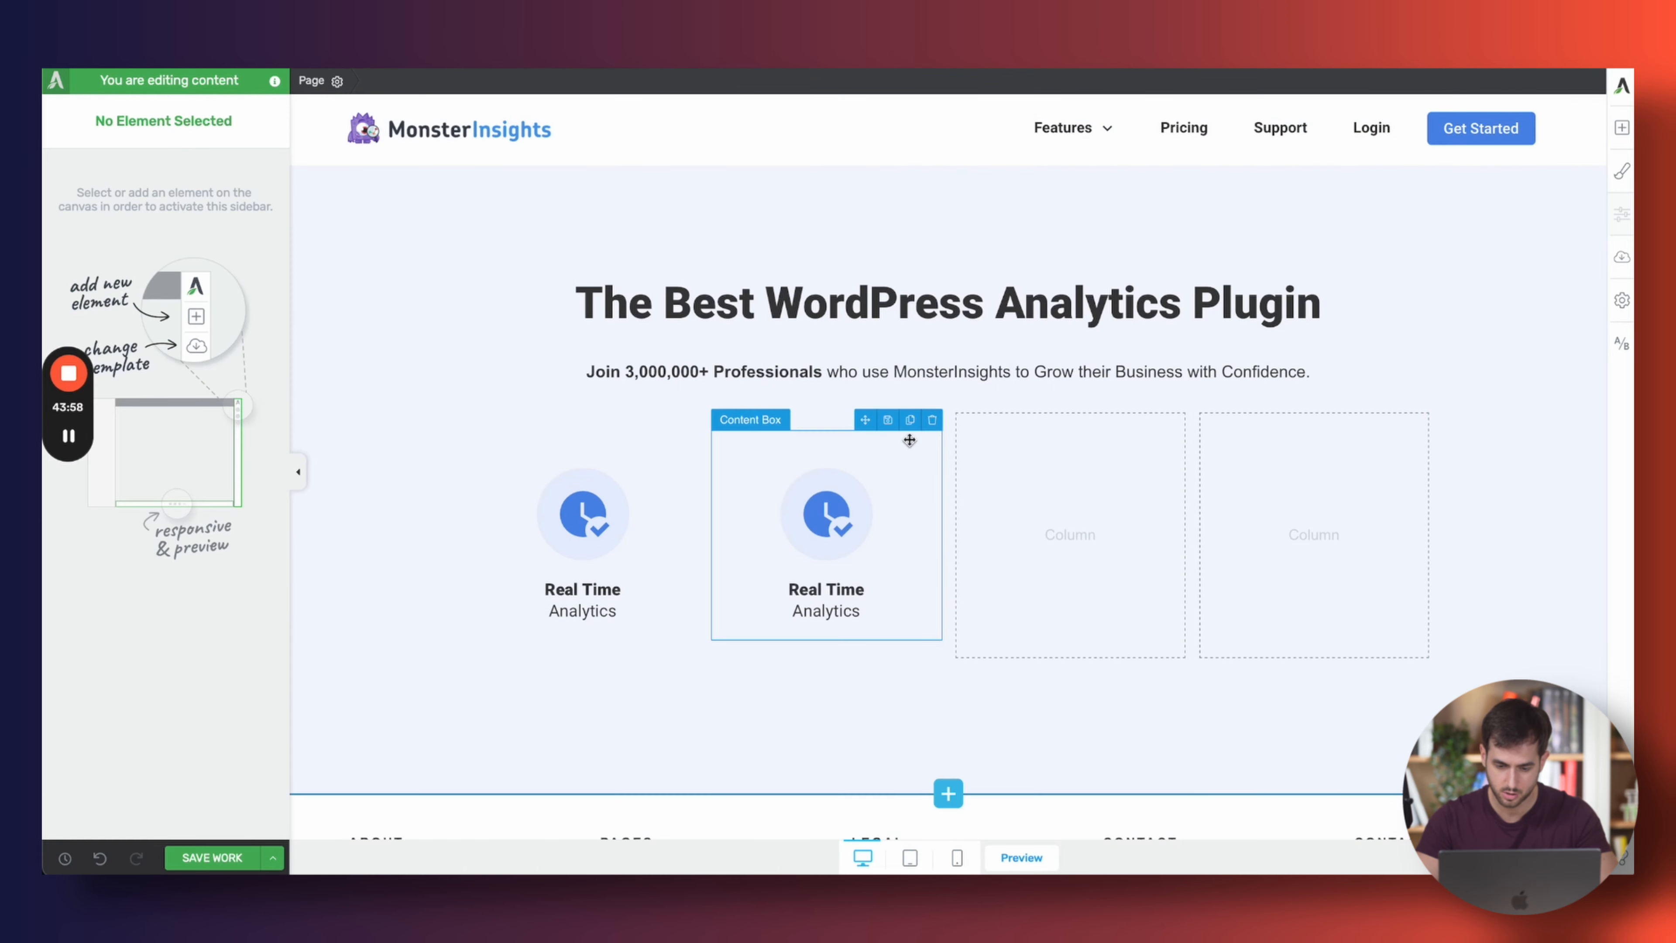
Fill the third and fourth columns with duplicates of the "Real Time Analytics" content box and duplicate the fourth column's box once more
click(910, 426)
scroll(910, 426, down, 2)
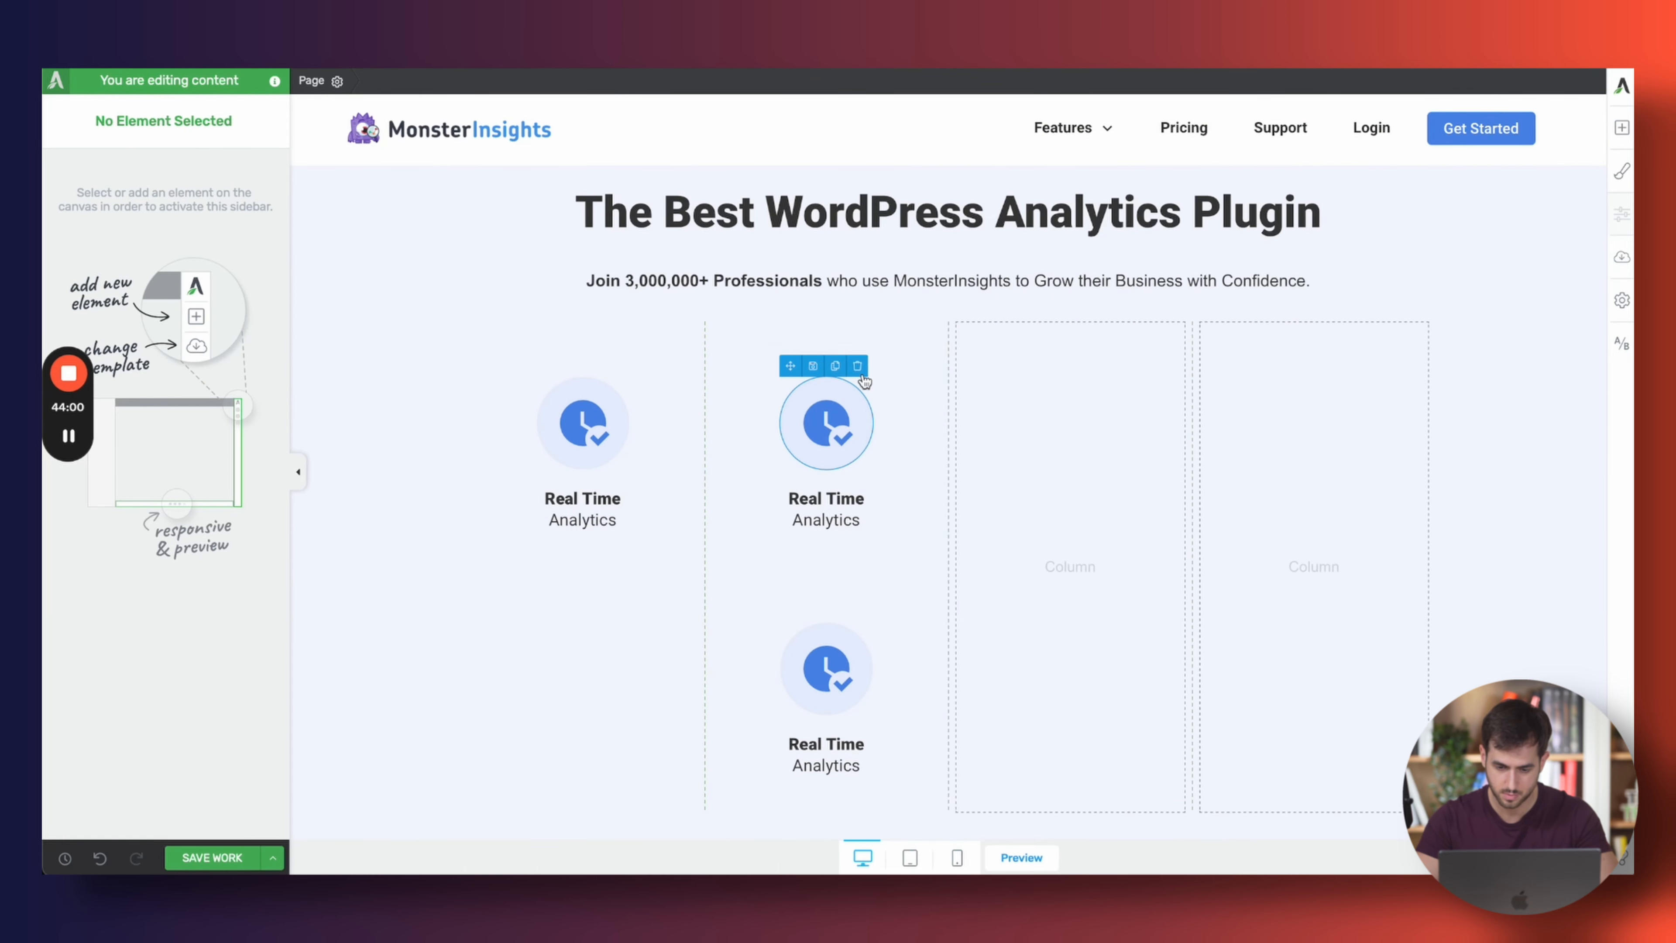
drag(866, 333, 1066, 487)
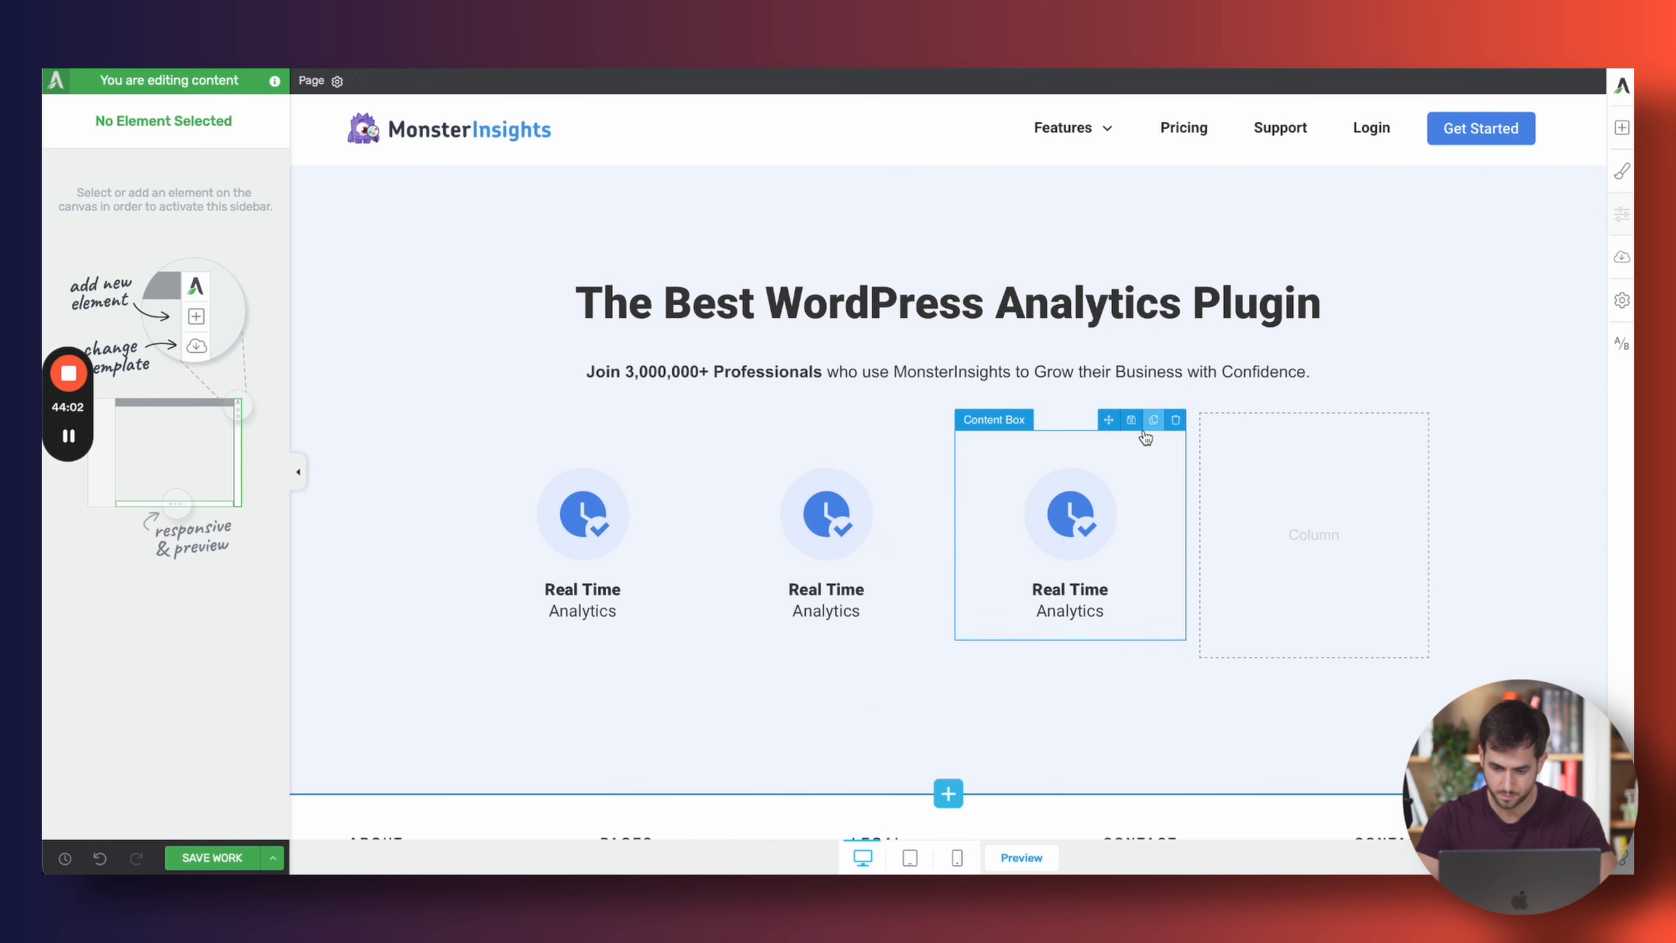
click(1154, 421)
drag(1109, 420, 1359, 436)
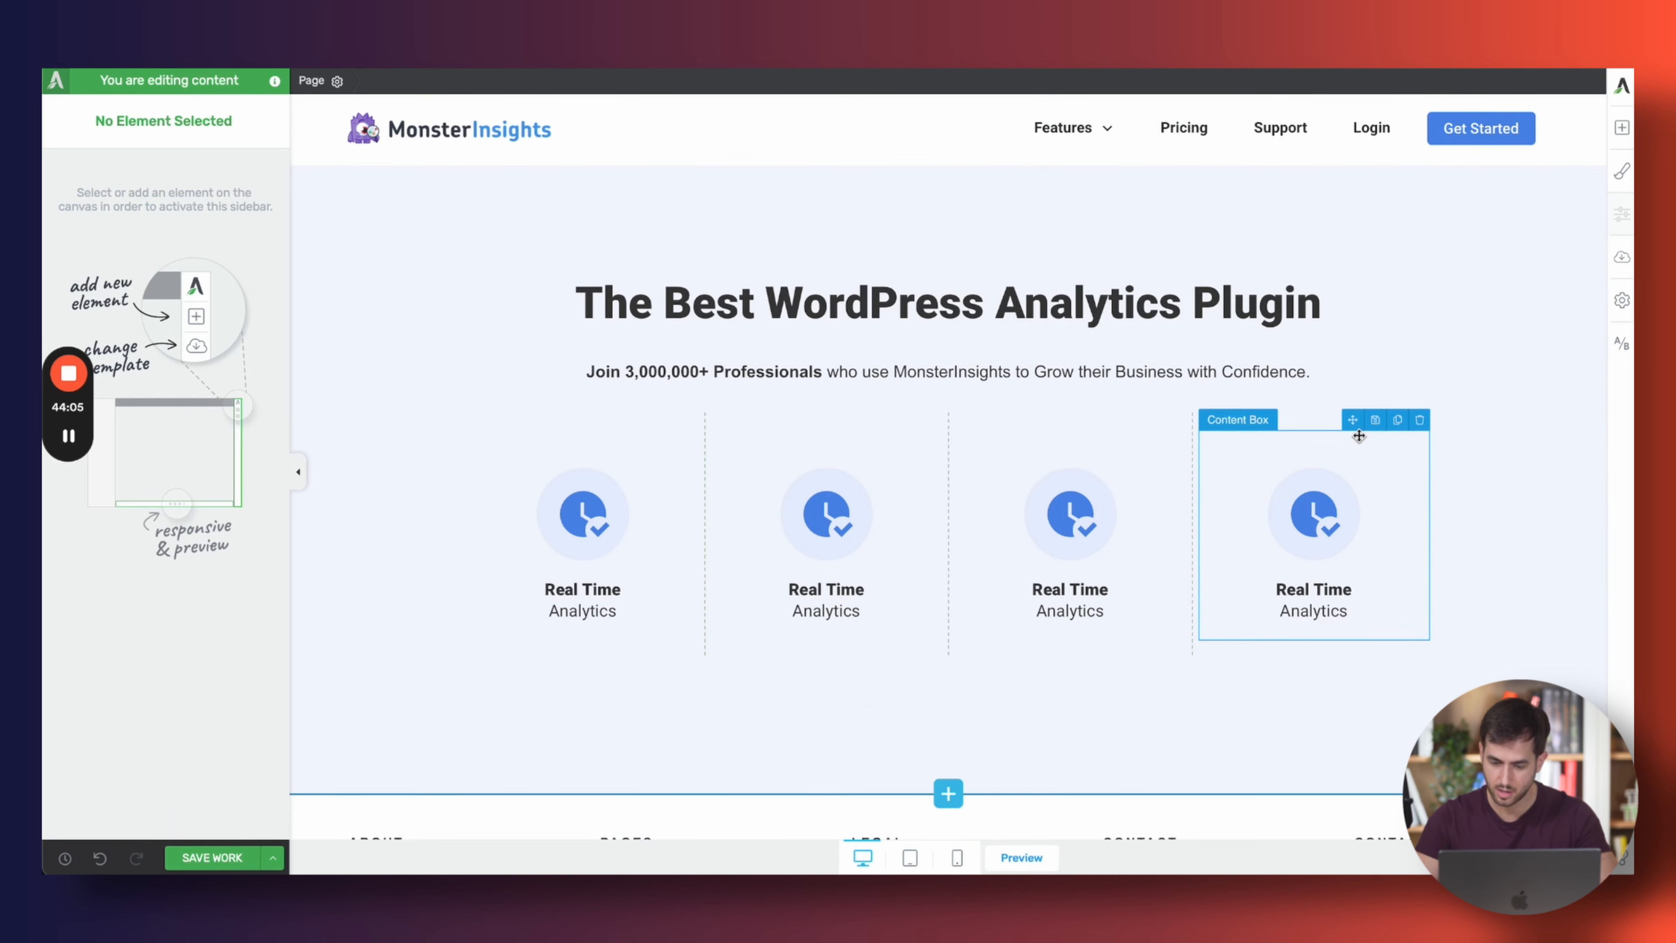
click(1399, 421)
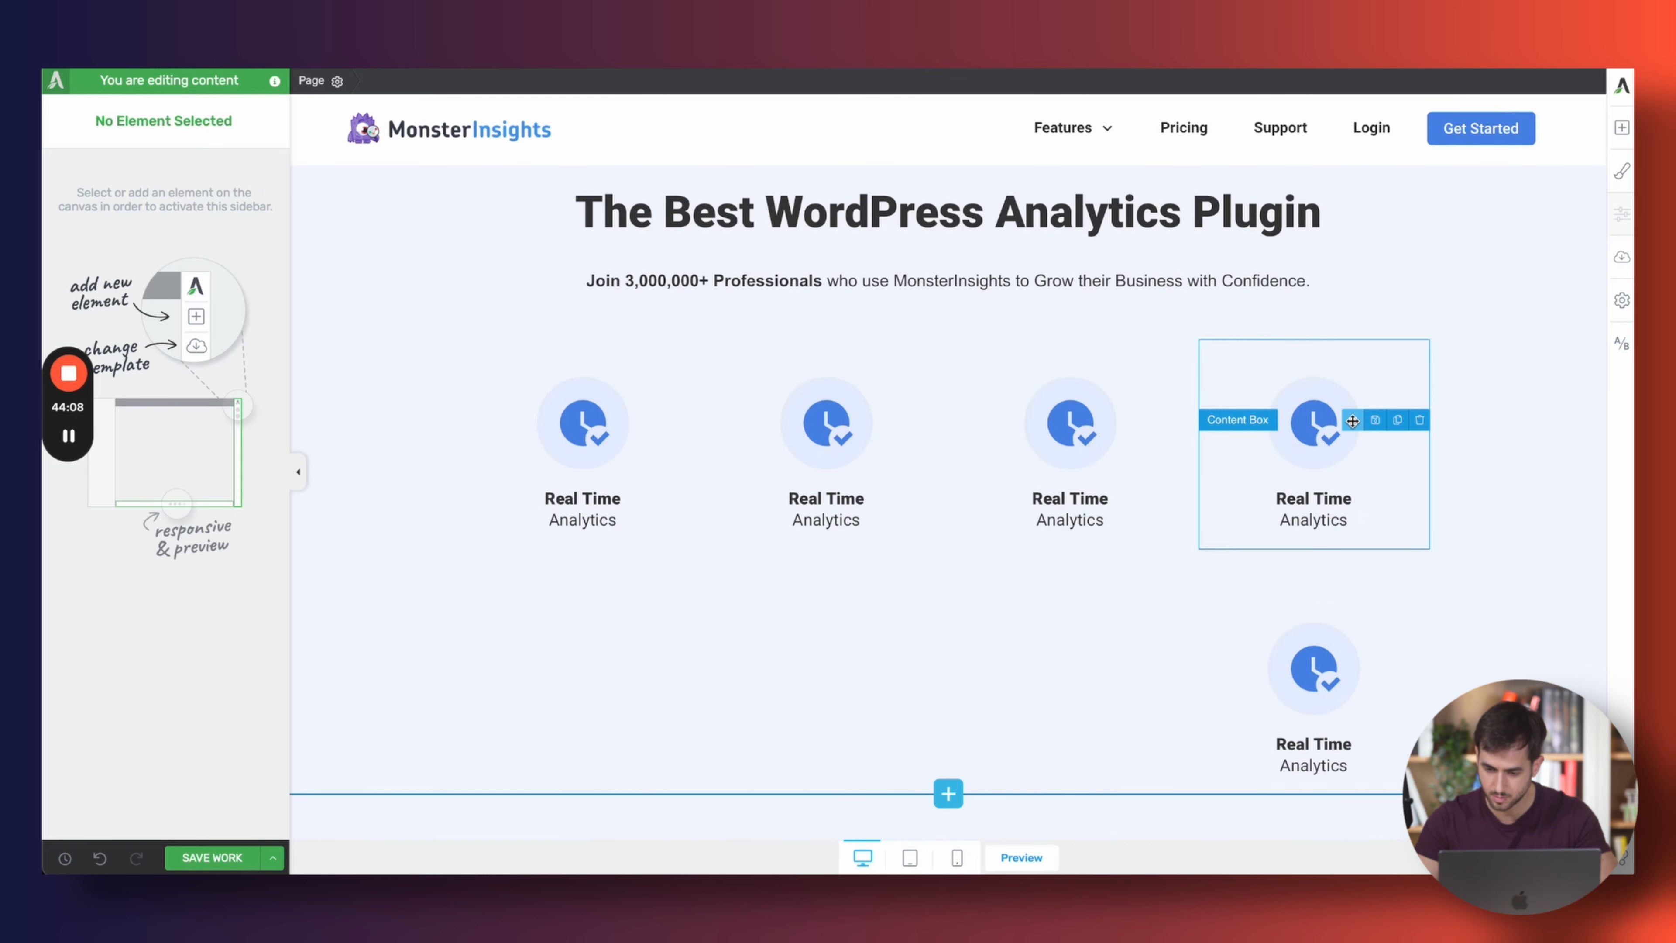
Move the extra "Real Time Analytics" content box into a new fifth column, then duplicate it and place a box in a sixth column
scroll(1425, 400, down, 2)
drag(1232, 429, 1138, 428)
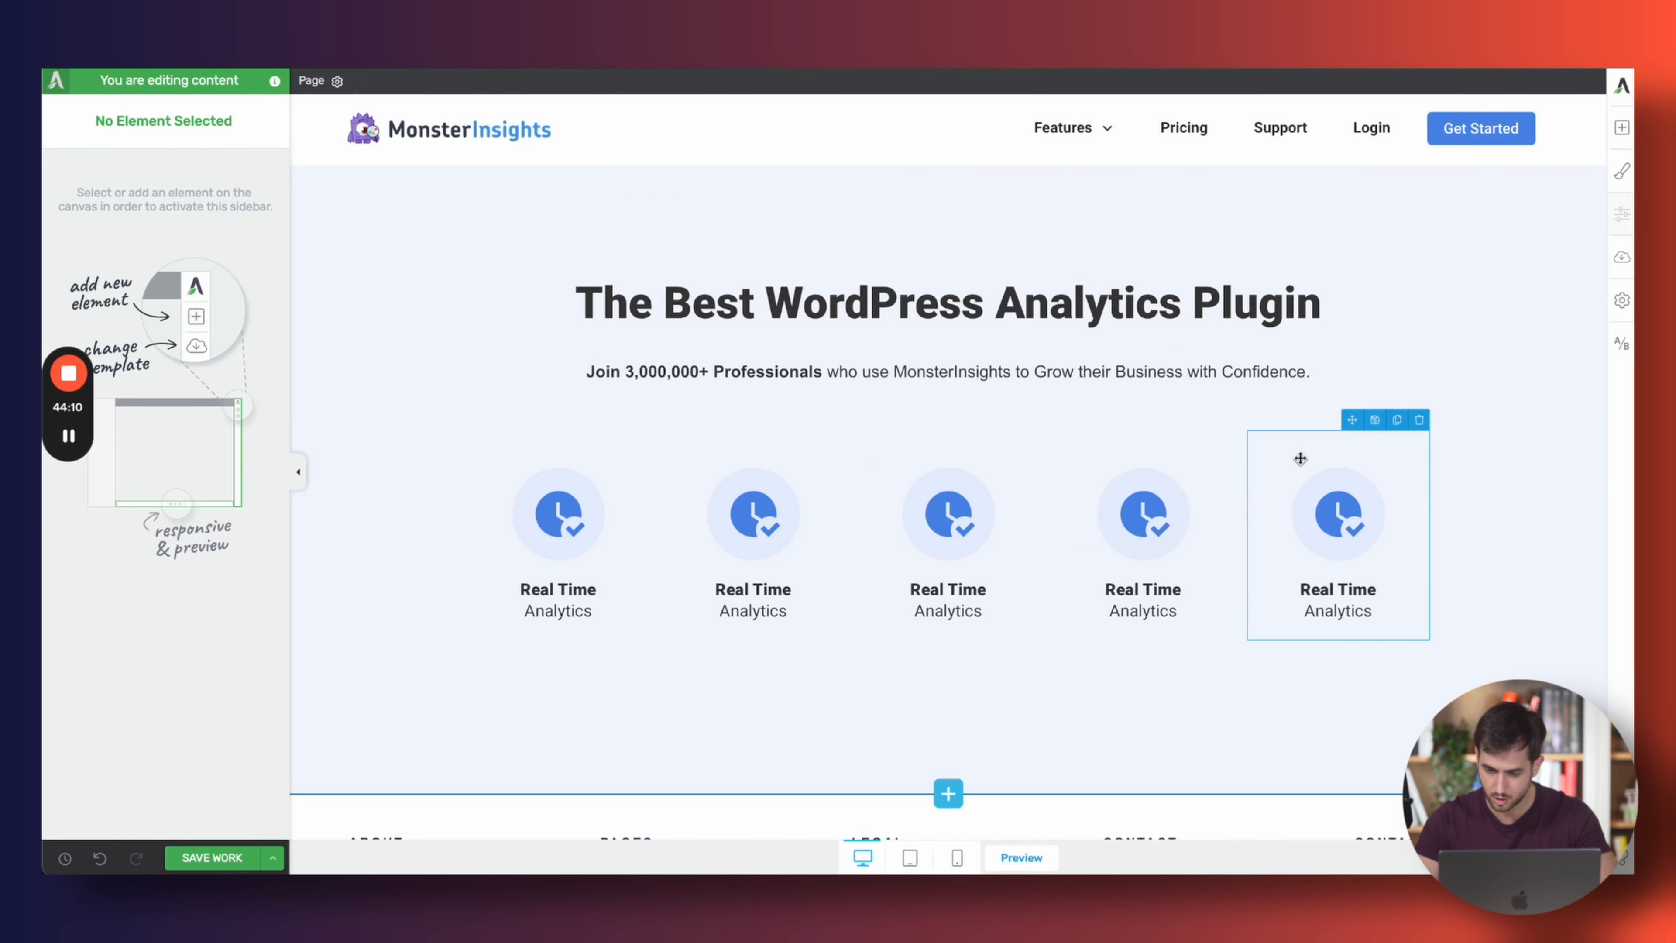
click(1336, 456)
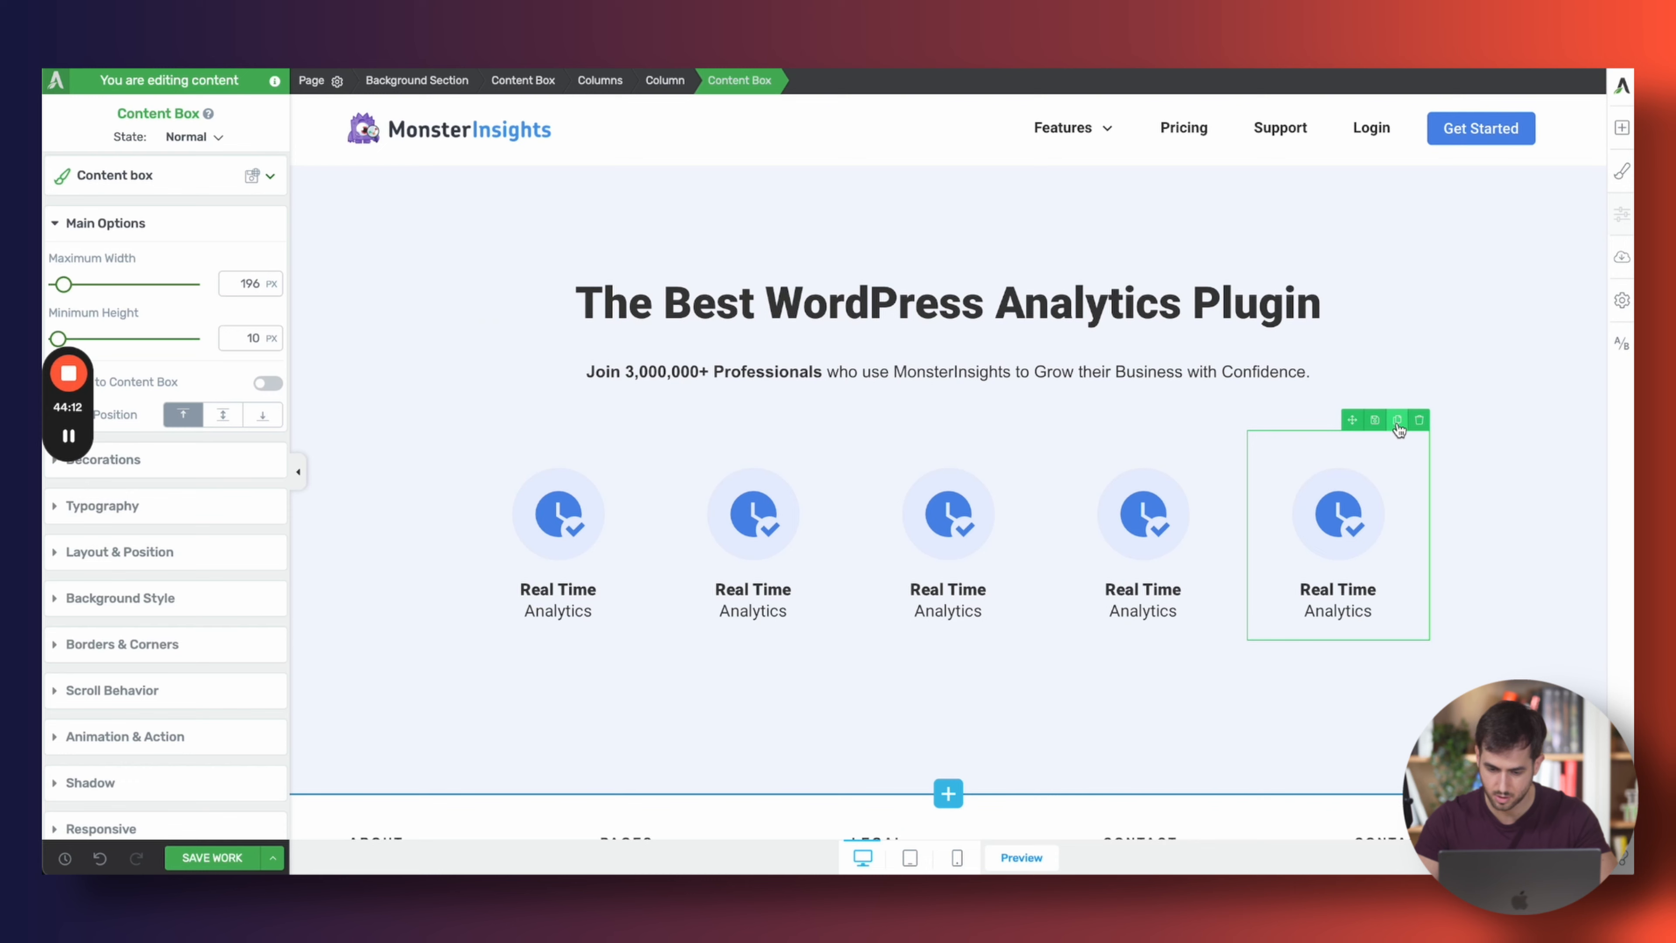
click(1399, 421)
scroll(1393, 429, down, 2)
drag(1352, 329, 1231, 409)
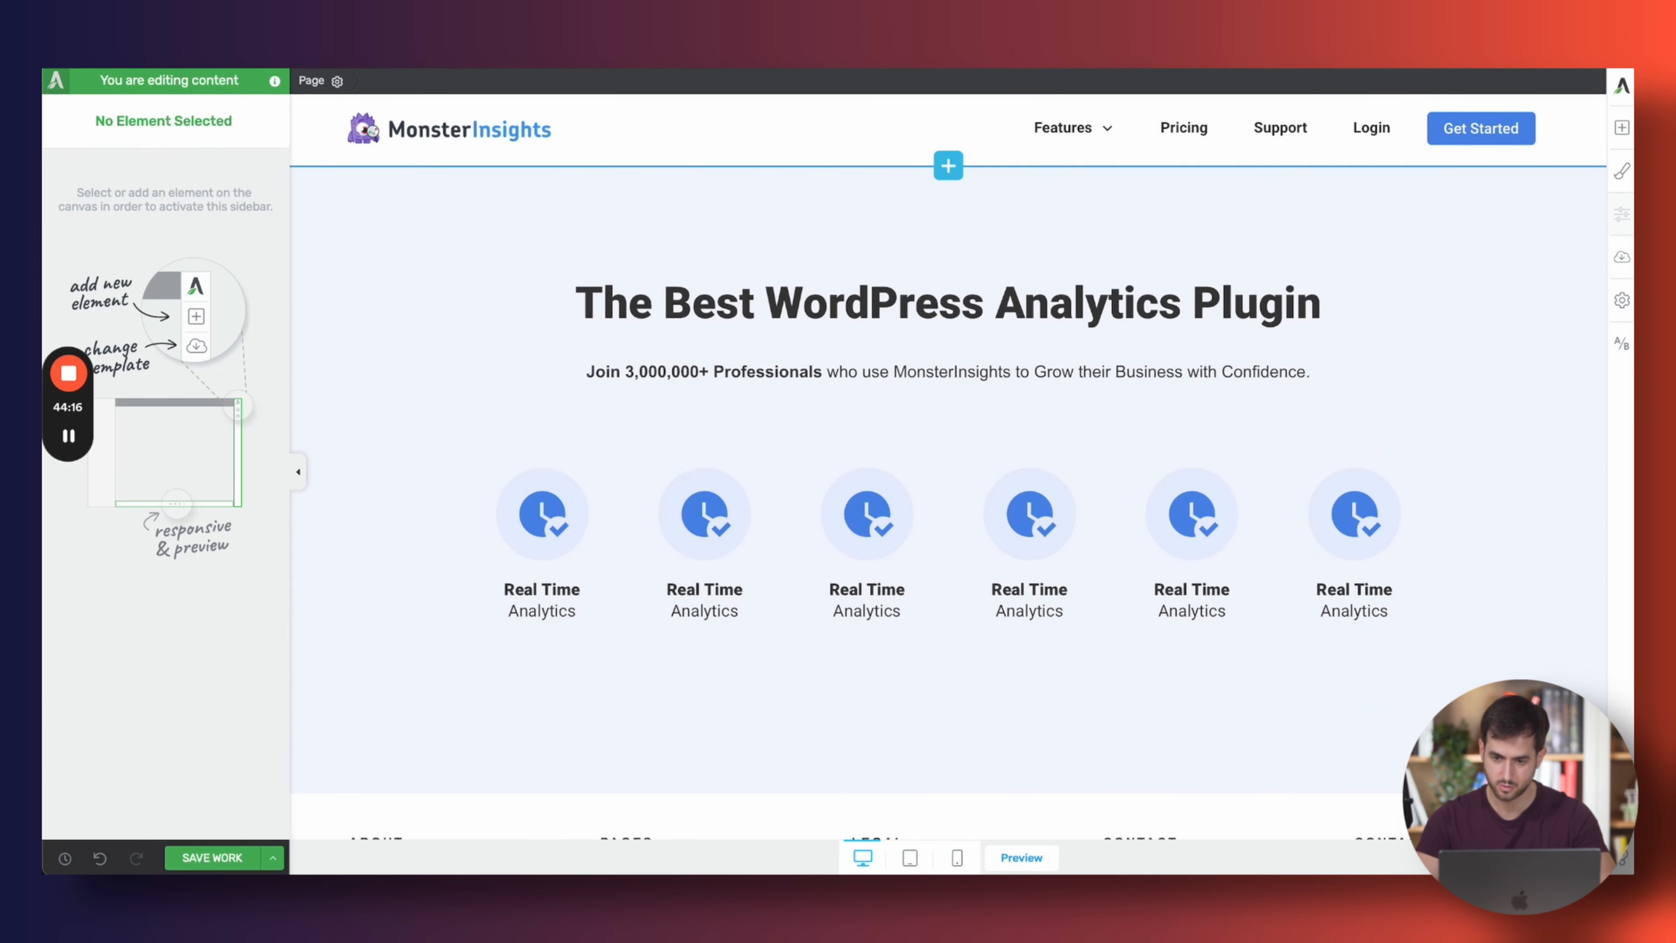
Compare the hero section's icon row and spacing with the MonsterInsights homepage
key(ctrl+Tab)
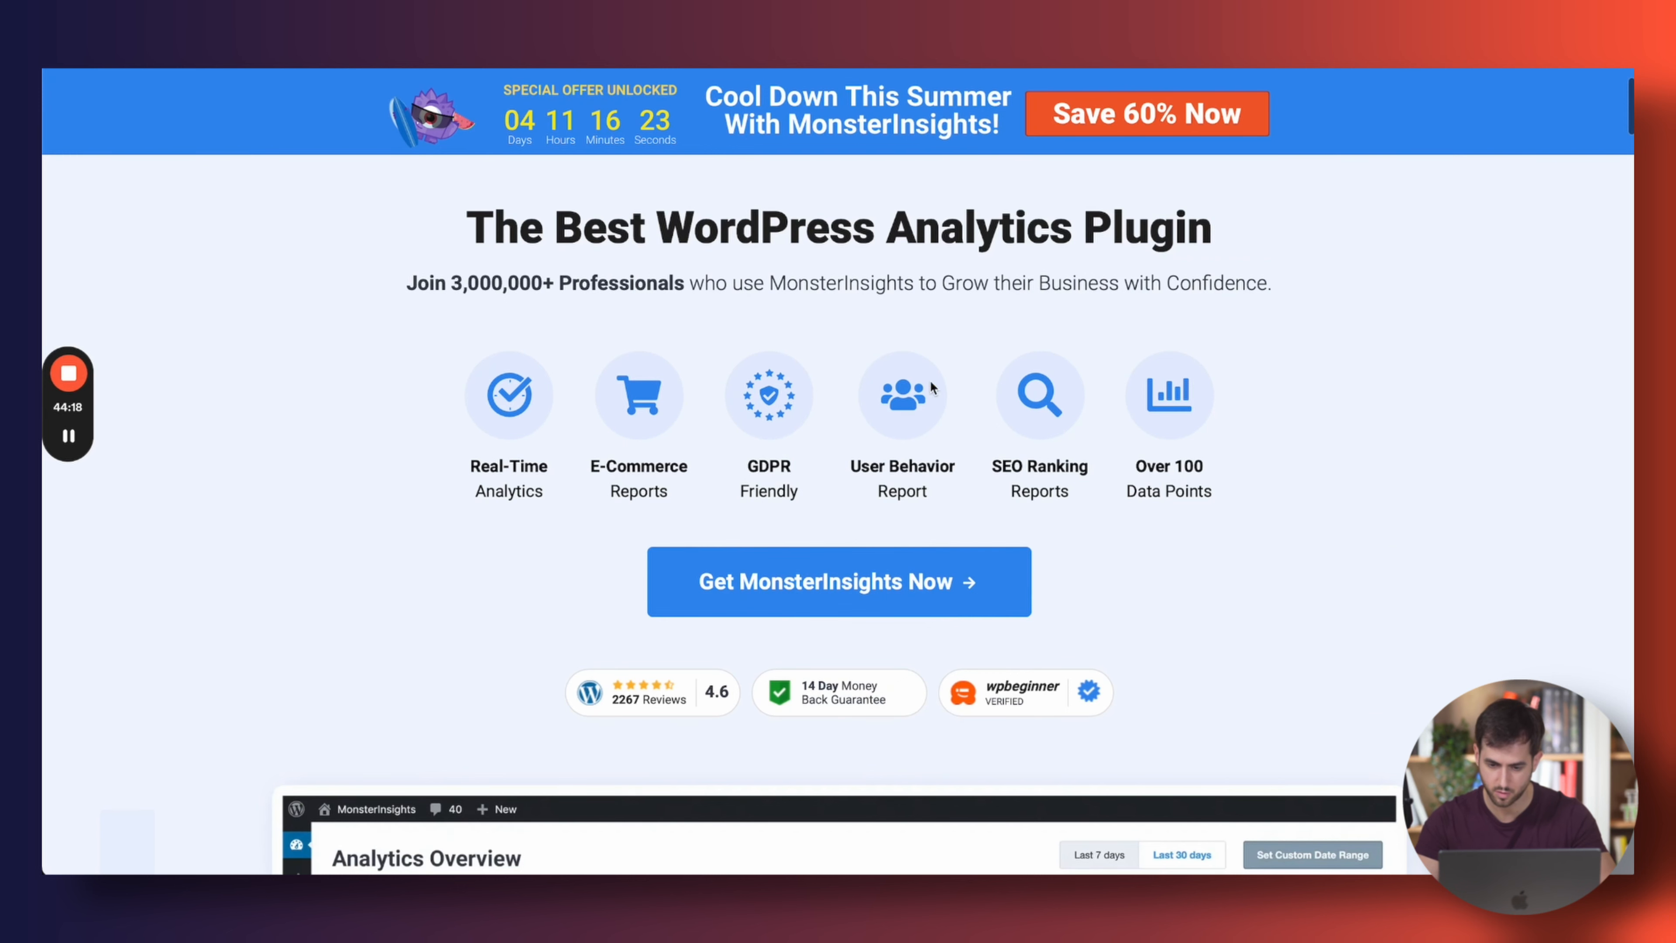
key(ctrl+shift+Tab)
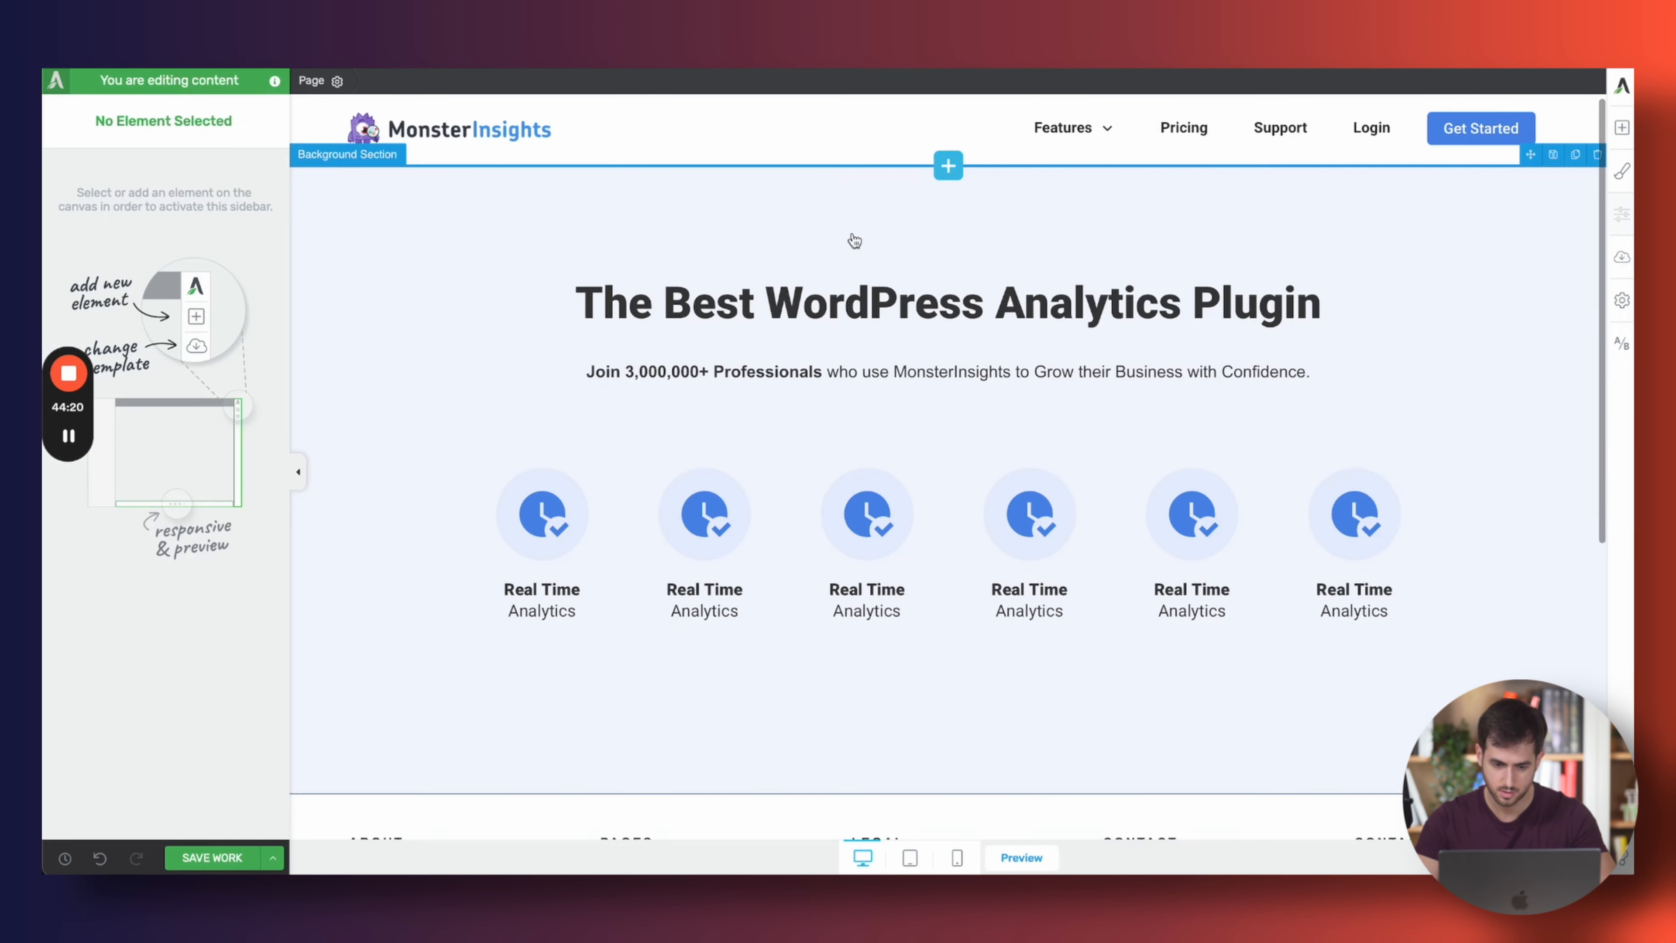
click(384, 426)
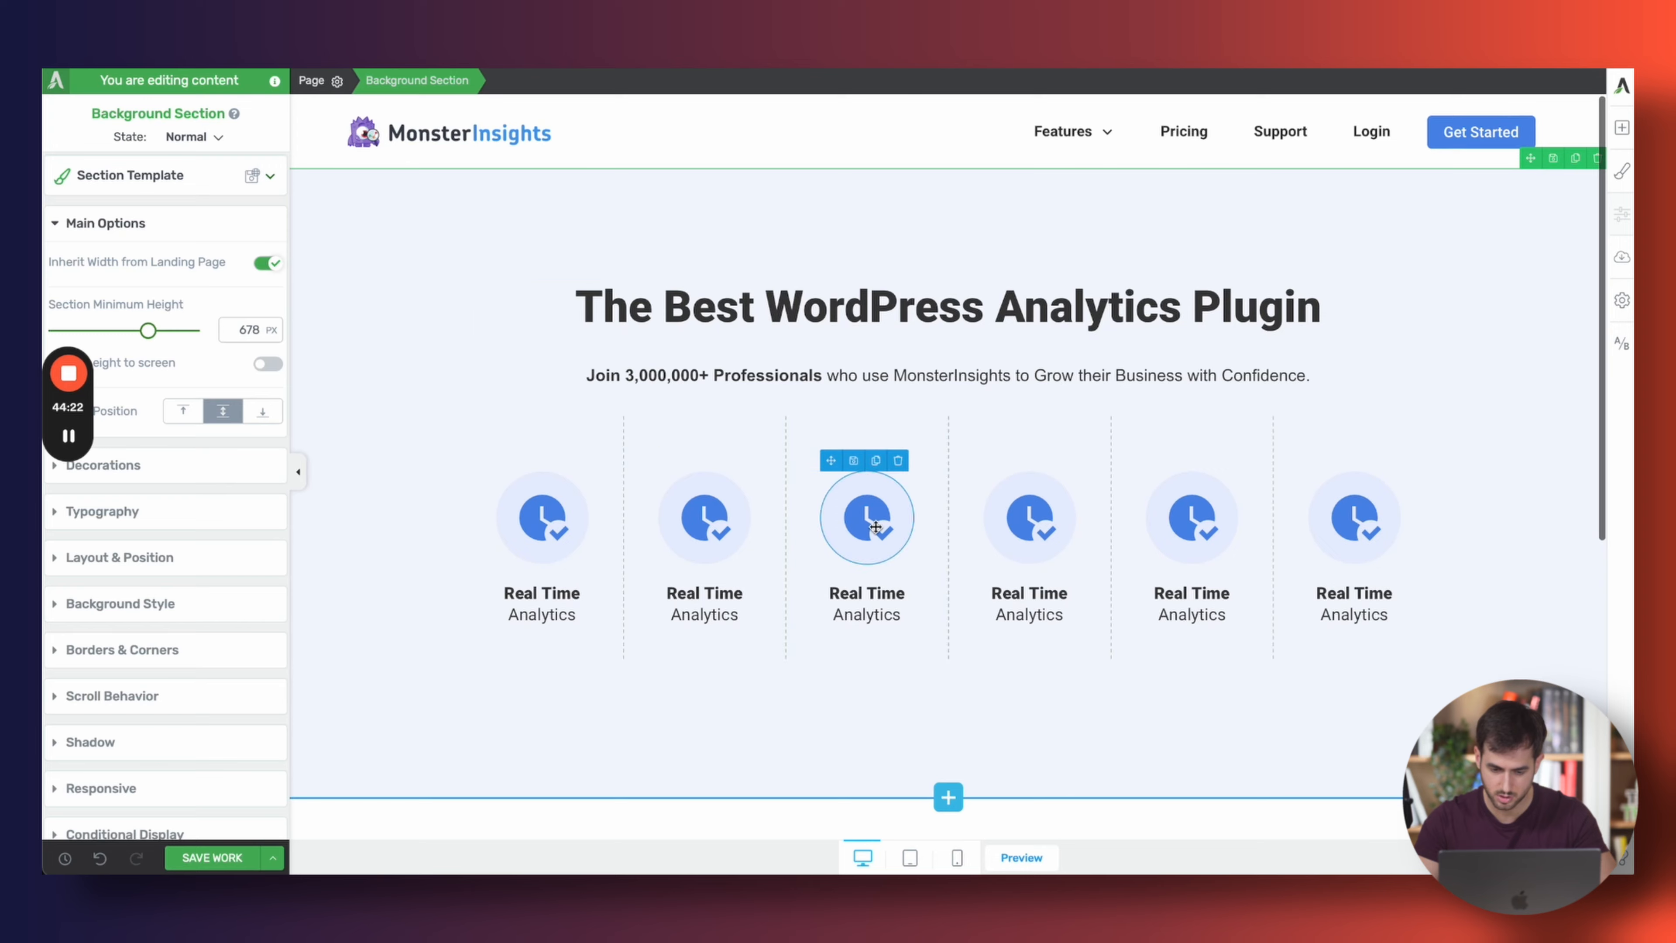
scroll(725, 520, down, 3)
scroll(724, 520, up, 3)
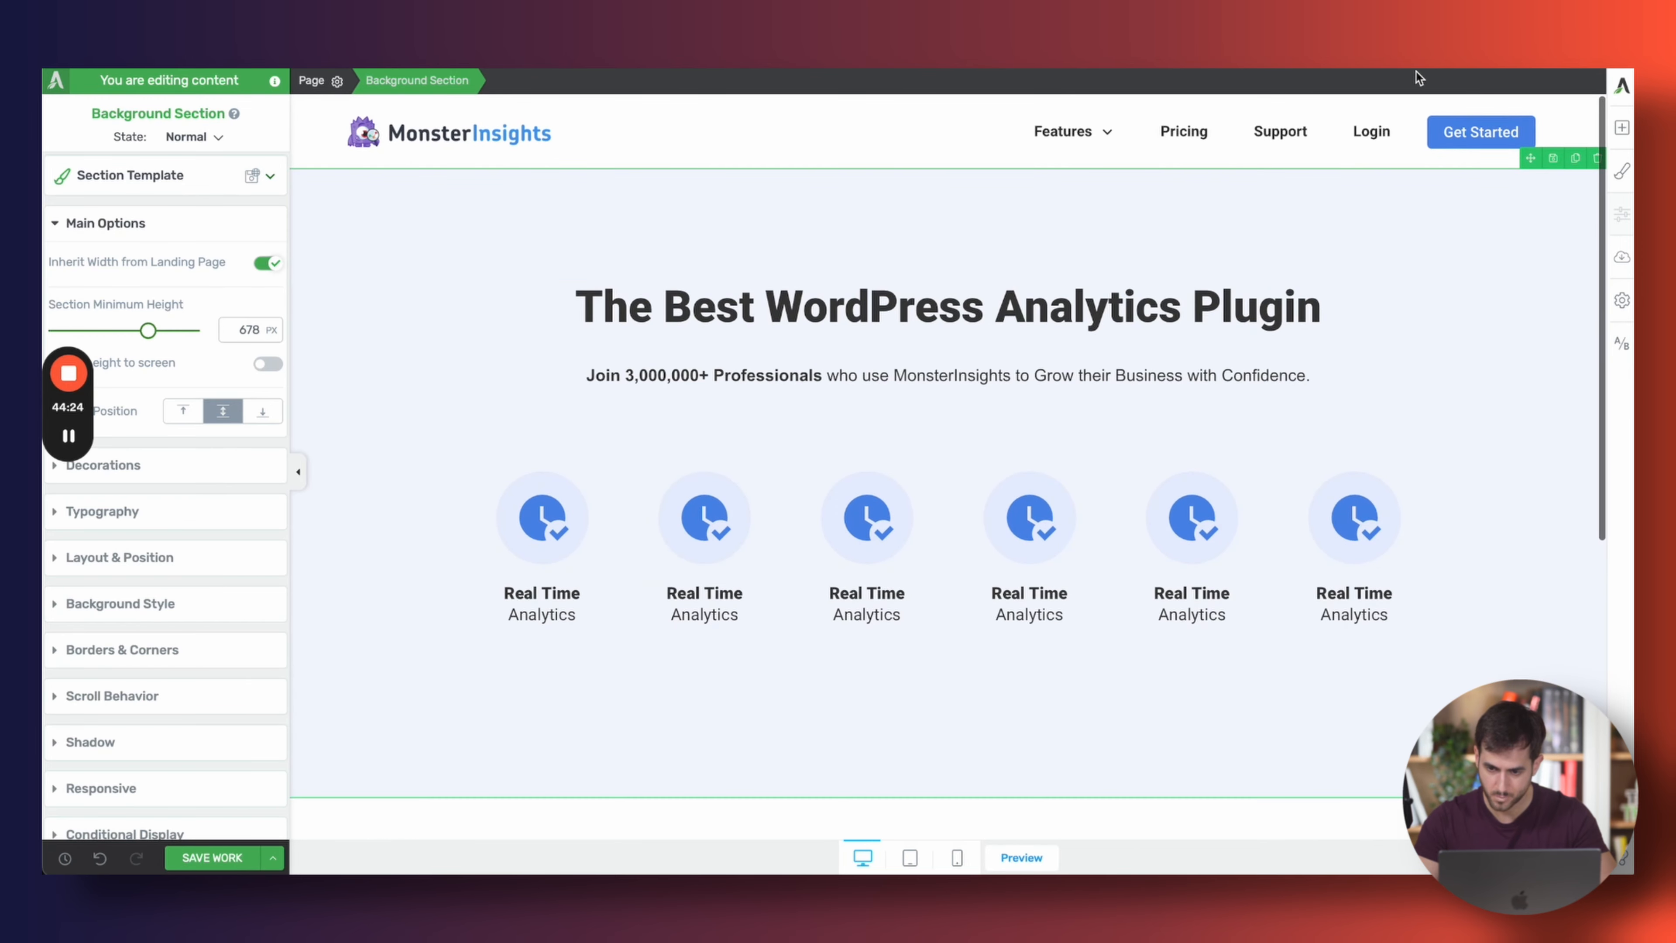
key(ctrl+Tab)
scroll(959, 383, down, 2)
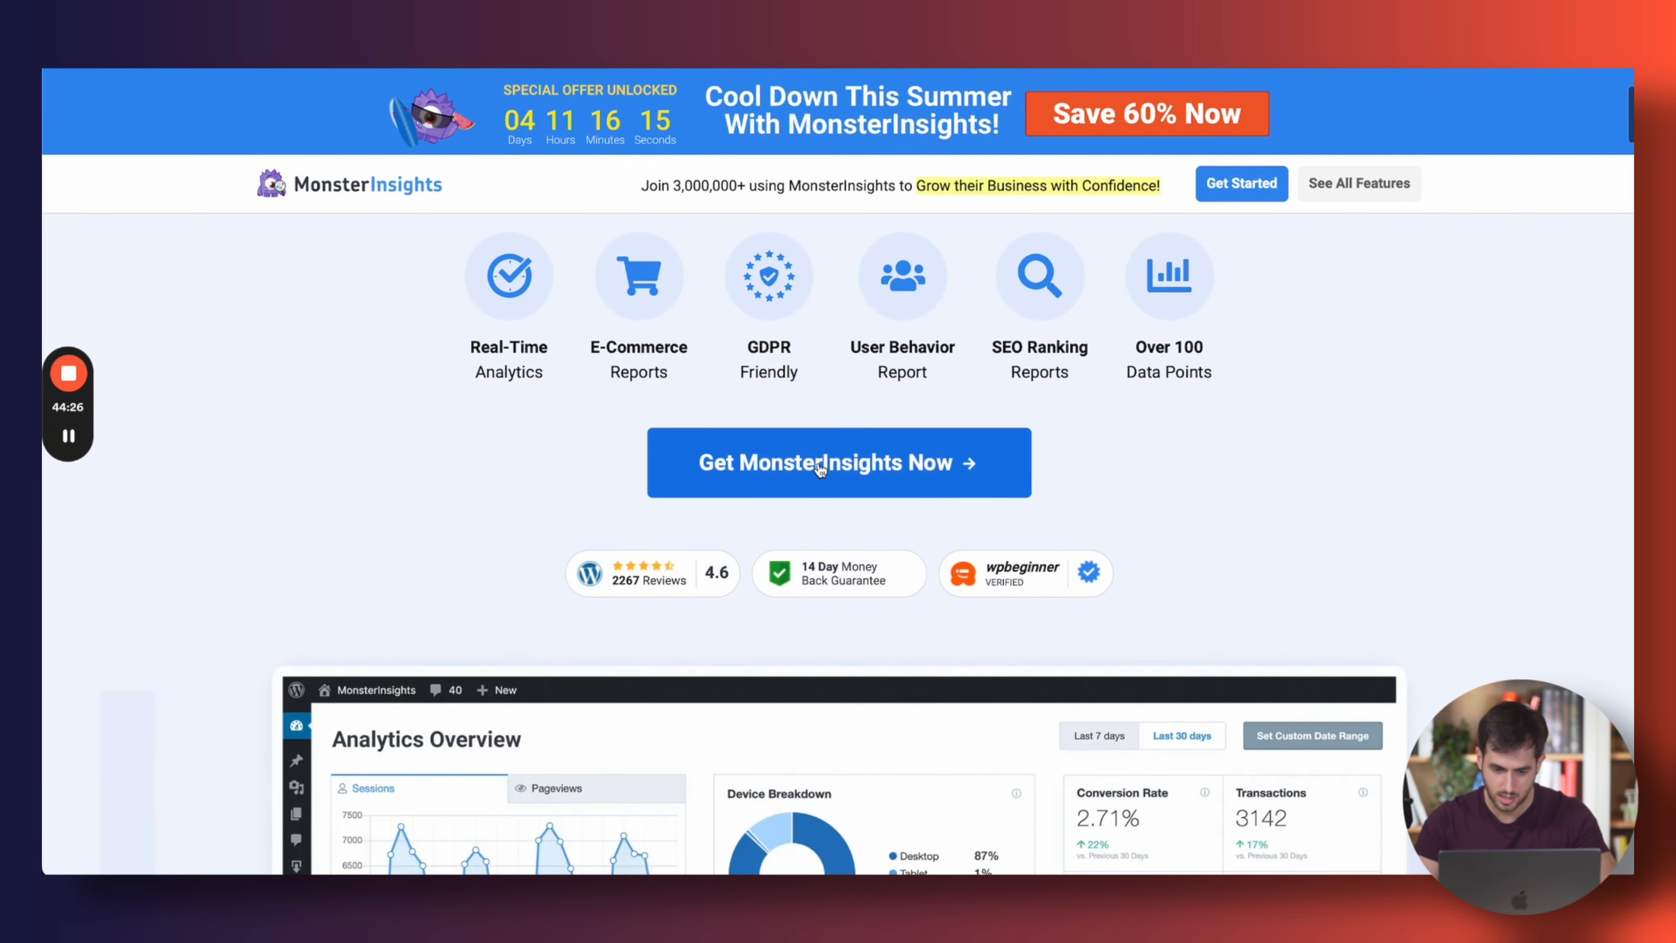
scroll(1056, 231, up, 3)
key(ctrl+shift+Tab)
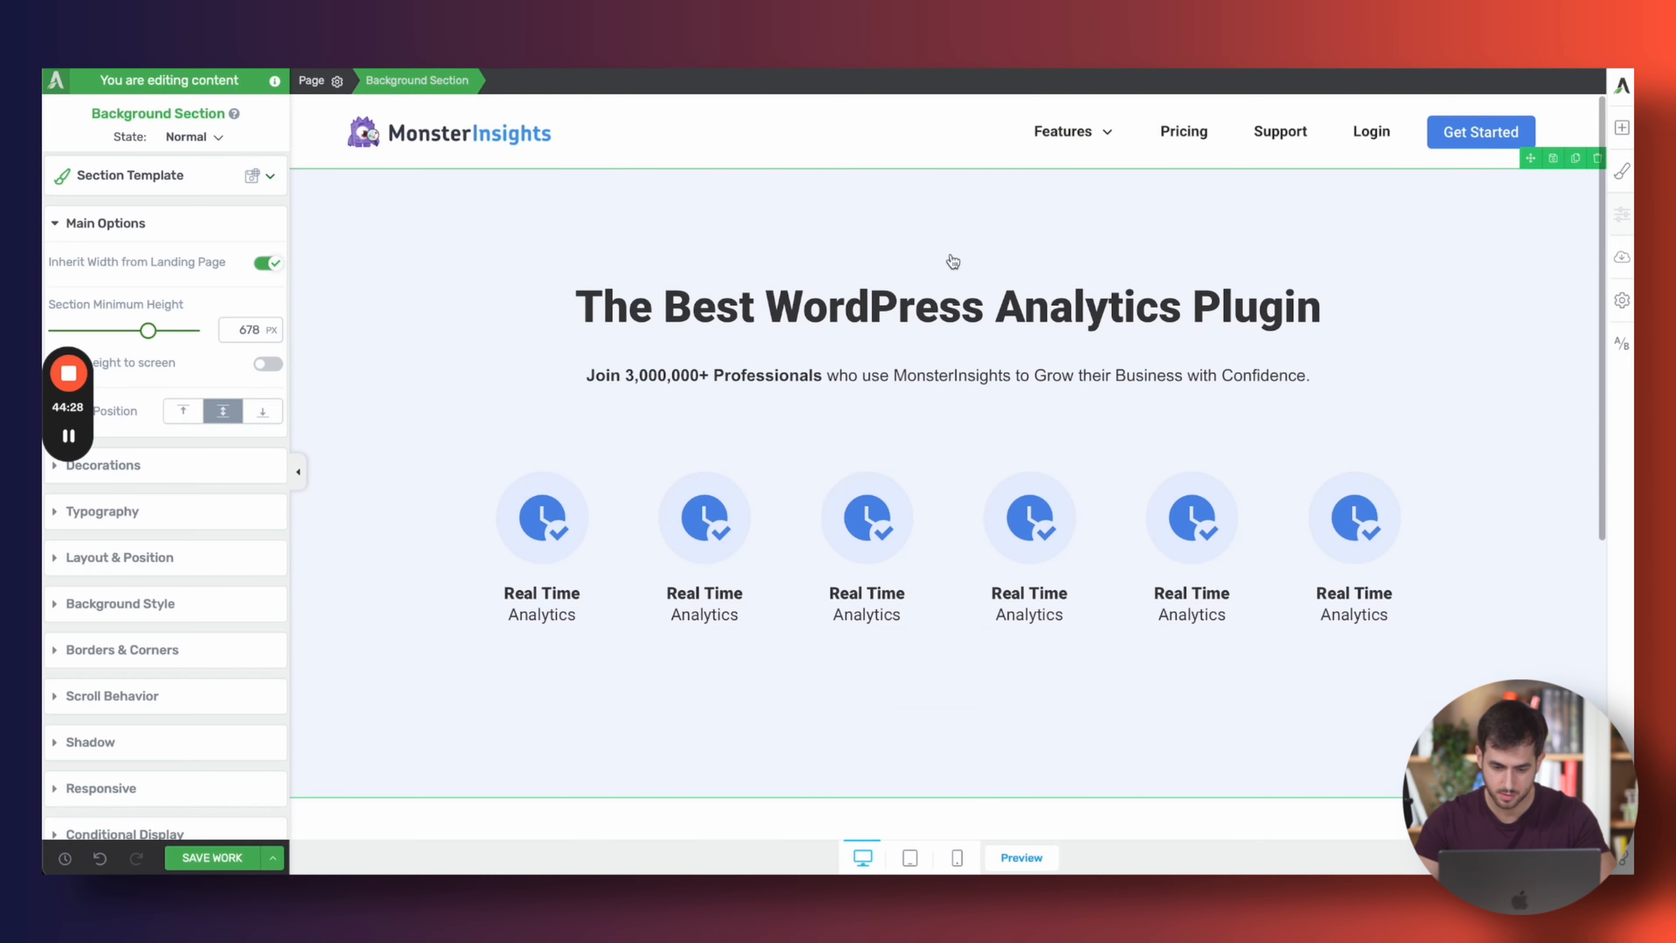
Set the top and bottom margins and the top and bottom padding of the six-column icon row to 0
click(851, 405)
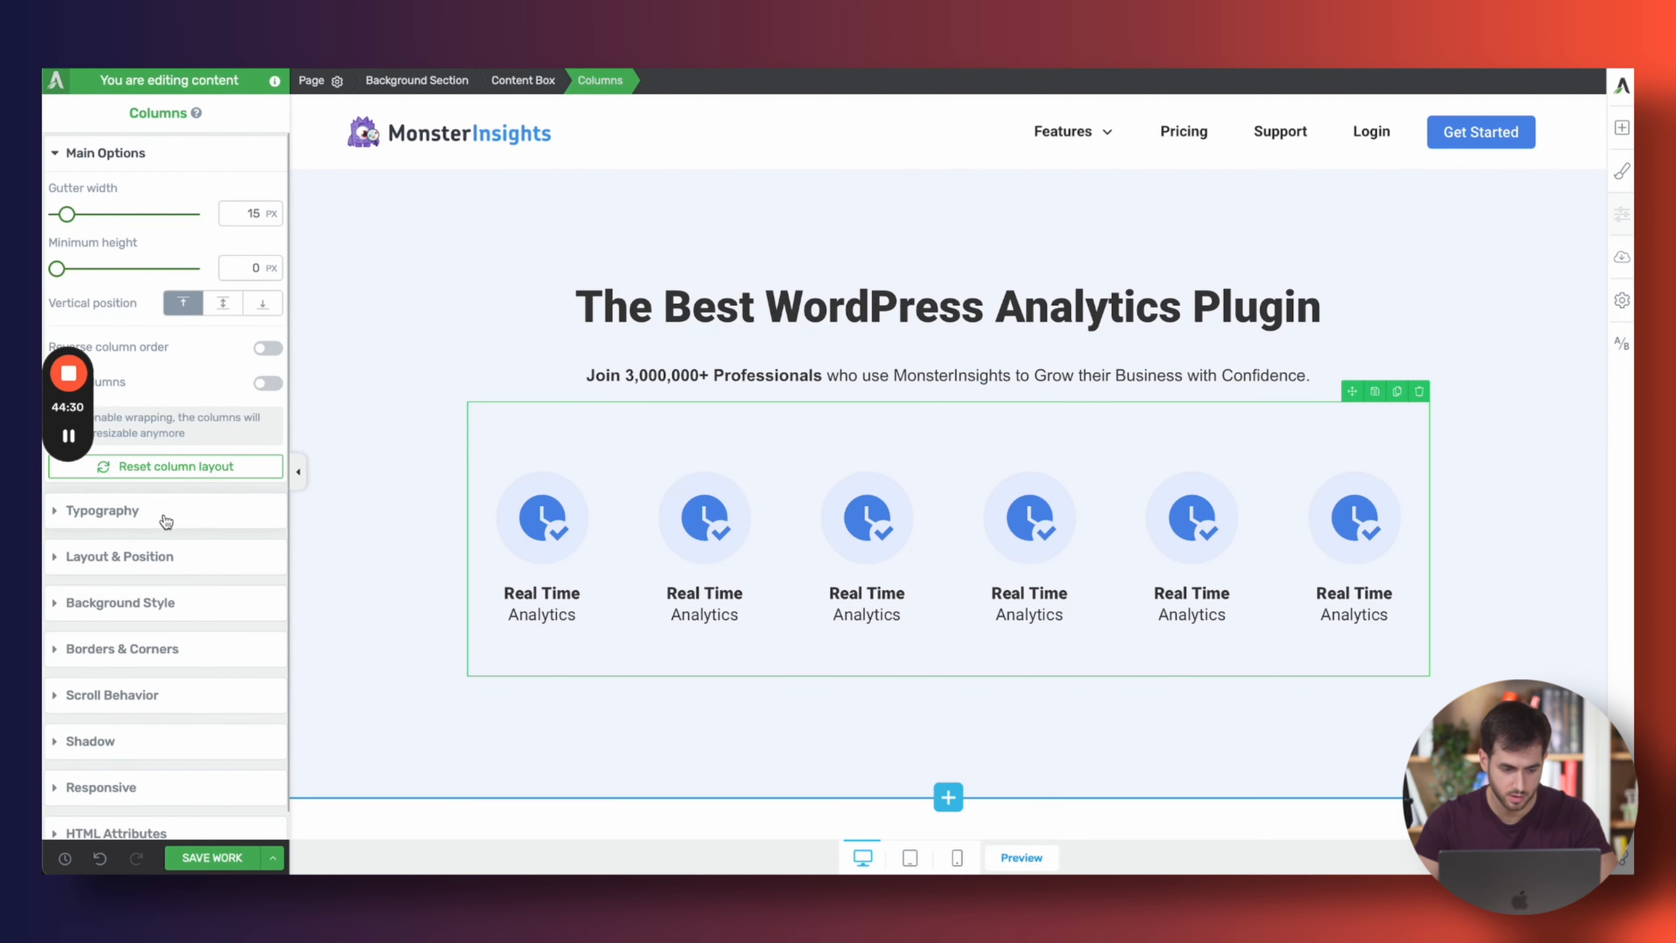
click(161, 554)
text(0)
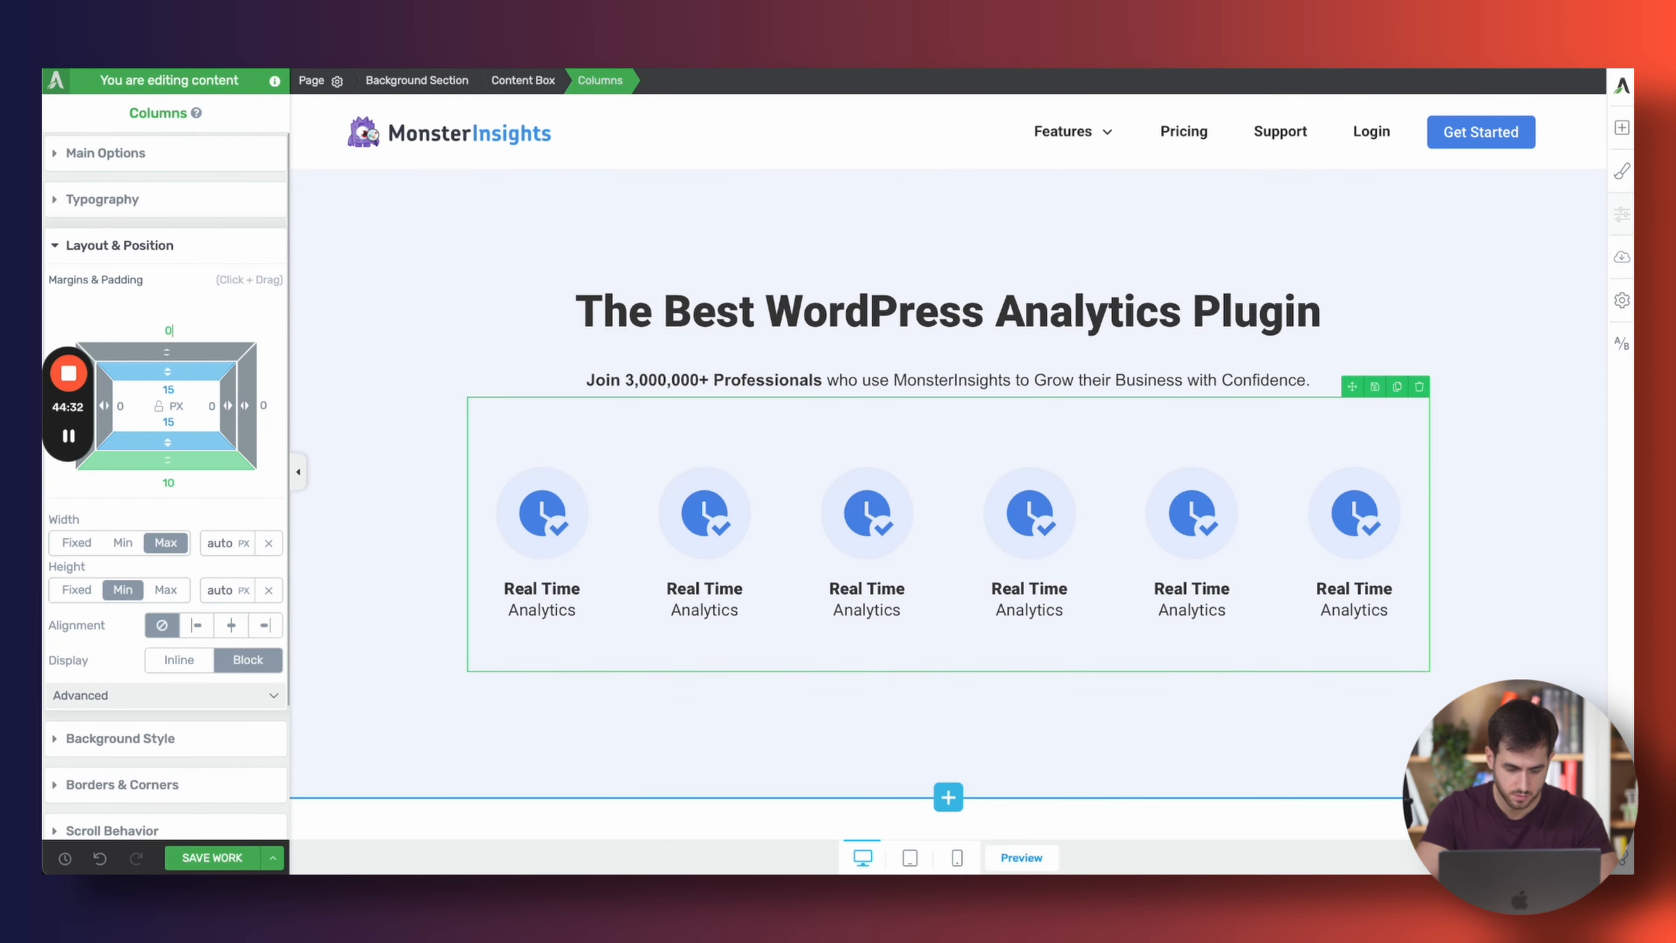
text(0)
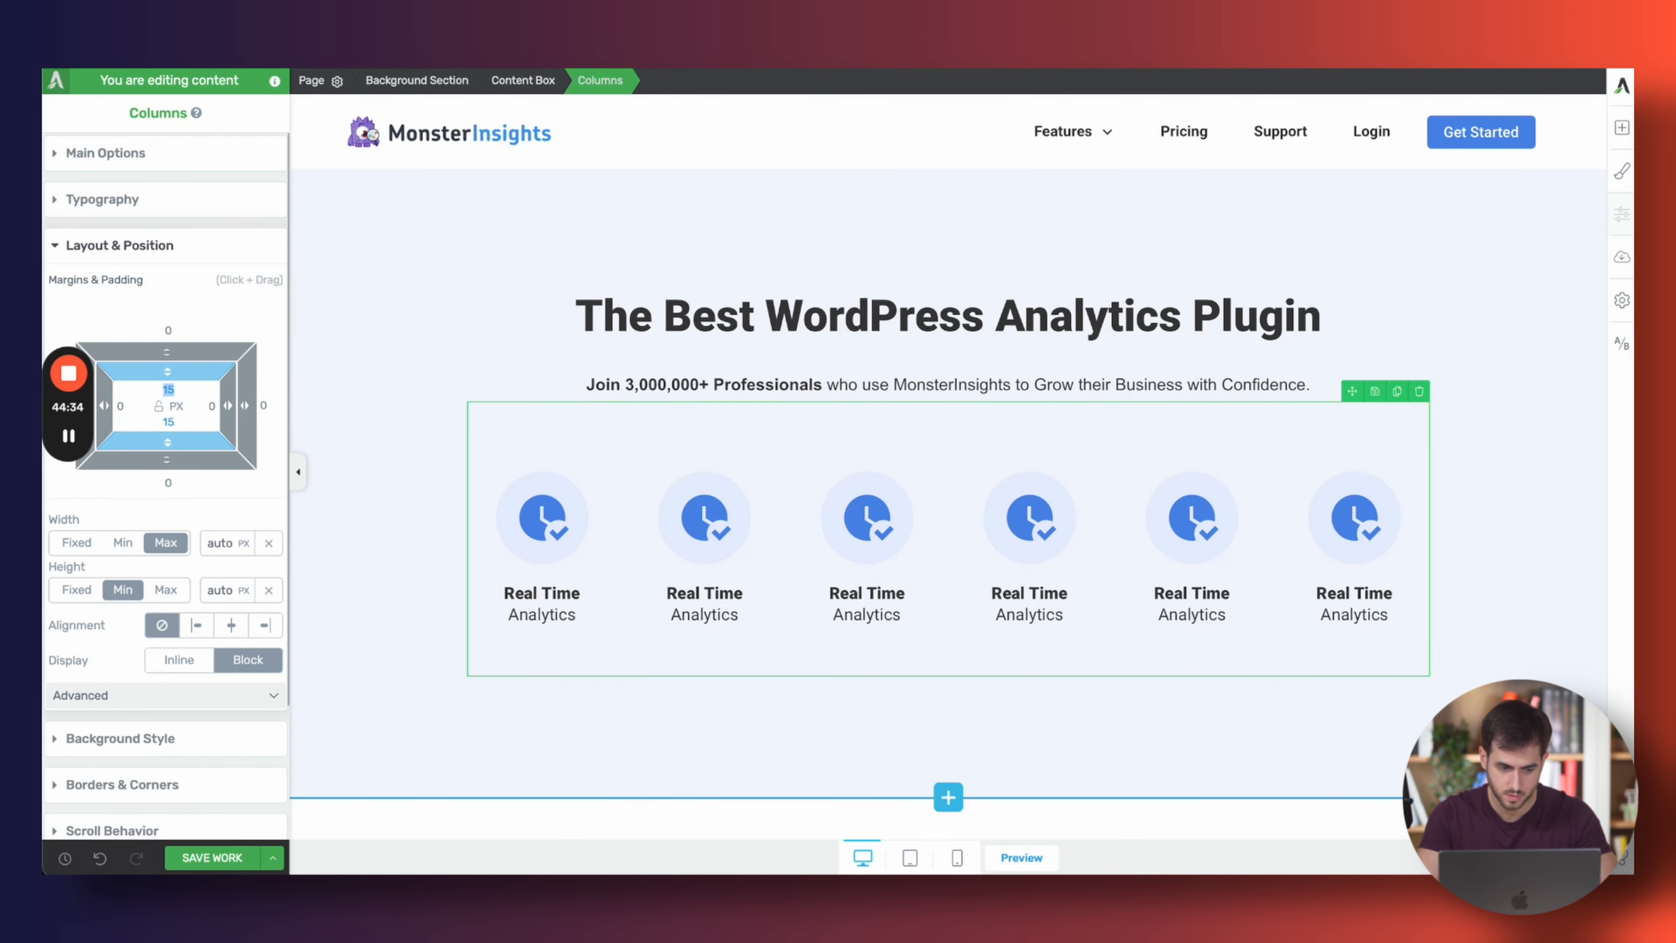
text(0)
key(Tab)
text(0)
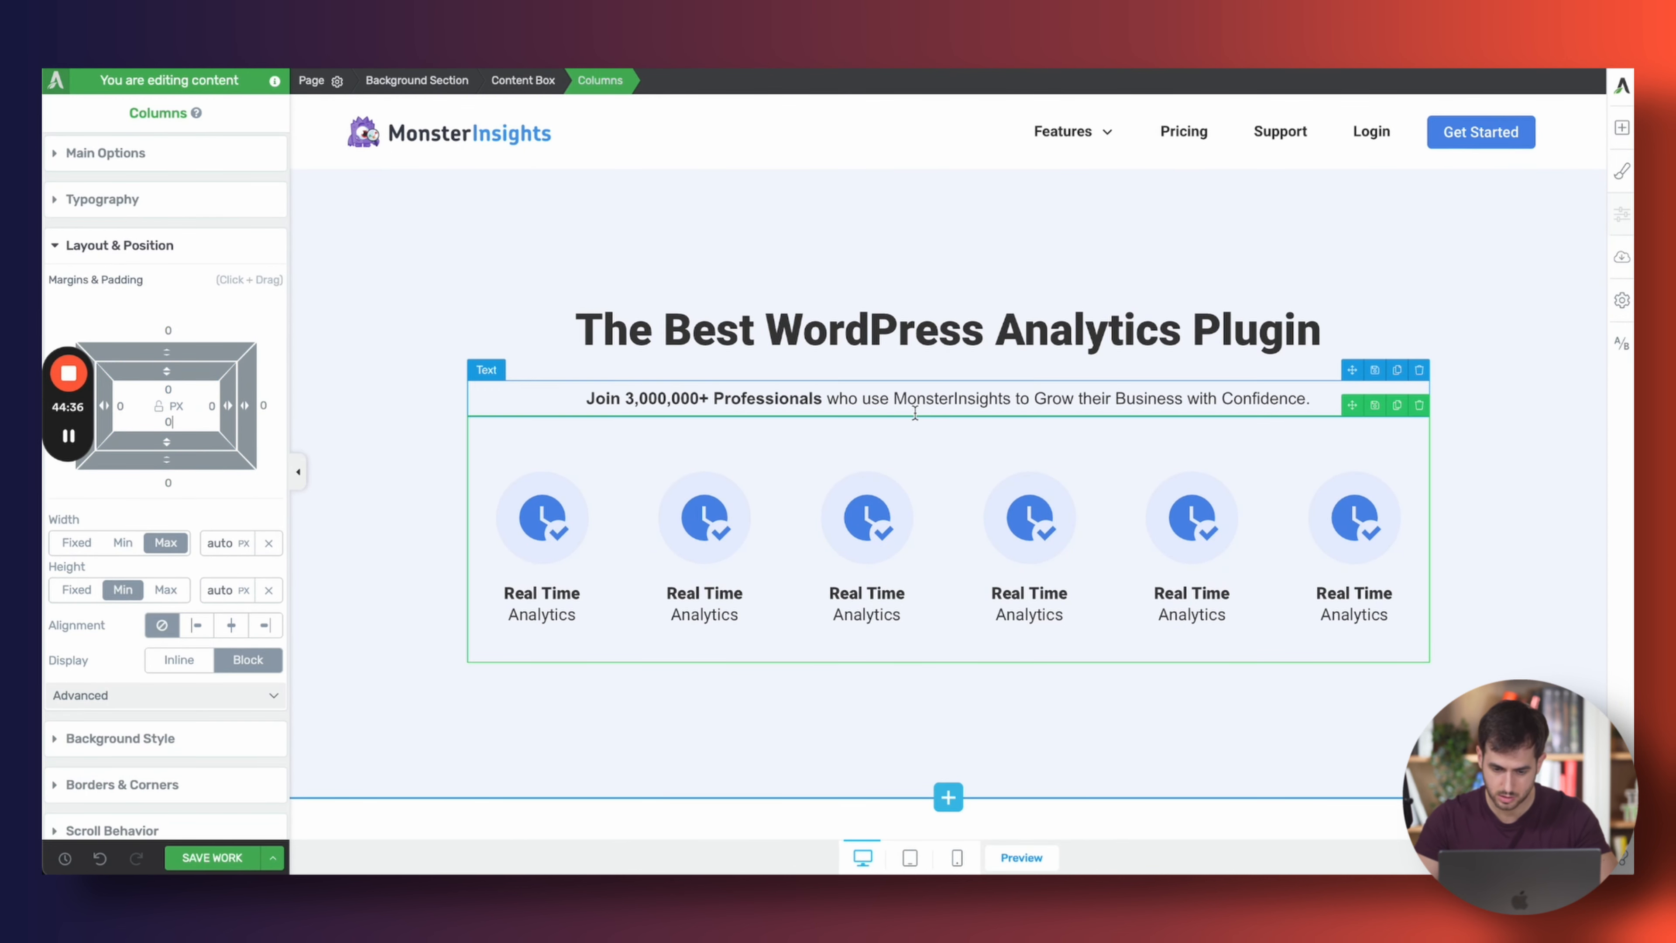
Set the top margin of the first, second and third clock icons to 0
click(703, 516)
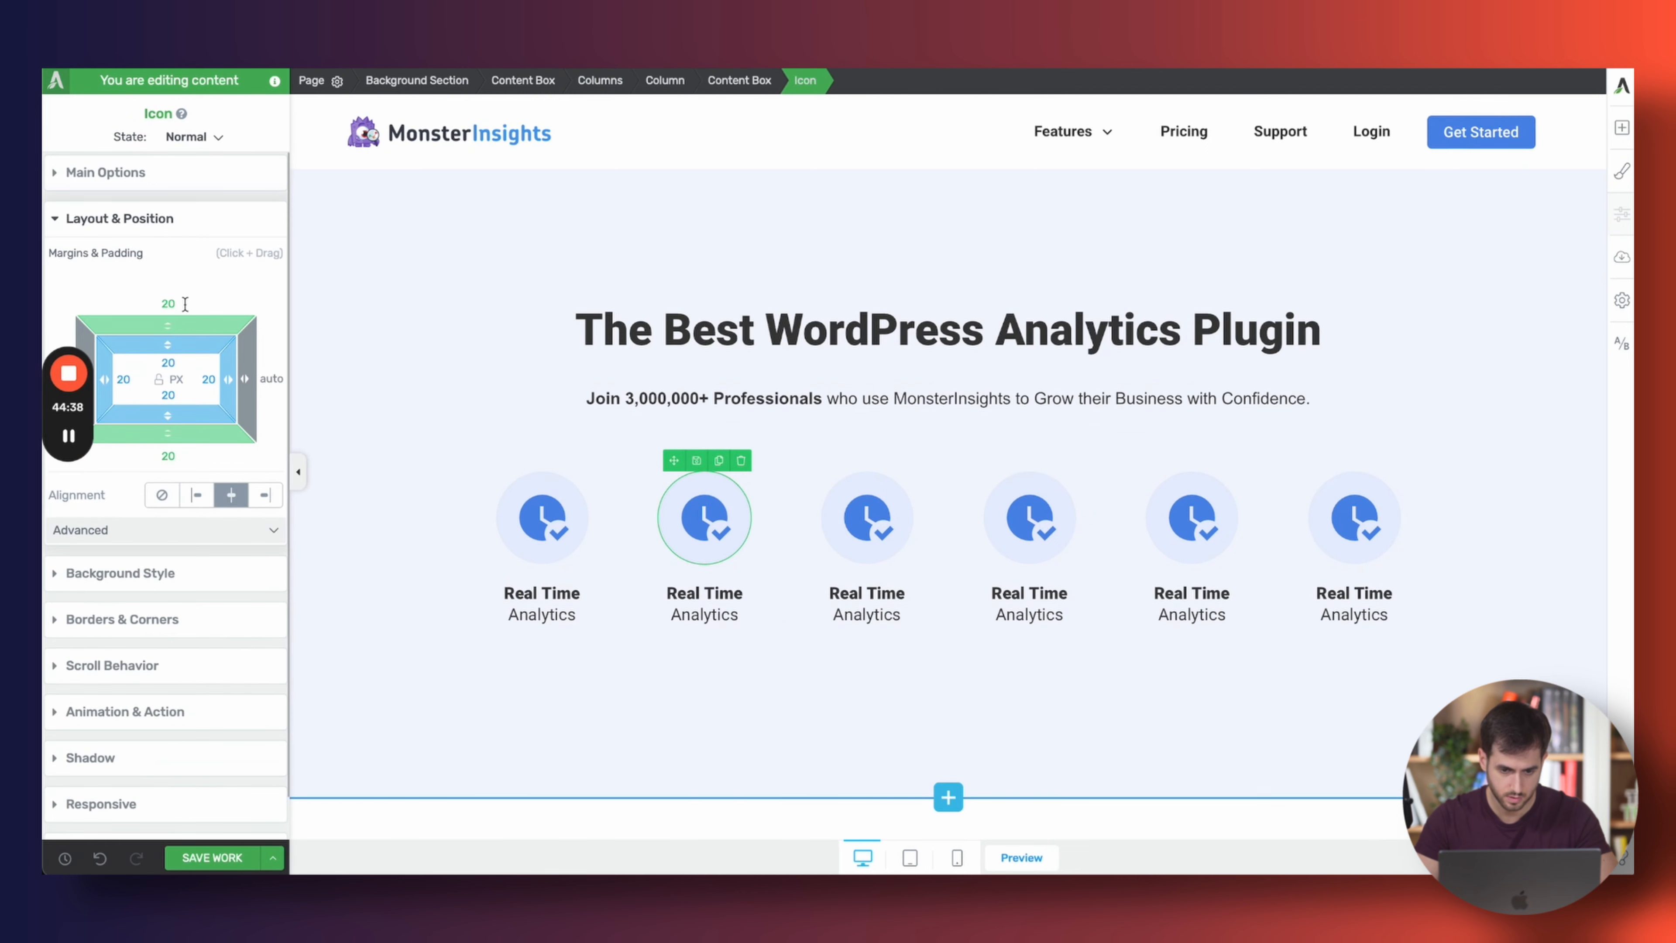
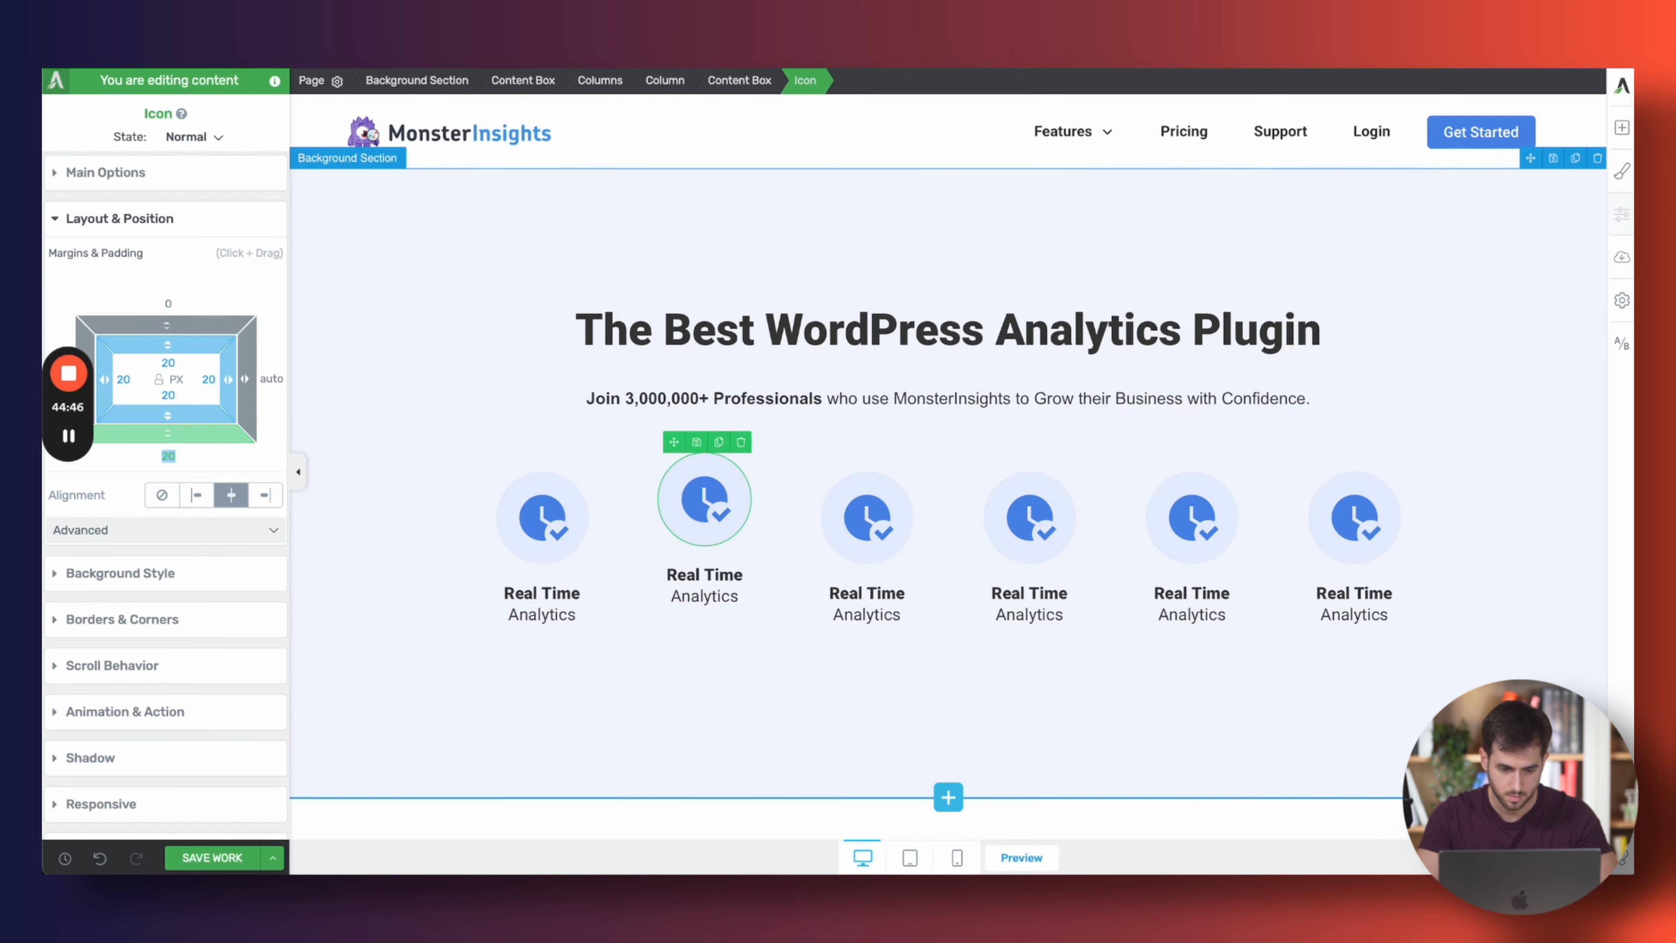
text(0)
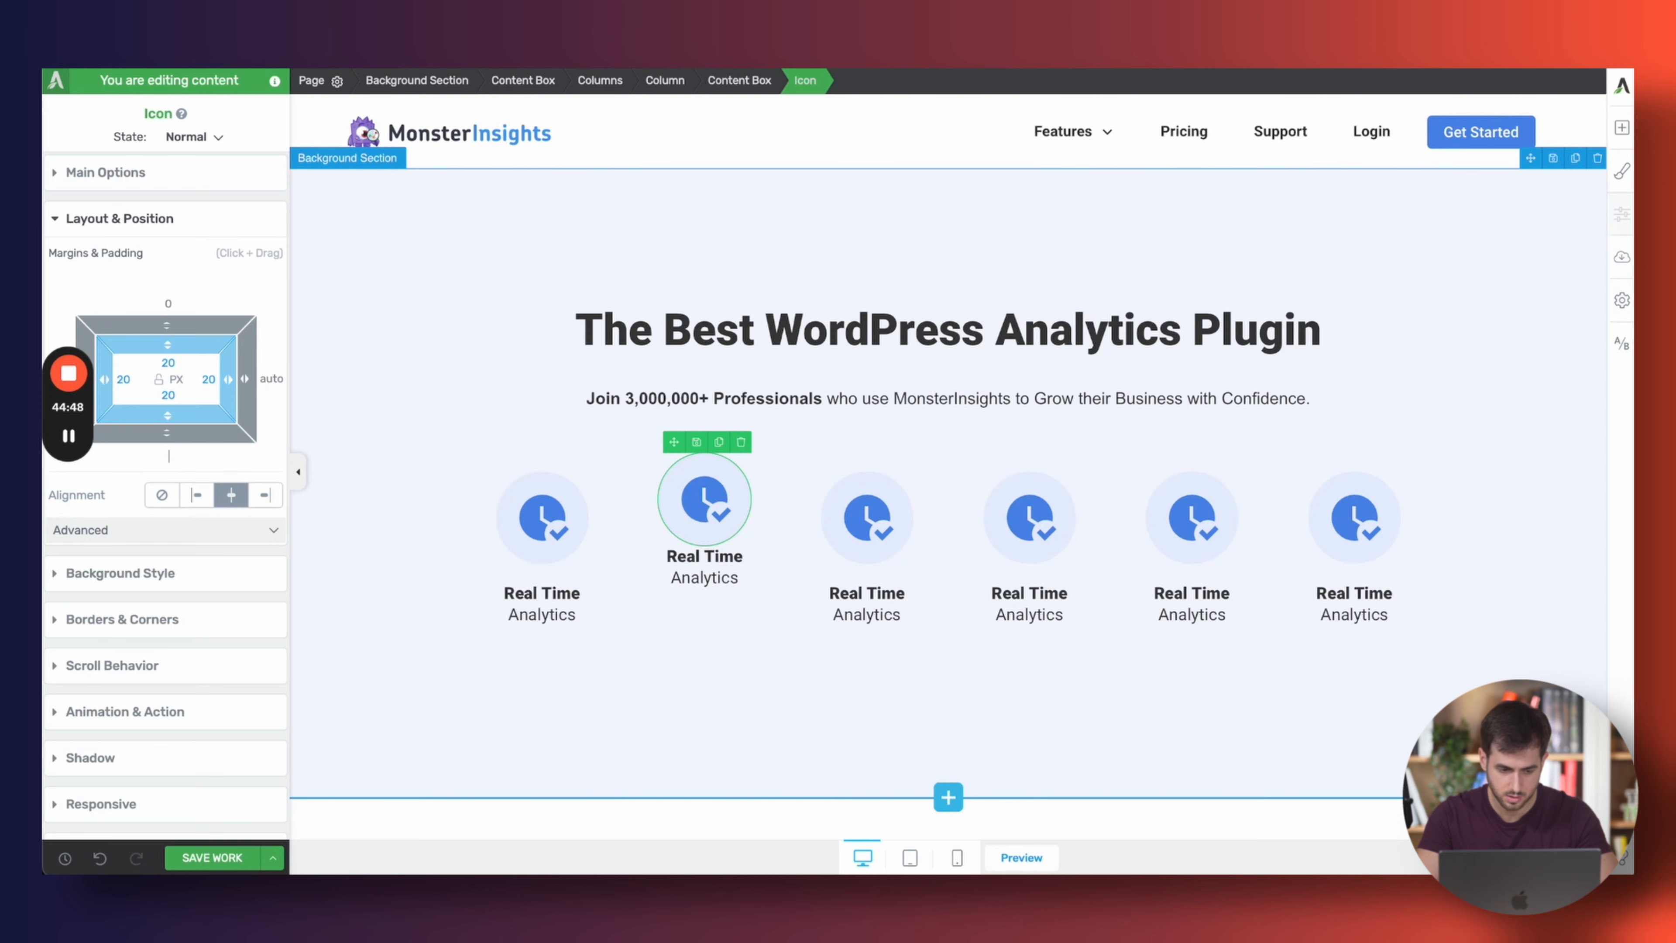
click(543, 517)
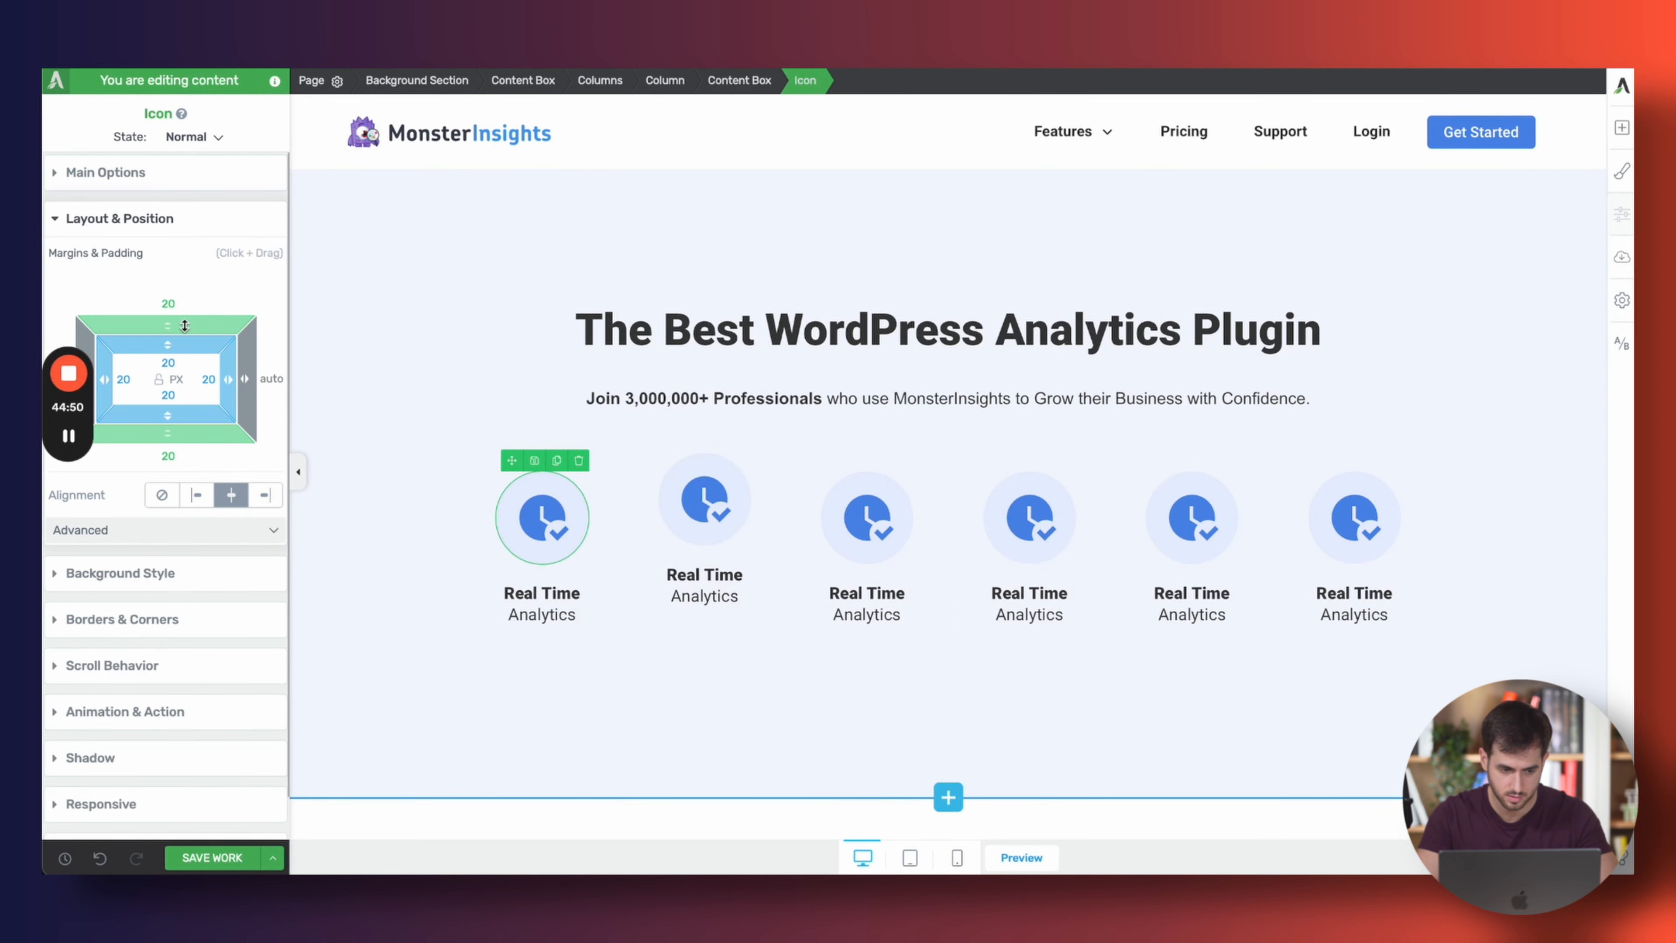
text(0)
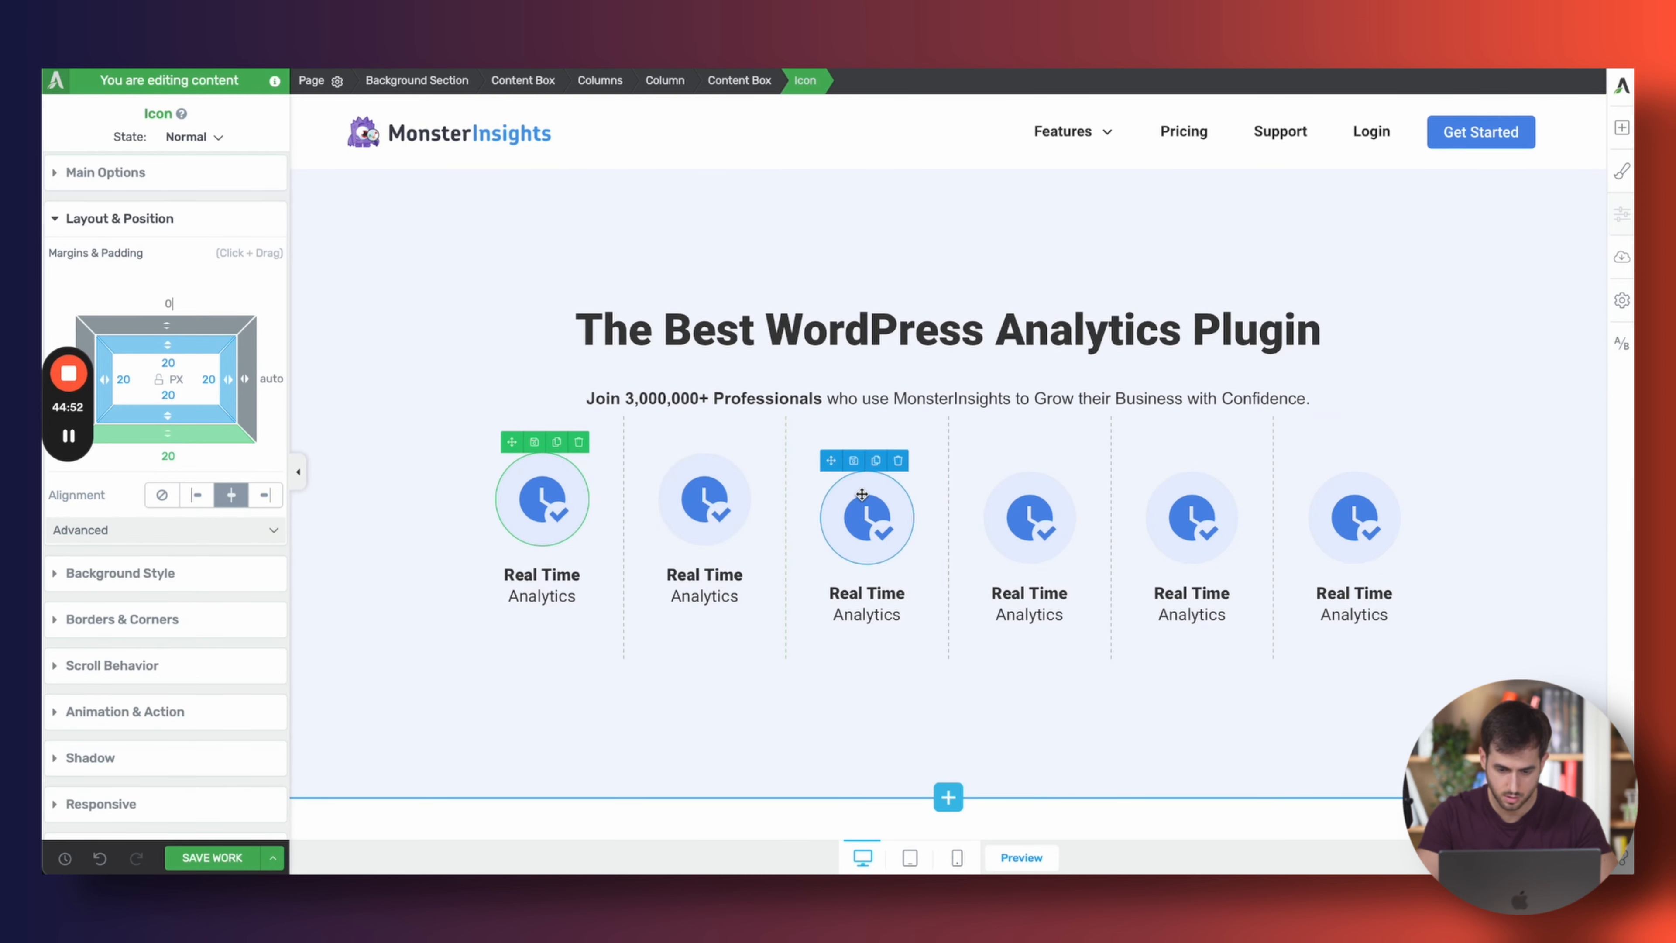
click(868, 517)
text(0)
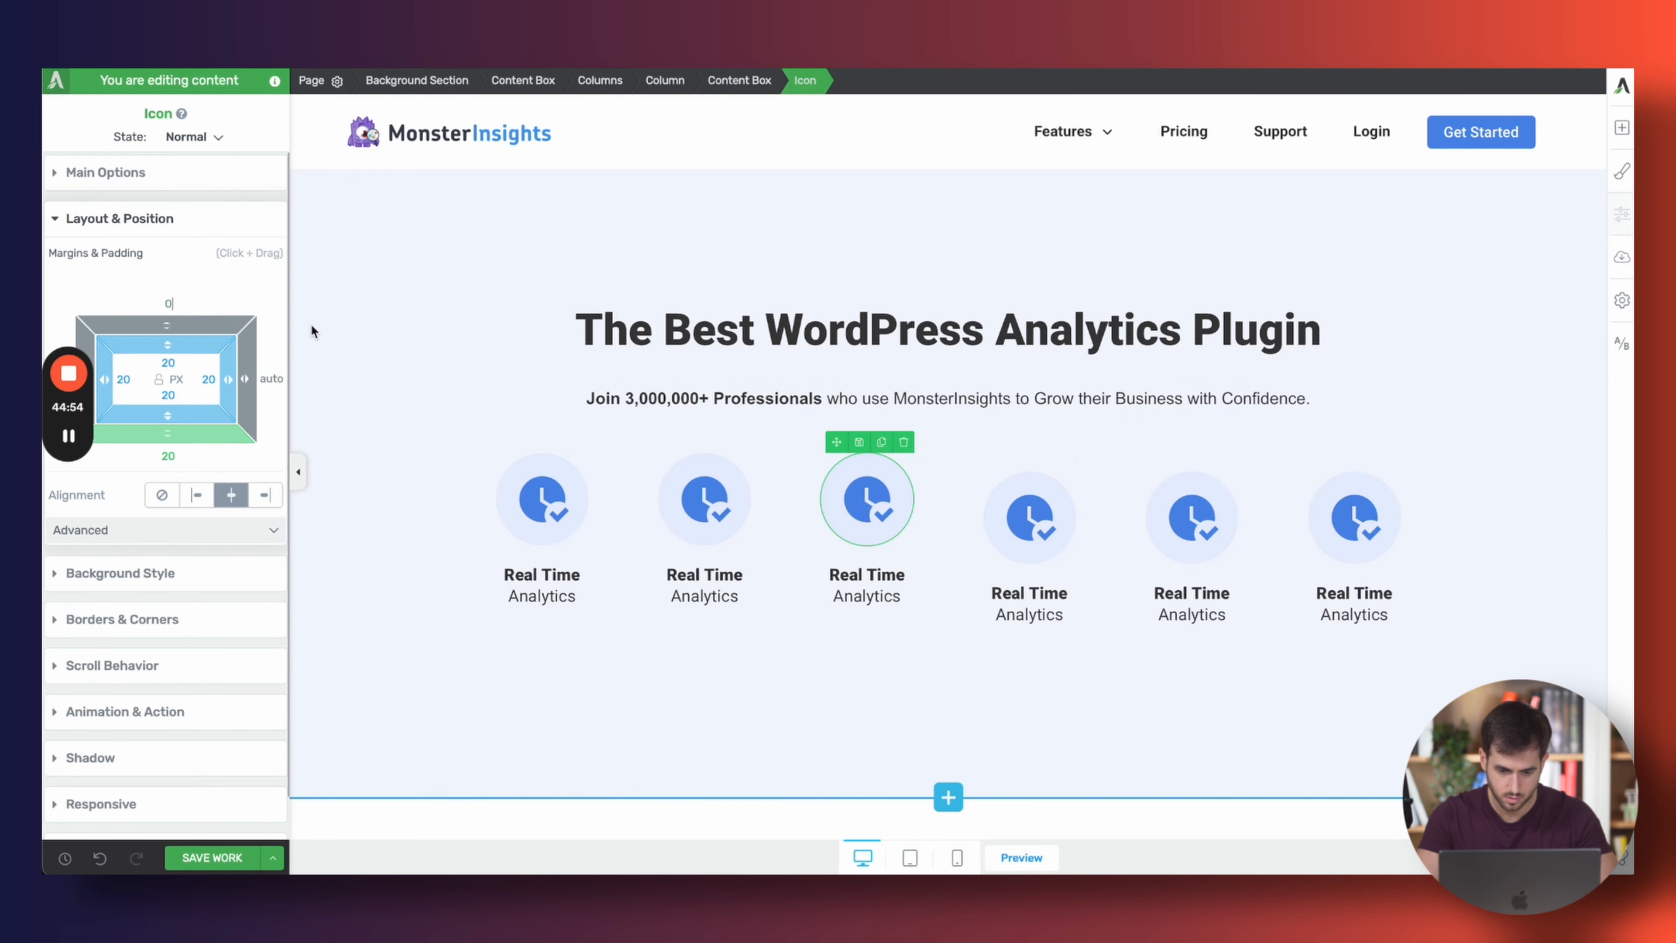
Set the top margin of the fourth, fifth and sixth clock icons to 0
click(1030, 517)
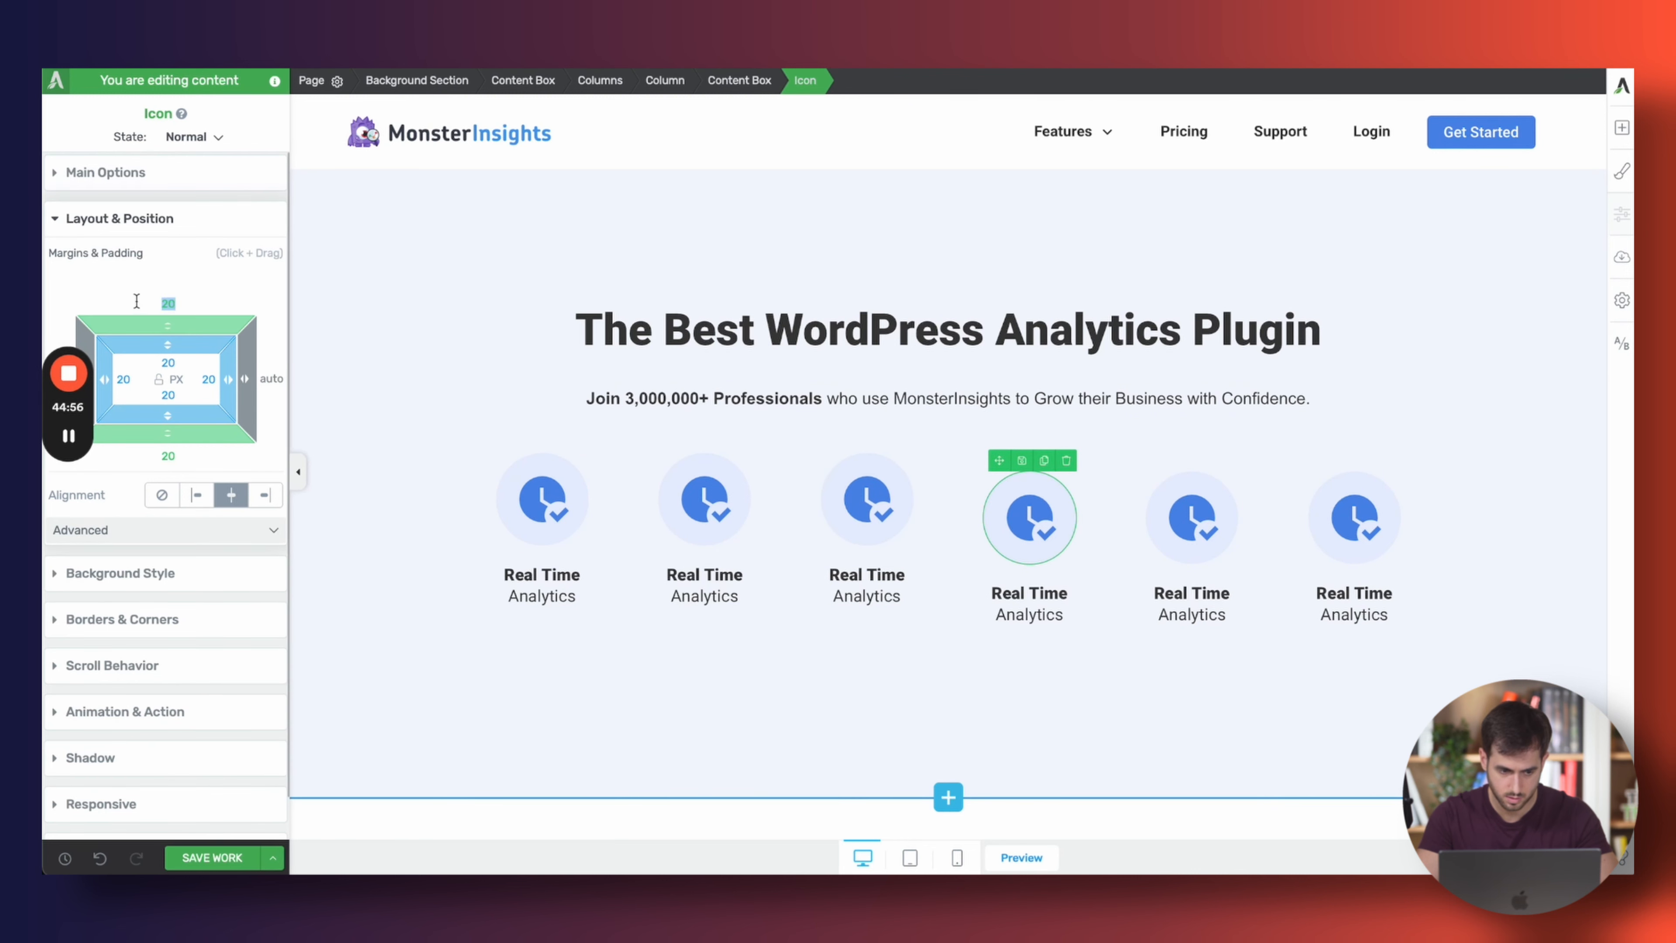
text(0)
click(1192, 517)
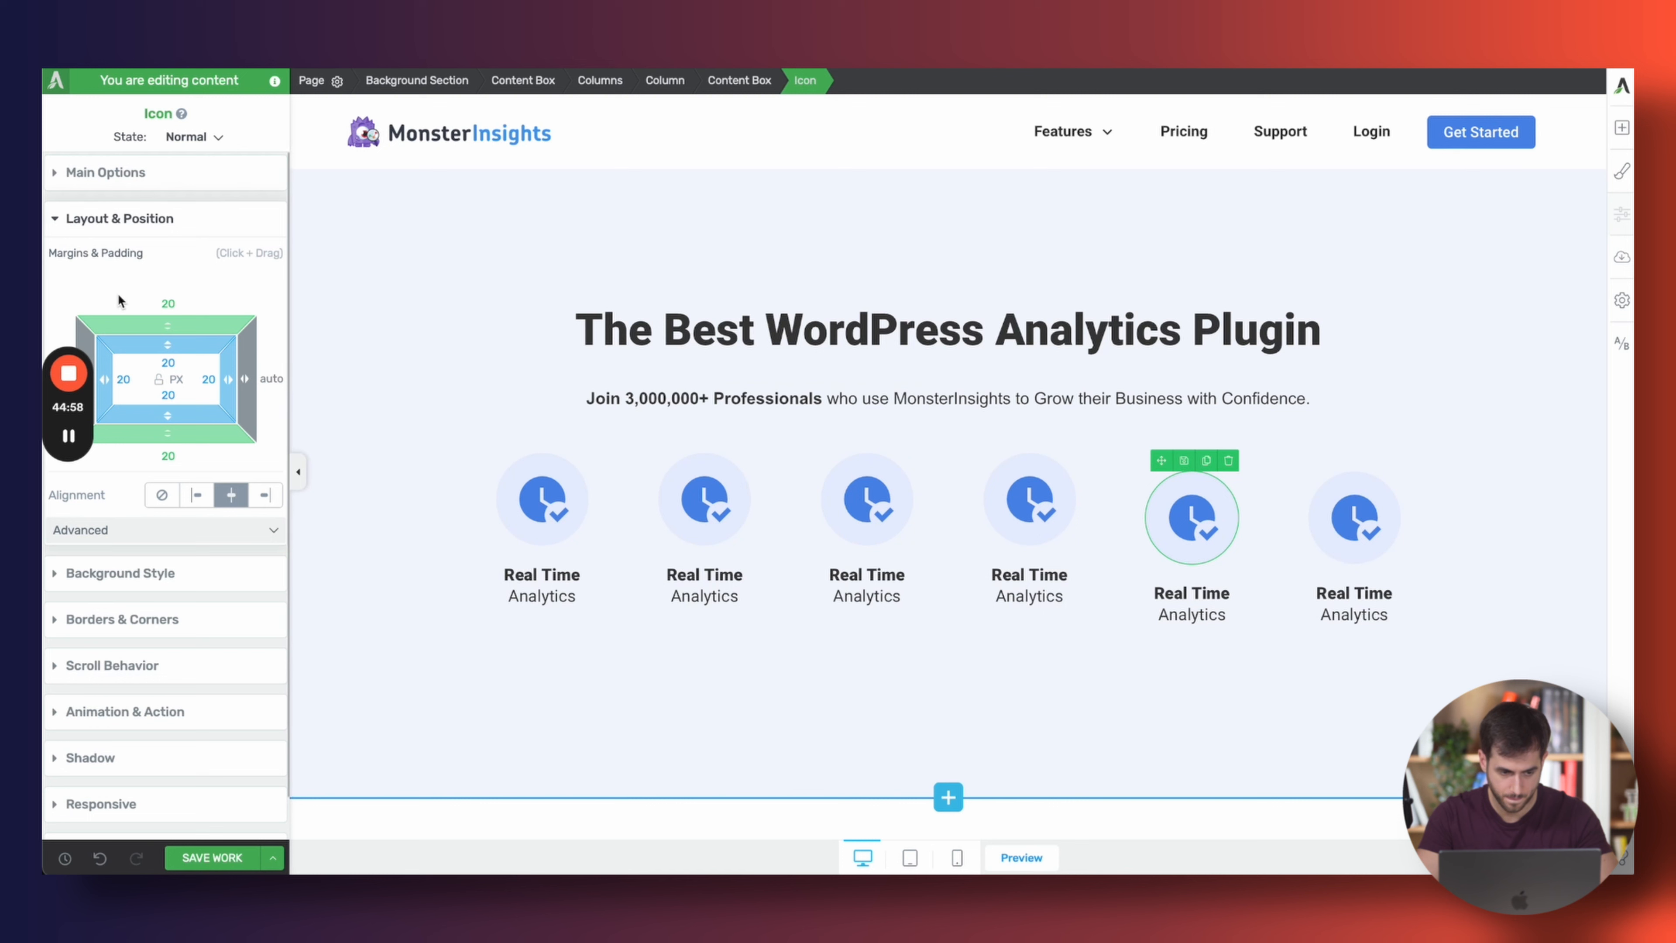
click(168, 302)
text(0)
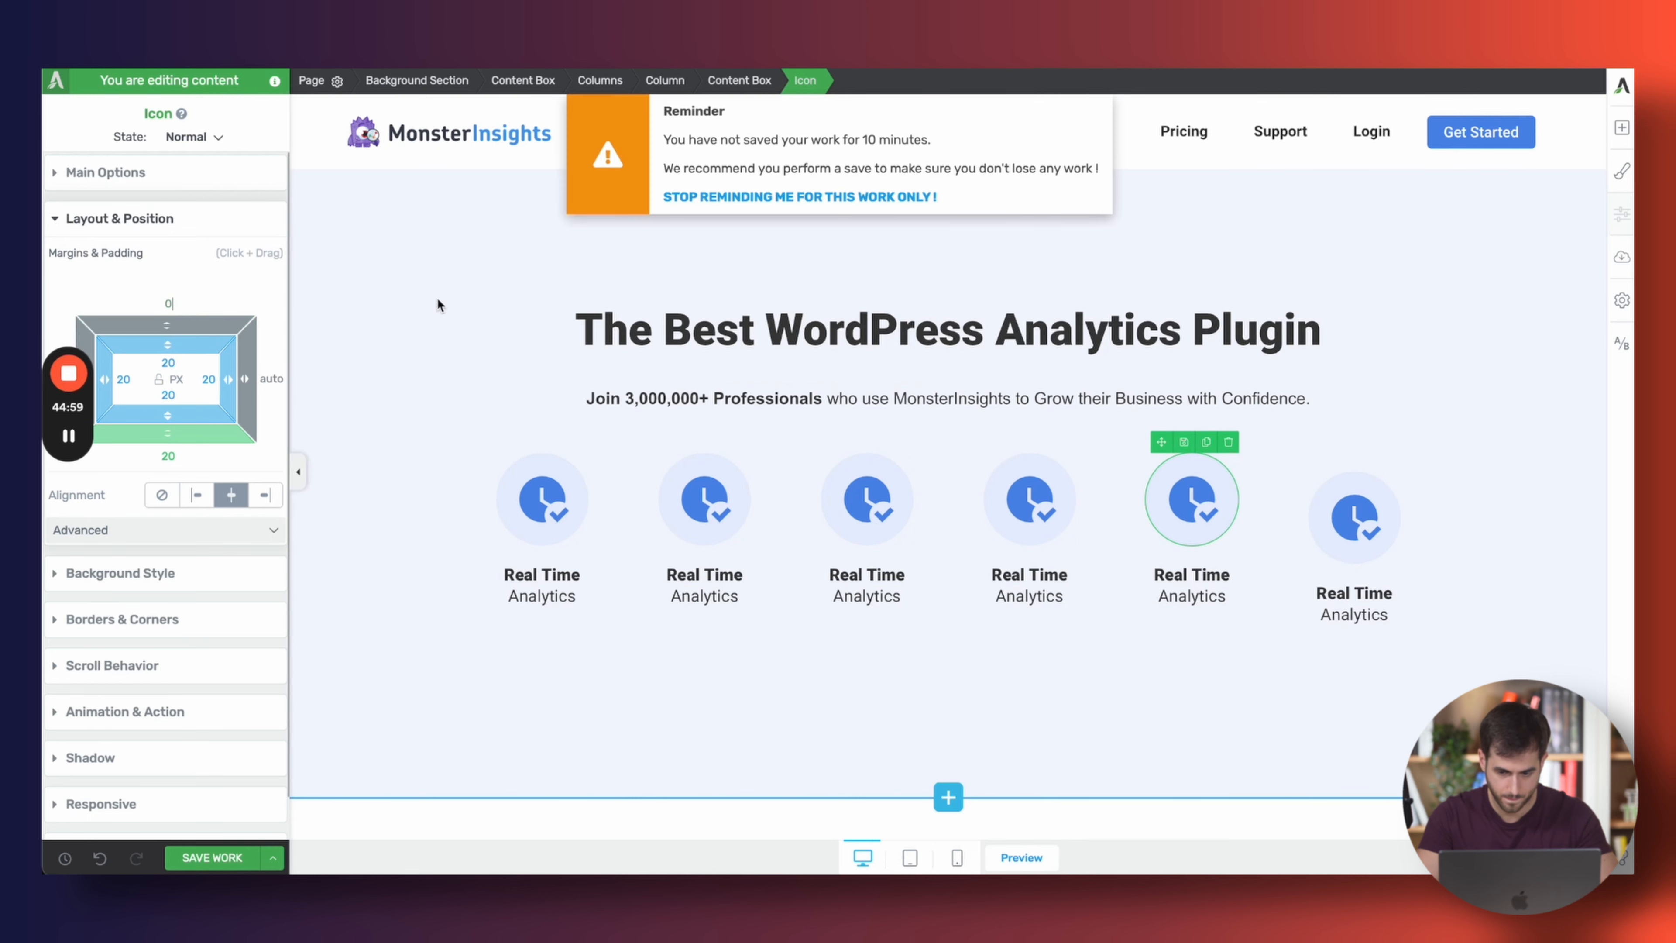
click(1329, 501)
text(0)
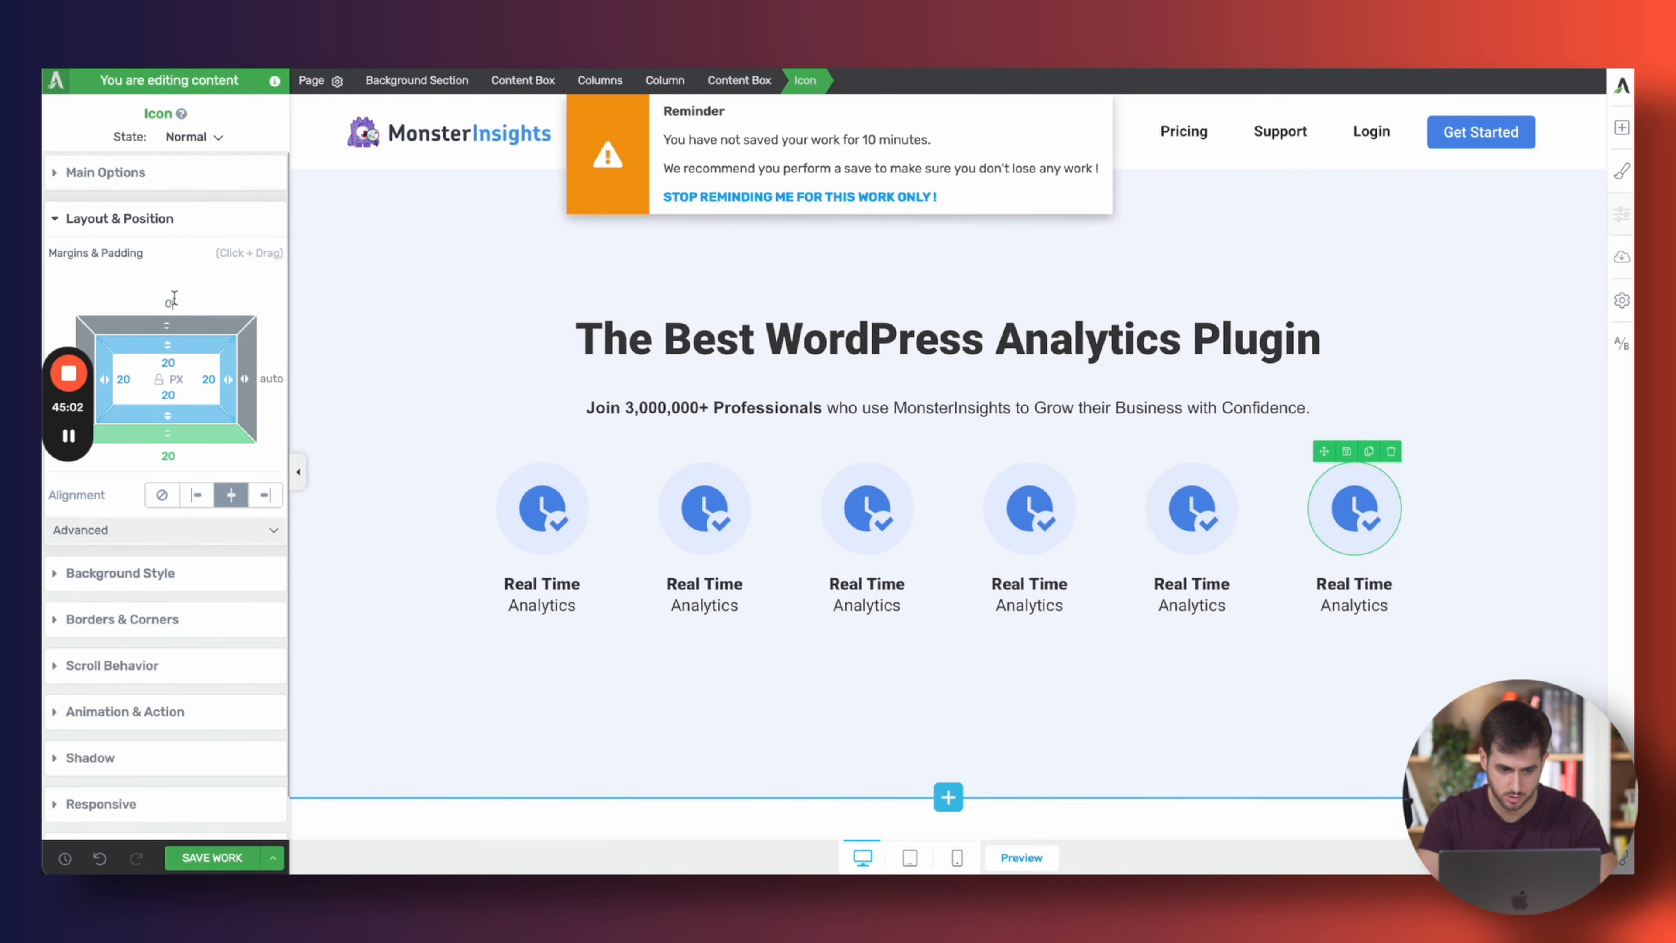
Select the hero's background section and save the page
click(469, 341)
click(456, 444)
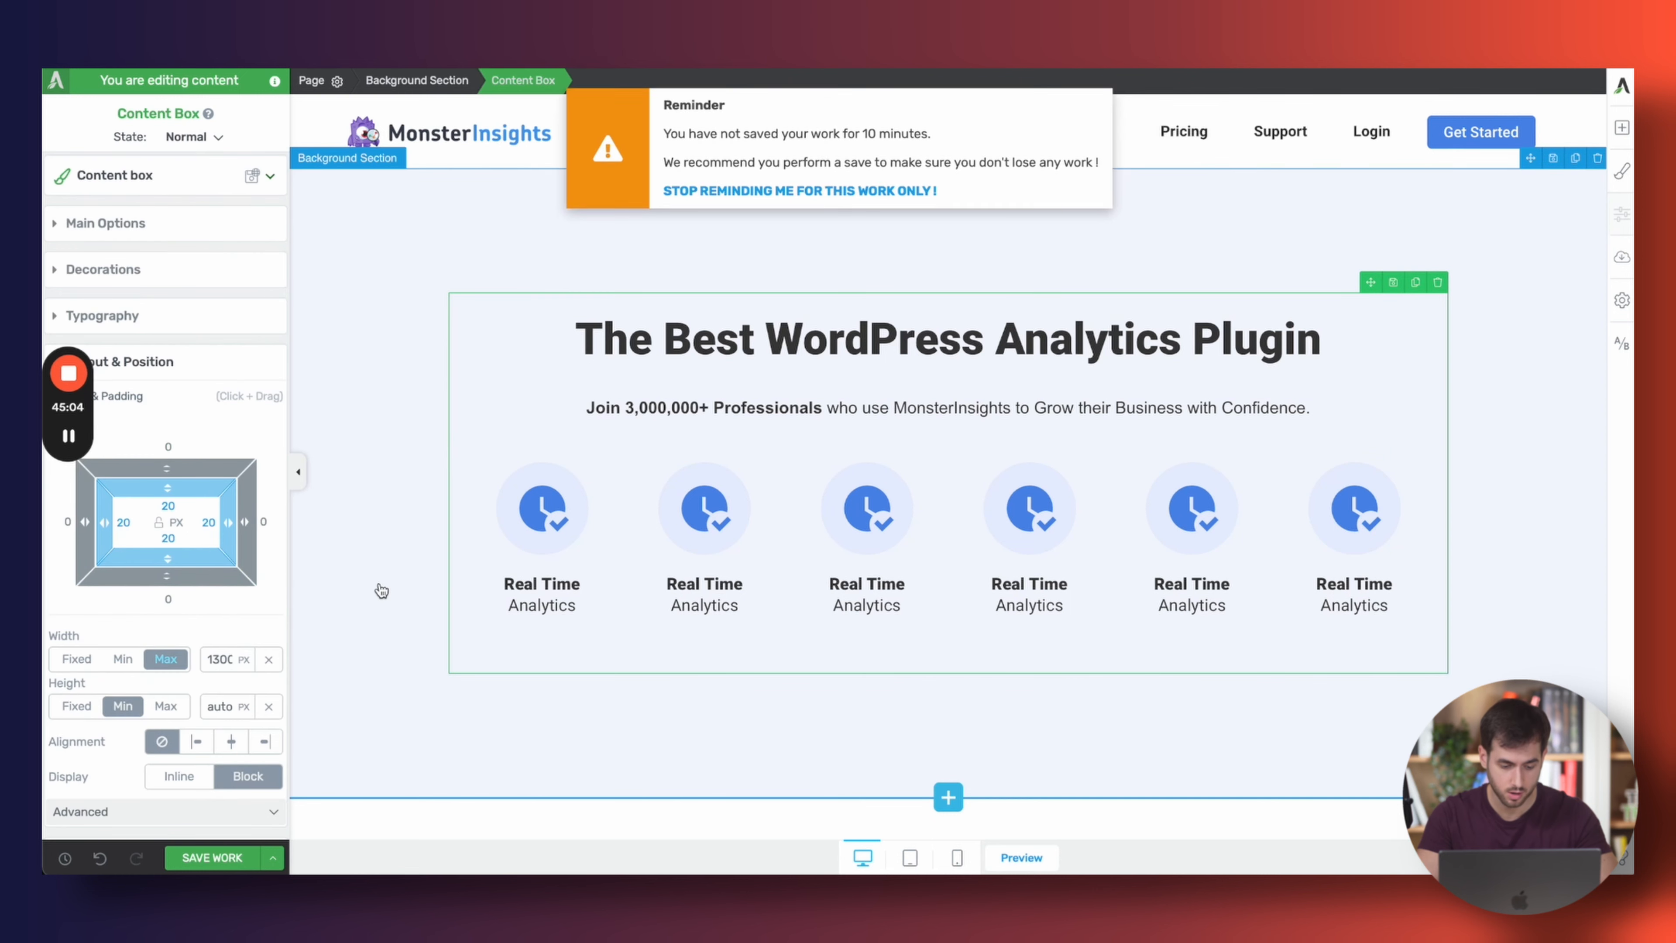
click(378, 588)
click(227, 861)
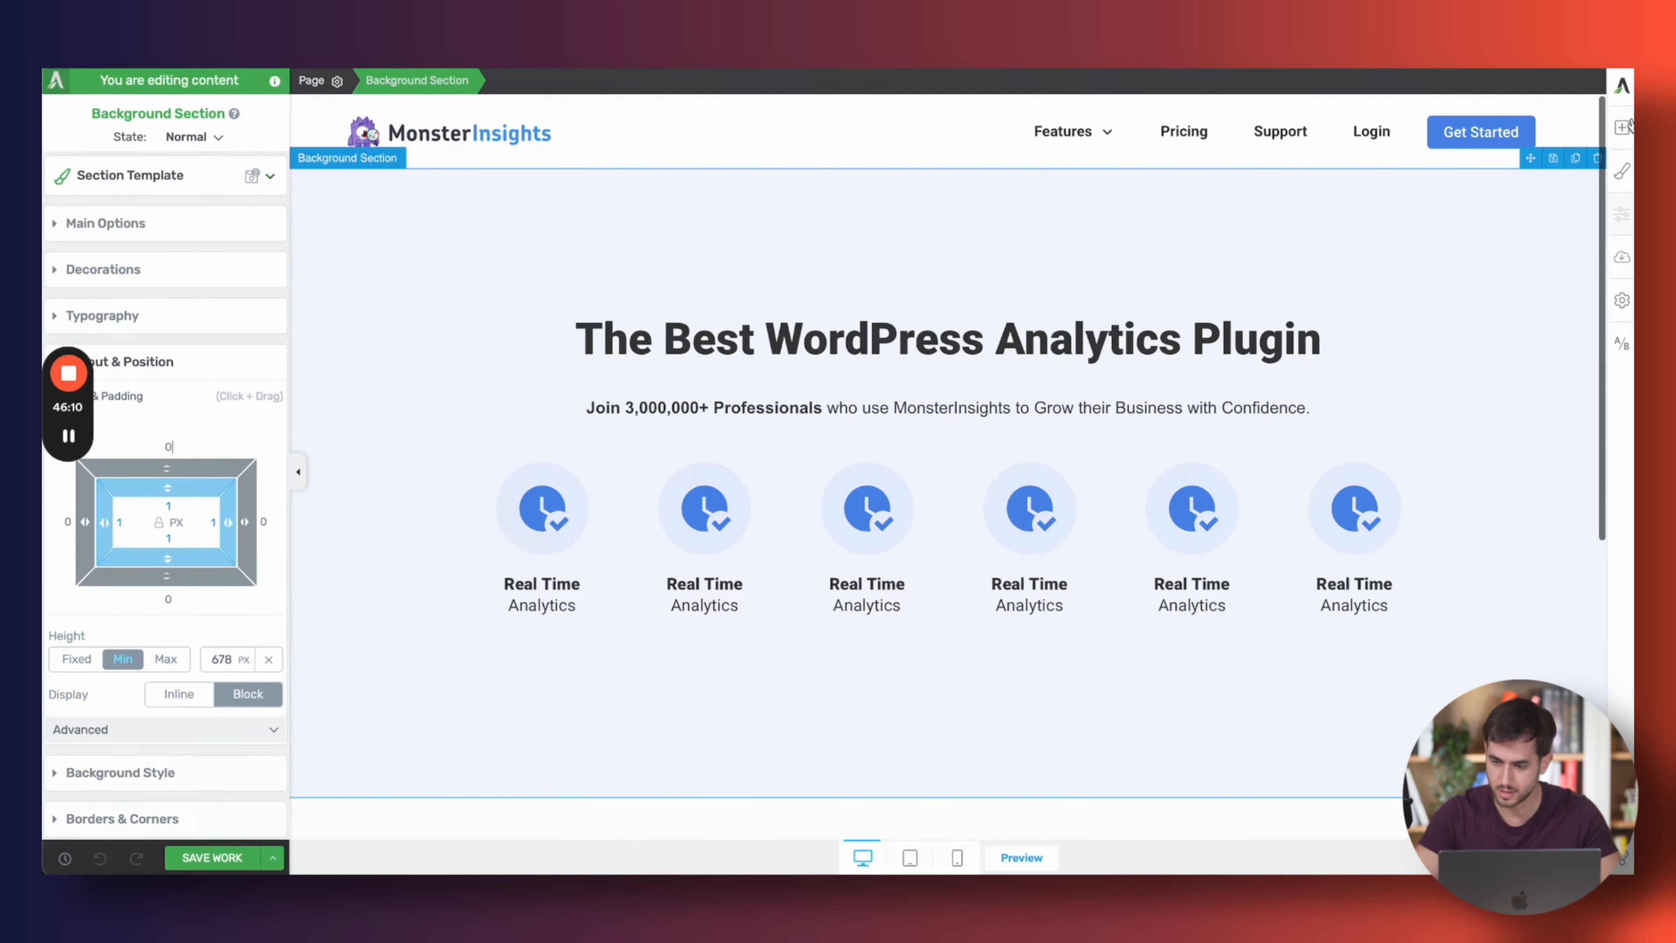
Add a Button element below the row of feature icons in the hero section
click(1622, 129)
text(butto)
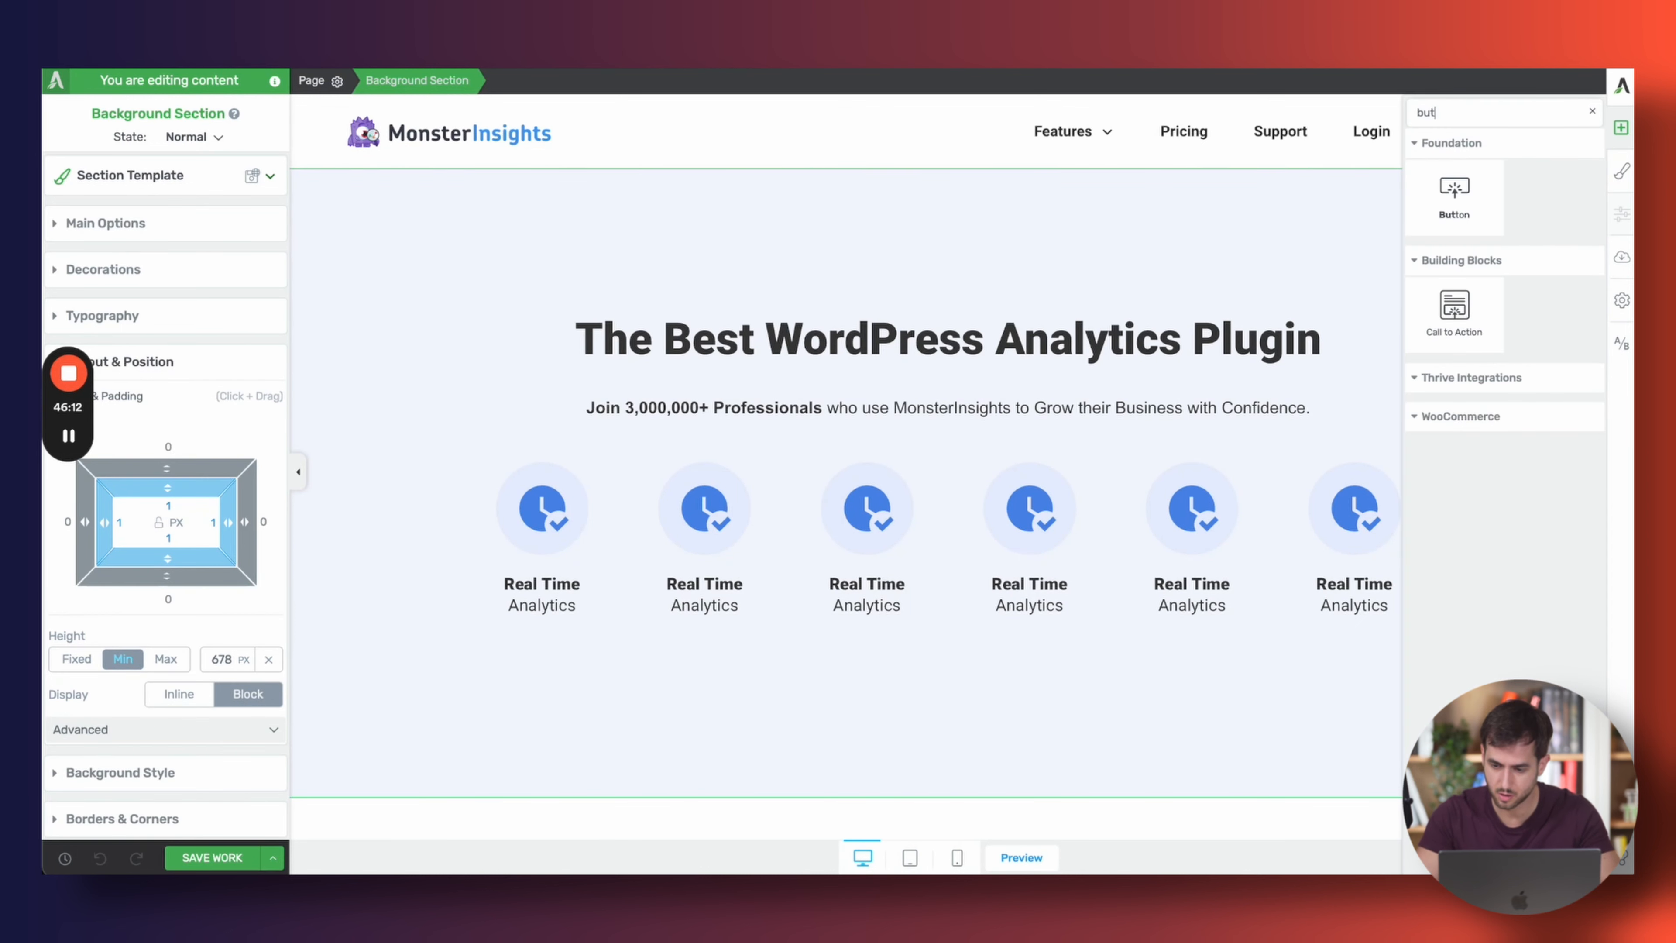
drag(1443, 185, 814, 680)
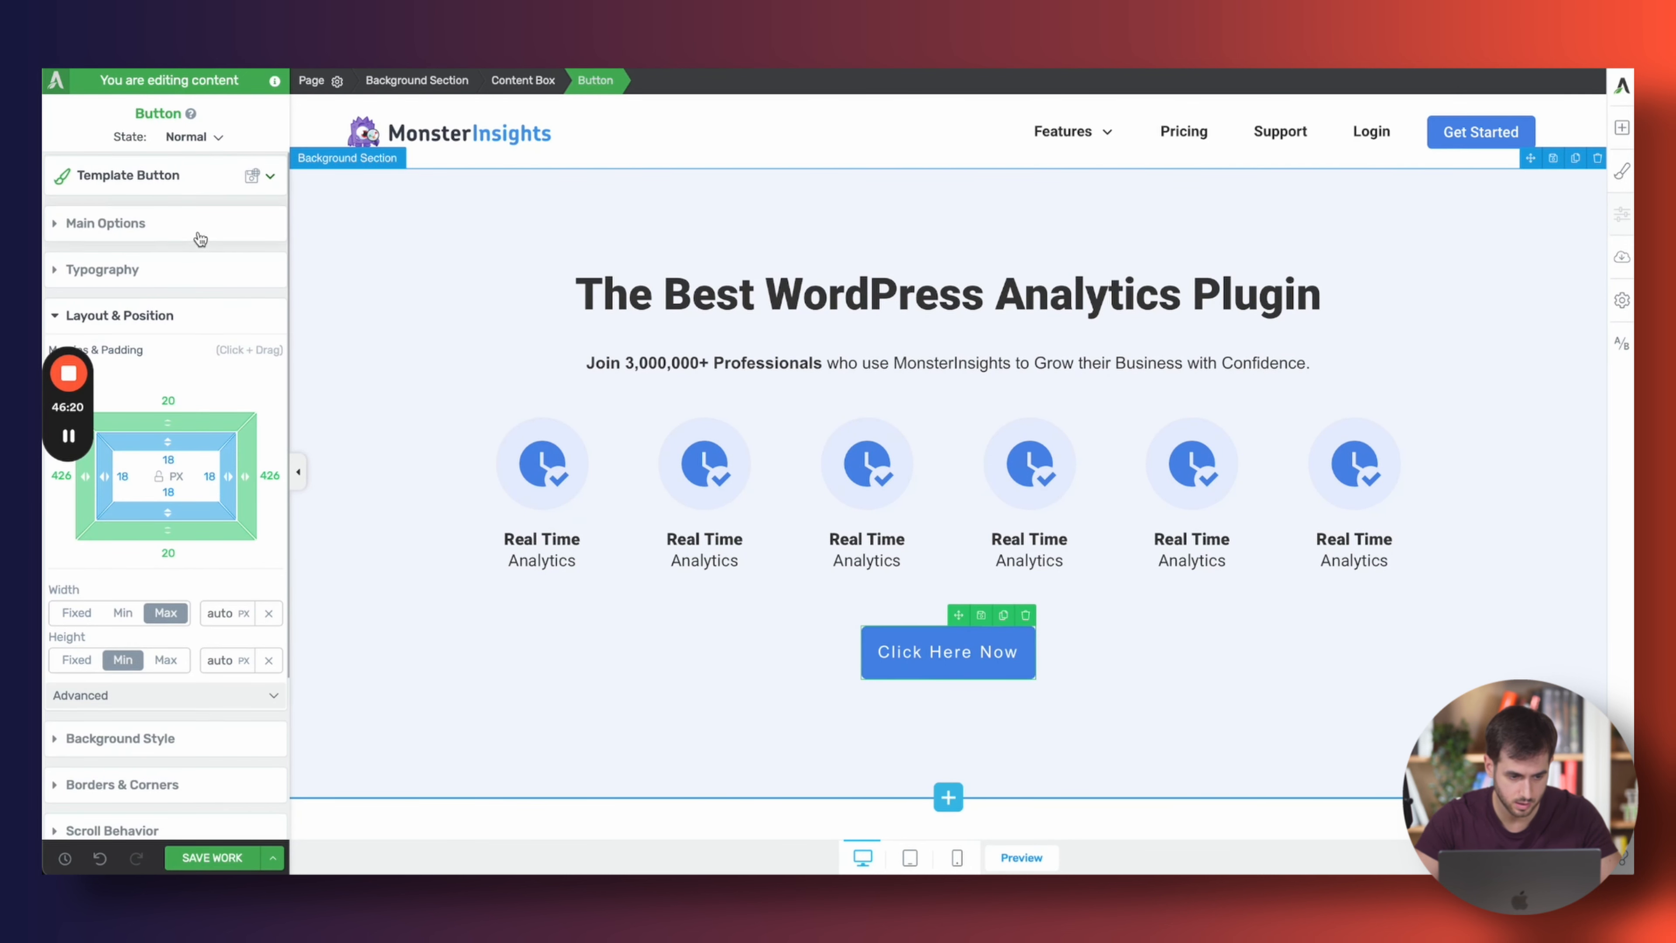
Set the new button's font to the Google font Roboto with regular weight 400 and bold weight 700, turning off the recommended-fonts filter
click(200, 238)
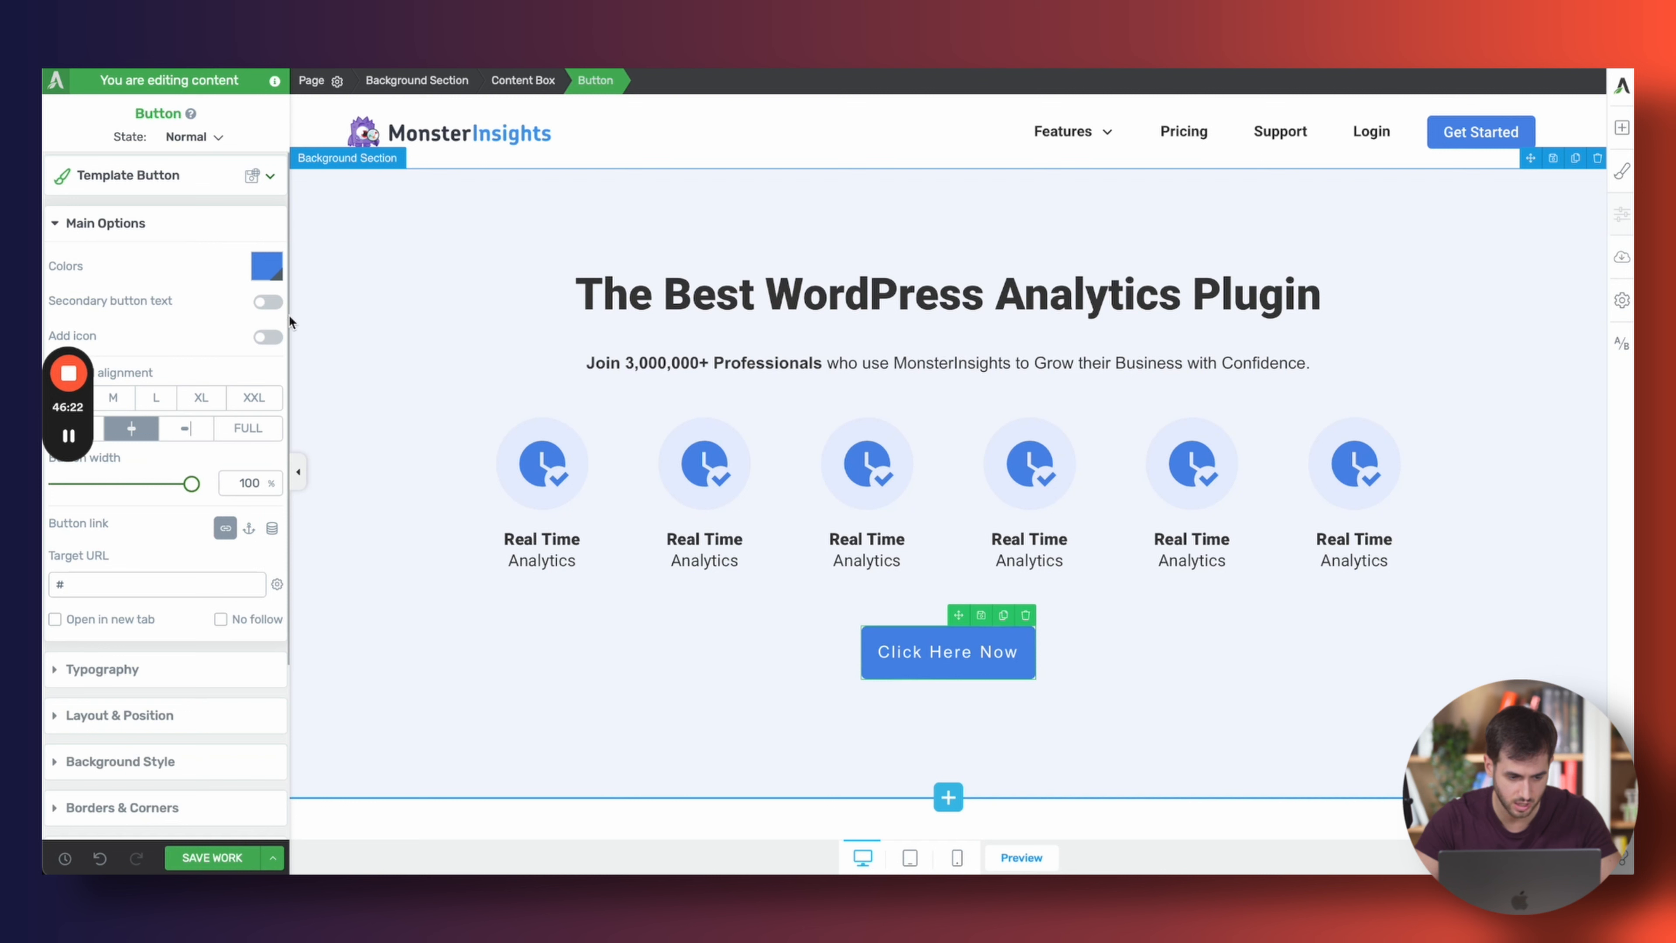
click(185, 686)
click(187, 309)
click(184, 369)
click(198, 316)
click(251, 408)
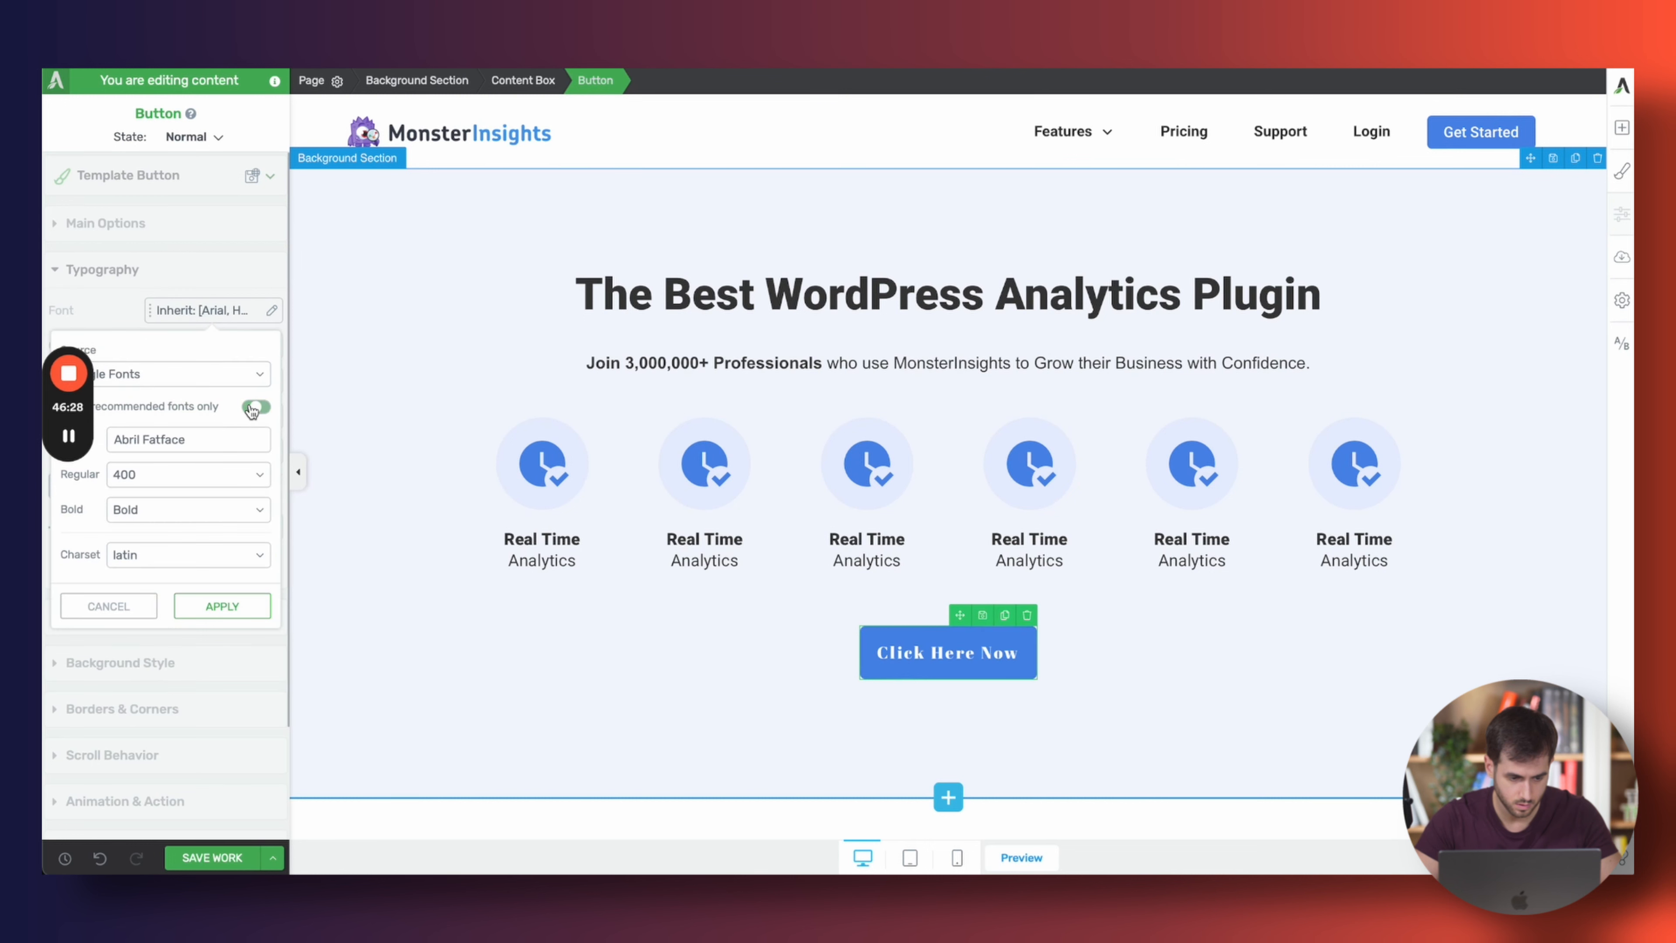
triple_click(195, 440)
text(roboto)
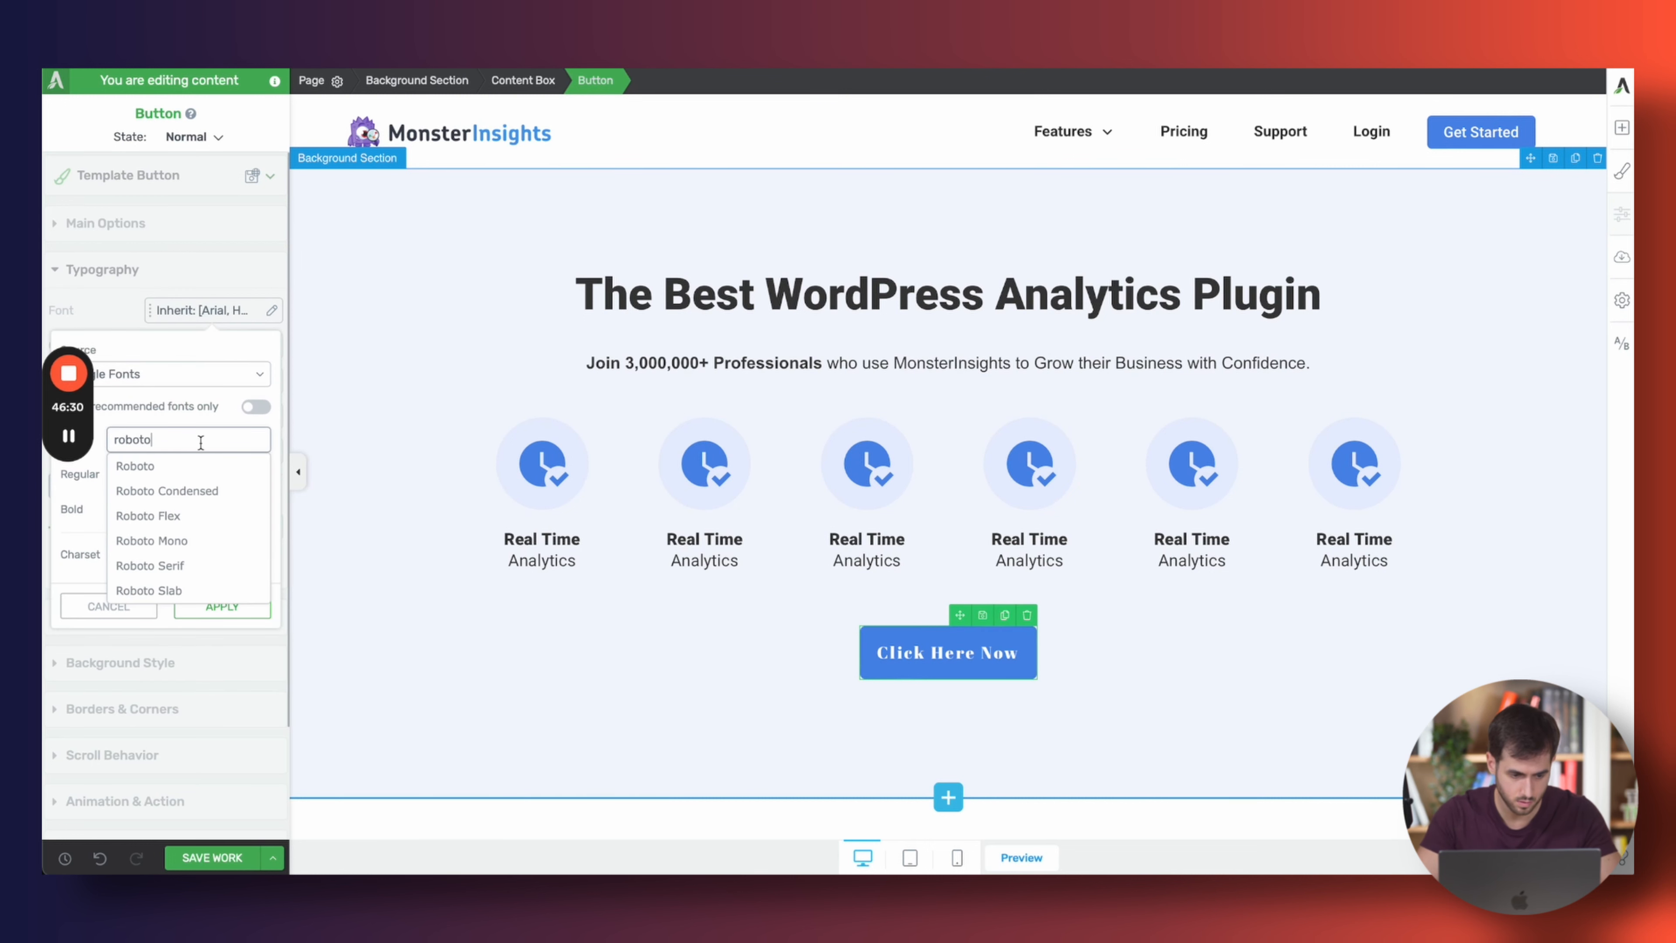
click(198, 465)
click(210, 505)
click(209, 489)
click(223, 682)
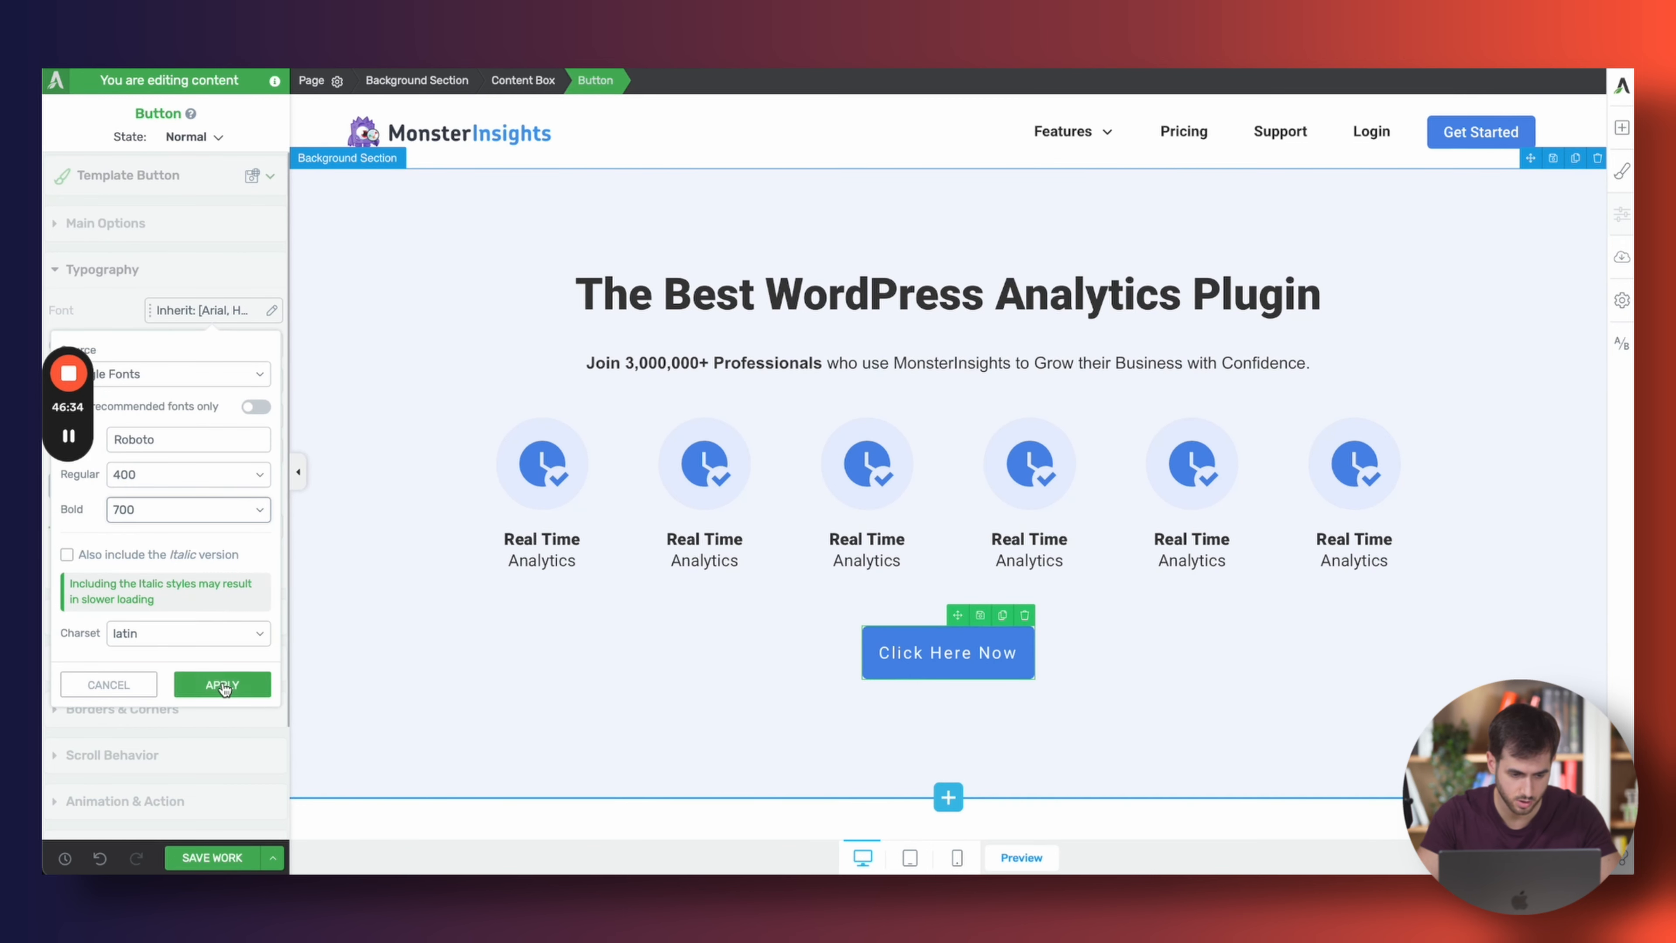
Set the button text's font size to 24 px and its letter spacing to 0
double_click(229, 530)
text(24)
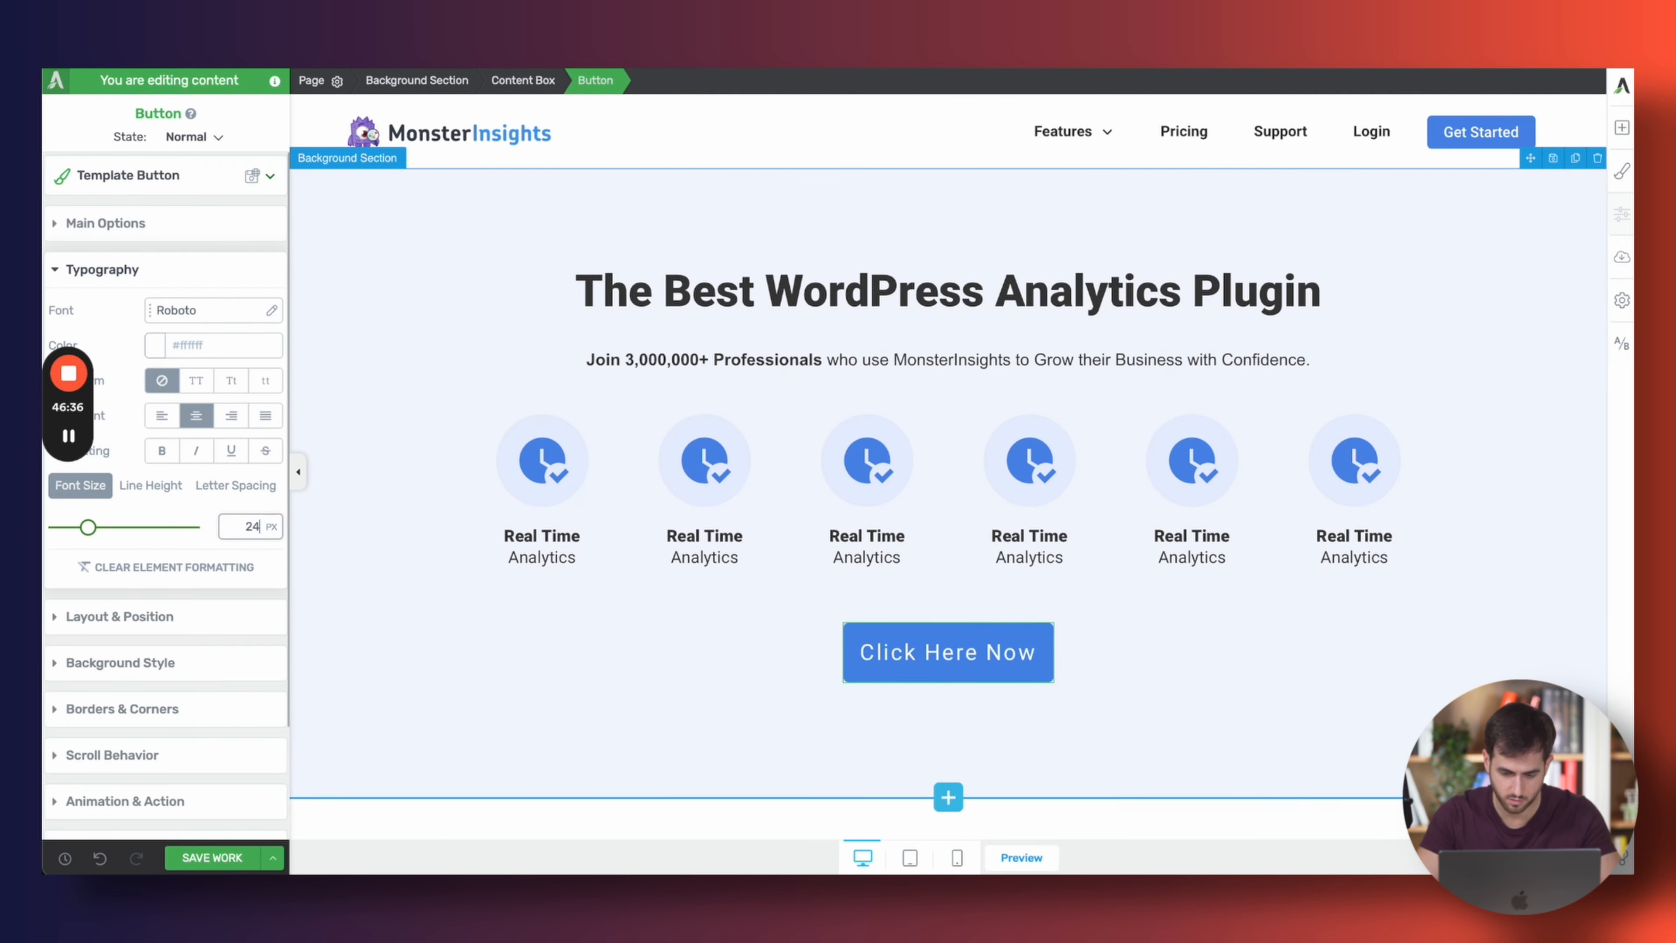
click(237, 485)
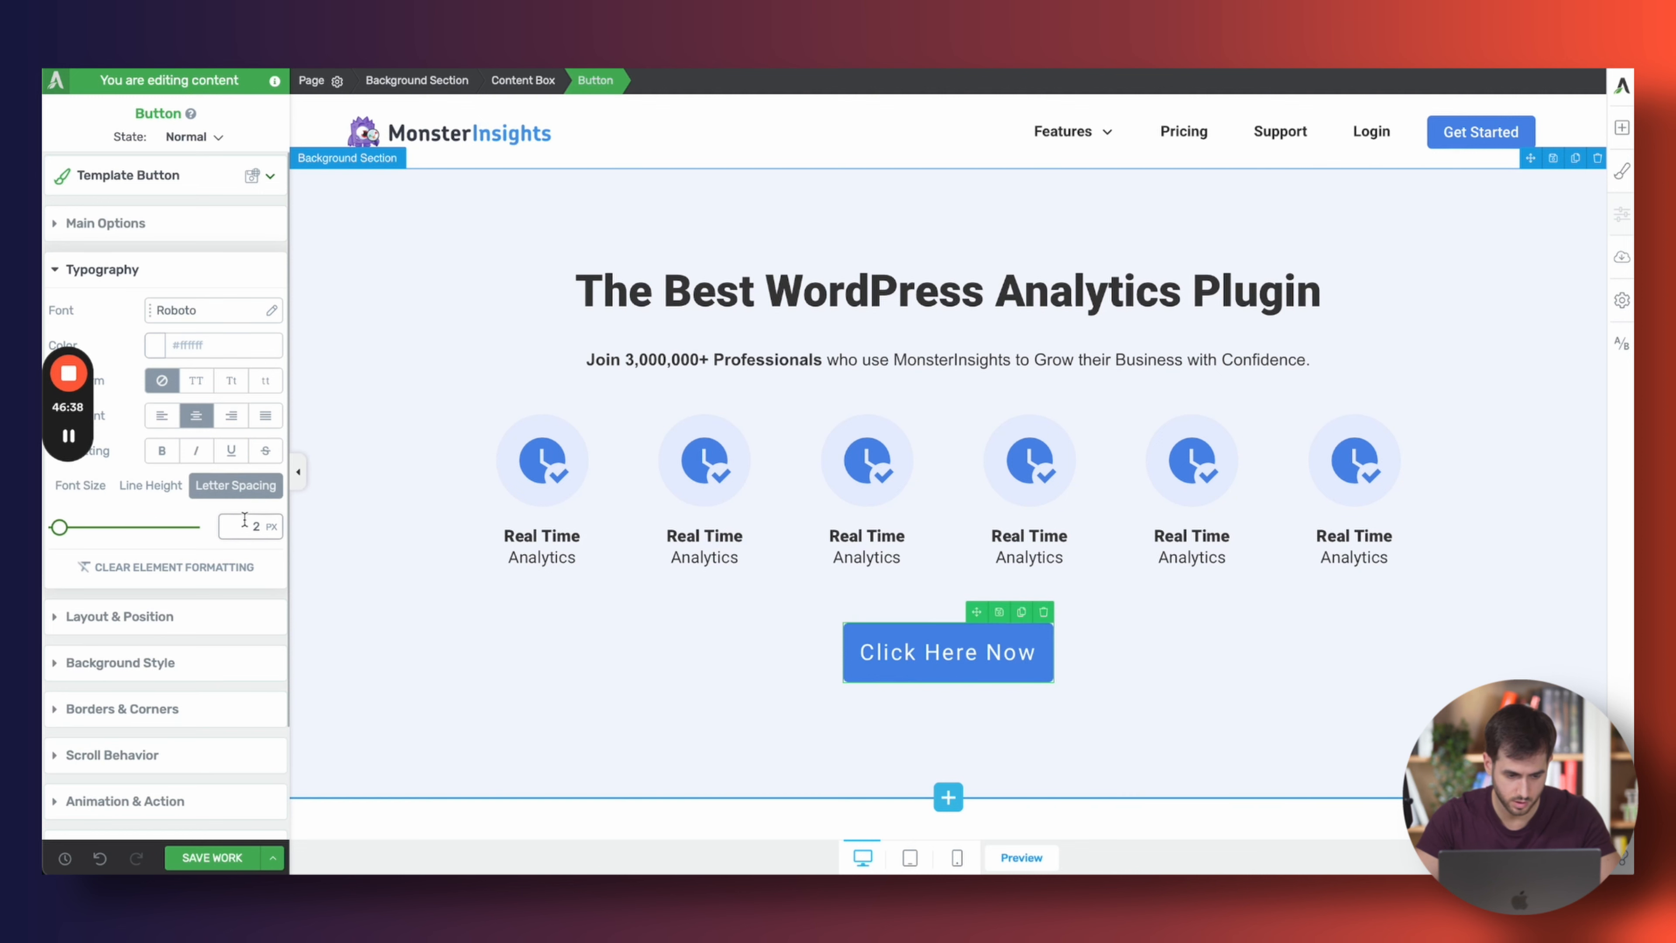
text(0)
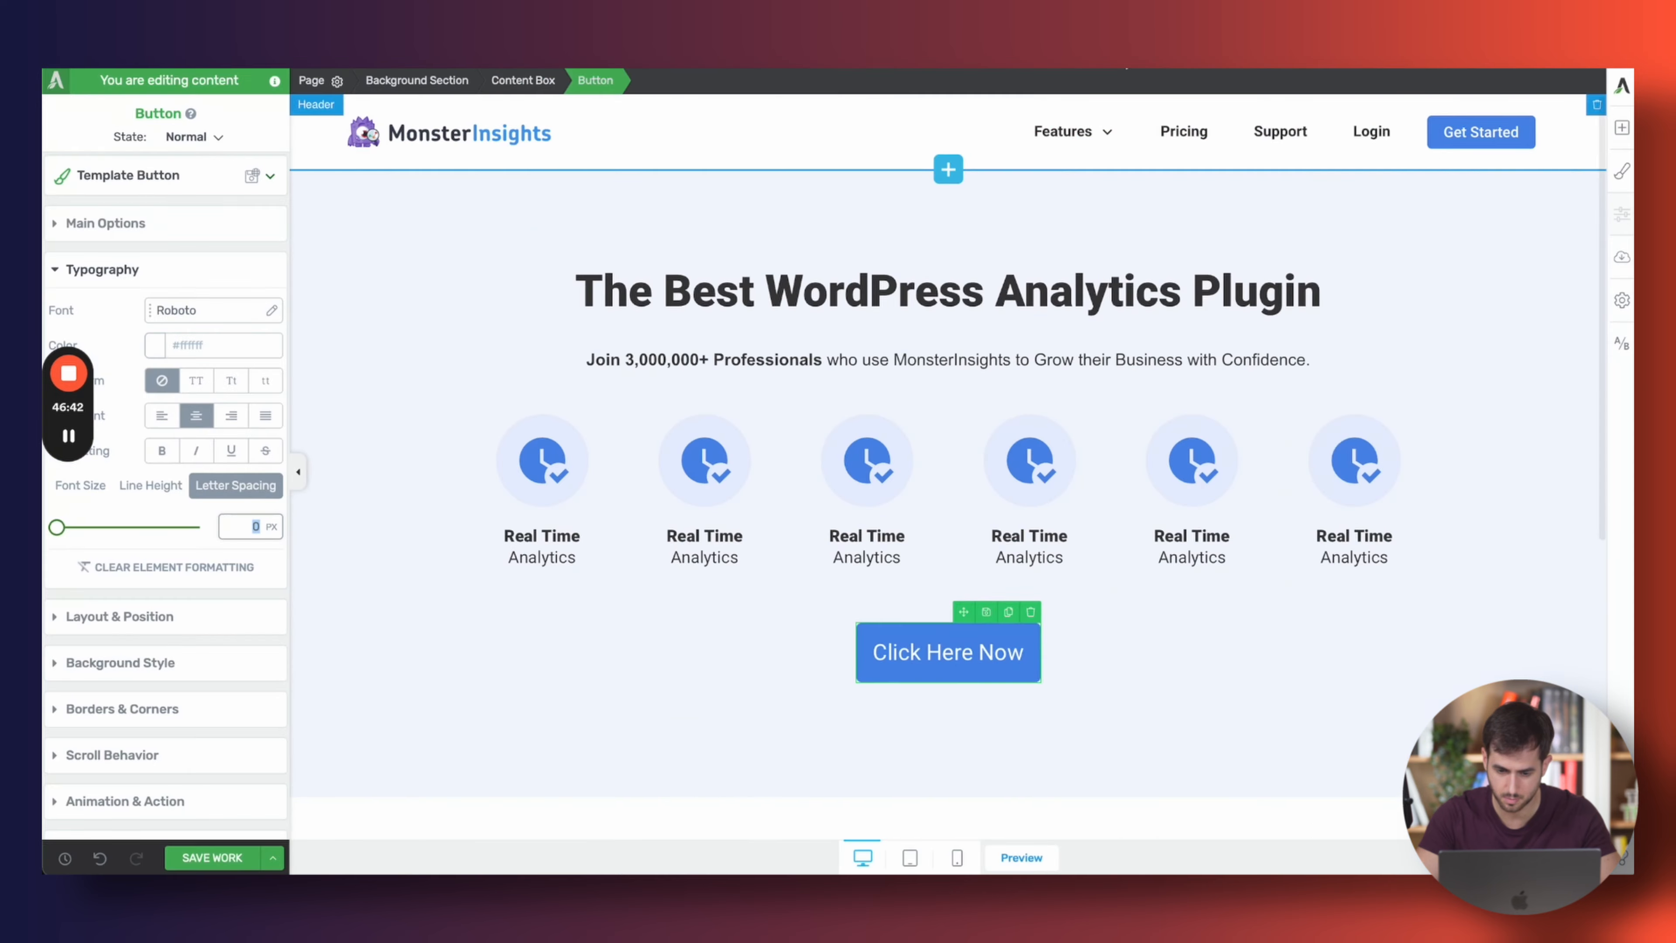
Change the hero button's text to "Get MonsterInsights Now", make it bold and select the button
click(931, 652)
key(ctrl+a)
text(Get Monster Ini)
key(BackSpace)
key(ctrl+Tab)
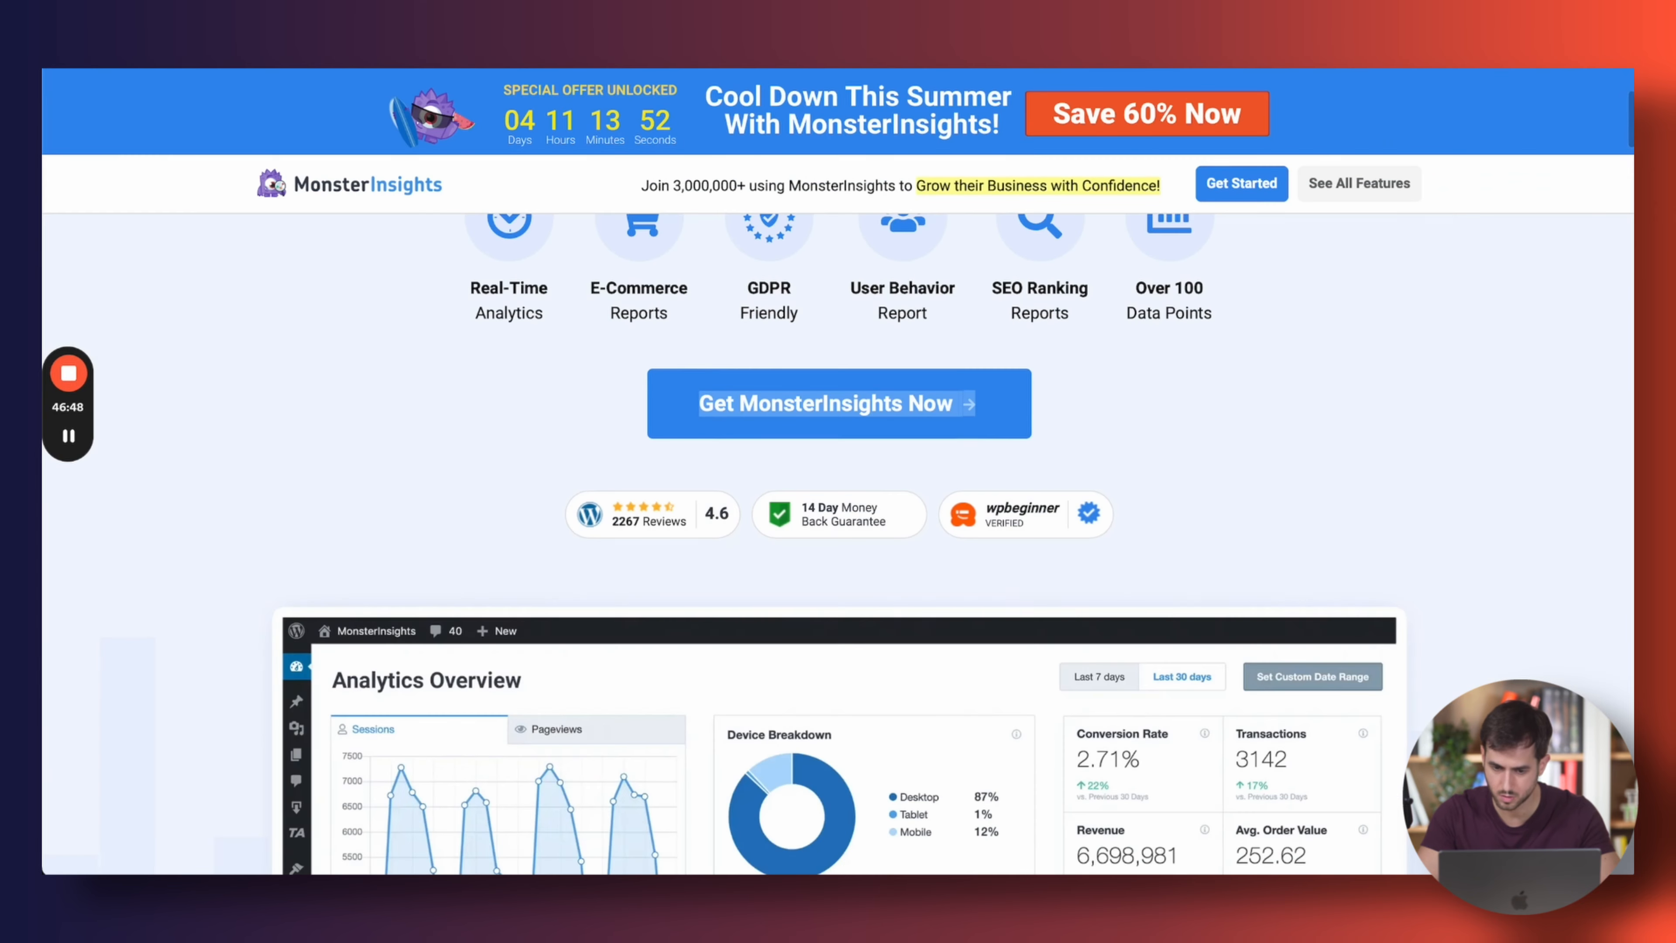
key(ctrl+shift+Tab)
key(BackSpace)
key(BackSpace)
key(BackSpace)
text(Insights Now)
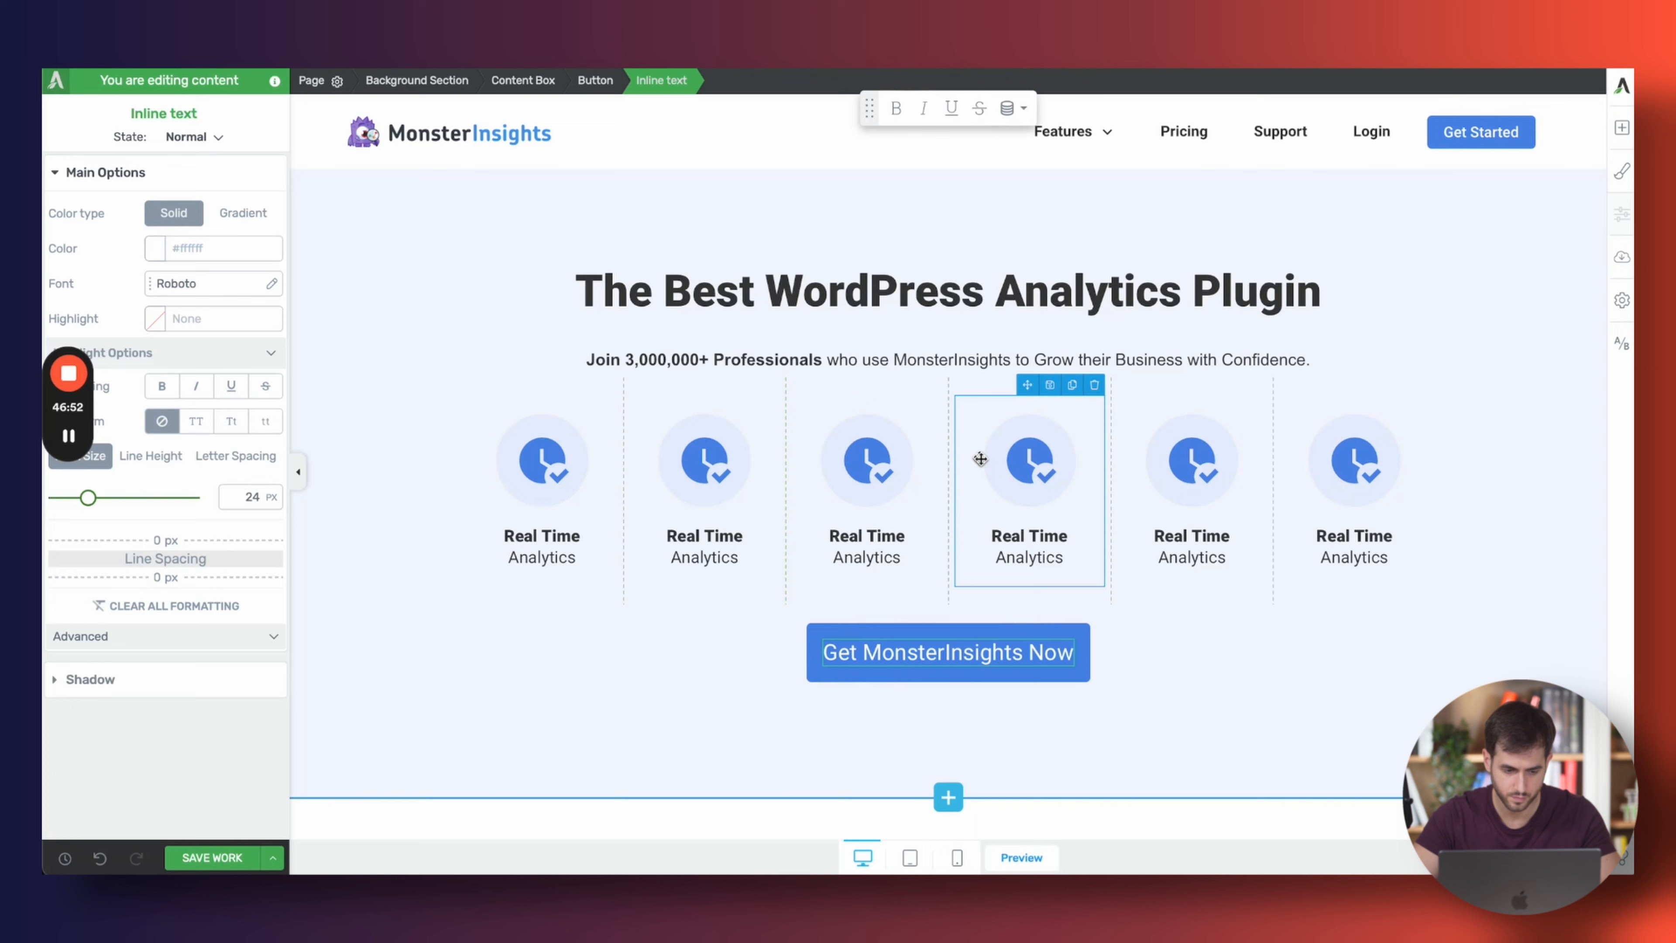
key(ctrl+a)
key(ctrl+b)
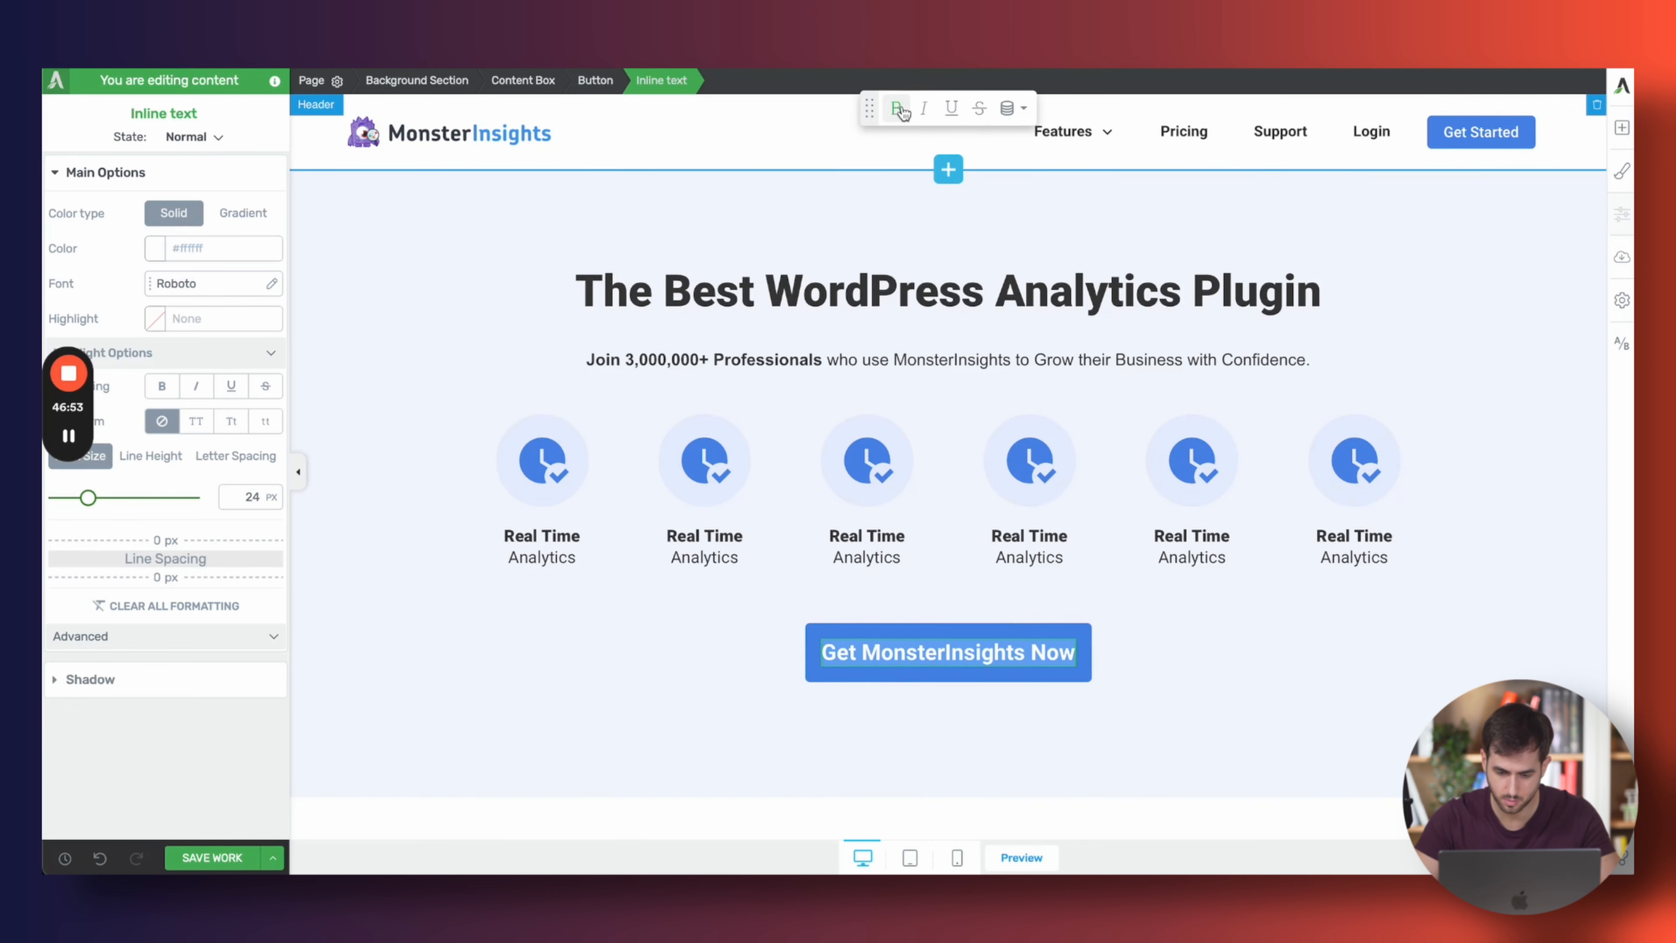
click(807, 636)
scroll(1175, 341, down, 3)
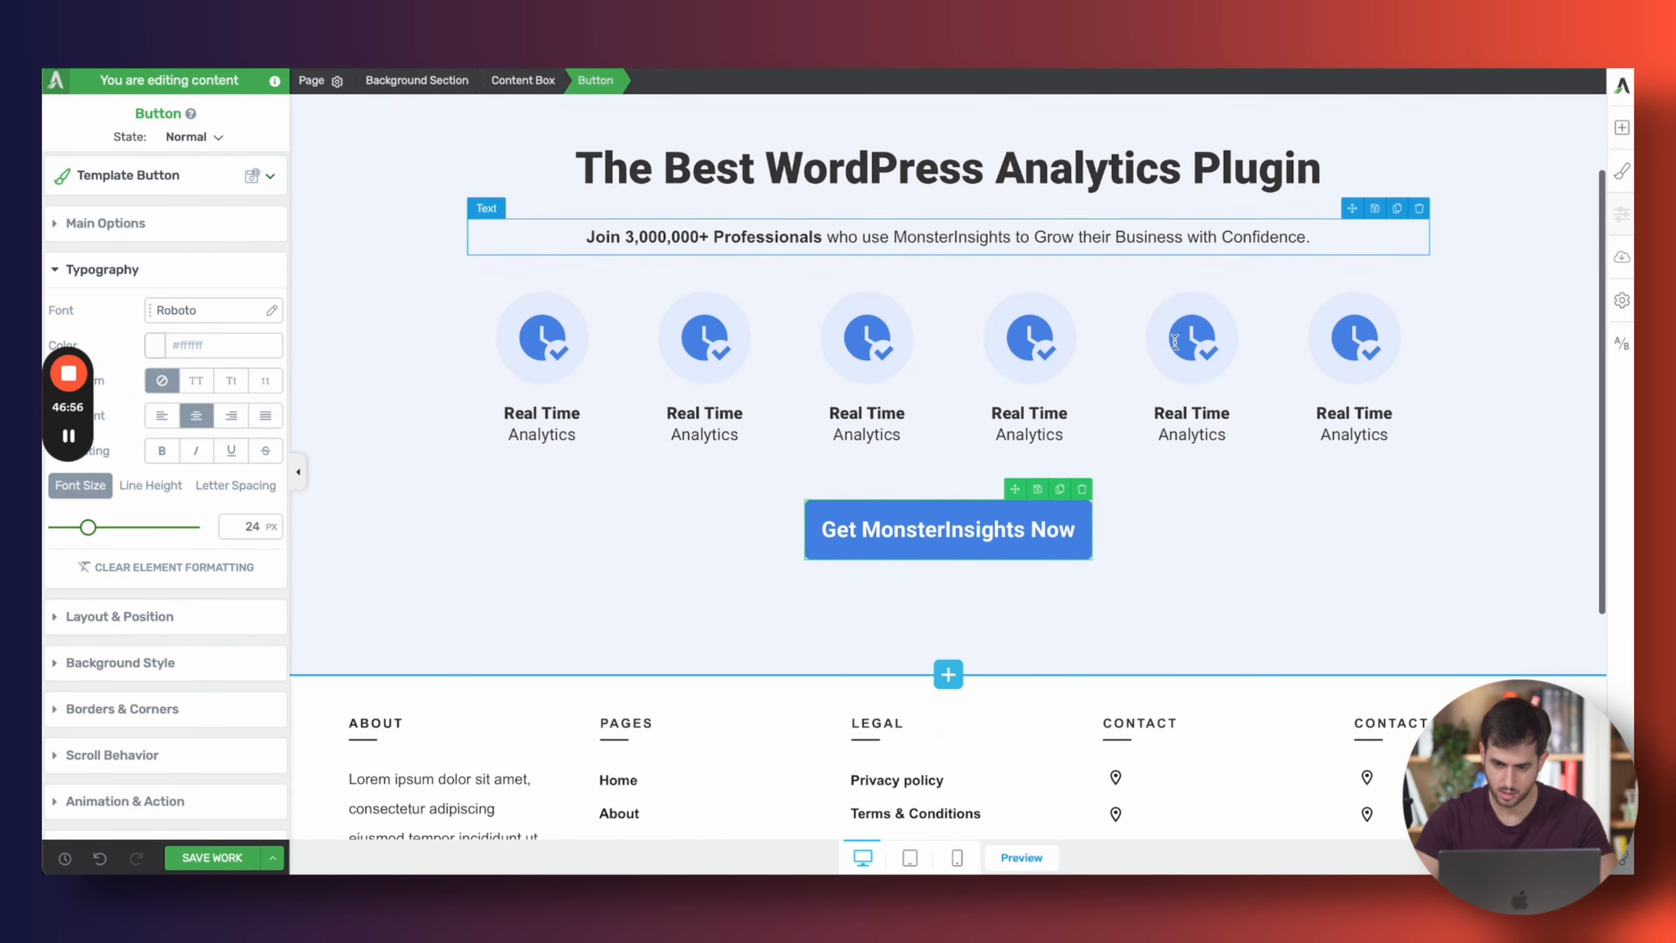
Check the badges on the original MonsterInsights page and add a layout of three equal columns below the hero button
click(1327, 30)
scroll(1096, 432, down, 1)
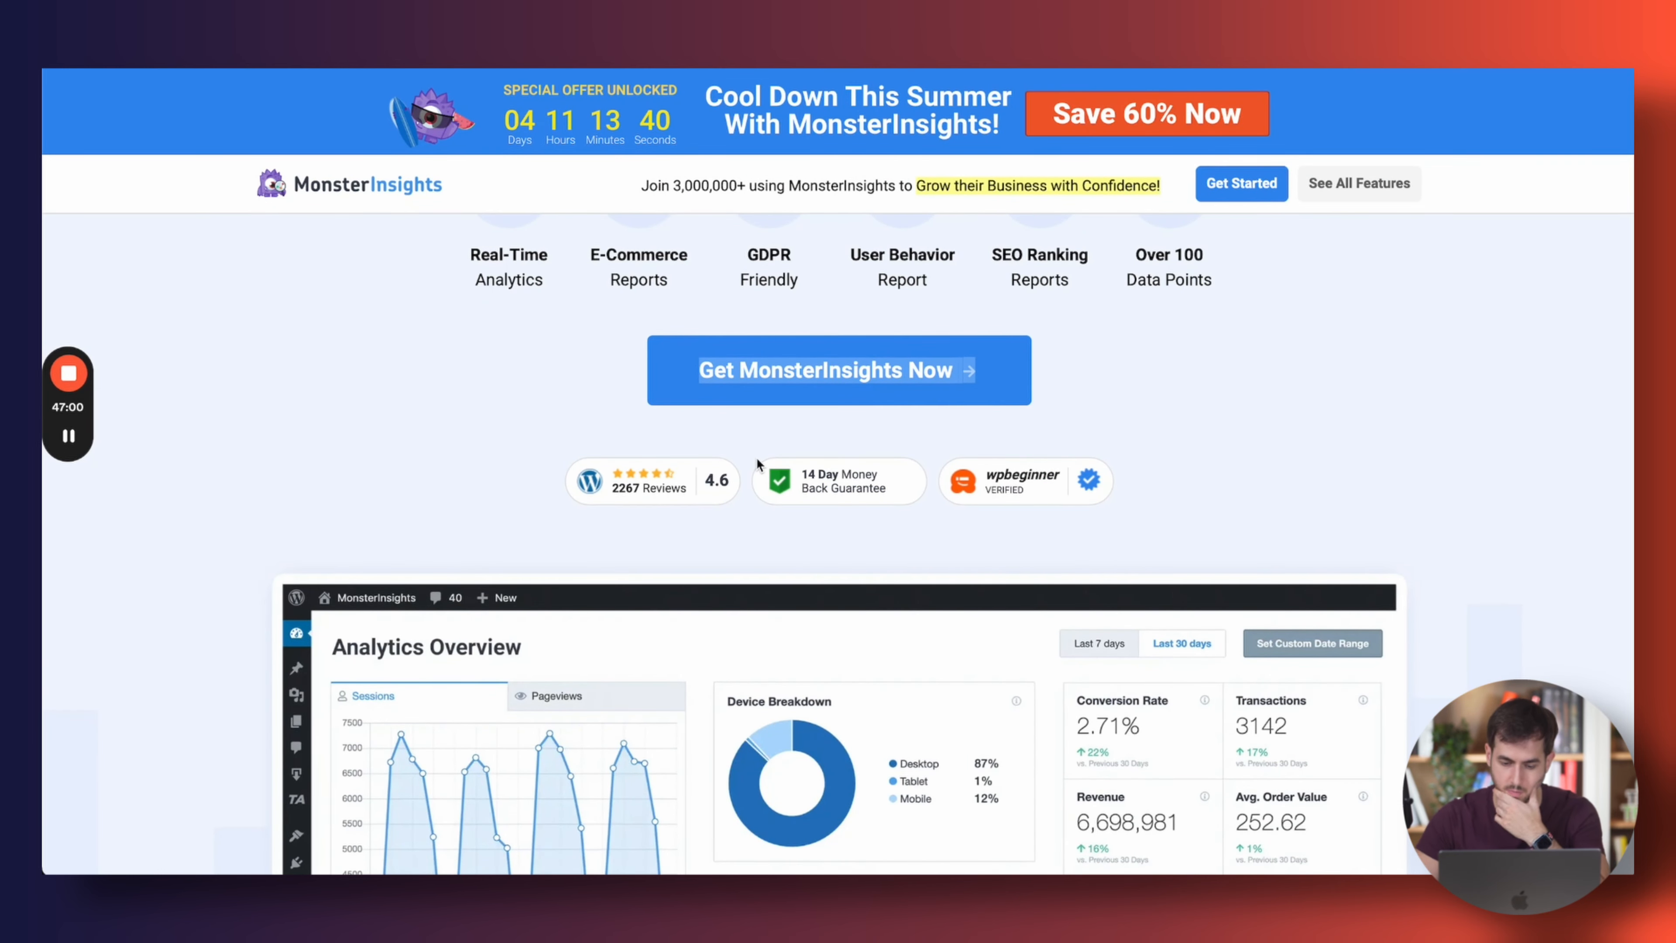
scroll(756, 459, down, 1)
scroll(757, 458, down, 1)
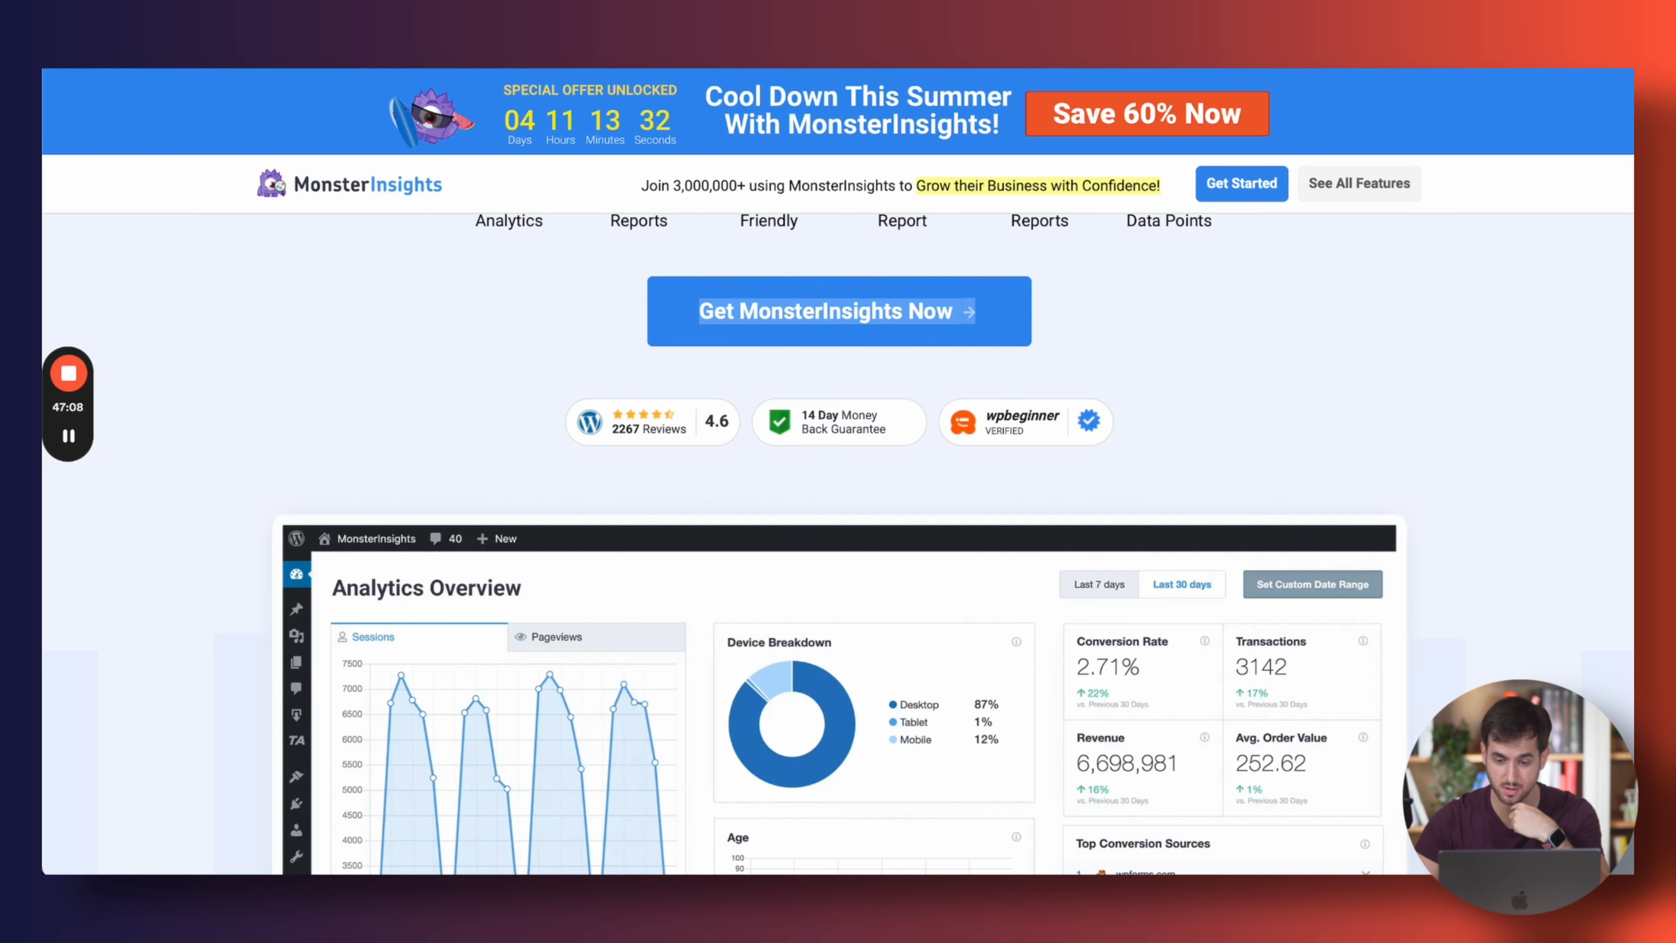
click(989, 68)
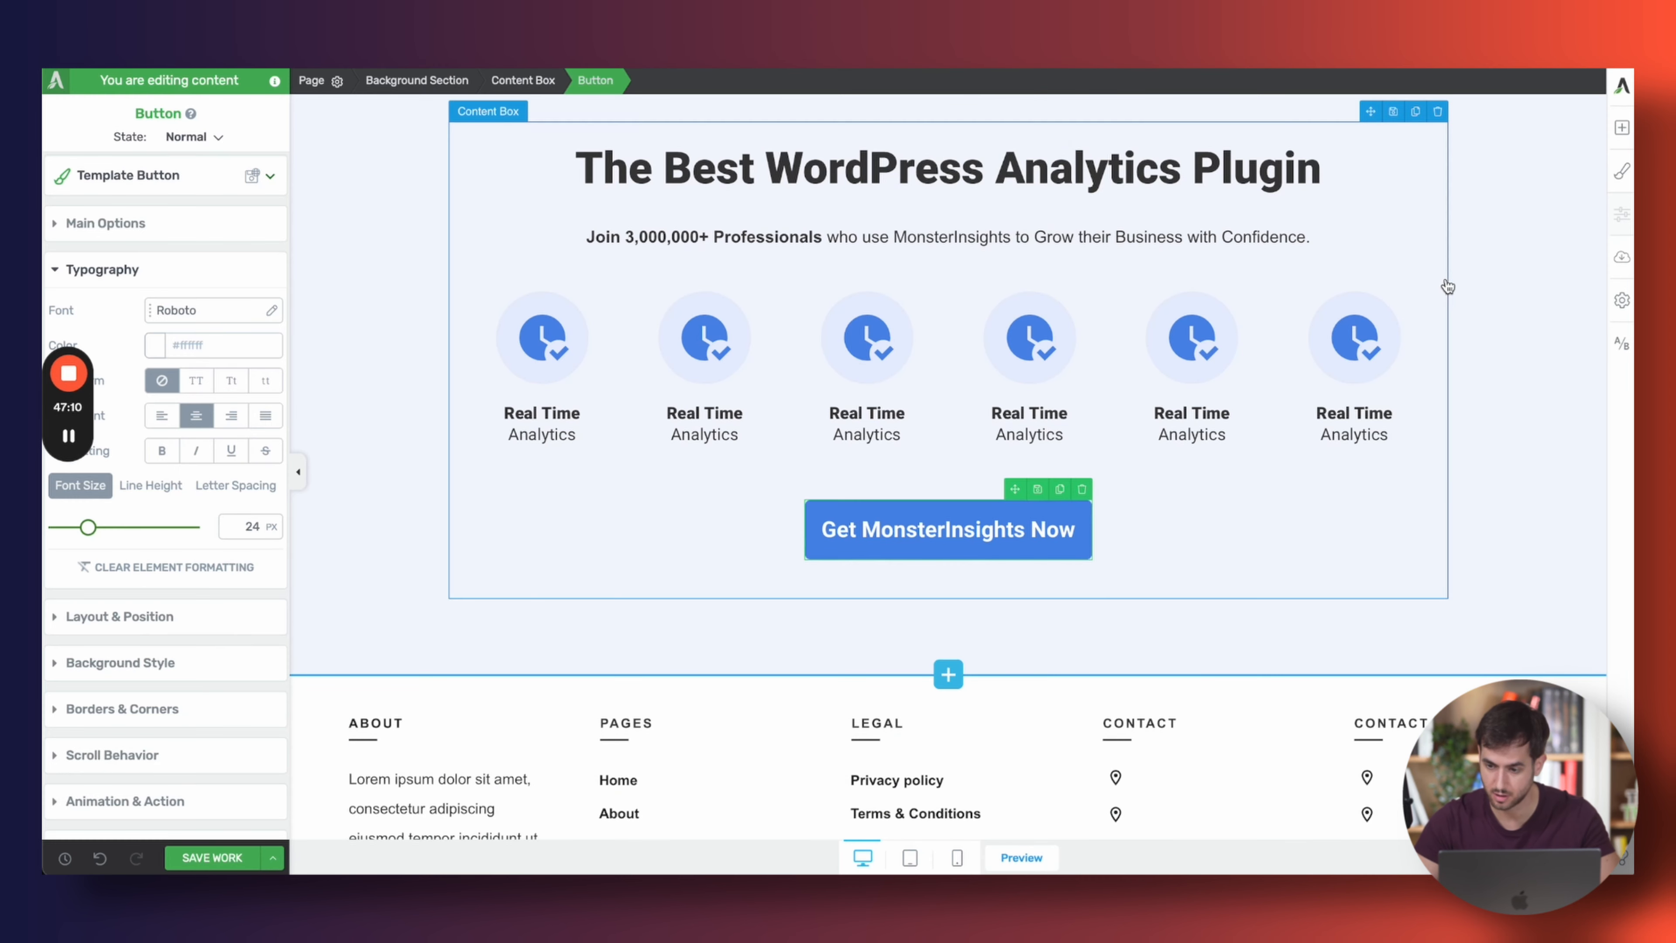
click(1621, 129)
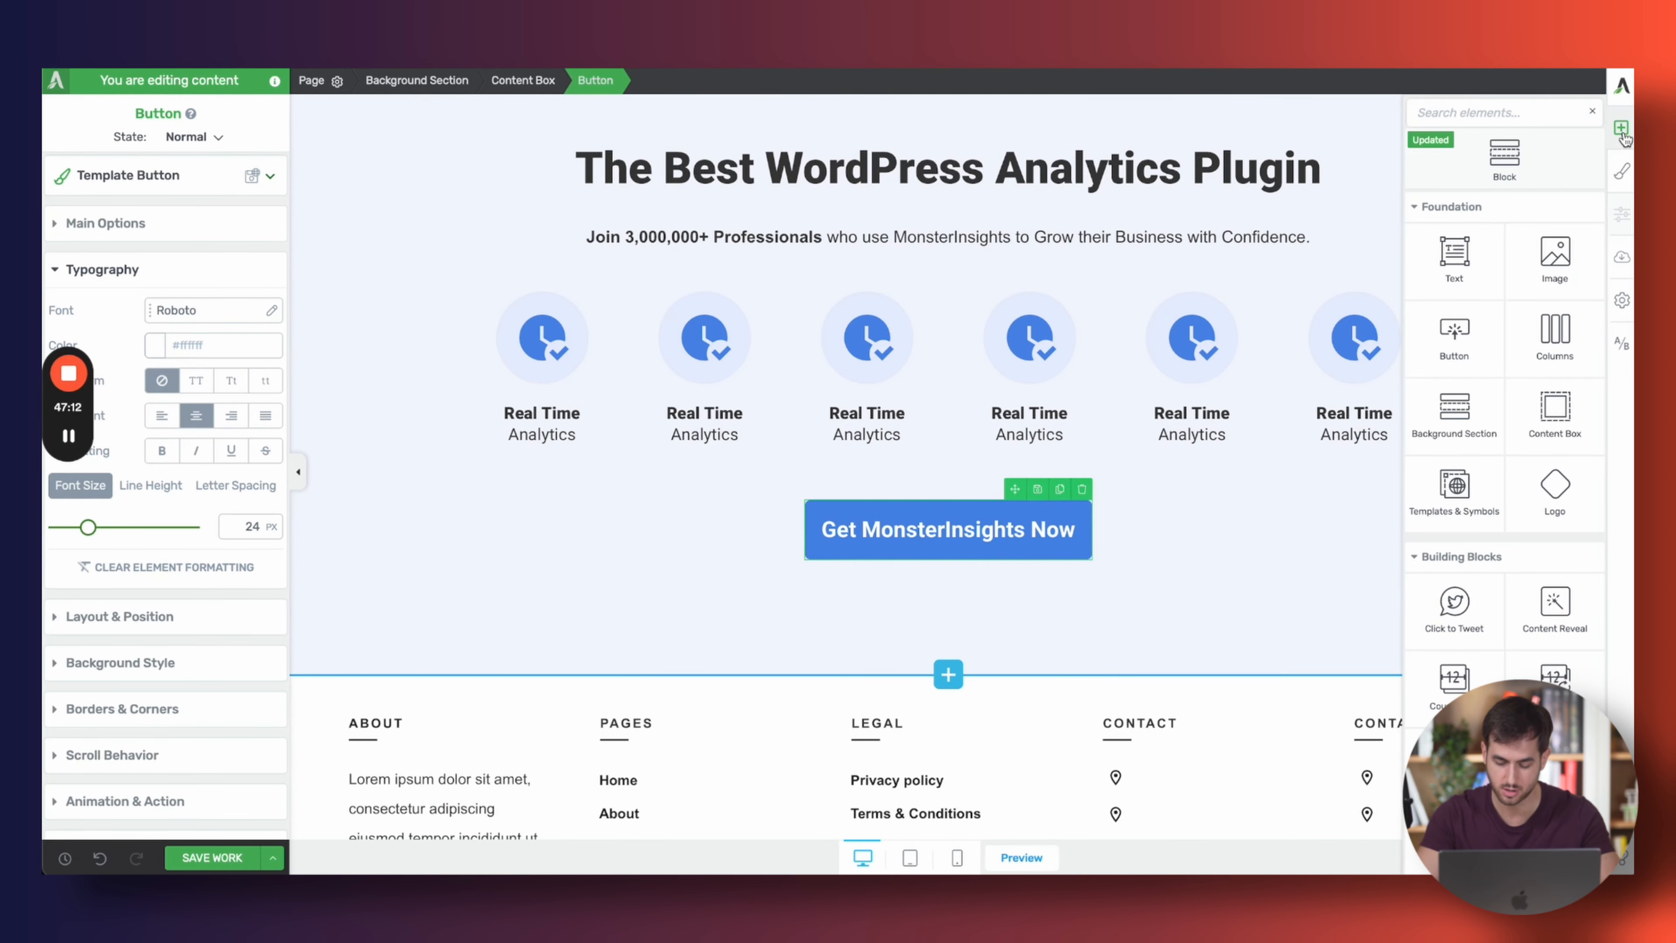
drag(1550, 335, 917, 568)
click(977, 571)
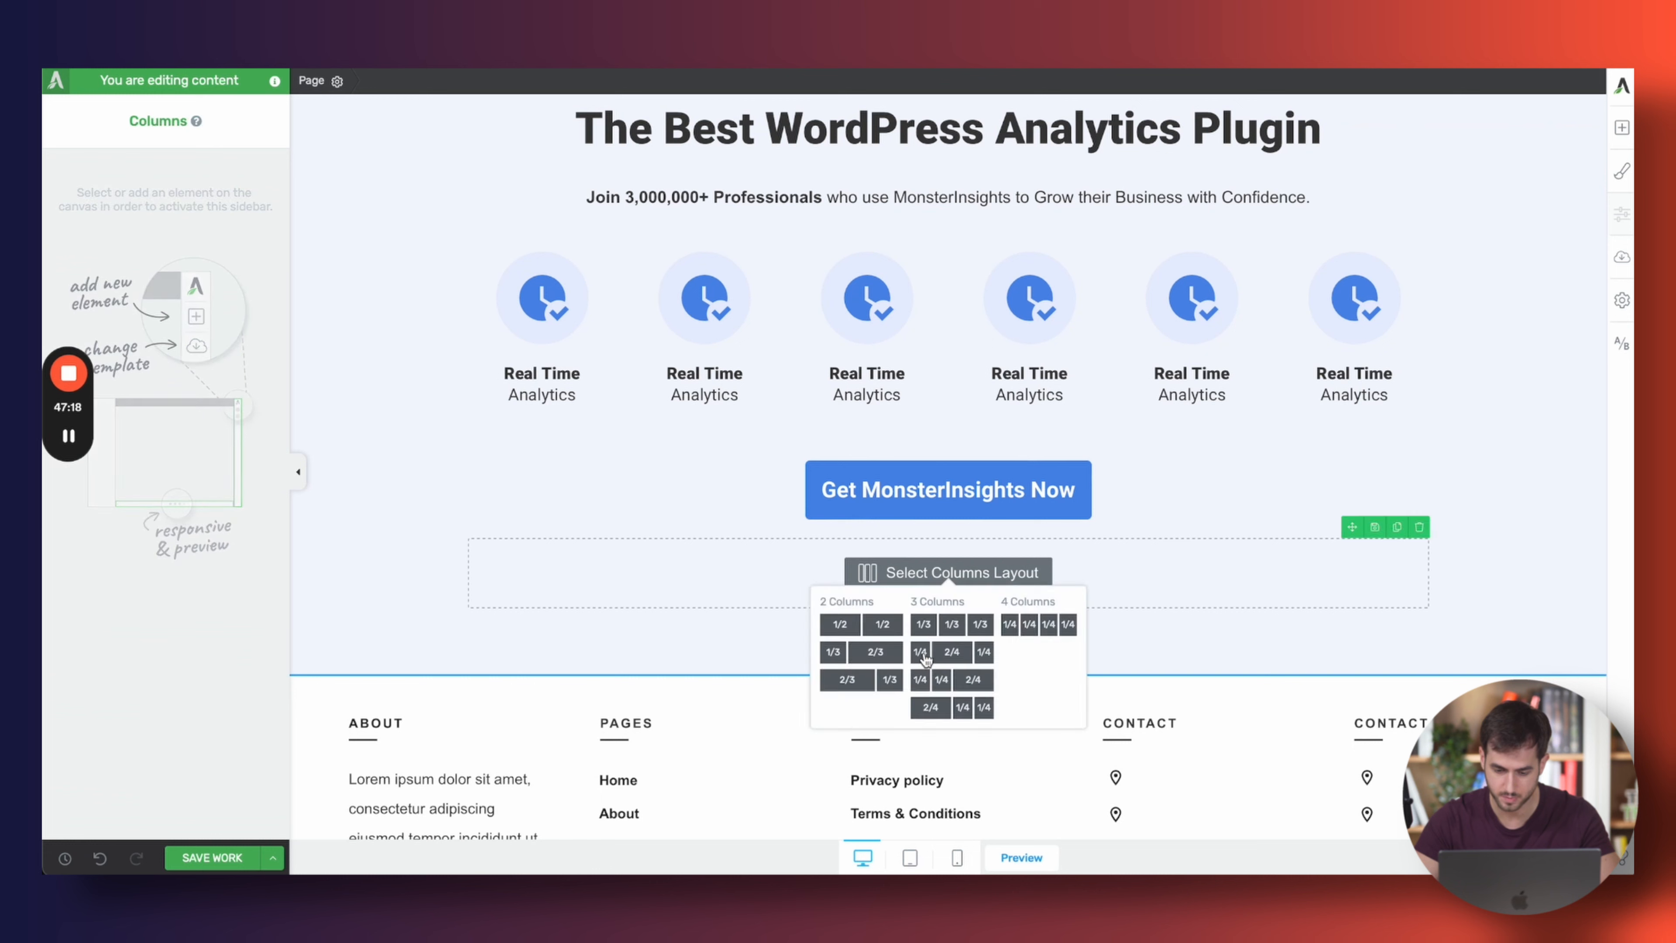
click(954, 622)
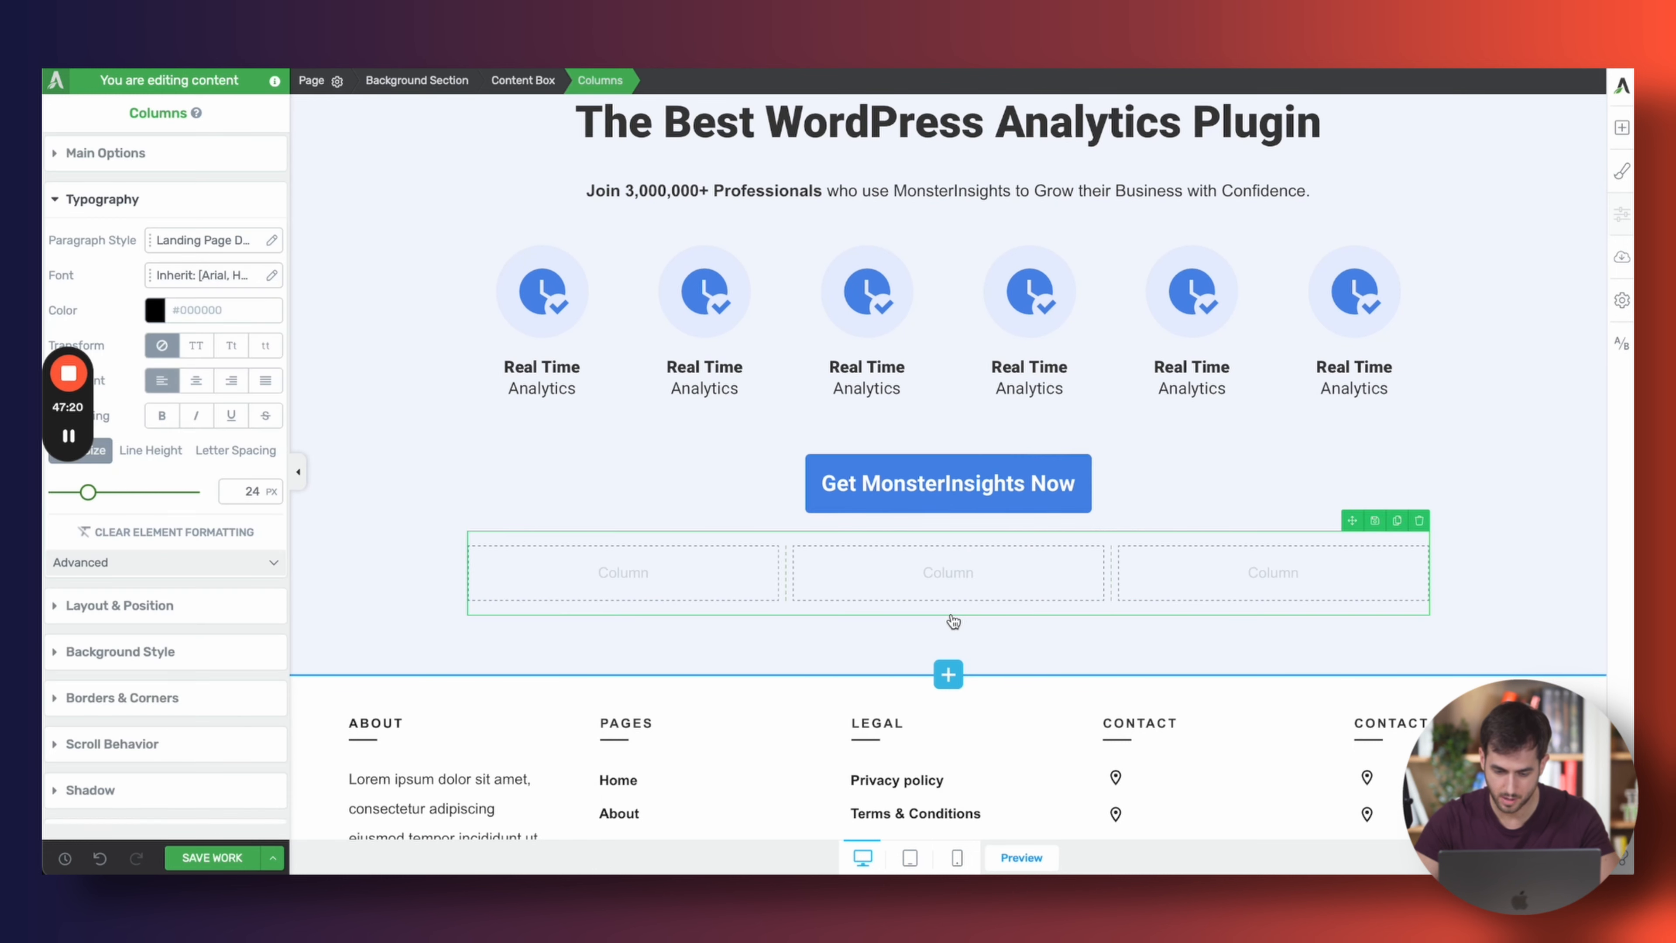
Add a Content Box element to the first of the three columns
click(1098, 69)
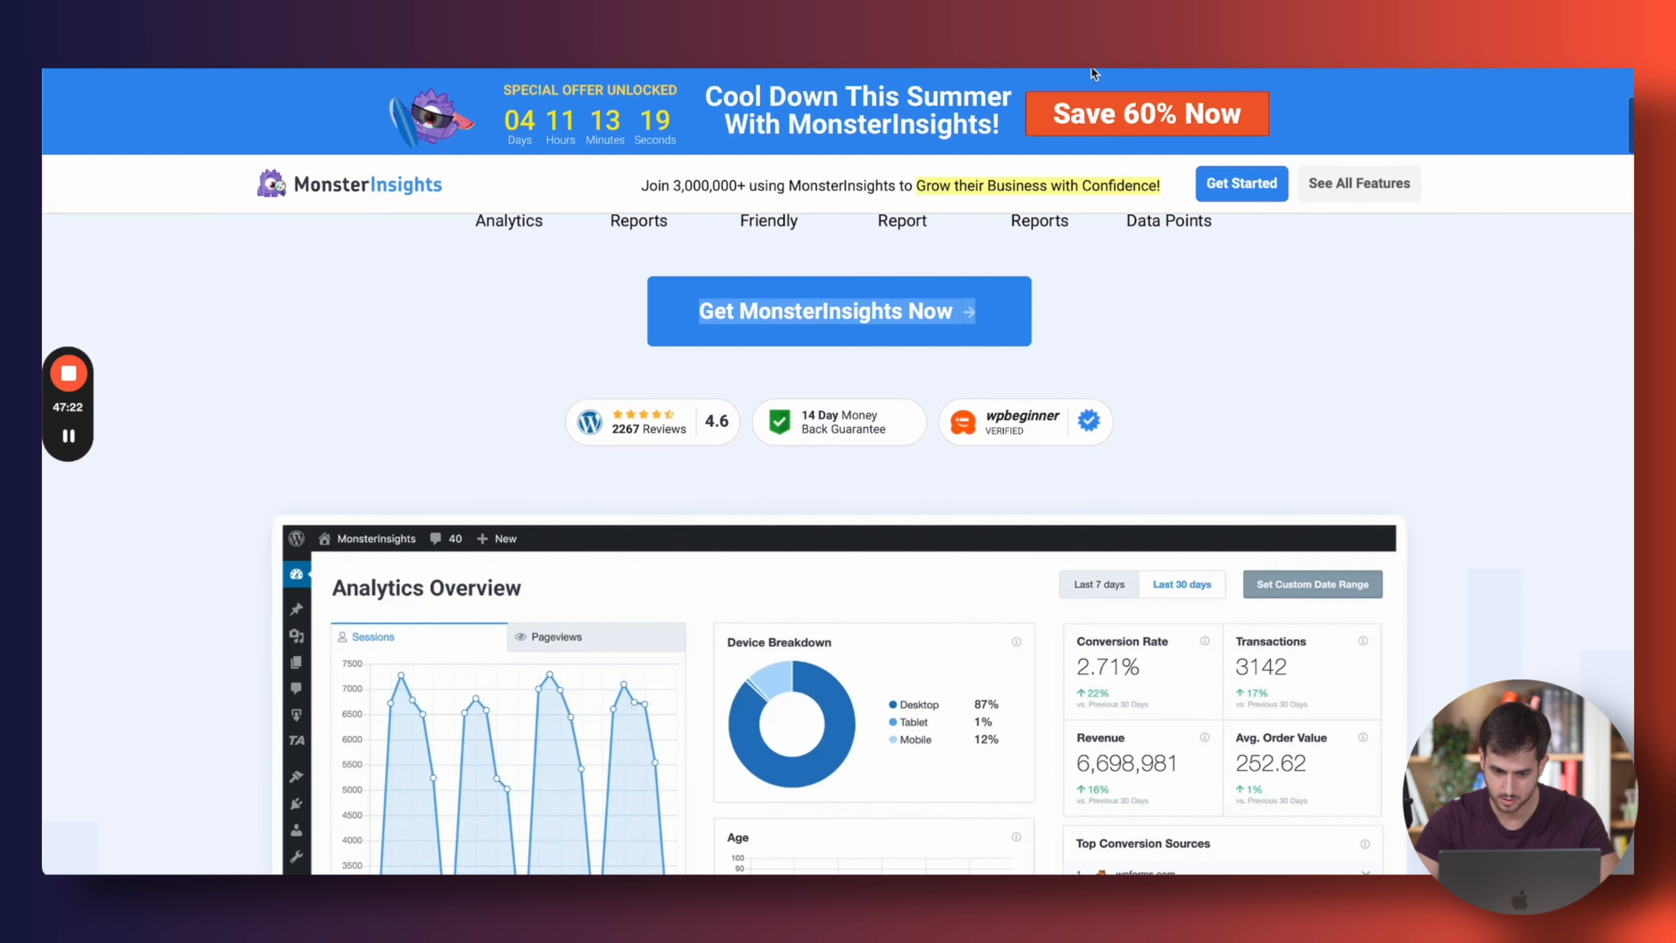
click(1070, 68)
click(1621, 128)
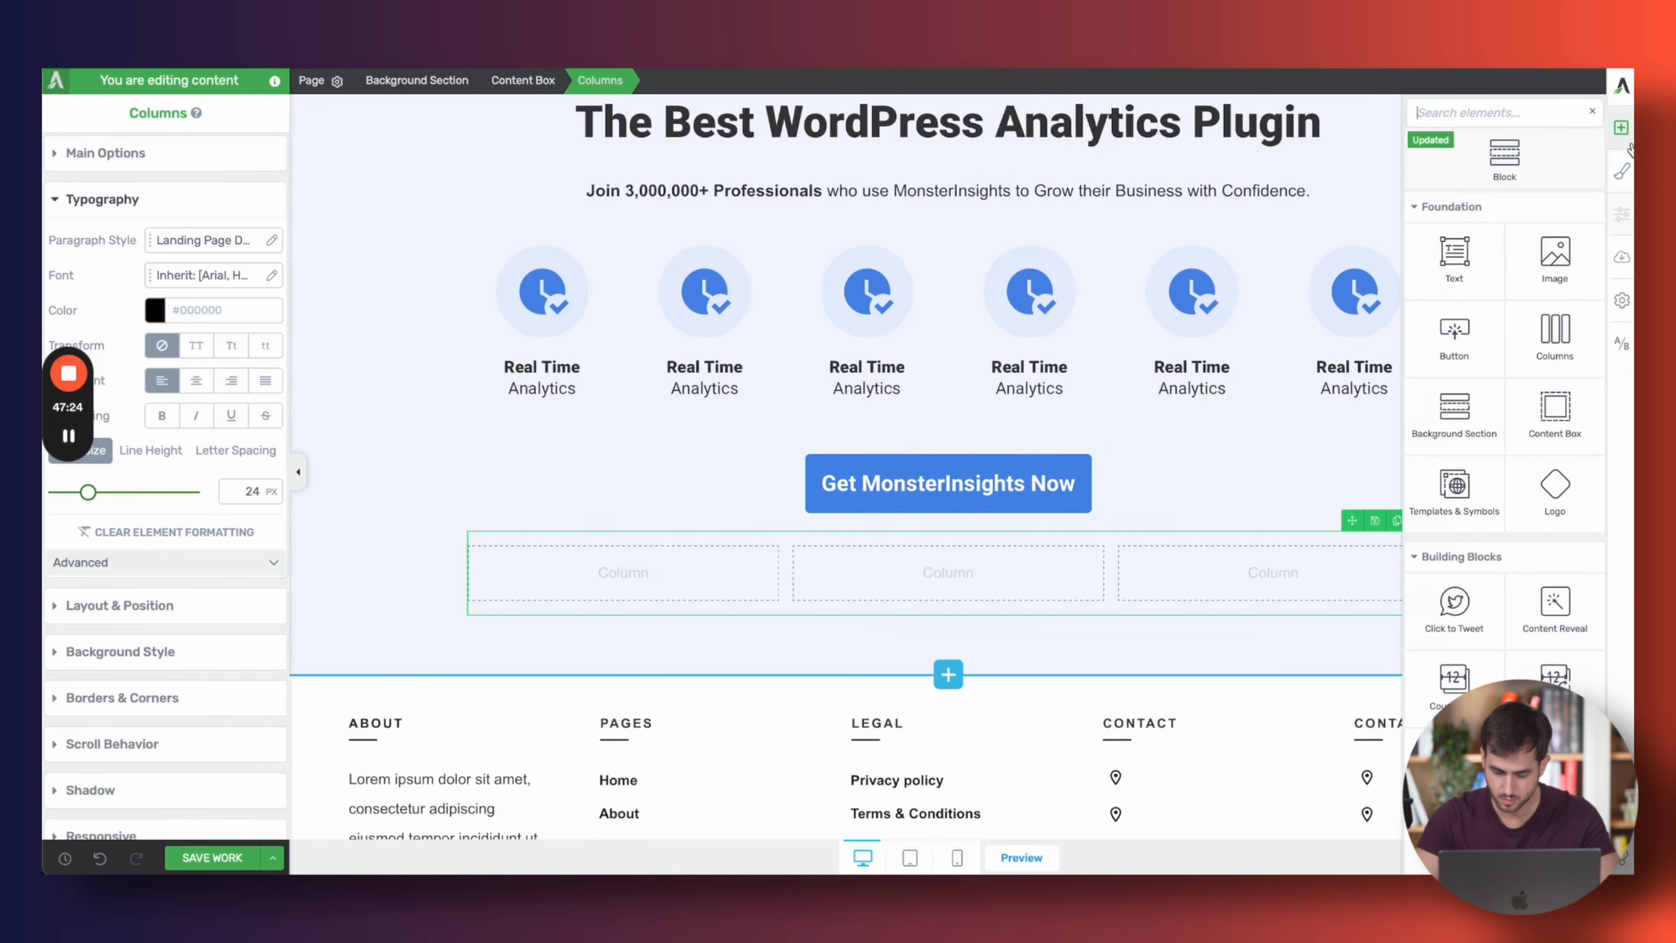
text(con)
drag(1464, 326, 656, 561)
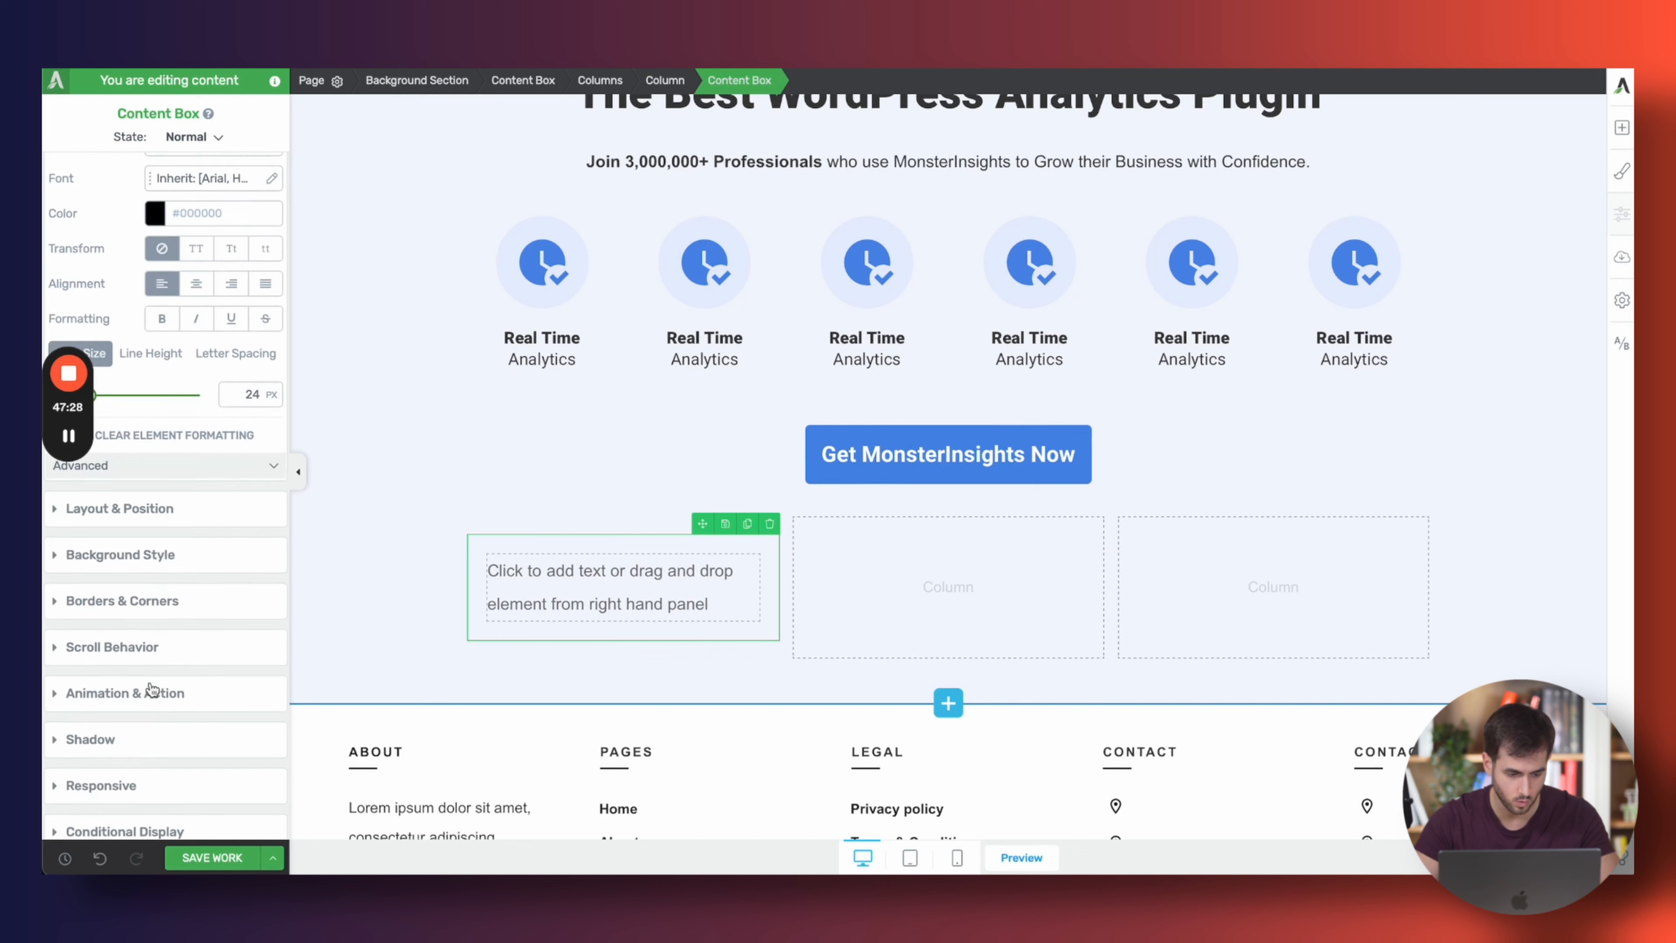
Give the new content box a white #ffffff background color
click(165, 554)
click(71, 492)
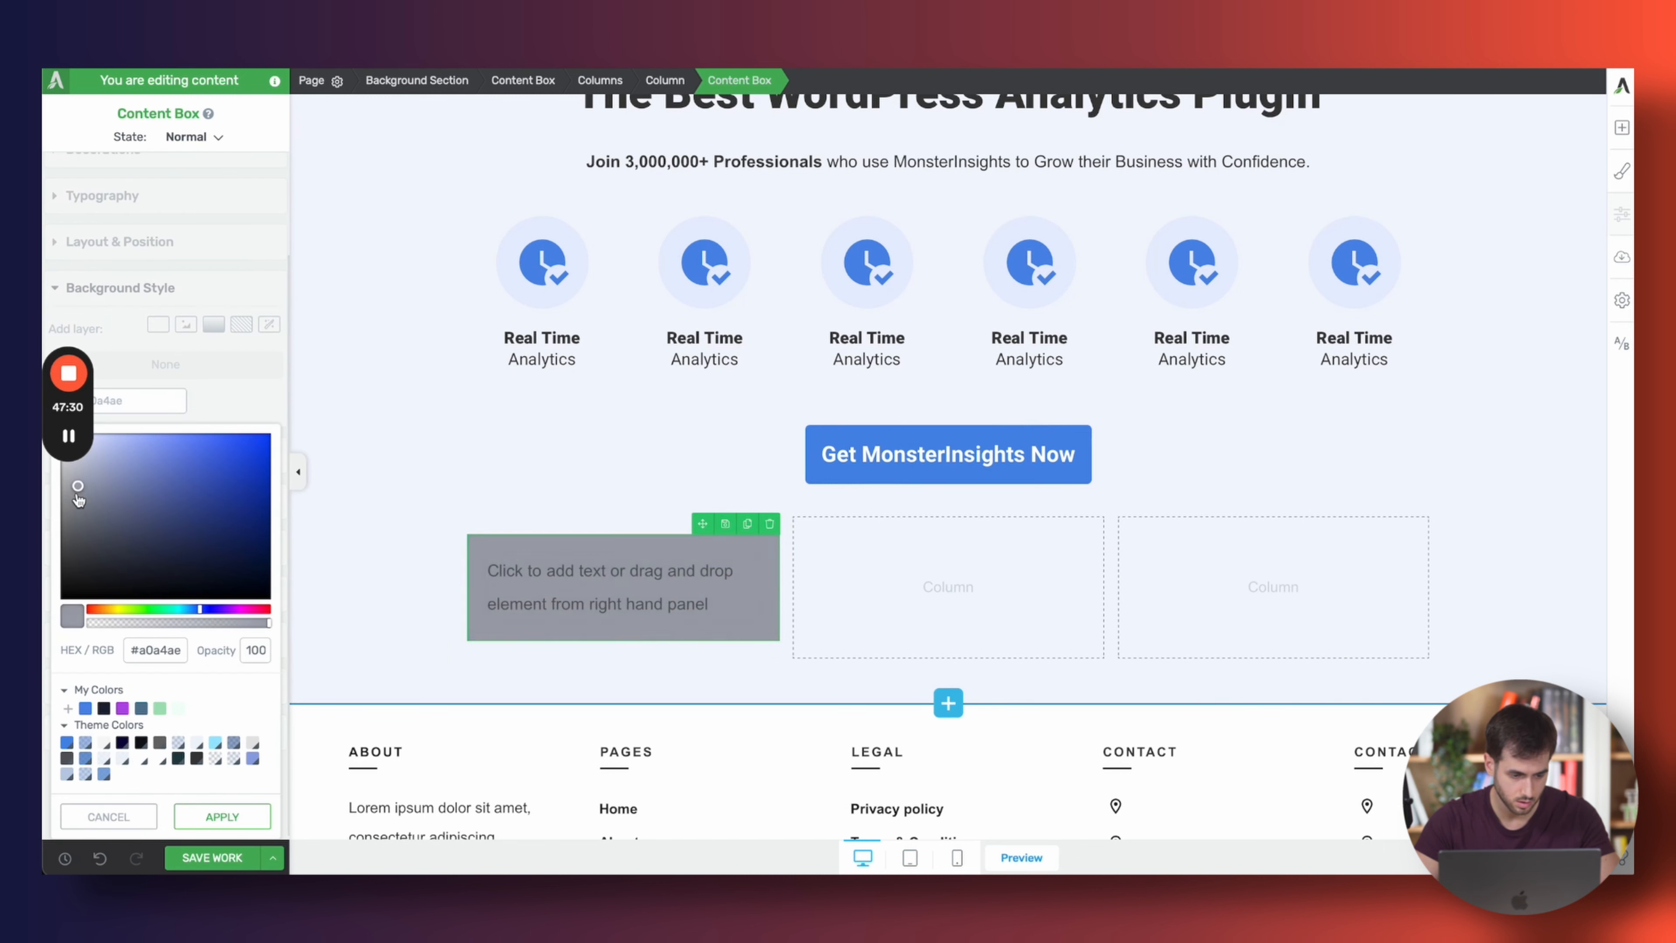
drag(43, 613, 46, 215)
click(245, 819)
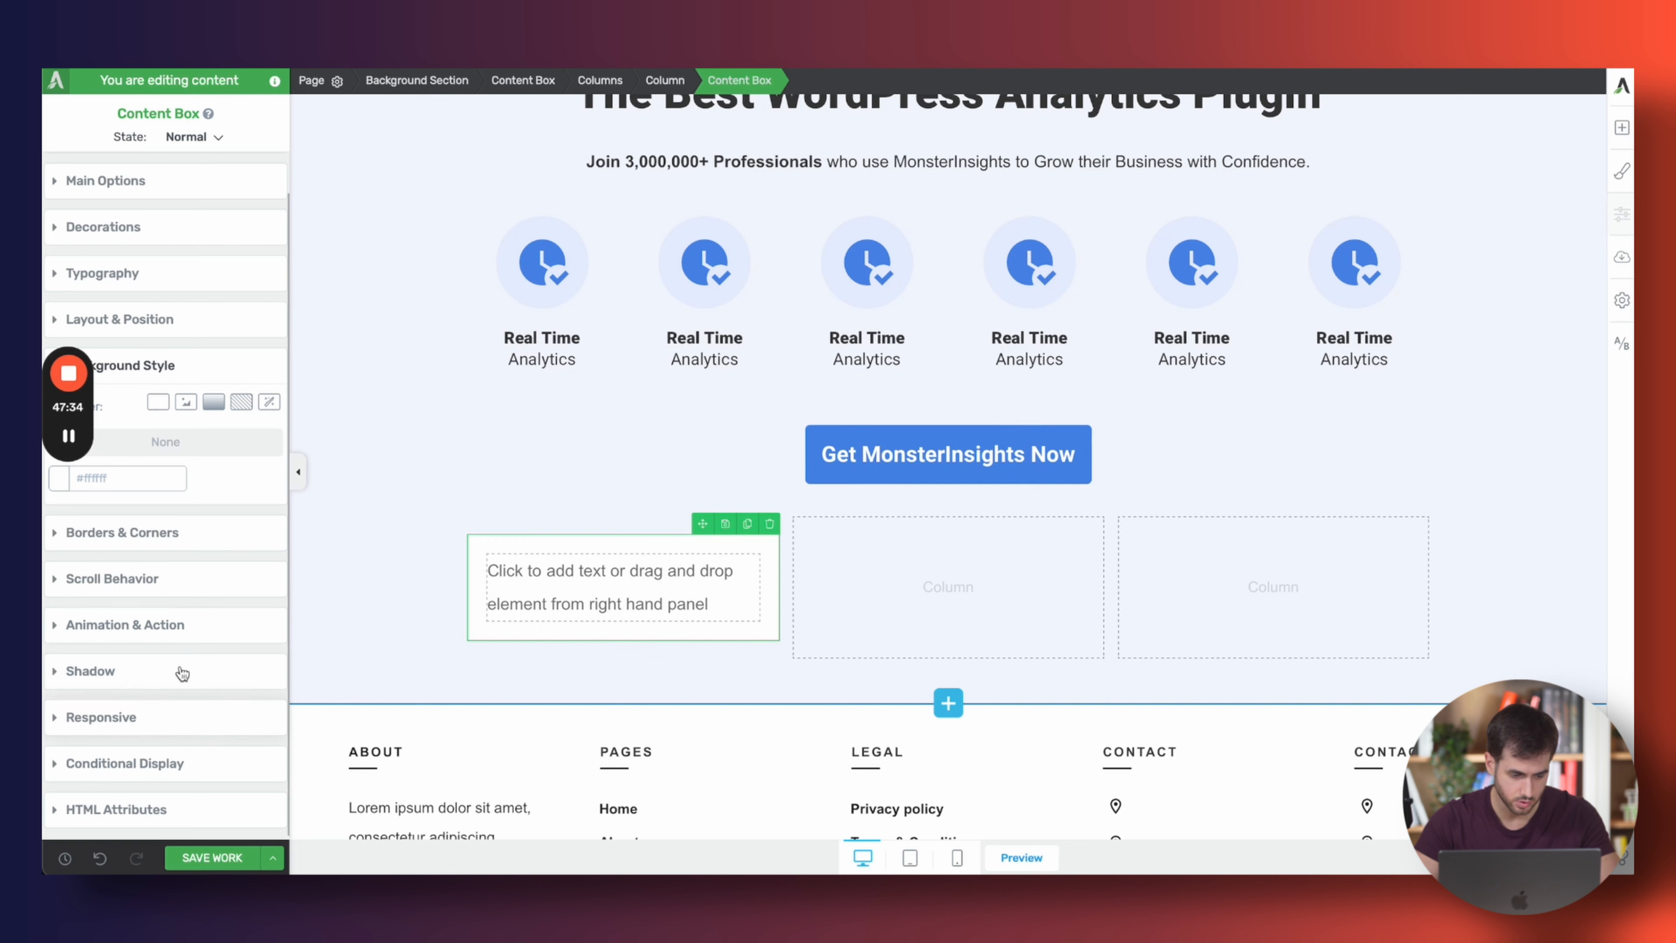
Round the content box's corners to 75 px and give it a 1 px solid border in a nearly transparent color
click(205, 545)
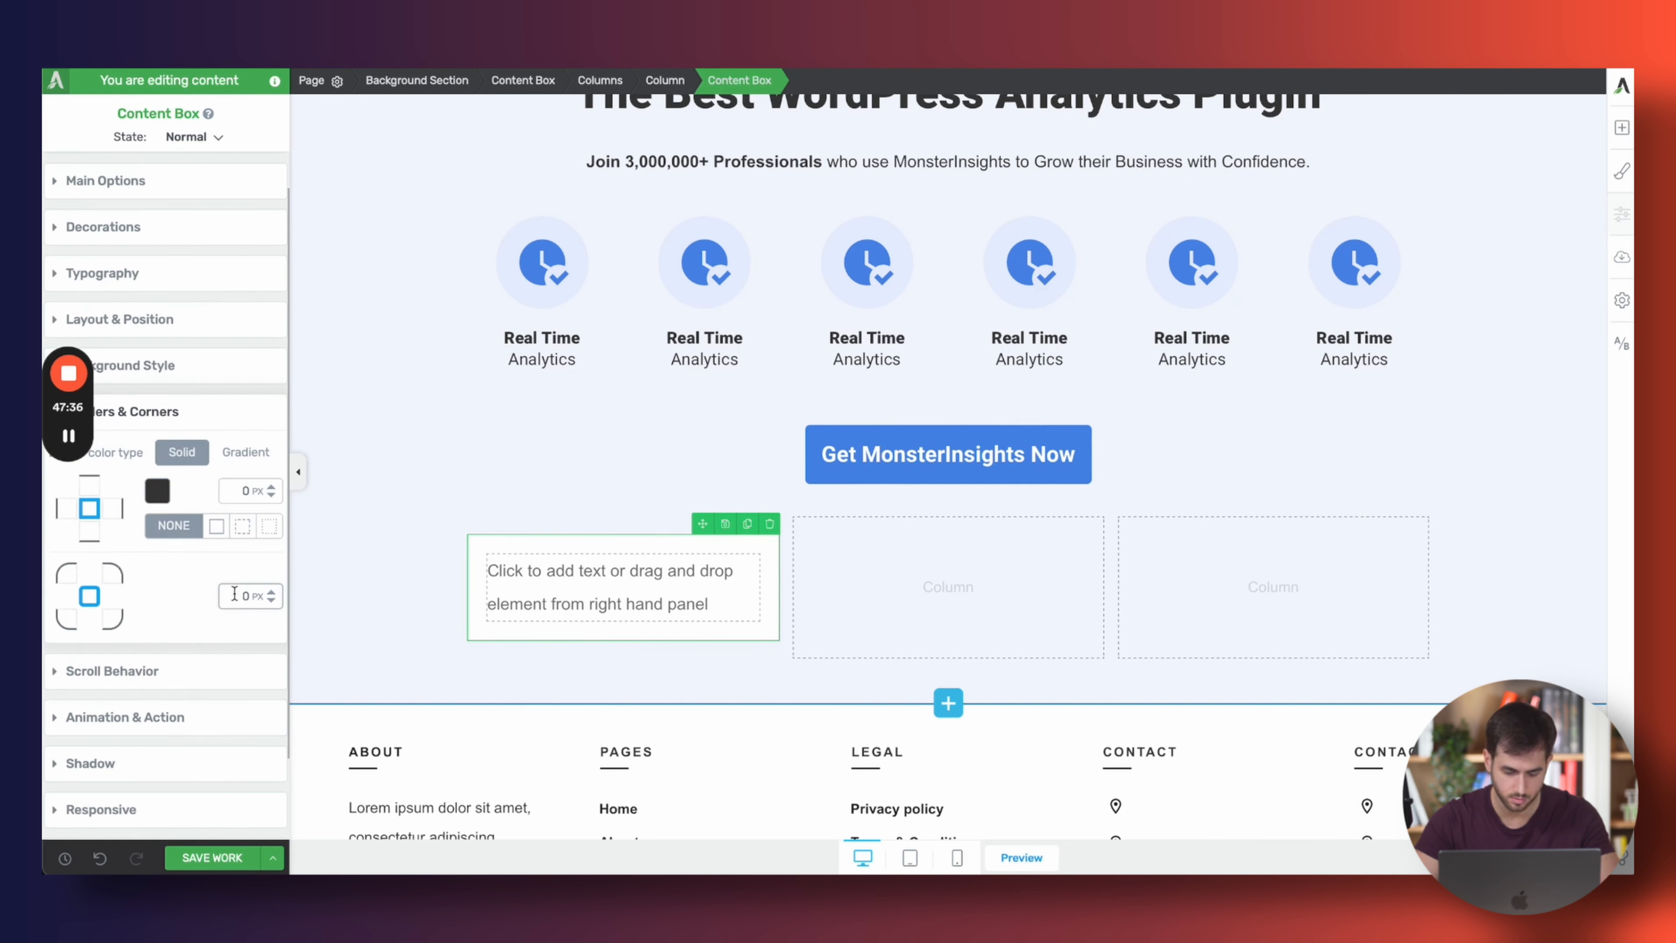
double_click(235, 594)
text(75)
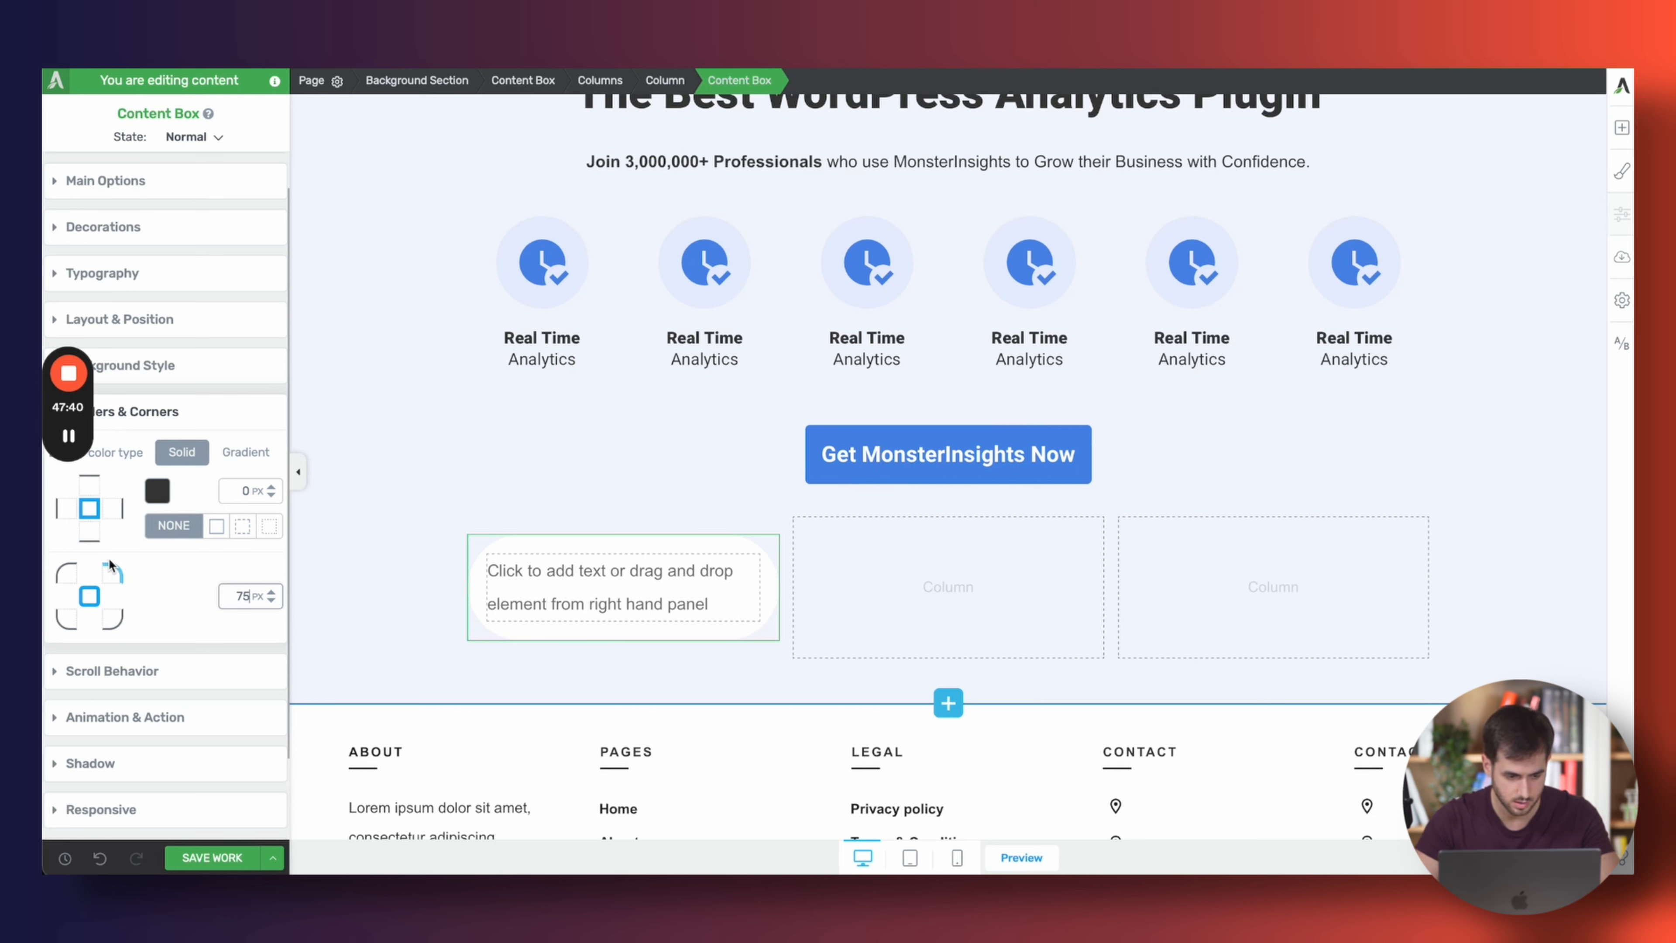
click(164, 491)
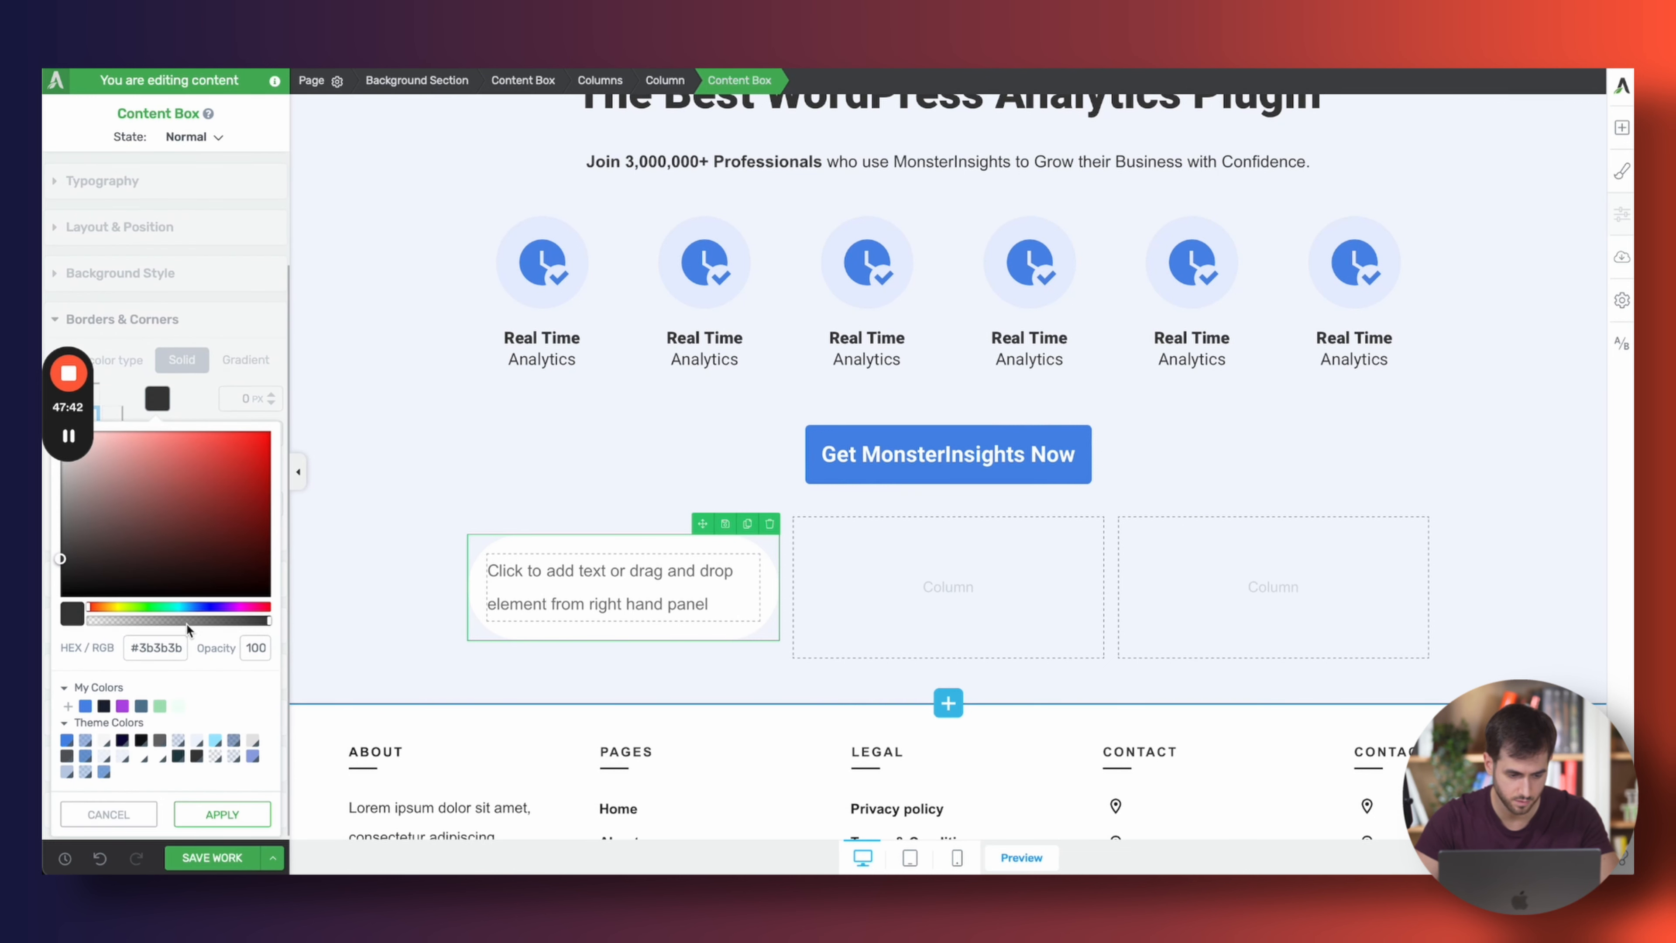
drag(178, 622, 94, 625)
click(218, 822)
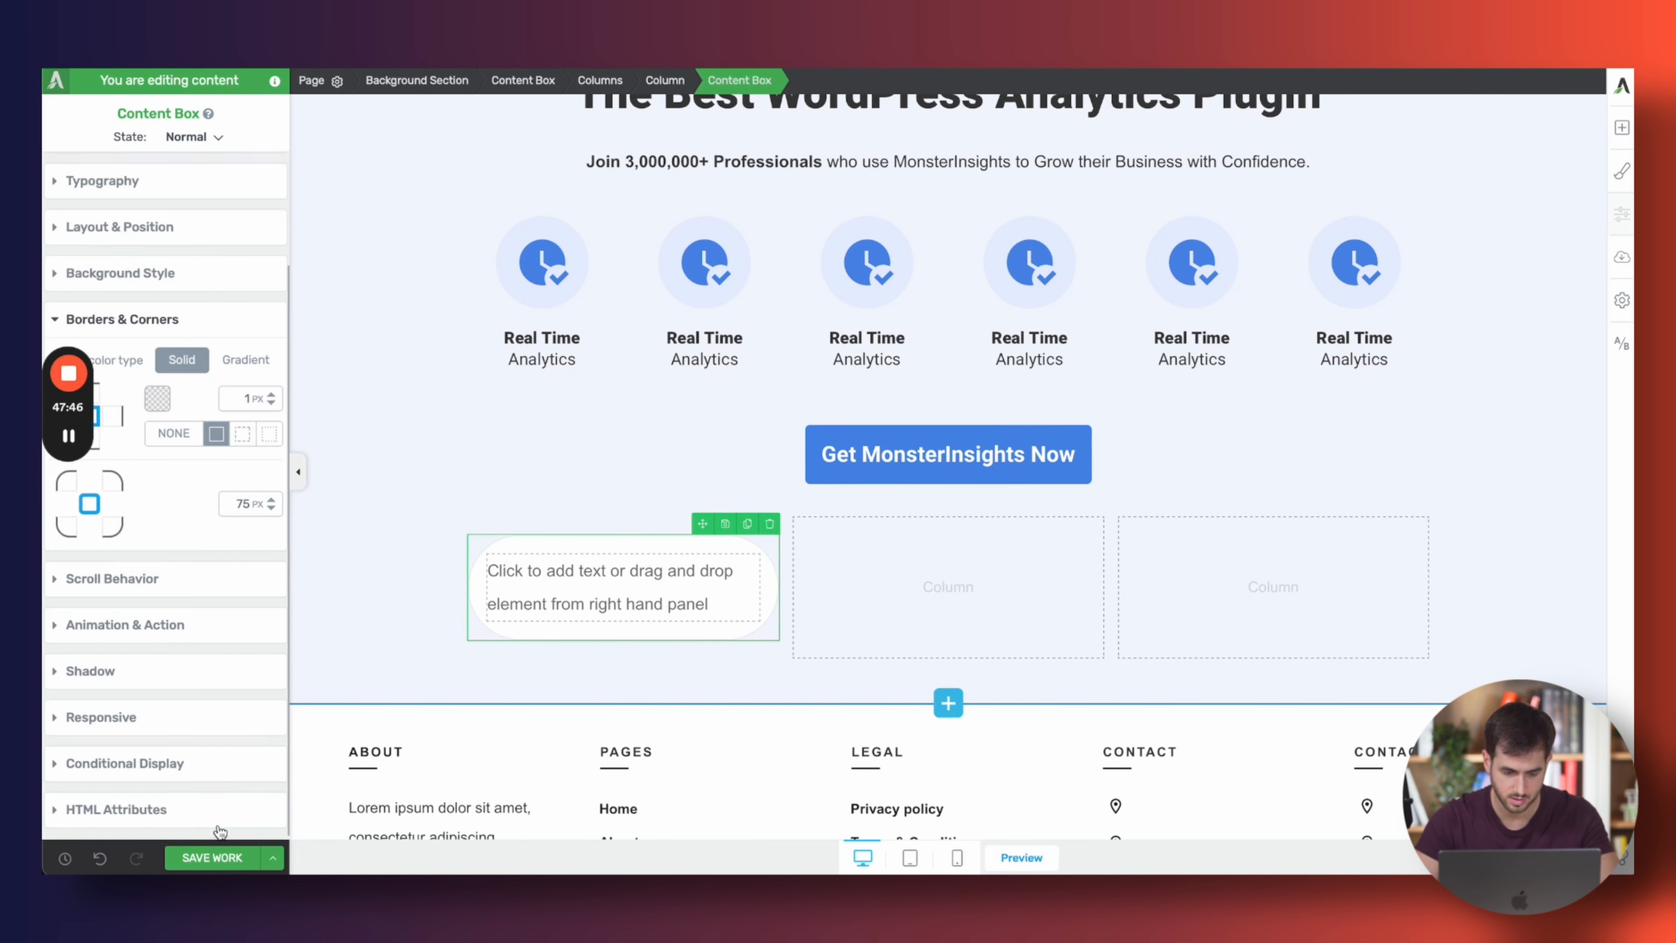
Inspect the WordPress reviews badge on the original MonsterInsights page to read its width and height
key(ctrl+Tab)
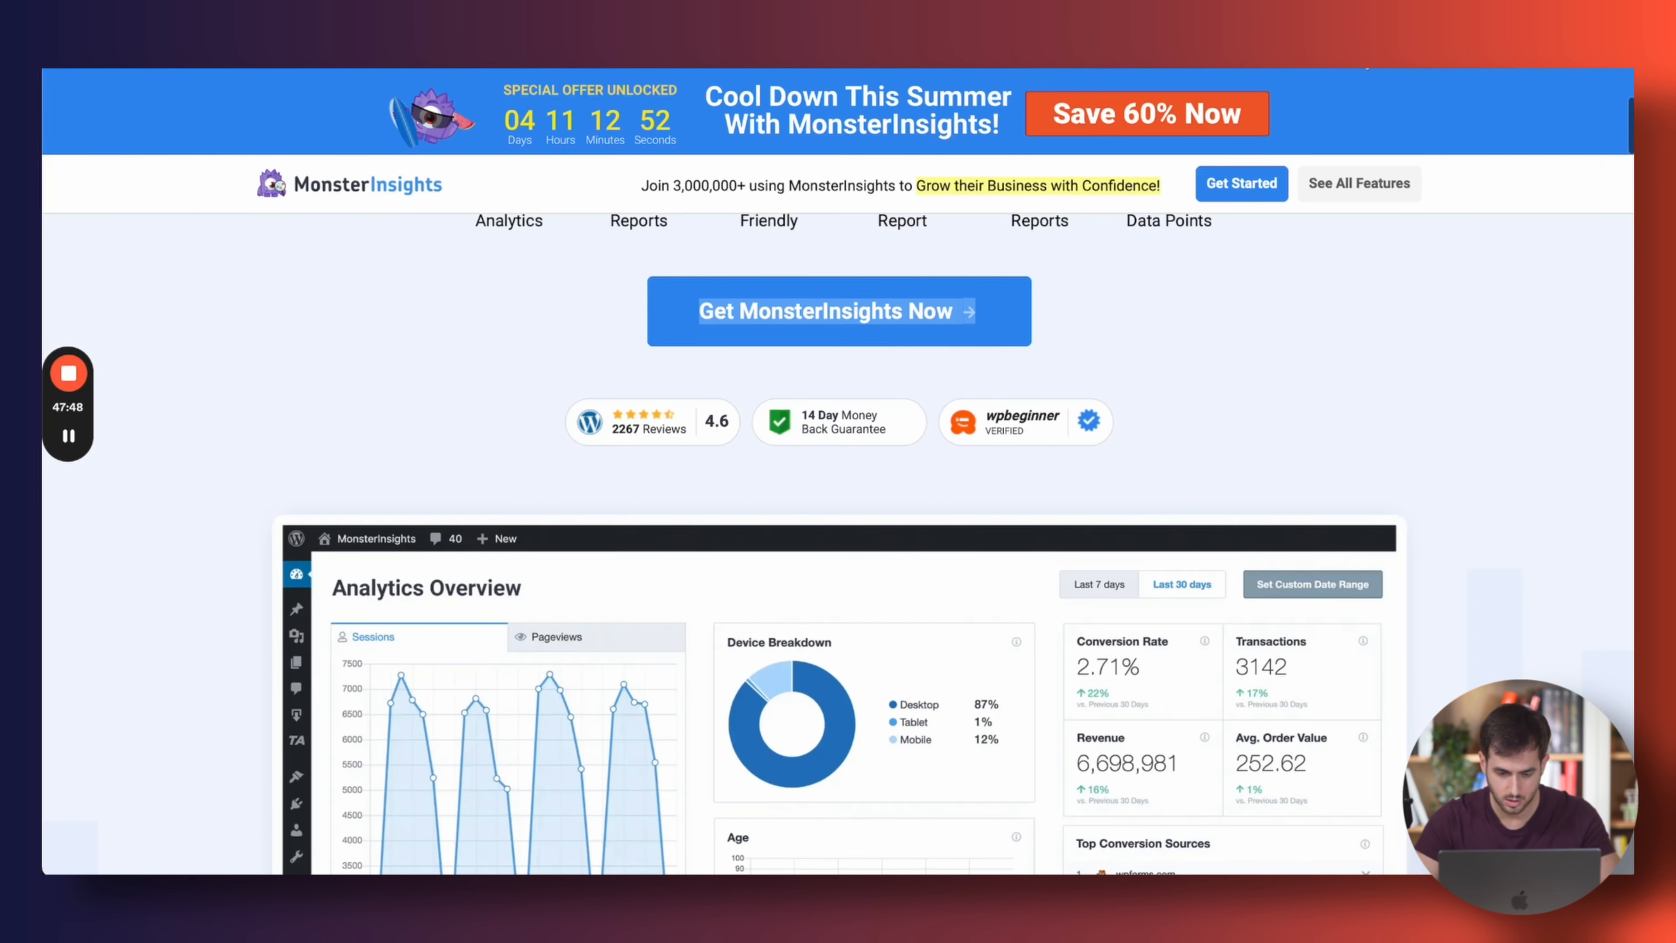
key(ctrl+shift+d)
mouse_move(578, 404)
mouse_down()
mouse_move(572, 427)
mouse_move(606, 420)
mouse_move(583, 411)
mouse_move(611, 446)
mouse_move(660, 453)
mouse_move(690, 443)
mouse_move(689, 407)
mouse_move(614, 408)
mouse_move(697, 446)
mouse_move(735, 404)
mouse_move(707, 415)
mouse_up()
key(Escape)
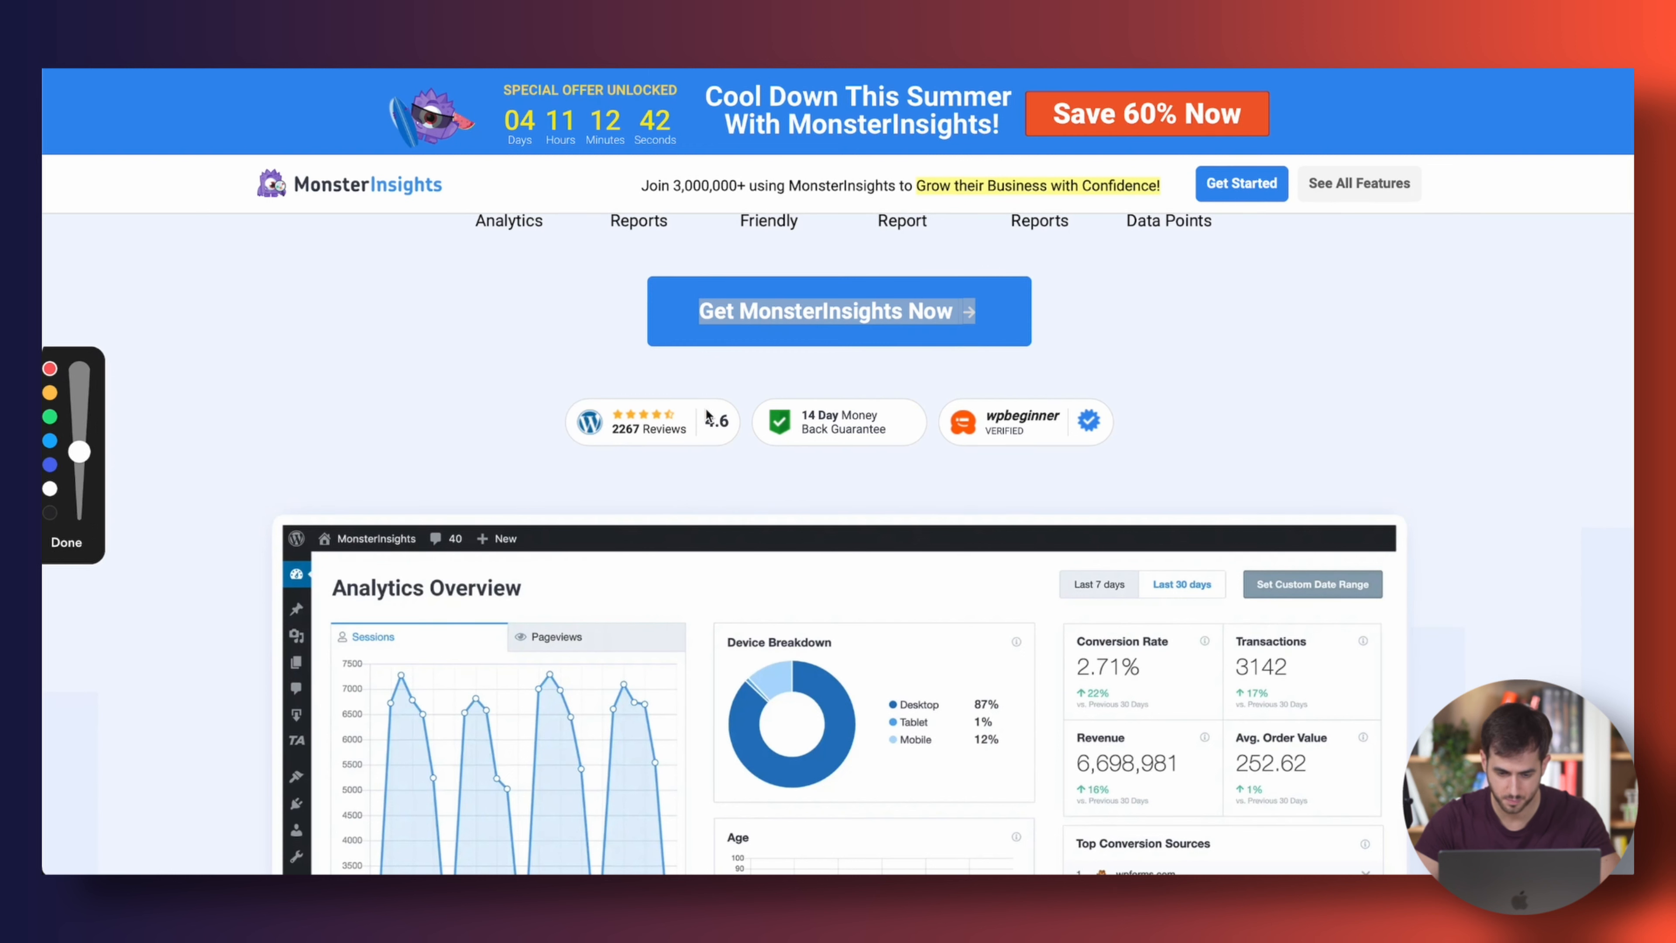
click(954, 67)
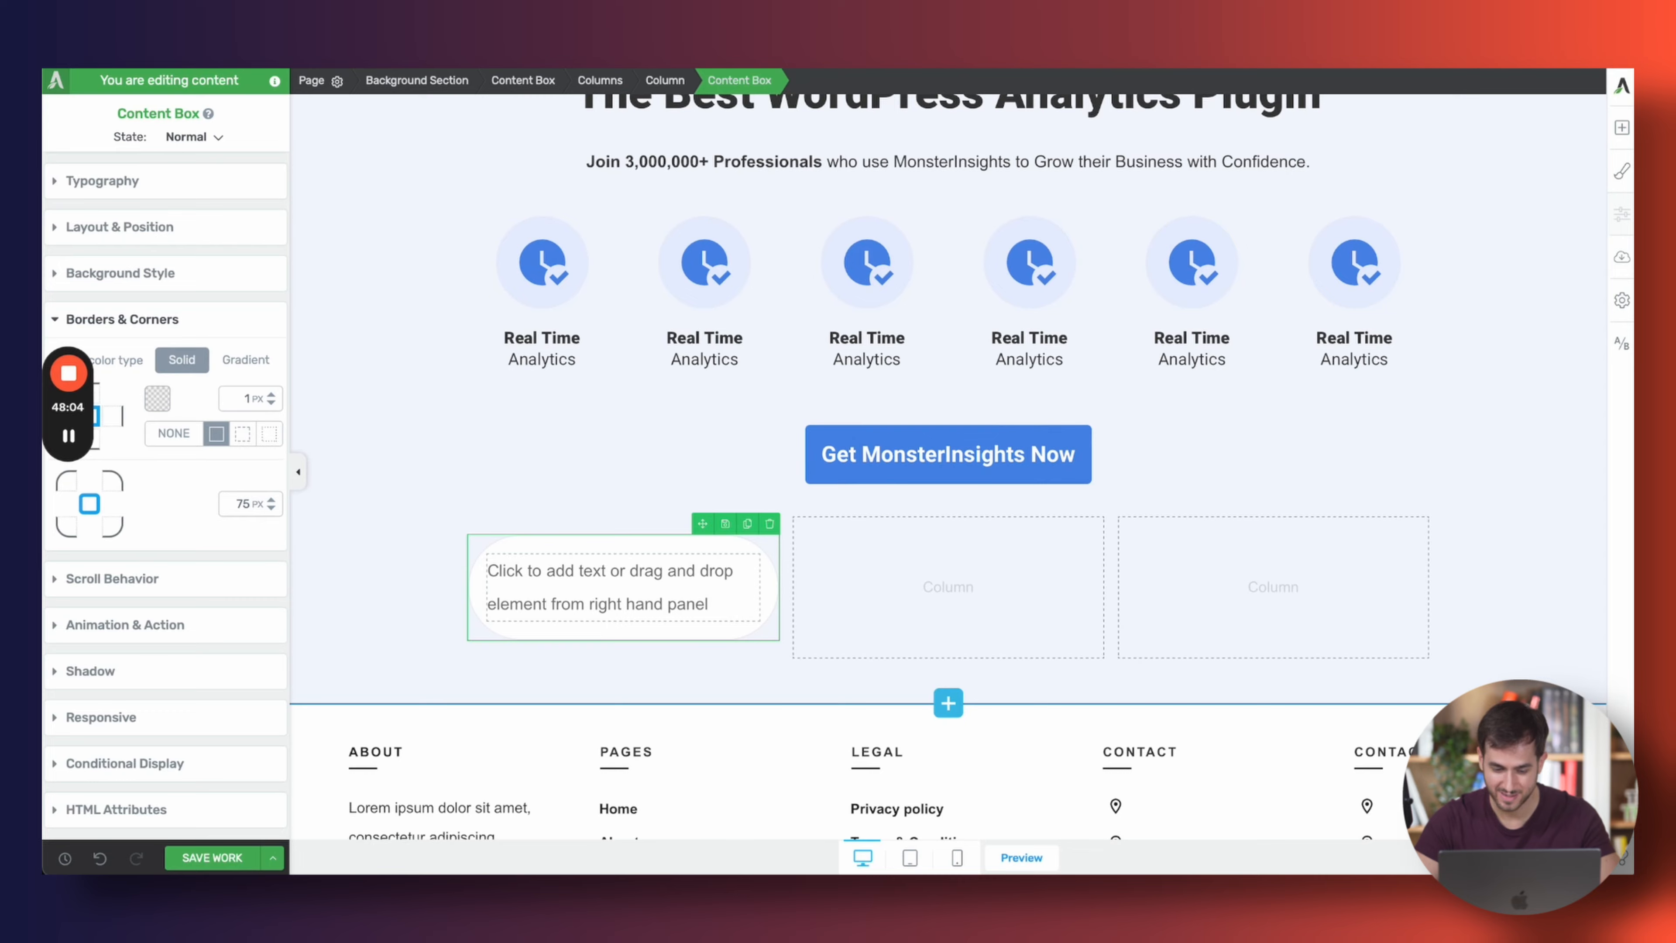
click(1082, 67)
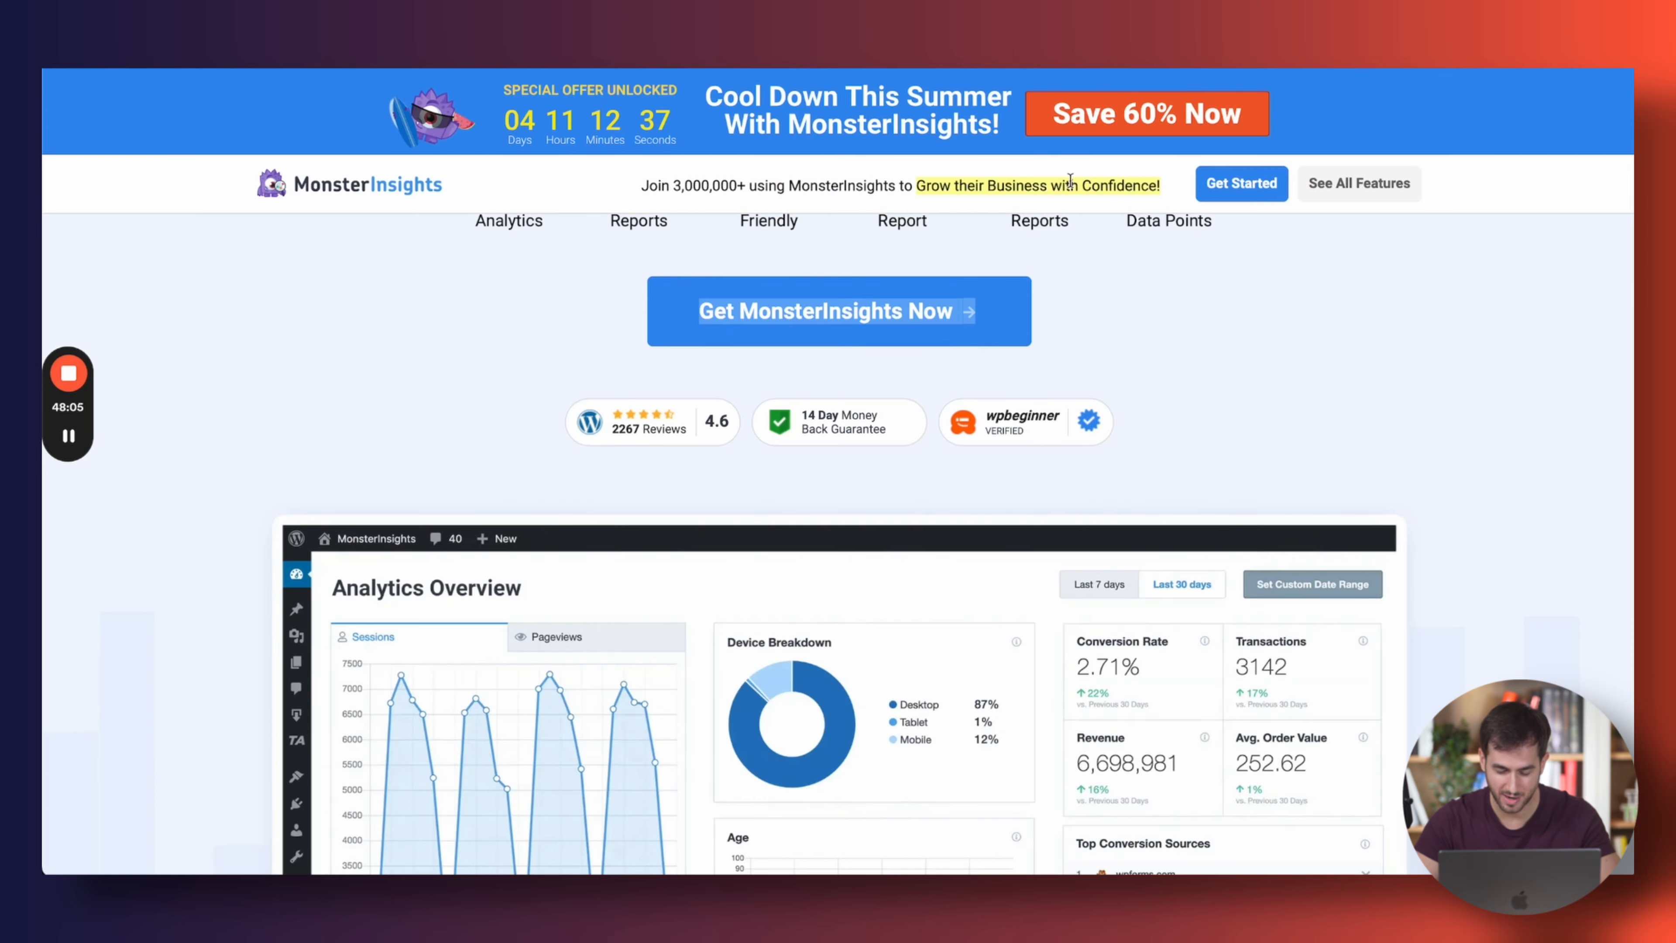
right_click(606, 443)
click(663, 594)
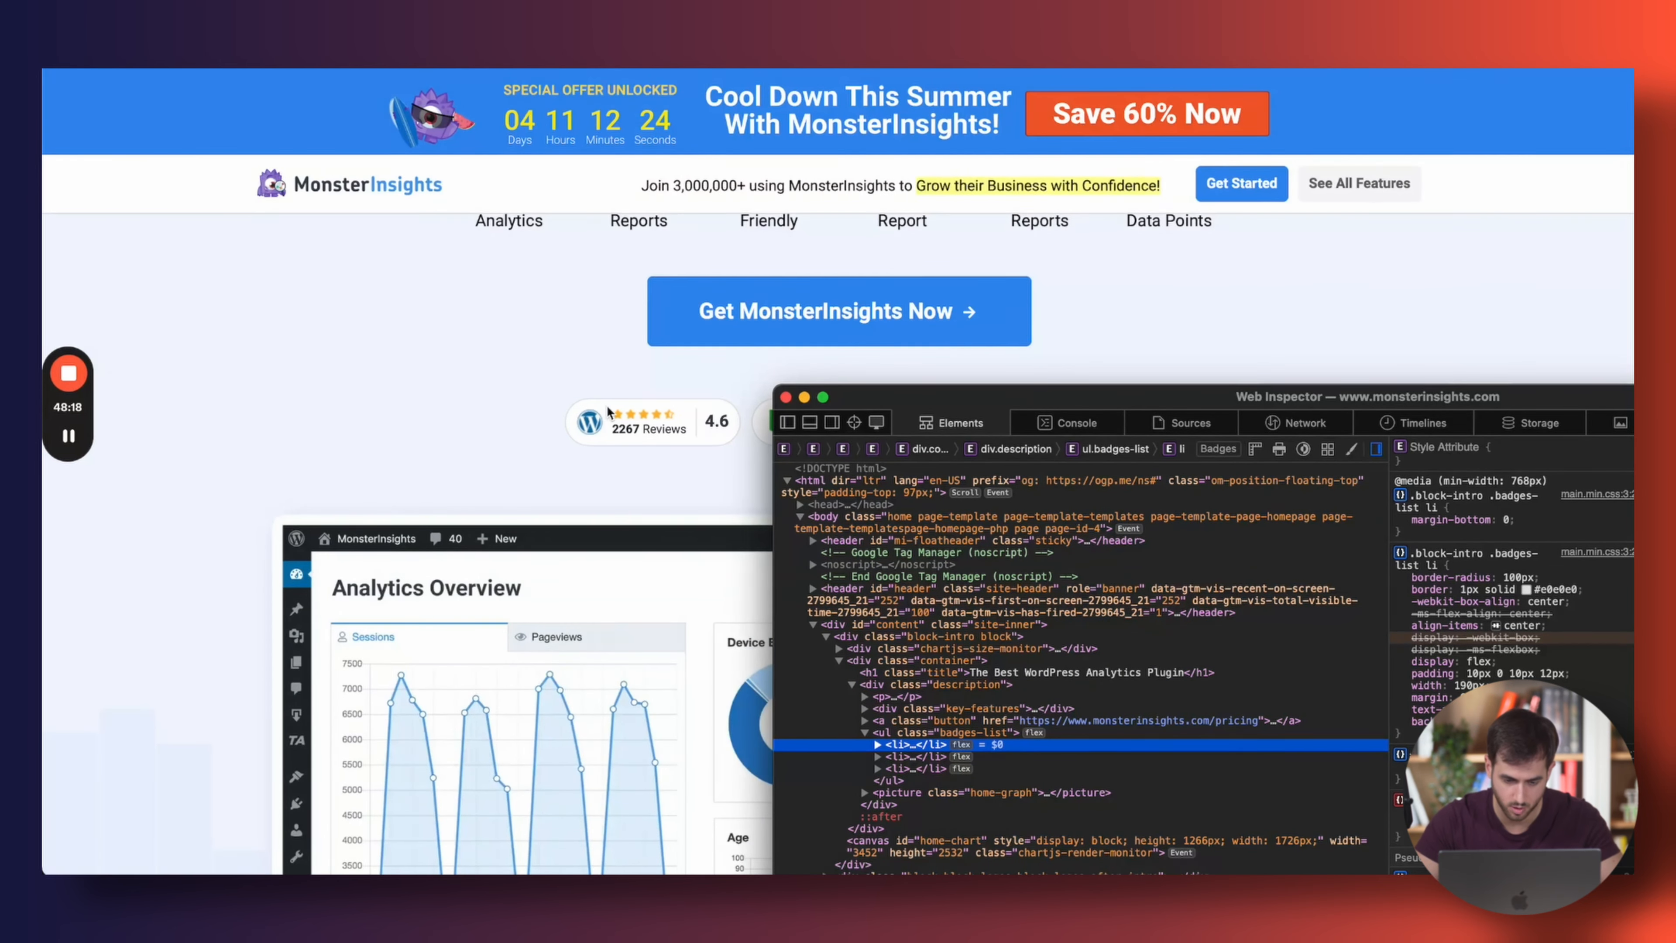
right_click(608, 413)
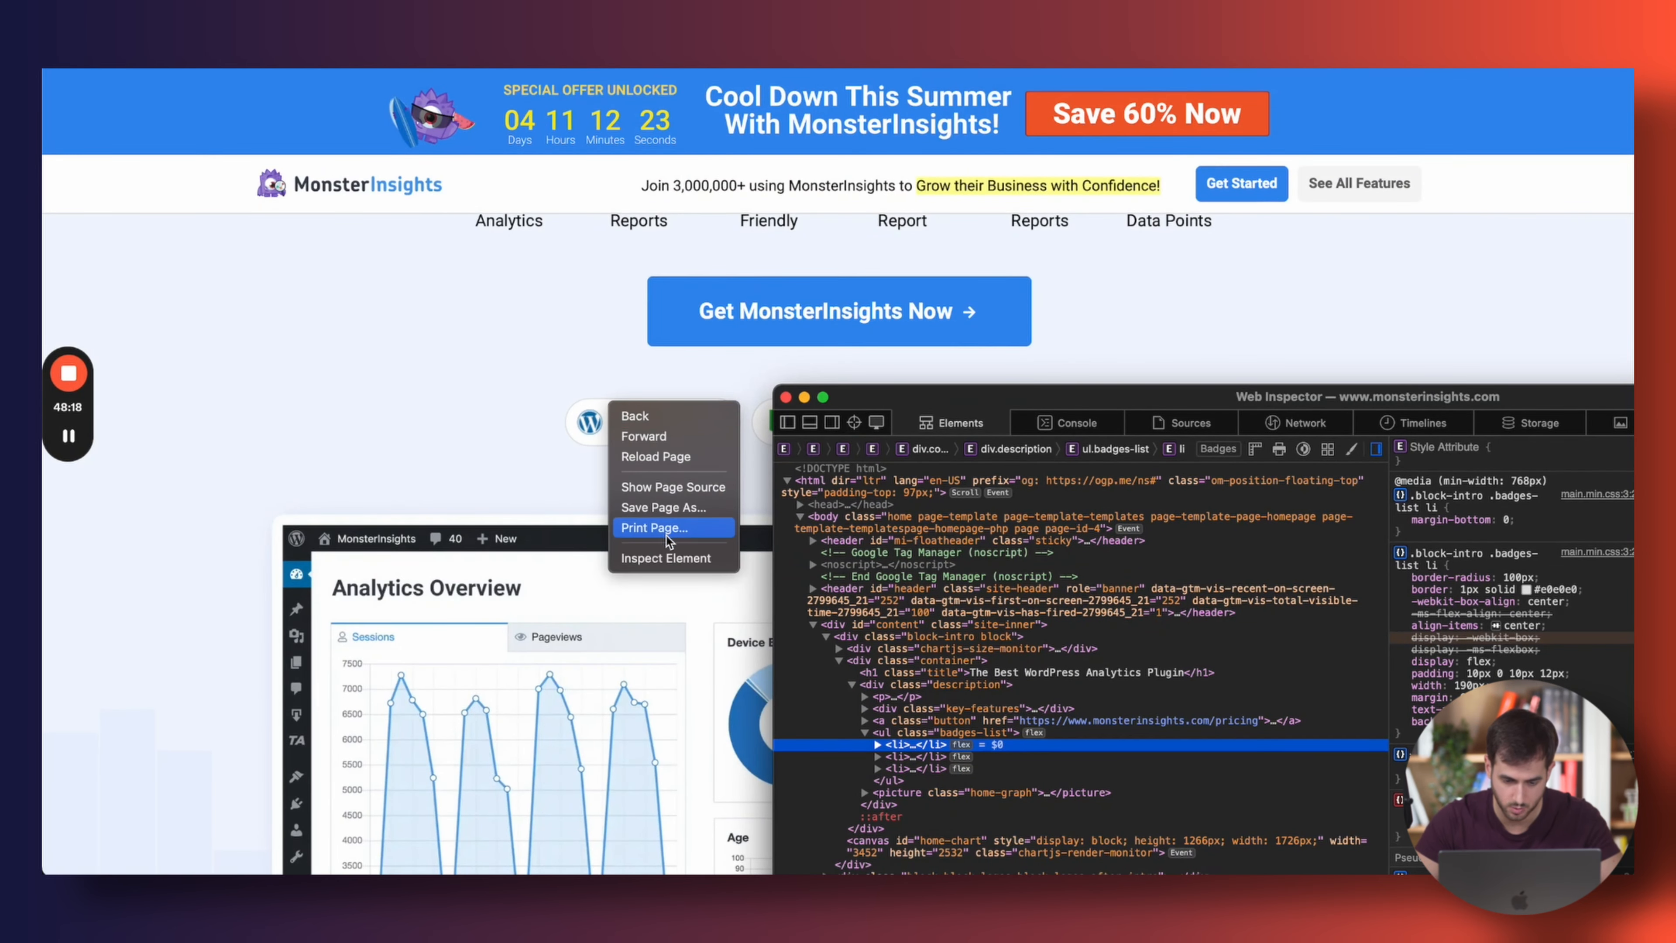
click(670, 555)
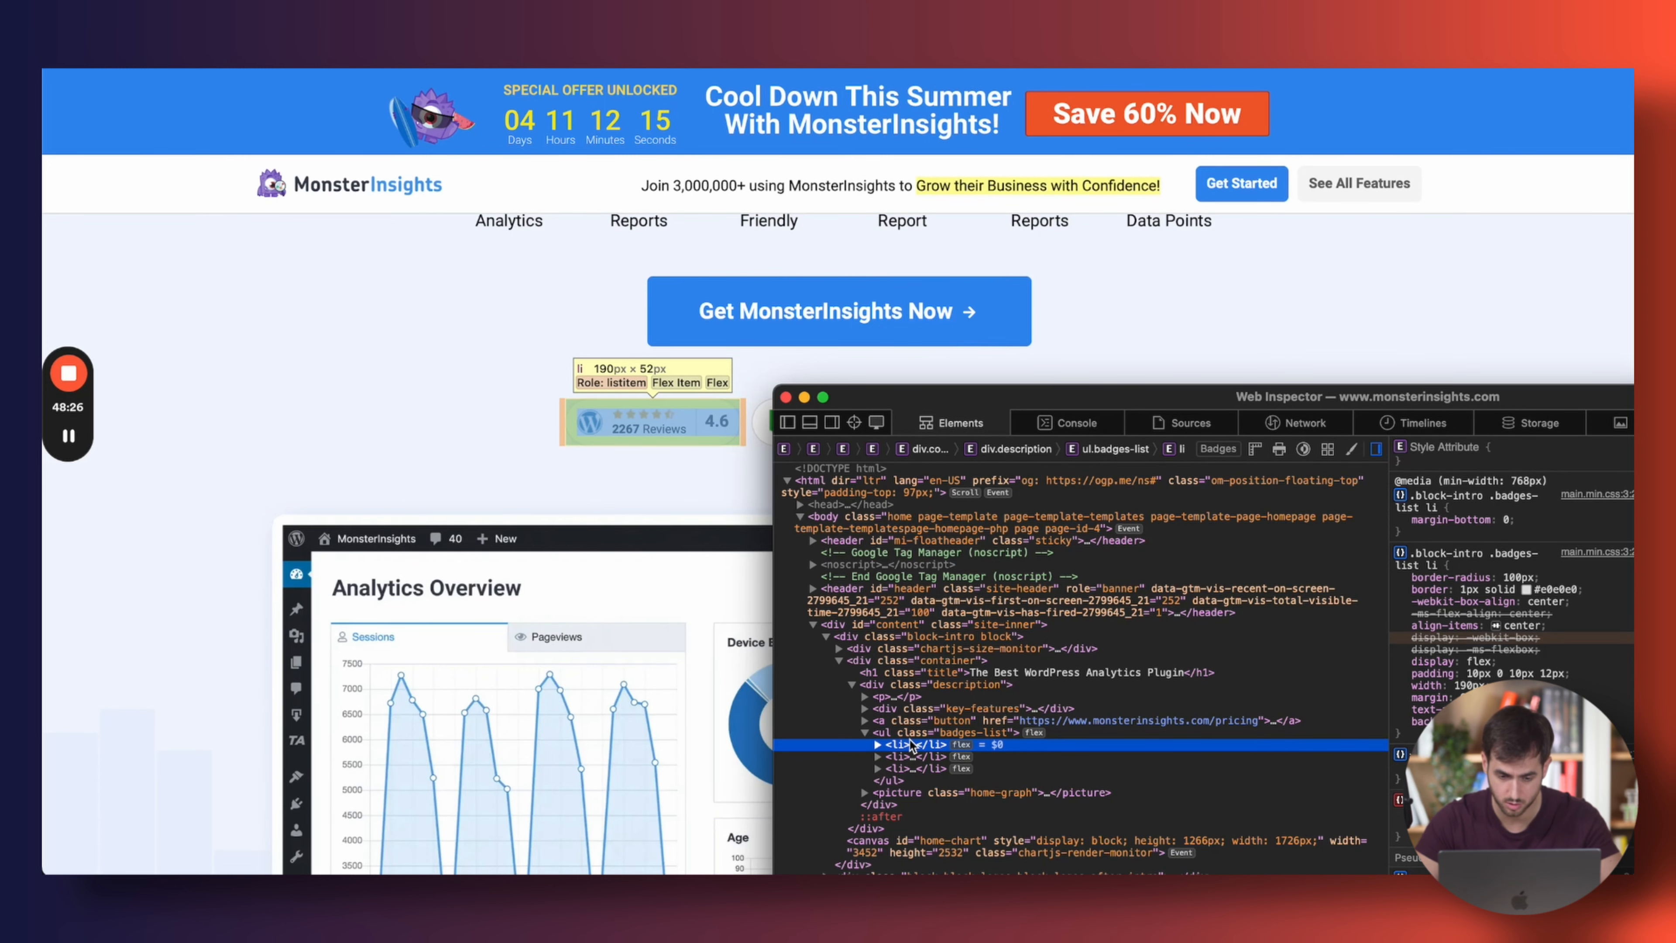
click(786, 397)
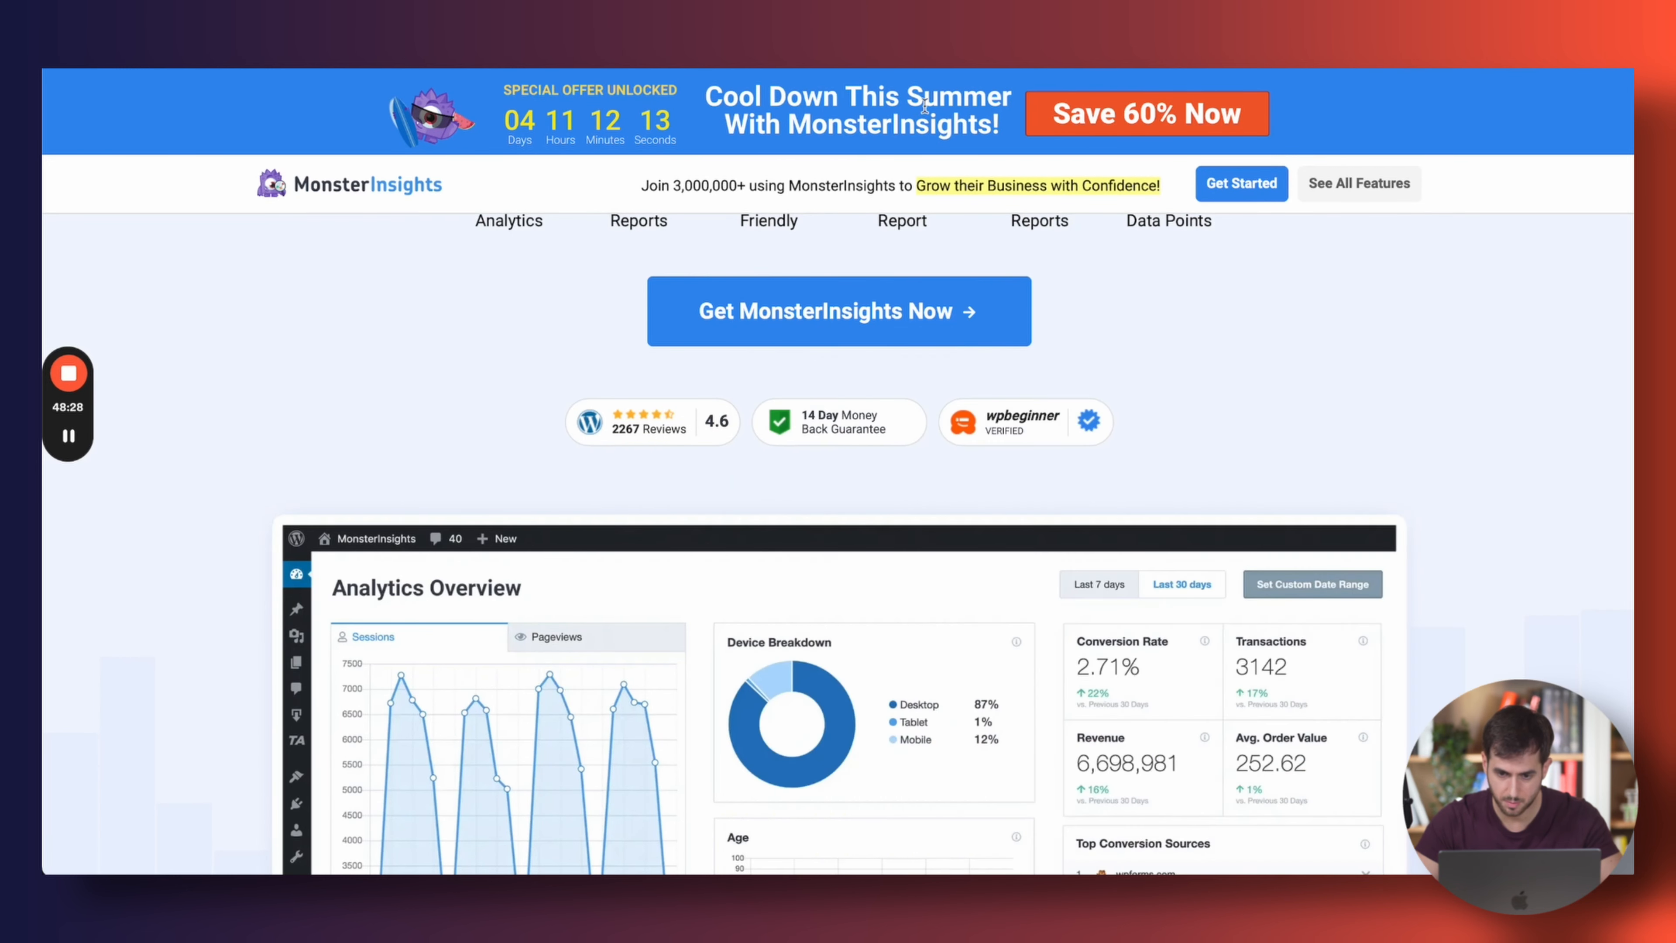
Back in the page editor, set the content box to a fixed width of 192 px and a fixed height of 52 px
click(903, 53)
click(163, 230)
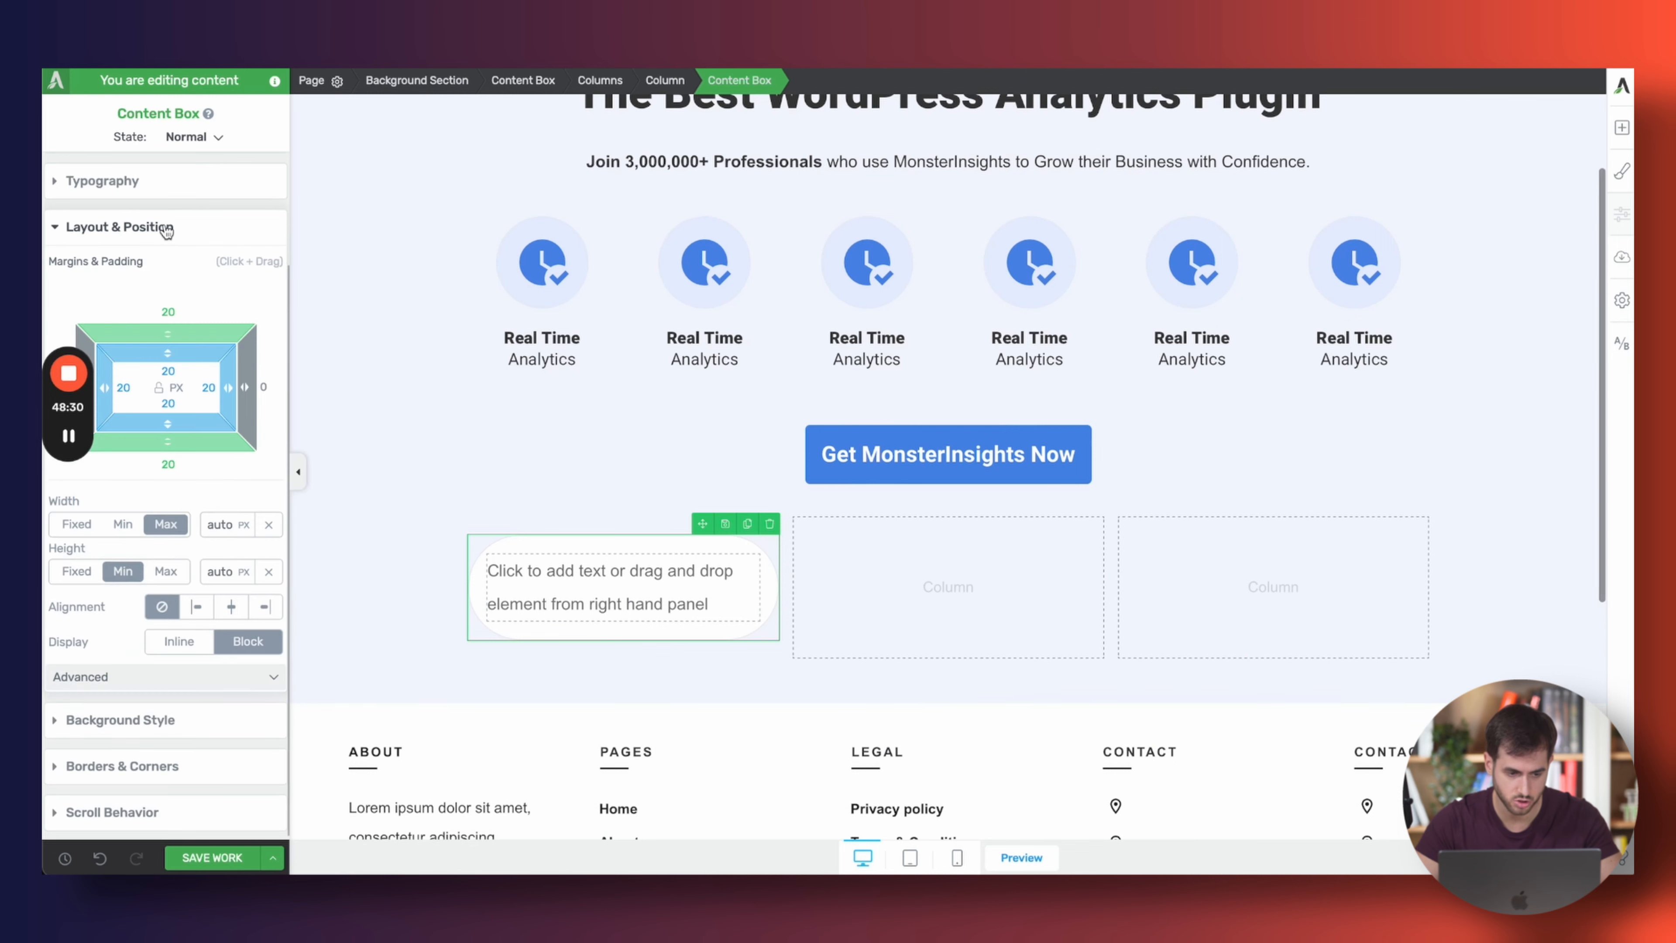
click(77, 525)
double_click(217, 525)
text(192)
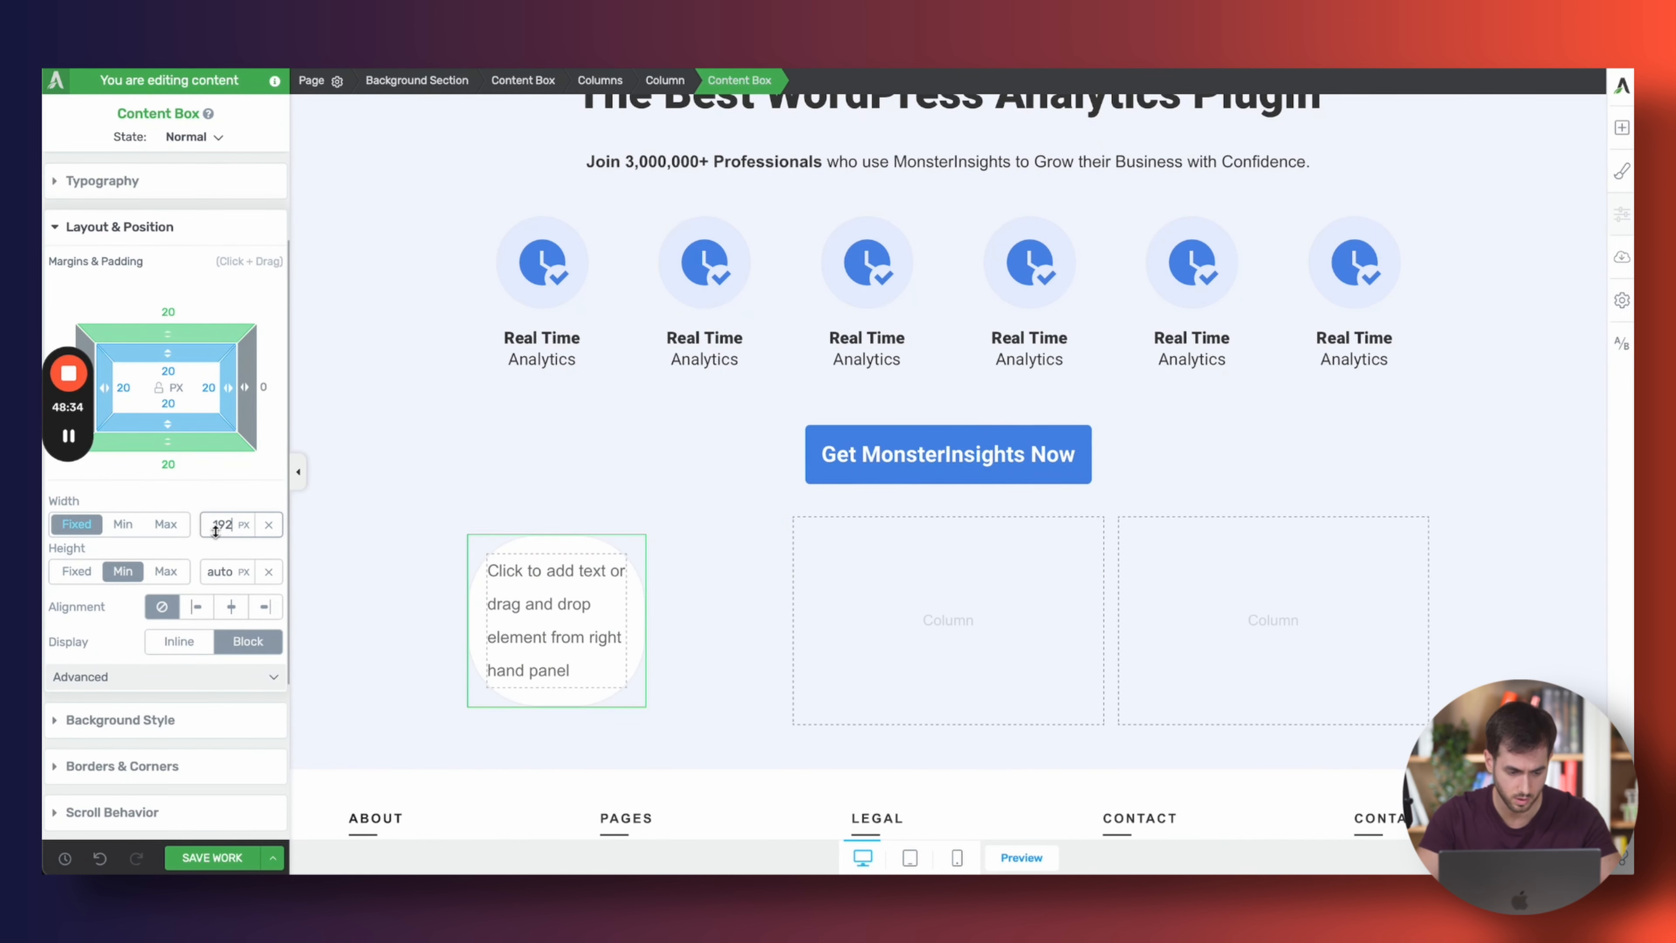
click(76, 571)
double_click(220, 572)
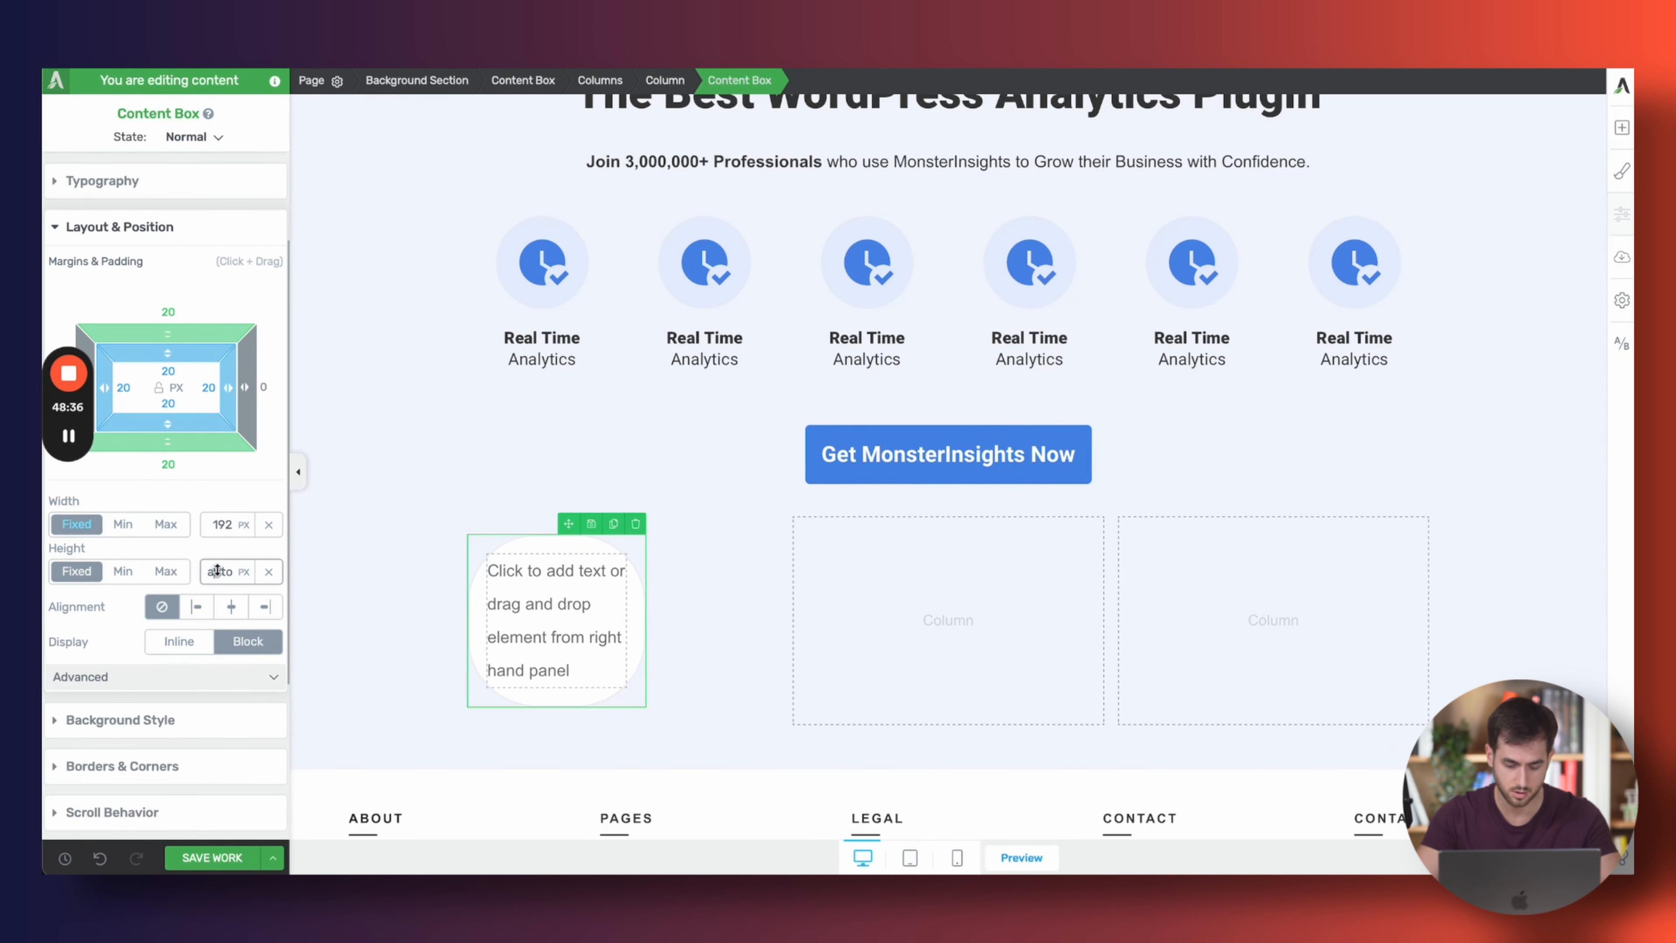
text(52)
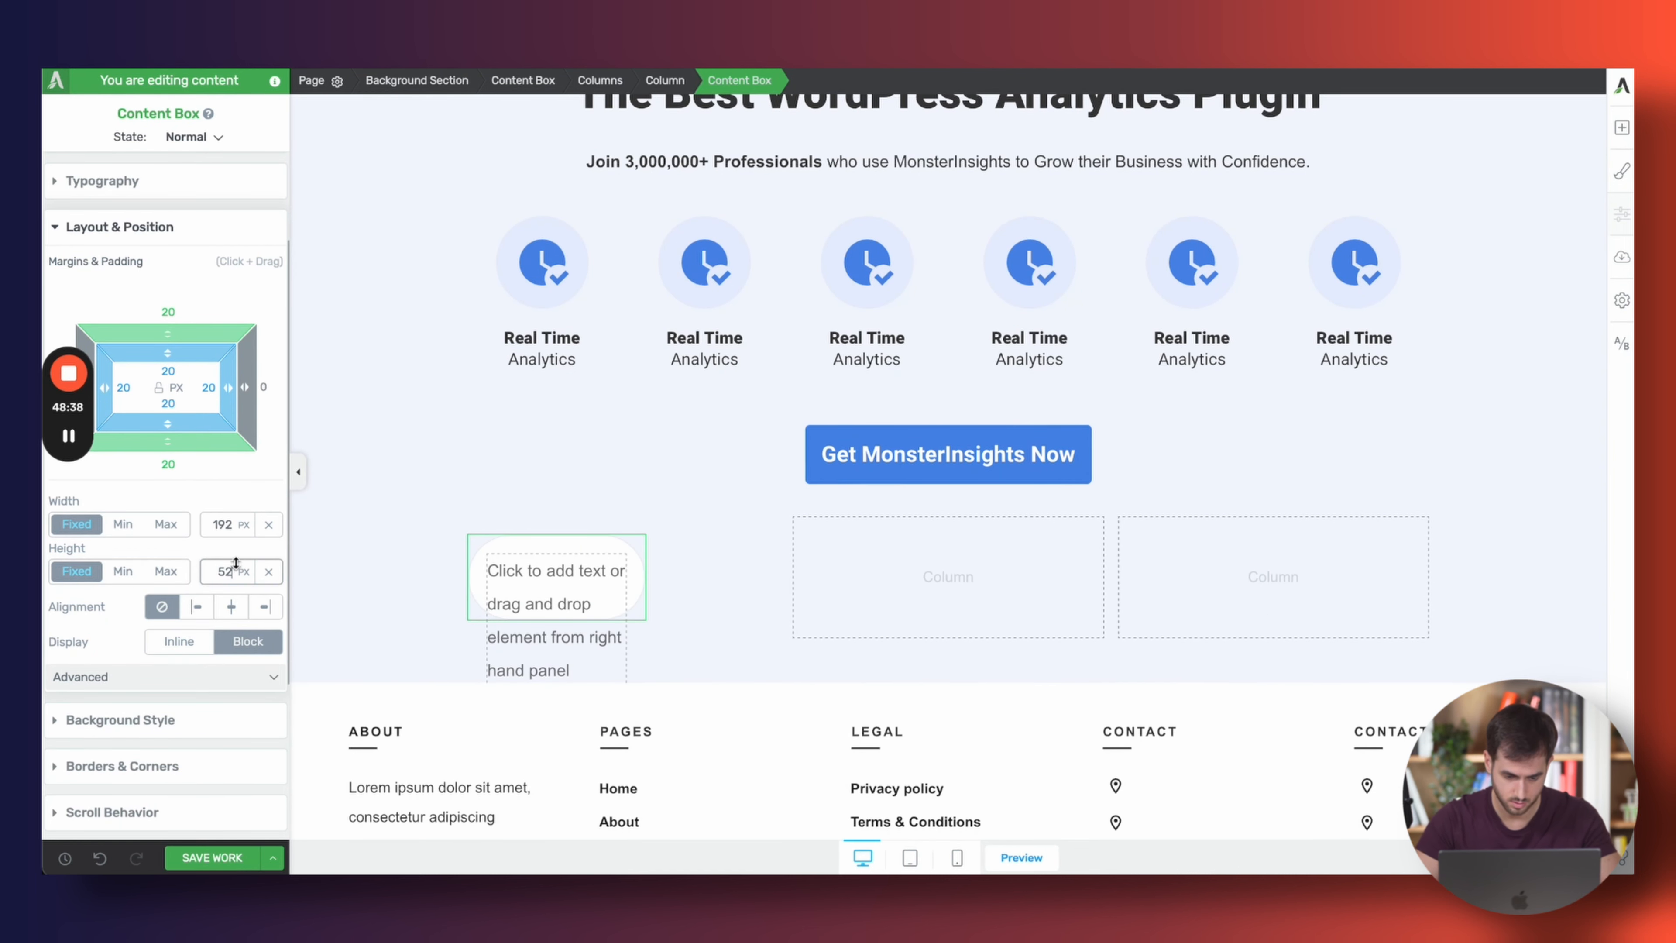
click(706, 586)
click(644, 589)
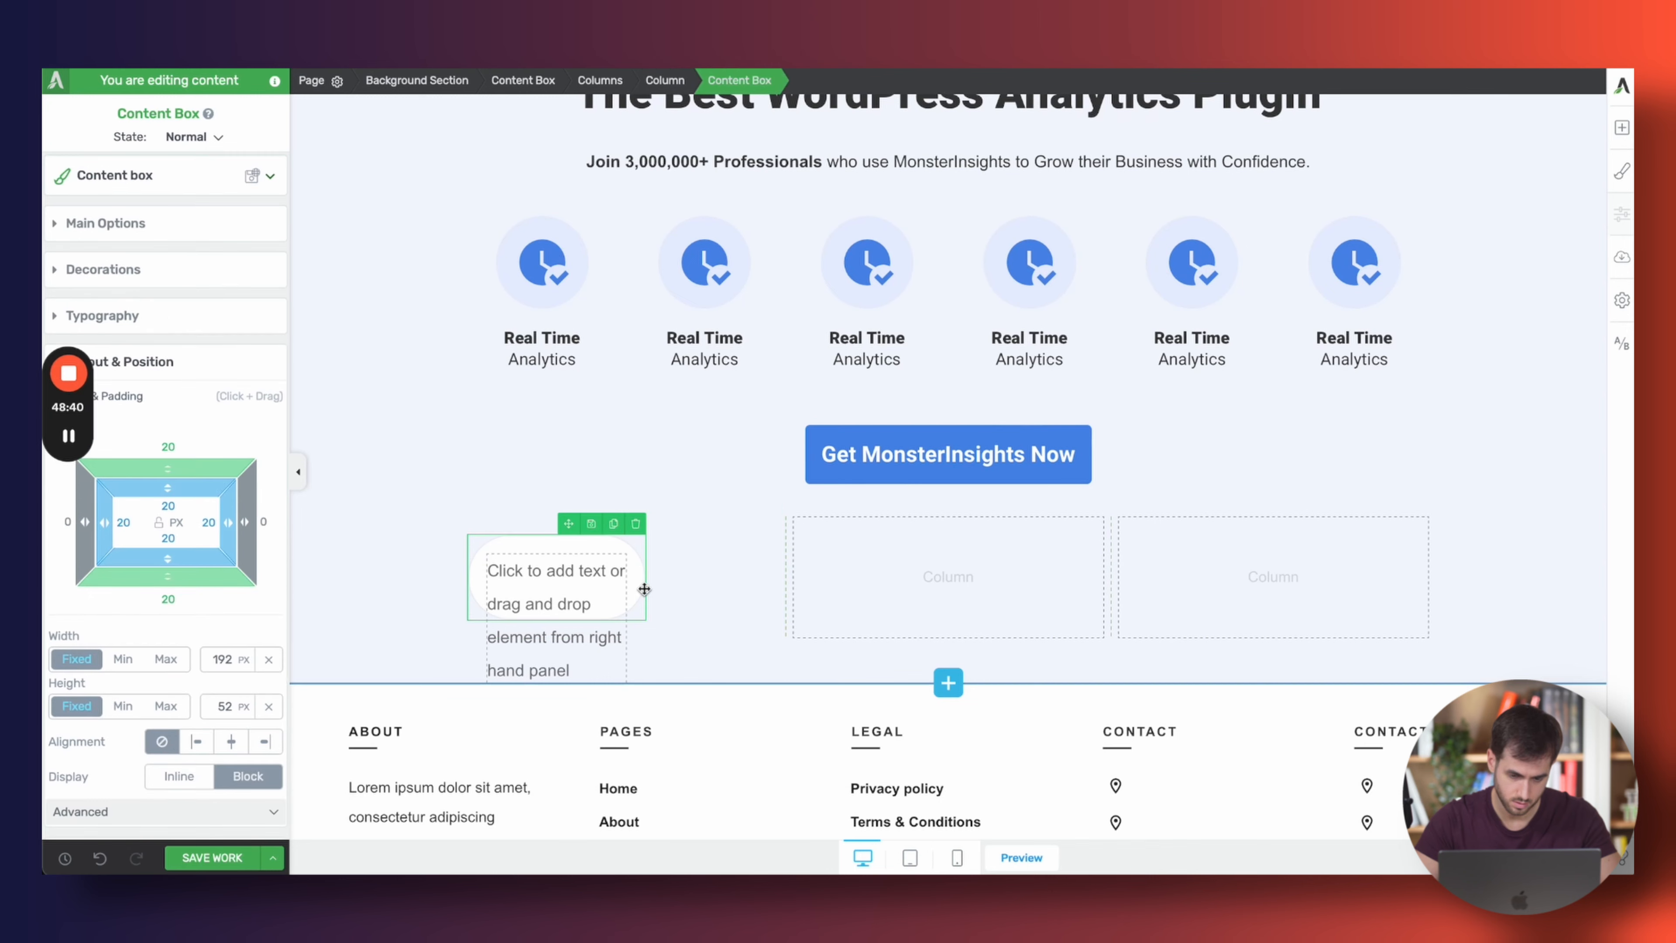
Inspect the original WordPress reviews badge again and examine its CSS styles and box model for border, padding and margins
click(1297, 65)
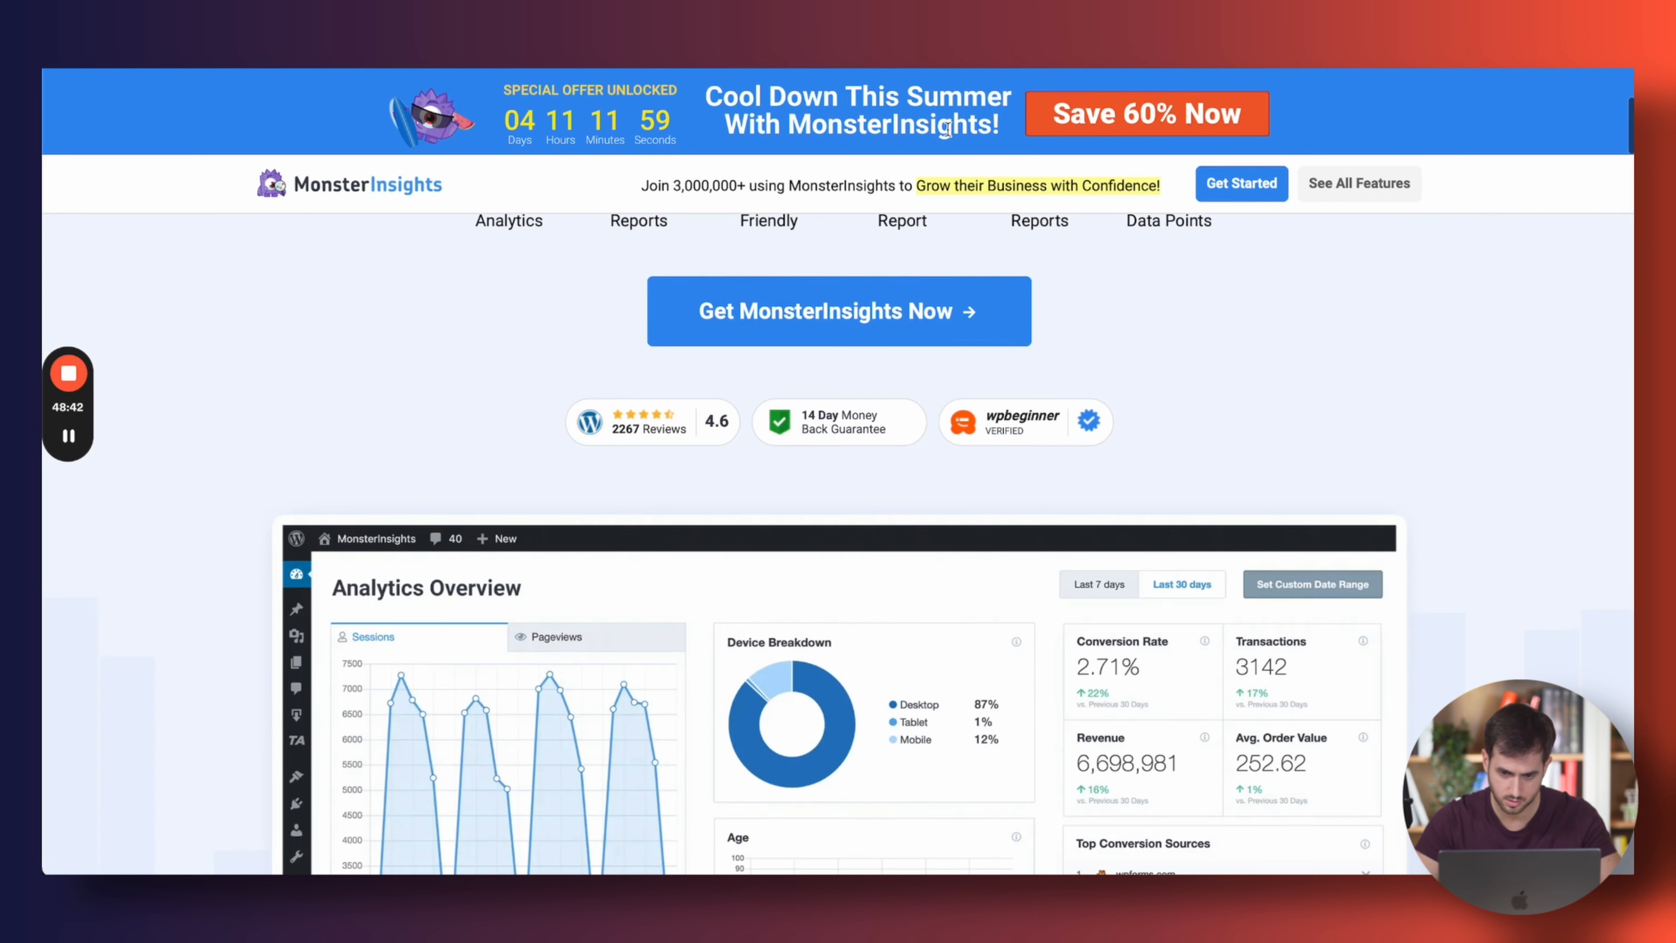
right_click(600, 445)
click(660, 594)
drag(605, 238, 1095, 170)
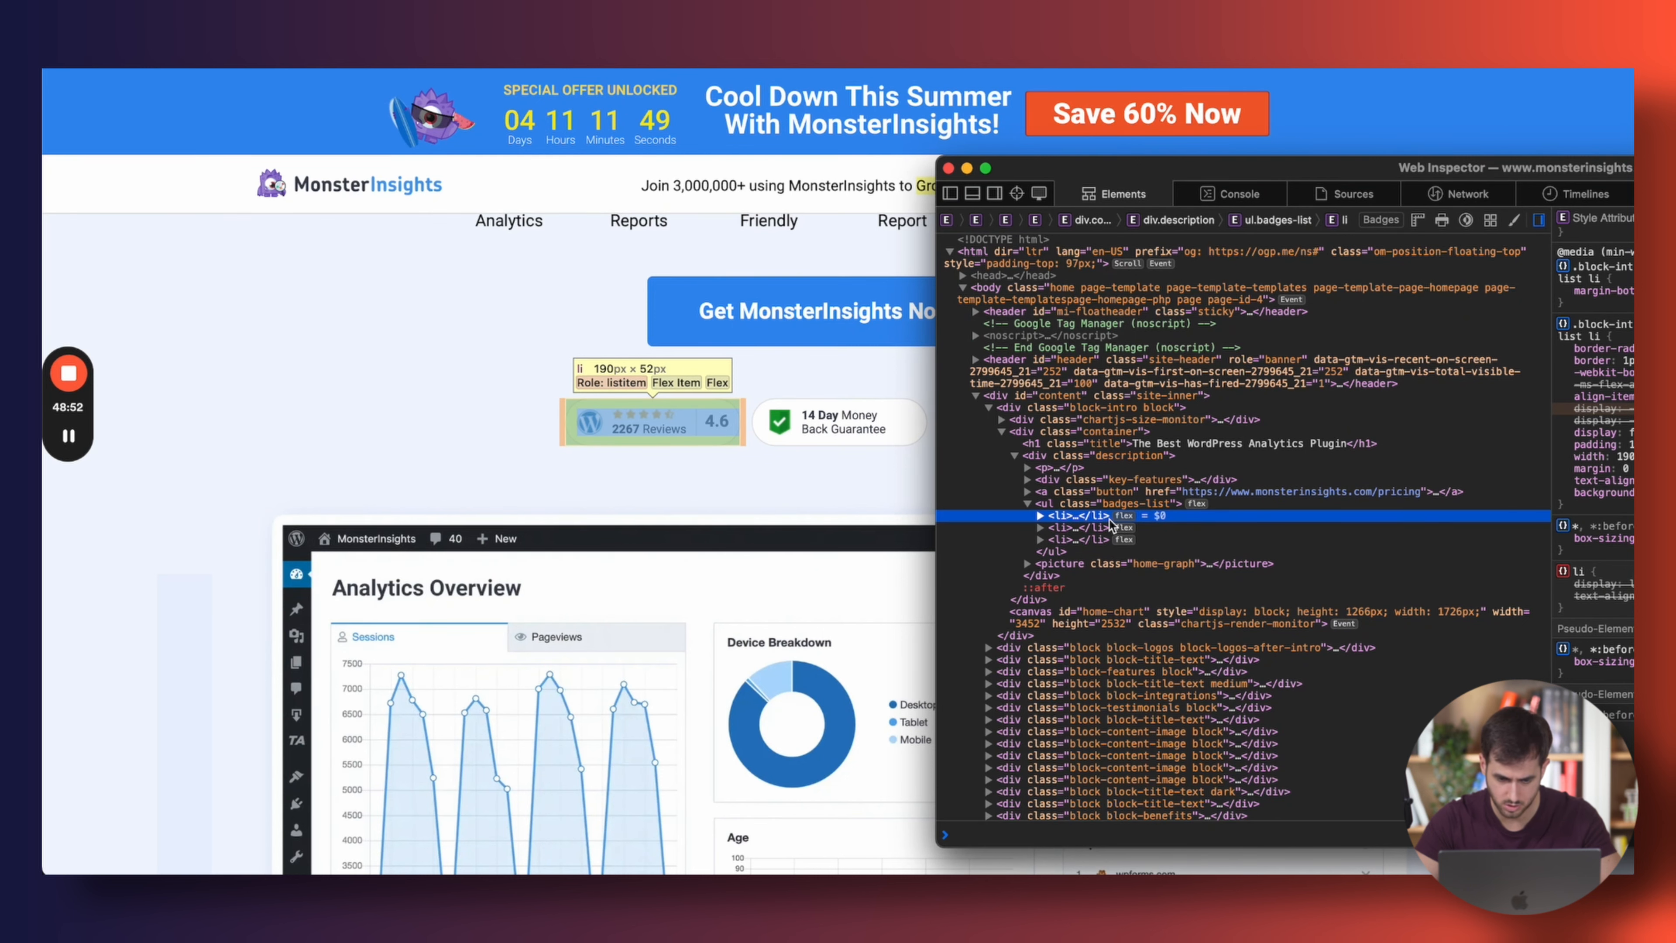
drag(1197, 162, 734, 144)
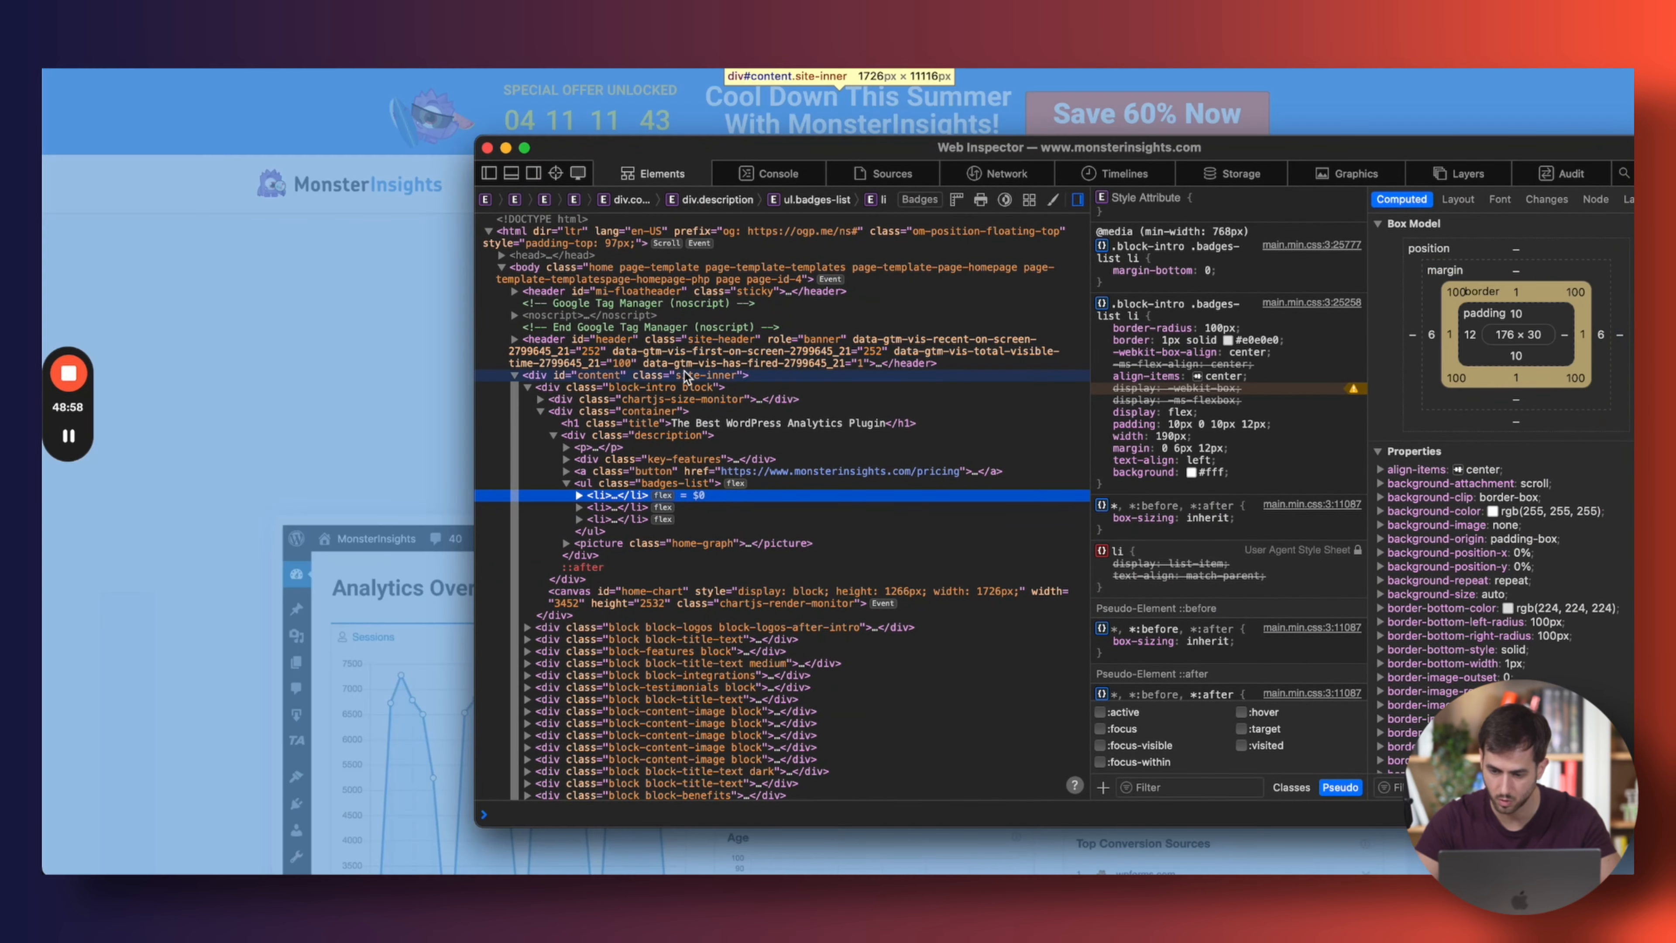
Back in the page editor, set the badge content box to a fixed width of 176 px and a fixed height of 30 px
click(282, 69)
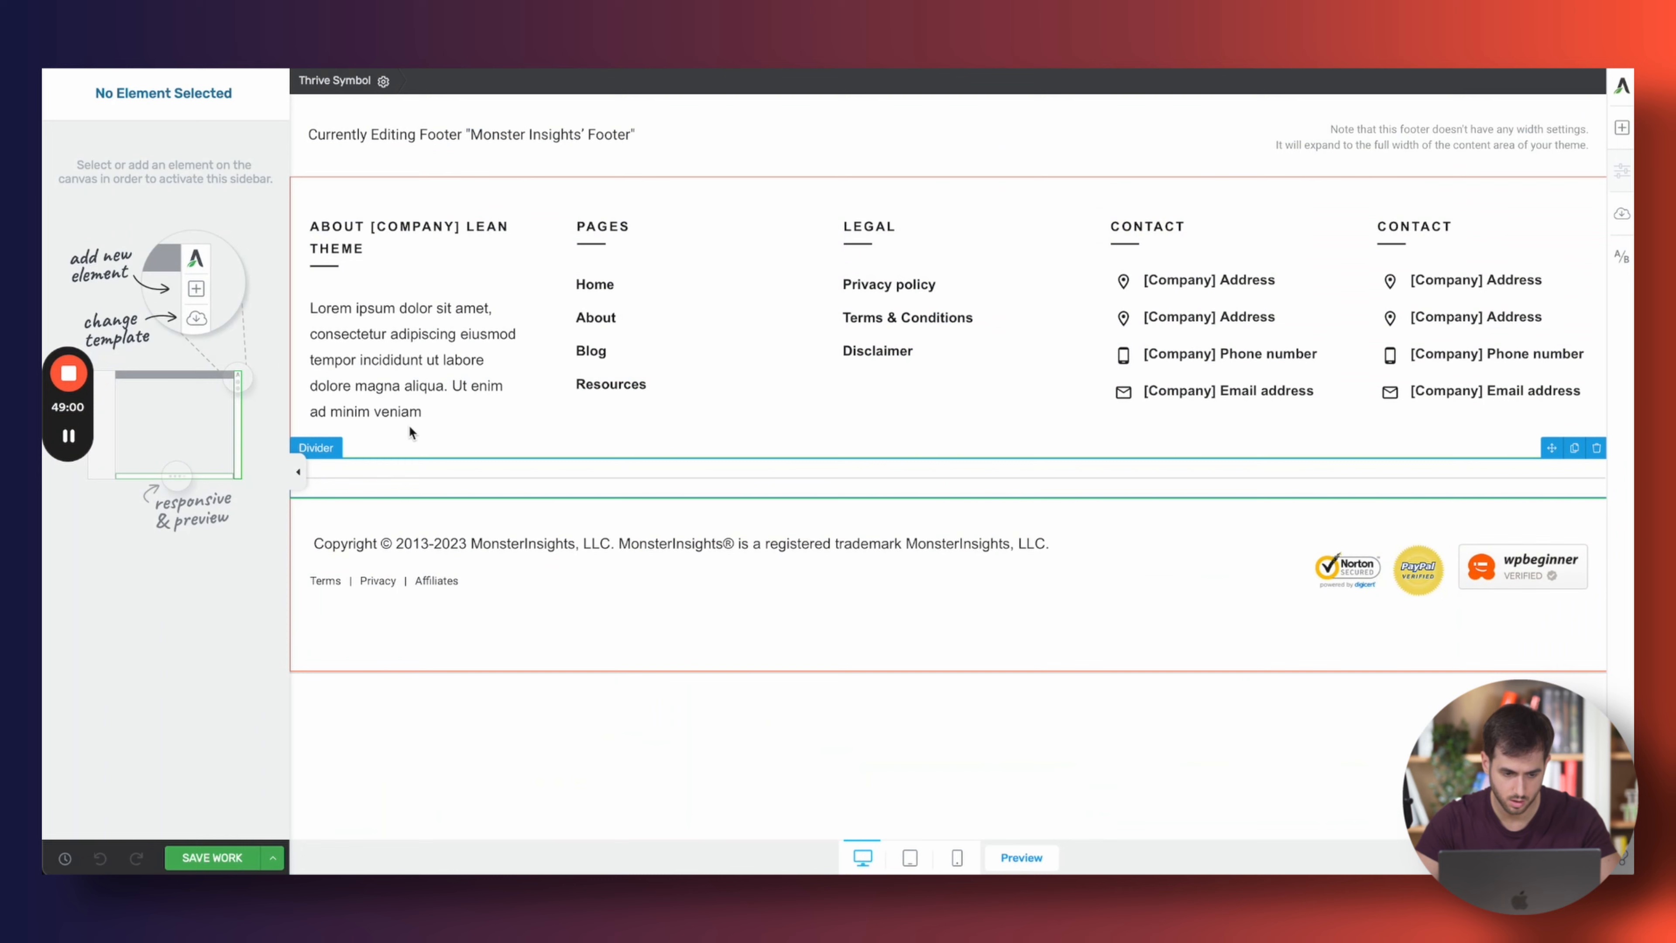
click(701, 70)
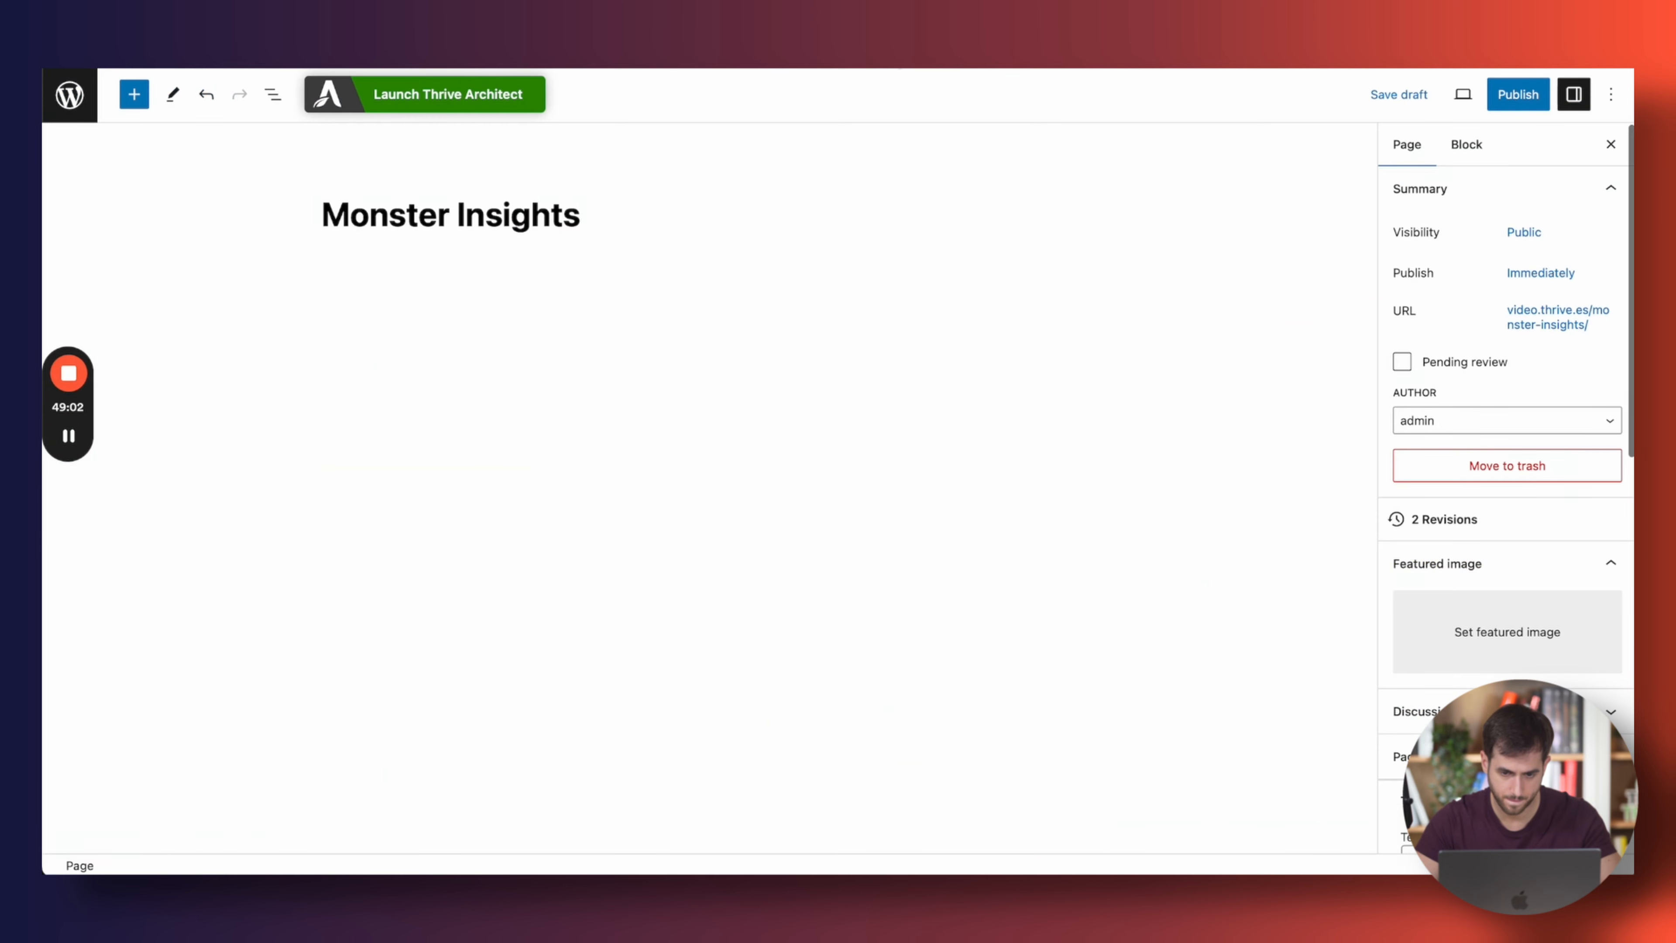
click(532, 69)
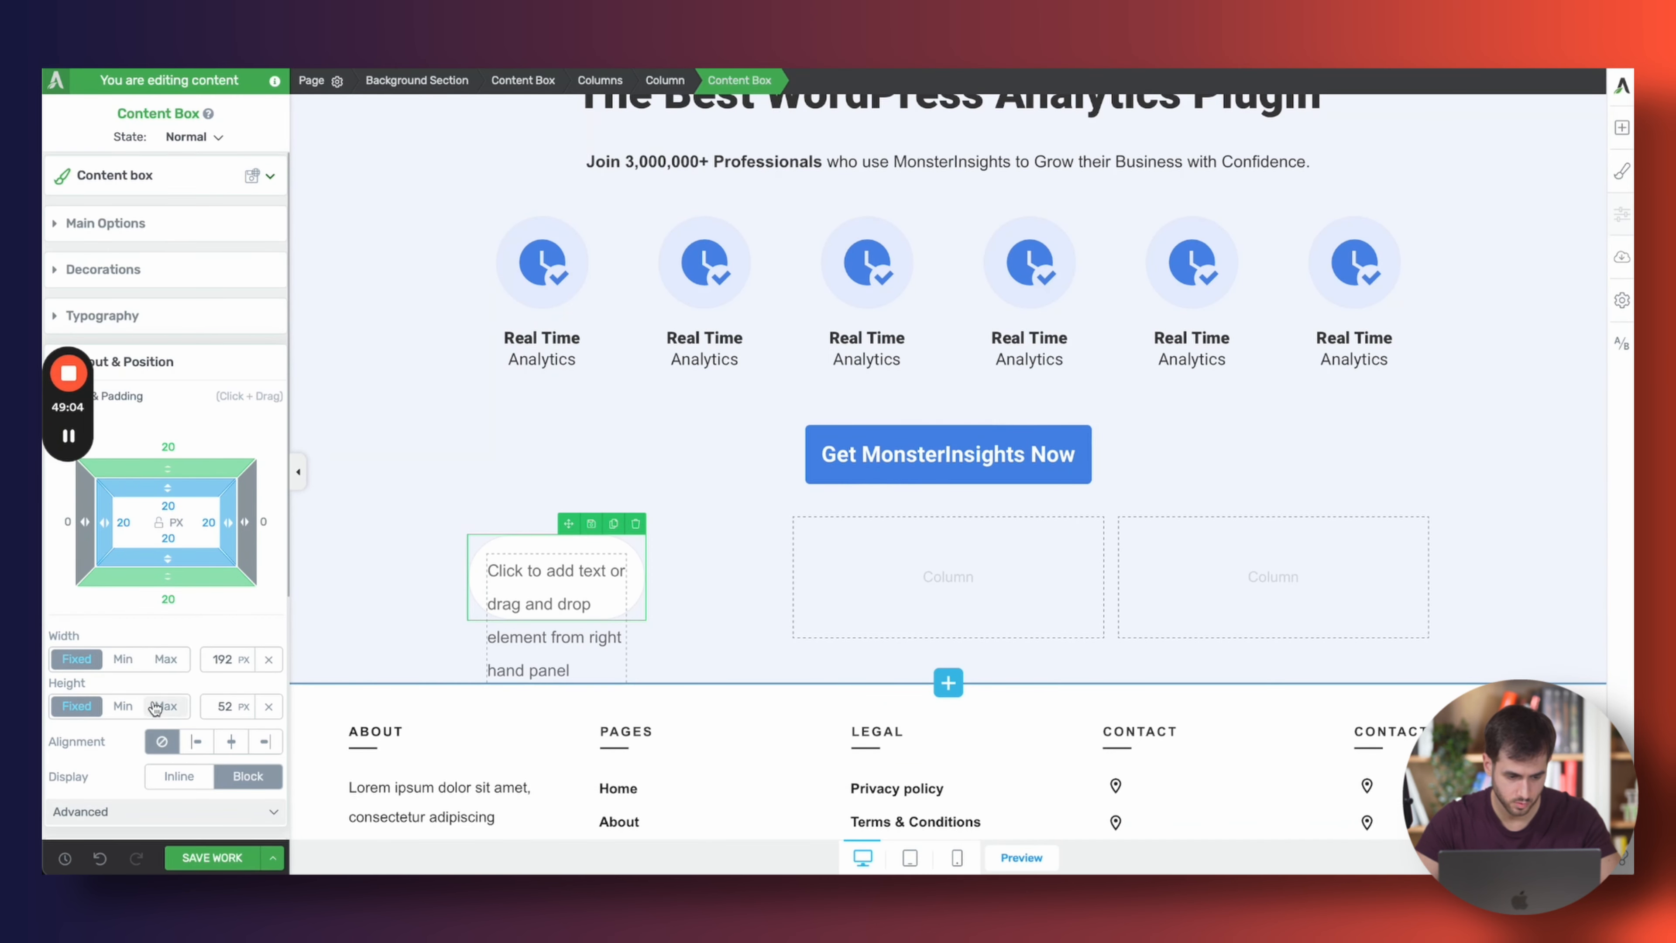
text(176)
click(227, 708)
text(30)
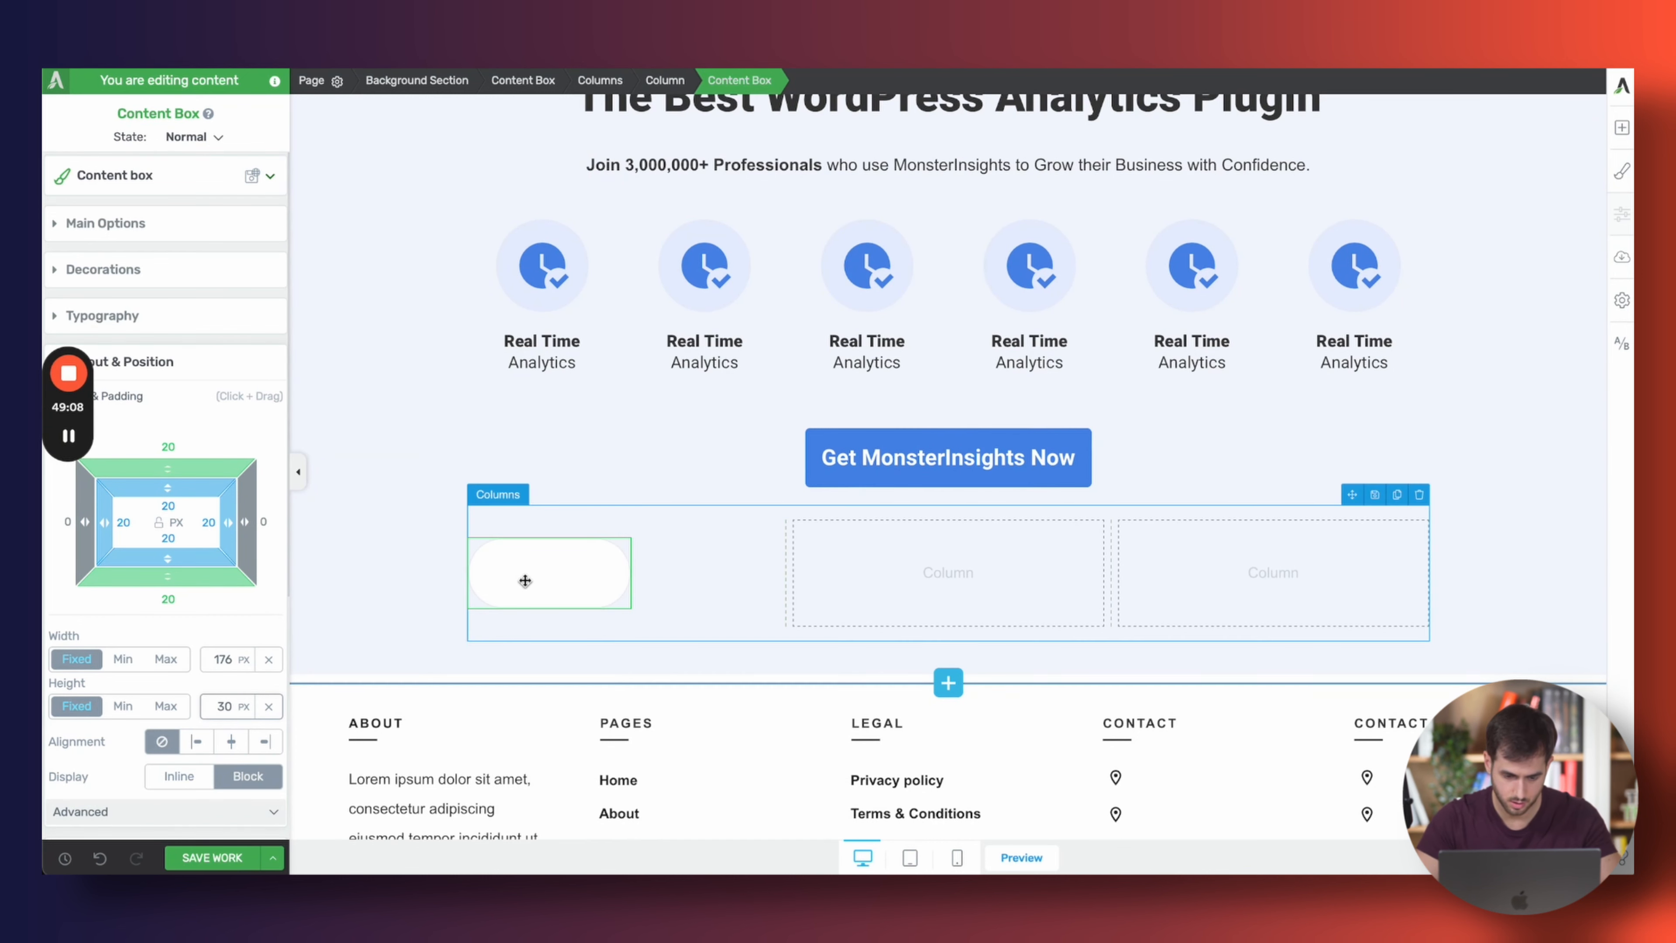
Center the badge content box horizontally within its column
click(225, 221)
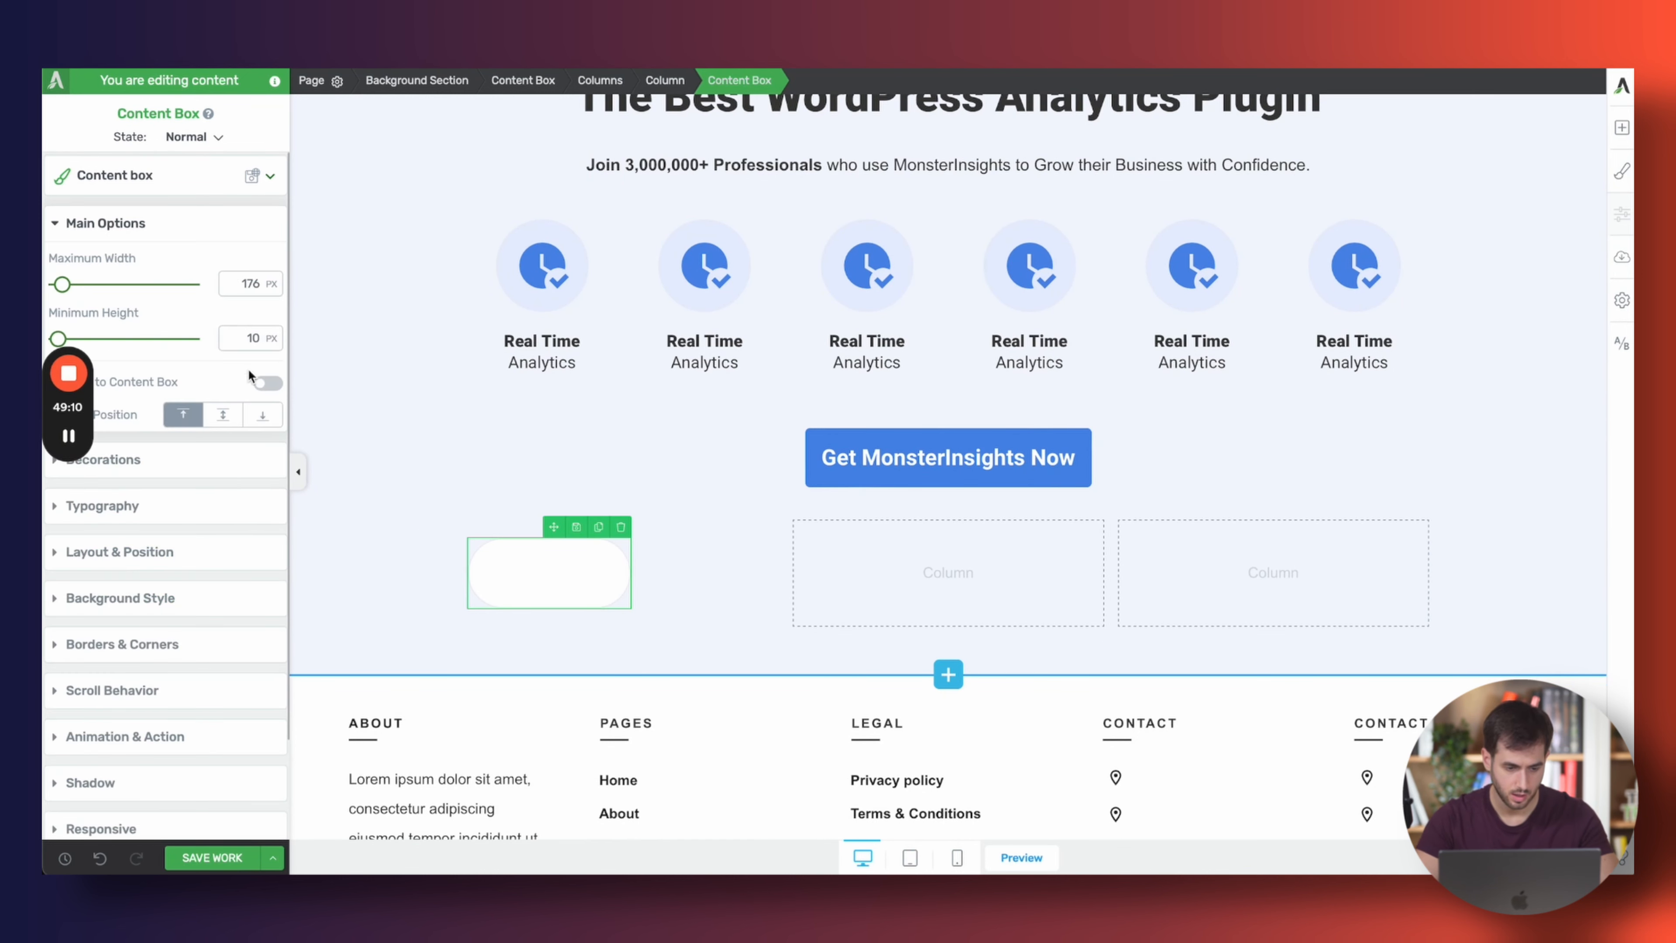
click(214, 549)
click(231, 741)
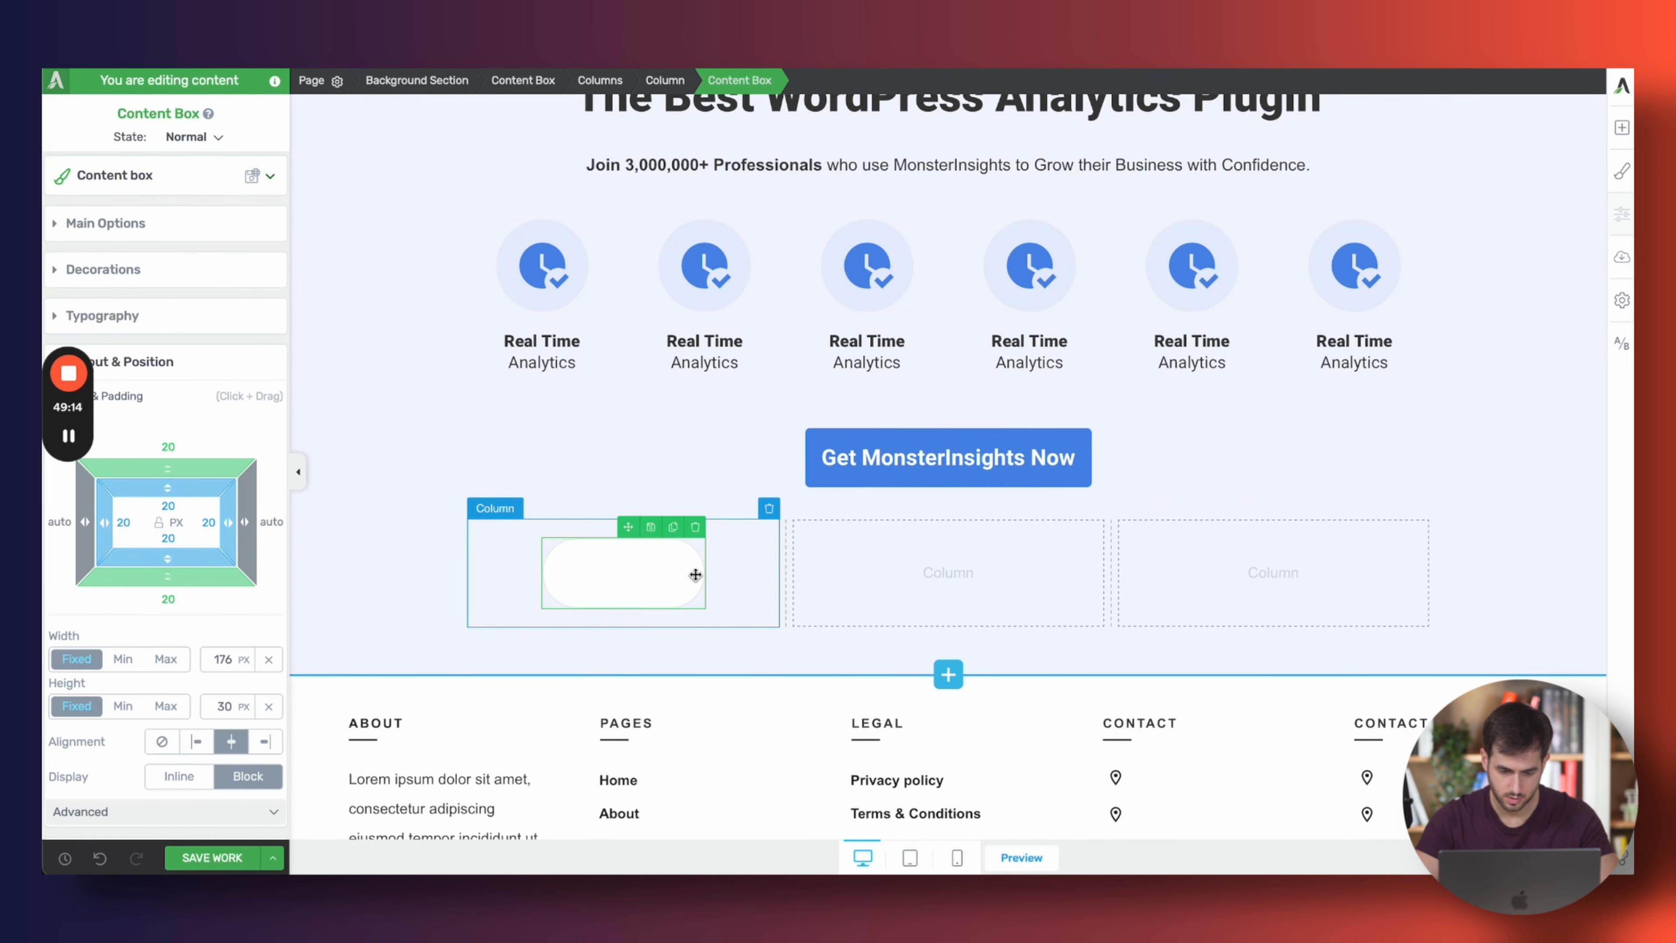
Insert a three-column layout inside the badge content box
click(1622, 128)
drag(1554, 330, 610, 582)
click(598, 655)
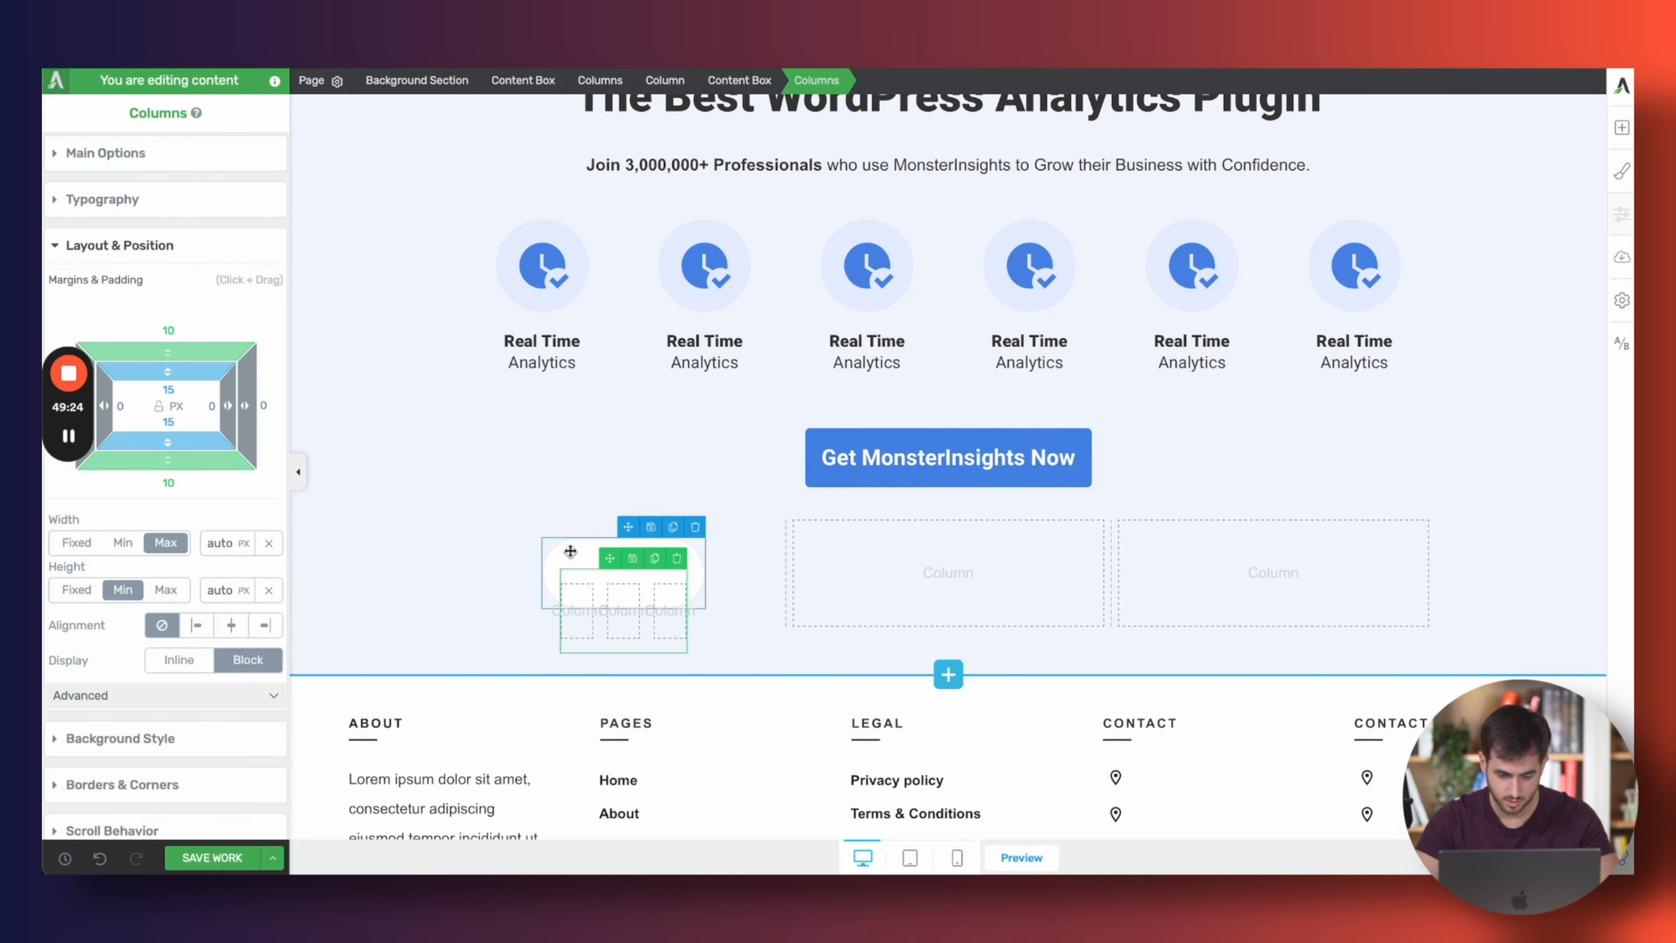
Add an image to the badge's first column, using the WordPress logo download-1.png from the media library
click(1627, 141)
drag(1560, 261, 585, 616)
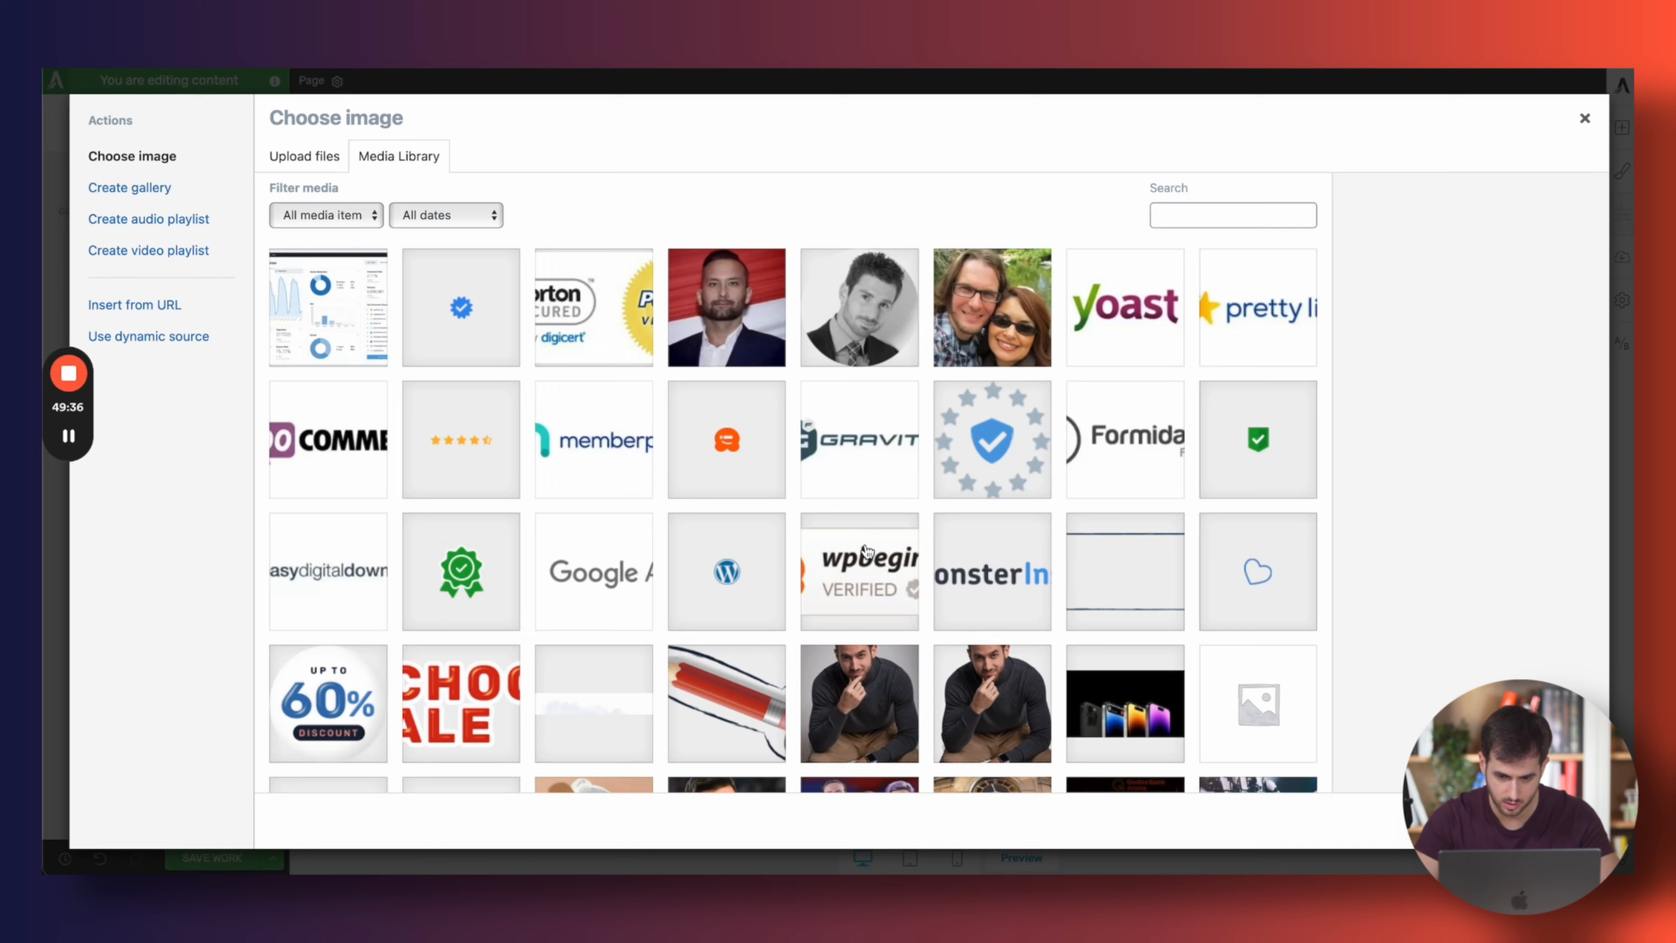
scroll(868, 551, down, 3)
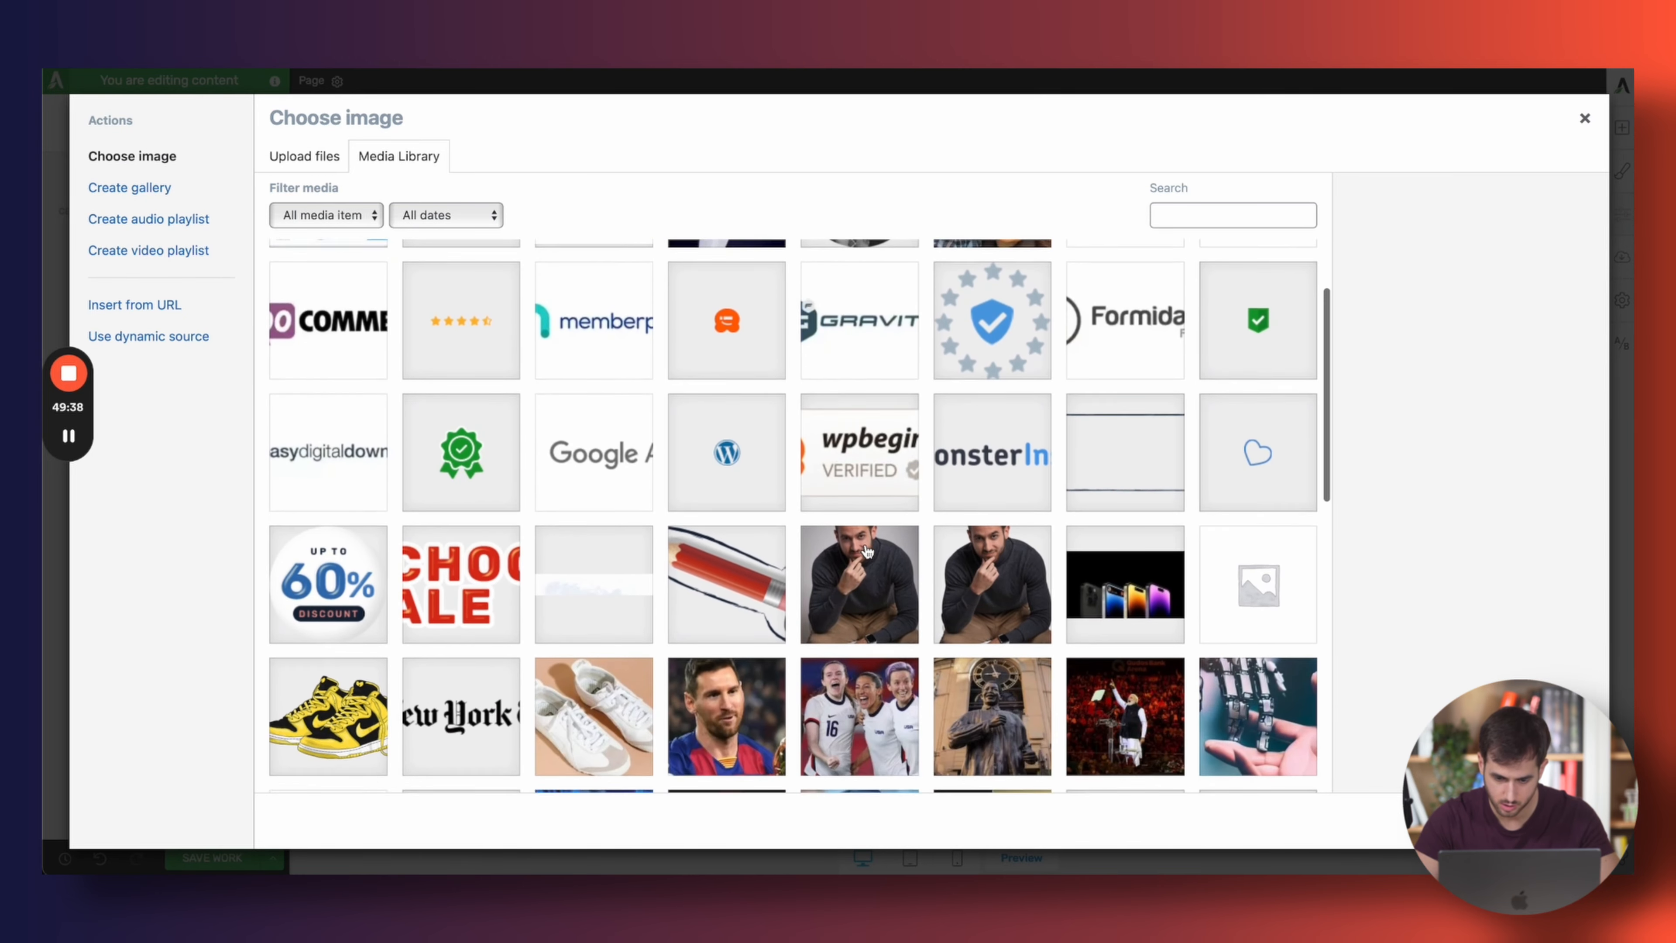
scroll(867, 551, up, 3)
click(727, 570)
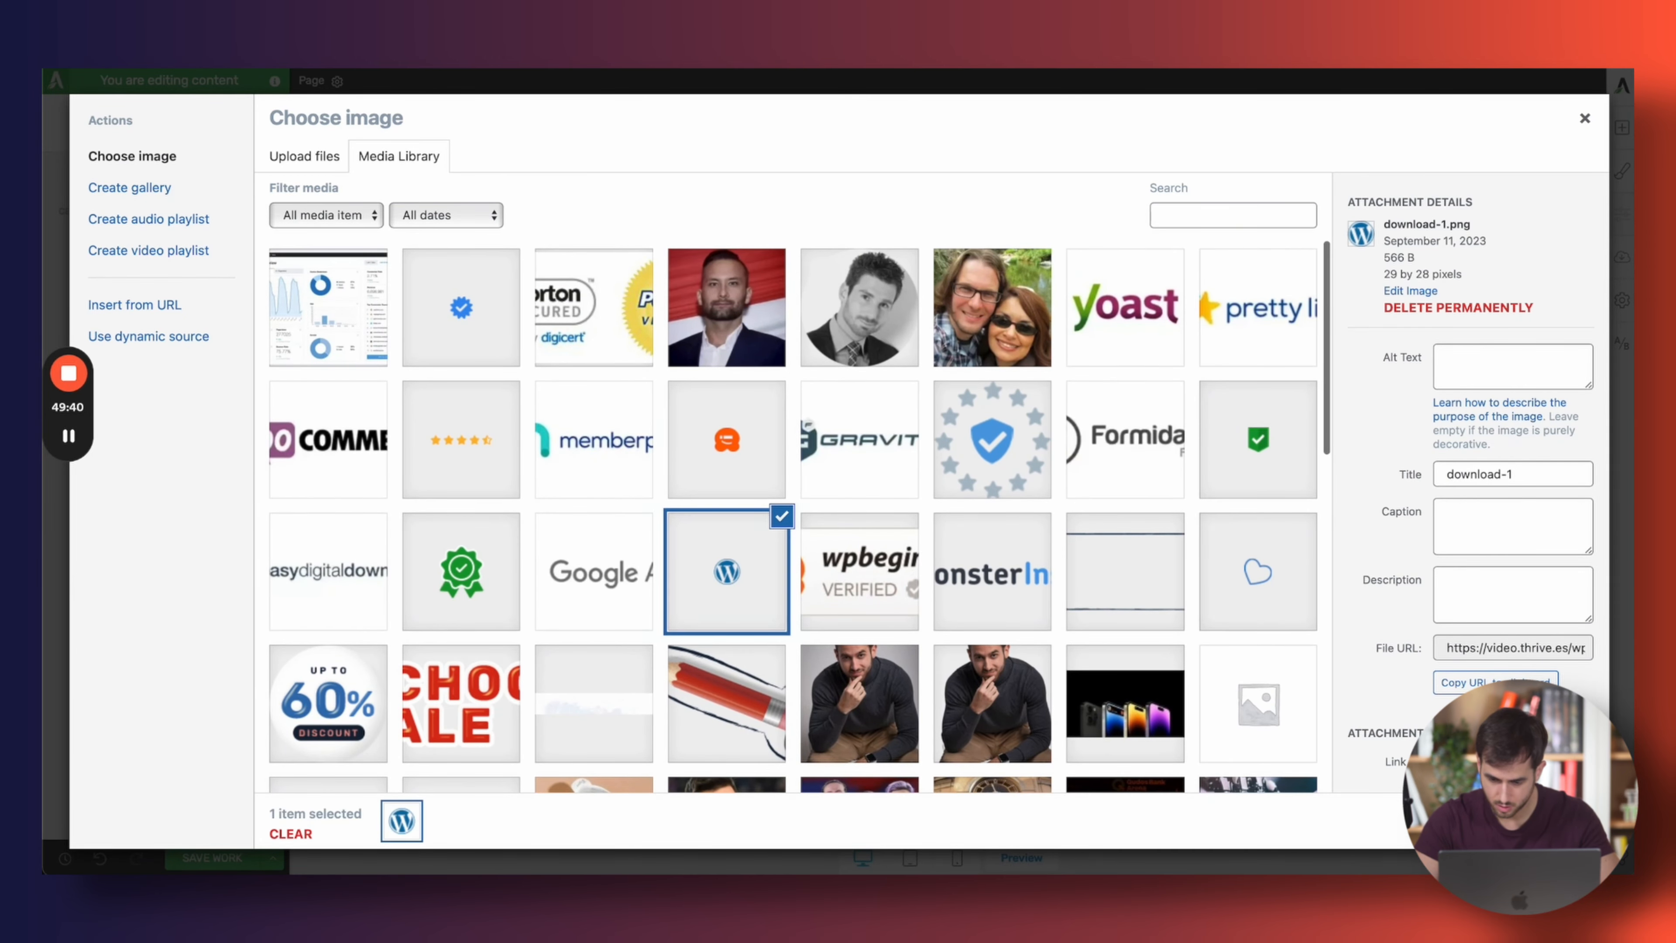
click(1547, 821)
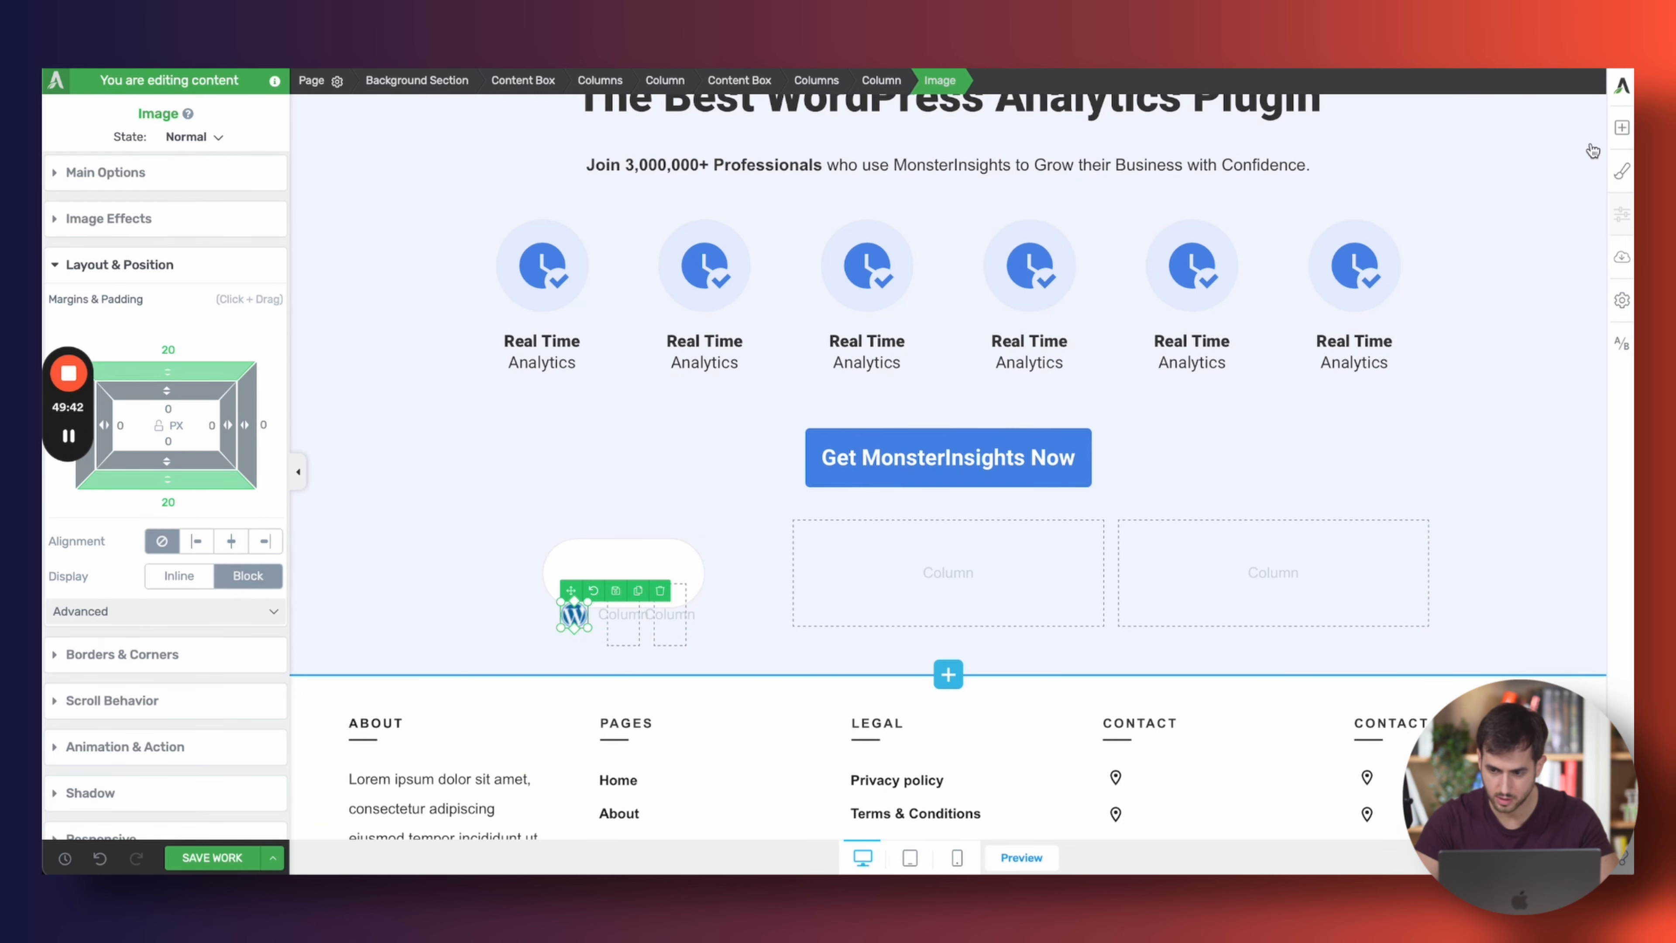
Add the orange star-rating image from the media library to the badge's middle column
click(1622, 126)
drag(1556, 254, 624, 612)
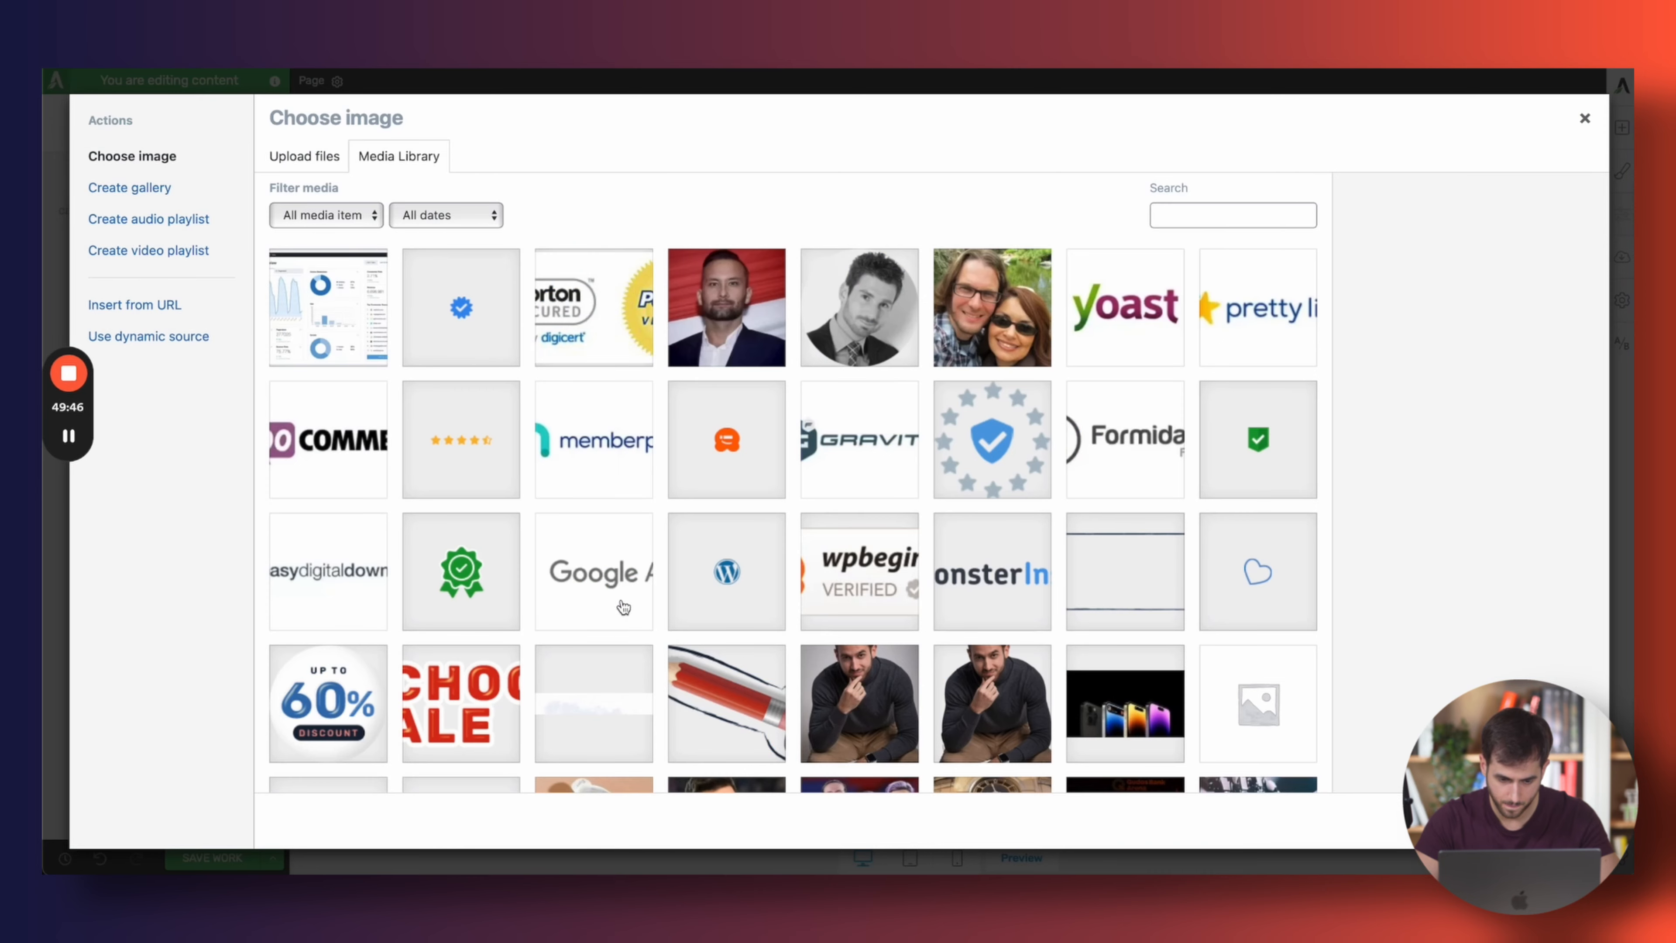
click(468, 480)
click(1547, 821)
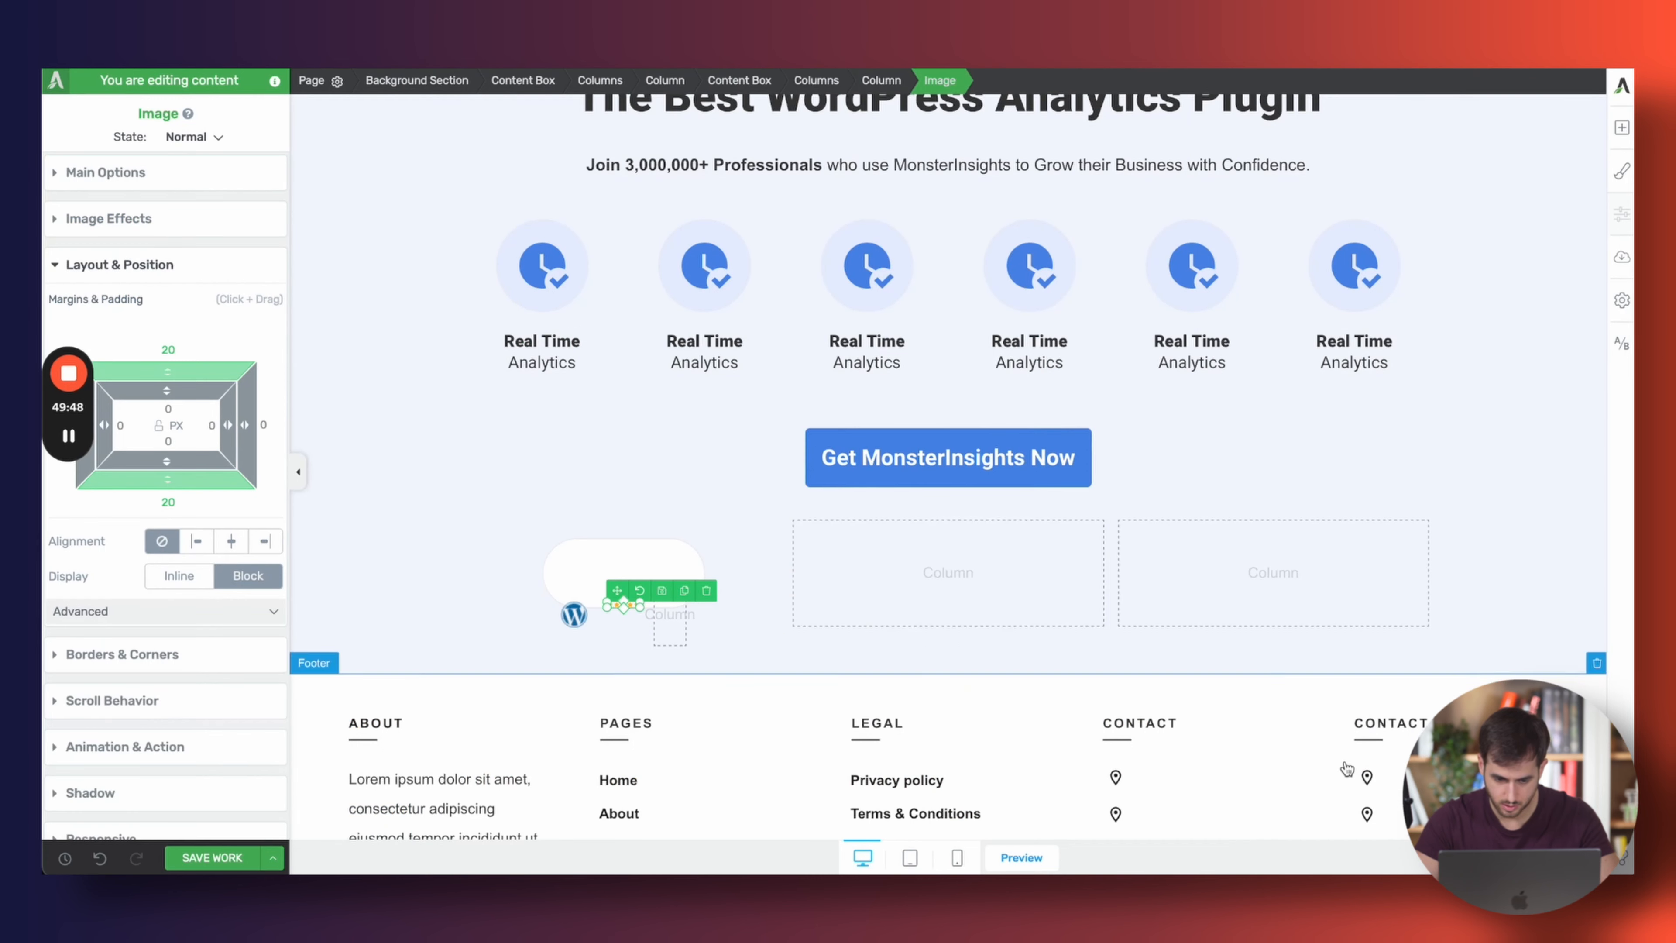
Duplicate the "Analytics" label under the second feature icon and move the copy into the badge's third column
click(1621, 128)
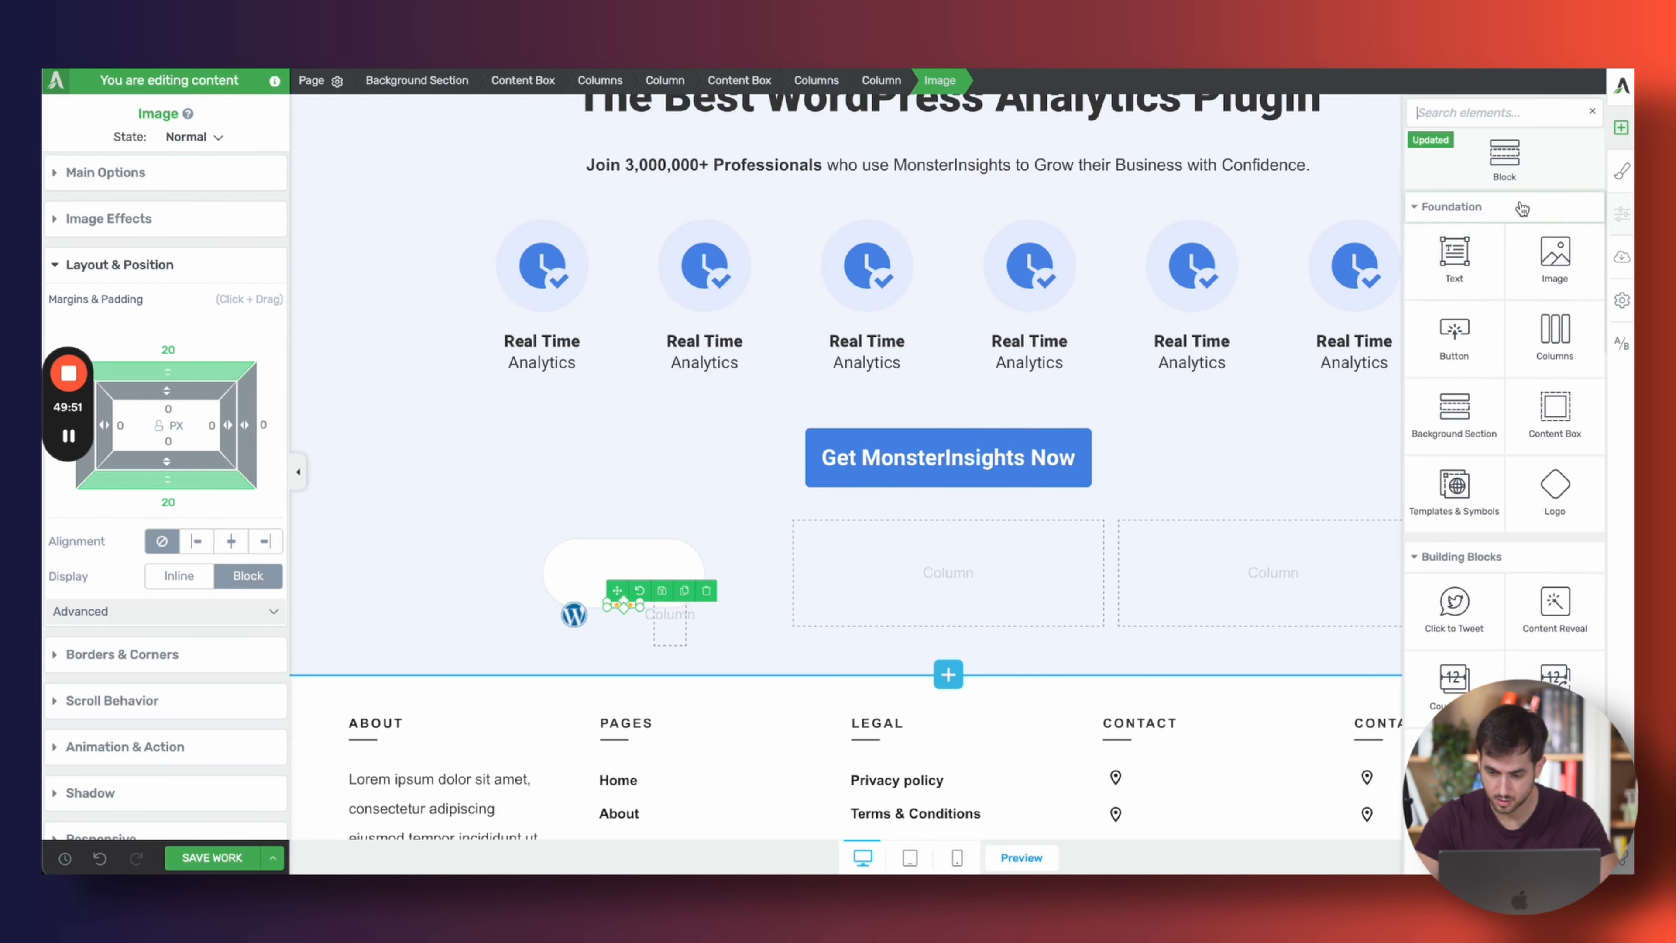
click(681, 367)
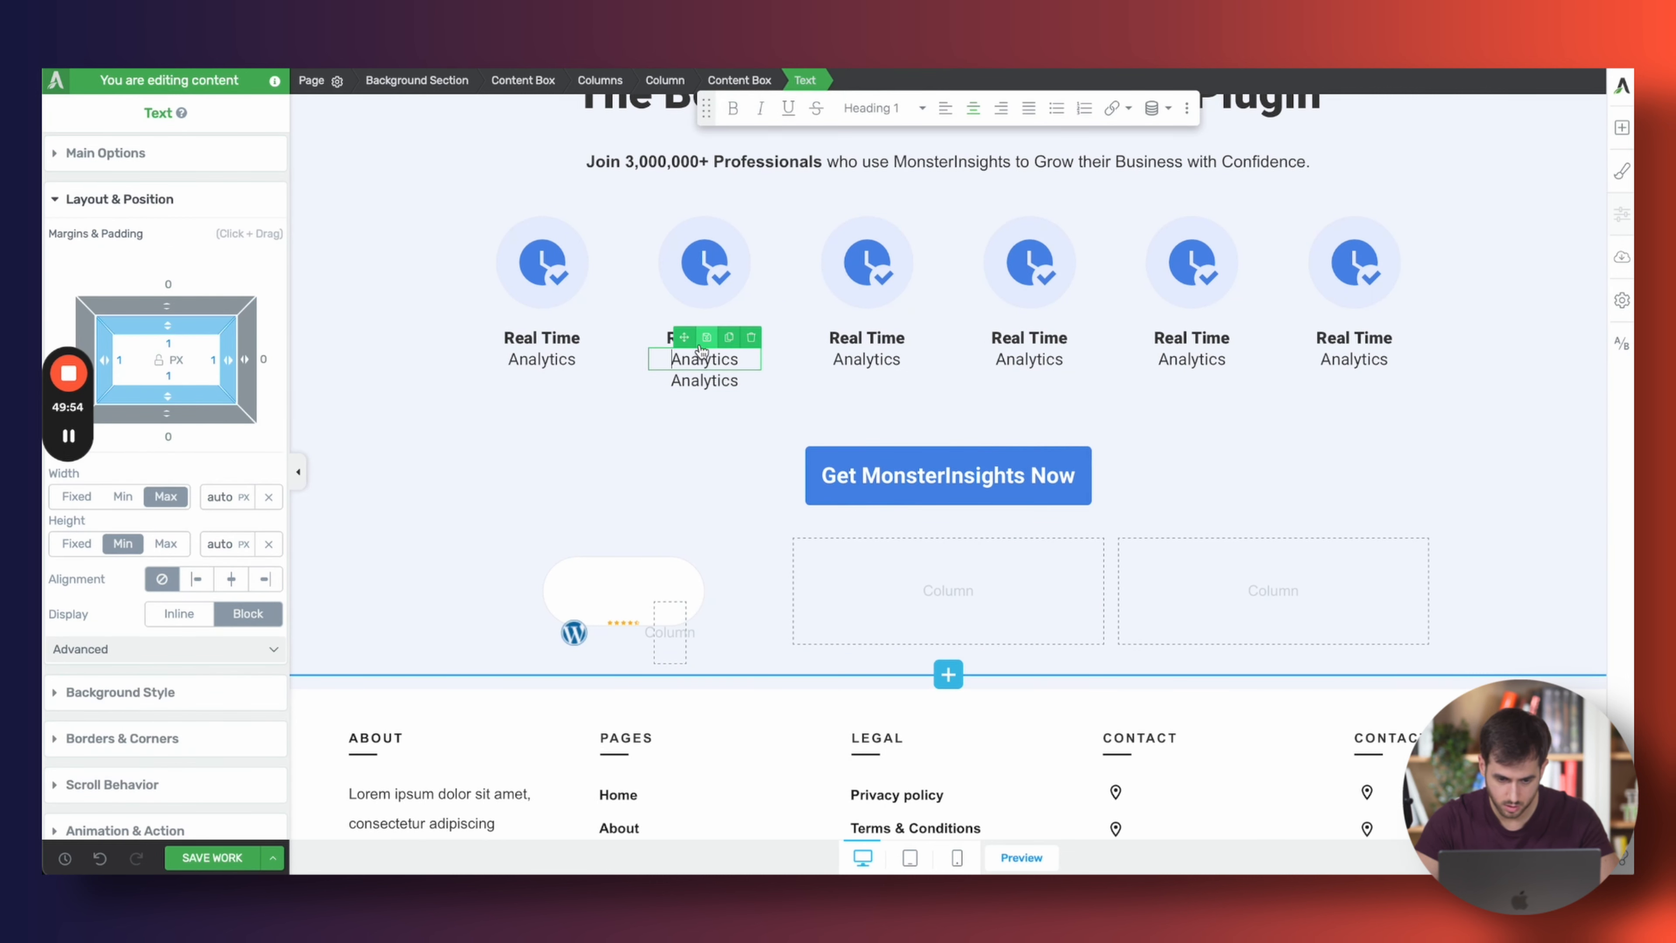
drag(685, 340, 647, 638)
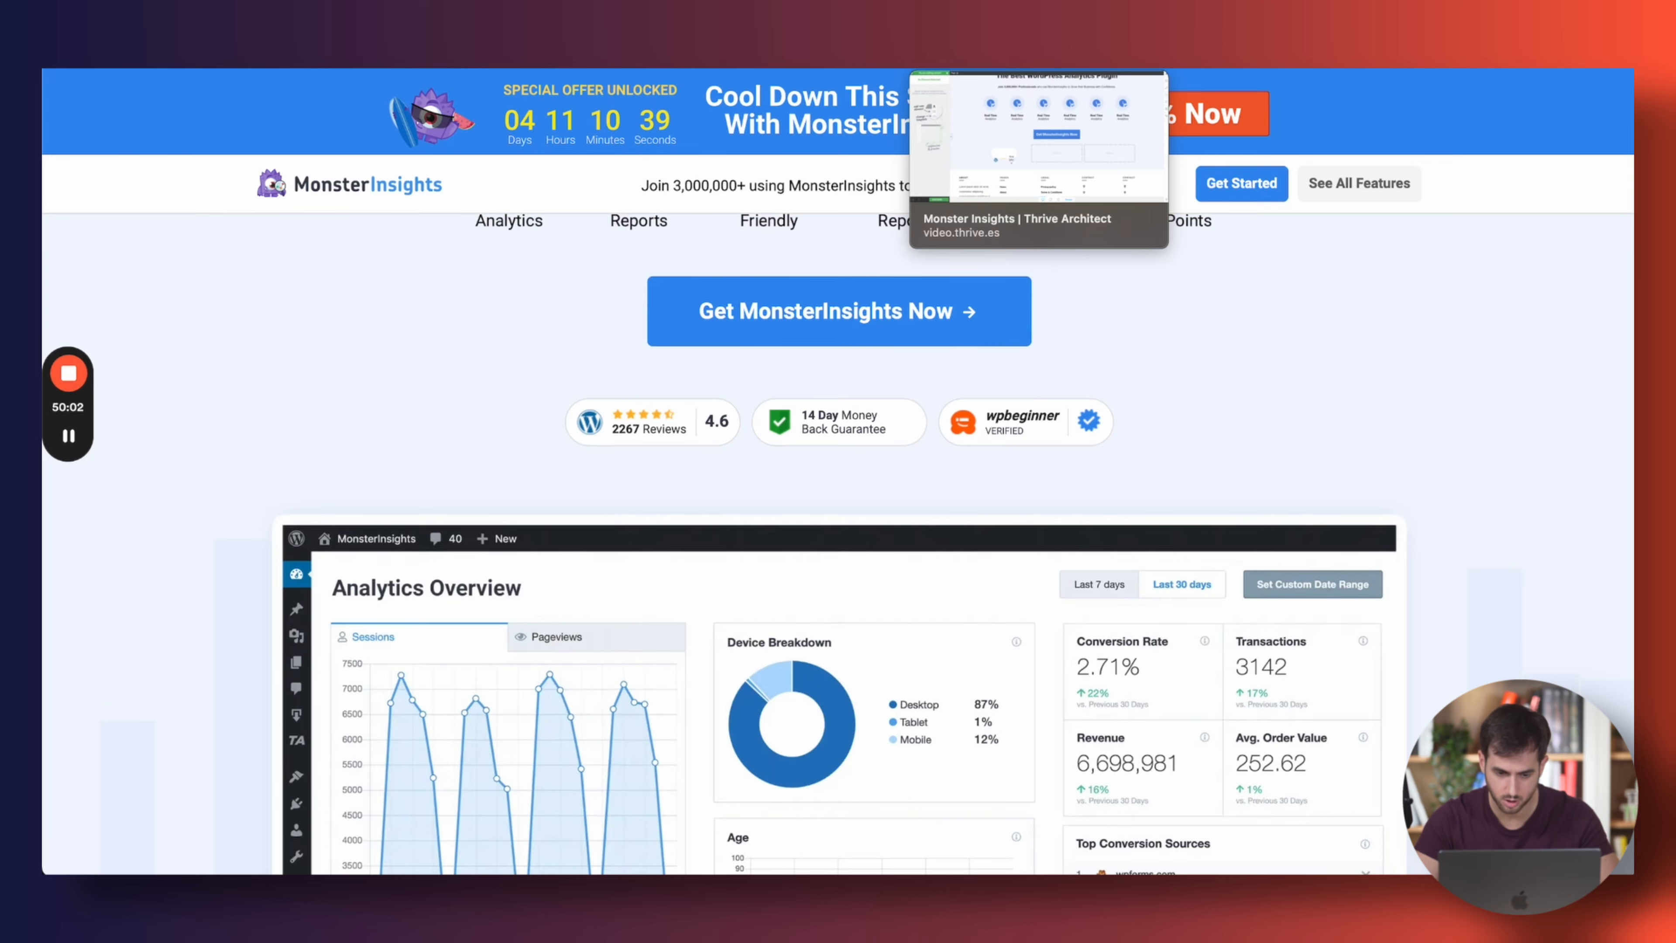
Duplicate the badge's "Analytics" text and place the copy below the stars in the middle column
click(1039, 58)
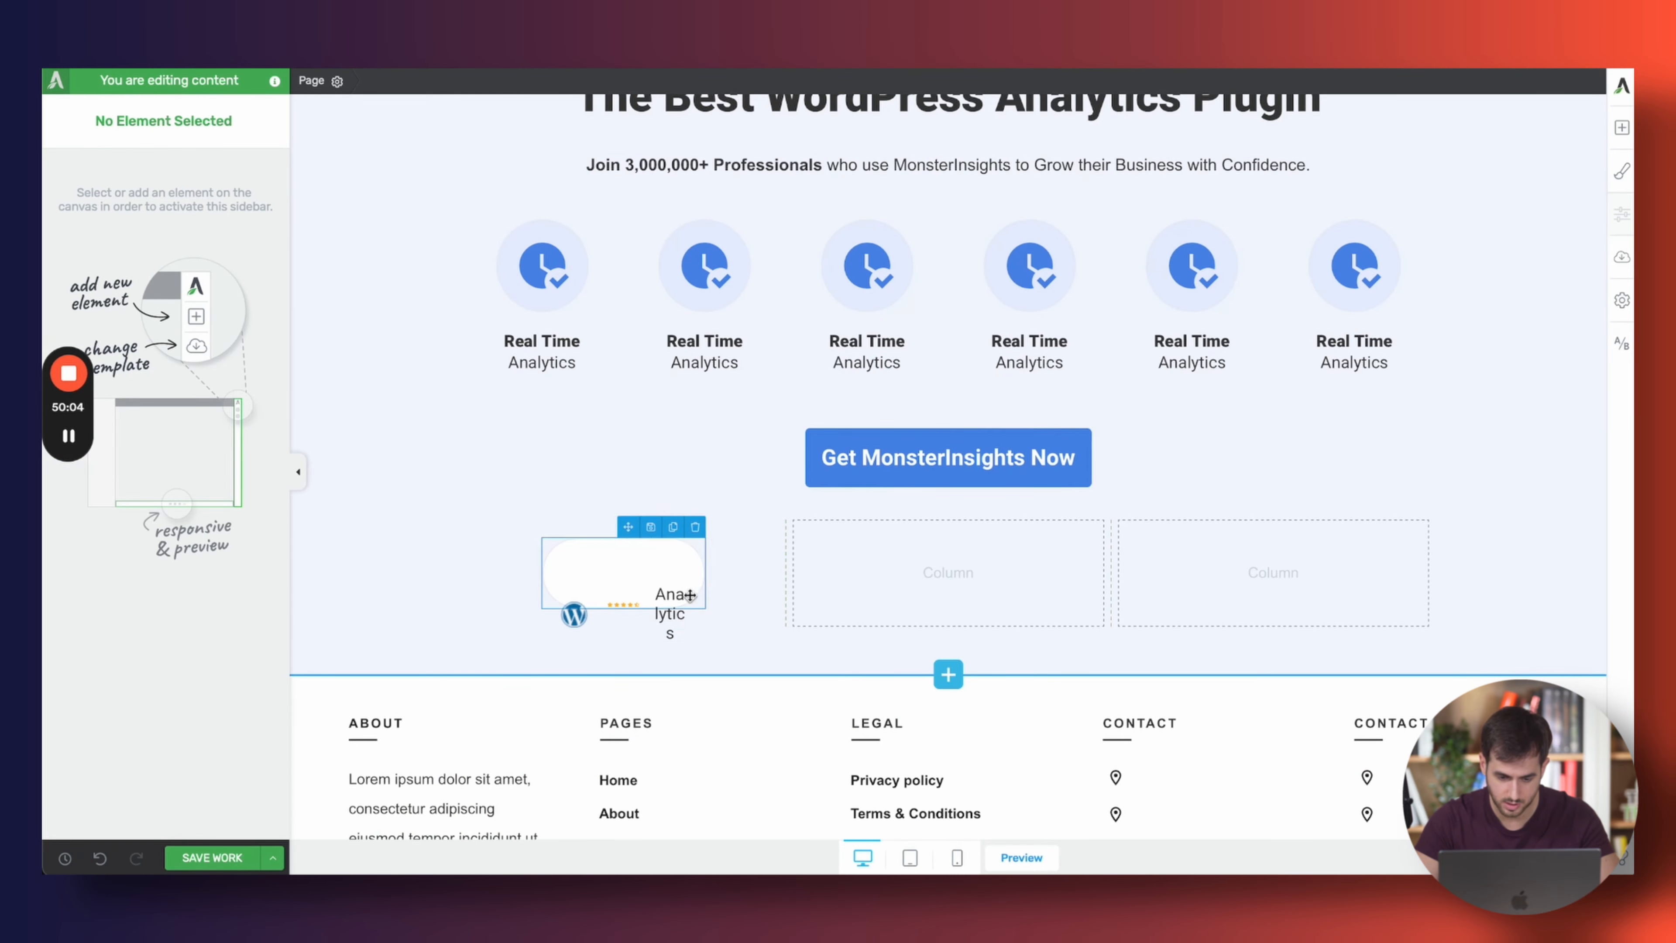
click(683, 596)
click(709, 573)
drag(657, 579, 621, 610)
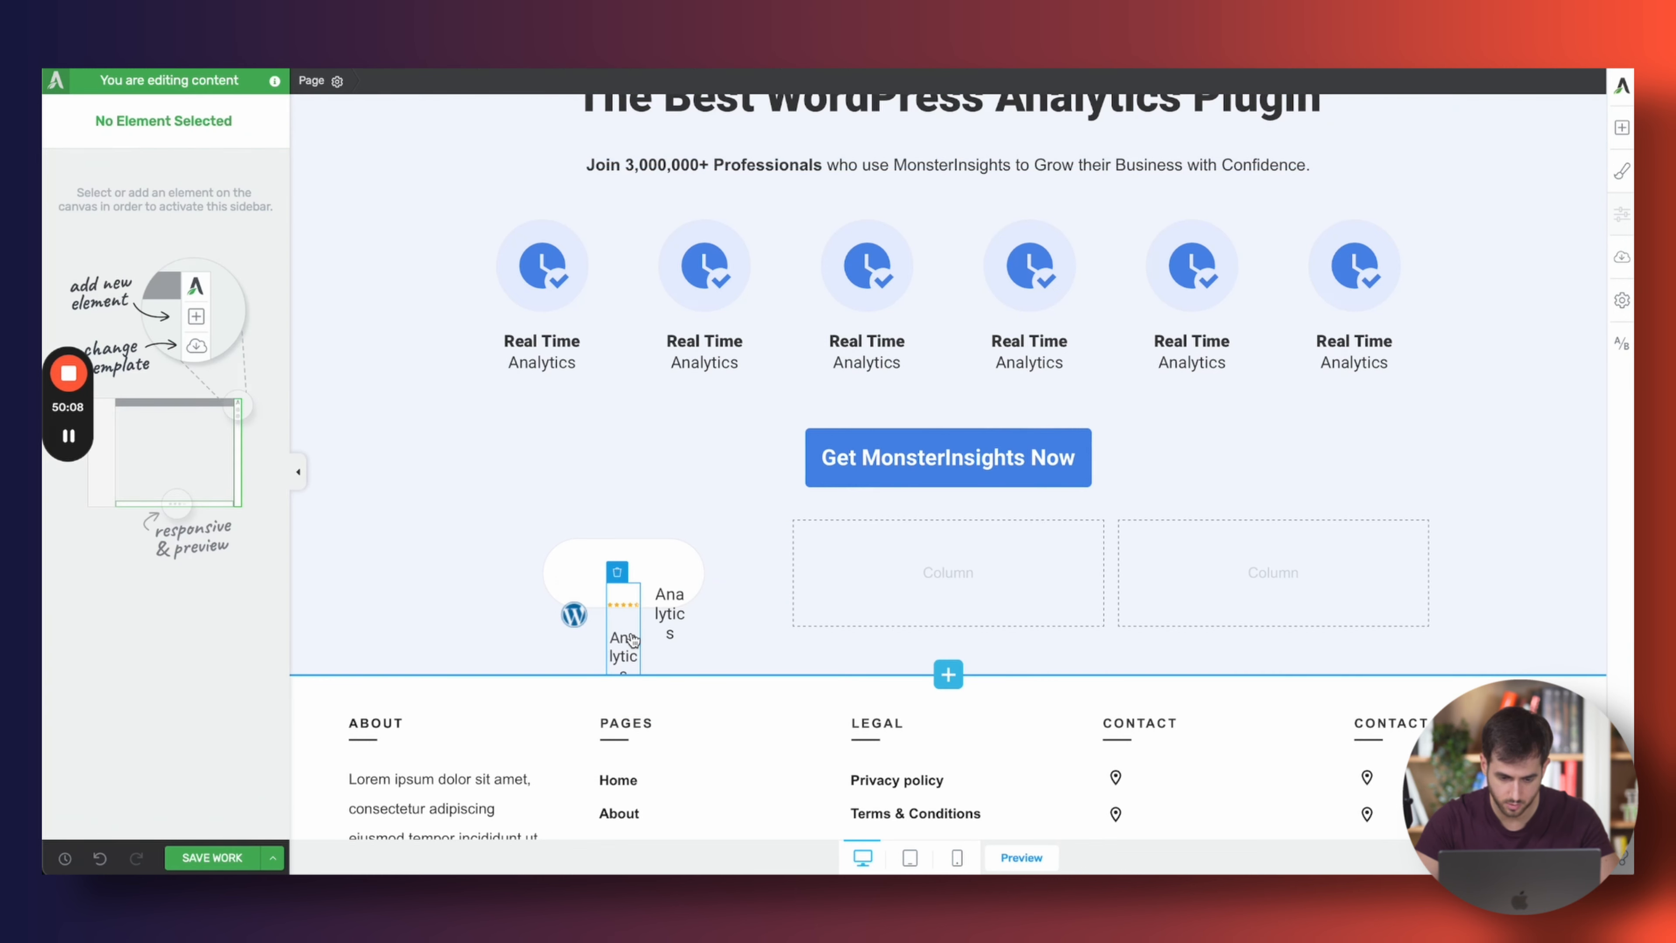
Change the text below the stars to "2267 Reviews" at 8 px font size and slightly widen the middle column
click(1316, 69)
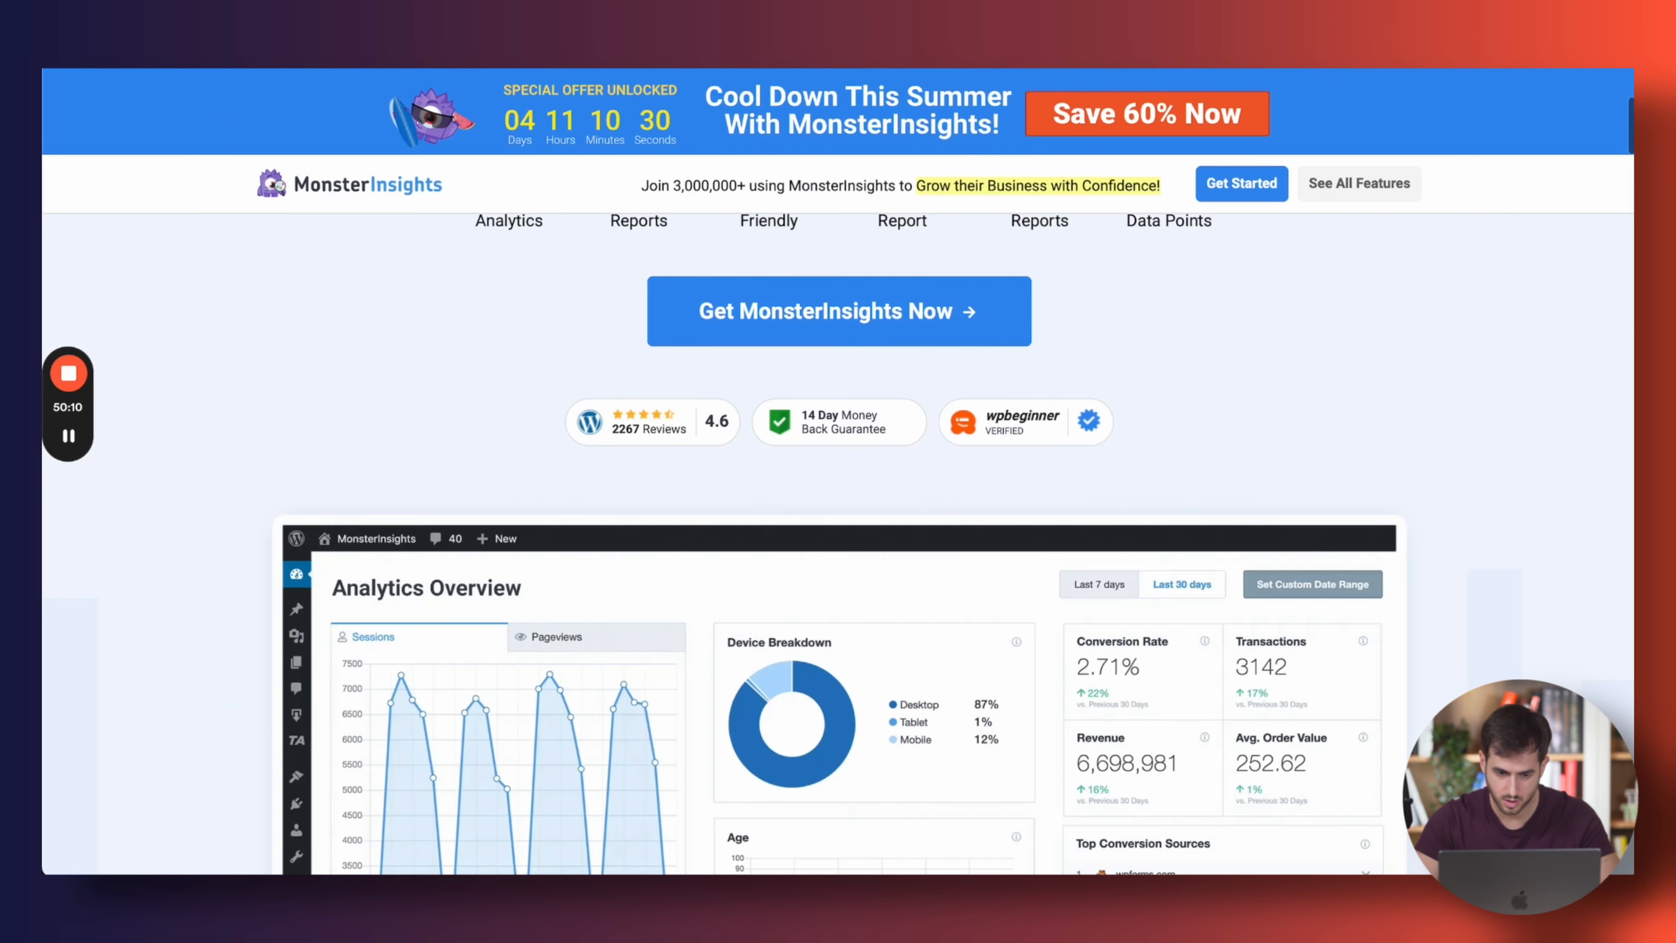
click(1110, 69)
double_click(623, 648)
text(2267)
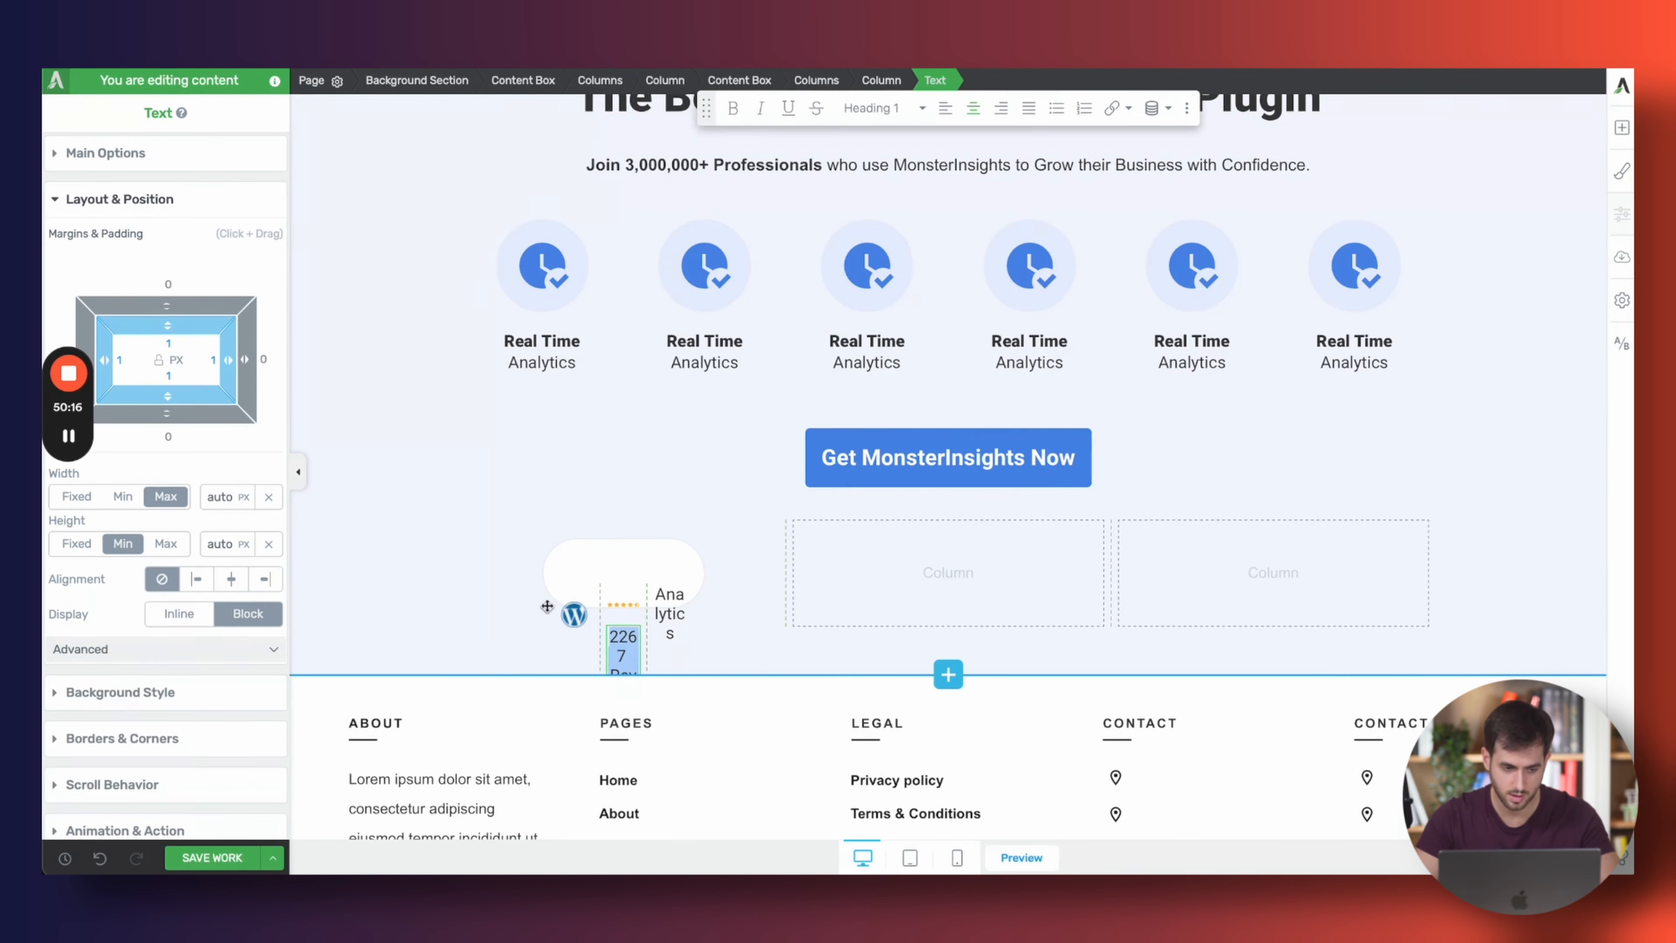
click(106, 152)
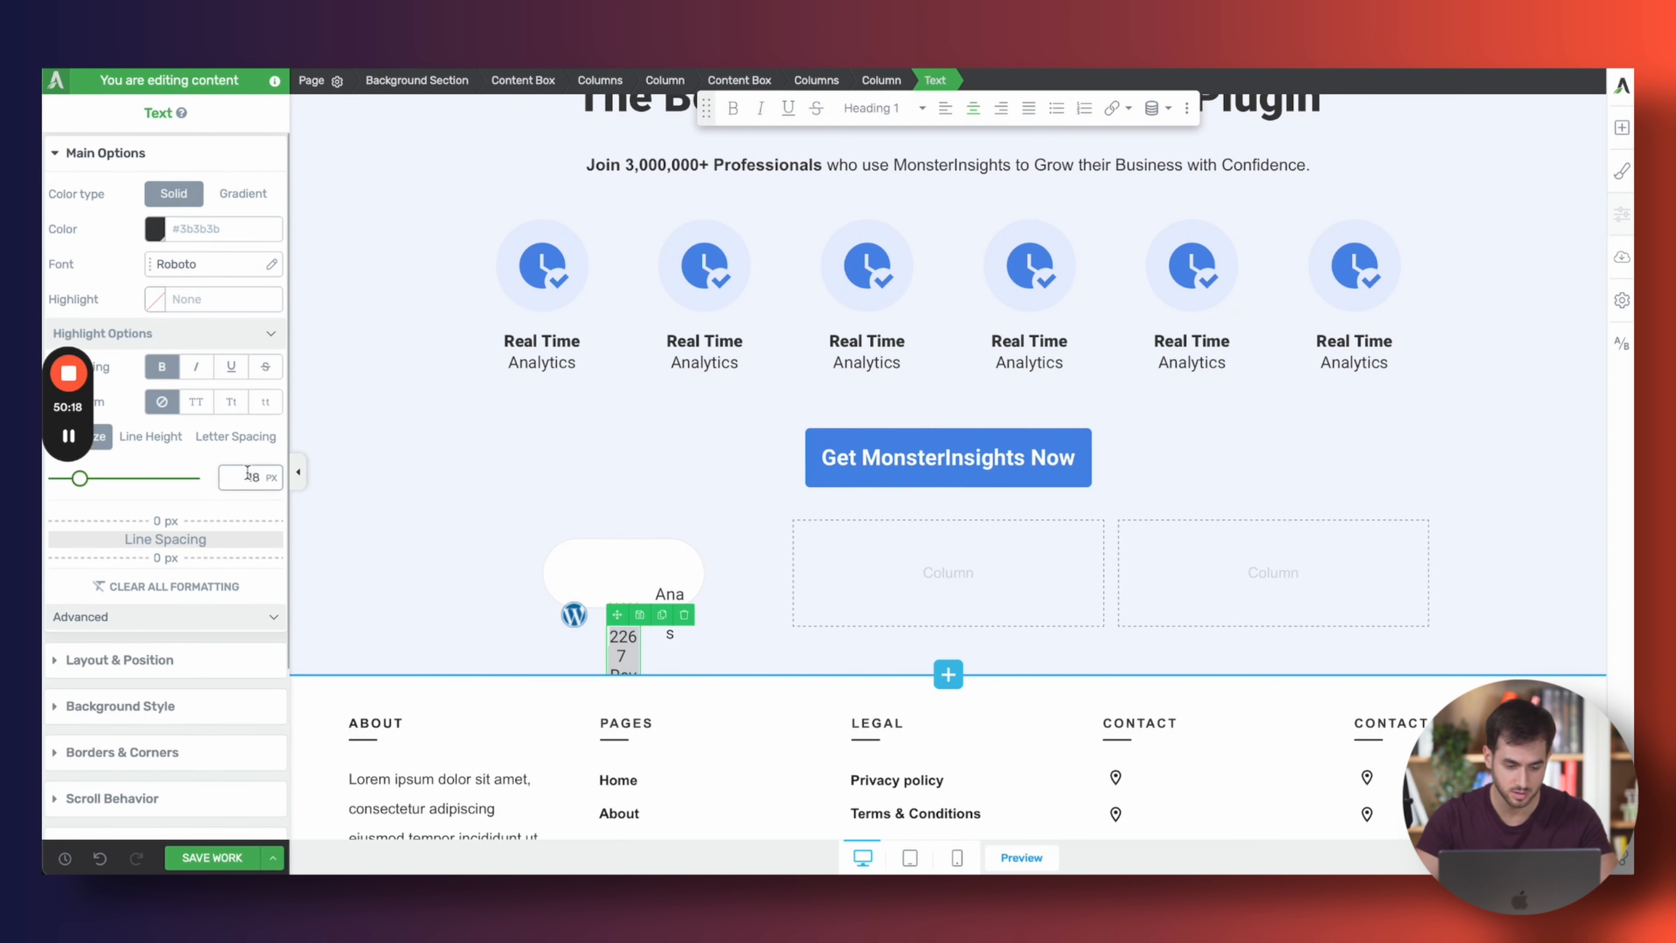
text(8)
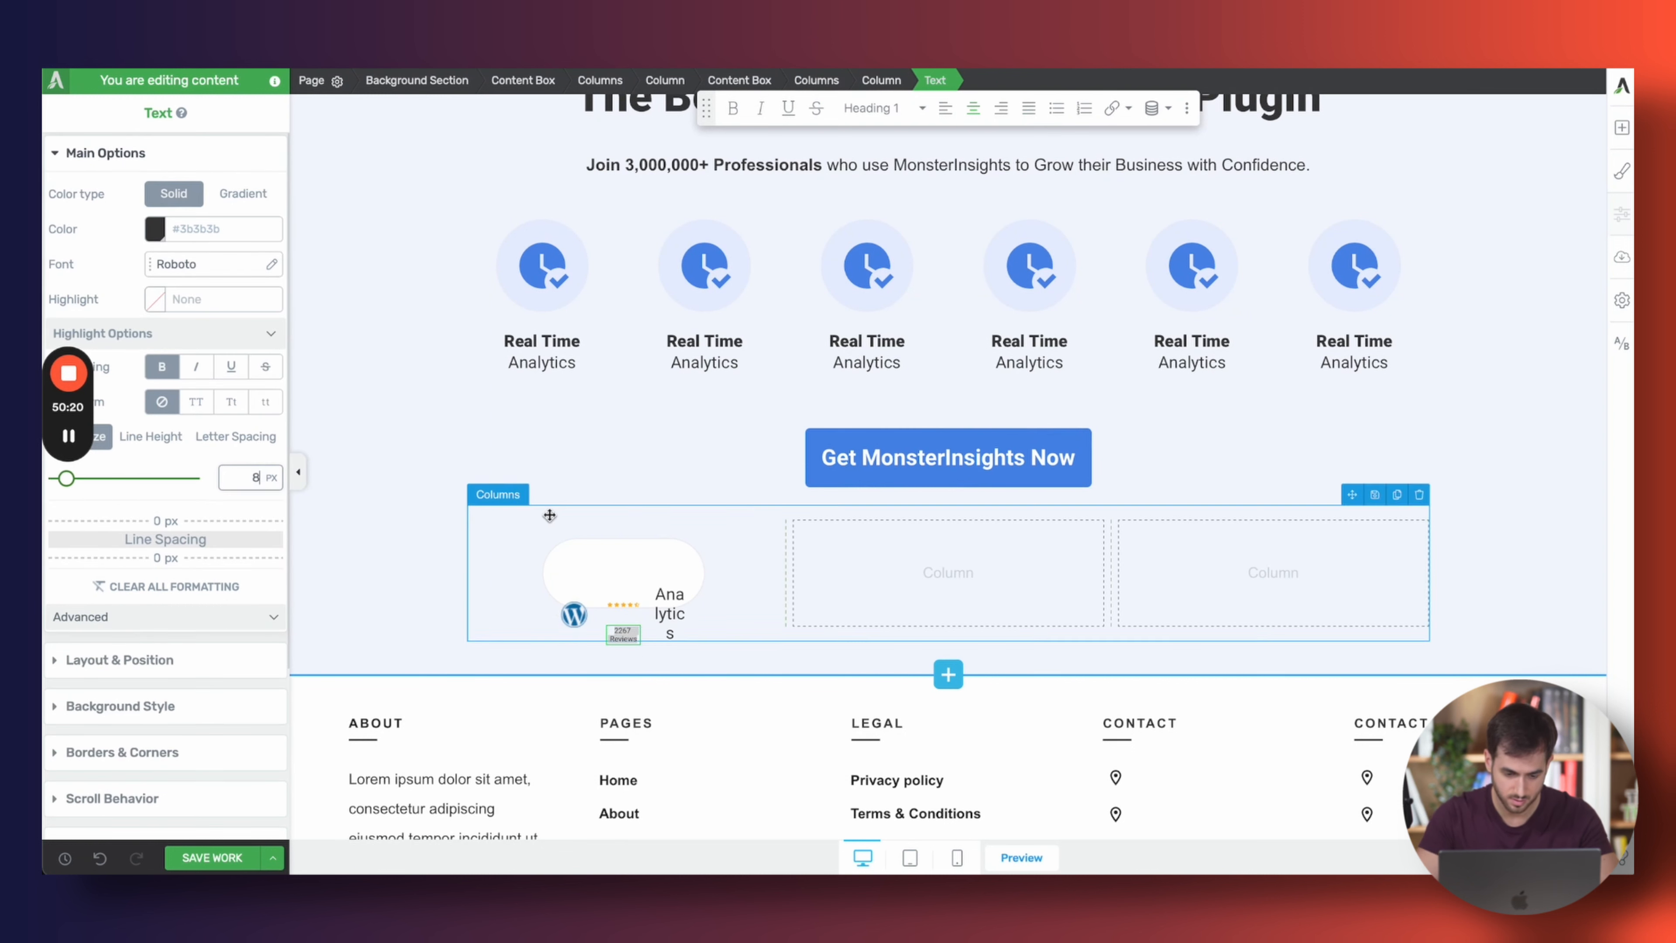
drag(595, 590, 588, 589)
Replace the text in the badge's third column with a bold "4.6", matching the original page
double_click(670, 595)
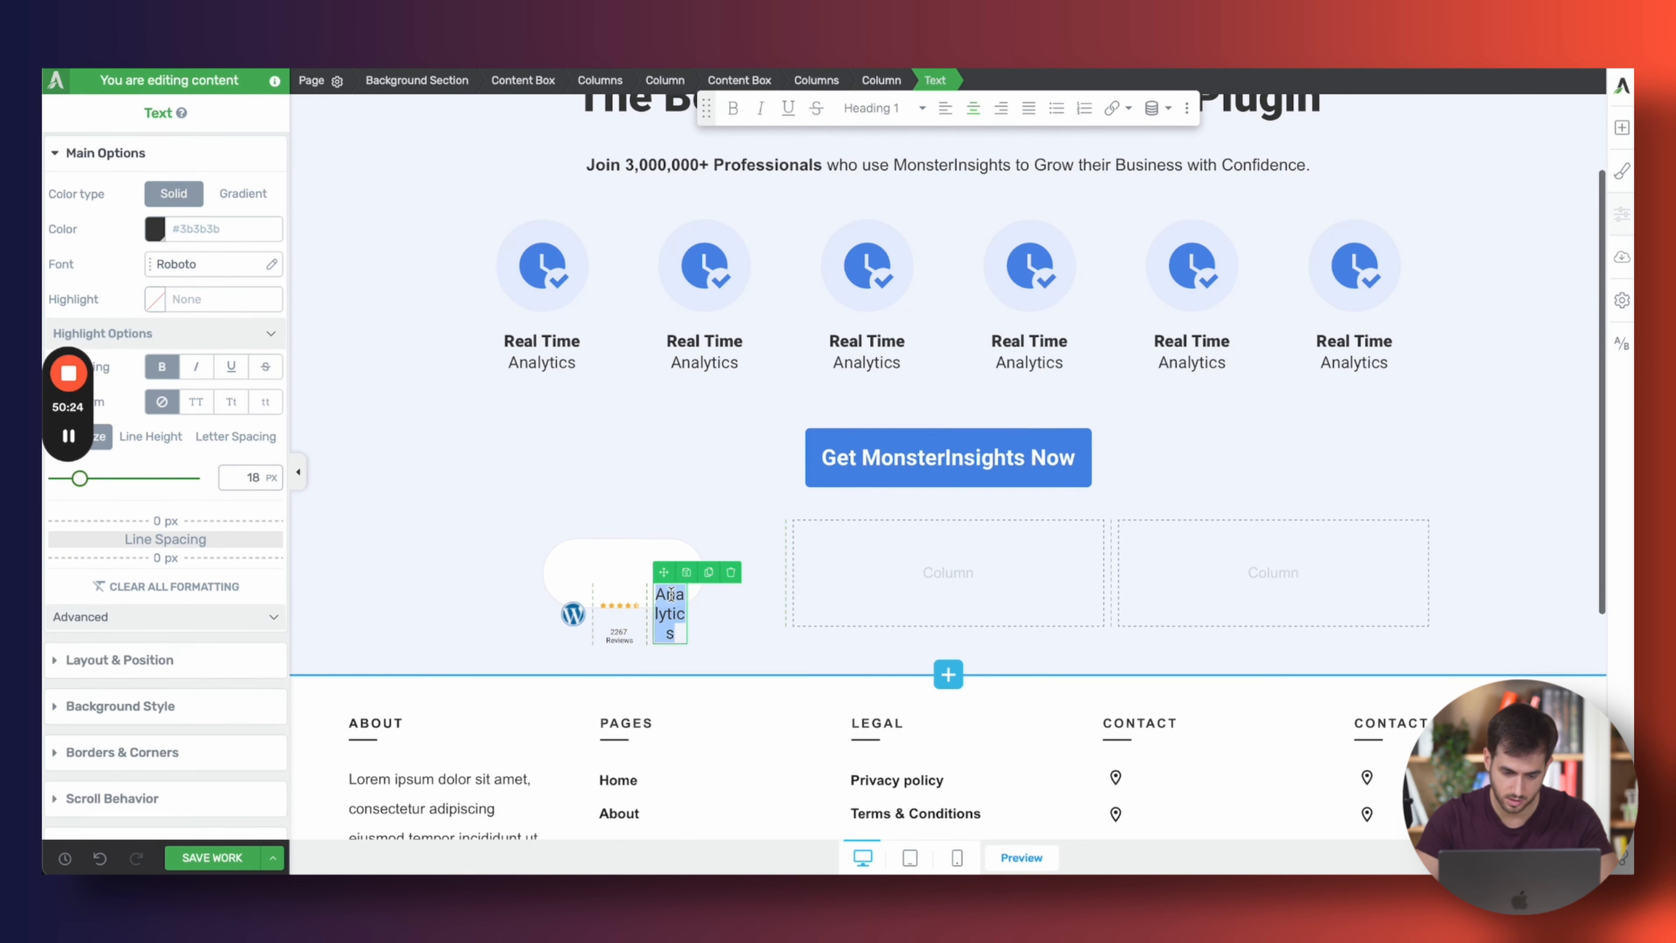
key(ctrl+Tab)
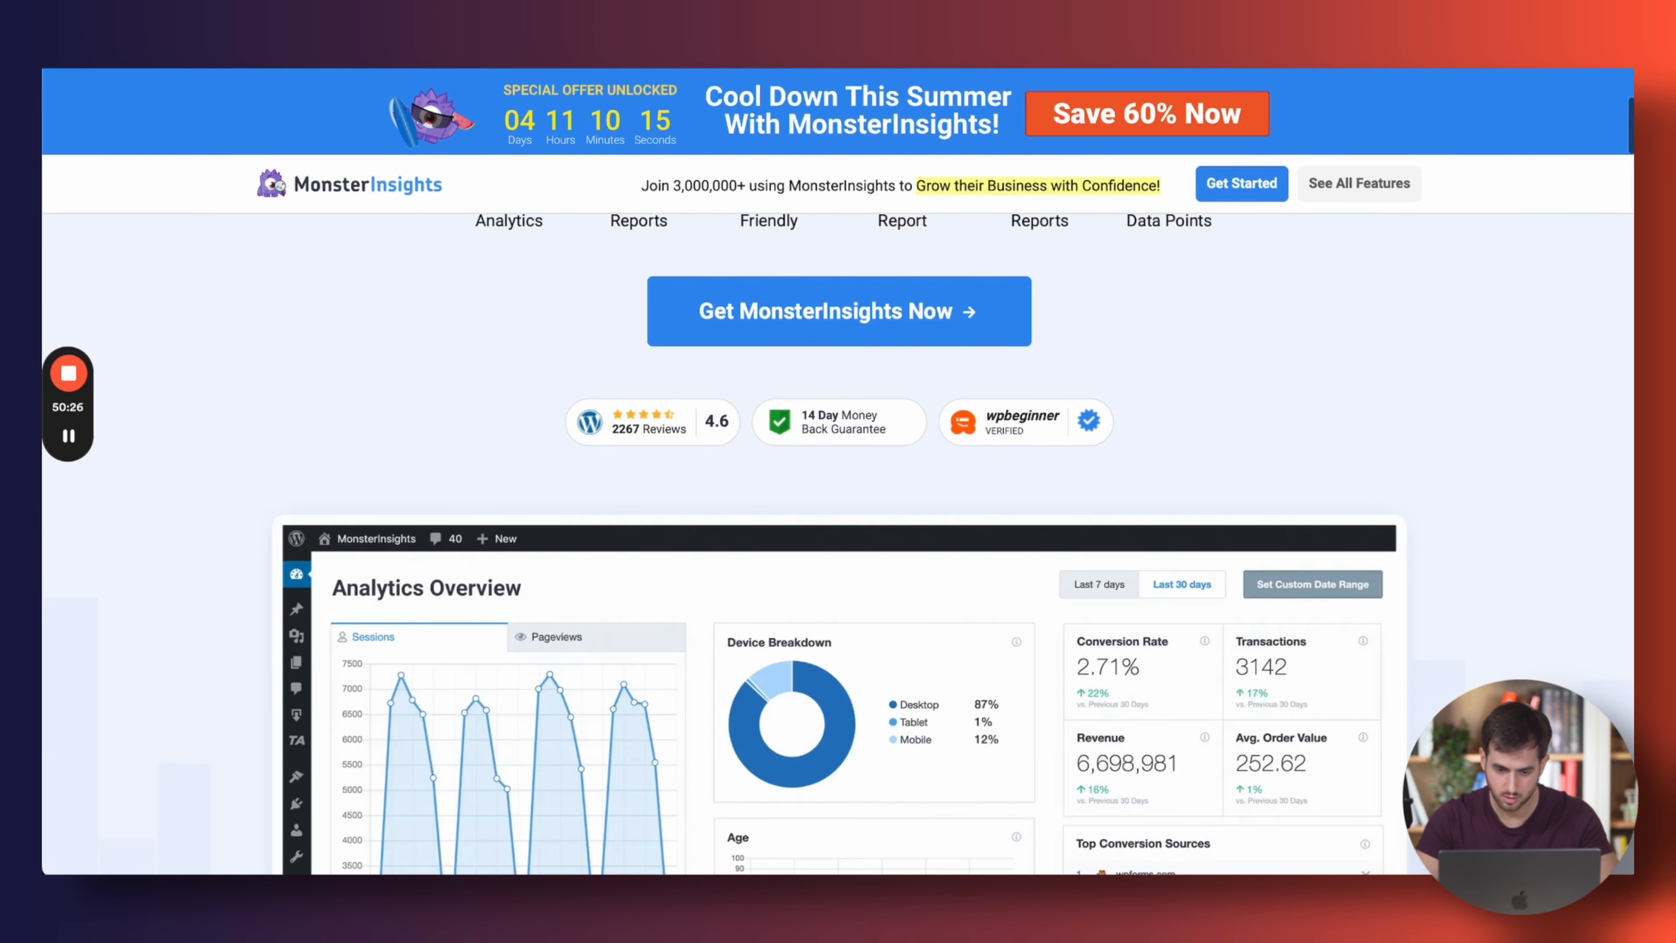
key(ctrl+shift+Tab)
text(4.)
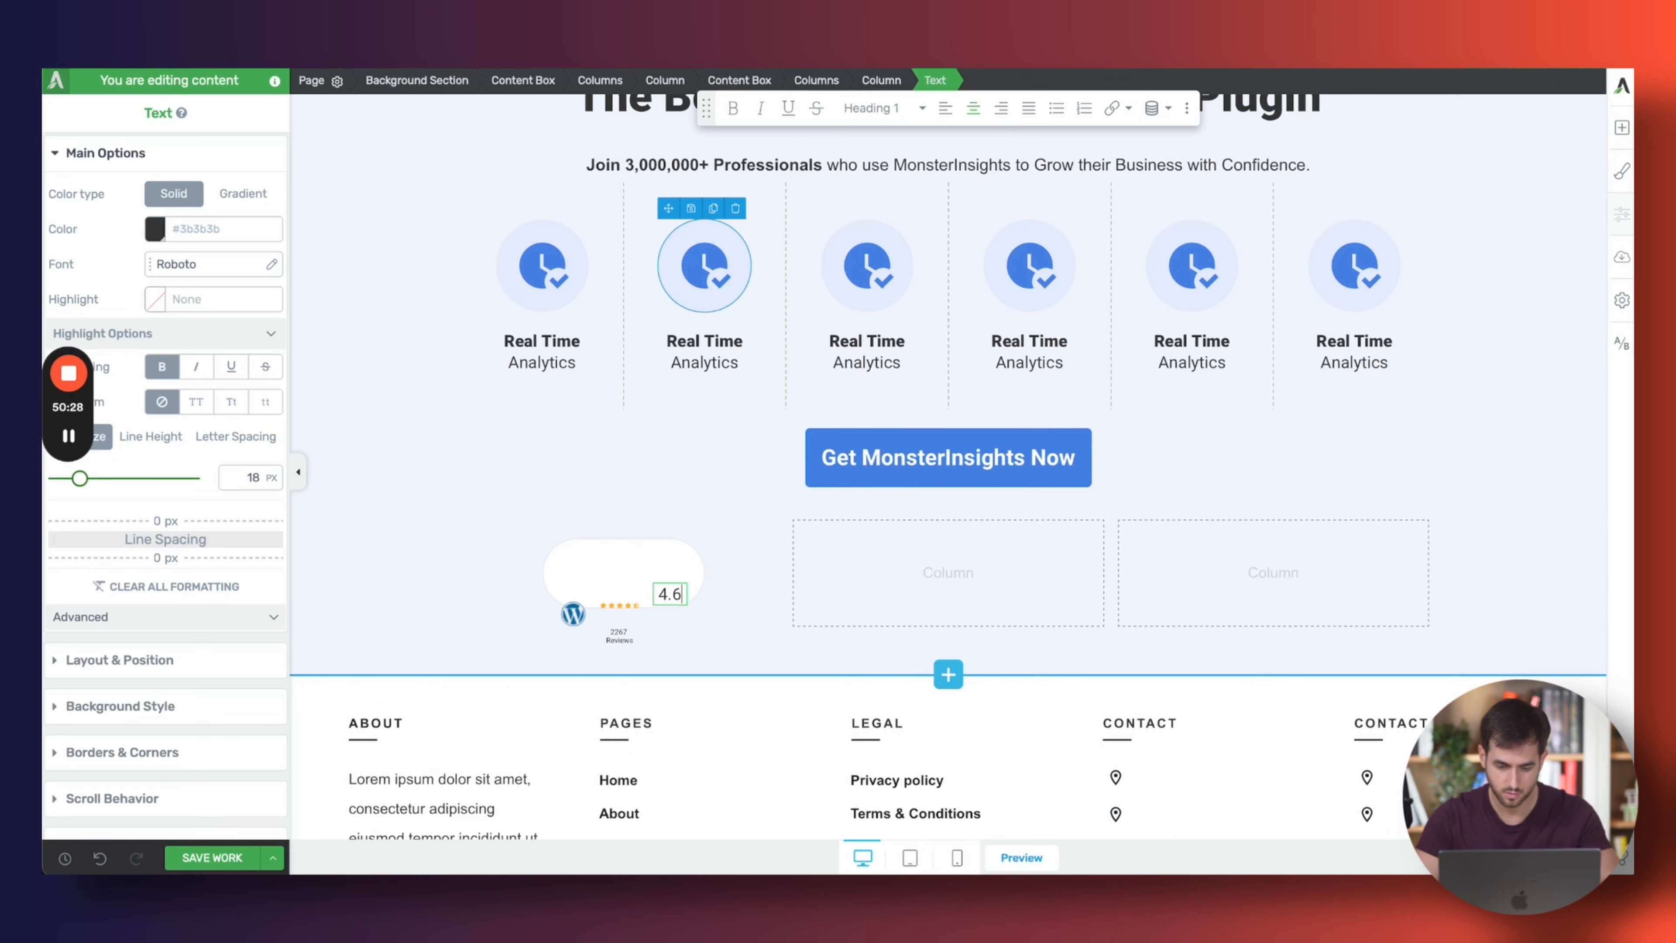
key(super+a)
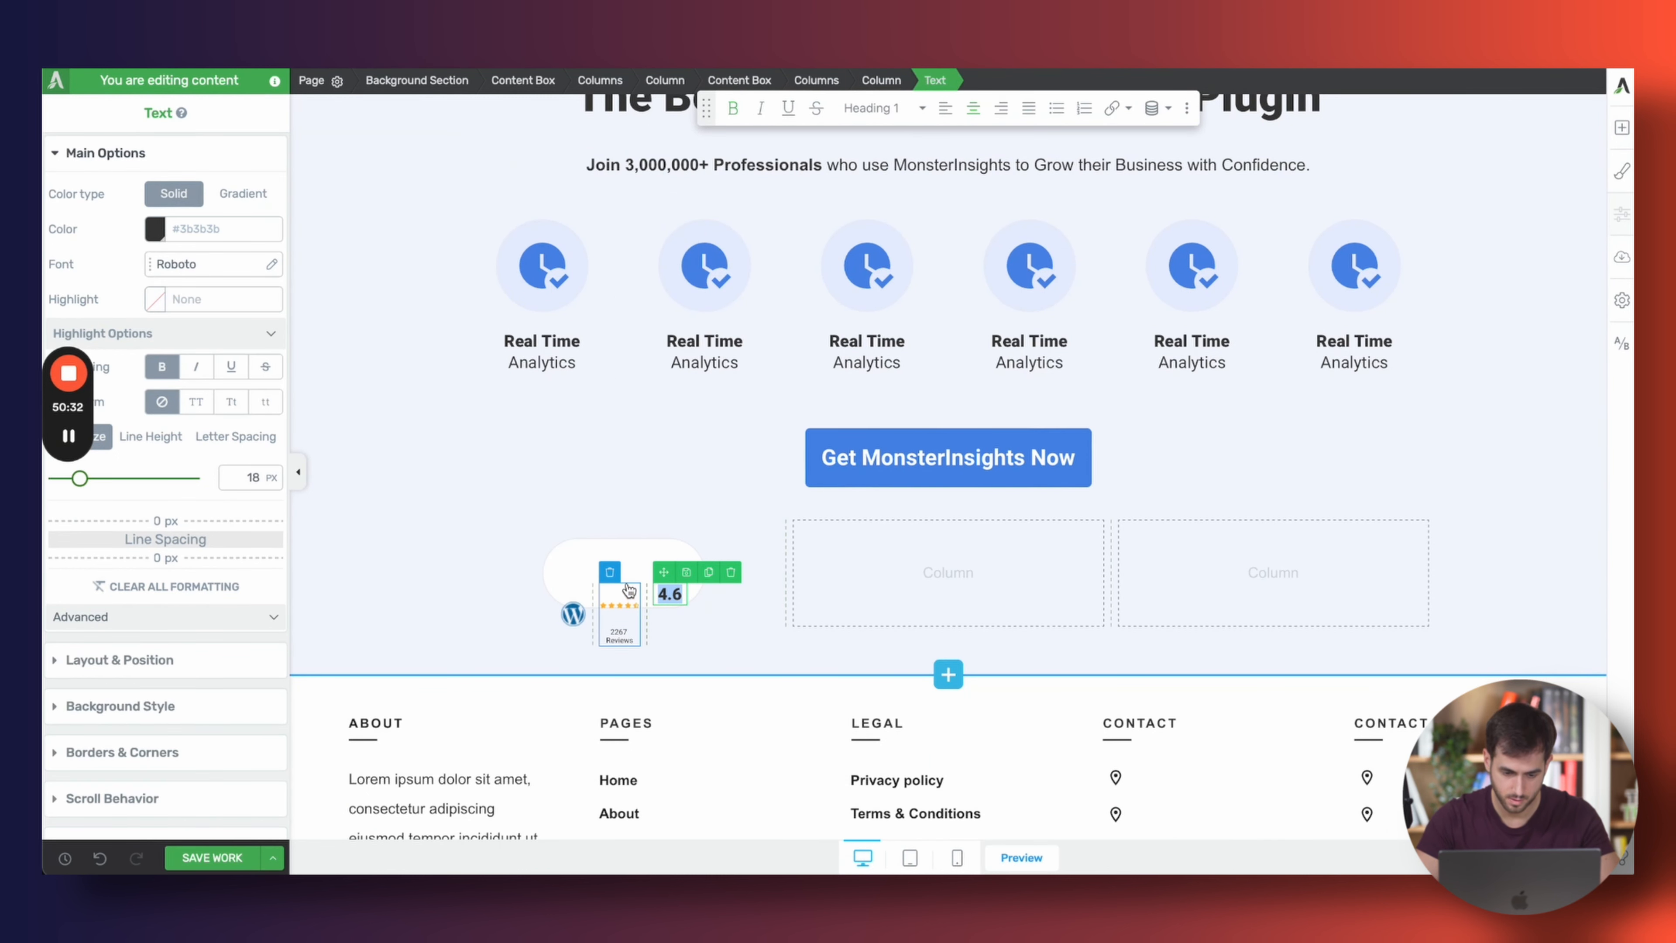
Set the badge content box's vertical position to center
click(628, 579)
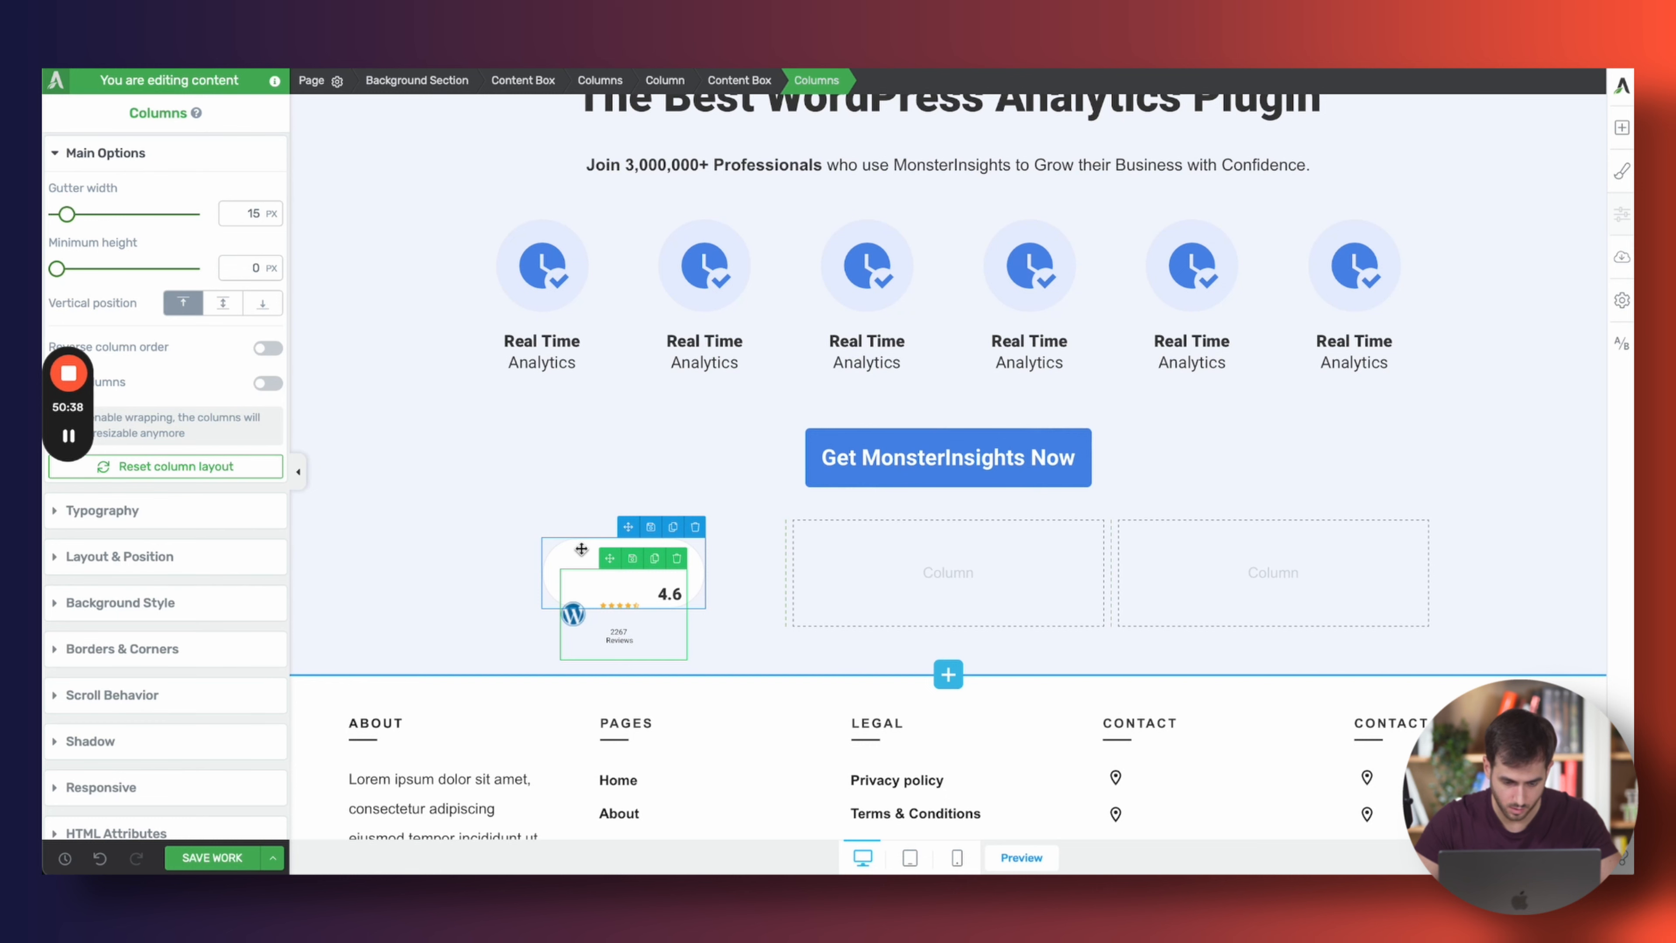
click(580, 548)
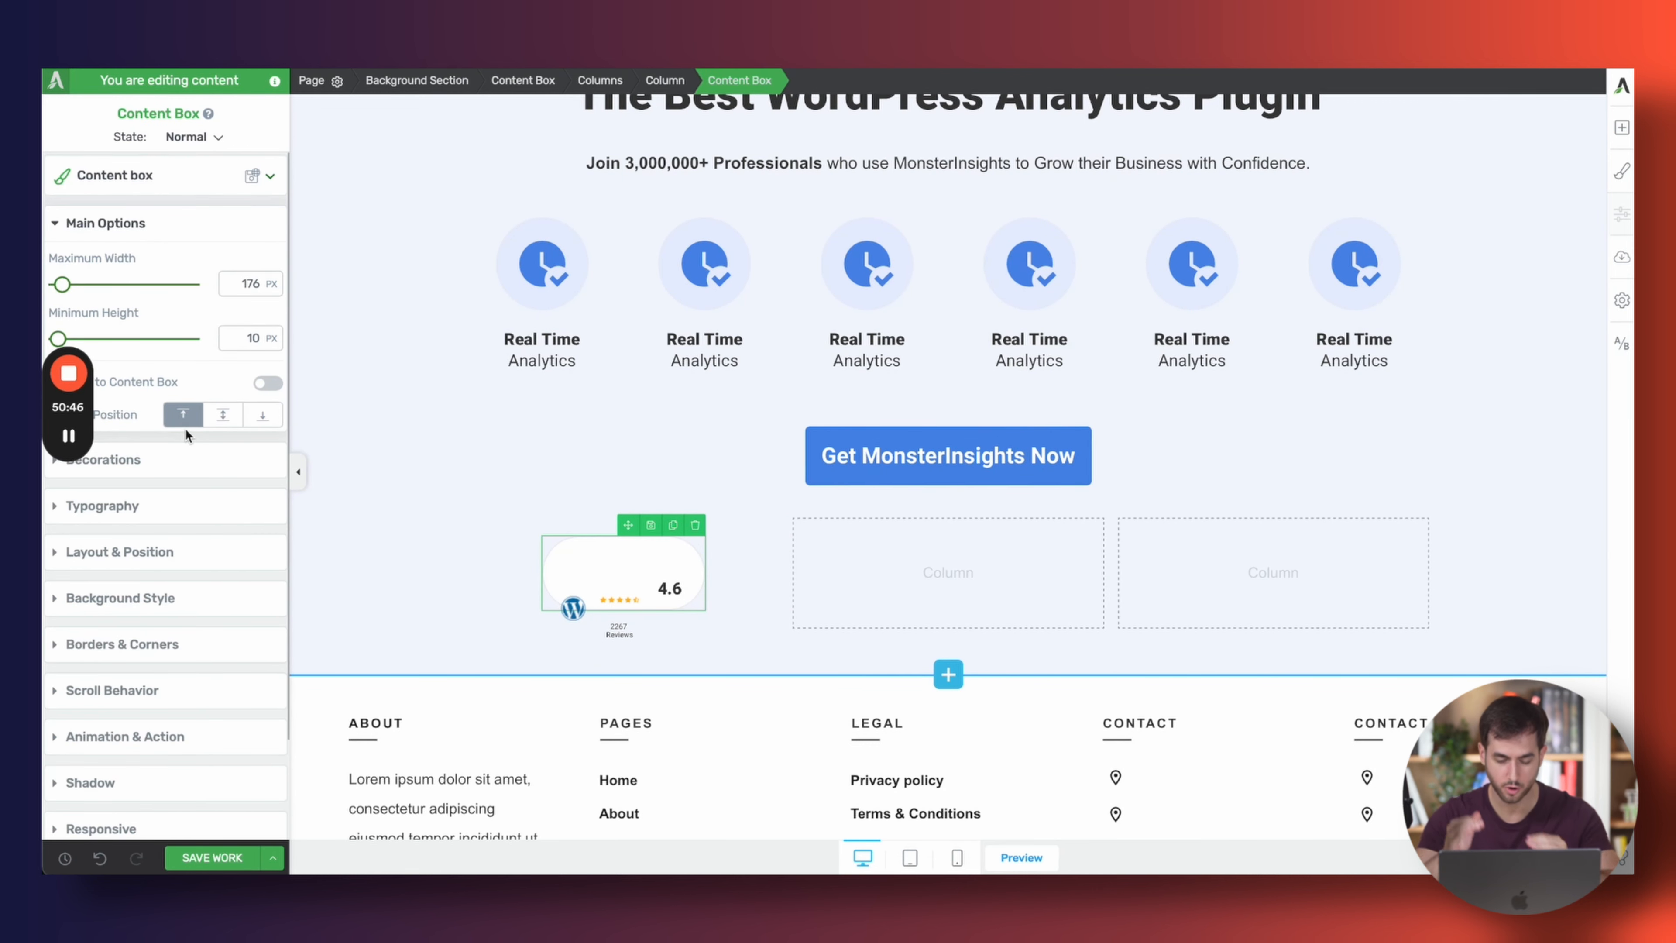
click(232, 412)
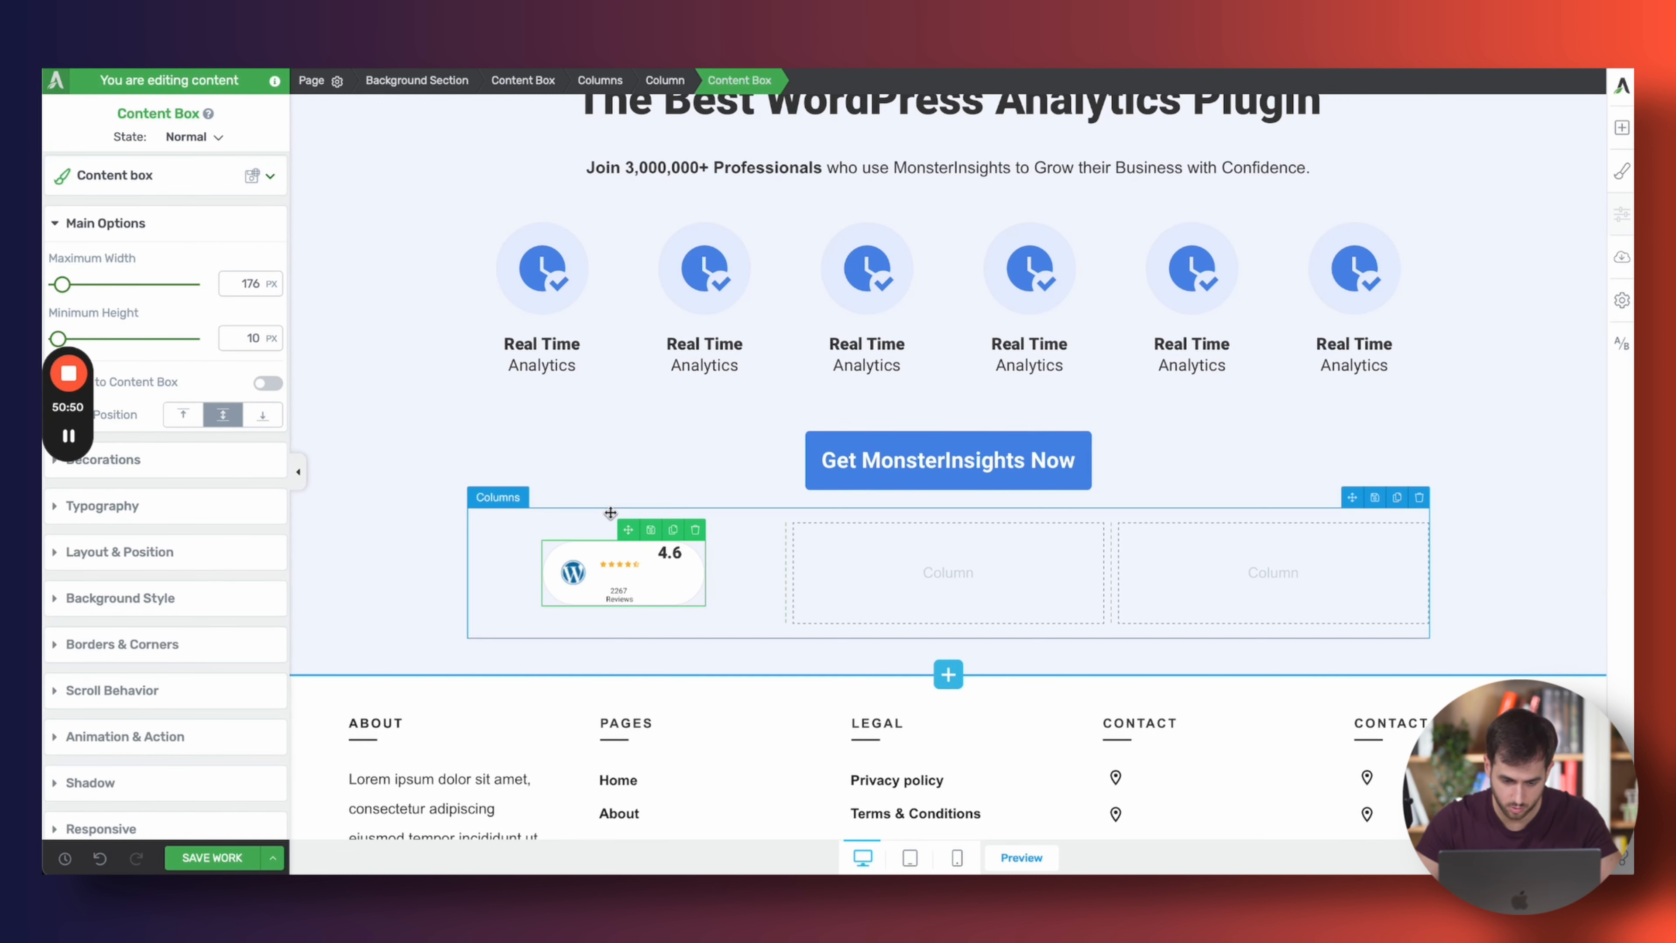
Vertically center the contents of the badge's "4.6" column and WordPress logo column
click(686, 594)
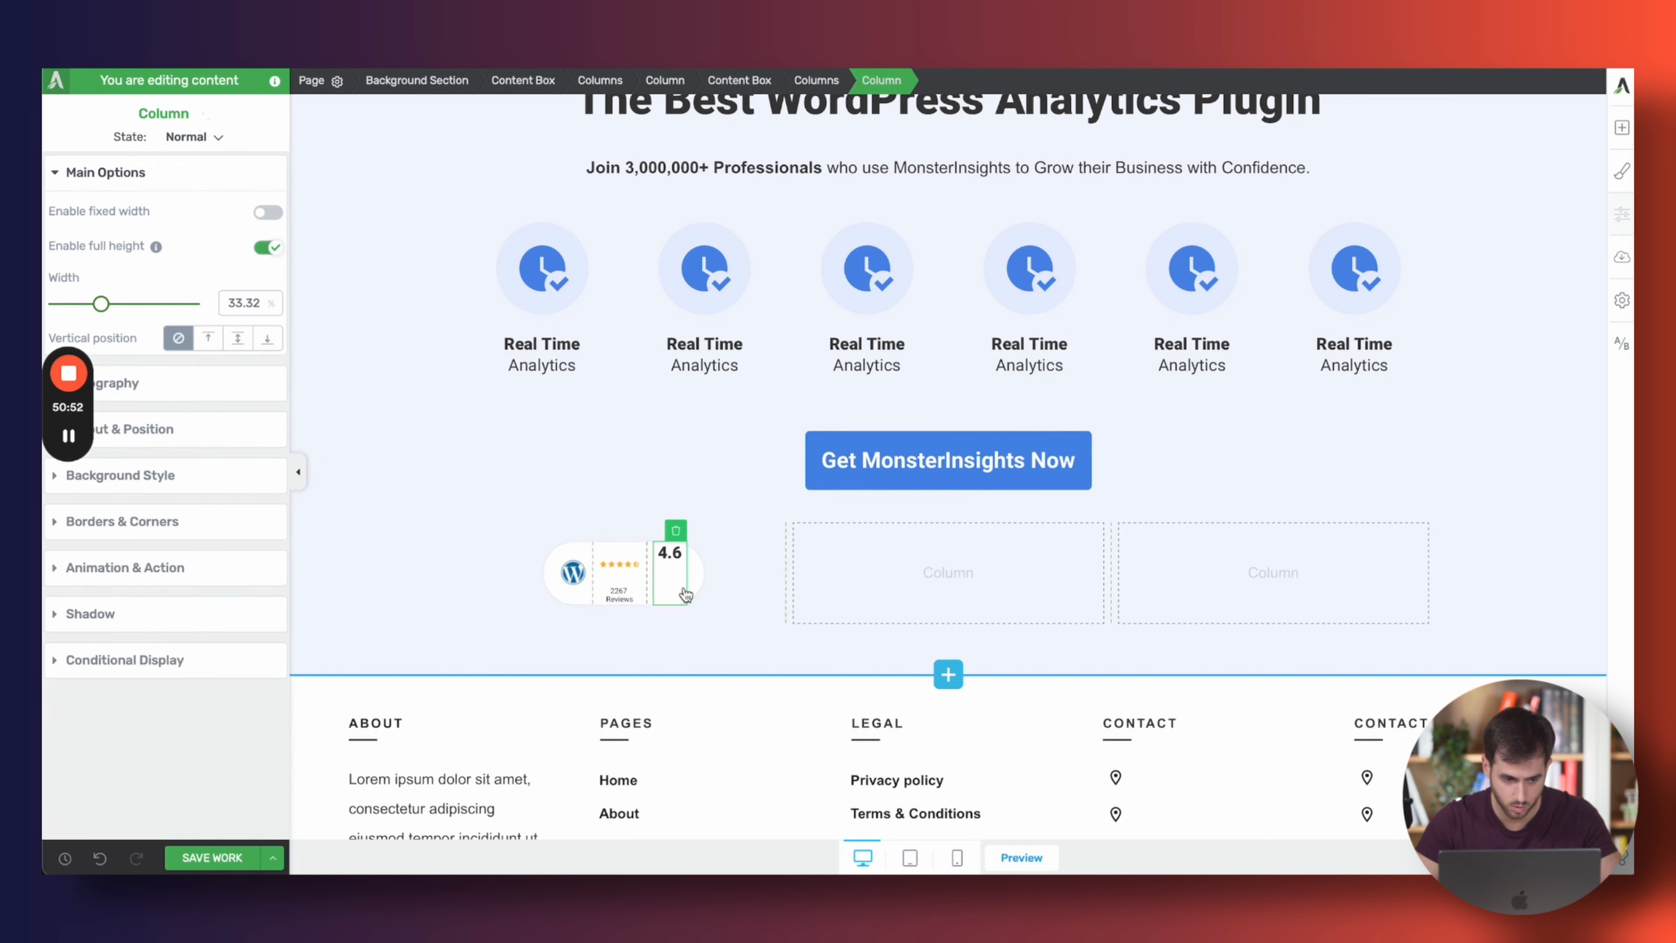
click(245, 348)
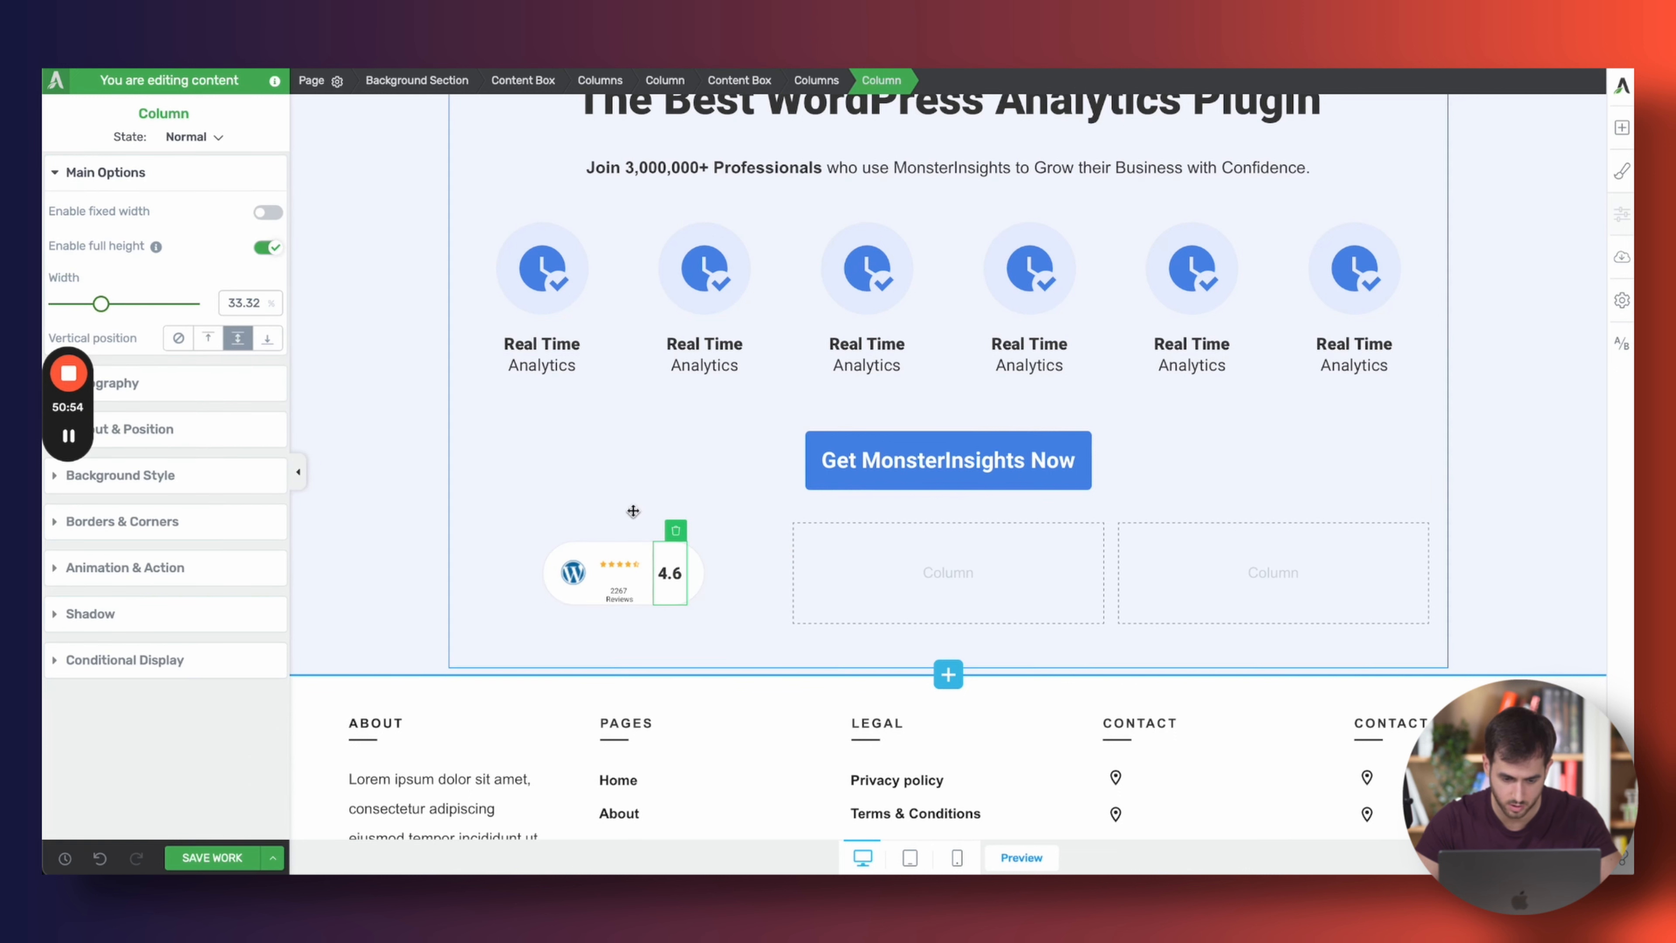
click(629, 557)
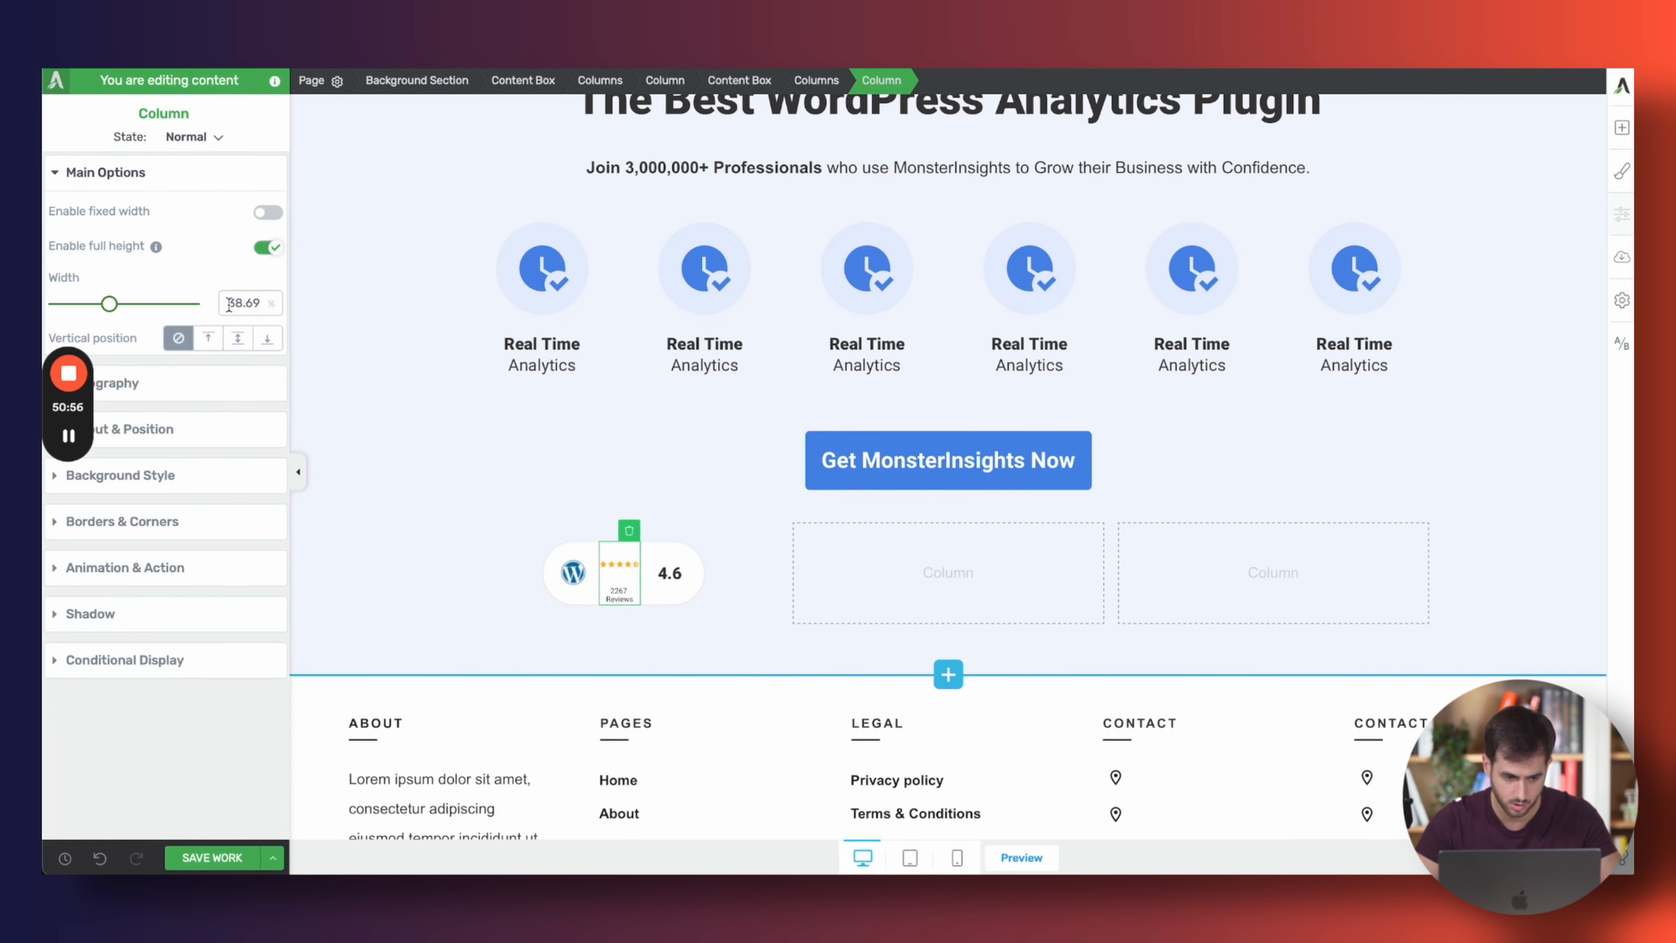
click(567, 569)
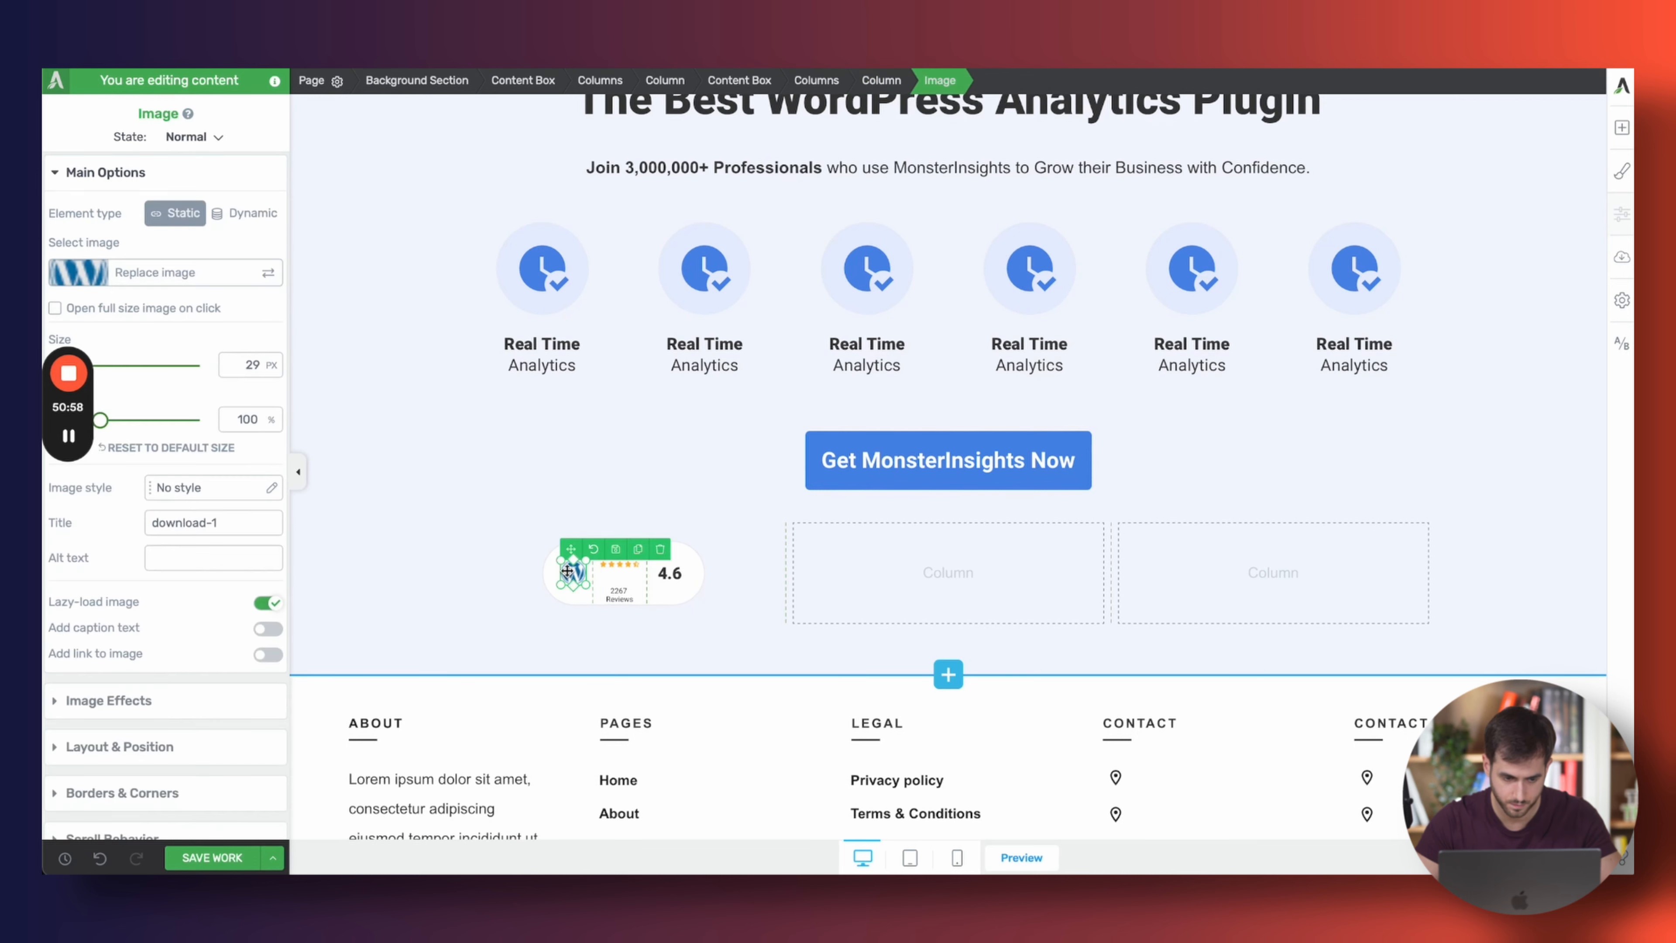
click(573, 599)
click(238, 349)
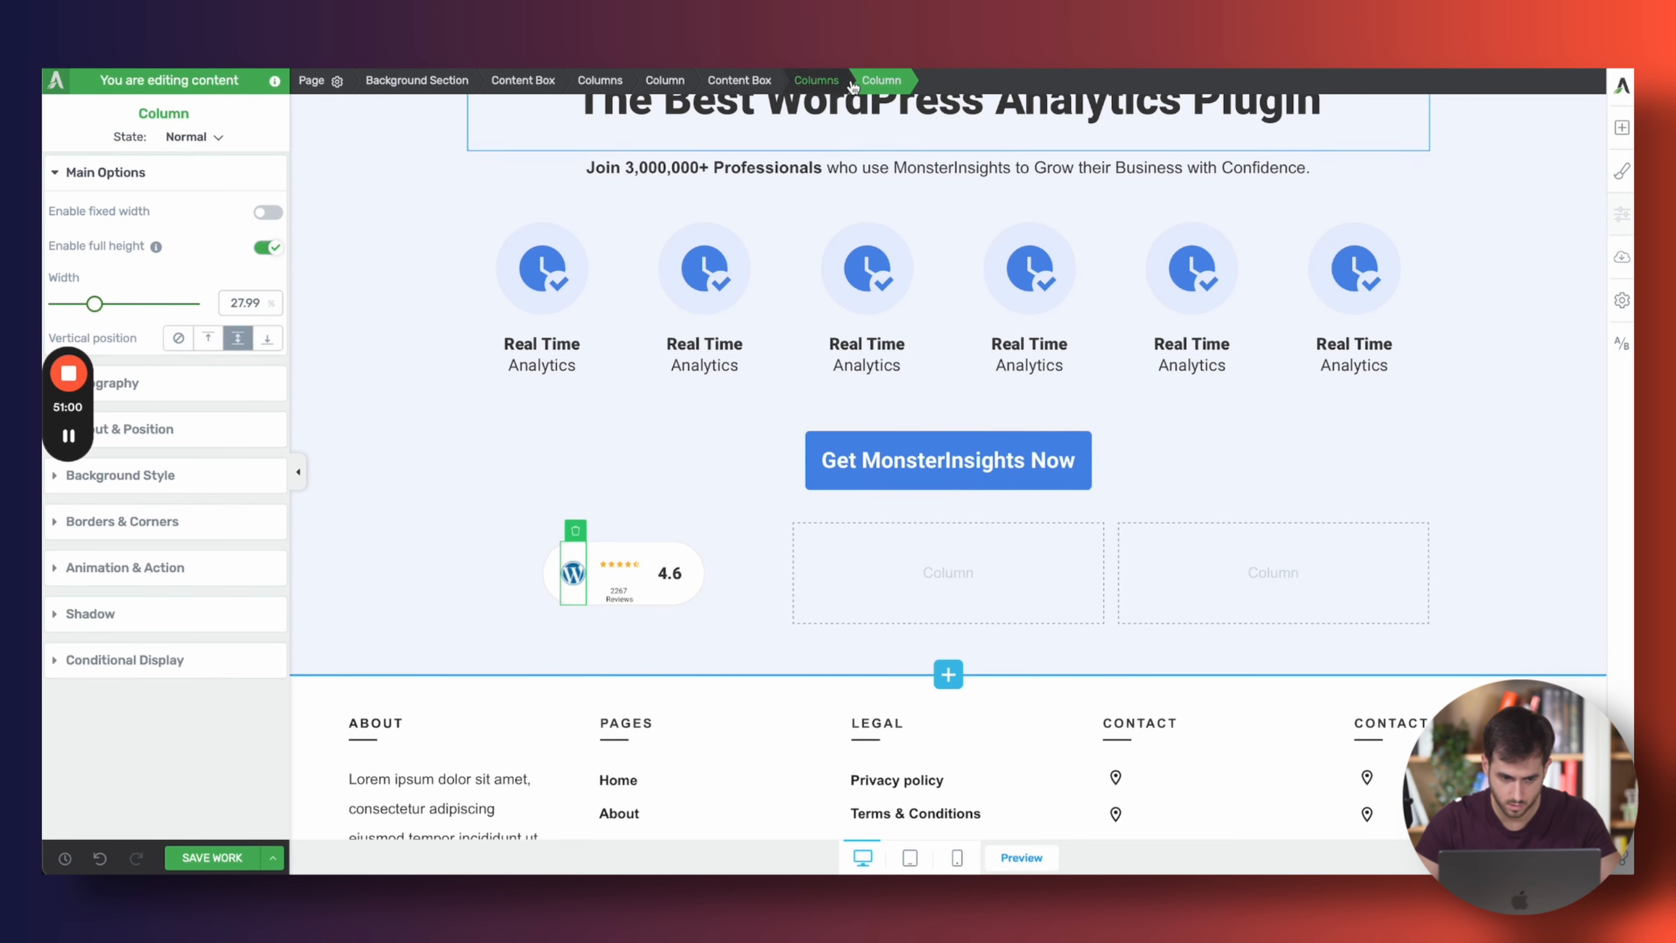
click(817, 82)
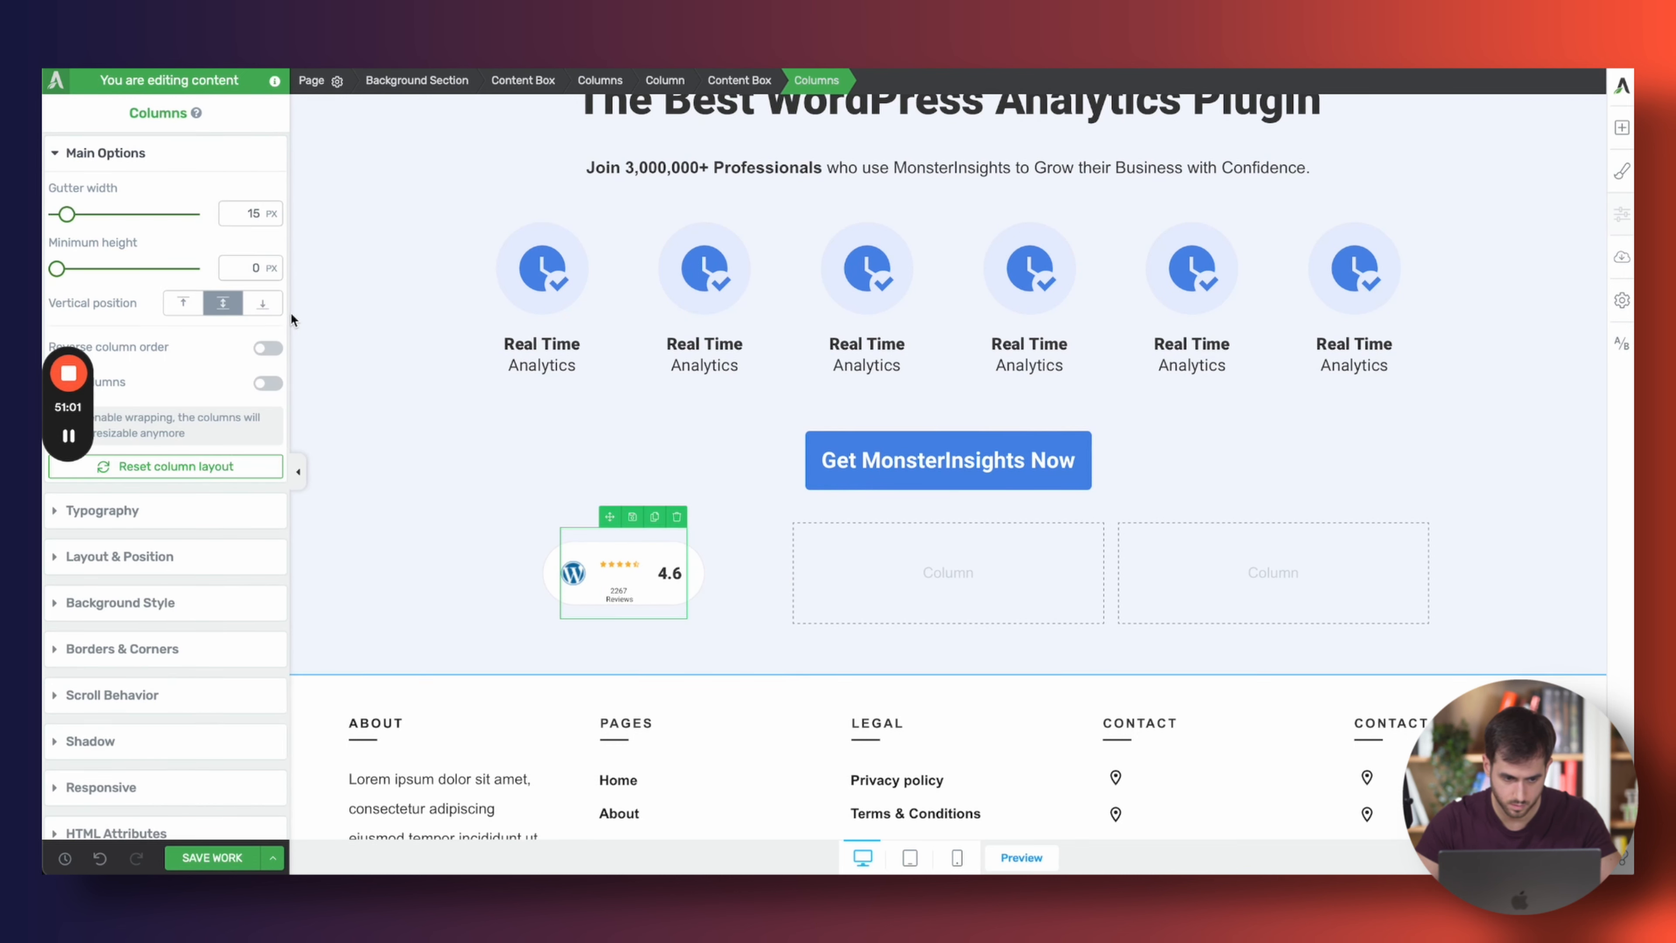
Open the star-rating image's top margin for editing
click(619, 566)
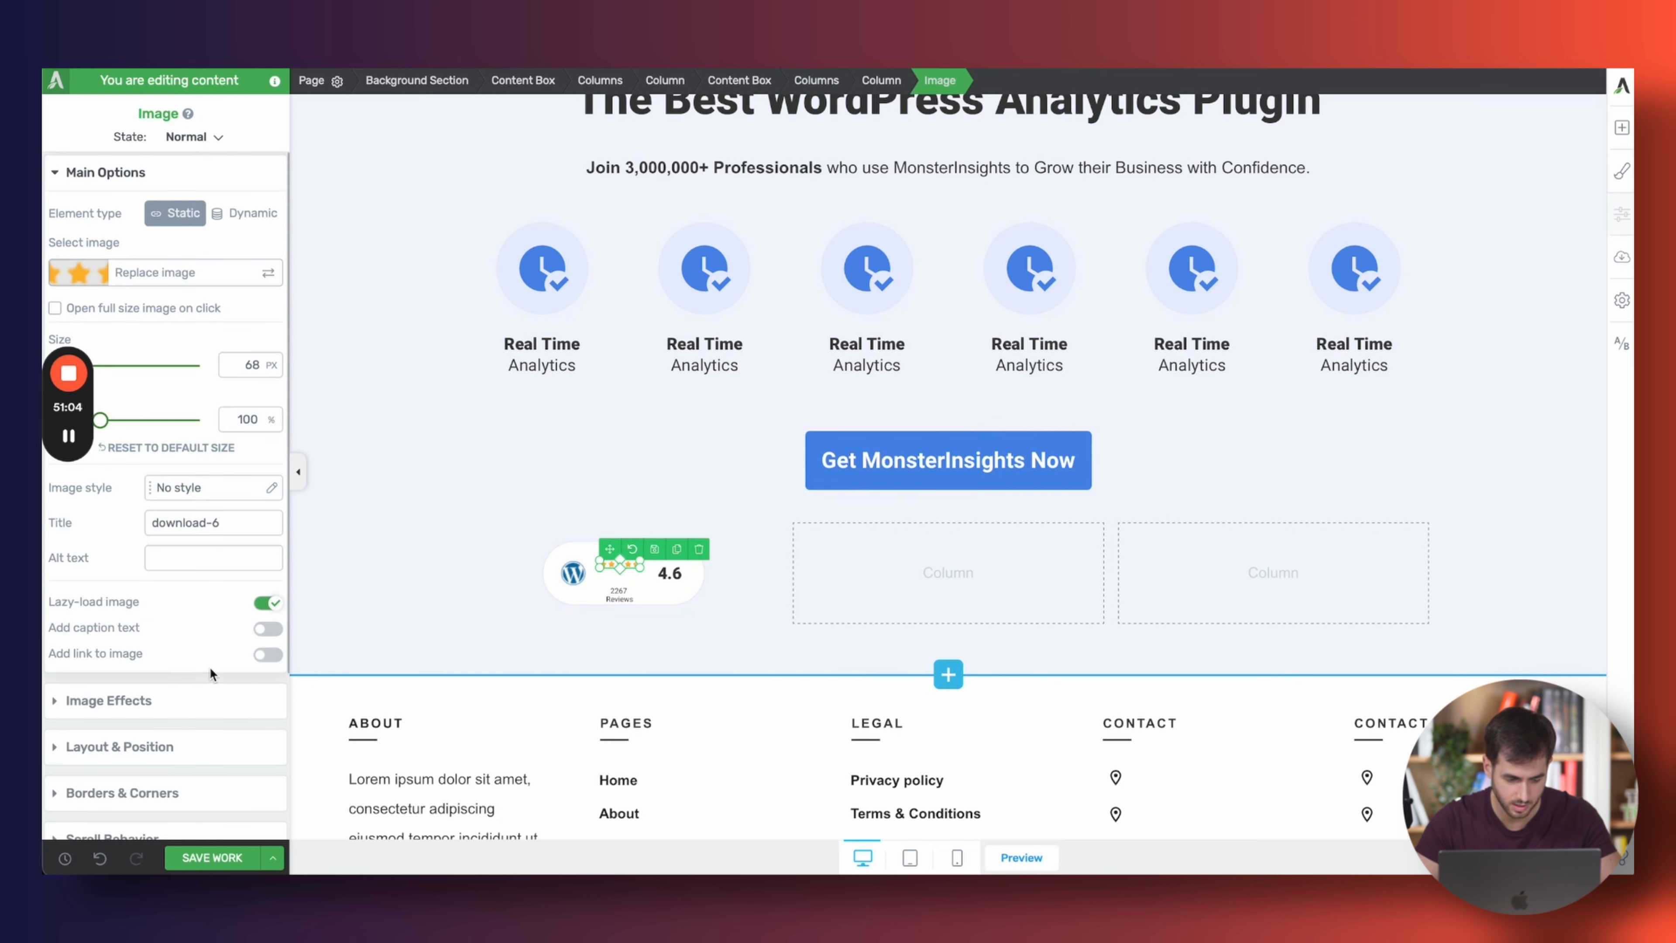
click(182, 739)
click(169, 350)
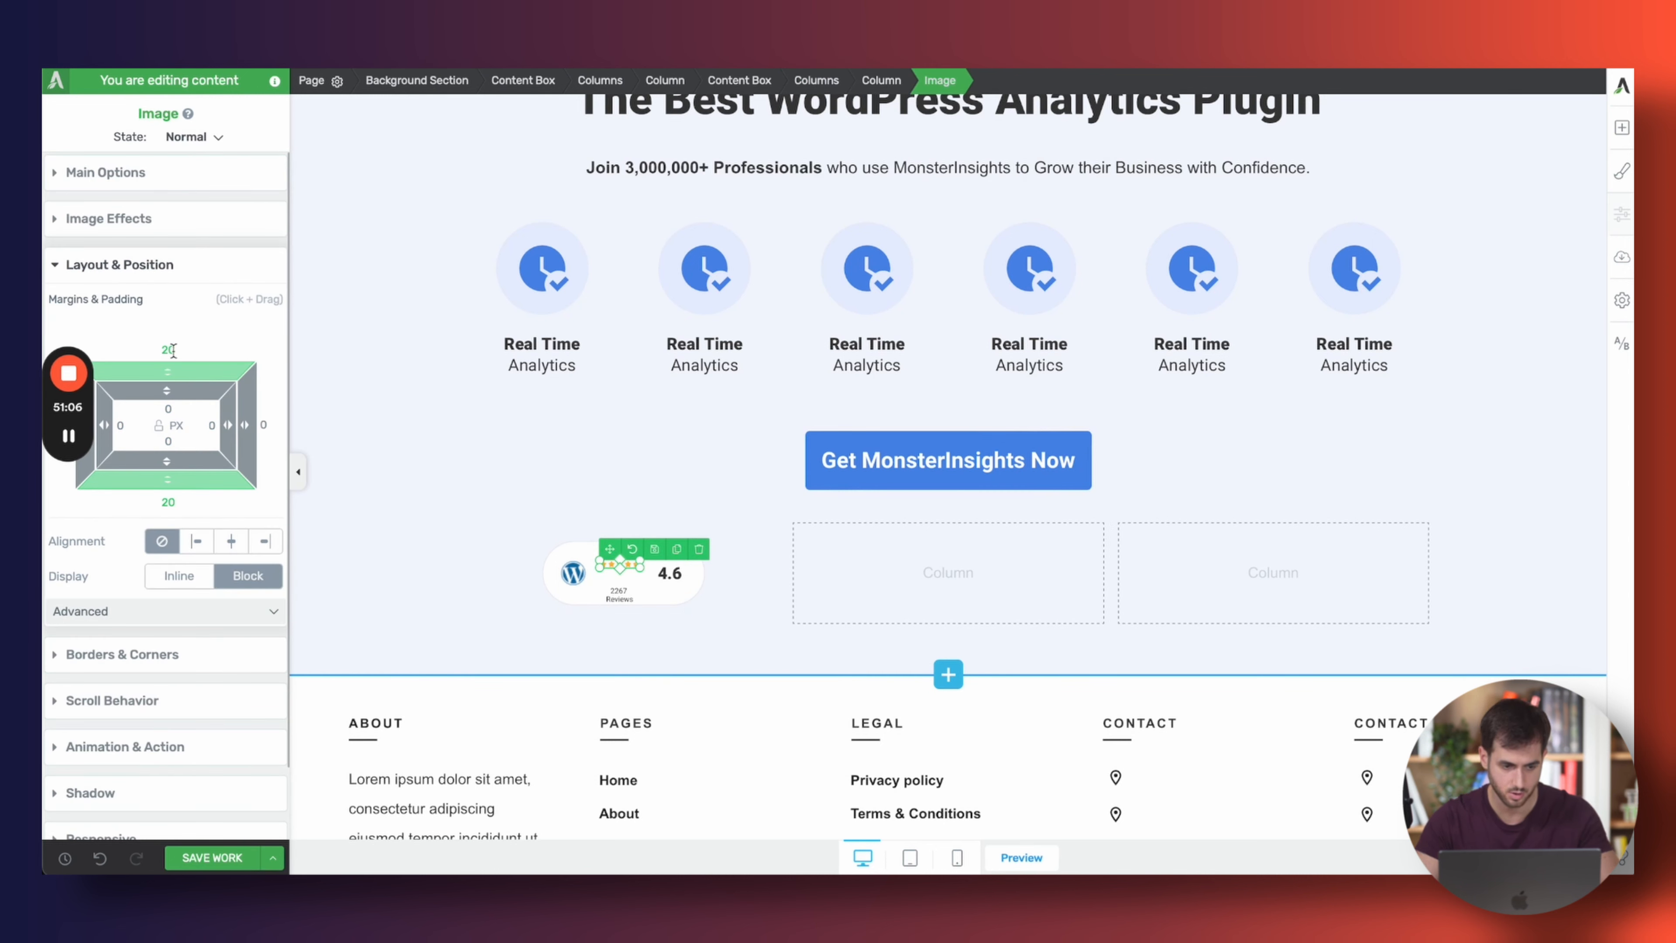
Set the top and bottom margins of the star rating image to 0
text(0)
key(Tab)
key(Tab)
text(0)
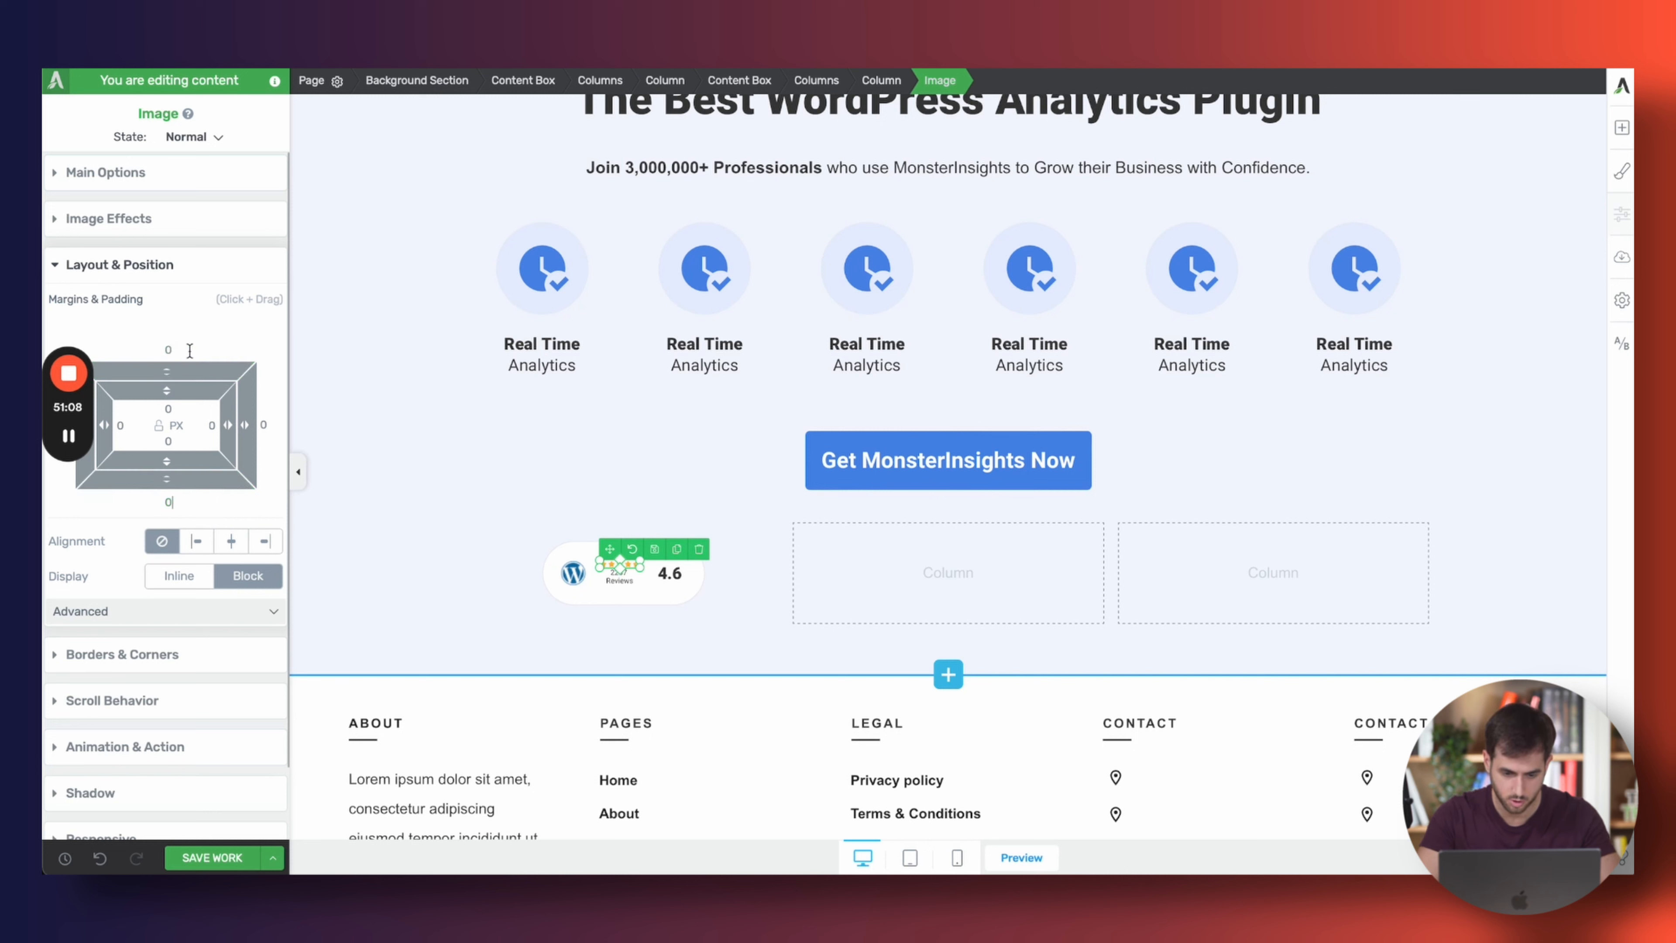
Make the "2267 Reviews" text bold and compare the badge with the one on the reference MonsterInsights page
double_click(629, 578)
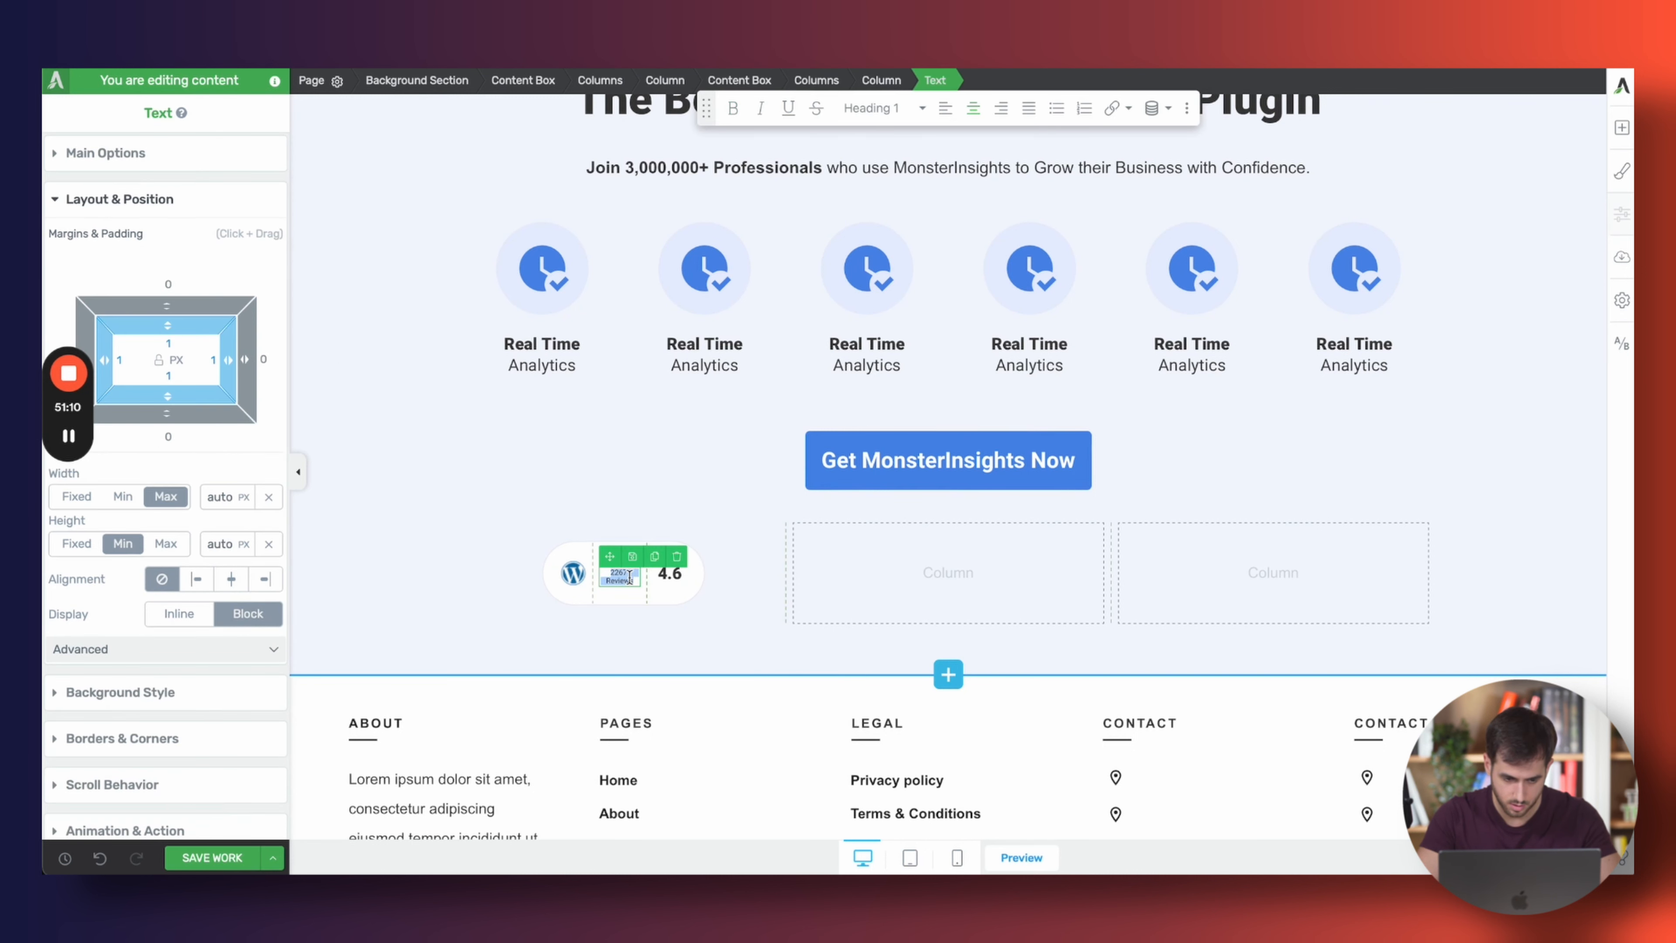
click(190, 161)
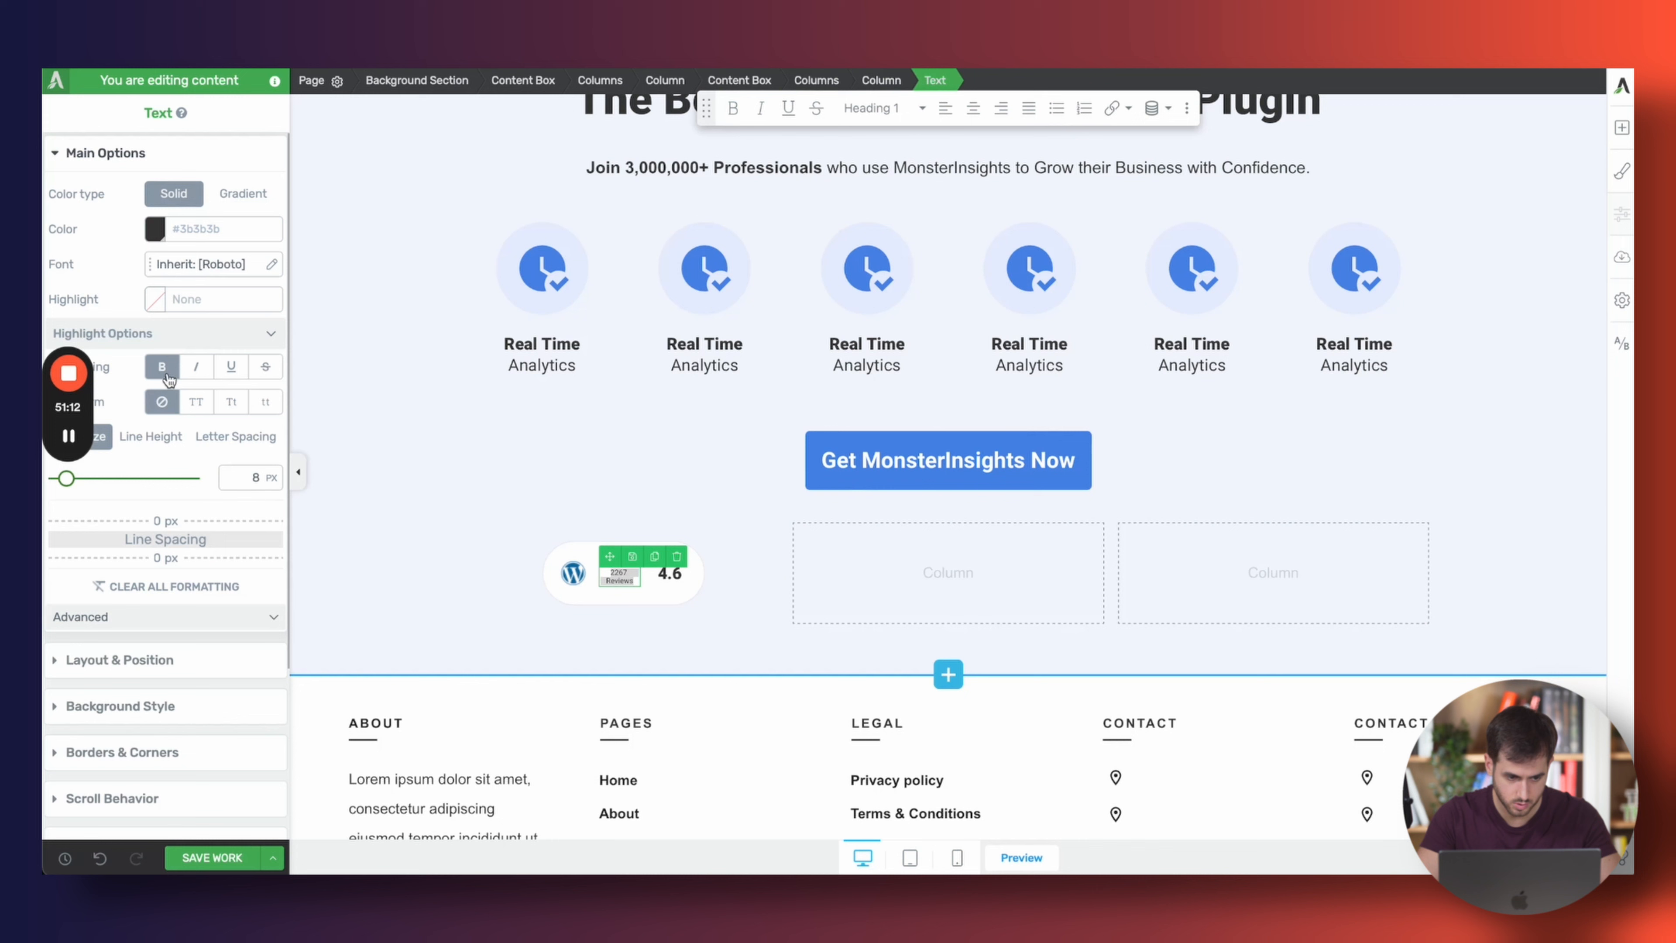
click(726, 116)
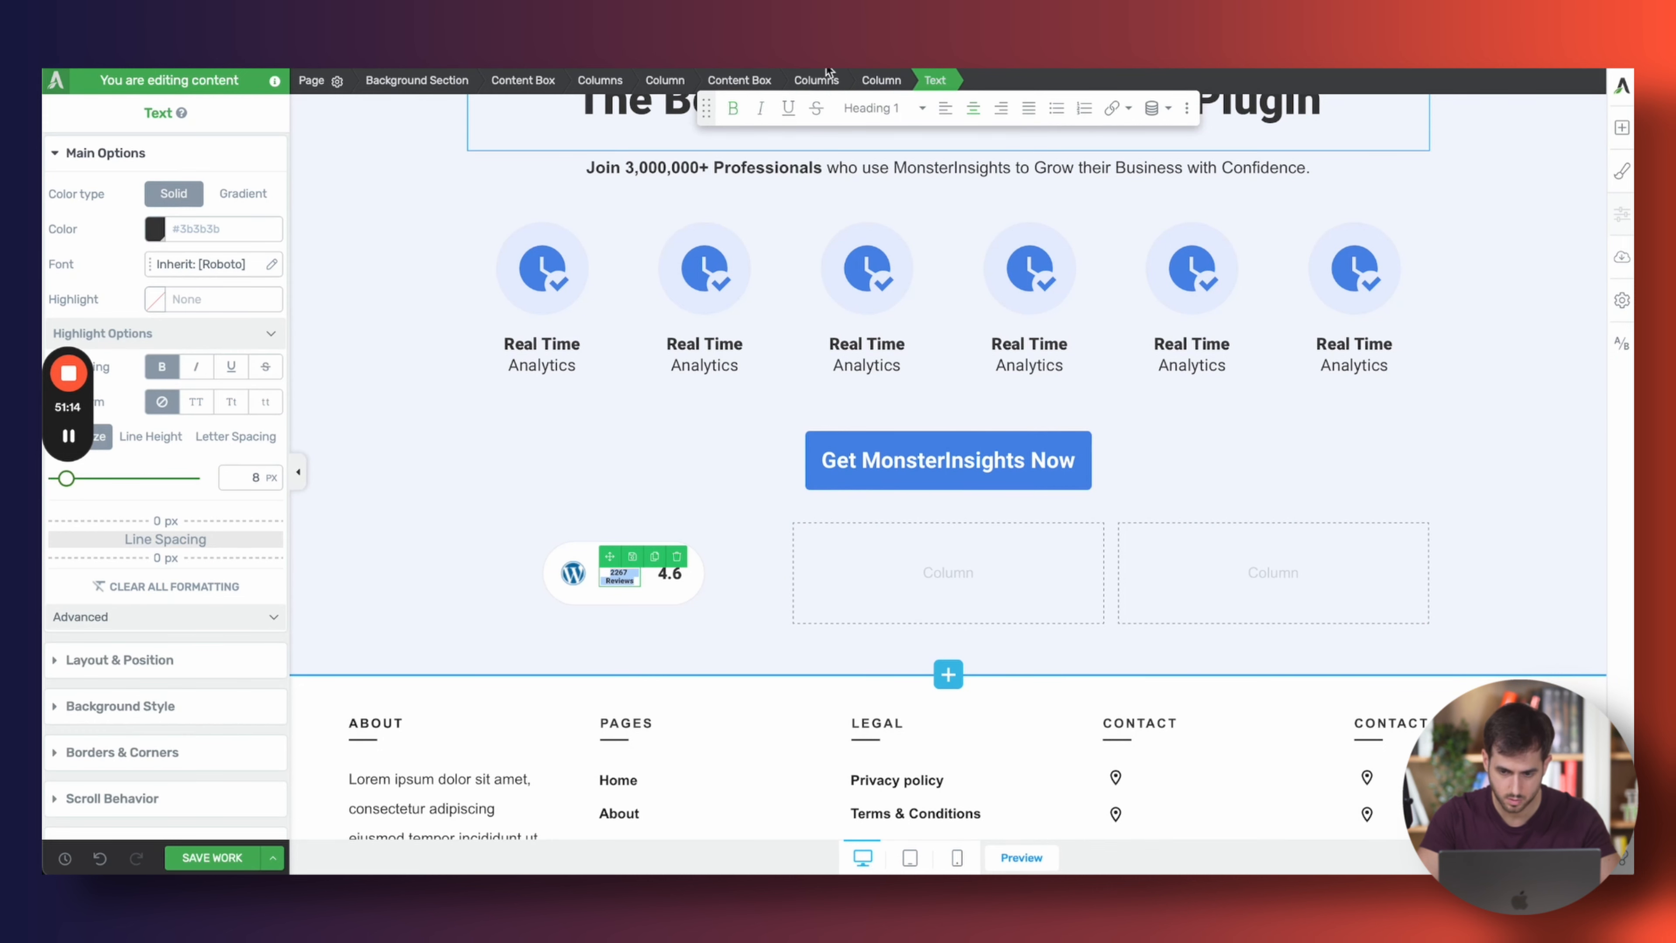
click(1321, 69)
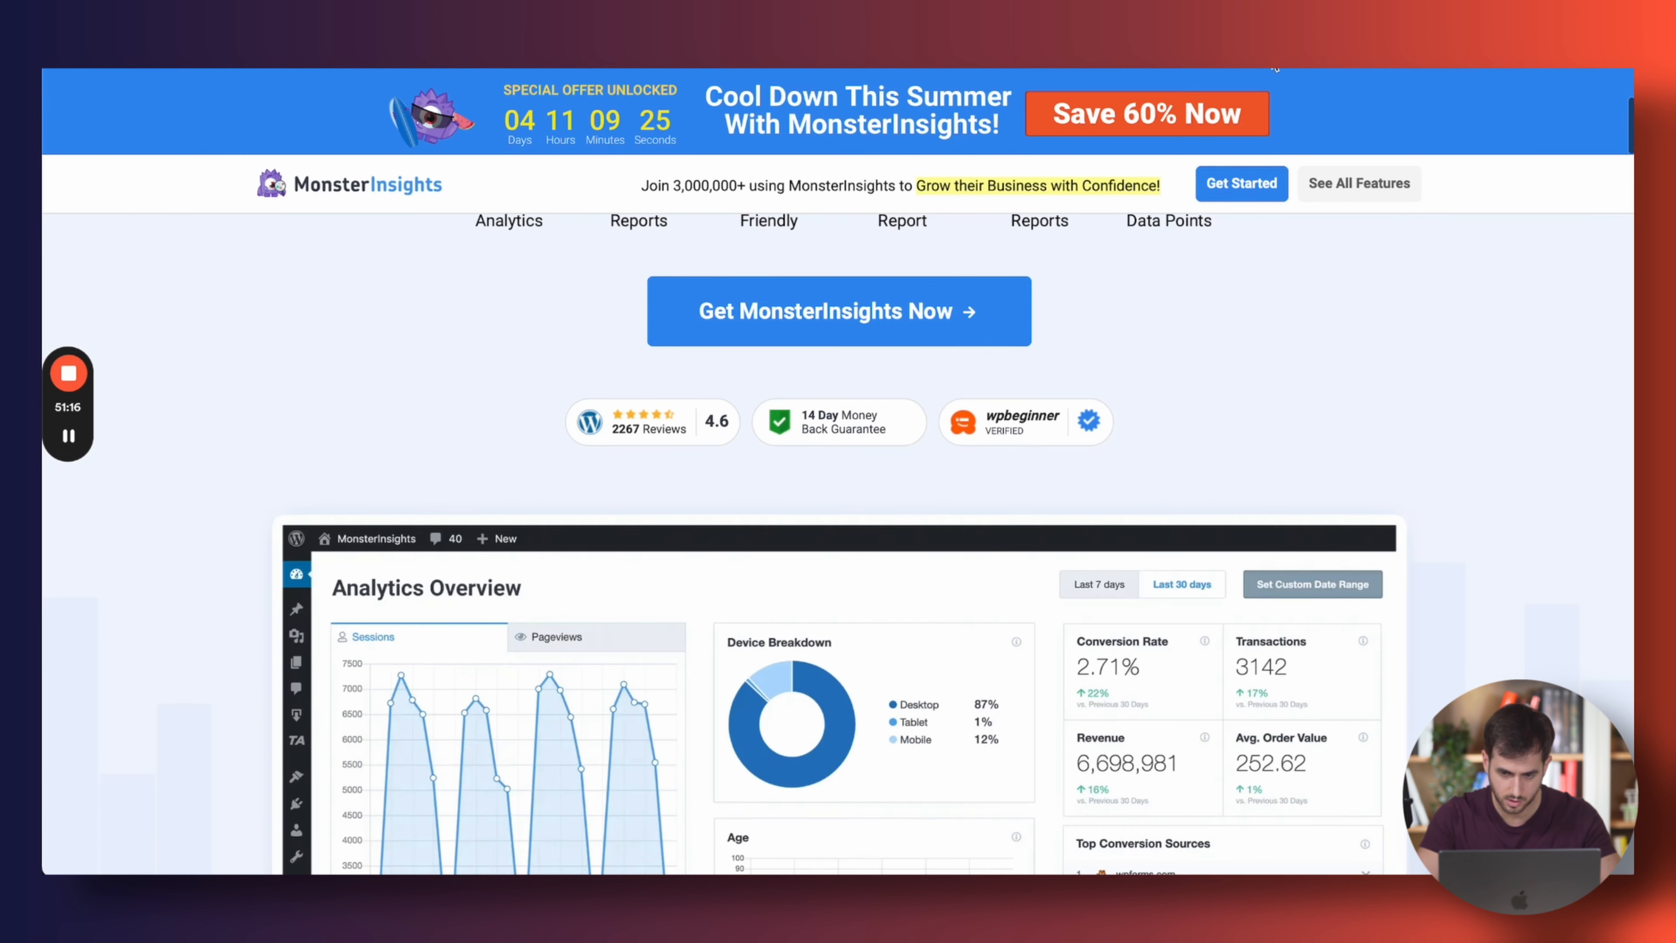
click(1274, 69)
Set the font size of the "2267 Reviews" text to 12 px
text(112)
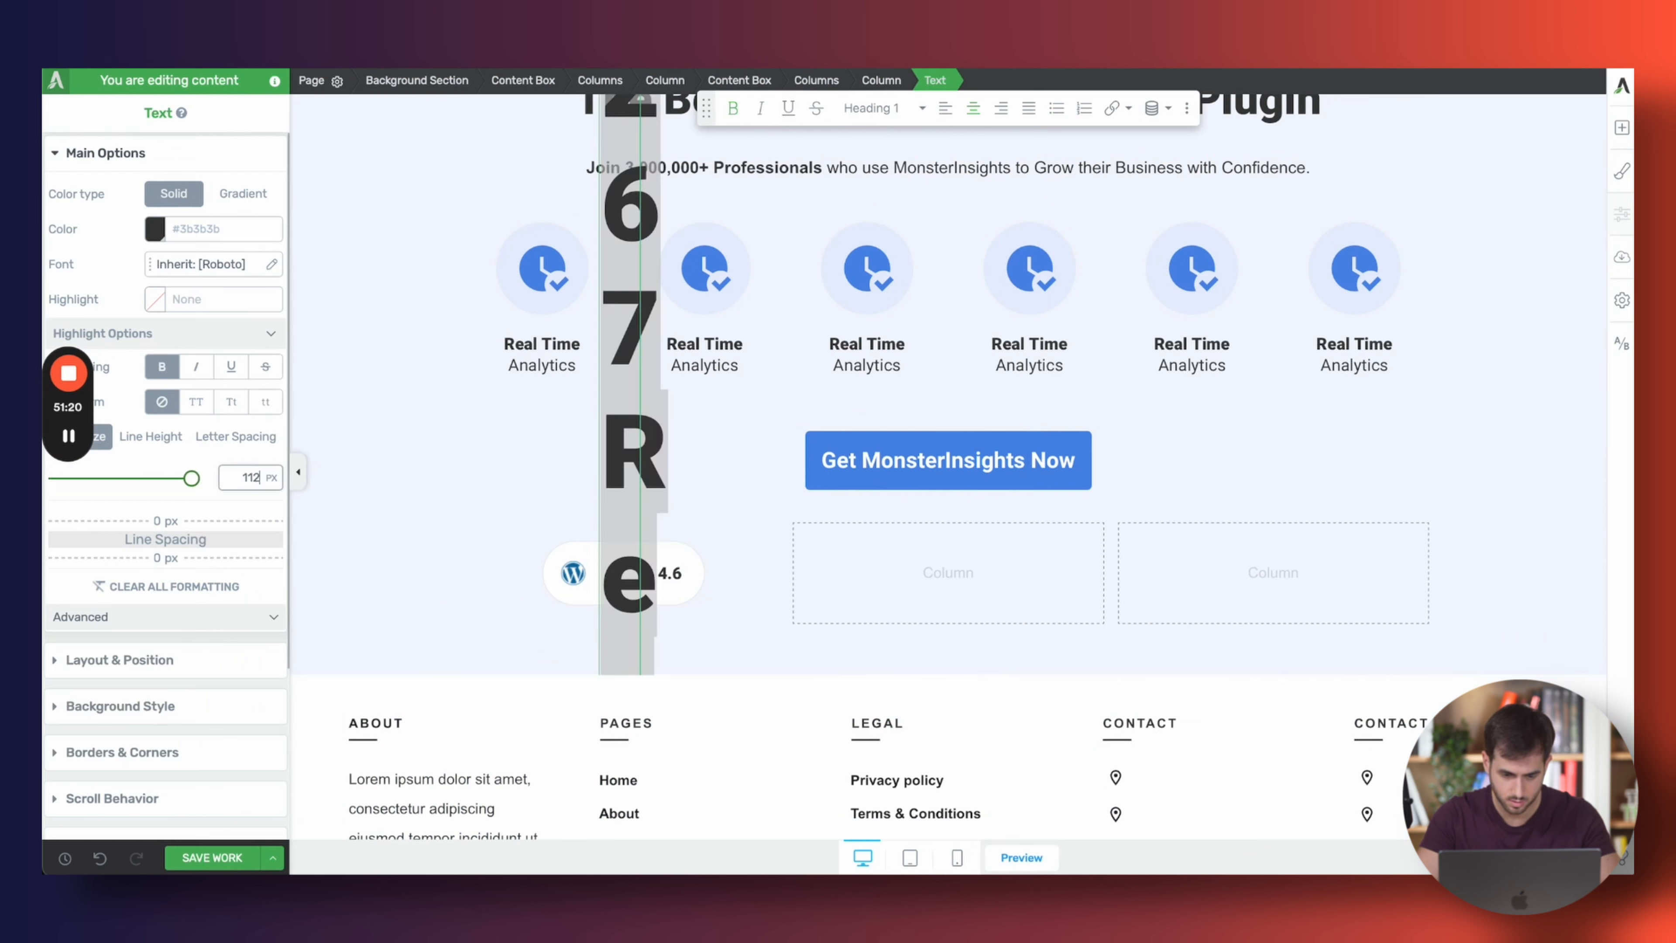
key(BackSpace)
key(BackSpace)
text(2)
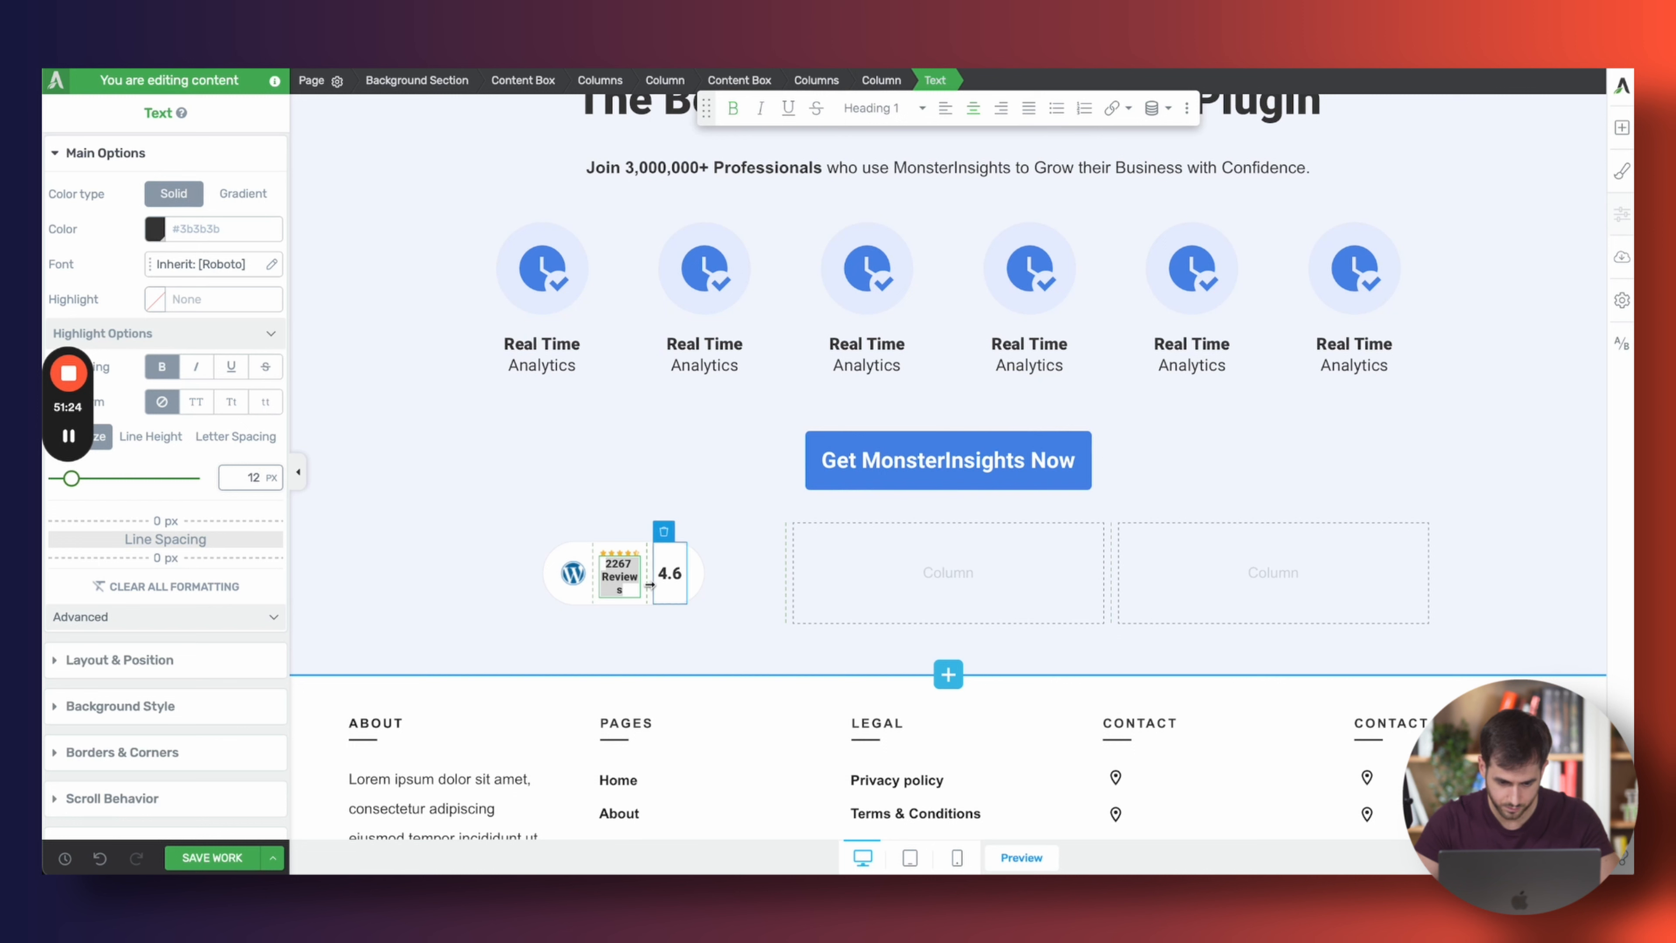
Narrow the badge's WordPress logo column to 20%, and match the reference with 8 px review text in which only "2267" is bold
drag(650, 584, 580, 575)
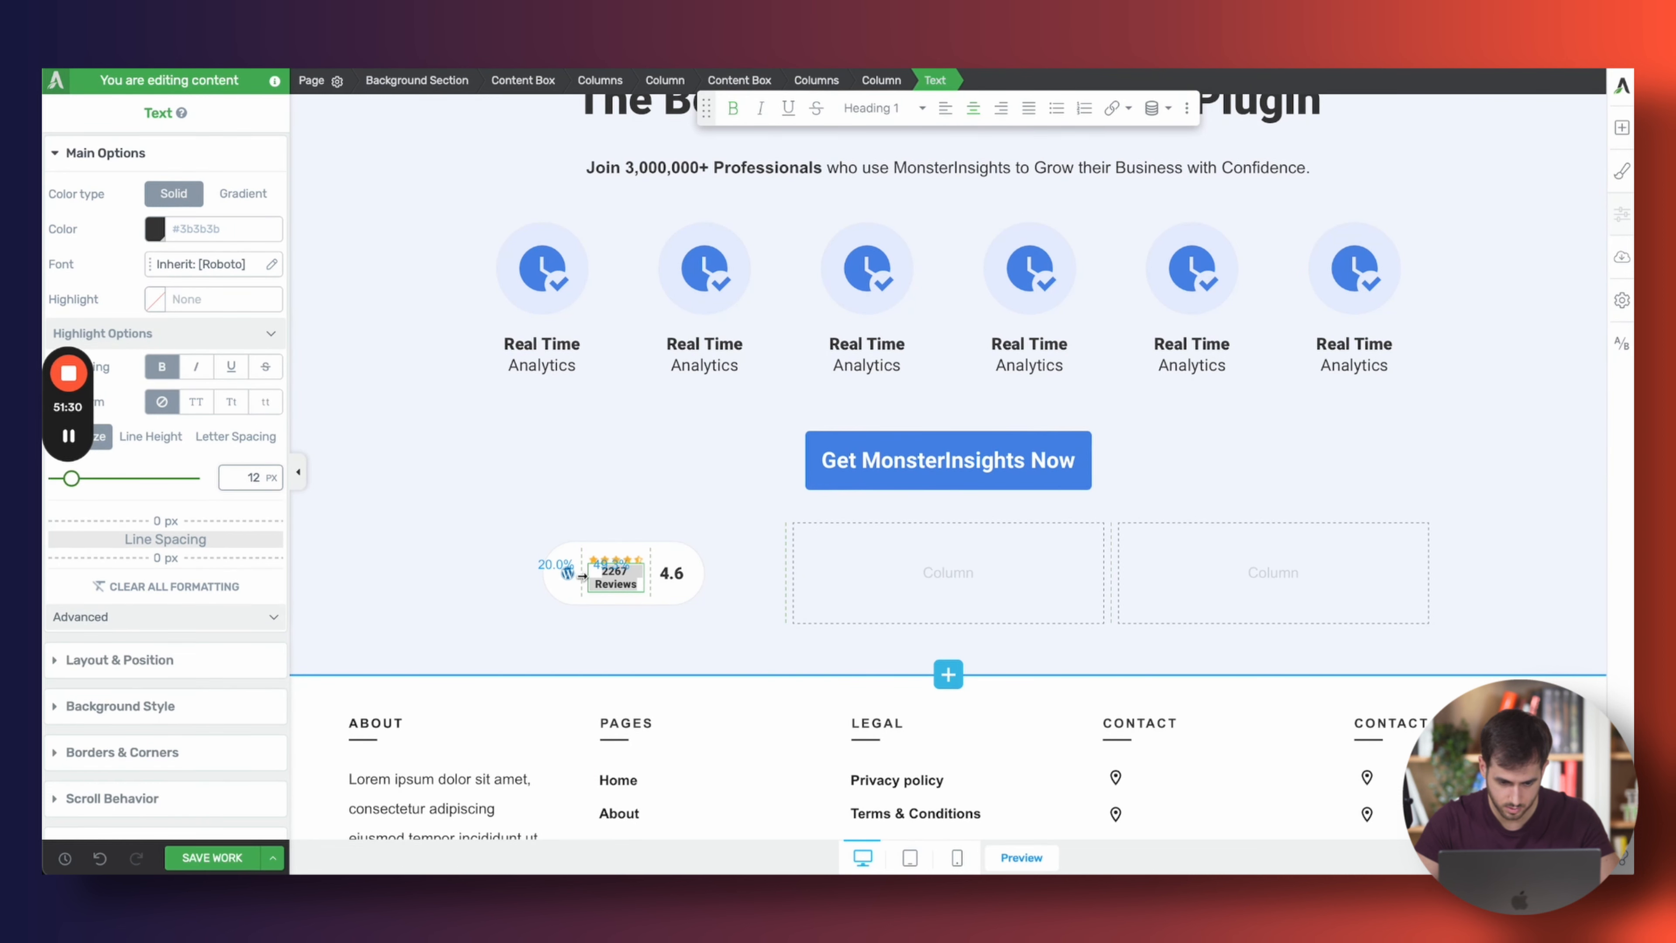
click(1305, 61)
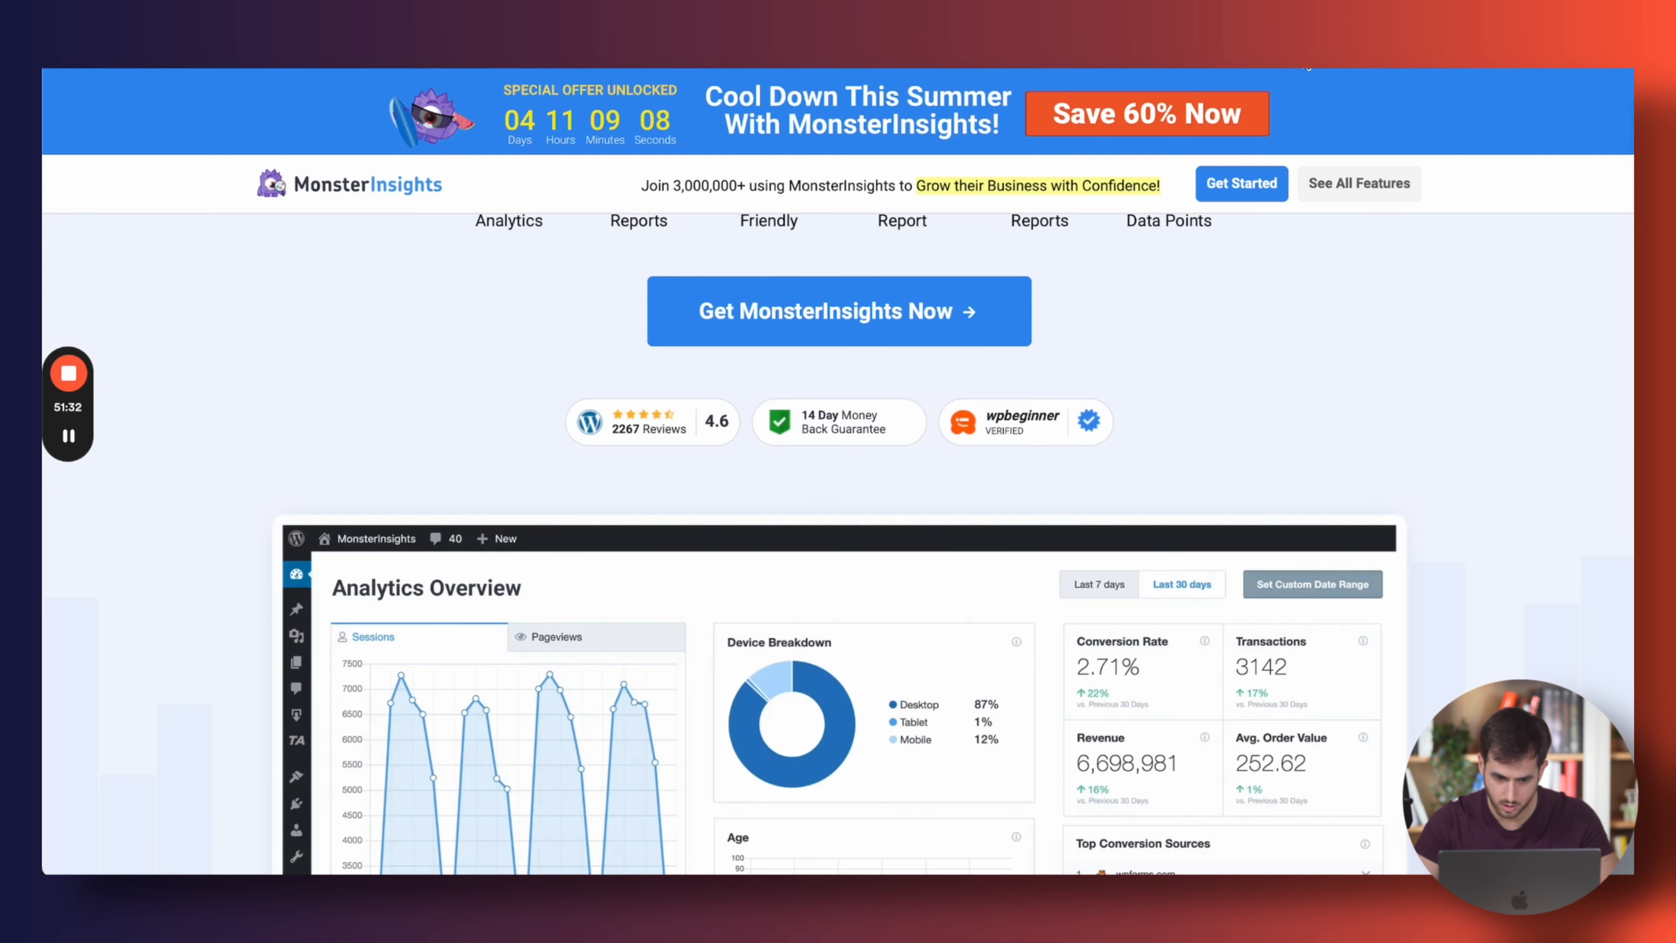
click(1097, 70)
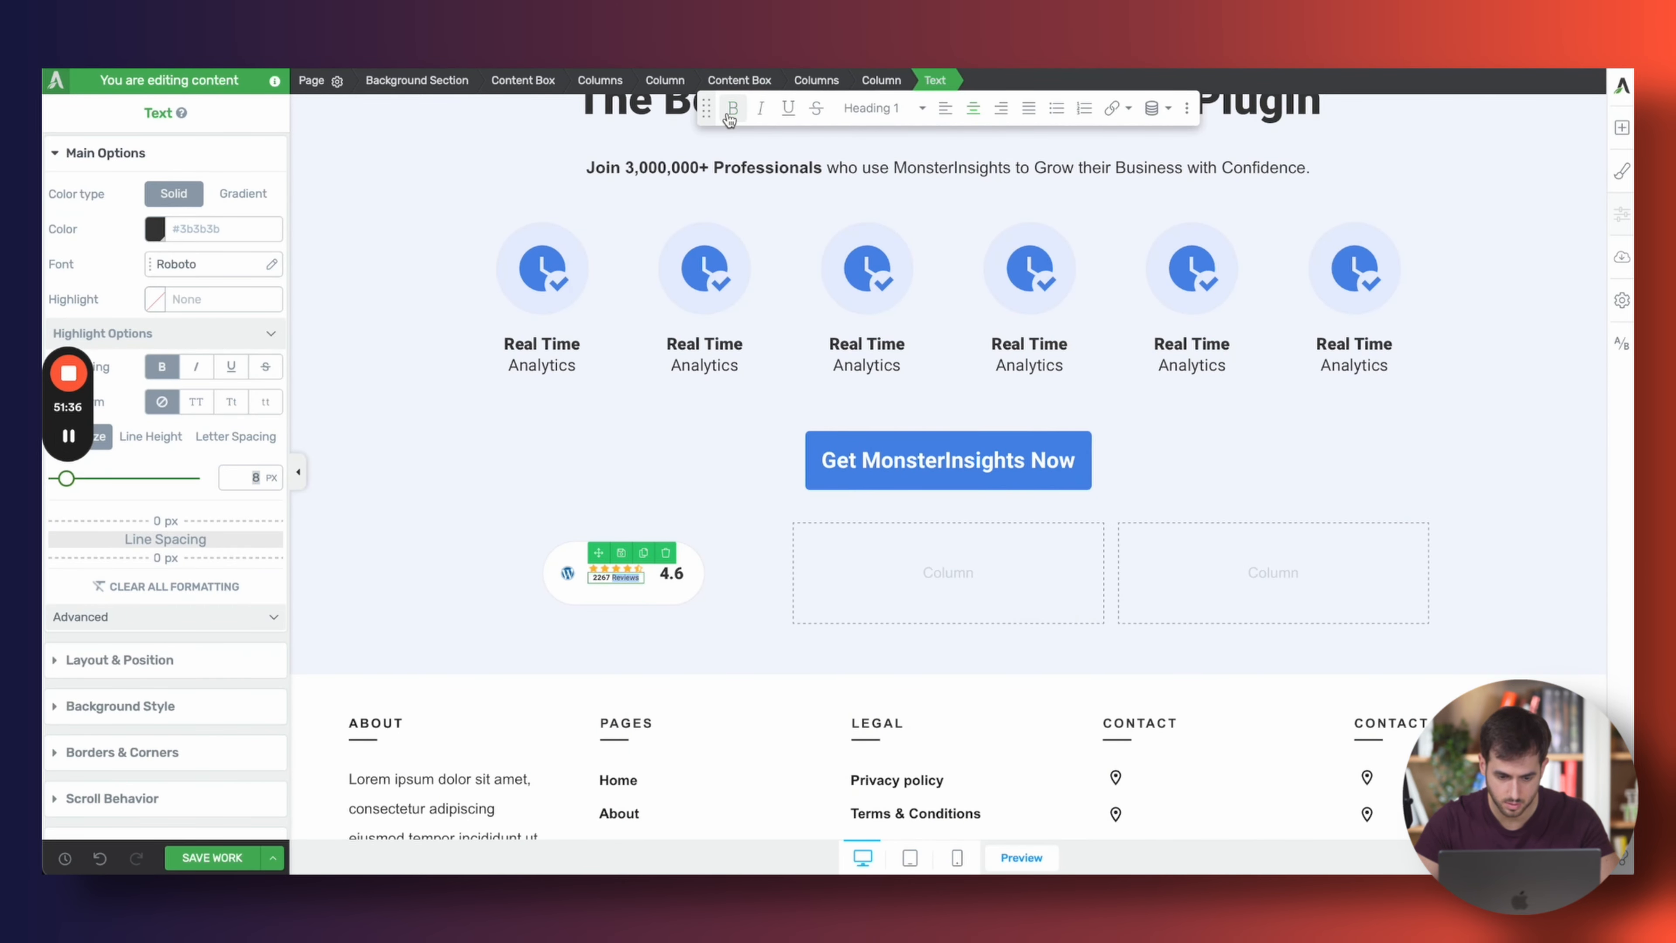
click(722, 599)
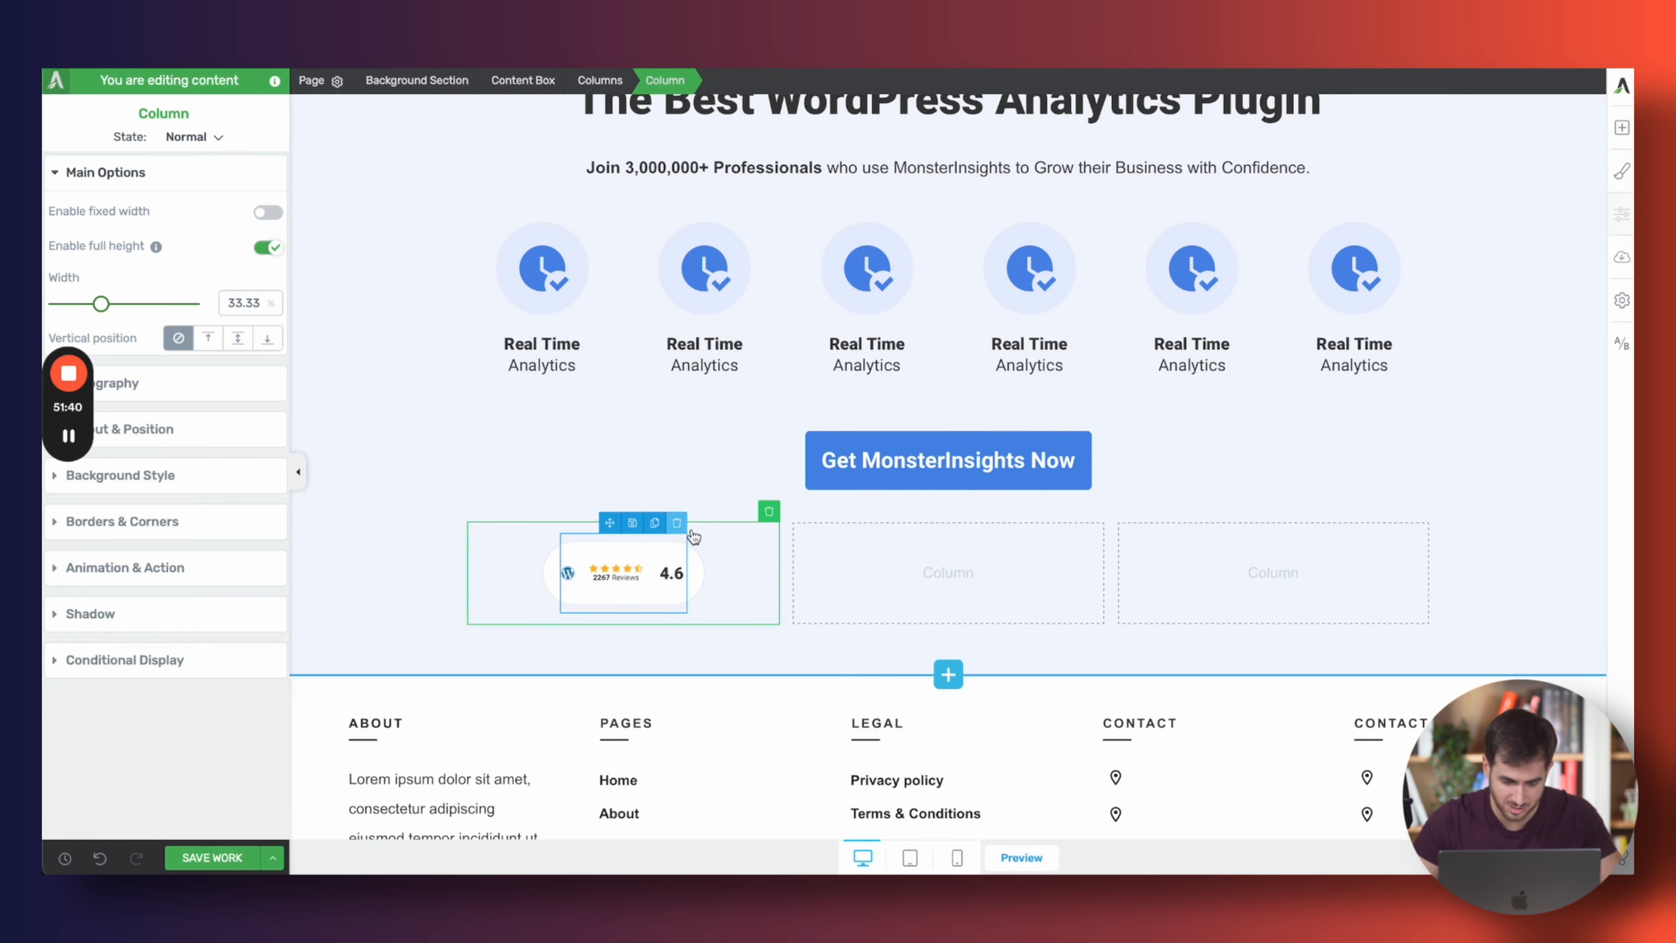
click(702, 570)
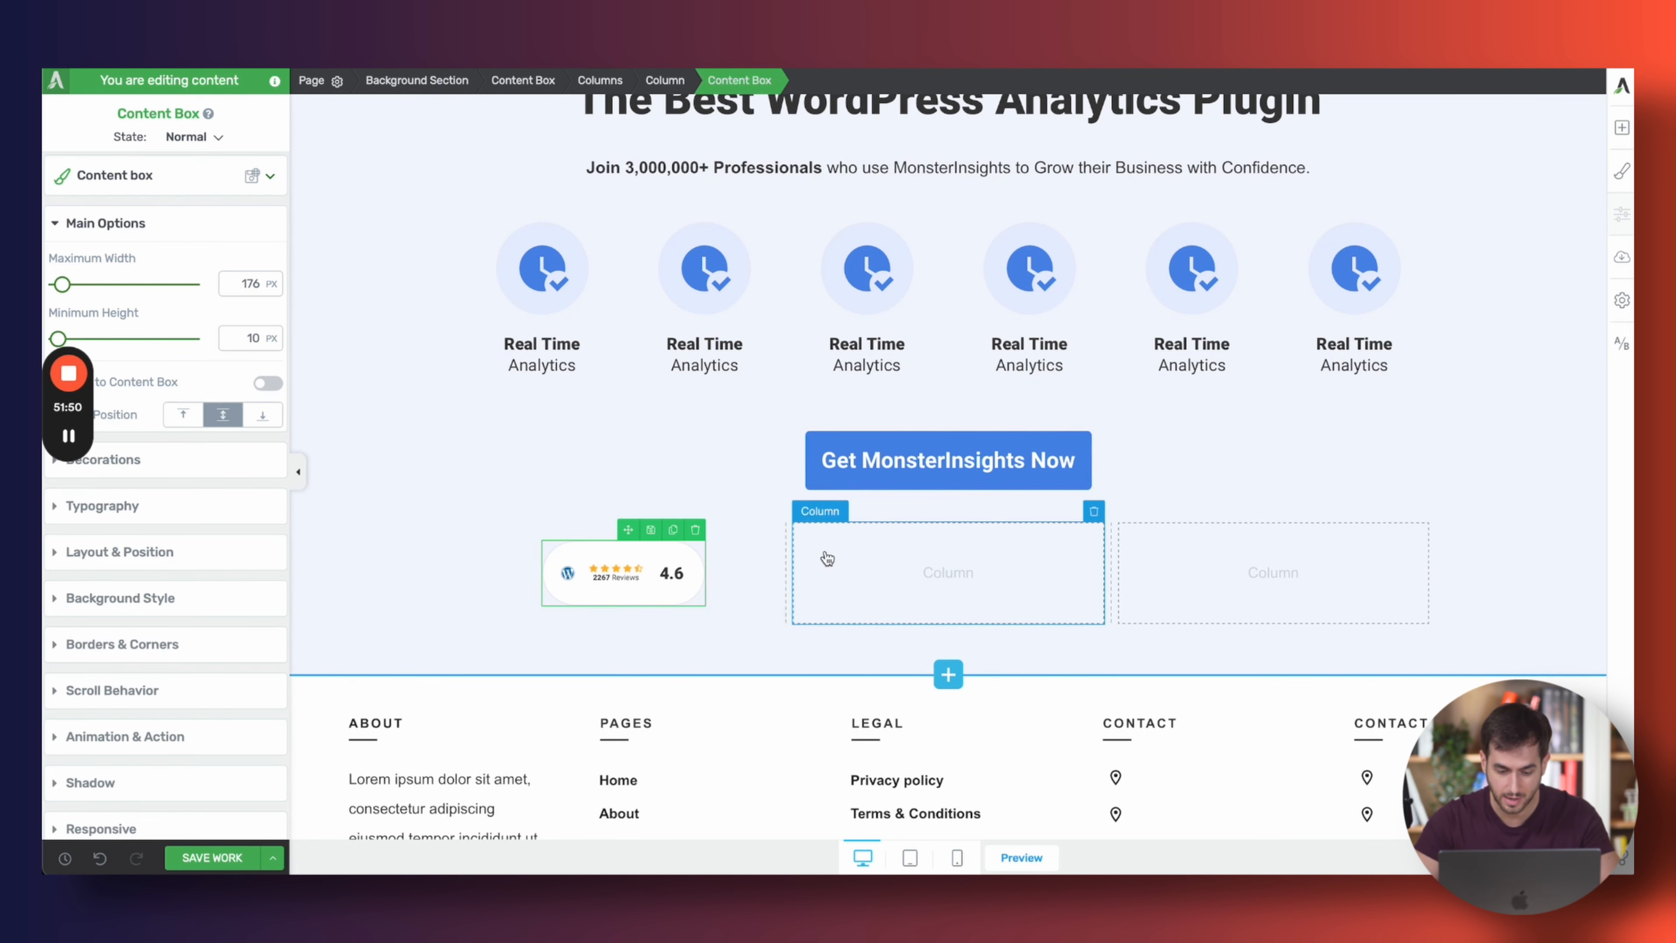
In the mobile view, turn off column wrapping for the outer badge row and for the rating badge's inner columns
click(955, 856)
scroll(974, 500, up, 1)
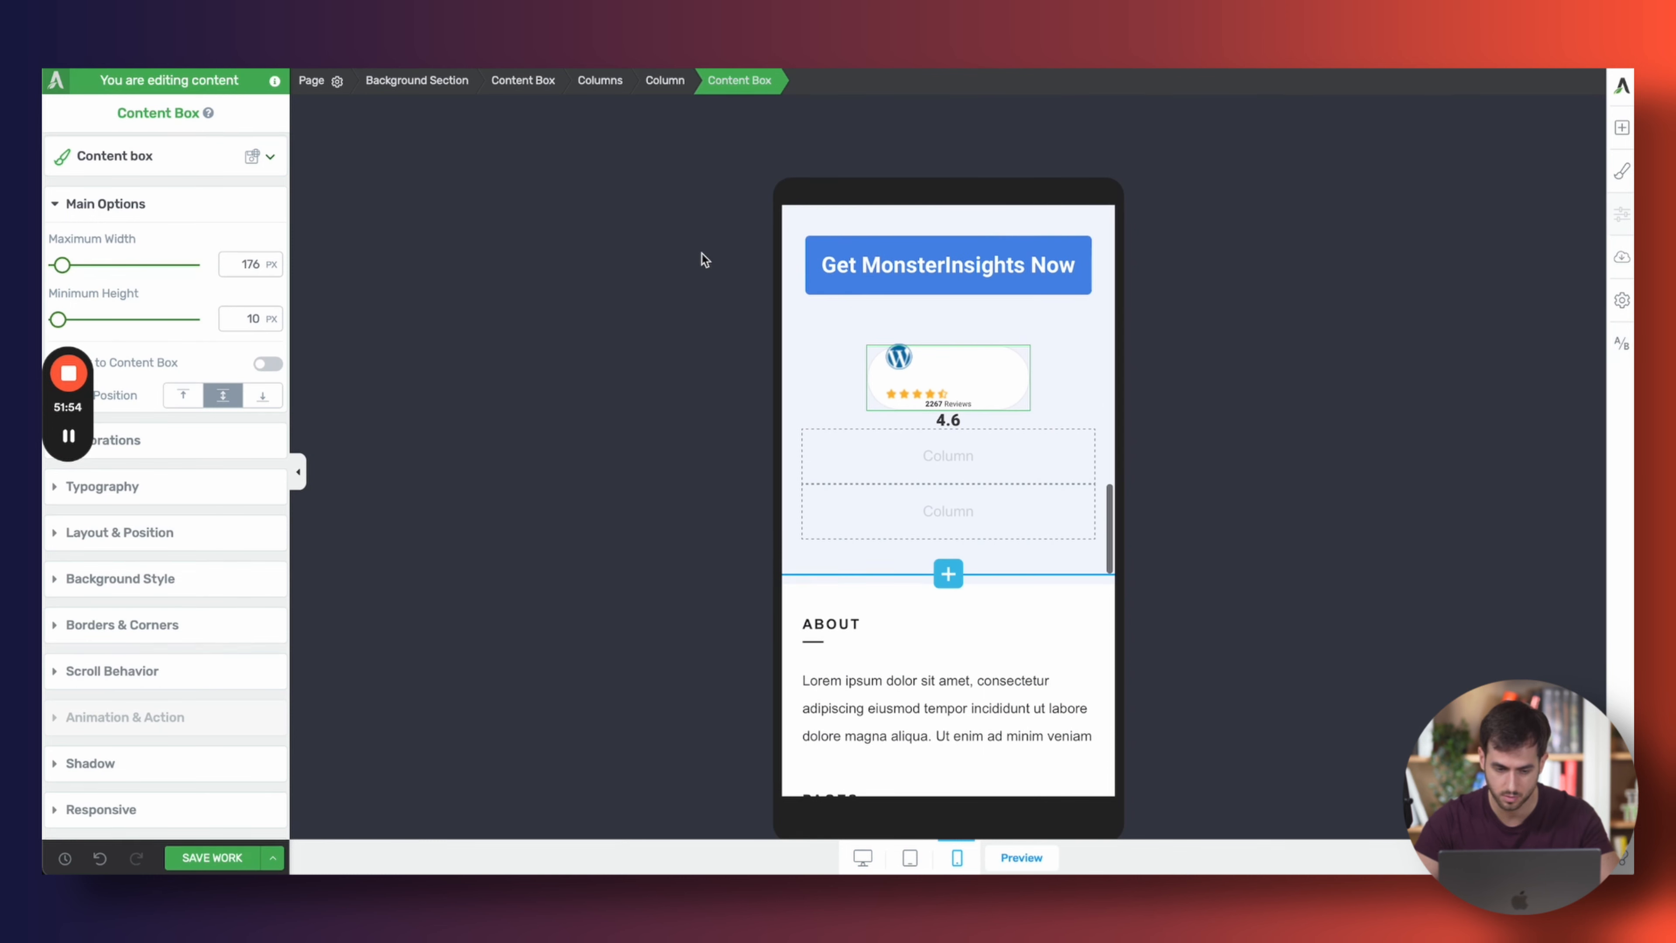
click(607, 85)
click(267, 385)
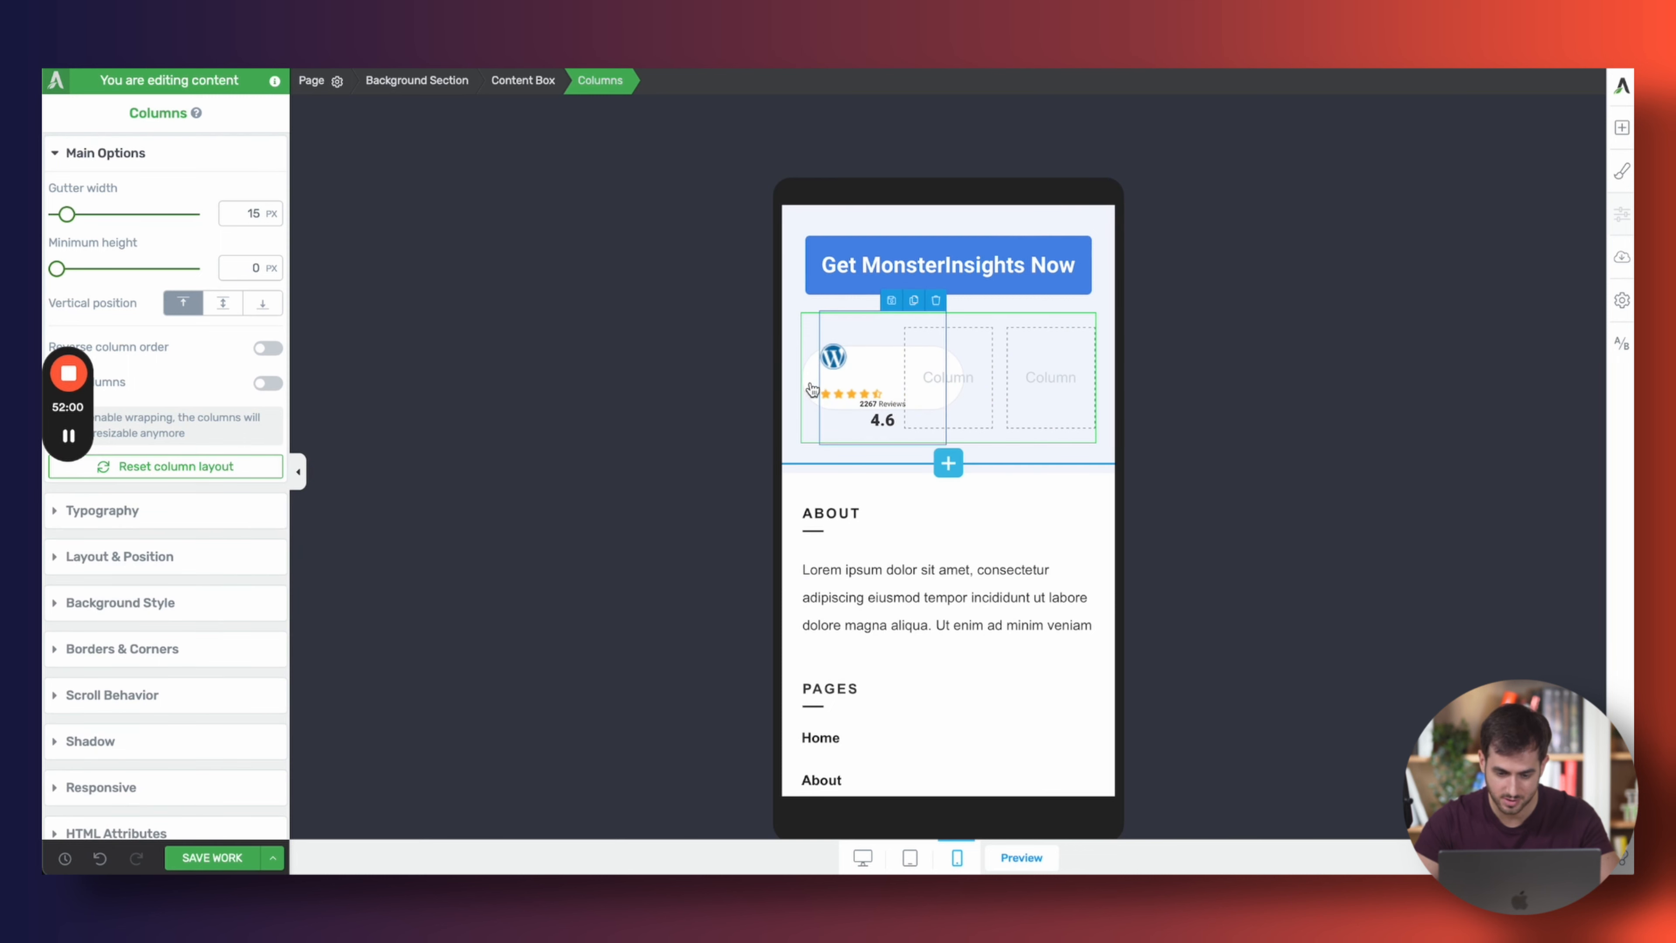
click(821, 385)
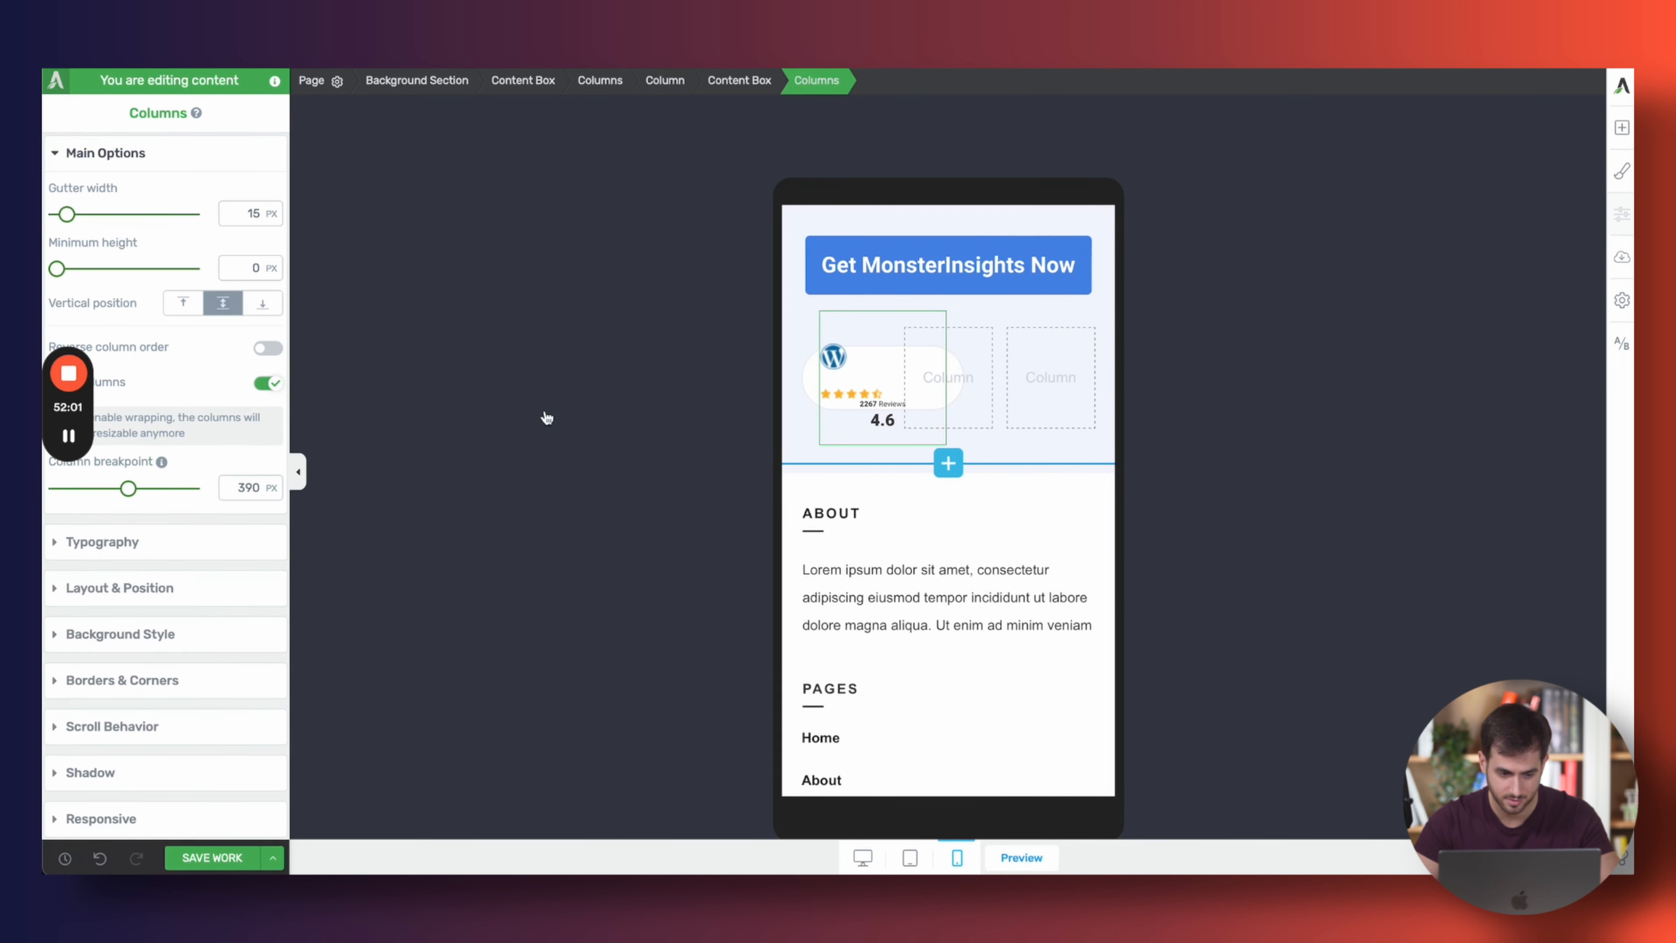
click(268, 383)
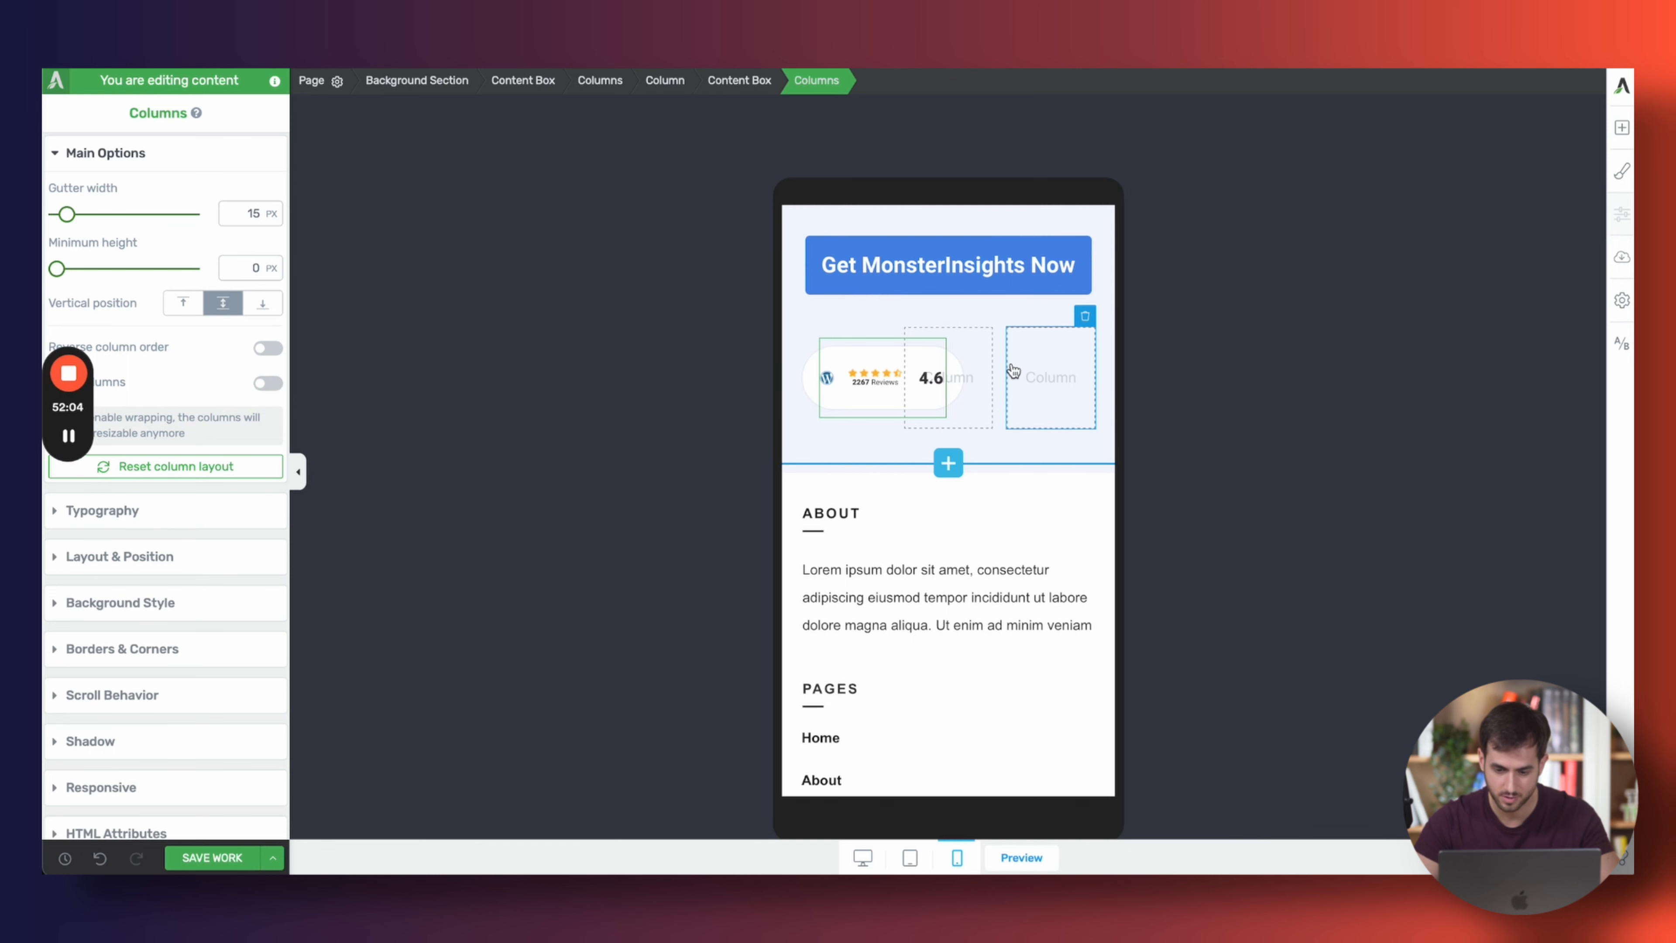
Turn column wrapping back on for the outer badge row and return to the desktop view
click(587, 80)
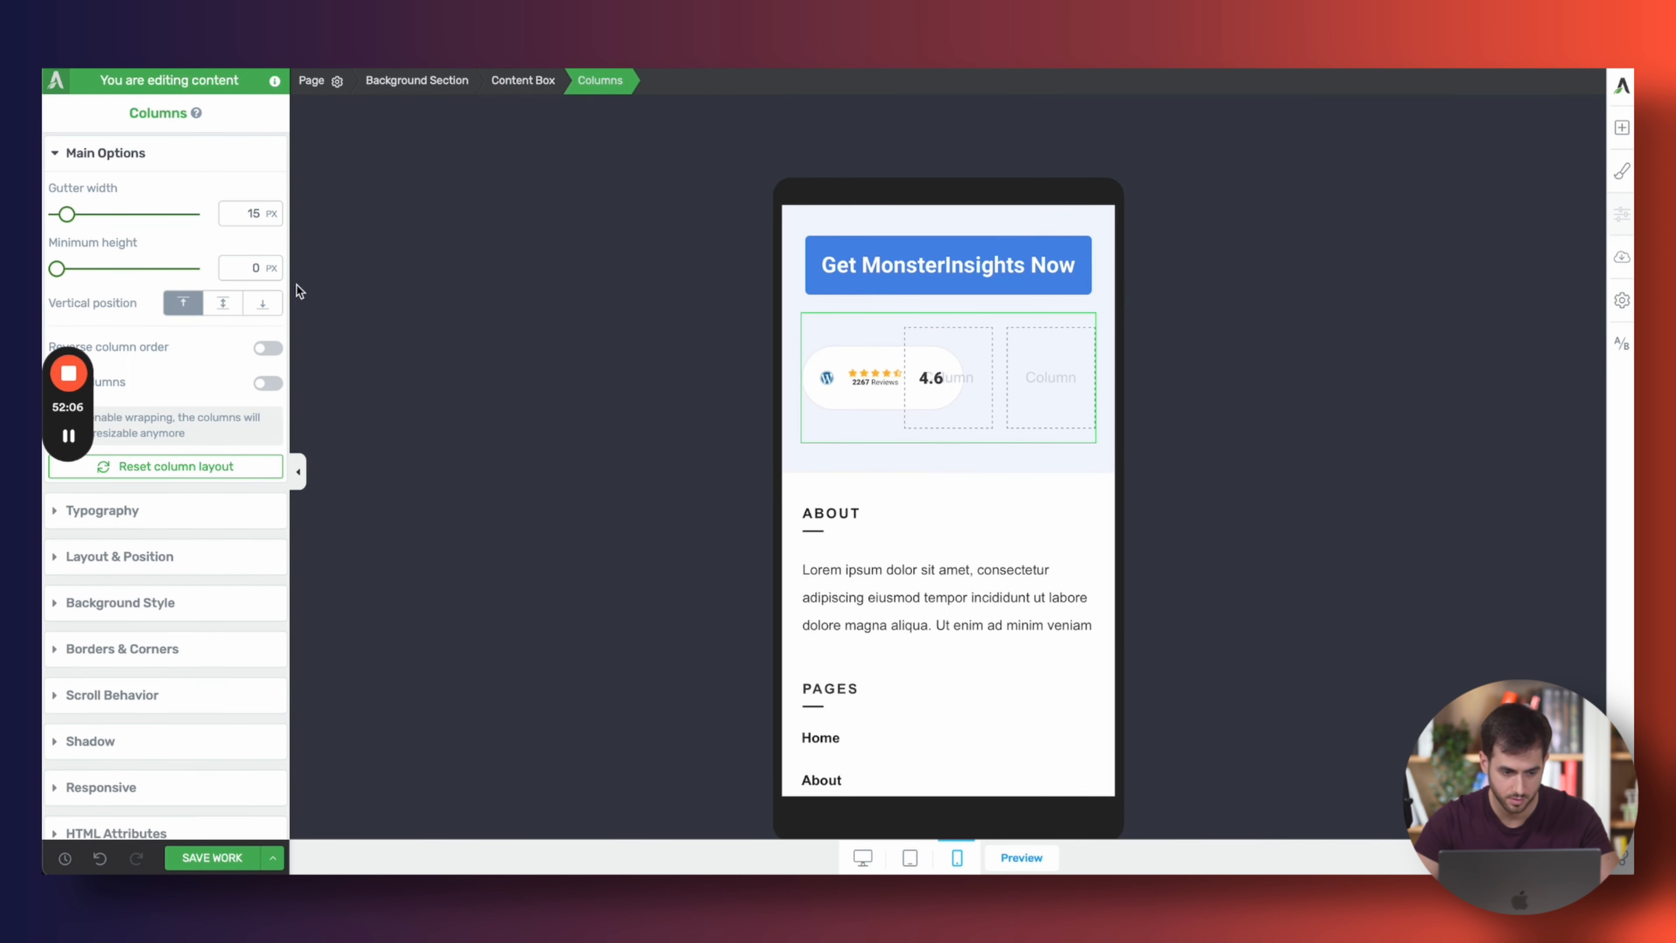
click(268, 383)
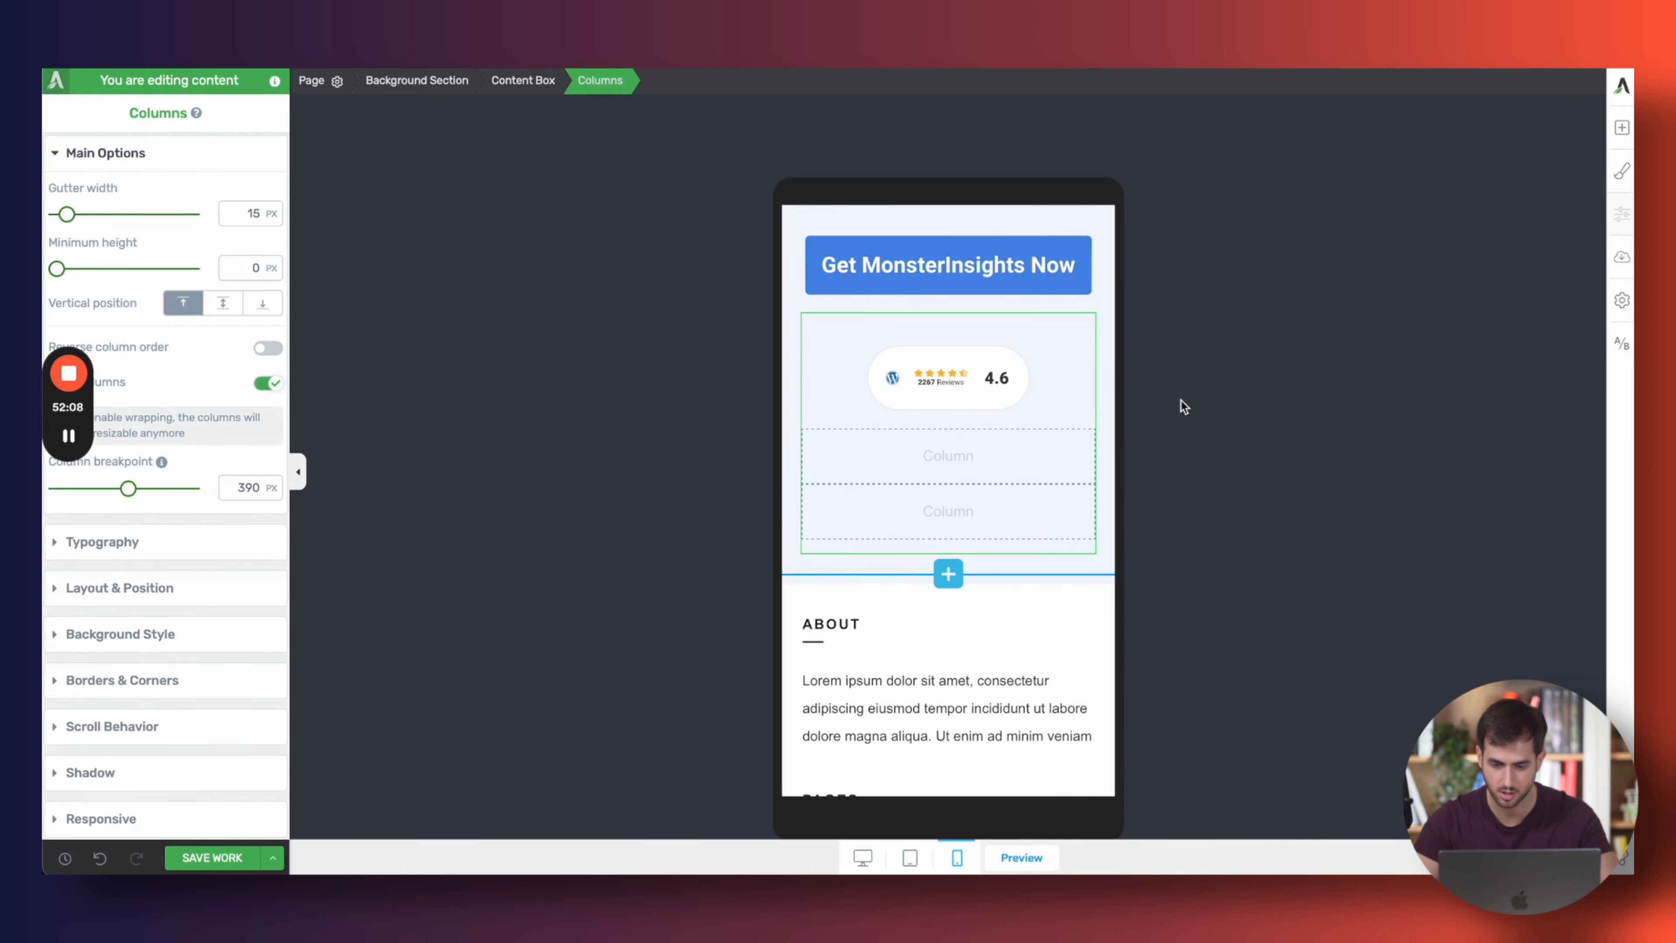
scroll(1049, 429, up, 3)
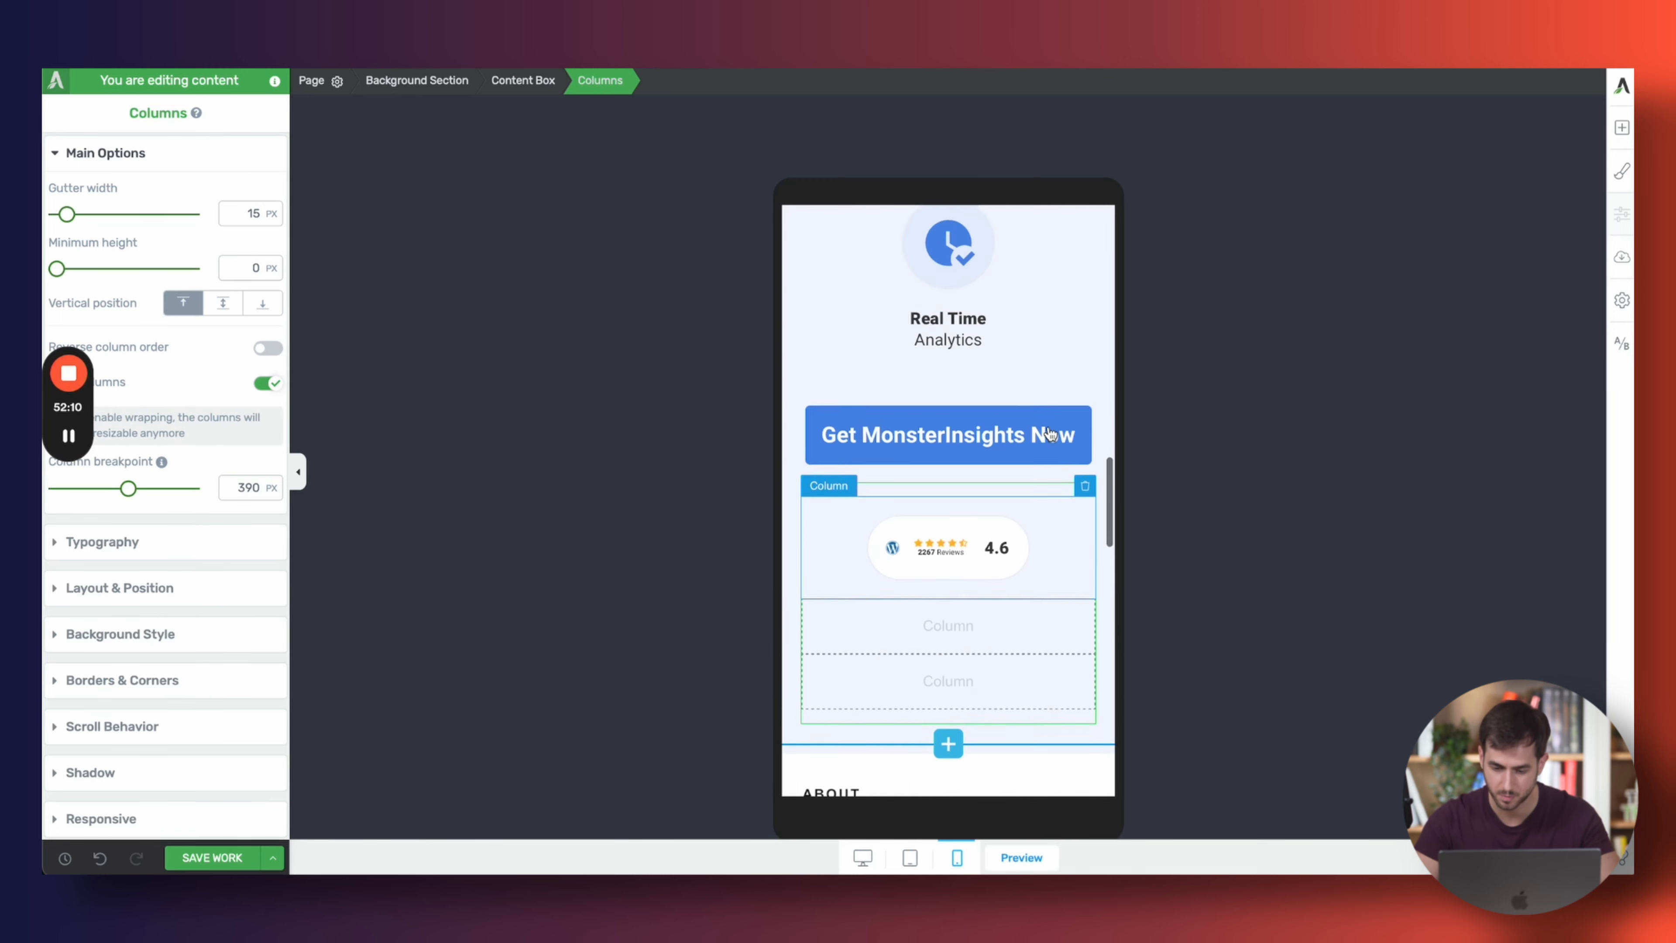
click(863, 857)
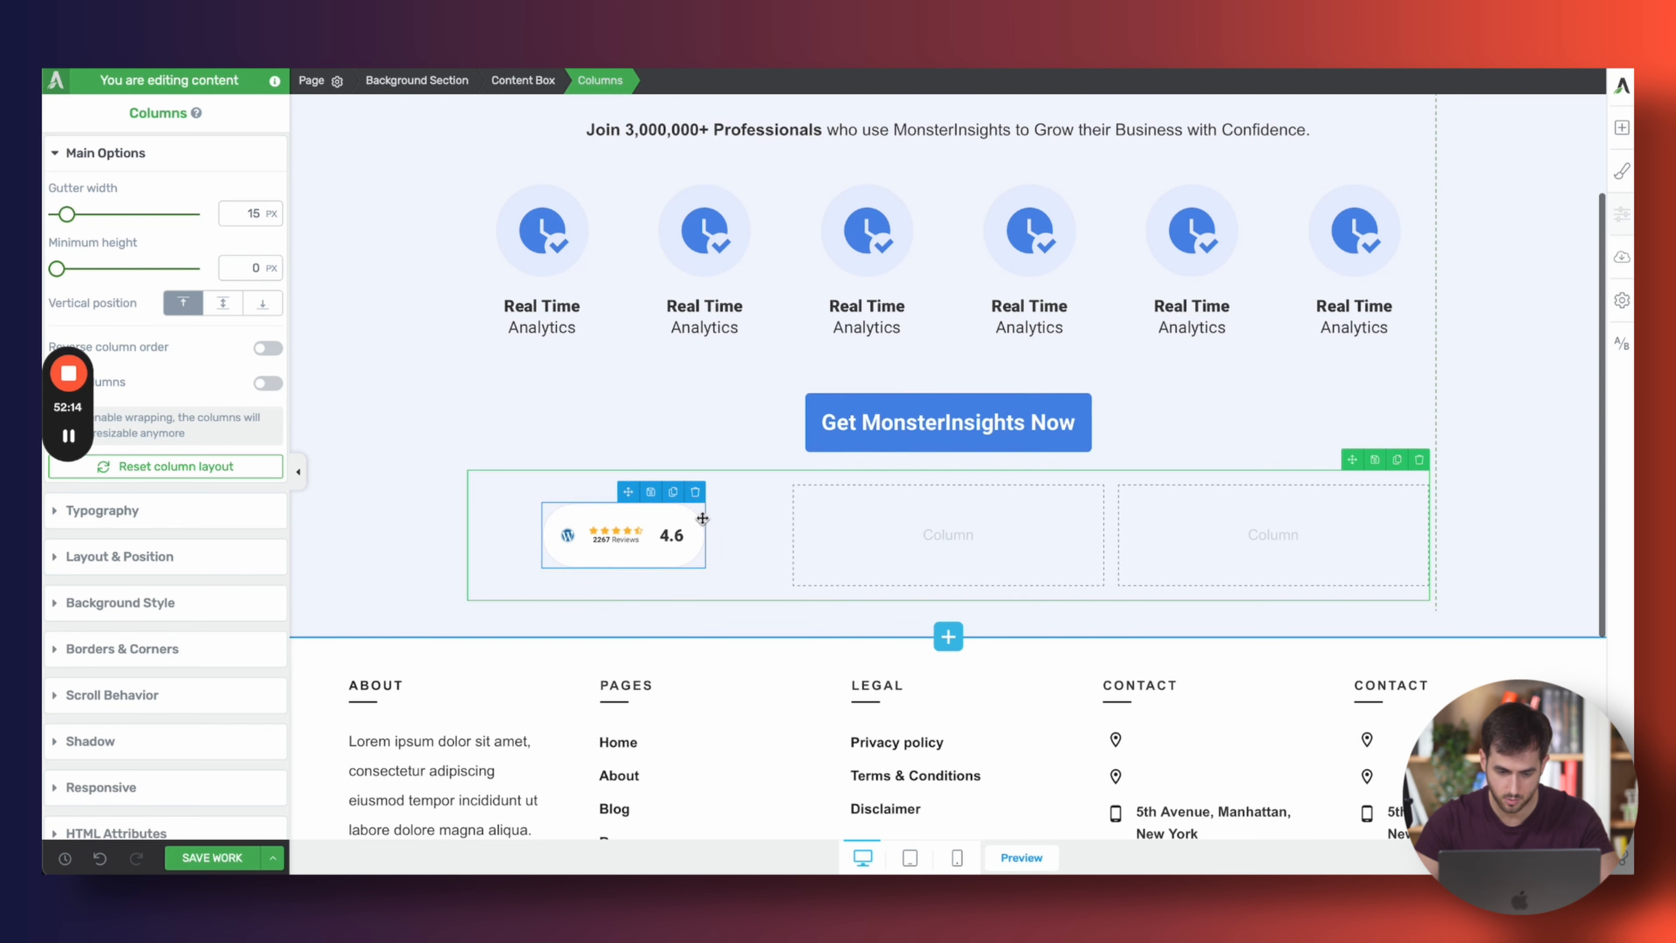
Duplicate the rating badge twice and place the copies in the second and third columns
click(701, 518)
click(673, 487)
drag(634, 485, 884, 551)
click(1017, 555)
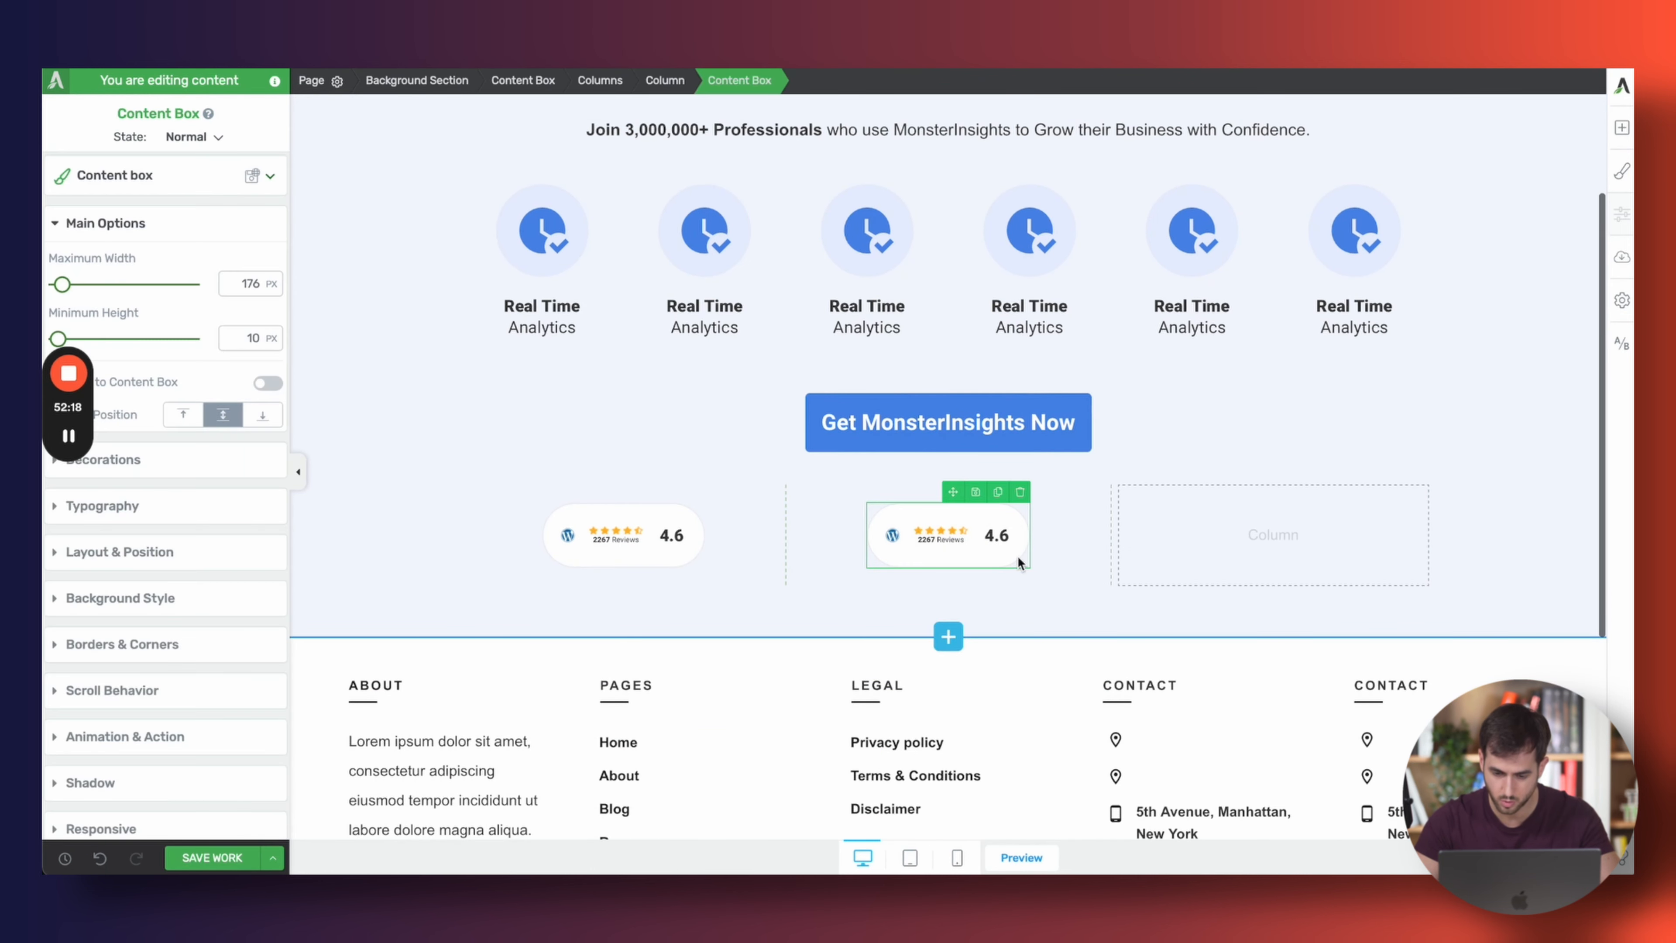
drag(953, 491, 1208, 515)
scroll(1093, 714, up, 2)
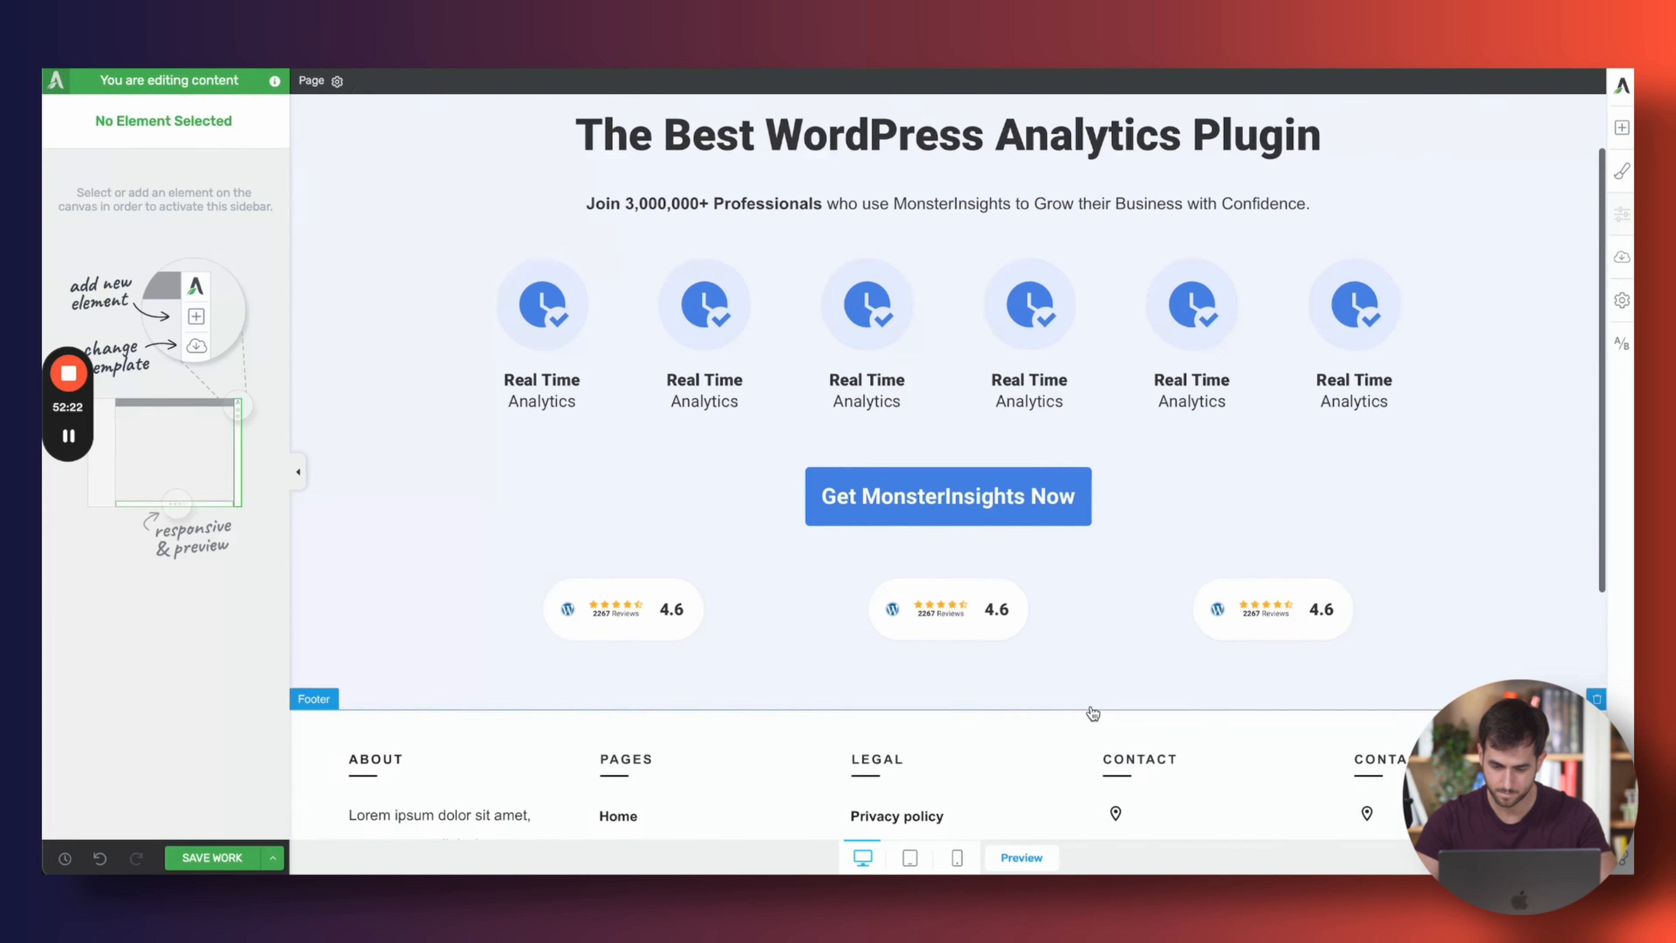
Check how the three rating badges are arranged in the mobile view and return to the desktop view
scroll(1093, 713, up, 2)
click(958, 848)
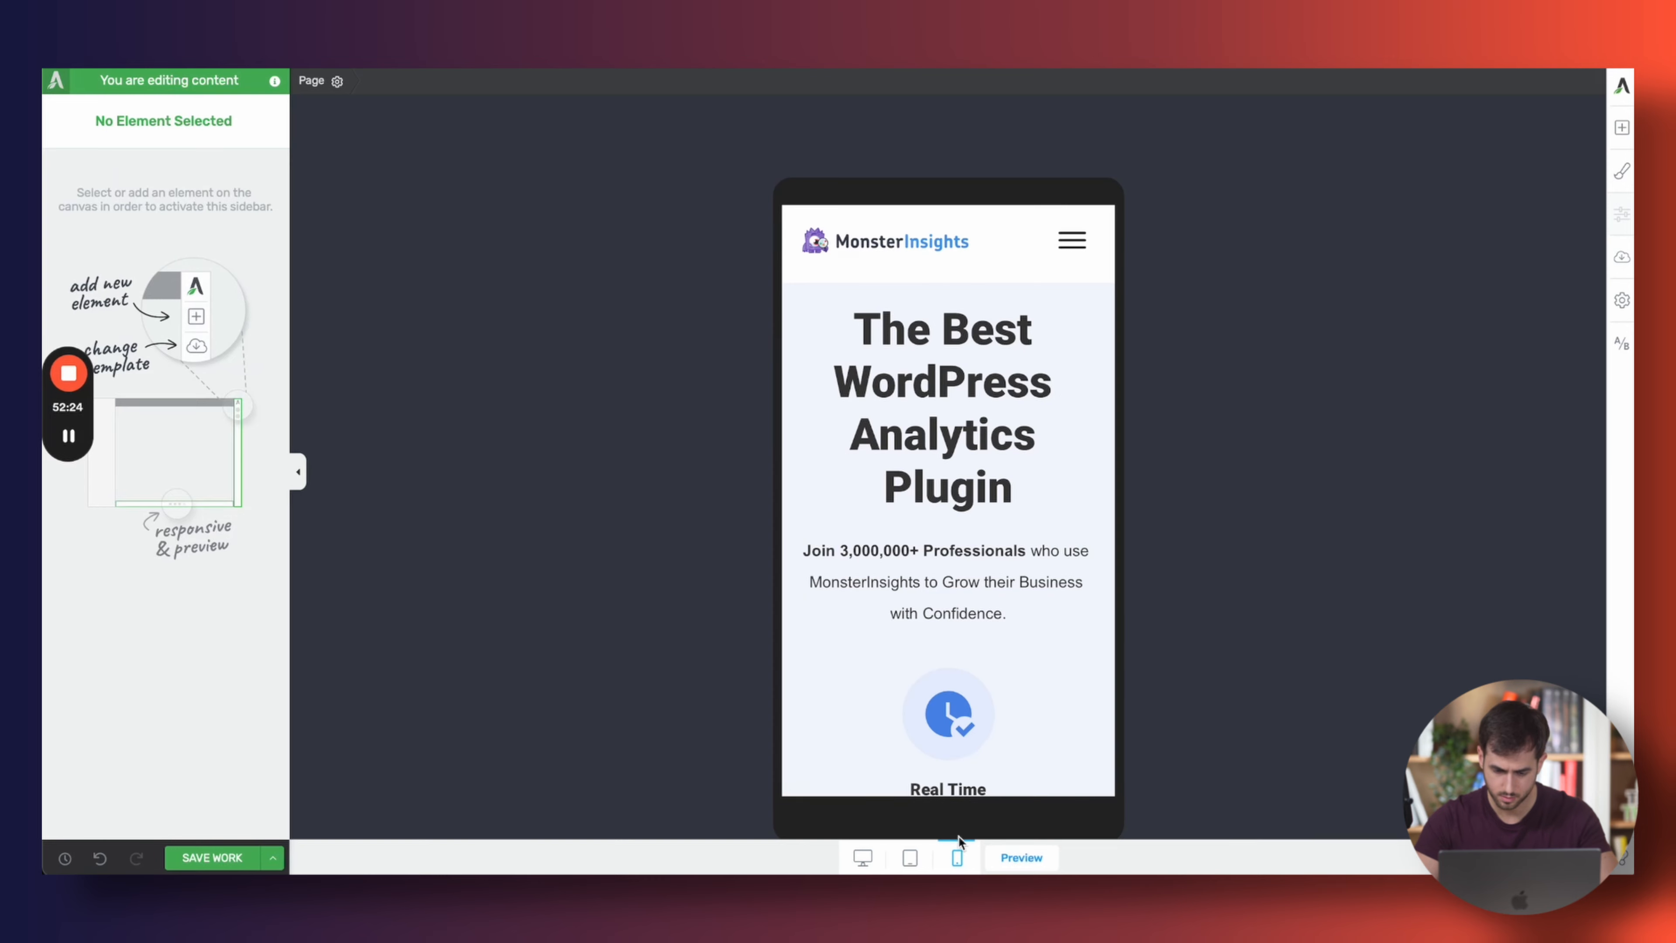
scroll(984, 685, down, 10)
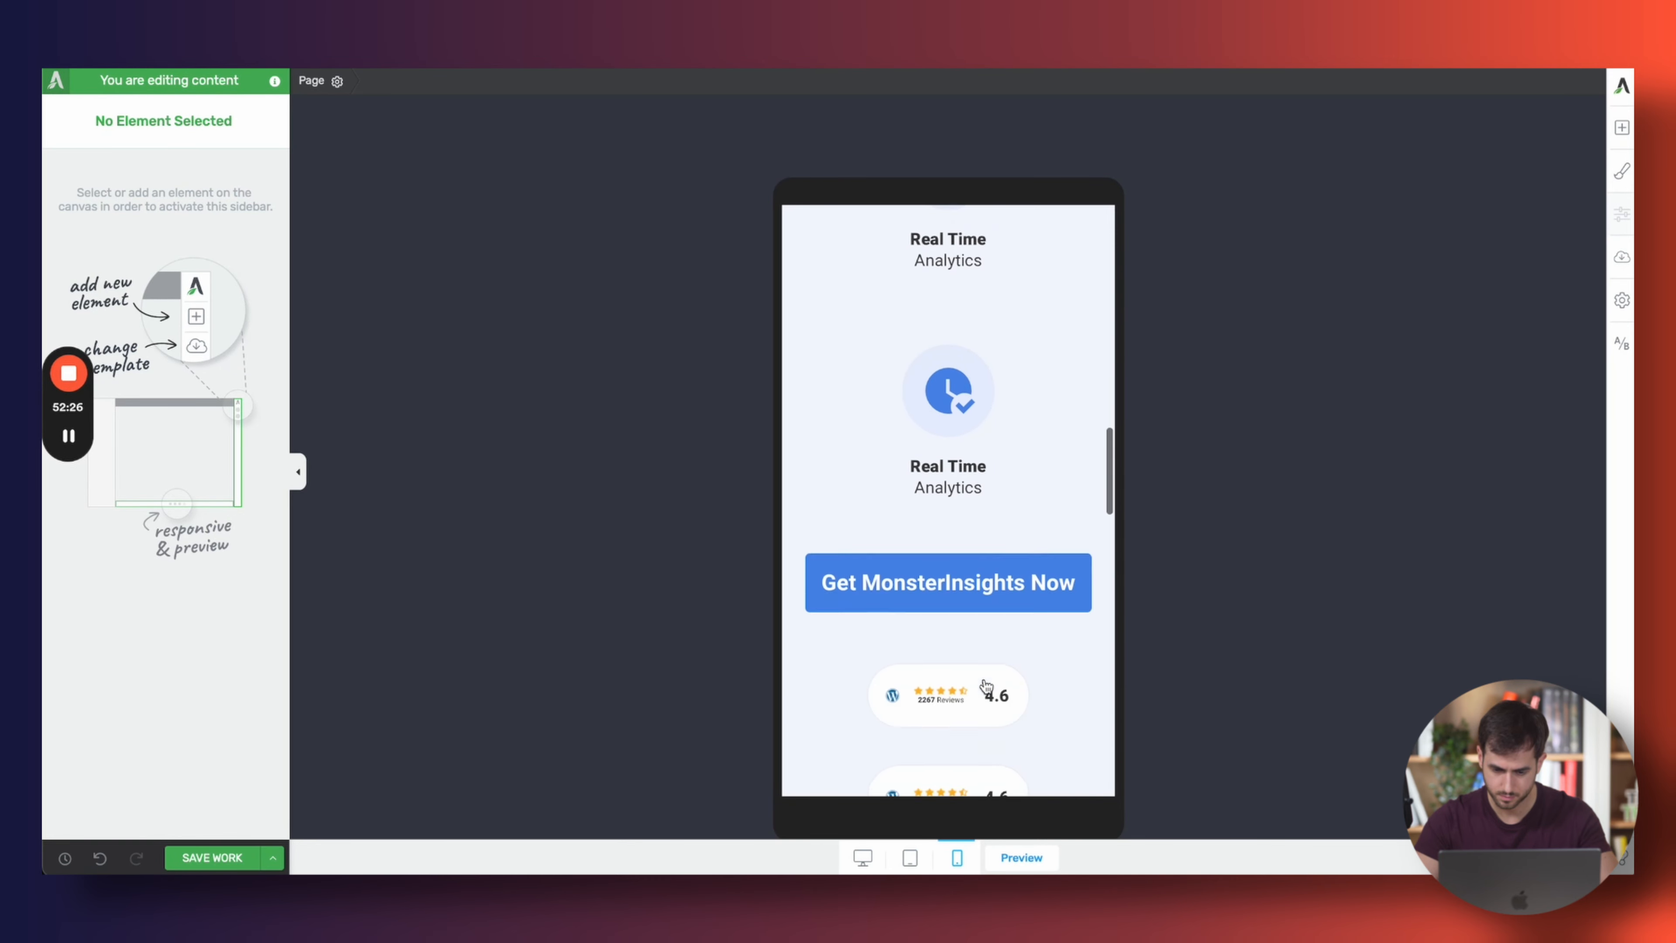
scroll(985, 687, down, 5)
scroll(986, 687, up, 1)
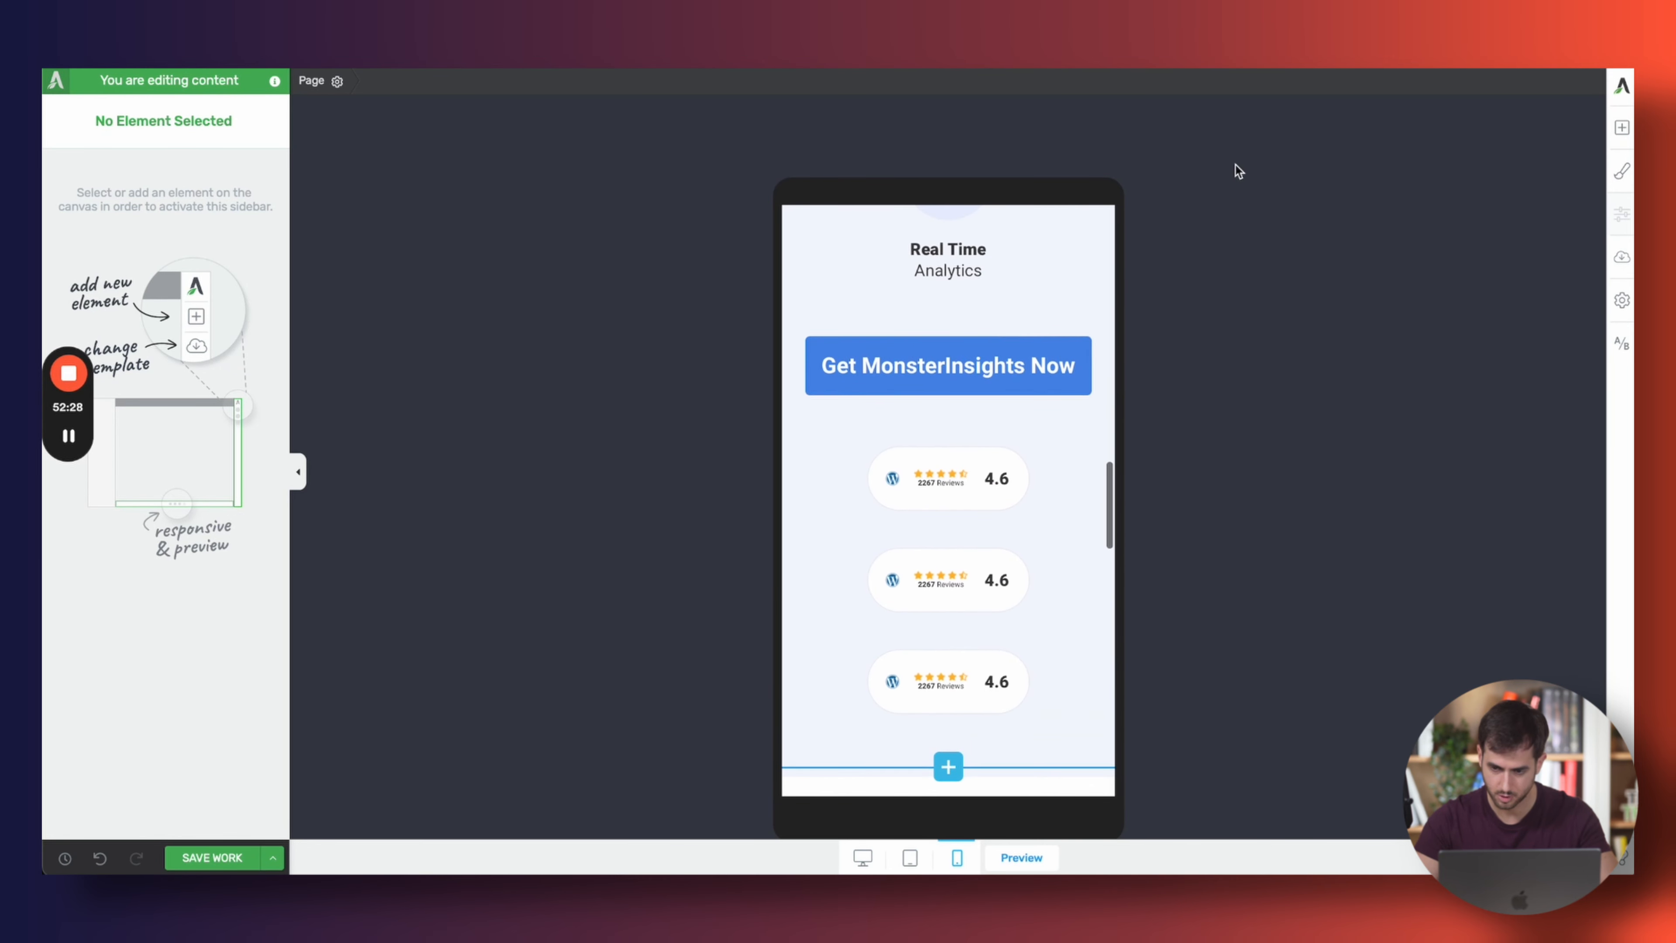
click(862, 858)
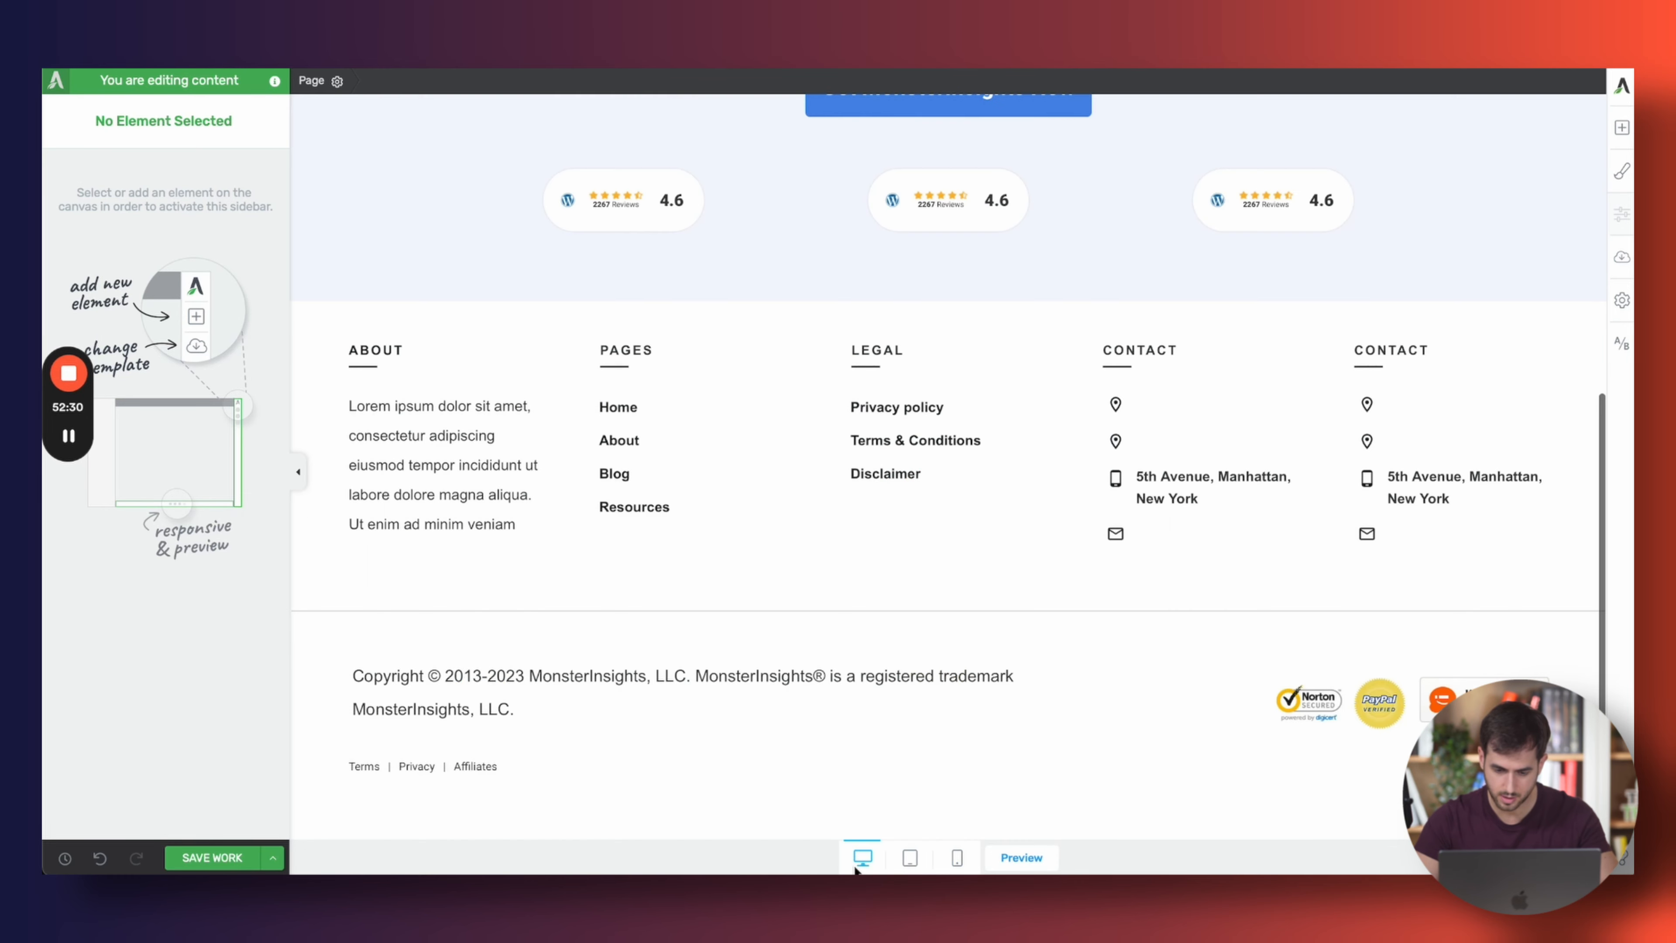
Limit the three-badge columns row to a maximum width of 578 px and center it
scroll(842, 513, up, 5)
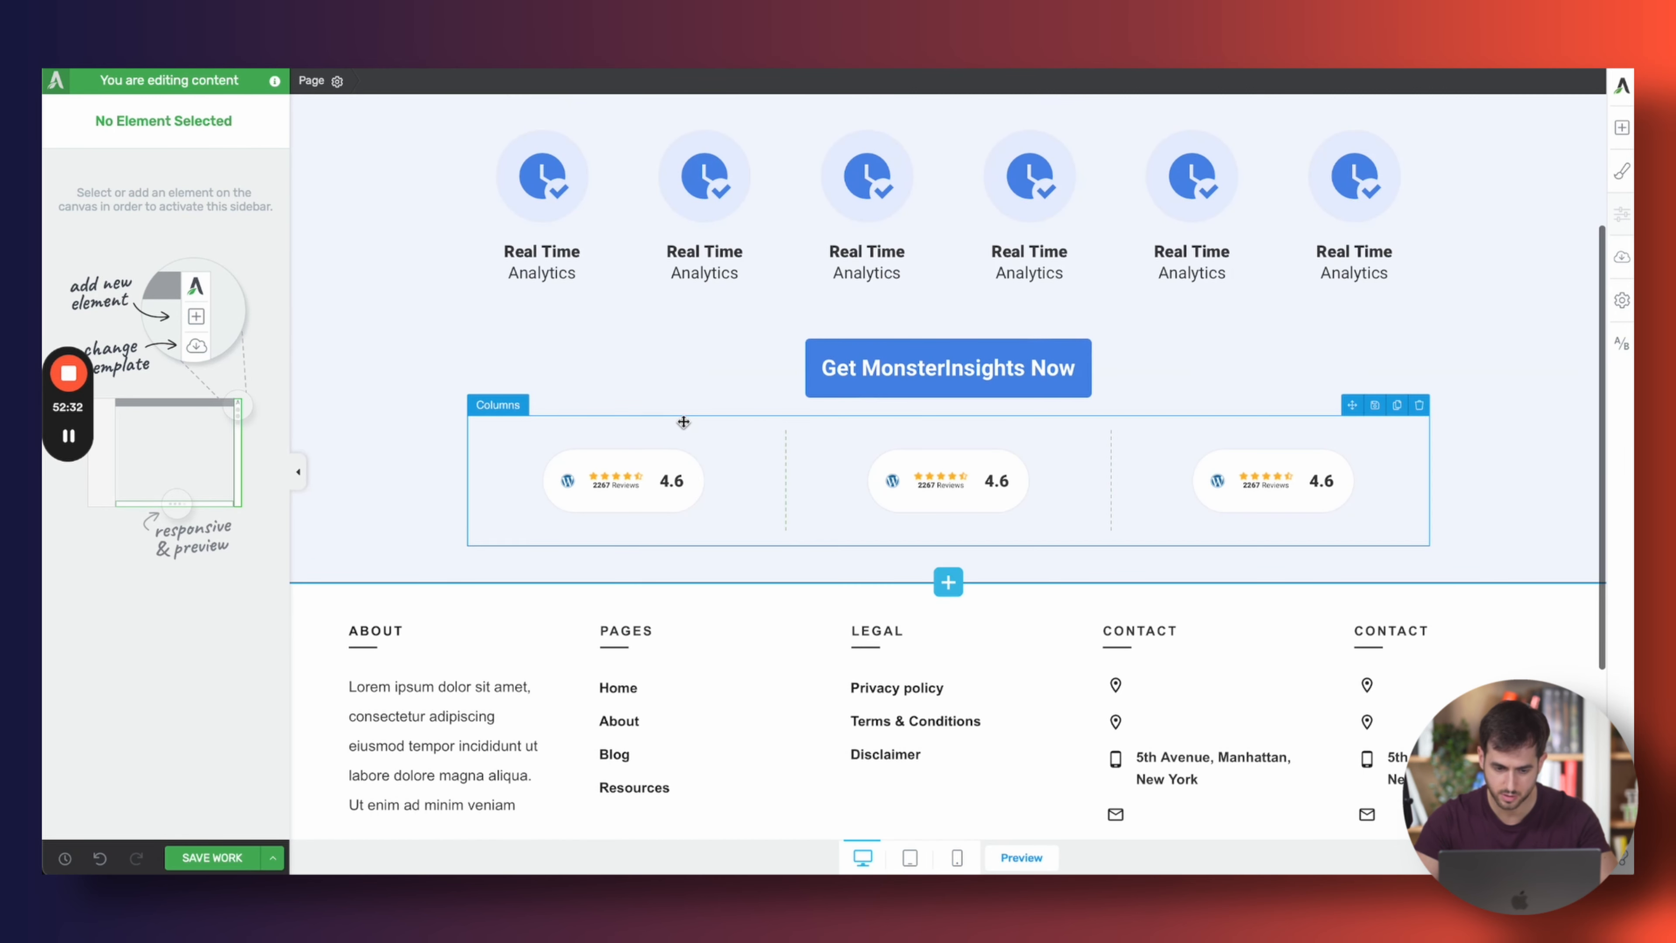
click(682, 423)
click(187, 555)
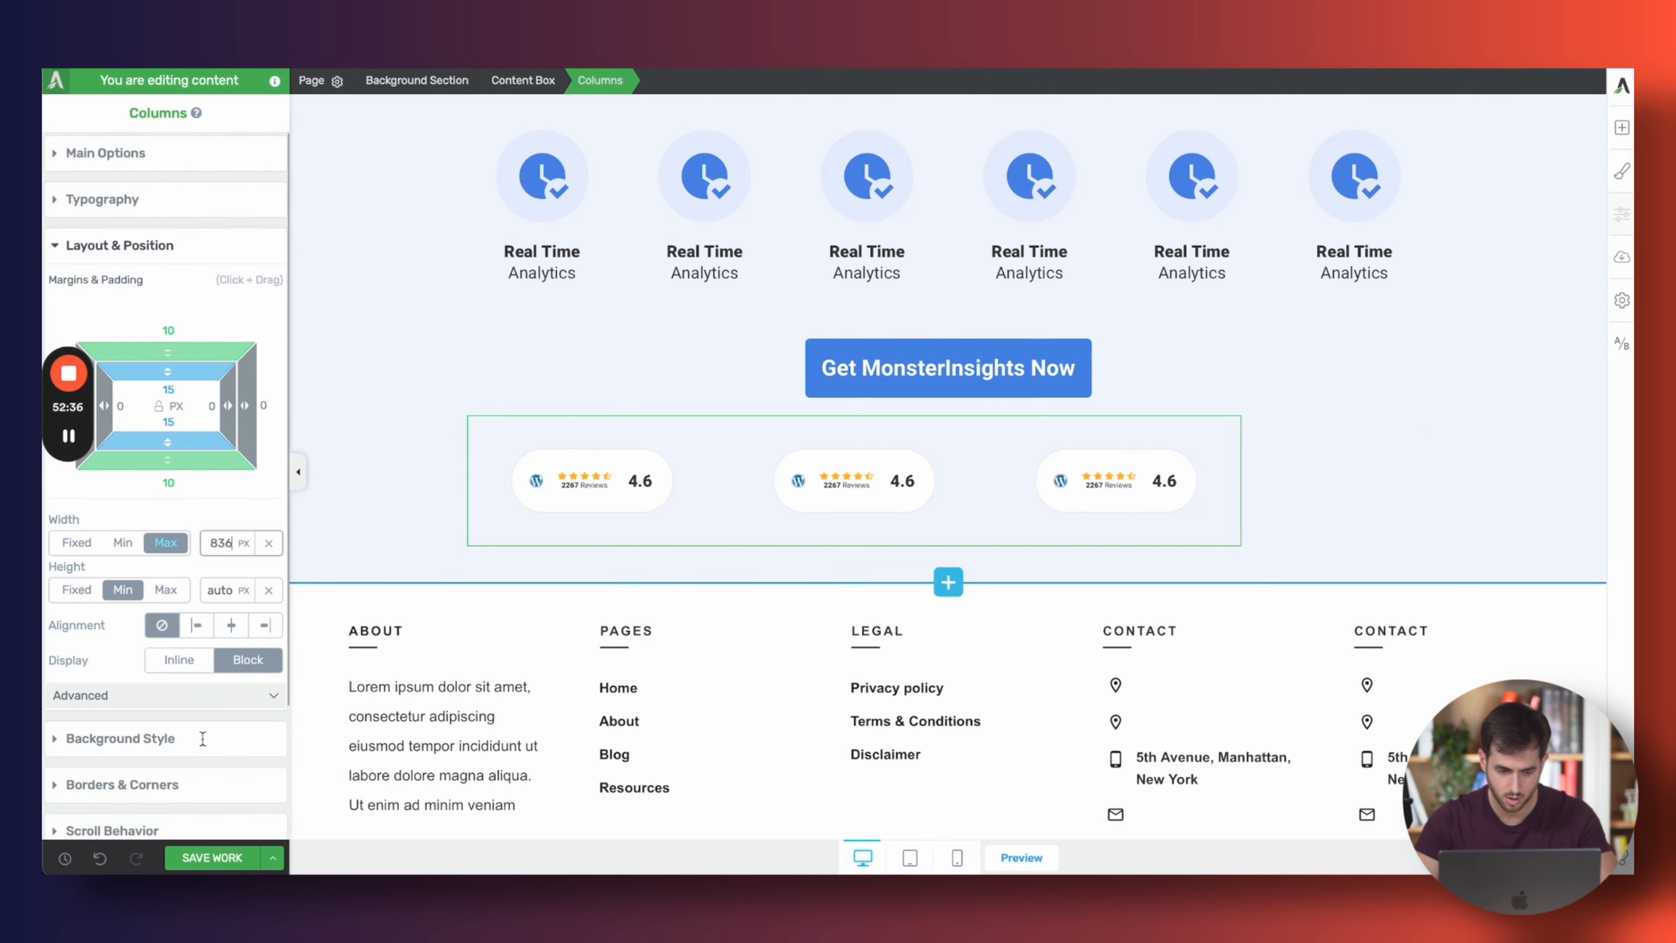
click(233, 628)
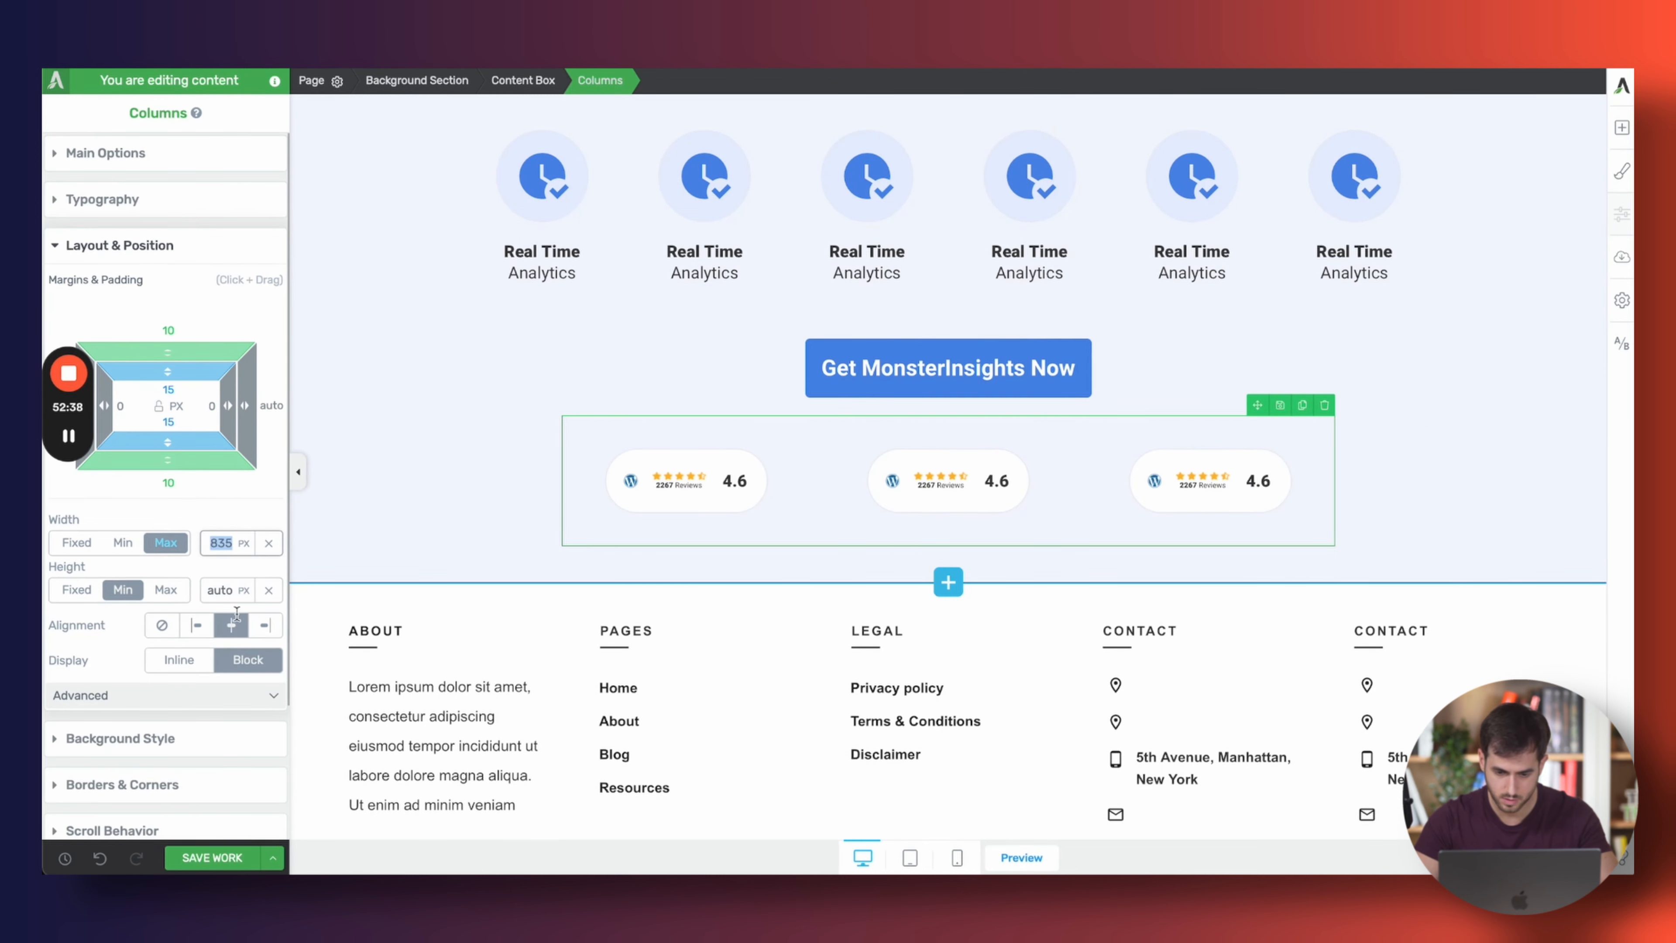
text(578)
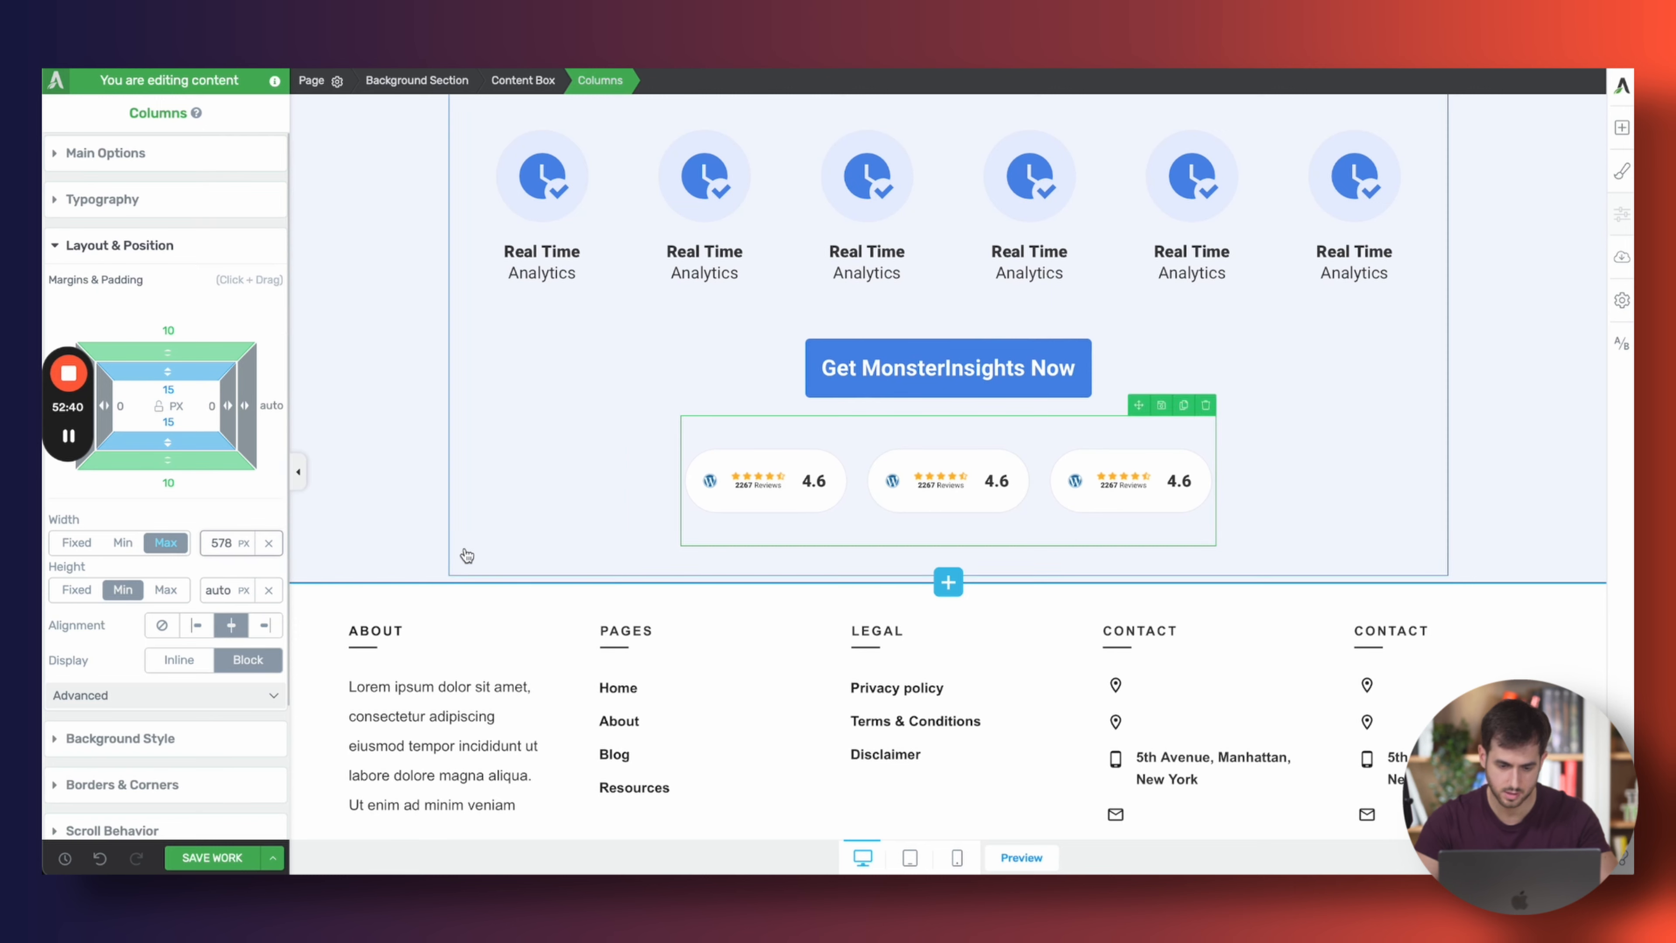
click(466, 556)
scroll(466, 556, up, 3)
scroll(668, 390, down, 1)
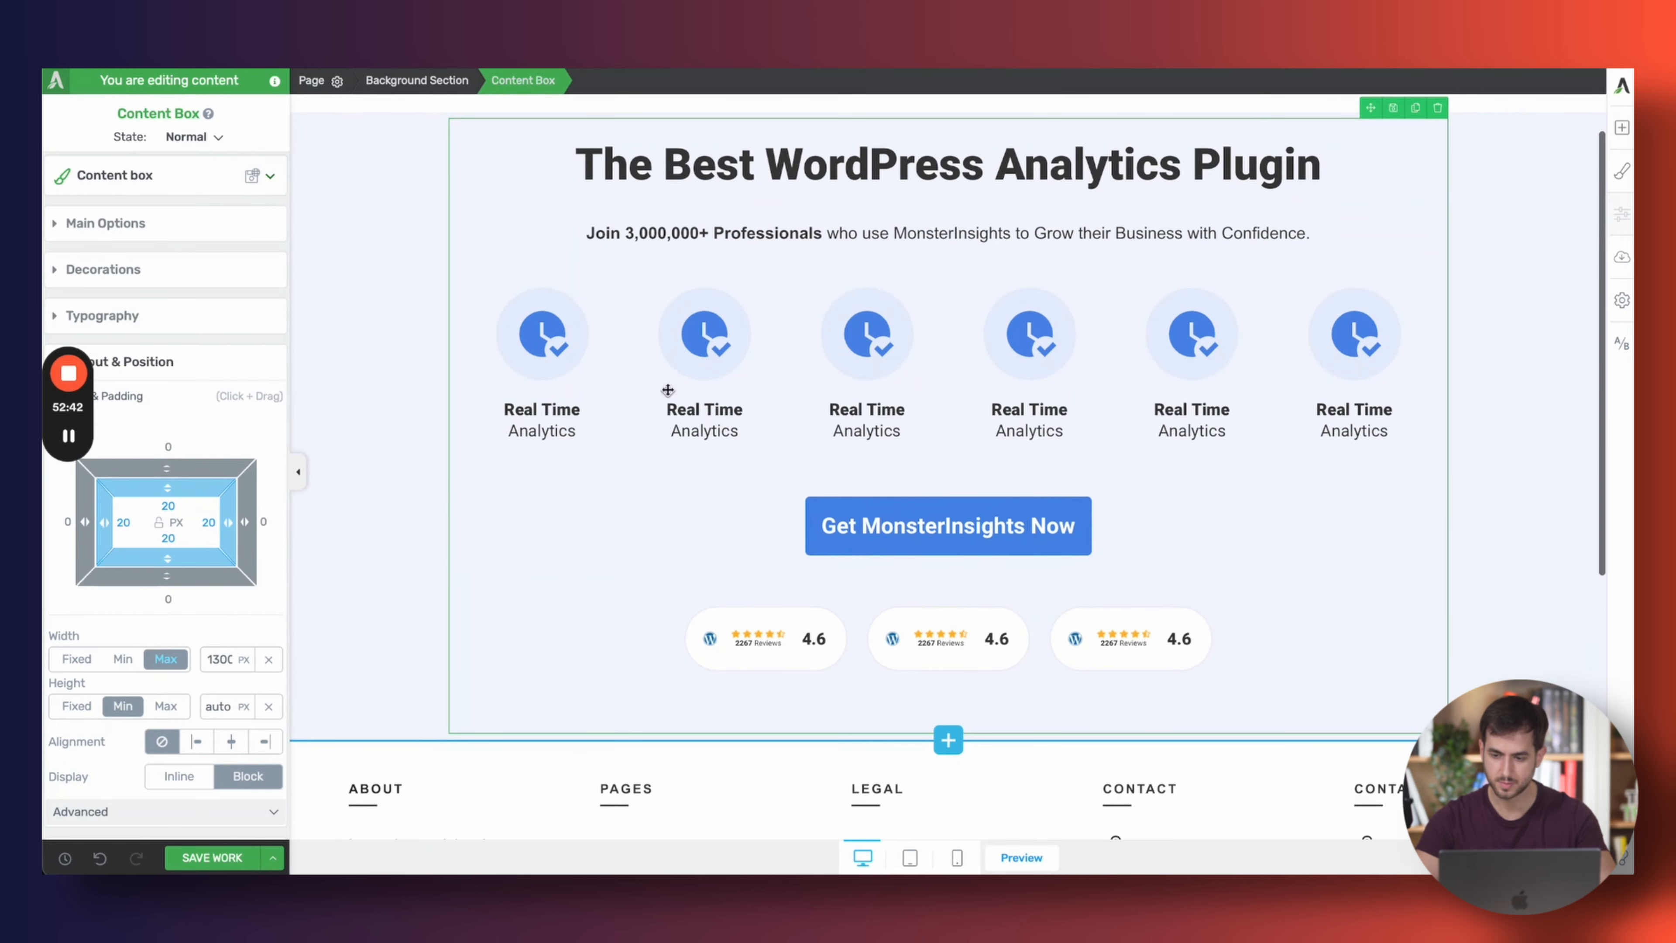
Insert the analytics dashboard image download.webp from the media library beneath the row of three rating badges
key(ctrl+Tab)
scroll(1107, 472, down, 3)
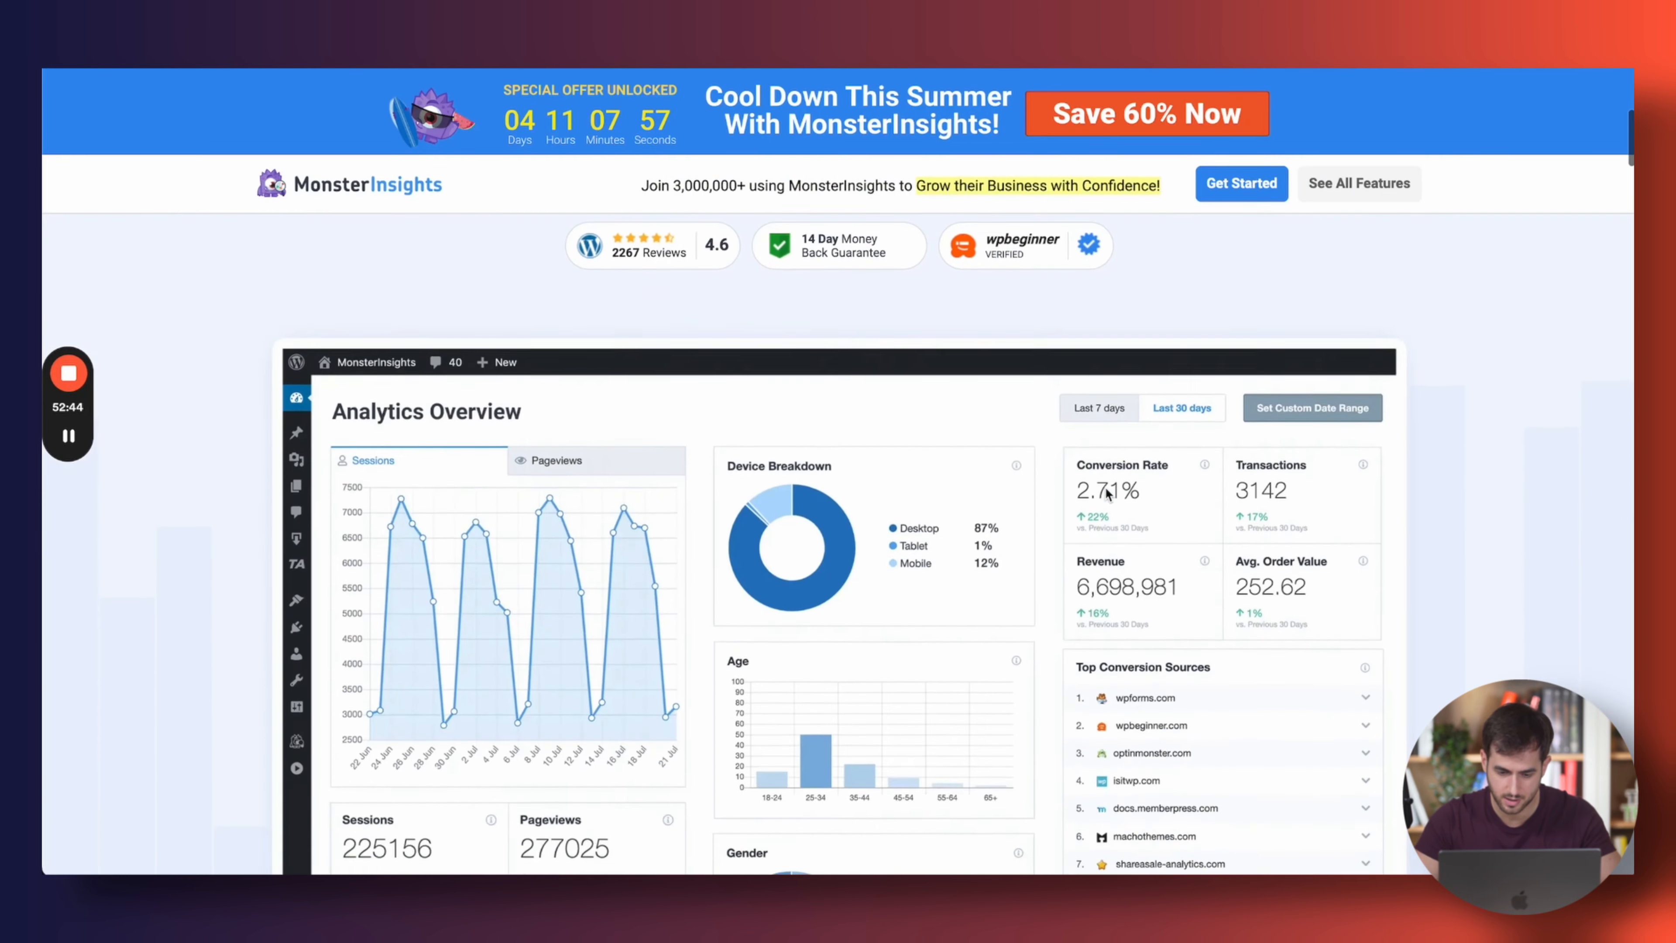
key(ctrl+shift+Tab)
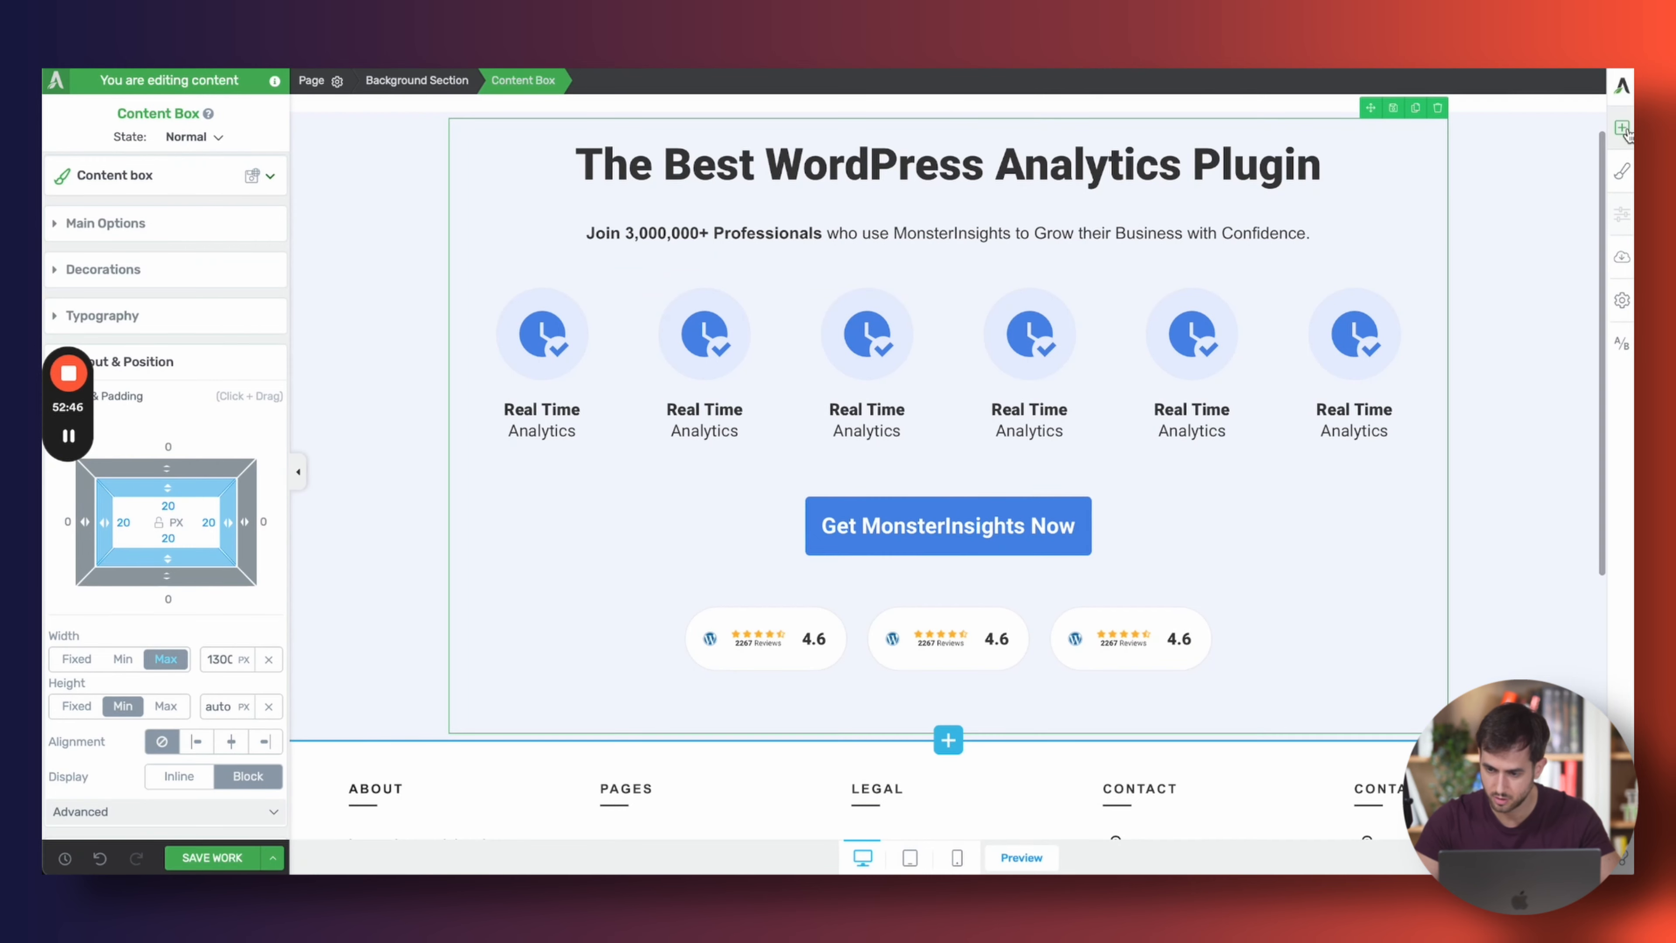
click(1621, 127)
drag(1591, 271, 1088, 706)
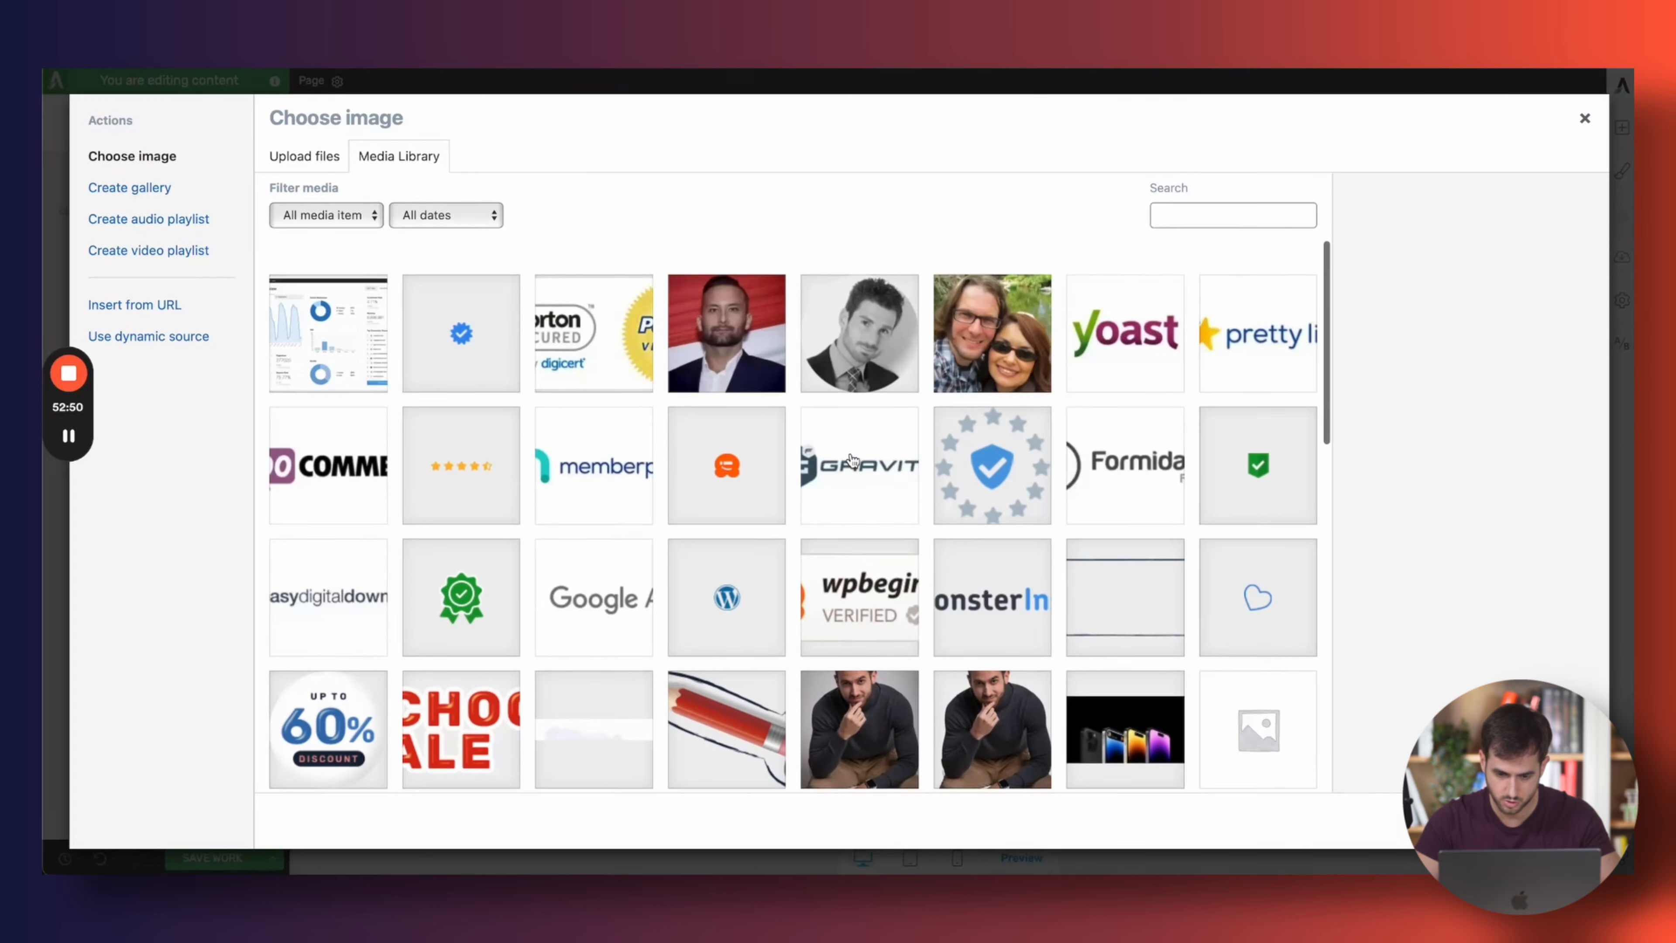
click(383, 339)
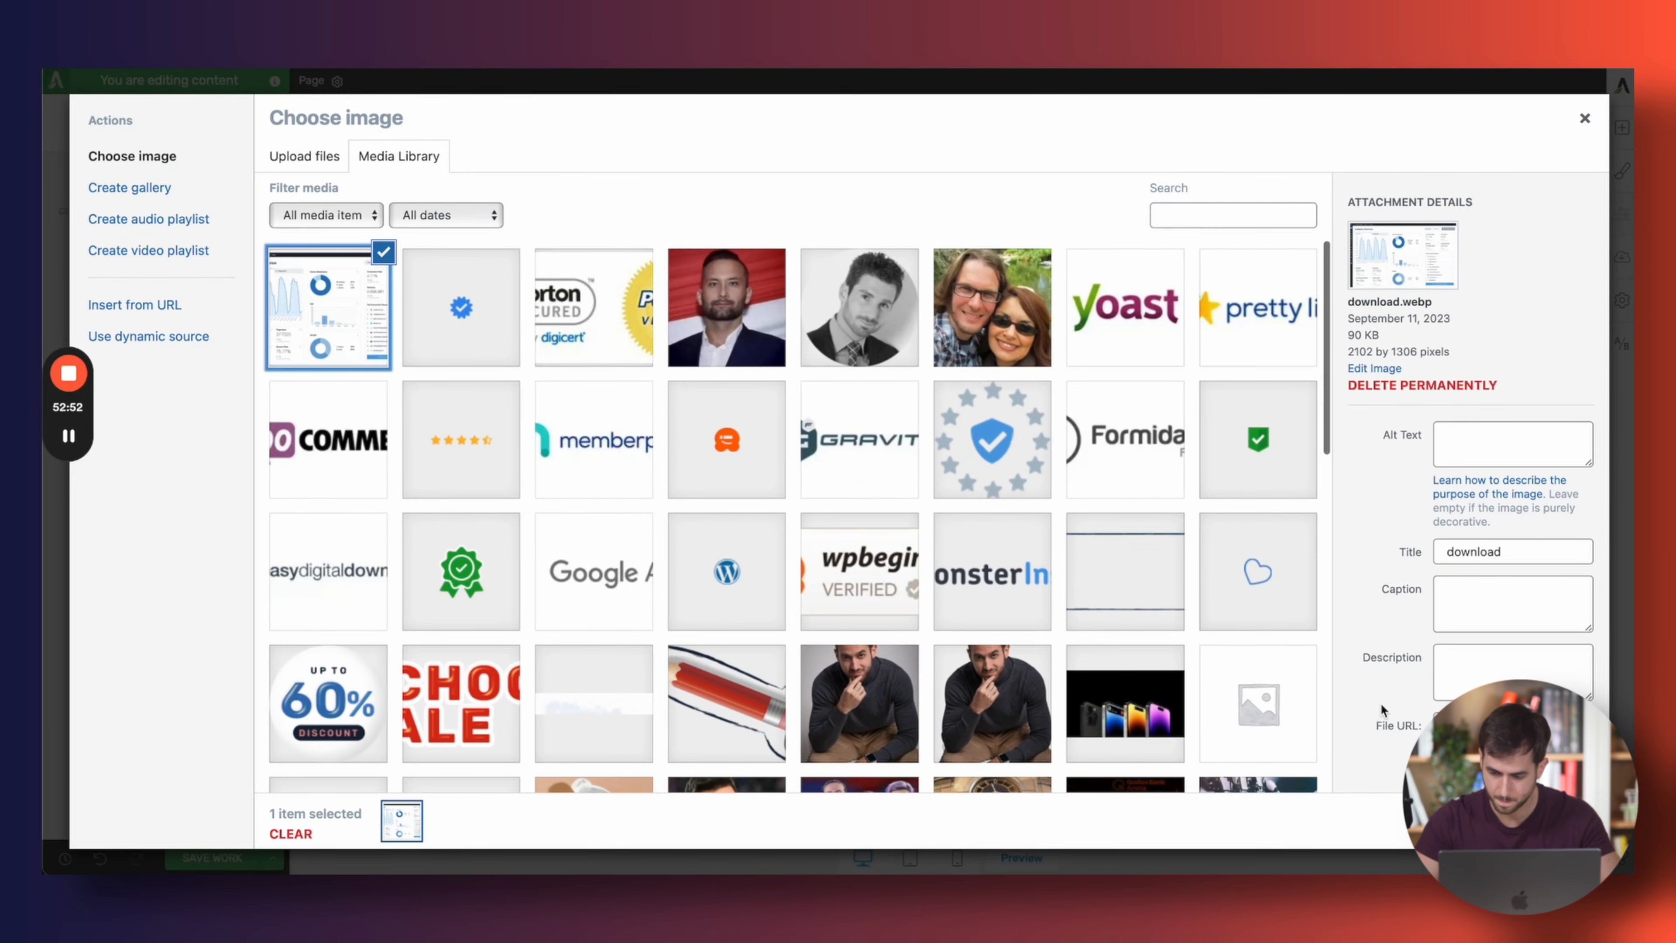
click(1547, 821)
Compare the placed dashboard image with the MonsterInsights reference page, examining its spacing and the section transition around its lower edge
scroll(1089, 610, down, 10)
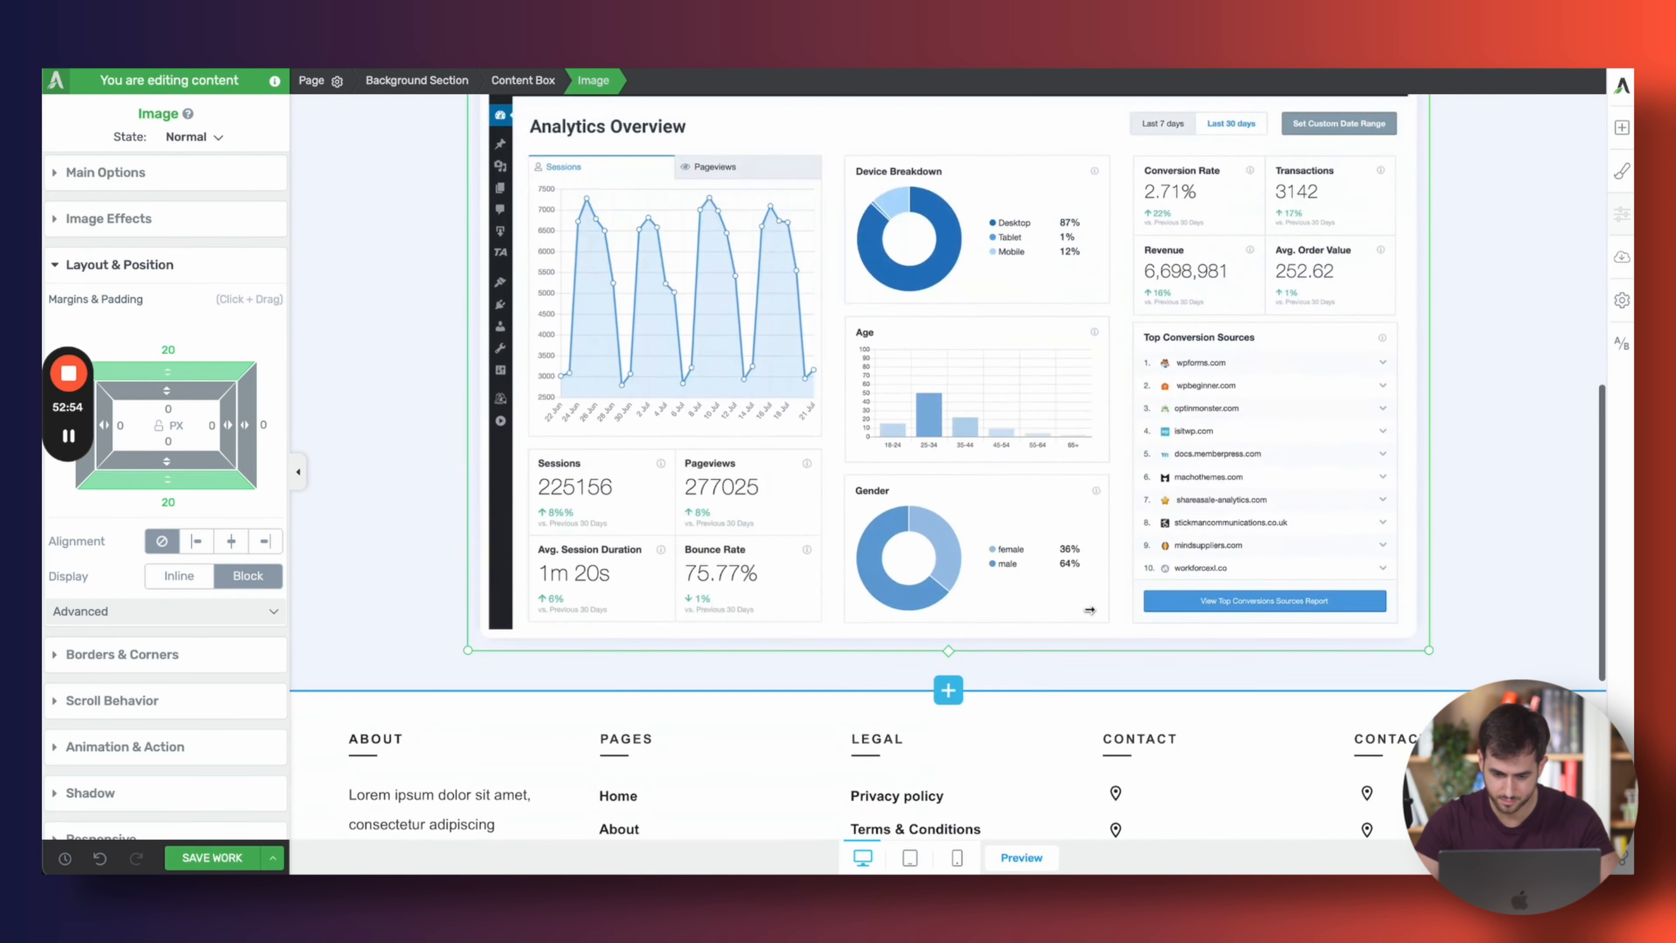
scroll(1089, 610, up, 1)
scroll(1089, 610, up, 5)
scroll(1089, 610, down, 3)
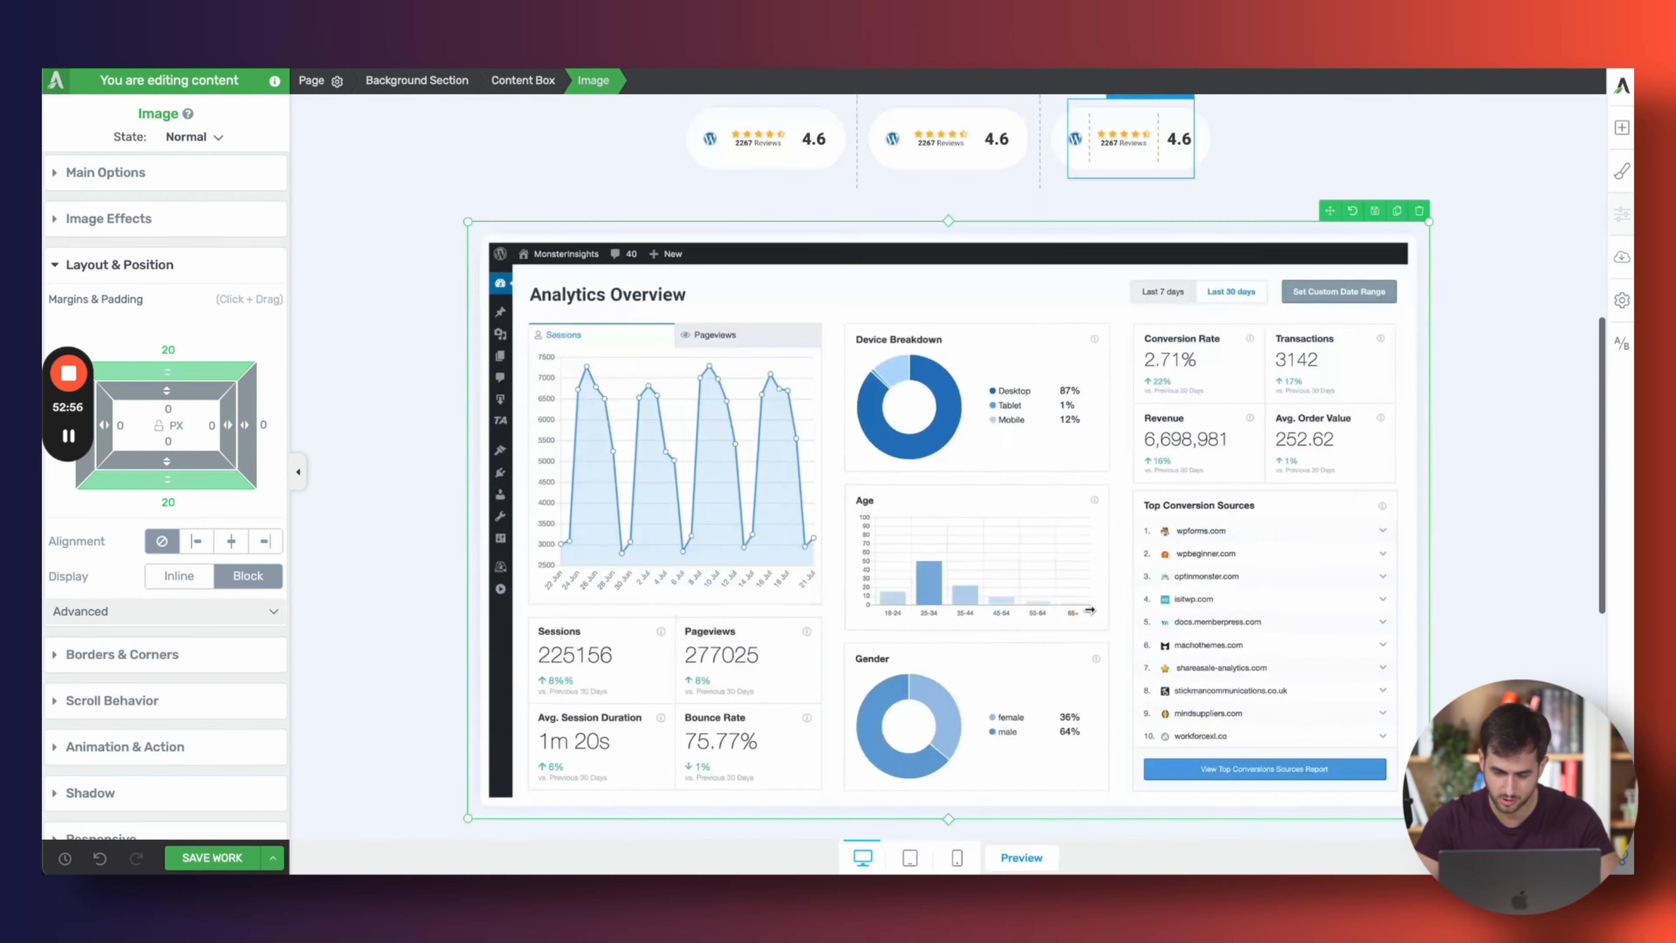
scroll(1089, 611, up, 2)
scroll(1089, 610, up, 4)
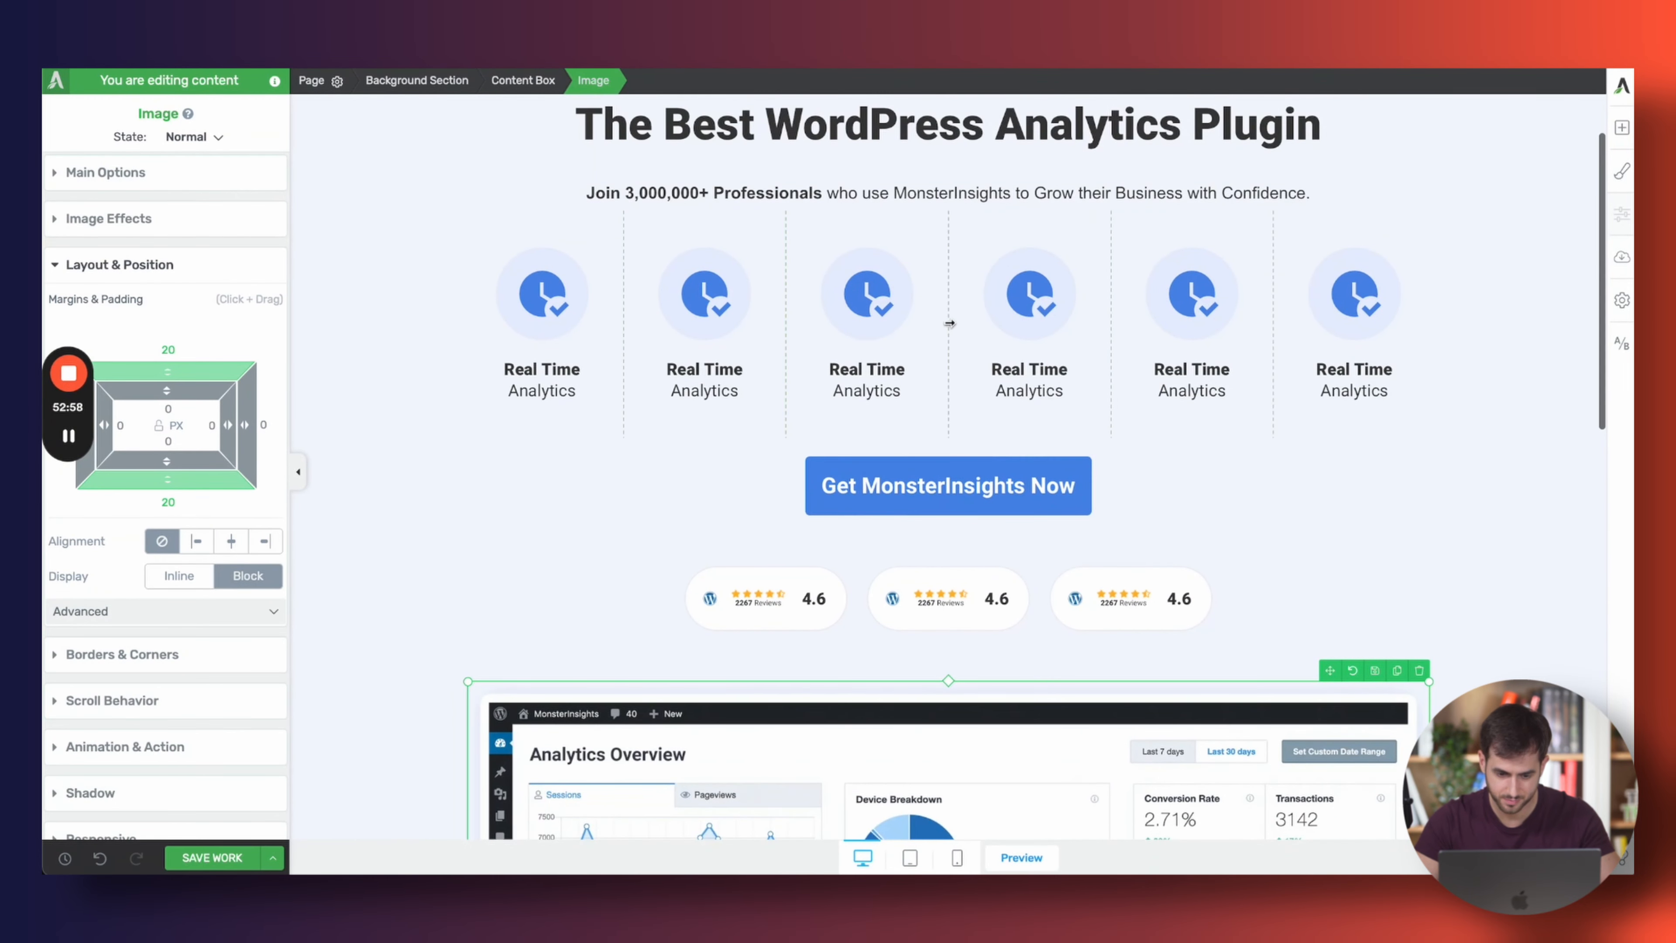
click(1317, 67)
scroll(914, 446, down, 1)
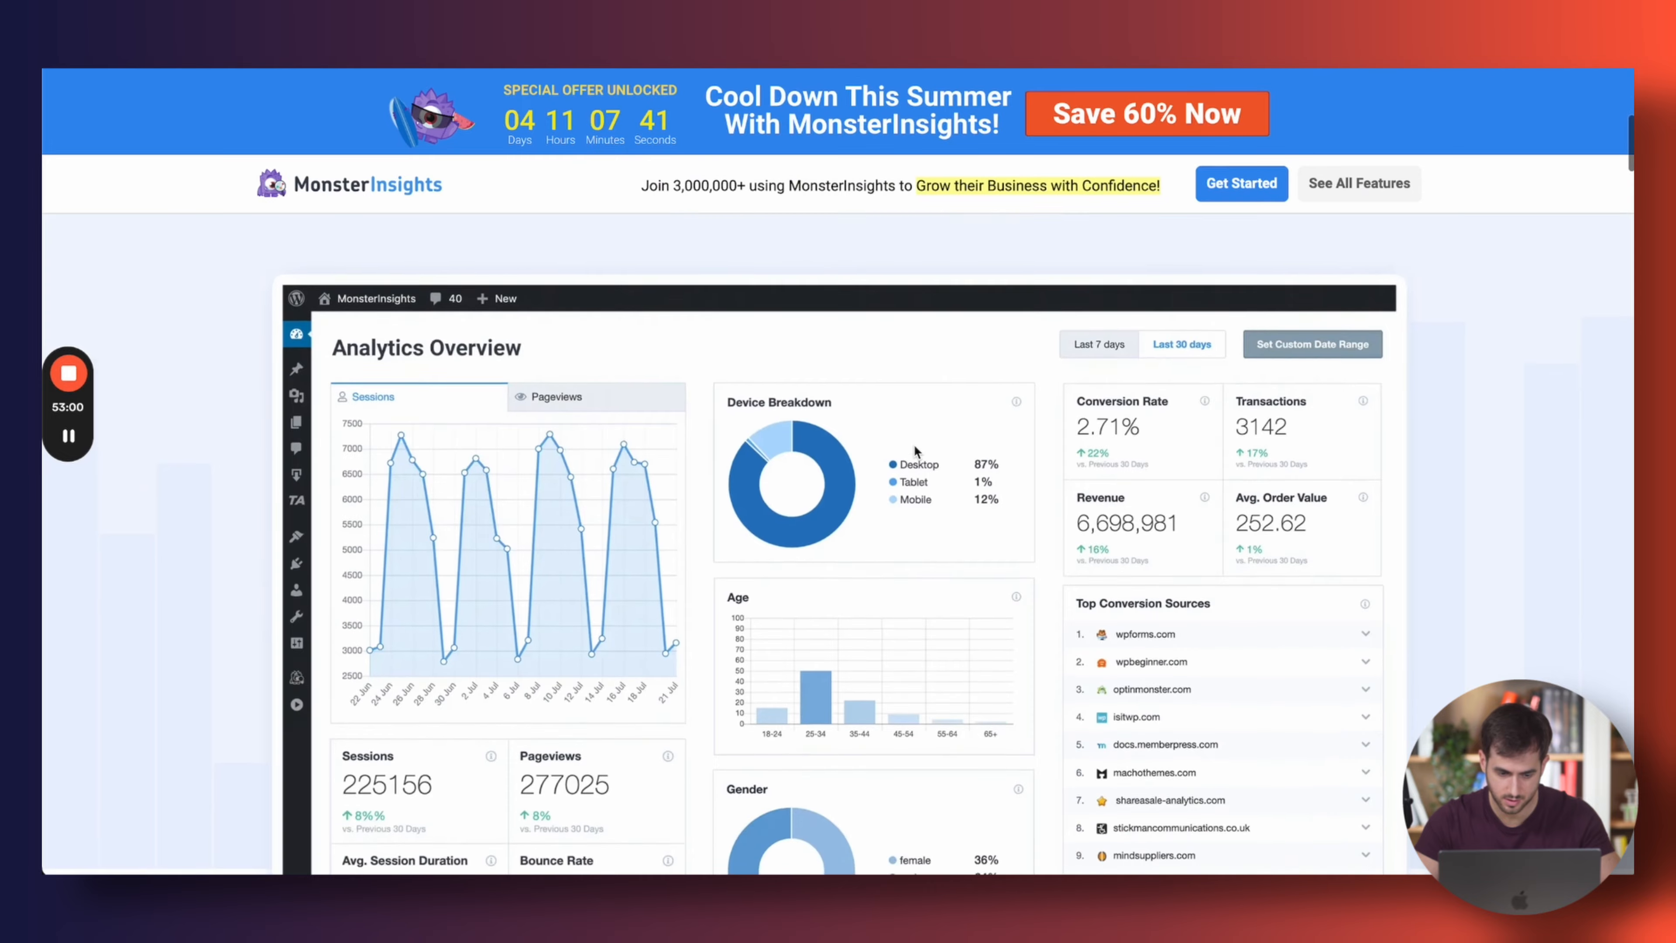
scroll(914, 444, down, 6)
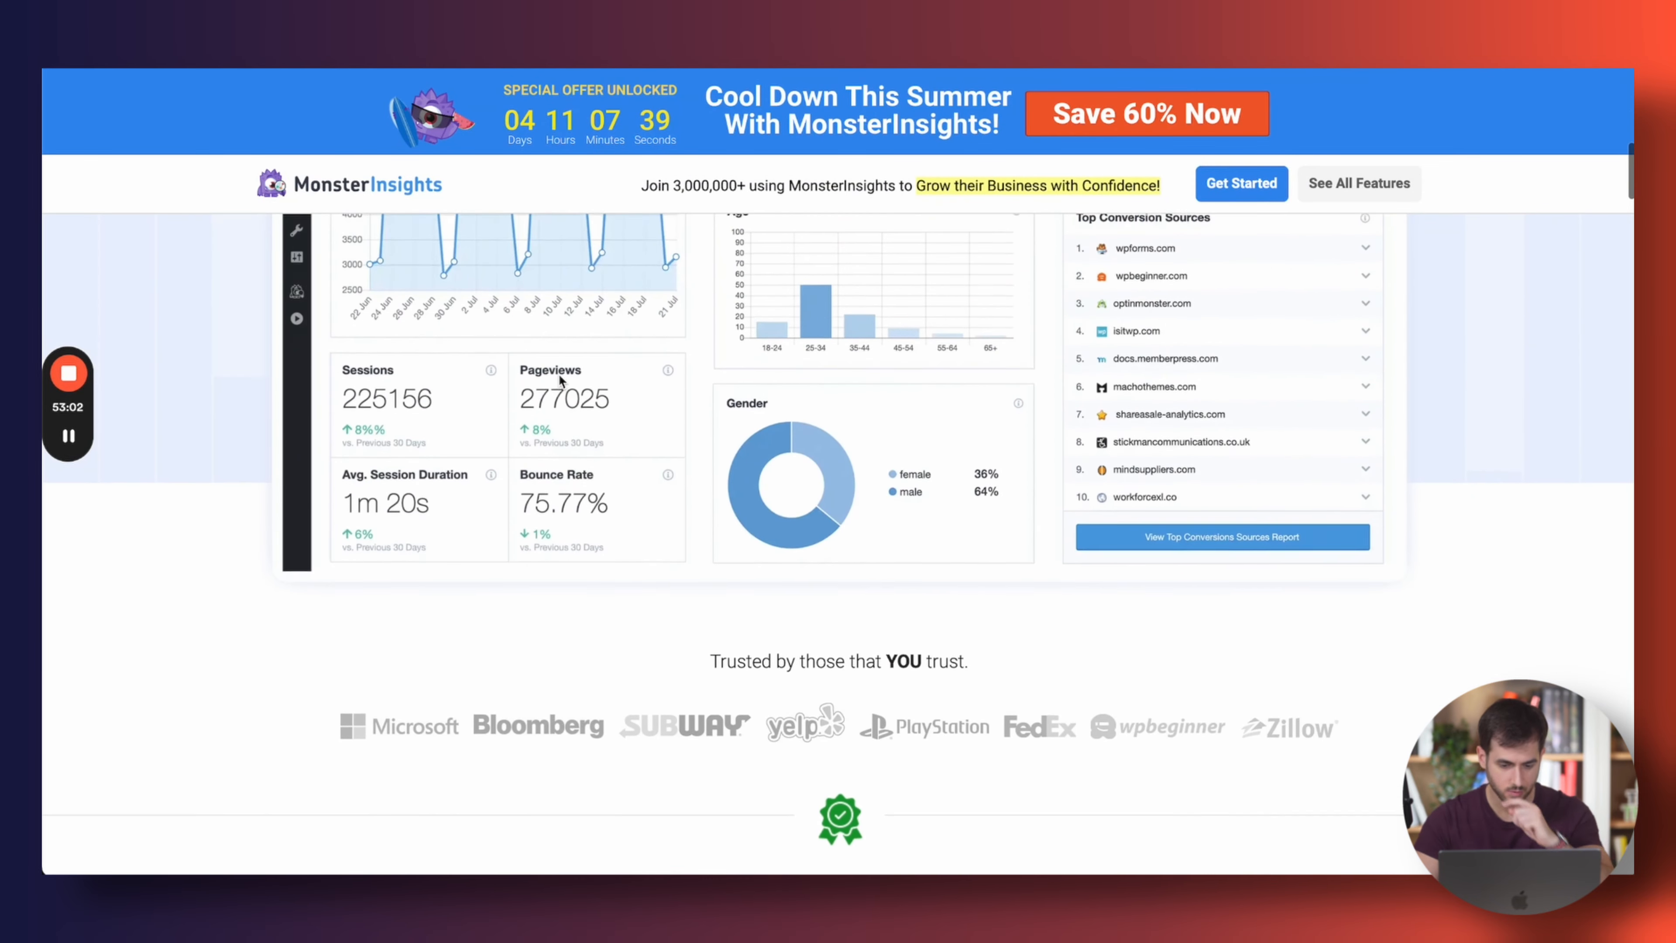
scroll(557, 374, up, 2)
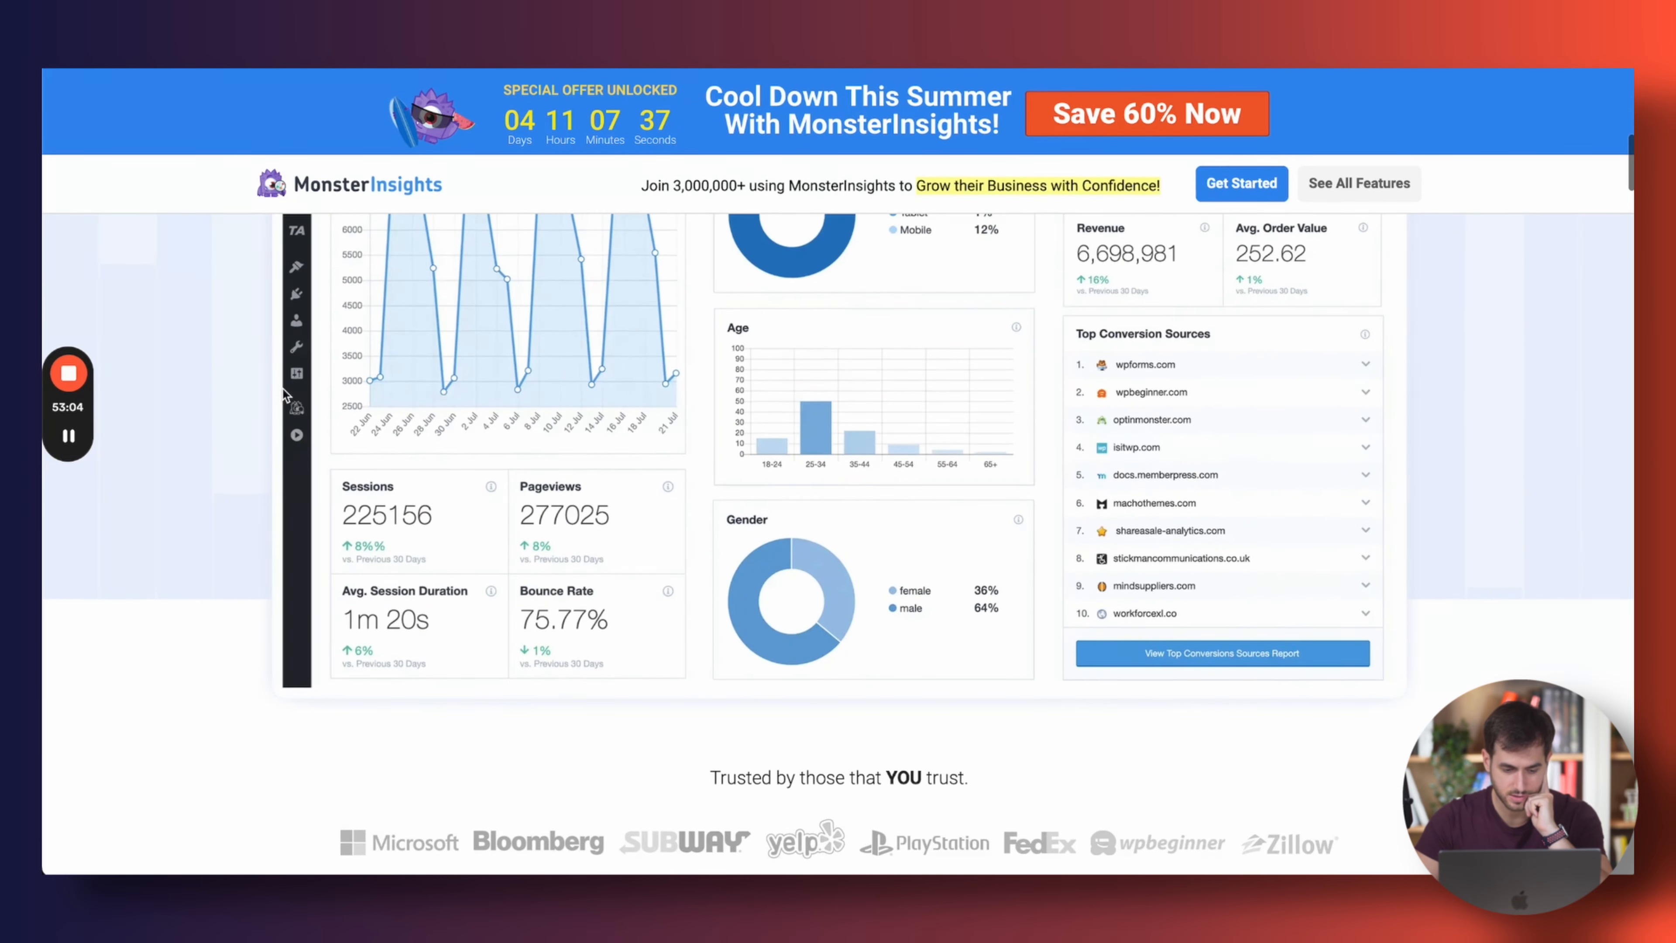
scroll(284, 393, down, 3)
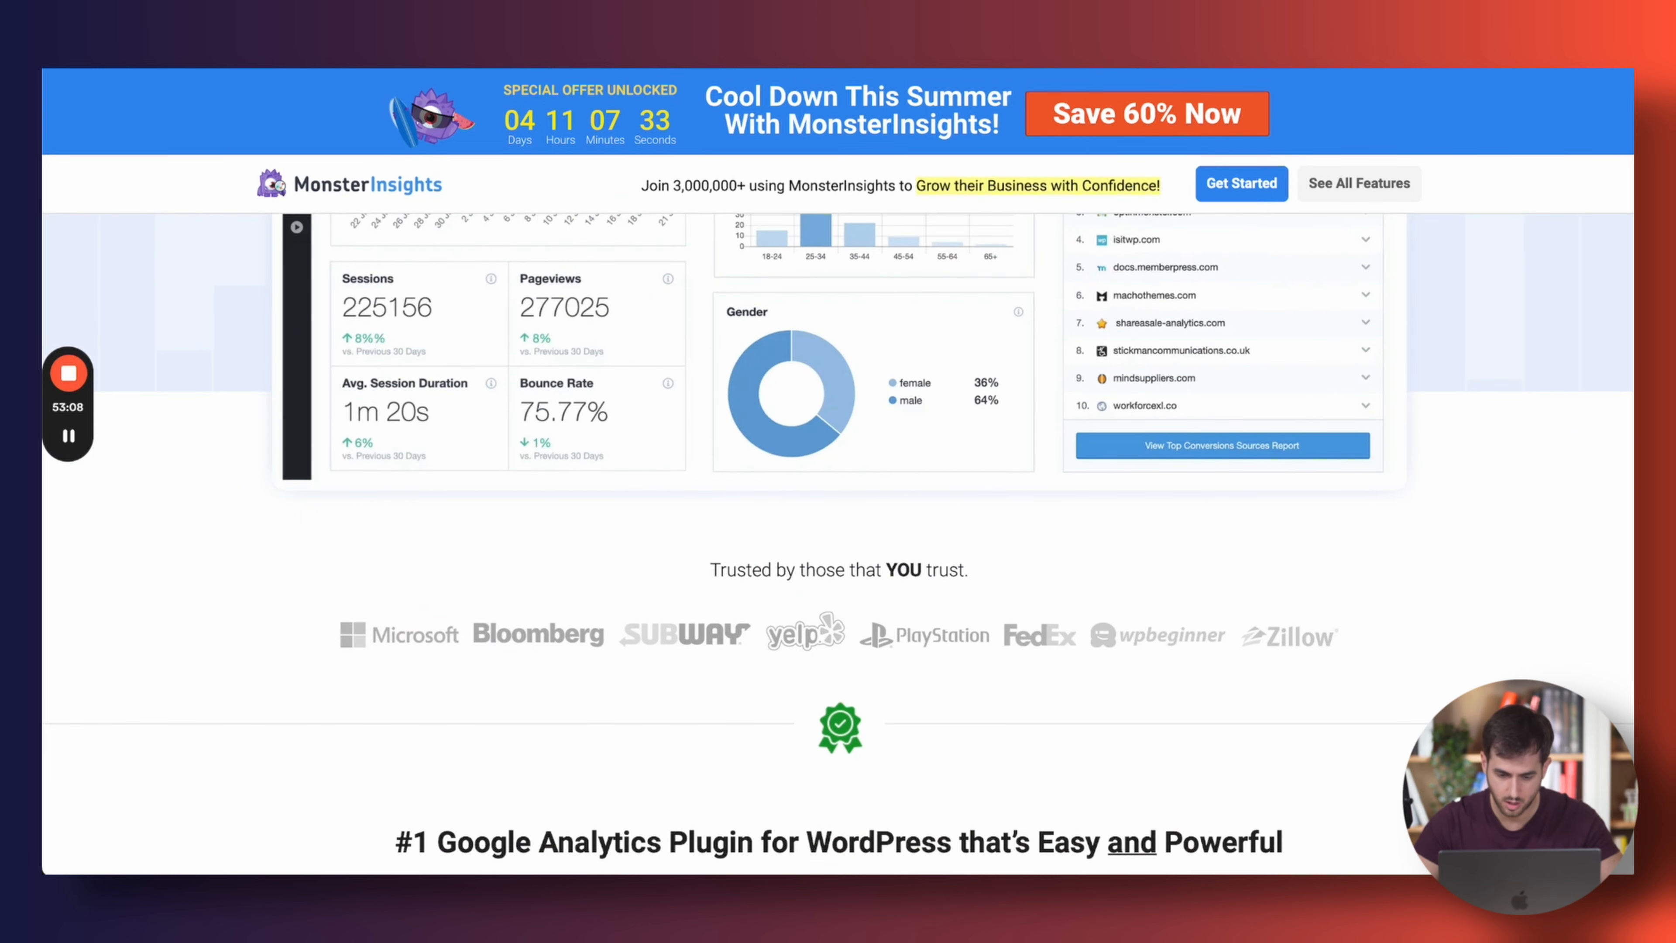
click(1115, 69)
scroll(738, 509, down, 11)
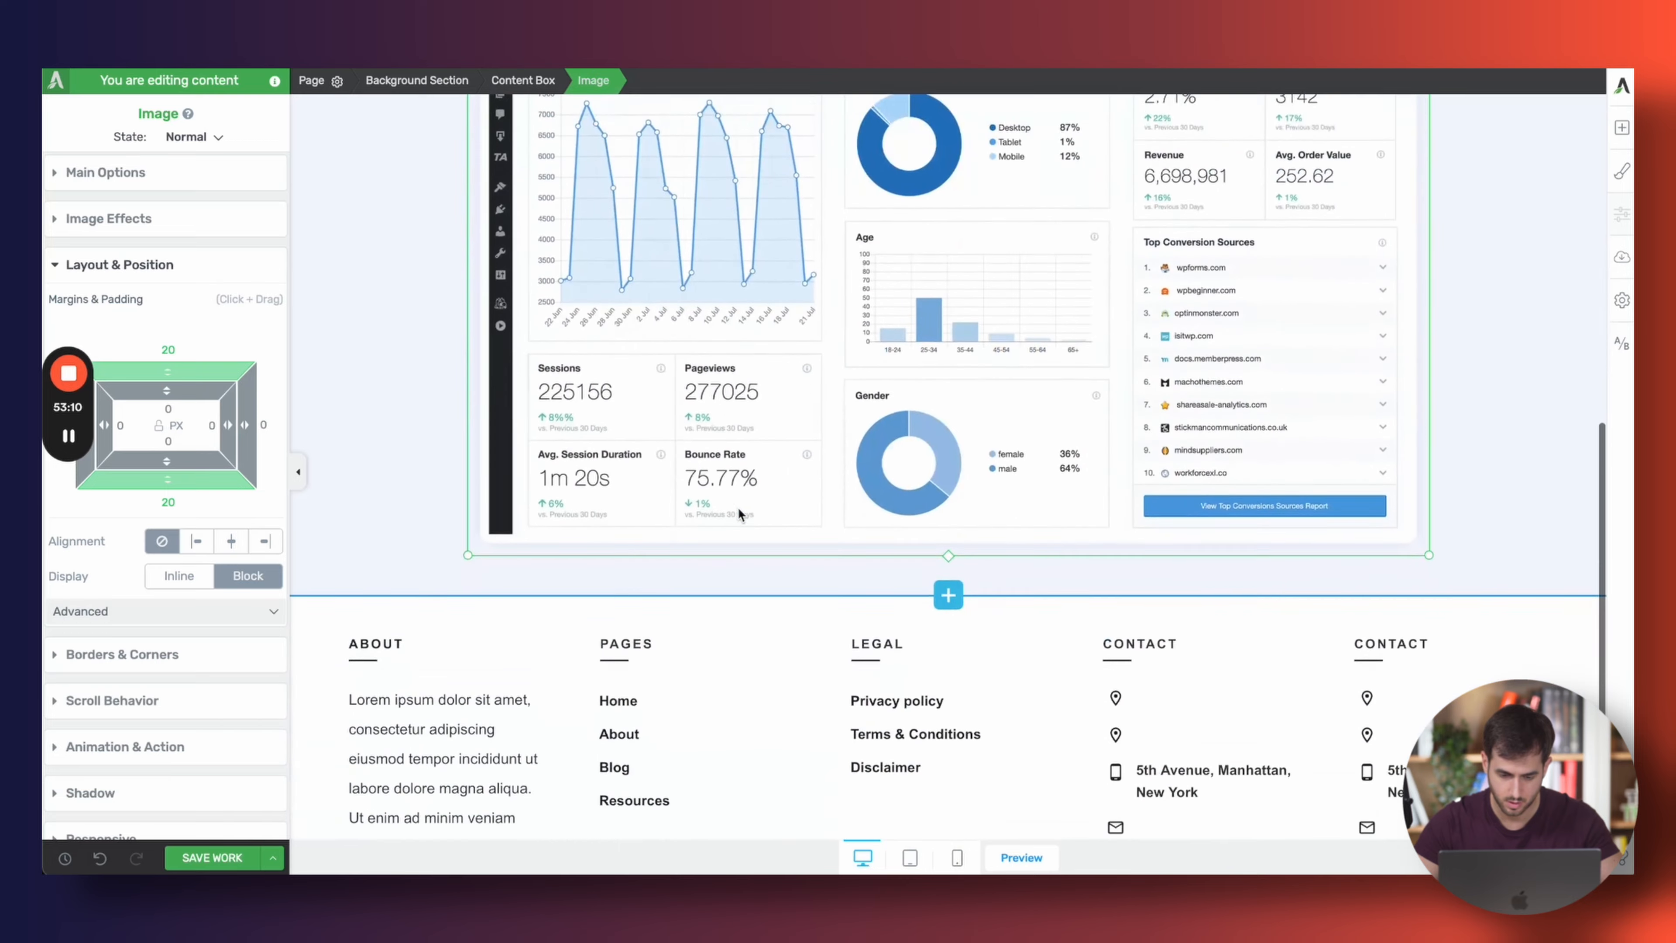
scroll(737, 507, up, 5)
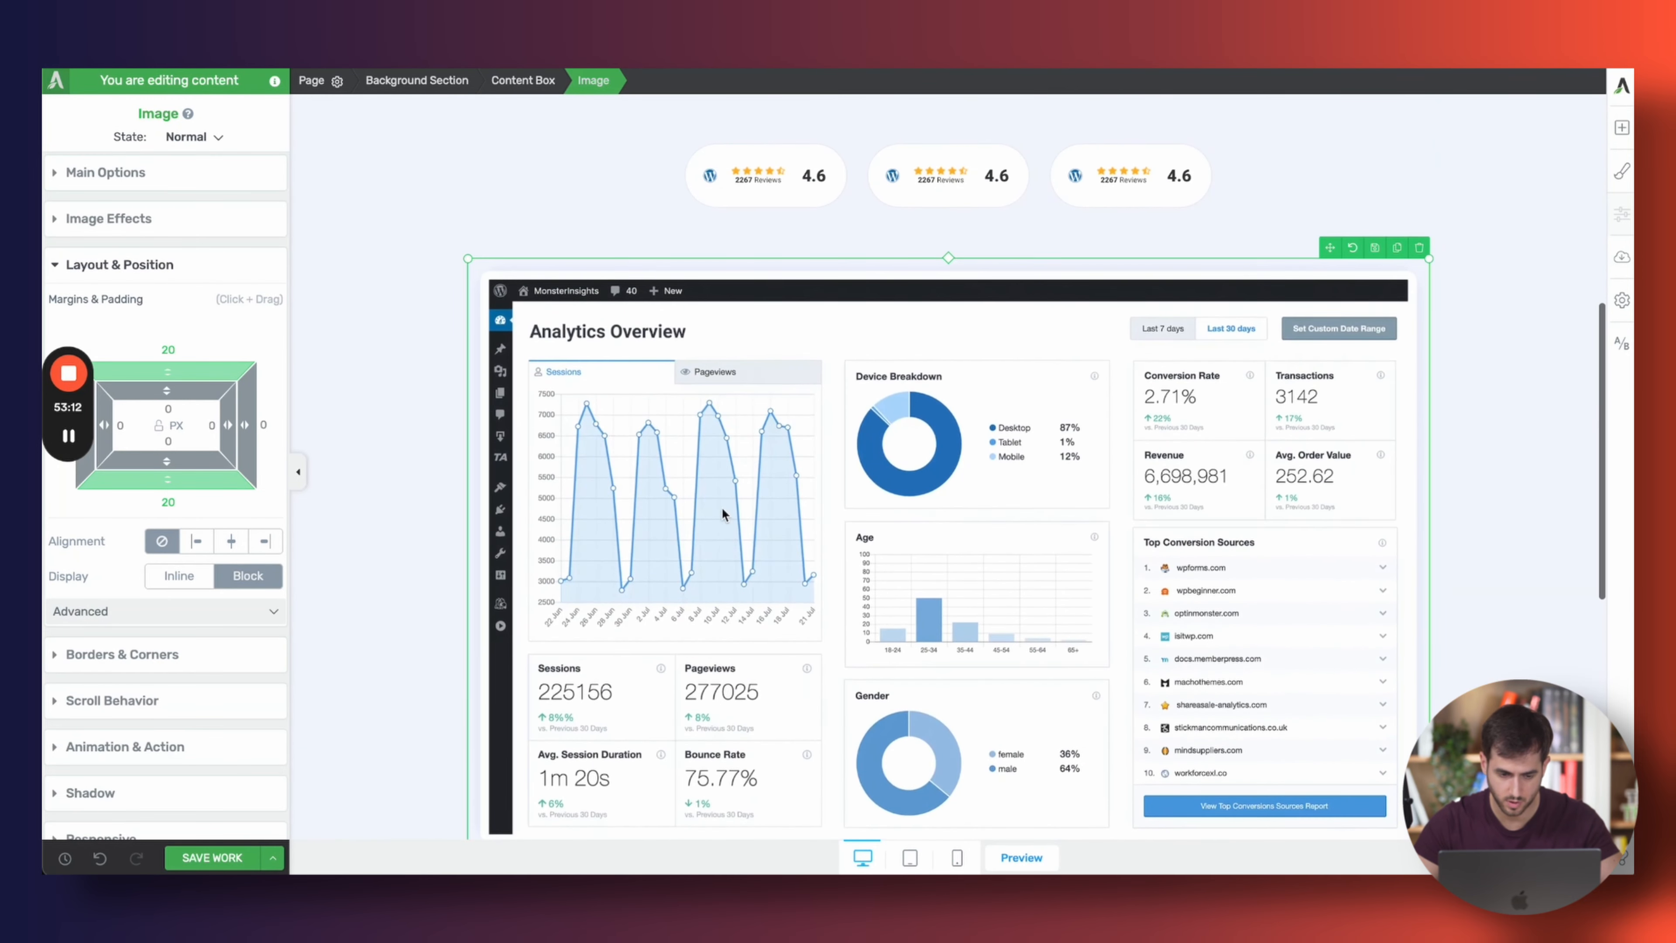
Set the hero background section's minimum height to 0 px
click(348, 412)
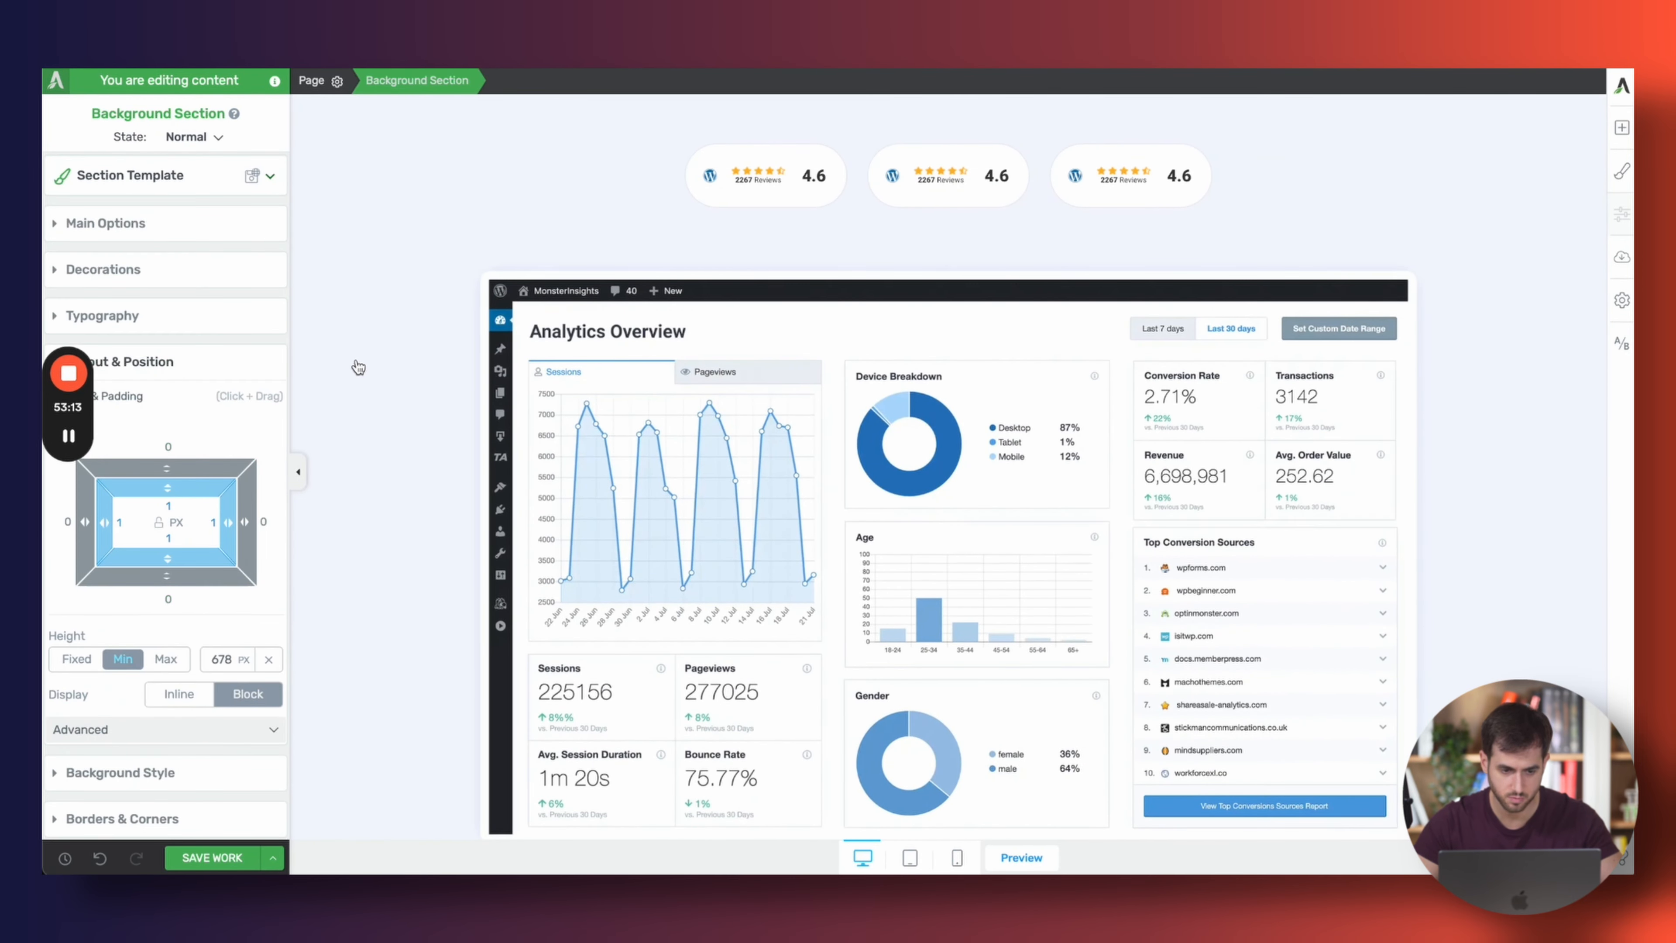
click(152, 231)
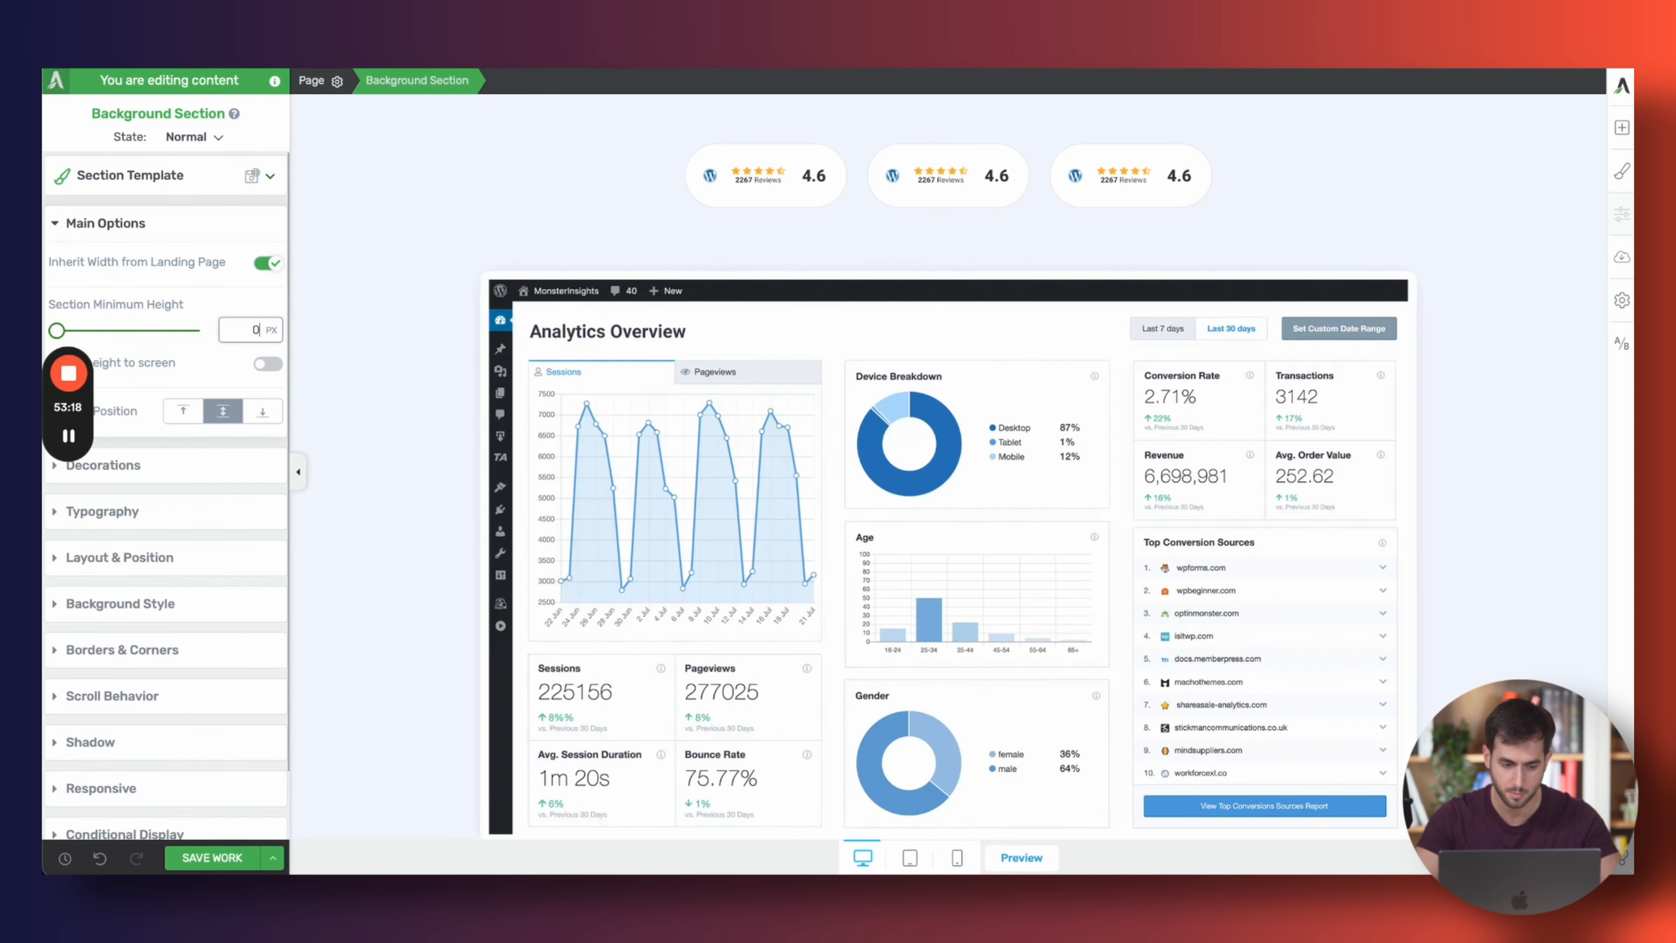
scroll(415, 291, down, 6)
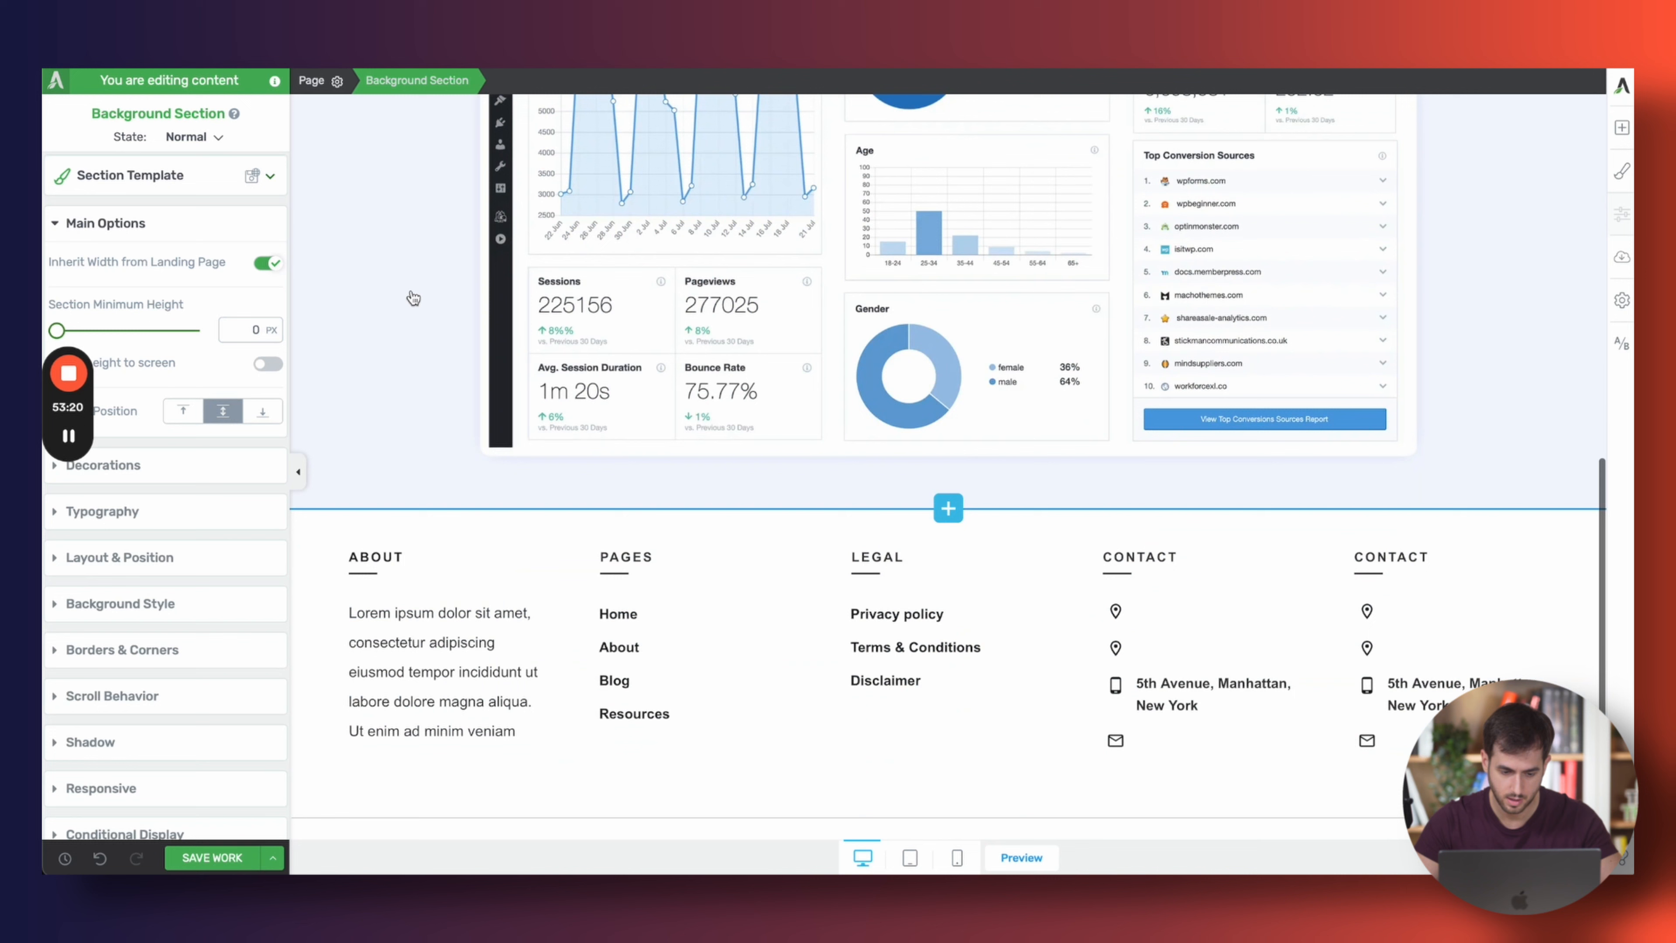
click(197, 557)
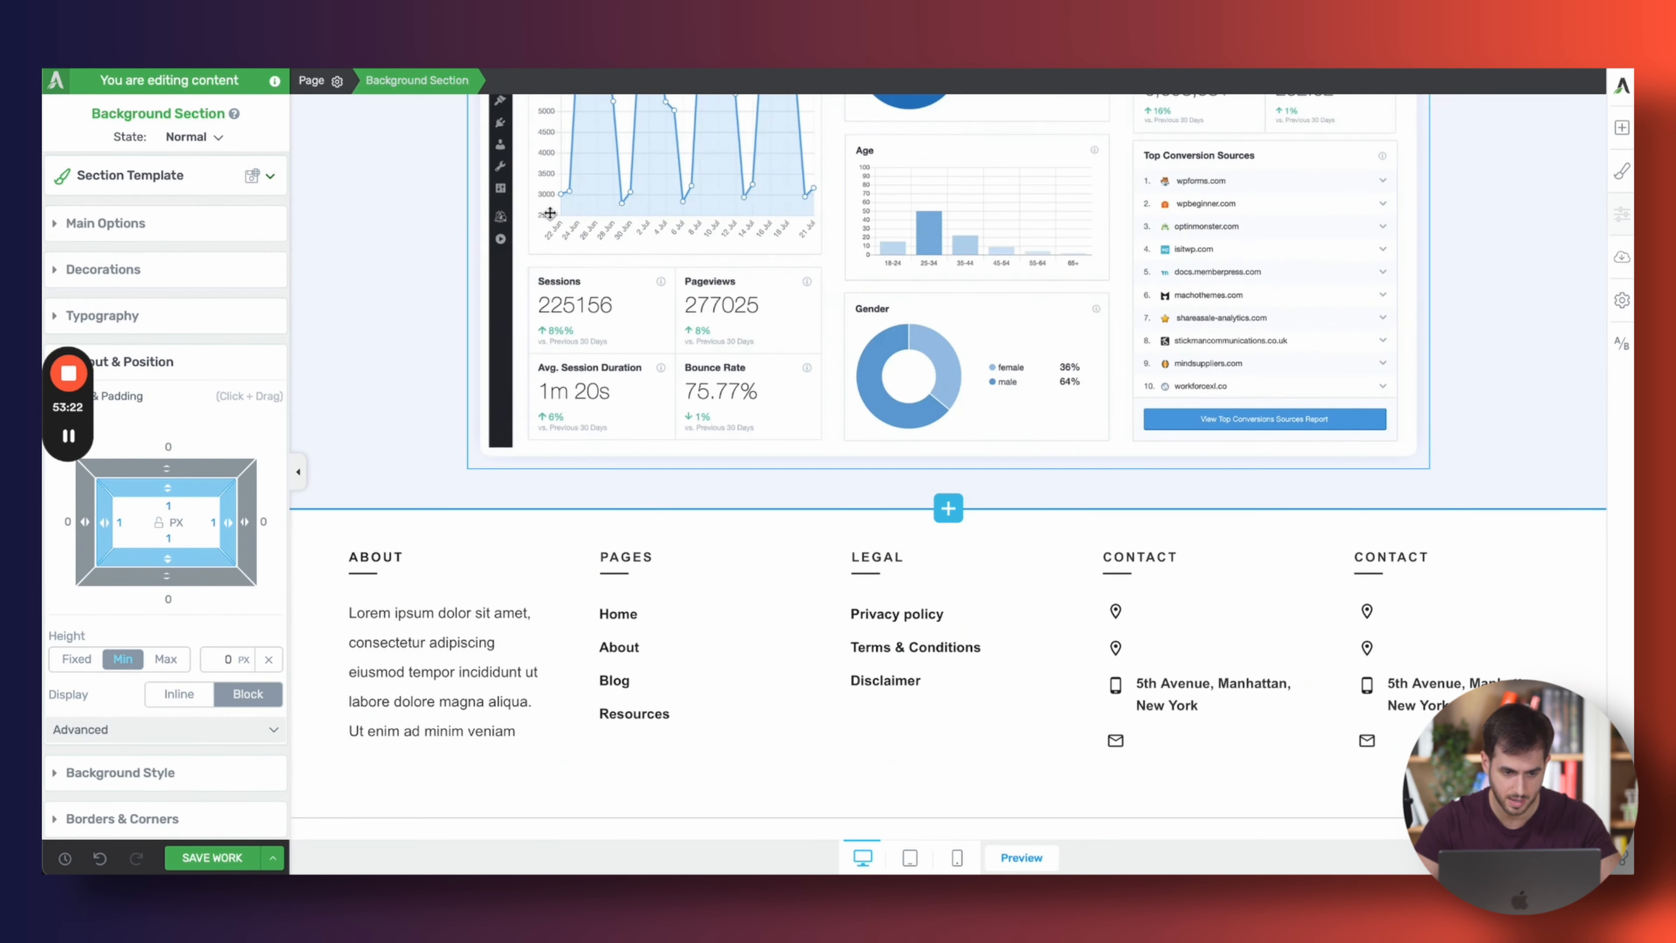
Set the dashboard image's bottom margin and its surrounding content box's bottom padding to 0 px
click(569, 208)
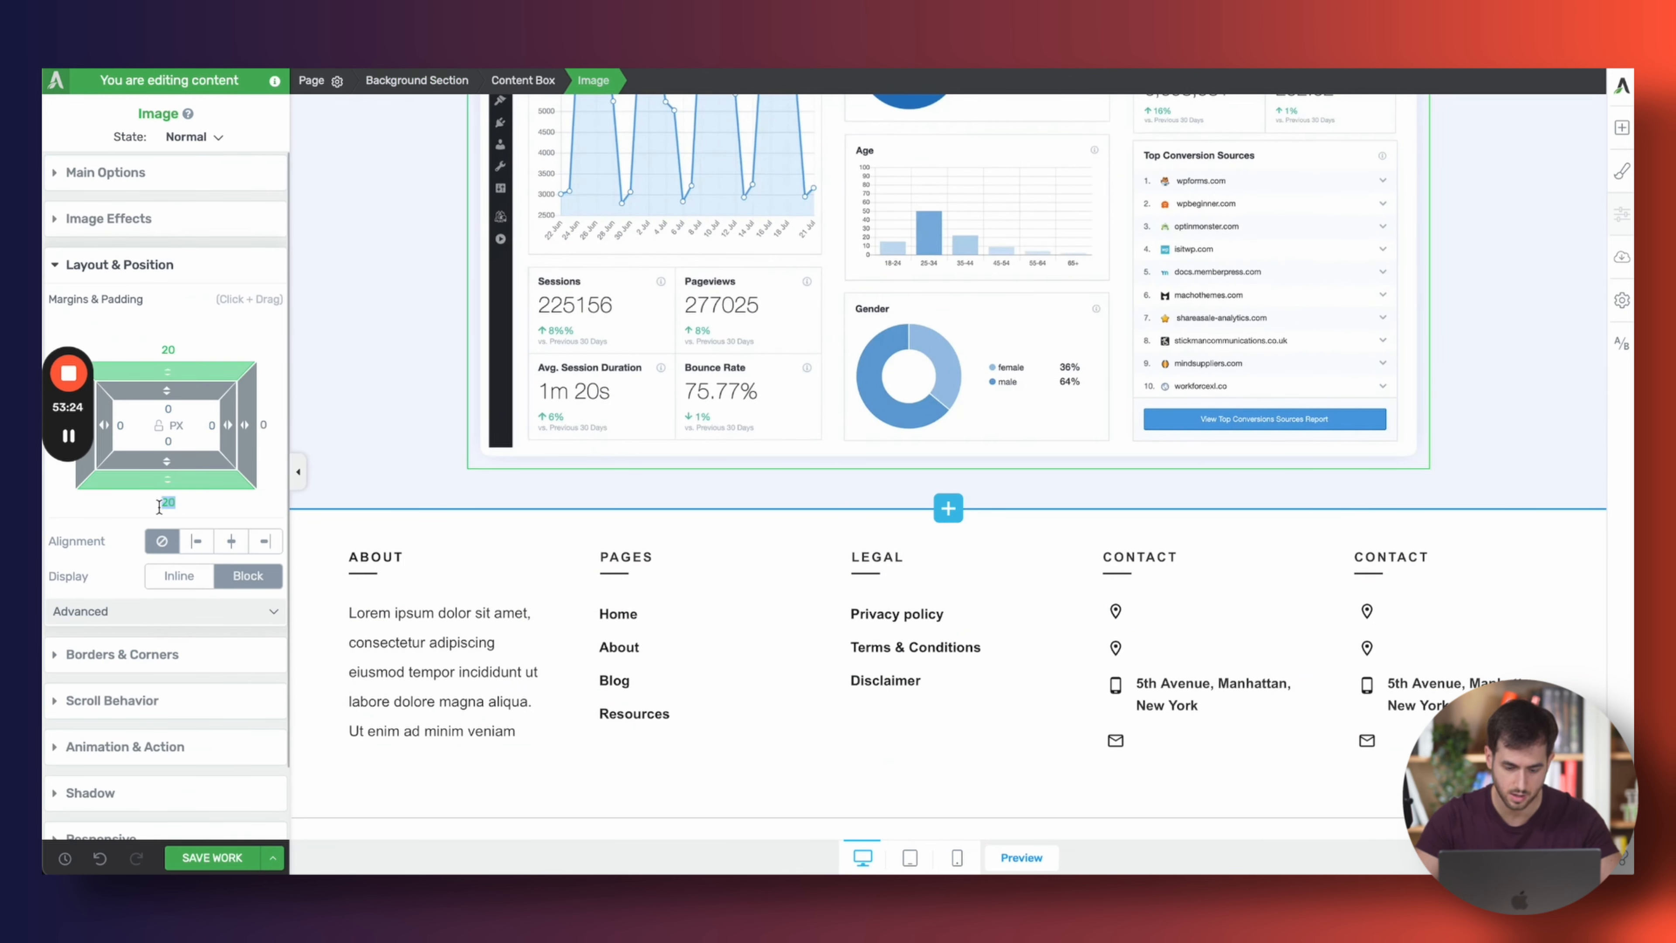
text(0)
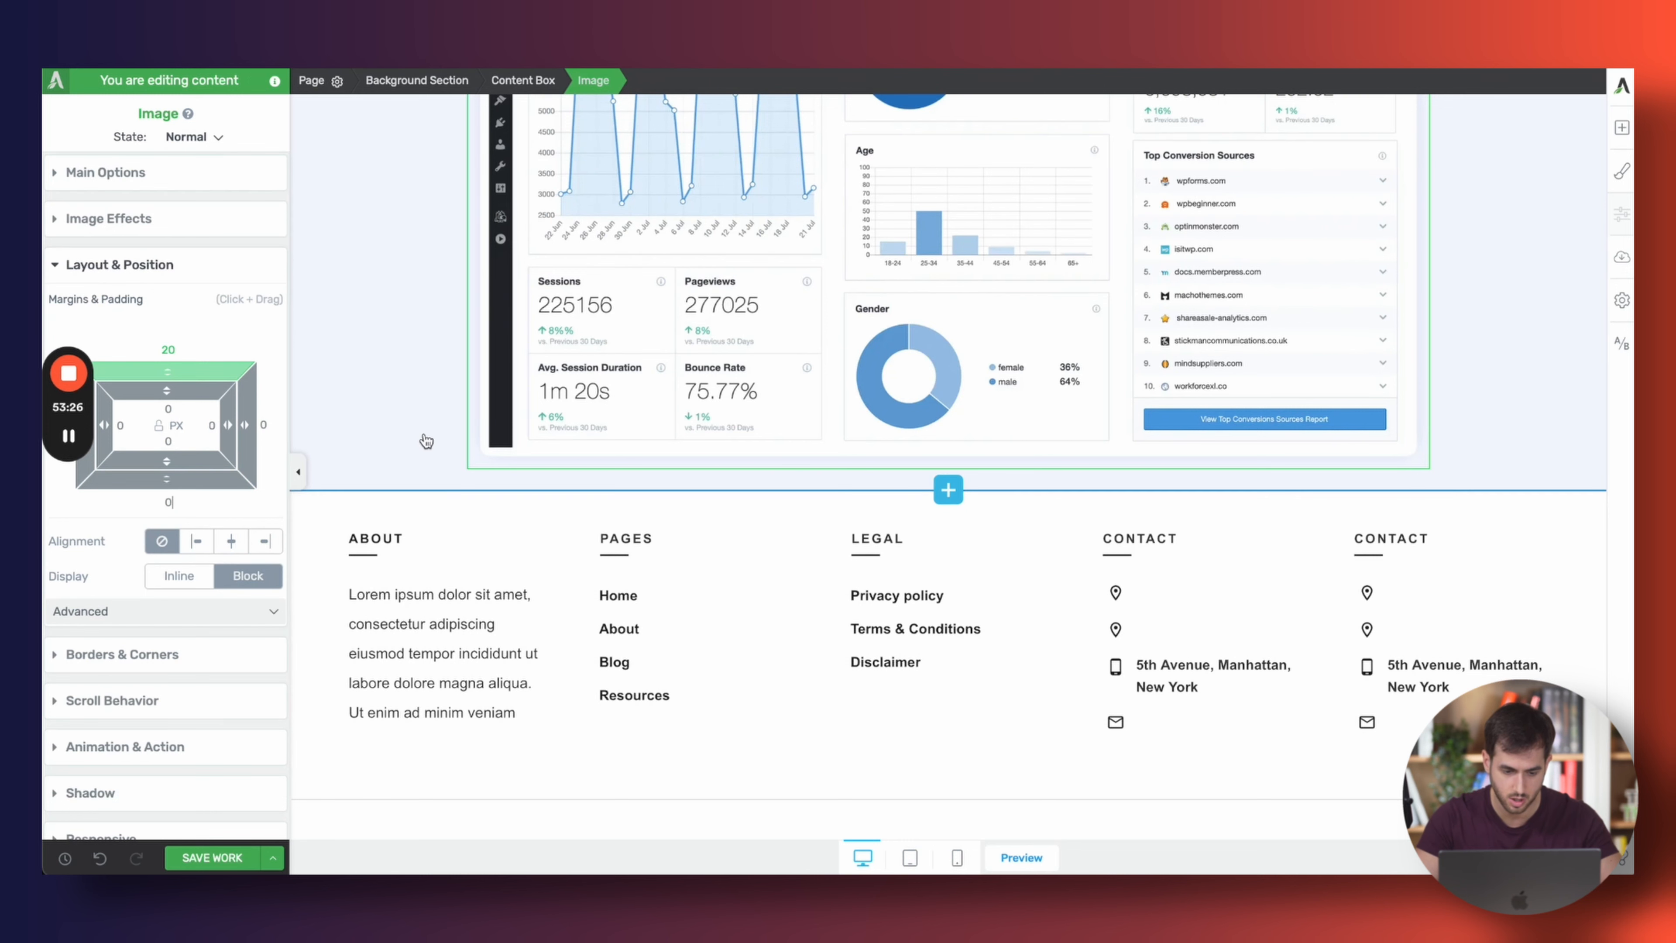
click(512, 489)
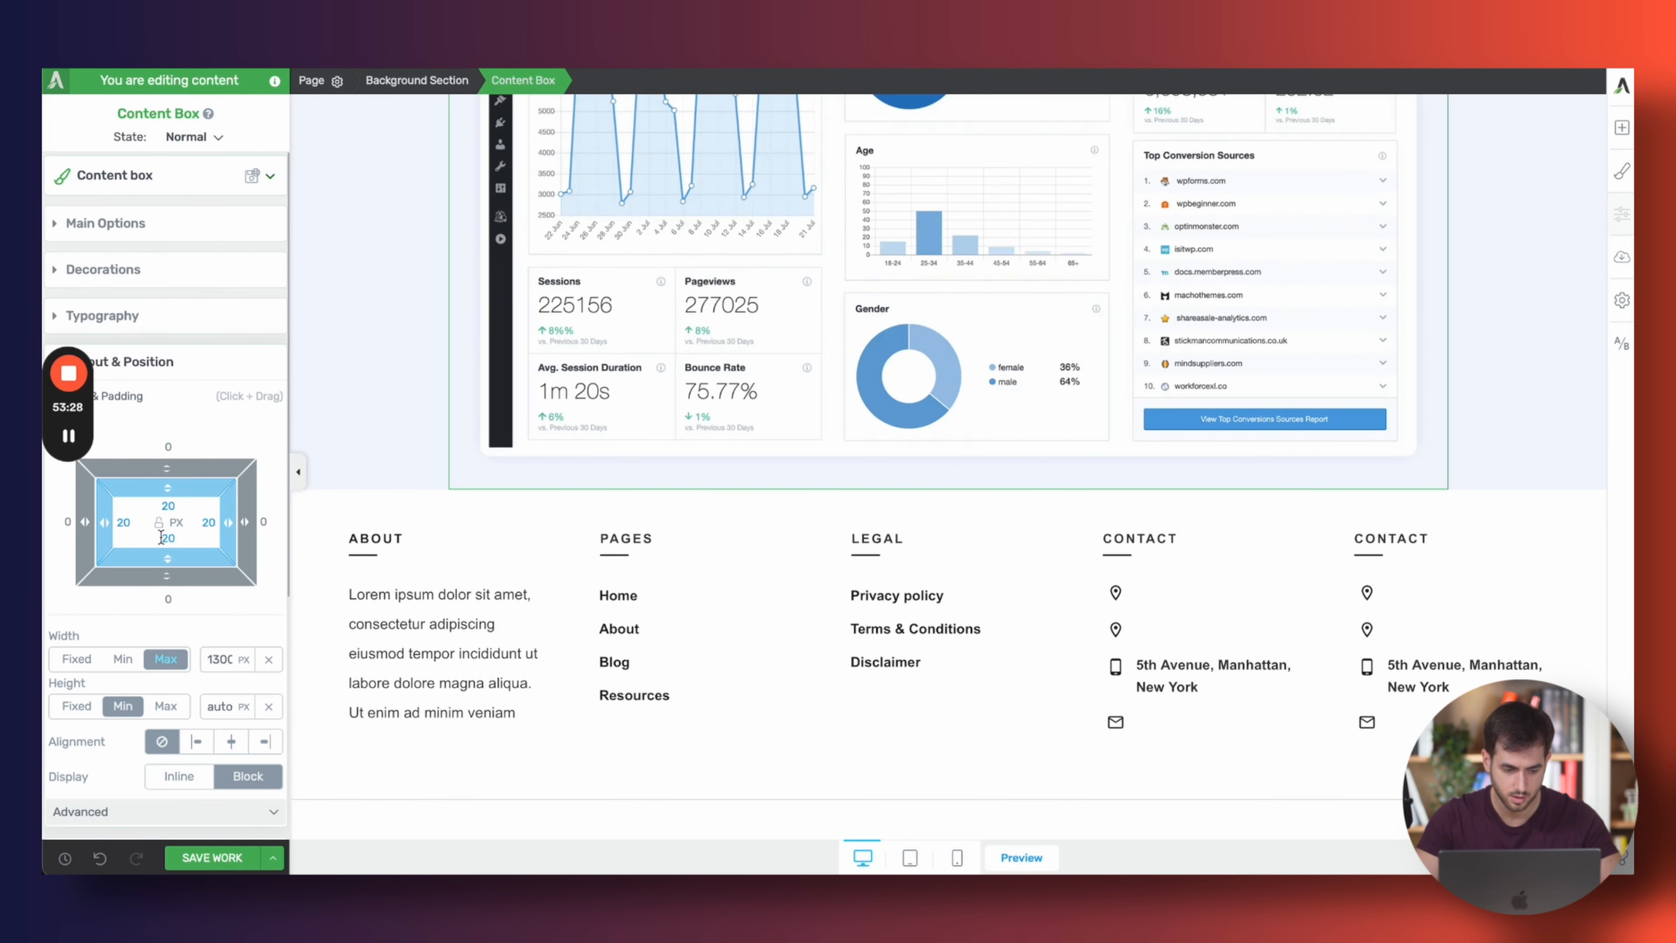
text(0)
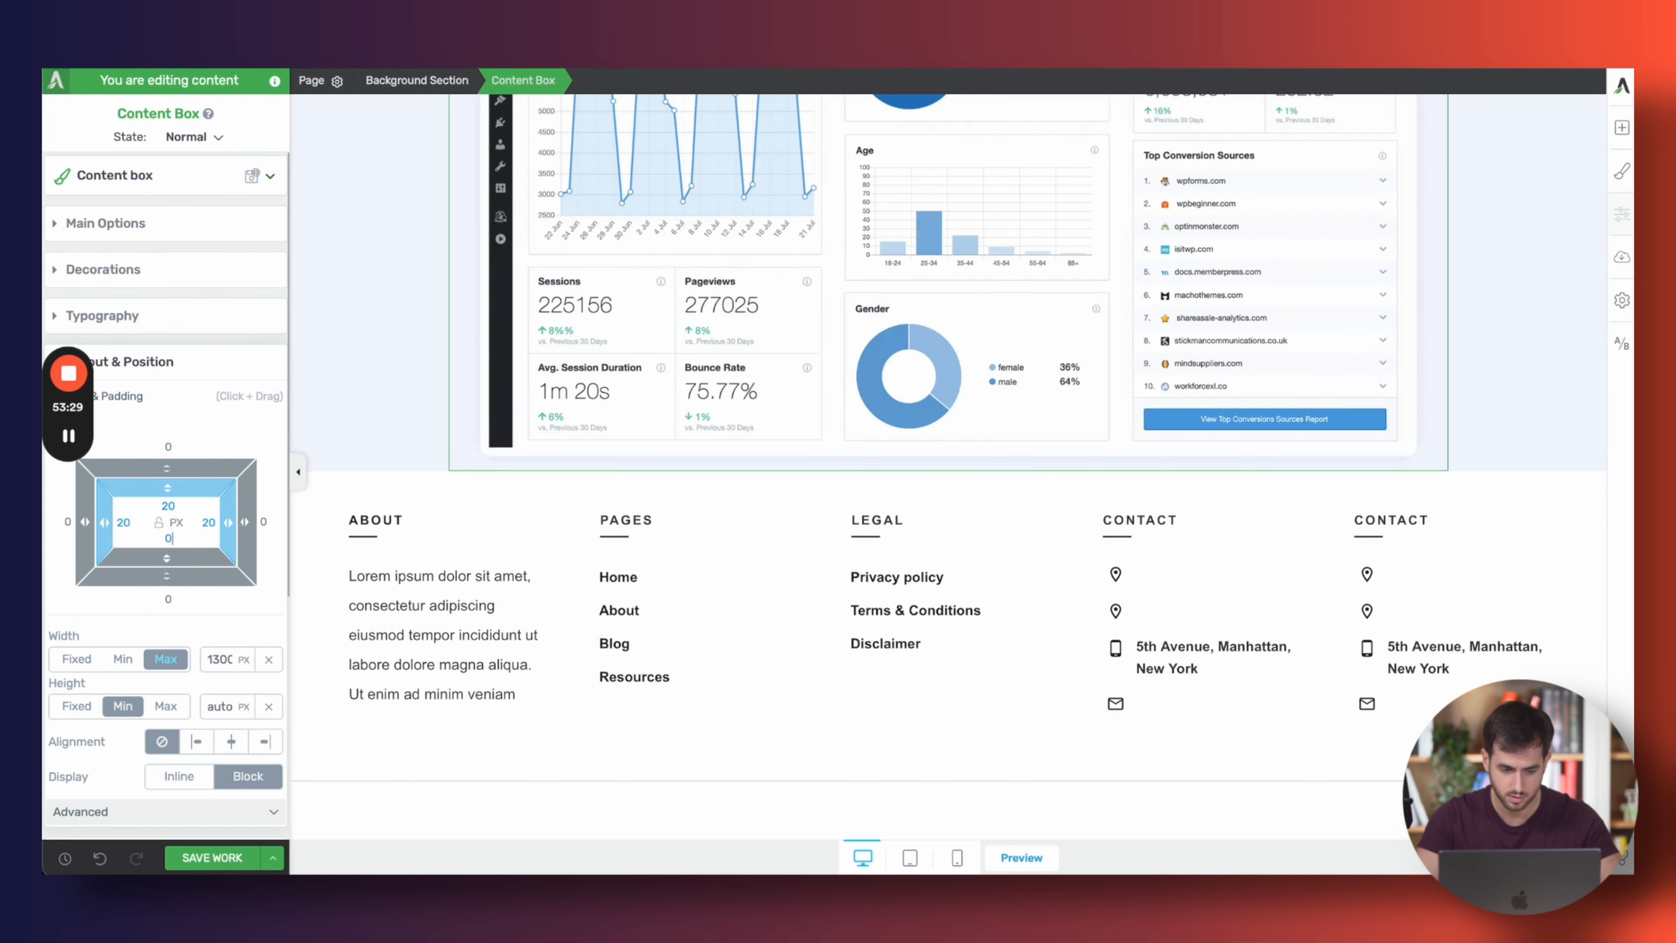
click(387, 434)
scroll(386, 435, up, 5)
scroll(700, 421, down, 1)
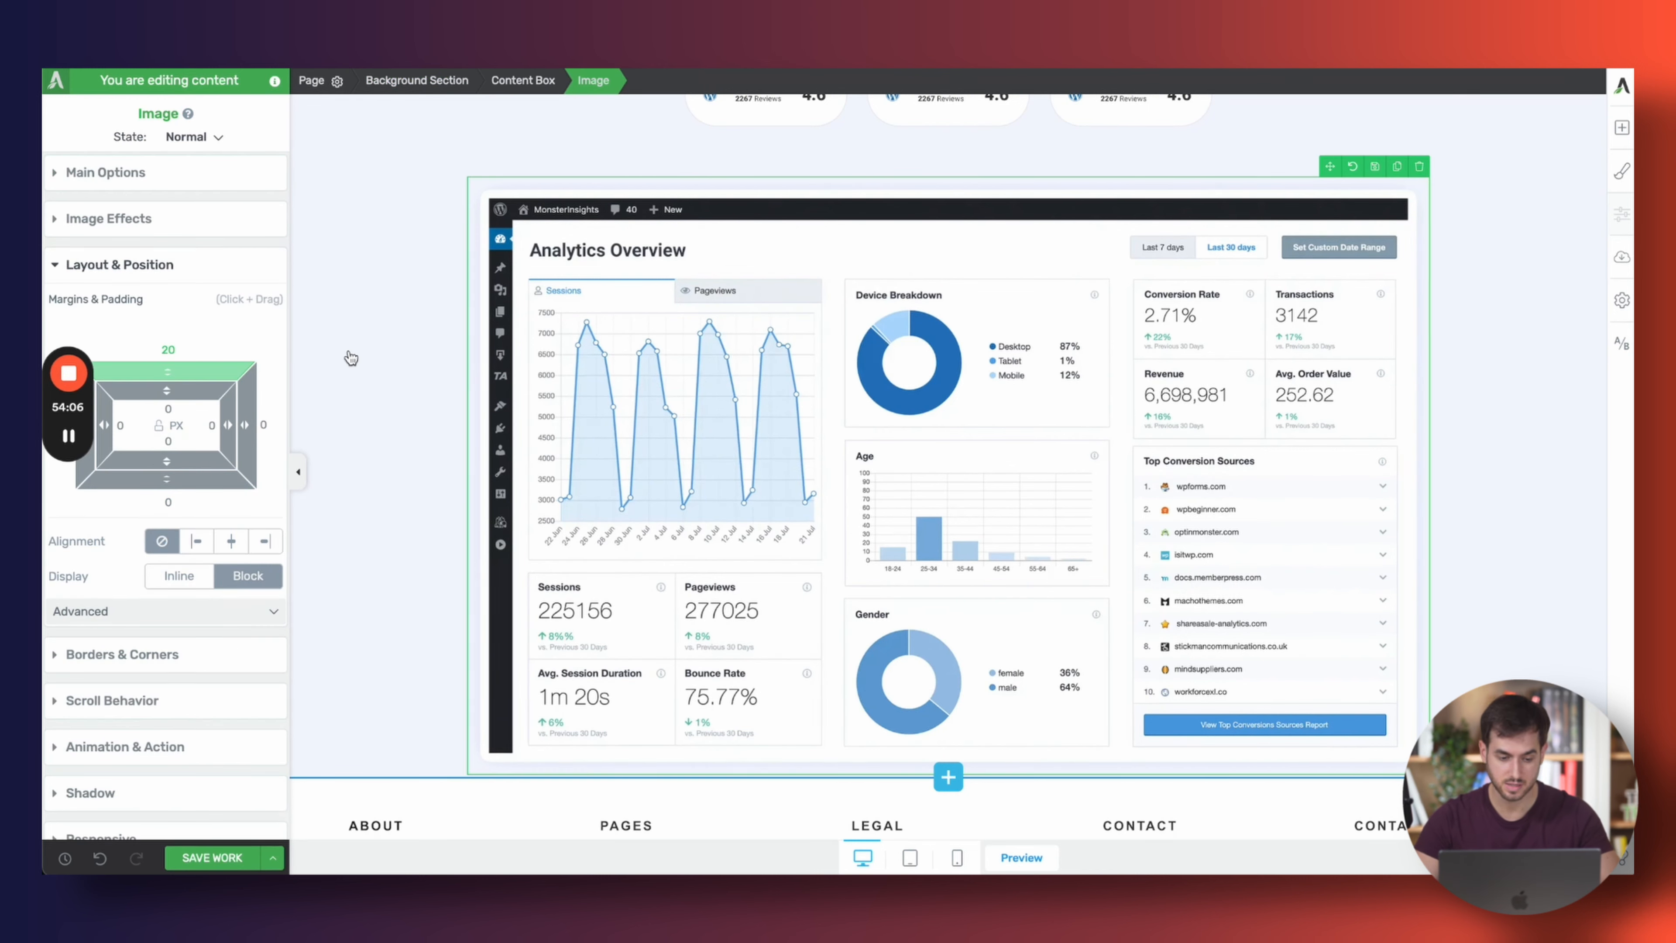
Set the dashboard image's top margin to 0 px and shift it down with a relative vertical offset of 65 px
click(349, 356)
click(544, 357)
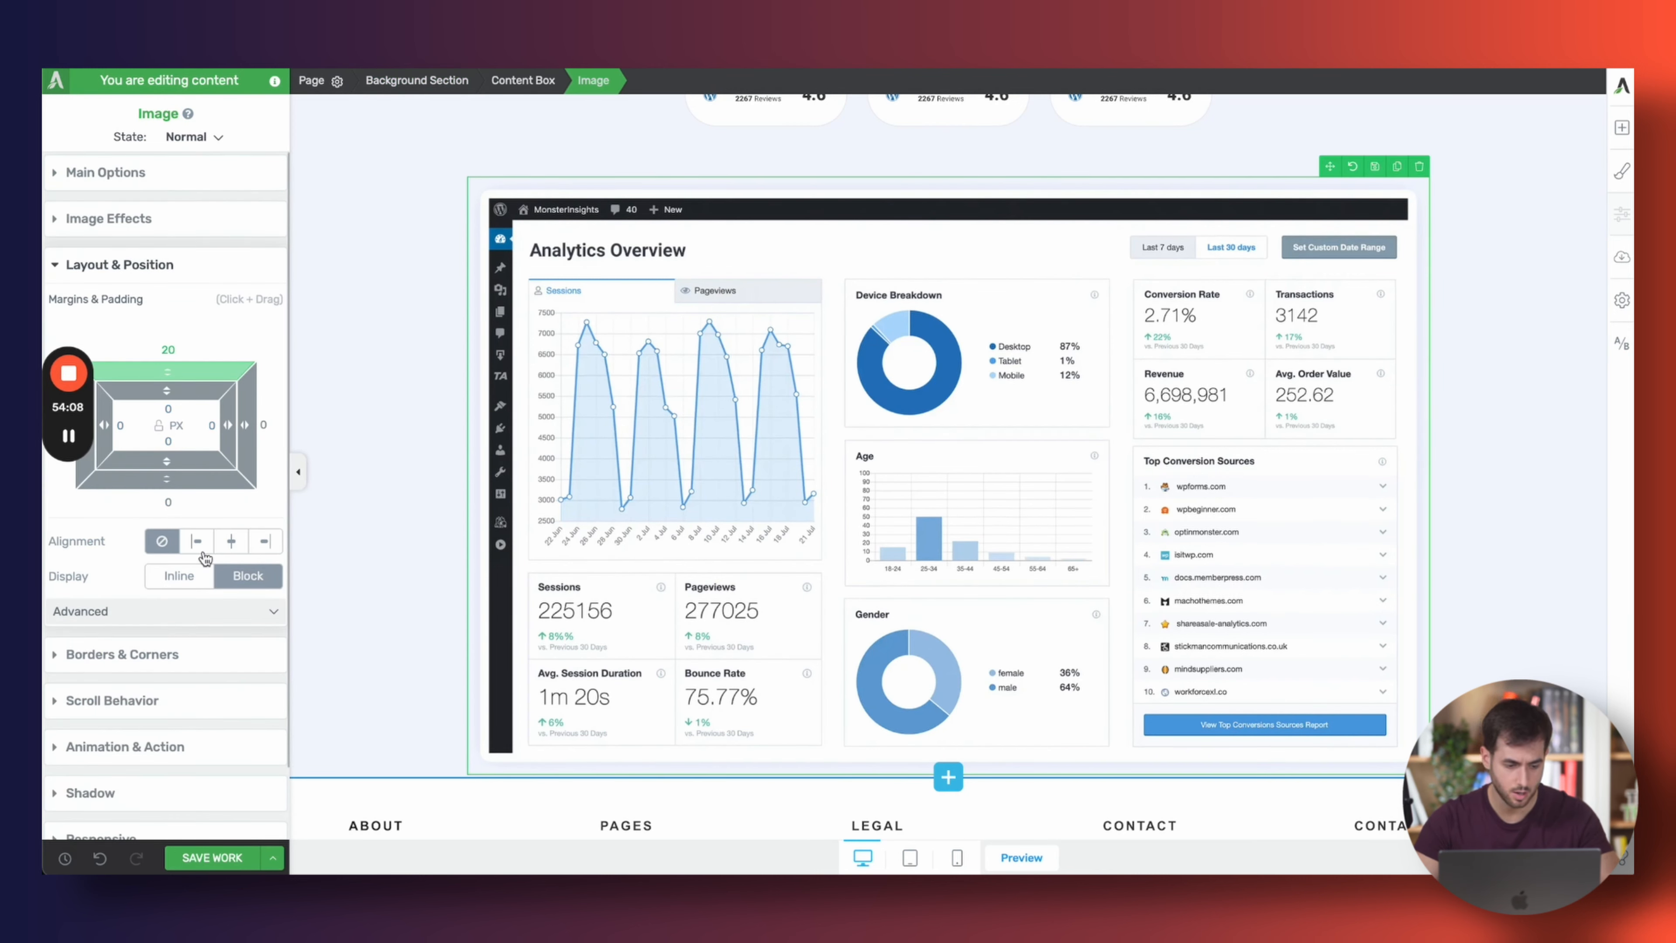
click(183, 612)
scroll(184, 624, down, 3)
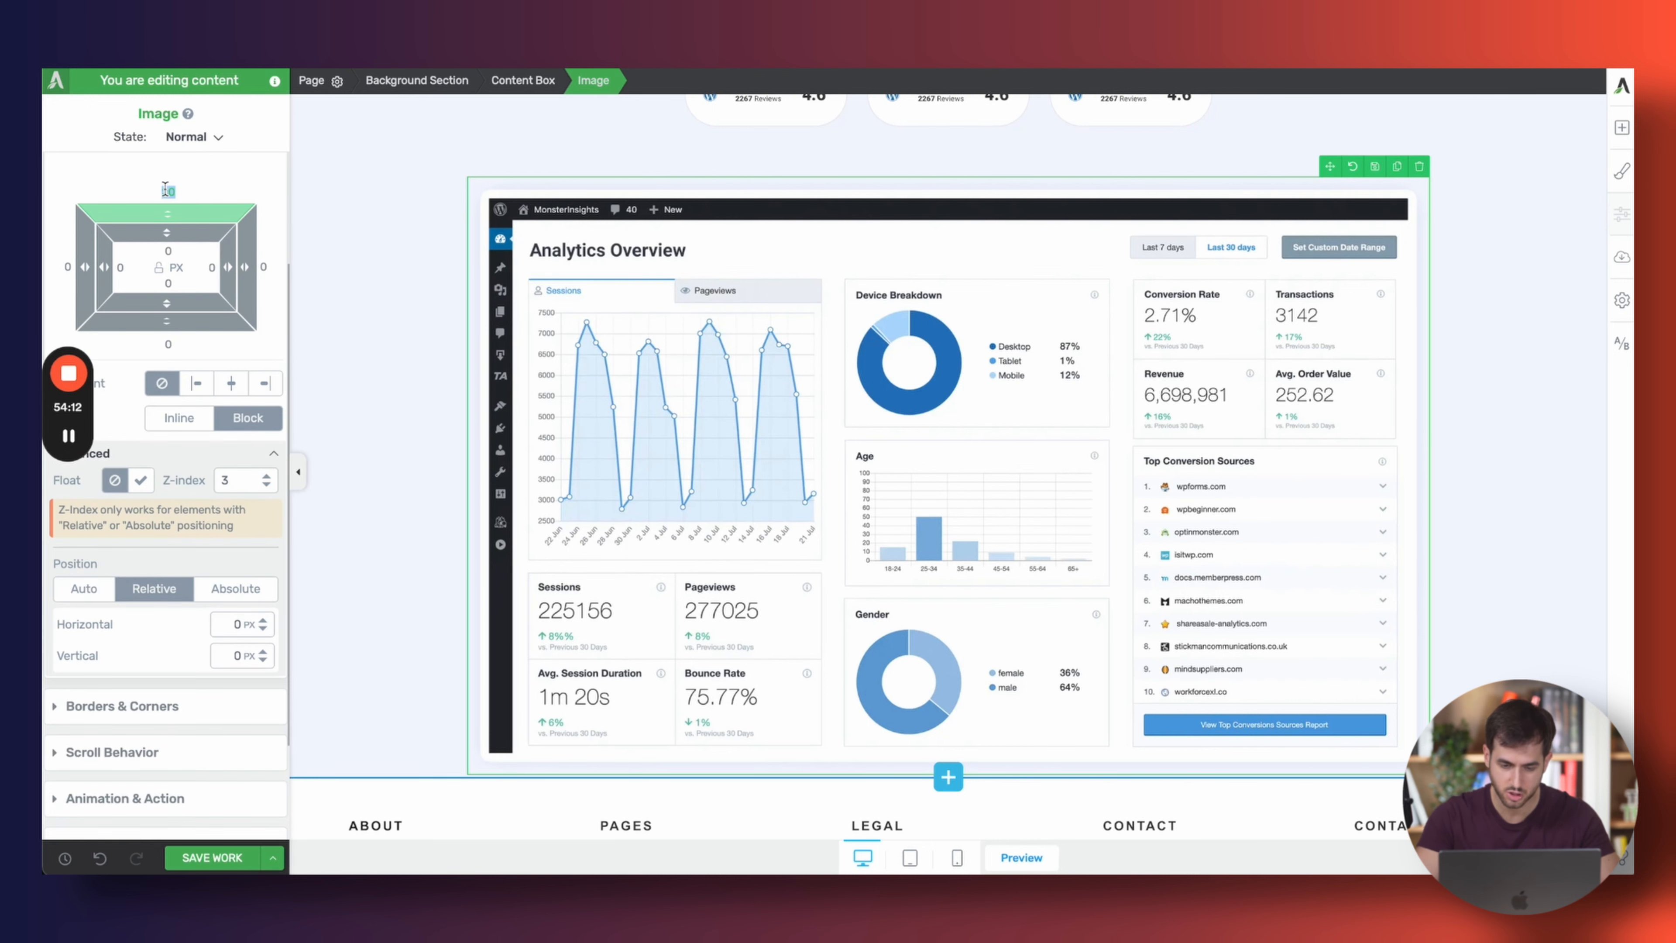
text(0)
scroll(209, 340, down, 2)
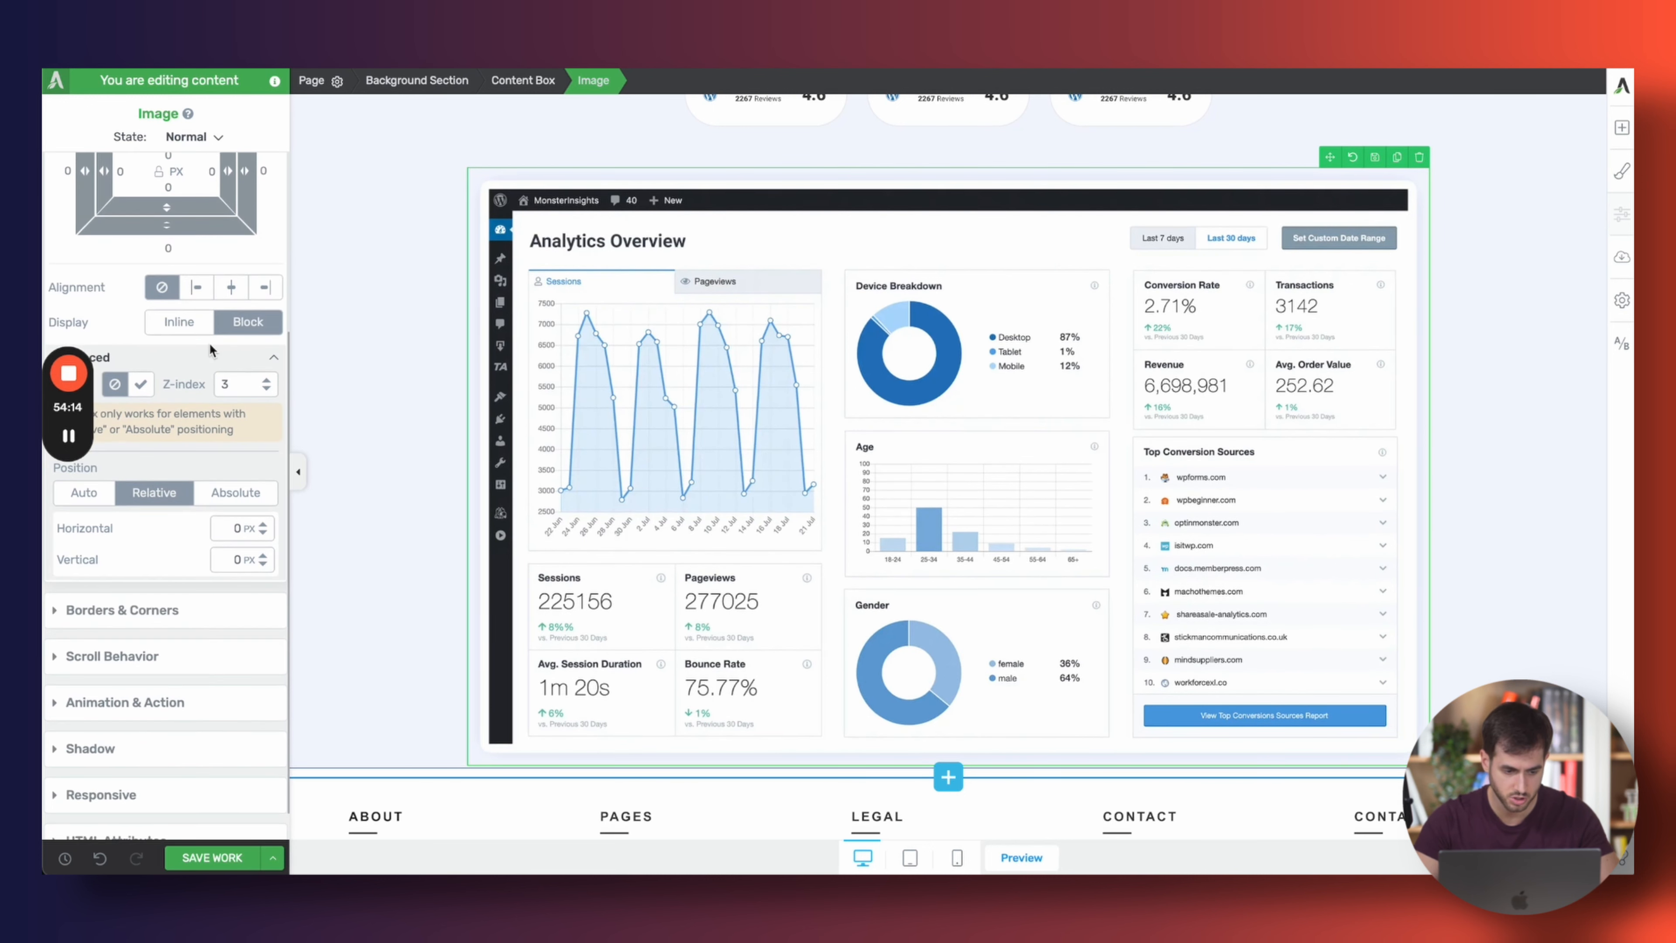
drag(262, 553, 285, 489)
scroll(348, 389, down, 6)
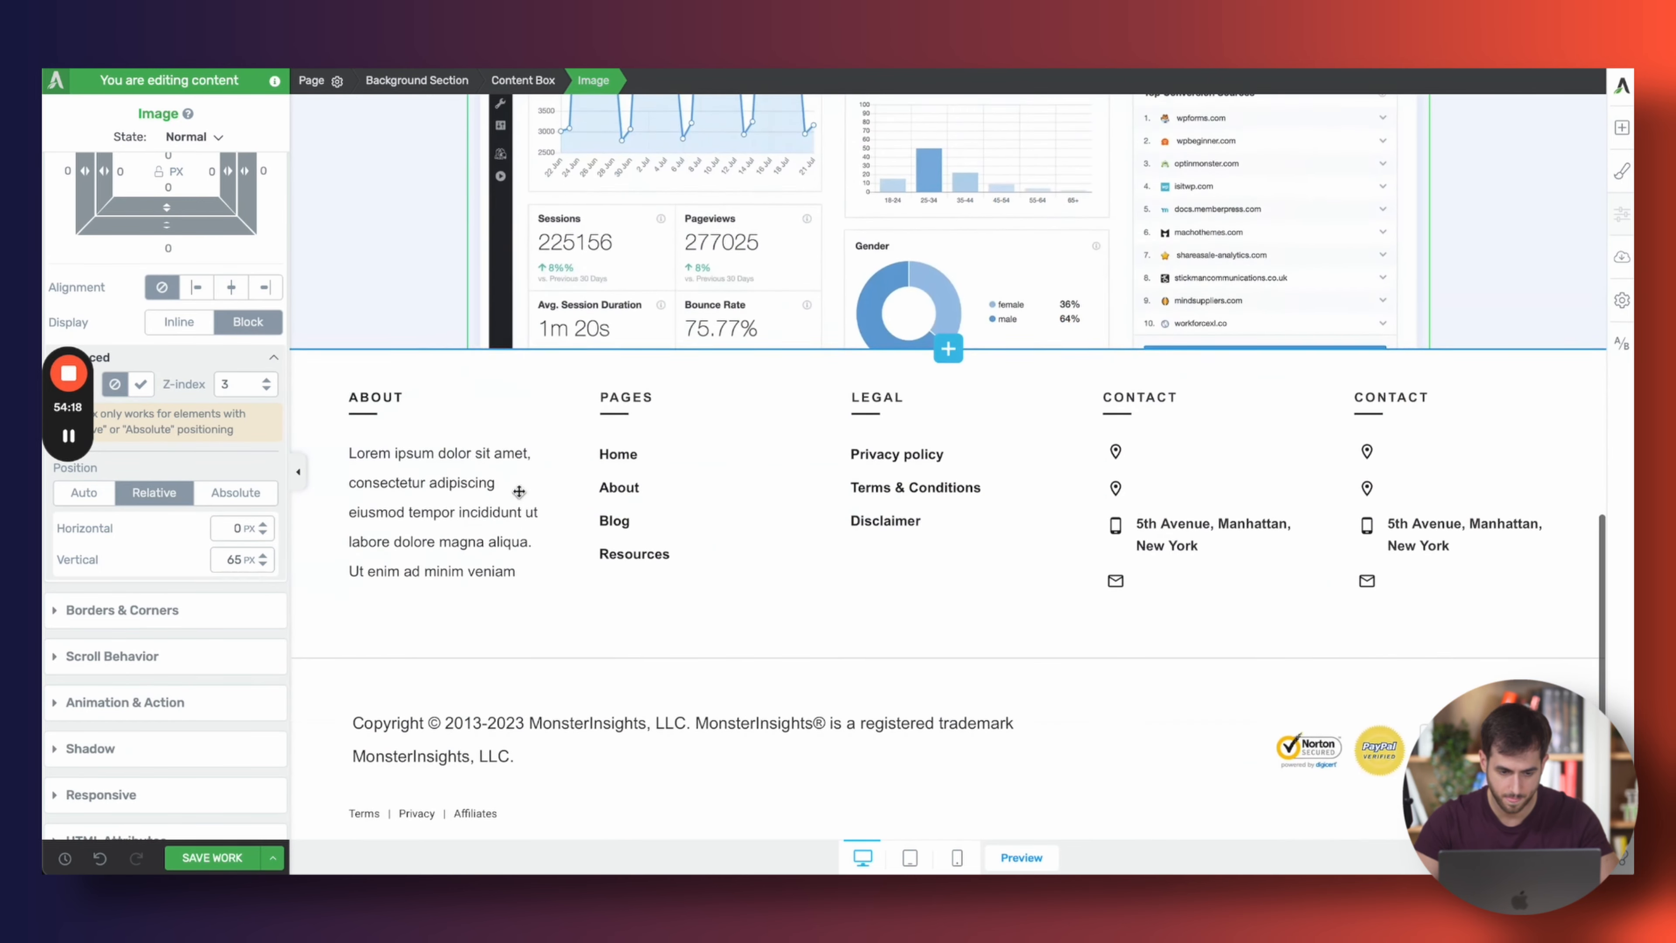
Add an empty background section between the hero section and the footer
click(406, 273)
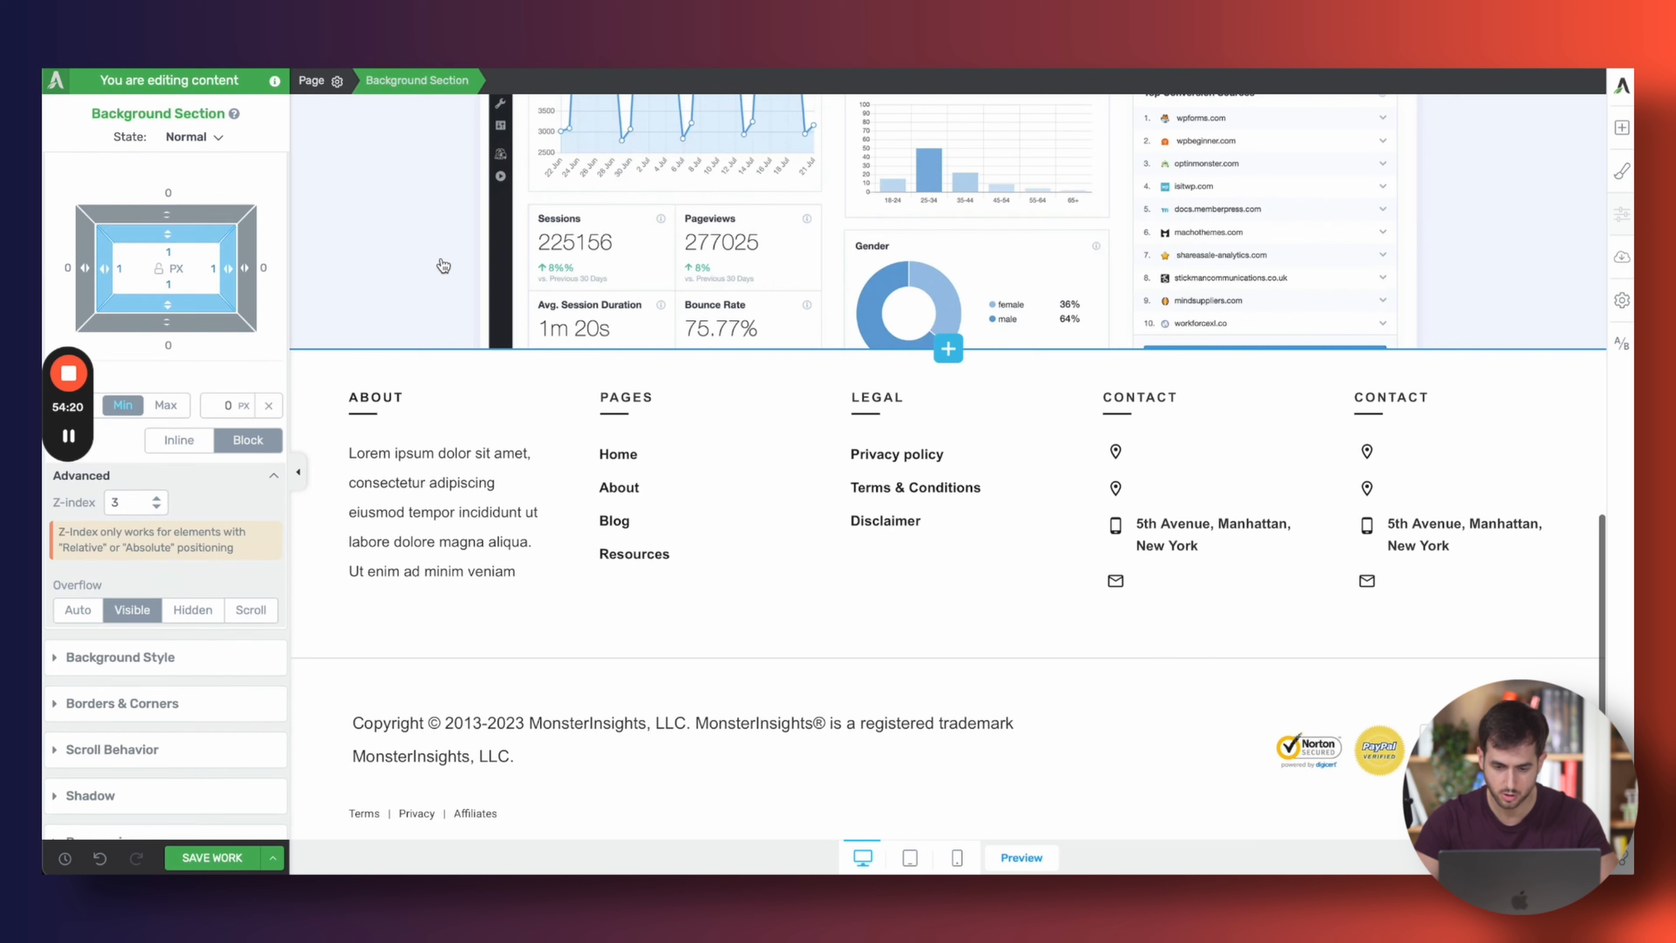
click(1623, 128)
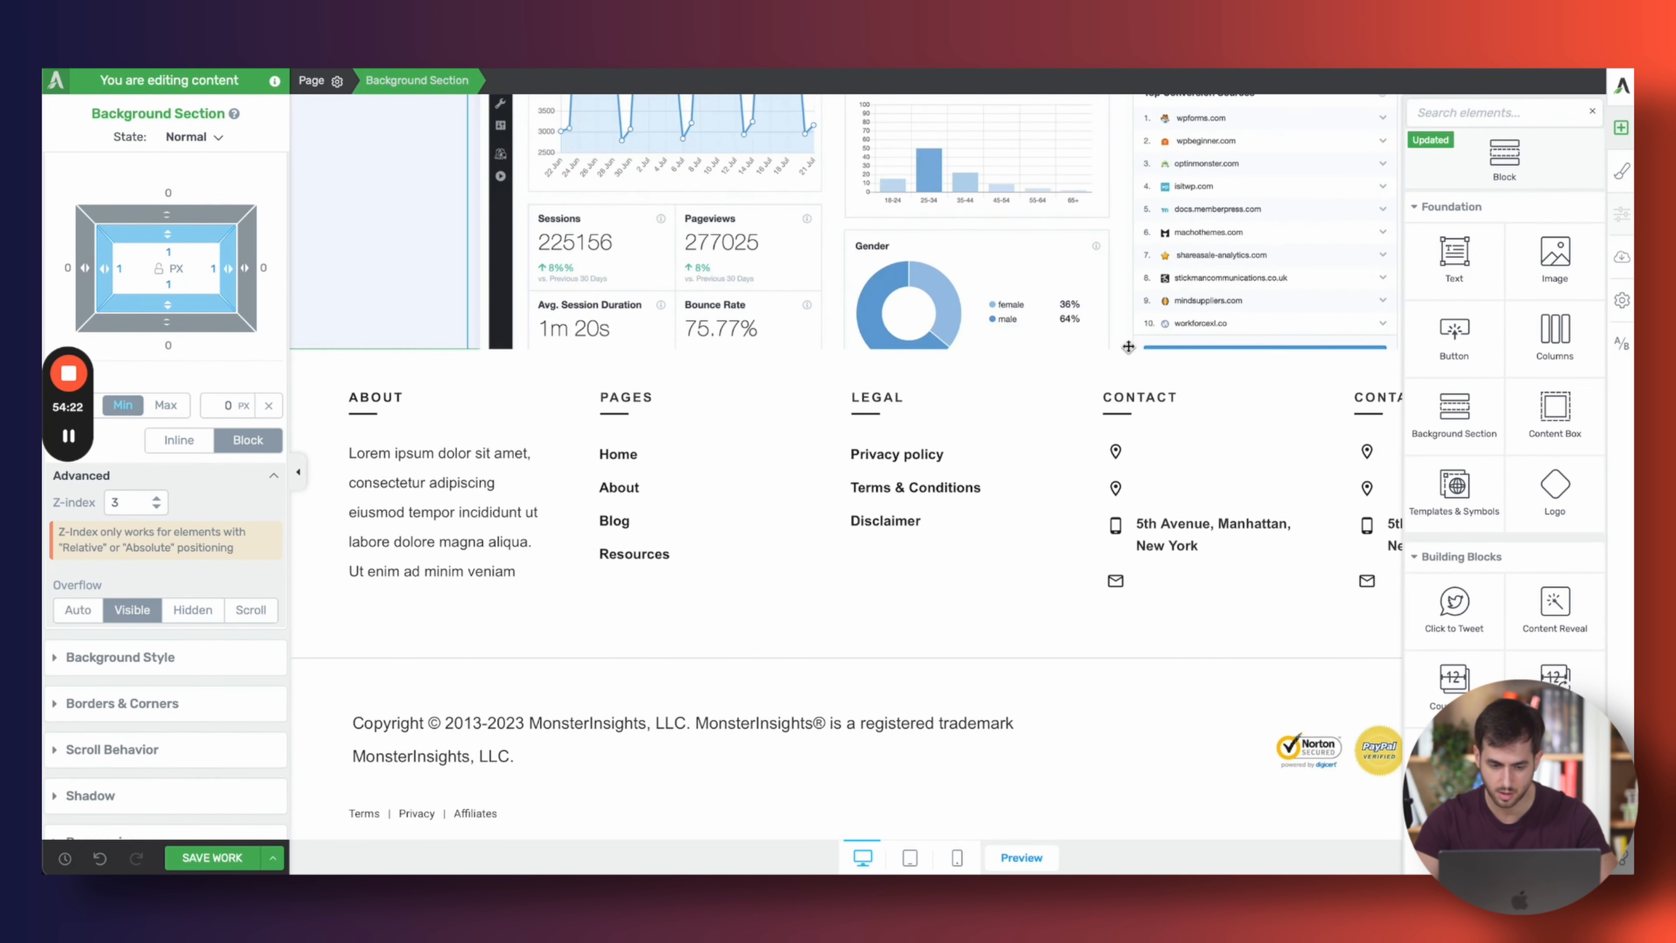
click(1475, 397)
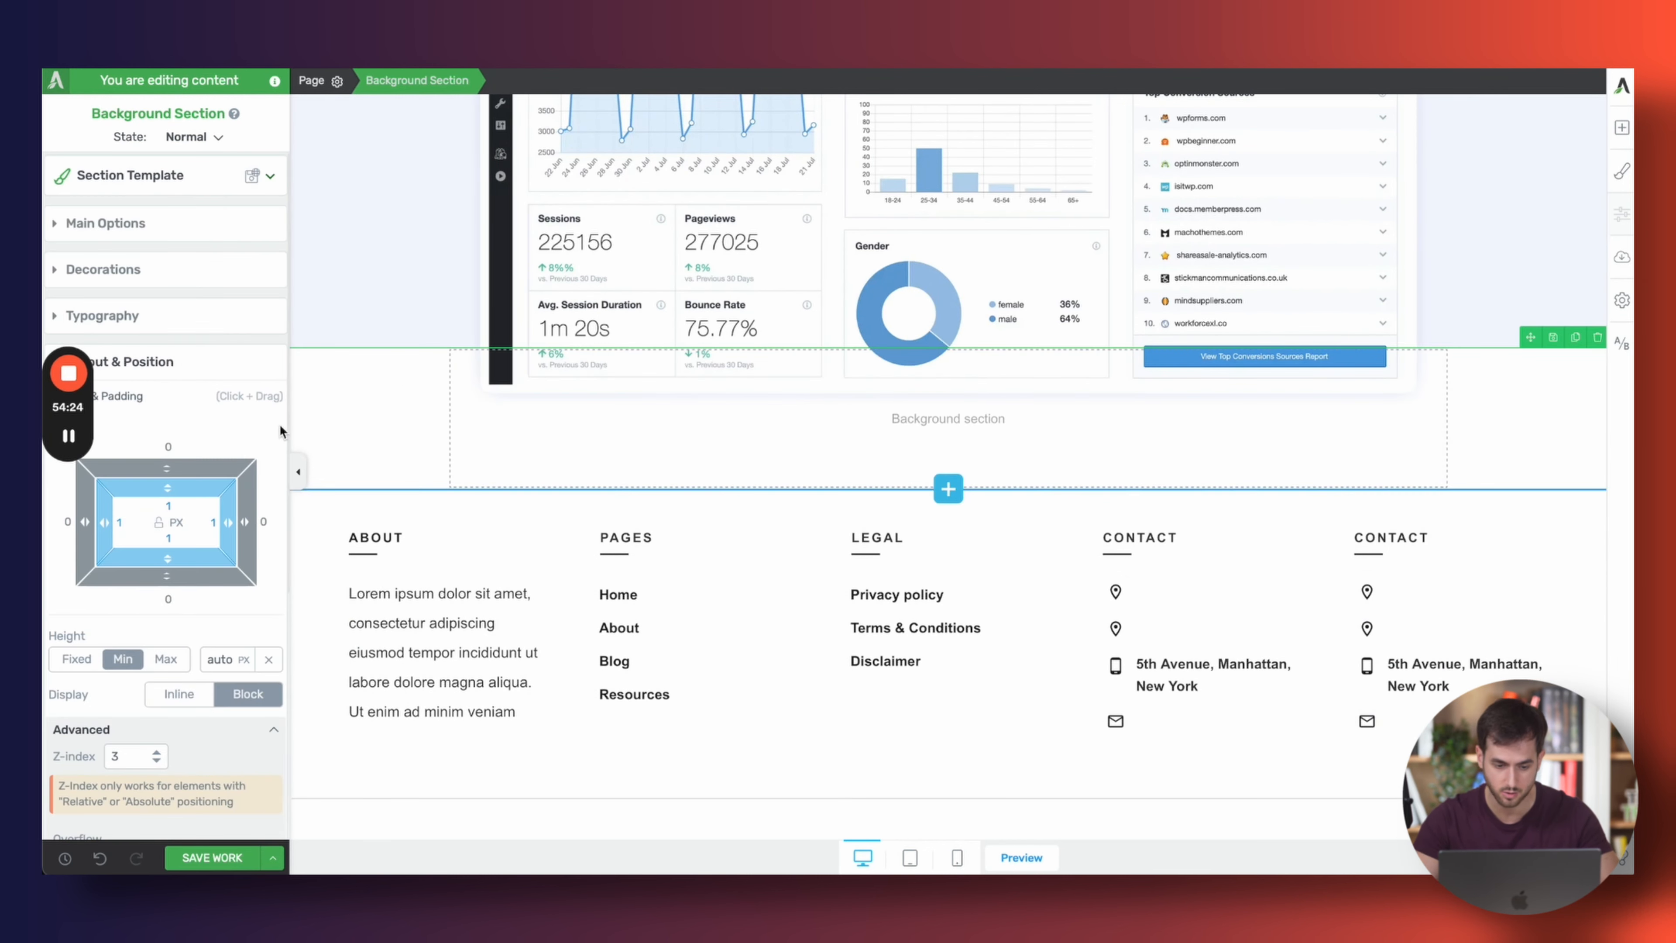
Set the dashboard image's relative vertical offset to 100 px so it overlaps the new background section
click(643, 334)
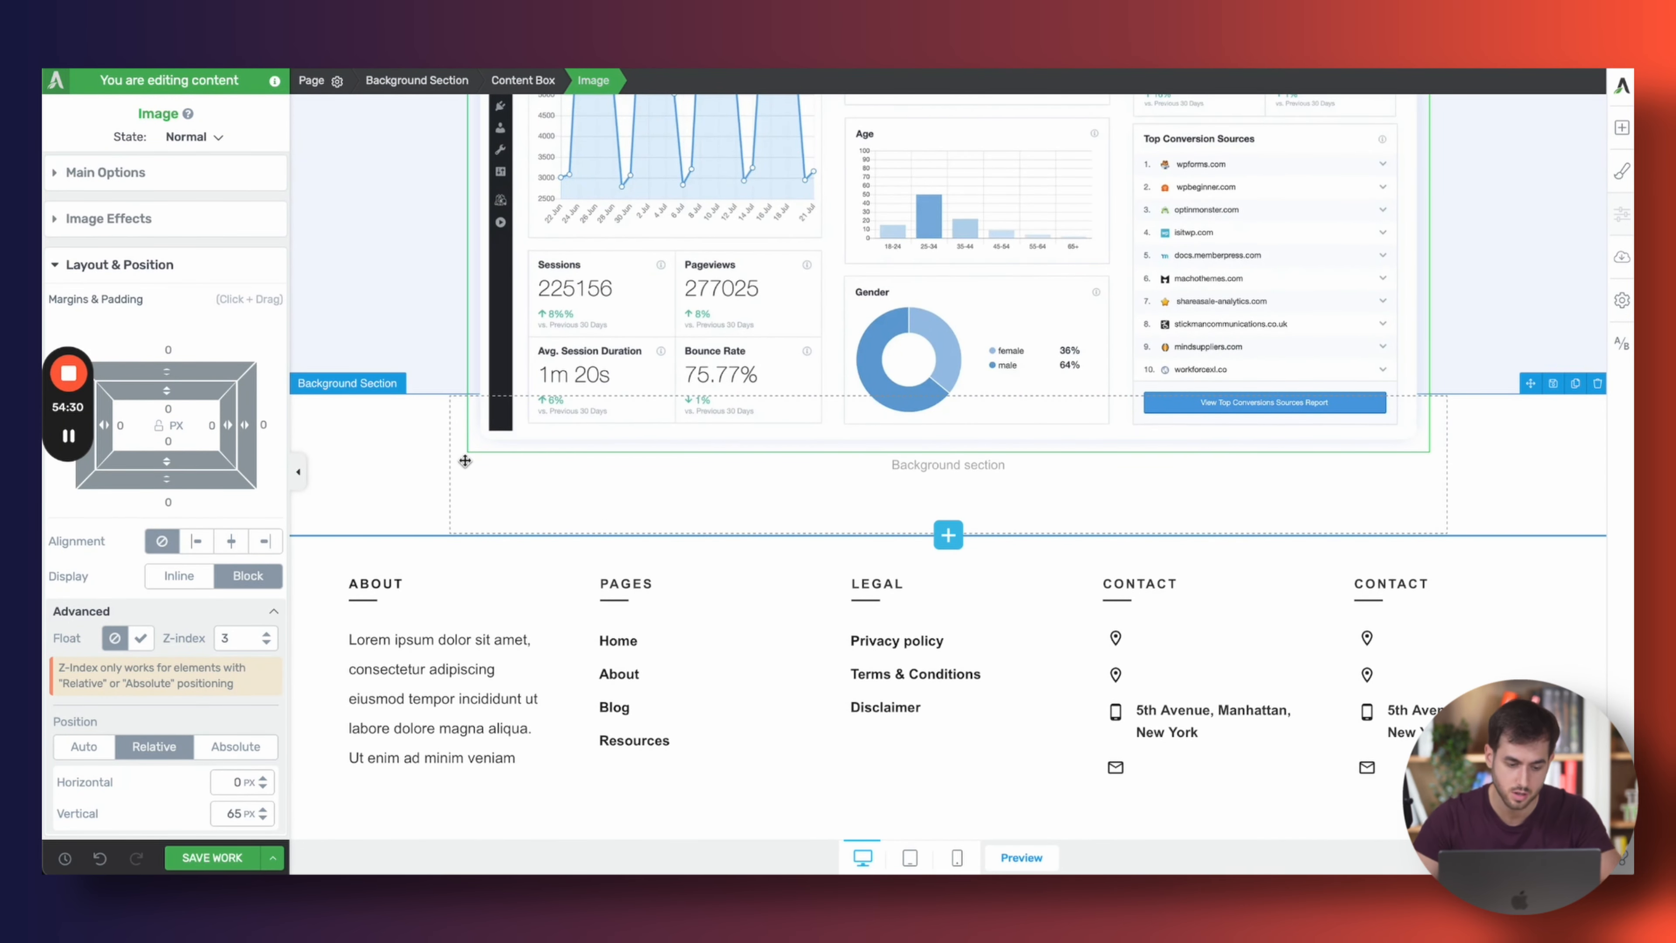
scroll(191, 662, down, 2)
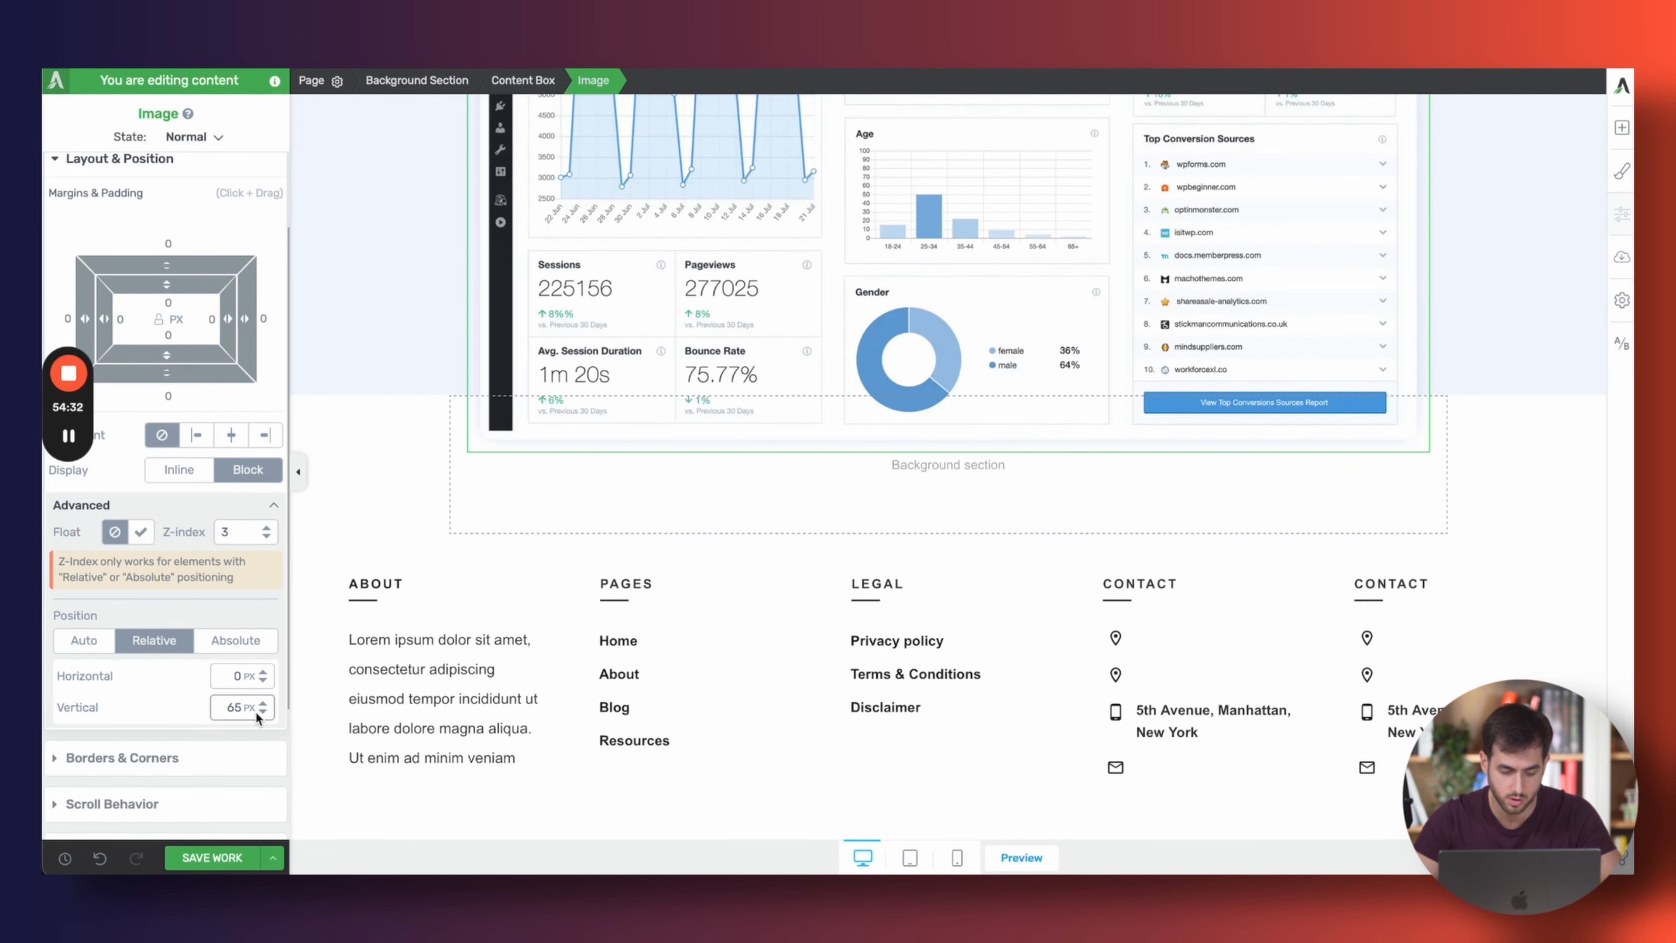
mouse_move(263, 706)
mouse_down()
mouse_move(263, 657)
mouse_move(261, 726)
mouse_move(266, 674)
mouse_up()
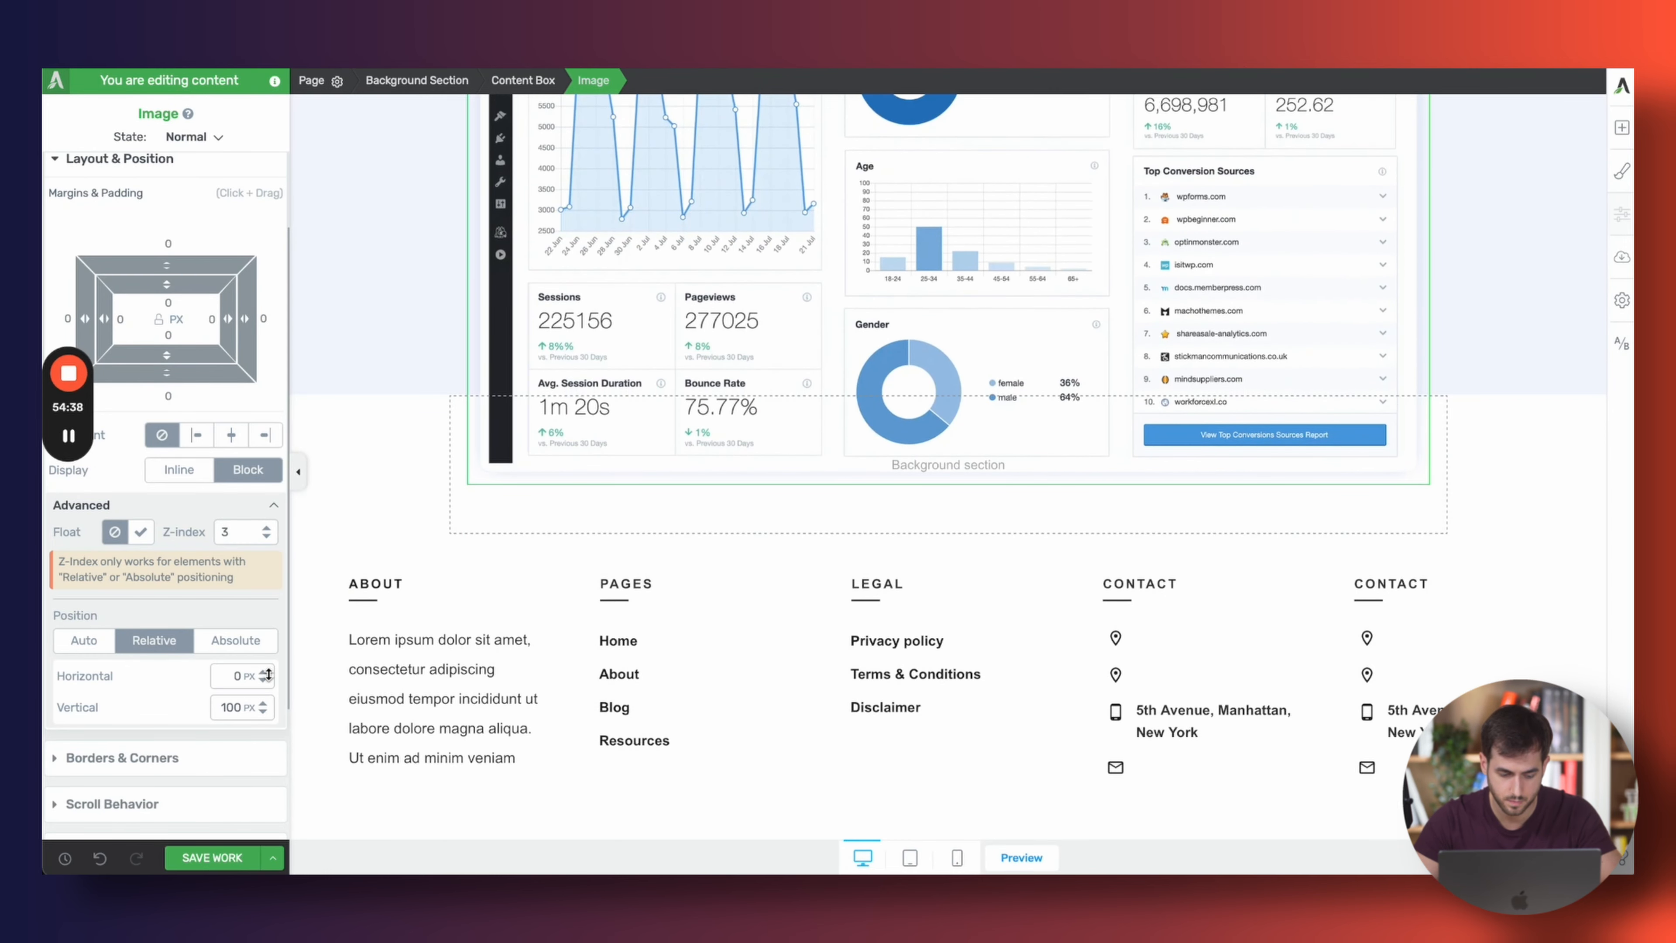
Examine how the hero section and overlapping dashboard image lay out in the mobile view, and return to the desktop view
click(958, 856)
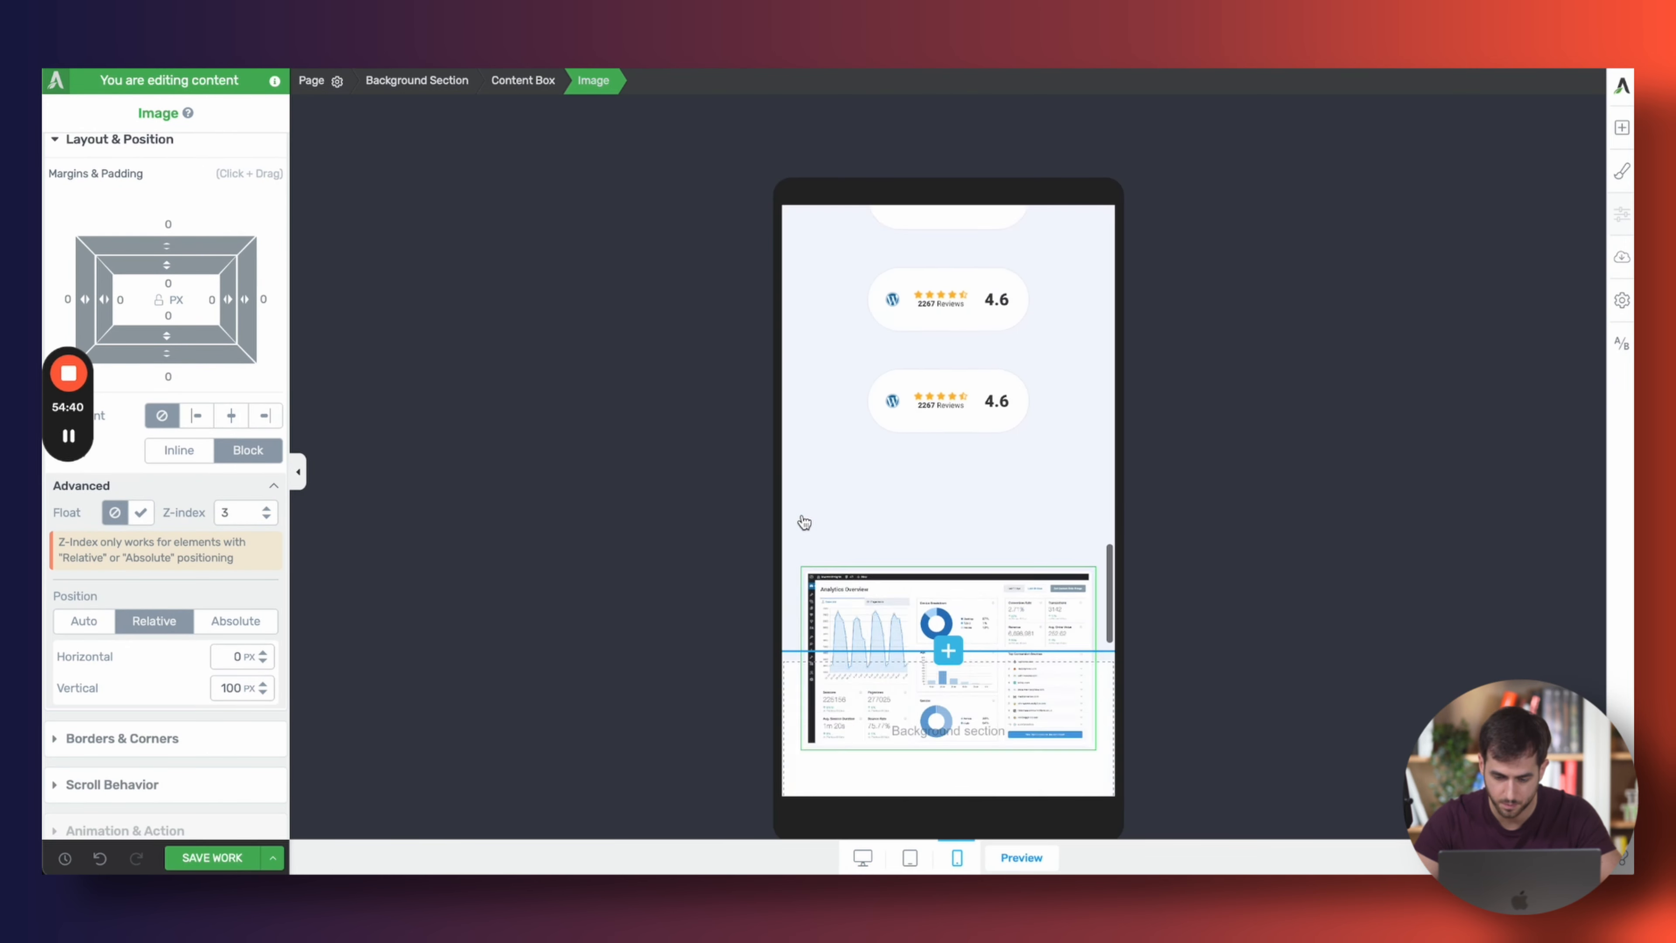
scroll(803, 522, up, 5)
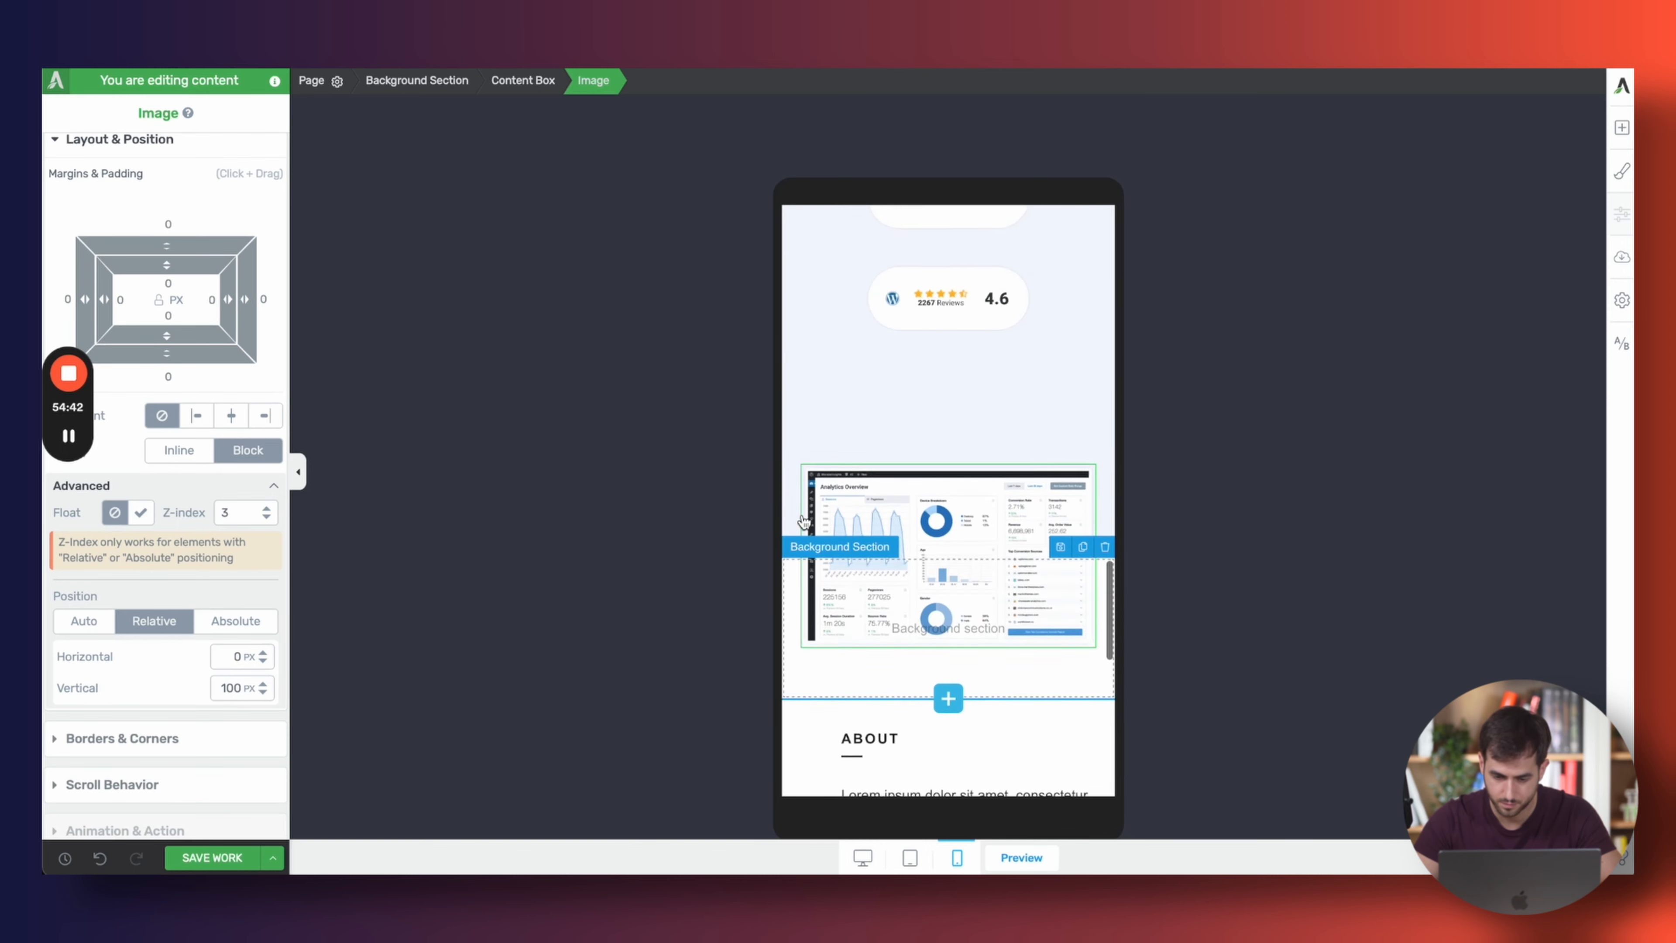
scroll(804, 522, up, 15)
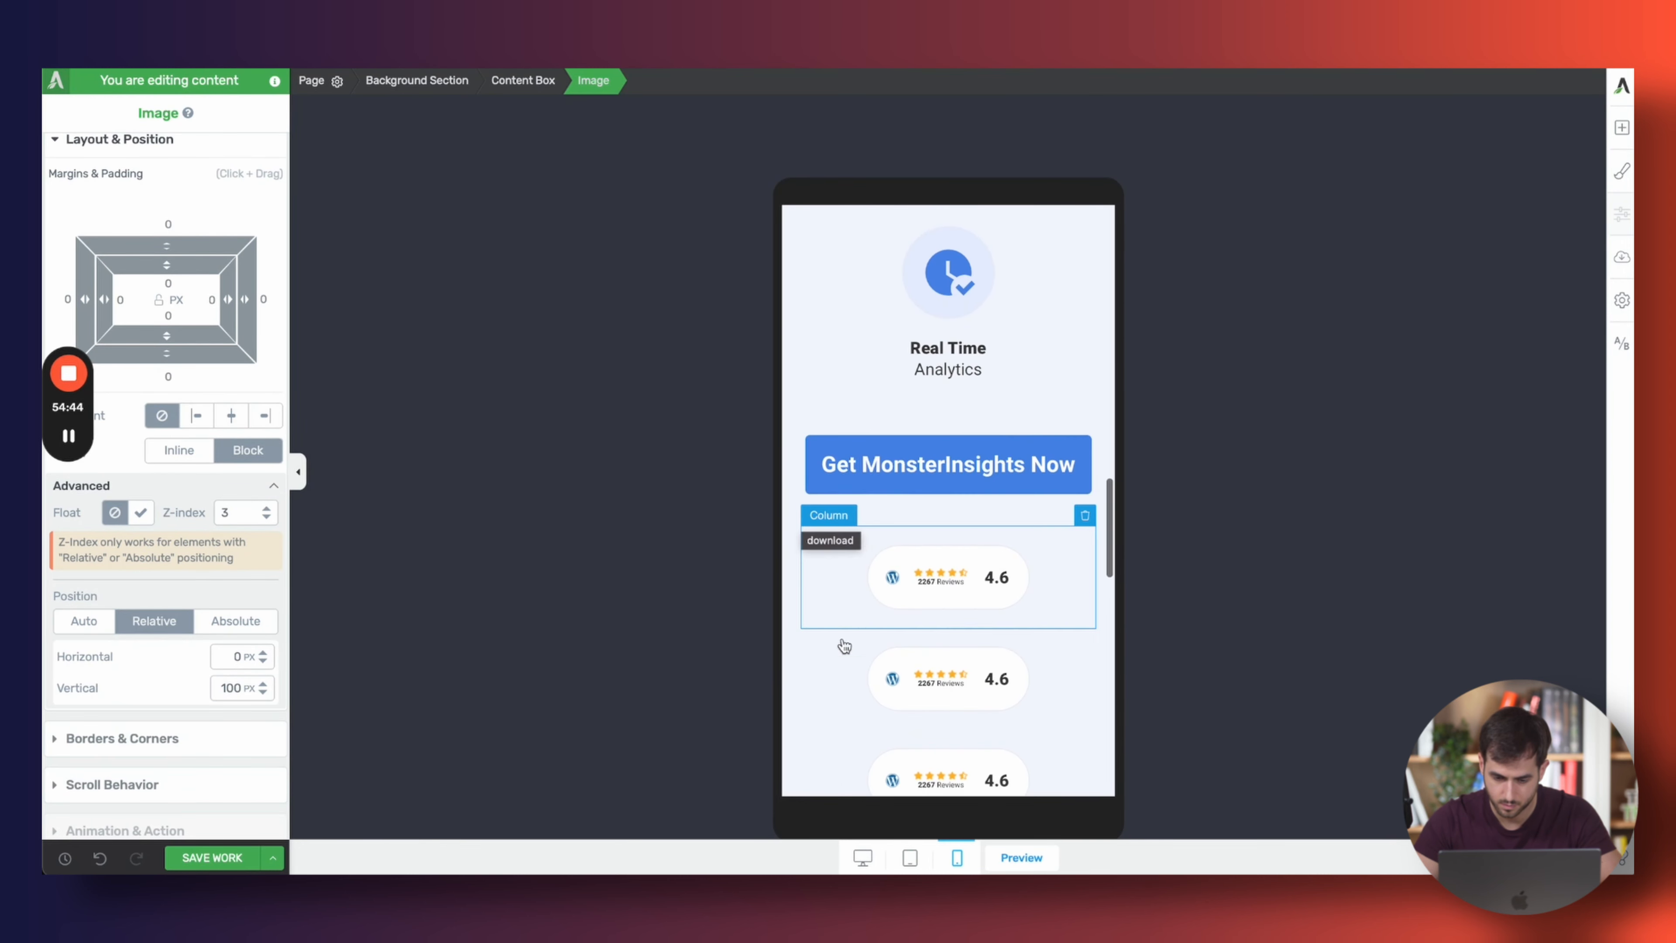
scroll(844, 545, up, 5)
scroll(843, 545, down, 3)
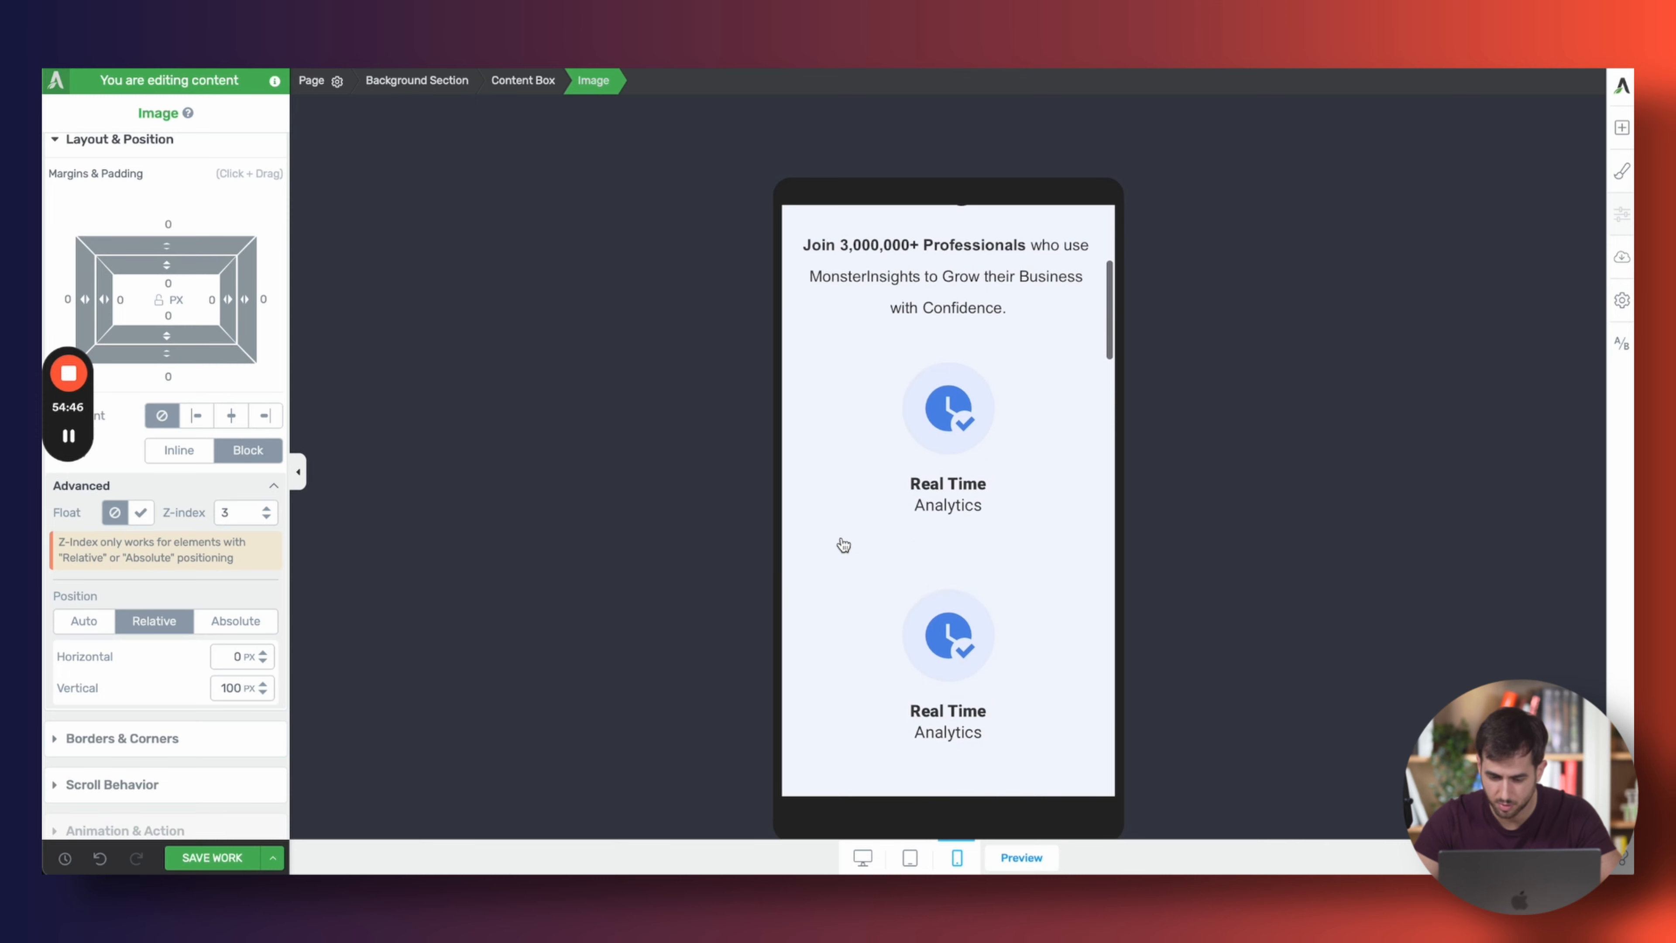
scroll(886, 439, up, 2)
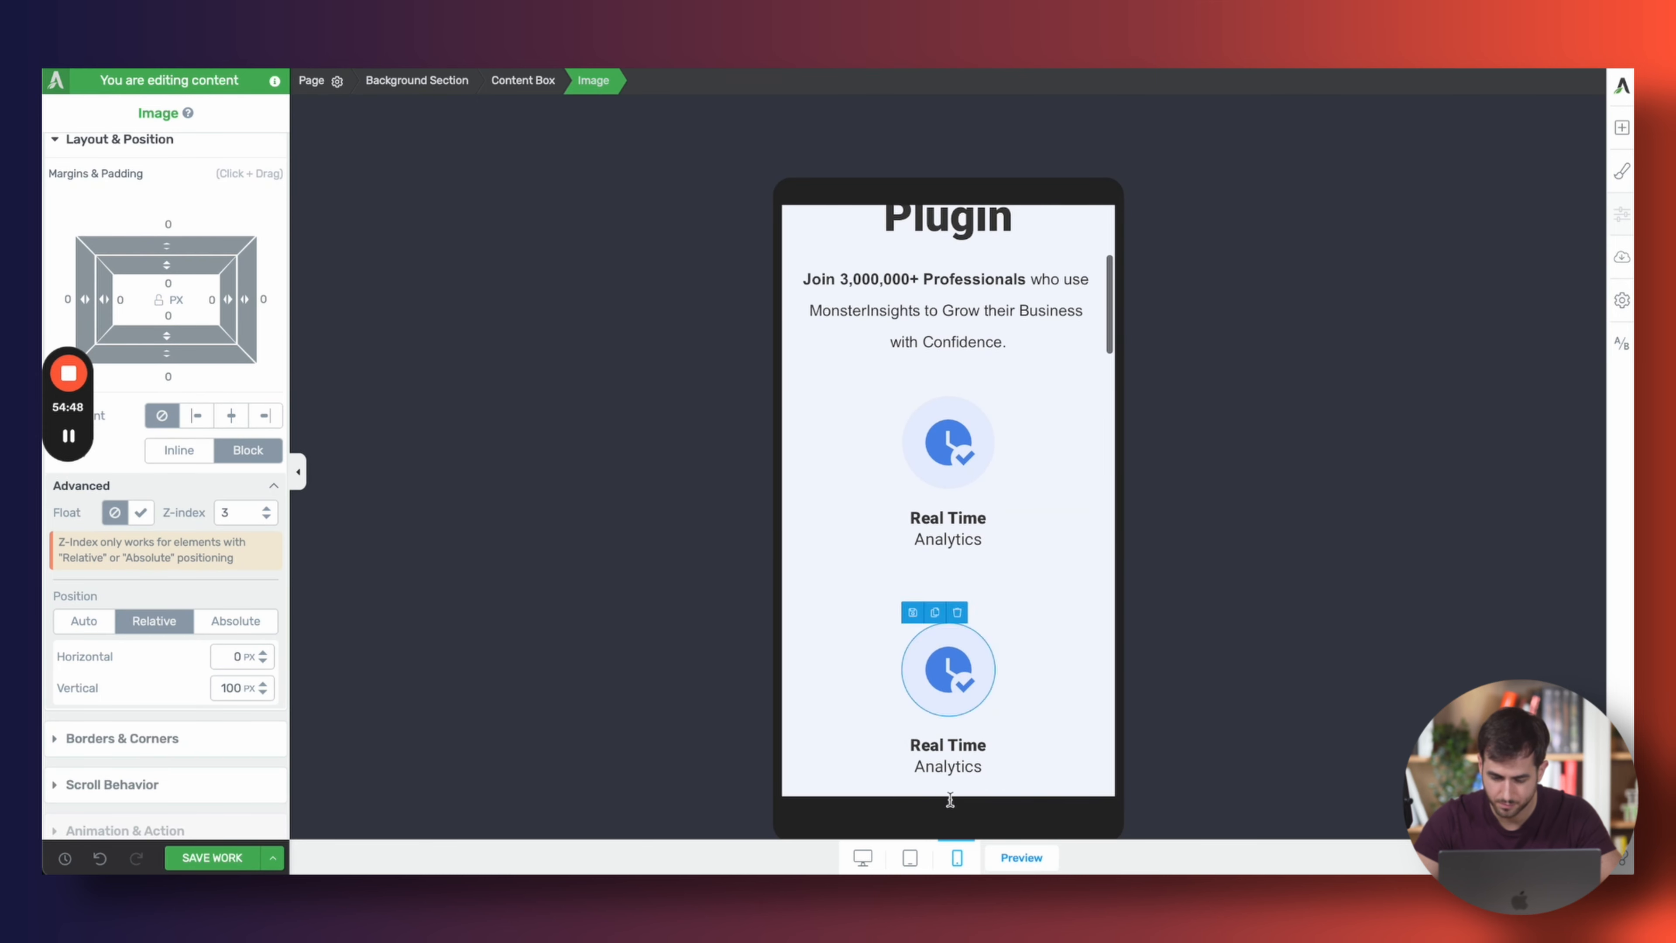
click(862, 856)
scroll(912, 502, up, 1)
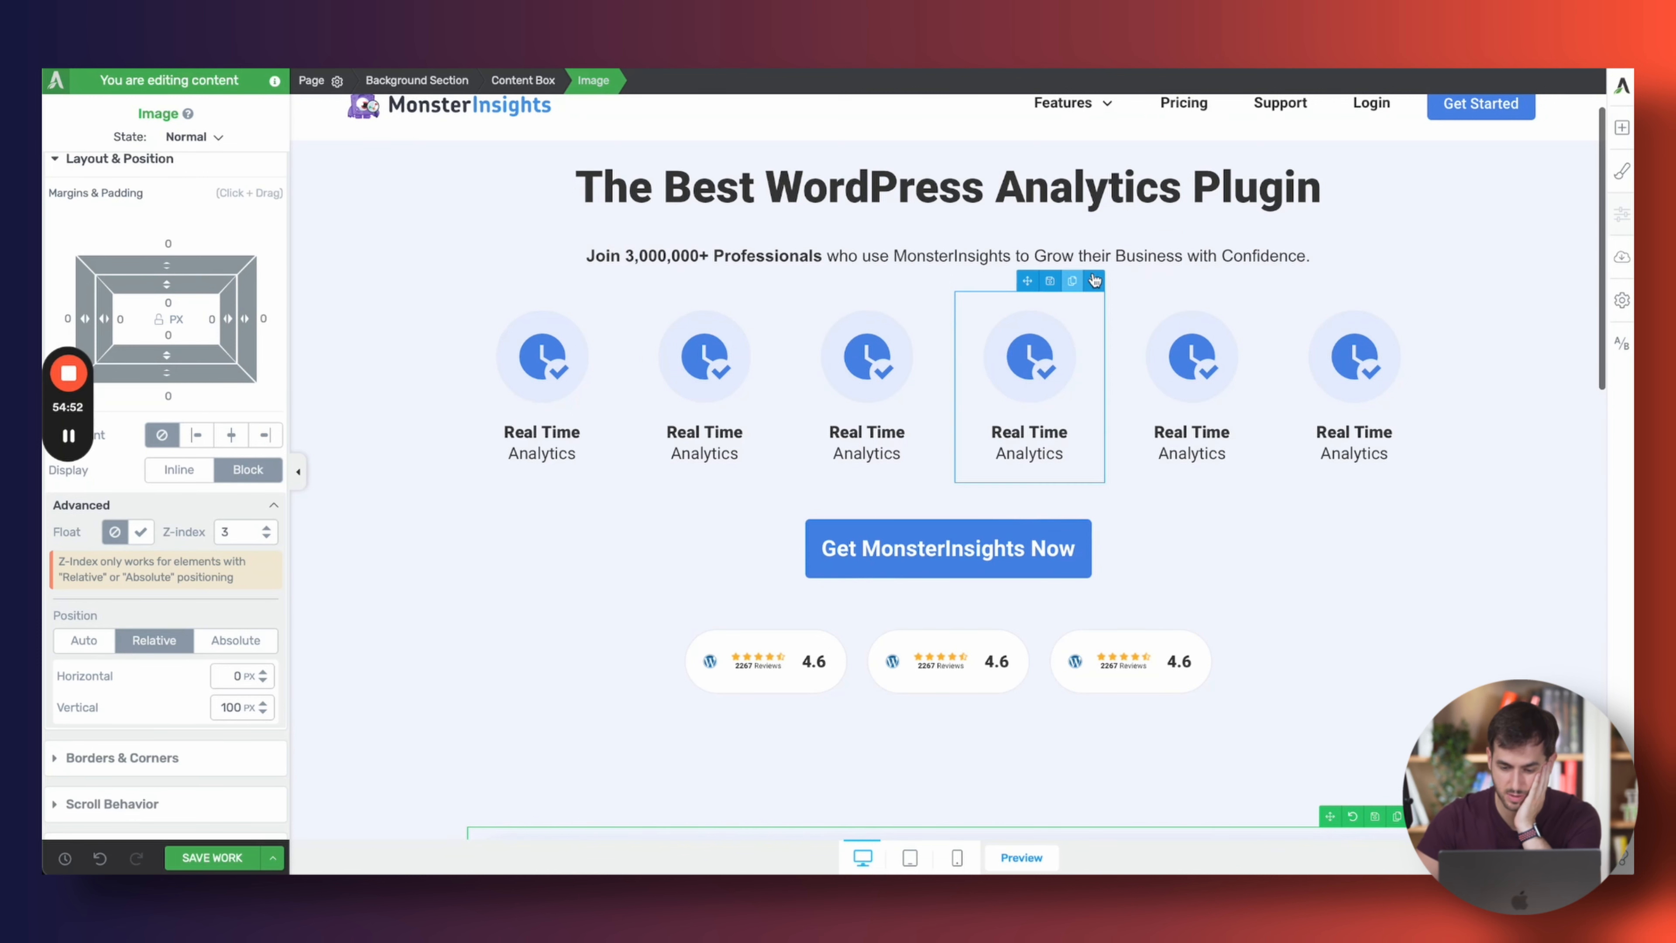
Review how the six feature icon columns stack in the mobile view, dismissing the save reminder for this work
click(1622, 129)
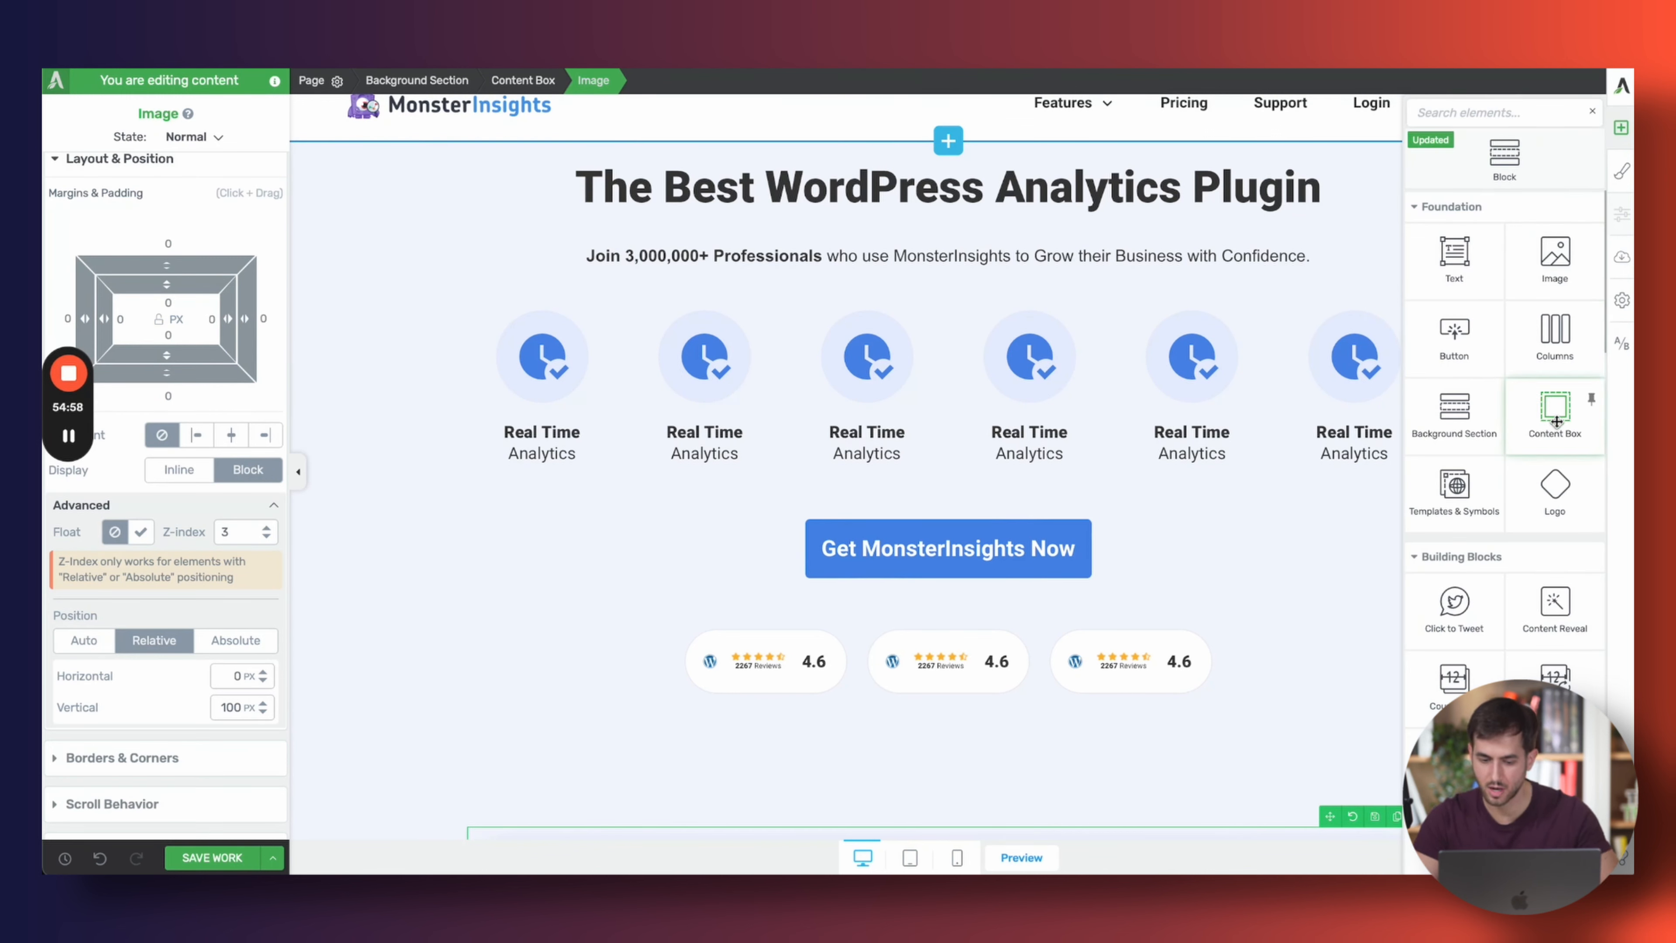
click(645, 292)
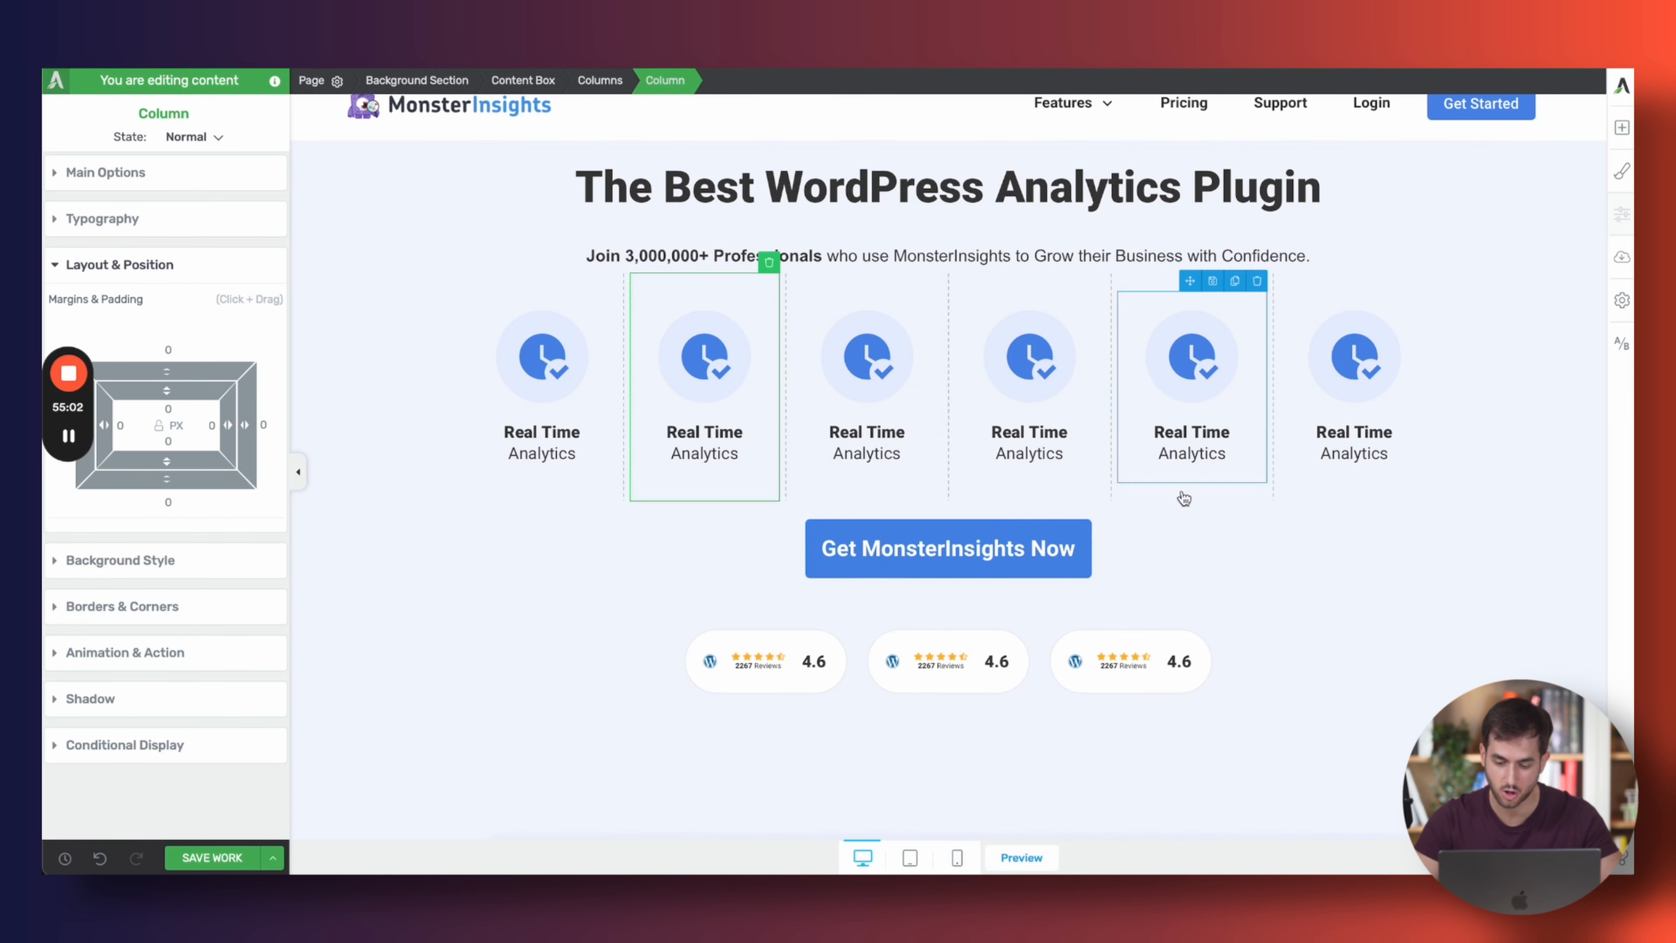
click(957, 856)
scroll(925, 498, up, 5)
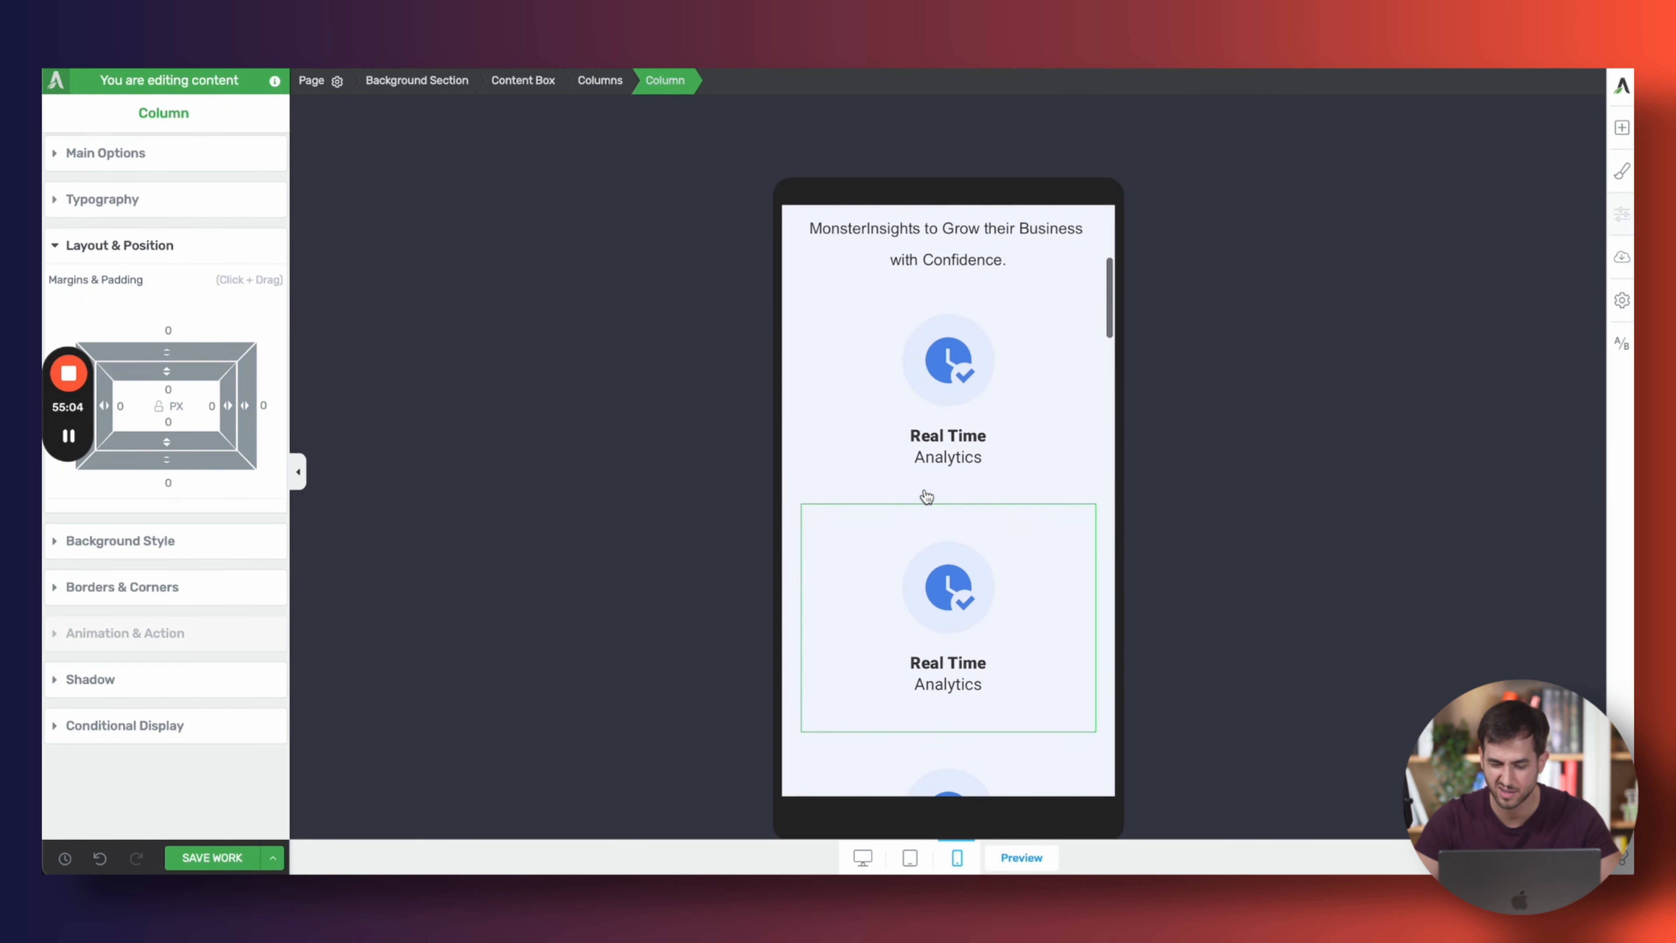
scroll(927, 496, up, 2)
scroll(927, 496, down, 6)
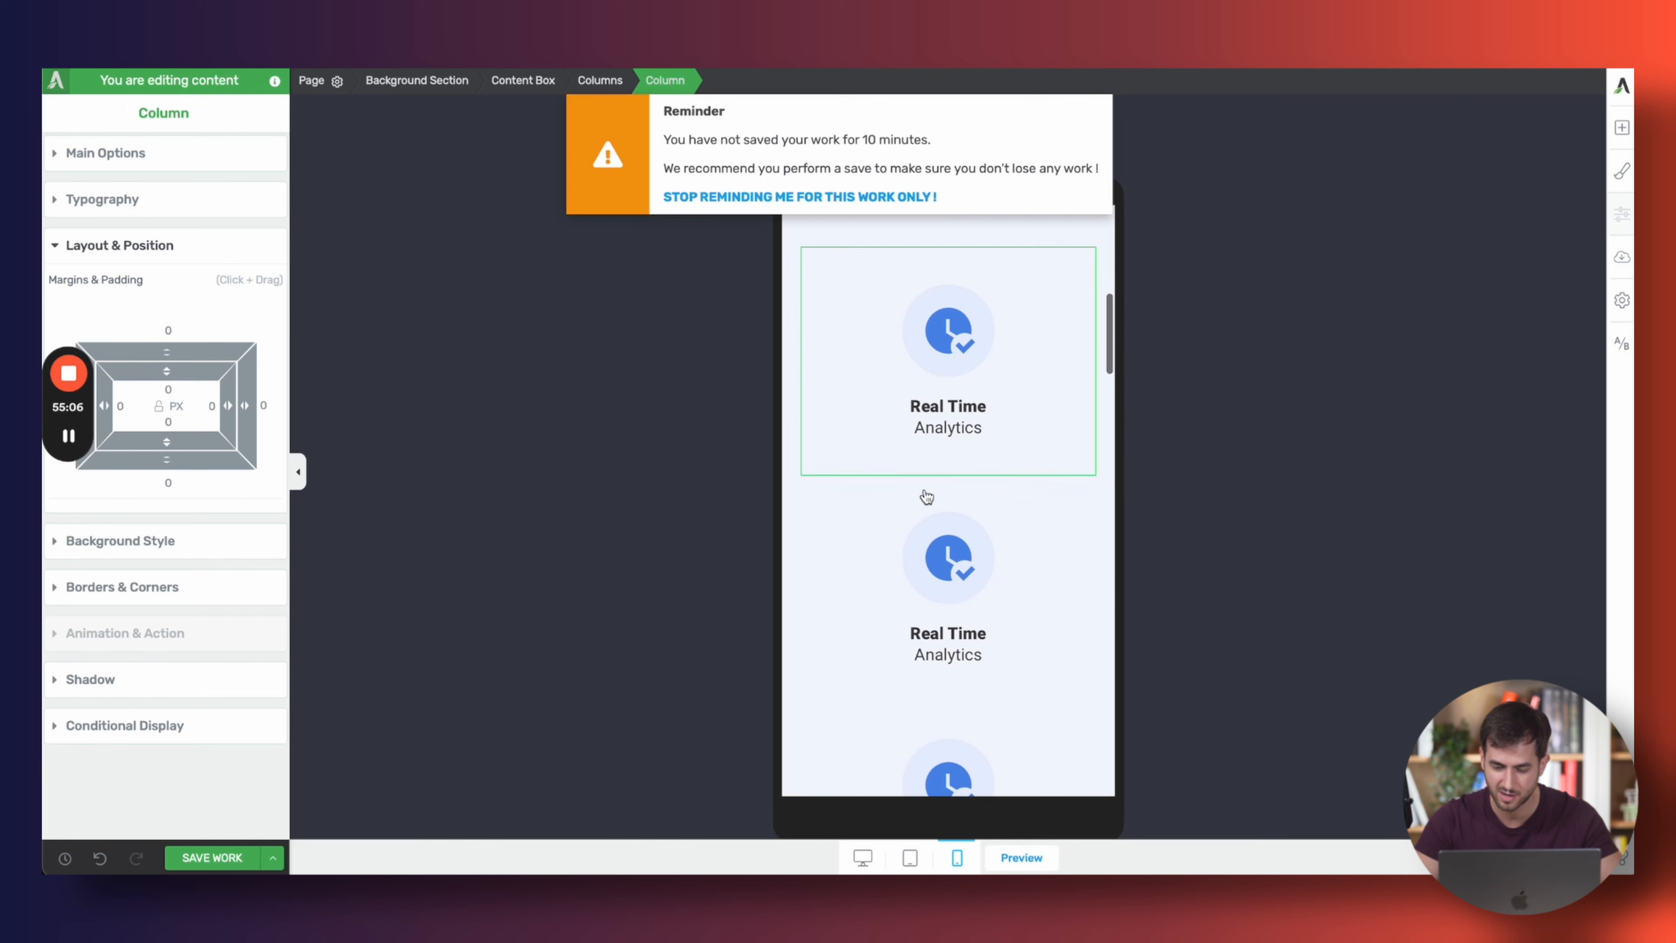
scroll(927, 497, down, 1)
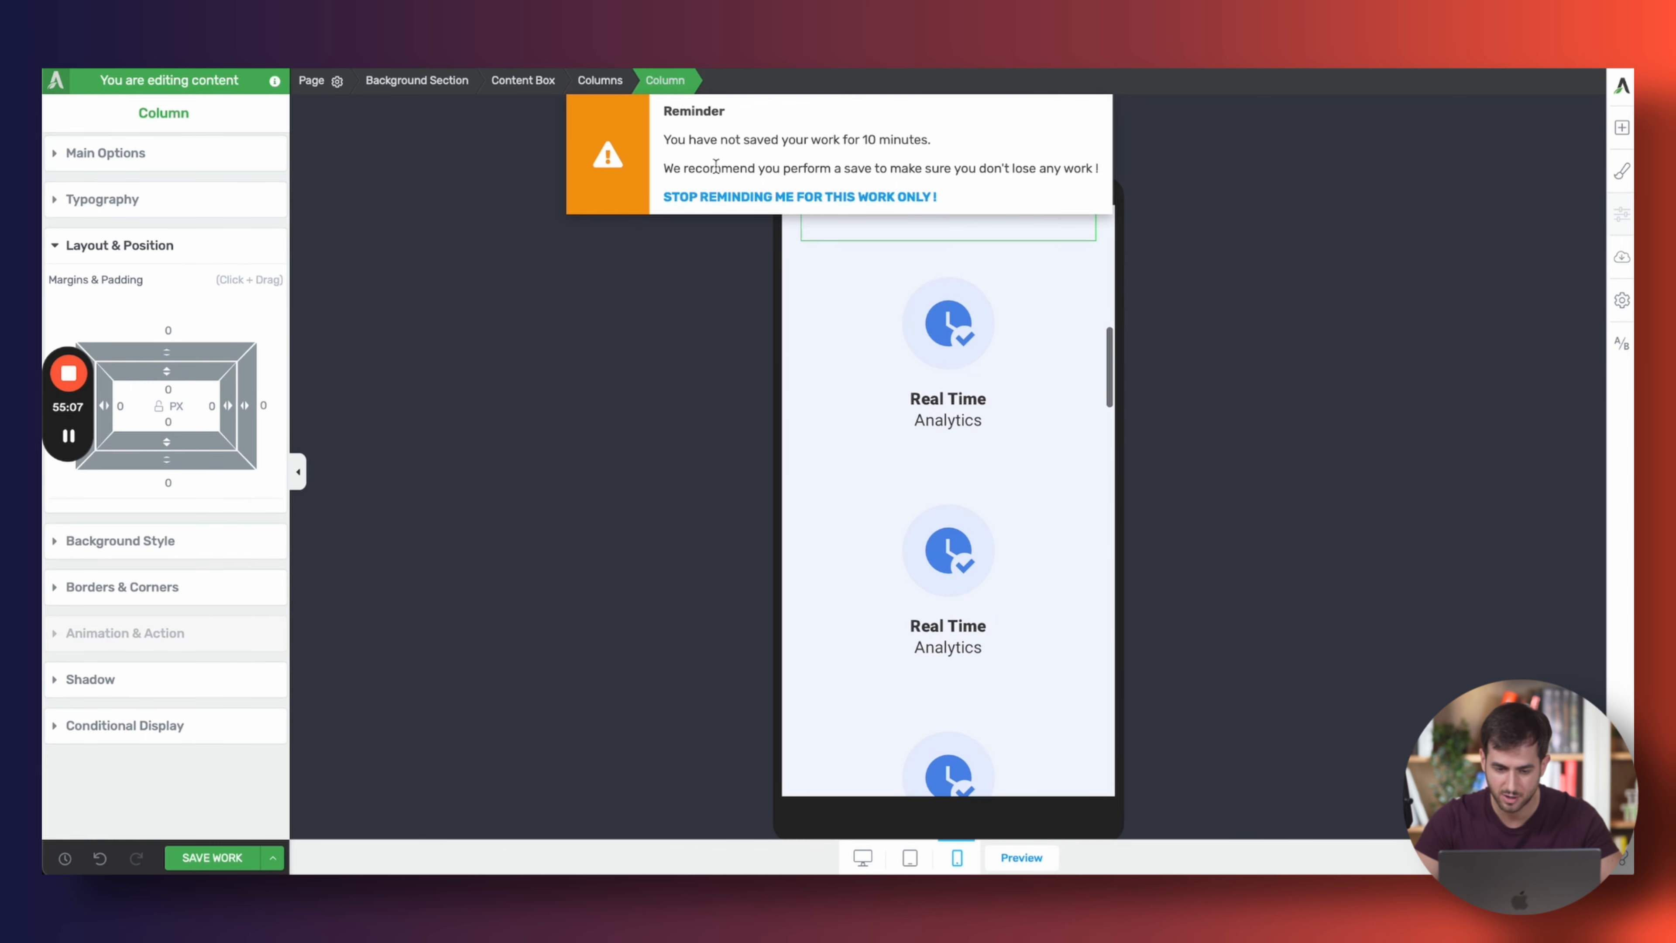
click(690, 198)
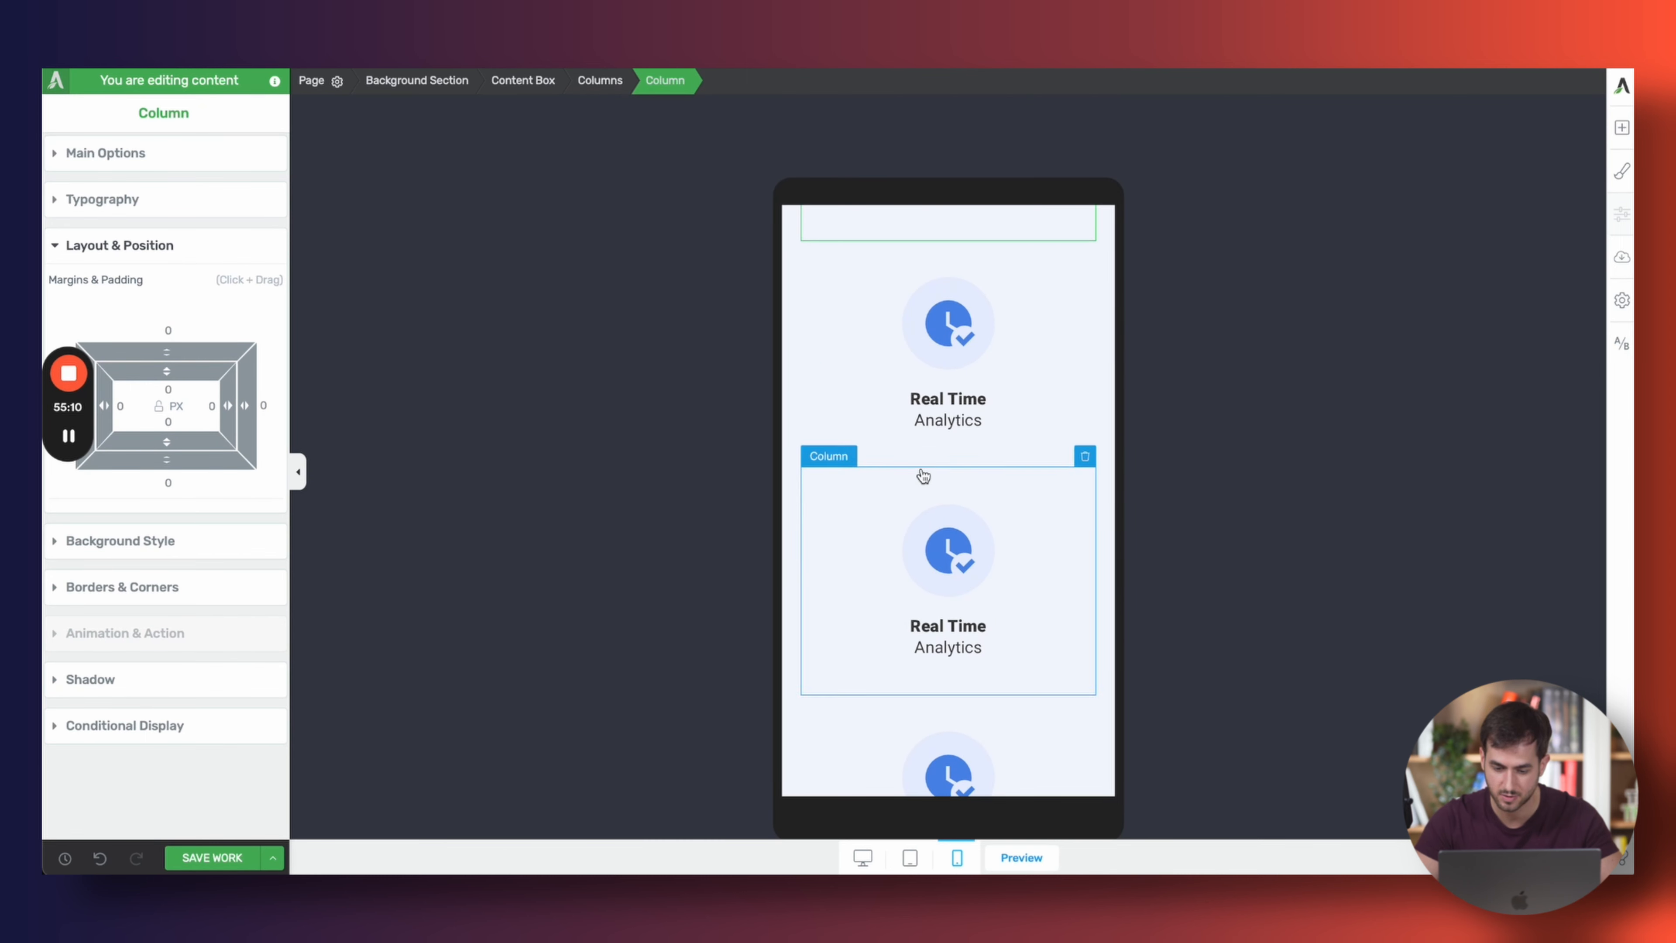
scroll(923, 475, down, 10)
scroll(923, 475, up, 10)
scroll(924, 475, up, 3)
scroll(923, 462, down, 2)
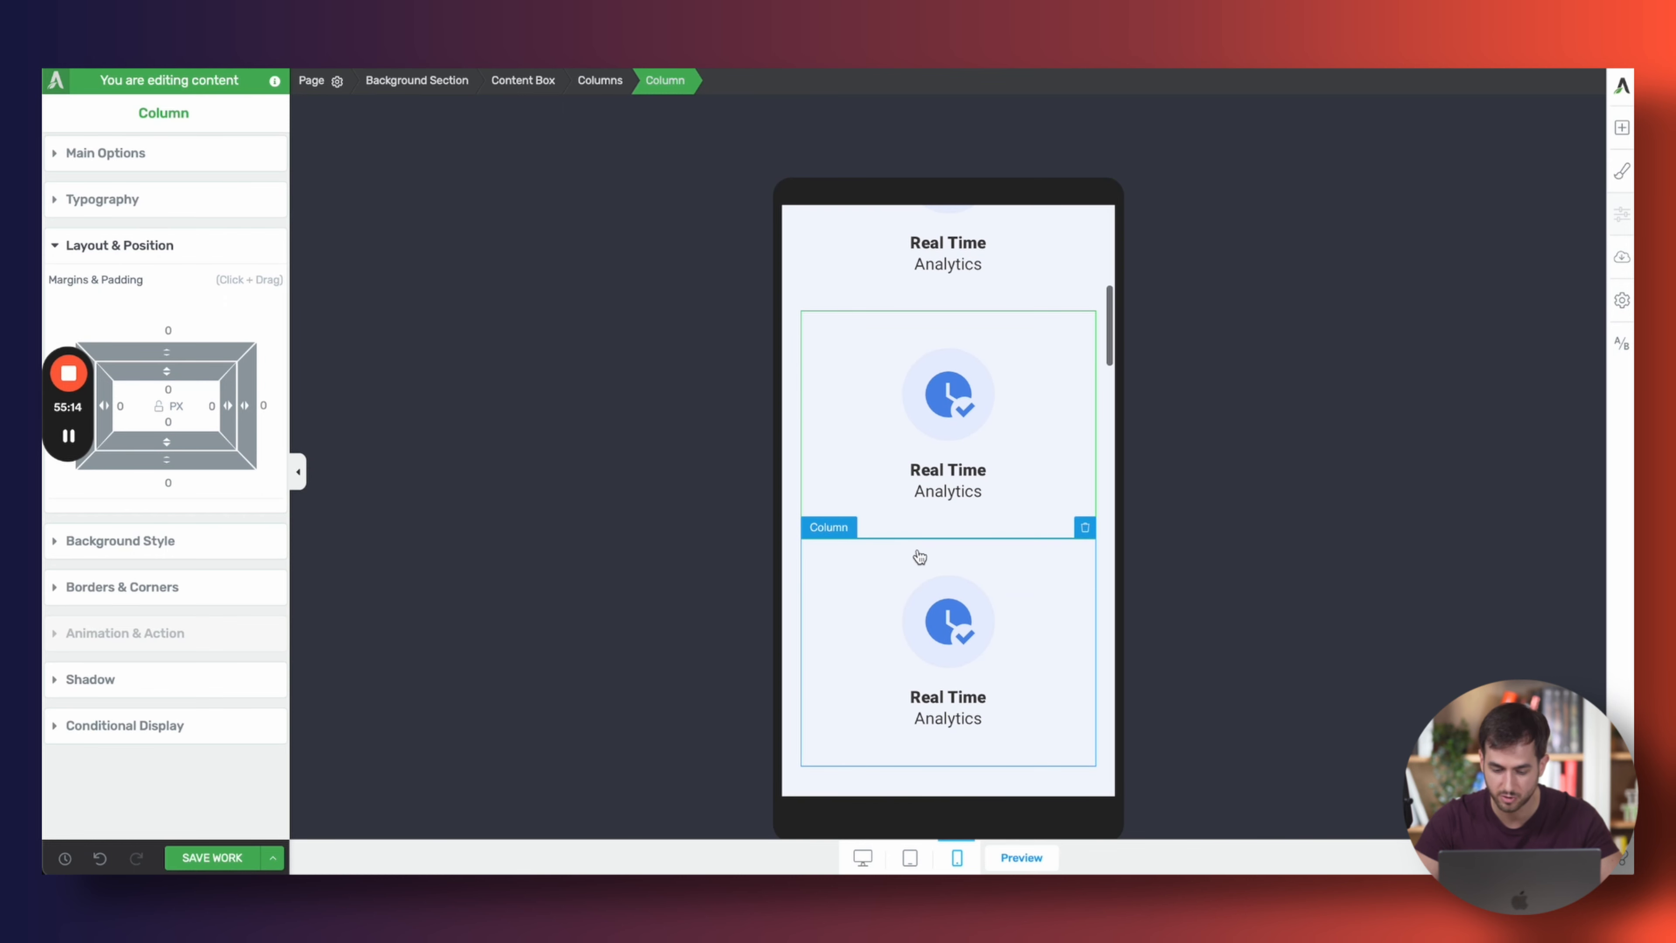
Try toggling column wrapping for the six-icon feature row in the mobile view
click(593, 81)
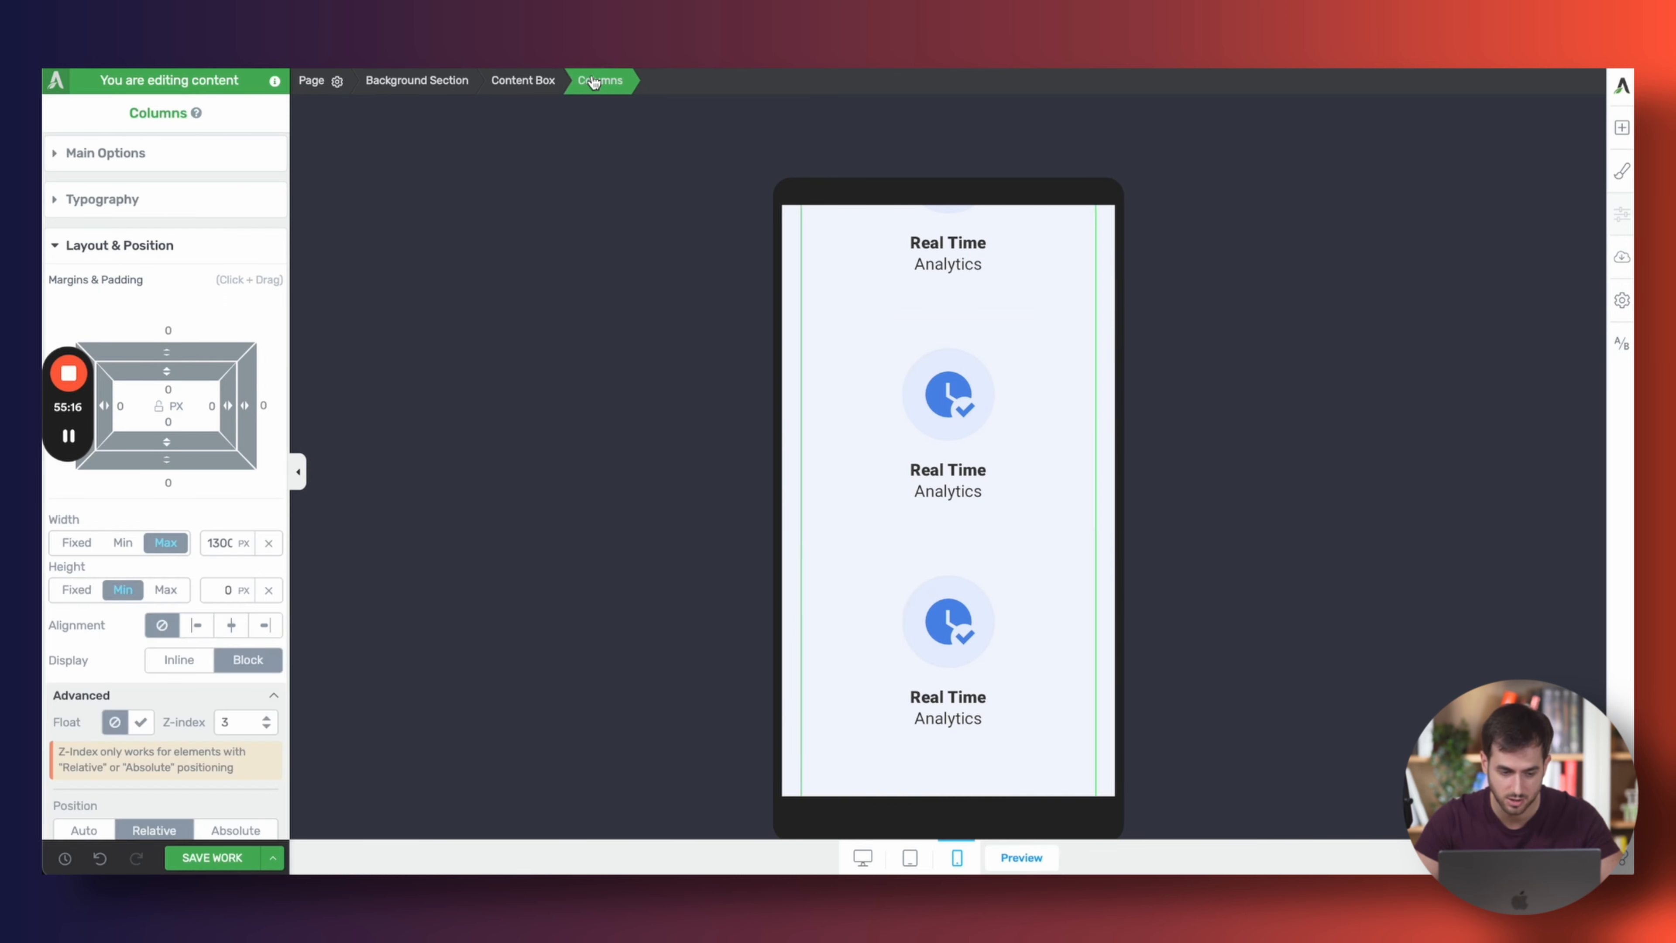
click(201, 156)
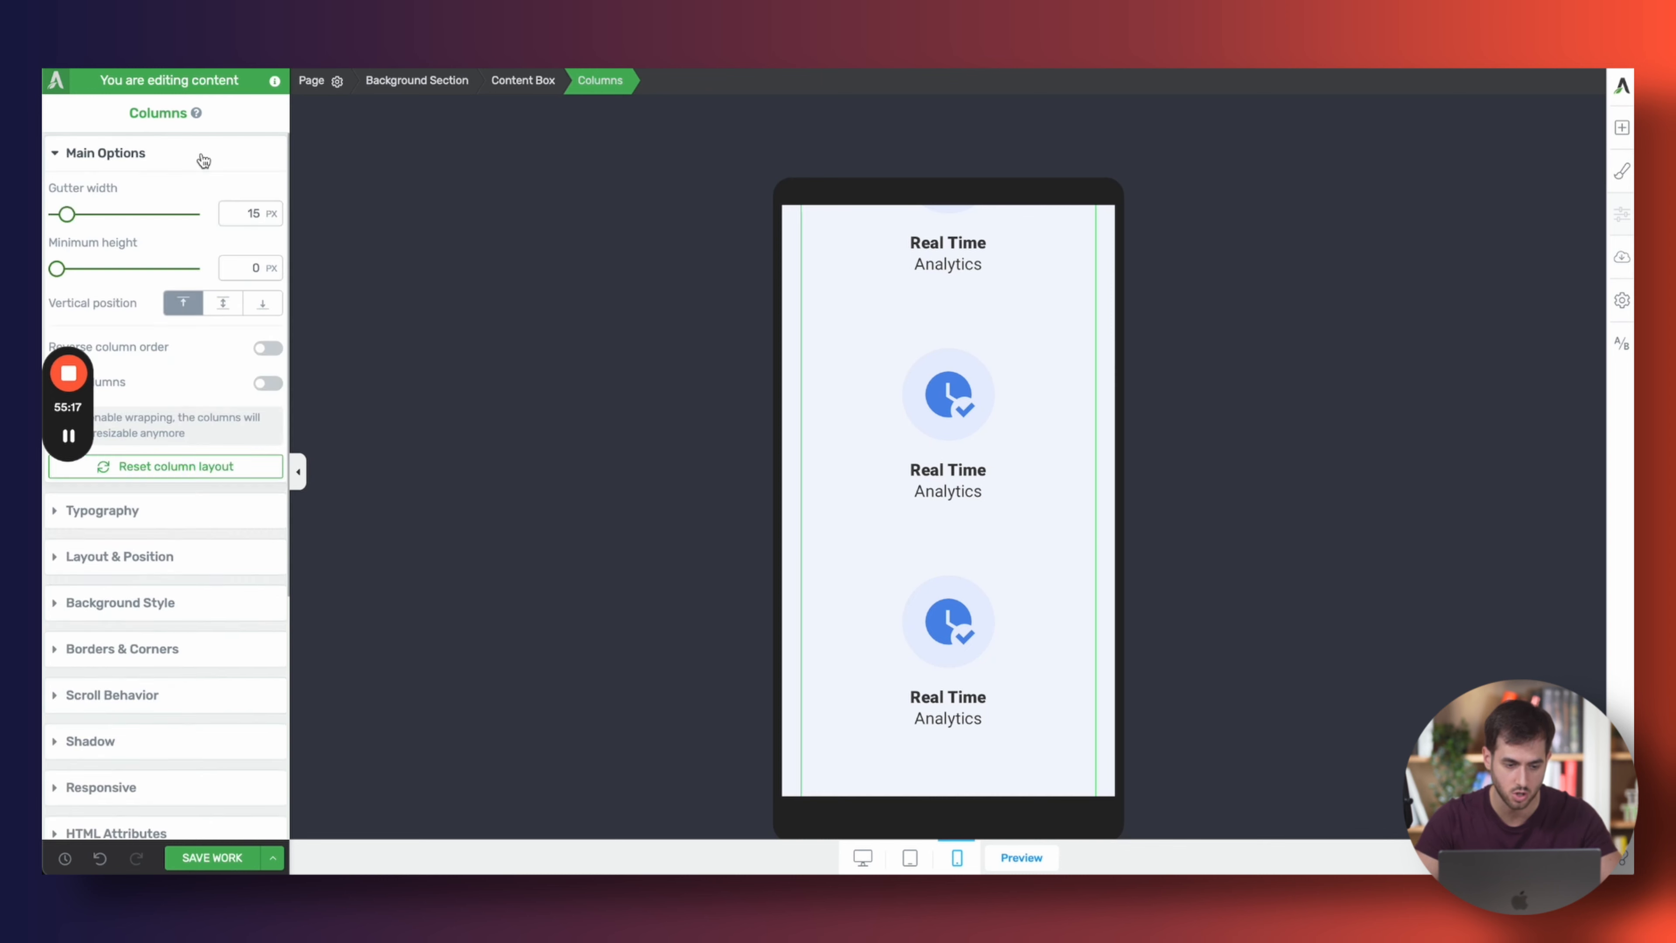
click(265, 384)
scroll(808, 475, up, 5)
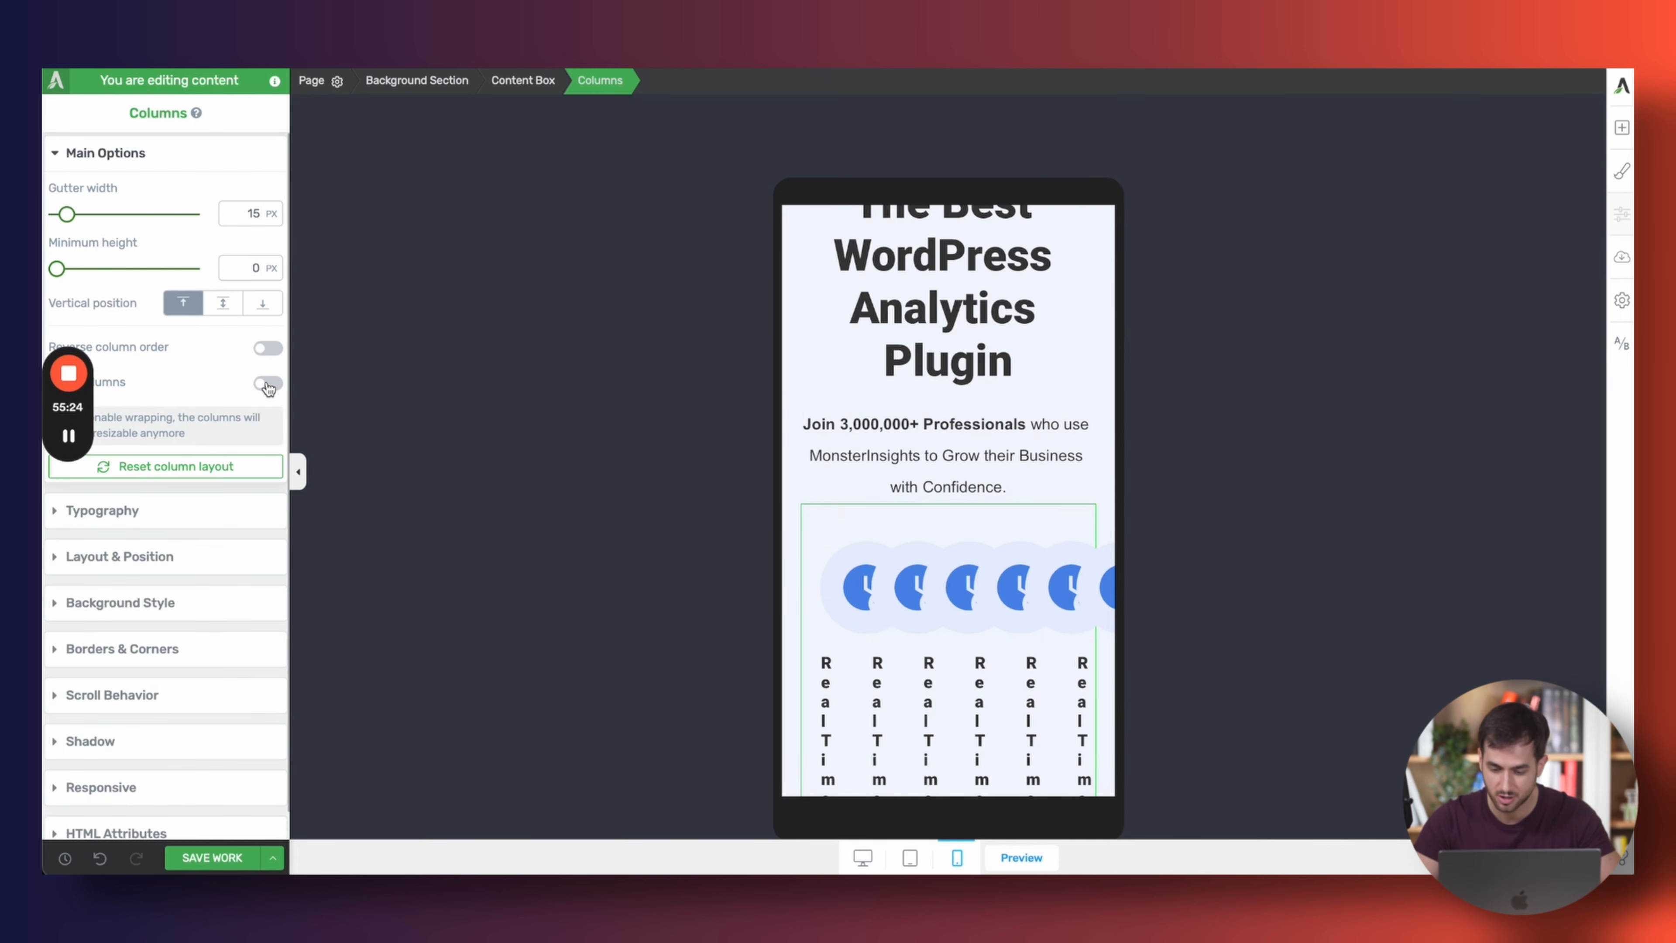
scroll(997, 659, down, 3)
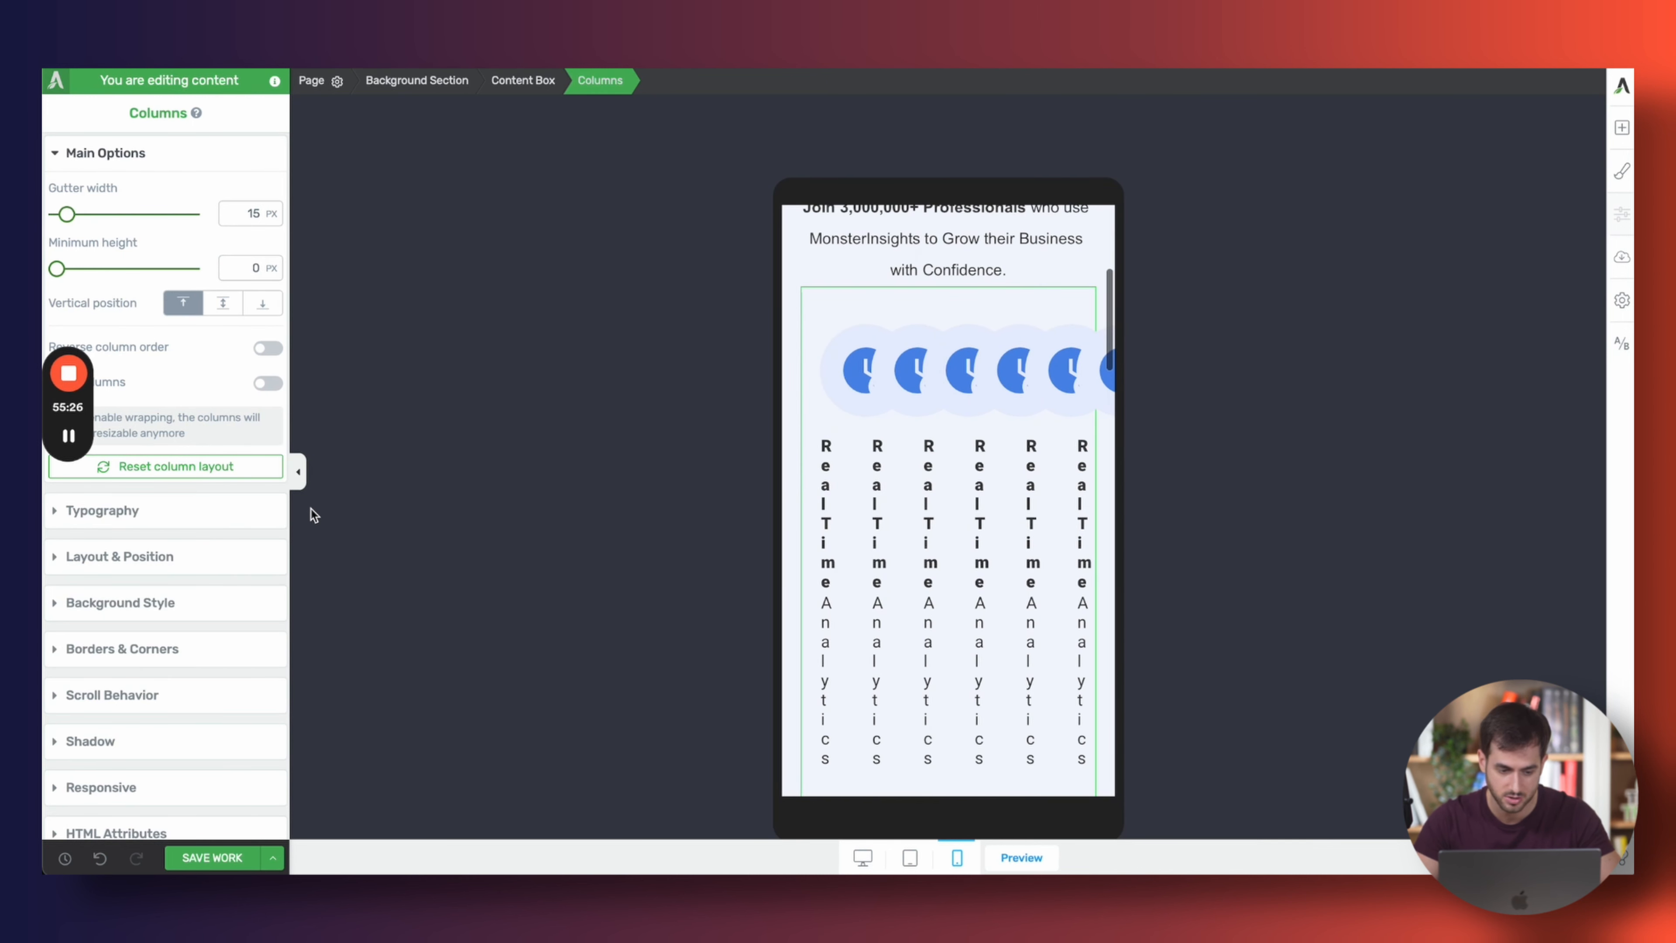
click(267, 382)
click(862, 856)
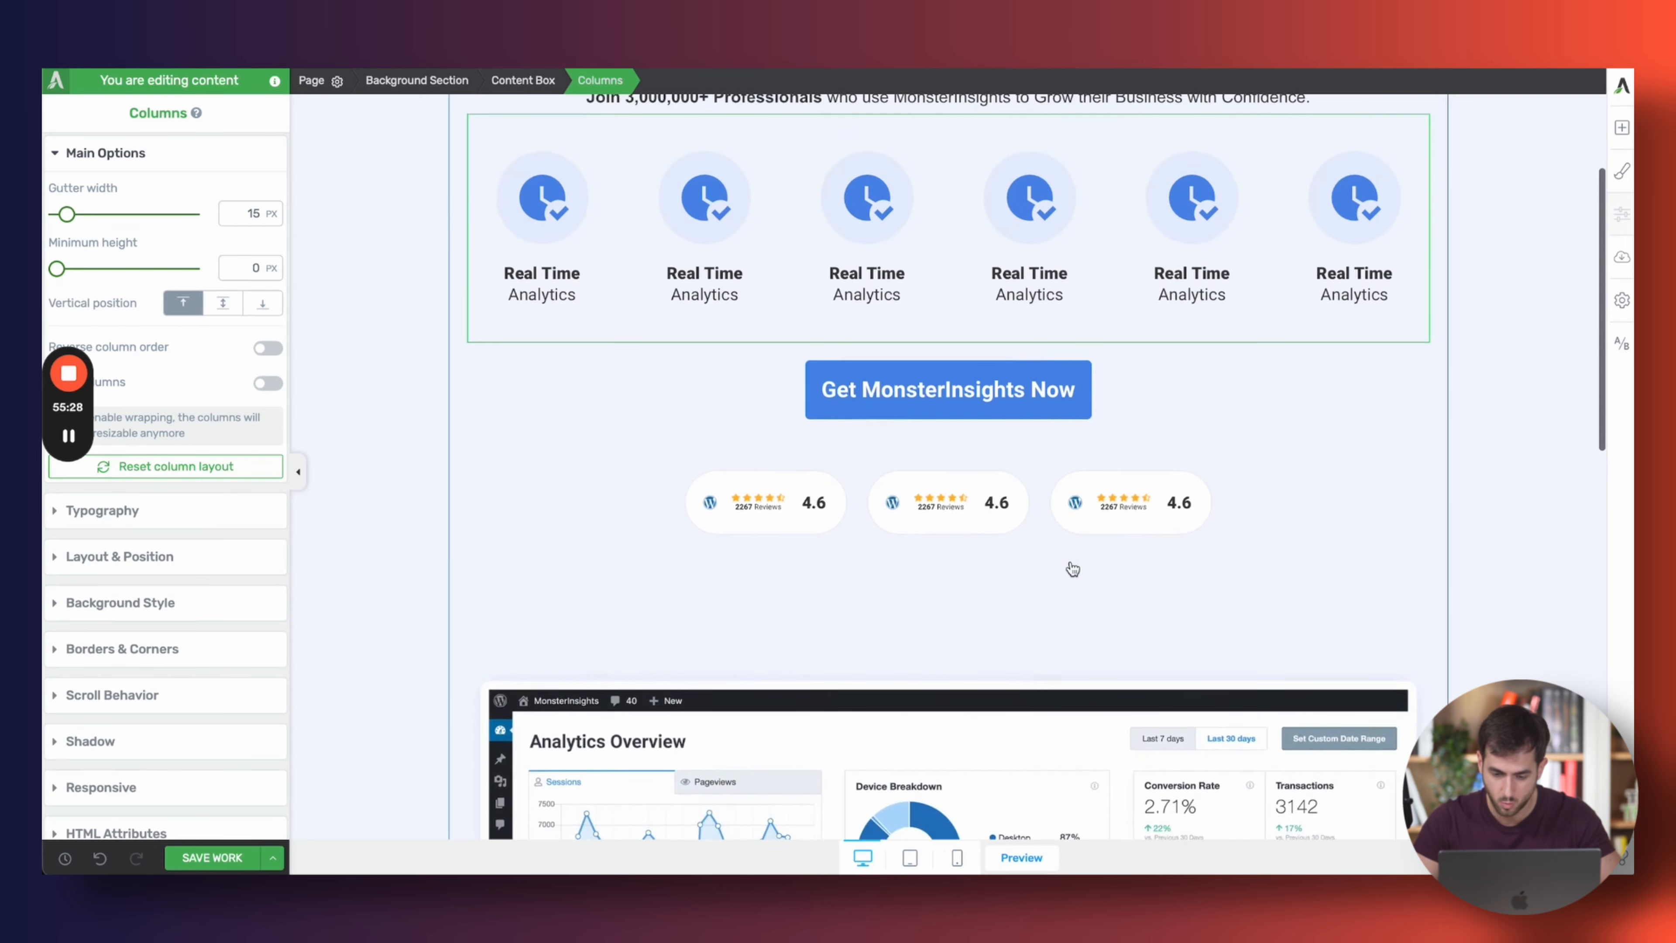
Add a content box between the feature icons and the Get MonsterInsights Now button, containing a layout of three equal columns
click(1625, 132)
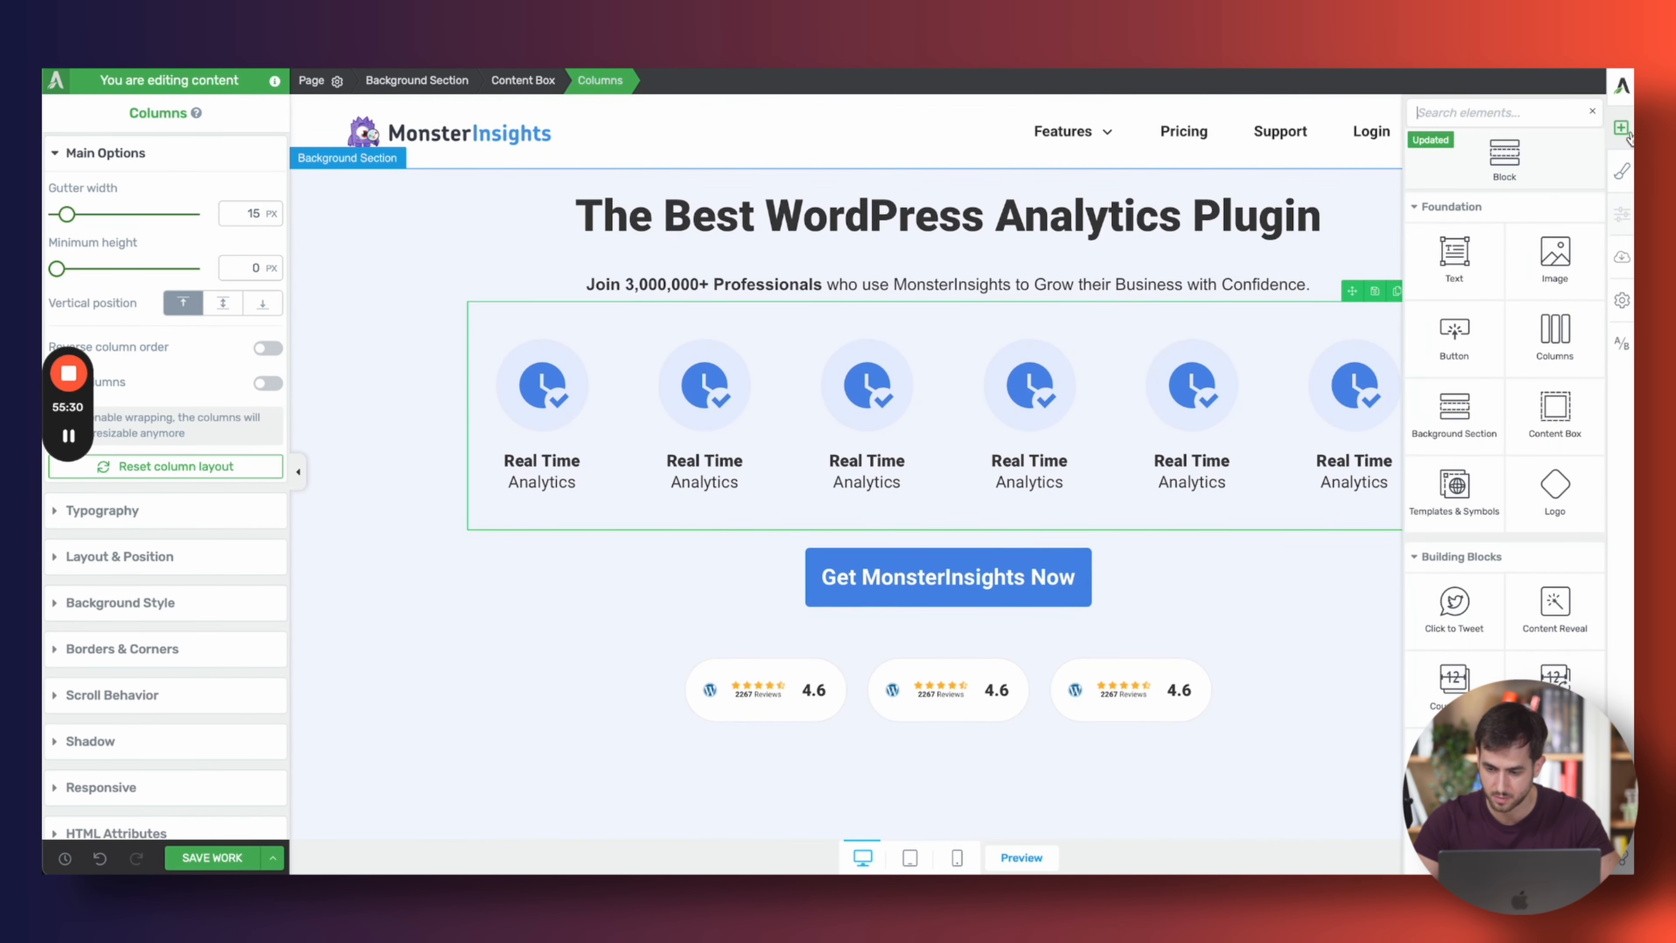
drag(1555, 406, 1062, 525)
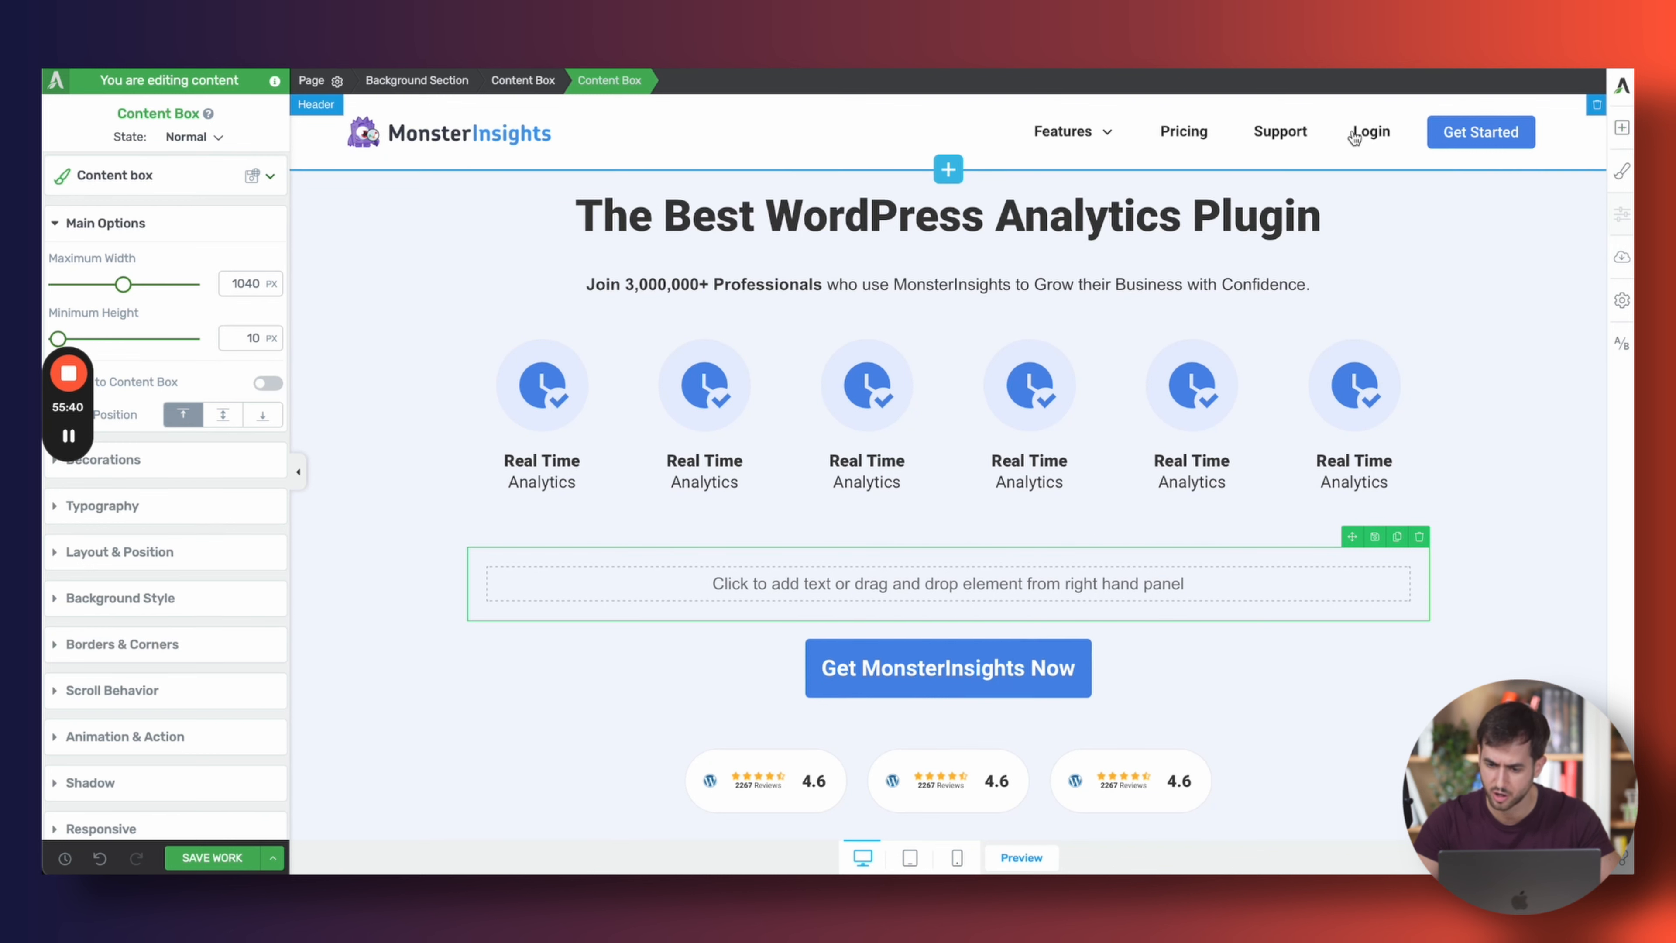
click(1618, 144)
drag(1553, 357, 998, 615)
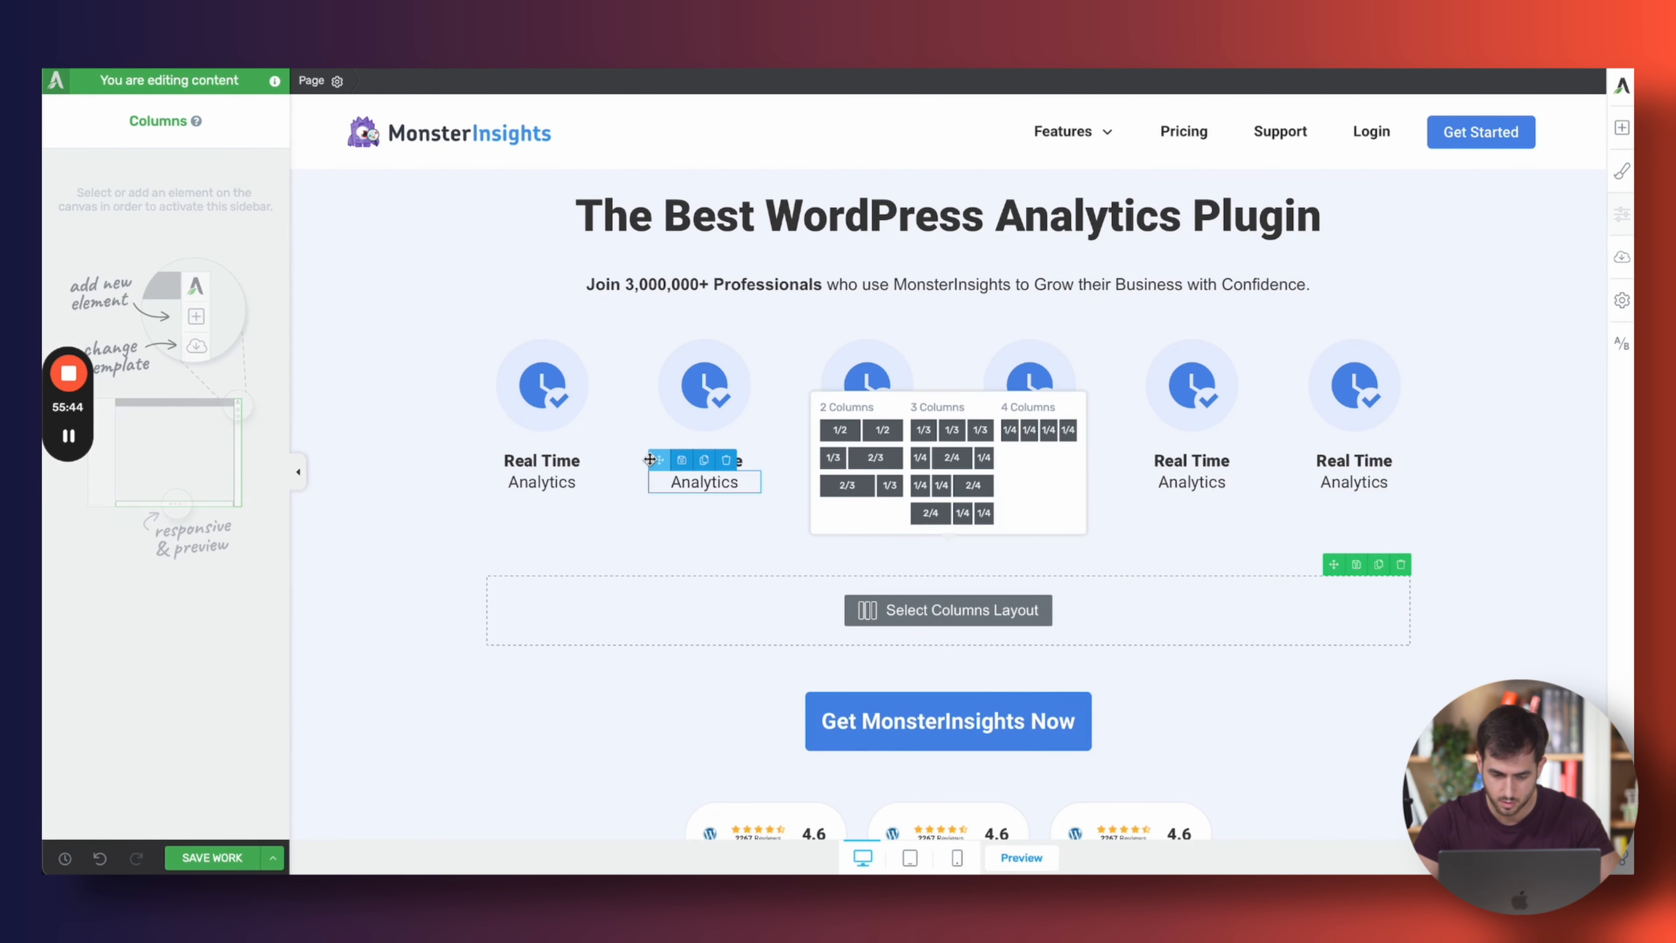
click(940, 431)
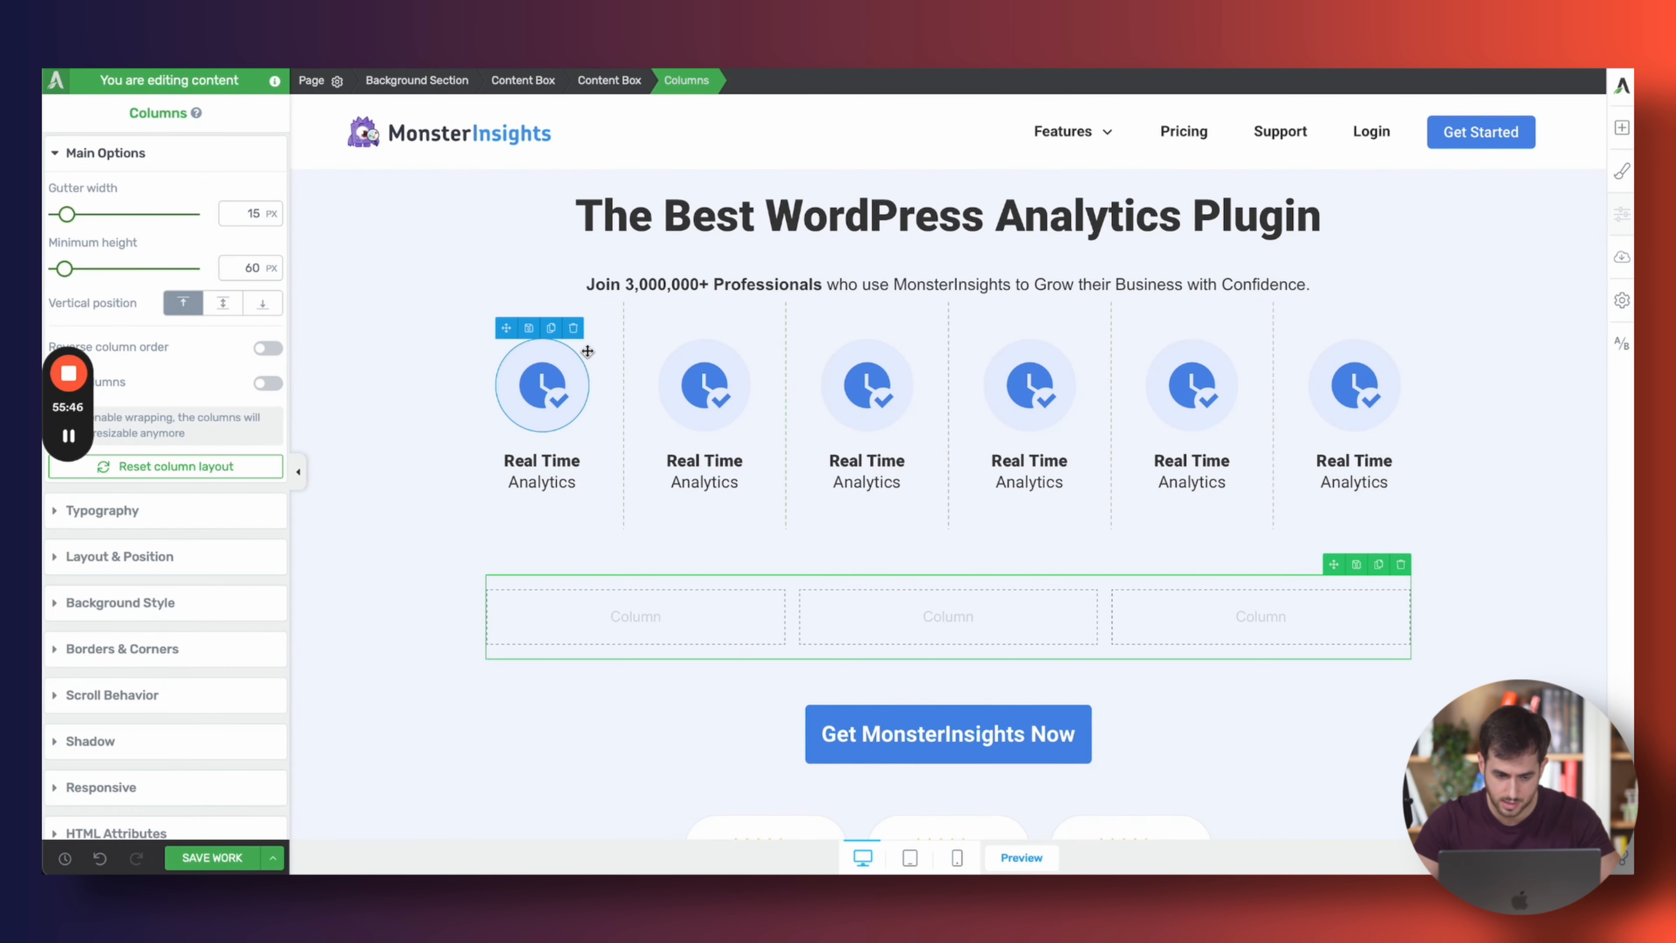
Duplicate the first Real Time Analytics content box and move the copy into the first of the three new columns
click(595, 324)
click(585, 312)
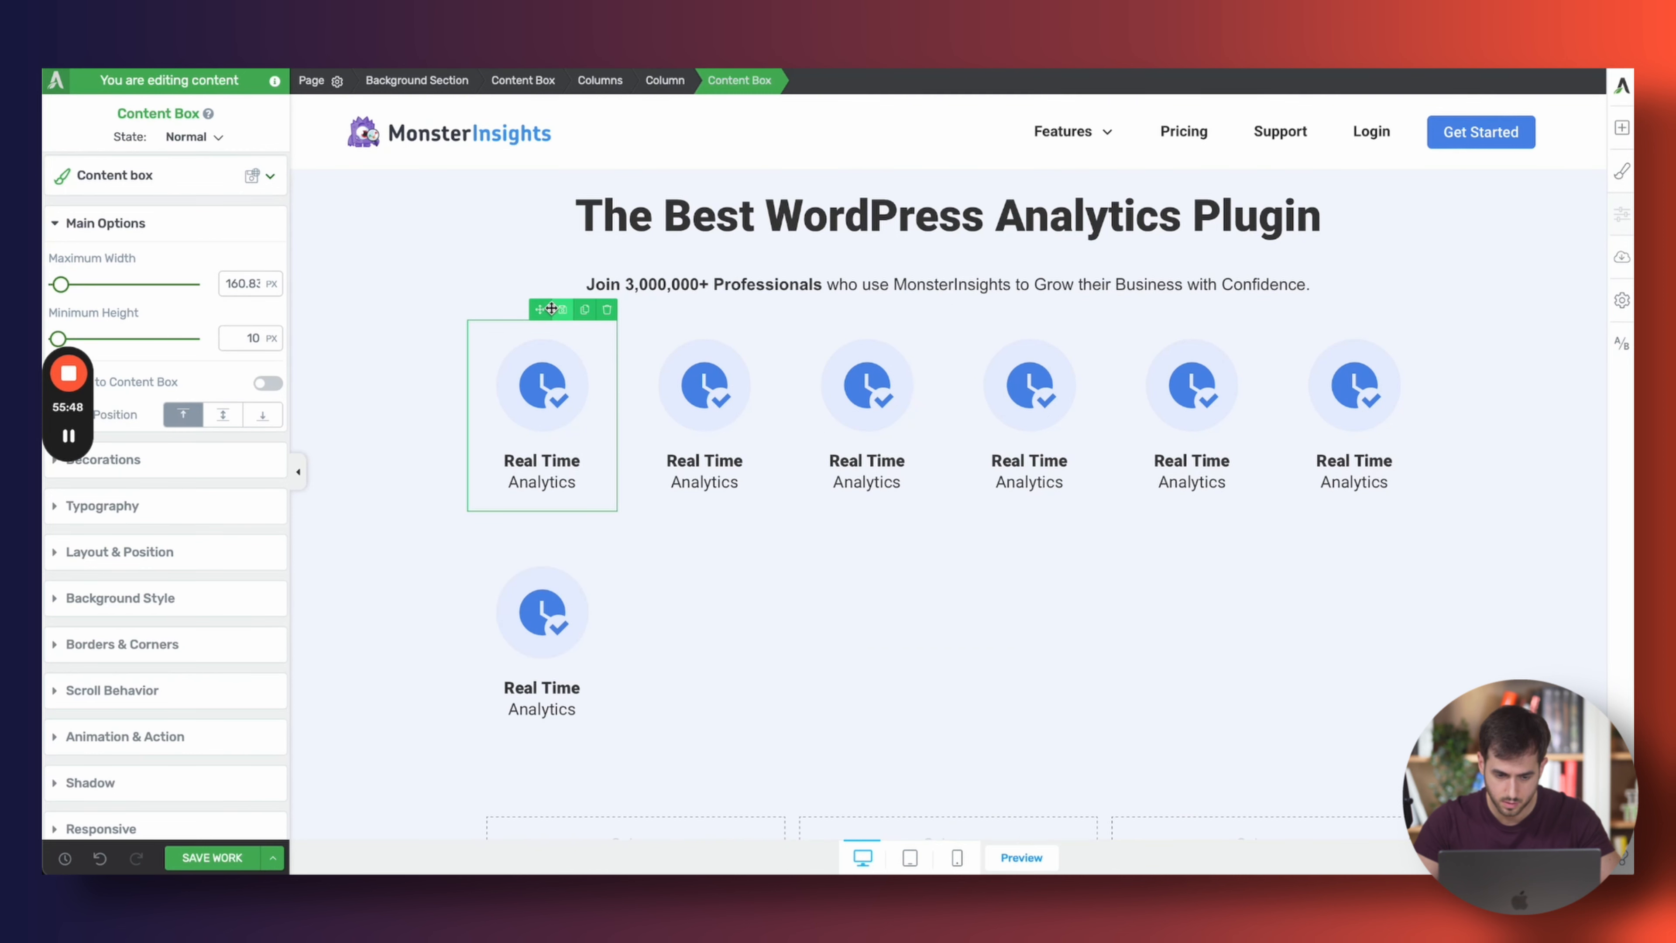
scroll(574, 264, down, 6)
scroll(594, 224, up, 1)
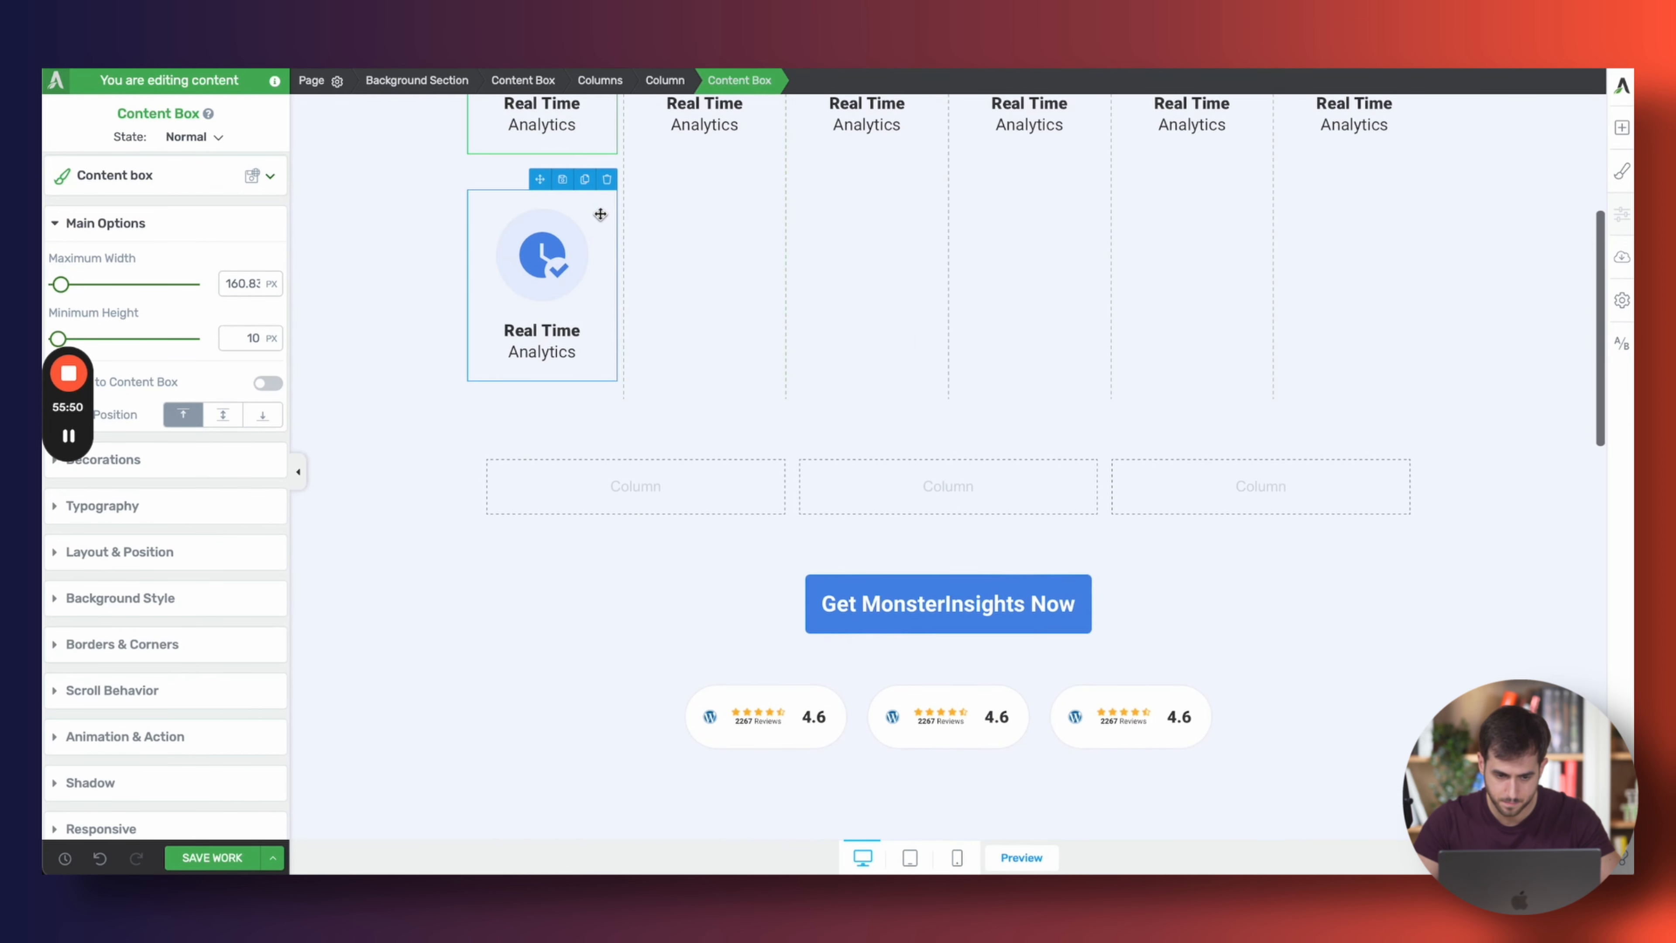
drag(543, 178, 655, 476)
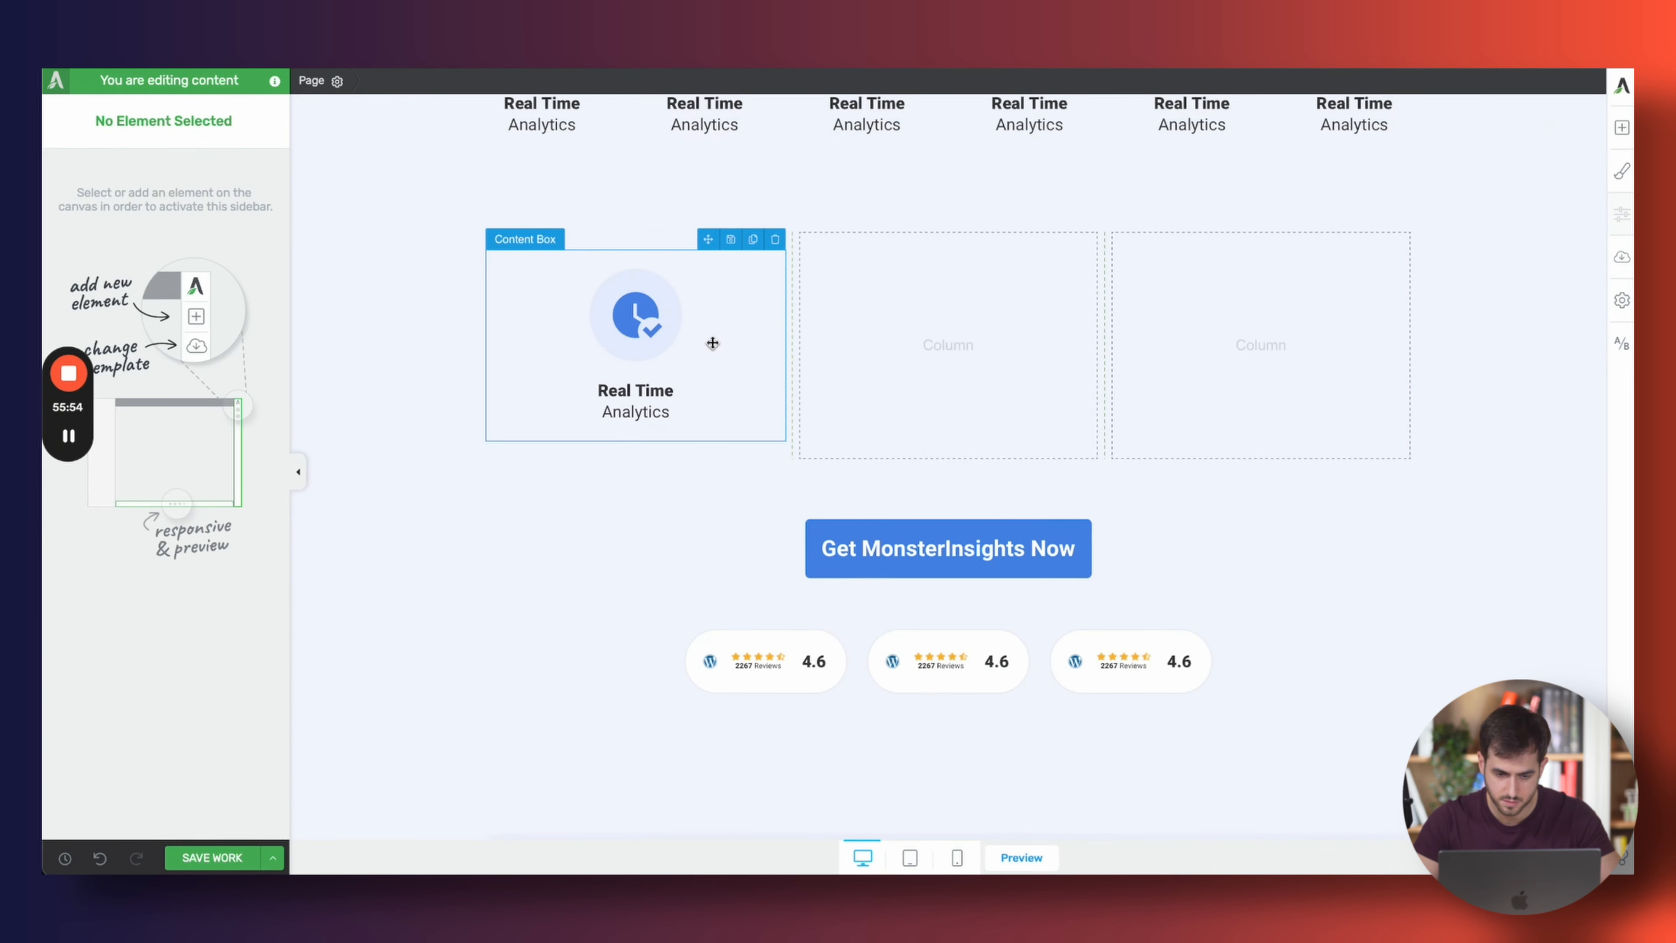
Fill the second and third new columns with duplicates of the Real Time Analytics content box
click(715, 285)
click(752, 239)
drag(707, 239, 1023, 312)
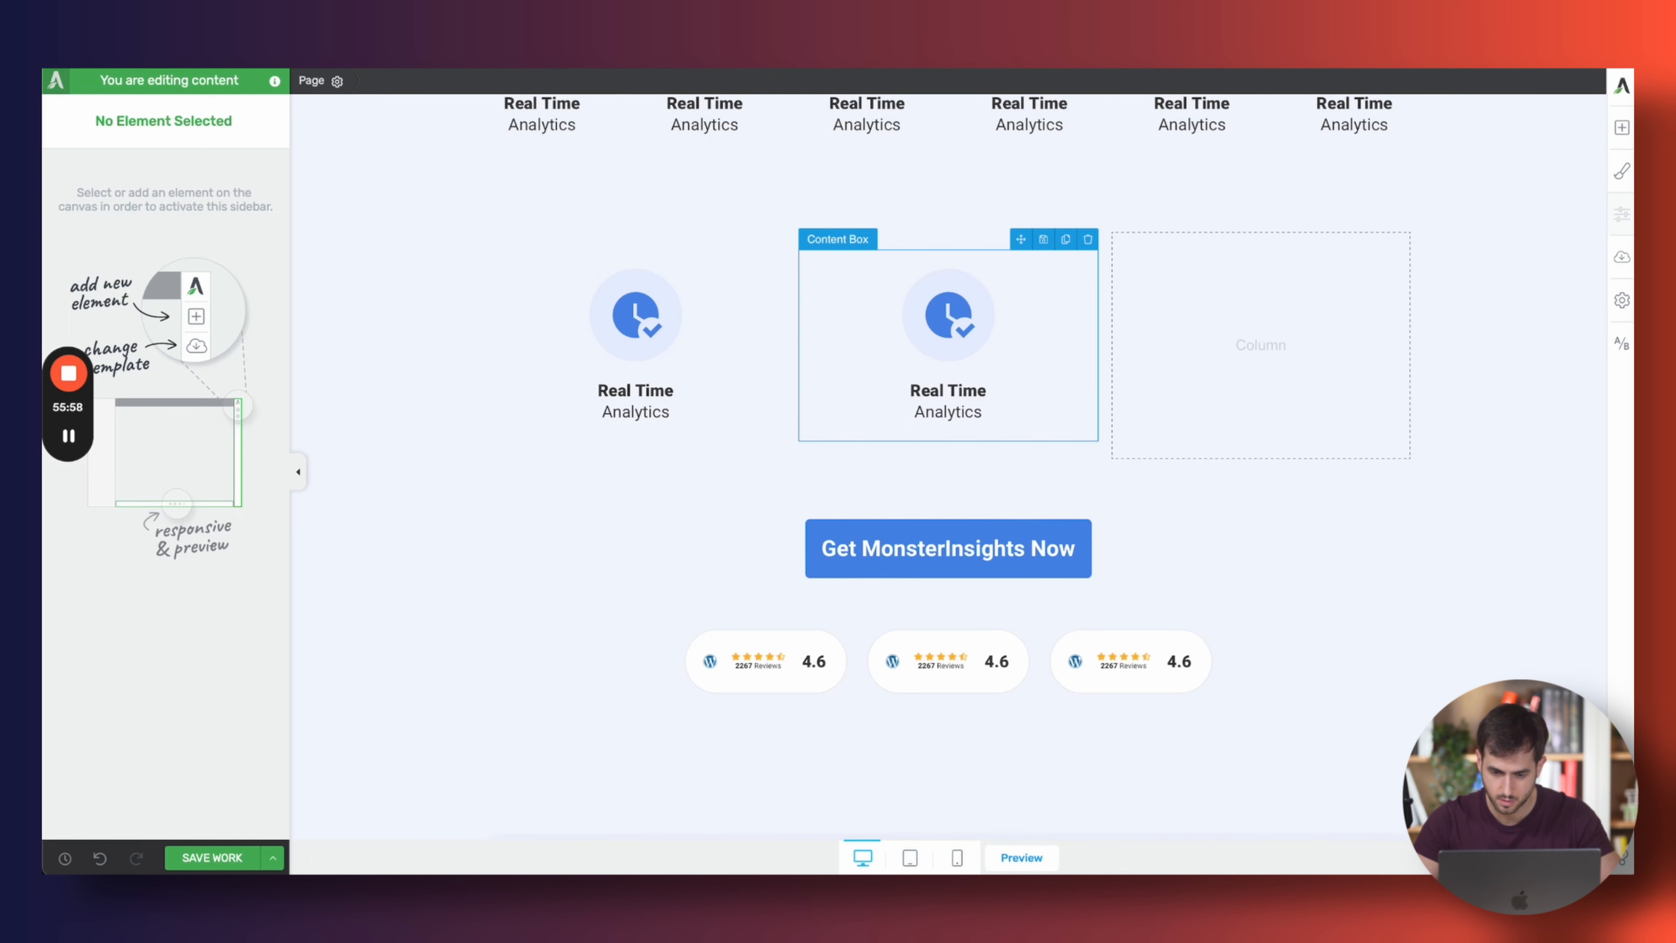
click(1021, 239)
click(1065, 239)
drag(1021, 240, 1253, 474)
Duplicate the three-column icon row inside its content box to make a second row
click(1307, 487)
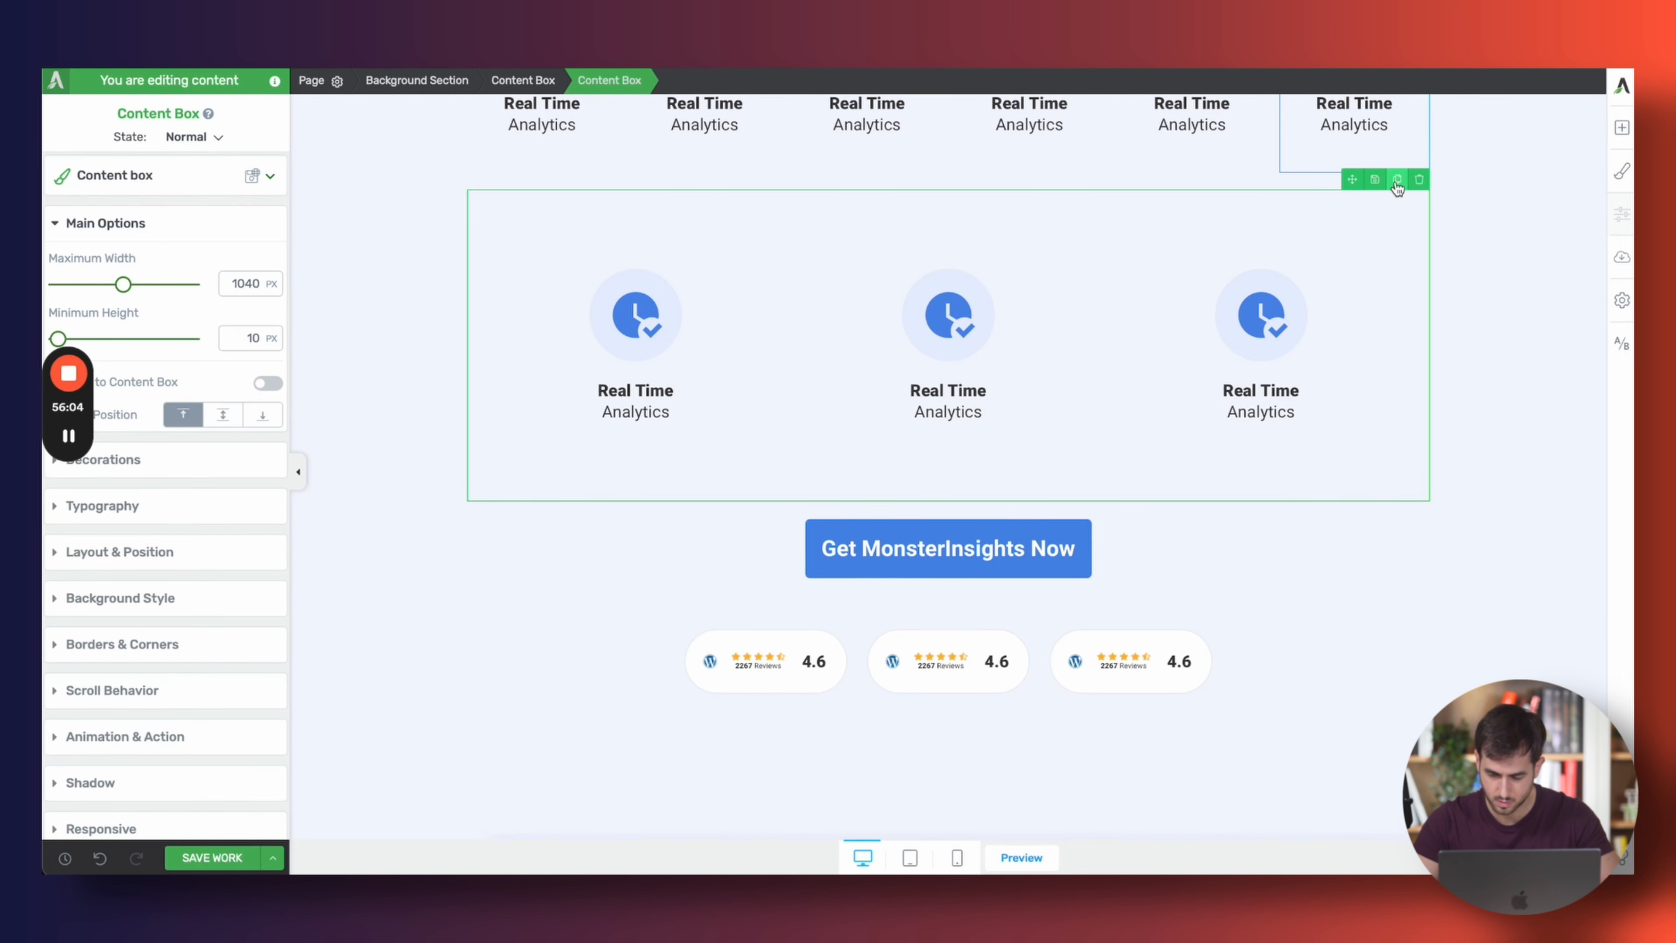
click(1260, 229)
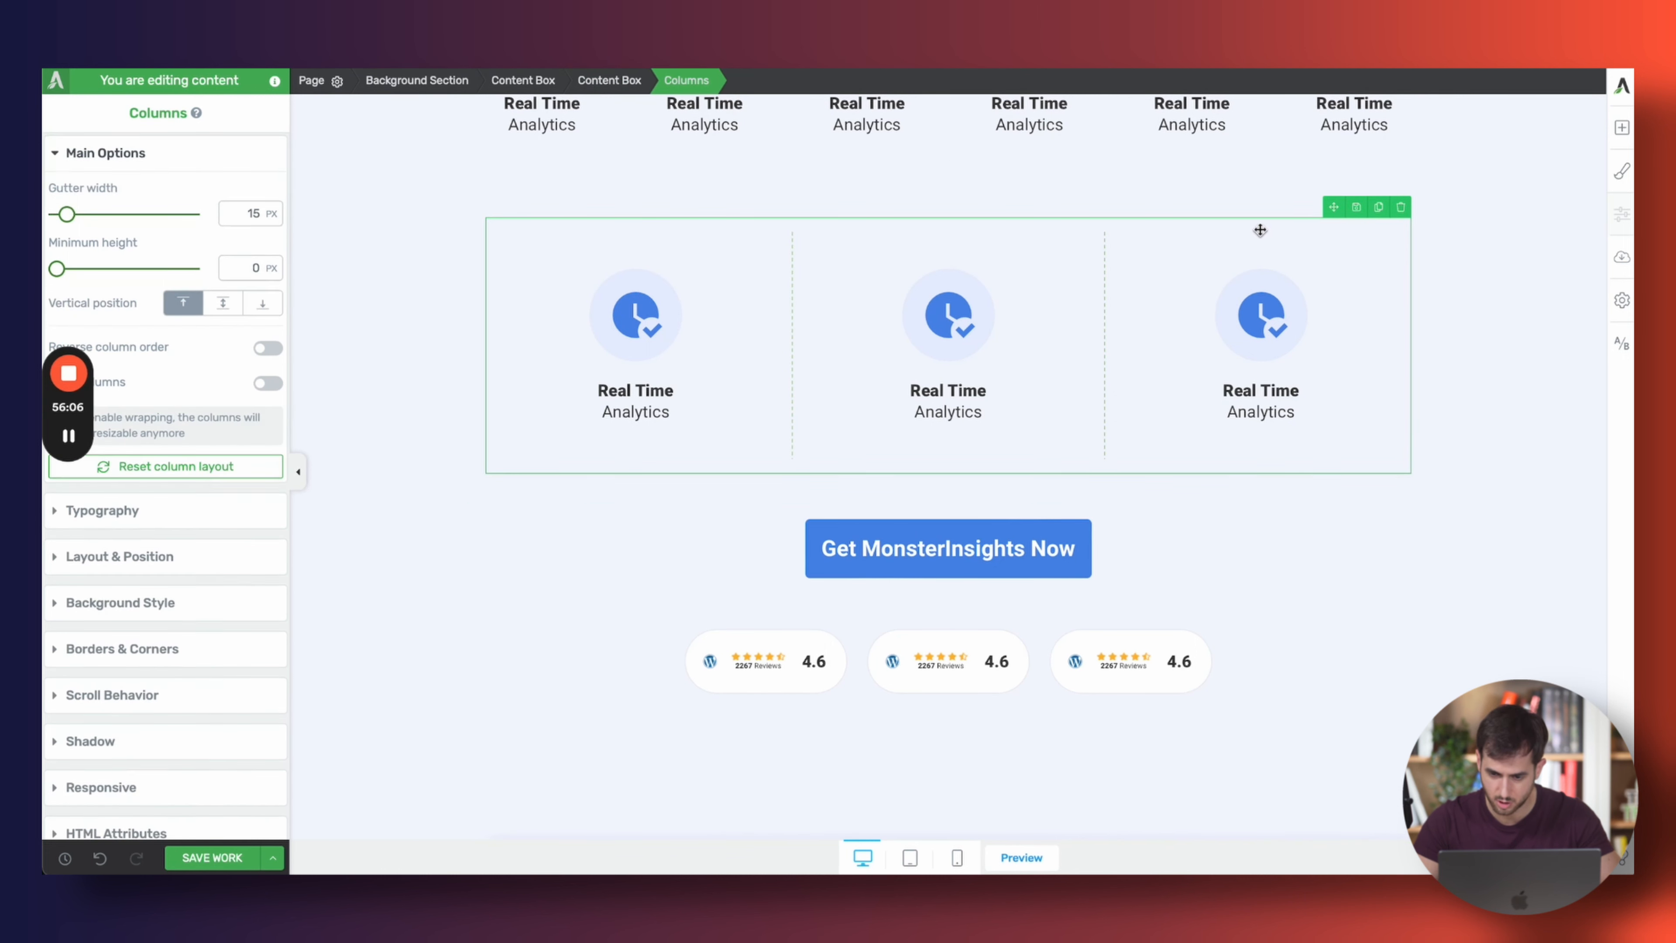
click(1377, 208)
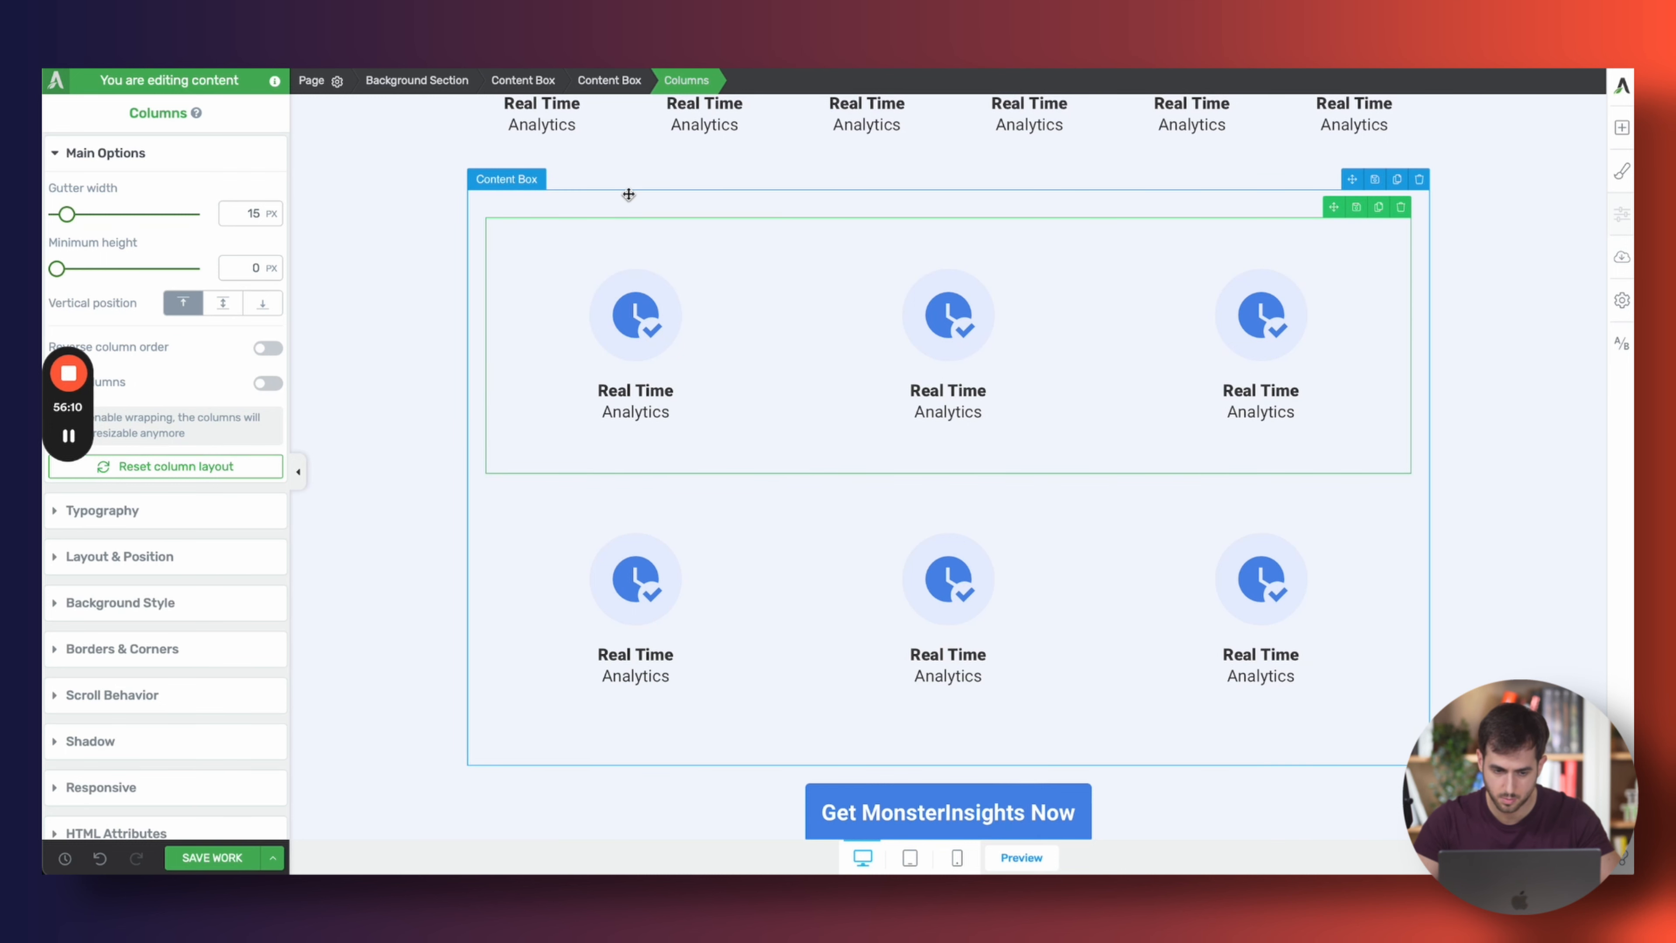
Hide the content box holding the two three-icon rows on desktop, keeping it visible on tablet and mobile only
click(617, 207)
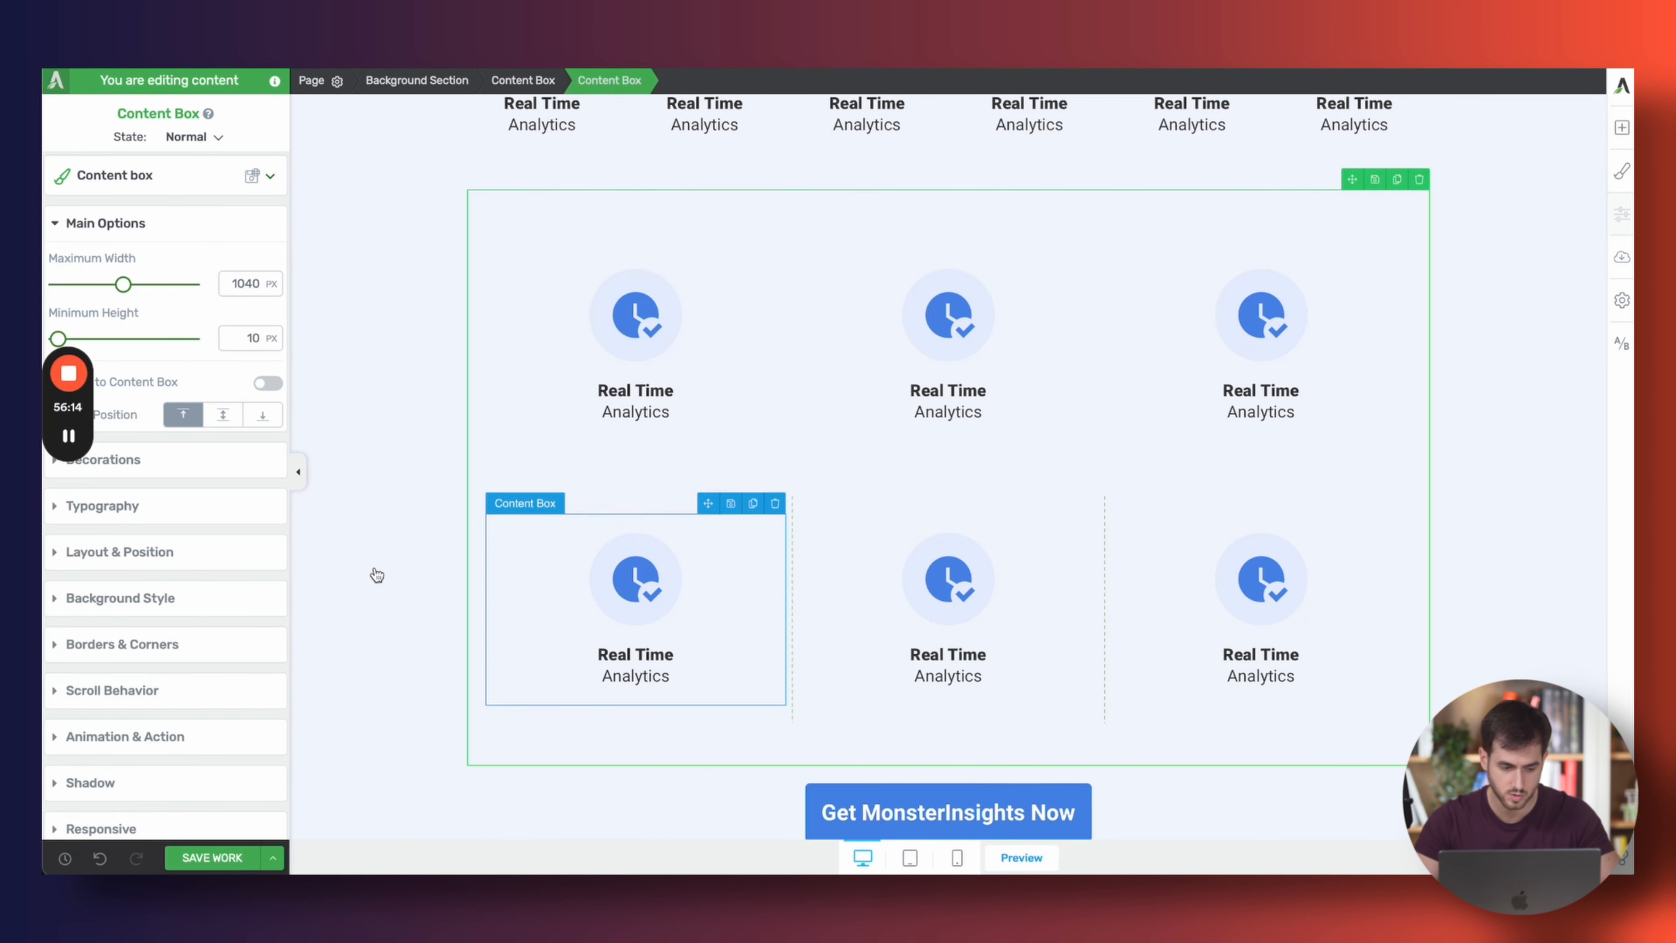
scroll(195, 692, down, 3)
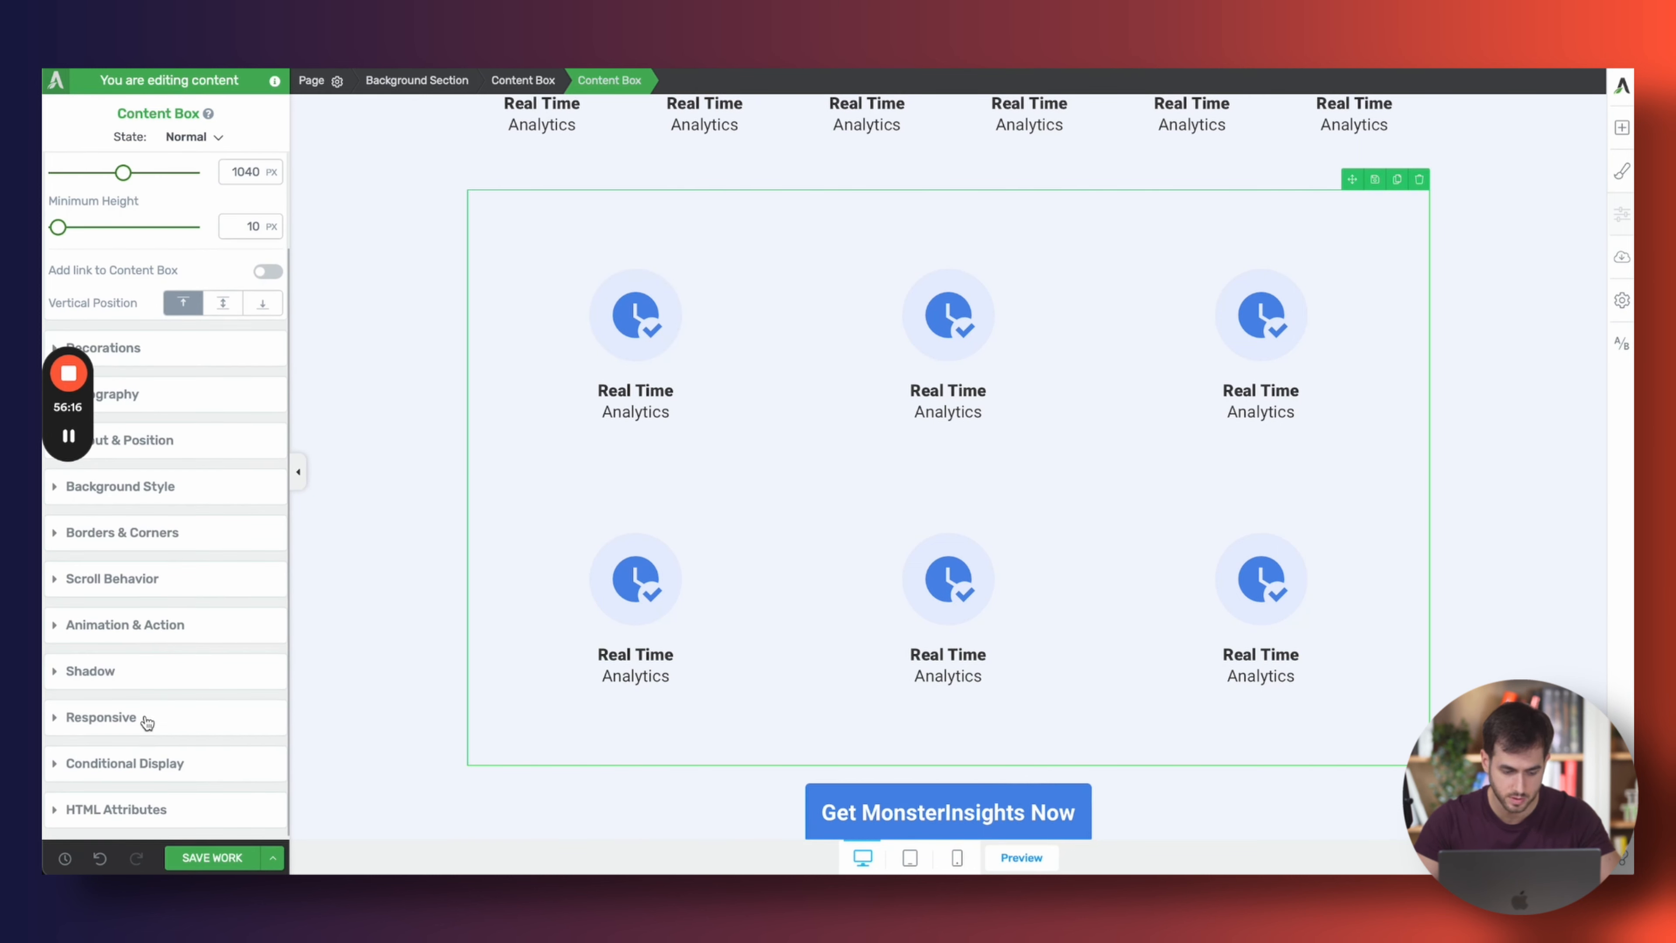
click(144, 730)
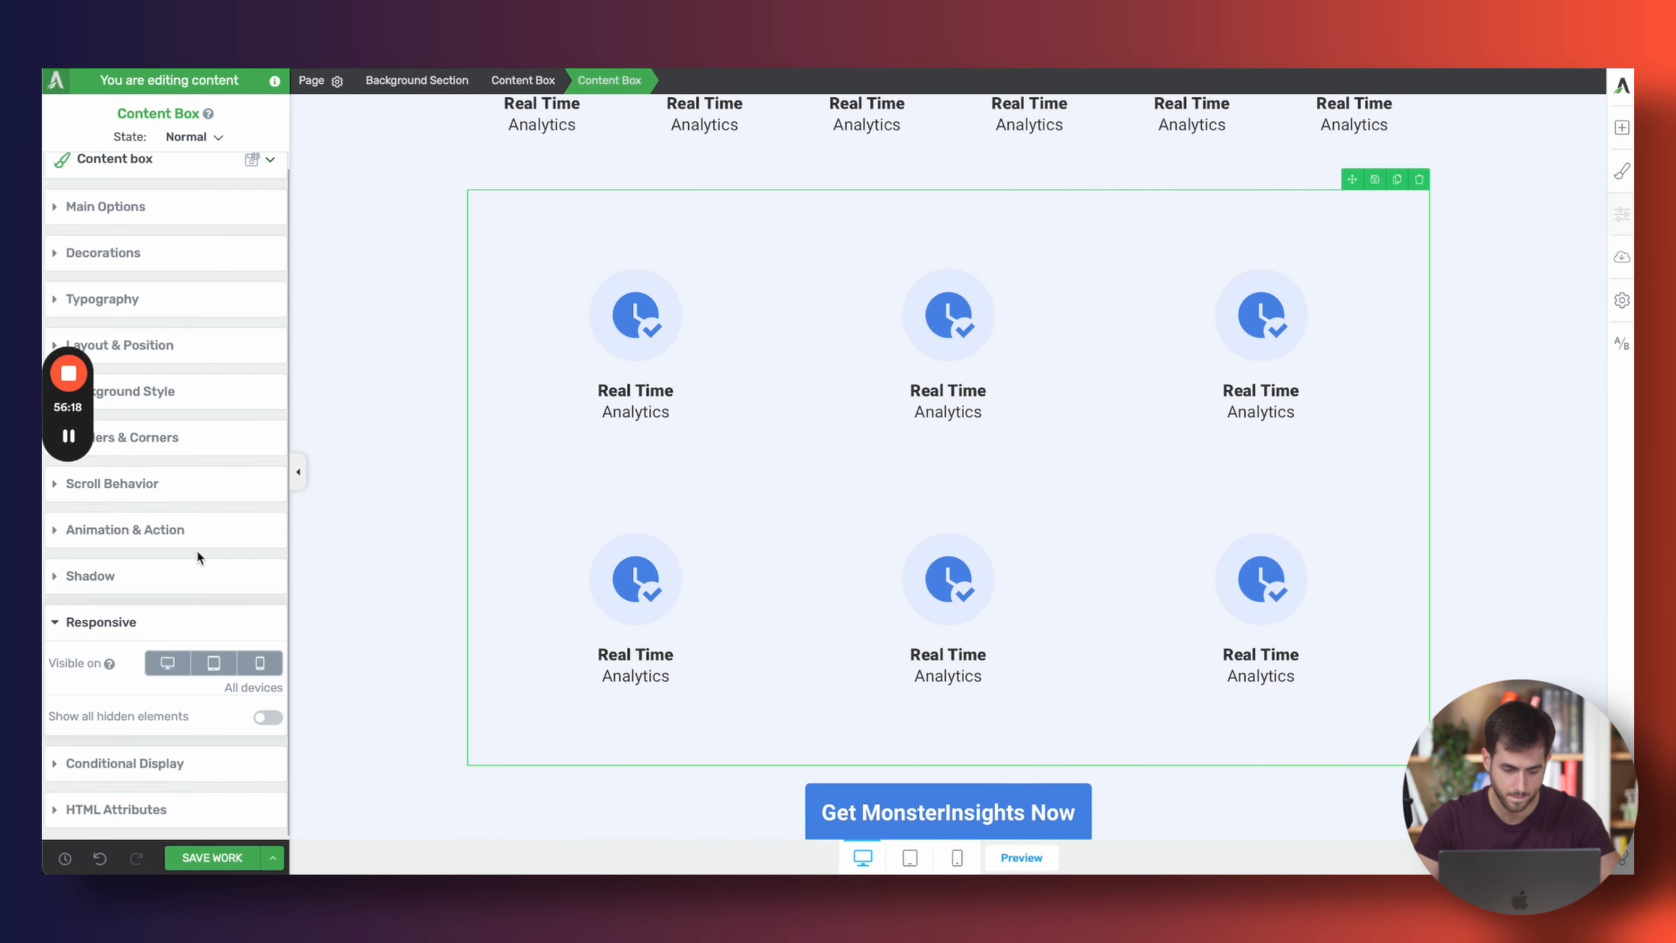
click(168, 662)
scroll(505, 437, up, 5)
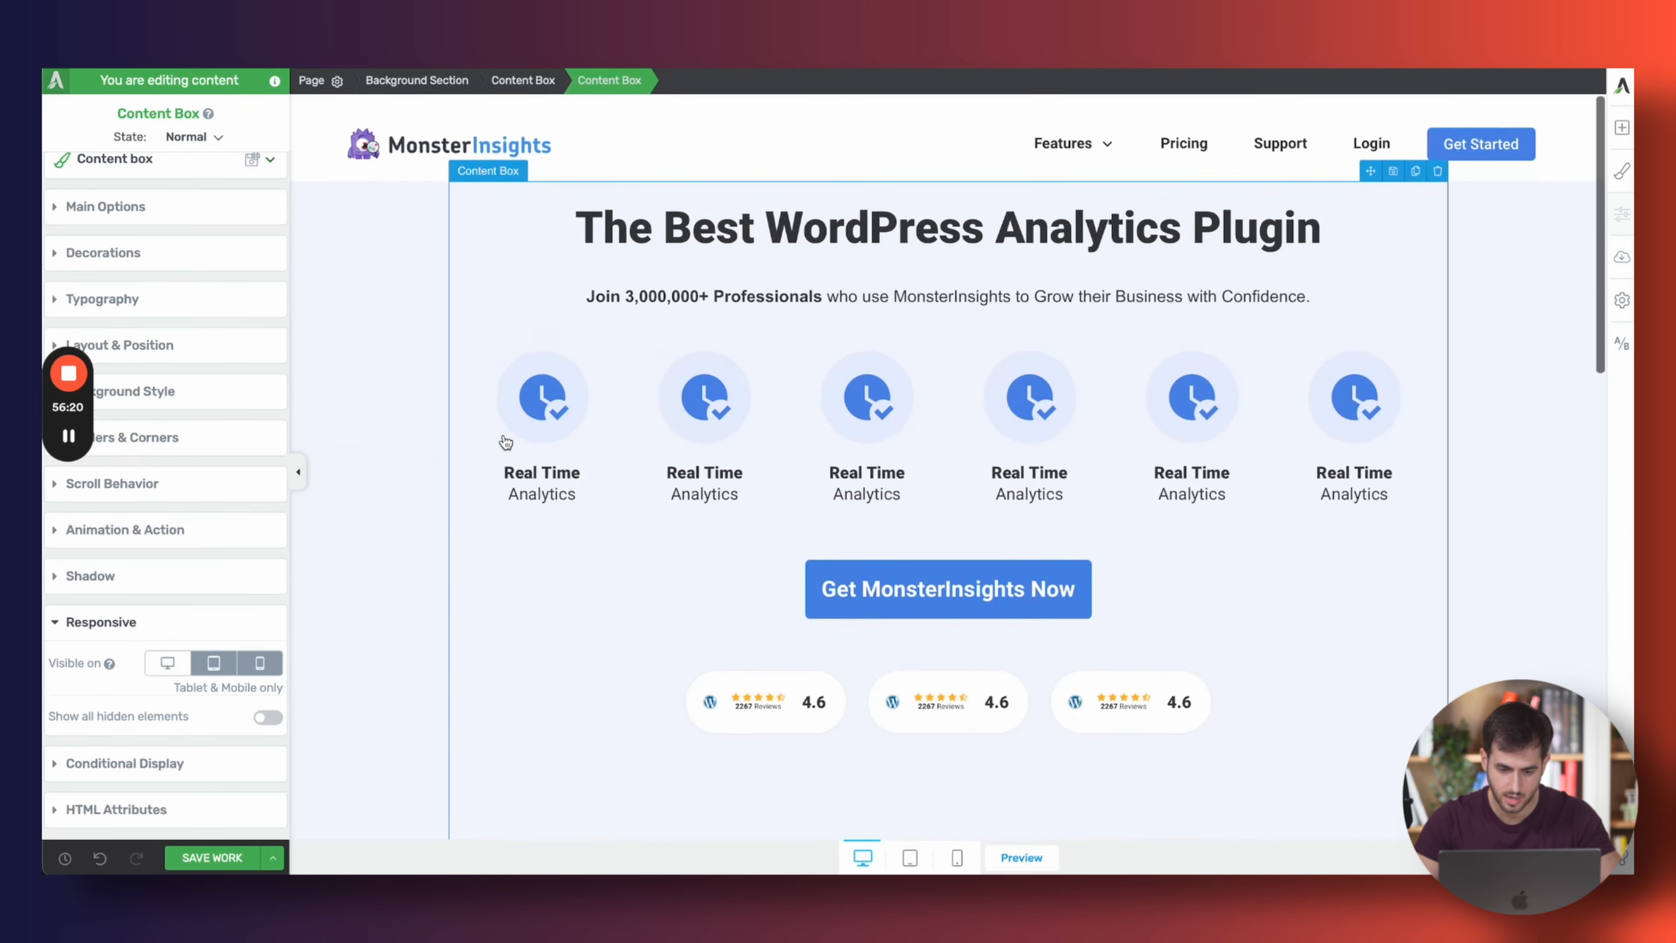
Make the six-column icon row visible on desktop only and check the icon section in the mobile view
click(504, 313)
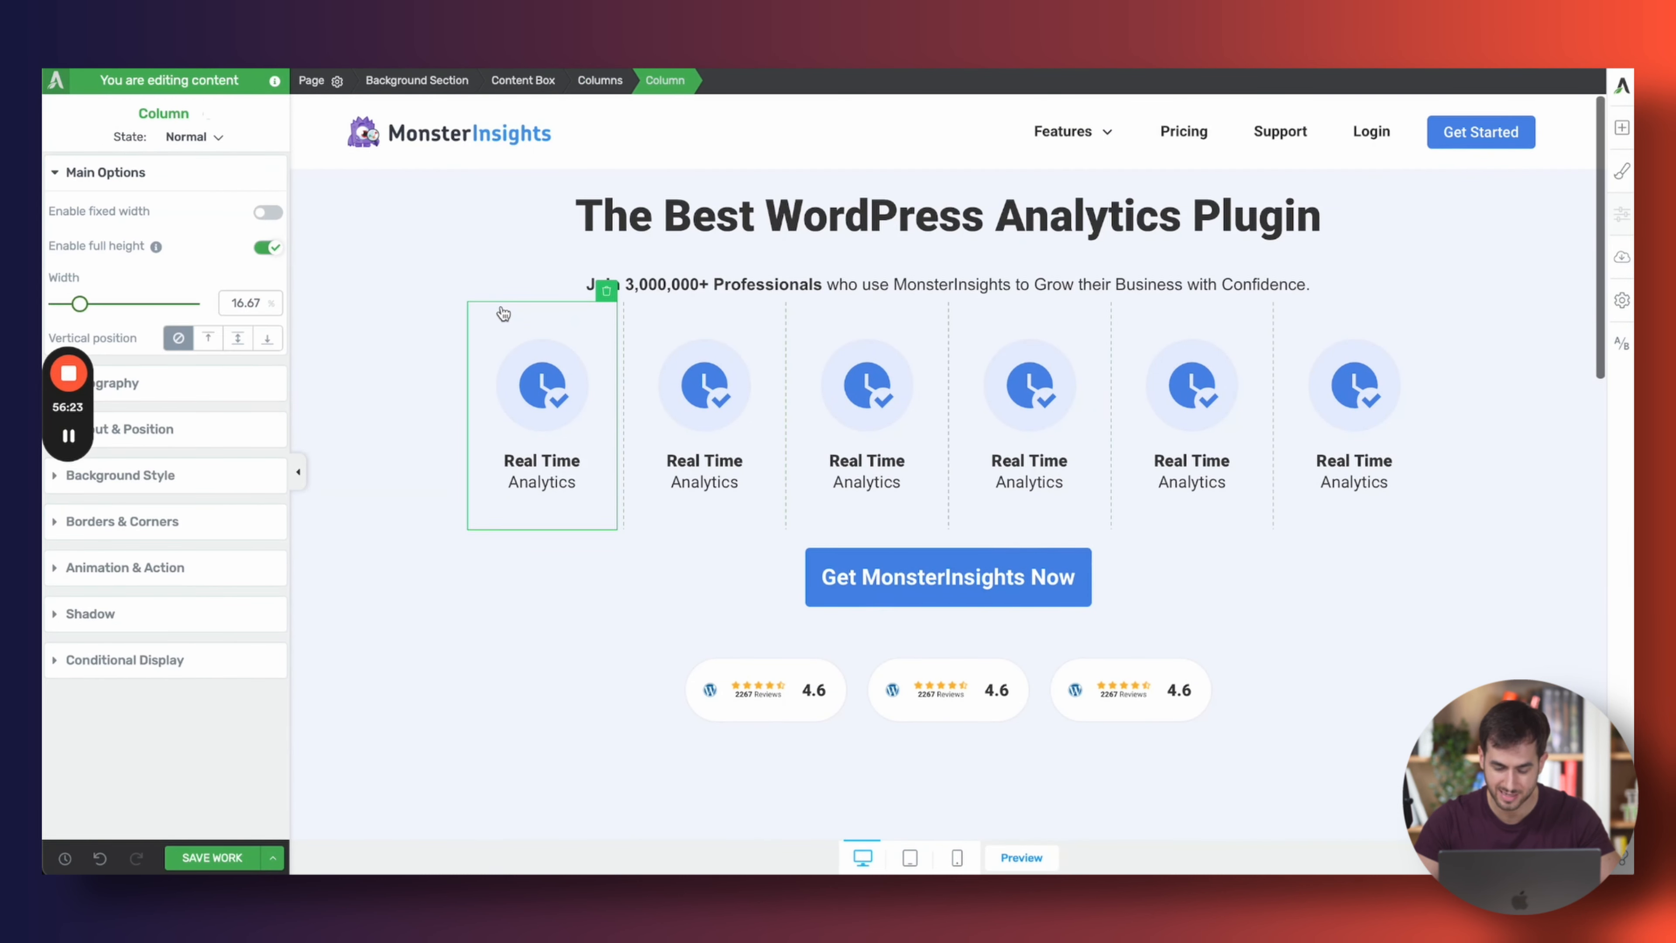
click(588, 78)
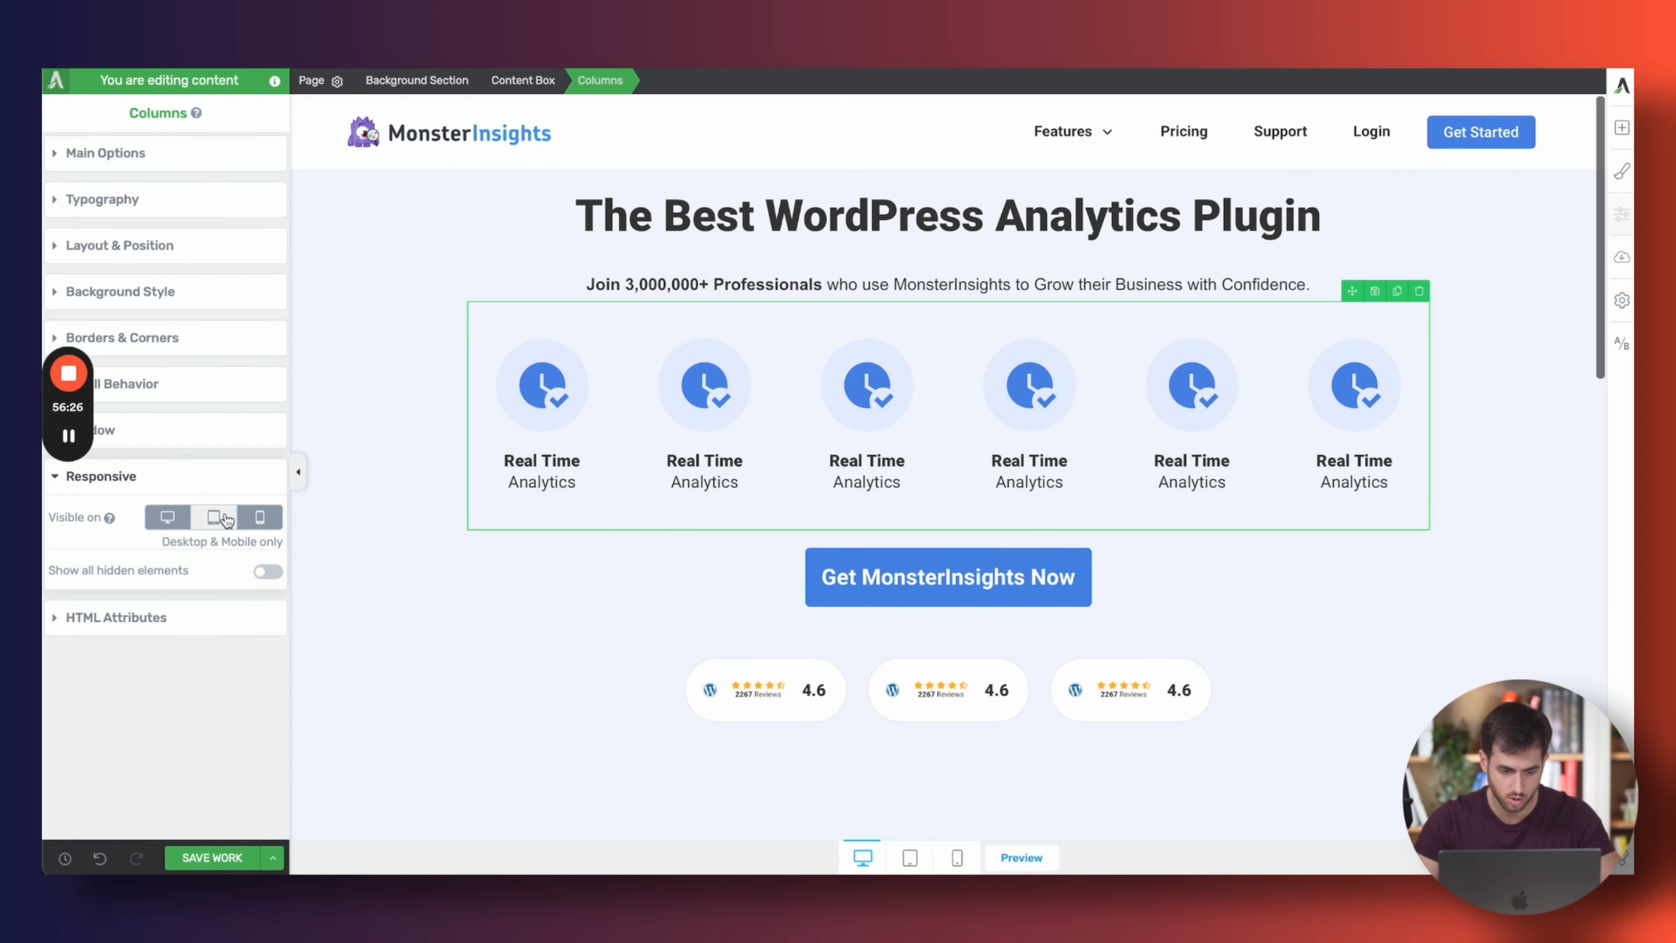
click(957, 857)
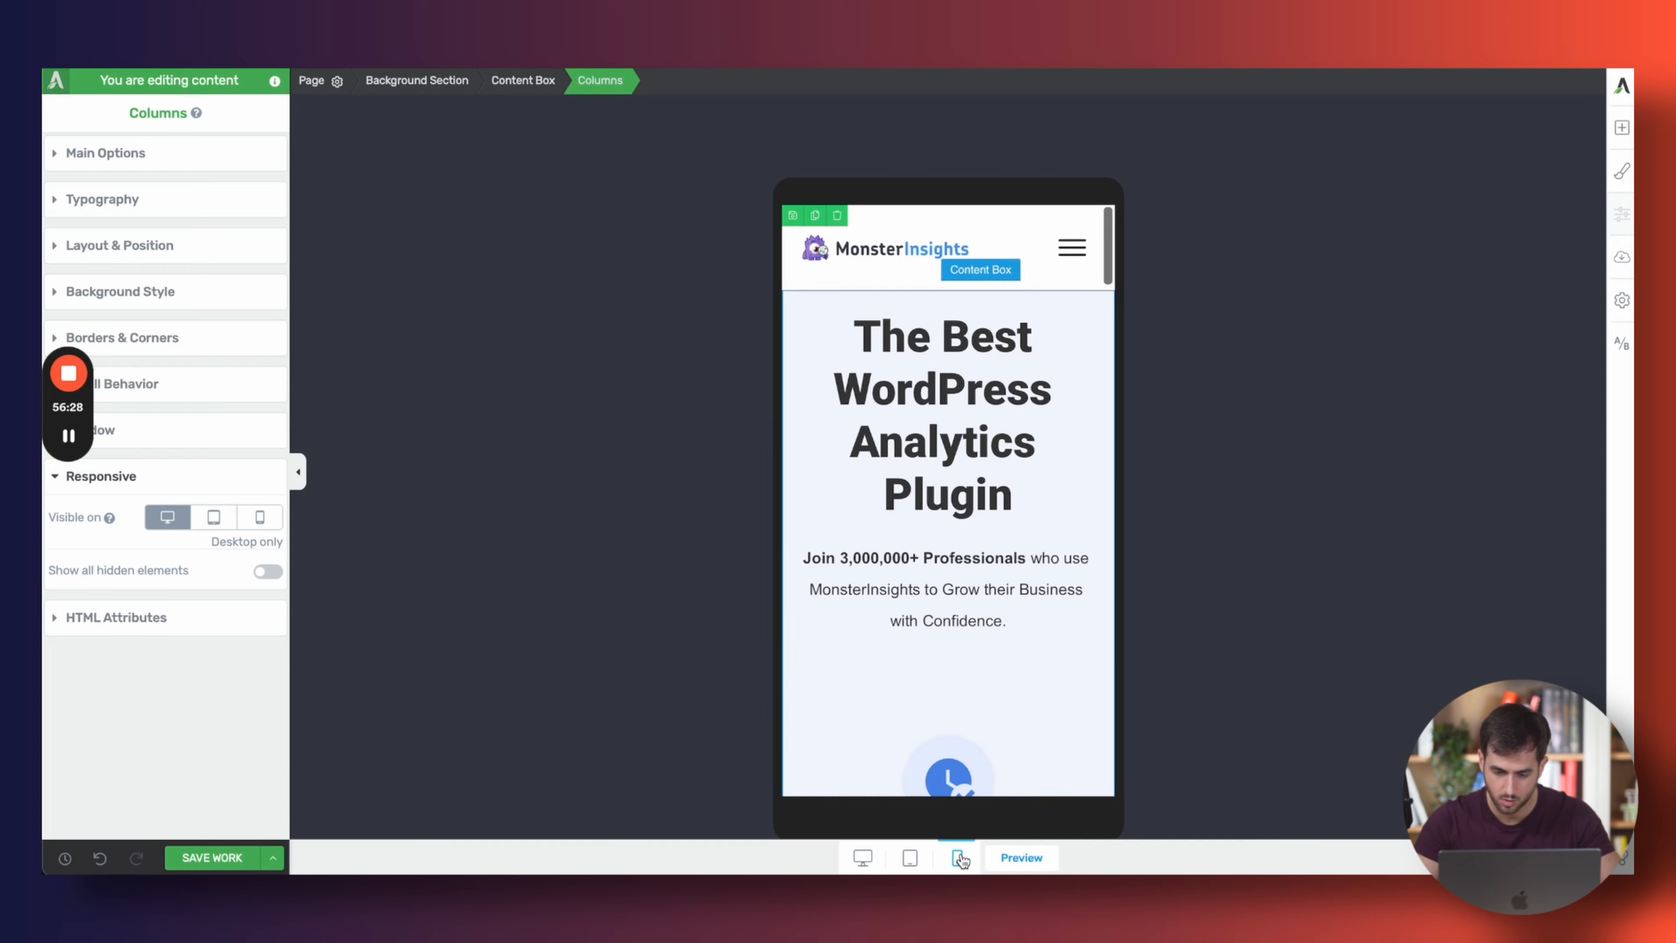
scroll(999, 633, down, 10)
scroll(998, 632, up, 5)
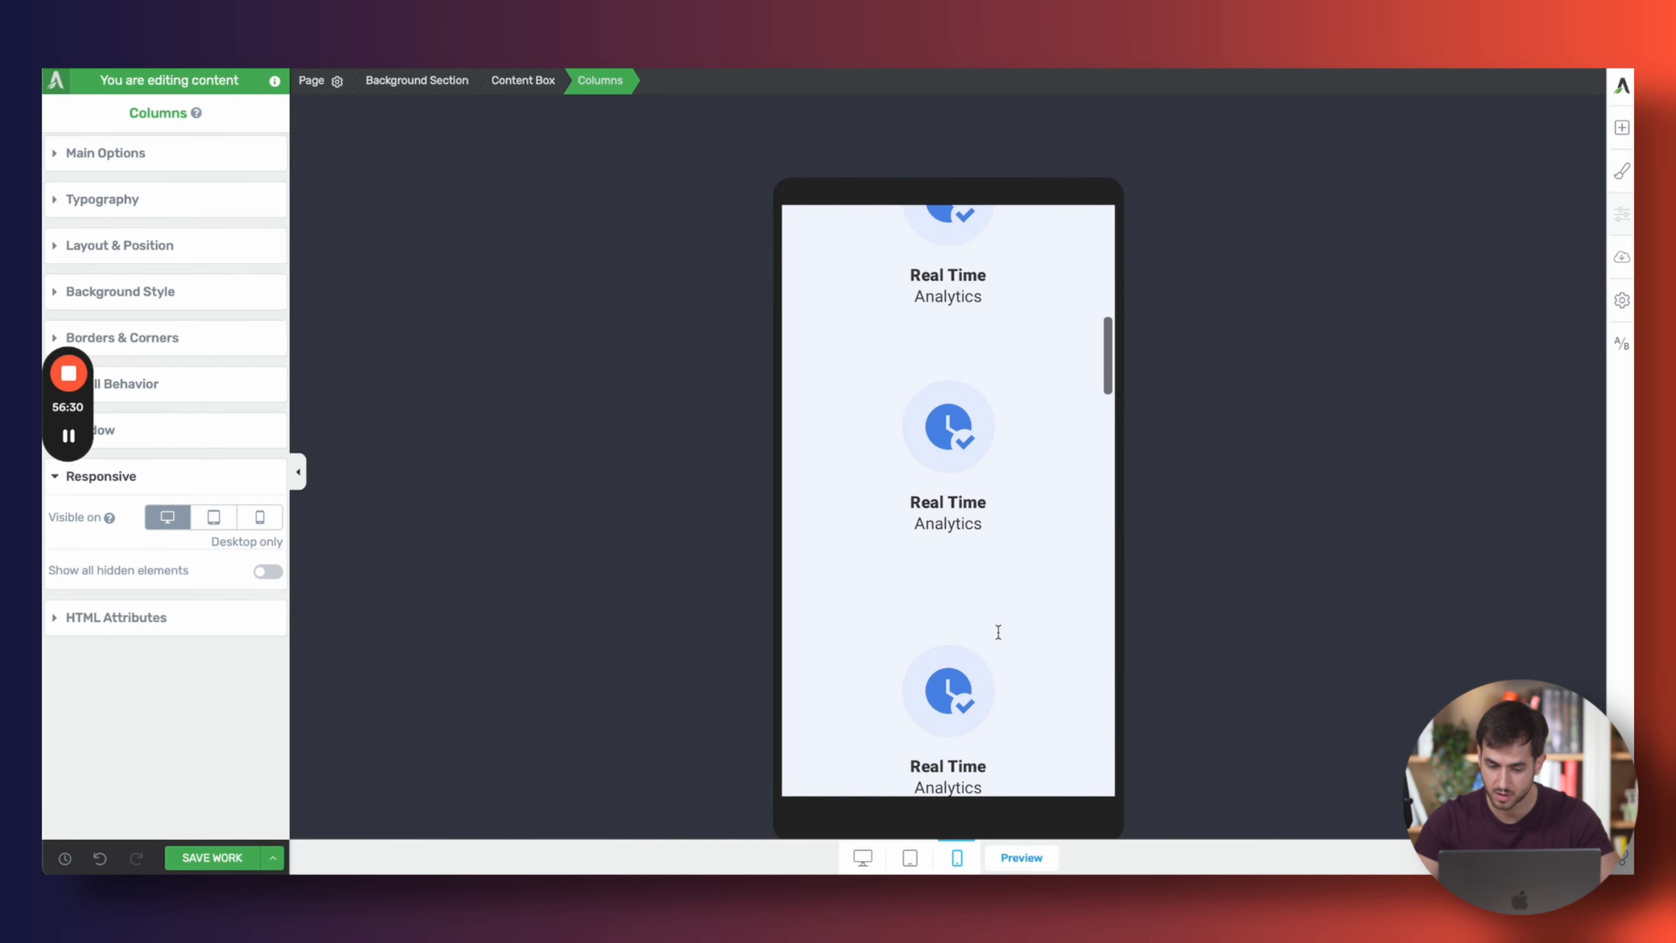
scroll(998, 632, up, 2)
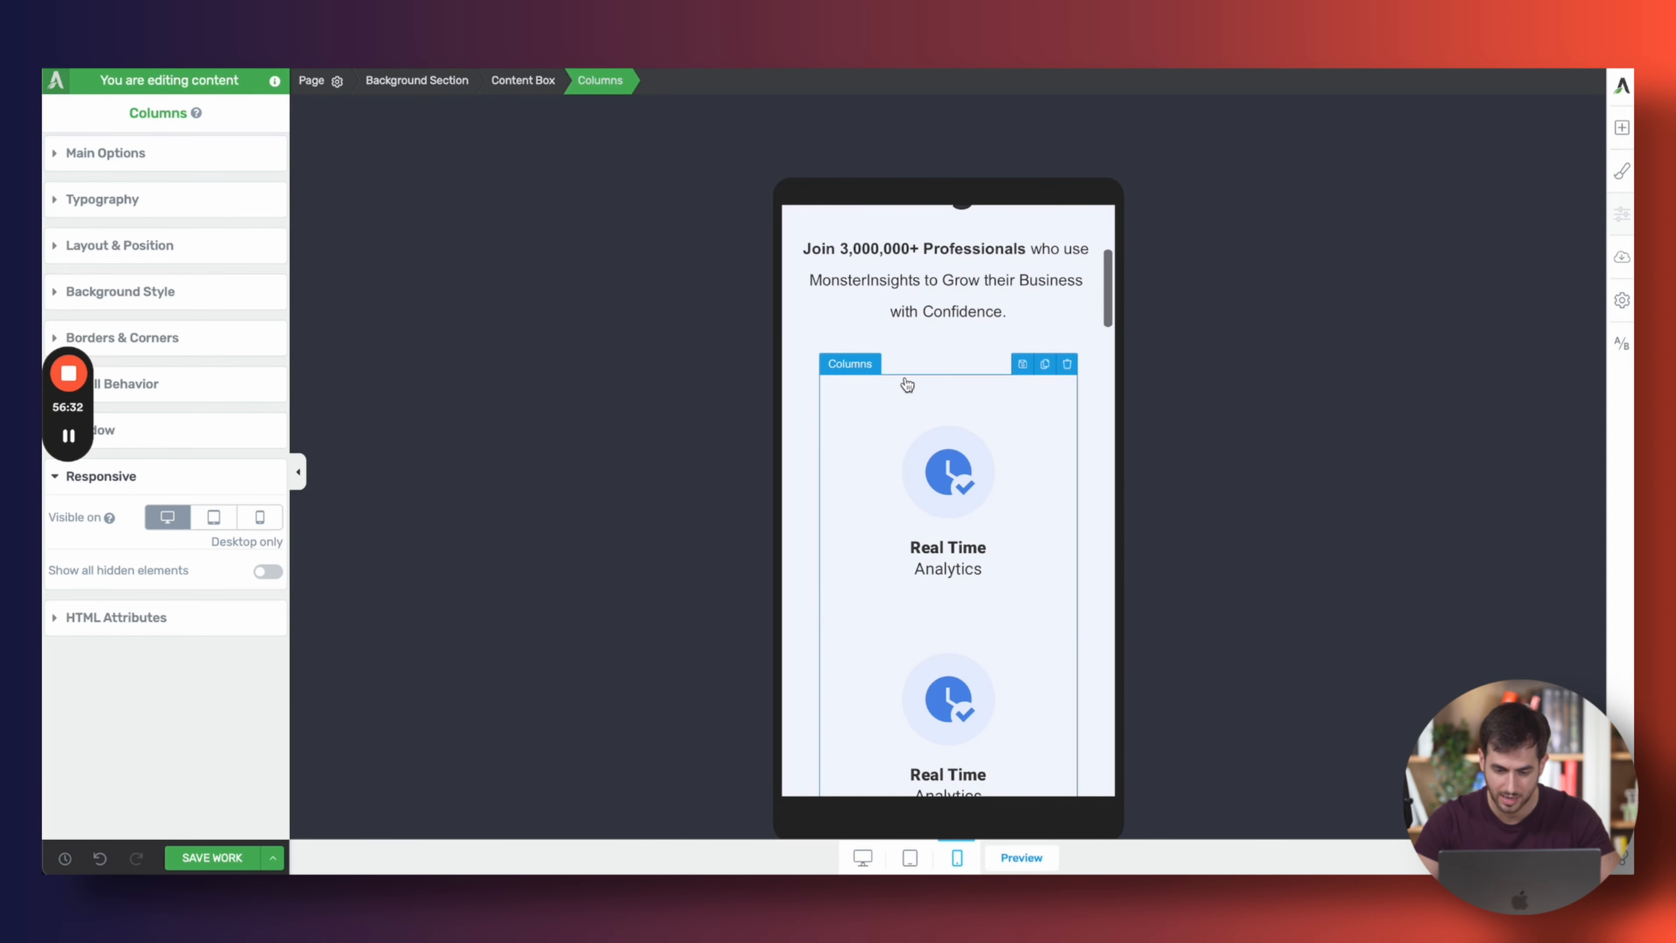
Turn off column wrapping for the first three-icon row in the mobile view so its icons sit side by side
click(921, 378)
click(166, 206)
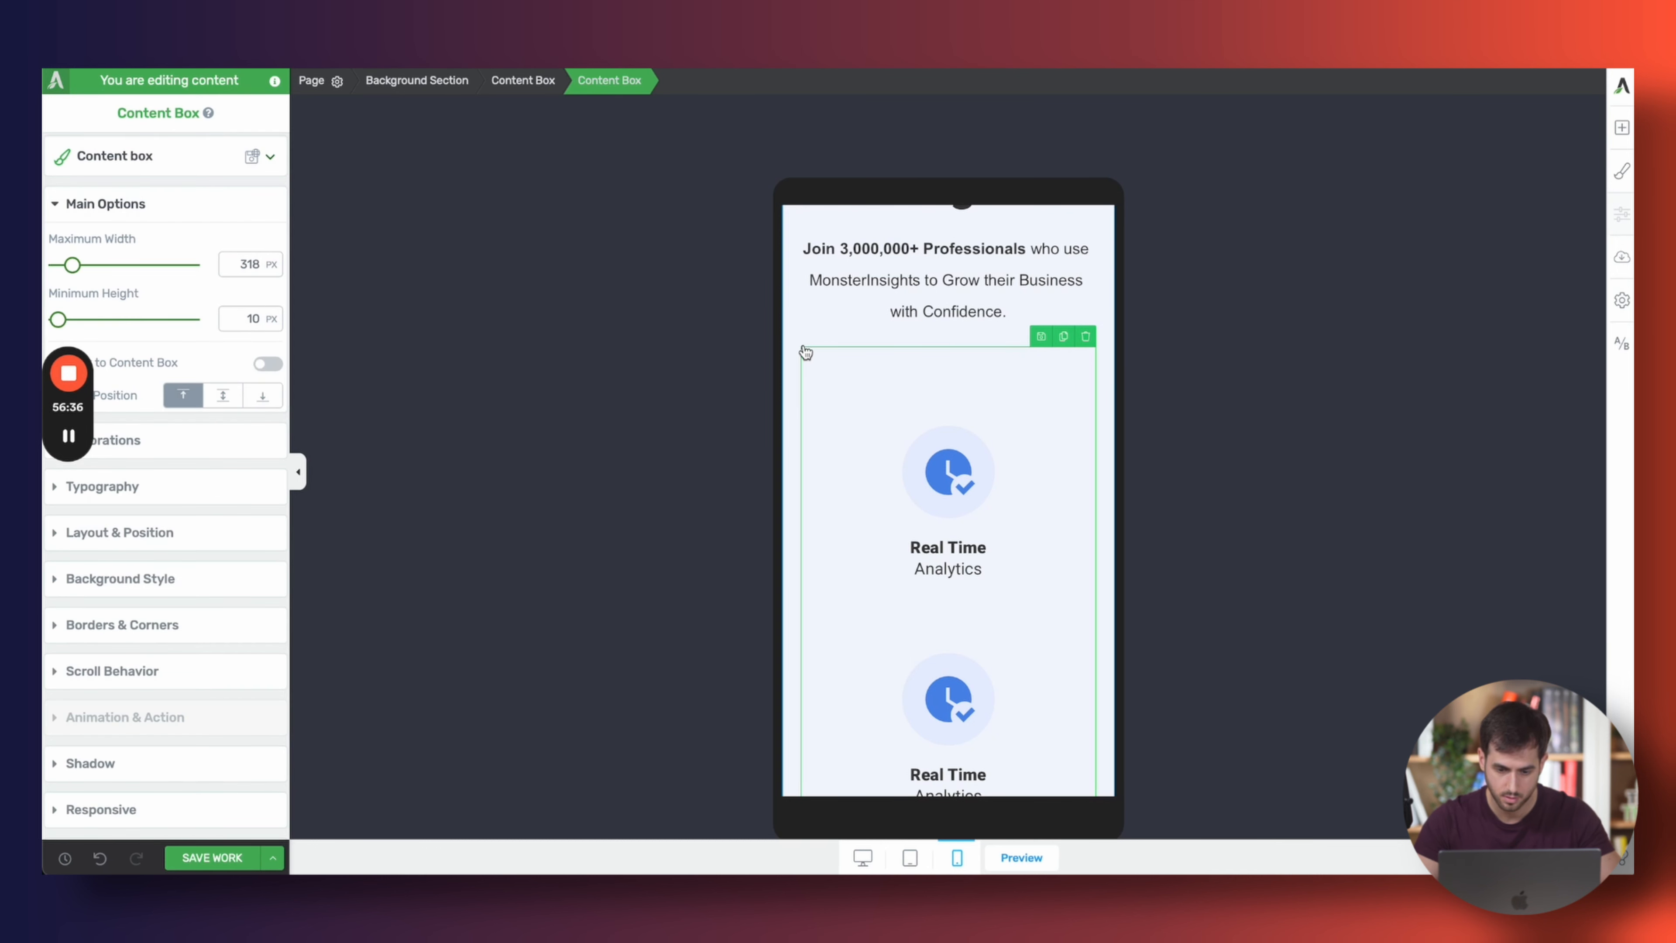
click(848, 385)
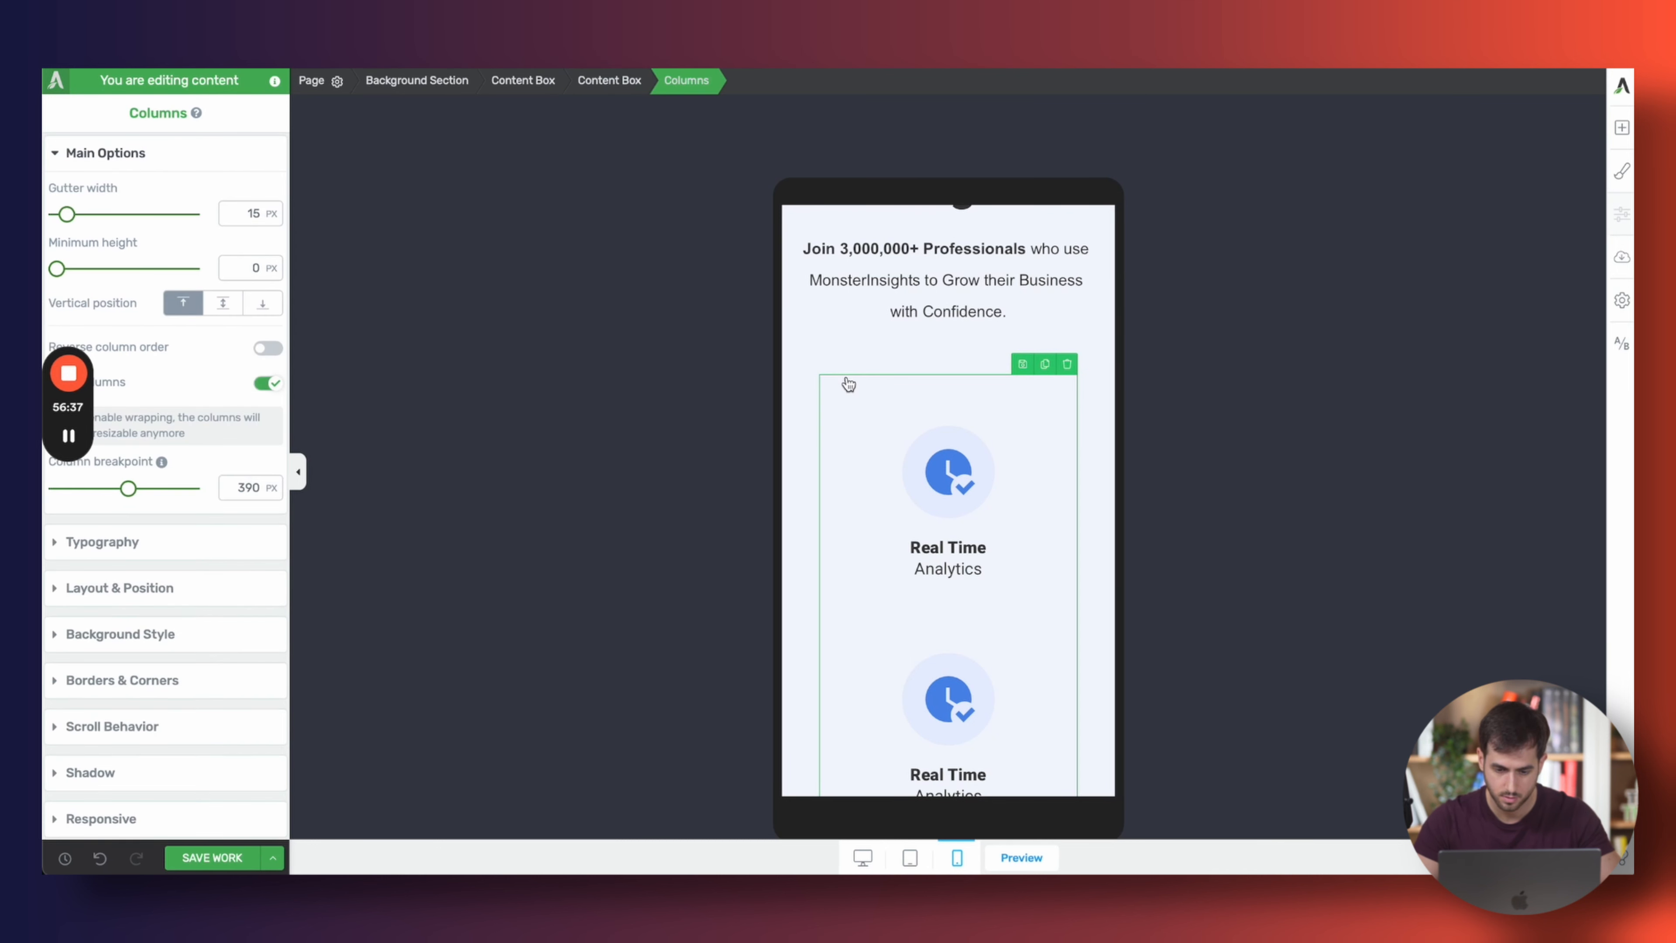
click(270, 384)
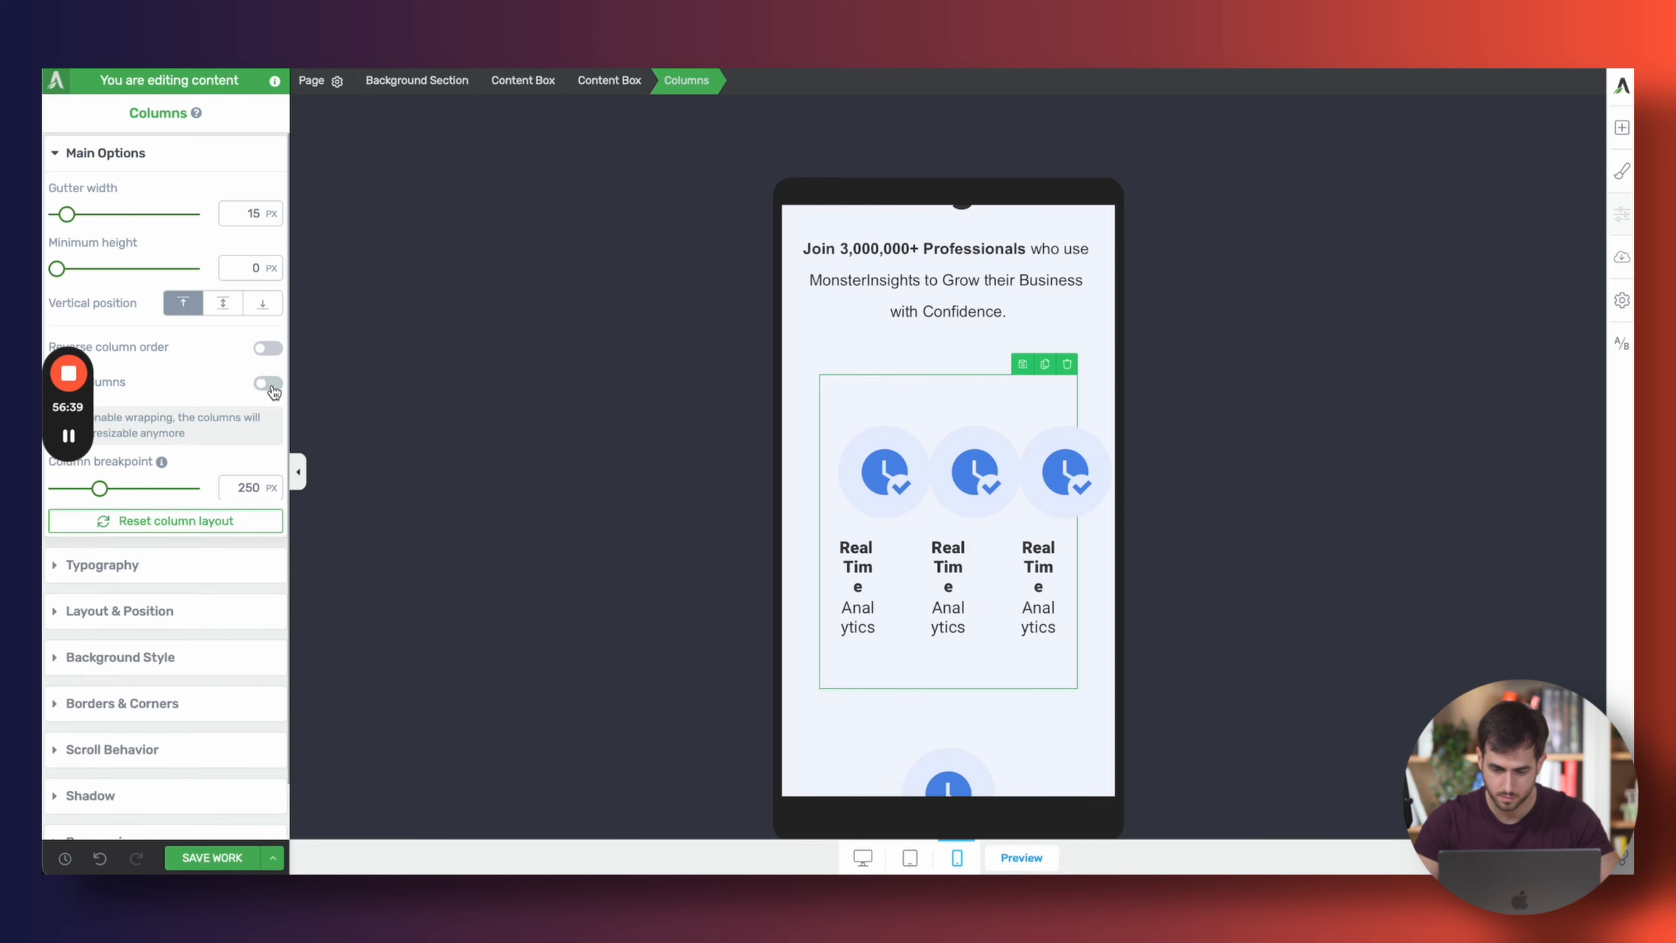
Shrink the first column's icon to about 20 px and set its Real Time and Analytics texts to 14 px on mobile
click(881, 500)
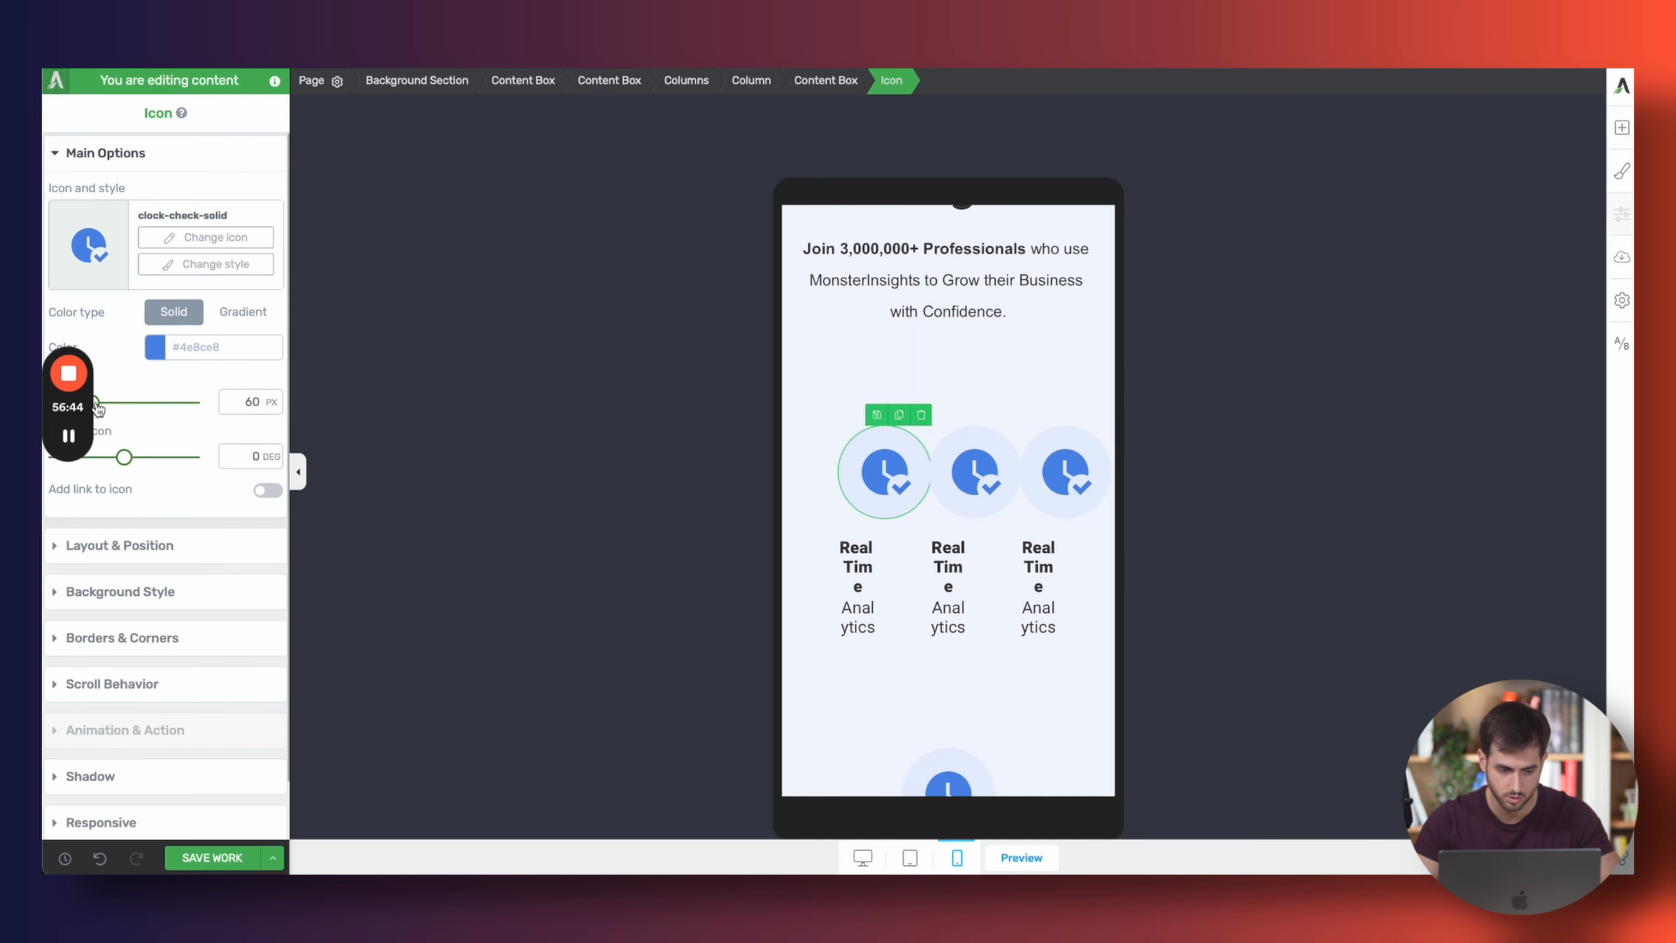
drag(96, 408, 64, 397)
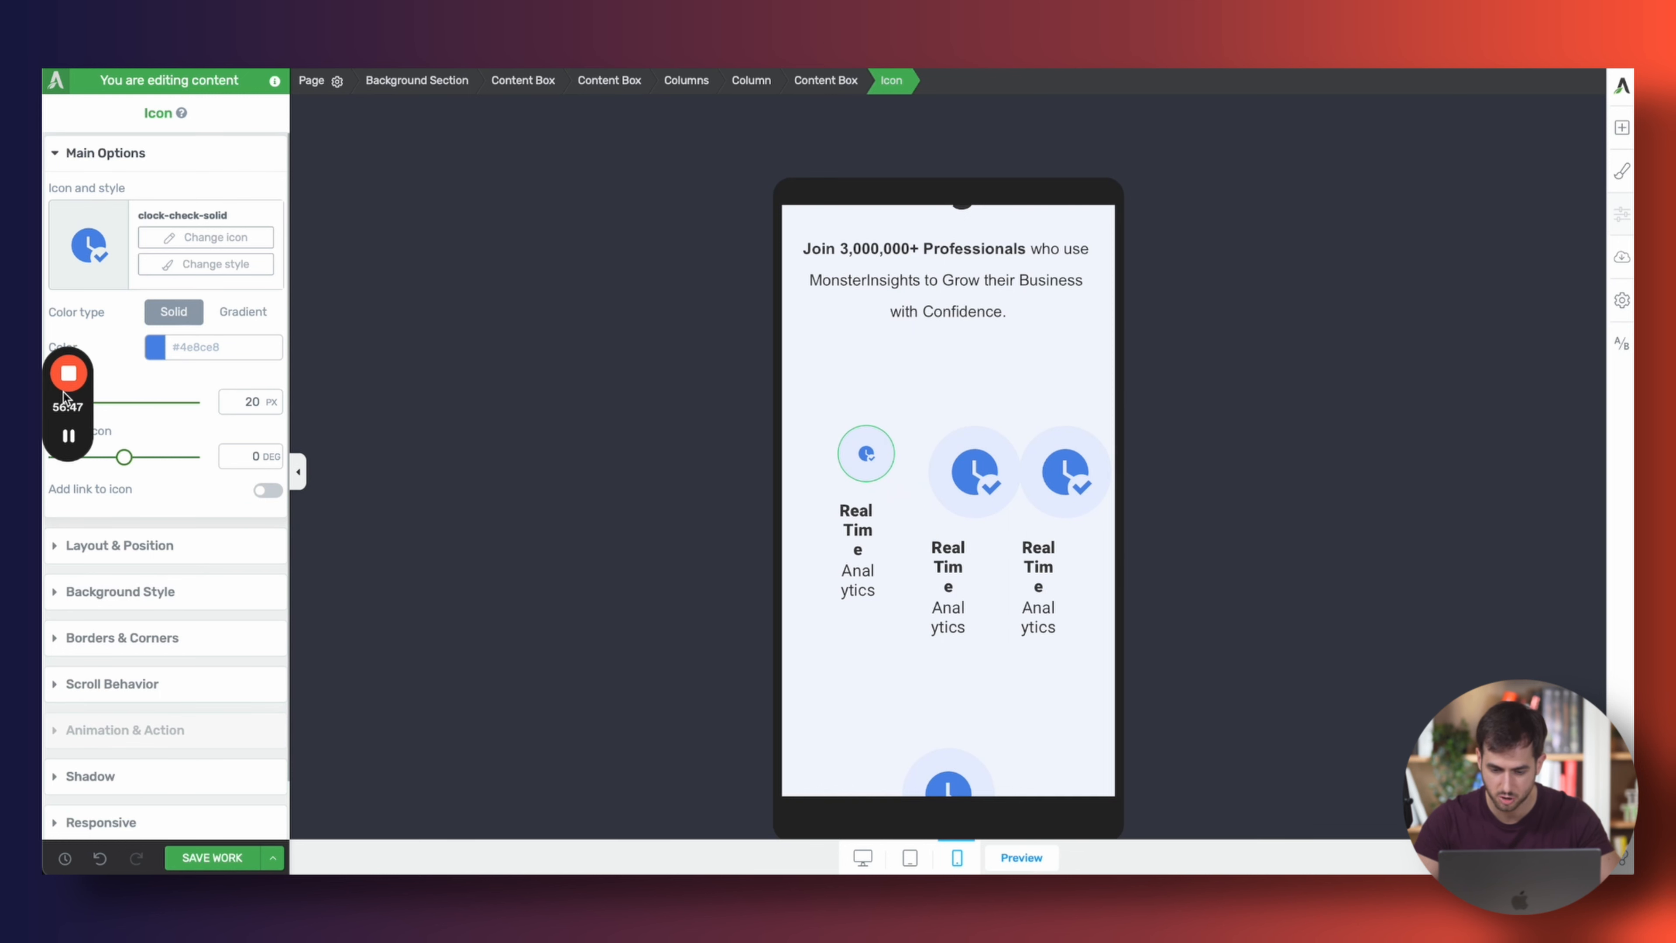
click(873, 518)
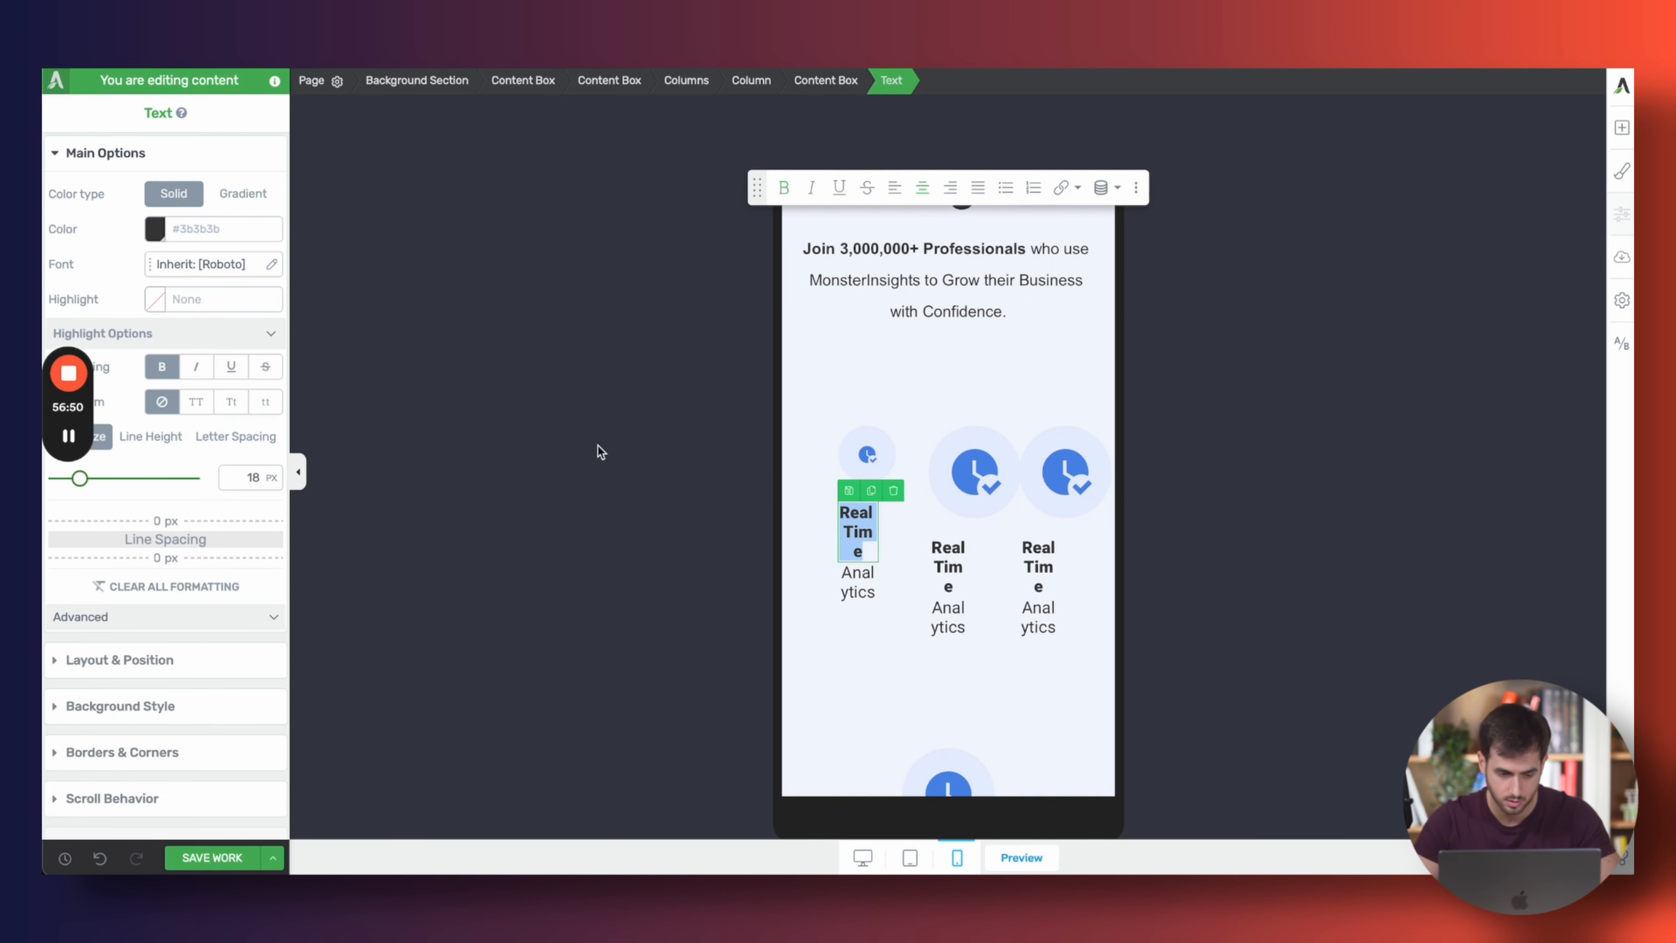
double_click(244, 474)
text(14)
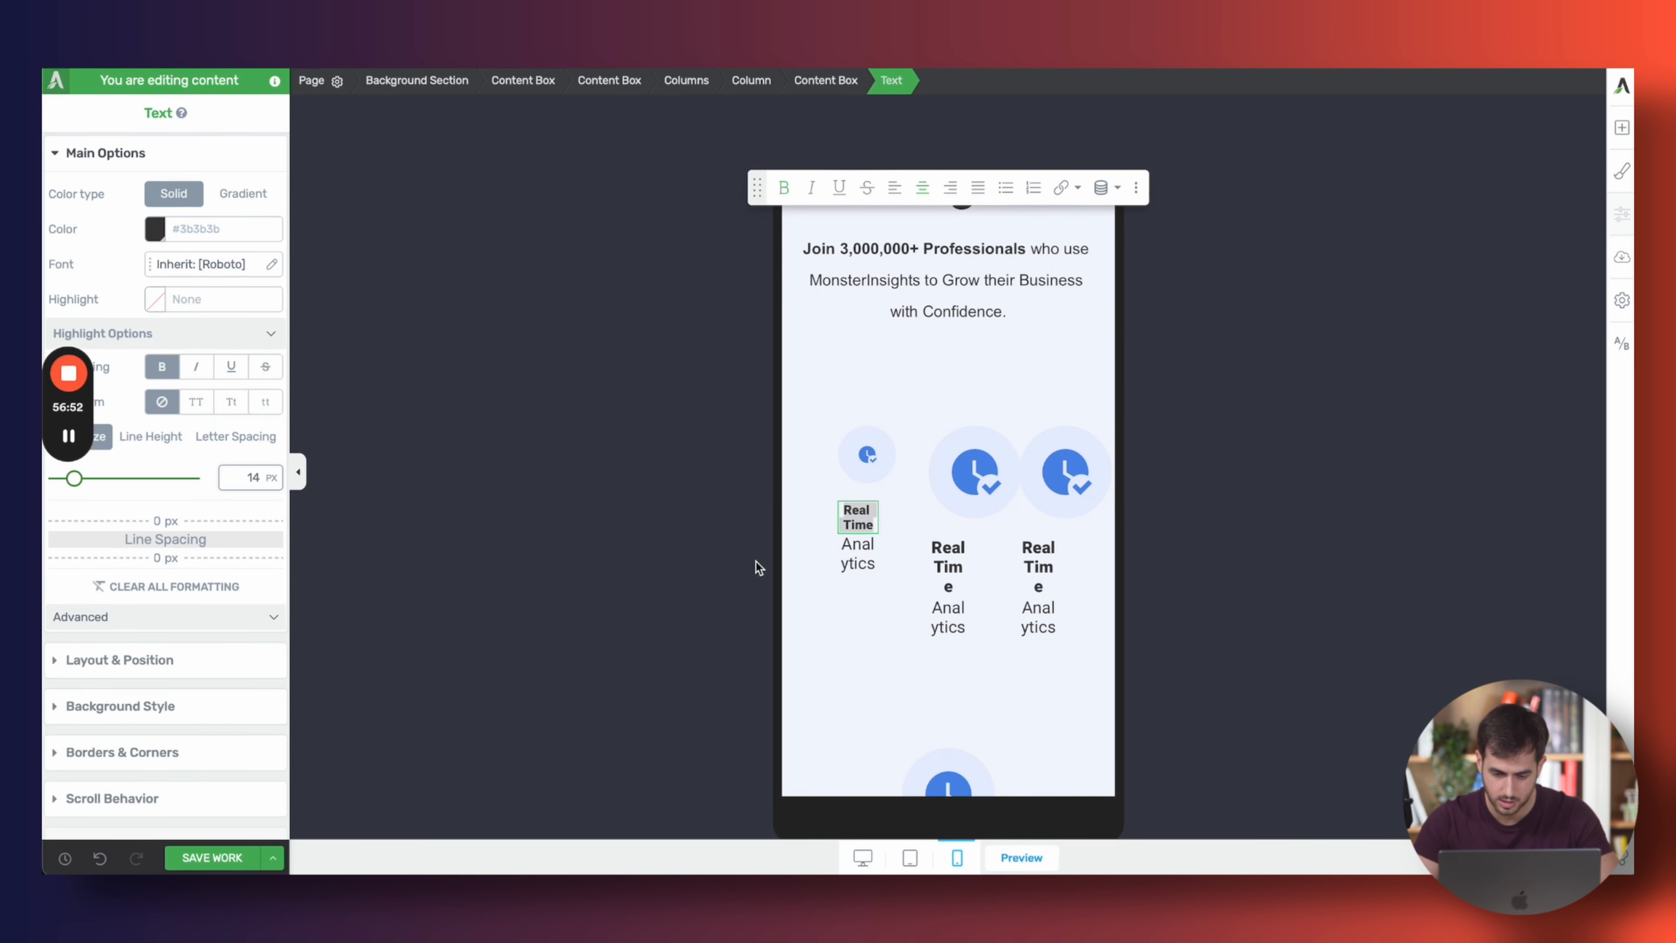
click(839, 553)
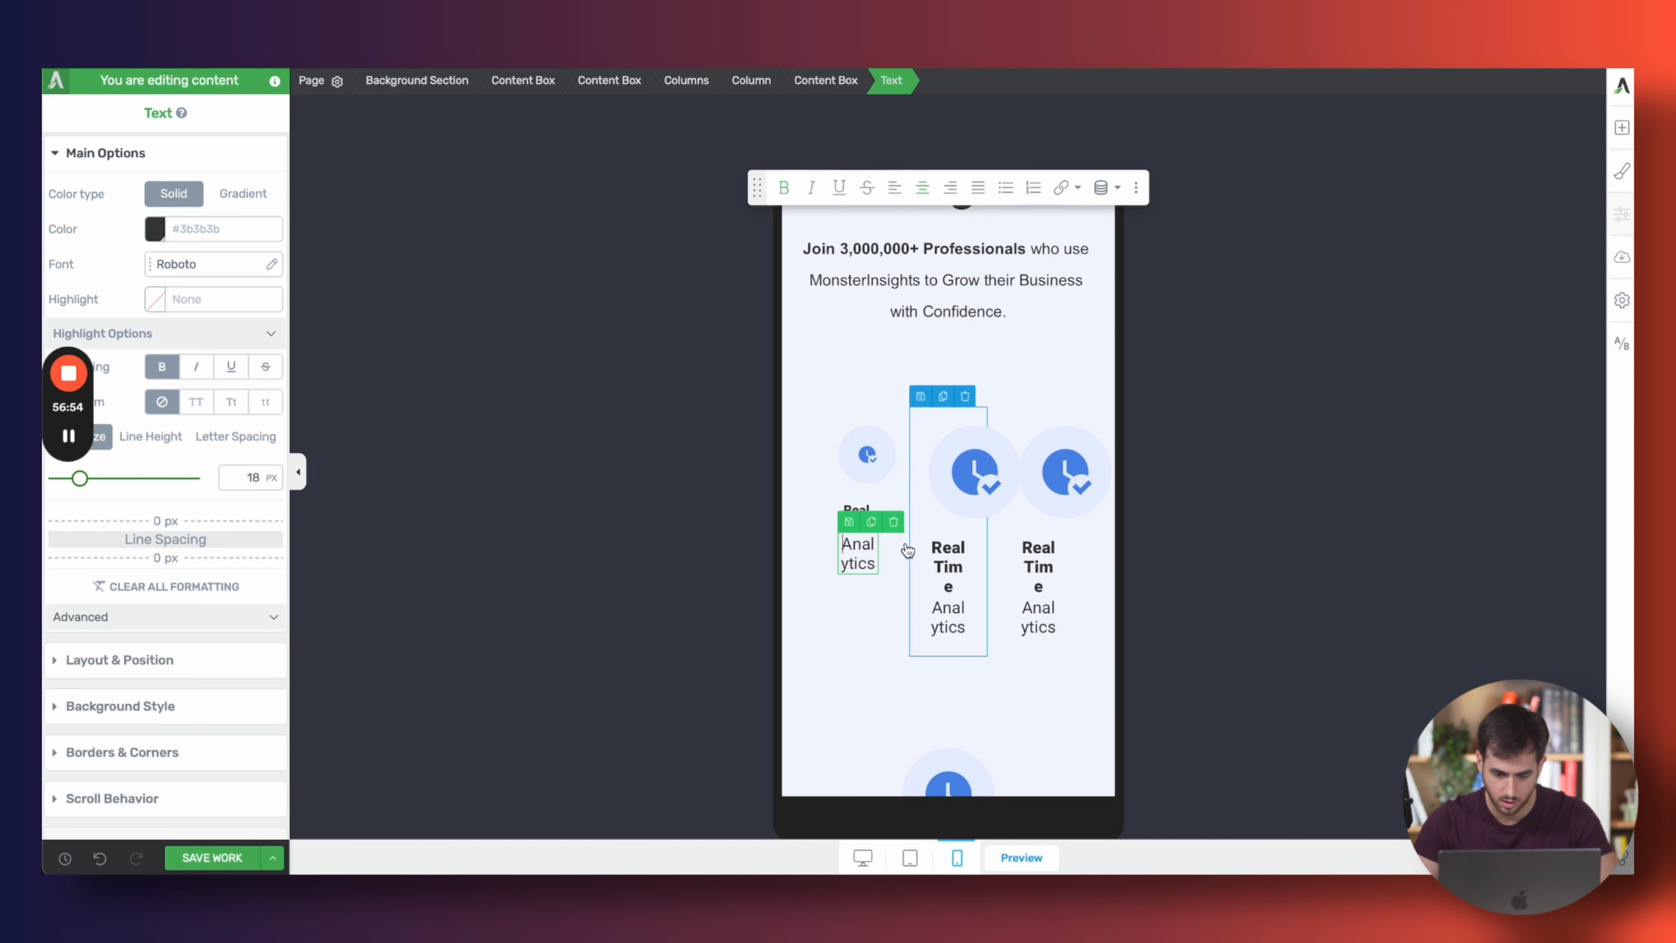
double_click(859, 559)
double_click(251, 474)
text(14)
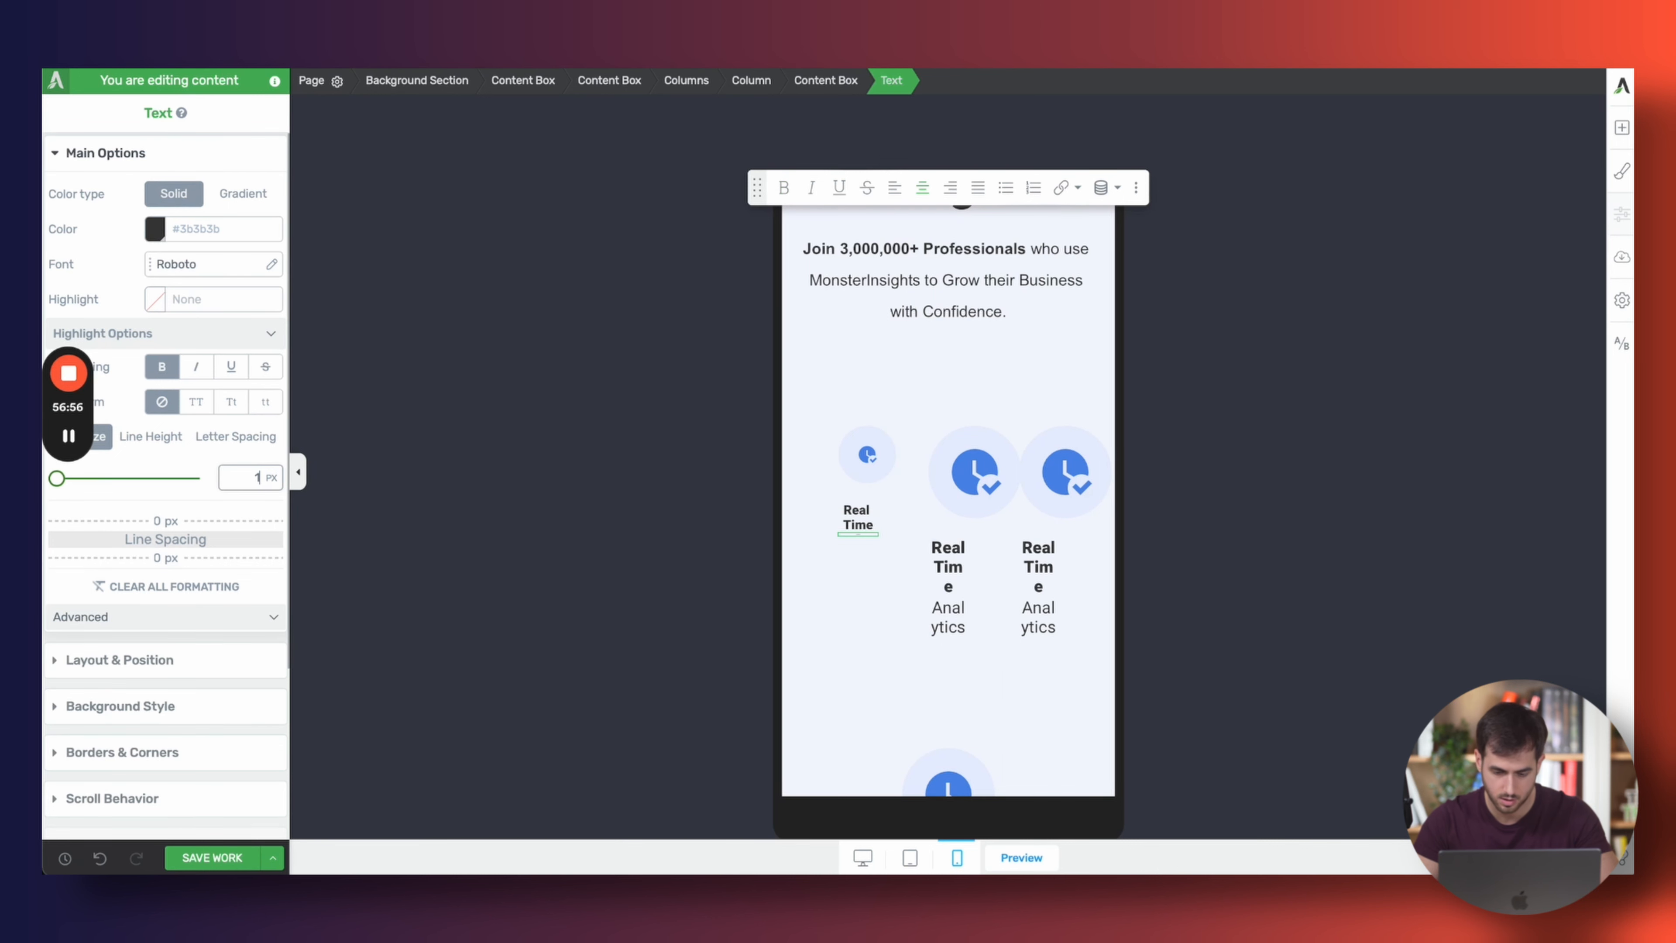
Set the Real Time and Analytics texts in the second column to 14 px
click(956, 546)
triple_click(956, 548)
double_click(251, 476)
text(14)
triple_click(948, 583)
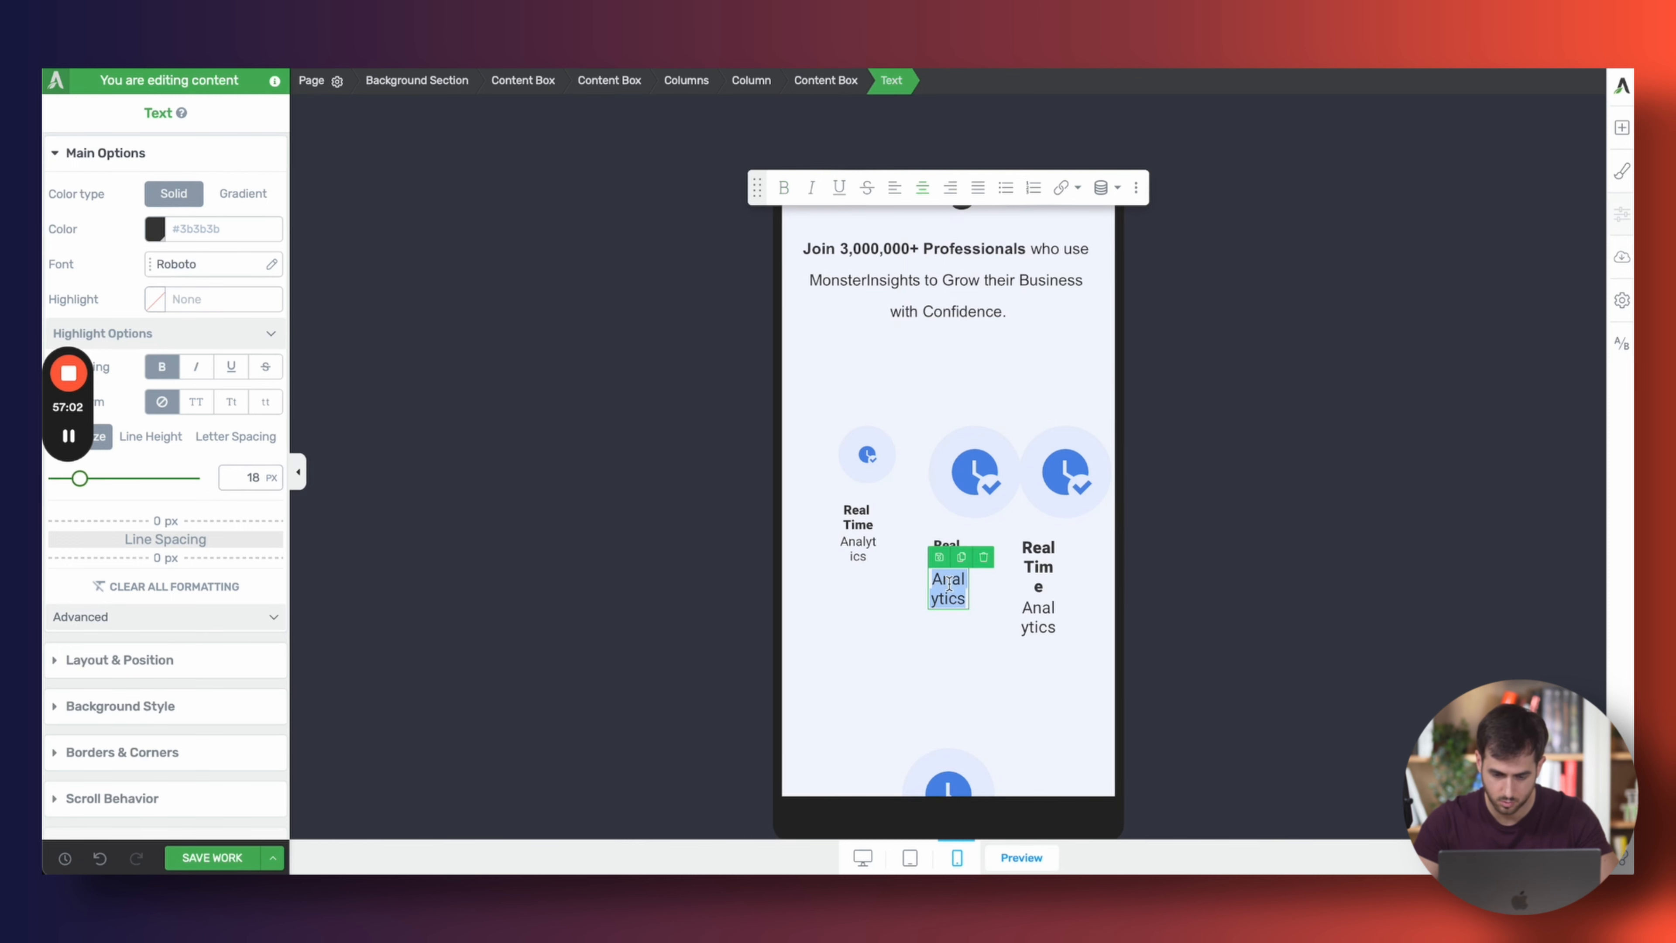
double_click(252, 477)
text(14)
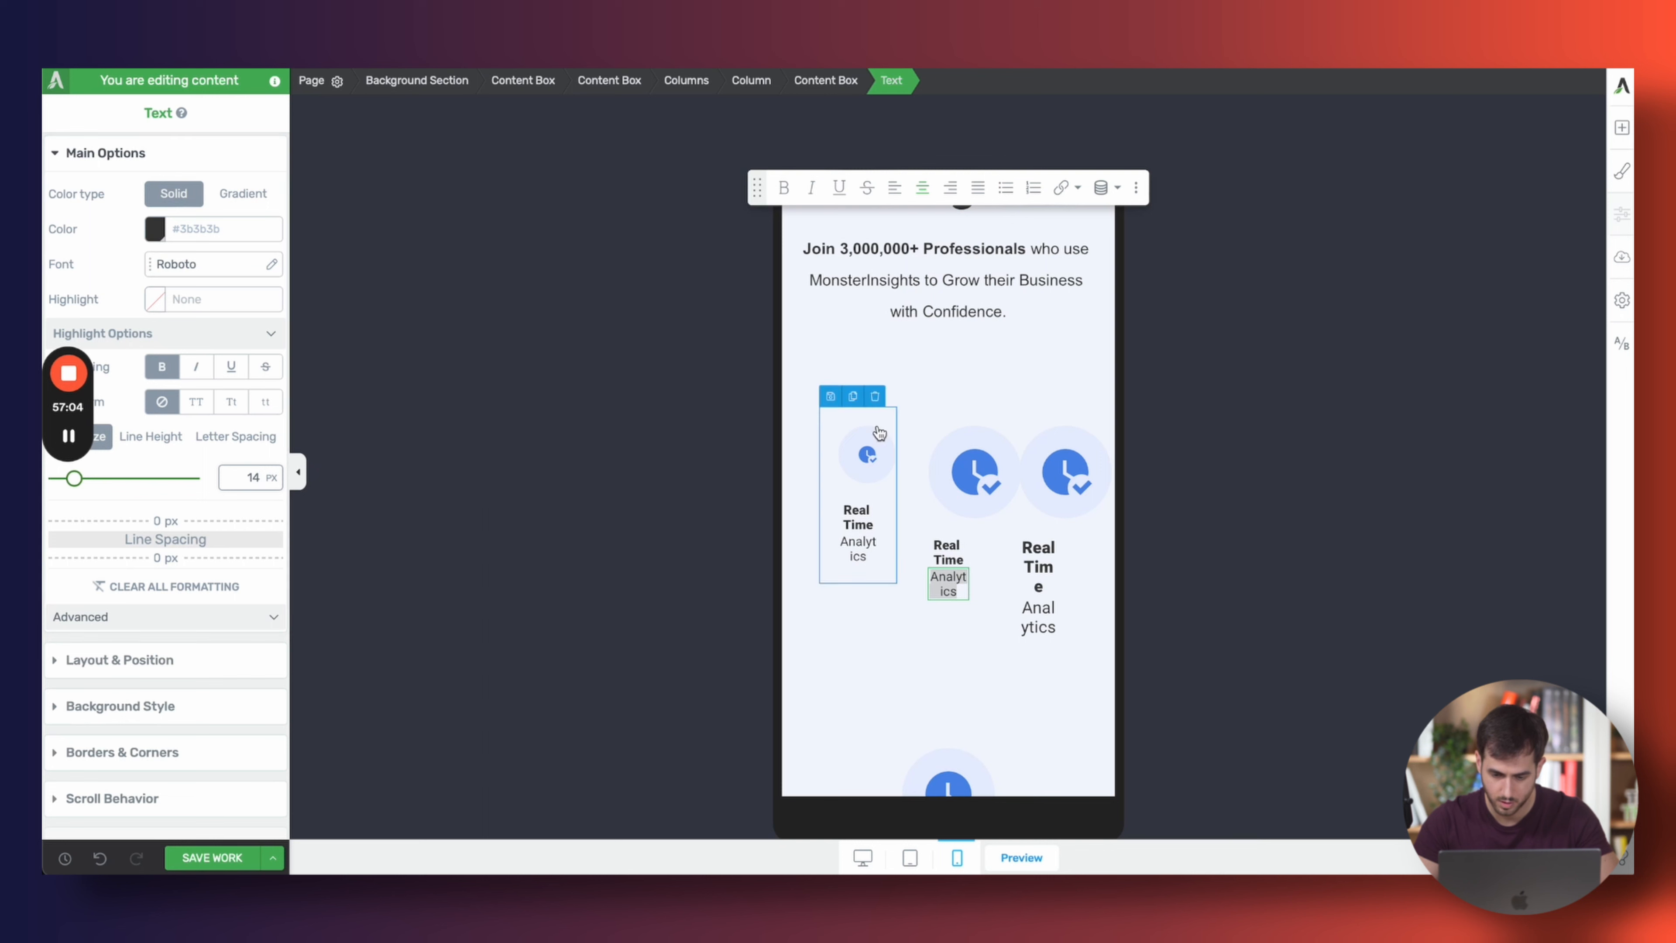
Set the size of the second and third column icons to 22 px
click(880, 476)
click(989, 487)
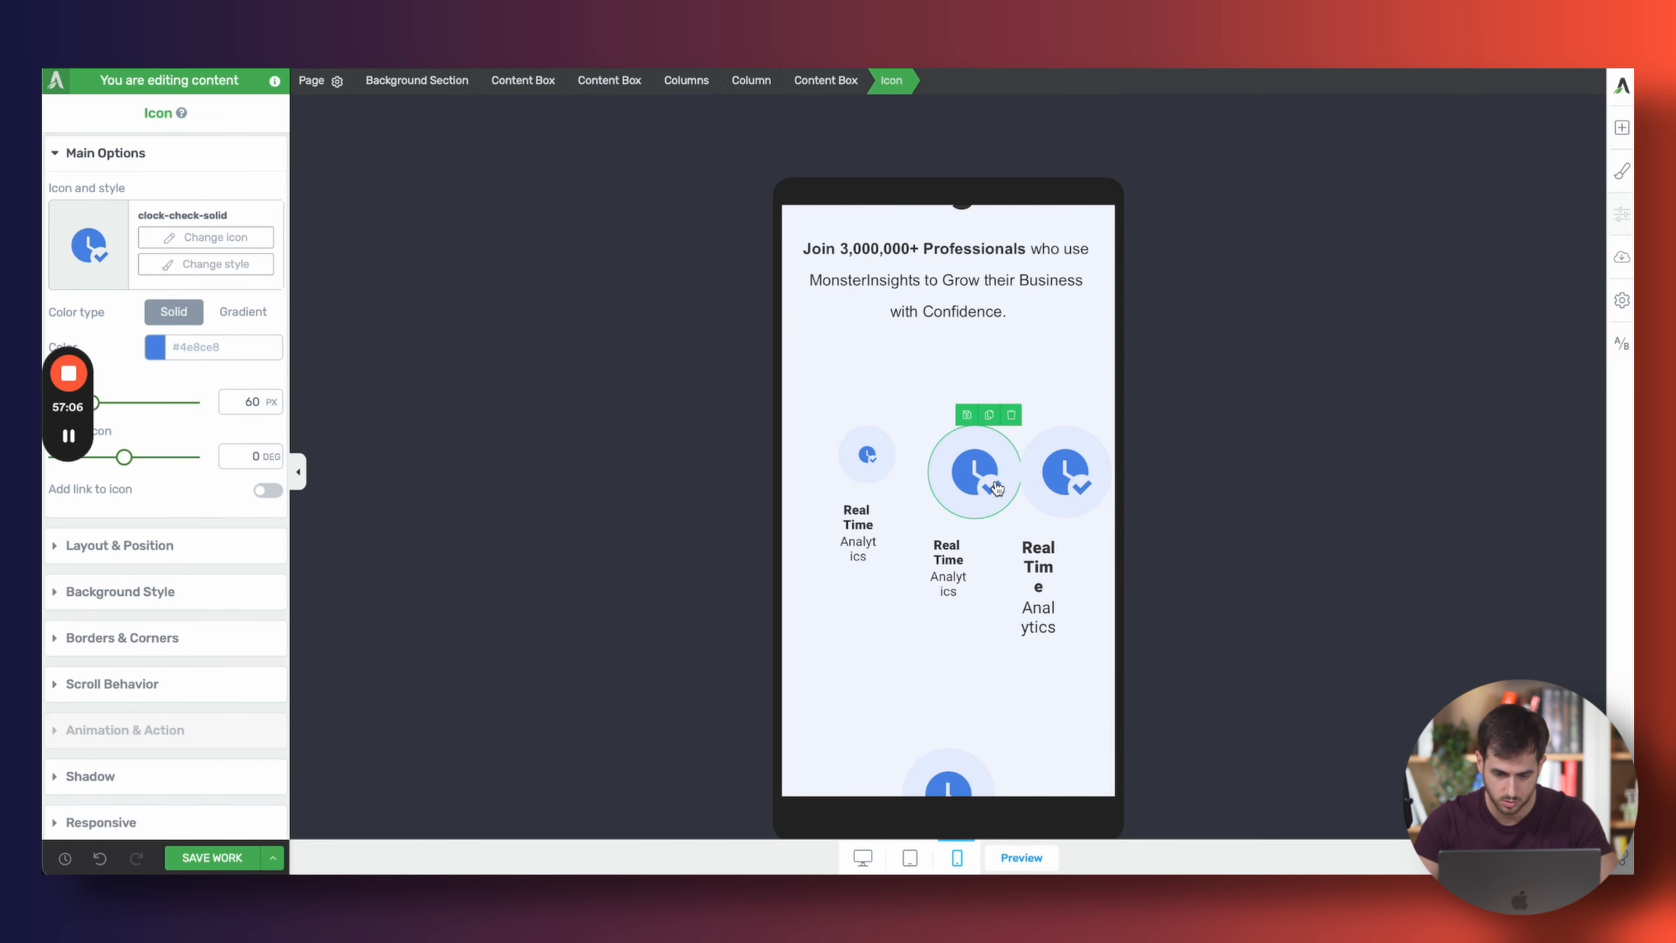
double_click(226, 404)
text(22)
click(1077, 480)
double_click(237, 403)
text(22)
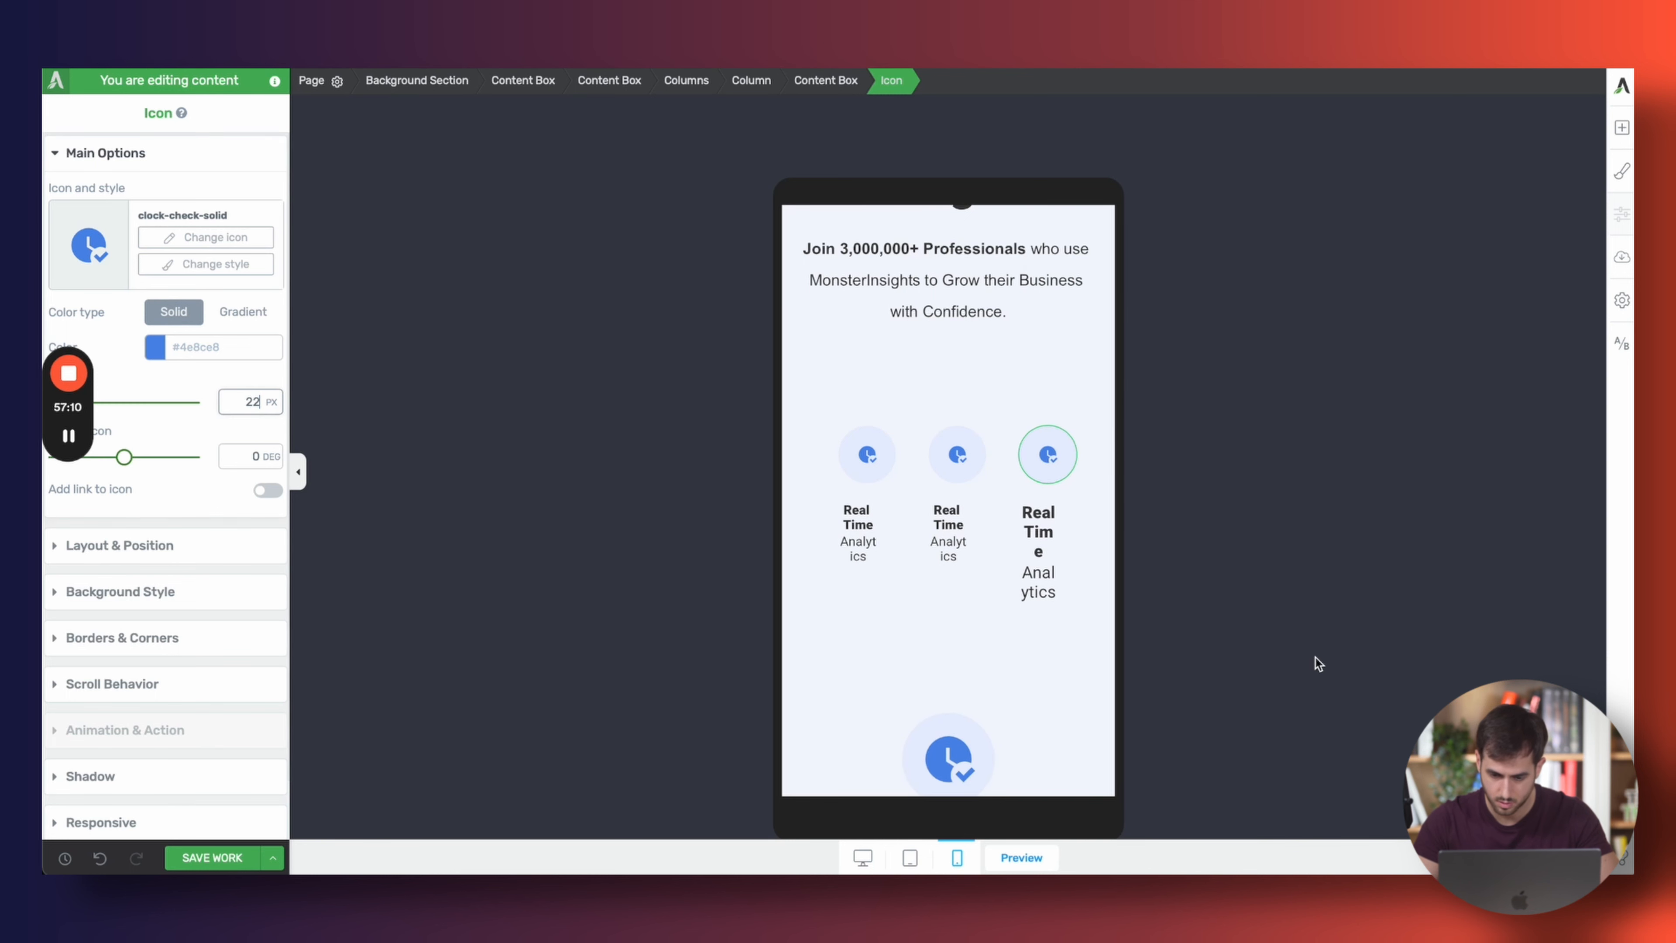
Set the Real Time and Analytics texts in the third column to 14 px
double_click(1044, 522)
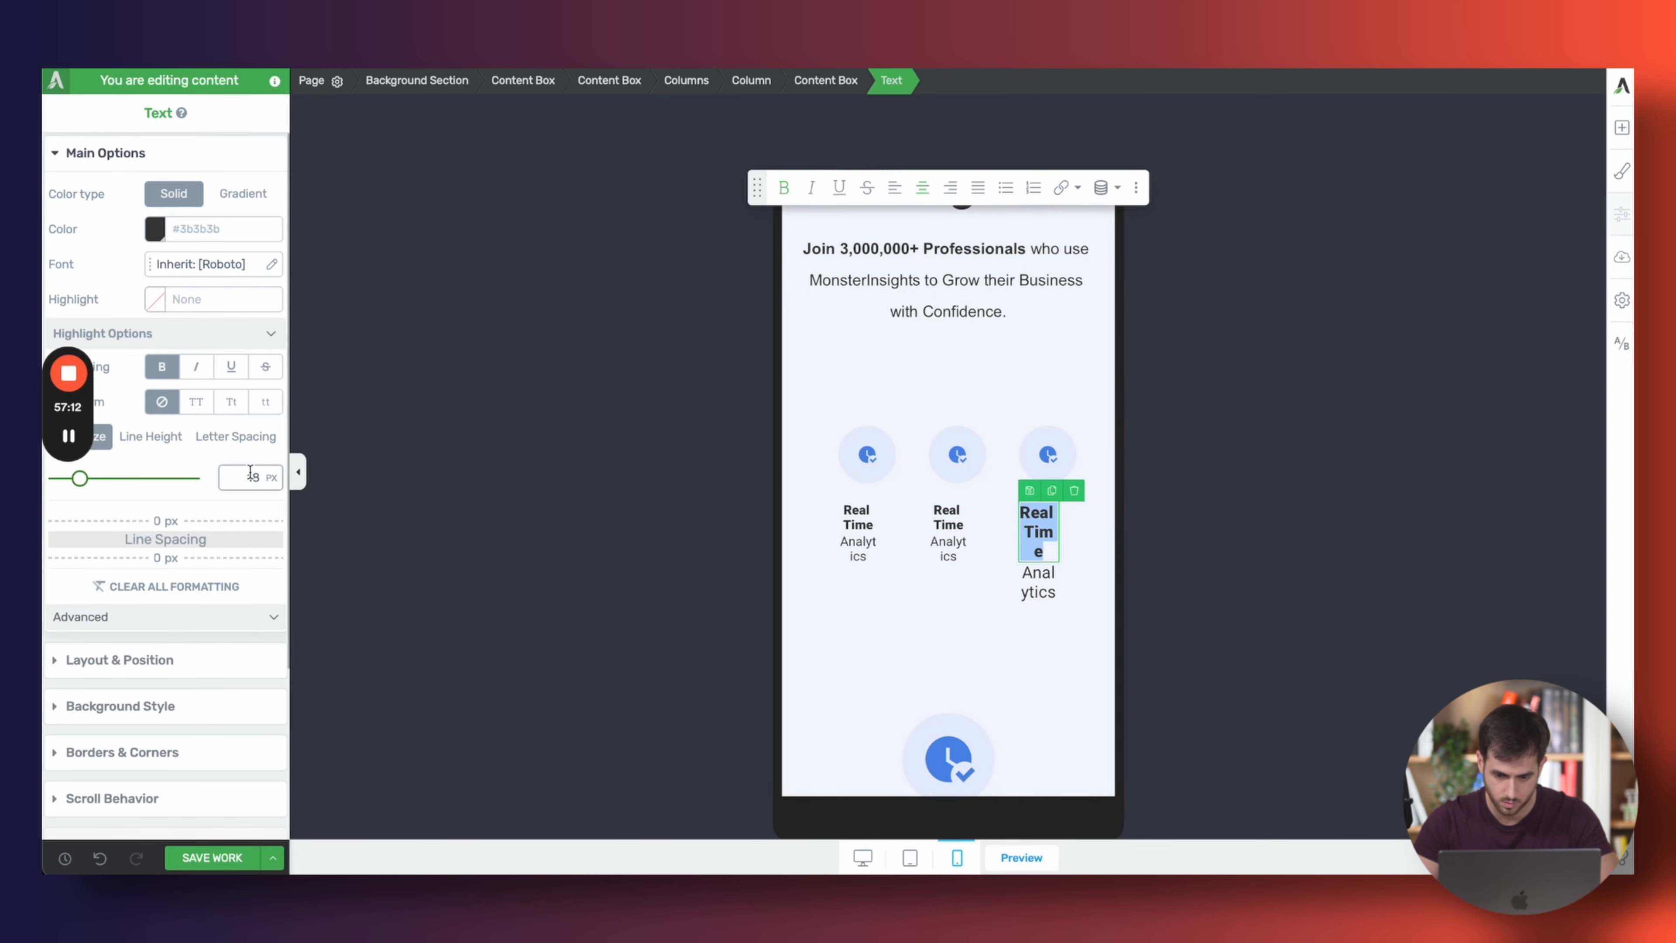
text(14)
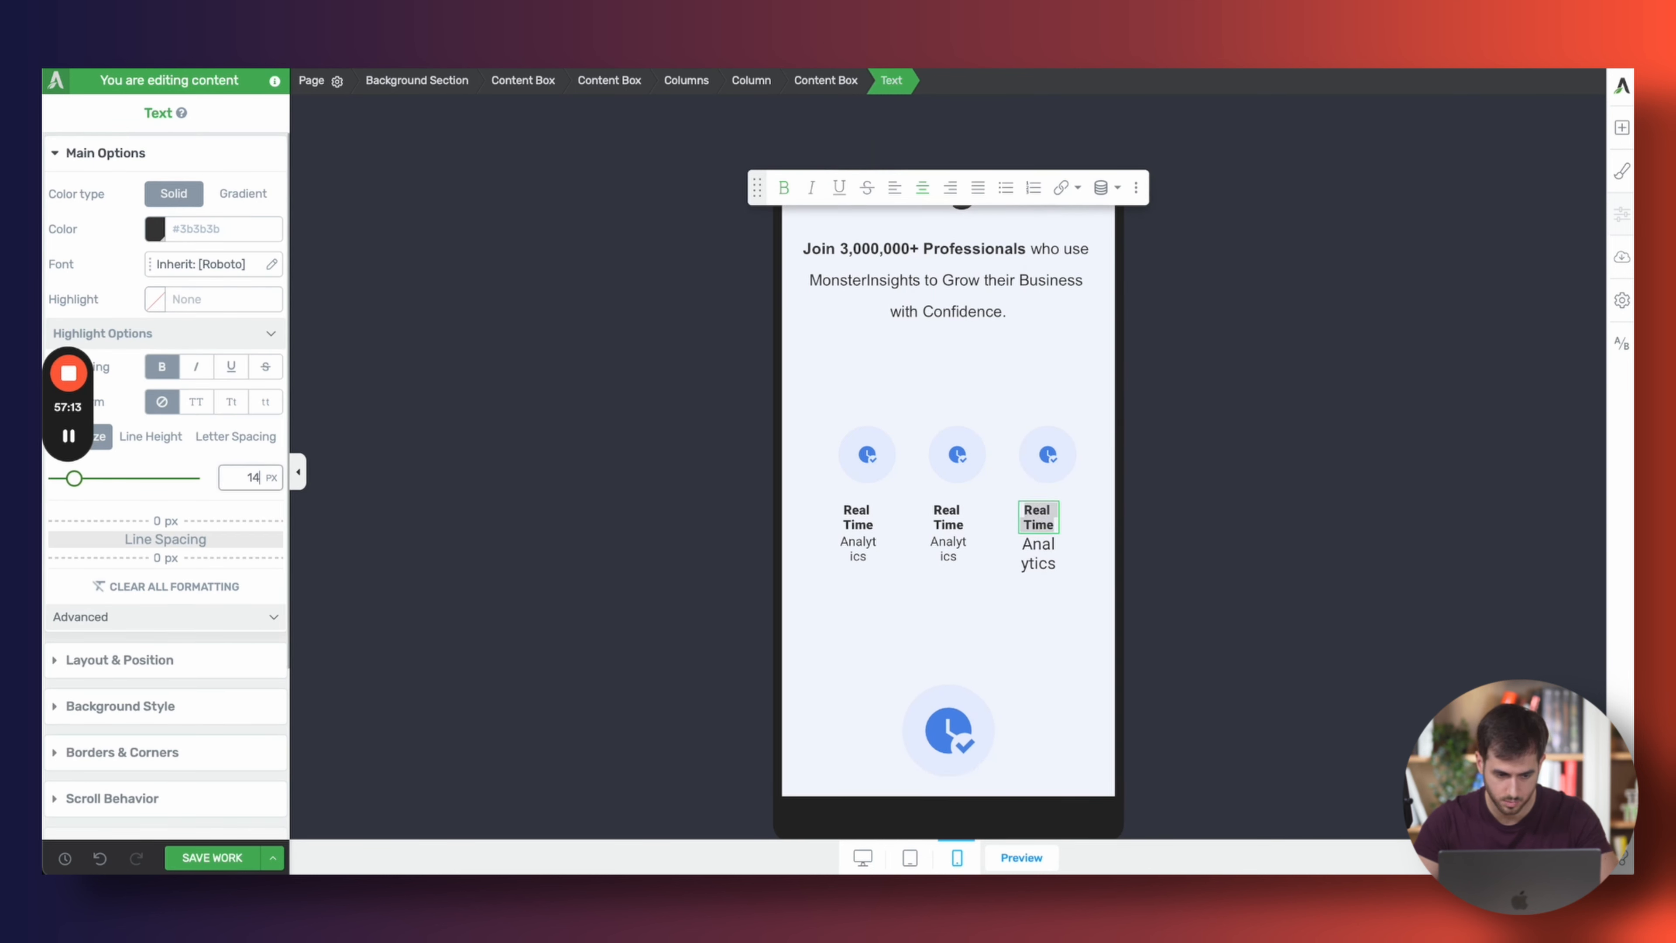
double_click(1041, 560)
text(14)
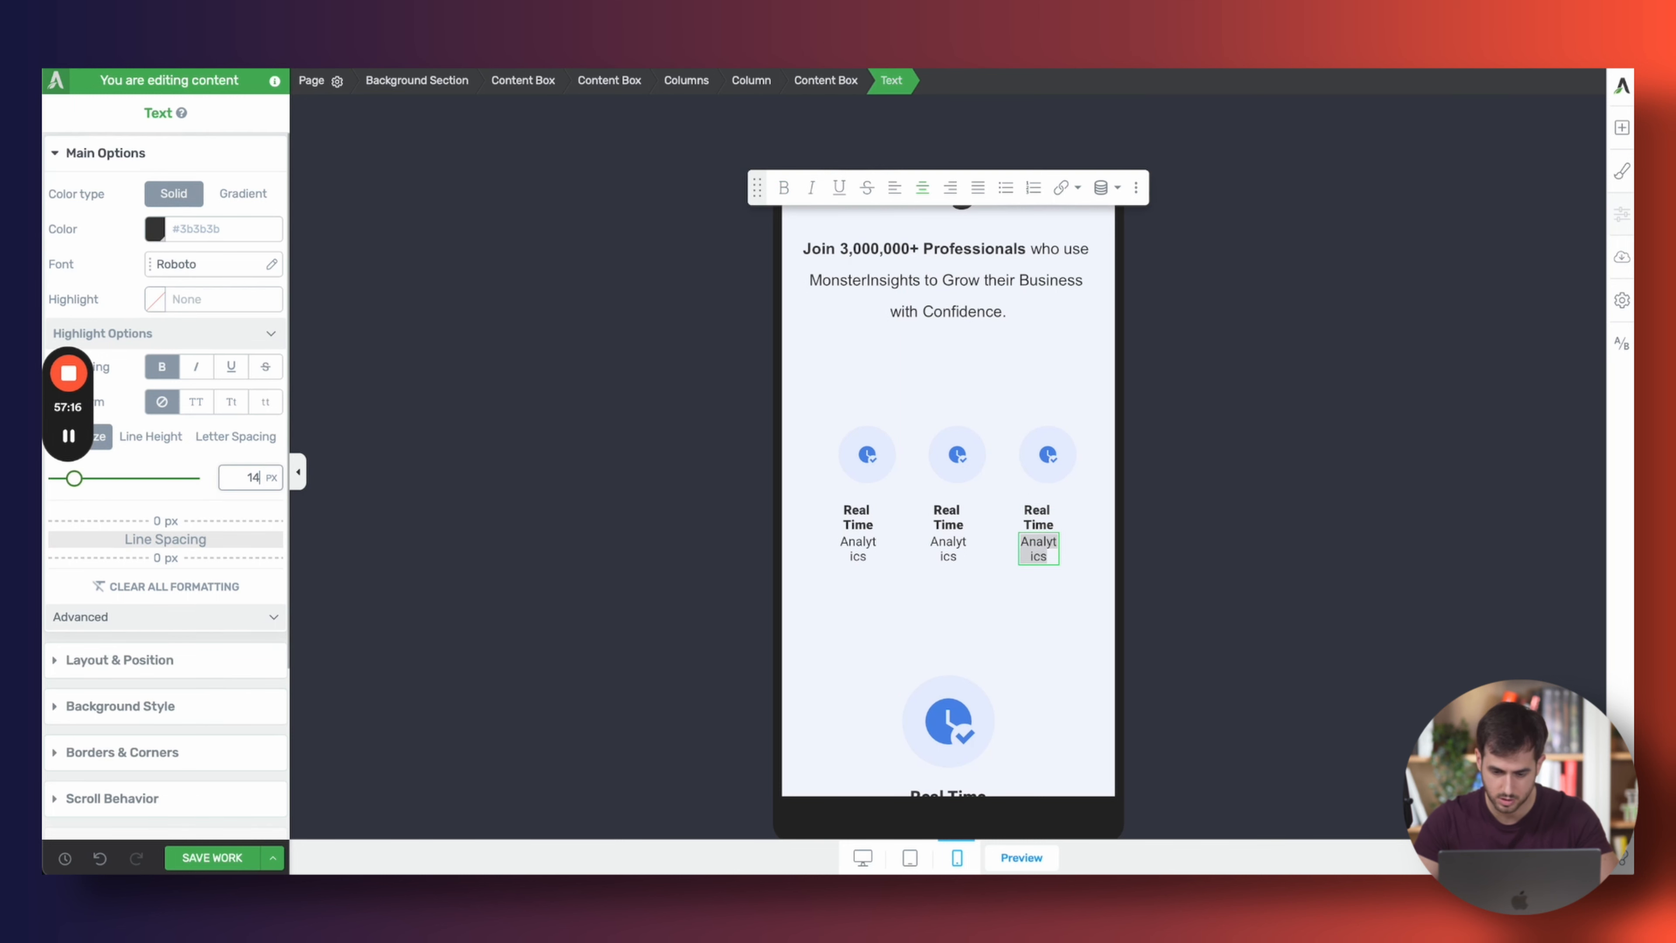
Check the layout and alignment settings of the first three-icon row and its middle icon
click(990, 580)
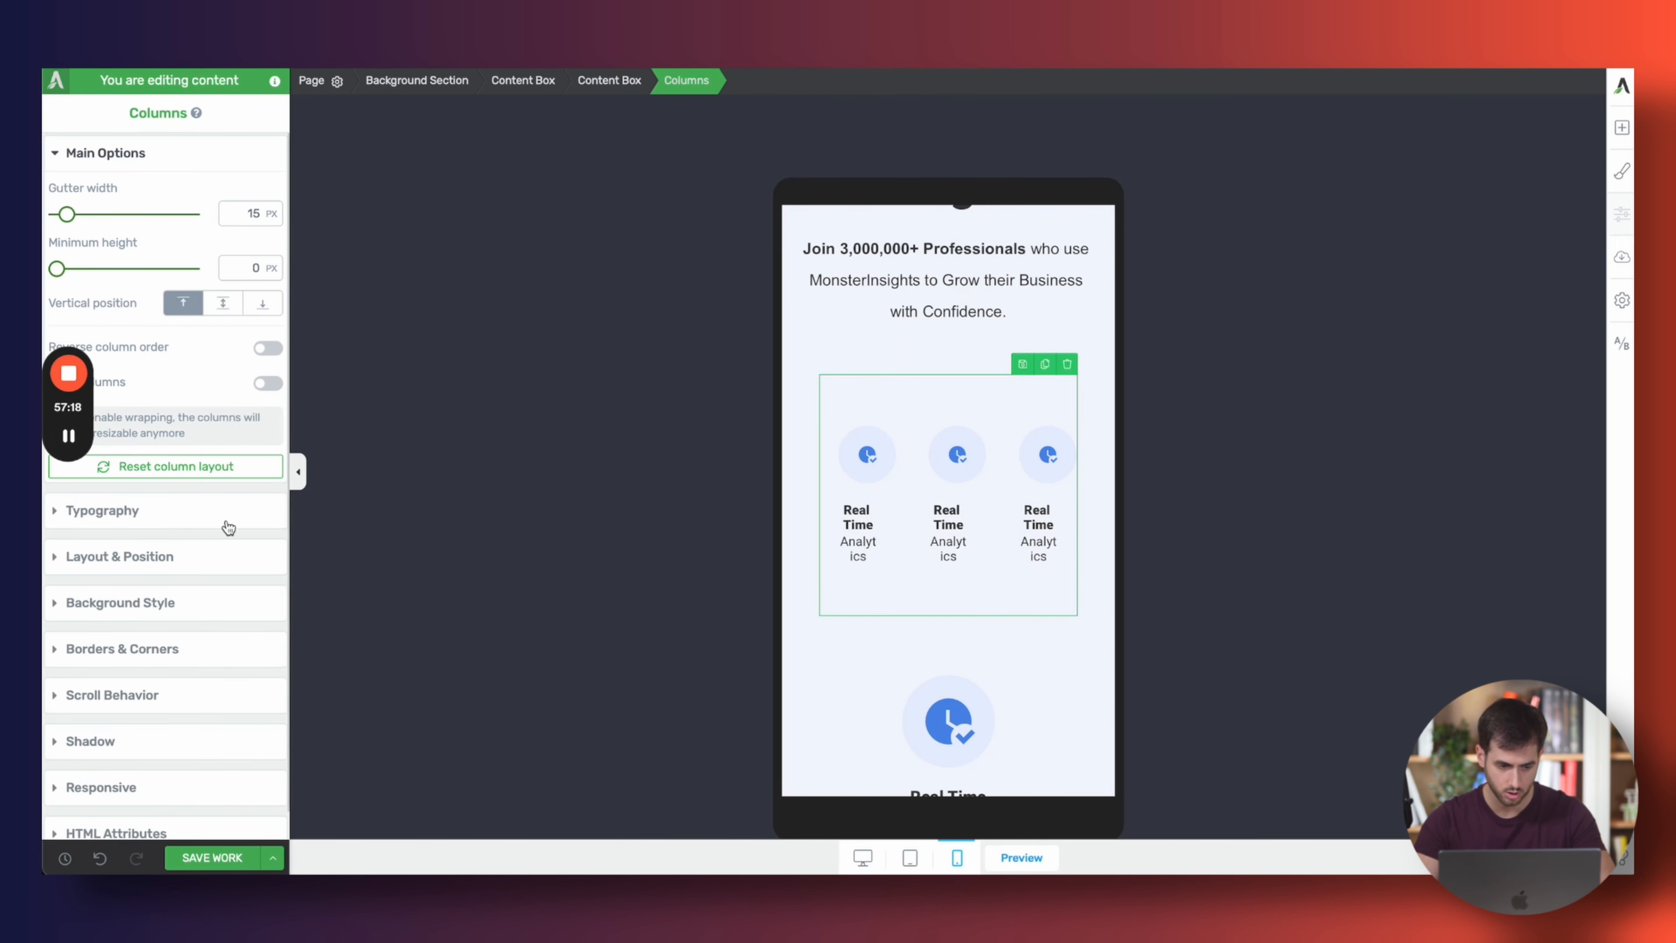
click(200, 554)
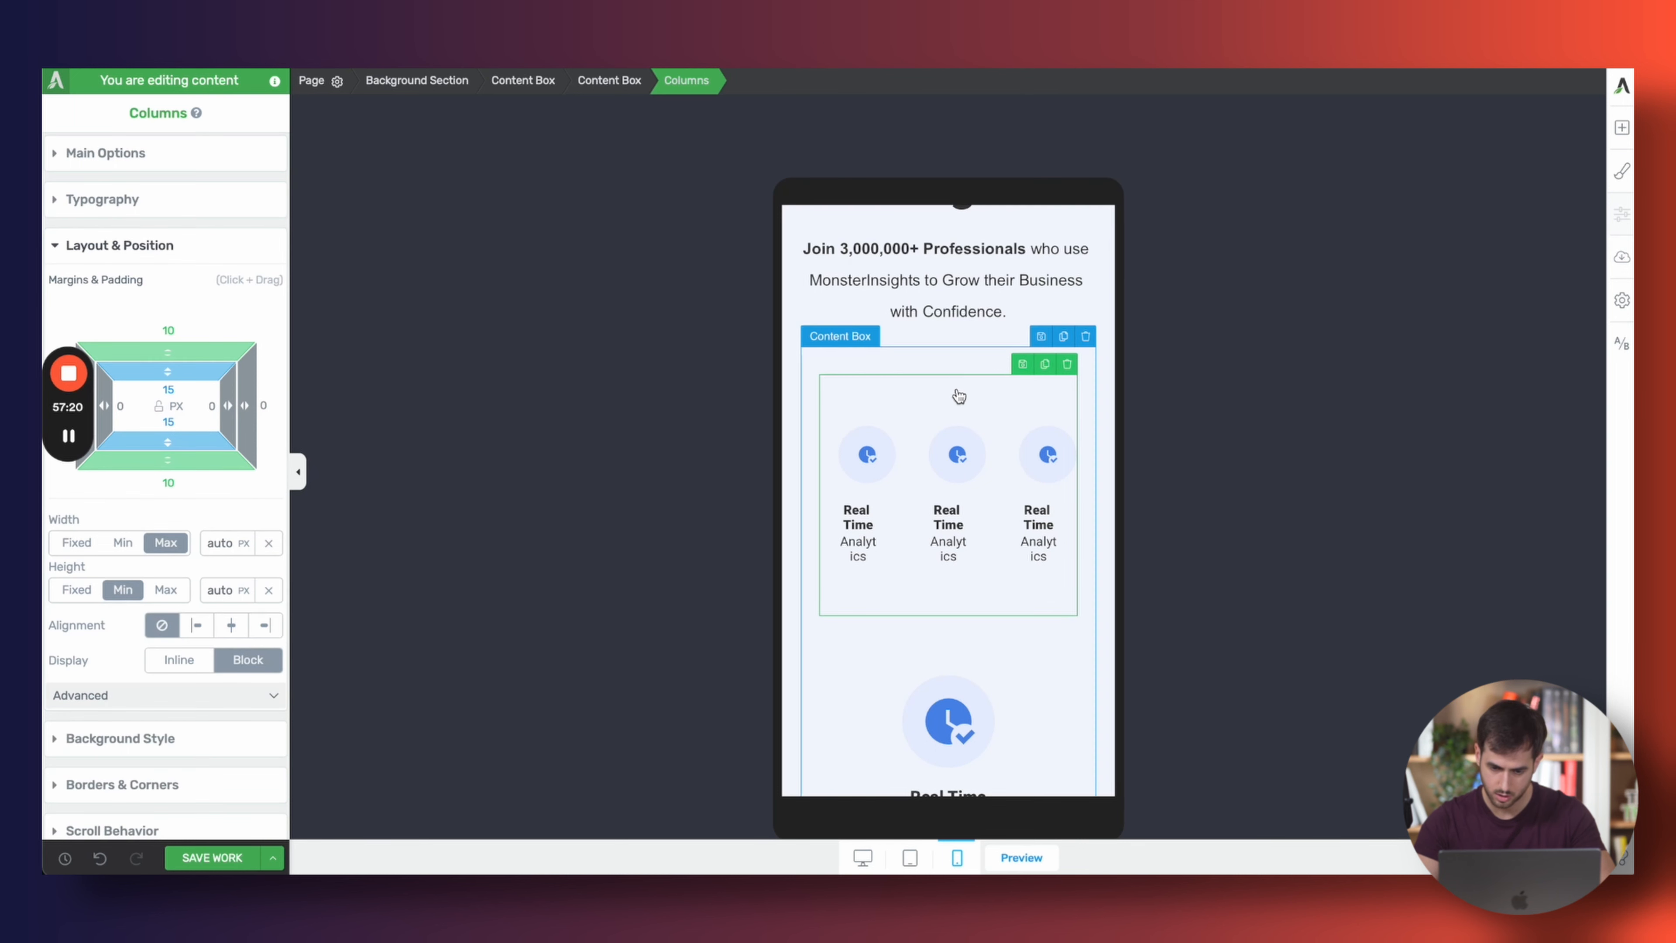
click(956, 449)
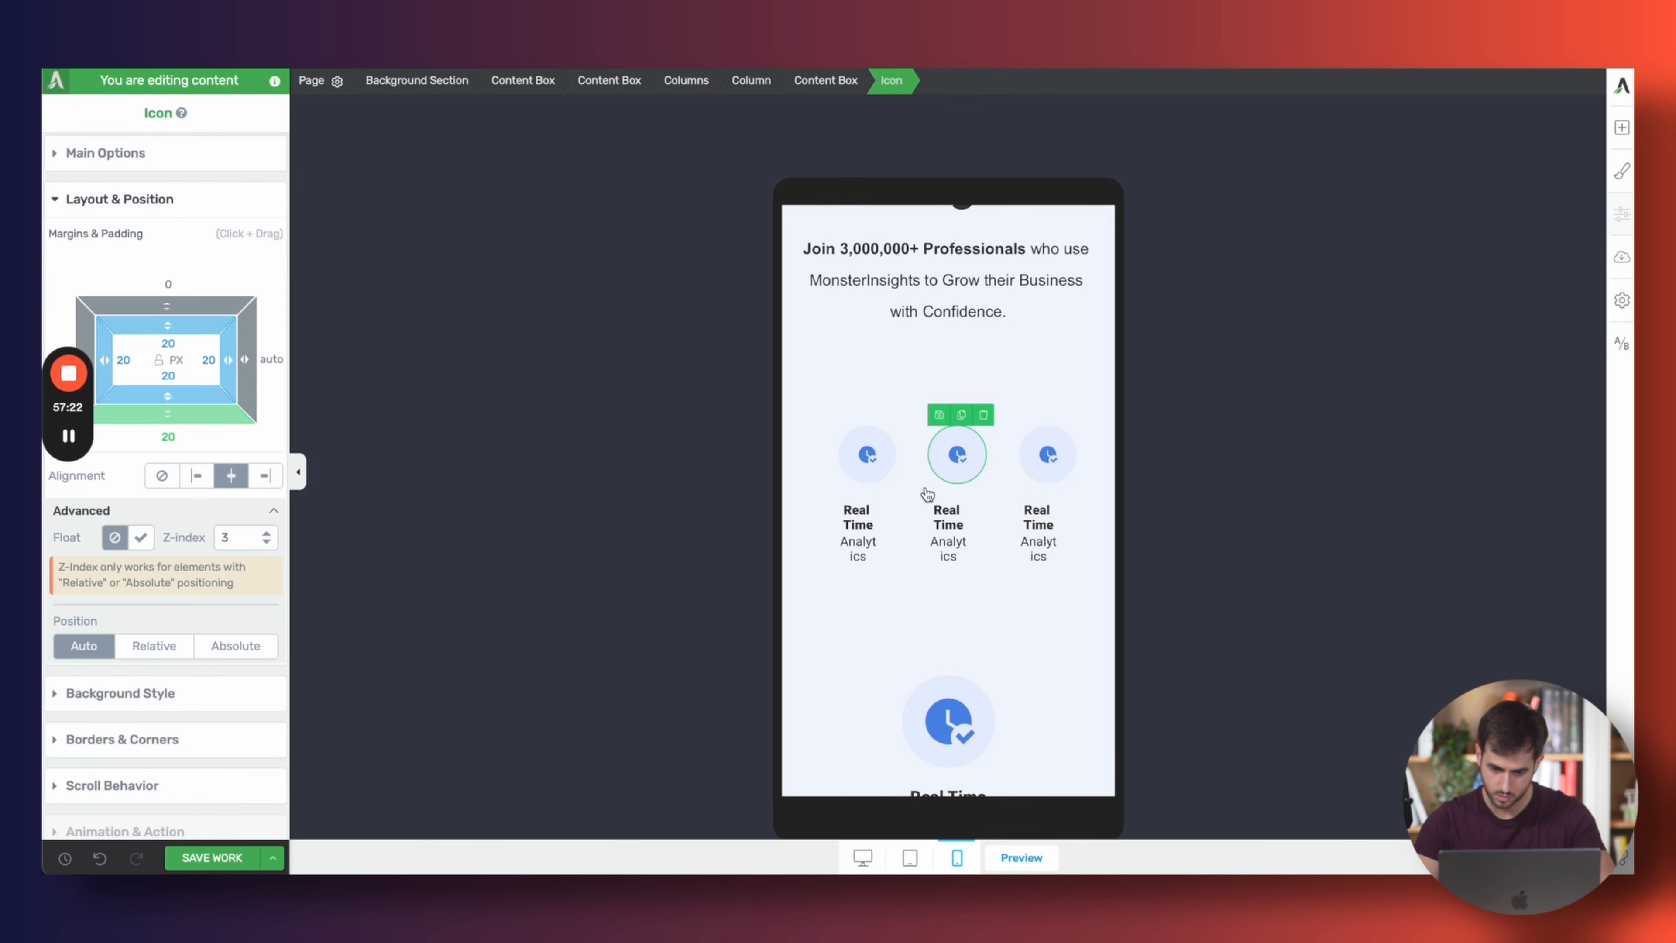
click(923, 505)
click(955, 456)
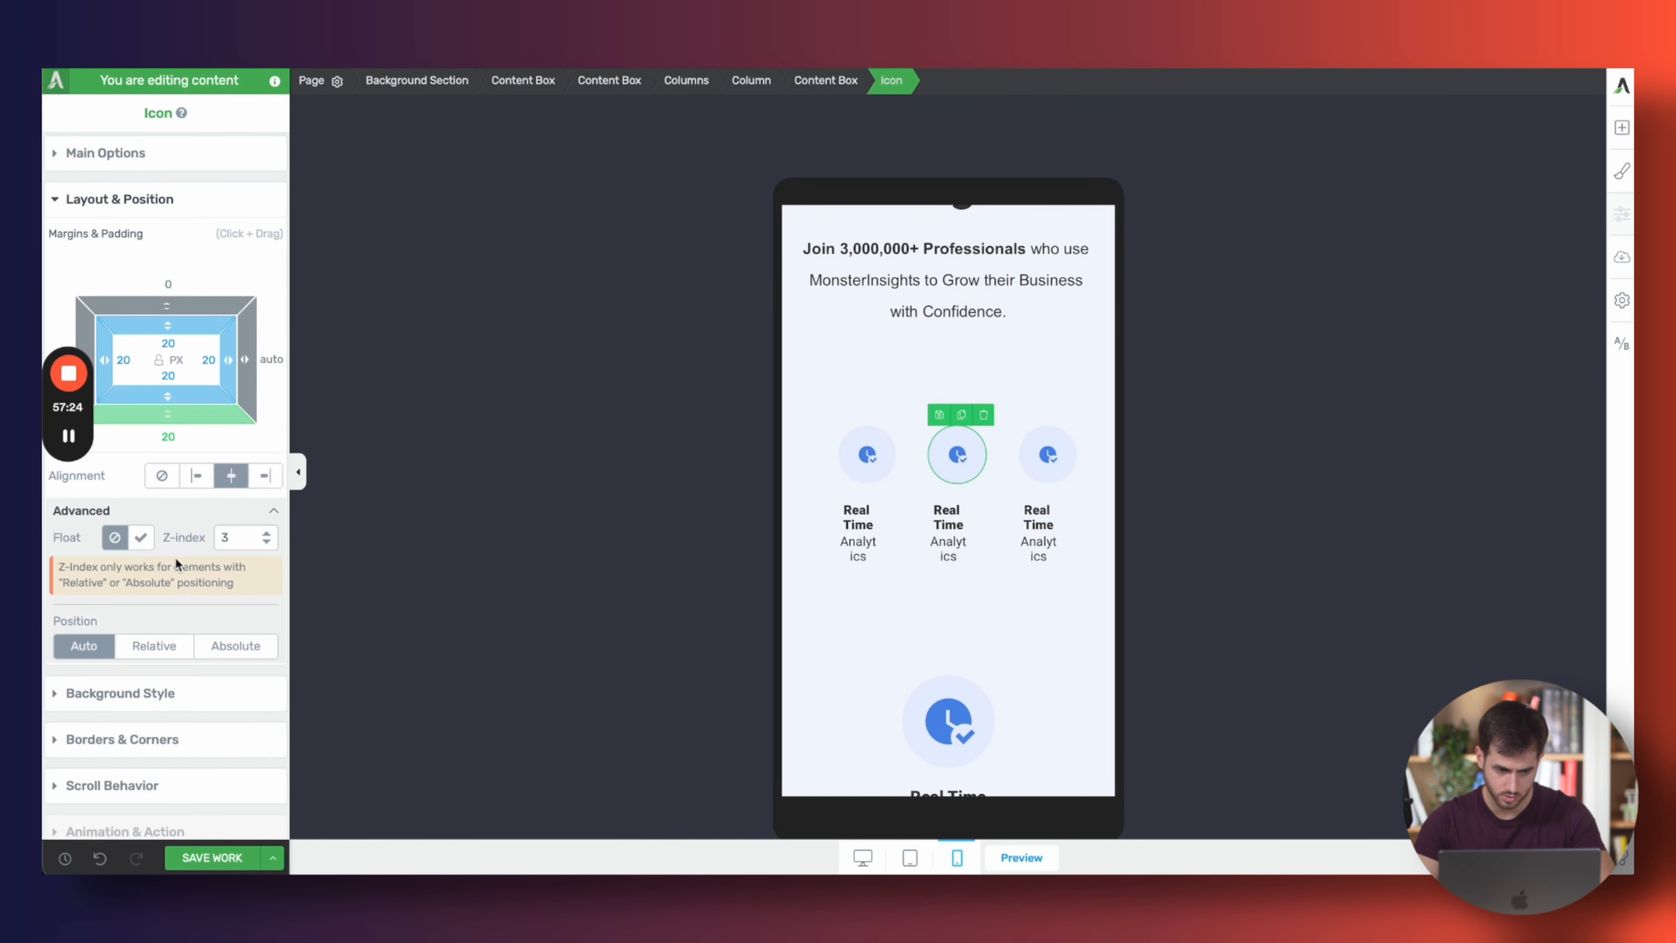
click(162, 479)
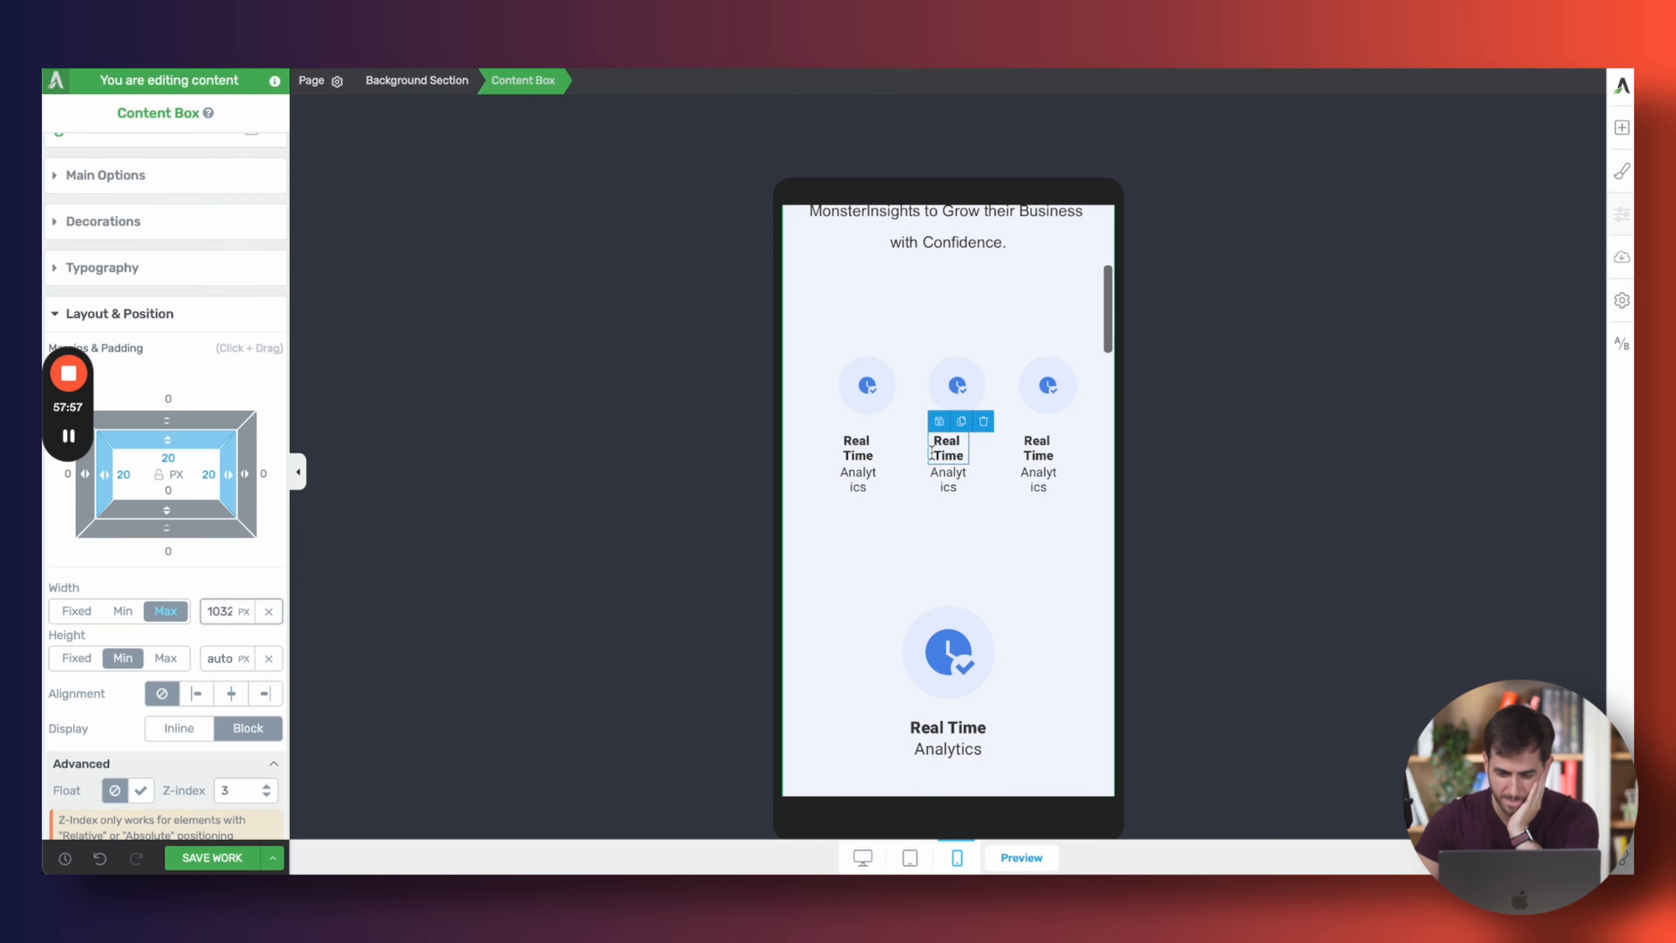
click(909, 356)
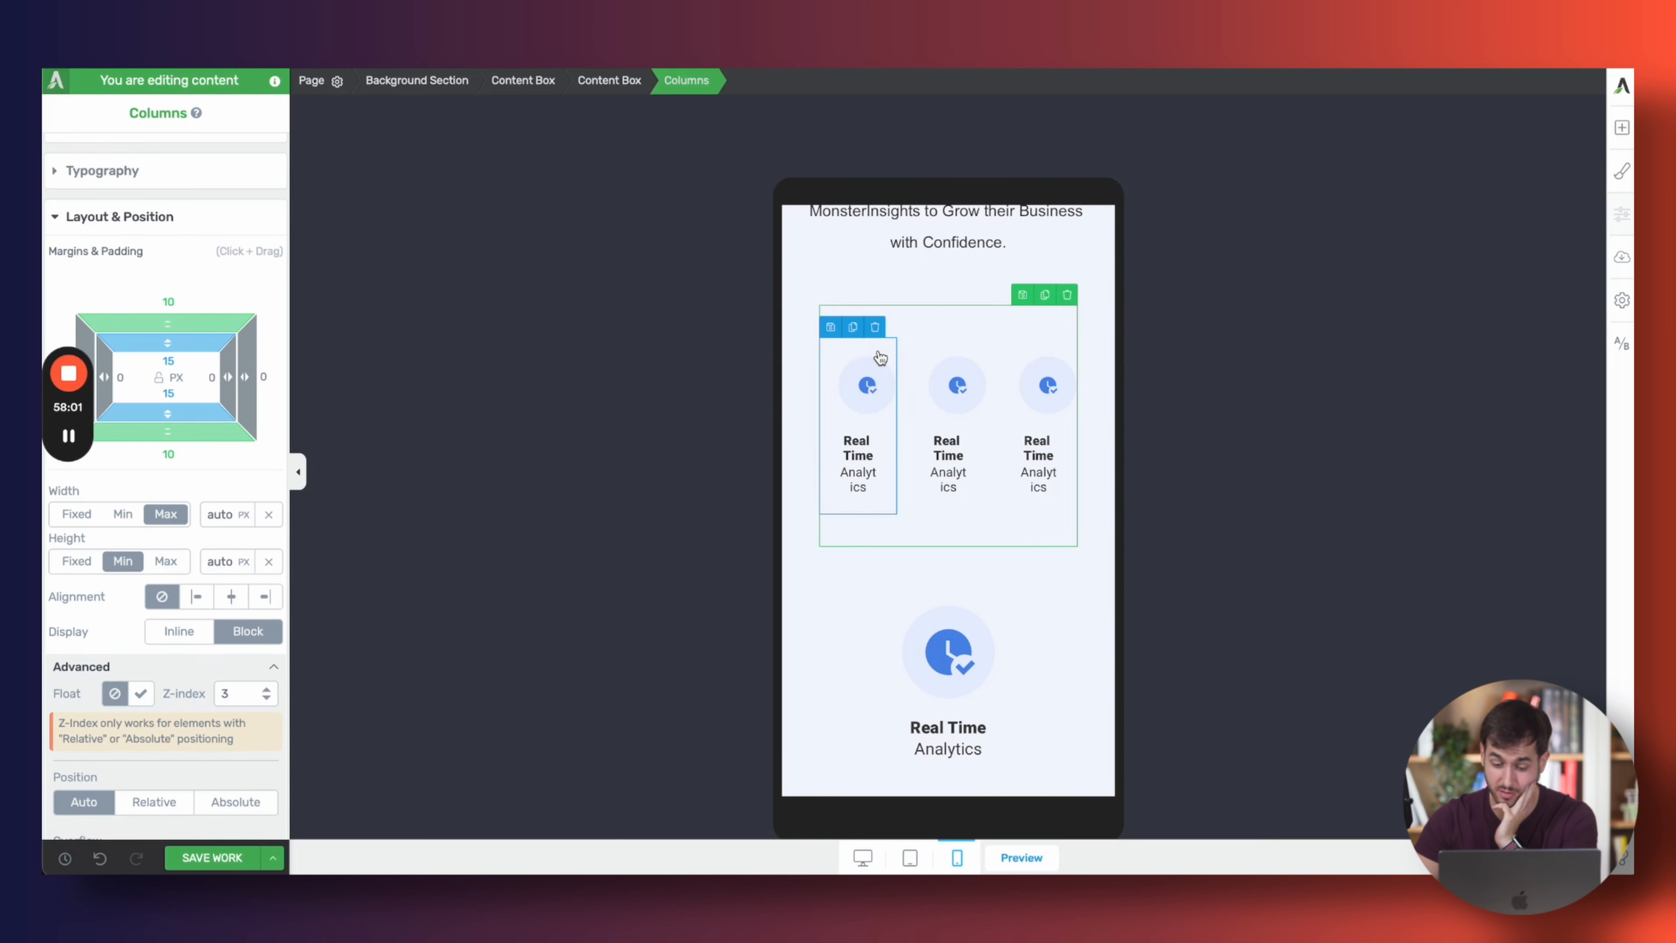
Return to the desktop view and show all hidden elements on the canvas
click(863, 856)
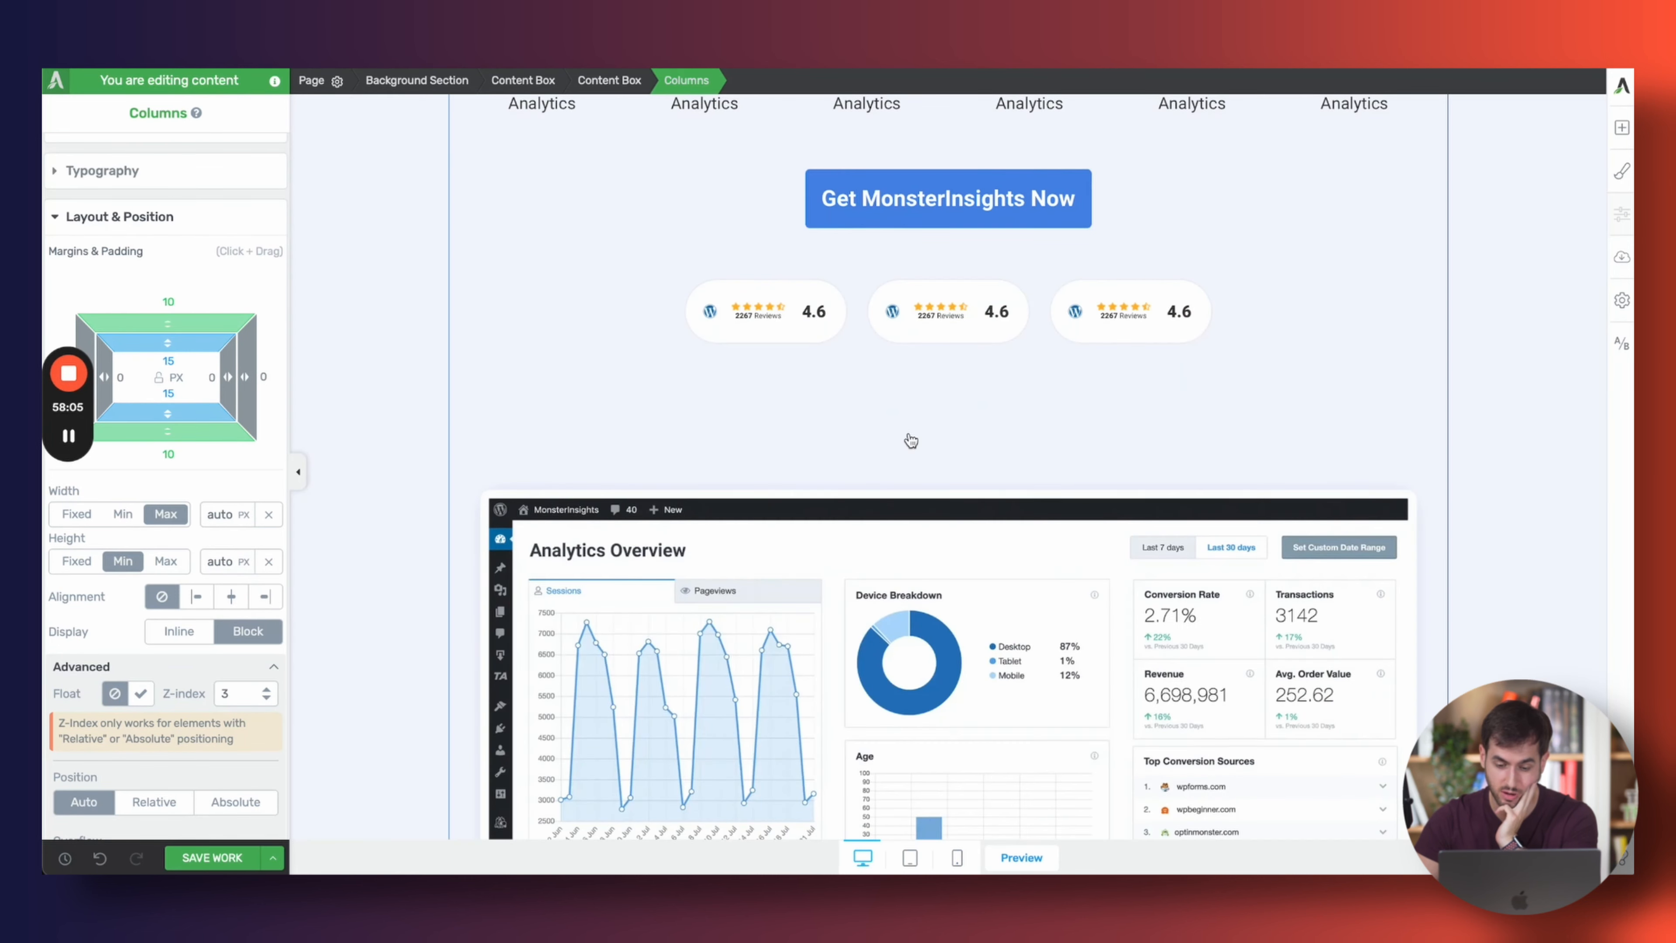
scroll(910, 438, up, 5)
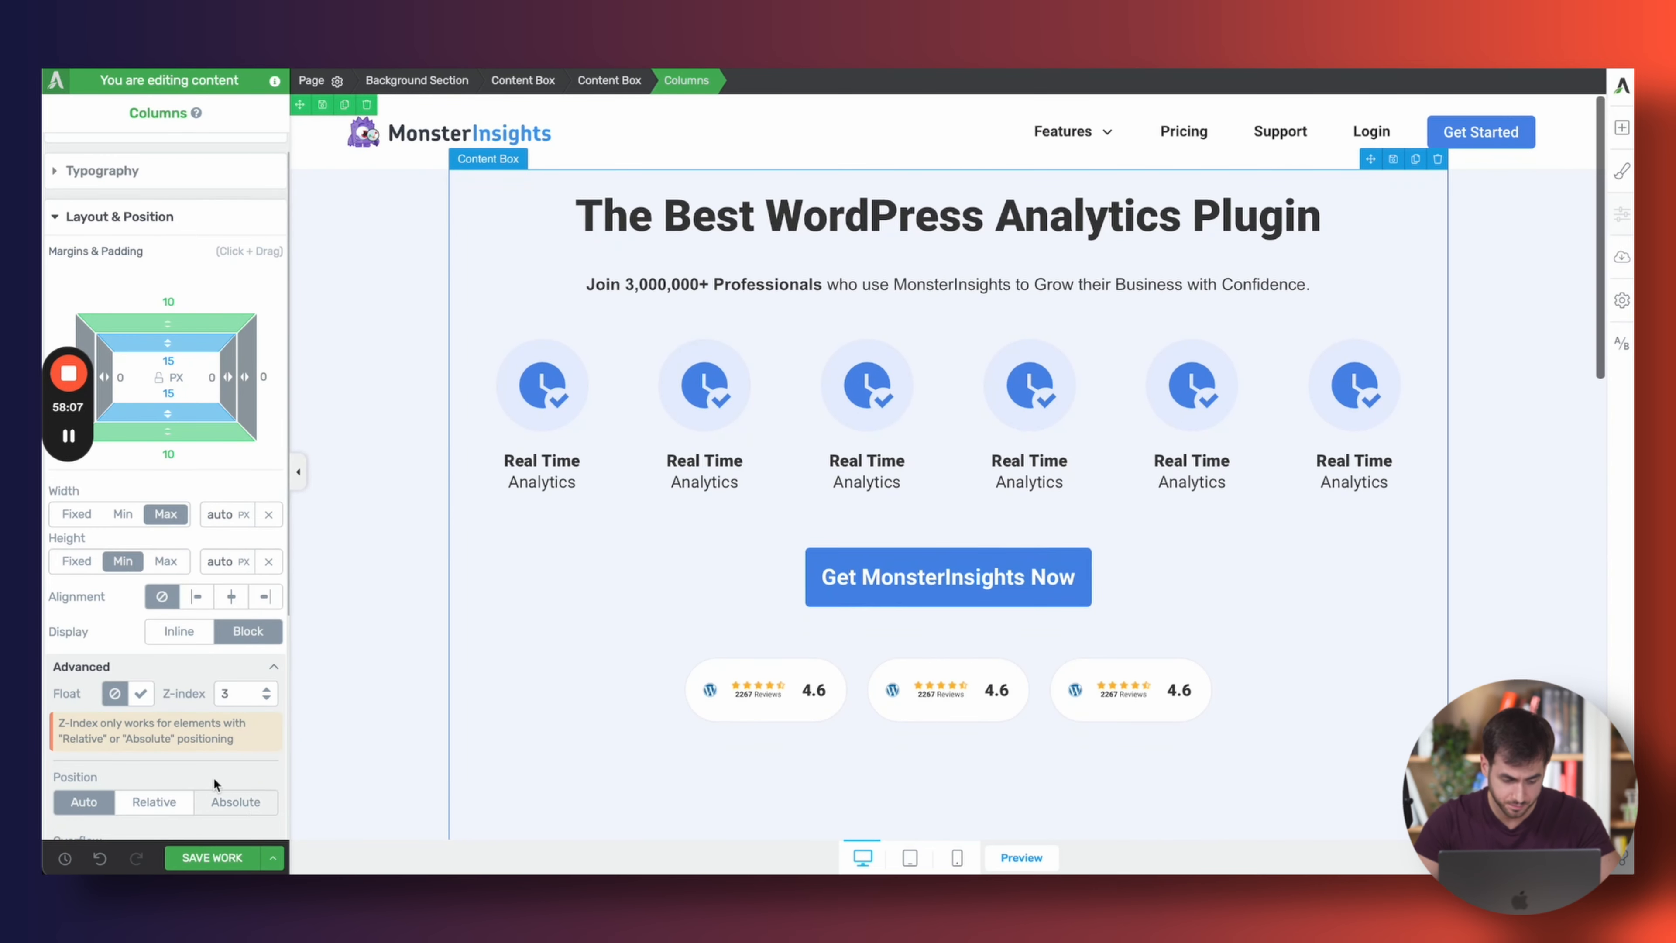
scroll(218, 710, down, 5)
click(119, 760)
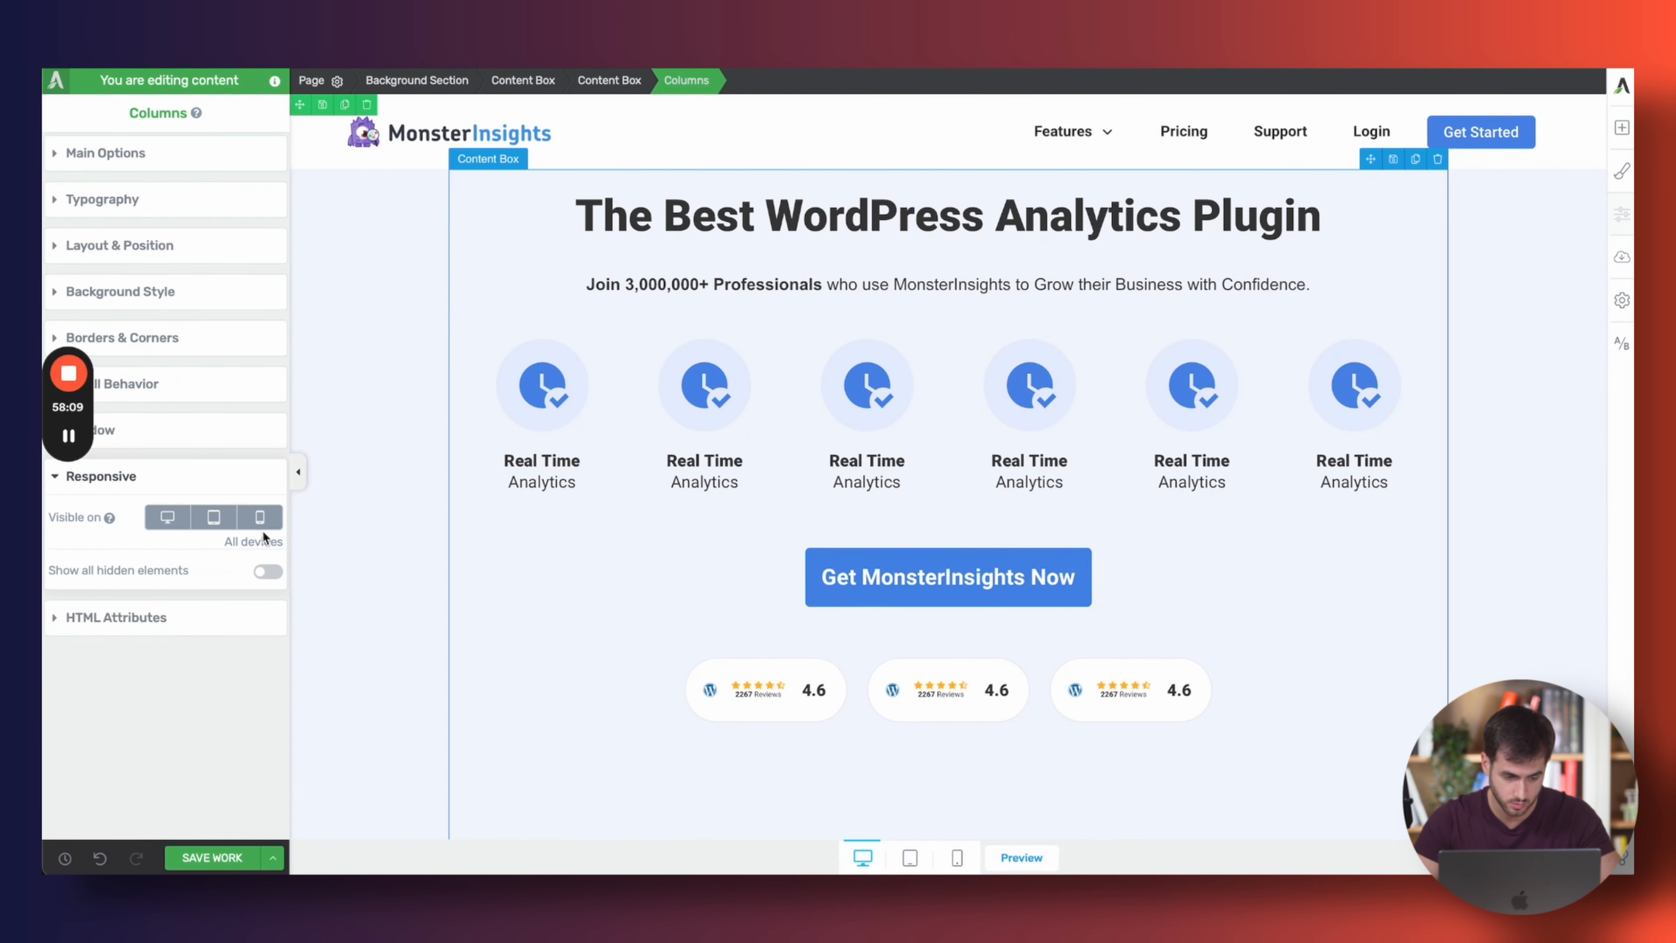
click(268, 572)
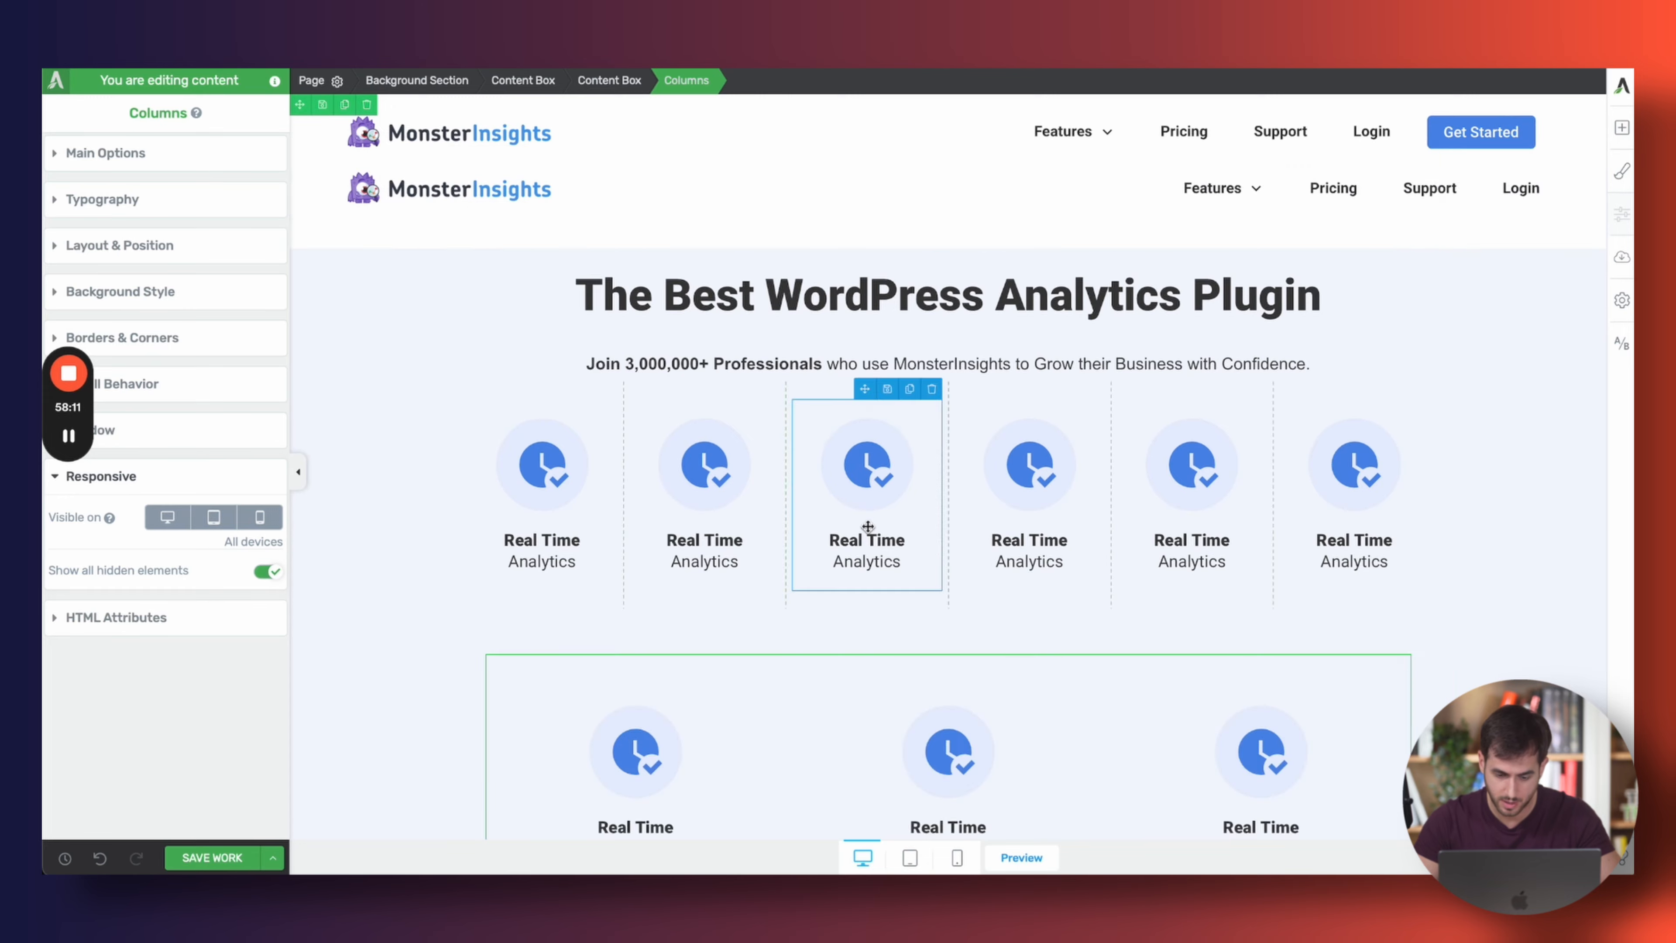
Delete the third icon box and its column from both three-icon rows, leaving two columns in each
scroll(864, 536, down, 5)
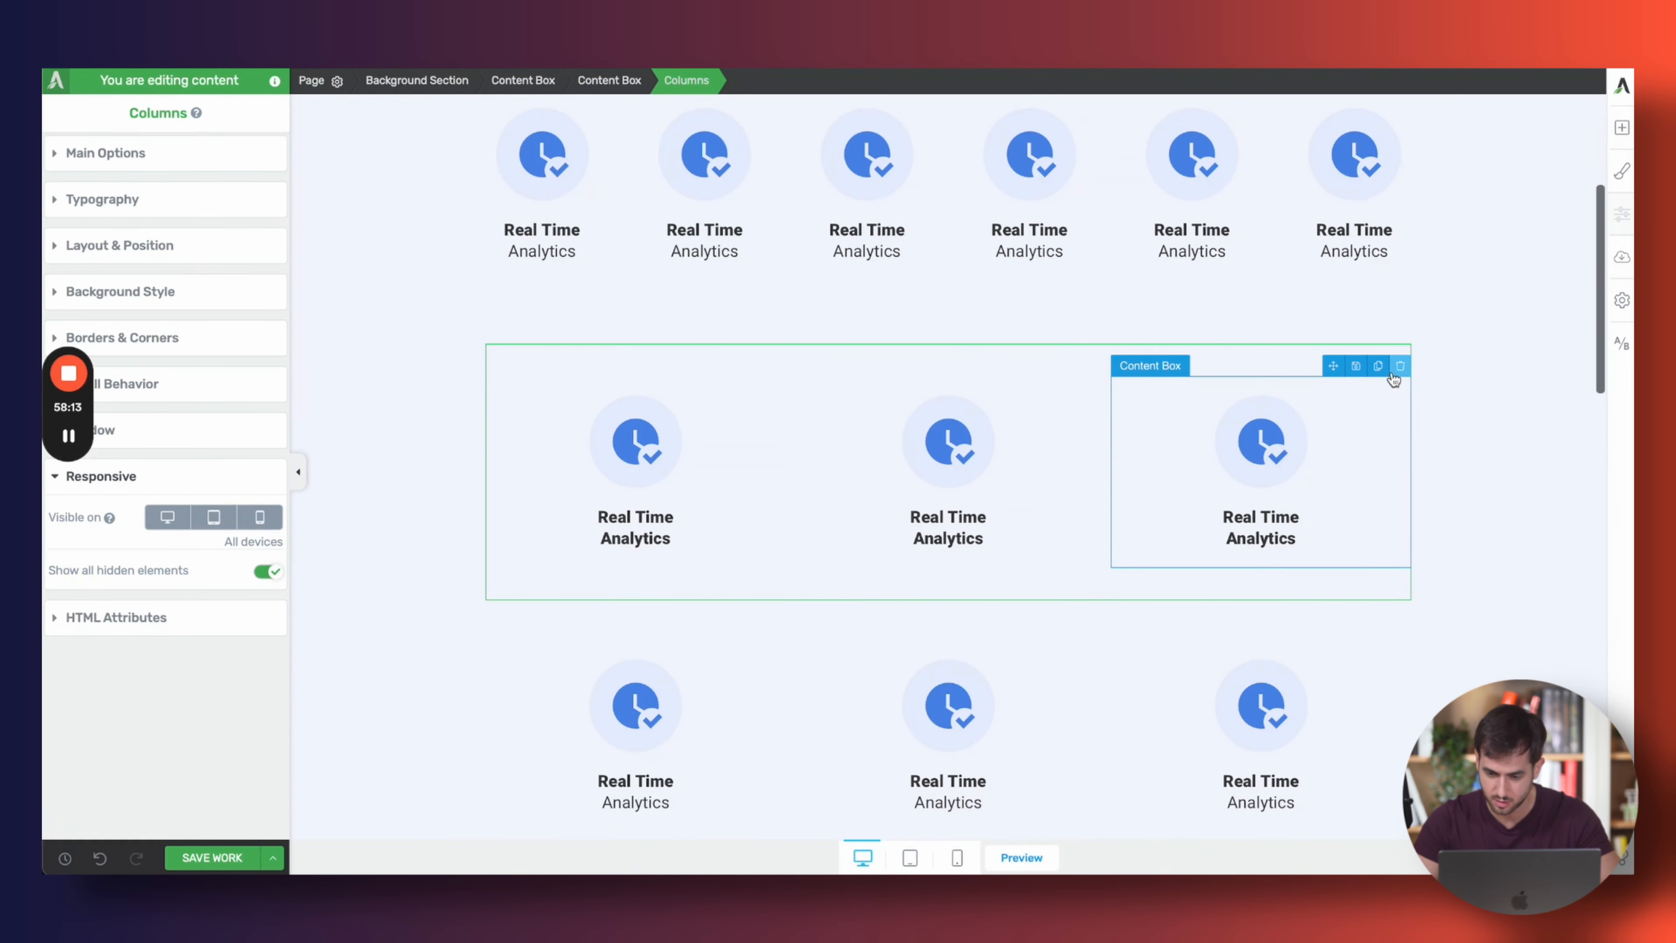
click(1399, 369)
click(1399, 350)
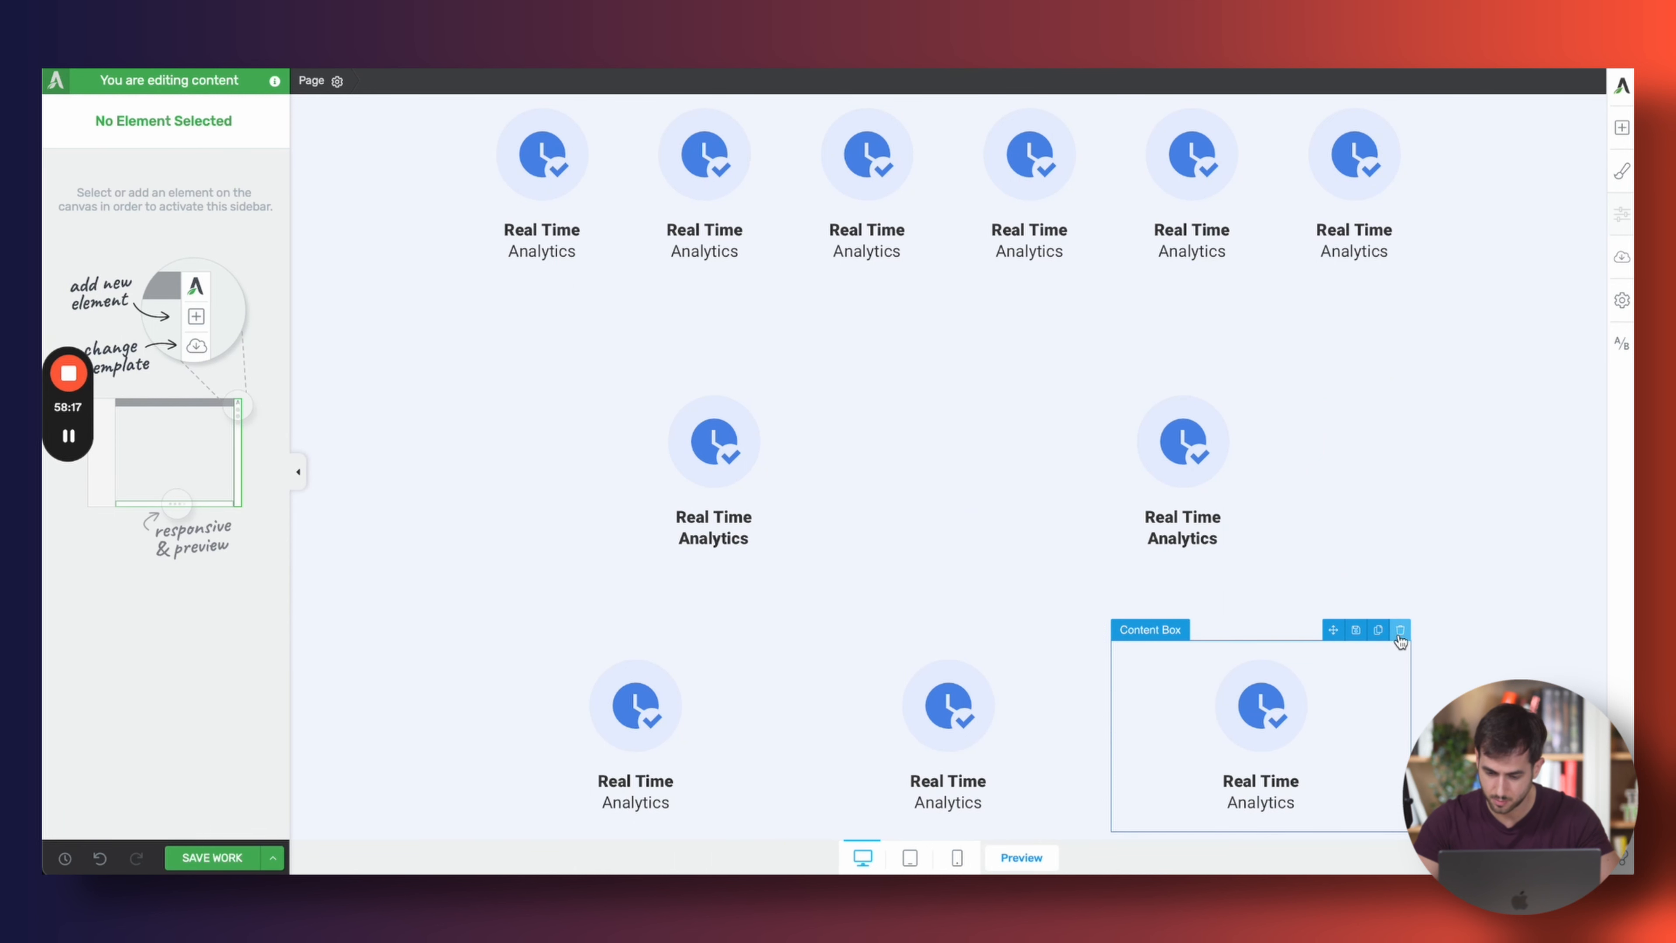
click(1400, 630)
click(1400, 612)
Duplicate the lower two-column icon row and turn off showing all hidden elements on the canvas
scroll(1063, 636, down, 5)
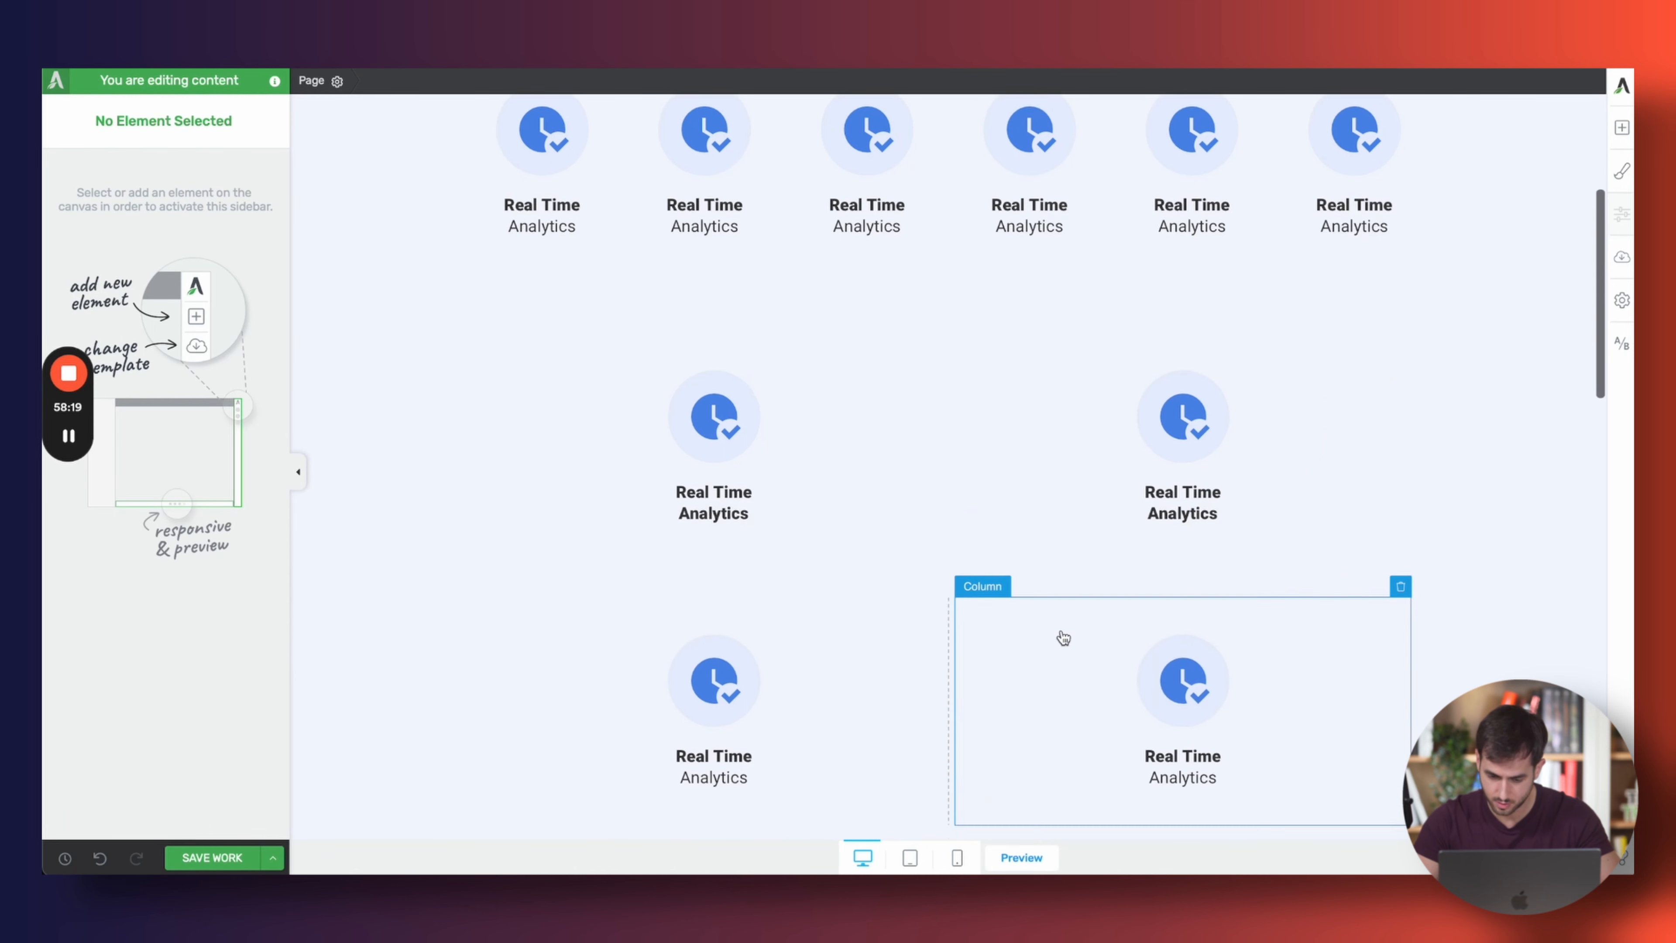
click(899, 606)
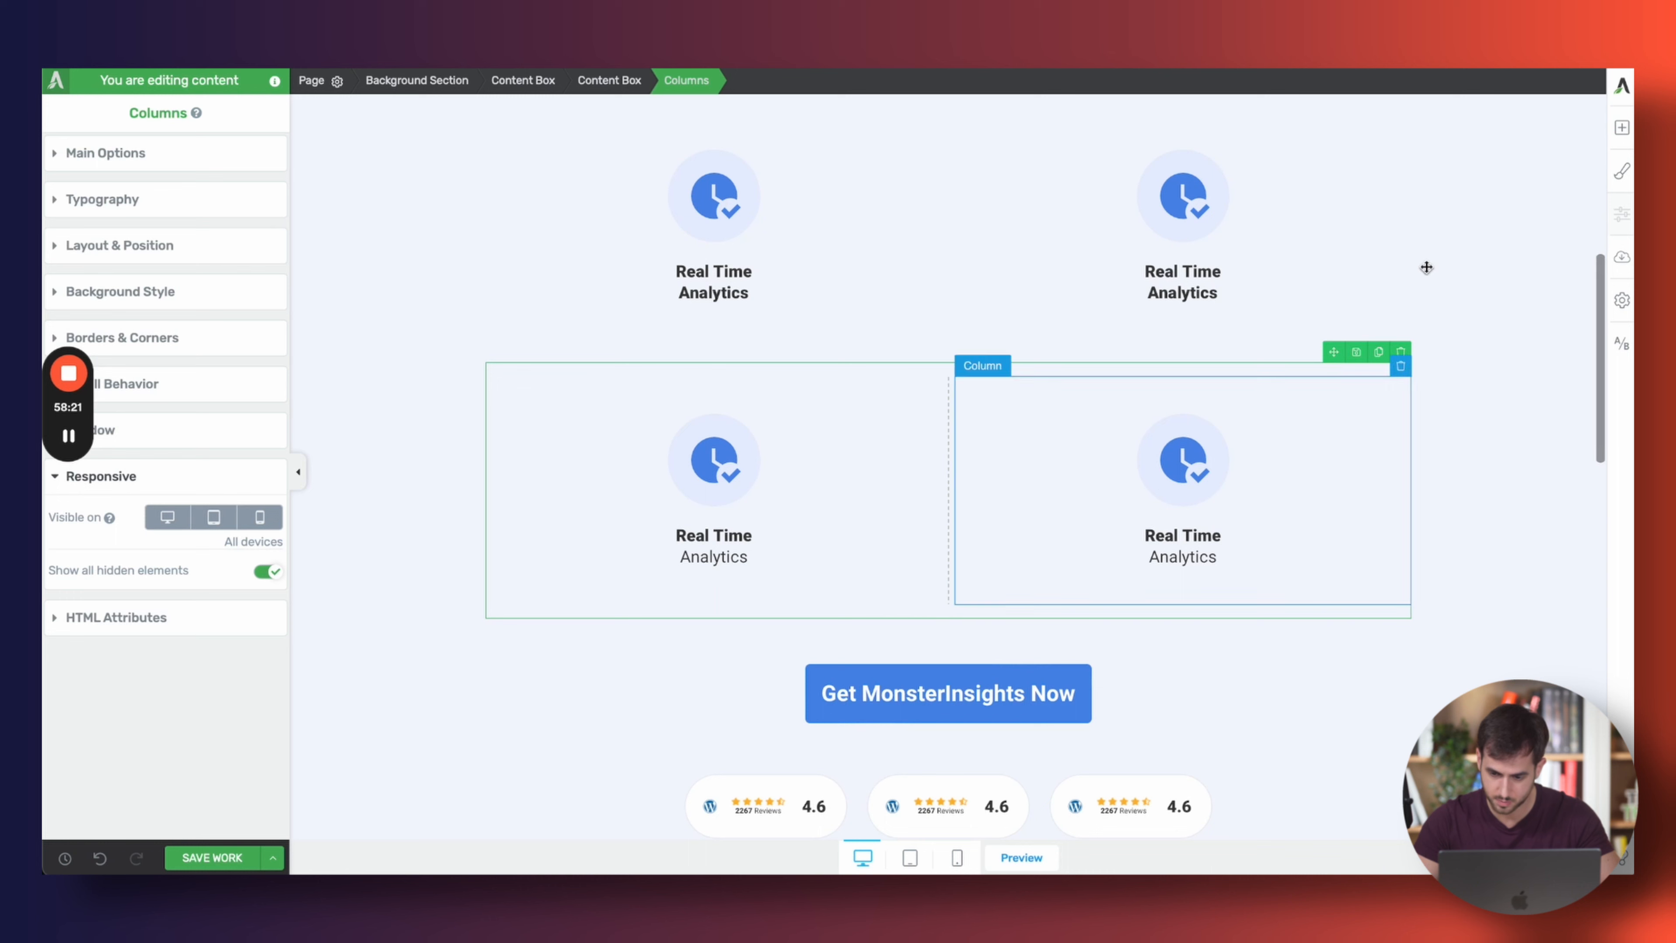
click(1380, 354)
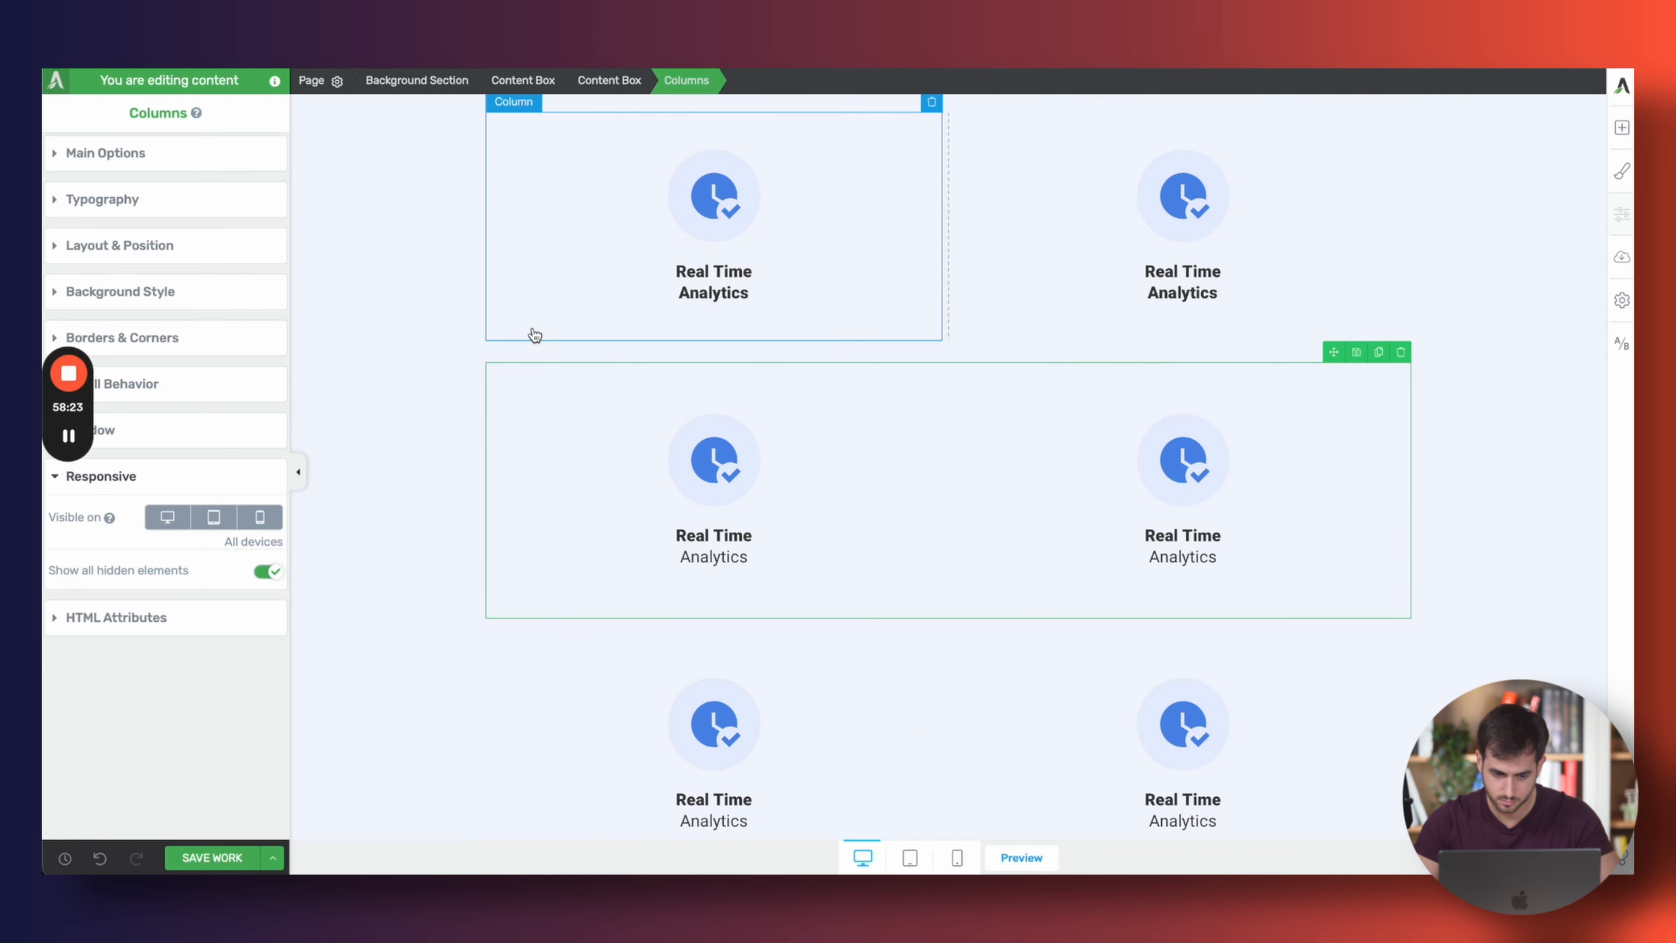
click(268, 571)
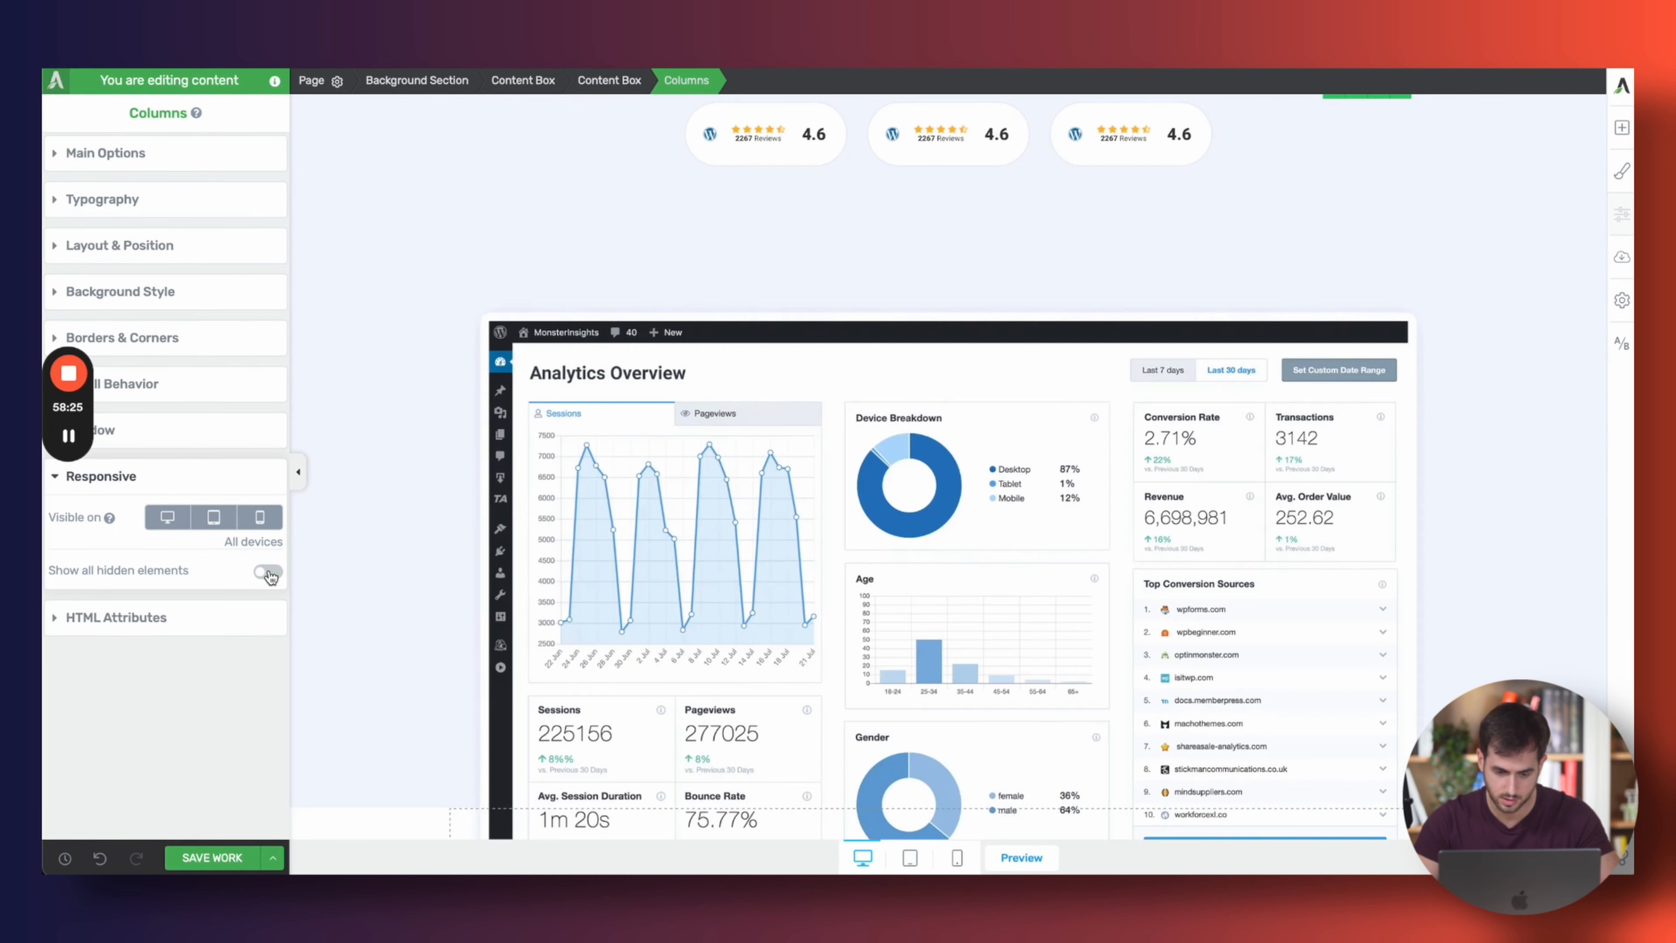
In the mobile view, turn off column wrapping for the second and third two-column icon rows
click(957, 857)
scroll(948, 560, up, 5)
scroll(948, 560, down, 5)
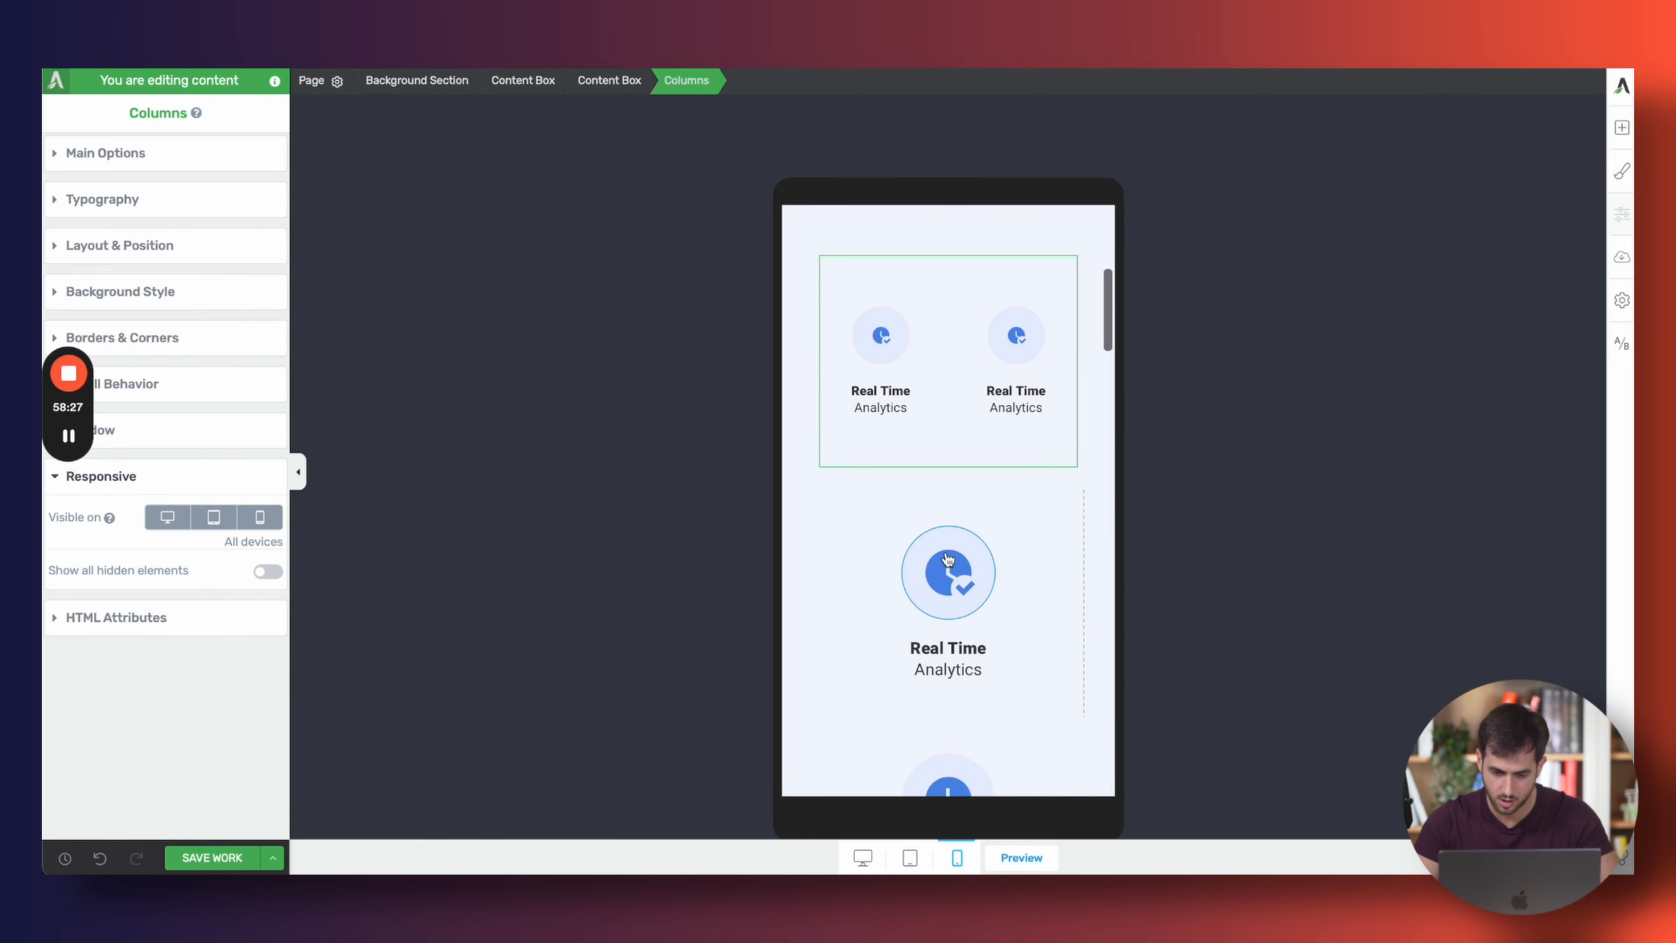
click(997, 502)
click(673, 82)
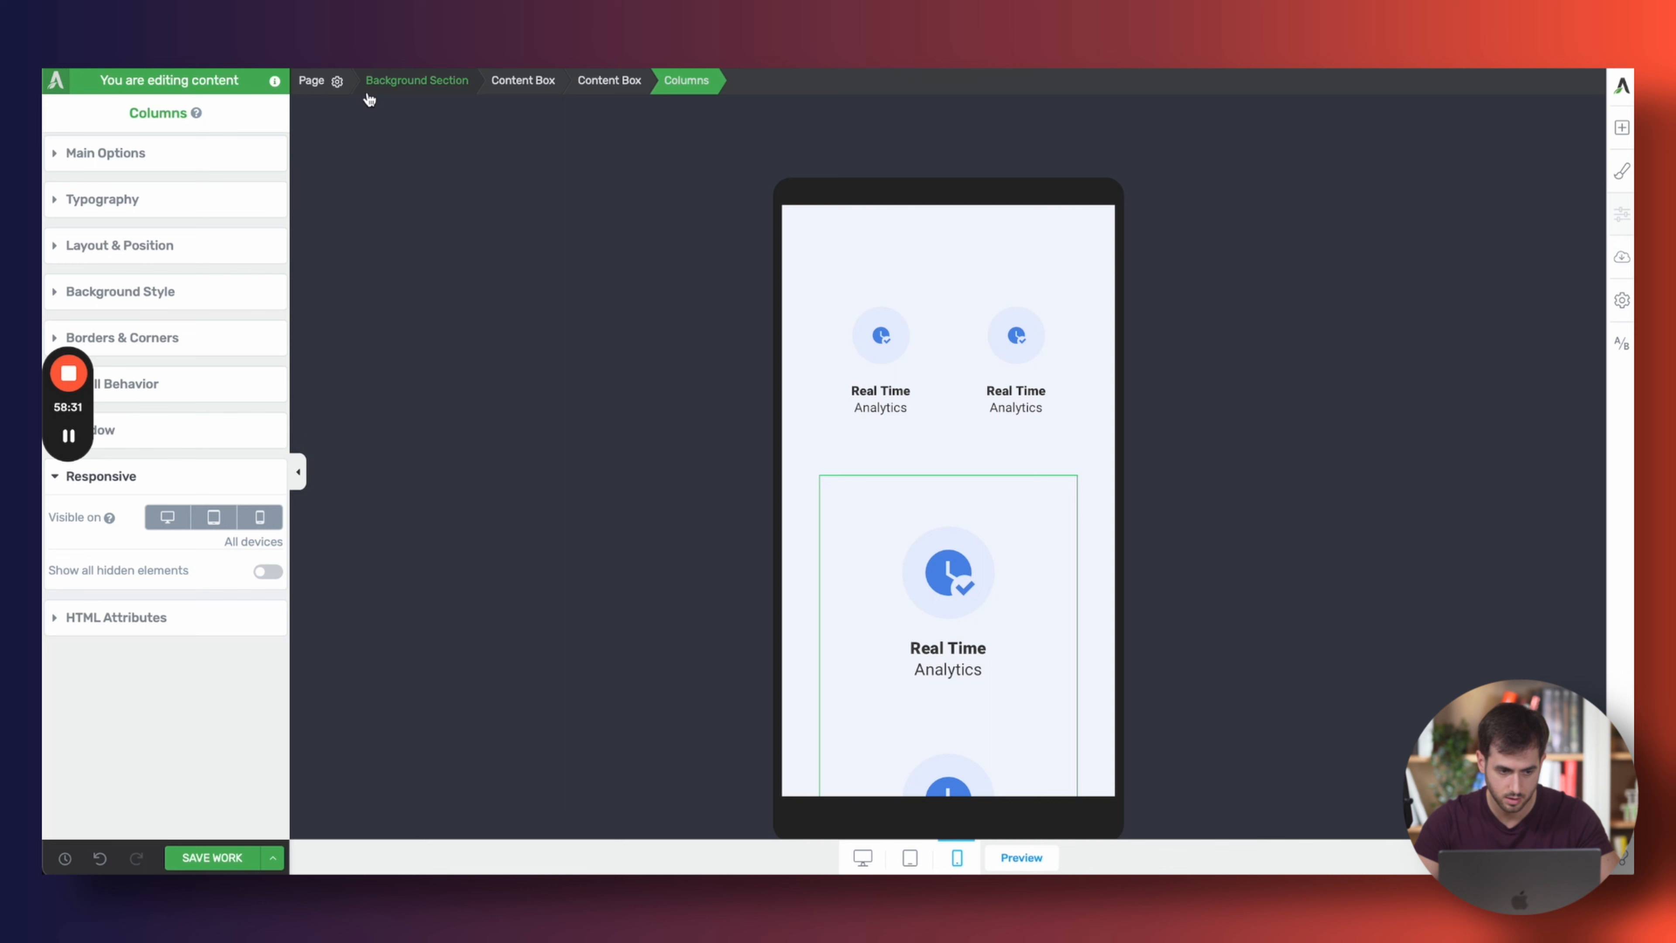
click(204, 159)
click(267, 386)
scroll(908, 568, down, 3)
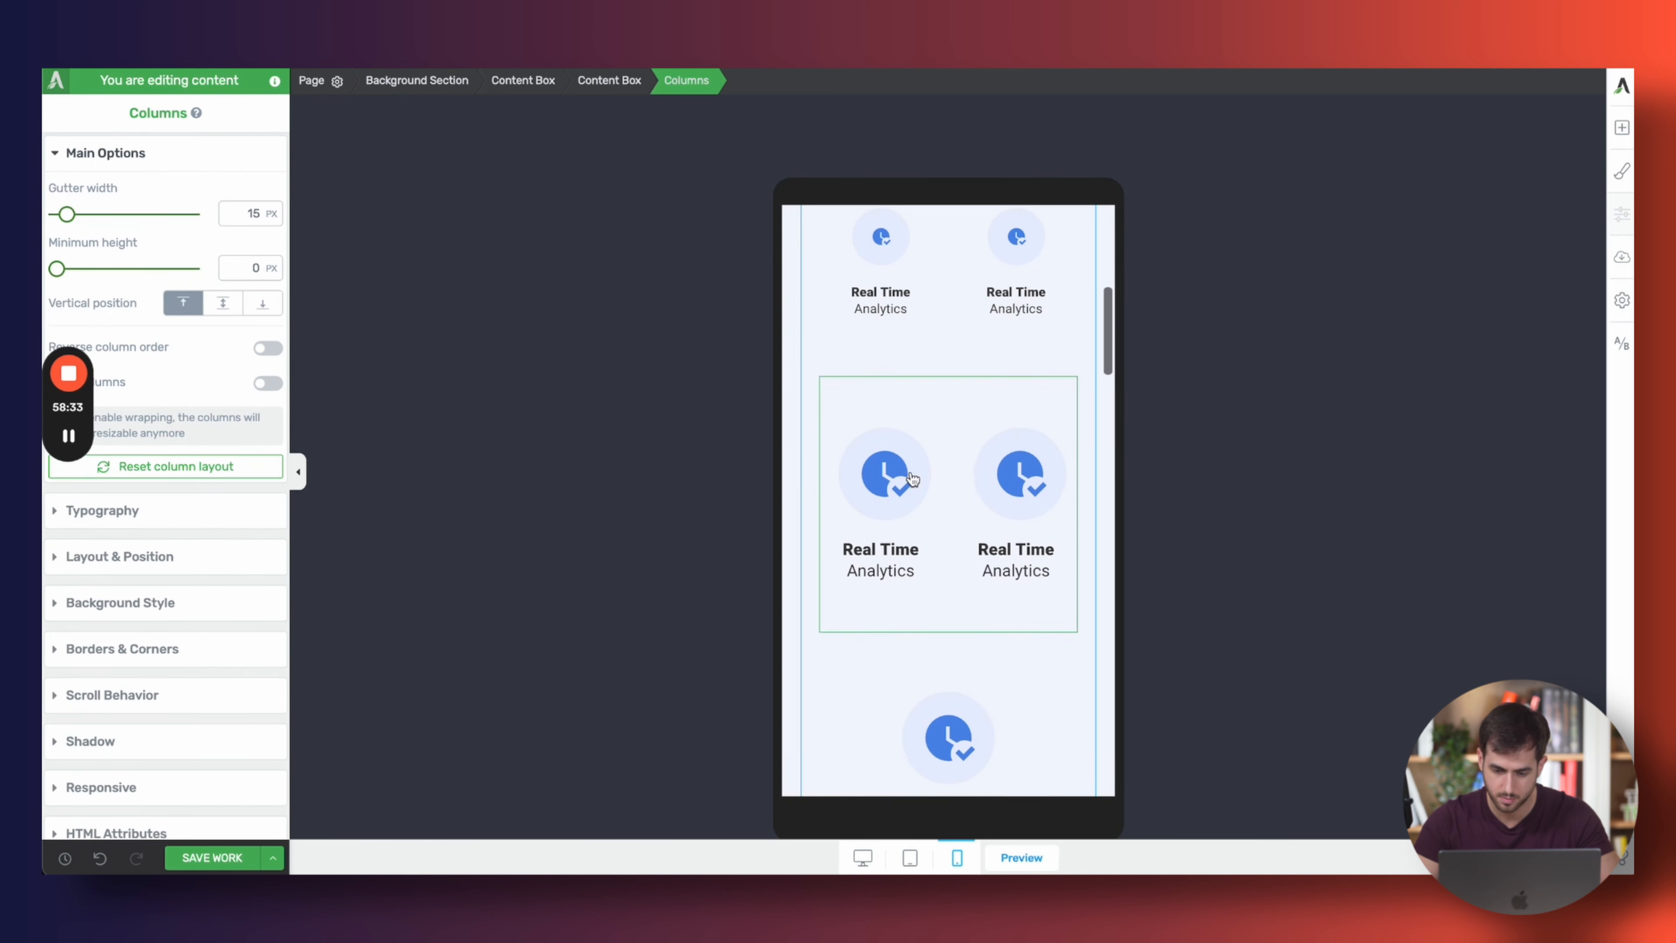
click(901, 569)
click(686, 80)
click(267, 383)
click(267, 382)
scroll(956, 402, up, 1)
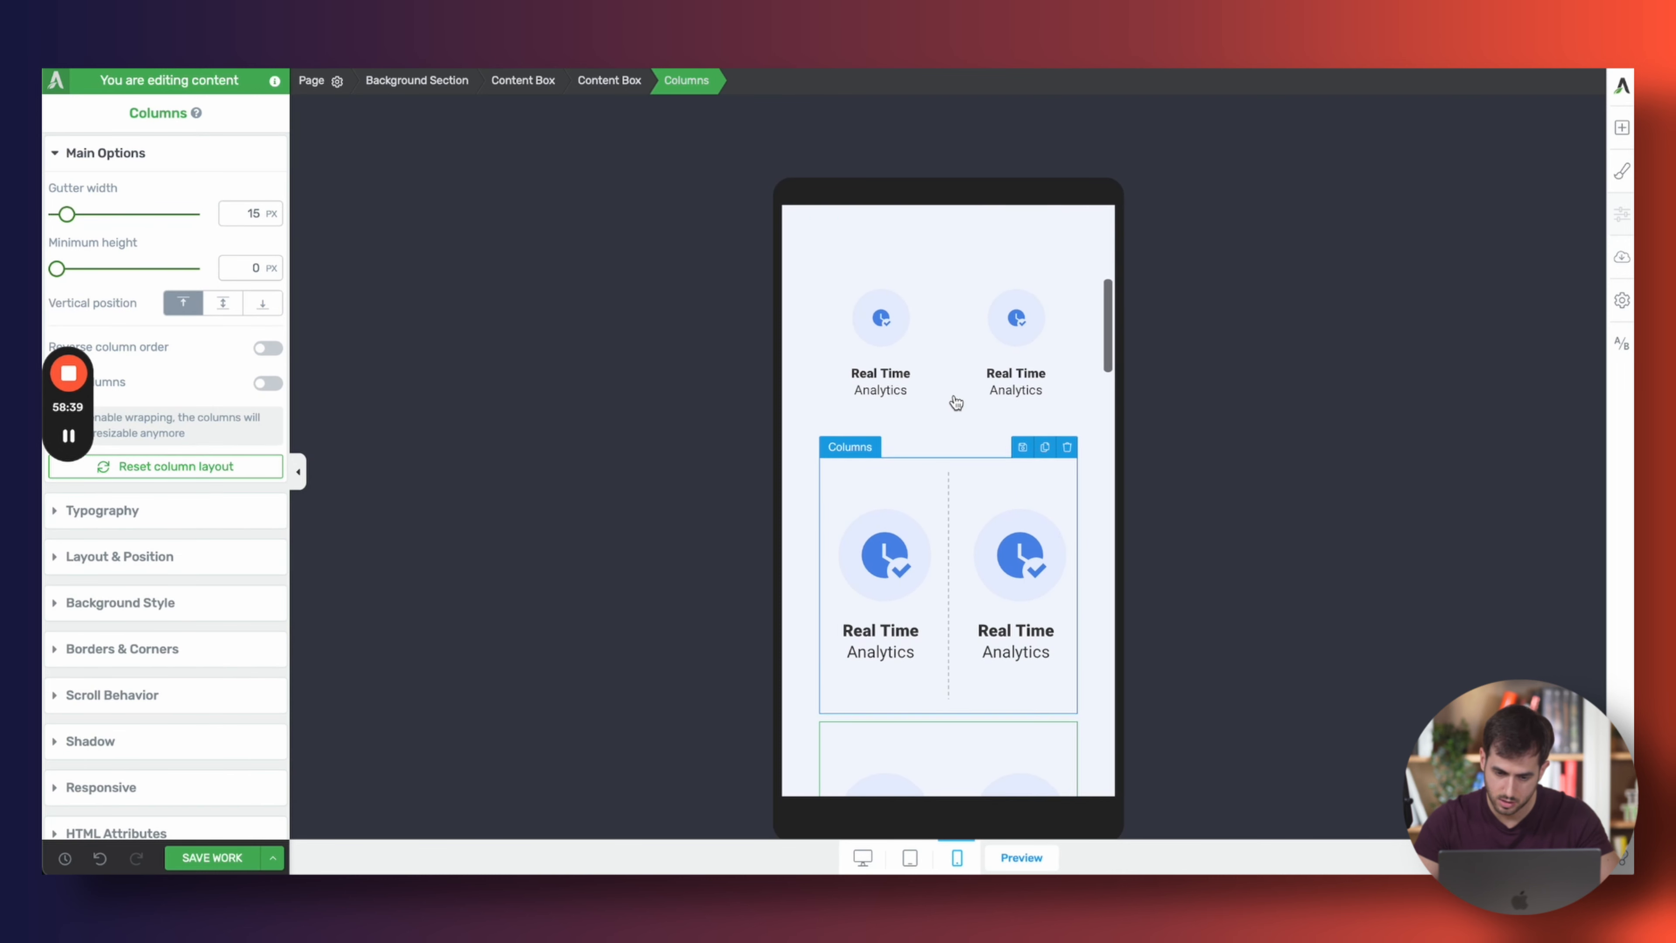
Set the size of both icons in the first mobile row to 60 px
click(882, 336)
text(60)
click(1021, 340)
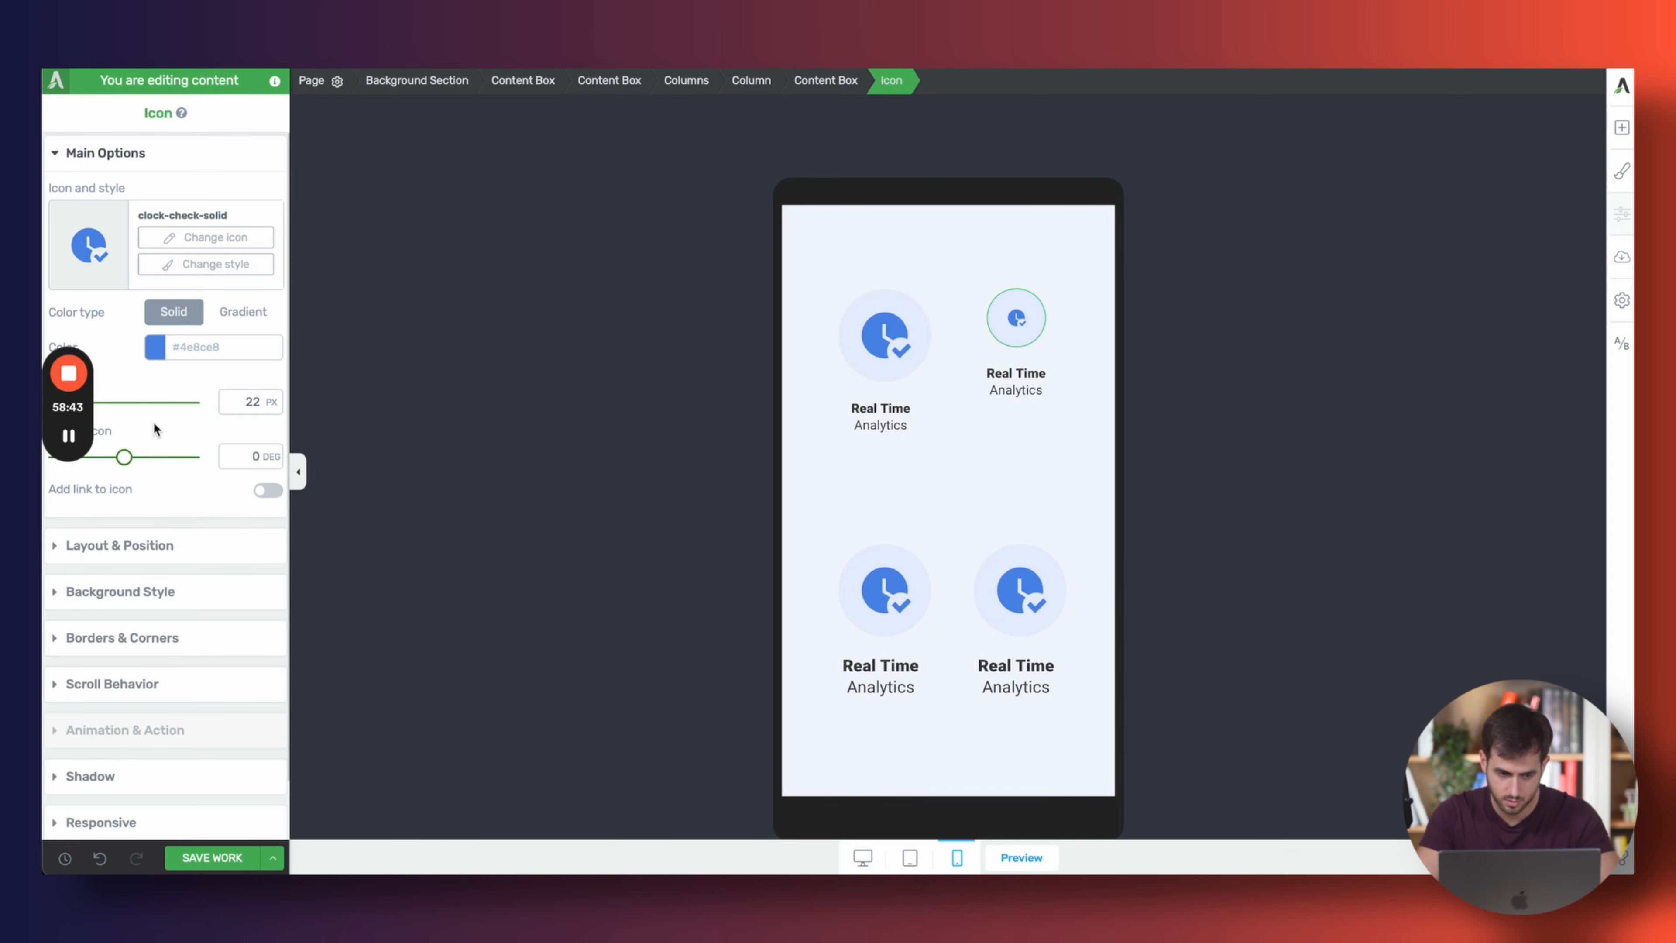
text(60)
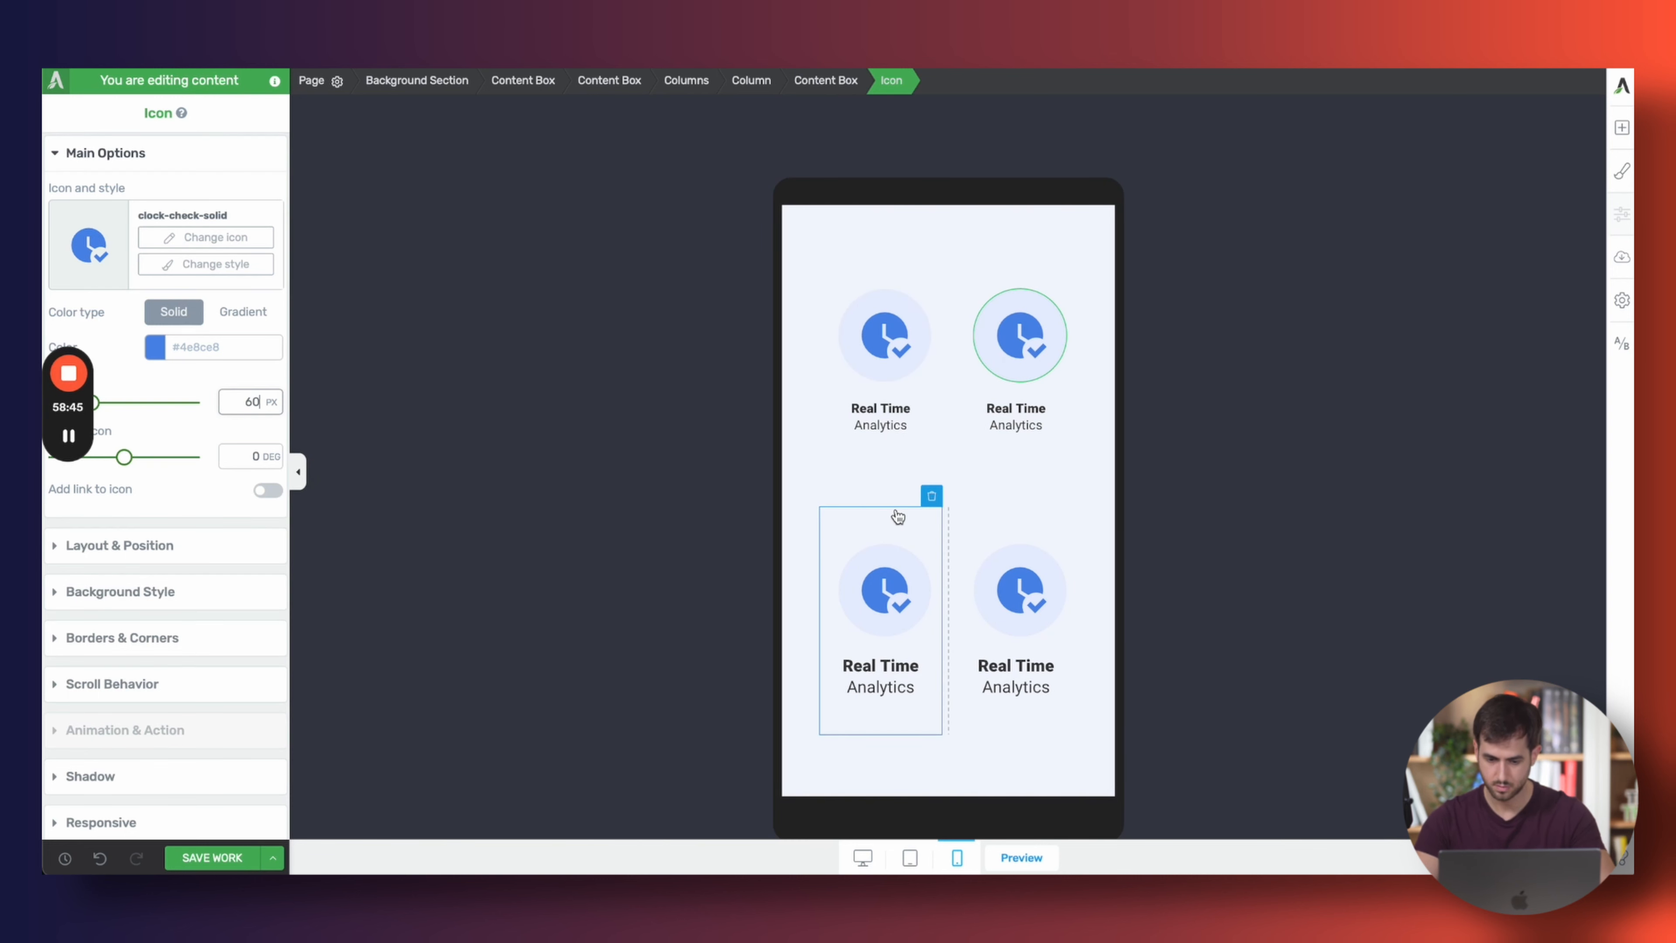
Set the top and bottom margins and paddings of the first icon row's columns to 0 in the mobile view
click(898, 516)
scroll(898, 517, up, 3)
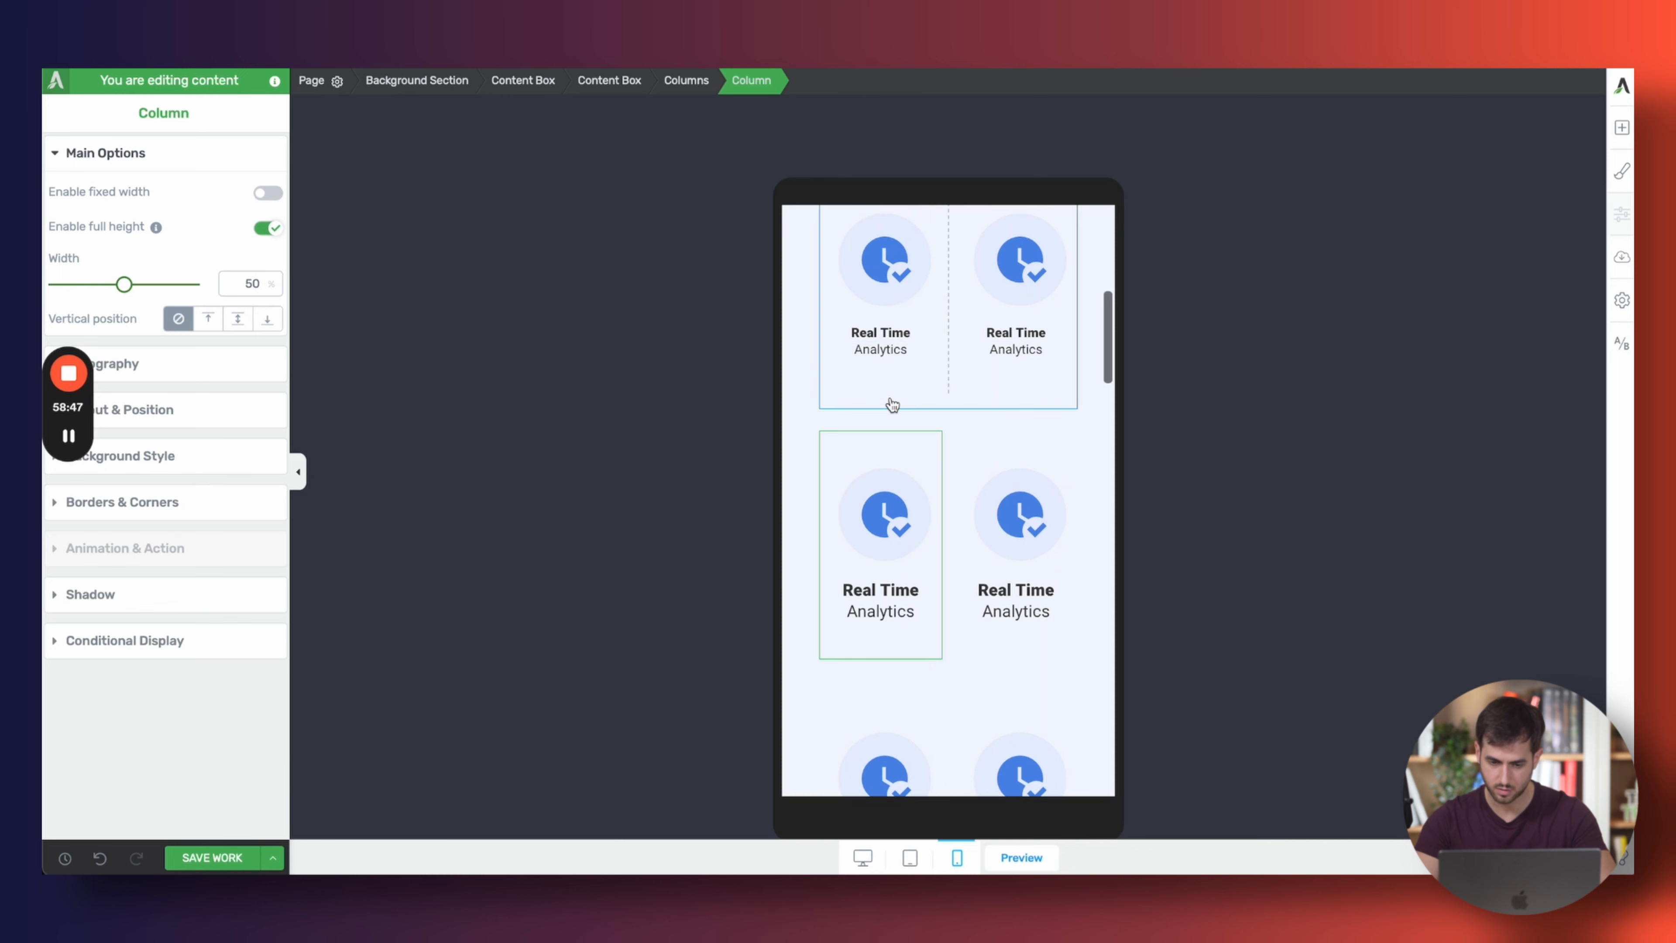
click(892, 404)
click(119, 556)
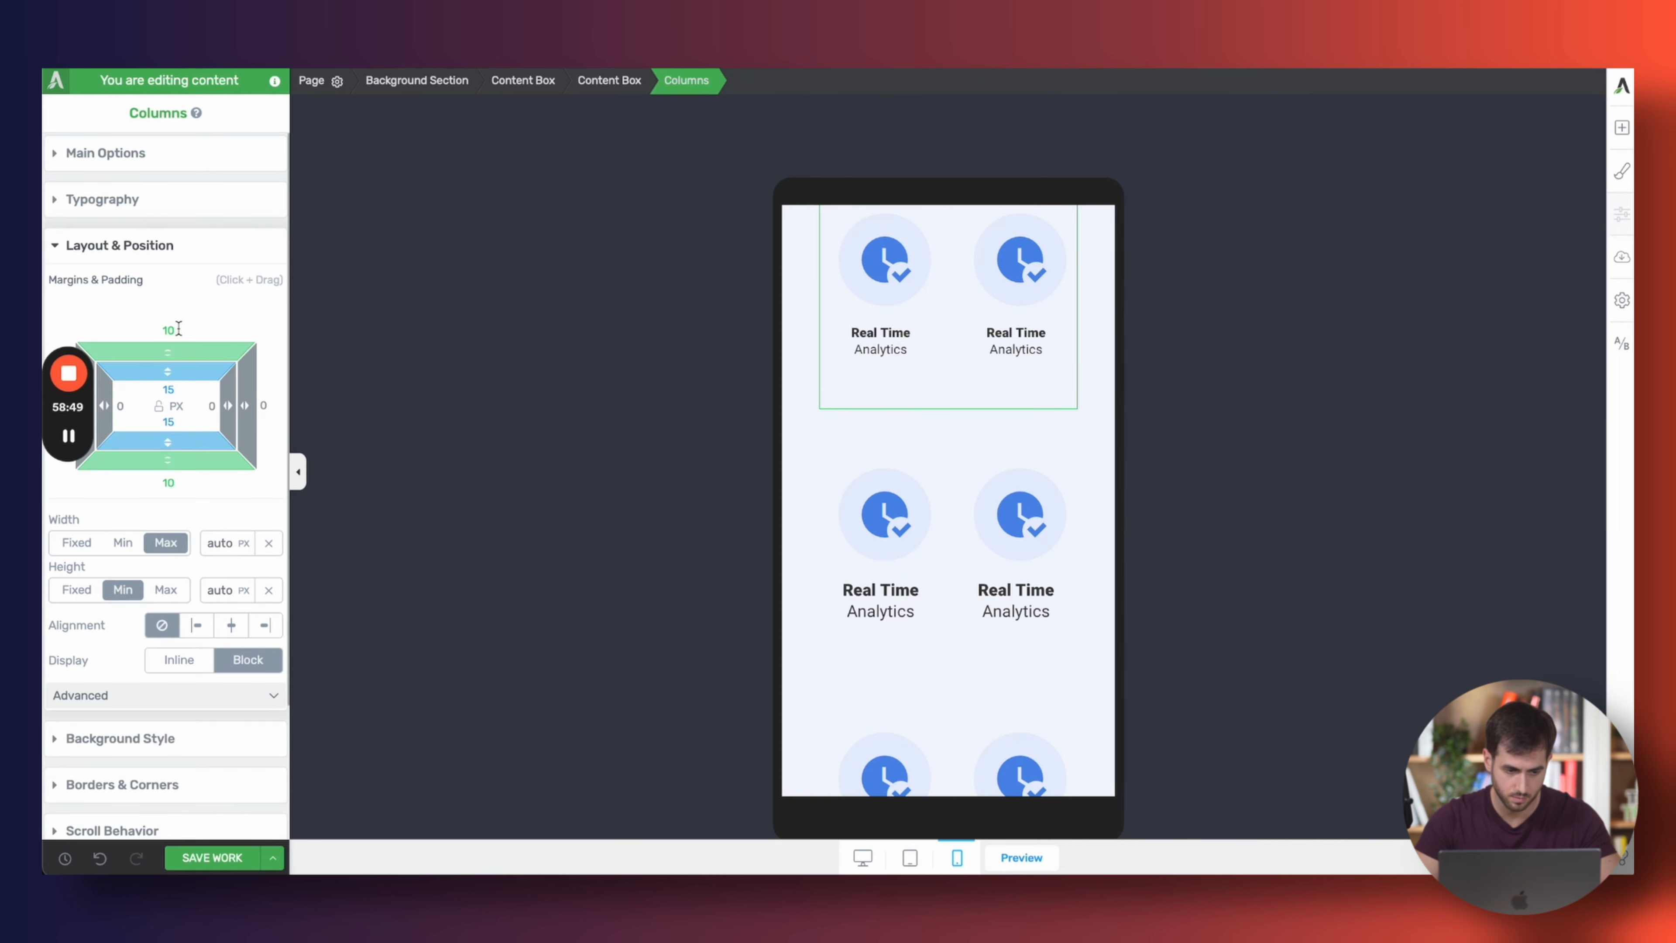
text(0)
key(Tab)
key(Tab)
text(0)
key(Tab)
key(Tab)
text(0)
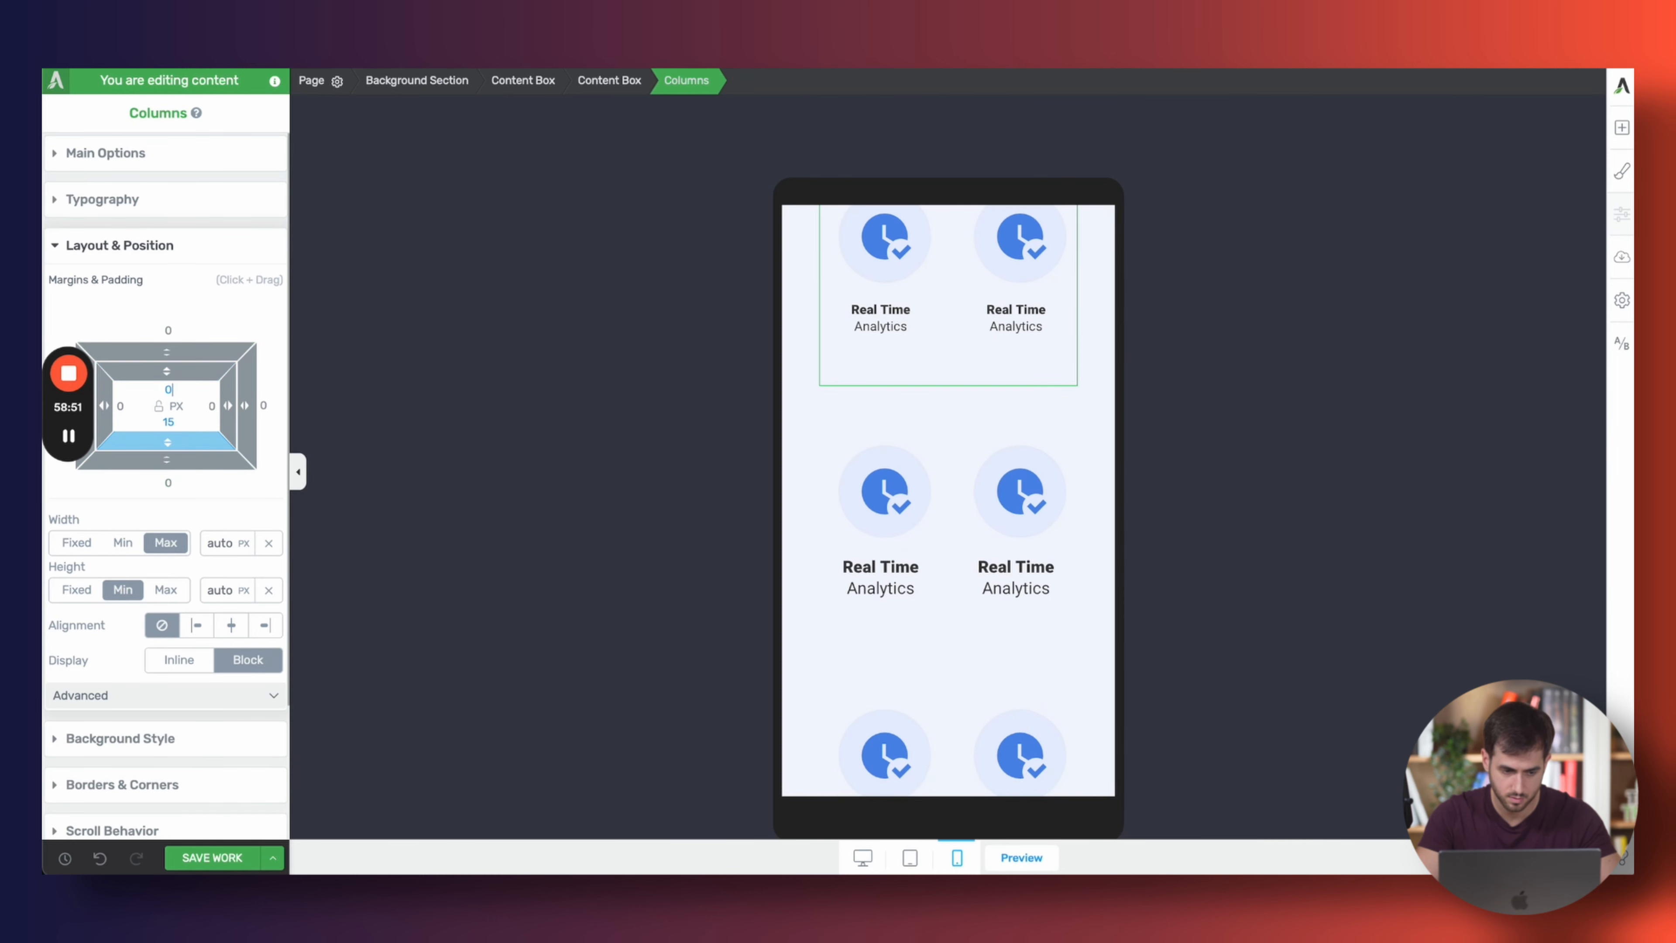
key(Tab)
key(Tab)
text(0)
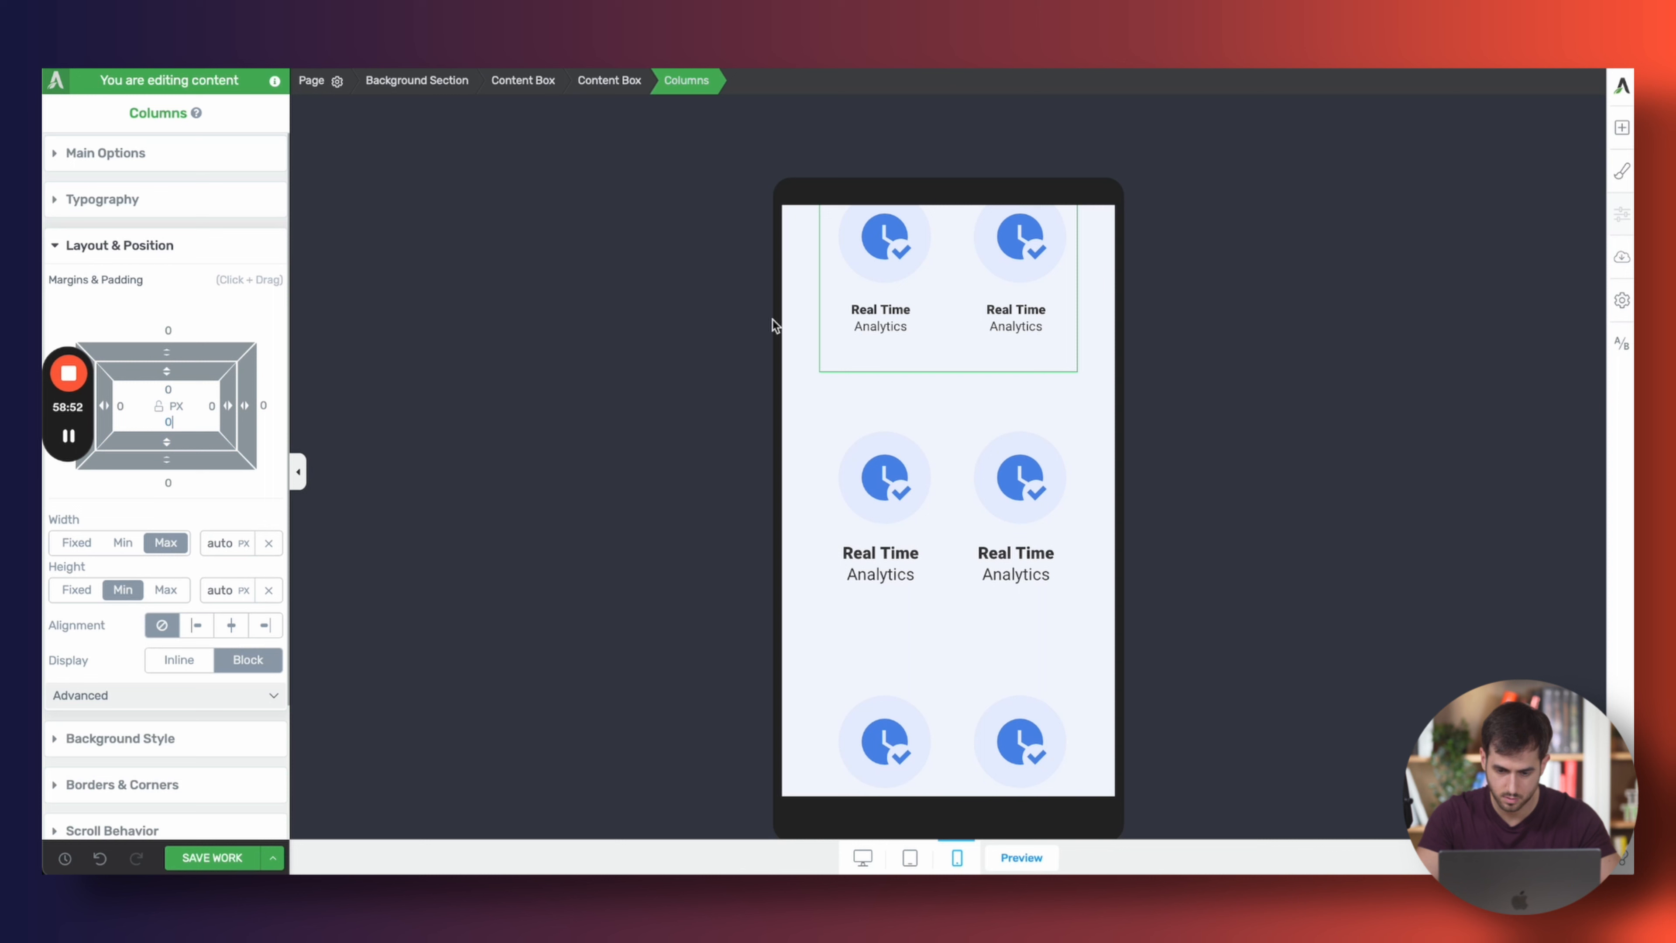
Set the second icon row's top and bottom margins and paddings to 0 in the mobile view
click(848, 415)
click(686, 80)
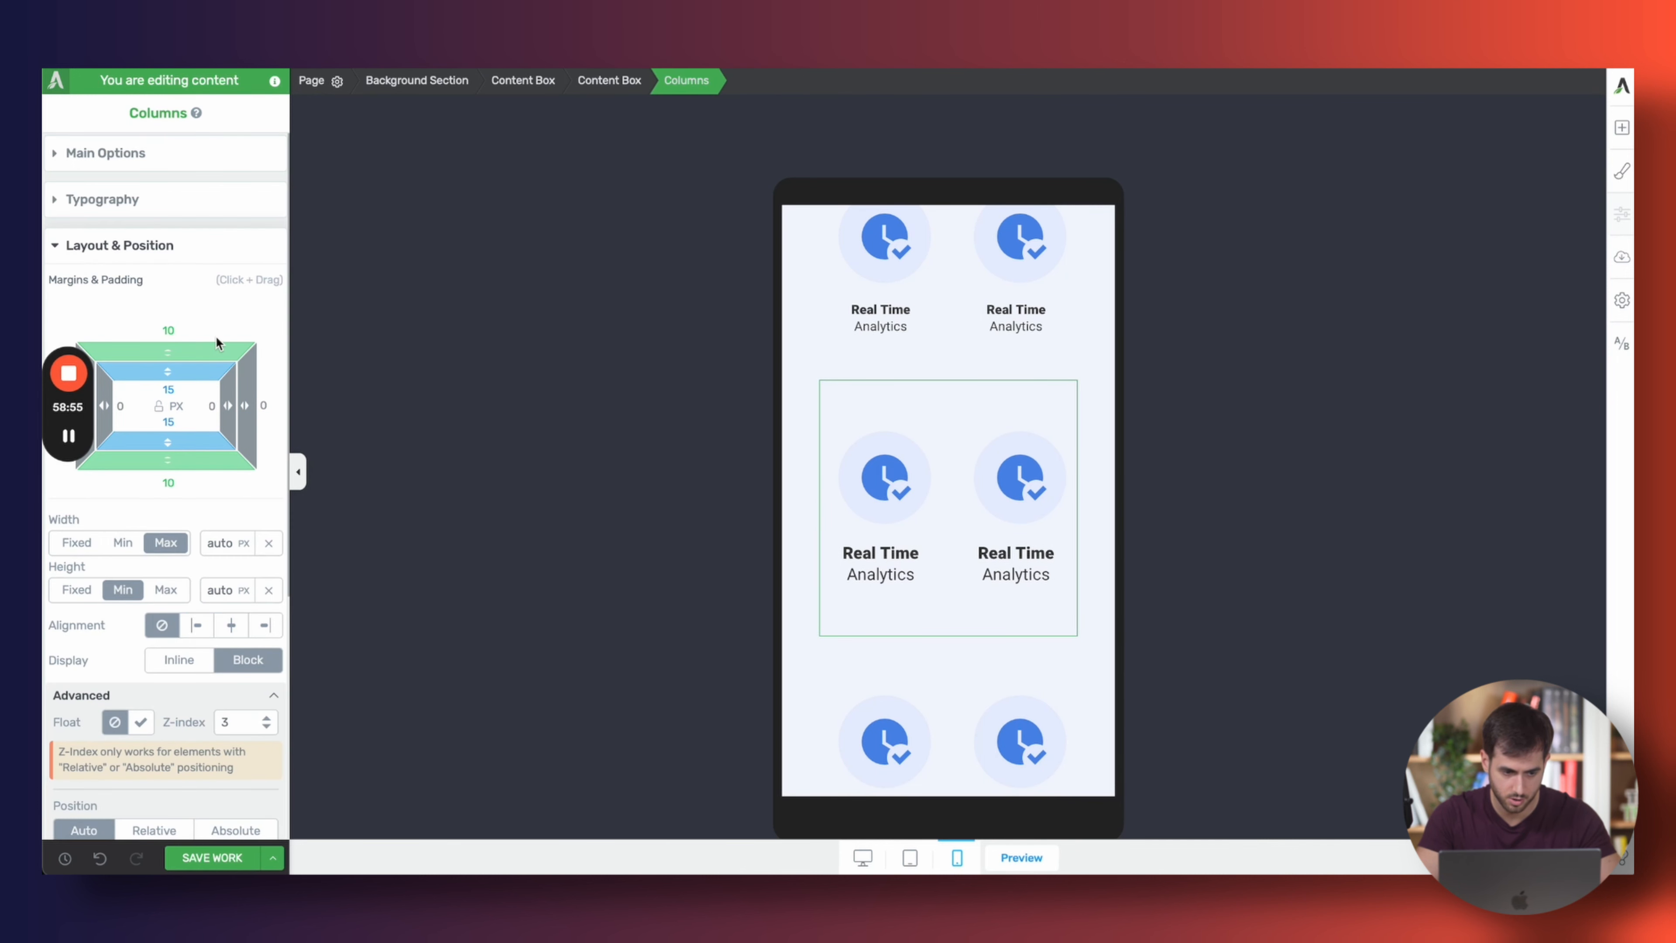
text(0)
key(Tab)
key(Tab)
text(0)
key(Tab)
key(Tab)
text(0)
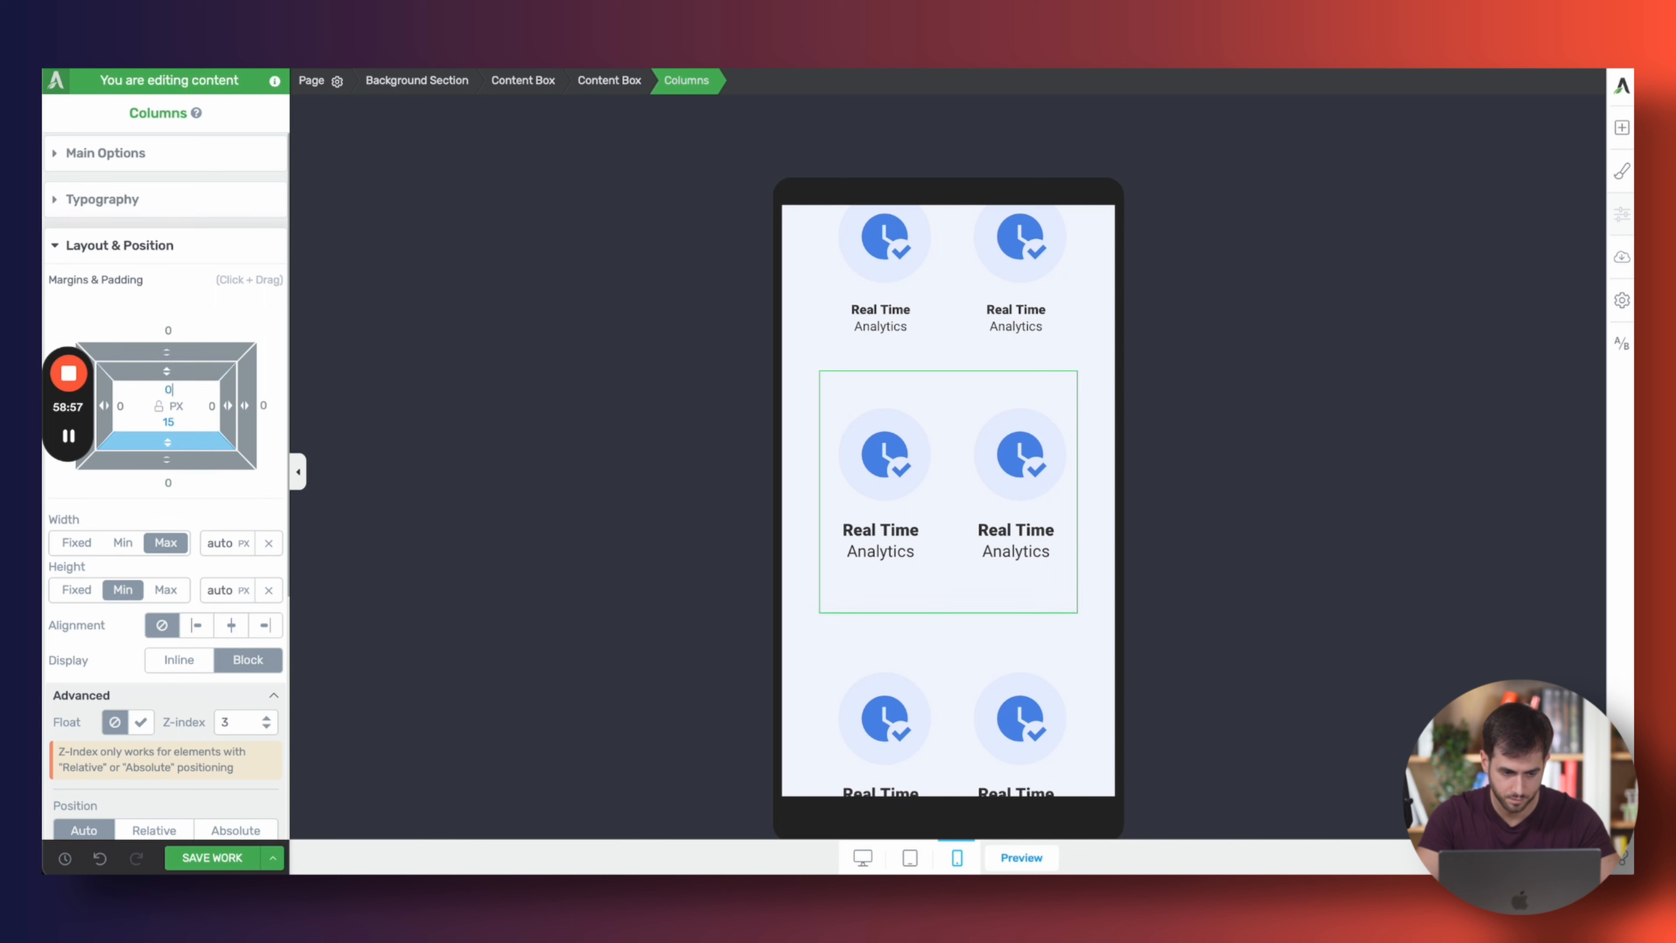
key(Tab)
key(Tab)
text(0)
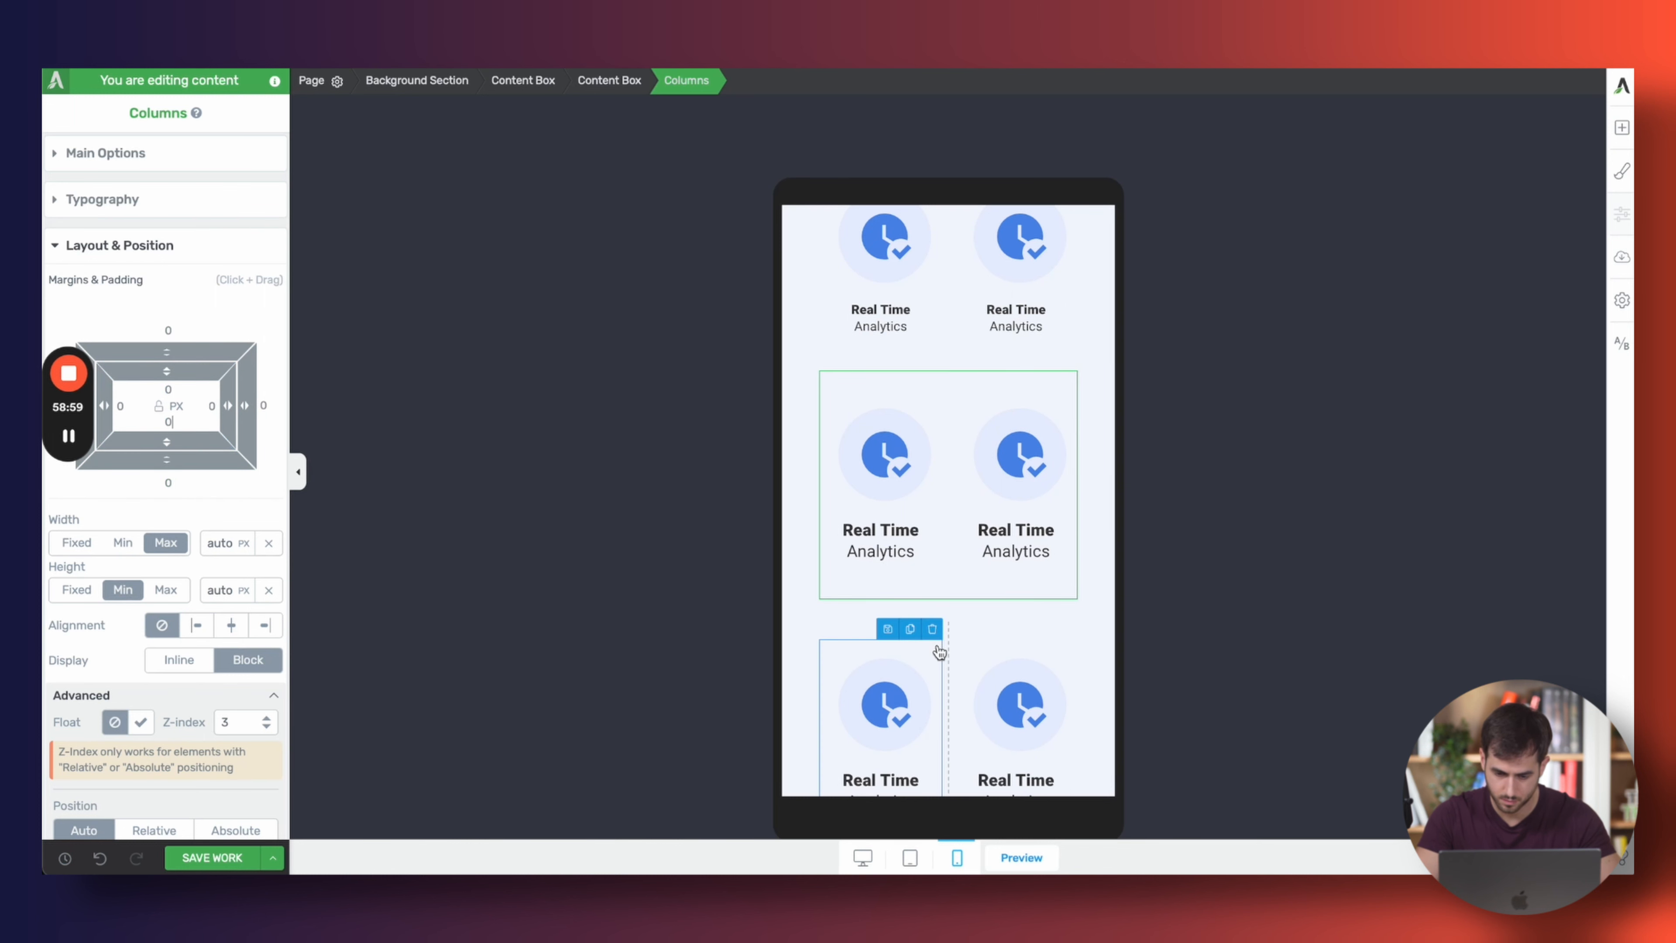
Set the third icon row's top and bottom margins and paddings to 0 in the mobile view
click(878, 631)
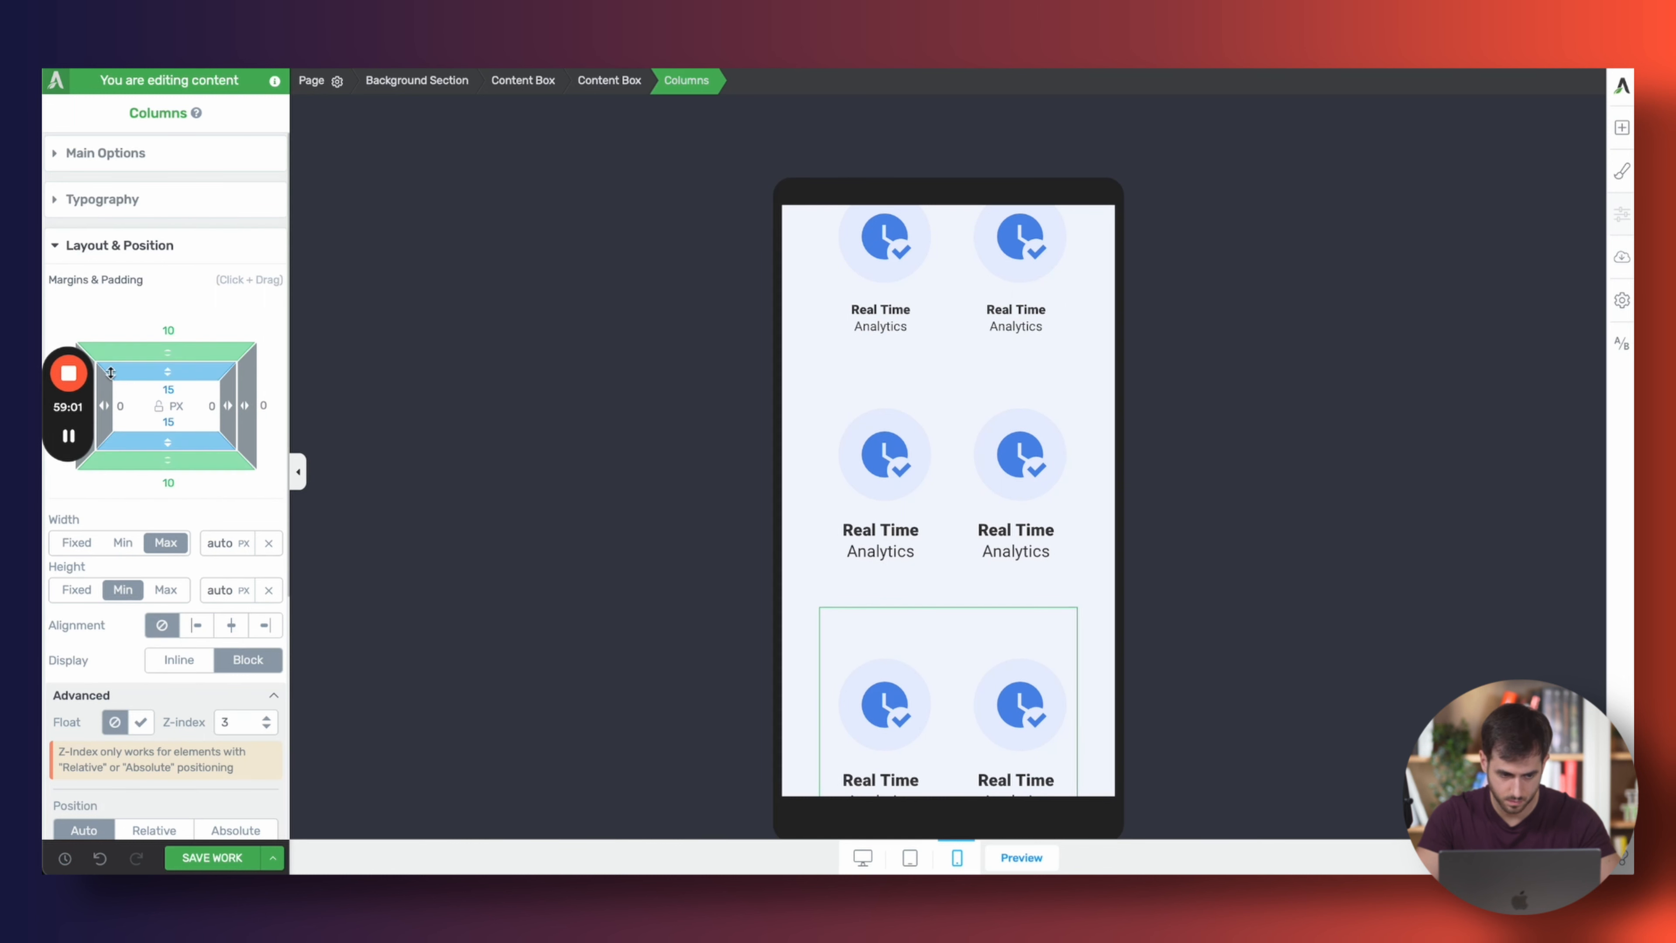
text(0)
key(Tab)
key(Tab)
text(0)
key(Tab)
key(Tab)
text(0)
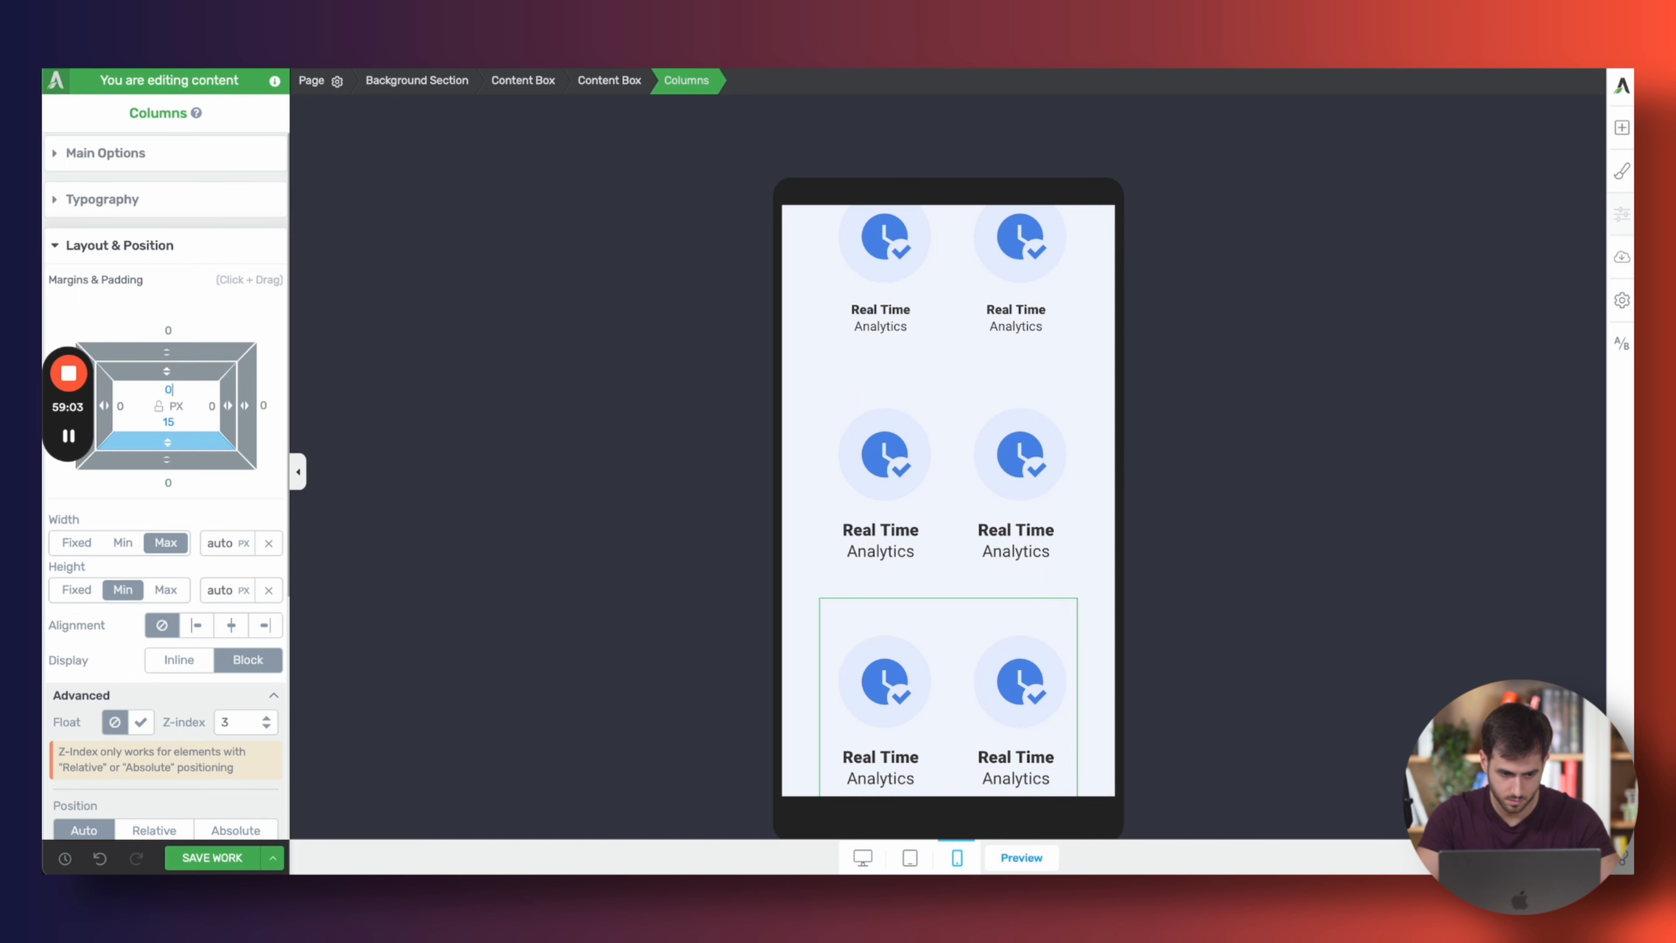
text(0)
Review the spacing of the mobile icon rows and return to the desktop view
click(808, 397)
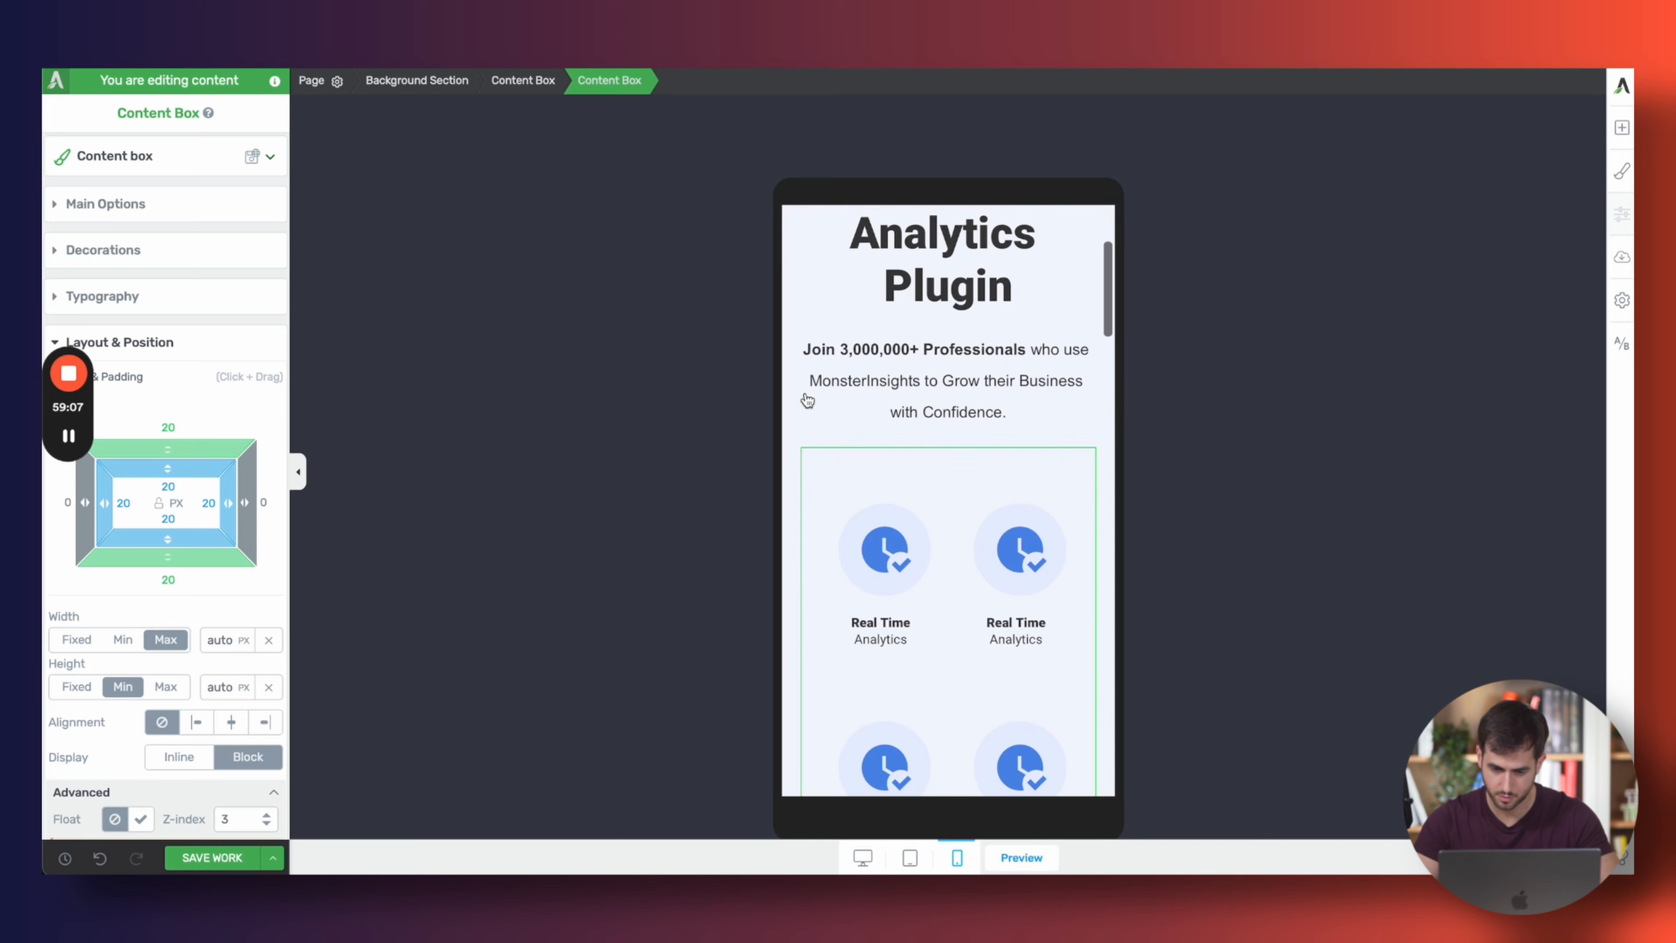
scroll(826, 505, down, 7)
scroll(828, 507, up, 19)
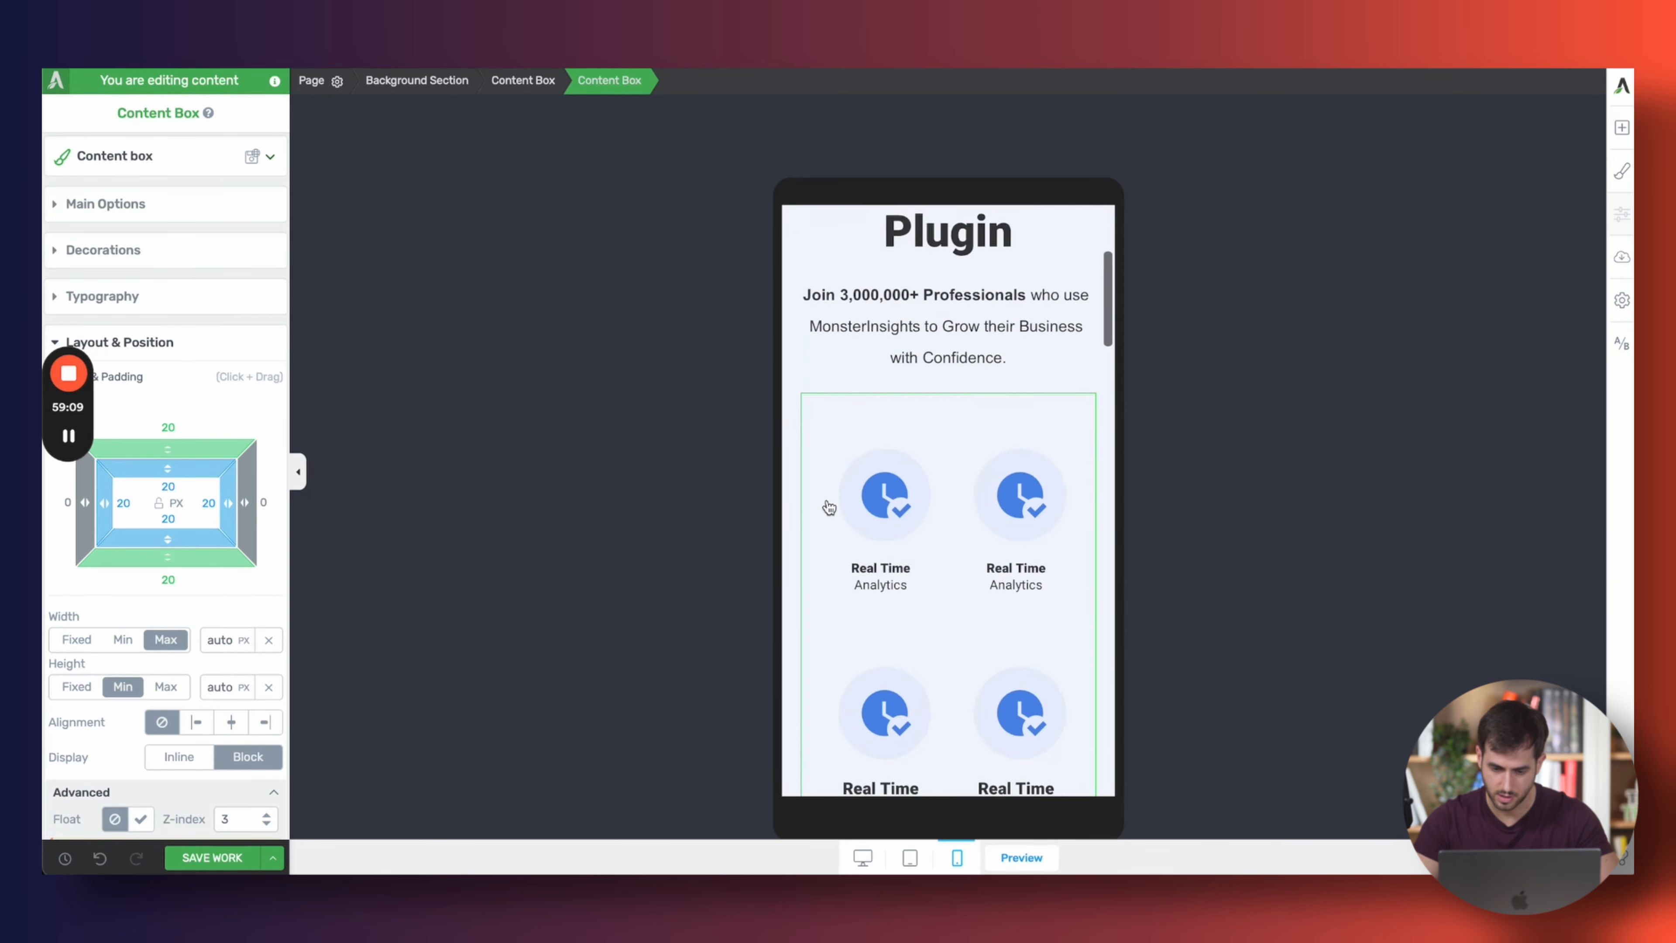
click(863, 858)
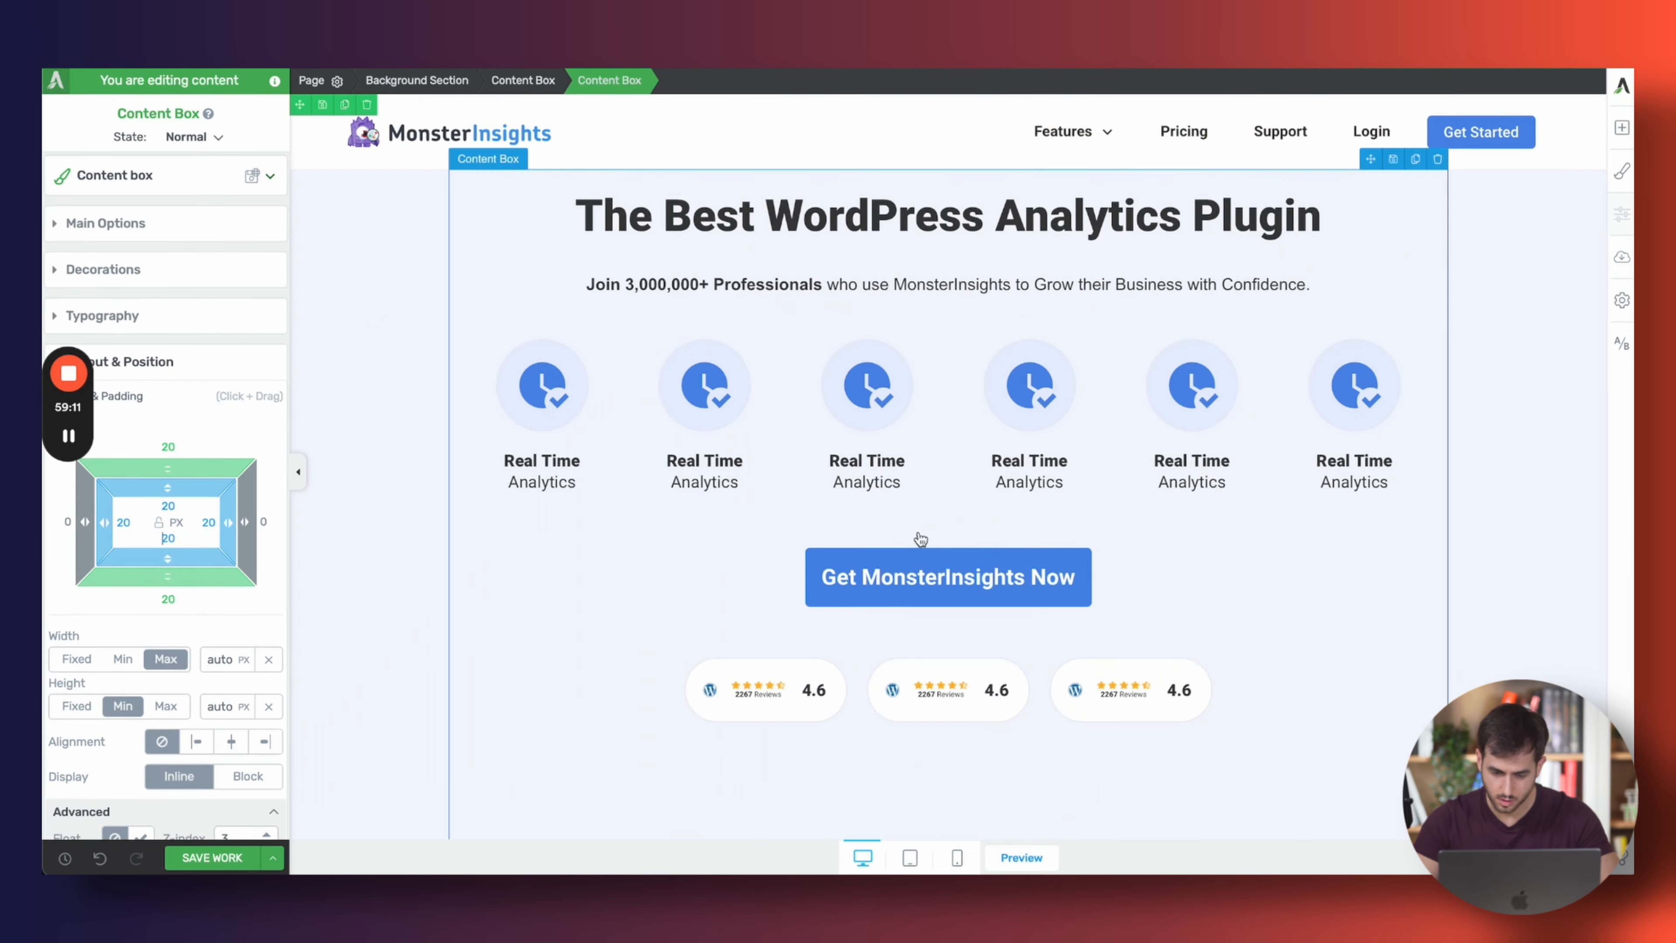
Check the original page's area below the dashboard image and set the matching empty background section's minimum height to 336 px
scroll(892, 490, down, 15)
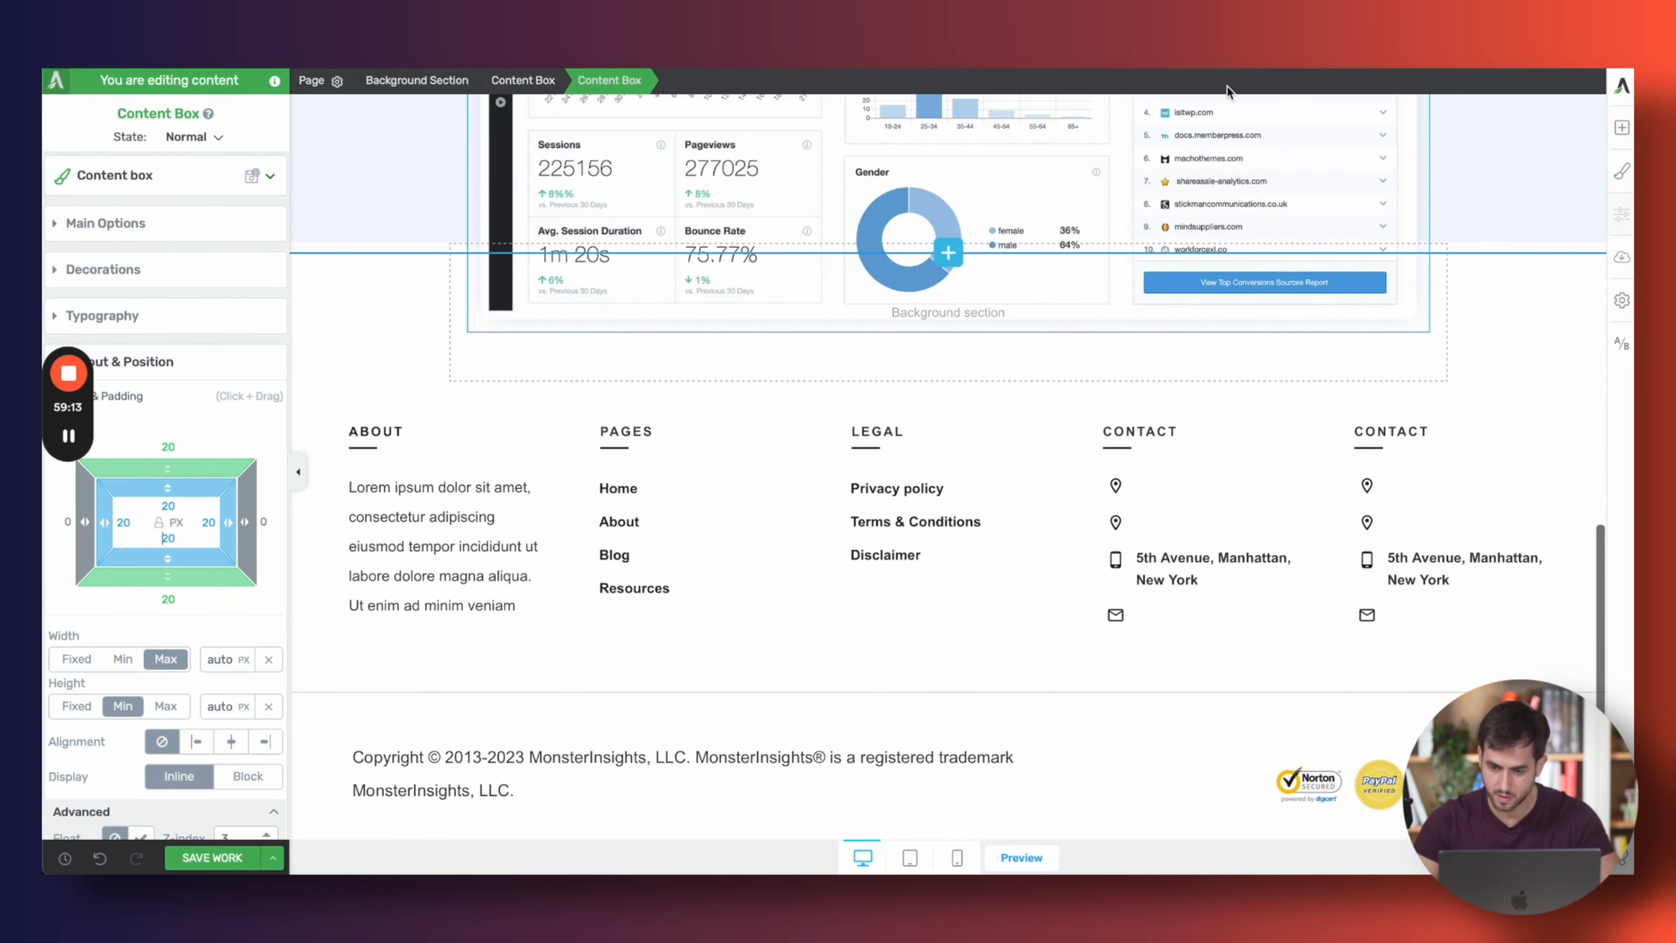
click(1317, 65)
scroll(799, 509, down, 2)
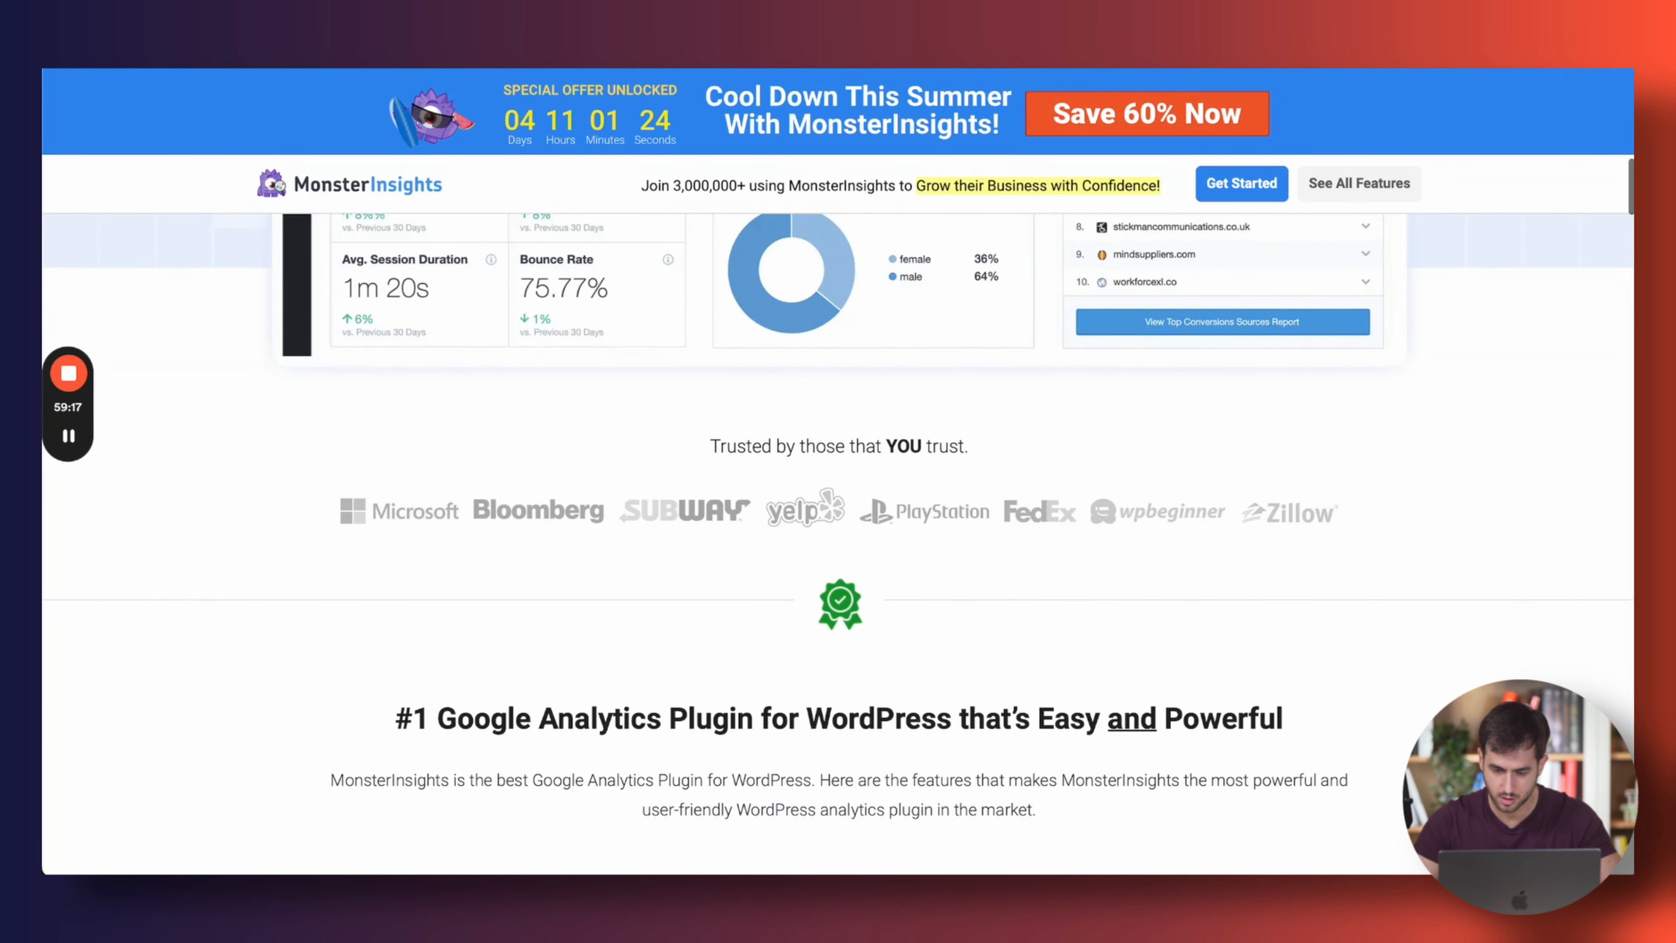
click(1187, 65)
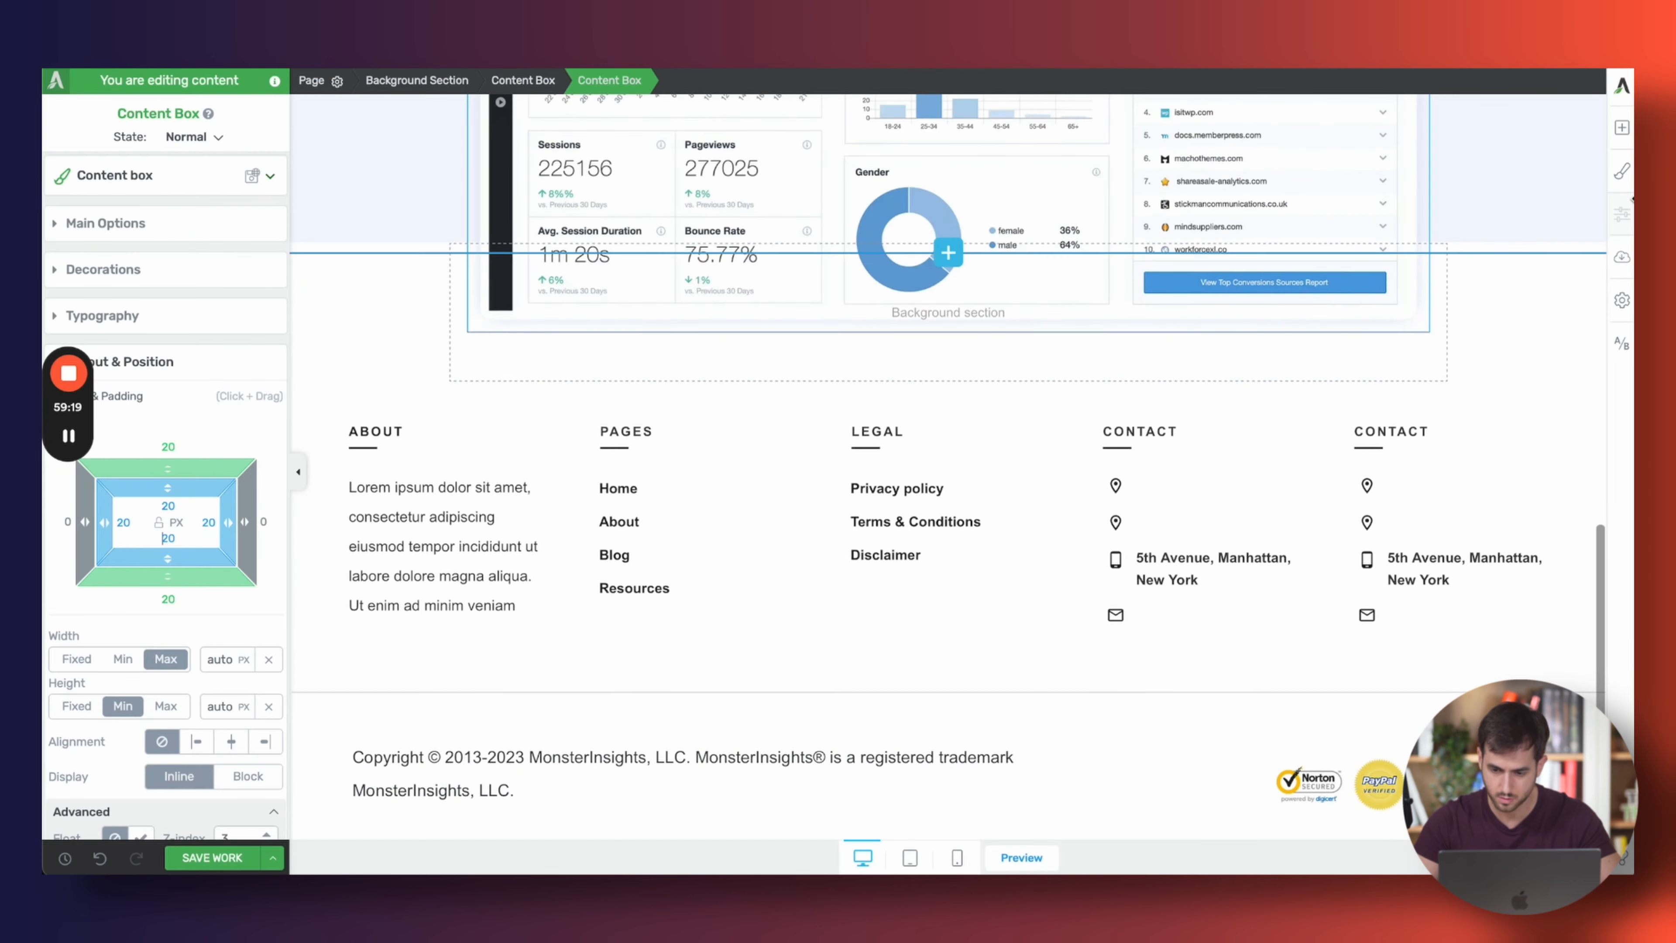
click(328, 324)
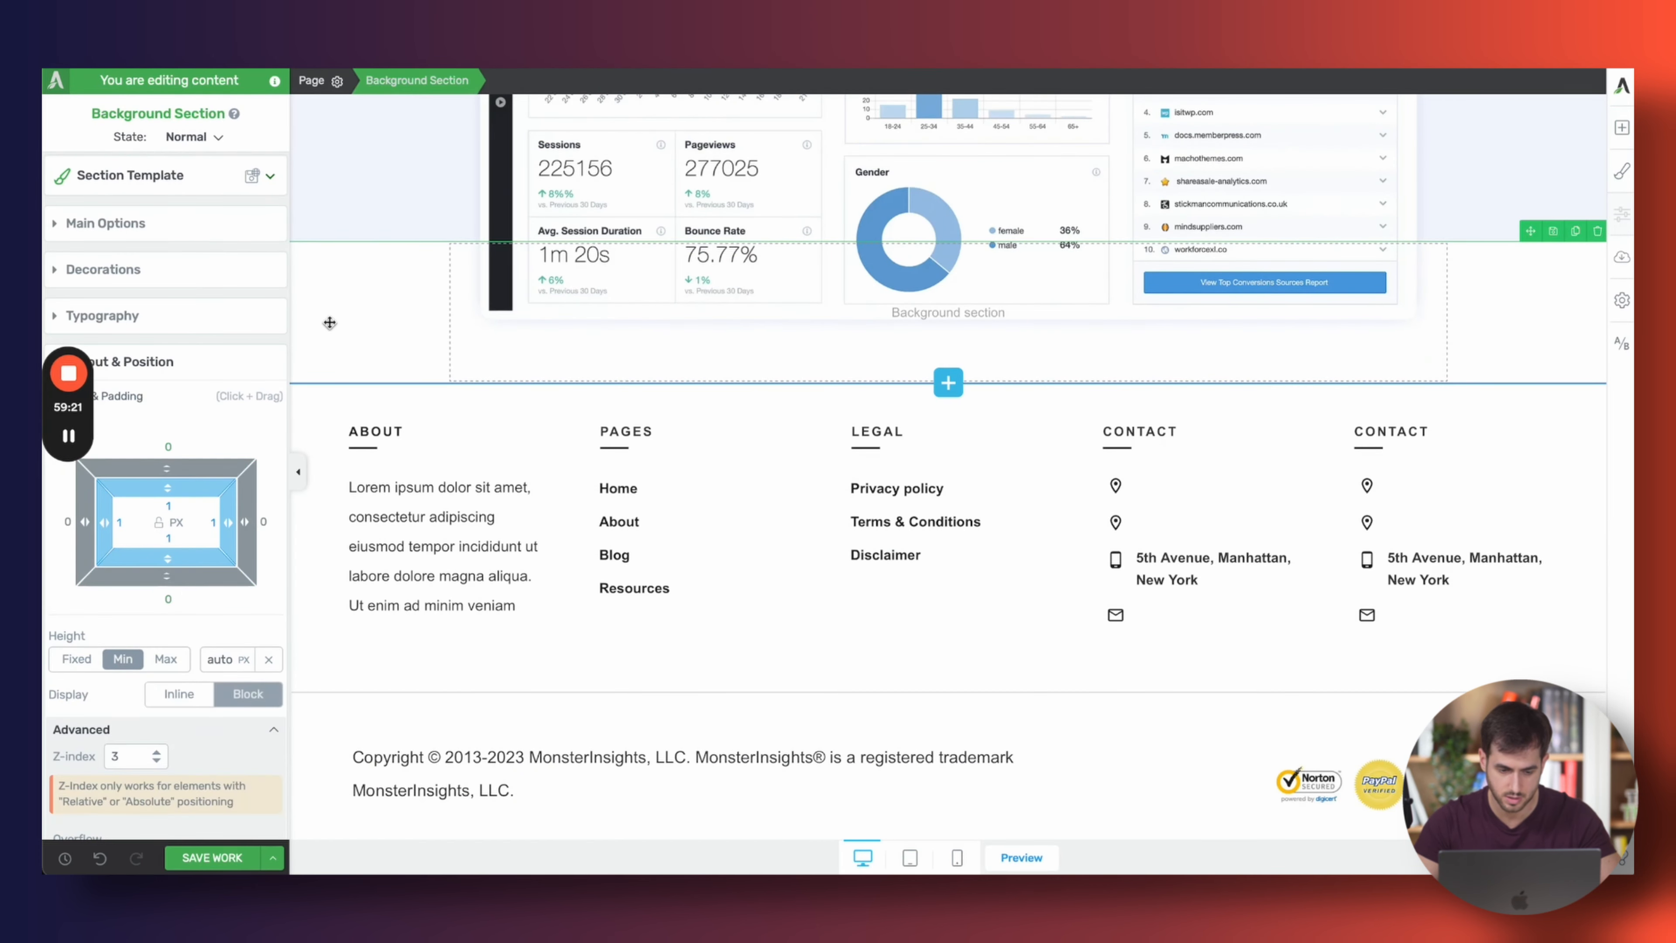
click(106, 223)
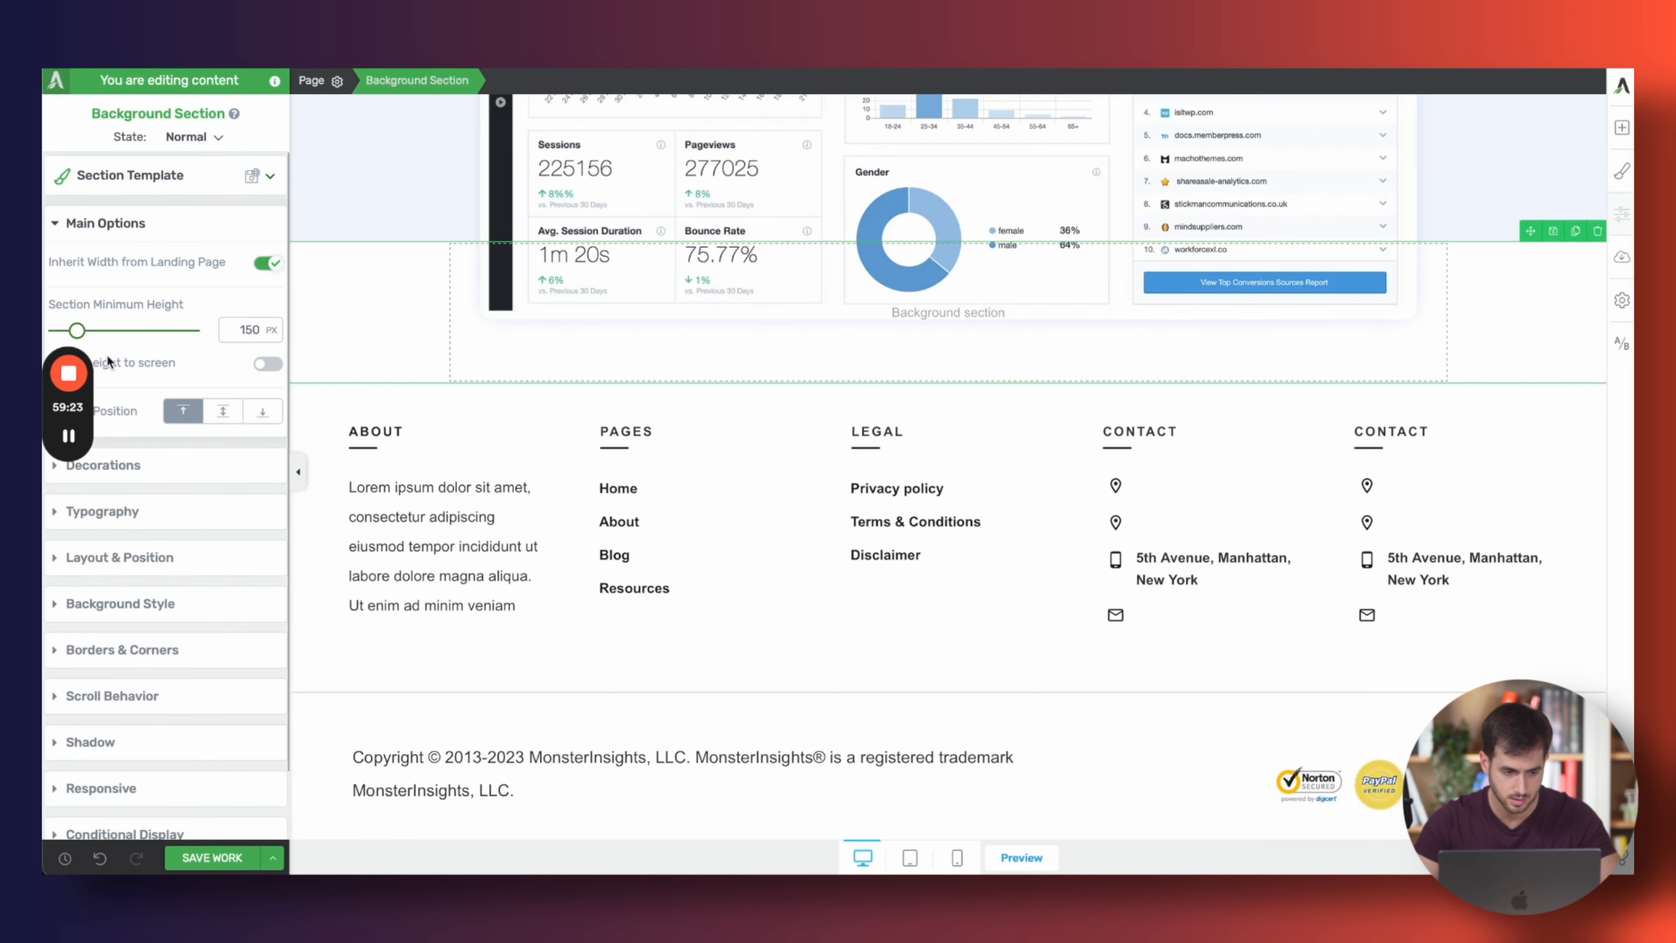
drag(78, 331, 101, 330)
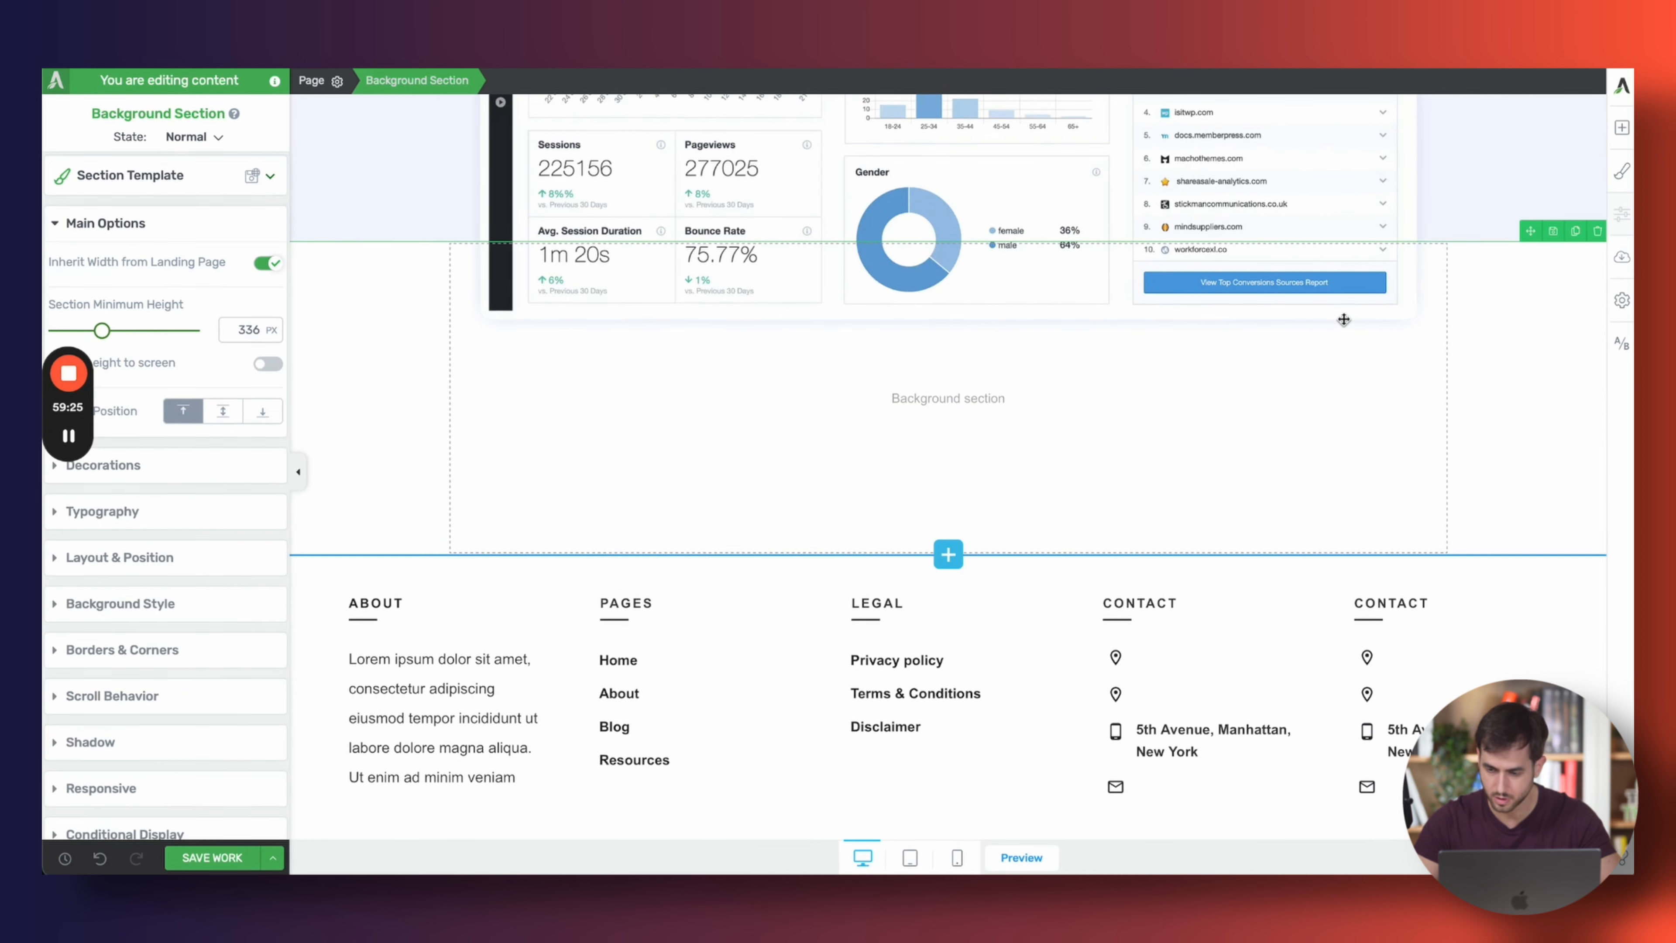
Add a content box to the empty background section and center the section's content vertically
click(1623, 129)
drag(1549, 414, 954, 411)
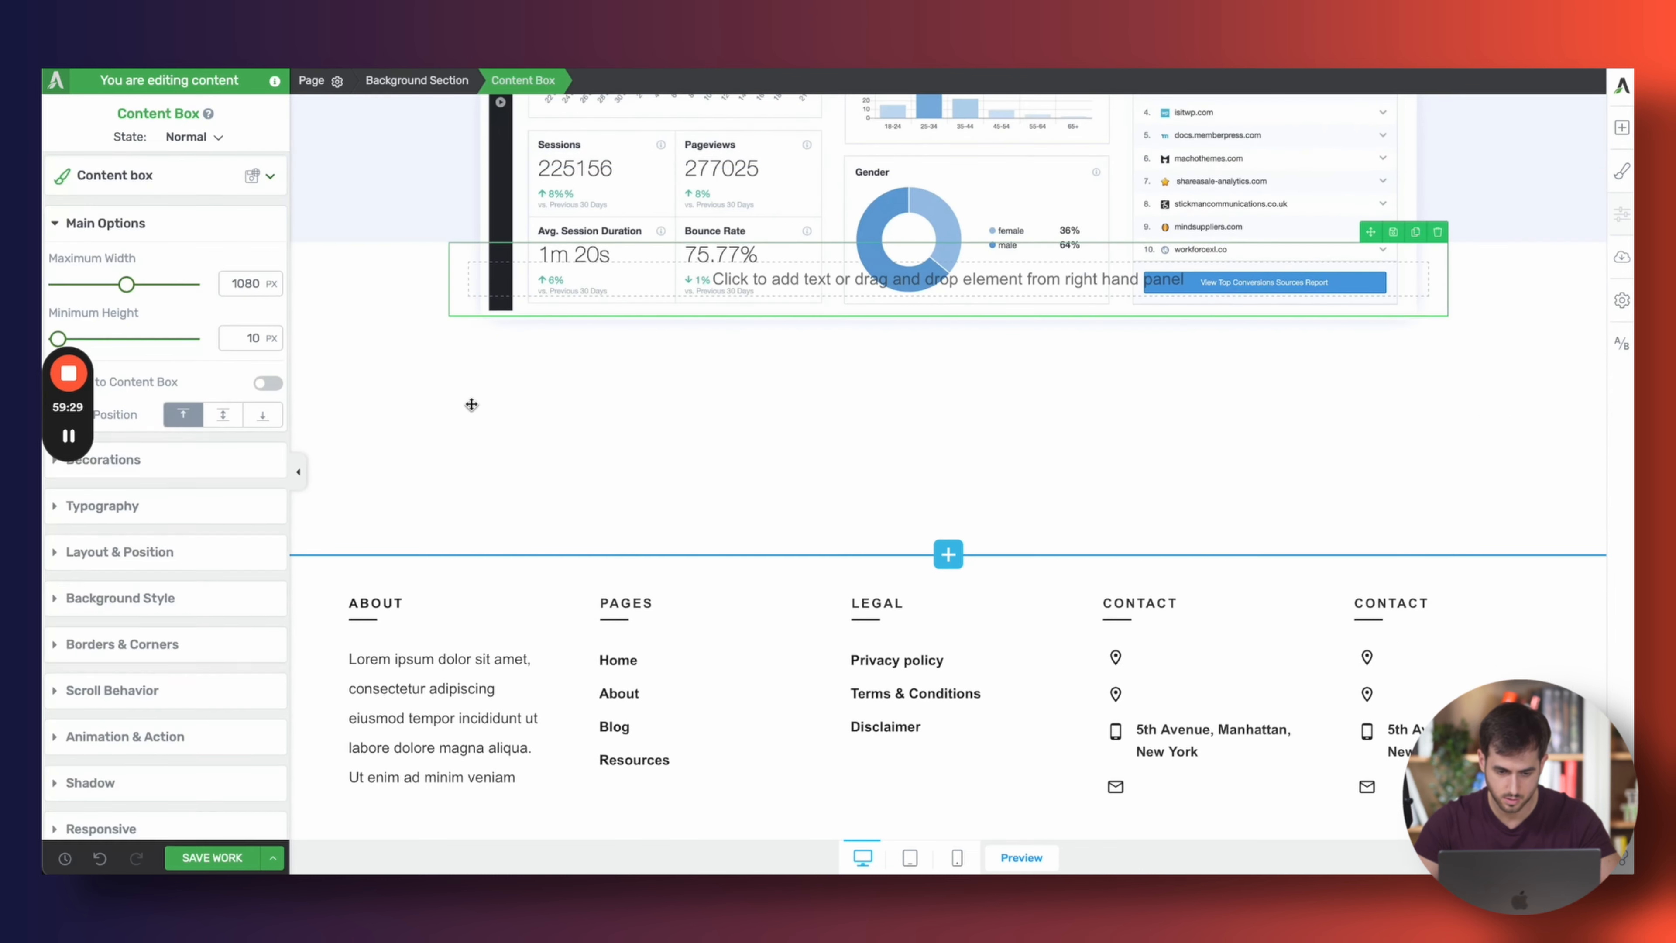
click(211, 415)
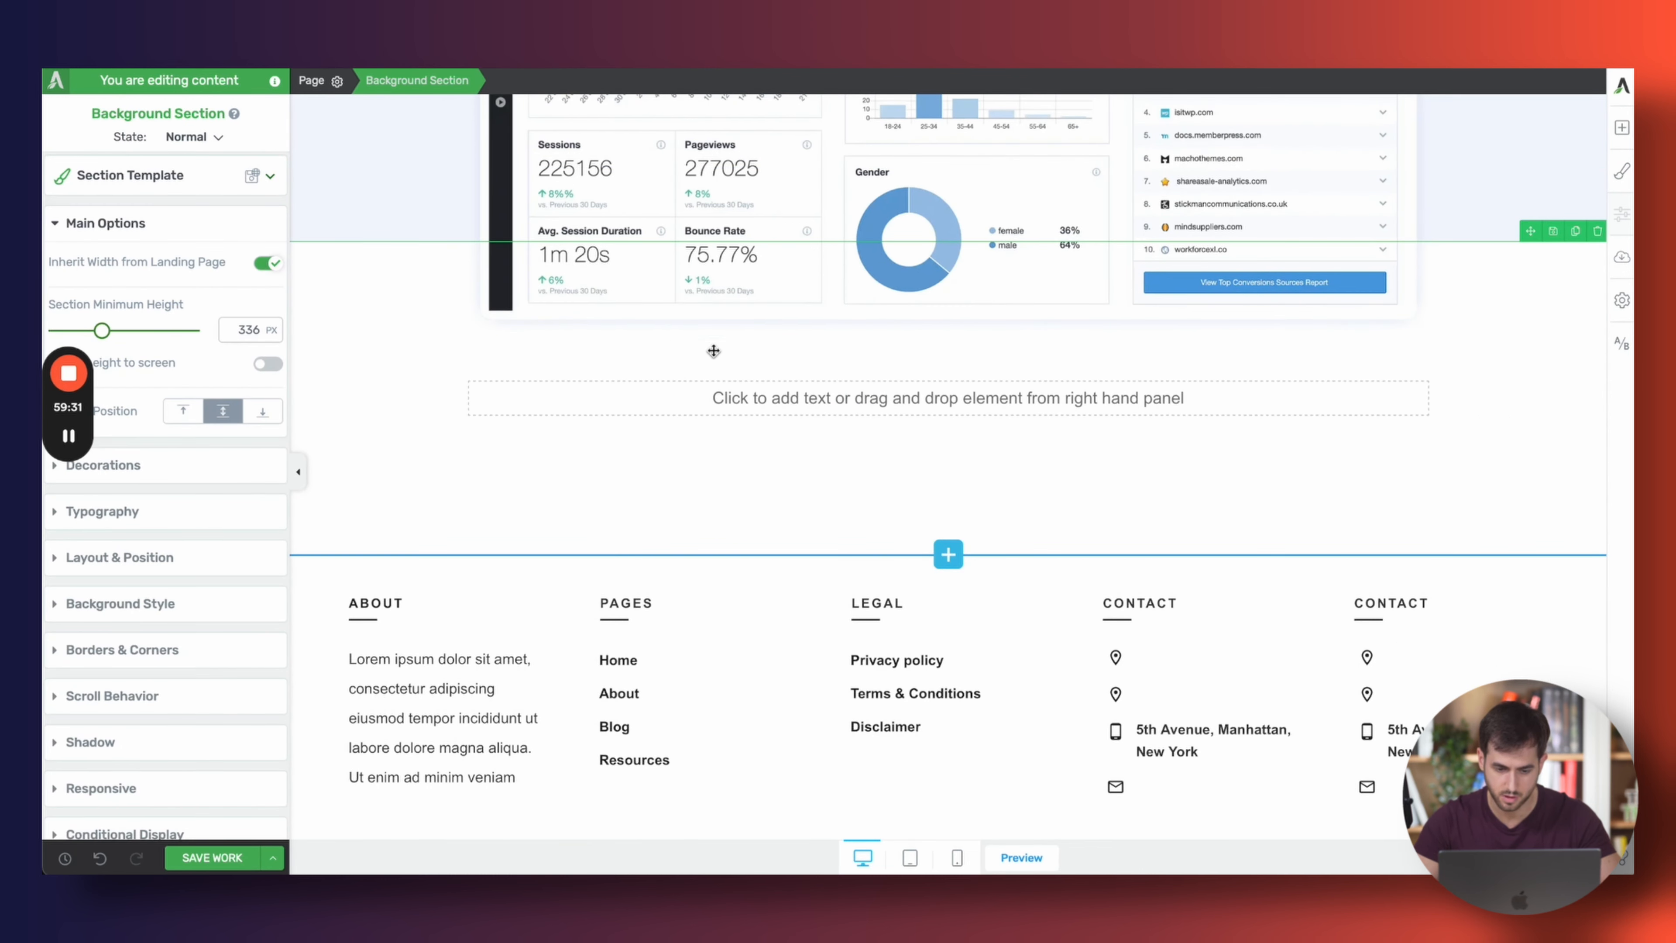
Duplicate the "Join 3,000,000+ Professionals" text below the headline and move the copy into the new content box under the dashboard image
scroll(1106, 274, up, 15)
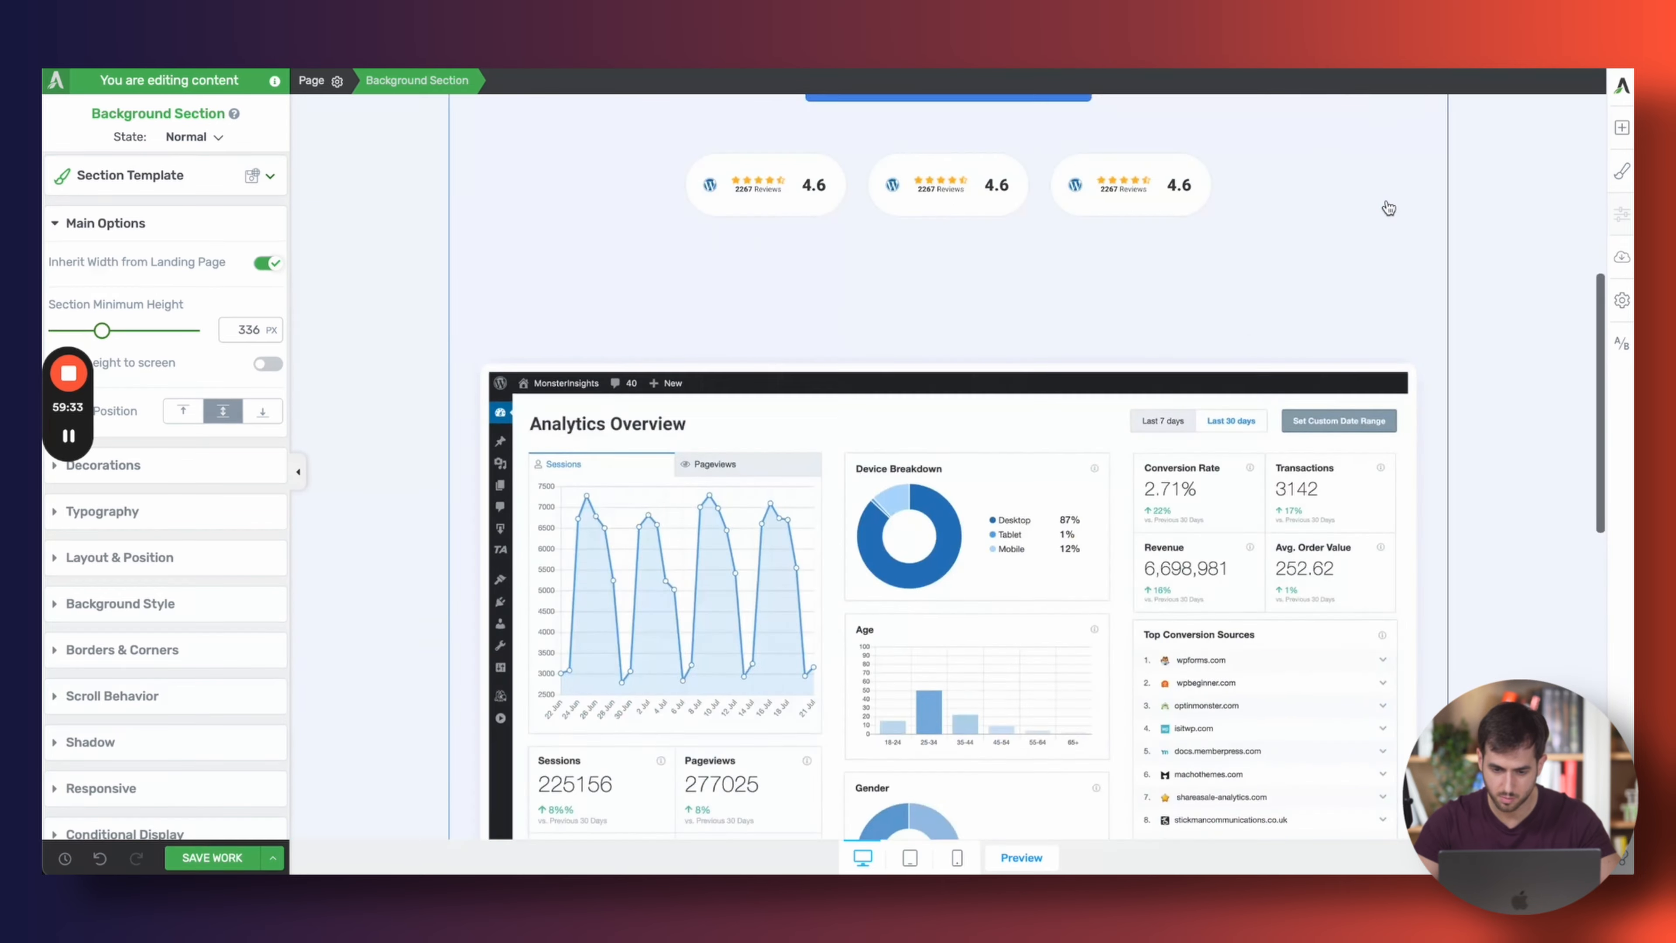
click(1106, 276)
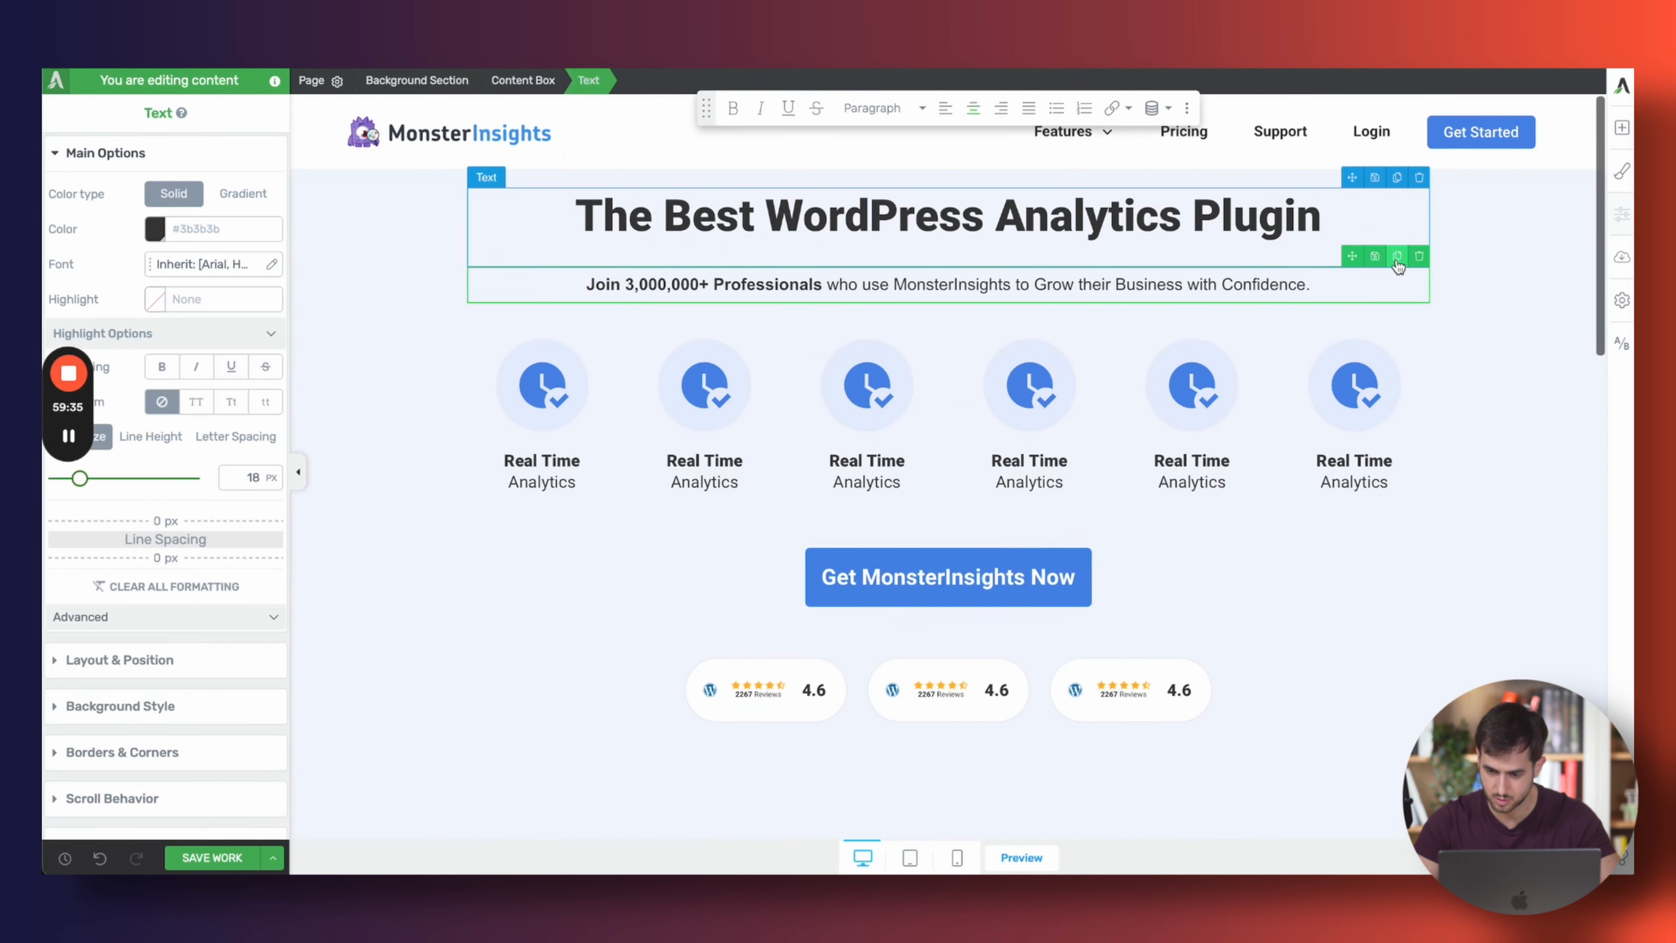
click(1398, 267)
drag(1352, 256, 995, 465)
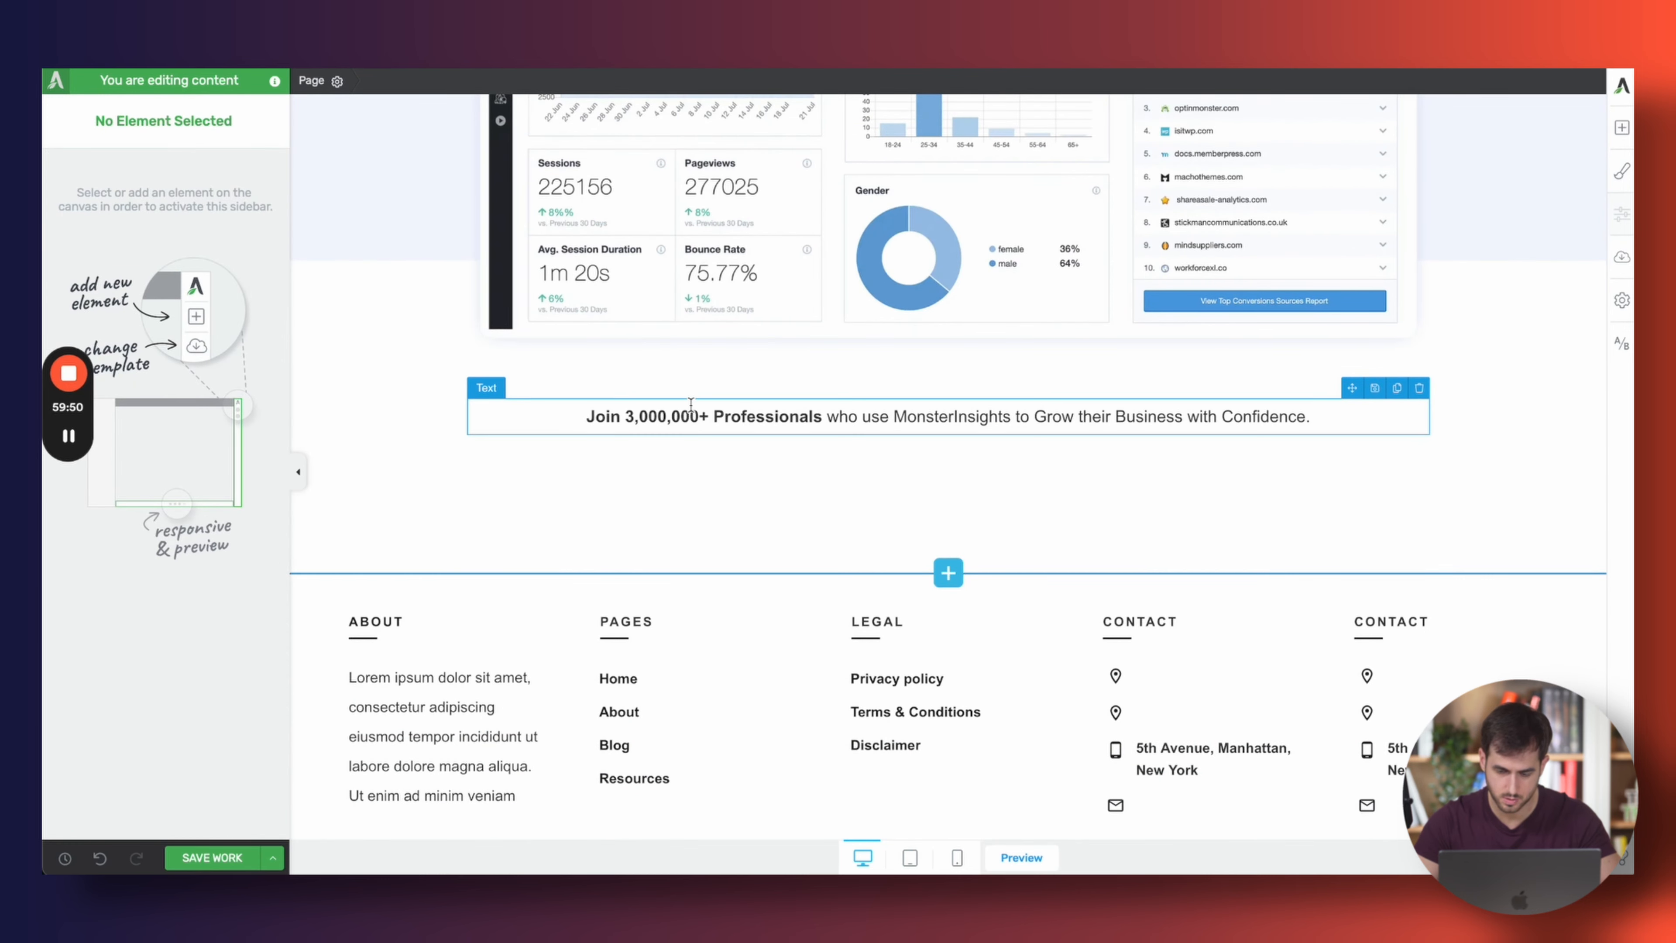
Copy the line "Trusted by those that YOU trust." from the original MonsterInsights page and return to the page editor
click(1399, 70)
triple_click(830, 449)
key(super+c)
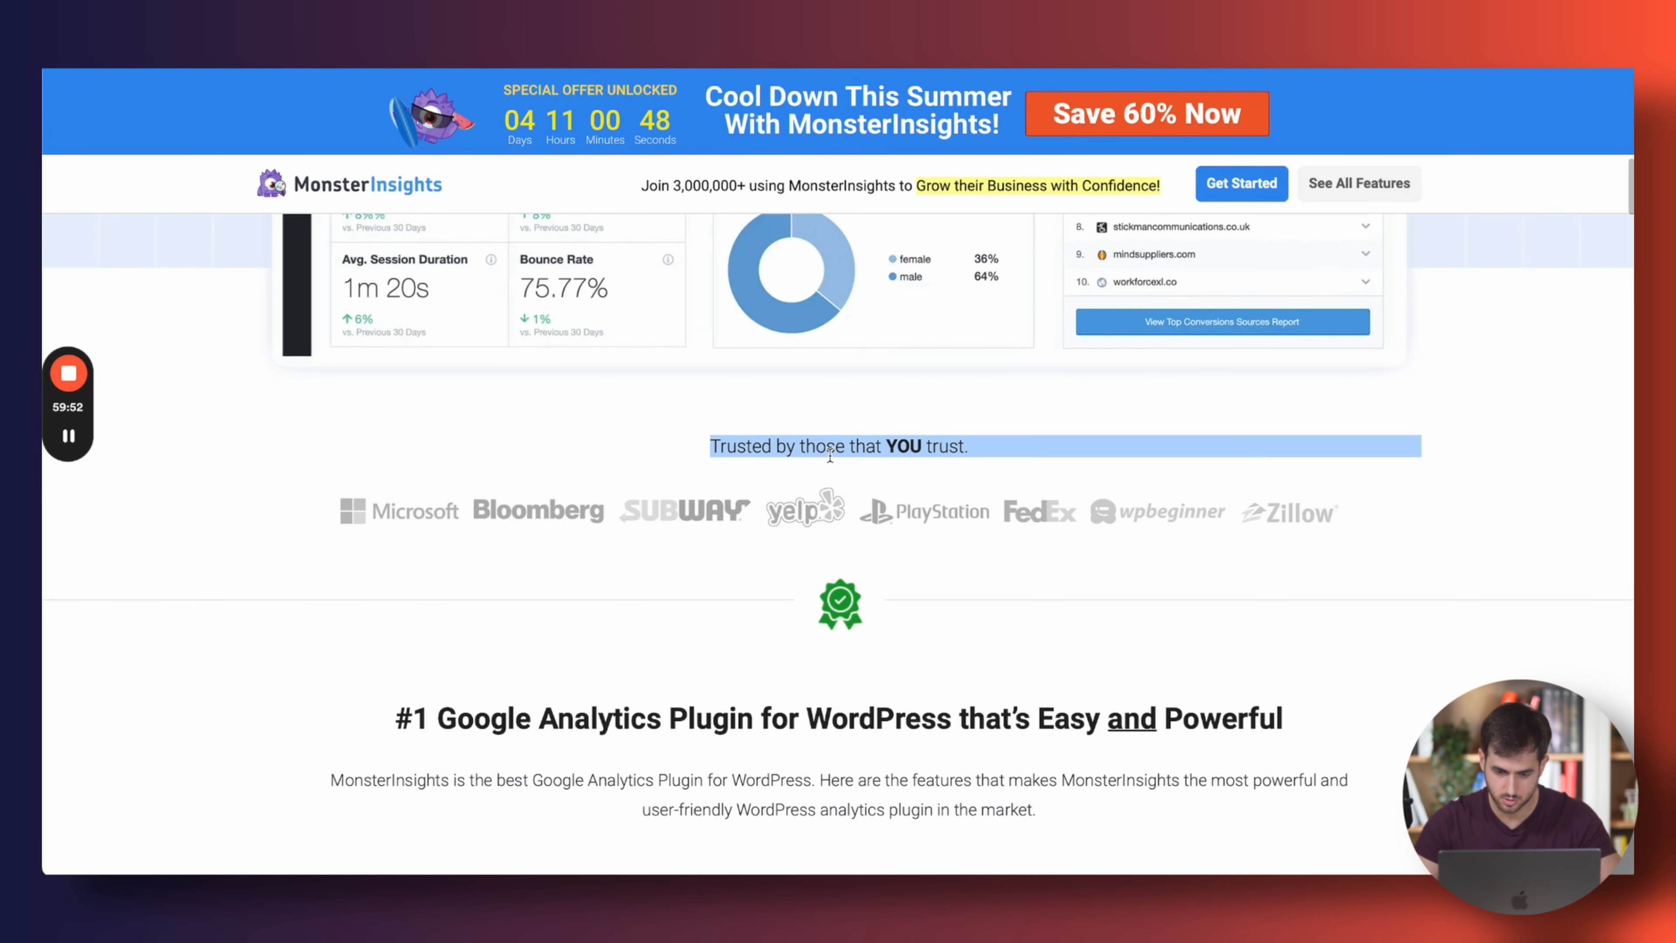
click(1061, 72)
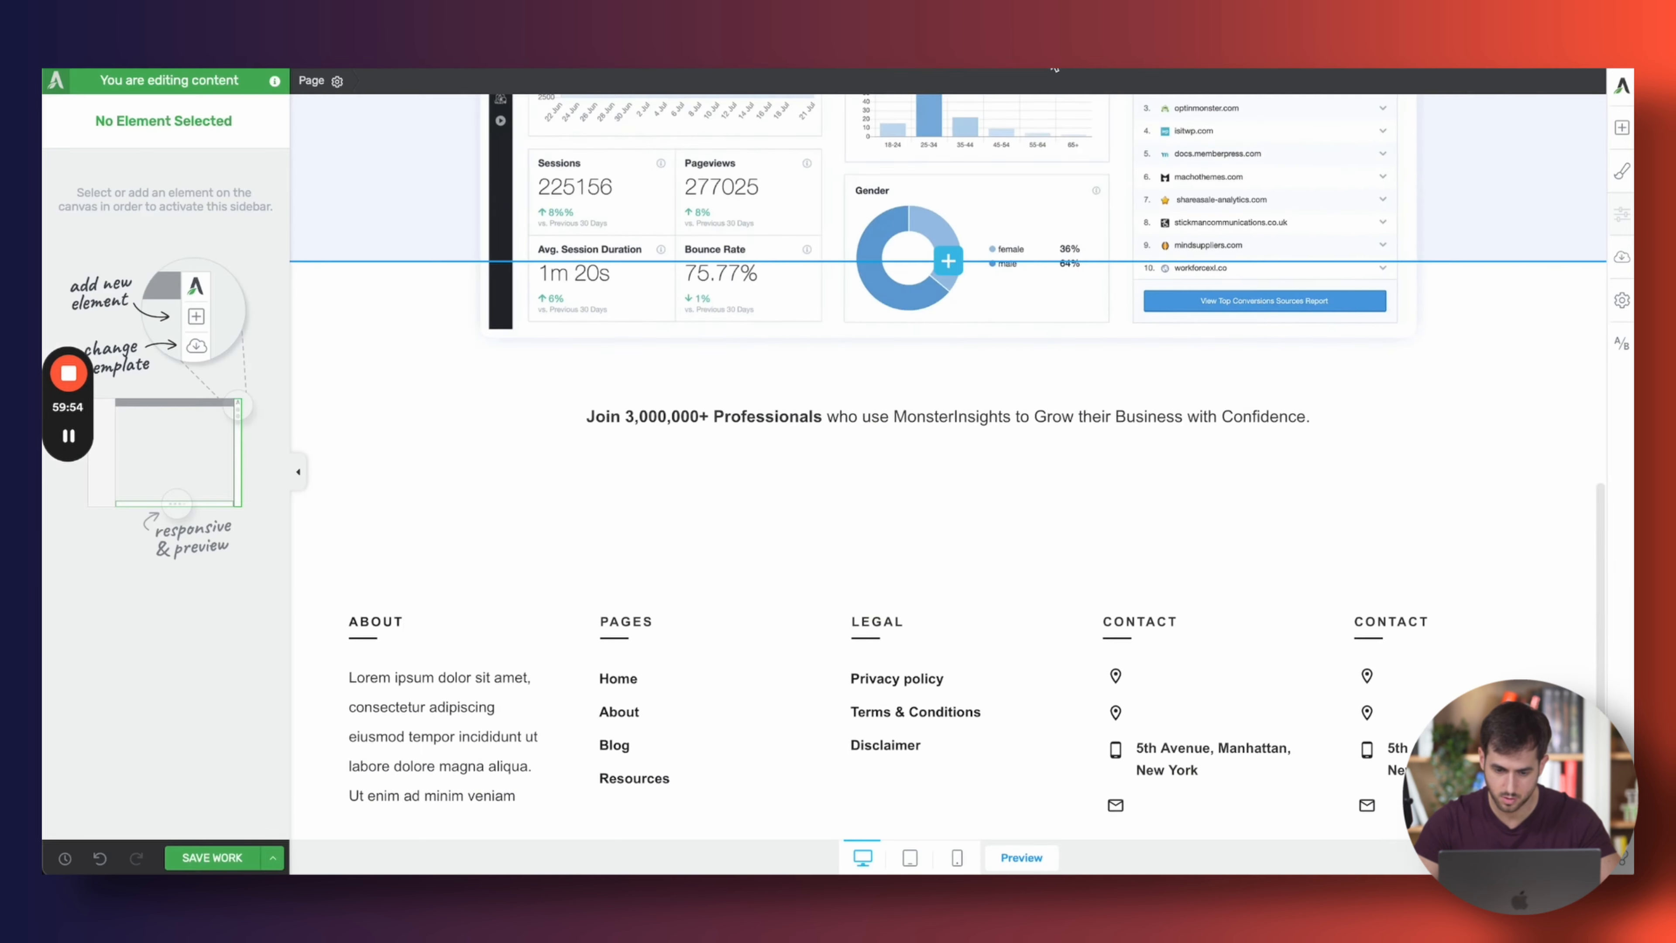
Replace the copied paragraph under the dashboard with unformatted "Trusted by those that YOU trust." and make "YOU" bold
triple_click(931, 404)
key(super+v)
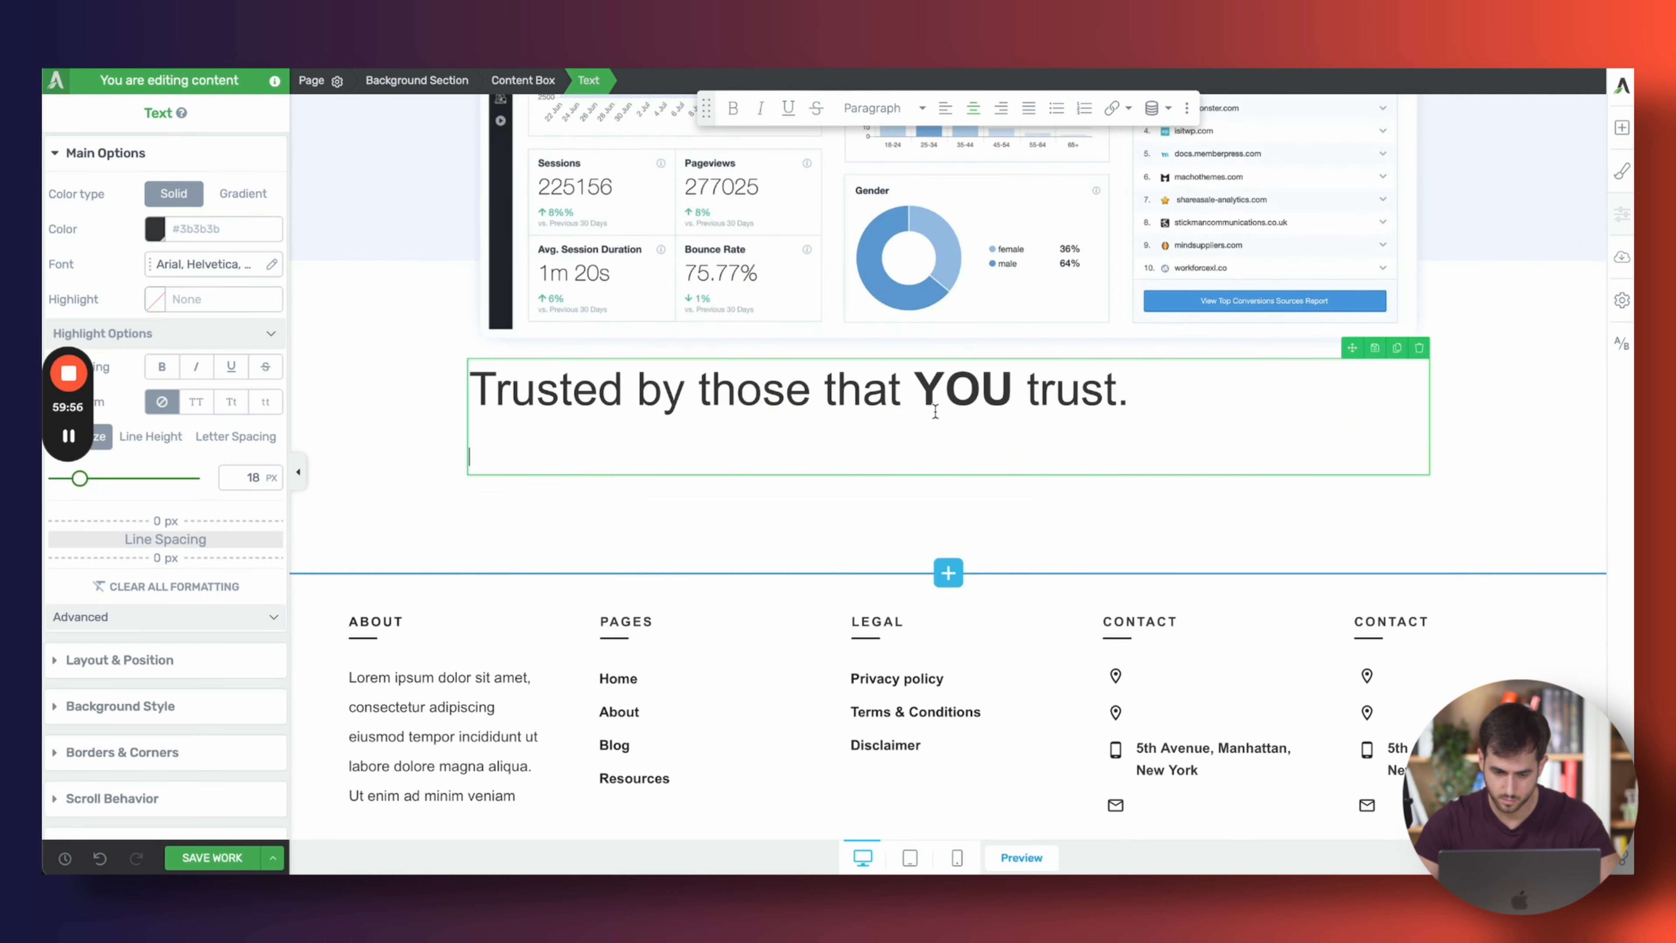
key(super+z)
key(super+shift+v)
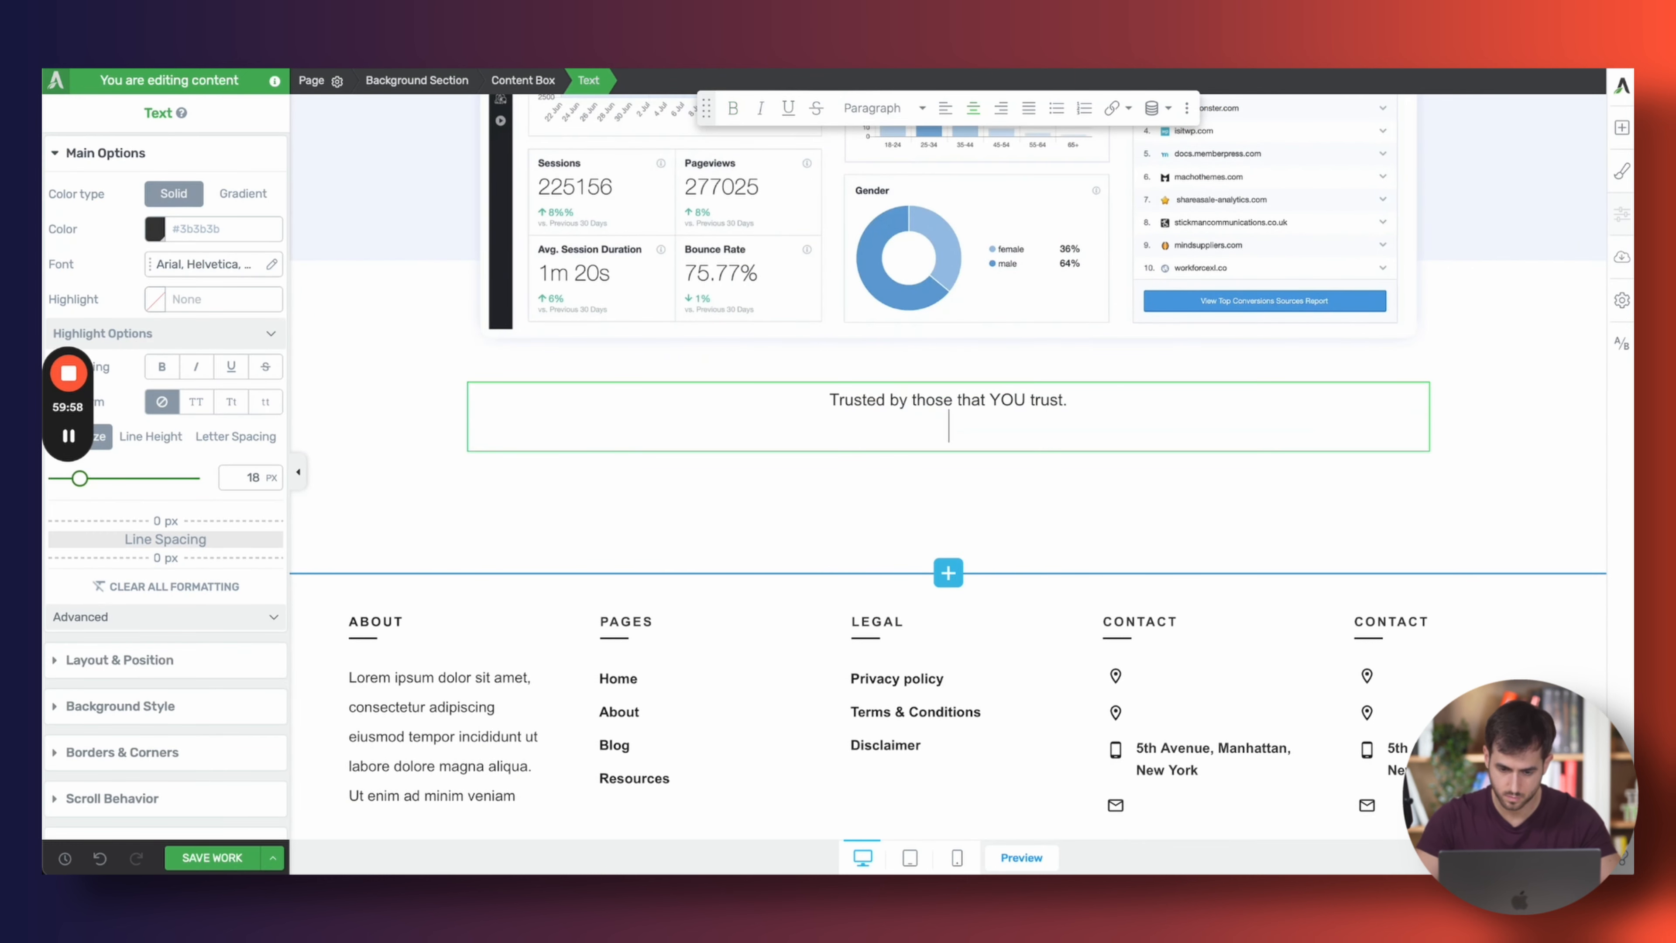
key(BackSpace)
double_click(1009, 415)
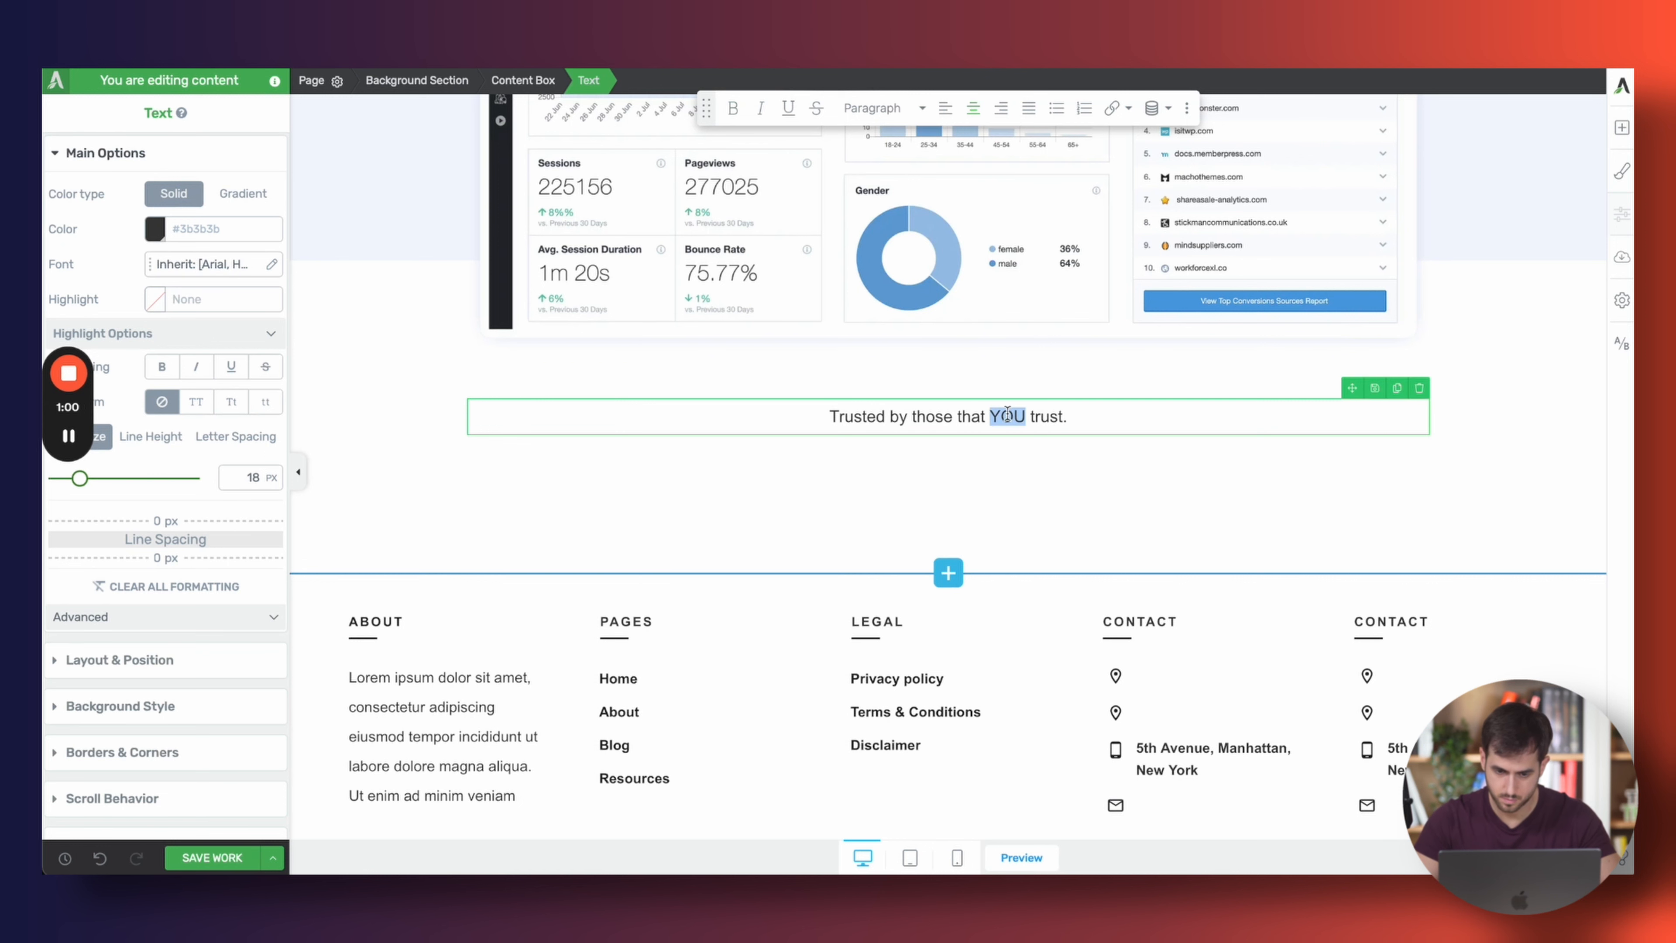
click(733, 109)
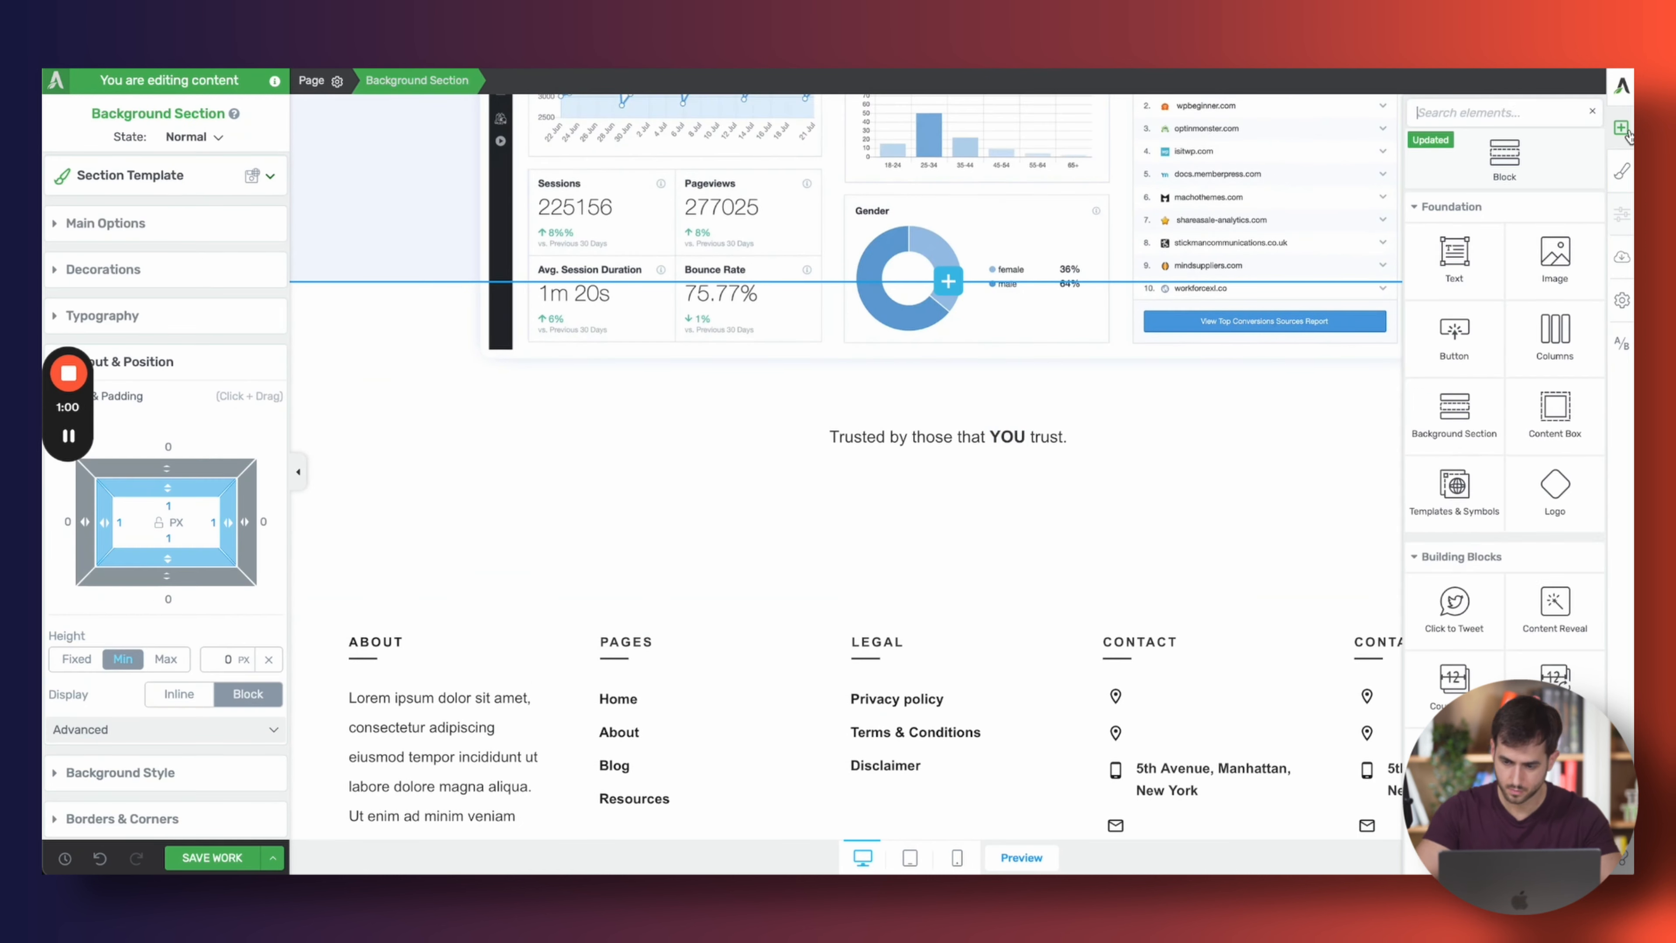
Add a Columns element below the "Trusted by" text with four equal 1/4 columns
text(col)
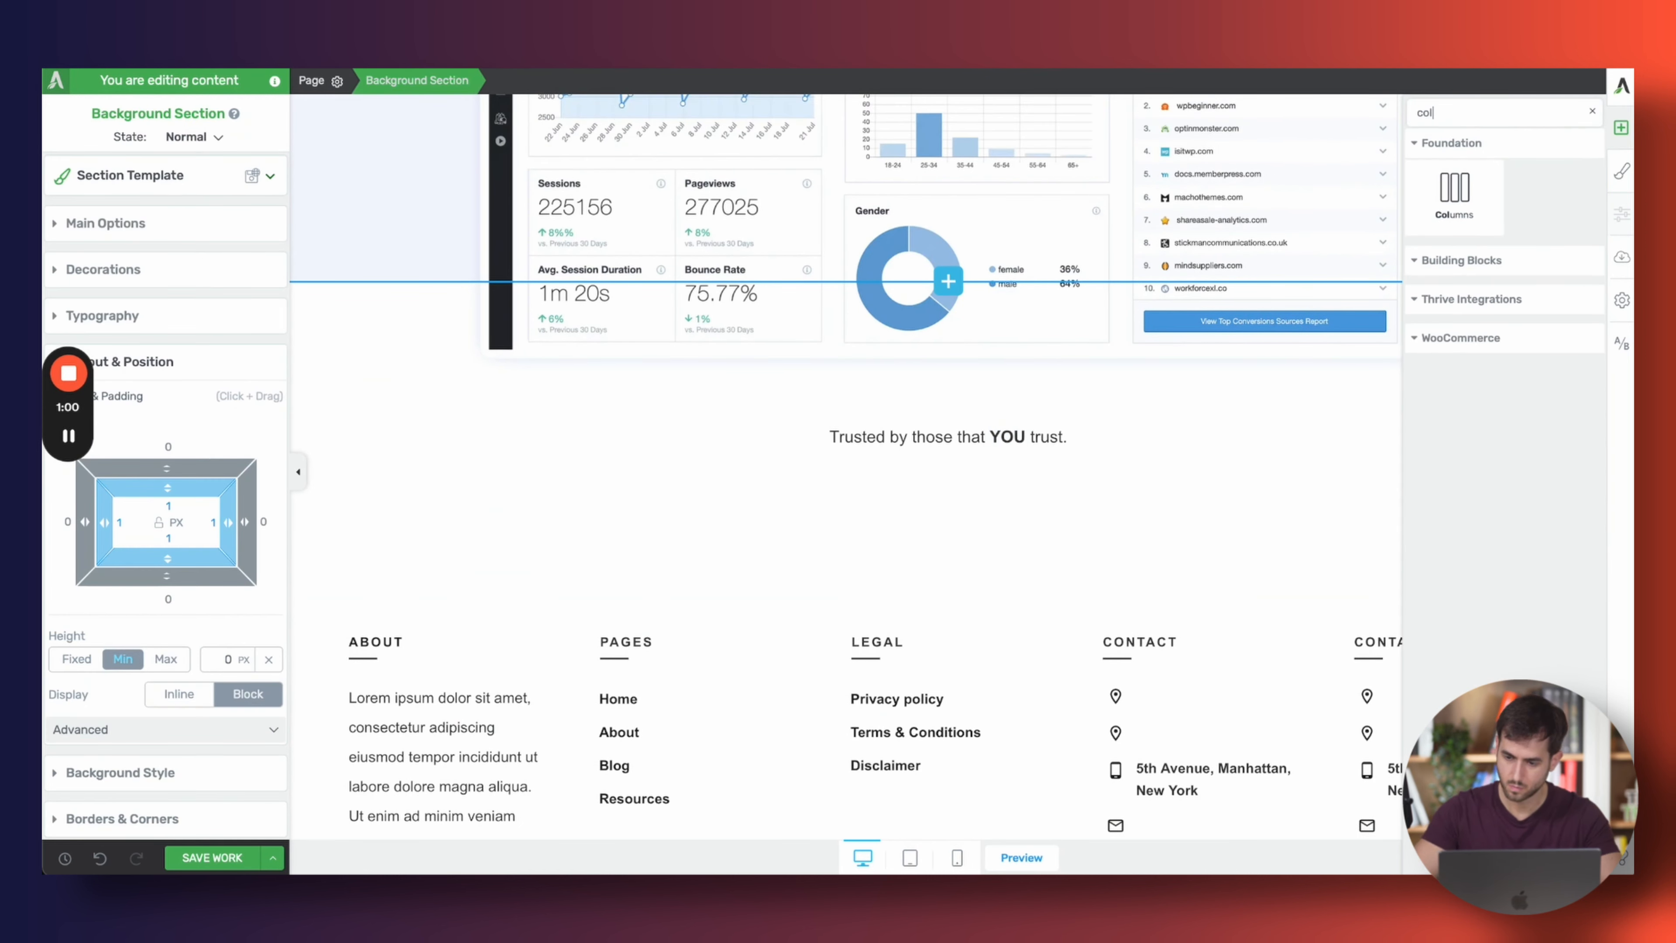
drag(1466, 213, 921, 426)
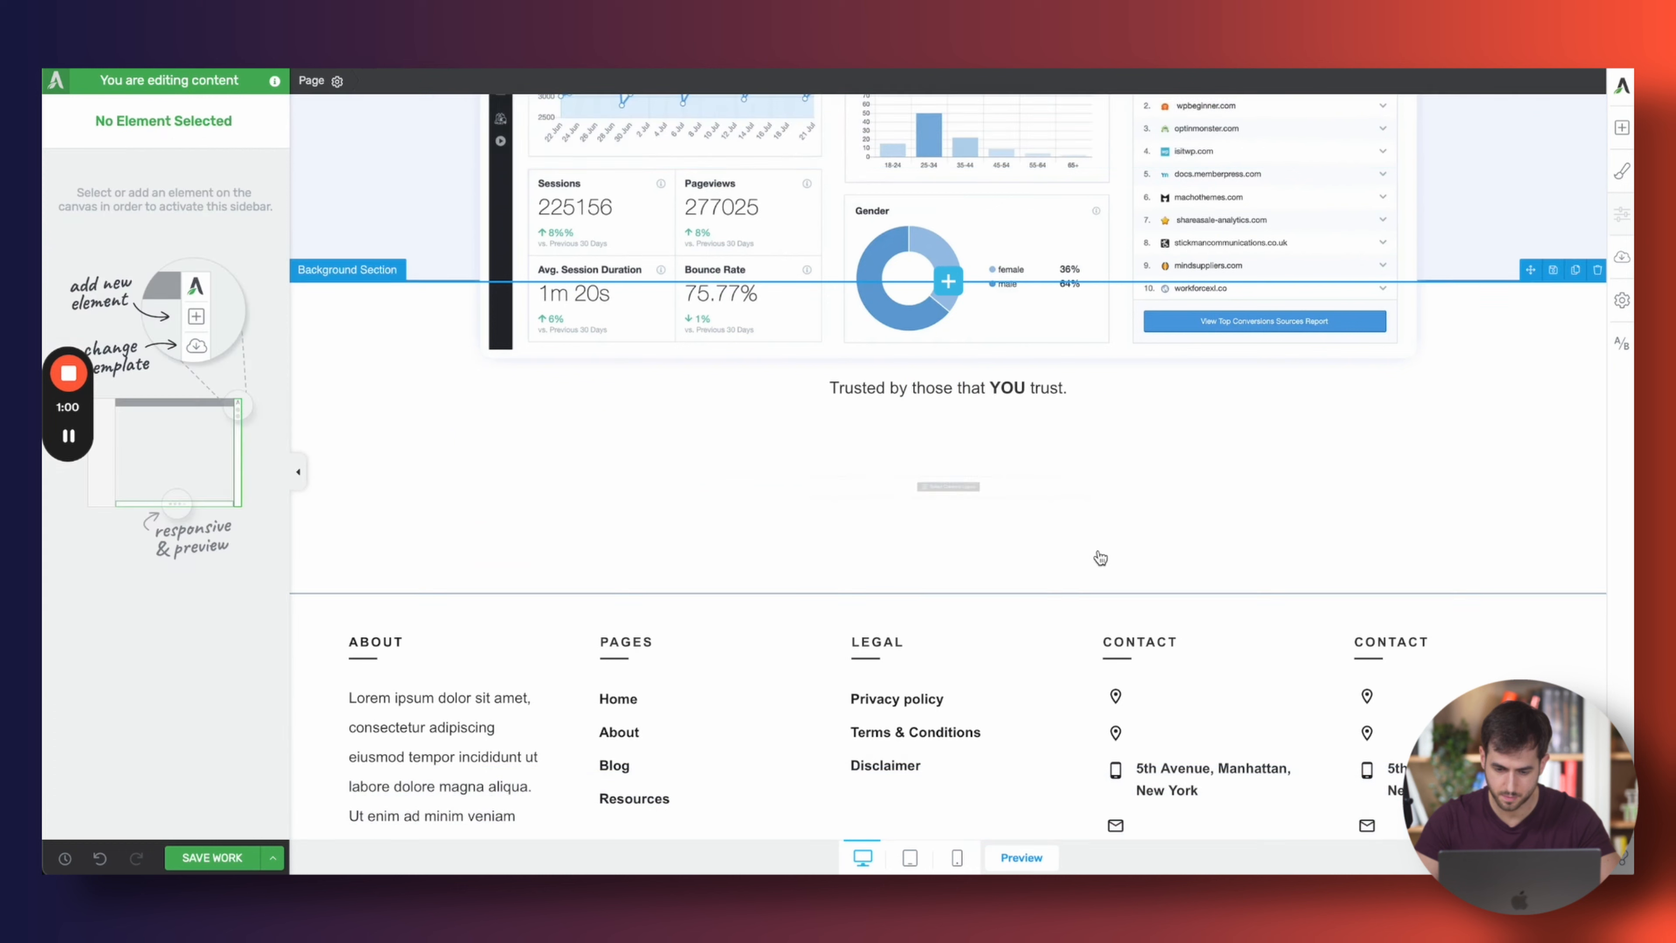
click(948, 486)
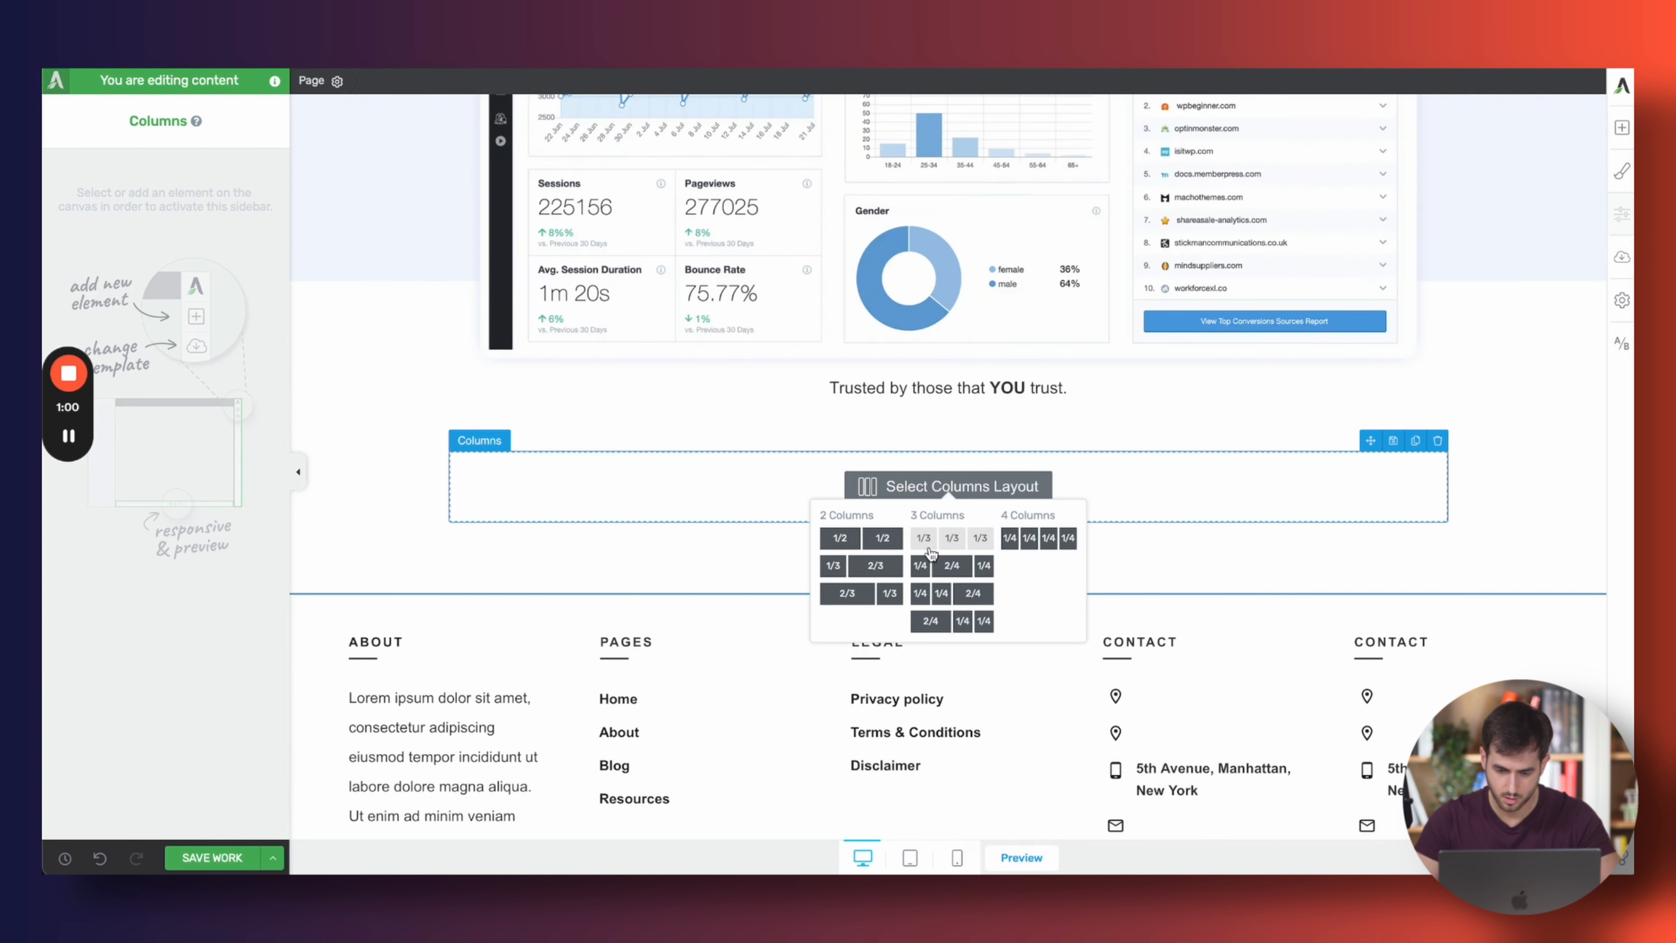
click(1037, 540)
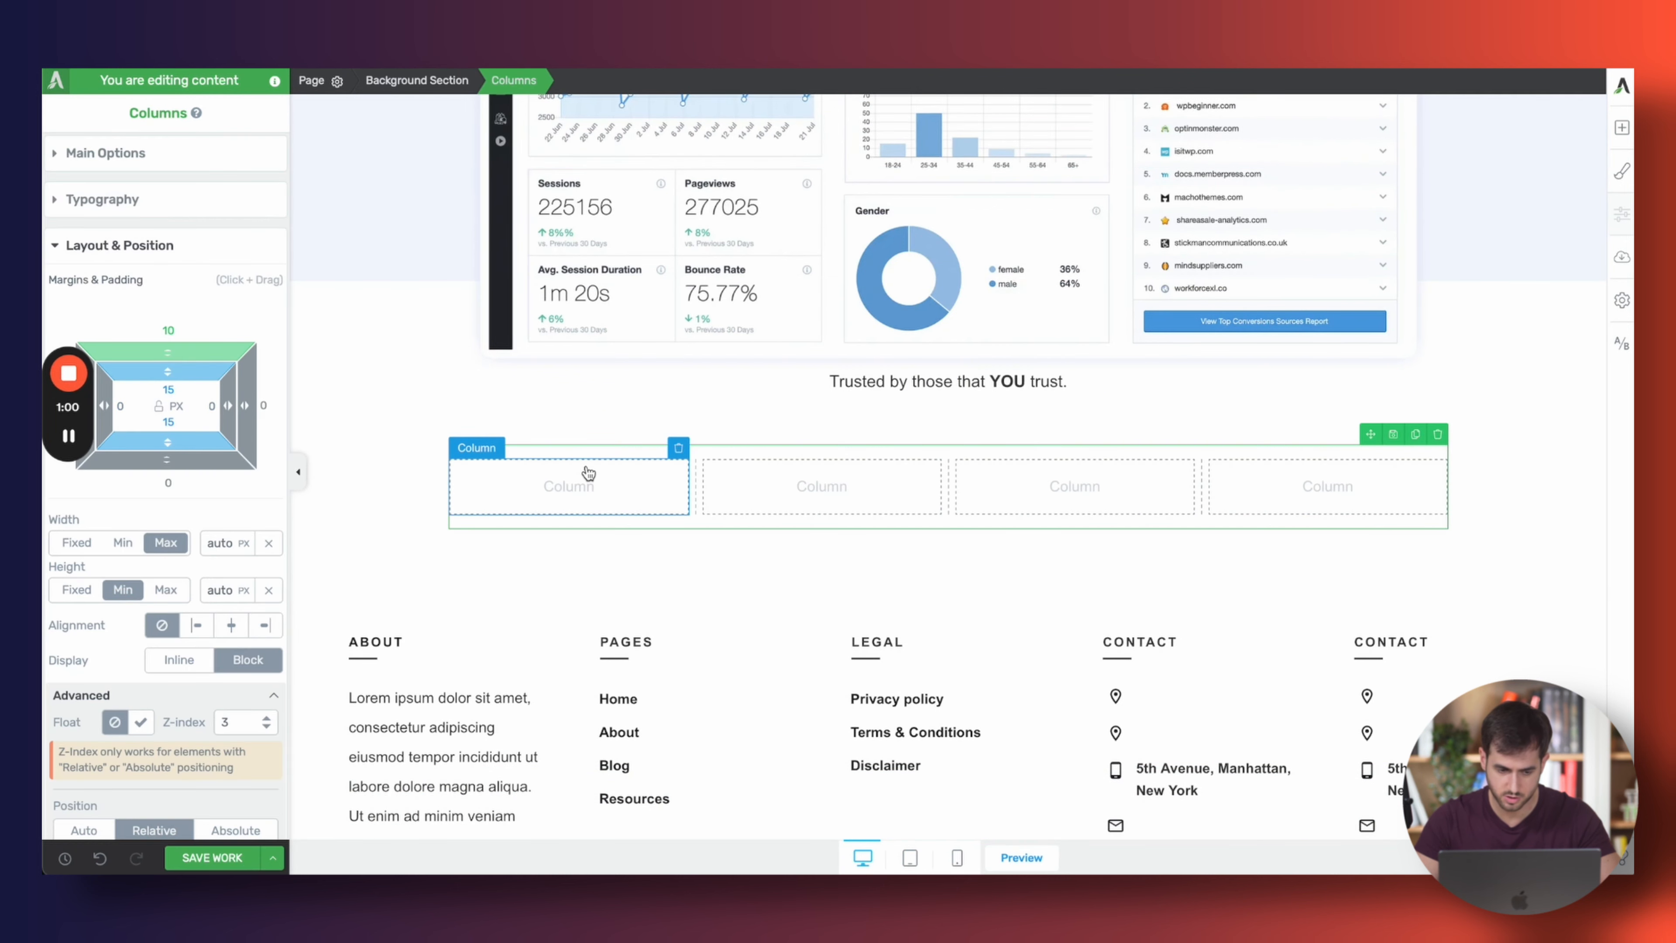
Insert an image element in the first column using the Yoast logo from the media library
click(1624, 127)
drag(1552, 269, 664, 532)
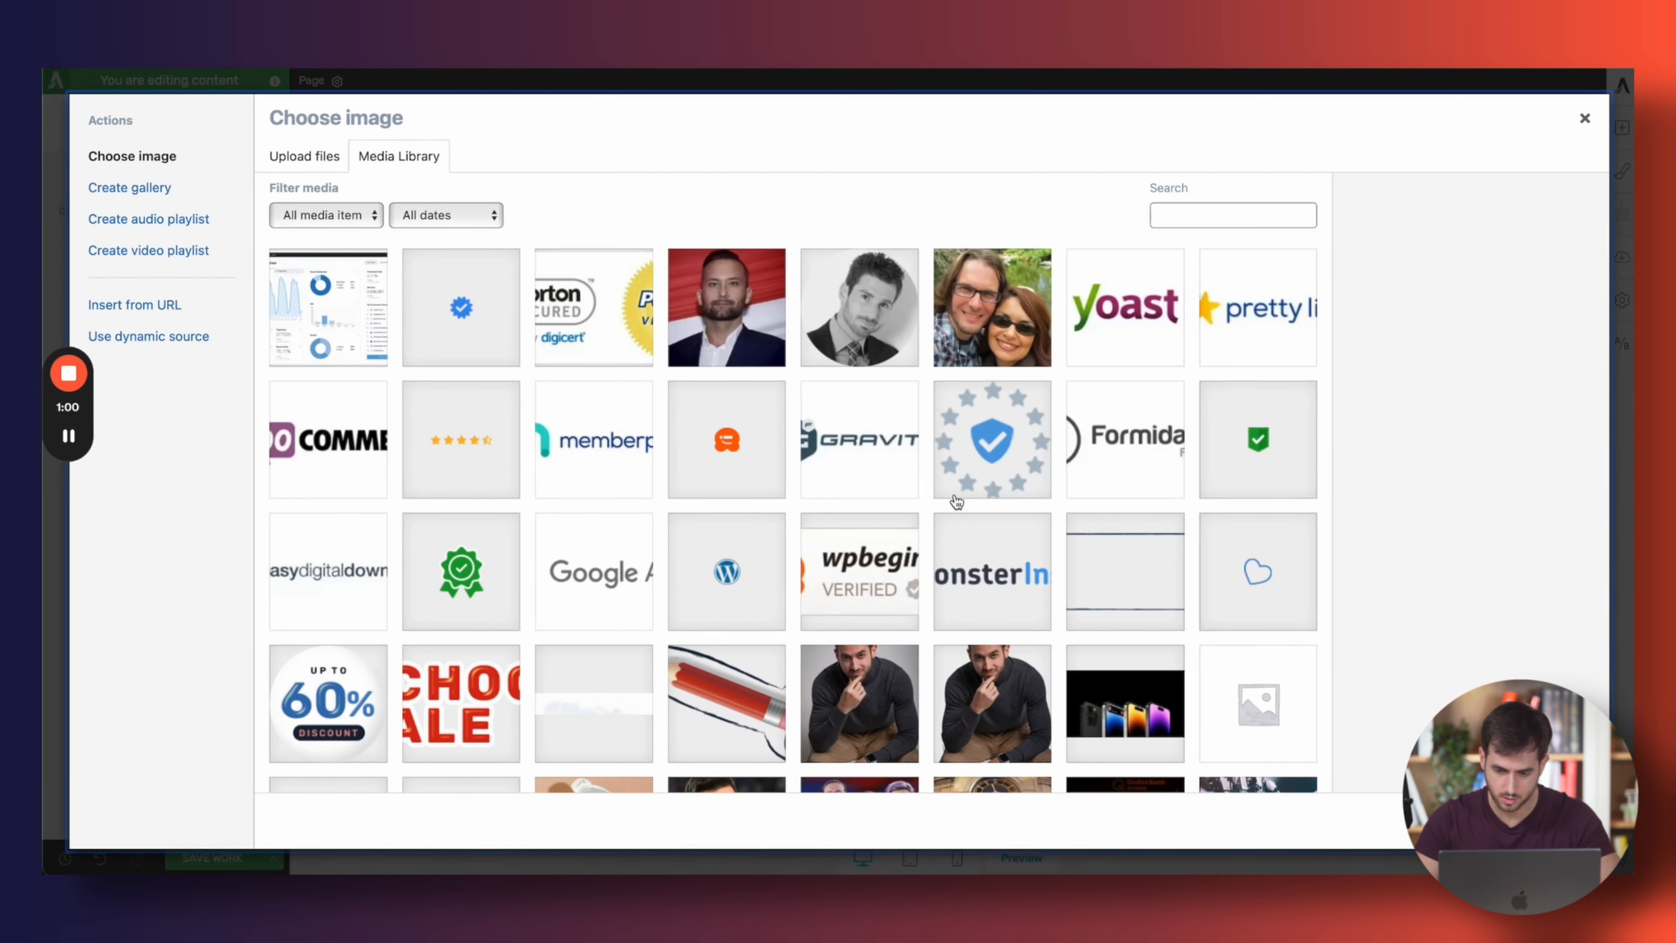
click(1178, 321)
click(1550, 821)
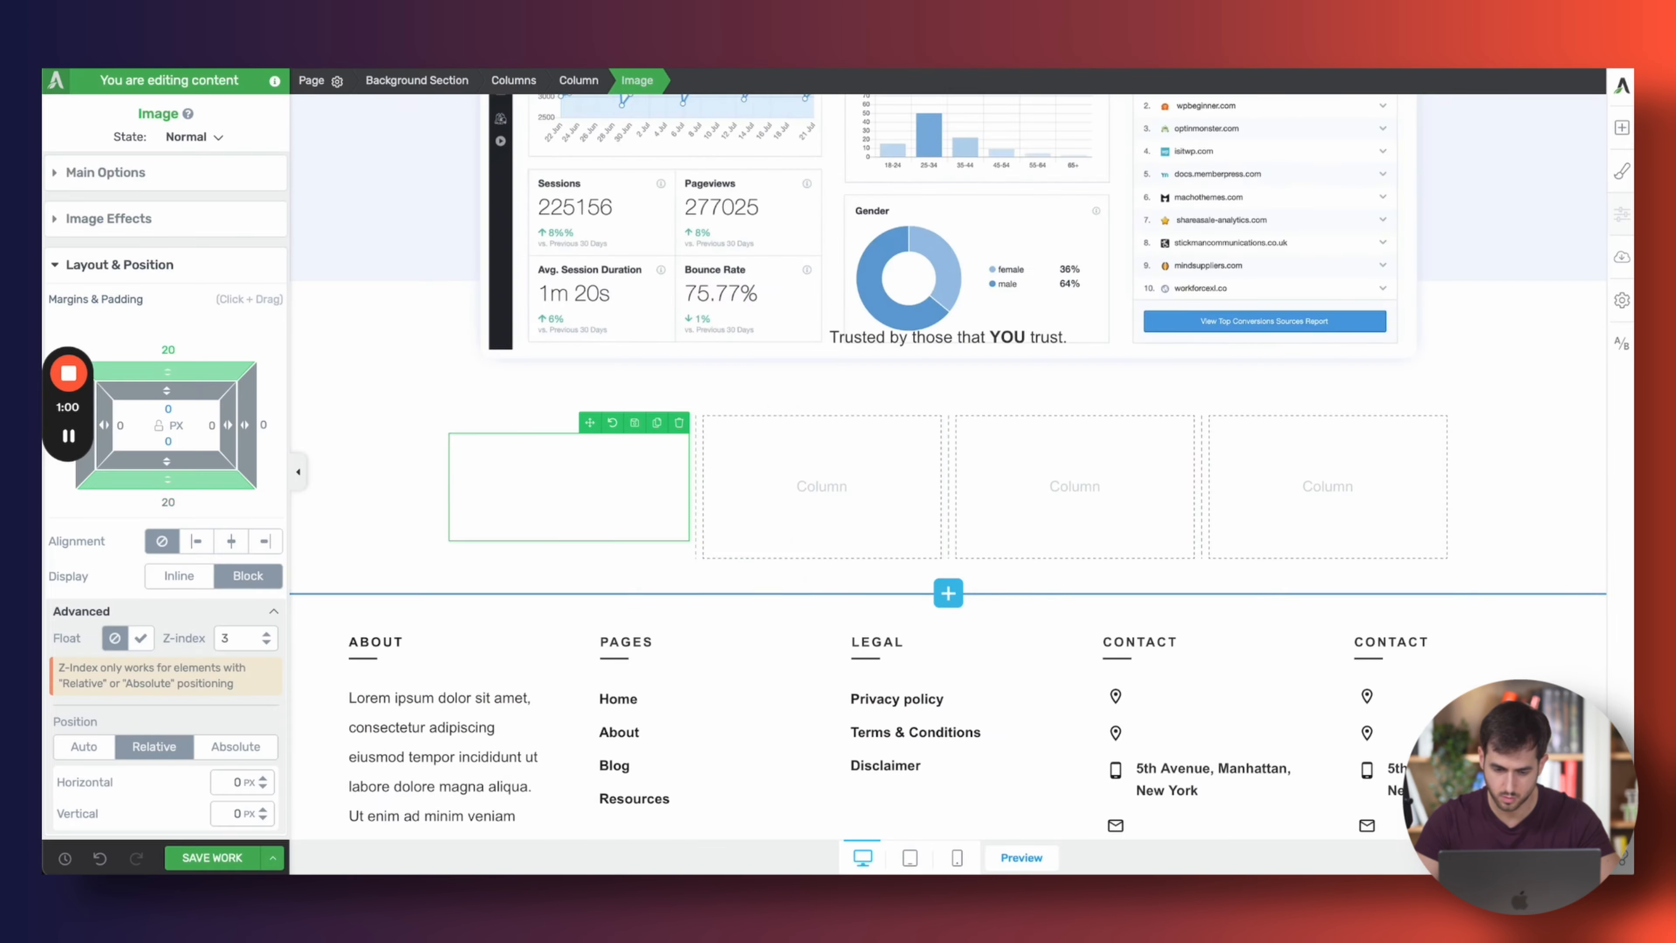
Duplicate the Yoast image into the second column and replace the copy with the WooCommerce logo
click(657, 428)
drag(590, 402, 801, 493)
click(829, 482)
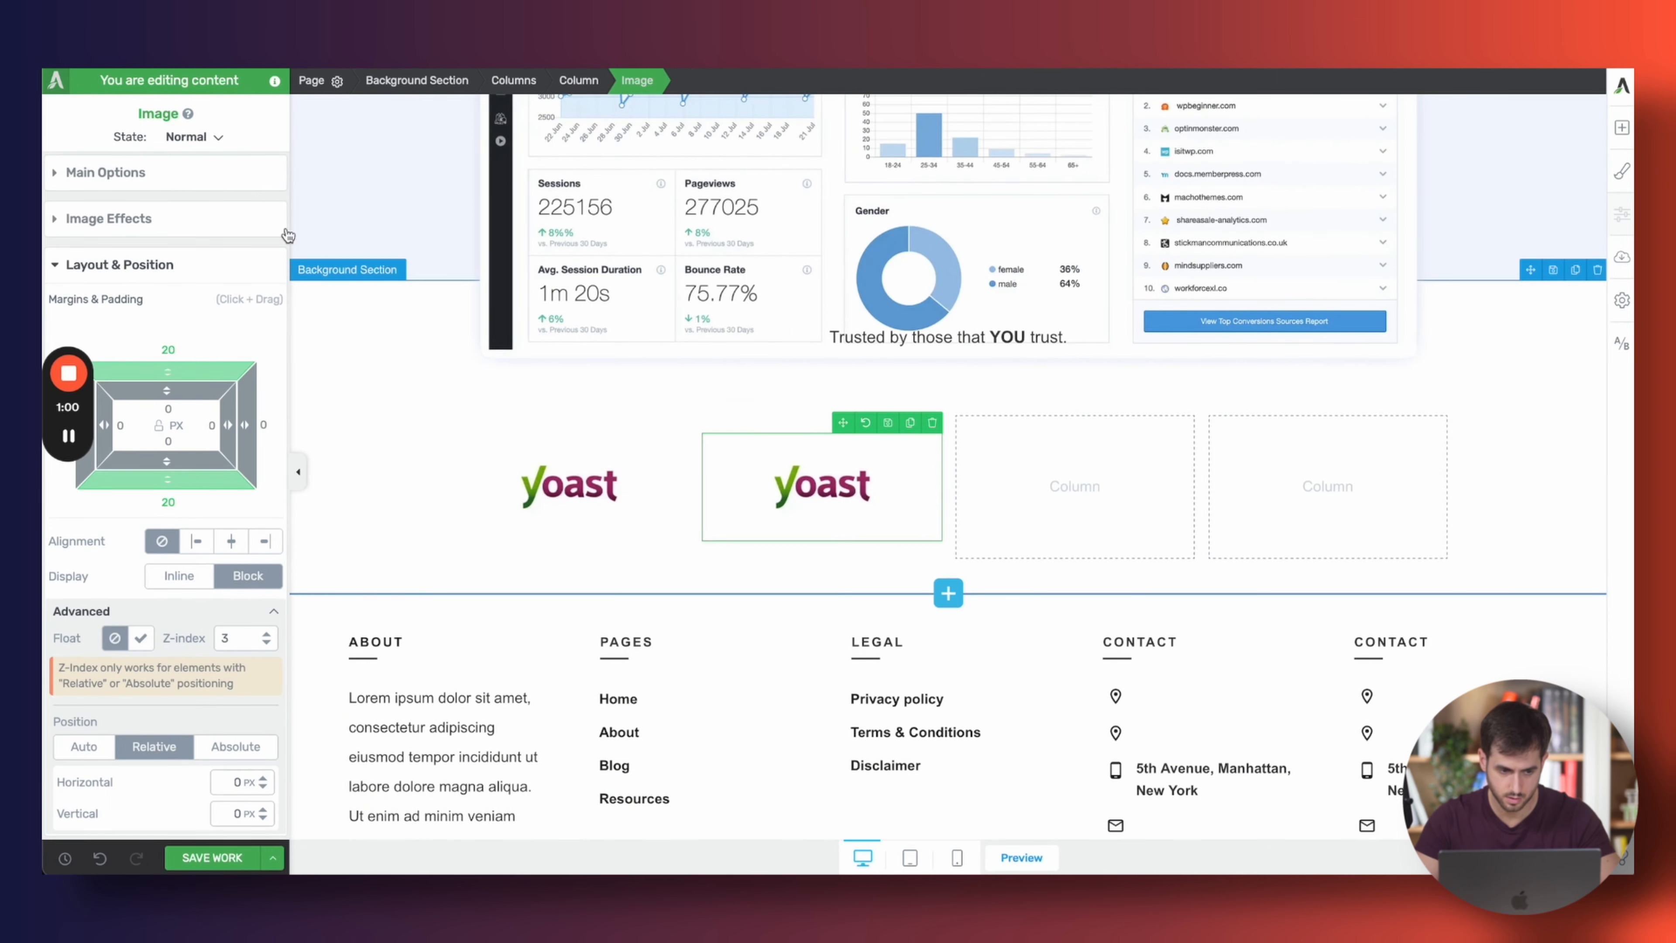
click(105, 171)
click(207, 274)
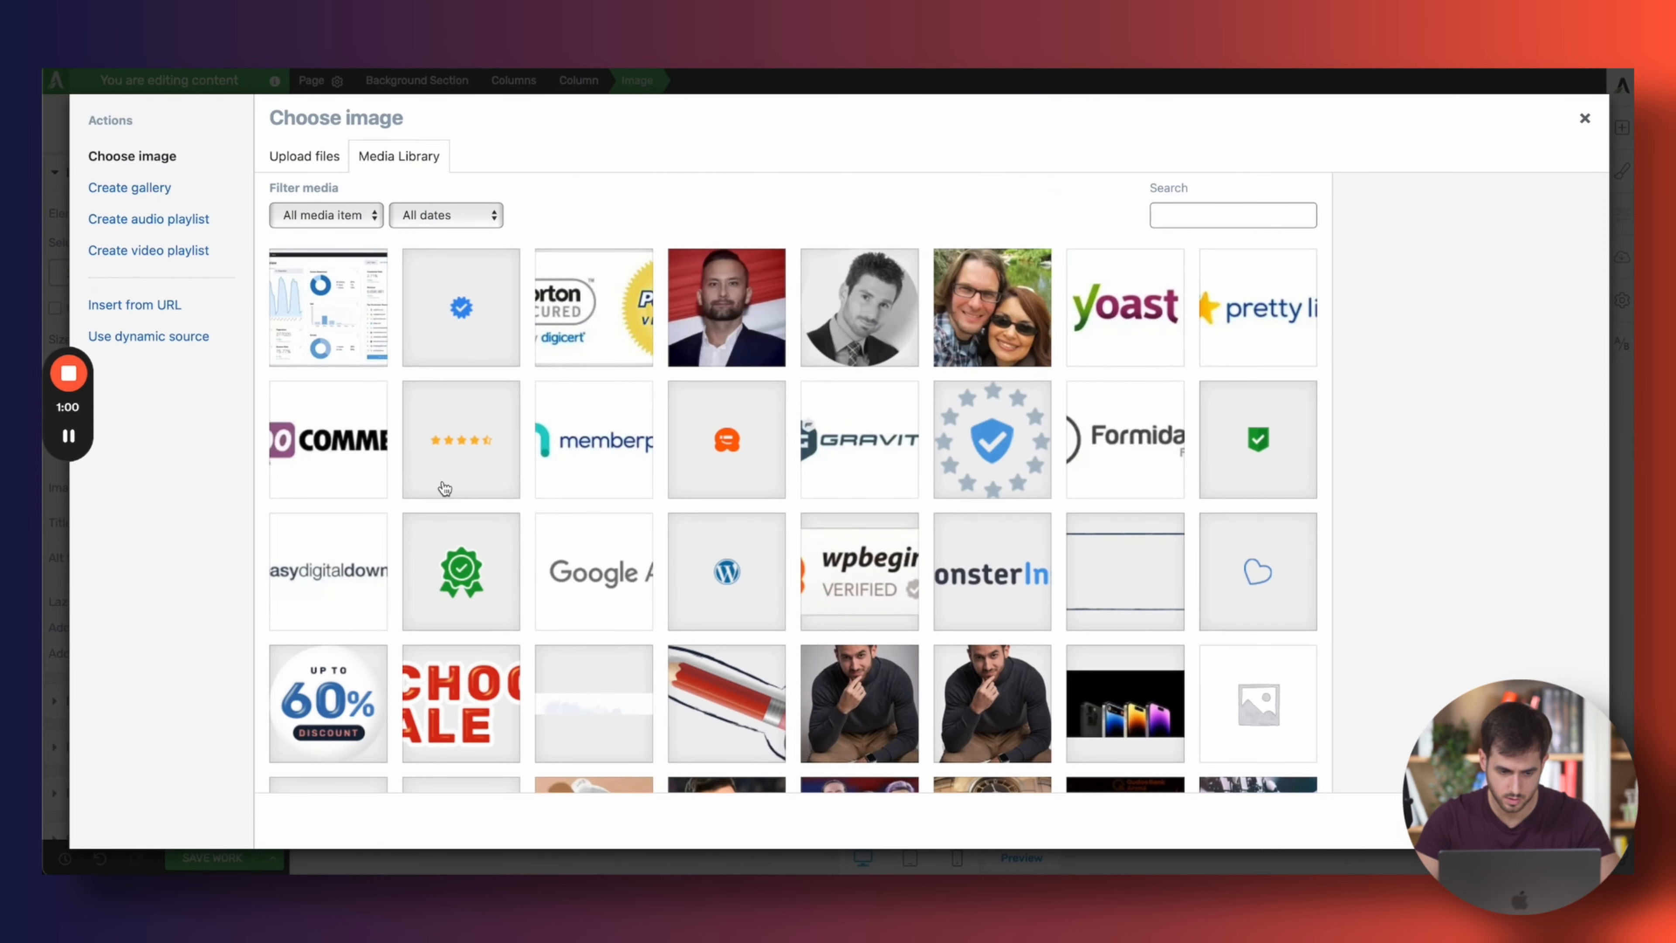
click(328, 439)
click(1551, 821)
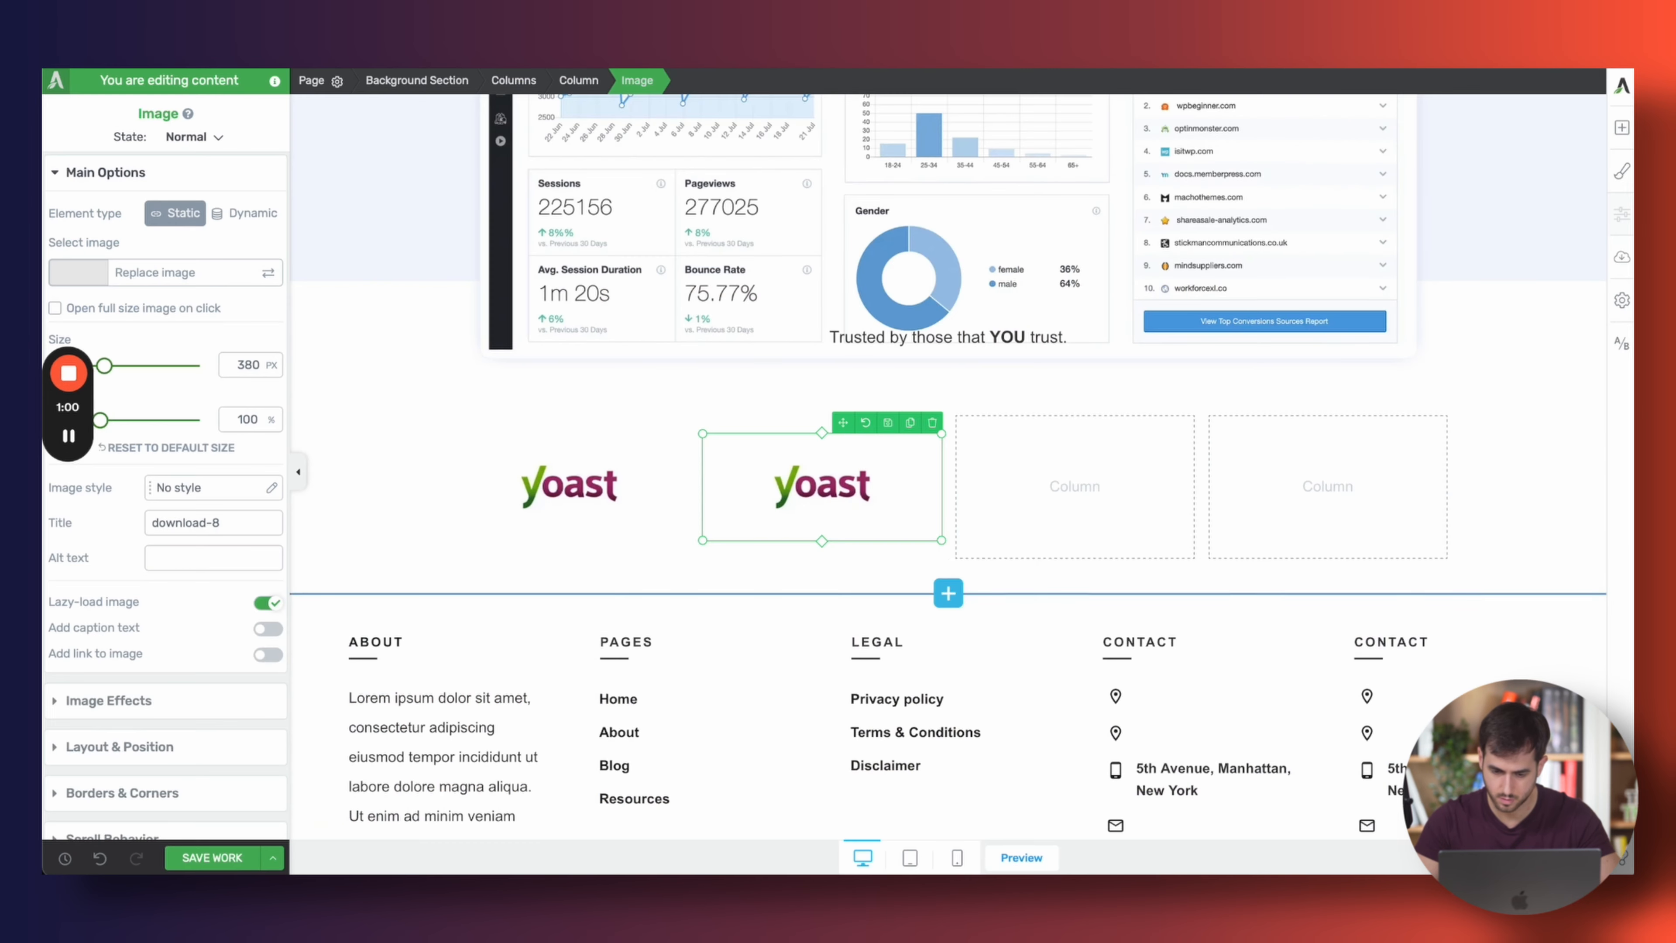
Duplicate the WooCommerce image into the third column and replace the copy with the Gravity logo
click(910, 423)
drag(838, 411, 1070, 535)
click(1070, 535)
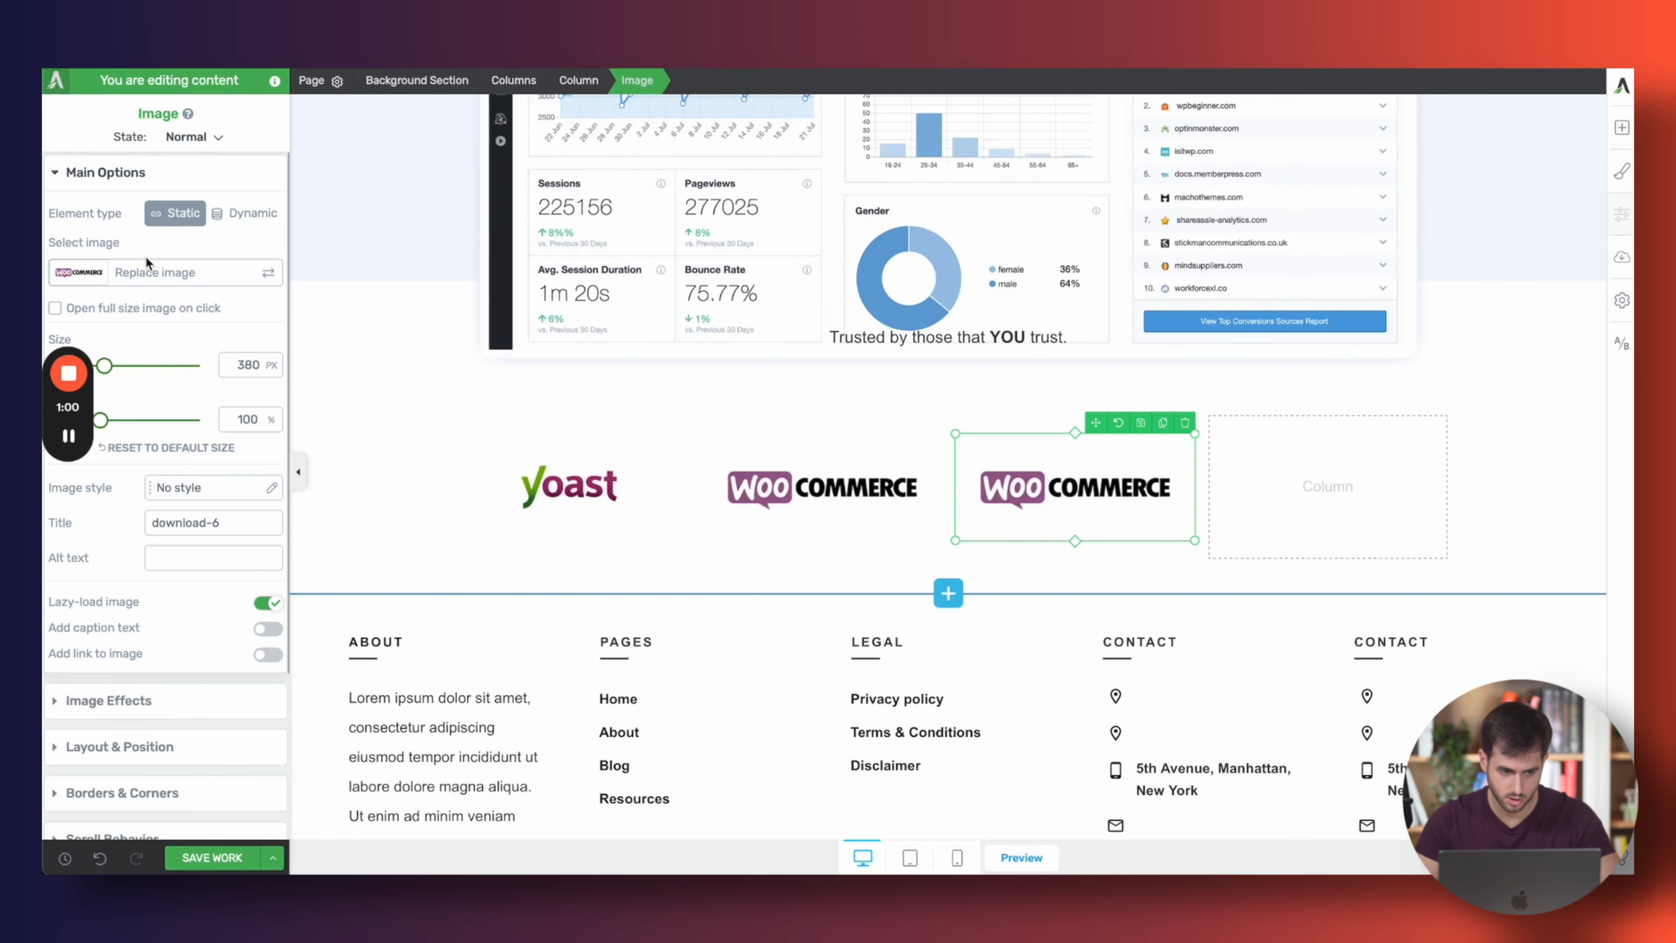
click(148, 276)
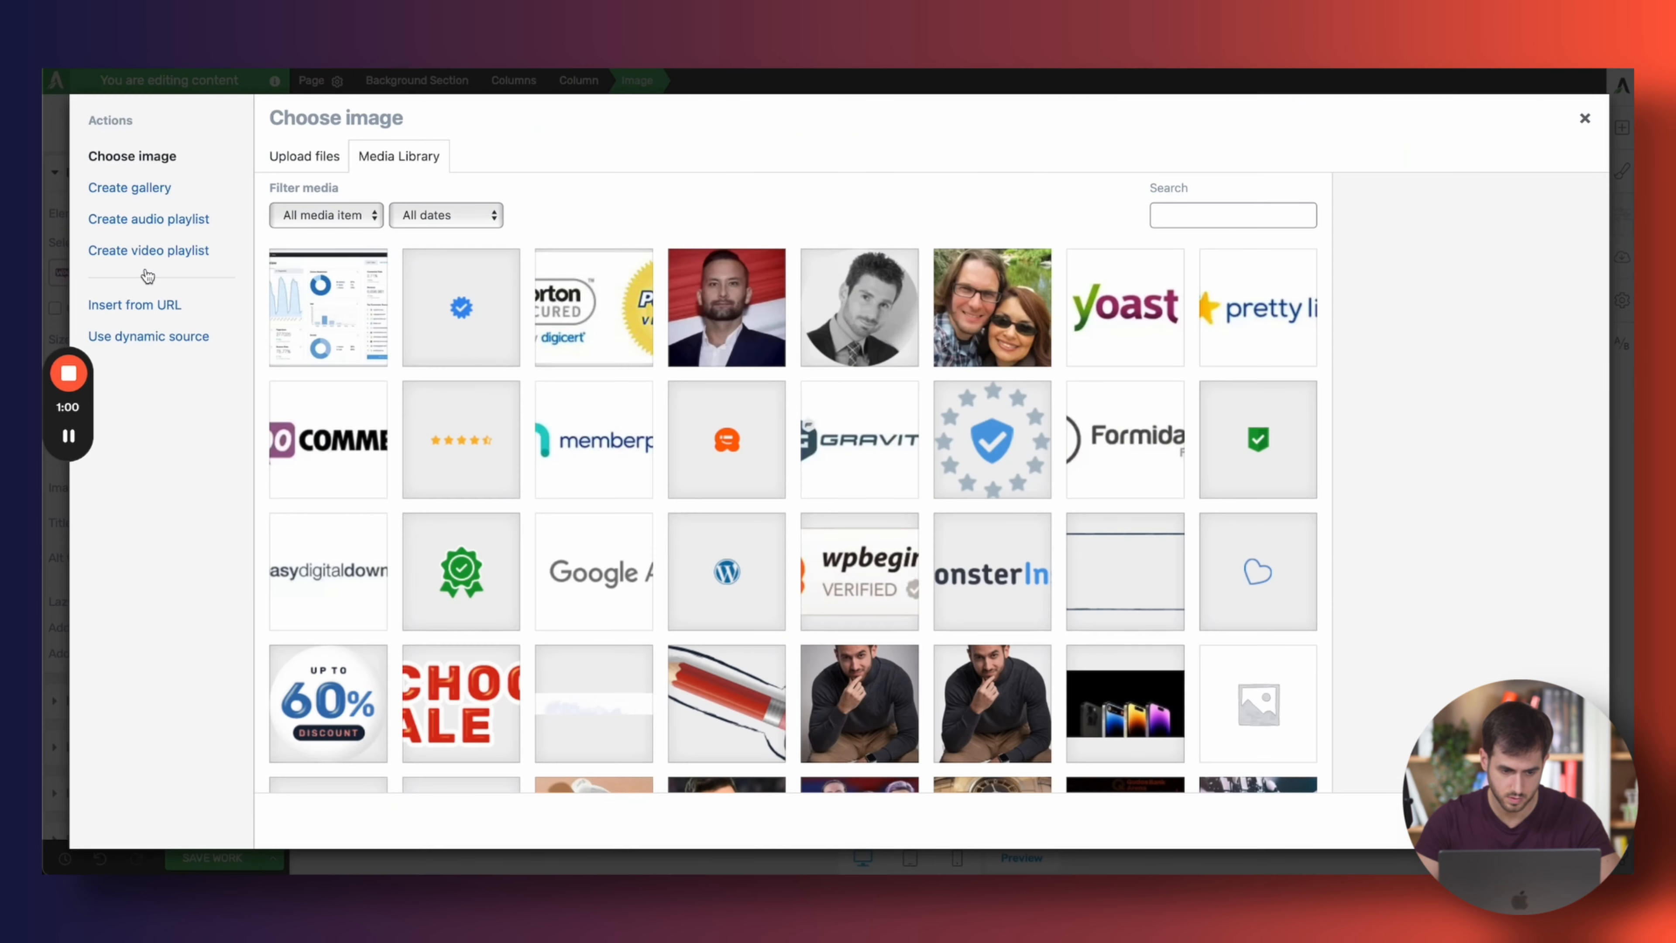
click(872, 436)
click(1551, 821)
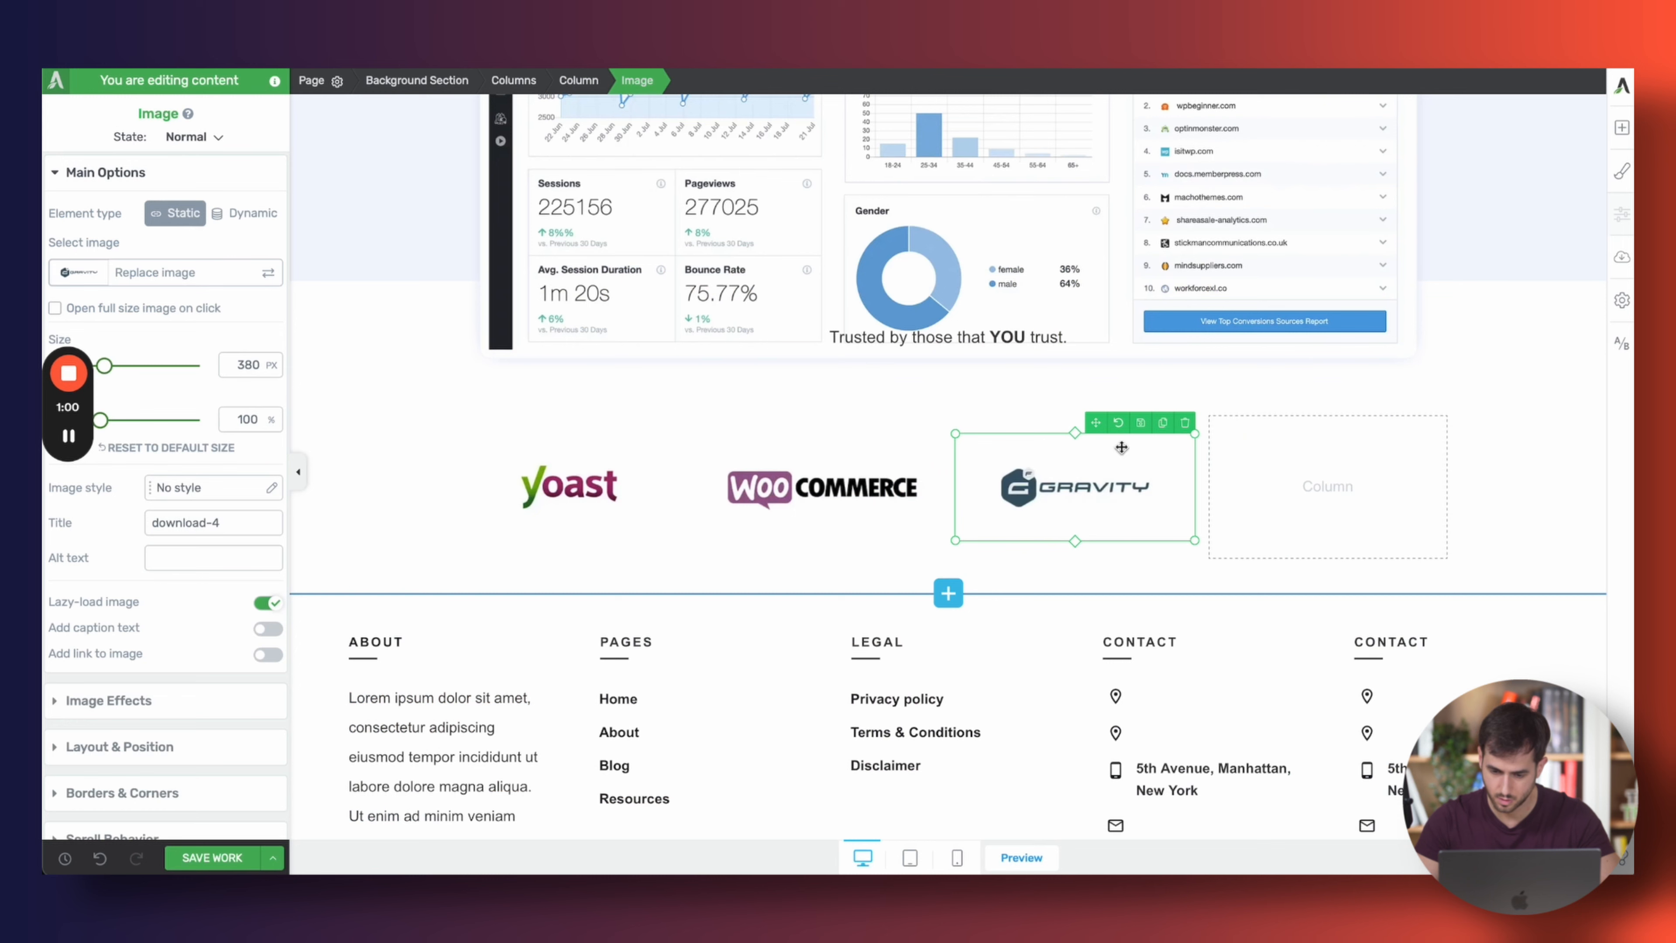
Duplicate the Gravity image into the fourth column and replace the copy with the MemberPress logo
click(1164, 425)
drag(1100, 411, 1292, 515)
click(1304, 486)
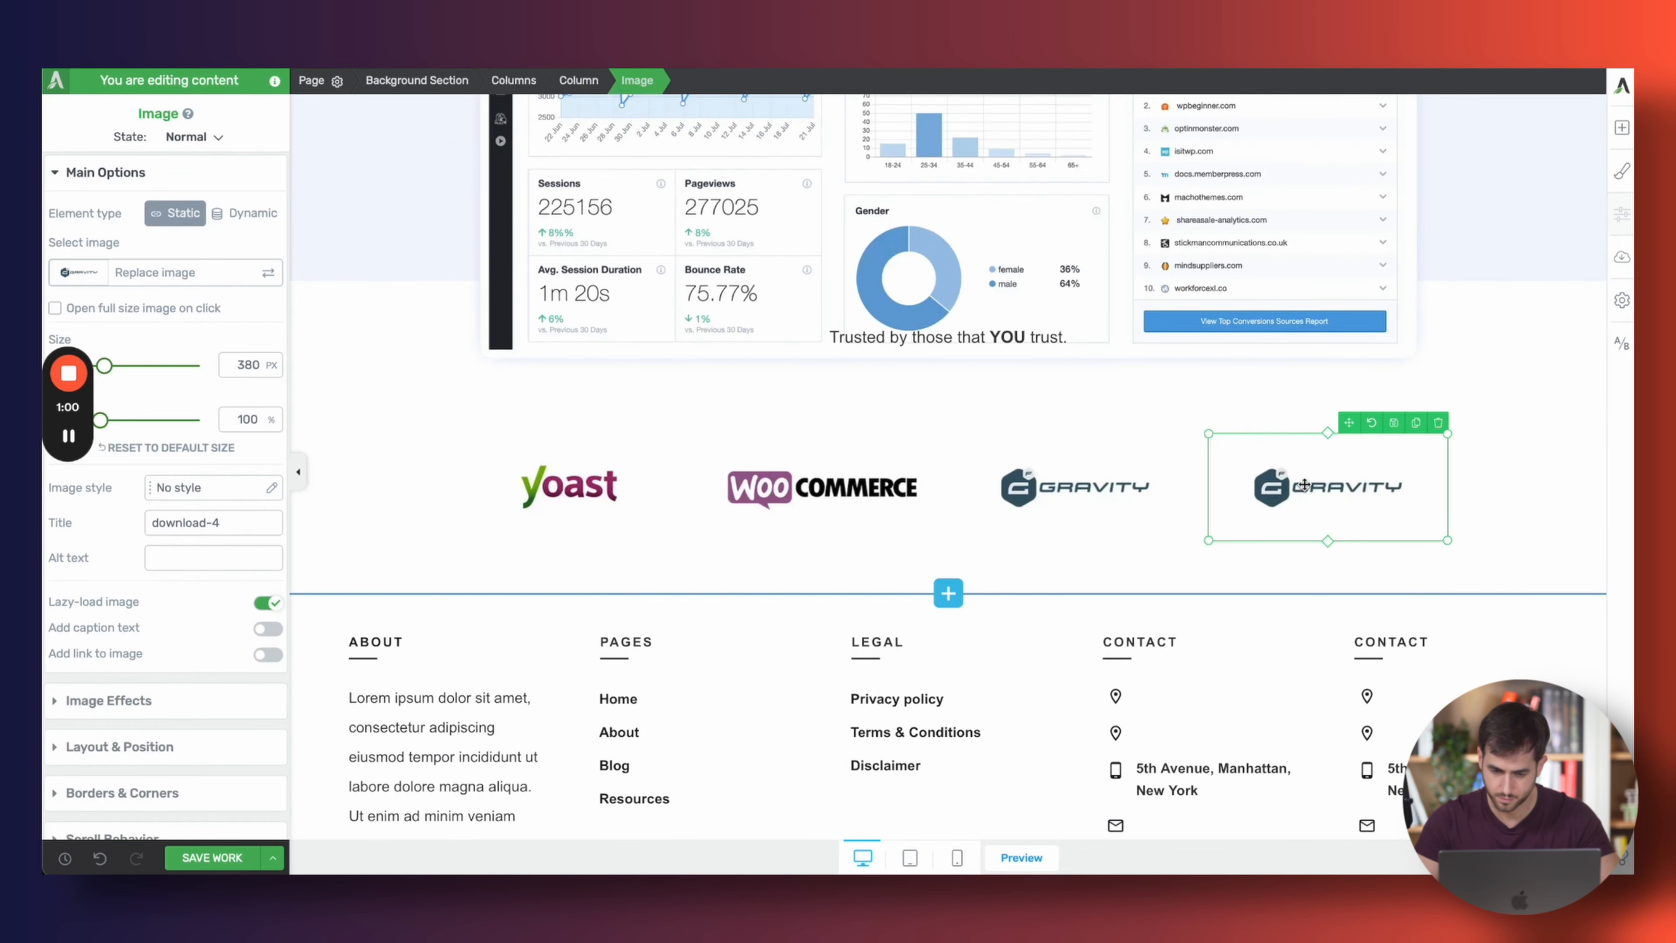
click(176, 291)
click(603, 494)
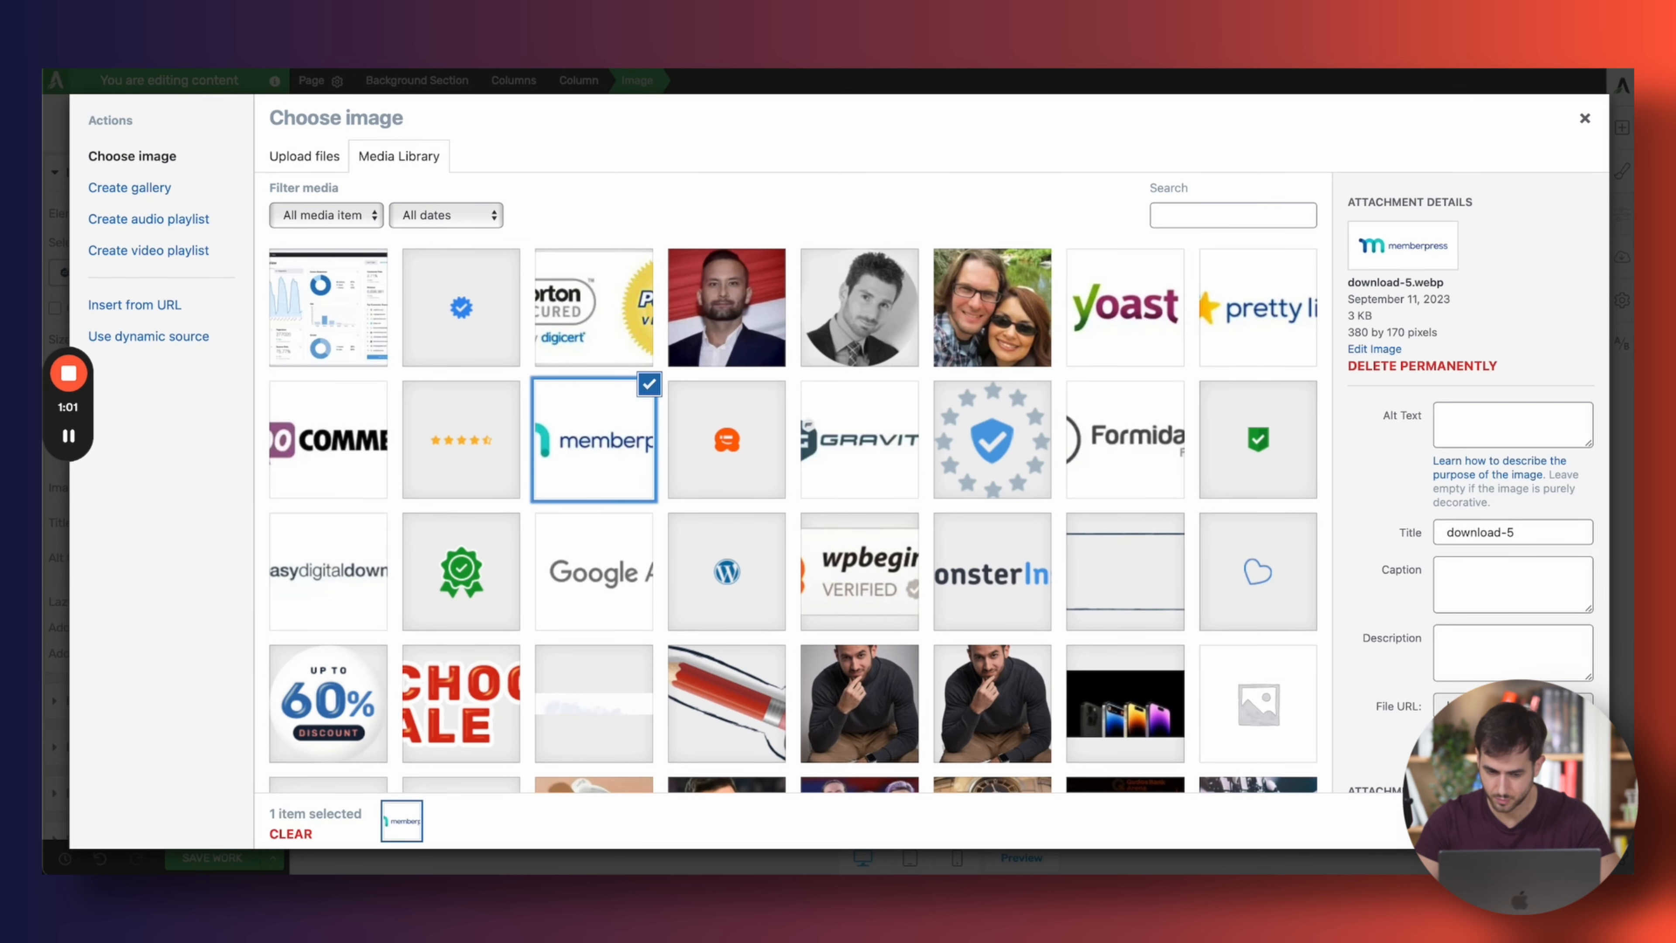
click(1553, 821)
Increase the minimum height of the background section containing the logos to 507 px
click(361, 452)
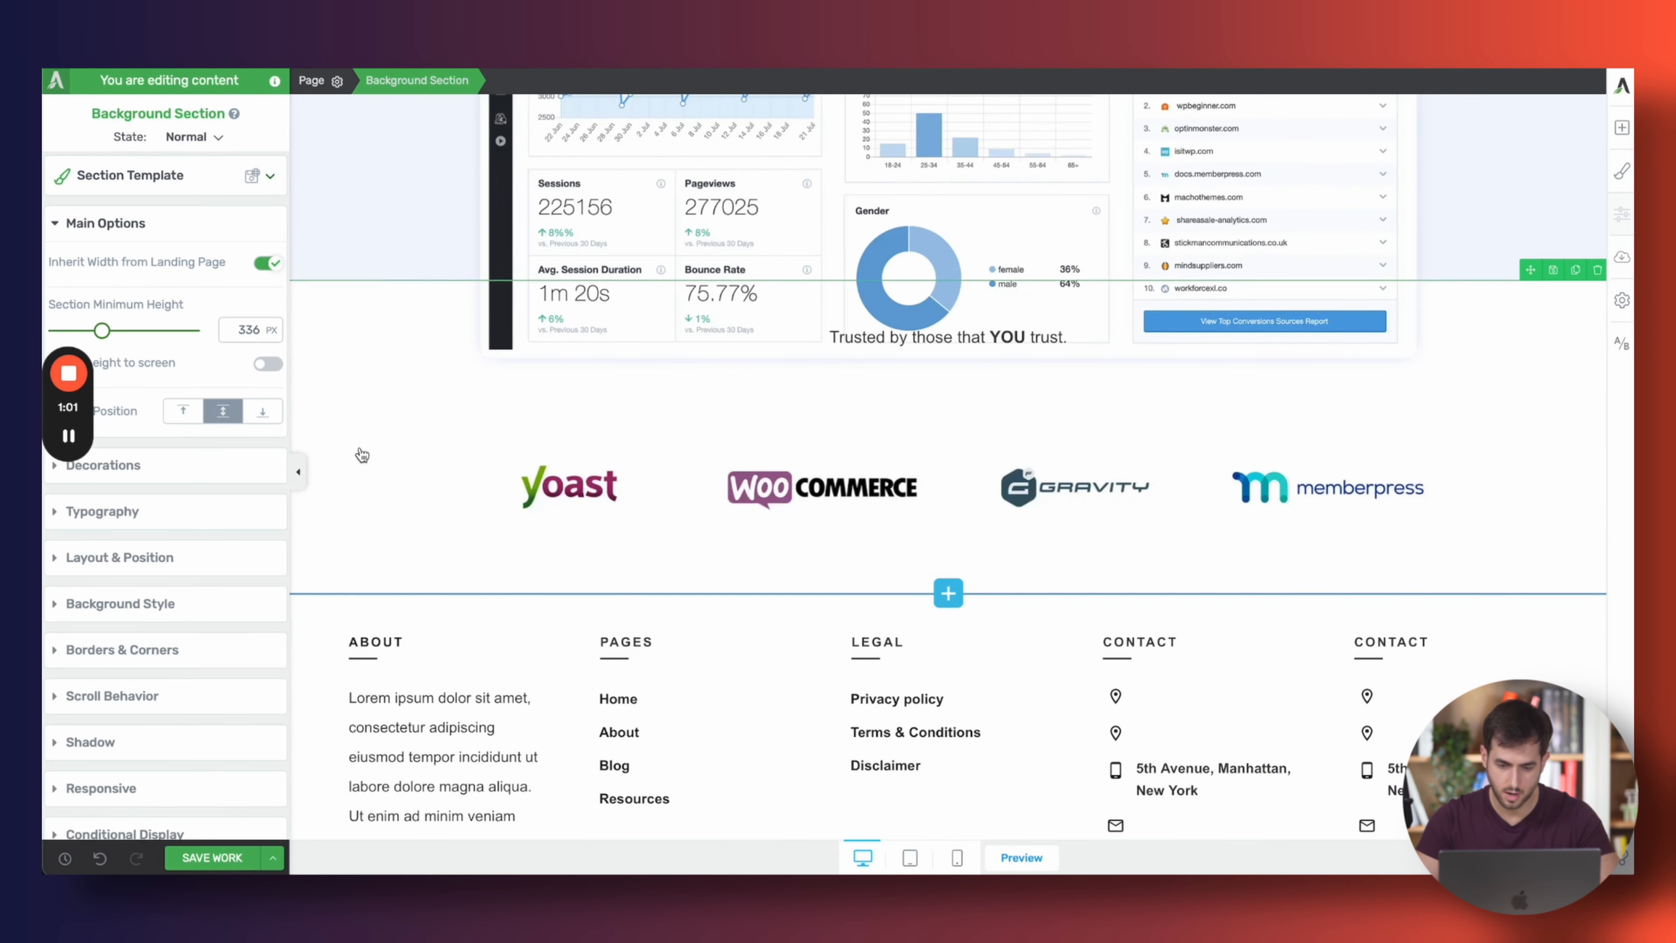
scroll(361, 454, up, 3)
scroll(361, 455, down, 2)
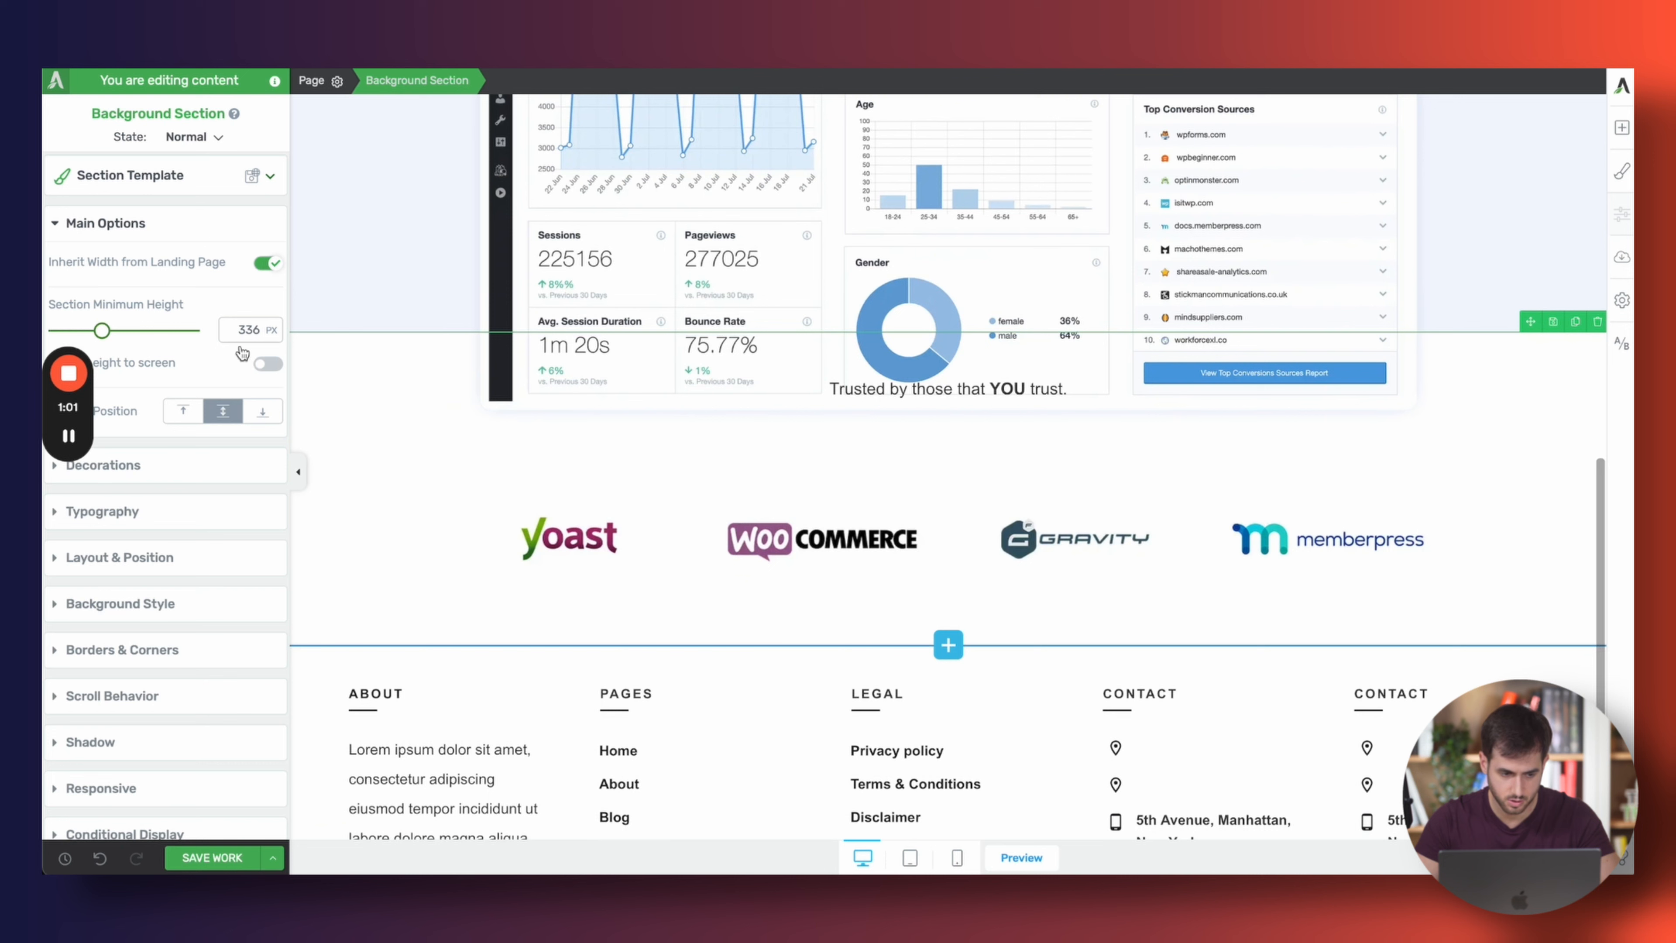
drag(102, 336, 127, 334)
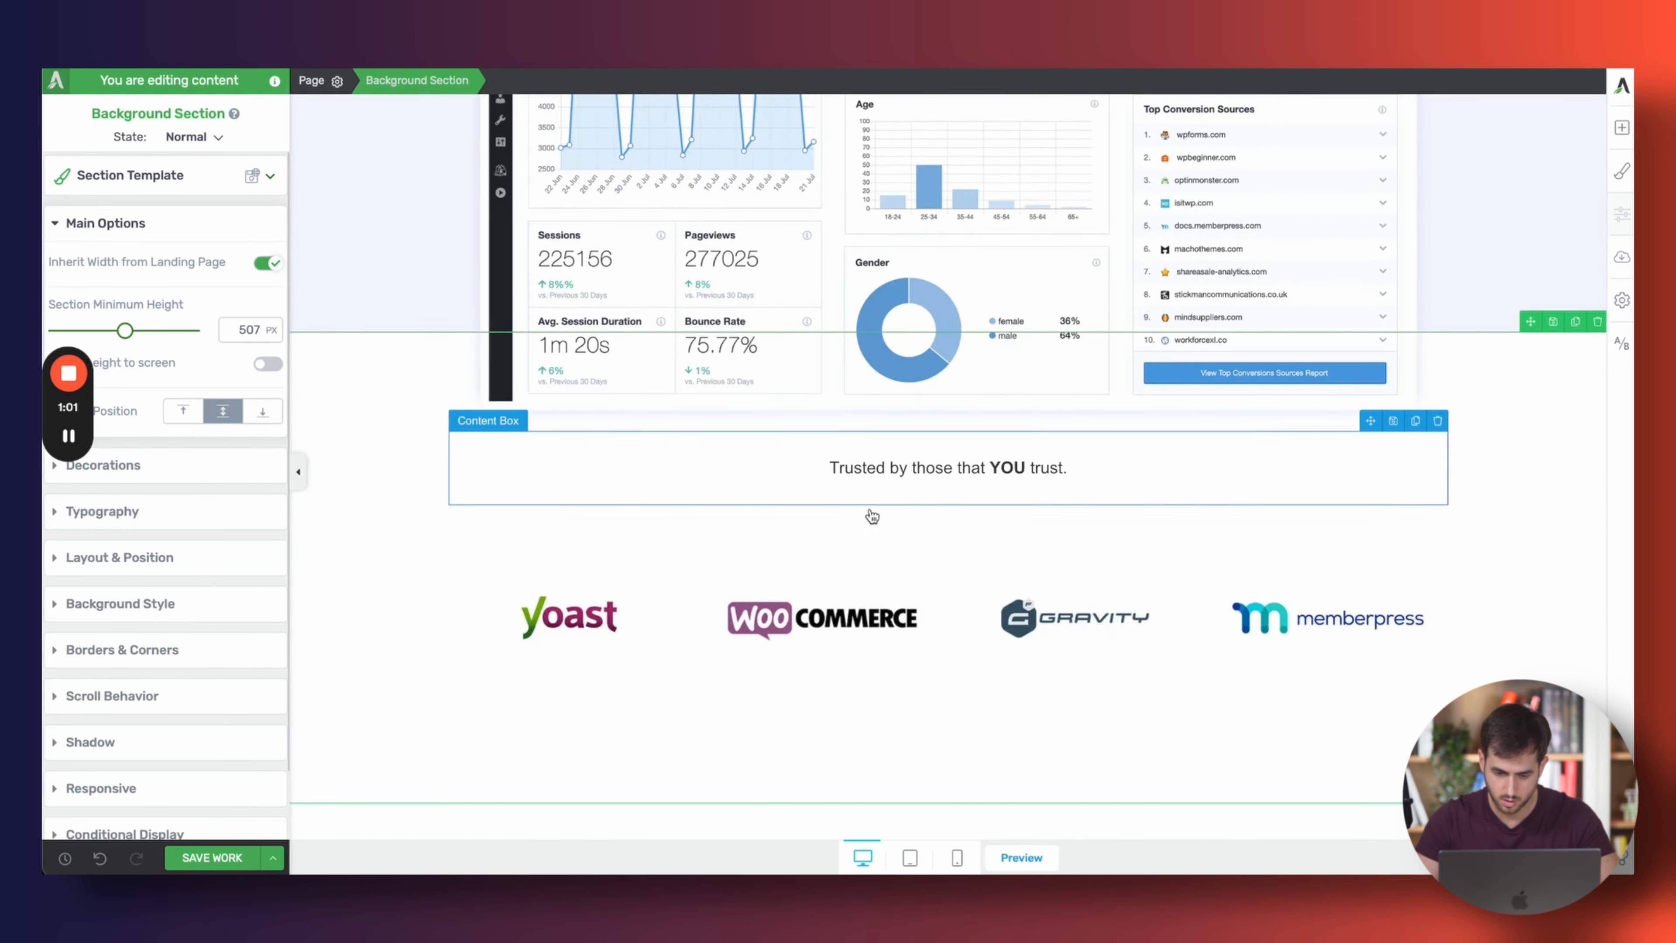
Set the logo columns' top margin and their top and bottom padding to 0
click(833, 536)
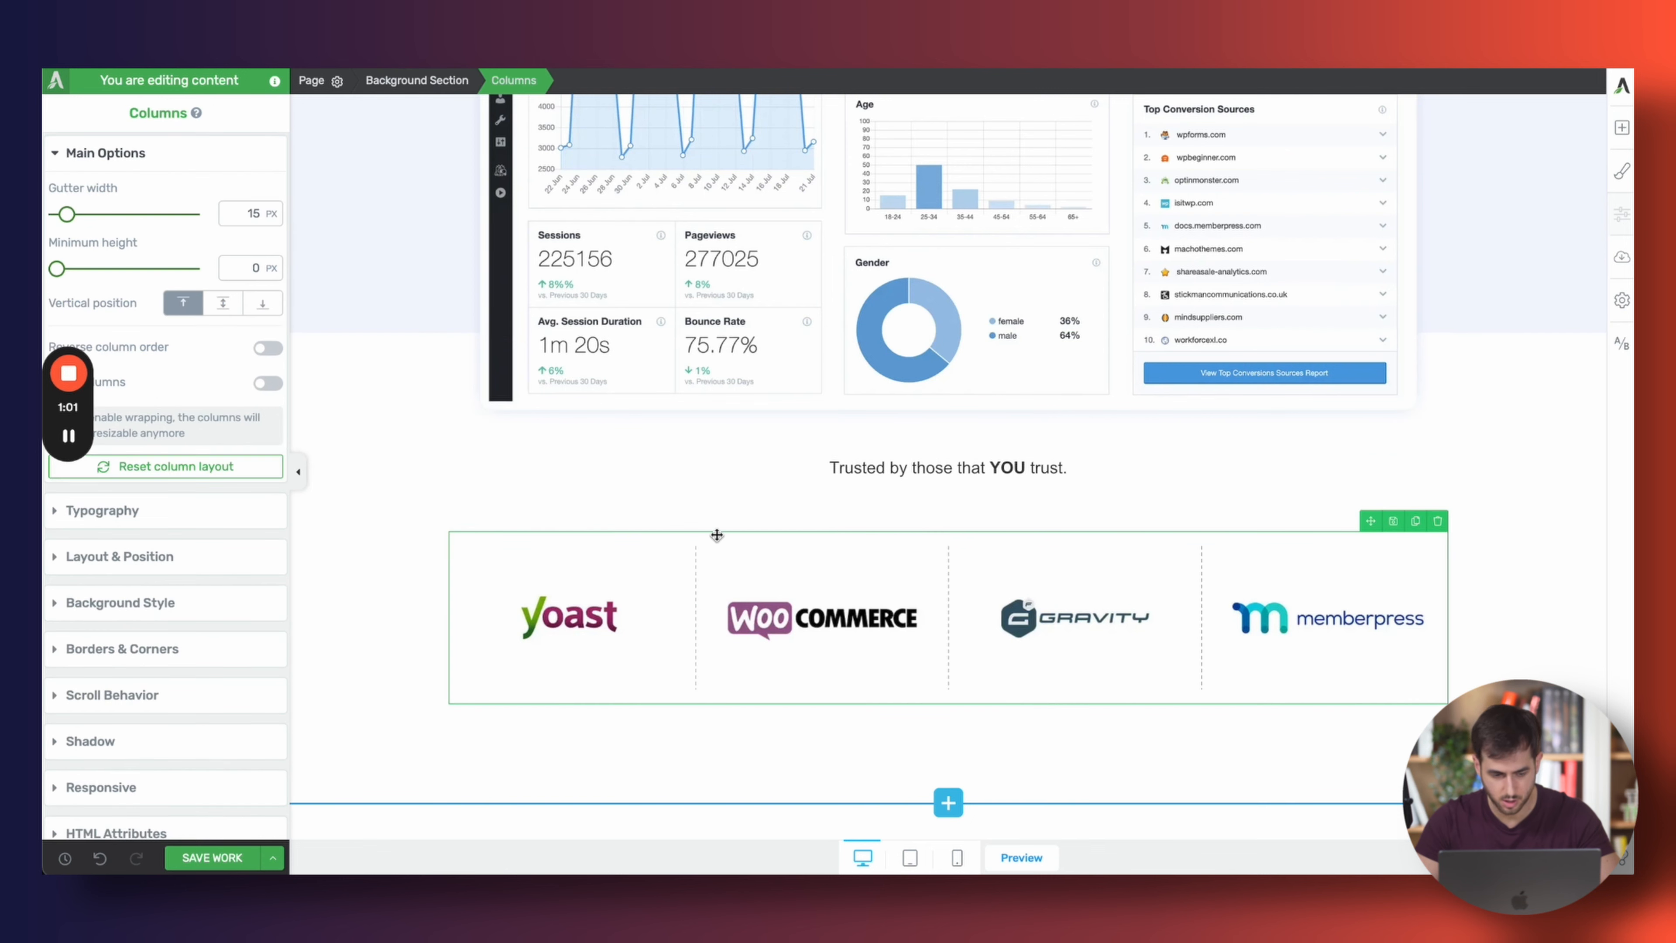
click(164, 528)
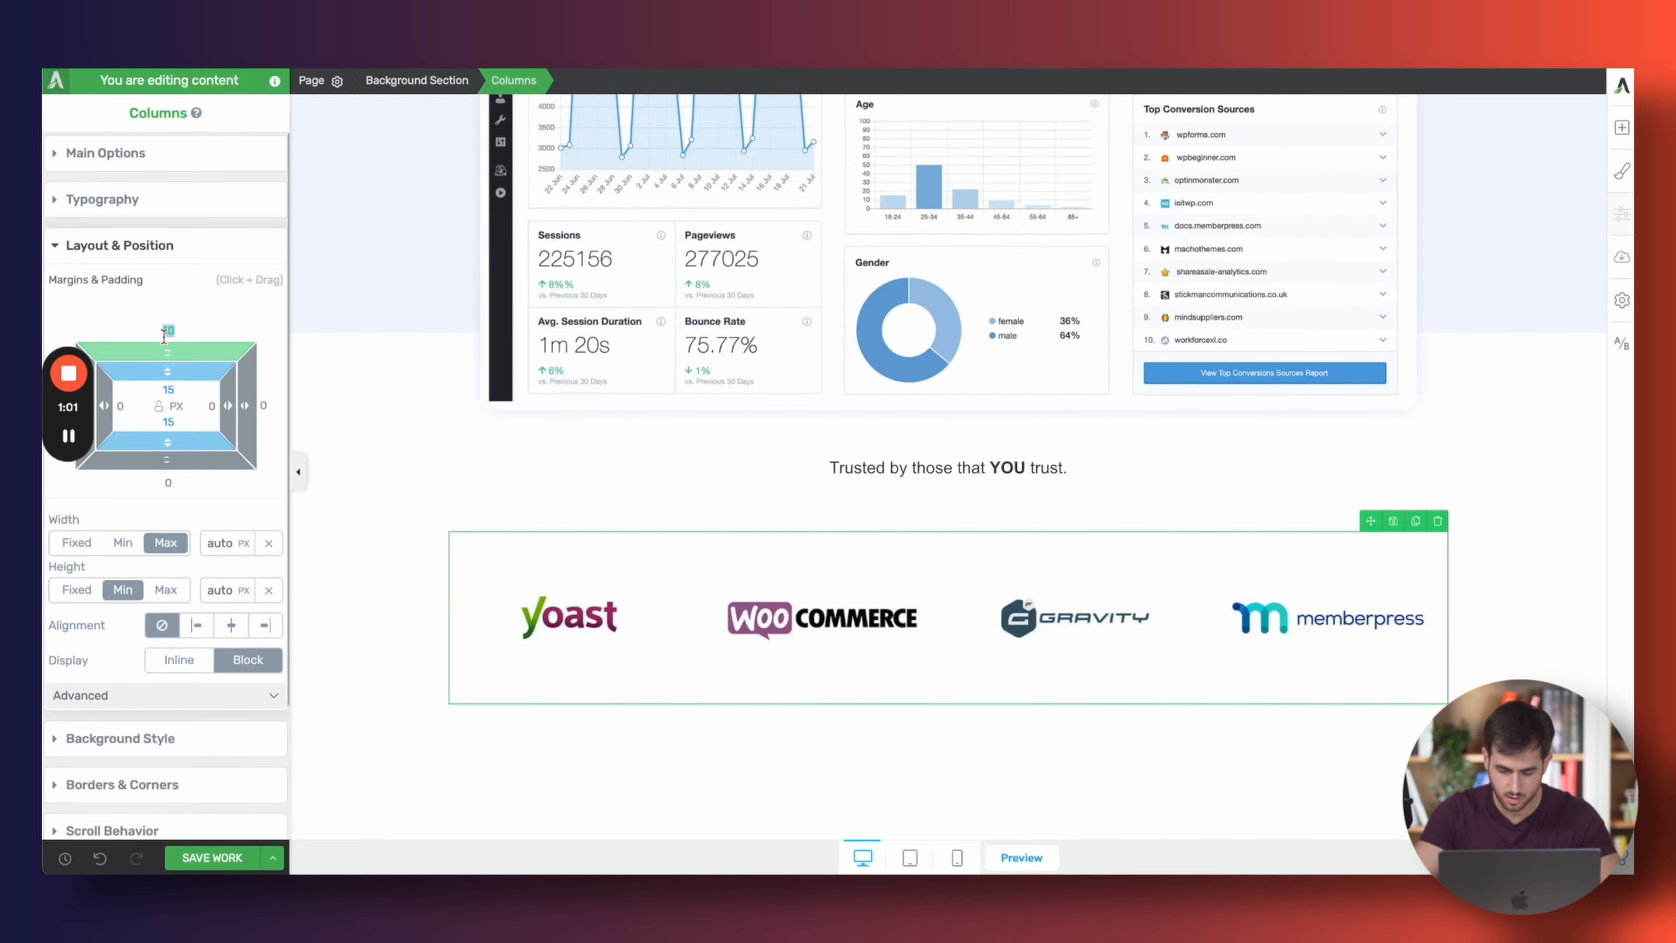
text(0)
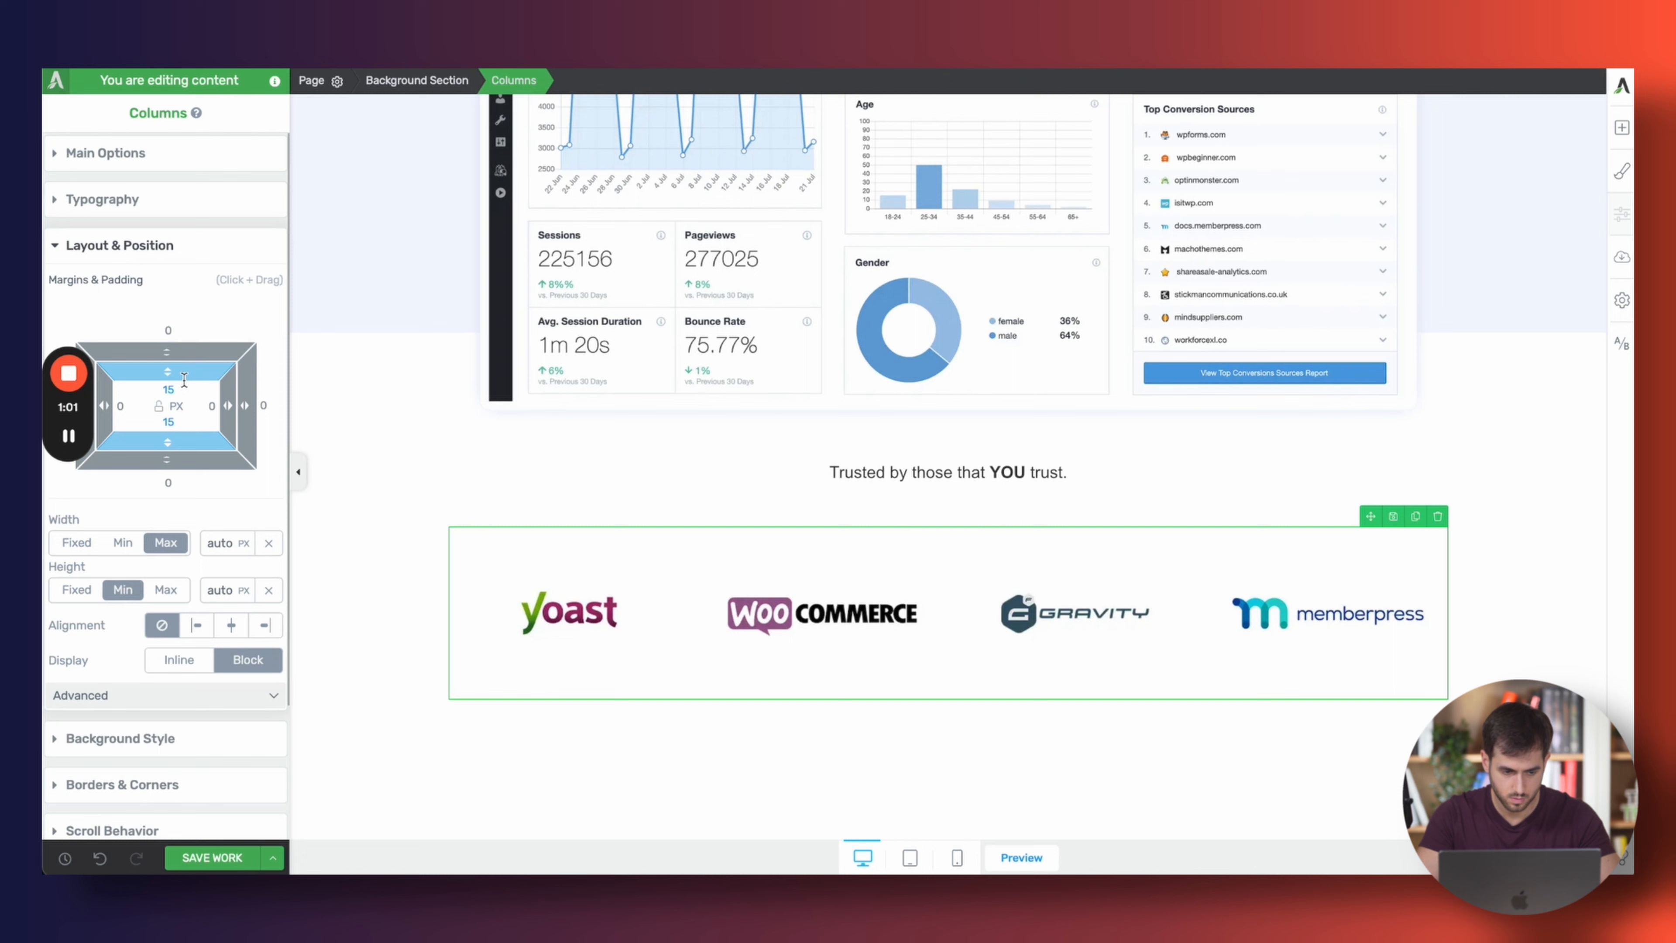
text(00)
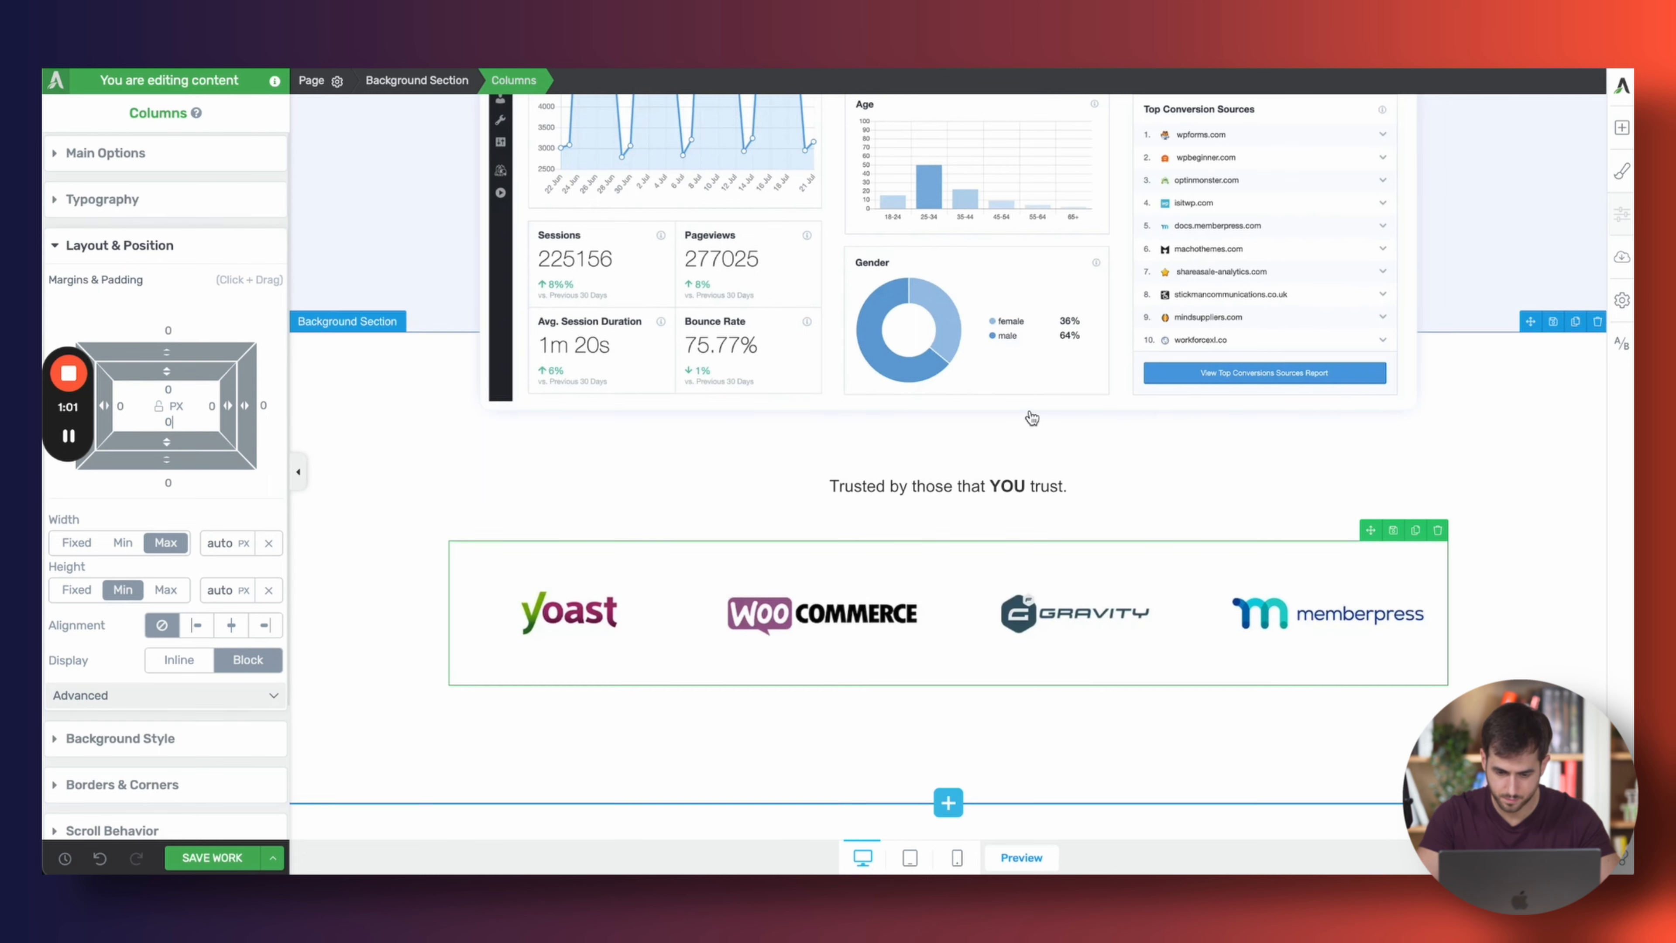
Set the top and bottom margins of the logo images to 0
click(615, 614)
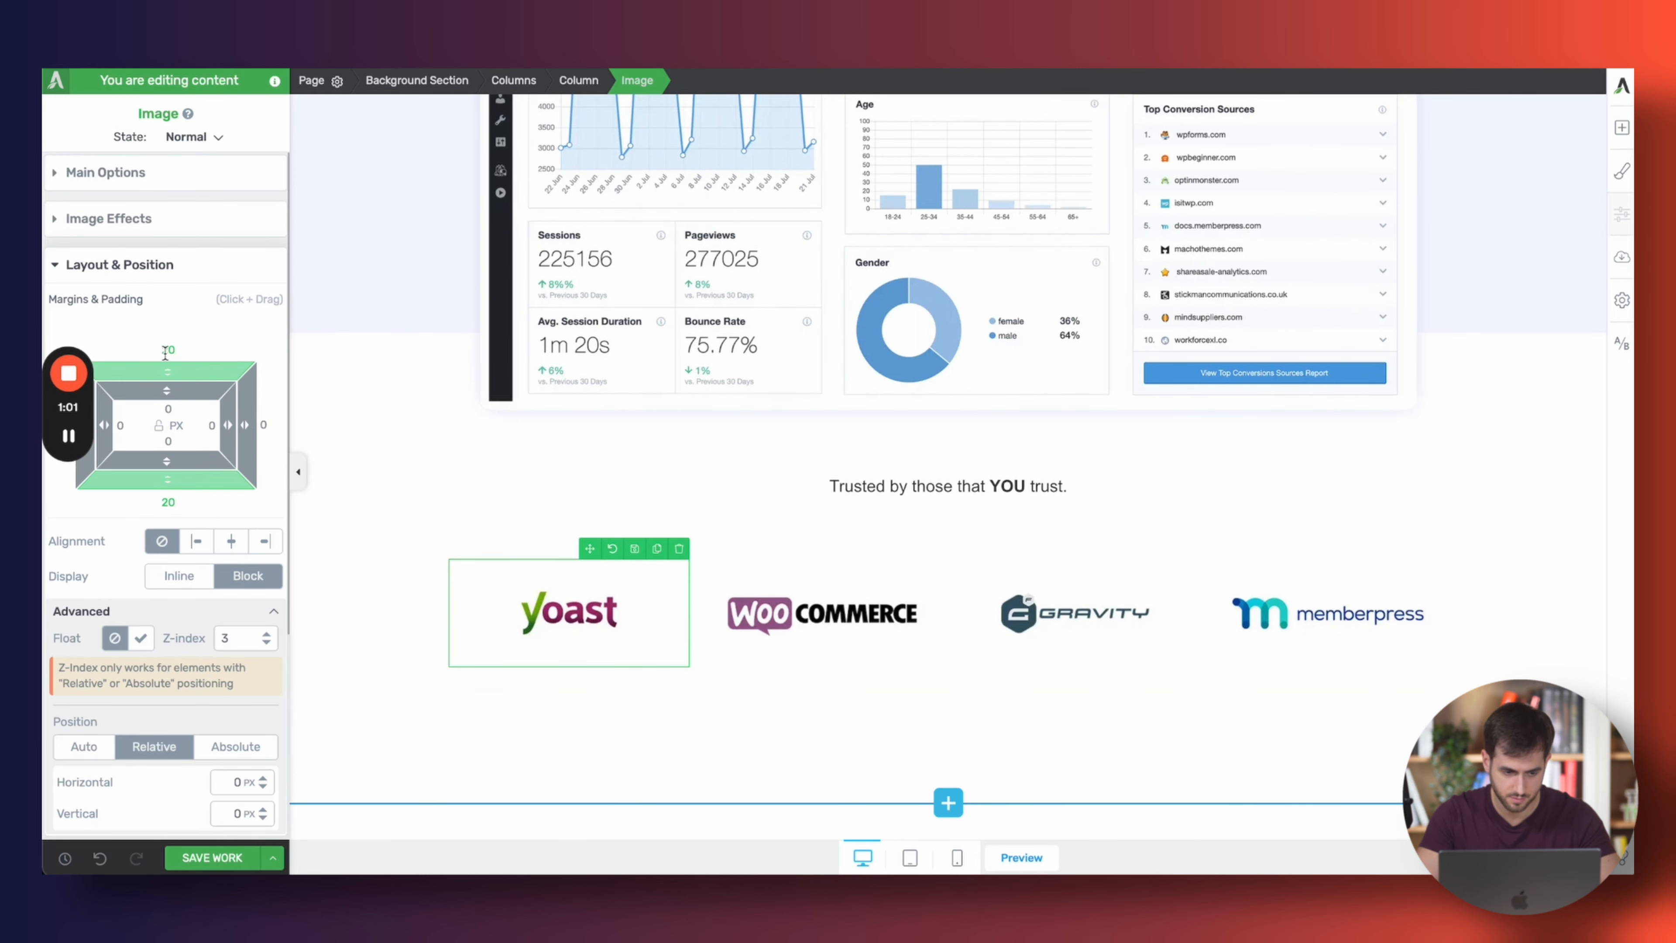
text(0)
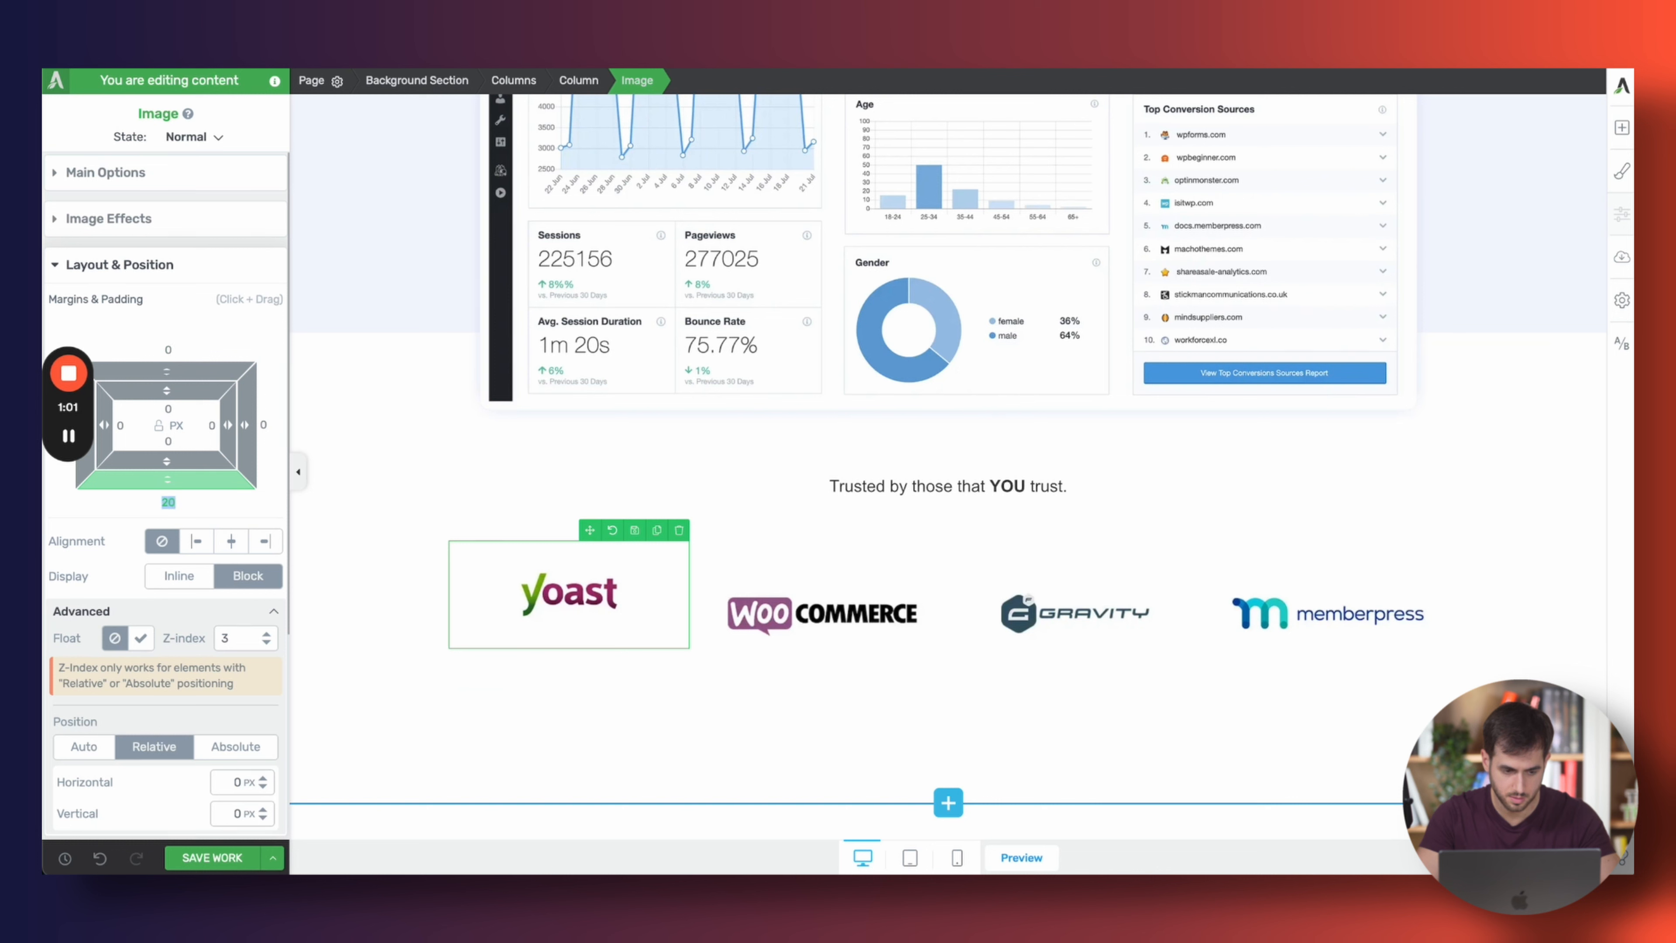
click(822, 613)
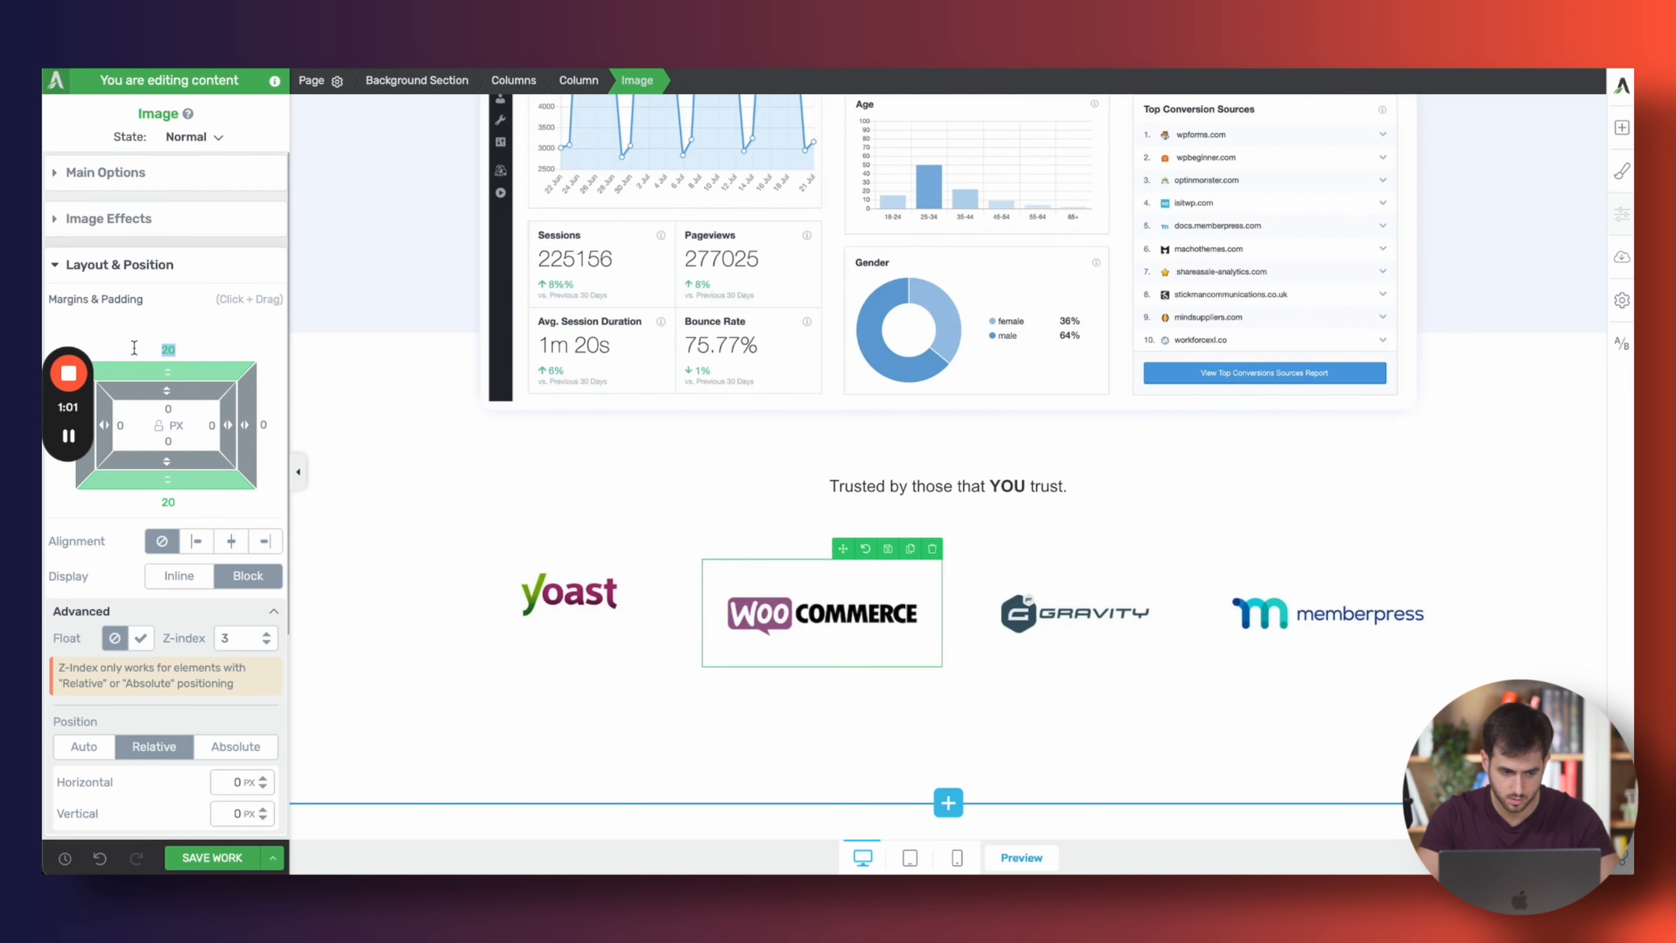
Move the four-column logo row into the content box, directly beneath the "Trusted by those that YOU trust." text
click(901, 488)
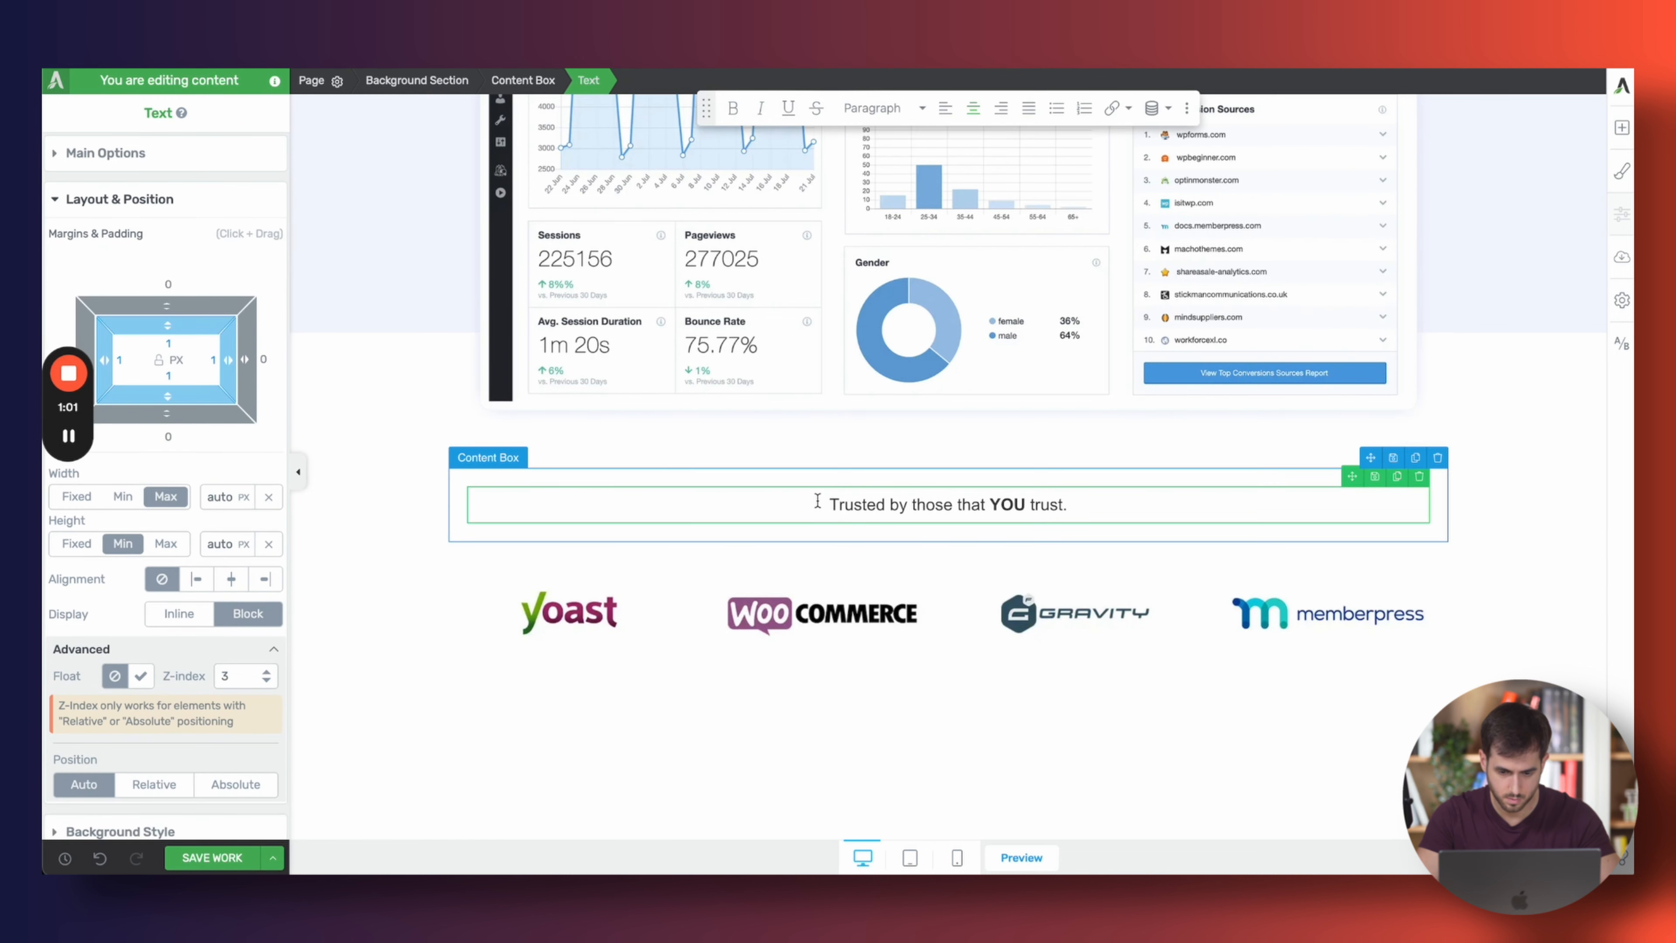
click(785, 543)
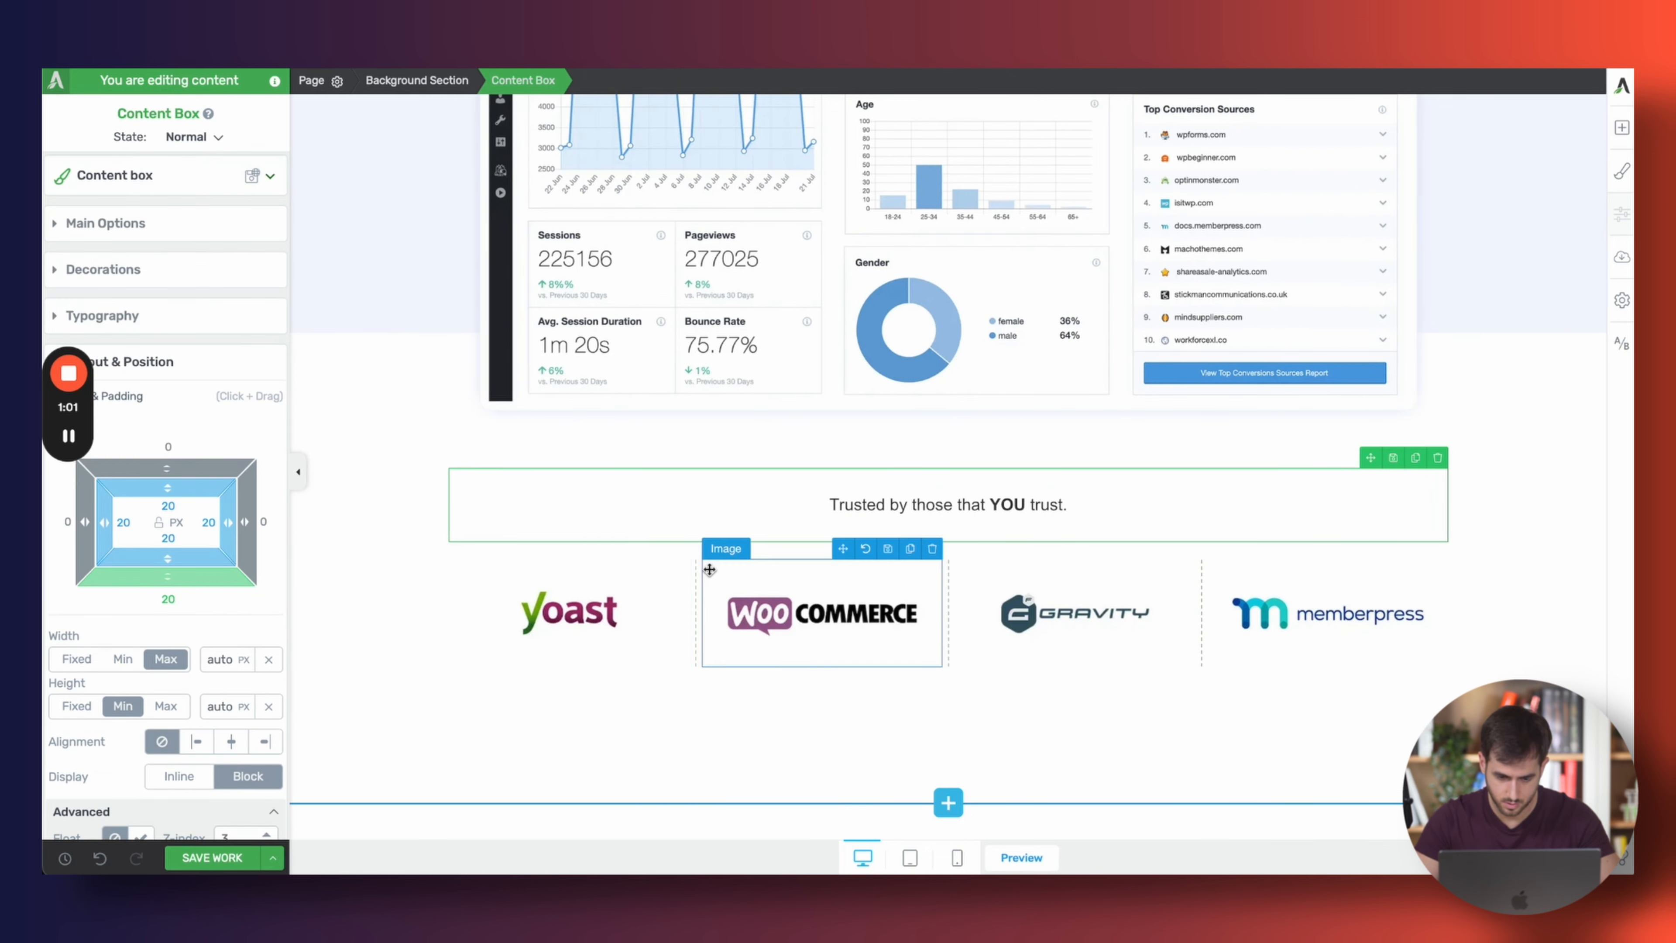
click(522, 565)
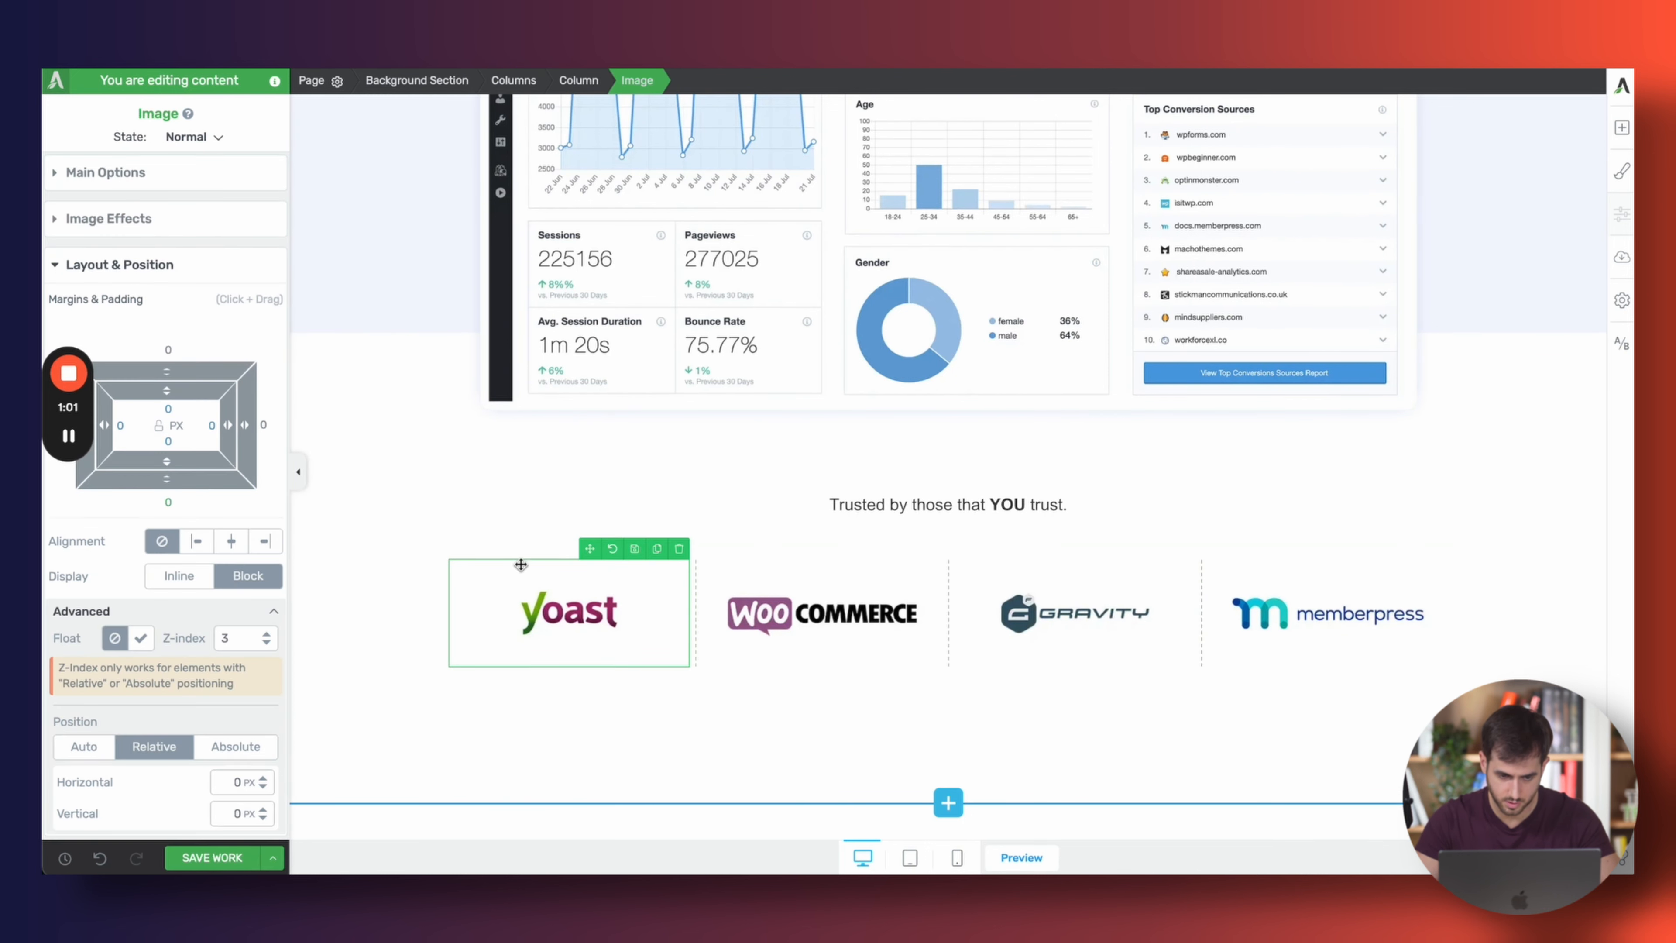
click(582, 81)
click(521, 82)
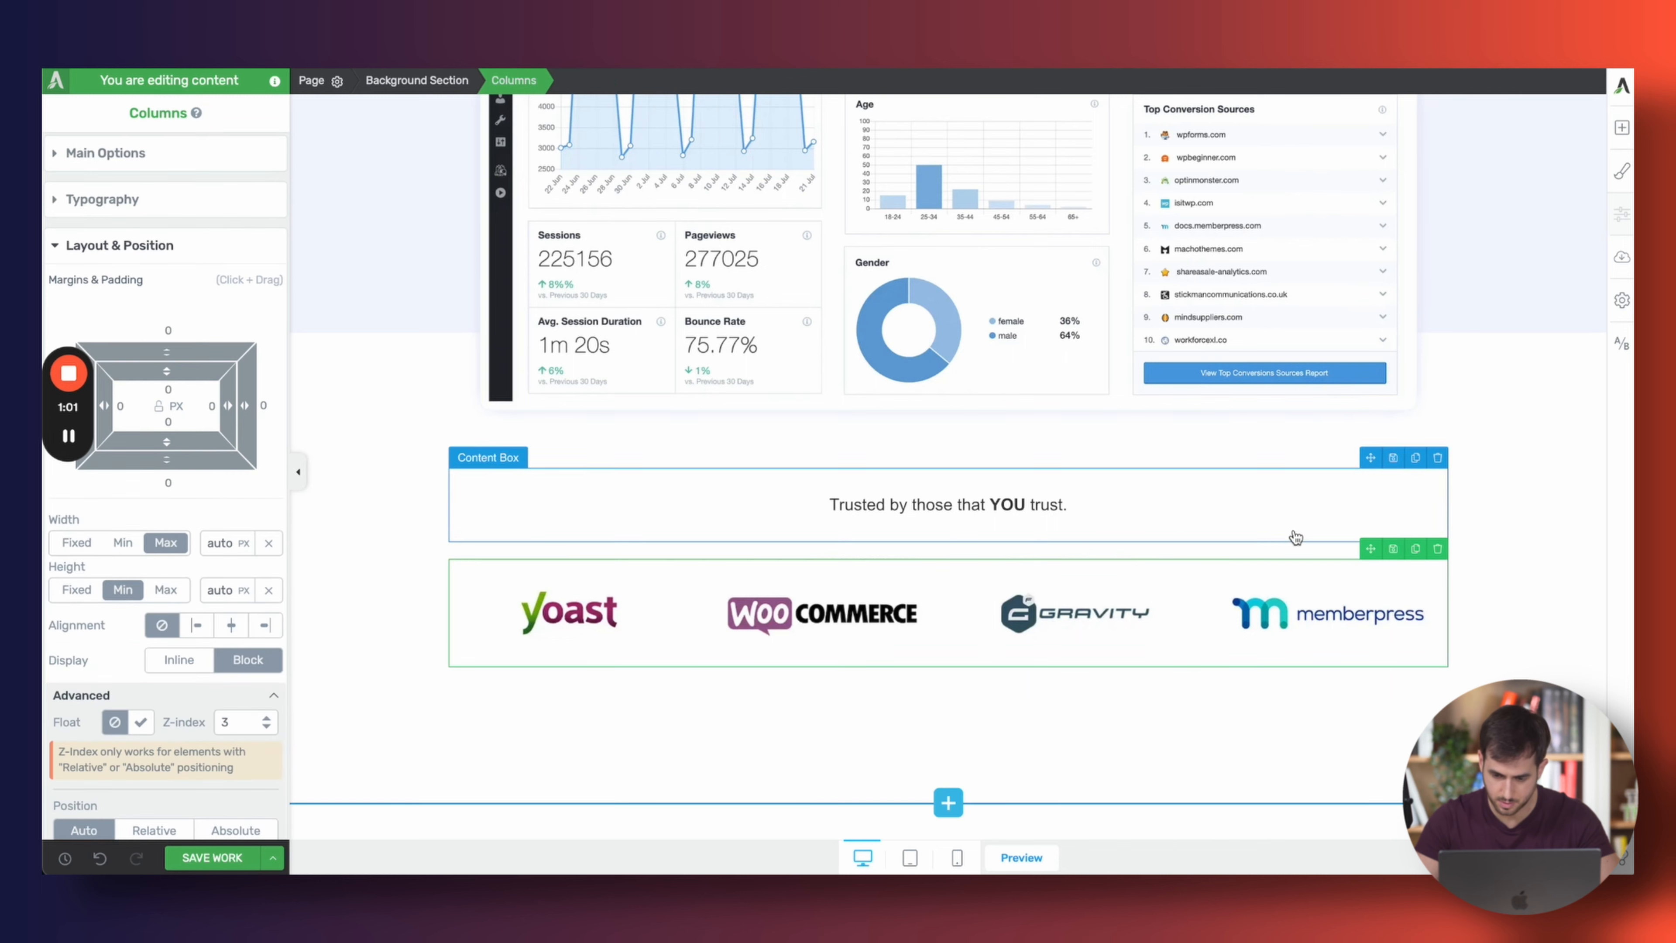
drag(1371, 548, 1077, 517)
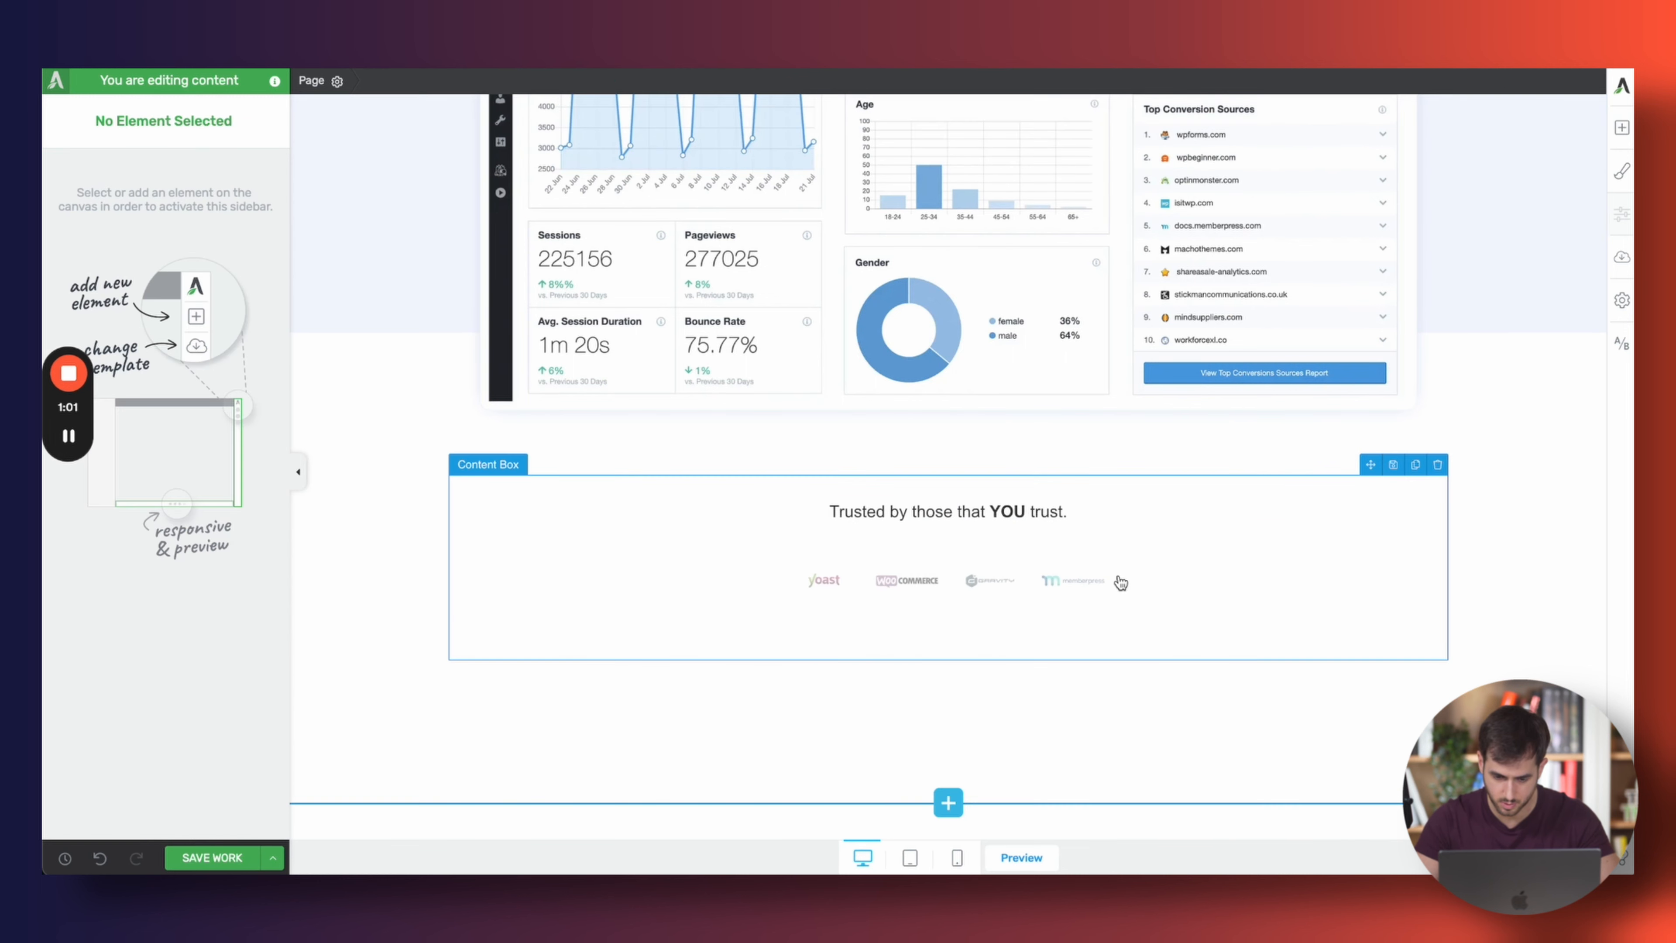
click(365, 552)
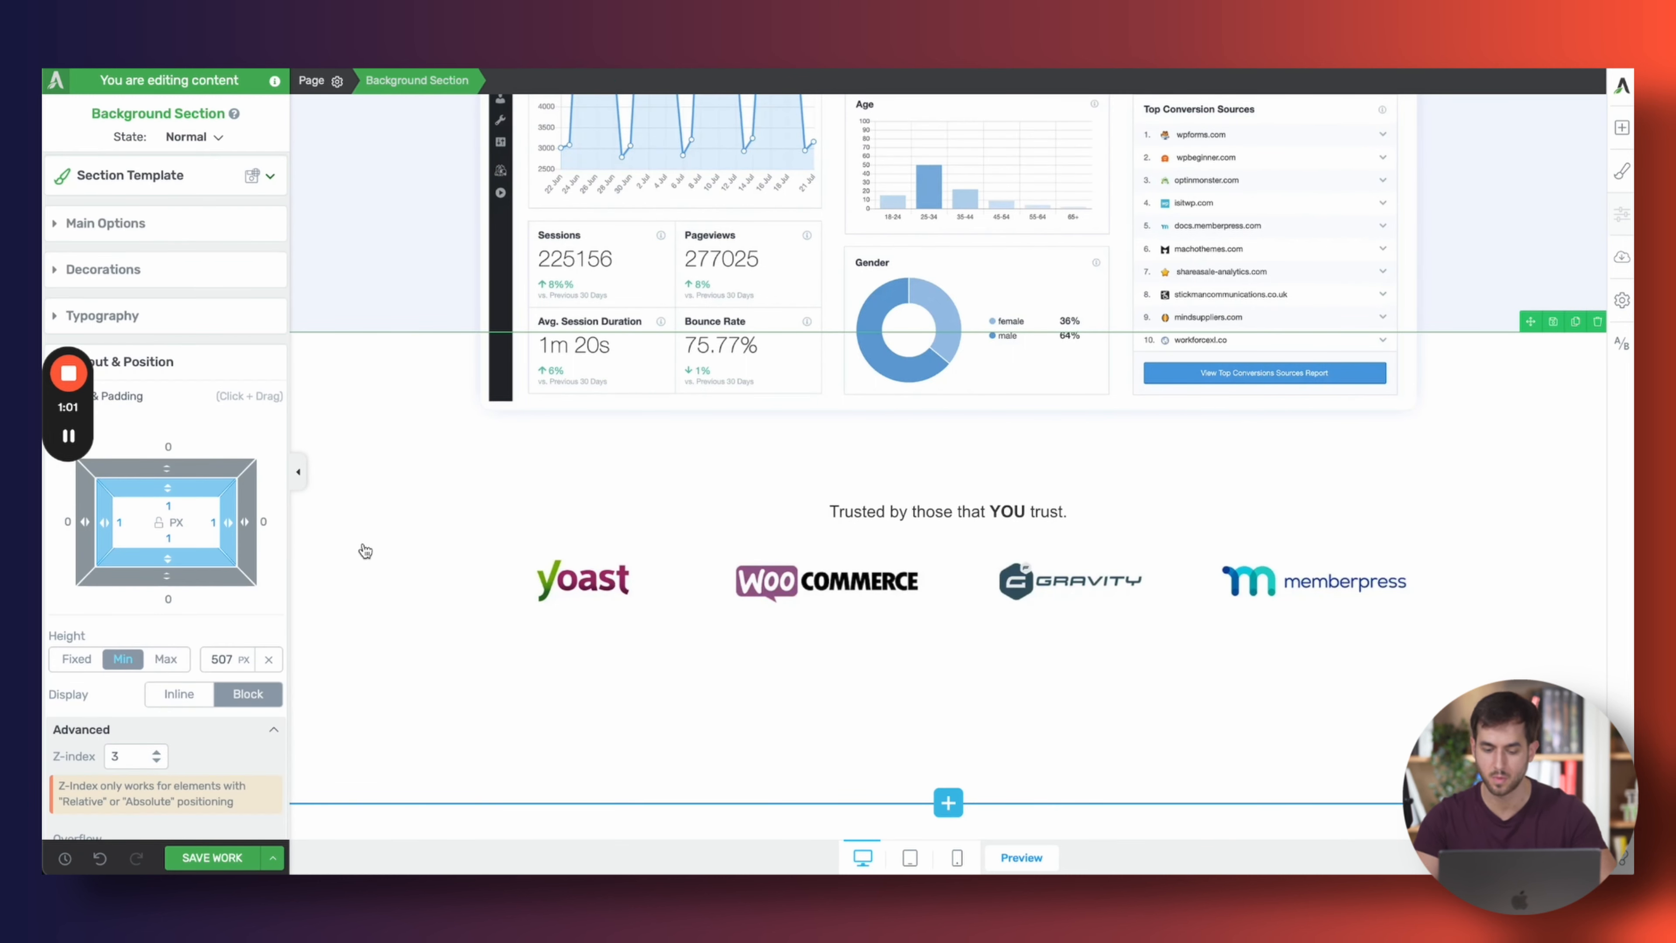
click(848, 513)
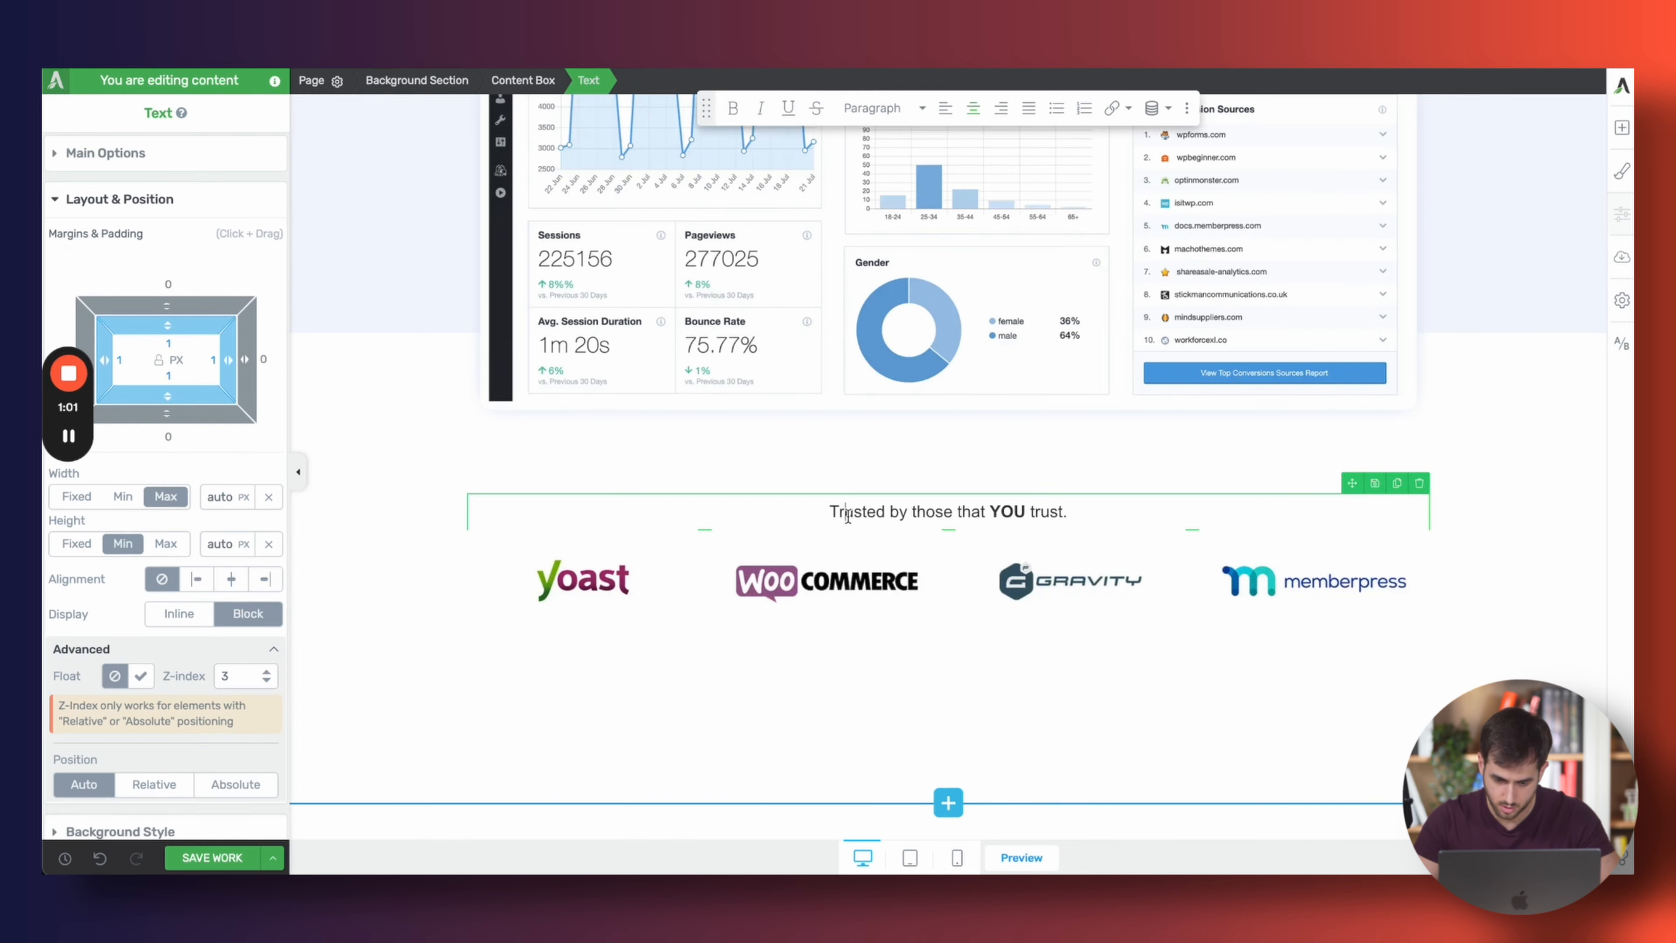
Set the bottom margin of the review badge columns below the "Get MonsterInsights Now" button to 0
click(406, 592)
scroll(409, 596, up, 10)
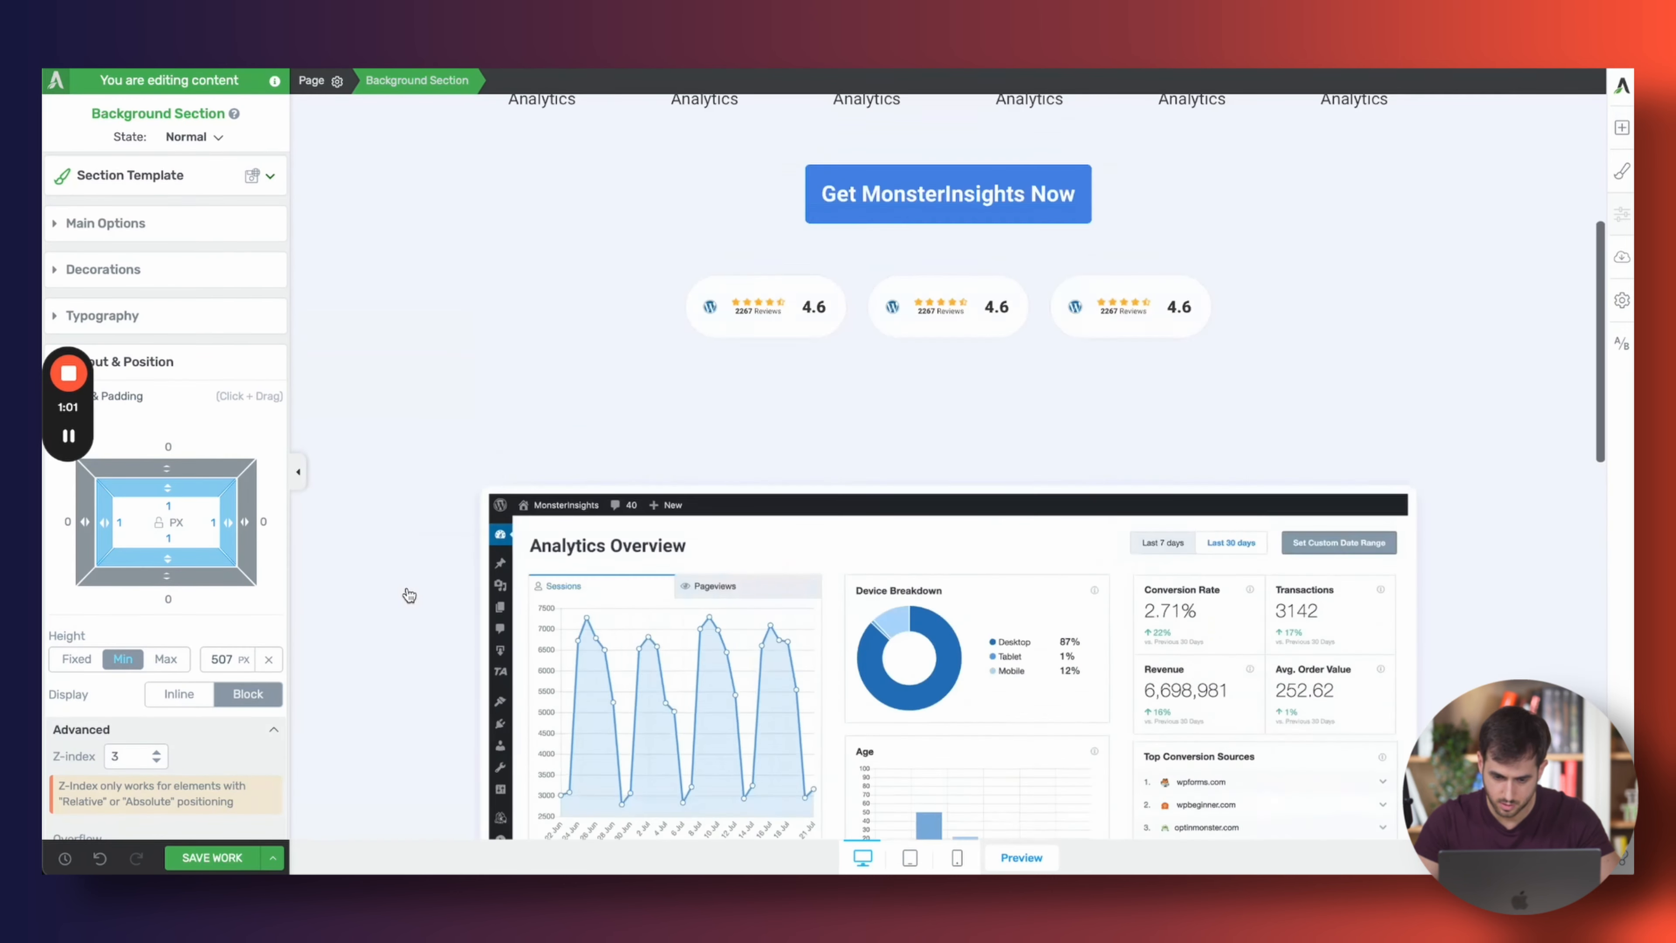
scroll(831, 366, down, 5)
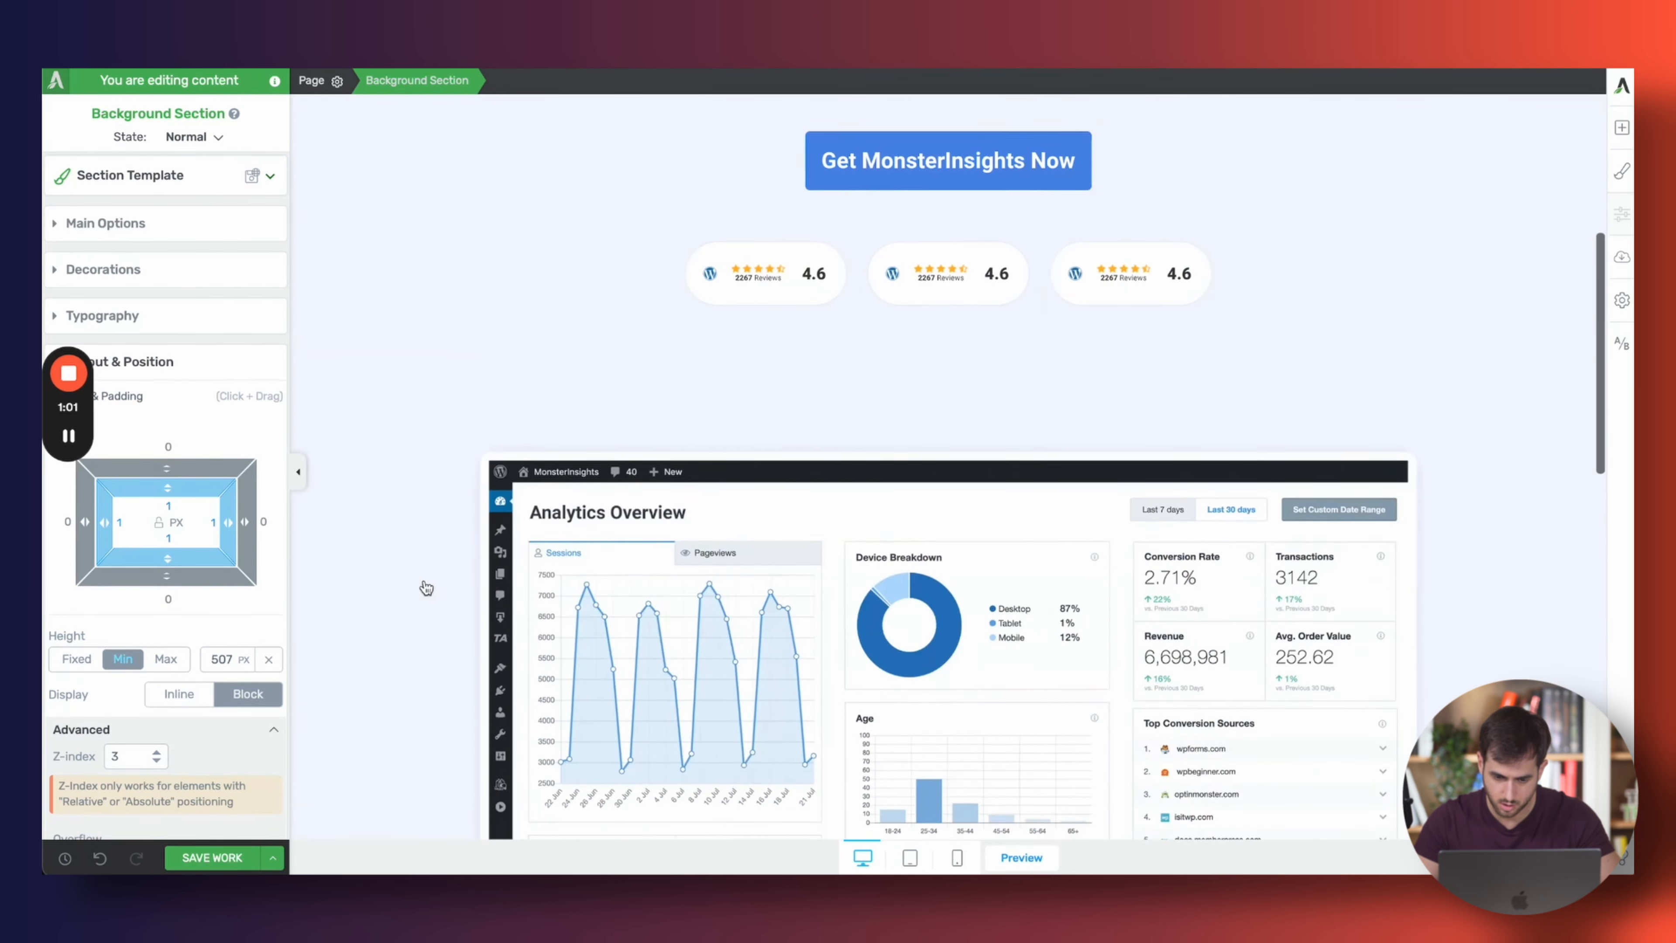
click(827, 330)
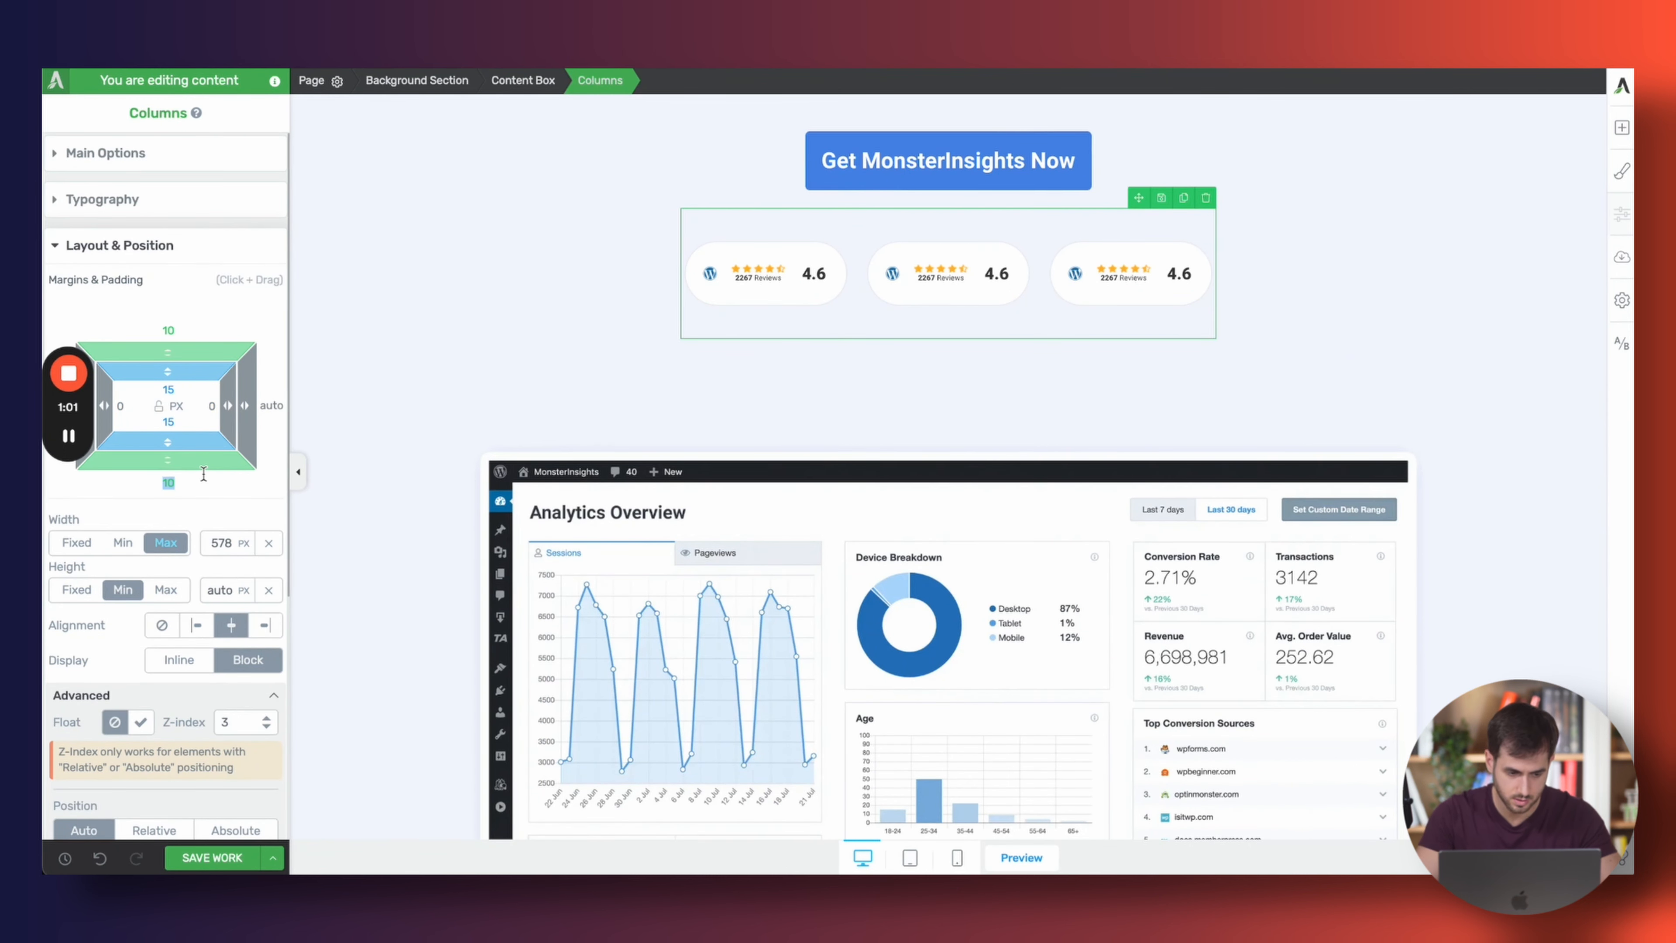
text(0)
click(777, 526)
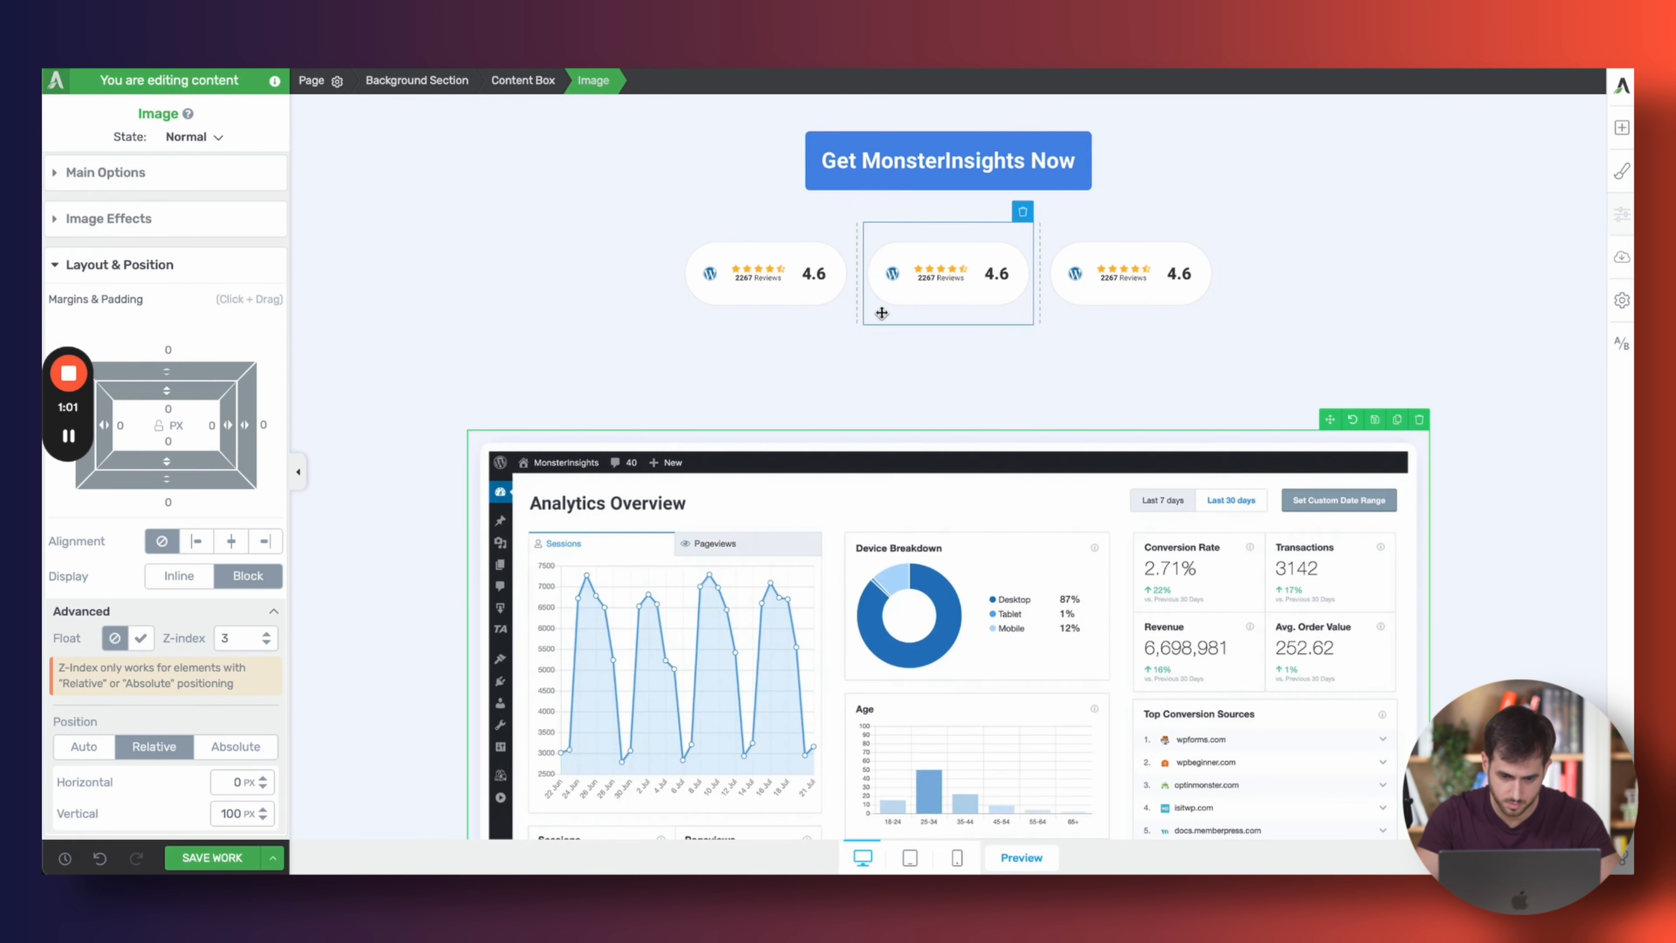
Set the top padding of the hero background section behind "The Best WordPress Analytics Plugin" heading to 60 px
click(518, 406)
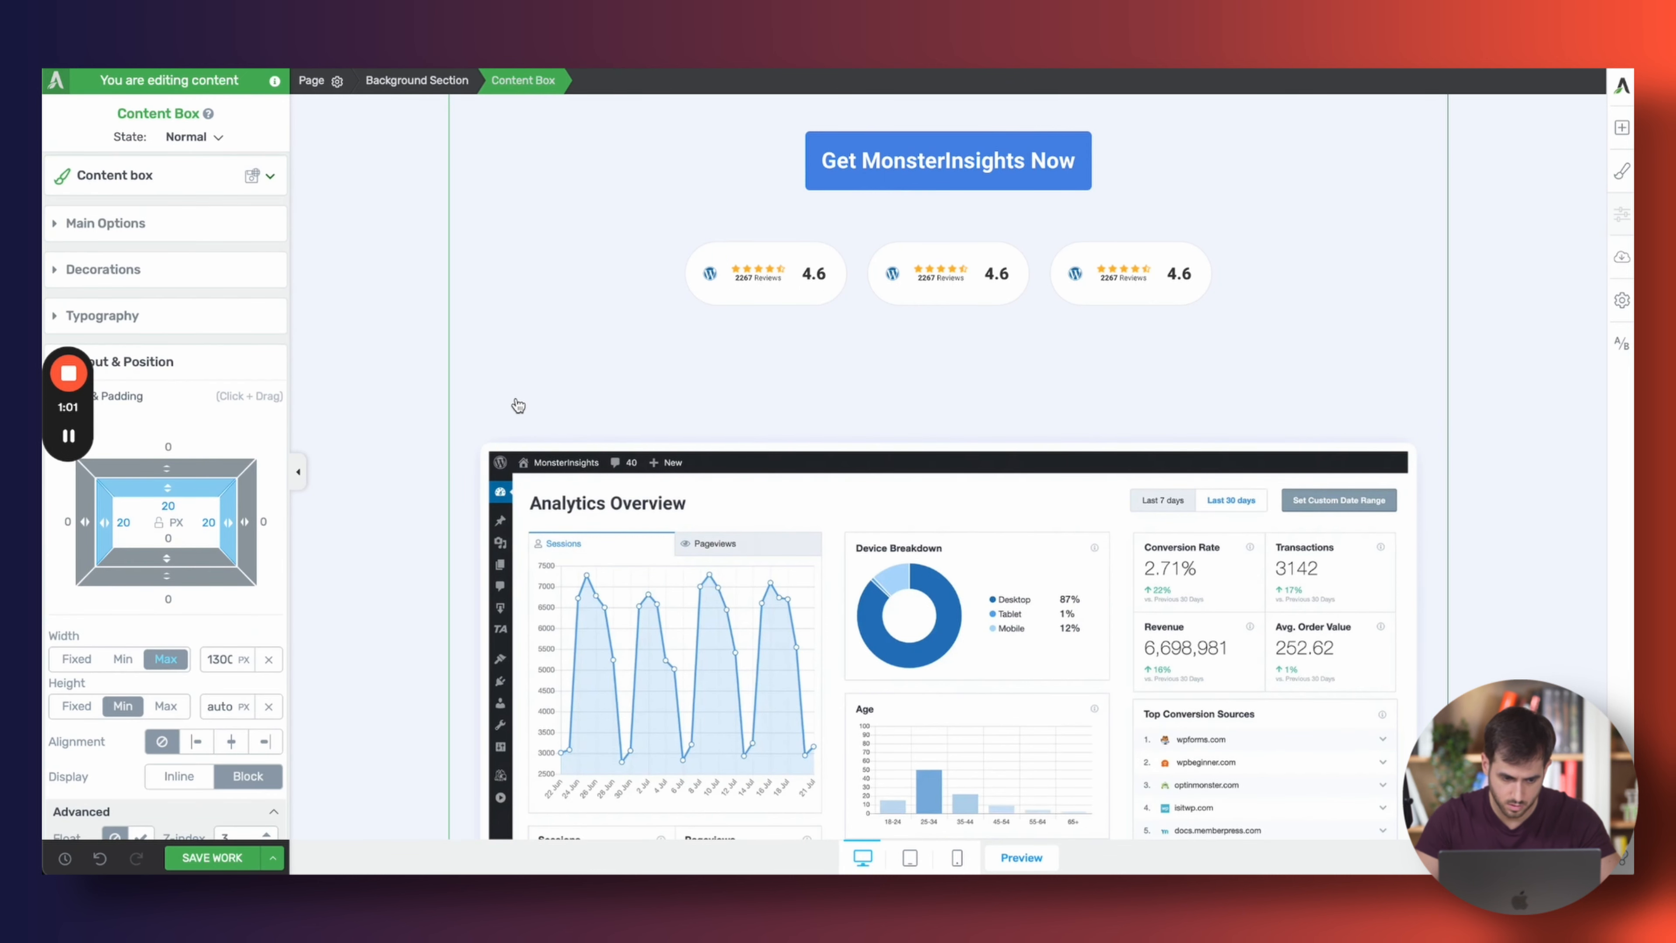
scroll(441, 370, up, 6)
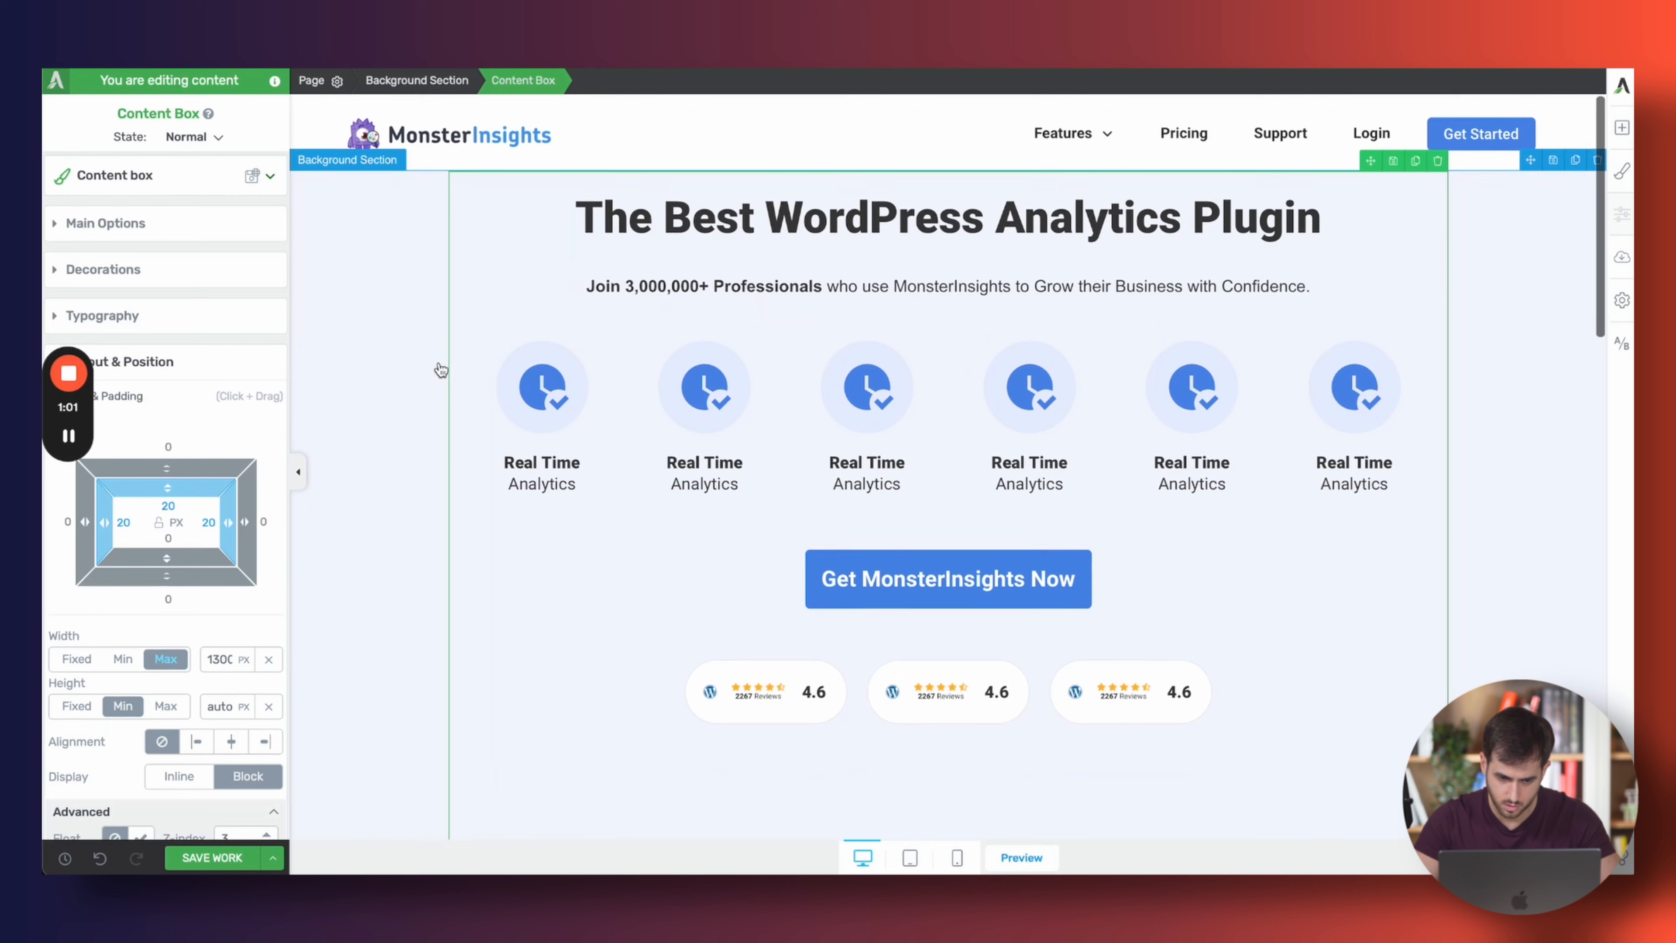
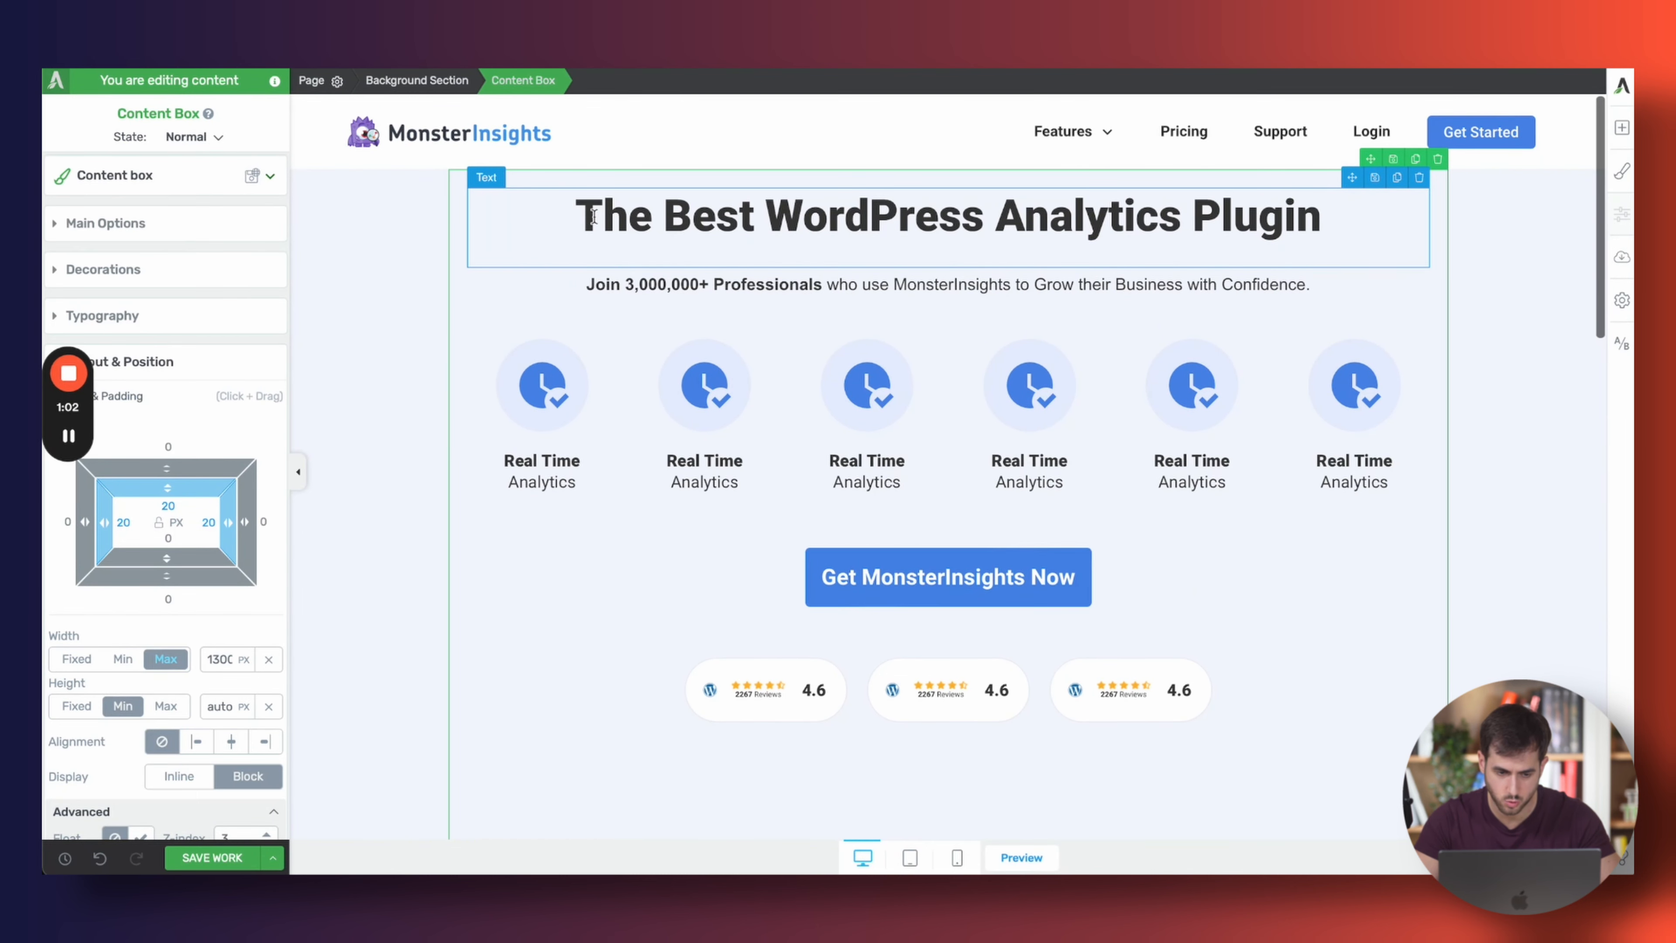
click(399, 187)
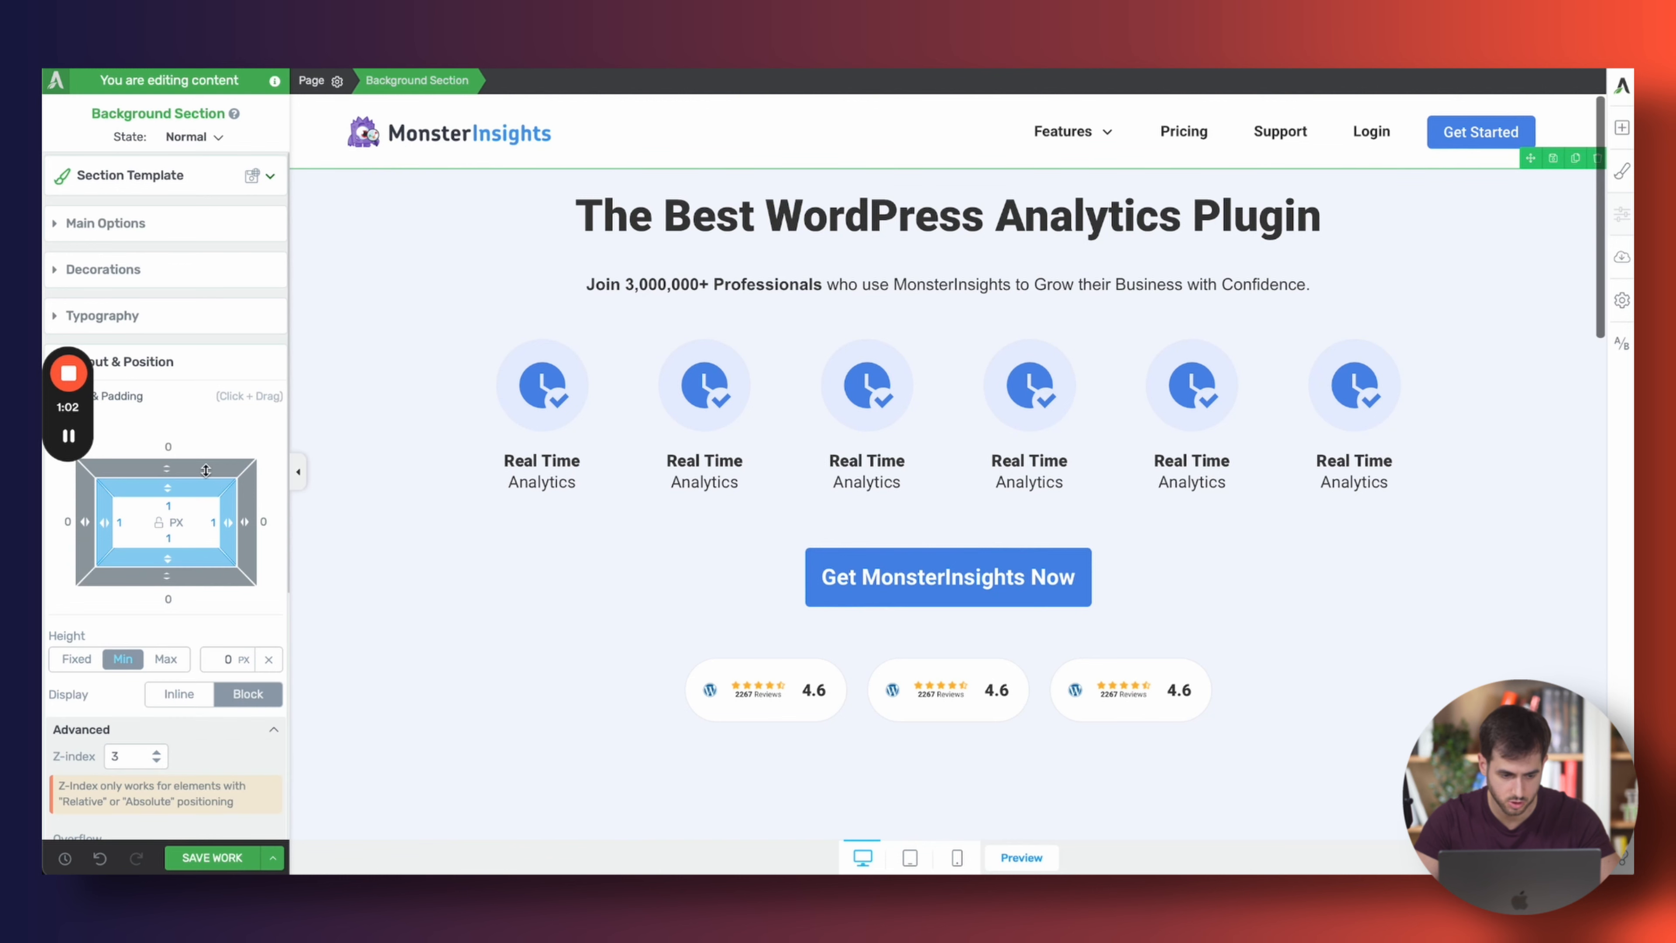
click(167, 503)
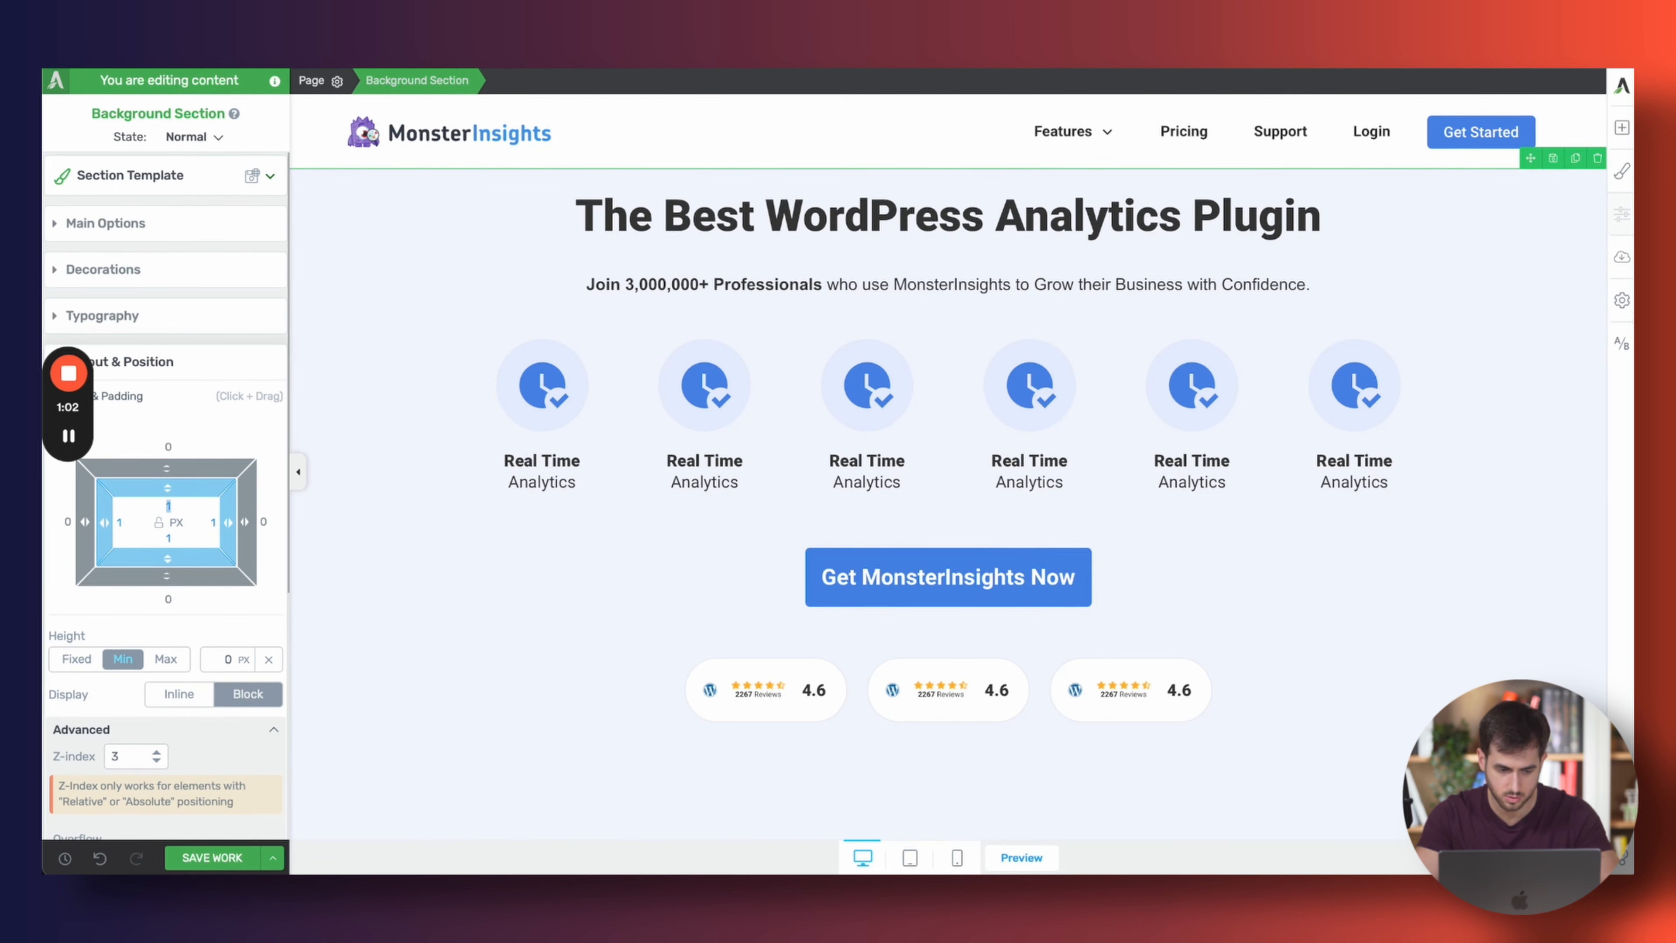
text(60)
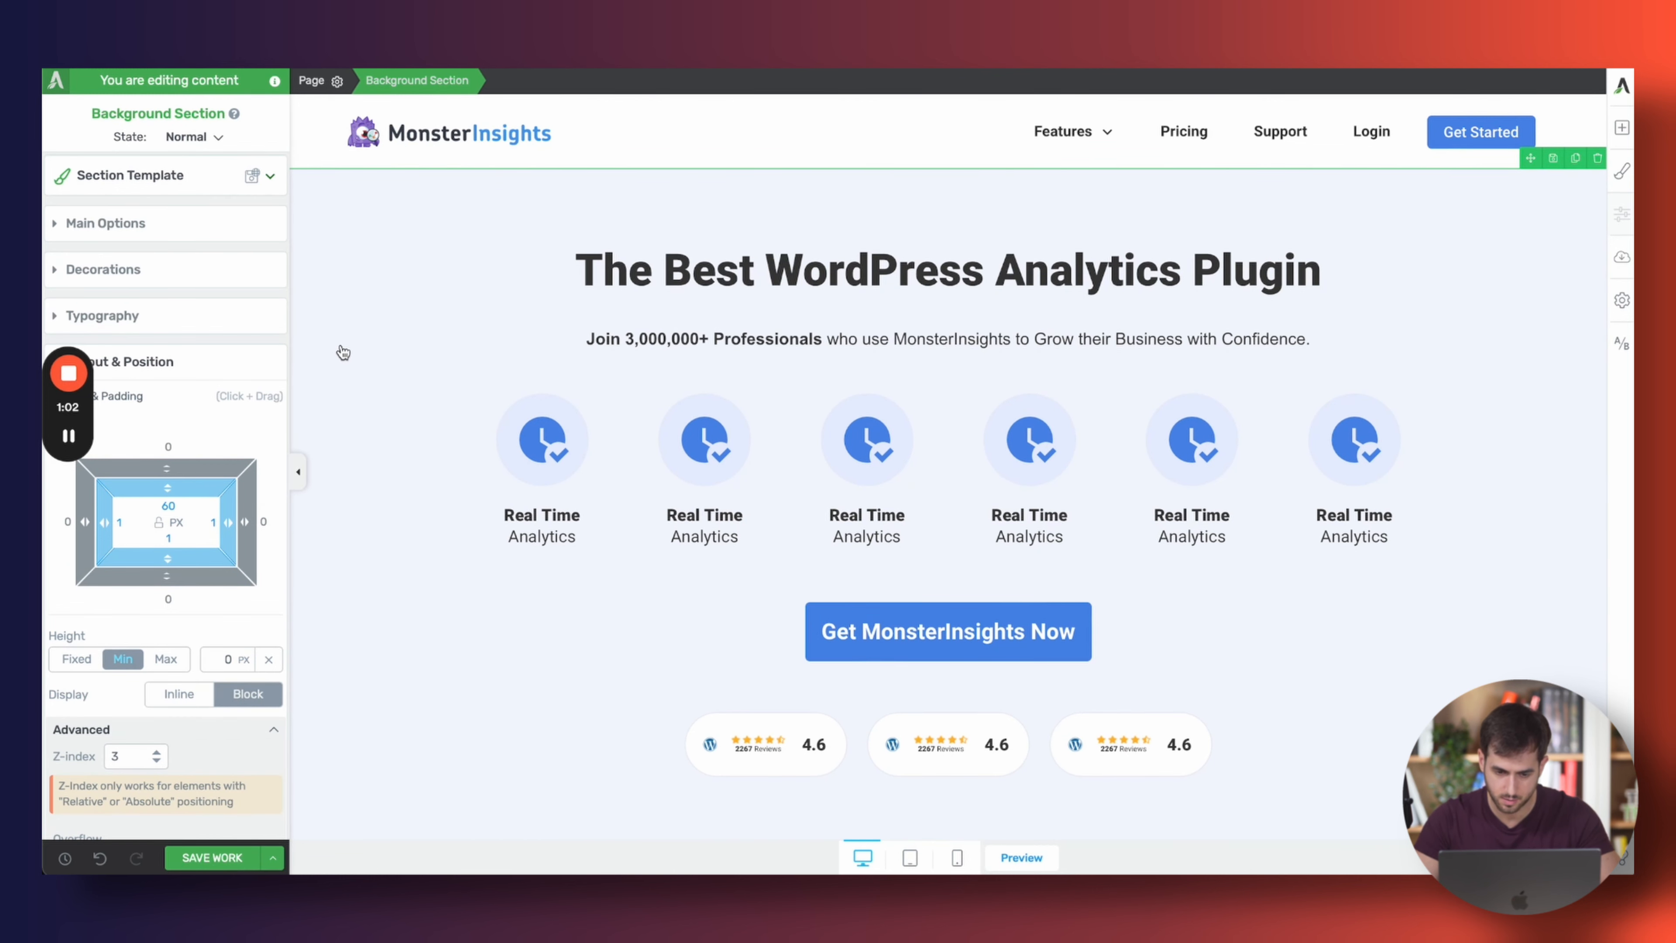
Set the vertical offset of the relatively positioned dashboard image to 0 px
scroll(342, 351, down, 6)
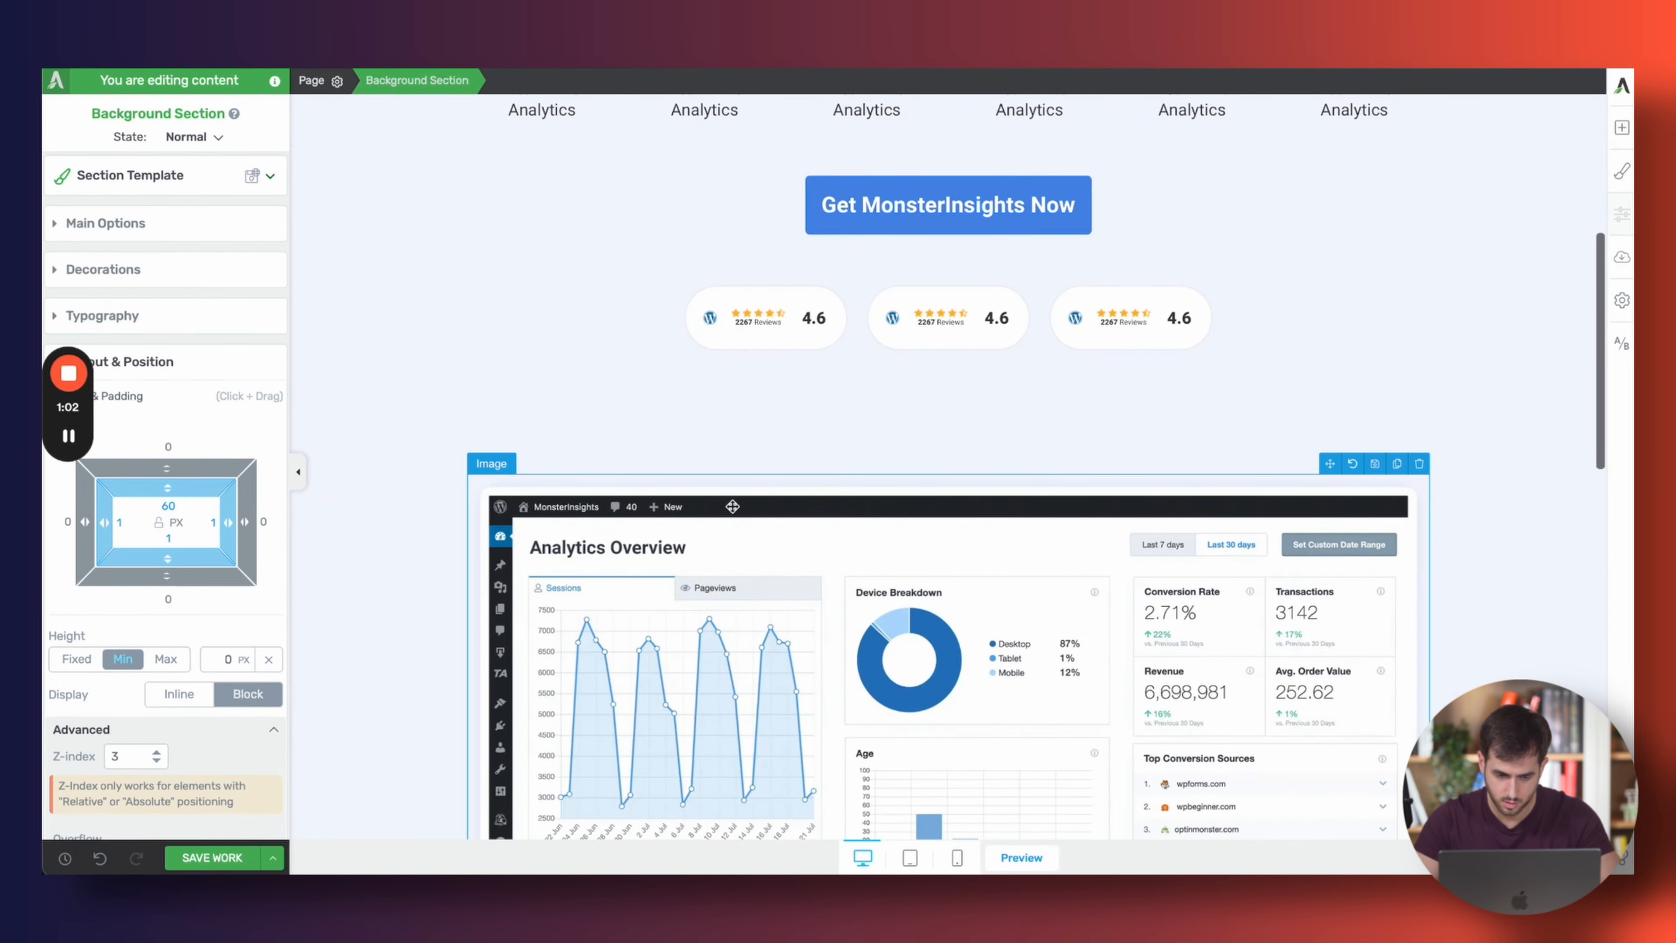
click(732, 506)
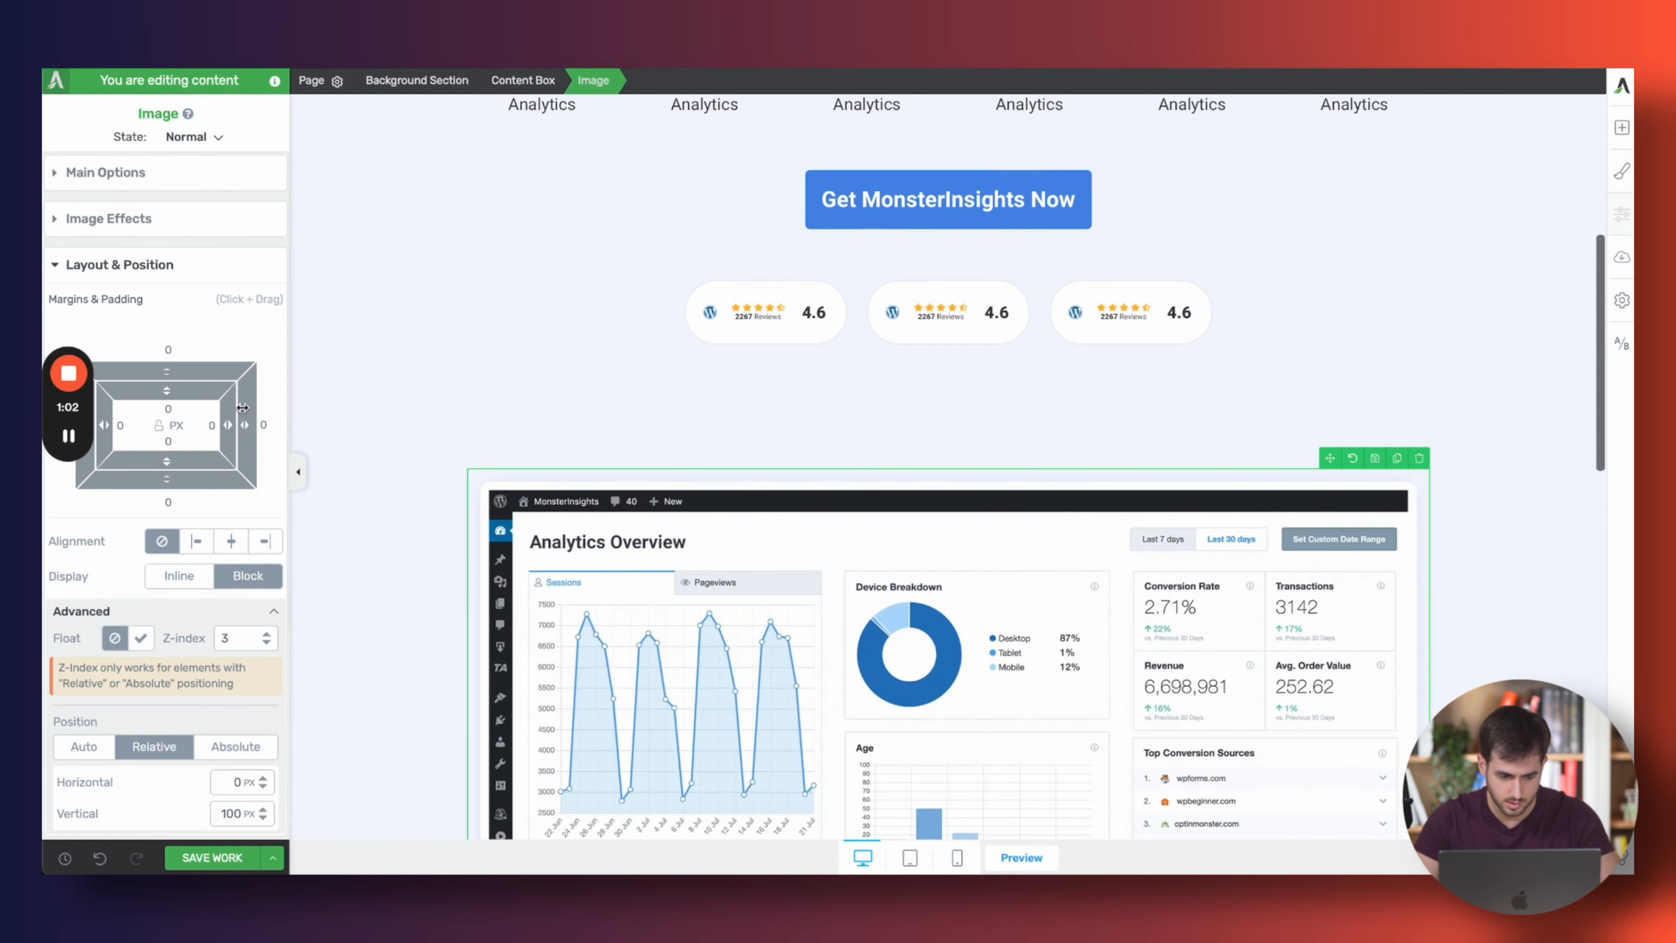
scroll(238, 502, down, 3)
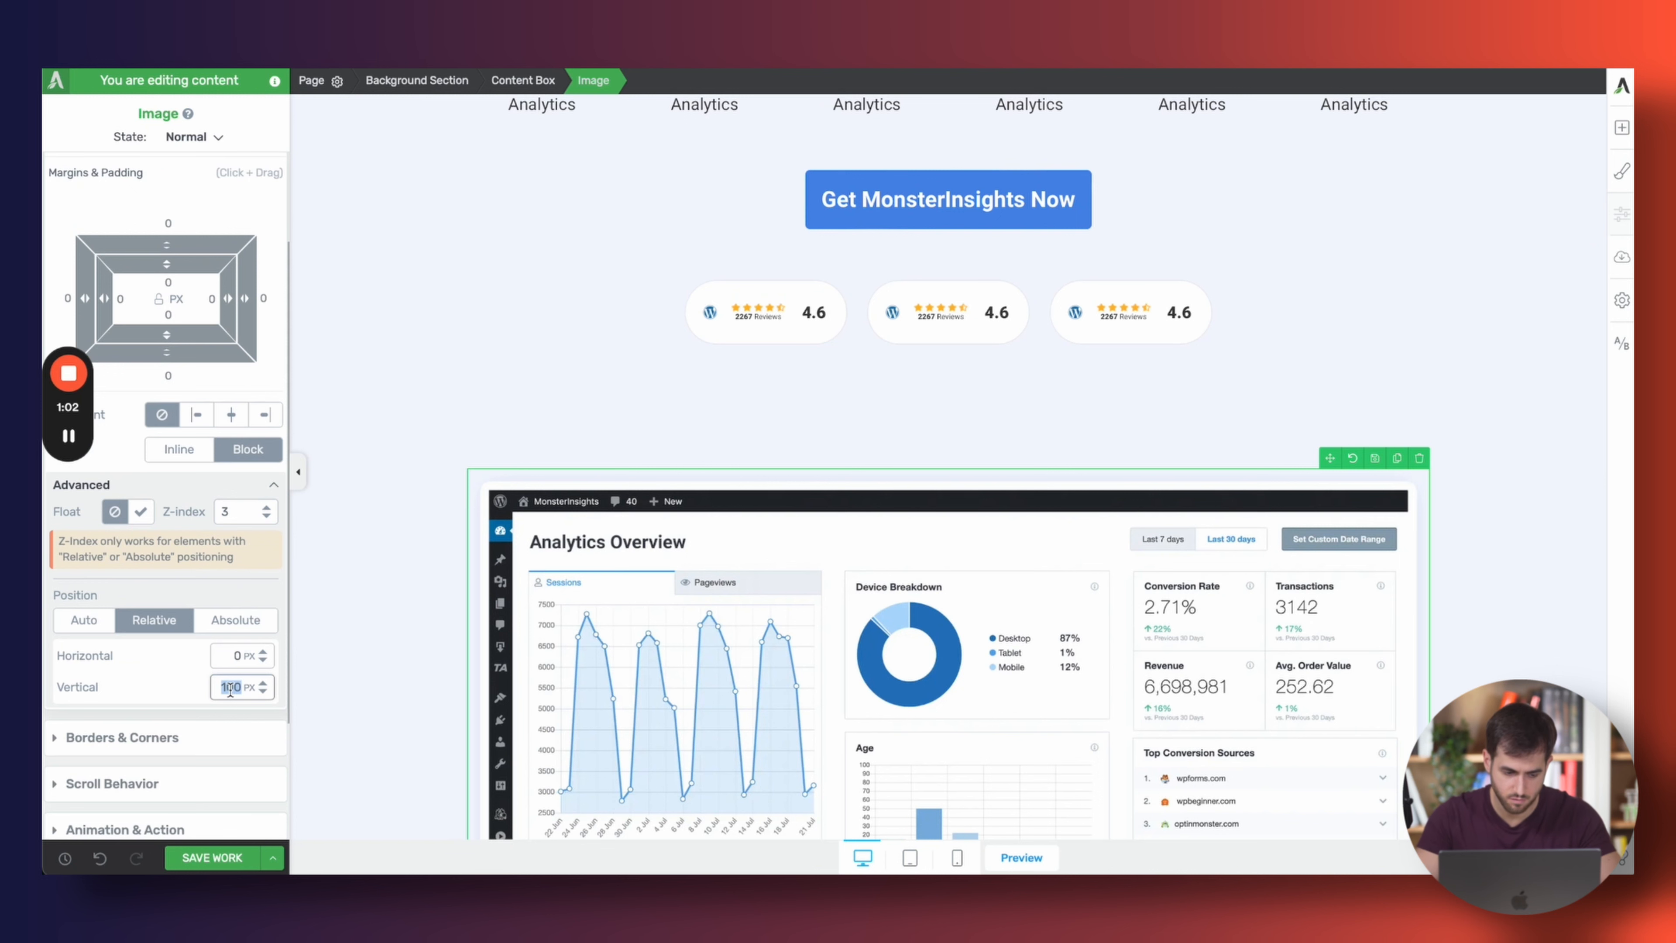
text(0)
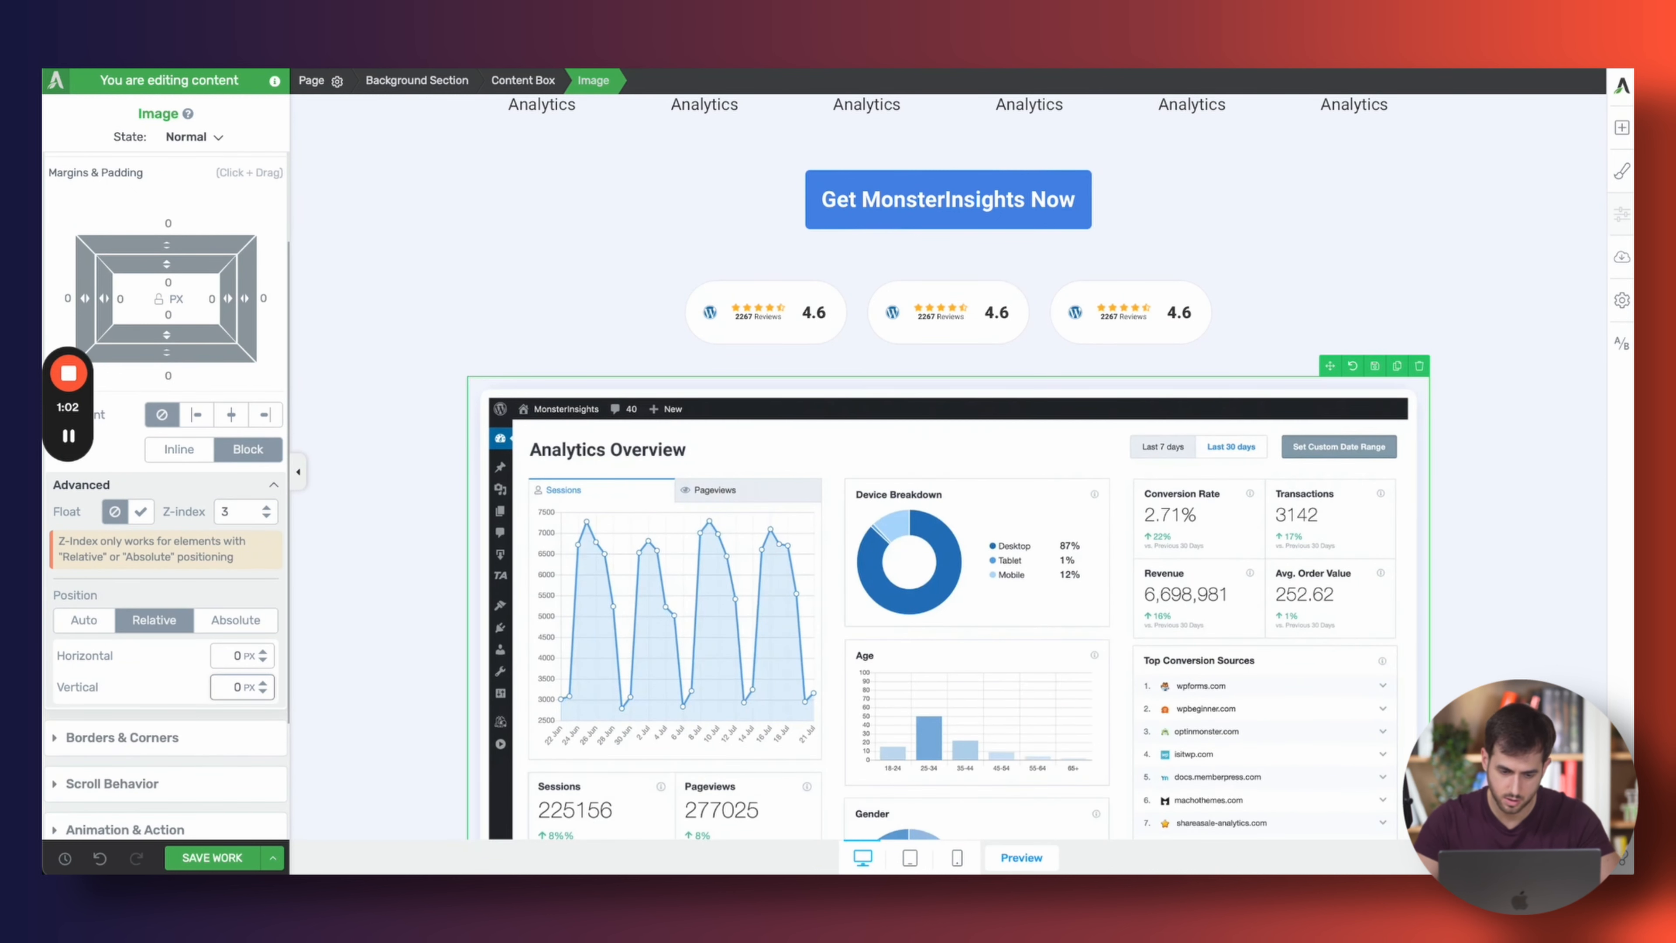
Give the hero background section a maximum height of 1163 px so that its lower edge falls partway behind the dashboard image
click(371, 524)
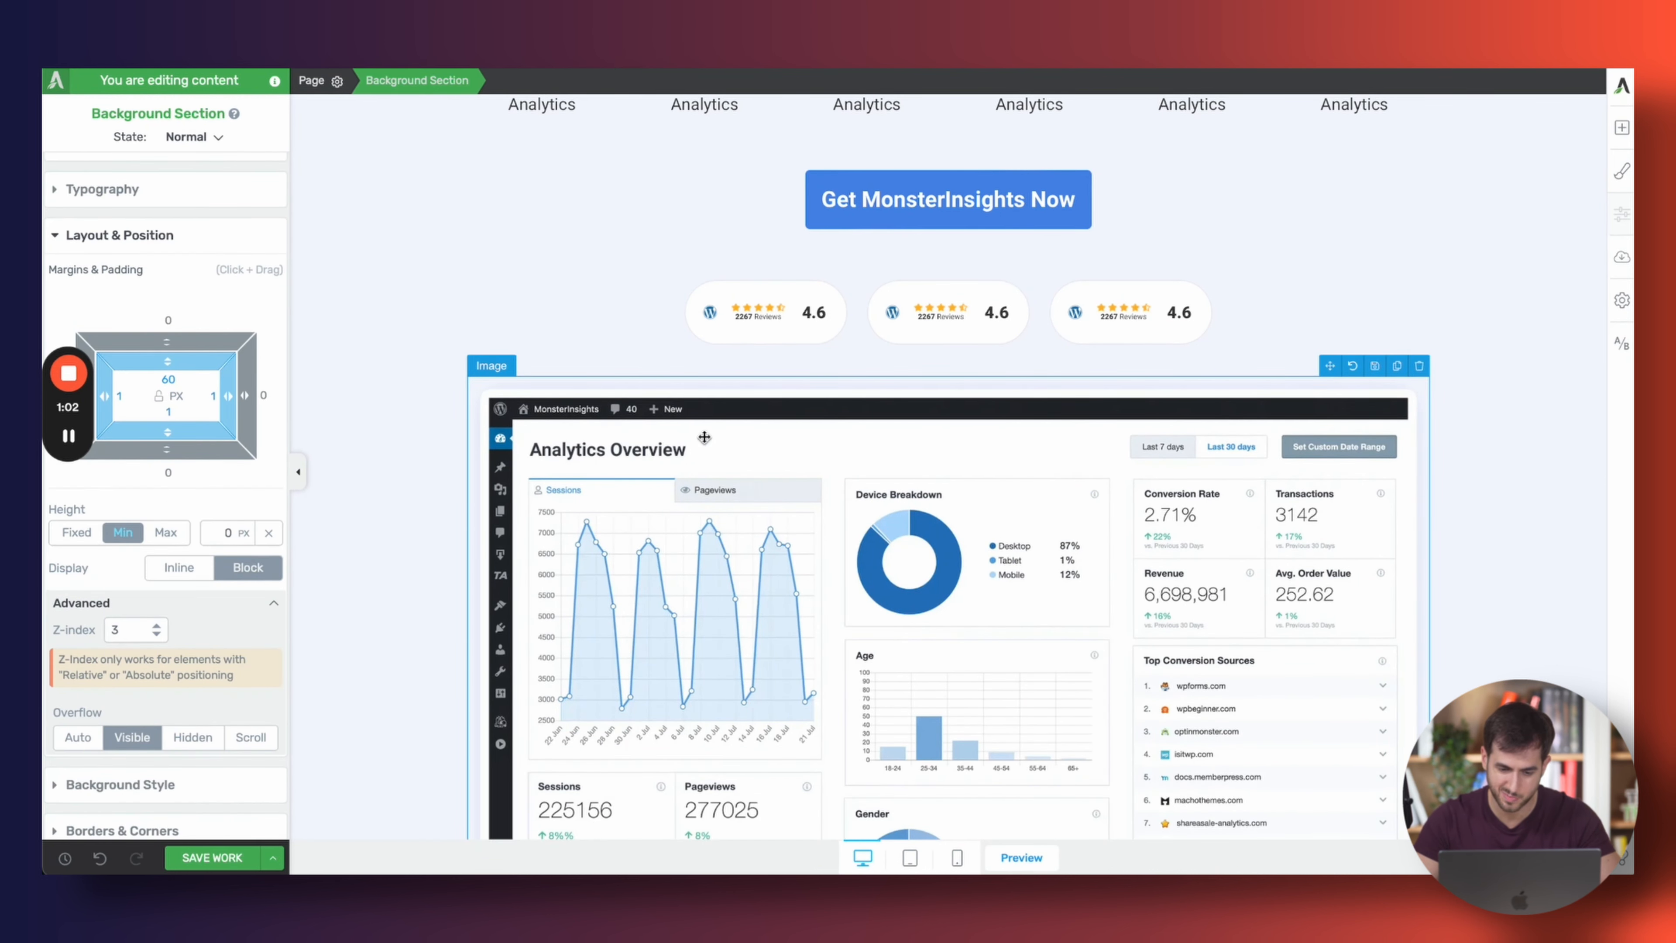
scroll(702, 437, down, 3)
scroll(702, 438, up, 1)
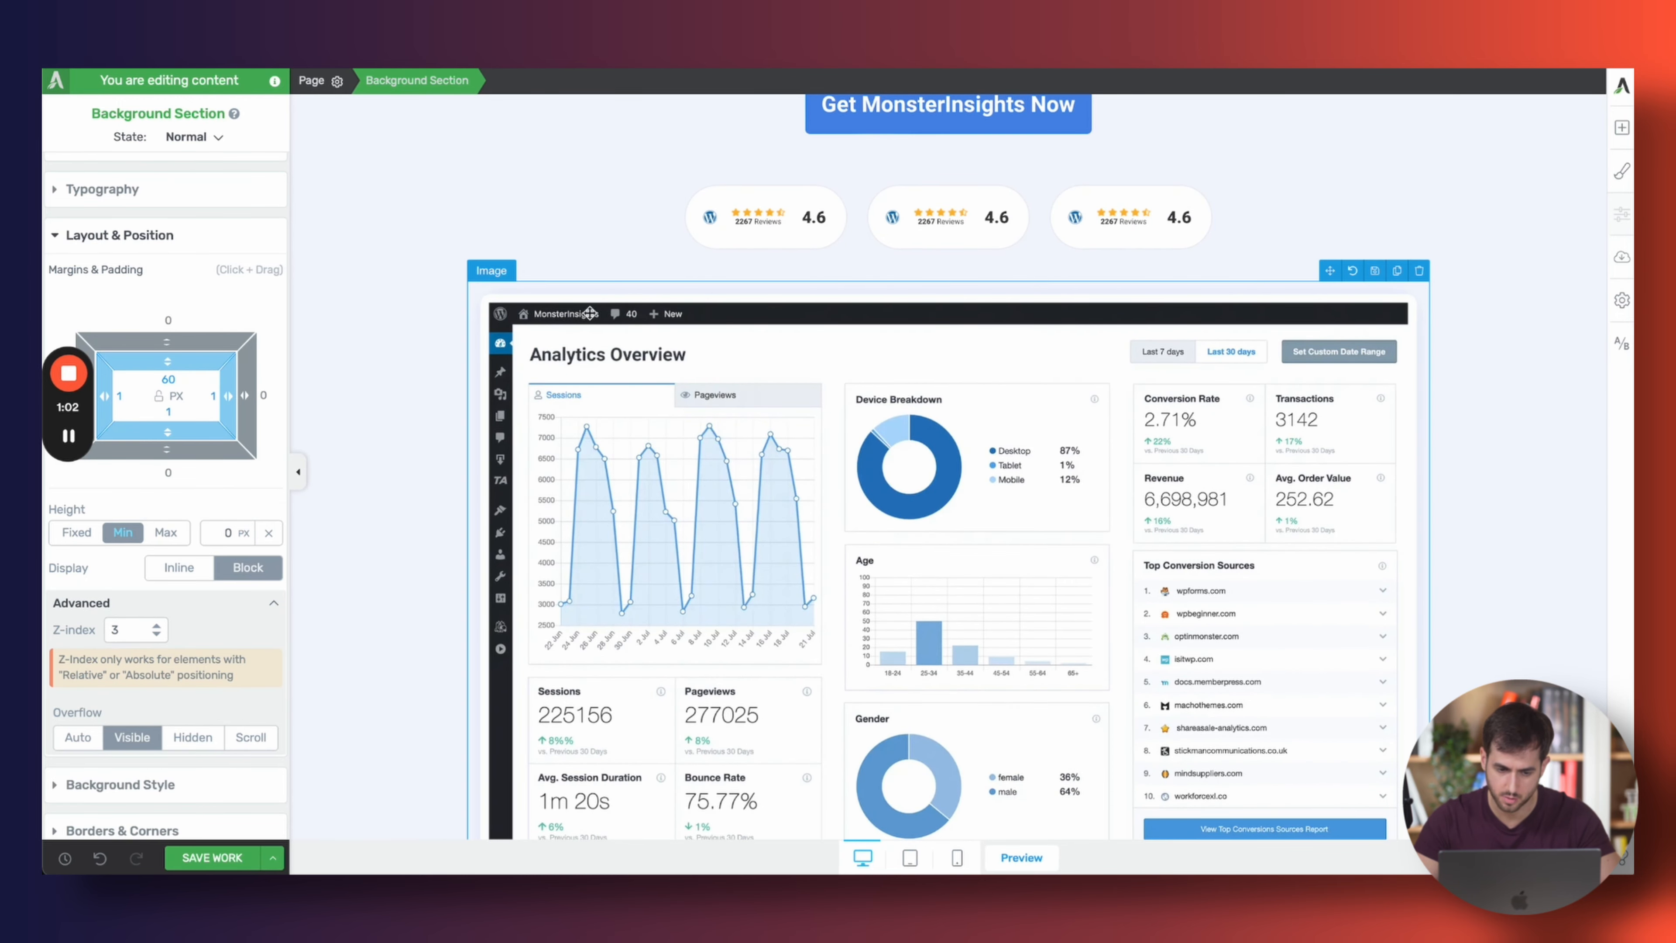
scroll(562, 374, down, 5)
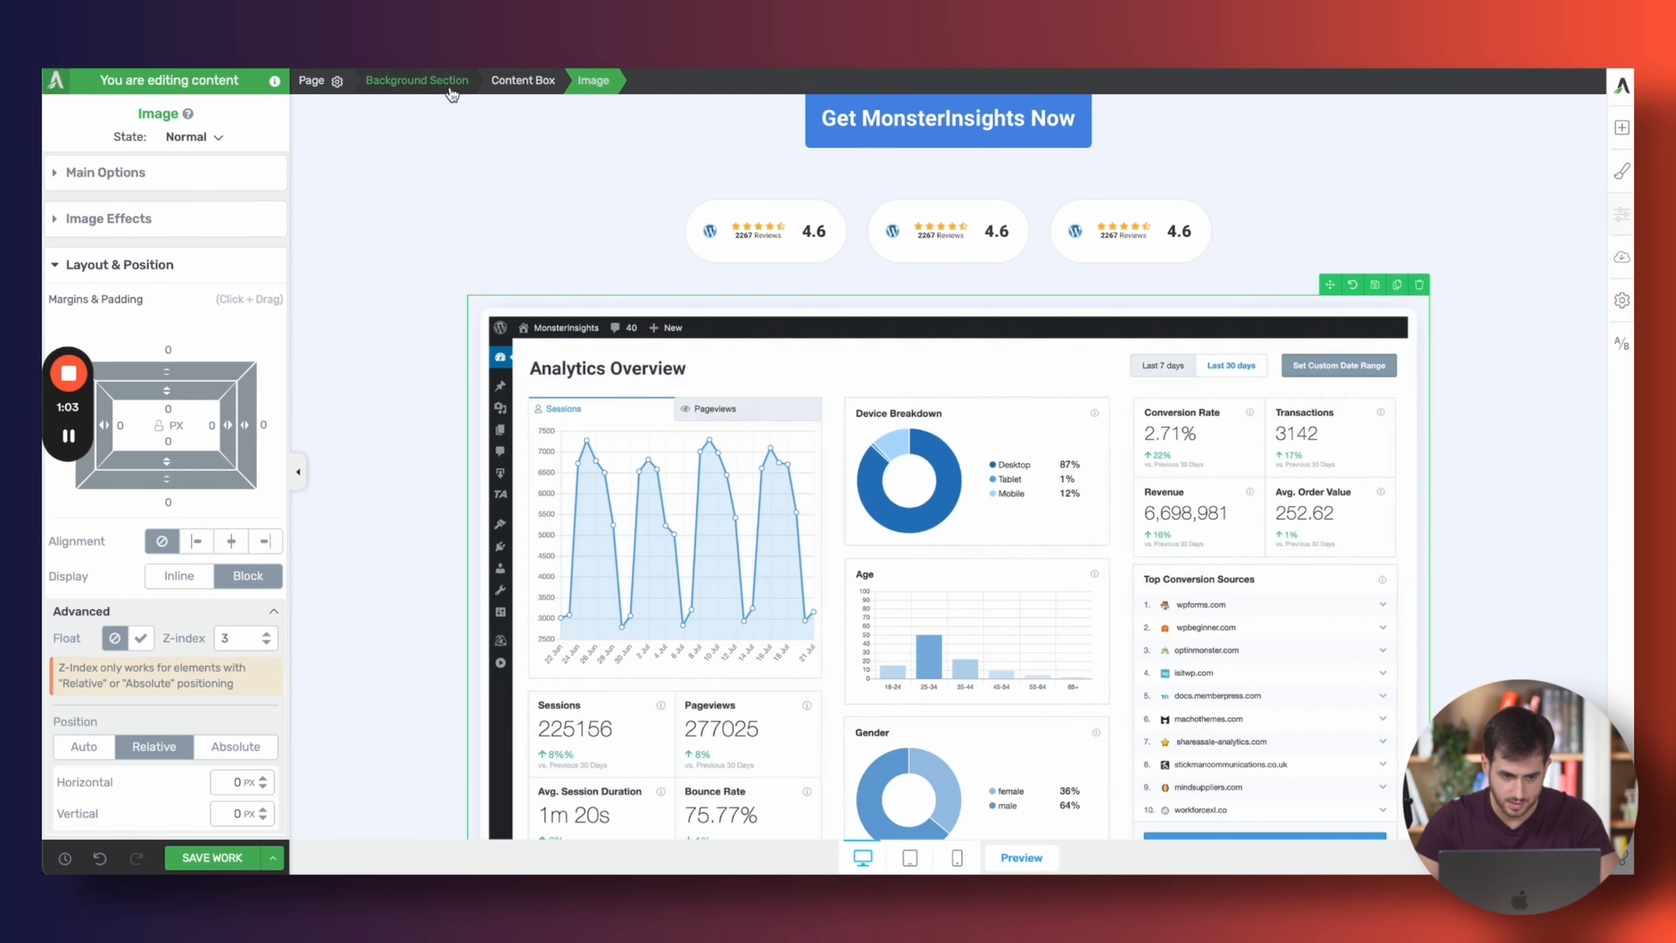
click(437, 82)
scroll(180, 206, down, 3)
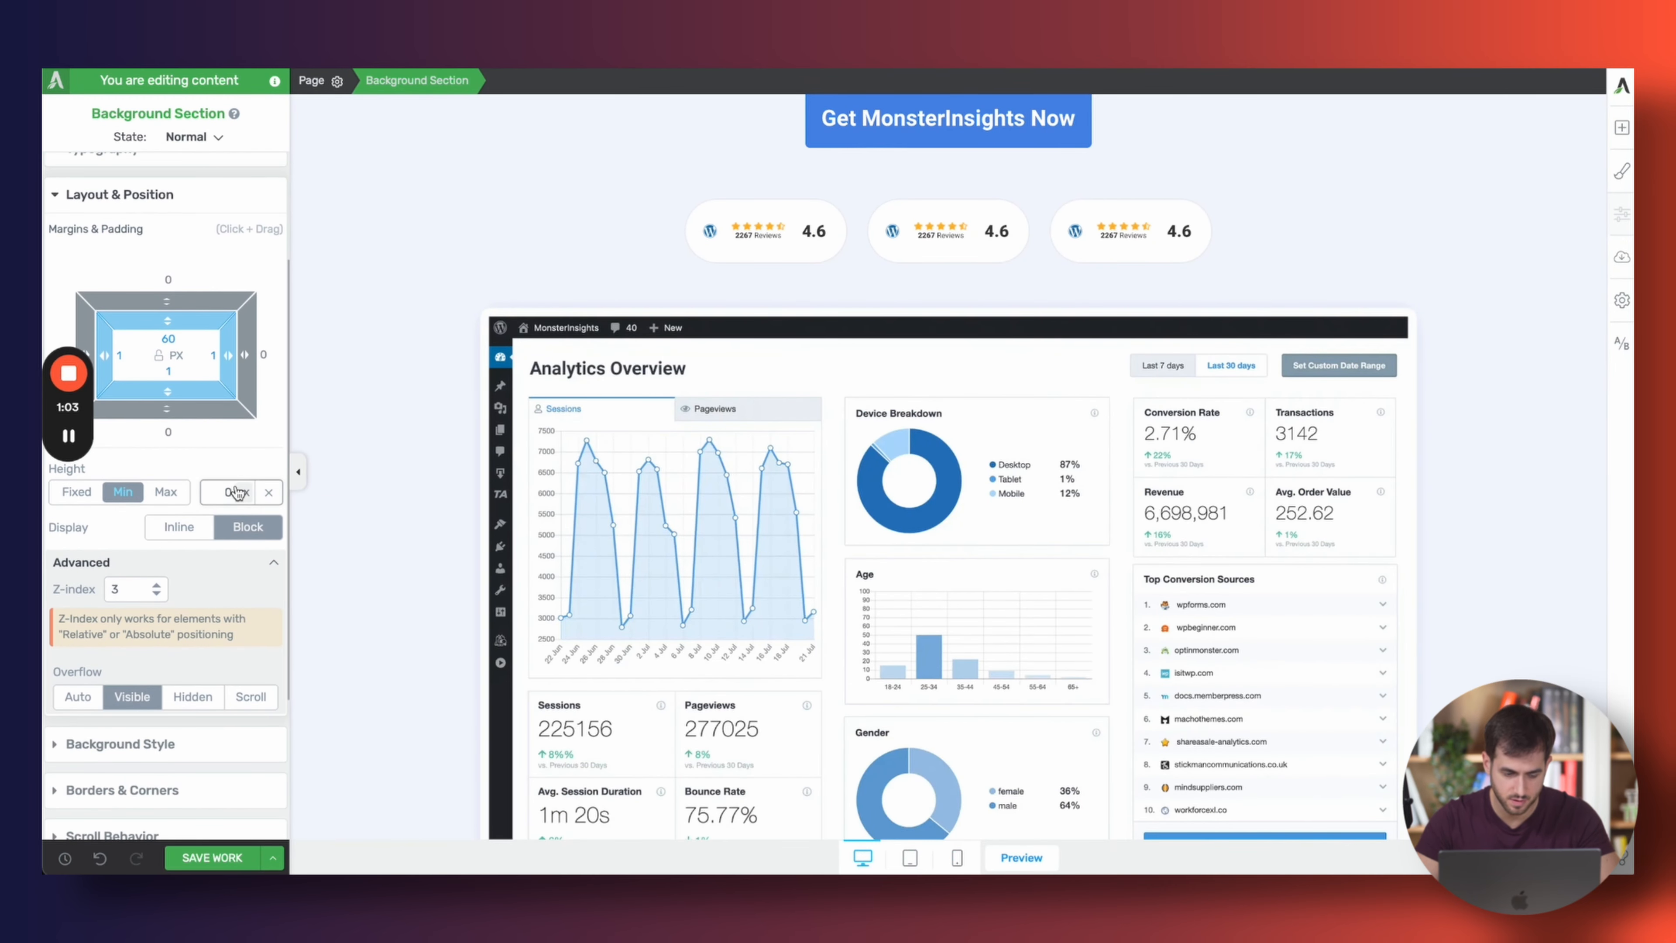
click(166, 492)
scroll(373, 487, down, 5)
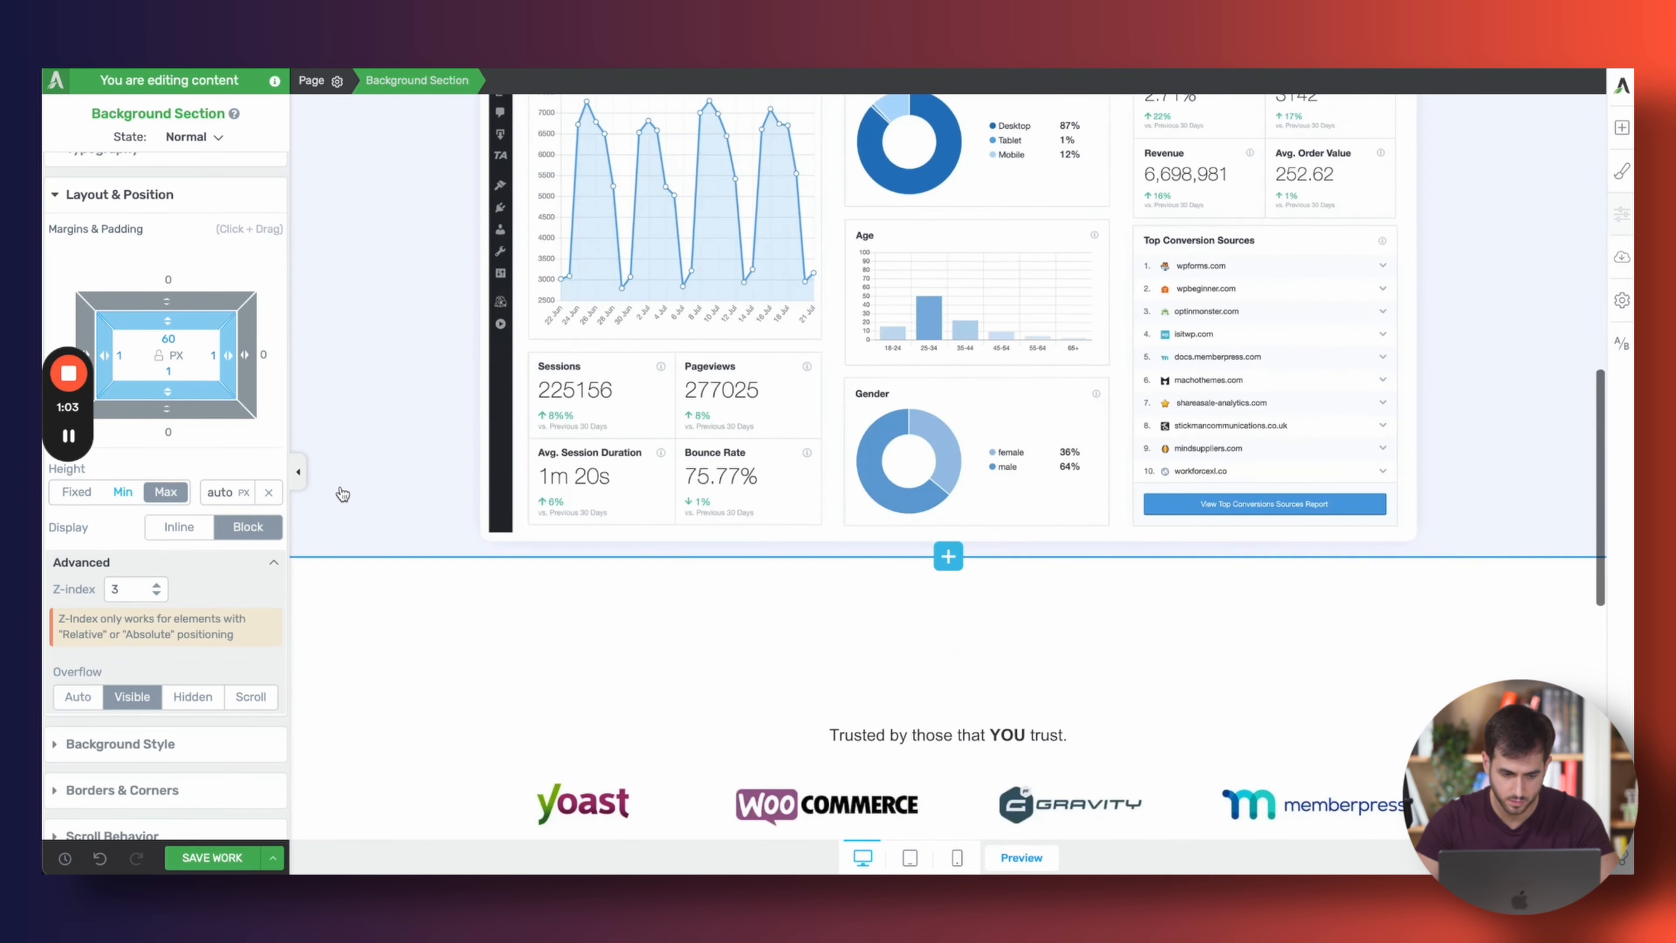
drag(227, 492, 207, 598)
scroll(433, 452, up, 13)
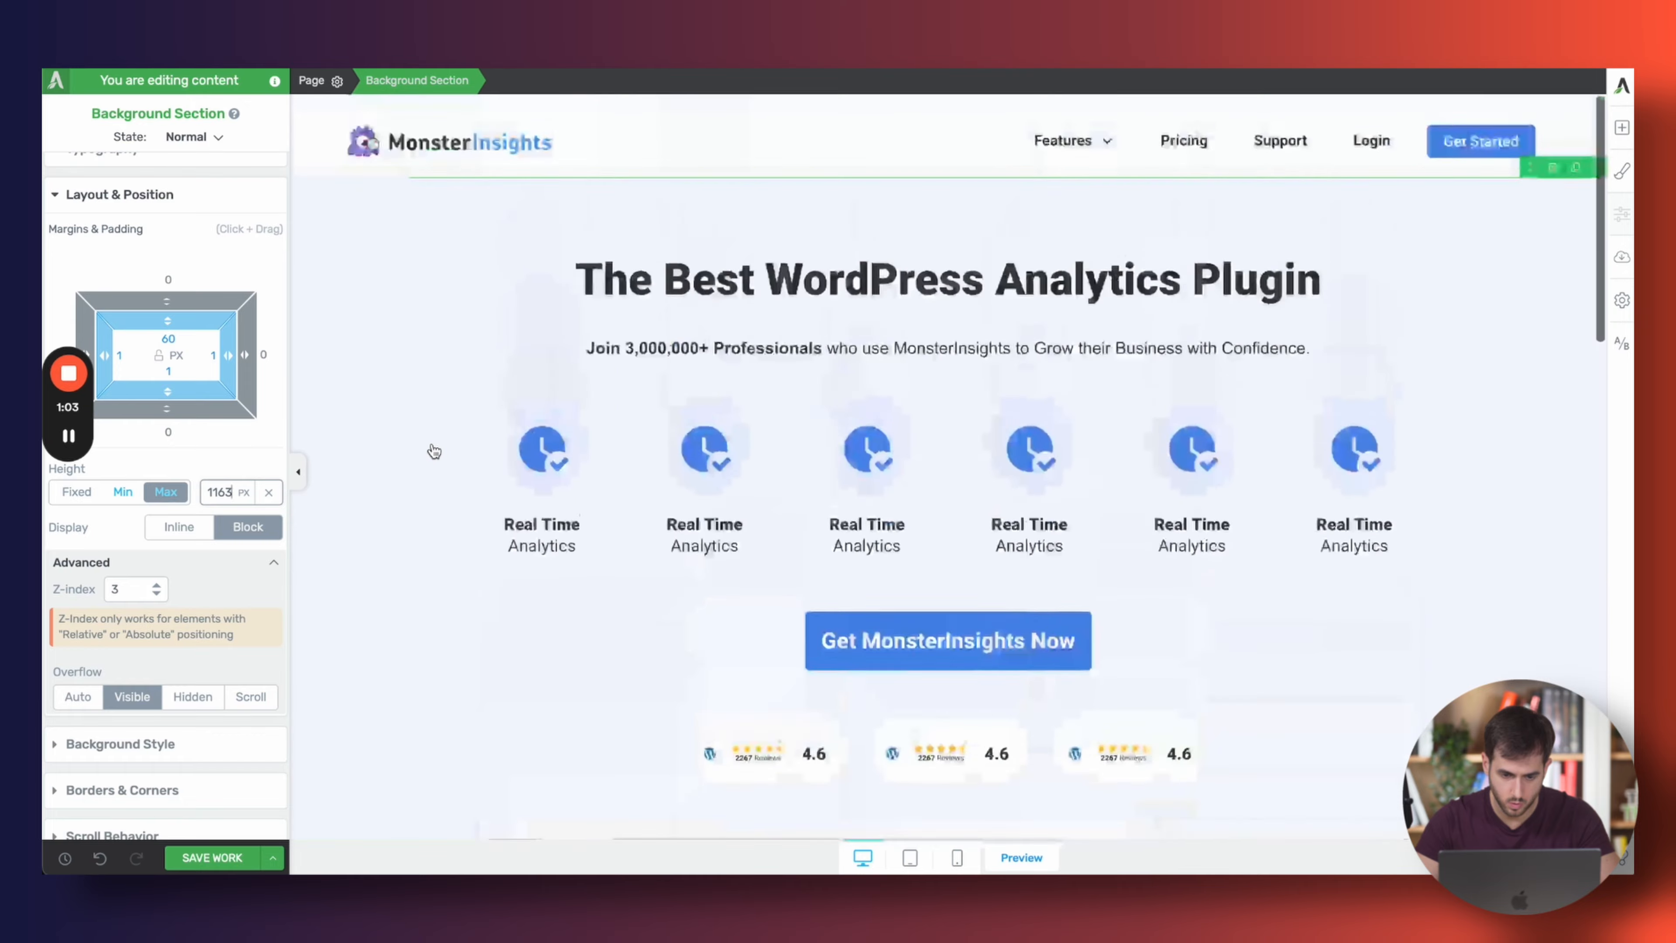
scroll(434, 452, down, 10)
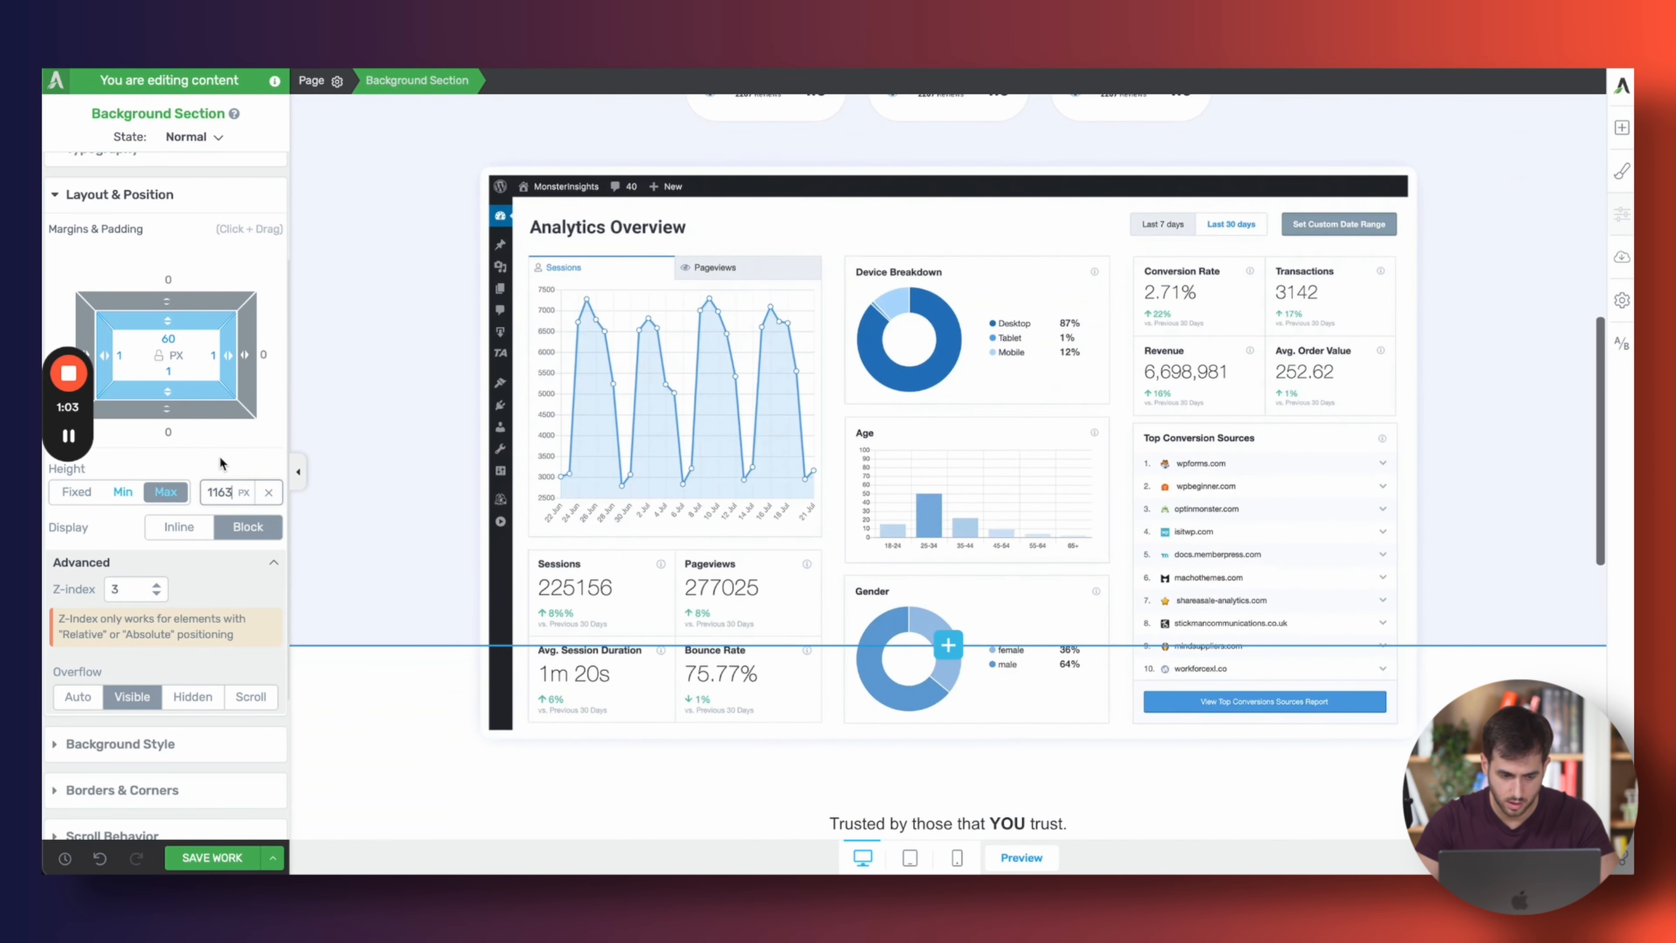
Fine-tune the hero background section's maximum height to 1159 px
mouse_move(226, 492)
mouse_down()
mouse_move(225, 509)
mouse_move(228, 492)
mouse_up()
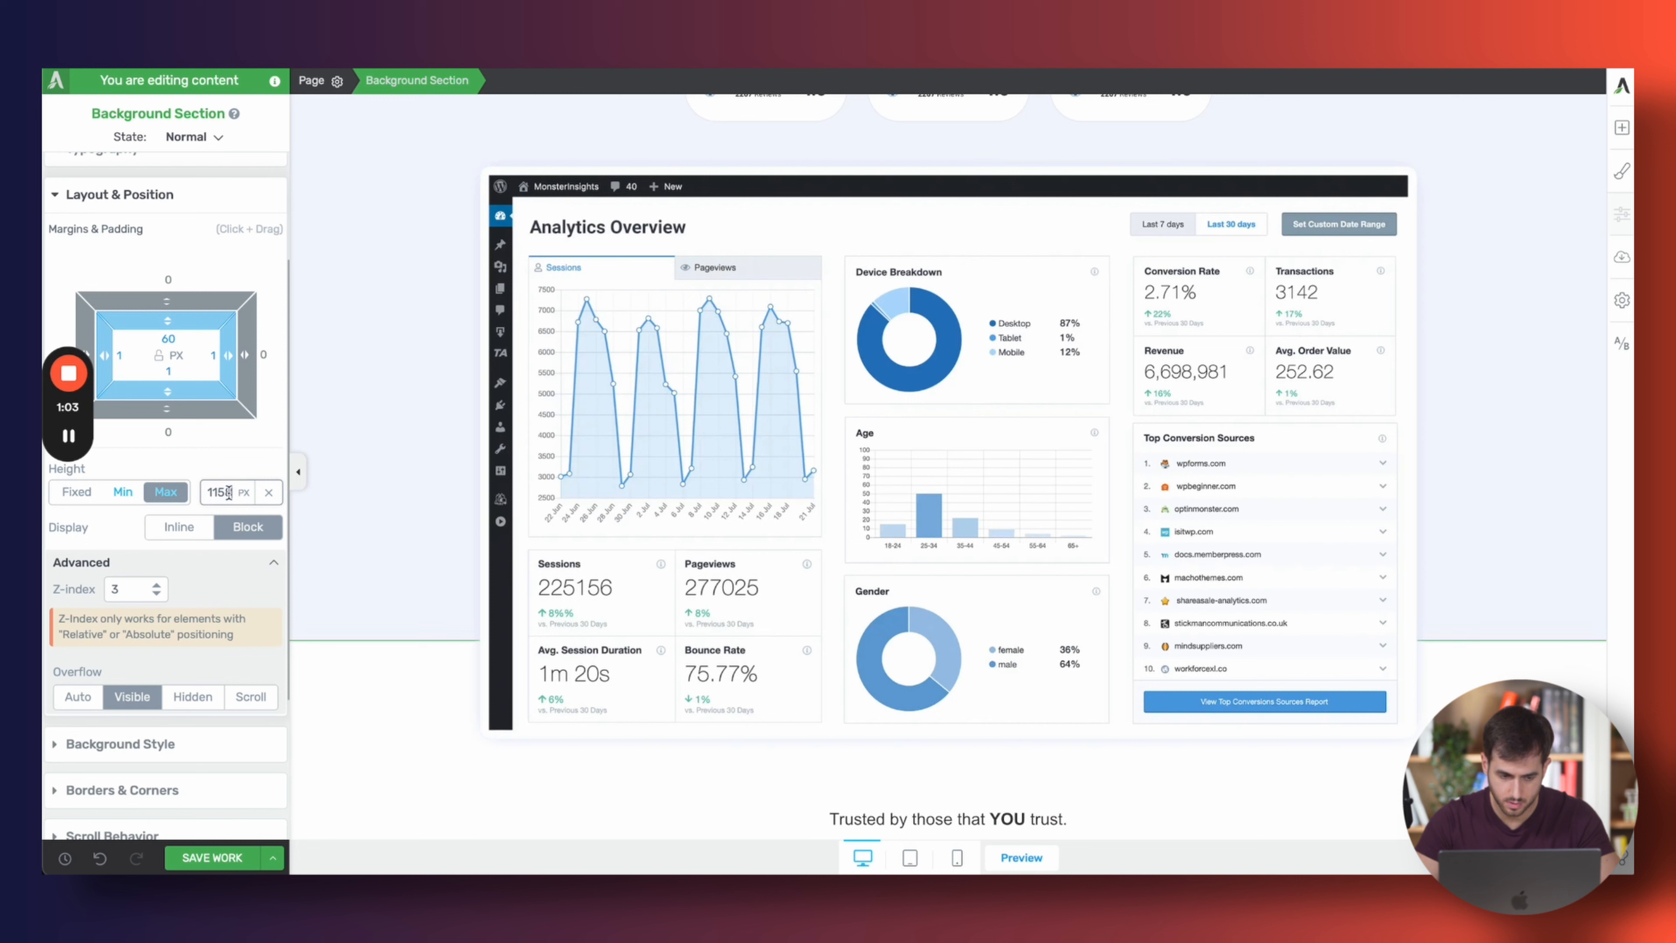
click(234, 494)
text(1159)
click(400, 704)
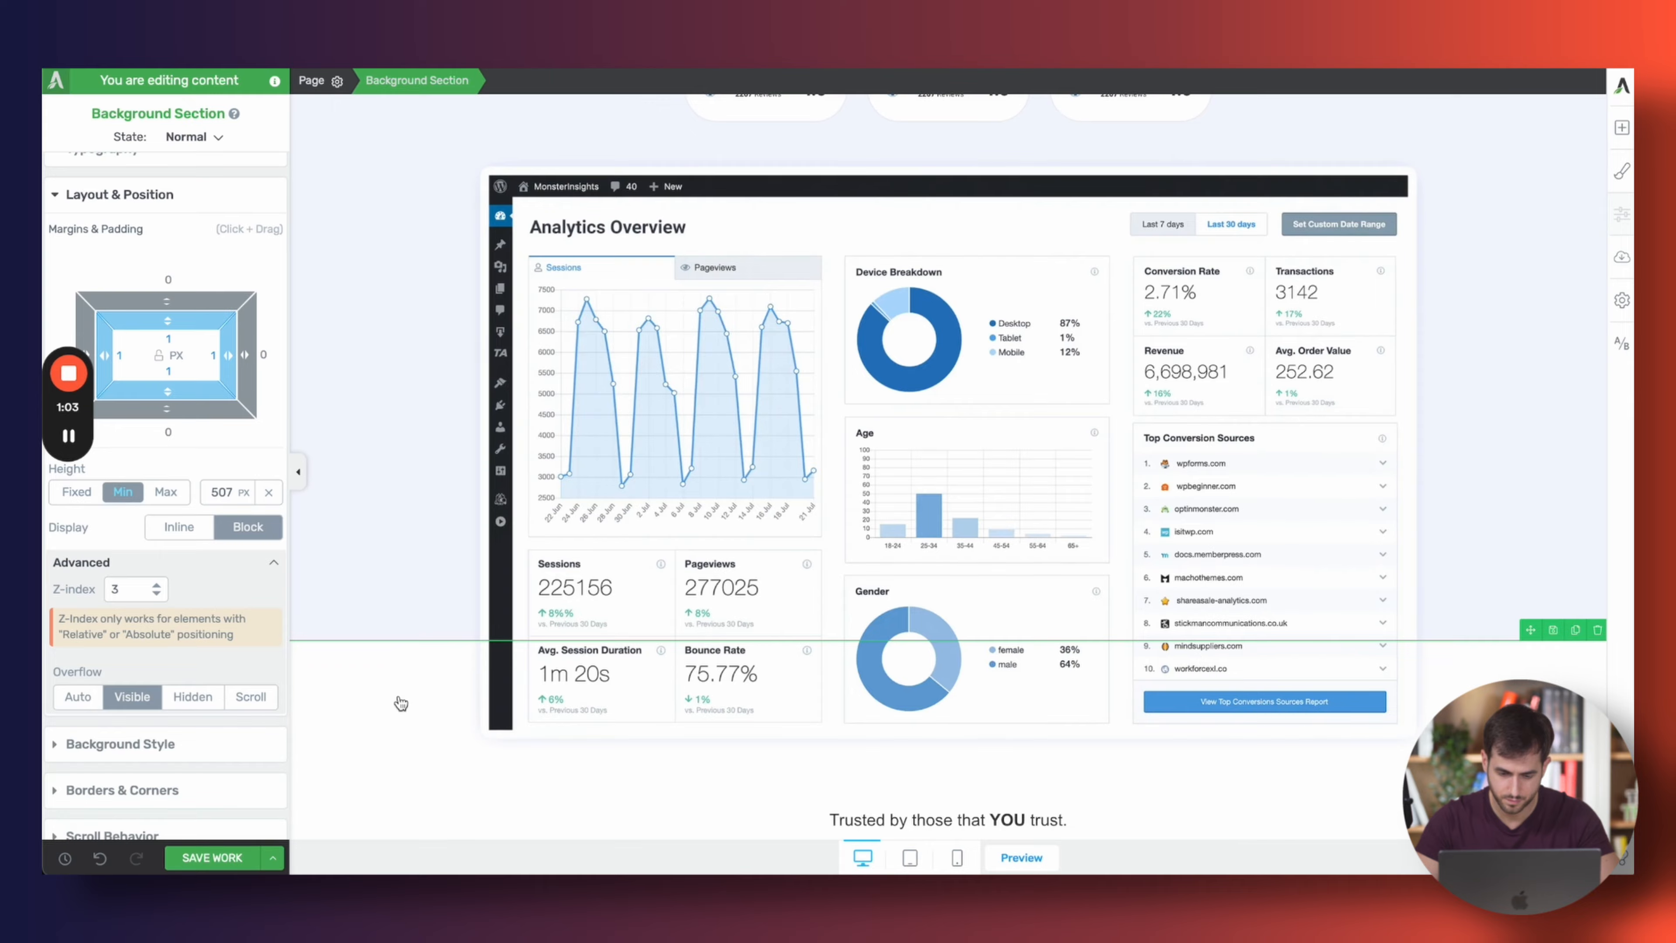
Review the hero and logo area, and examine the sections below the trusted logos on the original MonsterInsights page
scroll(401, 704, down, 3)
scroll(401, 703, up, 5)
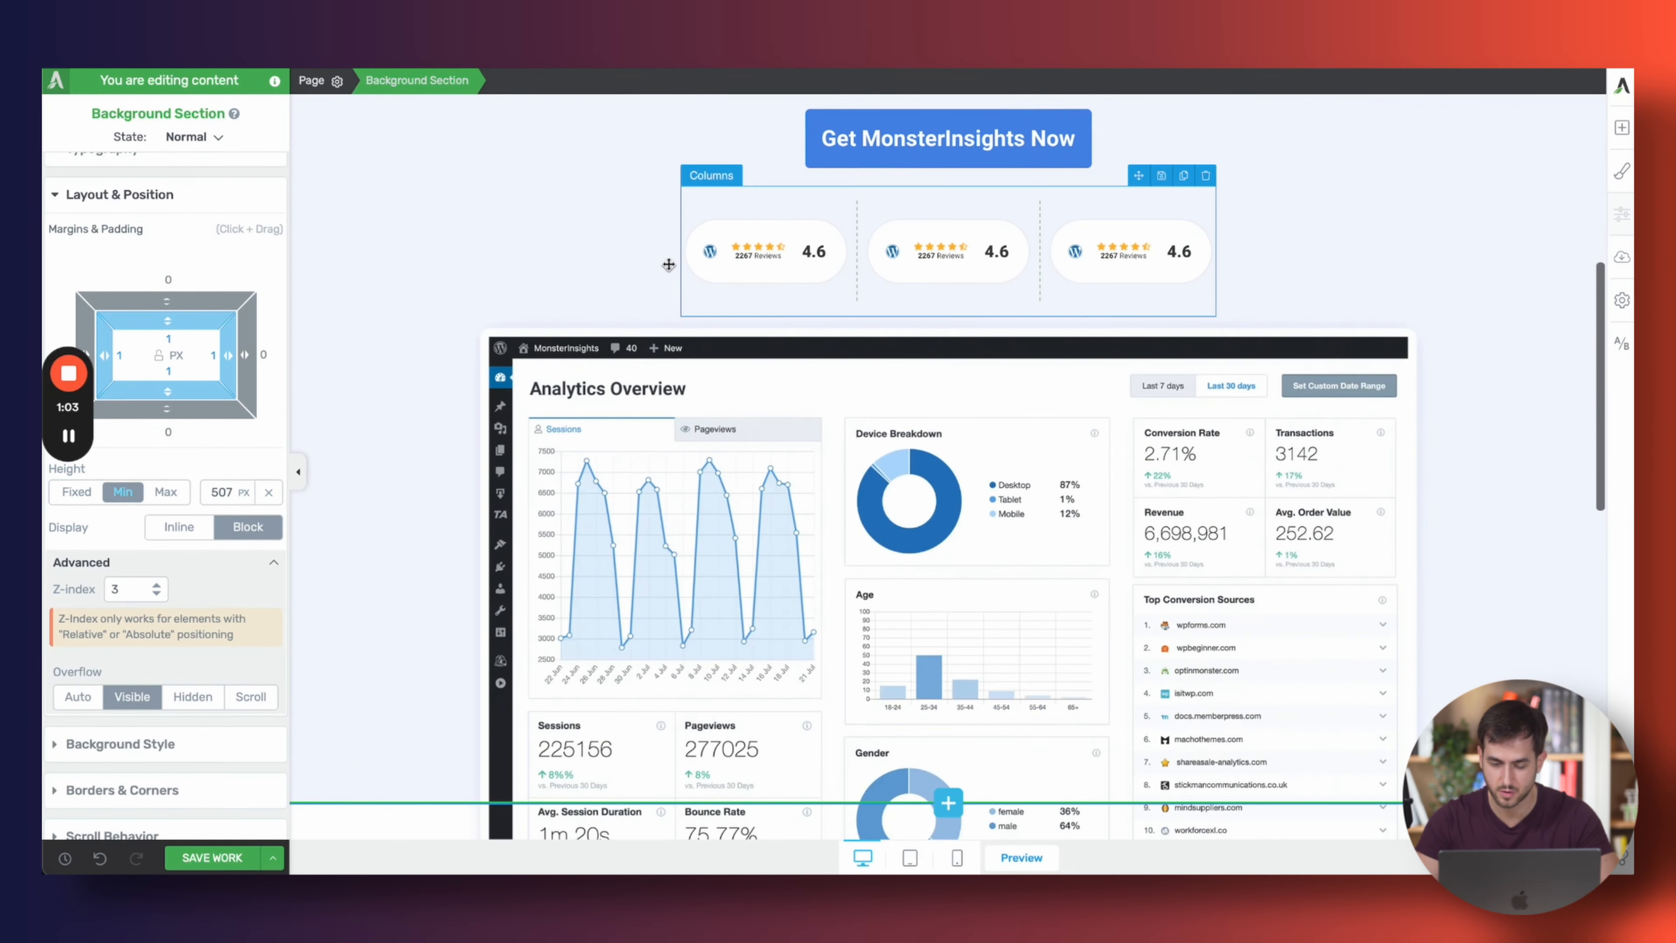
scroll(726, 350, up, 1)
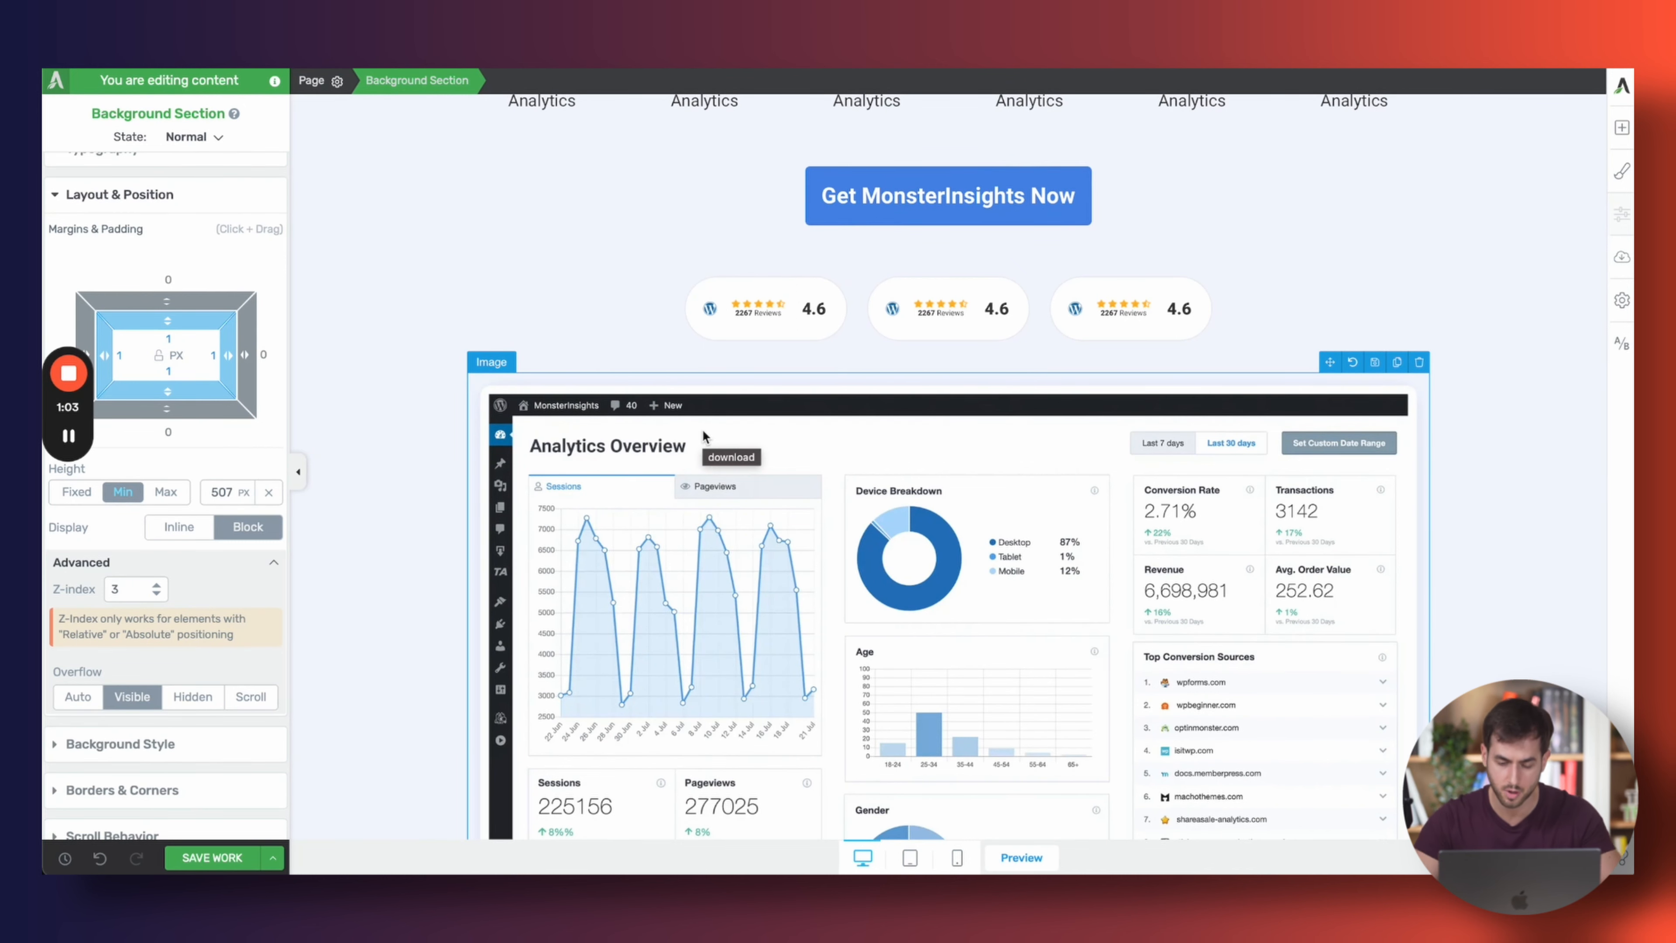
scroll(702, 429, down, 10)
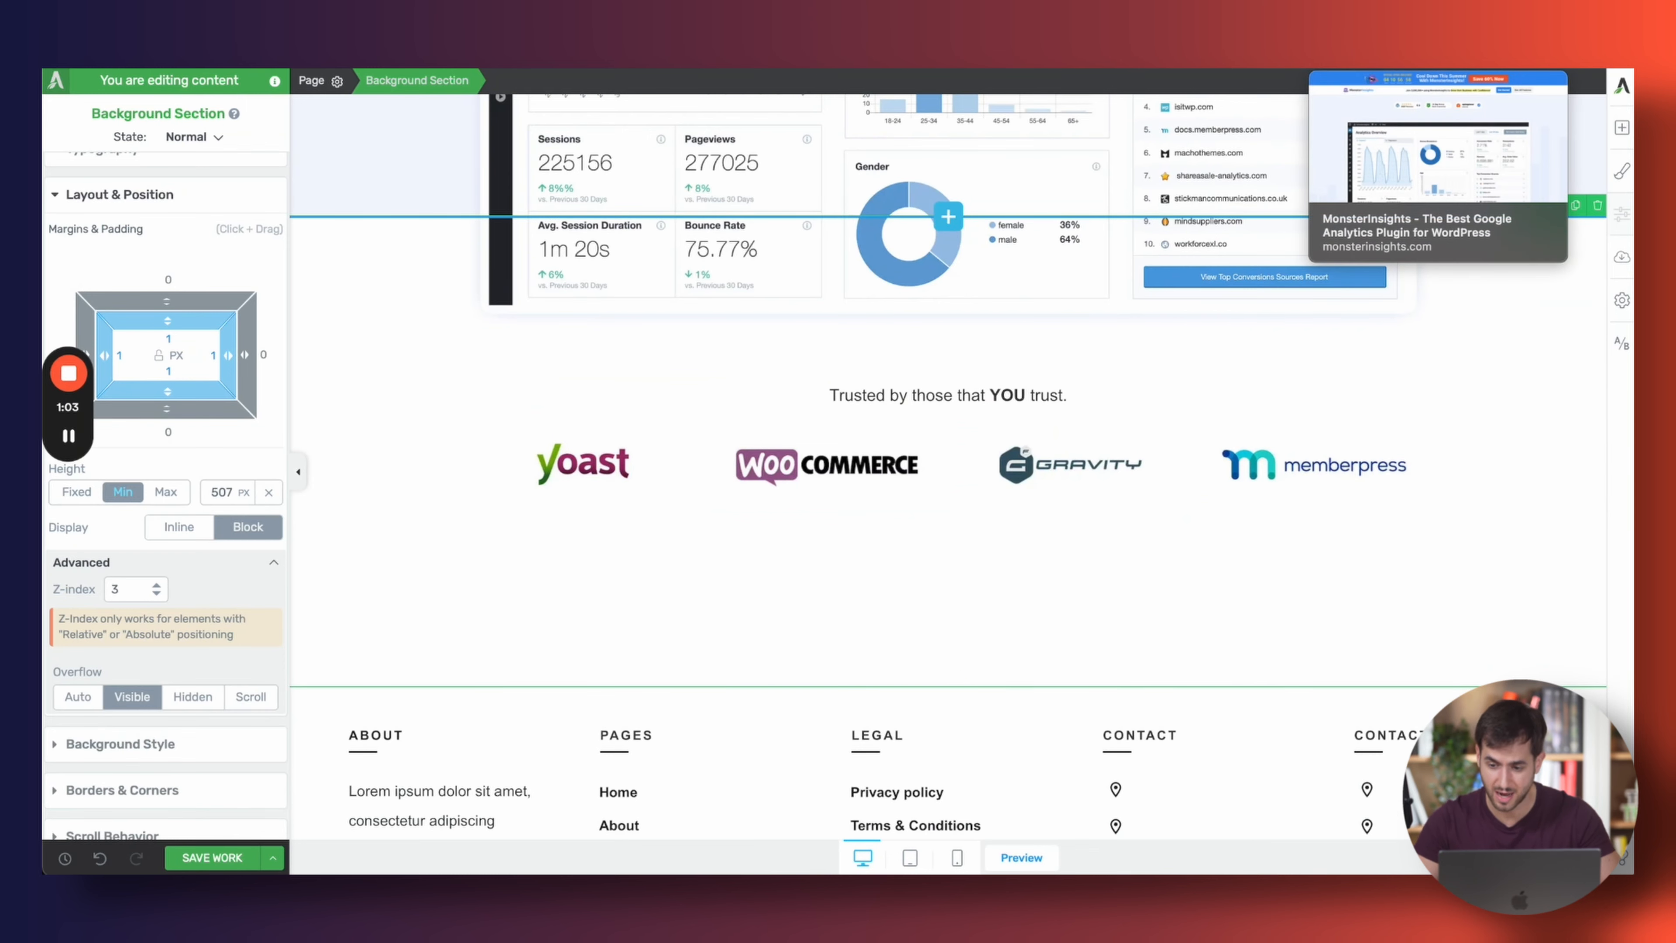
click(1372, 69)
scroll(867, 414, down, 14)
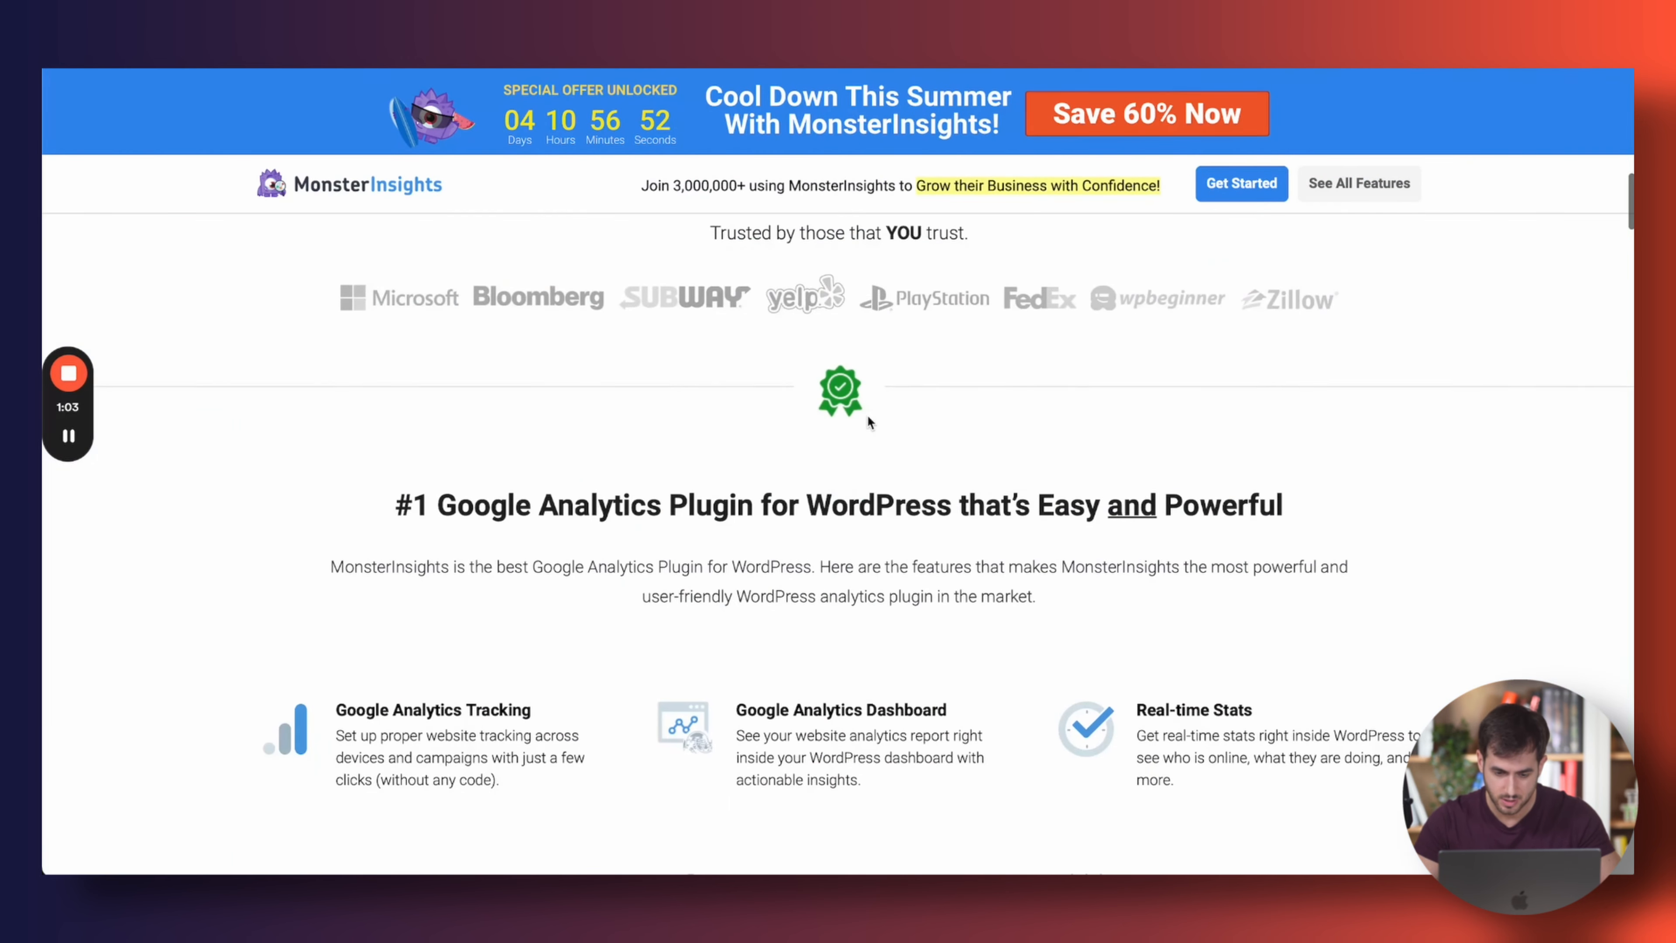
scroll(868, 419, down, 20)
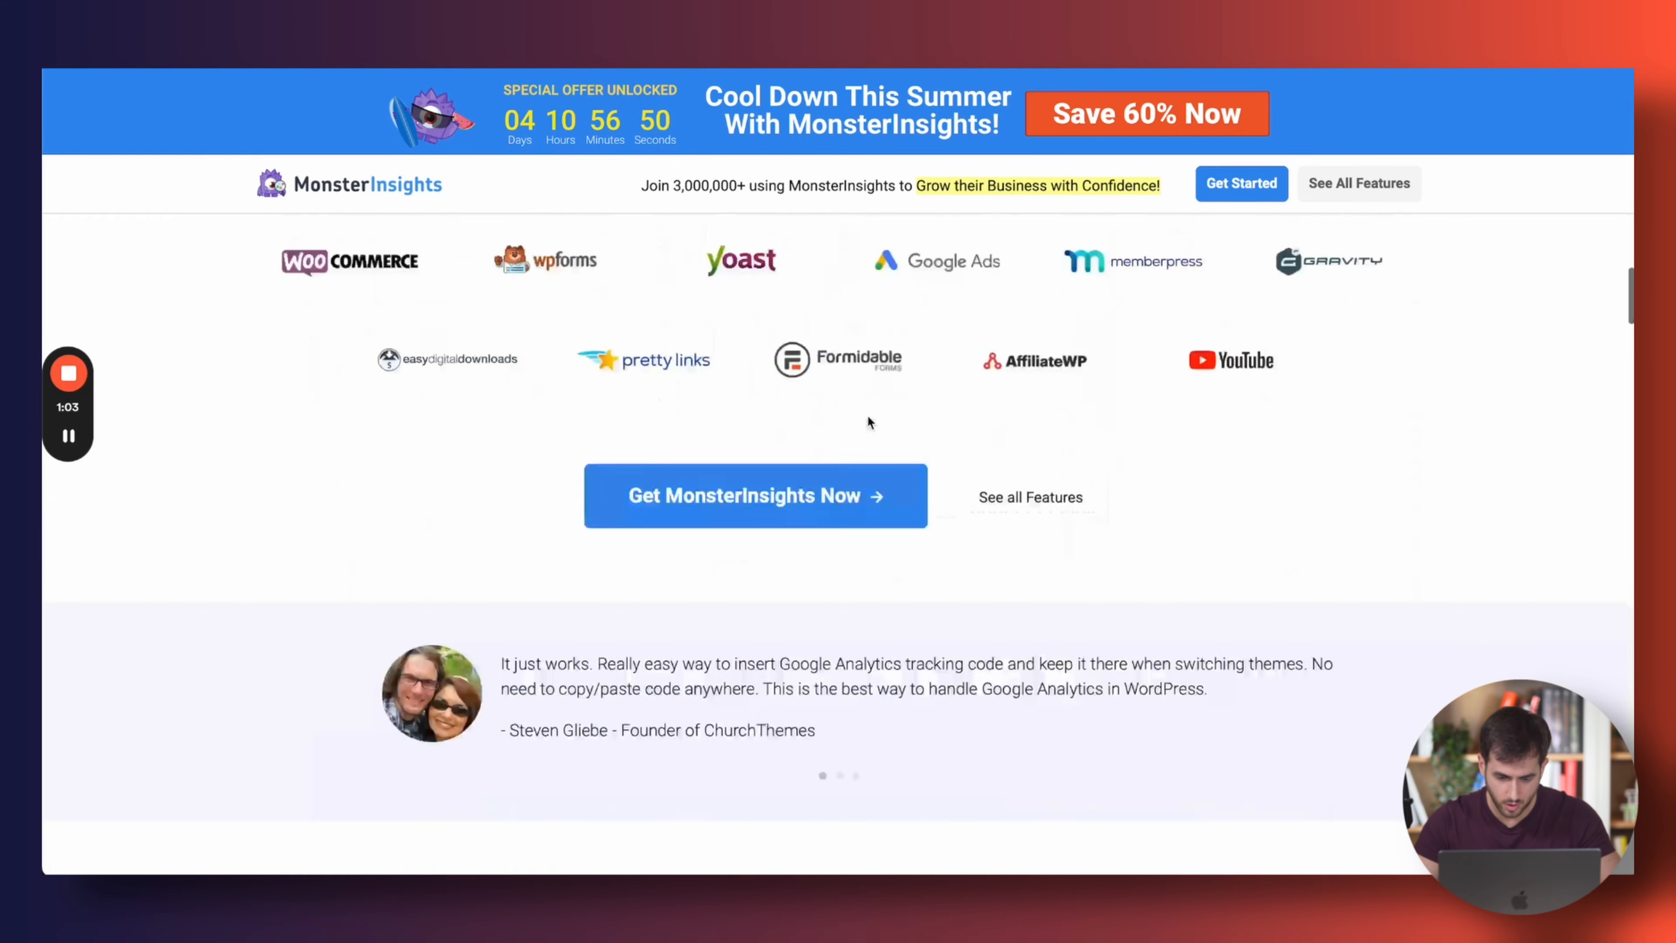
scroll(867, 417, up, 3)
click(1158, 69)
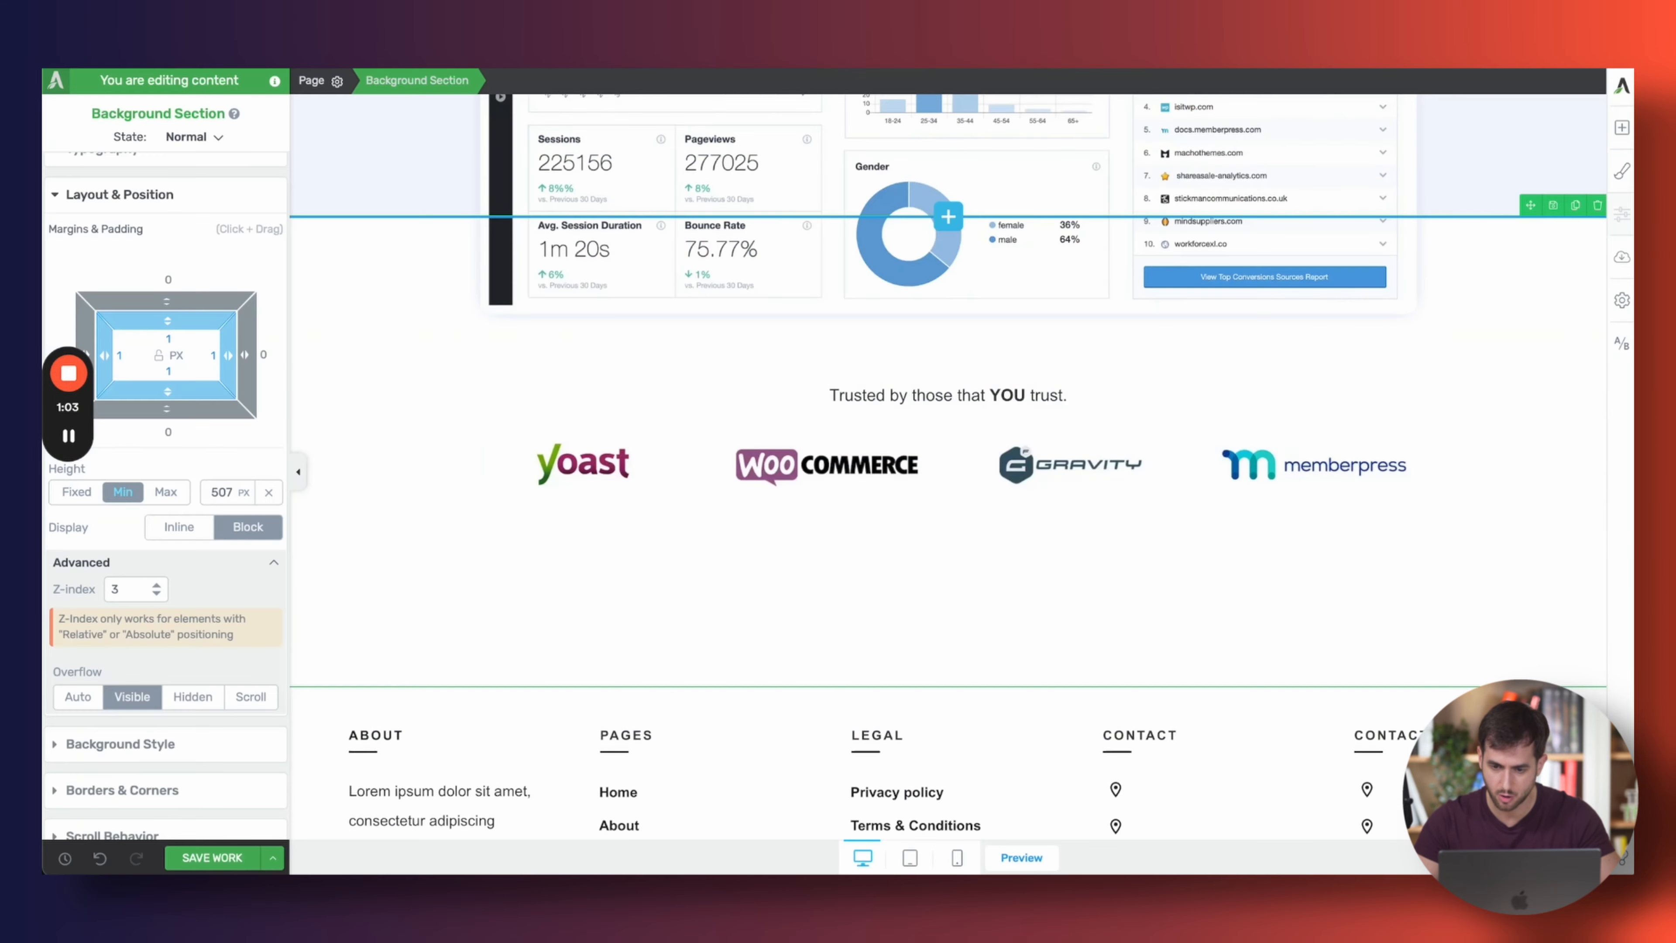
Add a new background section between the logo section and the footer, and open its main options
scroll(1289, 454, down, 4)
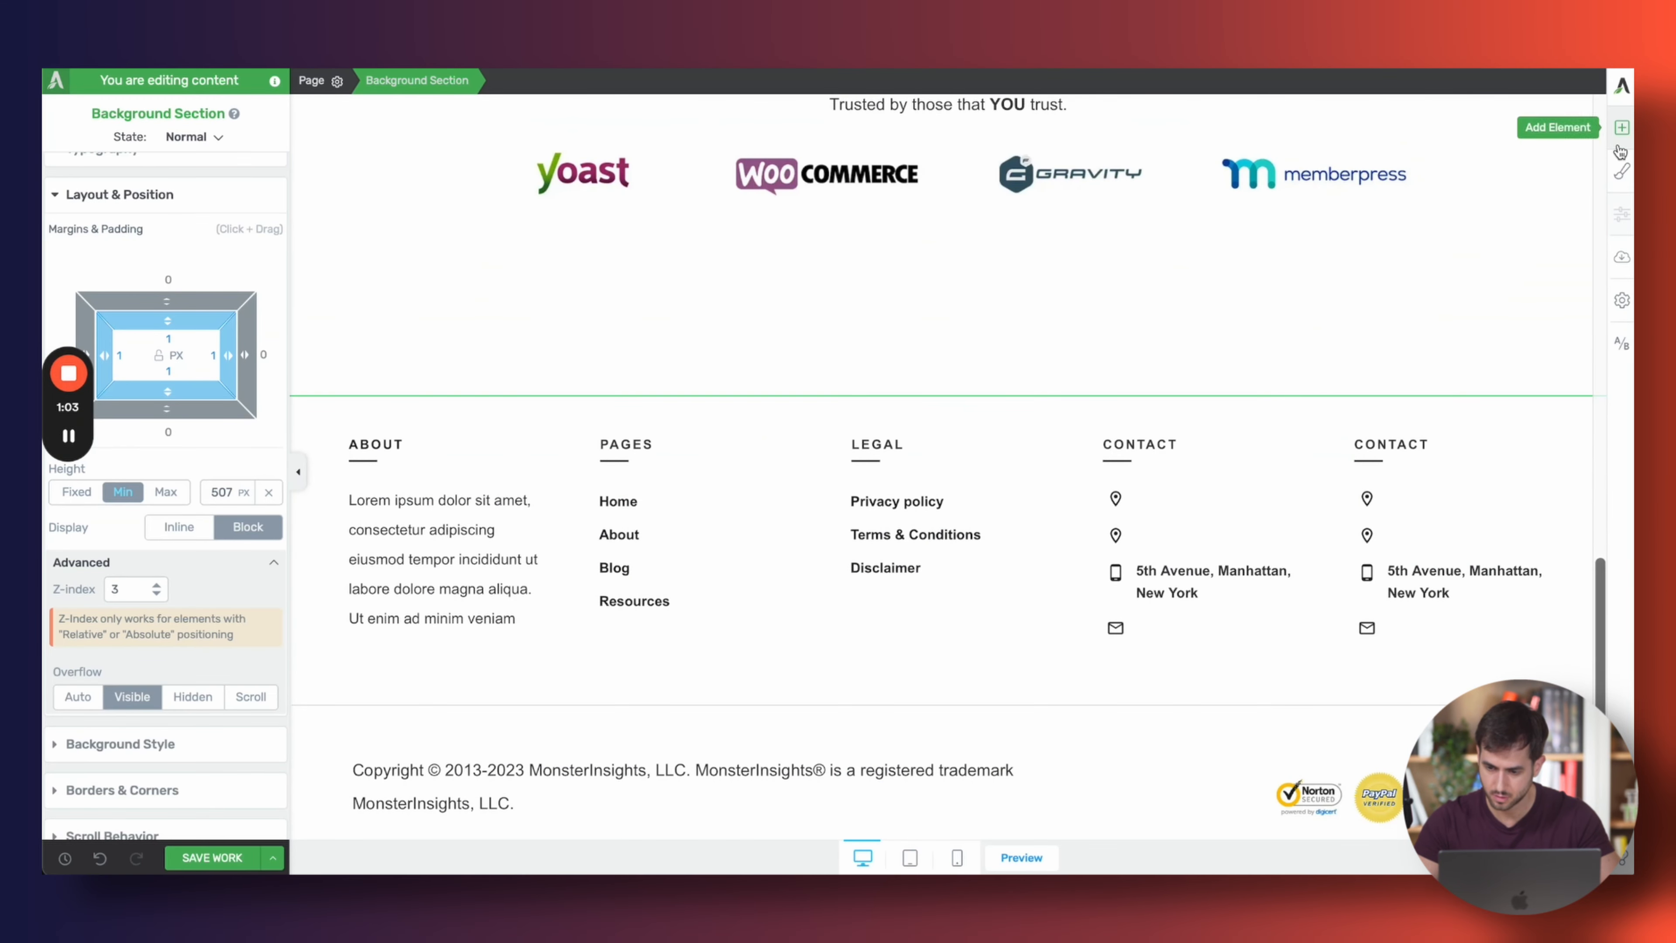
click(1622, 127)
drag(1454, 410, 857, 423)
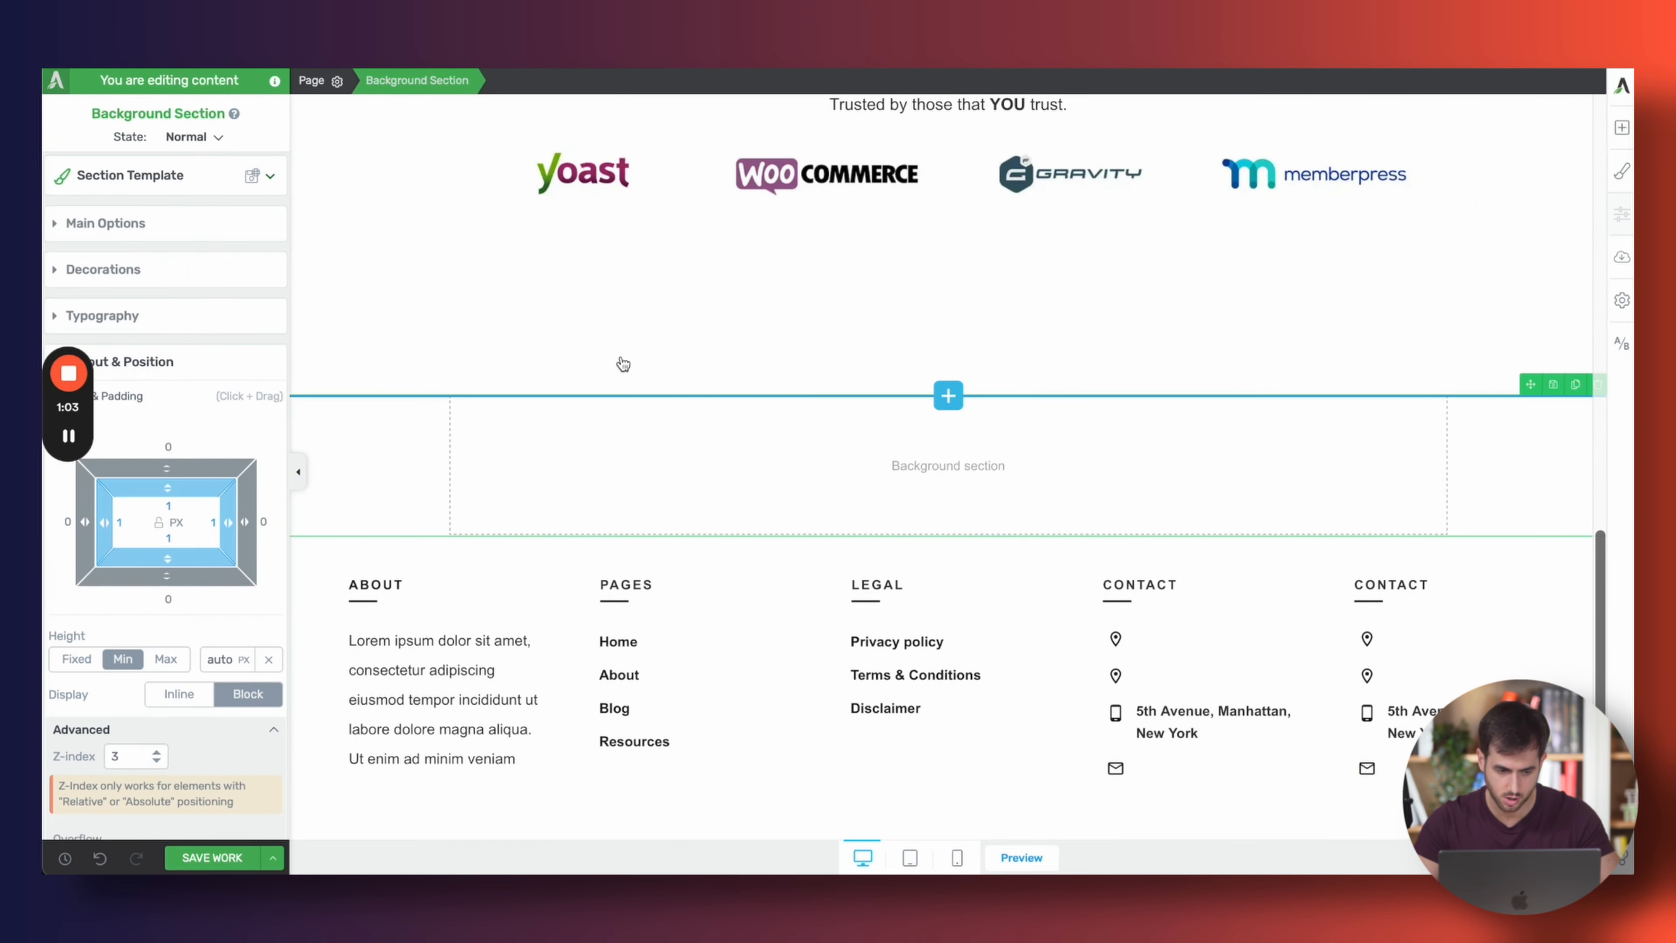
click(185, 226)
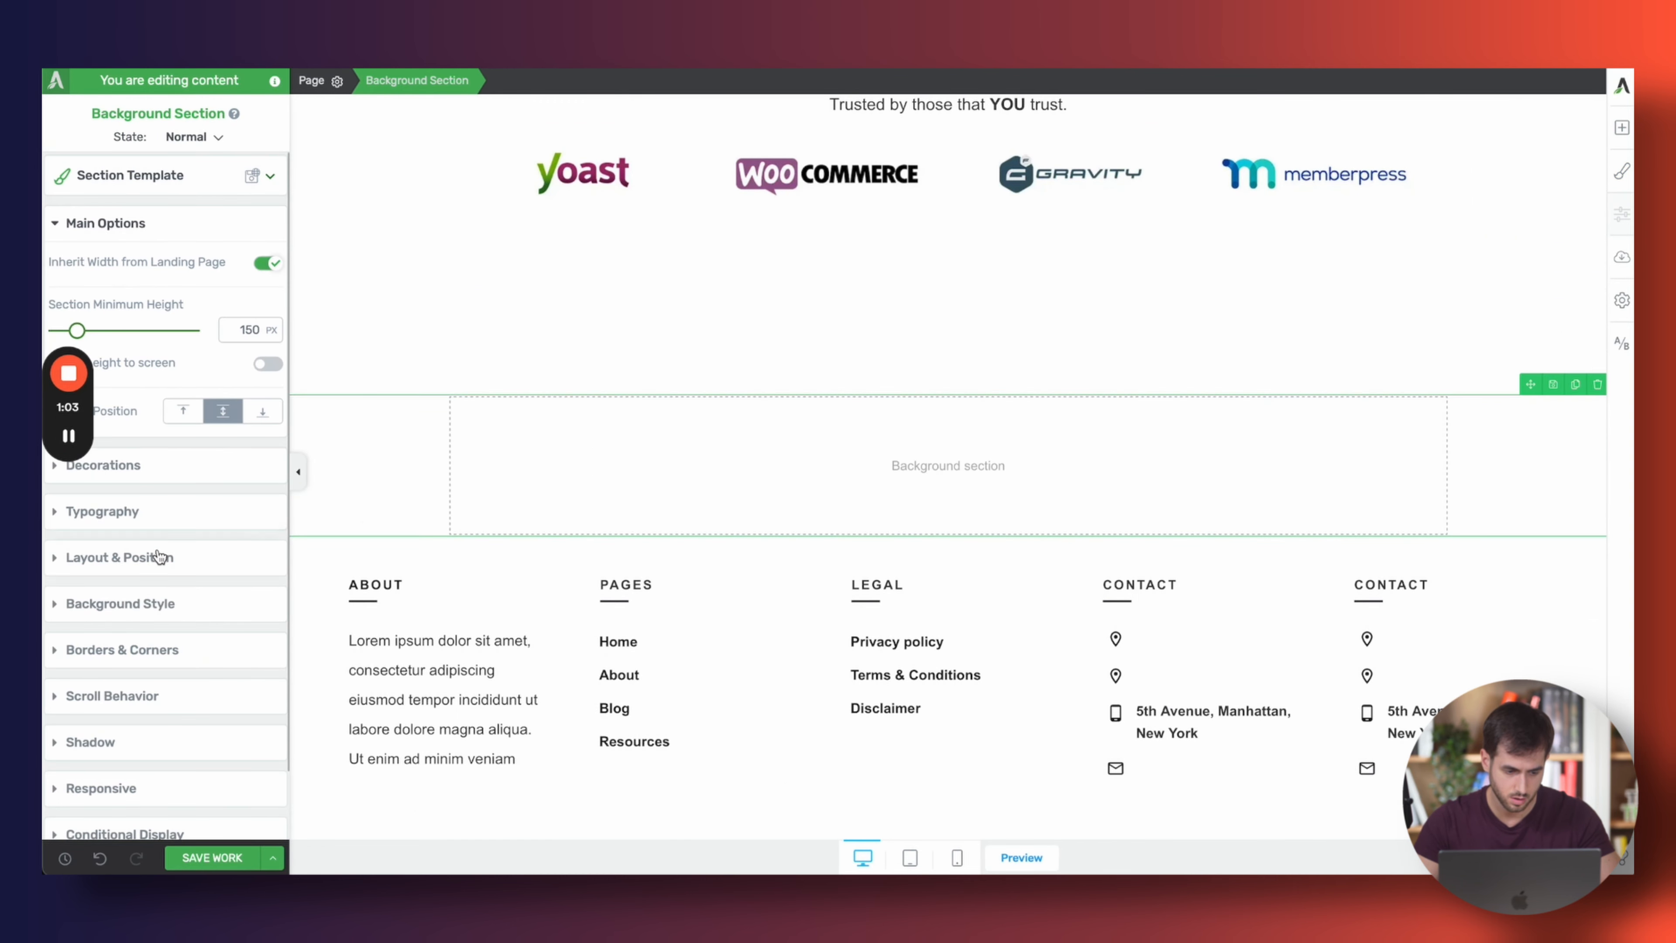
Sample the testimonial band's colour on the original MonsterInsights page and apply it, #f4f6fe, as the new section's background colour
click(1366, 70)
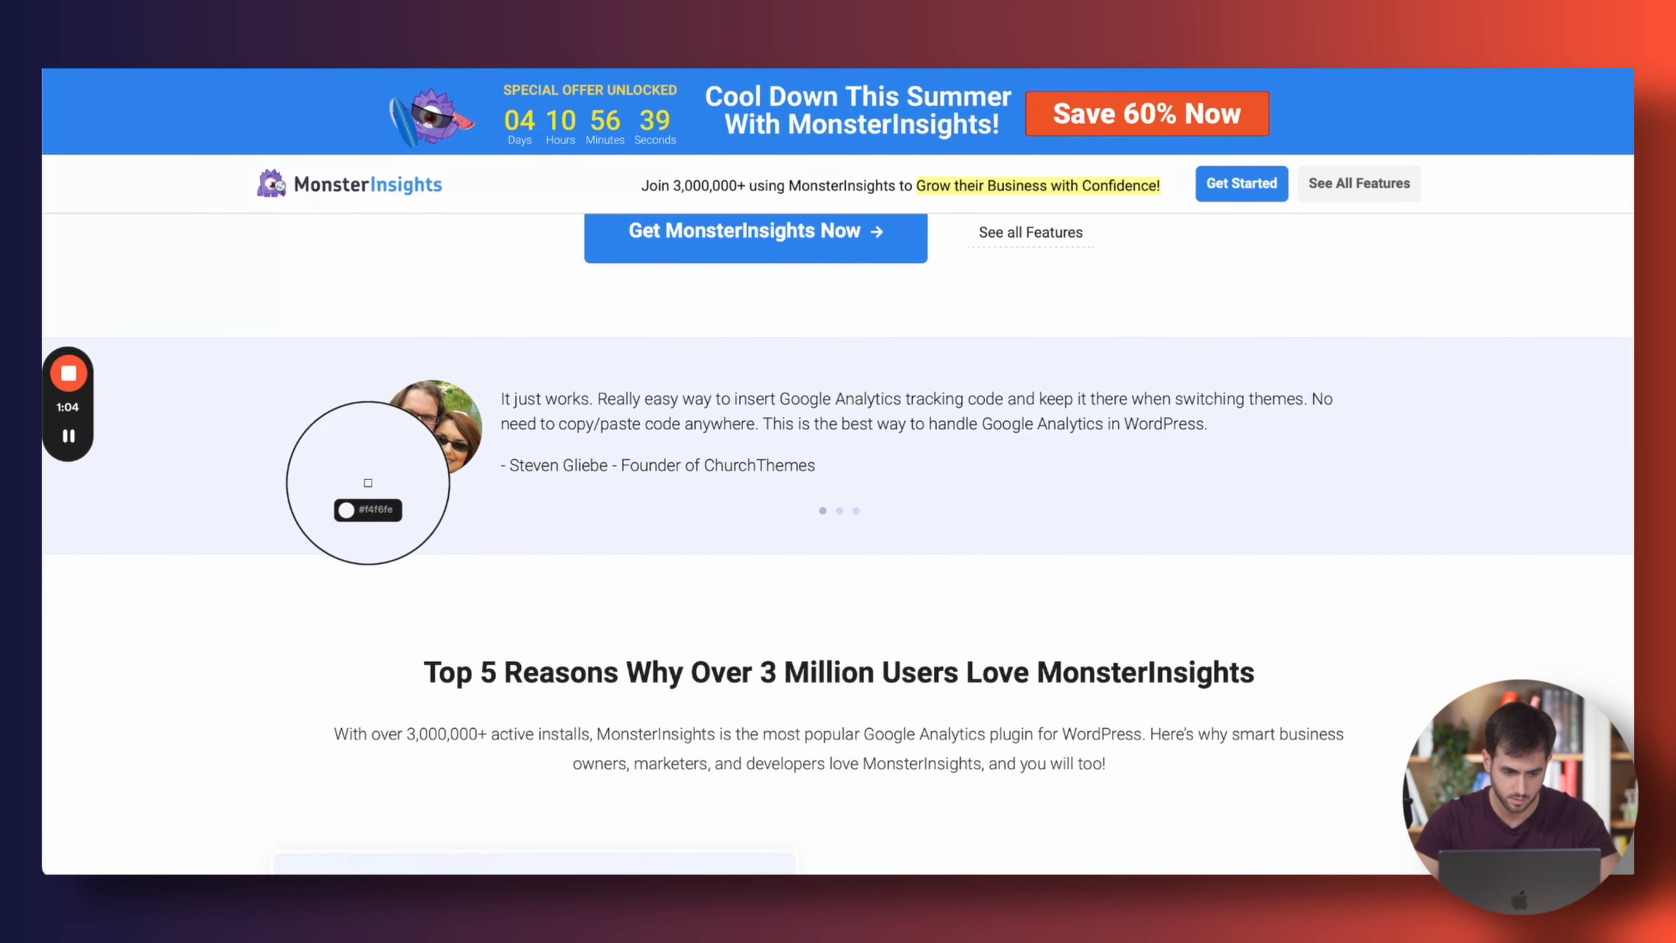
key(ctrl+shift+Tab)
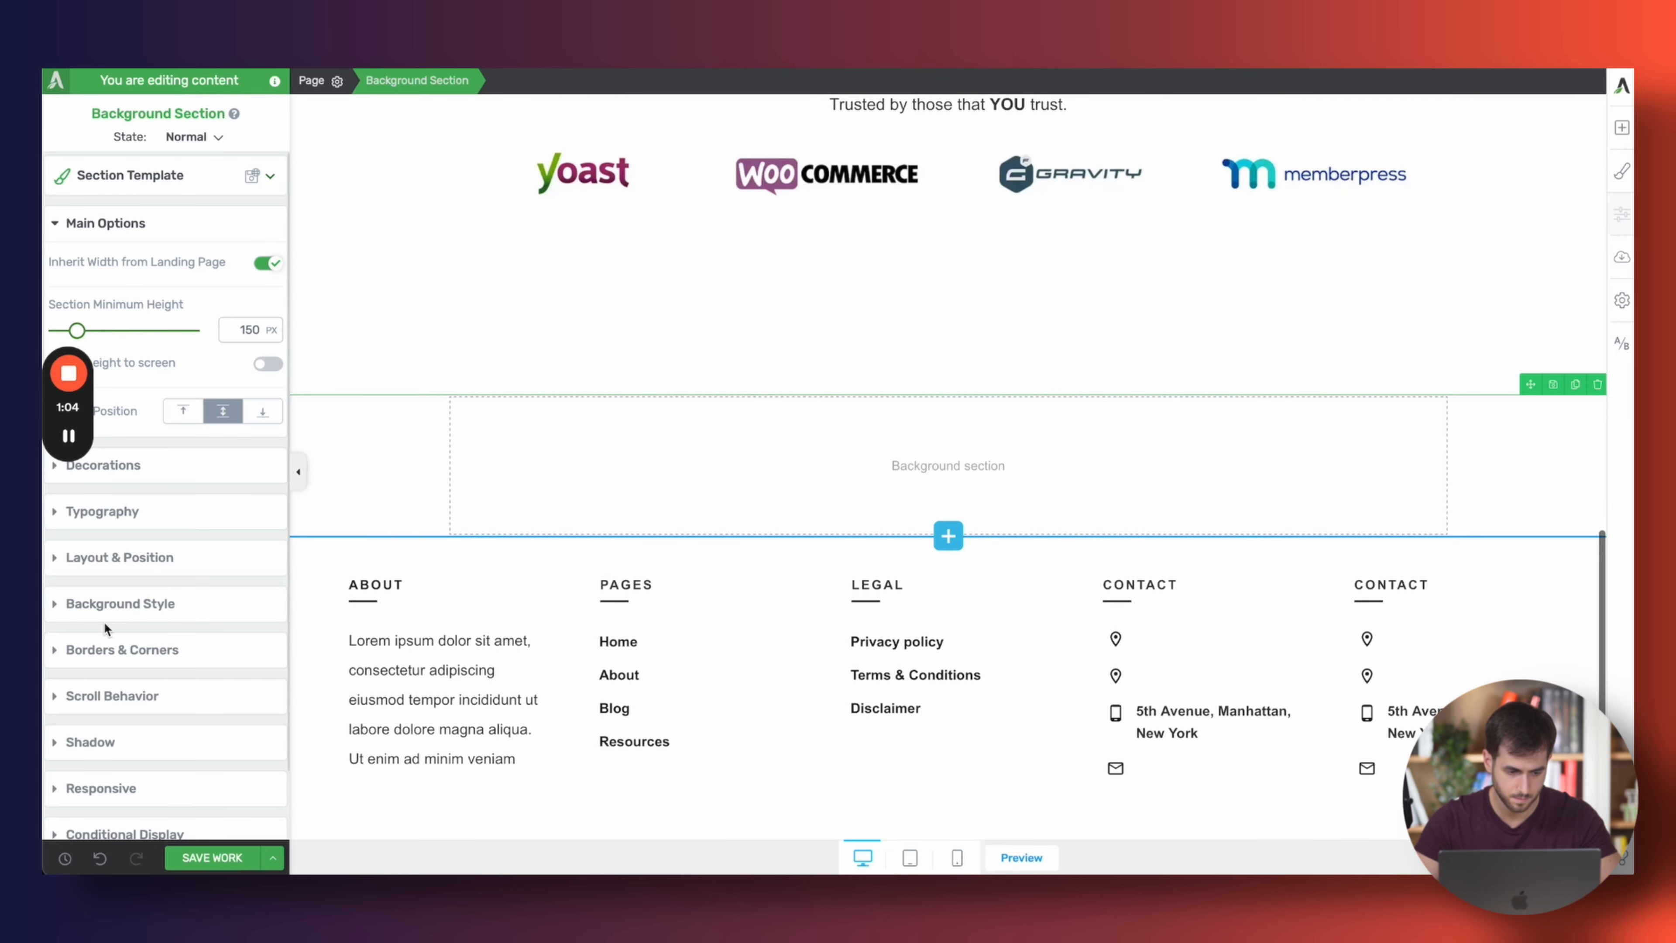
click(115, 607)
click(110, 520)
scroll(143, 639, down, 2)
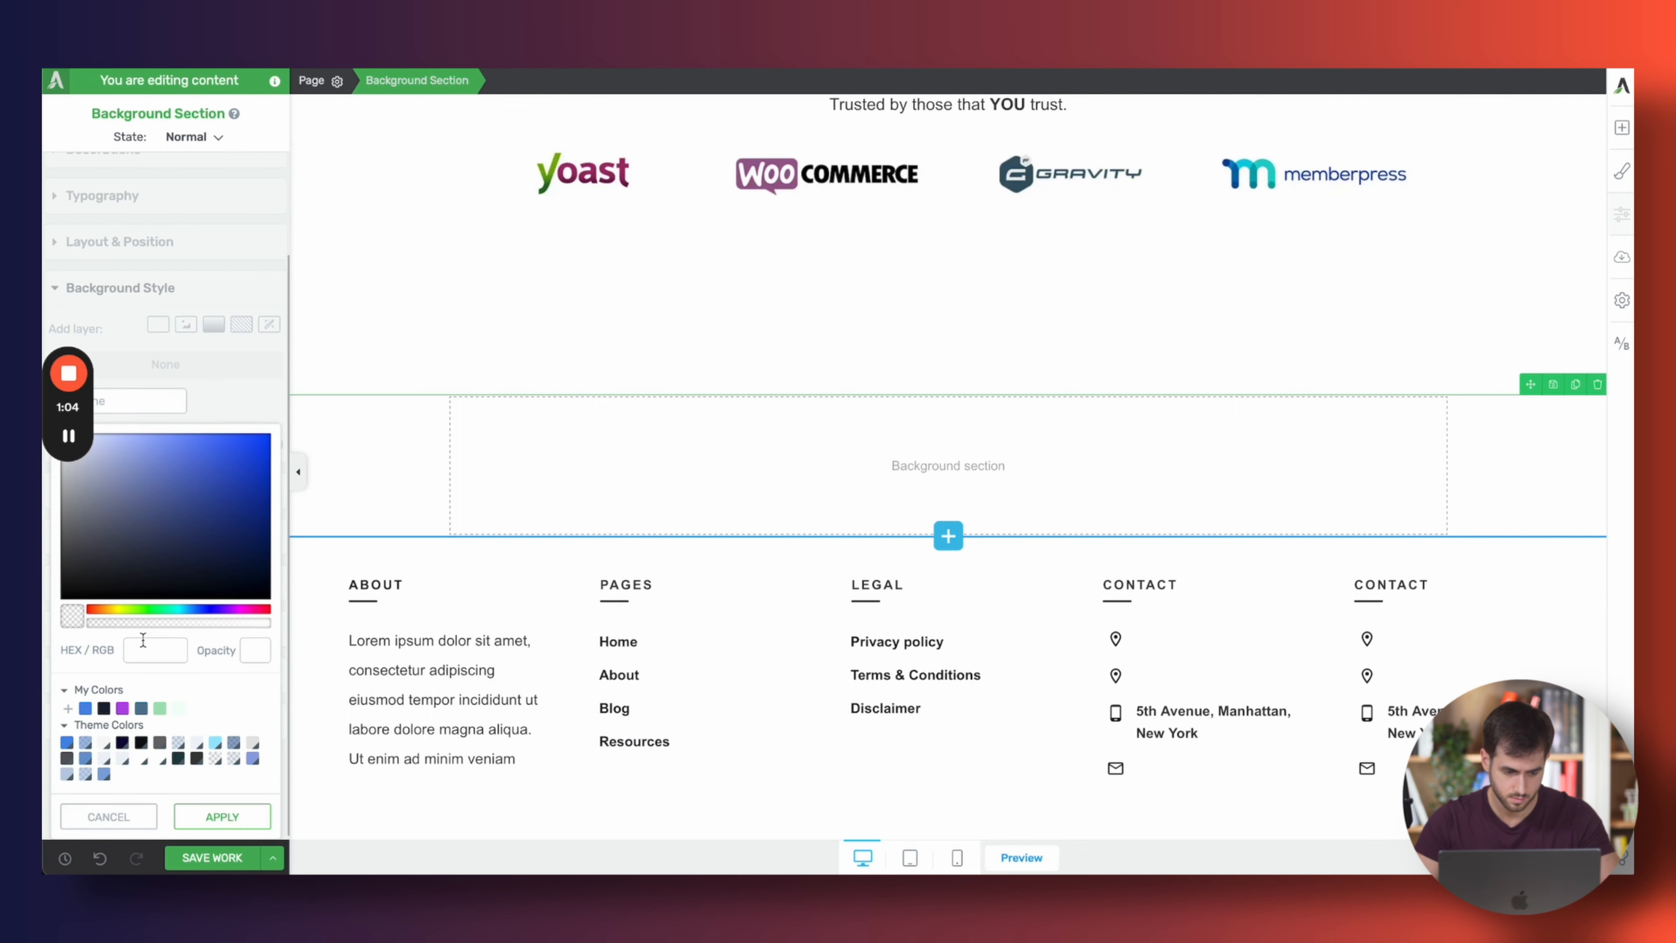
key(super+v)
click(222, 816)
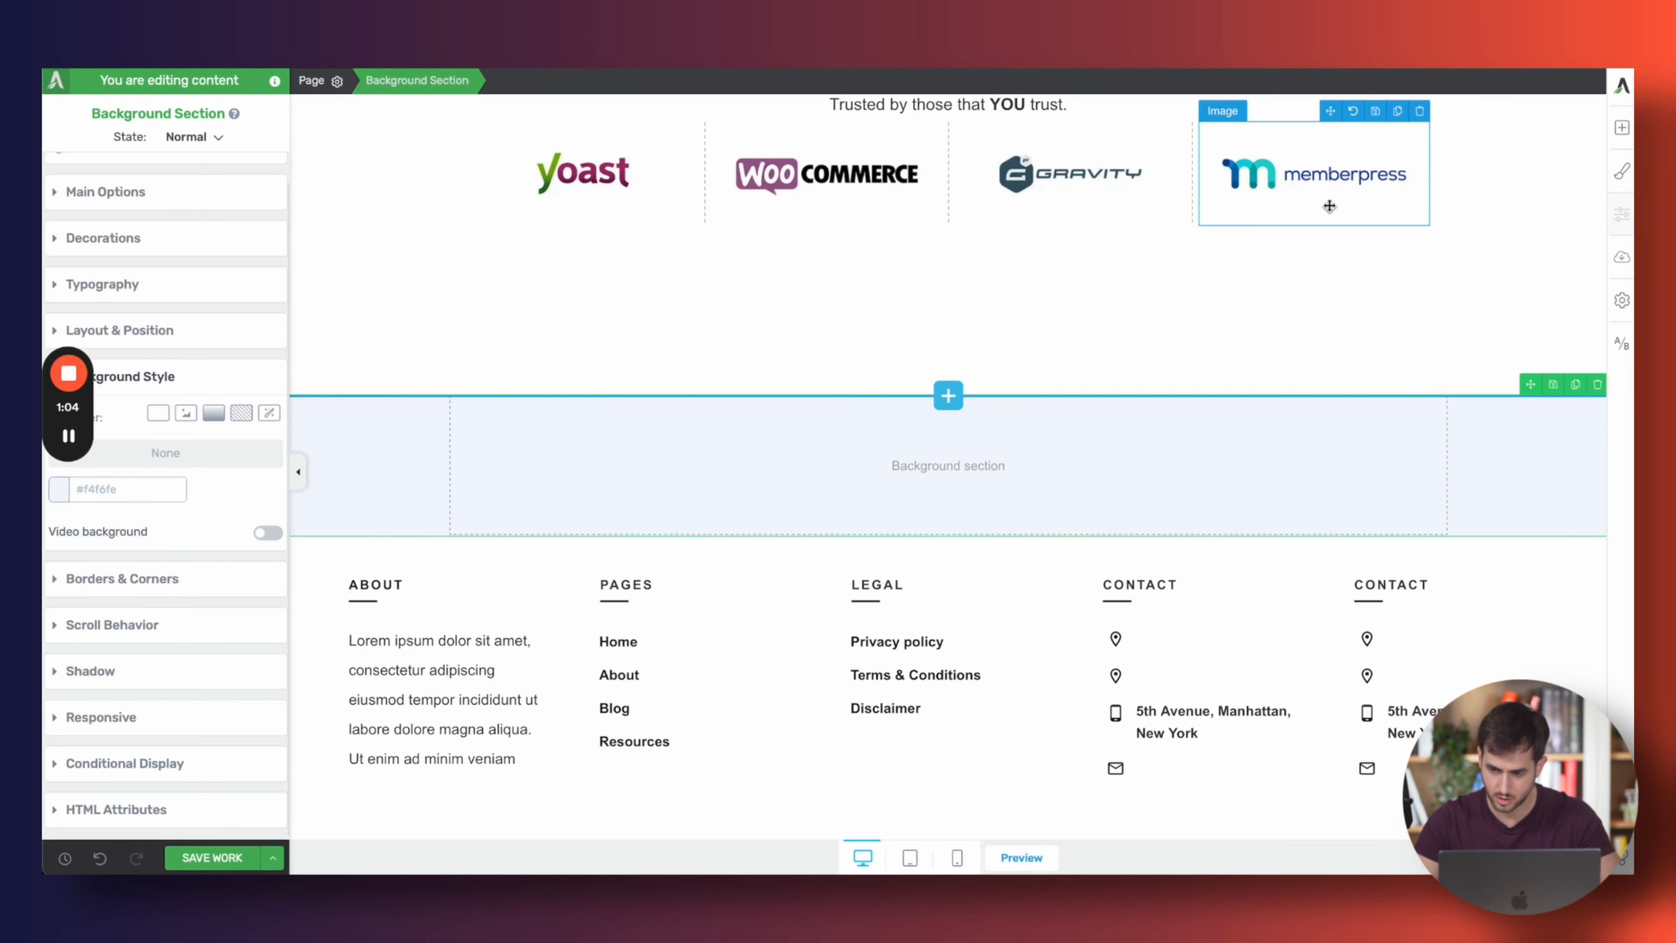
Add a Display Testimonials element to the pale blue section, using the Carousel 05 template and a dynamic list of testimonials
click(1623, 128)
text(thrive)
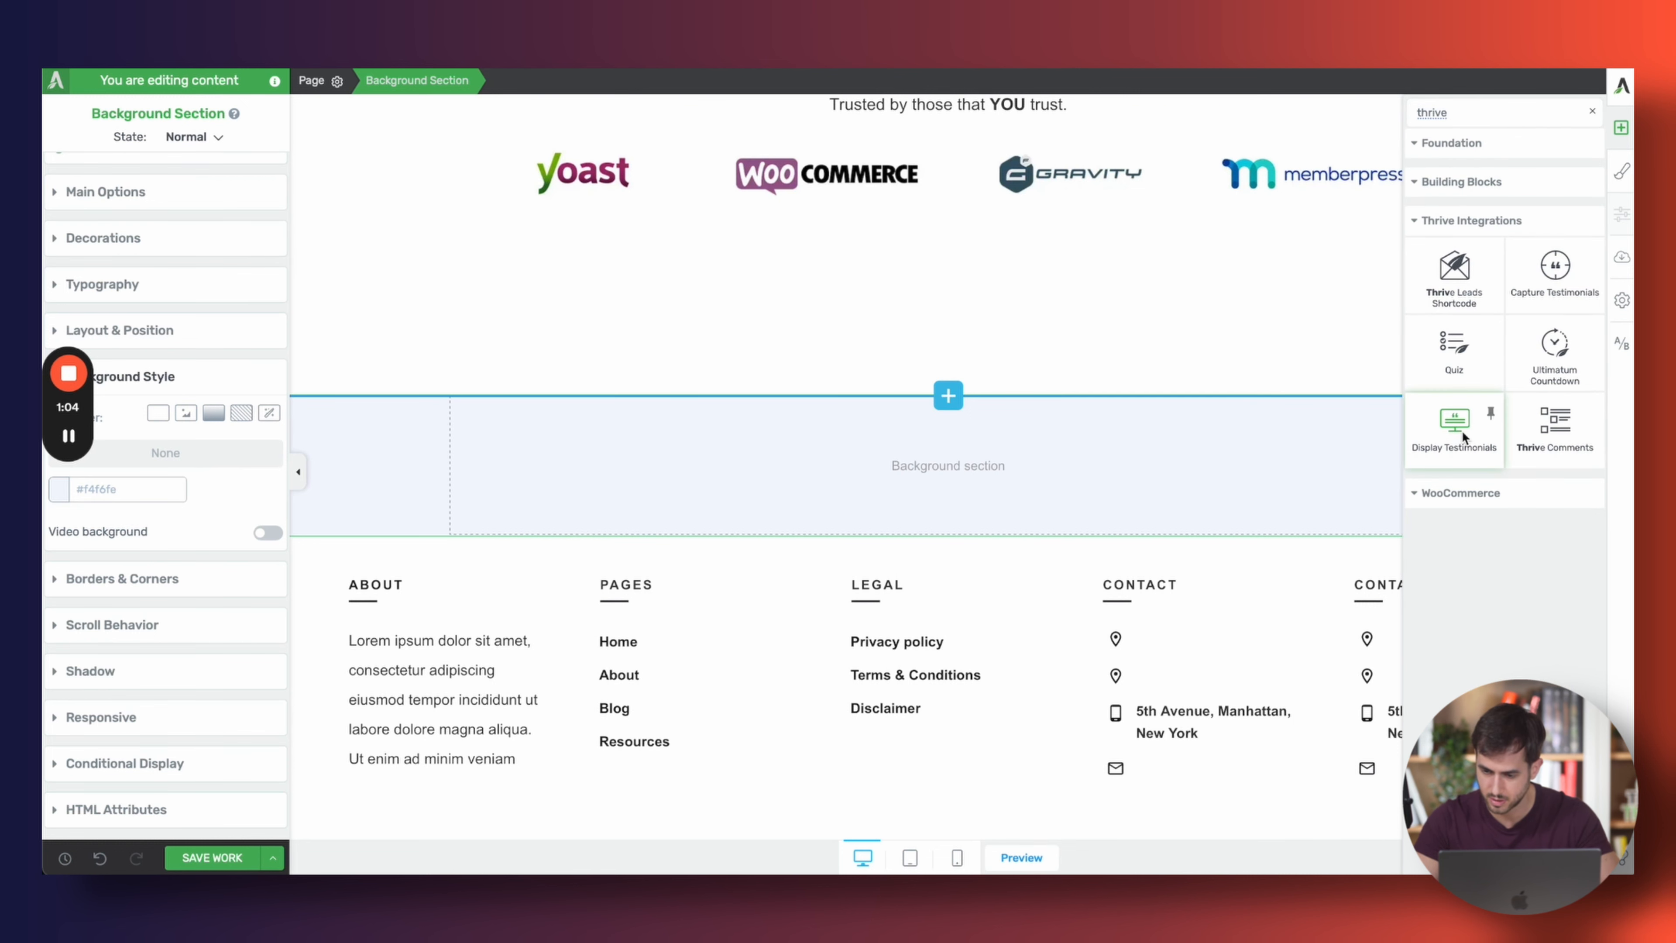
drag(1462, 432, 1162, 468)
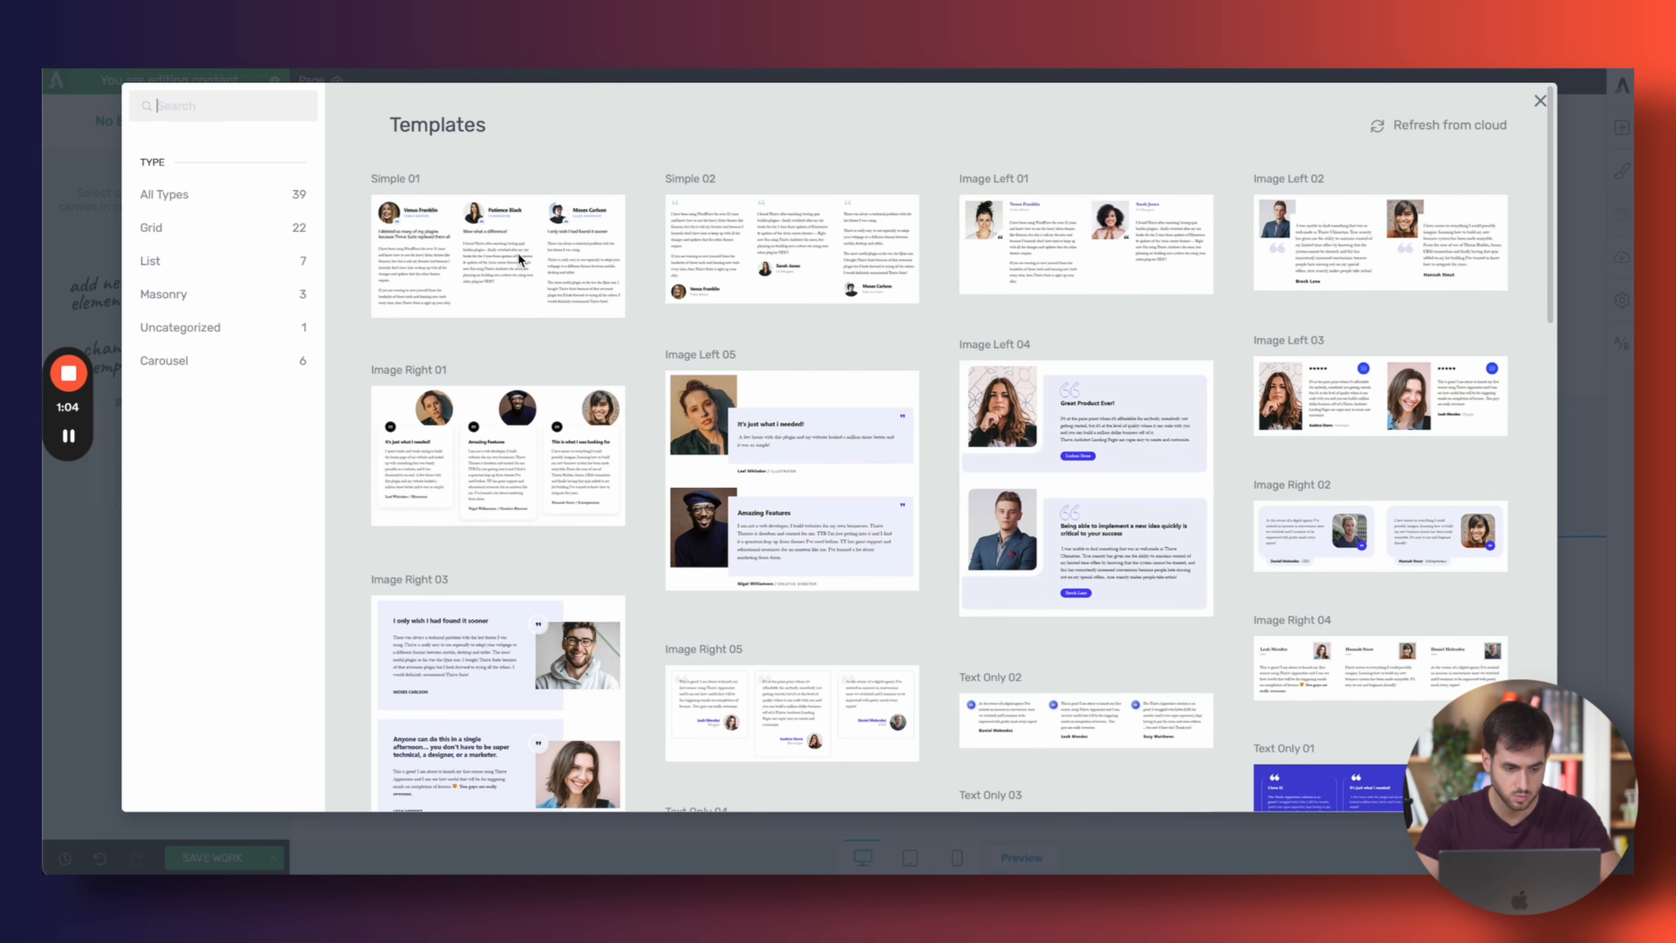
click(231, 359)
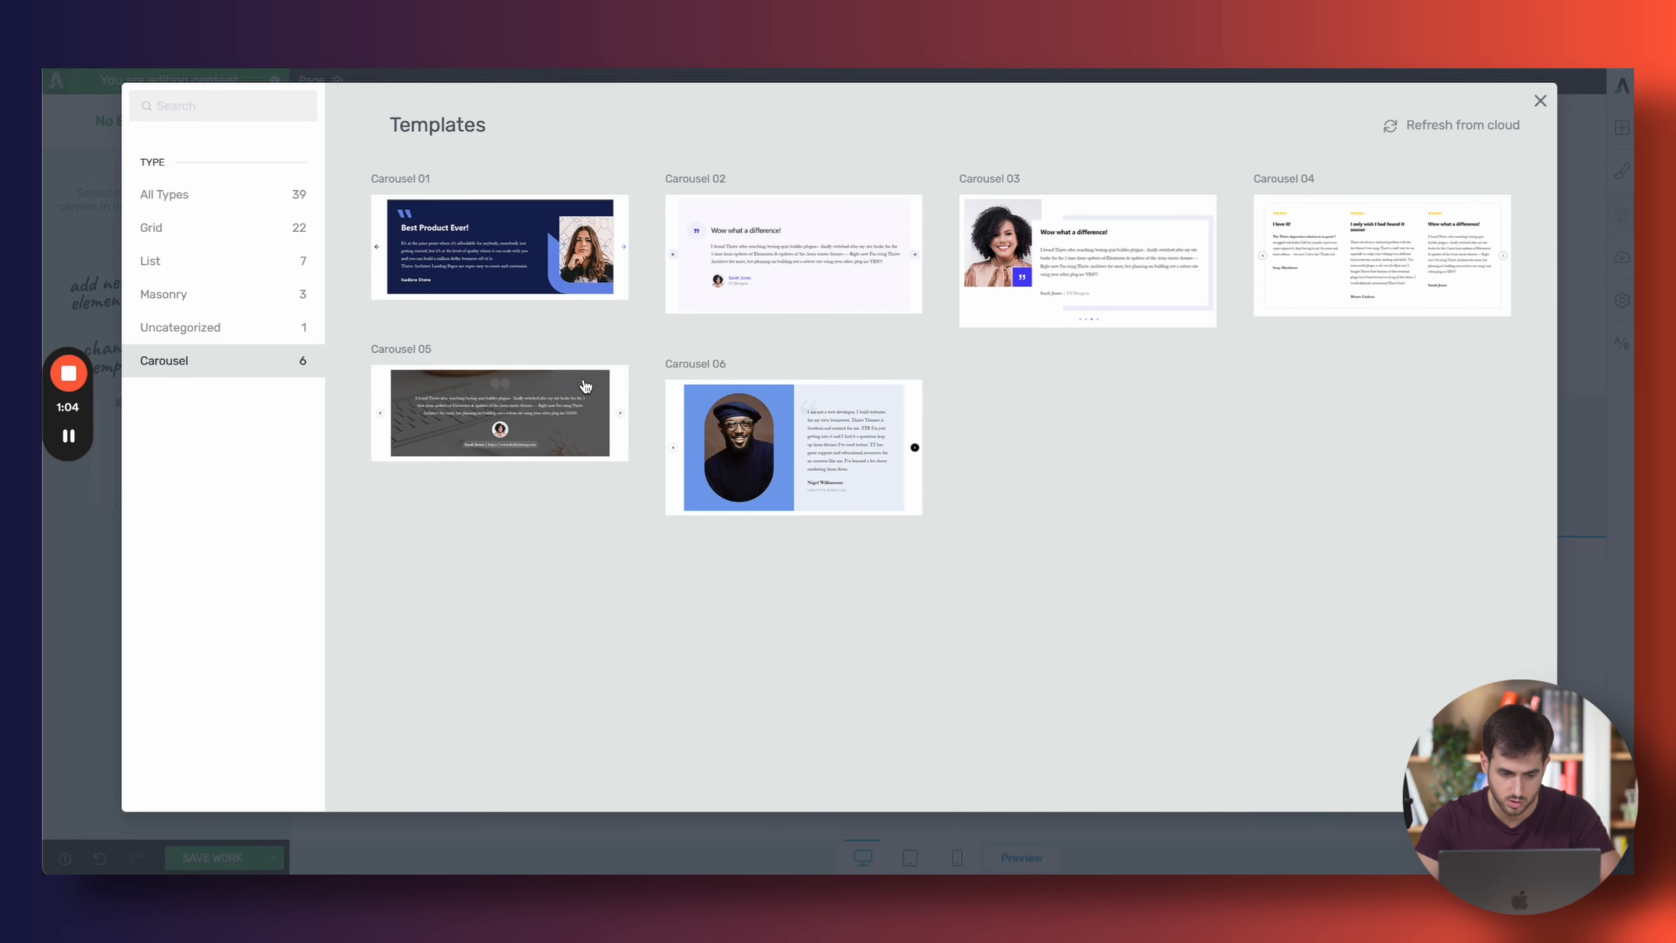
click(584, 385)
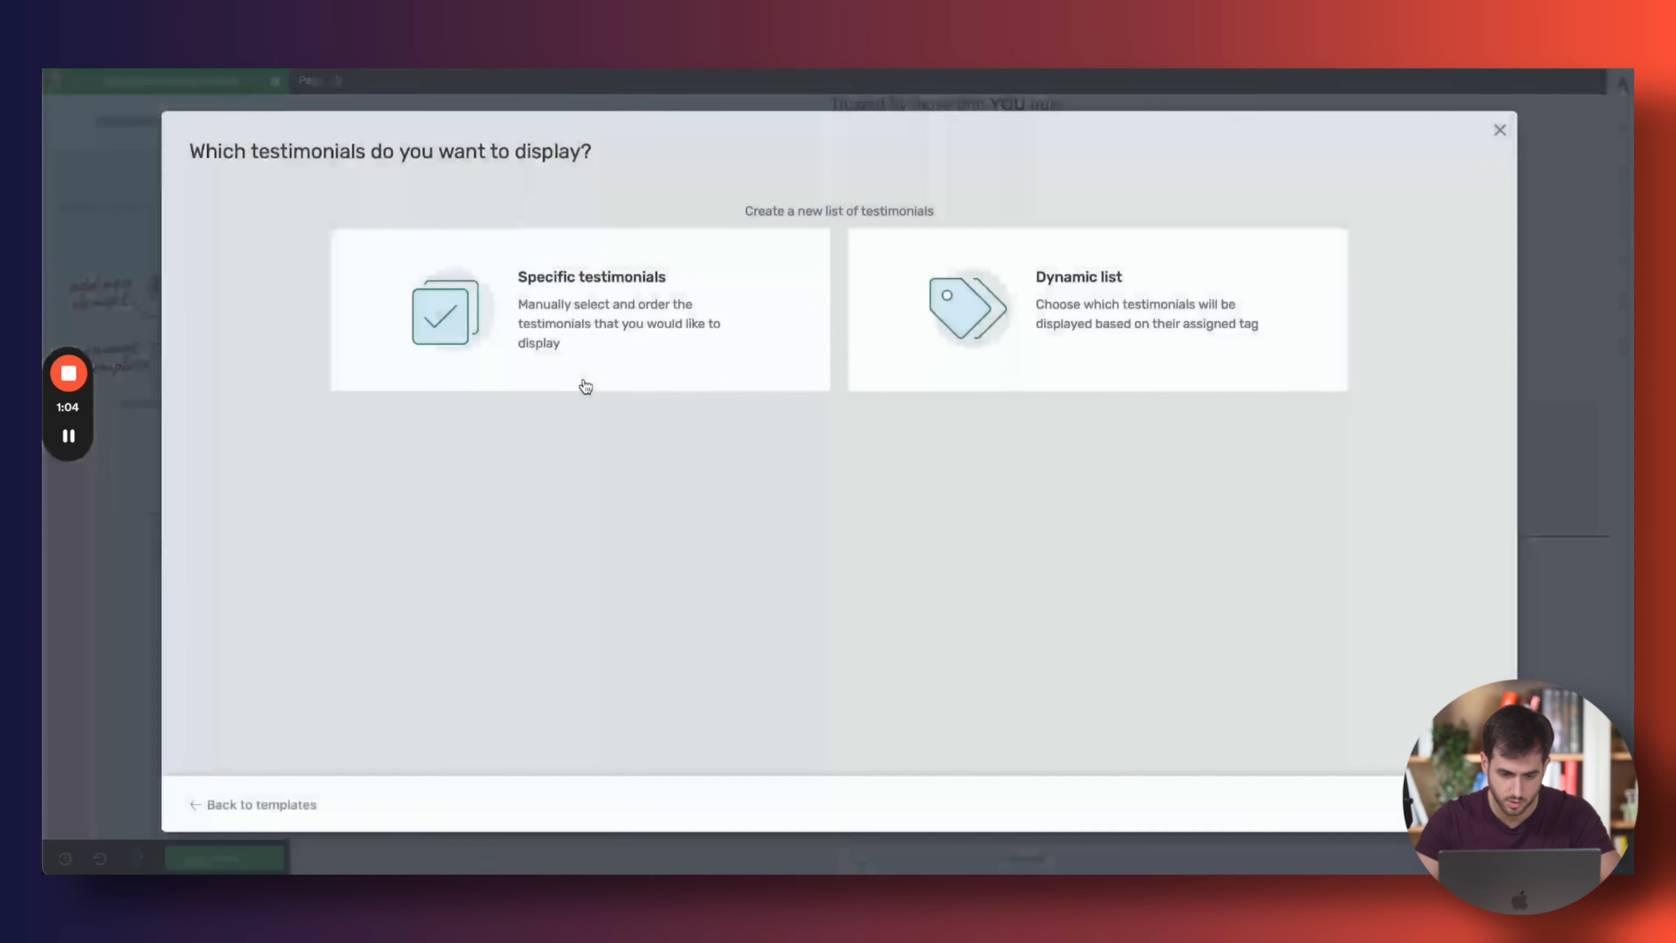
click(987, 347)
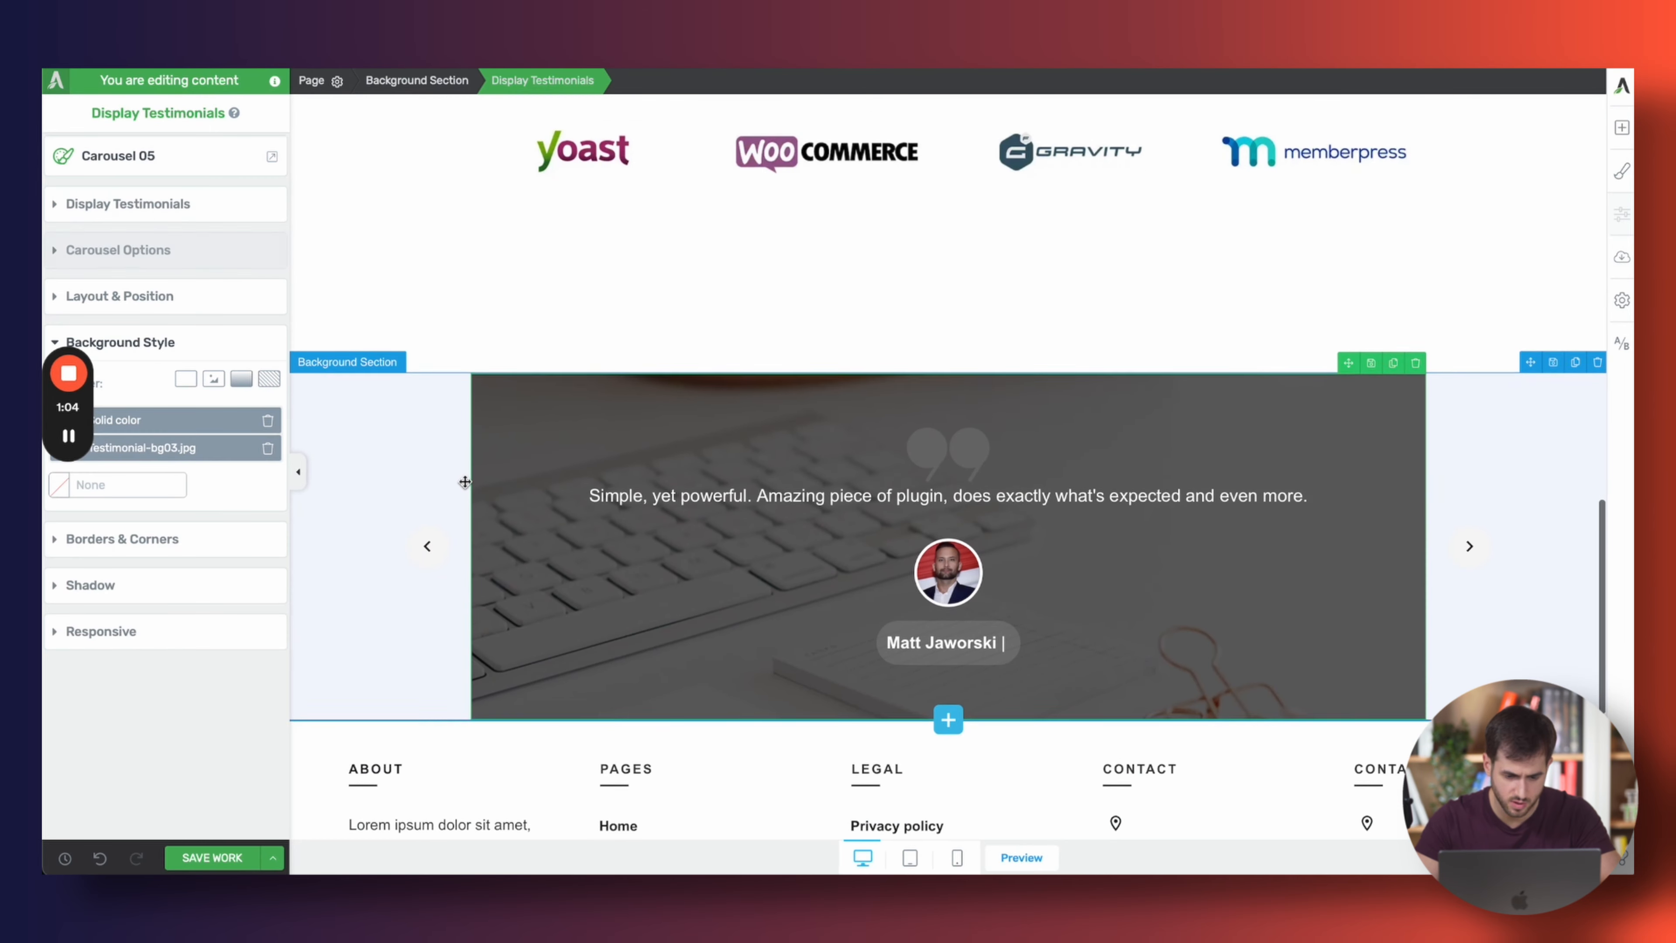
Remove the solid colour and testimonial-bg03.jpg background layers from the testimonial carousel
scroll(465, 481, down, 1)
click(267, 420)
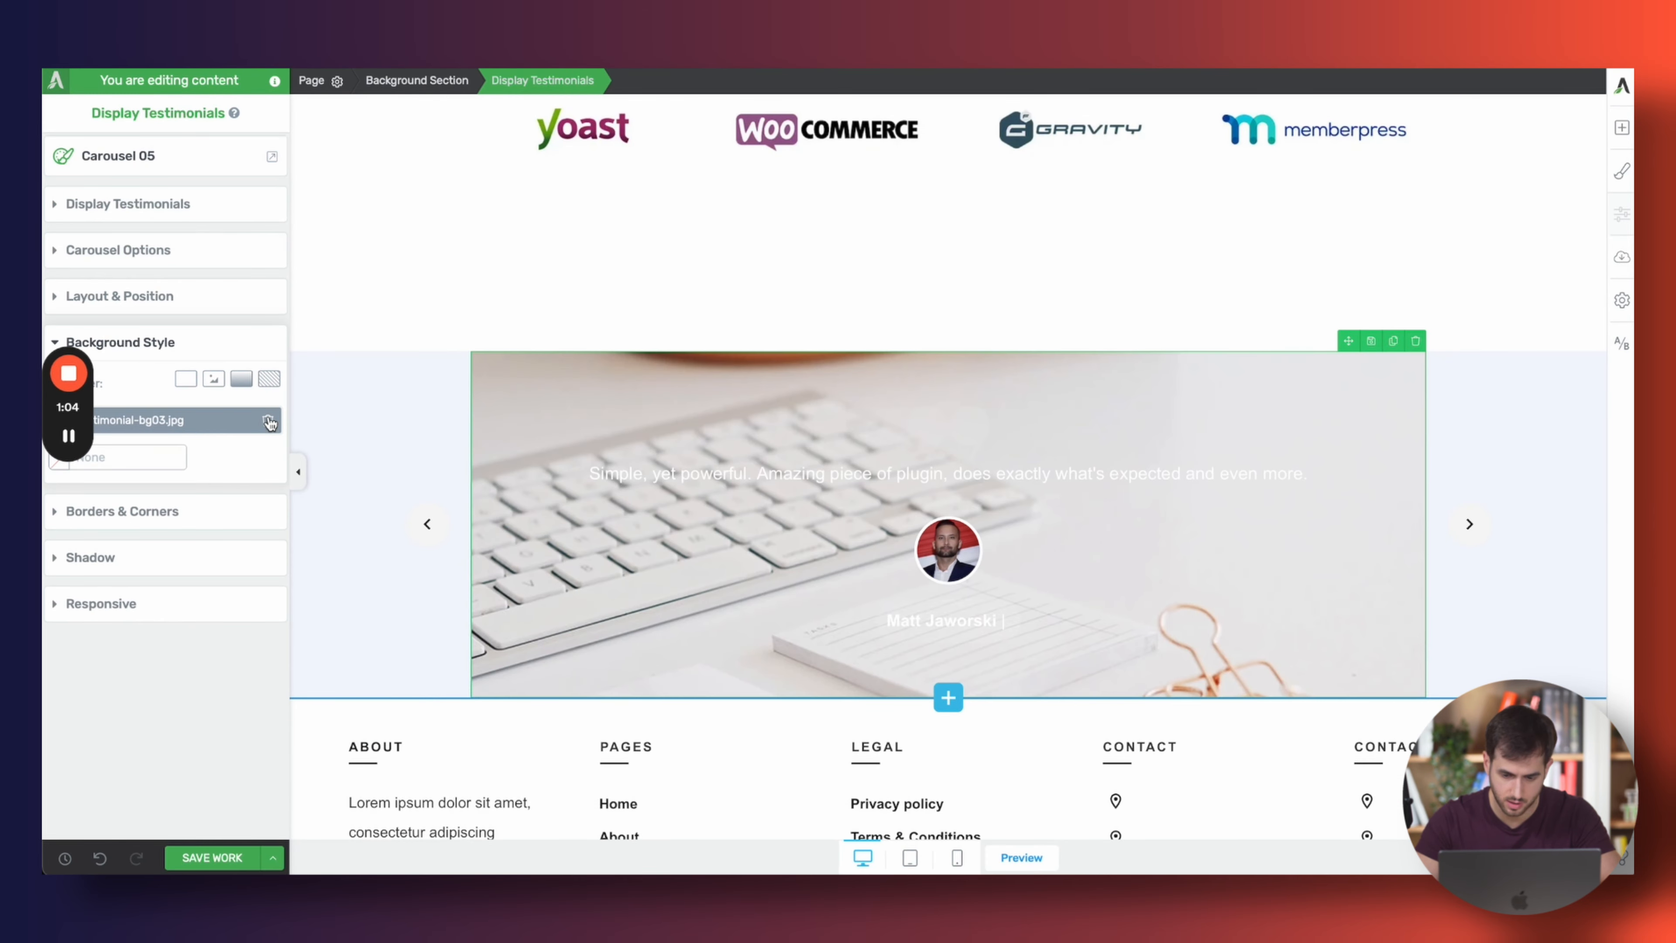
click(268, 421)
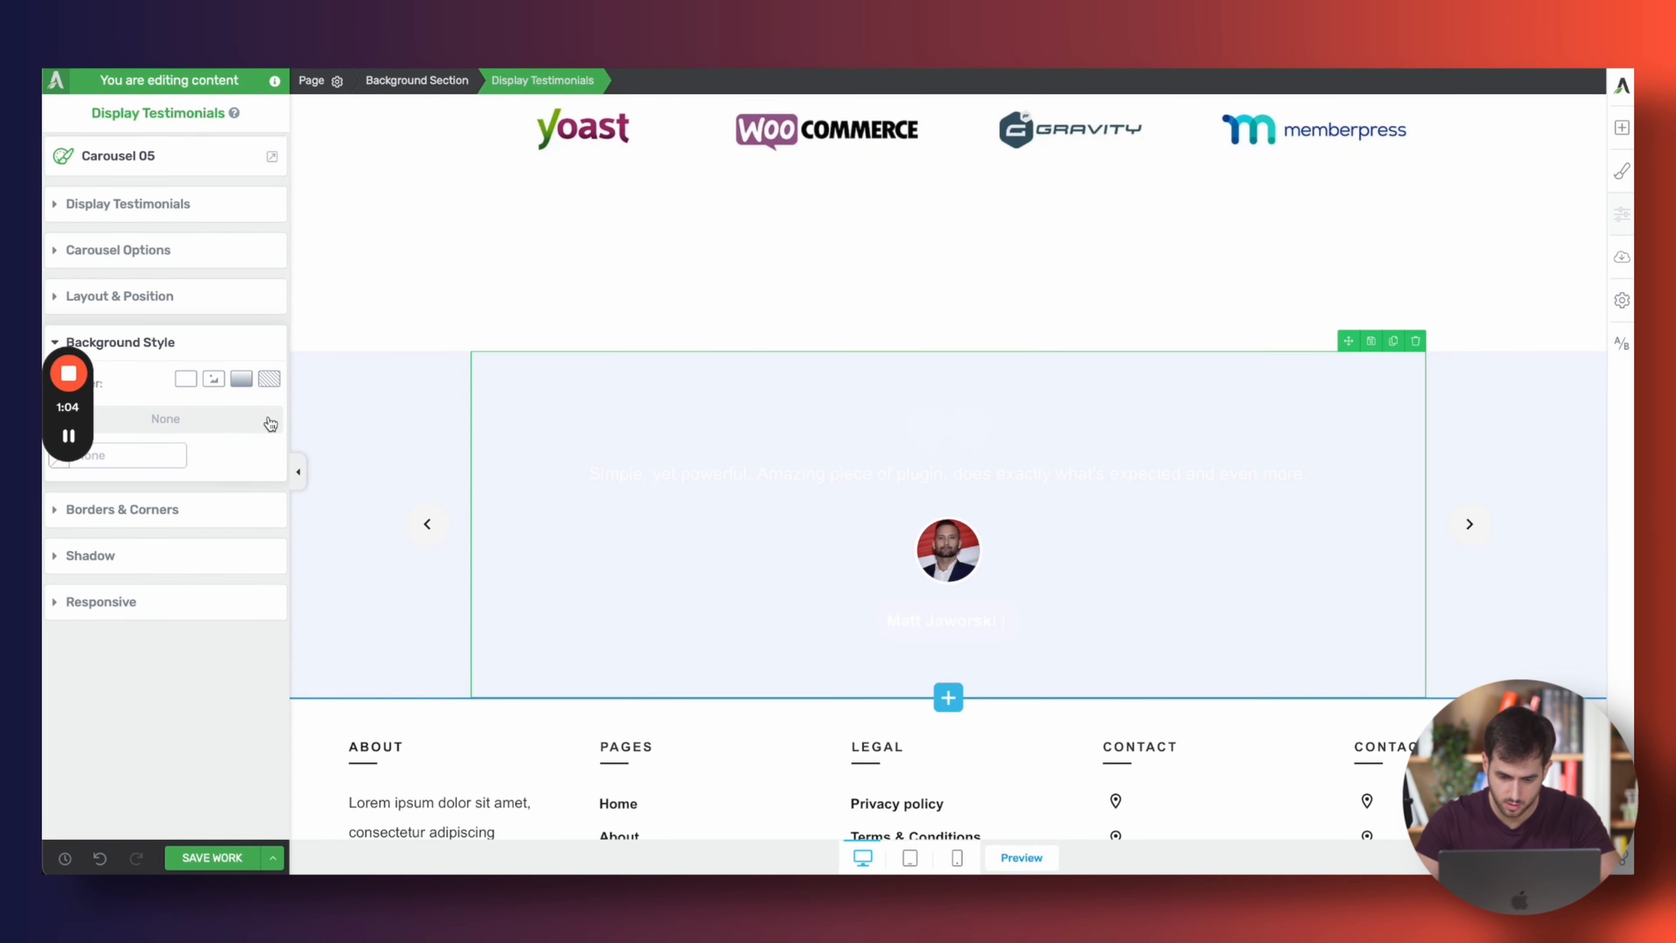
Check the original testimonial layout, then edit the testimonial carousel and insert a two-column layout above the testimonial text
click(1515, 70)
mouse_move(1061, 68)
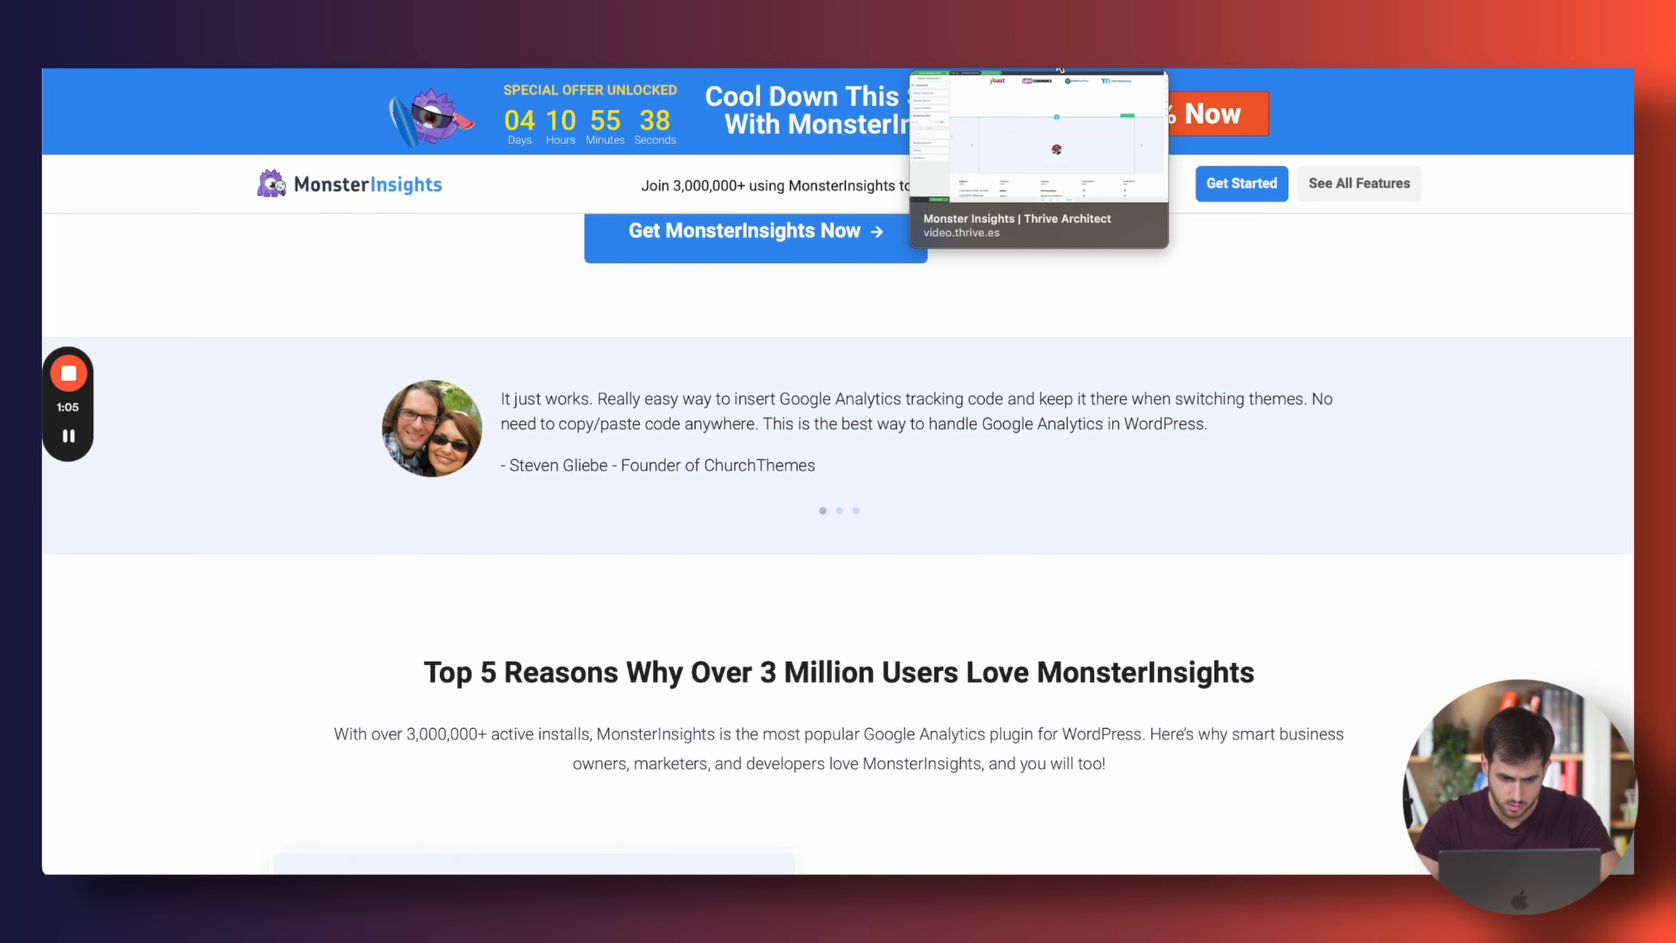
click(1060, 69)
click(170, 202)
click(99, 245)
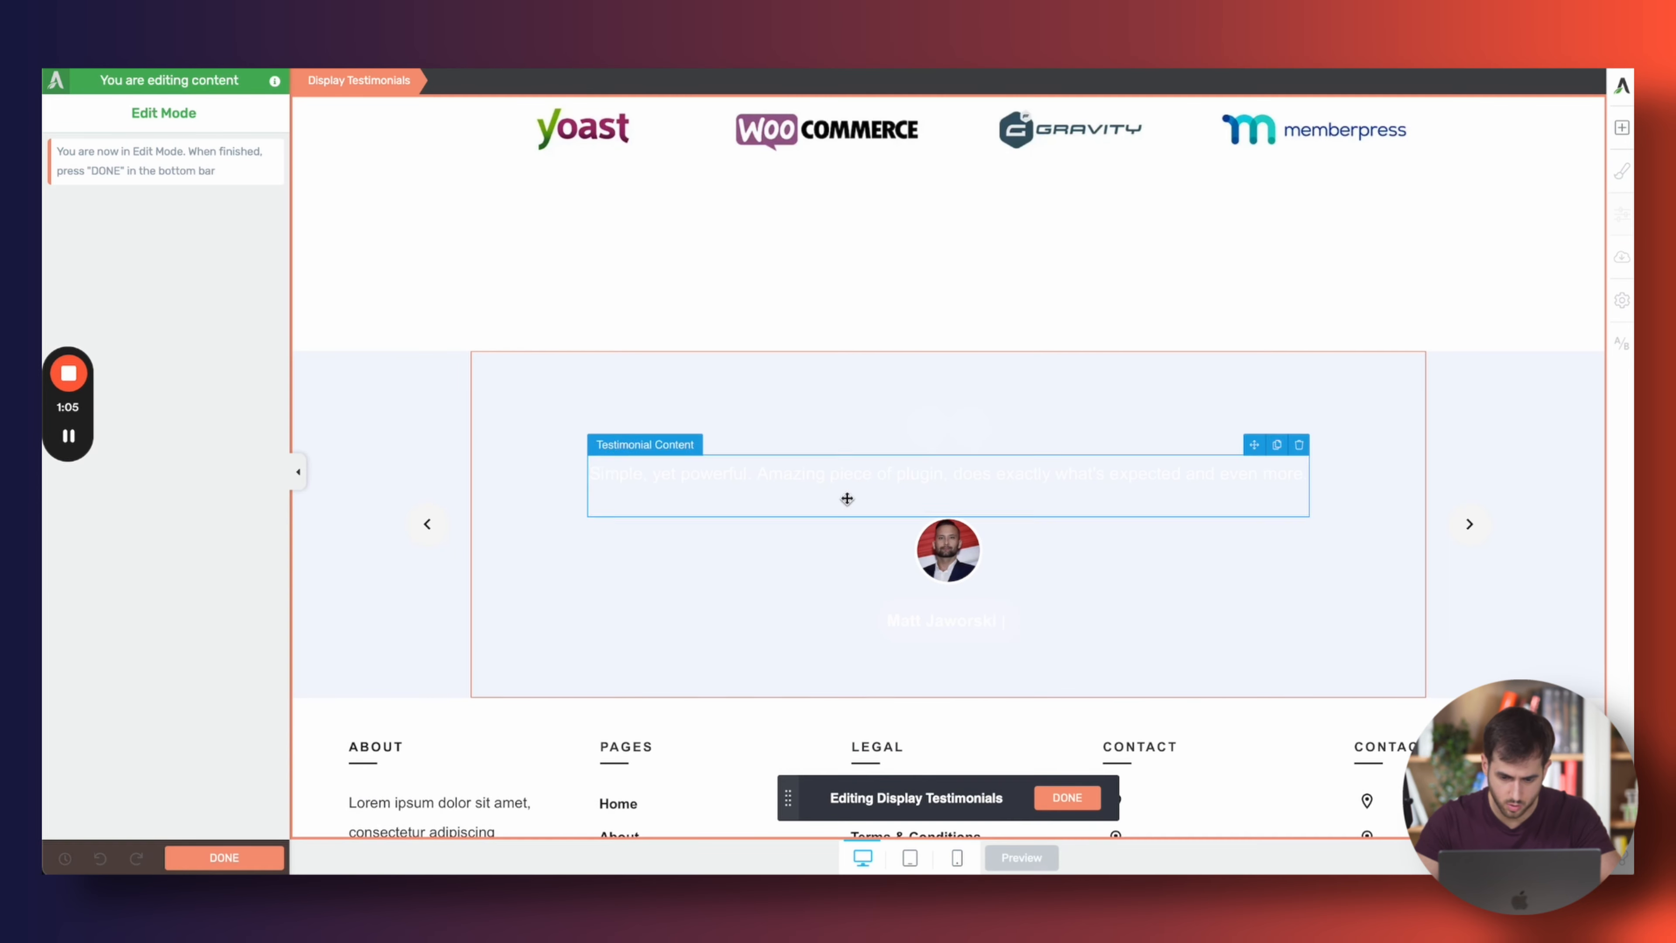
click(956, 574)
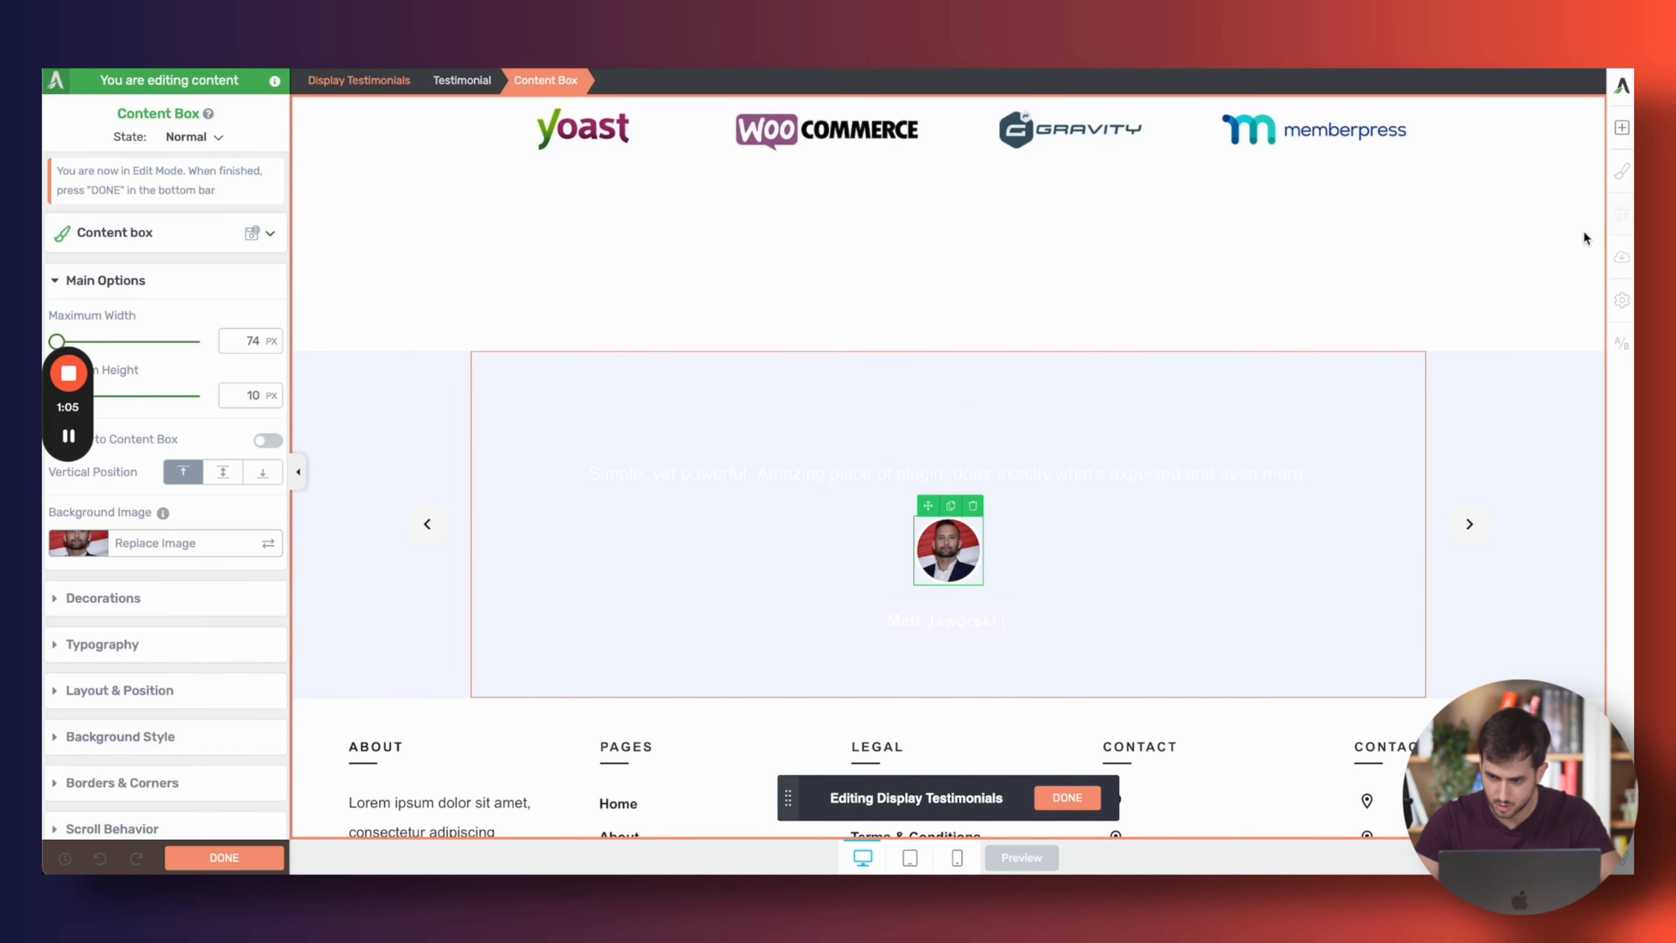
click(1622, 128)
drag(1456, 305, 975, 475)
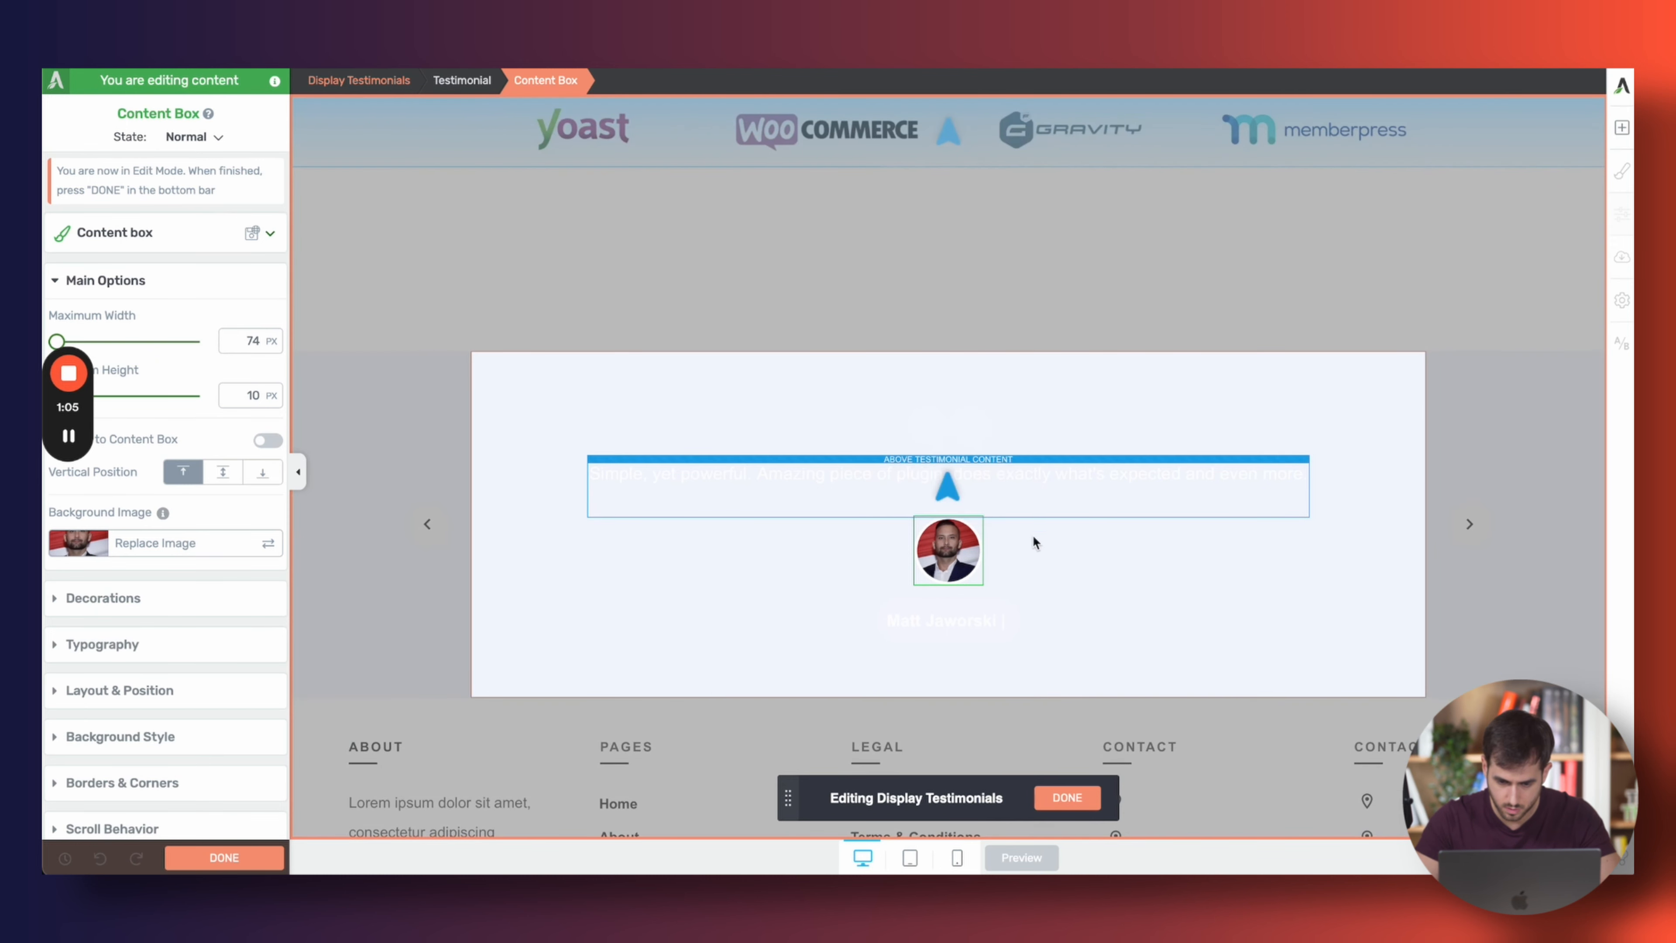
click(883, 524)
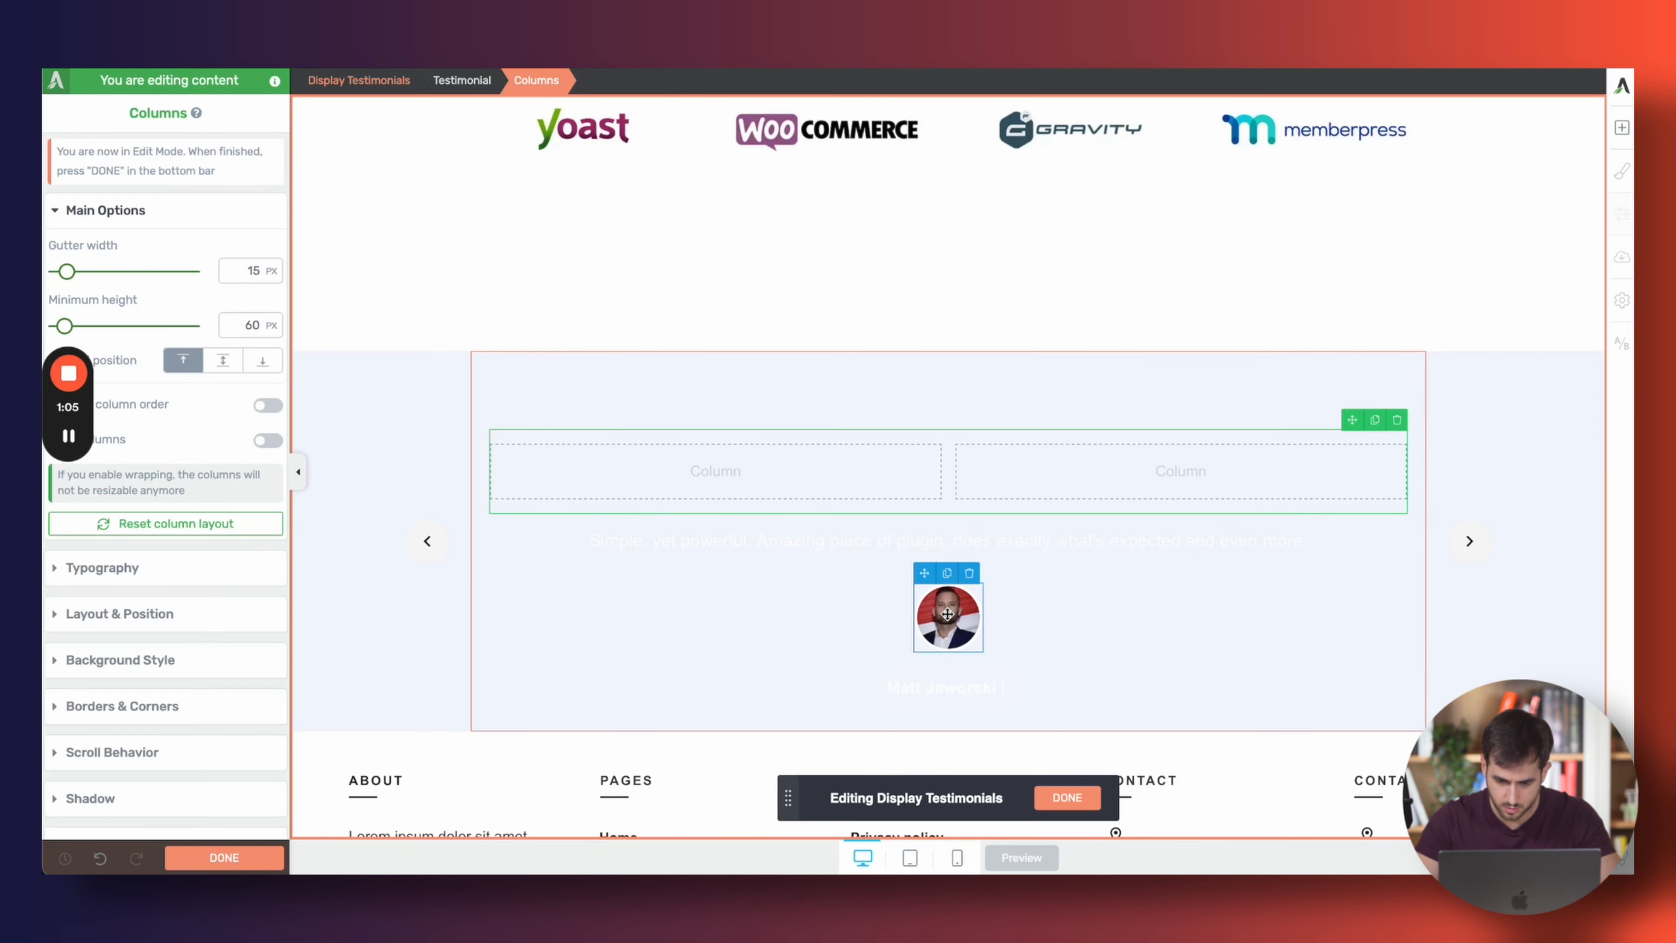
Move the author photo into the left column, and the testimonial text and author name into the right column
drag(924, 571, 786, 490)
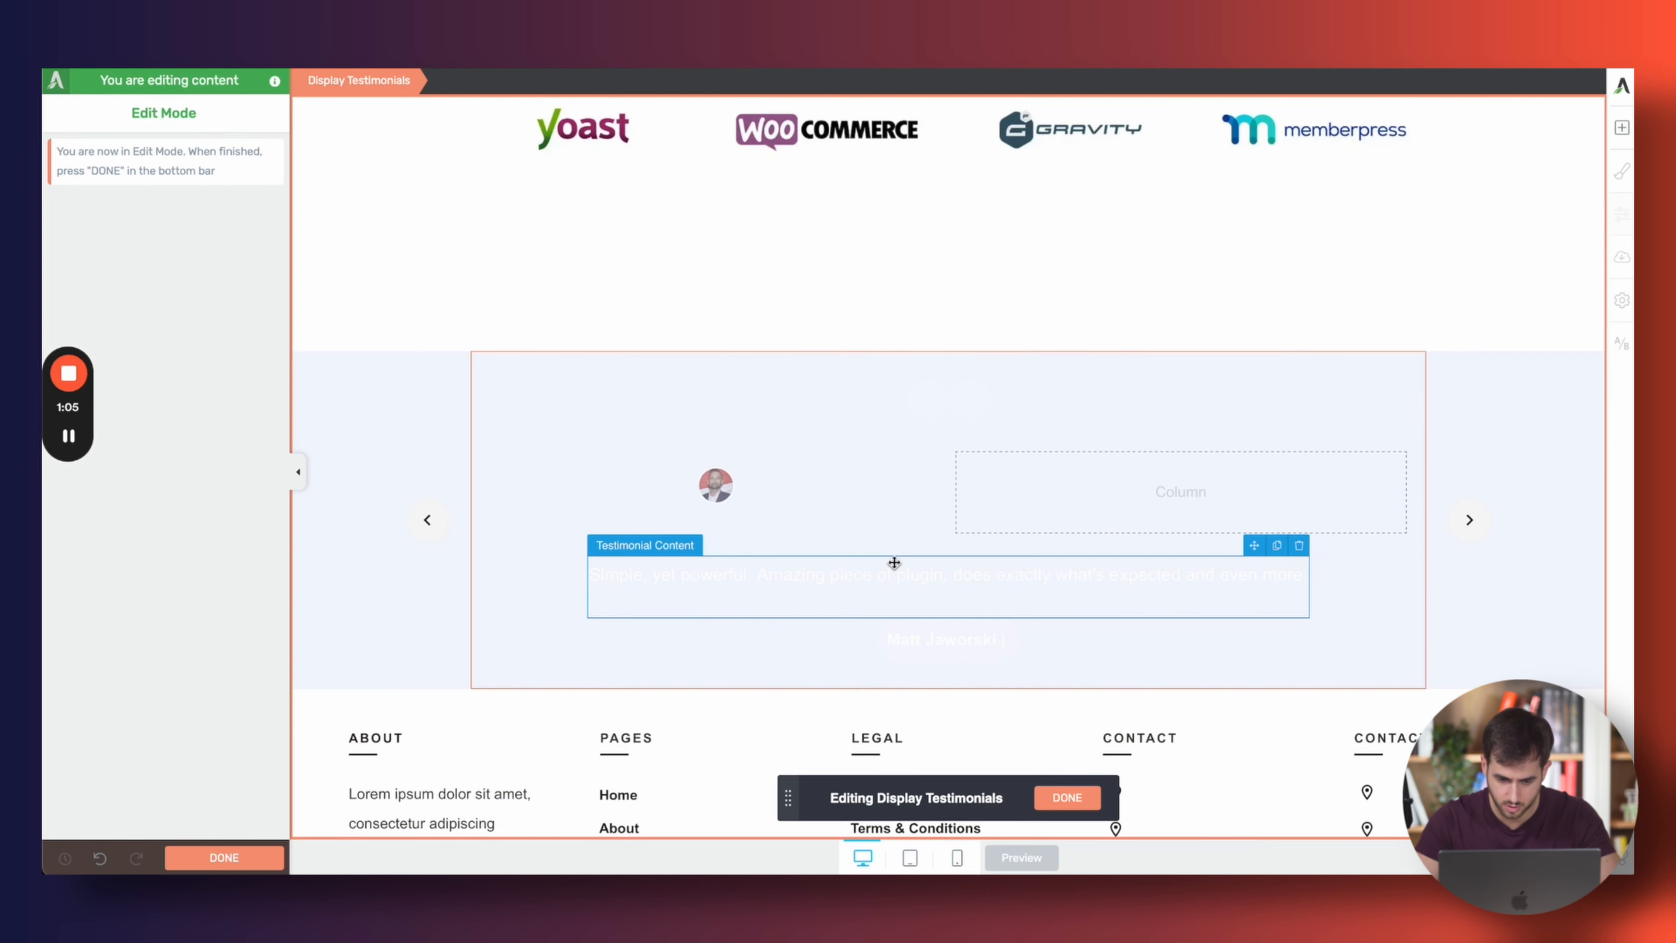
mouse_move(1253, 545)
mouse_down()
mouse_move(1235, 513)
mouse_move(1263, 534)
mouse_up()
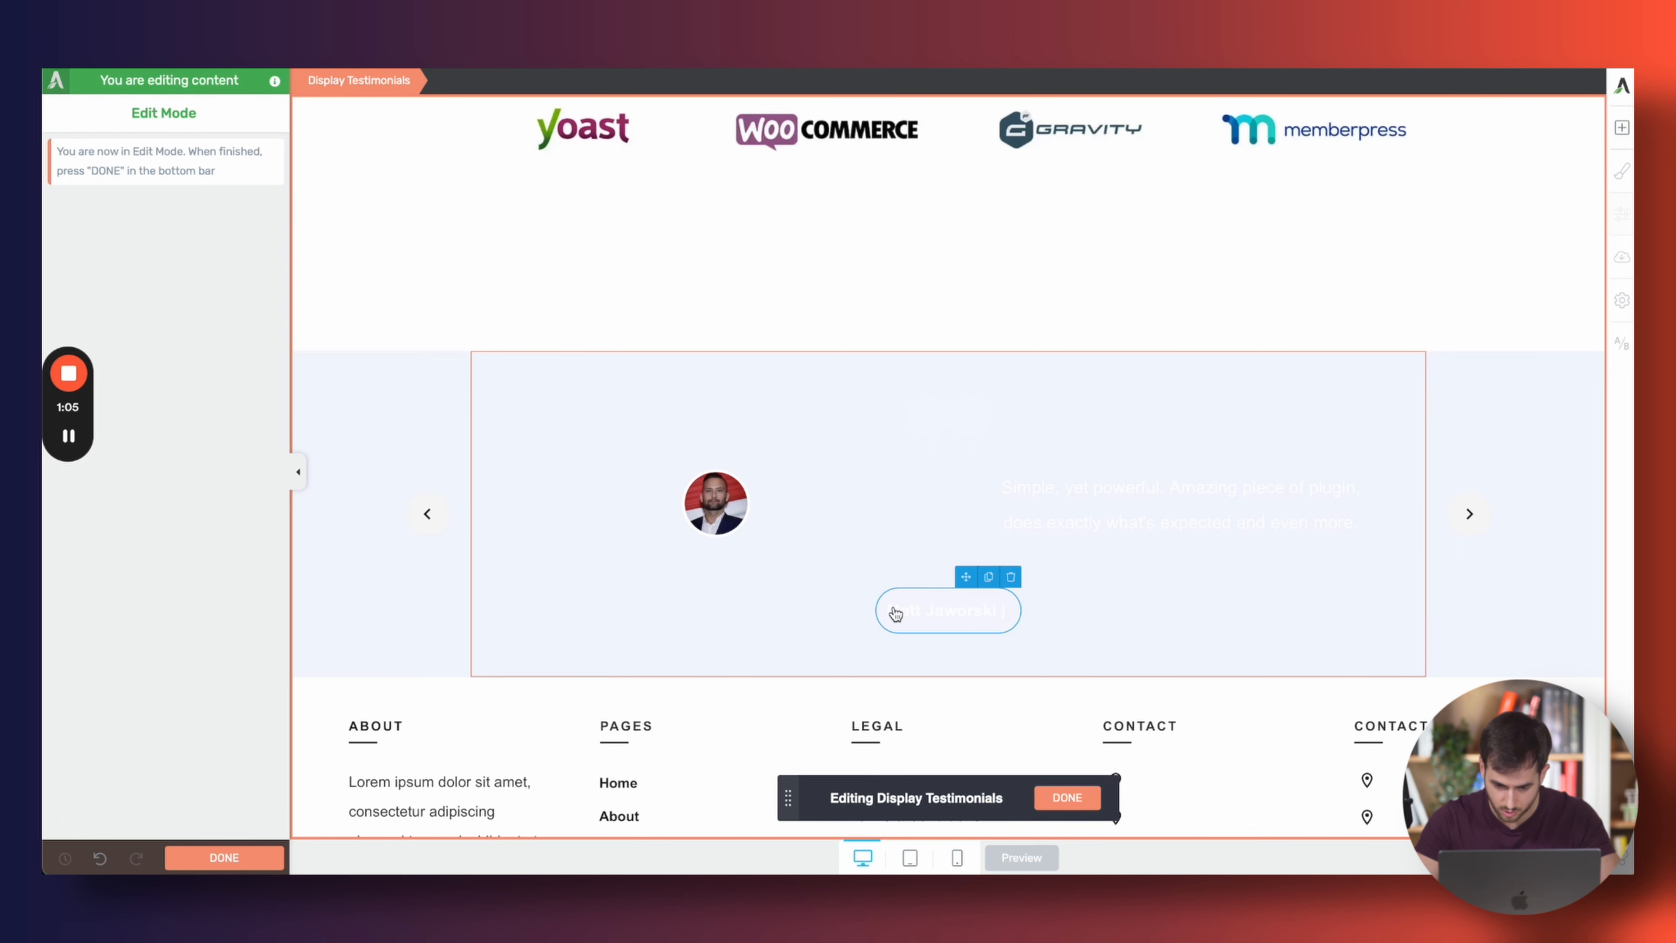
drag(963, 574, 1151, 599)
Try to change the text colour of the whole right column through its typography settings
triple_click(1129, 593)
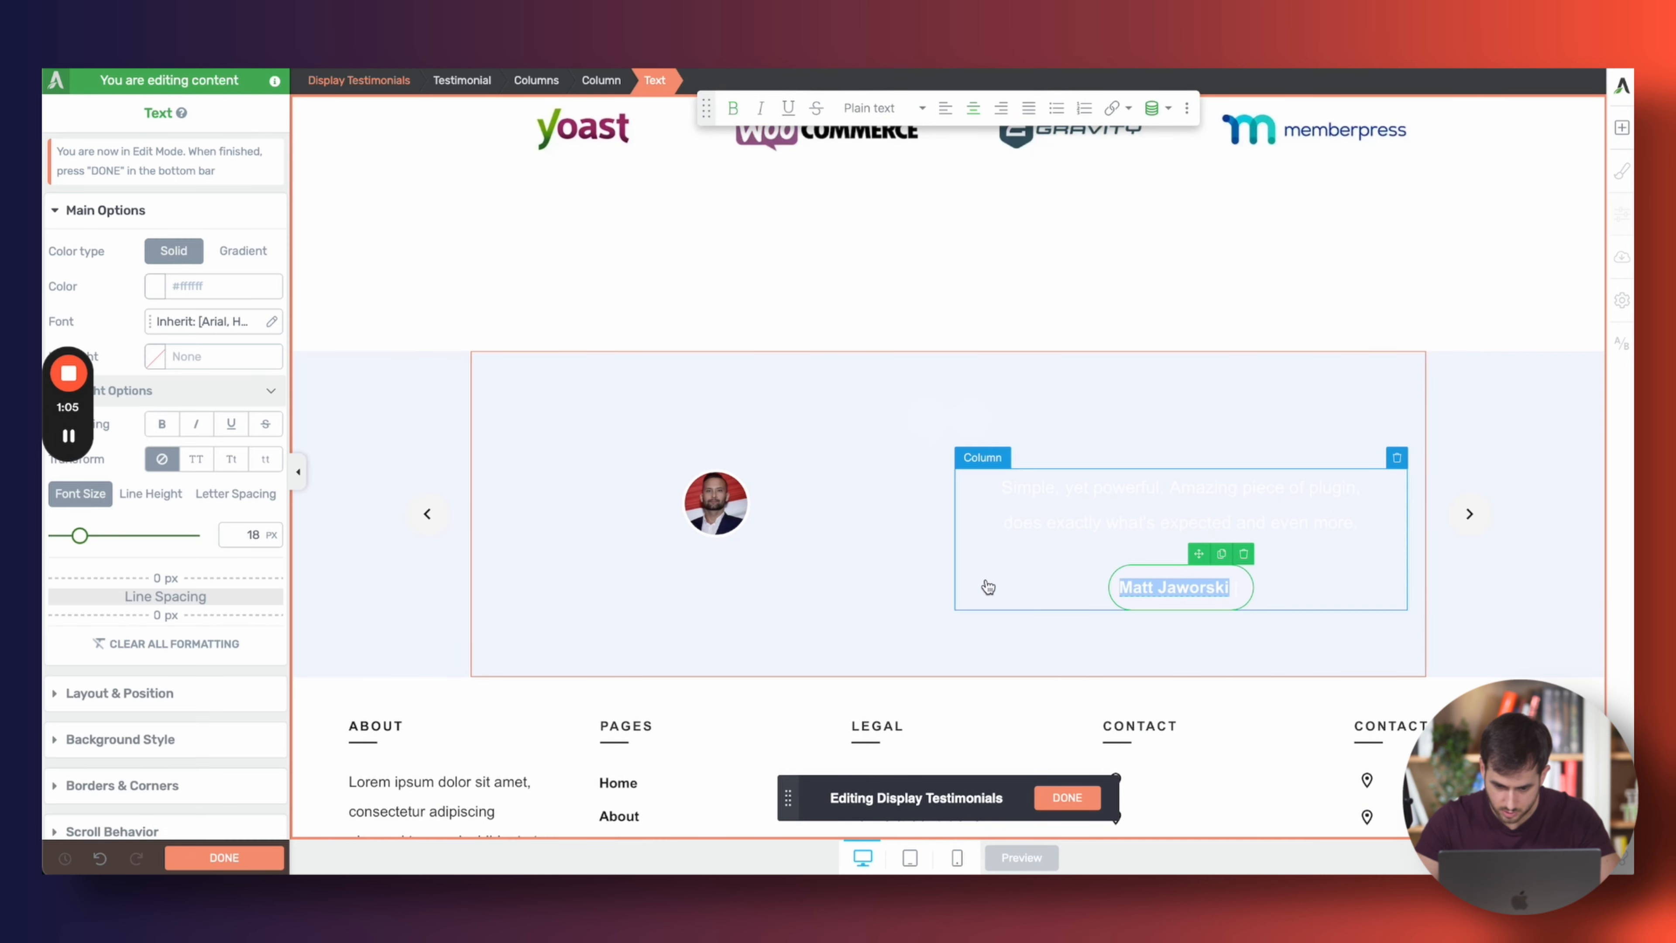
click(981, 585)
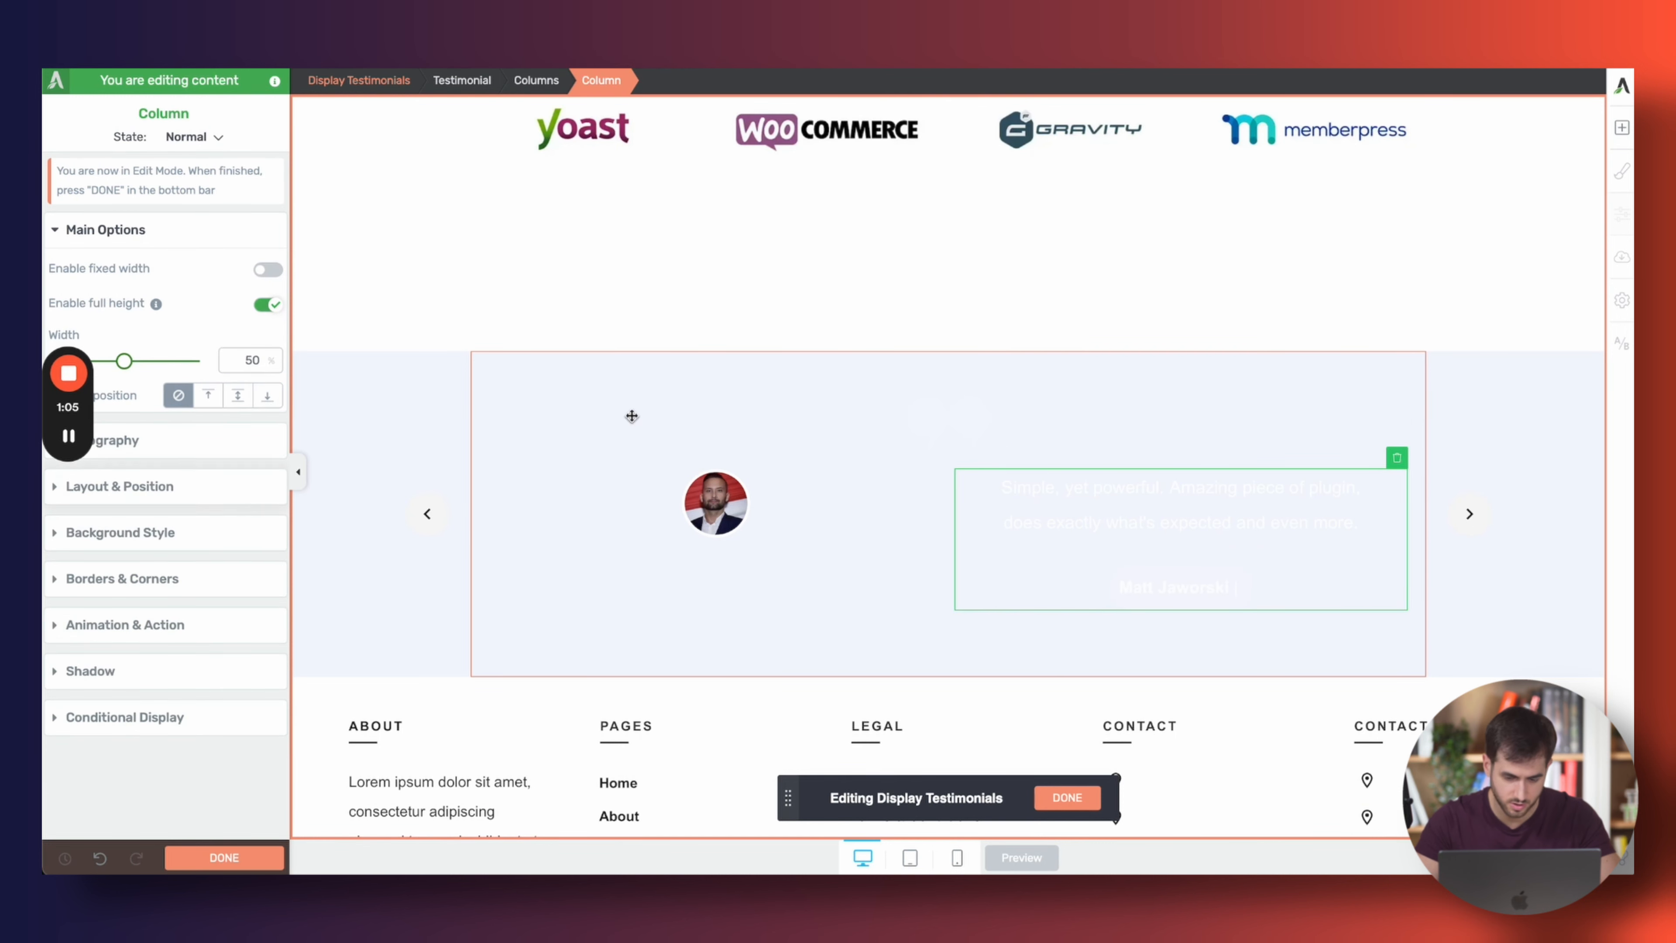
click(140, 443)
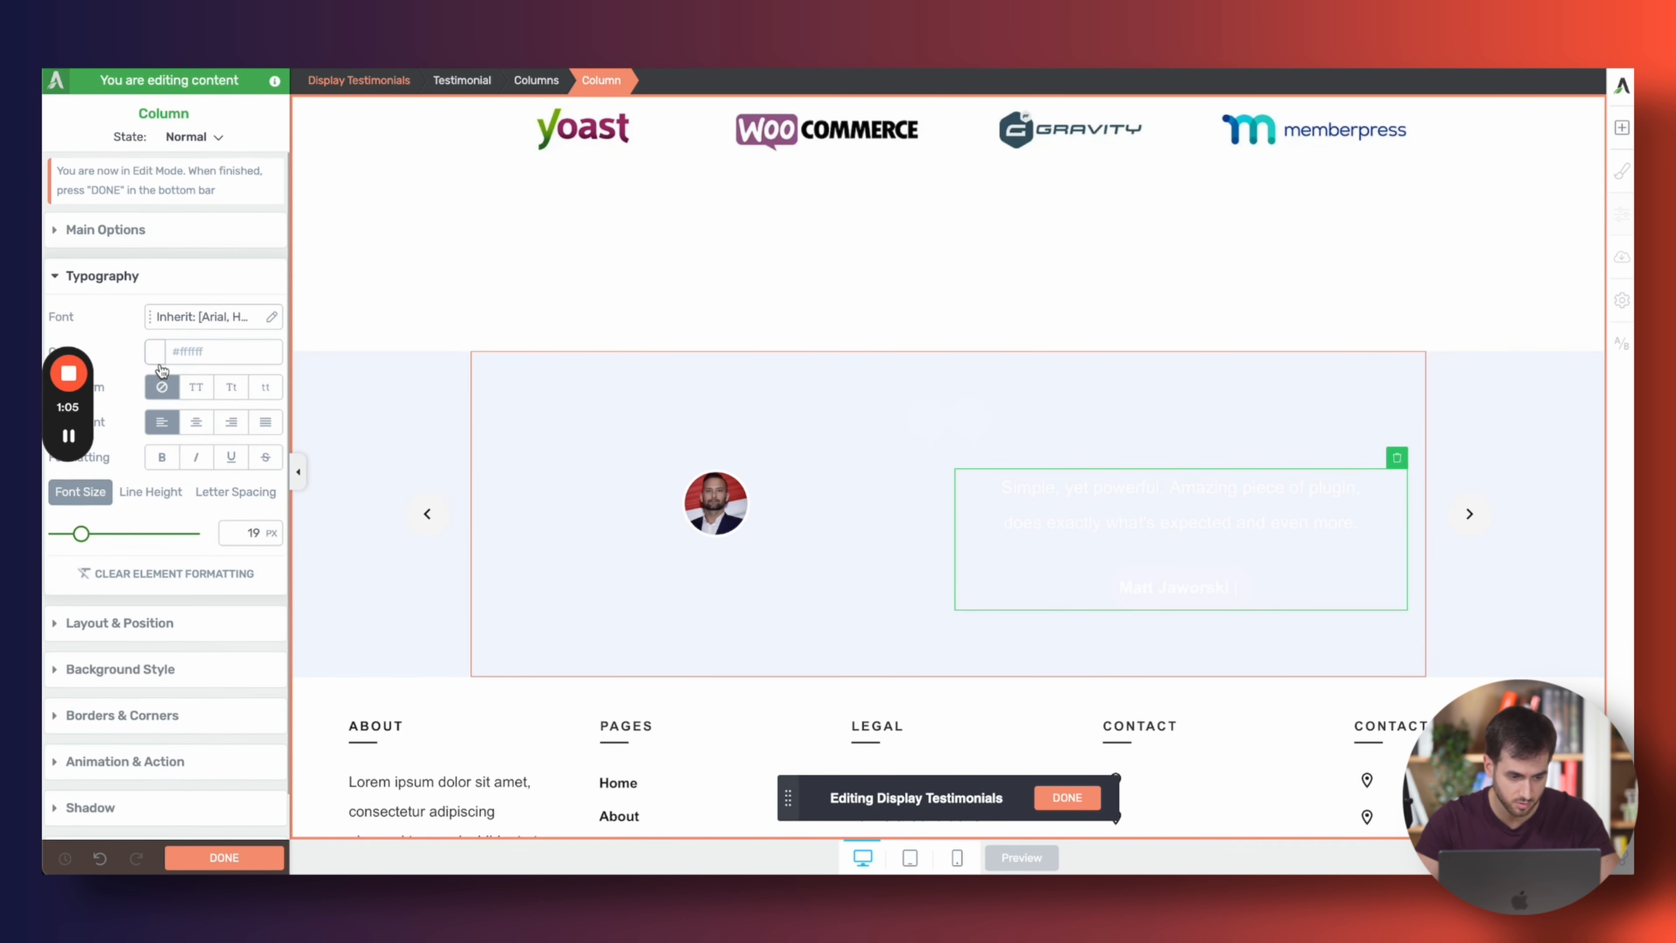
click(155, 353)
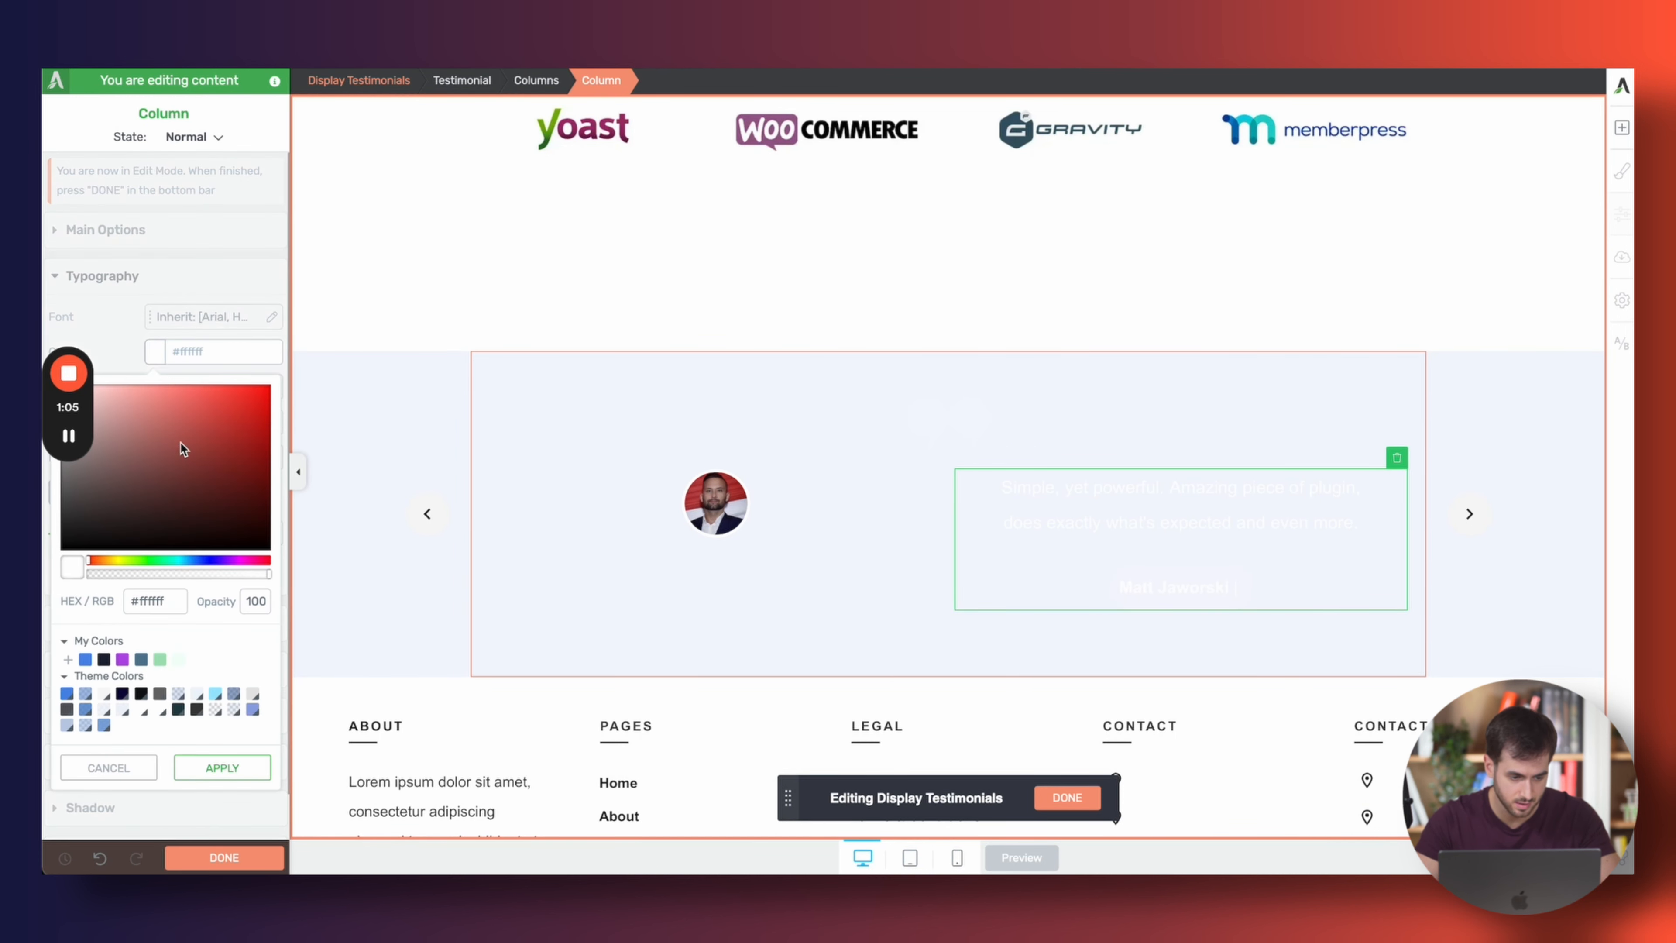
click(261, 765)
Set the testimonial content's text colour to black, #000000
click(1179, 535)
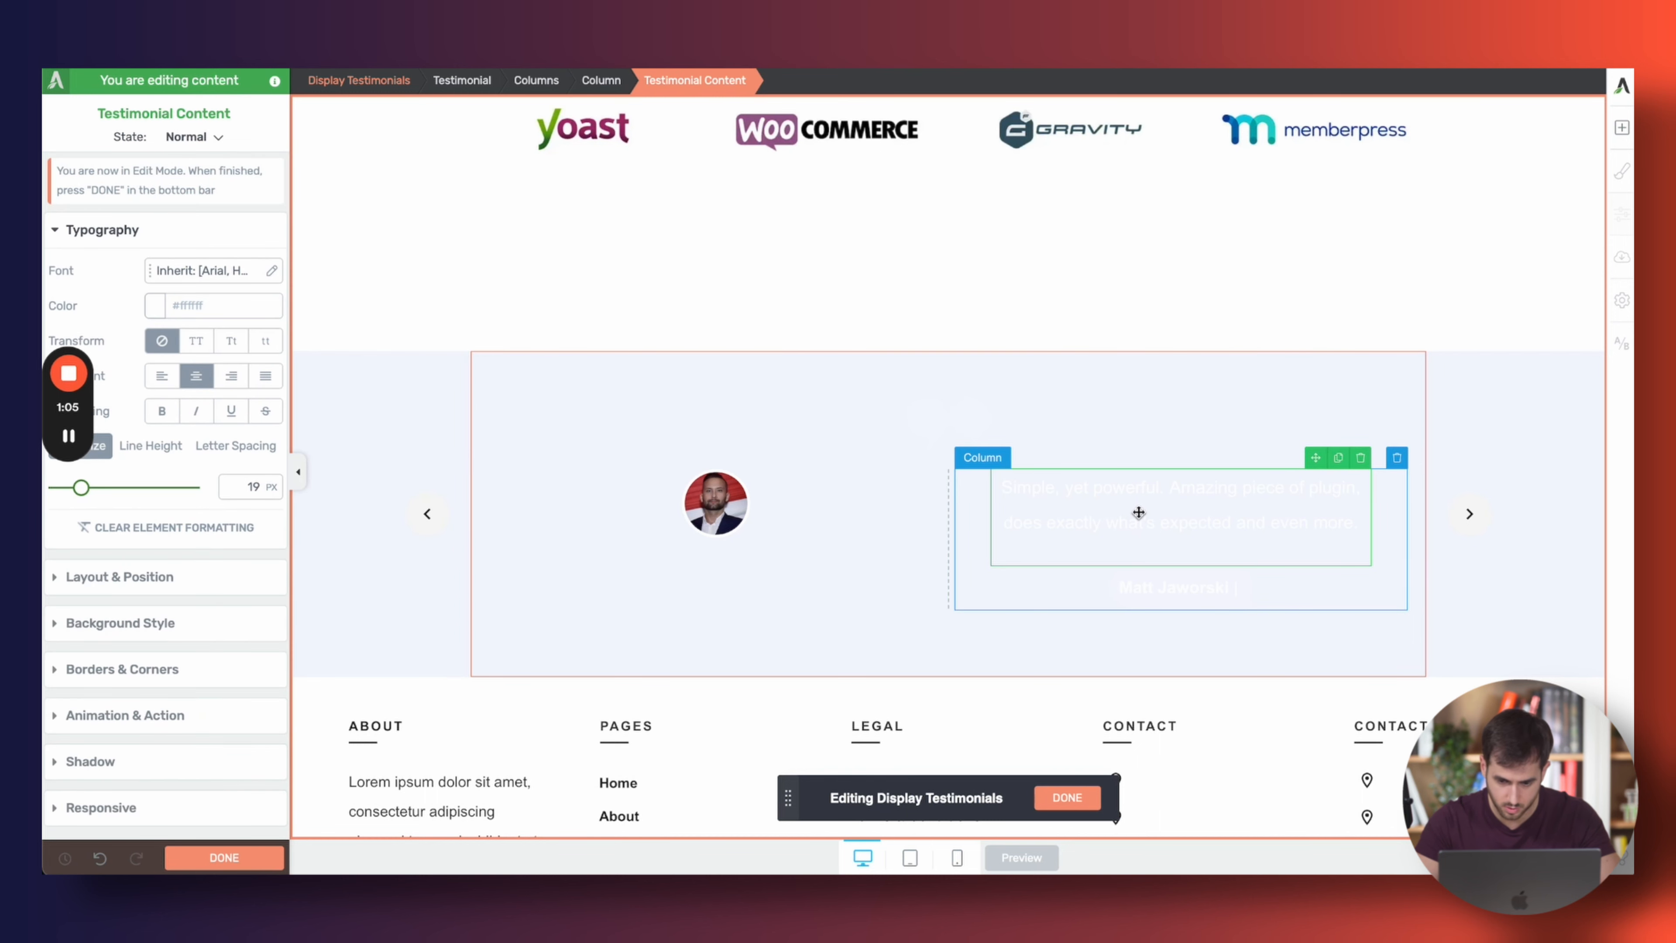
click(156, 305)
click(109, 492)
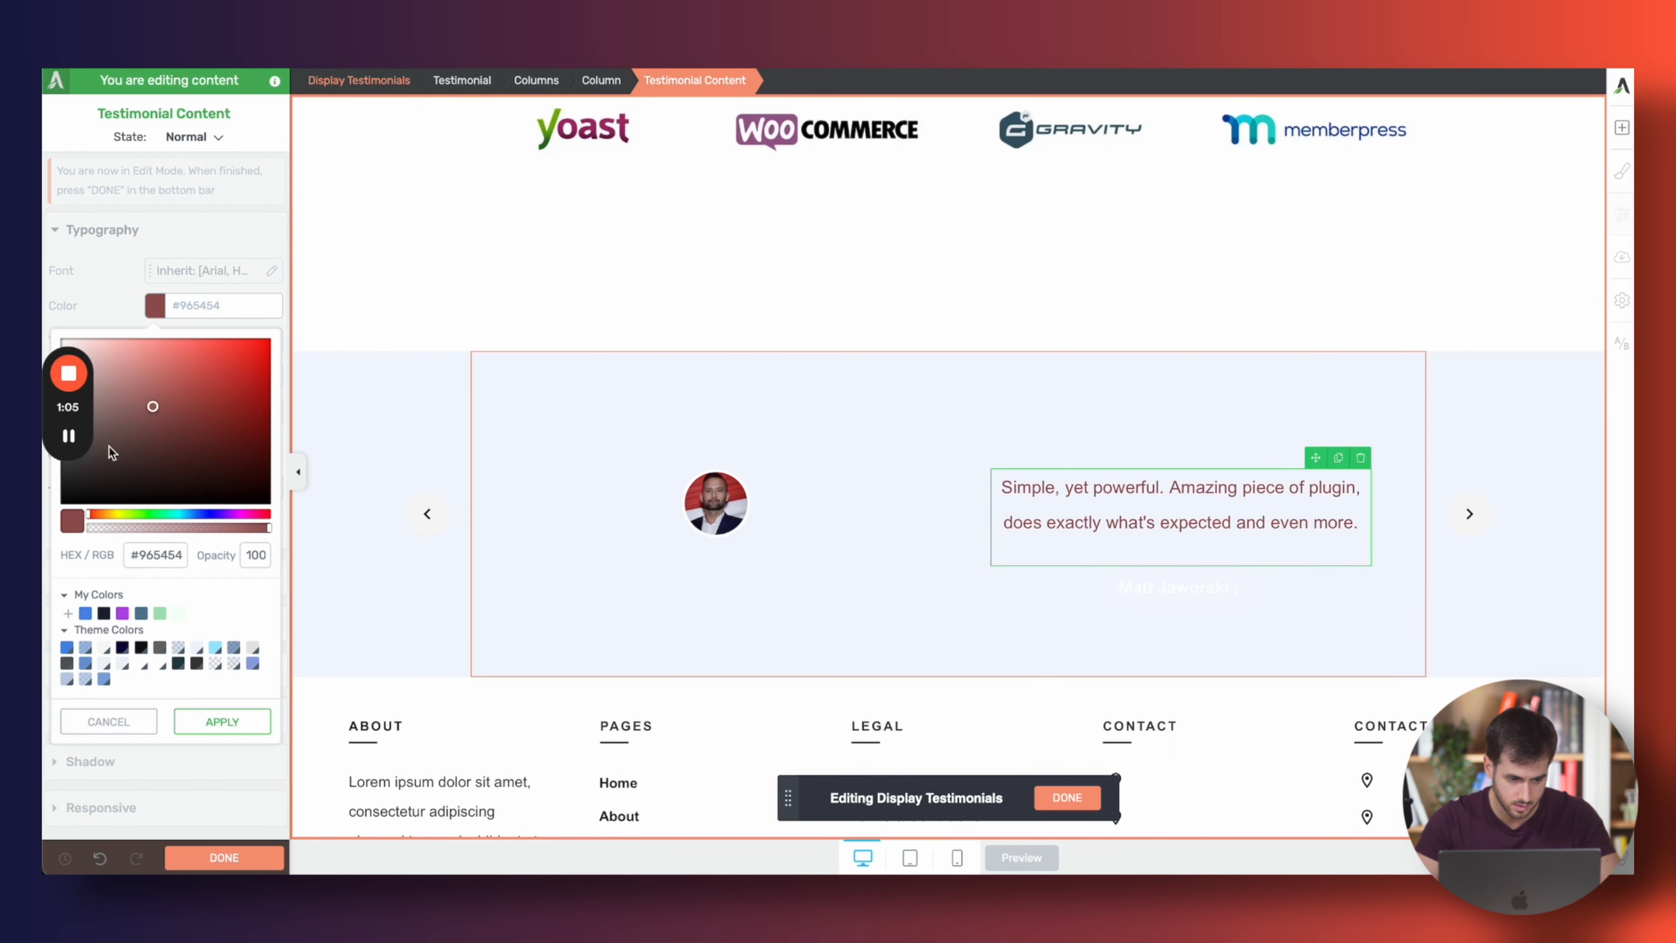
click(224, 728)
Set the testimonial content to the Google font Roboto with a font size of 16 px
click(248, 282)
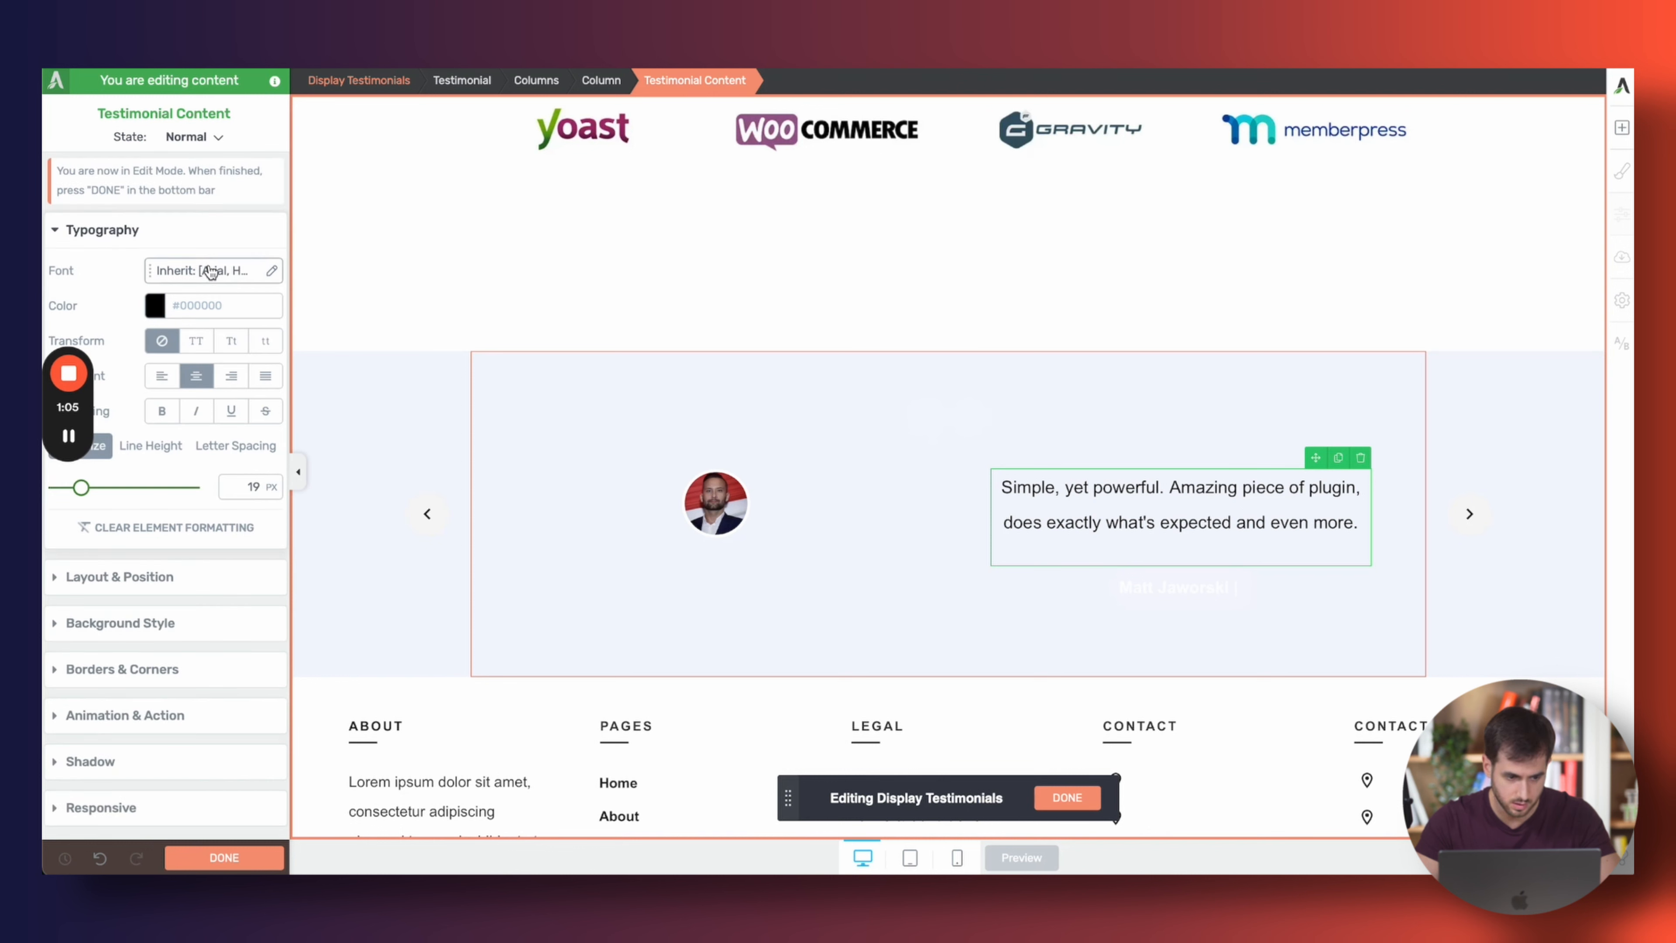
click(197, 335)
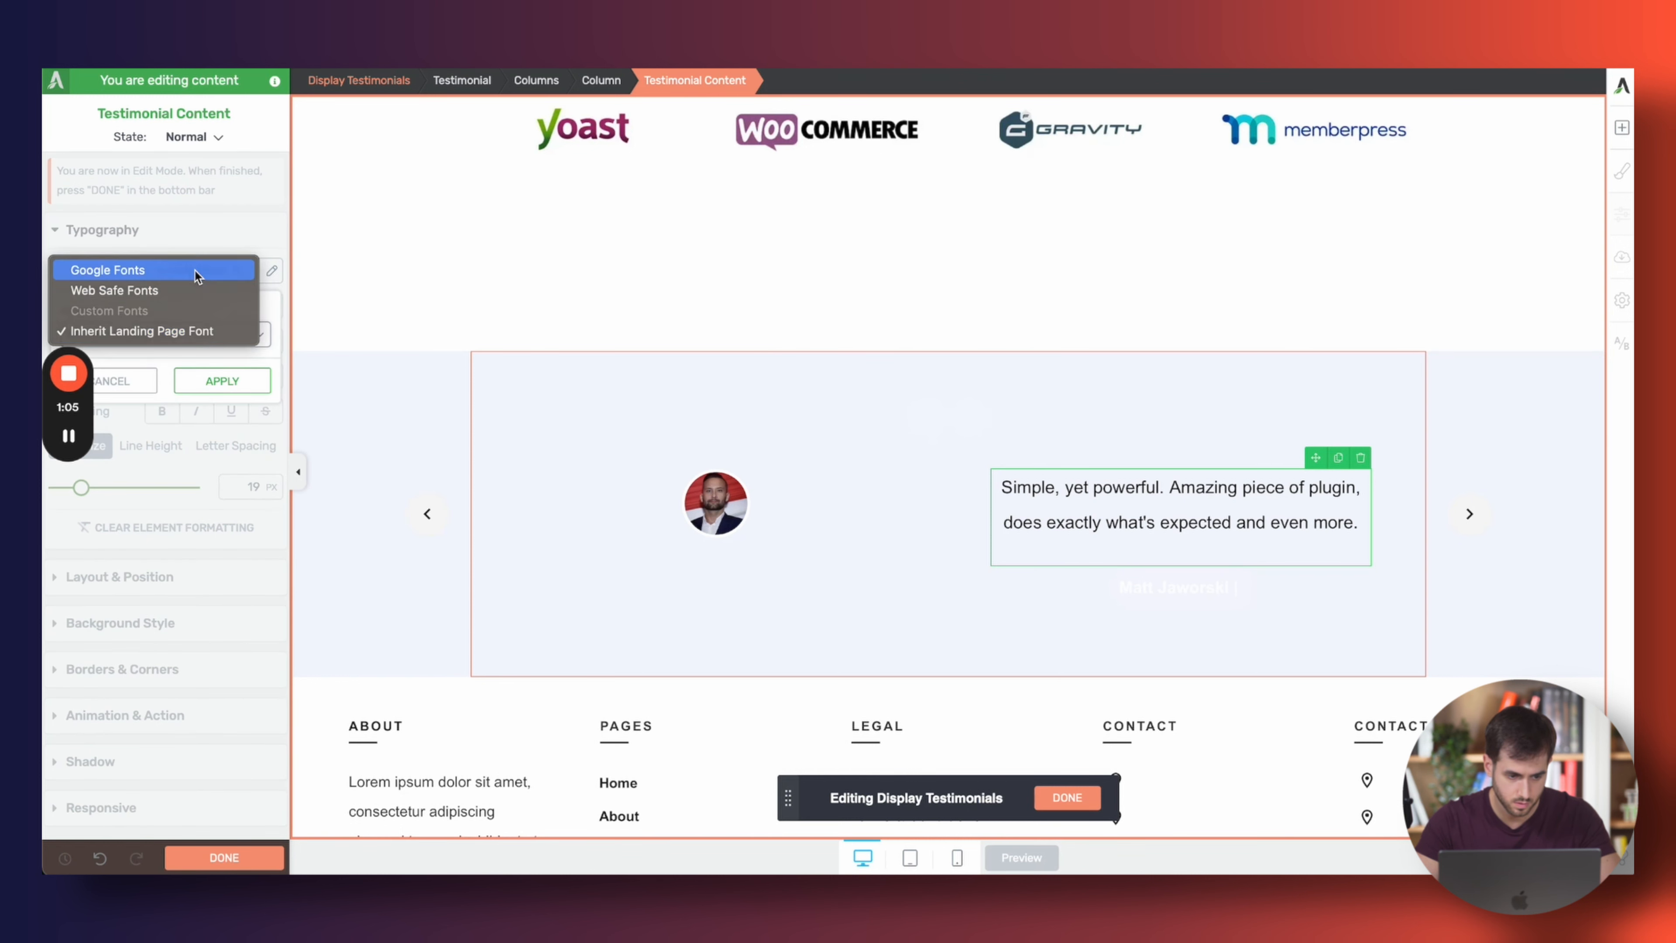
click(197, 271)
click(235, 392)
triple_click(220, 403)
text(Roboto)
click(218, 424)
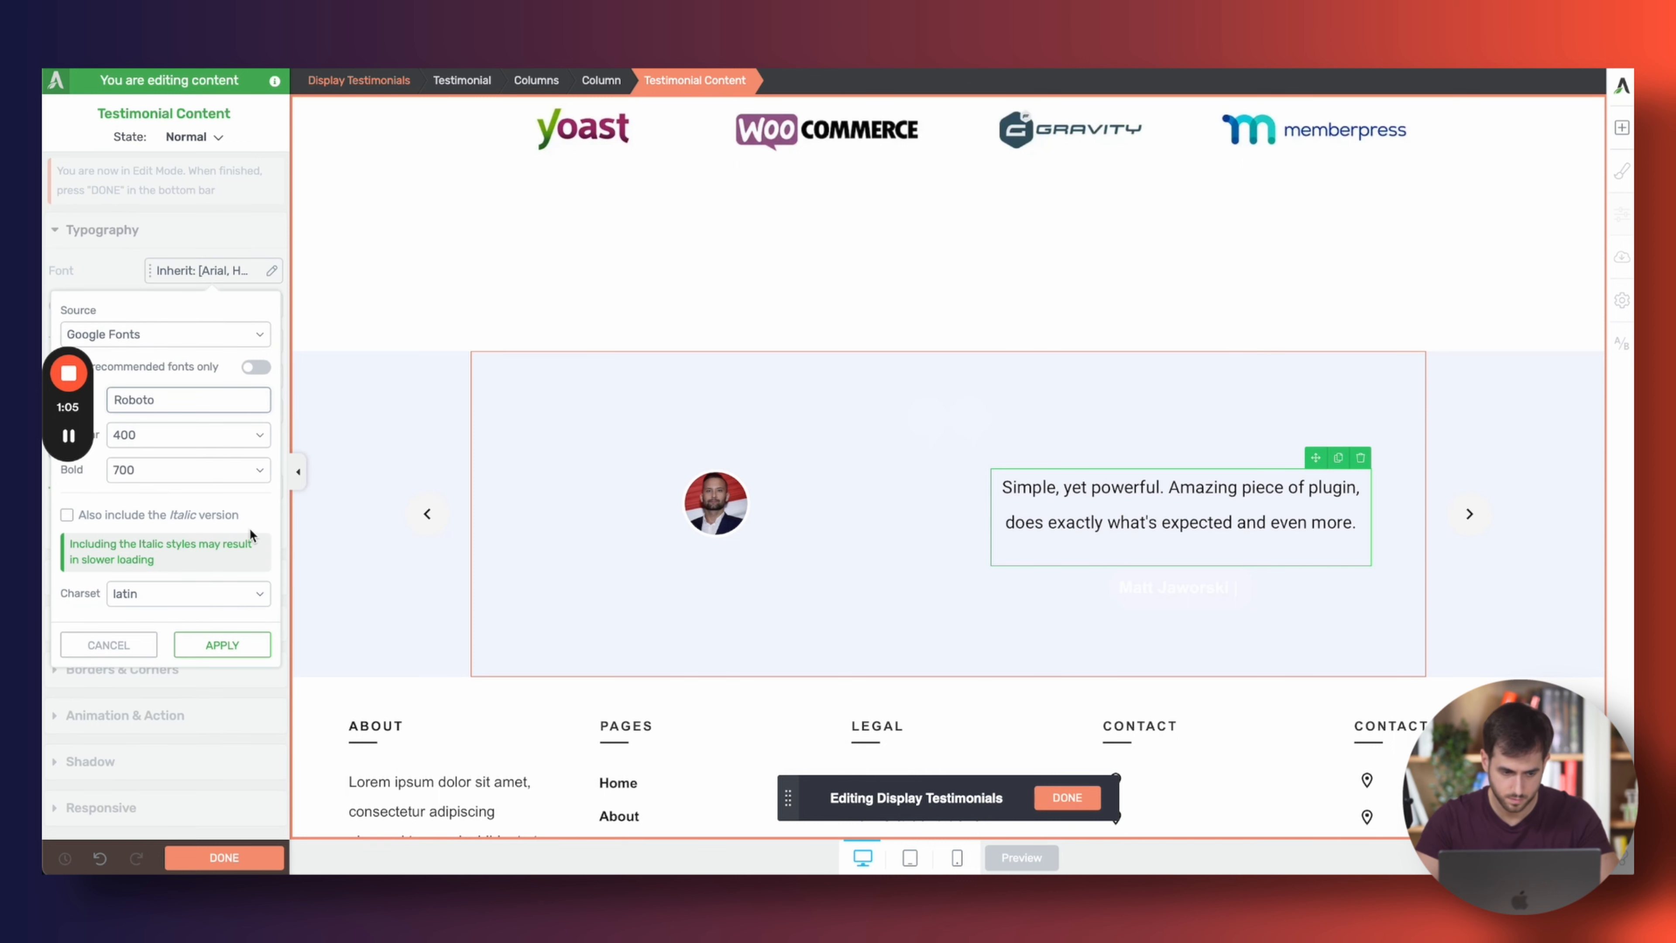
click(202, 639)
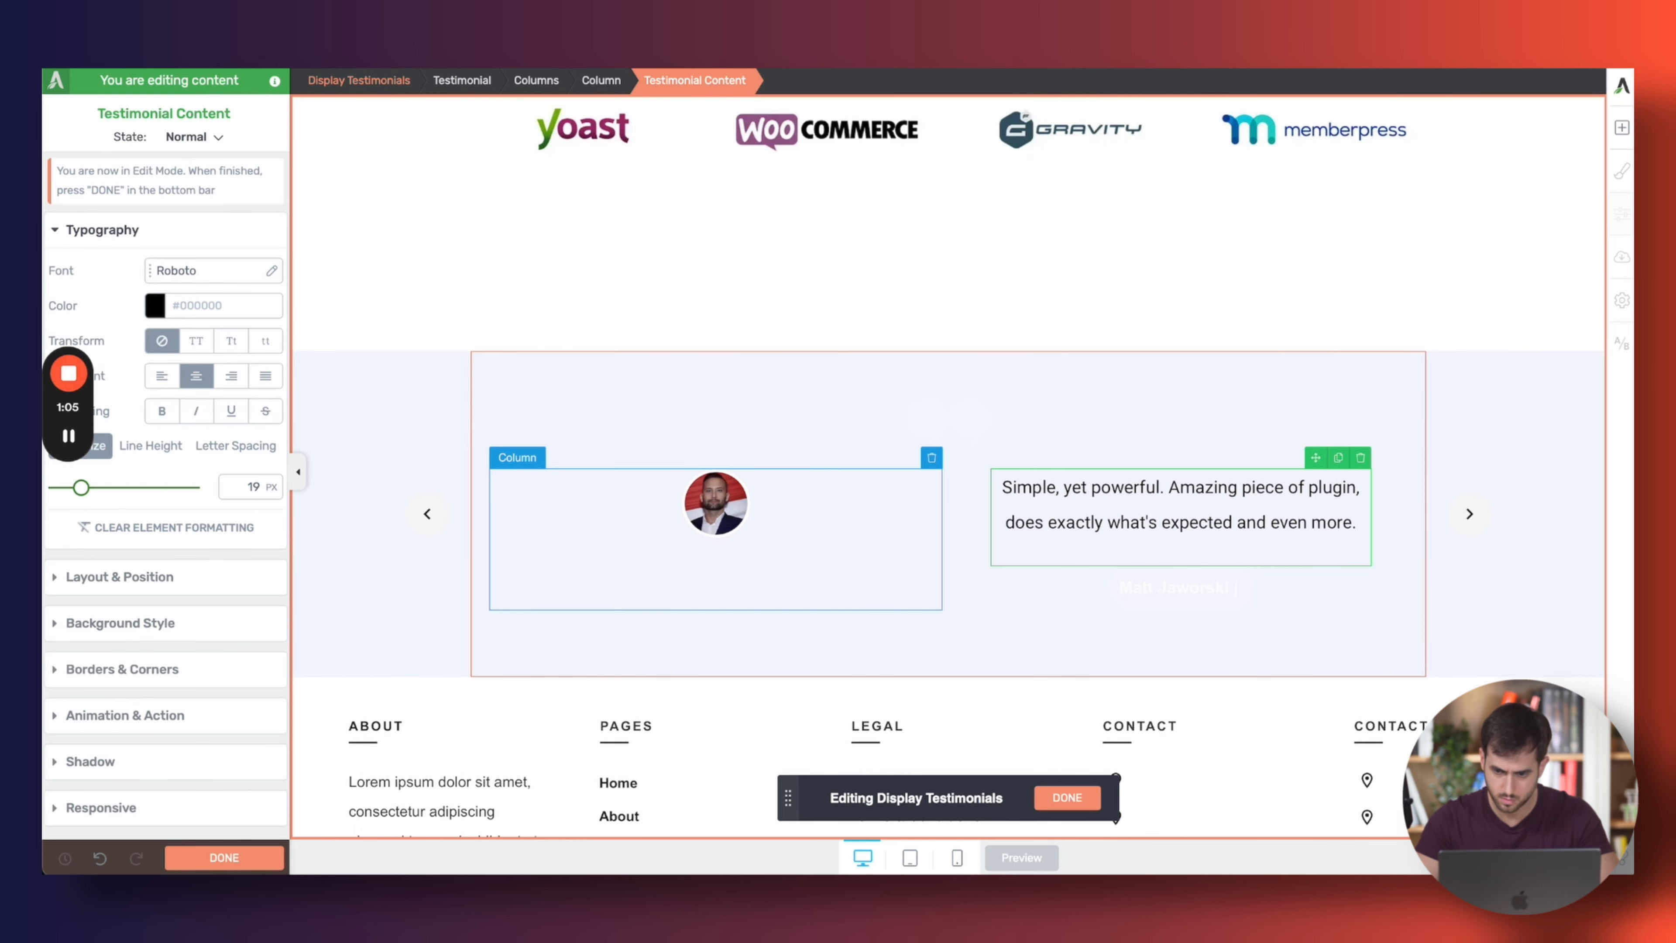
double_click(244, 495)
text(16)
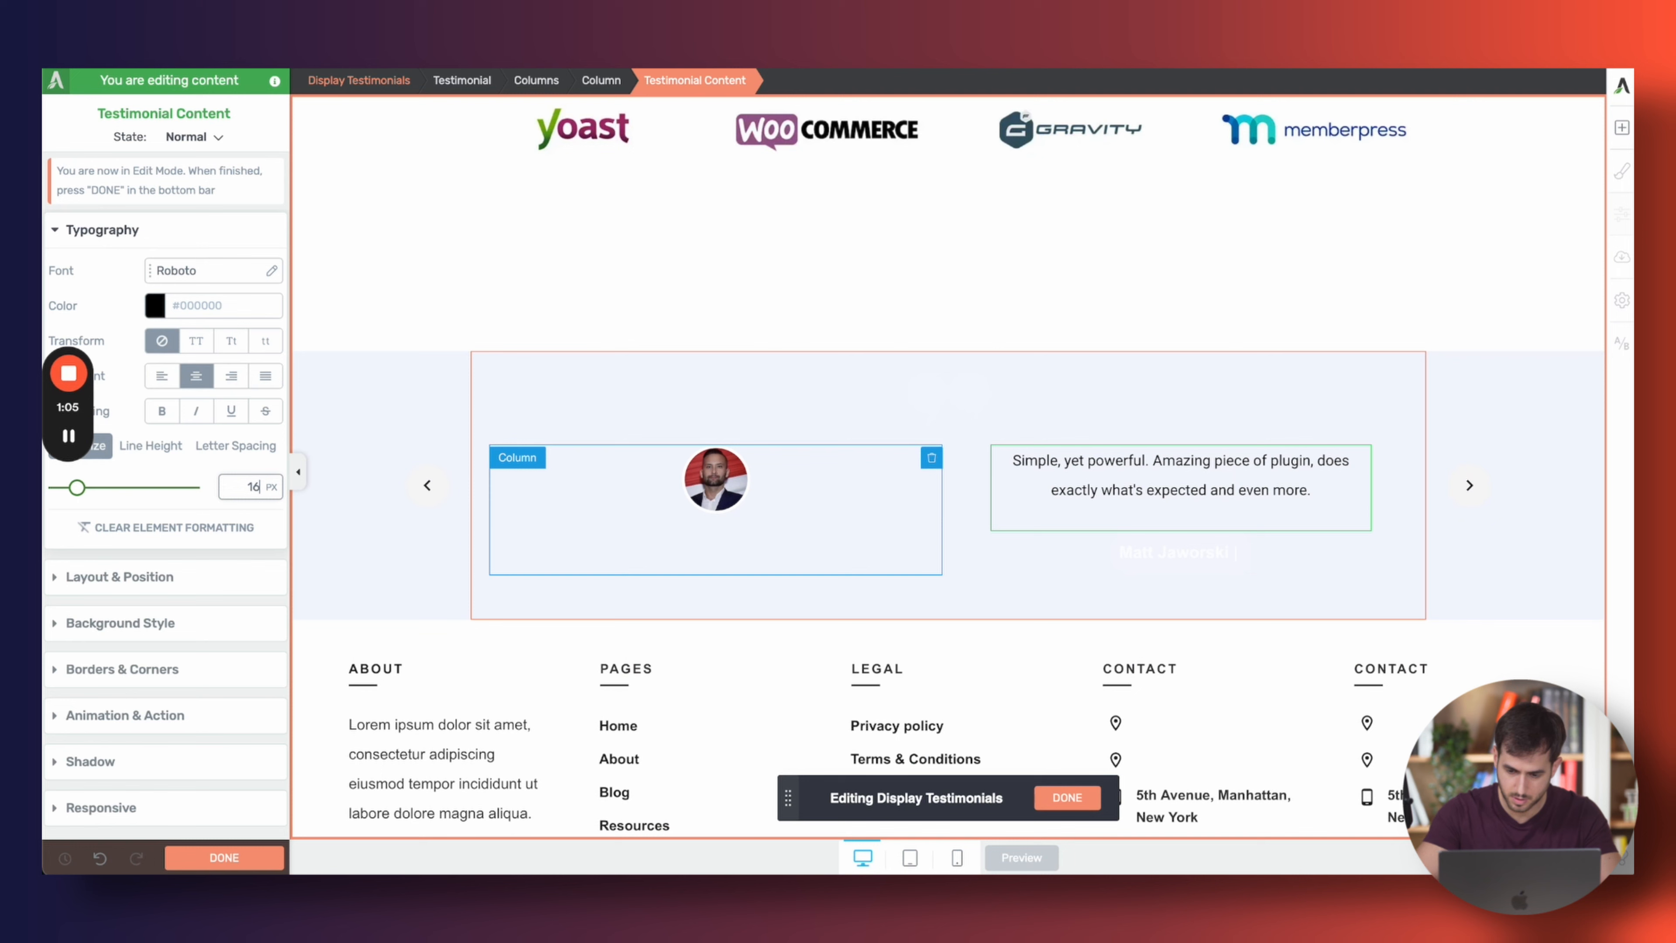
Set the author name's text colour to black, #000000, and finish editing the testimonial carousel
double_click(1114, 554)
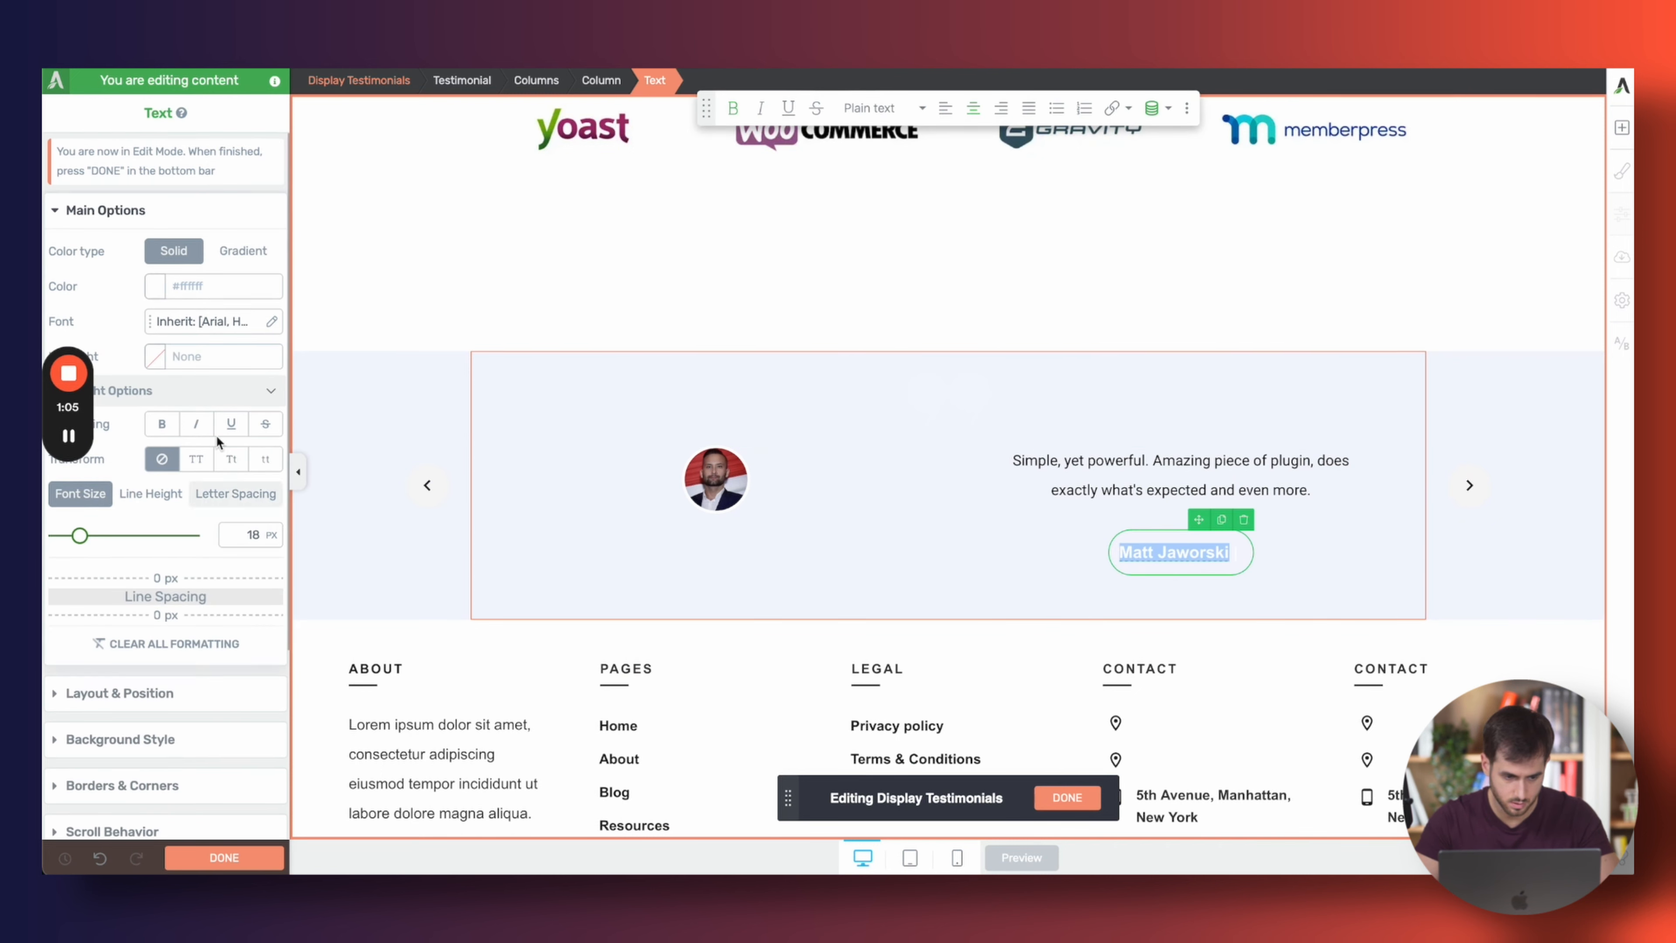
click(151, 294)
drag(134, 383, 45, 544)
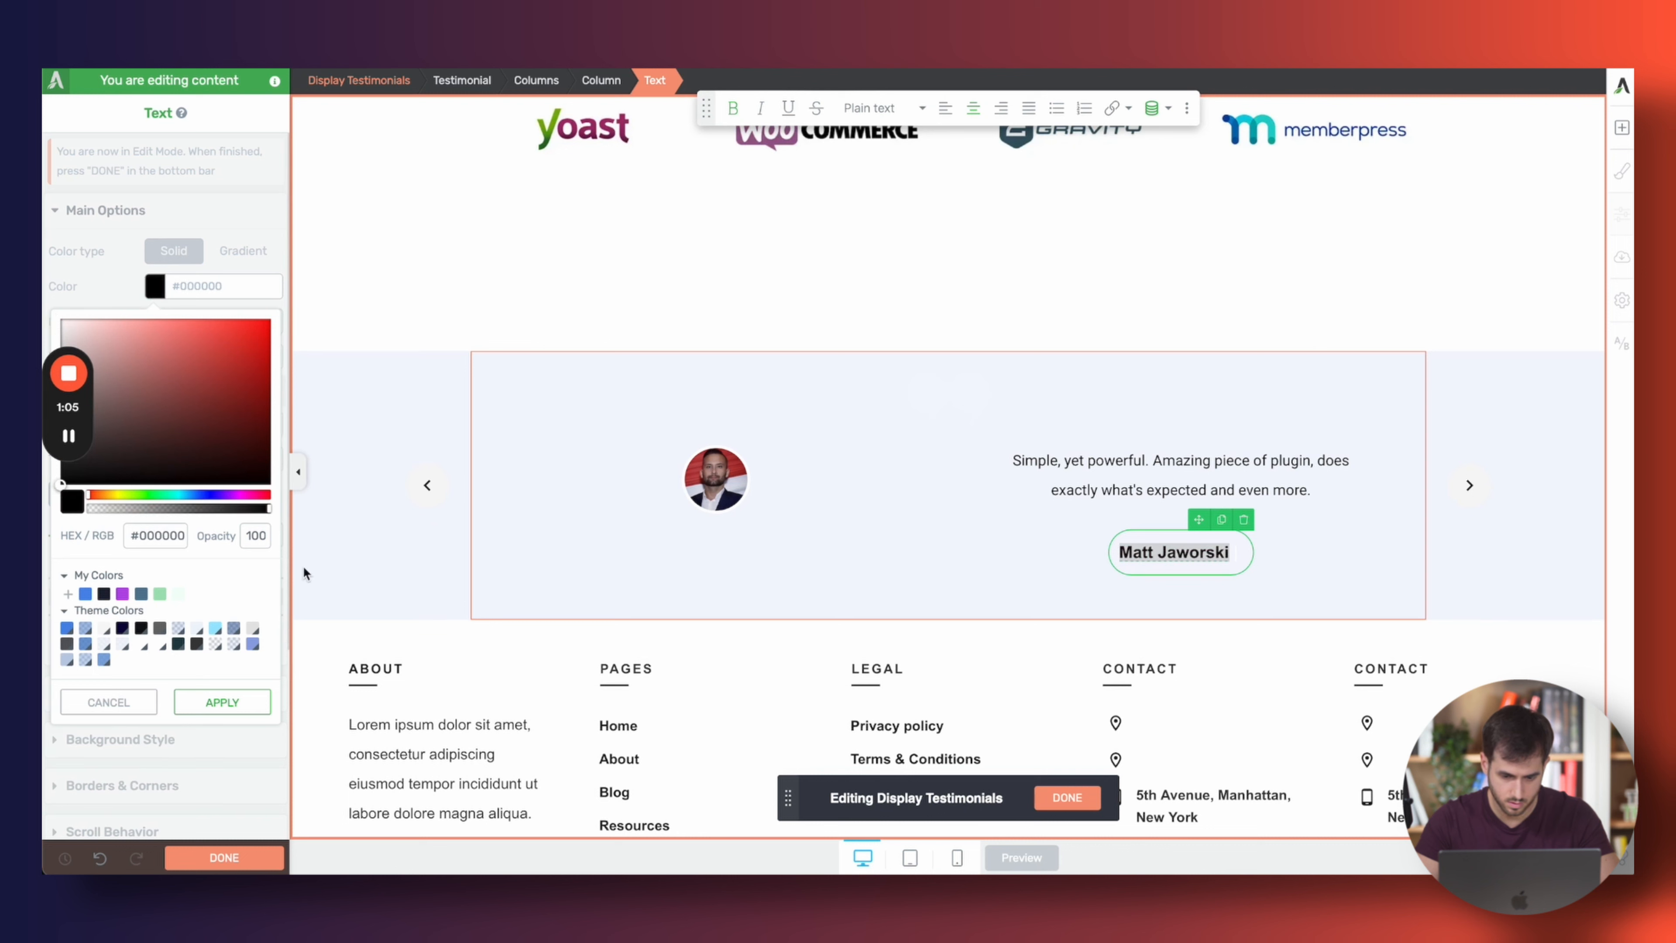
click(250, 700)
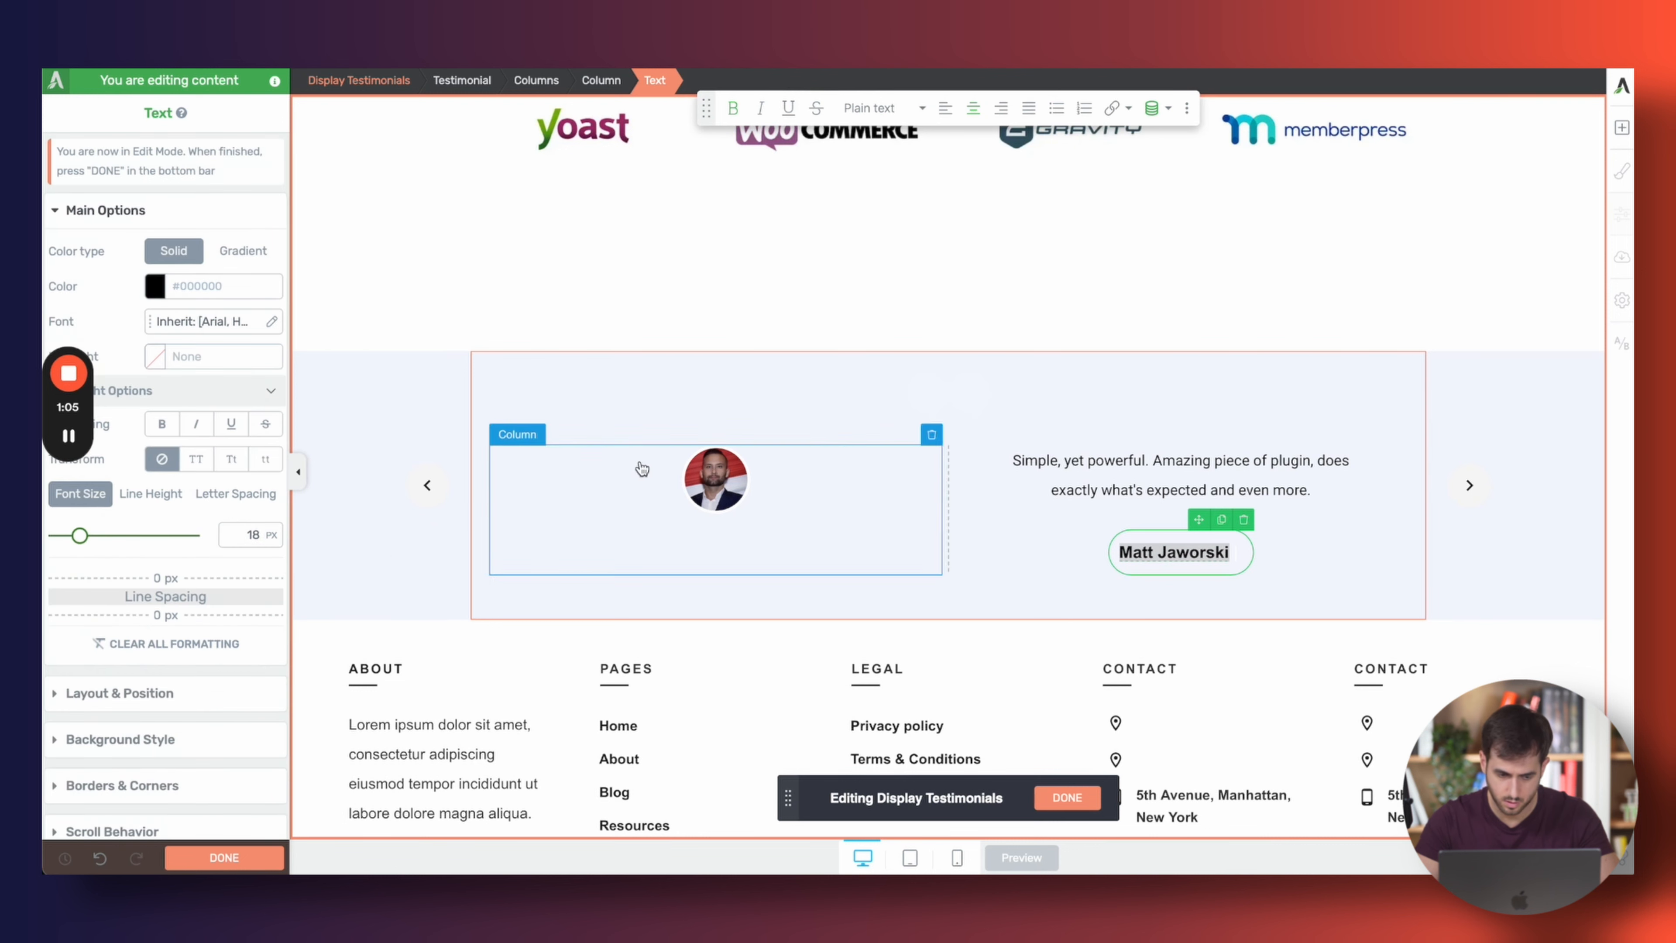
scroll(176, 535, down, 3)
click(175, 534)
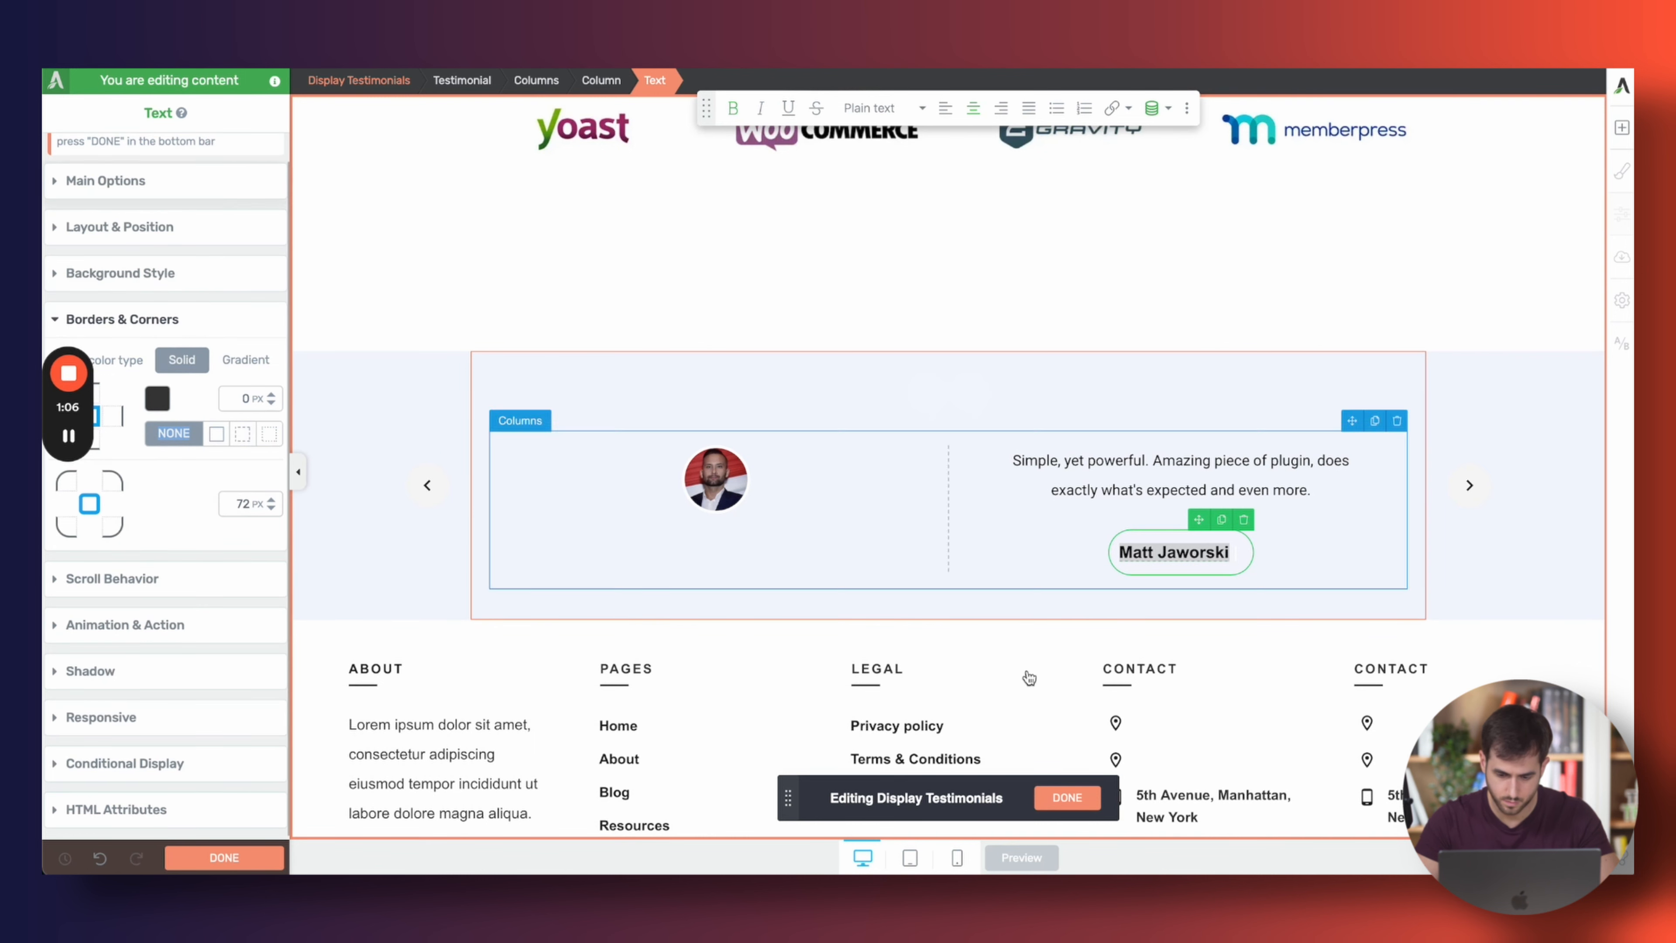
click(1063, 796)
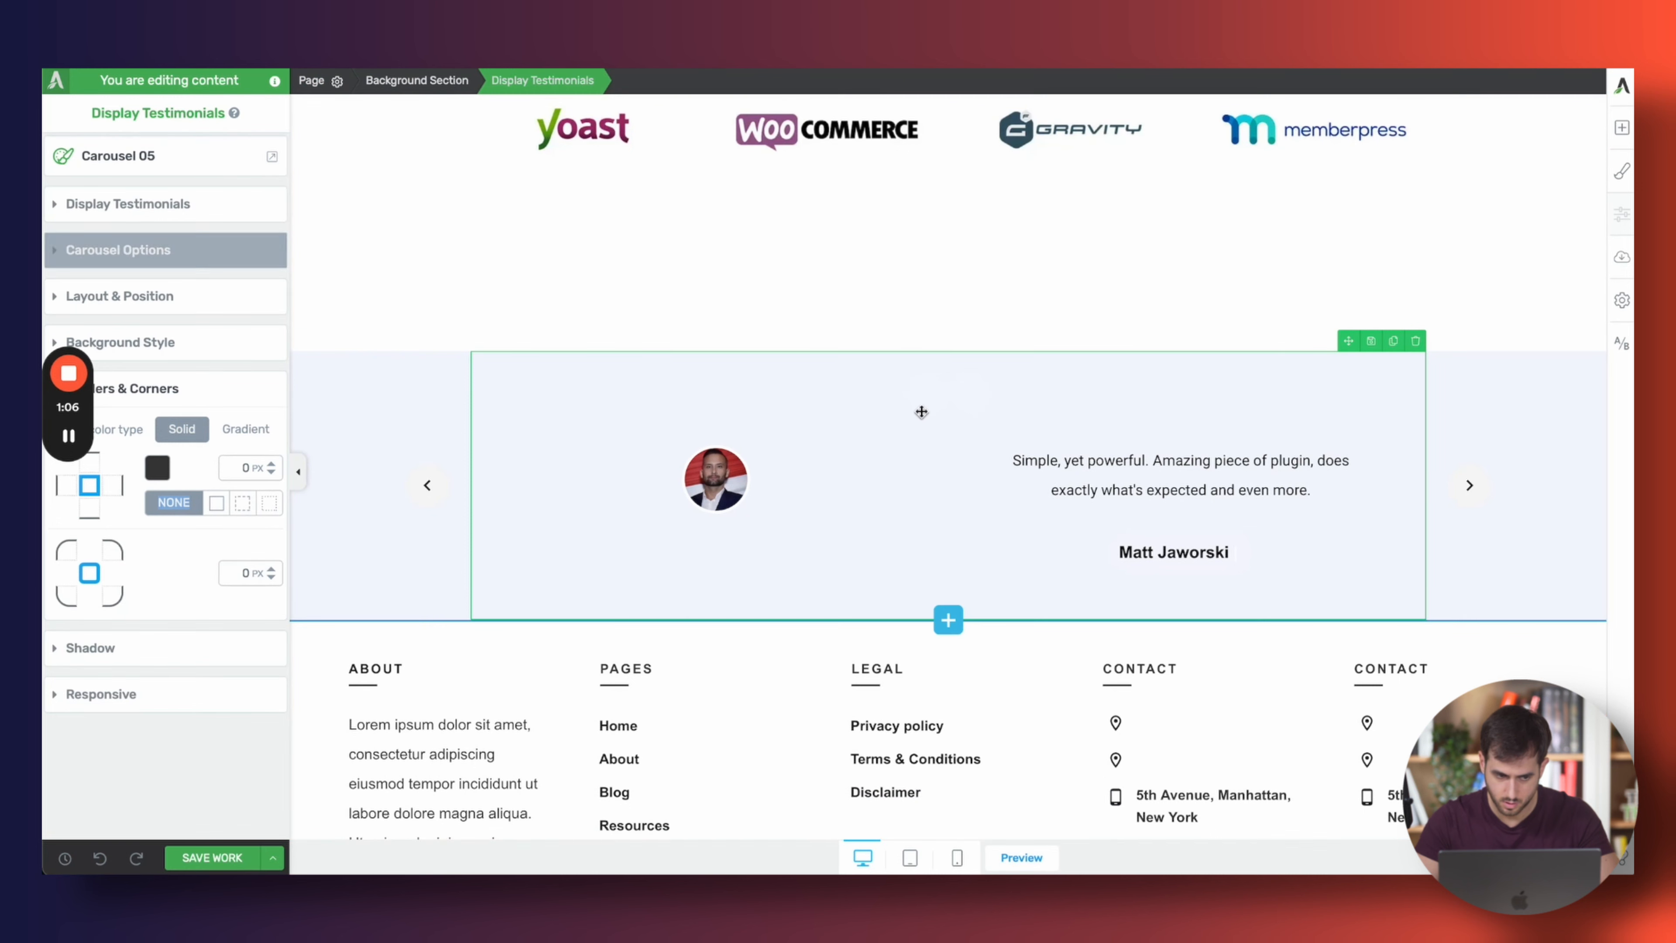
Open the testimonial carousel's design for editing and narrow the photo column so the text column becomes wider
click(198, 204)
click(106, 245)
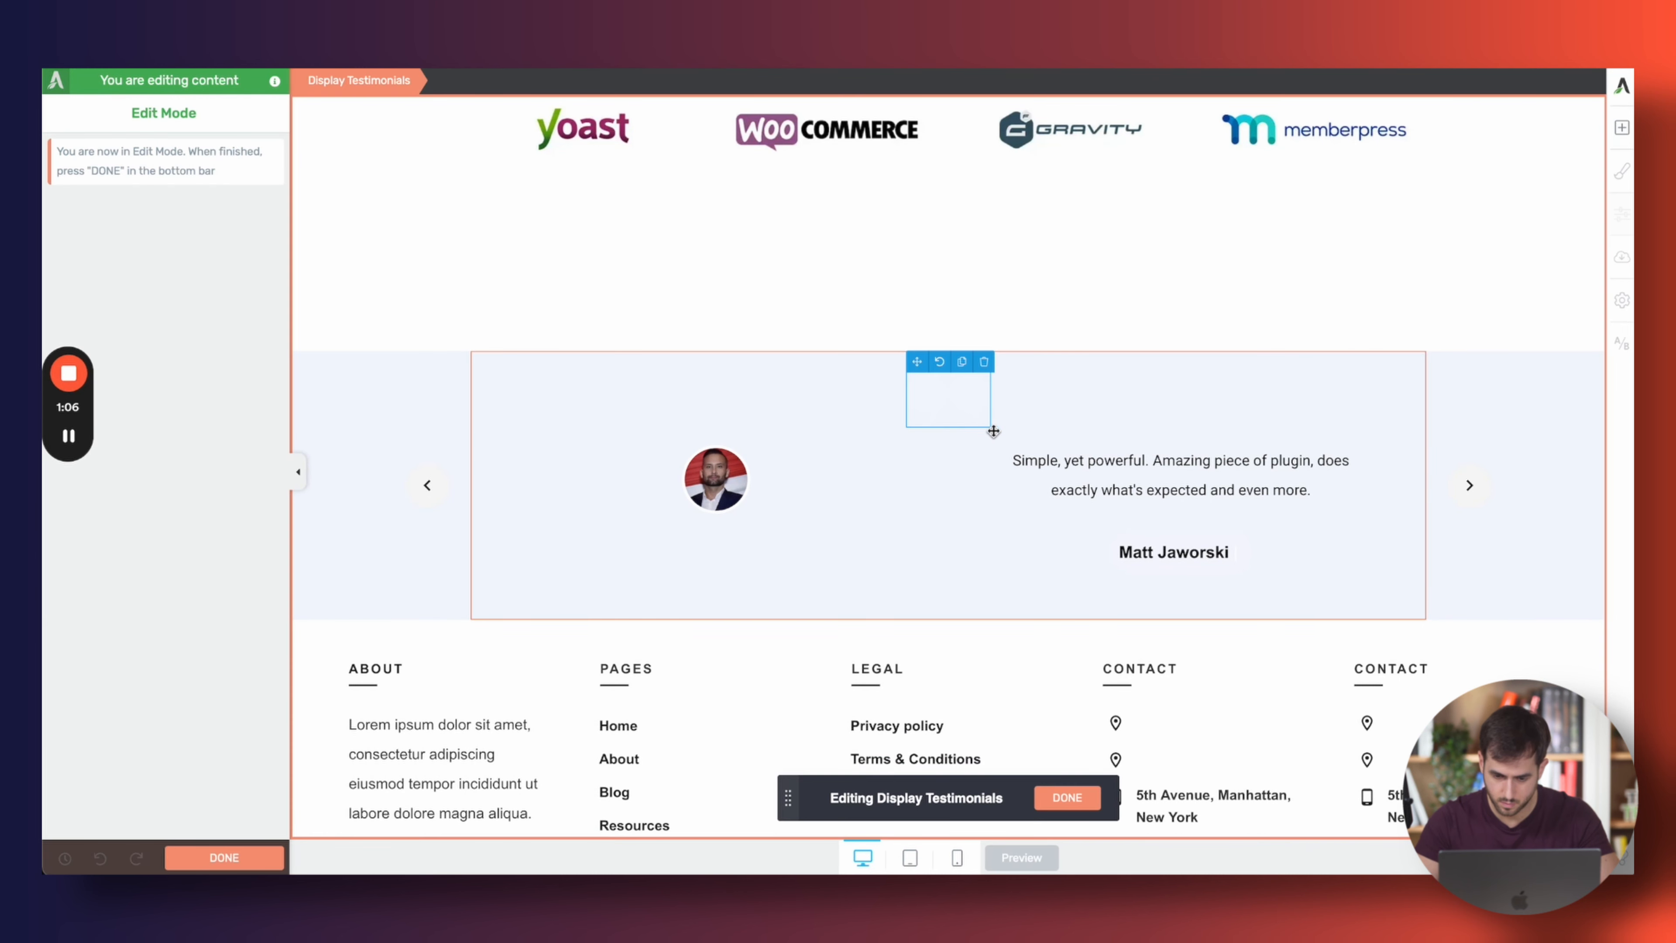
drag(957, 480, 645, 510)
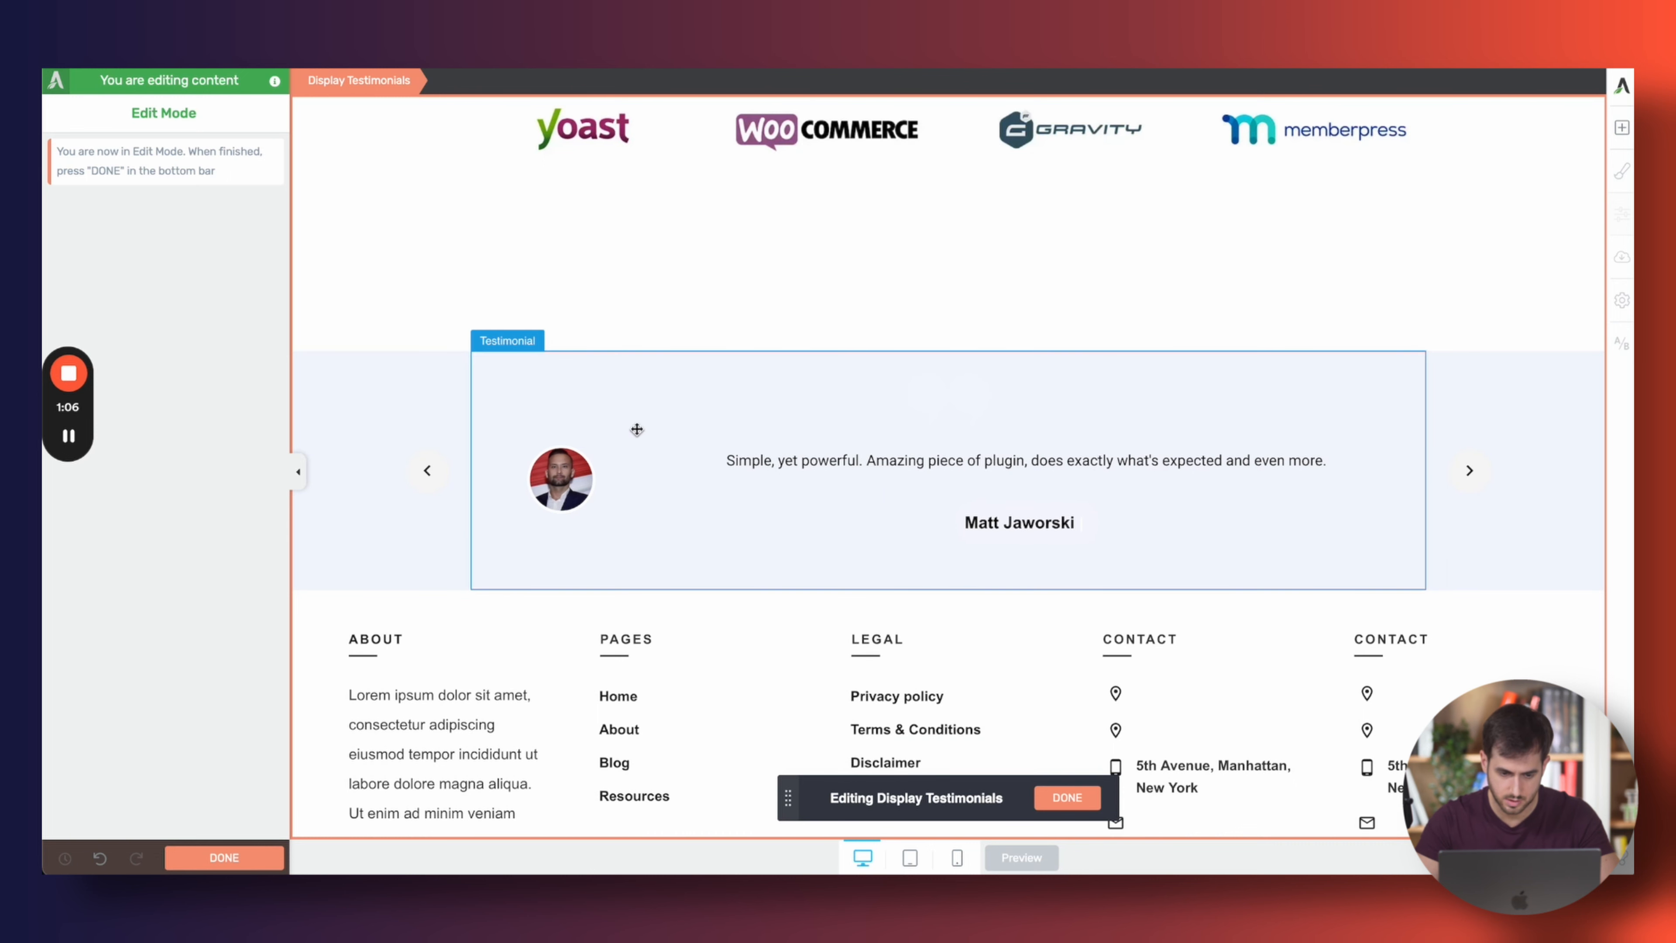
Centre the testimonial's columns vertically and finish editing the carousel design
click(638, 441)
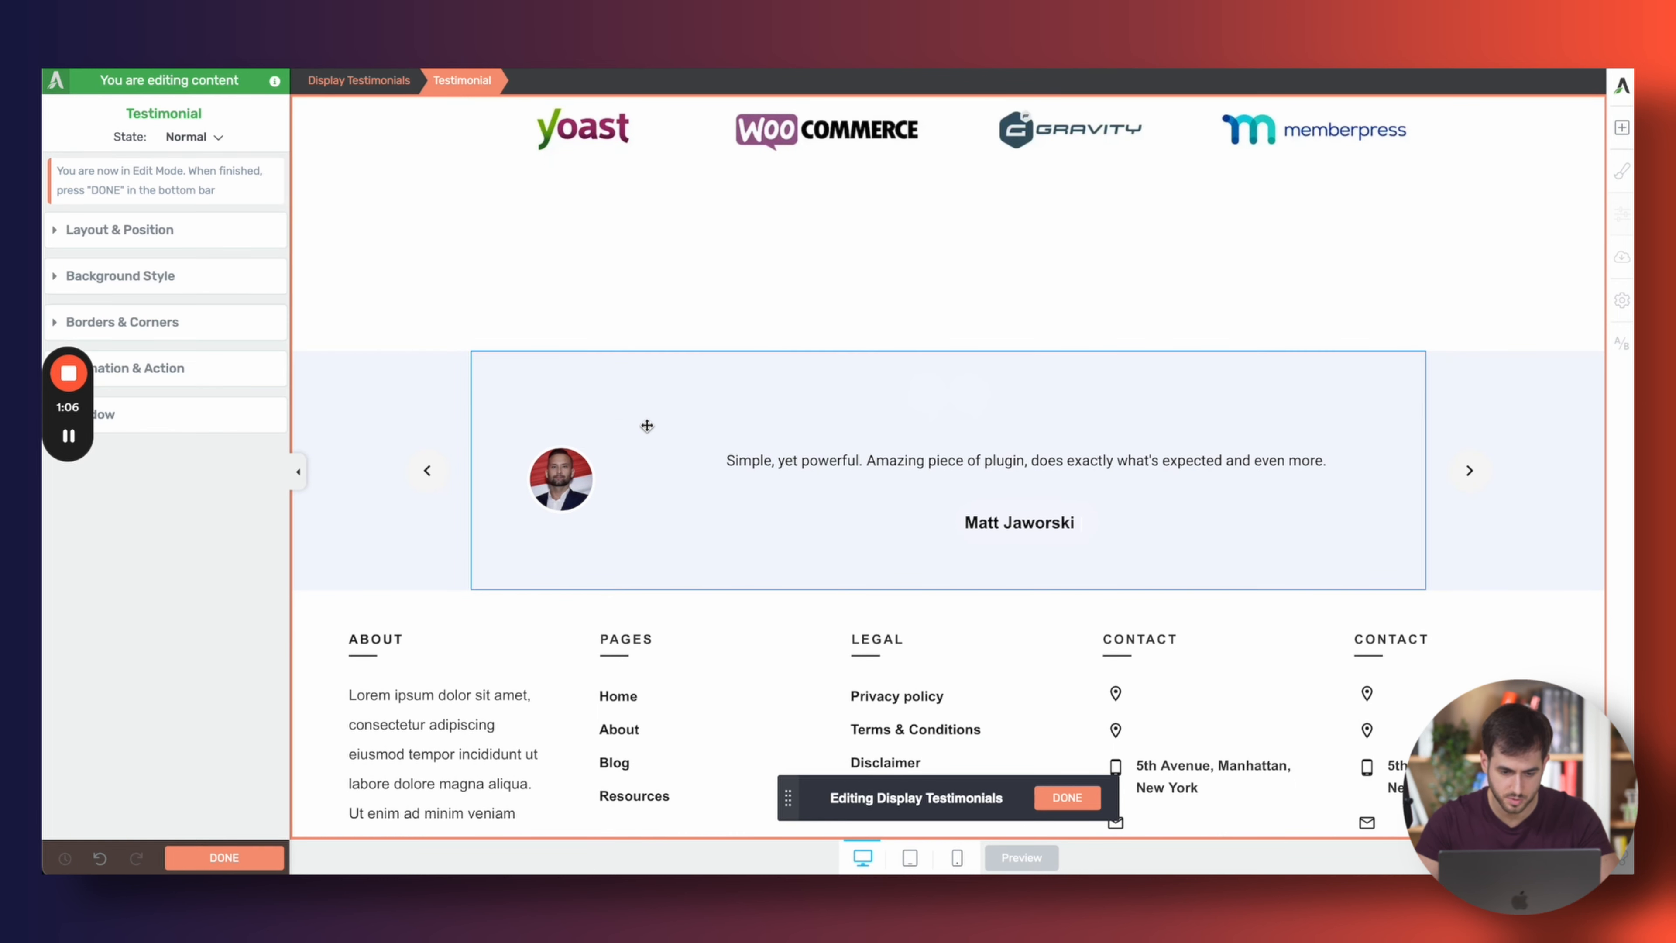
click(223, 360)
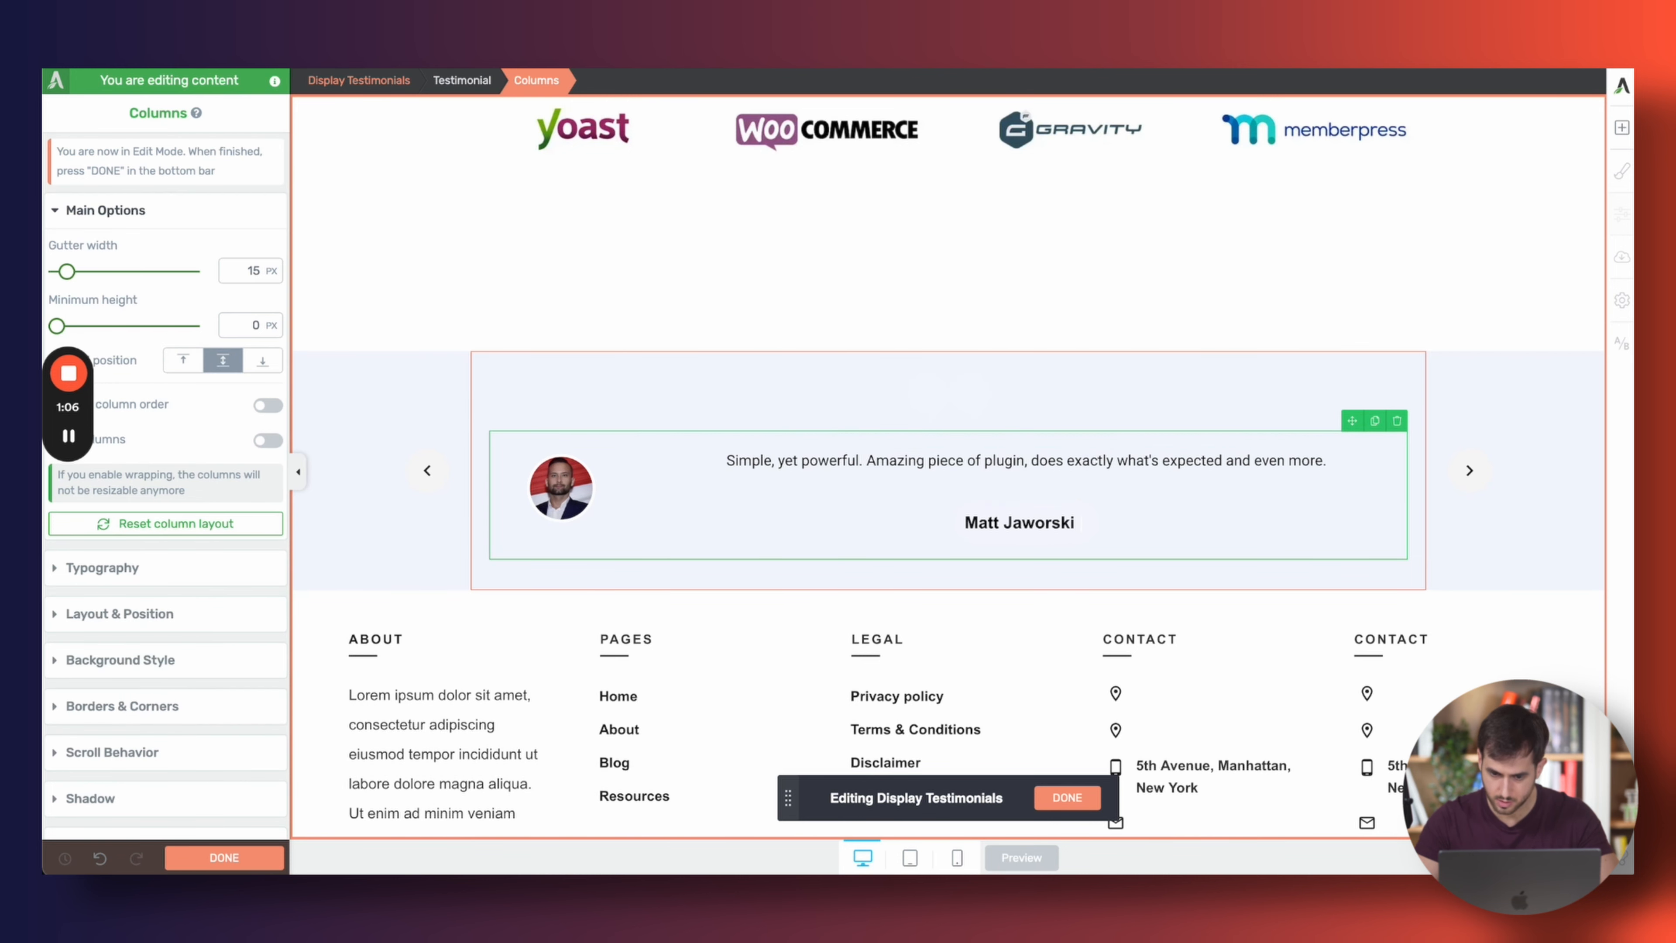
key(ctrl+Tab)
click(1086, 69)
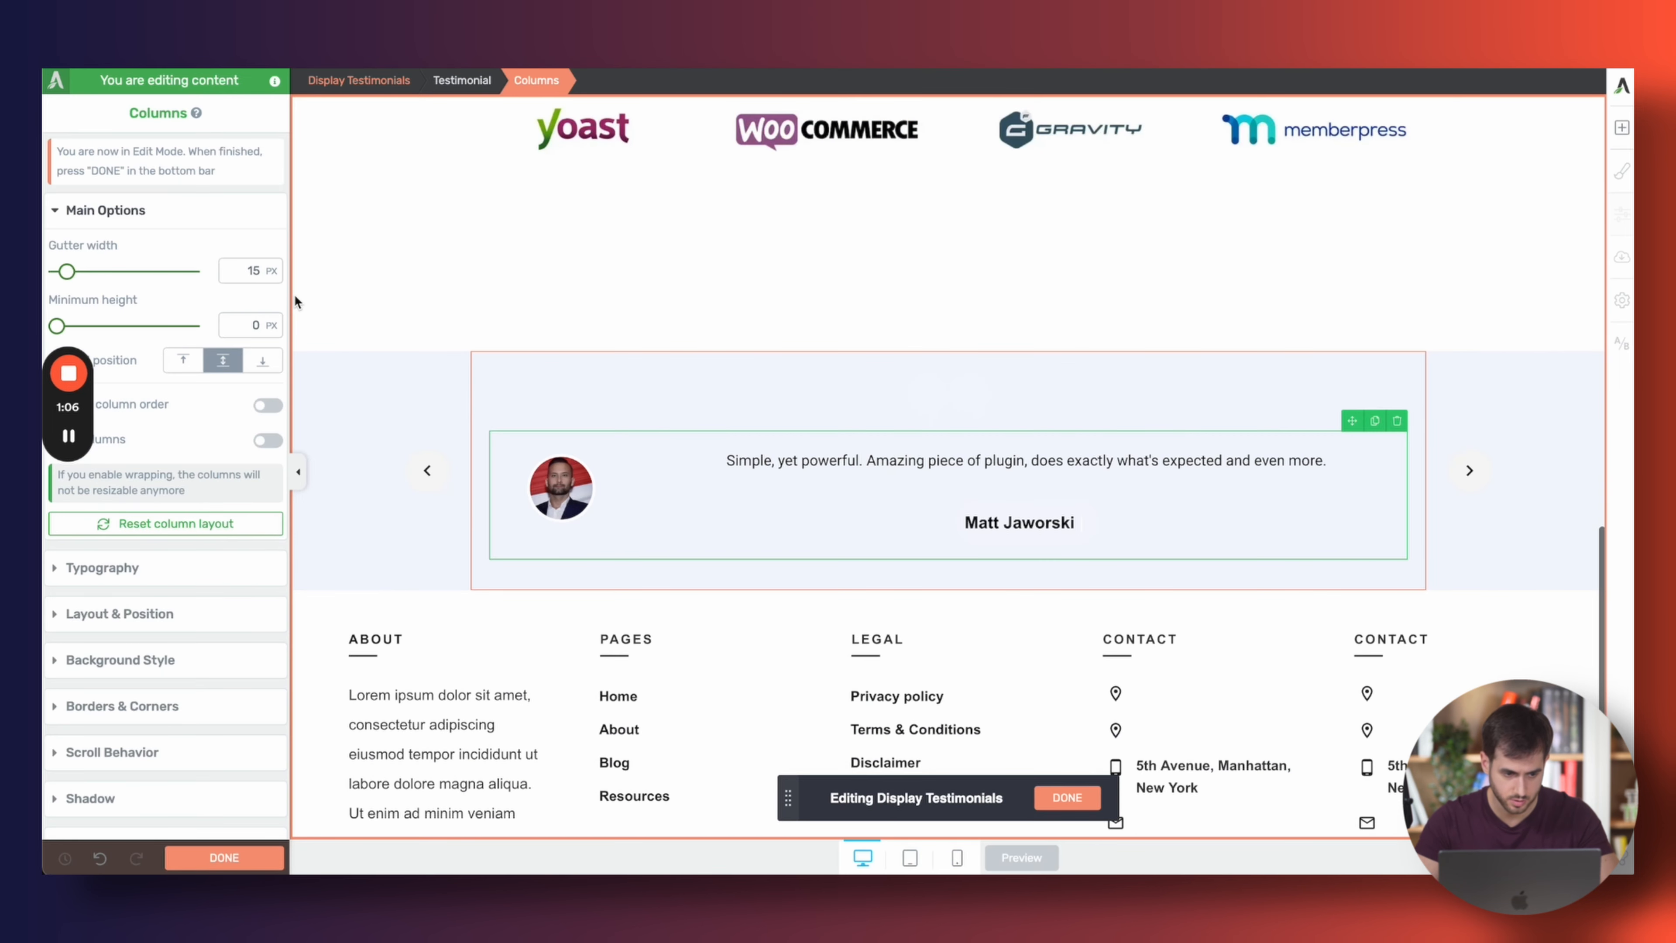
click(1067, 798)
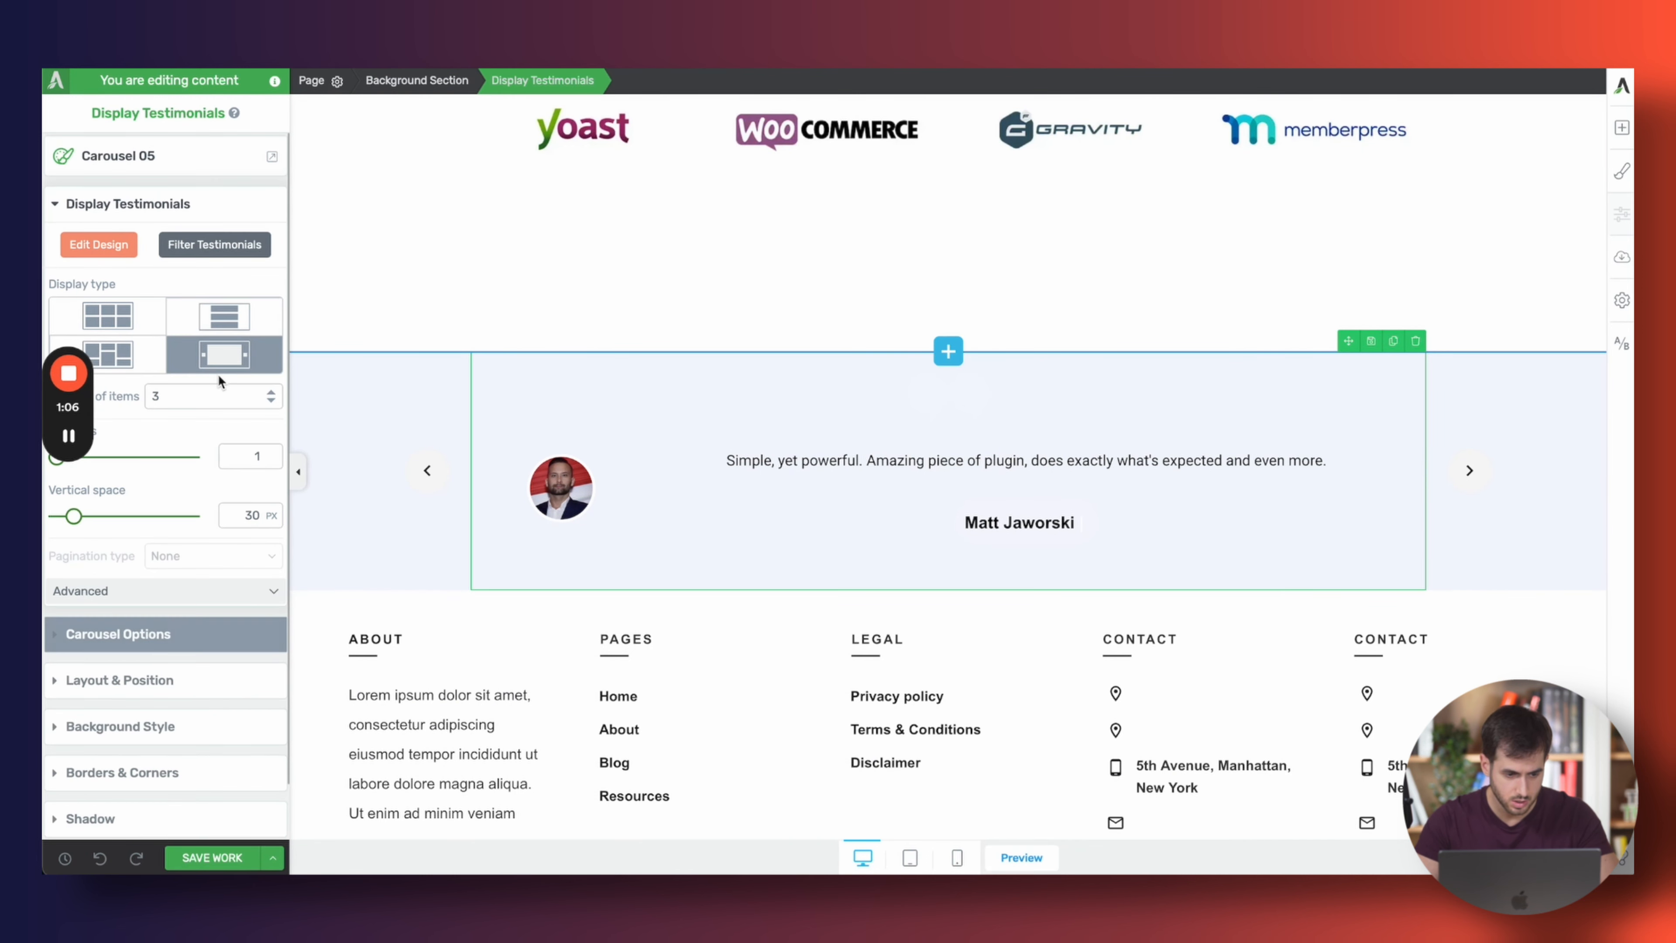
Hide the testimonial carousel's arrows and show navigation dots instead
click(224, 635)
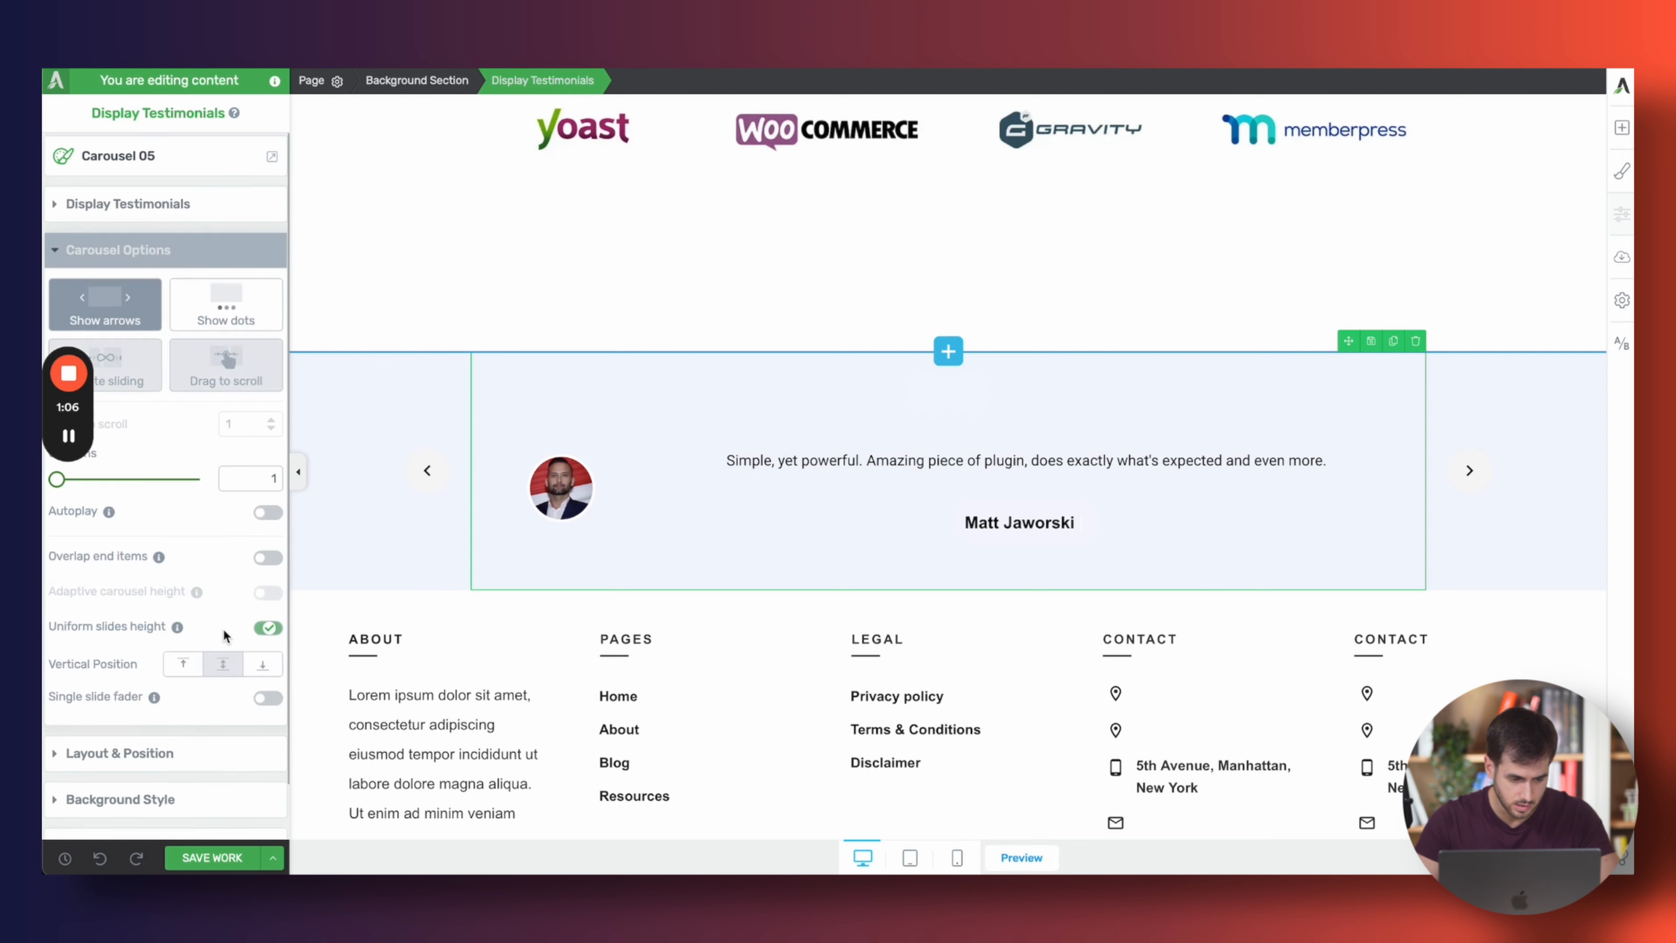
click(148, 303)
click(244, 312)
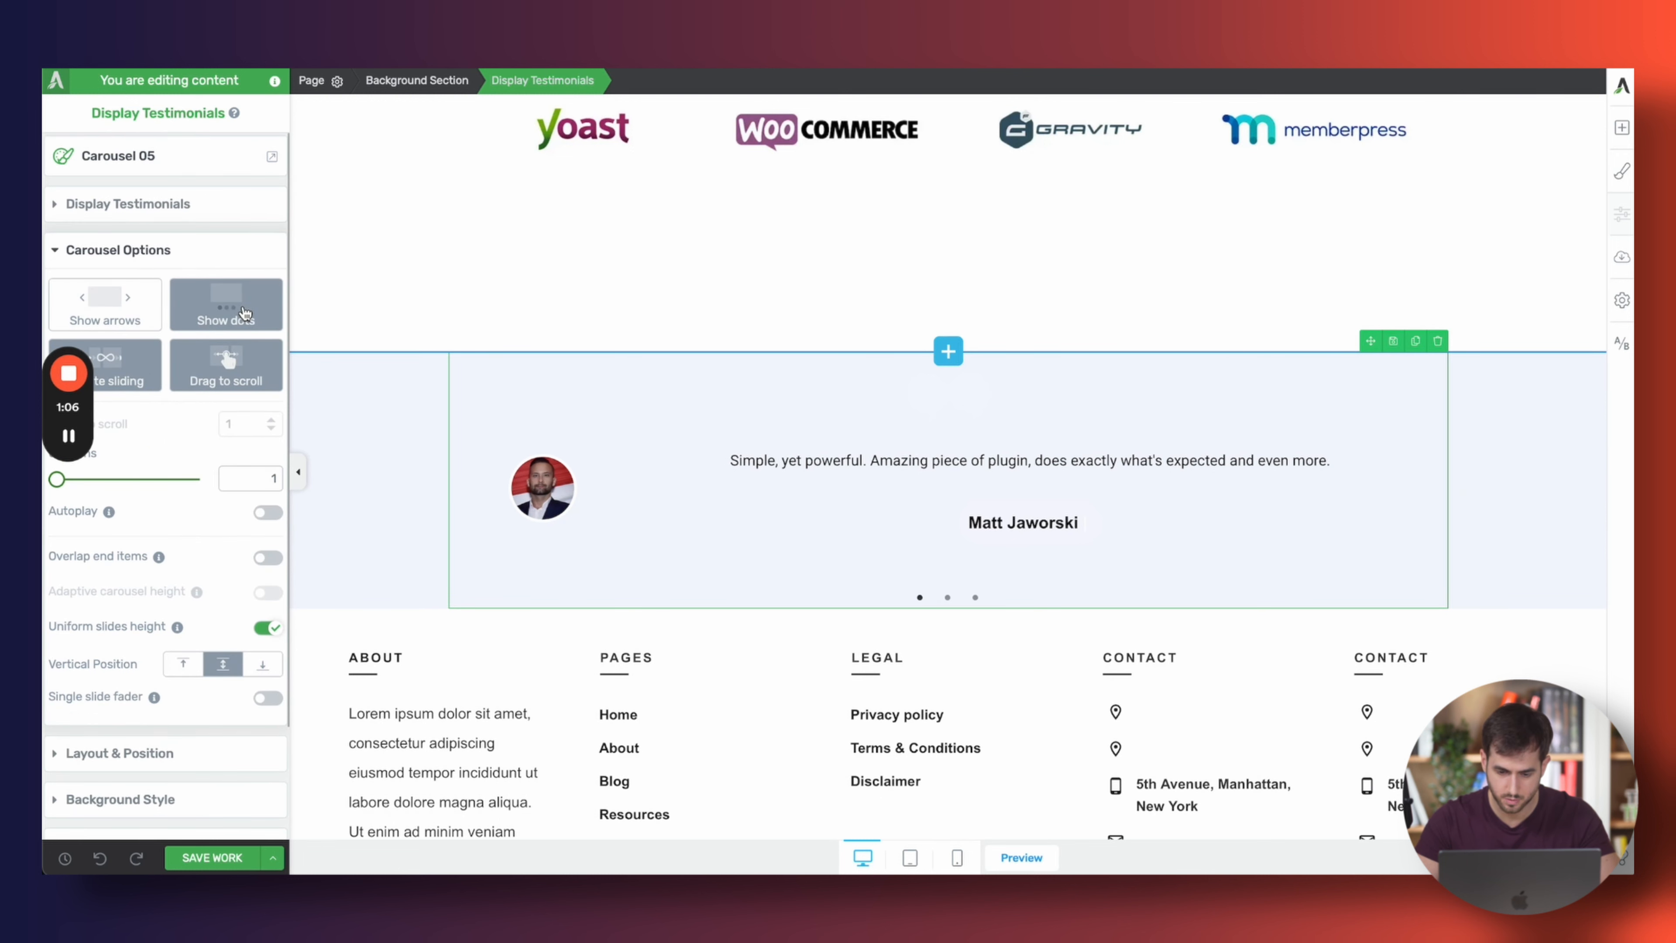
Set the top and bottom padding of the testimonial background section to 20 px
click(341, 434)
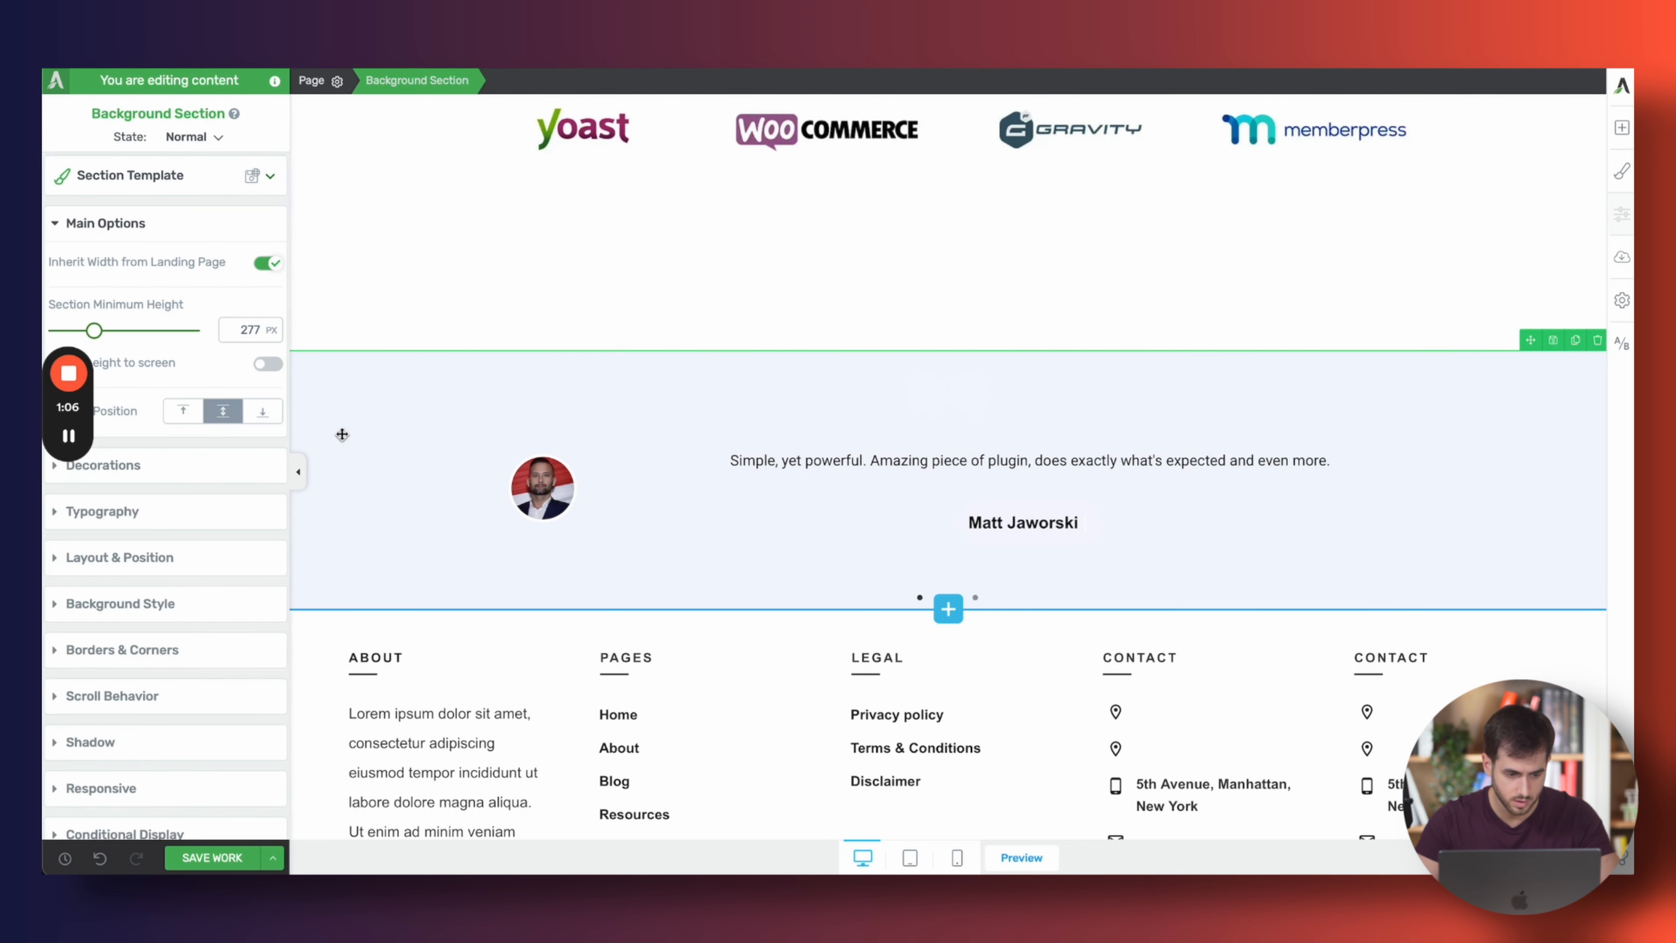
click(165, 557)
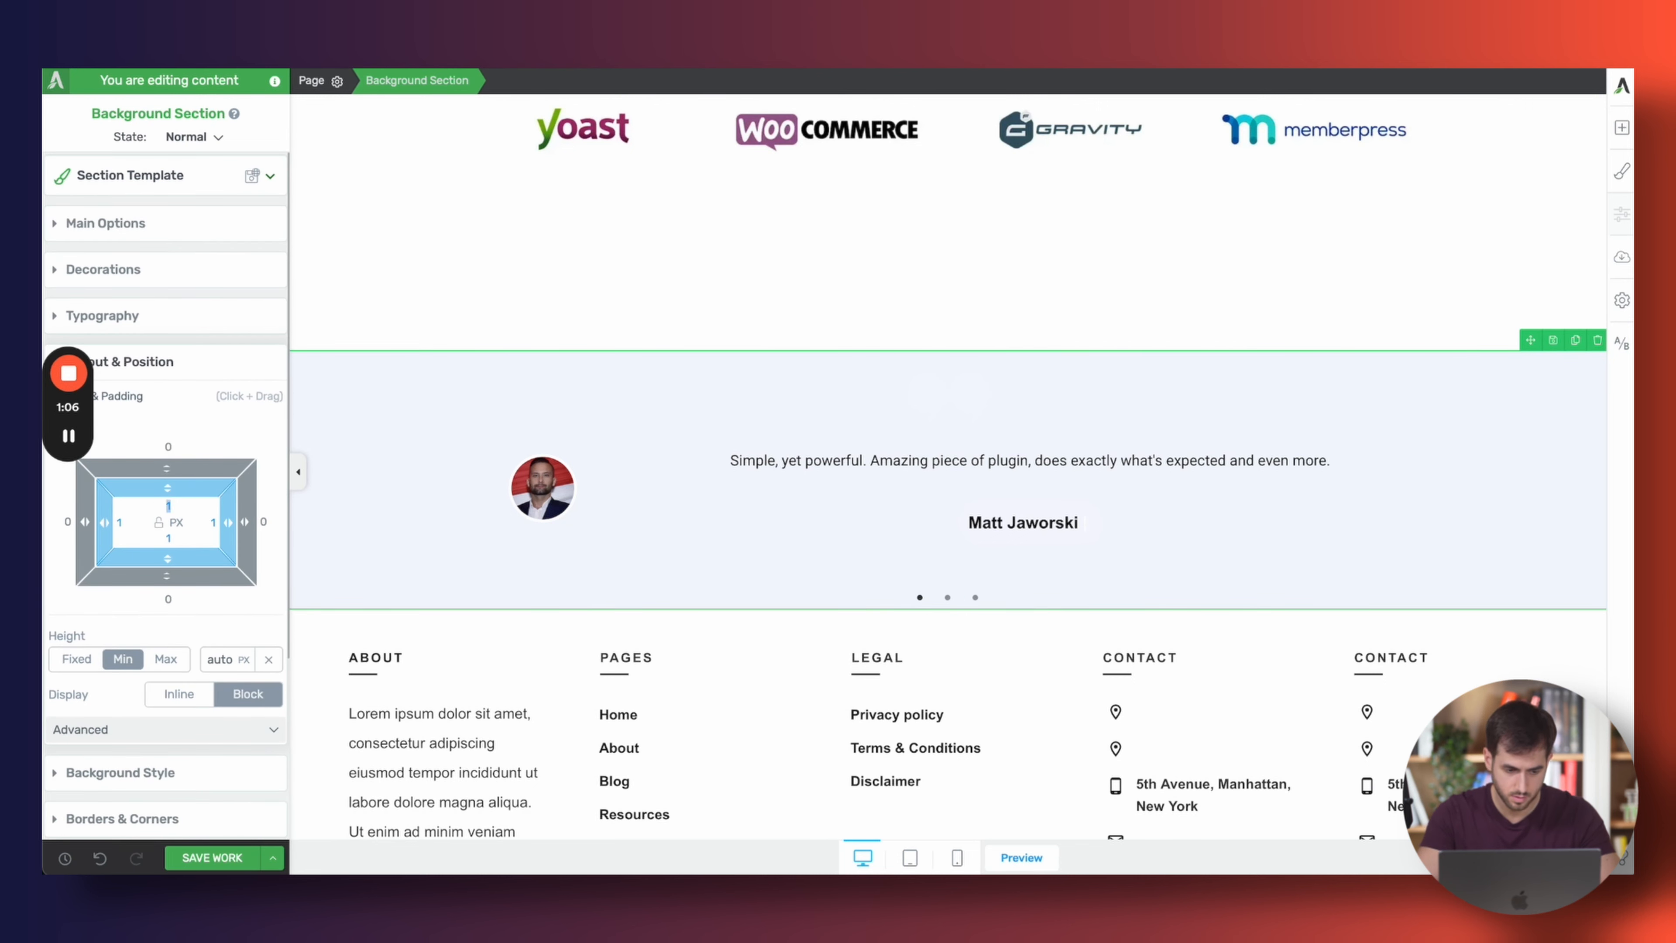
text(2020)
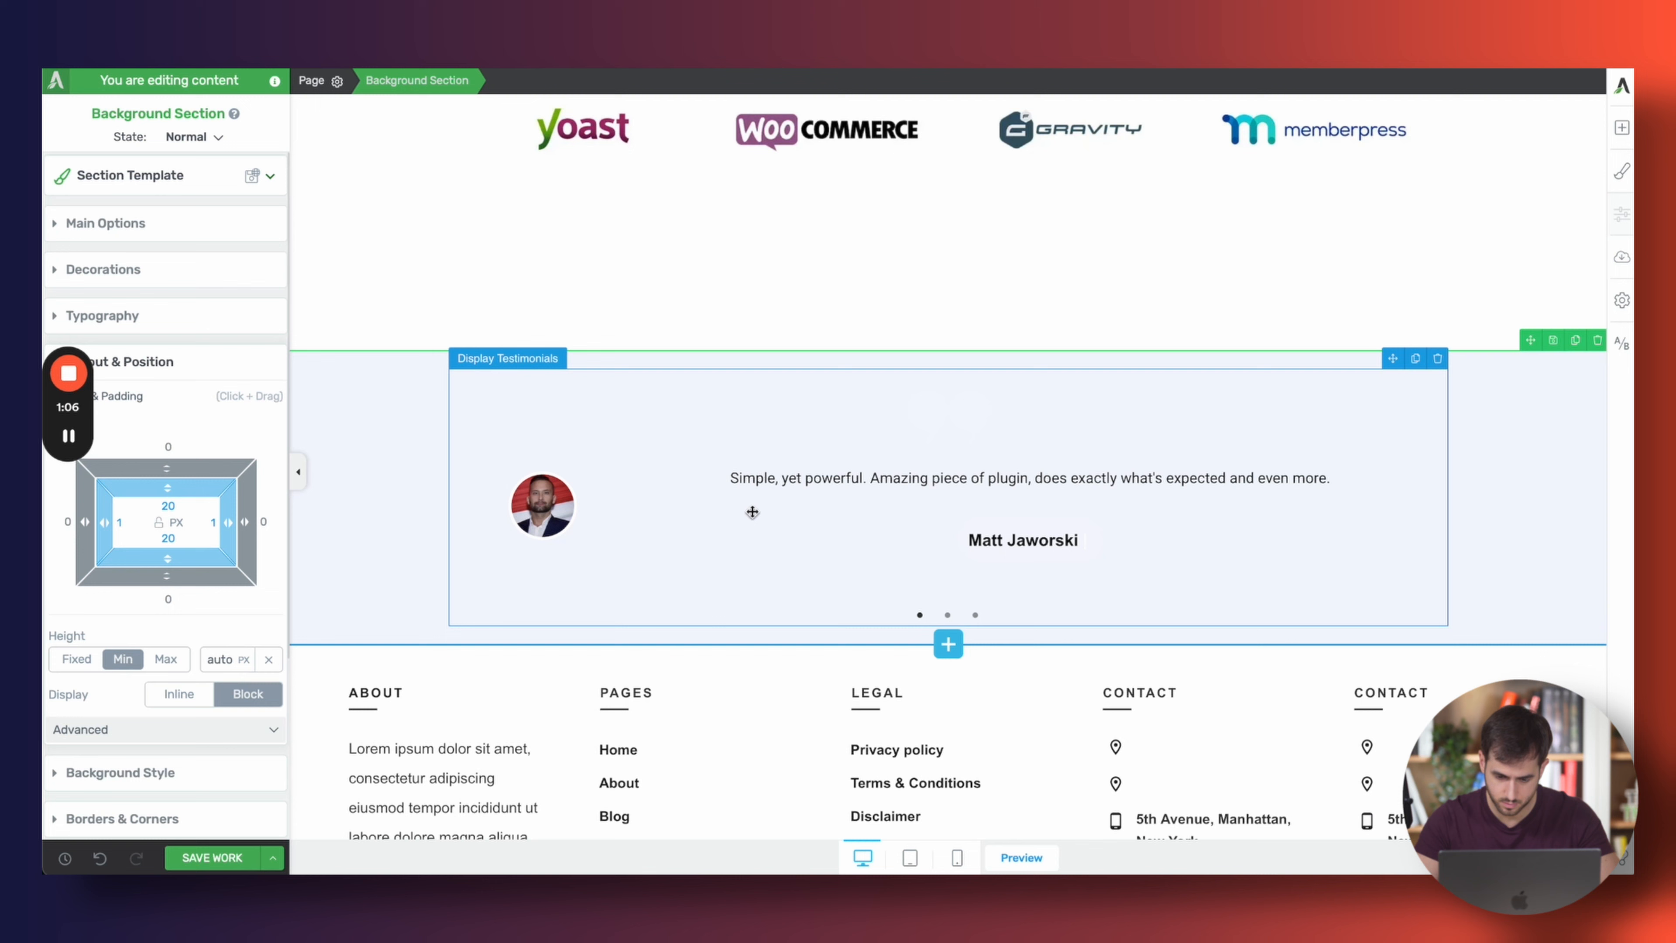
Check the original page, reopen the carousel design and align the testimonial content and author name blocks to the left
click(870, 548)
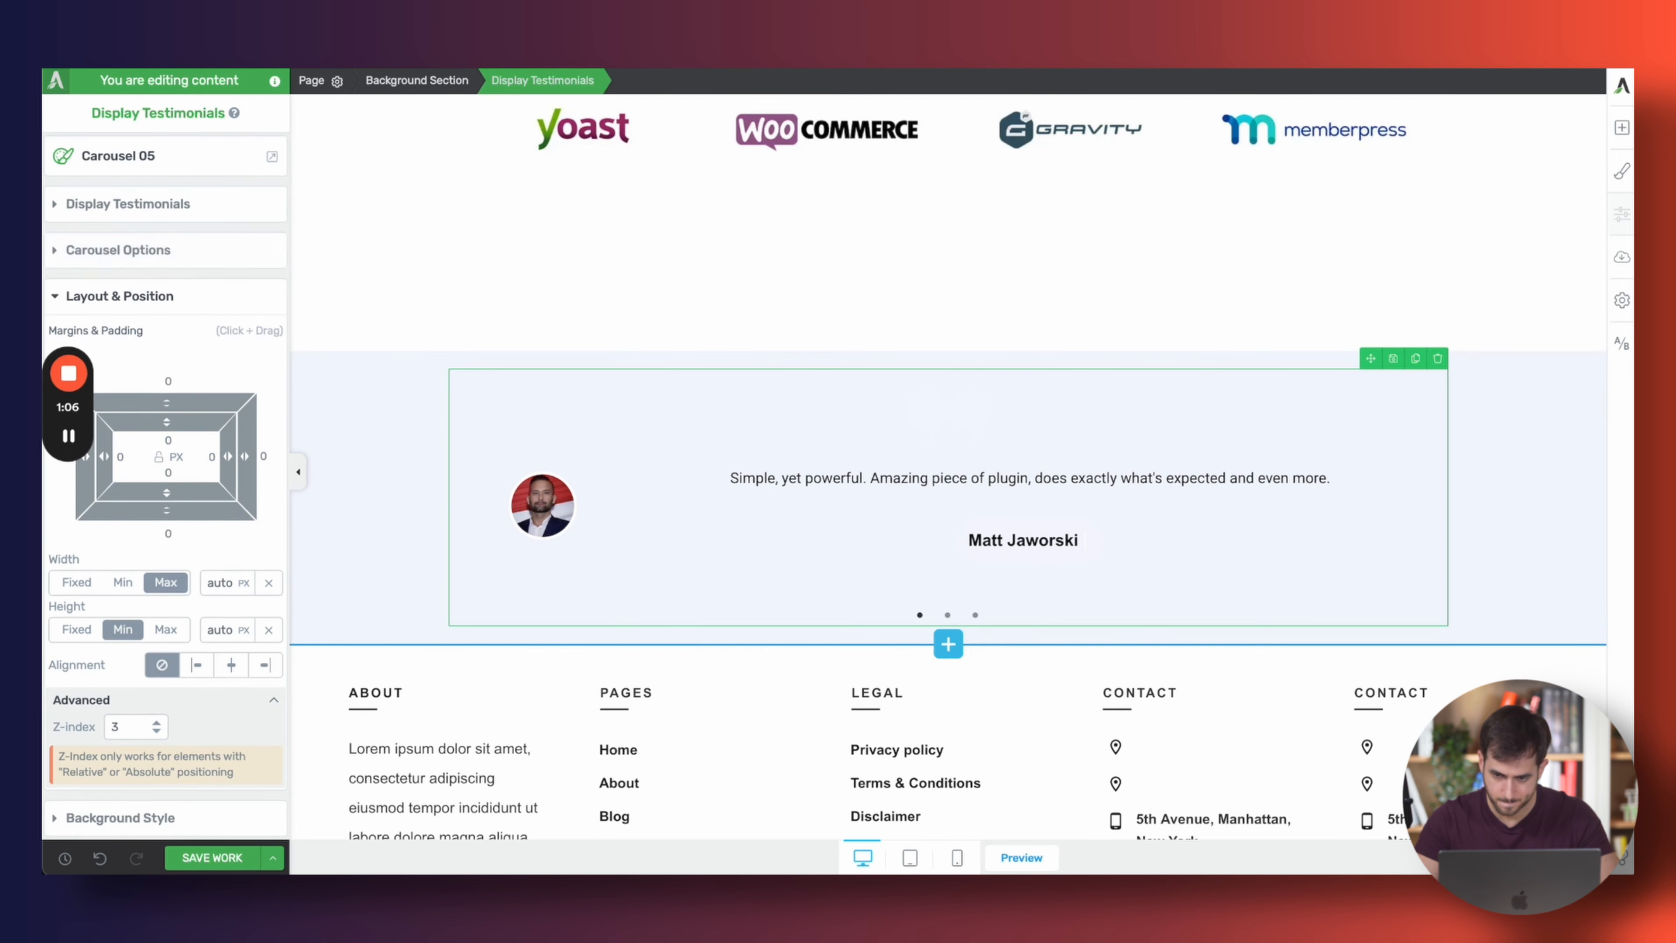
key(ctrl+Tab)
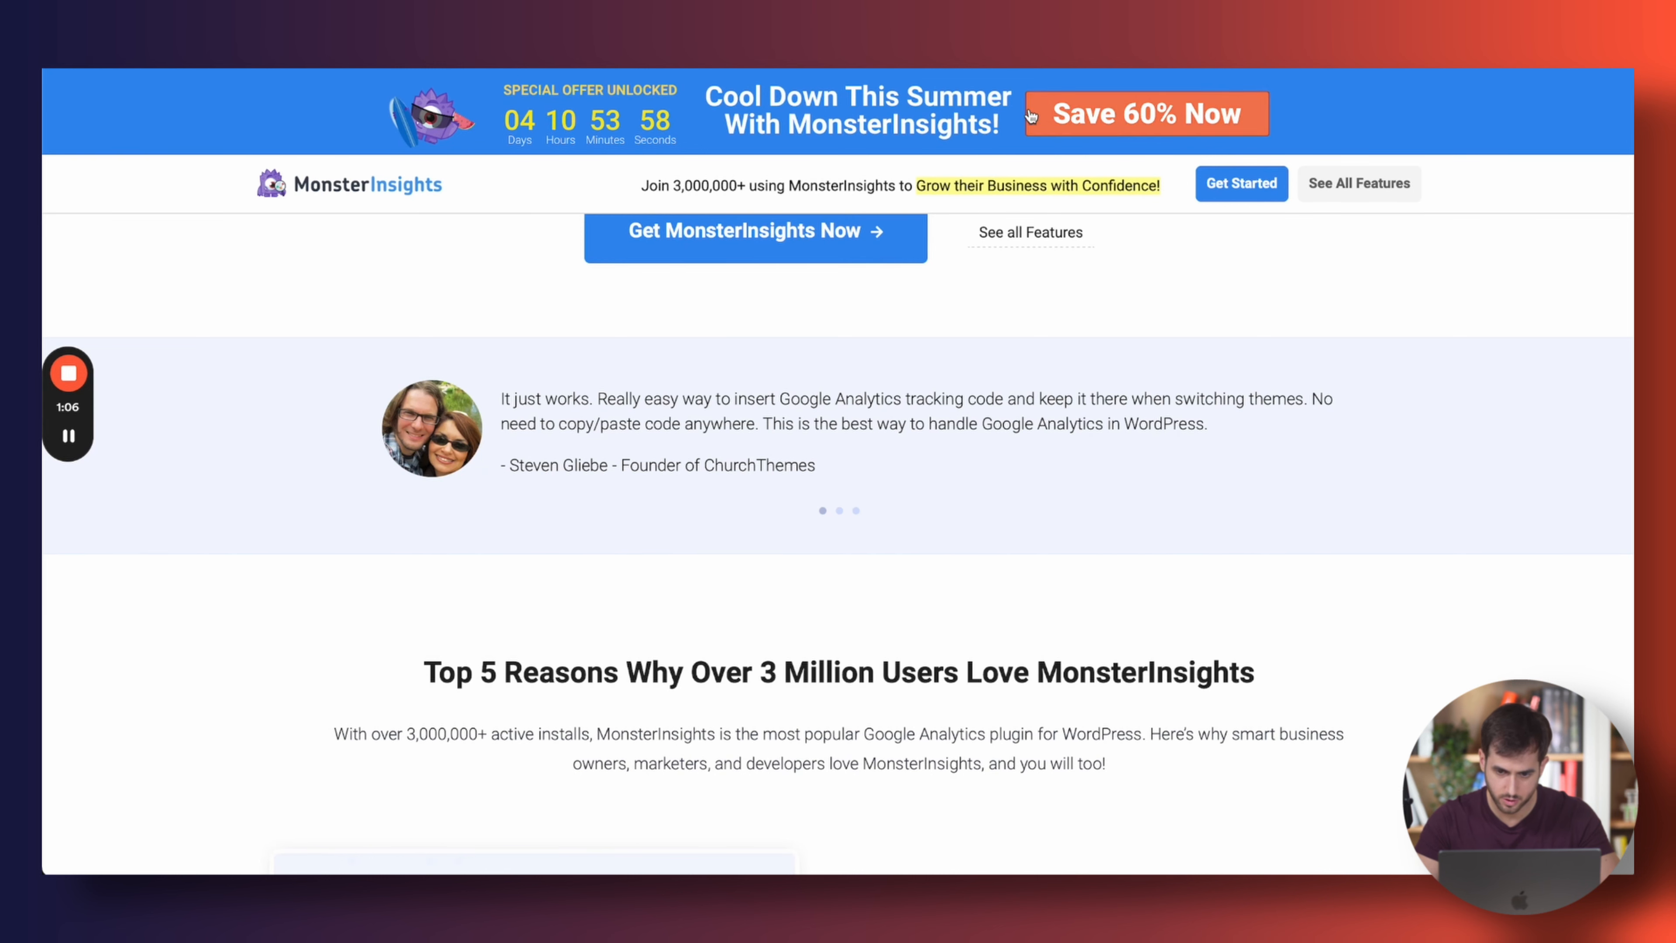
click(1088, 63)
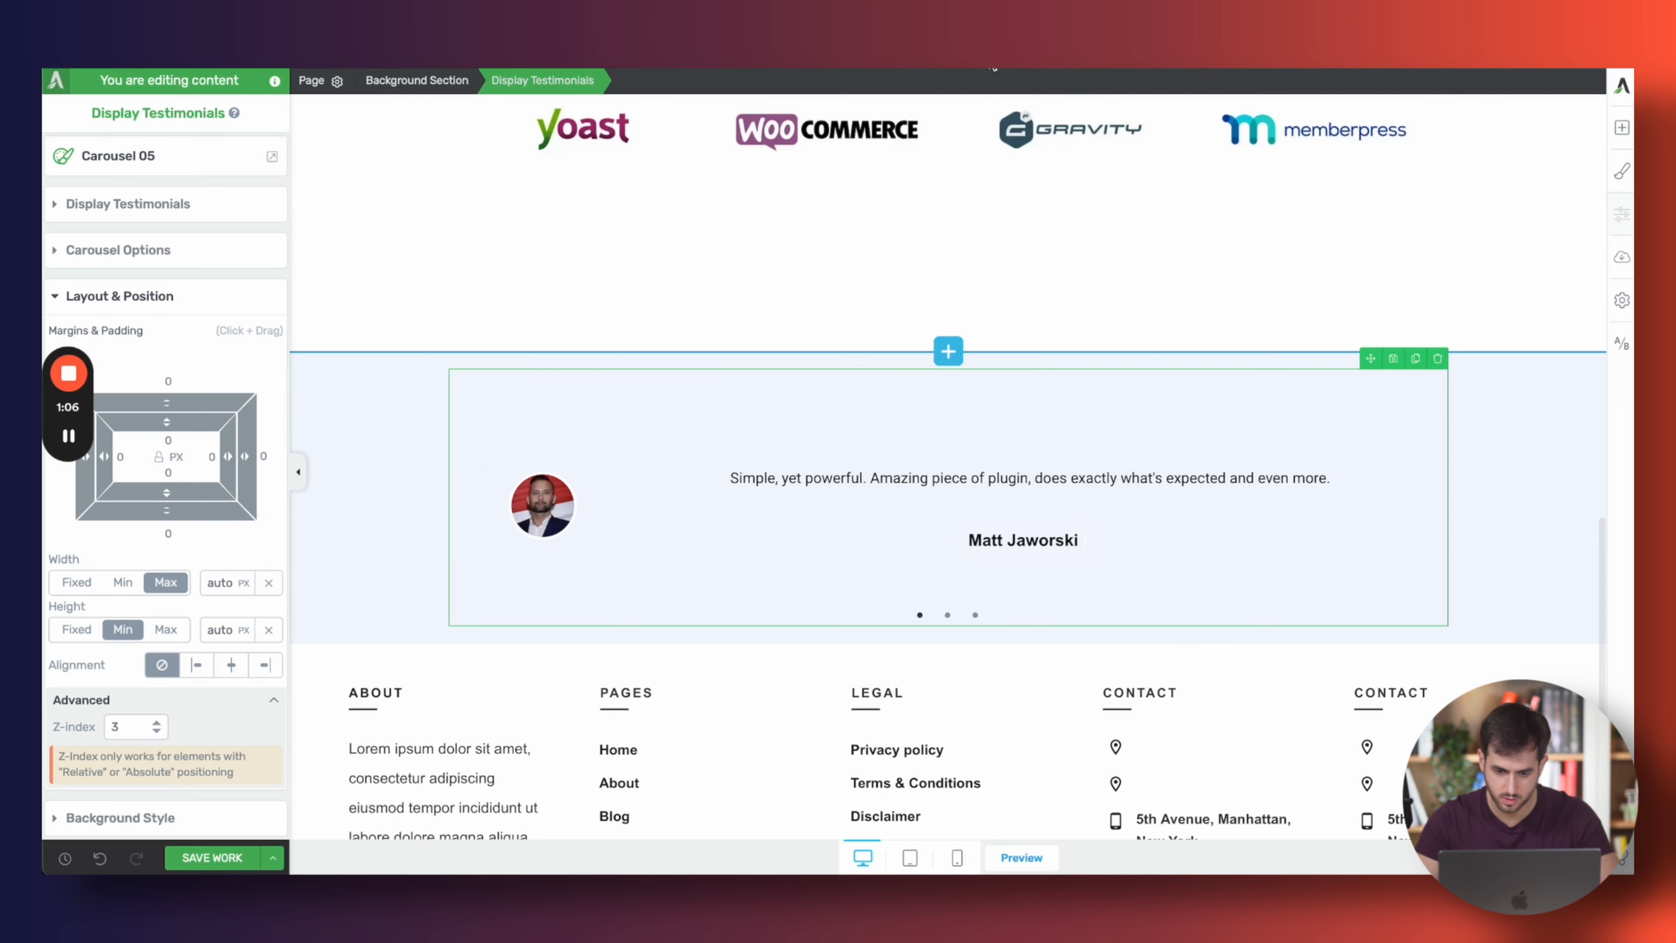
click(141, 205)
click(134, 252)
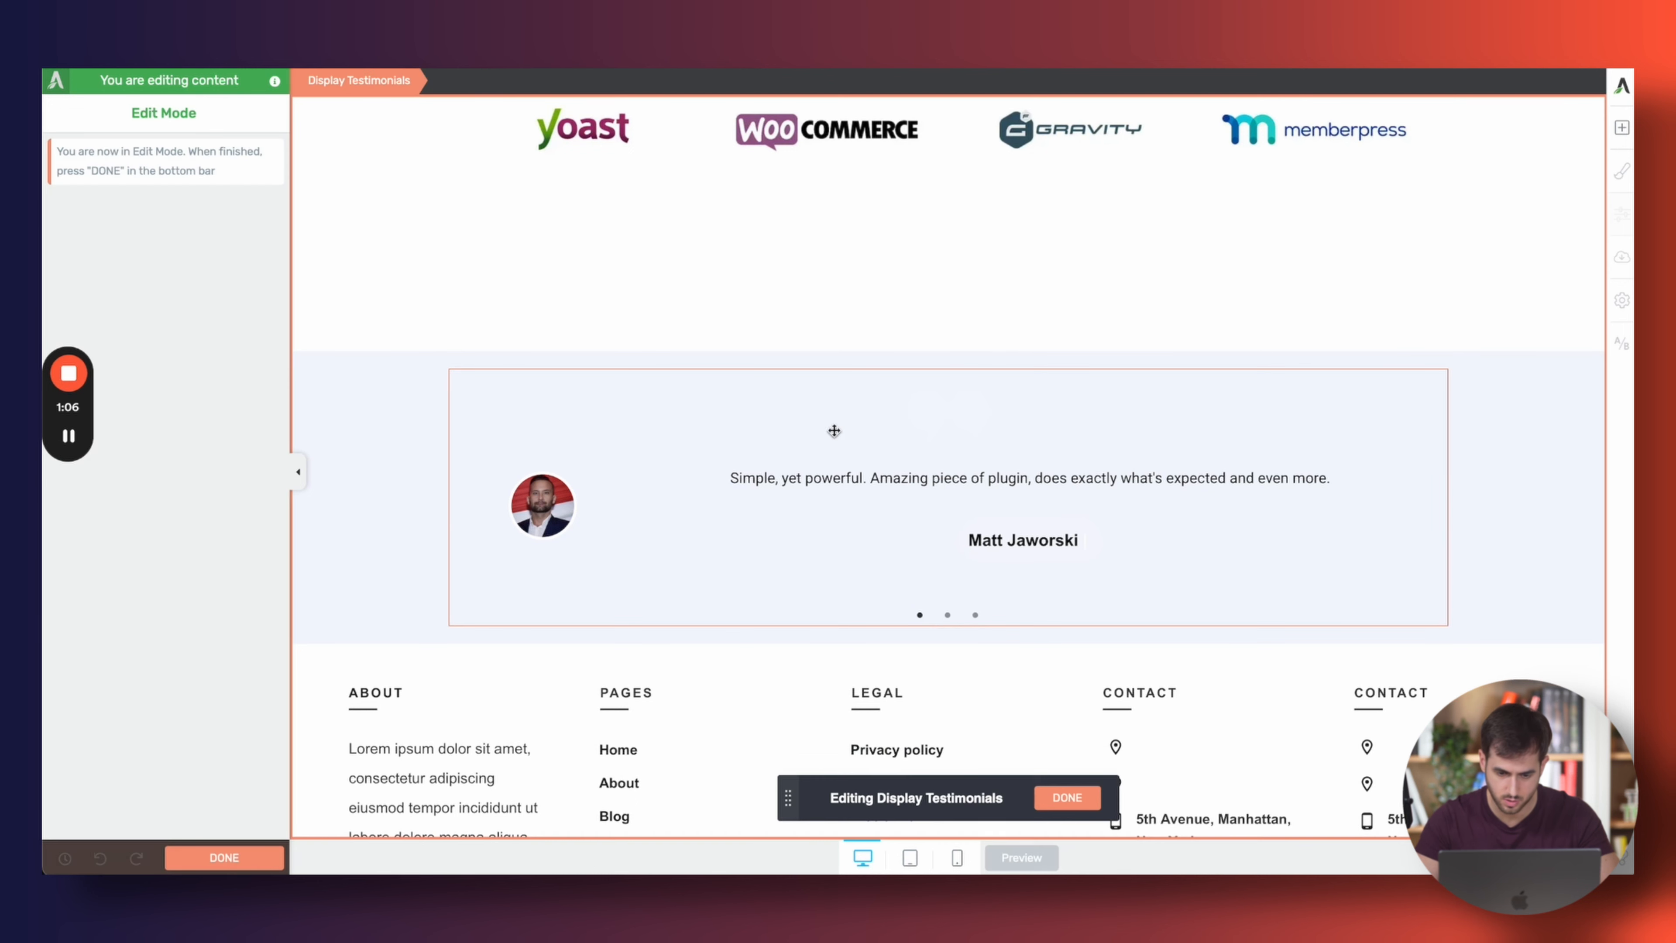
click(927, 476)
click(182, 292)
click(197, 655)
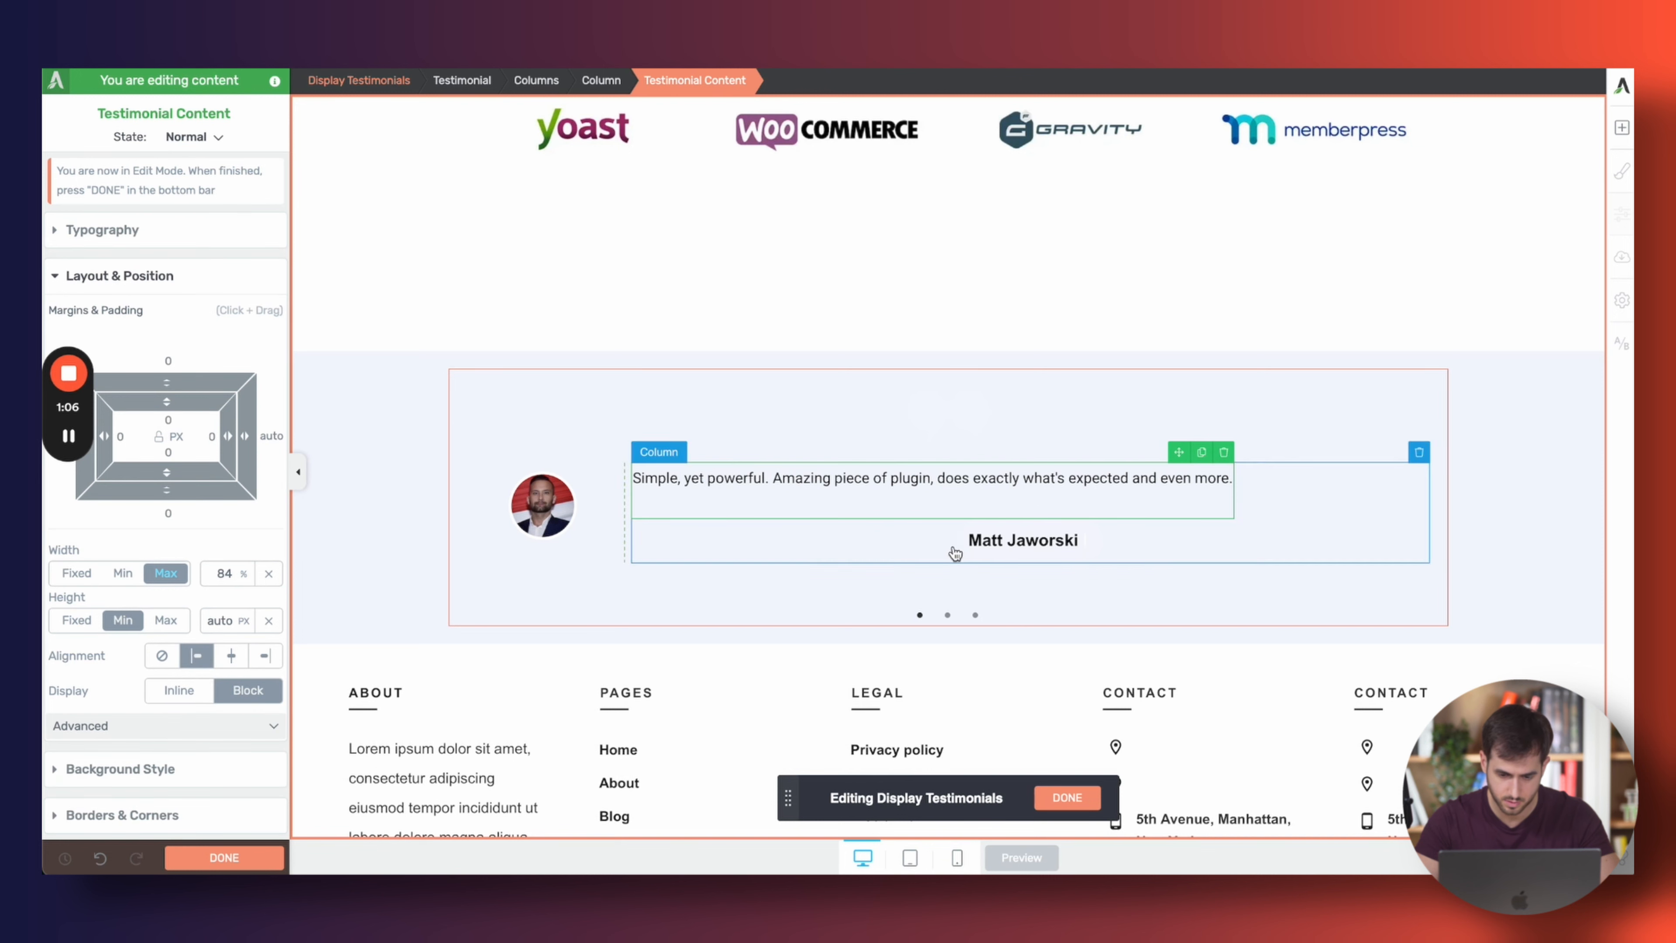
click(981, 550)
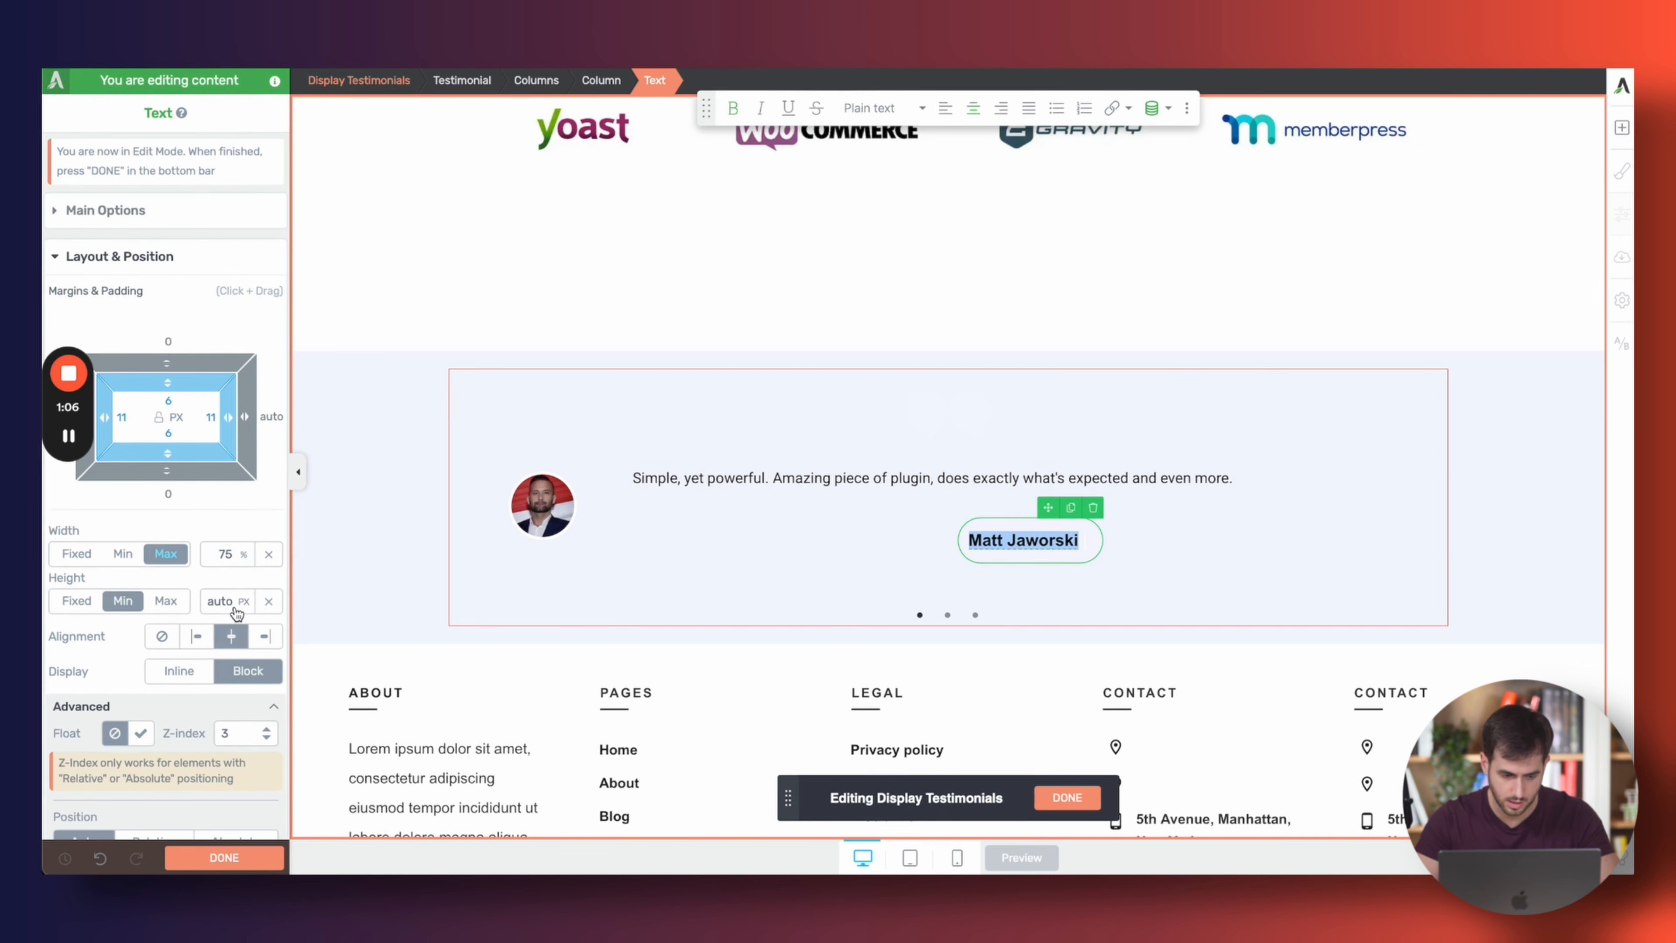
click(197, 638)
Narrow the photo column further so the testimonial text sits closer to the photo
click(554, 508)
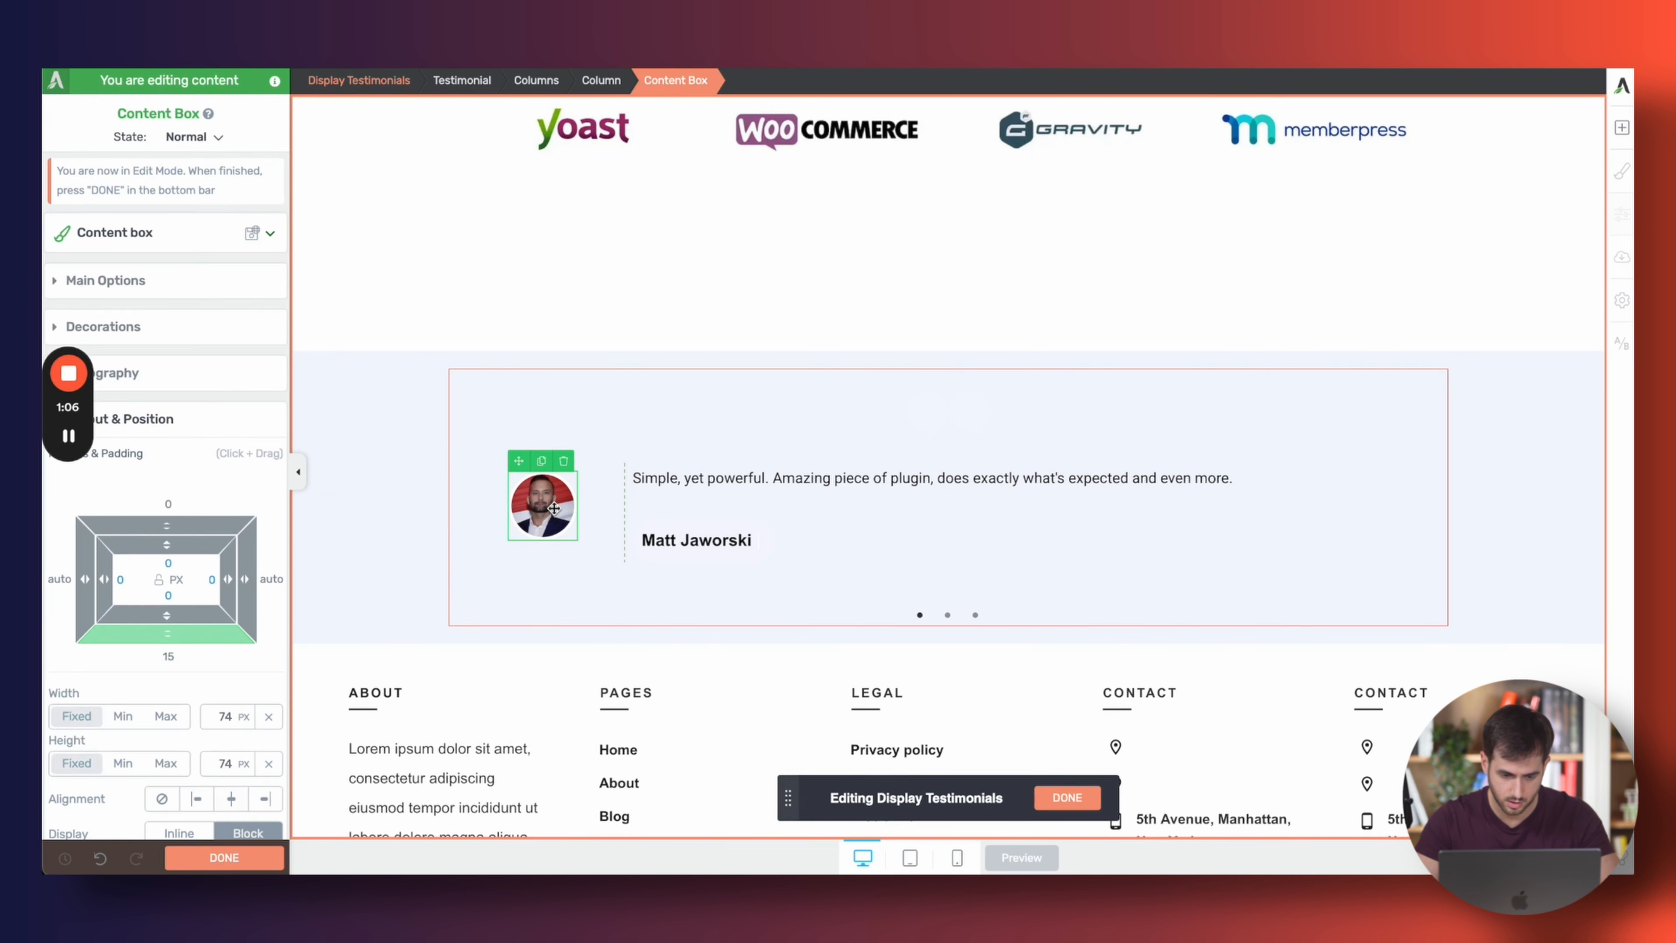
click(610, 506)
drag(622, 498, 568, 499)
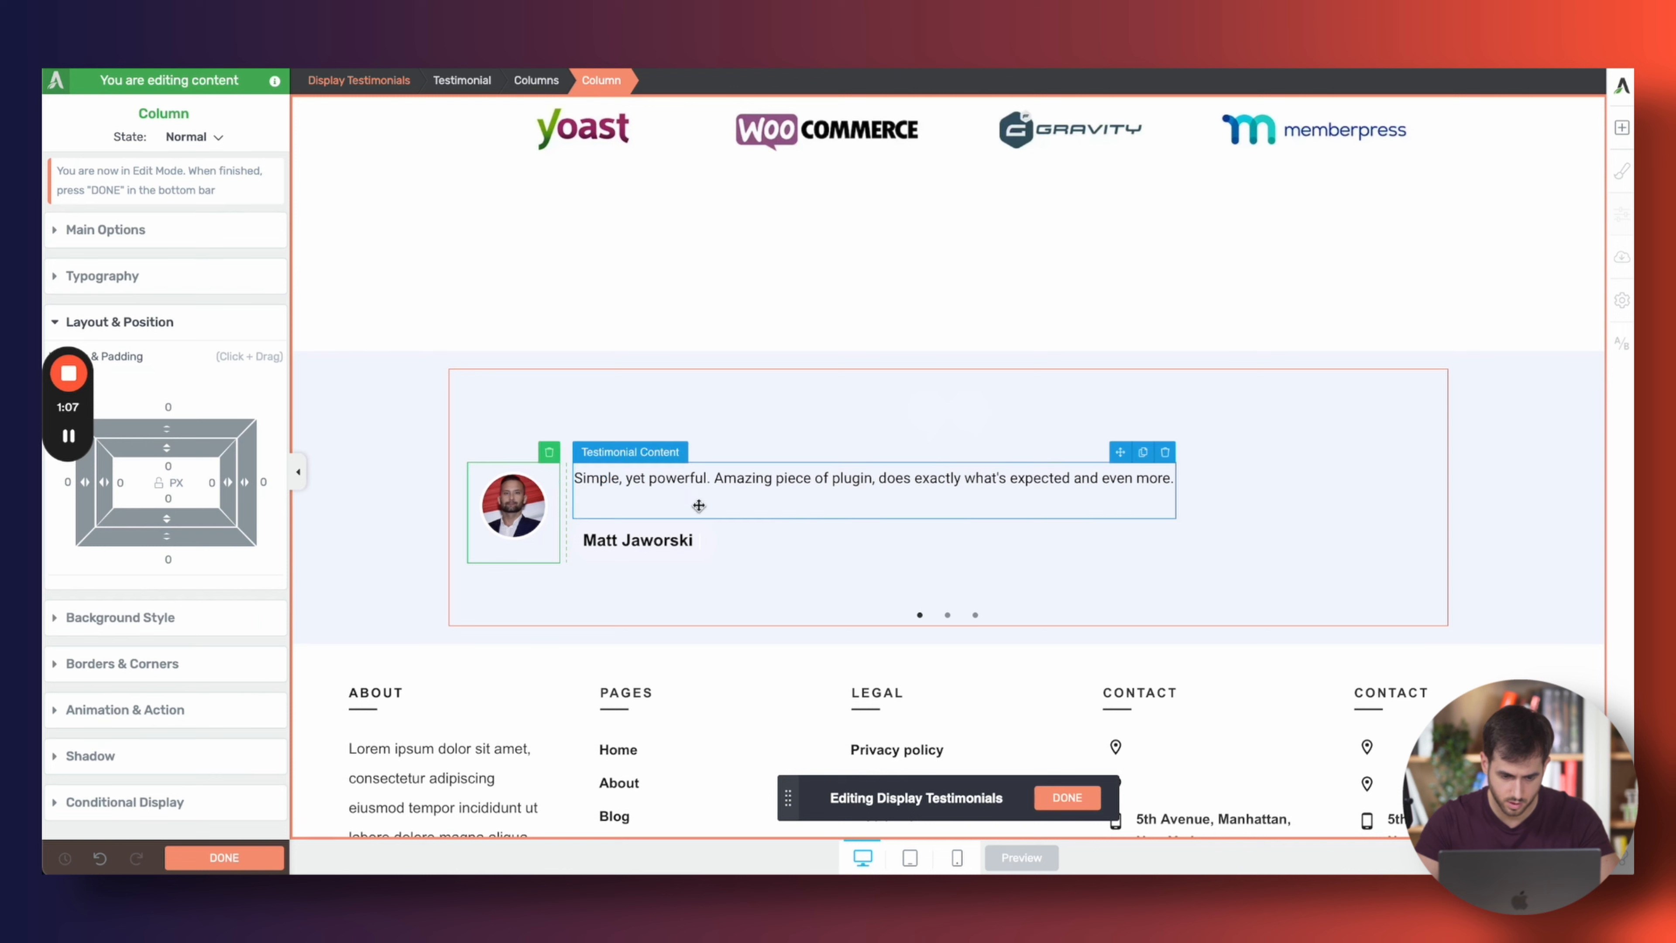
Give the testimonial content a fixed height of 35 px
click(722, 485)
click(189, 246)
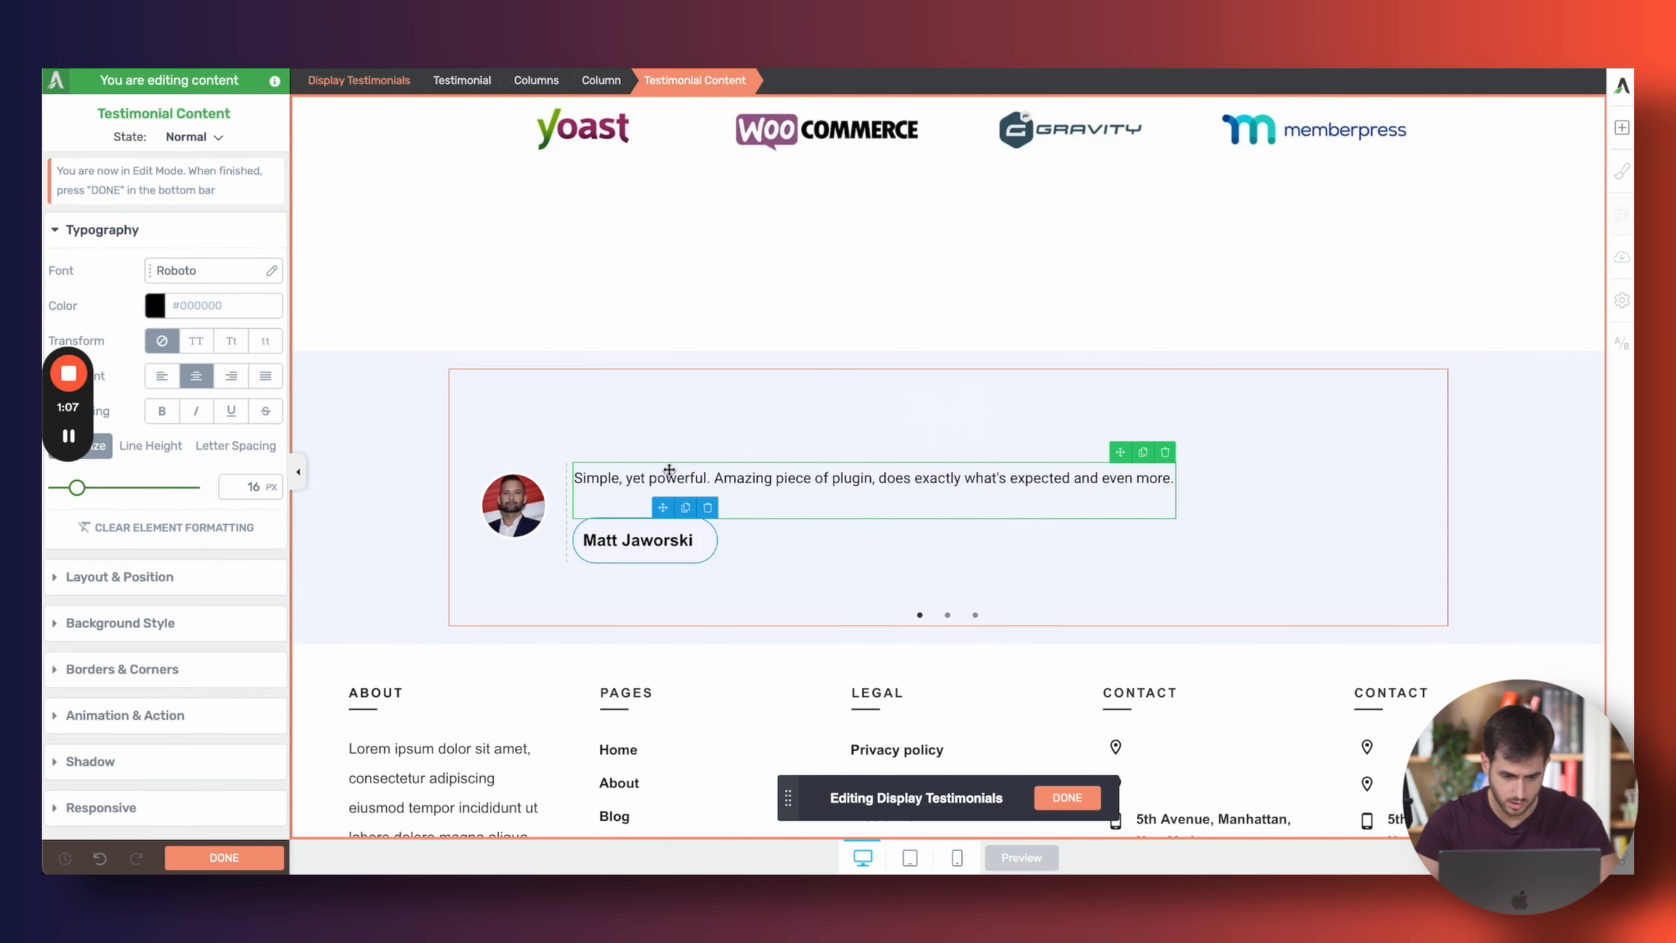
click(120, 577)
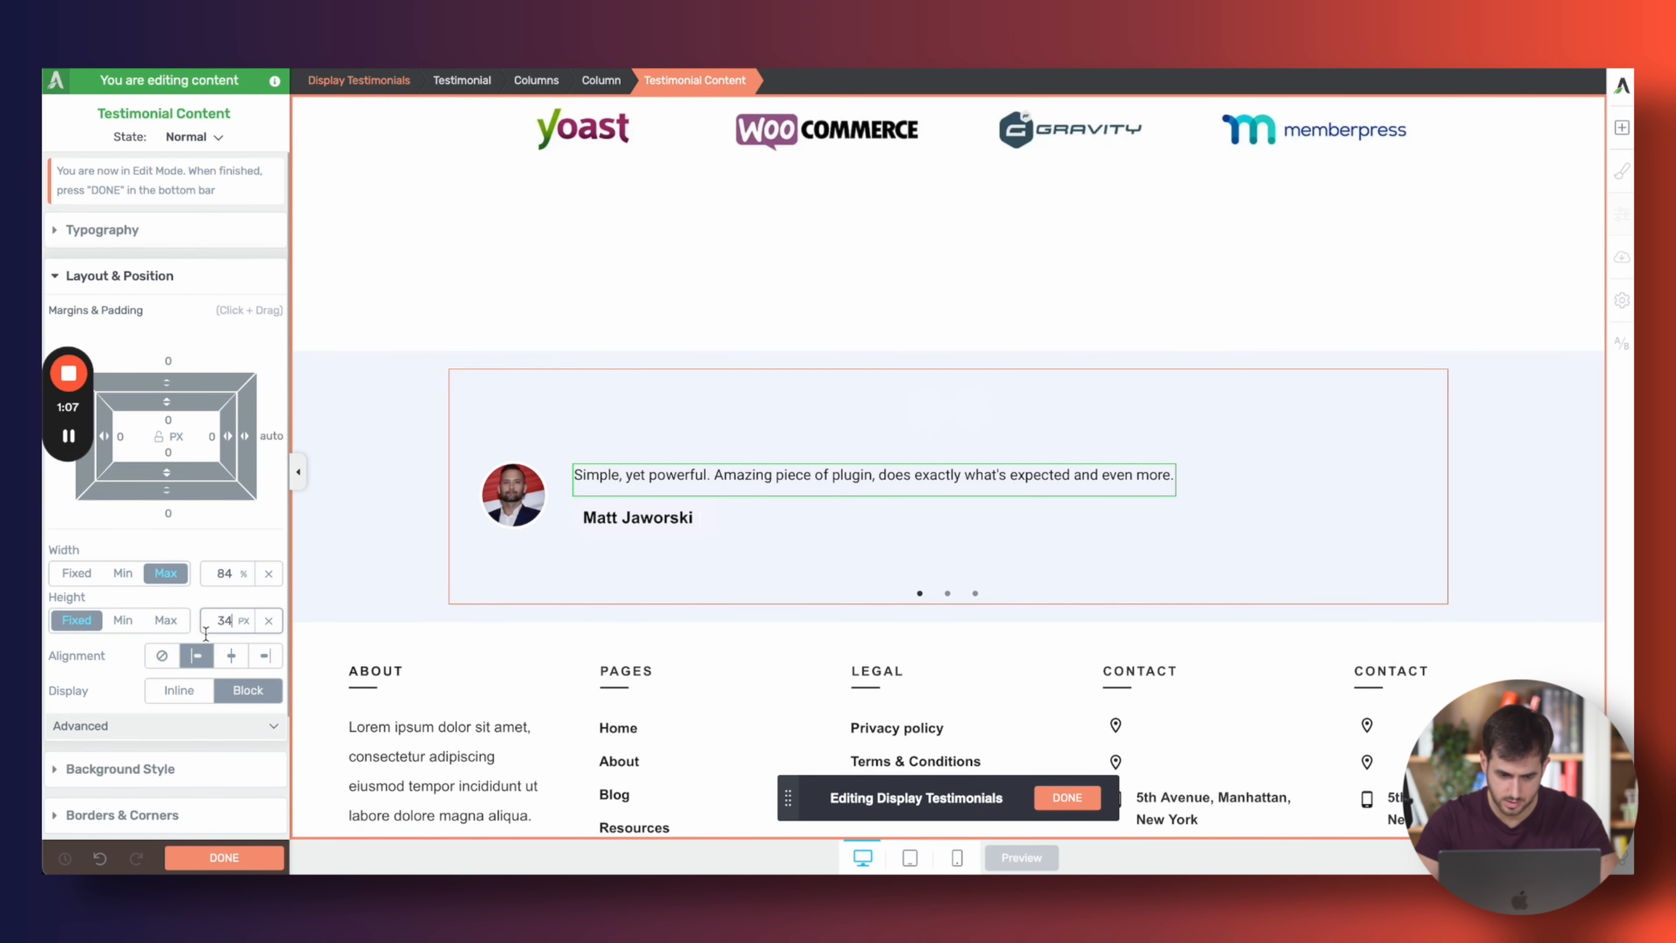
key(Up)
key(Up)
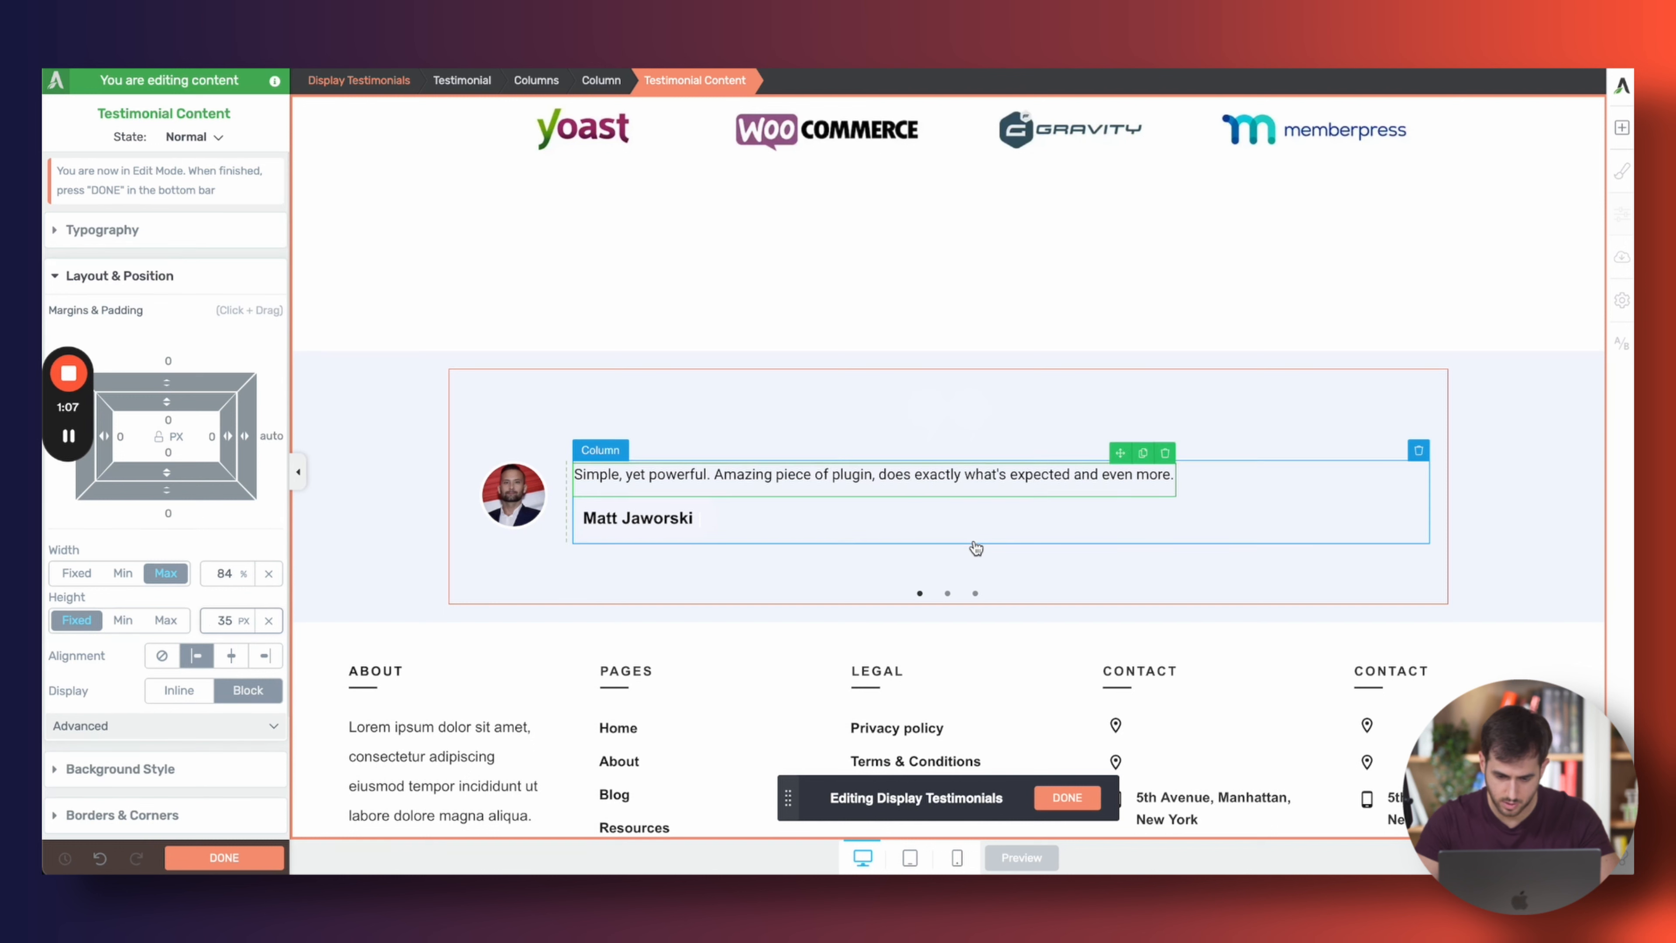
Check the other testimonial slides and set the testimonial content's text alignment to left
click(948, 593)
click(975, 594)
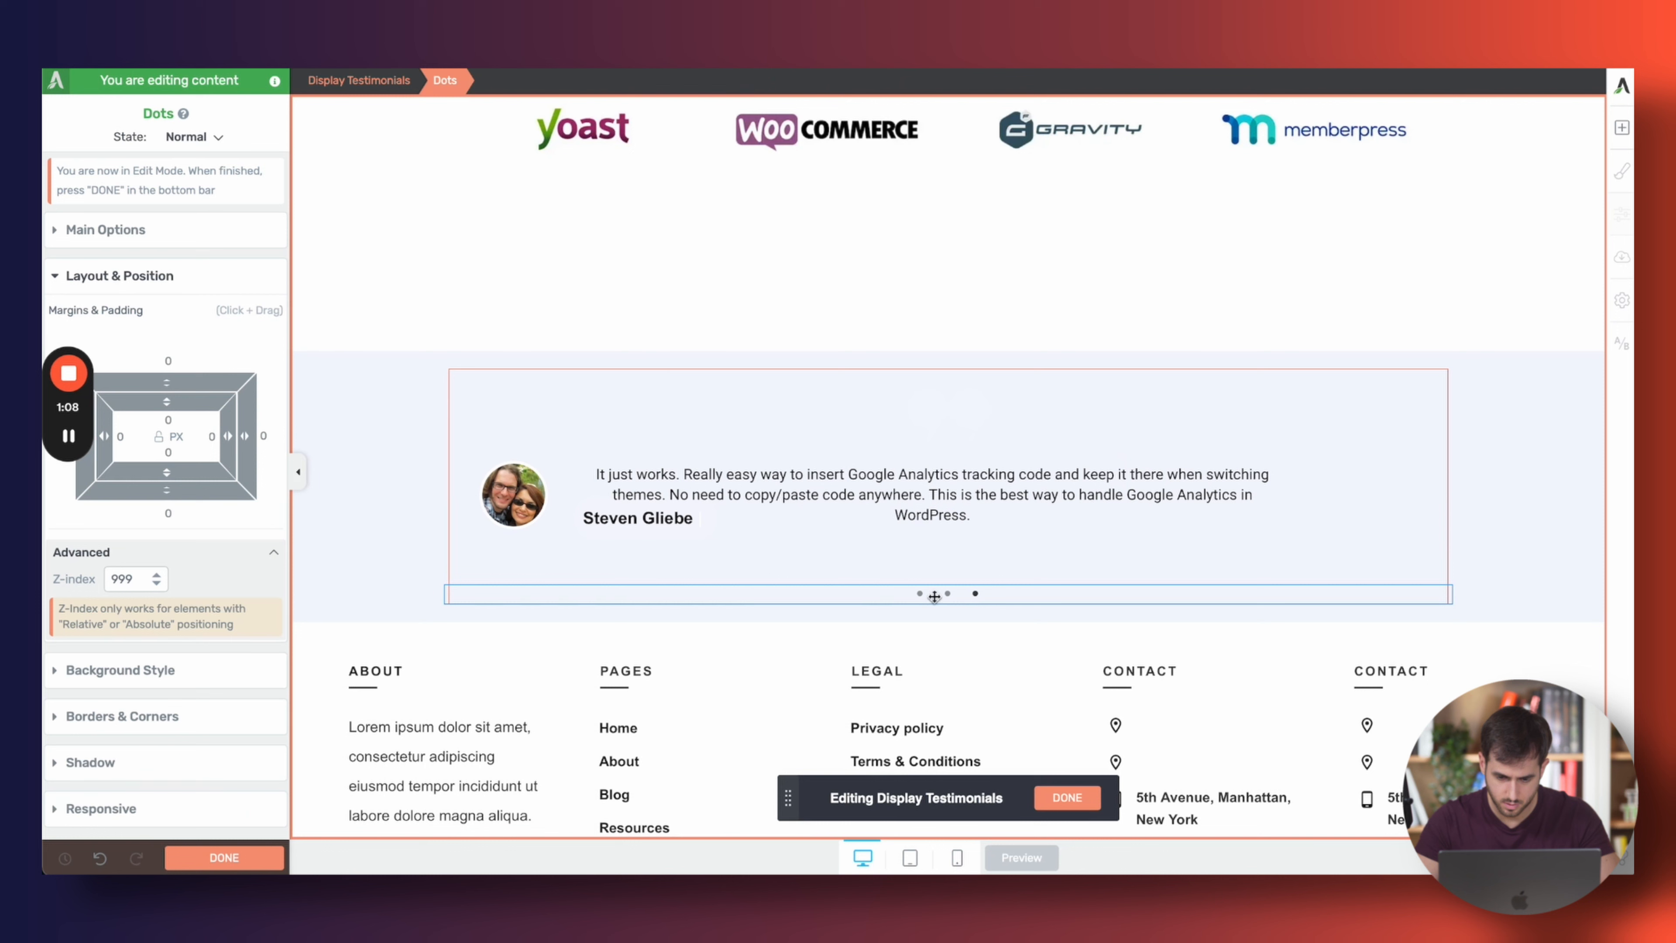
click(920, 594)
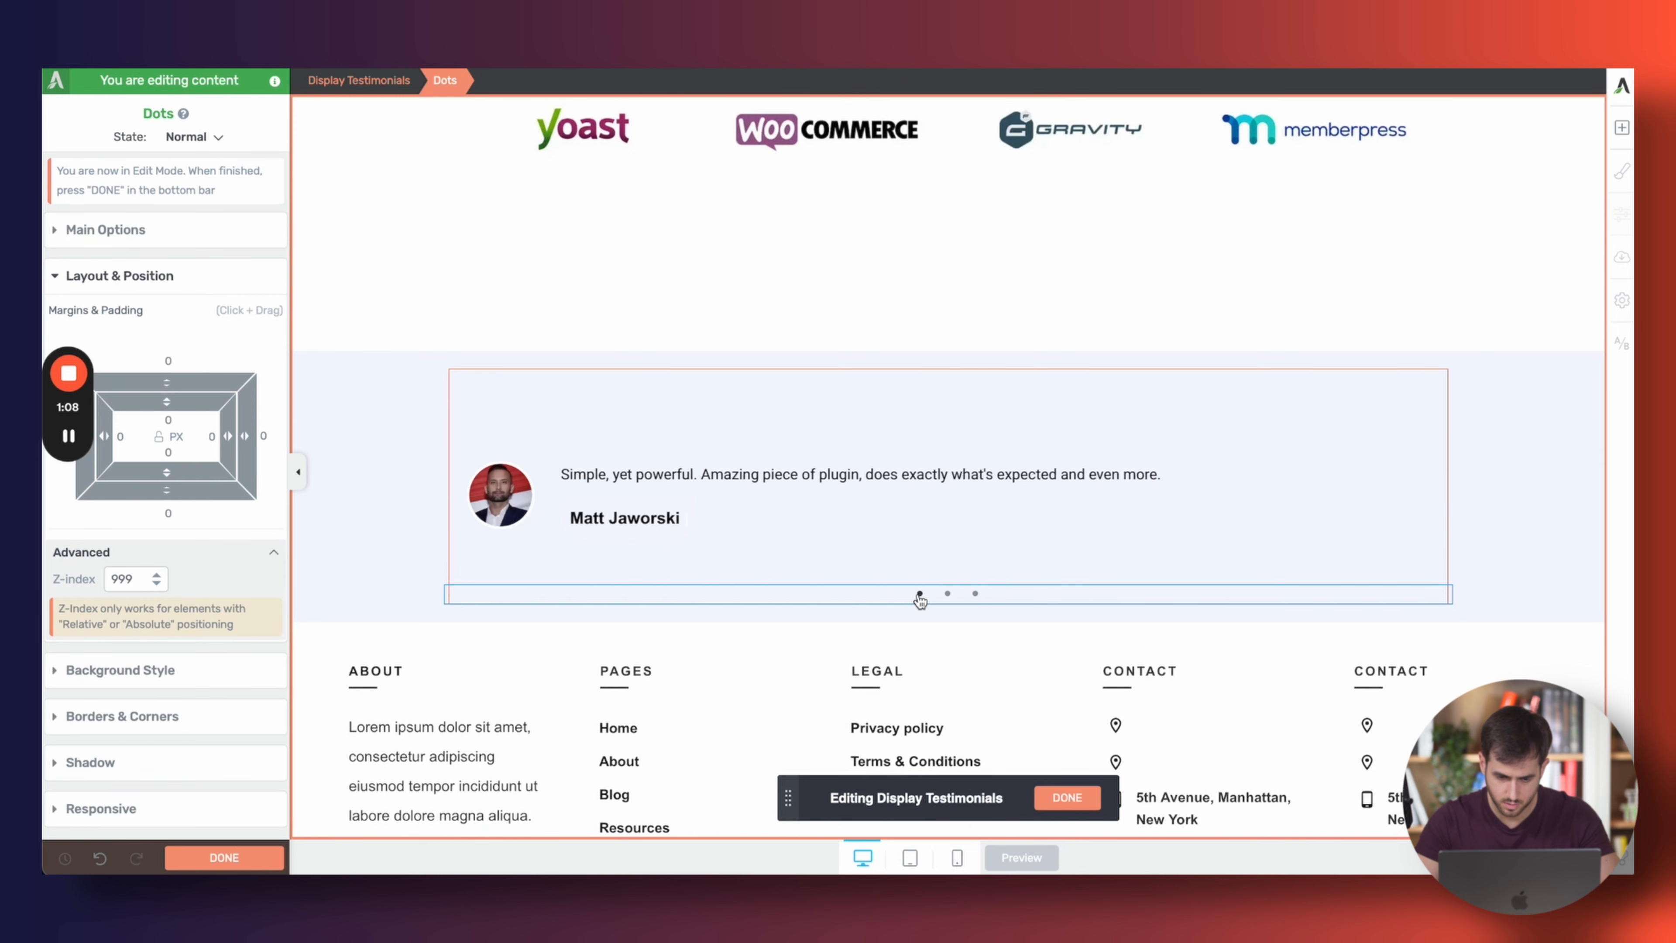
click(686, 475)
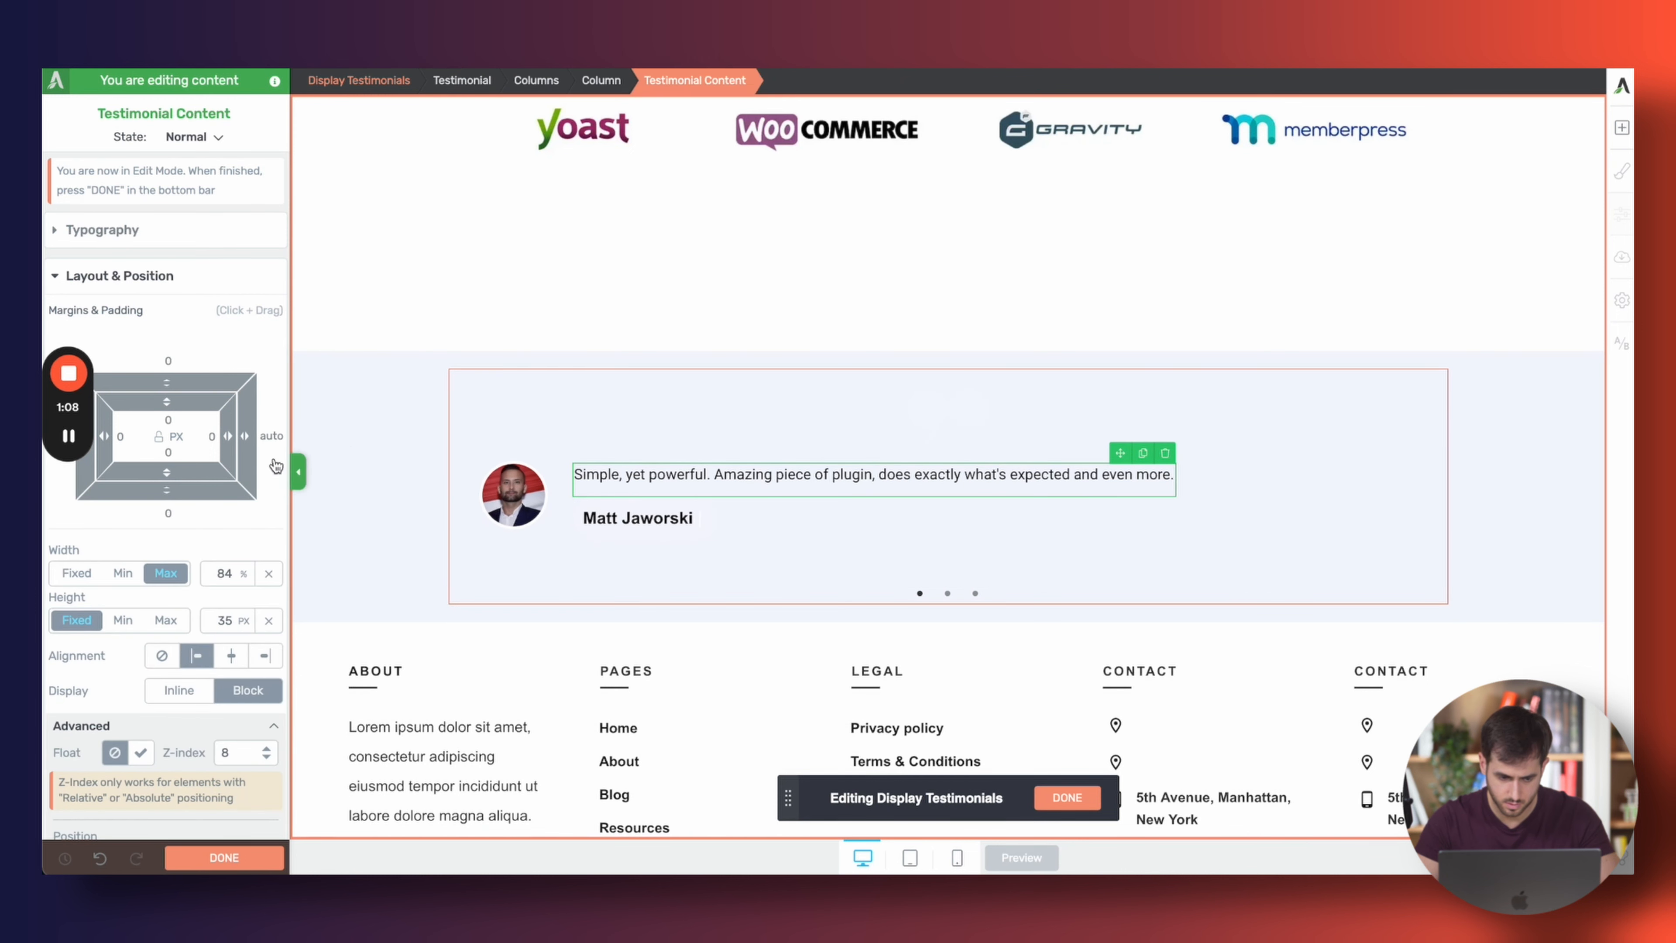
click(199, 230)
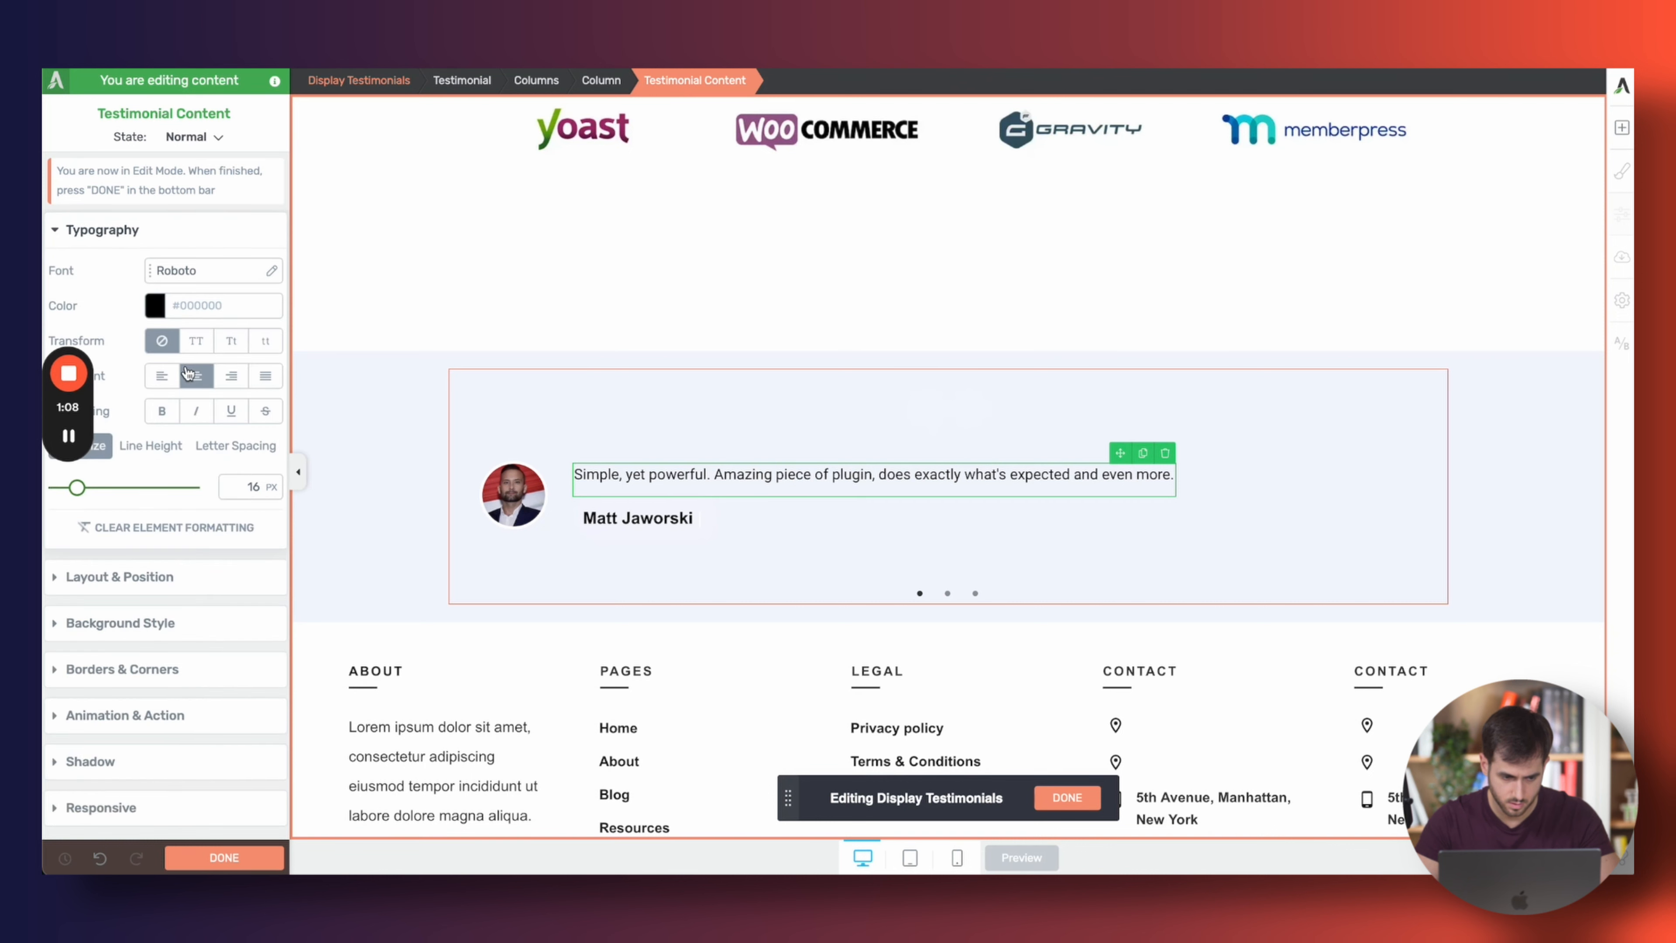
click(161, 375)
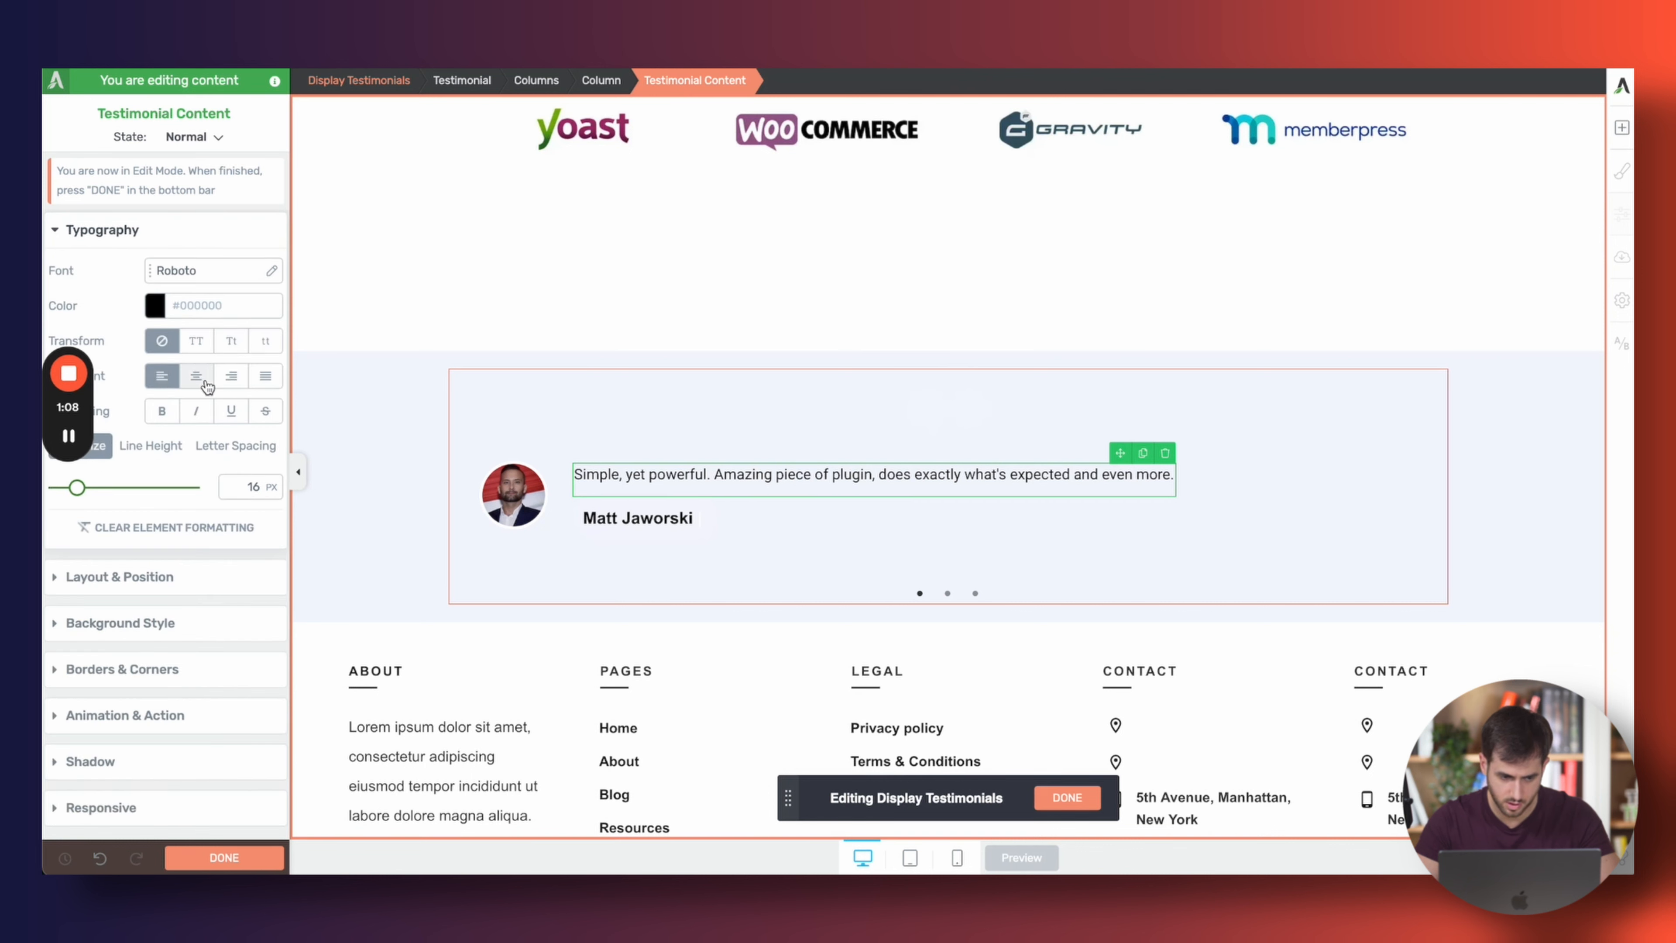
Compare the testimonial layout with the original MonsterInsights page and finish editing the carousel
click(686, 521)
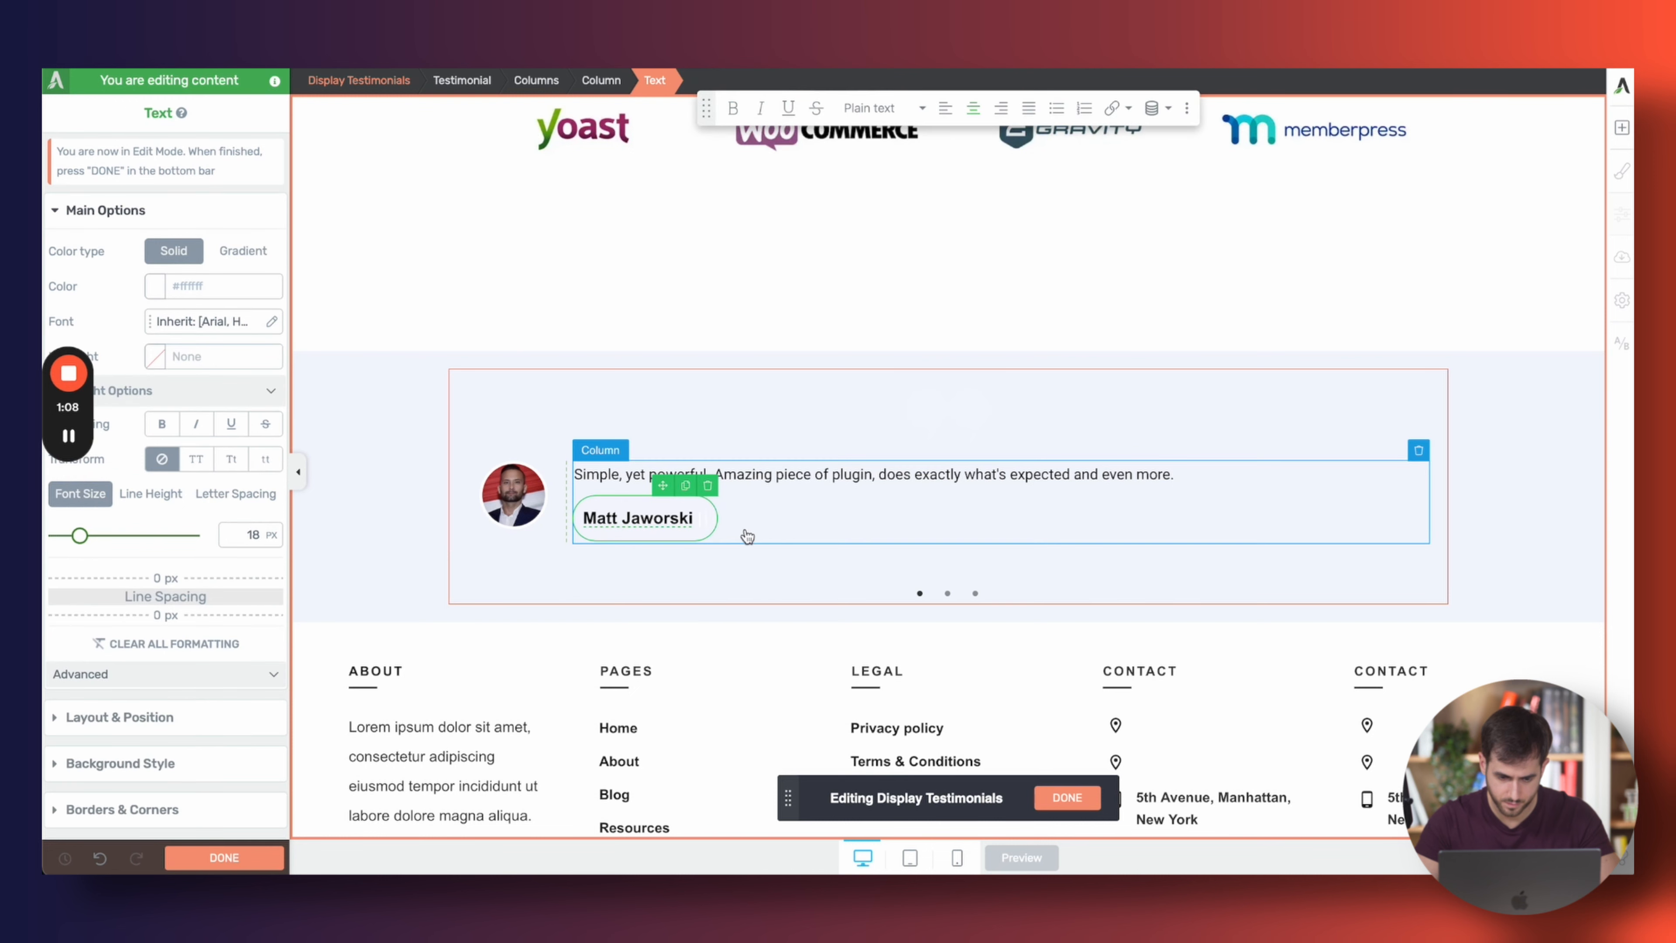
click(773, 535)
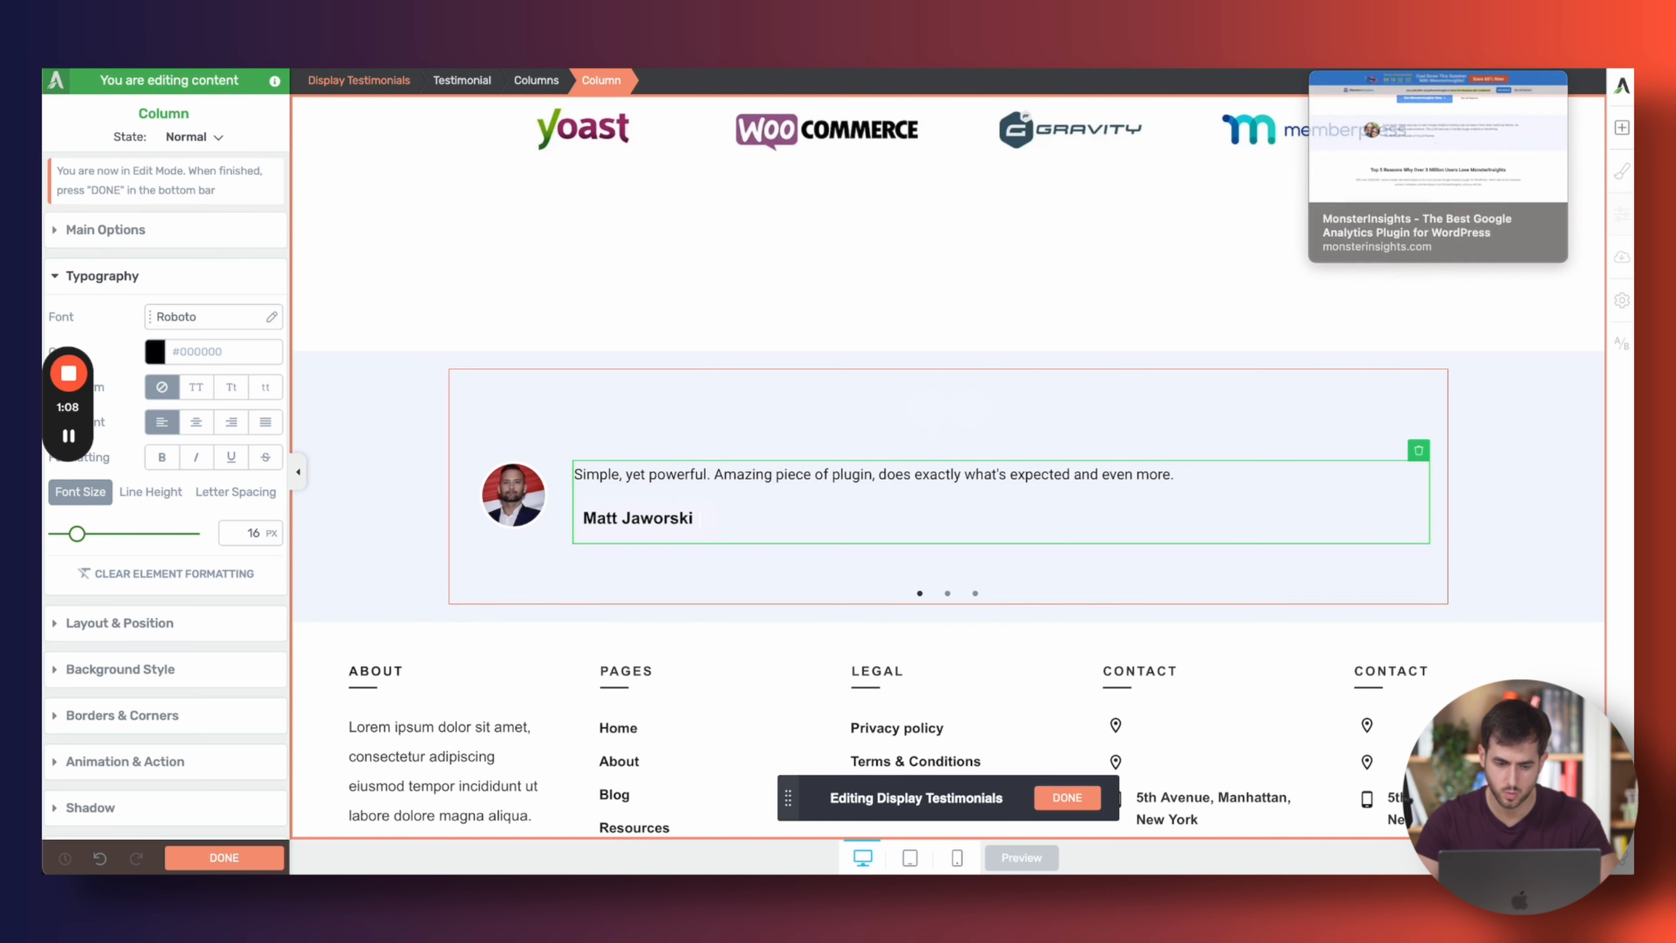
click(1366, 40)
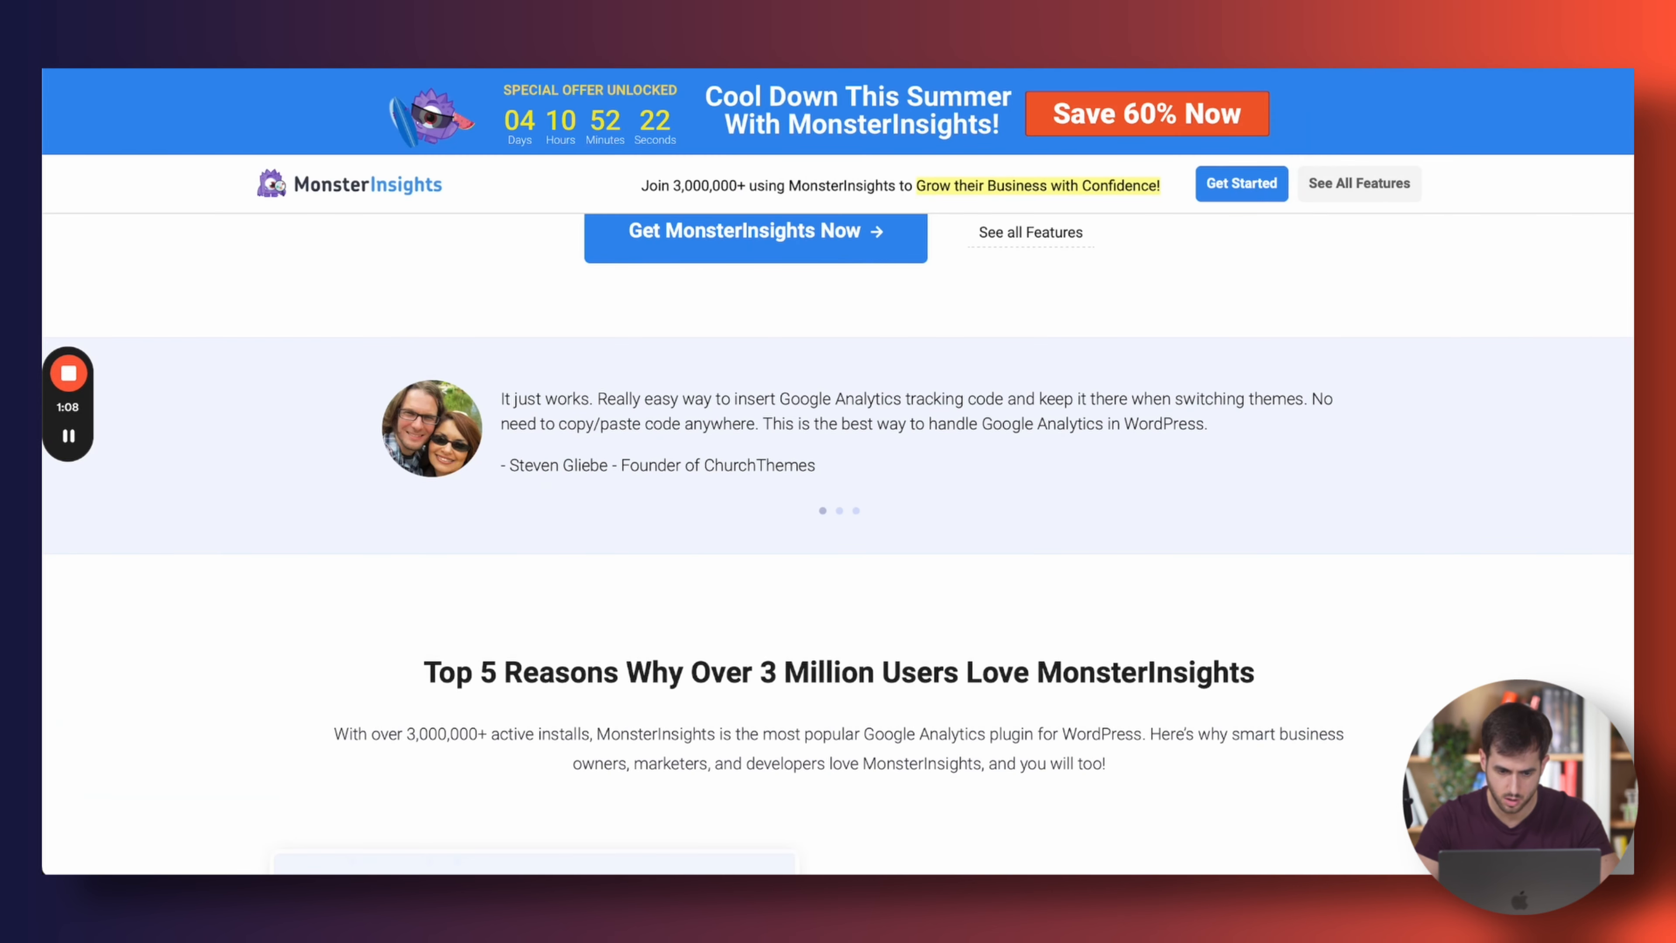
click(1161, 41)
Review the rebuilt landing page from the header down to the testimonial section and footer
scroll(454, 609, up, 12)
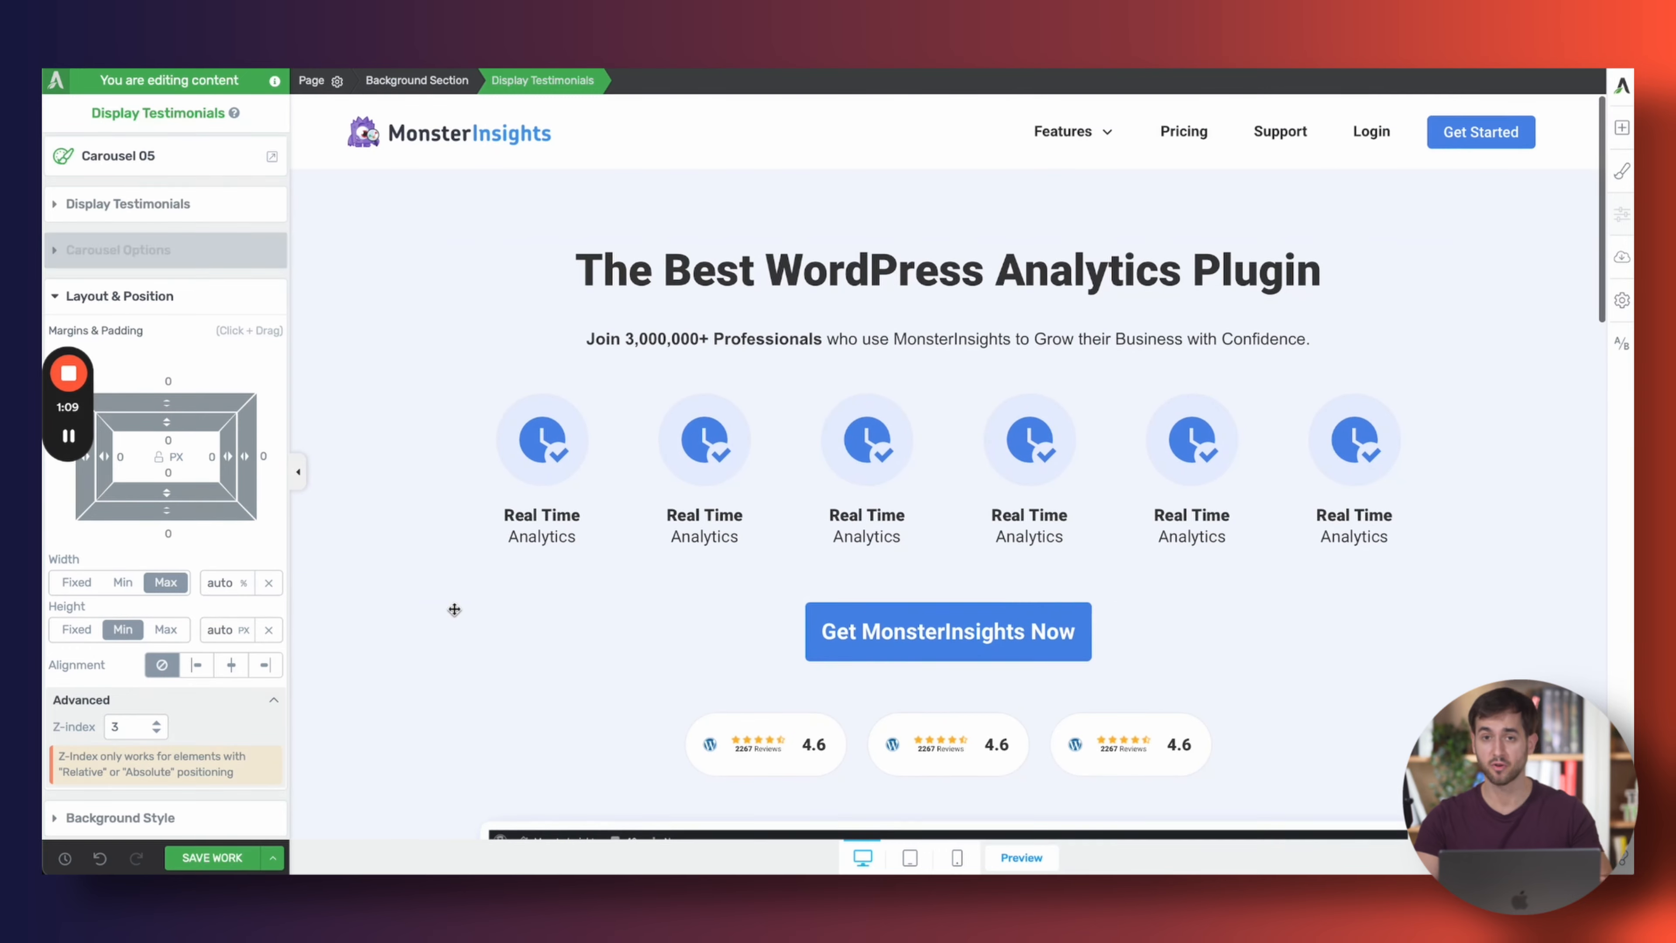
scroll(454, 609, down, 1)
scroll(454, 609, down, 15)
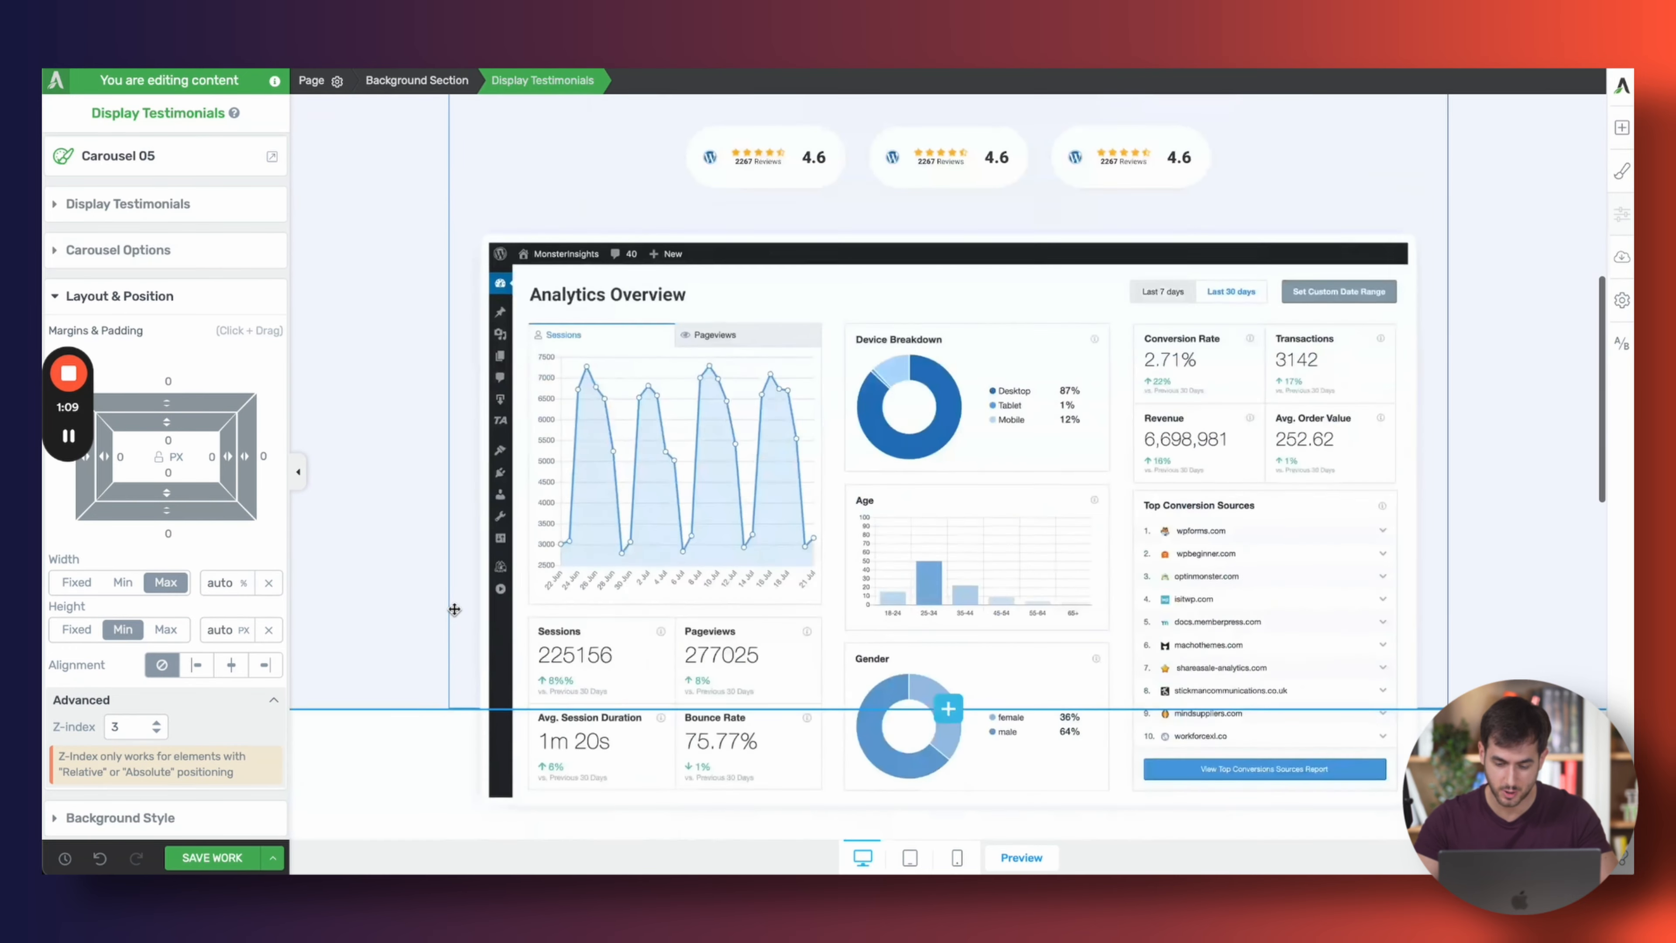
scroll(455, 614, up, 1)
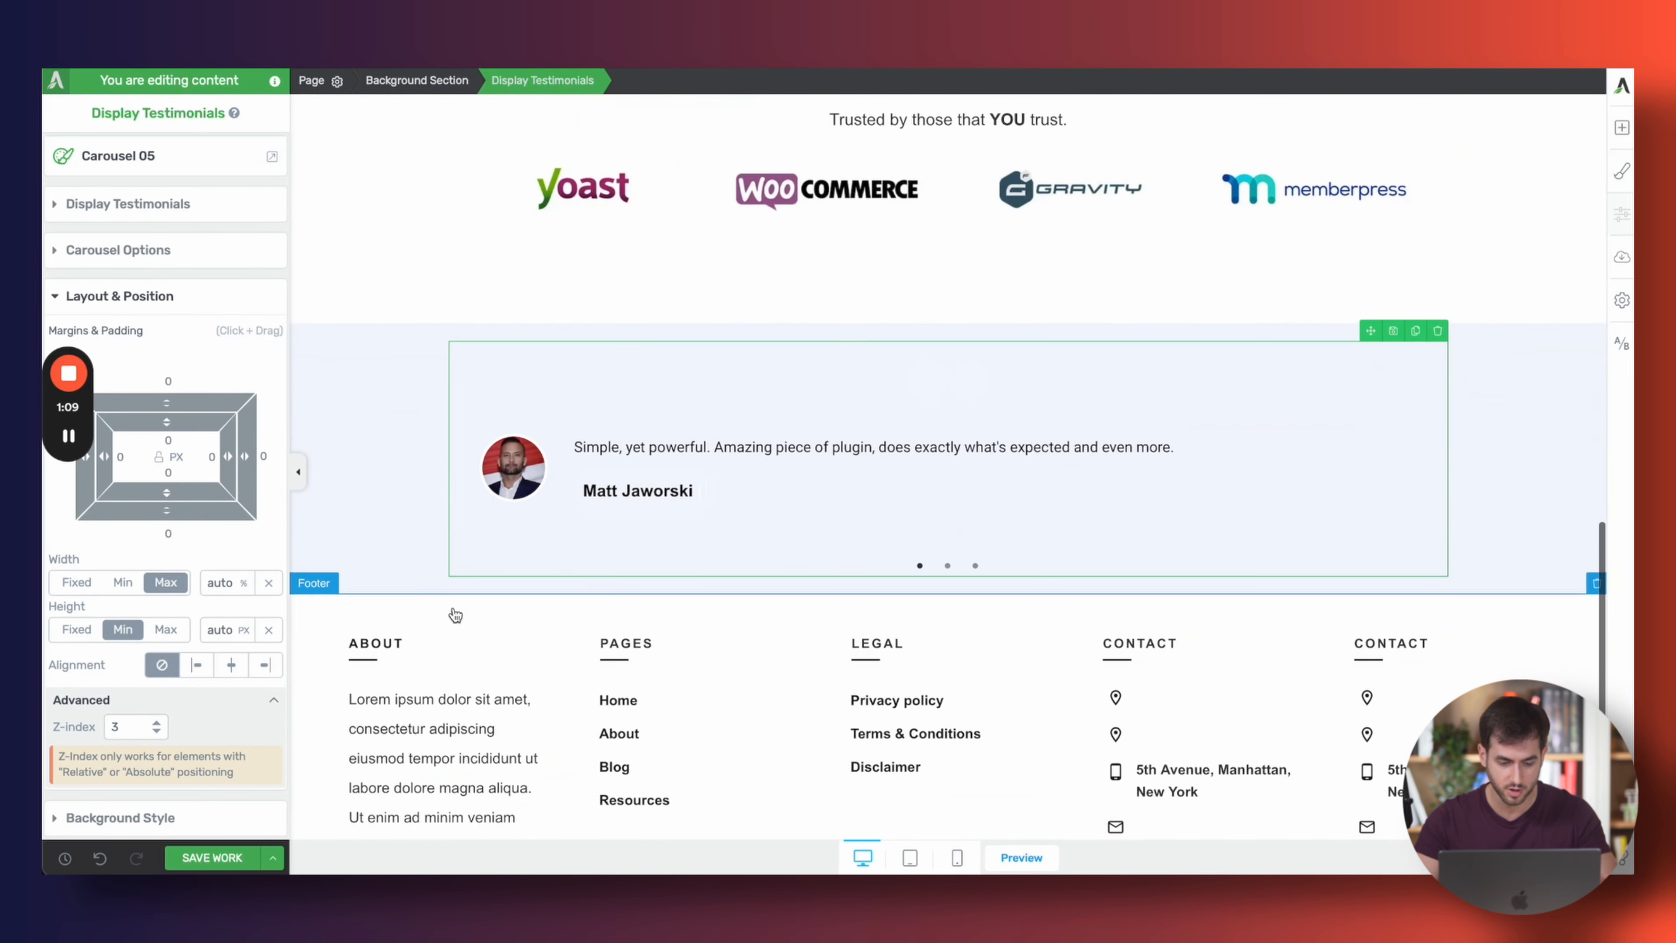
click(409, 460)
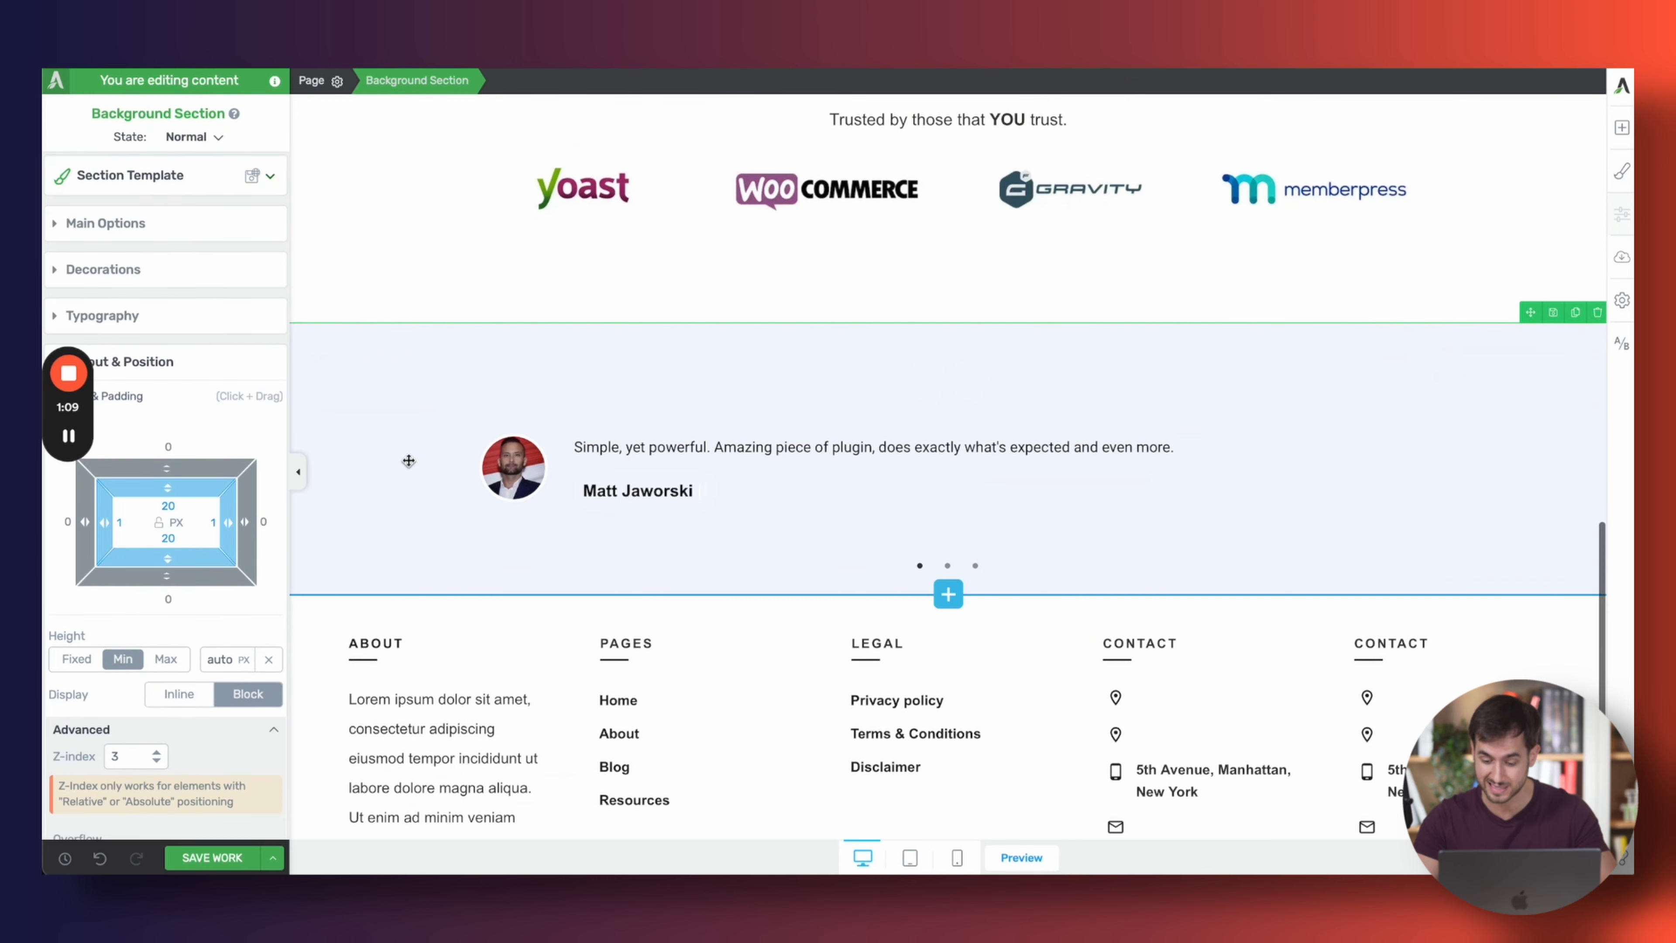
scroll(406, 460, up, 15)
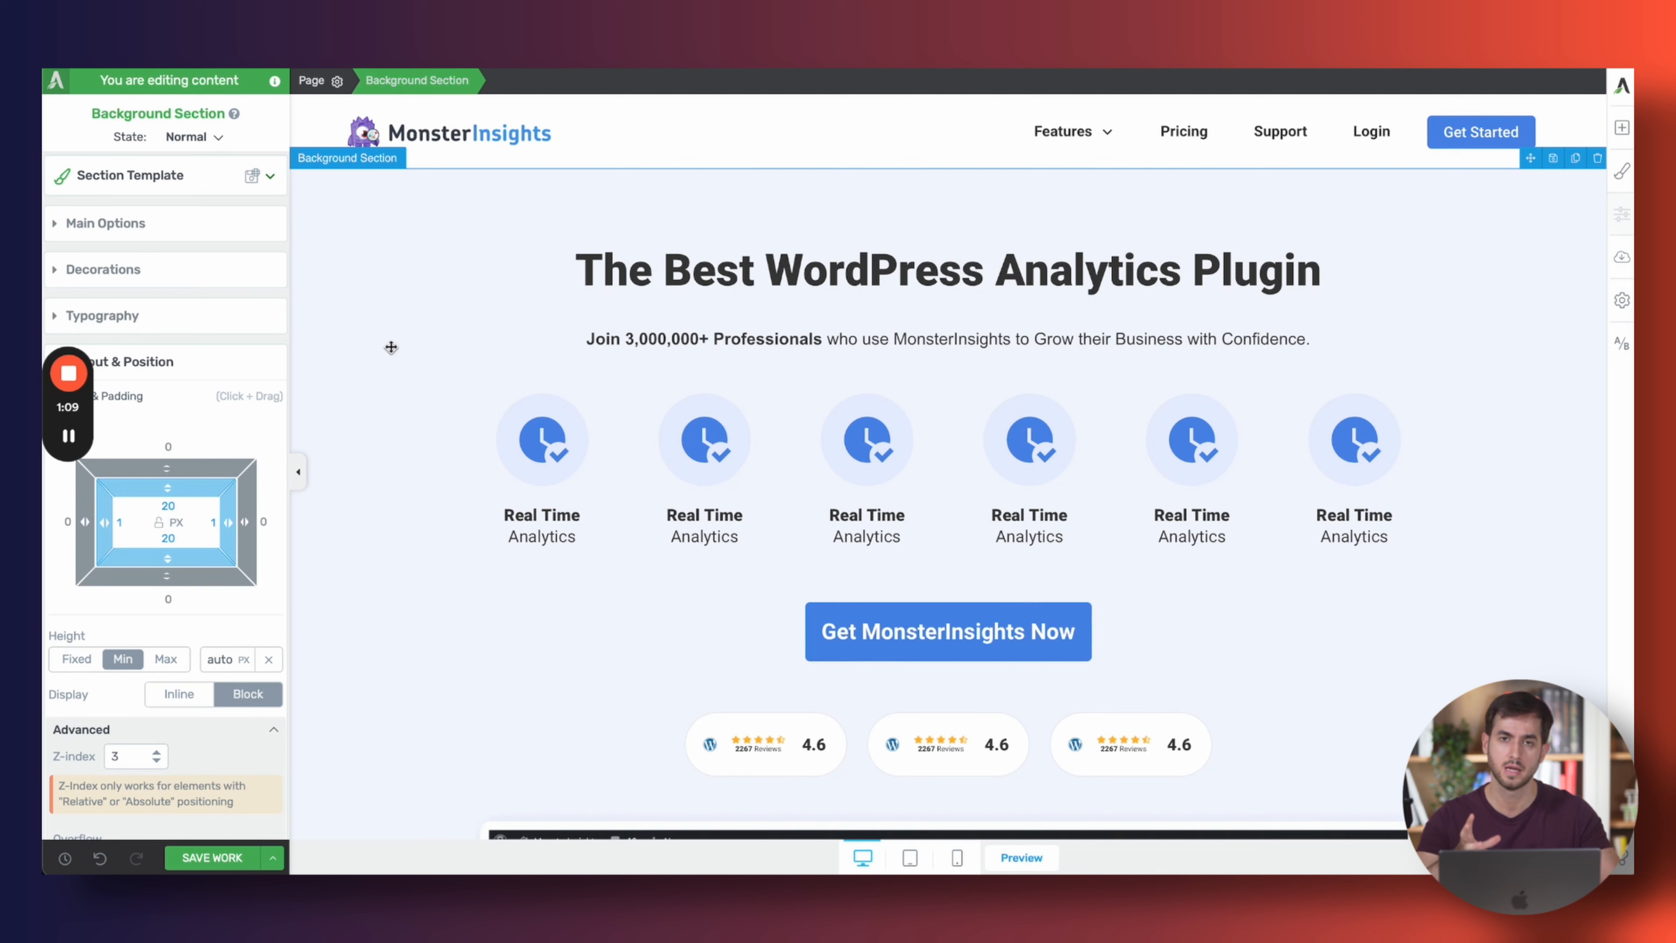
scroll(392, 346, down, 2)
scroll(391, 347, up, 2)
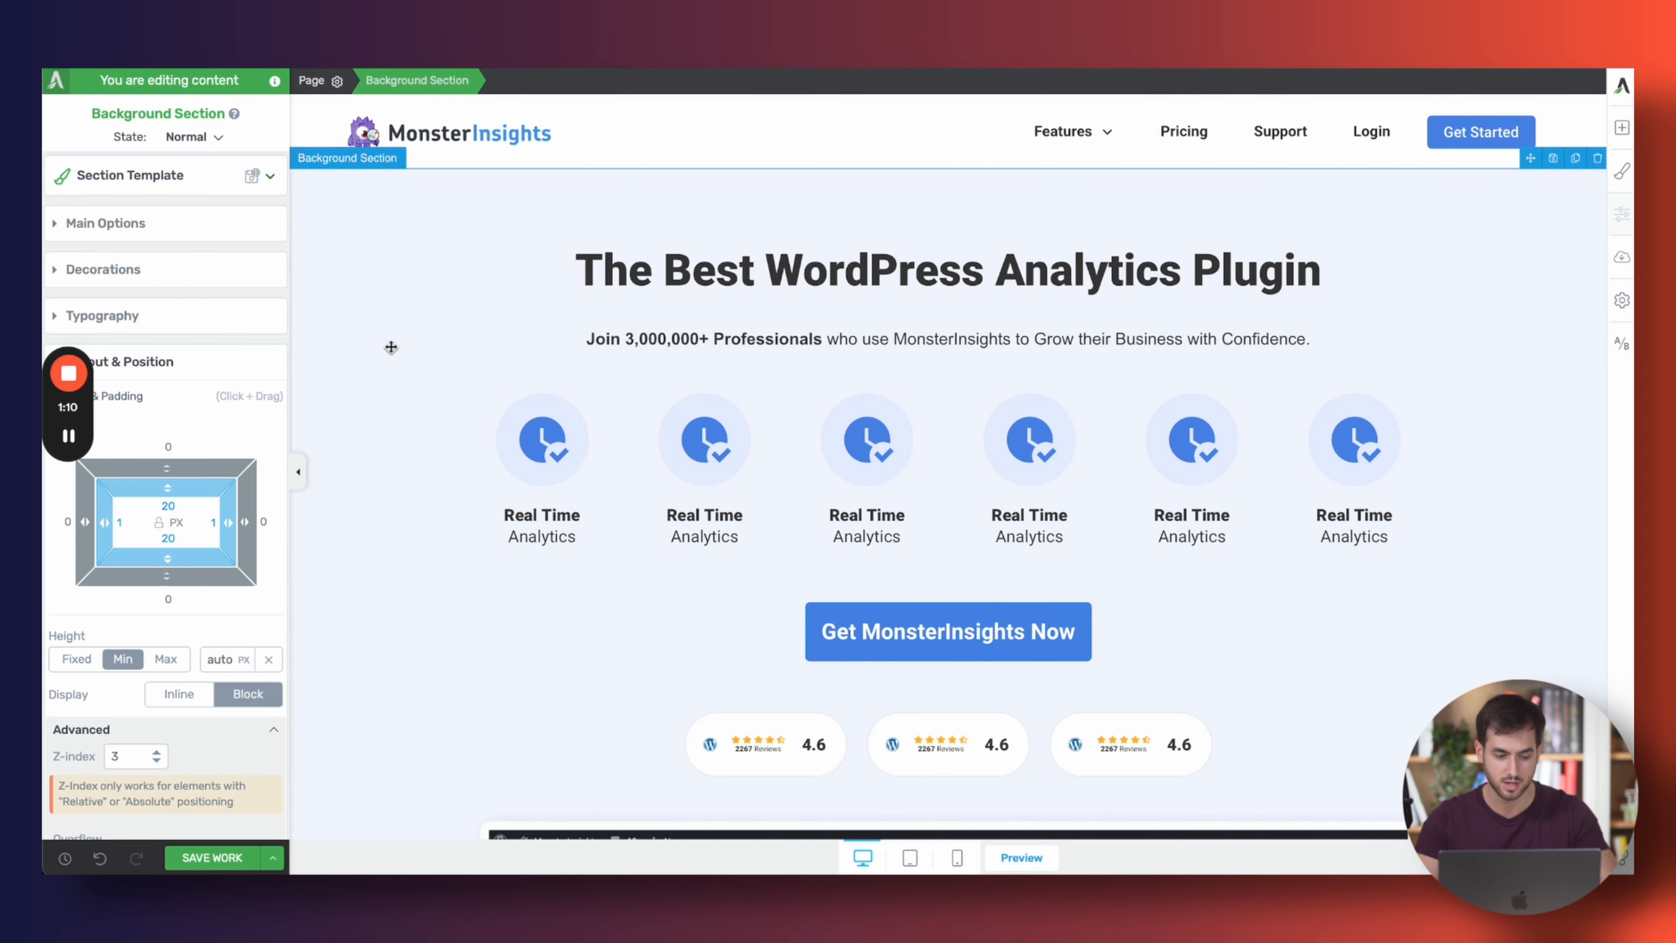
scroll(391, 346, down, 1)
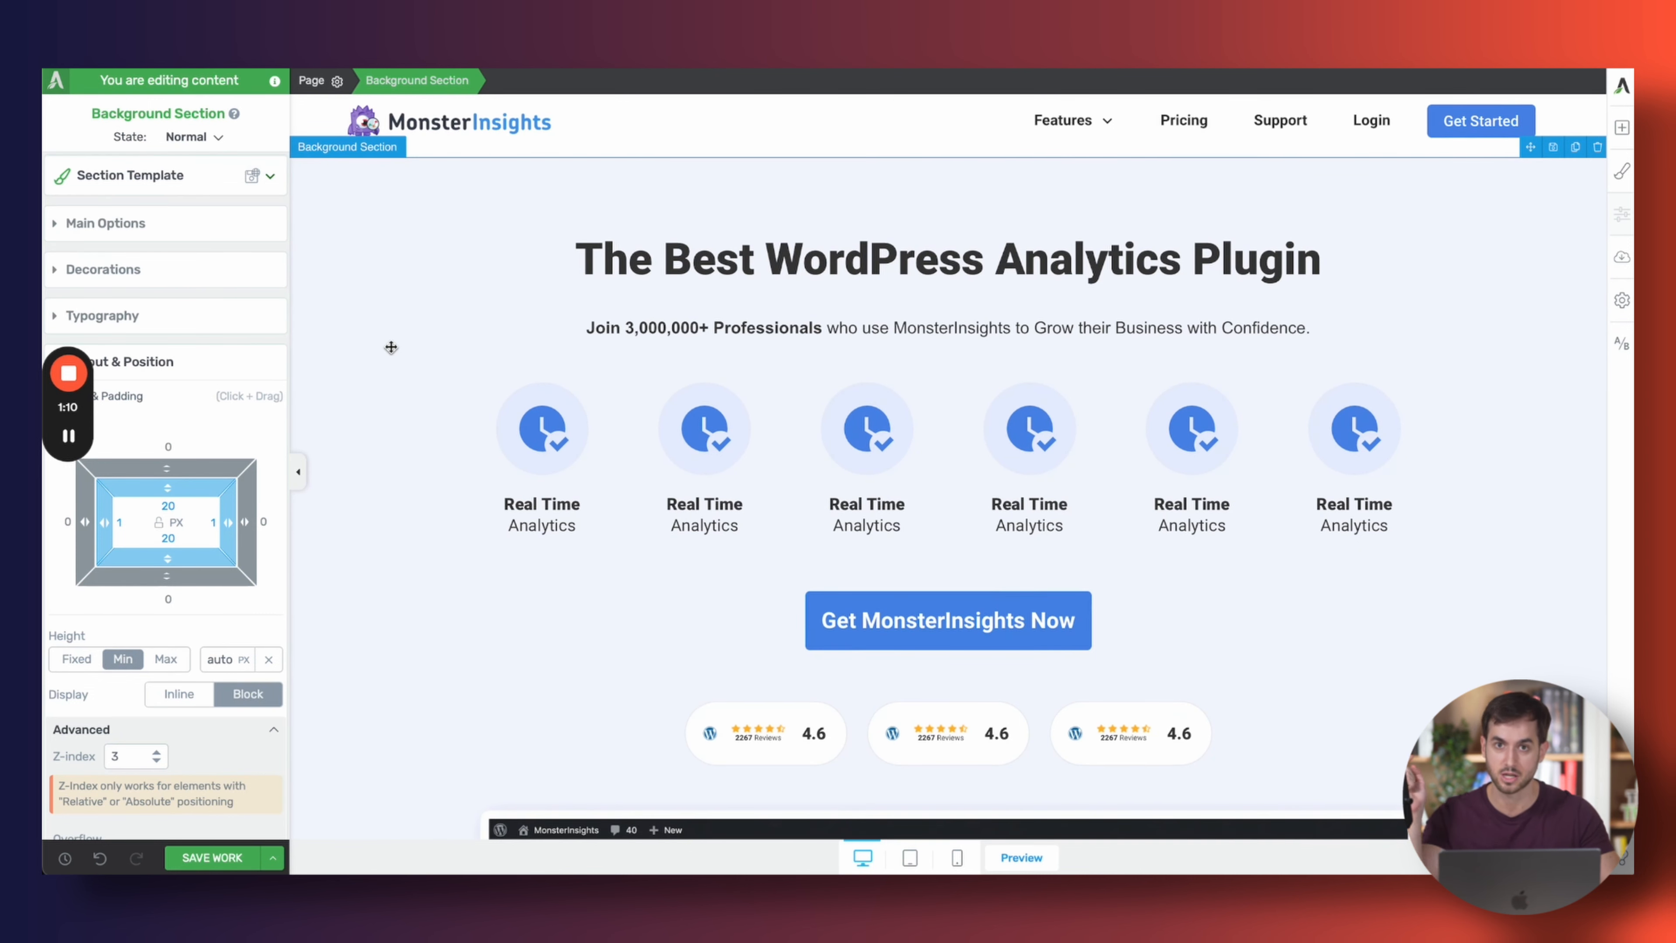
scroll(391, 346, down, 15)
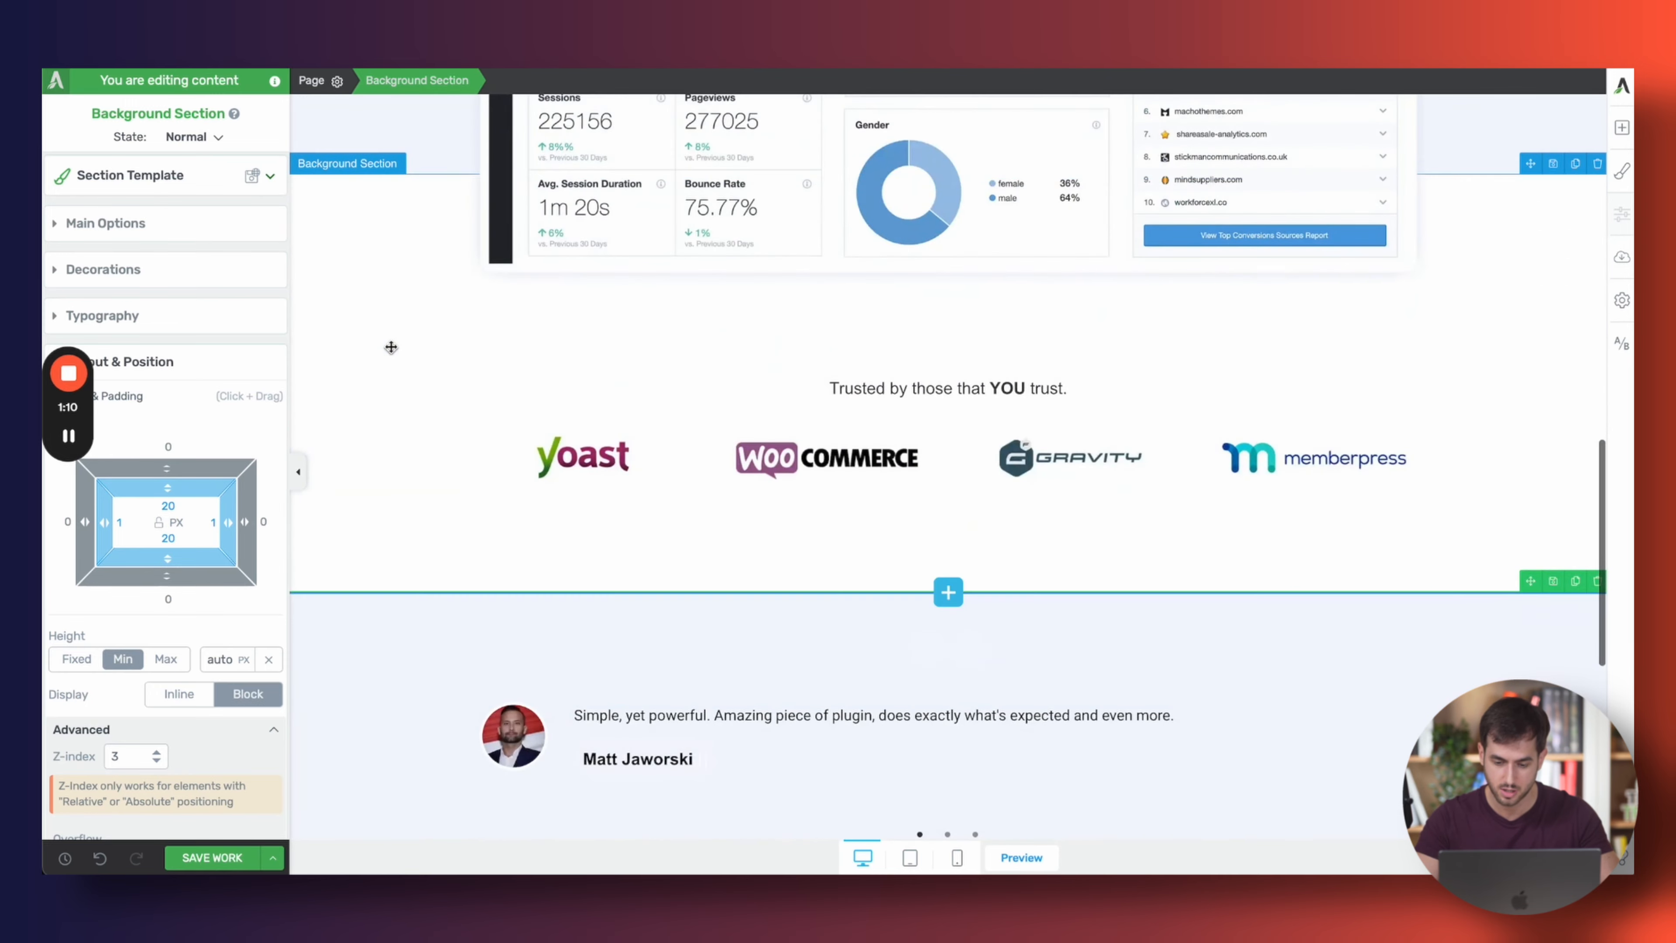
scroll(391, 346, up, 1)
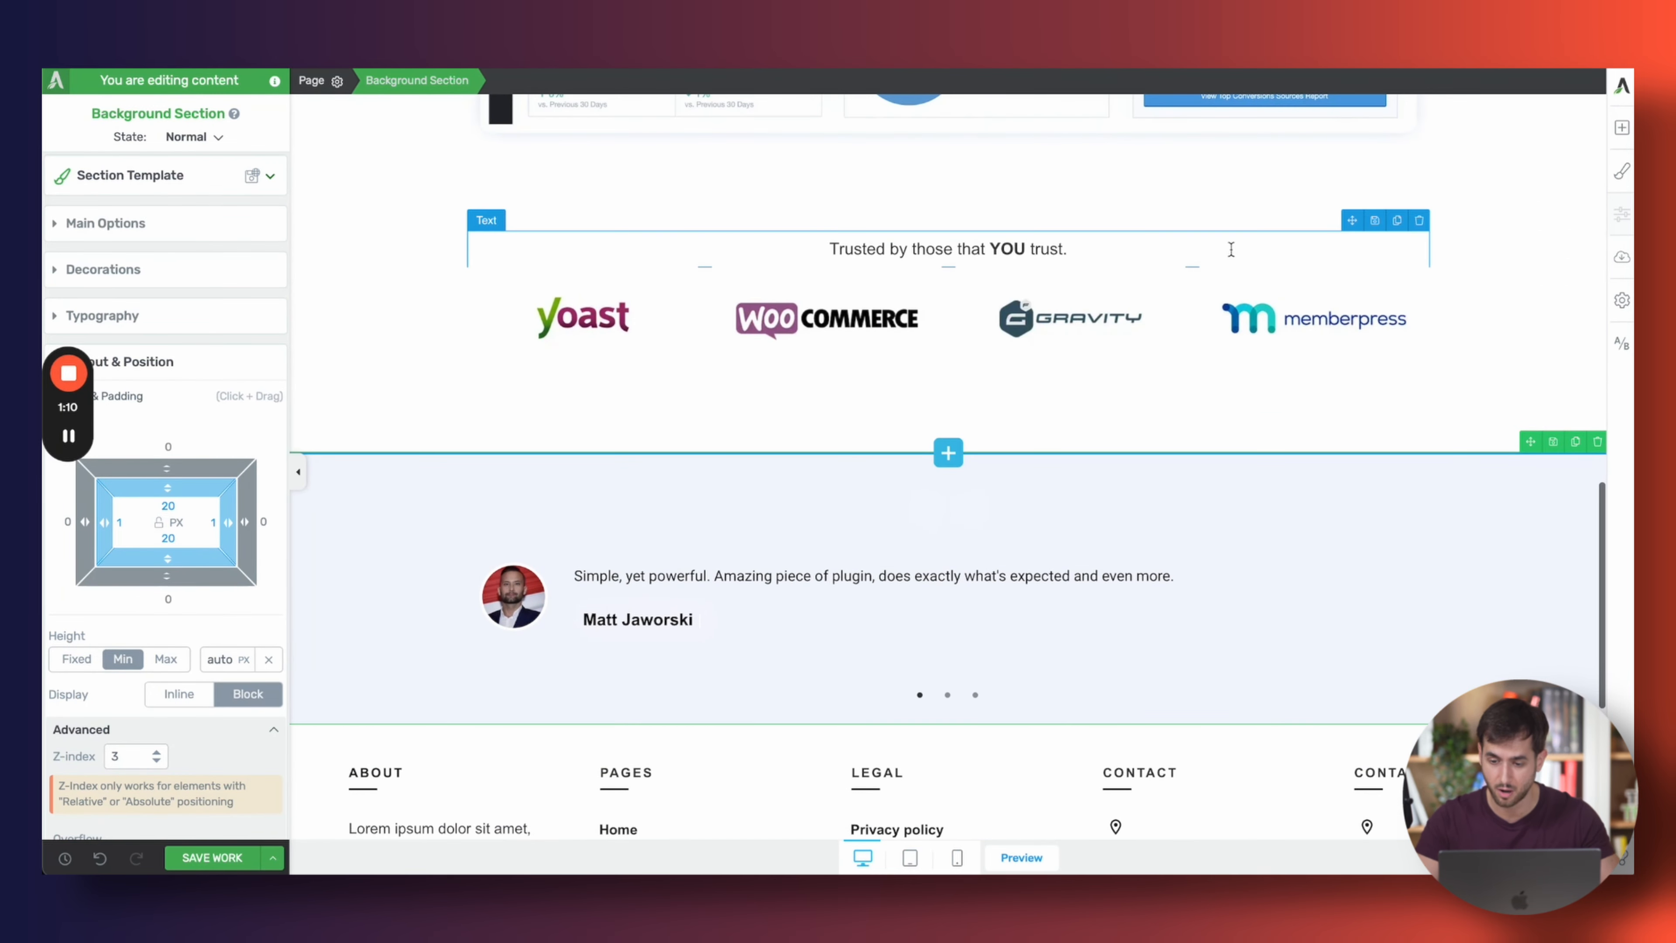